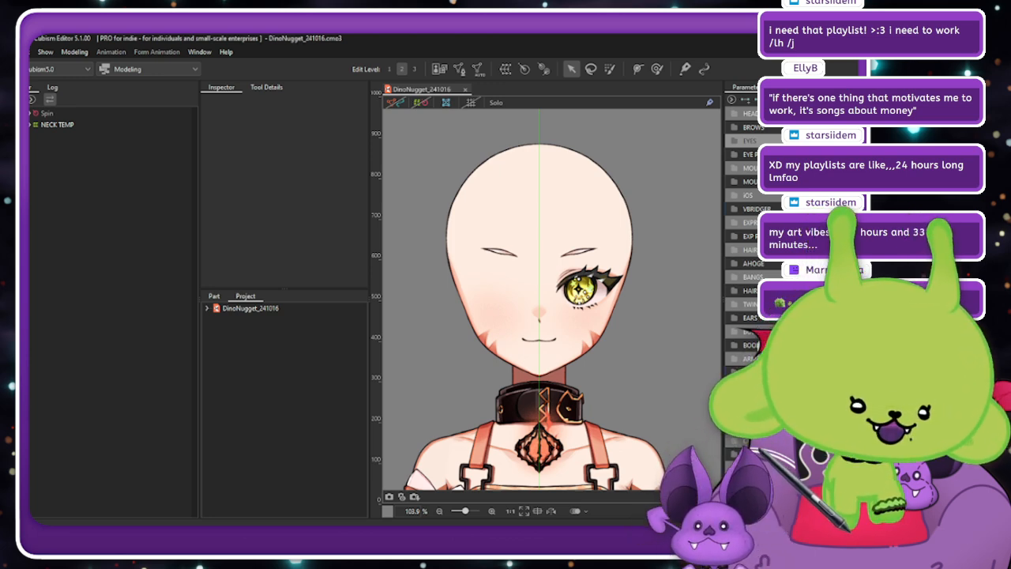
Set the label colour of the EYES parameter group to the muted gold E0CB76.
click(790, 411)
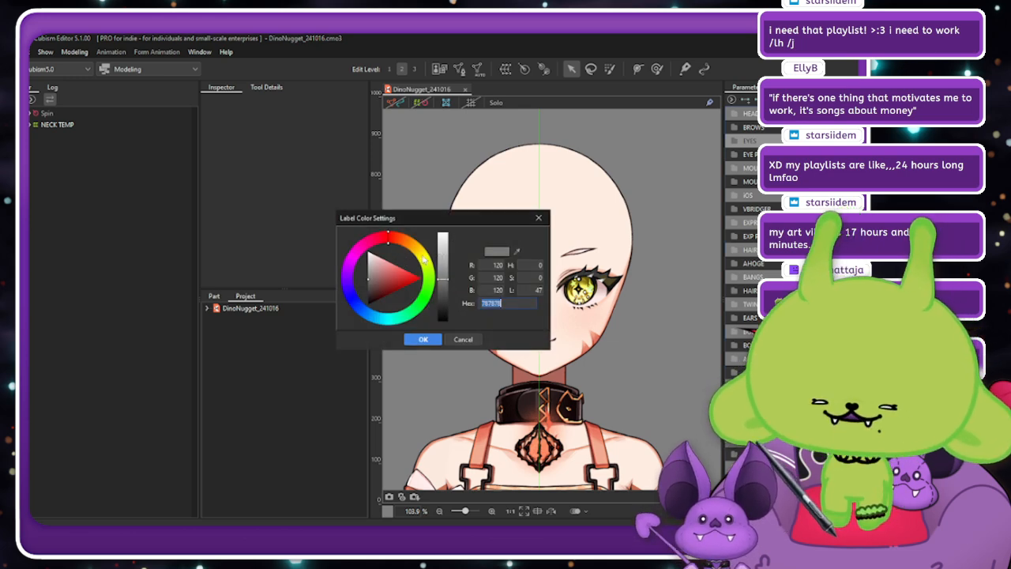
click(425, 256)
click(390, 273)
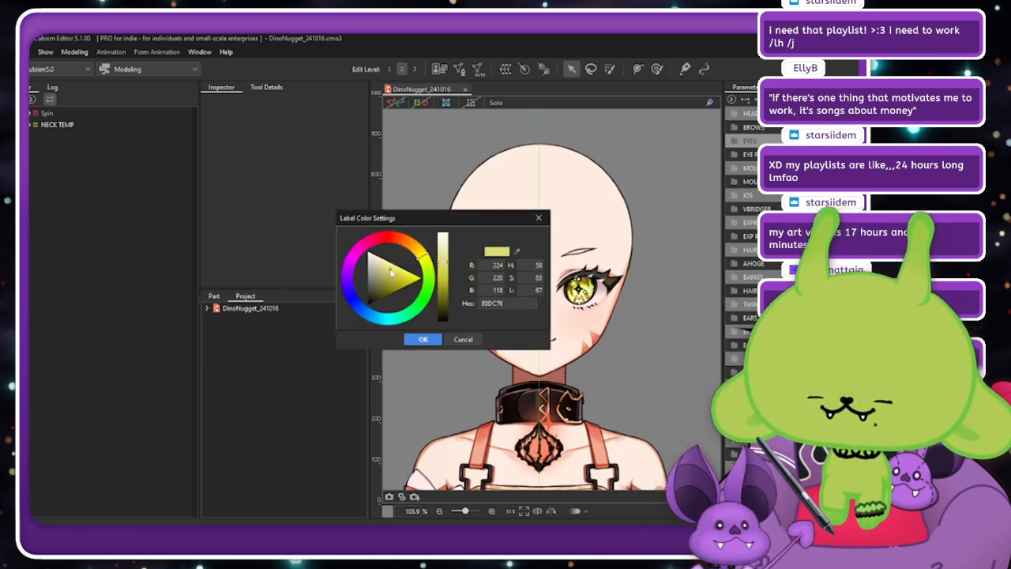
click(418, 253)
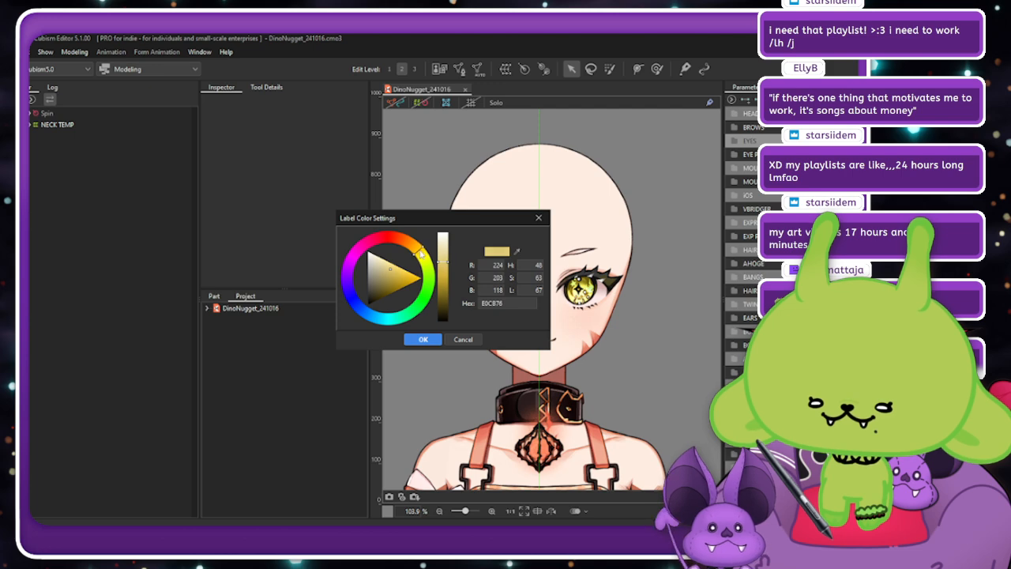
click(423, 338)
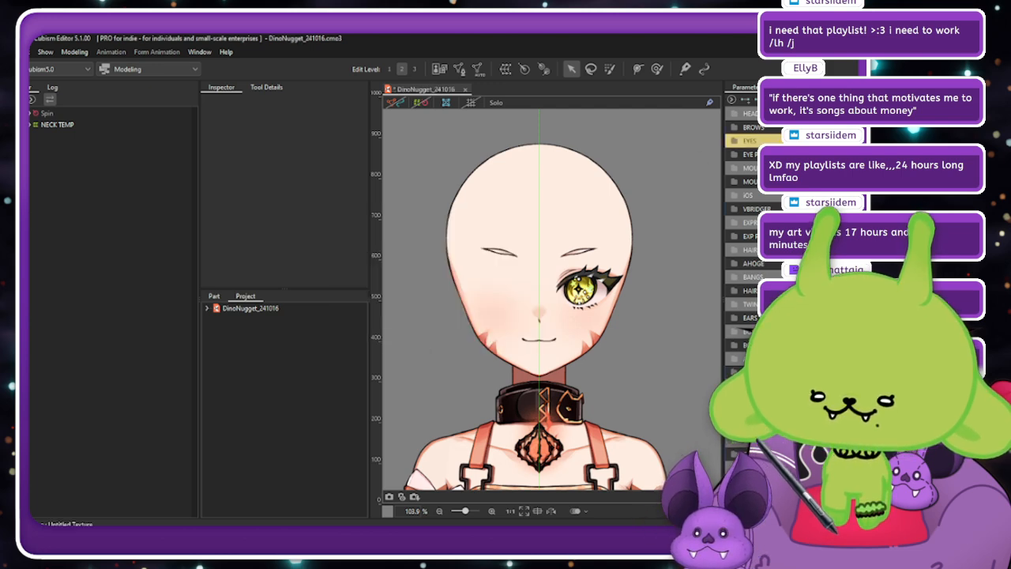
Change the EYES parameter group's label colour to hex FFFFBA.
right_click(734, 141)
click(737, 243)
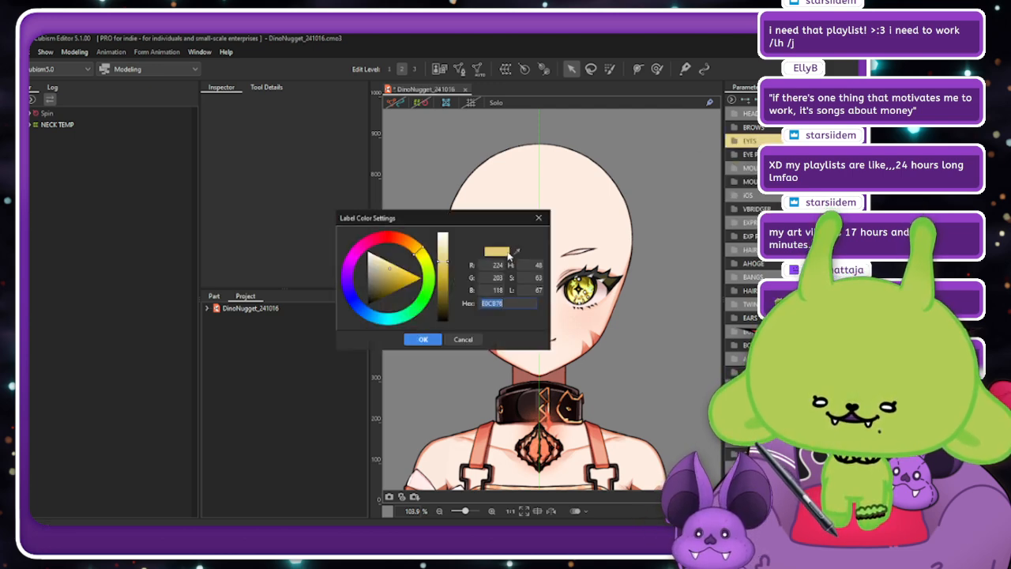
text(FFFFBA)
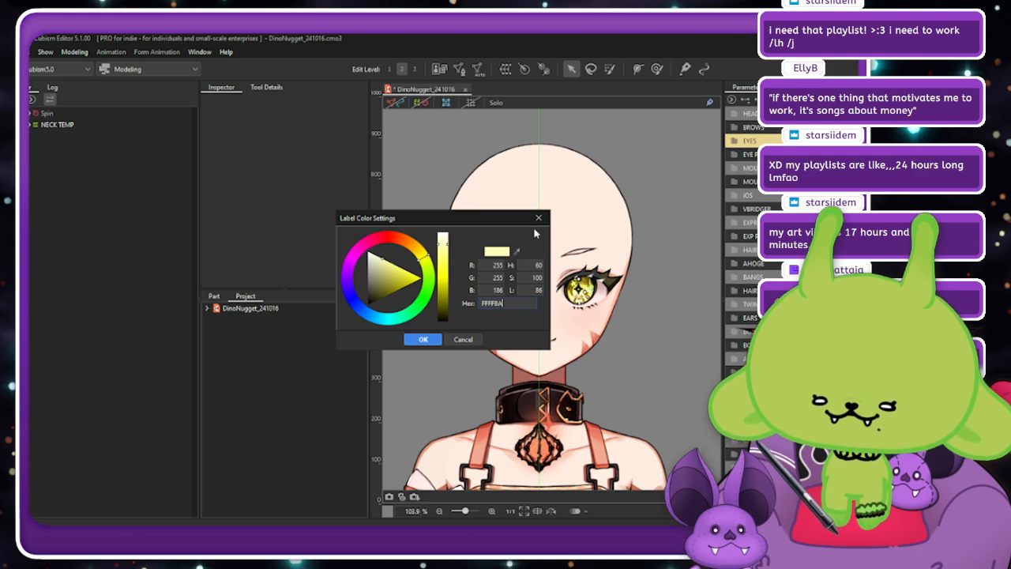
click(423, 339)
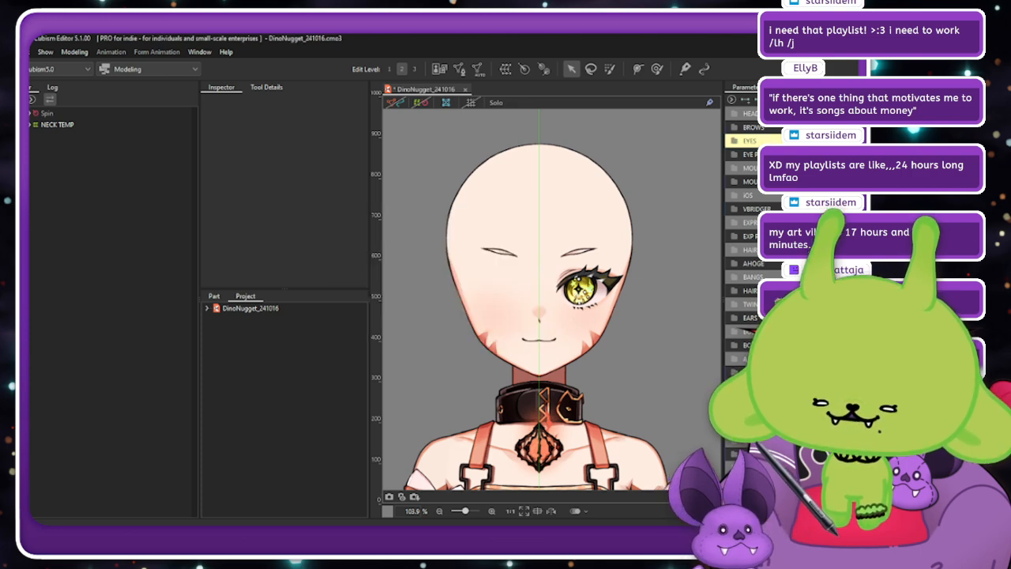
Set the EYE PHYS parameter group's label colour to a darker yellow sampled from the character's iris.
right_click(735, 154)
click(739, 257)
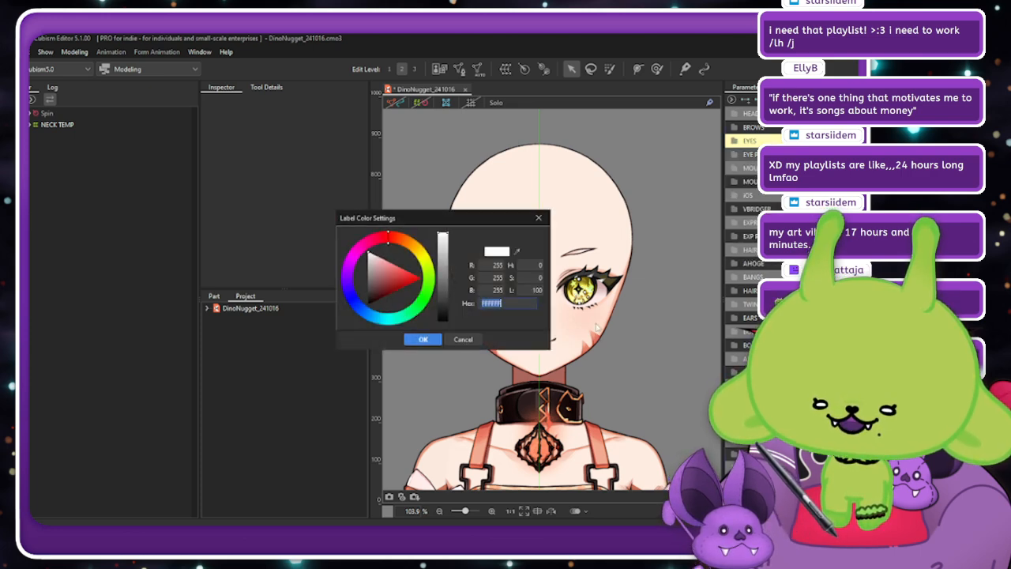
click(518, 252)
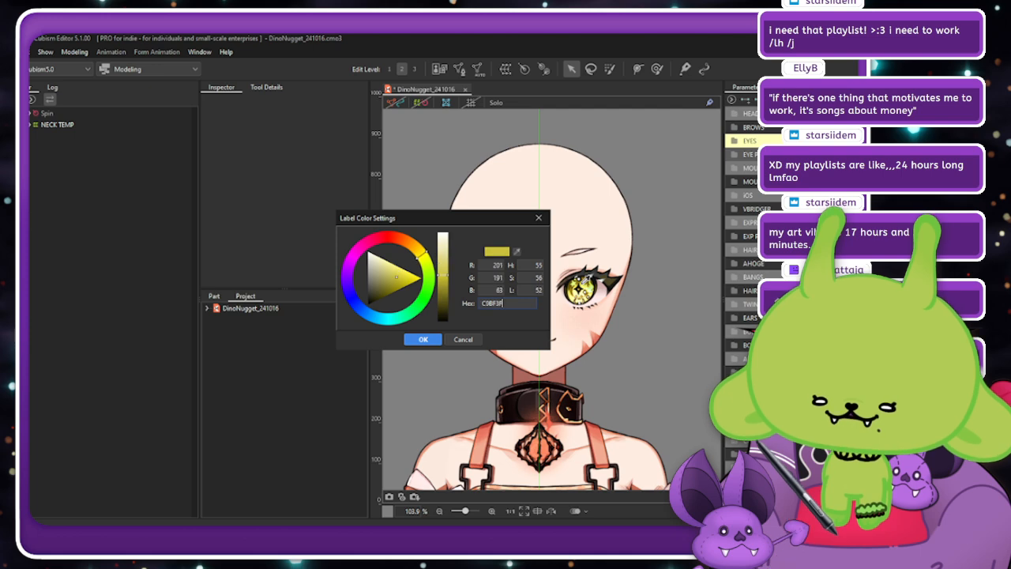
click(584, 284)
click(424, 339)
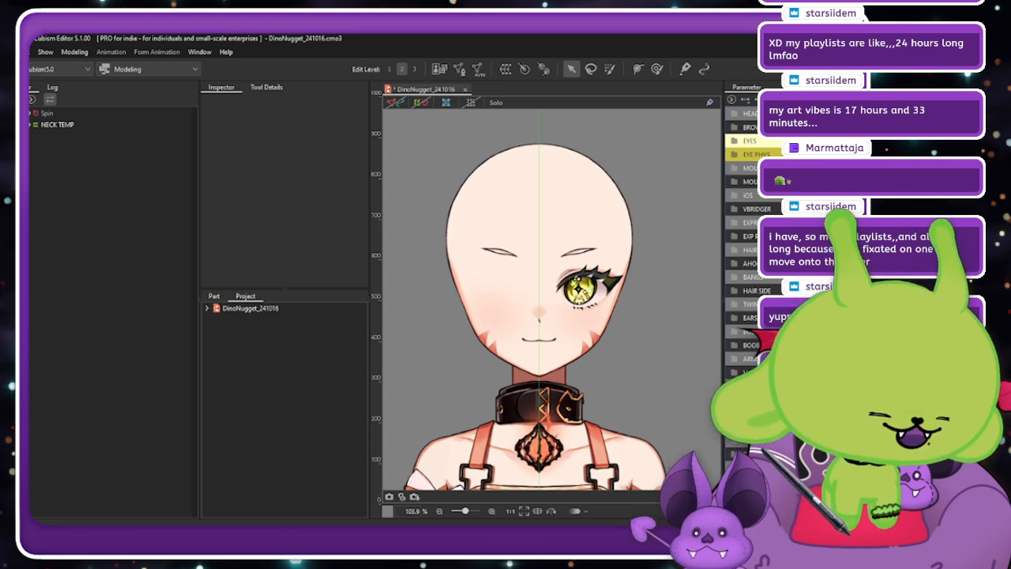
Expand the BROWS parameter group and select the Brow_L art mesh on the model.
click(732, 167)
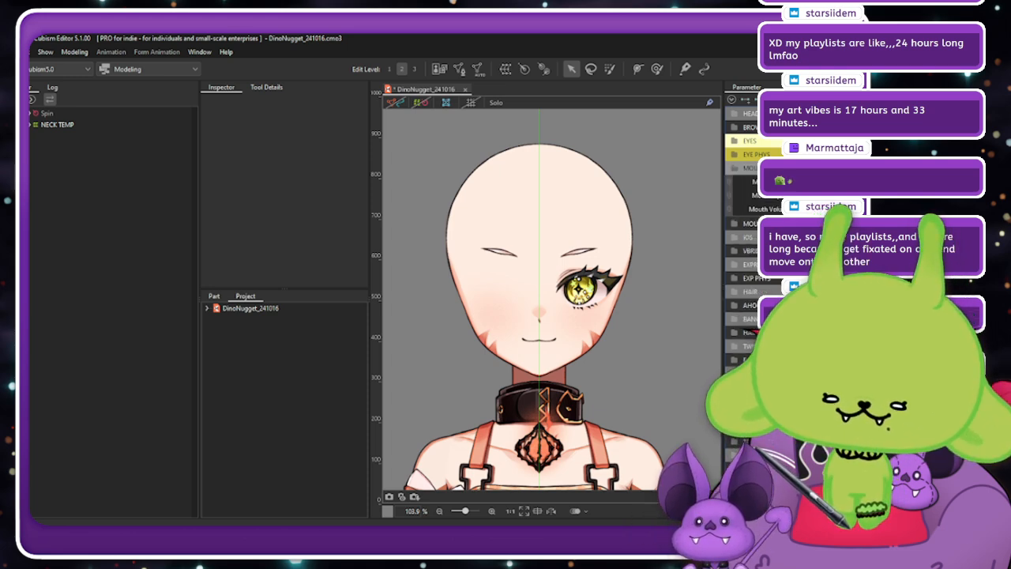
click(733, 168)
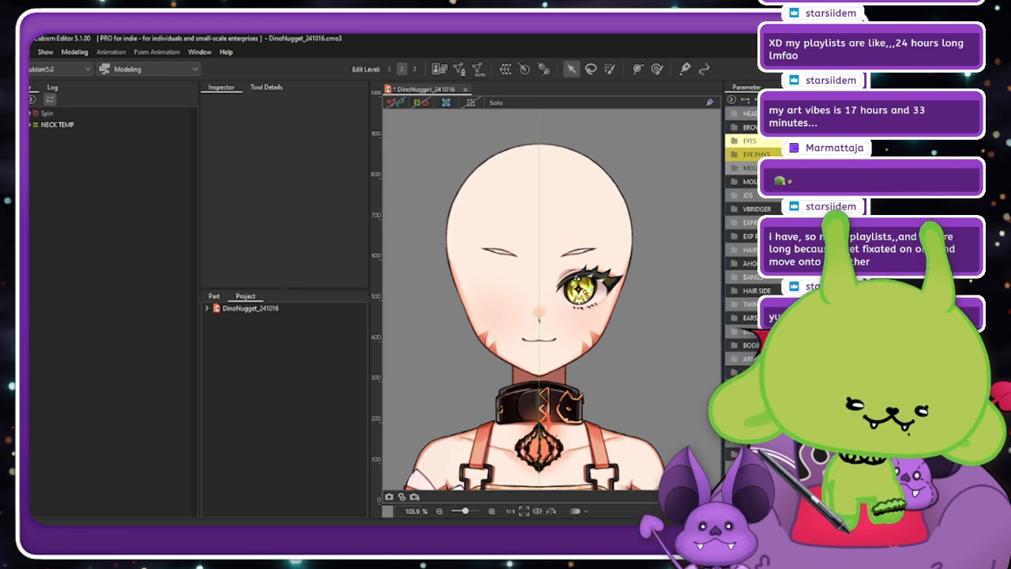
click(733, 126)
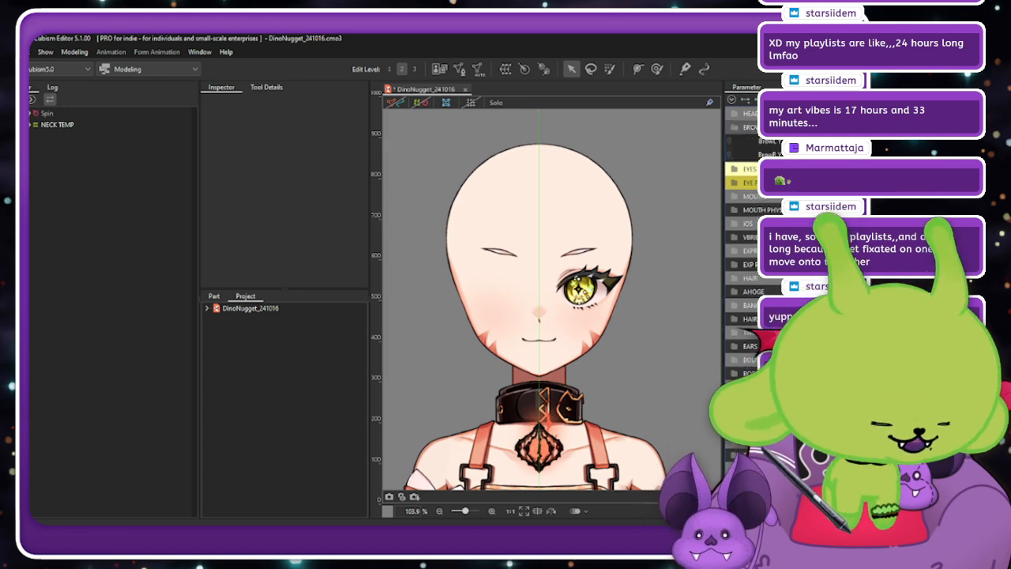
right_click(596, 269)
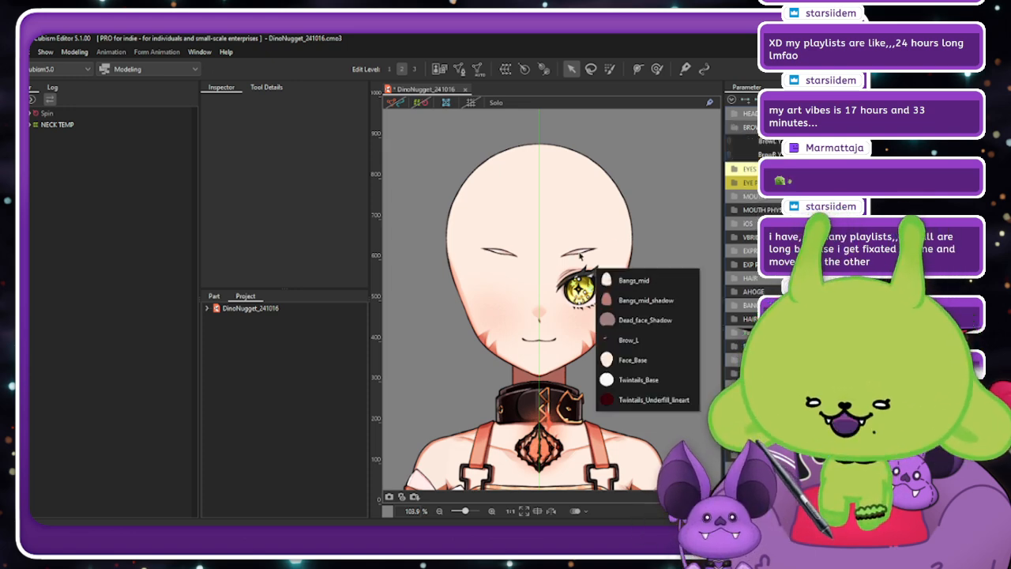
click(666, 349)
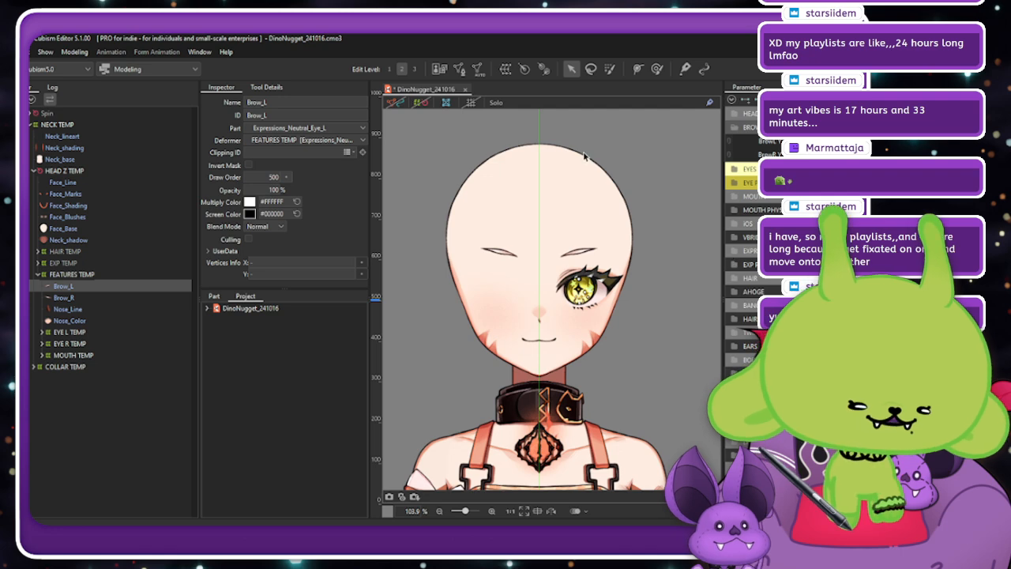
Start editing the Brow_L mesh and delete all of its existing vertices.
click(459, 70)
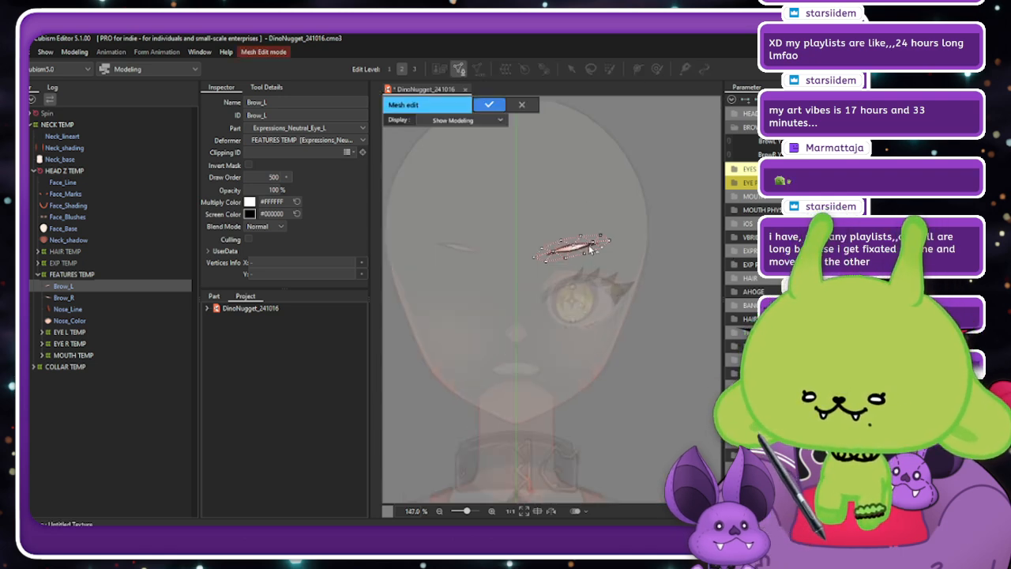
click(268, 88)
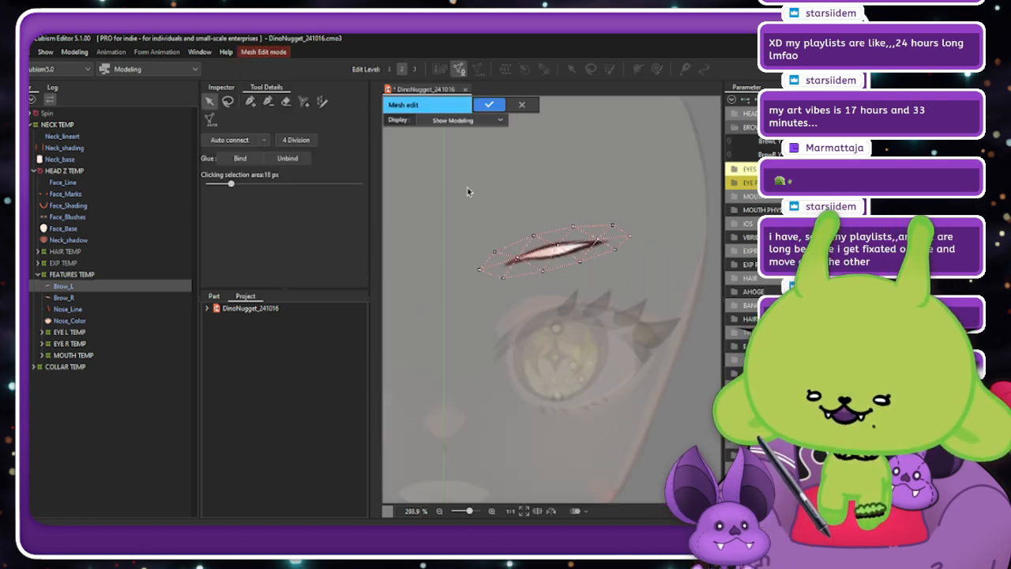
drag(469, 188, 668, 348)
key(Delete)
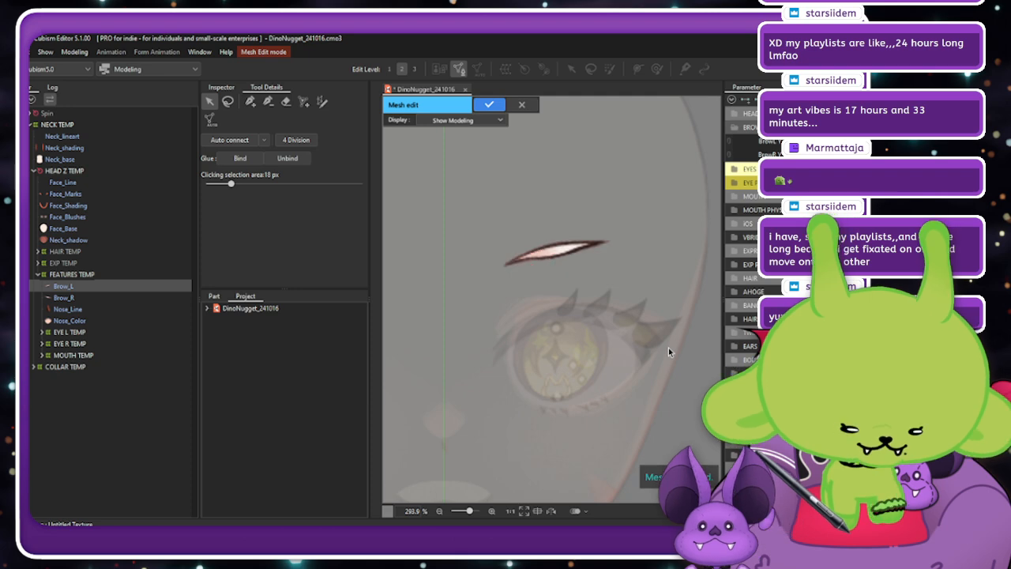
Draw a stroke mesh along the Brow_L artwork with mesh width 12, repeated density 7 and 3 vertices across the width.
click(322, 101)
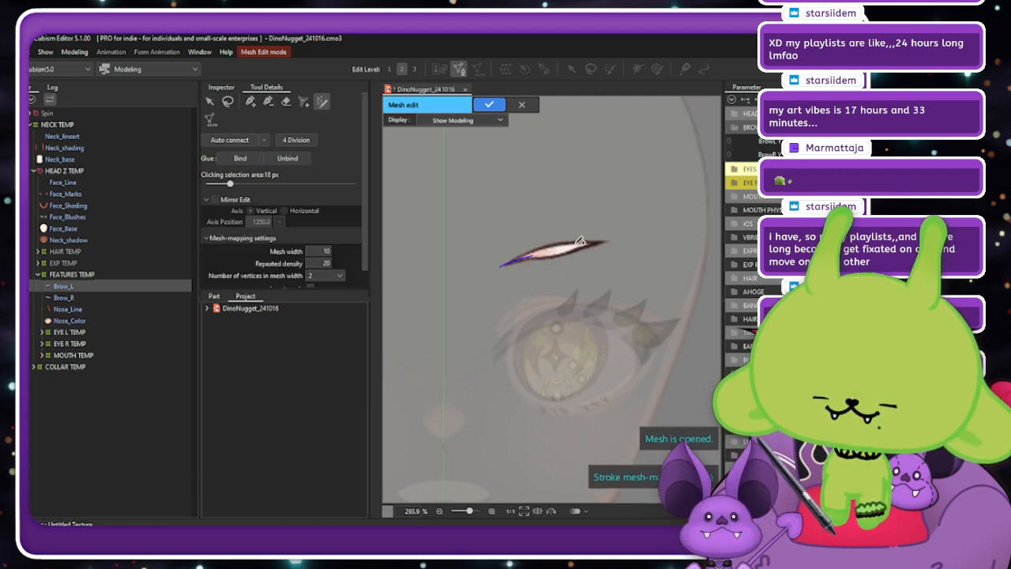
mouse_move(498, 267)
mouse_down()
mouse_move(623, 239)
mouse_move(539, 256)
mouse_move(550, 252)
mouse_up()
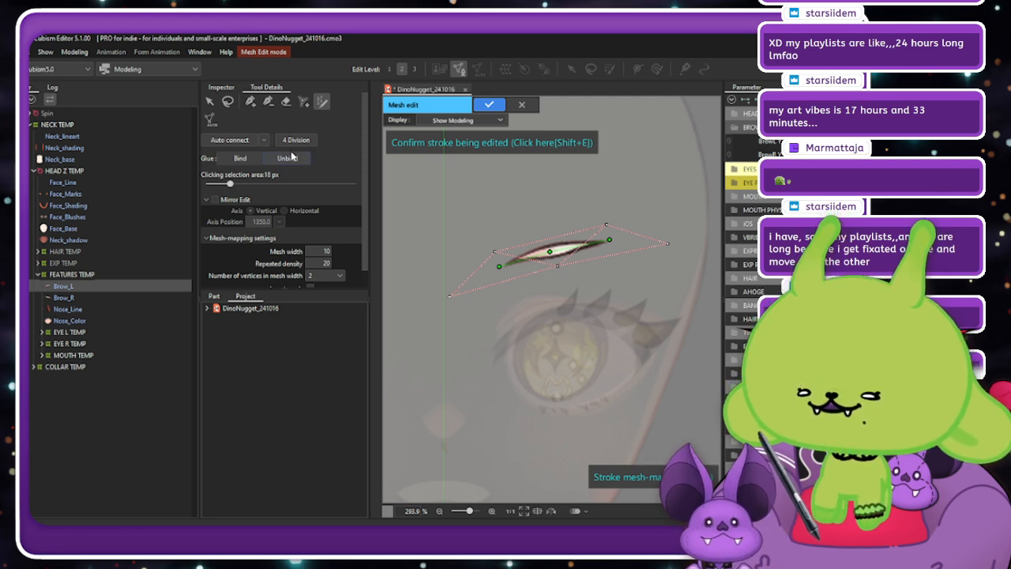
click(329, 275)
click(324, 307)
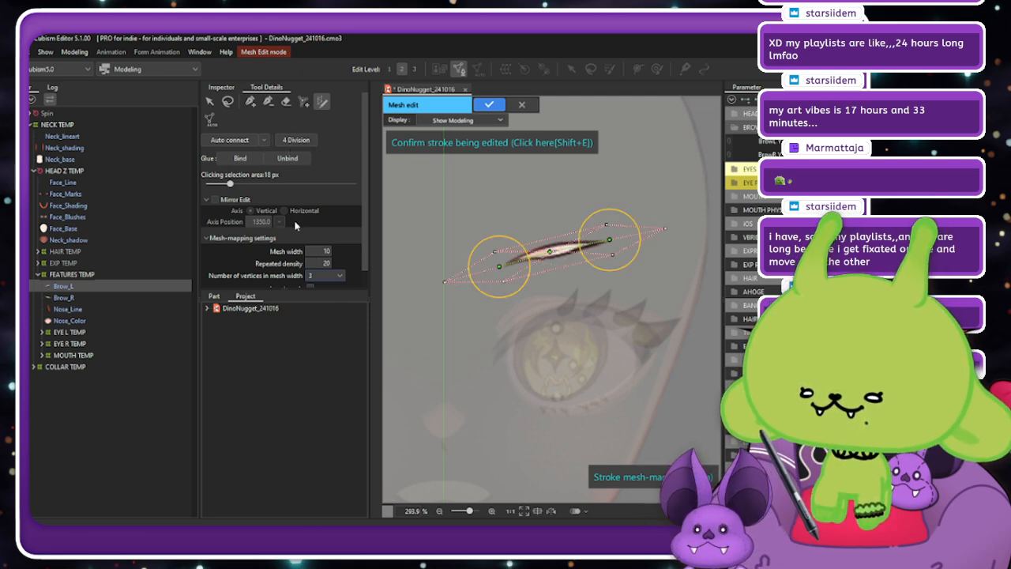
mouse_move(318, 251)
mouse_down()
mouse_move(328, 251)
mouse_move(313, 263)
mouse_move(332, 252)
mouse_up()
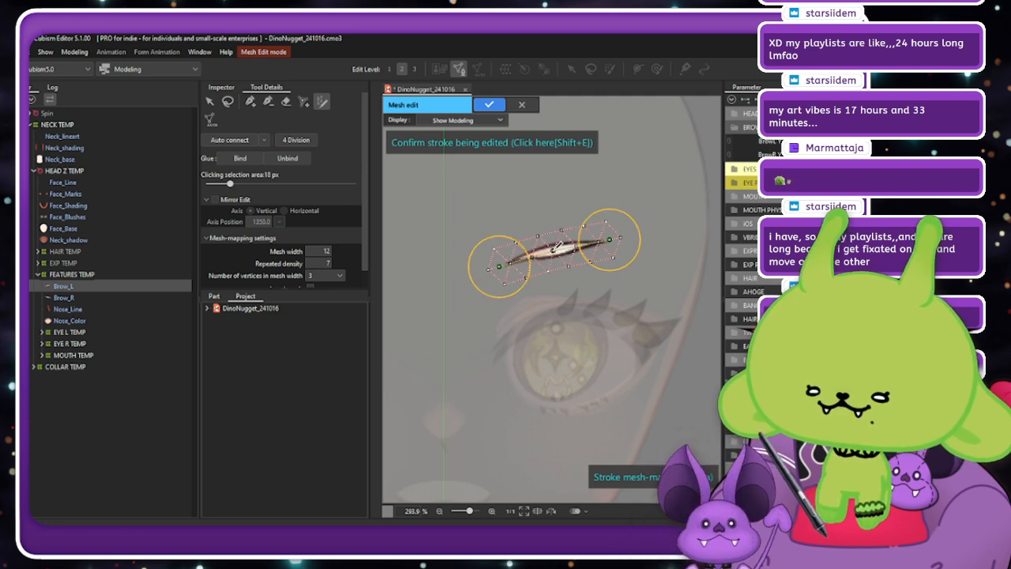
click(554, 251)
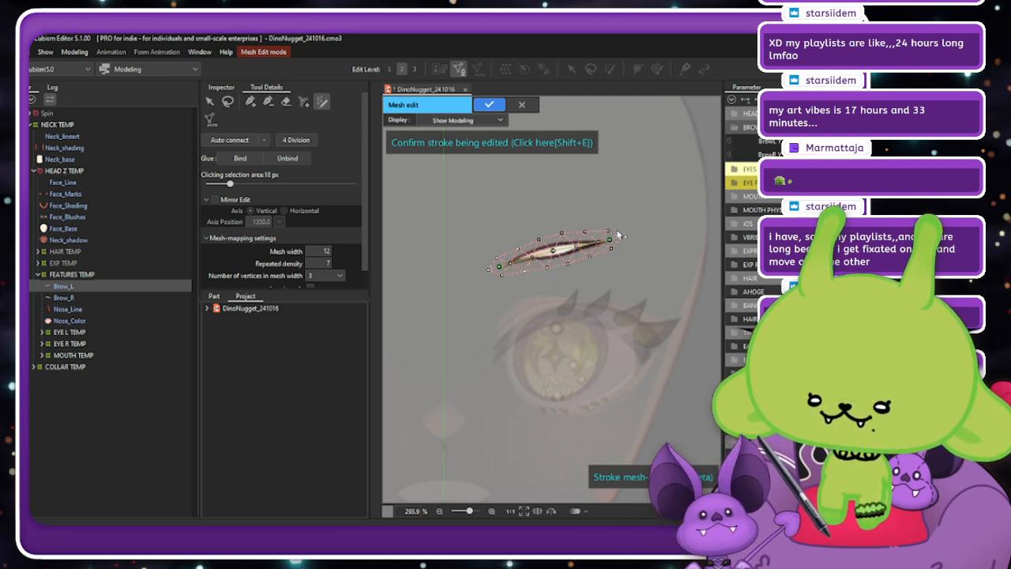
Confirm the brow's stroke mesh, subdivide it with 4 Division and apply the mesh edit.
click(536, 147)
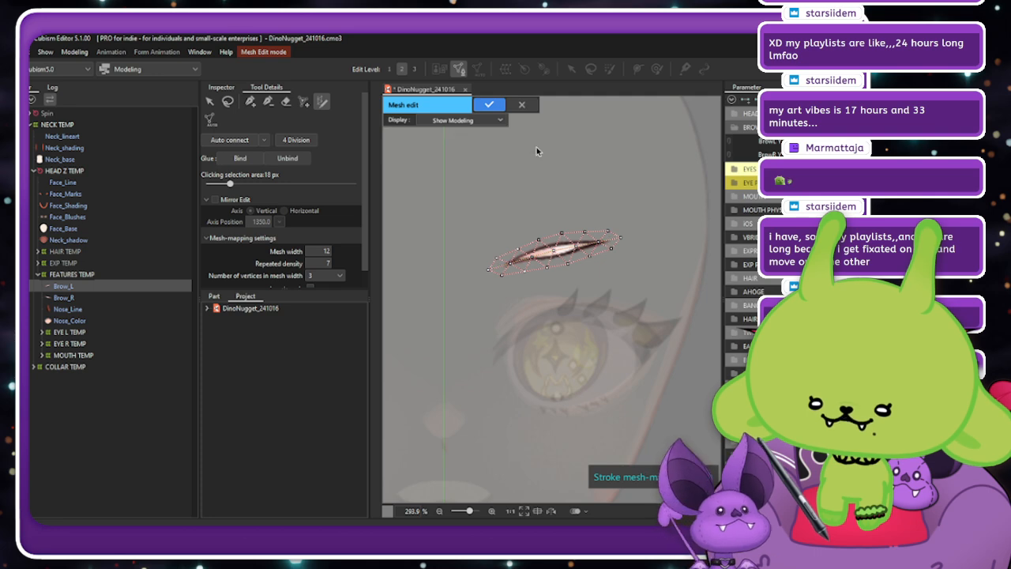
click(296, 139)
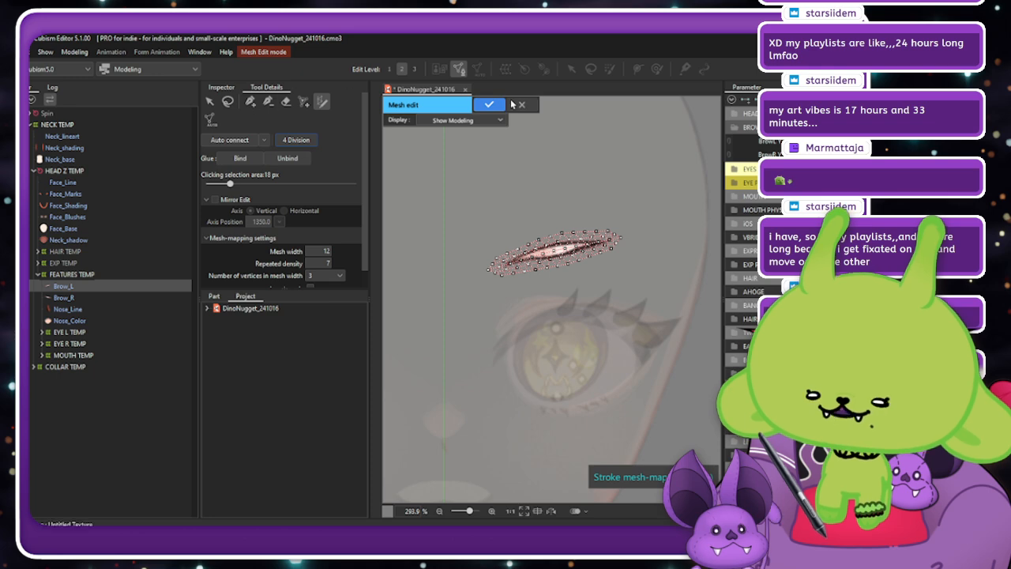
click(492, 105)
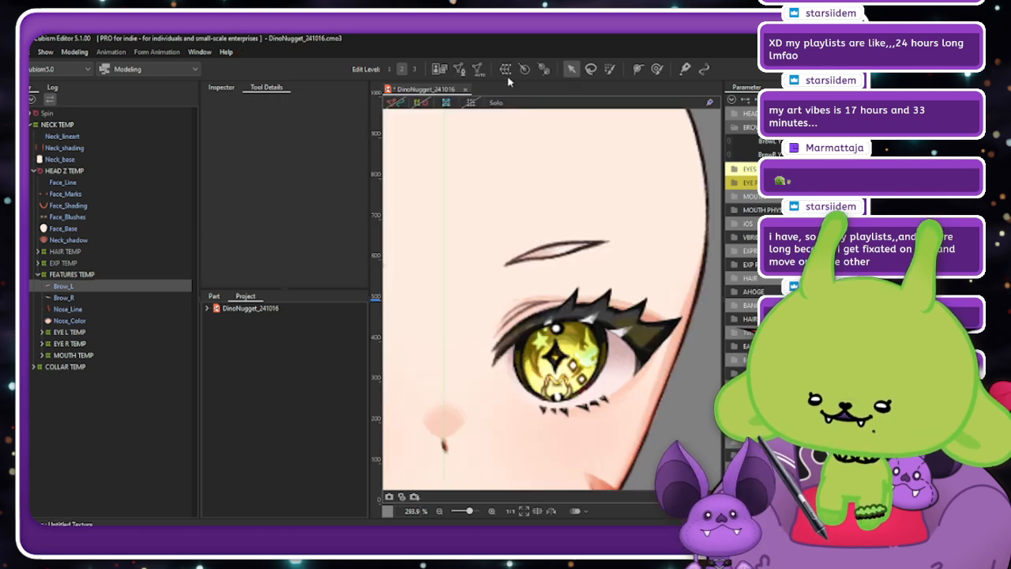
Show the art mesh on Brow_L and create a warp deformer named "Brow L Y" as its parent.
click(397, 103)
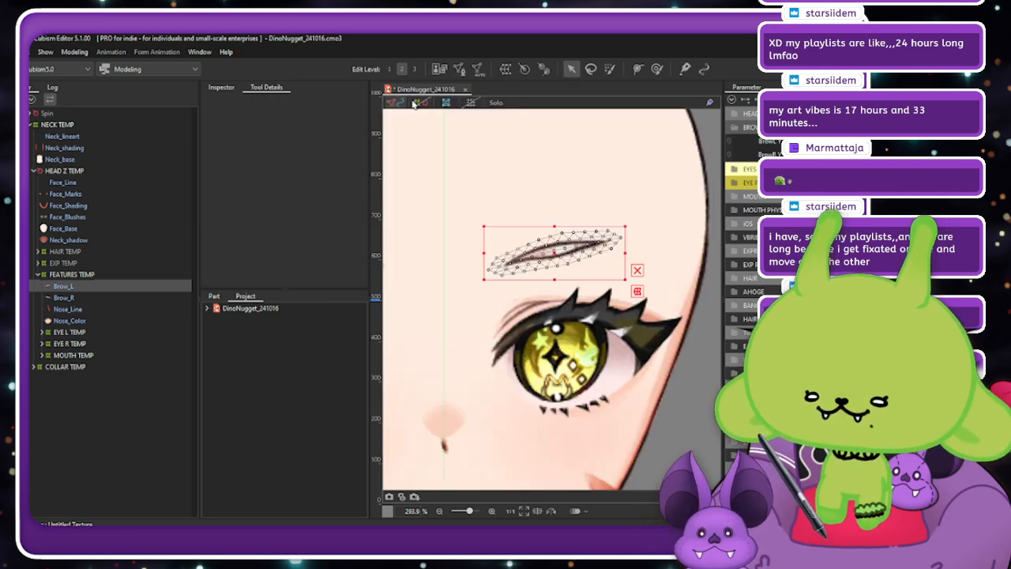
click(505, 69)
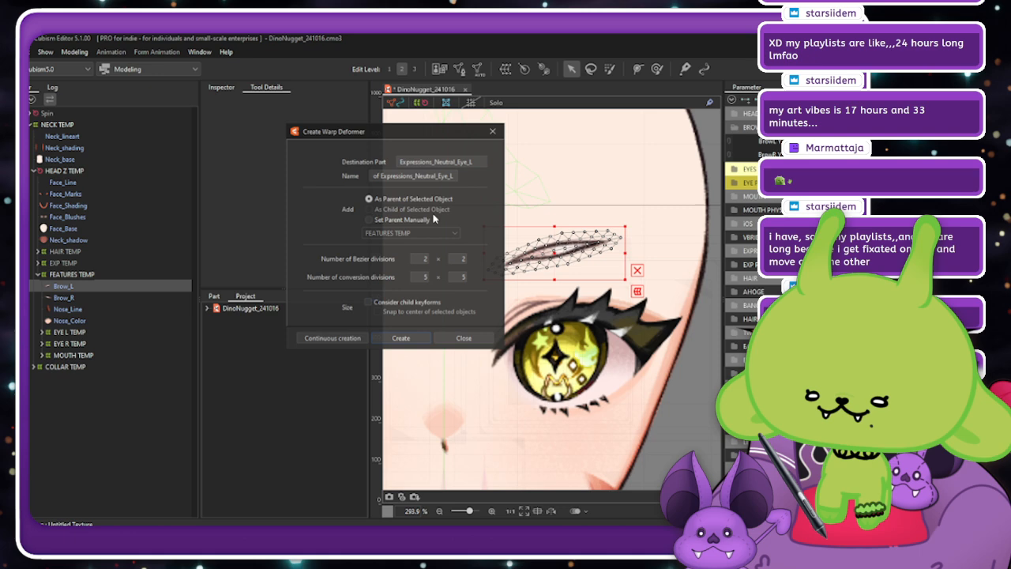
triple_click(446, 175)
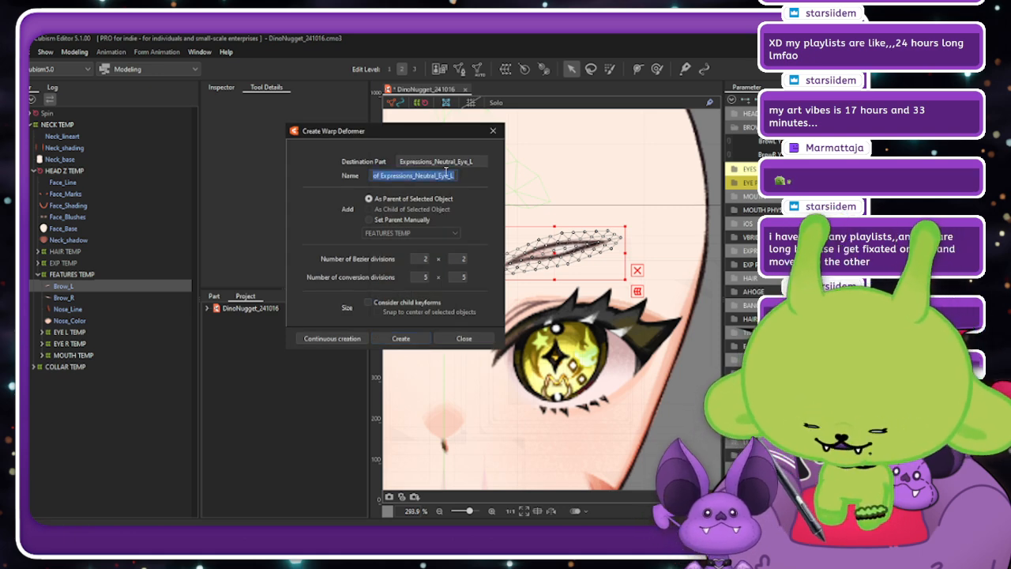
text(Brow L)
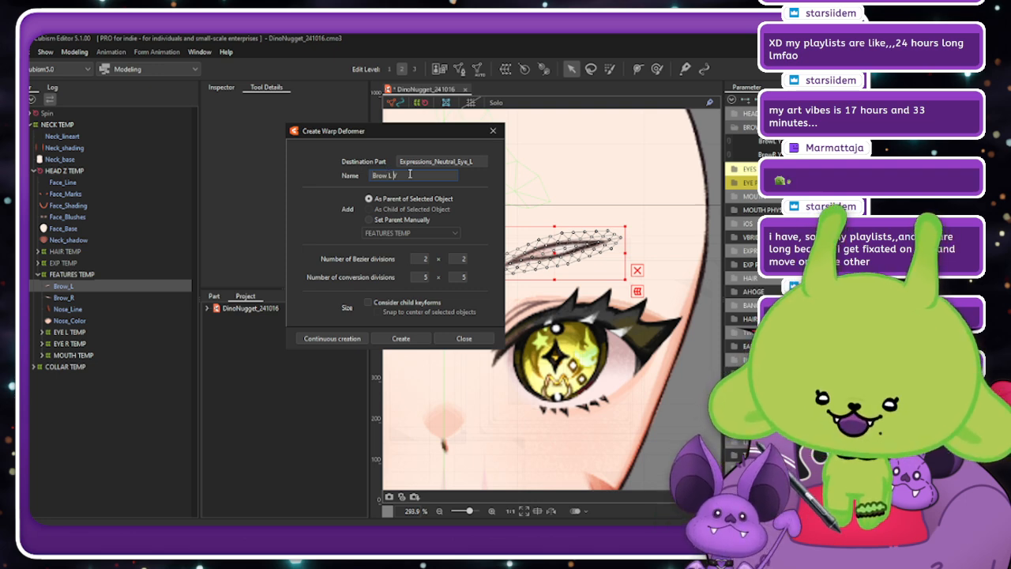
click(399, 338)
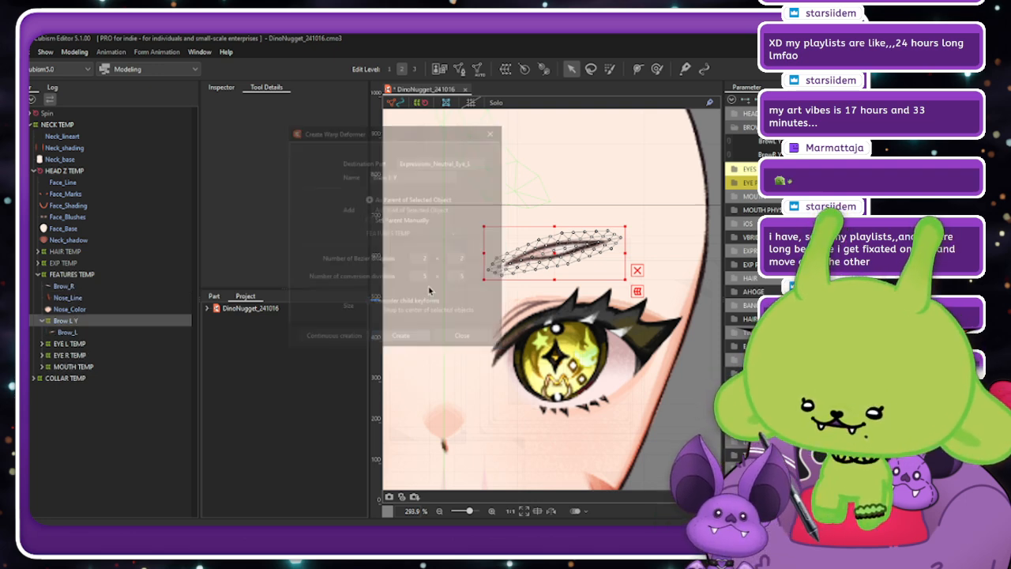
Enlarge the Brow L Y warp deformer slightly around the brow and set its conversion divisions to 10 in width.
click(223, 88)
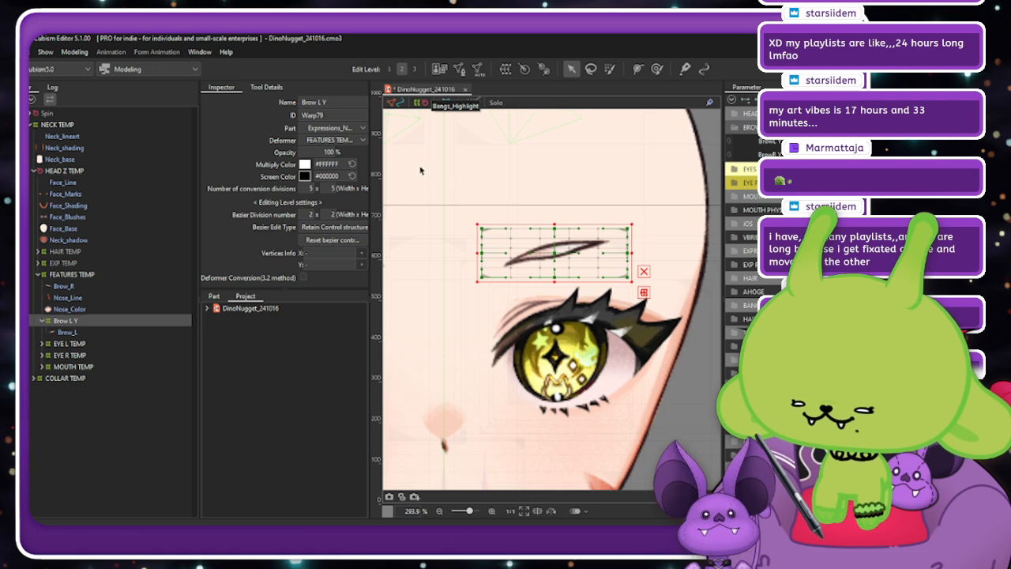
drag(633, 221, 639, 219)
drag(555, 218, 555, 213)
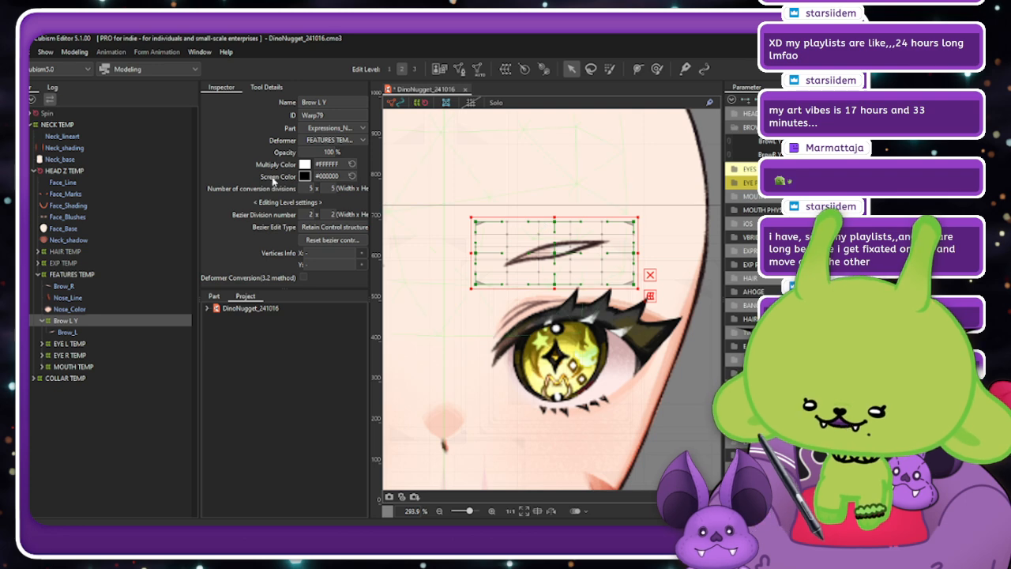
click(310, 188)
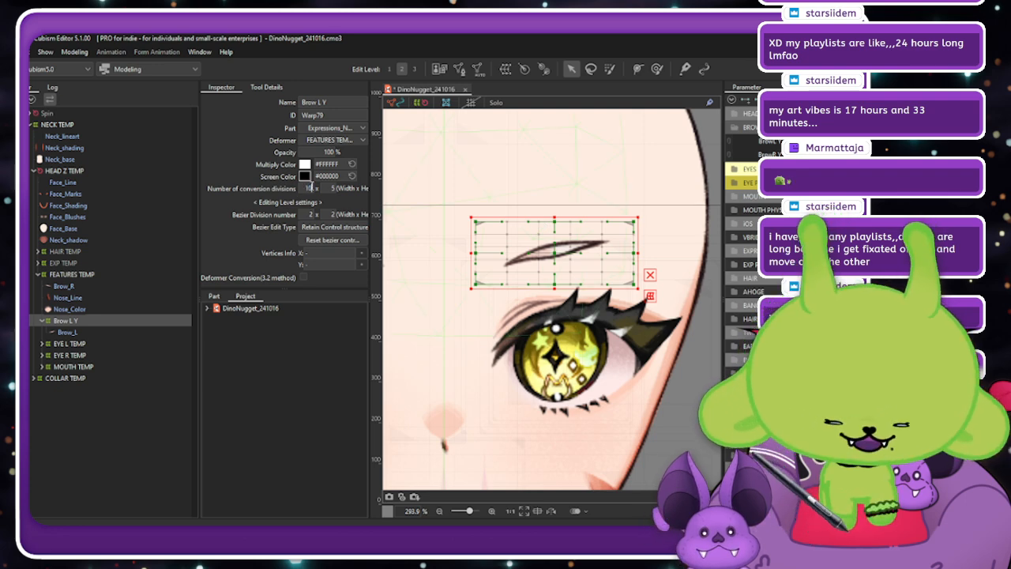
text(10)
key(Return)
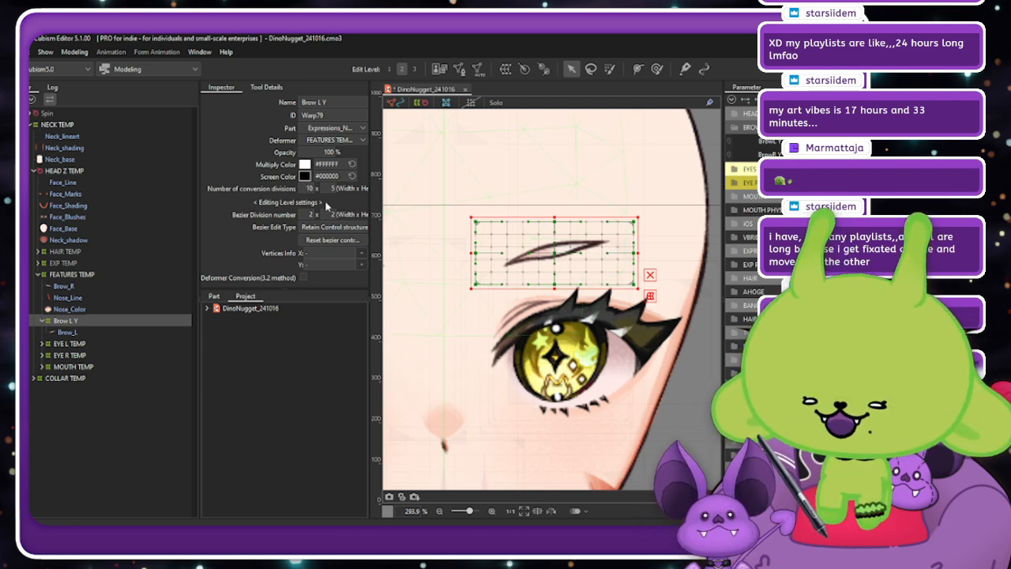
Set the Brow L Y warp deformer's number of conversion divisions to 13 in width.
click(309, 189)
text(13)
key(Return)
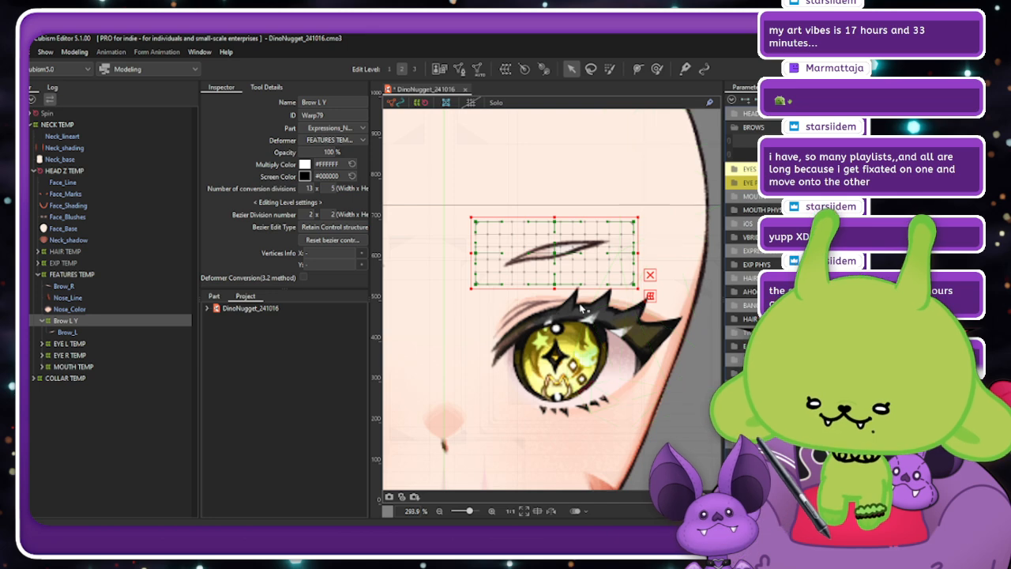
Try moving the Brow L Y deformer straight up the forehead and undo the move.
scroll(585, 293, down, 2)
scroll(581, 295, up, 1)
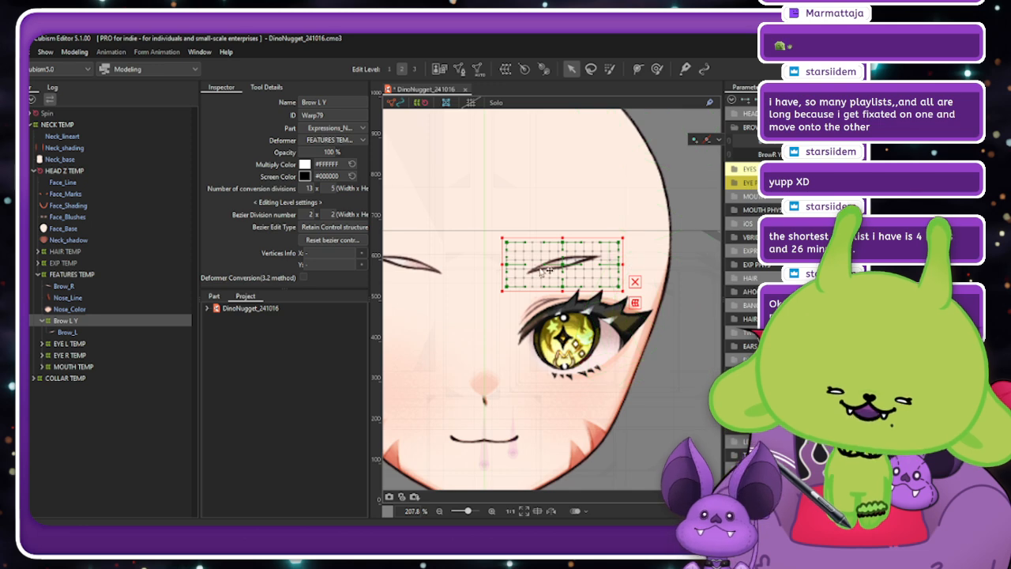
drag(566, 266, 572, 233)
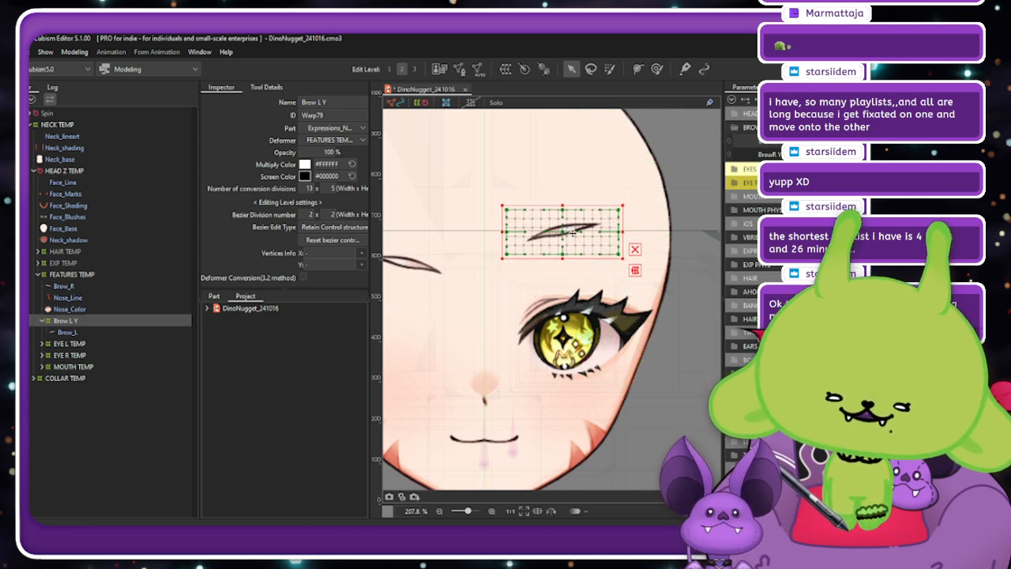
key(ctrl+z)
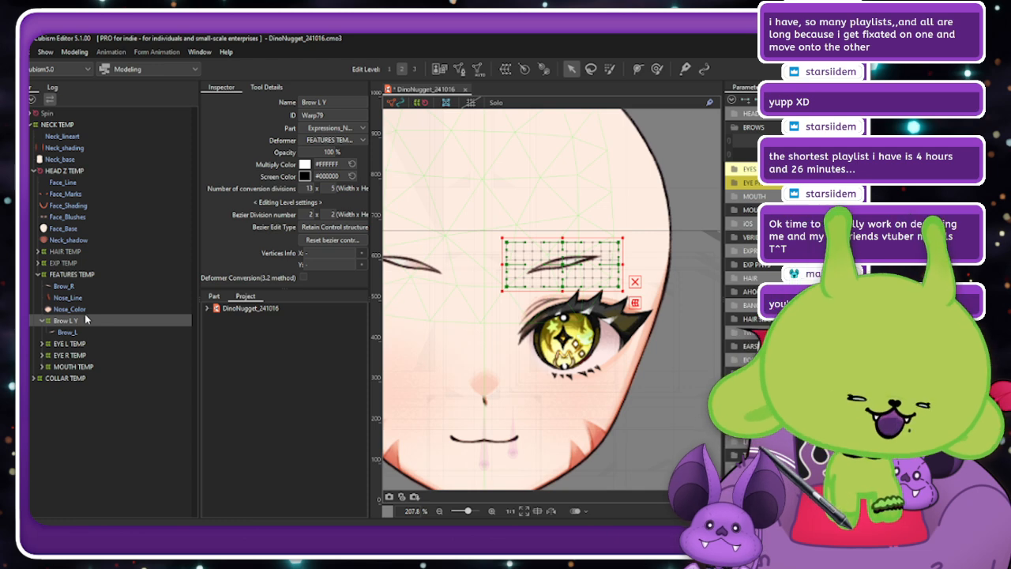
Examine how the Brow L Y deformer sits within its parent deformers FEATURES TEMP and HEAD Z TEMP, with the deformer display off and on.
click(85, 275)
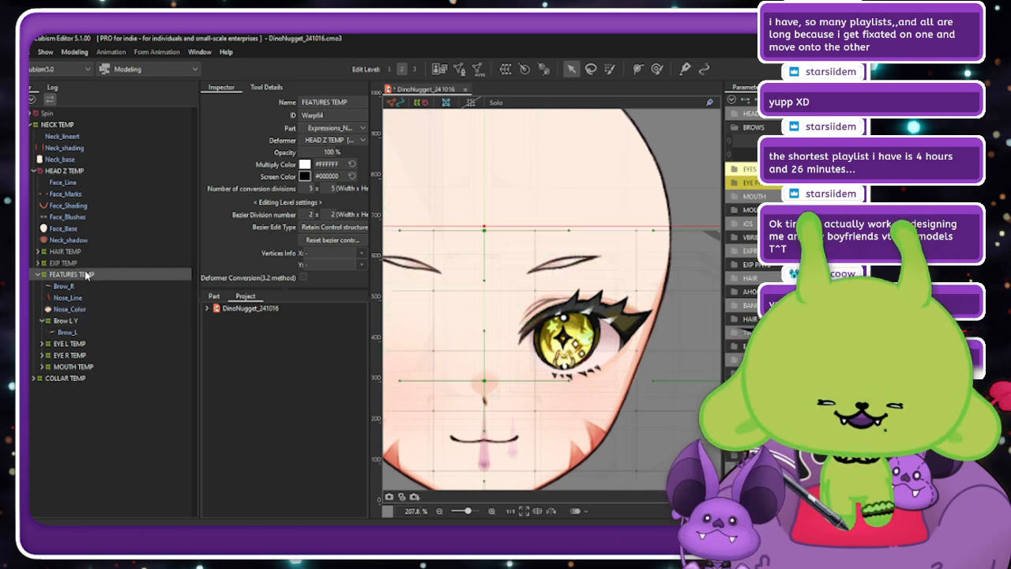
click(82, 321)
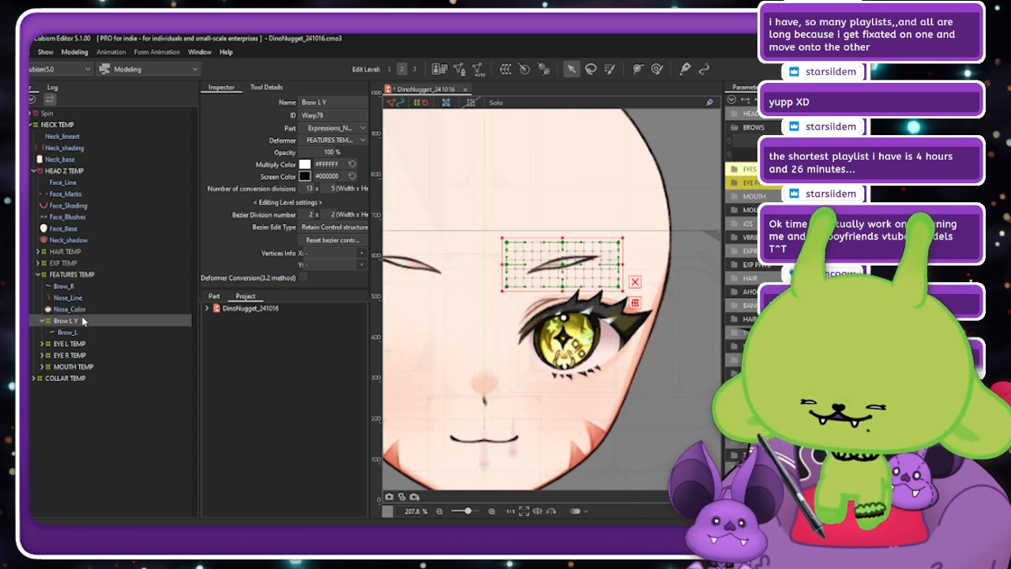
click(97, 271)
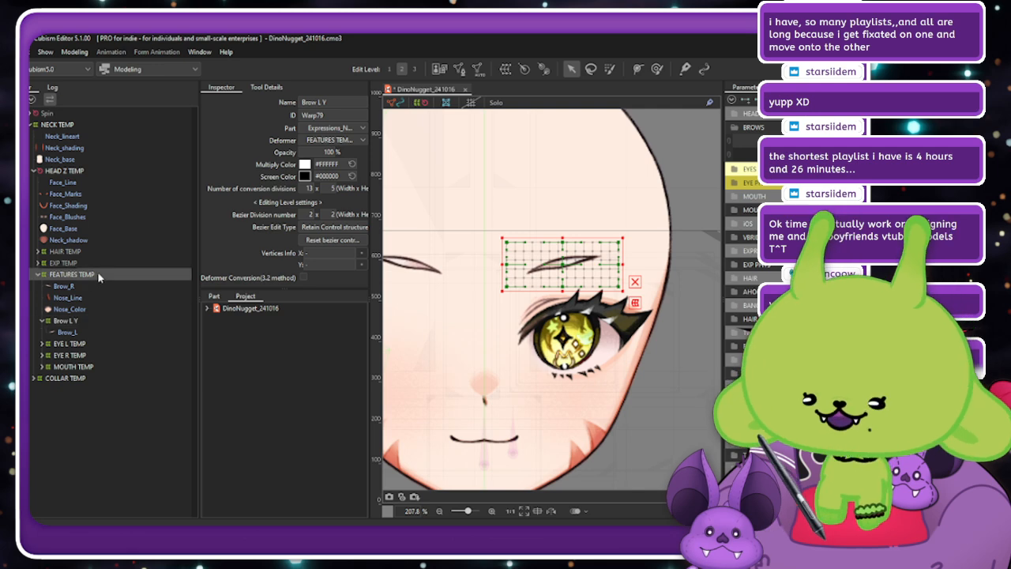
click(95, 169)
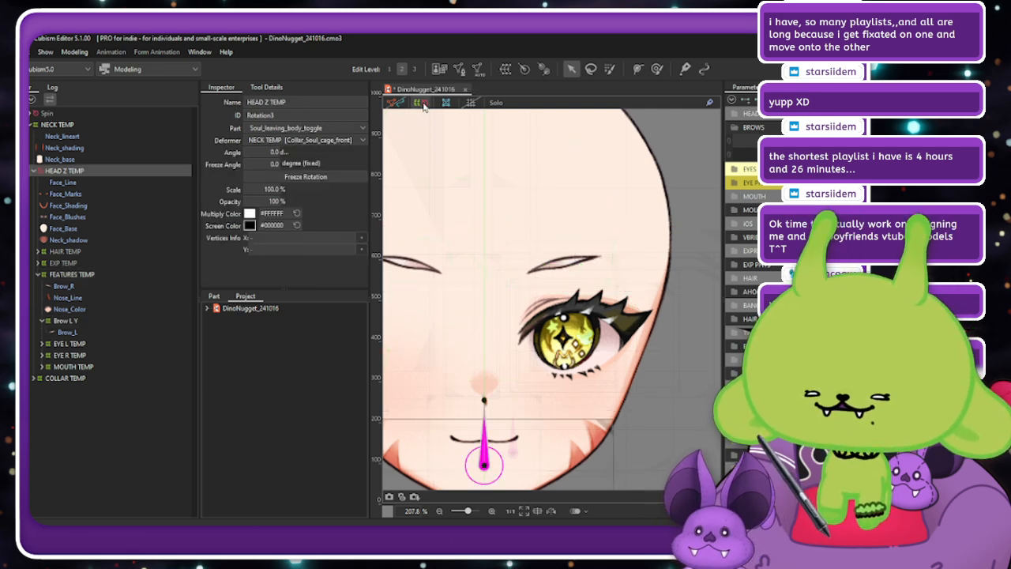
key(Escape)
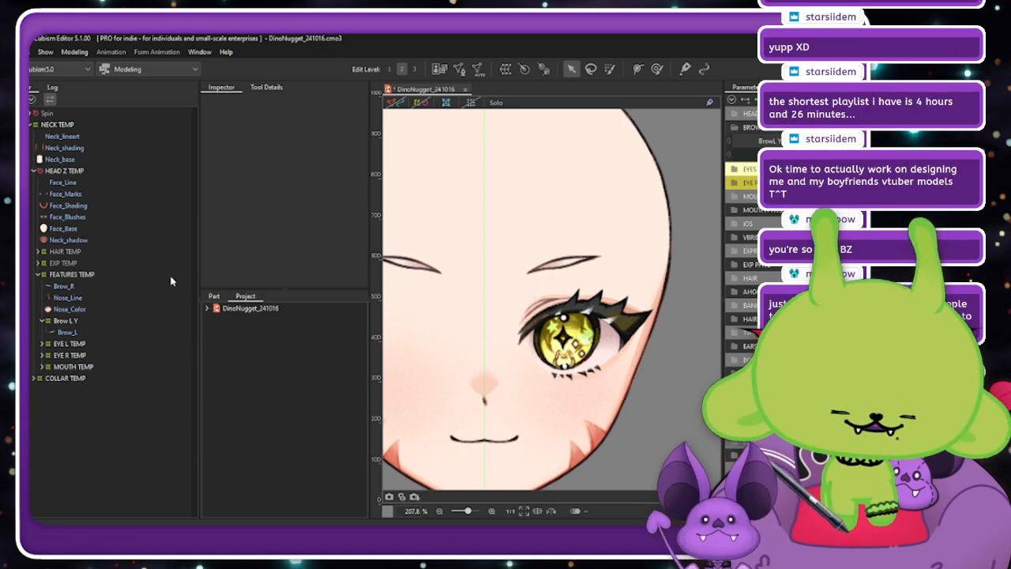
click(69, 320)
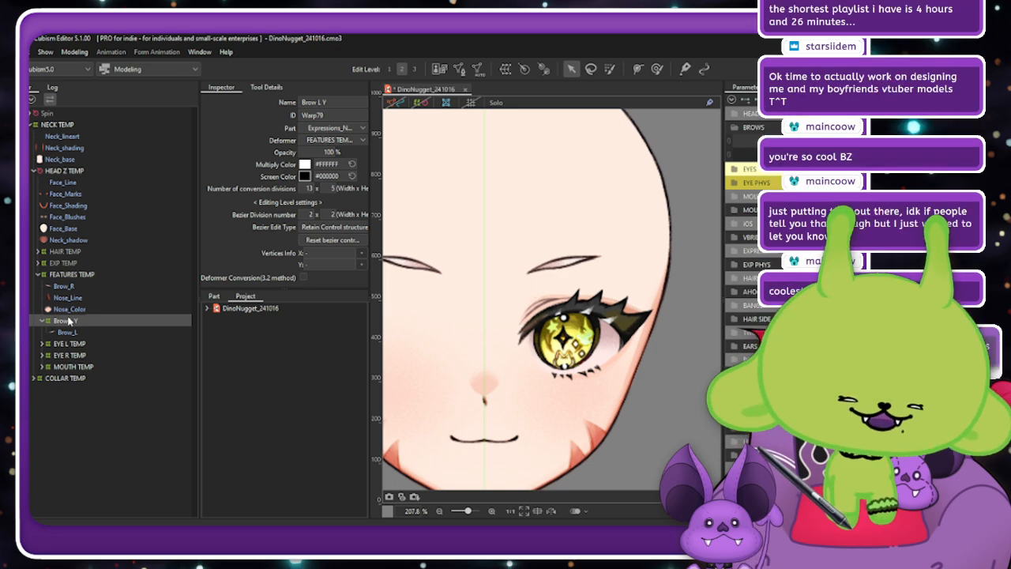
click(421, 102)
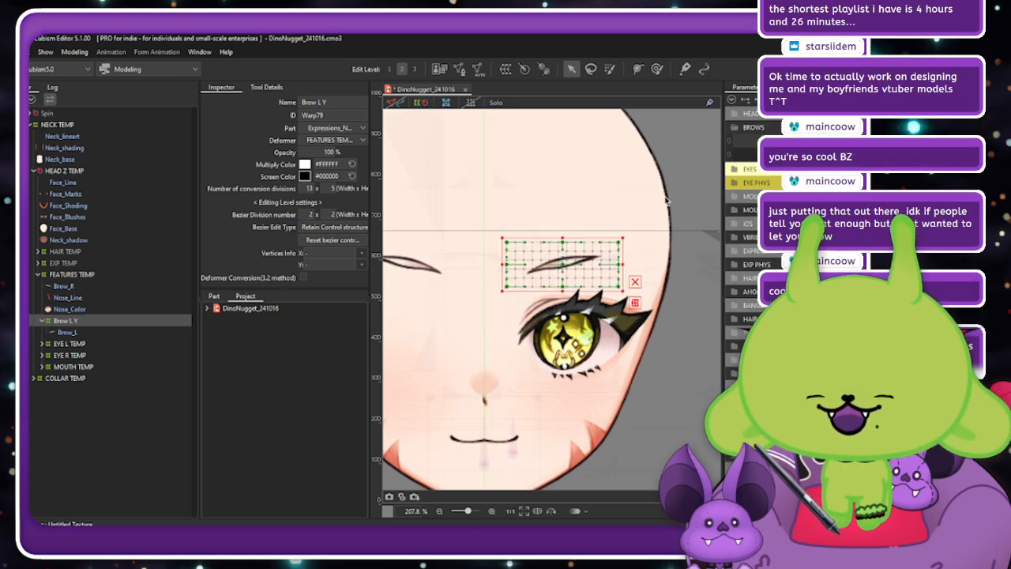
scroll(667, 231, down, 3)
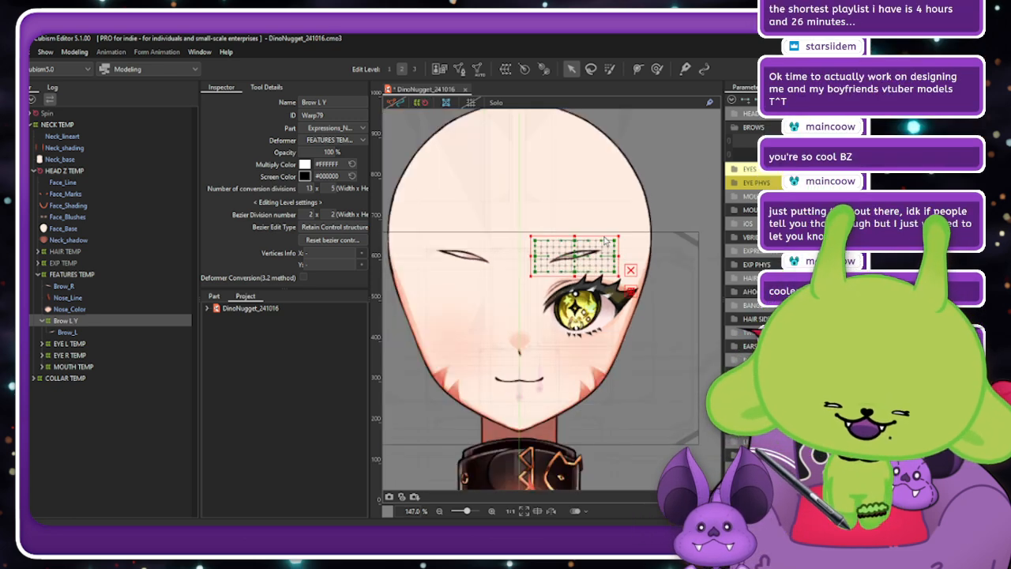
Stretch the FEATURES TEMP warp deformer upward to give room above the brows and slightly downward below the chin.
click(87, 173)
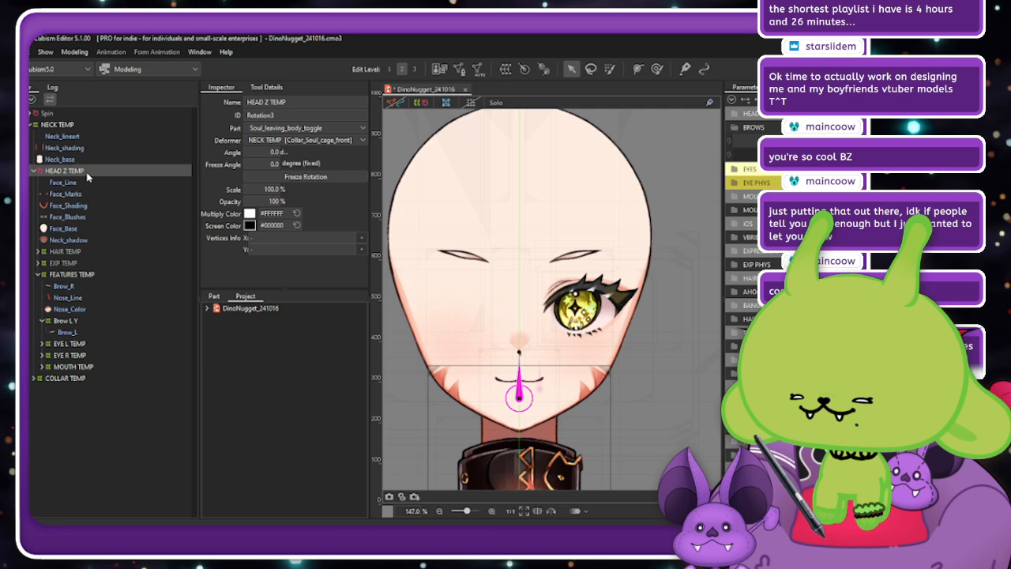
click(68, 274)
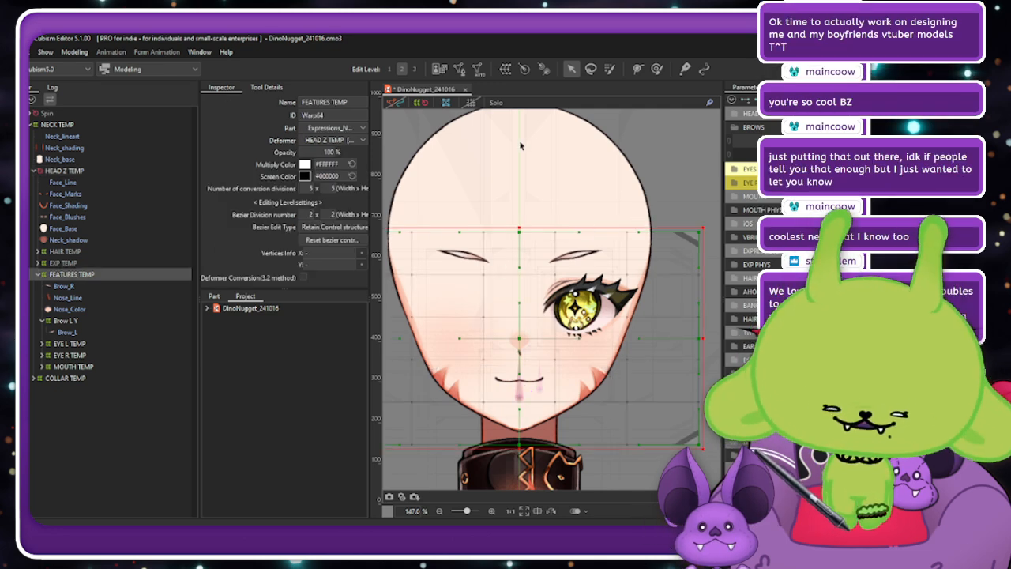
click(520, 225)
drag(520, 225, 527, 204)
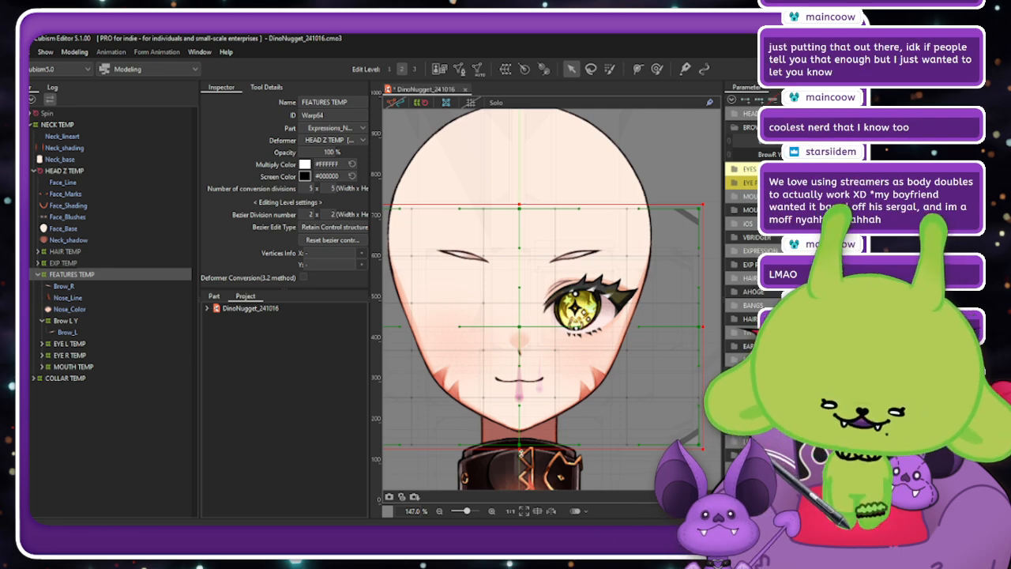
drag(520, 447, 520, 457)
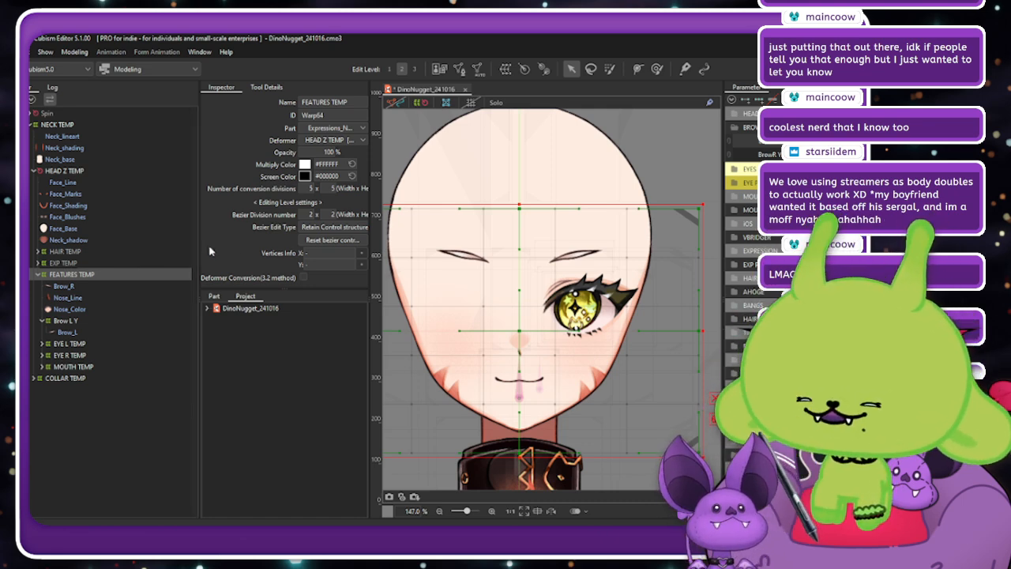
Raise the Brow L Y deformer and tilt it clockwise for the raised BrowL Y pose, and preview the movement with the selection hidden.
click(80, 323)
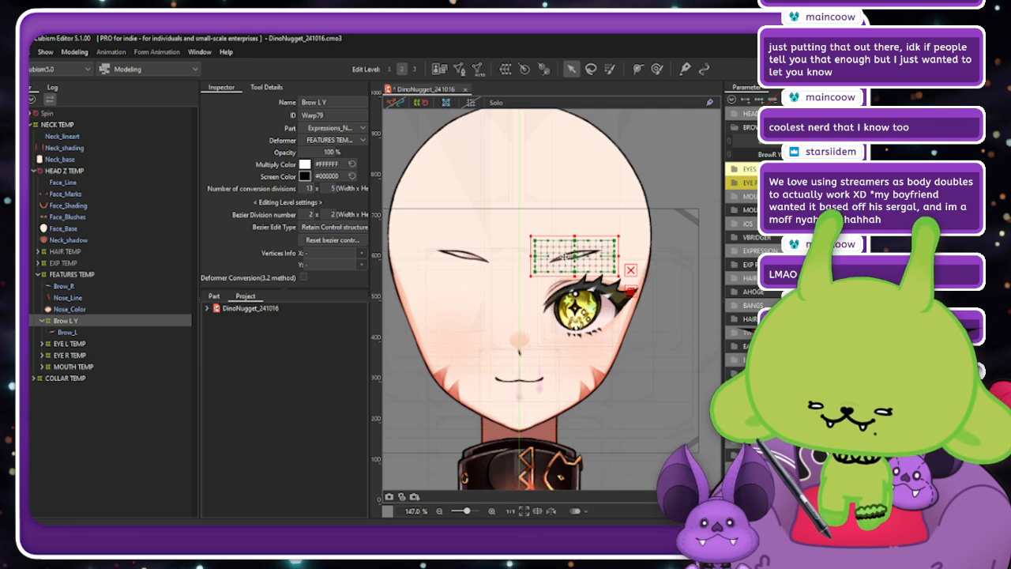
drag(567, 257, 581, 219)
mouse_move(818, 140)
mouse_down()
mouse_move(829, 141)
mouse_move(807, 140)
mouse_move(817, 141)
mouse_up()
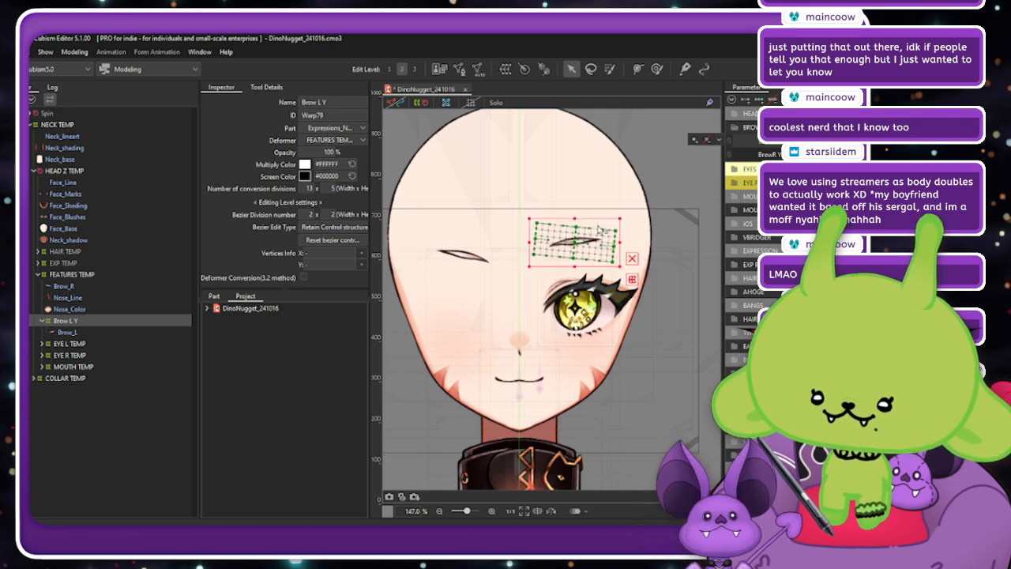
key(ctrl+h)
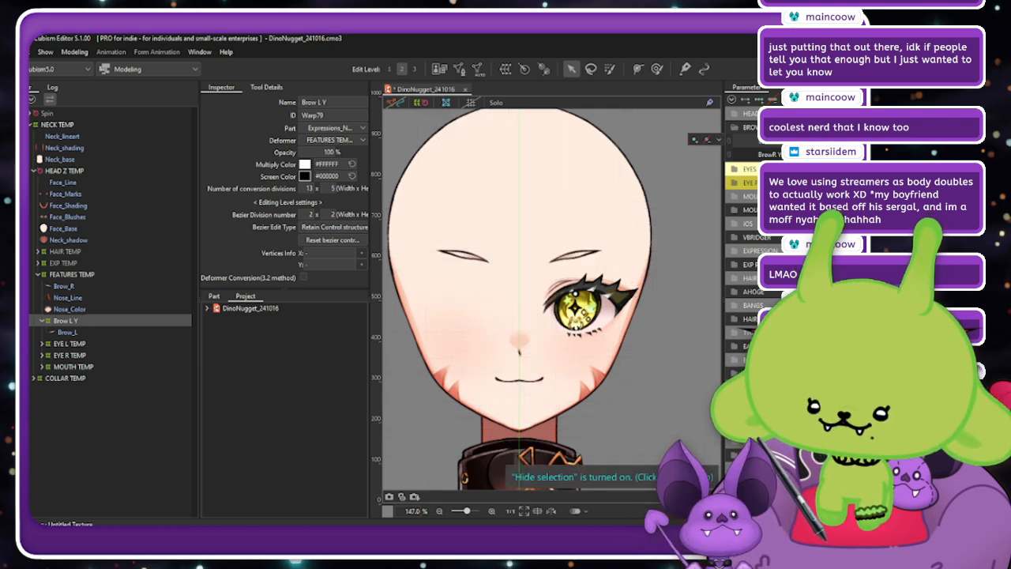
drag(817, 140, 829, 141)
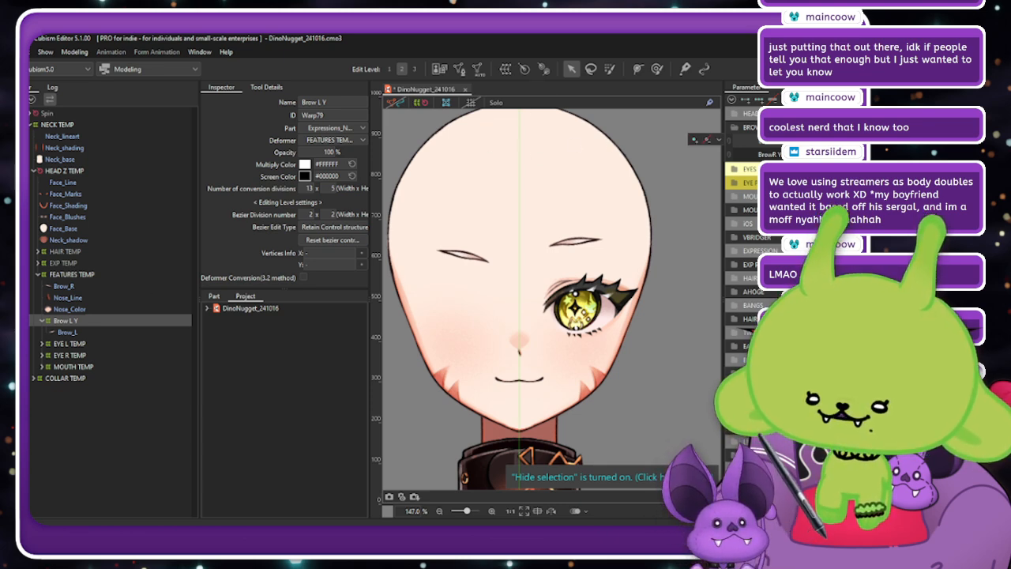
Try to generate the opposite BrowL Y pose with the Reflect and blend options at a compatibility of -100.
click(713, 139)
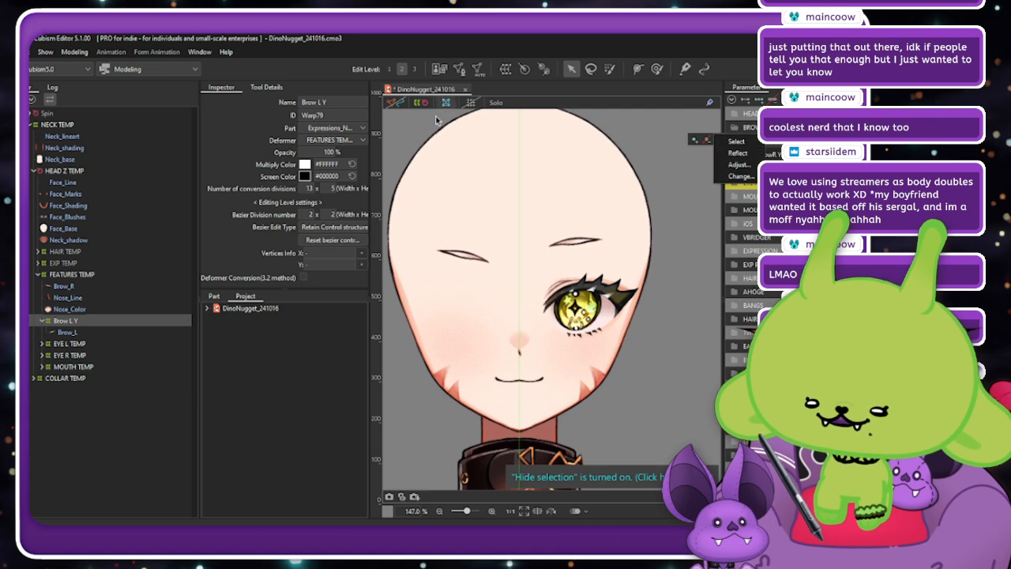
click(738, 154)
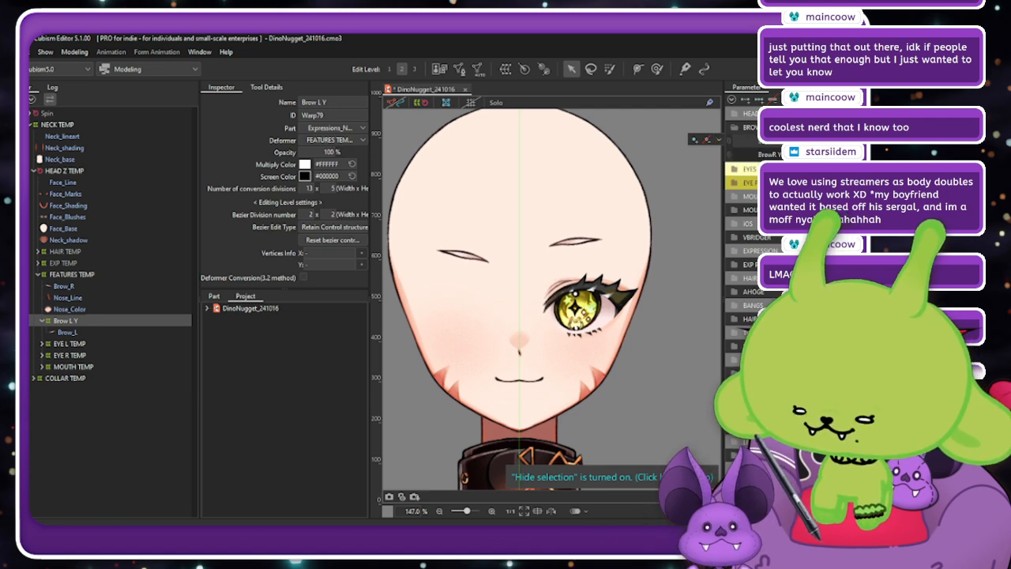
key(ctrl+shift+v)
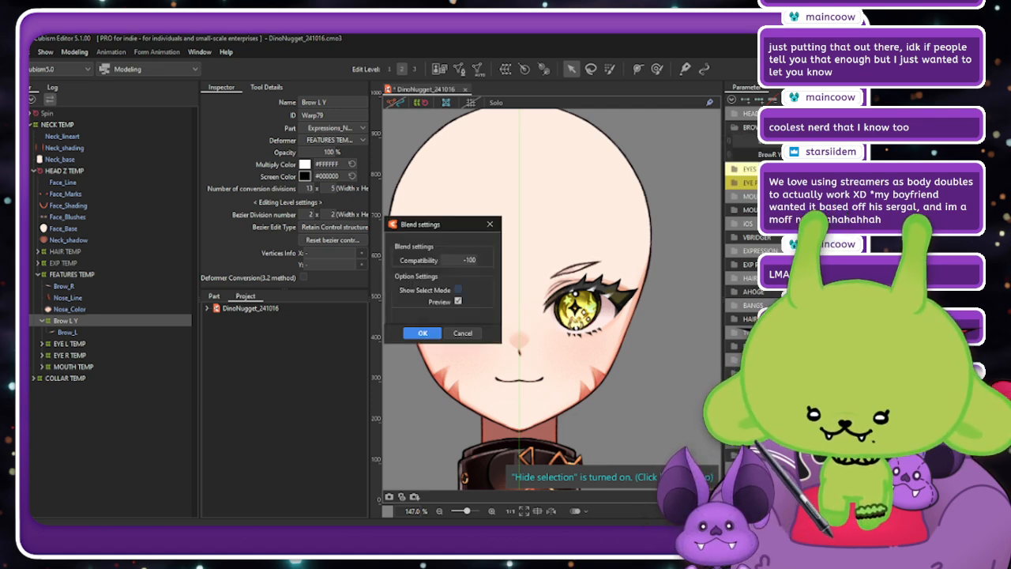
click(489, 224)
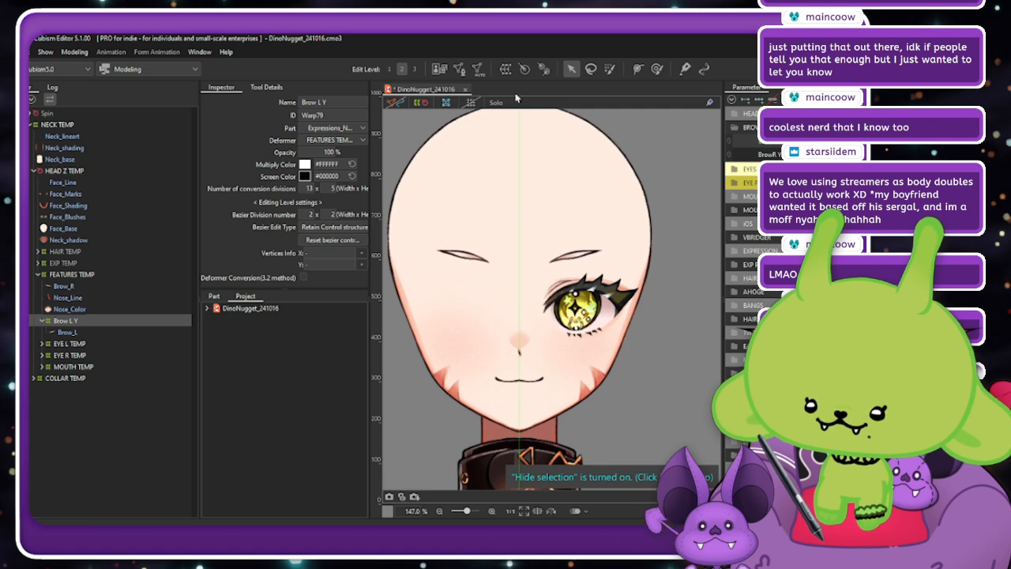
Rotate the Brow L Y deformer slightly further clockwise at the raised end of BrowL Y and preview the brow with deformers hidden.
drag(813, 142, 838, 142)
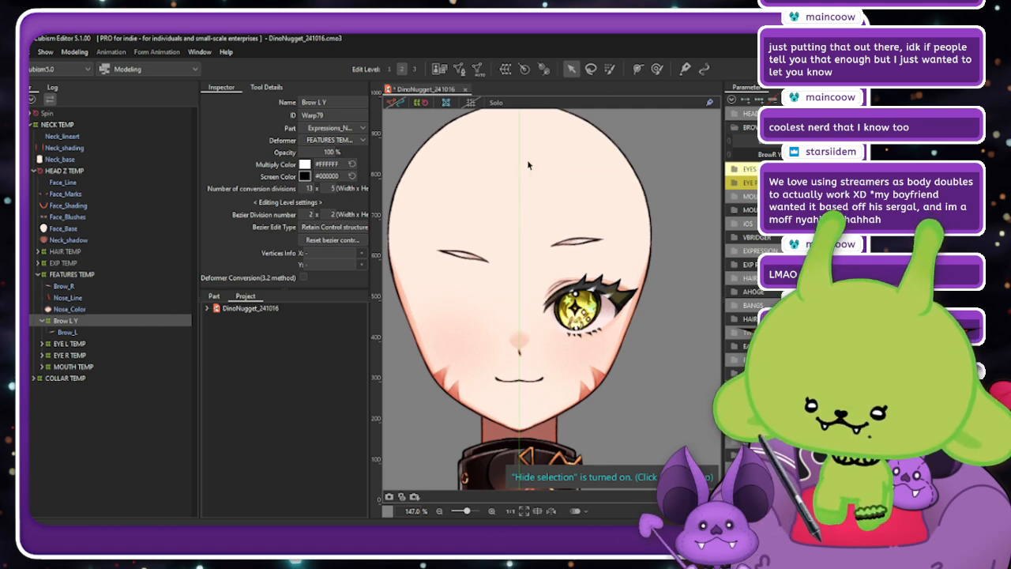
key(ctrl+h)
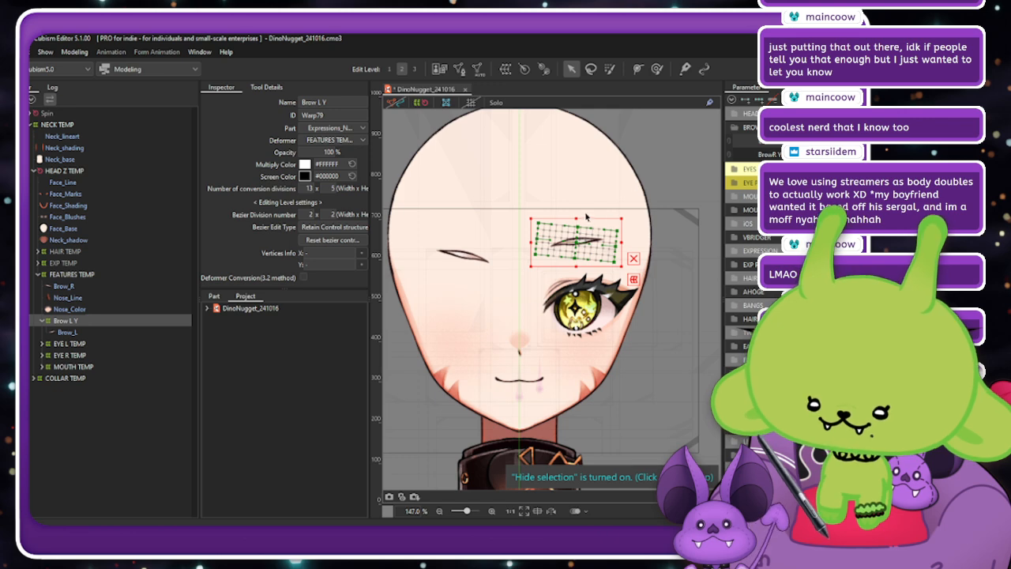
drag(586, 216, 582, 210)
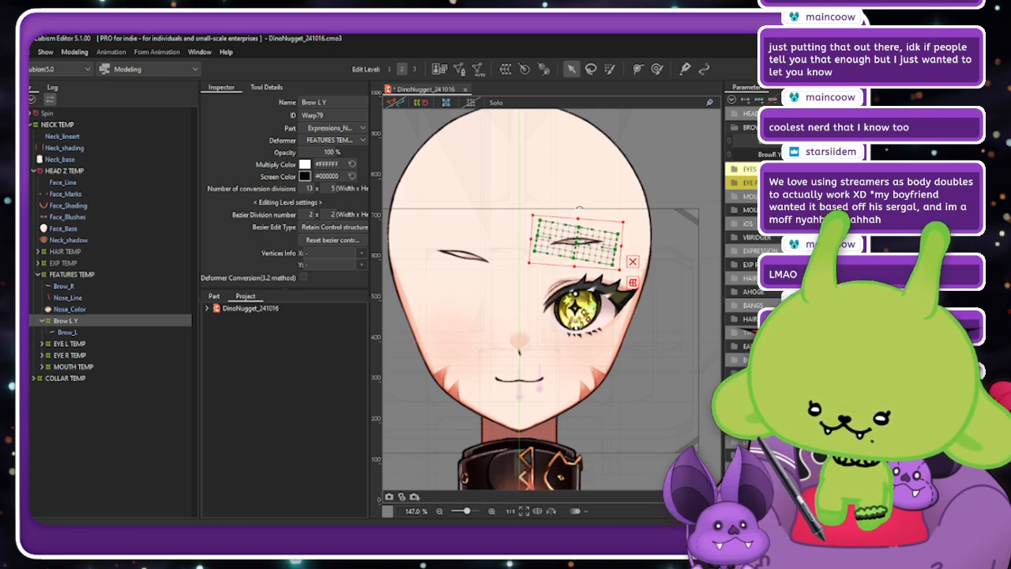
click(423, 104)
mouse_move(841, 141)
mouse_down()
mouse_move(821, 141)
mouse_move(841, 140)
mouse_up()
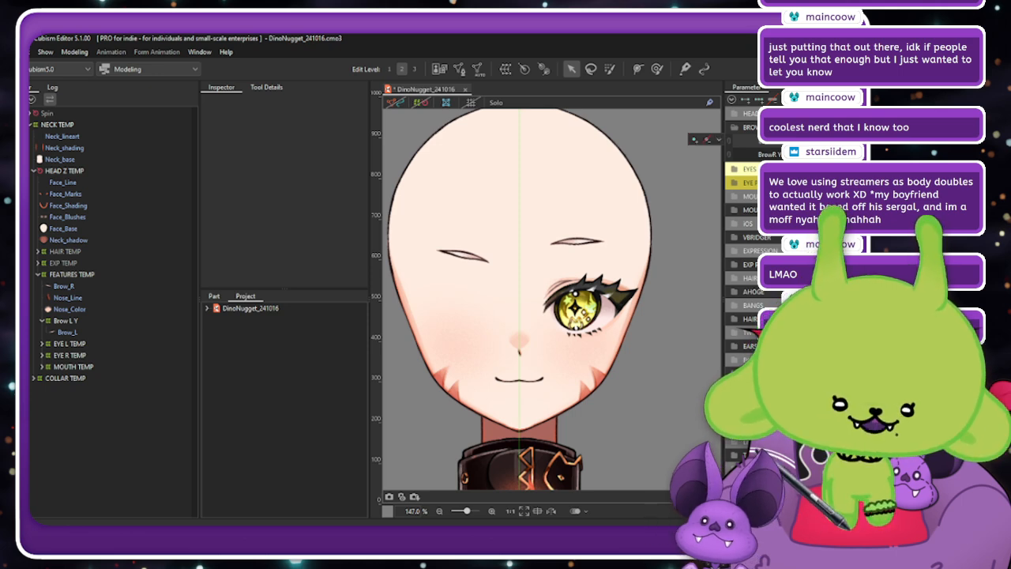
At the low end of BrowL Y, move the Brow L Y deformer down and inward toward the eye and rotate it counterclockwise.
click(71, 320)
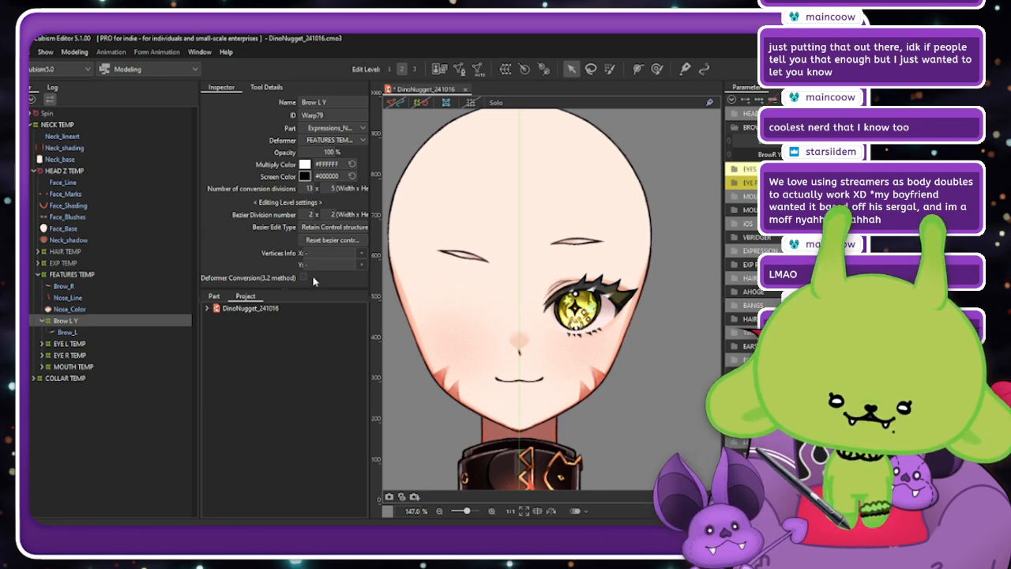
drag(847, 141, 818, 140)
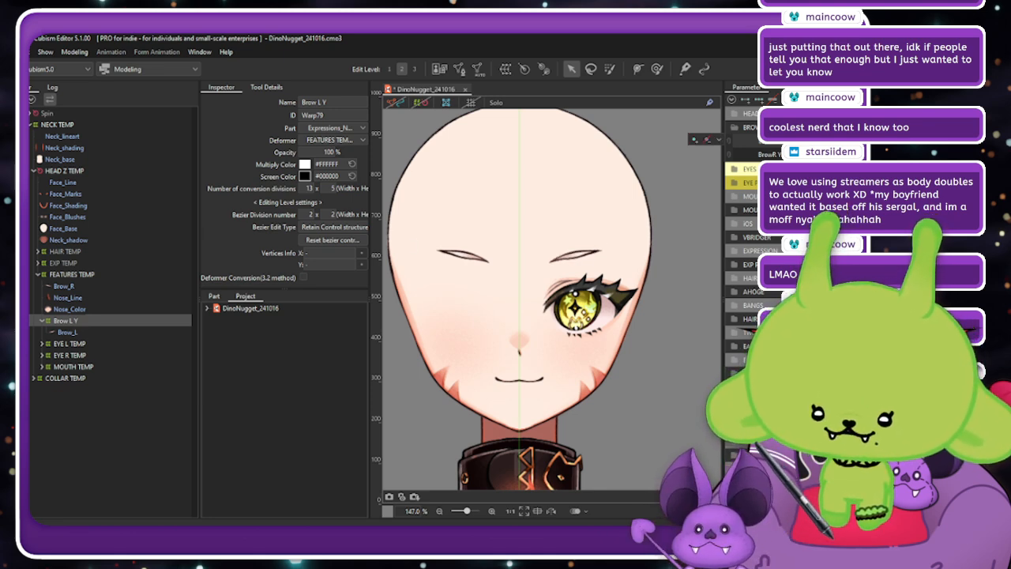
key(ctrl+b)
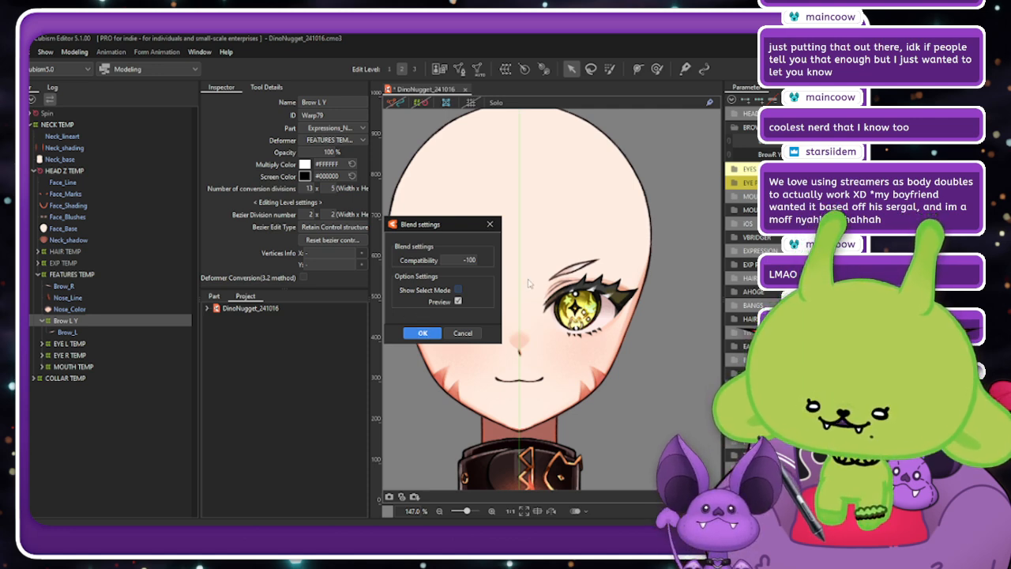
click(489, 226)
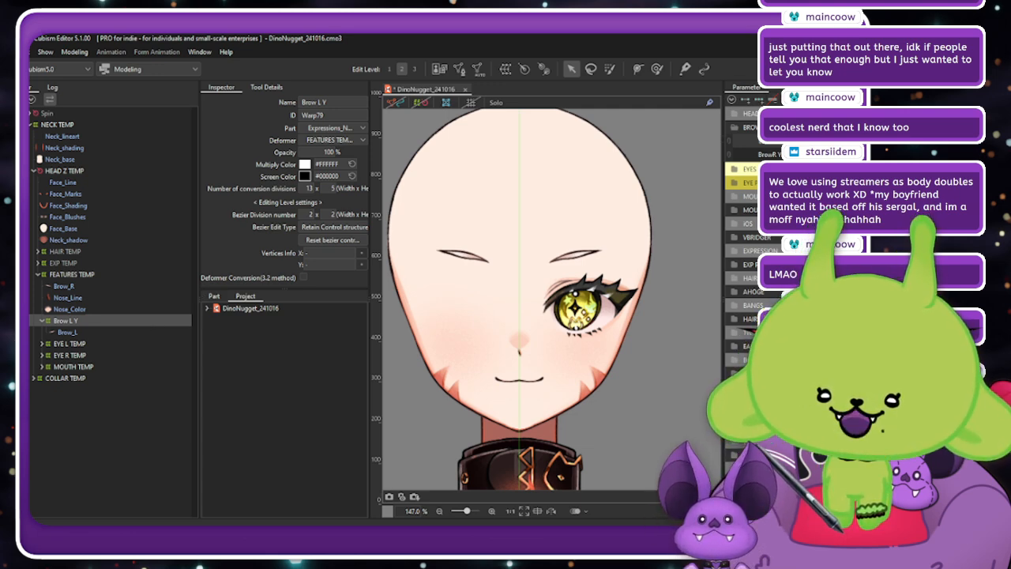
click(421, 102)
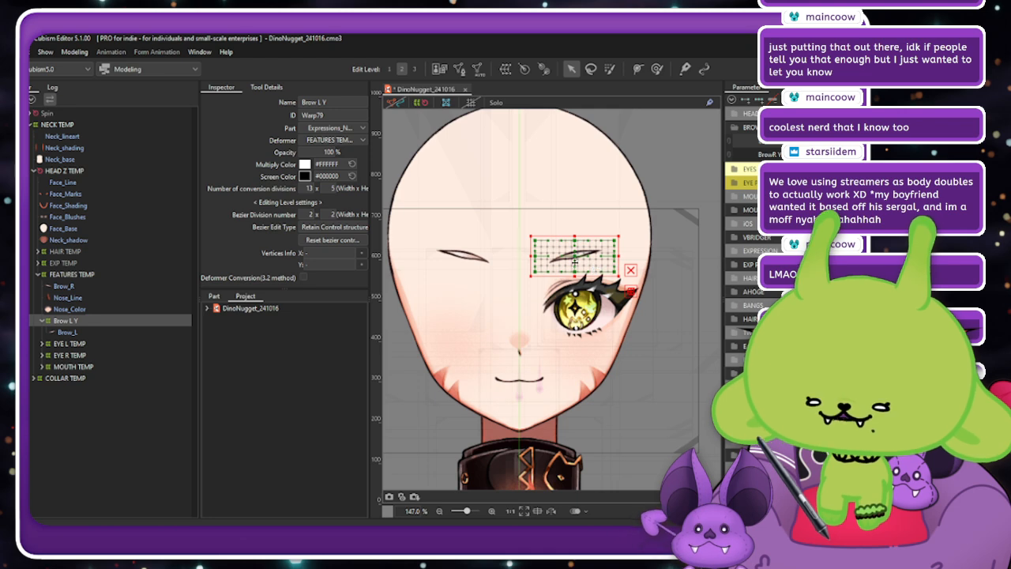
drag(574, 256, 561, 272)
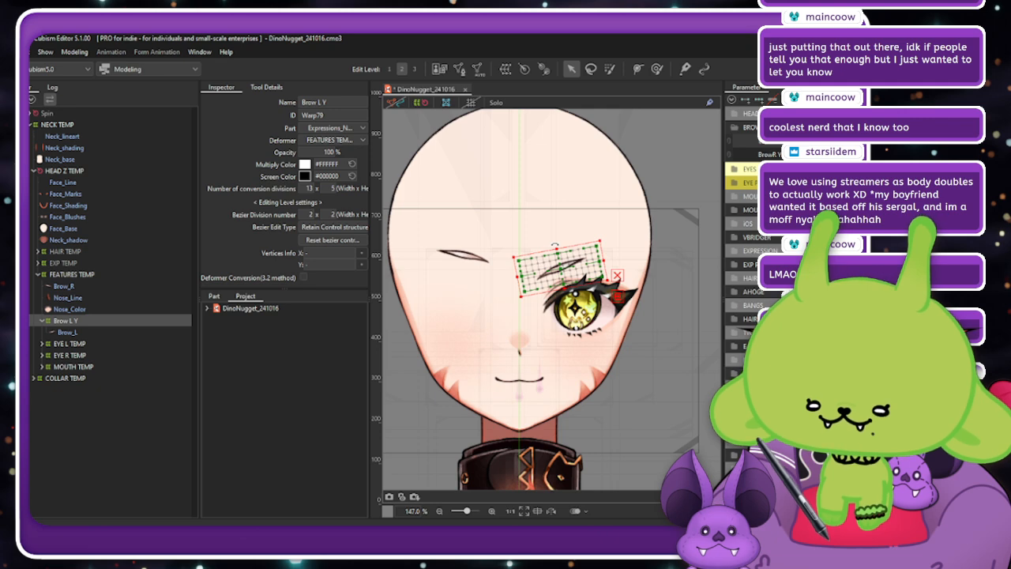
click(688, 134)
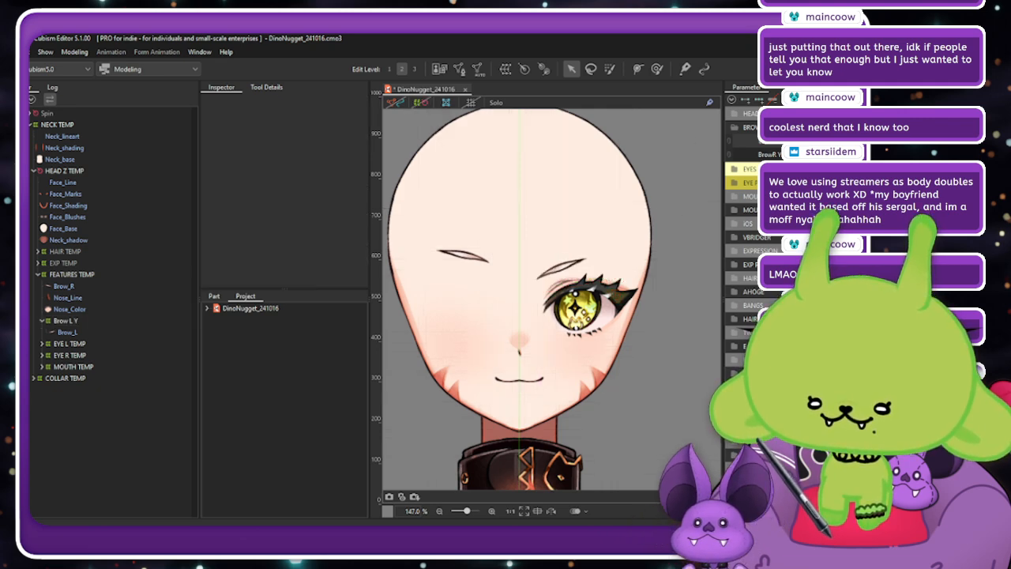
Select the Brow L Y deformer and rotate it very slightly at the low end of BrowL Y, checking the brow with deformers hidden.
click(79, 321)
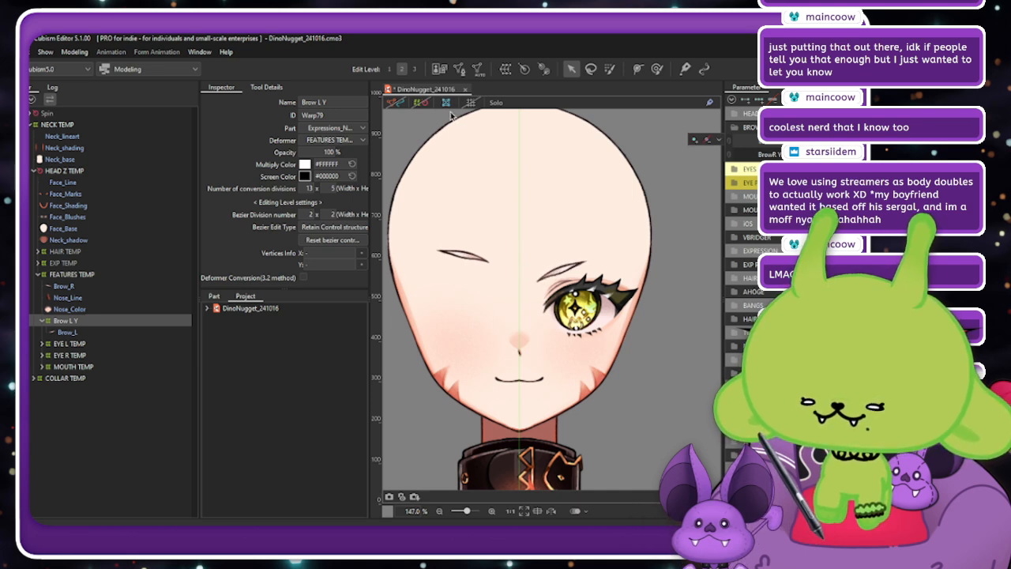
click(422, 103)
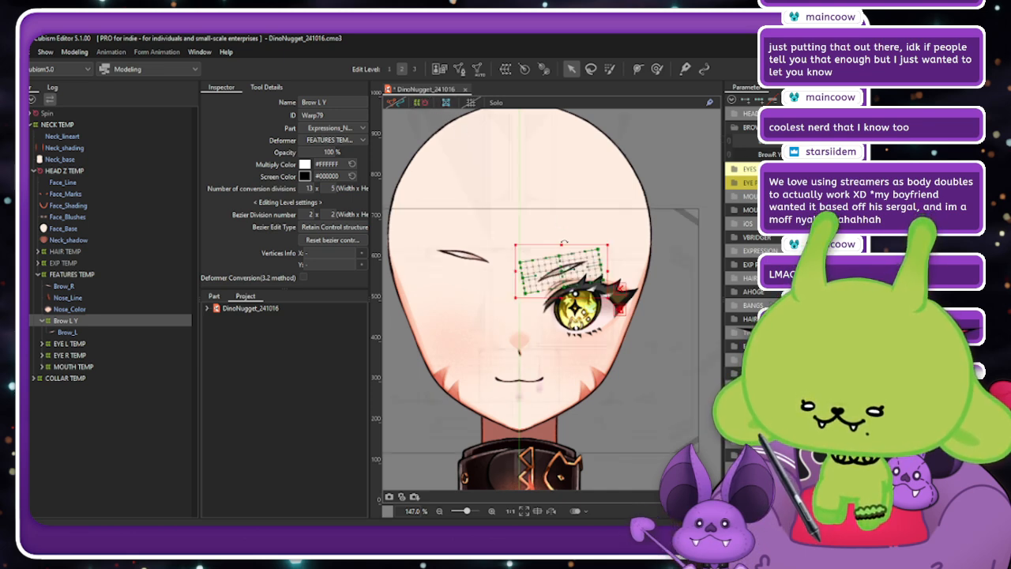
drag(563, 239, 564, 240)
click(422, 116)
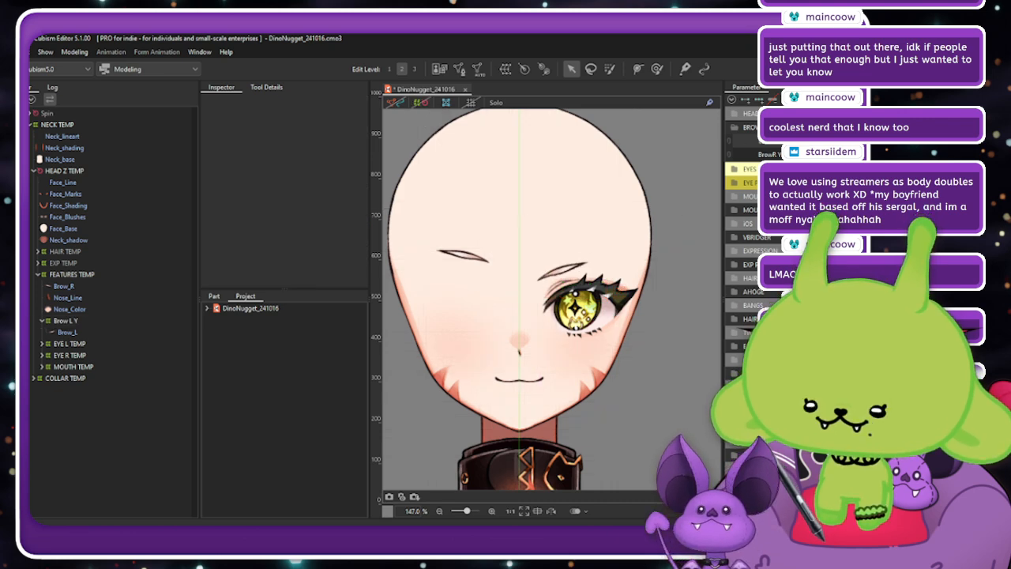
click(115, 322)
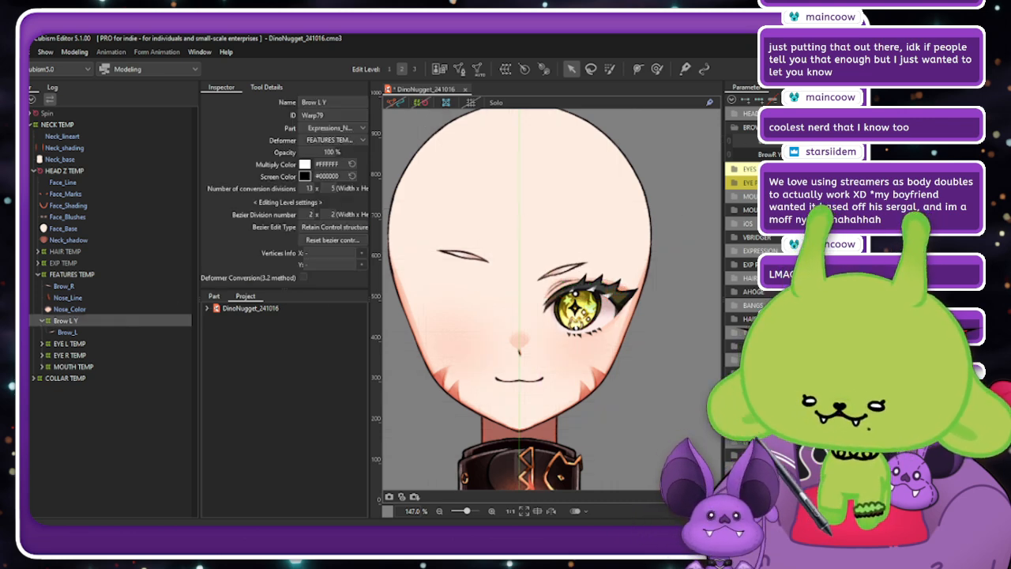
drag(804, 142, 829, 142)
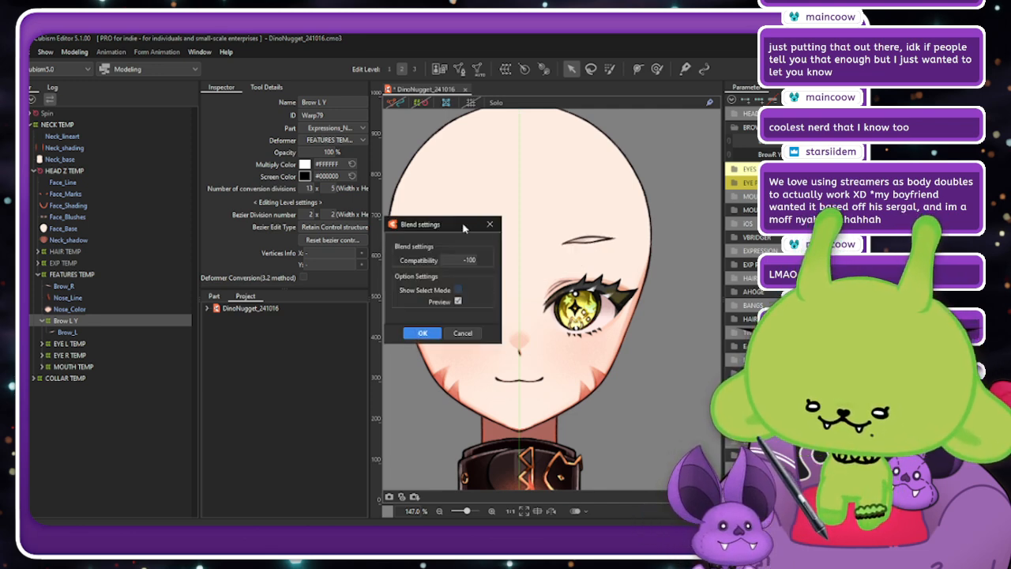
drag(463, 228, 365, 223)
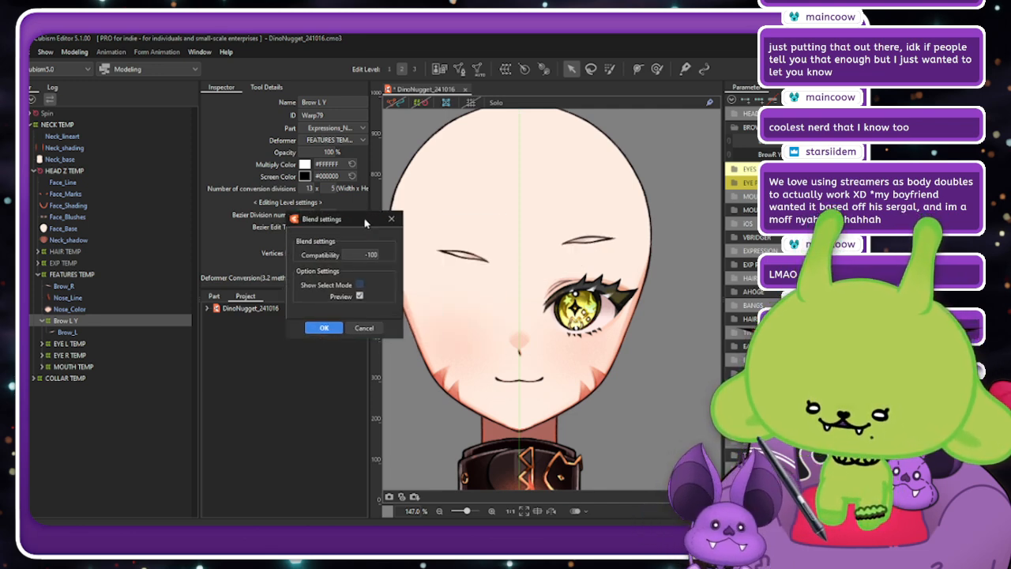
click(368, 328)
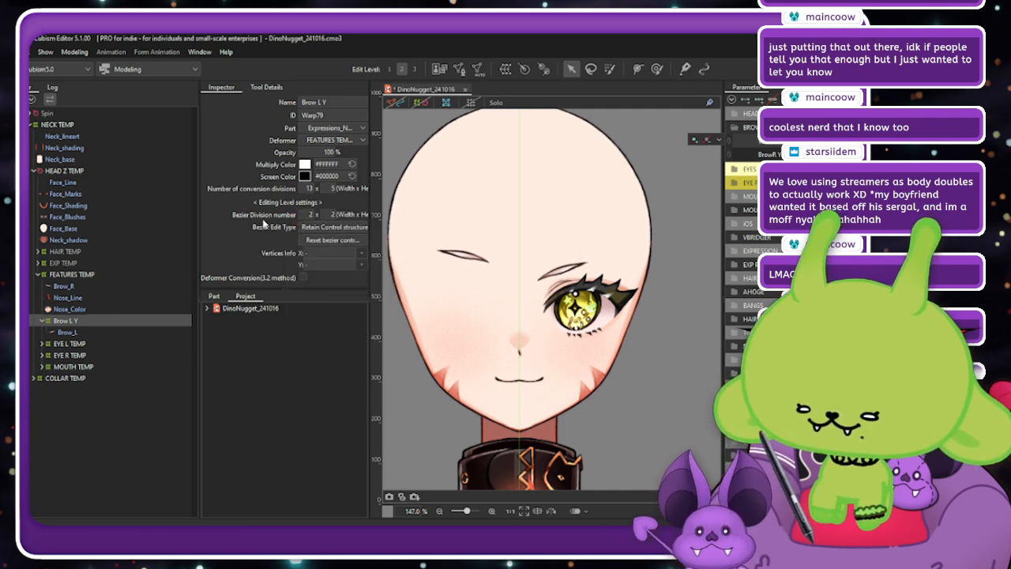
Nudge the Brow L Y deformer slightly lower in the lowered BrowL Y pose and hide the deformers again.
click(424, 104)
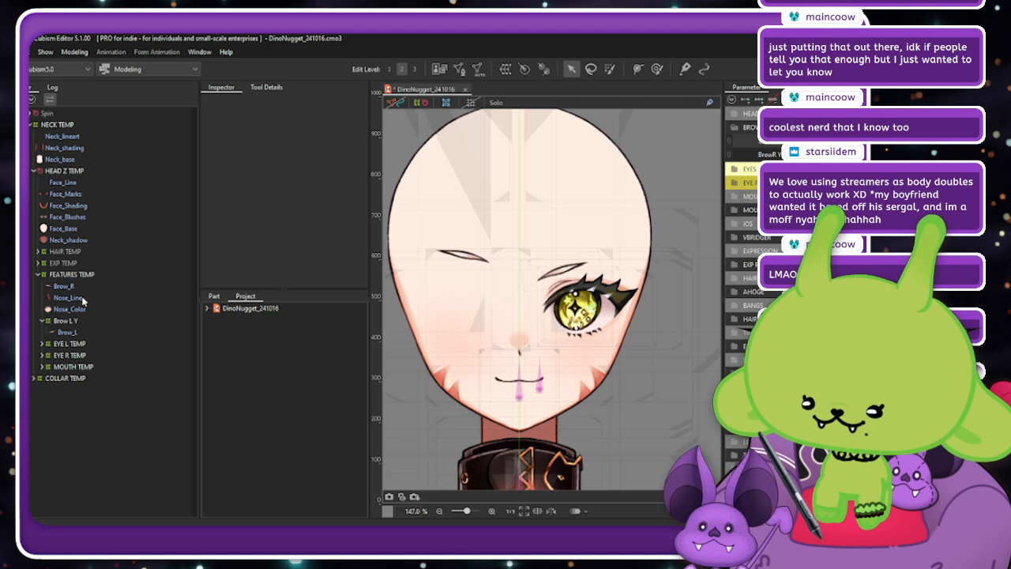
click(66, 321)
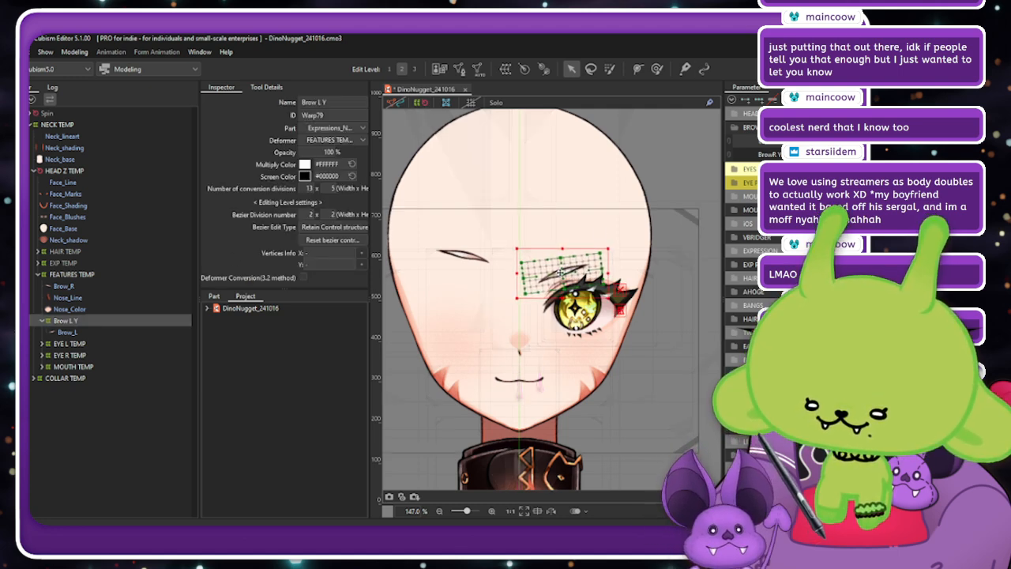
click(418, 104)
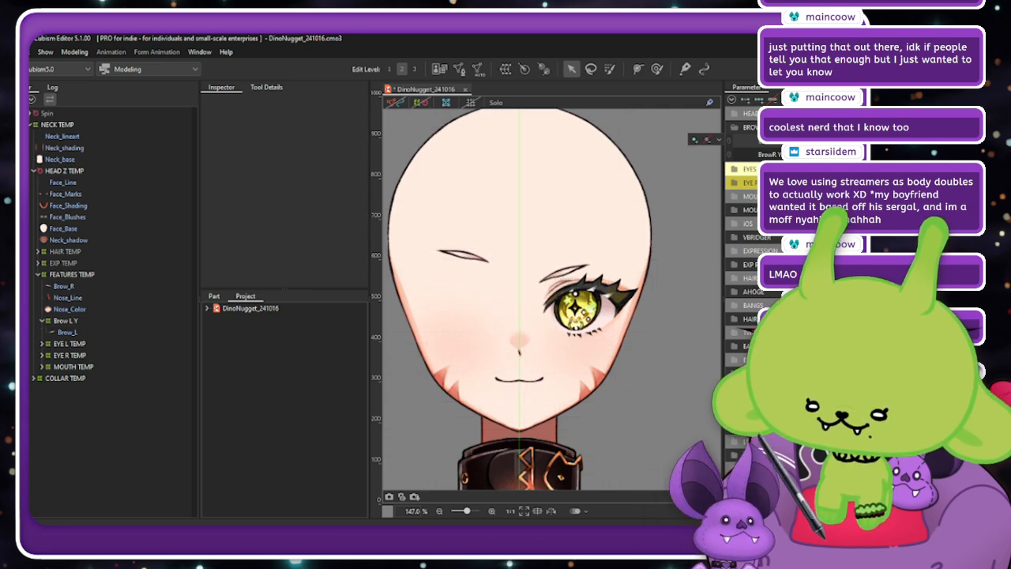
Generate the opposite Brow L Y pose on BrowL Y using blend settings with a compatibility of -100.
click(61, 323)
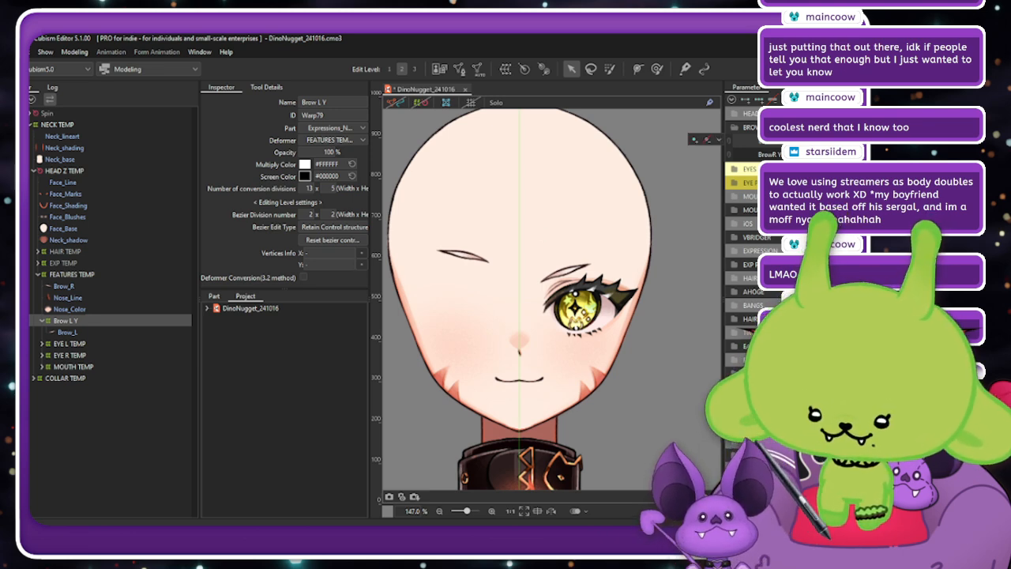
key(ctrl+z)
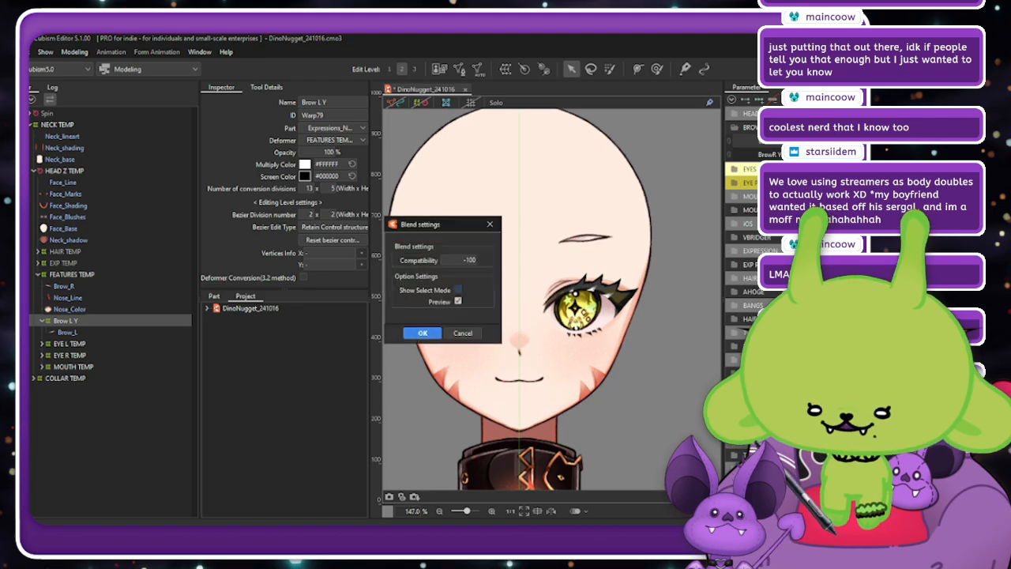
click(423, 332)
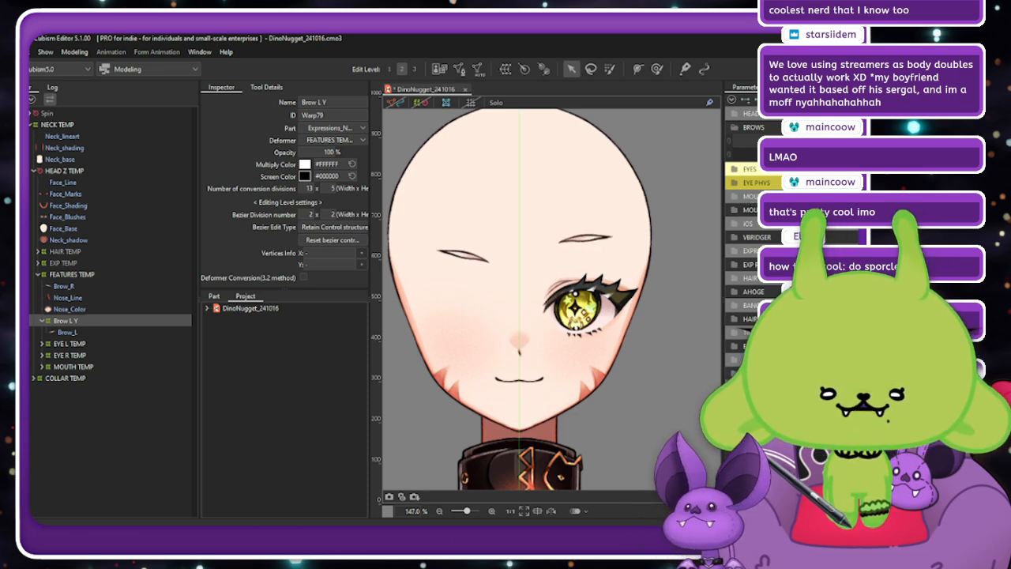
Preview the left brow's movement across the BrowL Y parameter and return it to neutral.
drag(841, 143, 817, 147)
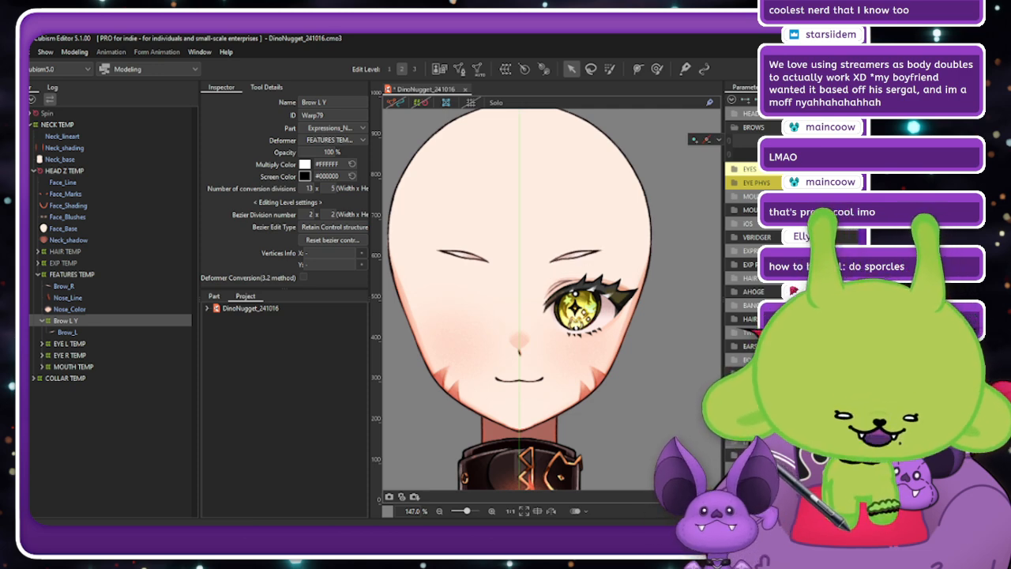
drag(817, 144, 794, 154)
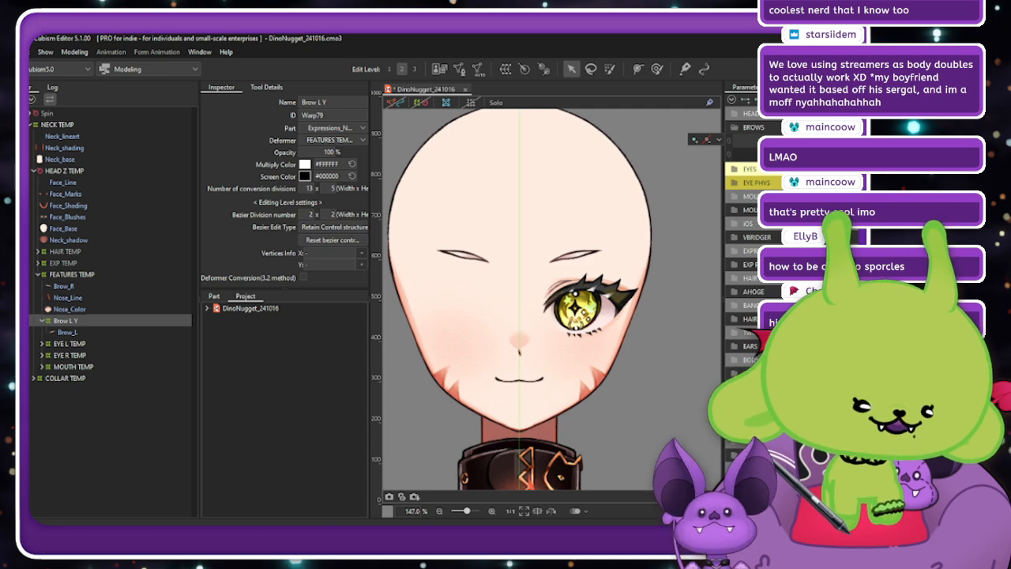
mouse_move(868, 147)
mouse_down()
mouse_move(913, 147)
mouse_move(853, 147)
mouse_up()
click(883, 147)
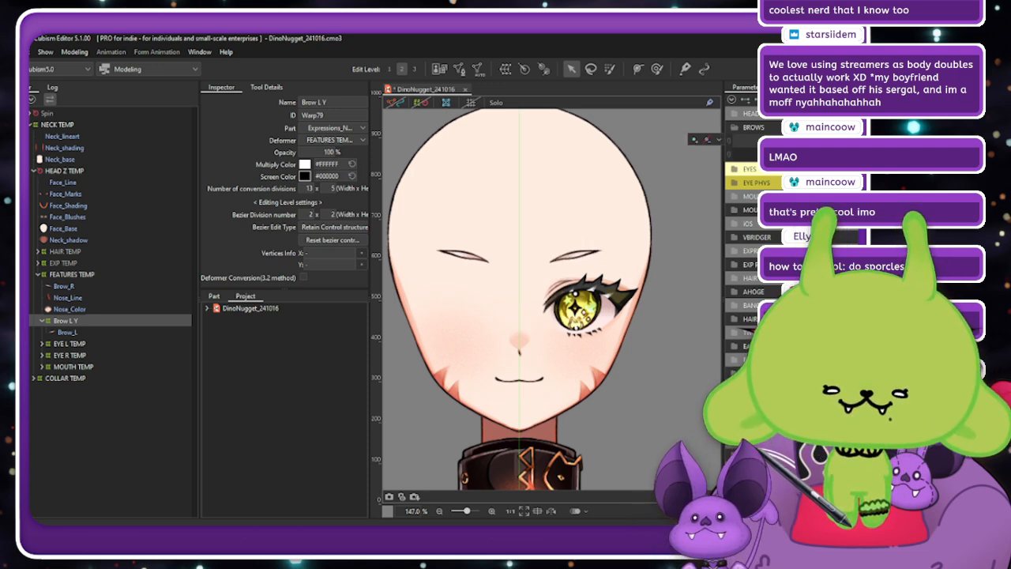
mouse_move(853, 143)
mouse_down()
mouse_move(880, 143)
mouse_move(853, 142)
mouse_up()
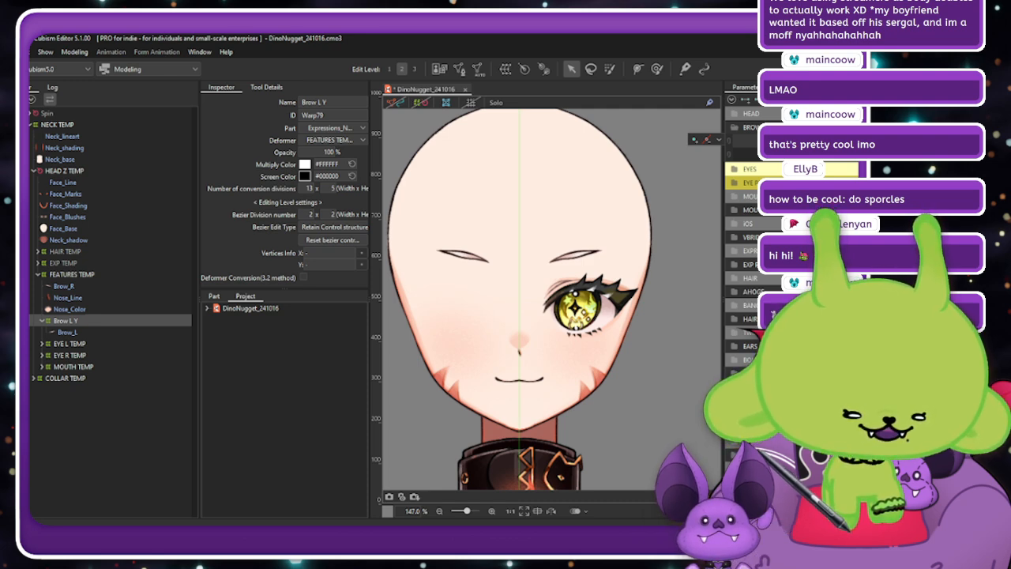
mouse_move(867, 142)
mouse_down()
mouse_move(880, 142)
mouse_move(866, 142)
mouse_up()
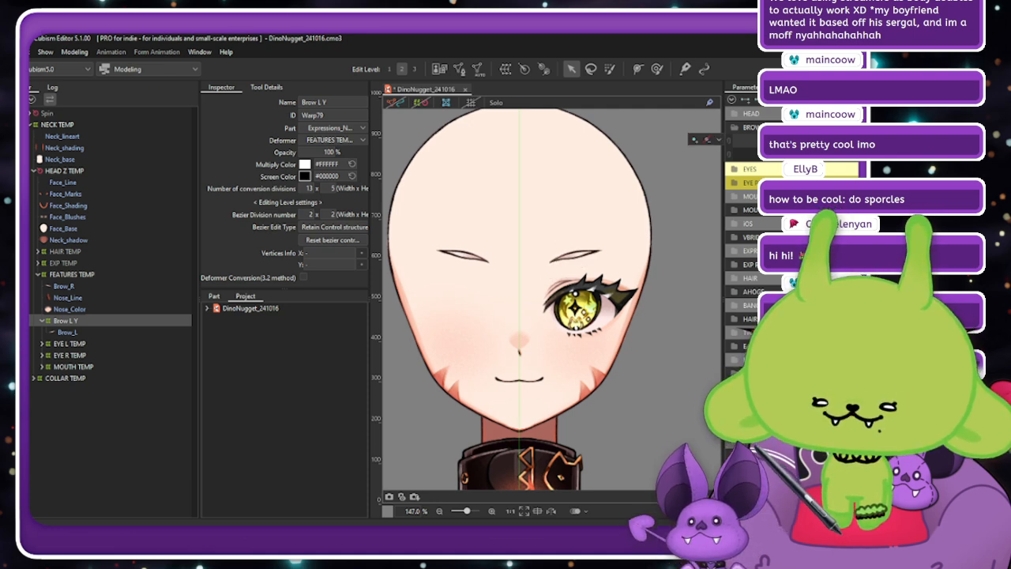
Expand EYE L TEMP in the deformer hierarchy, select the Highlight L1 deformer and reveal its child.
click(76, 346)
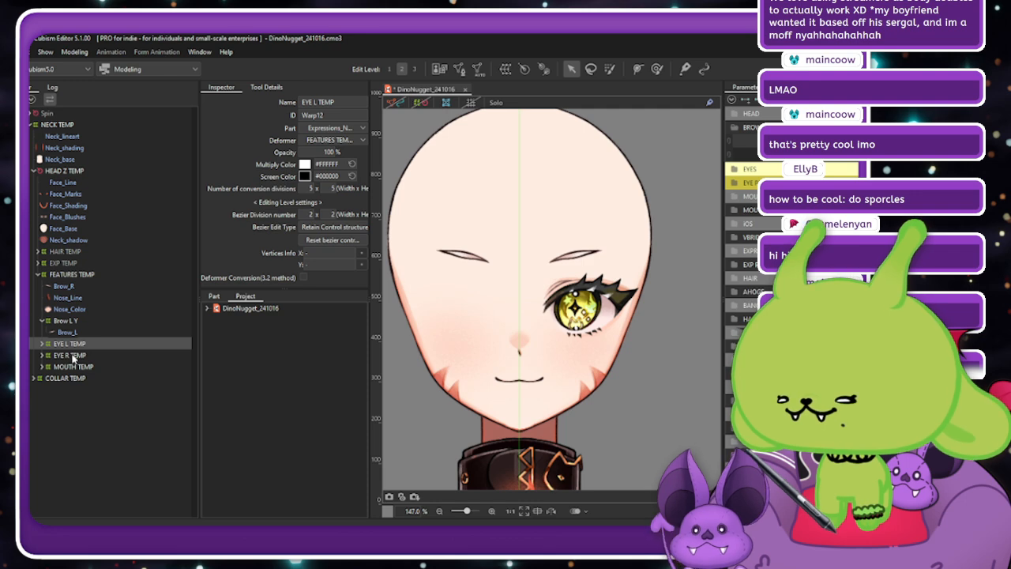
click(43, 344)
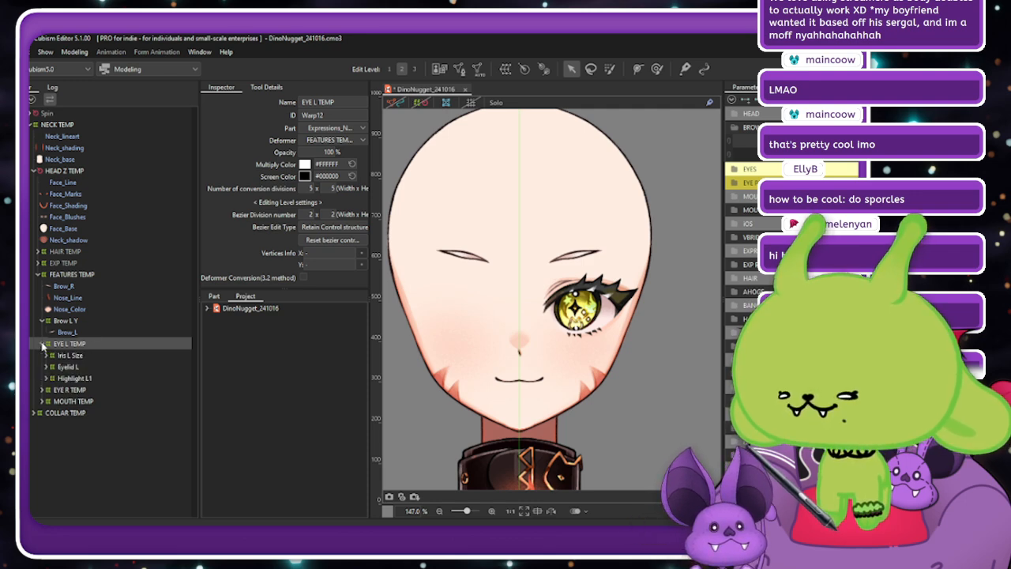
click(82, 367)
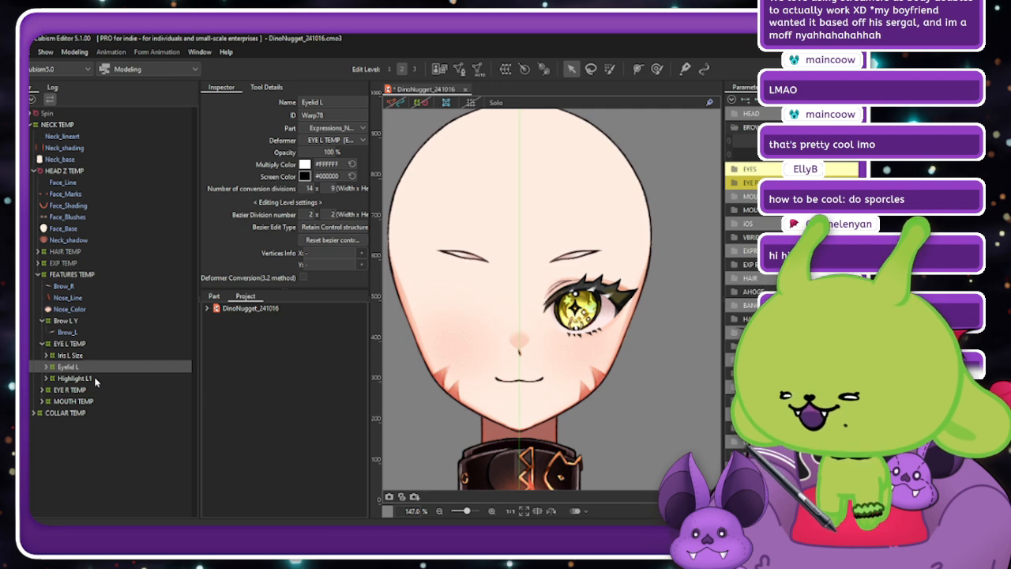
click(69, 380)
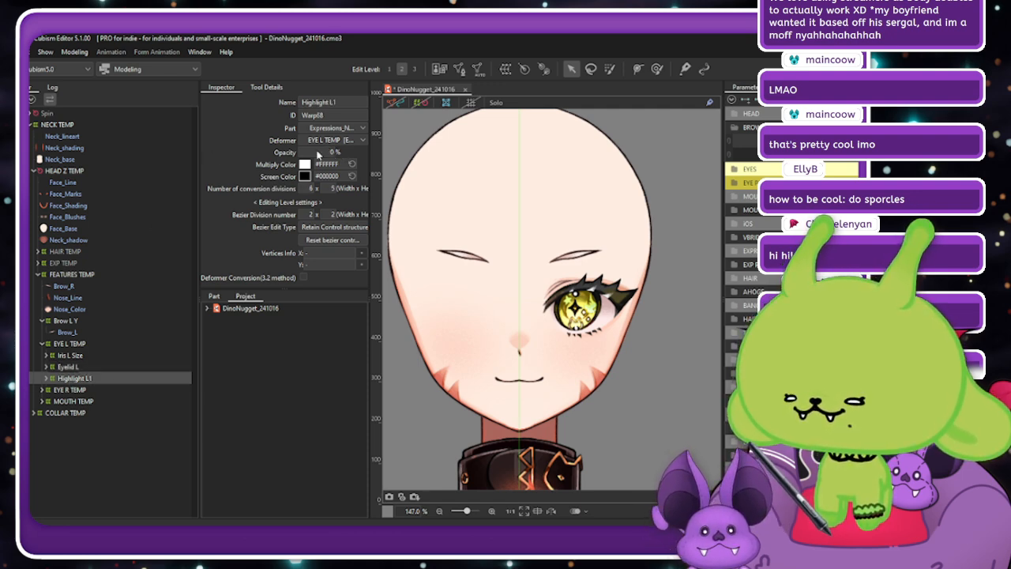
click(48, 380)
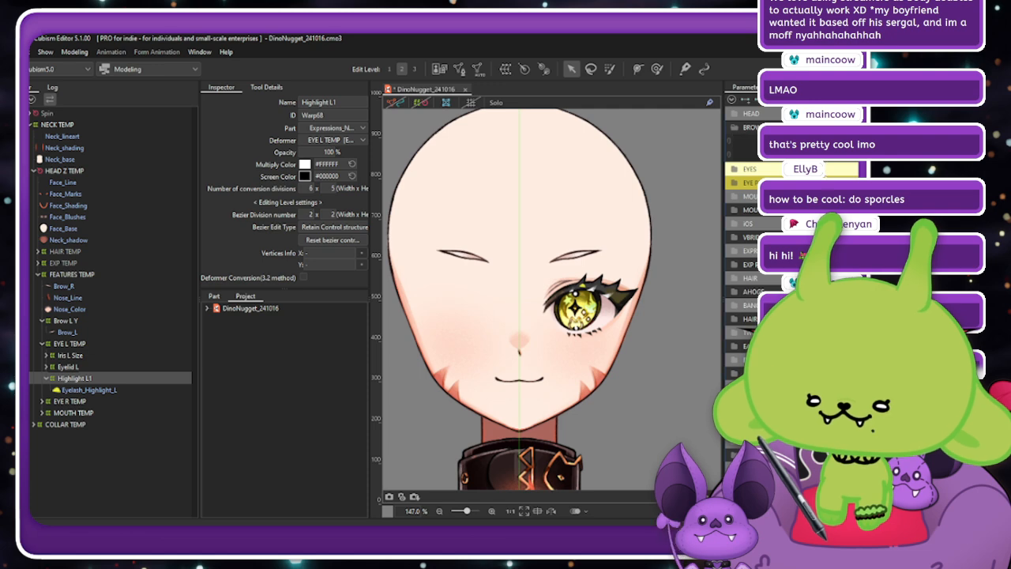
Expand the EYES and EYE PHYS parameter groups and examine the eye parameters with Highlight L1 selected.
click(835, 172)
mouse_move(845, 183)
mouse_down()
mouse_move(804, 184)
mouse_move(837, 183)
mouse_up()
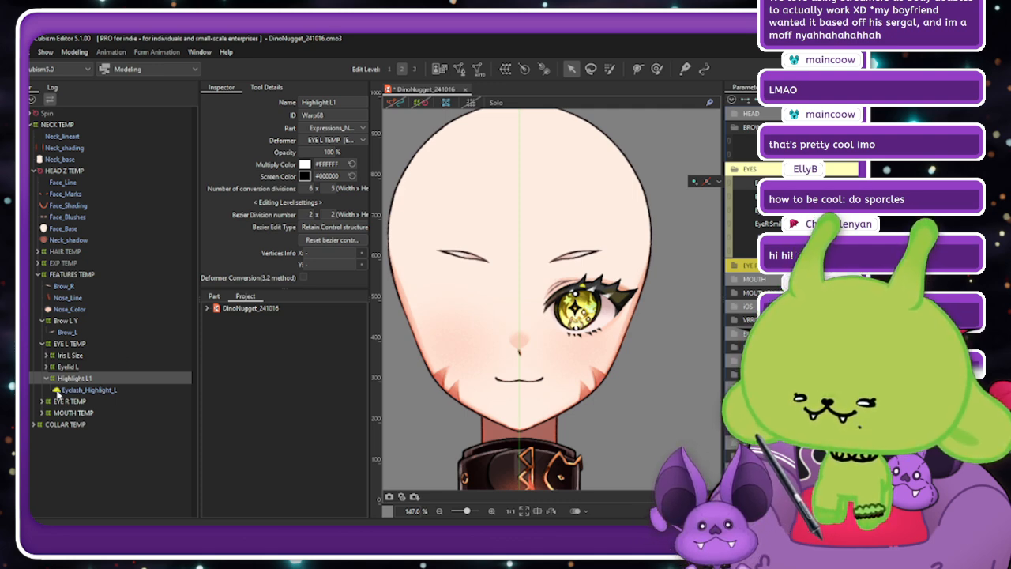
click(719, 182)
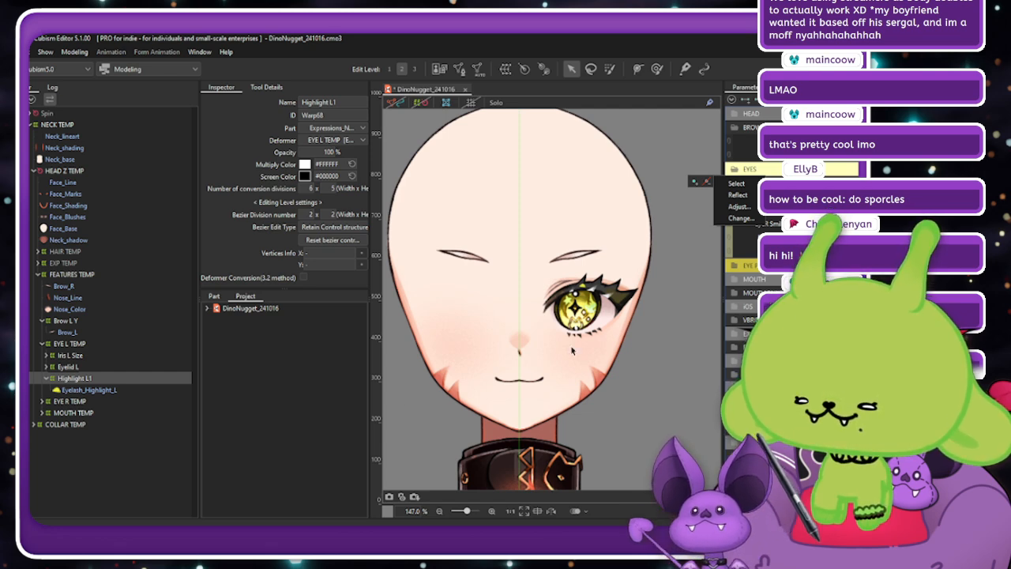
click(735, 266)
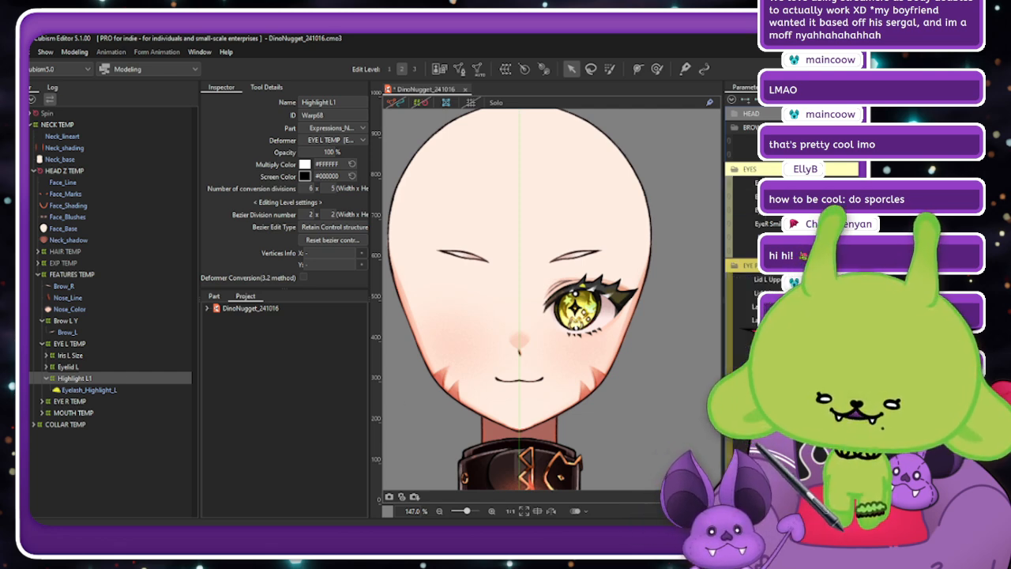
scroll(739, 237, down, 5)
scroll(743, 237, up, 3)
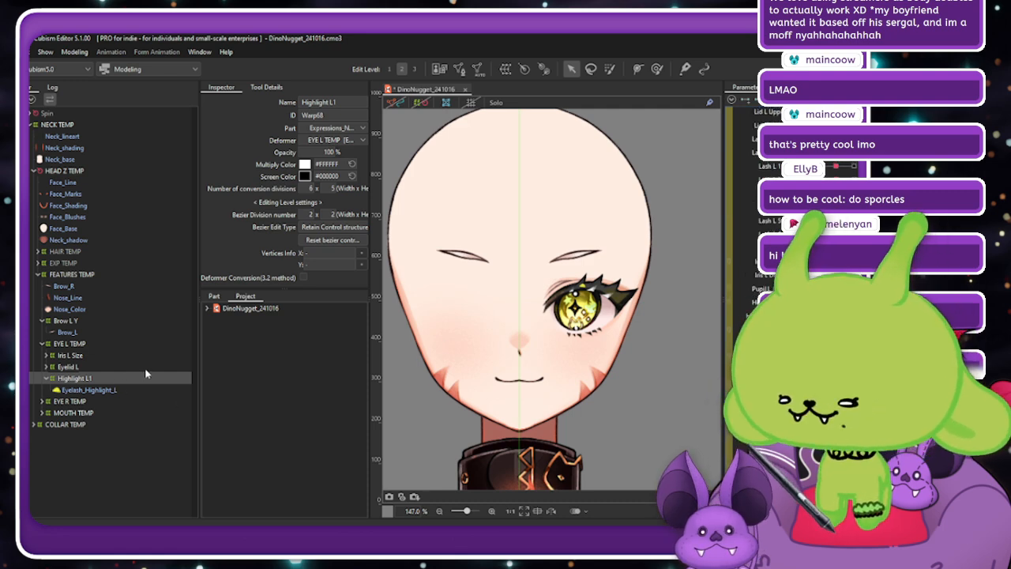
Apply the Highlight L1 deformer to its child elements, removing it from above Eyelash_Highlight_L.
scroll(612, 288, up, 3)
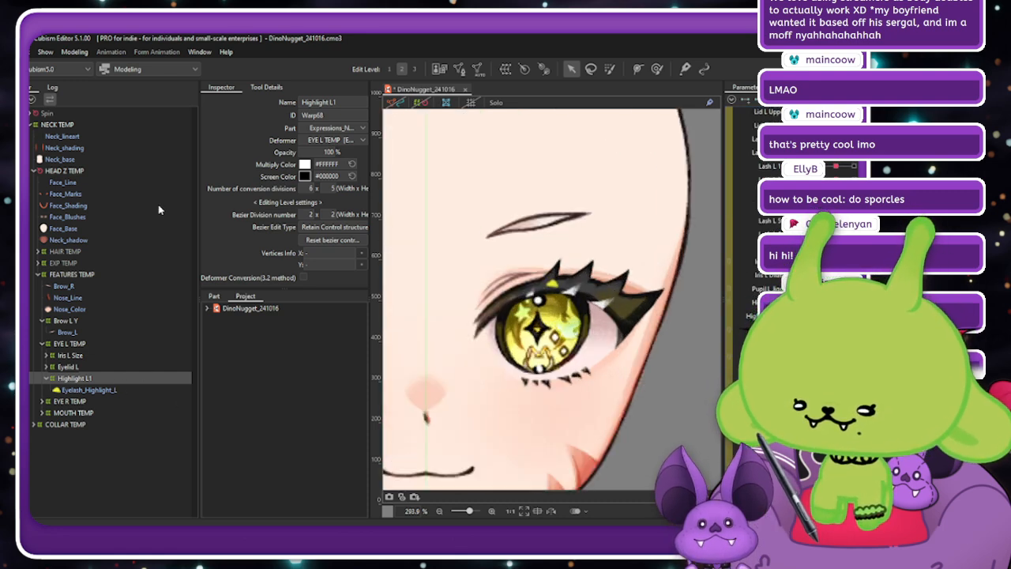
click(75, 52)
mouse_move(90, 69)
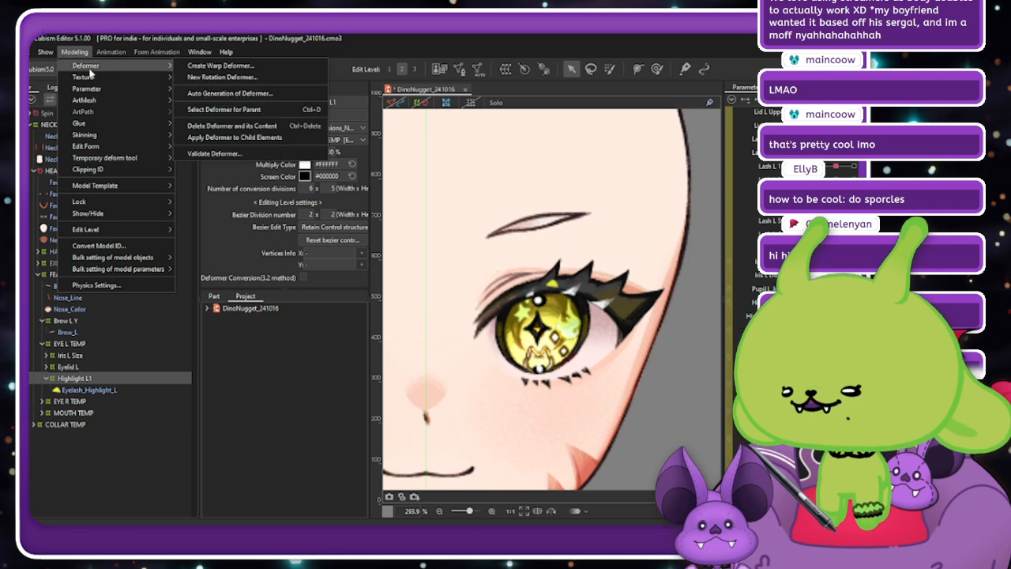
click(237, 138)
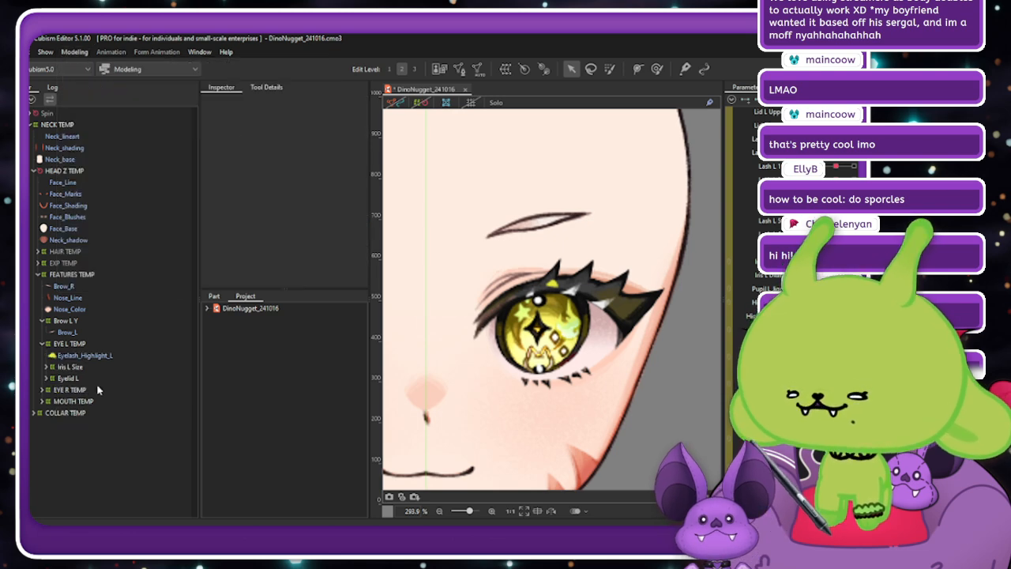
Select Eyelash_Highlight_L and turn the Highlight L 1 parameter into a blend shape.
click(86, 357)
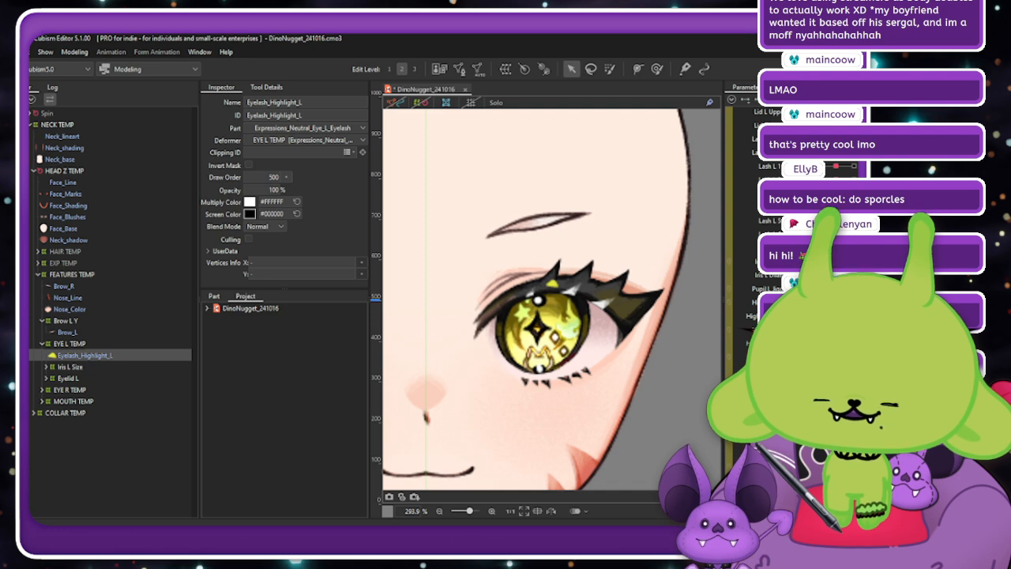
click(758, 301)
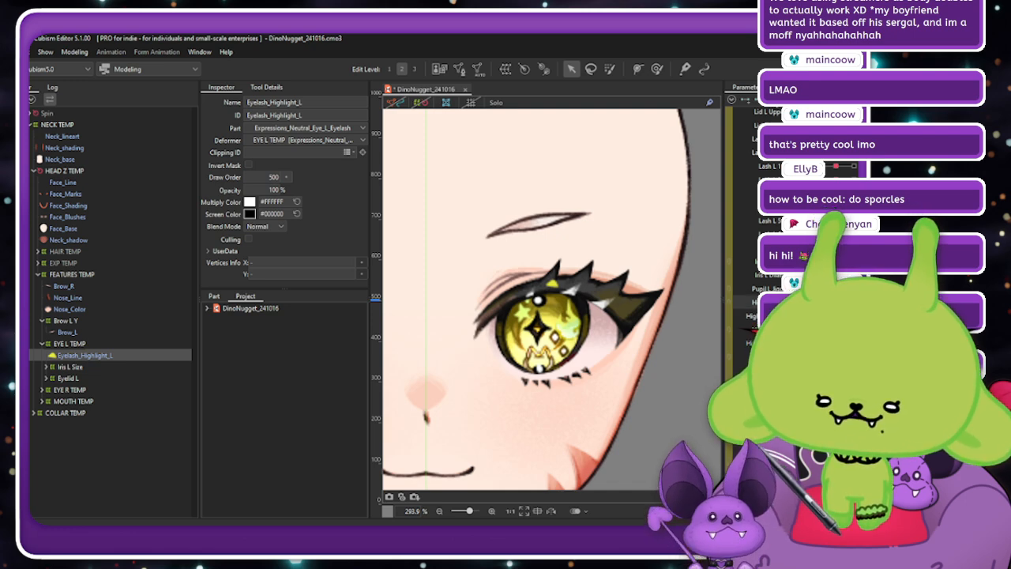
double_click(759, 302)
click(404, 294)
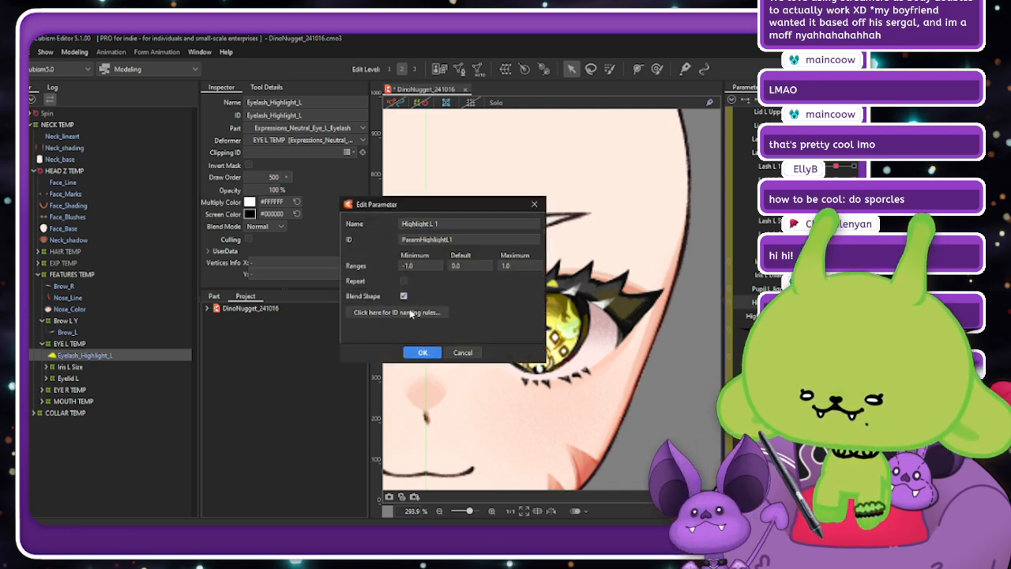
click(422, 352)
At the left eye's closed position, move Eyelash_Highlight_L down onto the closed lash line and shrink it to fit.
scroll(754, 316, up, 3)
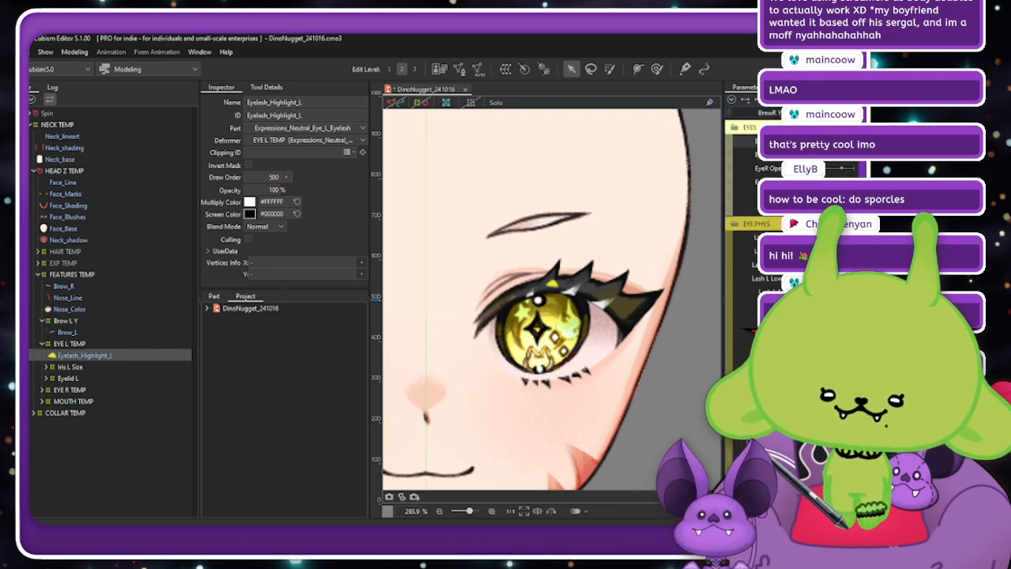
click(700, 142)
key(Escape)
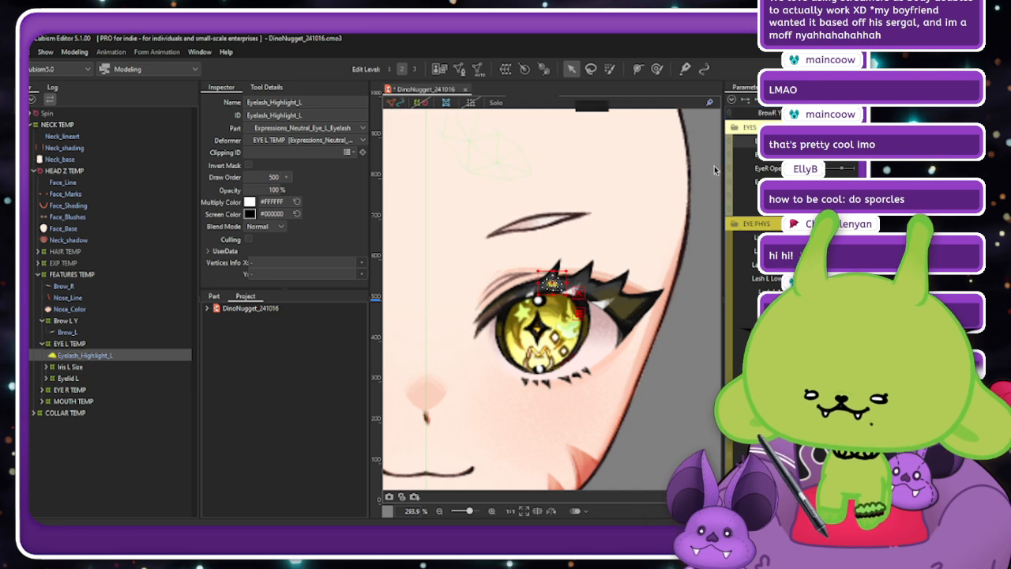
click(806, 141)
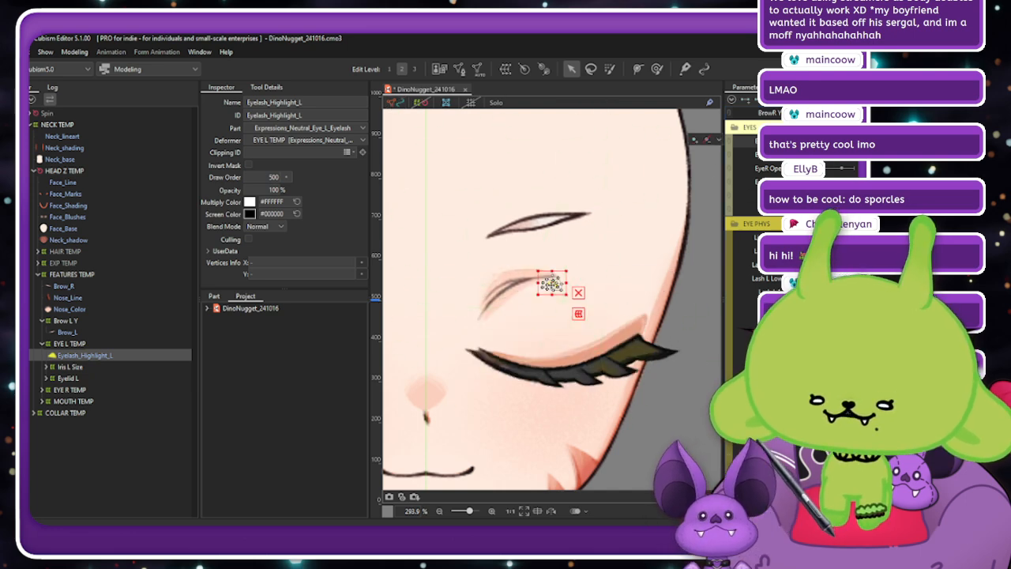
drag(549, 288, 548, 381)
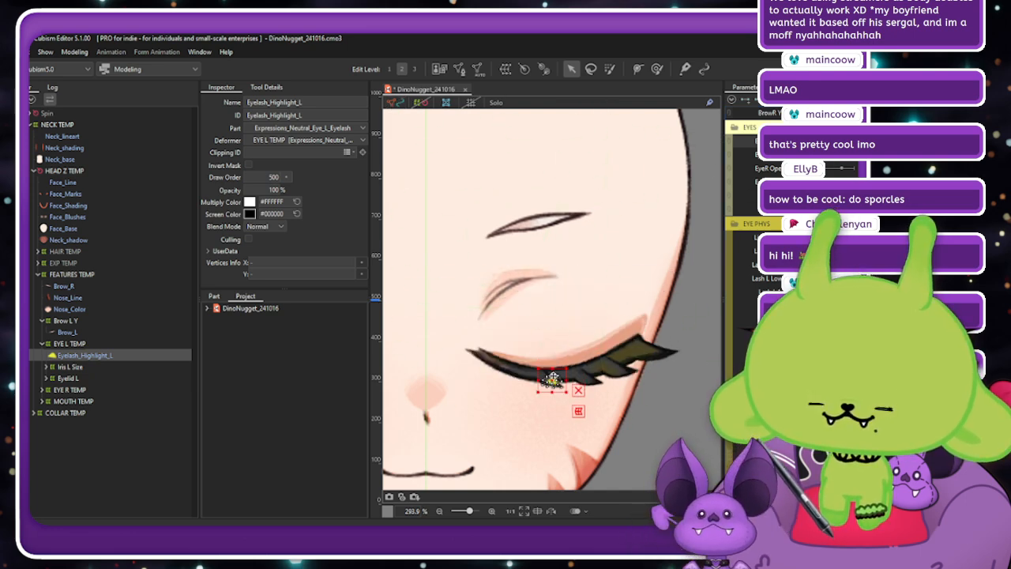
scroll(551, 378, up, 5)
drag(589, 346, 587, 383)
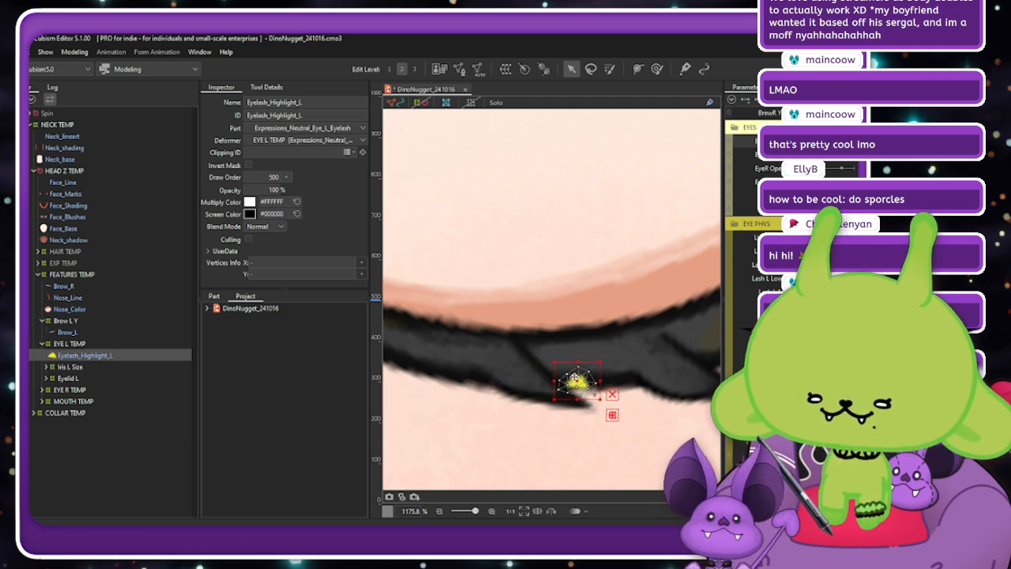
Compare the open and closed eye, then rotate and shift Eyelash_Highlight_L toward the nose along the closed lash.
click(841, 140)
scroll(619, 310, down, 3)
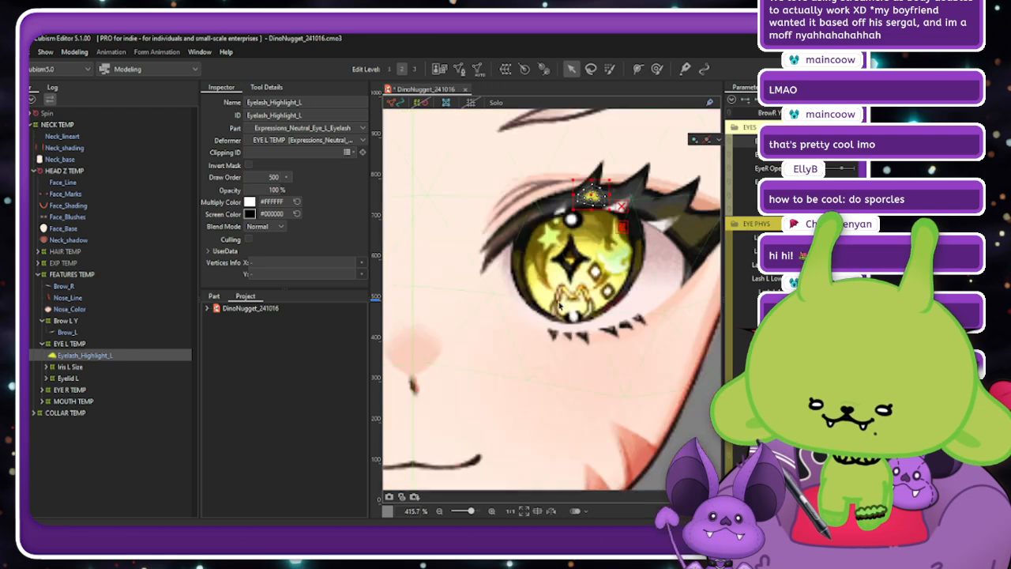
drag(841, 140, 806, 140)
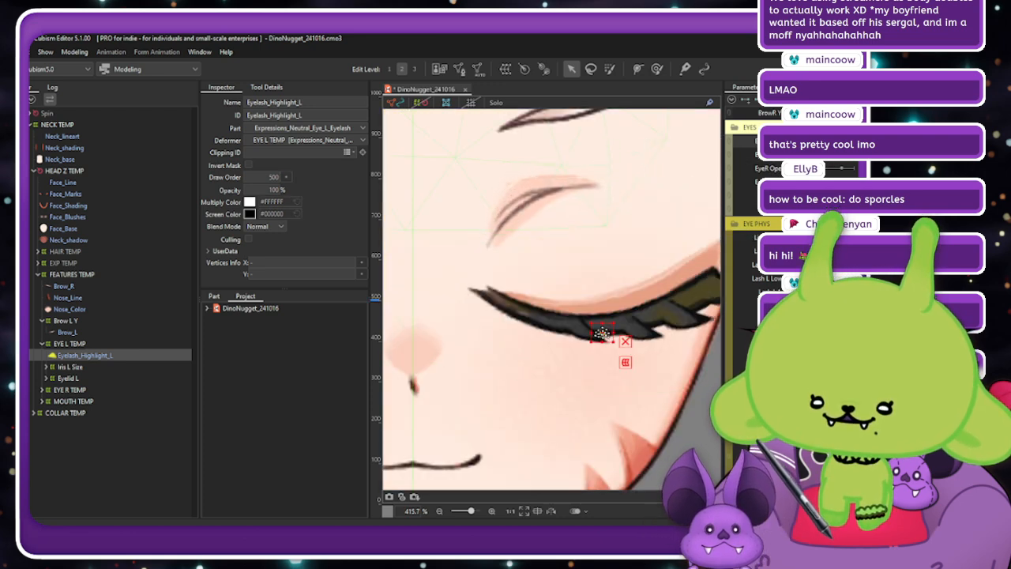
scroll(590, 333, up, 1)
scroll(593, 333, up, 1)
mouse_move(594, 335)
mouse_down()
mouse_move(553, 335)
mouse_move(565, 309)
mouse_move(576, 327)
mouse_move(551, 331)
mouse_up()
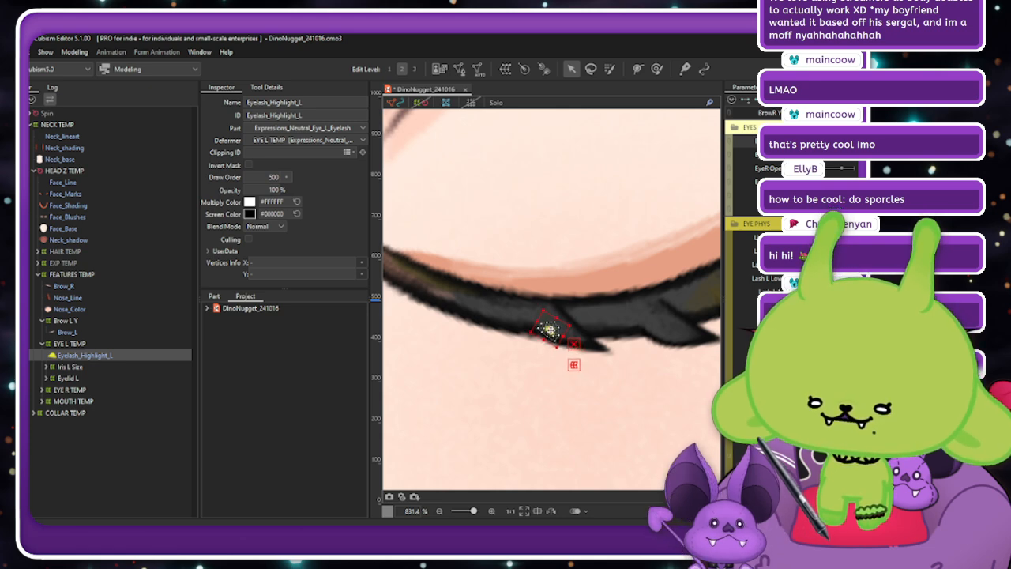
key(Escape)
scroll(612, 298, down, 5)
scroll(612, 299, down, 2)
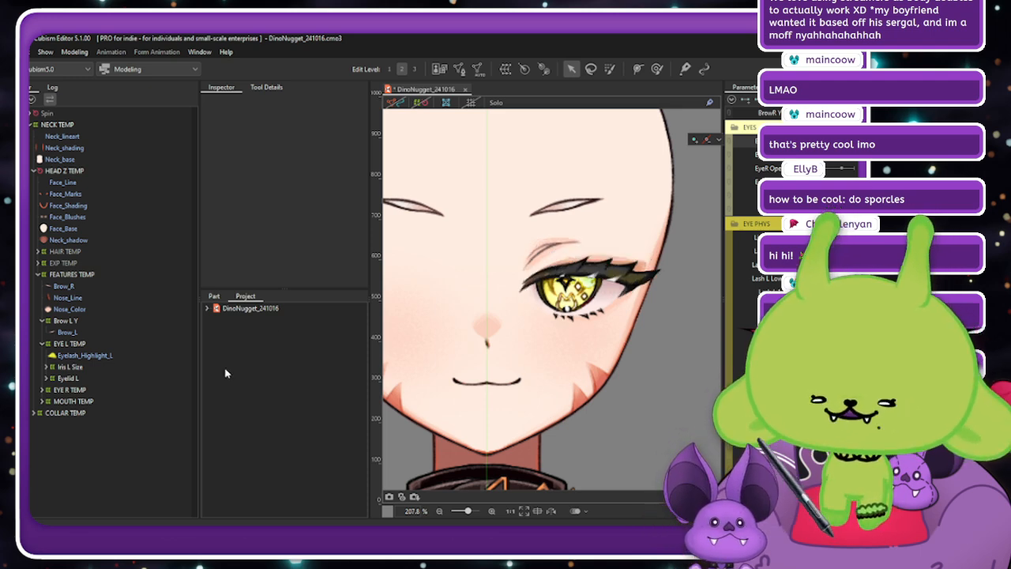
Set Eyelash_Highlight_L's extended interpolation on the left eye opening to Ellipse Interpolation with 1 point.
click(103, 356)
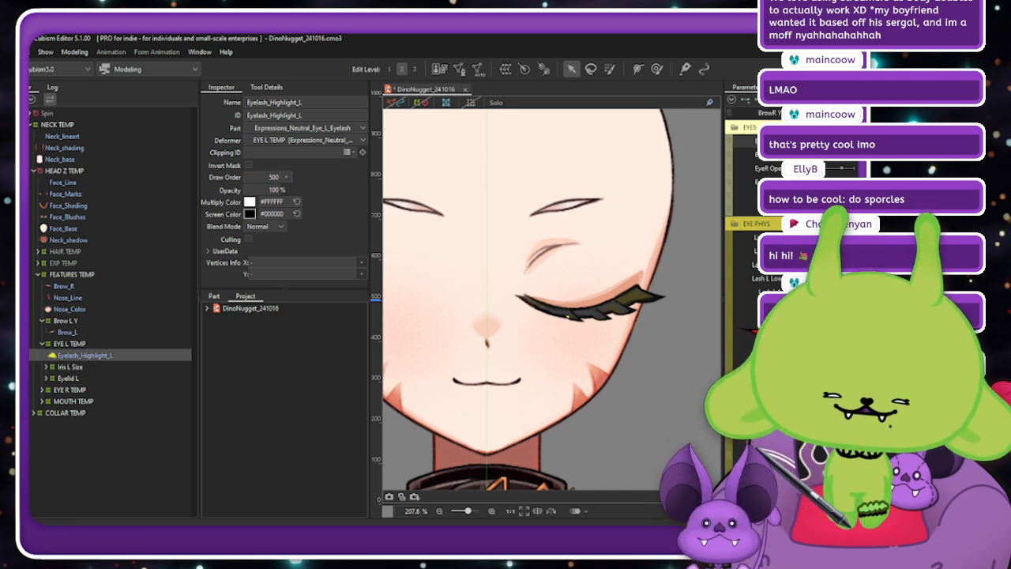
click(856, 100)
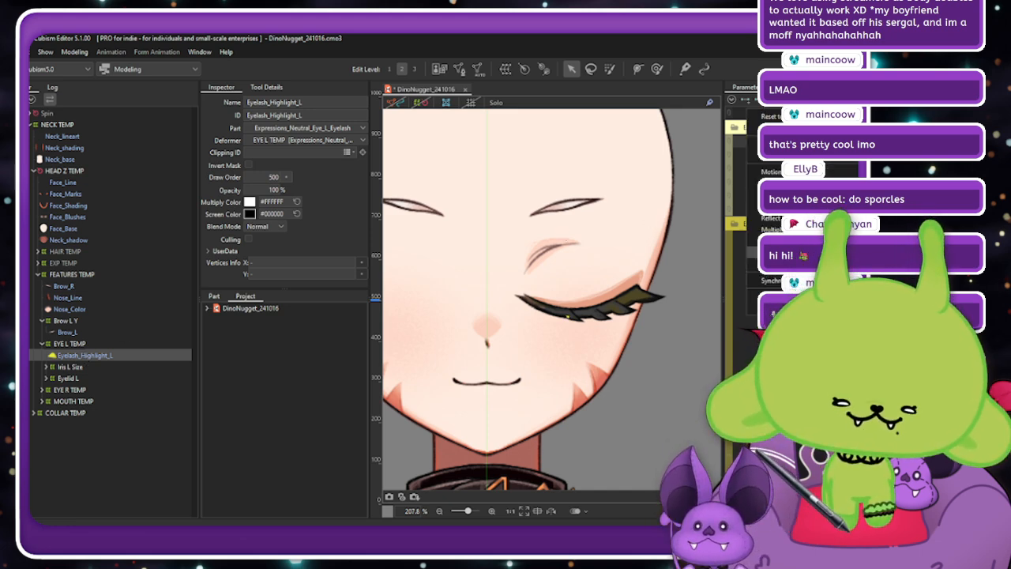
click(805, 253)
click(452, 330)
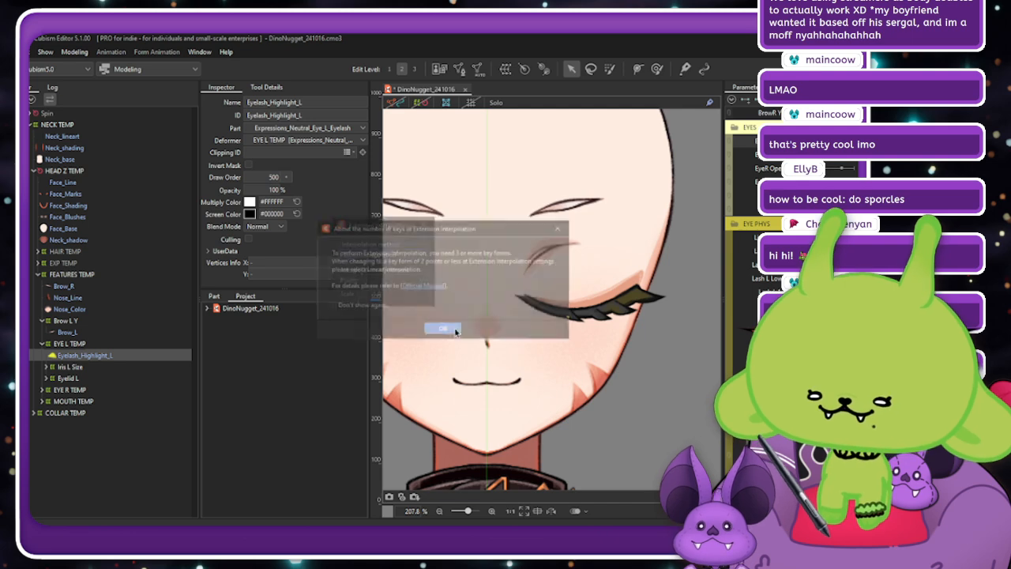
click(387, 257)
click(374, 276)
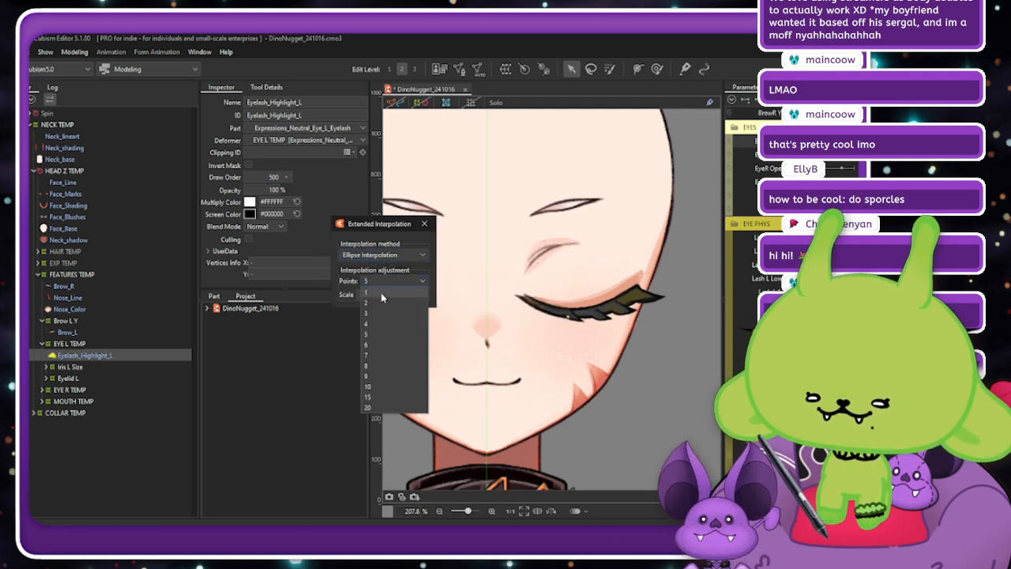
click(424, 224)
Preview the left eye closing and opening with the highlight, and review its extended interpolation settings.
drag(852, 140, 806, 141)
click(846, 141)
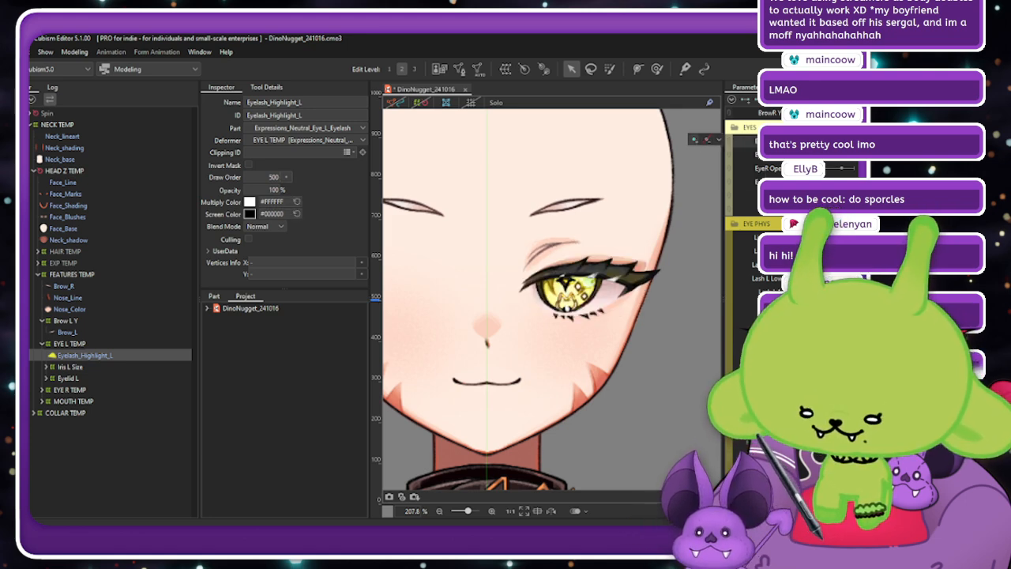
click(851, 99)
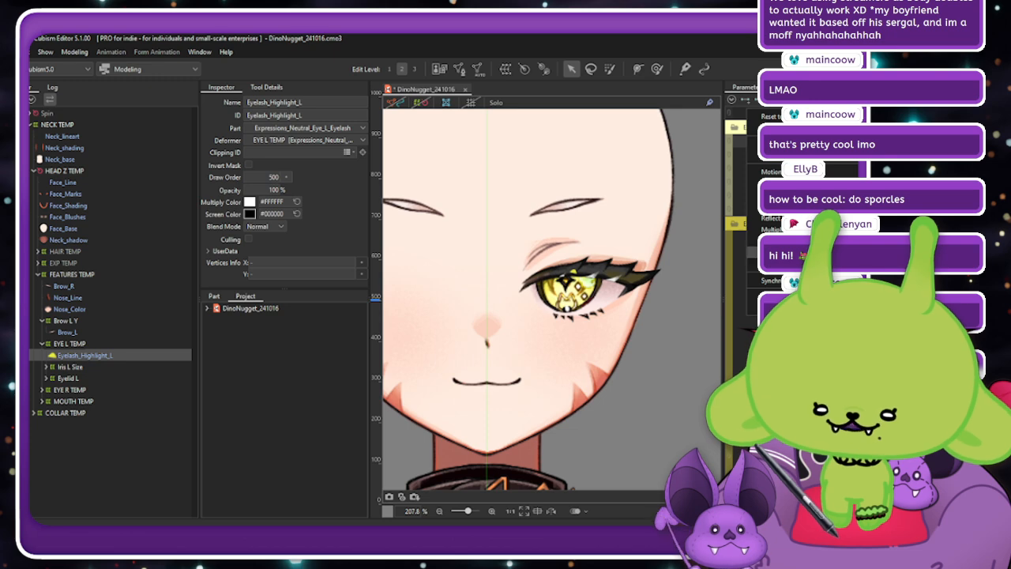
click(798, 252)
click(425, 224)
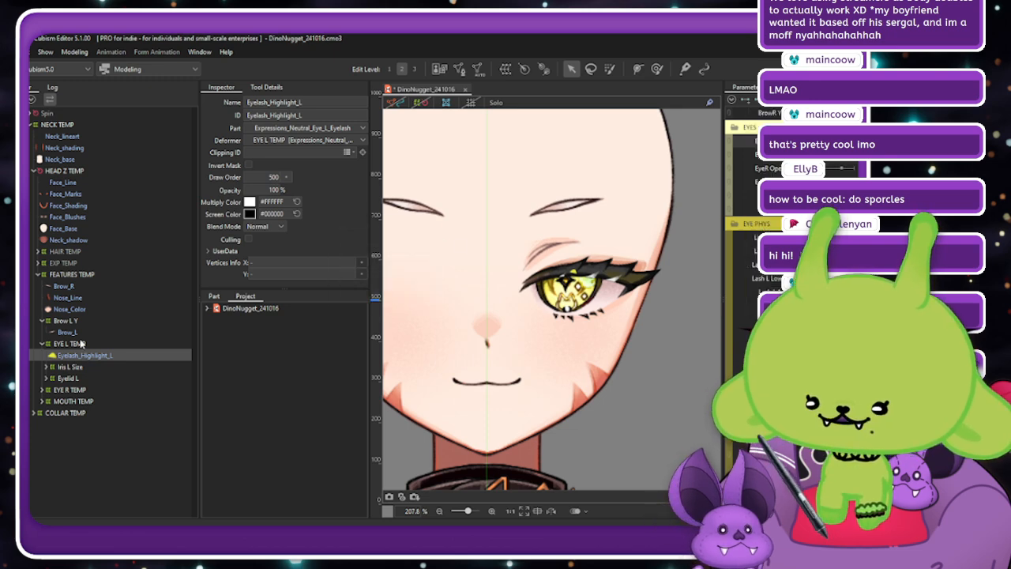
Expand Eyelid L in the deformer hierarchy and check Eyelash_White_L03 and Eyelash_L01_K.
click(46, 367)
click(46, 367)
click(46, 378)
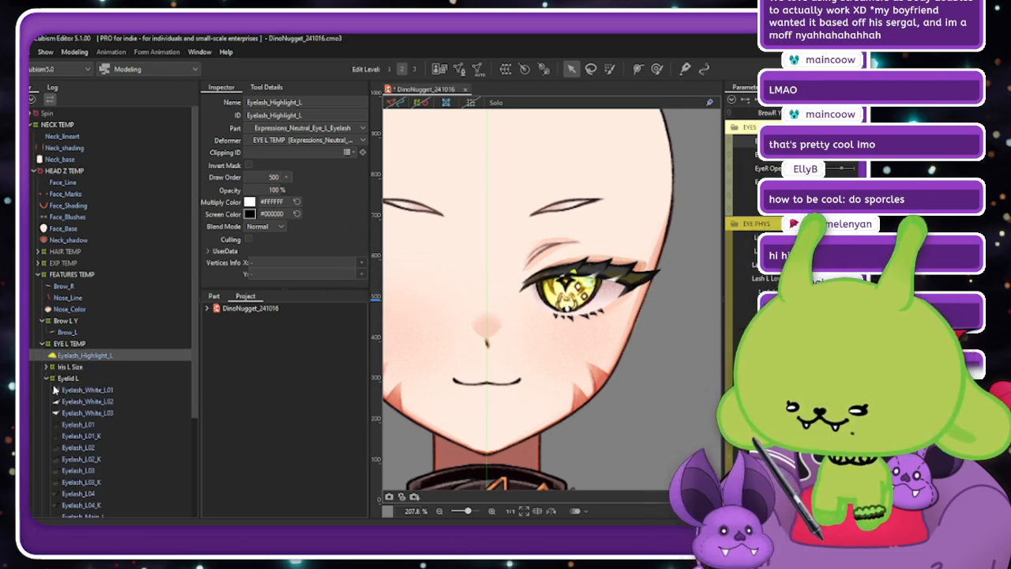
click(97, 414)
click(91, 436)
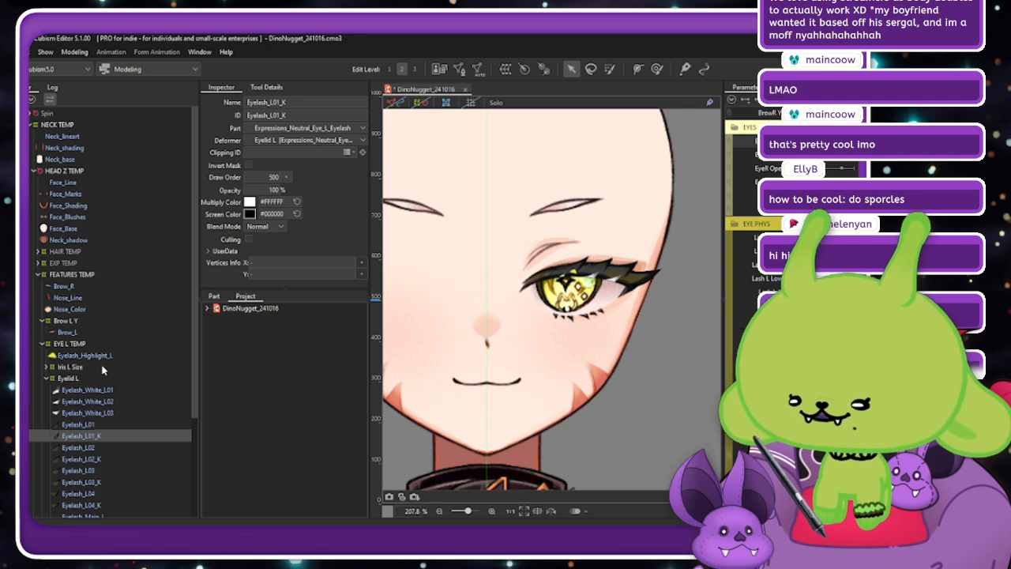
Set Eyelash_Highlight_L's extended interpolation to Linear Interpolation and preview the eye's movement.
click(105, 356)
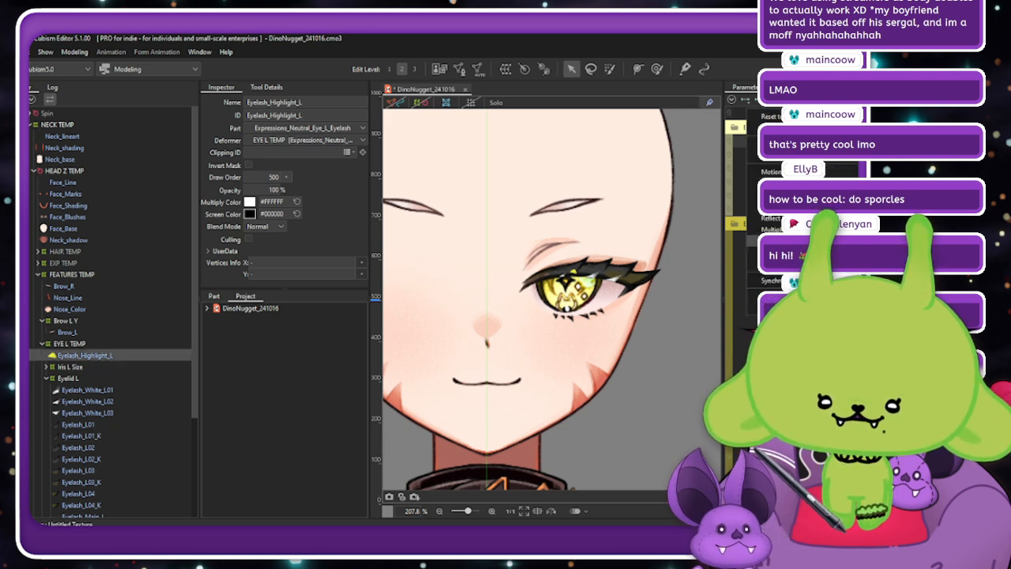
click(360, 255)
click(358, 266)
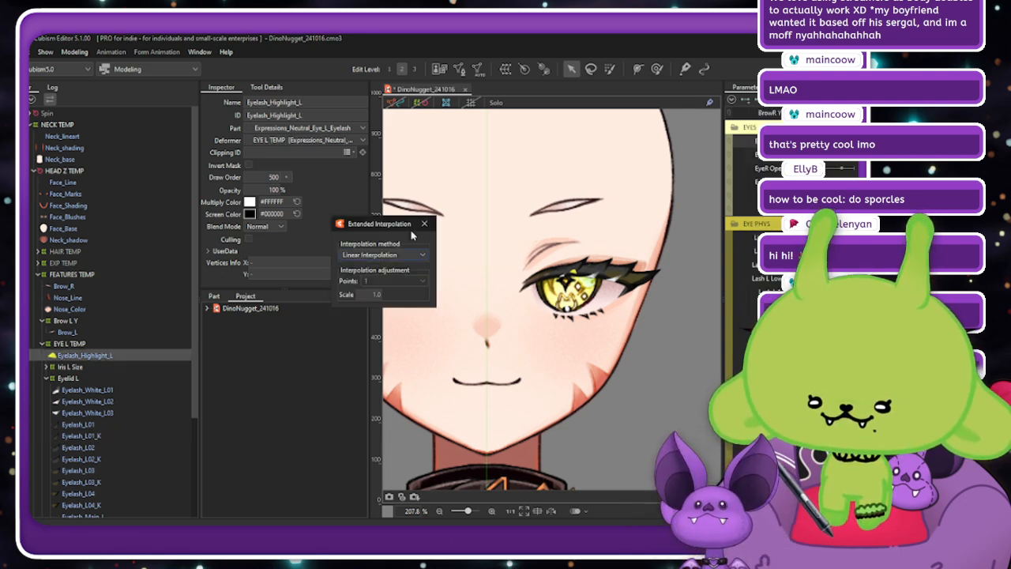
click(424, 224)
drag(821, 141, 849, 141)
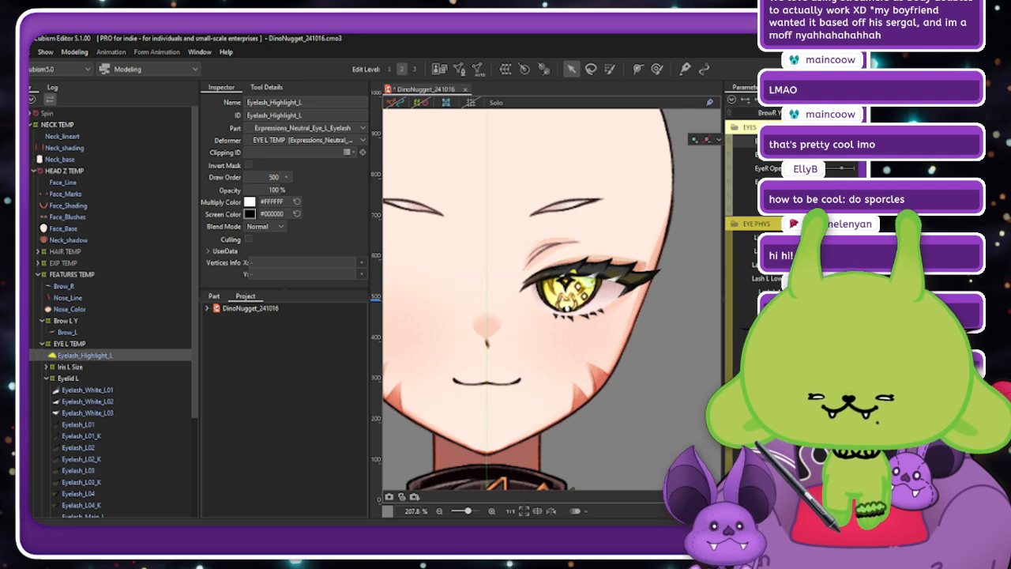
Adjust the size and placement of Eyelash_Highlight_L on the closed left lash, then return the eye to a partly open position.
click(706, 140)
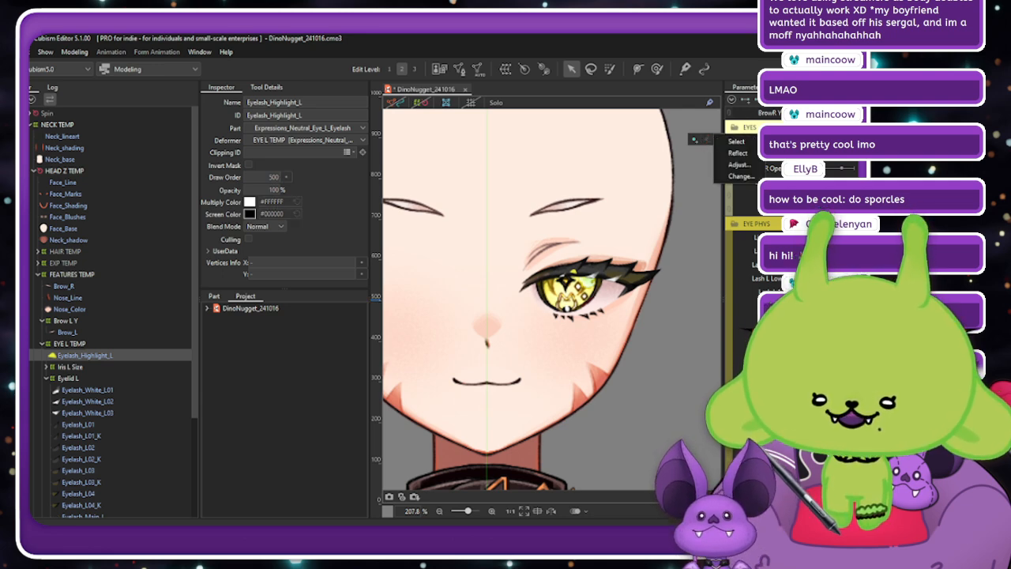
drag(849, 141, 799, 141)
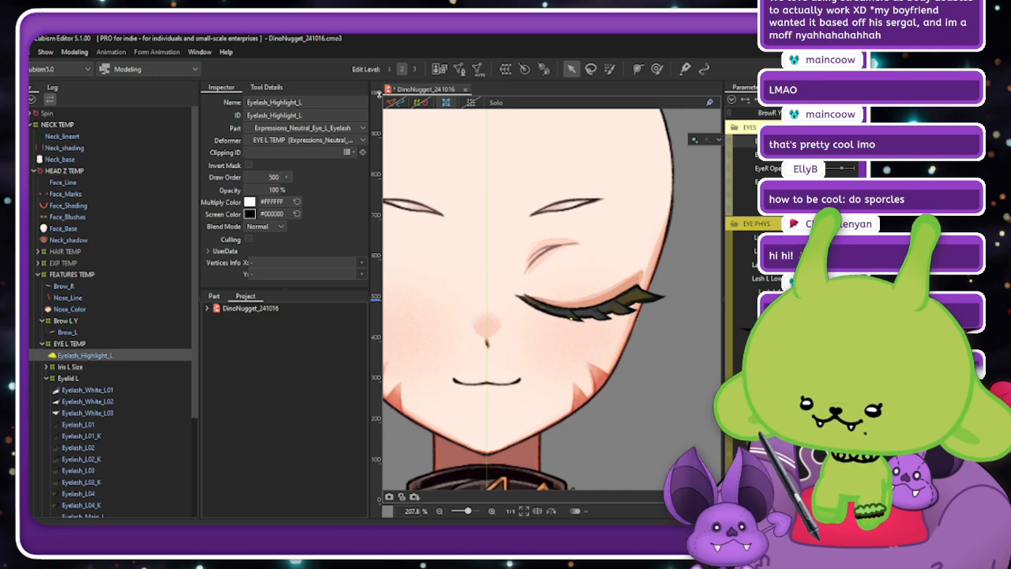
scroll(590, 320, up, 3)
scroll(547, 293, up, 5)
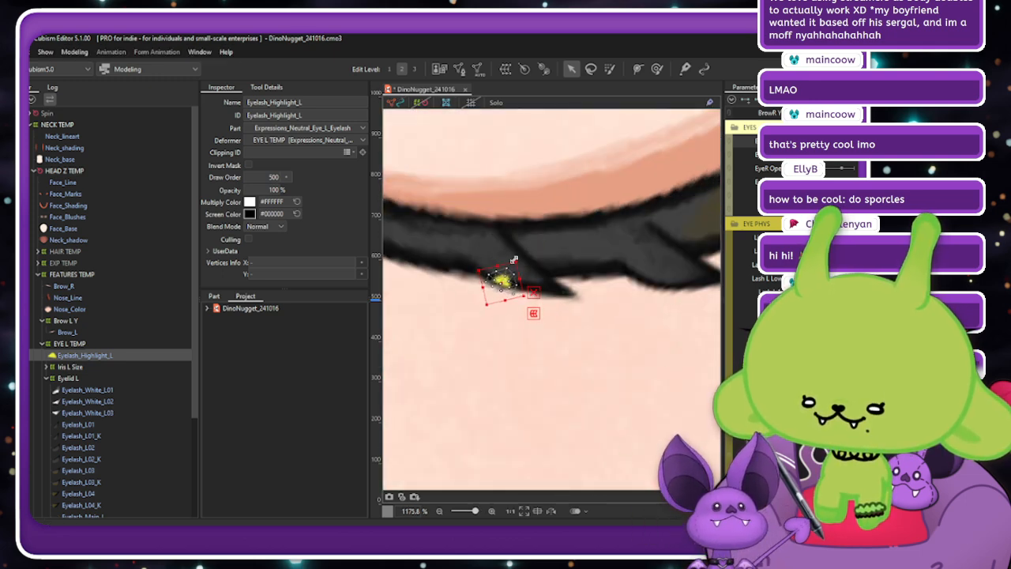
drag(515, 259, 524, 257)
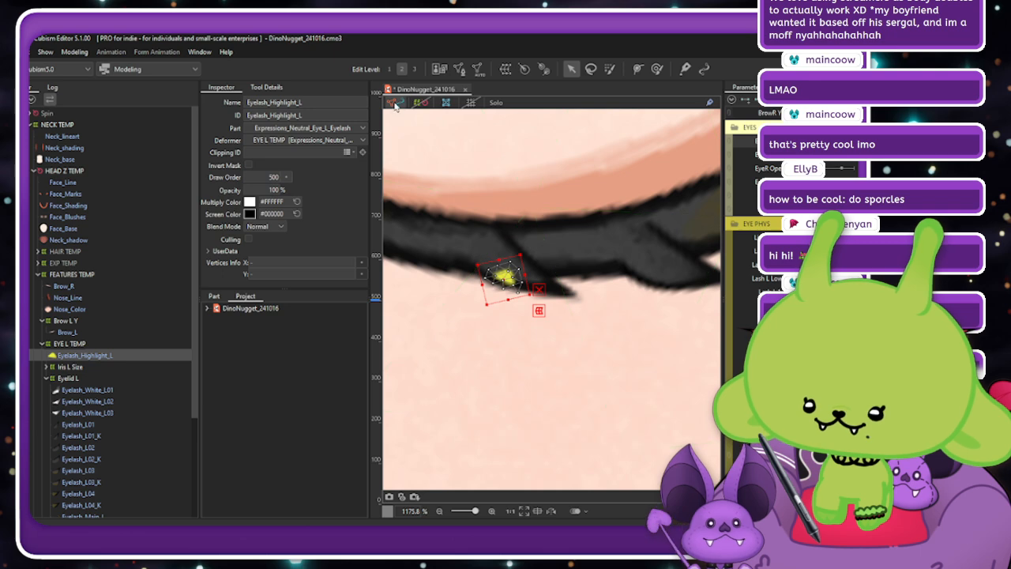
key(Escape)
scroll(567, 281, down, 8)
click(841, 140)
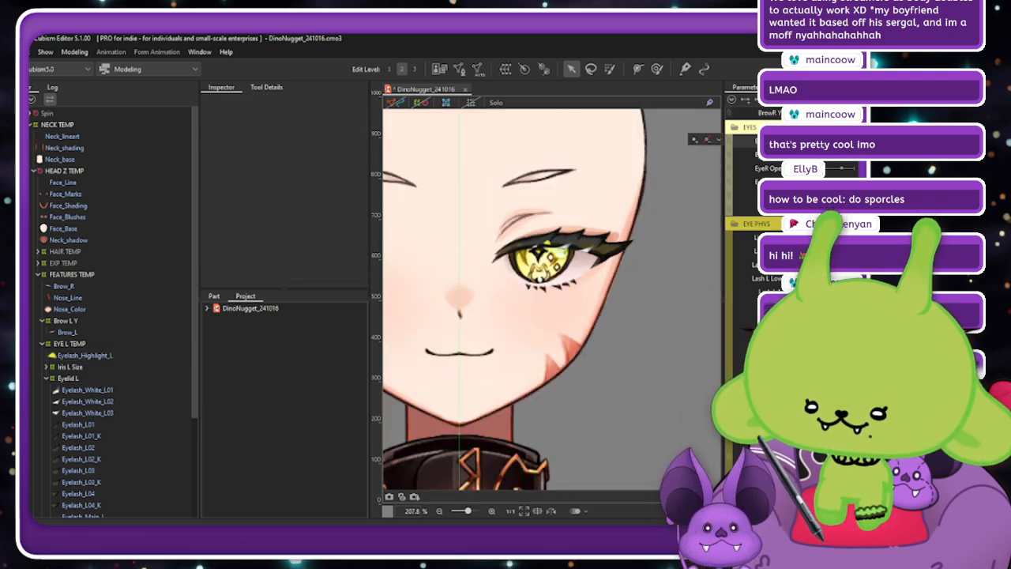
Set Eyelash_Highlight_L to Linear Interpolation again and lower its opacity at the closed-eye position.
click(89, 355)
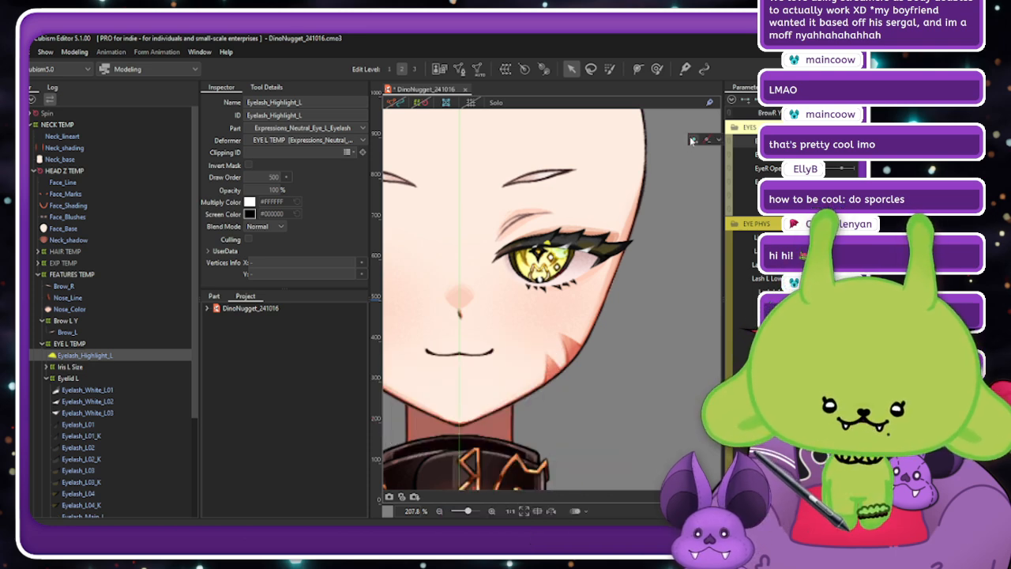
click(718, 140)
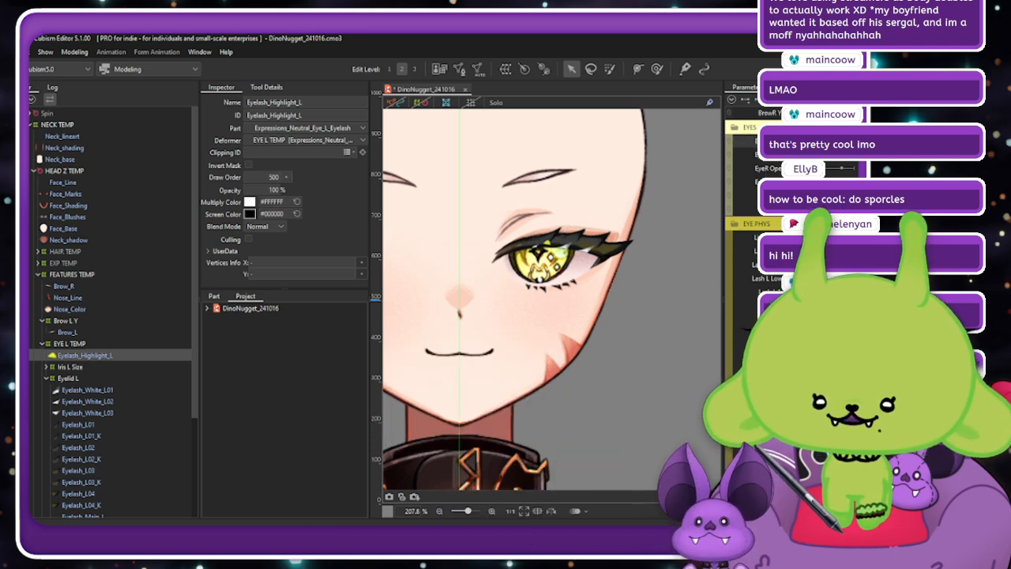
mouse_move(842, 140)
mouse_down()
mouse_move(855, 141)
mouse_move(826, 141)
mouse_move(854, 140)
mouse_up()
click(853, 99)
click(789, 241)
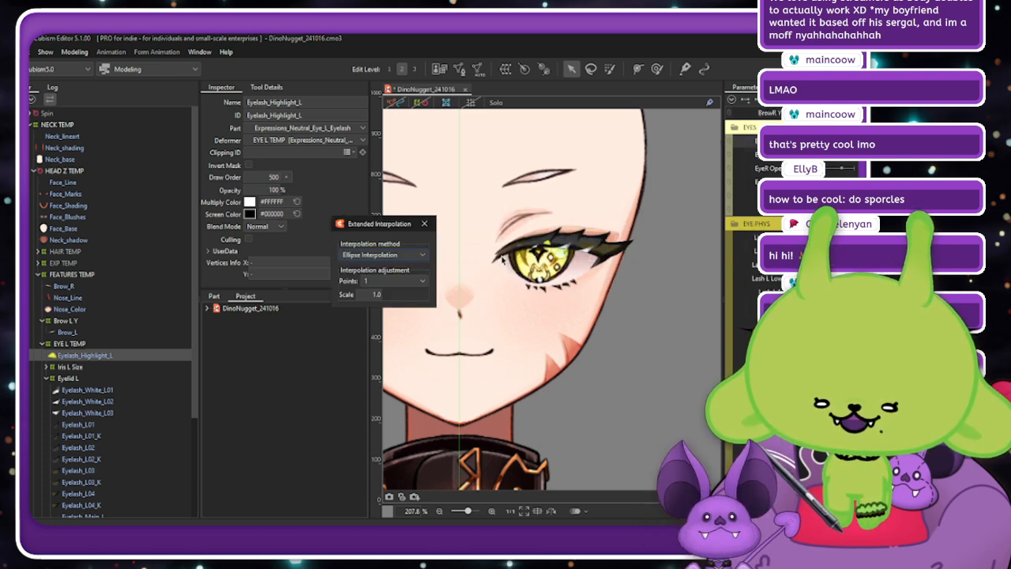
click(398, 256)
click(398, 266)
click(424, 224)
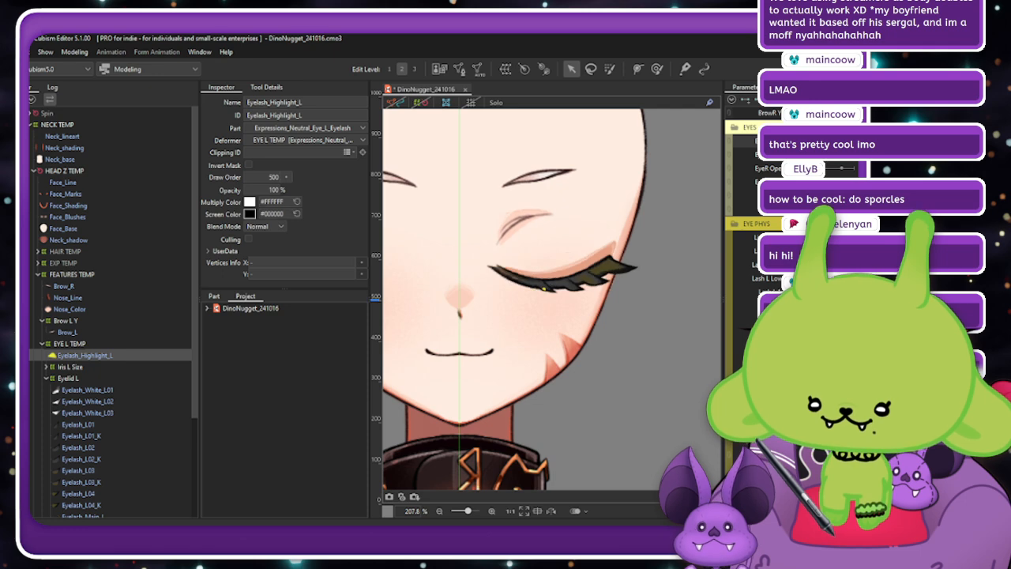
drag(277, 190, 251, 191)
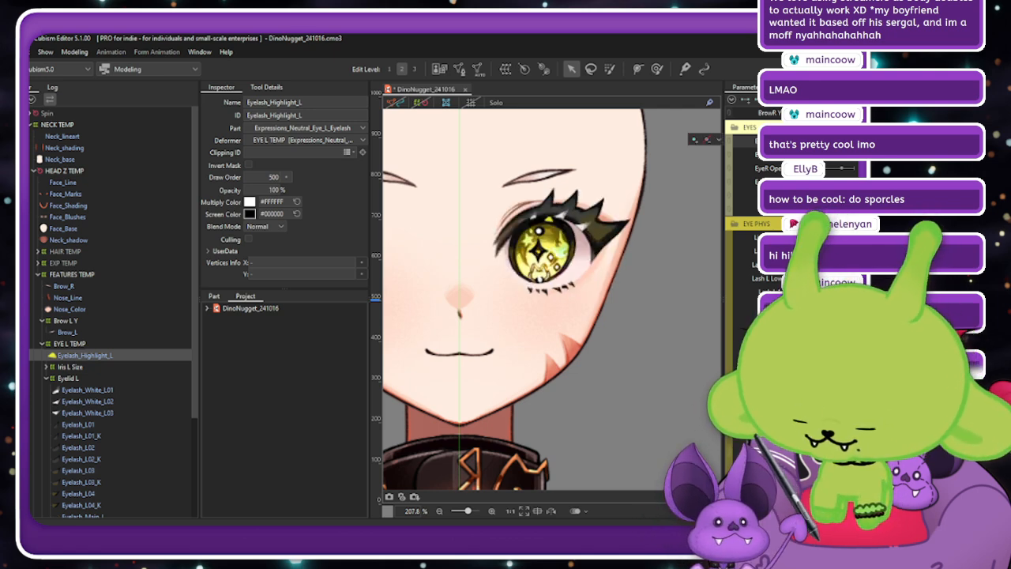
Blend Eyelash_Highlight_L's shape at the partly open eye position, trying compatibility values of -20 and -10, and preview the lash movement.
key(ctrl+shift+b)
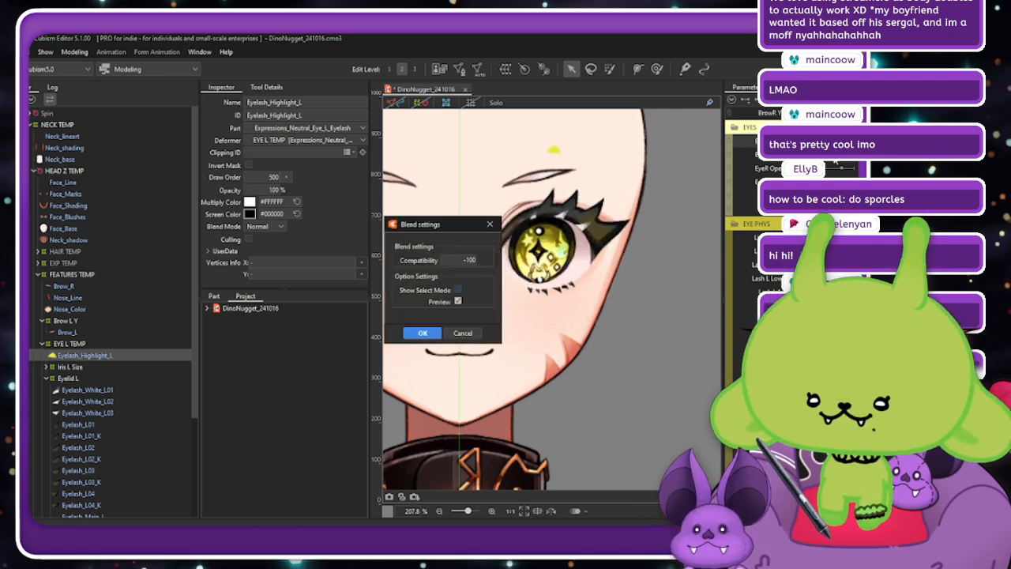
click(453, 258)
text(-2)
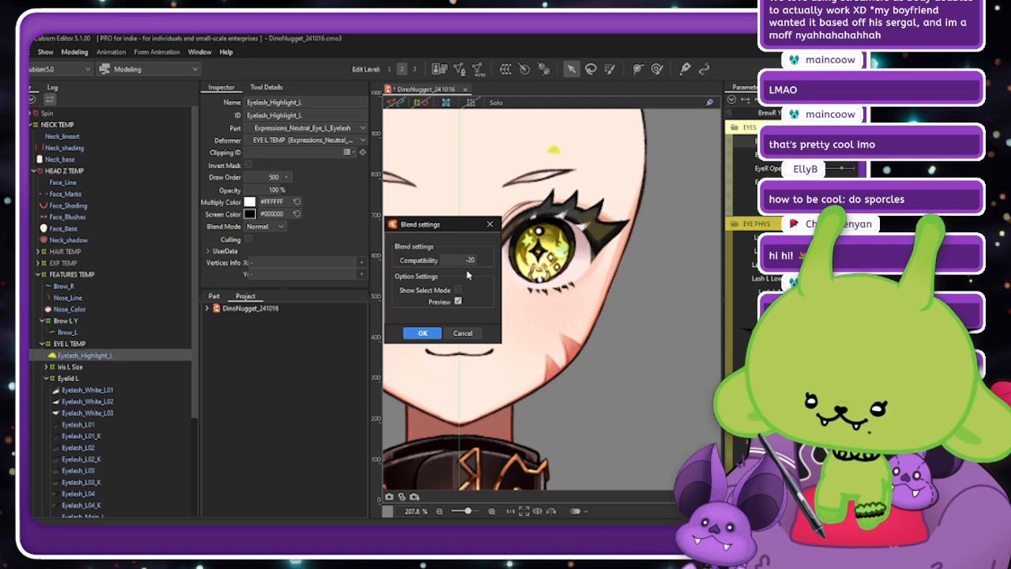
double_click(468, 261)
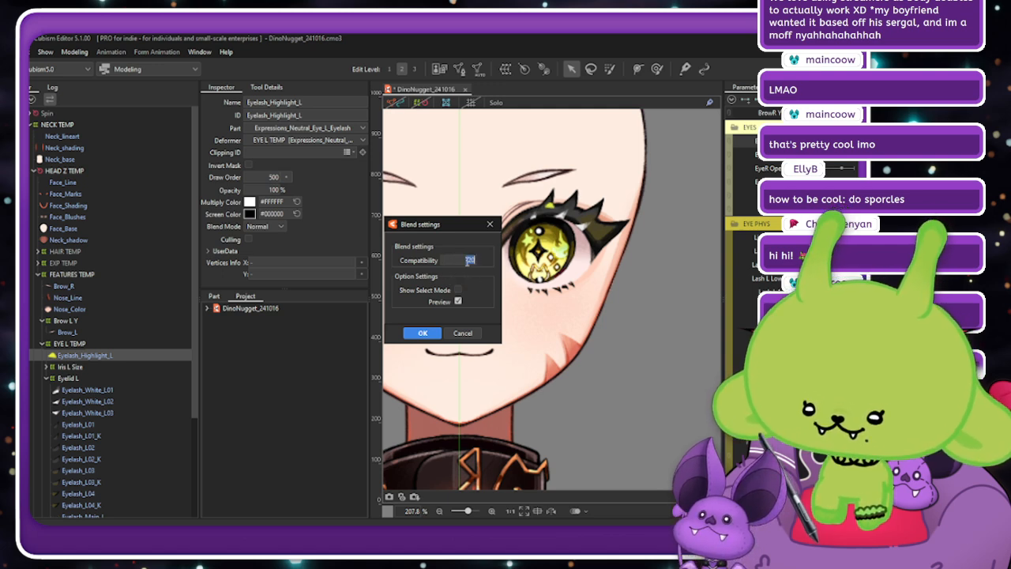
text(-10)
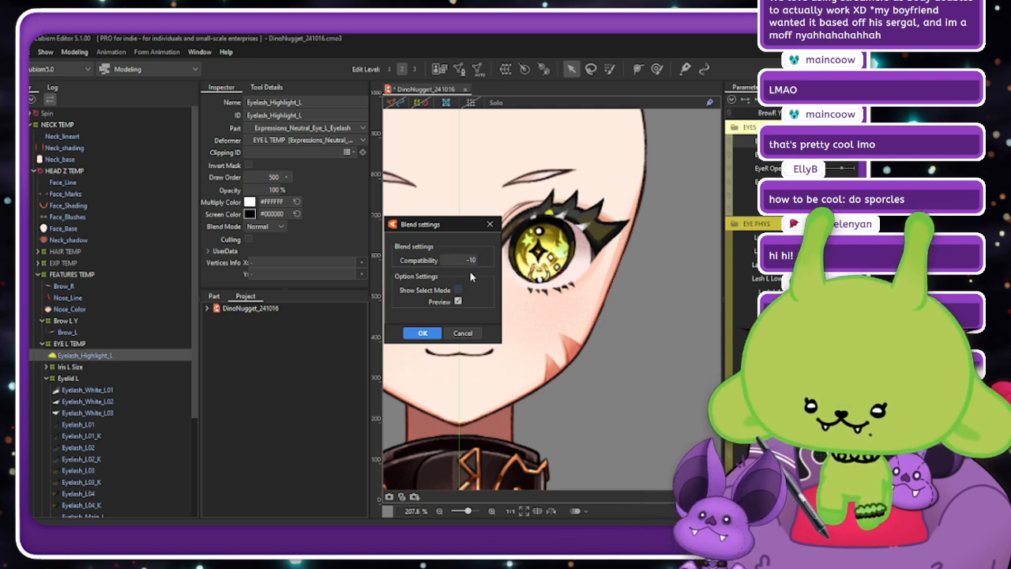
double_click(469, 260)
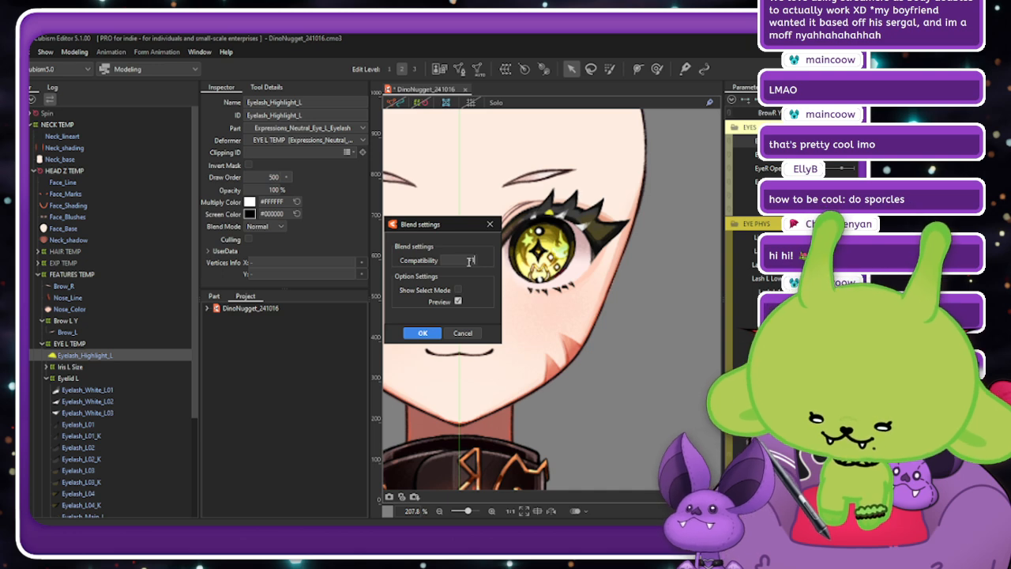
click(422, 332)
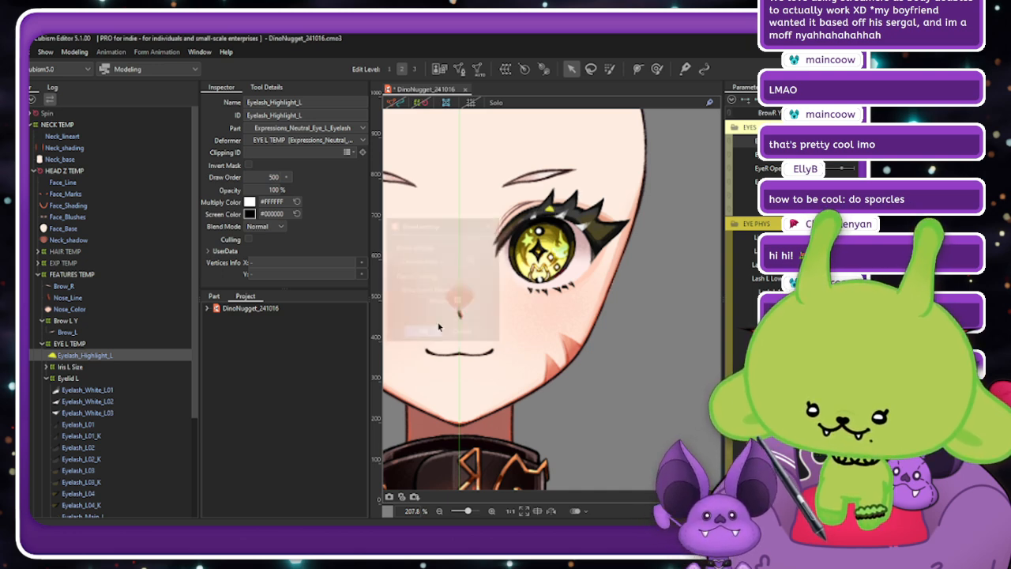
mouse_move(841, 142)
mouse_down()
mouse_move(824, 141)
mouse_move(837, 142)
mouse_up()
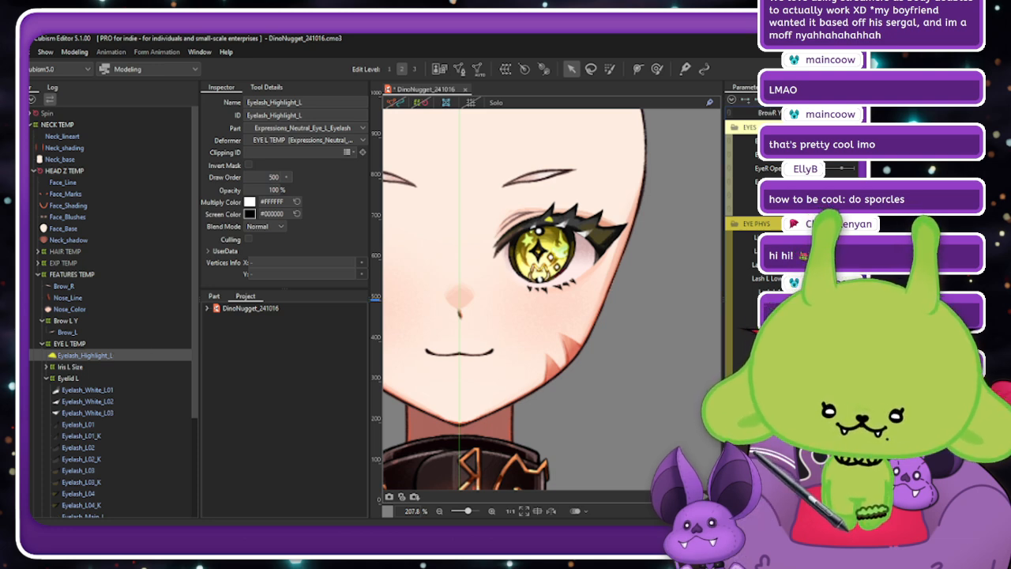
Make Eyelash_Highlight_L narrower and taller on the editable Highlight L 1 blend shape.
click(842, 356)
scroll(543, 227, up, 5)
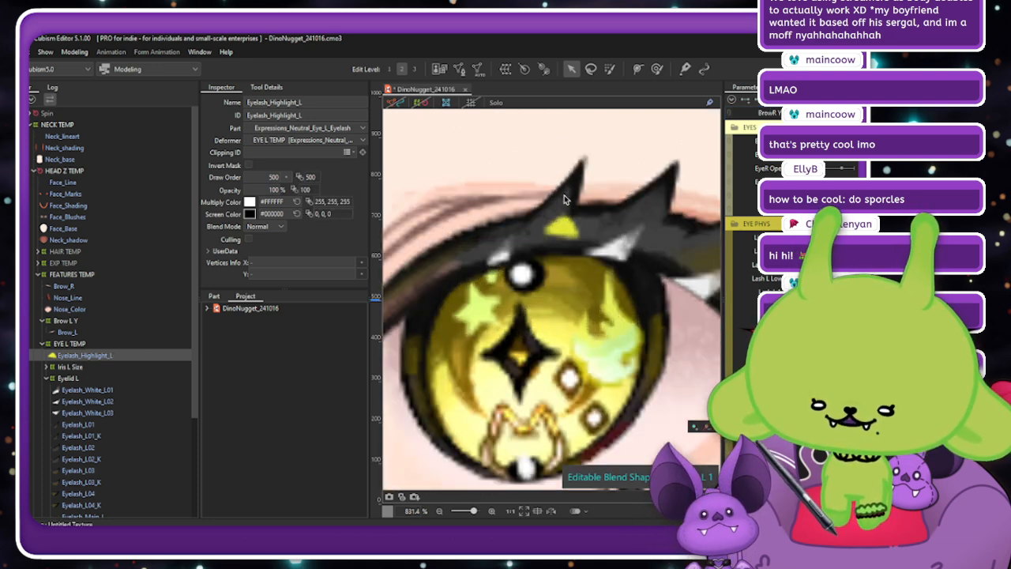
click(562, 225)
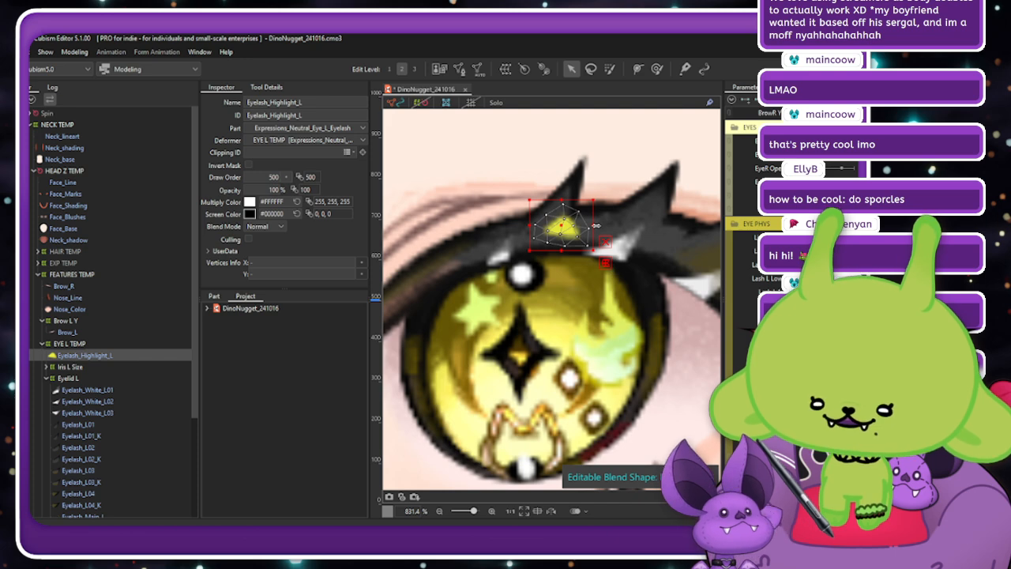
drag(596, 226, 562, 188)
Preview both ends of Highlight L 1 and apply a -100 compatibility blend to Eyelash_Highlight_L at the opposite end.
click(825, 355)
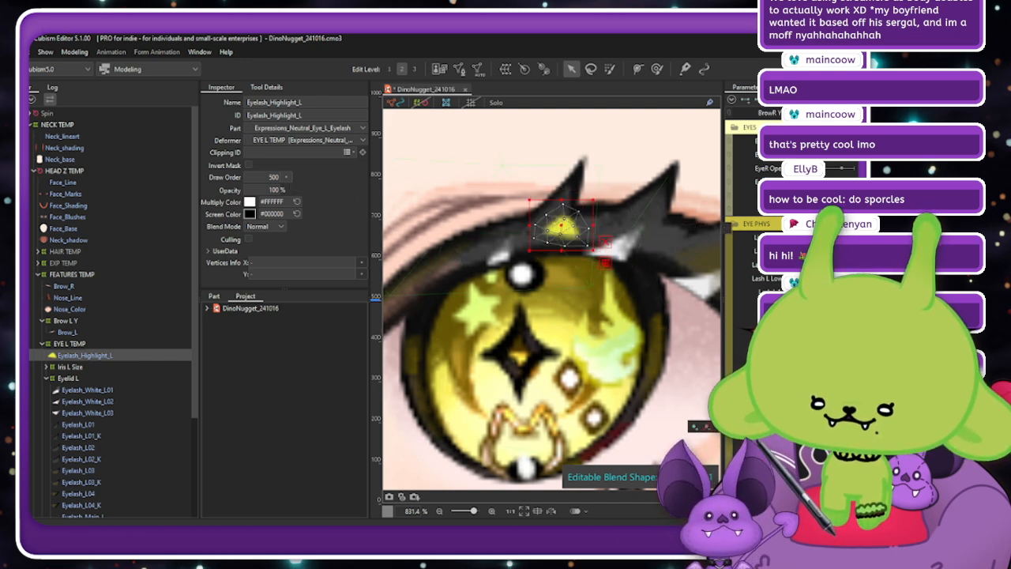
click(857, 356)
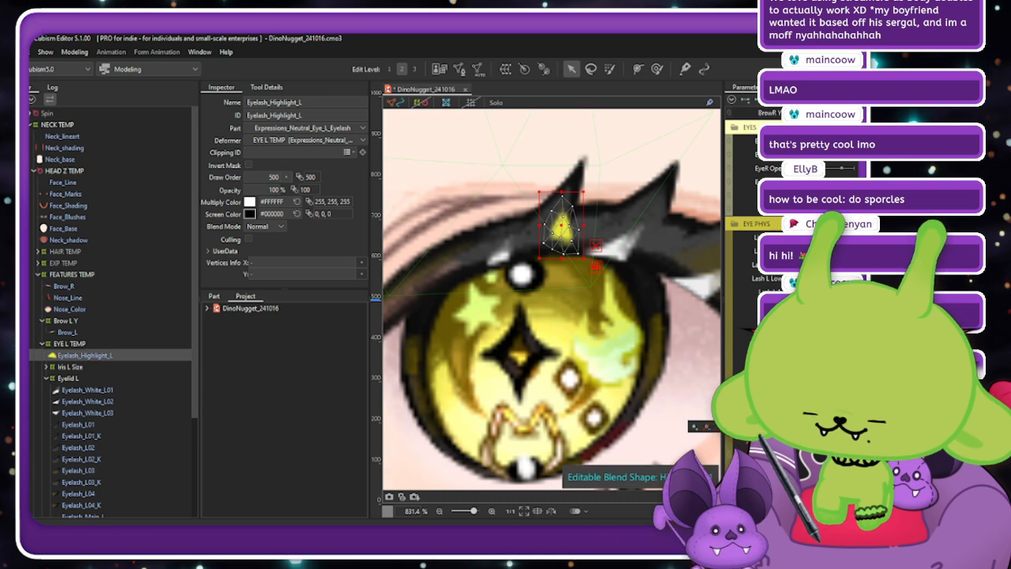
drag(857, 356, 825, 356)
click(721, 456)
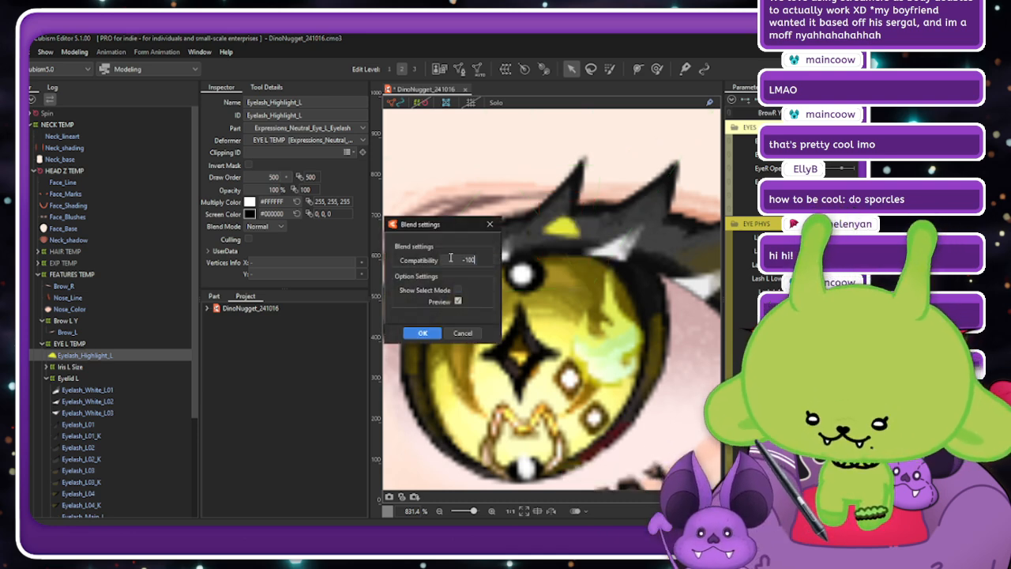
click(422, 332)
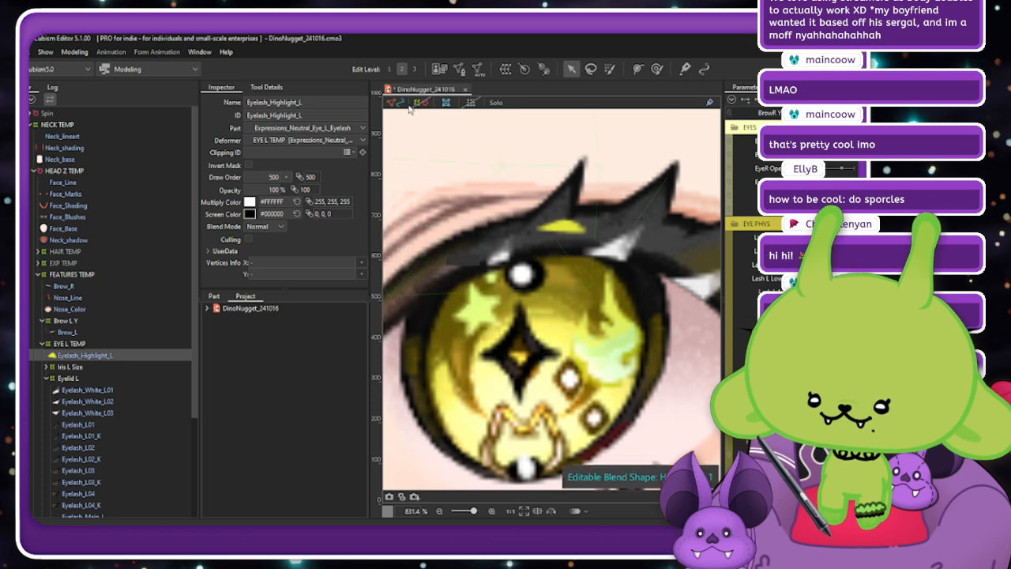
key(Escape)
Create a warp deformer named Eye L Brow Y as parent of Eyelash_Highlight_L and Eyelid L.
scroll(586, 268, down, 5)
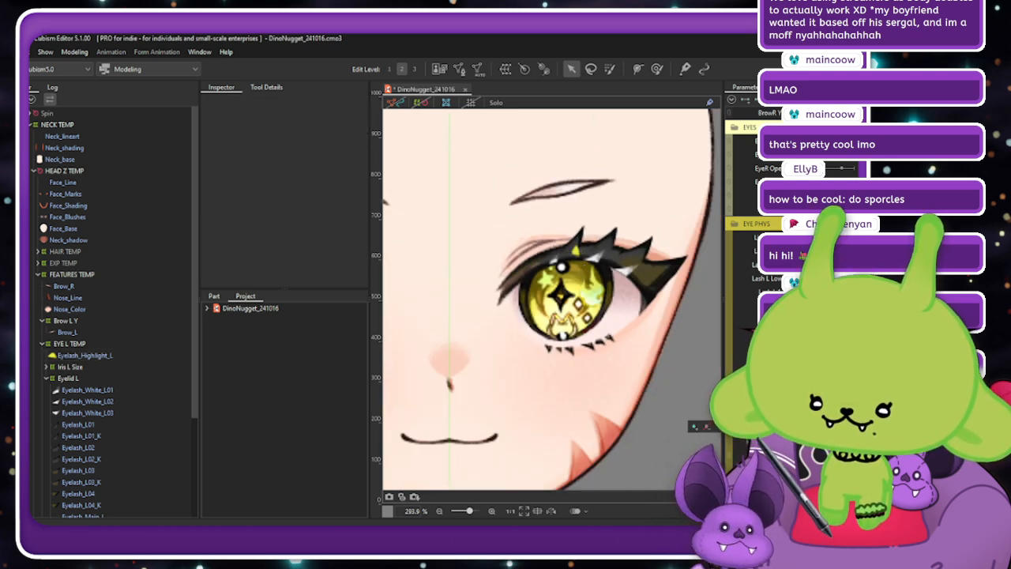
scroll(450, 290, down, 3)
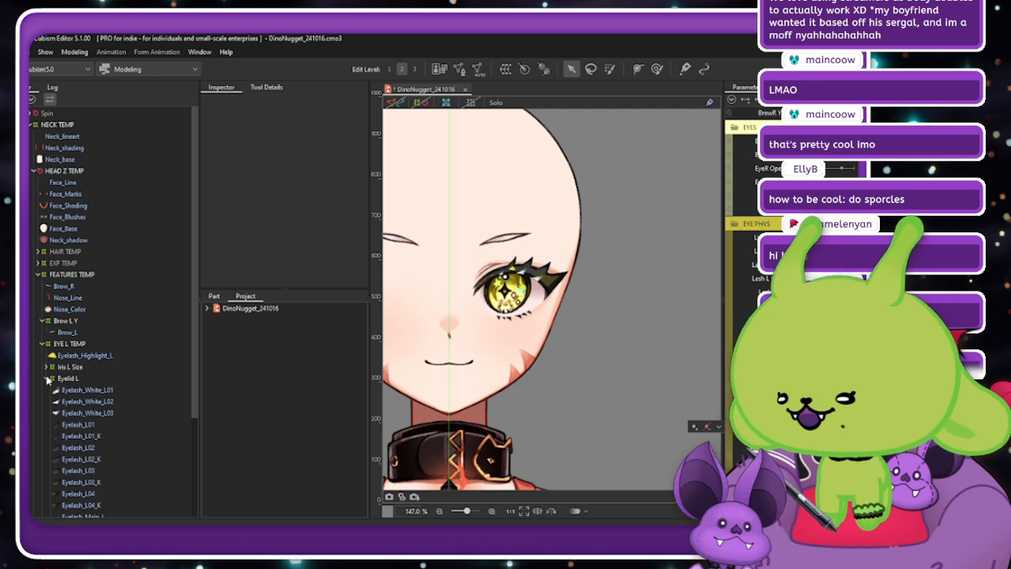
click(46, 378)
click(81, 355)
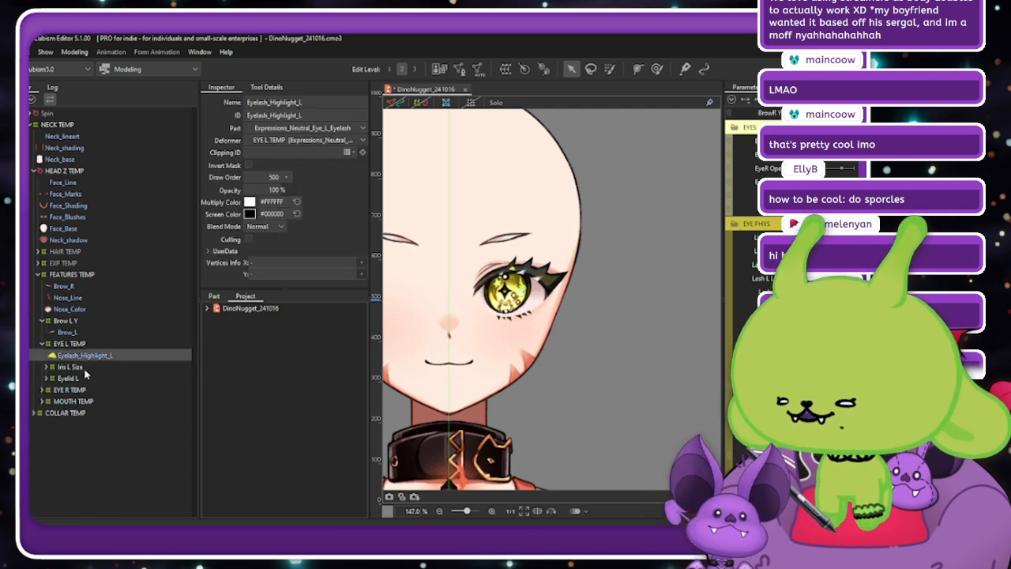
ctrl+click(77, 380)
click(506, 68)
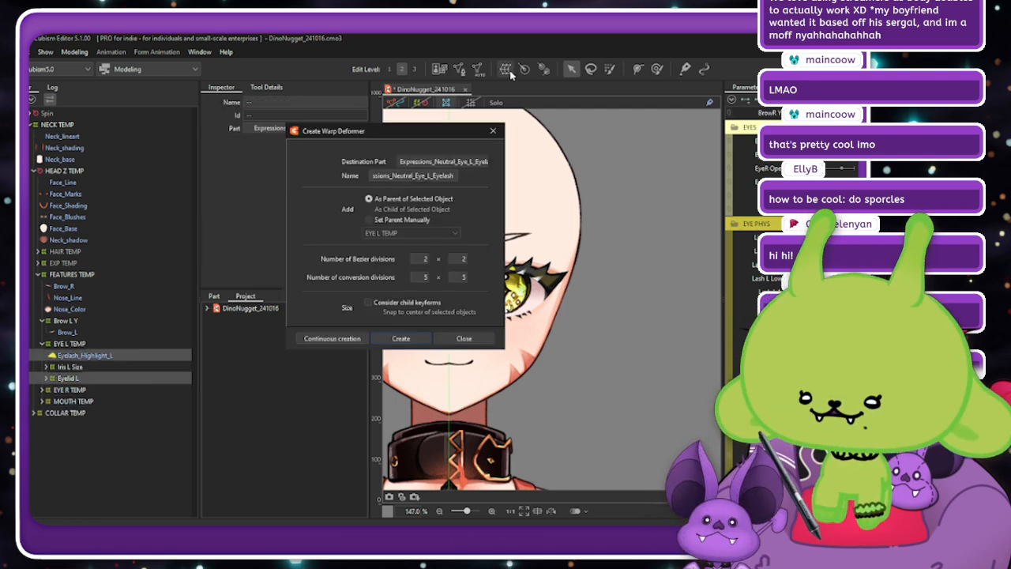
double_click(447, 175)
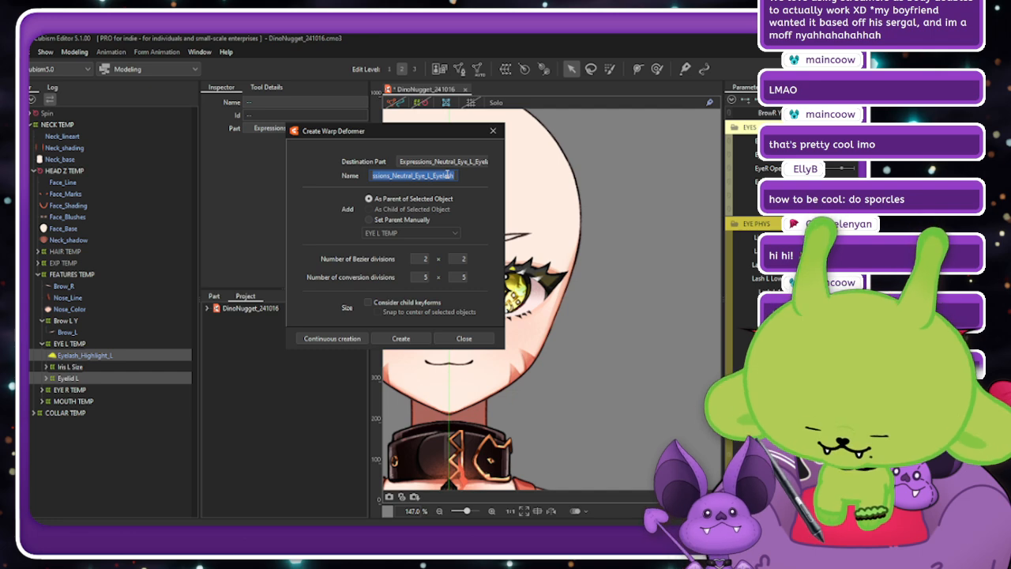
text(Eye L B)
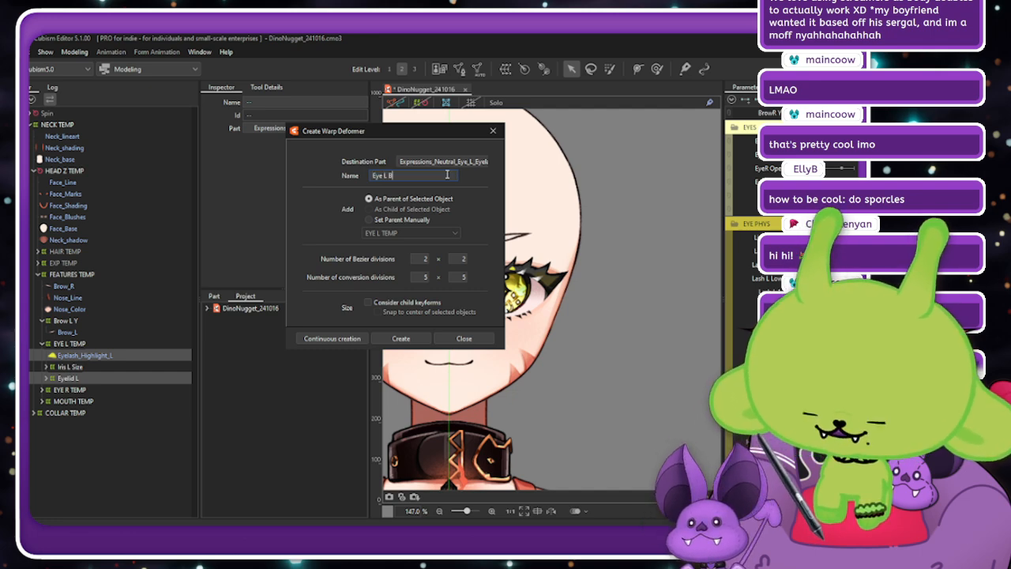
text(row)
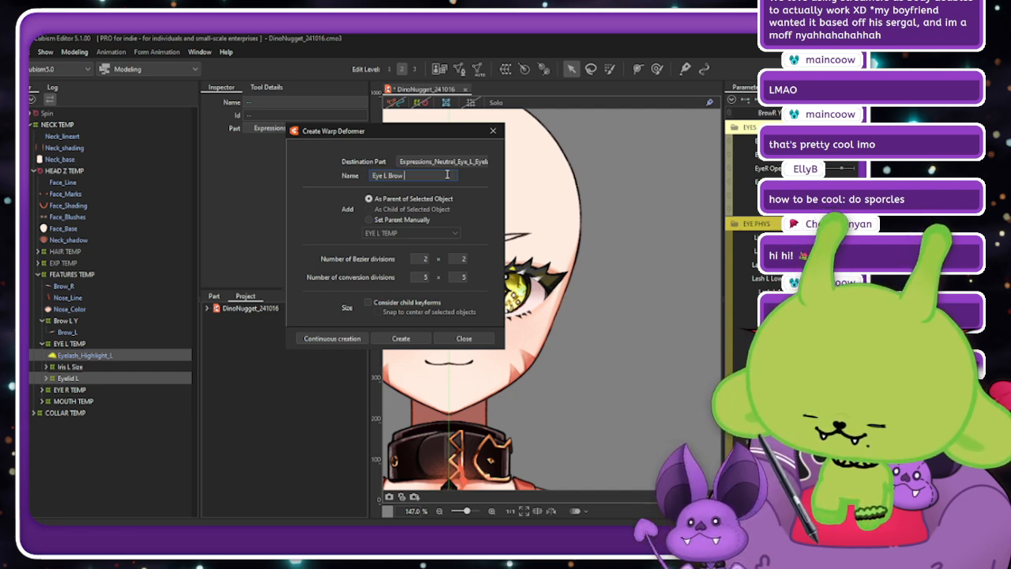
text( Y)
click(400, 338)
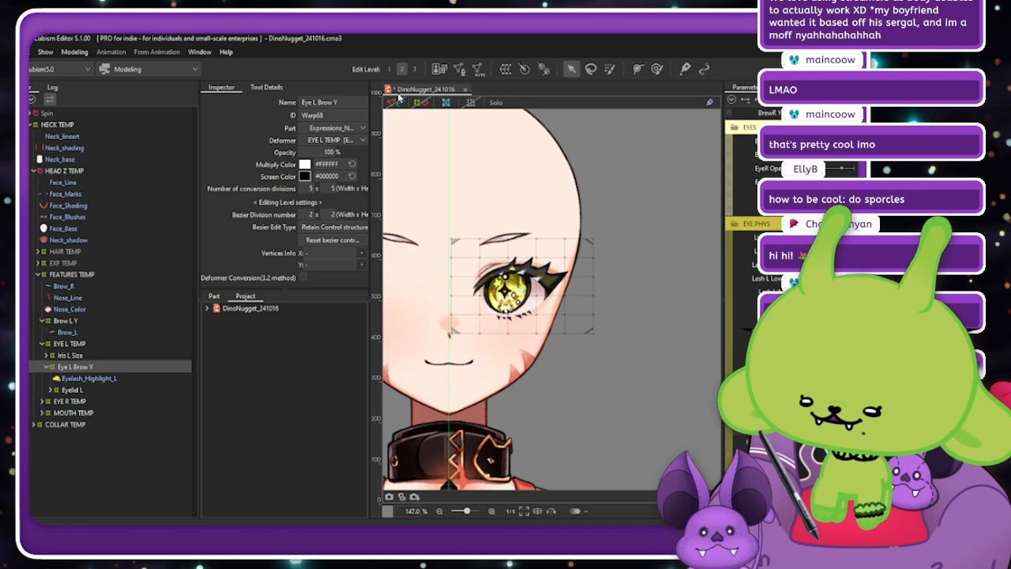
Enlarge the EYE L TEMP deformer vertically around the left eye to leave room for the new child deformer.
click(533, 233)
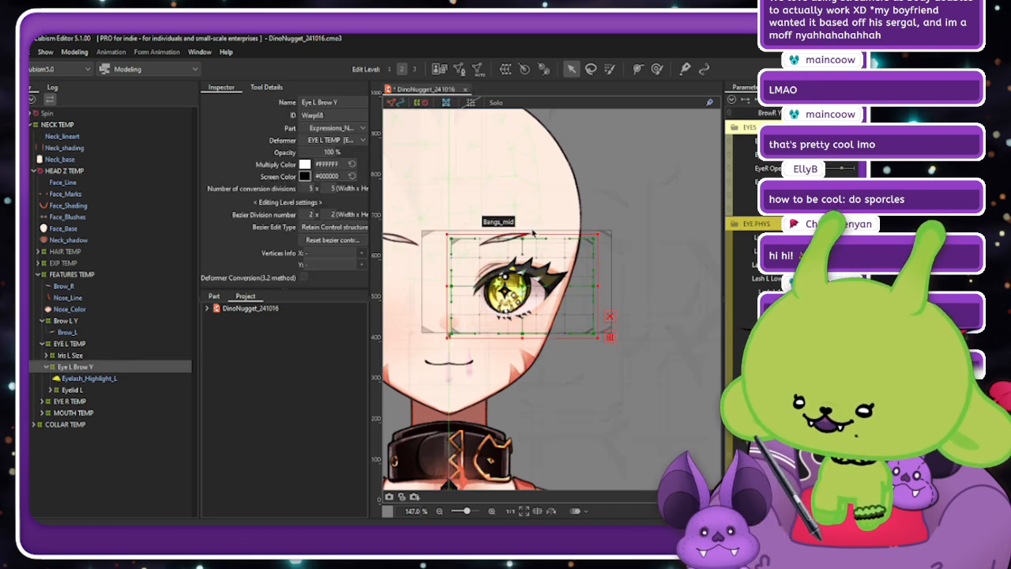
click(114, 333)
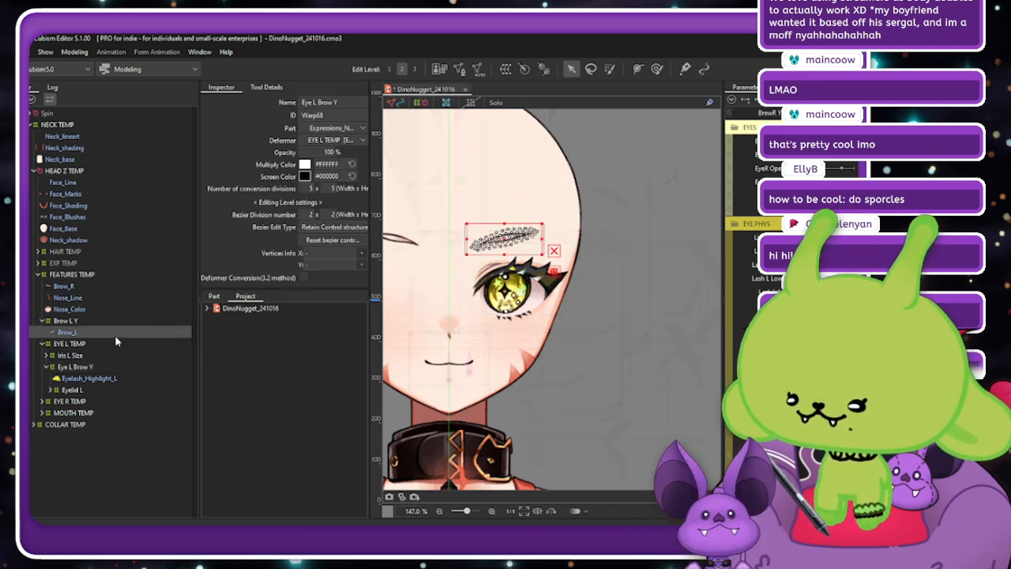
click(111, 343)
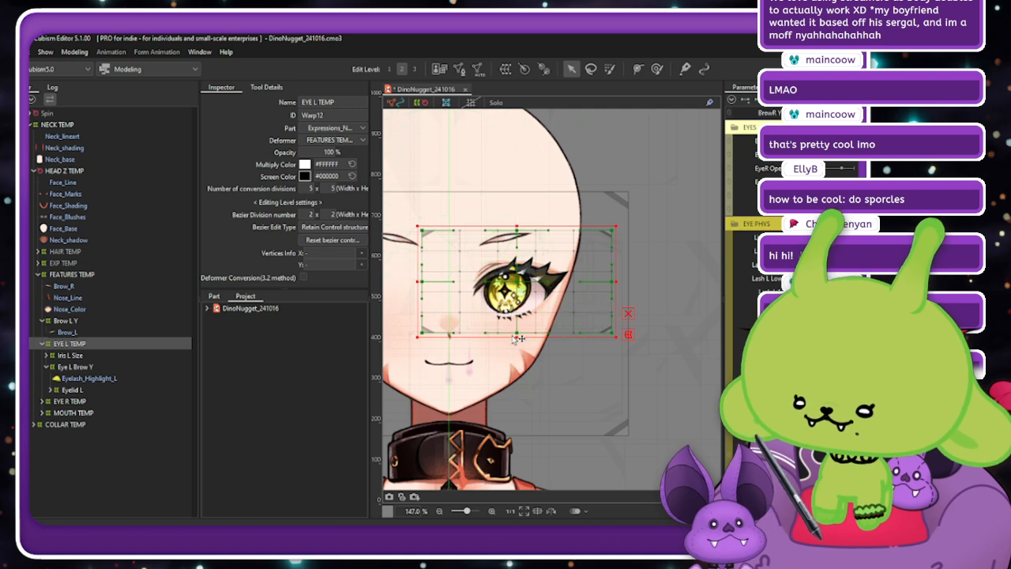
drag(518, 338, 519, 348)
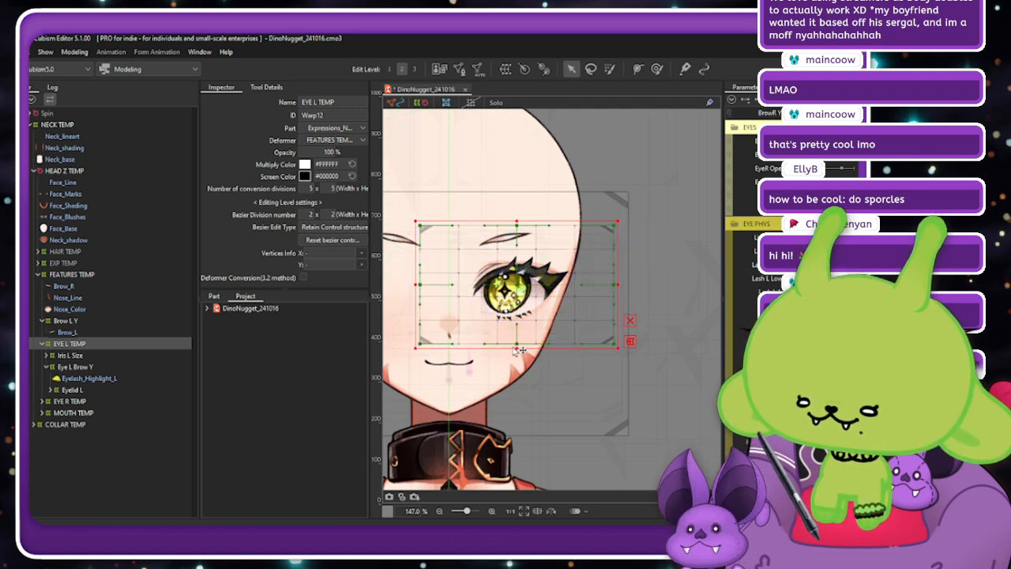
Enlarge the Eye L Brow Y deformer slightly so it surrounds Eyelid L while staying inside EYE L TEMP.
click(98, 368)
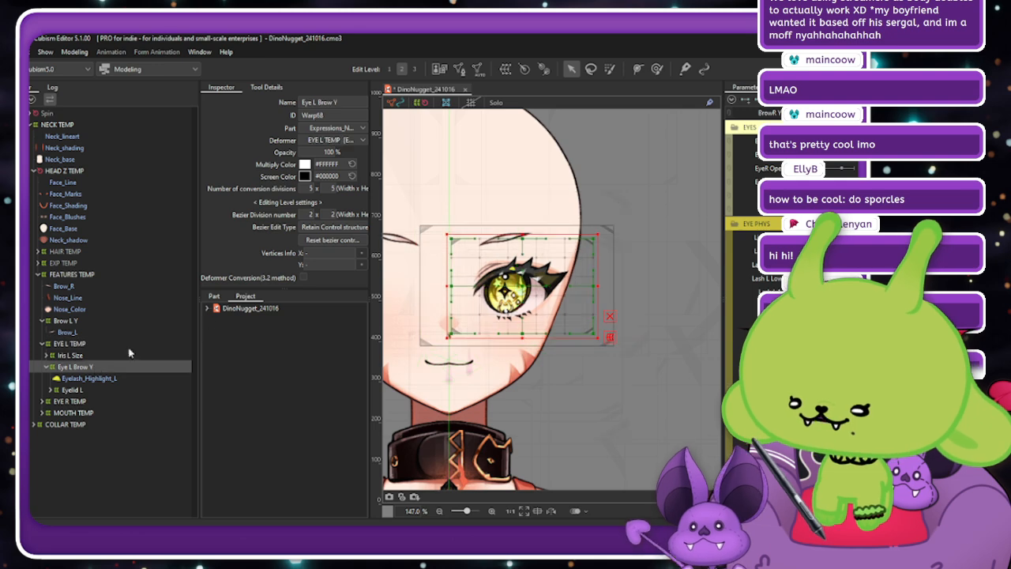
drag(599, 235, 600, 233)
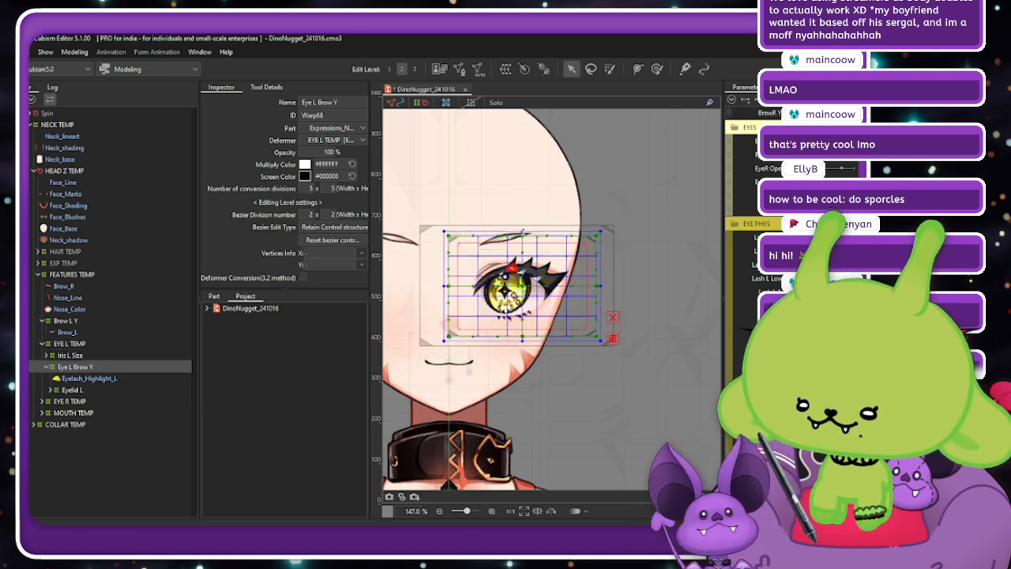
drag(523, 233, 526, 229)
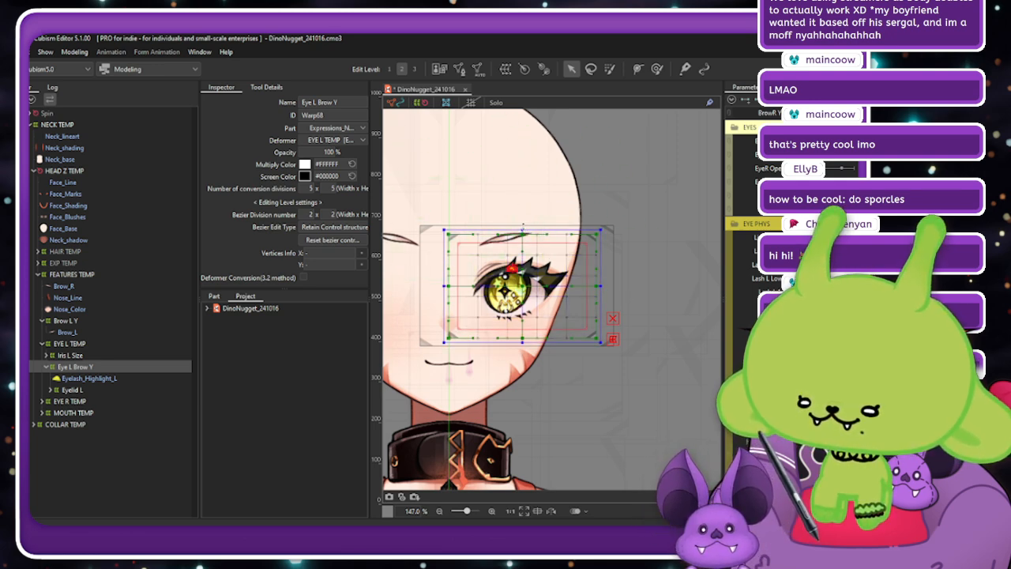
drag(523, 227, 523, 227)
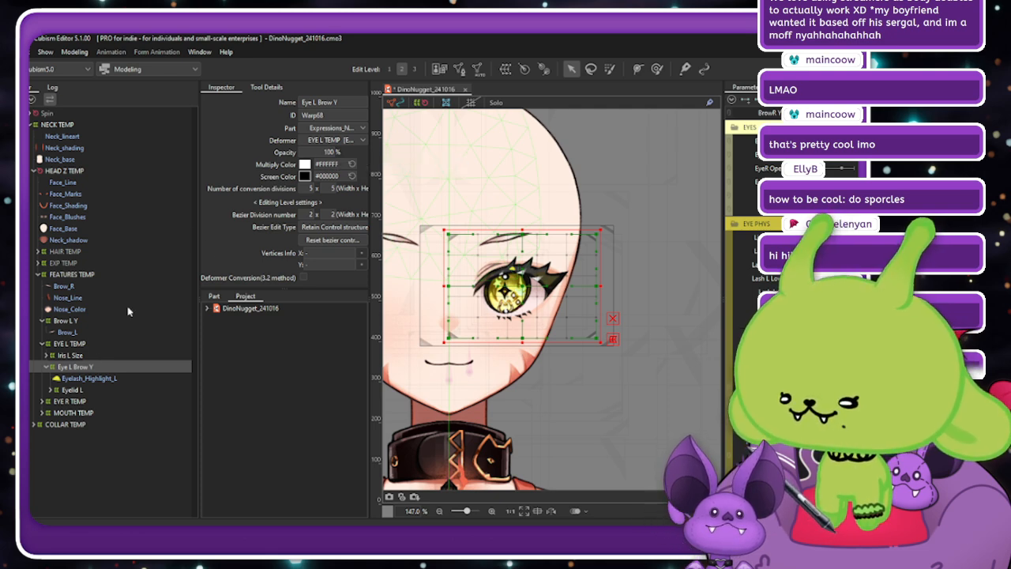
Move Eyelash_Highlight_L into the Eyelid L deformer below Eyelash_White_L03, then collapse Eyelid L.
click(323, 151)
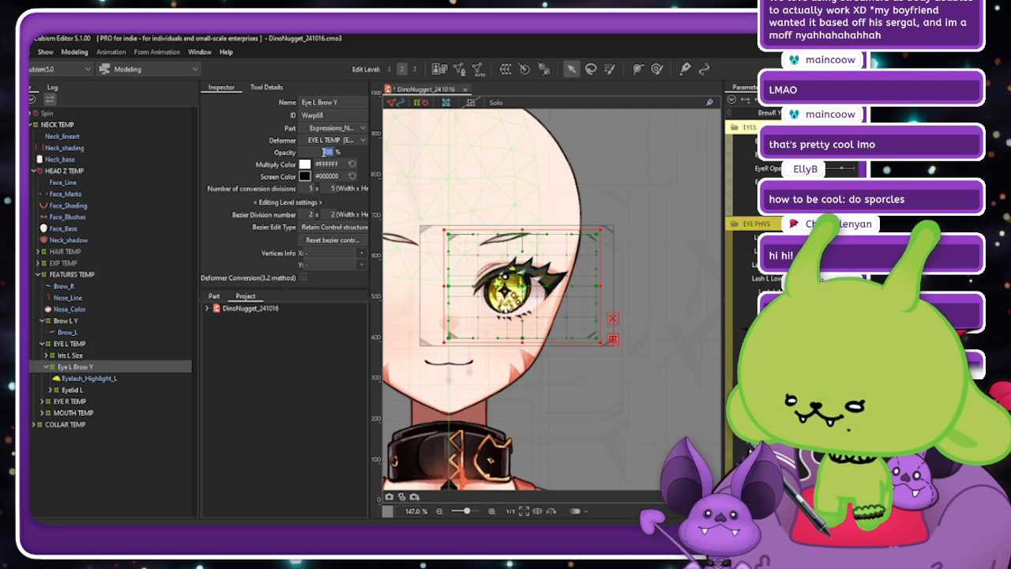
click(88, 378)
click(51, 392)
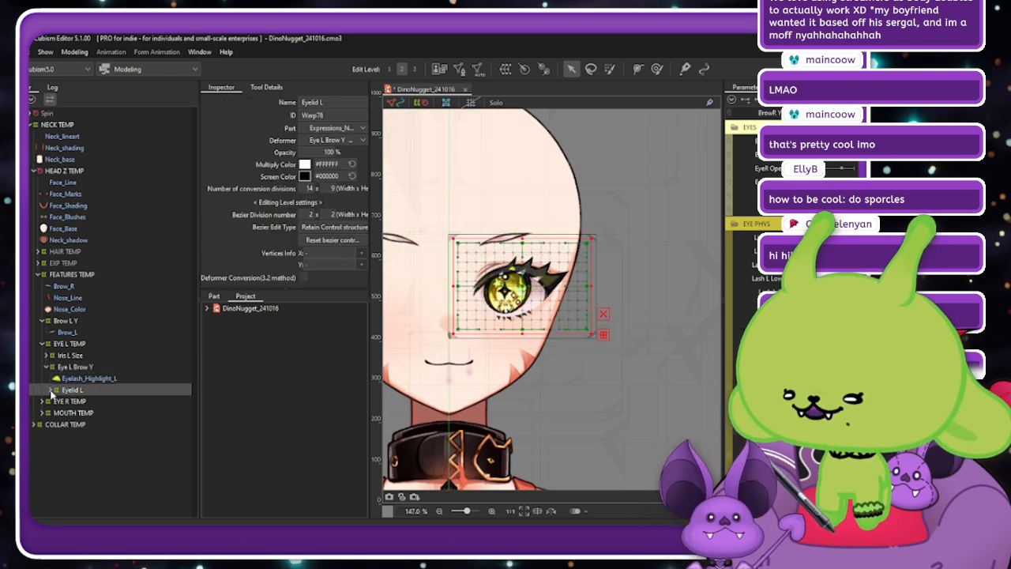
click(51, 392)
drag(100, 382, 69, 398)
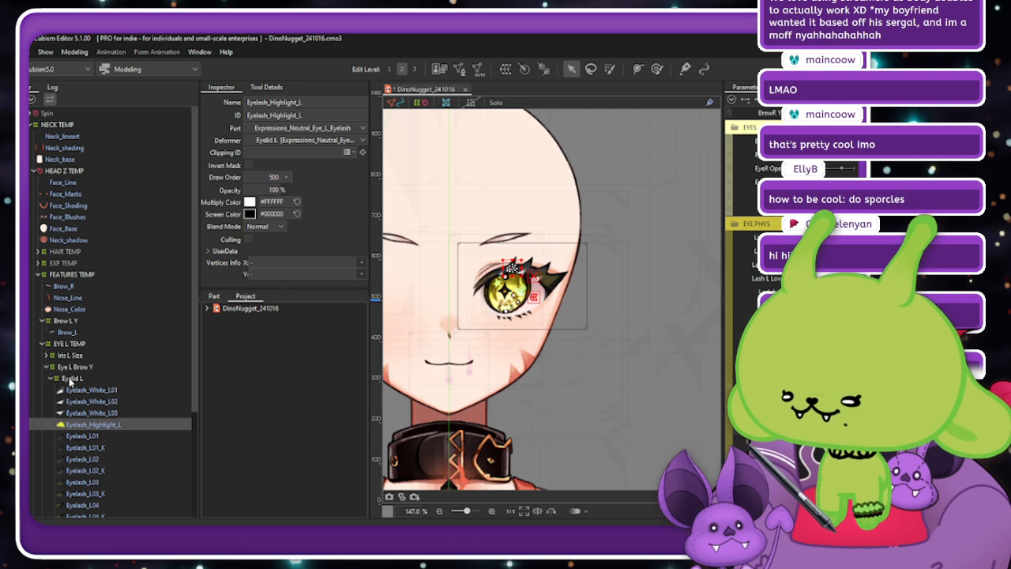
click(72, 380)
click(53, 378)
Bend the inner upper part of the Eye L Brow Y deformer downward with the Deform Brush at the lowered-brow key of BrowL Y.
click(75, 367)
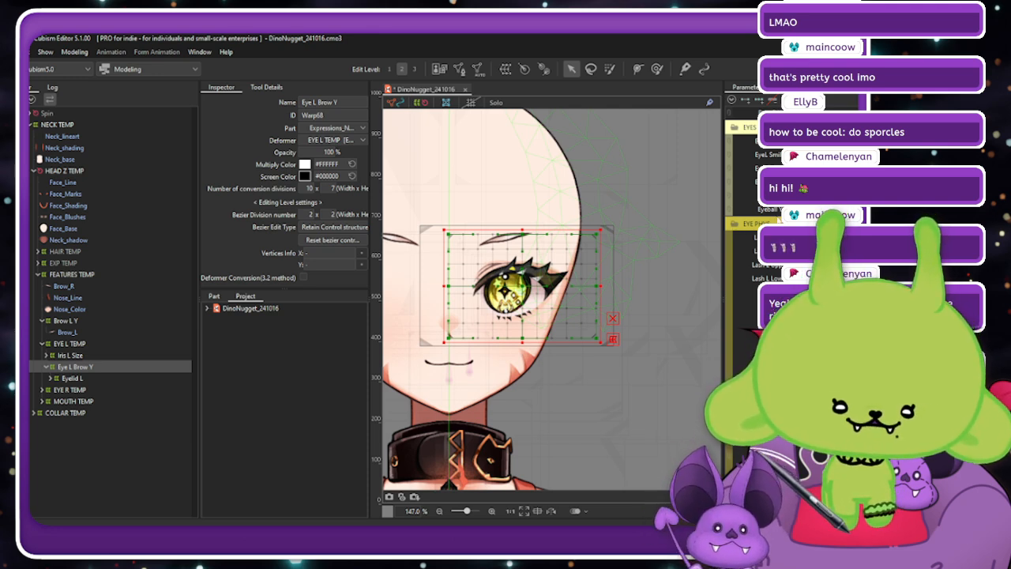
click(735, 223)
click(734, 127)
scroll(734, 127, up, 1)
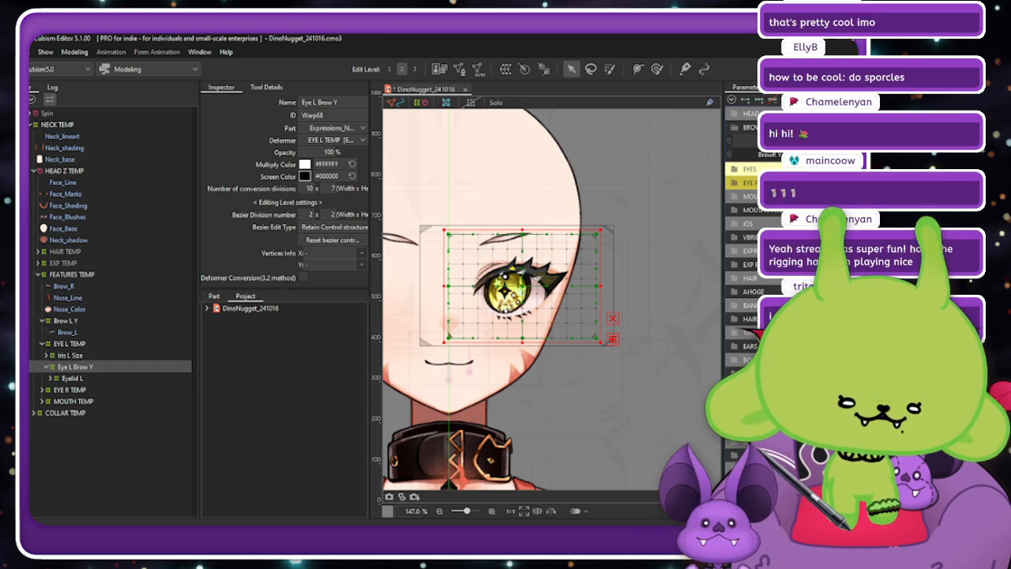
drag(861, 141, 908, 142)
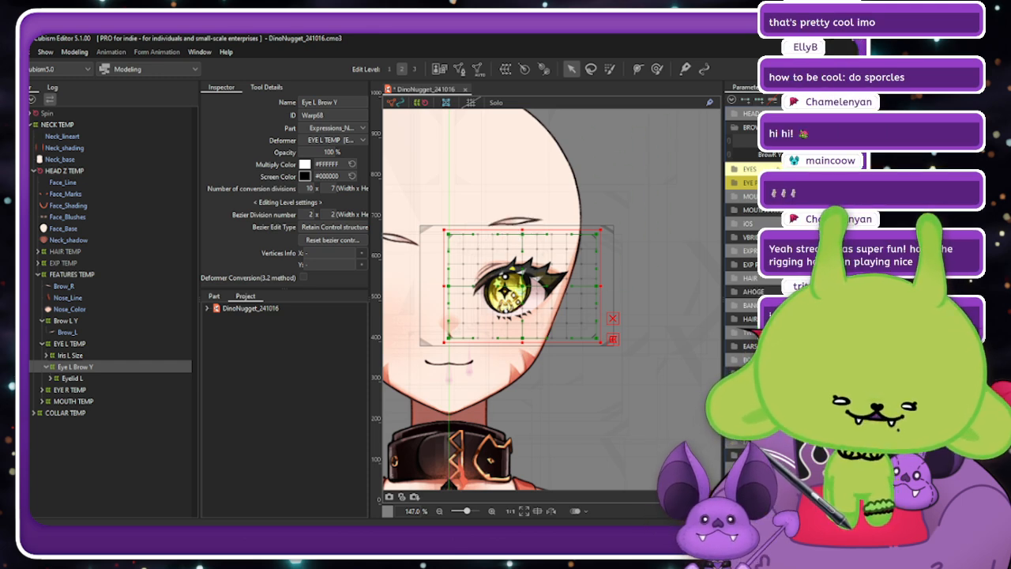
click(656, 68)
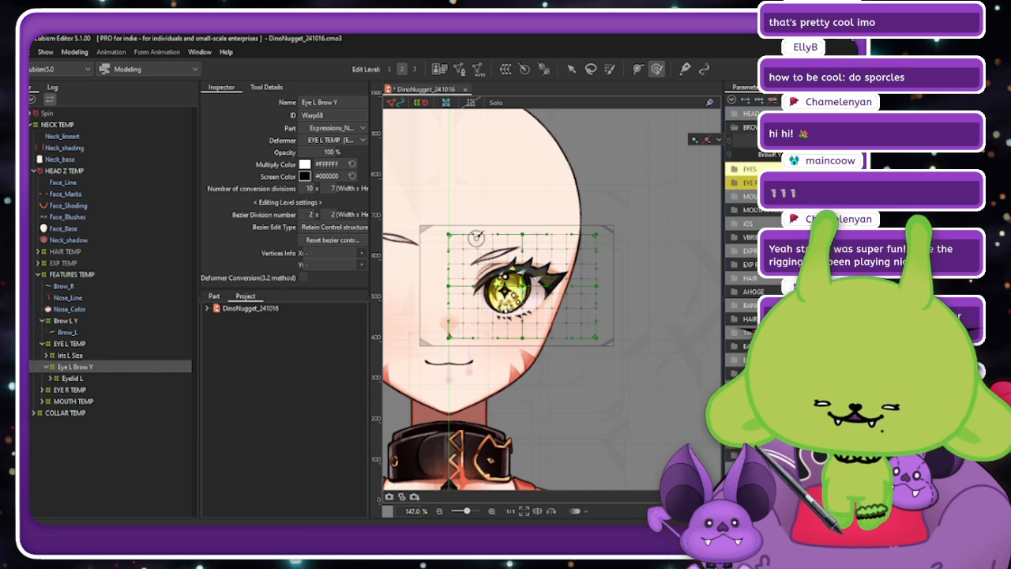
key(])
click(485, 256)
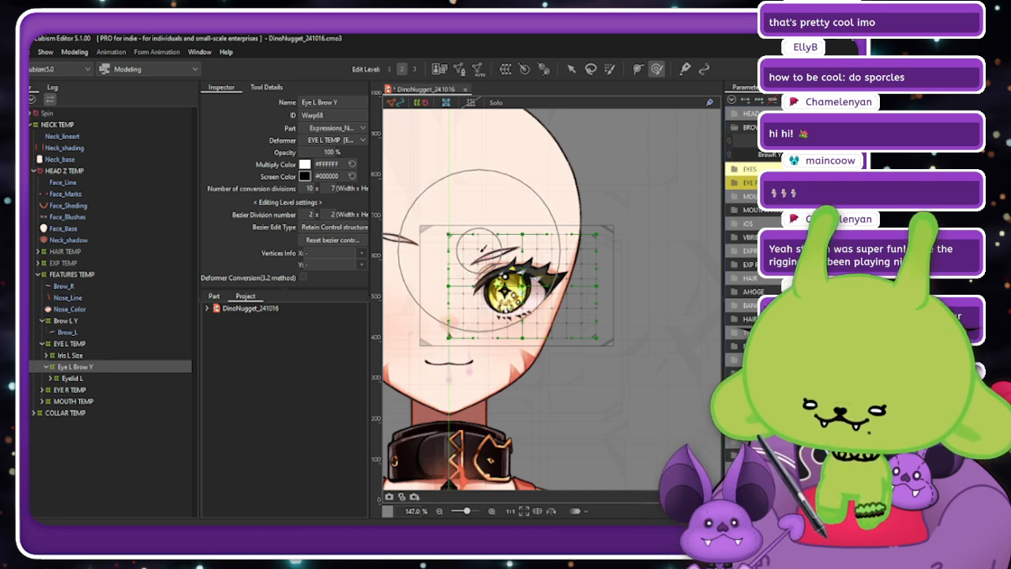
drag(481, 252, 483, 265)
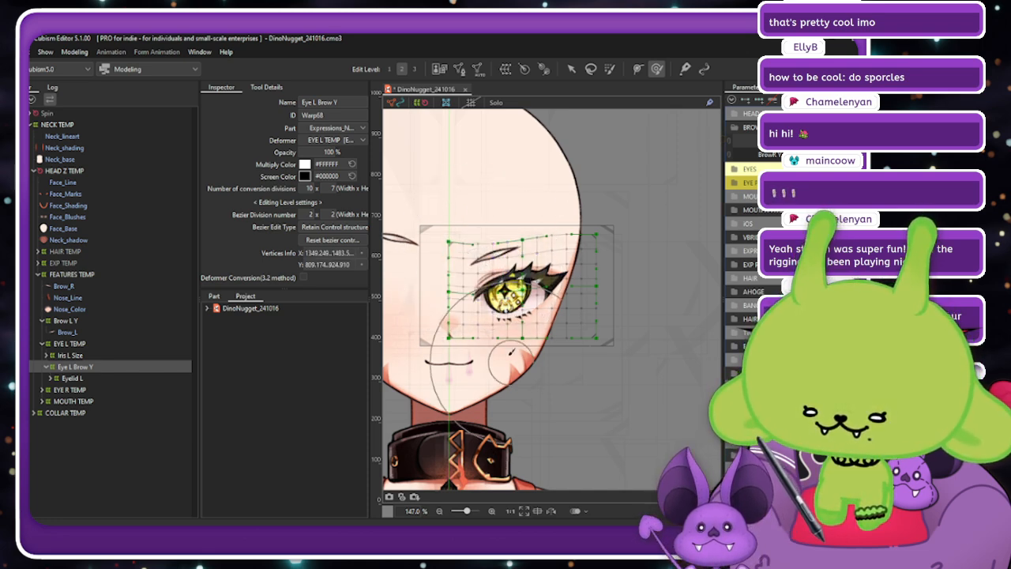
Nudge the Eye L Brow Y mesh above the left iris slightly upward, then check the movement with BrowL Y.
mouse_move(821, 140)
mouse_down()
mouse_move(857, 140)
mouse_move(821, 141)
mouse_up()
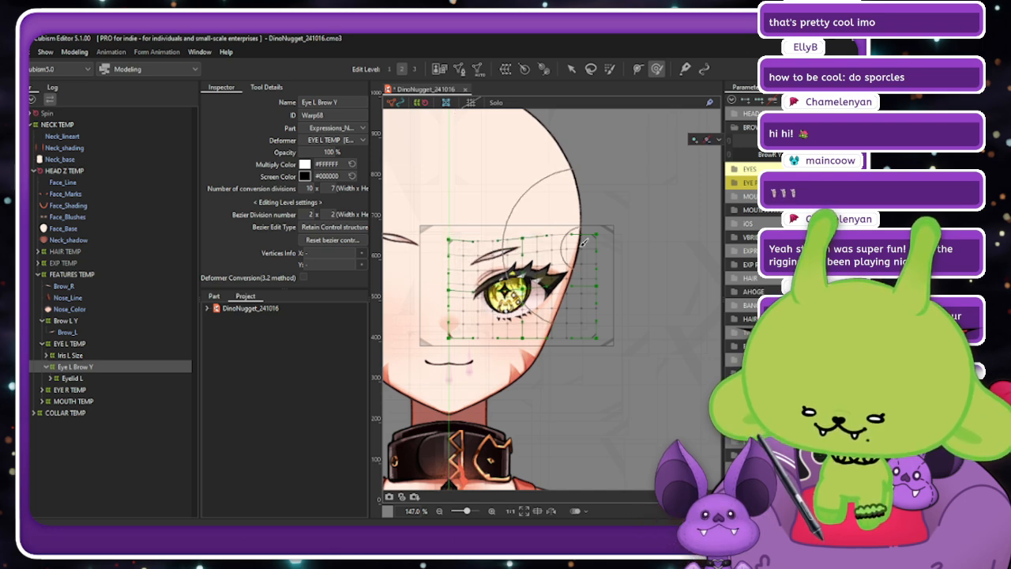
drag(512, 267, 515, 262)
mouse_move(821, 141)
mouse_down()
mouse_move(831, 141)
mouse_move(815, 140)
mouse_up()
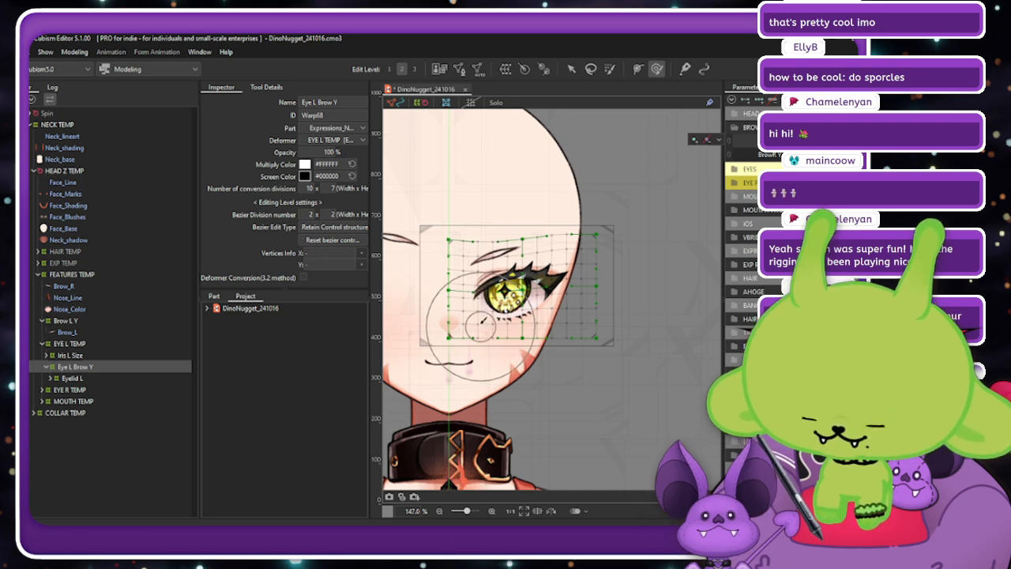
drag(475, 290, 473, 306)
key(ctrl+z)
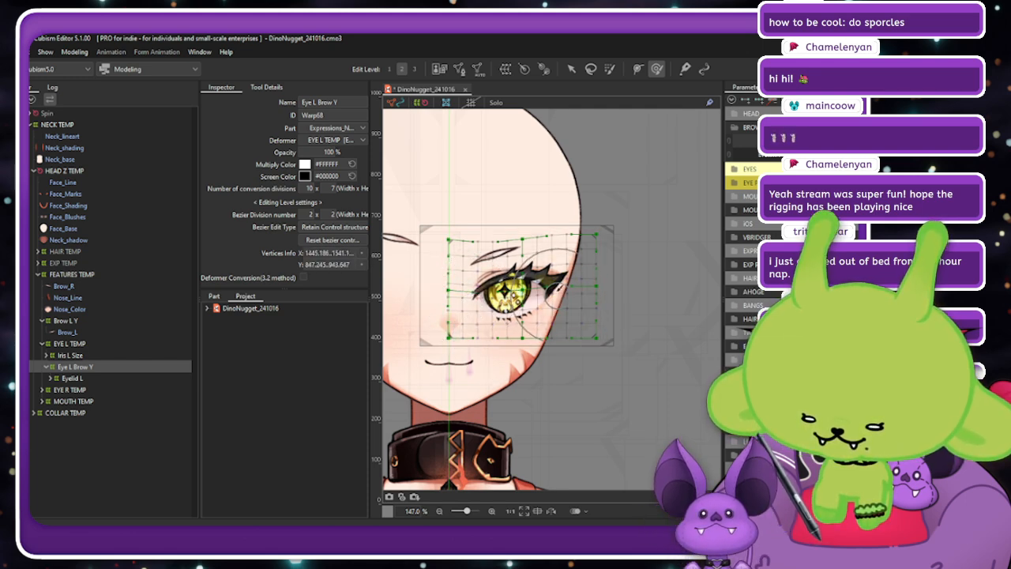
key(ctrl+z)
drag(540, 290, 543, 294)
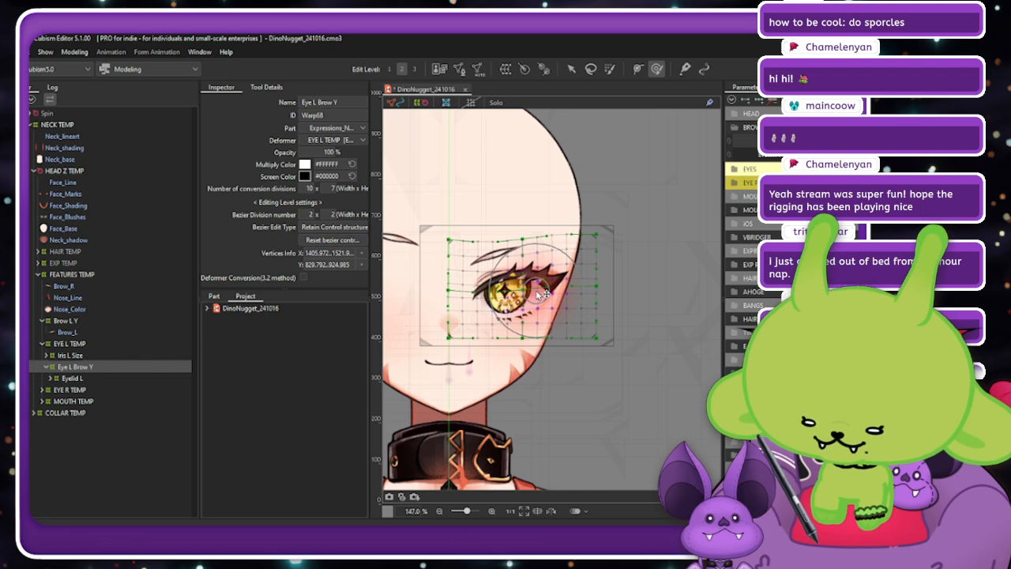
key(ctrl+z)
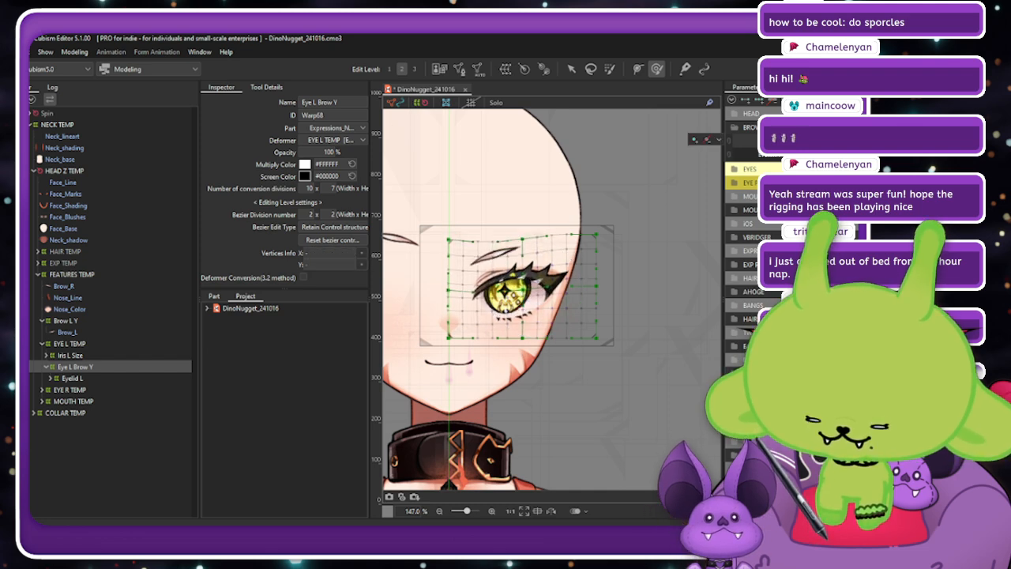
Copy the lowered-brow form of Eye L Brow Y, blend-paste it at the raised-brow key with compatibility -100, and hide the deformers.
key(ctrl+c)
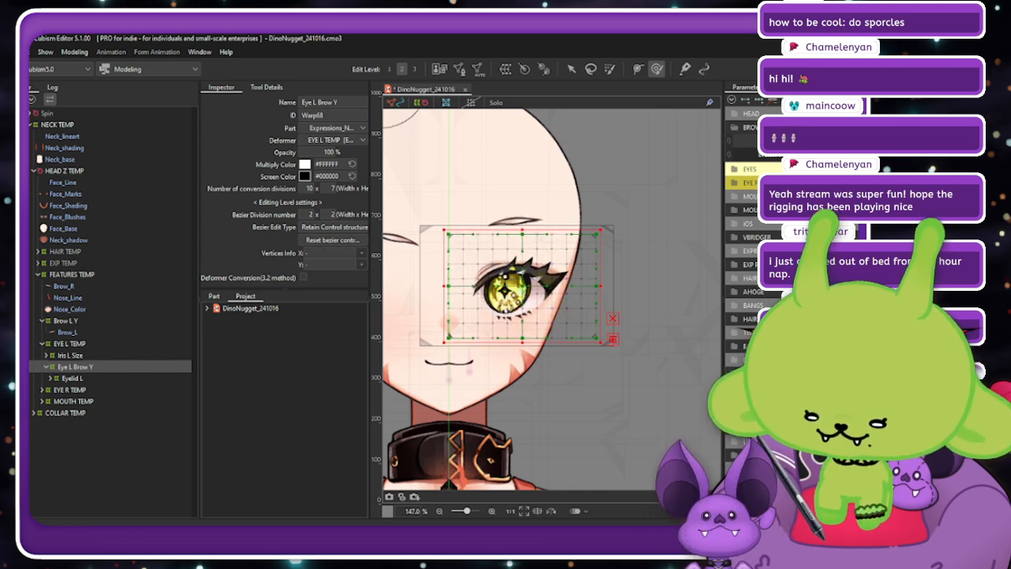
key(ctrl+shift+v)
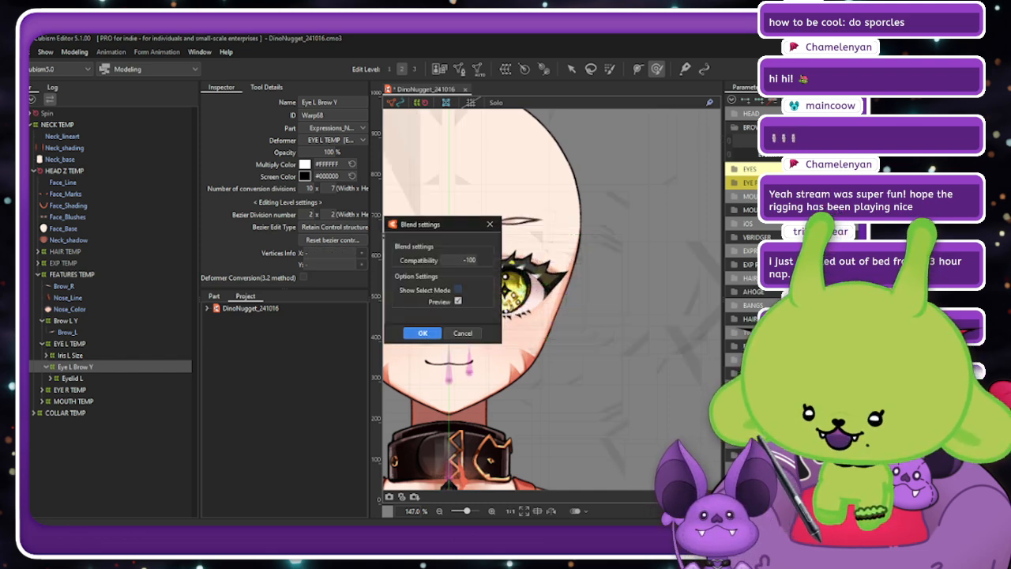
click(421, 333)
click(395, 103)
click(419, 104)
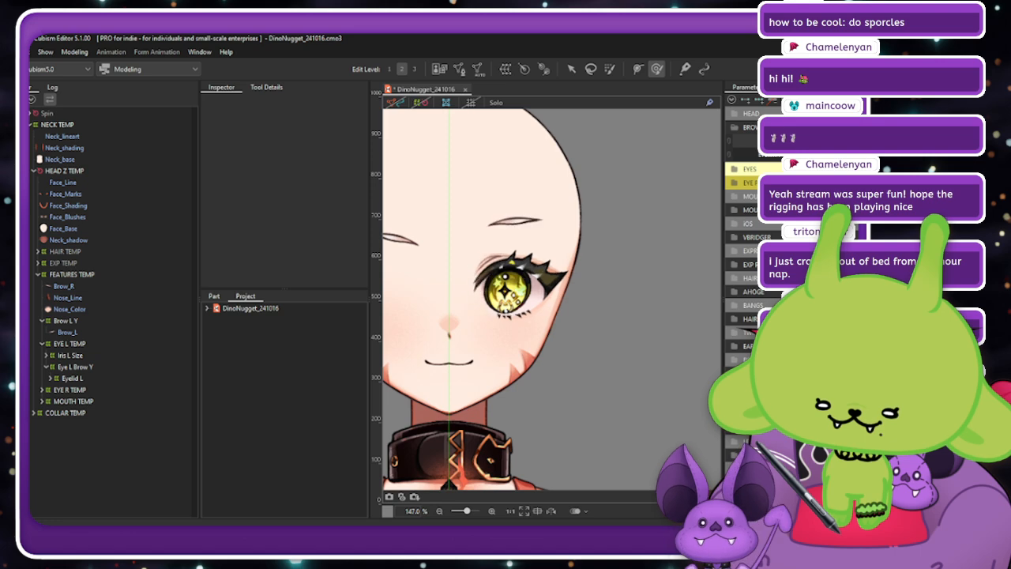
scroll(567, 183, down, 3)
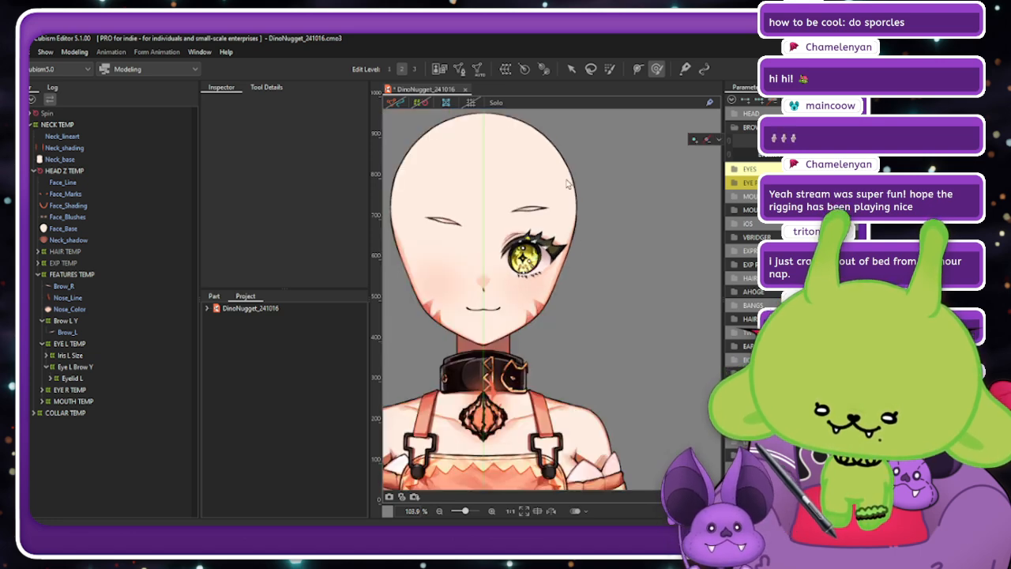
Rotate the Brow L Y deformer slightly clockwise at the raised-brow key to flatten the left brow.
click(69, 322)
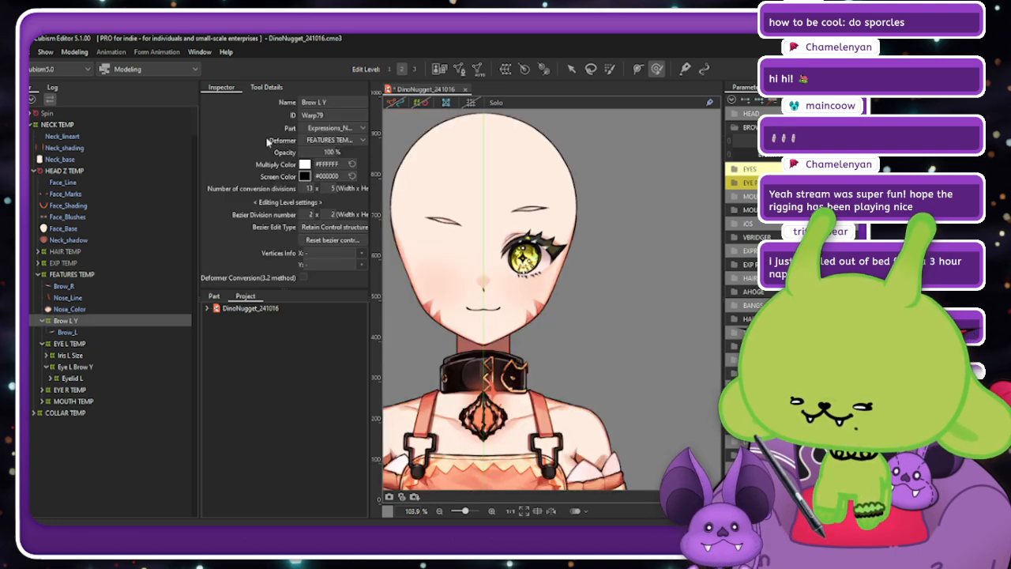
scroll(536, 176, up, 3)
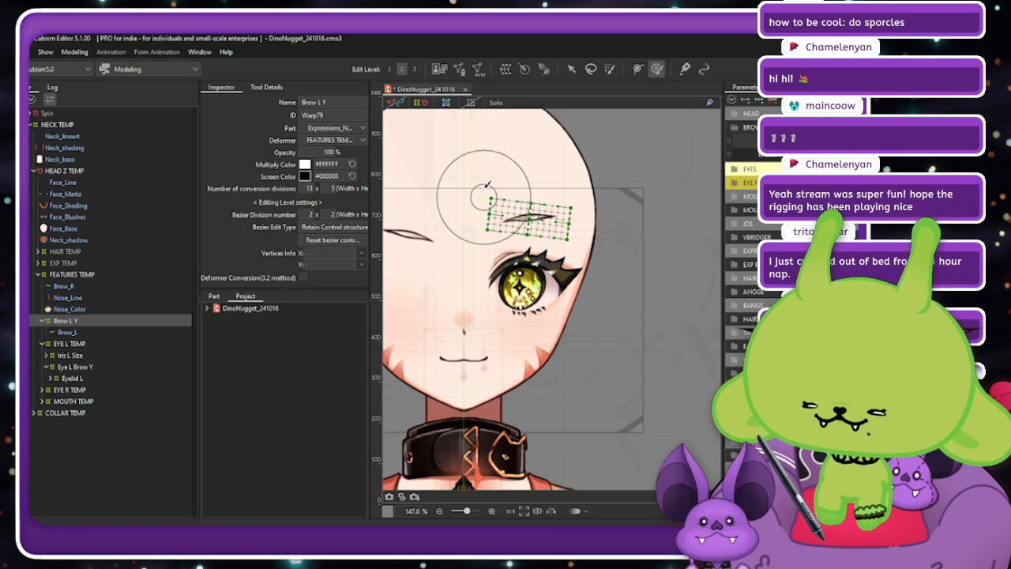
click(571, 68)
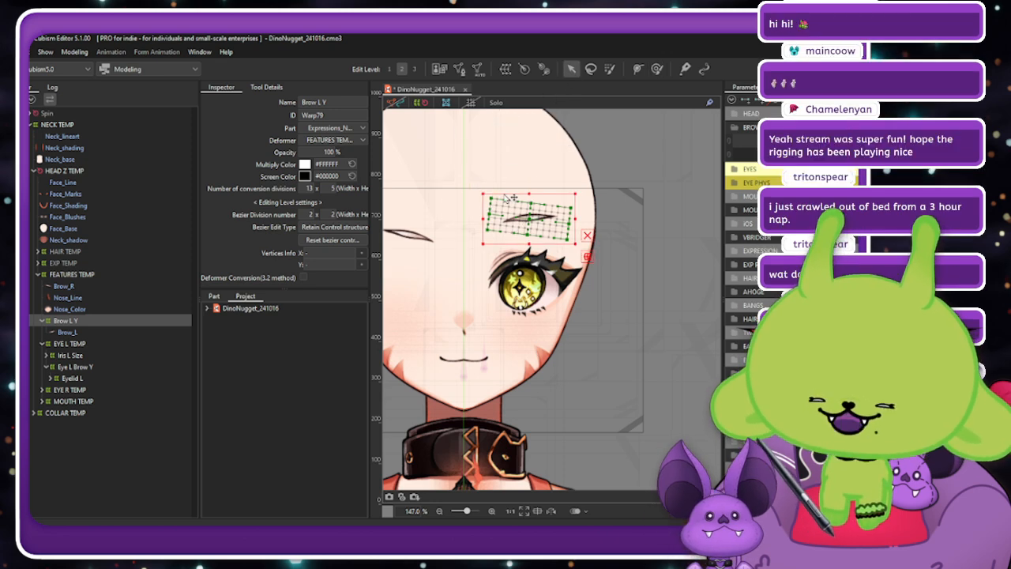
scroll(507, 197, up, 1)
drag(539, 233, 531, 233)
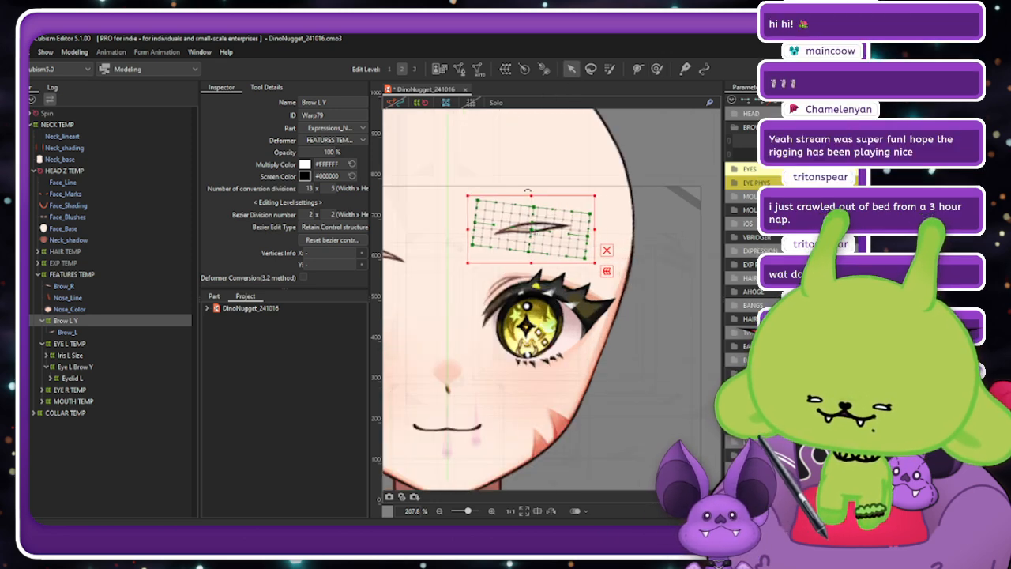
drag(528, 189, 532, 189)
click(419, 106)
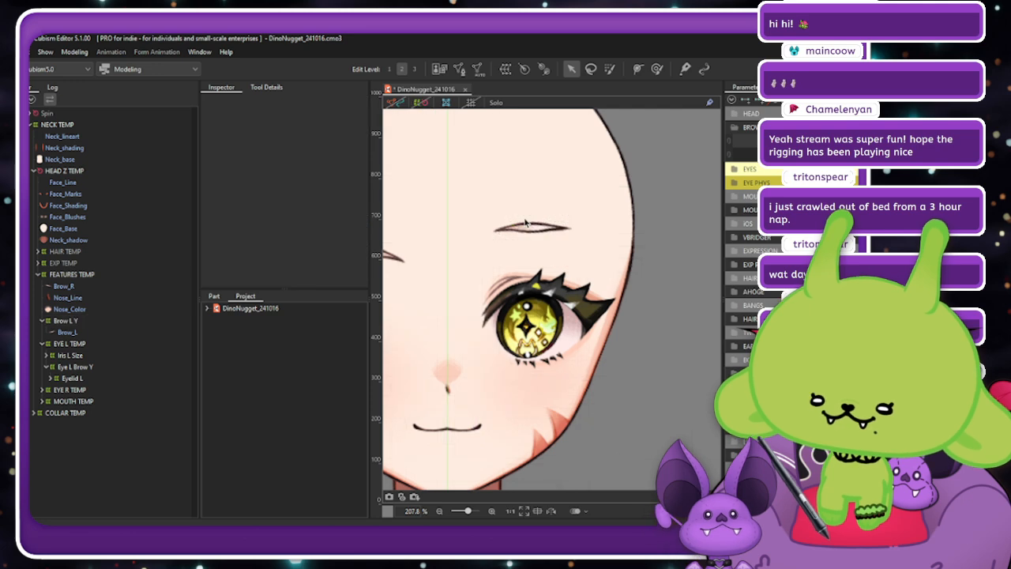
scroll(524, 221, down, 1)
Rotate the Brow L Y deformer slightly counterclockwise at the lowered-brow key of BrowL Y.
drag(837, 147, 817, 153)
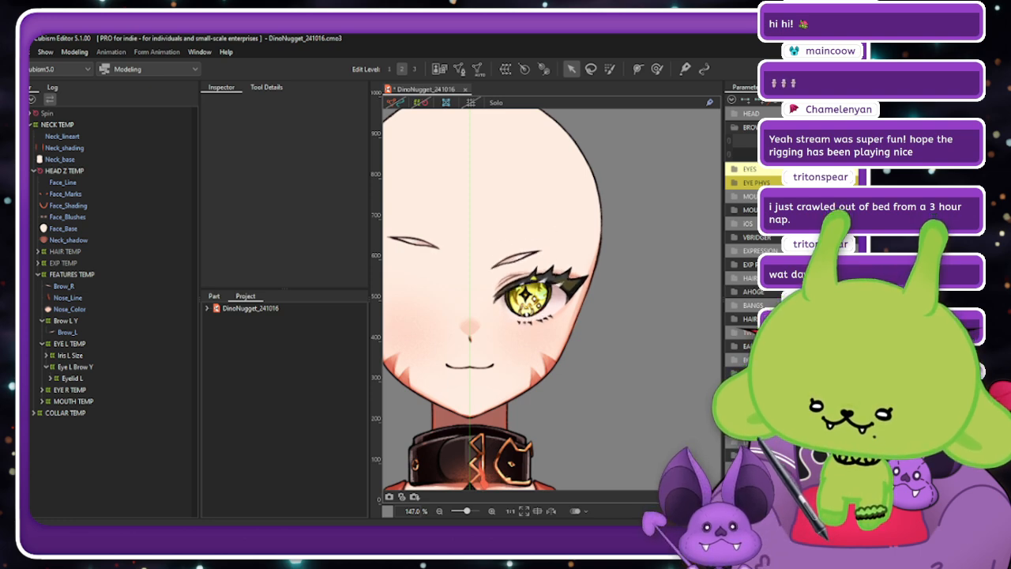
click(68, 320)
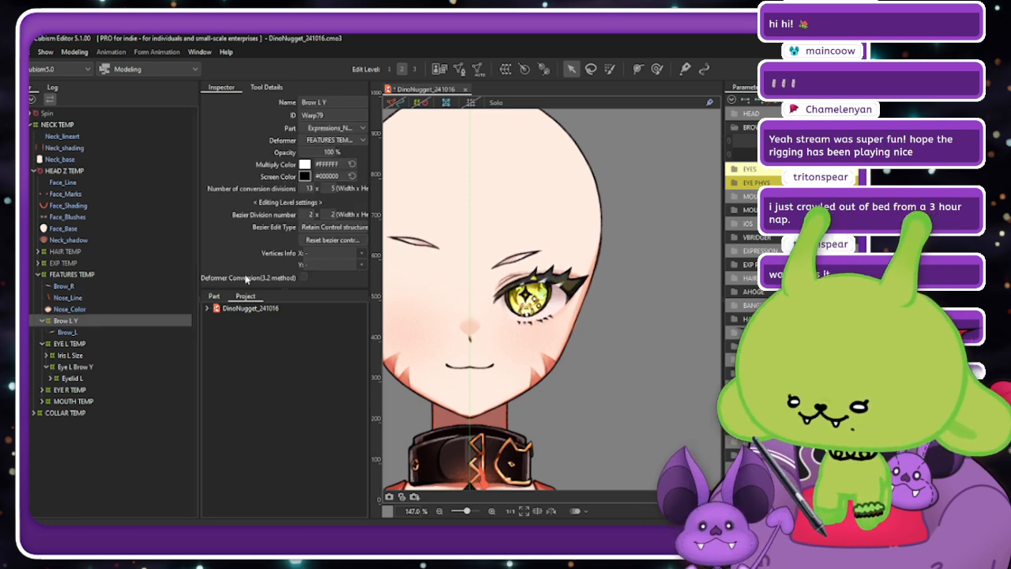
click(421, 103)
drag(516, 230, 515, 230)
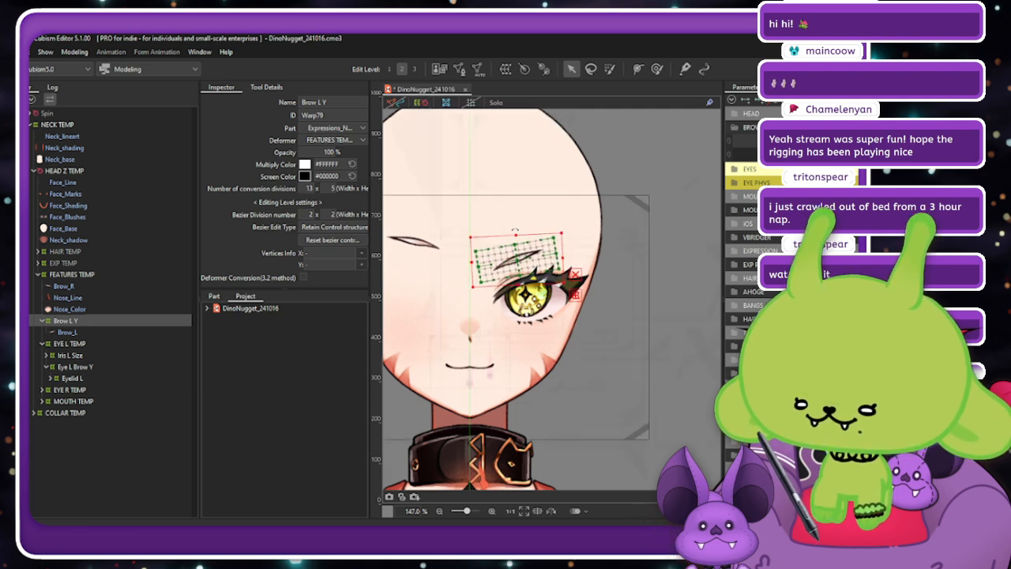
click(421, 103)
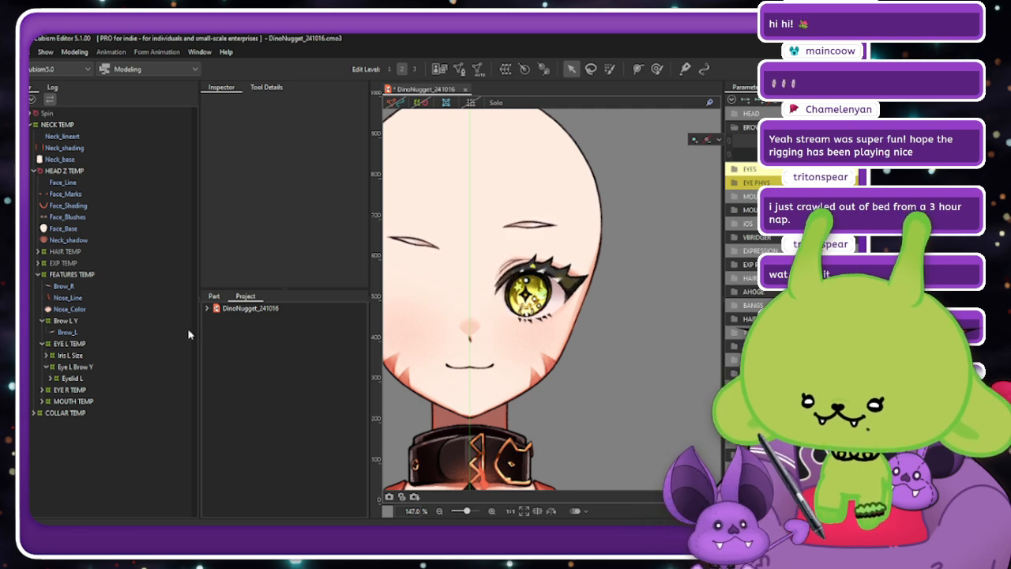
Set the extended interpolation of Brow L Y to Ellipse Interpolation.
click(109, 321)
click(732, 100)
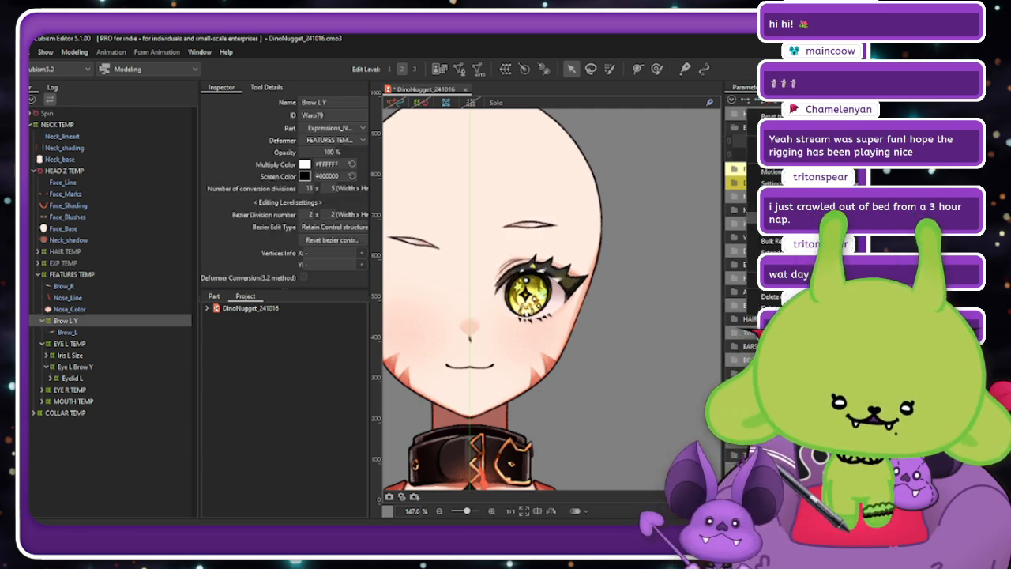
click(790, 259)
click(385, 255)
click(375, 287)
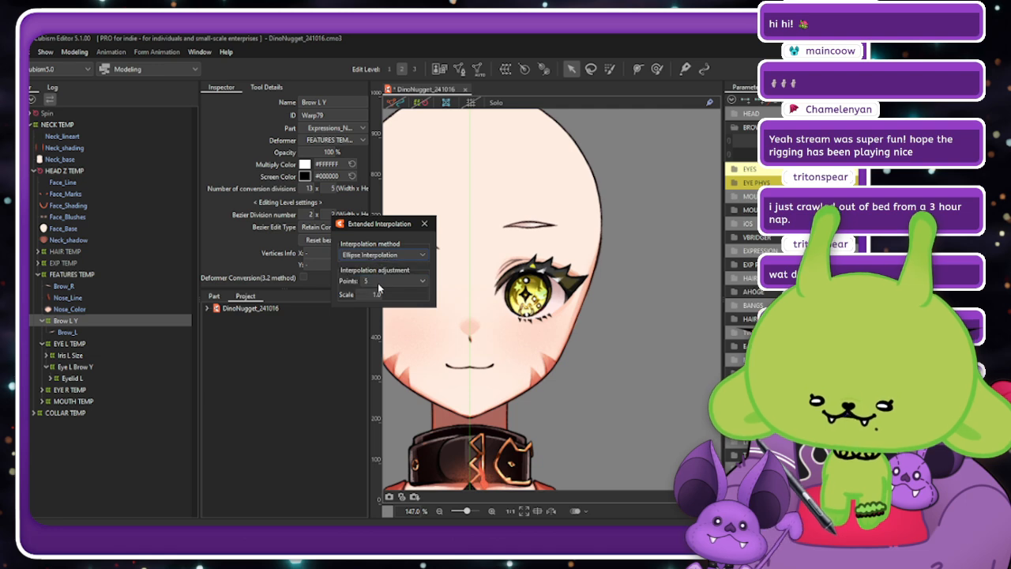
click(424, 223)
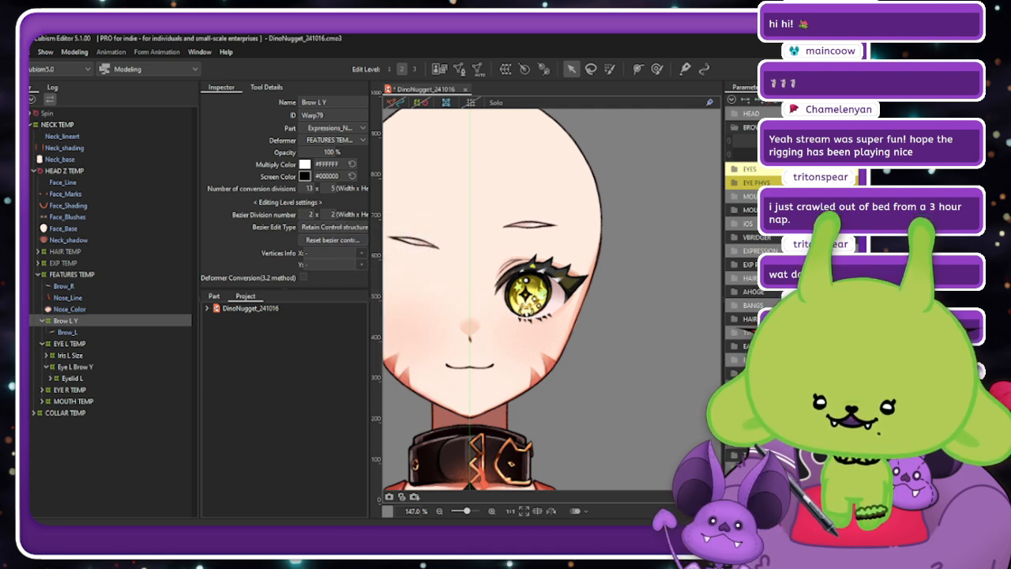
Preview the left brow and eyelid movement across the BrowL Y range.
drag(797, 140, 778, 148)
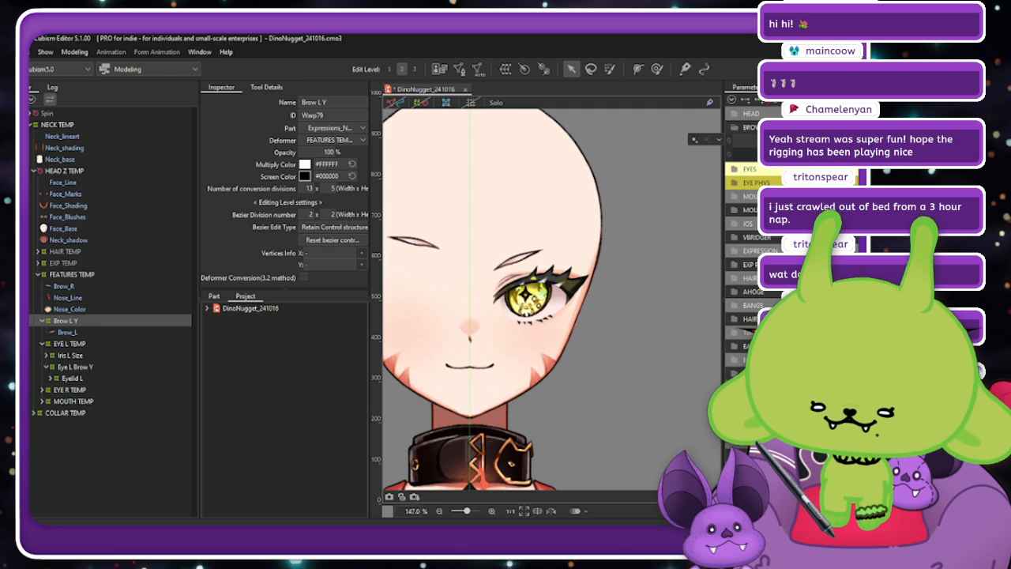
scroll(547, 190, down, 3)
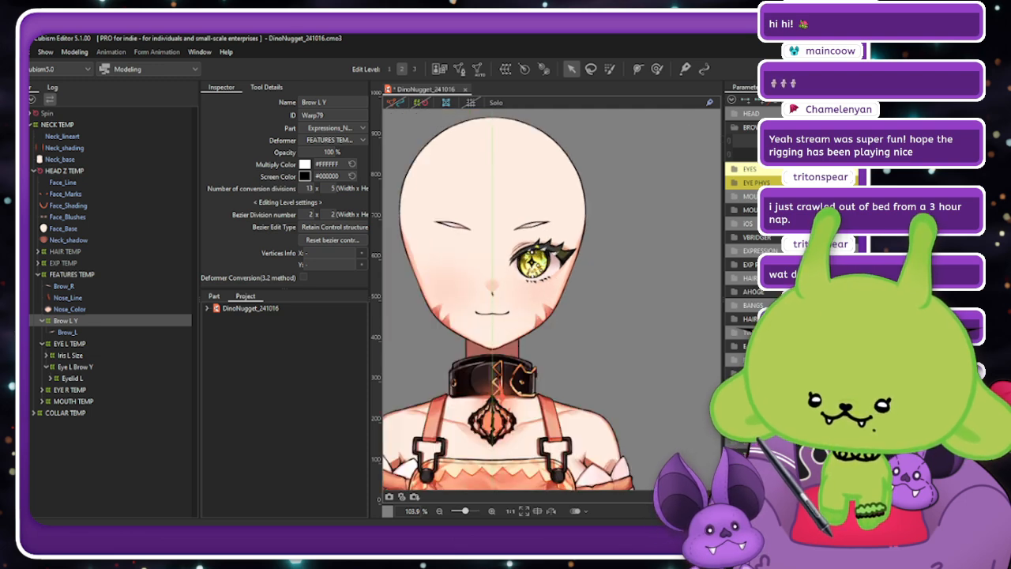
mouse_move(797, 148)
mouse_down()
mouse_move(778, 148)
mouse_move(804, 148)
mouse_up()
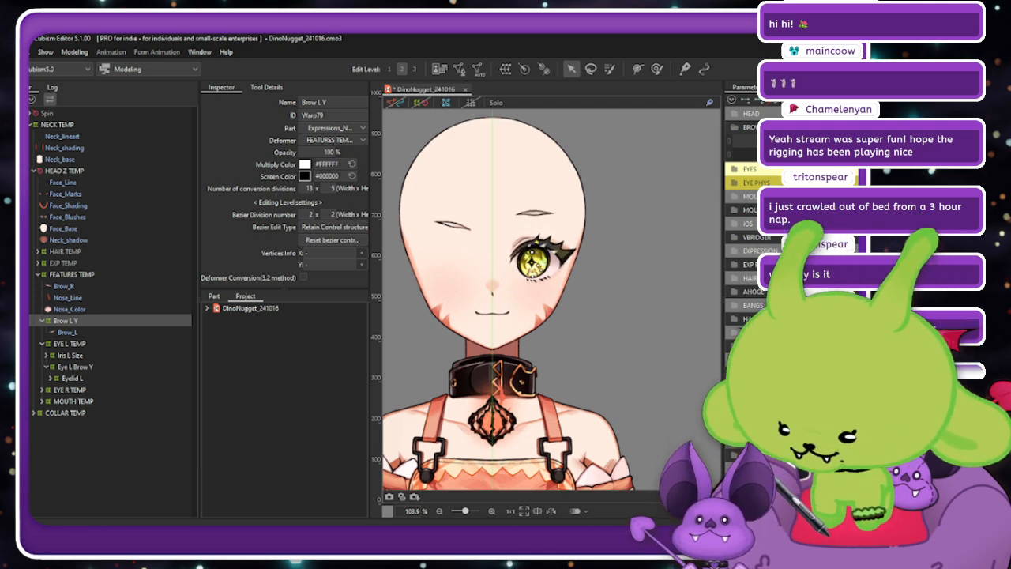
Open the physics settings to examine the head in the model preview, then return to the modeling view.
click(73, 49)
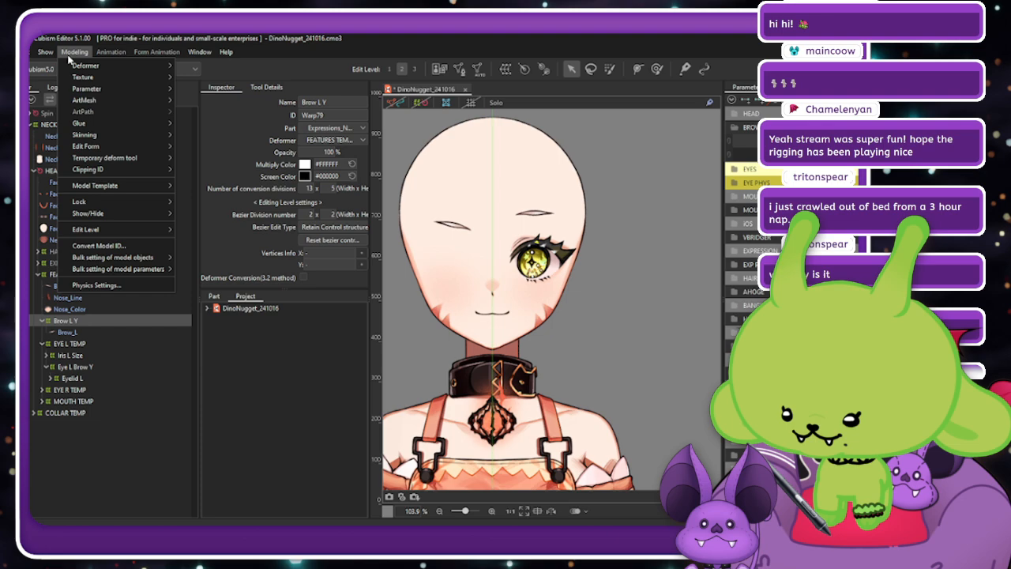
click(118, 287)
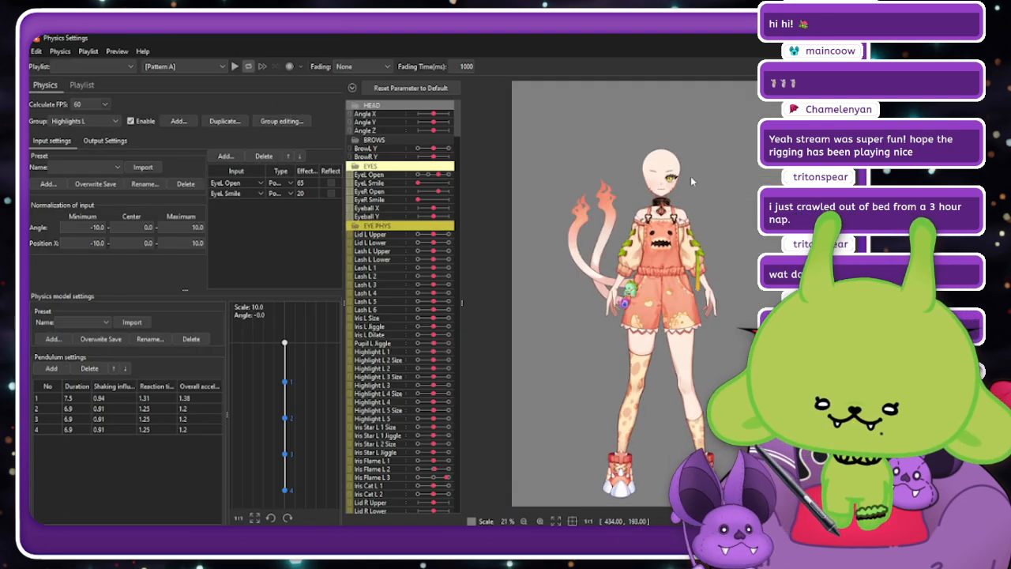
scroll(663, 155, up, 2)
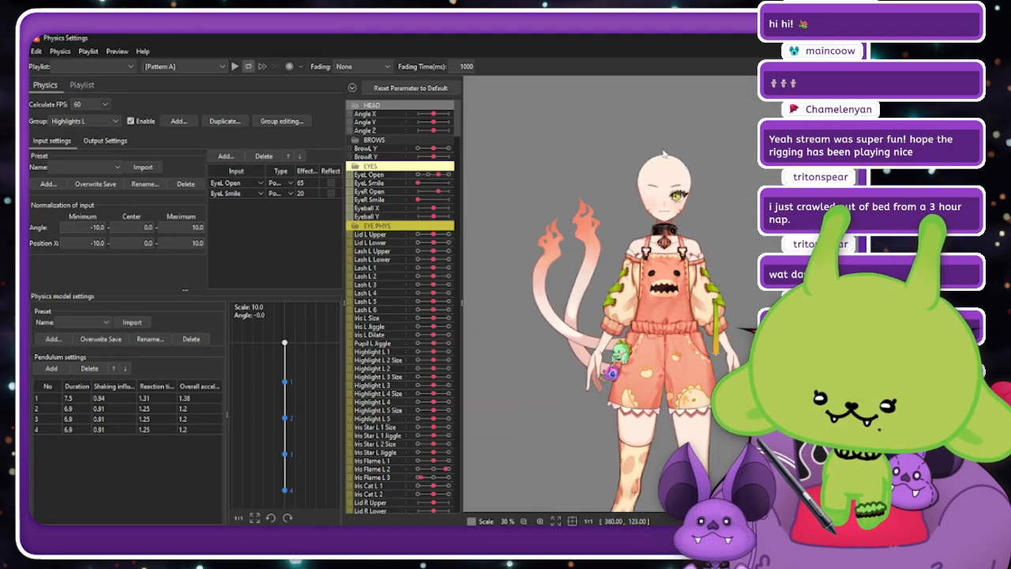
key(Escape)
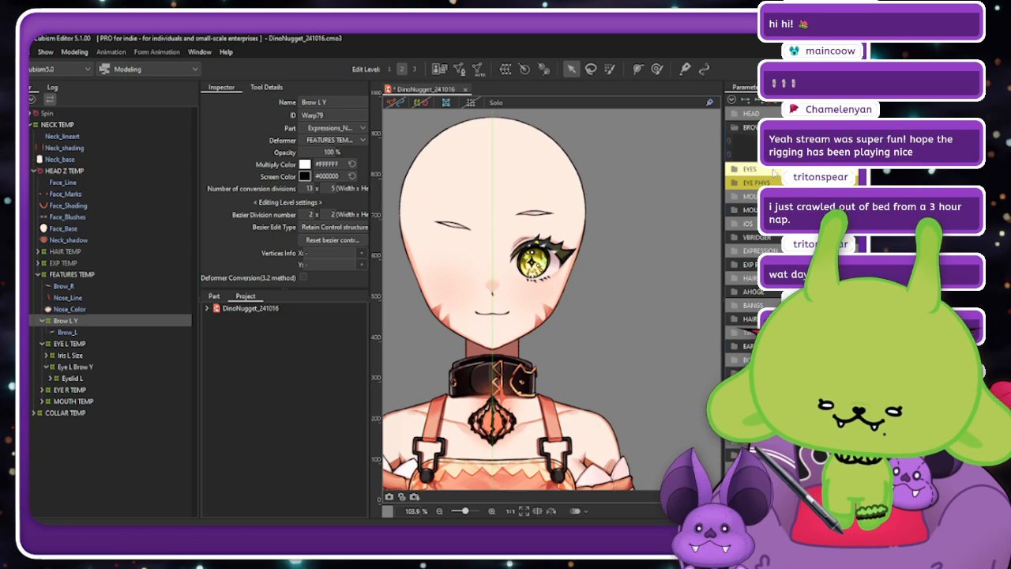
Expand the EYES parameter group and move the BrowL Y parameter into it, directly above EyeL Open.
click(731, 168)
drag(750, 155, 754, 174)
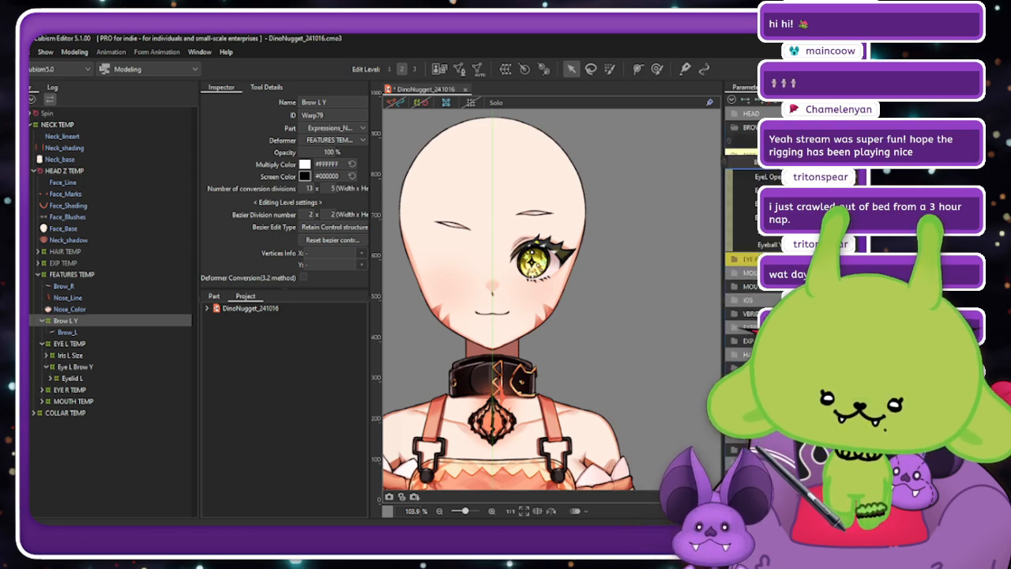
In the physics settings, combine BrowL Y with EyeL Open and preview their joint motion, then return to the modeling view.
click(75, 52)
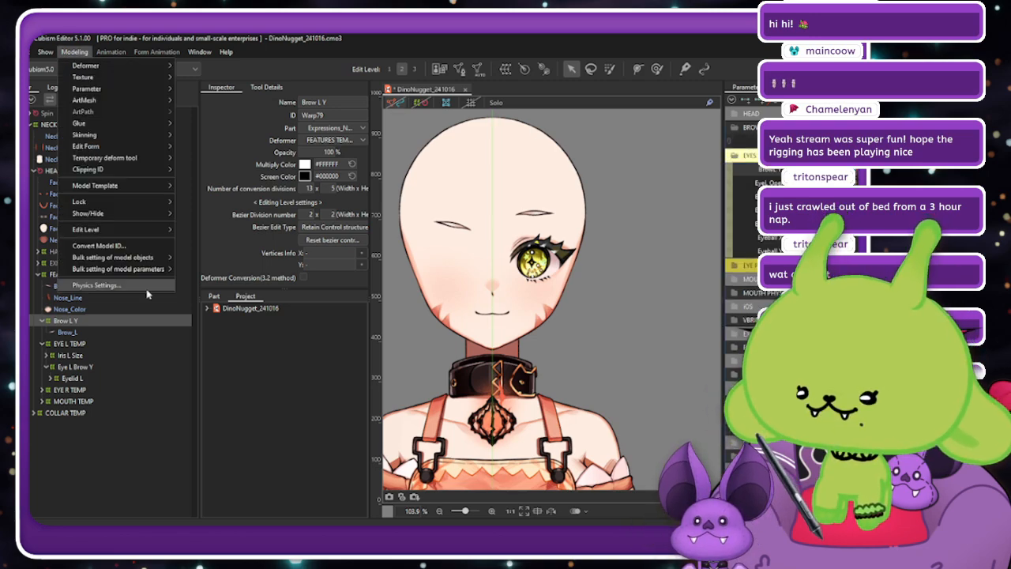
click(167, 285)
scroll(691, 191, up, 10)
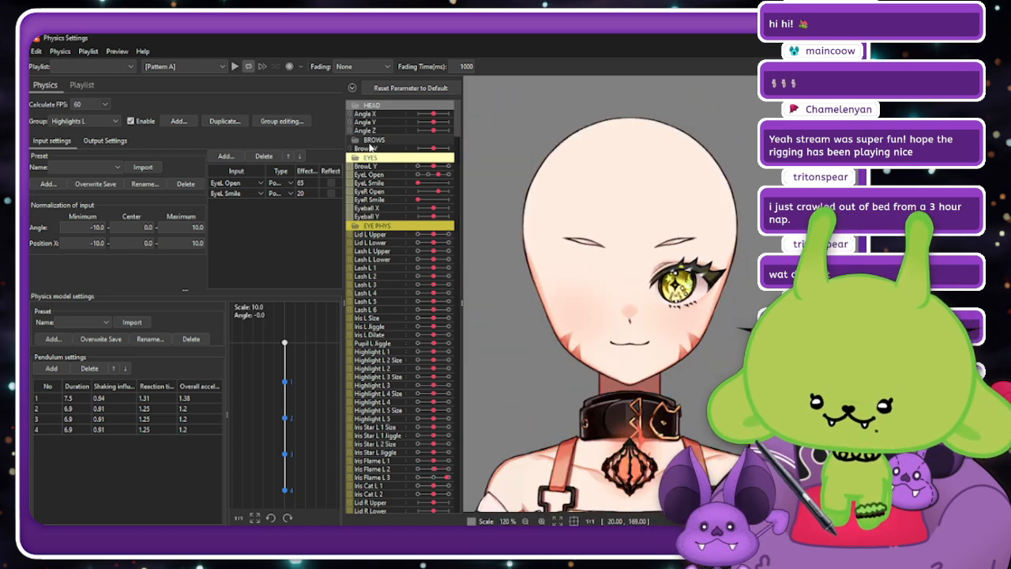
click(352, 170)
drag(443, 173, 472, 149)
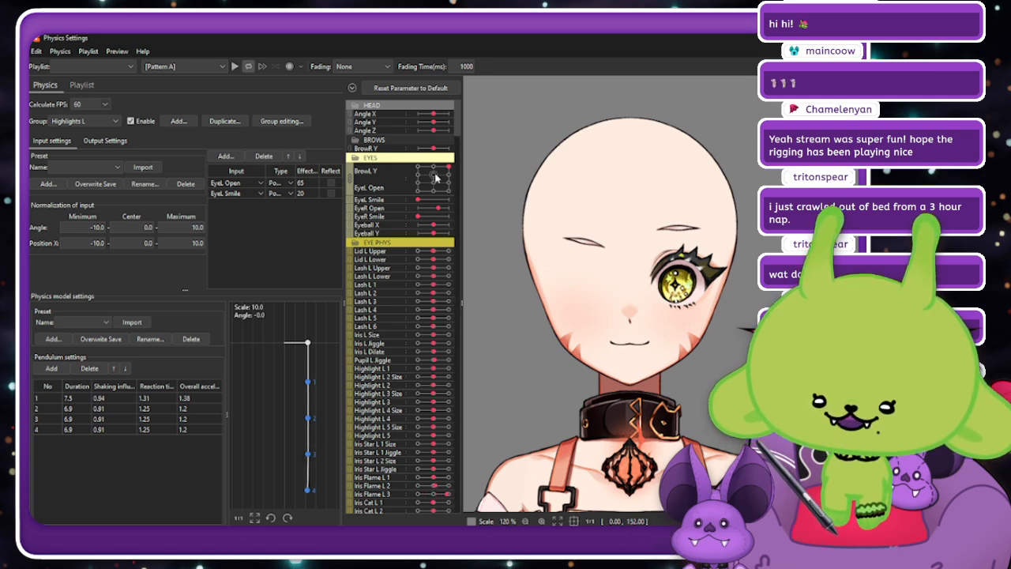
mouse_move(446, 179)
mouse_down()
mouse_move(450, 198)
mouse_move(458, 165)
mouse_up()
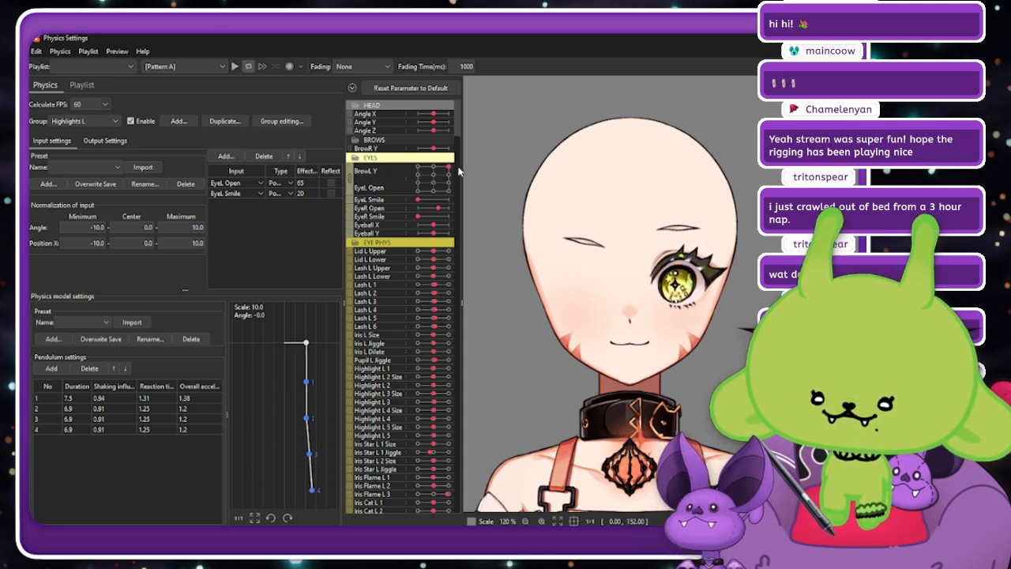
mouse_move(448, 167)
mouse_down()
mouse_move(383, 203)
mouse_move(387, 185)
mouse_move(439, 182)
mouse_up()
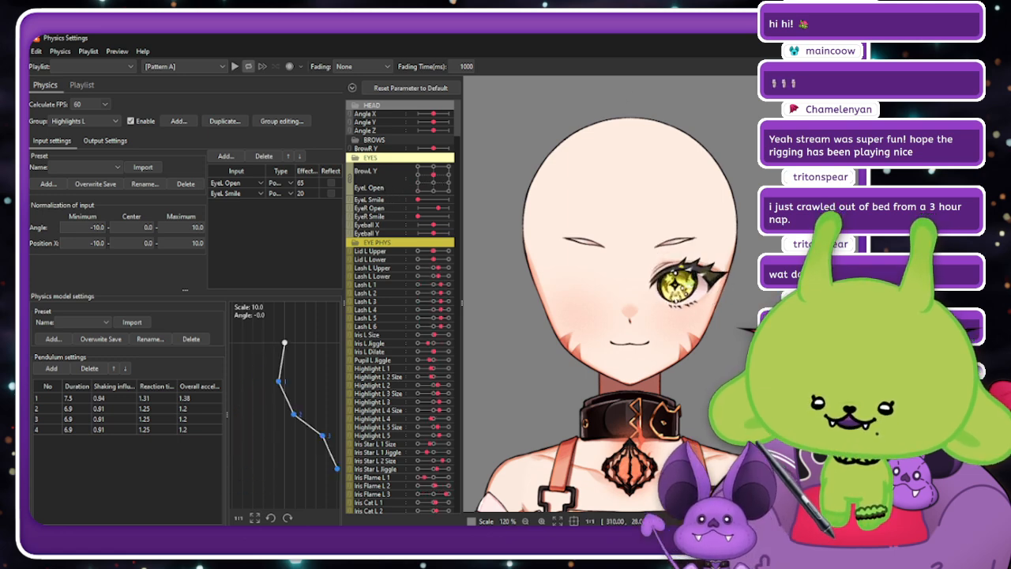
key(Escape)
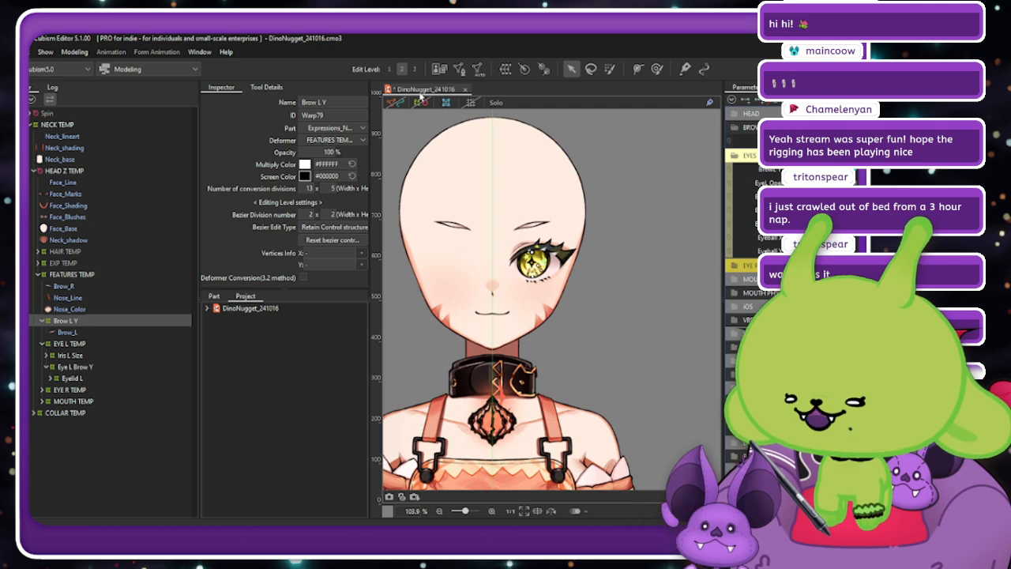
Create a warp deformer named Brow Eye L Open as the parent of Brow L Y.
click(533, 225)
click(505, 68)
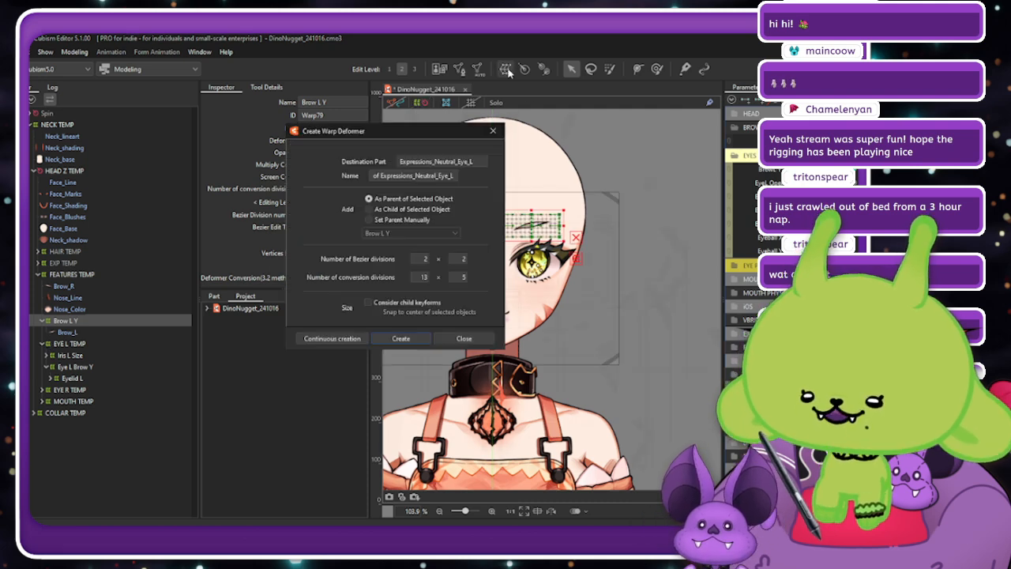
triple_click(442, 175)
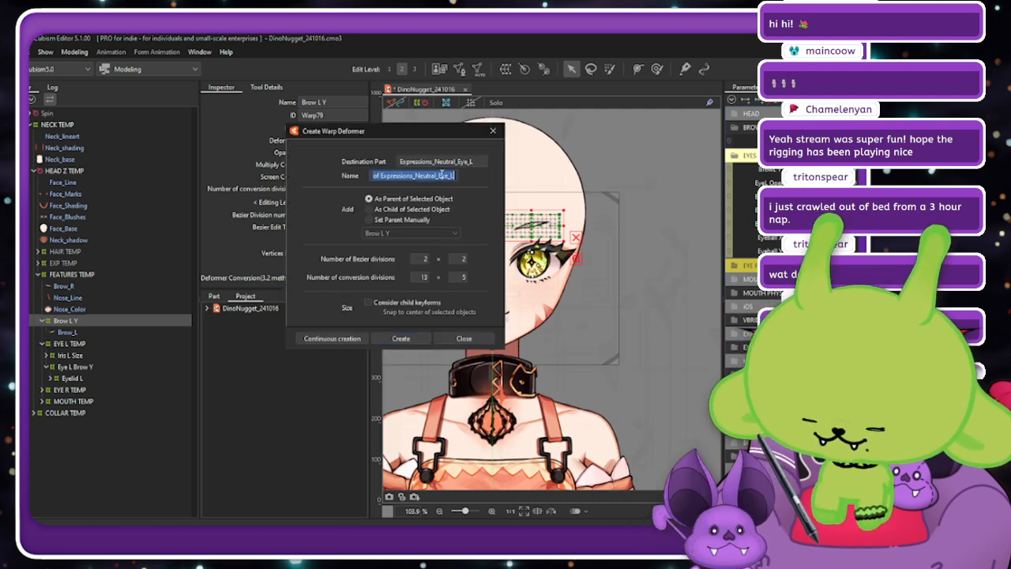
text(Eye L Open)
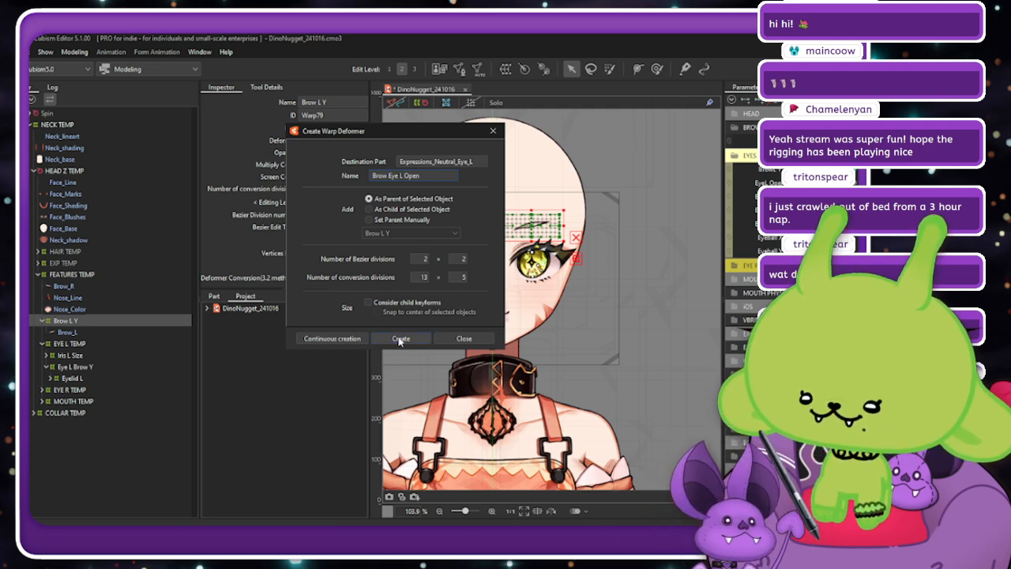
click(400, 338)
Enlarge the Brow Eye L Open deformer to enclose the brow's full vertical travel, and set its conversion divisions to 9 × 8.
drag(532, 204, 529, 194)
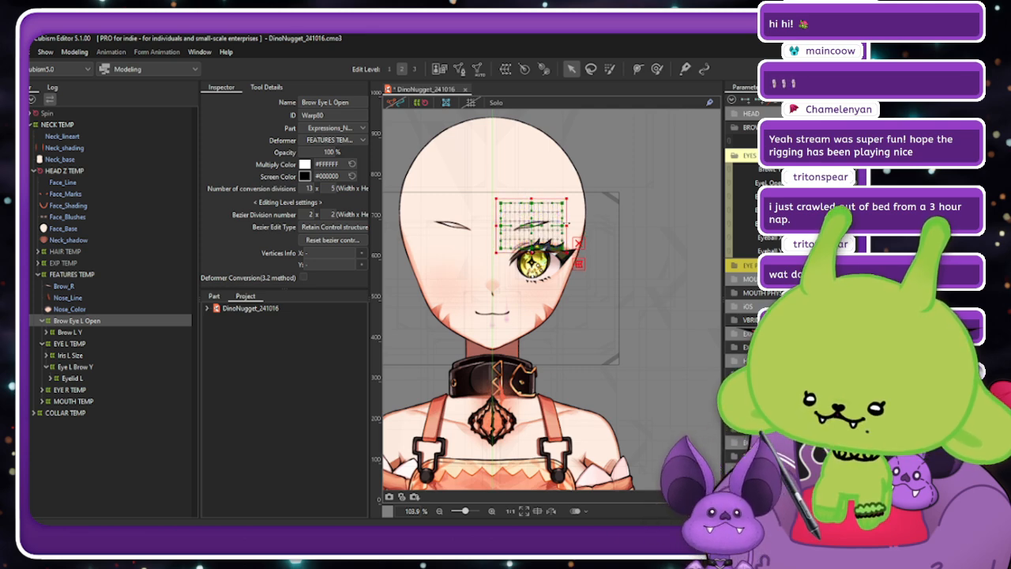
drag(566, 224, 574, 225)
drag(782, 169, 673, 164)
drag(536, 199, 535, 188)
click(679, 176)
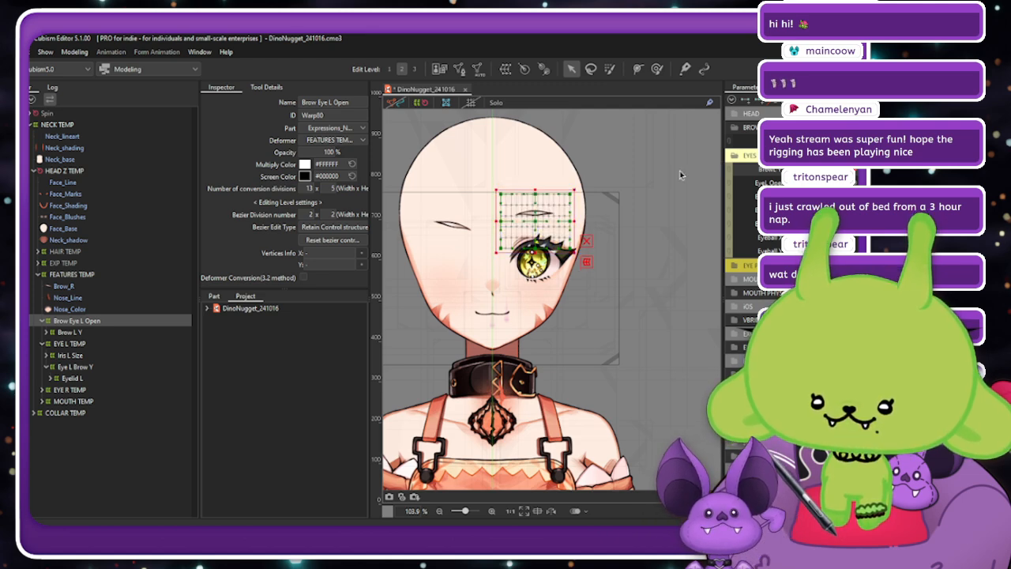
drag(869, 182, 845, 183)
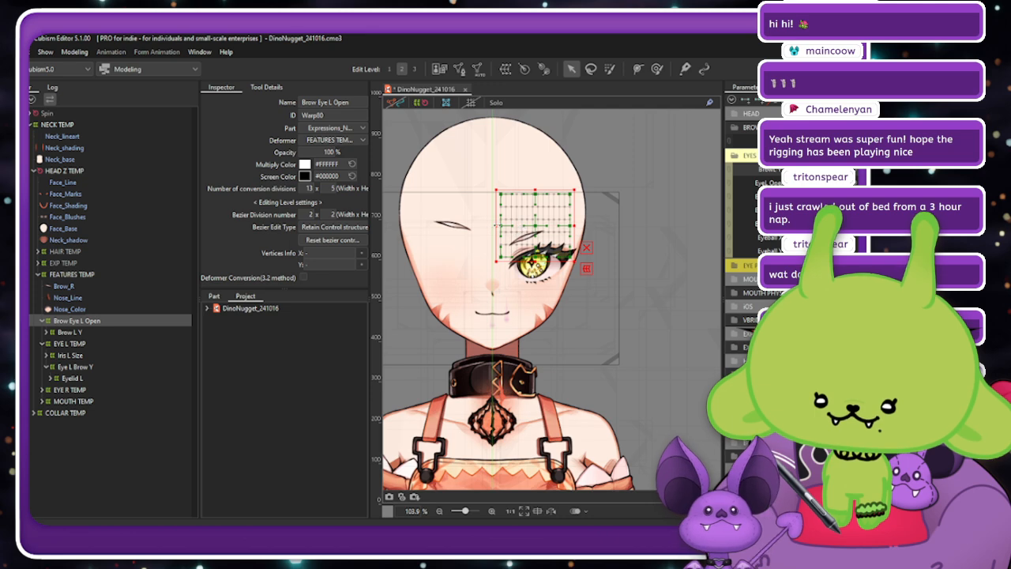
drag(496, 225, 490, 226)
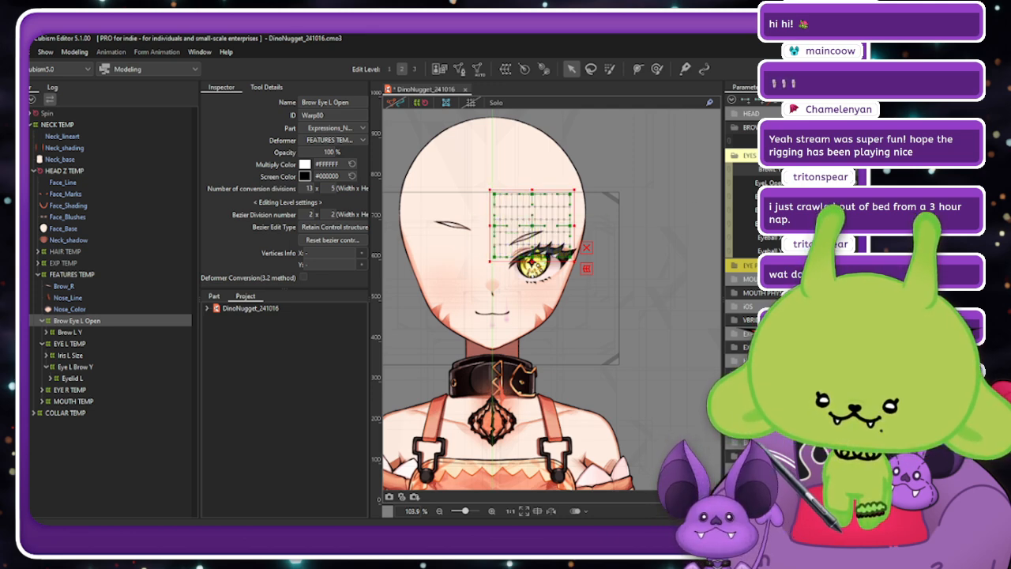
drag(830, 183, 876, 182)
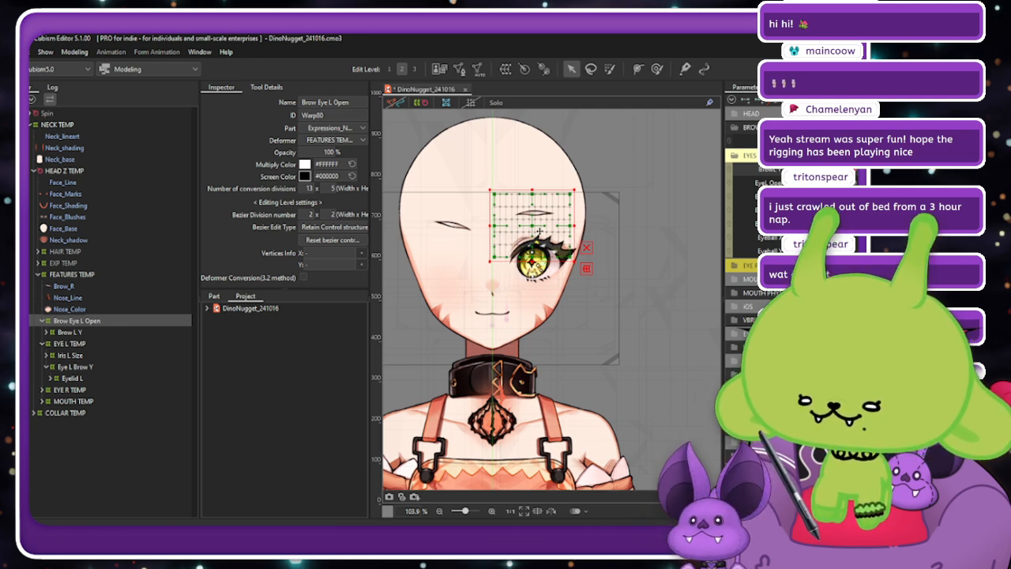
drag(575, 226, 574, 227)
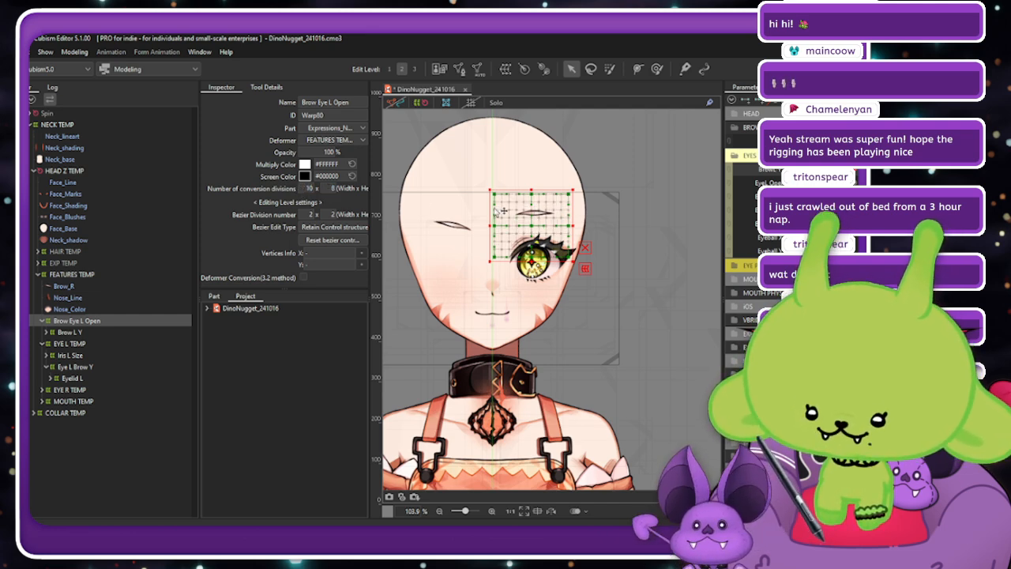
With EyeL Open closed and BrowL Y at 0.0, reshape both ends of the left brow using a large deform brush with the selection hidden.
scroll(495, 209, up, 5)
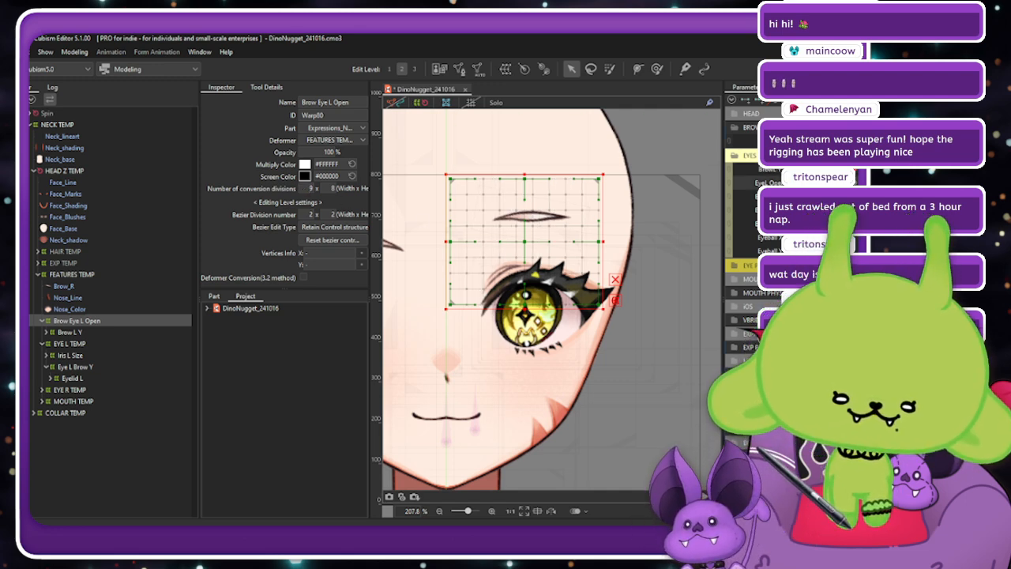
click(822, 183)
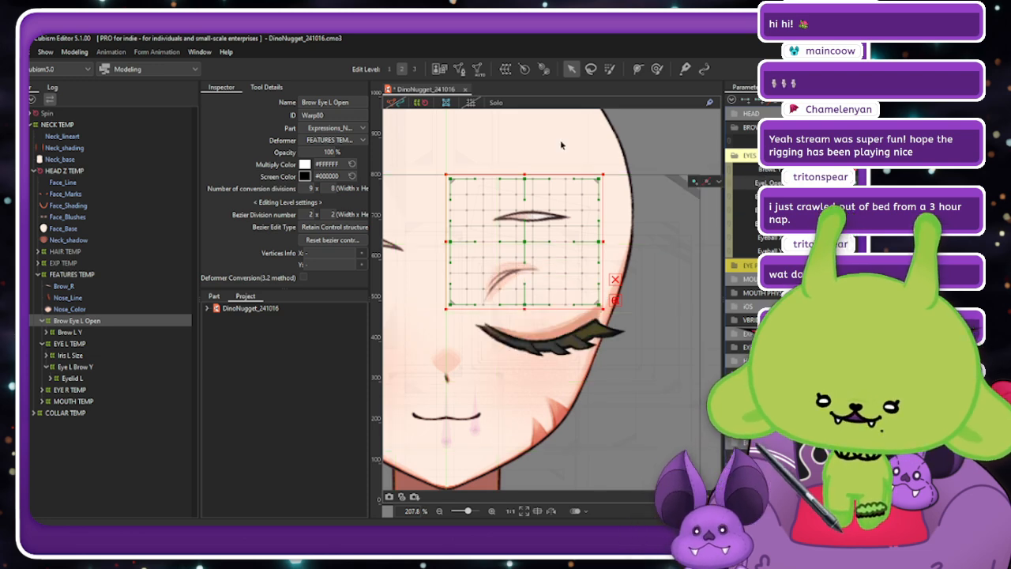
click(853, 169)
right_click(531, 235)
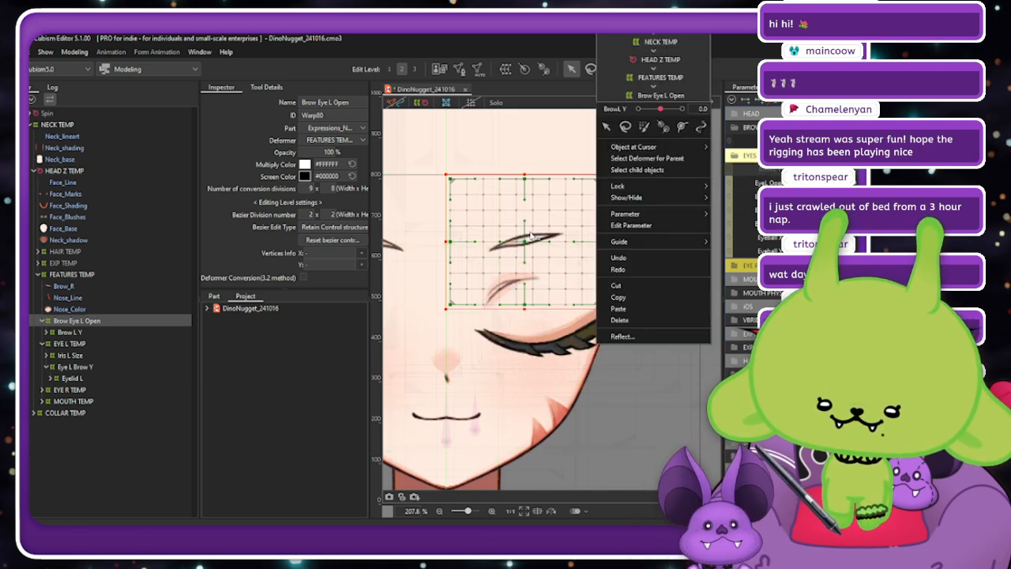
key(Escape)
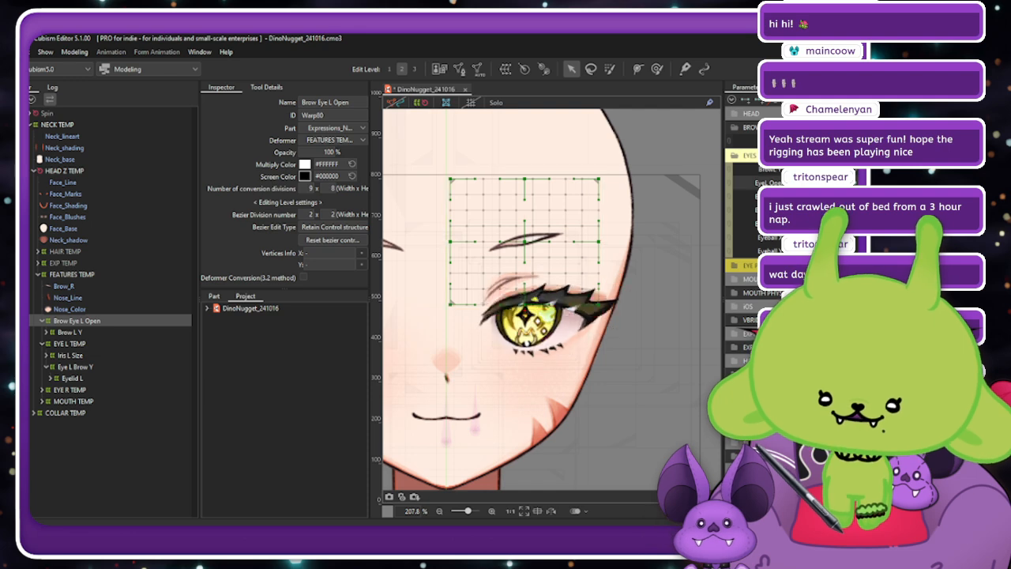
click(656, 69)
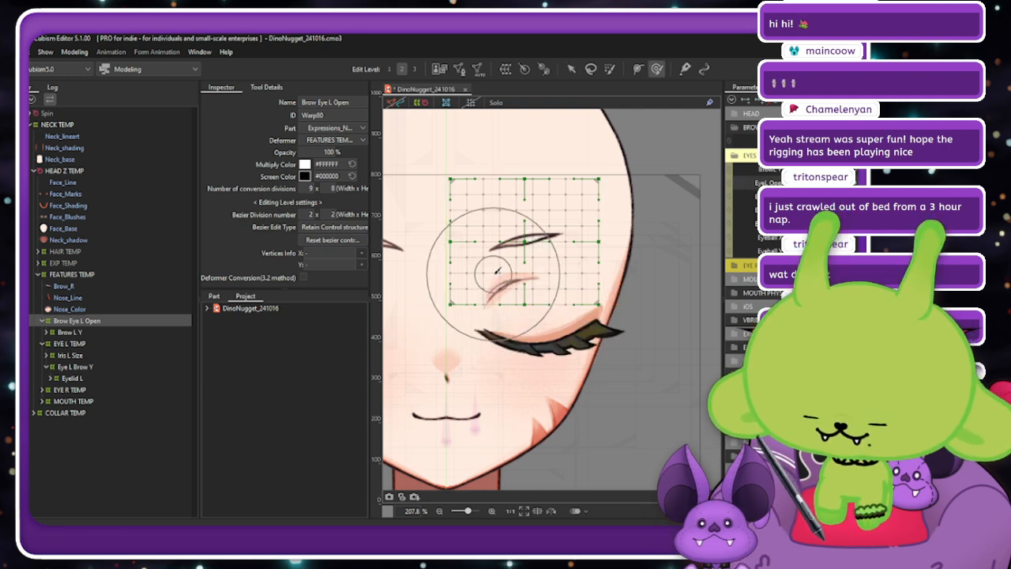
key(ctrl+h)
key(bracketright)
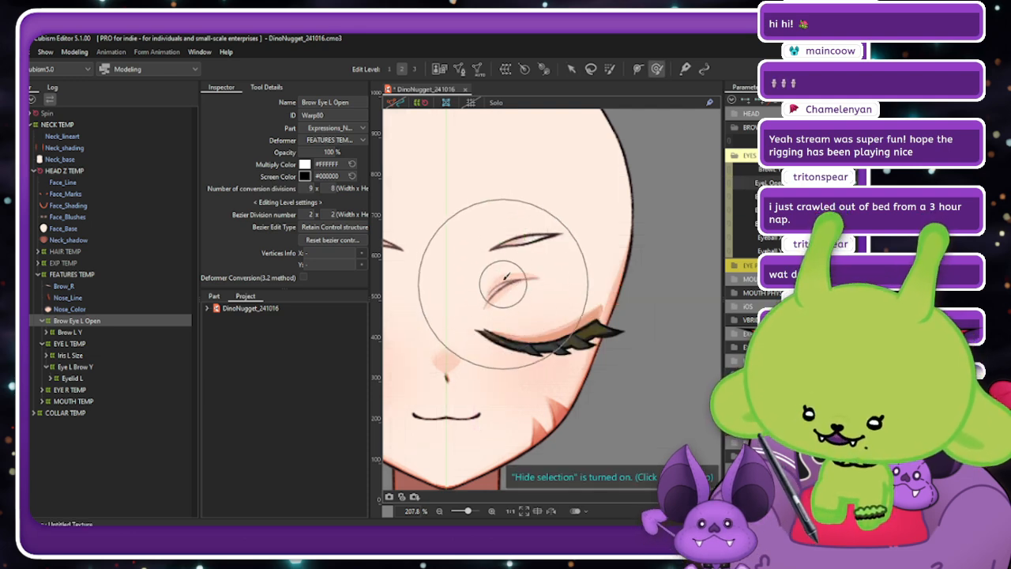
drag(498, 270, 497, 278)
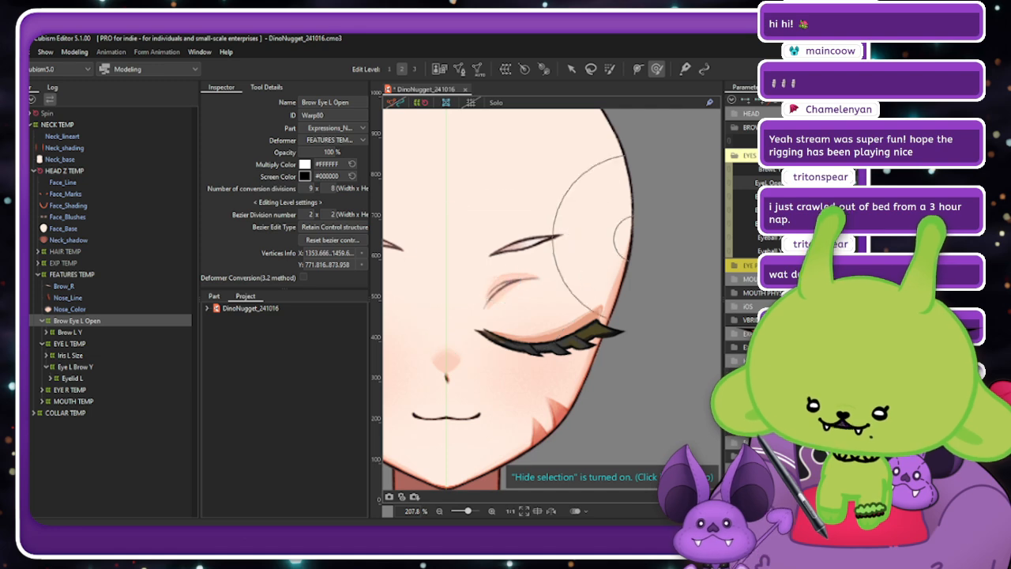
mouse_move(813, 182)
mouse_down()
mouse_move(885, 182)
mouse_move(814, 183)
mouse_up()
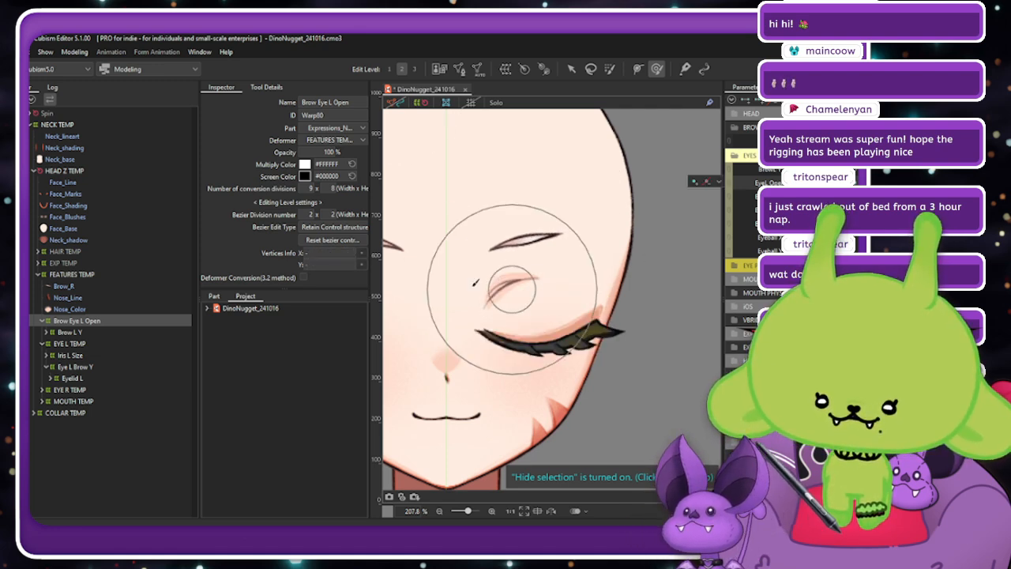
drag(502, 259, 463, 273)
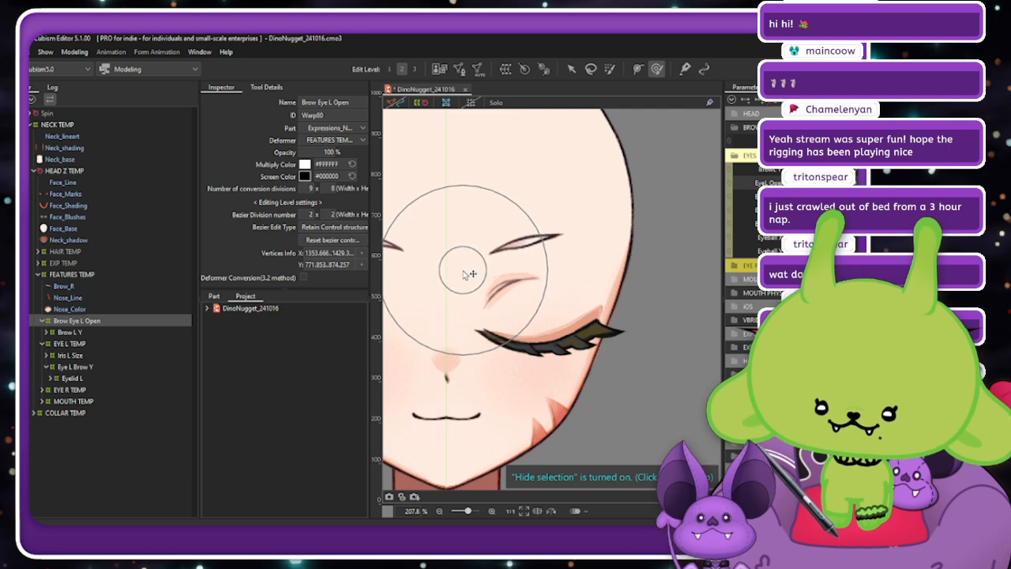
mouse_move(813, 182)
mouse_down()
mouse_move(884, 182)
mouse_move(814, 182)
mouse_up()
drag(596, 216, 589, 221)
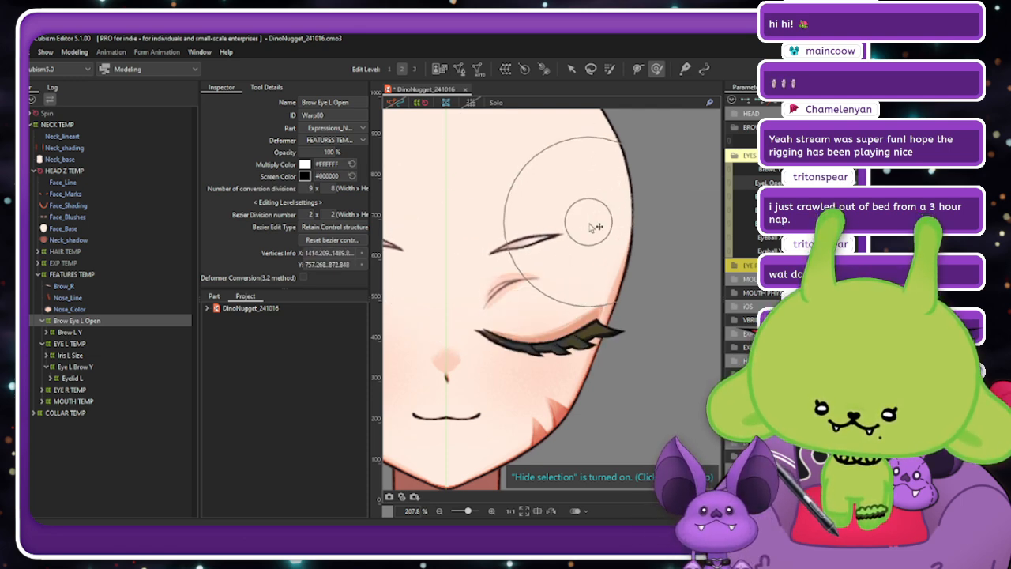
Preview how the left brow moves between the open and closed states of EyeL Open.
drag(885, 182, 814, 183)
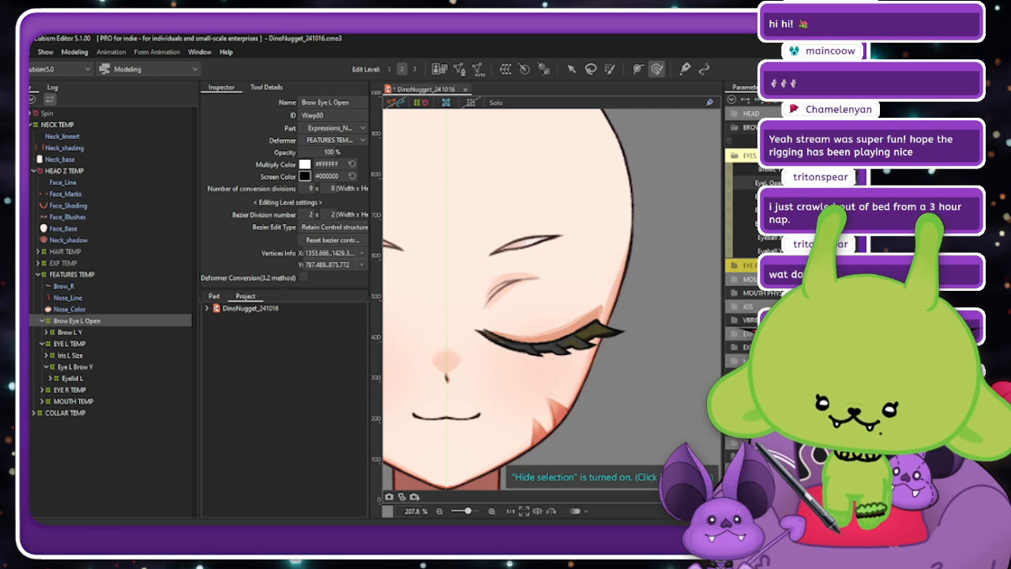
mouse_move(814, 182)
mouse_down()
mouse_move(857, 183)
mouse_move(814, 183)
mouse_up()
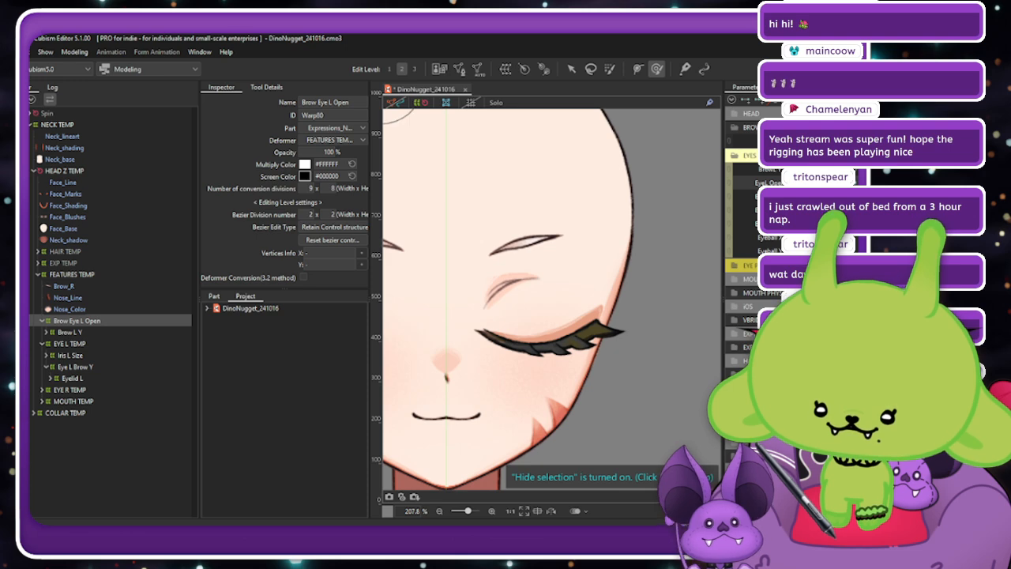
mouse_move(813, 183)
mouse_down()
mouse_move(857, 182)
mouse_move(813, 182)
mouse_up()
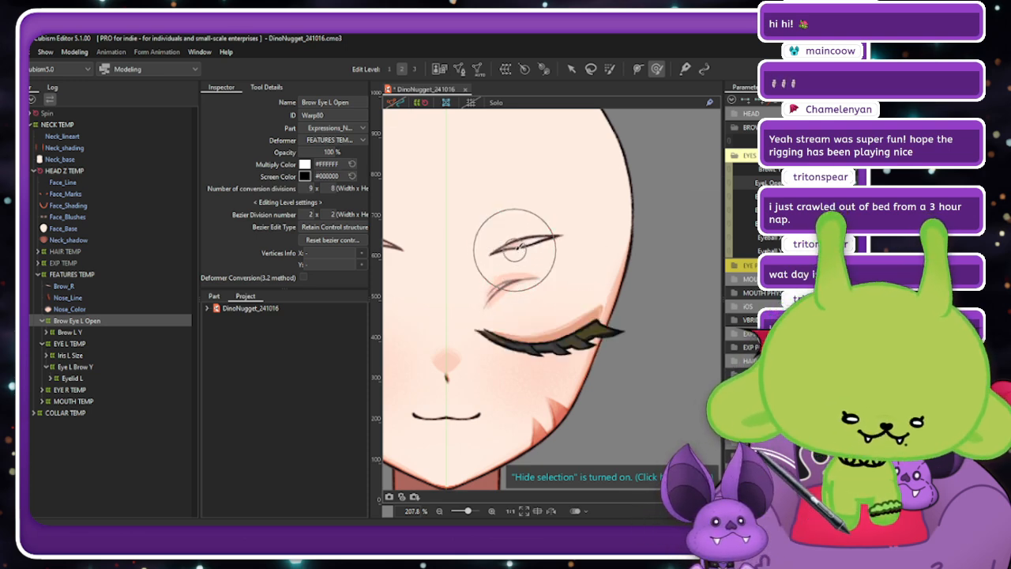
drag(813, 182, 857, 183)
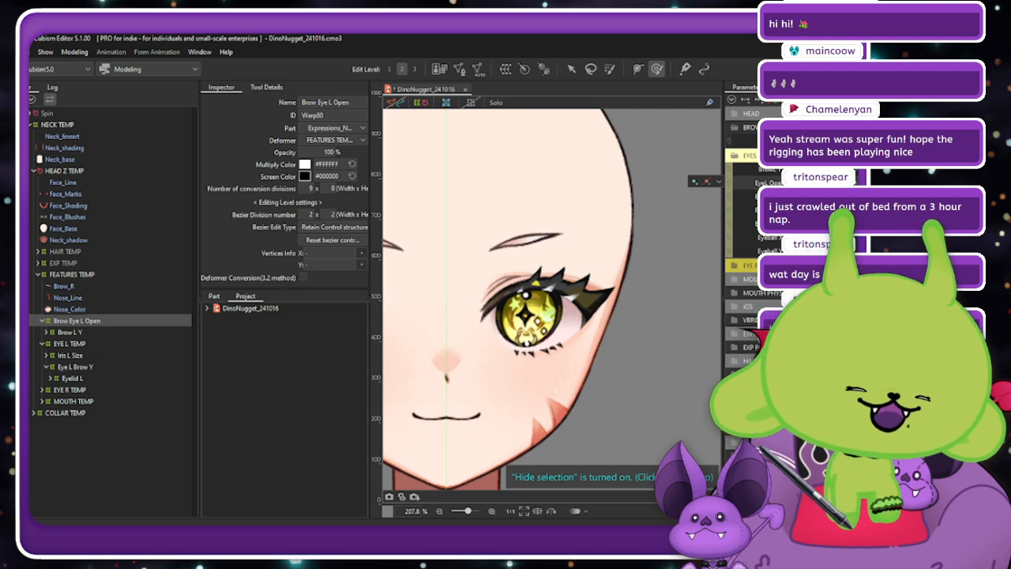
drag(857, 182, 814, 182)
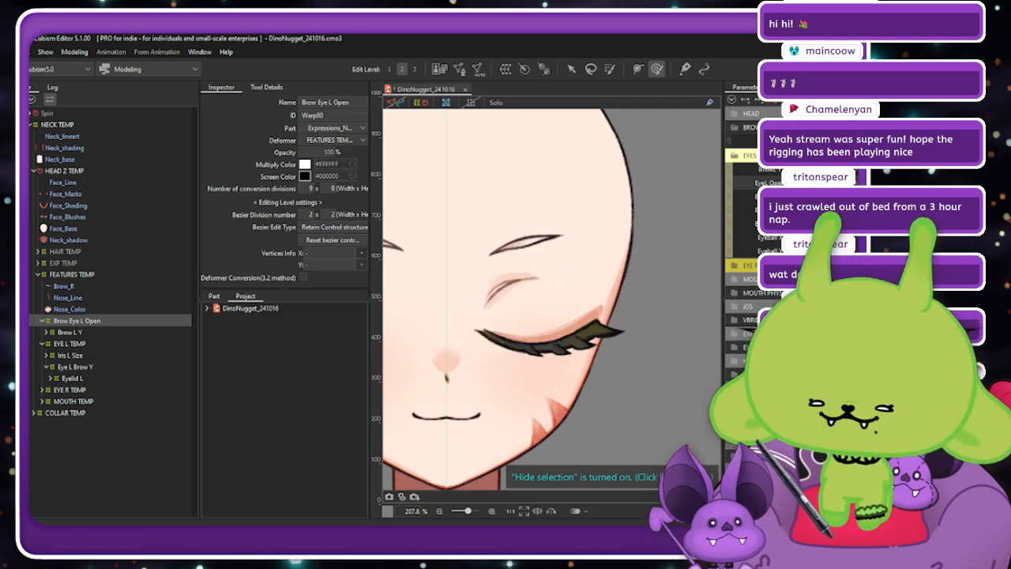
Refine the left brow's curve at the closed-eye key with a smaller deform brush, checking it against EyeL Open.
drag(539, 274, 544, 277)
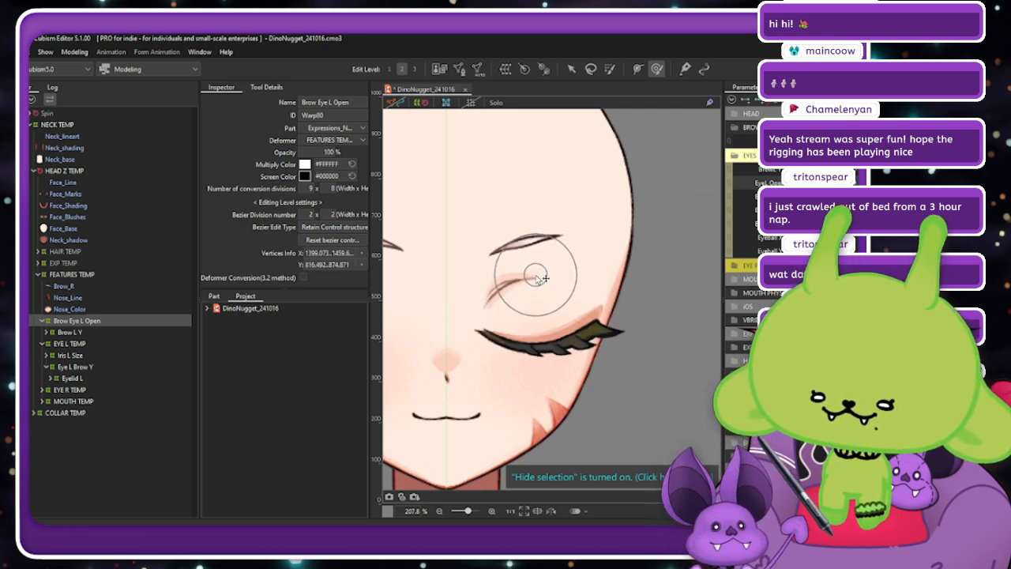
mouse_move(813, 182)
mouse_down()
mouse_move(857, 182)
mouse_move(813, 183)
mouse_up()
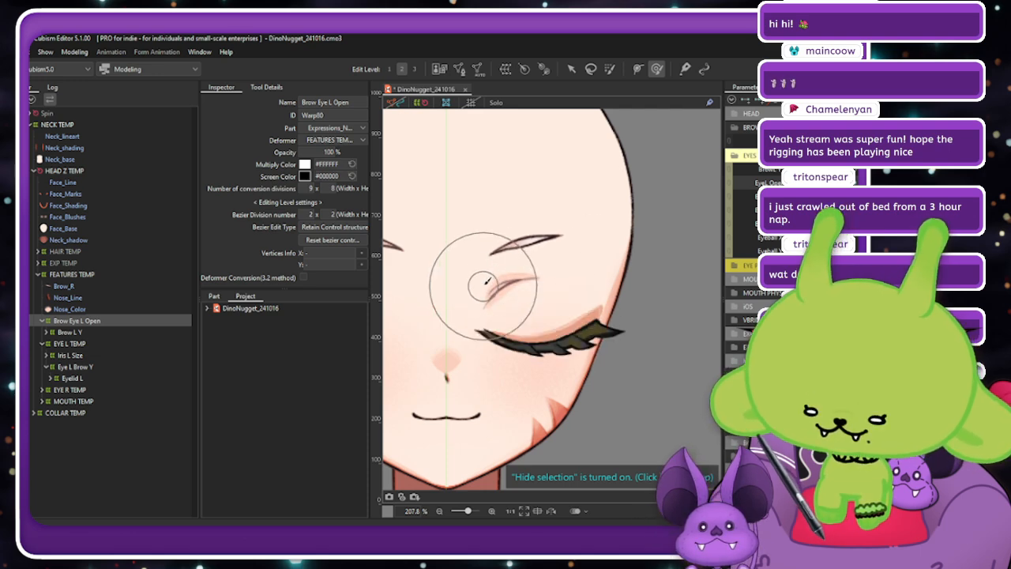
drag(485, 277, 481, 282)
mouse_move(814, 183)
mouse_down()
mouse_move(857, 183)
mouse_move(813, 182)
mouse_up()
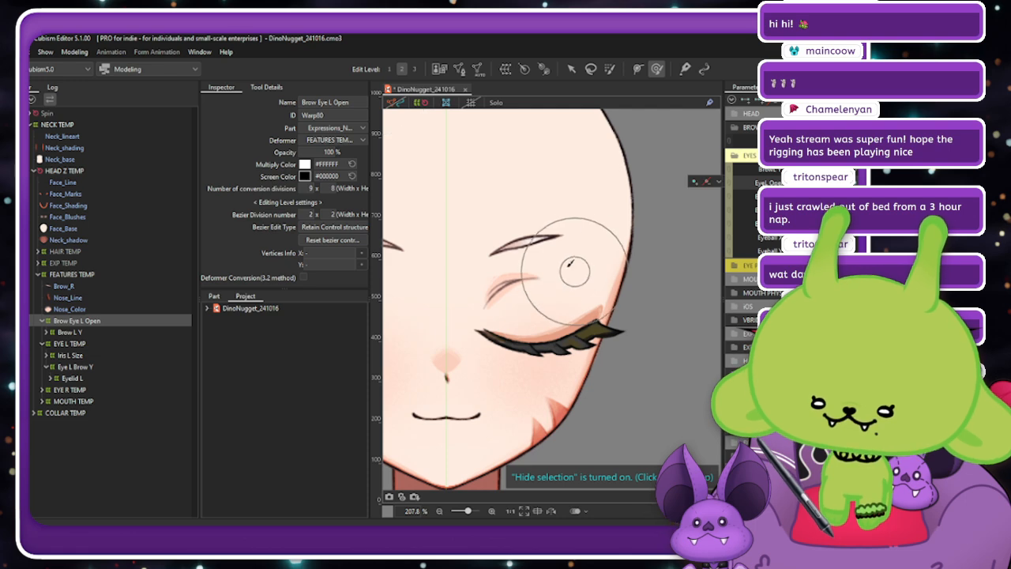
drag(478, 263, 496, 255)
drag(814, 182, 829, 183)
mouse_move(830, 182)
mouse_down()
mouse_move(813, 182)
mouse_move(857, 182)
mouse_move(813, 182)
mouse_up()
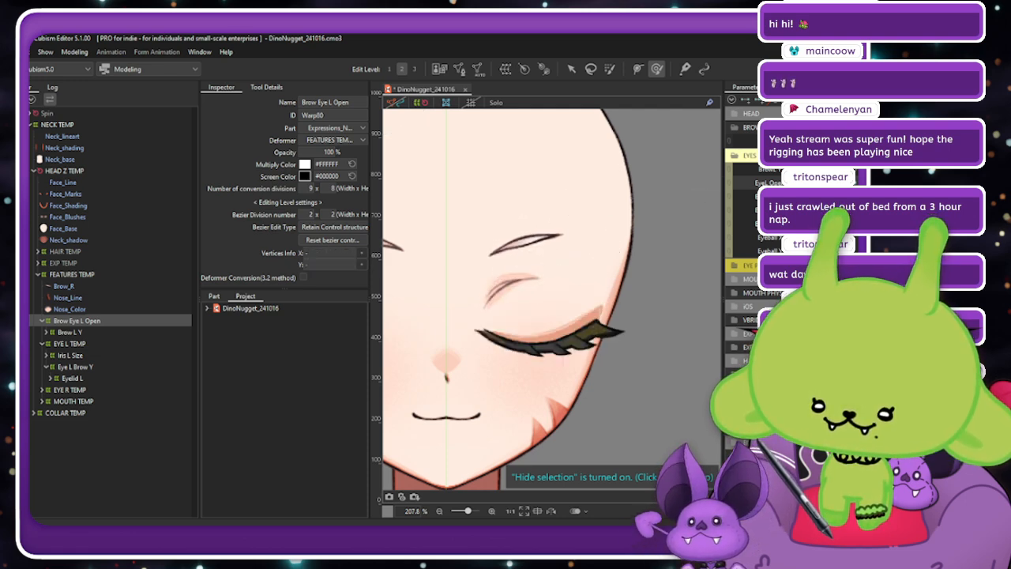
Touch up the middle and outer part of the left brow at the closed-eye key with the deform brush, and unhide the selection.
click(554, 242)
mouse_move(813, 183)
mouse_down()
mouse_move(857, 182)
mouse_move(813, 182)
mouse_up()
drag(546, 287, 539, 265)
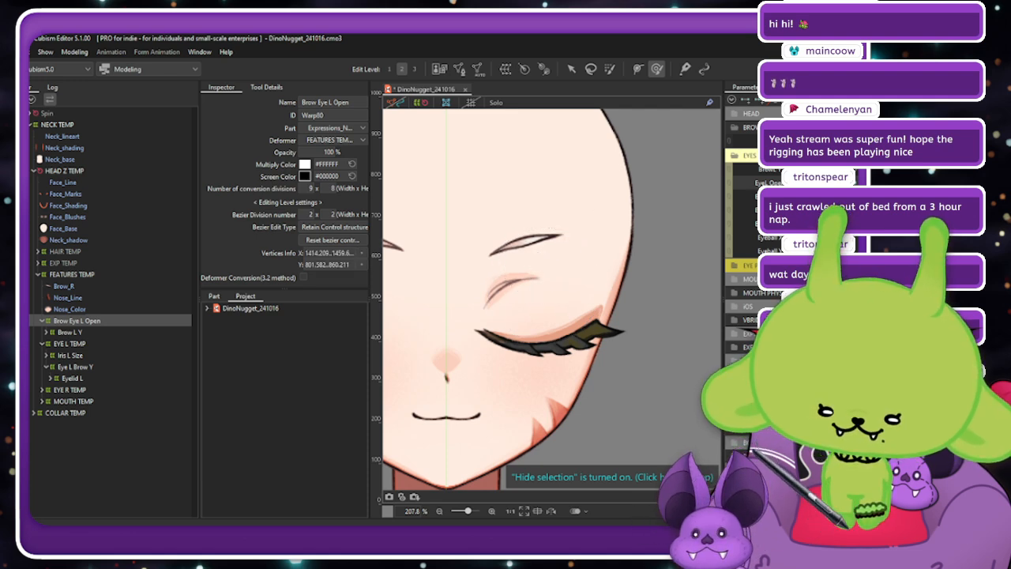
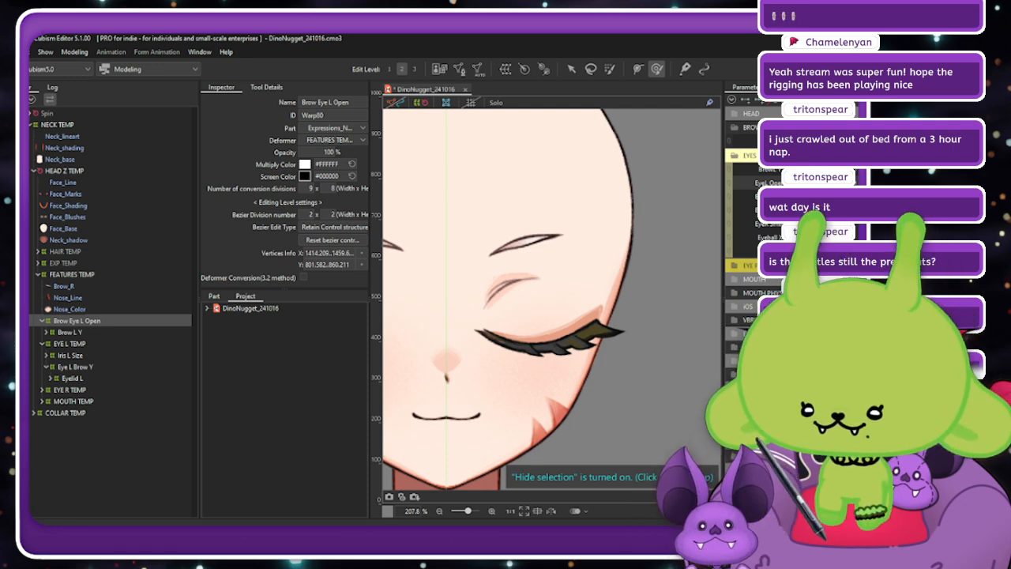
key(ctrl+h)
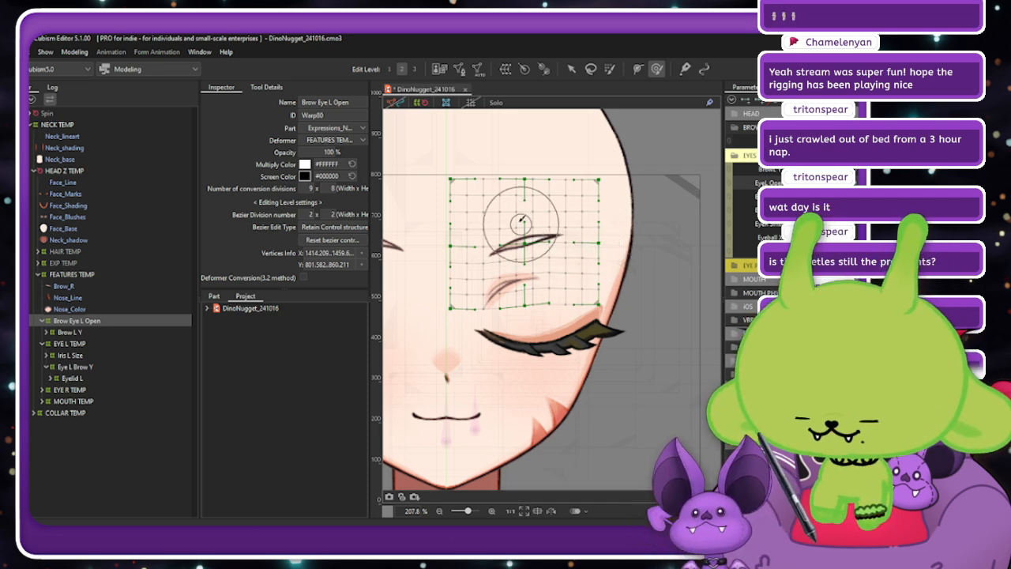
click(524, 243)
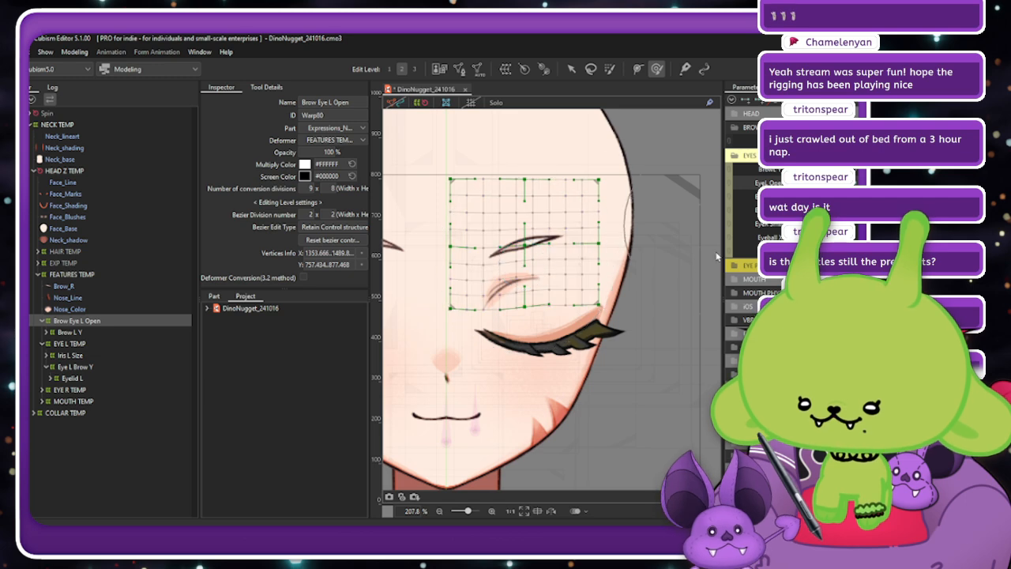
mouse_move(797, 183)
mouse_down()
mouse_move(836, 182)
mouse_move(797, 182)
mouse_up()
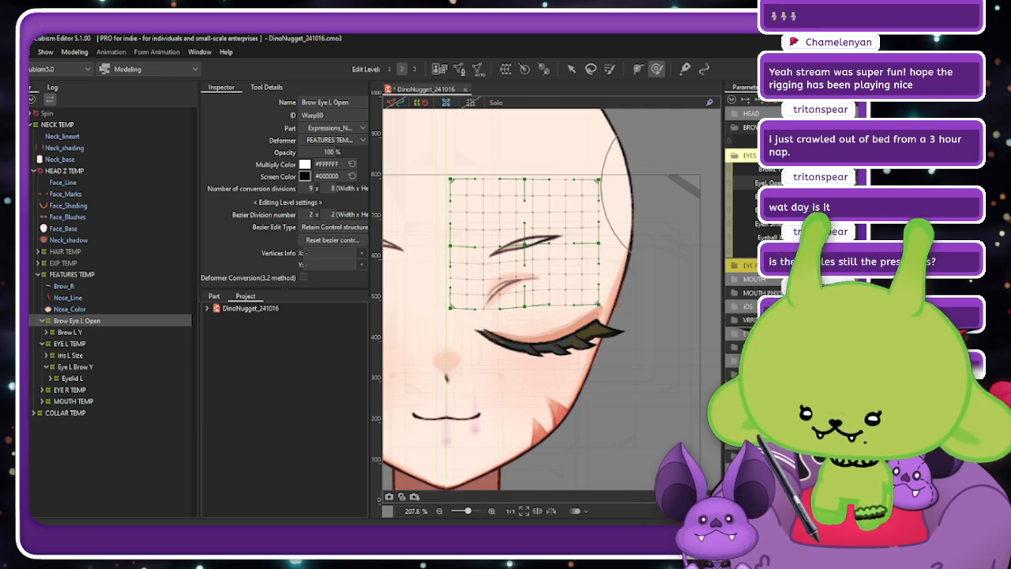
Blend the closed-eye brow shape into the open-eye key of EyeL Open with a compatibility of -20.
drag(798, 183, 838, 183)
key(ctrl+c)
key(ctrl+b)
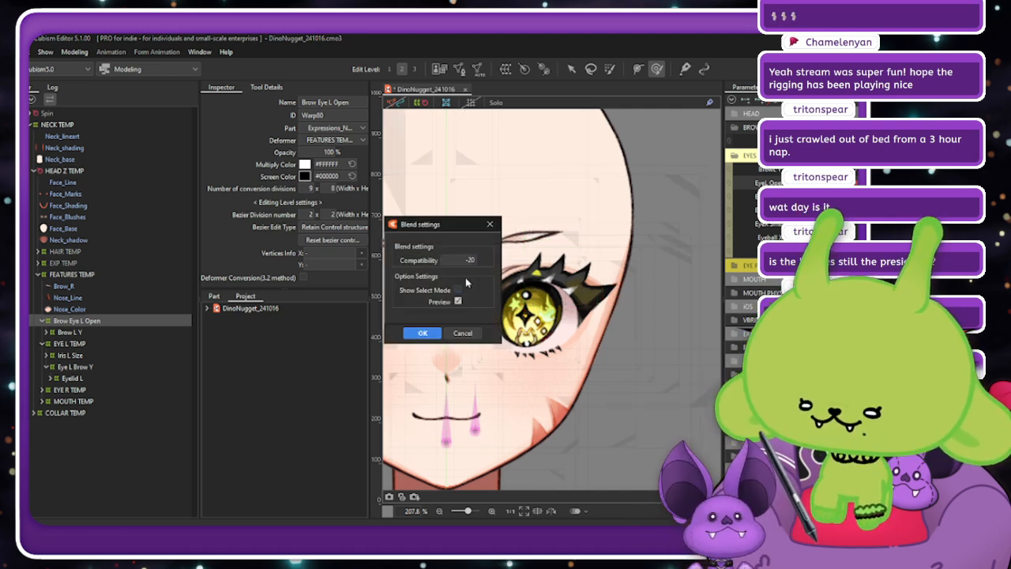
click(421, 332)
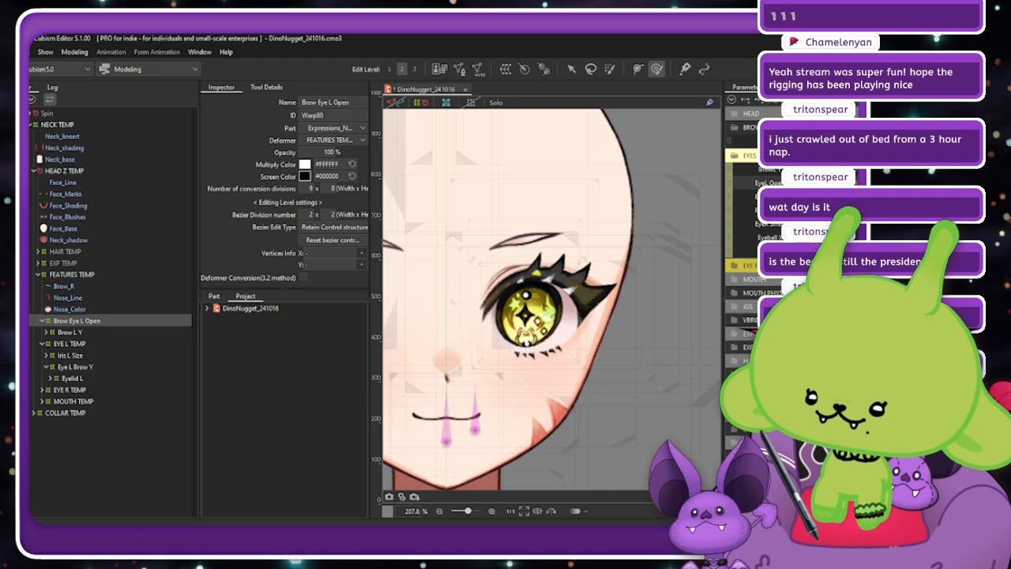
key(Escape)
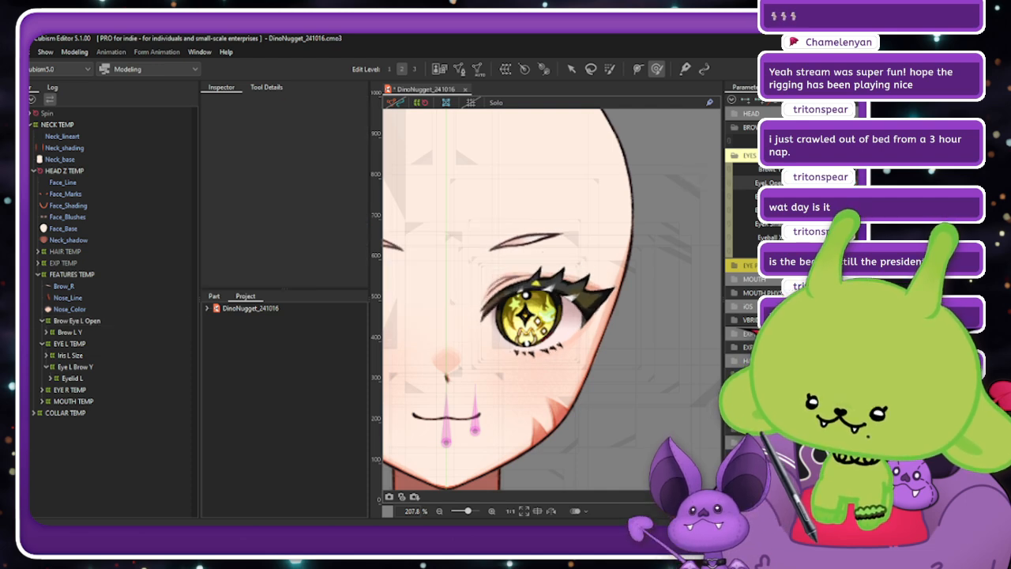
Arch the Brow Eye L Open deformer at the open-eye key with a large deform brush, and blend that shape into the closed-eye key at -100.
click(76, 321)
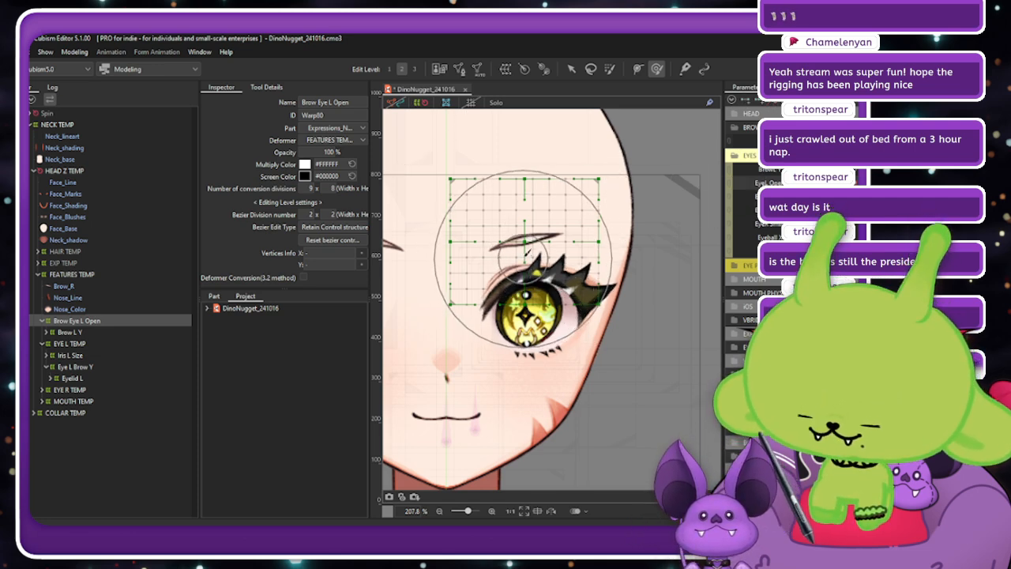
click(526, 254)
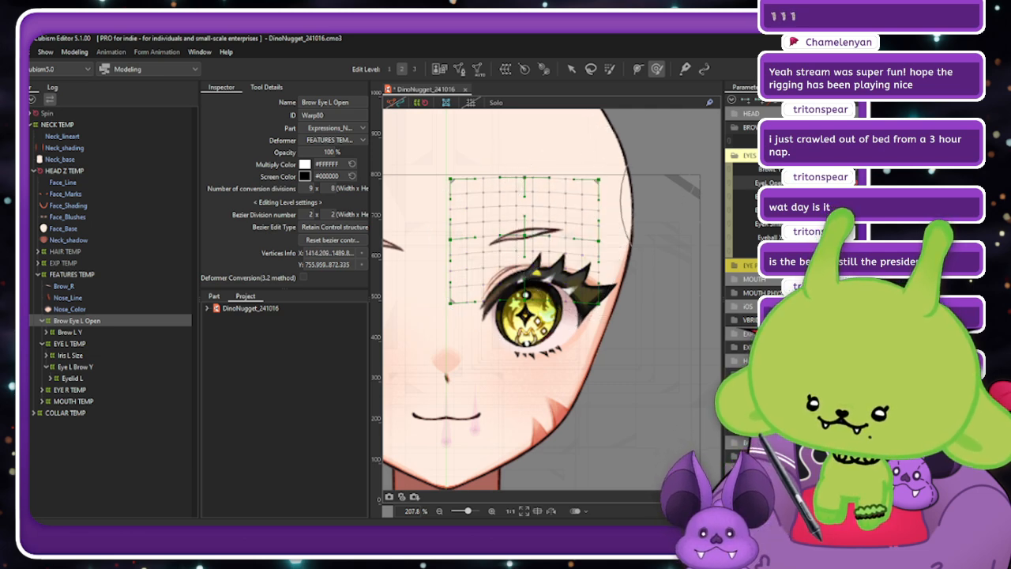
click(610, 206)
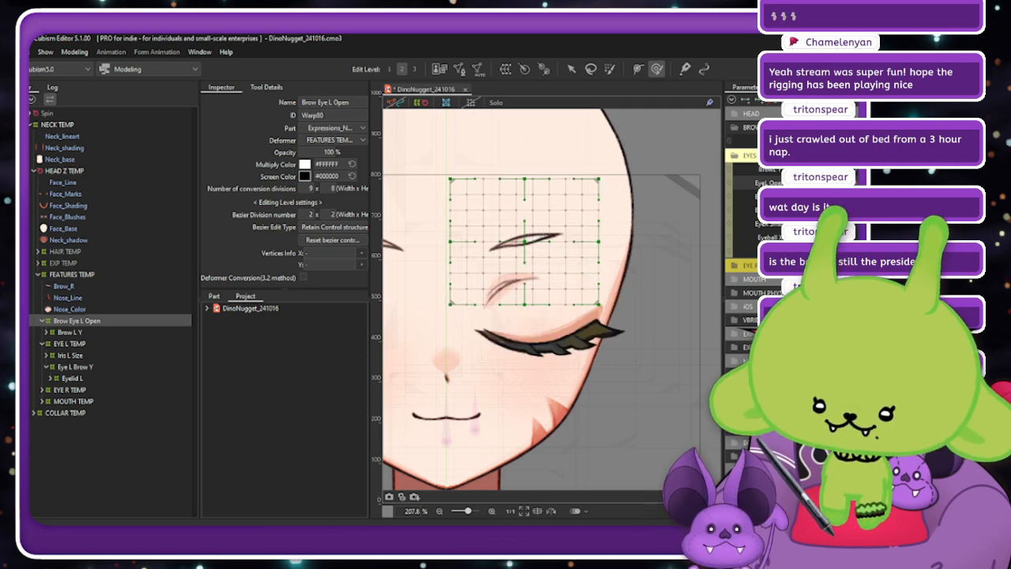
key(ctrl+shift+v)
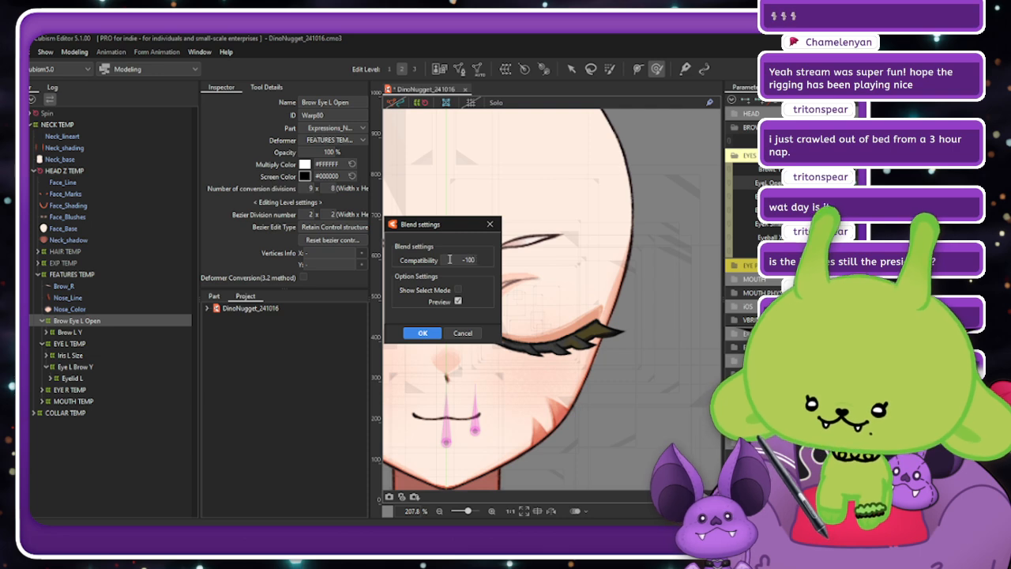
click(421, 334)
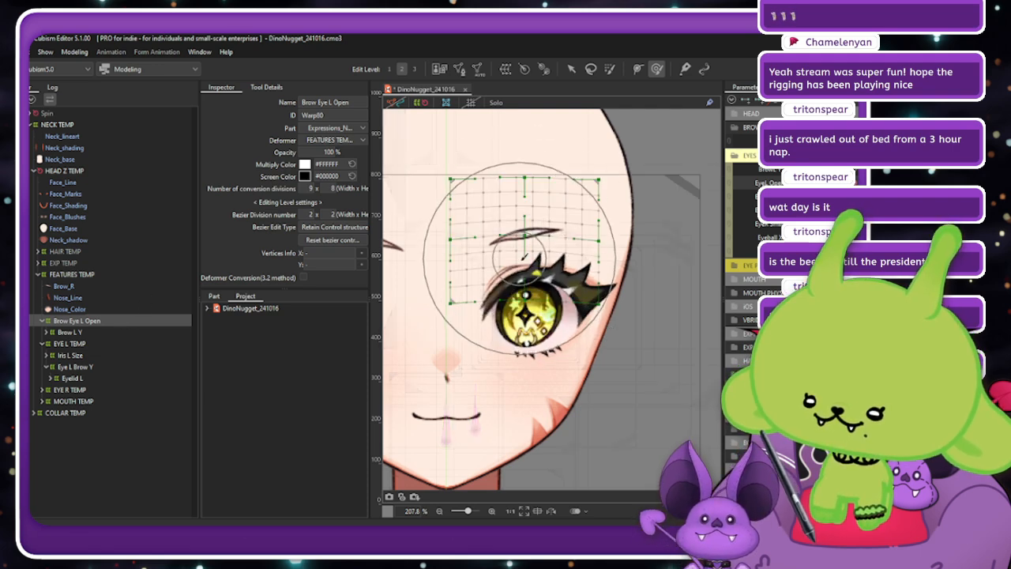
Refine the left brow's arch and inner end at the open-eye key of EyeL Open using the deform brush.
drag(517, 237, 523, 229)
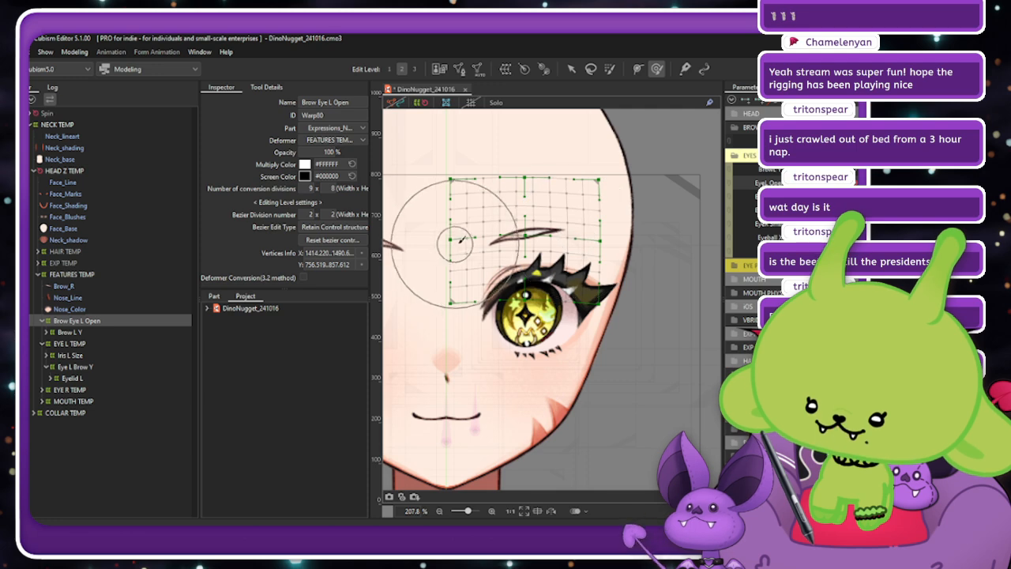
key(ctrl+a)
drag(475, 248, 475, 237)
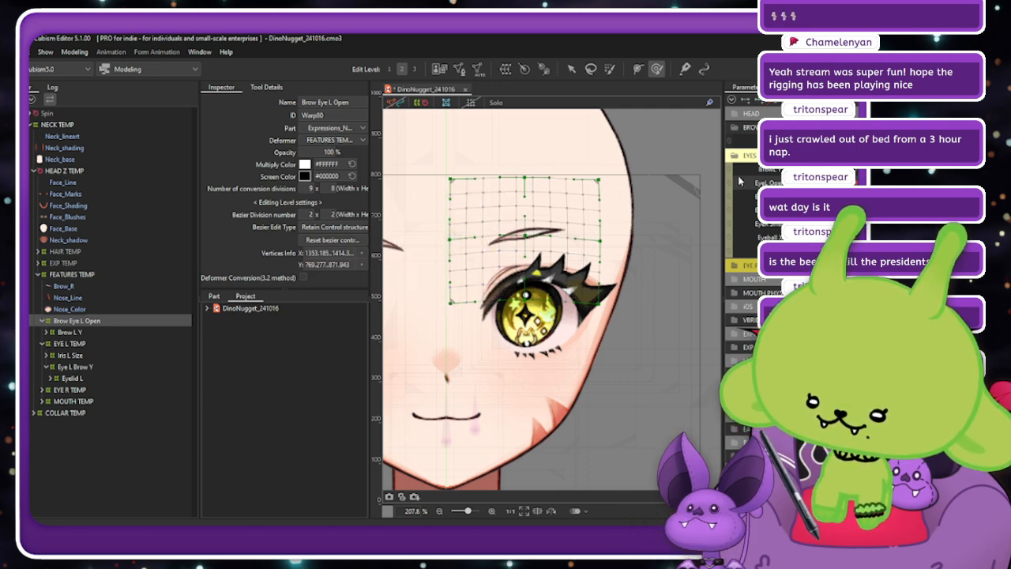
mouse_move(846, 182)
mouse_down()
mouse_move(825, 182)
mouse_move(846, 182)
mouse_up()
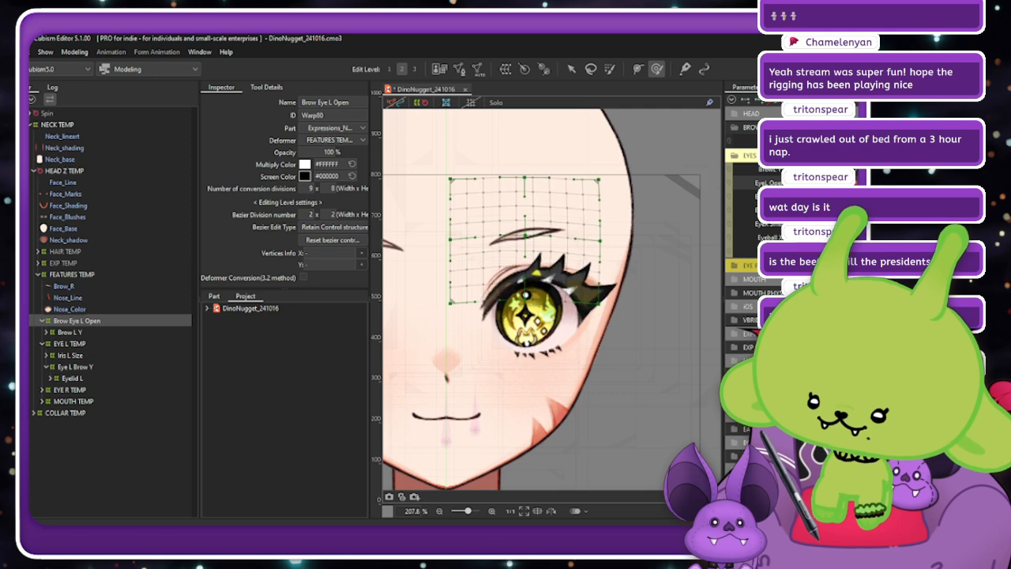
mouse_move(847, 183)
mouse_down()
mouse_move(826, 183)
mouse_move(846, 182)
mouse_up()
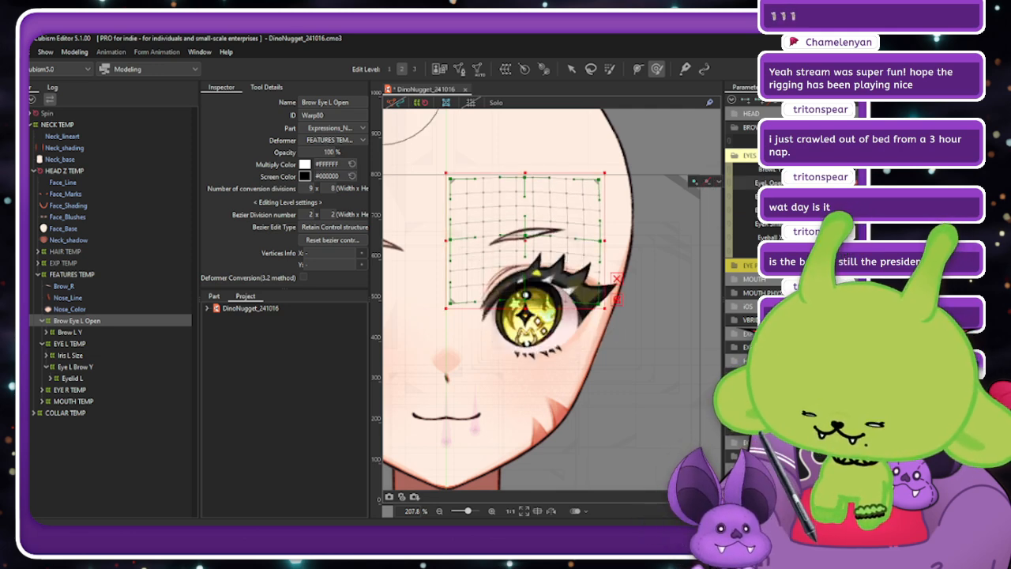
Paste the refined open-eye brow shape into the closed-eye key of EyeL Open with a blend compatibility of -100.
drag(893, 183, 829, 182)
click(719, 181)
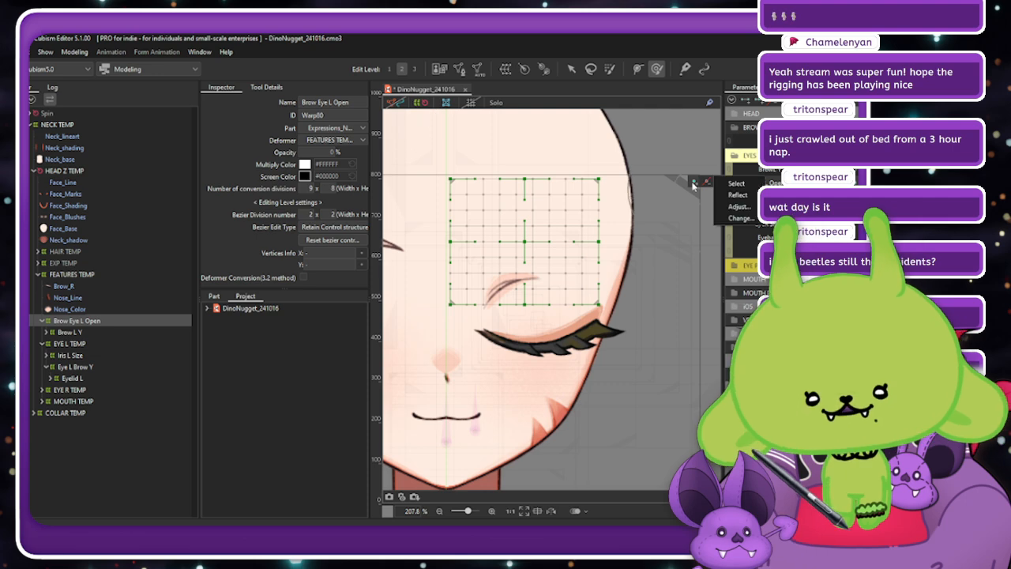
click(739, 206)
key(ctrl+v)
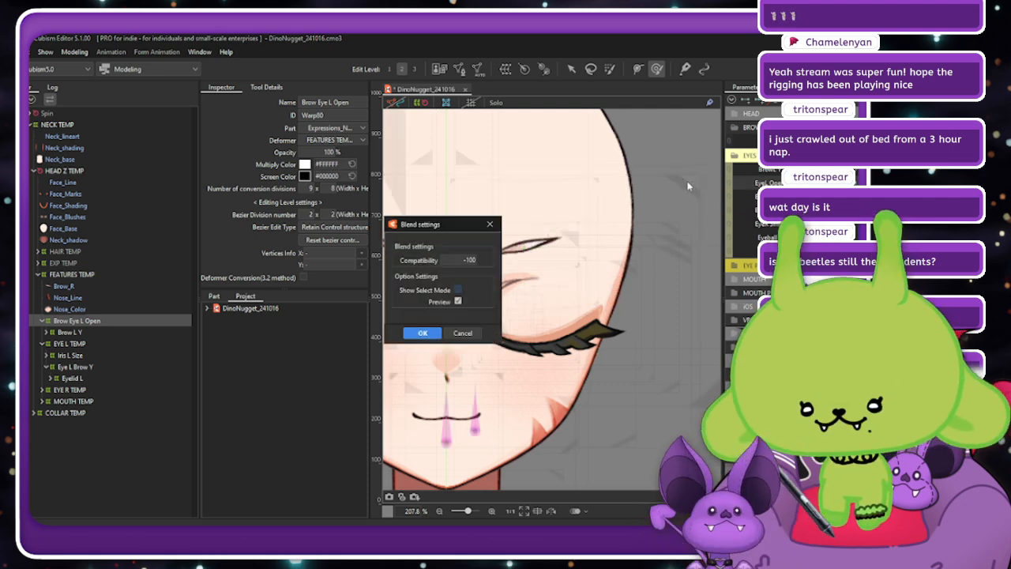
click(423, 333)
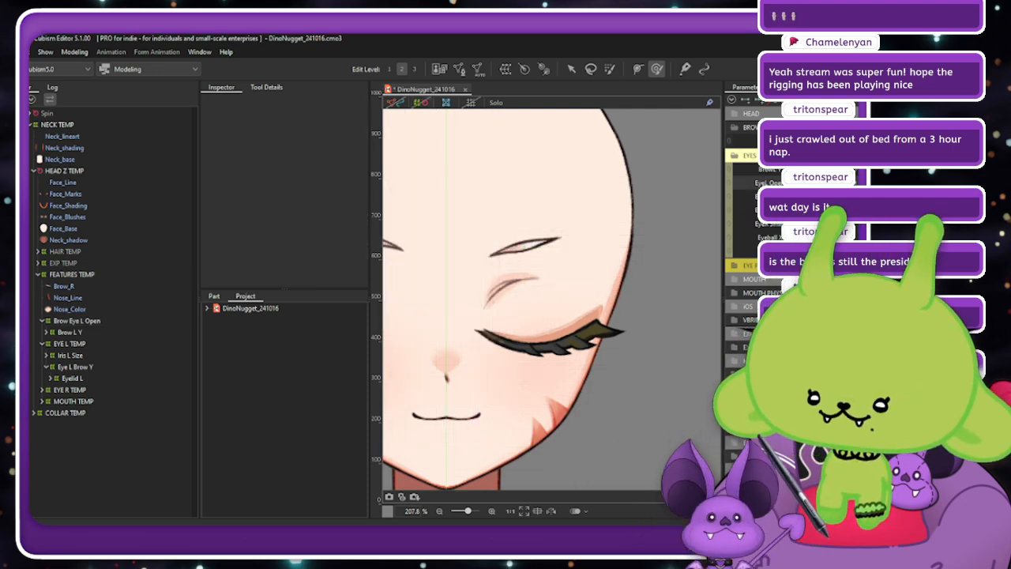
Preview the left brow's response to EyeL Open with the selection hidden and the whole face in view.
mouse_move(807, 183)
mouse_down()
mouse_move(843, 182)
mouse_move(807, 182)
mouse_up()
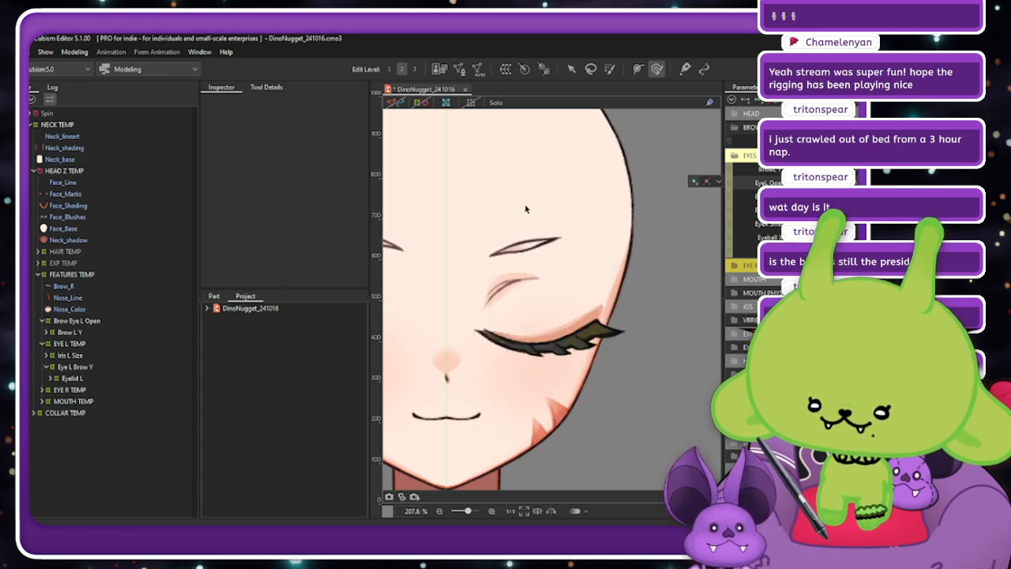
scroll(541, 211, down, 5)
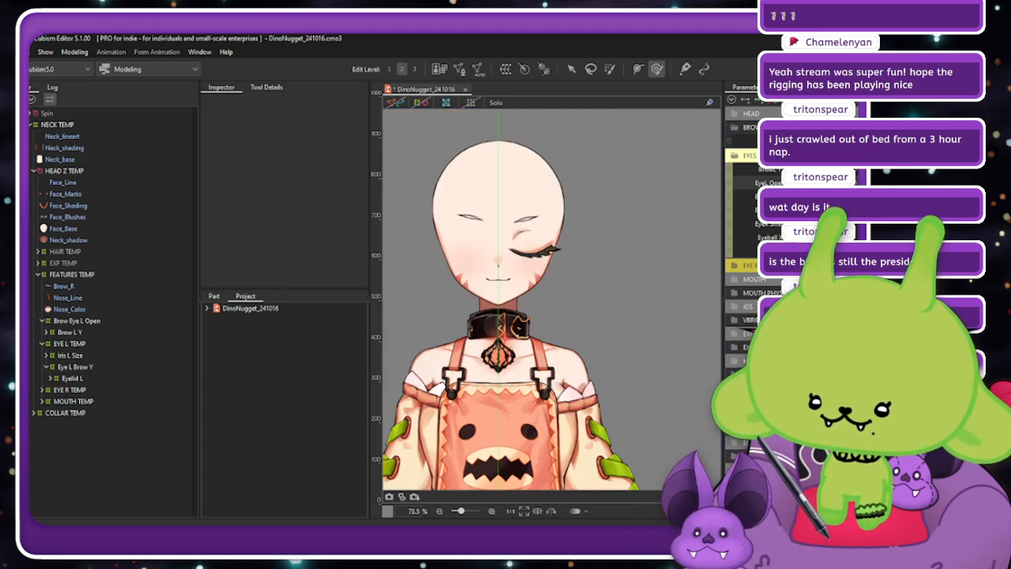
click(844, 182)
click(729, 177)
drag(822, 175, 846, 182)
right_click(842, 188)
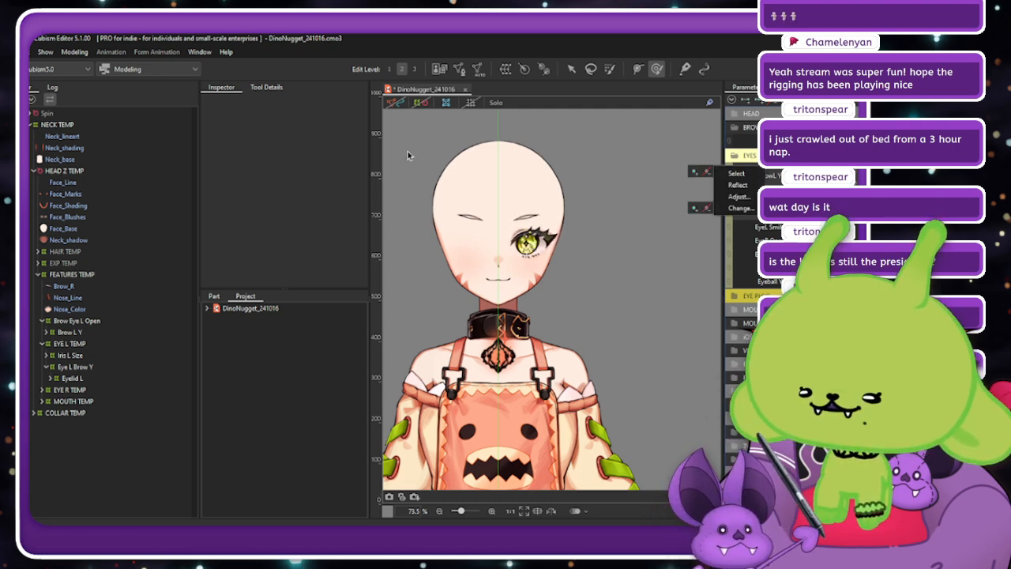
Test the combined BrowL Y and EyeL Open movement in the physics settings preview, zoomed in on the face, and close the preview.
click(74, 51)
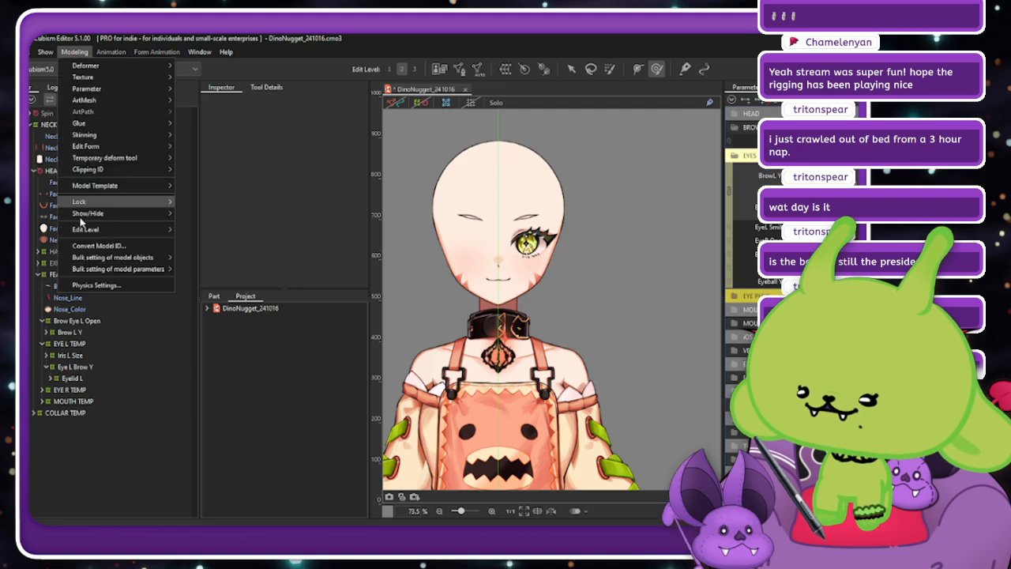
click(103, 287)
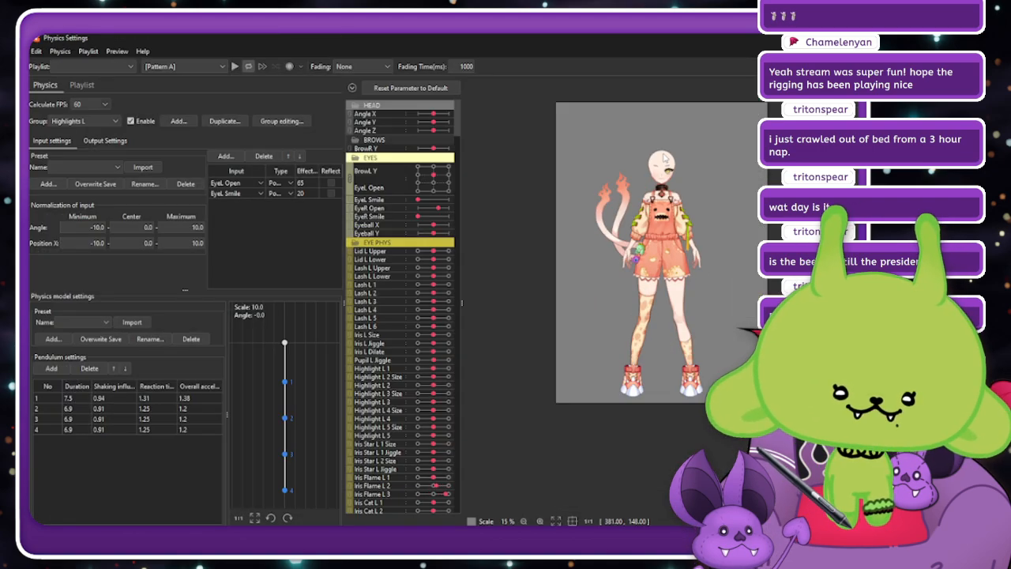
scroll(663, 170, up, 8)
scroll(689, 214, up, 3)
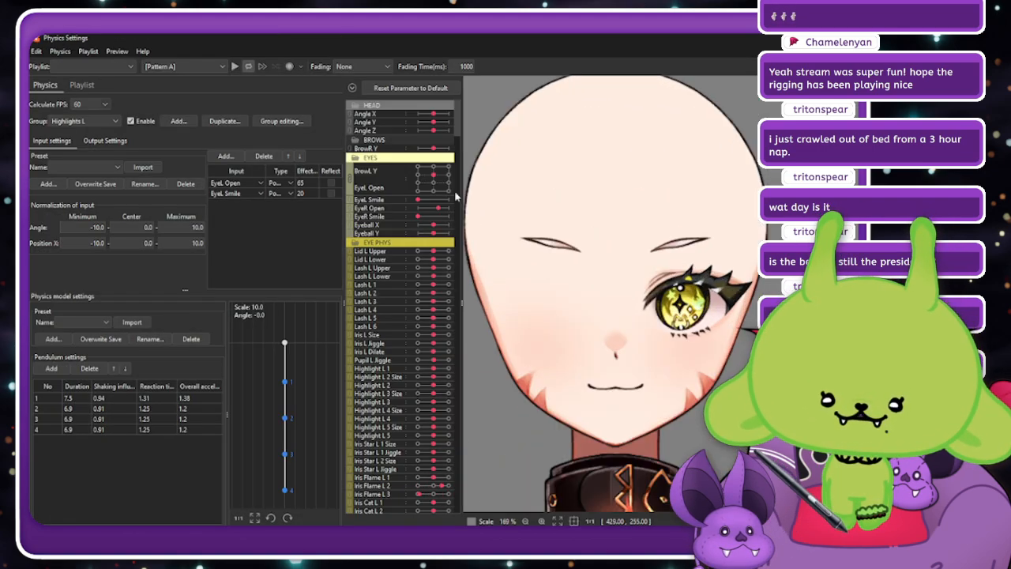
drag(421, 184, 422, 42)
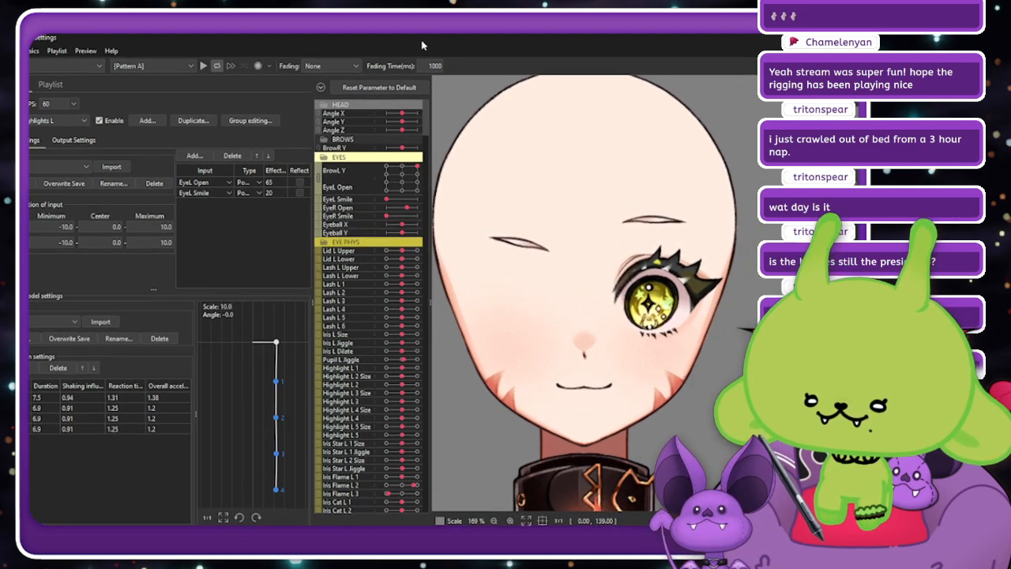
click(976, 37)
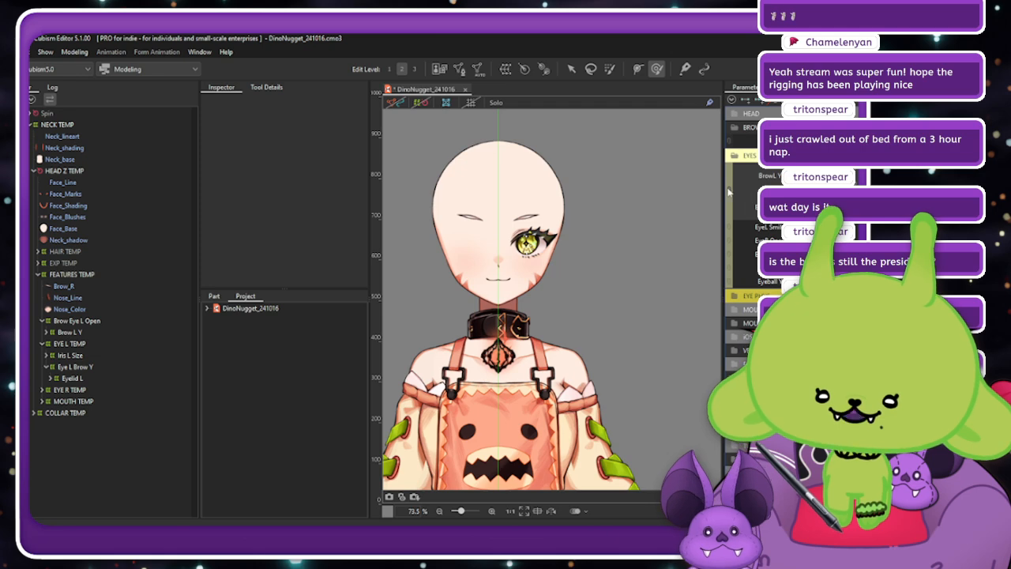
With the eye open, brush the Eye L Brow Y deformer's upper lashes upward at the raised-brow key and downward at the lowered-brow key.
scroll(729, 192, down, 1)
drag(869, 182, 889, 169)
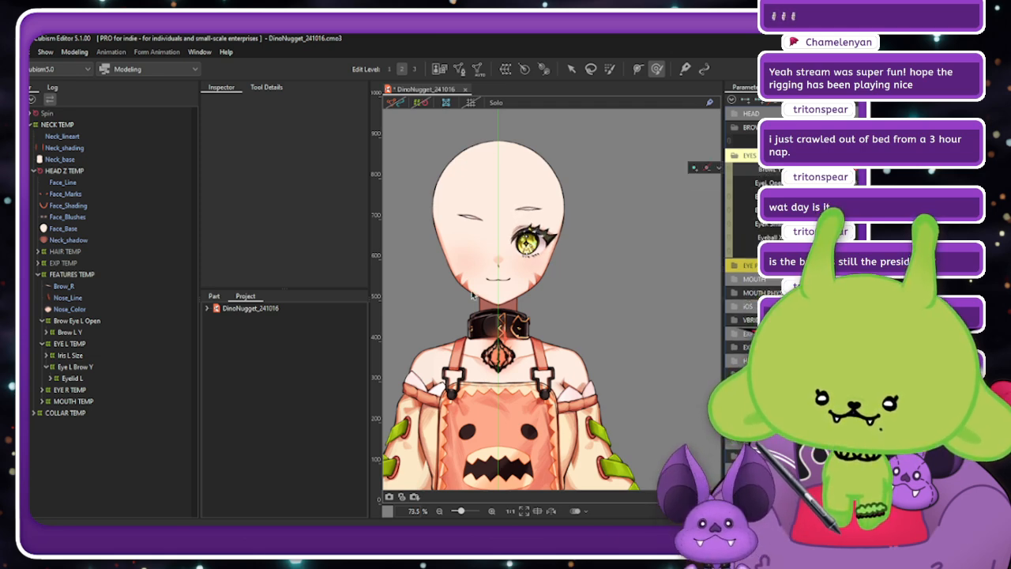
click(95, 321)
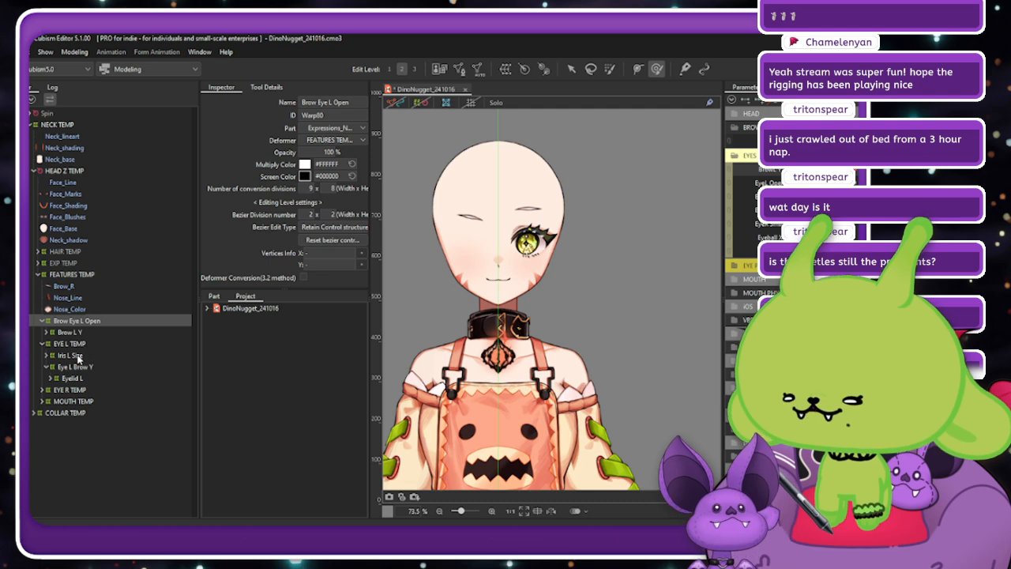
click(75, 367)
click(424, 105)
scroll(540, 237, up, 5)
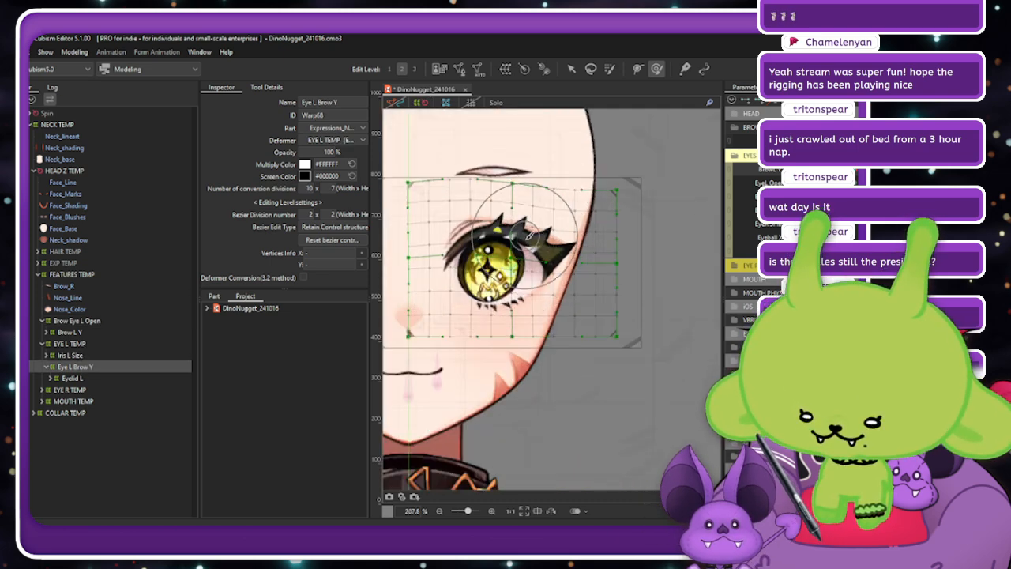
drag(532, 237, 549, 206)
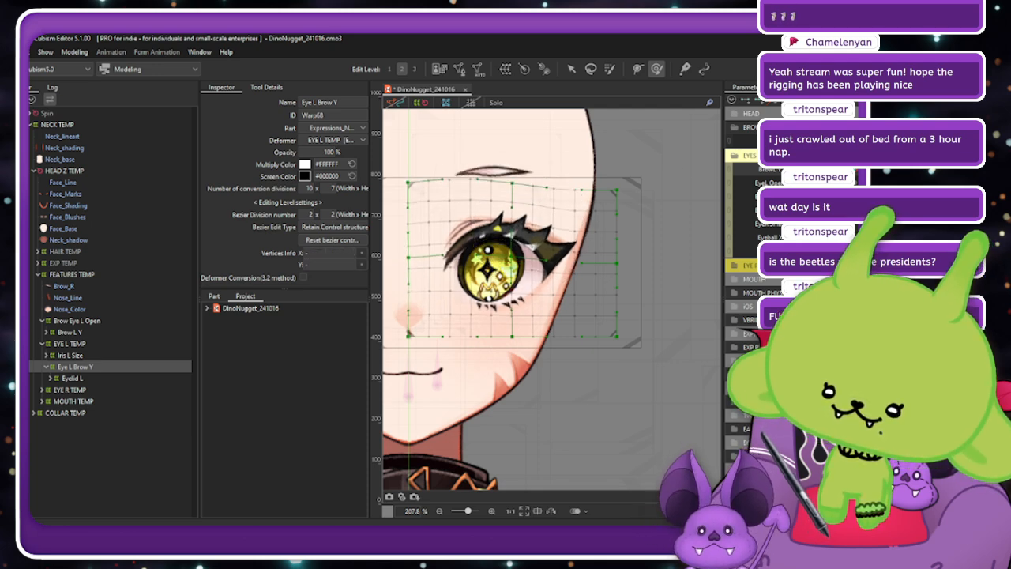
drag(855, 174, 794, 172)
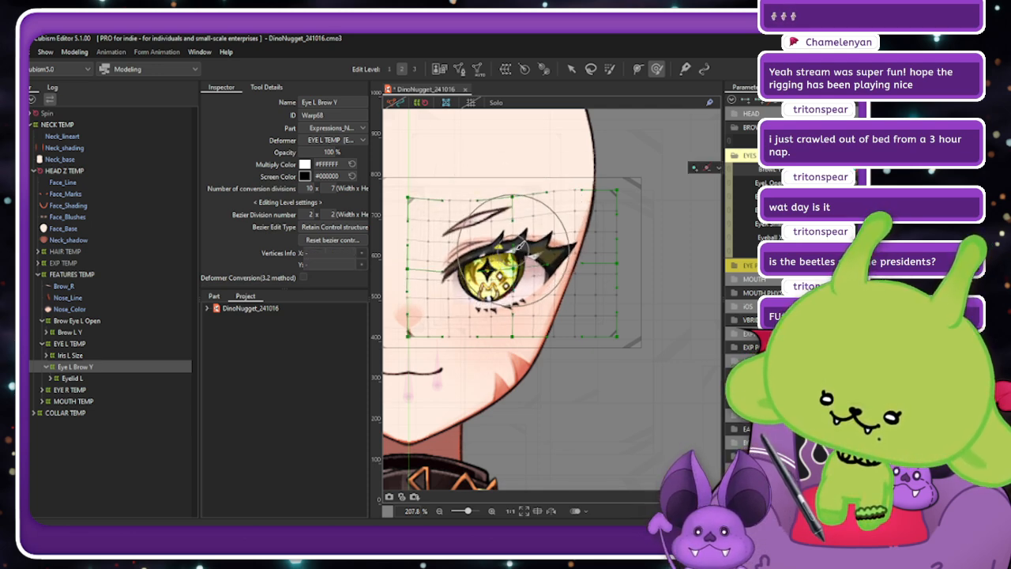
drag(518, 241, 517, 247)
Preview the left eye and brow in the physics settings with BrowL Y raised and EyeL Open at its widest.
scroll(523, 249, down, 3)
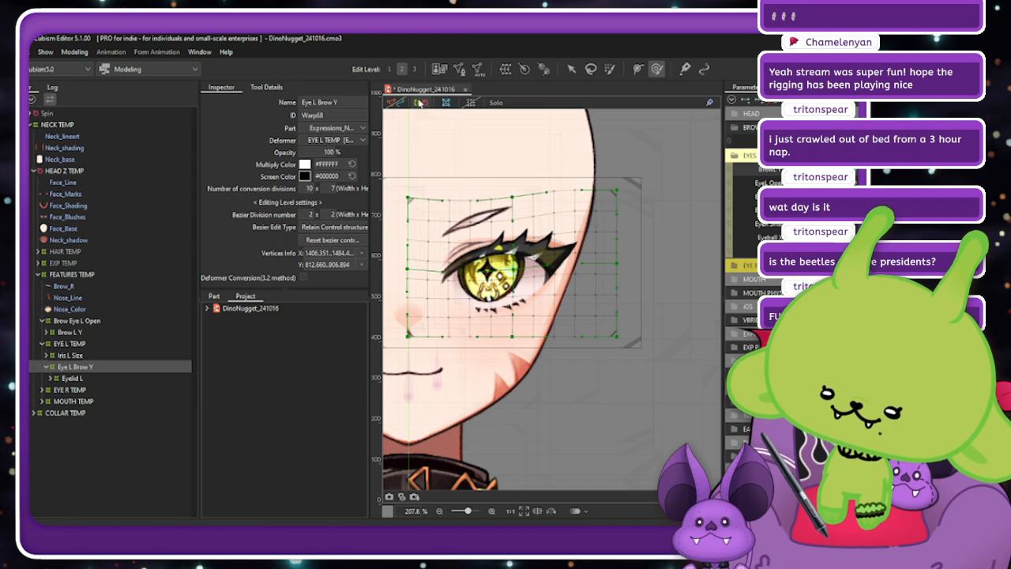
click(587, 262)
click(75, 51)
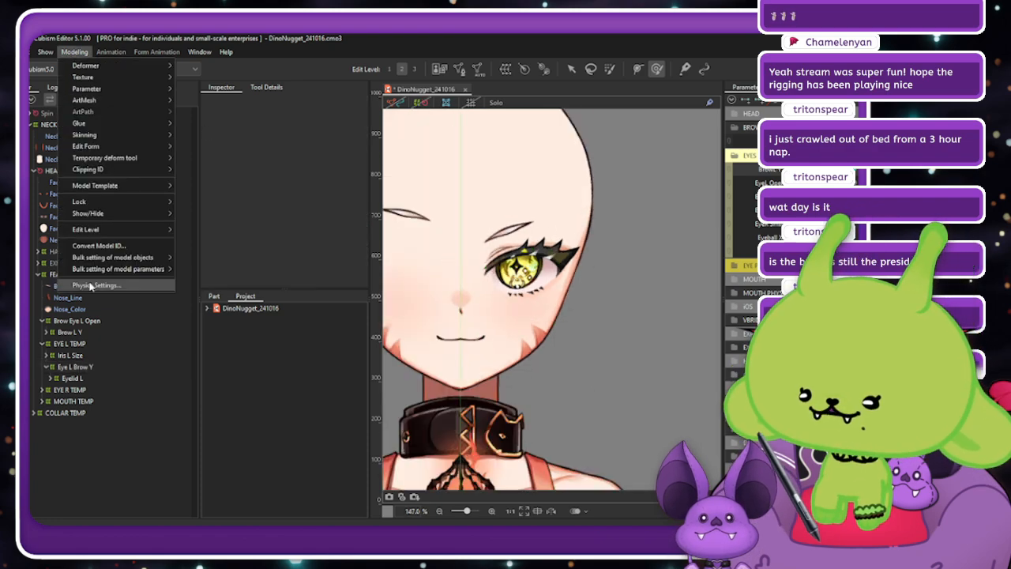
click(94, 284)
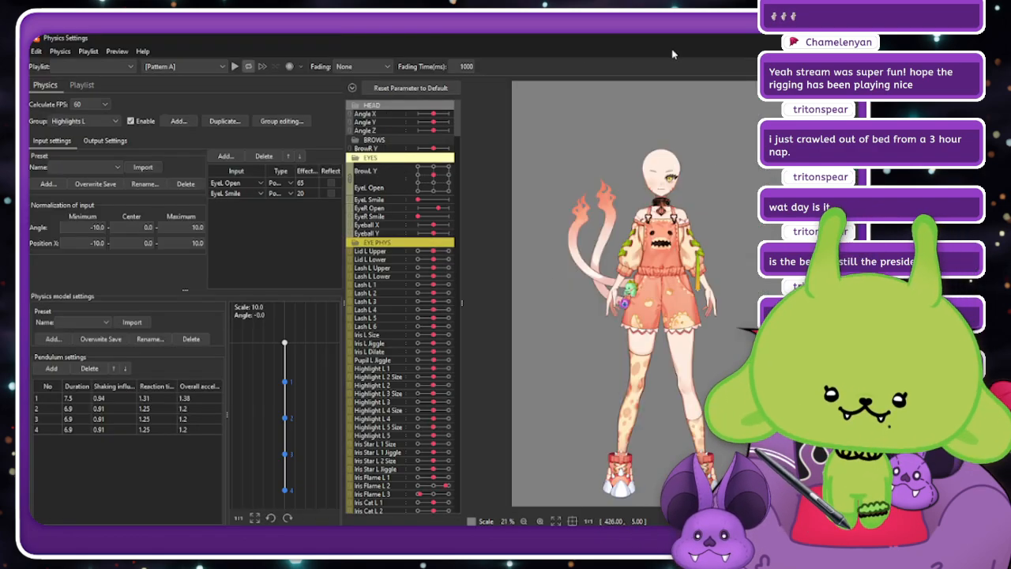
drag(679, 42, 609, 42)
scroll(621, 140, up, 5)
scroll(565, 199, up, 8)
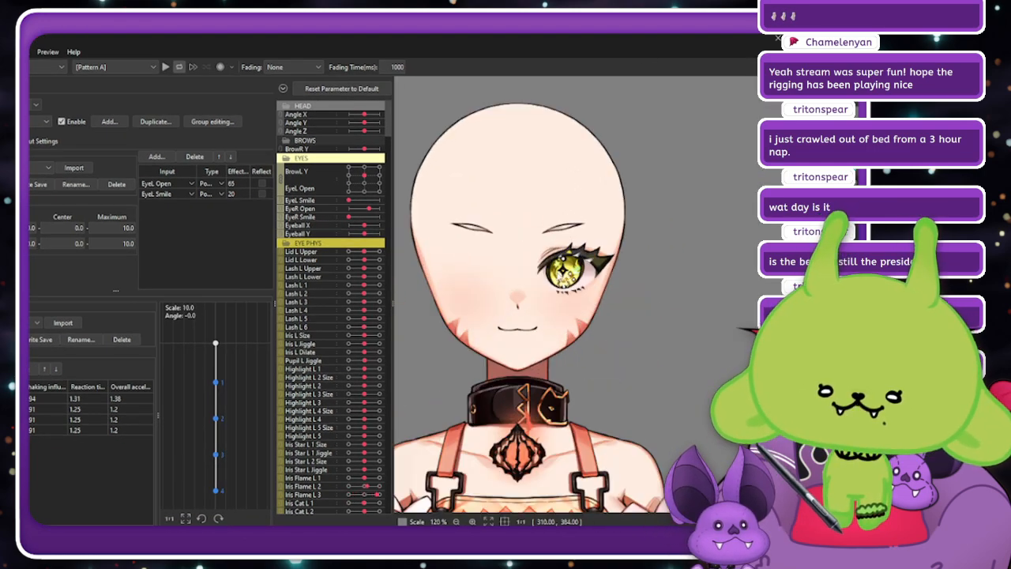
scroll(564, 223, down, 3)
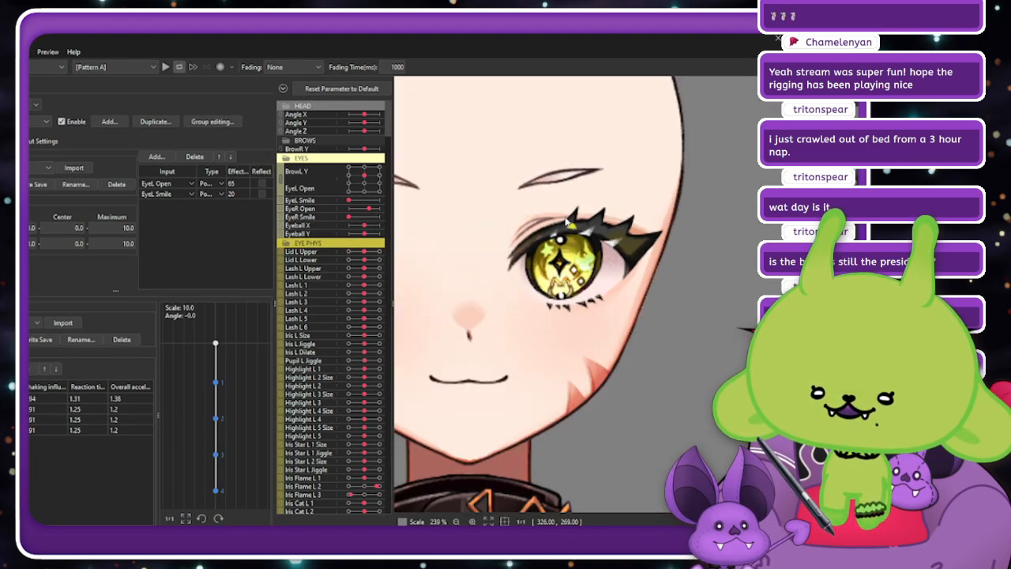
mouse_move(364, 176)
mouse_down()
mouse_move(368, 190)
mouse_move(380, 167)
mouse_up()
scroll(655, 217, down, 3)
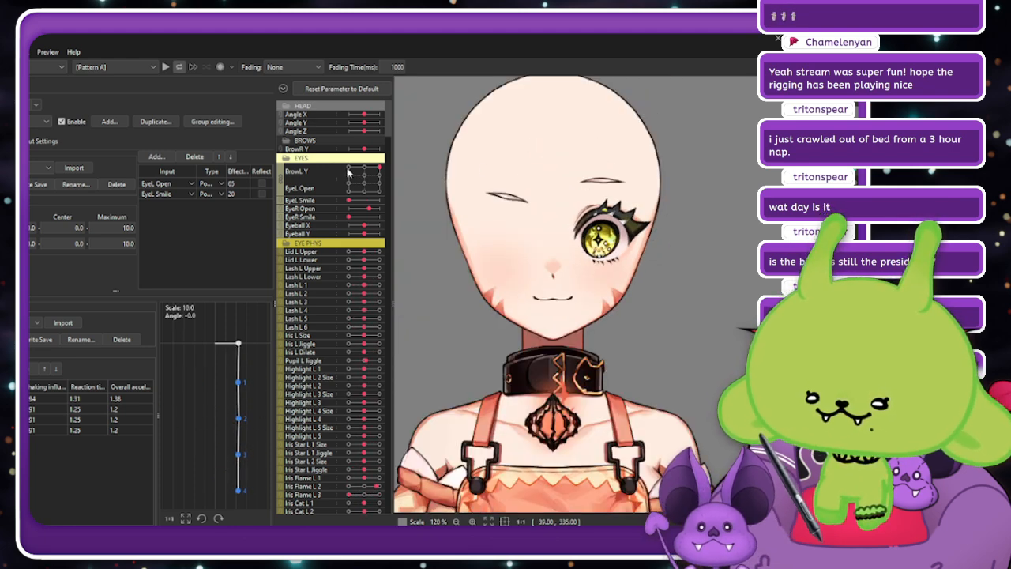
Add a physics group named Eye Size L using the Eye Size input preset and the Eye Size physics model preset.
click(37, 125)
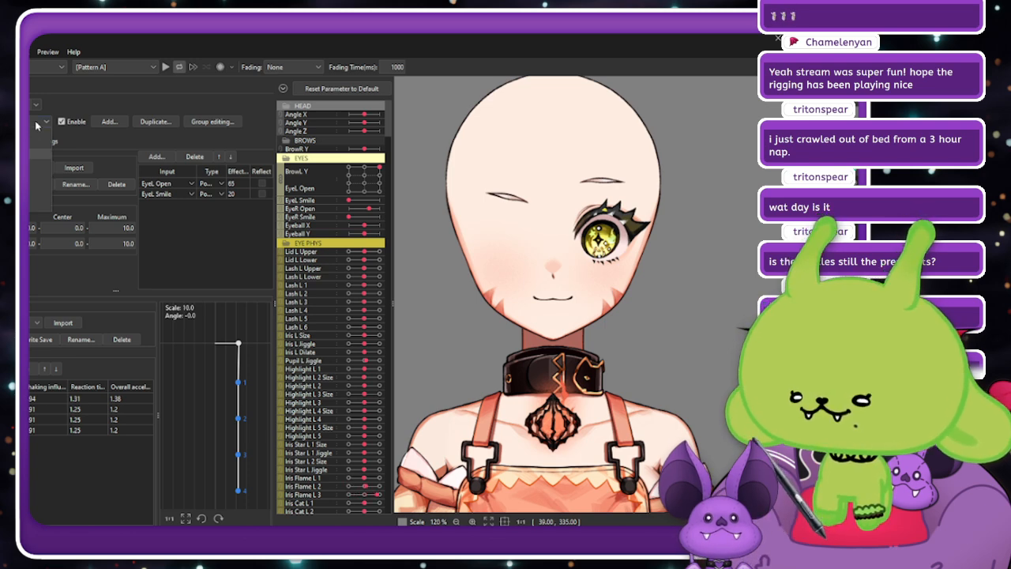
click(36, 125)
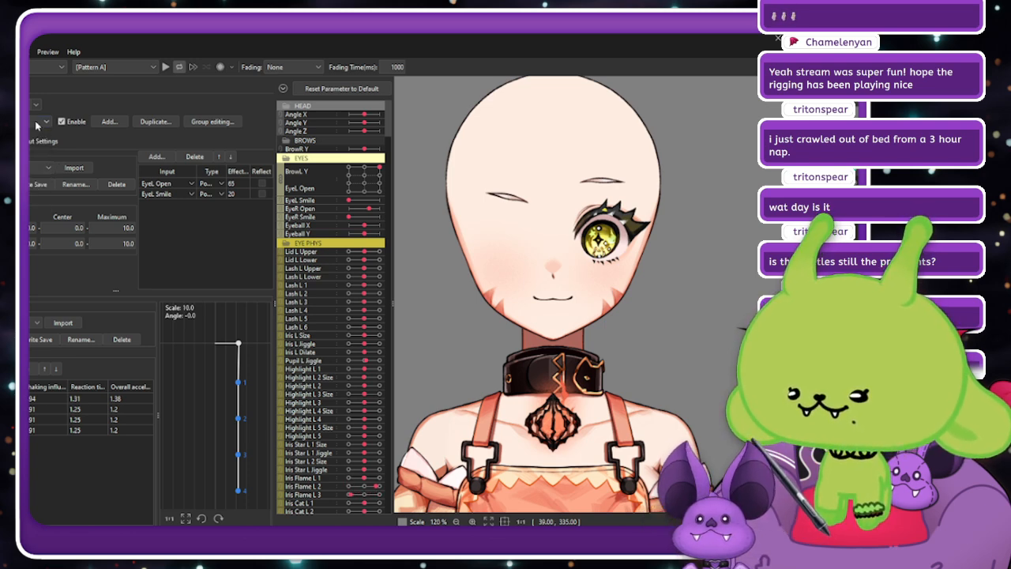
click(110, 122)
text(Eye)
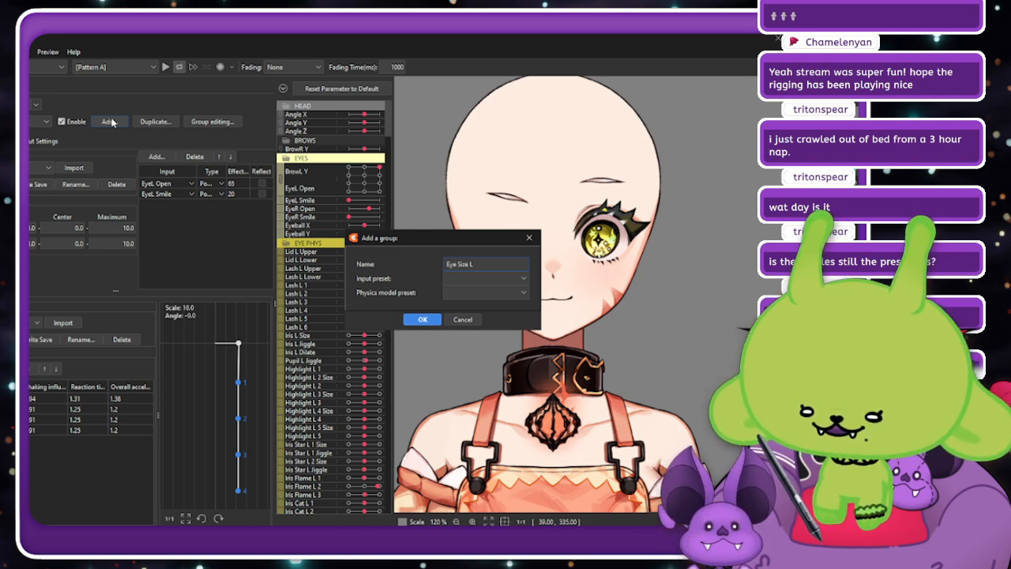
text( Size L)
click(485, 278)
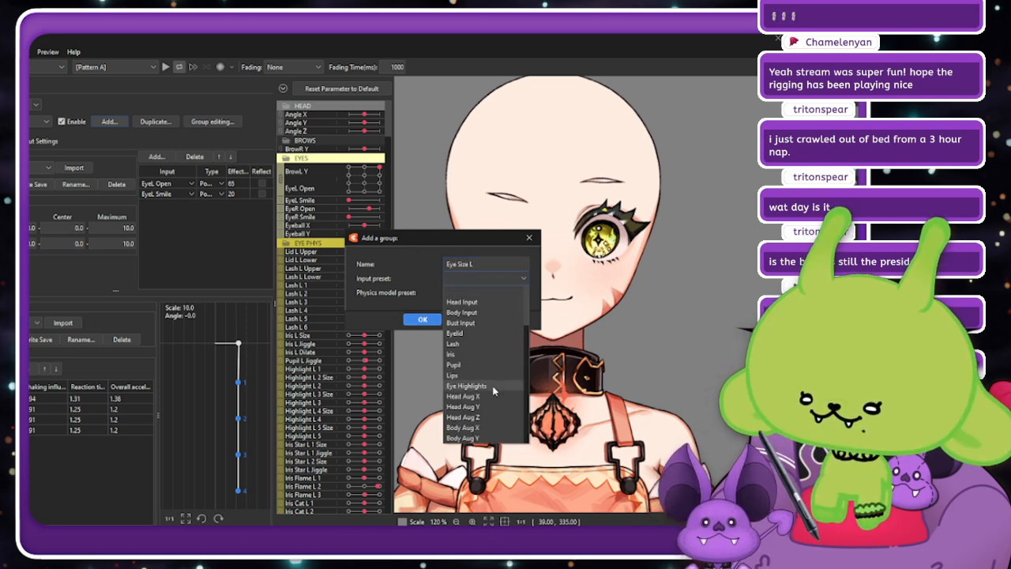
scroll(494, 389, down, 3)
scroll(494, 389, up, 2)
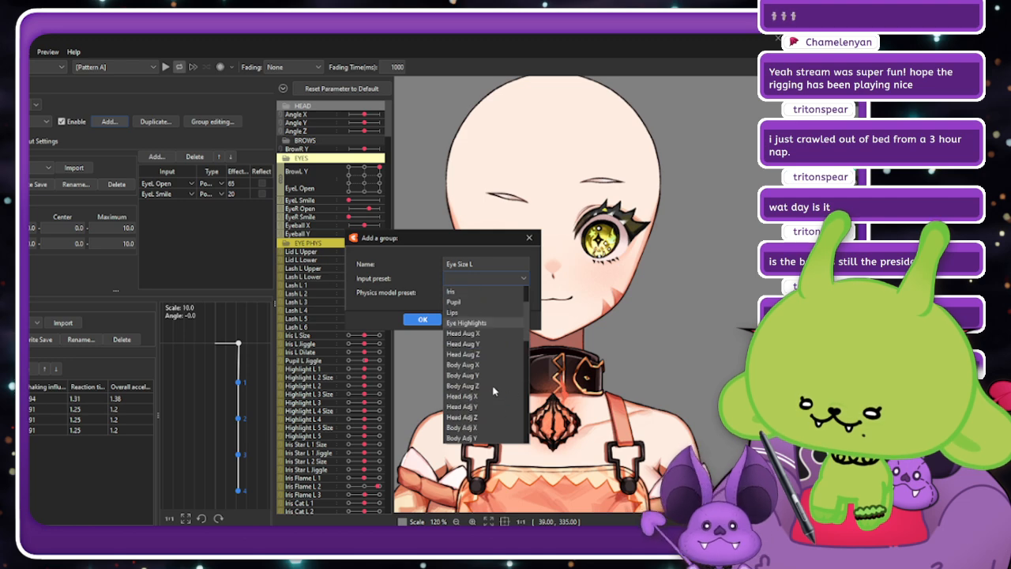
scroll(493, 390, down, 6)
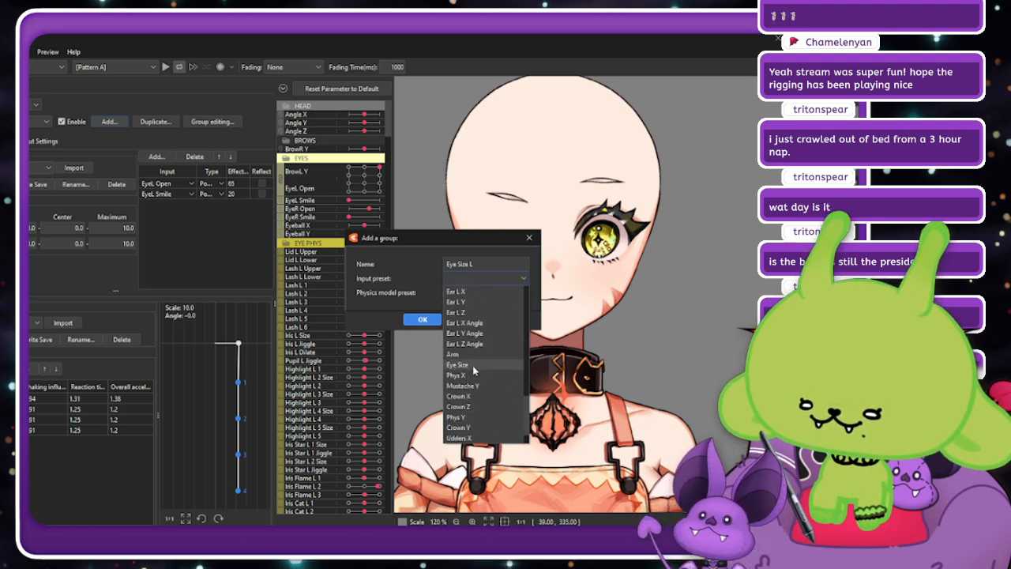
click(472, 365)
click(499, 292)
scroll(497, 388, down, 4)
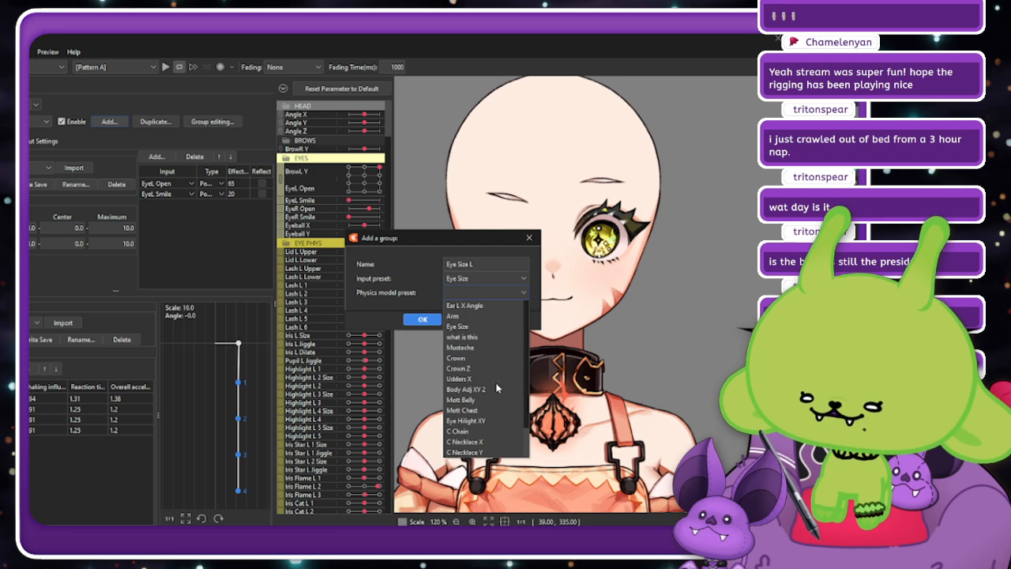
click(465, 326)
click(423, 319)
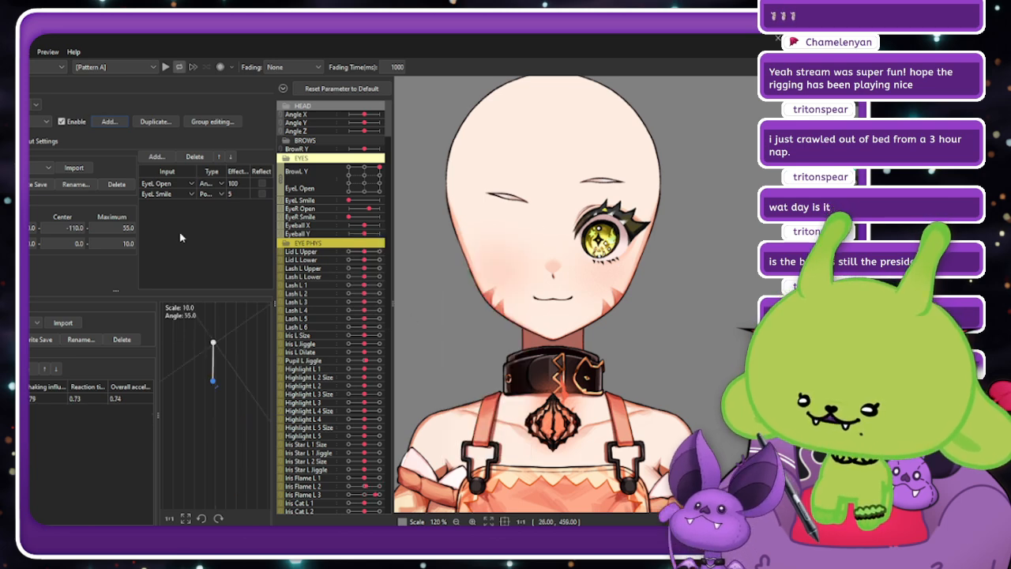
Add Iris L Size as the Eye Size L group's output parameter and enable Reflect for it.
click(46, 141)
click(1, 156)
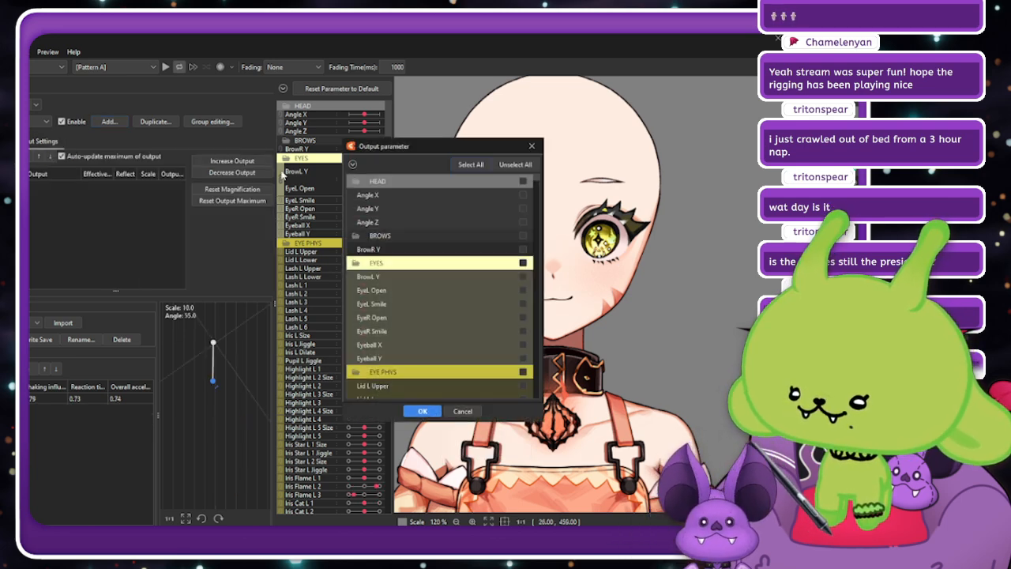
click(353, 165)
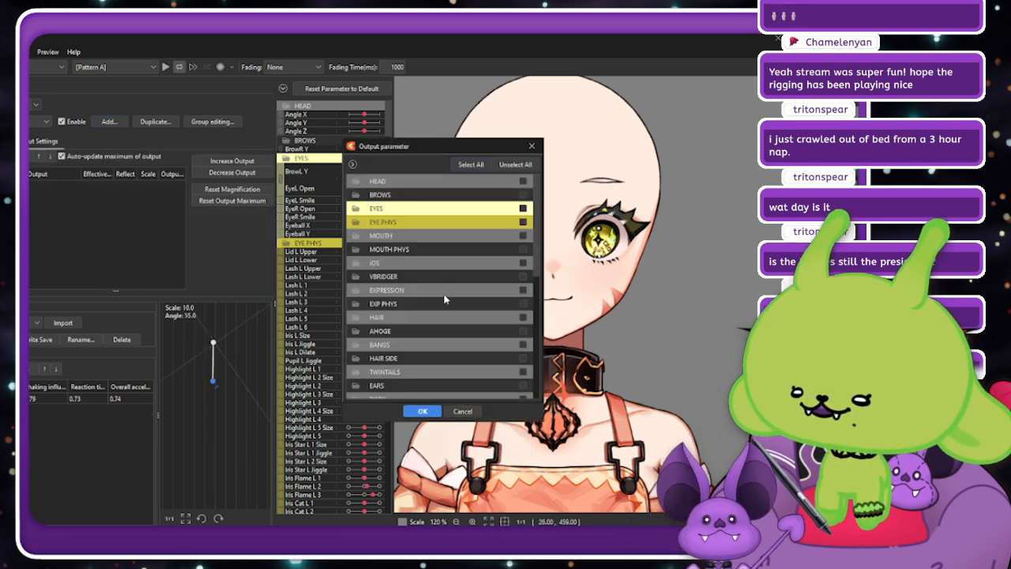
double_click(476, 208)
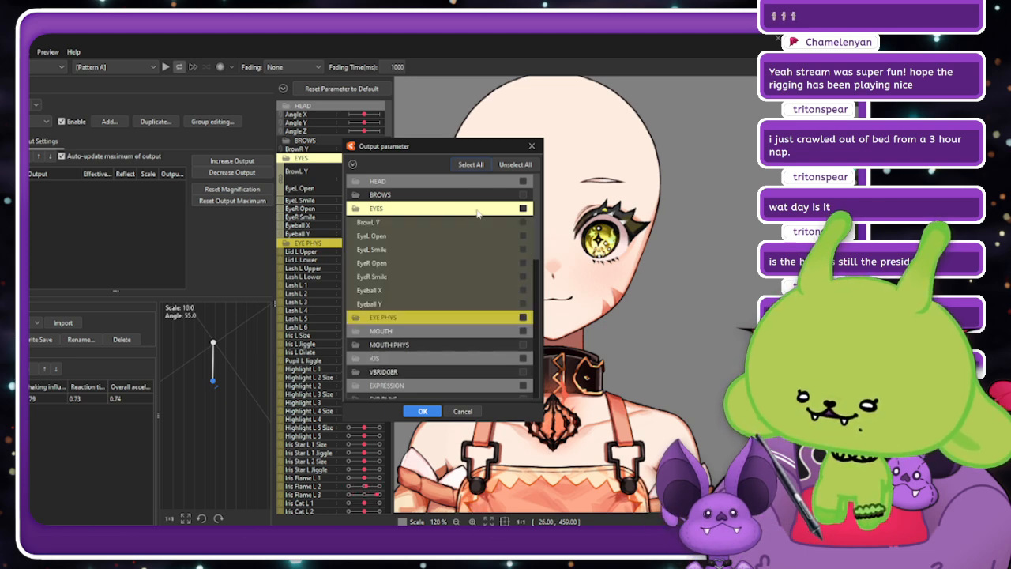
double_click(477, 208)
double_click(472, 222)
scroll(480, 279, down, 3)
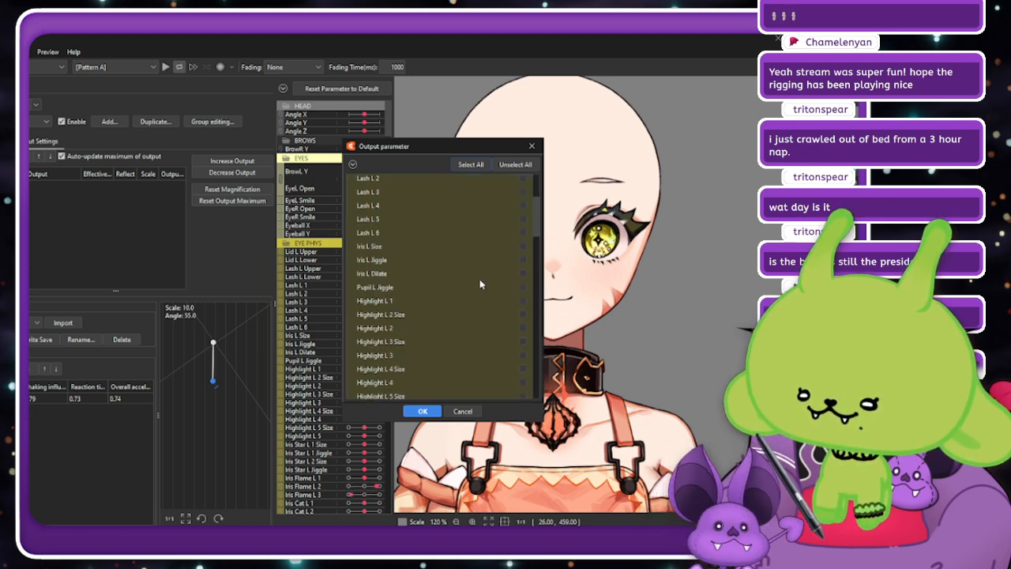
scroll(480, 279, down, 1)
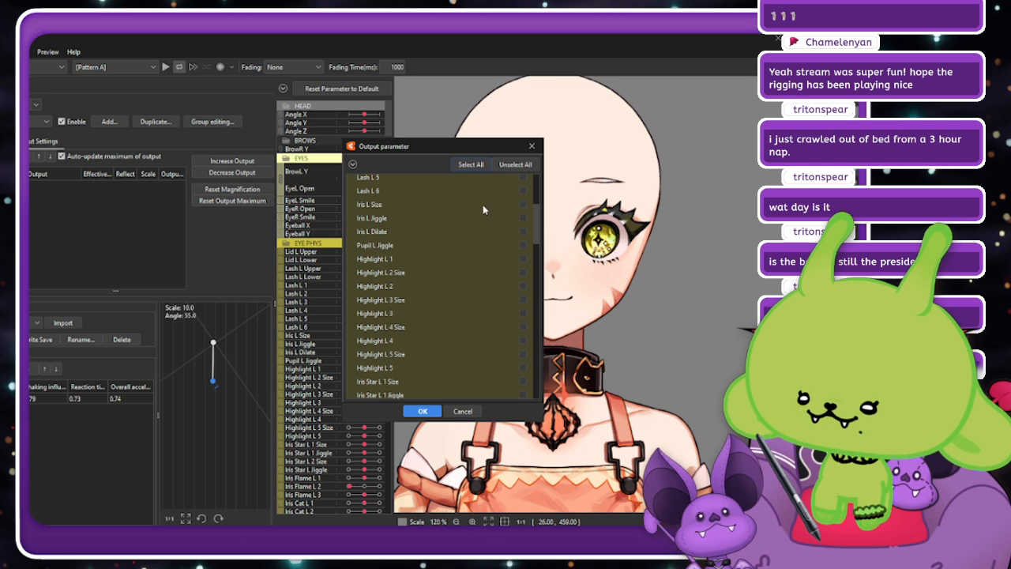
click(422, 411)
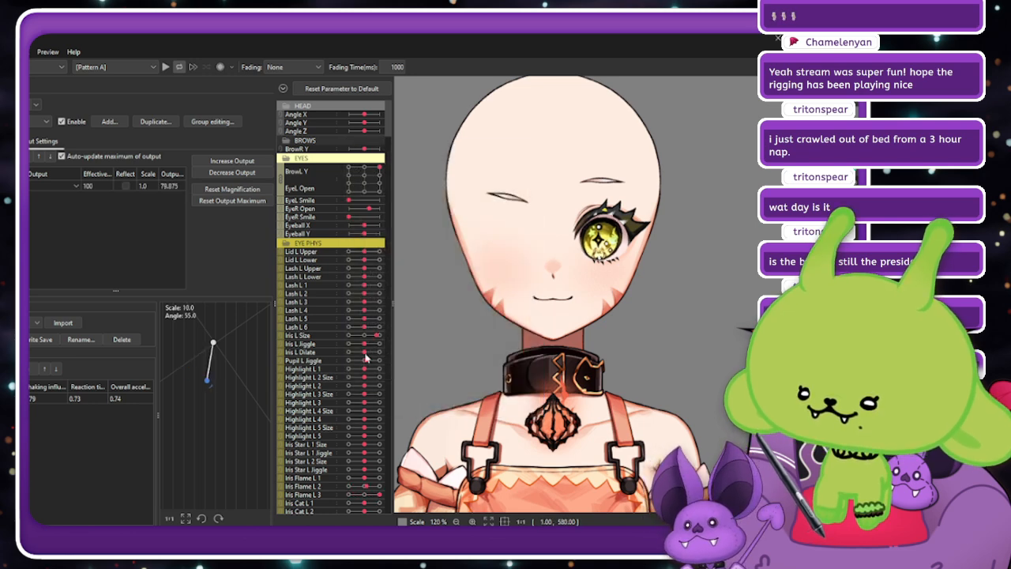
click(126, 187)
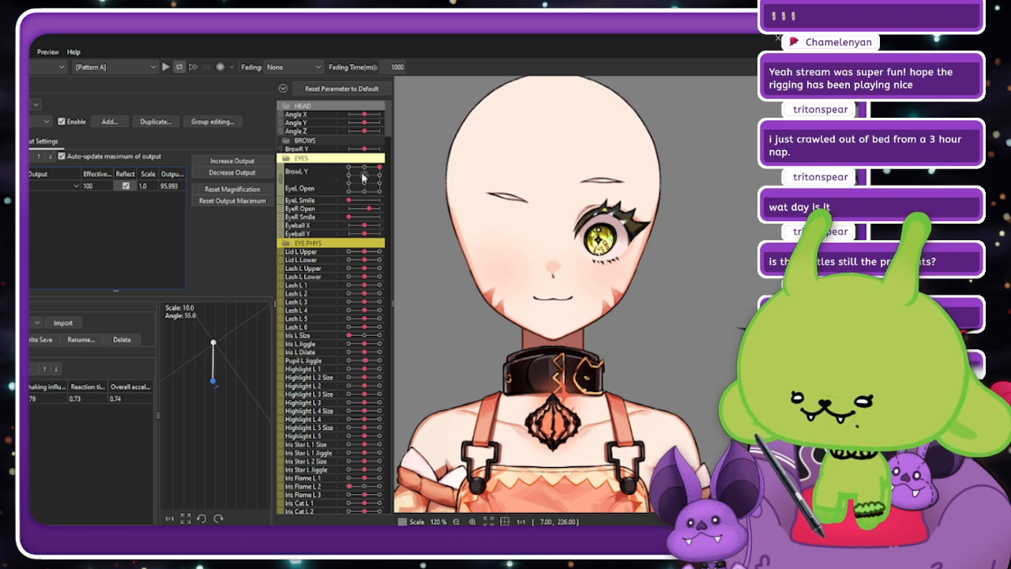
Separate BrowL Y from EyeL Open, inspect the left eye up close with BrowL Y fully raised, and close the physics settings.
mouse_move(379, 167)
mouse_down()
mouse_move(390, 174)
mouse_move(365, 176)
mouse_up()
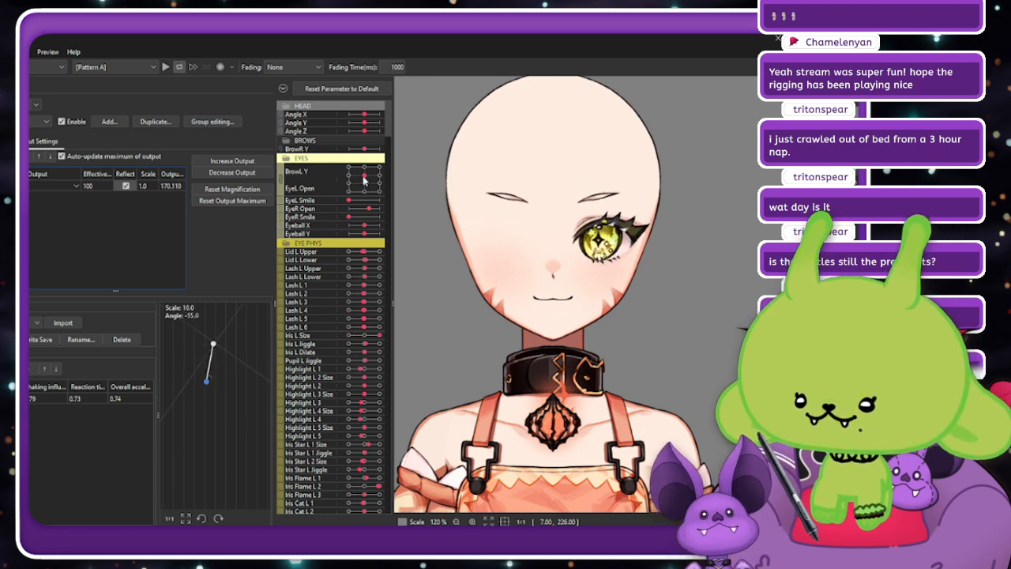
click(281, 181)
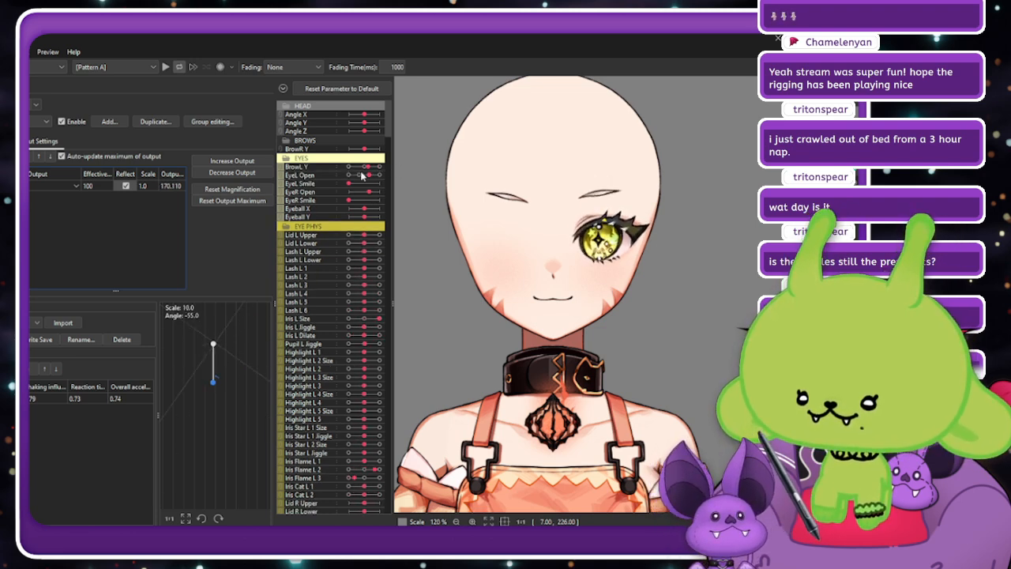
drag(366, 167, 389, 171)
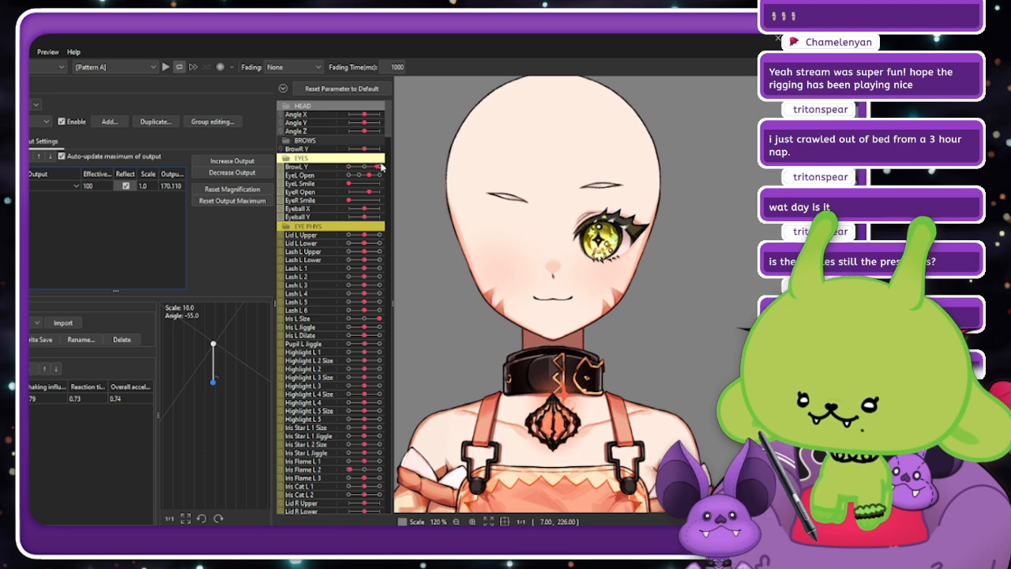
scroll(585, 215, up, 6)
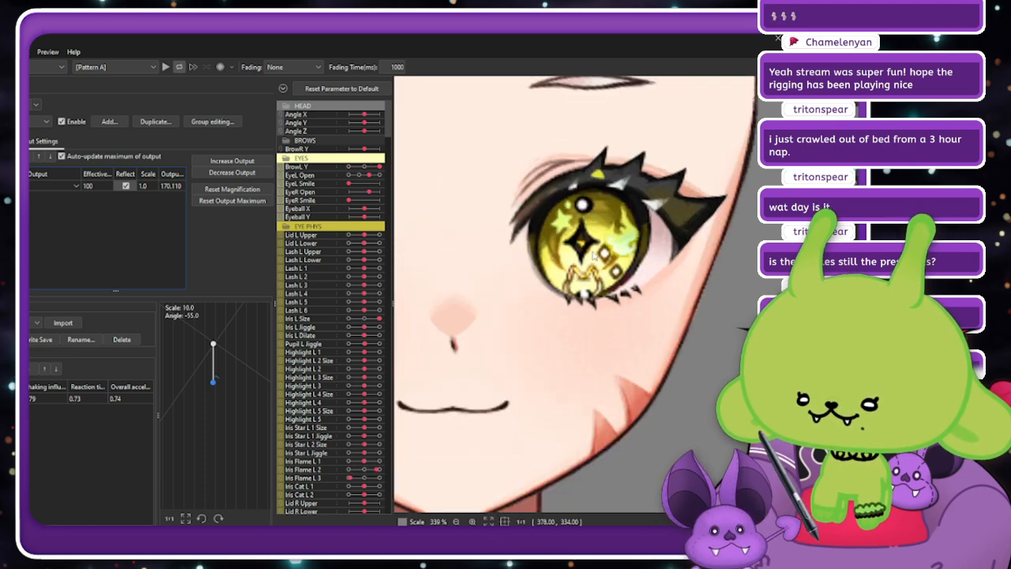
scroll(600, 251, down, 4)
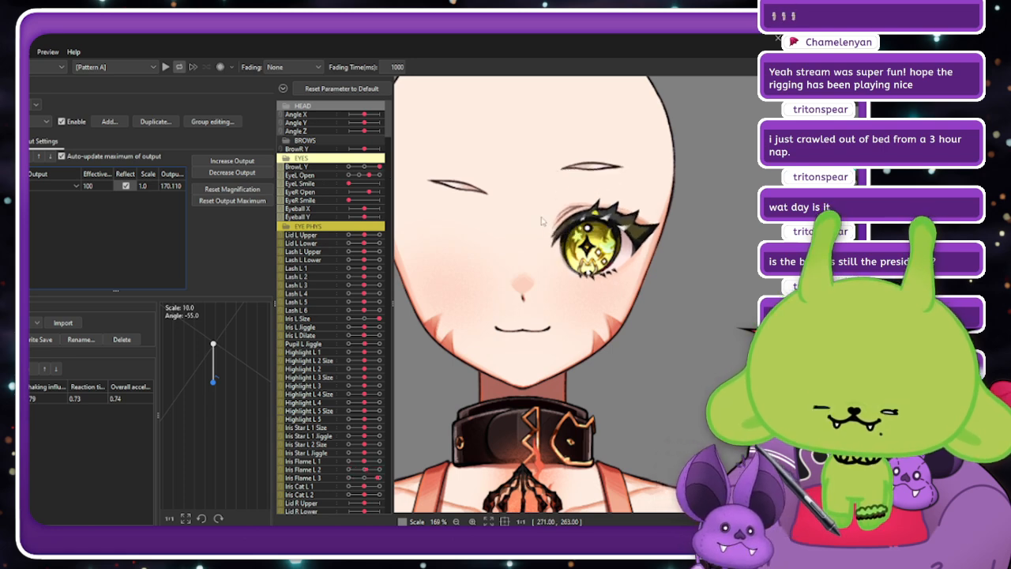
scroll(606, 276, up, 3)
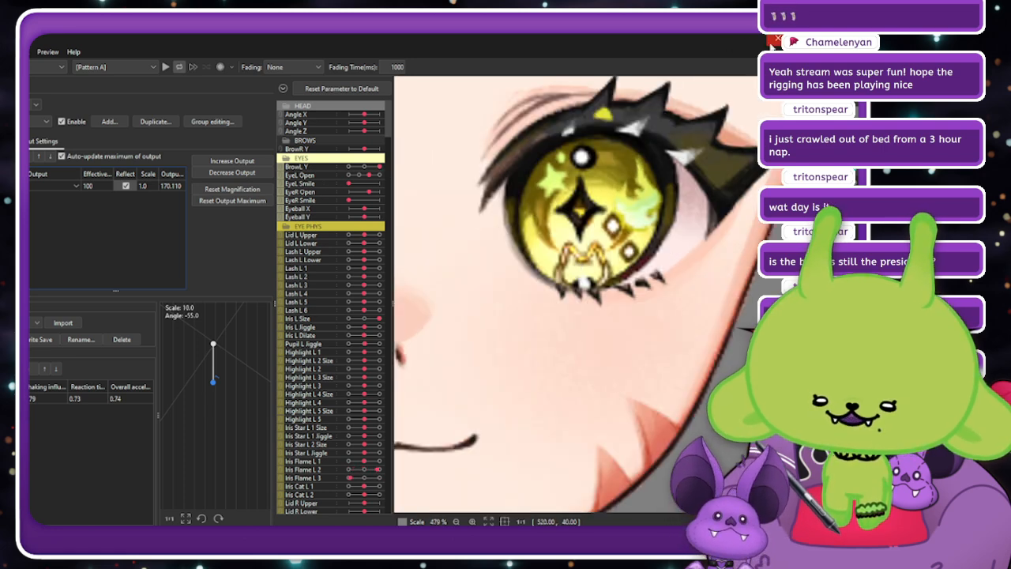
click(777, 39)
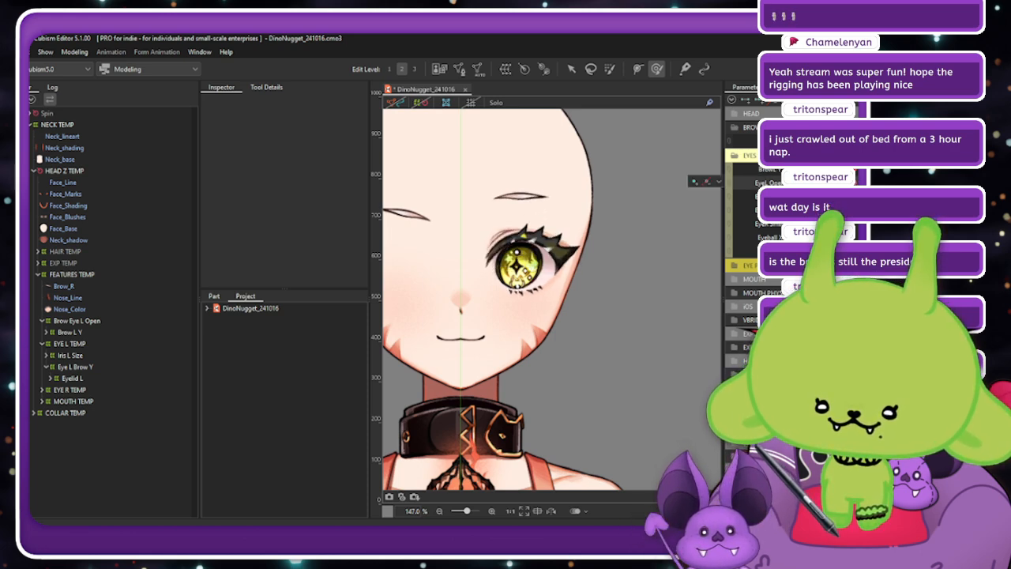
right_click(531, 270)
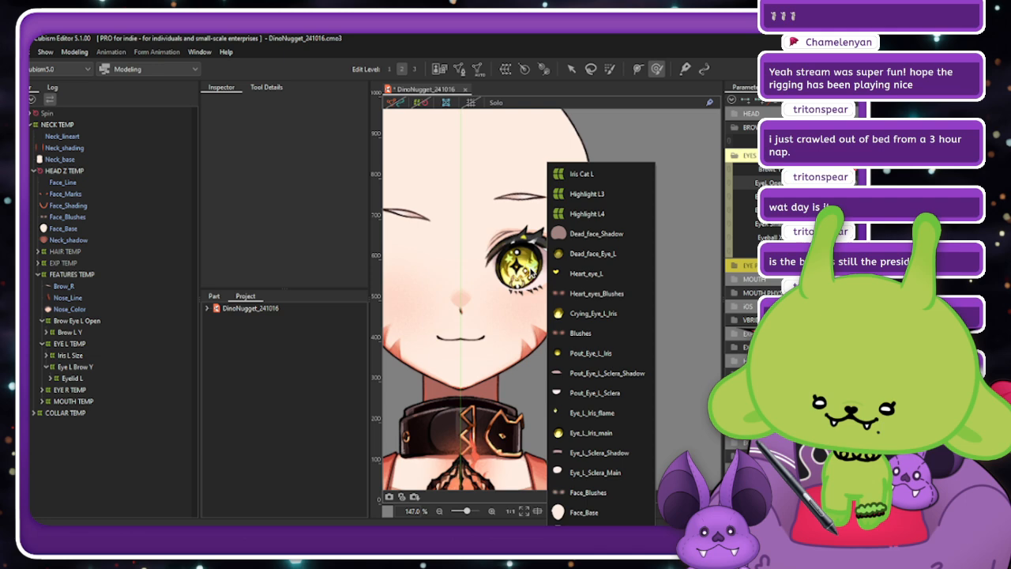
click(589, 330)
click(87, 447)
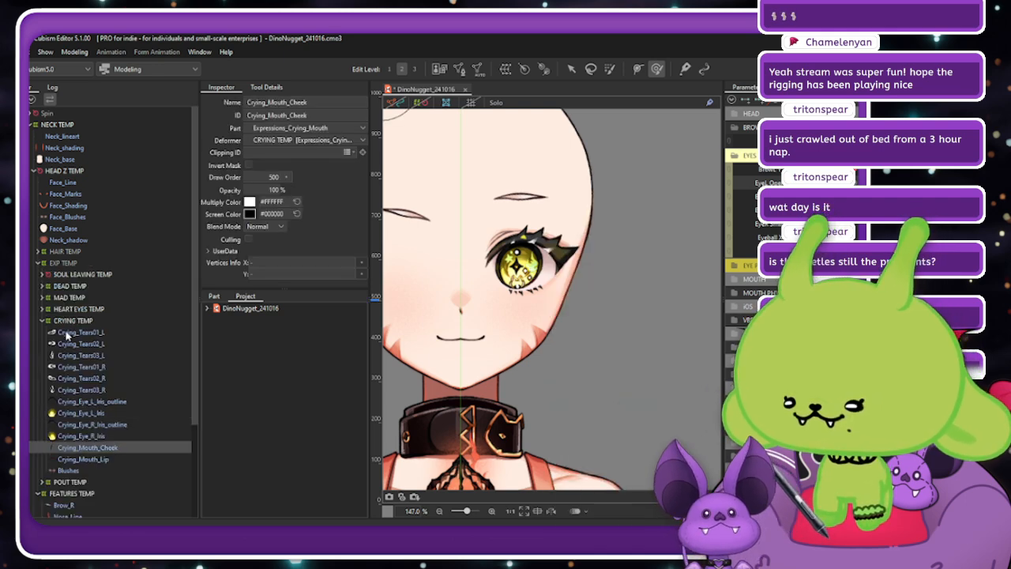
click(42, 321)
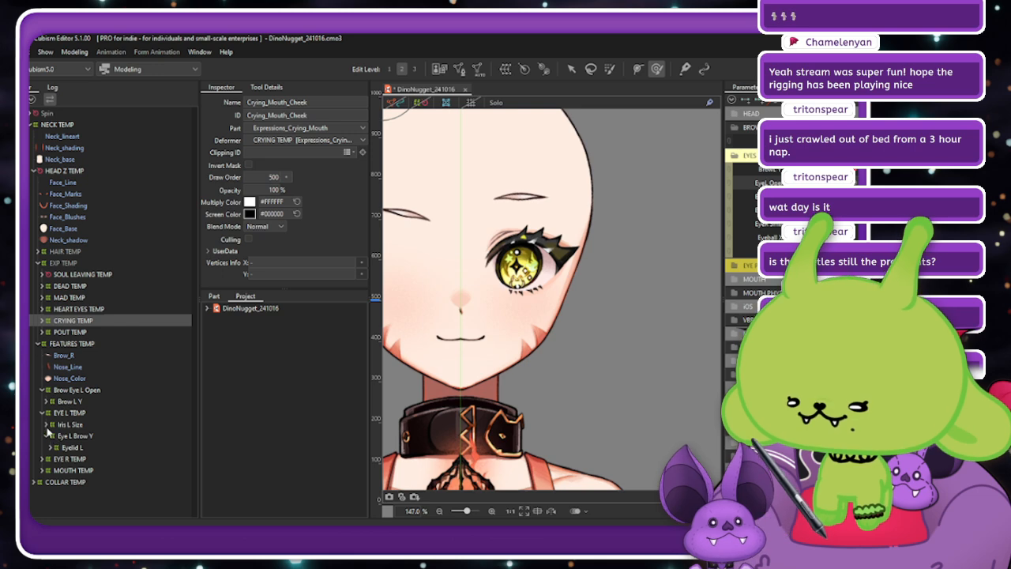
Examine the highlight and iris star meshes nested under the Iris L Size deformer, including Eye_L_Highlight_Upper, Eye_L_Iris_Star1 and Eye_L_Iris_Star2.
click(46, 424)
click(51, 436)
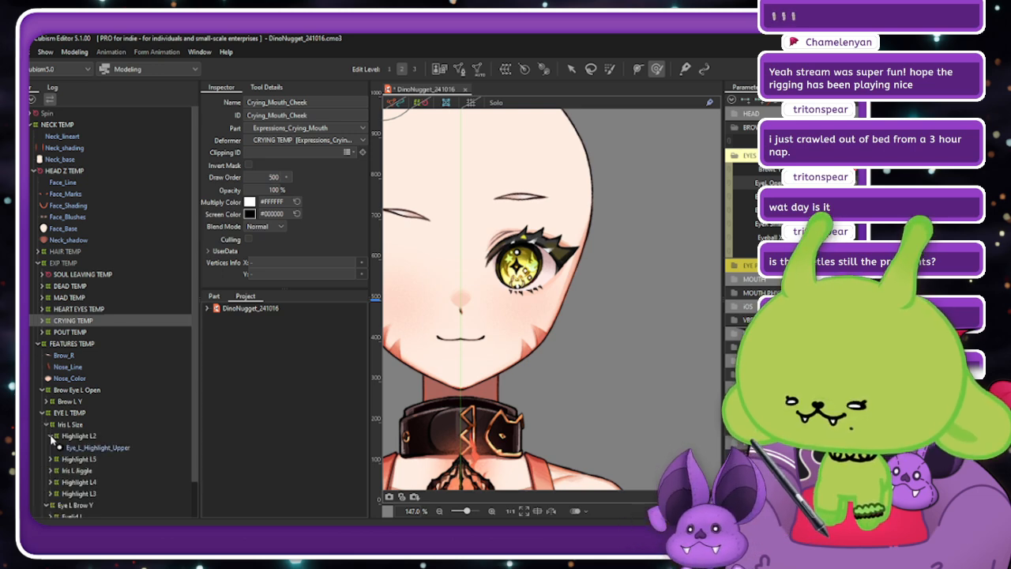
click(89, 449)
click(213, 295)
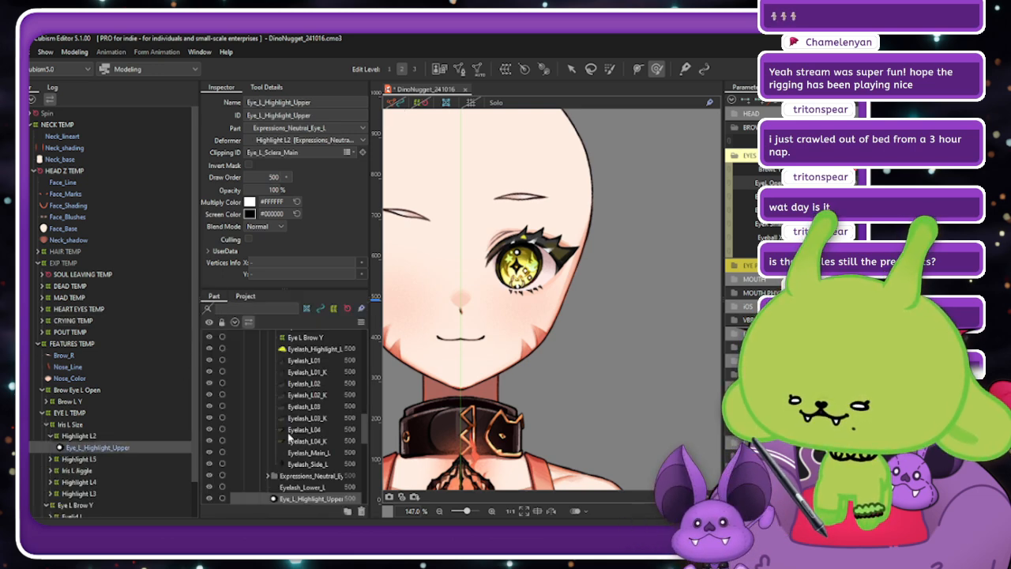
scroll(296, 431, down, 2)
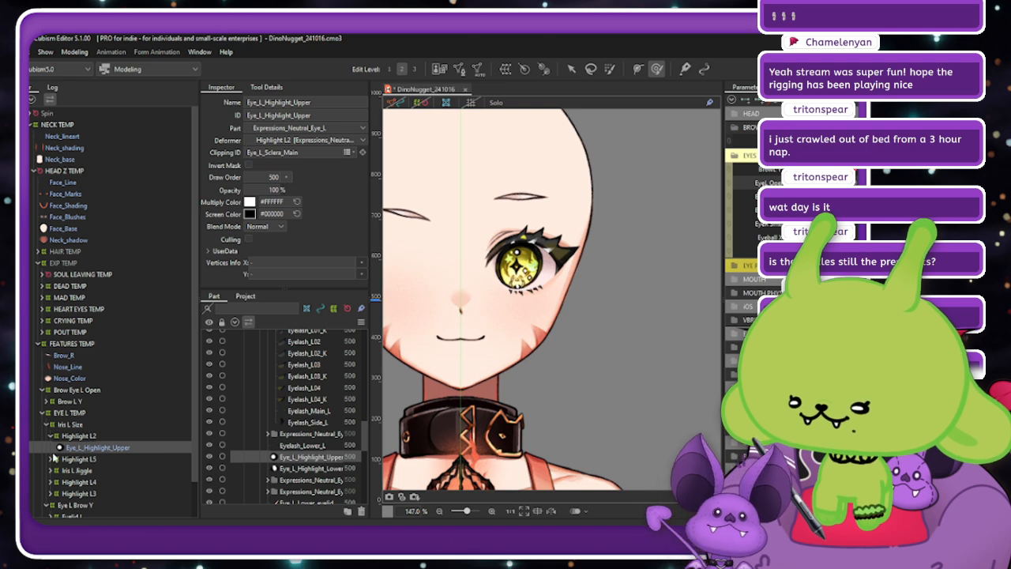
click(50, 459)
click(52, 482)
scroll(55, 466, down, 2)
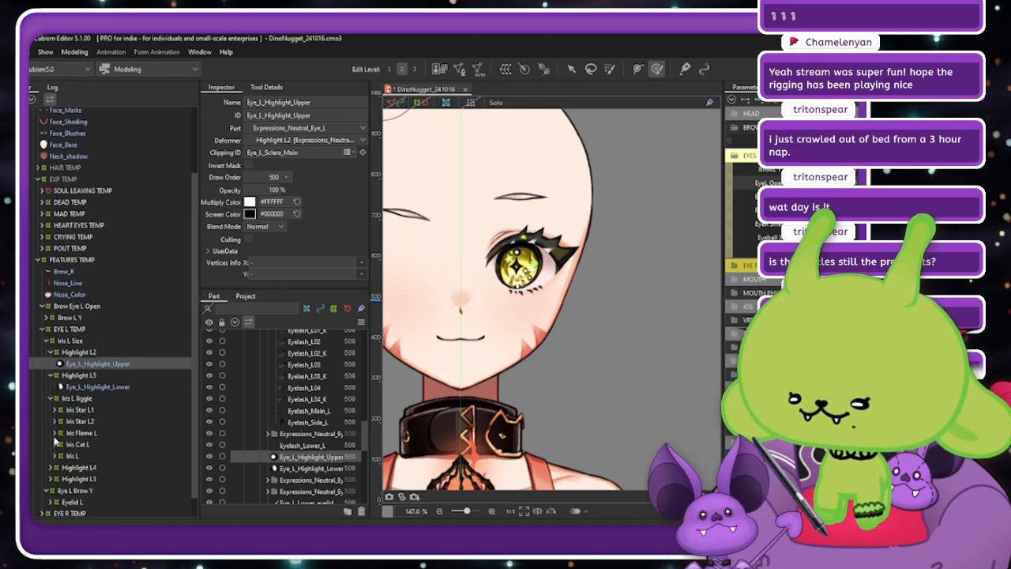
click(53, 410)
click(69, 423)
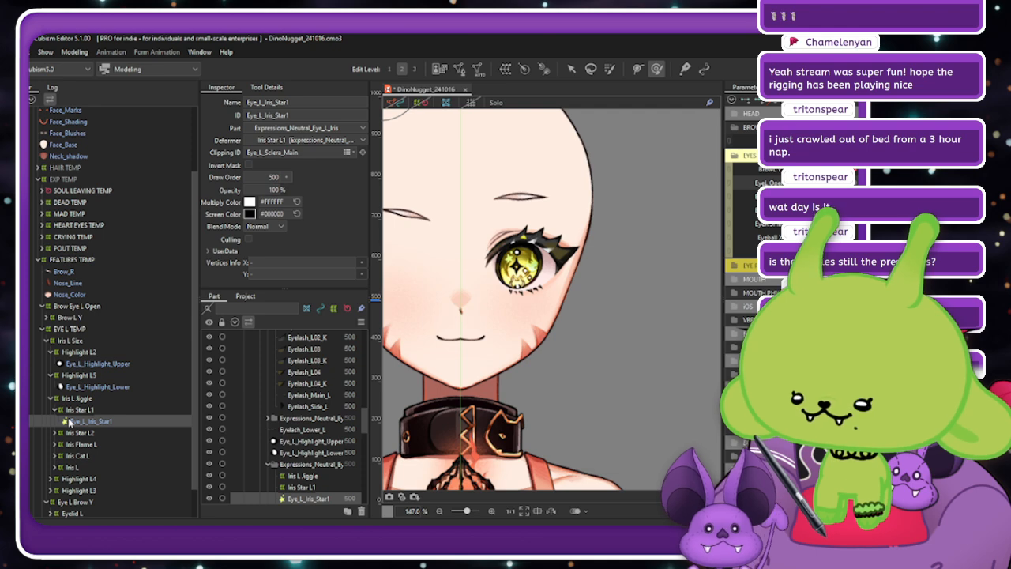
click(55, 433)
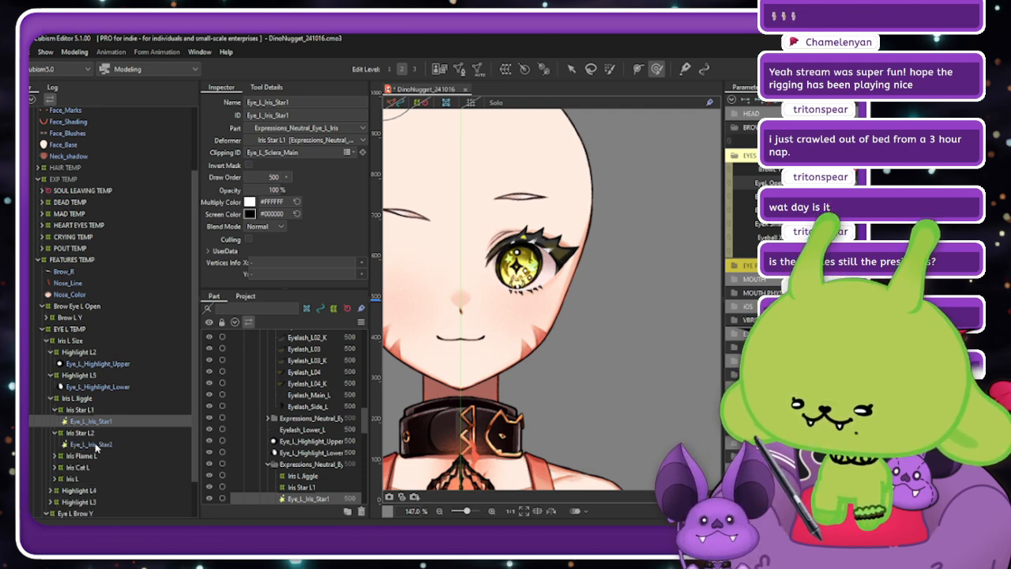
click(95, 445)
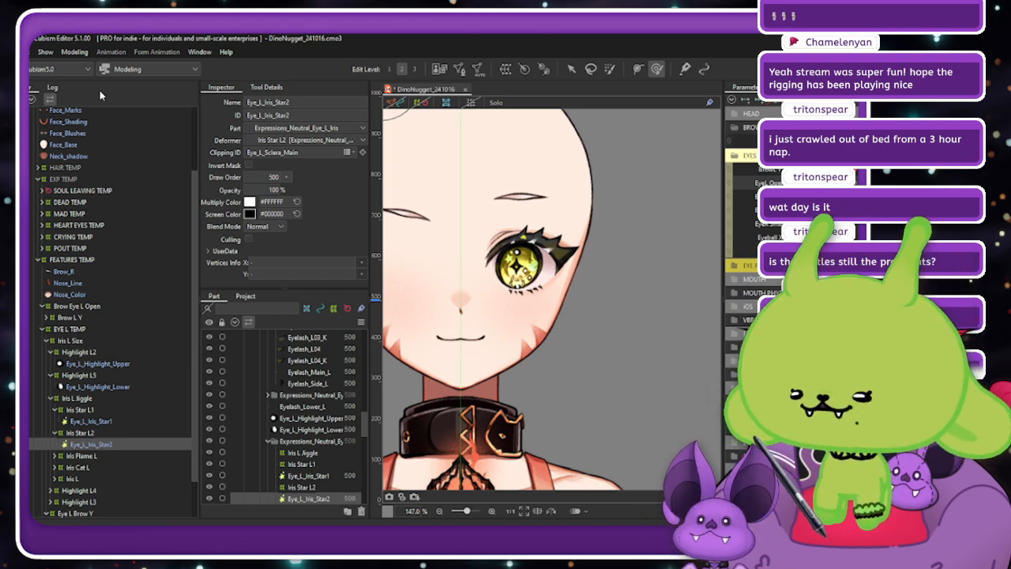
Preview the left eye up close in the physics settings with BrowL Y fully raised and EyeL Open varied, and close the settings.
click(74, 51)
click(106, 294)
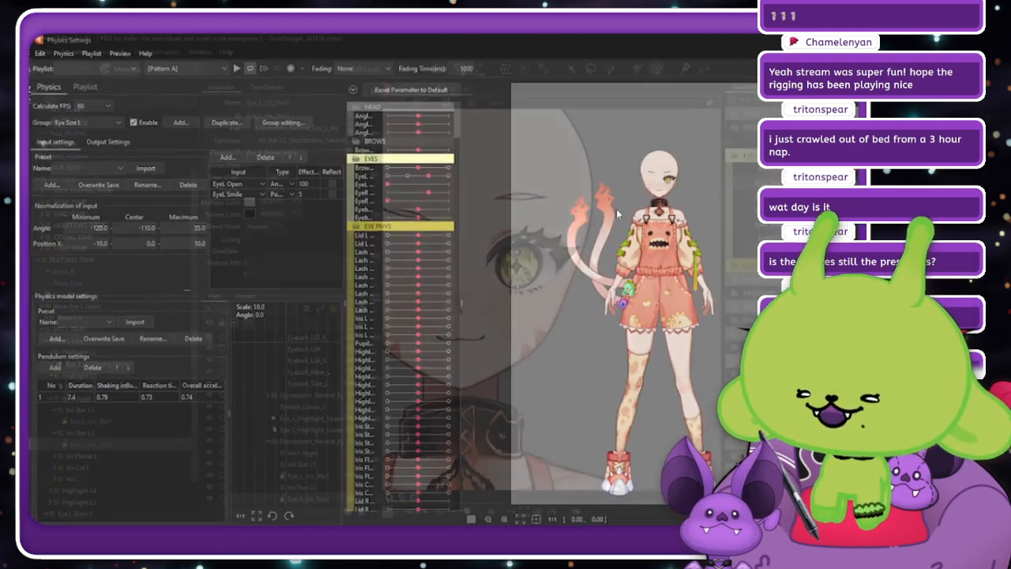
scroll(690, 161, up, 5)
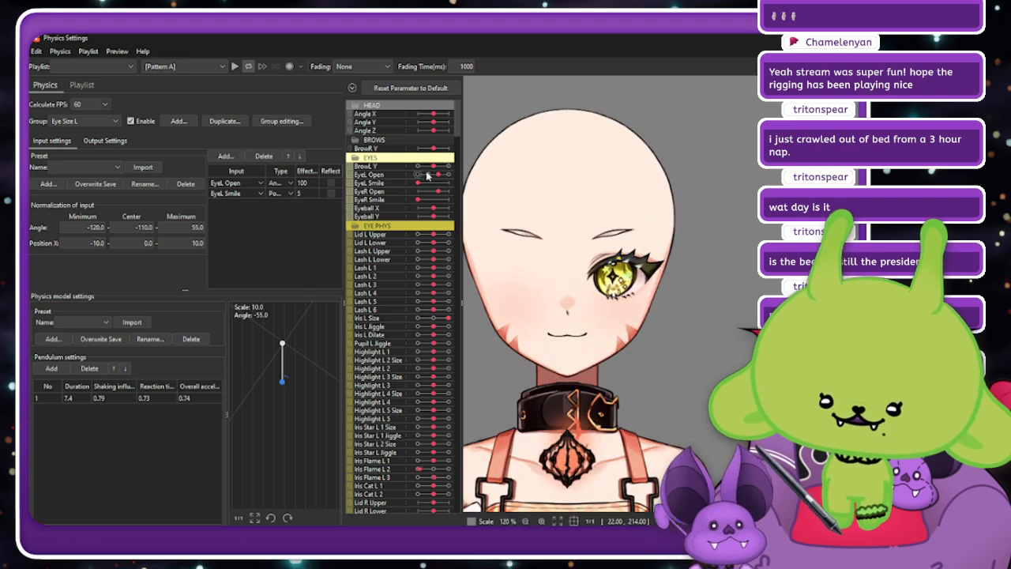
mouse_move(438, 166)
mouse_down()
mouse_move(461, 167)
mouse_move(432, 182)
mouse_up()
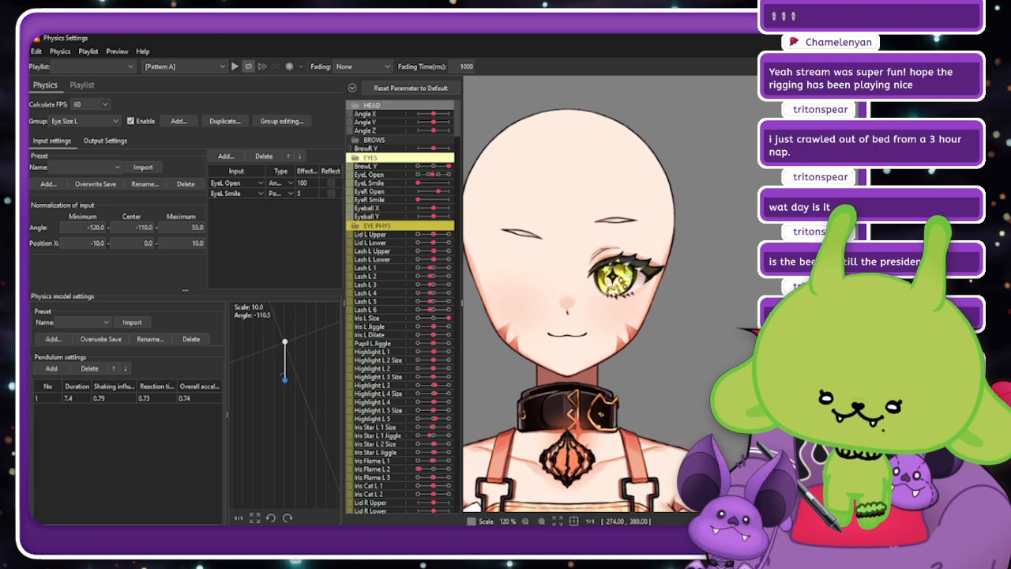
scroll(608, 302, up, 5)
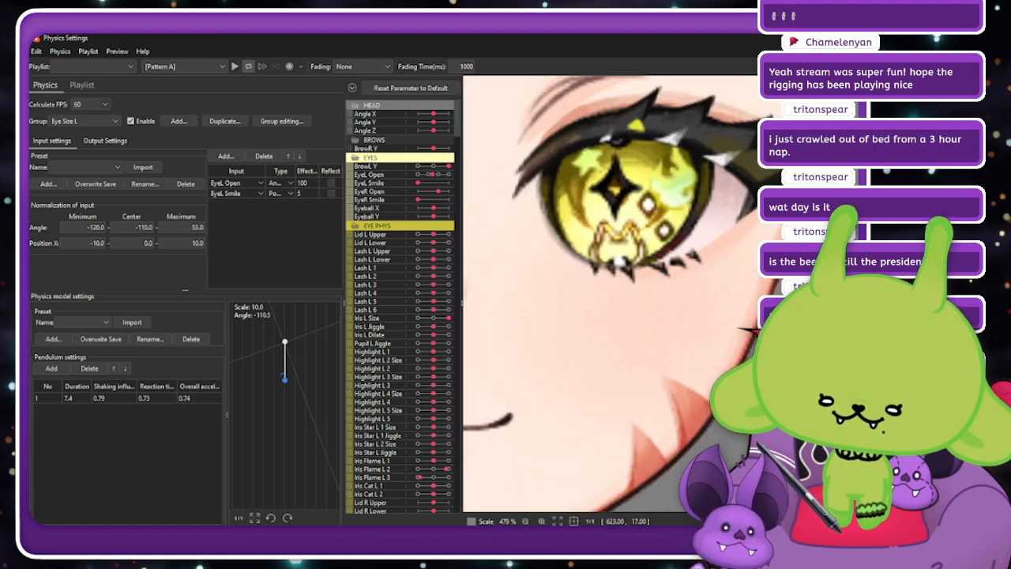
key(Escape)
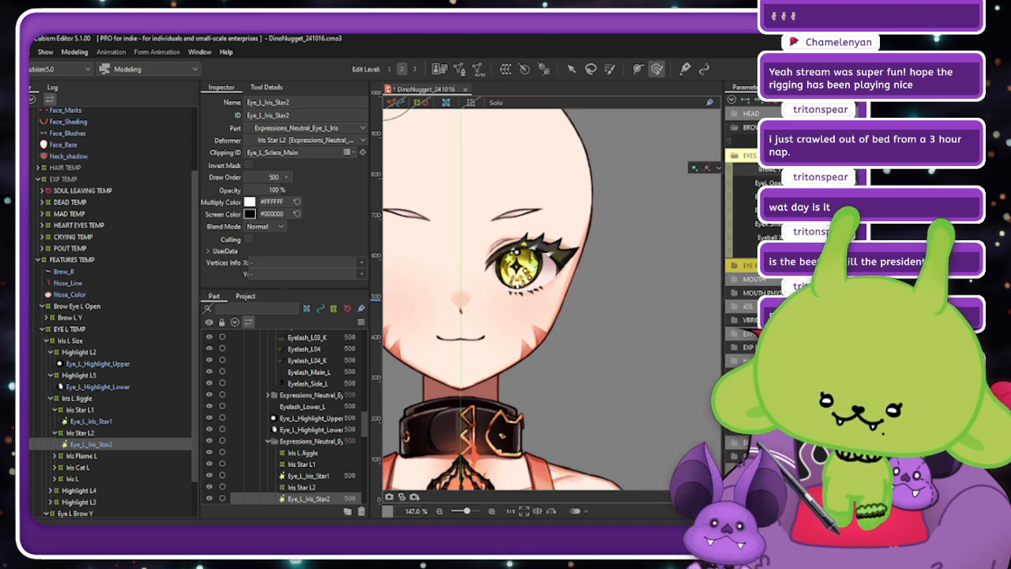
Inspect the Iris L Jiggle warp deformer's grid over the left iris up close and deselect it.
scroll(529, 261, up, 5)
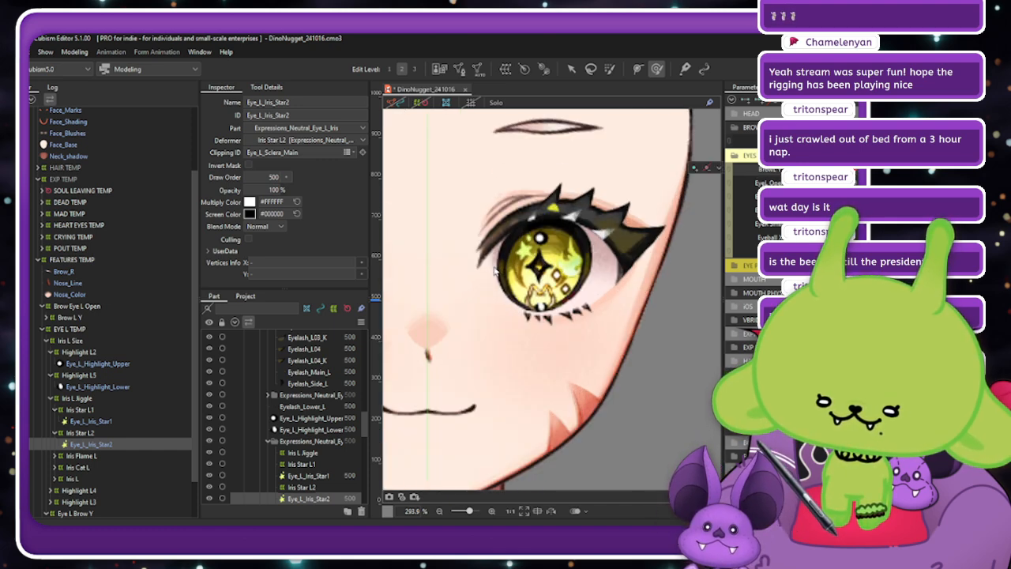
click(79, 398)
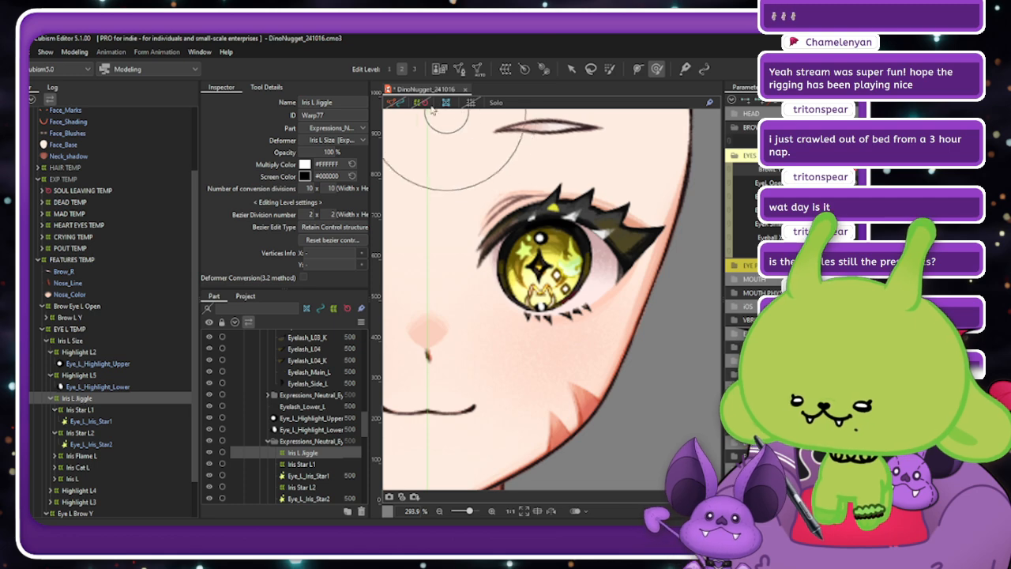
click(571, 68)
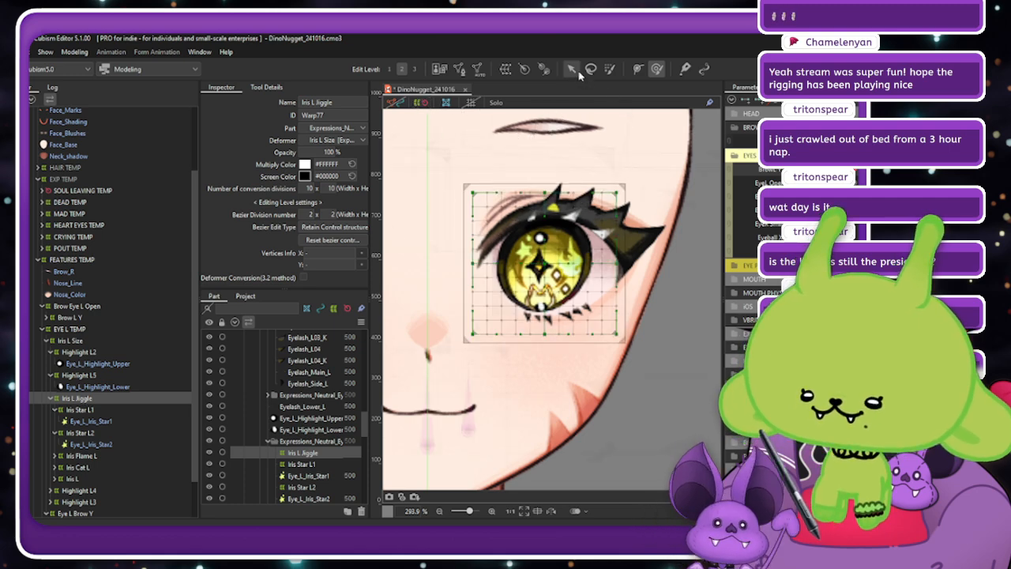
click(538, 267)
mouse_move(539, 267)
mouse_down()
mouse_move(524, 274)
mouse_move(543, 273)
mouse_up()
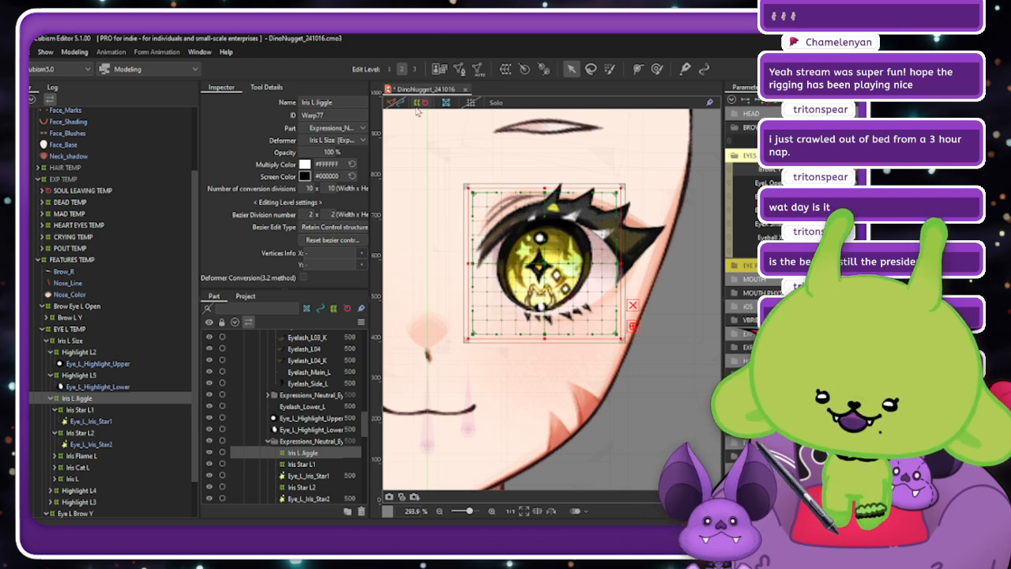
click(578, 285)
scroll(589, 285, down, 4)
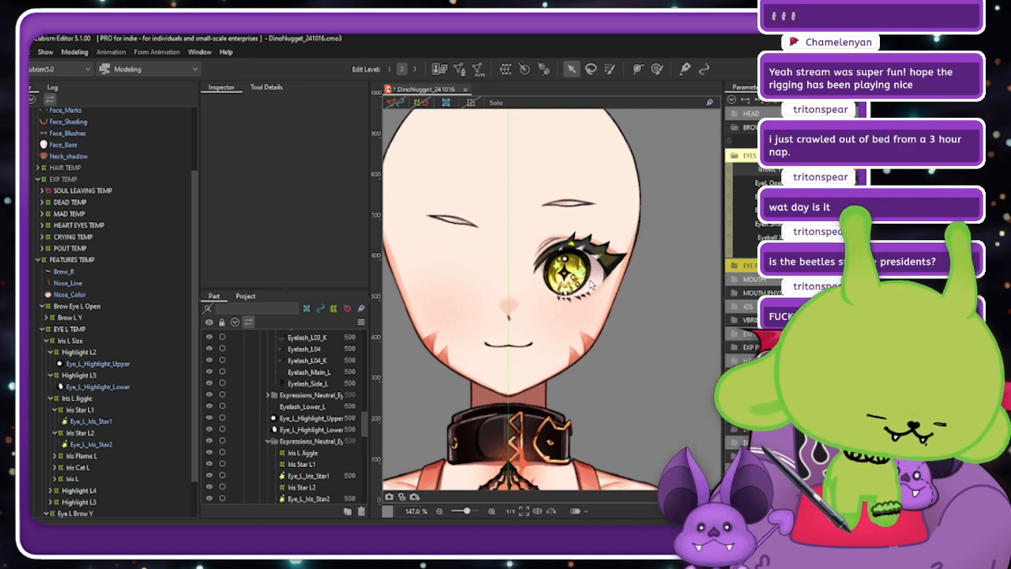
right_click(523, 241)
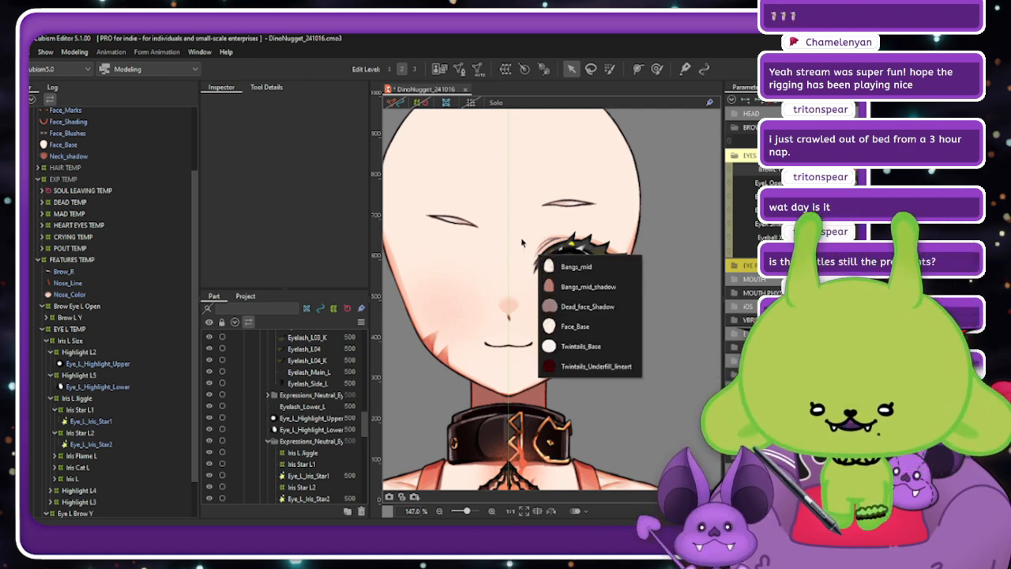
click(729, 173)
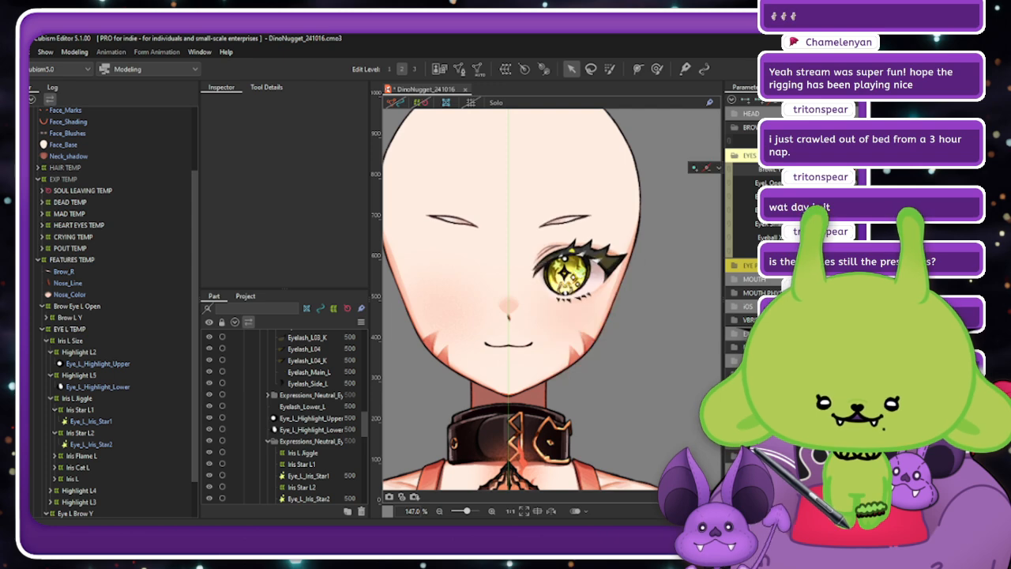
click(730, 173)
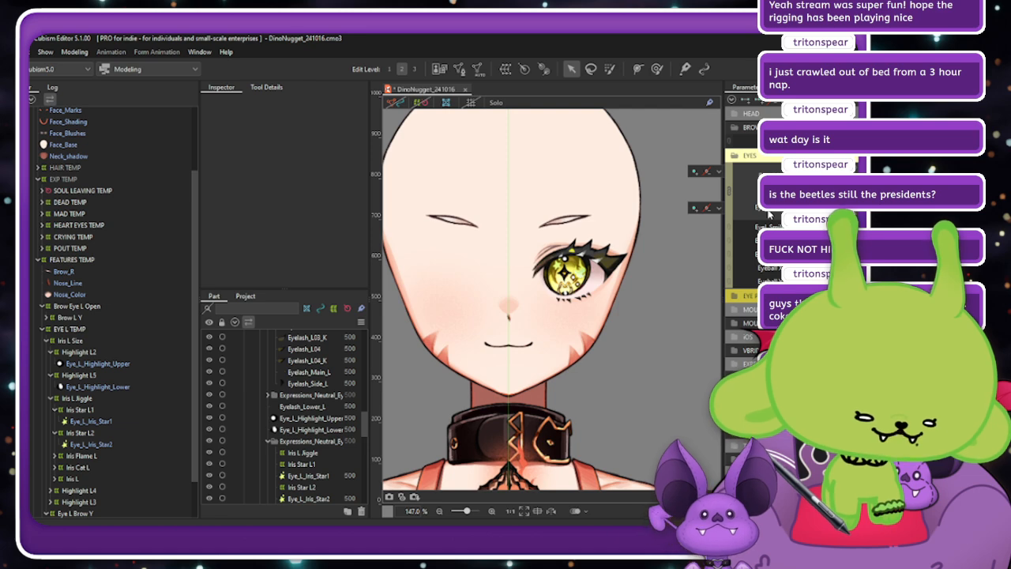
click(730, 192)
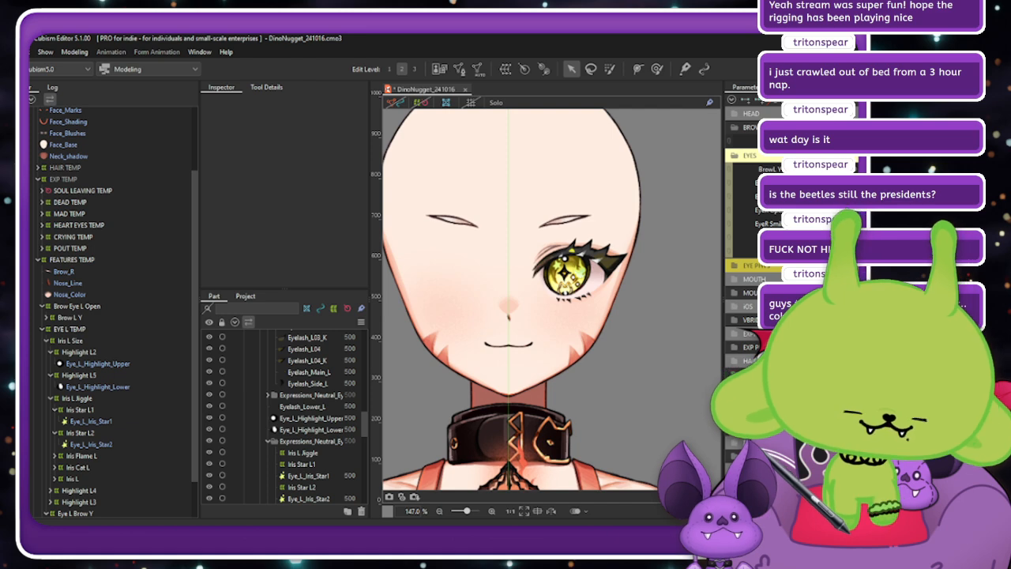
Collapse the Iris L Size and Eye L Brow Y deformers and the EYES parameter folder.
click(49, 340)
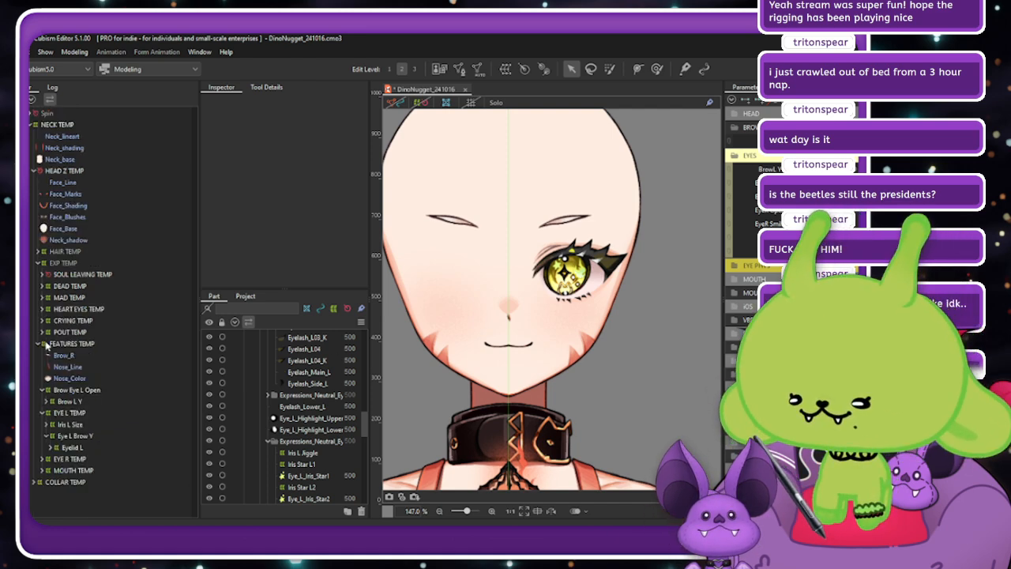
click(49, 436)
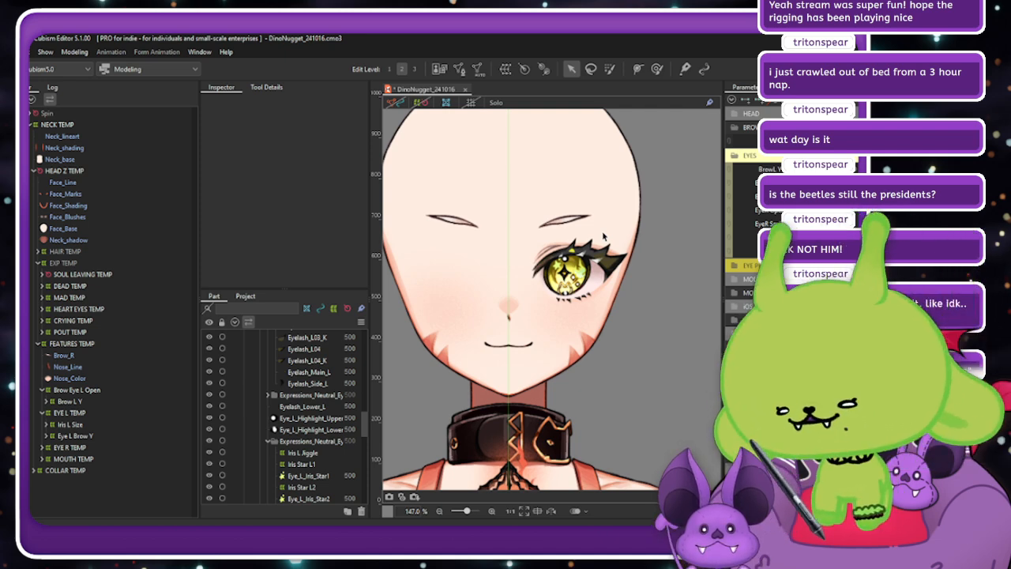
click(735, 156)
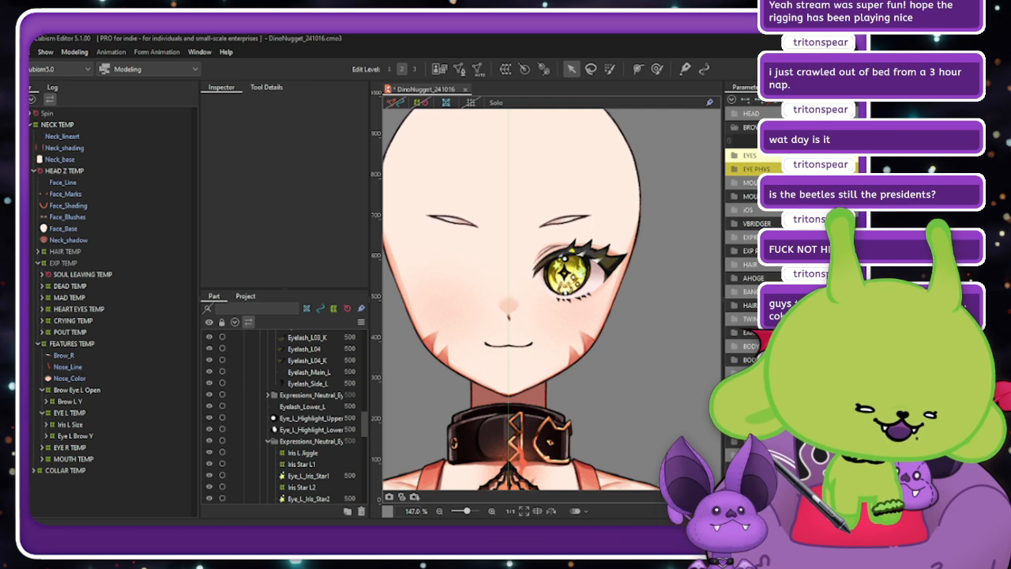
Set the Face_Base mesh's multiply color to bright green #5BFF00.
right_click(523, 165)
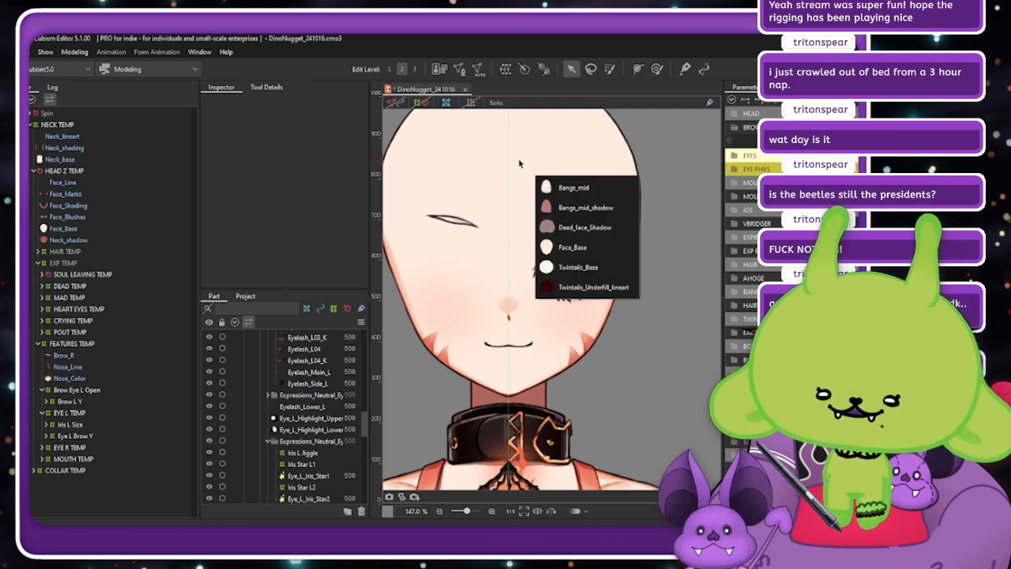
click(594, 253)
click(250, 202)
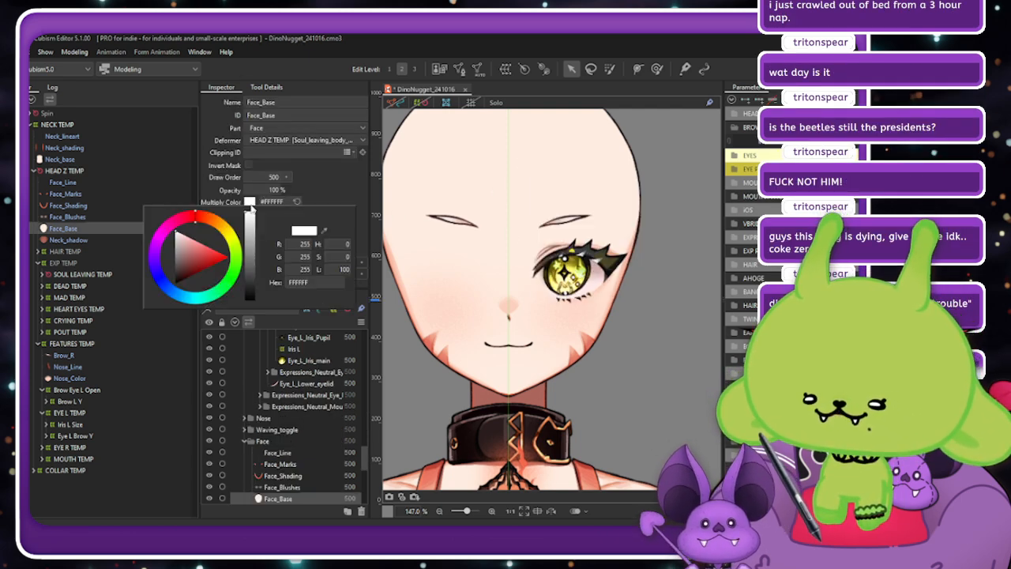
click(236, 259)
click(227, 257)
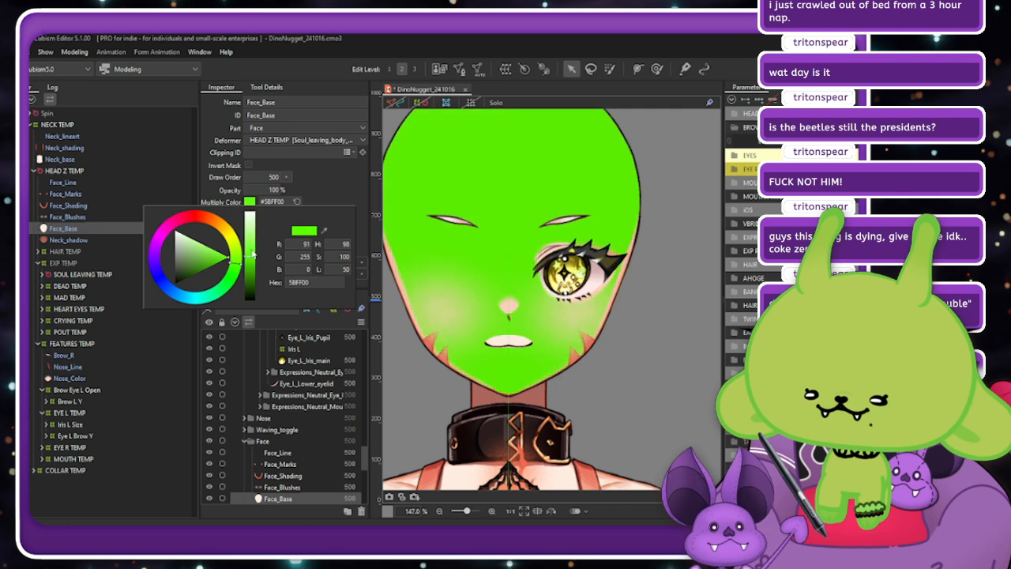
click(330, 196)
Select the Mouth_Upper_lip_base mesh on the face and display the art mesh wireframe.
scroll(495, 351, up, 2)
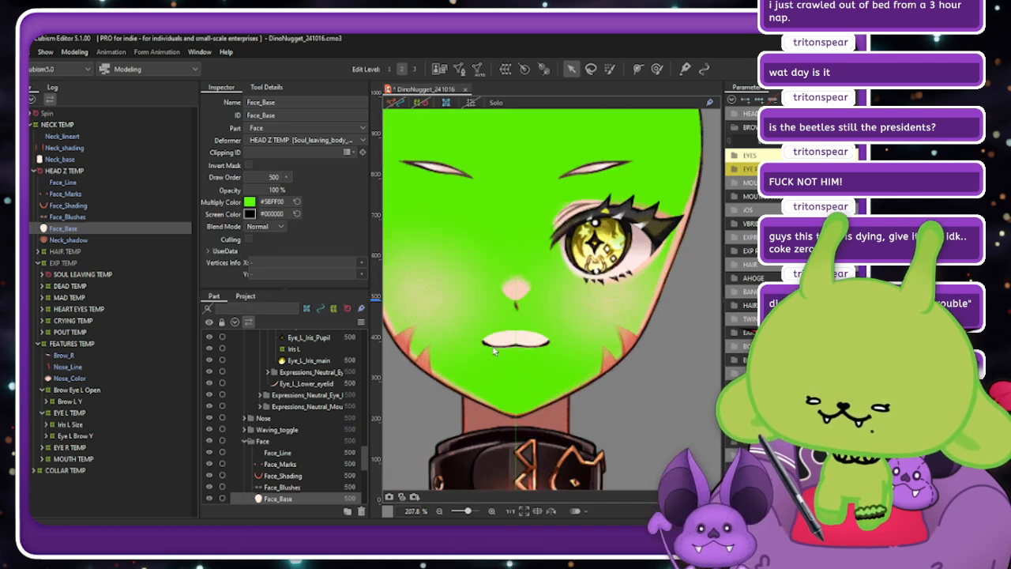
scroll(514, 355, up, 1)
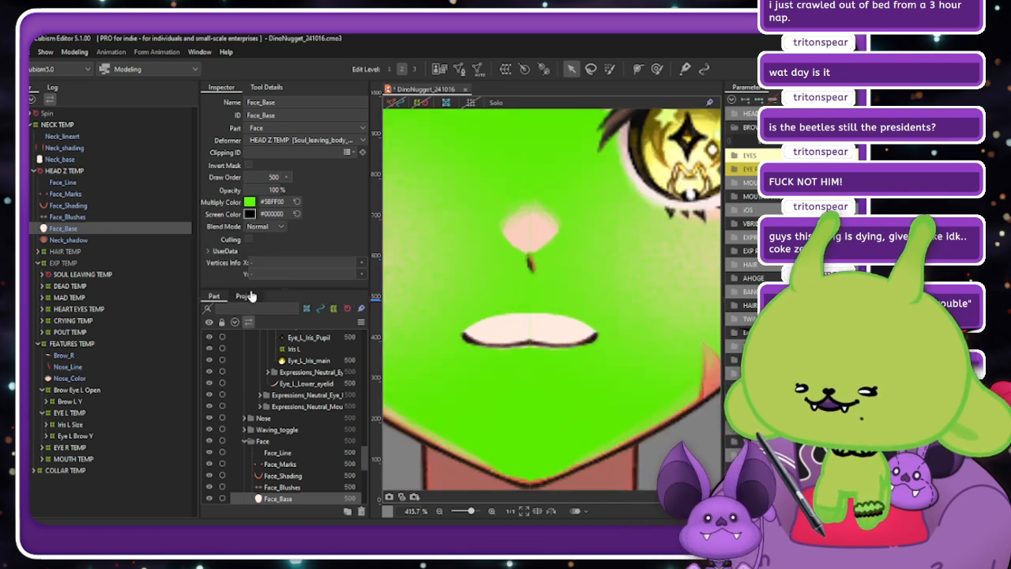
click(562, 329)
right_click(561, 326)
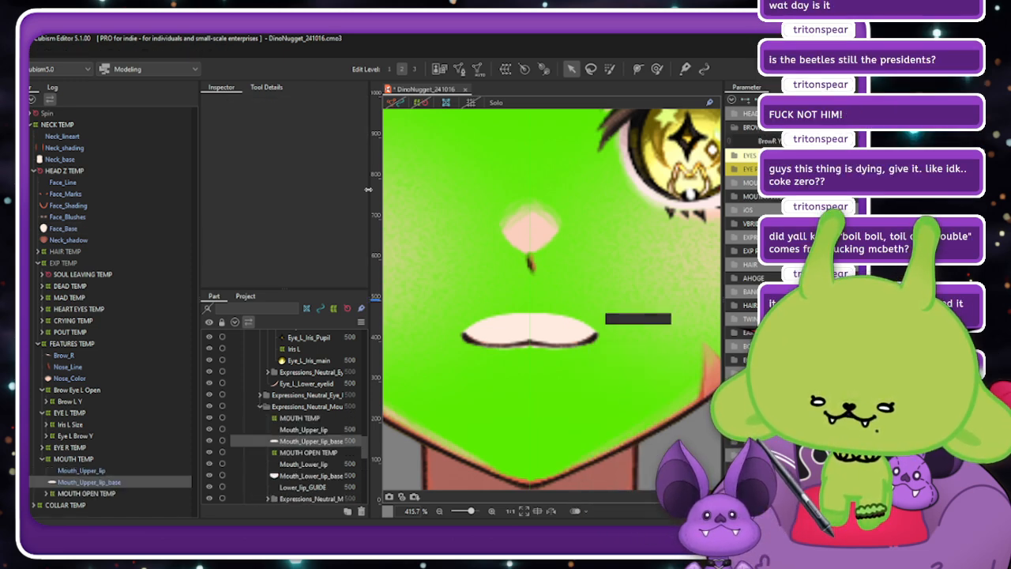
click(642, 397)
click(393, 104)
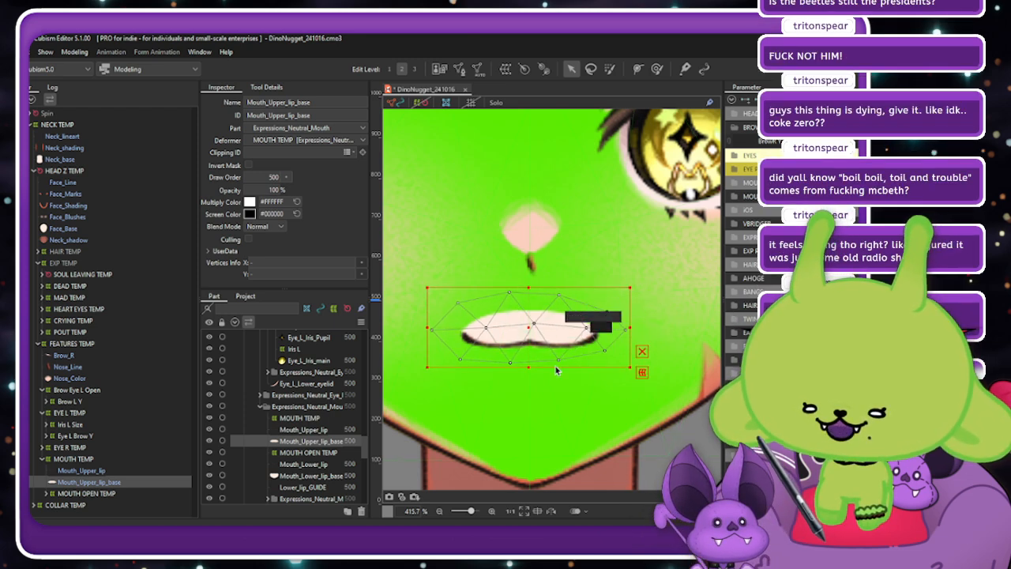
Move Mouth_Lower_lip and Mouth_Lower_lip_base out of MOUTH OPEN TEMP into the MOUTH TEMP deformer.
click(46, 493)
scroll(105, 436, down, 3)
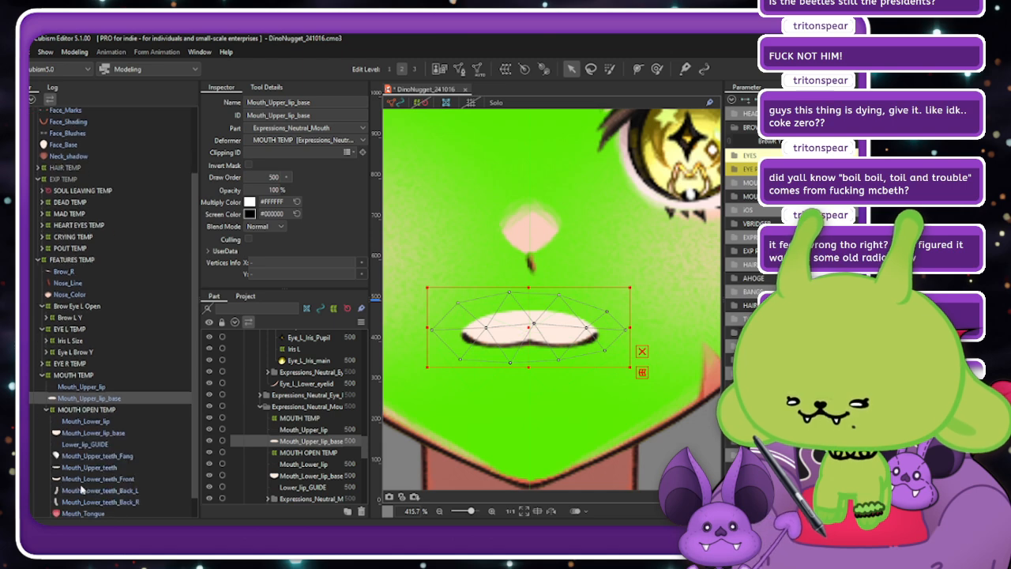
click(108, 423)
shift+click(116, 434)
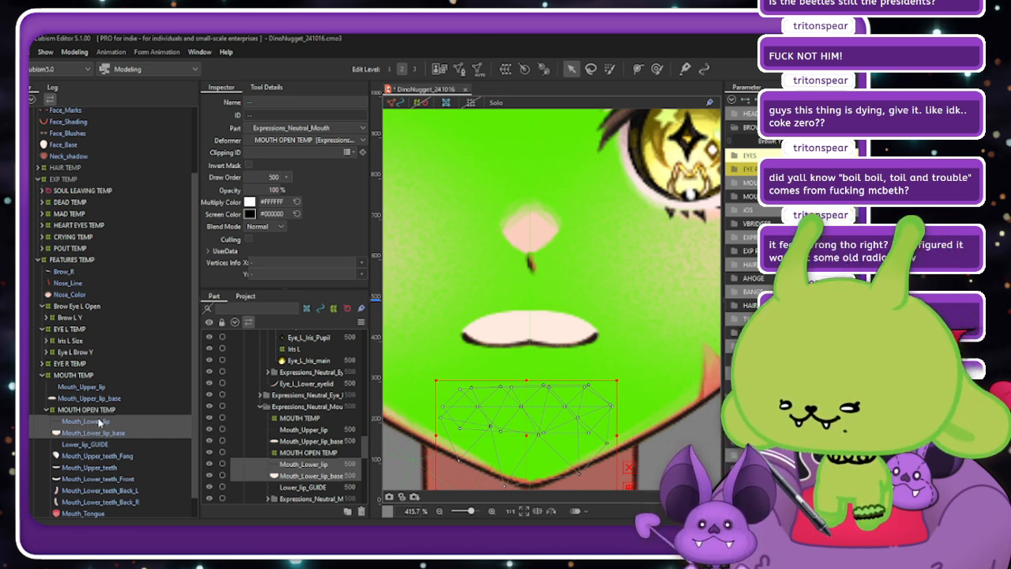
drag(98, 421, 86, 380)
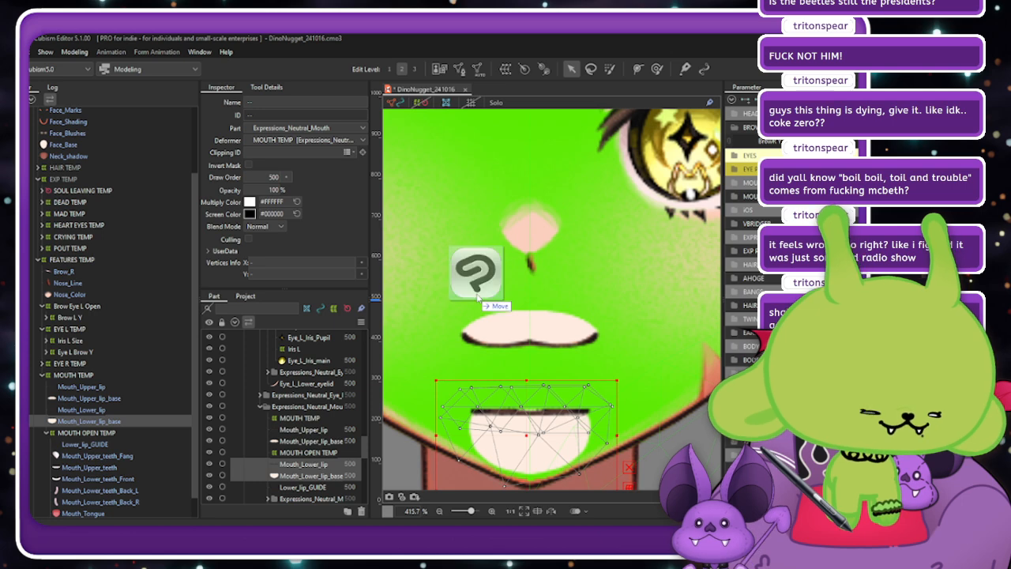
Import DinoNuggetVT_mouth.psd into the DinoNugget_241016 model, adding all its layers as new ArtMeshes.
drag(446, 197, 448, 201)
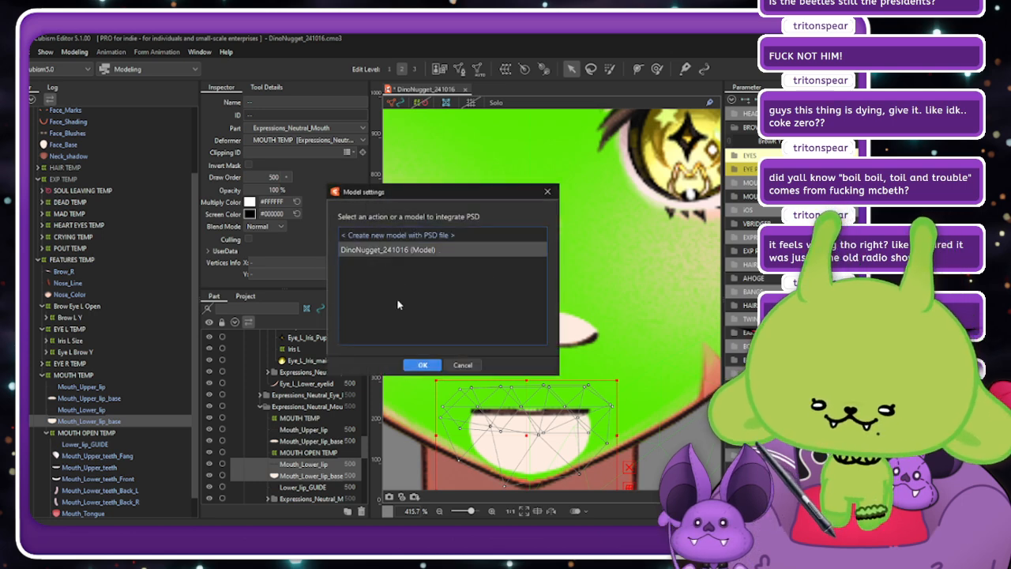
click(423, 365)
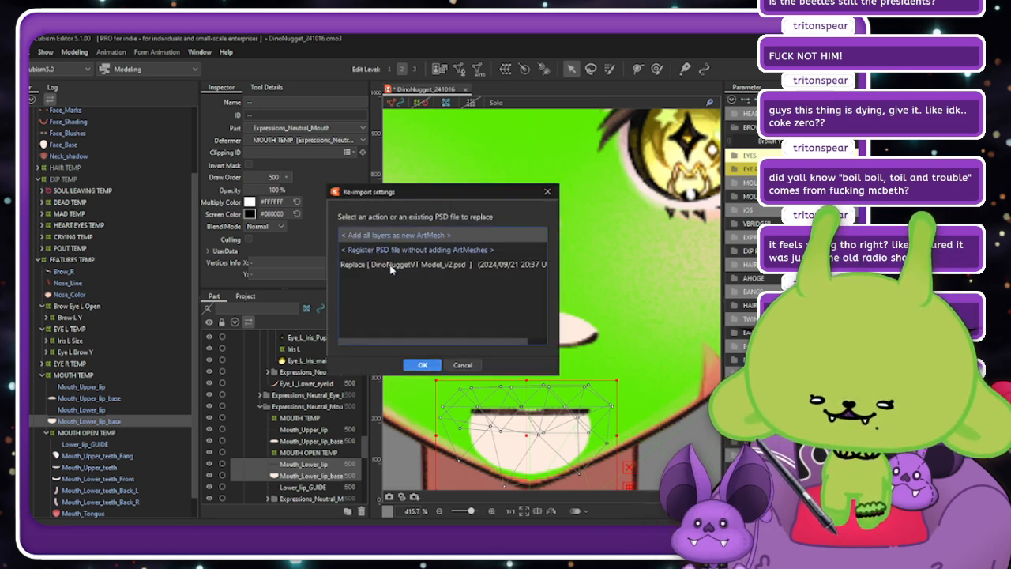
click(422, 365)
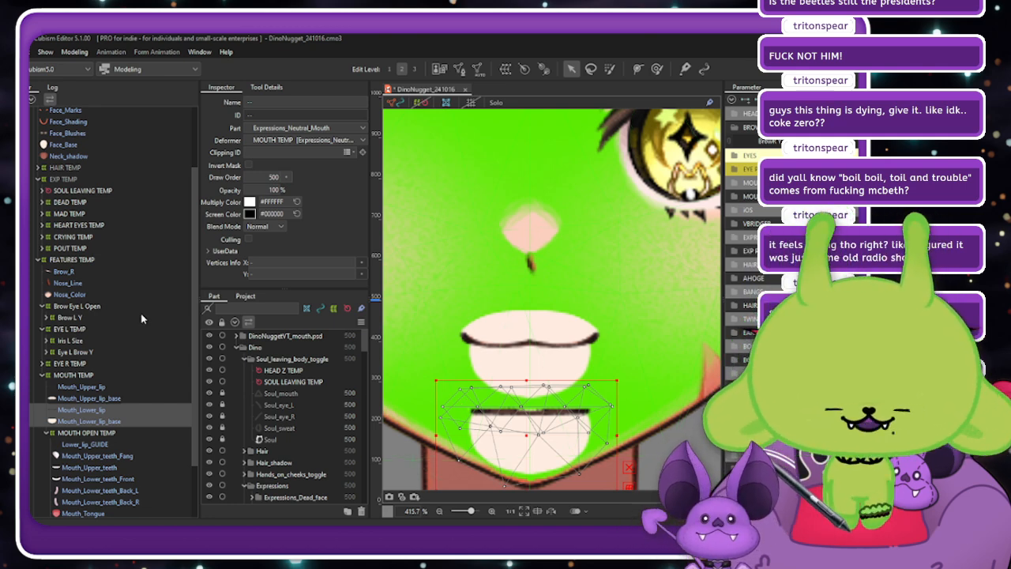
Select all four imported upper and lower lip meshes in the DinoNuggetVT_mouth.psd part.
click(236, 335)
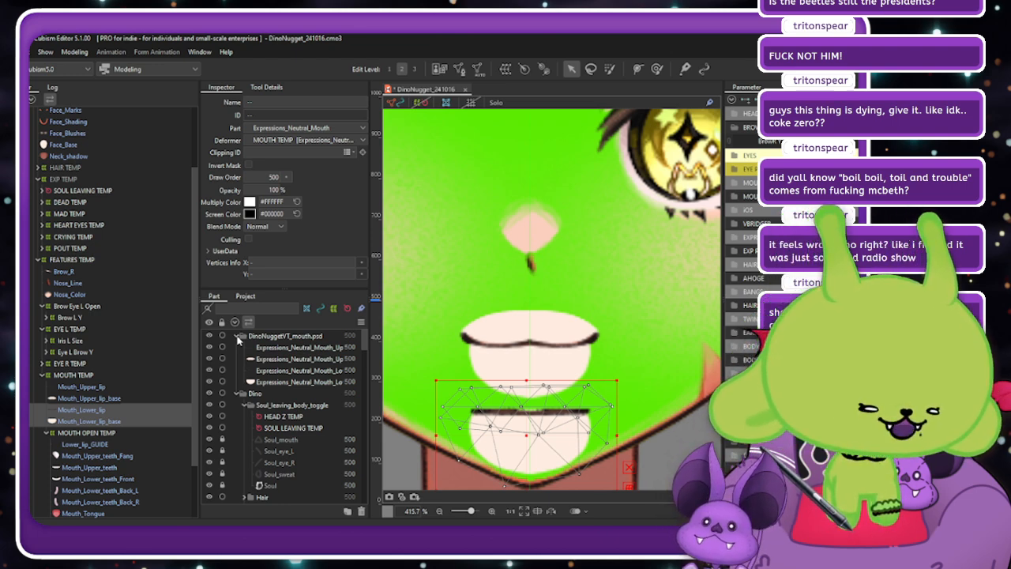
click(308, 348)
shift+click(308, 383)
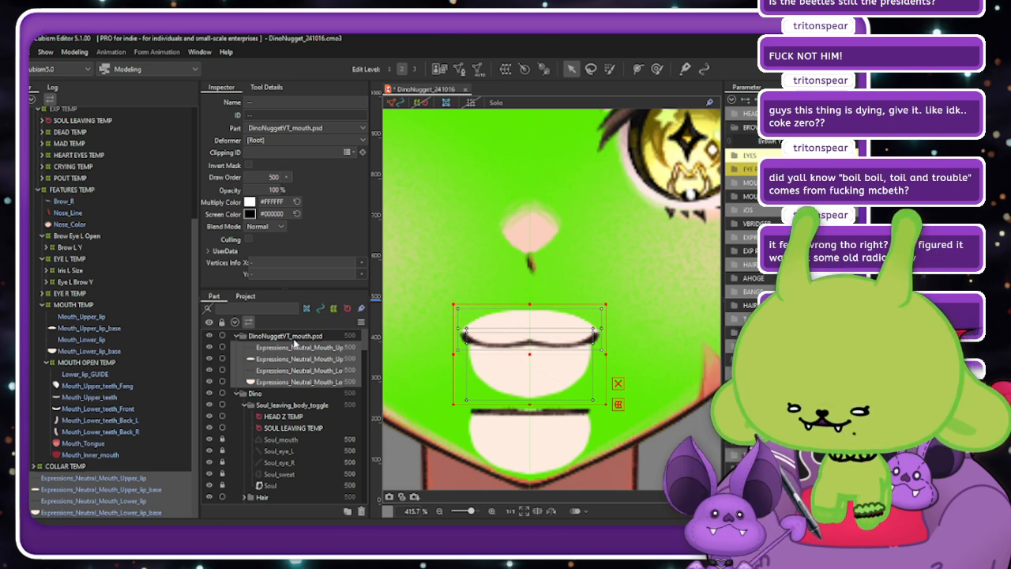
Move the four selected Expressions_Neutral_Mouth lip meshes from the imported mouth PSD group into the Expressions_Neutral part.
click(245, 404)
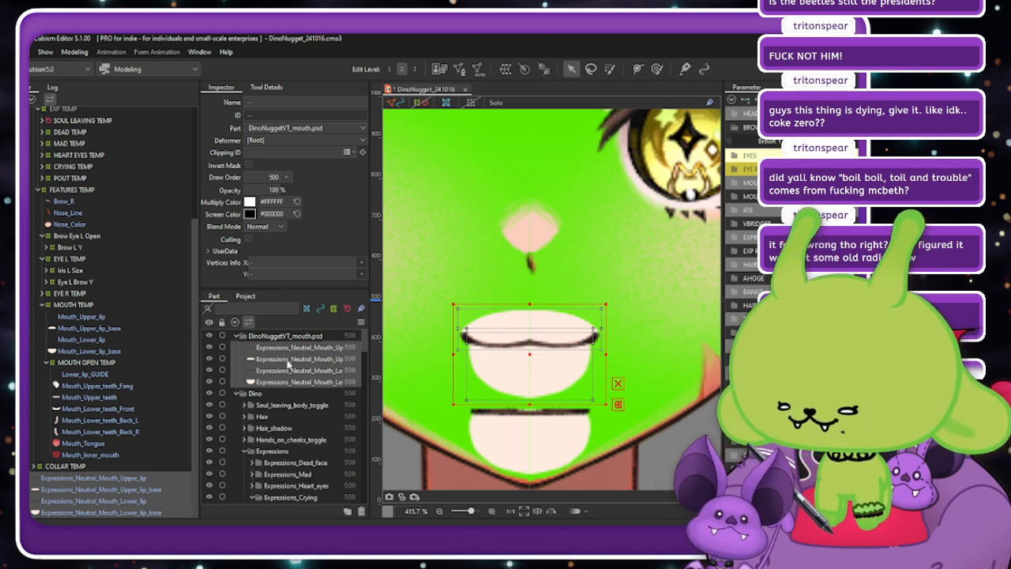
scroll(308, 411, down, 2)
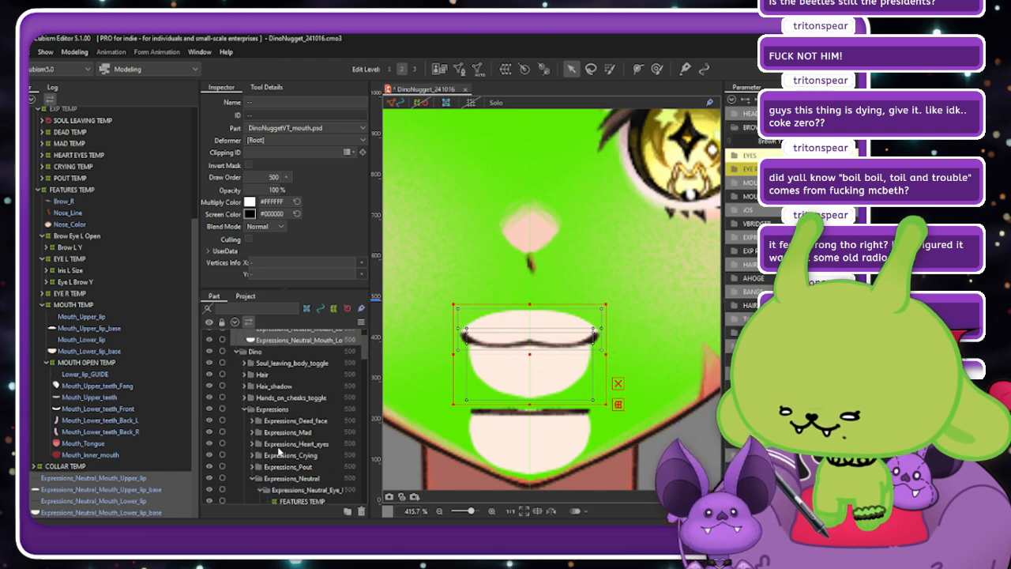
scroll(308, 395, up, 2)
mouse_move(305, 357)
mouse_down()
mouse_move(293, 521)
mouse_move(291, 364)
mouse_up()
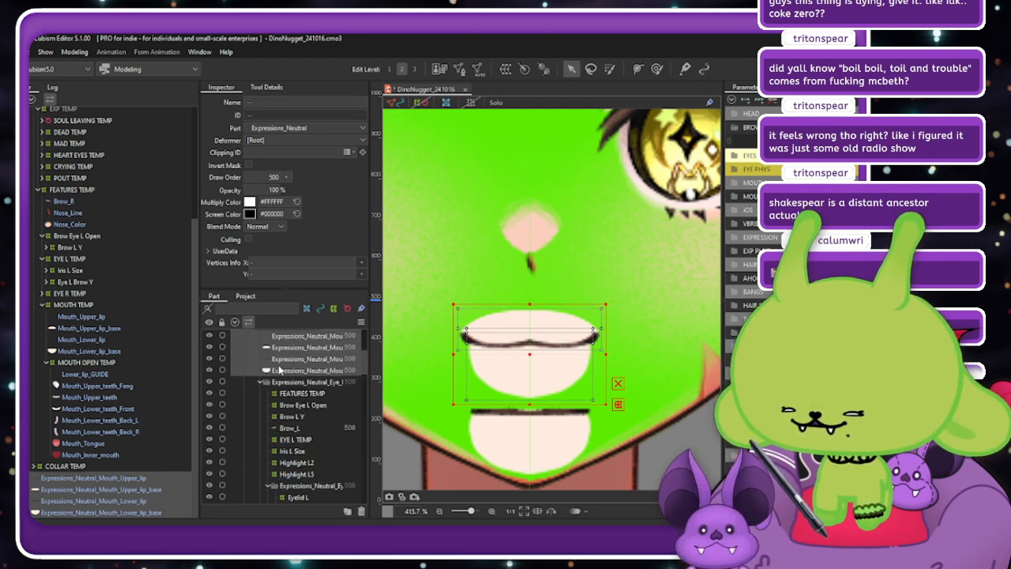
Move the four imported lip meshes into the Expressions_Neutral_Mouth part, directly above MOUTH TEMP.
click(260, 382)
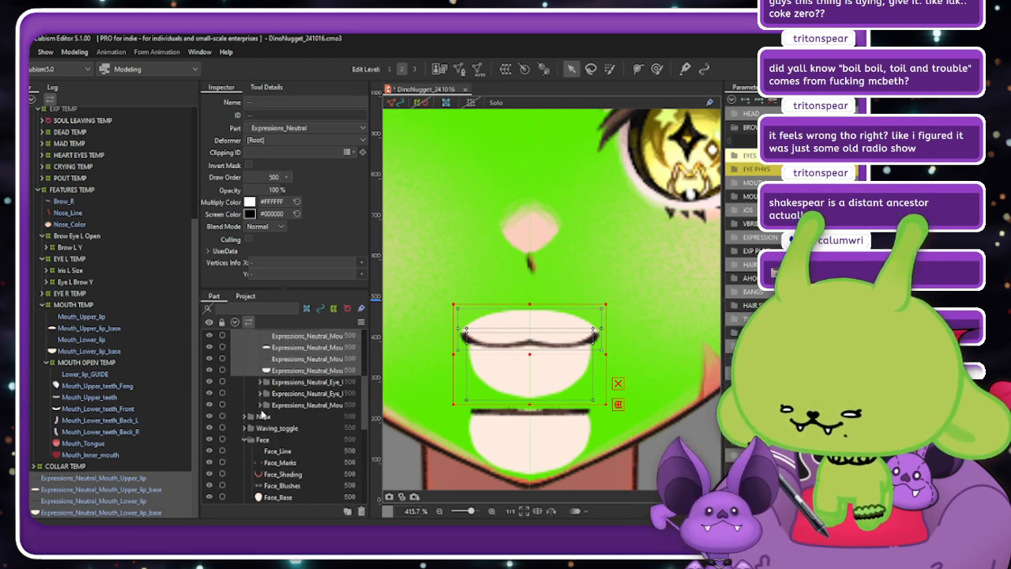
click(261, 406)
scroll(287, 379, up, 3)
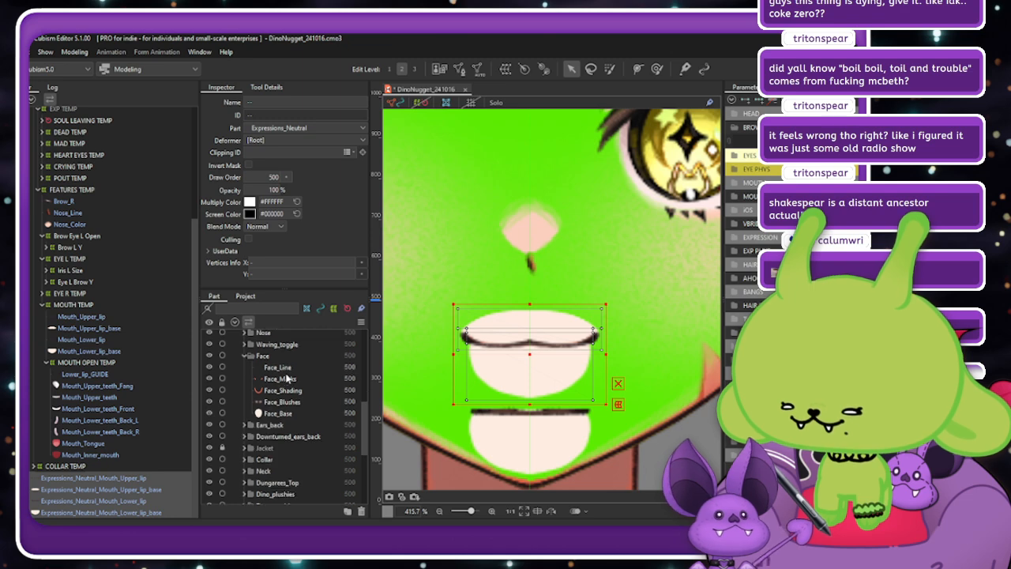
scroll(286, 379, up, 3)
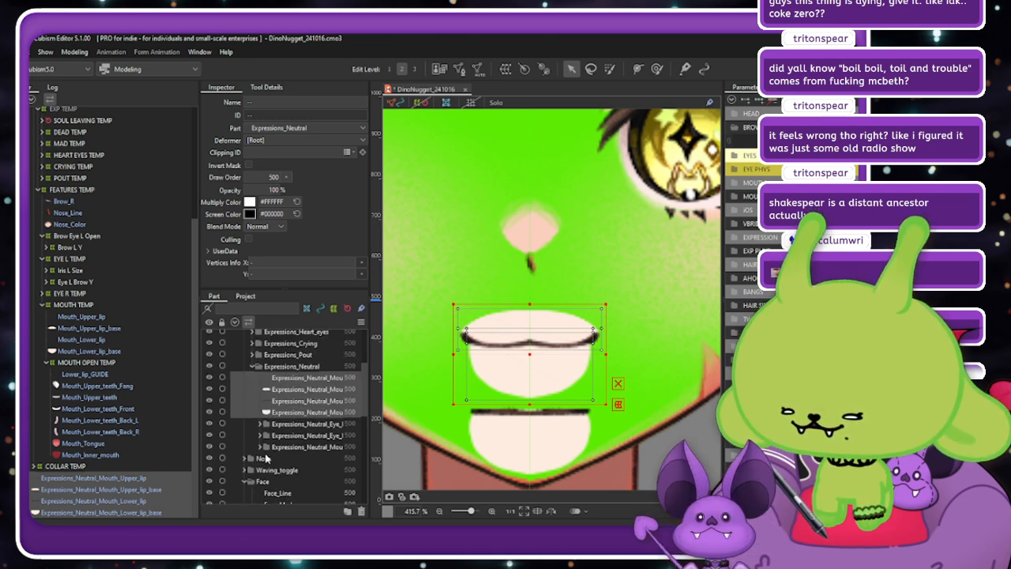
click(261, 446)
scroll(272, 438, down, 10)
scroll(316, 344, up, 6)
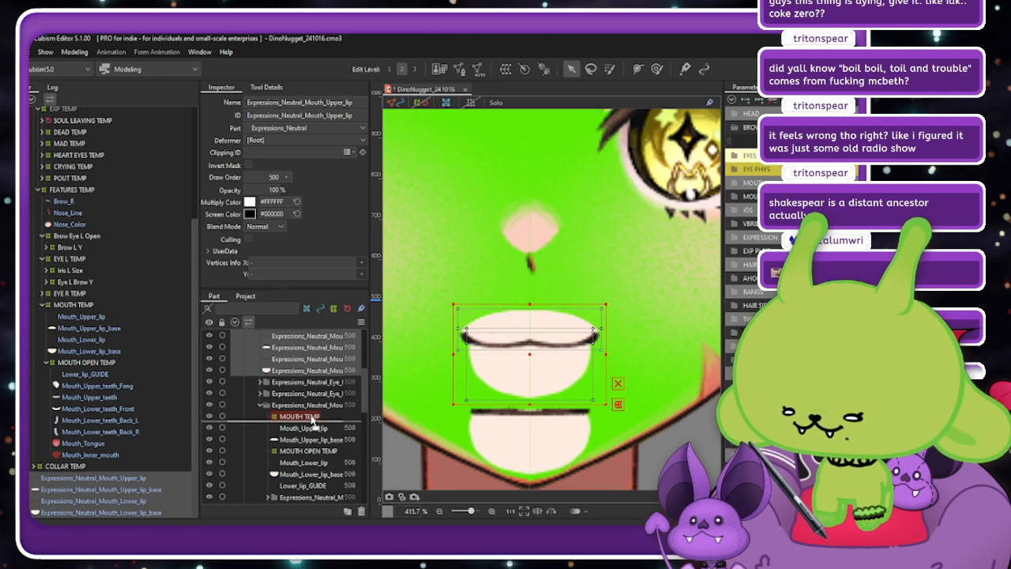
scroll(316, 418, up, 3)
drag(323, 411, 321, 410)
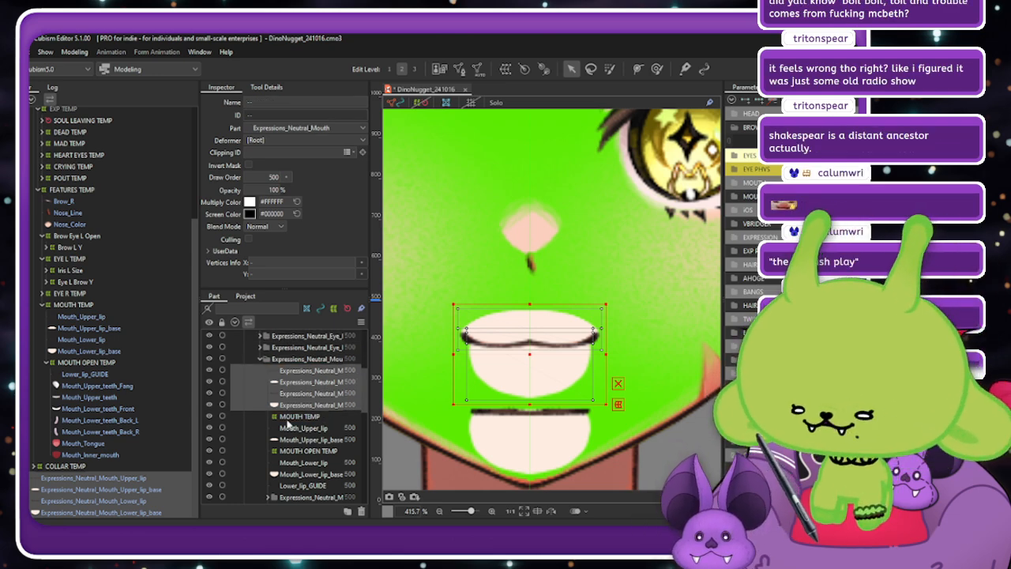
Generate automatic meshes for the four imported lip parts with the Set_03 preset.
click(479, 70)
click(254, 235)
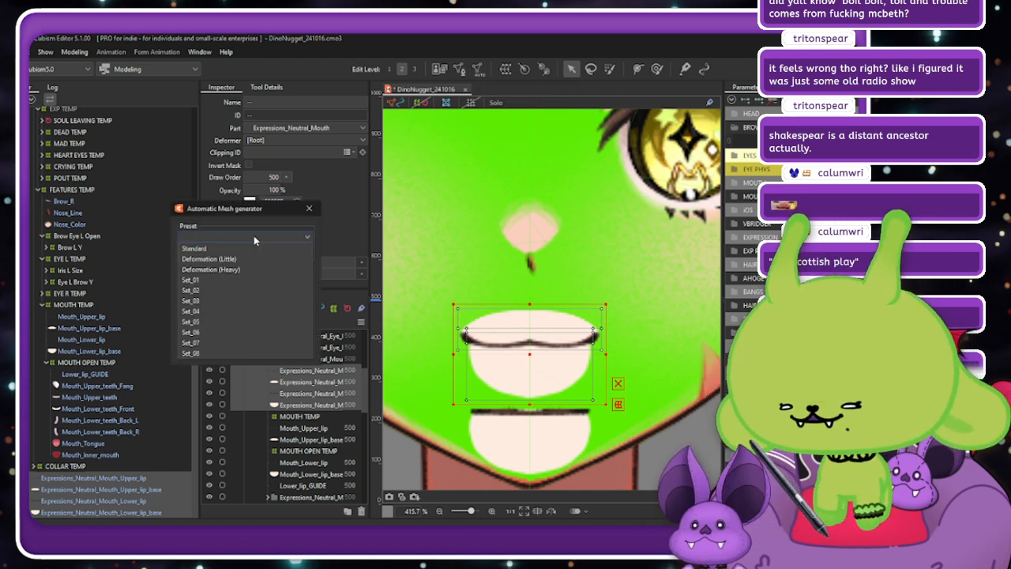
click(223, 290)
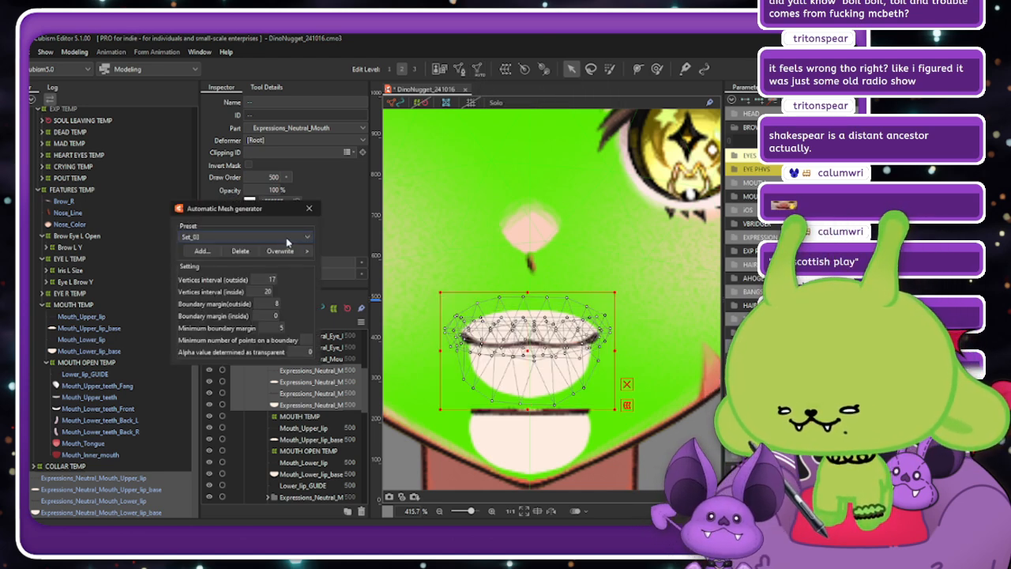
click(309, 208)
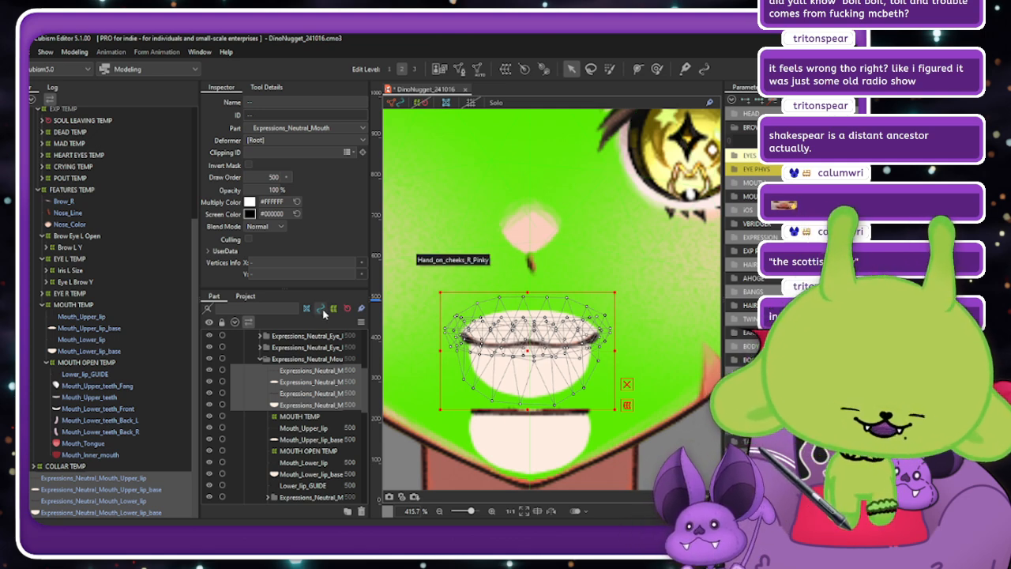
Delete the old Mouth_Upper_lip, Mouth_Upper_lip_base, Mouth_Lower_lip and Mouth_Lower_lip_base meshes from the neutral mouth part.
click(300, 383)
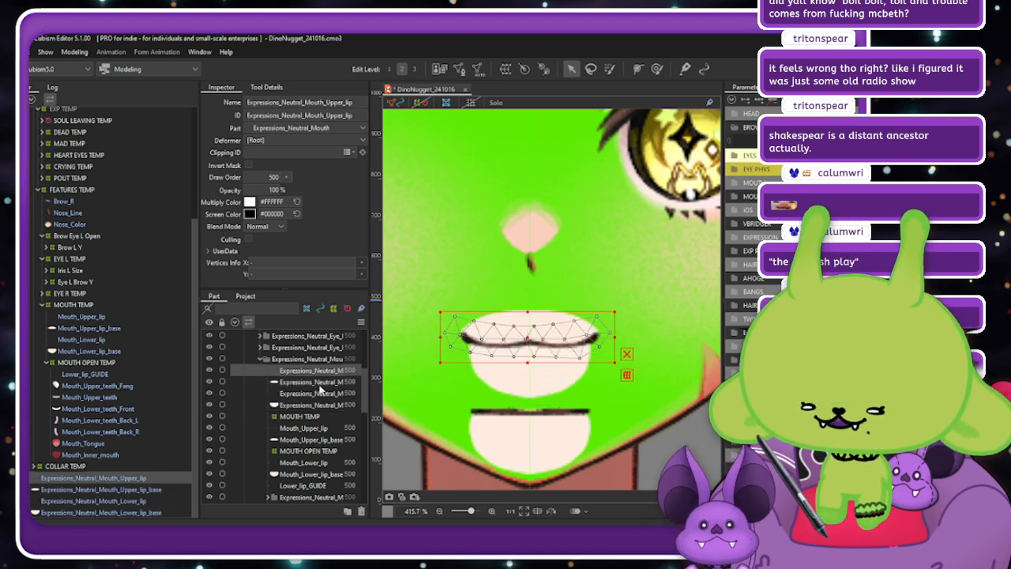
click(313, 428)
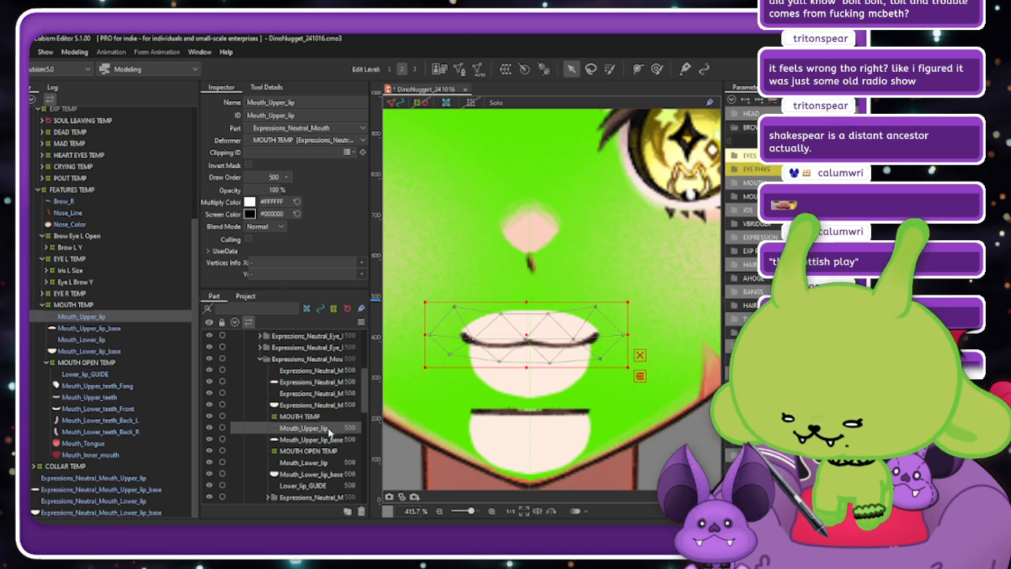
ctrl+click(328, 439)
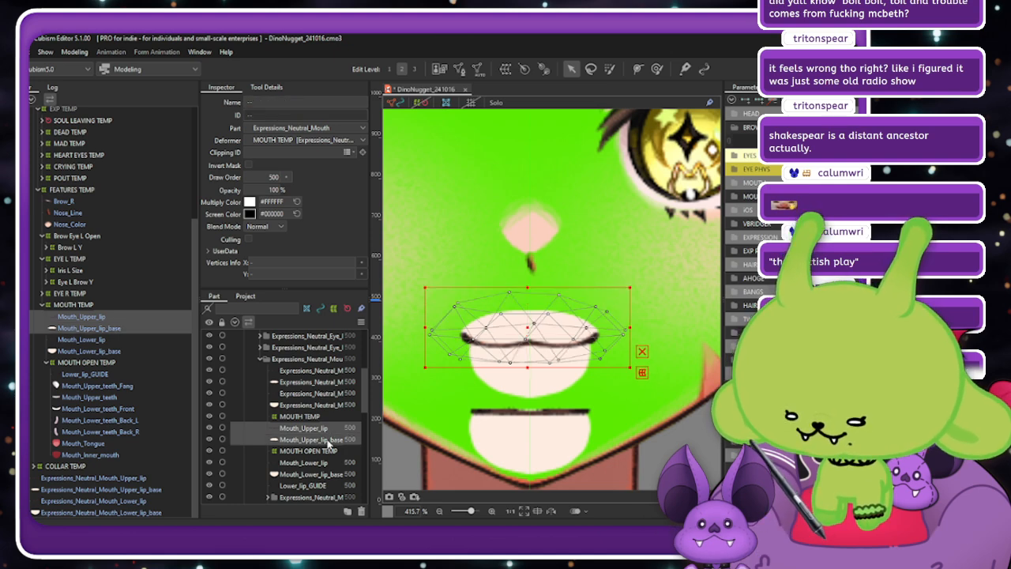
drag(328, 445, 325, 447)
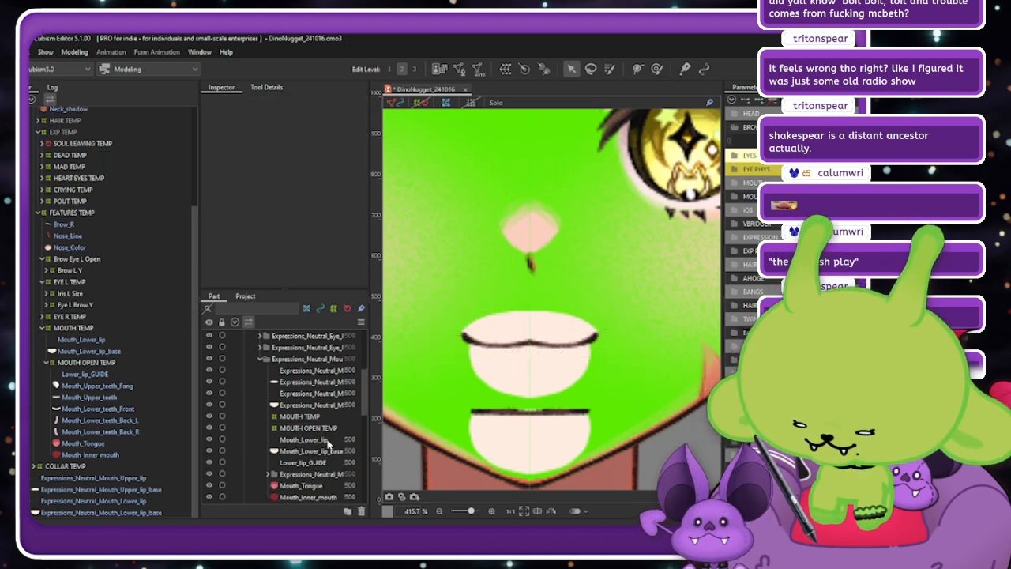
click(320, 441)
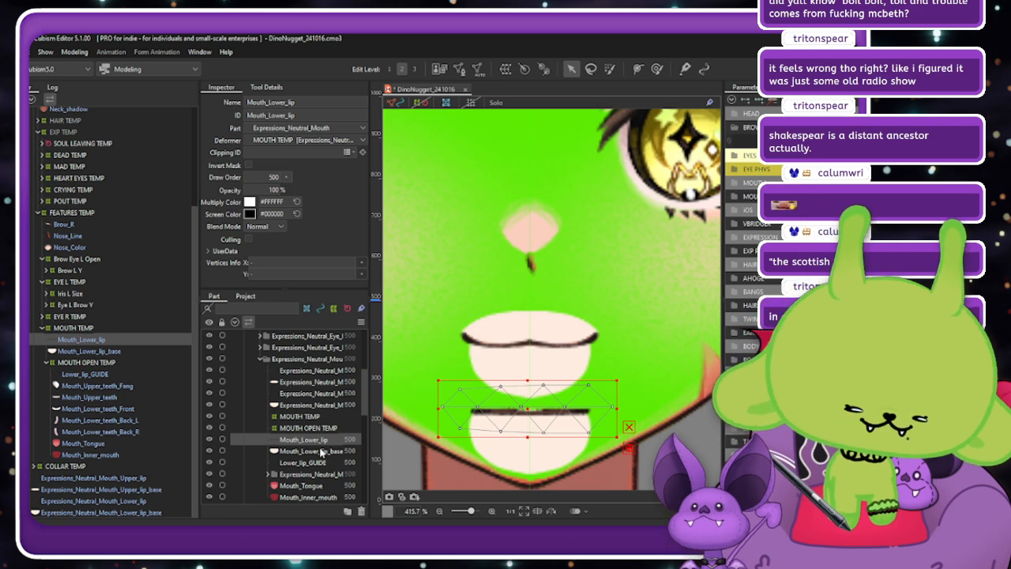
ctrl+click(322, 451)
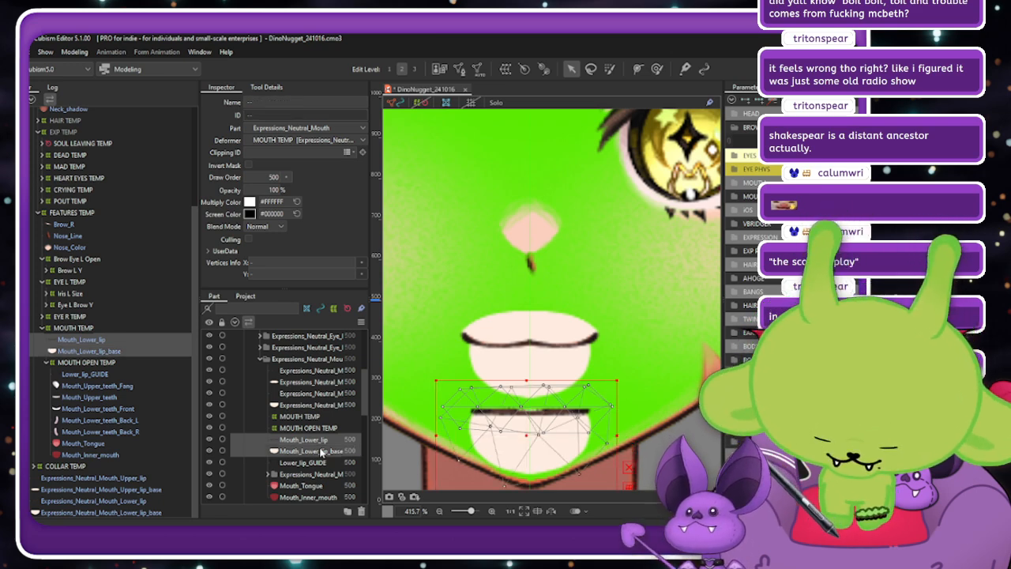
drag(321, 451, 321, 452)
Select the four imported lip meshes and set up Search and Replace with Expressions_Neutral_ as the search text and an empty replacement.
click(332, 372)
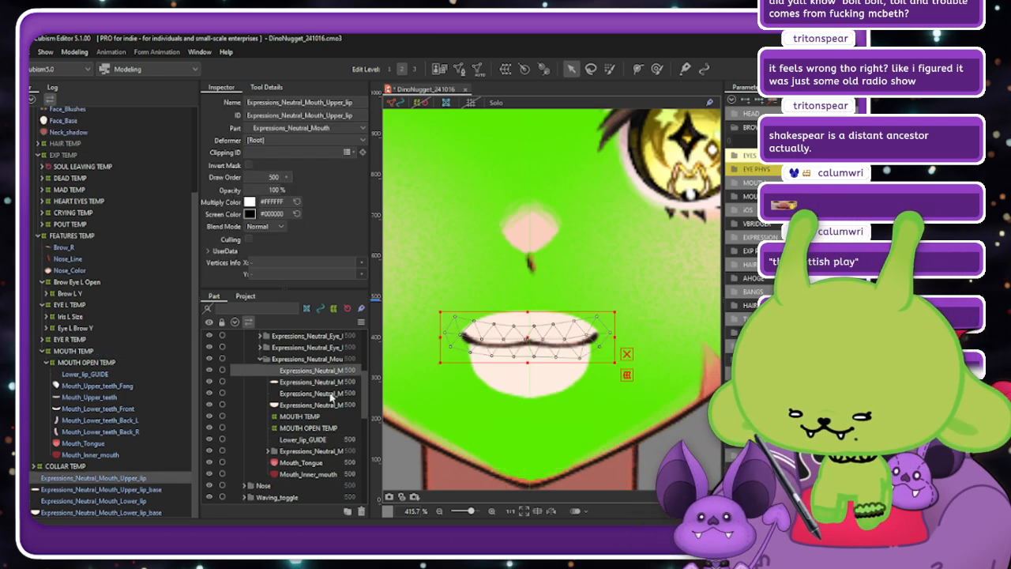
shift+click(333, 406)
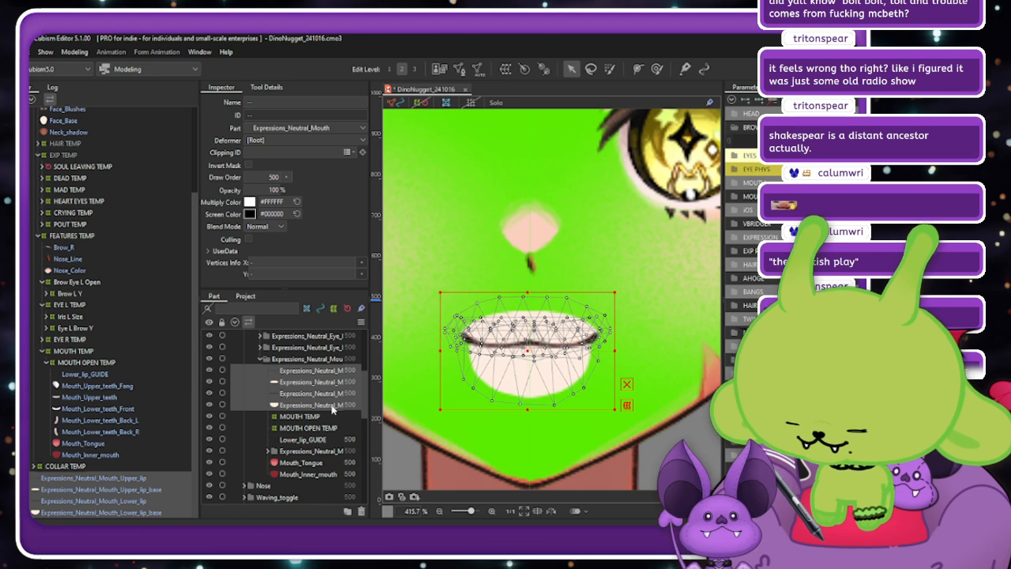
key(ctrl+f)
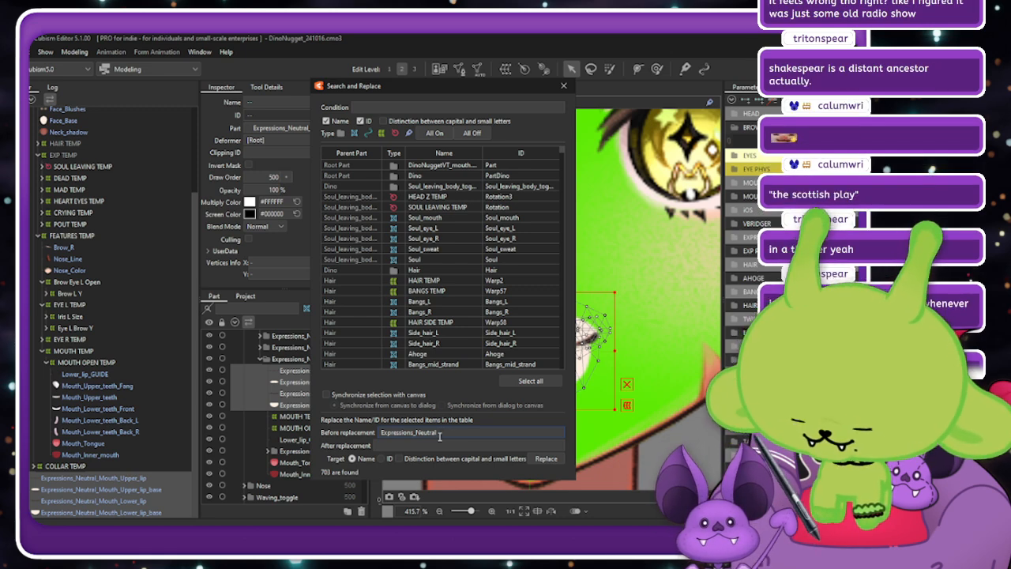
drag(439, 435, 370, 437)
key(ctrl+c)
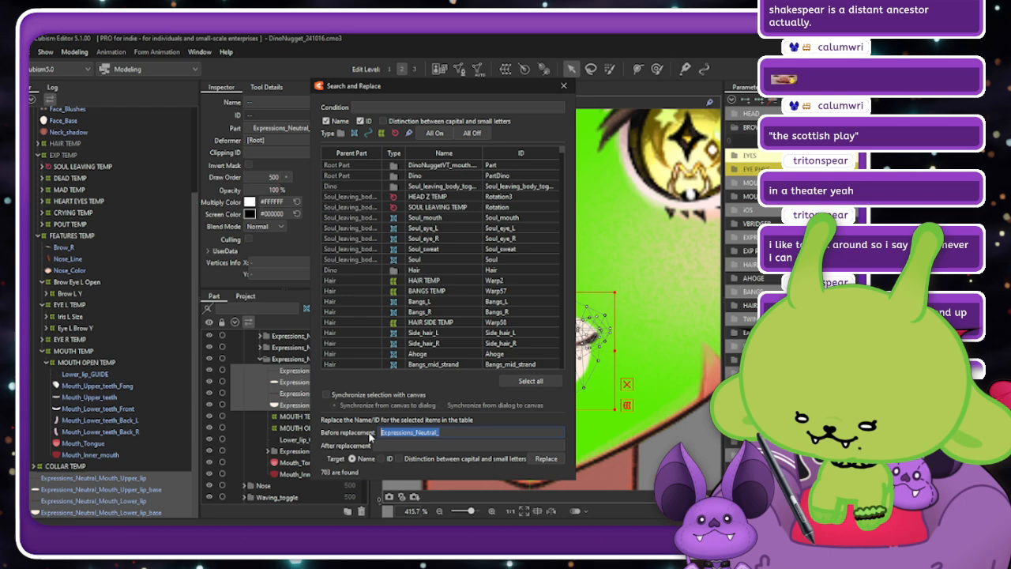
click(433, 444)
key(ctrl+v)
drag(453, 448, 339, 446)
key(BackSpace)
Synchronize the selection from canvas to dialog and strip the Expressions_Neutral_ prefix from the lip meshes' names and IDs.
click(547, 459)
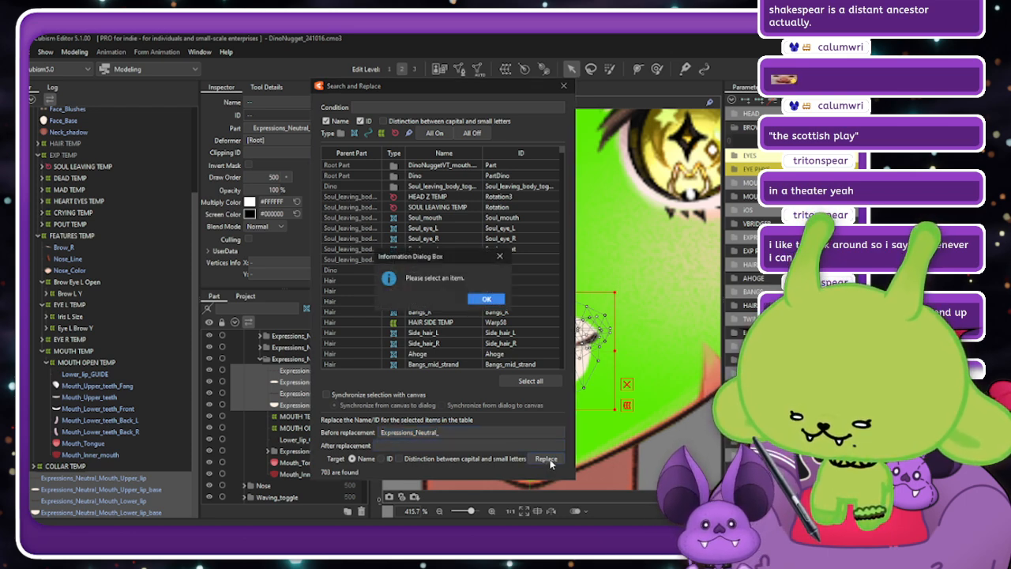
click(499, 256)
click(326, 394)
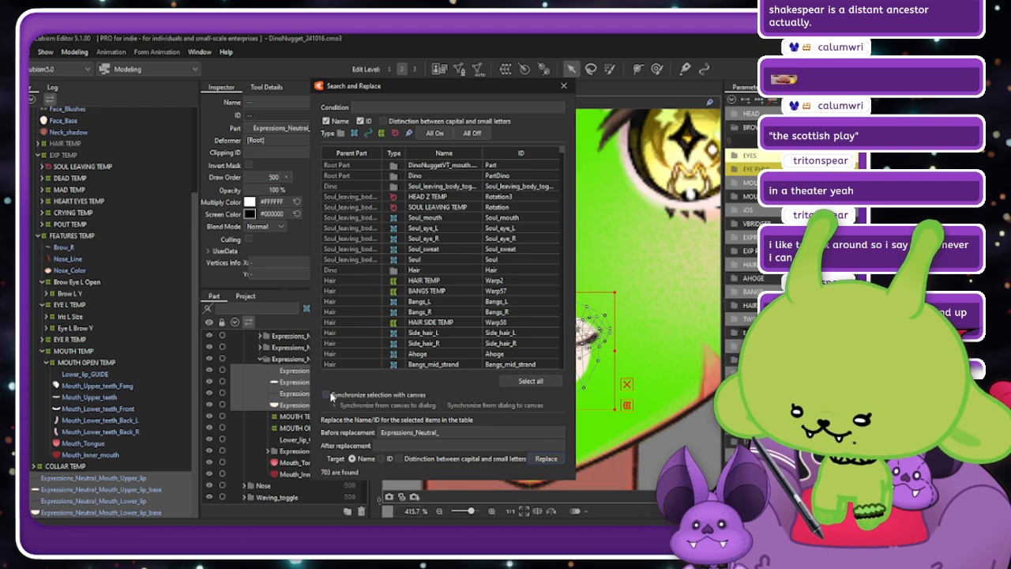
click(544, 458)
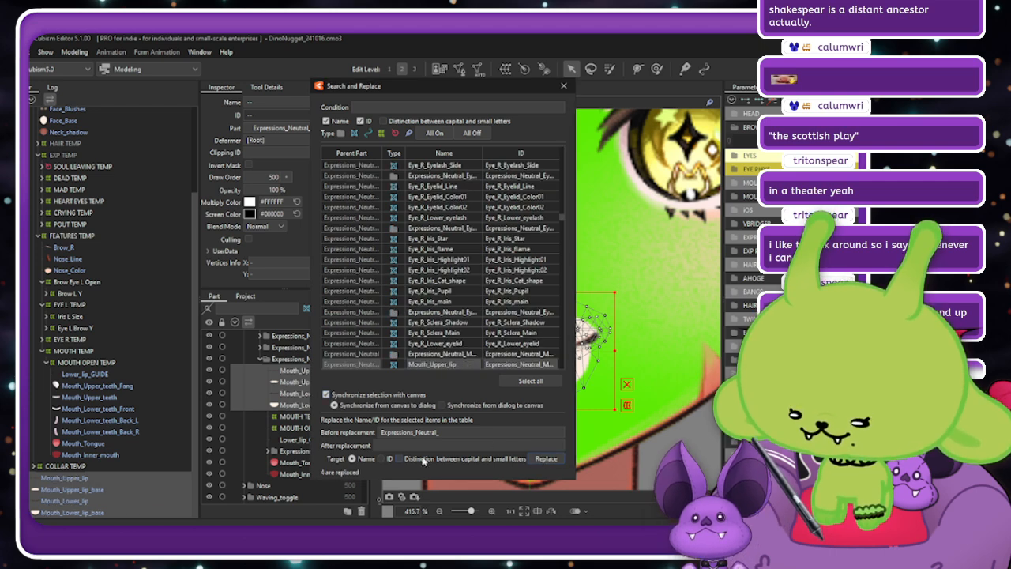
click(382, 459)
click(545, 459)
click(563, 85)
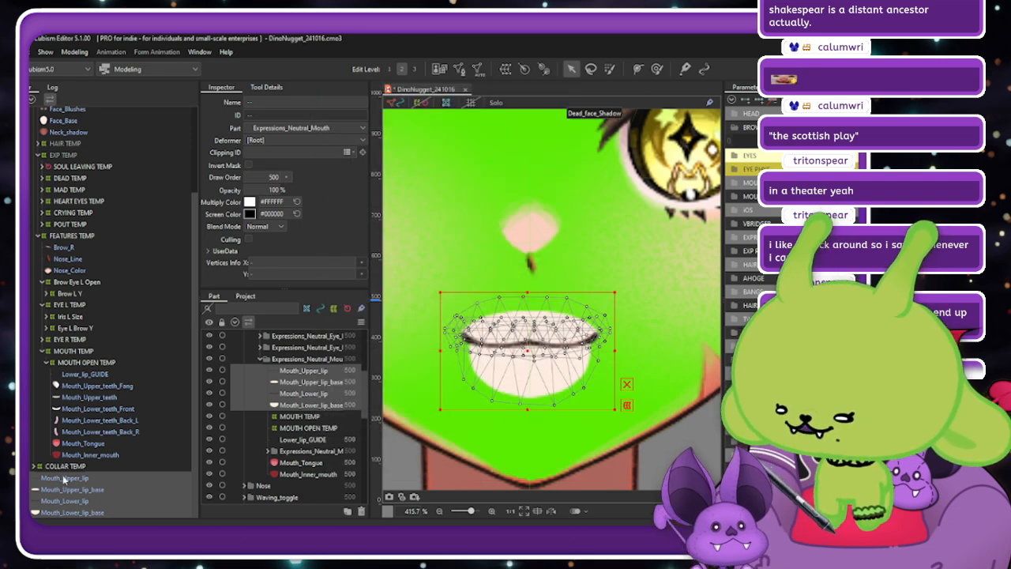
Parent the four renamed lip meshes to the MOUTH TEMP deformer, above MOUTH OPEN TEMP.
drag(63, 479, 78, 357)
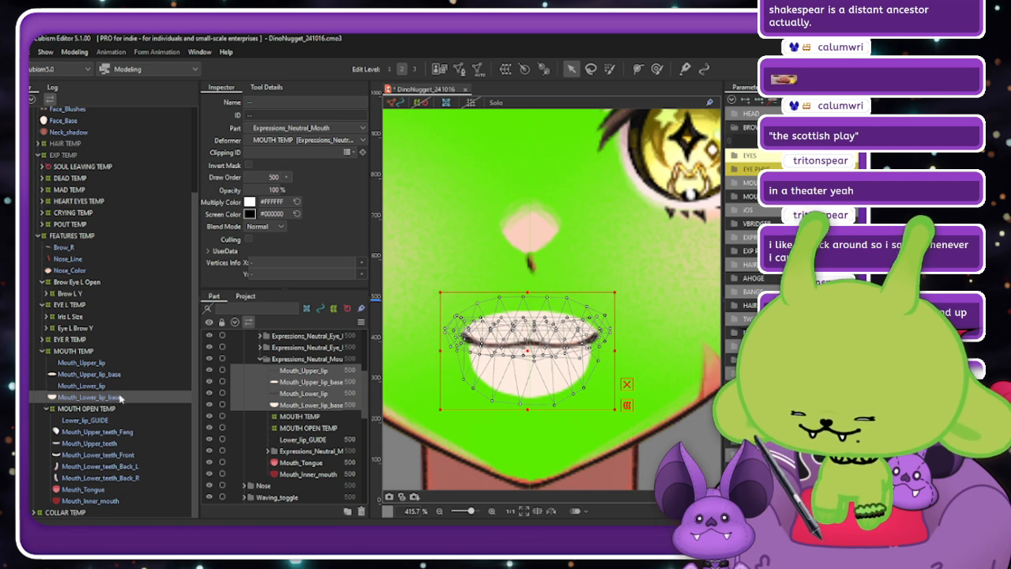
Open Mouth_Upper_lip for manual mesh editing and delete all of its existing vertices.
click(139, 365)
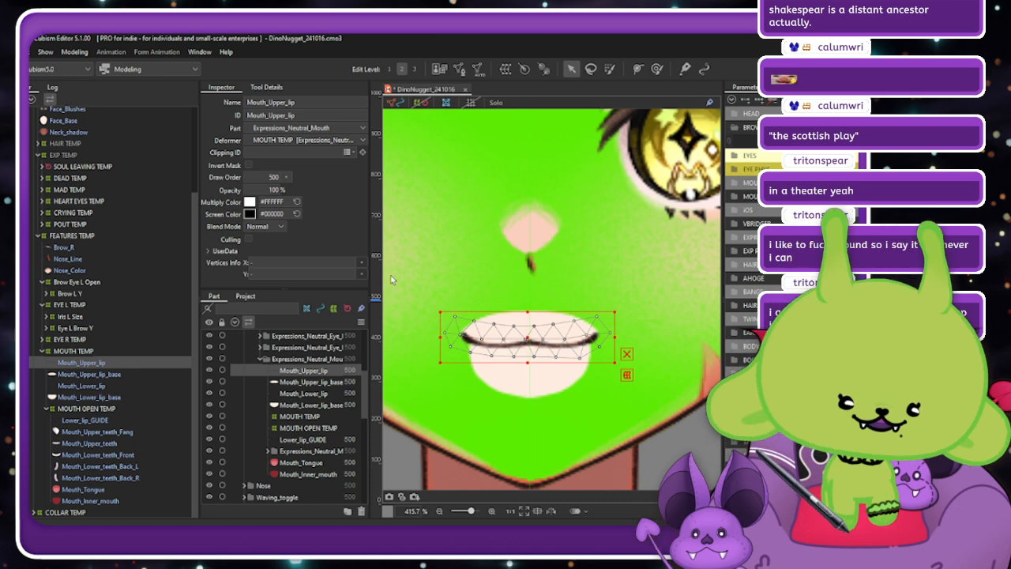
click(459, 71)
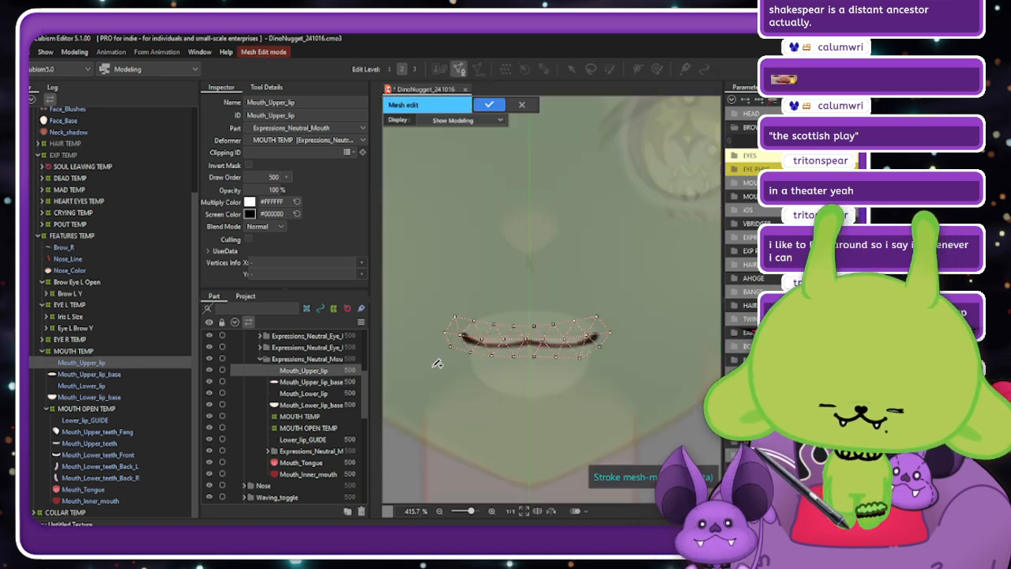
click(266, 87)
click(209, 101)
drag(412, 280, 688, 419)
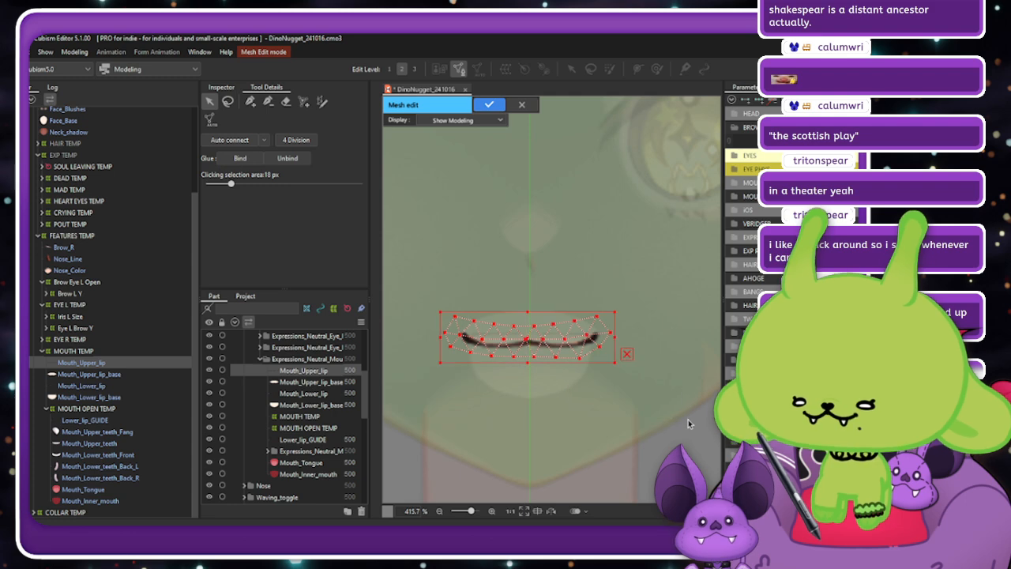
key(Delete)
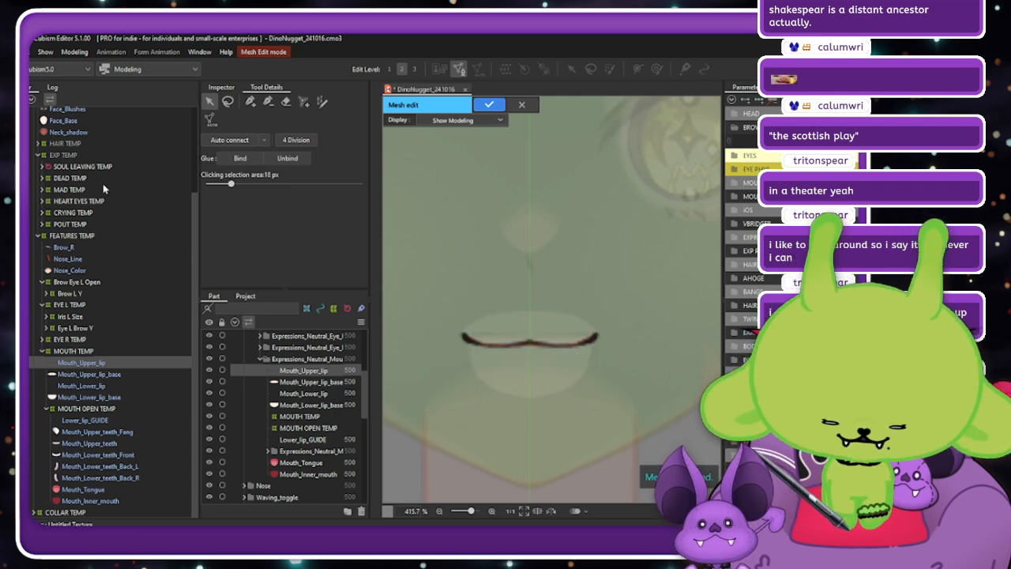
Draw a stroke mesh along the left half of the upper lip line to its centre and fit its control points to the curve.
click(322, 101)
scroll(475, 325, up, 2)
scroll(474, 325, up, 2)
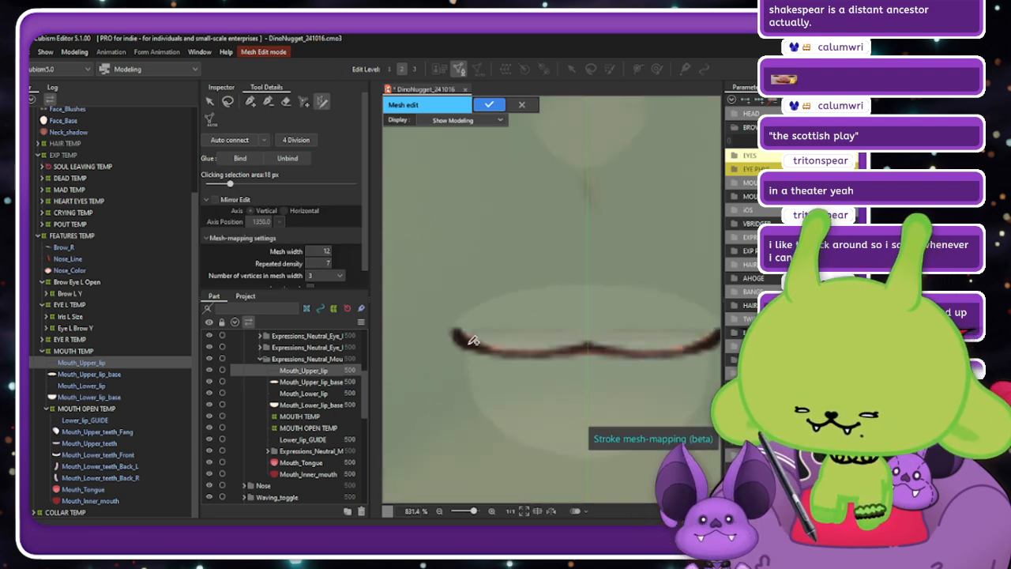
mouse_move(448, 328)
mouse_down()
mouse_move(590, 348)
mouse_move(564, 356)
mouse_up()
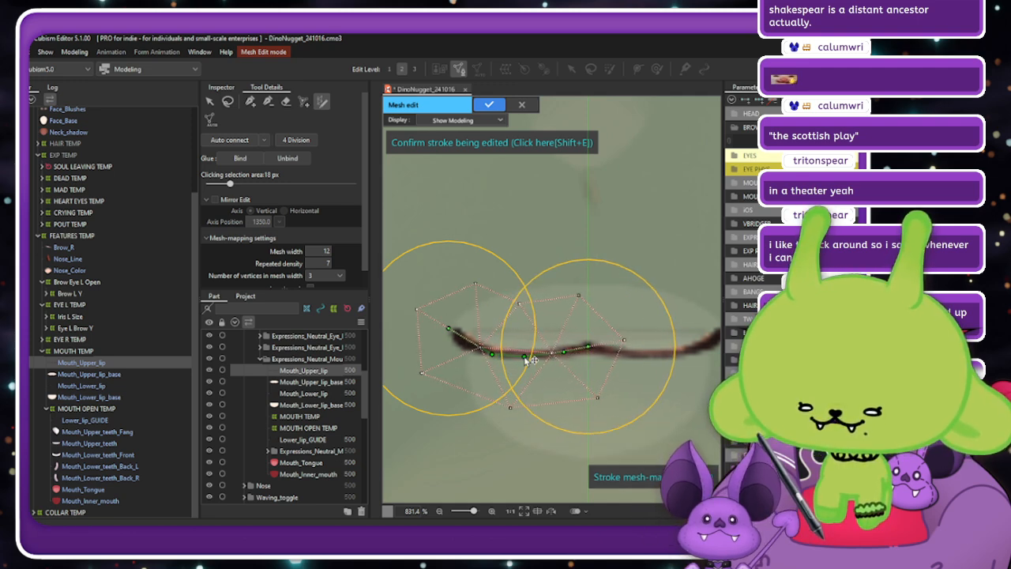
mouse_move(493, 355)
mouse_down()
mouse_move(504, 353)
mouse_move(467, 345)
mouse_move(481, 348)
mouse_up()
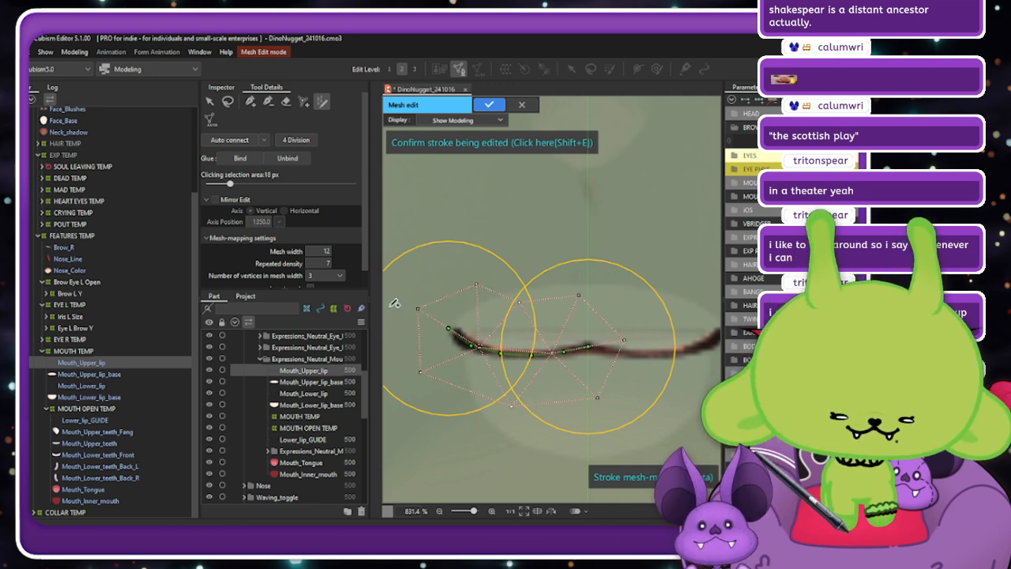
Mirror the upper lip stroke mesh across the vertical axis and set mesh width 4 and repeated density 2.
click(216, 200)
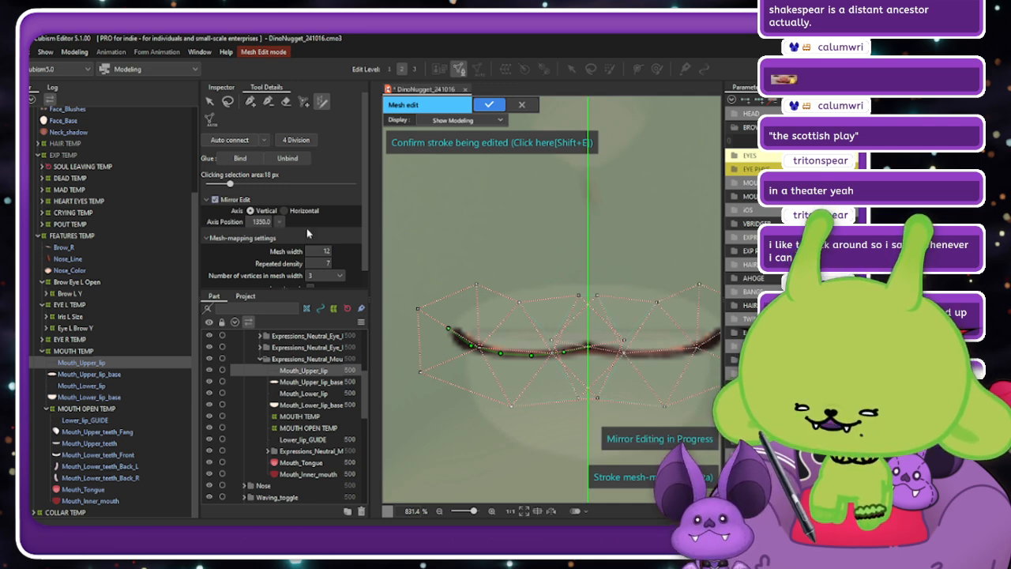
drag(325, 252, 315, 264)
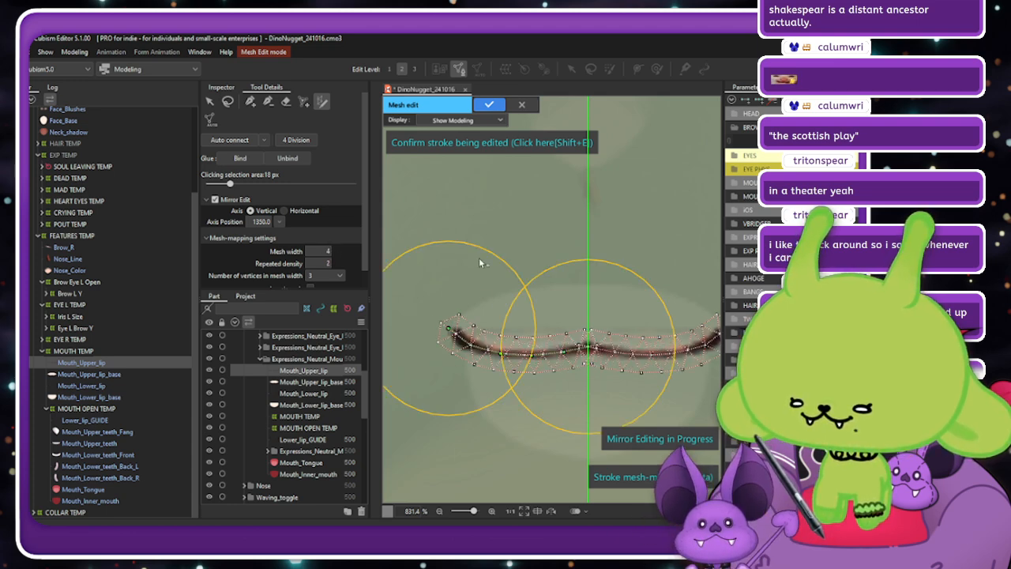
Adjust the upper lip's stroke mesh and set its repeated density to 3.
drag(485, 250, 507, 242)
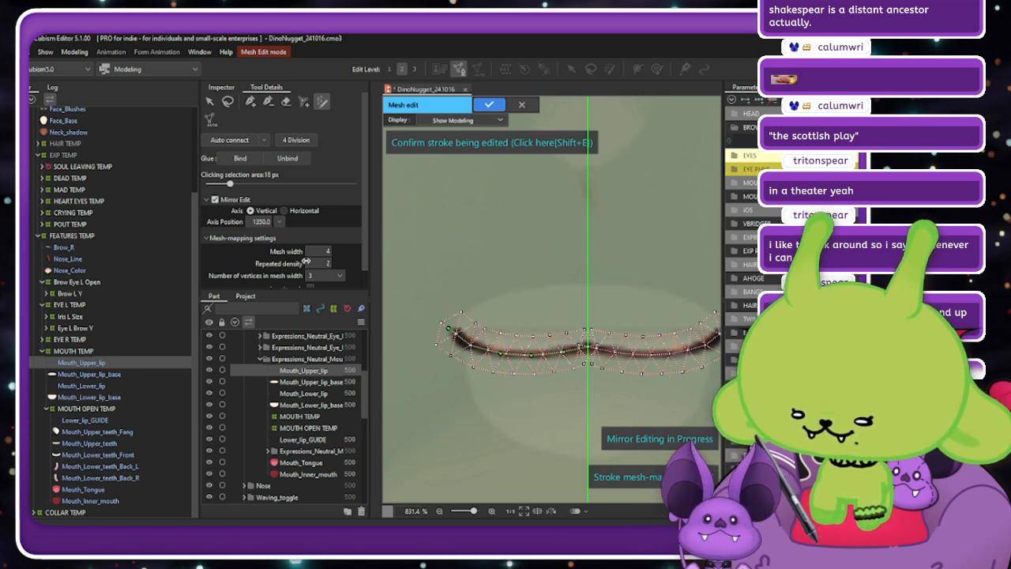
scroll(320, 262, up, 2)
scroll(320, 262, down, 1)
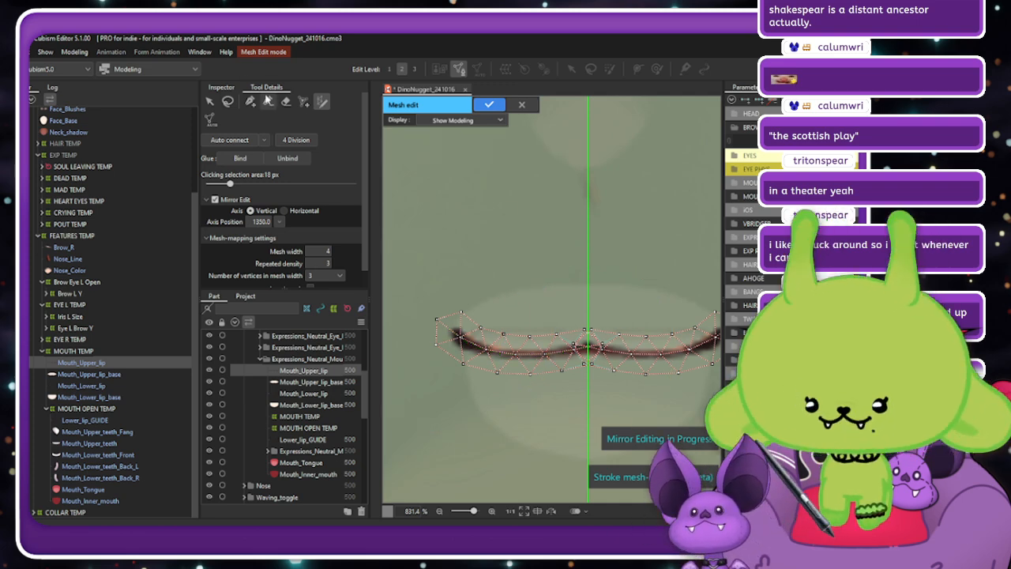
Delete the doubled vertices beside the mirror axis at the centre of the upper lip mesh.
click(268, 101)
scroll(618, 355, up, 2)
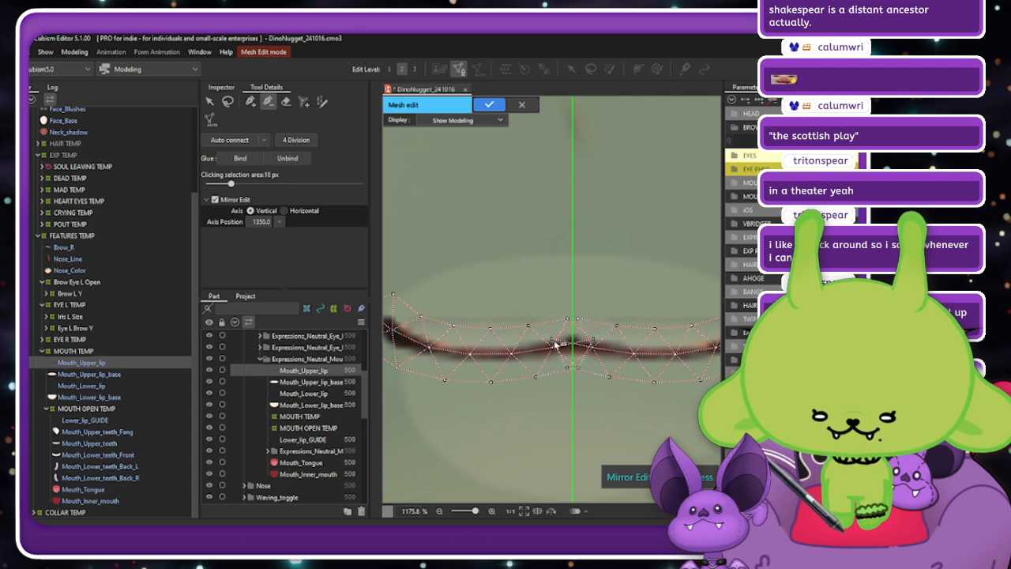
click(568, 368)
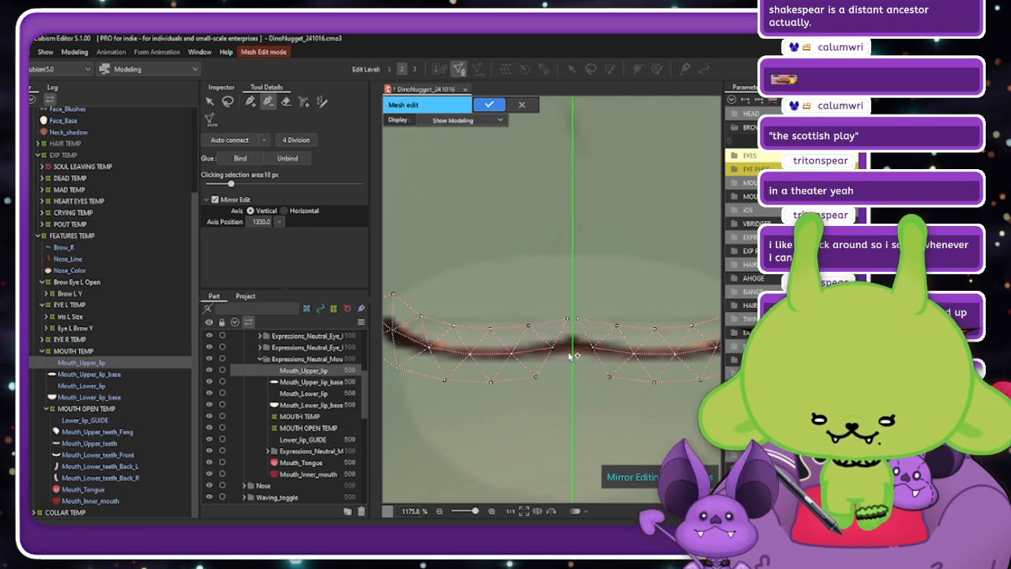
click(577, 319)
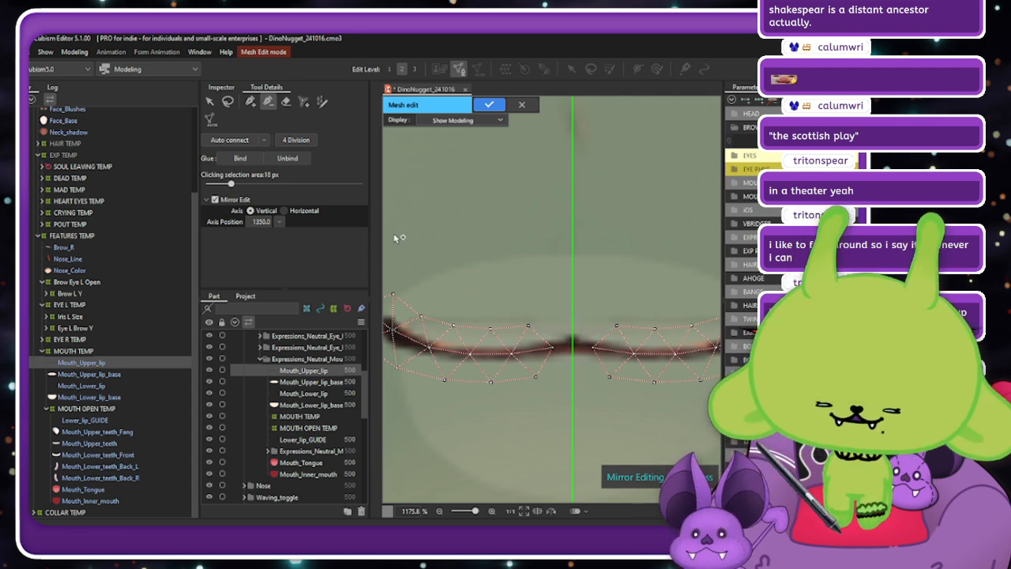
Add vertices on the mirror axis above, on and below the lip line and connect them to the neighbouring mesh vertices.
click(251, 102)
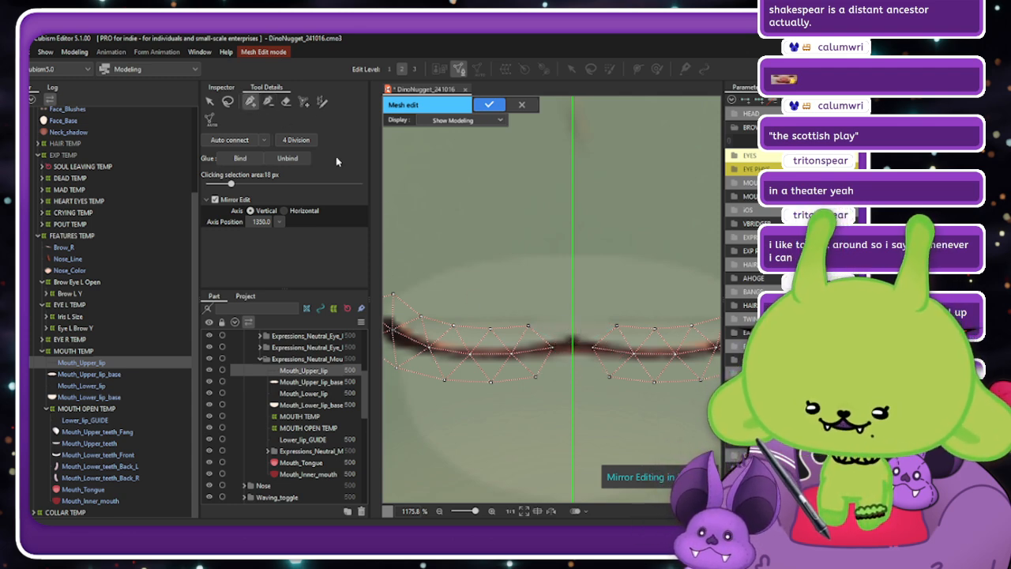
click(573, 344)
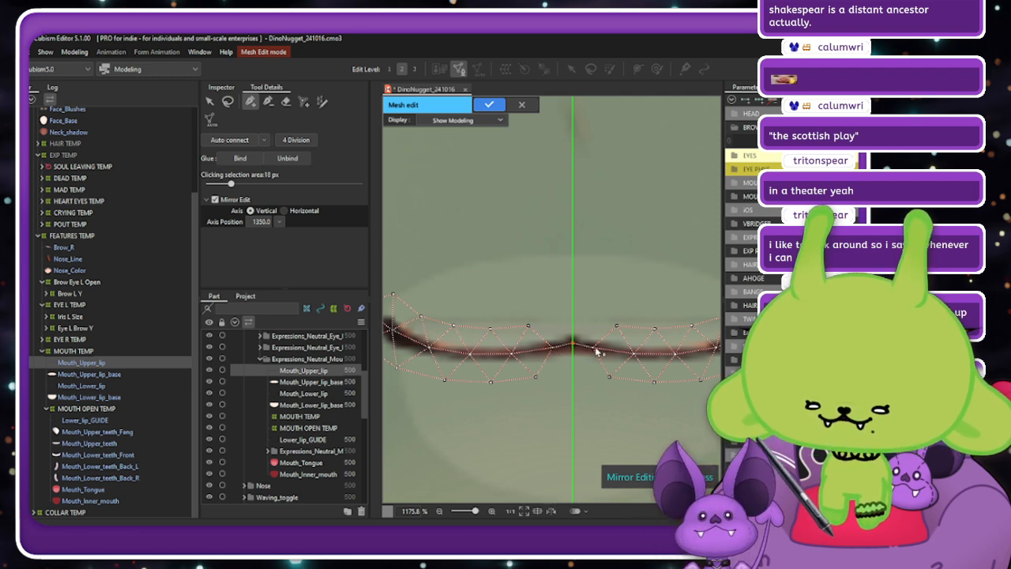
click(618, 327)
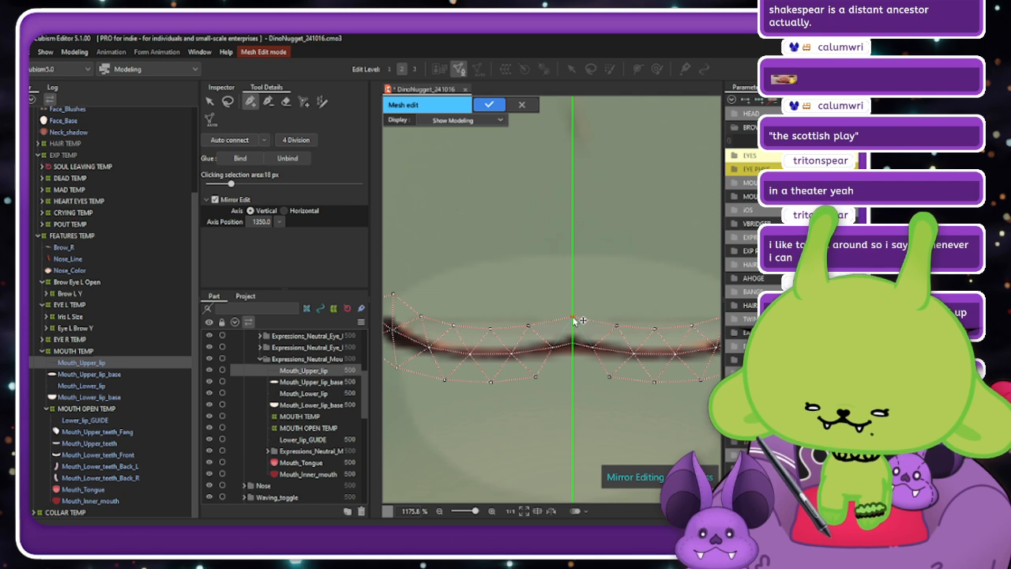
click(574, 321)
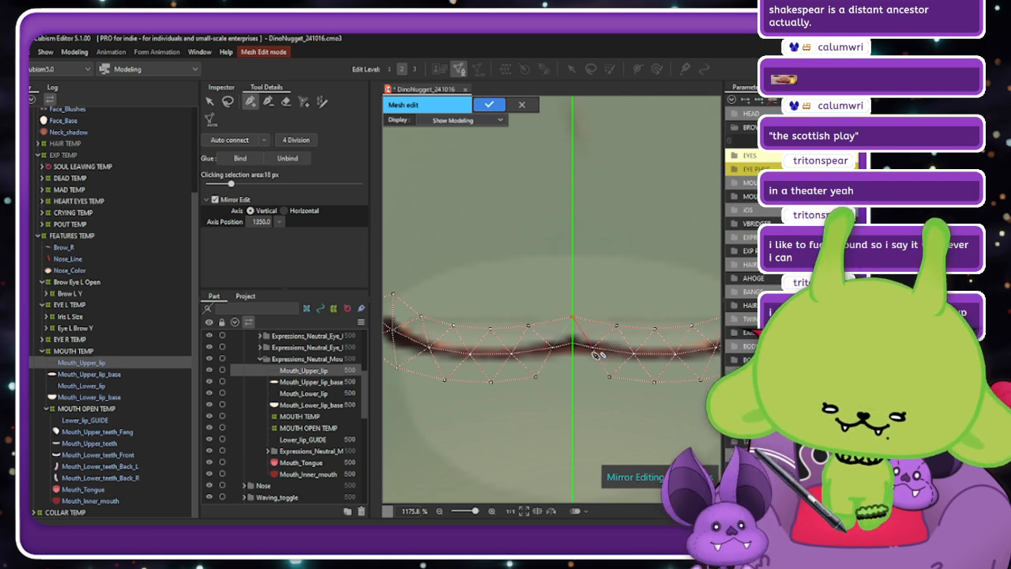
click(609, 378)
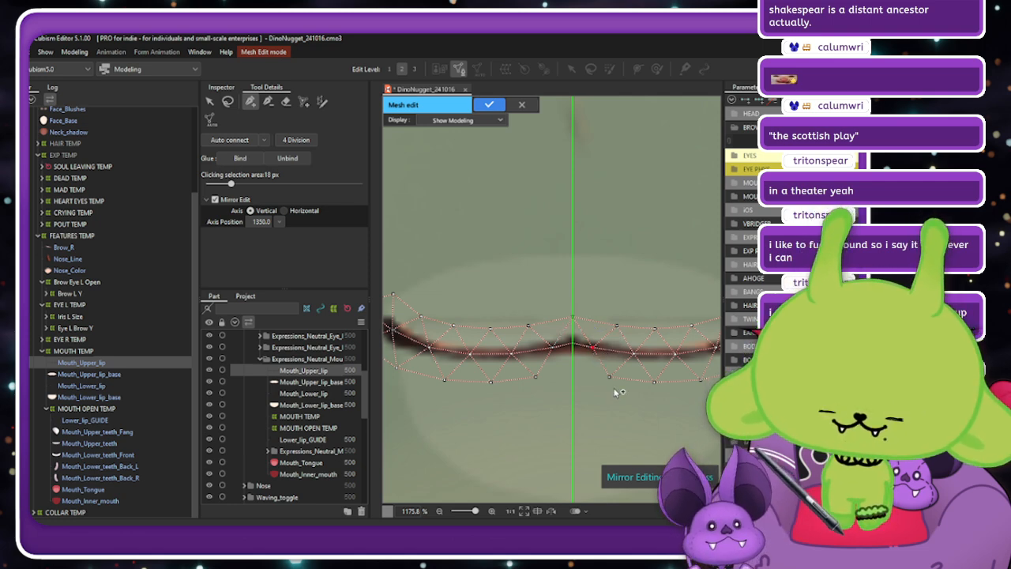
click(575, 375)
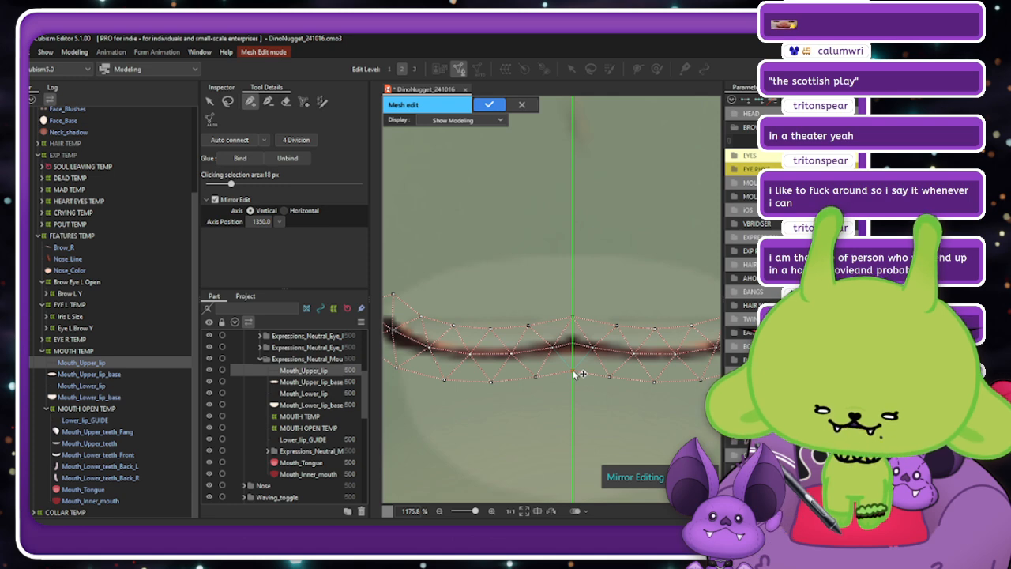
scroll(575, 373, down, 2)
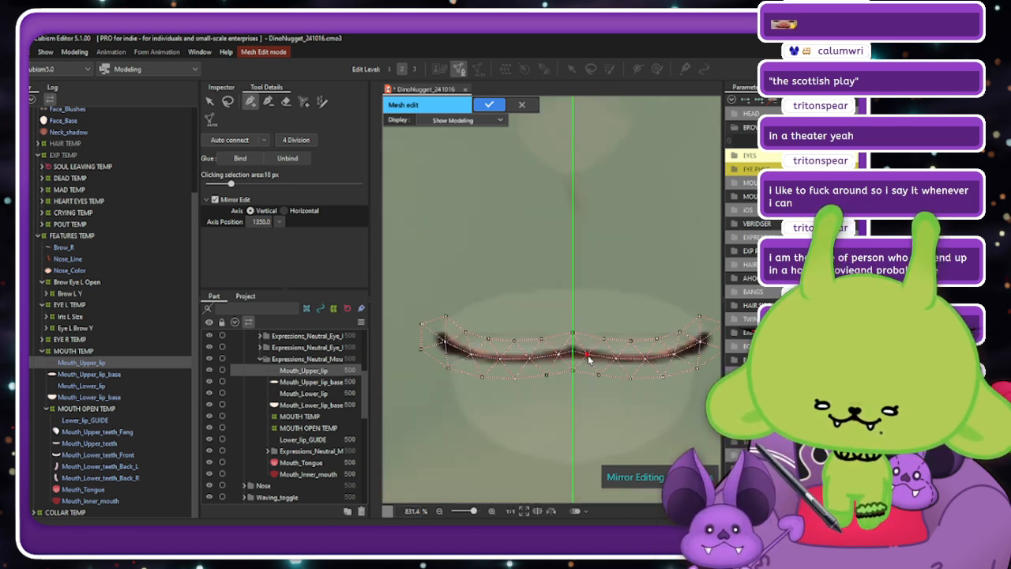
Subdivide the upper lip mesh with 4 Division and apply the mesh edit.
scroll(588, 359, down, 1)
scroll(618, 369, up, 1)
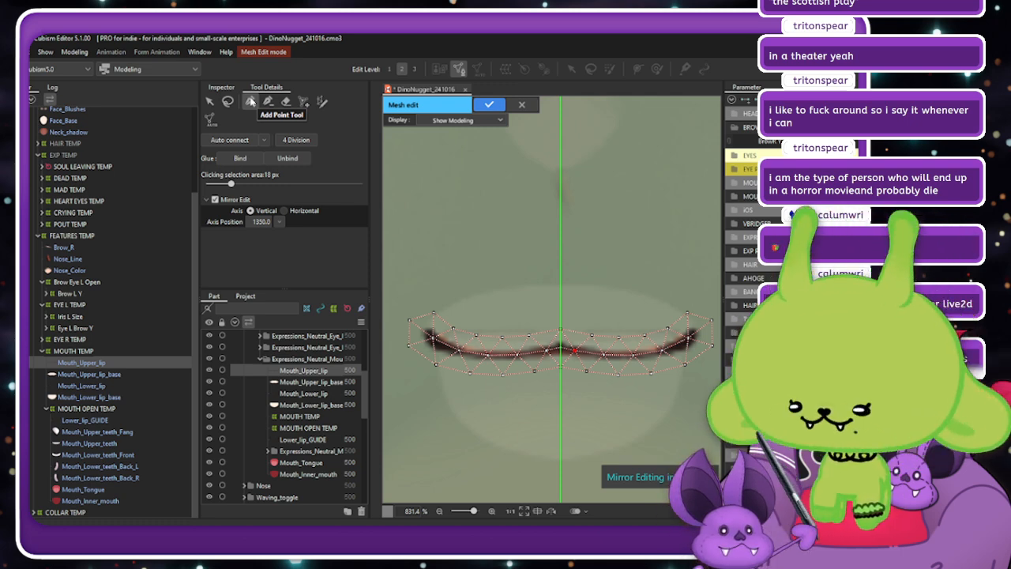
click(296, 140)
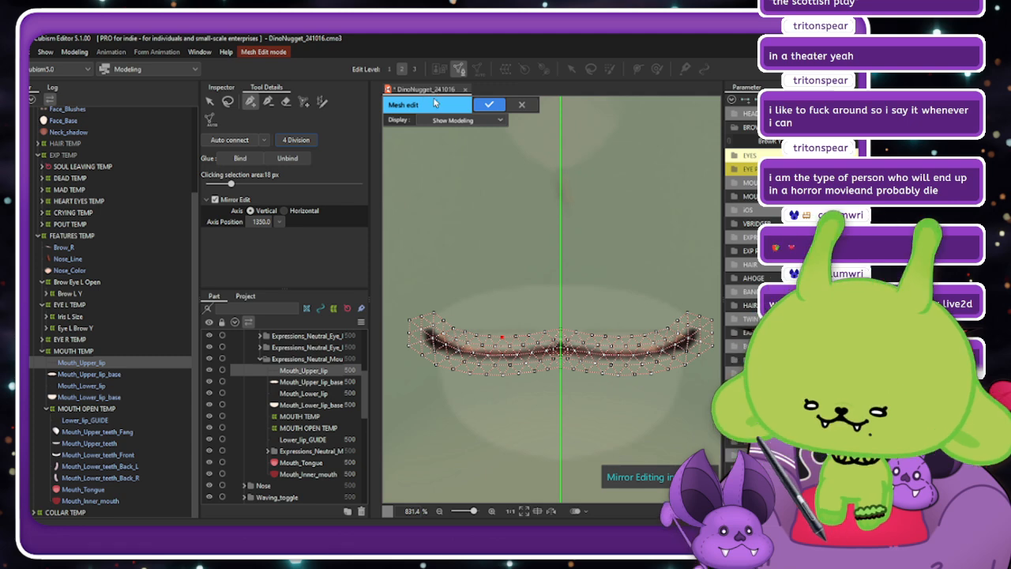
click(488, 105)
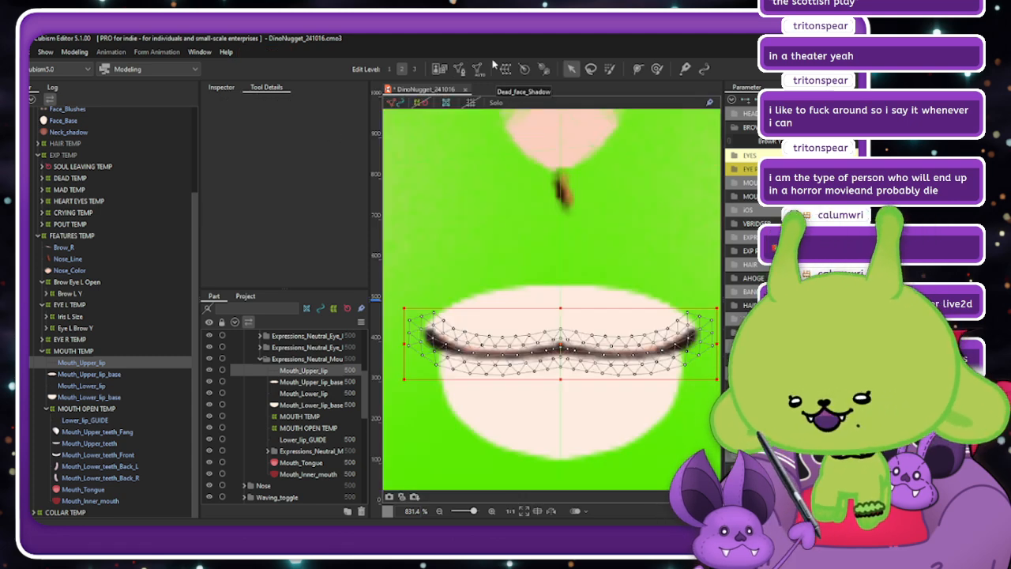
Reopen the Mouth_Upper_lip mesh for editing and delete the irregular mirrored vertices close to its centre.
click(459, 69)
scroll(568, 353, up, 2)
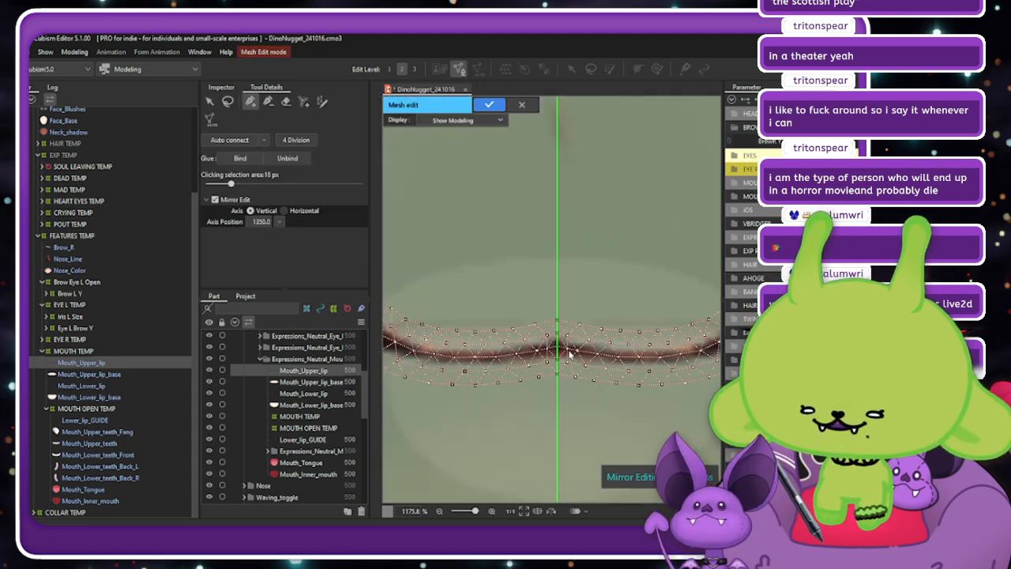
scroll(569, 353, up, 2)
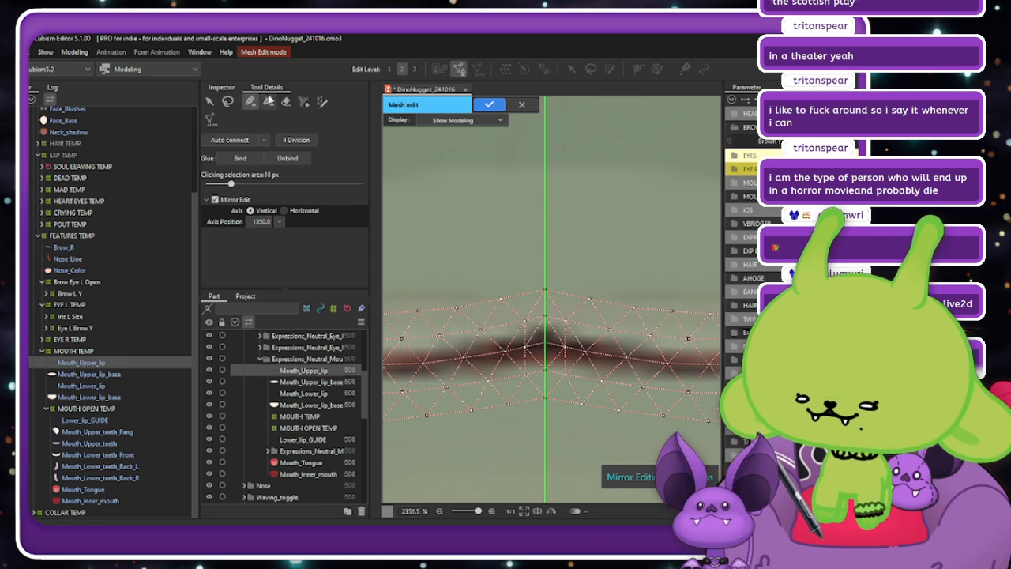
click(268, 101)
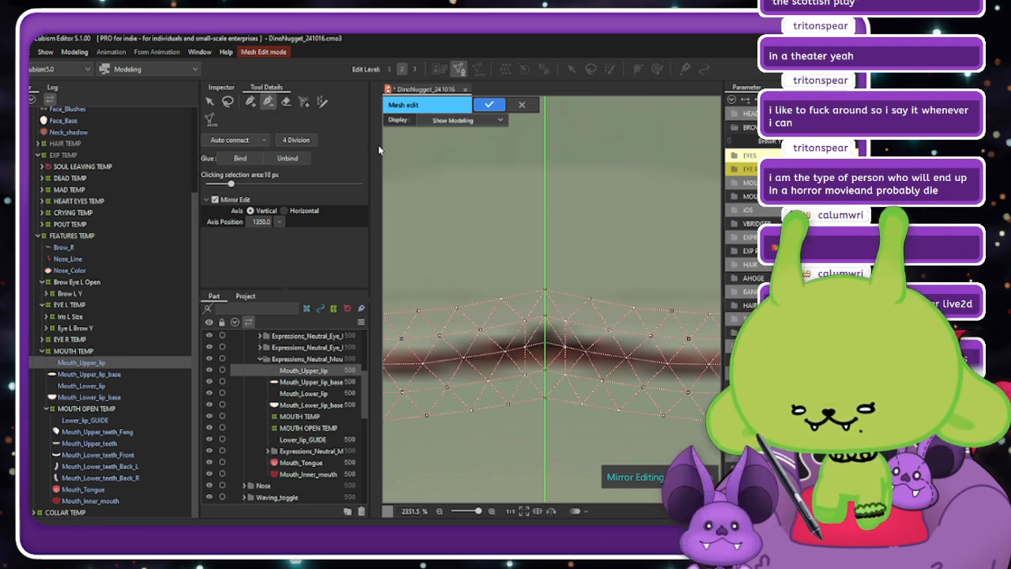
click(228, 101)
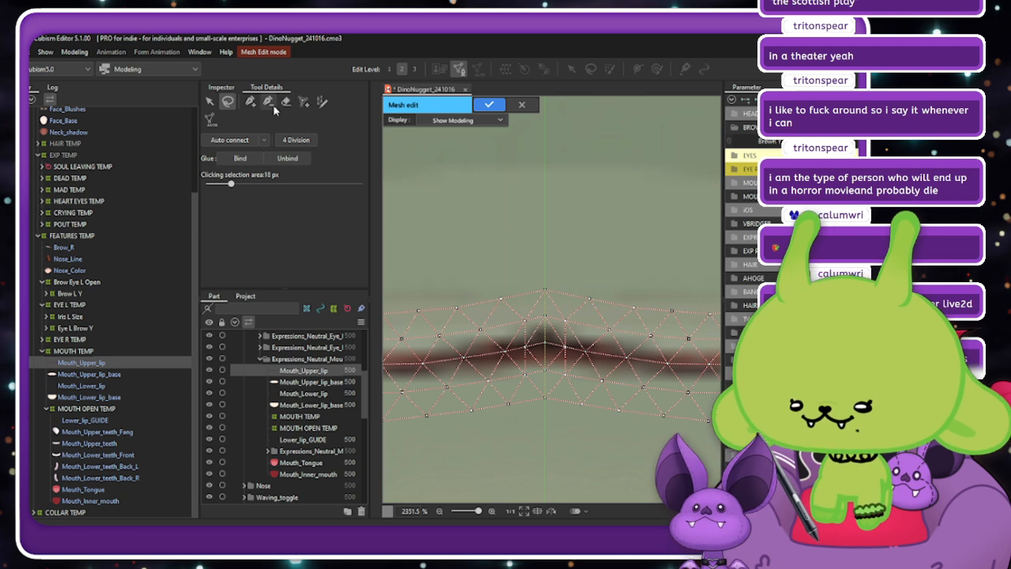
click(269, 102)
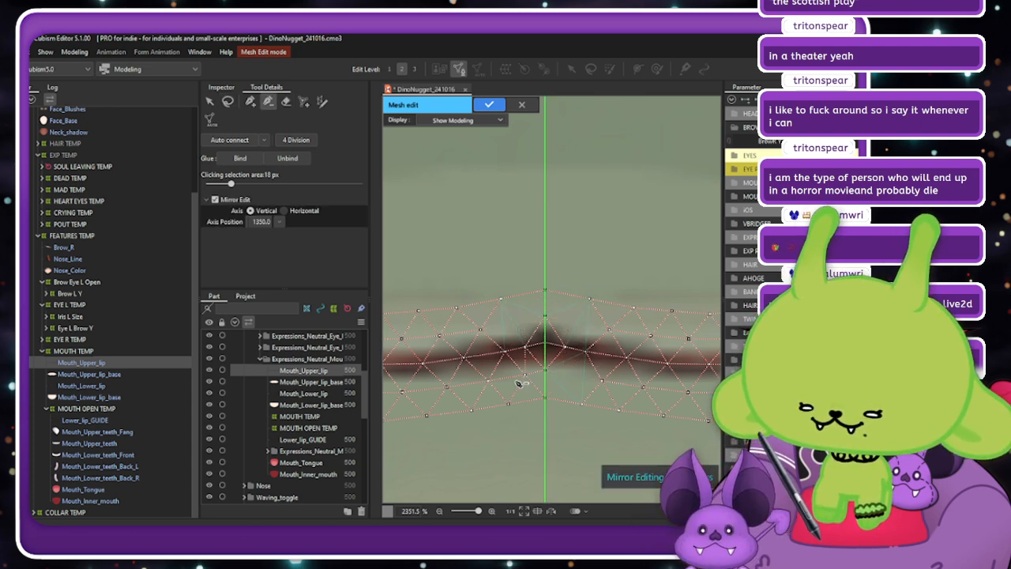
click(523, 375)
Add evenly spaced mirrored vertices above and below the lip line near the centre and auto-connect the mesh.
click(250, 101)
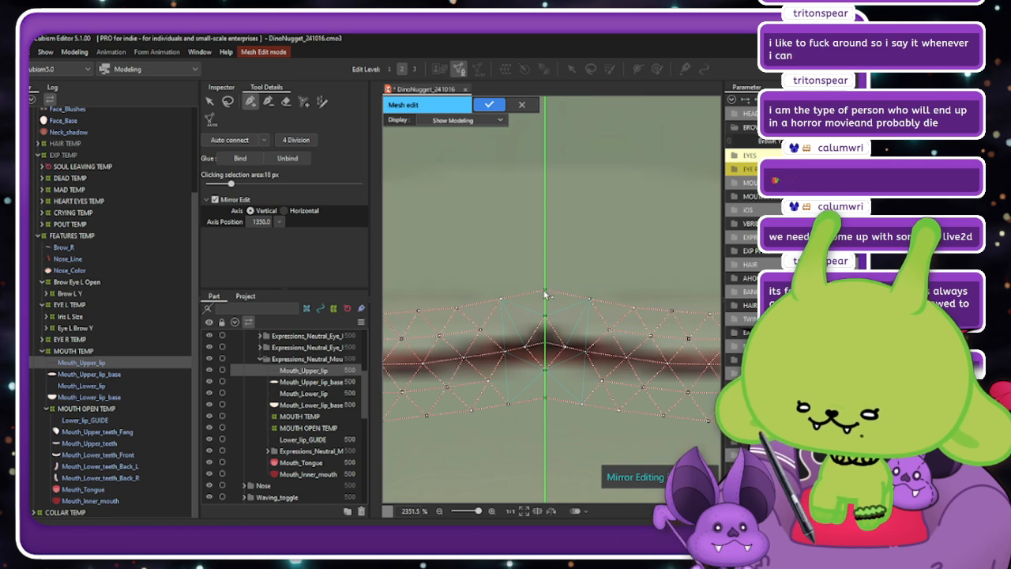
click(581, 325)
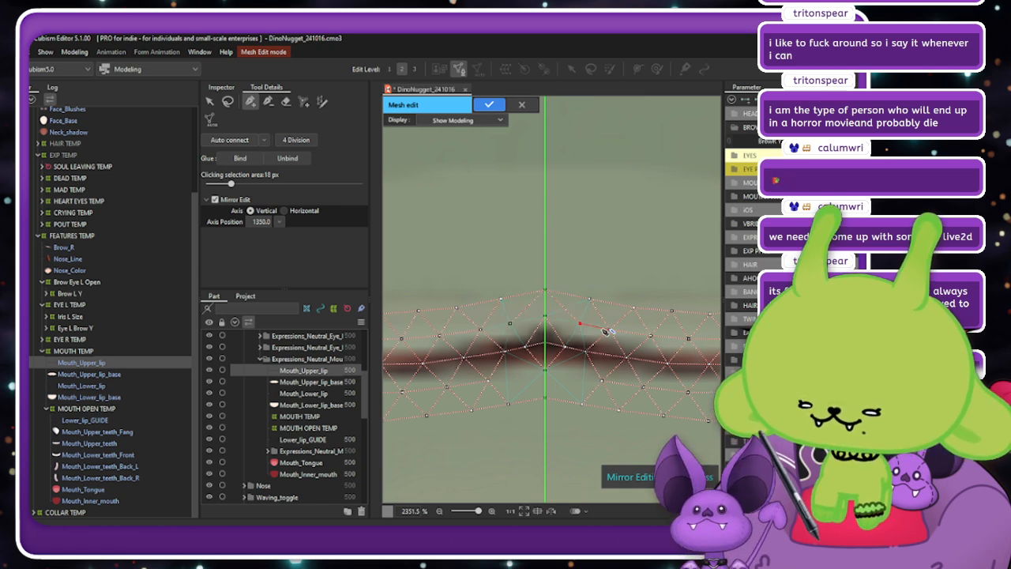
click(584, 353)
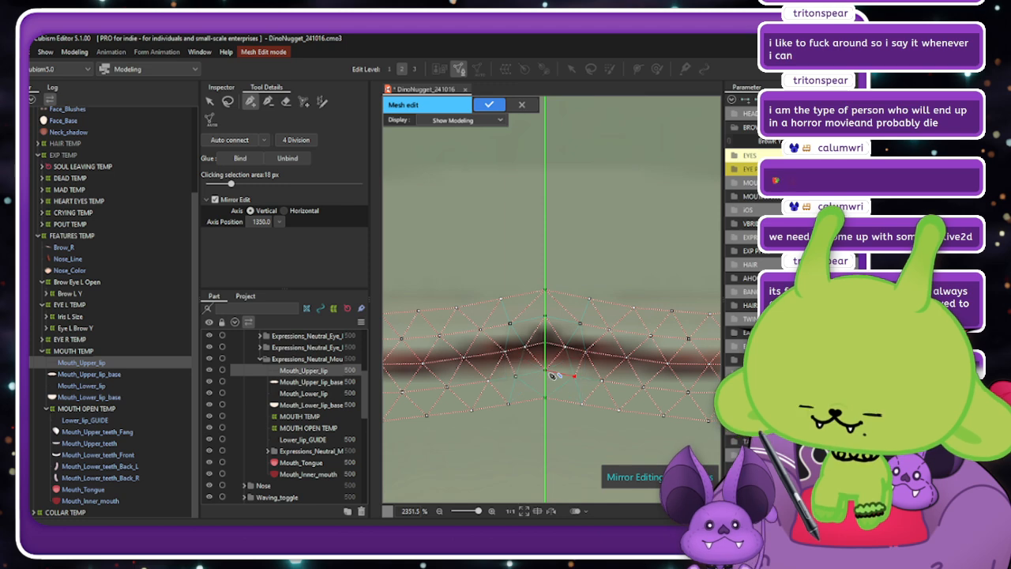
scroll(591, 358, down, 2)
scroll(591, 358, down, 6)
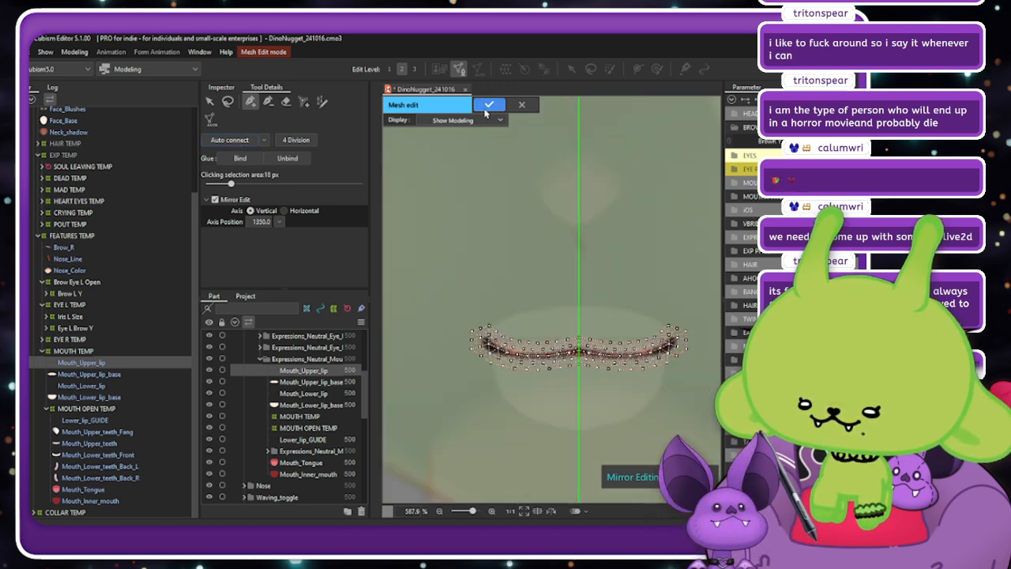
Copy all vertices of the Mouth_Upper_lip mesh and apply the mesh edit.
click(207, 101)
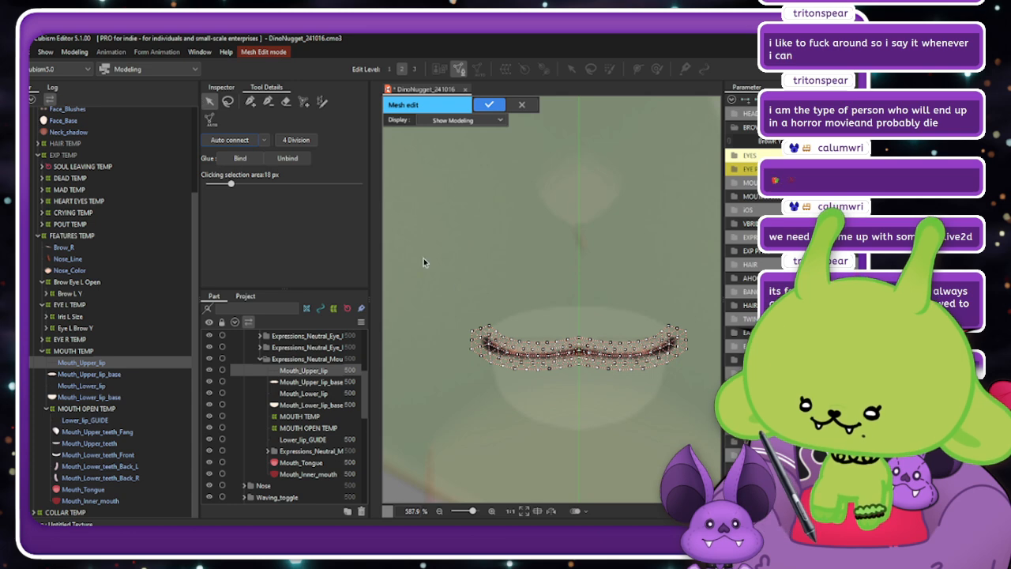
drag(422, 256, 720, 443)
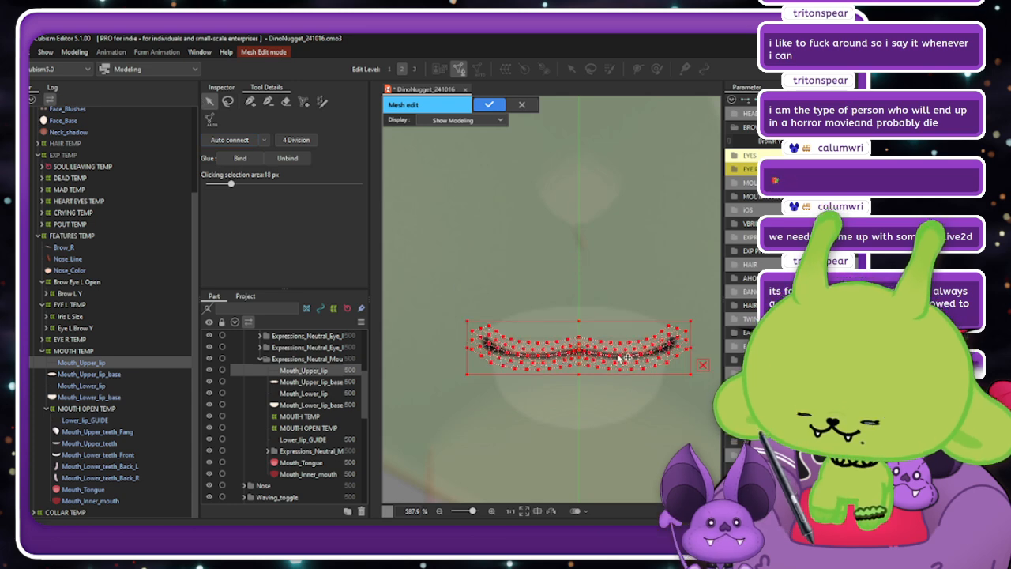
click(489, 105)
Open Mouth_Upper_lip_base for mesh editing and replace all of its vertices with the copied upper lip mesh.
click(119, 373)
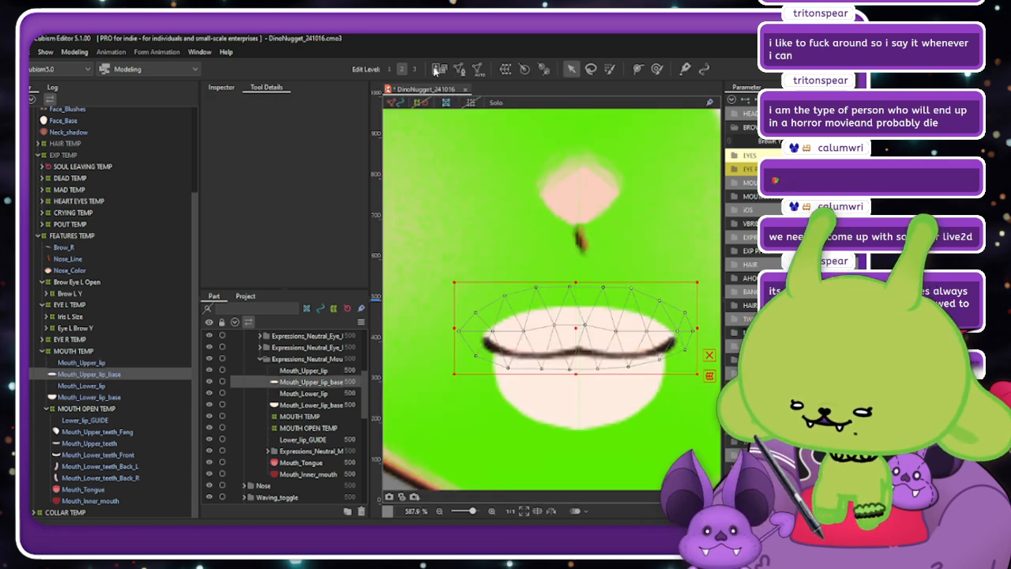
click(458, 69)
drag(411, 232, 709, 436)
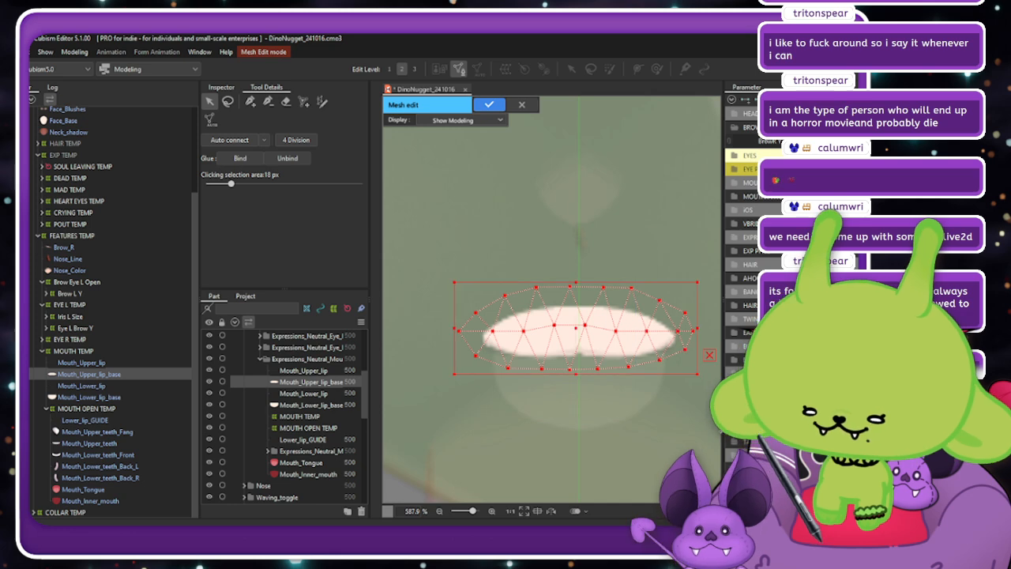
key(Delete)
key(ctrl+v)
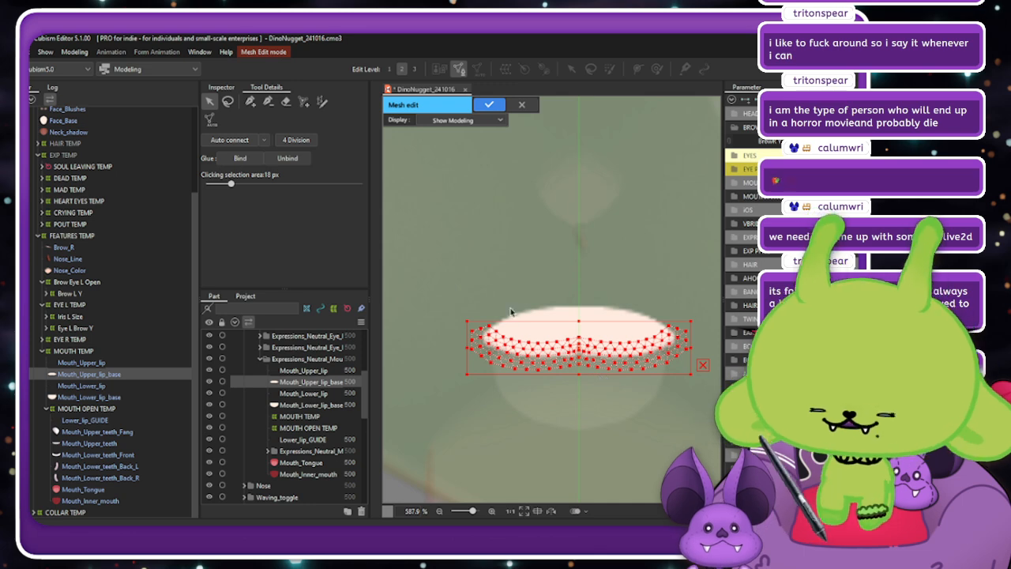
Extend the Mouth_Upper_lip_base mesh with a mirrored arc of vertices above the lip fill, running from its outer corner to the centre line.
click(465, 303)
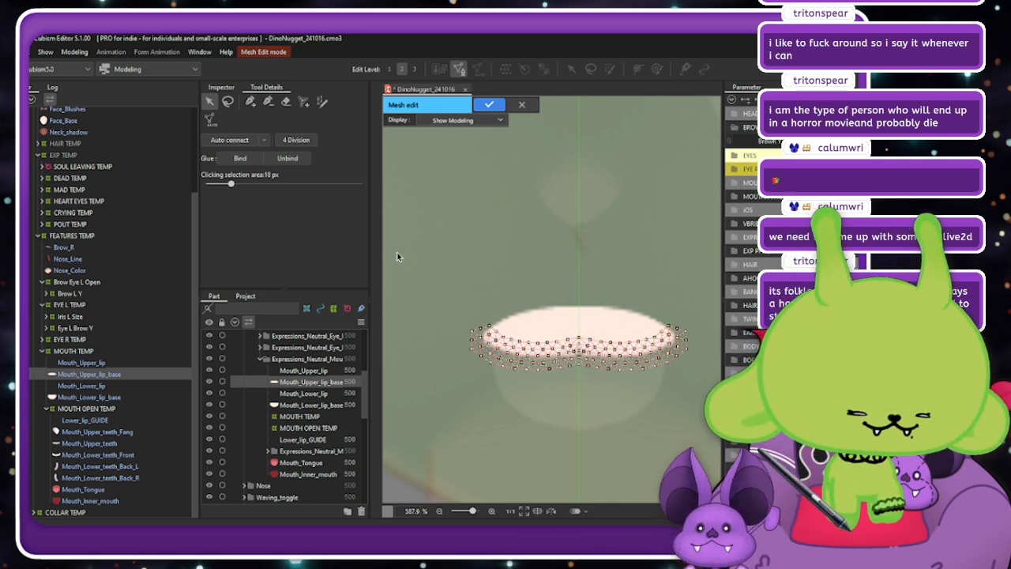
click(249, 101)
scroll(562, 300, up, 2)
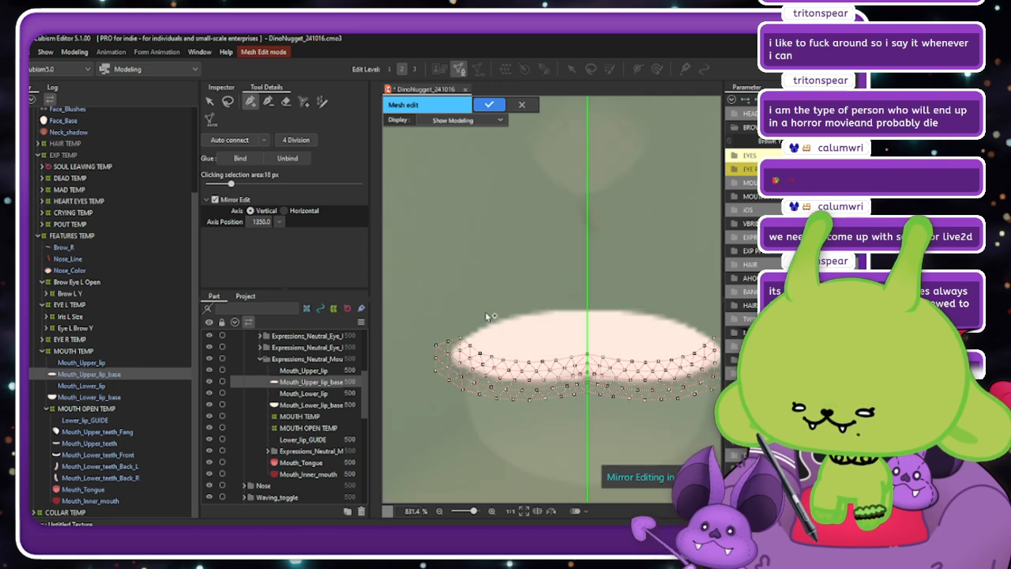
scroll(450, 323, up, 2)
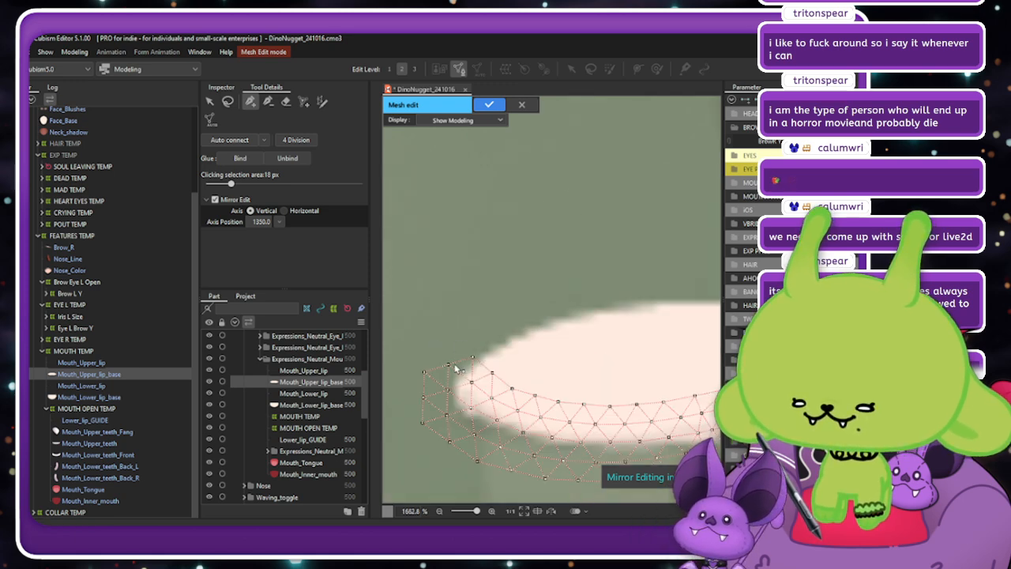
click(462, 308)
click(527, 258)
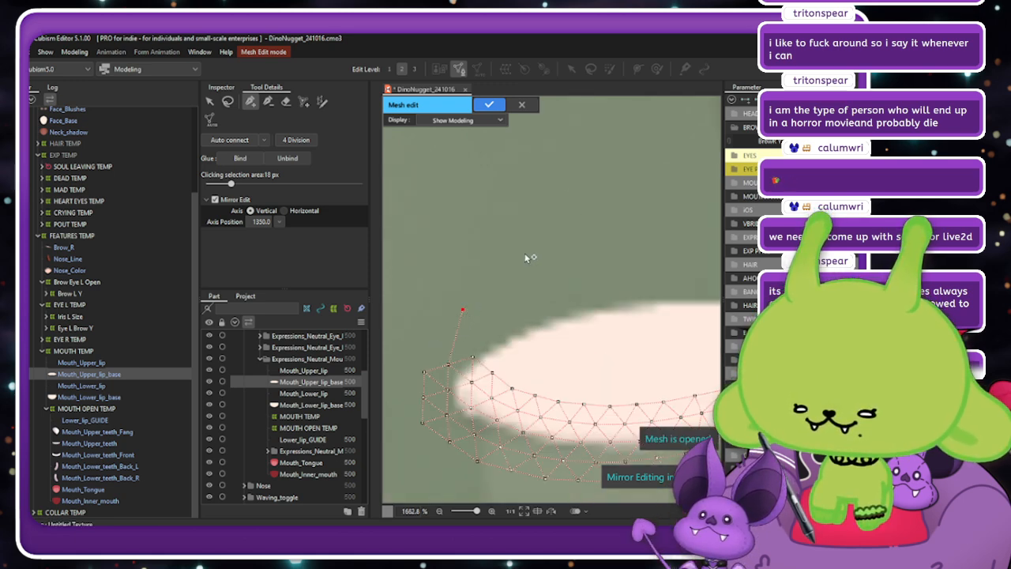
scroll(503, 288, down, 2)
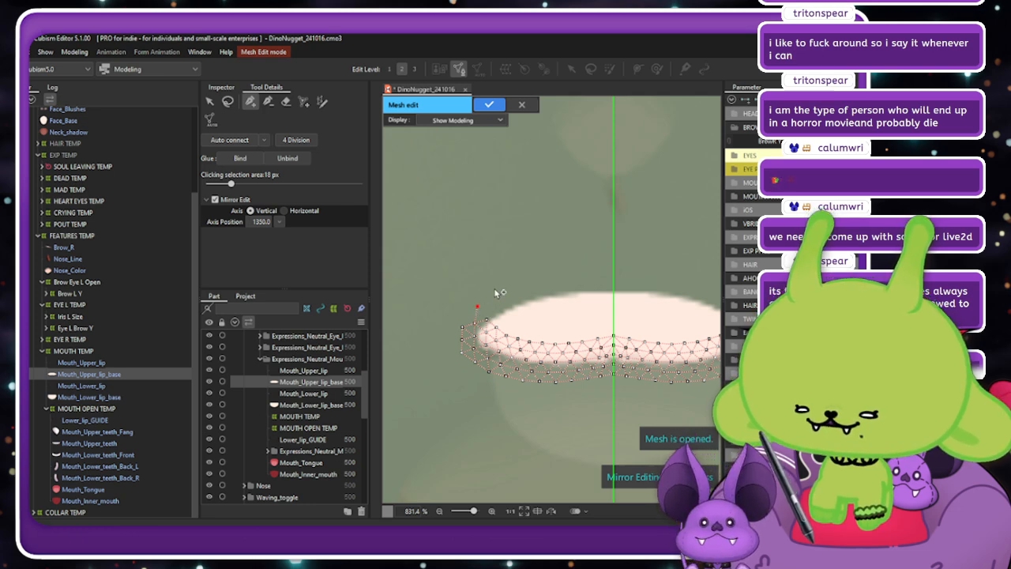
click(522, 277)
click(556, 273)
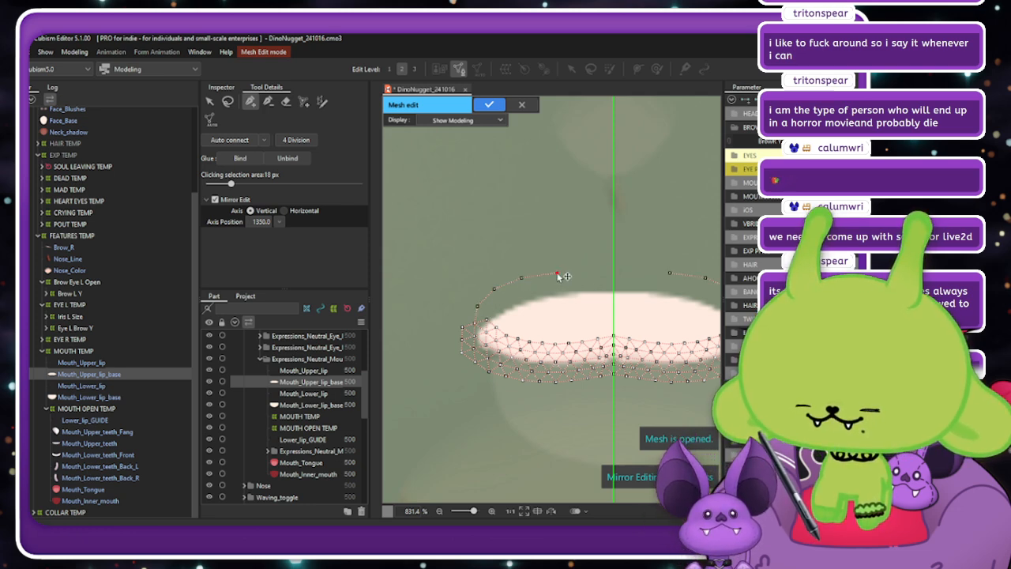
click(587, 271)
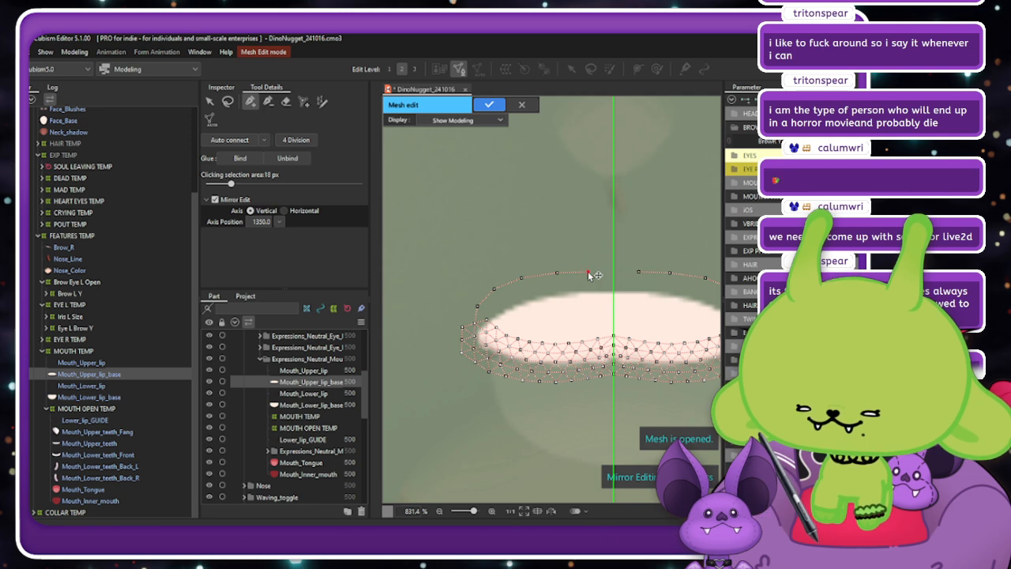
click(615, 275)
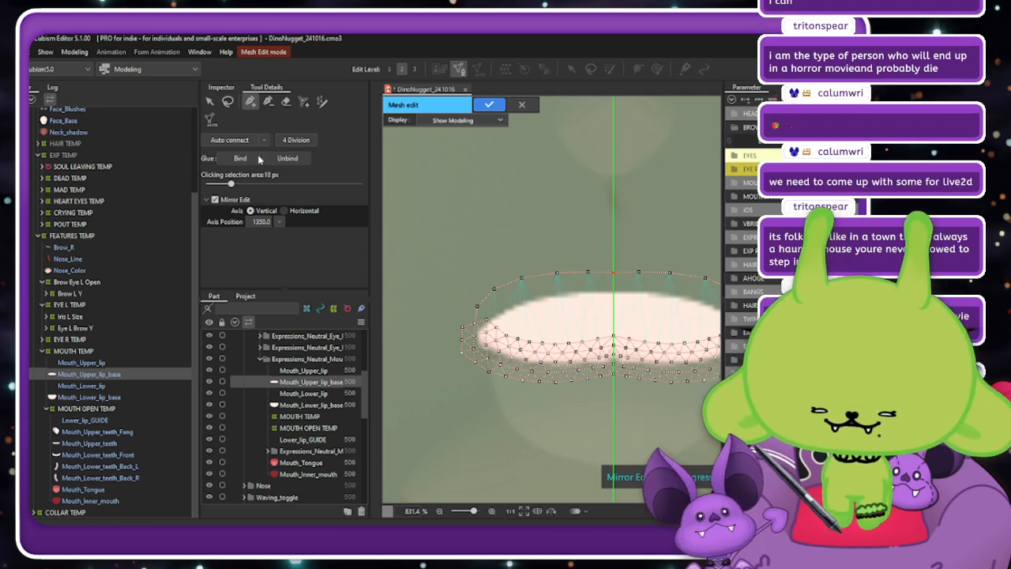
Add a second row of mirrored vertices inside the outer arc, following the upper edge of the lip fill.
click(228, 101)
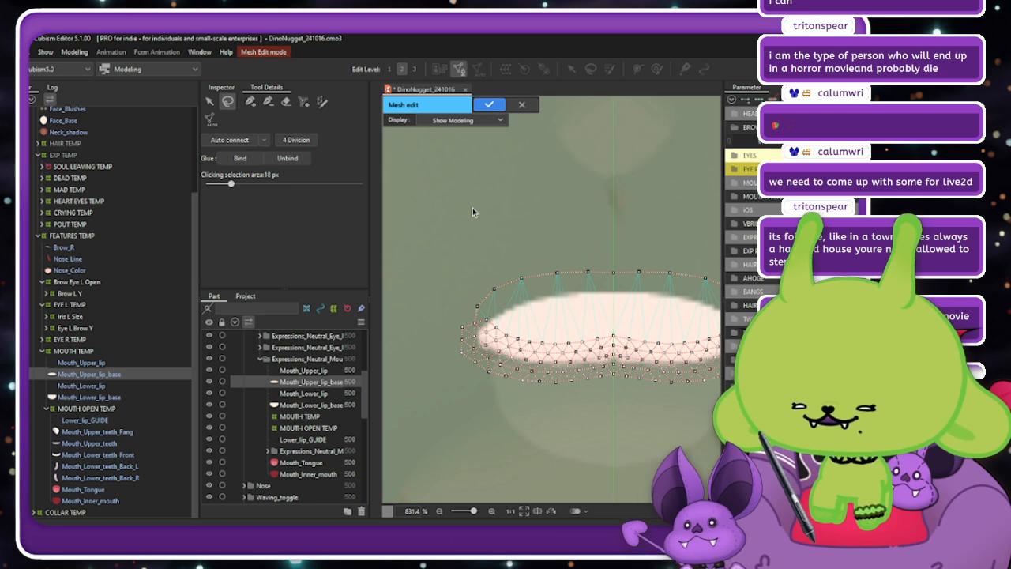
scroll(466, 241, down, 3)
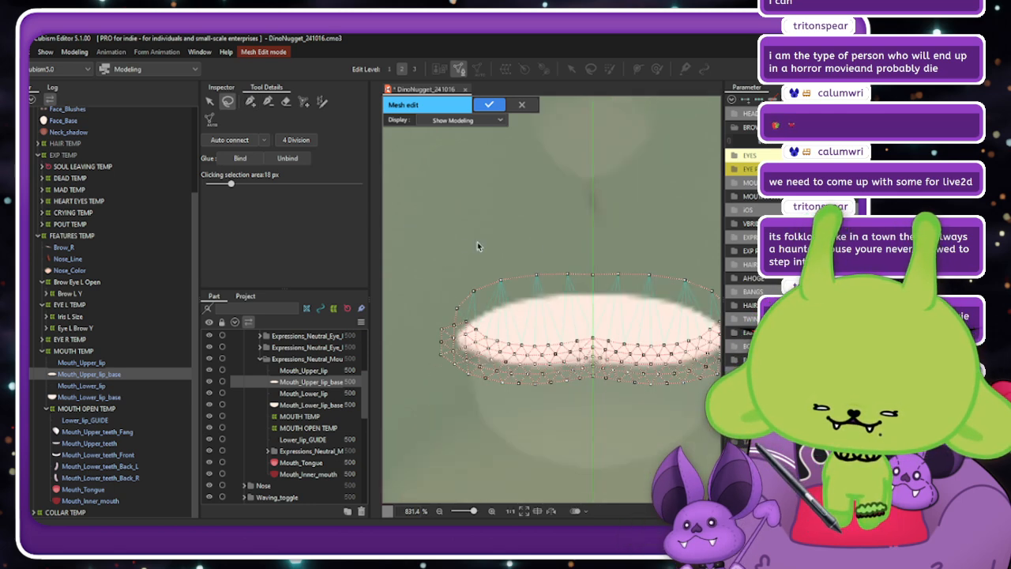
scroll(621, 268, up, 3)
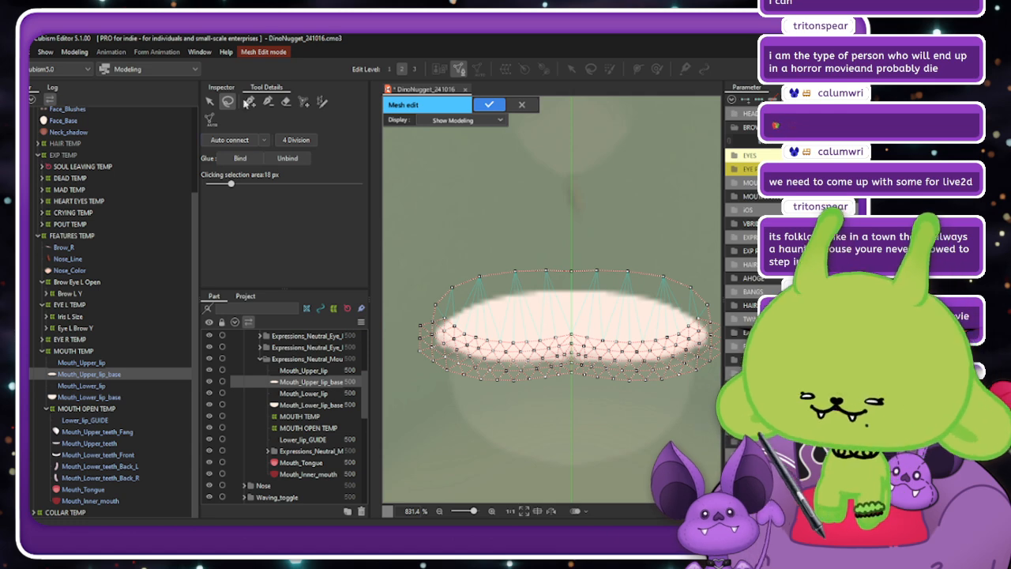
click(250, 101)
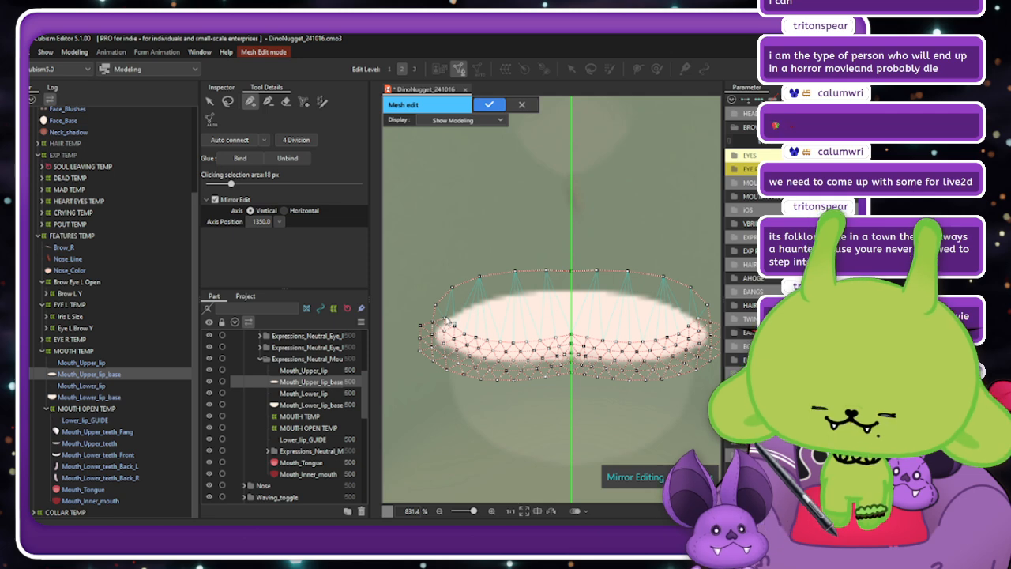
click(445, 319)
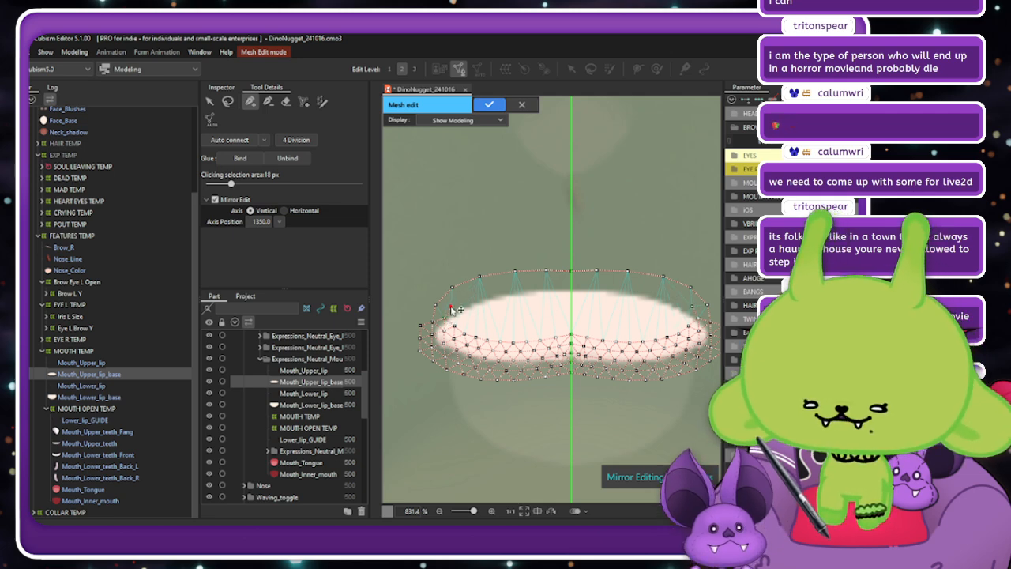
click(467, 299)
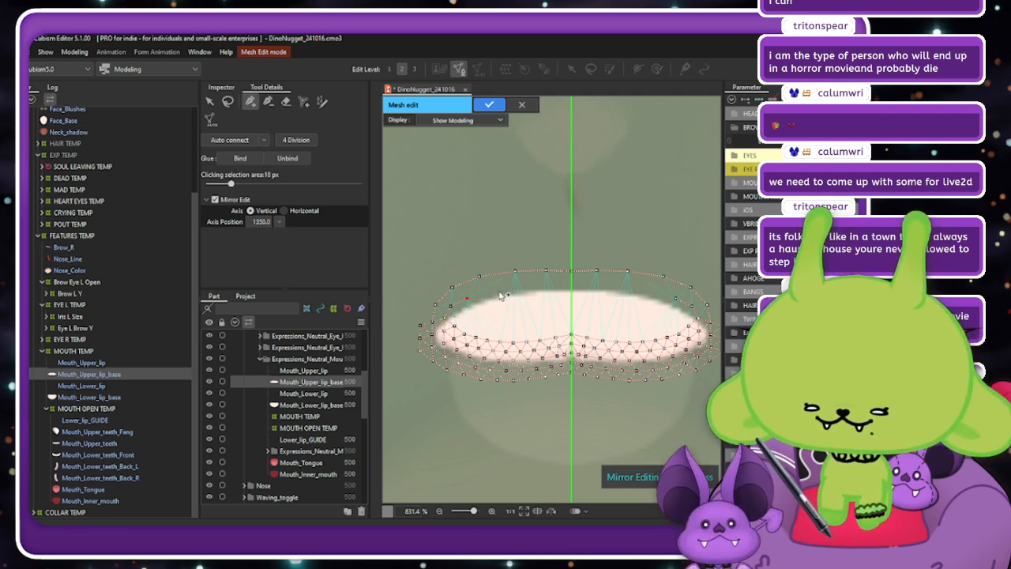
click(530, 287)
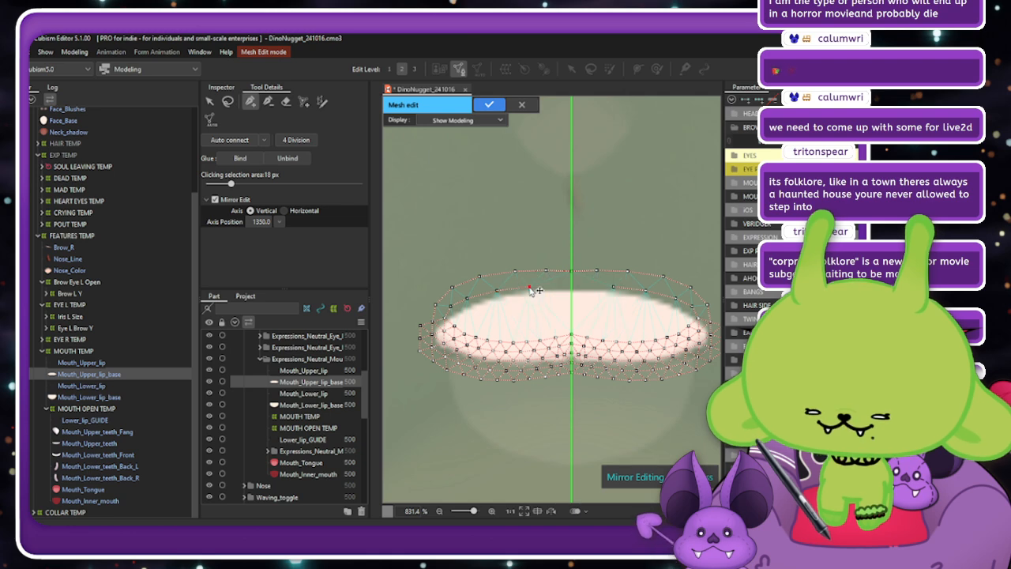
click(557, 287)
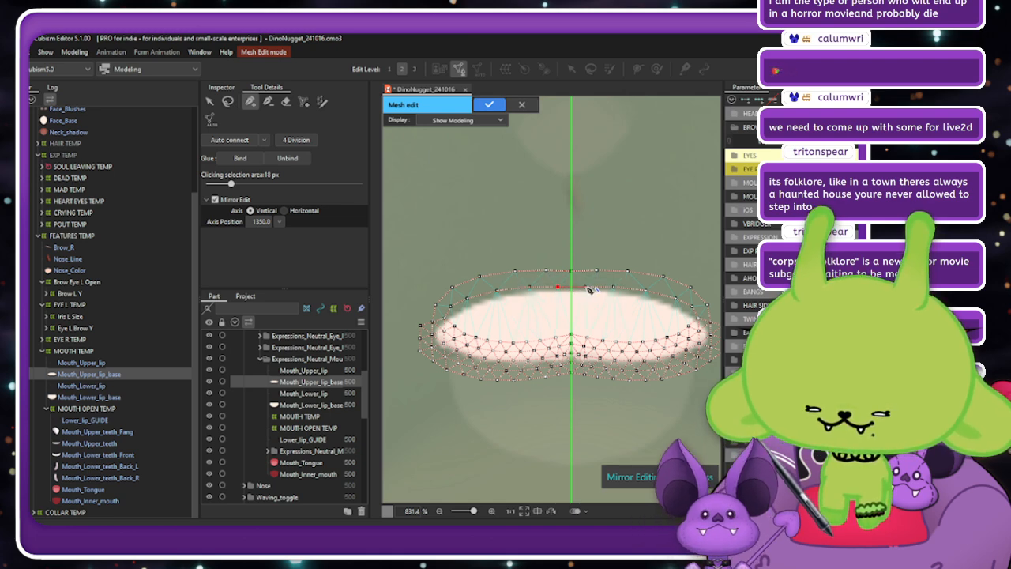
click(585, 287)
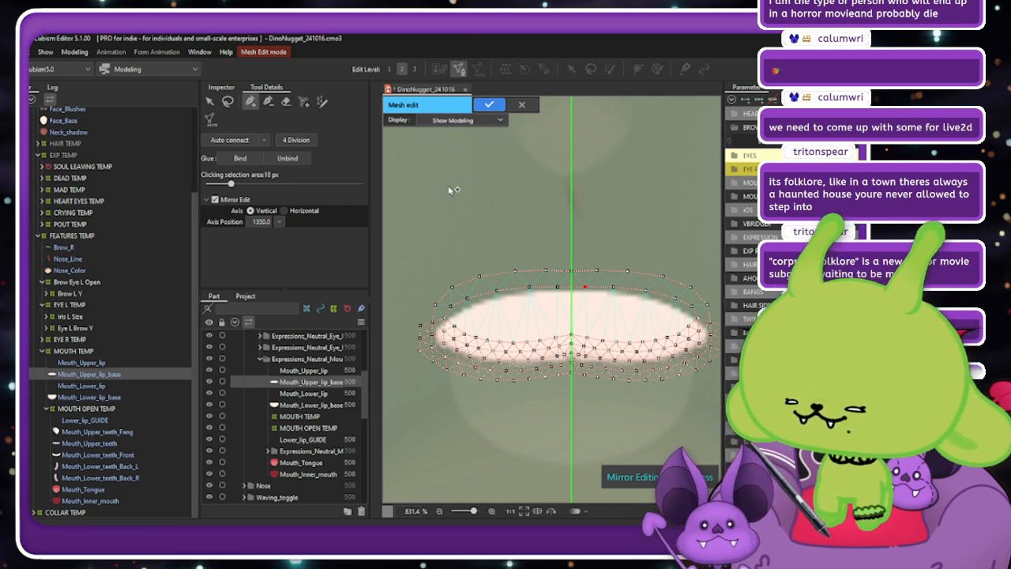
Add a mirrored row of vertices across the middle of the lip fill, auto-connect the mesh and apply the edit.
click(228, 101)
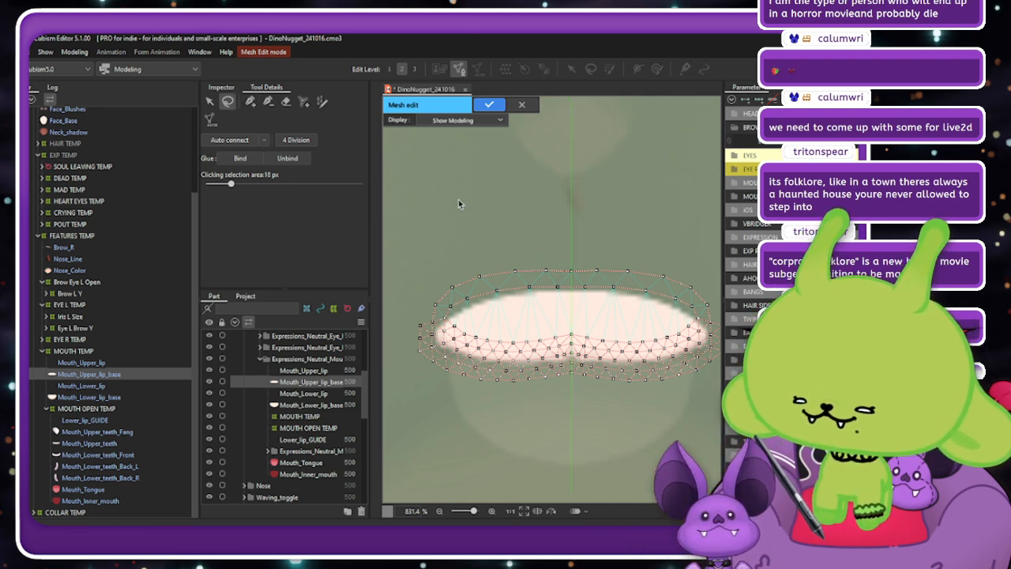
click(251, 102)
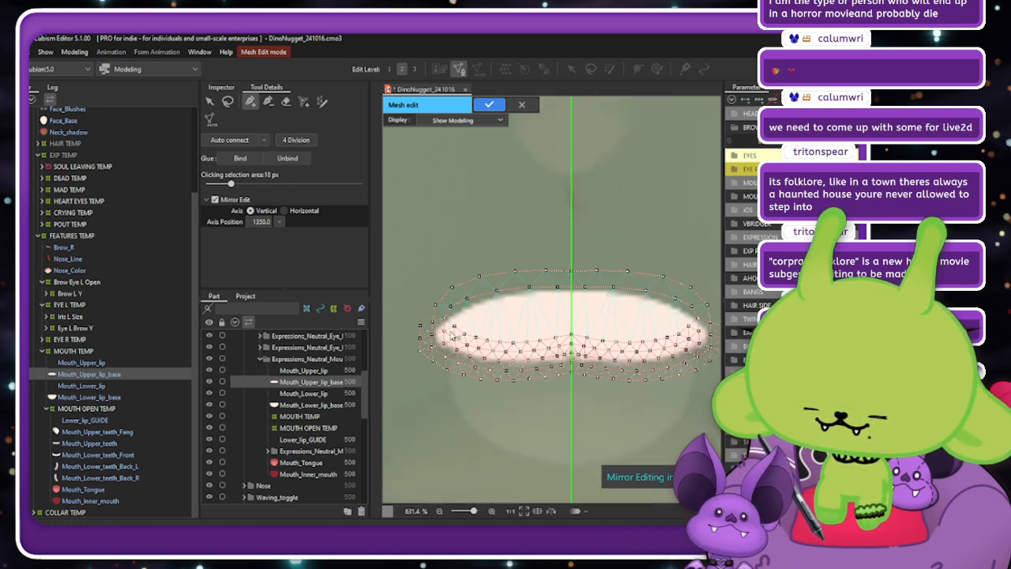
scroll(453, 335, up, 2)
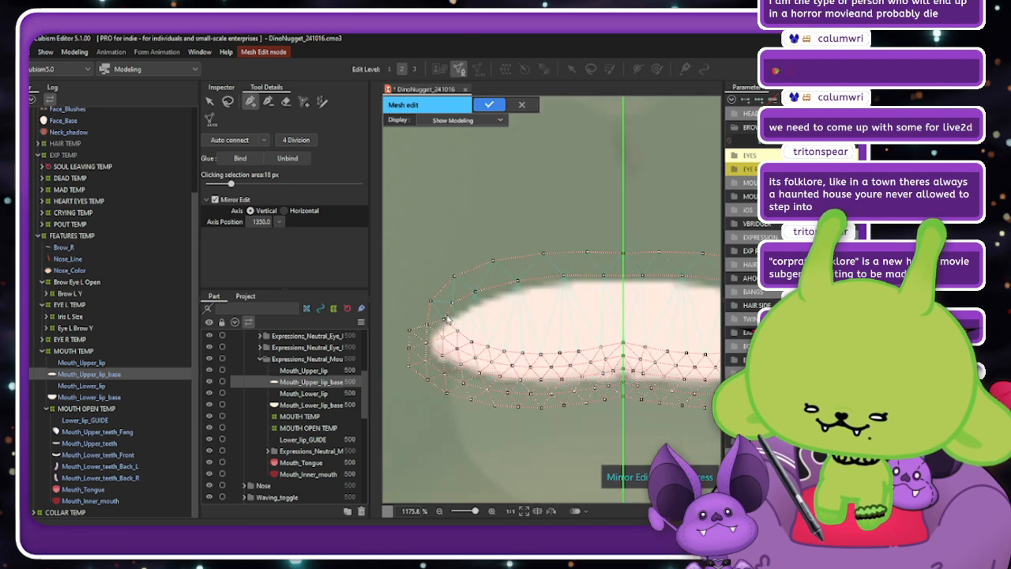
click(464, 316)
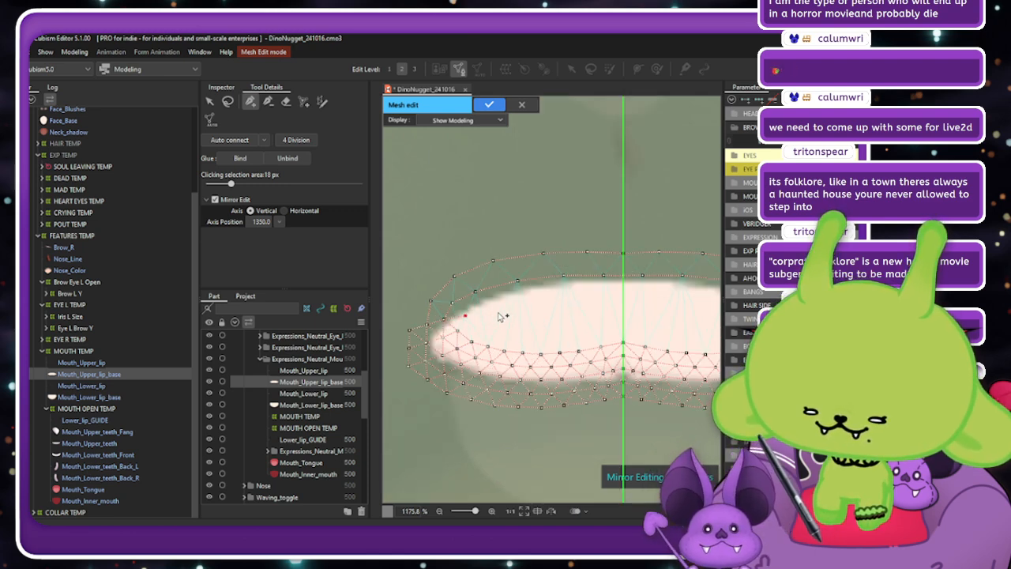
click(498, 314)
click(541, 317)
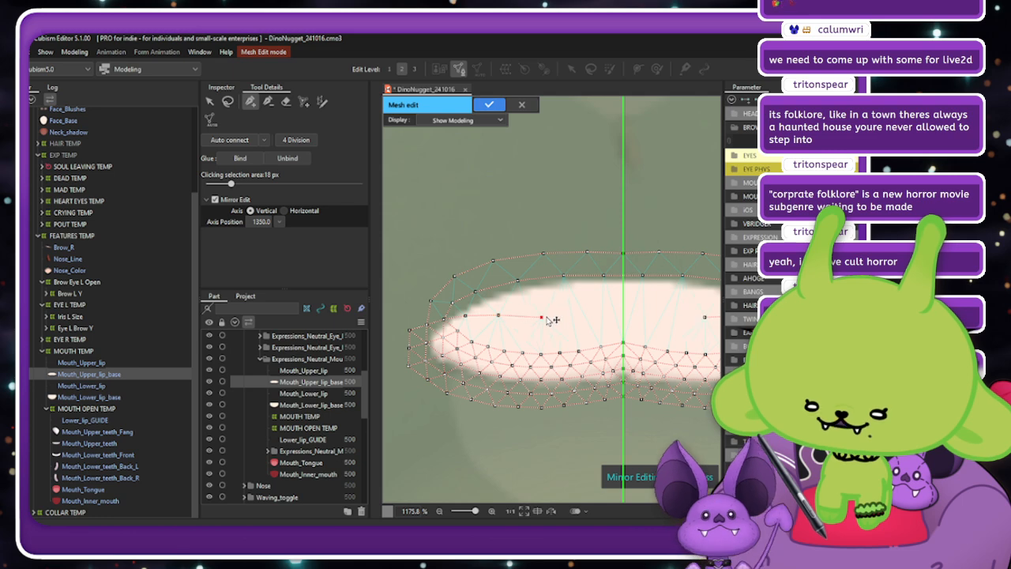
click(589, 315)
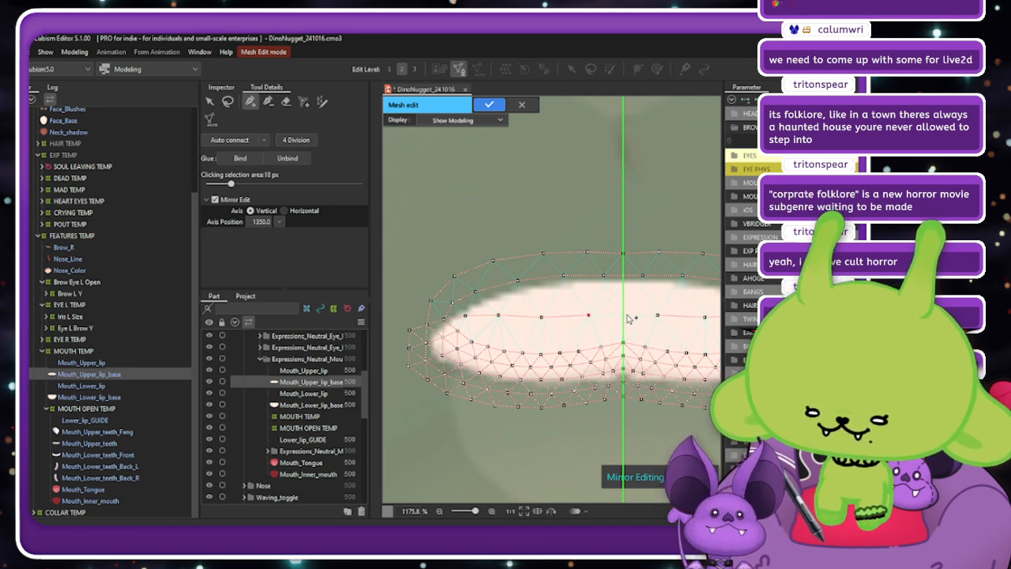
click(623, 316)
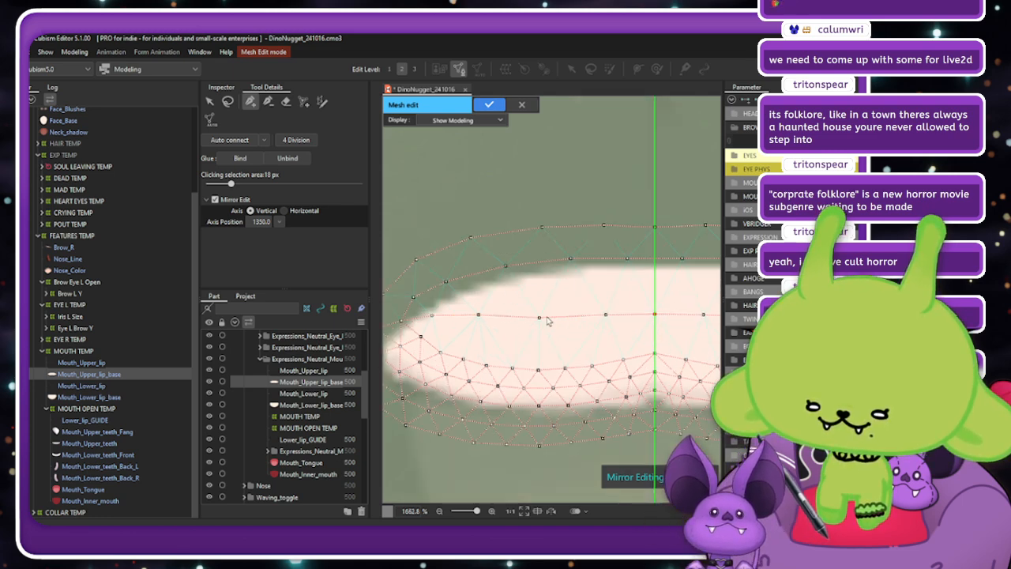
scroll(624, 318, down, 3)
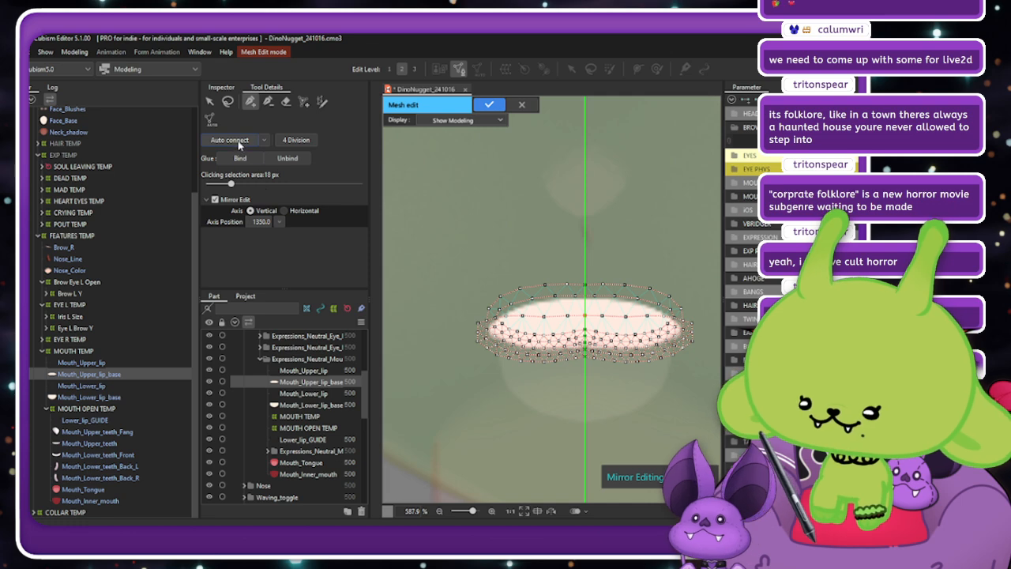
click(489, 105)
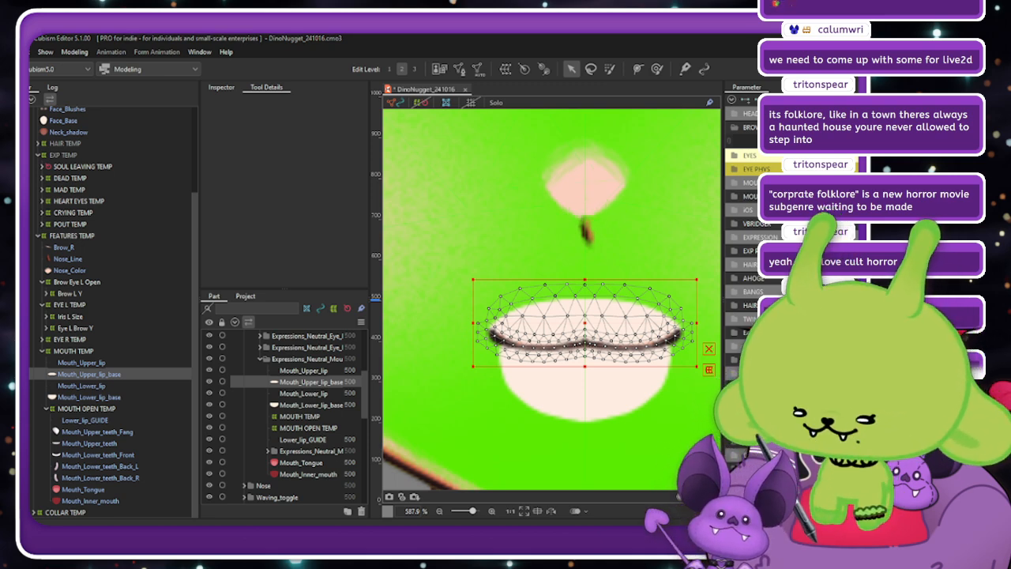
Open the Mouth_Lower_lip mesh for editing and delete all of its existing vertices.
click(117, 387)
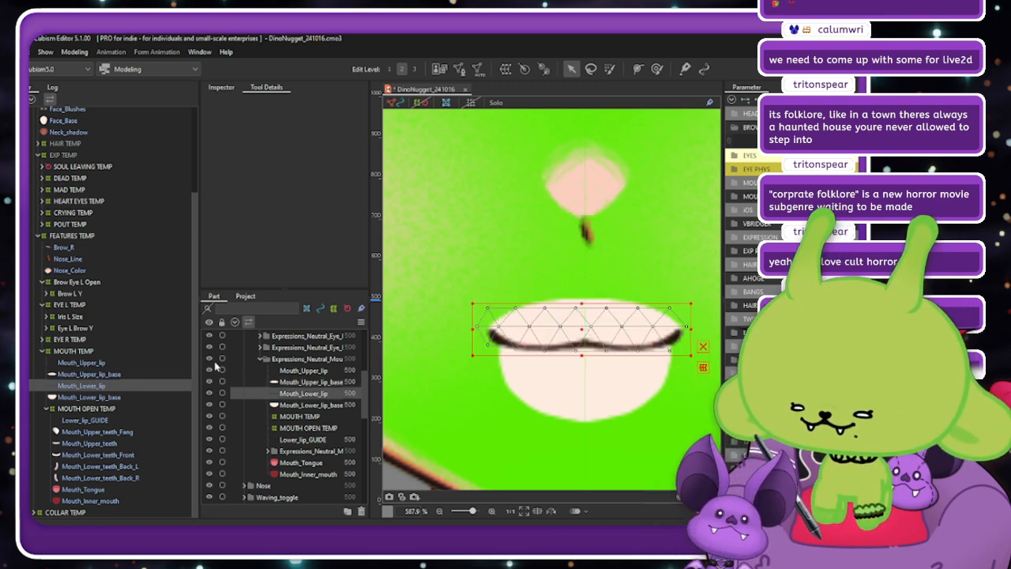
click(458, 69)
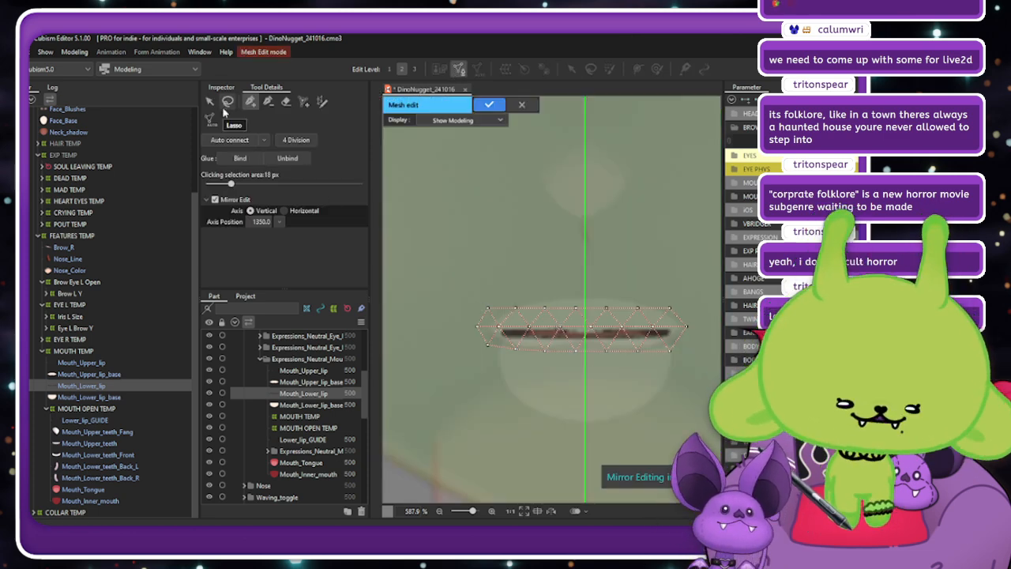
click(209, 102)
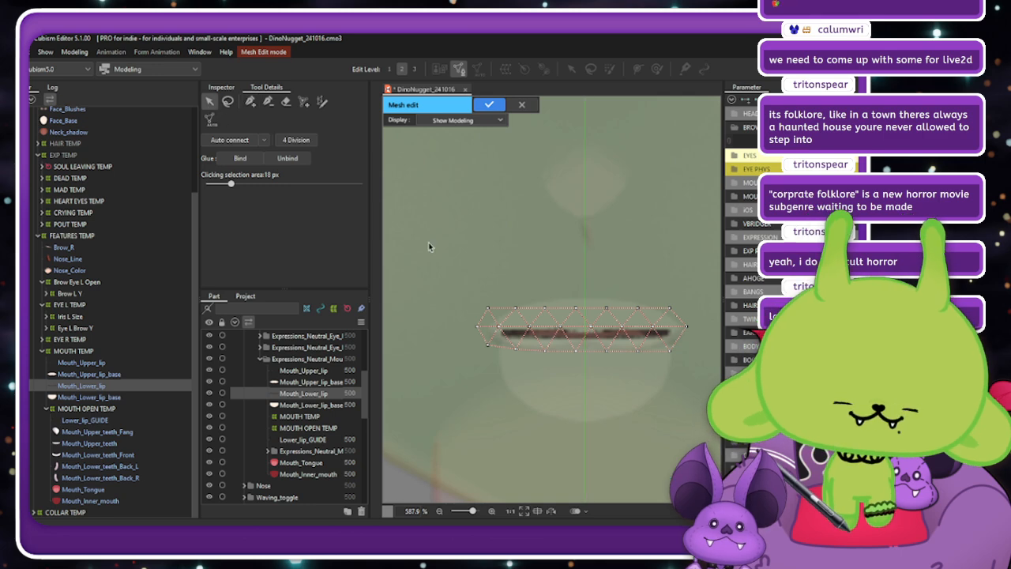
drag(389, 208, 701, 412)
key(Delete)
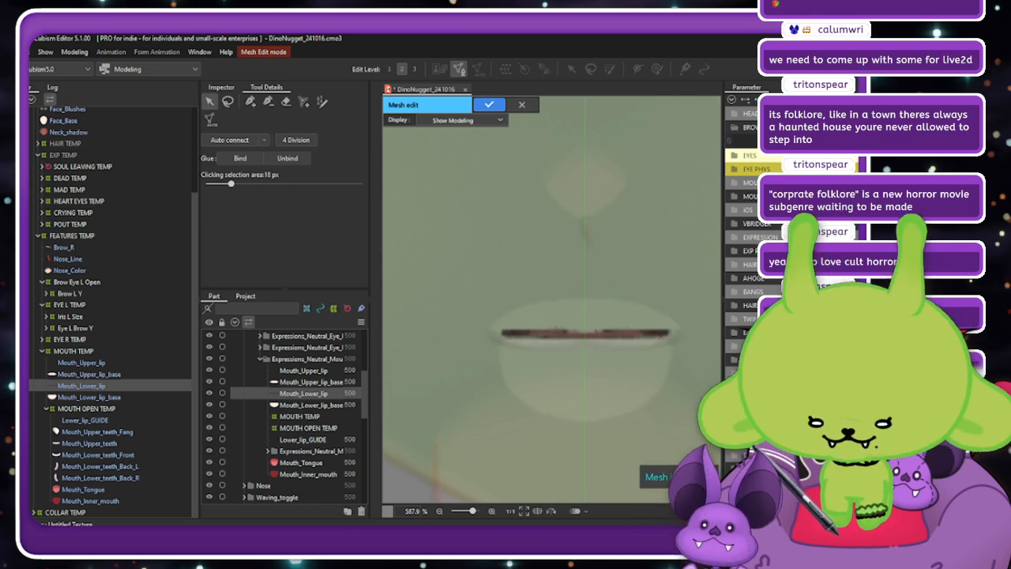
Draw a mirrored stroke mesh along the lower lip line, from its outer corner to the centre line, with evenly placed control points.
click(321, 101)
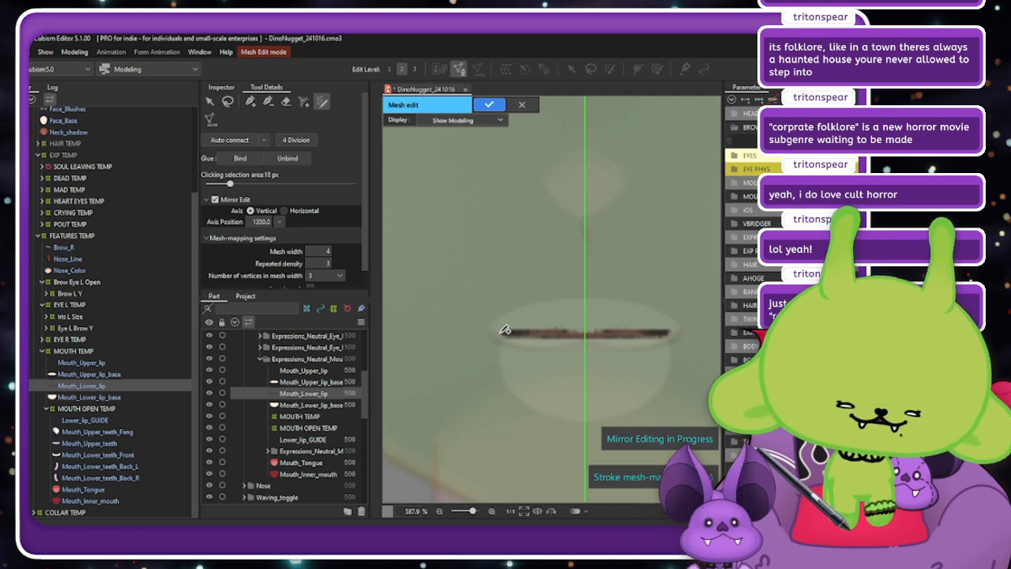
drag(504, 329, 505, 331)
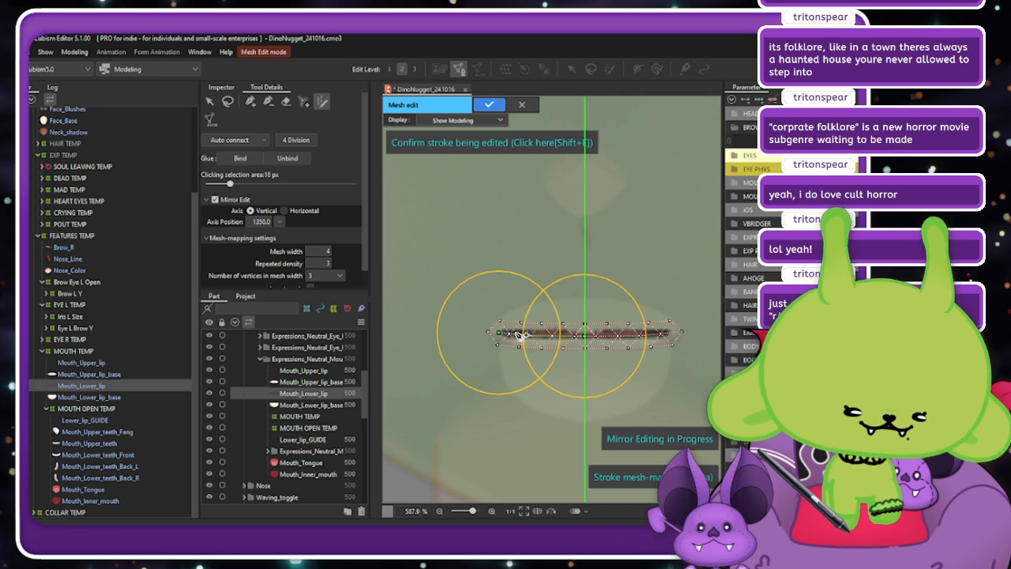
scroll(577, 338, up, 4)
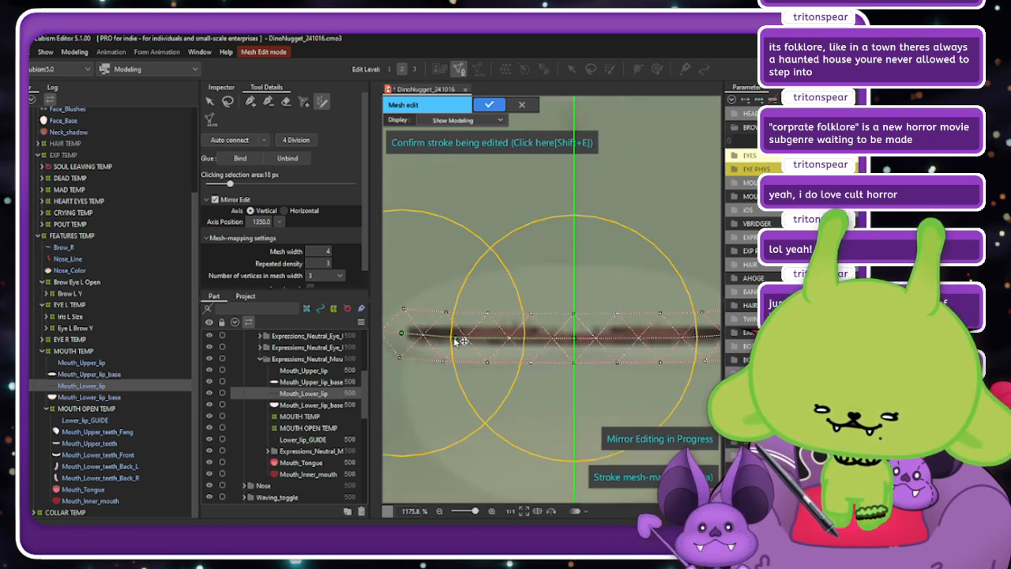
mouse_move(455, 339)
mouse_down()
mouse_move(406, 336)
mouse_move(453, 340)
mouse_up()
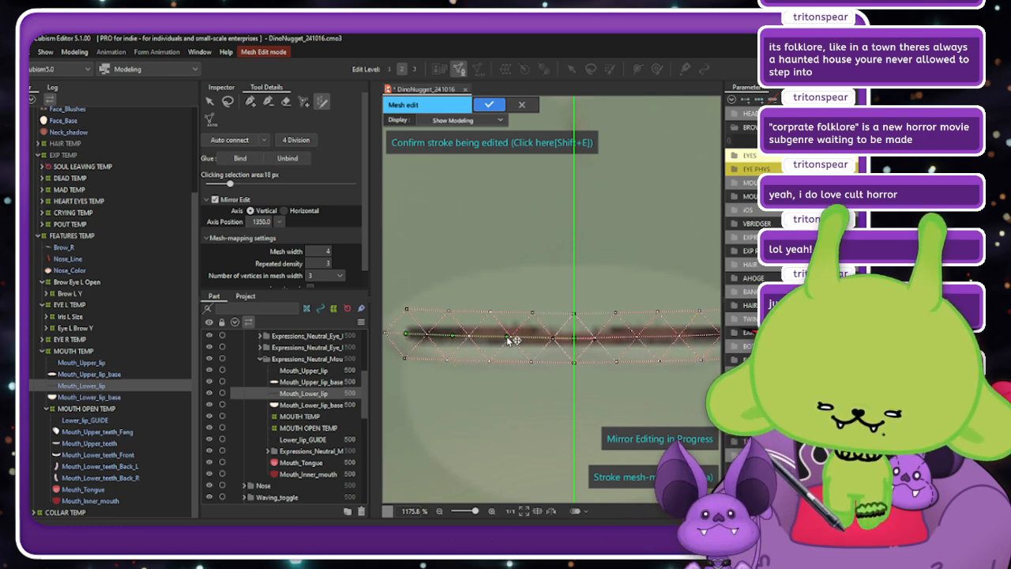
scroll(511, 339, down, 2)
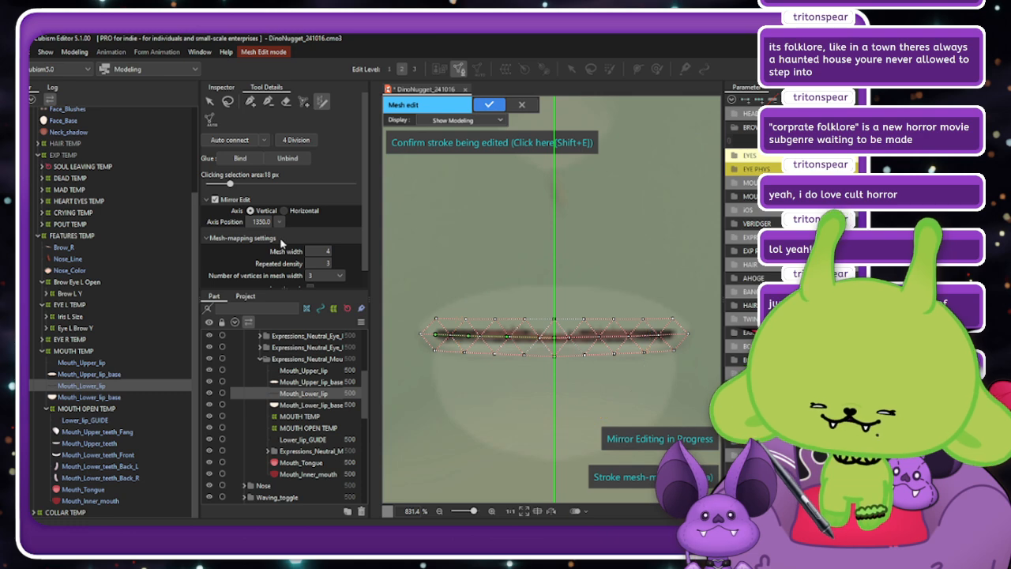
Set the stroke mesh's repeated density to 2, move its end point slightly outward and confirm the stroke.
drag(323, 263, 316, 264)
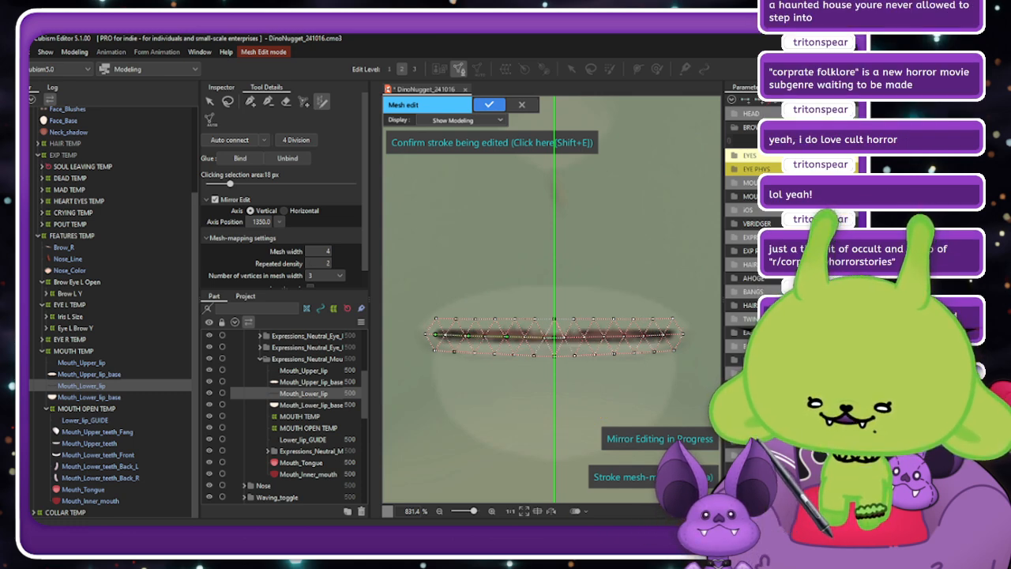
drag(430, 335, 424, 335)
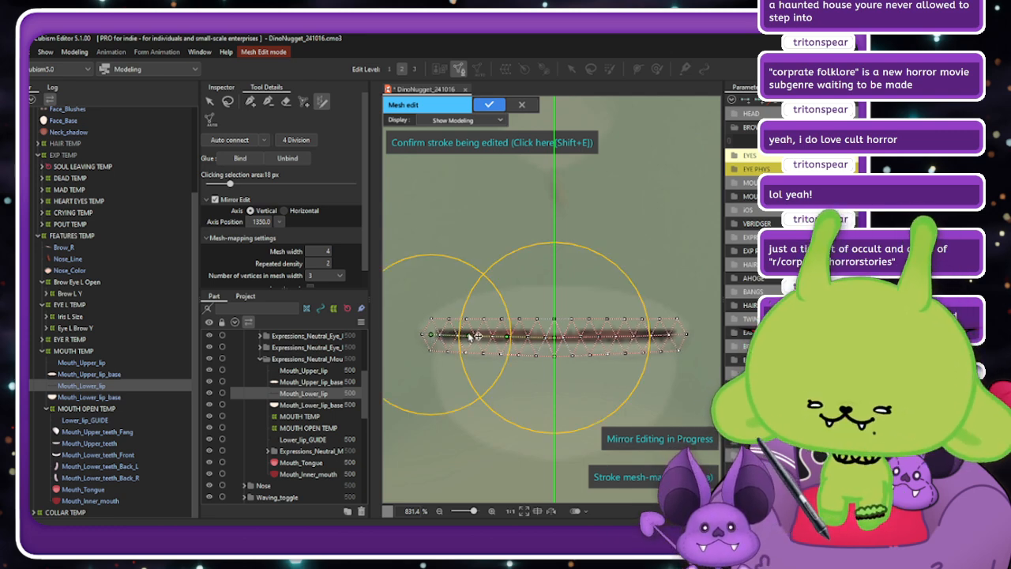
scroll(474, 338, up, 2)
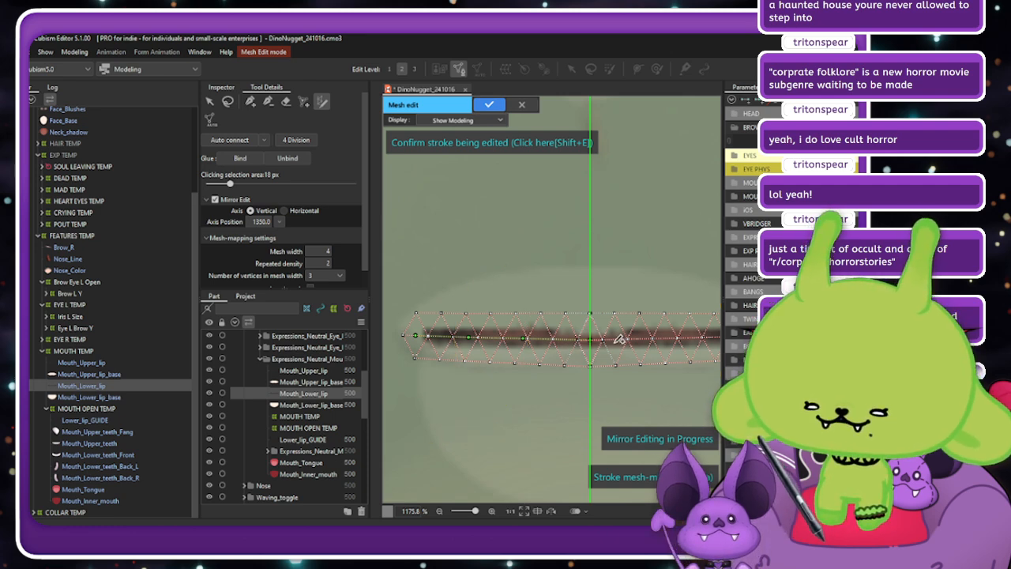
click(485, 145)
Erase the lower lip mesh's centre-line vertices and redraw them on the mirror axis, connected to the neighbouring vertices on both sides.
scroll(616, 352, up, 2)
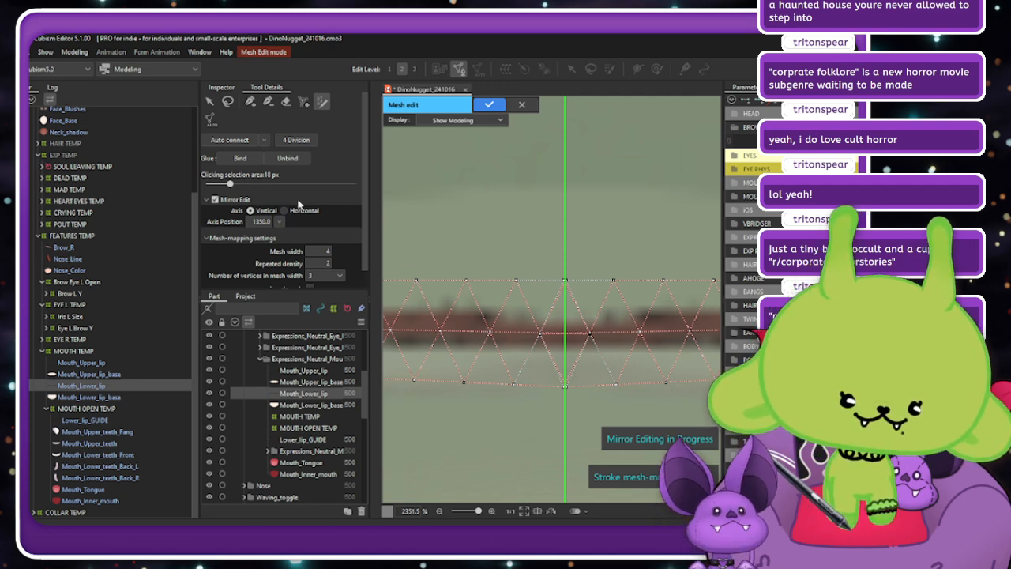
click(269, 101)
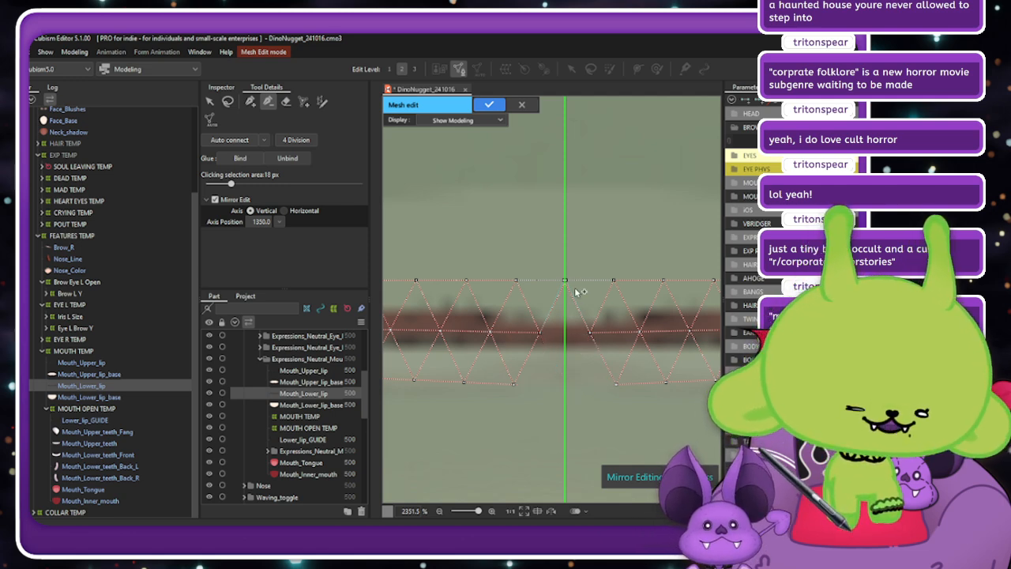
click(249, 102)
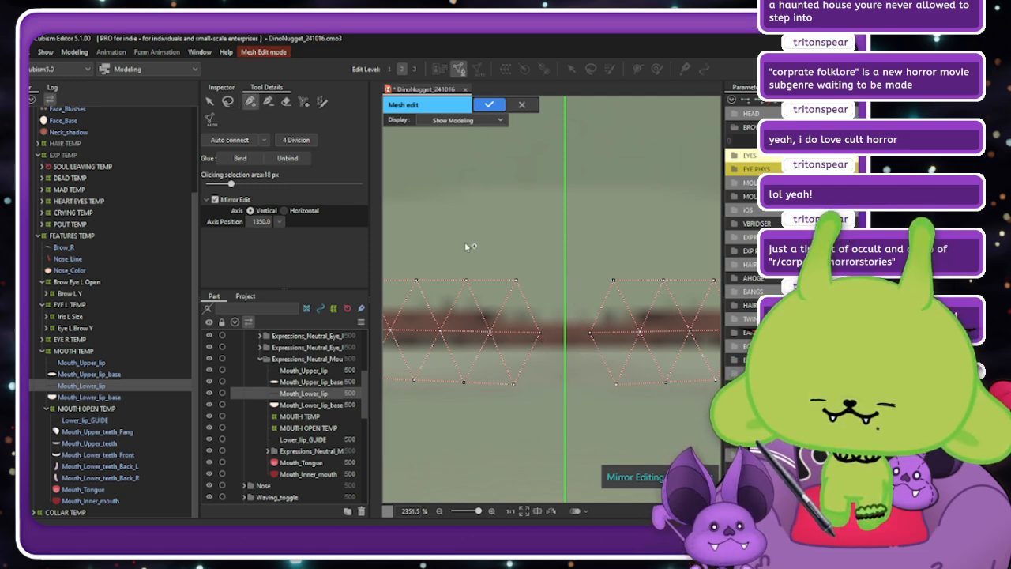
click(517, 282)
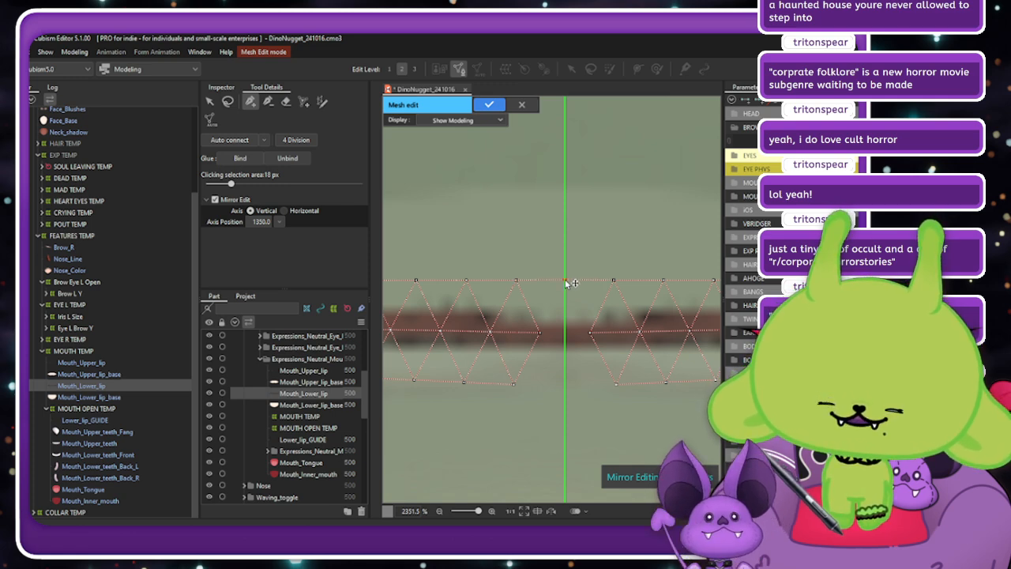
click(593, 335)
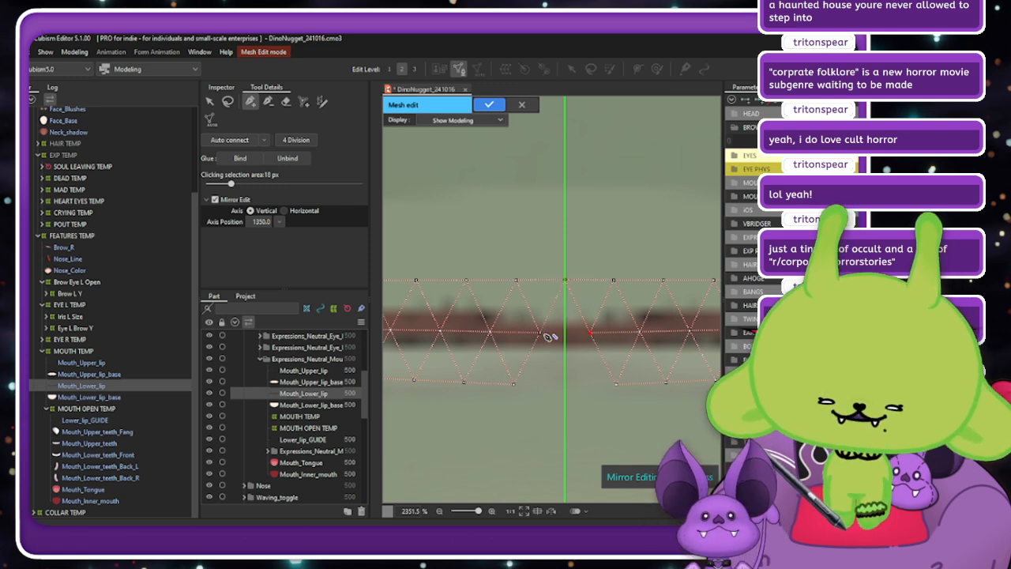
click(542, 333)
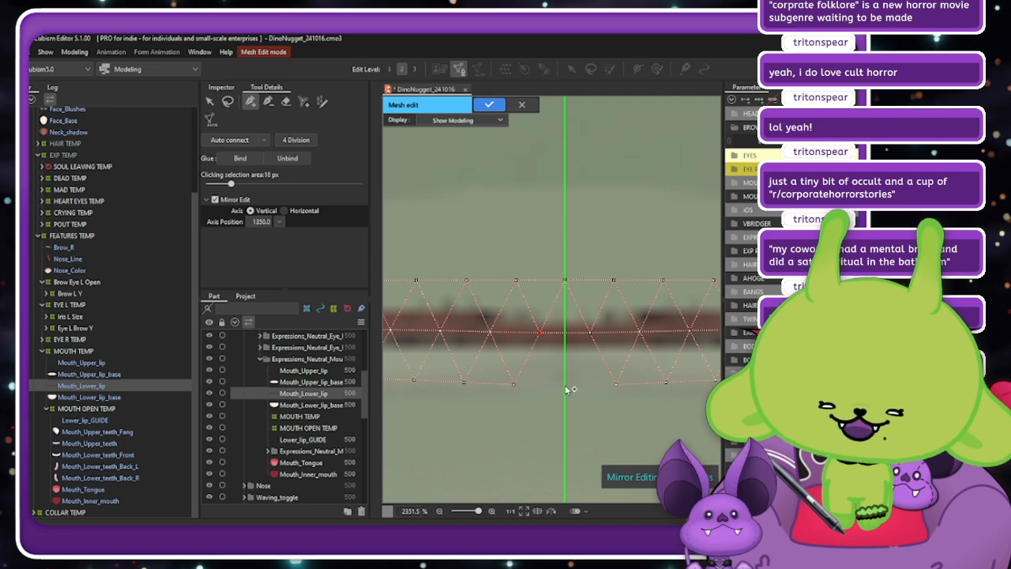
click(616, 386)
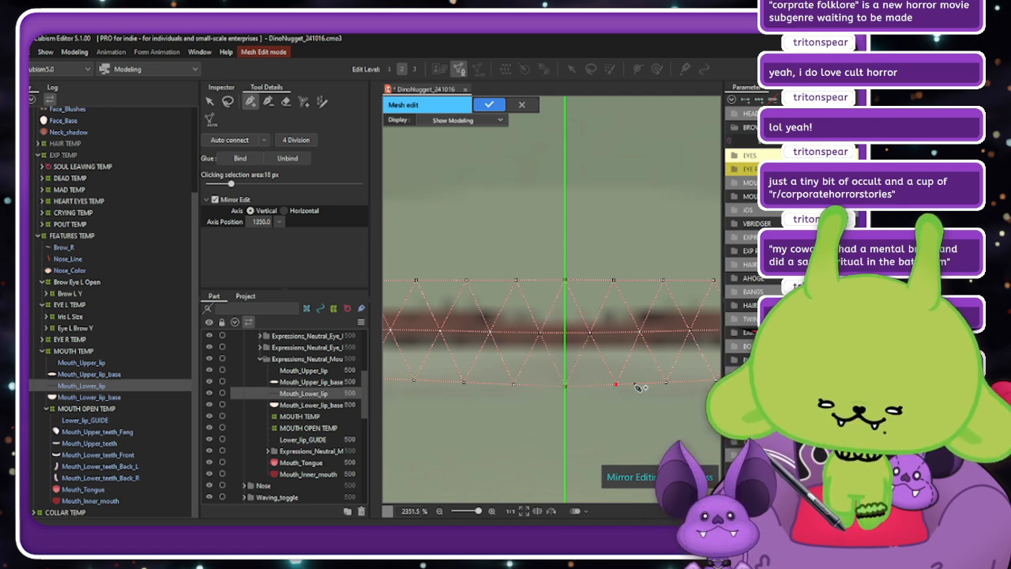
click(565, 386)
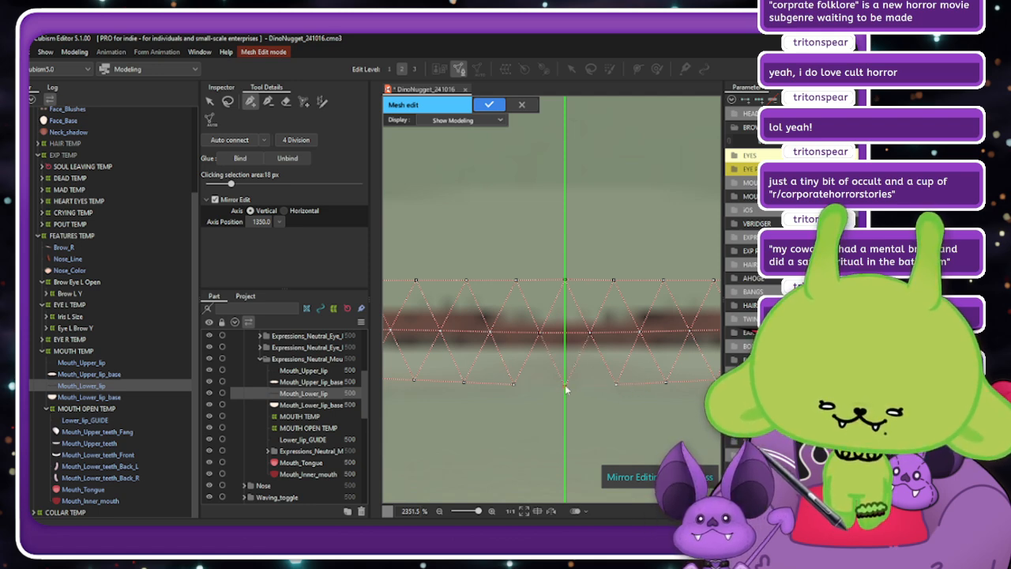
click(616, 386)
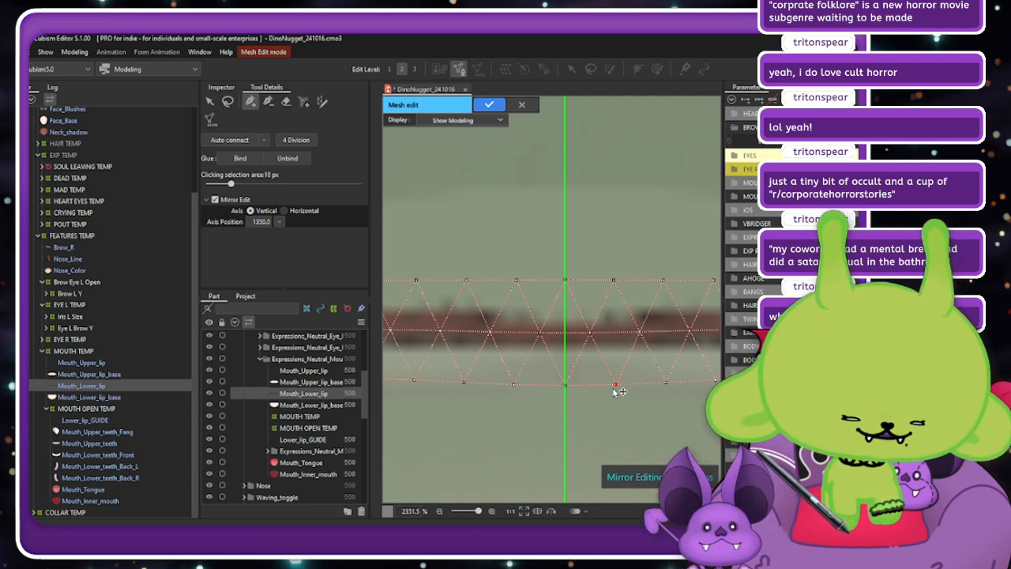
Select all vertices of the Mouth_Lower_lip mesh and apply the mesh edit.
scroll(582, 385, down, 6)
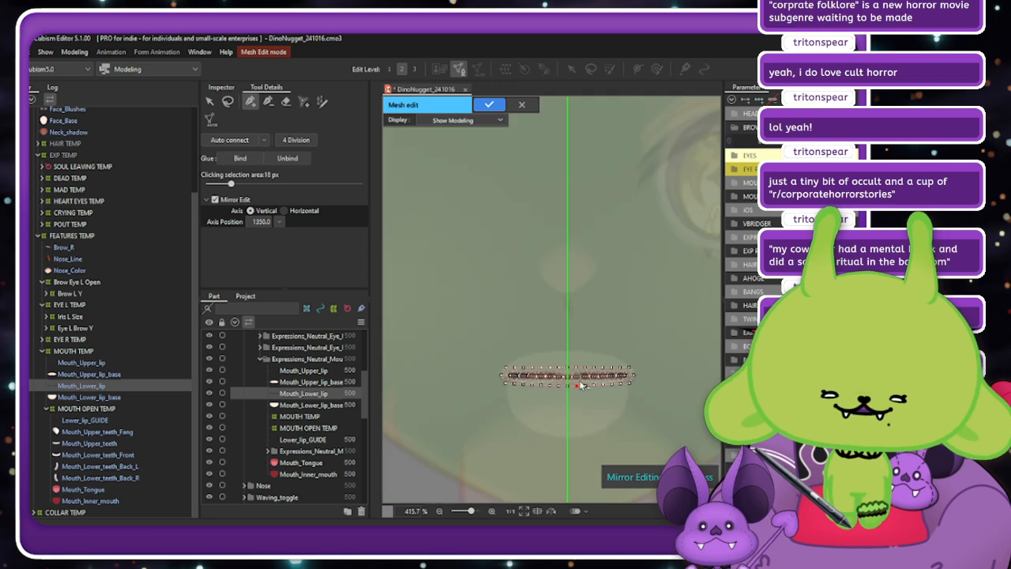
scroll(582, 386, up, 2)
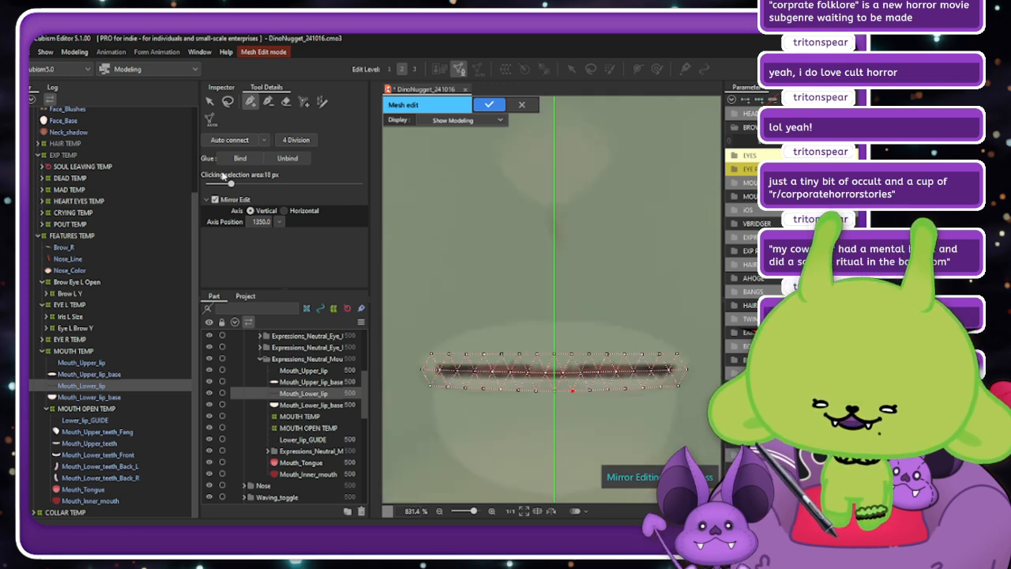
click(209, 101)
drag(403, 315, 701, 424)
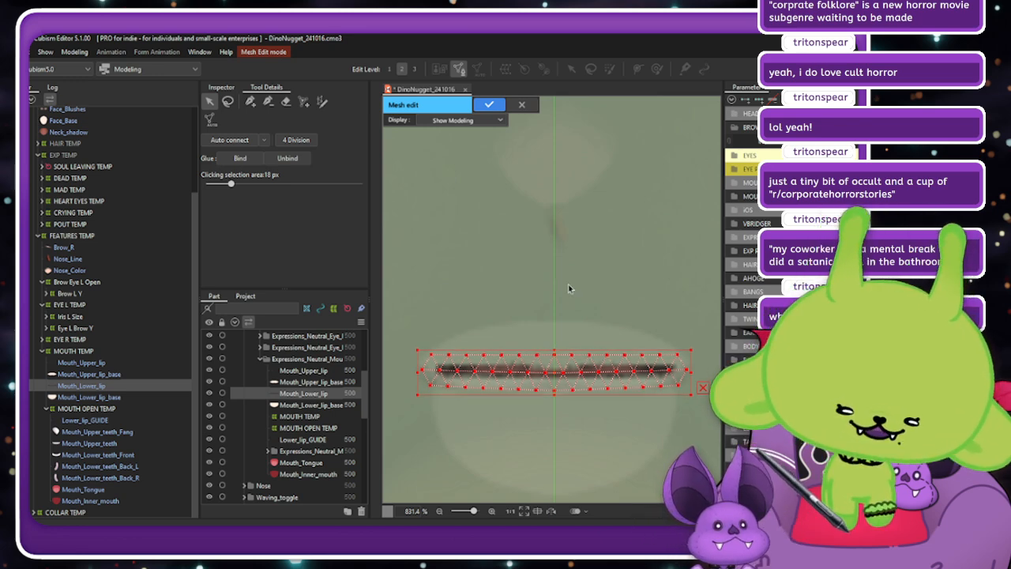
click(546, 270)
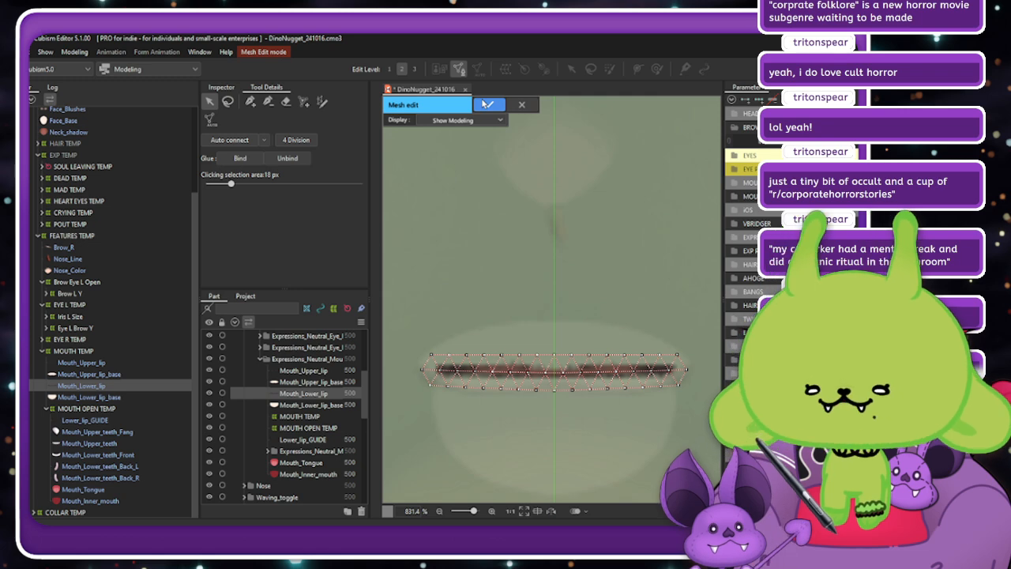
drag(394, 315, 706, 427)
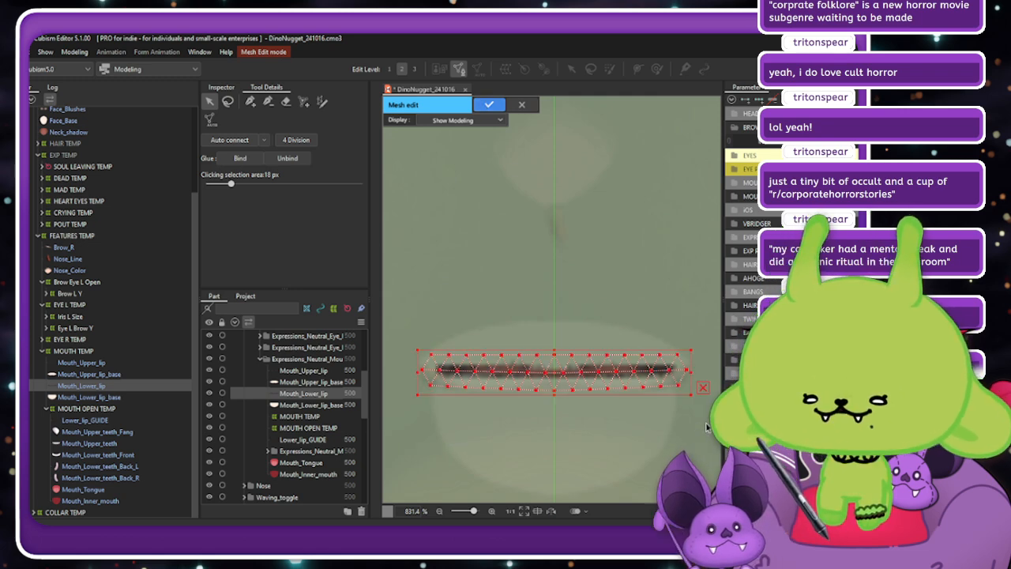
click(489, 104)
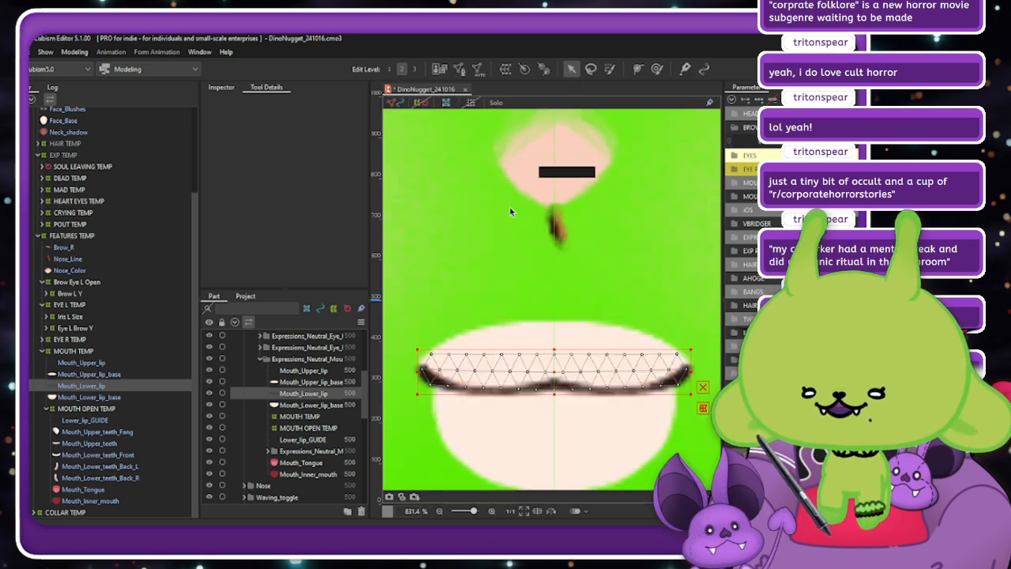
Reopen the Mouth_Lower_lip mesh, subdivide it with 4 Division, copy all its vertices and apply the edit.
click(458, 71)
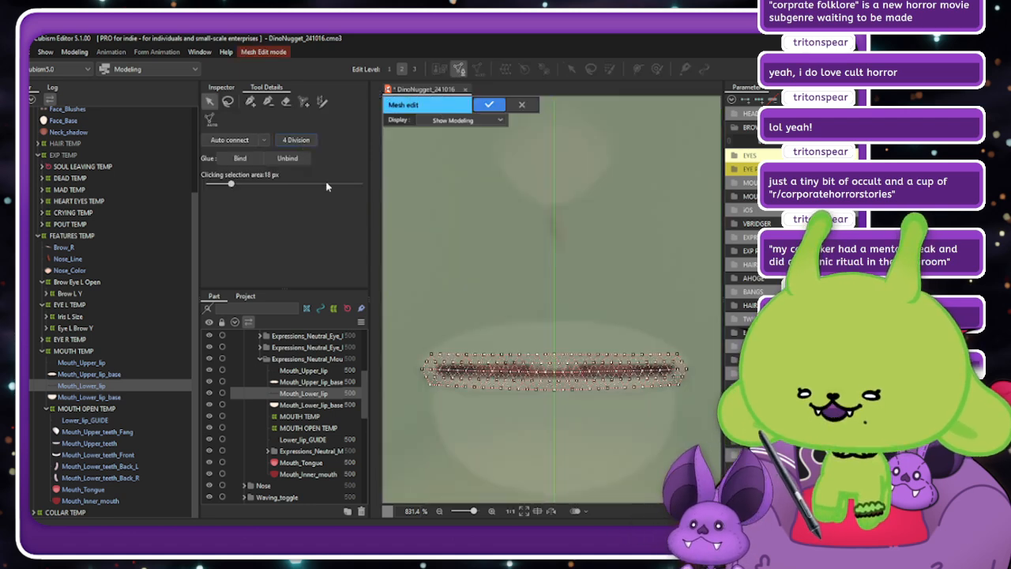
drag(398, 318, 681, 397)
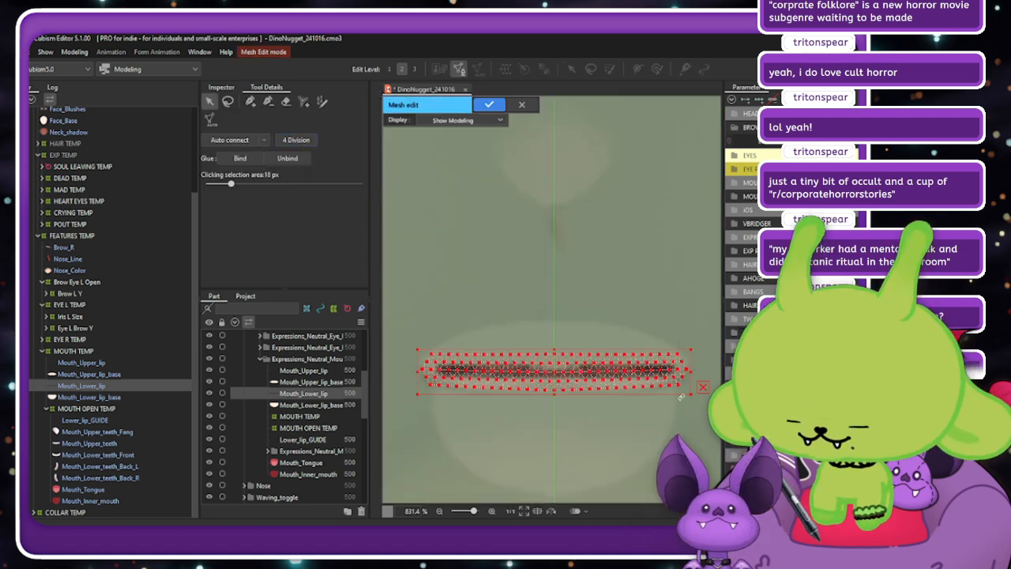
click(489, 104)
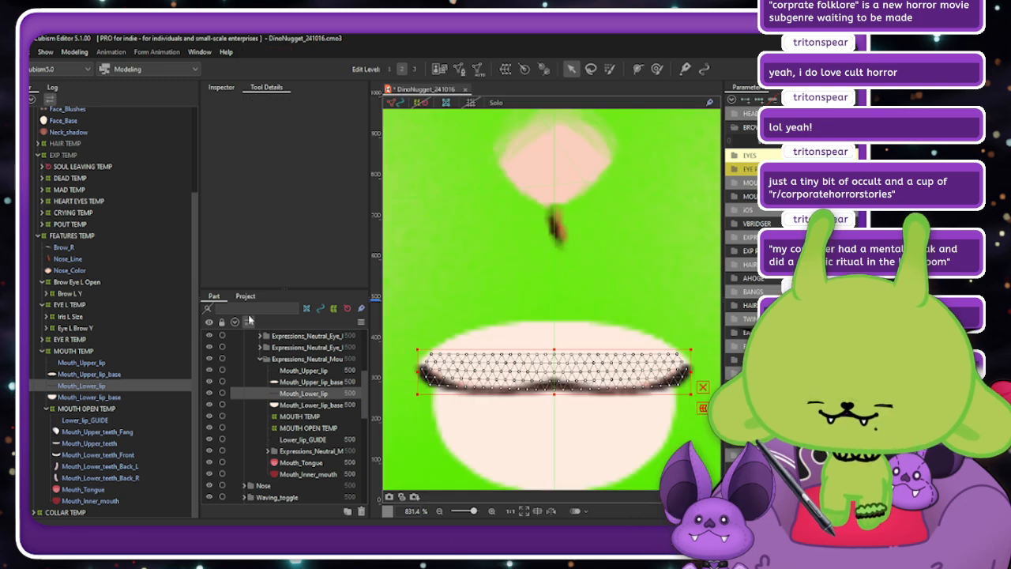
Open the Mouth_Lower_lip_base mesh for editing and replace all its vertices with the copied lower lip mesh.
click(111, 396)
click(458, 70)
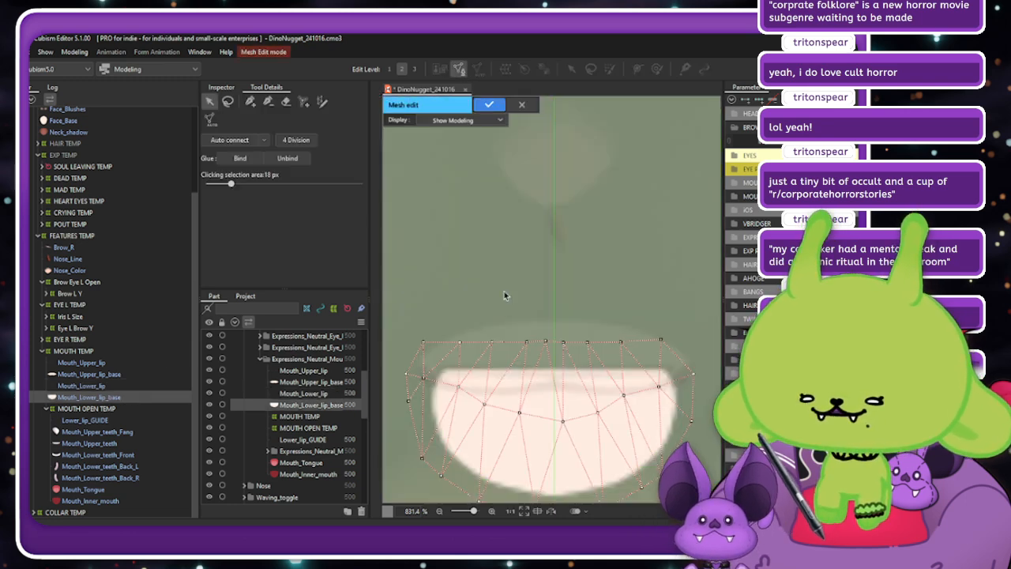
scroll(504, 295, down, 2)
drag(401, 278, 644, 502)
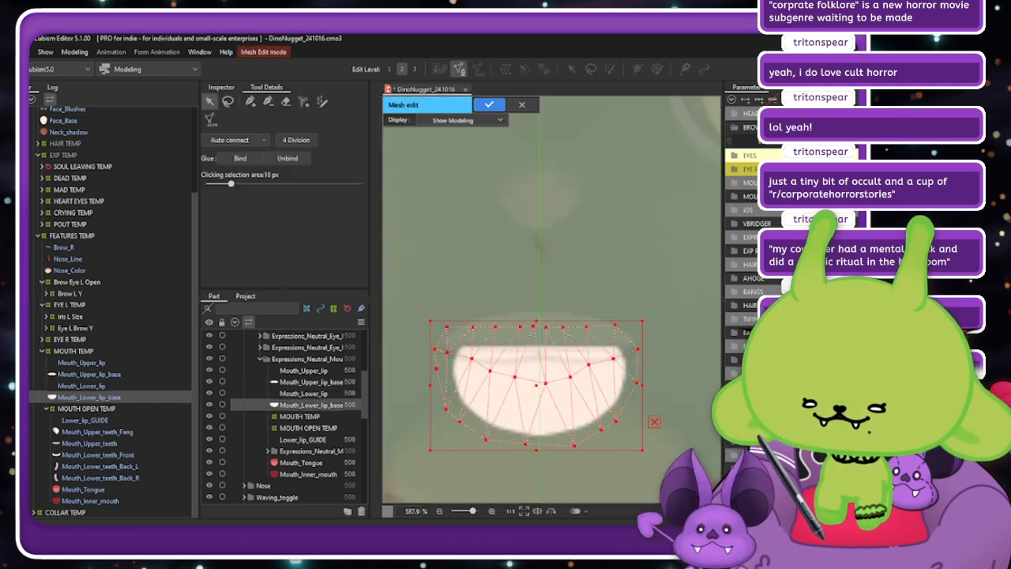
key(Delete)
key(ctrl+v)
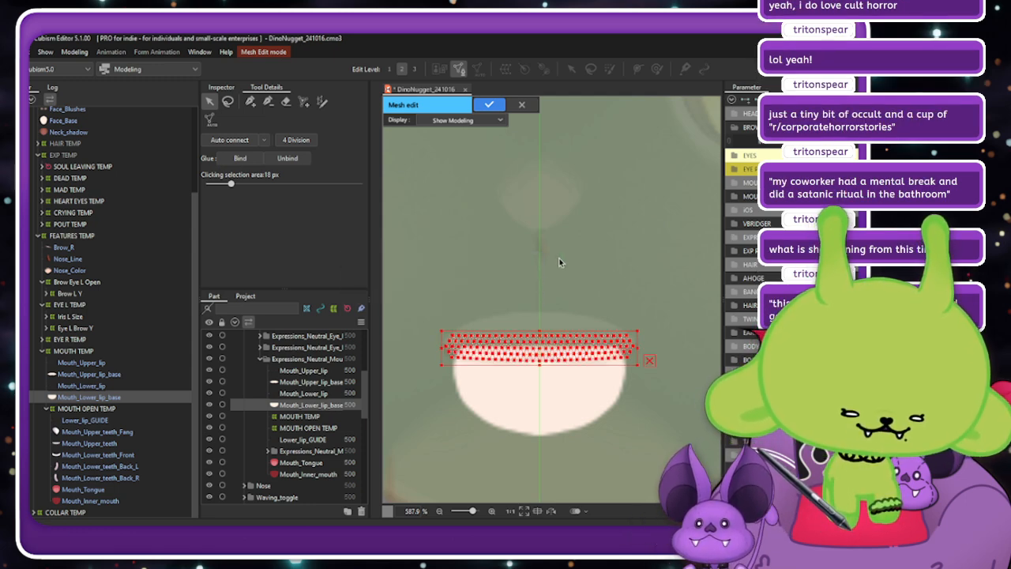
With Mirror Edit on the vertical axis, draw an outer row of vertices just outside the lower lip base's curved edge, reaching the centre line.
click(557, 282)
scroll(517, 348, up, 2)
scroll(525, 268, down, 1)
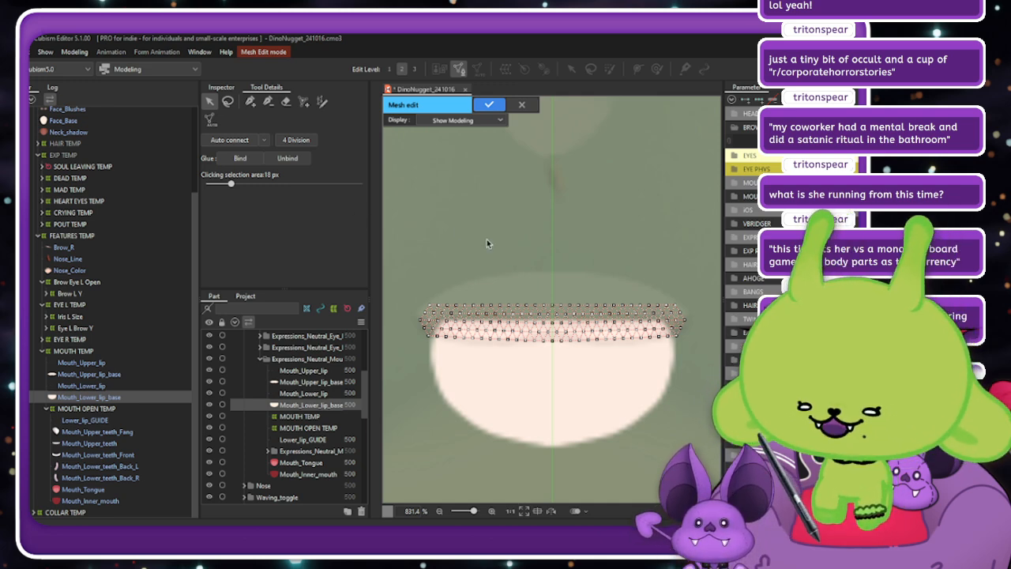
key(p)
key(m)
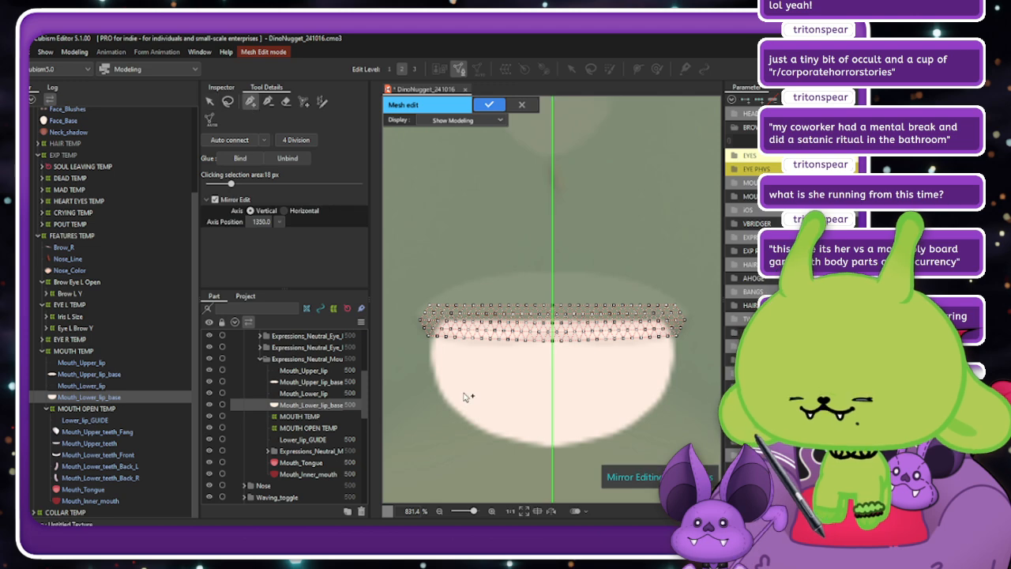
scroll(465, 397, up, 1)
scroll(458, 333, up, 1)
scroll(629, 397, down, 1)
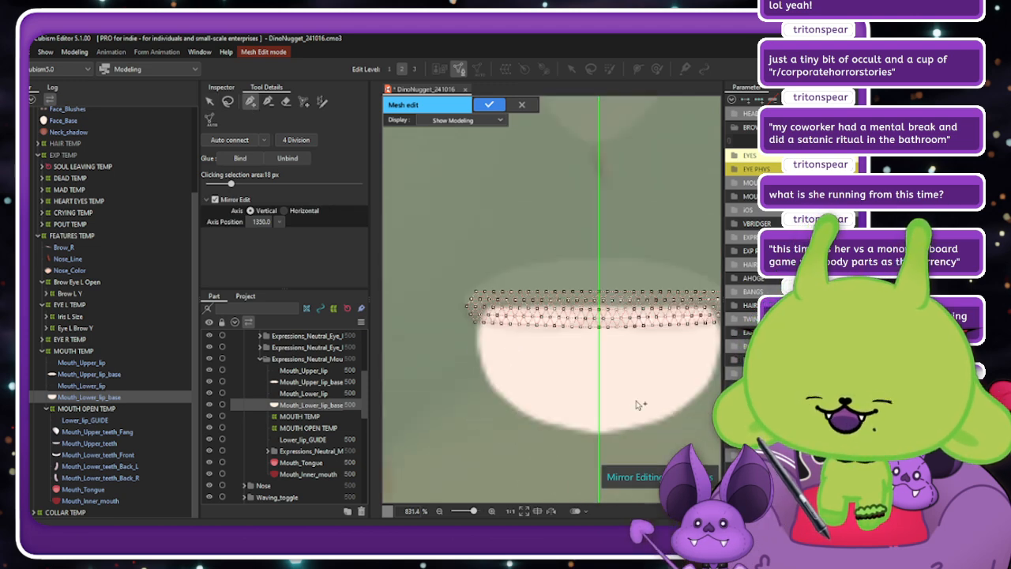
scroll(531, 377, down, 1)
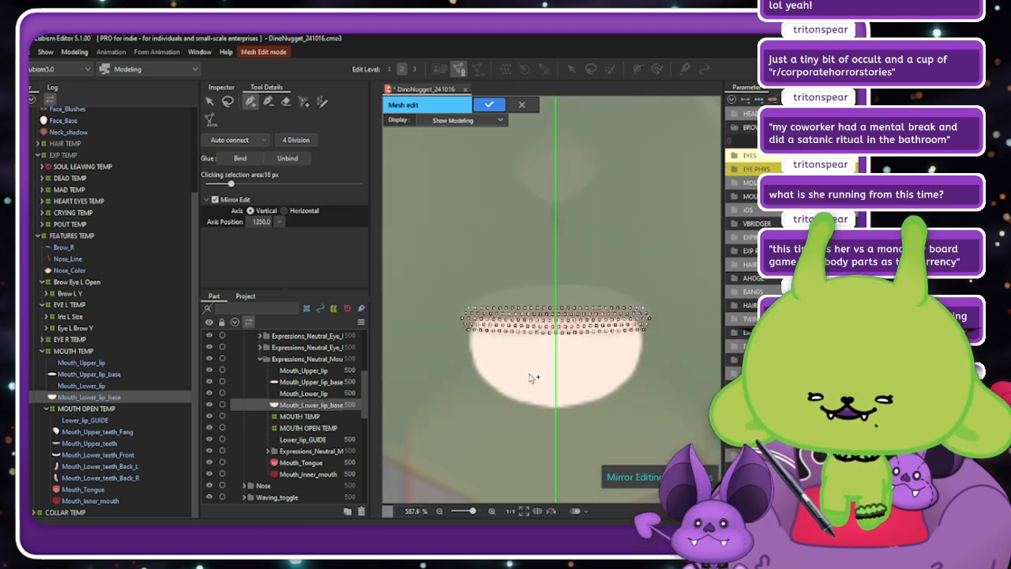
click(434, 322)
click(434, 348)
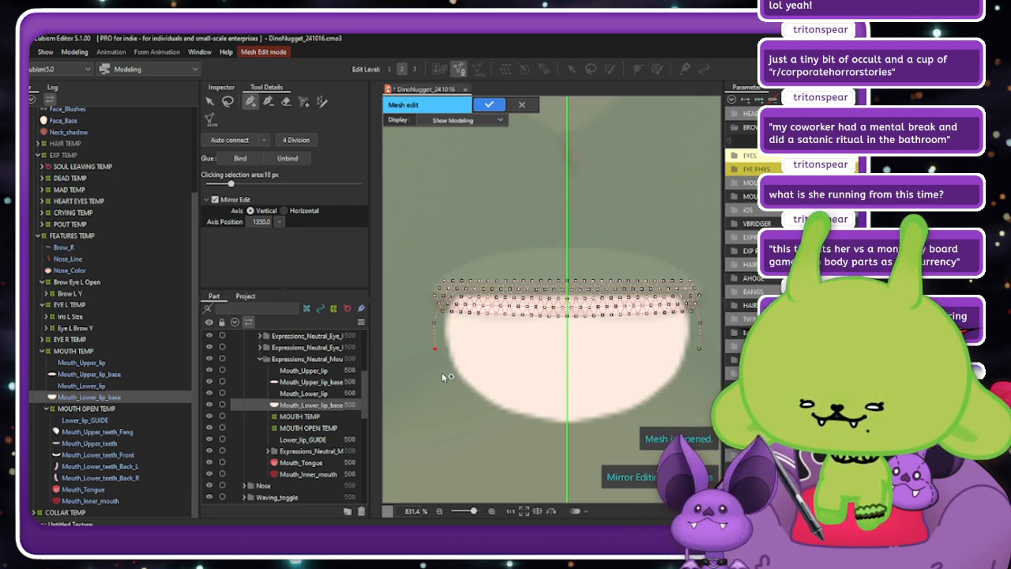
click(443, 376)
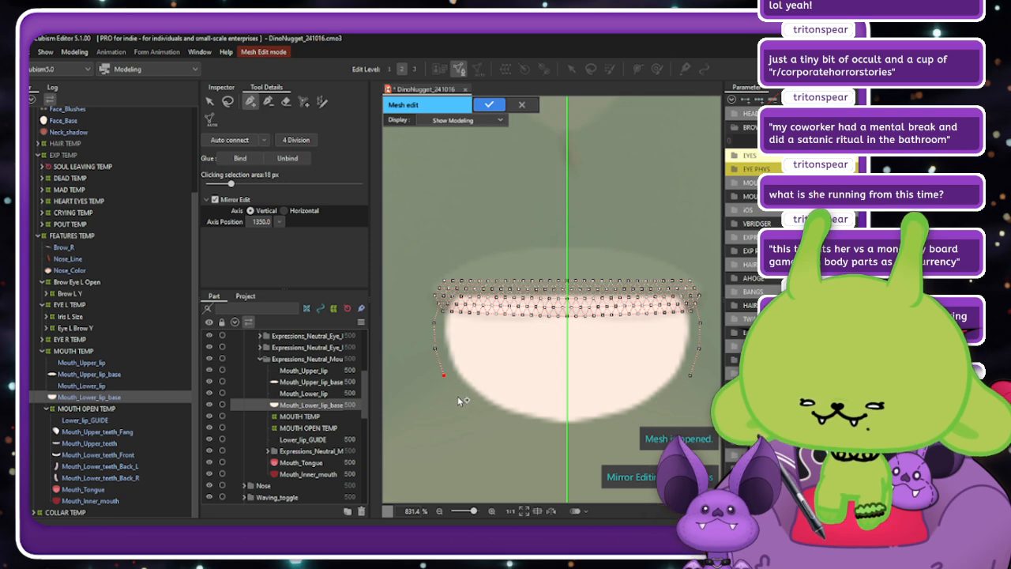
click(458, 396)
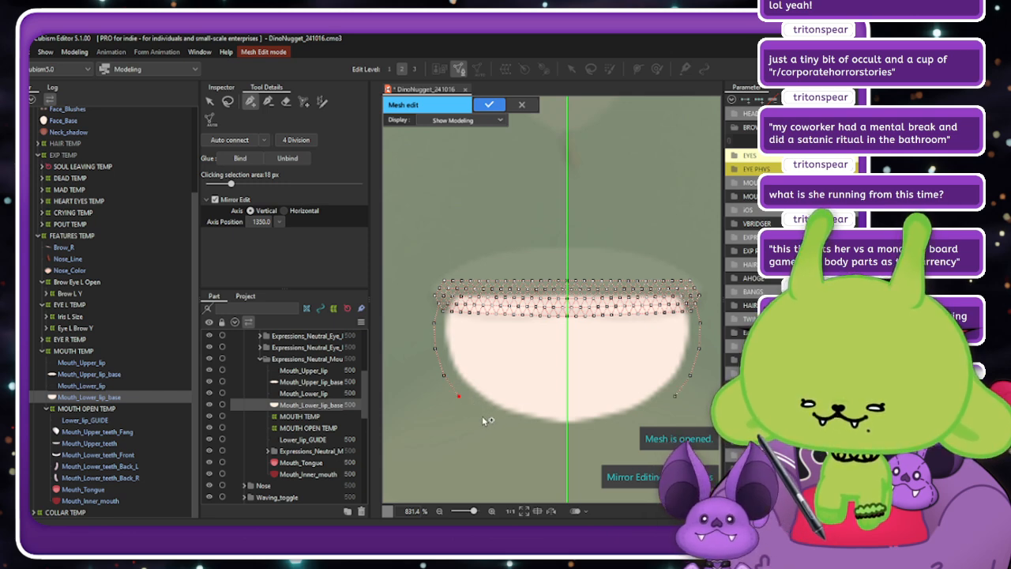
click(482, 416)
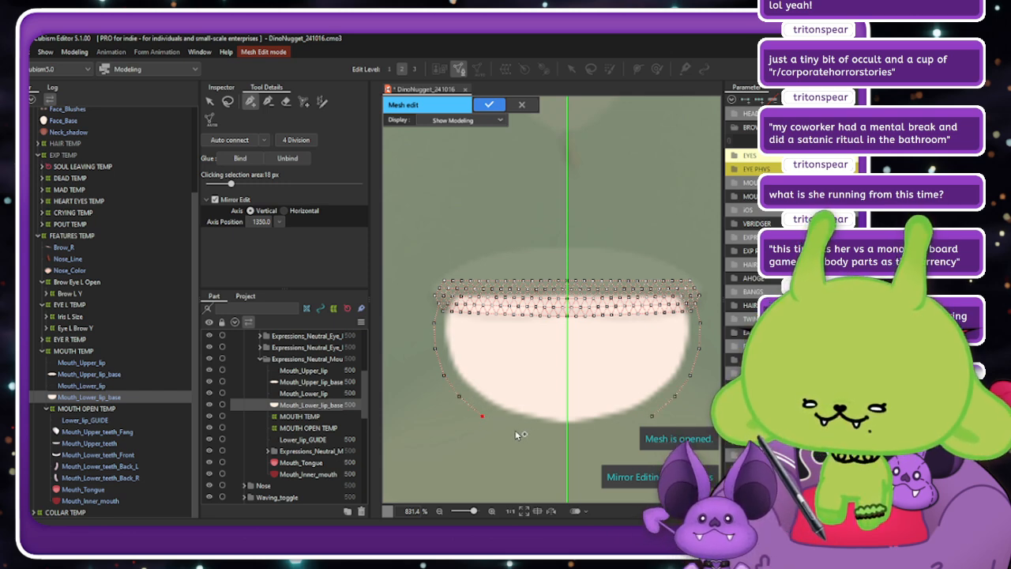
click(544, 436)
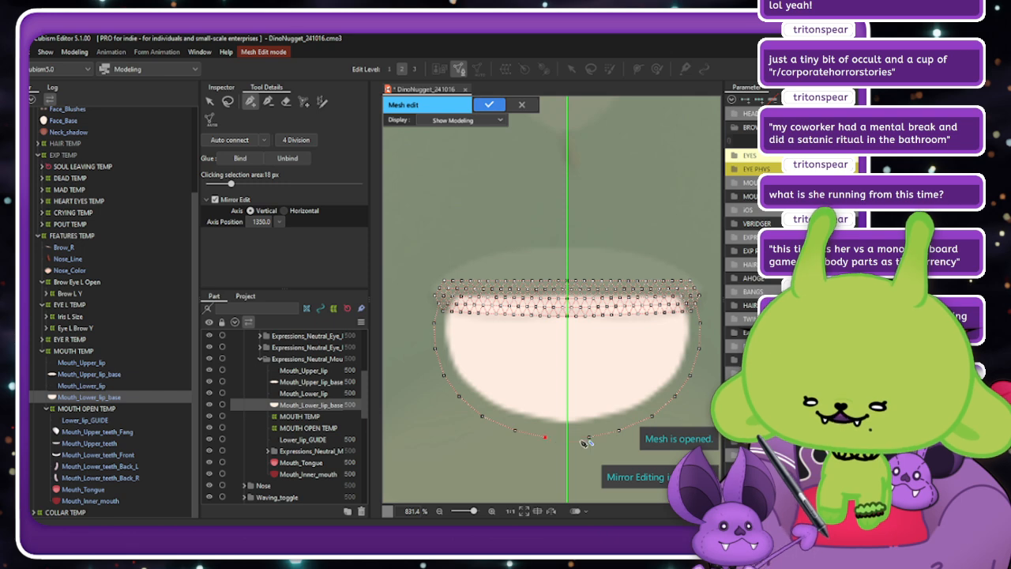
click(588, 439)
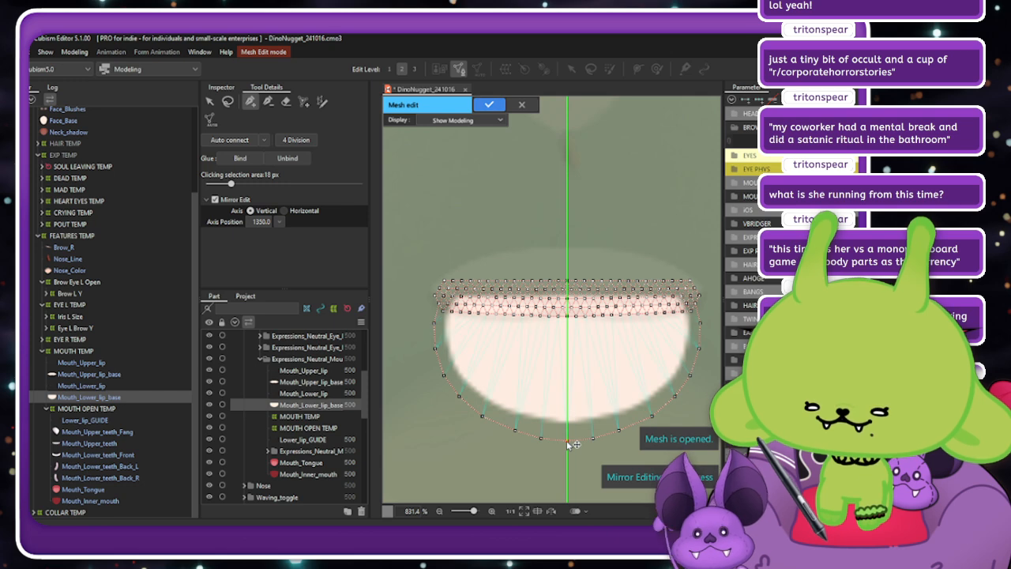
Undo the outer outline's last vertices near the chin side and redraw them with even spacing up to the mirror axis.
key(ctrl+z)
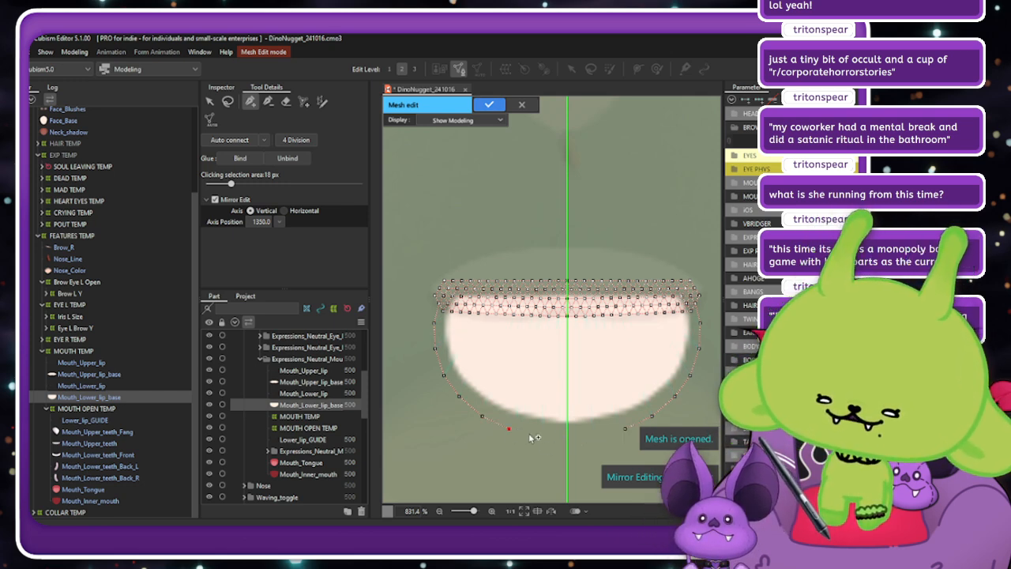
click(537, 434)
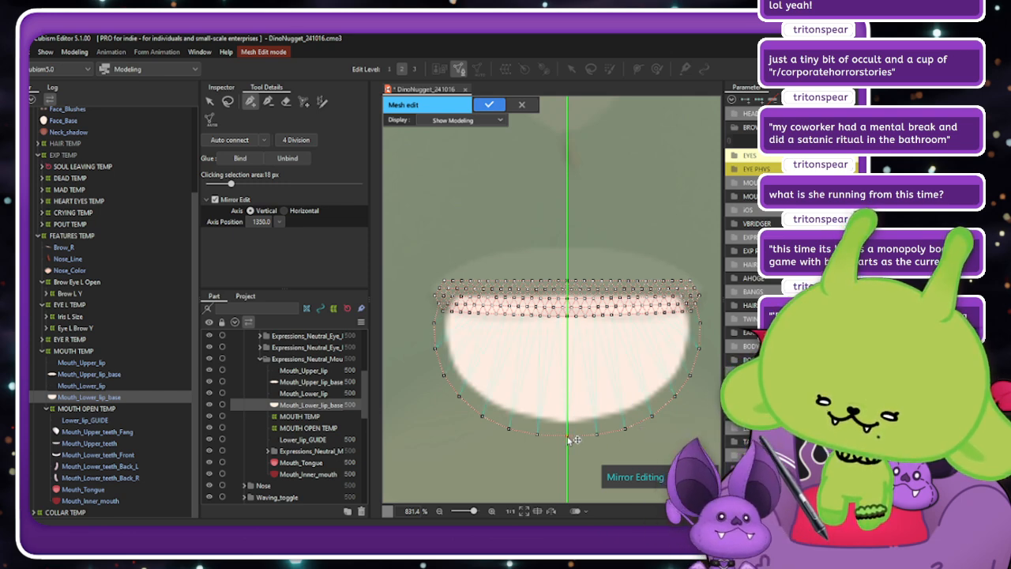
click(228, 101)
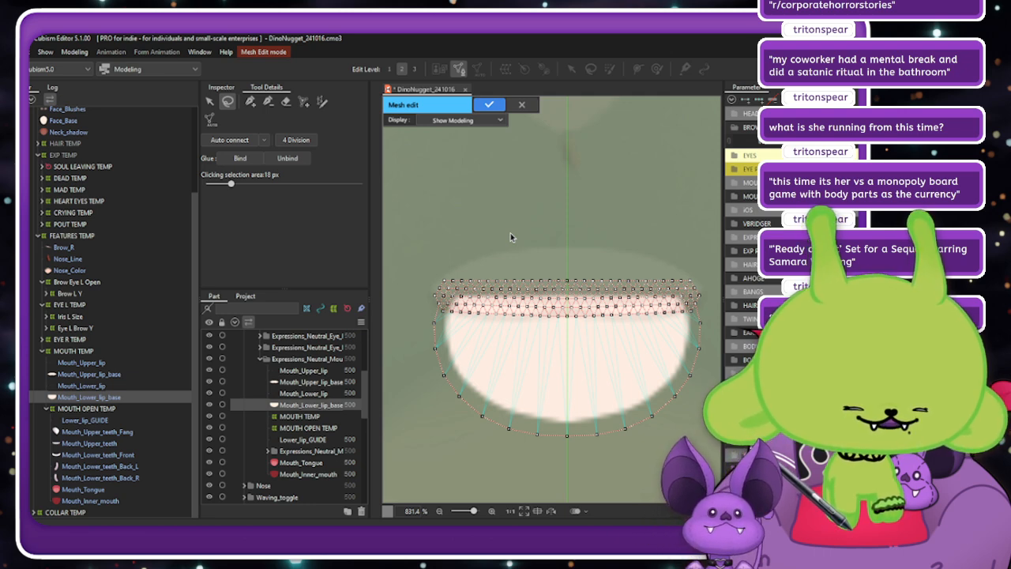
click(249, 101)
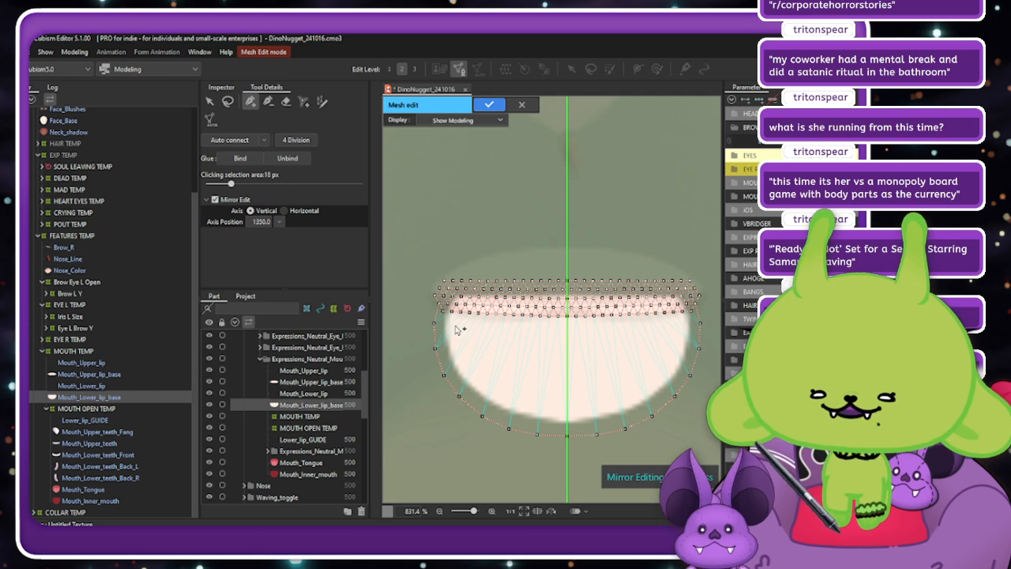
Draw a mirrored inner row of connected vertices just inside the lower lip base's curved edge, joined across the centre line.
scroll(584, 420, down, 2)
scroll(585, 420, up, 2)
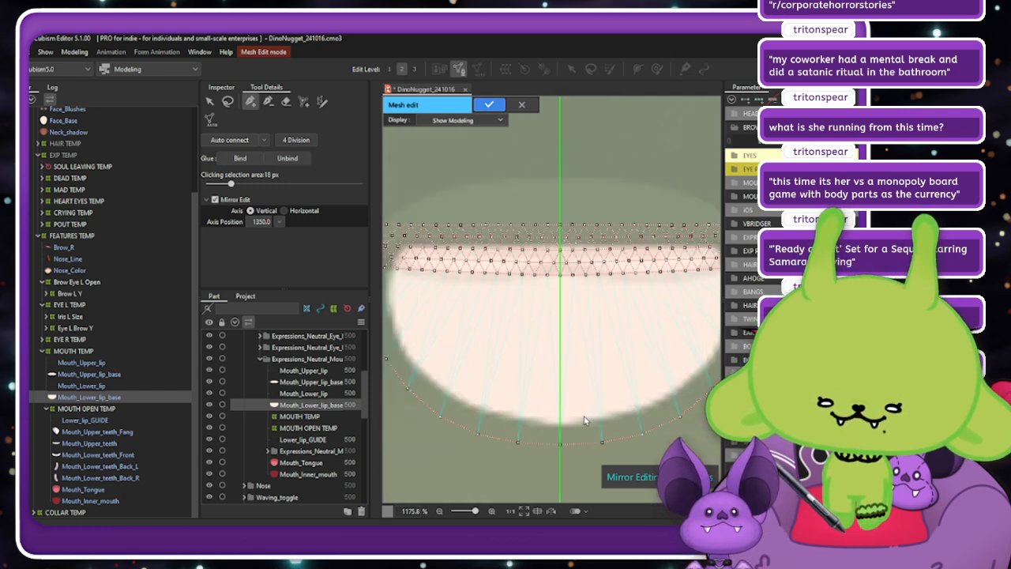
scroll(471, 306, up, 2)
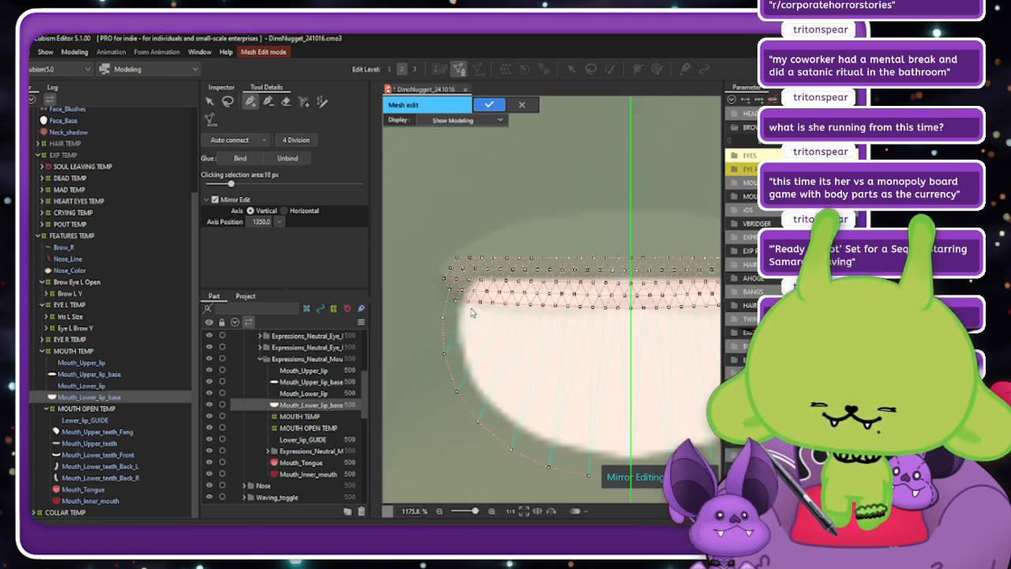
click(465, 329)
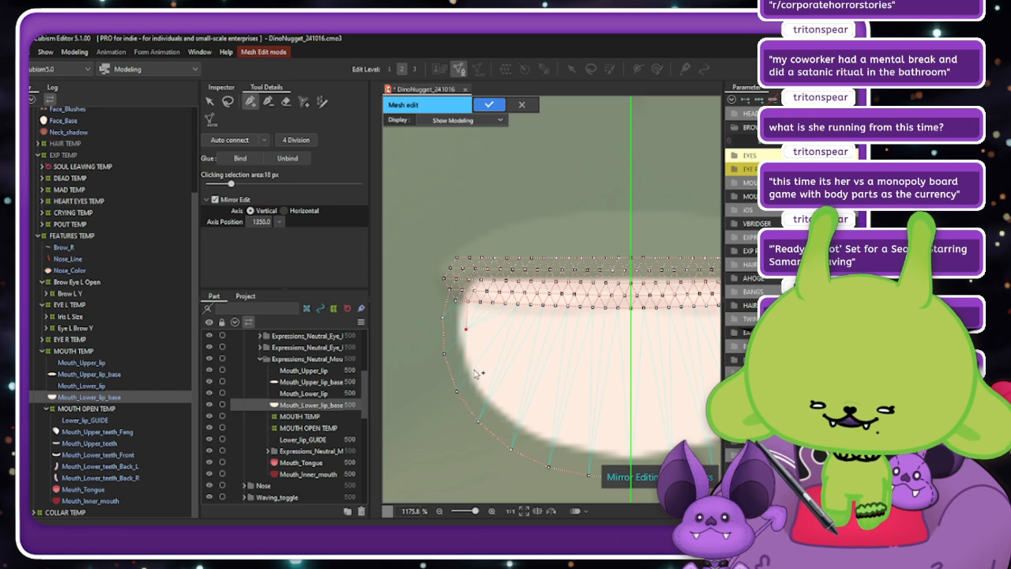
click(474, 362)
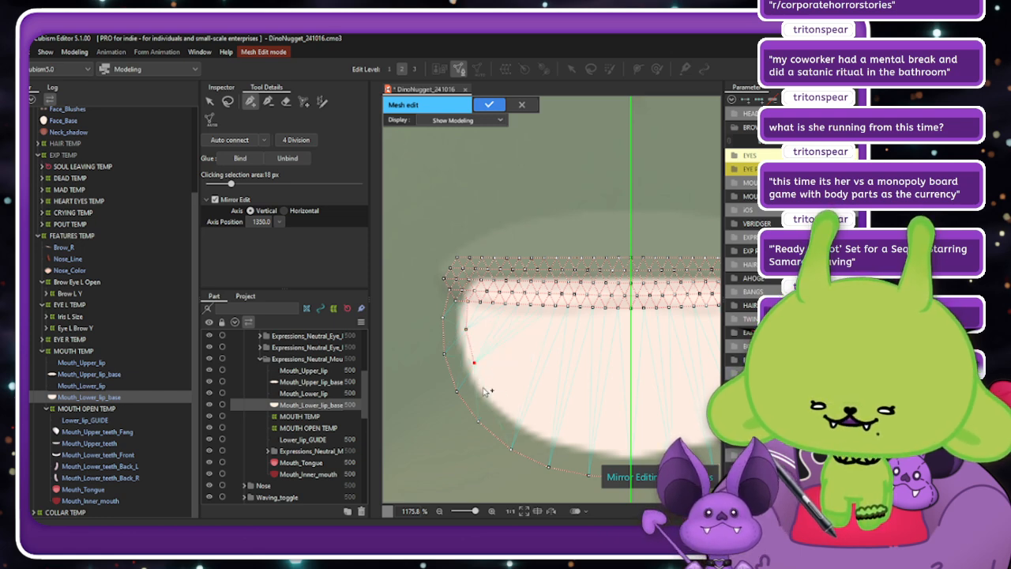
click(485, 388)
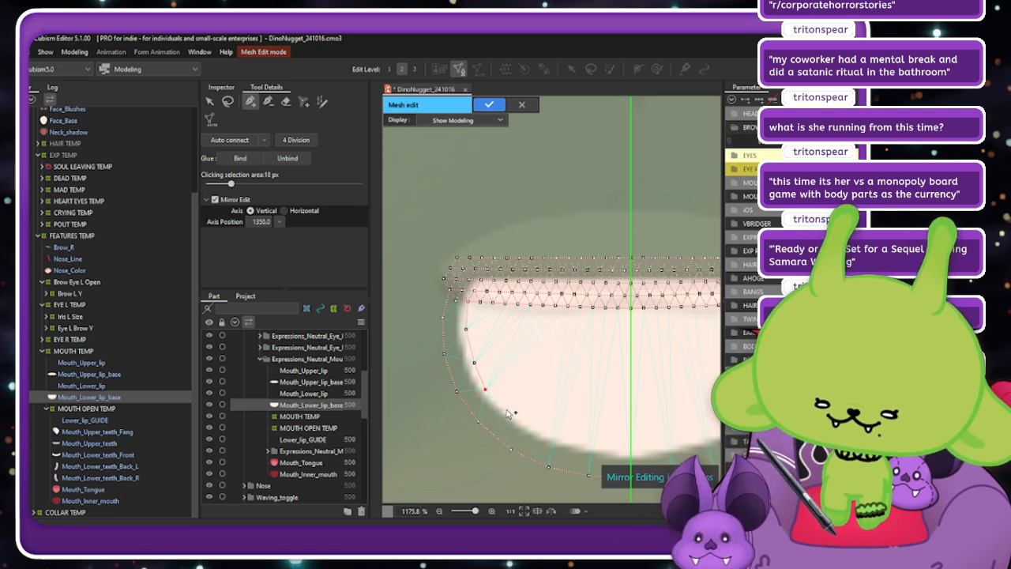
click(507, 408)
click(532, 426)
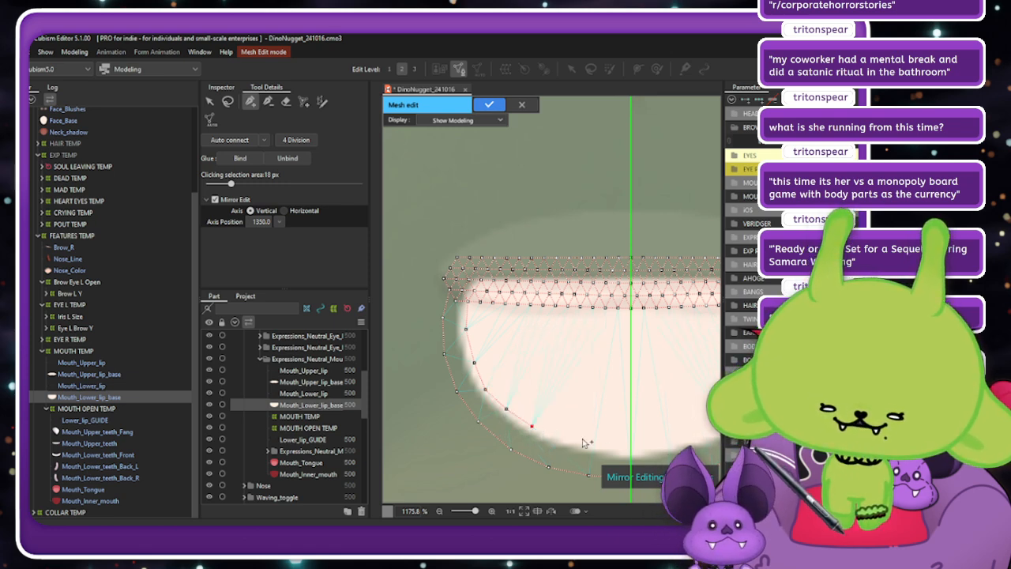
click(572, 438)
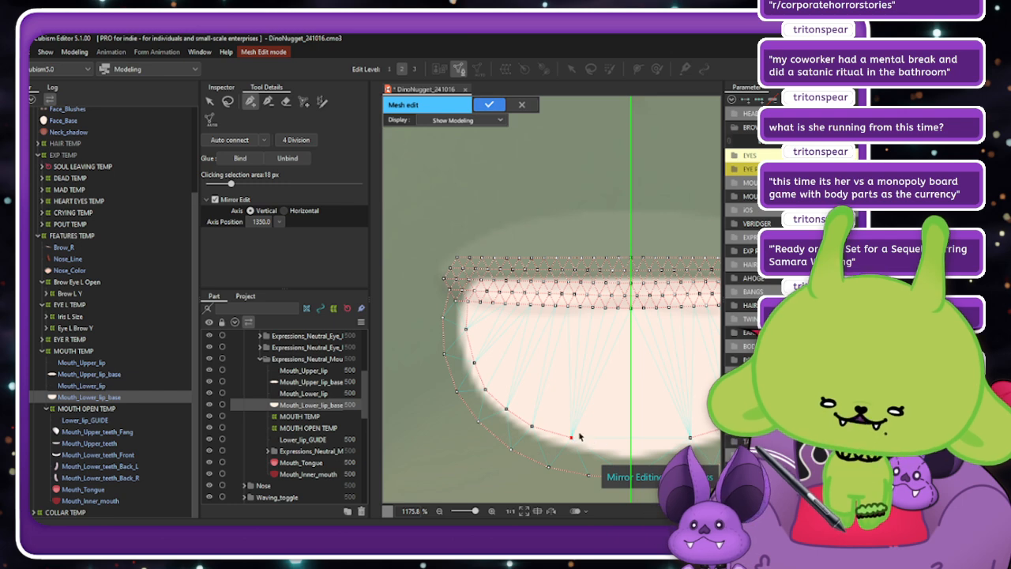
scroll(565, 420, down, 2)
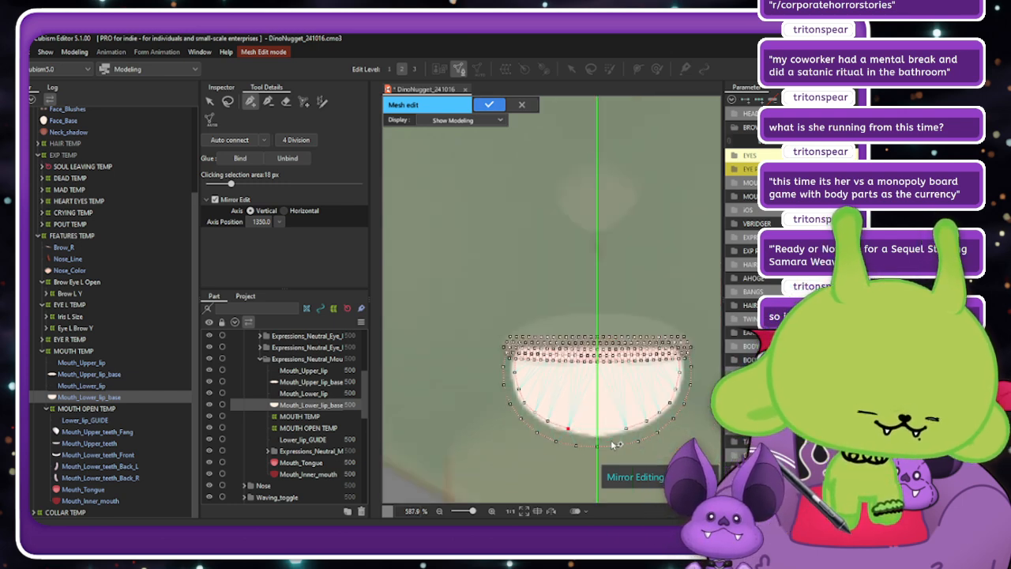
scroll(567, 424, up, 2)
click(565, 423)
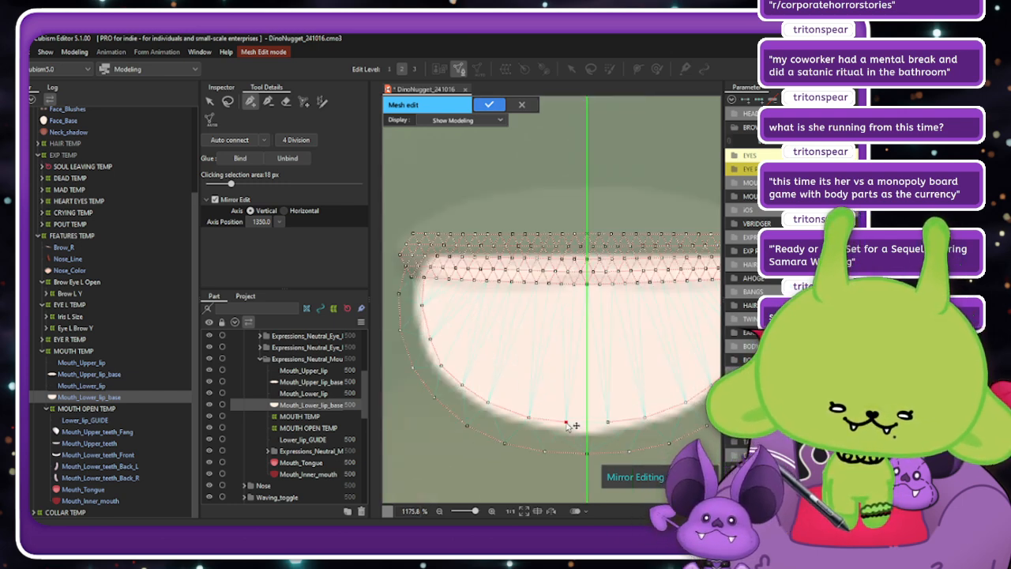
click(607, 422)
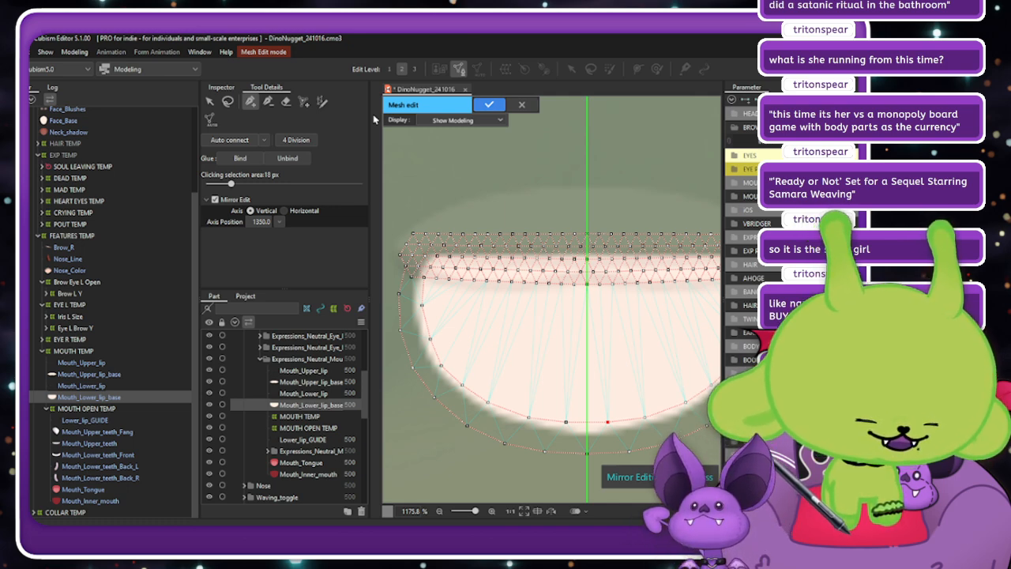
Add a mirrored curved row of connected vertices through the middle of the lower lip base, joined at the centre line.
click(227, 102)
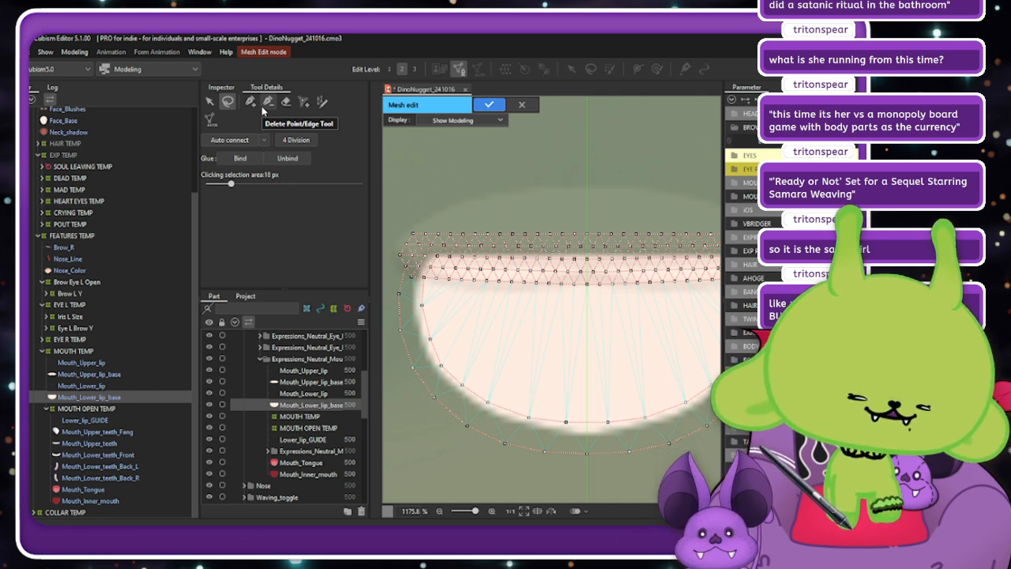
click(249, 101)
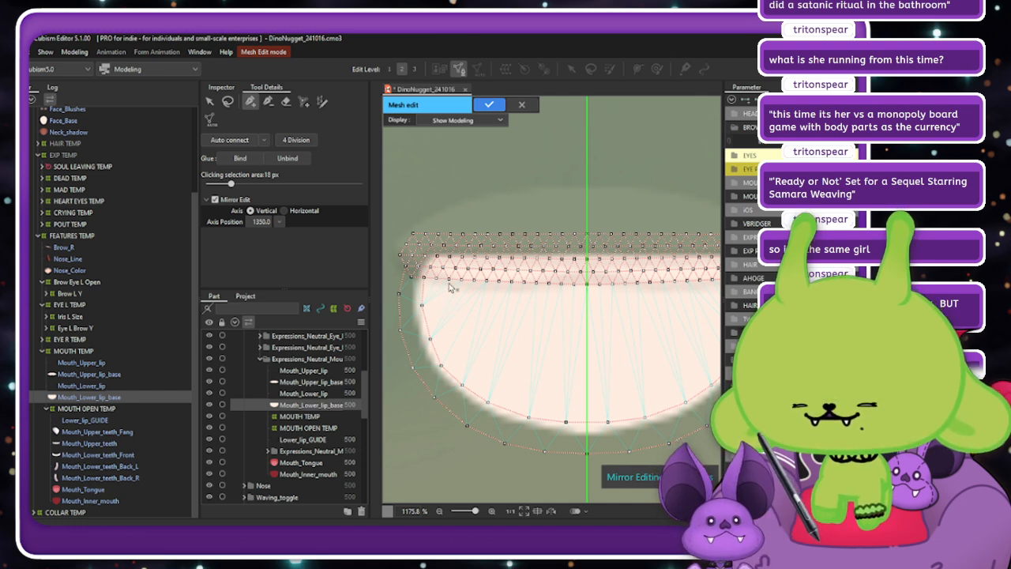
click(455, 316)
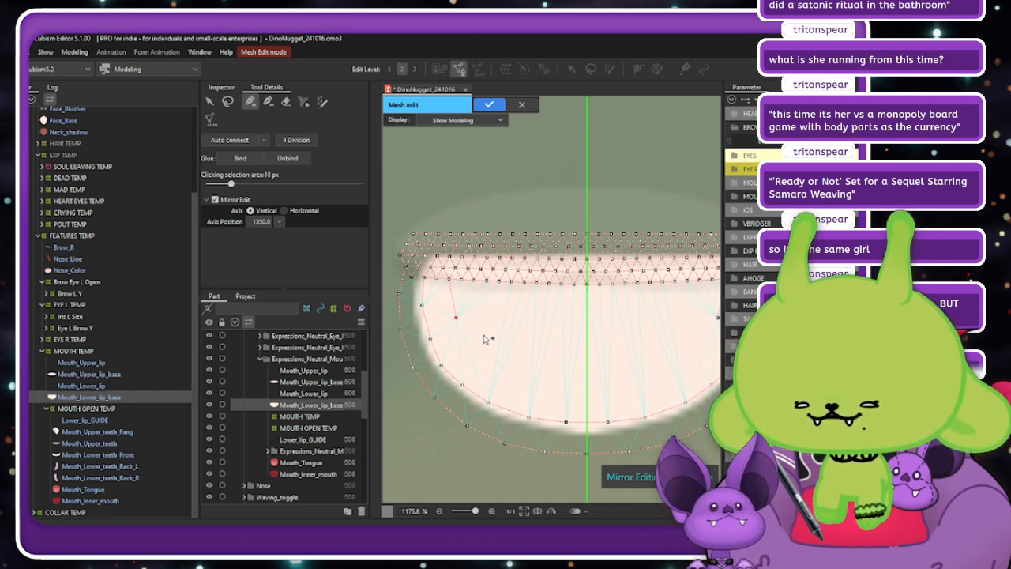
click(489, 340)
click(533, 352)
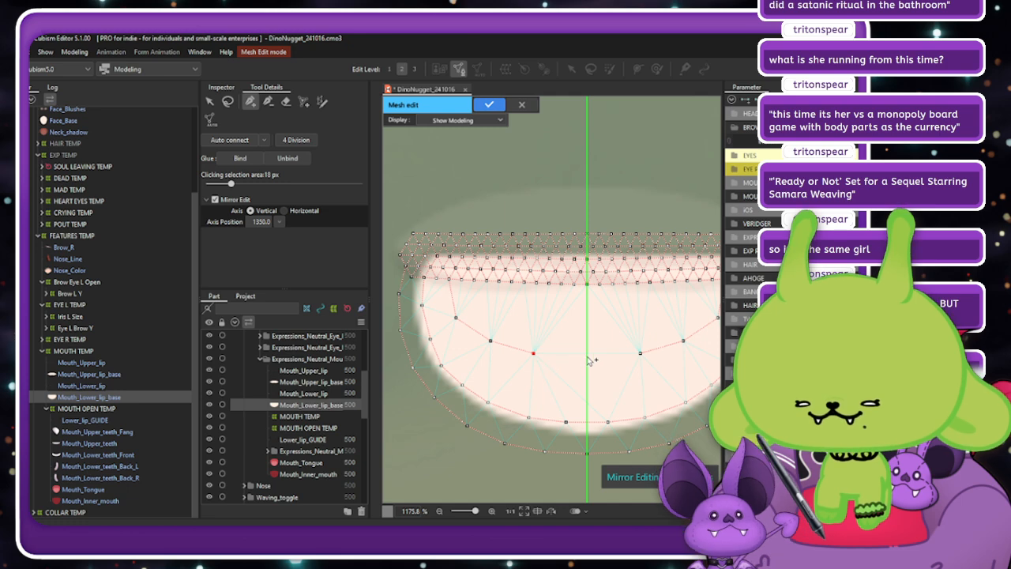
click(587, 355)
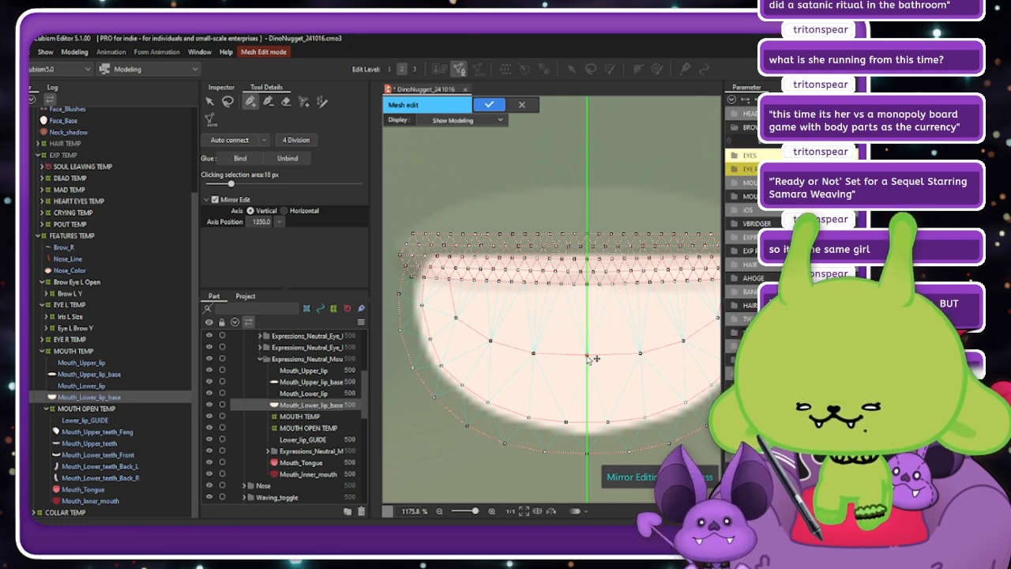
Auto connect the lower lip base's mesh vertices and apply the mesh edit.
scroll(466, 347, down, 2)
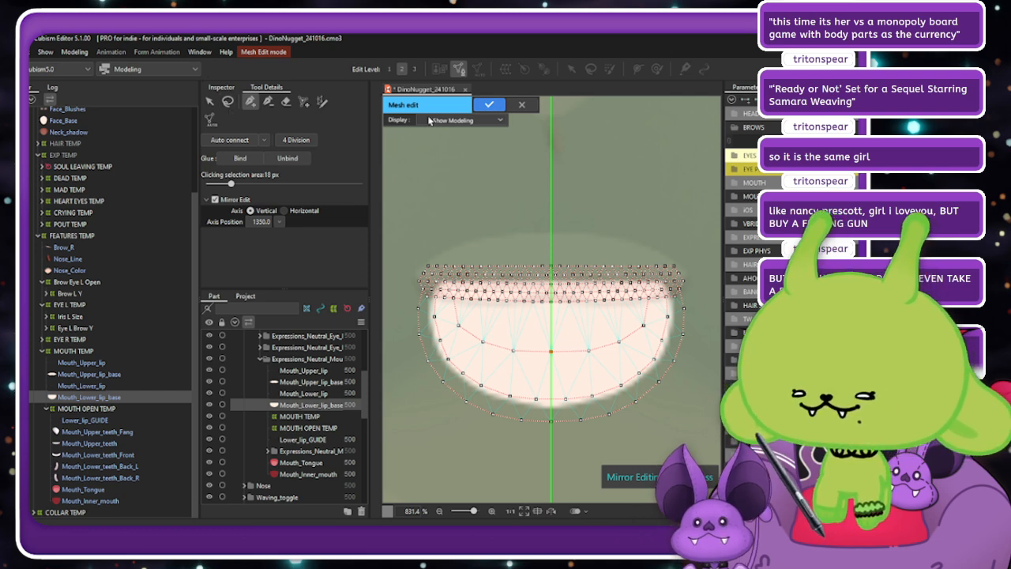
click(244, 140)
click(487, 105)
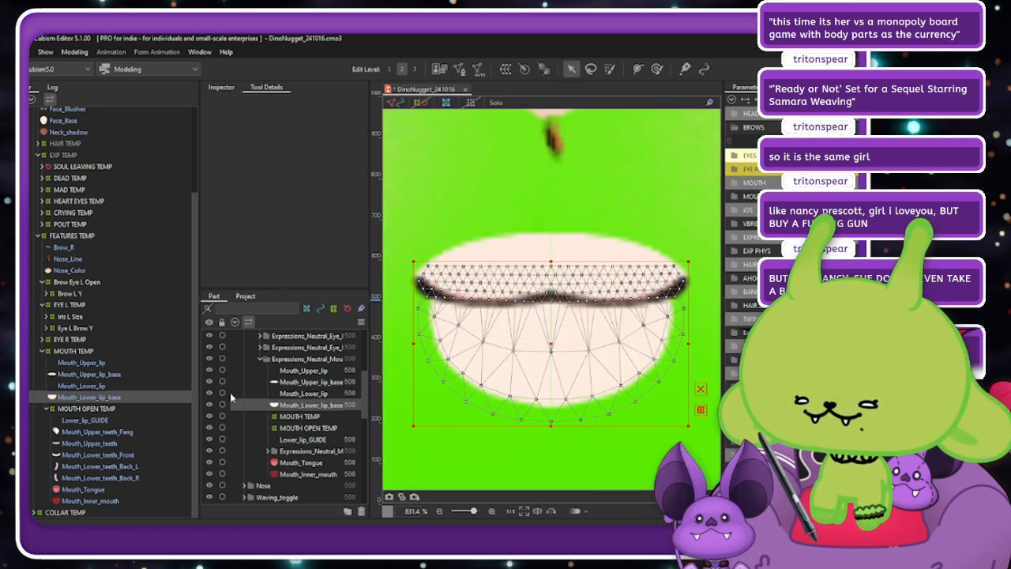
Hide the lower lip base artwork and check the Mouth_Upper_lip_base mesh in mesh editing, leaving its vertices as they are.
click(87, 375)
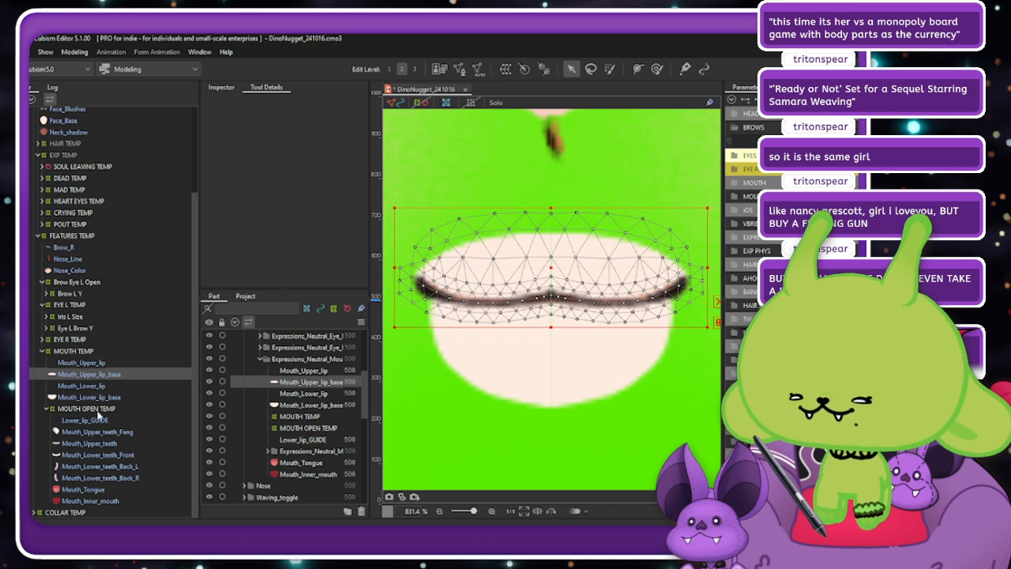
click(31, 385)
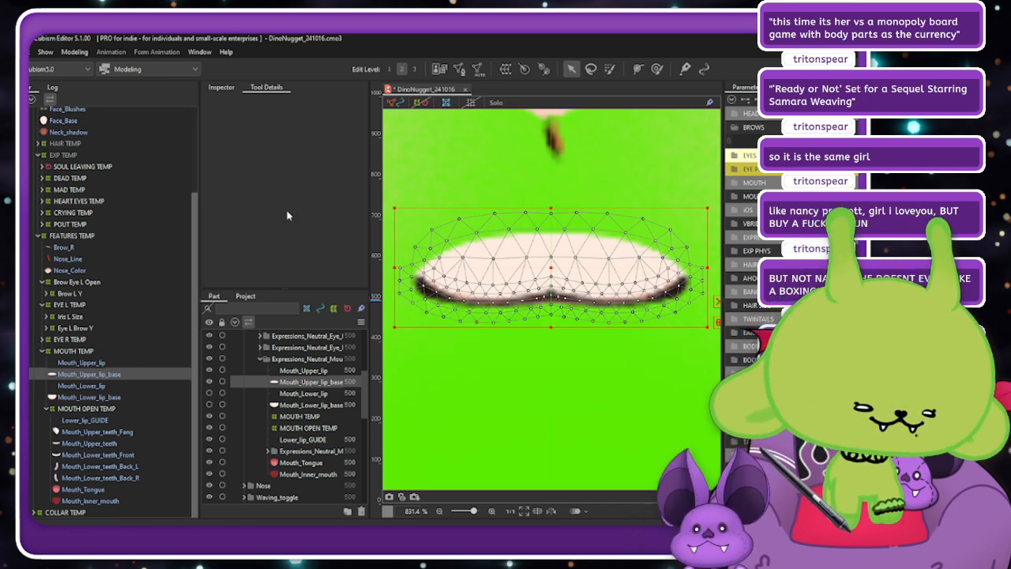
click(458, 70)
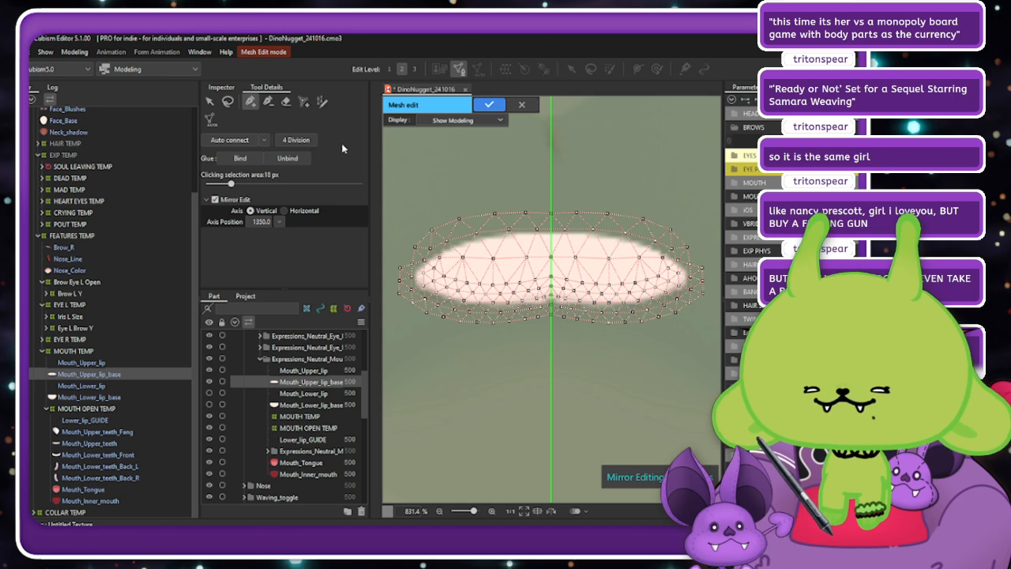
click(489, 104)
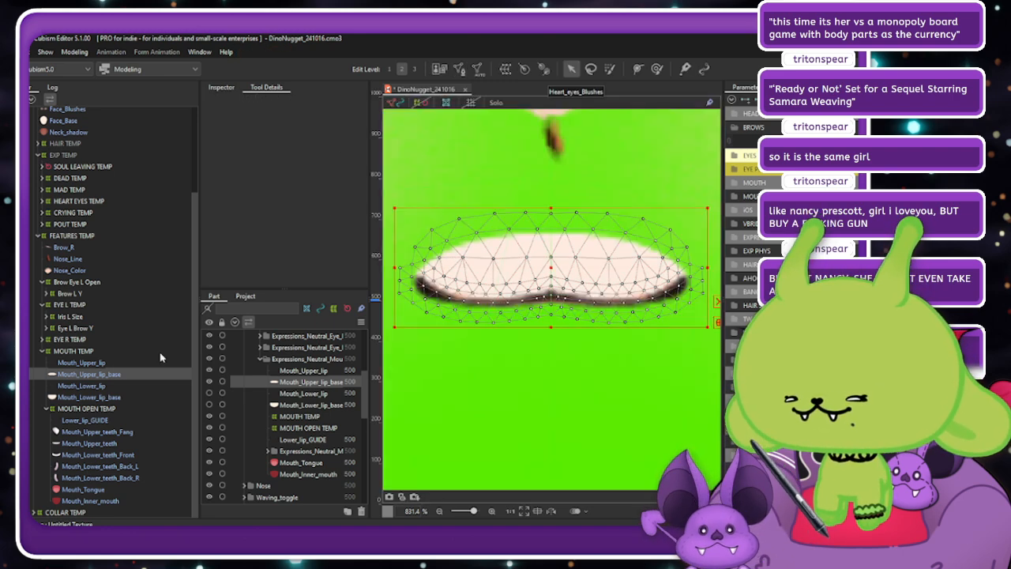
Glue Mouth_Upper_lip to Mouth_Upper_lip_base by binding their overlapping vertices along the lip line, and apply the mesh edit.
ctrl+click(109, 364)
click(459, 69)
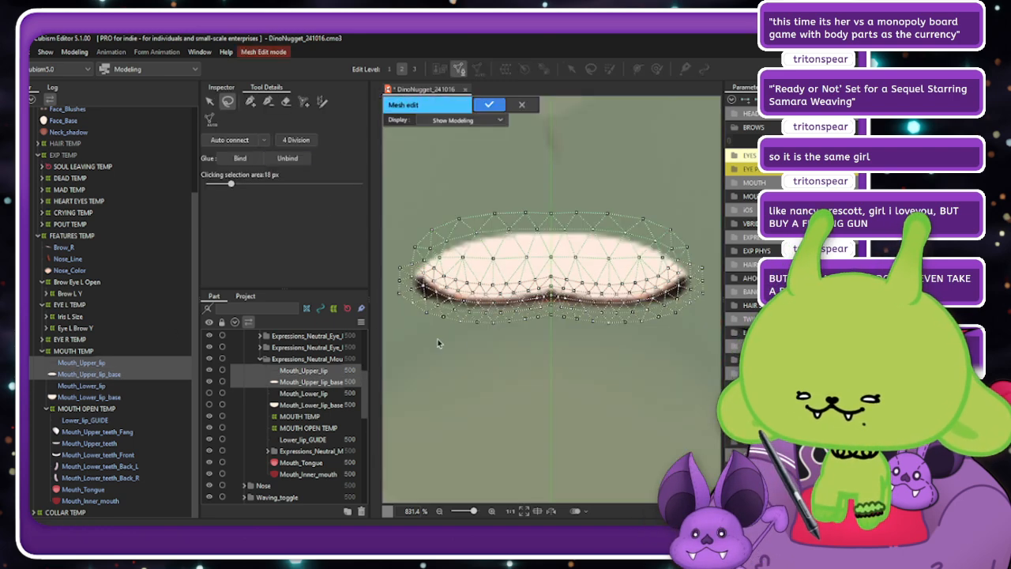
mouse_move(720, 343)
mouse_down()
mouse_move(711, 259)
mouse_move(407, 276)
mouse_move(442, 399)
mouse_move(514, 403)
mouse_up()
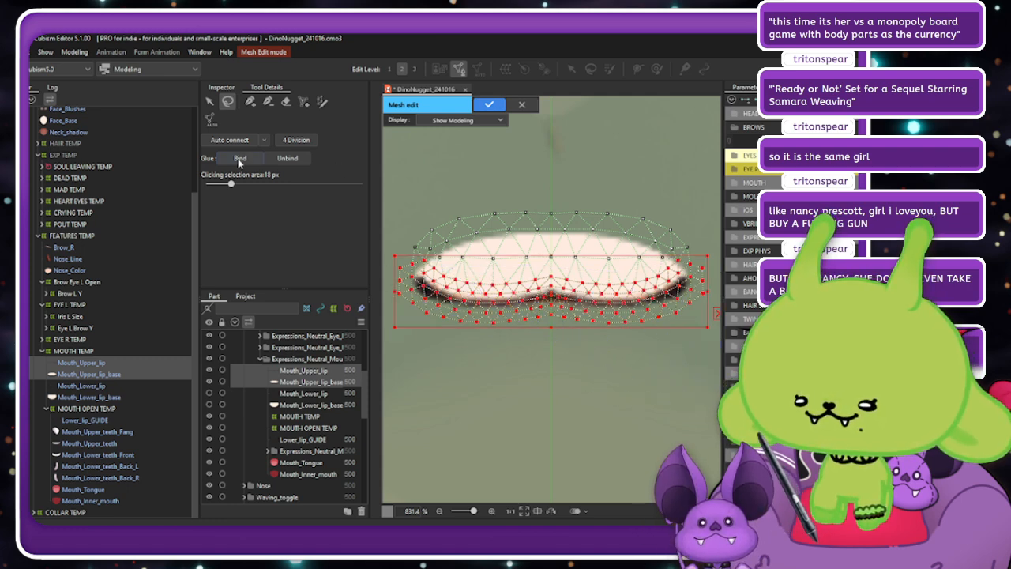
click(239, 159)
click(488, 107)
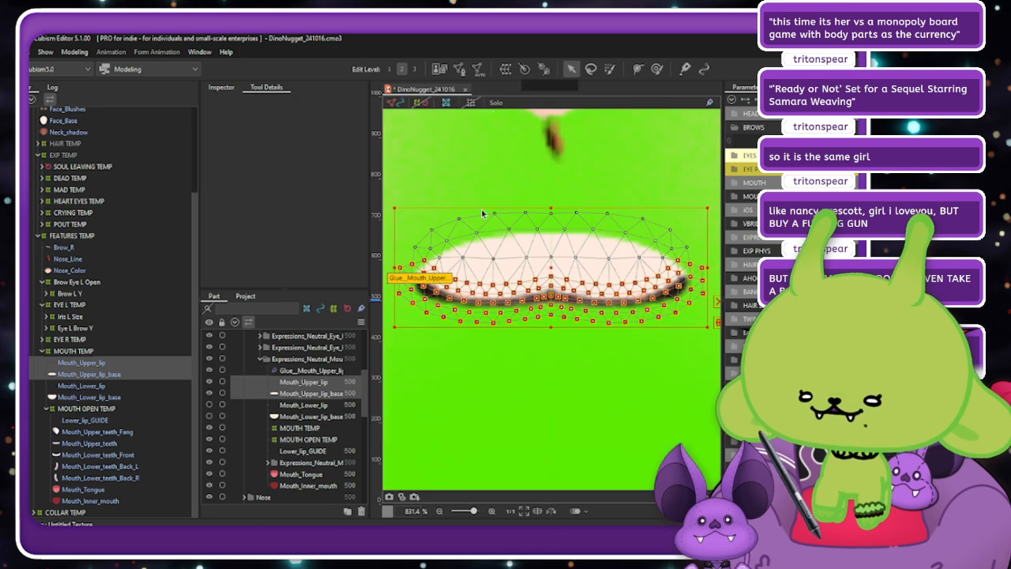
Set the glue brush size to 124.8 px and paint the upper lip glue's weights red along the whole lip line.
click(495, 263)
scroll(496, 266, down, 2)
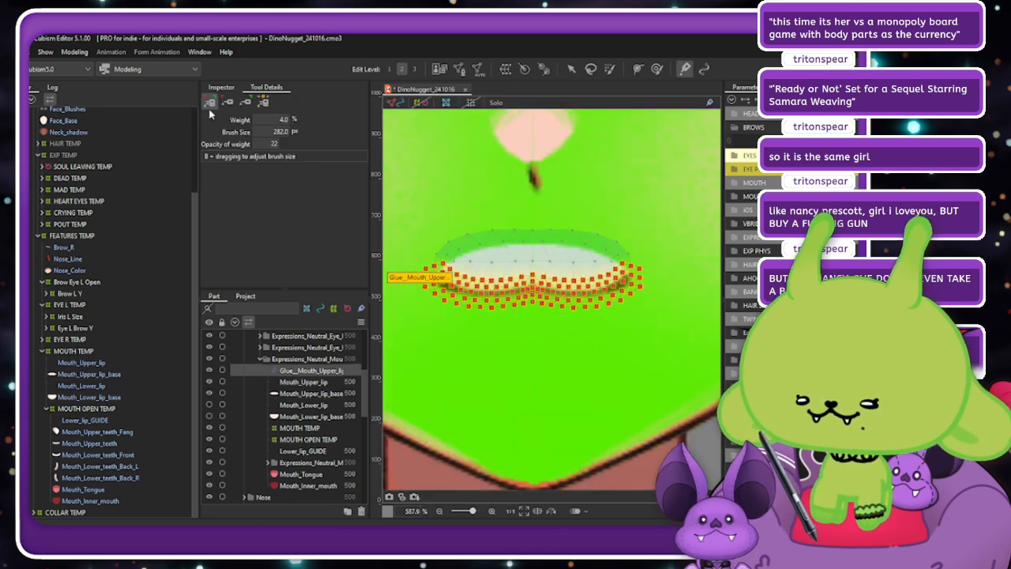
click(228, 103)
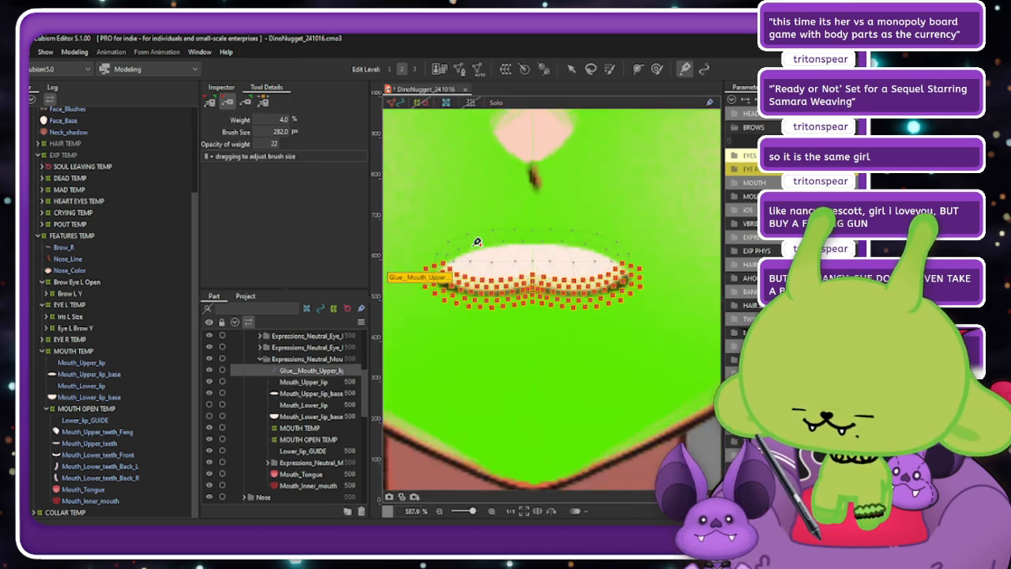
key(b)
drag(687, 268, 668, 292)
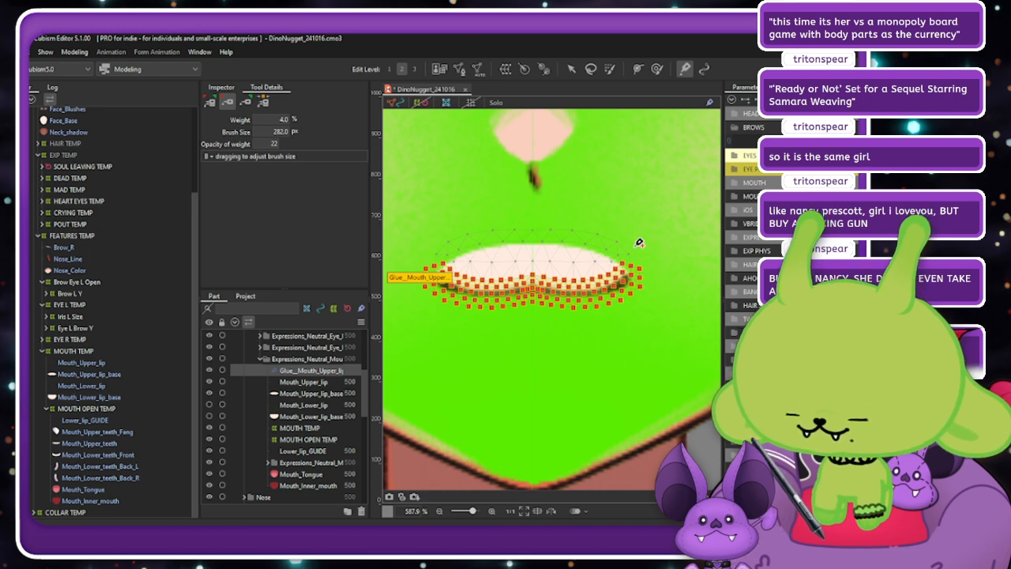
drag(637, 336, 615, 289)
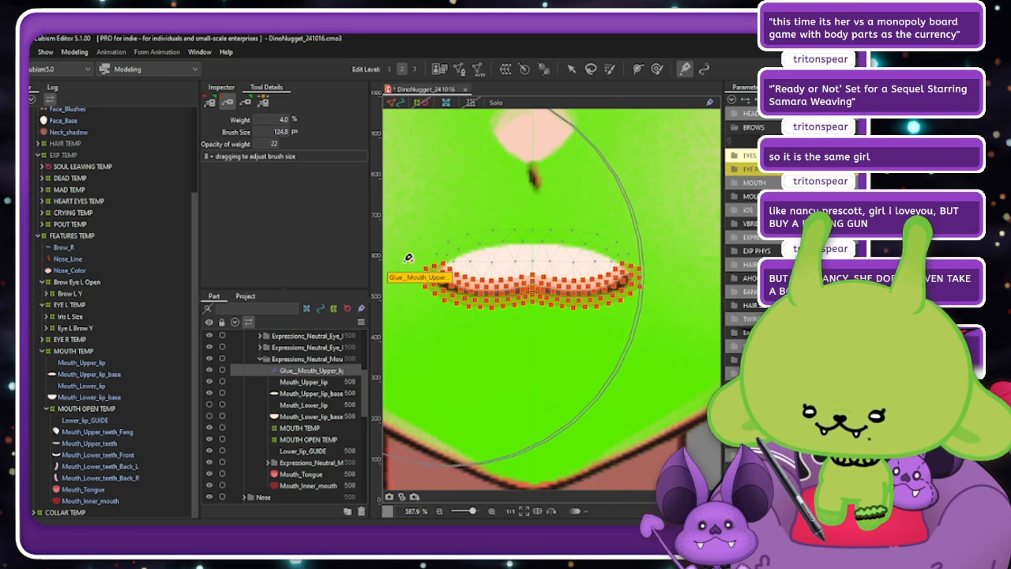
click(212, 102)
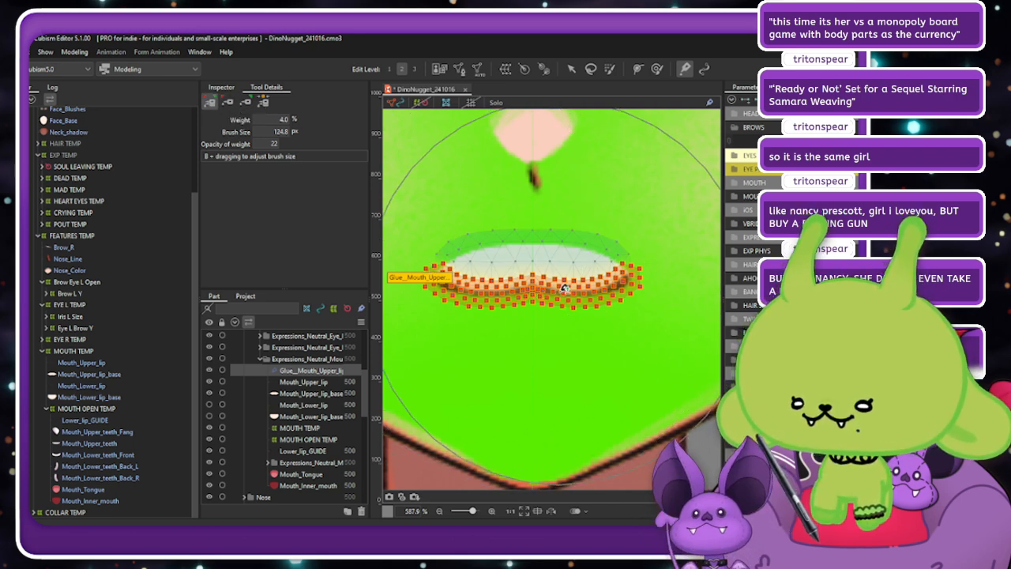
mouse_move(528, 292)
mouse_down()
mouse_move(441, 273)
mouse_move(602, 291)
mouse_move(666, 267)
mouse_move(536, 277)
mouse_move(397, 263)
mouse_move(610, 286)
mouse_move(640, 273)
mouse_move(554, 261)
mouse_move(526, 276)
mouse_move(564, 289)
mouse_up()
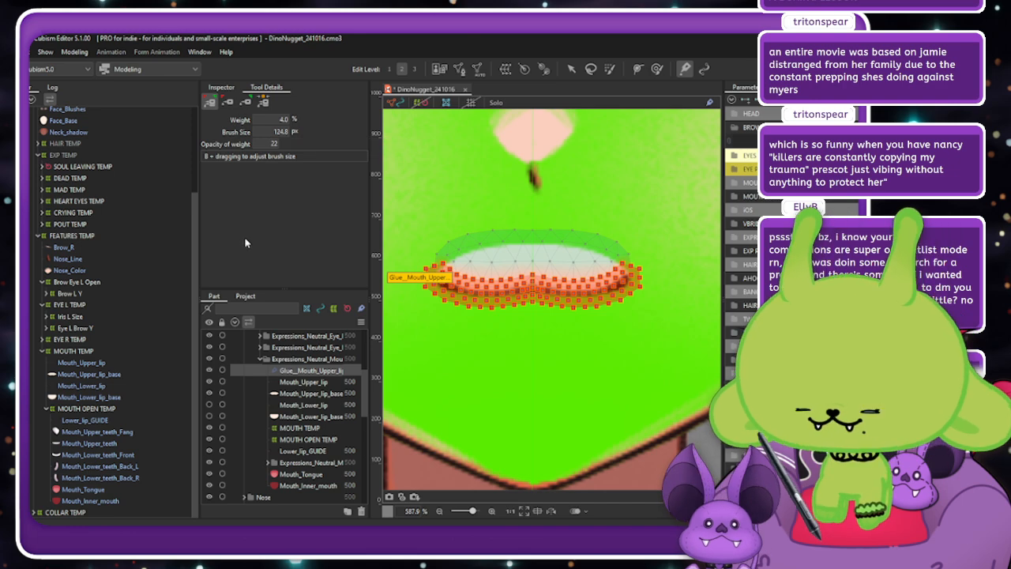
Glue Mouth_Lower_lip to Mouth_Lower_lip_base by binding the overlapping vertices across the lip line, and apply the mesh edit.
click(103, 387)
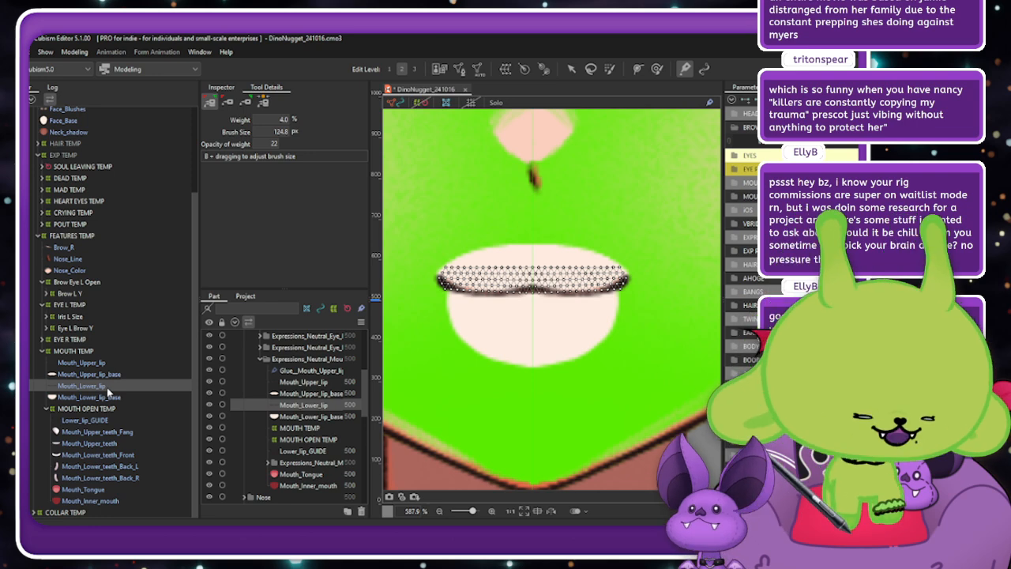
ctrl+click(109, 395)
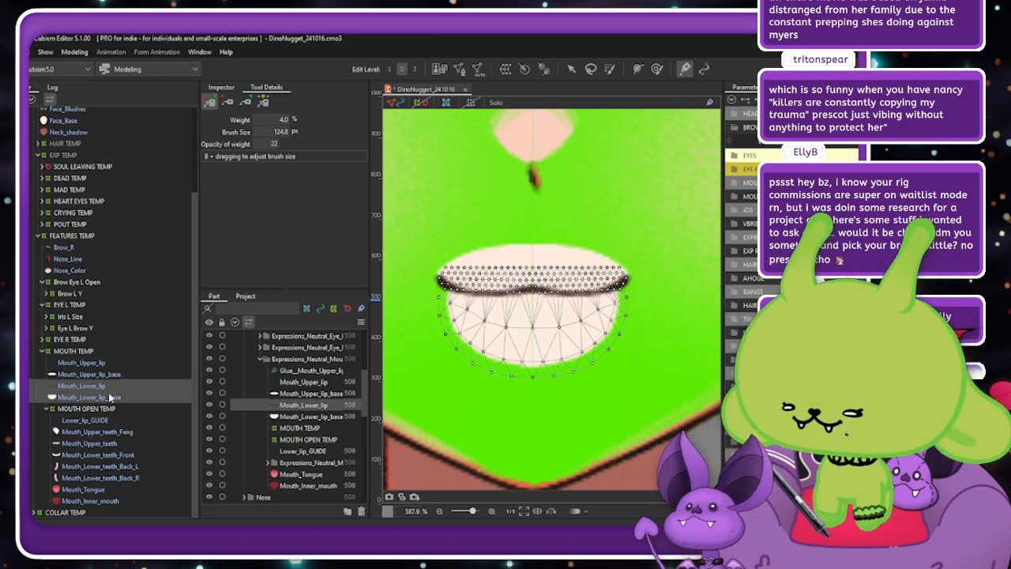
click(476, 70)
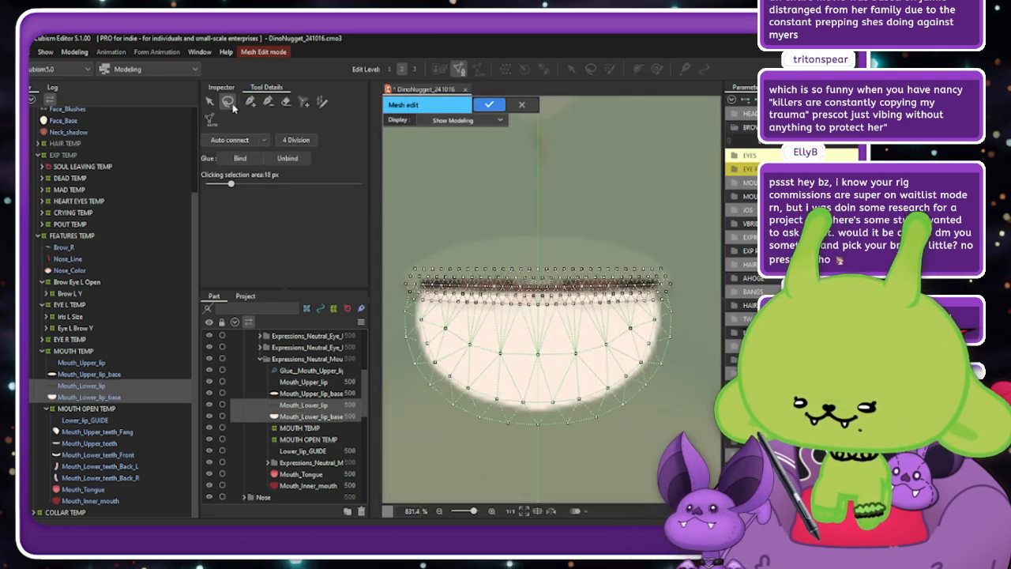
mouse_move(416, 224)
mouse_down()
mouse_move(393, 287)
mouse_move(442, 316)
mouse_move(653, 313)
mouse_move(684, 294)
mouse_move(600, 240)
mouse_move(568, 247)
mouse_up()
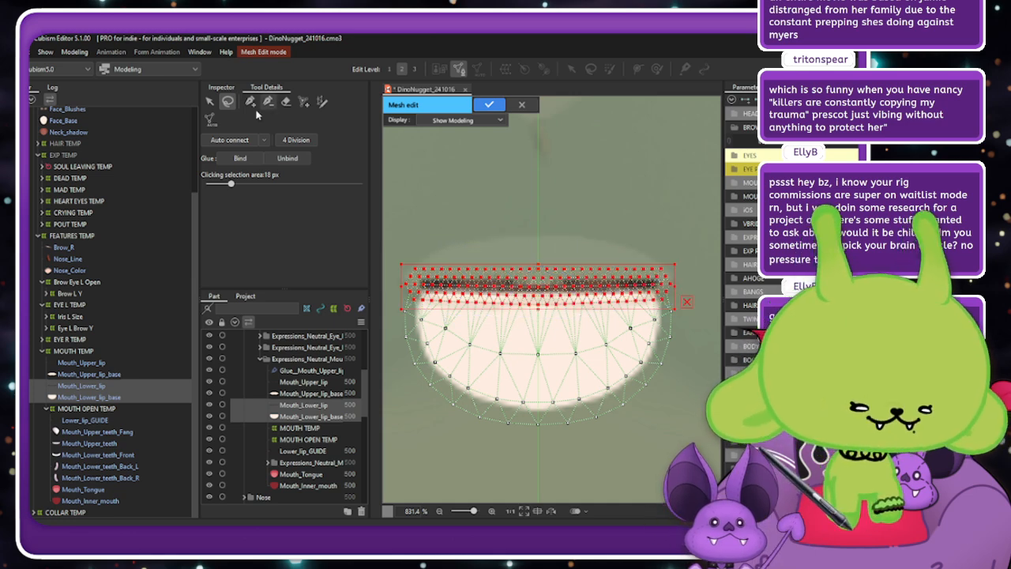
click(253, 158)
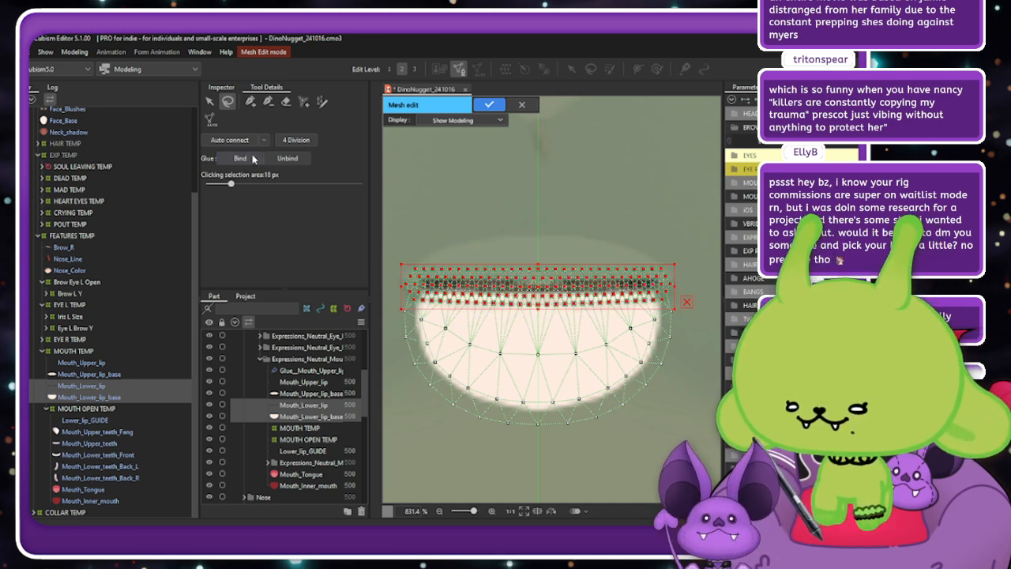
click(489, 105)
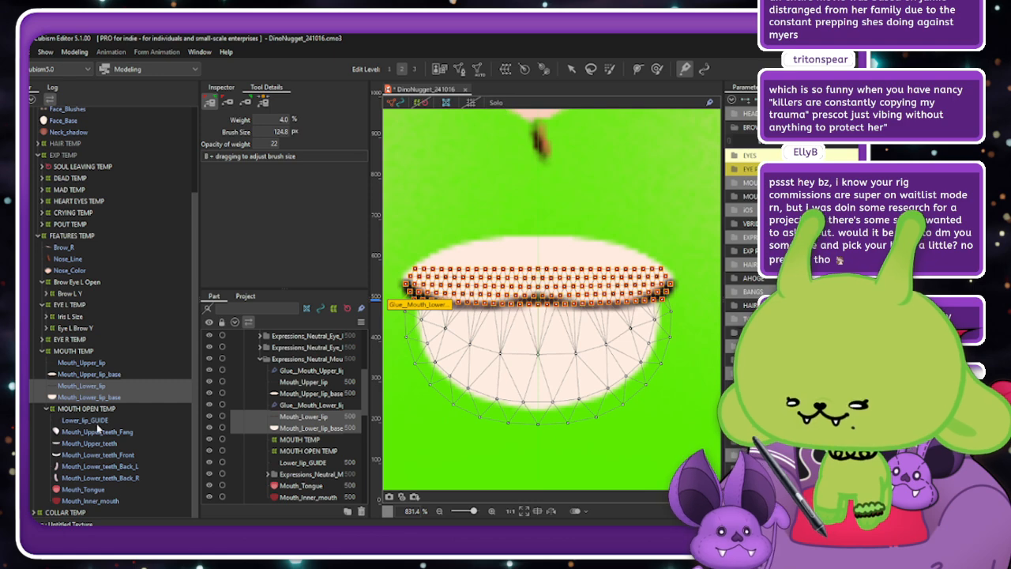
Paint the lower lip glue's weights red across all of its bound vertices.
click(406, 306)
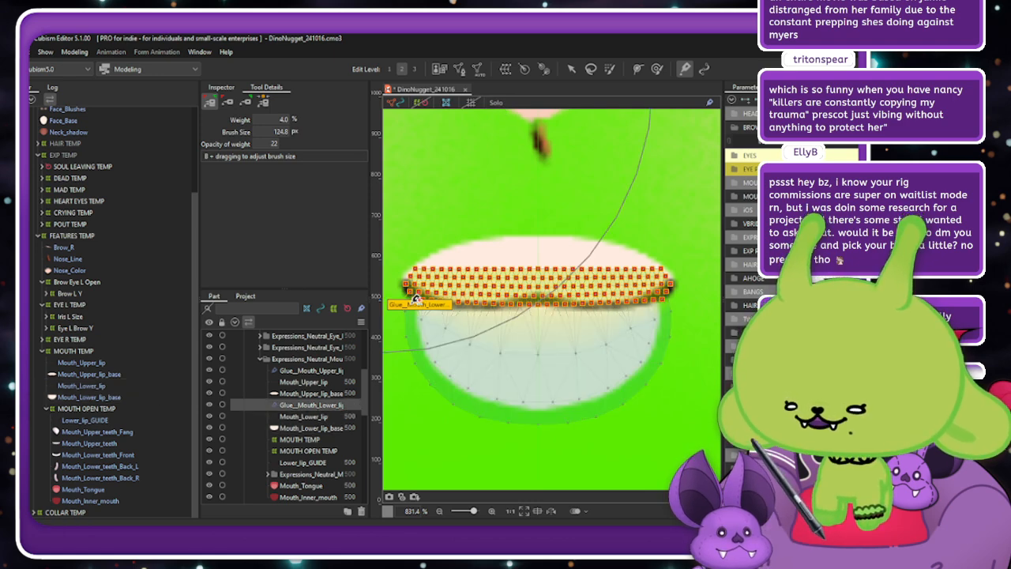
click(227, 103)
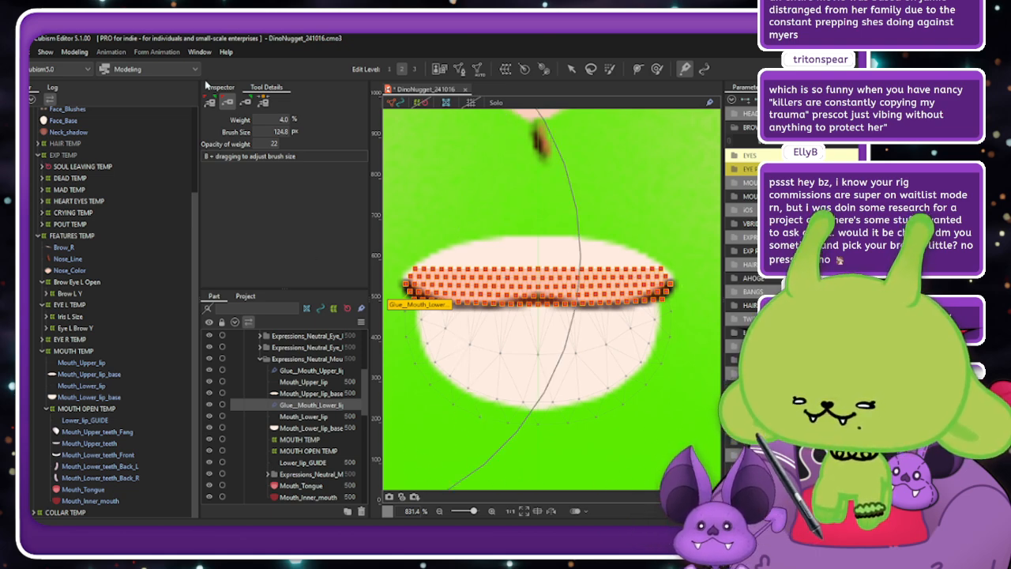
click(211, 105)
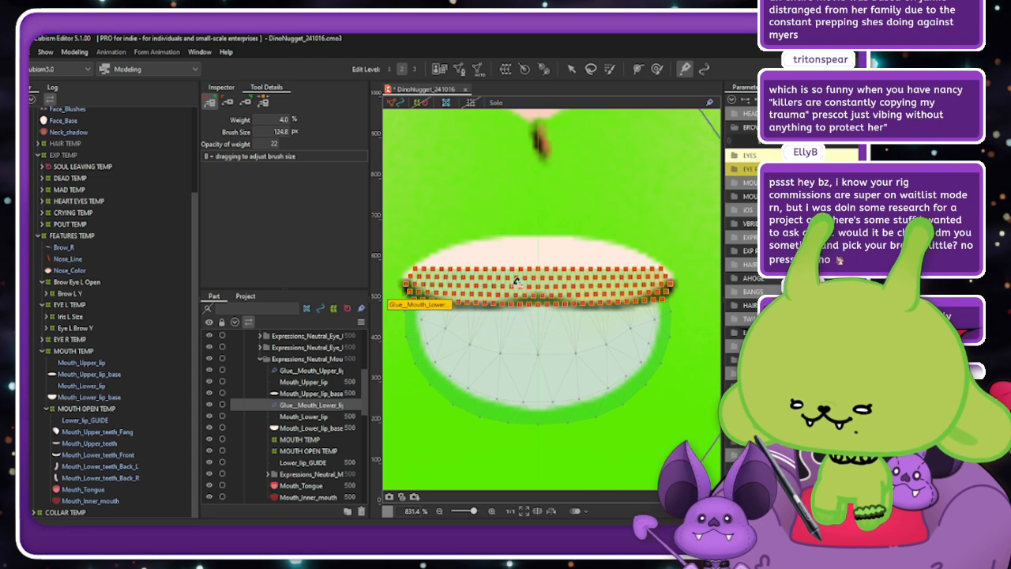
mouse_move(574, 293)
mouse_down()
mouse_move(535, 285)
mouse_move(622, 297)
mouse_move(670, 281)
mouse_up()
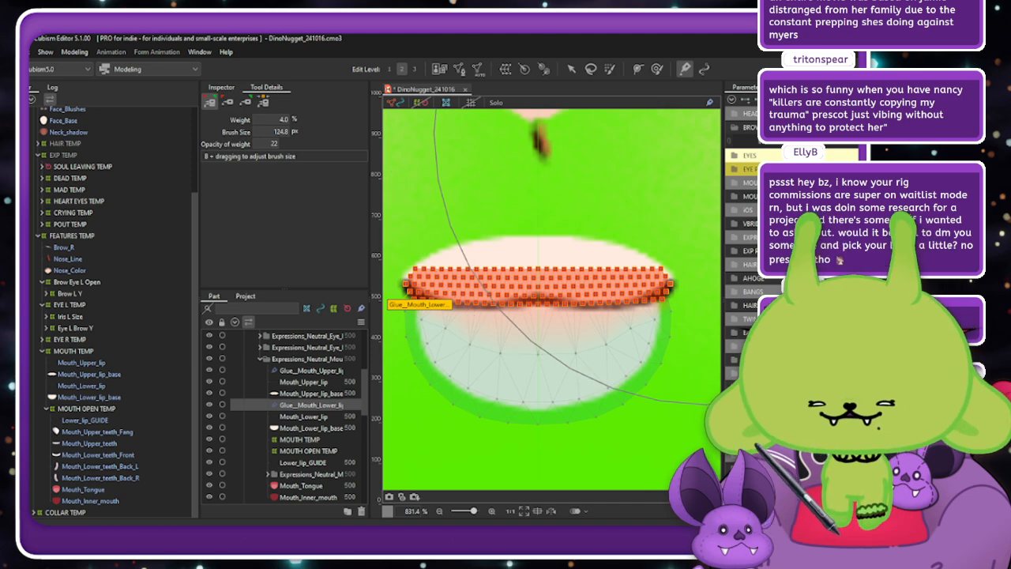
click(735, 156)
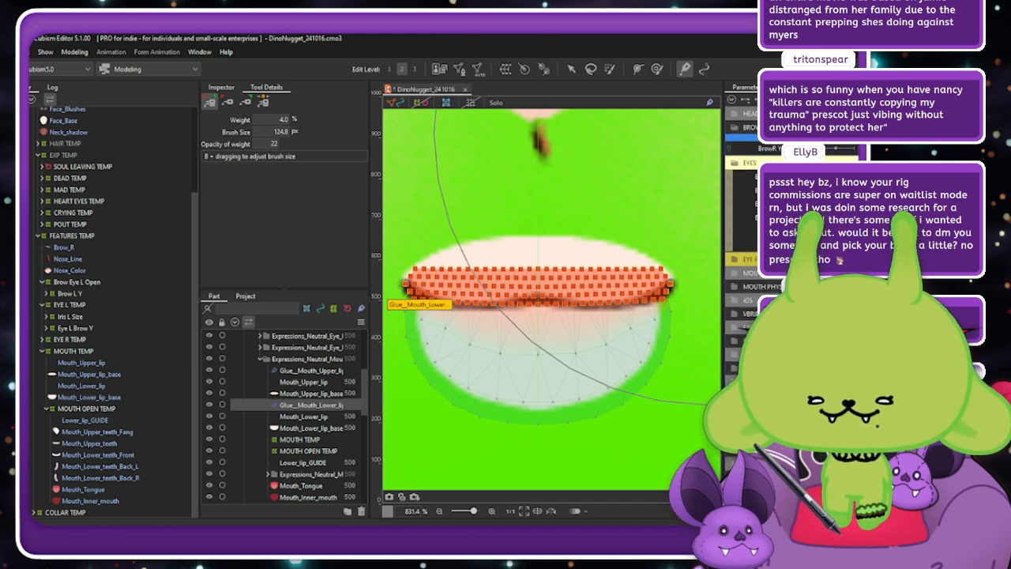
click(735, 127)
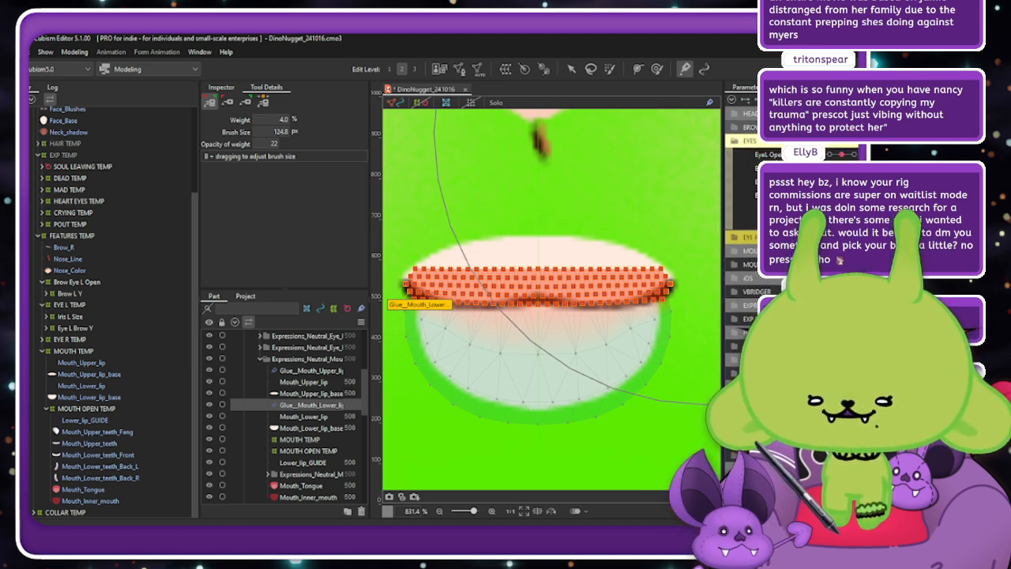
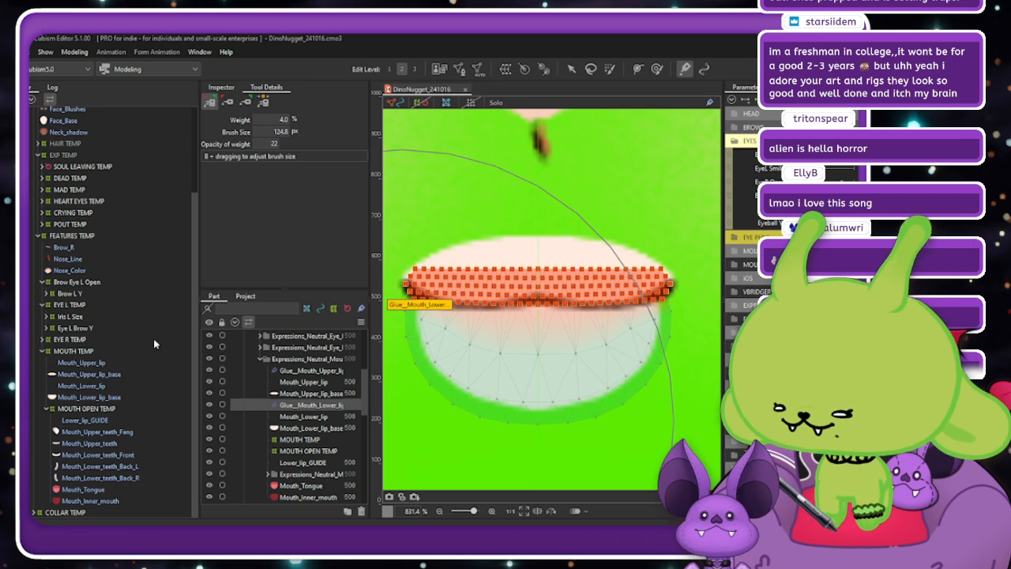
Examine the glued vertices and weights of Mouth_Lower_lip, Mouth_Lower_lip_base and Mouth_Upper_lip_base.
click(131, 396)
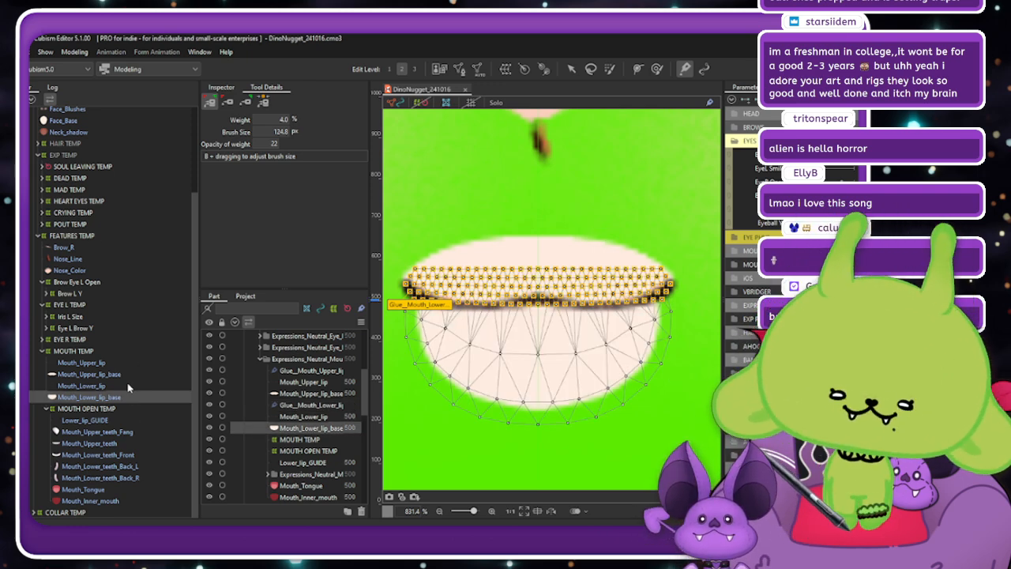
click(128, 386)
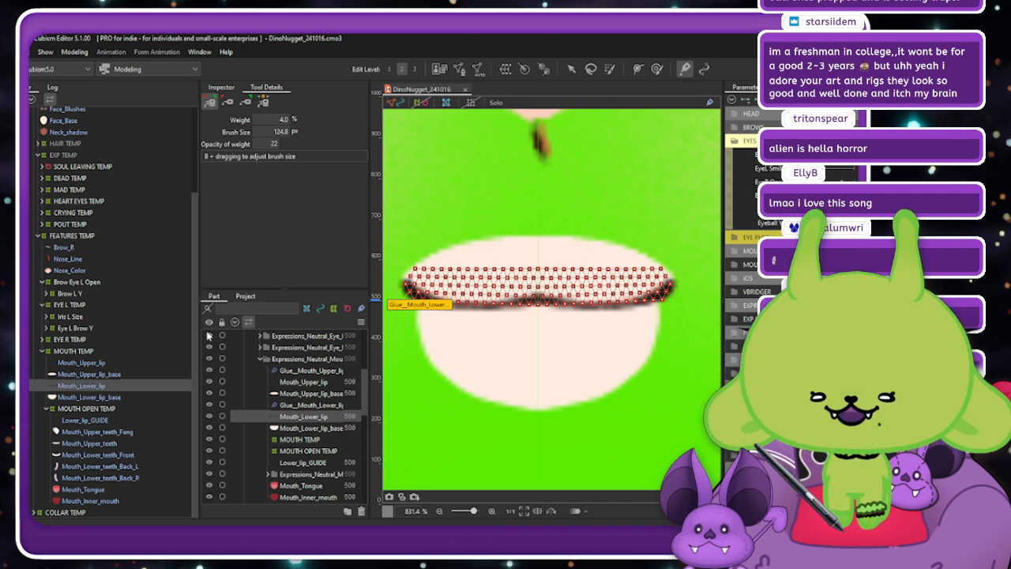
click(145, 395)
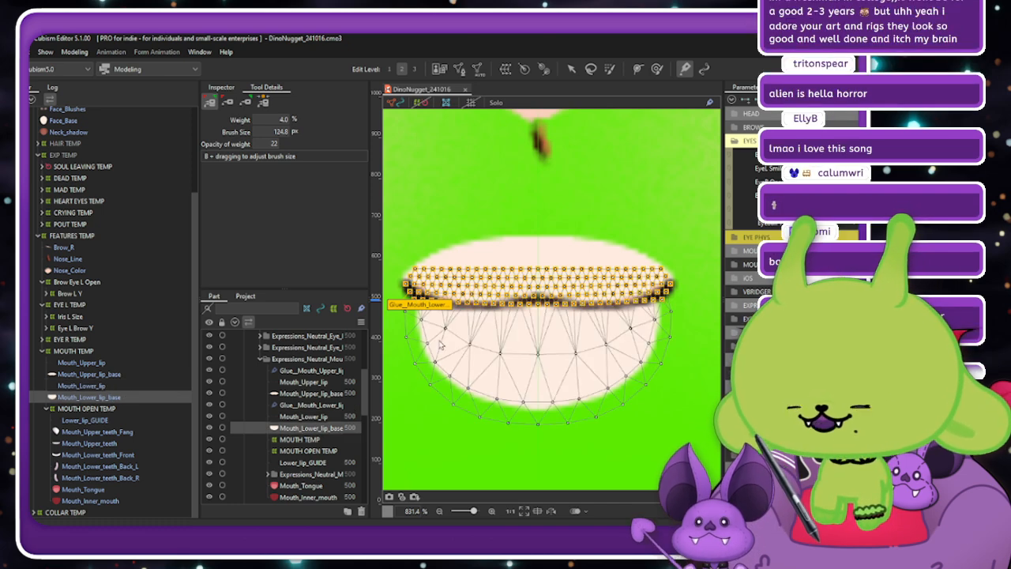
click(444, 304)
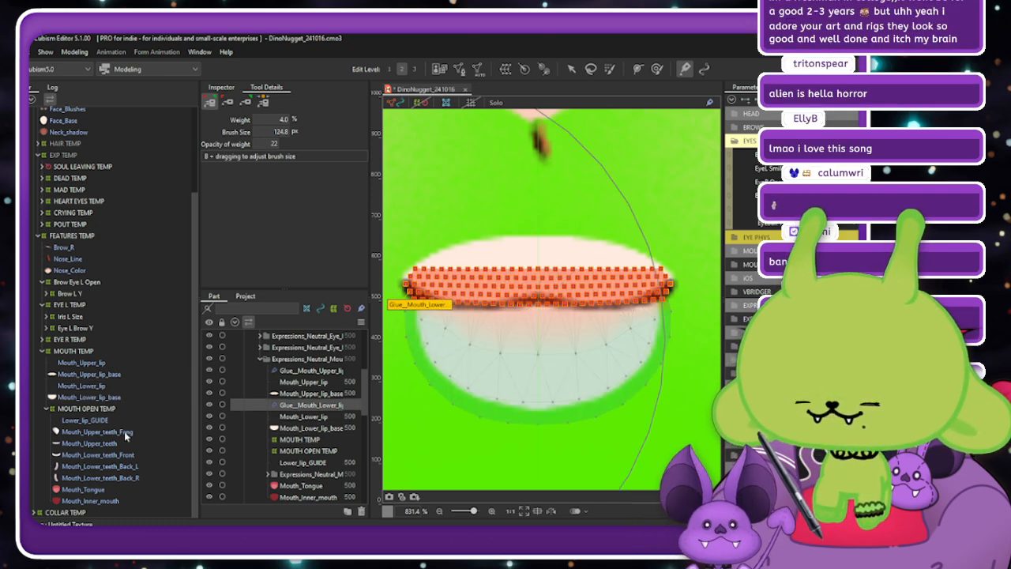
click(114, 397)
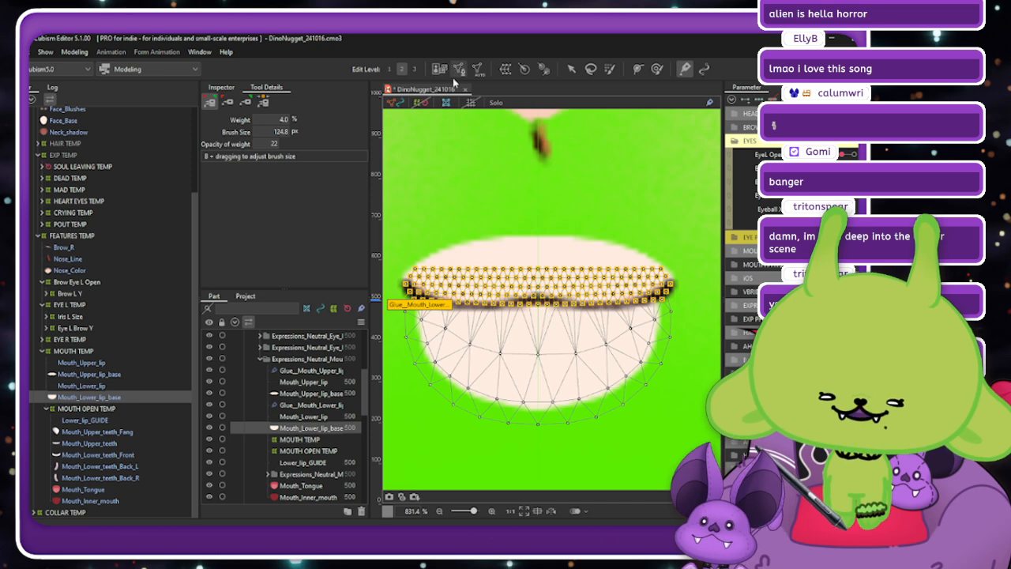
ctrl+click(89, 374)
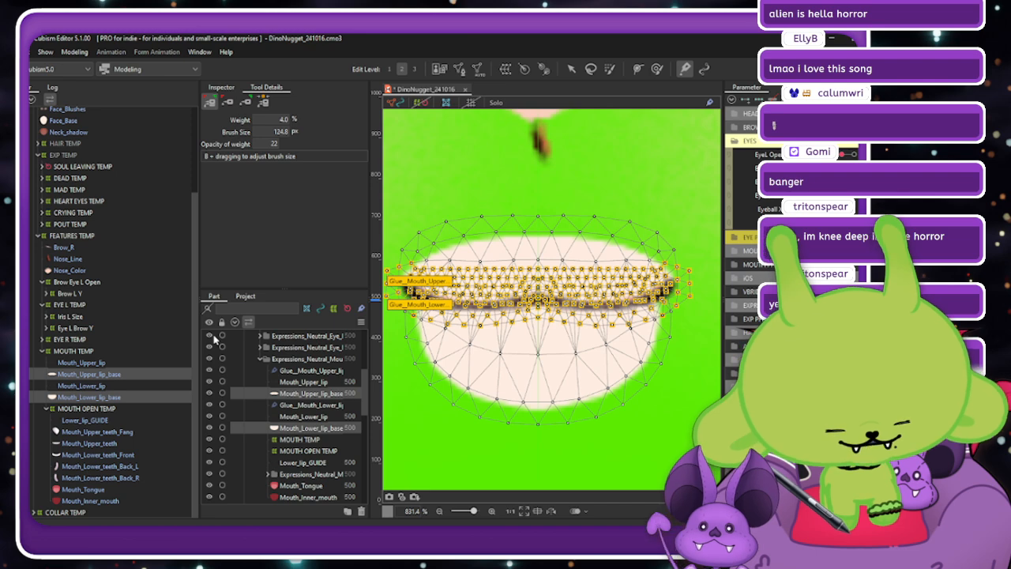
click(121, 374)
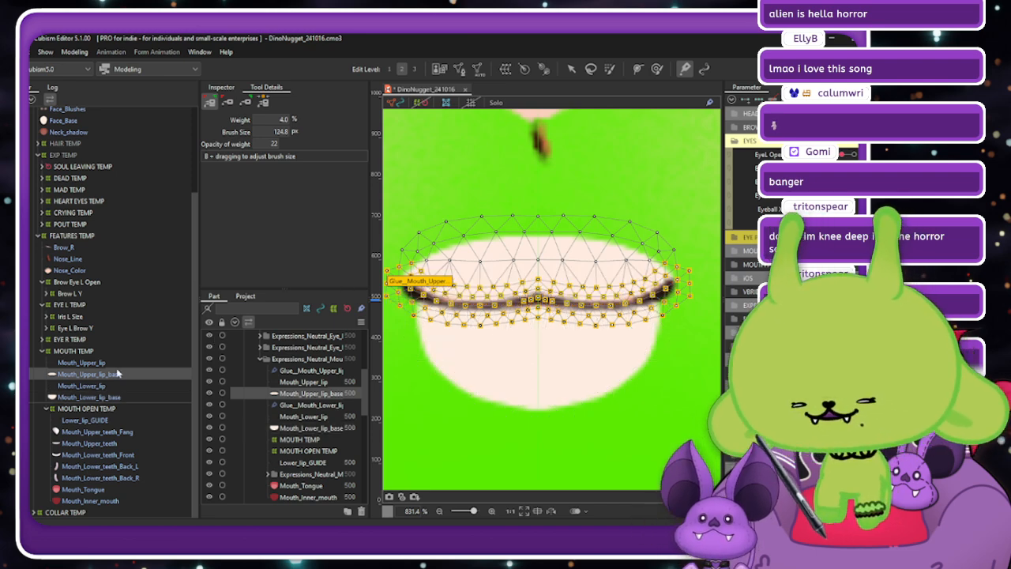
click(538, 301)
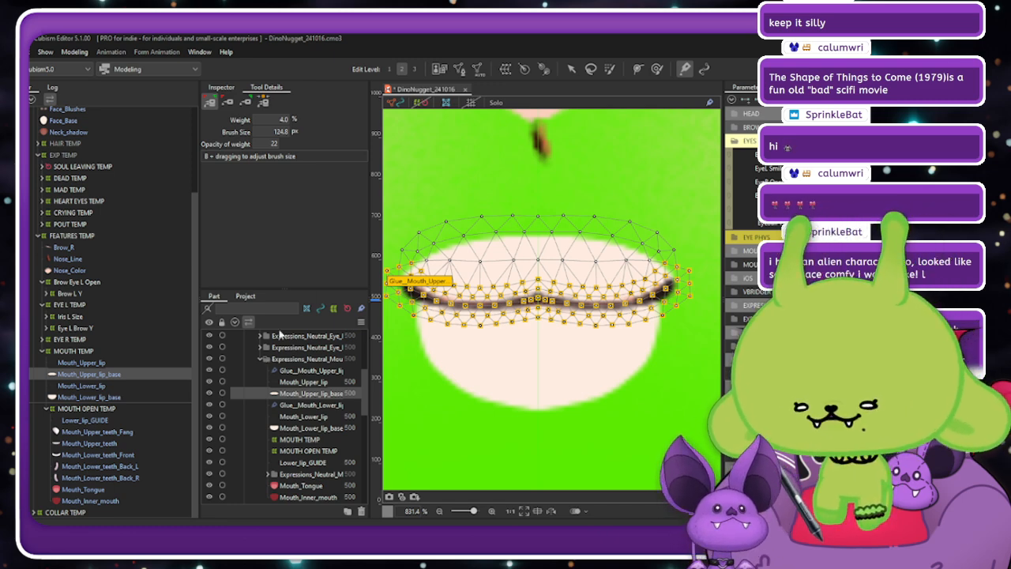
scroll(719, 253, down, 3)
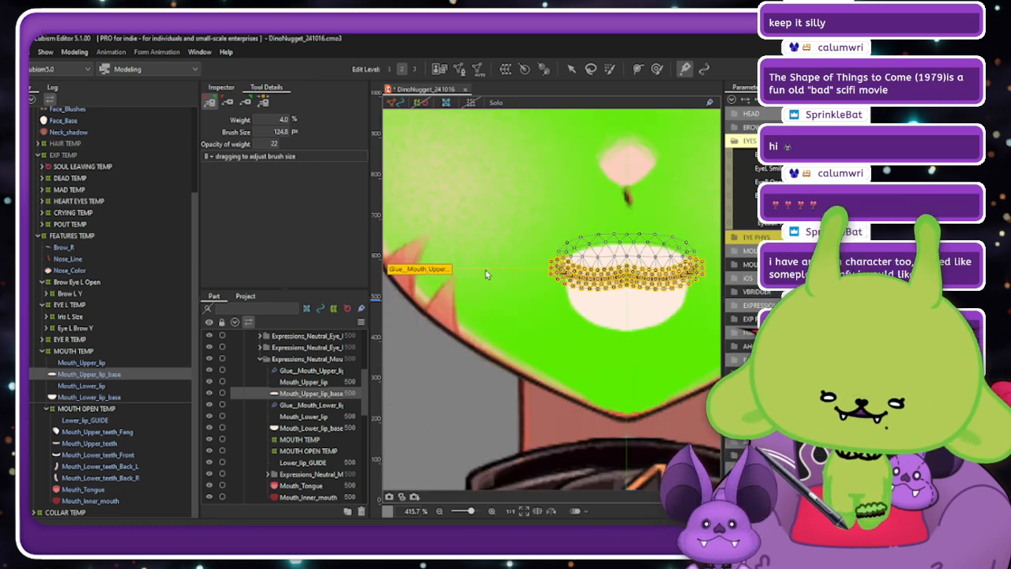
scroll(487, 274, down, 2)
scroll(491, 276, up, 4)
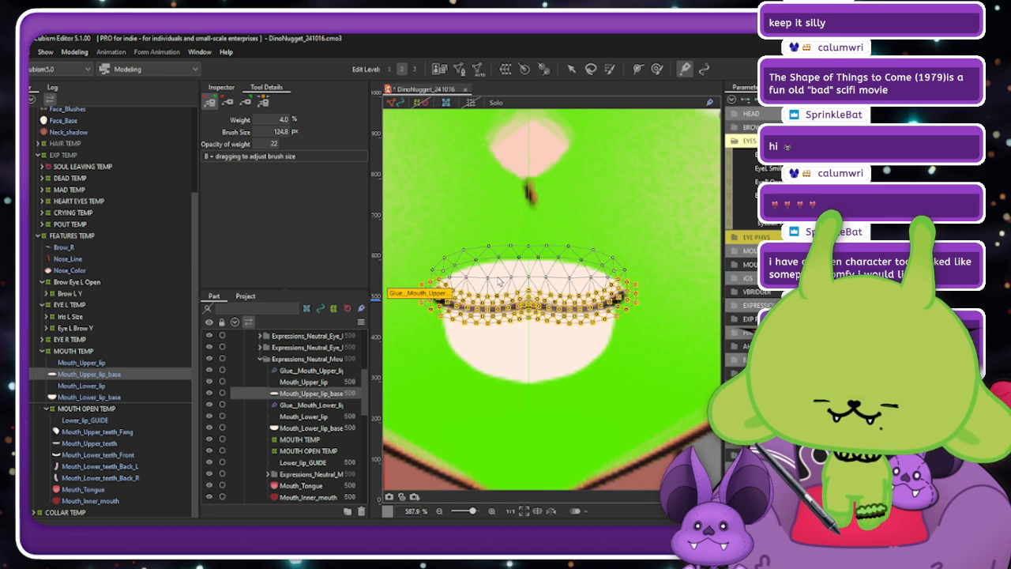
scroll(499, 281, up, 1)
scroll(497, 278, down, 1)
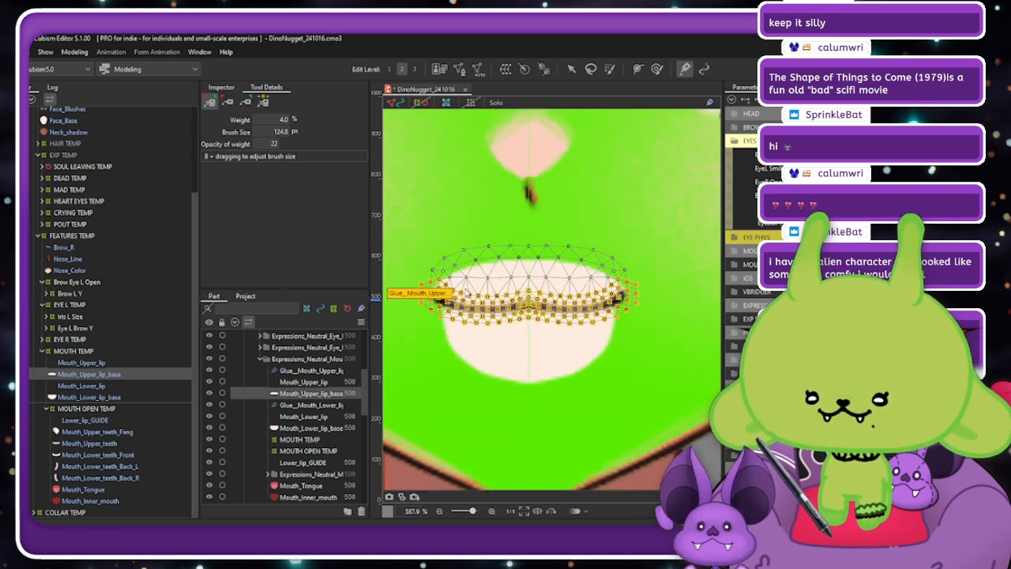
scroll(465, 289, up, 1)
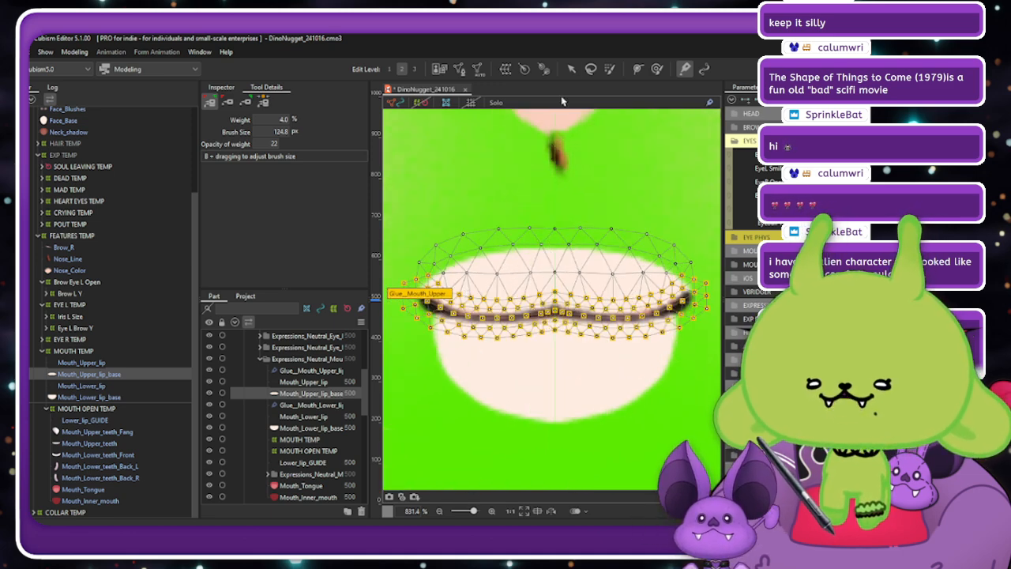
Lay a deform path on Mouth_Upper_lip from one mouth corner through the centre to the other corner, hiding the upper lip glue.
click(635, 71)
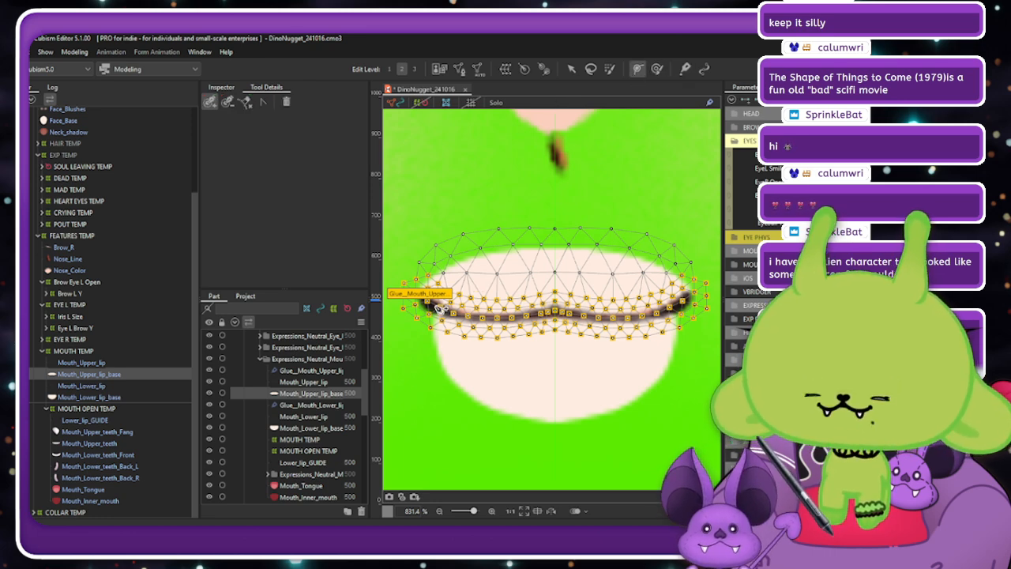
click(402, 128)
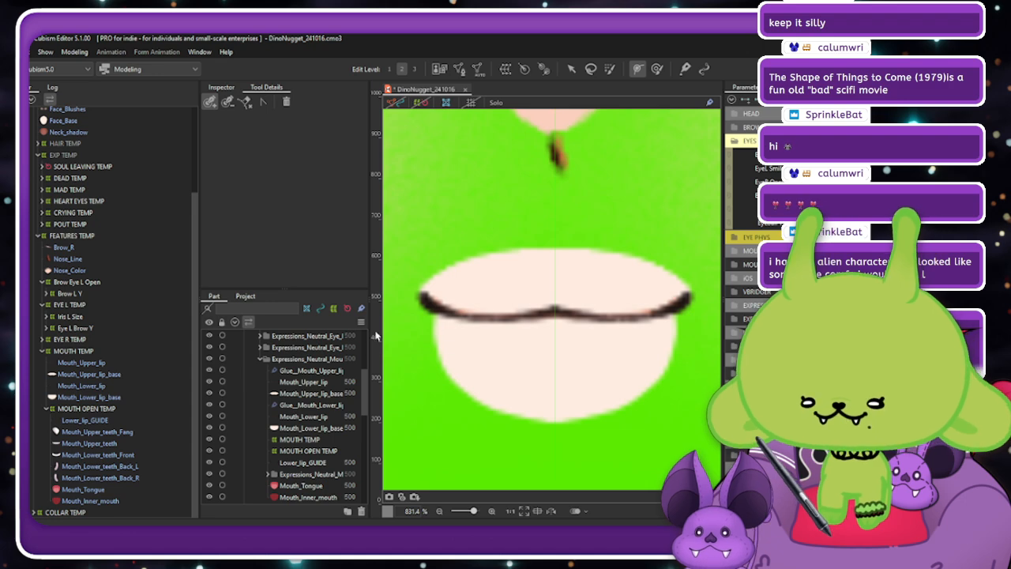
click(110, 365)
right_click(474, 154)
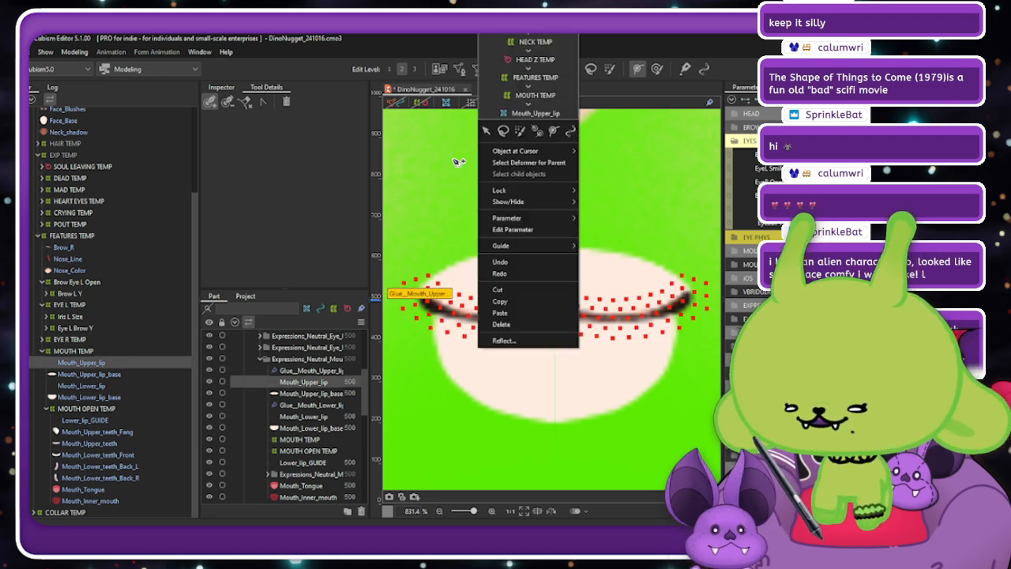
click(393, 115)
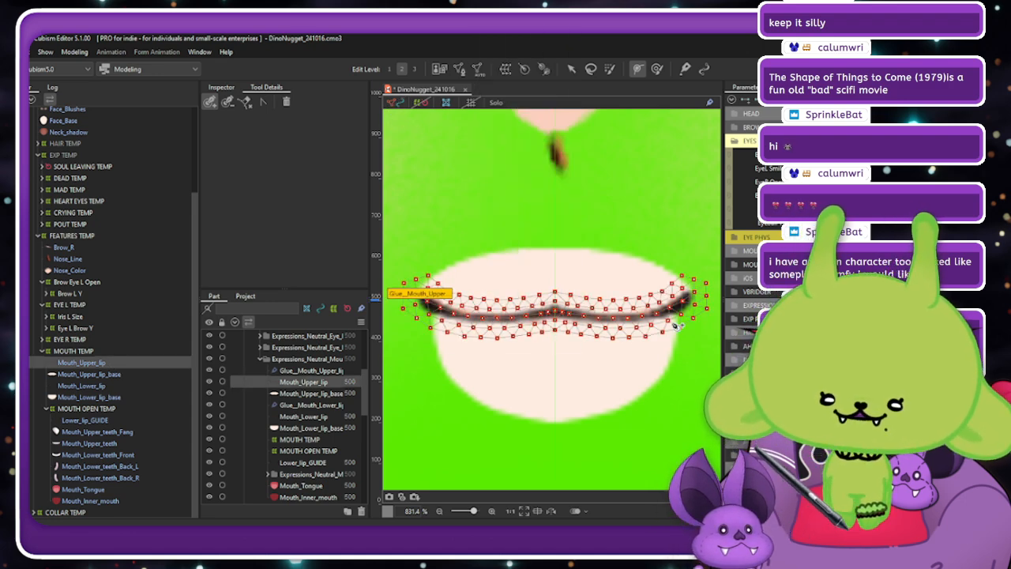
click(696, 293)
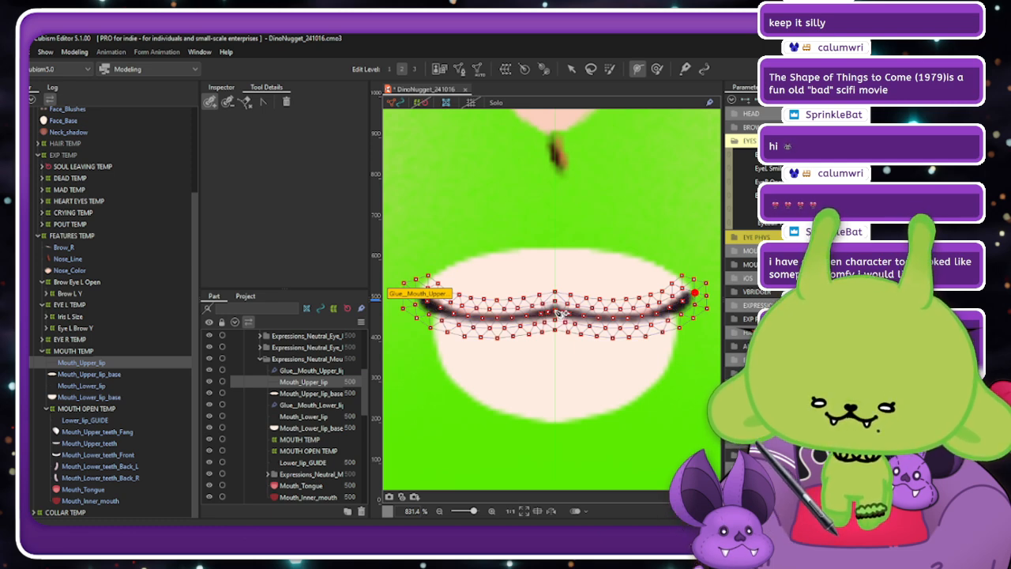
scroll(397, 290, up, 5)
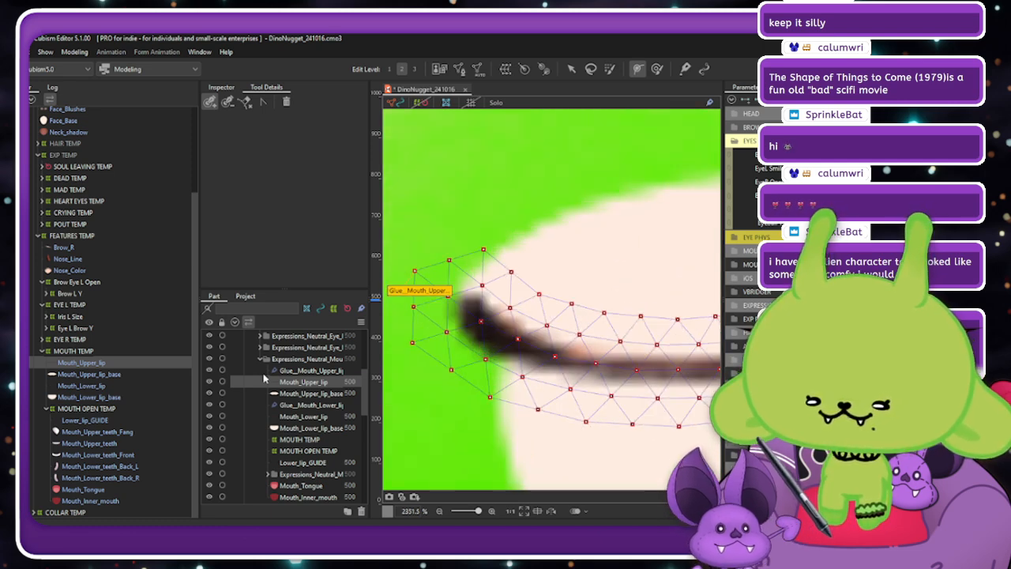
click(210, 371)
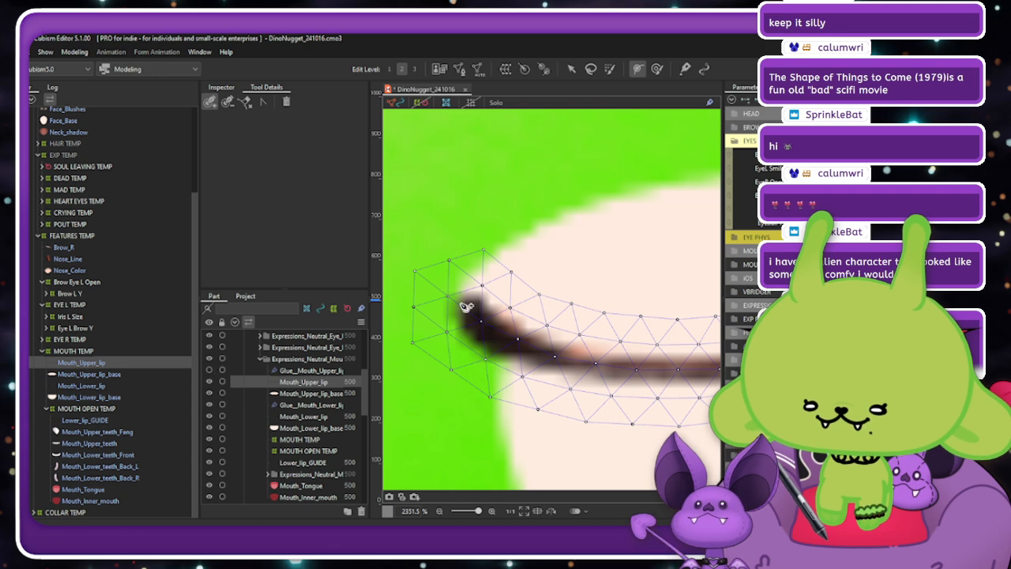
scroll(466, 306, down, 5)
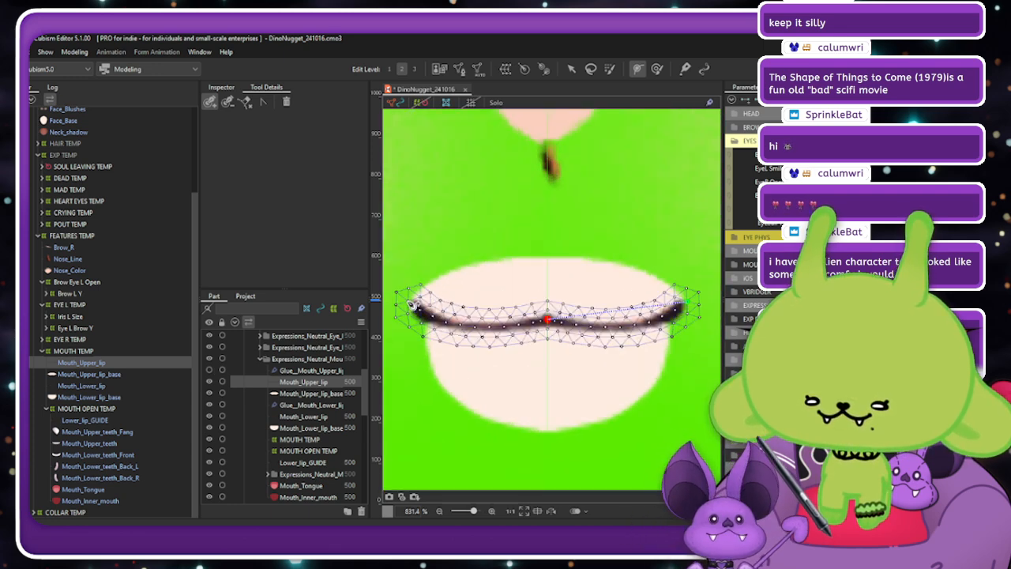
click(408, 301)
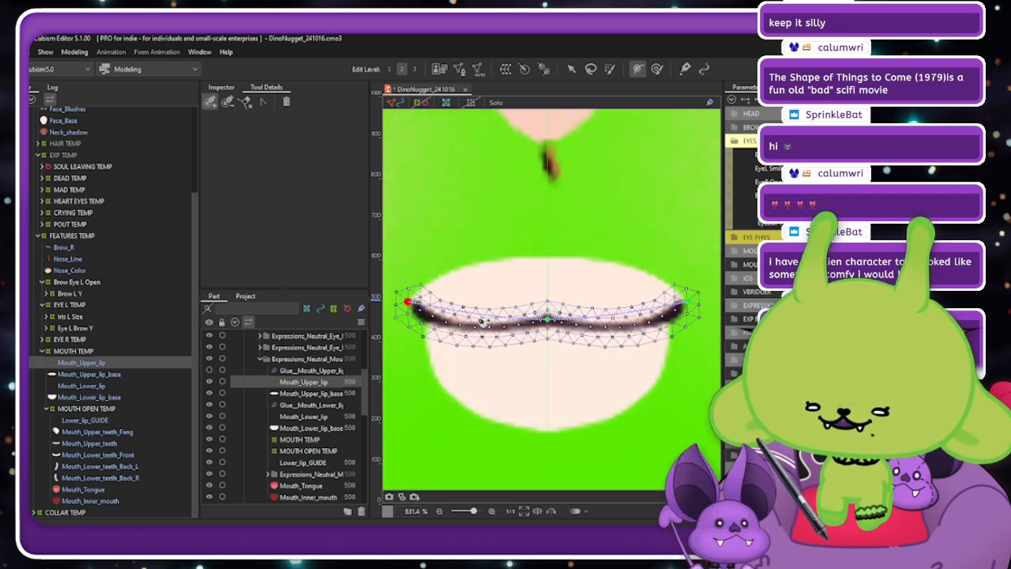
Add intermediate control points to the upper lip's deform path, two per side, so it follows the curved dark lip line.
click(439, 323)
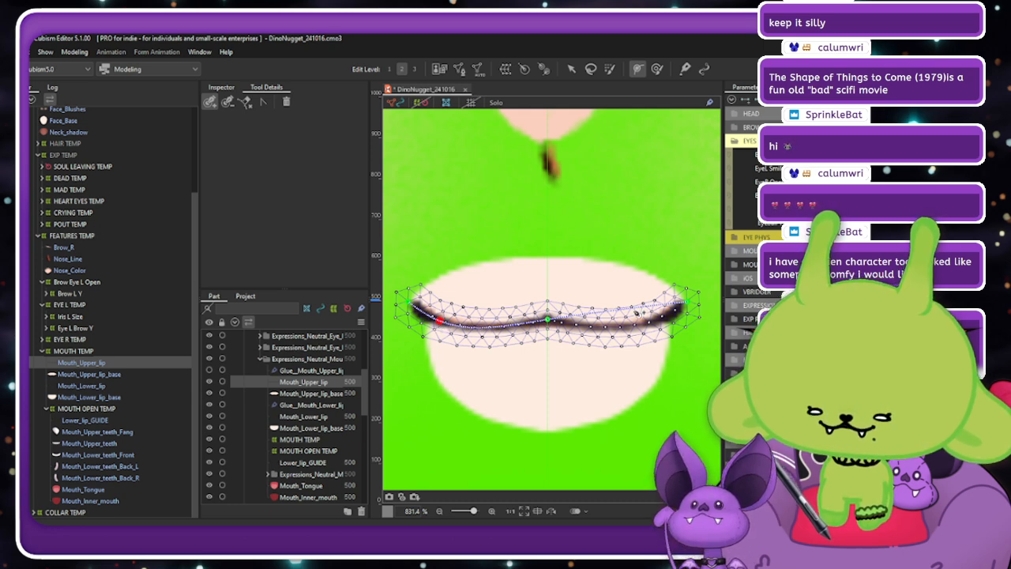
drag(658, 308, 657, 322)
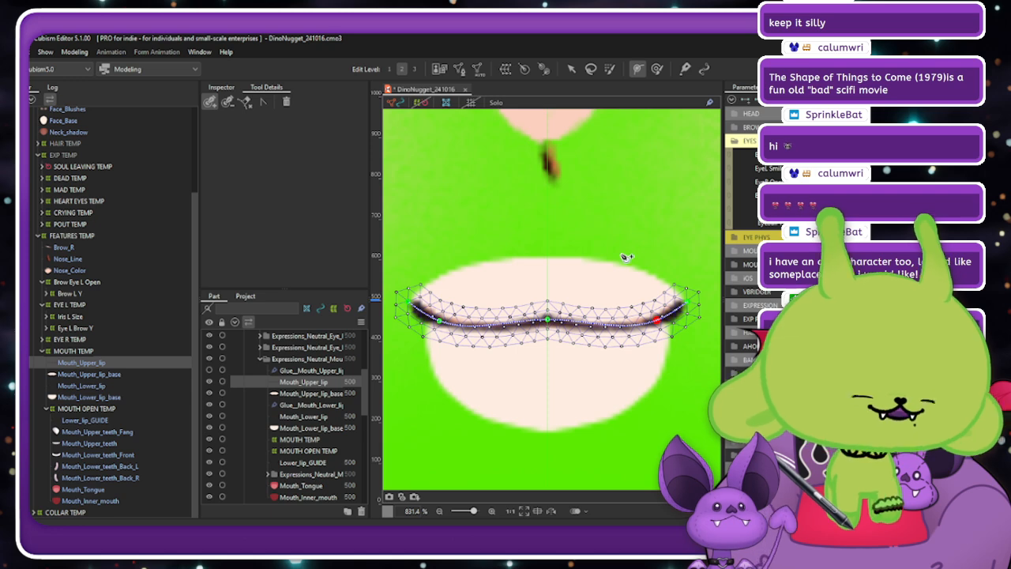
drag(574, 323, 584, 326)
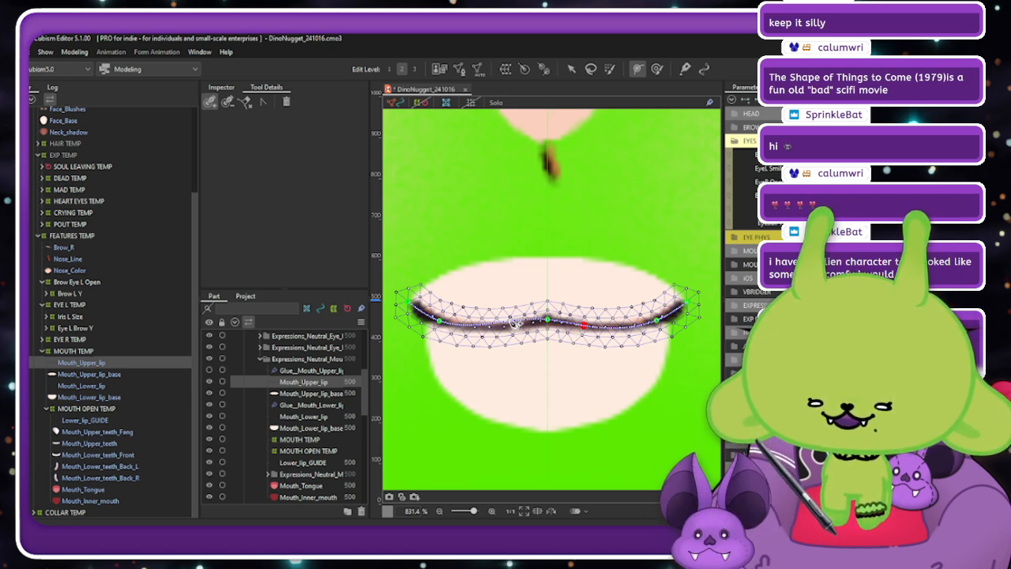
drag(516, 324, 512, 330)
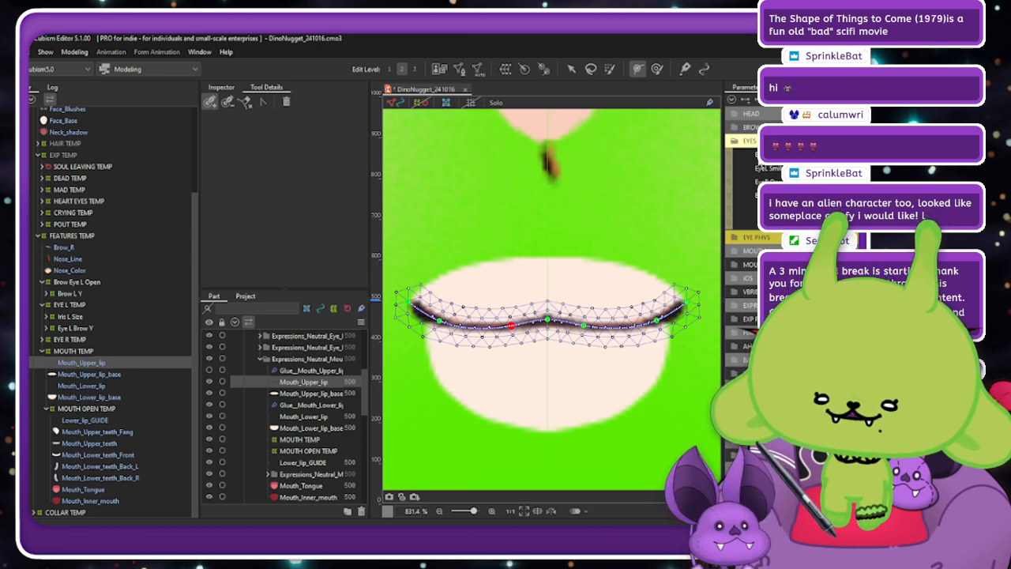
Collapse all parameter groups except MOUTH, and isolate Mouth_Lower_lip in Solo view.
click(731, 99)
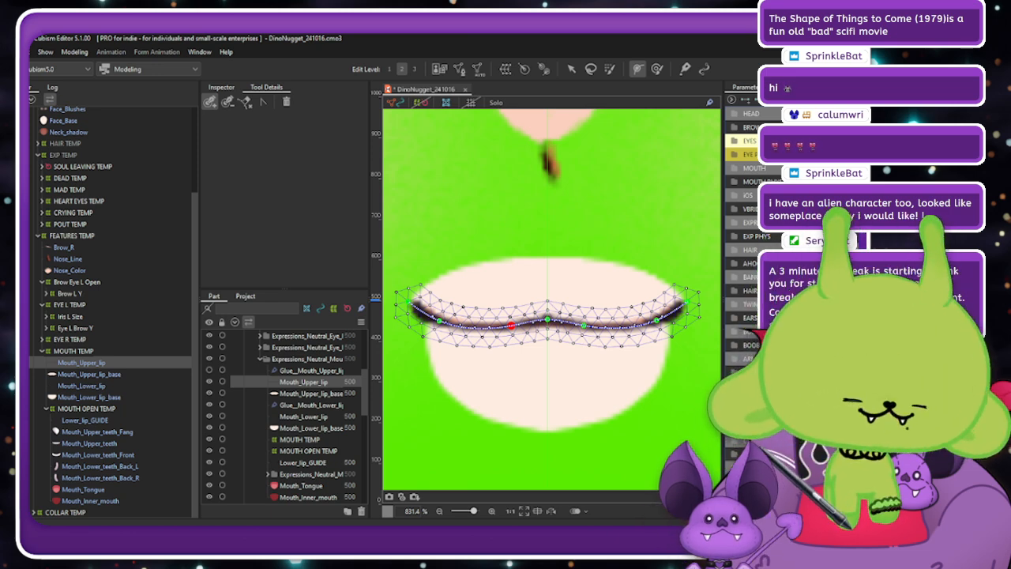
click(751, 168)
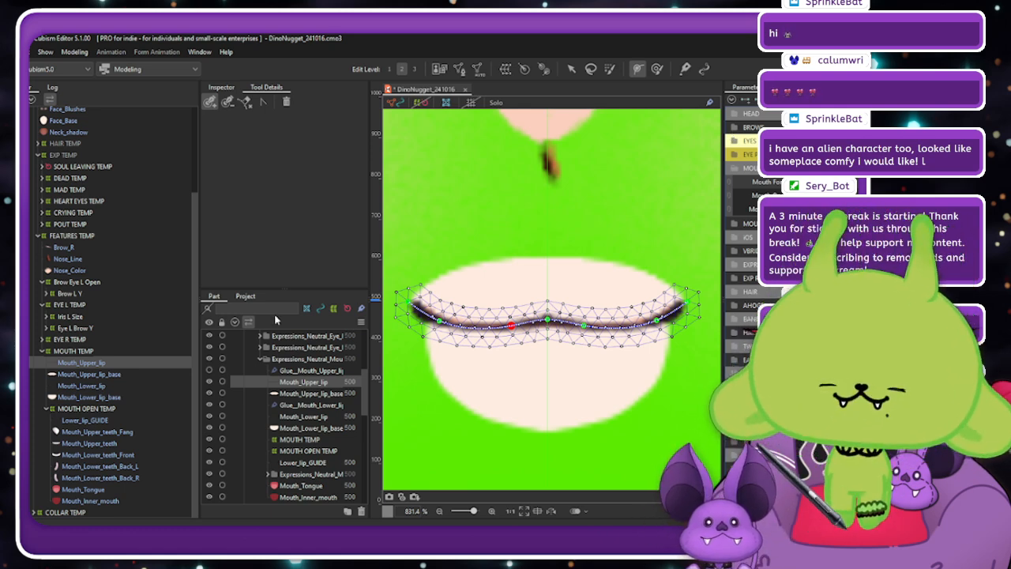
click(82, 385)
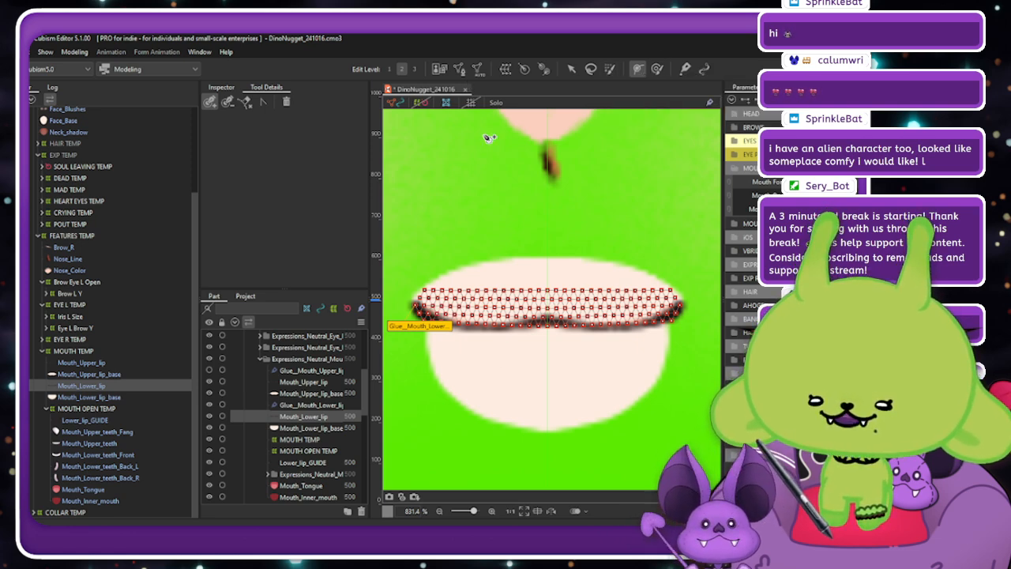
click(496, 104)
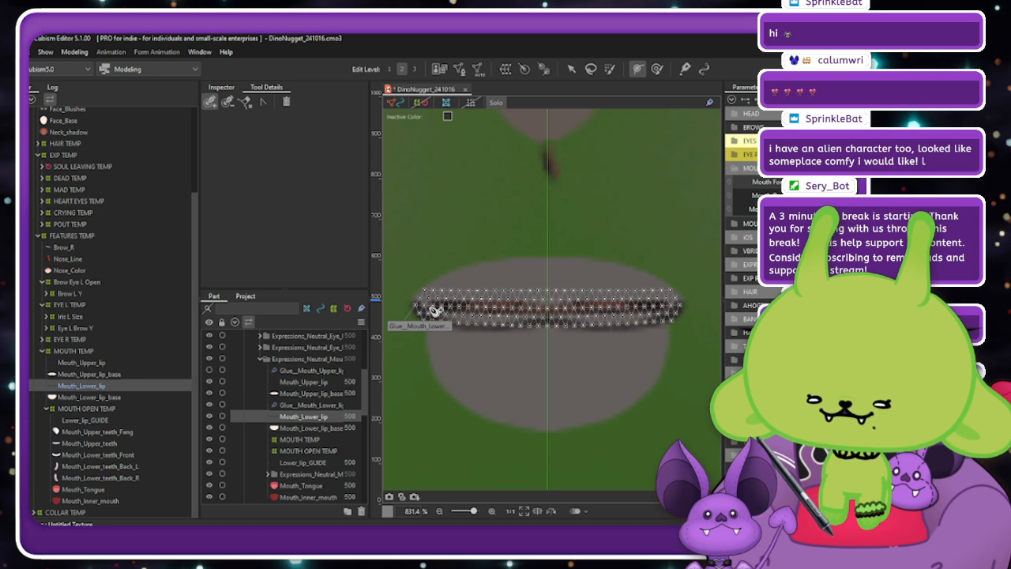
Lay a five-point deform path along the lip line of Mouth_Lower_lip from corner to corner, and turn off Solo view.
click(425, 307)
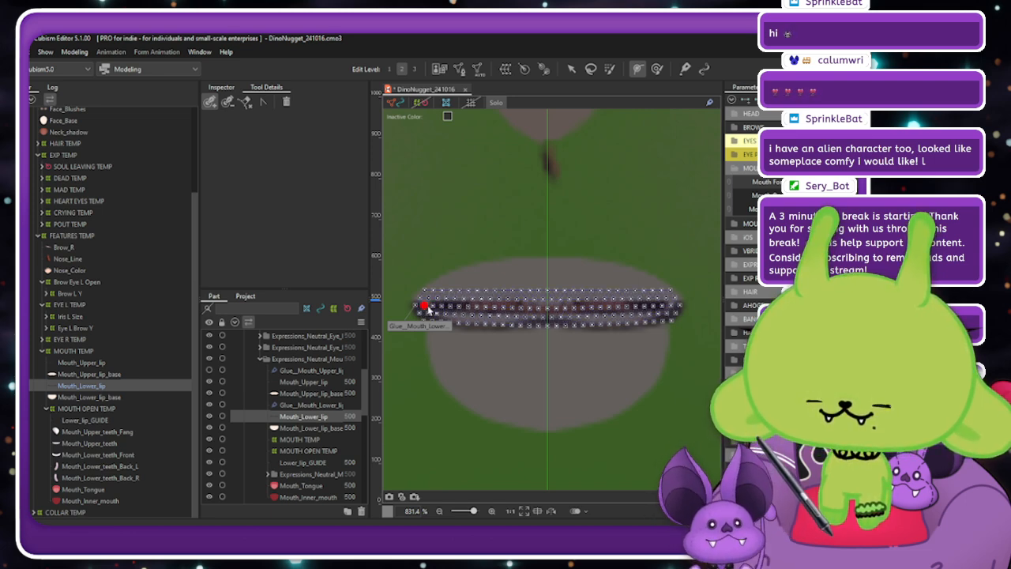
shift+click(672, 306)
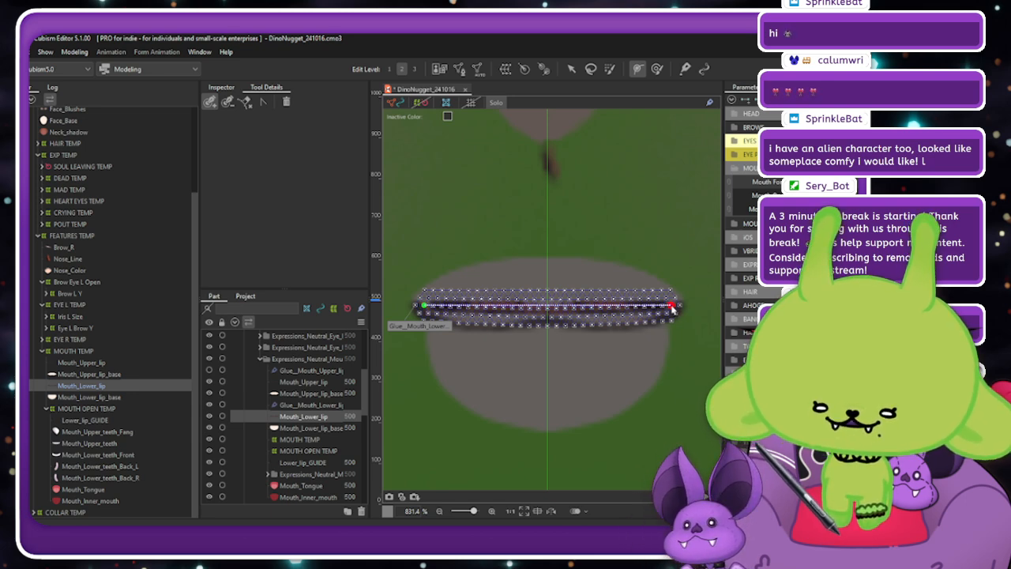
click(547, 308)
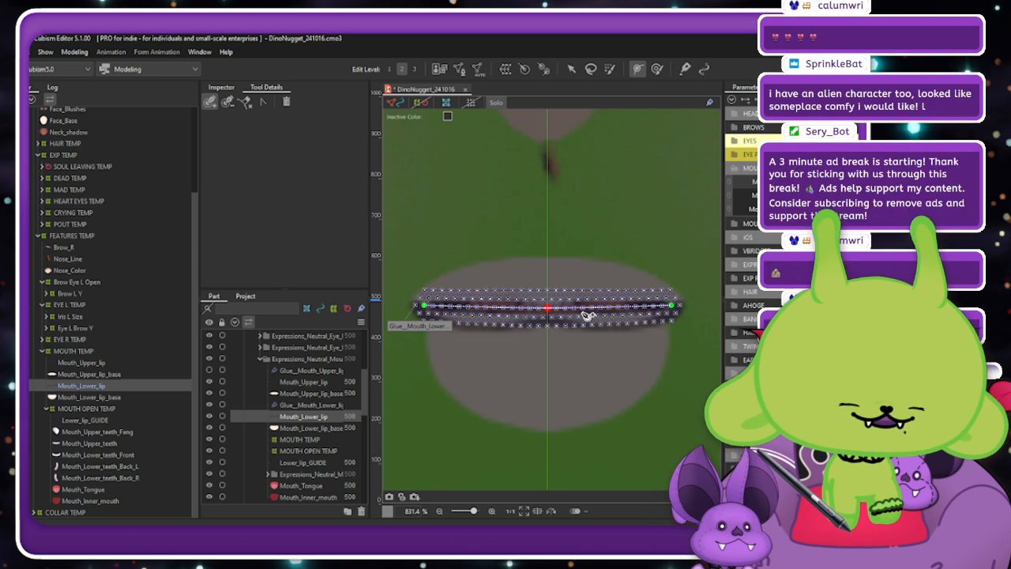
click(611, 308)
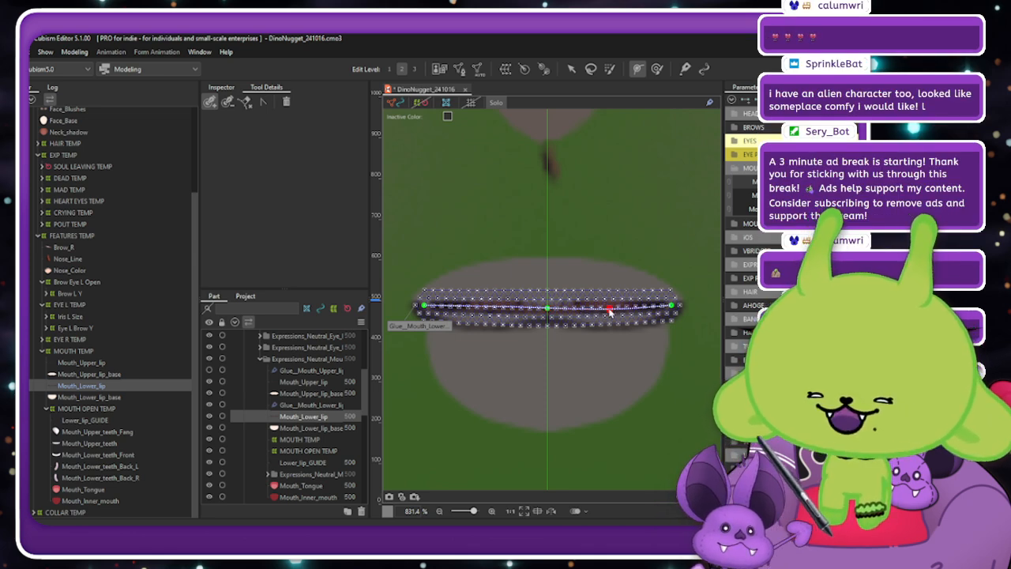
click(480, 309)
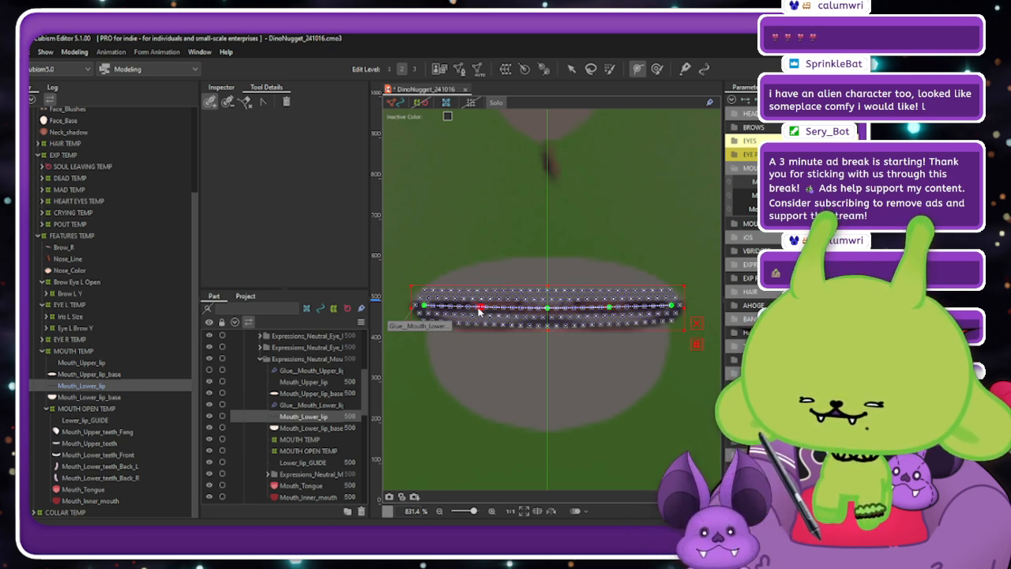
click(481, 309)
click(476, 308)
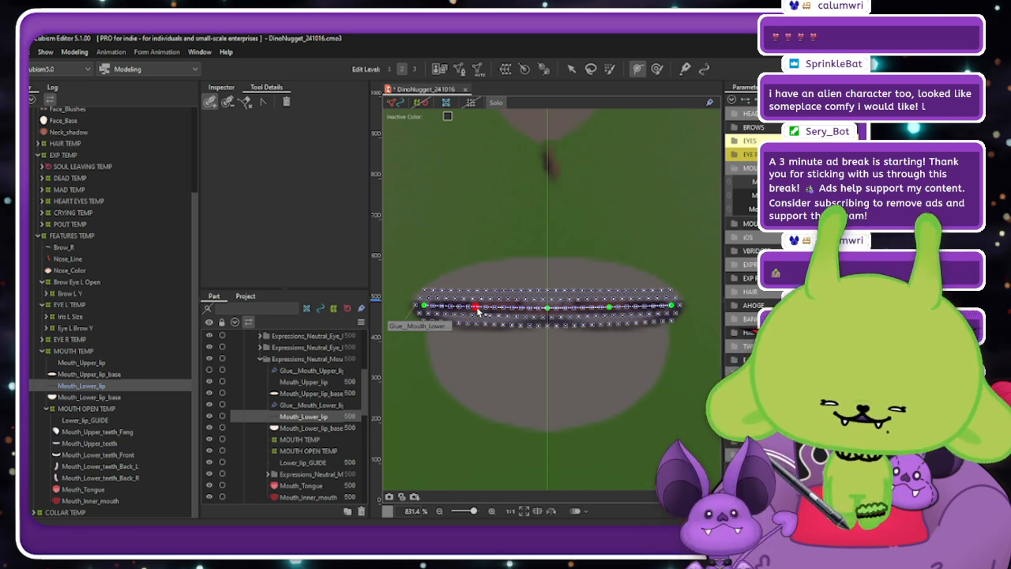
click(570, 73)
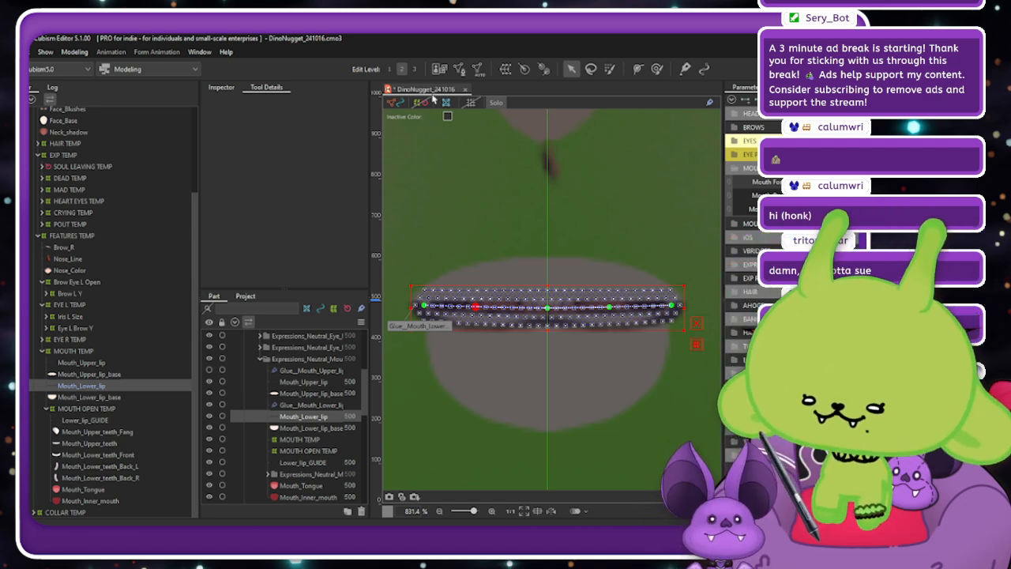
click(502, 103)
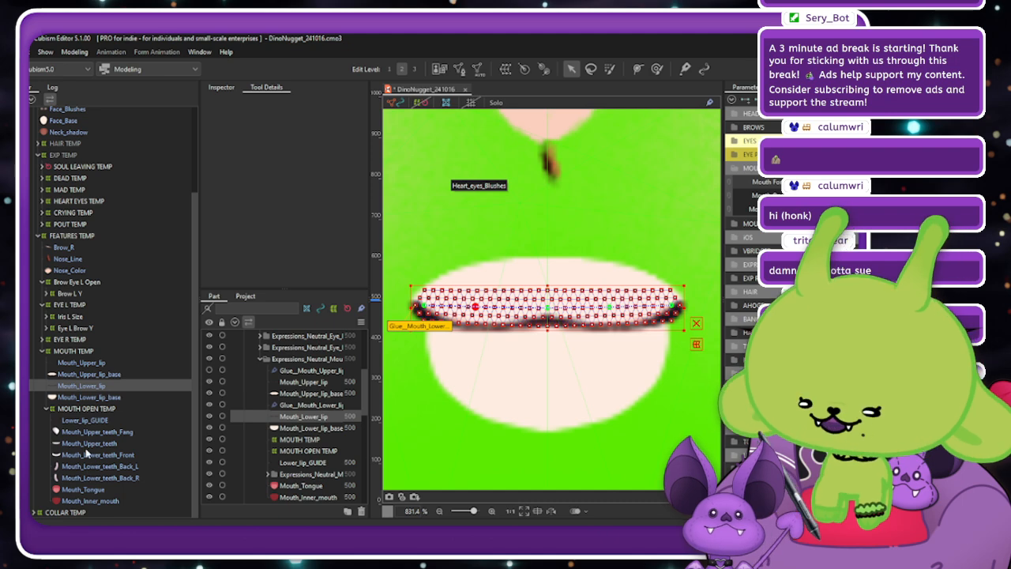
Set the opacity of the MOUTH OPEN TEMP deformer to 100%.
click(69, 421)
click(75, 408)
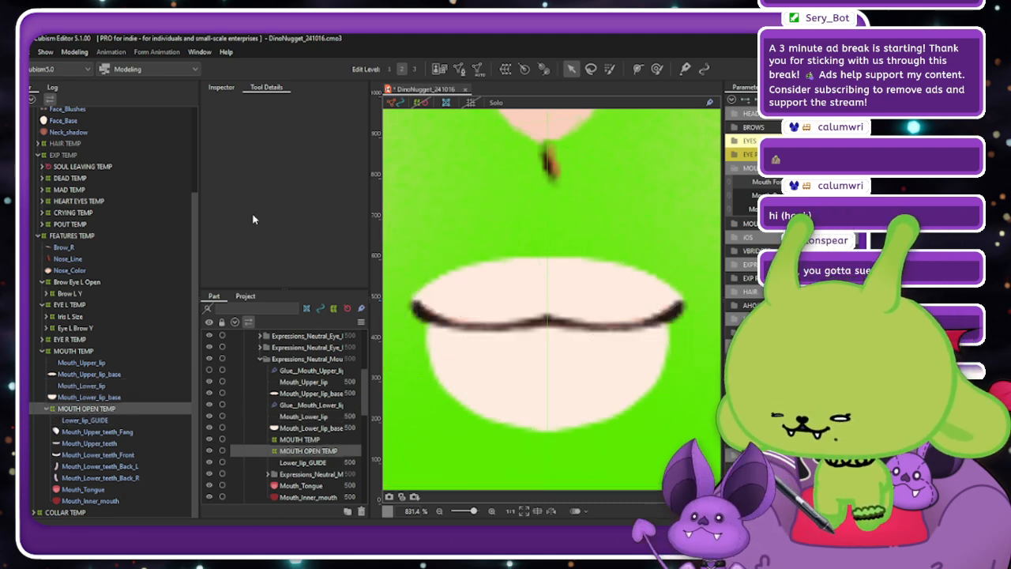
click(221, 87)
key(ctrl+z)
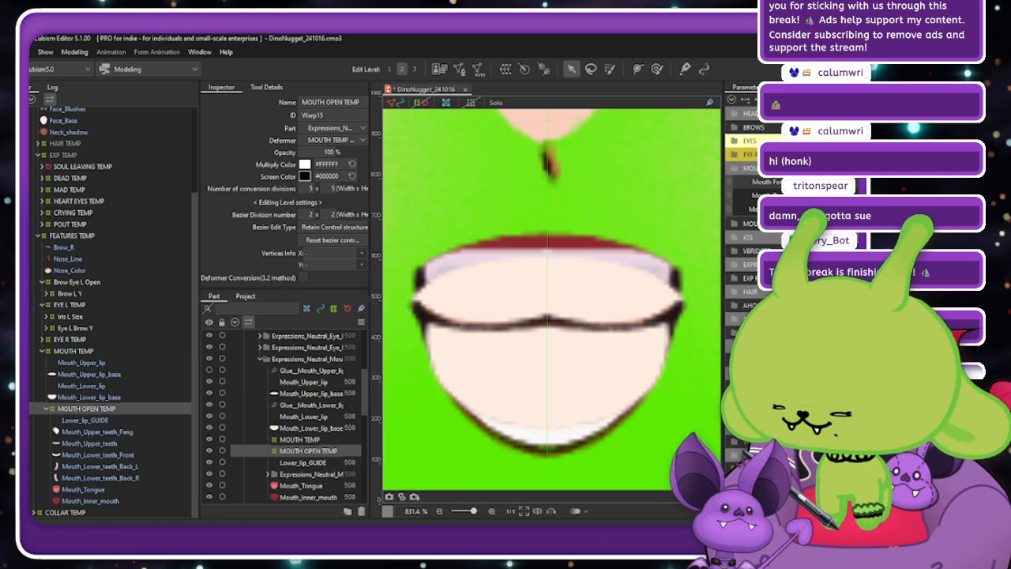
Select Lower_lip_GUIDE and hide Mouth_Lower_lip_base to reveal the open mouth interior.
click(95, 421)
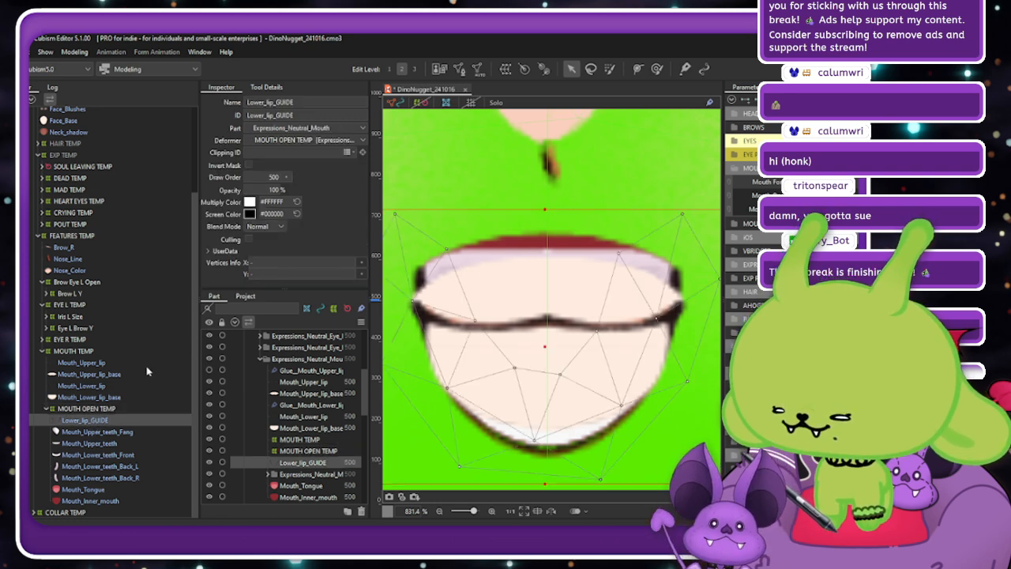
scroll(517, 164, down, 2)
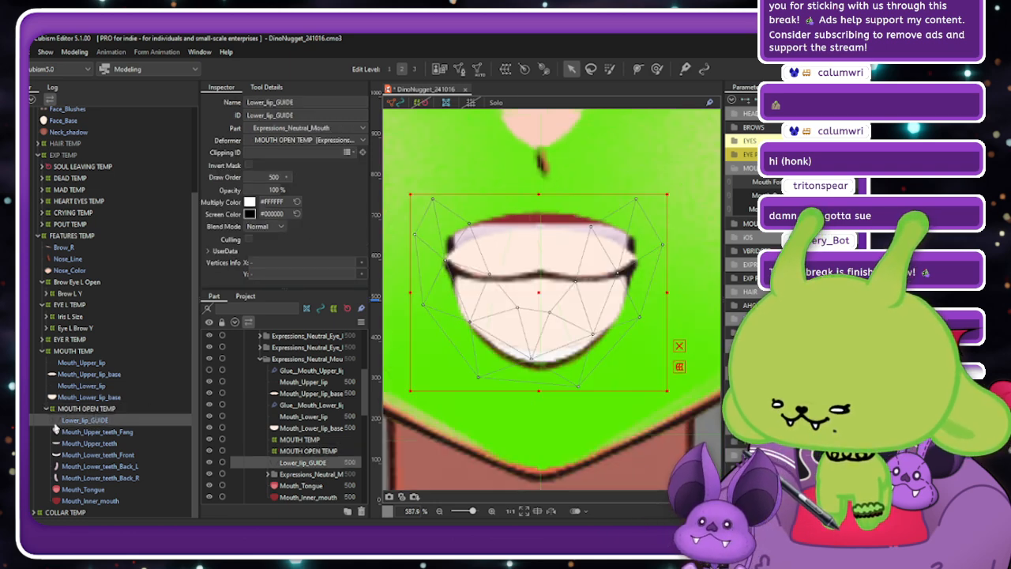
click(209, 428)
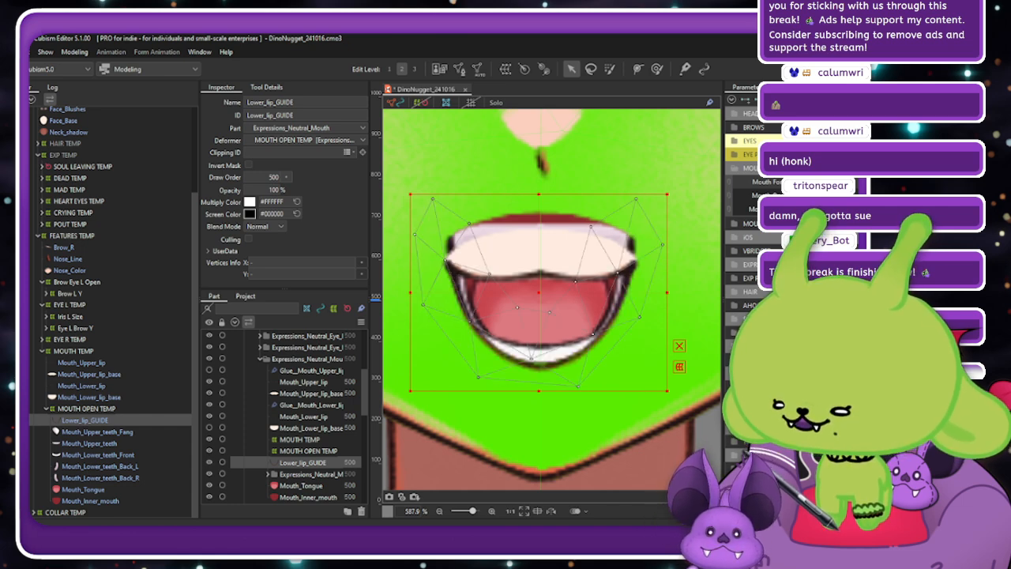
Hide the teeth group, Mouth_Tongue and Mouth_Inner_mouth, and set the opacity of Lower_lip_GUIDE to 33%.
drag(210, 485, 209, 497)
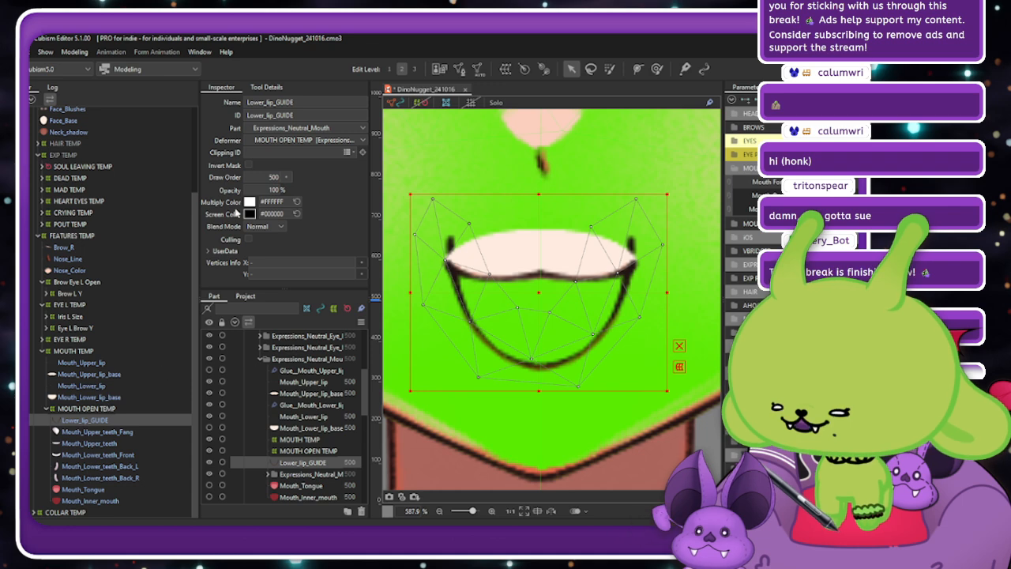
mouse_move(267, 188)
mouse_down()
mouse_move(257, 190)
mouse_move(268, 193)
mouse_up()
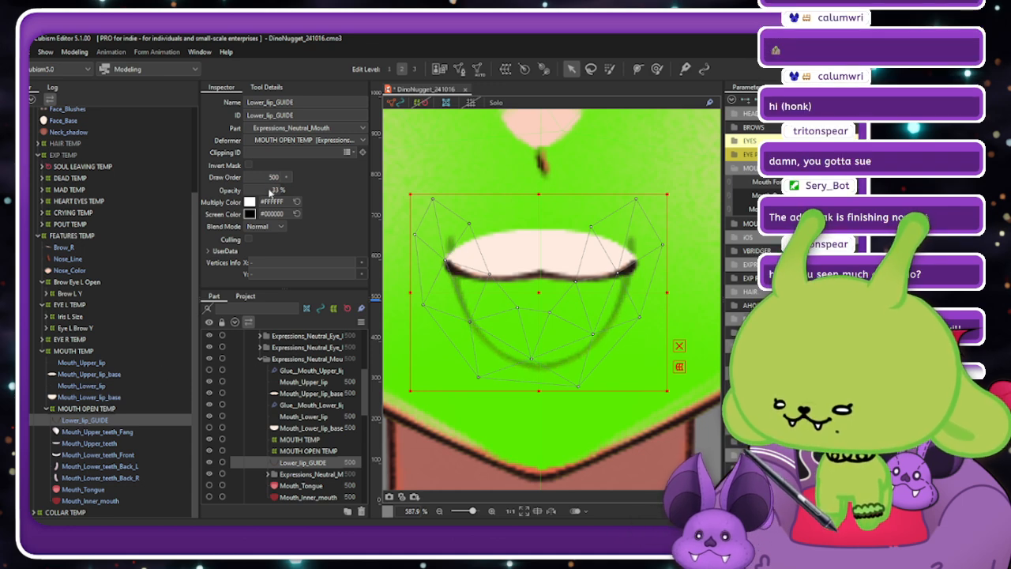
Pull the three inner deform path points of Mouth_Lower_lip down into a shallow curve between the mouth corners.
click(106, 386)
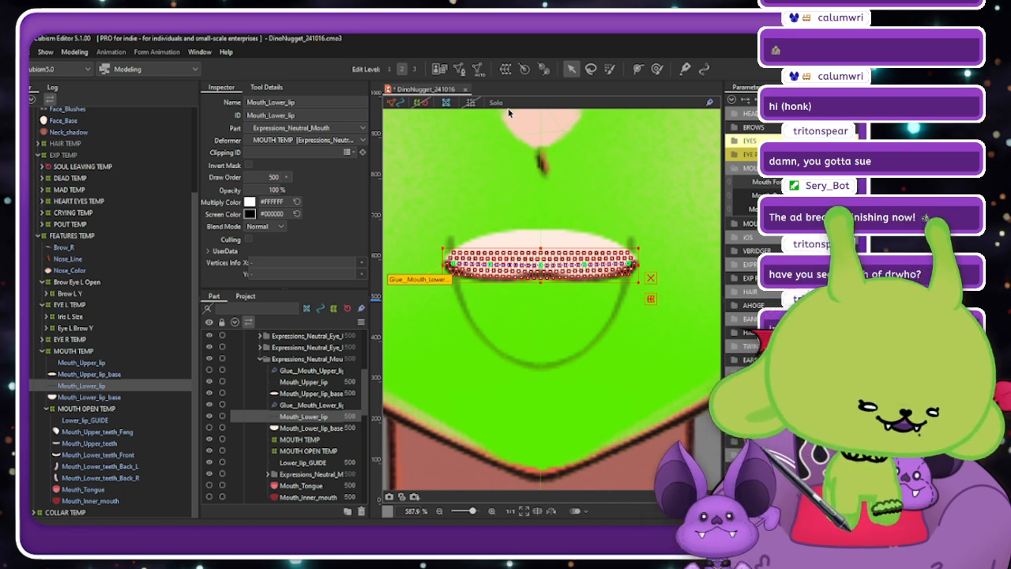
scroll(515, 337, up, 2)
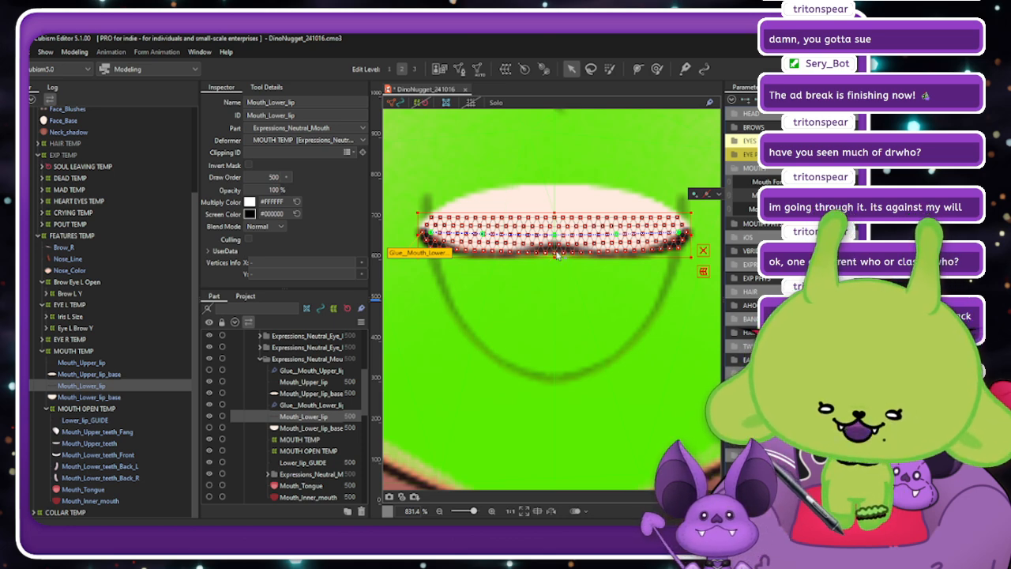
click(702, 251)
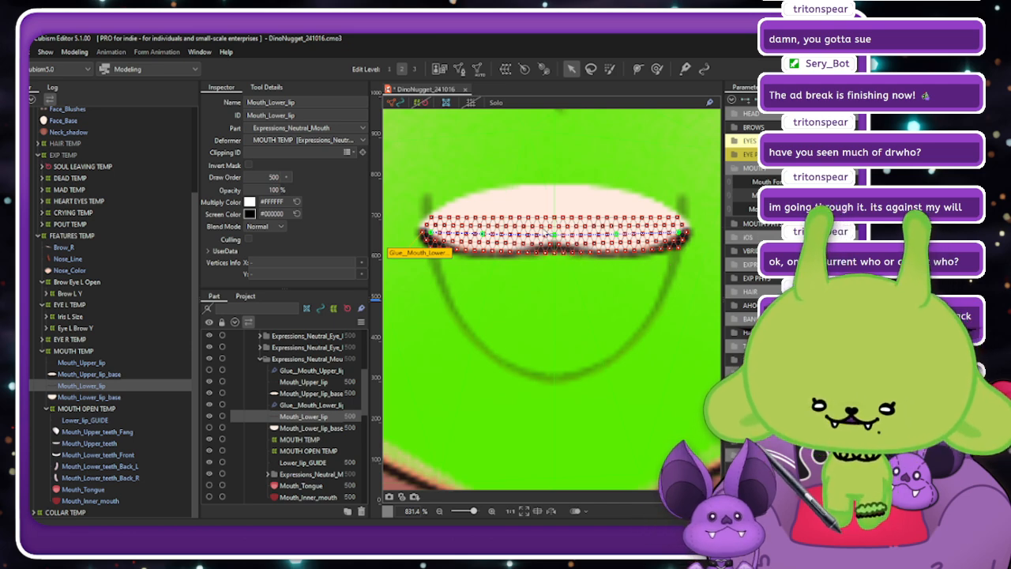
drag(556, 237, 556, 317)
drag(617, 233, 618, 299)
drag(484, 237, 480, 297)
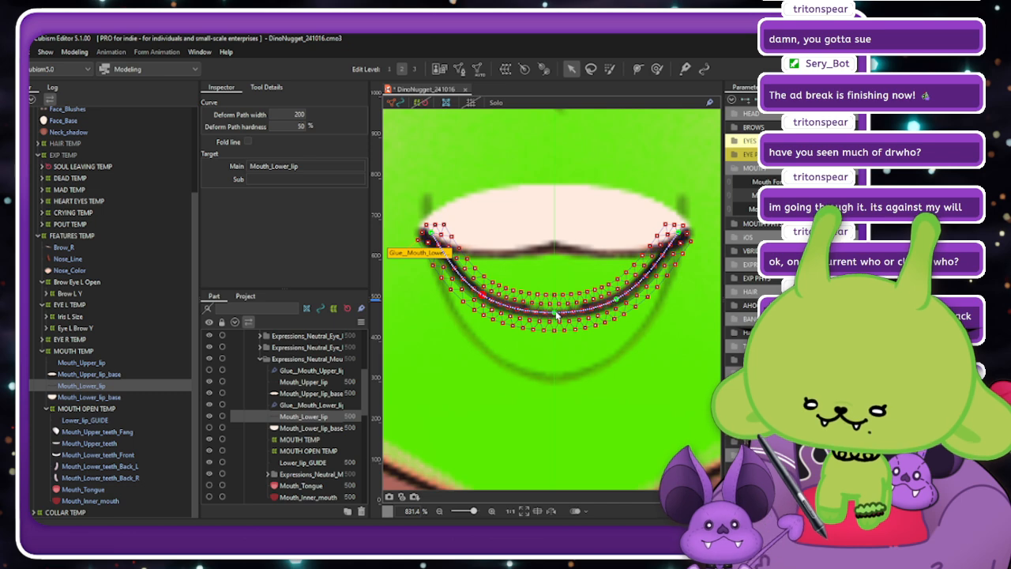
Lower the center and side path points of Mouth_Lower_lip further so the lip line follows the U-shaped guide.
drag(557, 315, 555, 357)
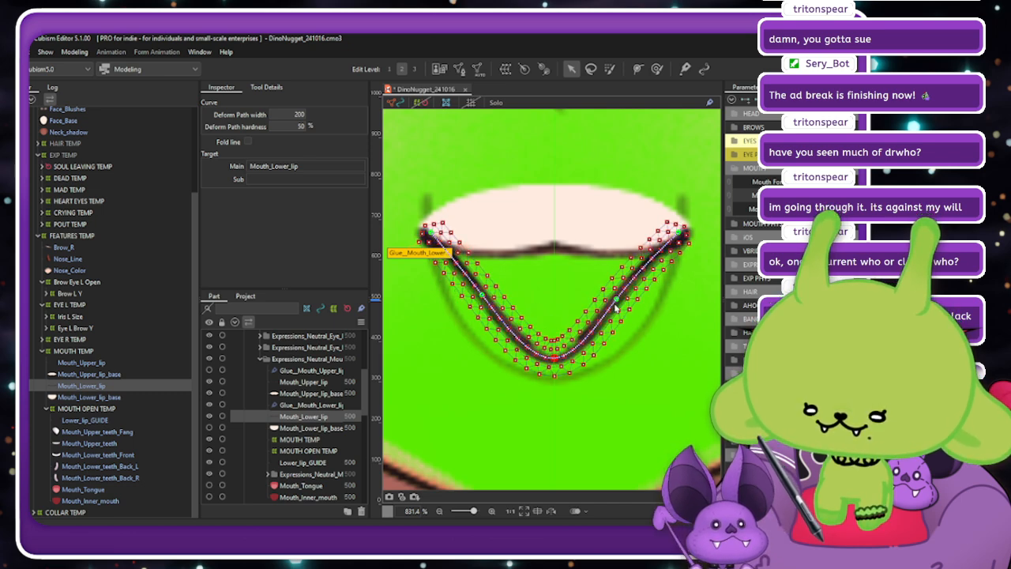
drag(618, 302, 624, 356)
drag(483, 299, 470, 334)
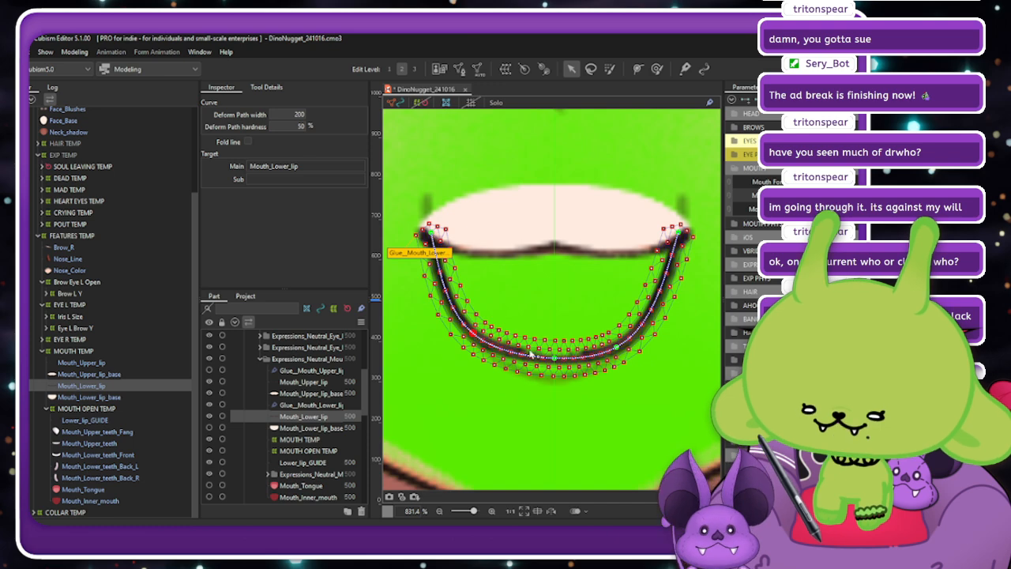
key(ctrl+z)
key(ctrl+z)
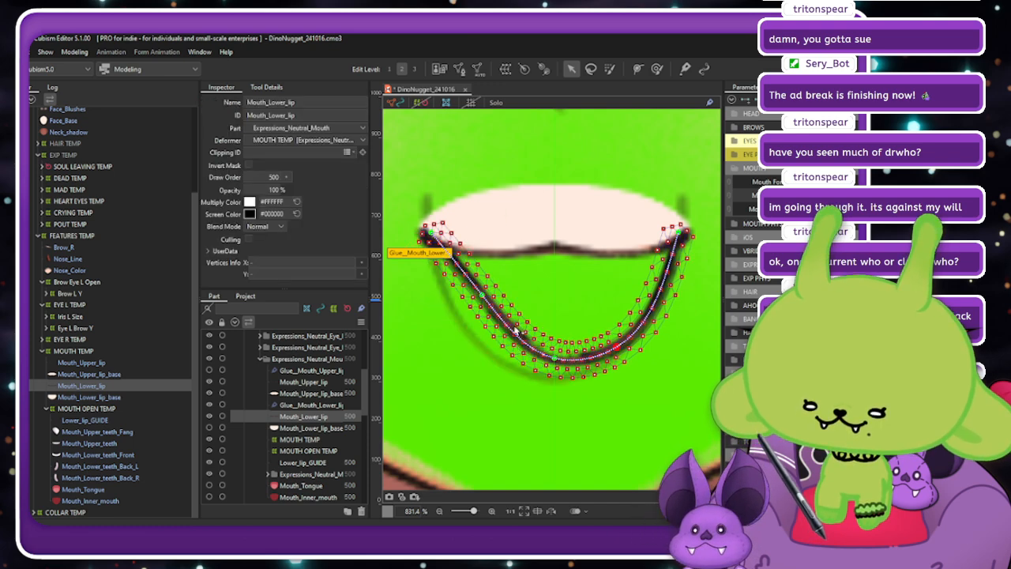
drag(480, 302, 480, 342)
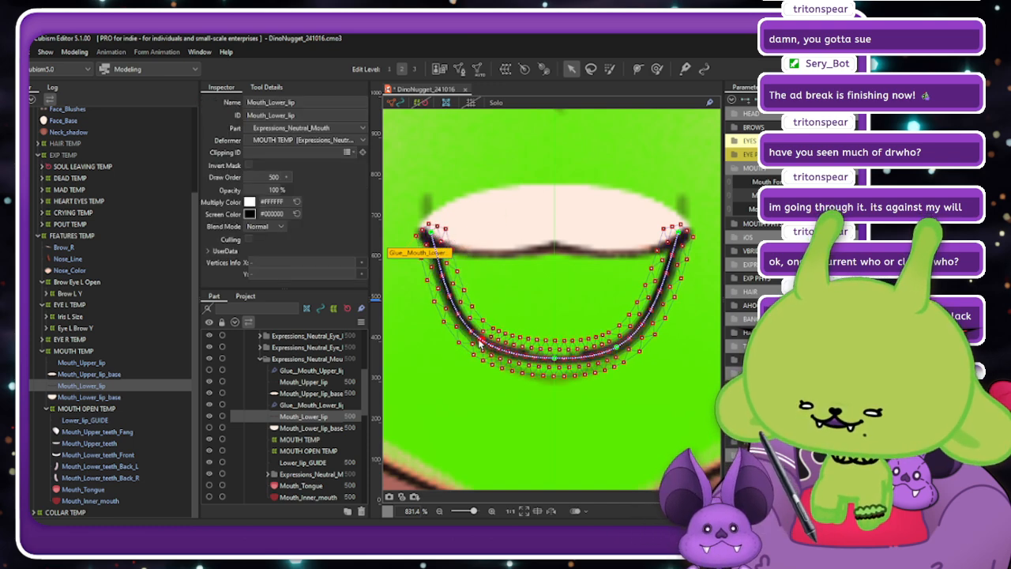
click(479, 341)
drag(556, 360, 557, 379)
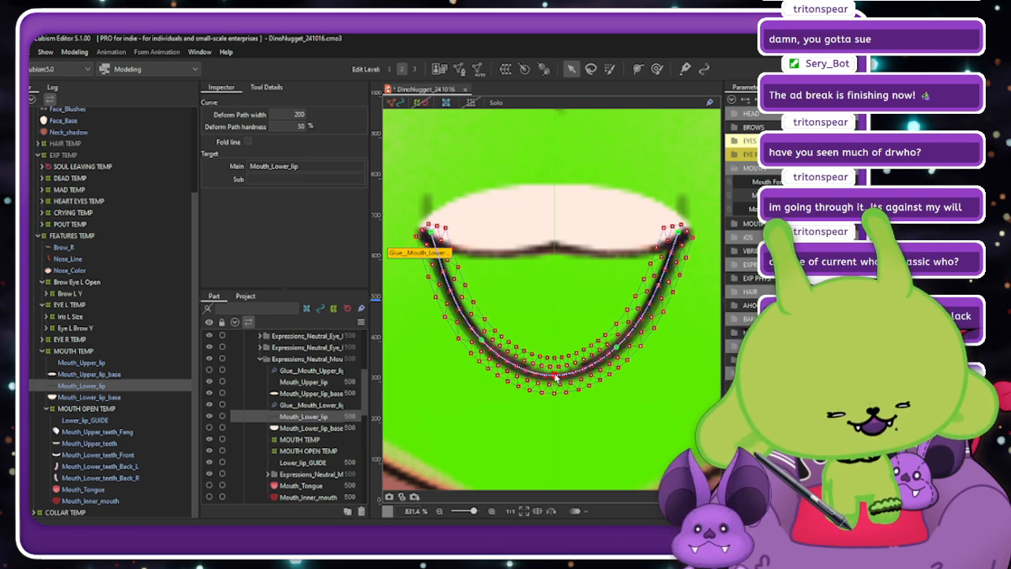
Fine-tune the two side path points of Mouth_Lower_lip slightly outward onto the guide line, undoing any excess adjustment.
drag(615, 351, 617, 345)
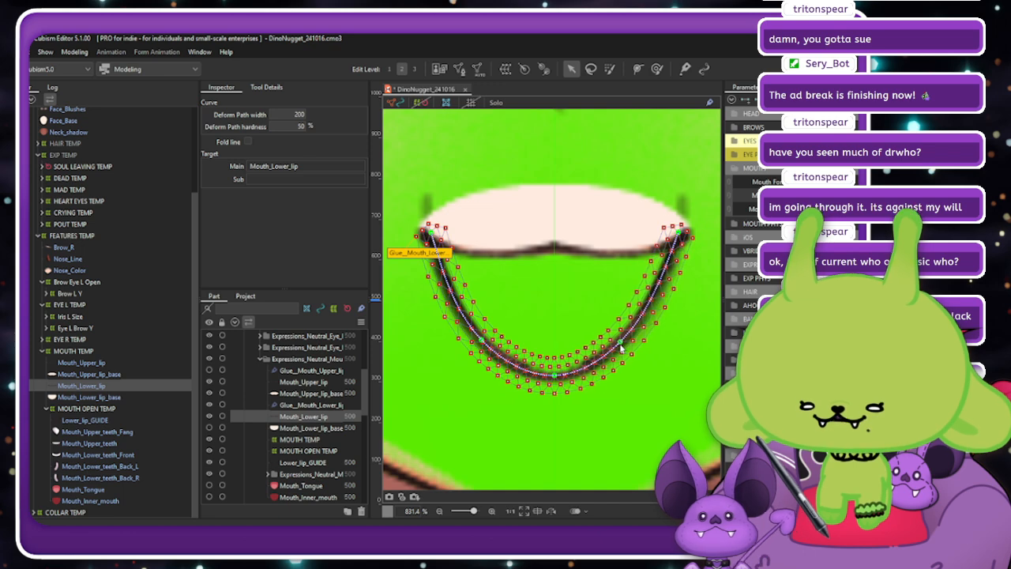
click(480, 341)
drag(479, 341, 477, 345)
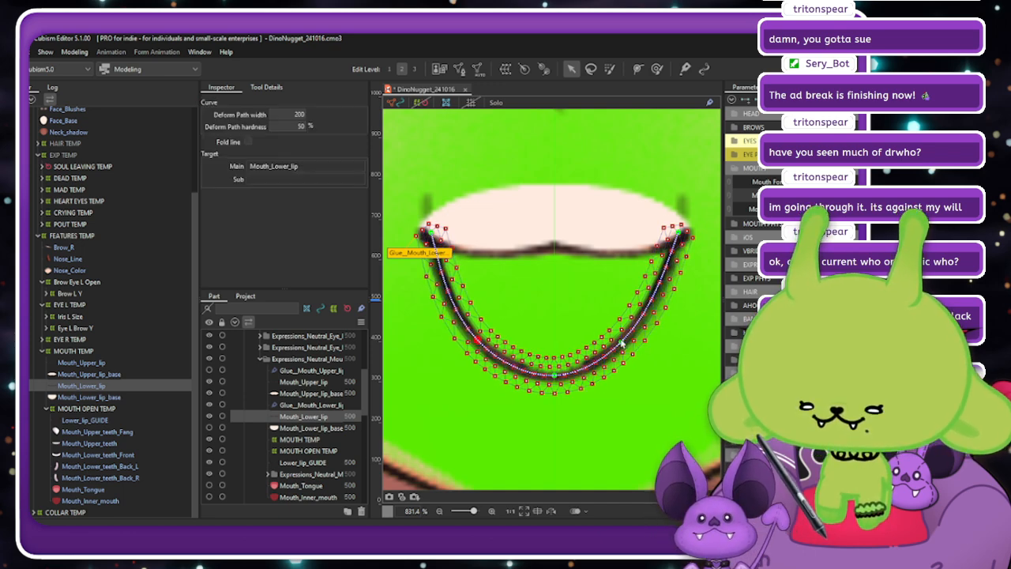
drag(622, 341, 626, 343)
drag(487, 339, 484, 346)
key(ctrl+z)
key(ctrl+z)
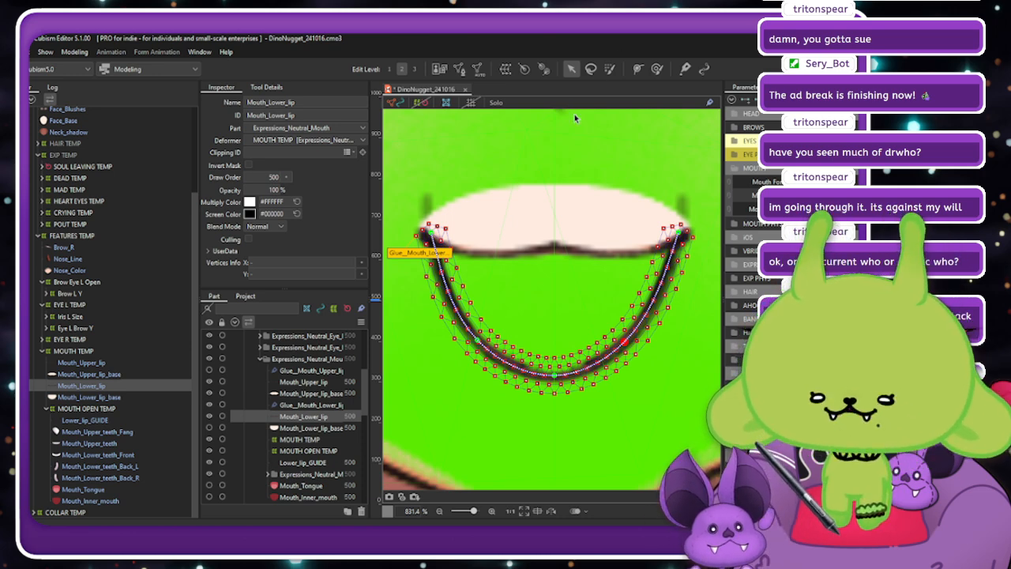
Deselect the lower lip and hide the deform paths to compare the bare lip line with the guide.
click(411, 104)
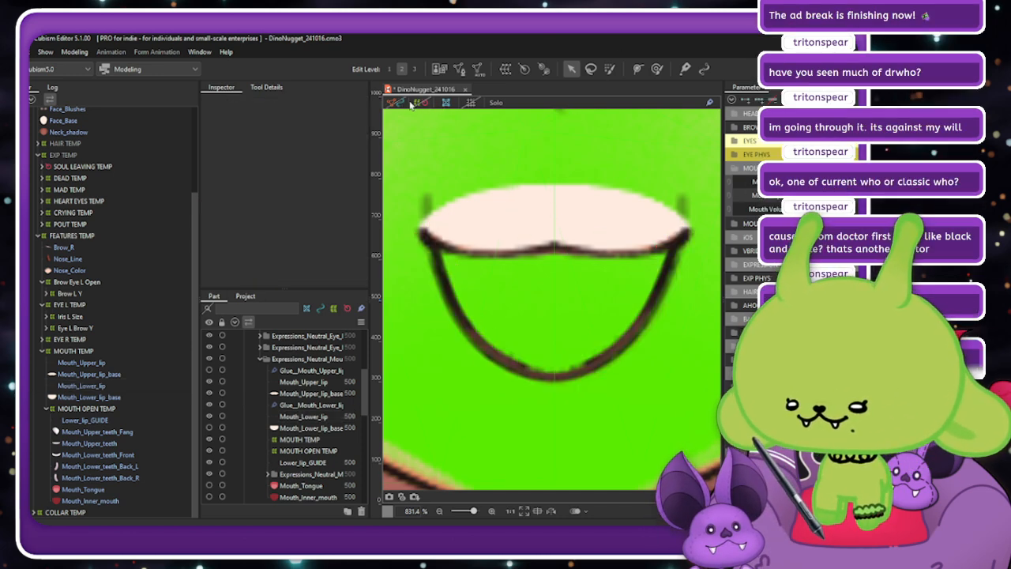
click(495, 104)
click(499, 257)
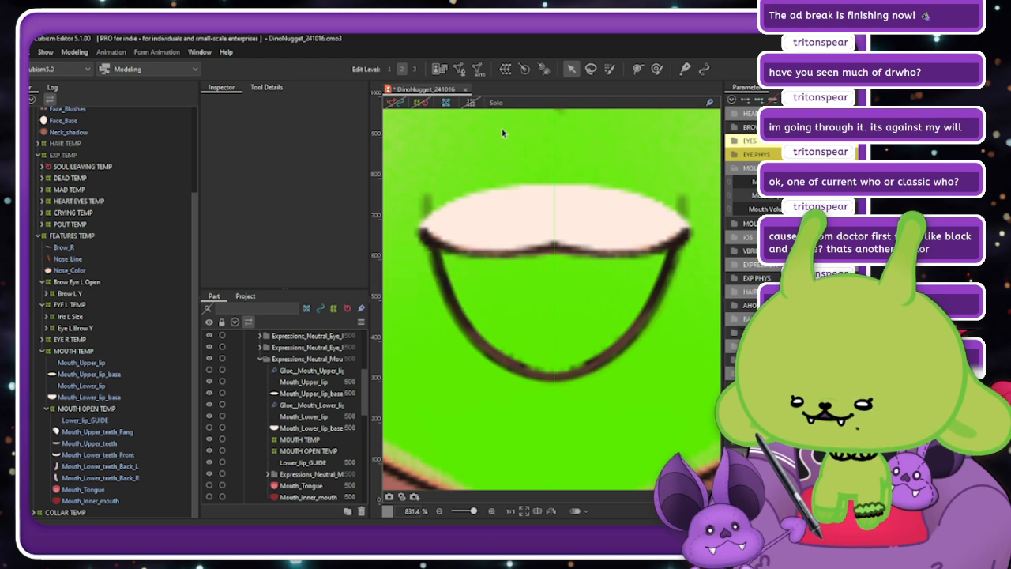
mouse_move(845, 195)
mouse_down()
mouse_move(791, 195)
mouse_move(845, 195)
mouse_up()
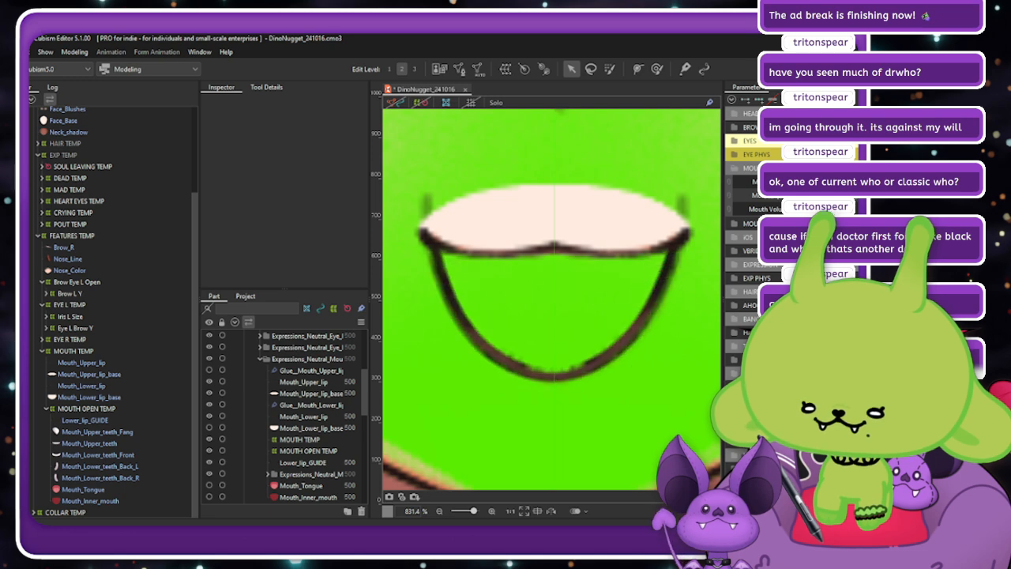
Show the Mouth_Lower_lip deform path again, nudge its right side point outward, and recheck the line without the path display.
click(293, 416)
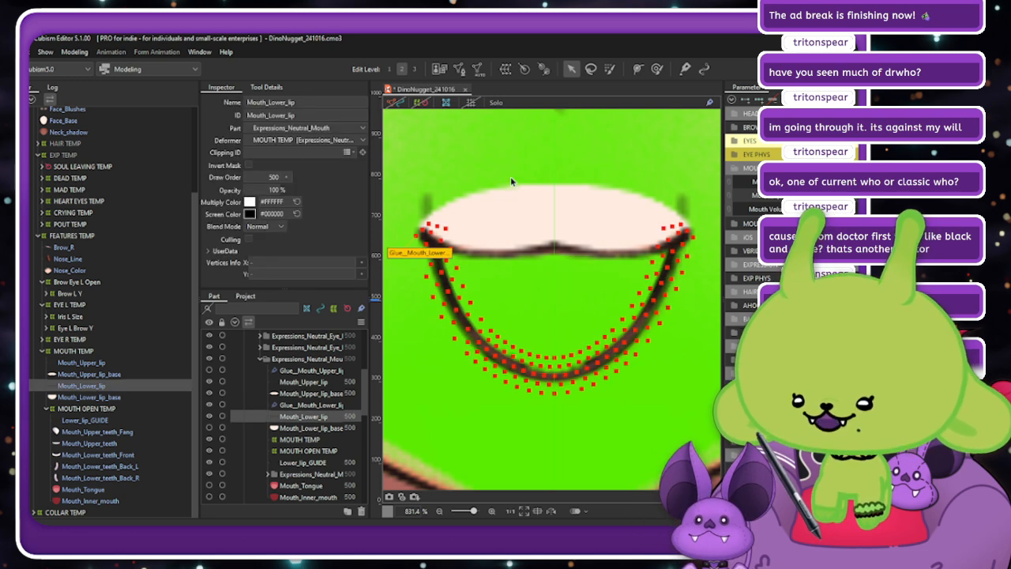
click(396, 105)
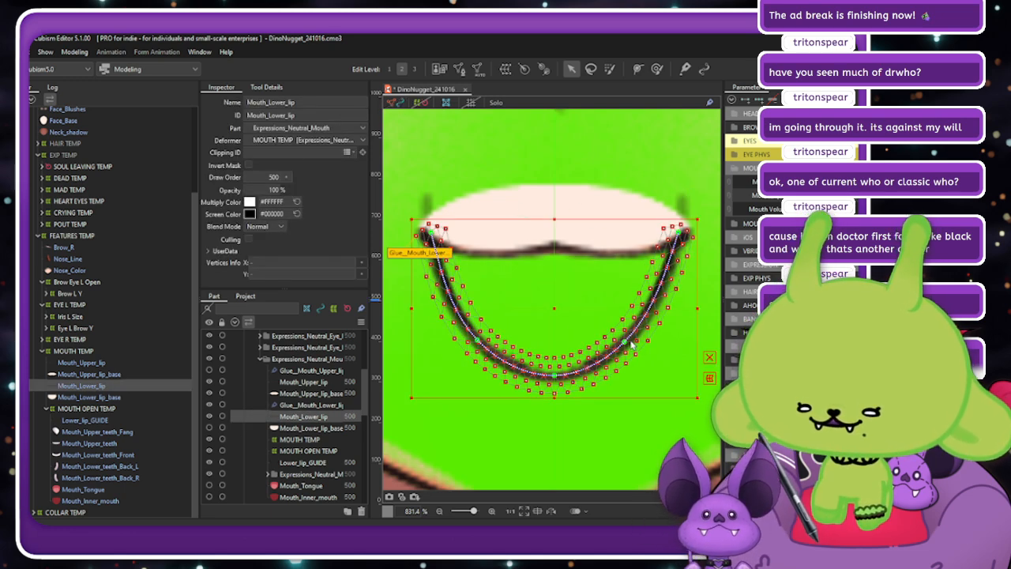
drag(625, 344, 630, 345)
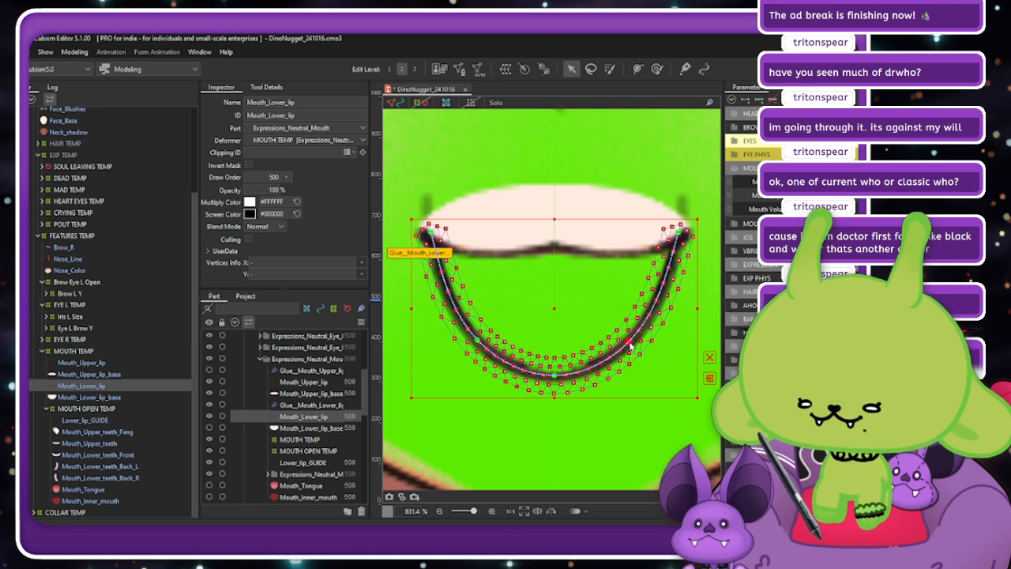
click(477, 340)
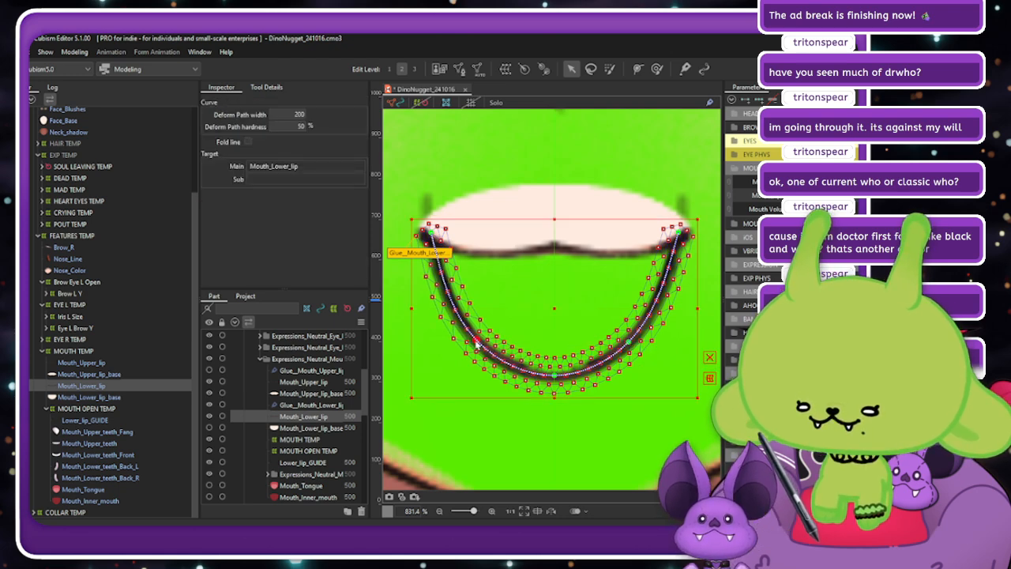
click(393, 103)
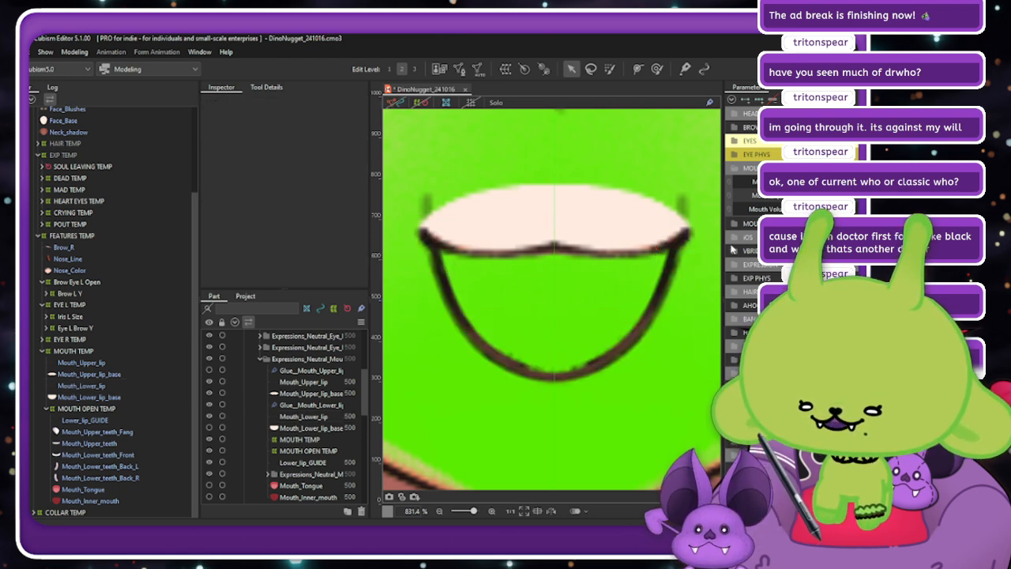
mouse_move(851, 195)
mouse_down()
mouse_move(809, 195)
mouse_move(852, 195)
mouse_up()
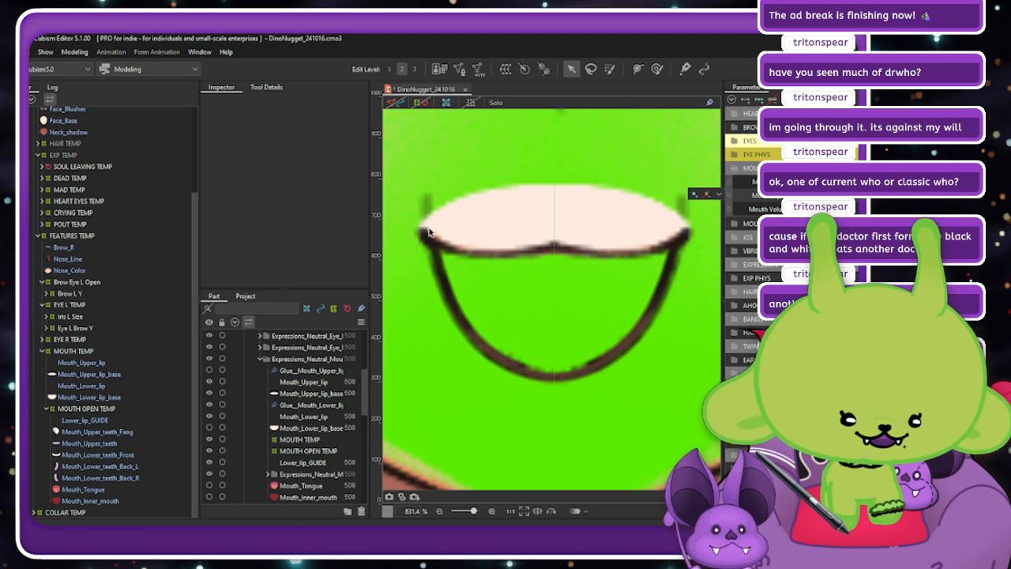
Move both corner points of the Mouth_Lower_lip deform path slightly outward toward the upper lip's corners.
click(95, 385)
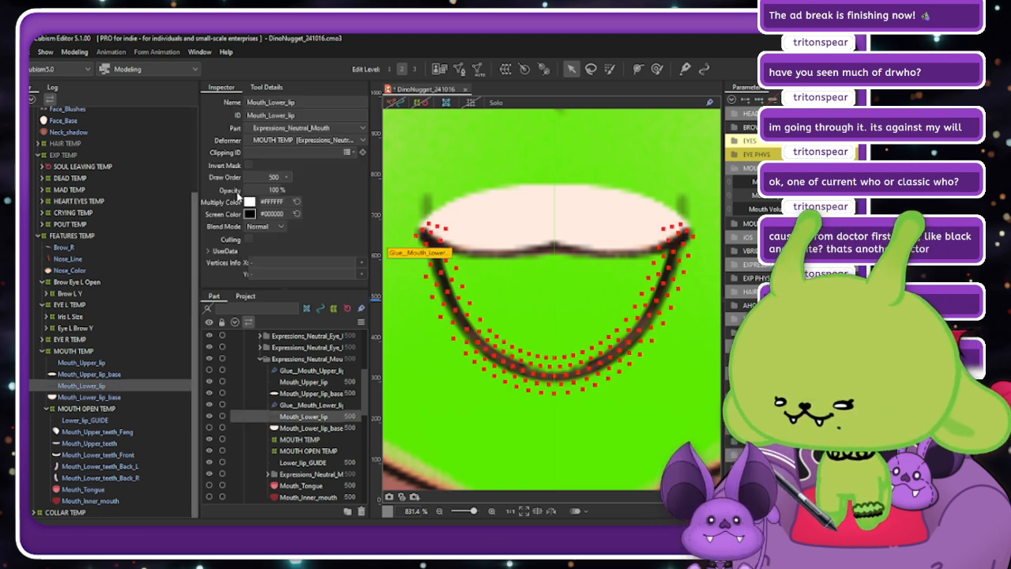
click(433, 236)
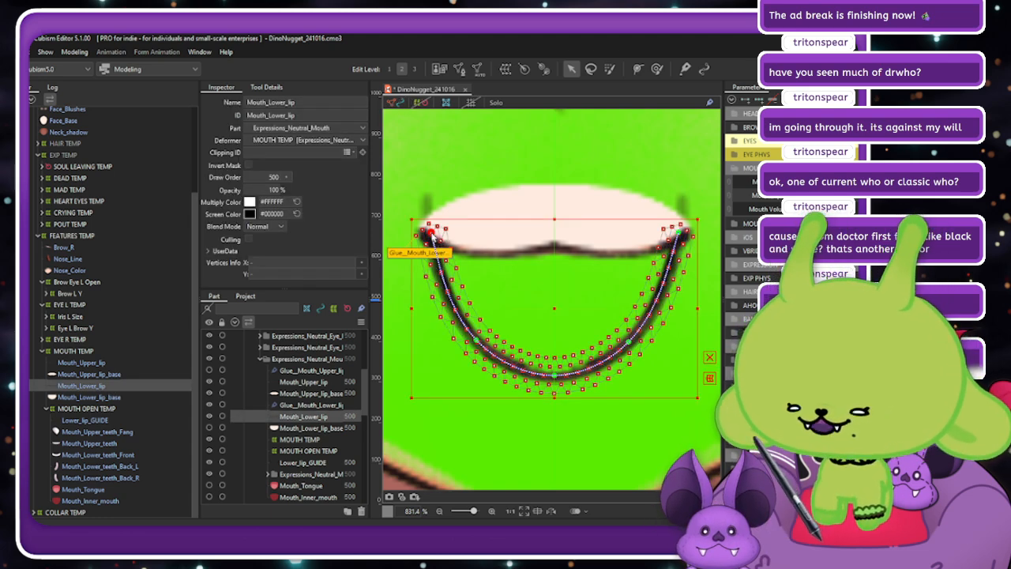
drag(432, 235, 428, 234)
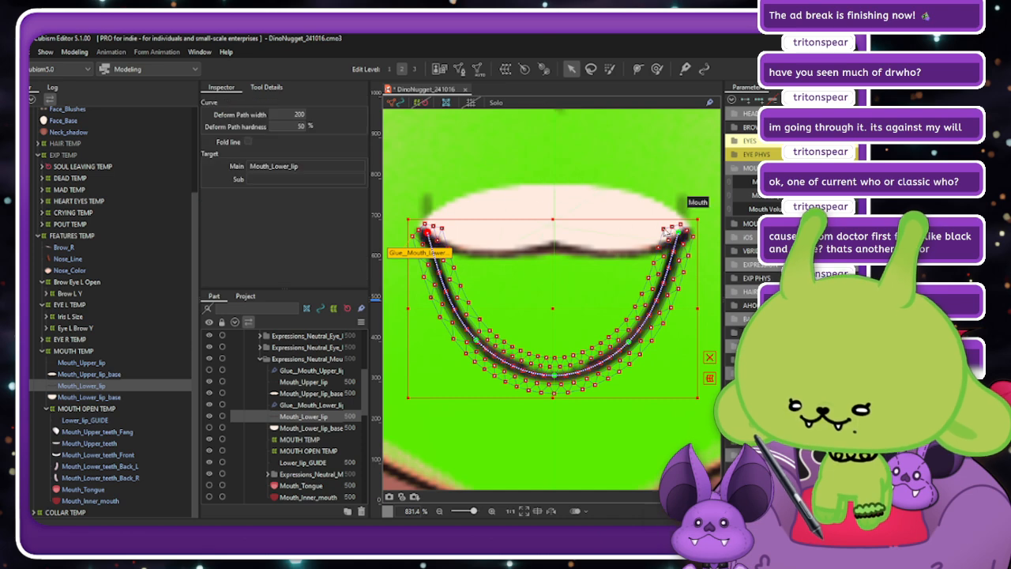
drag(679, 232, 684, 232)
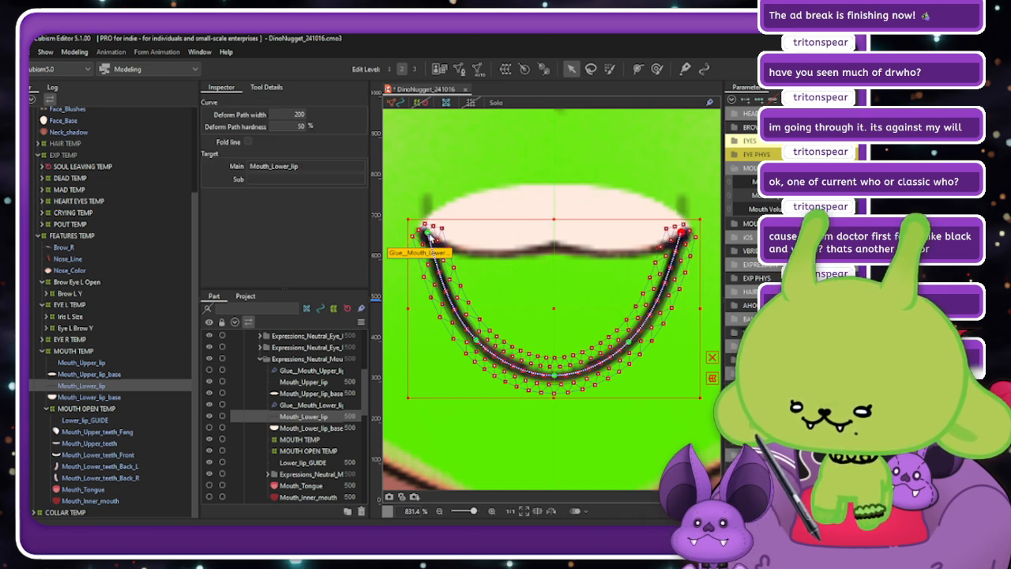
drag(428, 234, 426, 235)
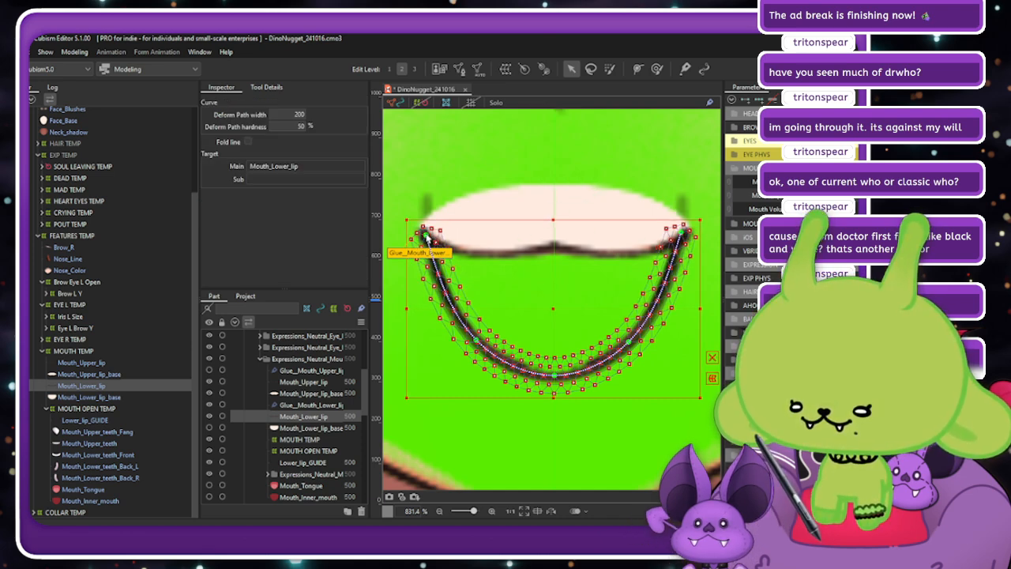
click(469, 122)
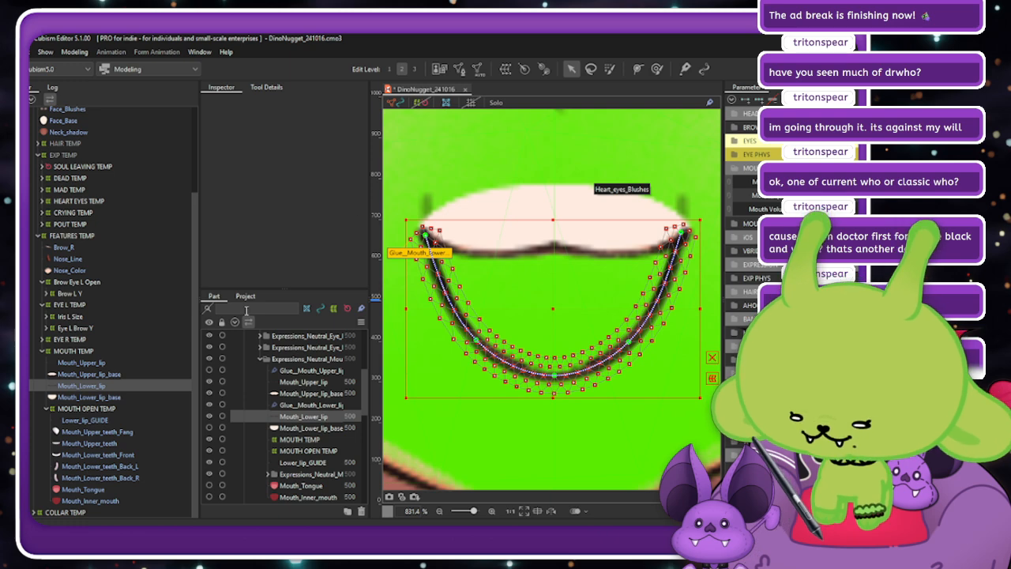
Turn off the lower lip glue, raise both corner path points of Mouth_Lower_lip slightly, and check the corners with deform paths hidden.
click(211, 406)
click(423, 234)
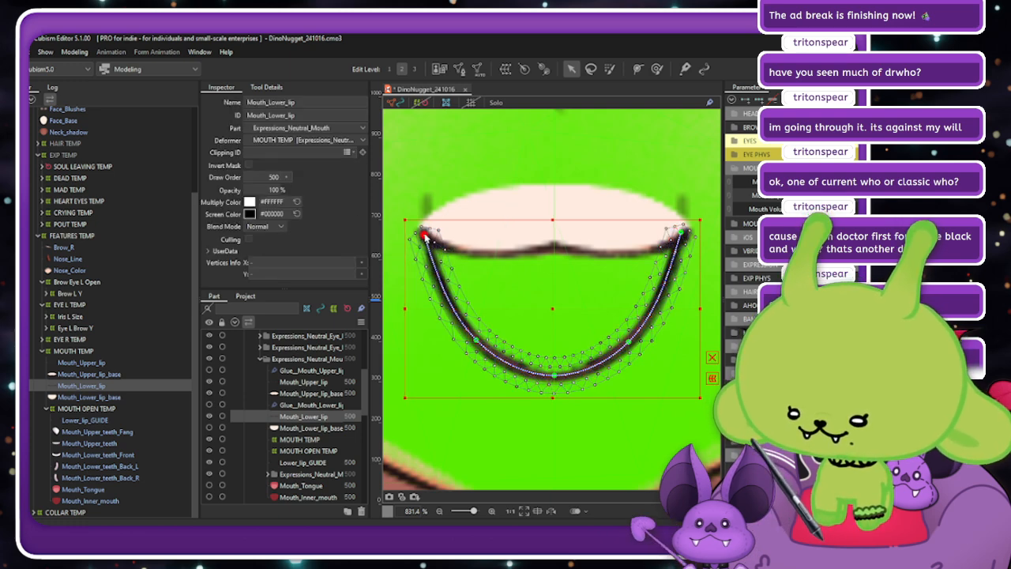
drag(423, 234, 424, 229)
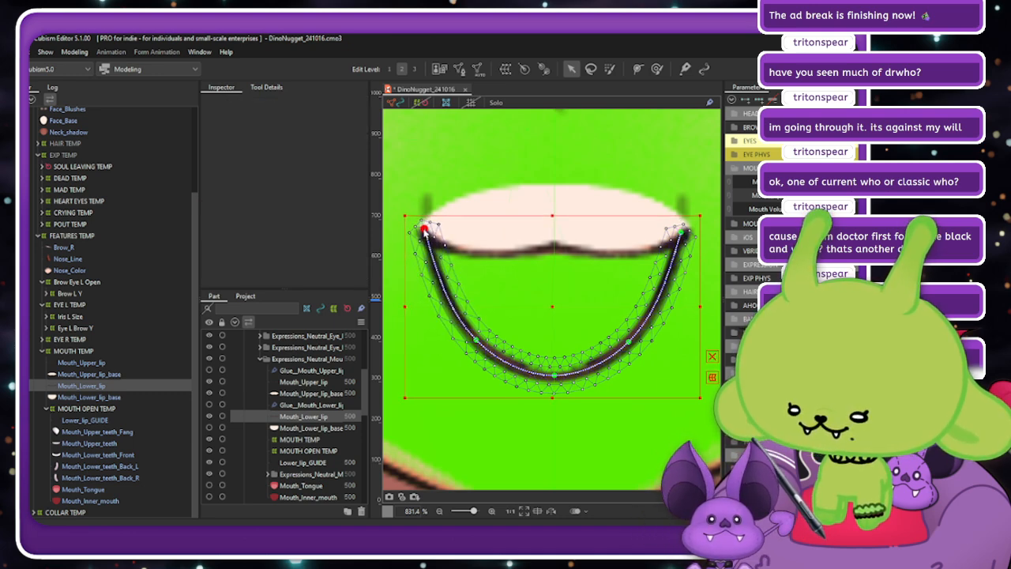
click(683, 230)
drag(683, 229, 685, 227)
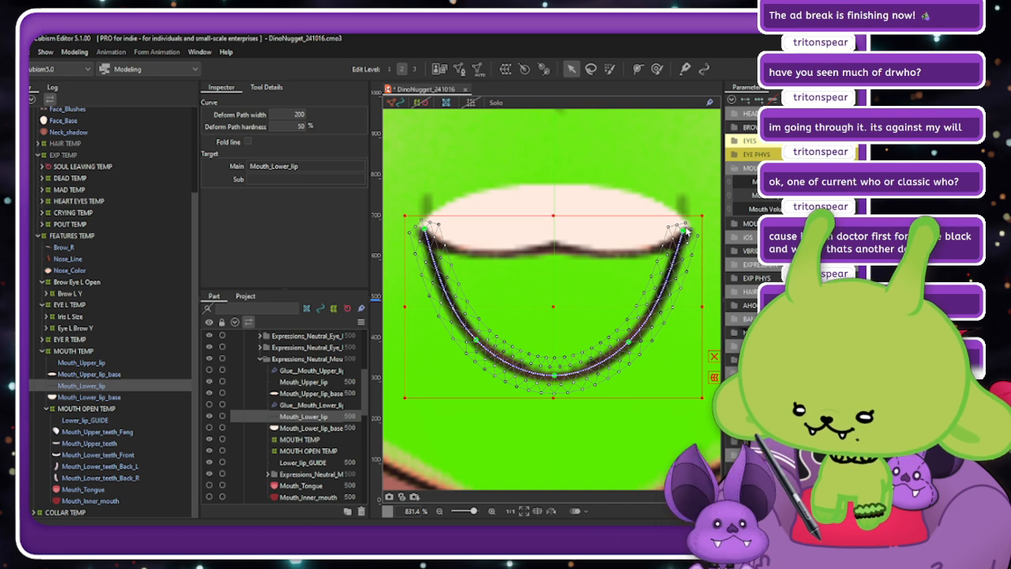
click(397, 106)
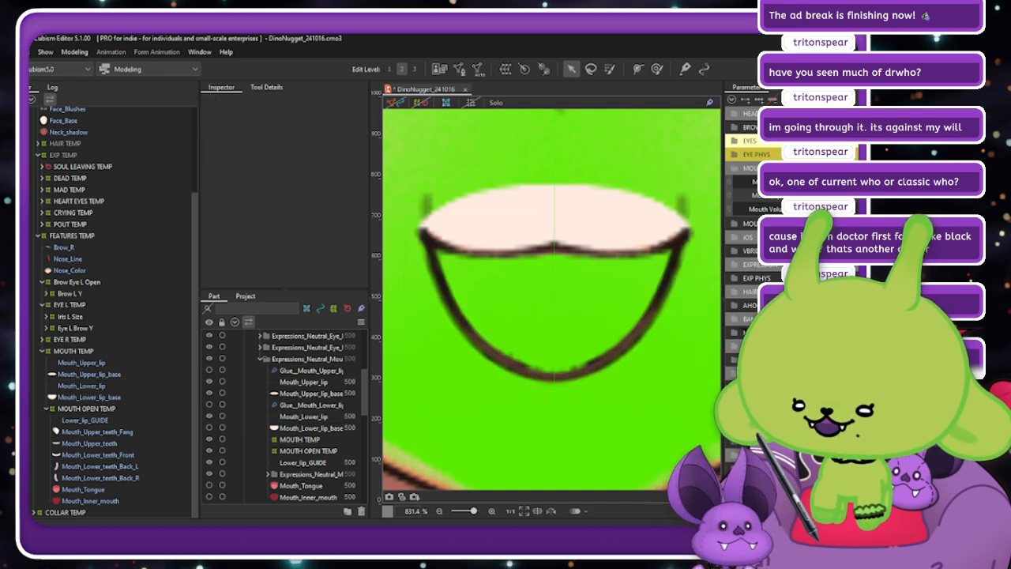
click(119, 386)
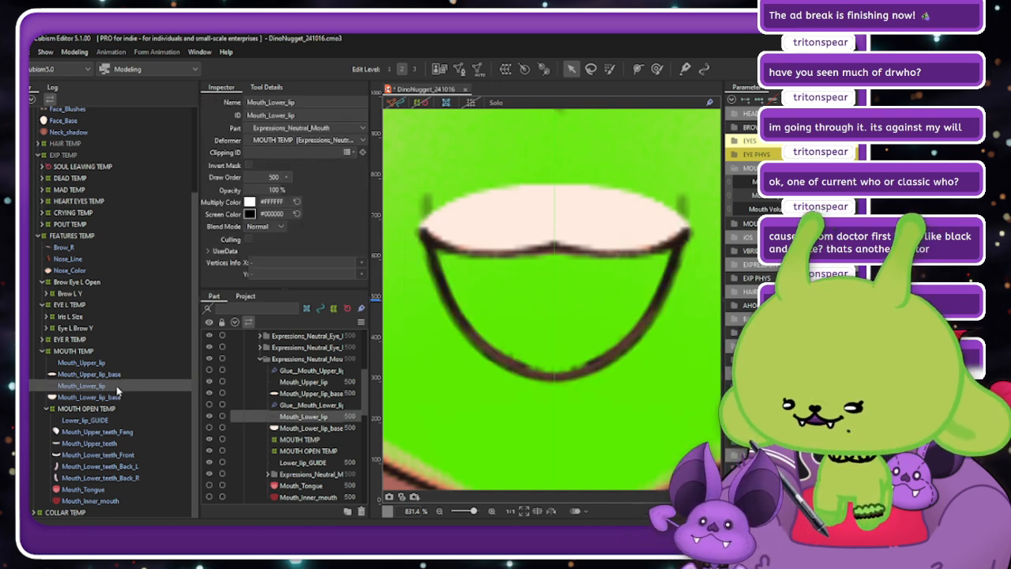
click(403, 101)
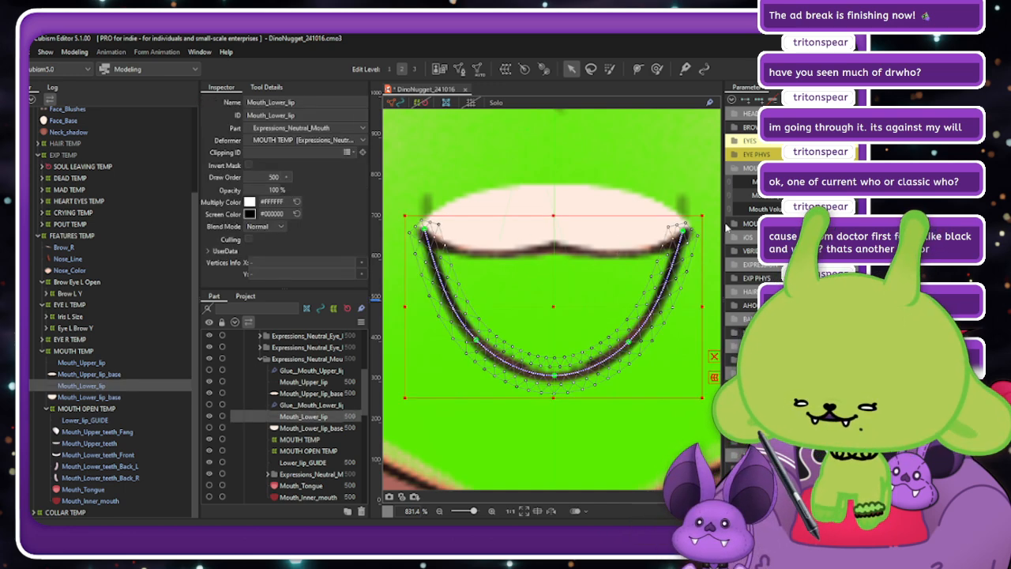
Nudge the right corner point of the Mouth_Lower_lip deform path slightly outward and check the whole face with nothing selected.
click(632, 343)
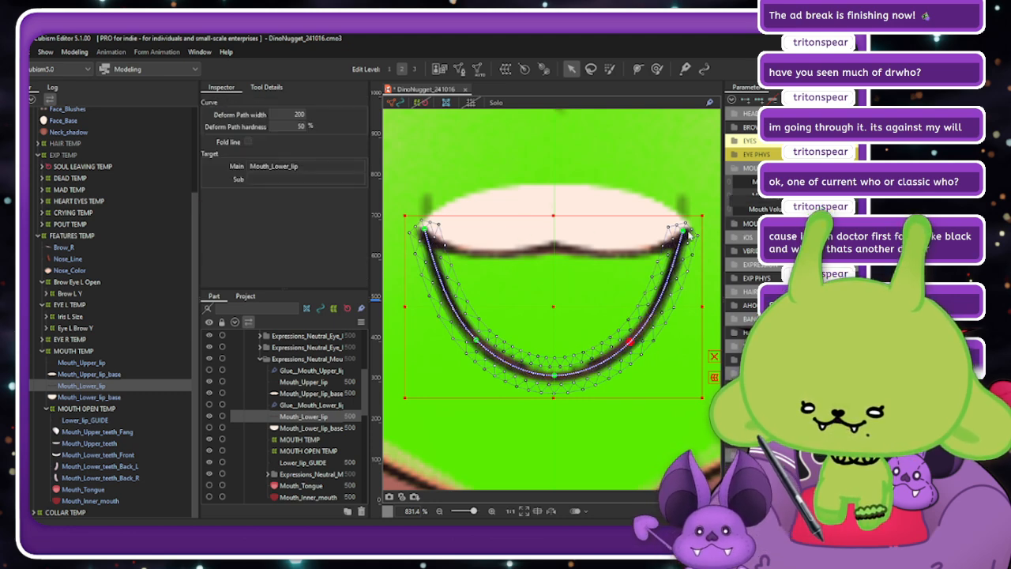
click(685, 231)
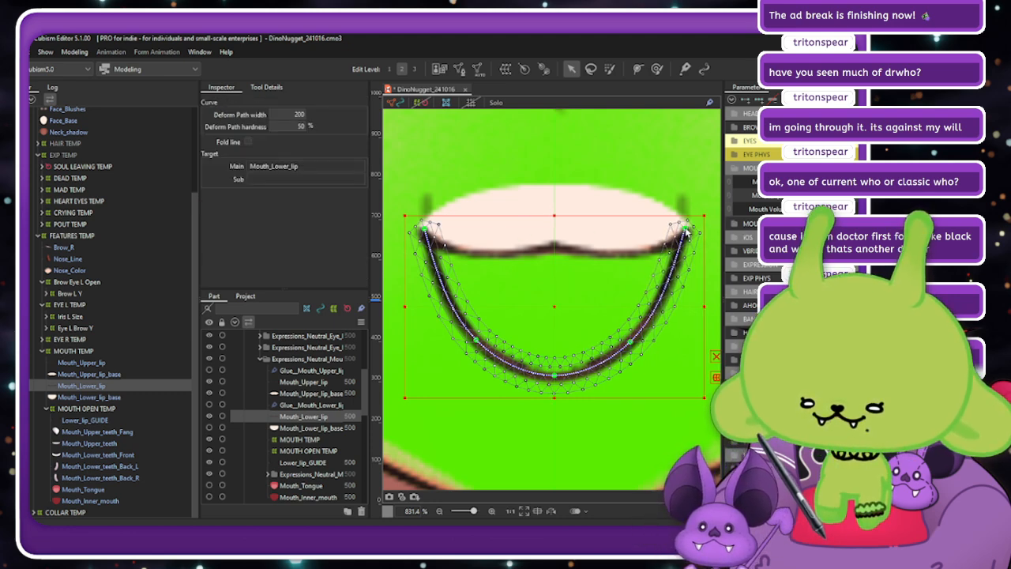
key(Escape)
click(526, 191)
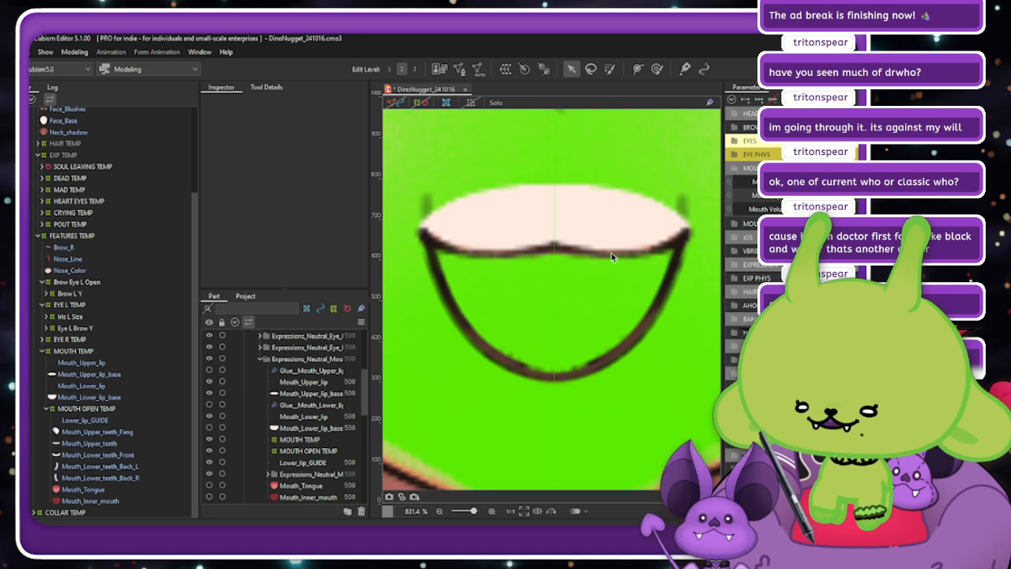
scroll(611, 253, down, 5)
scroll(641, 258, up, 3)
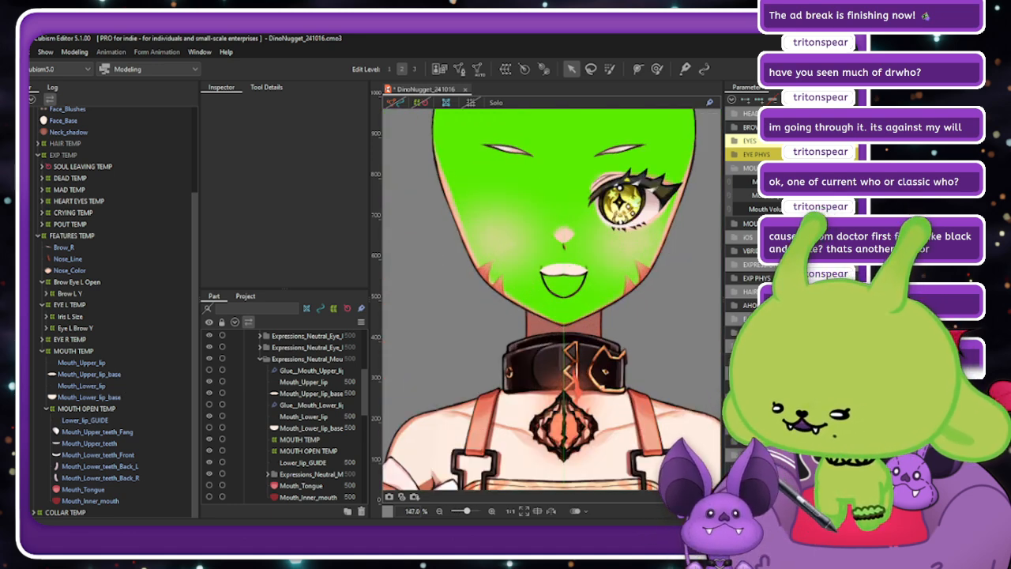
Make Mouth_Lower_lip_base visible, select it, and switch the mouth to its closed shape.
click(210, 427)
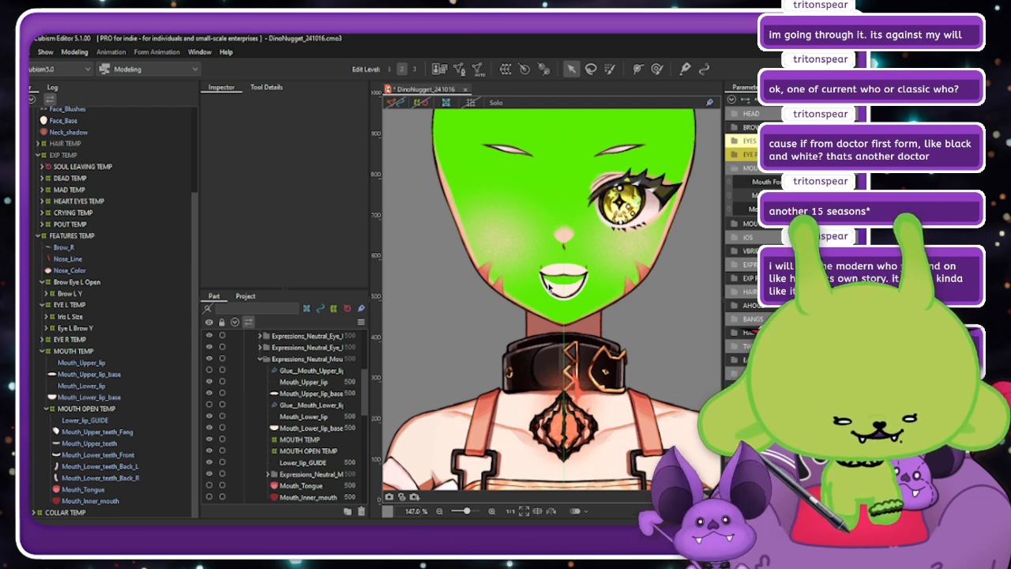
scroll(549, 285, up, 5)
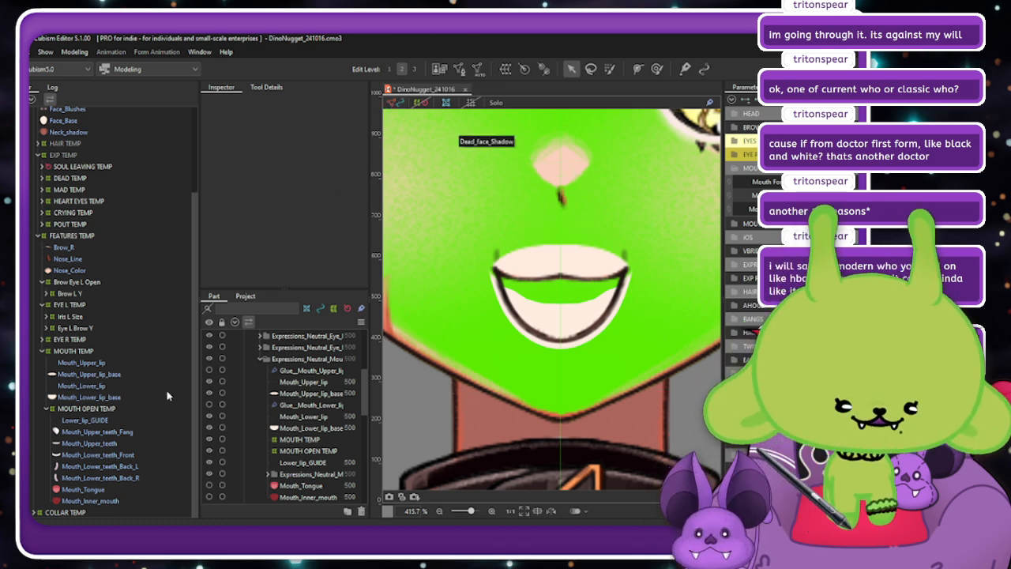
click(126, 395)
scroll(555, 301, up, 2)
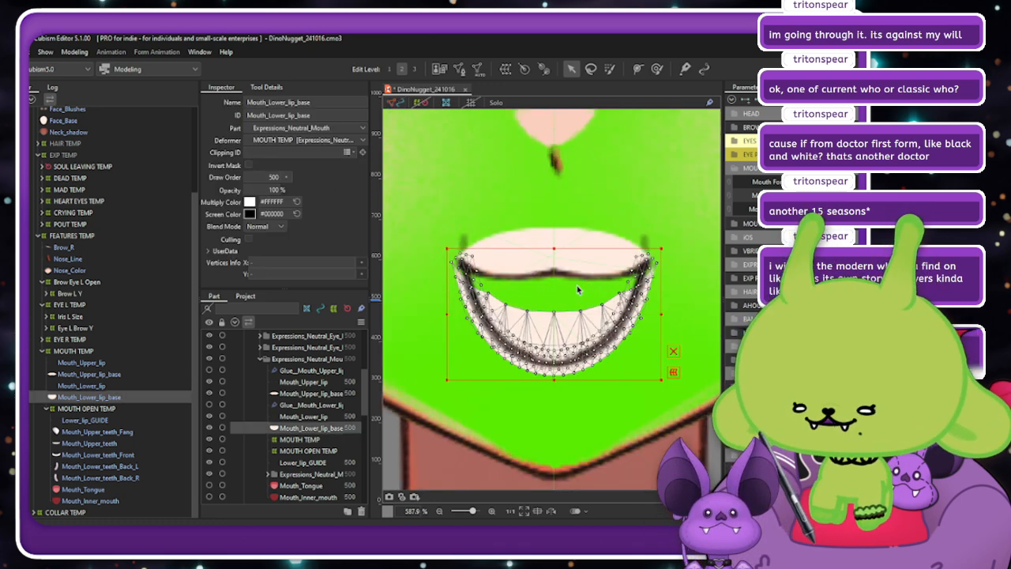
drag(859, 195, 817, 195)
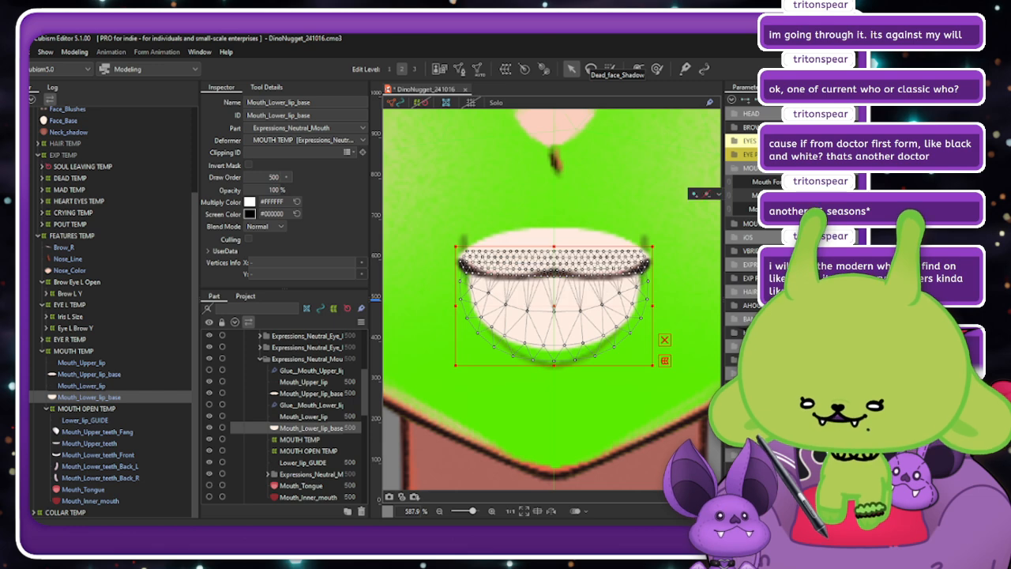
click(751, 195)
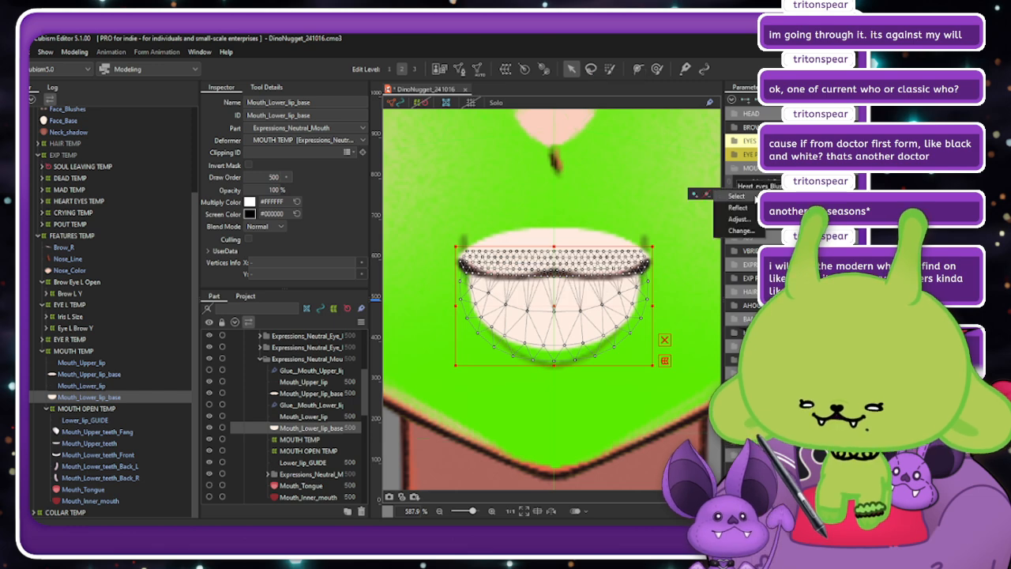
Erase the interior vertices in the lower half of the Mouth_Lower_lip_base mesh with mirror editing and apply the mesh edit.
click(459, 69)
click(267, 86)
click(267, 101)
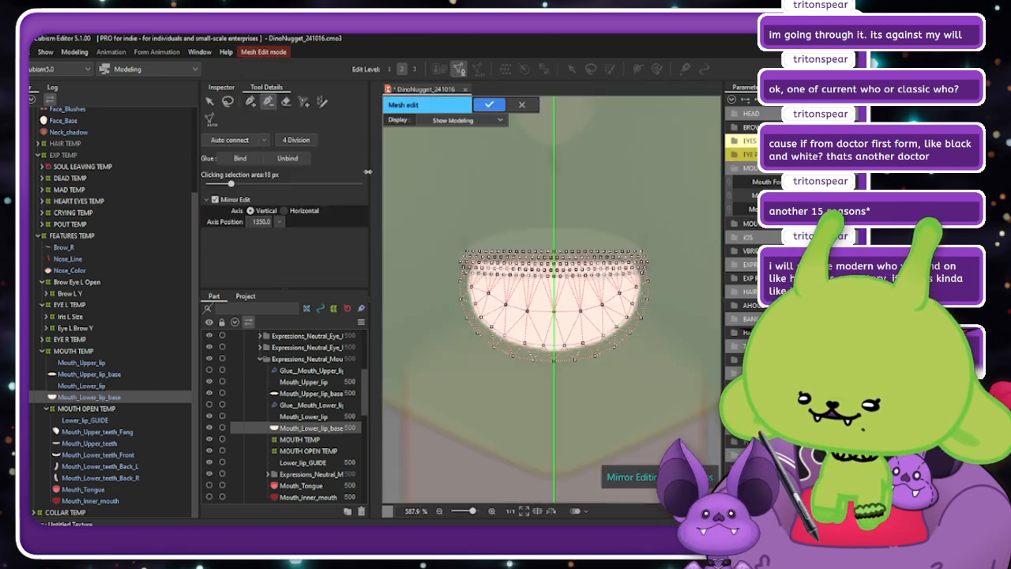
mouse_move(506, 306)
mouse_down()
mouse_move(582, 316)
mouse_move(620, 297)
mouse_move(640, 299)
mouse_up()
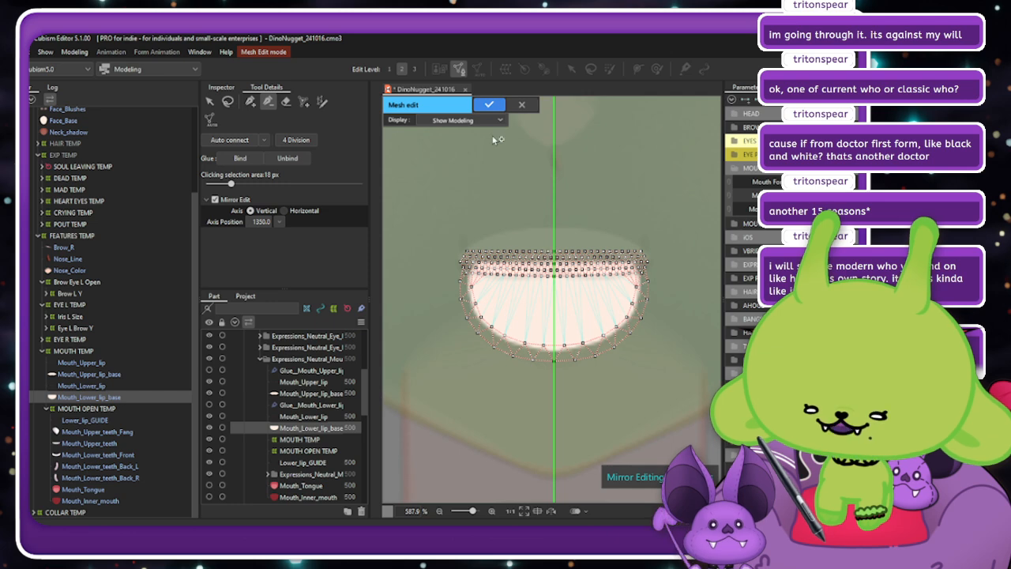
click(489, 105)
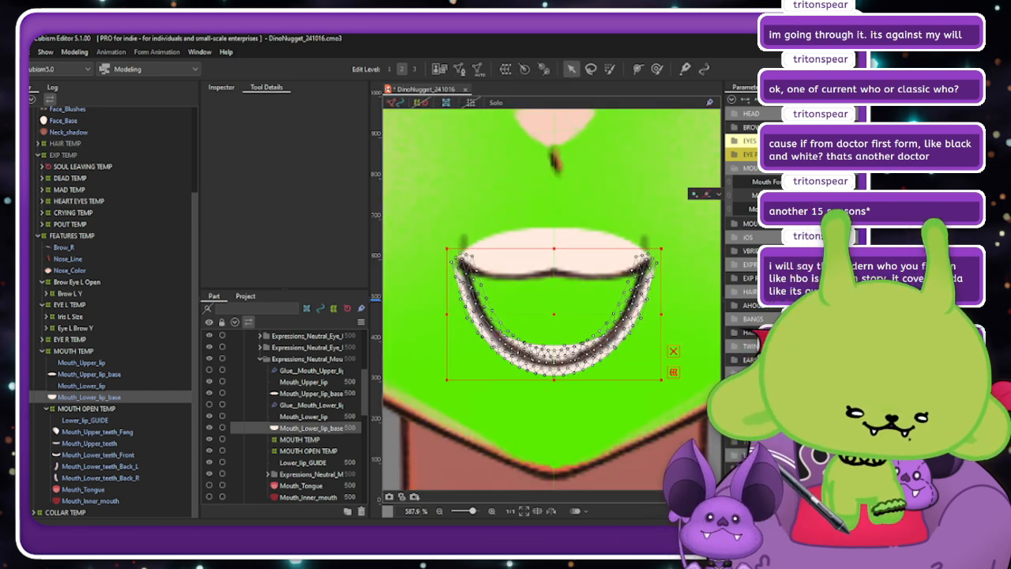
Auto-connect the remaining vertices of the Mouth_Lower_lip_base mesh and apply the mesh edit.
click(458, 69)
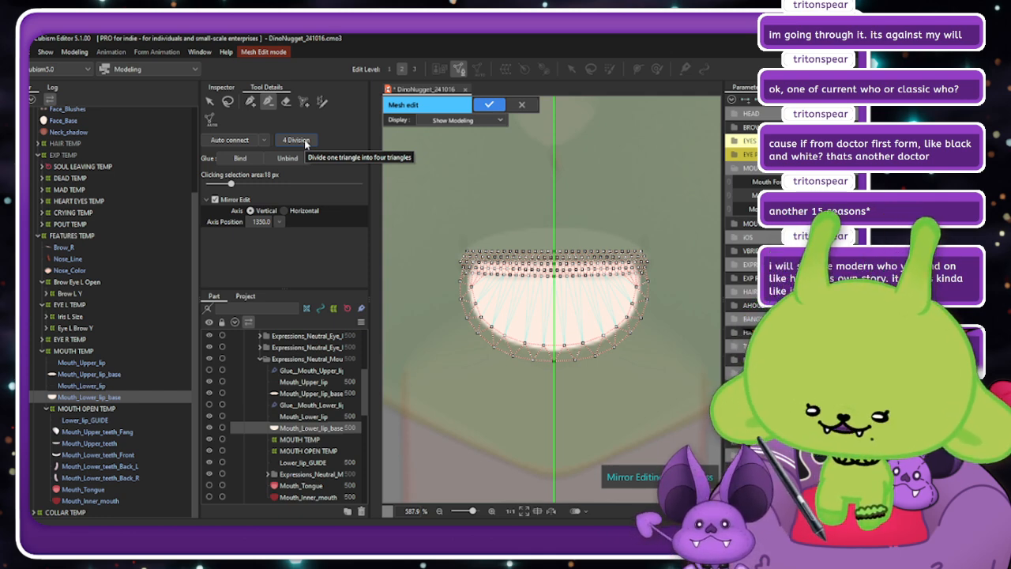
click(303, 141)
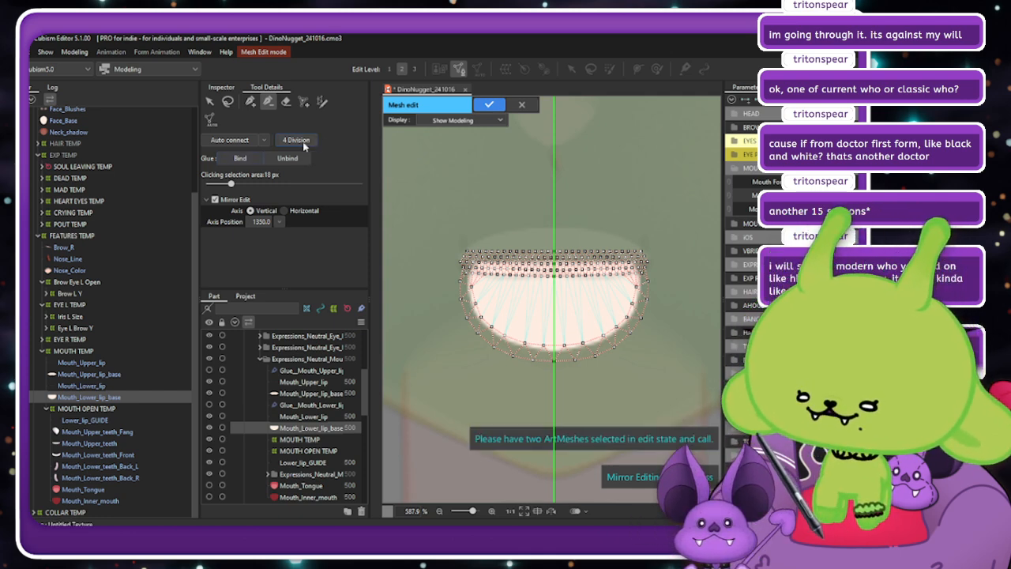
click(238, 140)
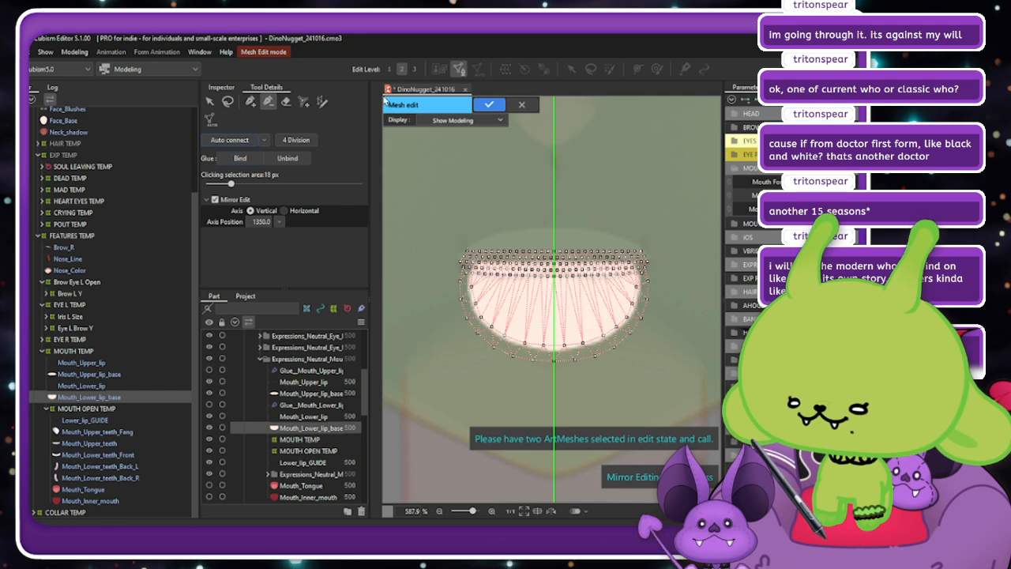
click(491, 105)
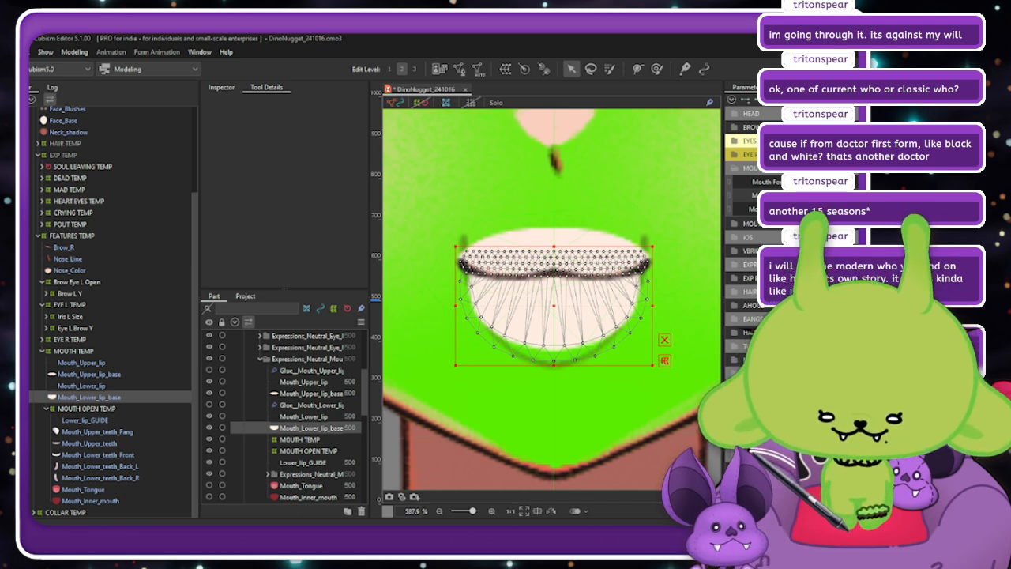
Start a deform path on Mouth_Lower_lip_base with one point at each mouth corner.
mouse_move(798, 195)
mouse_down()
mouse_move(833, 195)
mouse_move(797, 195)
mouse_up()
mouse_move(798, 195)
mouse_down()
mouse_move(833, 195)
mouse_move(797, 195)
mouse_up()
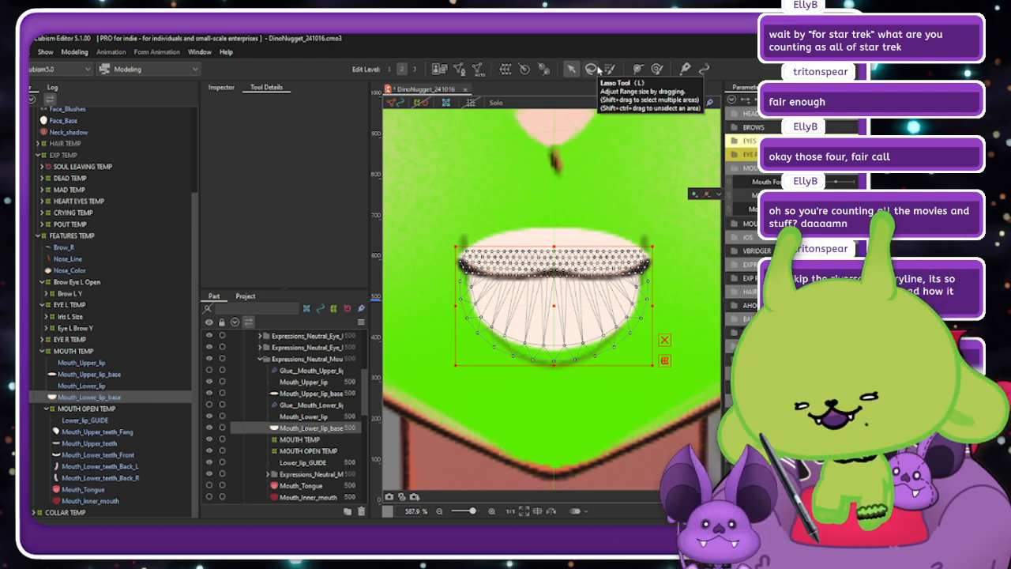
click(640, 70)
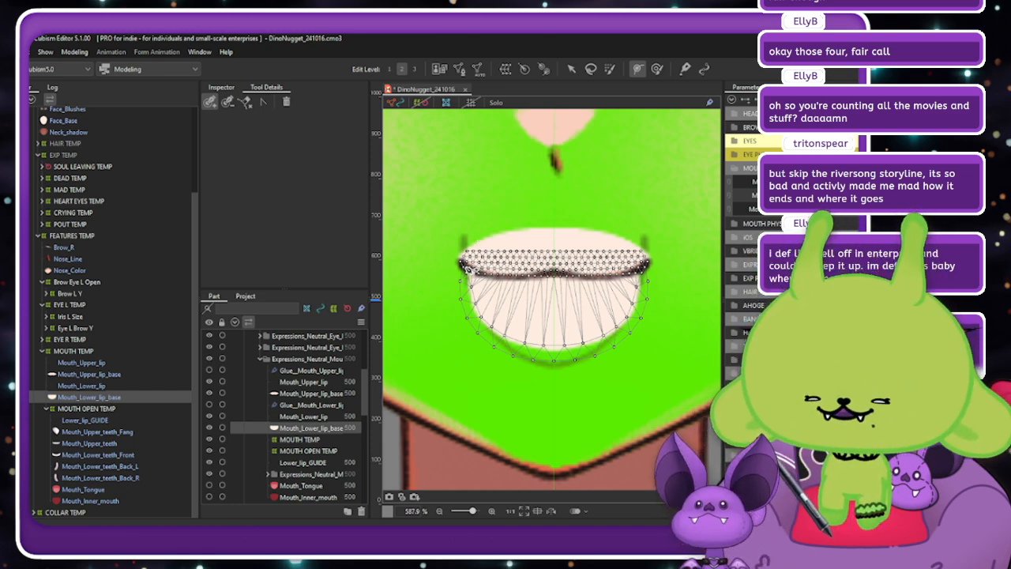
click(469, 262)
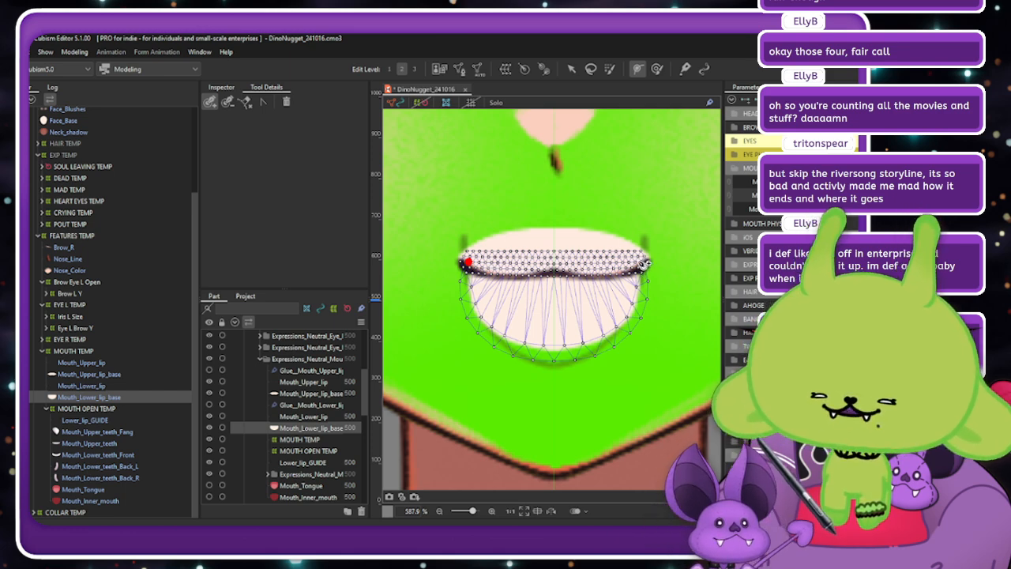
click(638, 261)
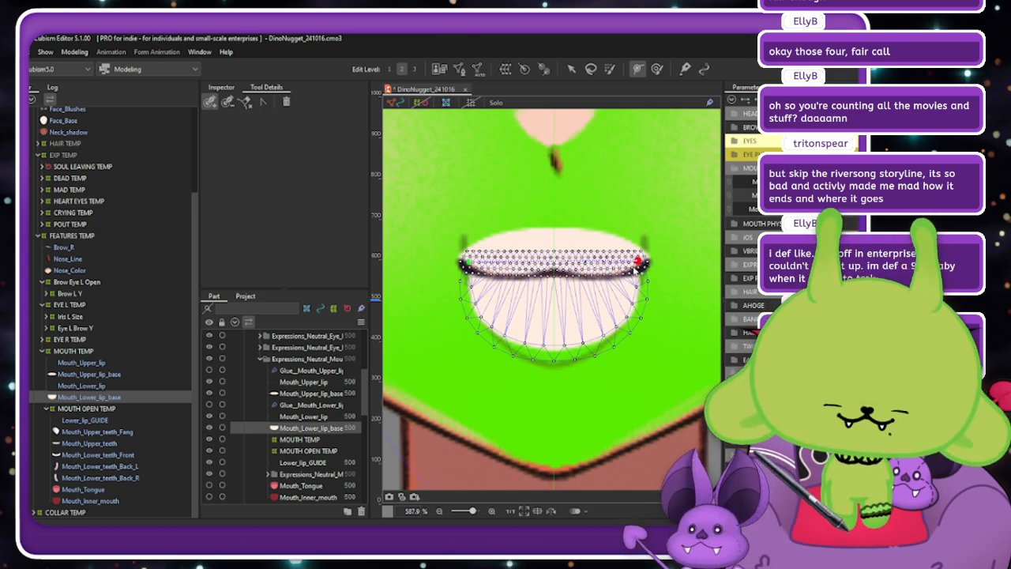
key(ctrl+z)
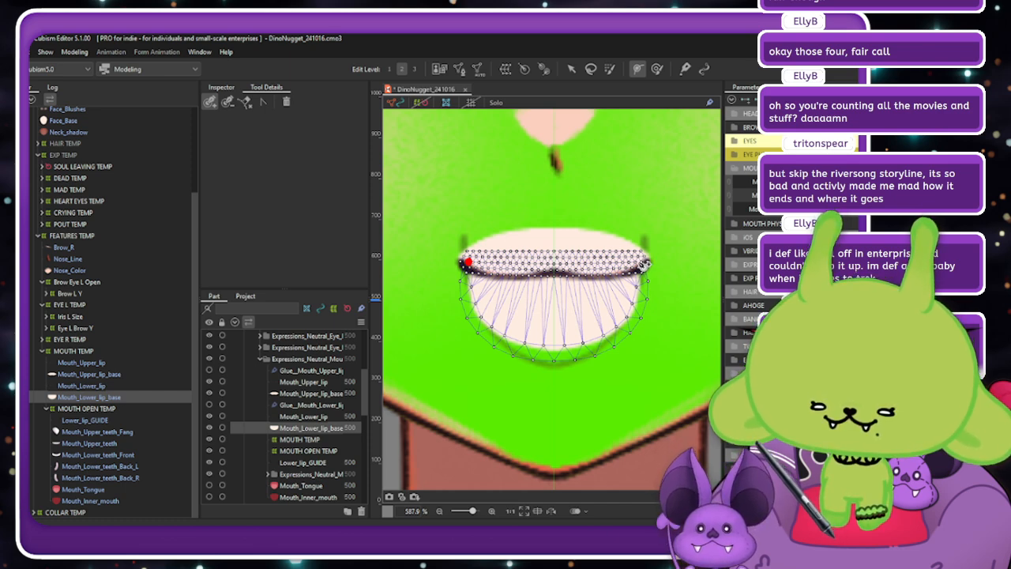
click(638, 262)
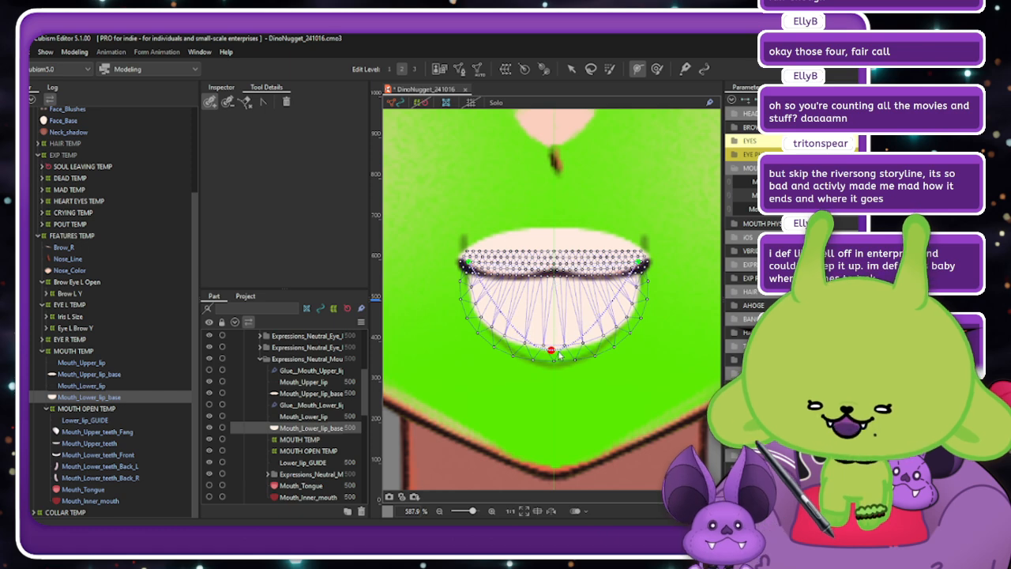
Add a bottom-centre point and two points along each side so the deform path follows the lip base's lower curve.
click(558, 258)
drag(559, 259, 554, 353)
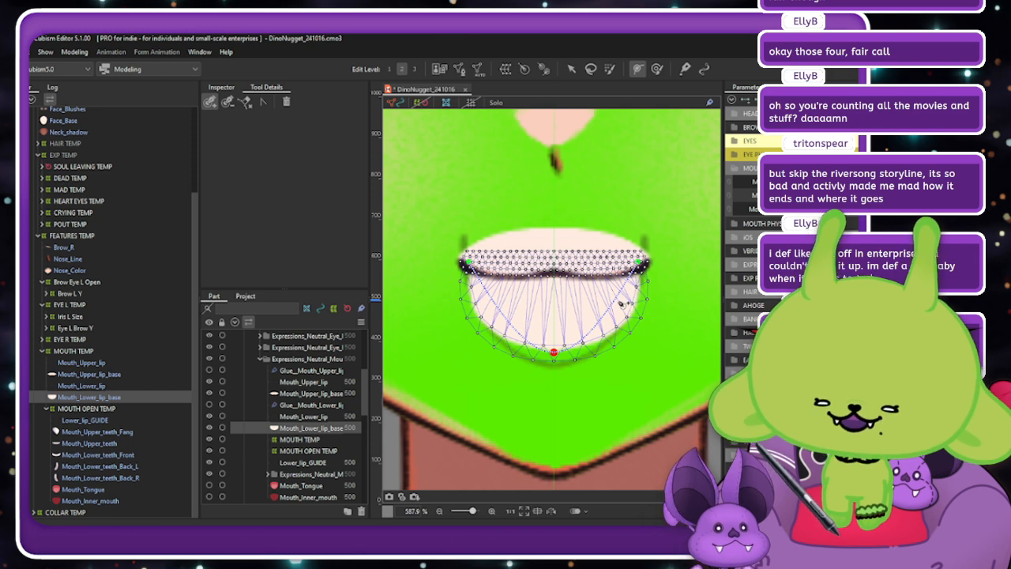
click(635, 316)
drag(636, 316, 637, 319)
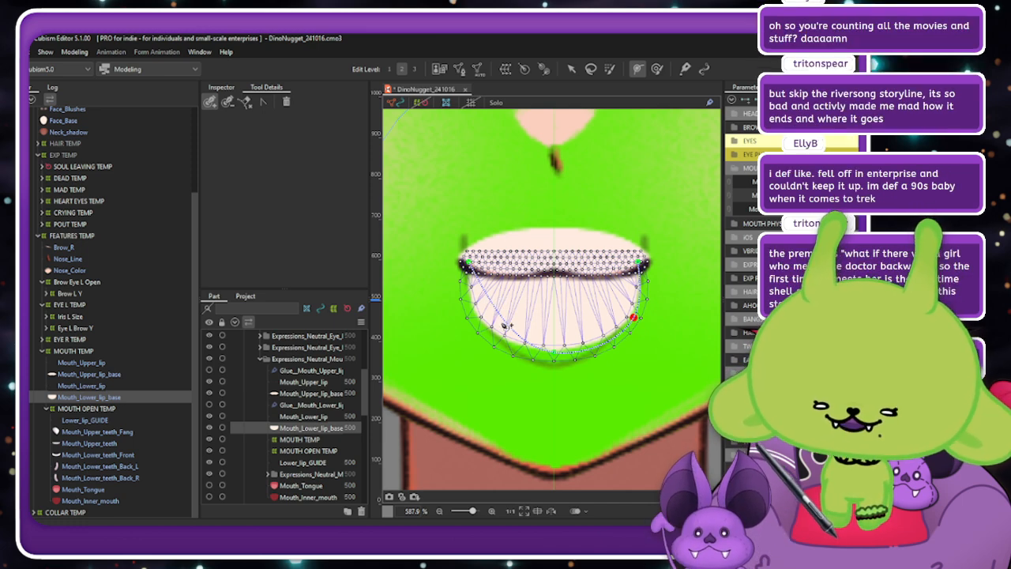
mouse_move(476, 314)
mouse_down()
mouse_move(471, 307)
mouse_move(487, 331)
mouse_up()
key(ctrl+z)
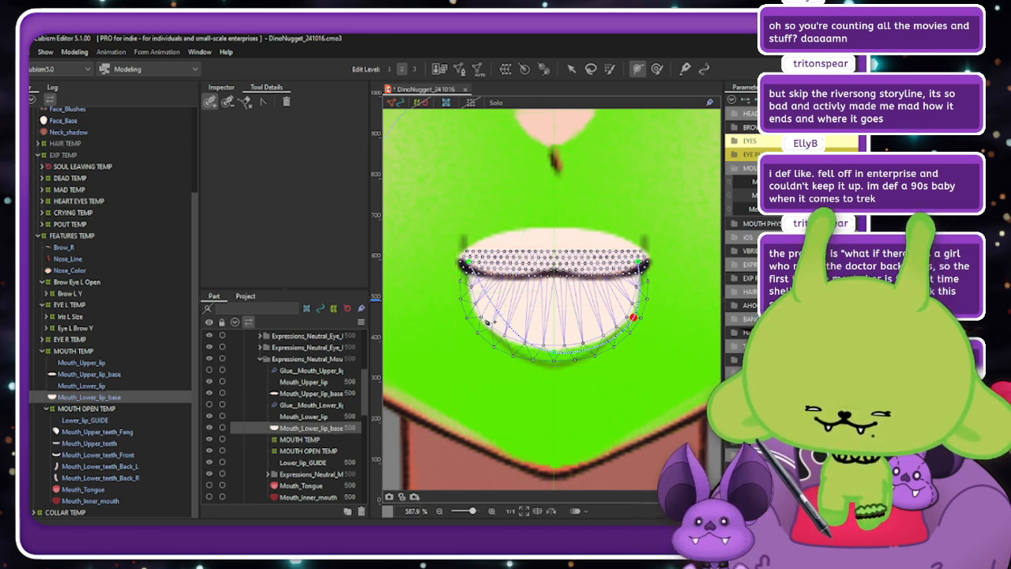
click(476, 320)
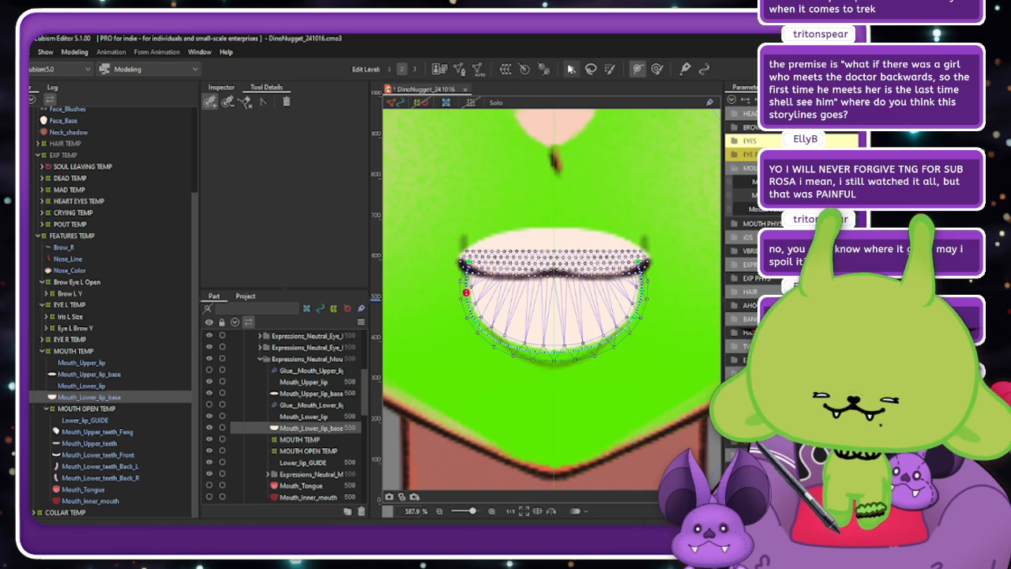
Pull the bottom and side points of the Mouth_Lower_lip_base deform path down in Solo view to deepen and round its lower edge.
click(571, 68)
drag(554, 360, 559, 401)
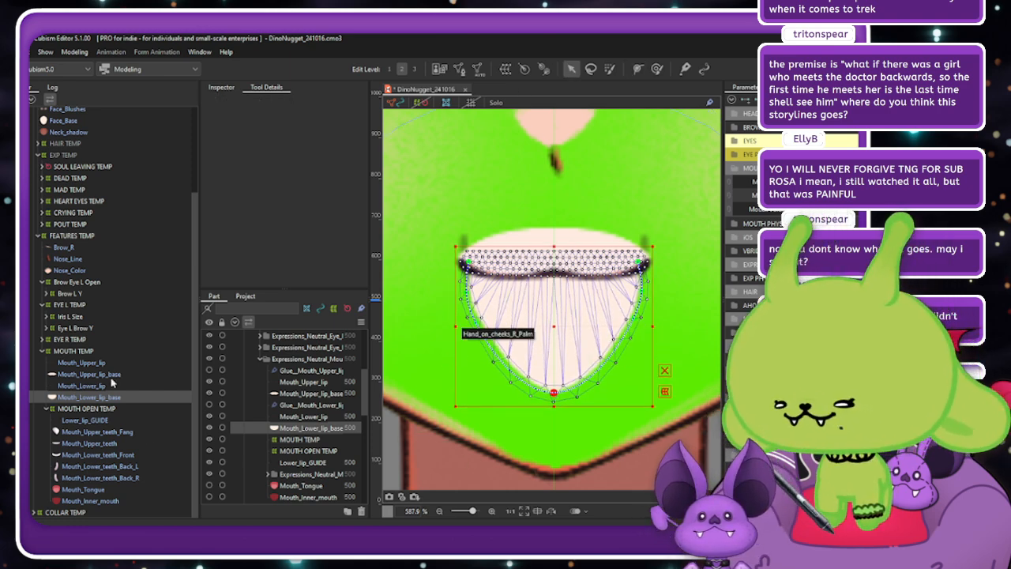
click(504, 104)
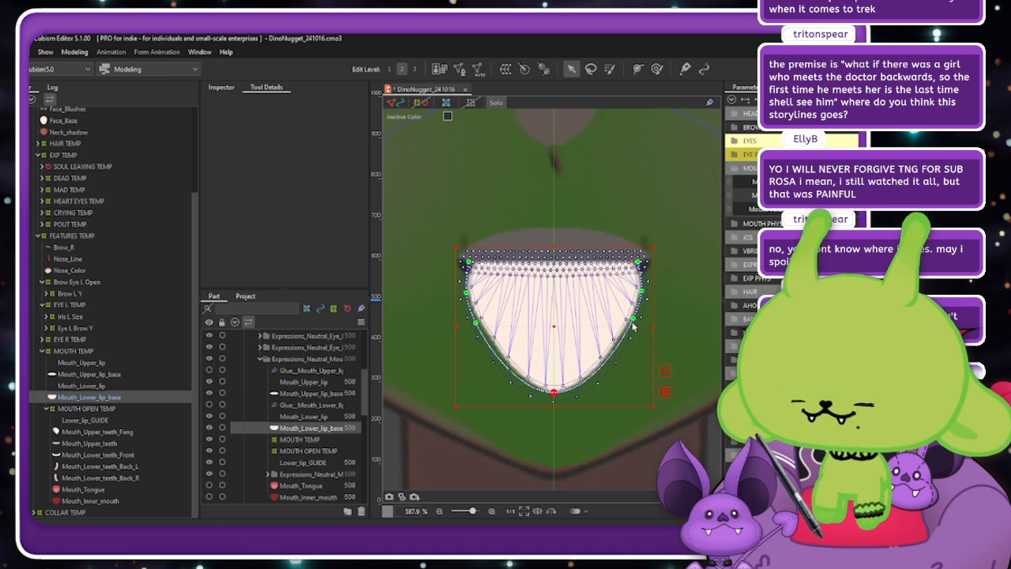
drag(633, 323, 636, 360)
drag(475, 322, 475, 364)
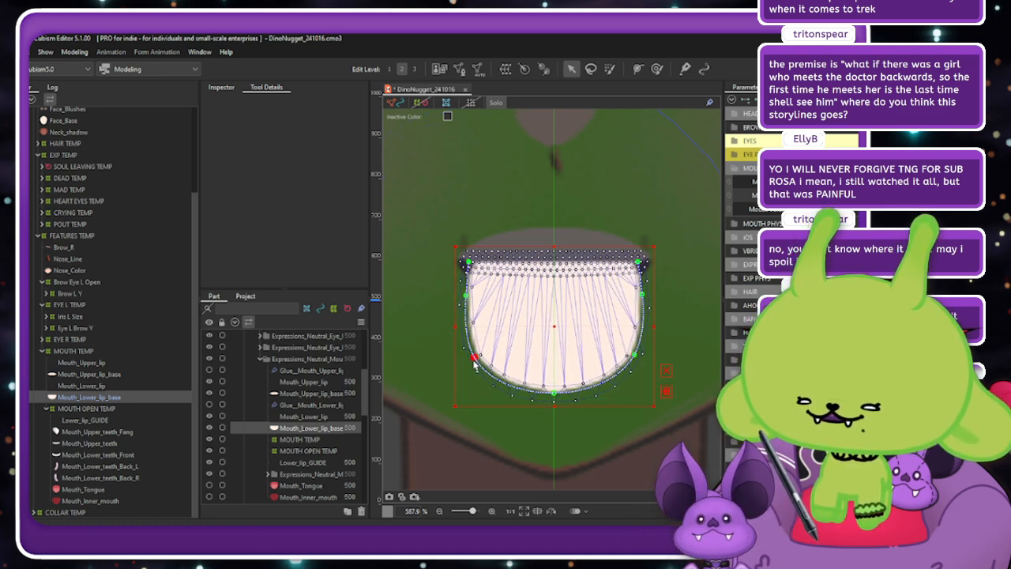
click(635, 359)
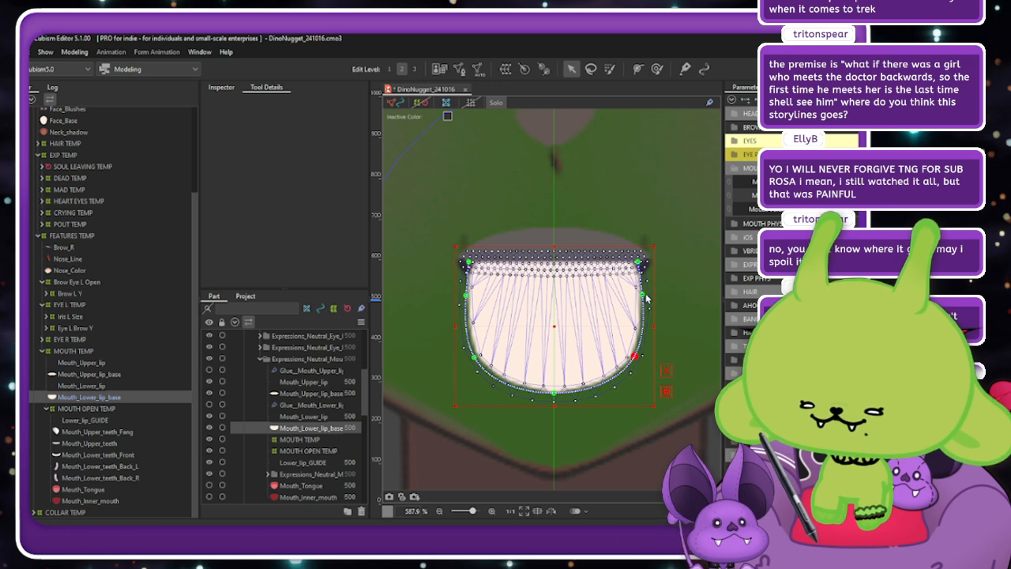
drag(642, 294, 646, 313)
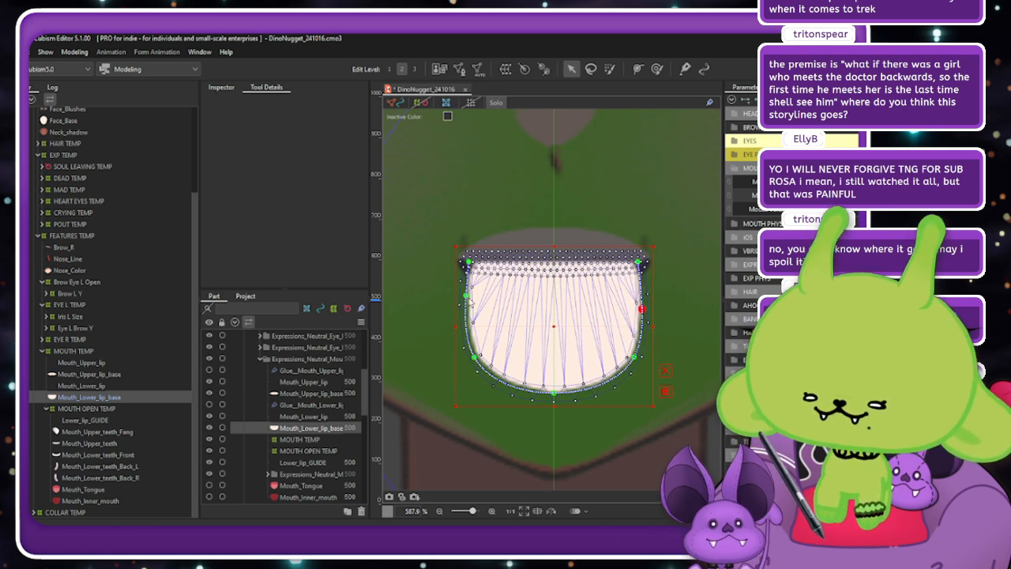
drag(468, 298, 469, 315)
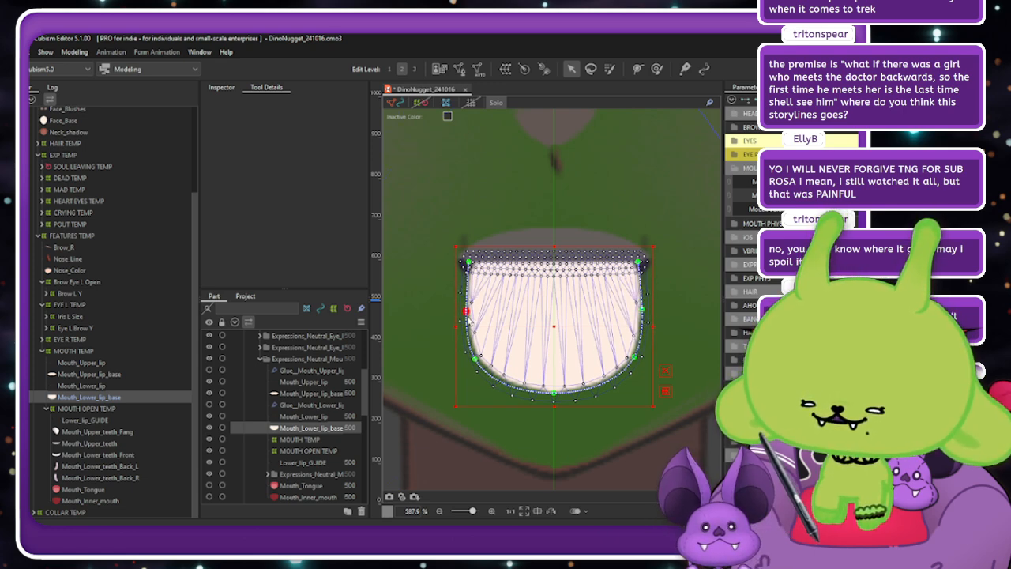
Stretch Mouth_Lower_lip_base wider on both sides and slightly downward, and open the mouth to check the shape.
mouse_move(797, 195)
mouse_down()
mouse_move(846, 195)
mouse_move(797, 195)
mouse_up()
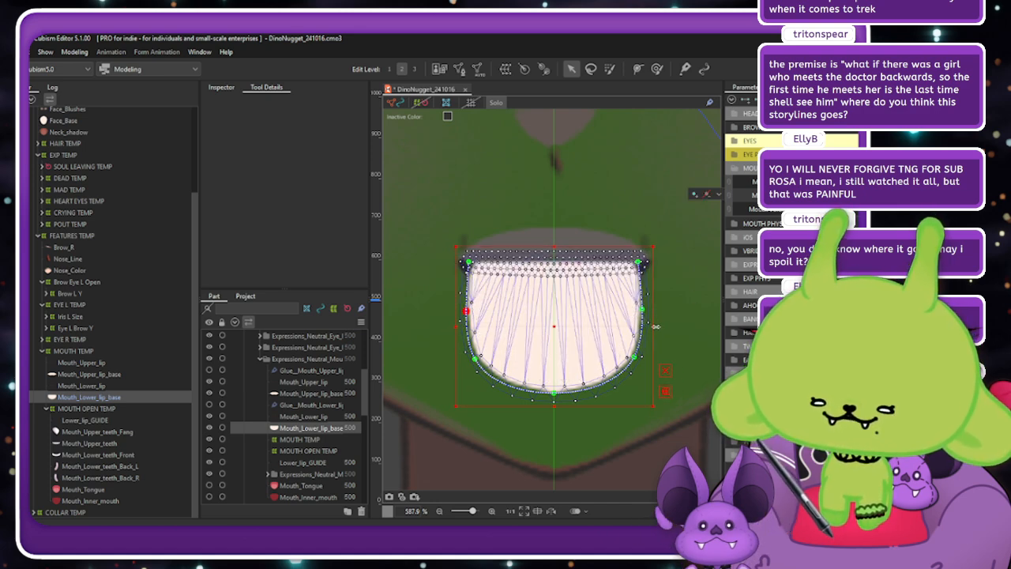
drag(652, 325, 677, 326)
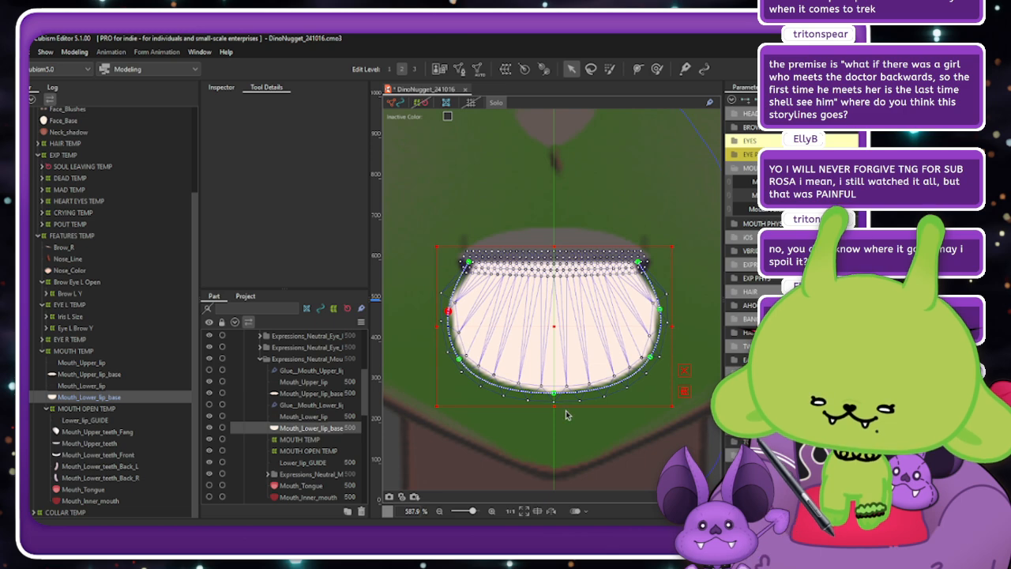
drag(553, 406, 554, 412)
drag(797, 195, 847, 195)
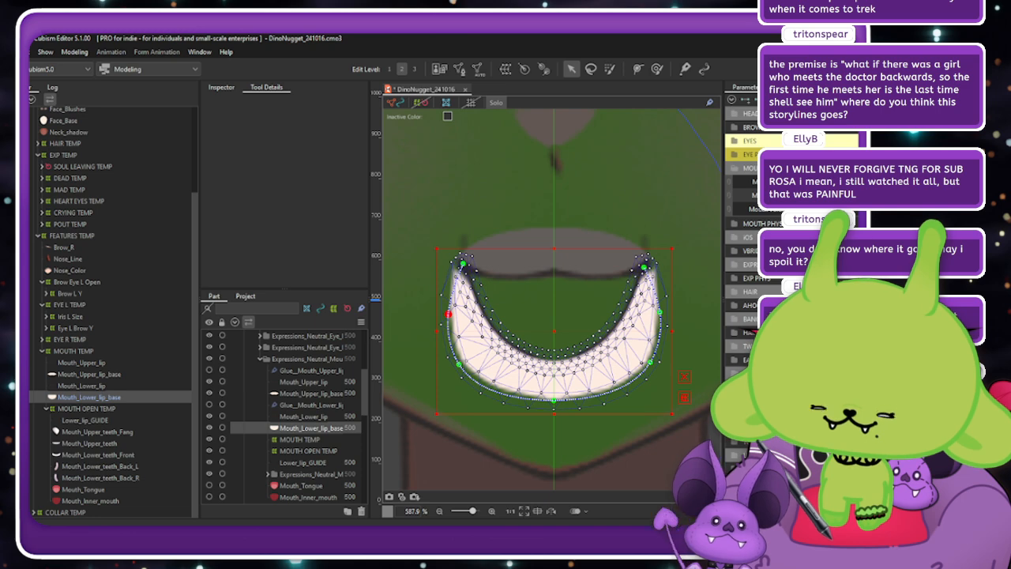
Widen the Mouth_Lower_lip_base deform path on both sides, and undo the extra move of its upper mesh points.
drag(672, 329, 684, 328)
drag(427, 305, 680, 288)
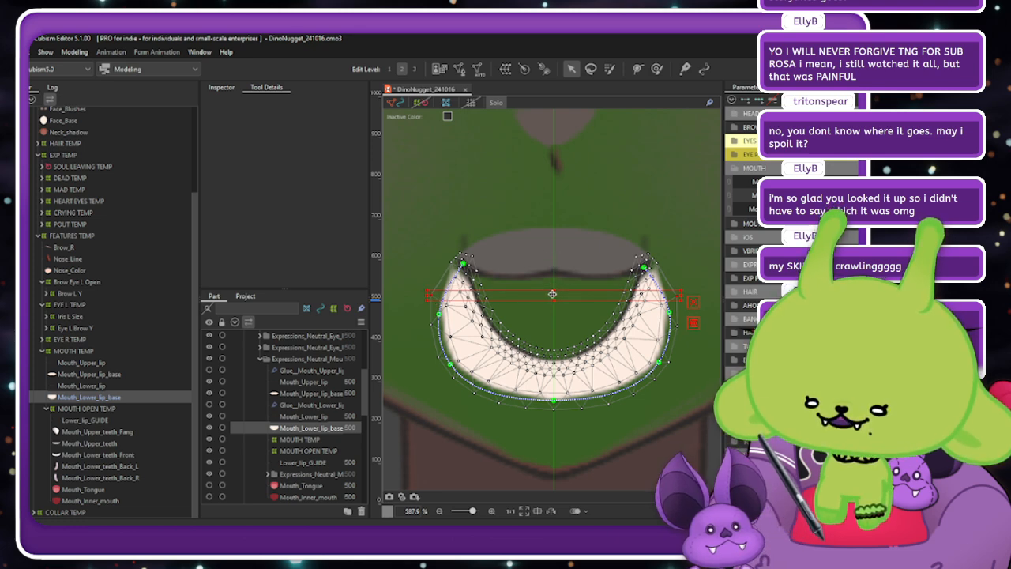
mouse_move(553, 292)
mouse_down()
mouse_move(552, 250)
mouse_move(551, 278)
mouse_up()
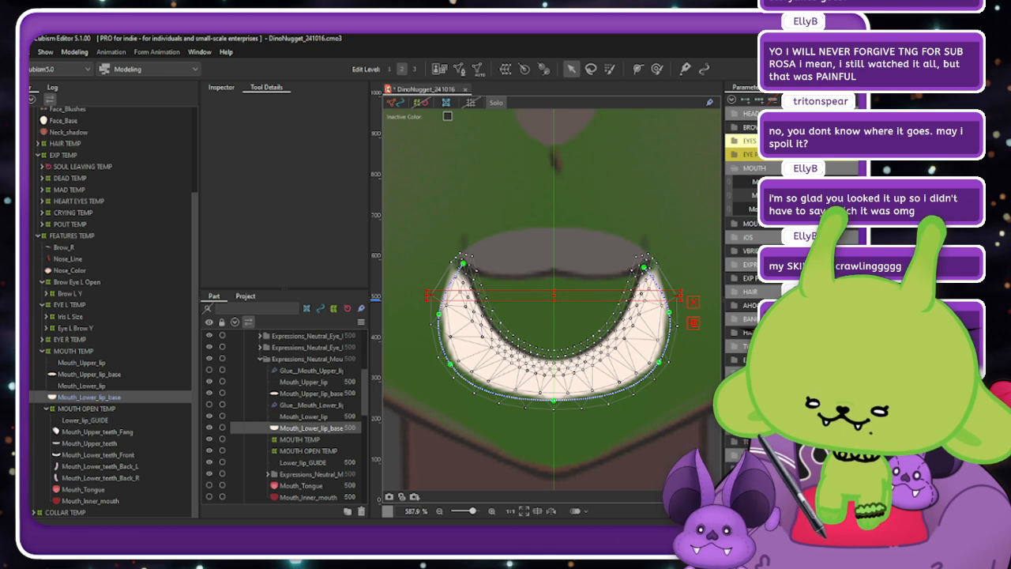
key(ctrl+z)
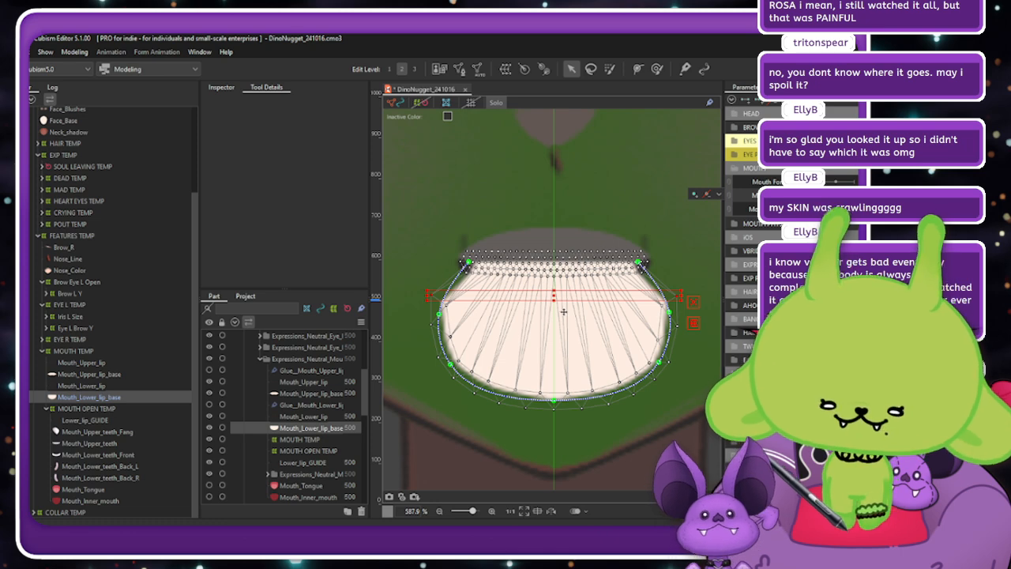
Raise the two side points of the Mouth_Lower_lip_base deform path slightly.
click(439, 315)
drag(439, 315, 439, 305)
drag(671, 315, 670, 308)
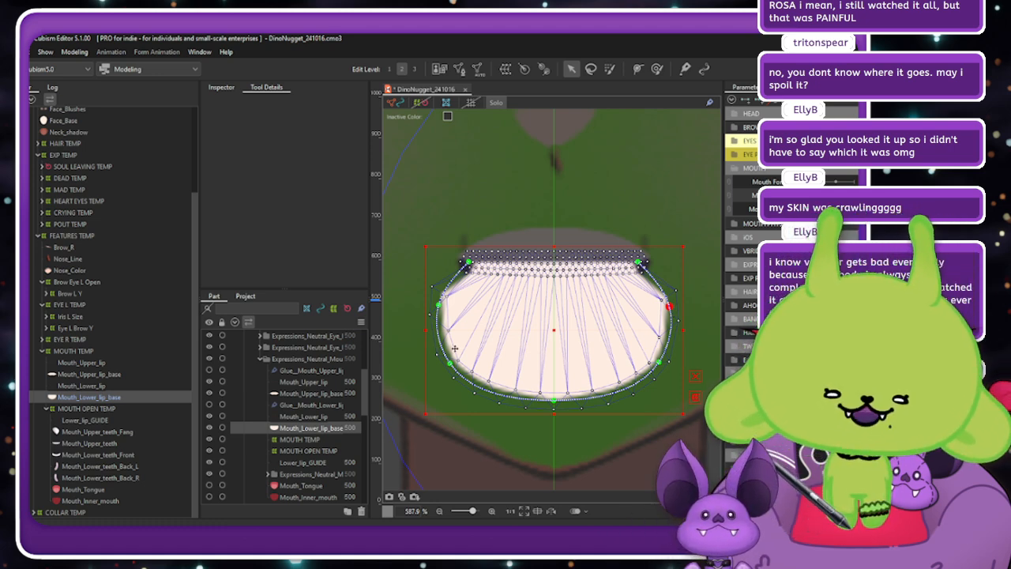
click(439, 303)
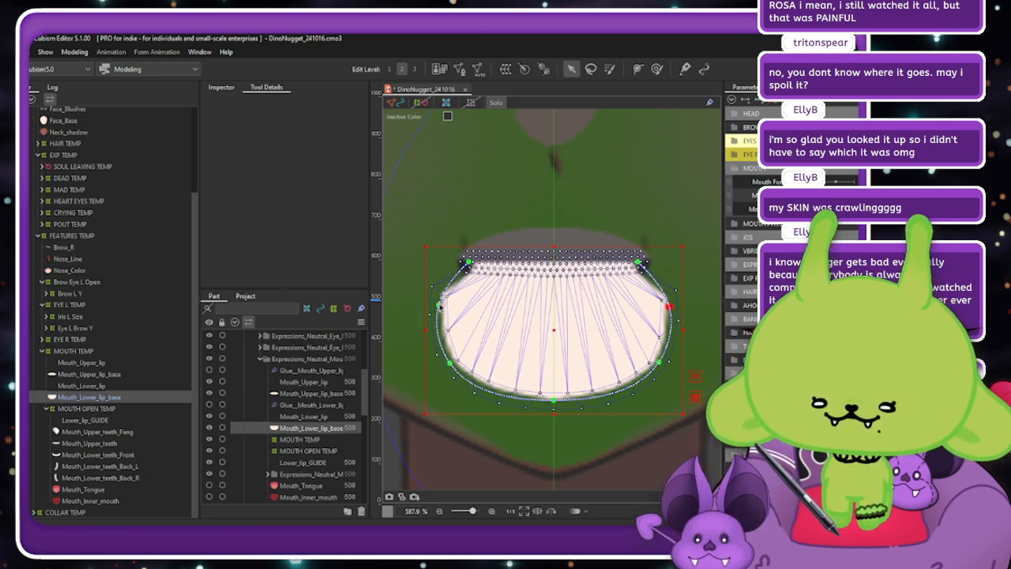
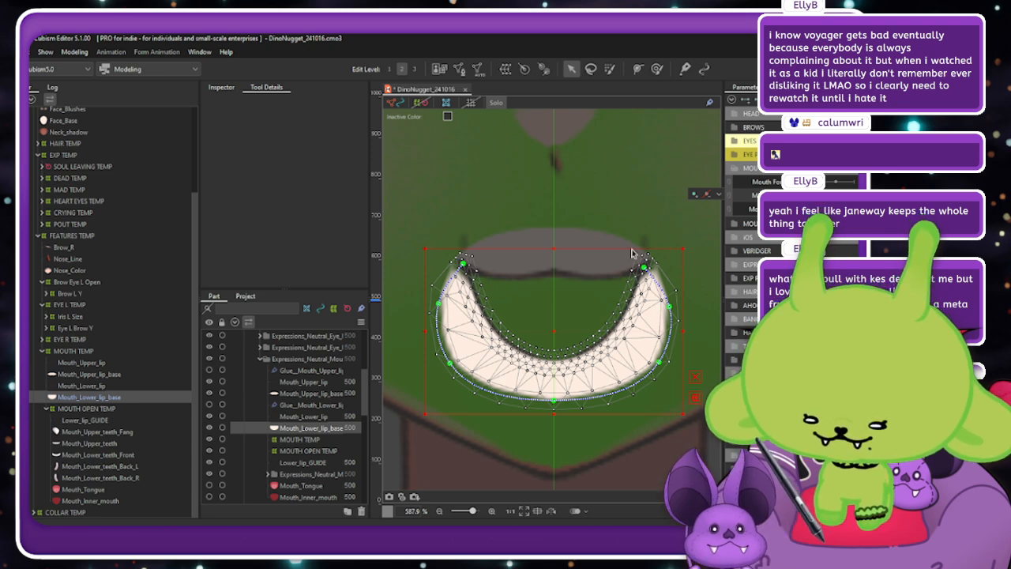
Examine the Mouth_Lower_lip_base mesh along its top edge and corners in mesh edit mode and in the closed-mouth pose.
click(835, 195)
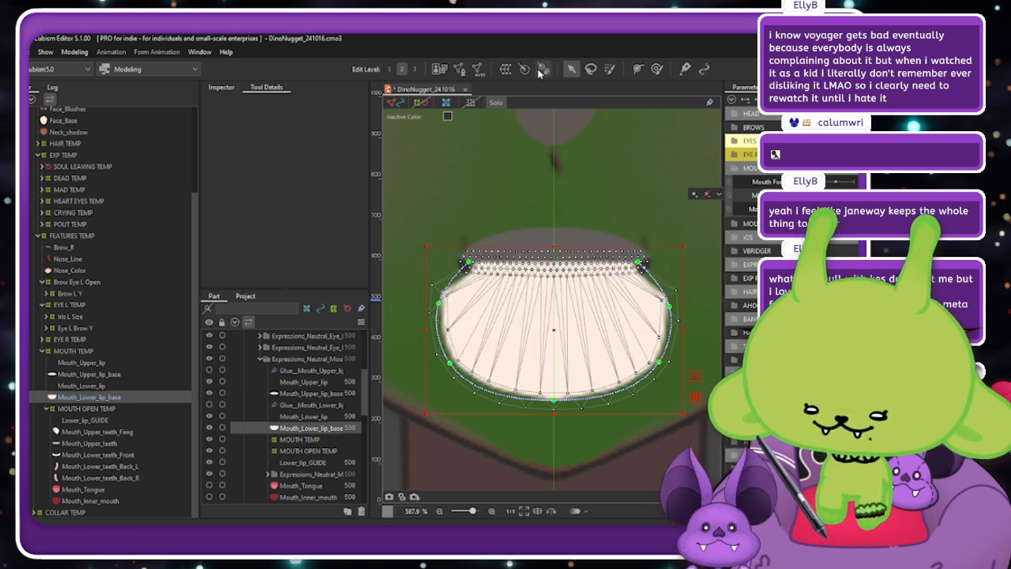
click(459, 69)
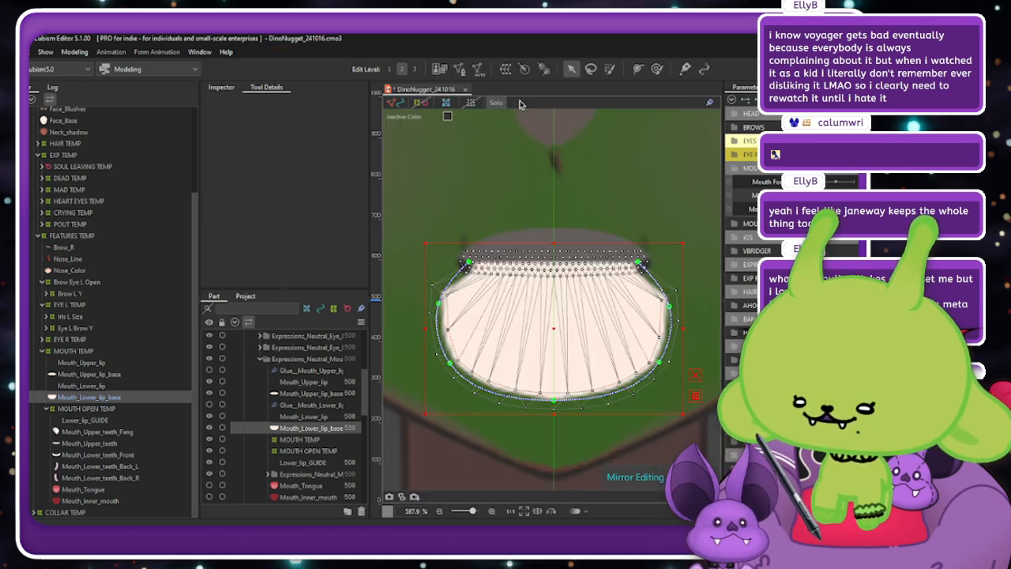
click(521, 104)
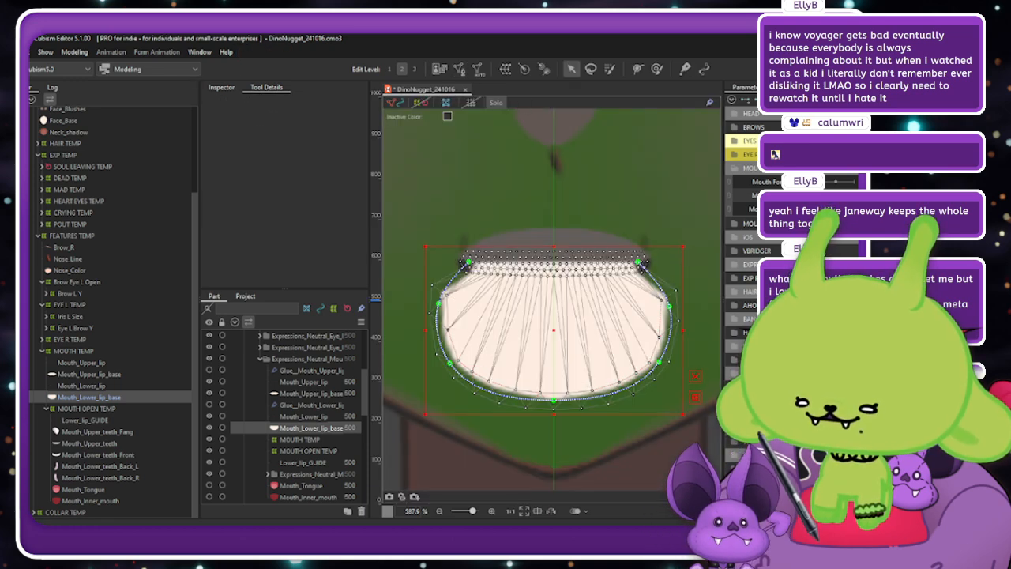
click(459, 69)
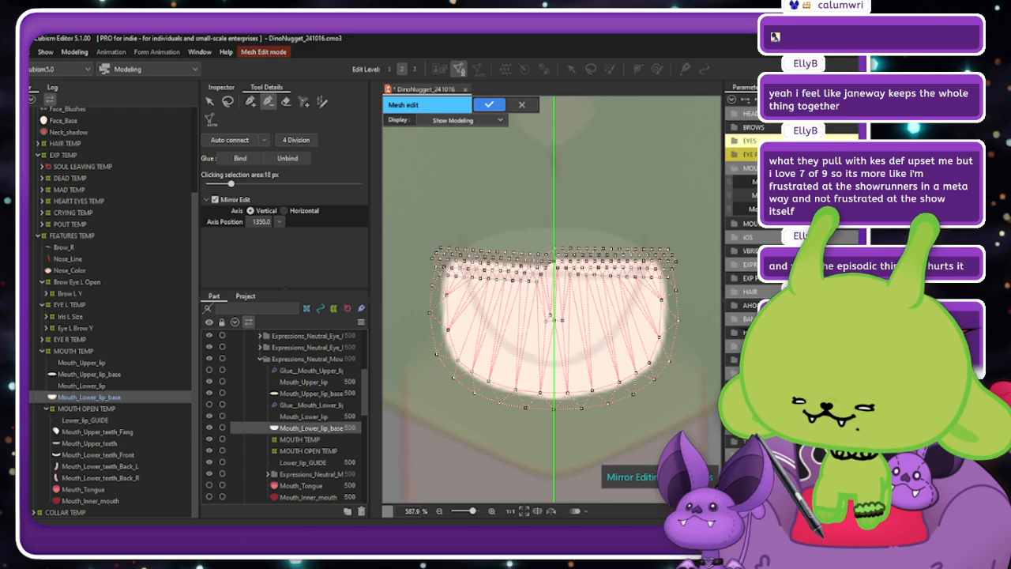
scroll(543, 257, up, 5)
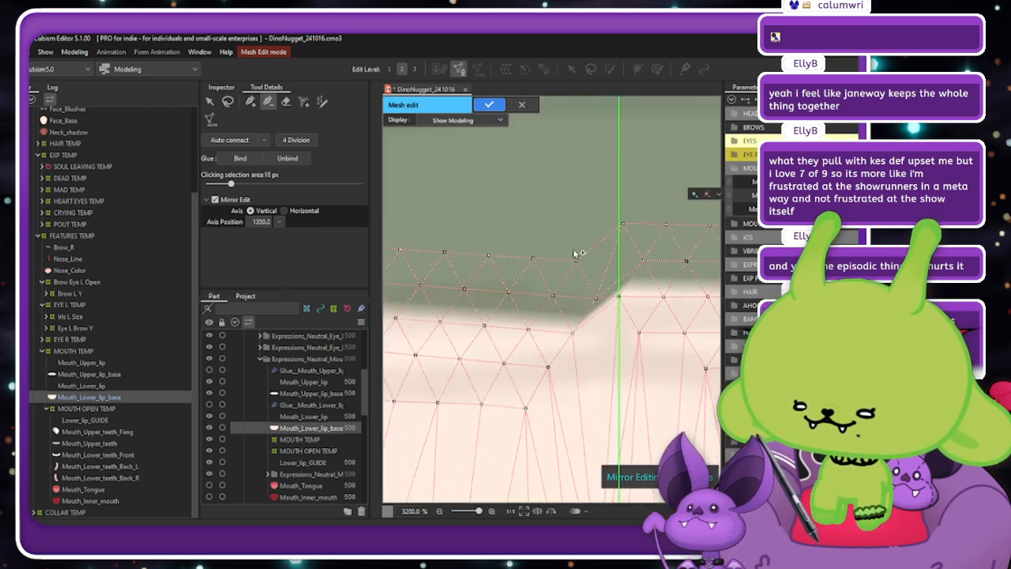
scroll(574, 253, down, 6)
scroll(641, 299, up, 3)
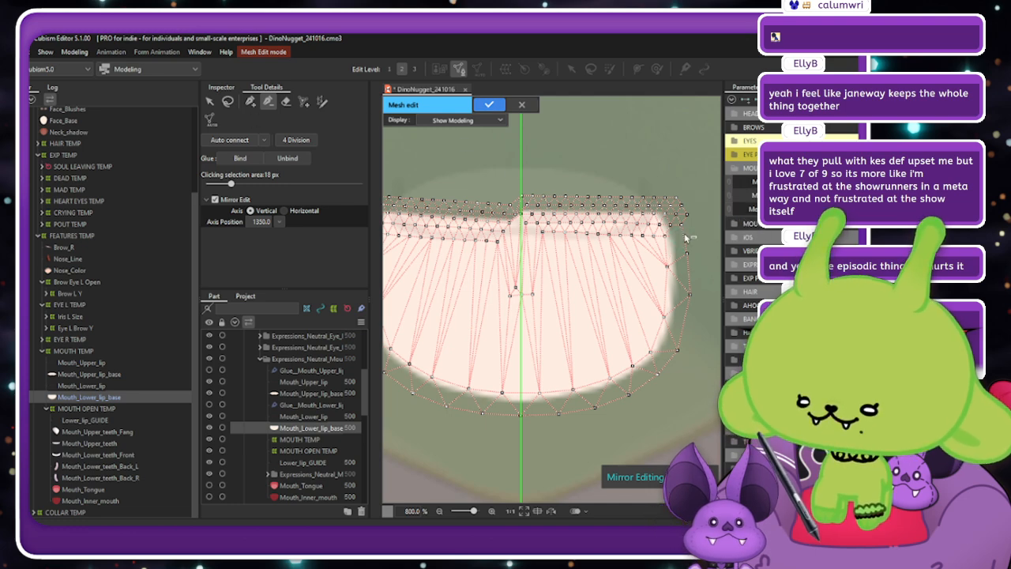
scroll(685, 238, up, 1)
scroll(699, 248, down, 2)
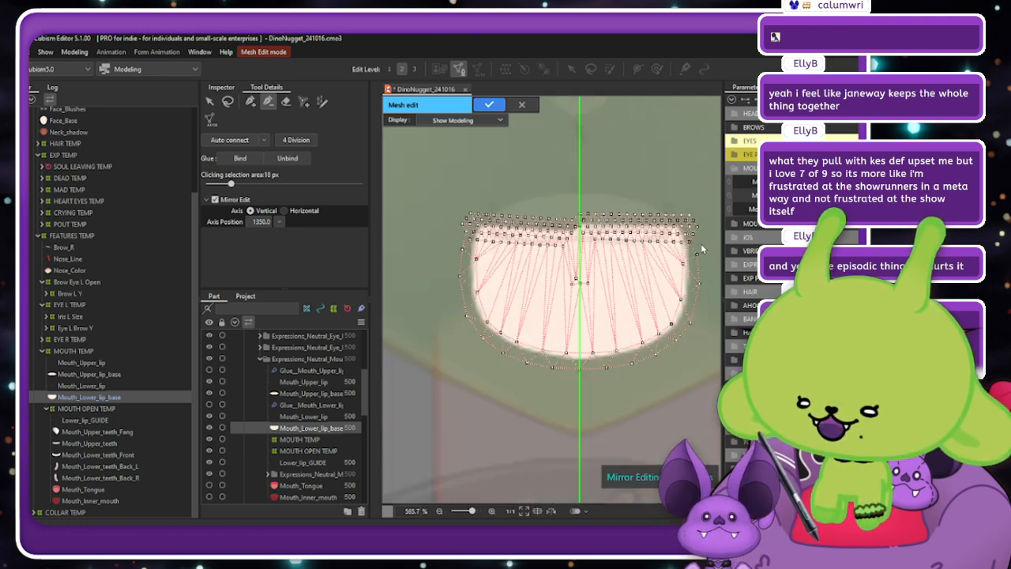
scroll(442, 235, up, 4)
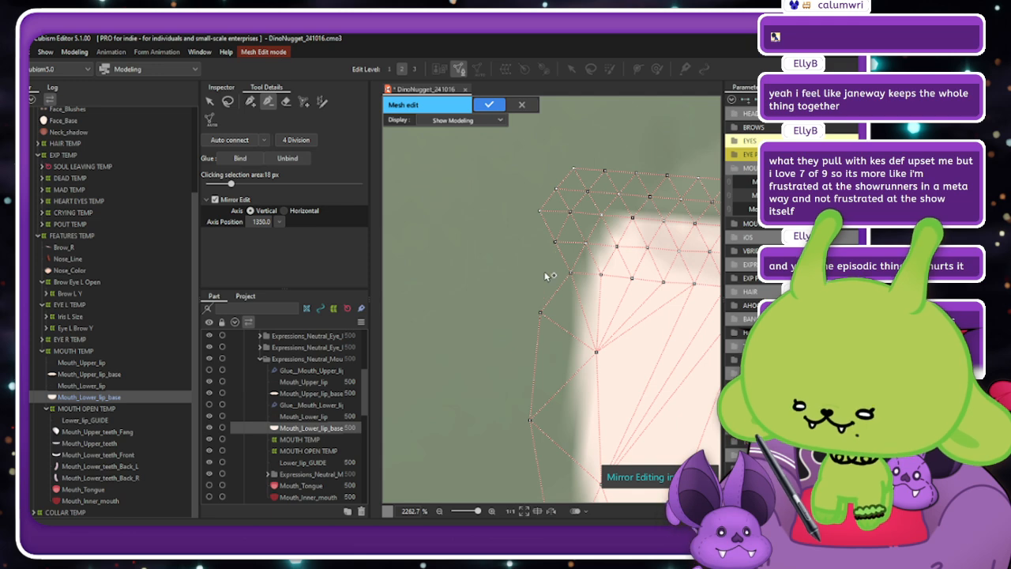
click(488, 105)
scroll(469, 243, down, 6)
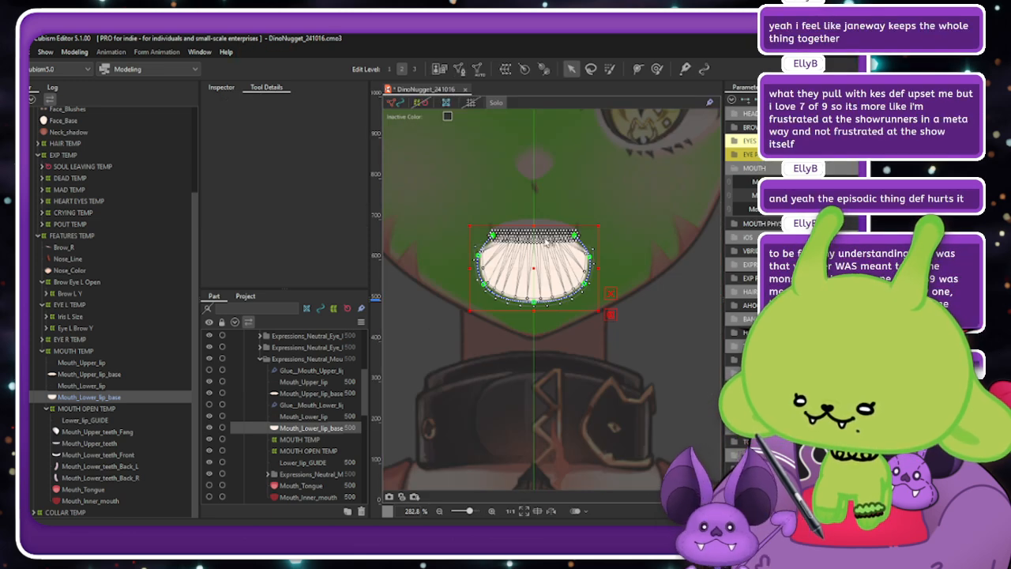
scroll(545, 239, up, 2)
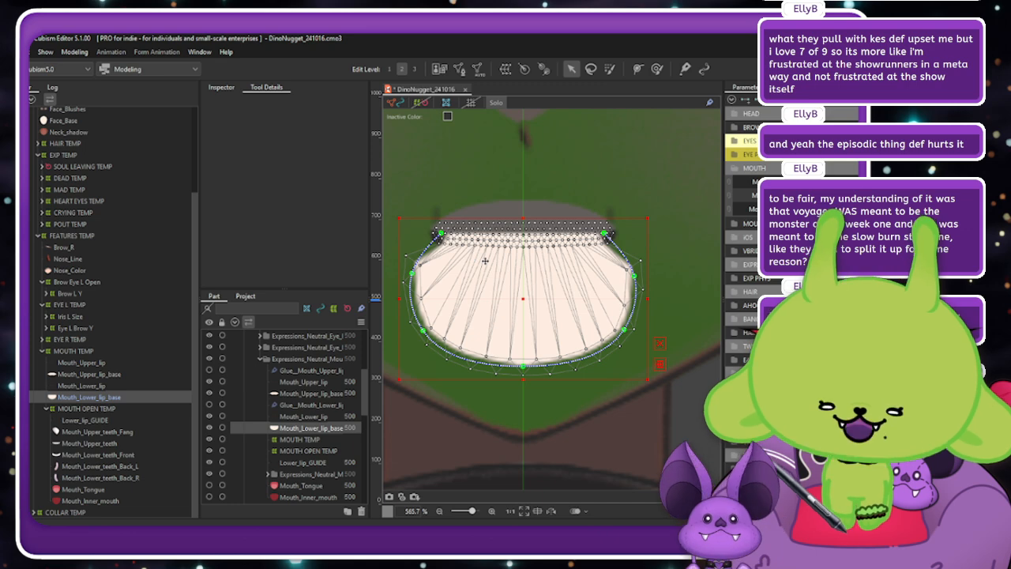
scroll(485, 262, up, 1)
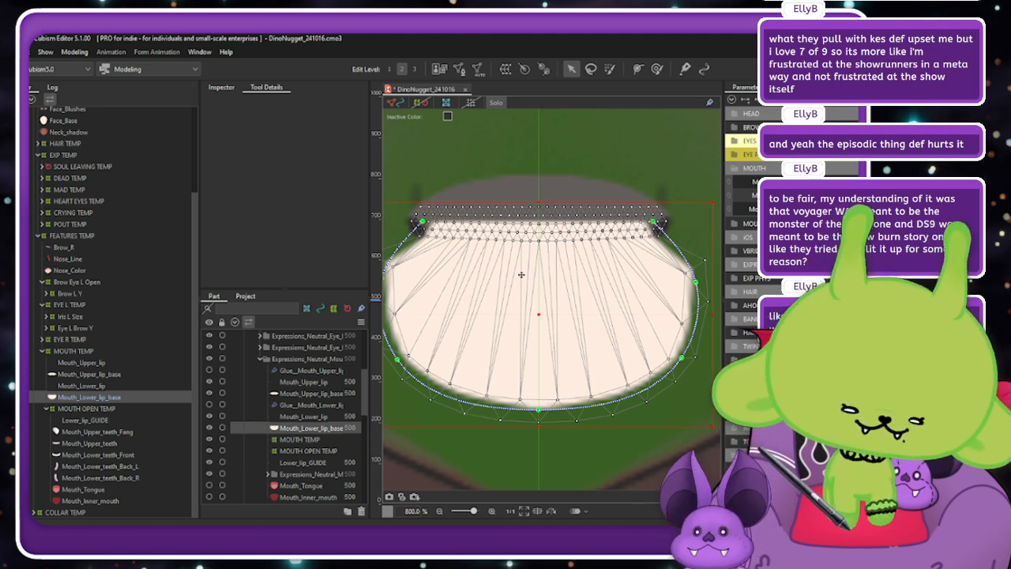
scroll(645, 316, down, 1)
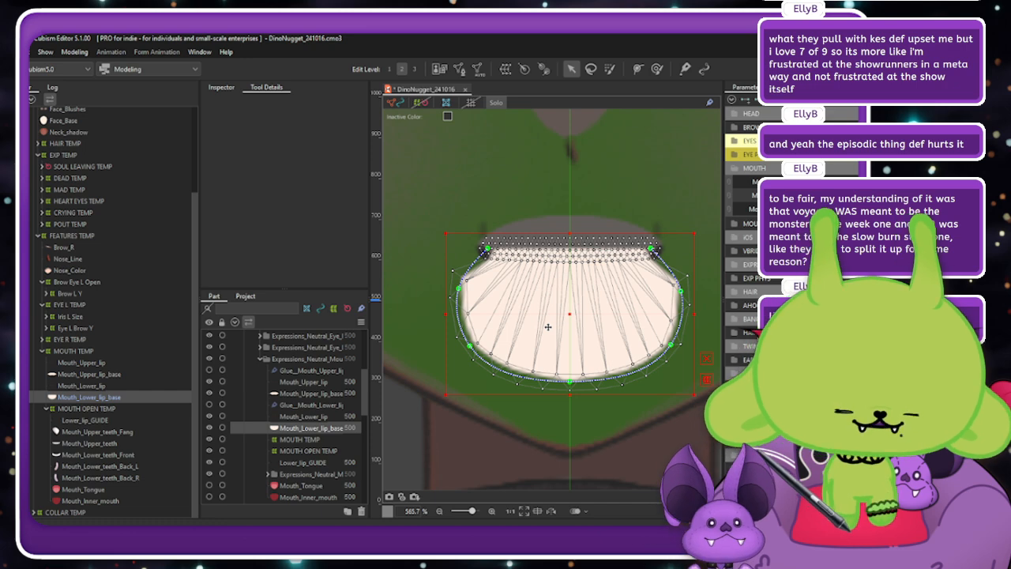
Undo the recent mesh edit and pose changes on Mouth_Lower_lip_base.
key(ctrl+z)
key(ctrl+z)
key(ctrl+z)
key(ctrl+z)
key(ctrl+z)
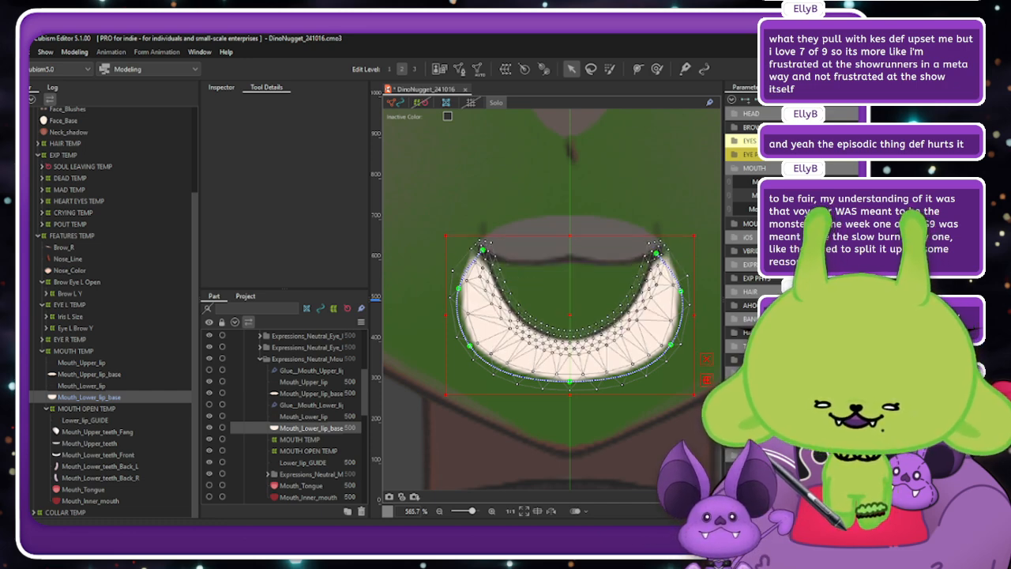
Compare Mouth_Lower_lip_base between the open and closed mouth poses, and turn off Solo view.
drag(846, 195, 817, 195)
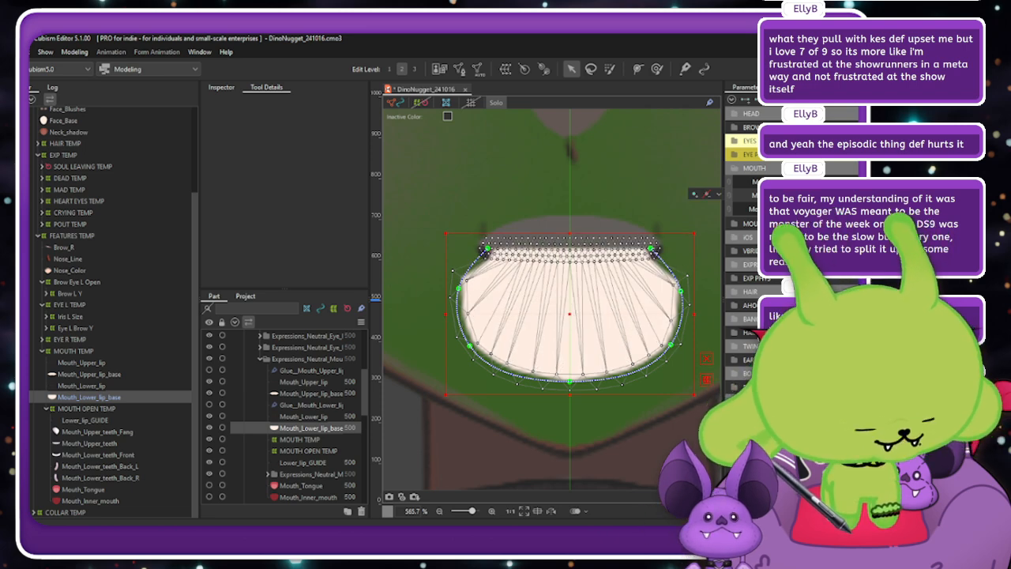
drag(818, 195, 847, 195)
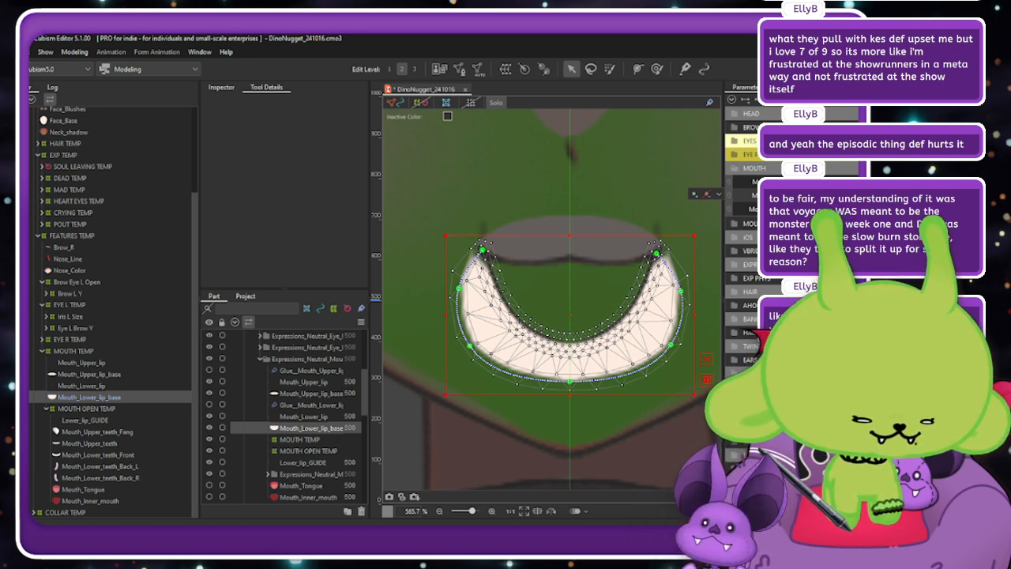
drag(849, 195, 814, 195)
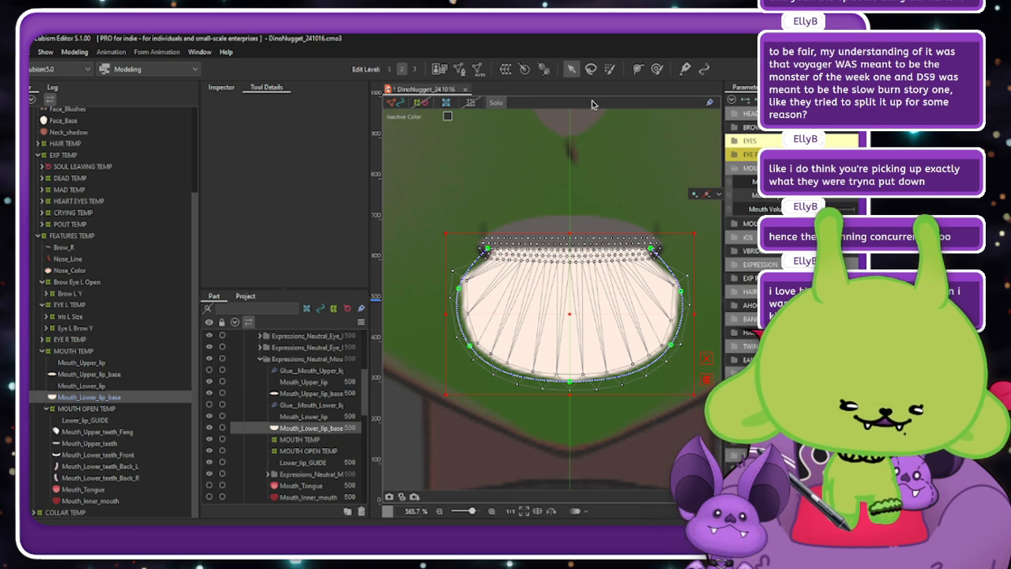
click(493, 106)
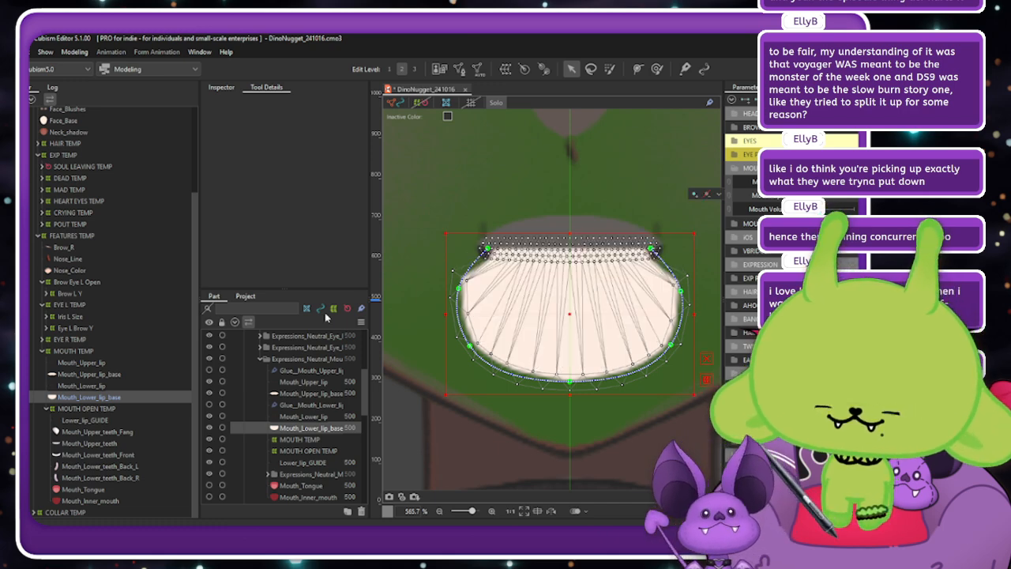
click(498, 104)
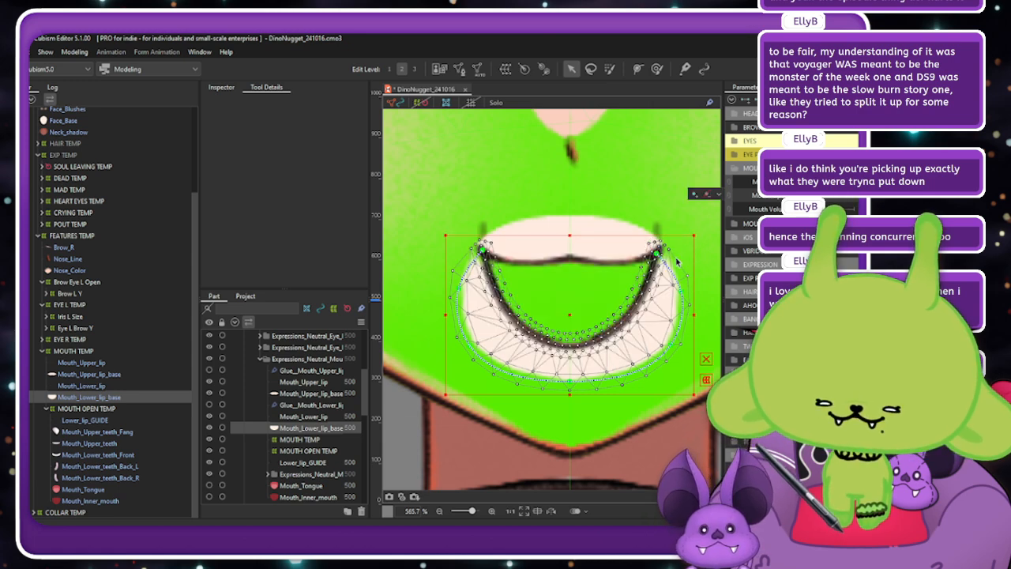
Select Mouth_Lower_lip and adjust its corner deform path point where it meets the upper lip.
scroll(472, 257, up, 3)
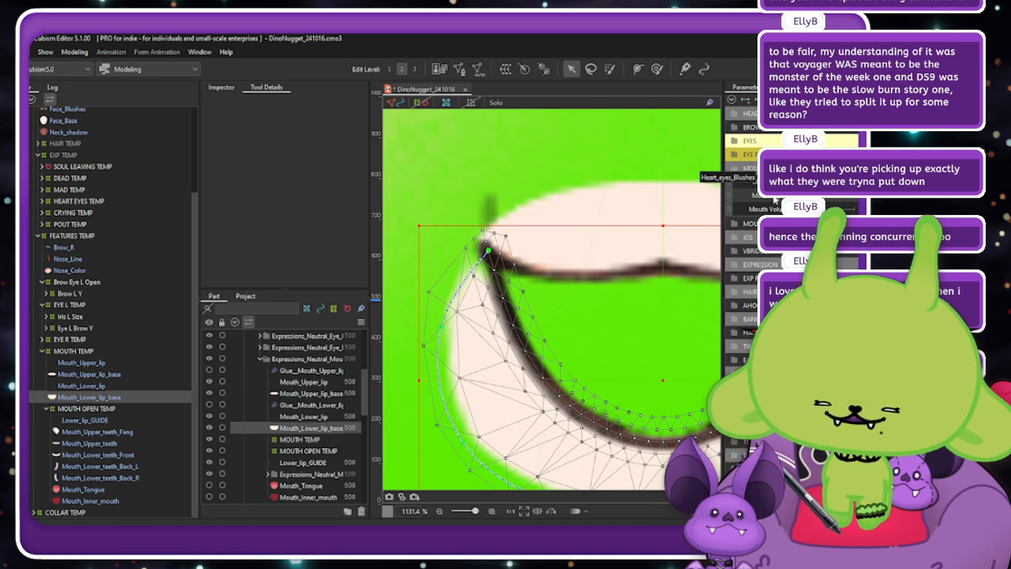
click(117, 386)
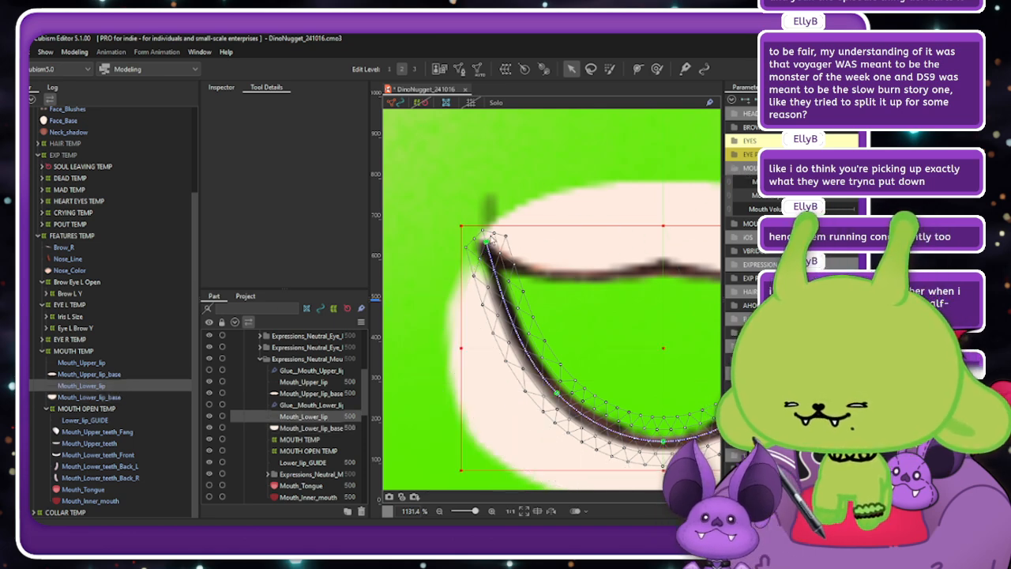
drag(525, 234, 486, 237)
scroll(474, 288, down, 4)
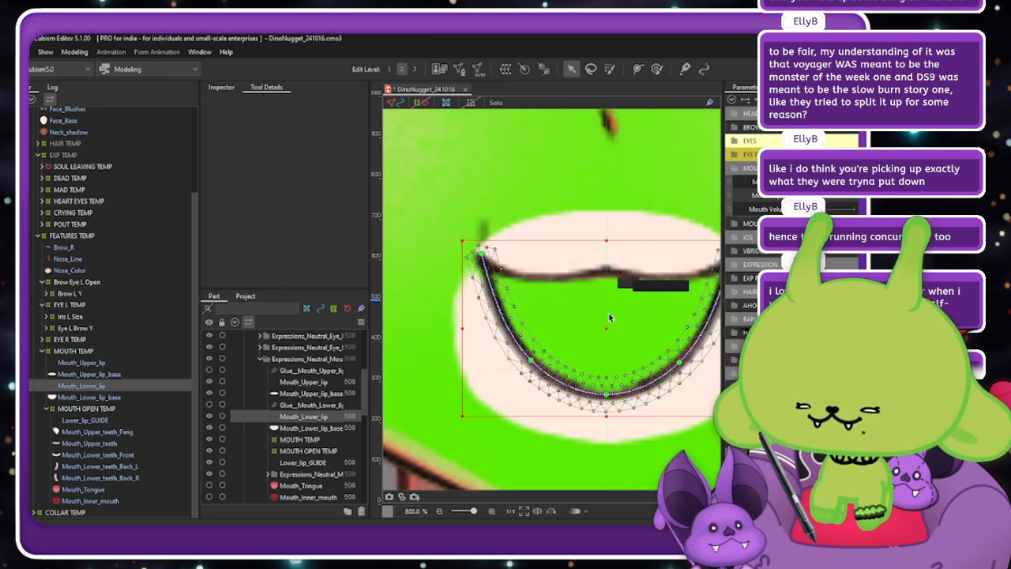
scroll(593, 325, up, 2)
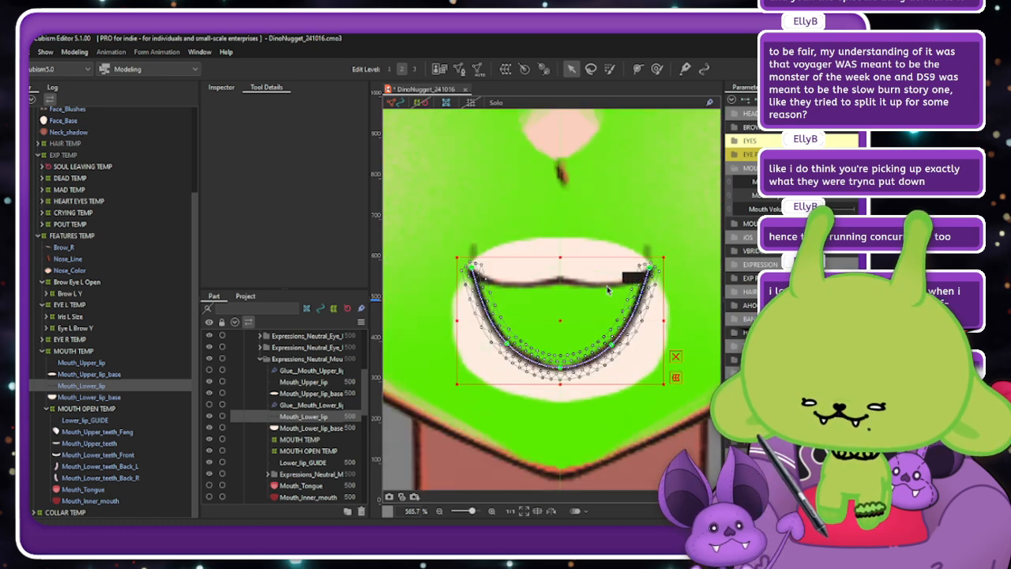
Move the Mouth Open parameter through its range to check how Mouth_Lower_lip follows.
mouse_move(829, 198)
mouse_down()
mouse_move(805, 197)
mouse_move(841, 200)
mouse_up()
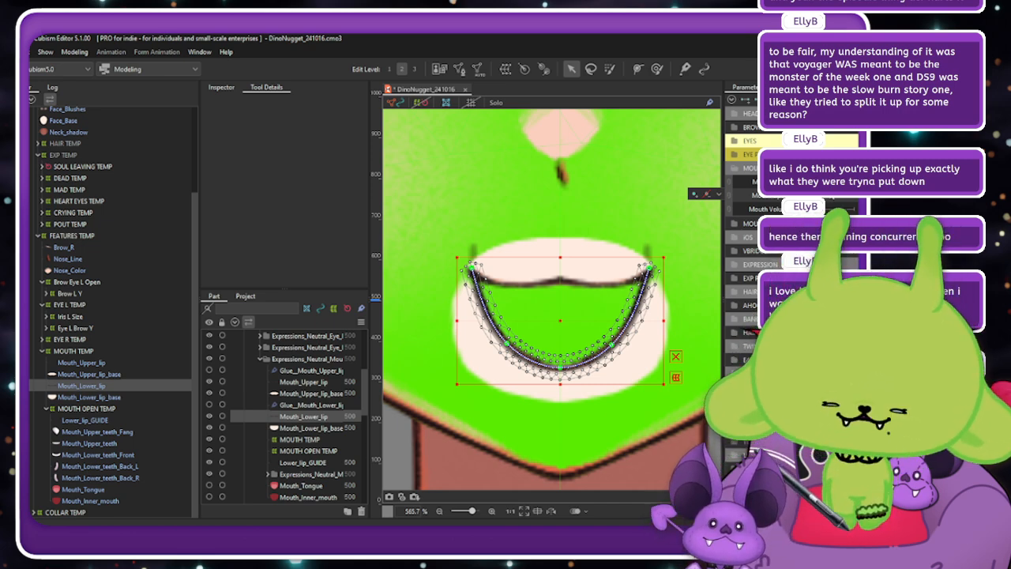
mouse_move(841, 198)
mouse_down()
mouse_move(813, 197)
mouse_move(841, 197)
mouse_up()
drag(841, 197, 781, 201)
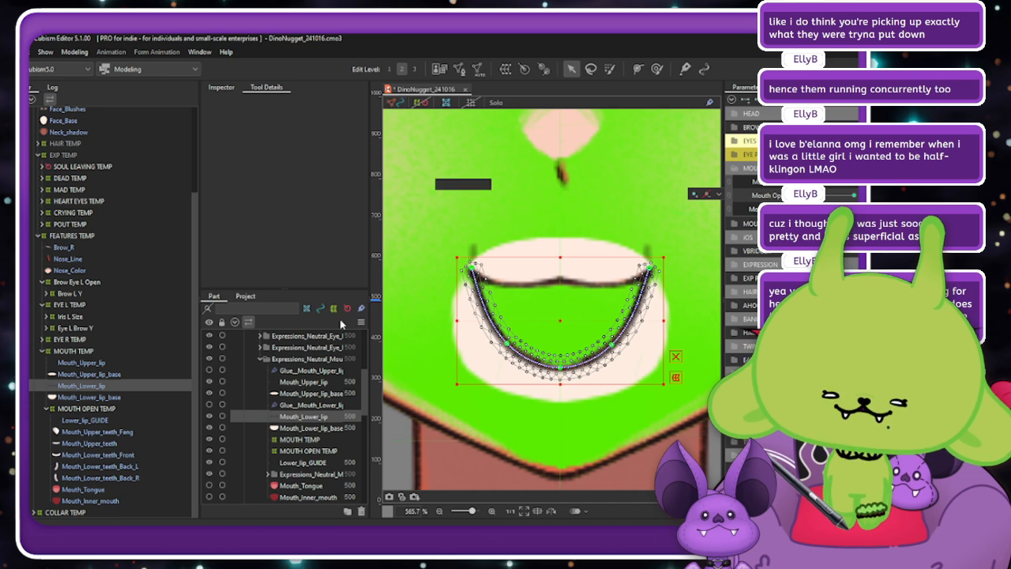
Select Mouth_Upper_lip and check its line against the lower lip in the open and closed mouth poses.
click(119, 363)
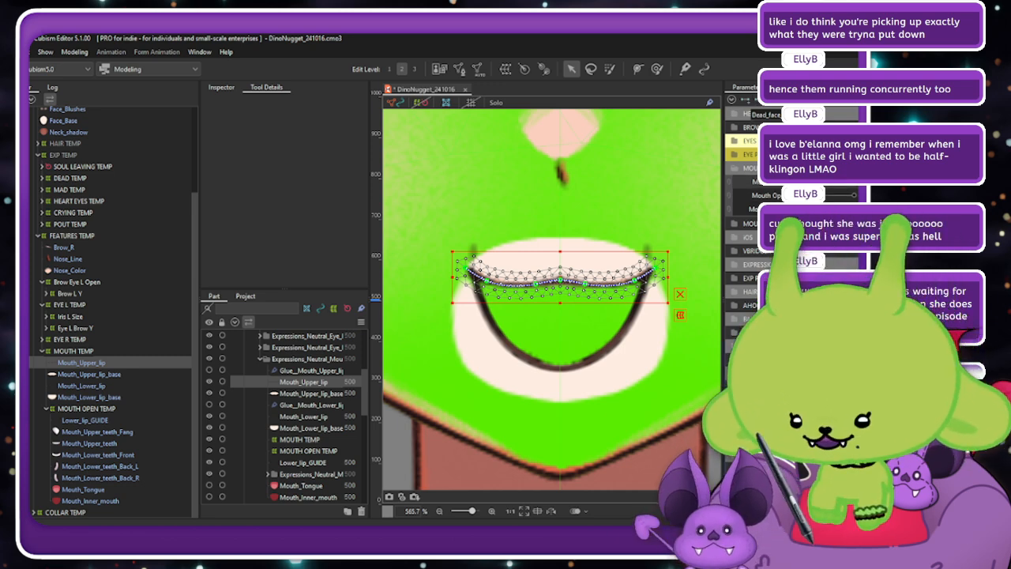
drag(799, 195, 854, 195)
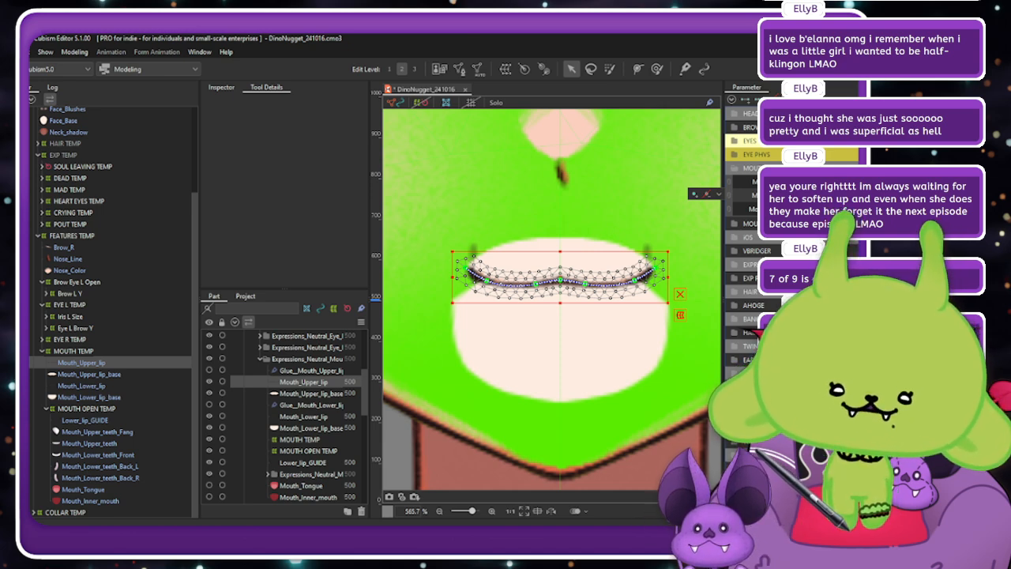
drag(853, 195, 799, 195)
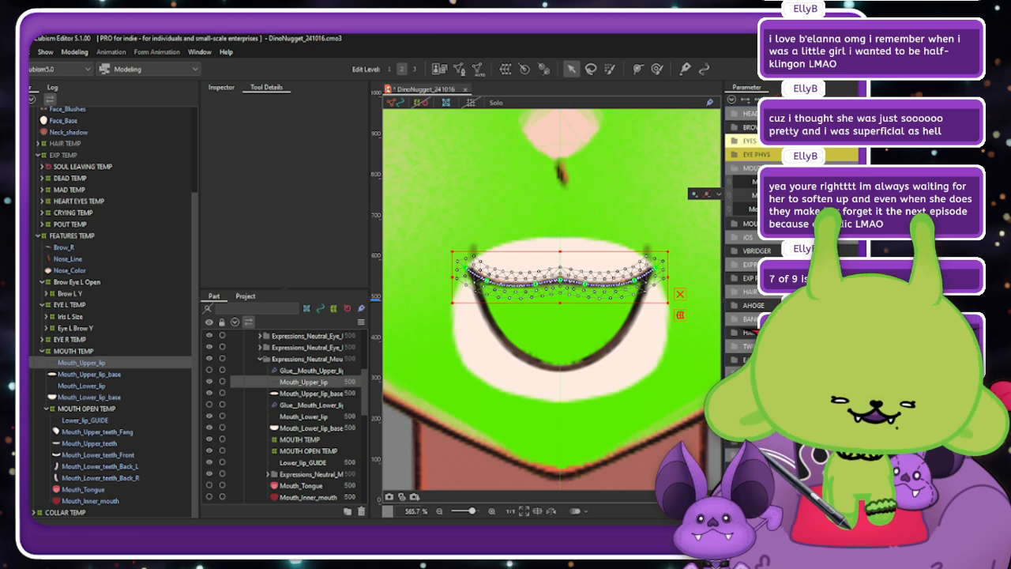
mouse_move(854, 195)
mouse_down()
mouse_move(799, 195)
mouse_move(853, 195)
mouse_up()
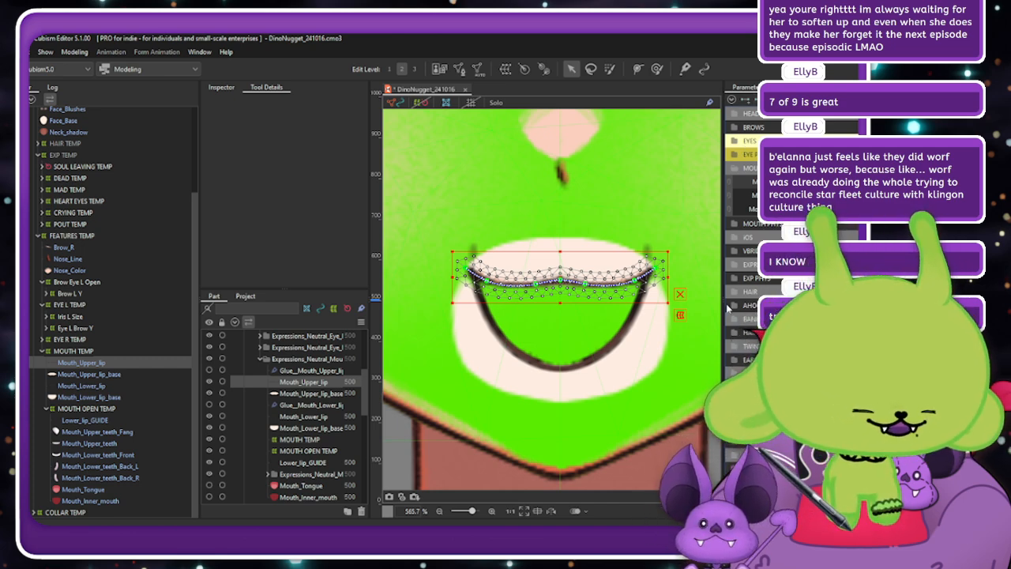
click(798, 196)
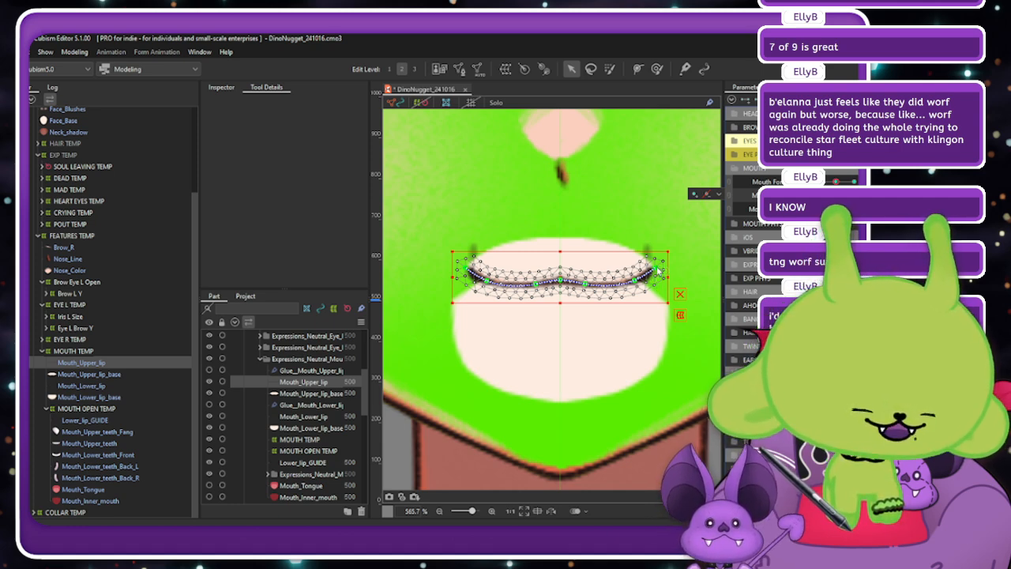
Select Mouth_Upper_lip and Mouth_Lower_lip together and widen both lips slightly and evenly on each side of the mouth's centre line.
shift+click(101, 387)
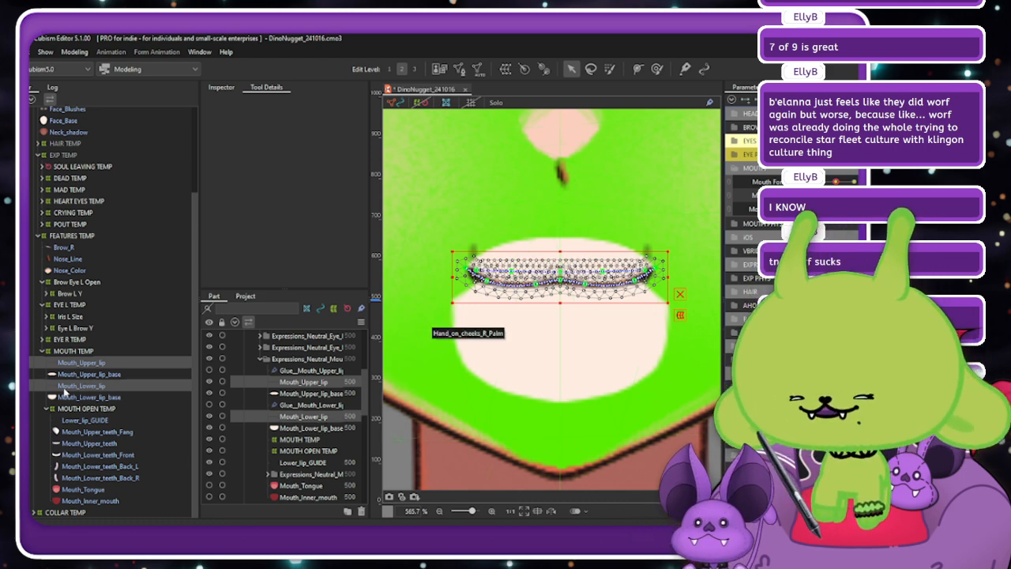
click(69, 385)
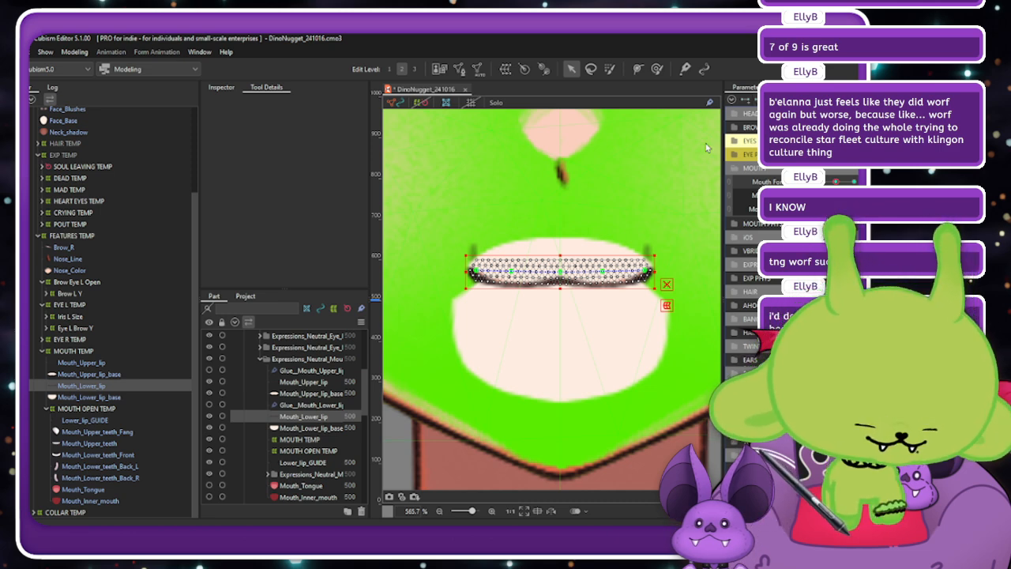
ctrl+click(155, 364)
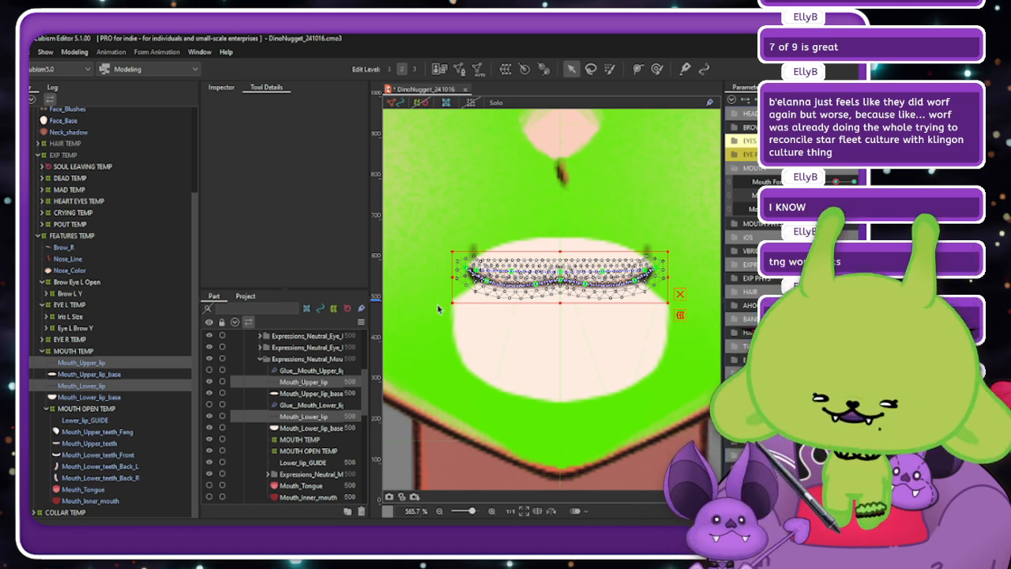
click(120, 363)
click(111, 391)
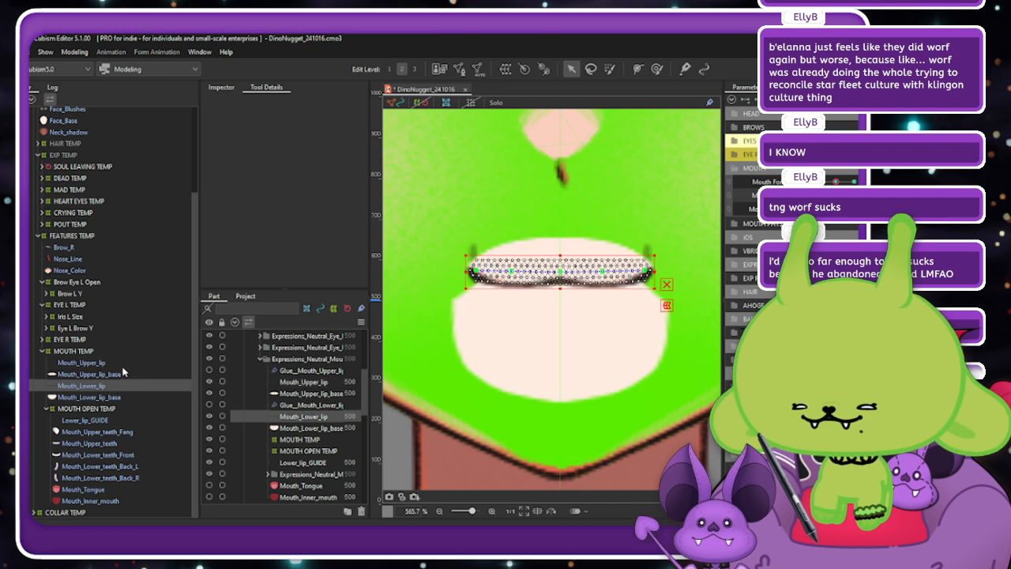
click(124, 366)
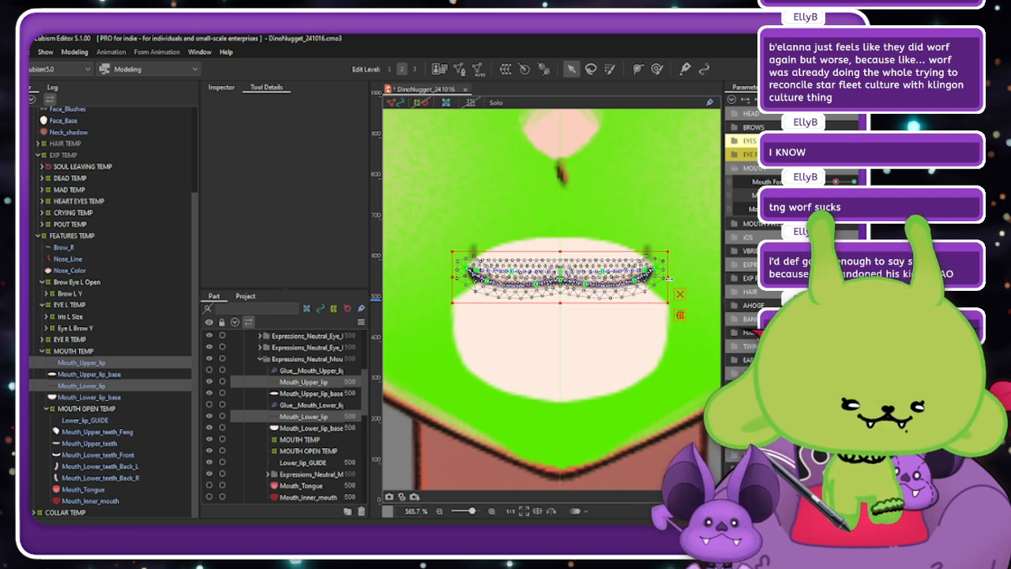
drag(669, 278, 681, 278)
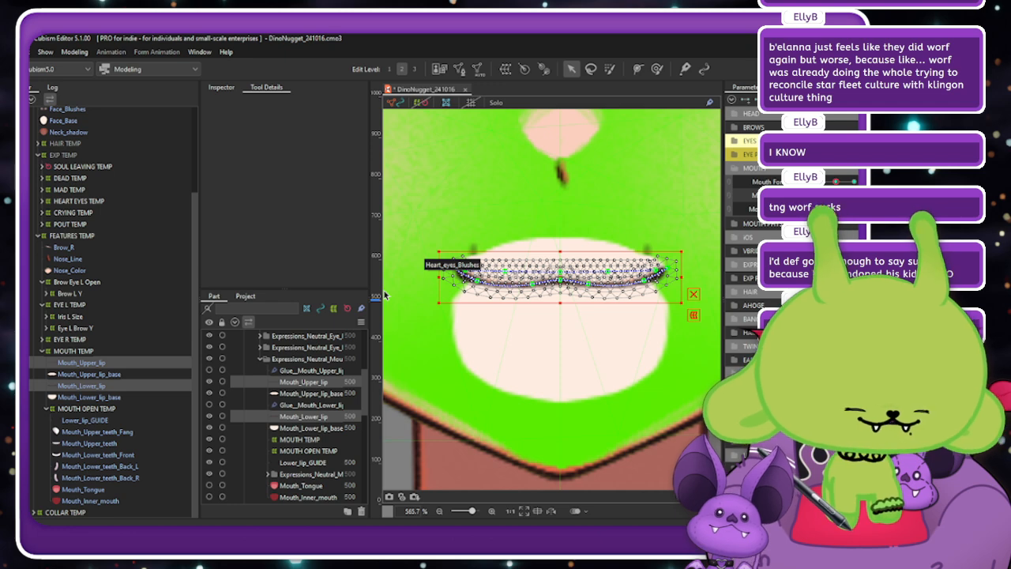
Raise both corners of Mouth_Upper_lip with its deform path points to form a smile curve, and add Mouth_Lower_lip to the selection.
click(154, 363)
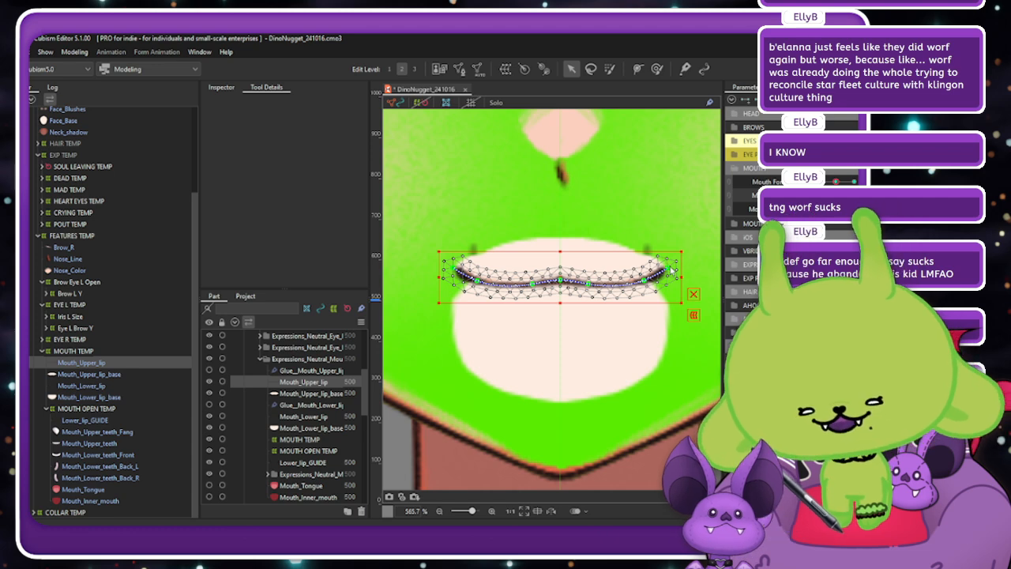
drag(670, 271, 669, 251)
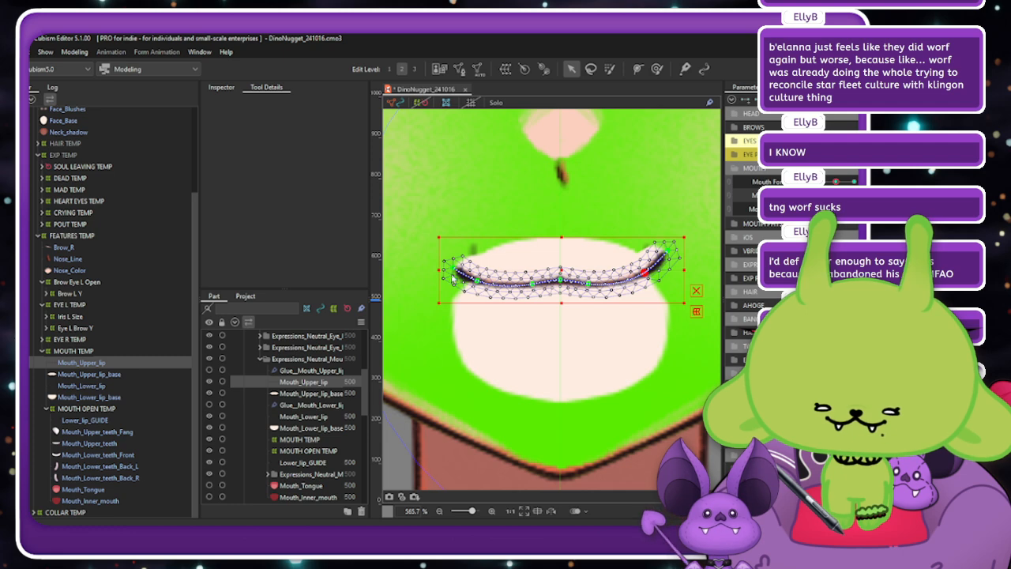
drag(456, 276, 477, 273)
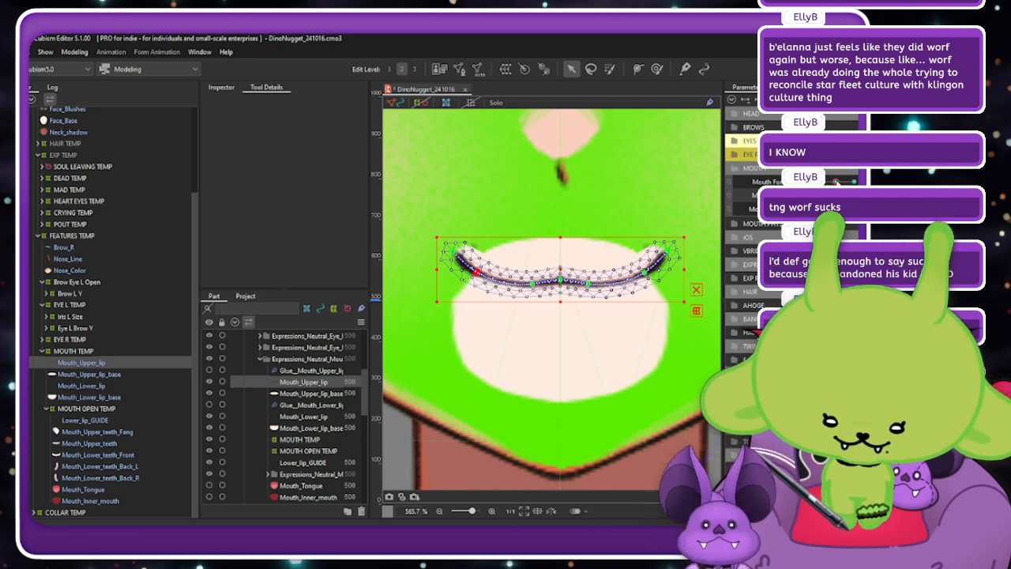
ctrl+click(89, 387)
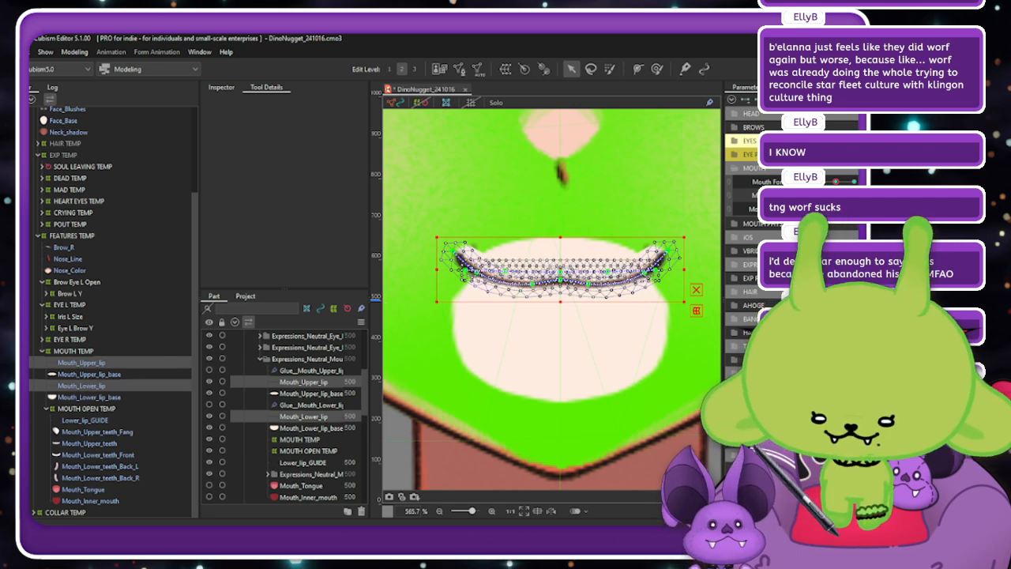
Paste the copied smile shape of Mouth_Upper_lip and Mouth_Lower_lip onto the maximum Mouth Form key.
click(854, 182)
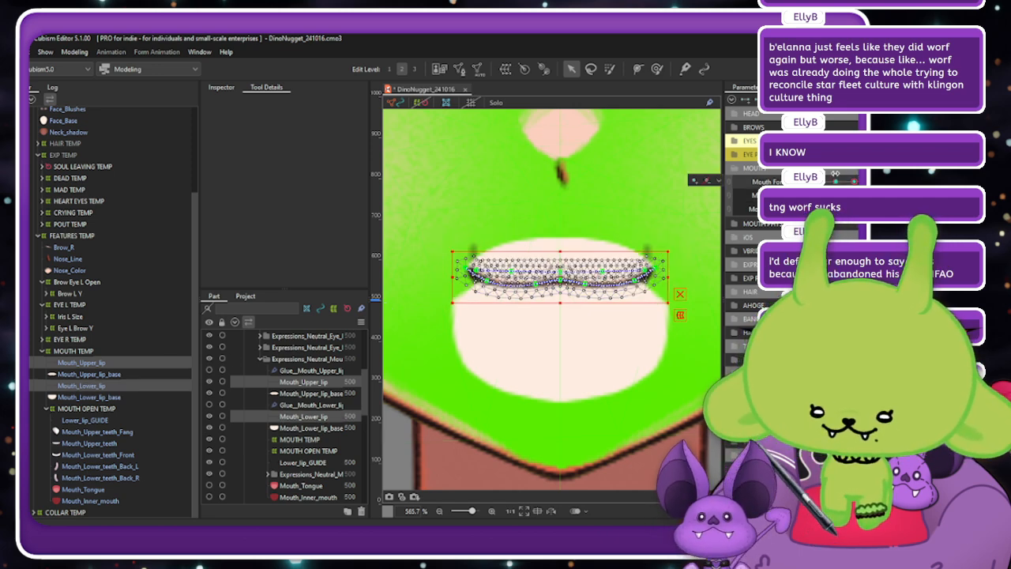
click(836, 181)
click(818, 181)
click(835, 182)
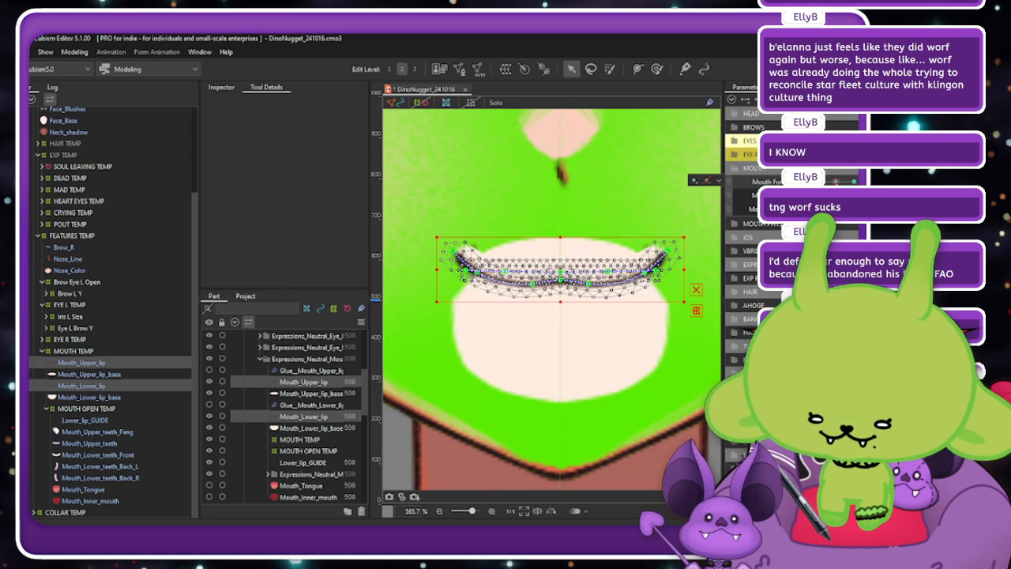
key(ctrl+v)
drag(836, 182, 853, 182)
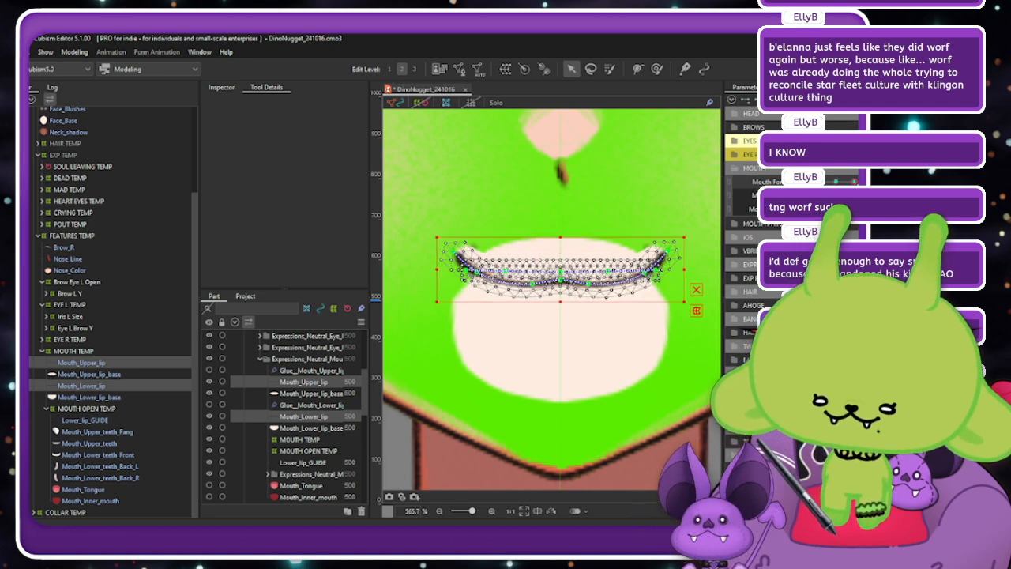
Preview Mouth_Upper_lip by running the Mouth Form and mouth-opening parameters between their keys, ending at maximum Mouth Form.
click(147, 364)
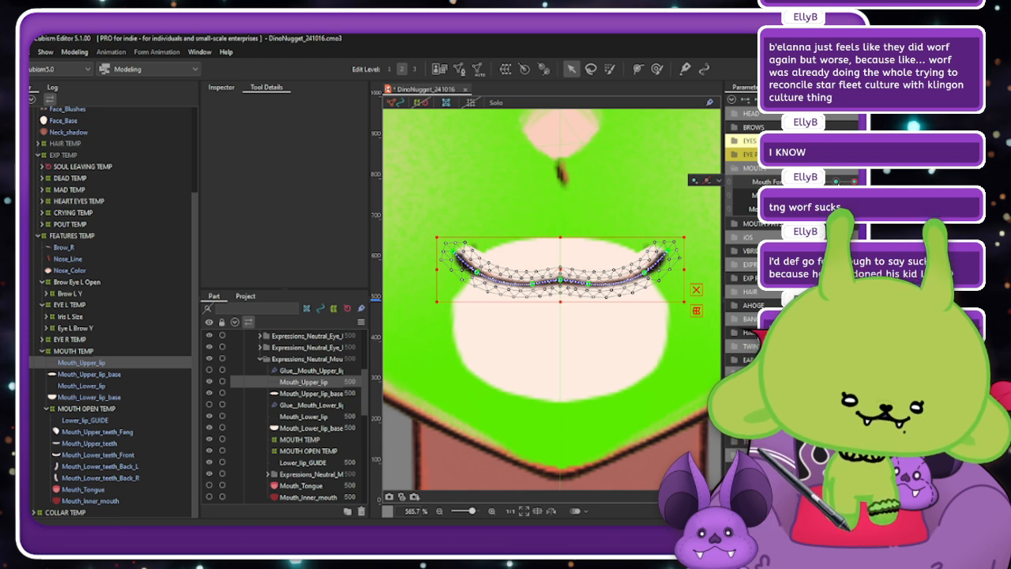
drag(836, 183, 854, 182)
click(837, 183)
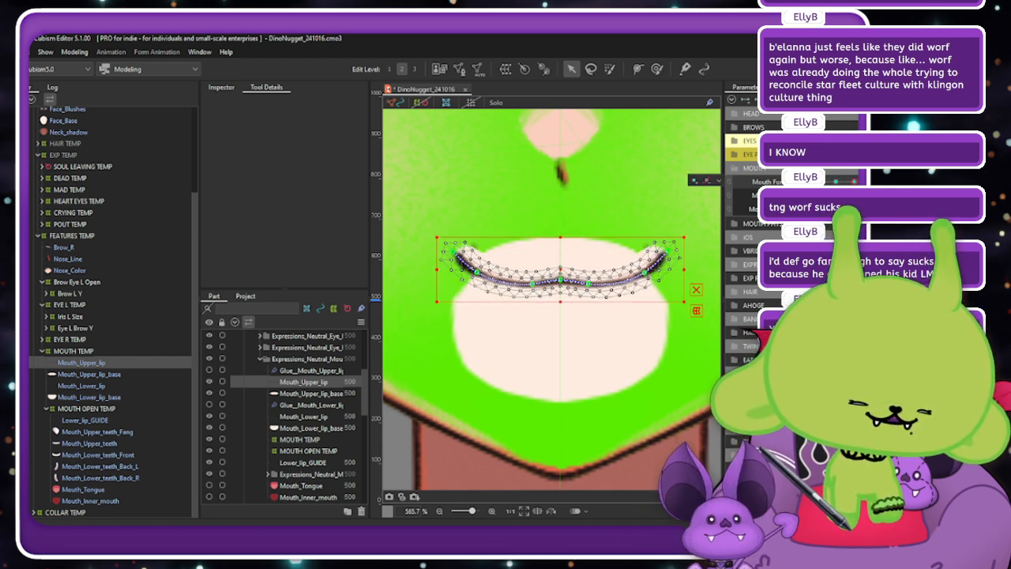
click(836, 182)
drag(819, 195, 853, 195)
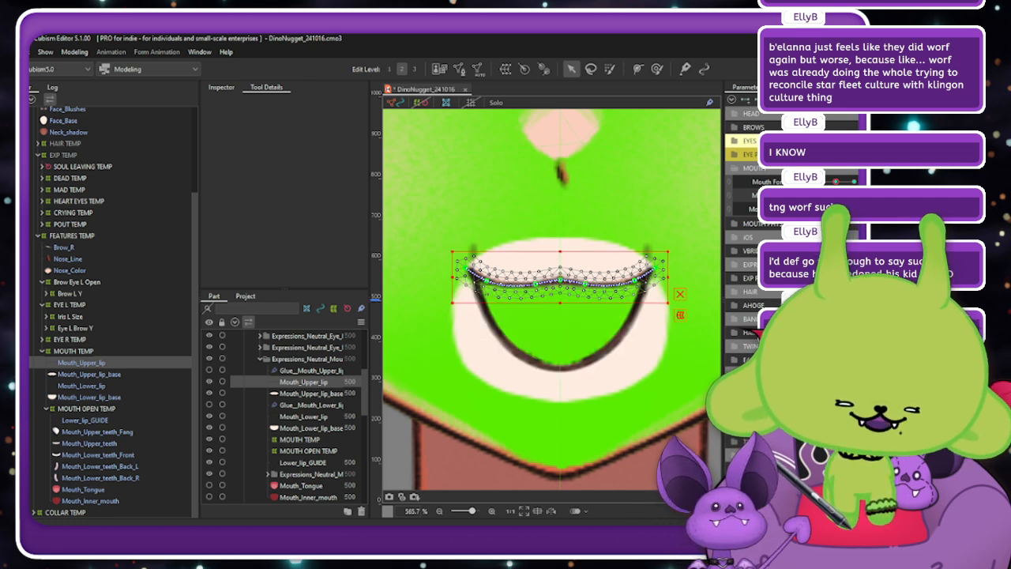
click(819, 195)
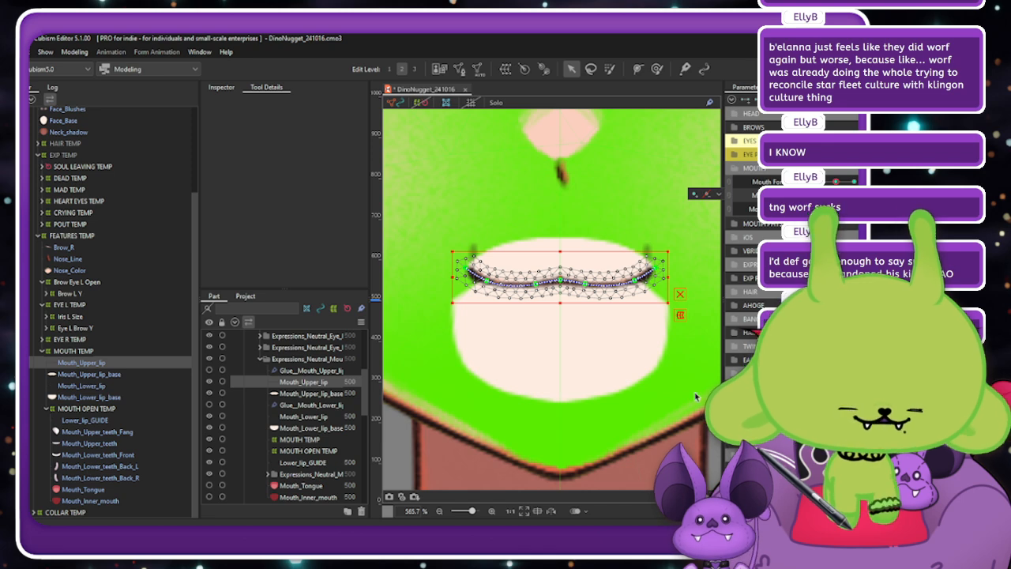
drag(819, 195, 854, 195)
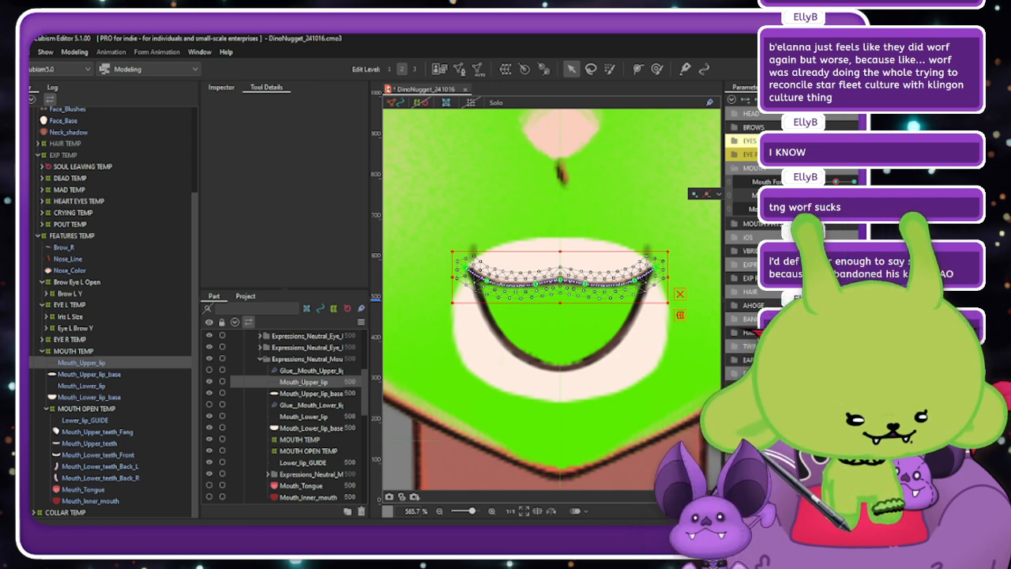
mouse_move(854, 195)
mouse_down()
mouse_move(817, 195)
mouse_move(854, 195)
mouse_up()
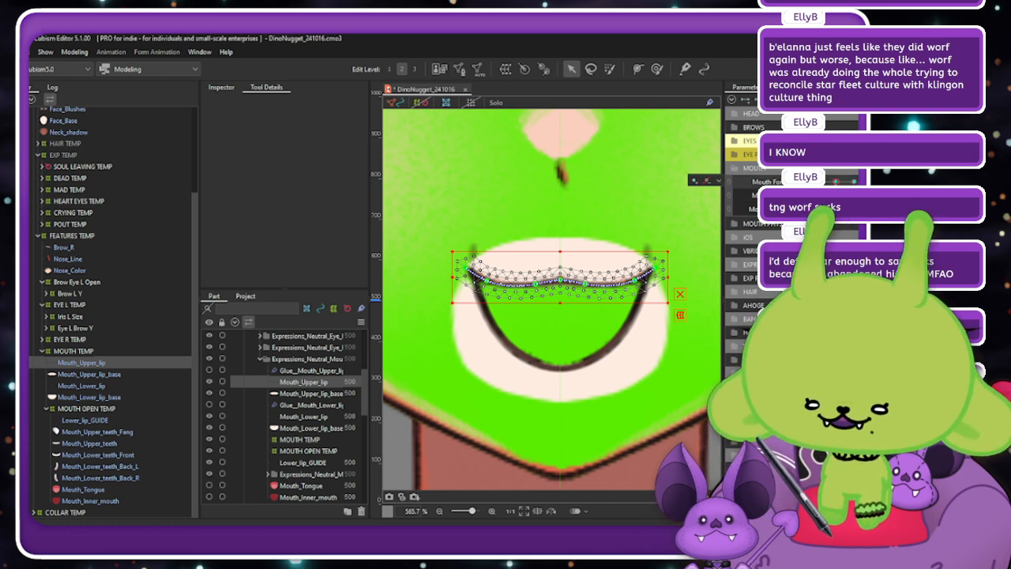
mouse_move(853, 195)
mouse_down()
mouse_move(817, 195)
mouse_move(853, 181)
mouse_move(817, 182)
mouse_move(853, 182)
mouse_up()
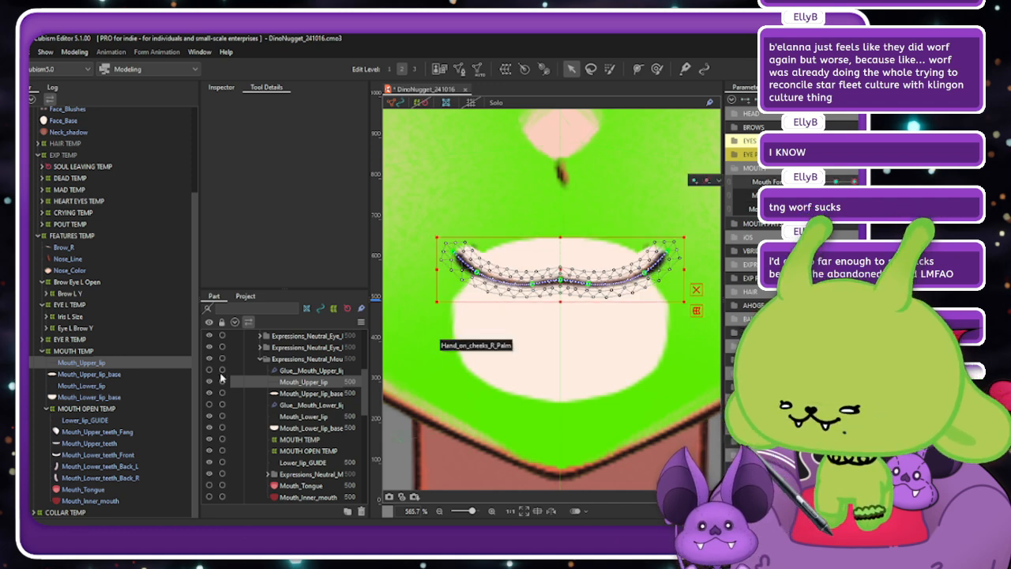
Preview both lip lines between the middle and maximum Mouth Form keys with the selection overlay temporarily hidden.
ctrl+click(142, 385)
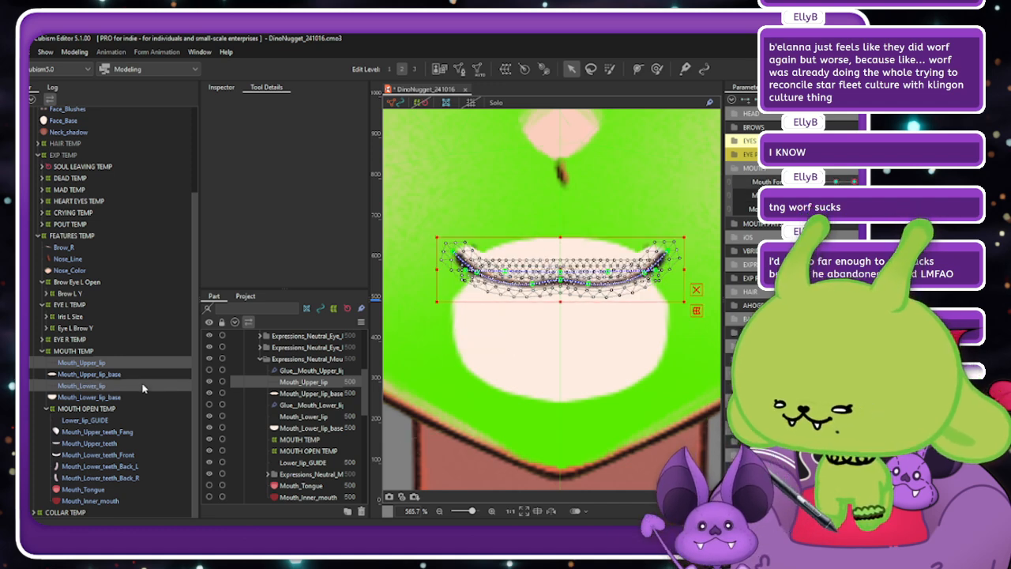
click(854, 182)
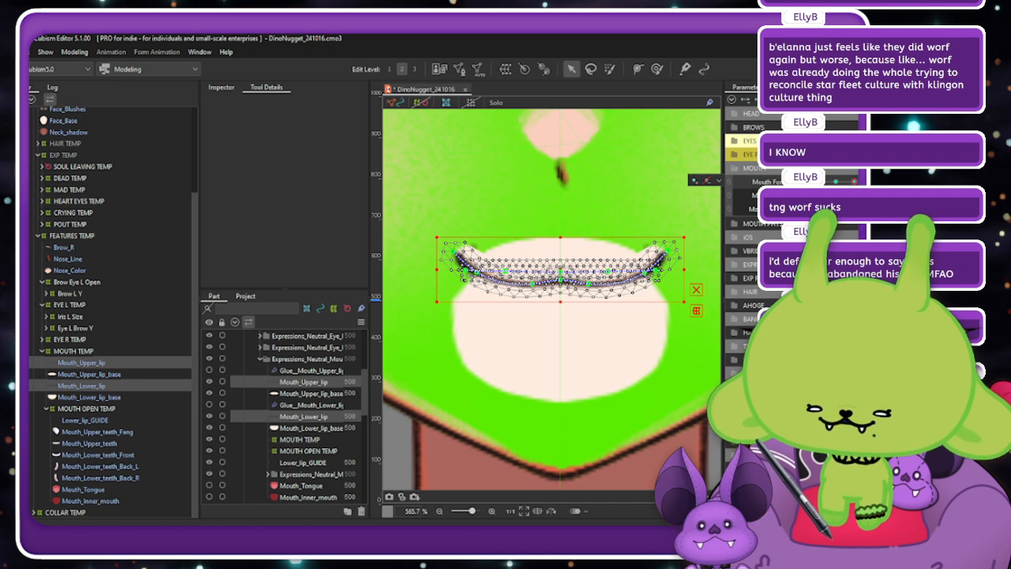
key(ctrl+h)
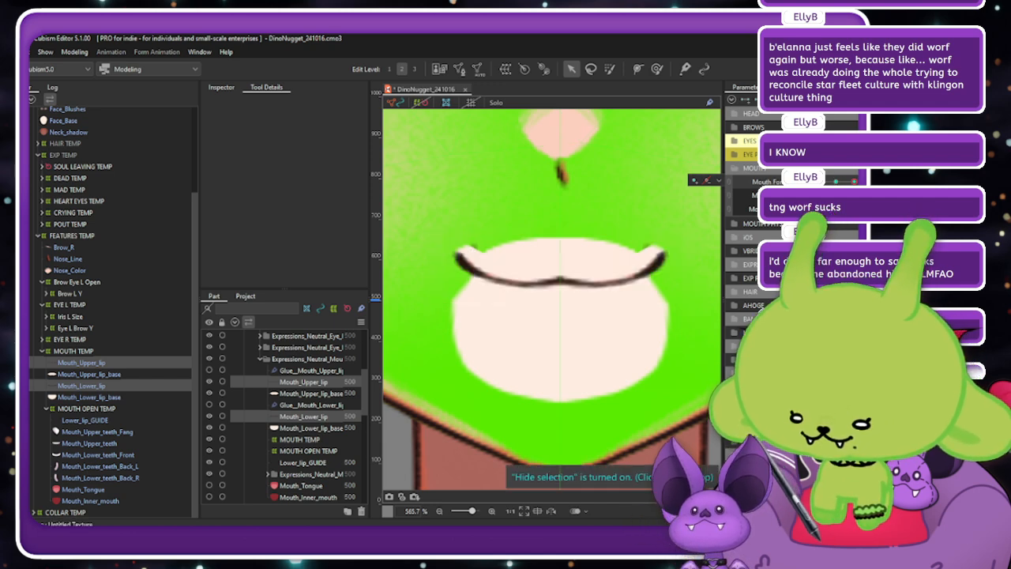
click(835, 182)
drag(836, 181, 854, 182)
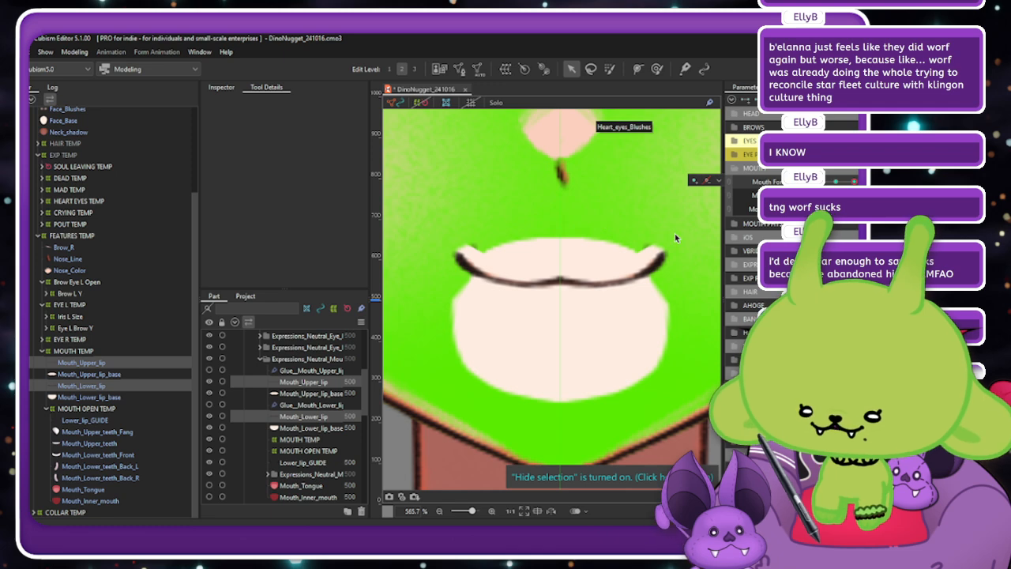
key(ctrl+h)
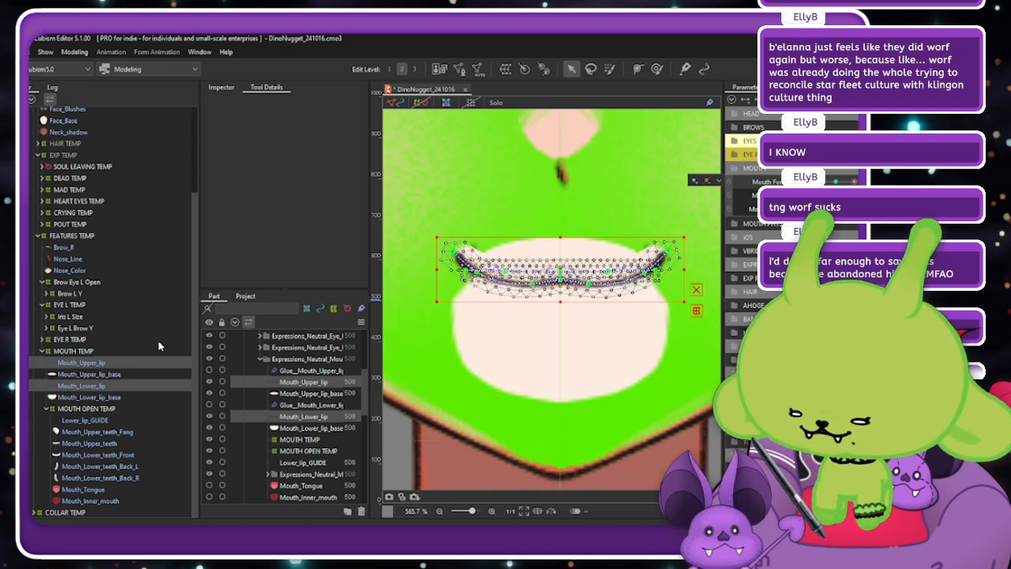
Try reshaping Mouth_Upper_lip through its deform path points, lowering the curves beside the centre and raising both mouth corners.
click(122, 362)
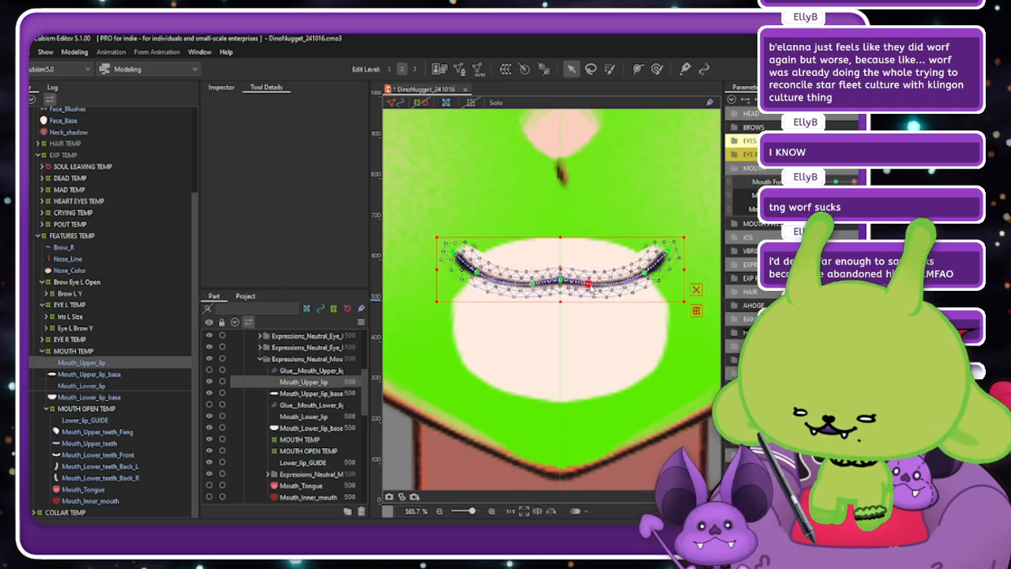
drag(595, 287, 594, 289)
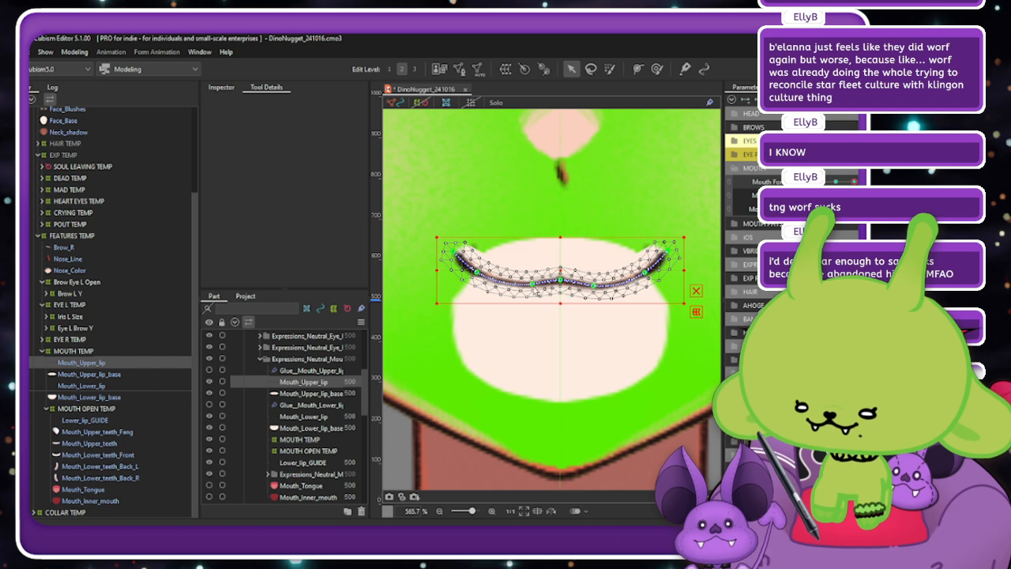
drag(533, 287, 530, 287)
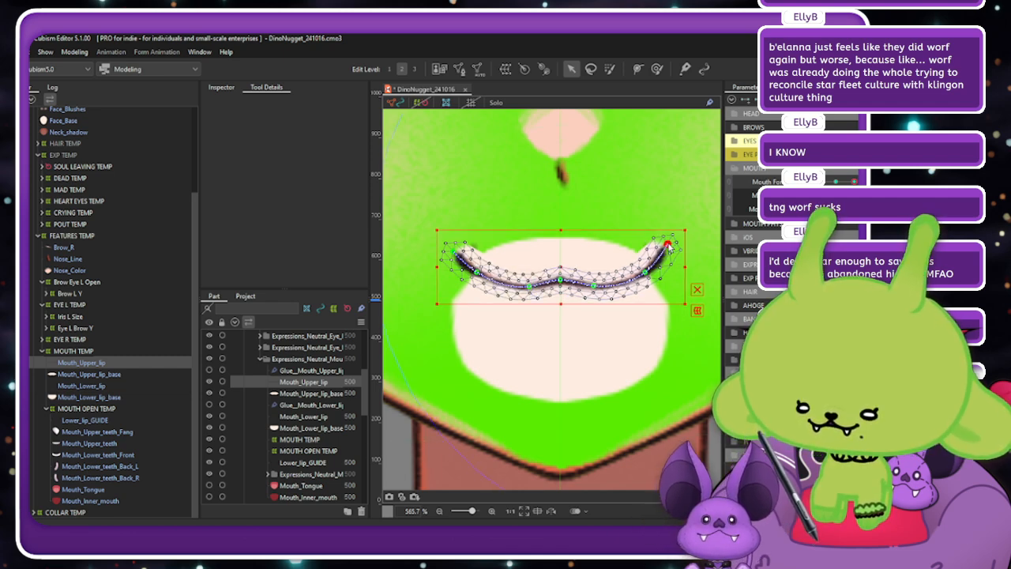
drag(665, 250, 668, 244)
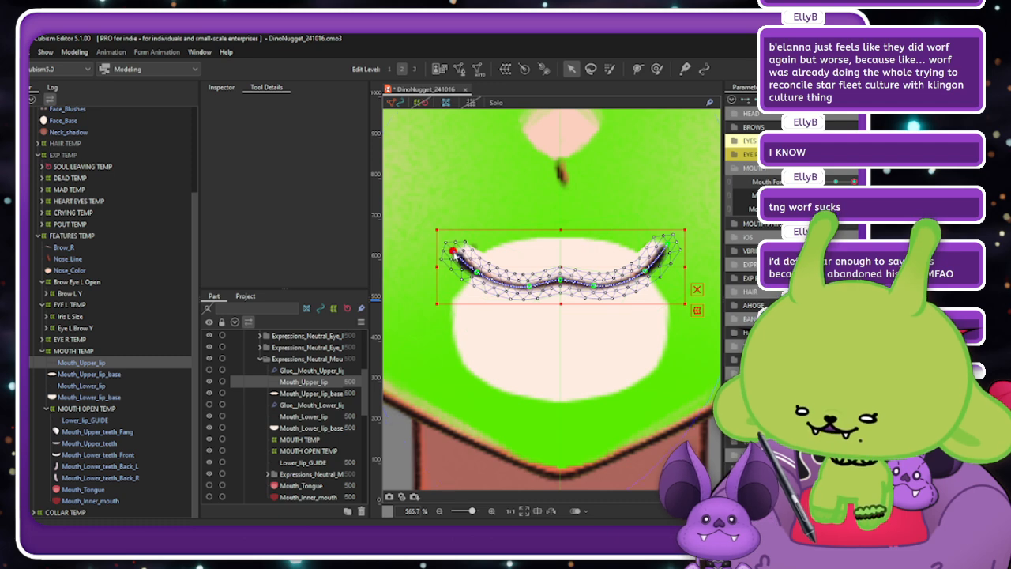
drag(455, 252, 453, 249)
click(476, 271)
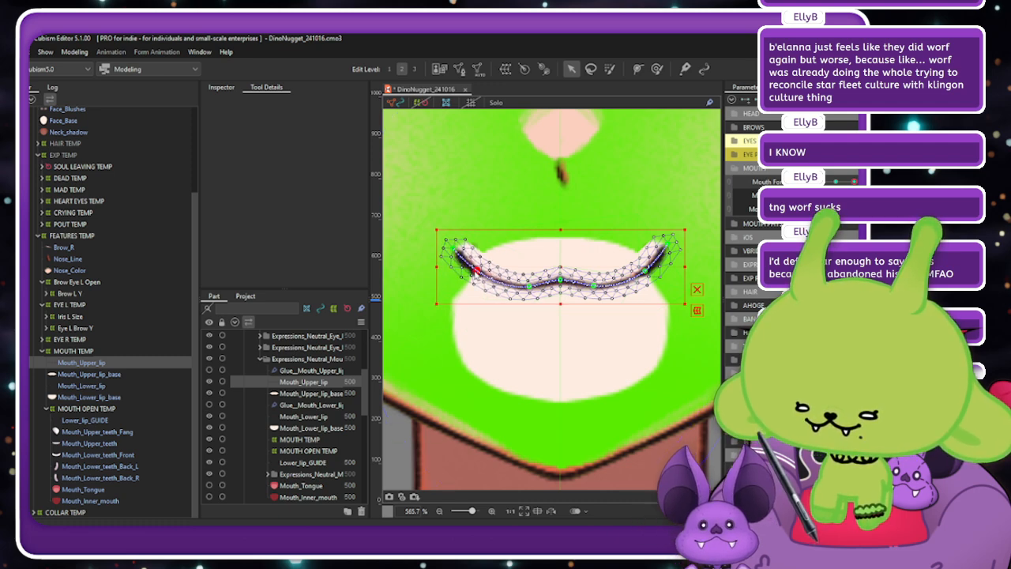
click(527, 286)
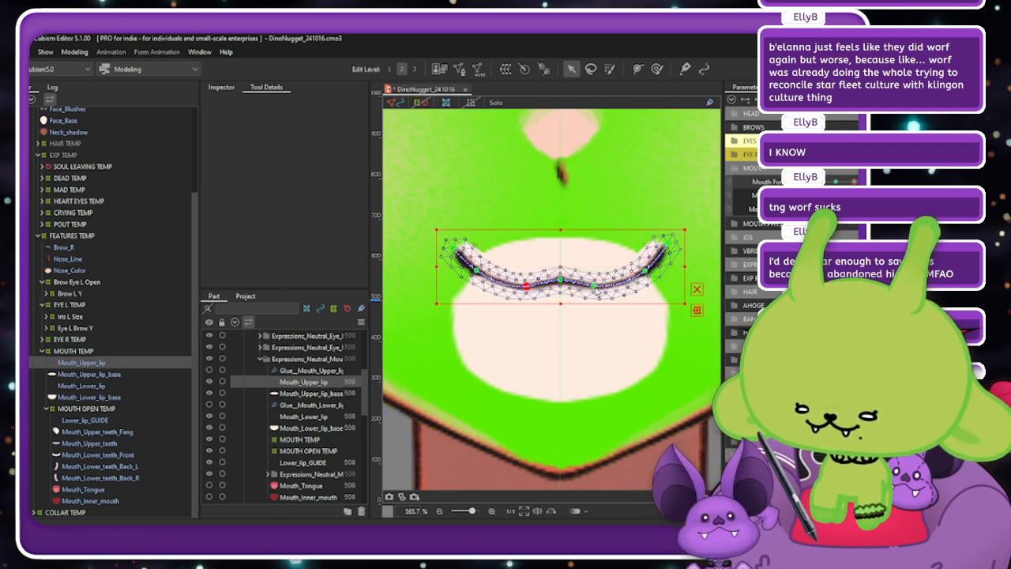
click(593, 285)
key(Escape)
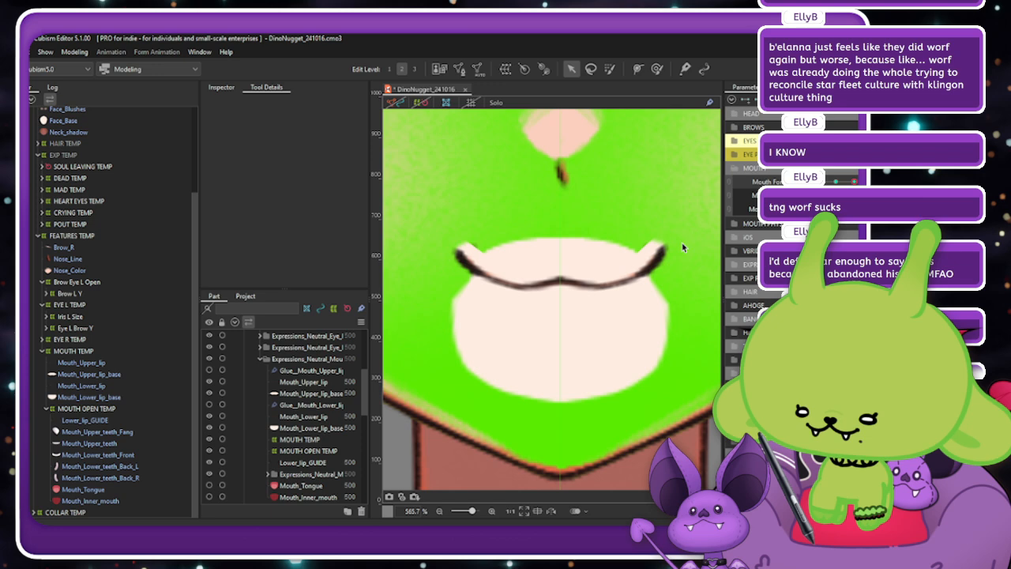
Nudge Mouth_Upper_lip and Mouth_Lower_lip slightly upward together and widen them symmetrically about their centre.
scroll(659, 269, down, 4)
scroll(659, 269, up, 2)
click(629, 282)
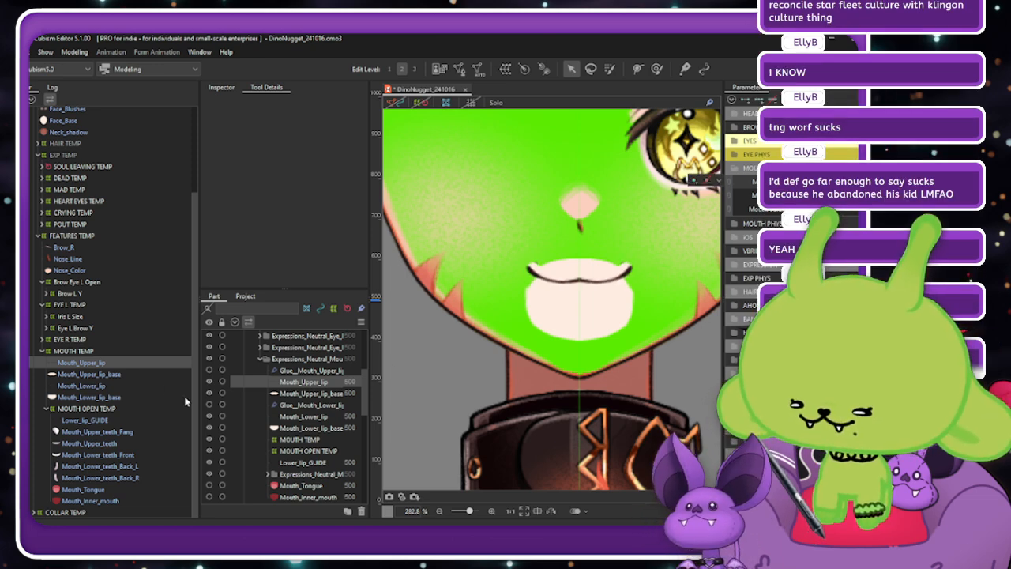
scroll(629, 284, up, 2)
click(395, 103)
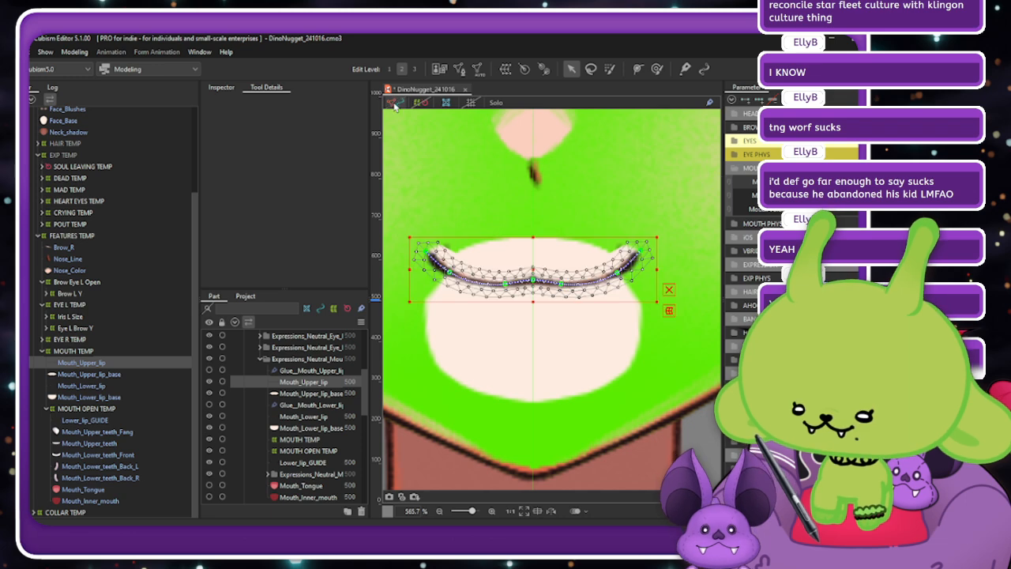
ctrl+click(121, 386)
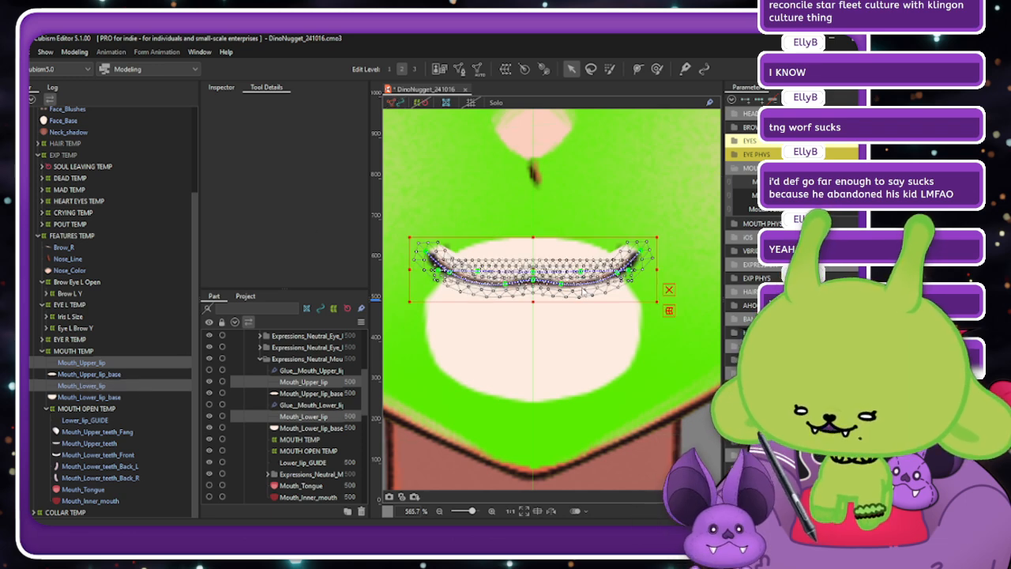
key(Up)
key(Up)
key(Up)
key(Up)
key(Up)
key(Up)
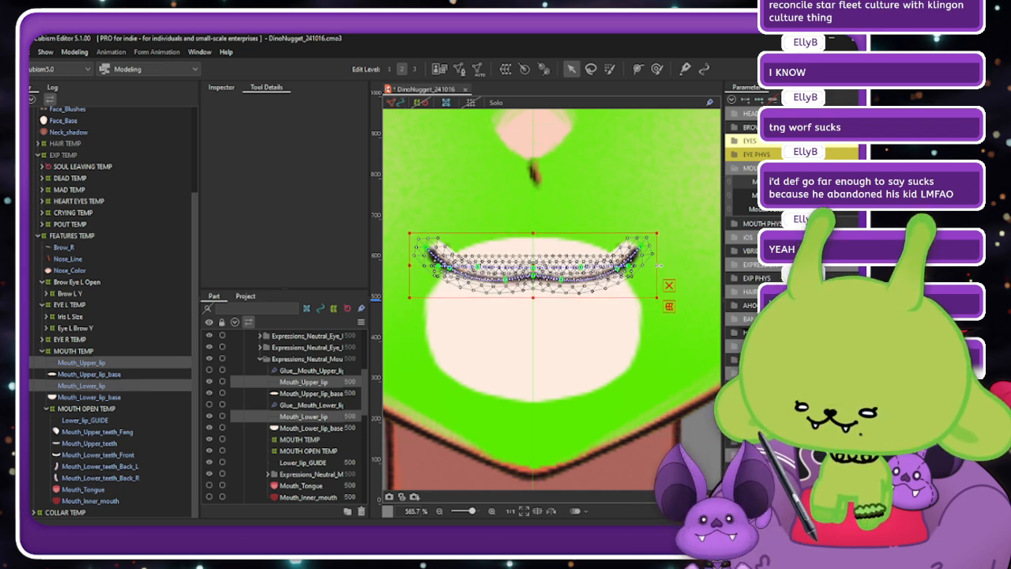
drag(657, 265, 660, 265)
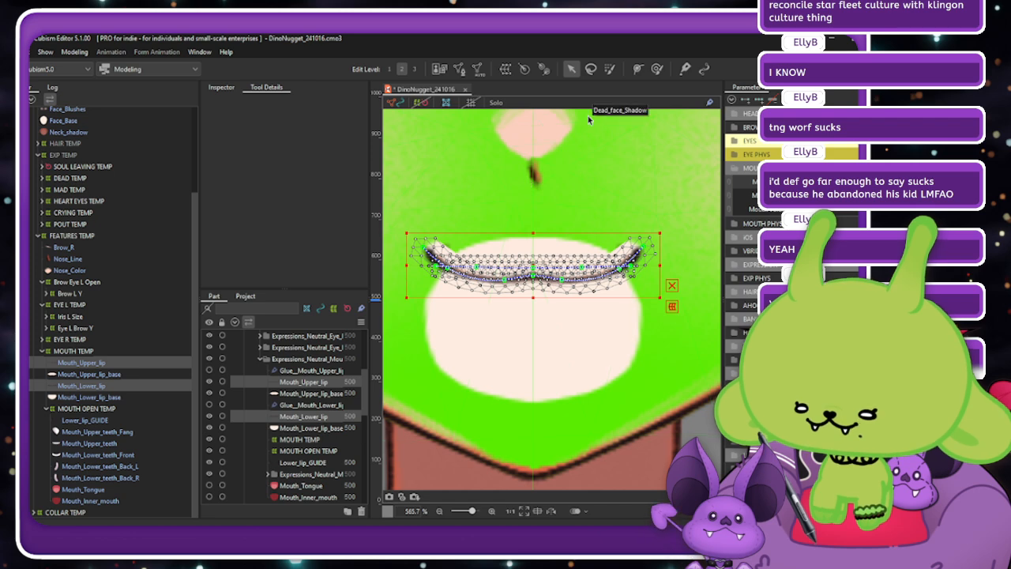
Pull the centre of both lip lines slightly down with an 86 px deform brush, and shift both lines up a little.
click(656, 68)
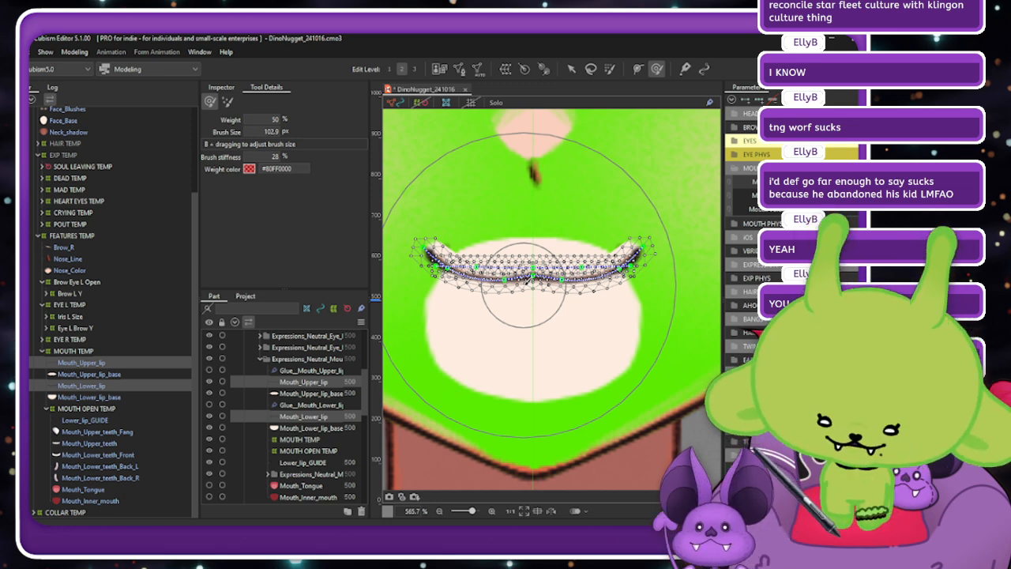
drag(521, 258, 532, 289)
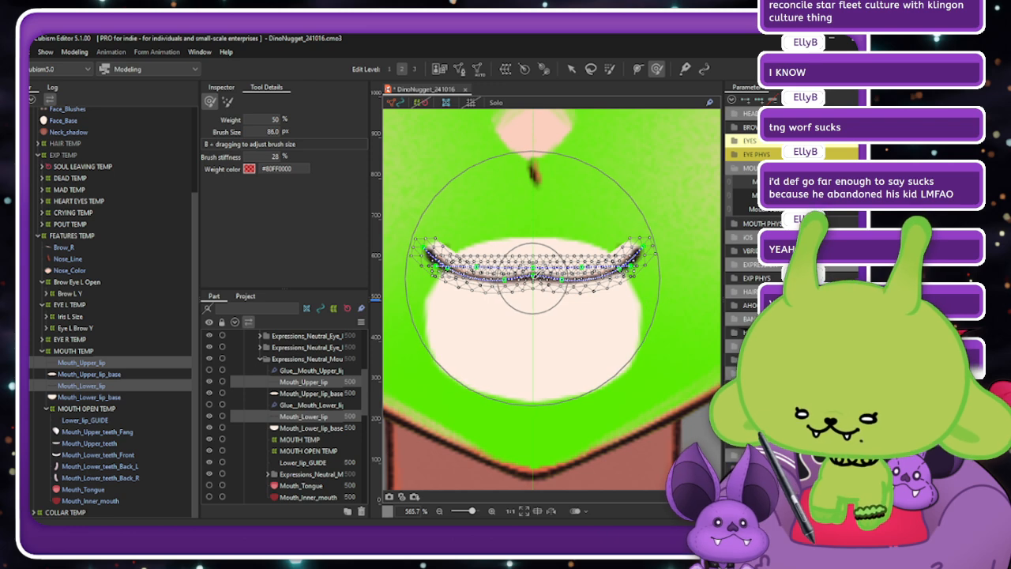
drag(533, 278, 532, 283)
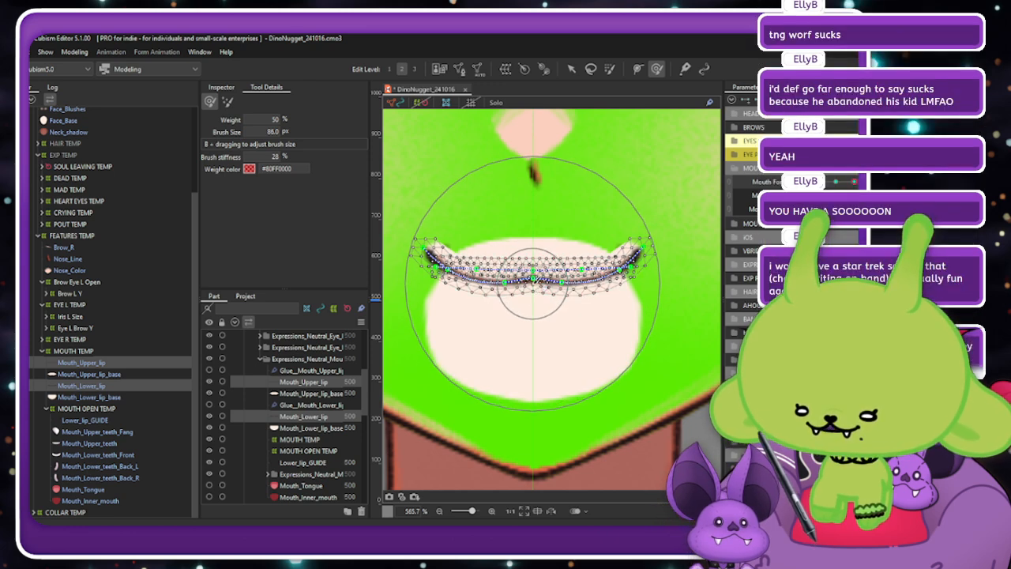
click(570, 70)
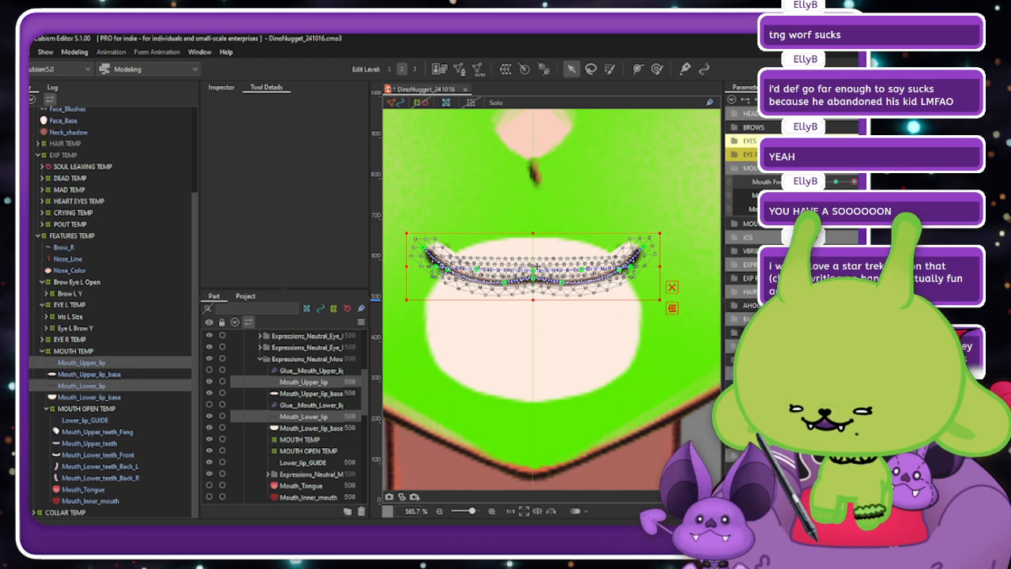
drag(532, 266, 531, 260)
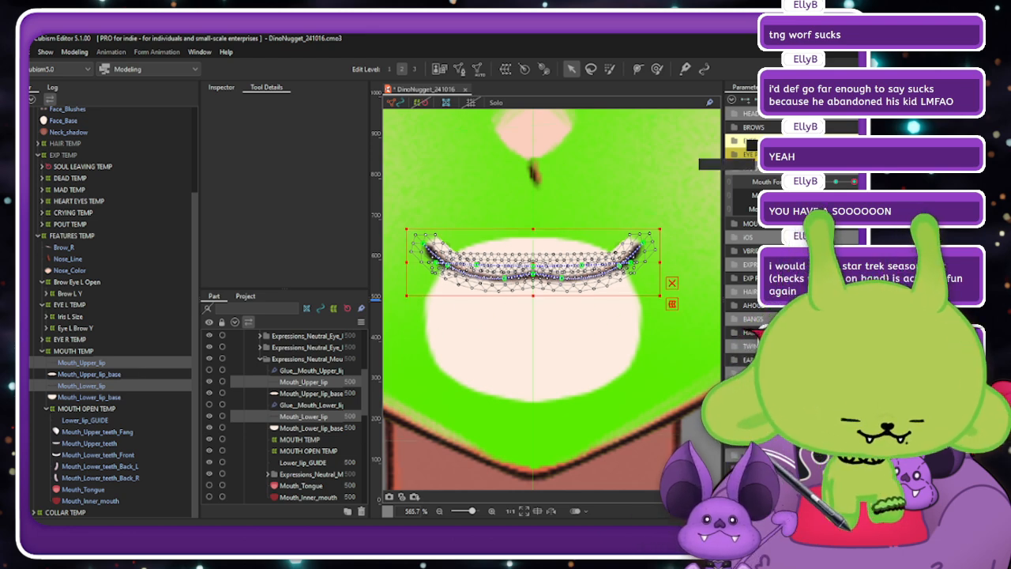
Clear the selection and preview the lip lines' smile shape at the maximum Mouth Form key.
mouse_move(853, 182)
mouse_down()
mouse_move(835, 182)
mouse_move(854, 181)
mouse_up()
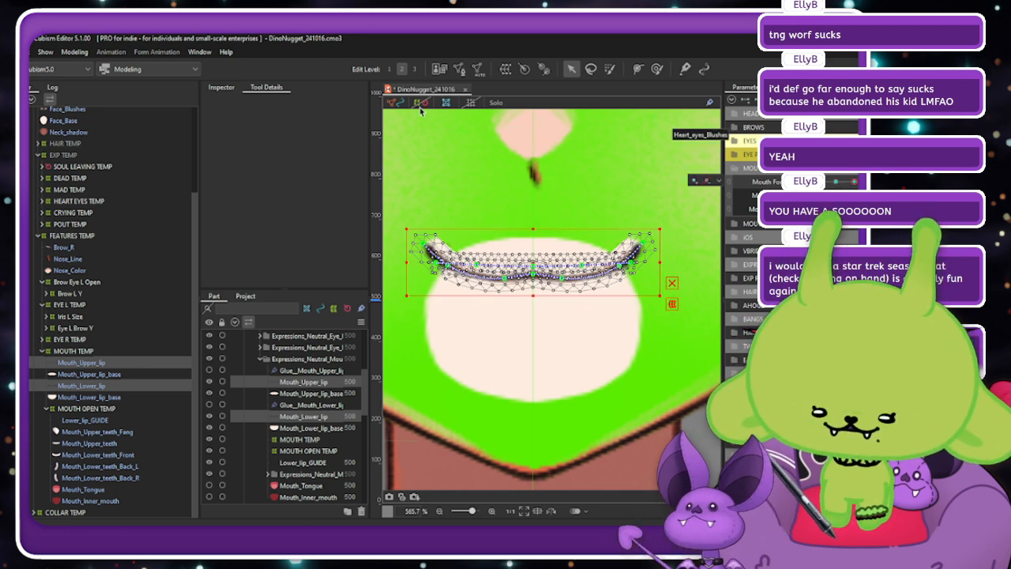
click(391, 103)
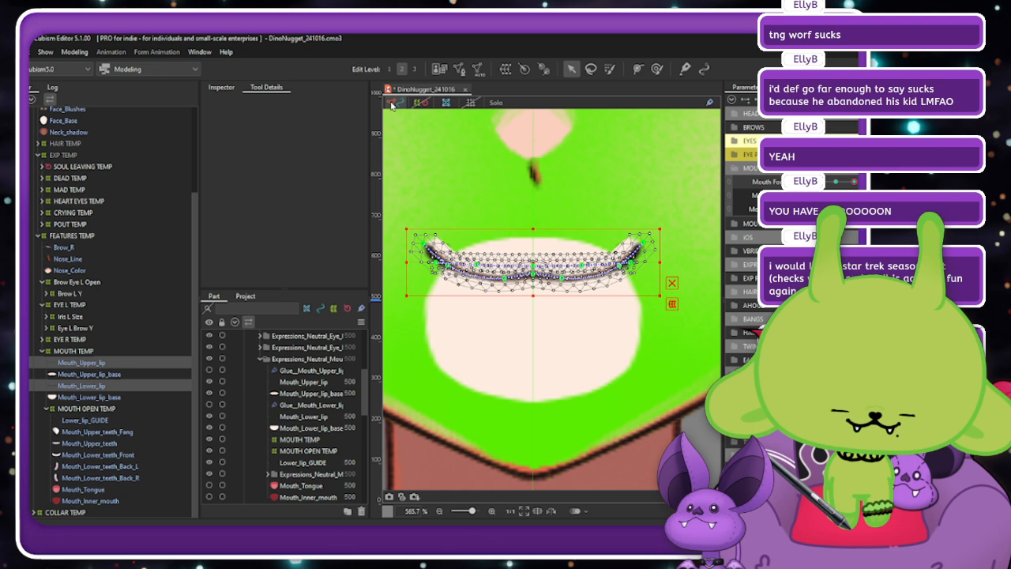
click(497, 103)
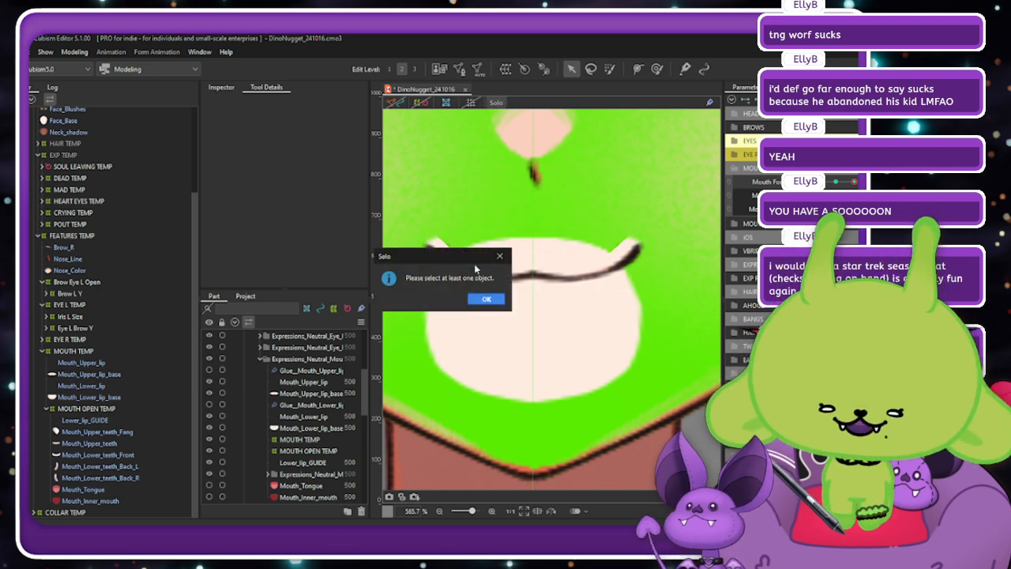
click(483, 299)
scroll(553, 203, down, 1)
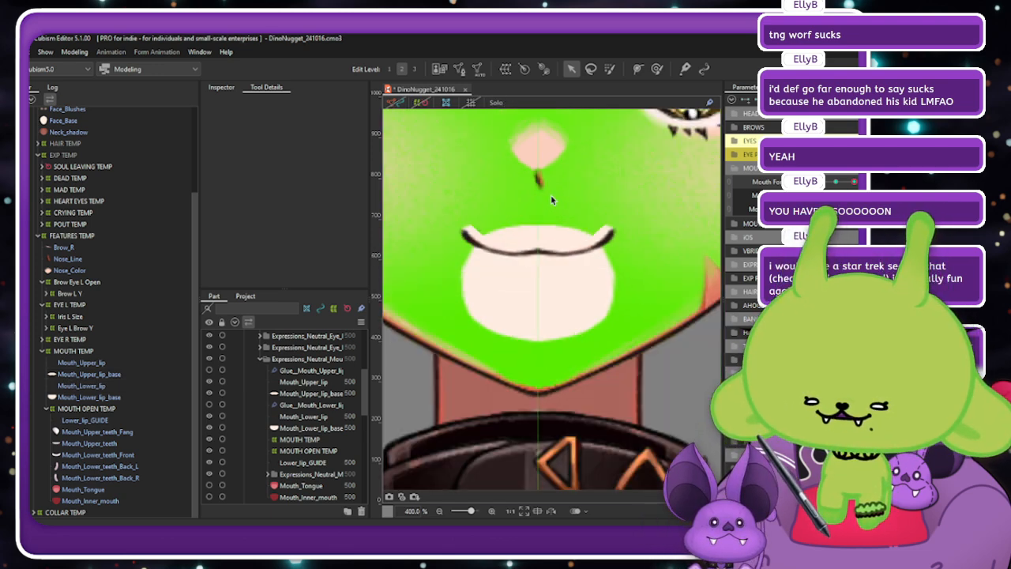
mouse_move(854, 182)
mouse_down()
mouse_move(833, 184)
mouse_move(853, 182)
mouse_up()
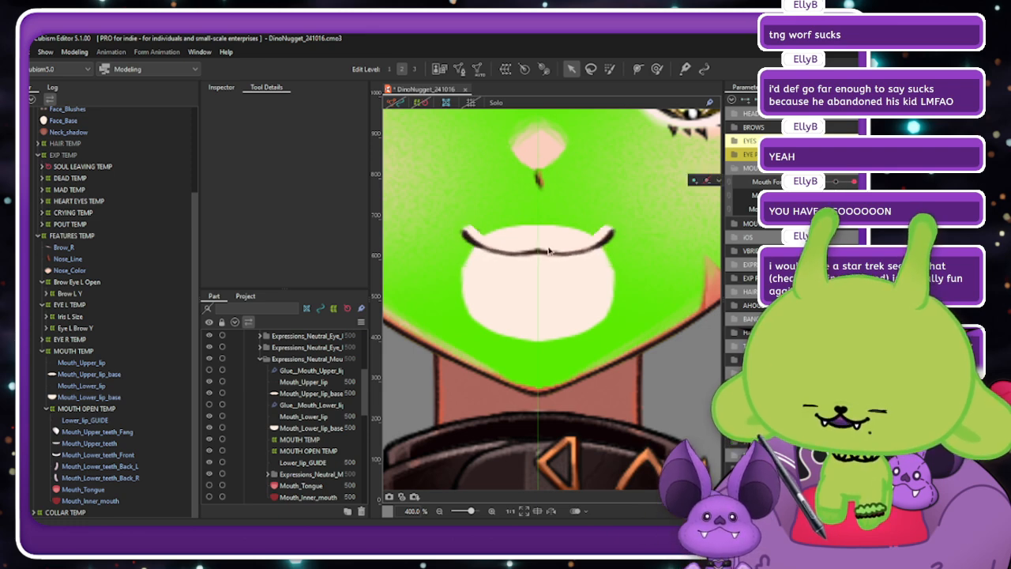
Lower the Mouth_Lower_lip and Mouth_Upper_lip curves slightly on both sides of the centre using the deform path points.
click(100, 387)
ctrl+click(81, 363)
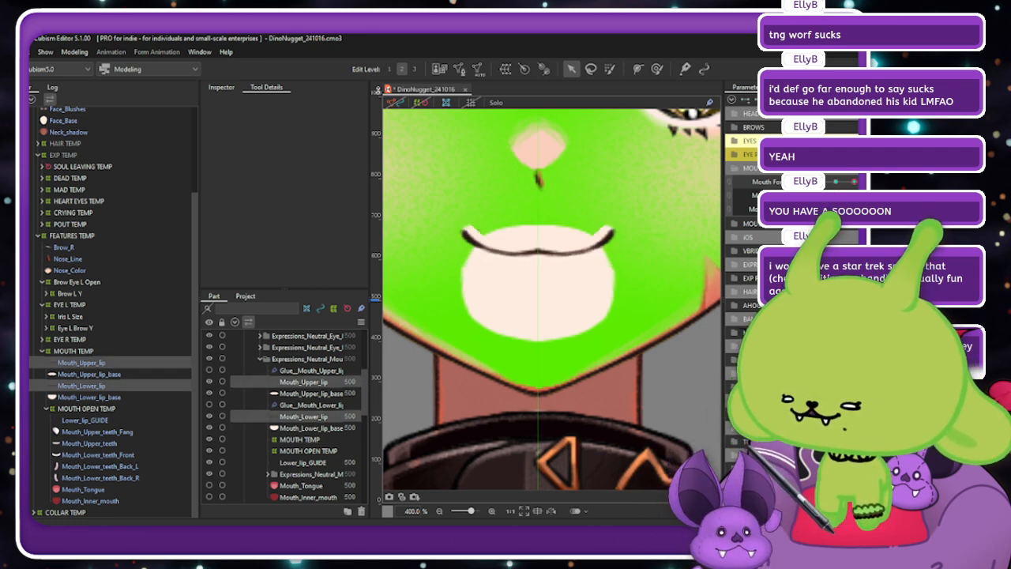
scroll(496, 175, down, 1)
scroll(518, 246, up, 3)
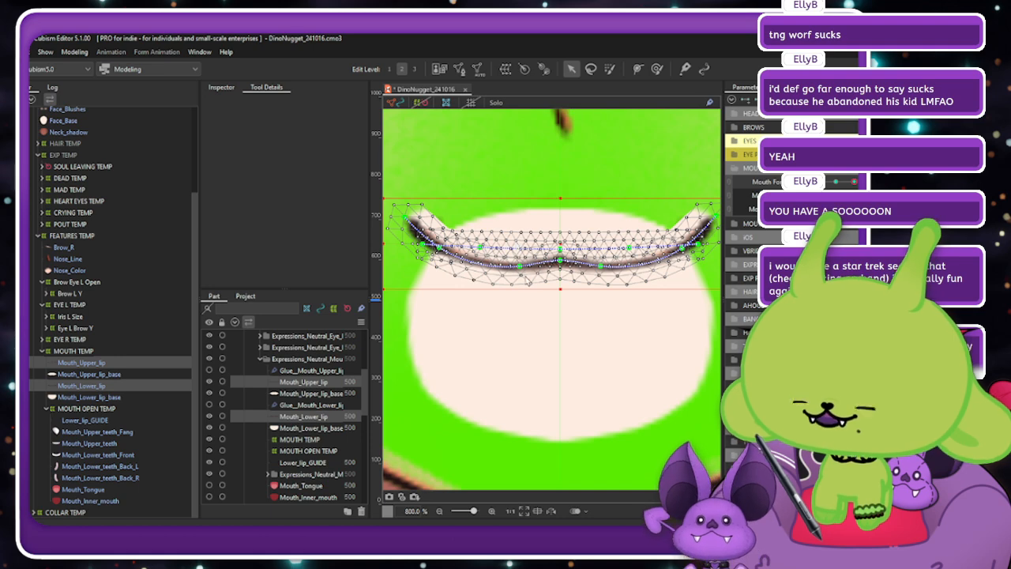
drag(519, 267, 519, 270)
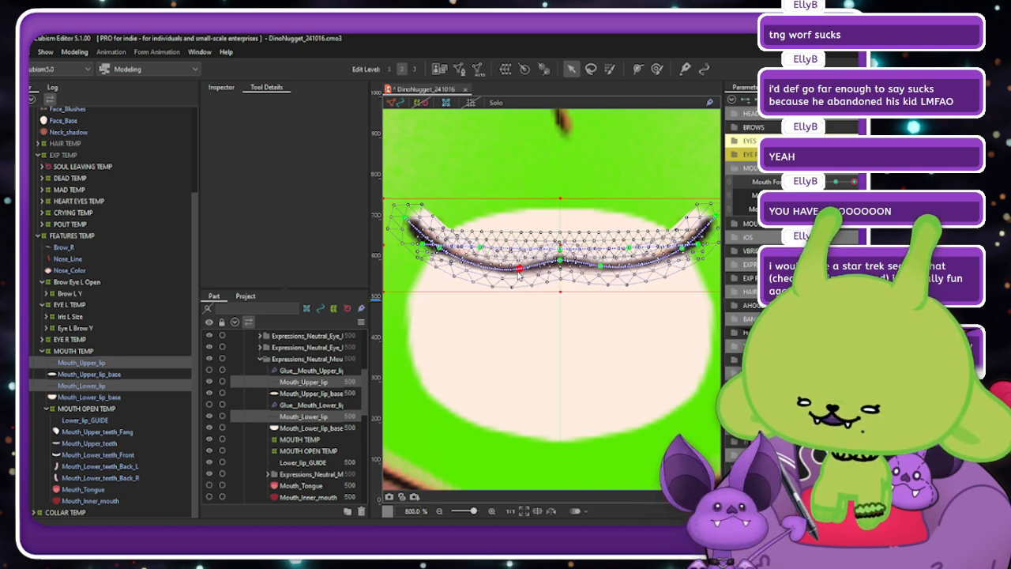
drag(600, 267, 602, 270)
click(519, 268)
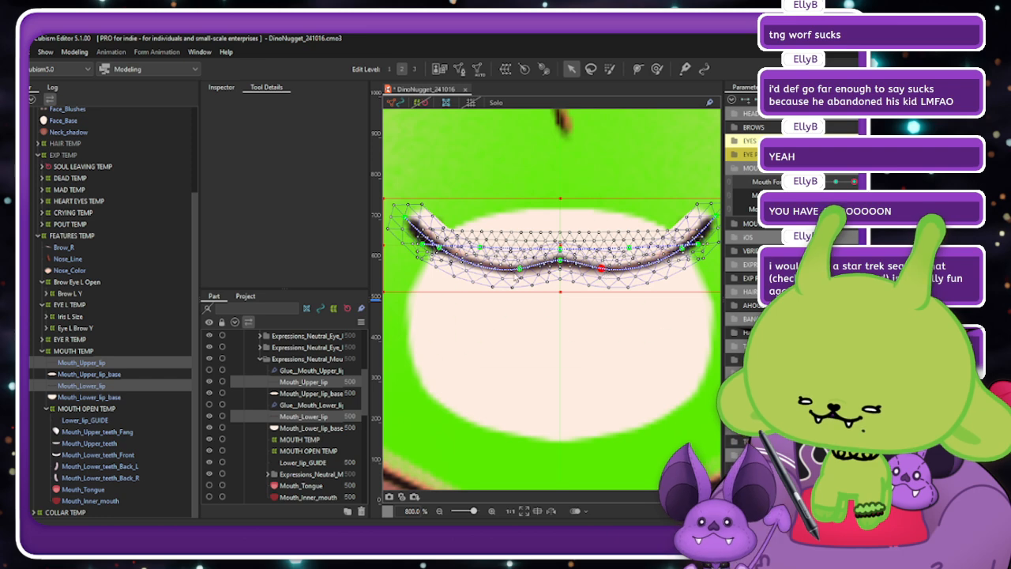
Compare the lip lines on the whole face at the middle and maximum Mouth Form keys with the mesh overlay hidden.
click(399, 104)
scroll(530, 271, down, 5)
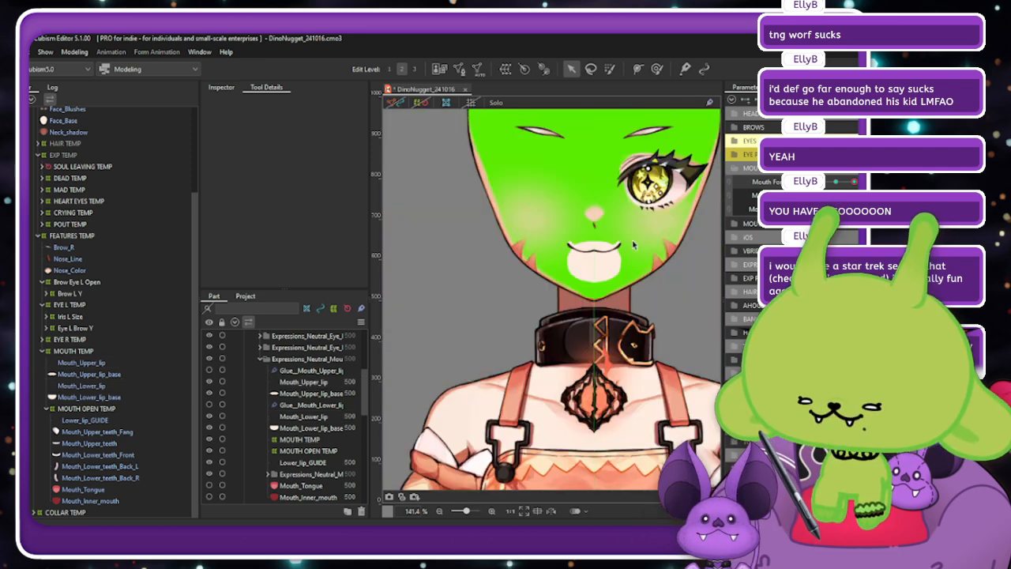
scroll(633, 239, up, 2)
mouse_move(854, 182)
mouse_down()
mouse_move(818, 182)
mouse_move(854, 181)
mouse_up()
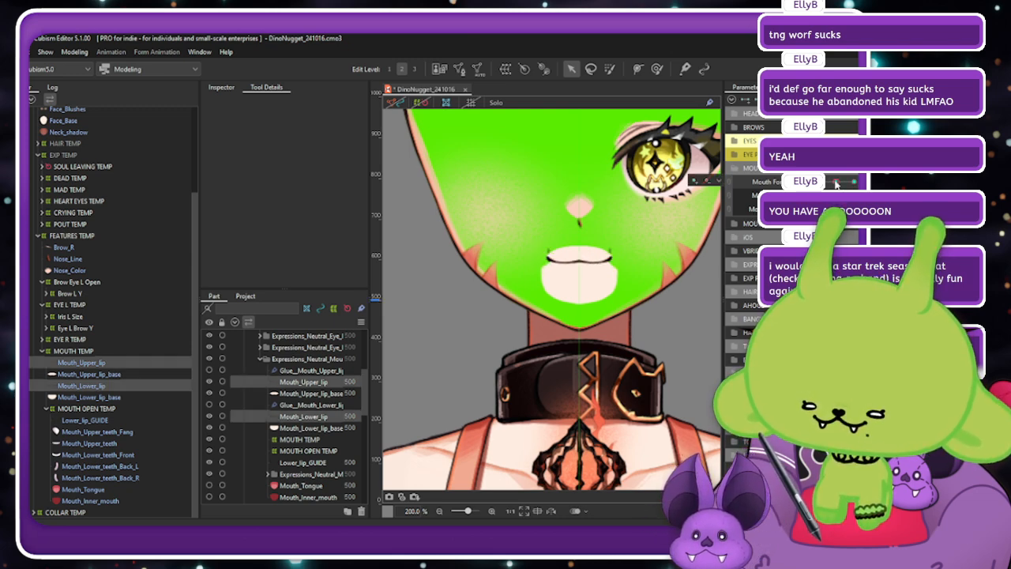
mouse_move(854, 182)
mouse_down()
mouse_move(817, 182)
mouse_move(854, 181)
mouse_up()
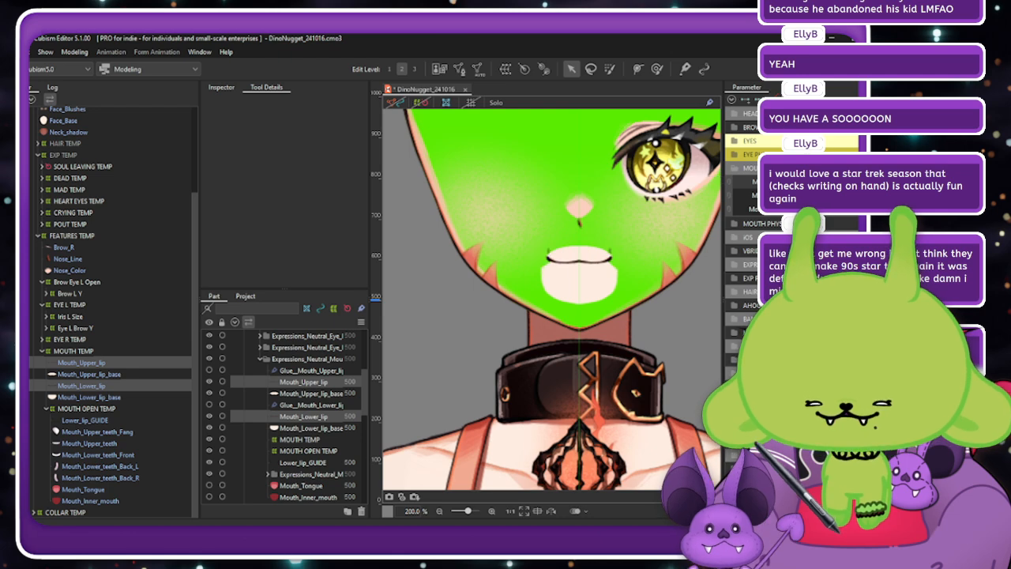
scroll(586, 270, up, 6)
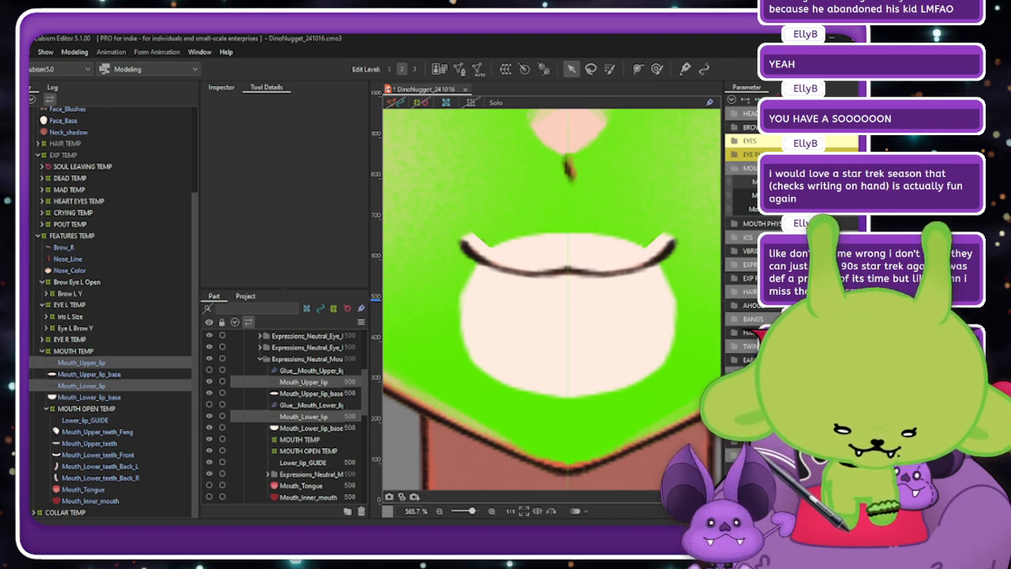
Switch to the browser to view the two Star Trek LCARS images, and return to Cubism Editor.
drag(32, 221, 523, 67)
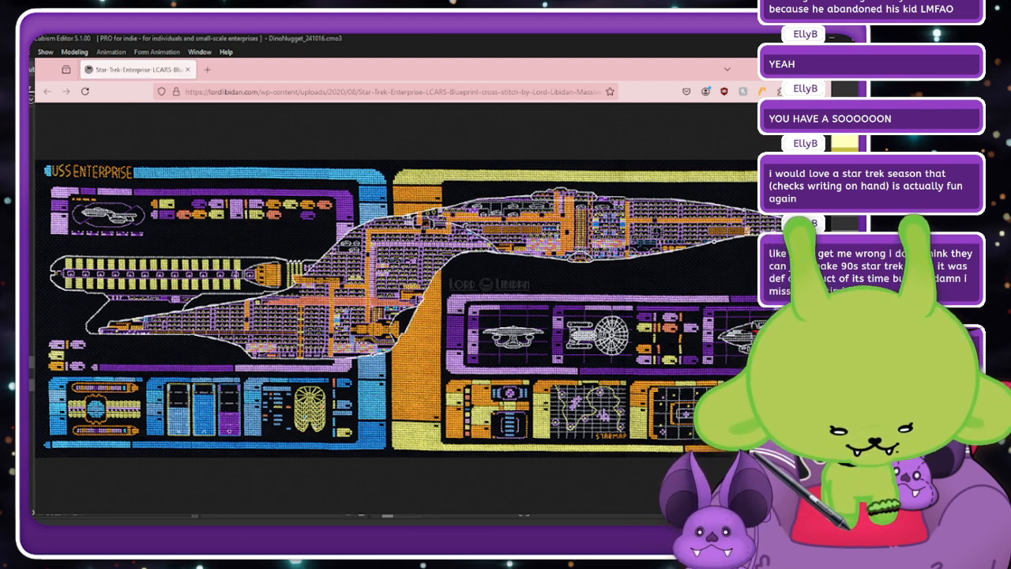
drag(506, 368, 293, 68)
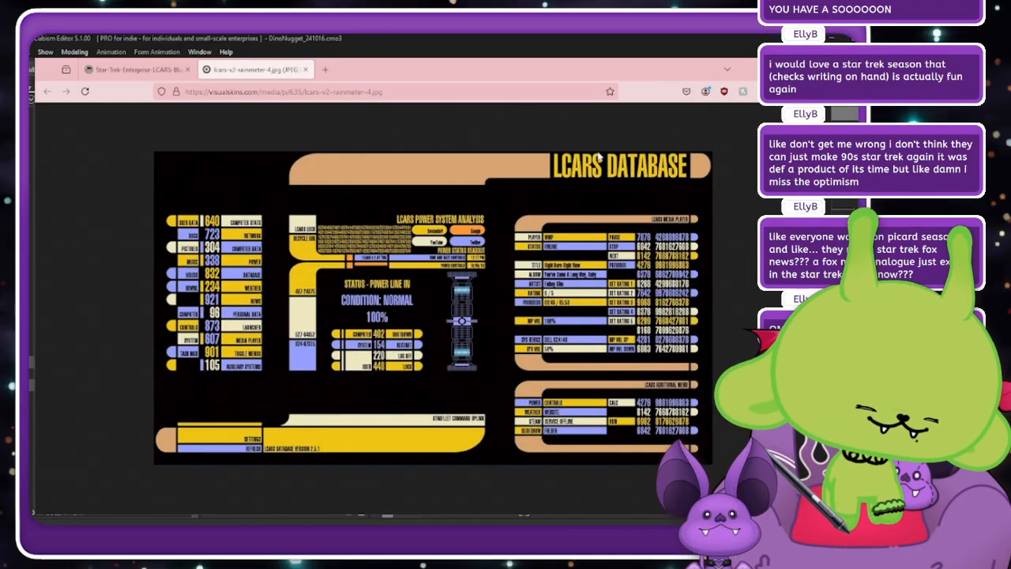
click(139, 70)
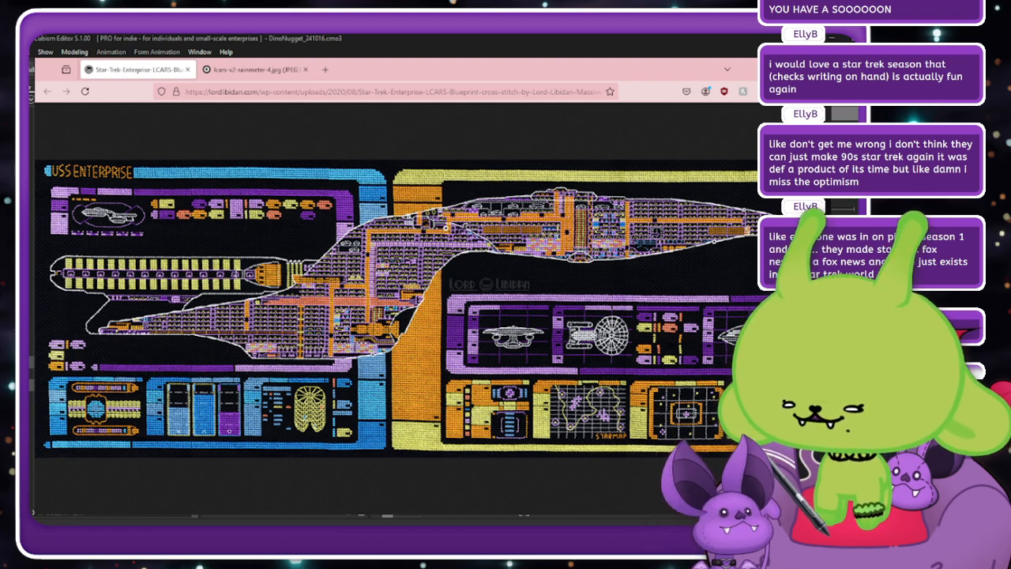
key(alt+Tab)
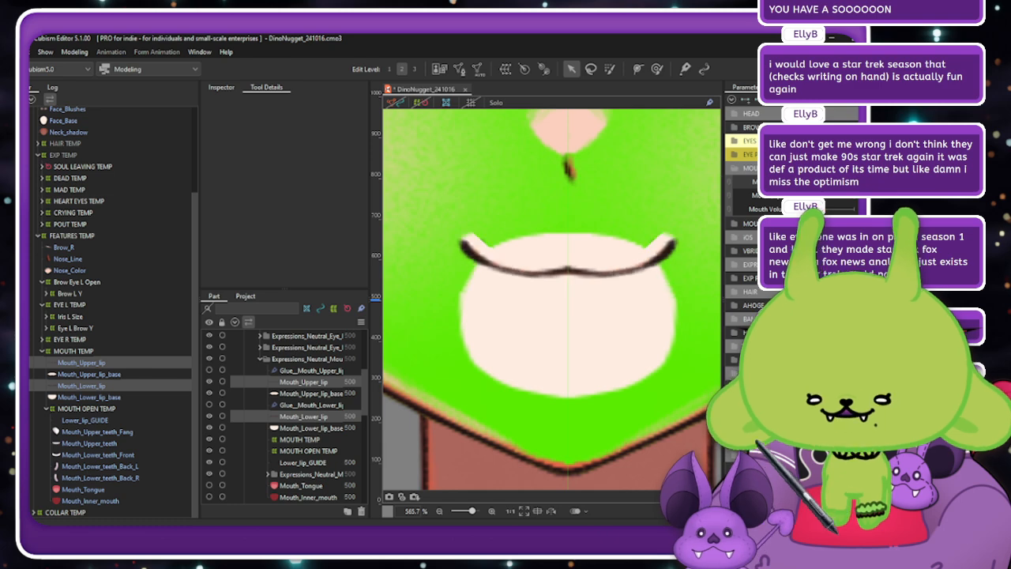
Stretch Mouth_Upper_lip_base upward and widen its upper part slightly at the middle Mouth Form key.
click(459, 70)
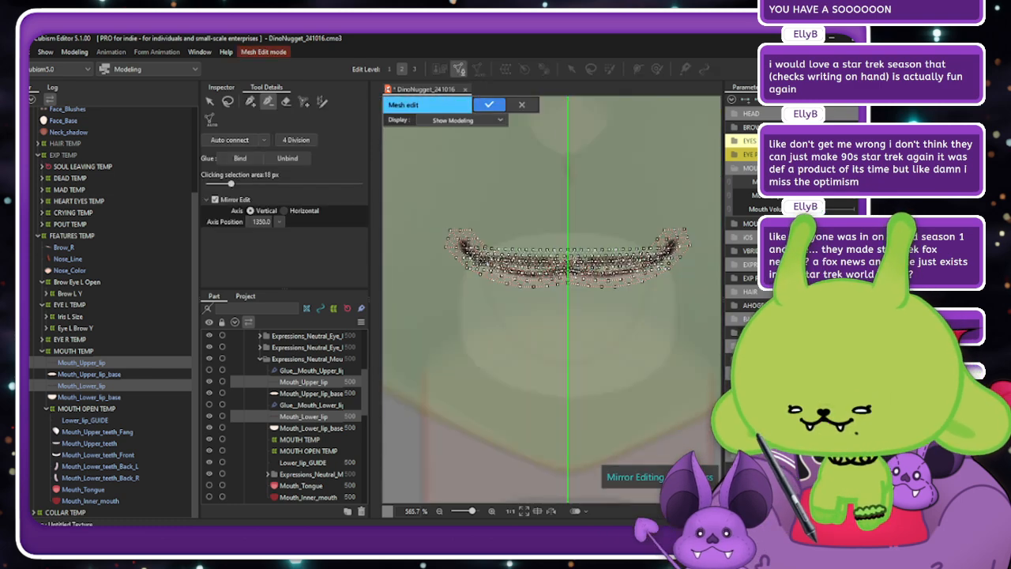
click(521, 104)
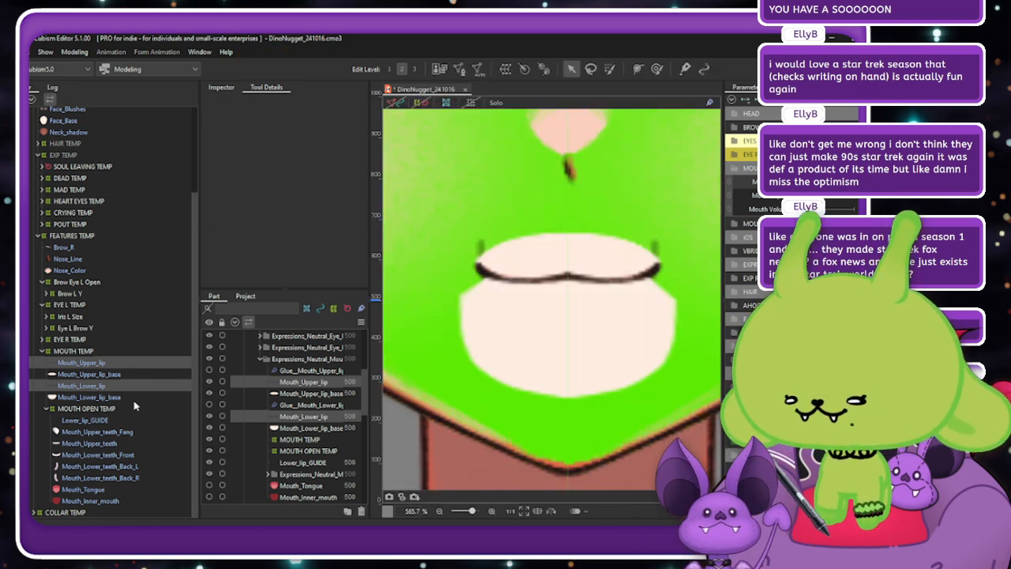
click(97, 373)
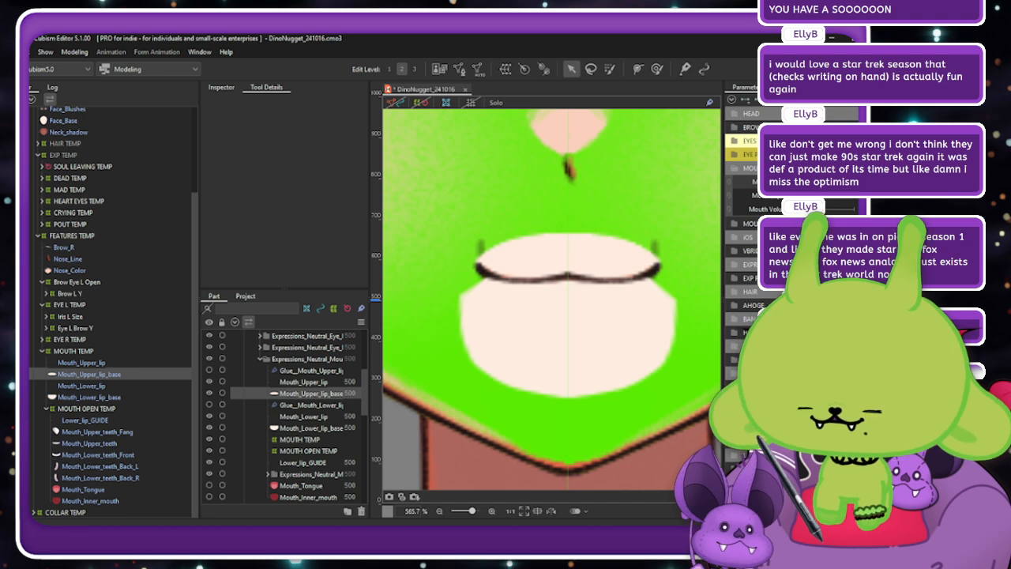
click(630, 229)
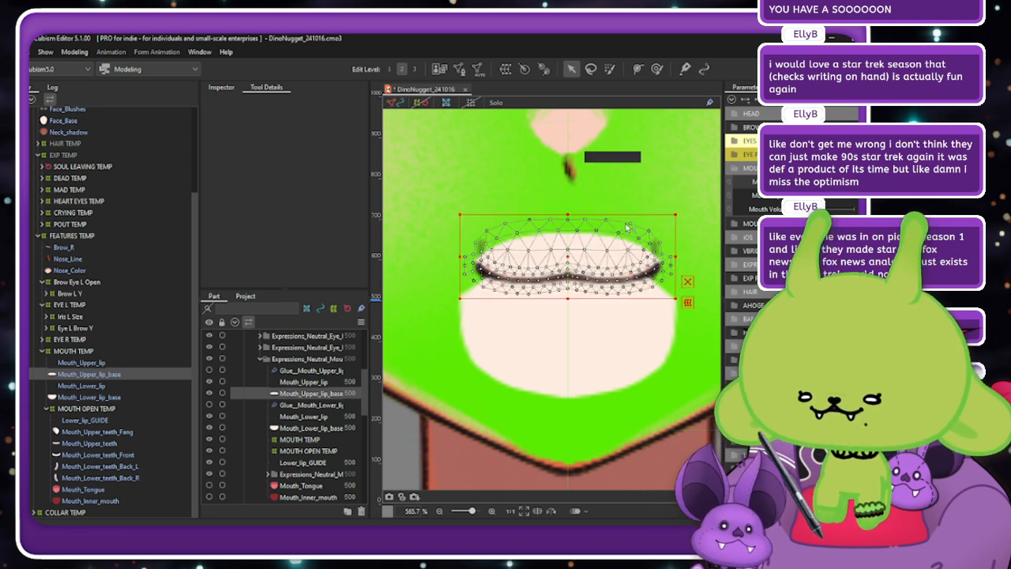
drag(568, 214, 568, 188)
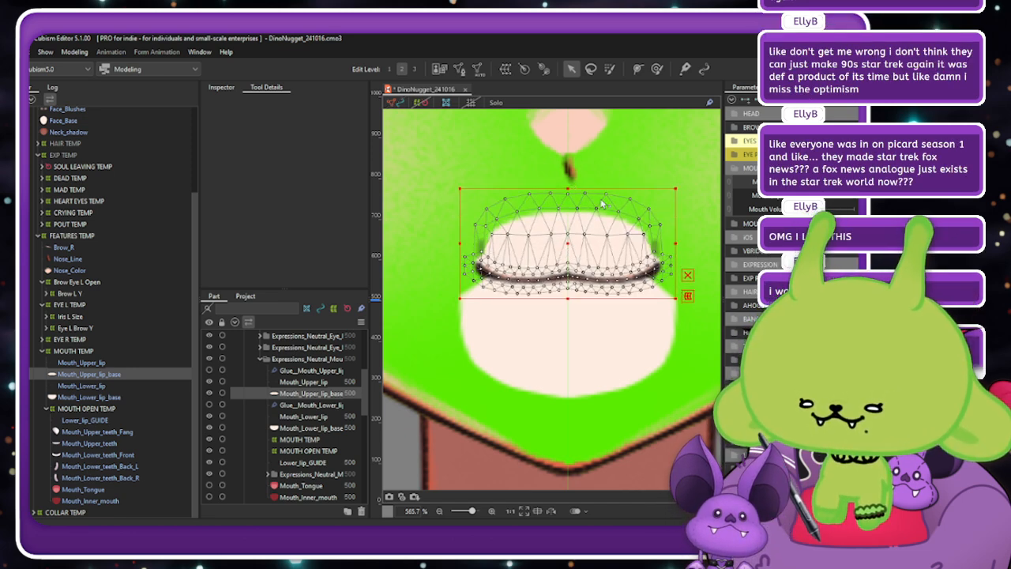
mouse_move(676, 242)
mouse_down()
mouse_move(692, 244)
mouse_move(681, 245)
mouse_up()
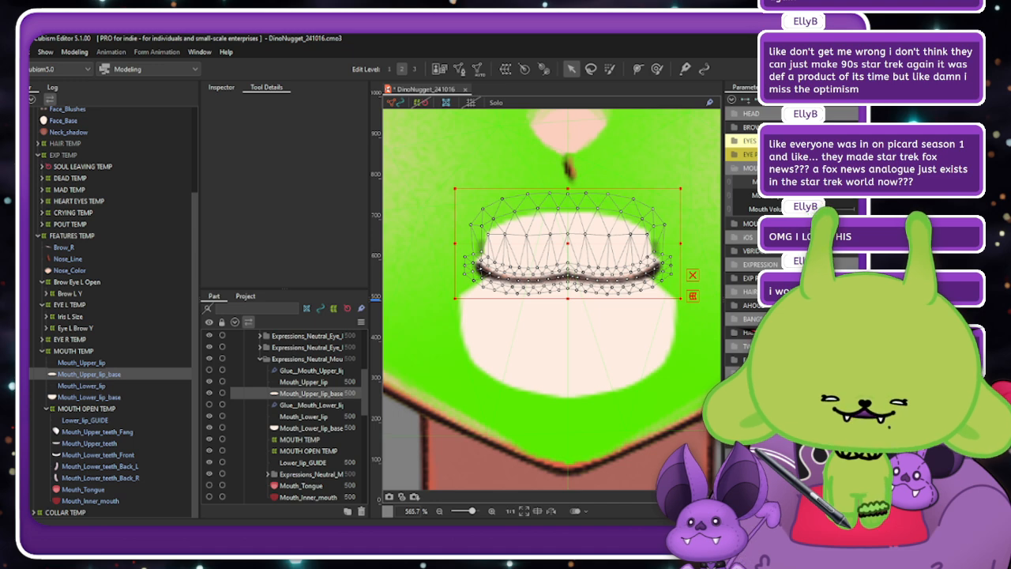
Check Mouth_Upper_lip_base against the open and closed mouth and at the maximum Mouth Form key.
click(852, 202)
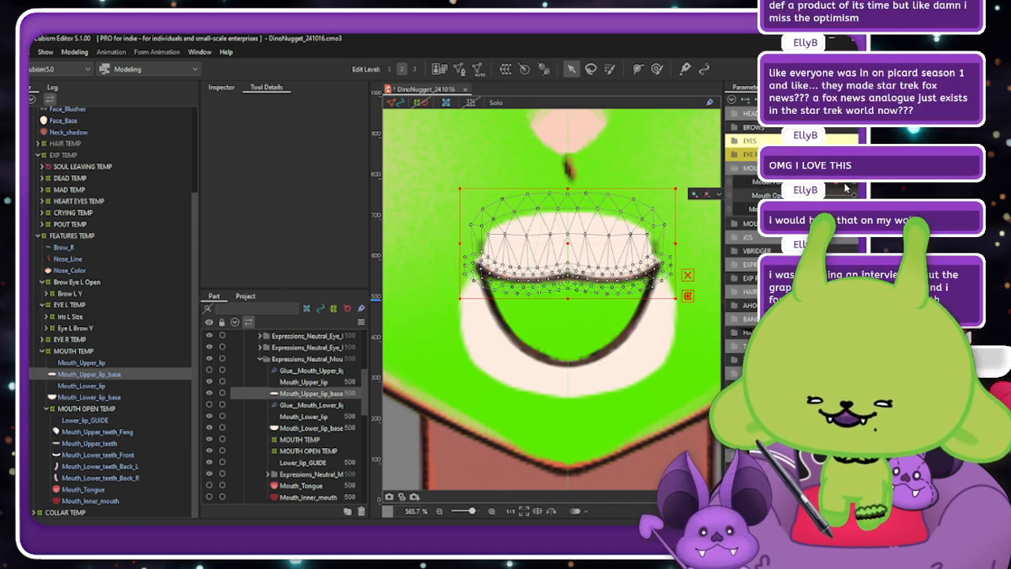
click(831, 191)
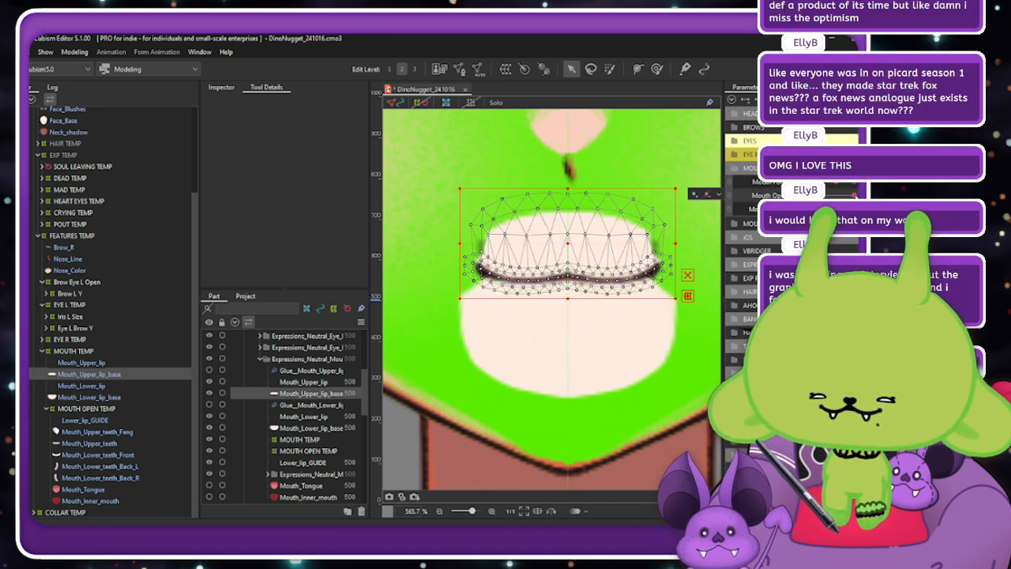
drag(835, 190, 851, 190)
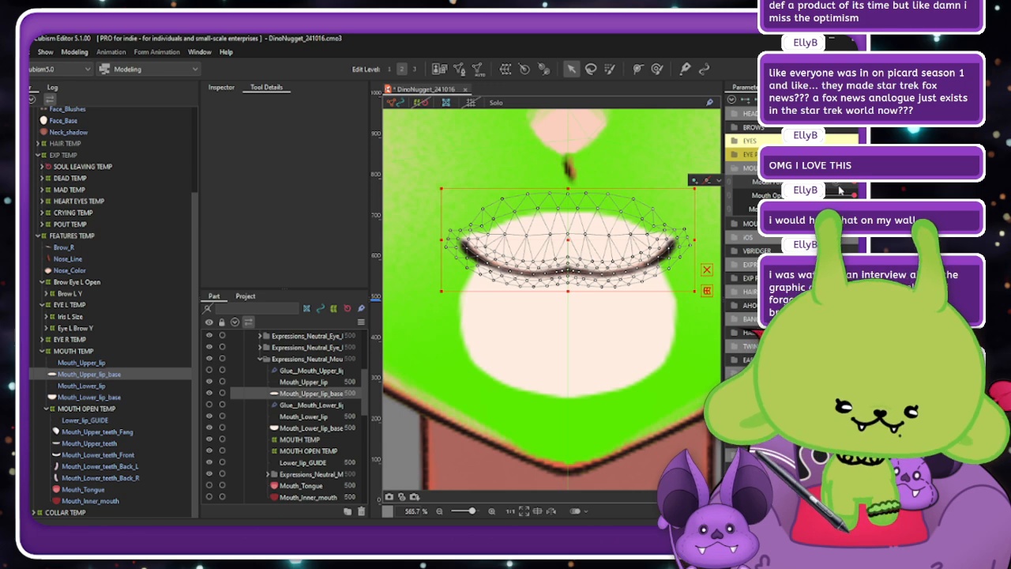
click(839, 187)
drag(852, 196, 809, 196)
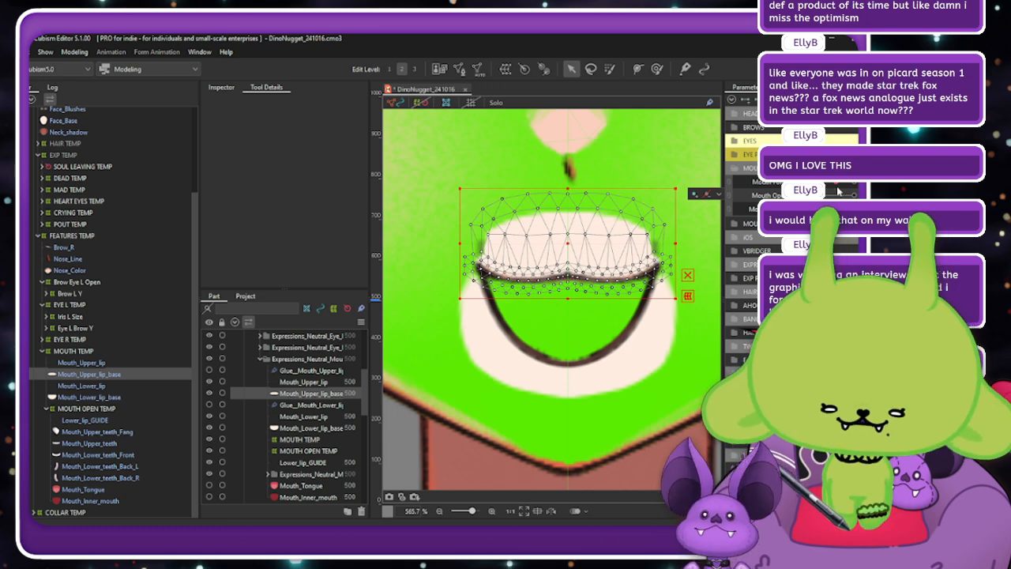
mouse_move(821, 196)
mouse_down()
mouse_move(850, 196)
mouse_move(807, 196)
mouse_up()
Clear the selection and preview the closed mouth's Mouth Form movement on the whole face.
click(393, 102)
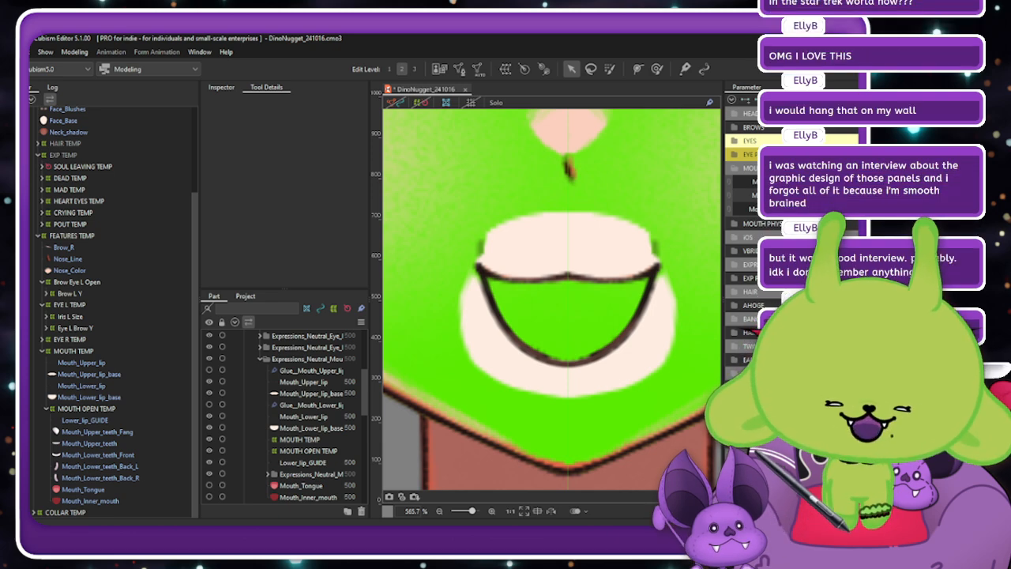
mouse_move(764, 182)
click(822, 196)
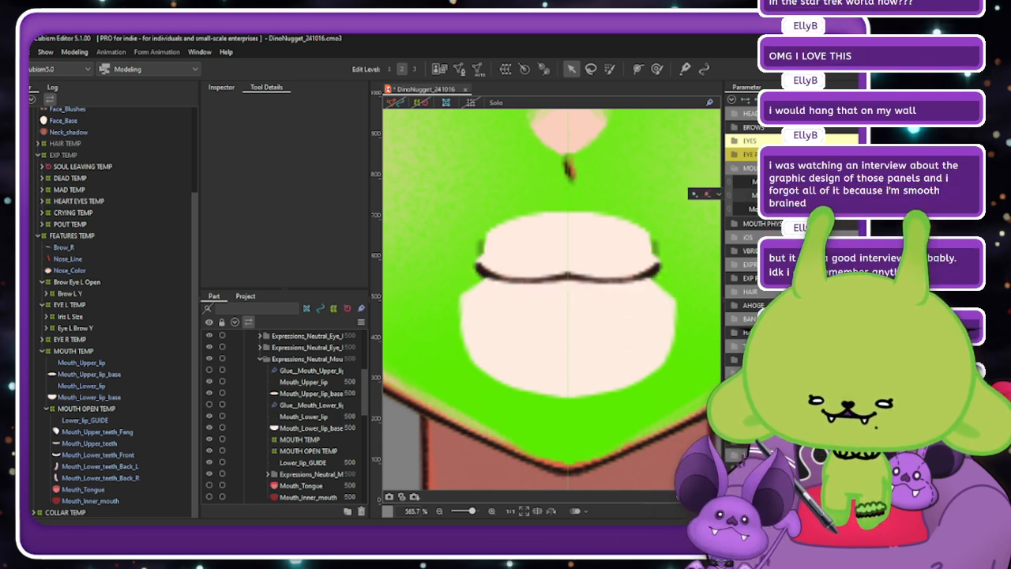
mouse_move(835, 183)
mouse_down()
mouse_move(852, 182)
mouse_move(835, 183)
mouse_up()
scroll(589, 265, down, 5)
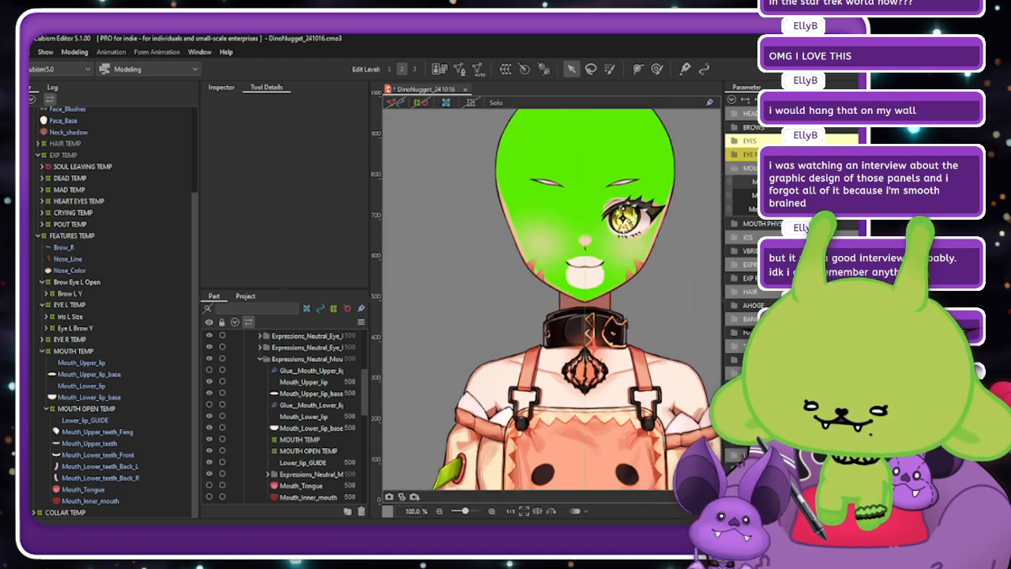
Widen the upper part of Mouth_Upper_lip_base slightly at the maximum Mouth Form key, and preview it against the middle key.
click(112, 375)
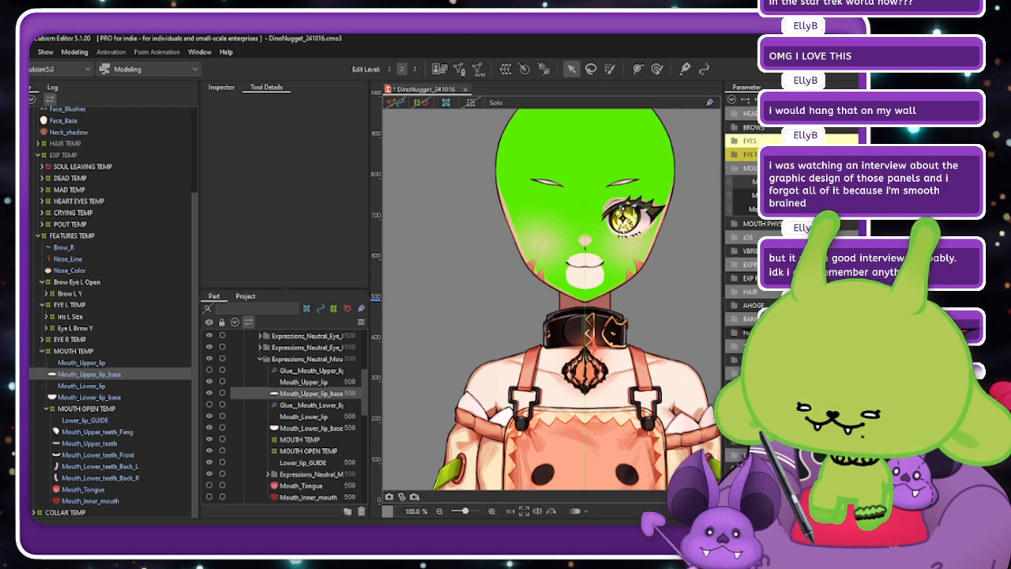
scroll(588, 262, up, 5)
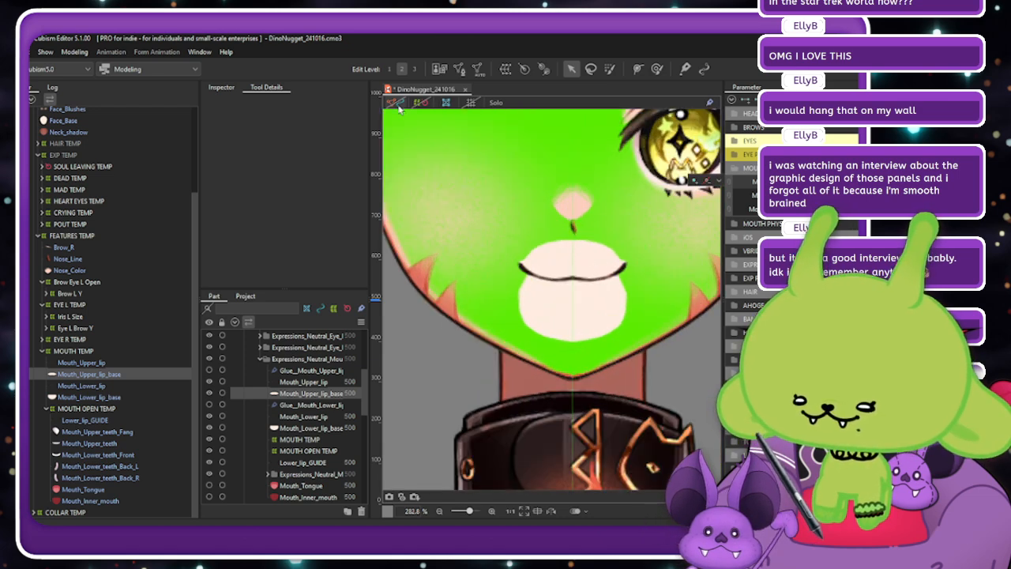
scroll(630, 253, up, 3)
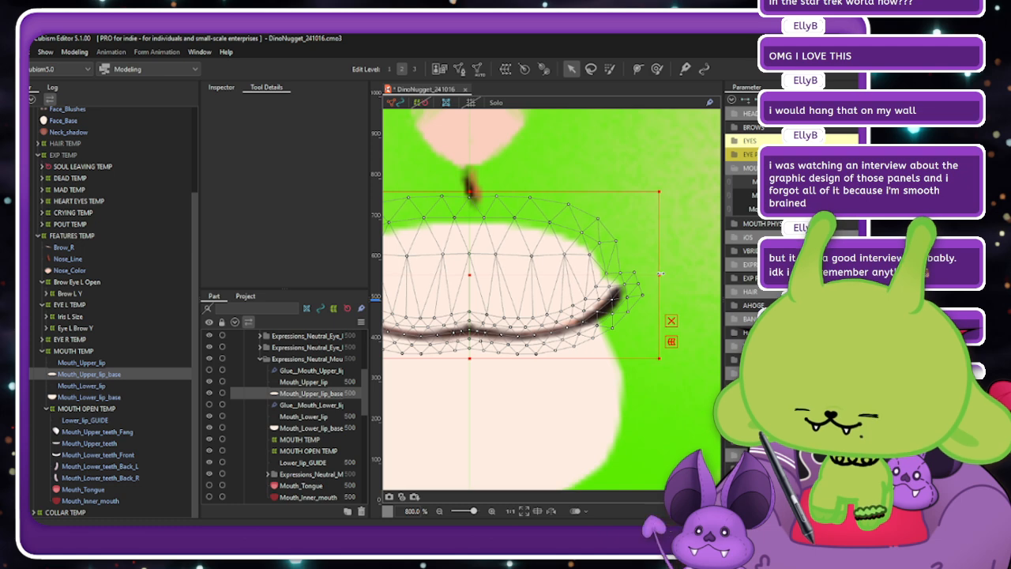
scroll(662, 278, down, 2)
key(Escape)
scroll(573, 266, down, 1)
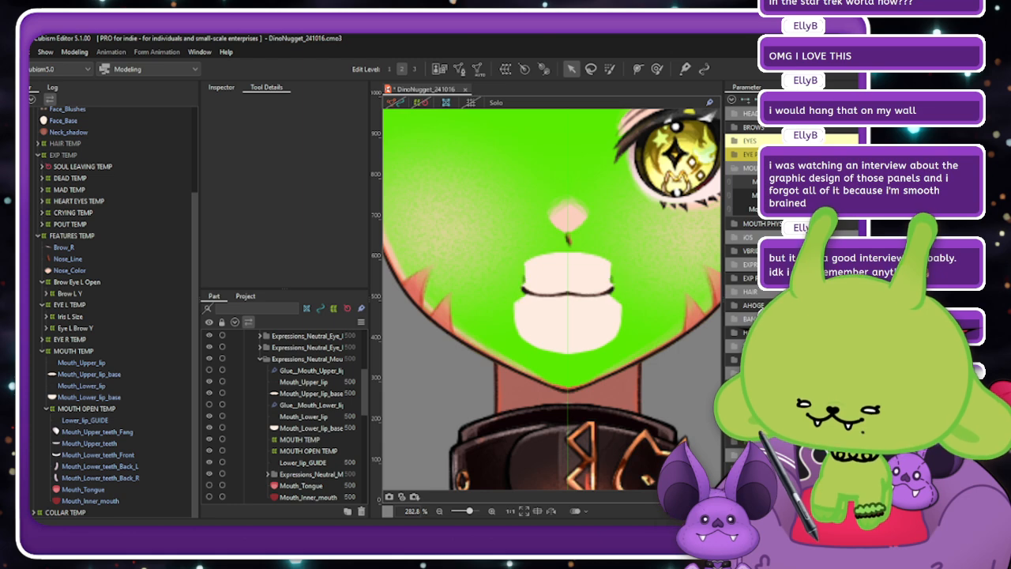
Select Face_Base and reset its multiply color to #FFFFFF.
click(116, 363)
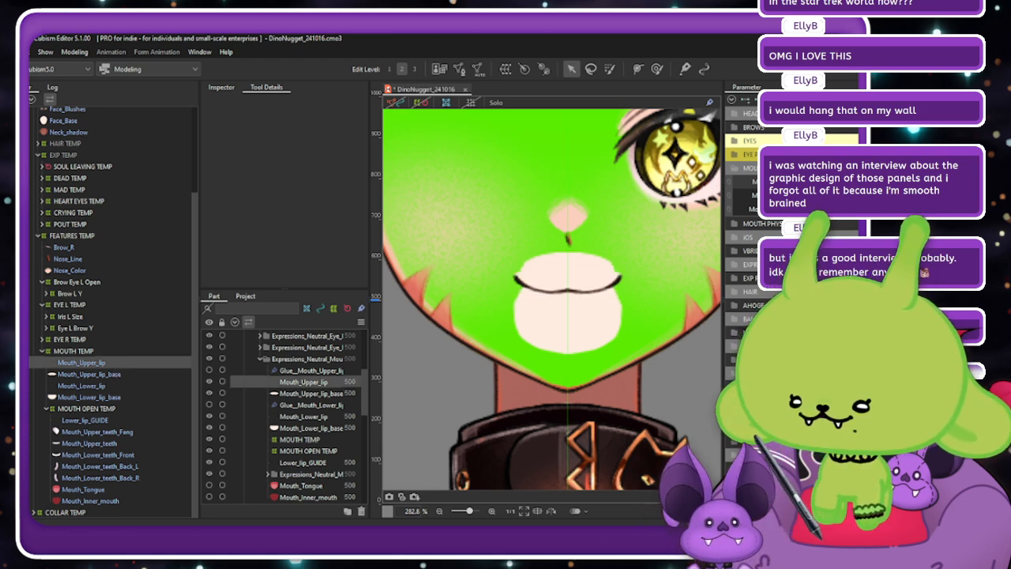
scroll(557, 238, down, 2)
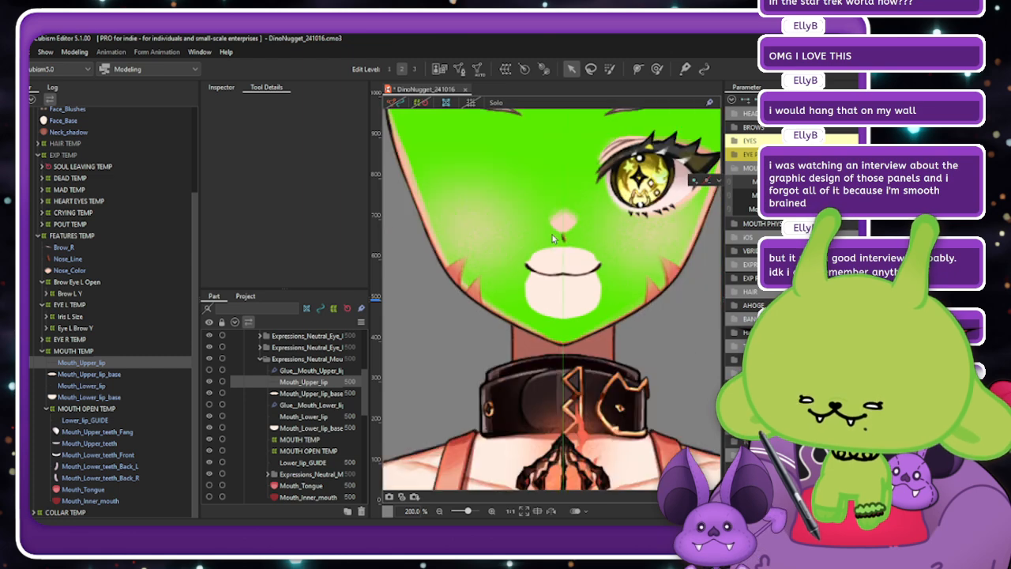
scroll(620, 231, down, 1)
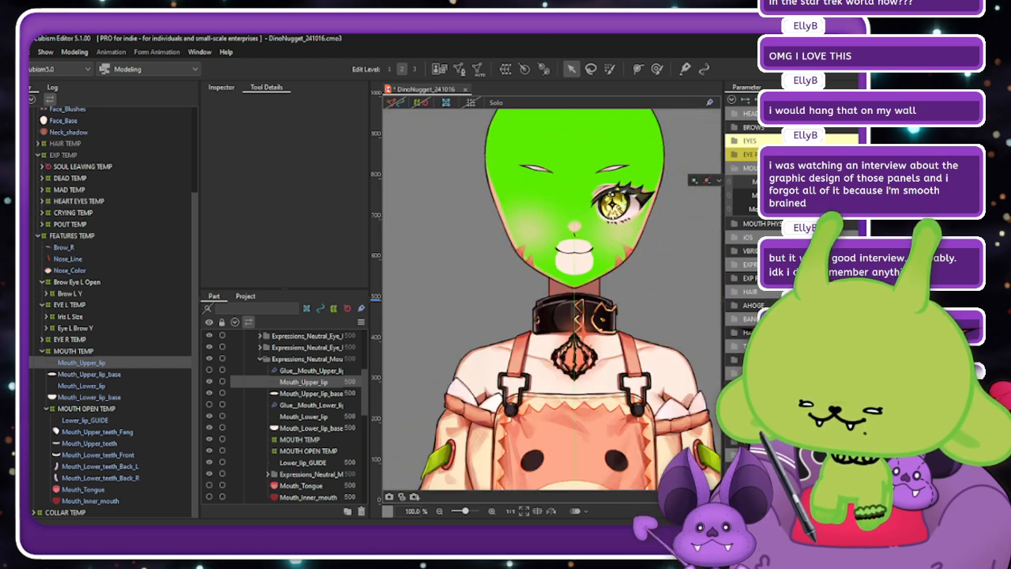
right_click(559, 182)
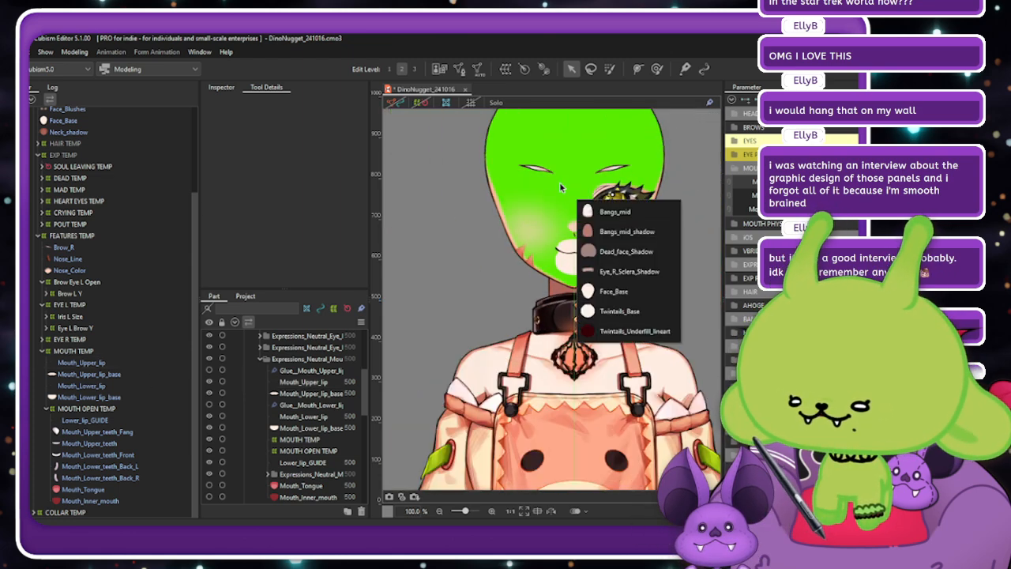
click(620, 291)
click(221, 87)
click(296, 202)
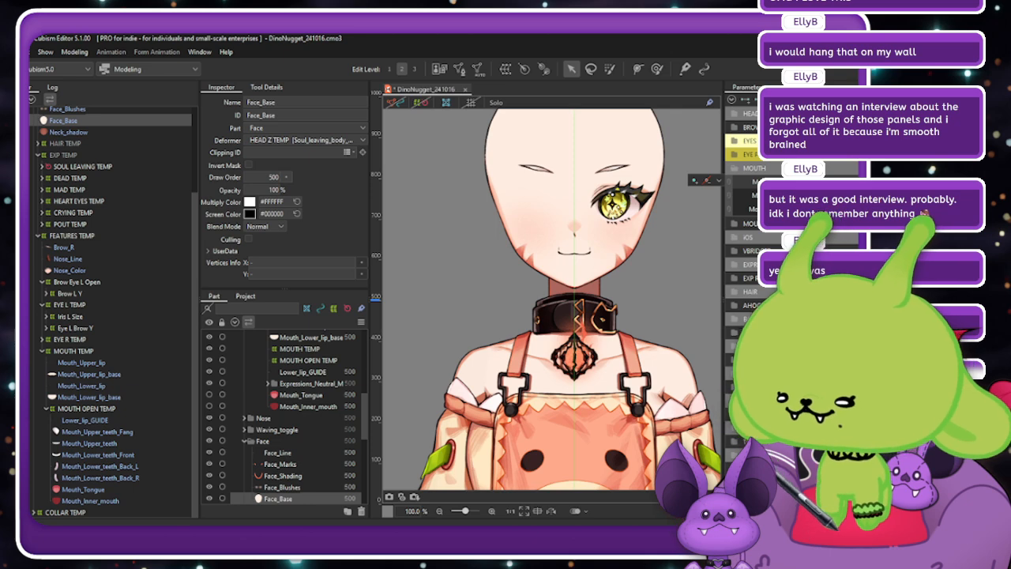
Check Mouth_Upper_lip and Mouth_Lower_lip across the Mouth Form keys against the natural skin colour, and clear the selection.
drag(825, 182, 844, 181)
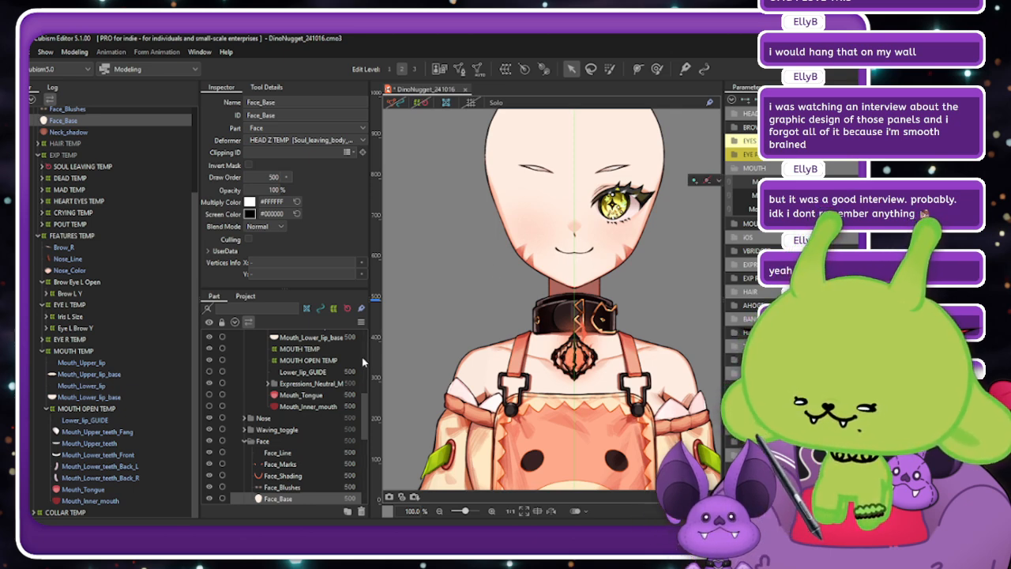
drag(83, 364, 83, 386)
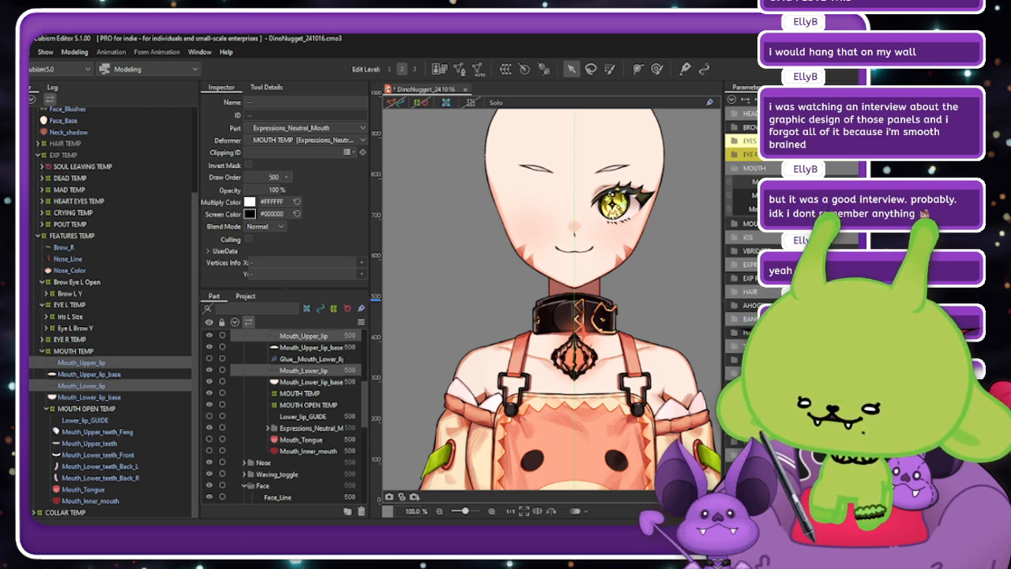
mouse_move(730, 180)
drag(817, 183, 829, 183)
scroll(581, 238, up, 5)
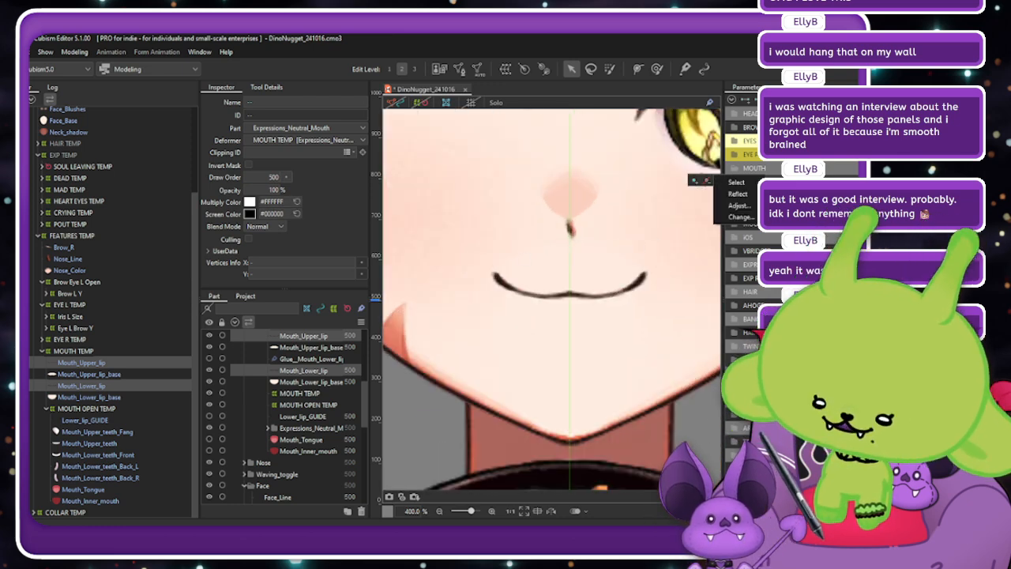
click(818, 182)
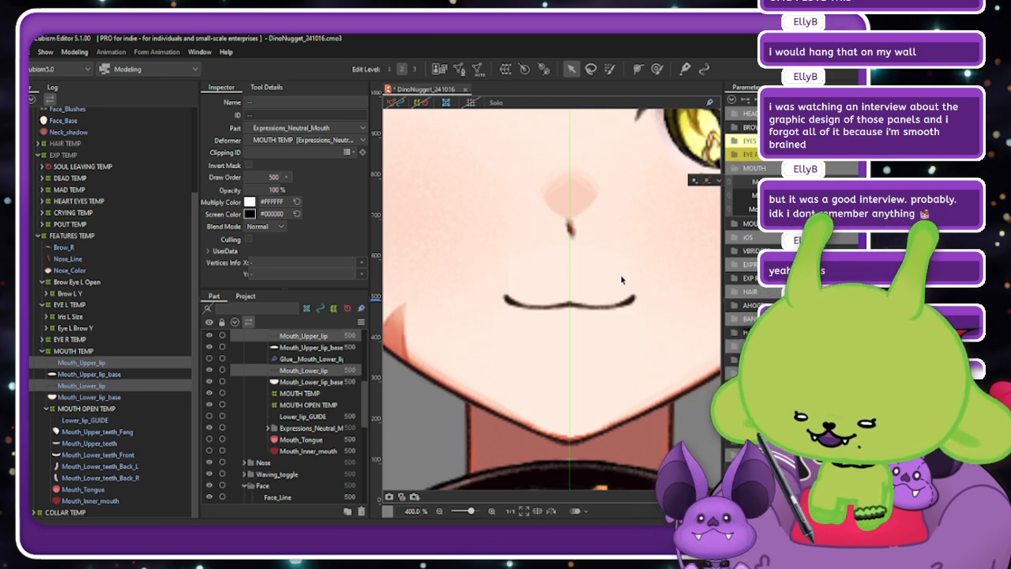
click(447, 252)
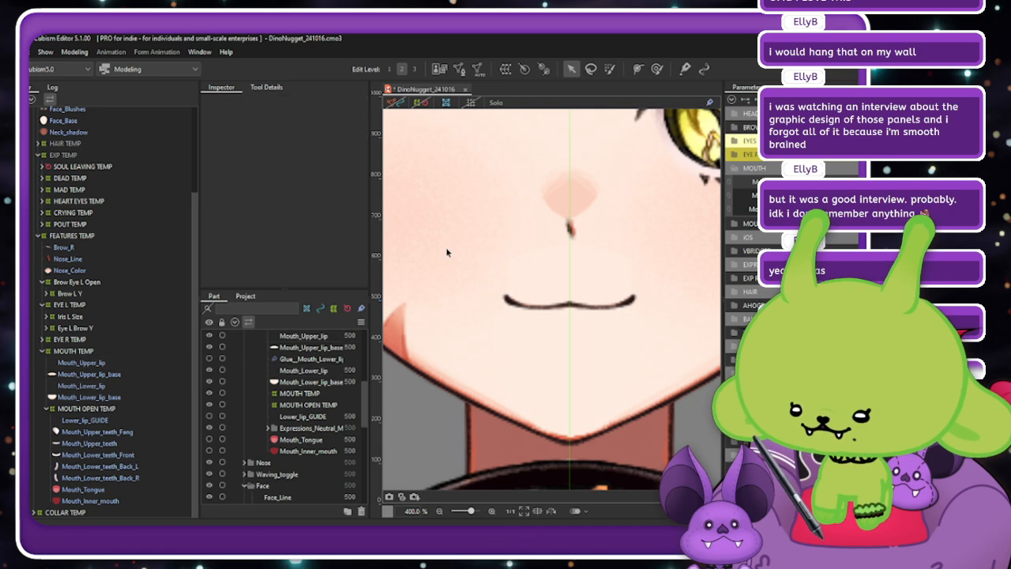
Look through the overlapping blush meshes on the face and select Face_Blushes.
right_click(446, 252)
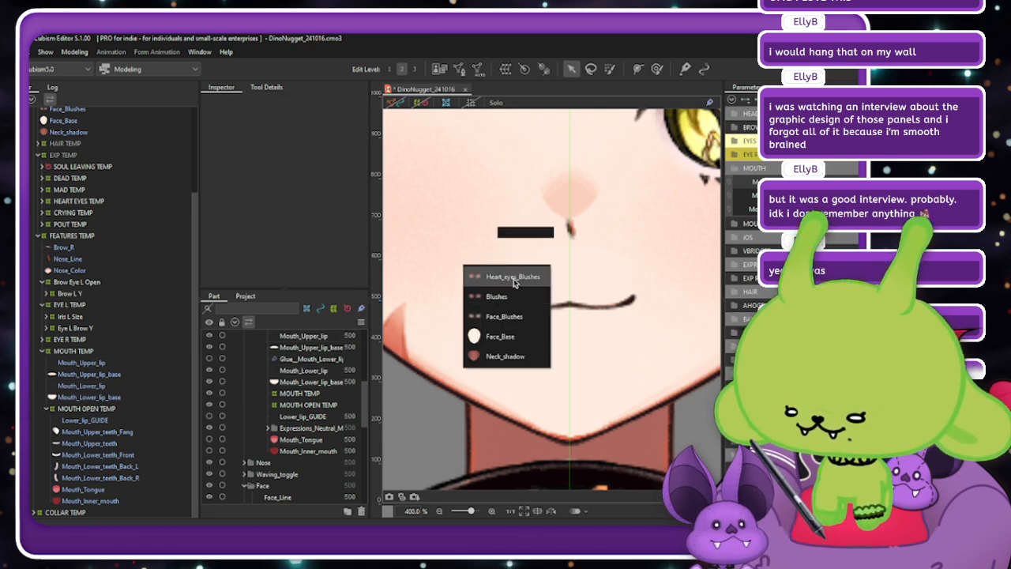
click(466, 273)
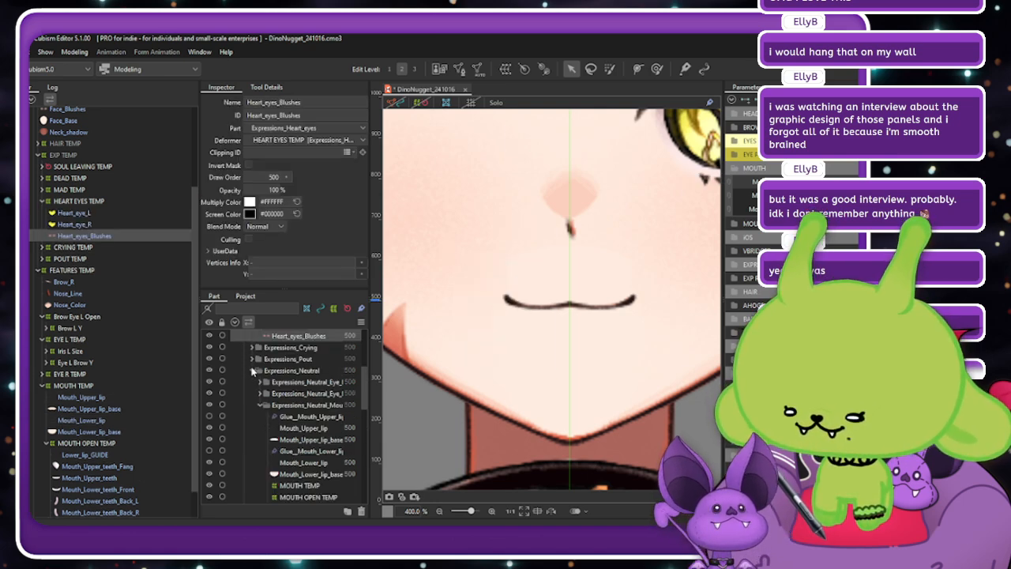
click(463, 253)
right_click(464, 253)
click(515, 301)
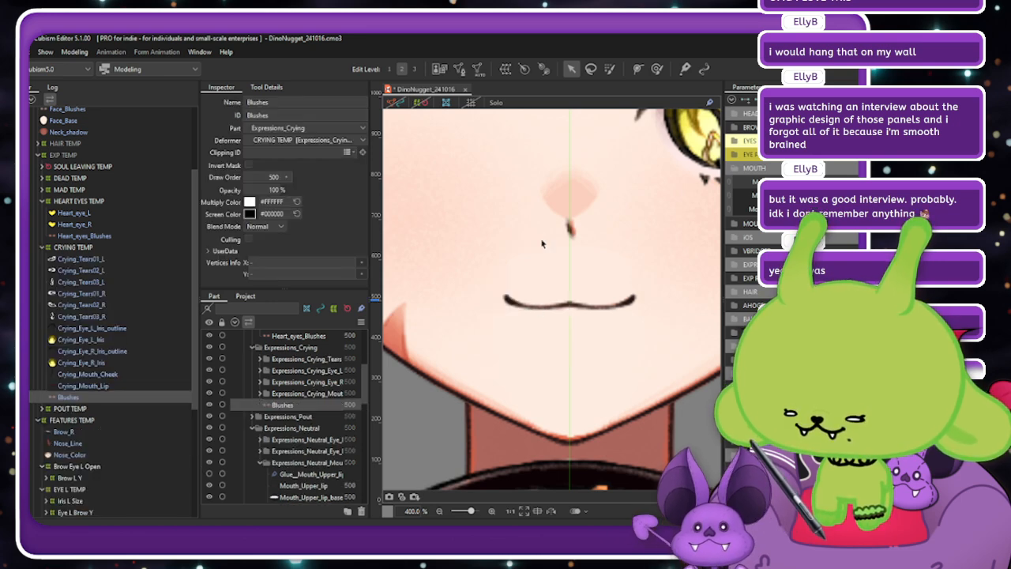
click(559, 256)
right_click(558, 256)
click(600, 308)
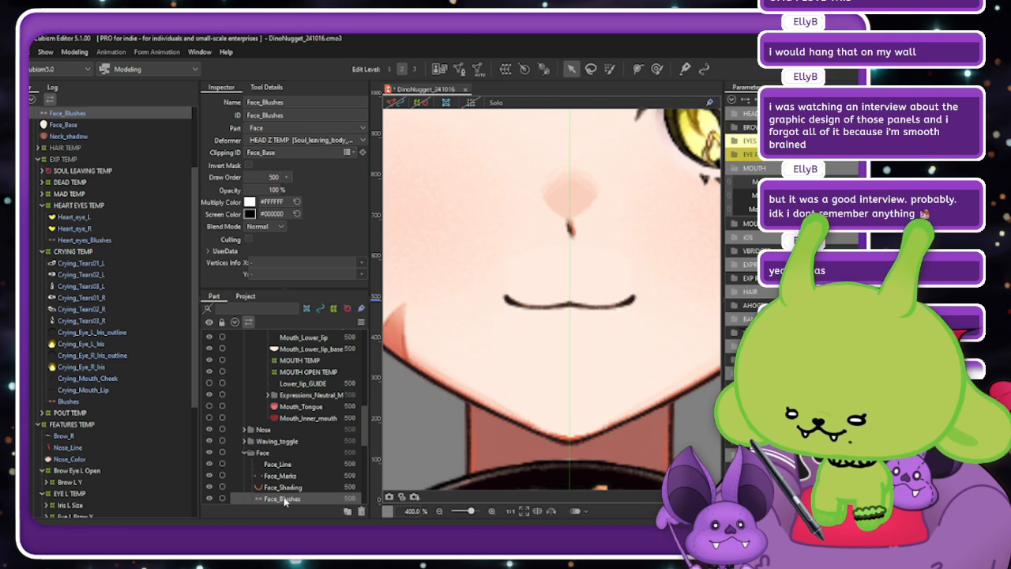
Try moving Face_Blushes into the Expressions_Neutral part above the mouth folder, inspect the face, and undo the move.
drag(284, 501, 300, 383)
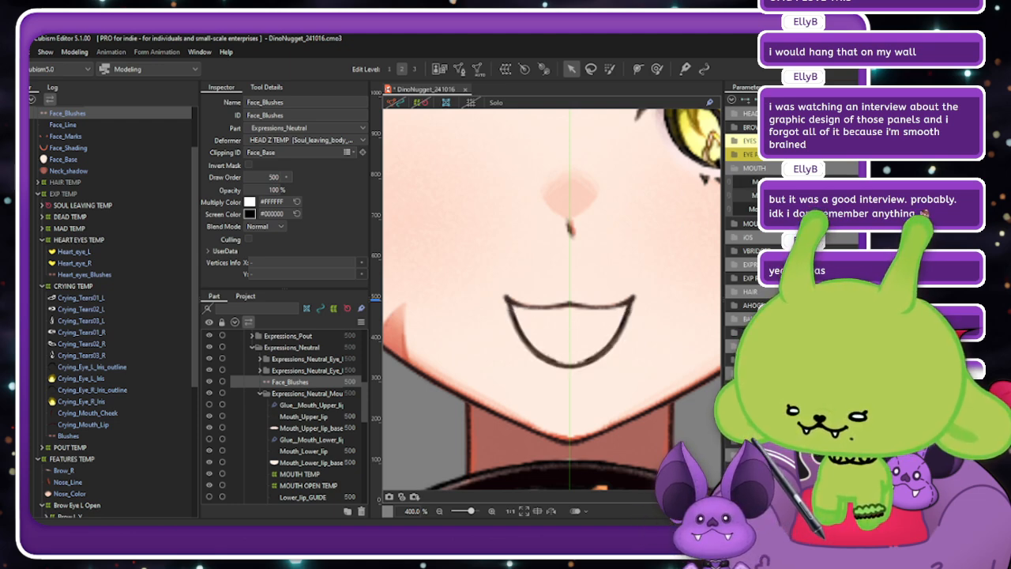
scroll(525, 270, down, 3)
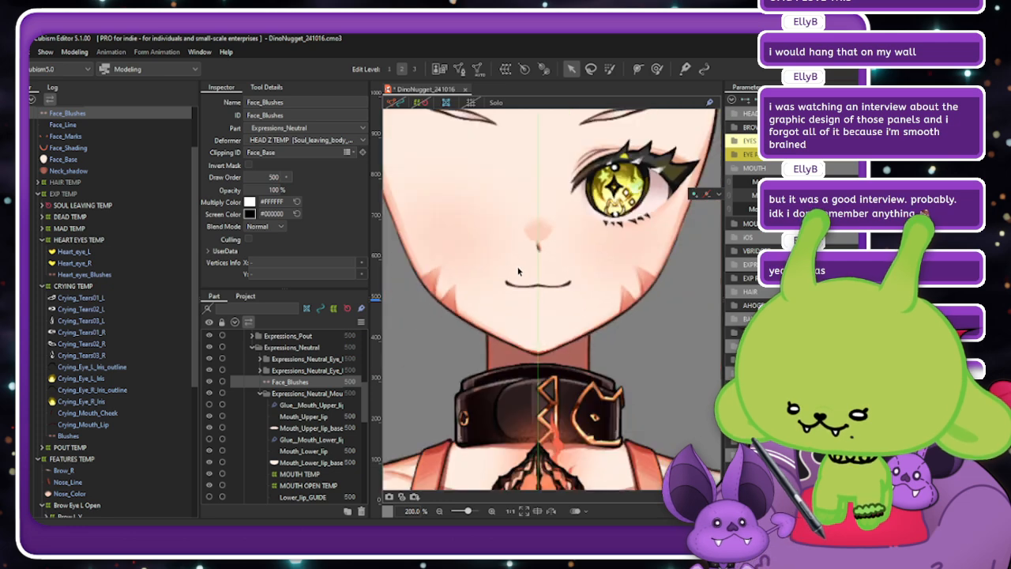
scroll(528, 250, up, 1)
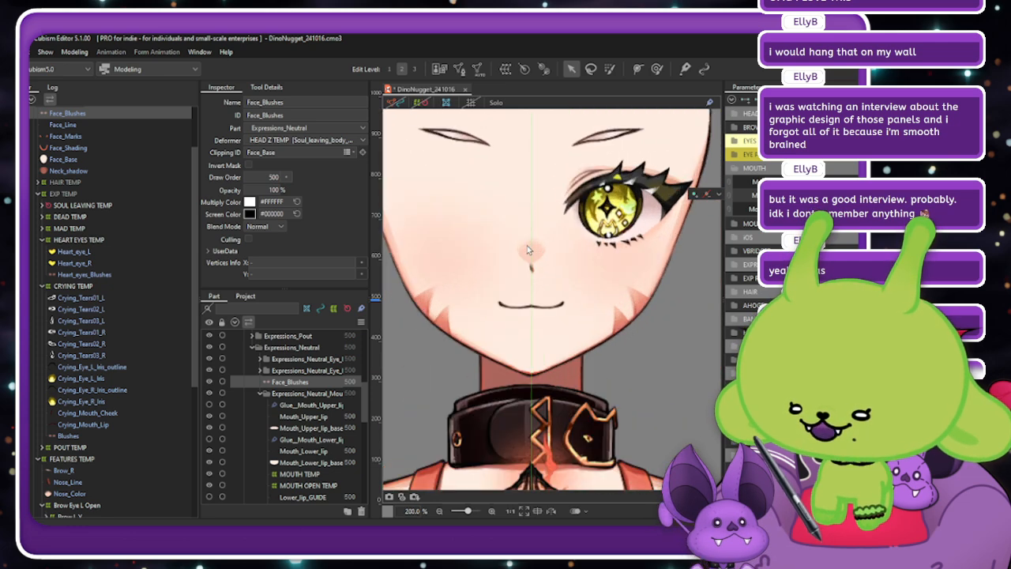
key(ctrl+z)
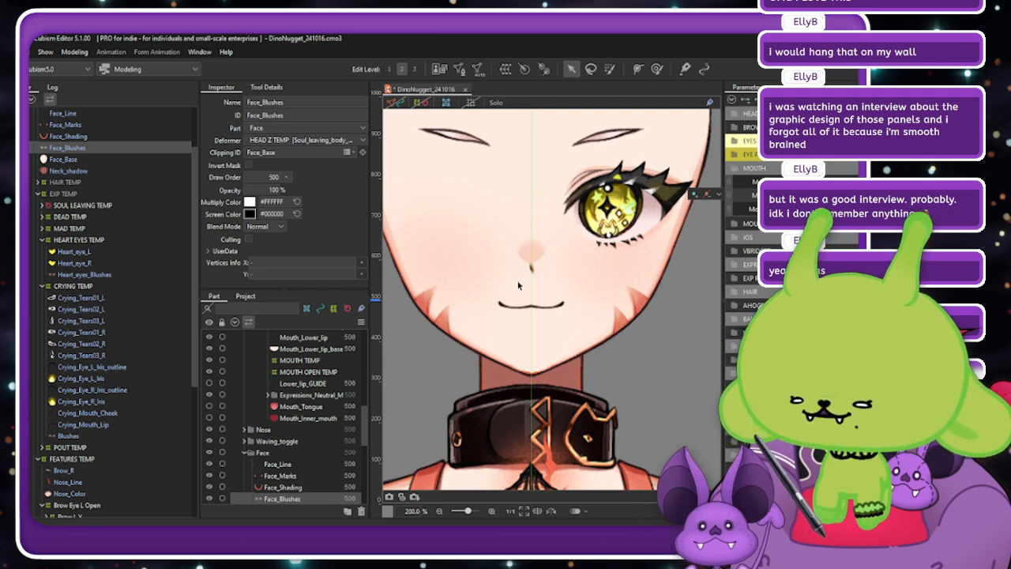
Try a pasted duplicate of Face_Blushes, compare the cheeks with and without it, and delete the copy.
key(ctrl+v)
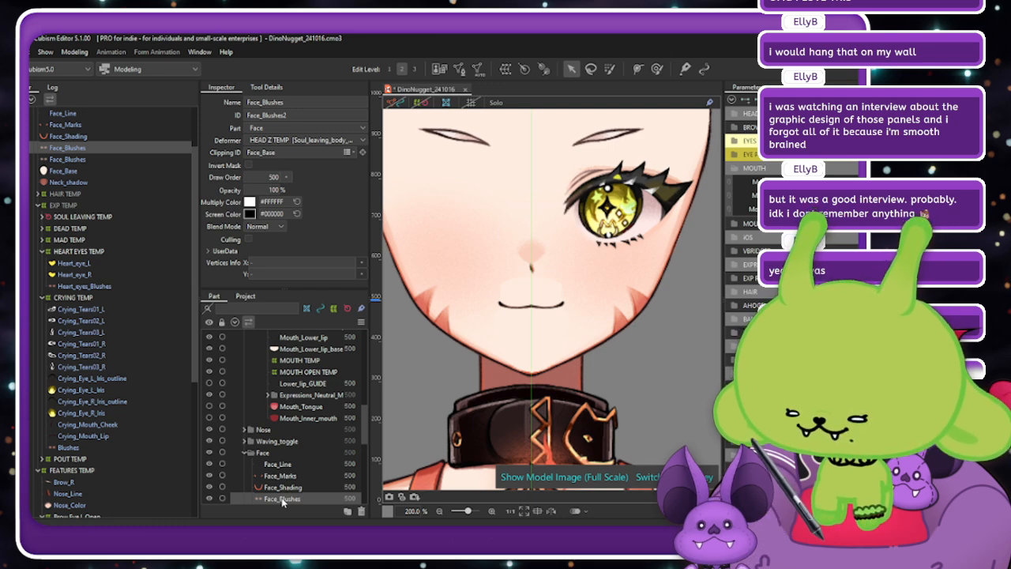
key(ctrl+z)
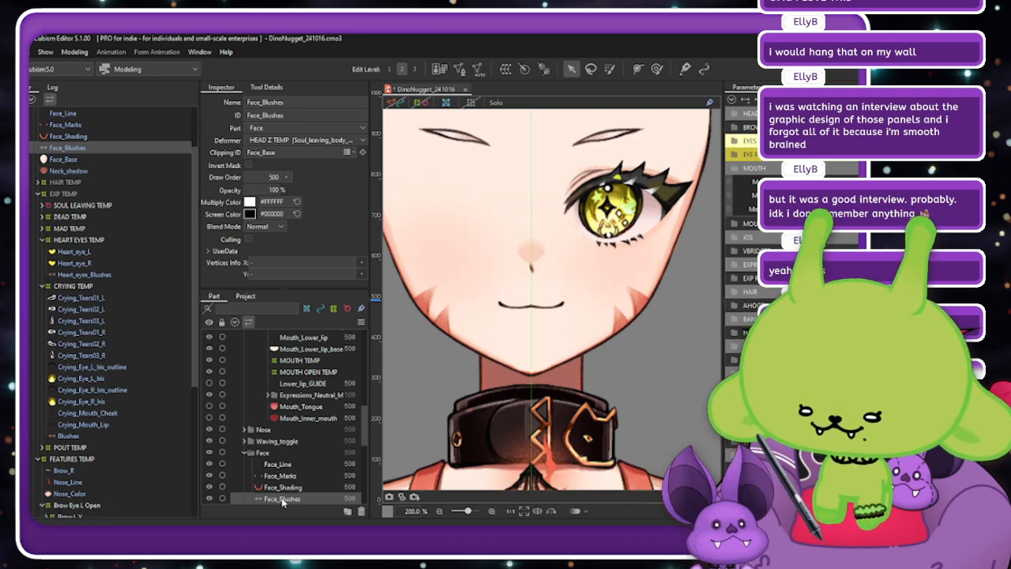
key(ctrl+y)
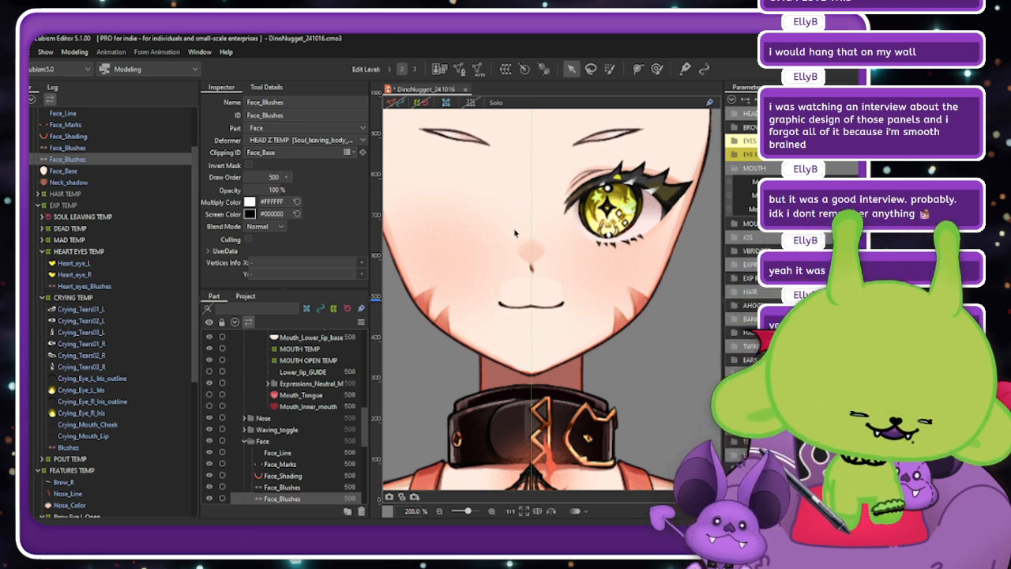
scroll(514, 233, up, 3)
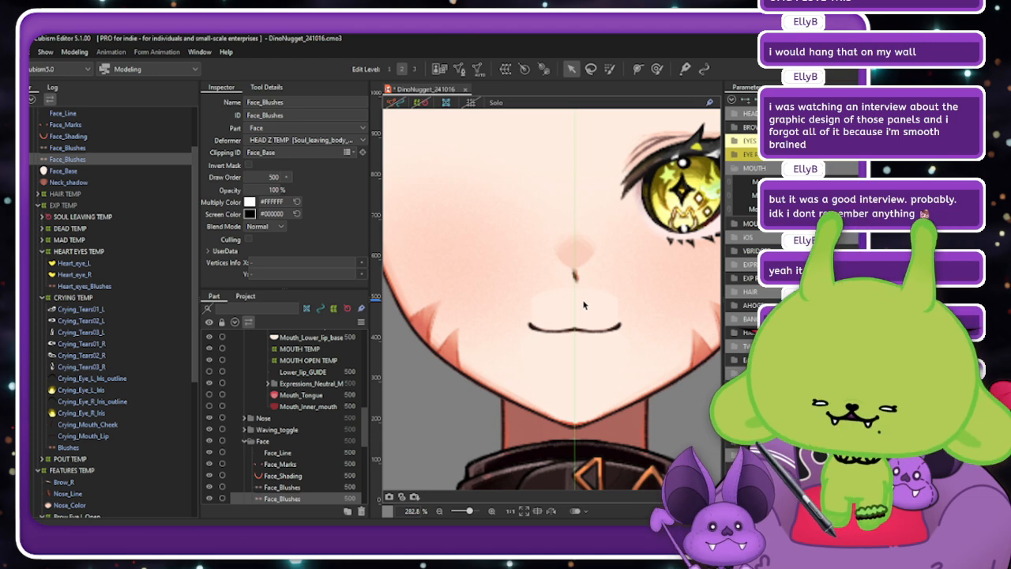
scroll(558, 307, down, 1)
key(Delete)
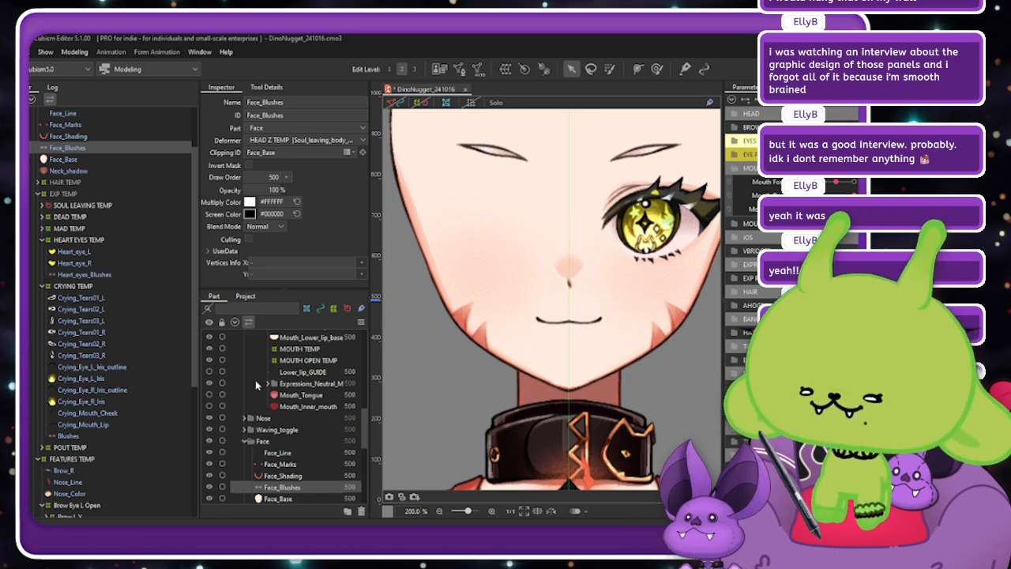
Set Mouth Form to its maximum and isolate Mouth_Lower_lip in Solo view.
scroll(256, 386, up, 5)
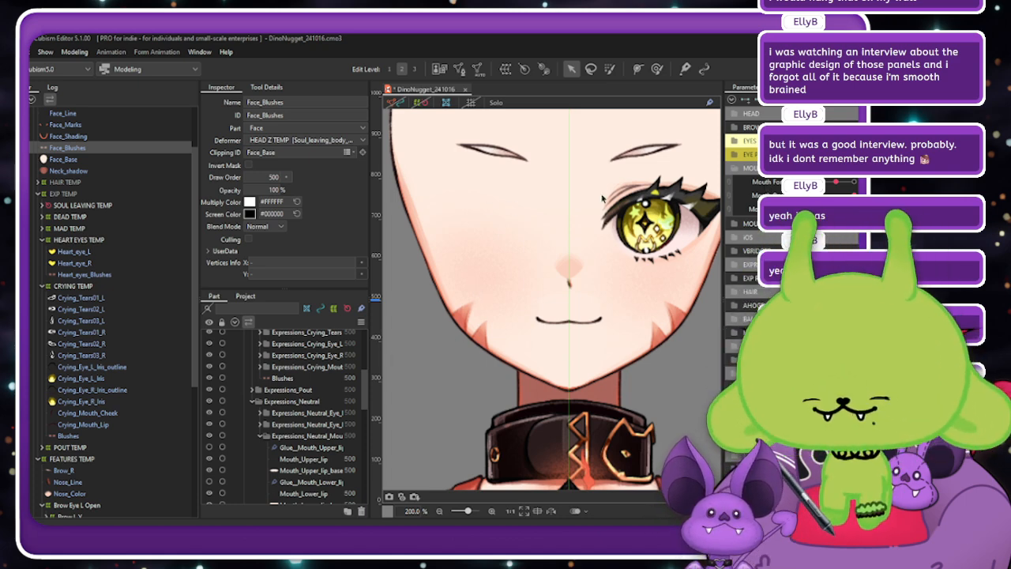
drag(837, 195, 854, 182)
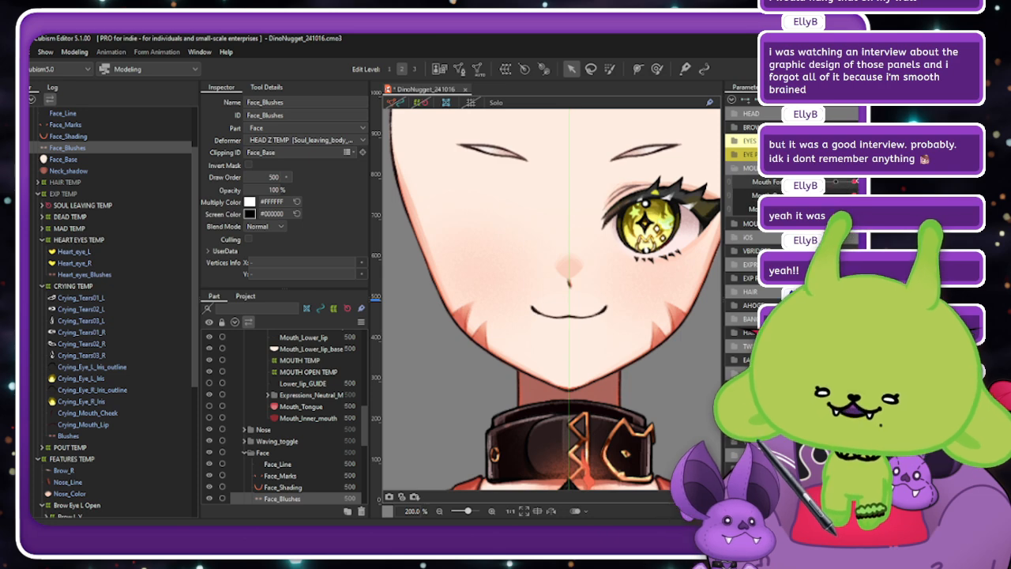
scroll(90, 408, down, 5)
scroll(90, 407, down, 2)
click(115, 378)
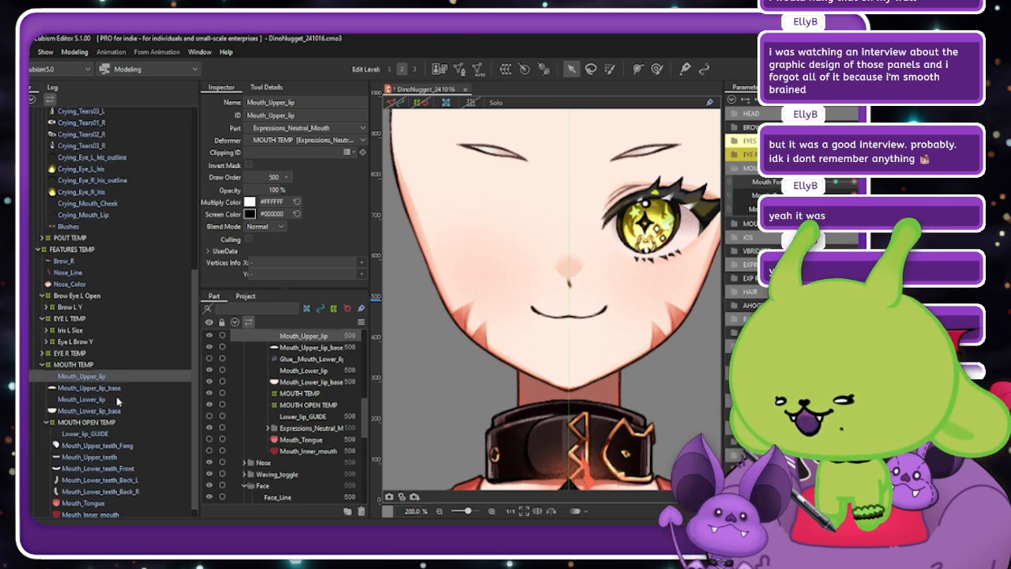
click(117, 401)
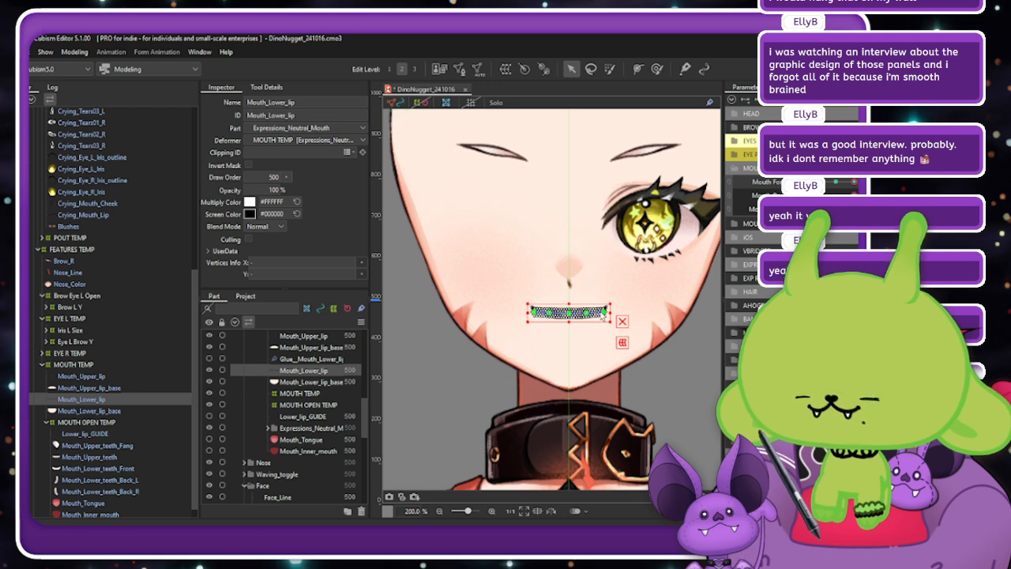
scroll(600, 302, up, 2)
scroll(608, 308, up, 2)
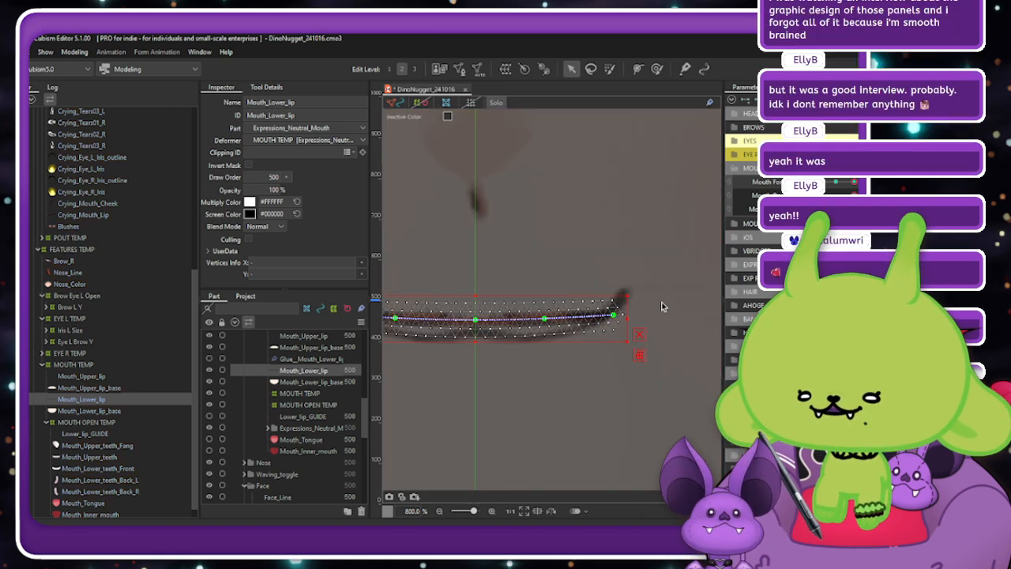
Raise both end points of Mouth_Lower_lip's deform path and lower its middle slightly for a rounder smile, and leave Solo view.
scroll(661, 304, down, 1)
mouse_move(629, 312)
mouse_down()
mouse_move(629, 302)
mouse_move(643, 316)
mouse_move(632, 303)
mouse_up()
key(ctrl+z)
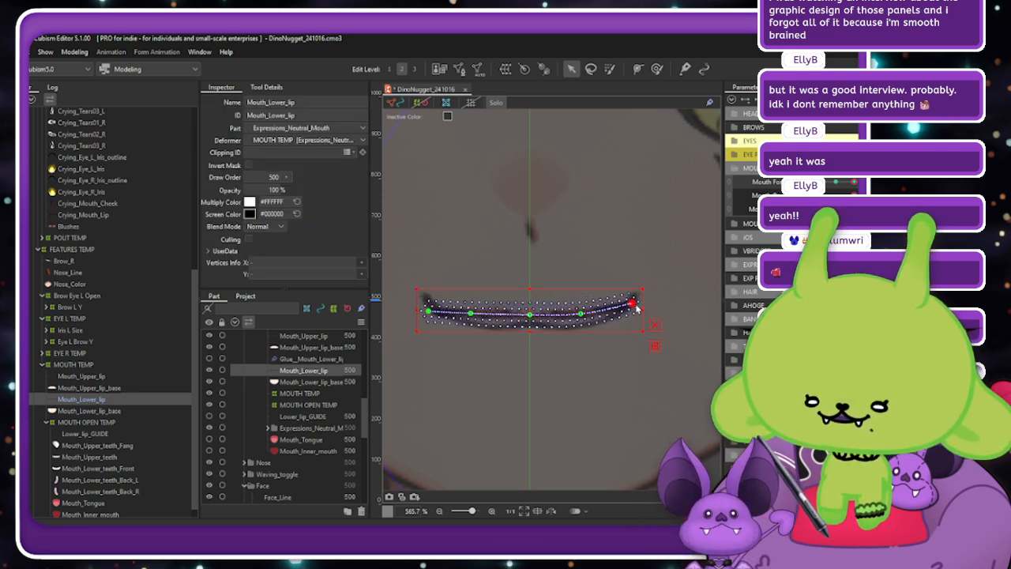
drag(427, 313, 428, 301)
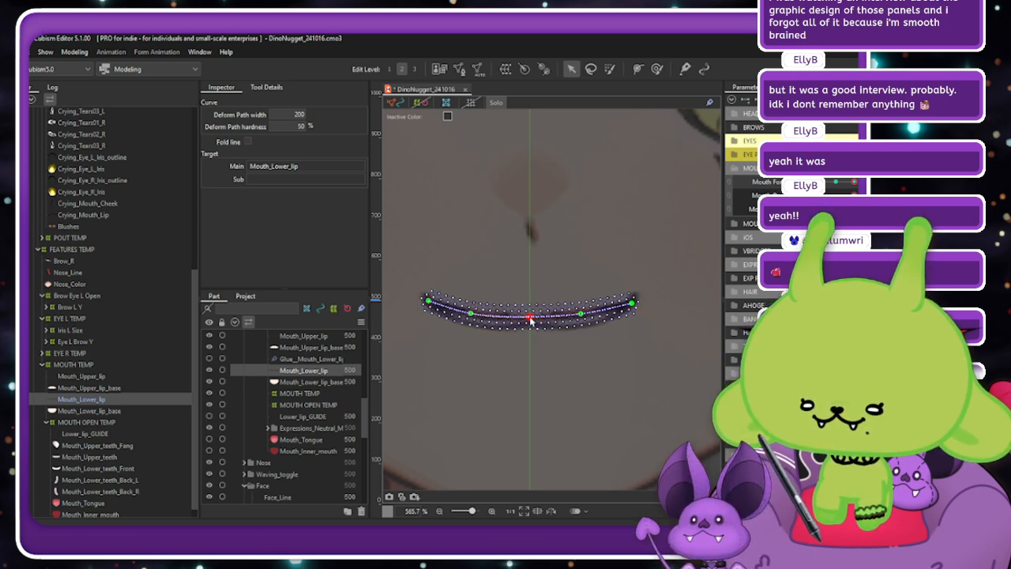
click(581, 316)
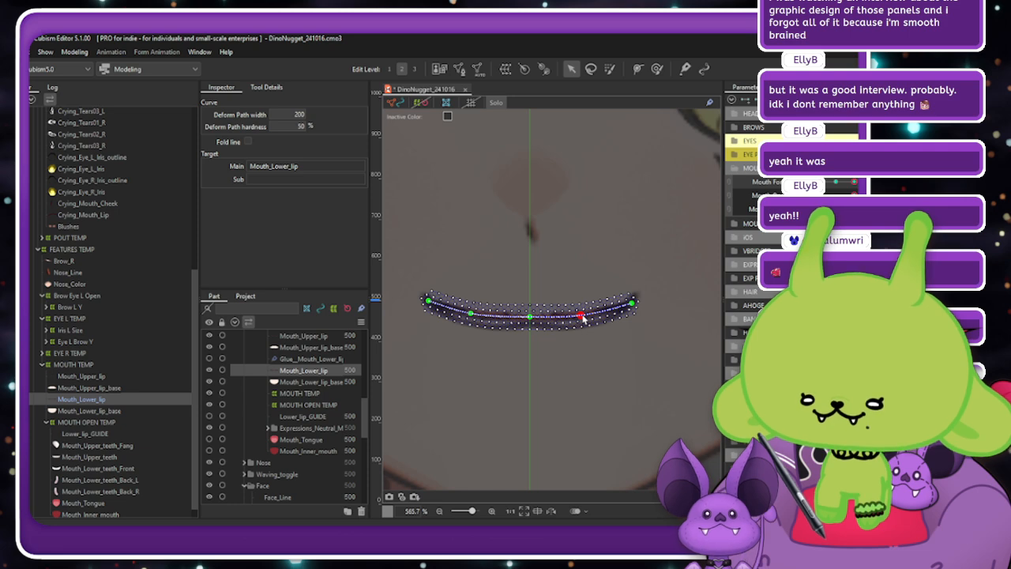
click(496, 105)
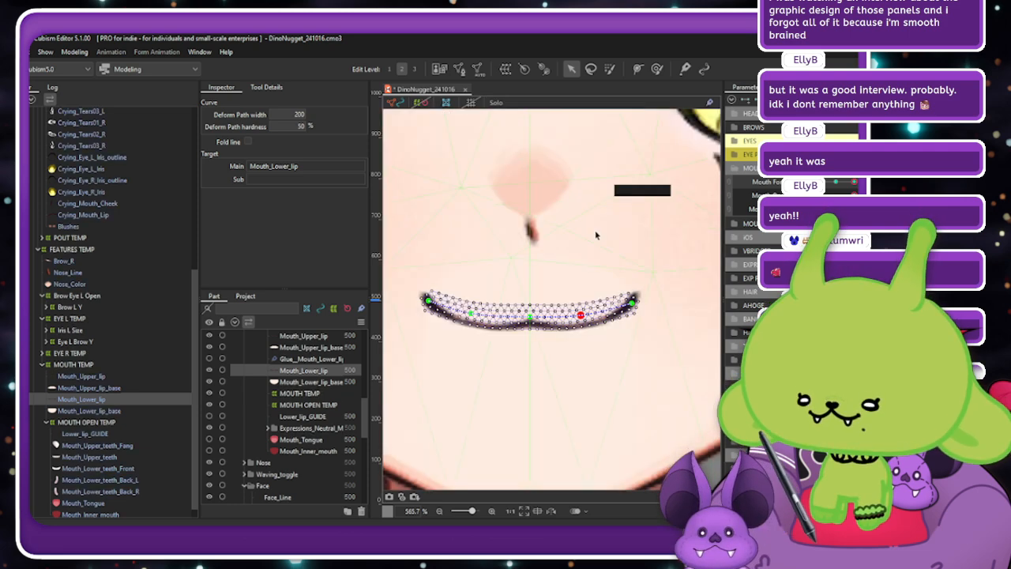
Clear the selection to preview the Mouth Form smile on the whole face, and select Mouth_Upper_lip together with Mouth_Lower_lip.
scroll(597, 234, down, 2)
click(396, 103)
click(500, 104)
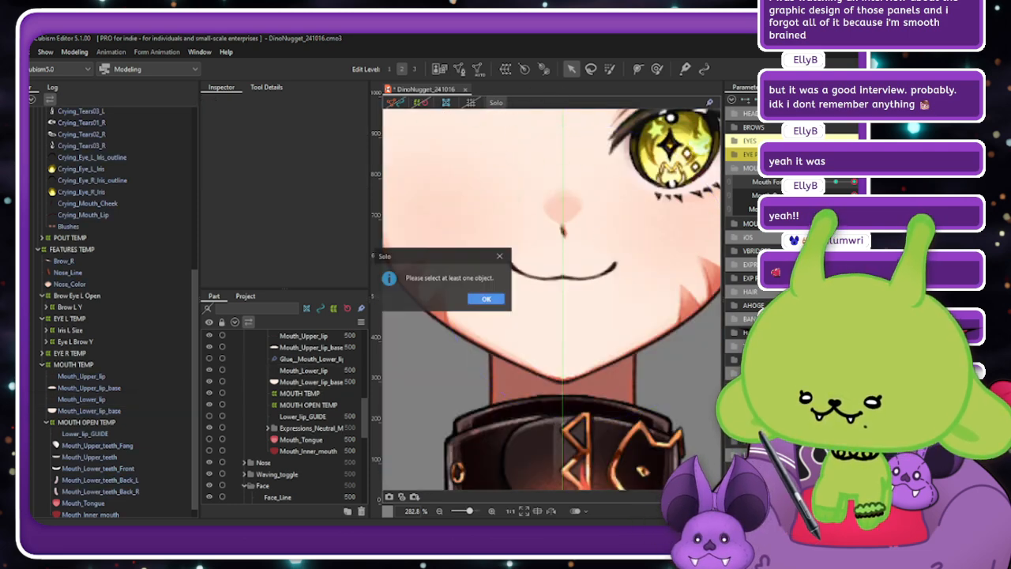
click(502, 254)
mouse_move(835, 187)
mouse_down()
mouse_move(853, 185)
mouse_move(818, 187)
mouse_move(857, 184)
mouse_up()
scroll(621, 316, down, 2)
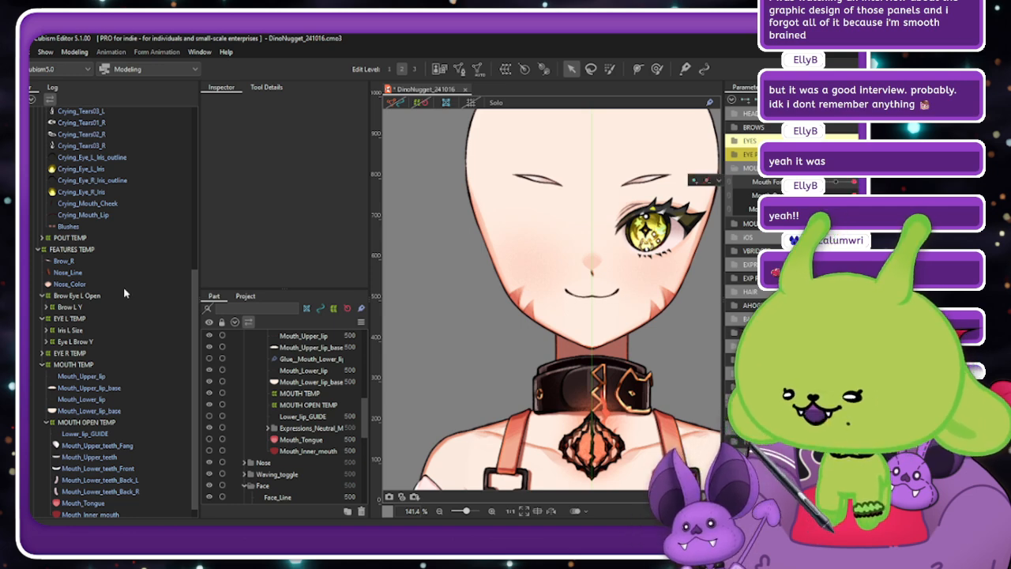
click(113, 377)
ctrl+click(120, 399)
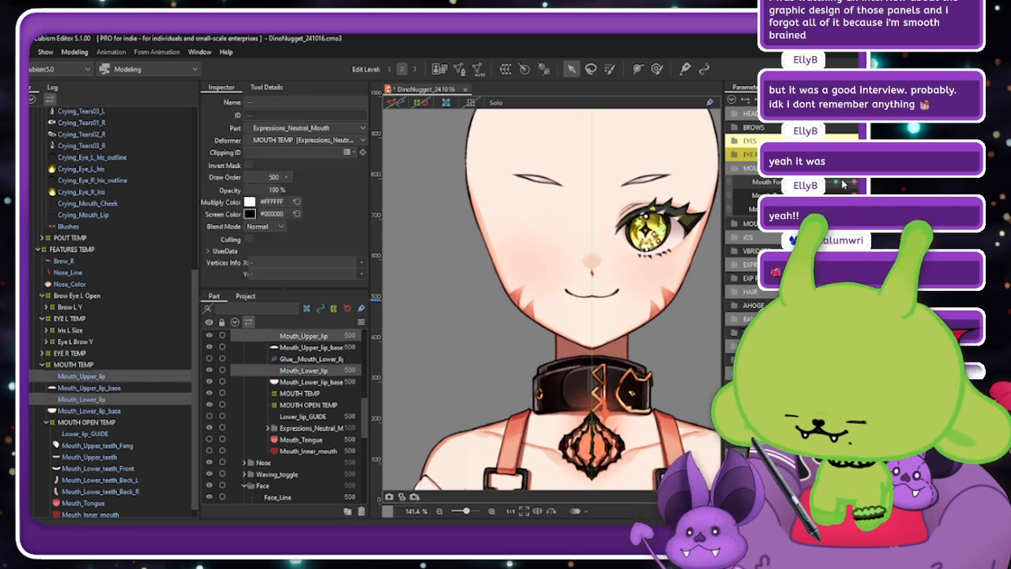
Blend-paste the copied form onto both lip lines at Mouth Form's minimum, with a Compatibility of -100.
drag(854, 182, 818, 182)
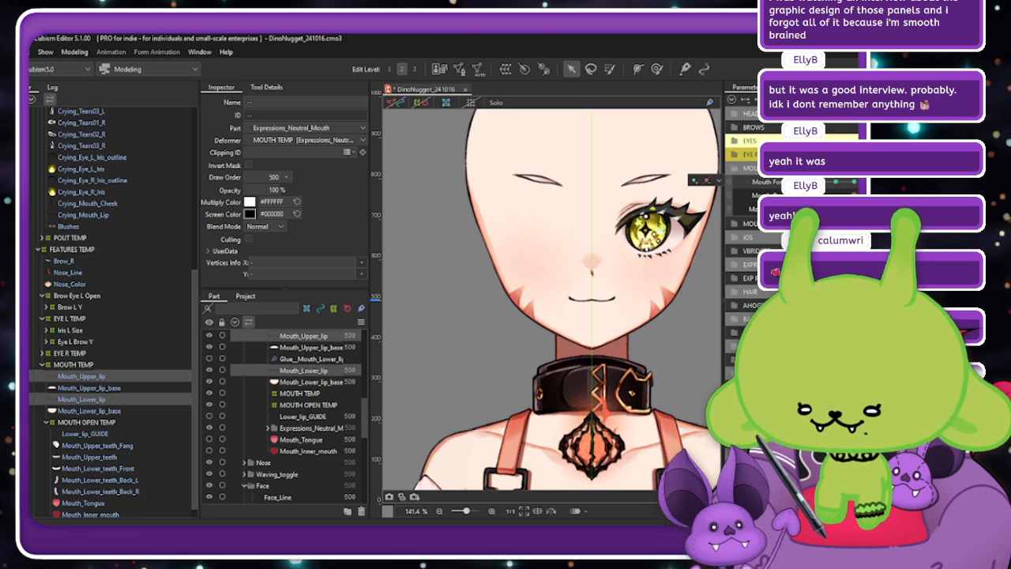
key(ctrl+shift+v)
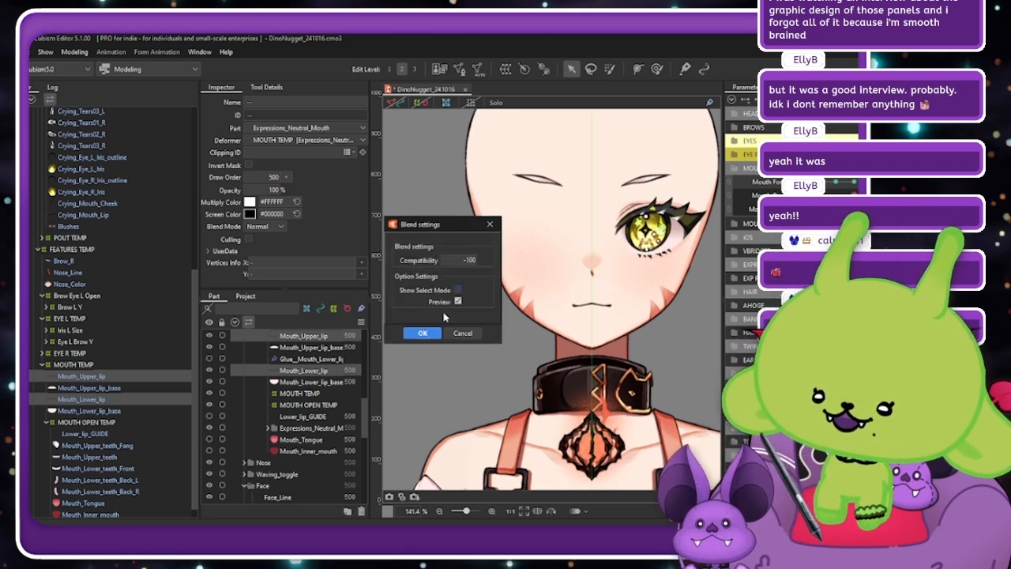
click(427, 332)
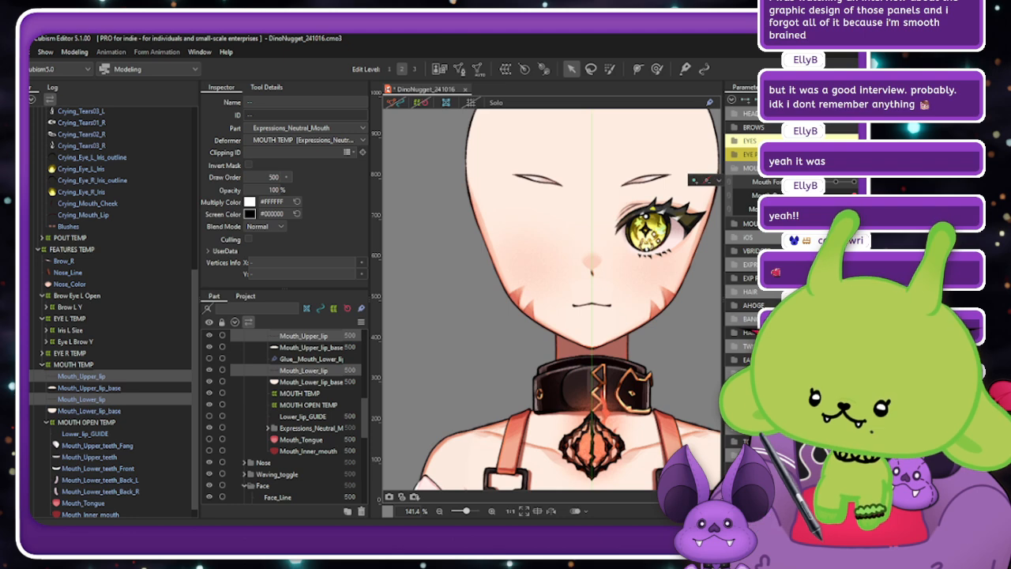
Expand the BROWS parameters and preview the frown, smile and open smile with the brow lowered, raised and neutral.
click(734, 128)
click(854, 141)
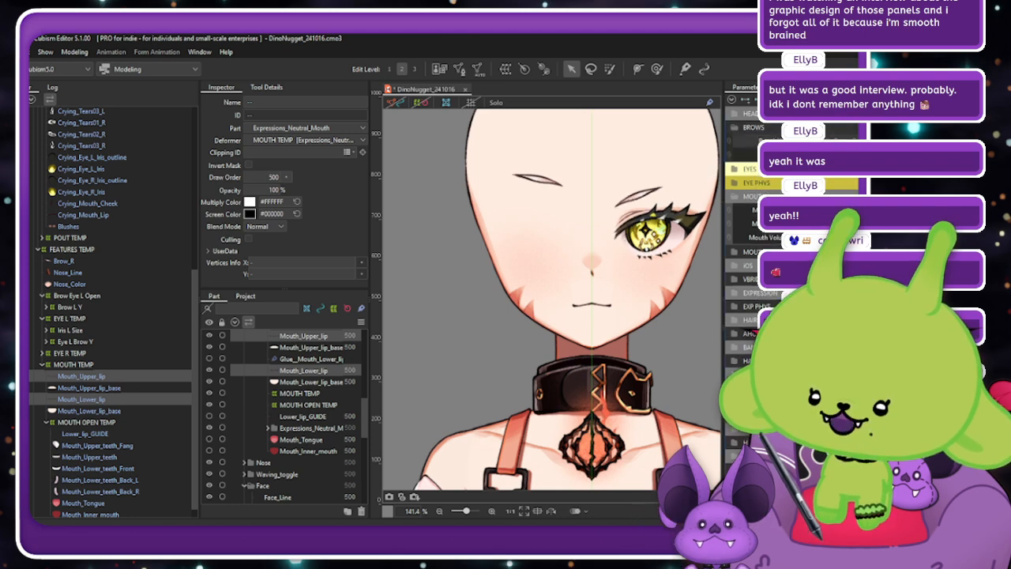
drag(499, 261, 460, 282)
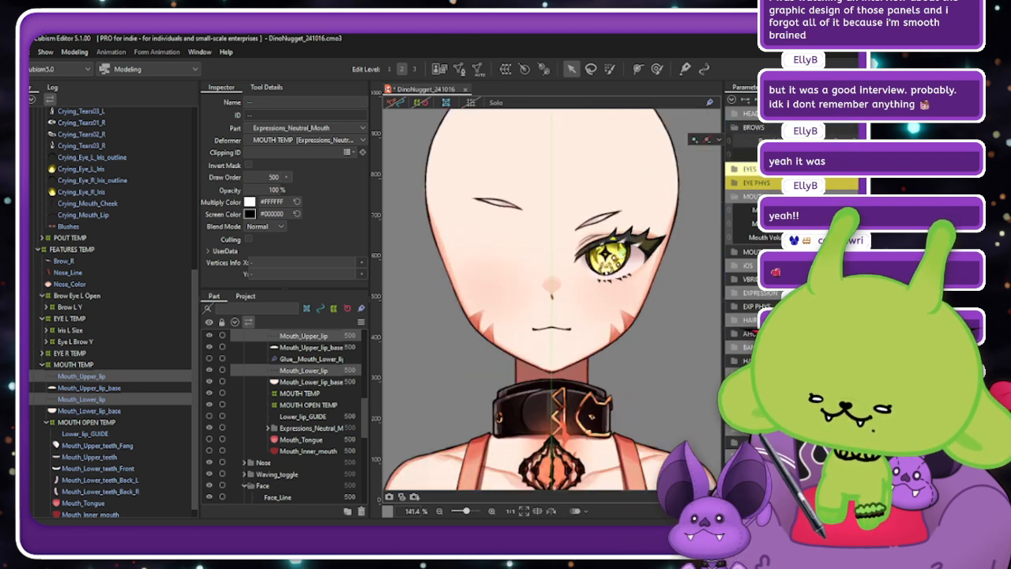
click(854, 210)
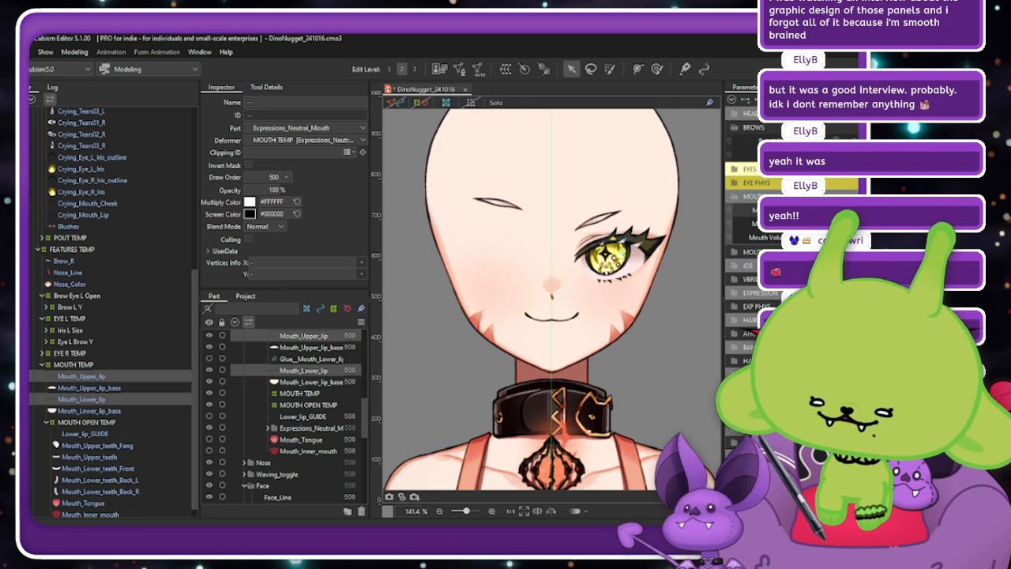
drag(822, 141, 854, 142)
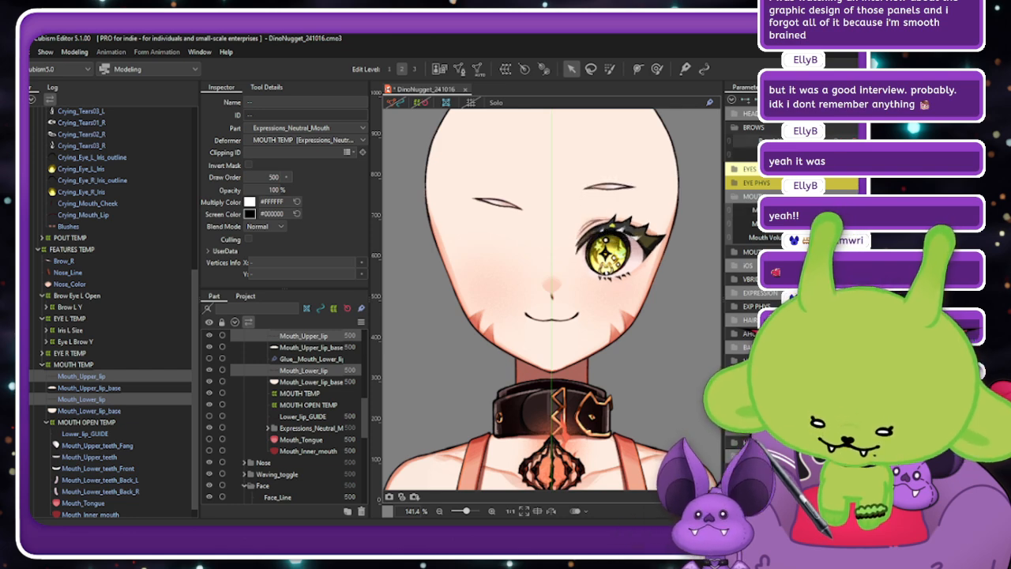
click(854, 224)
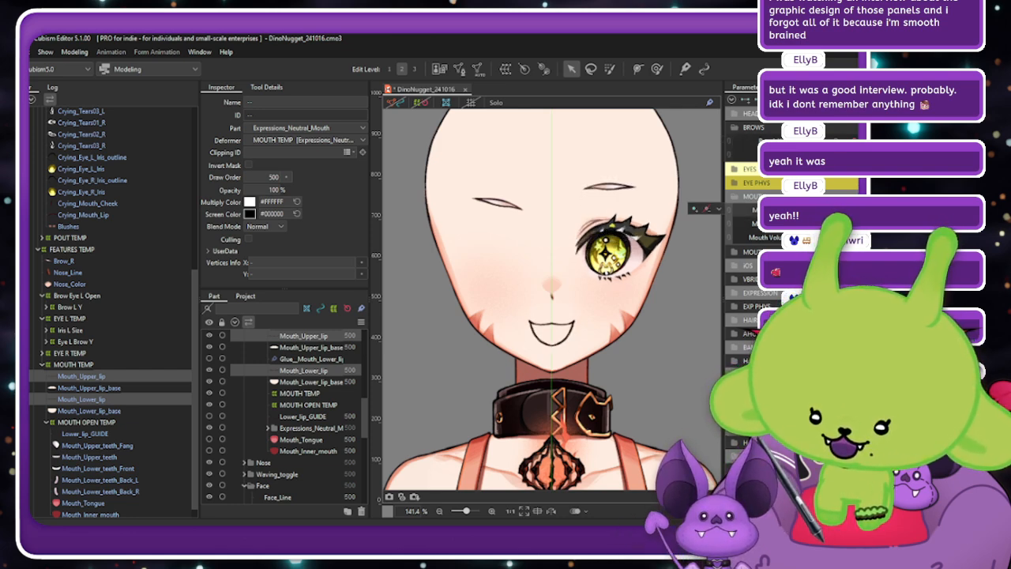
click(846, 142)
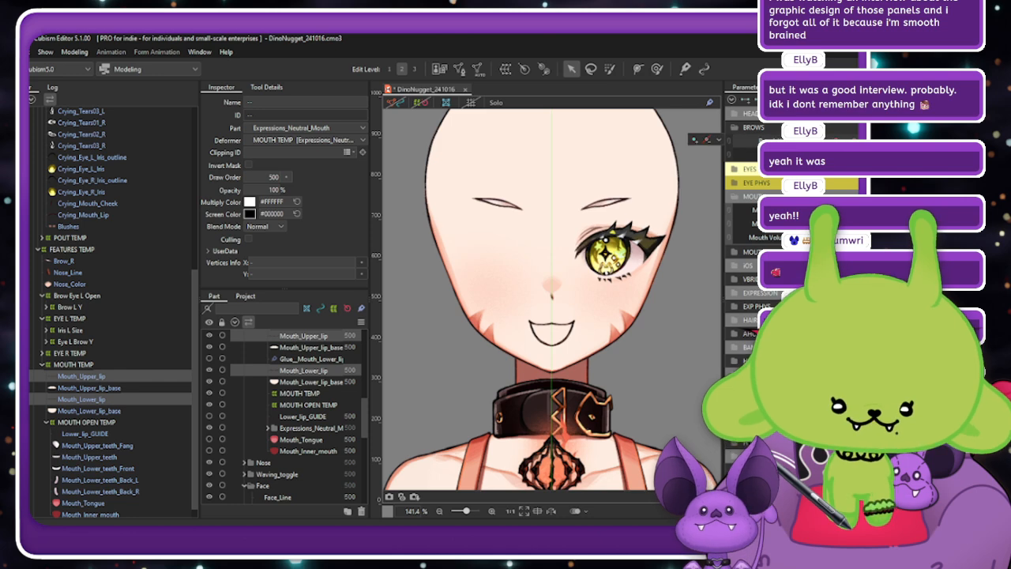
Close the mouth, compare the neutral and frowning Mouth Form with the brow lowered, and restore both to neutral.
click(854, 223)
click(718, 222)
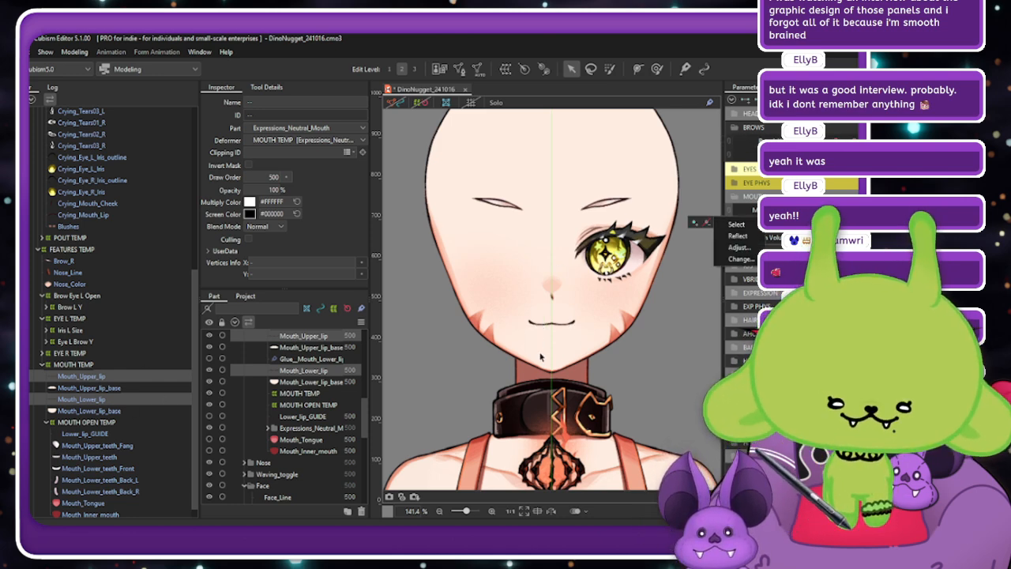
click(846, 142)
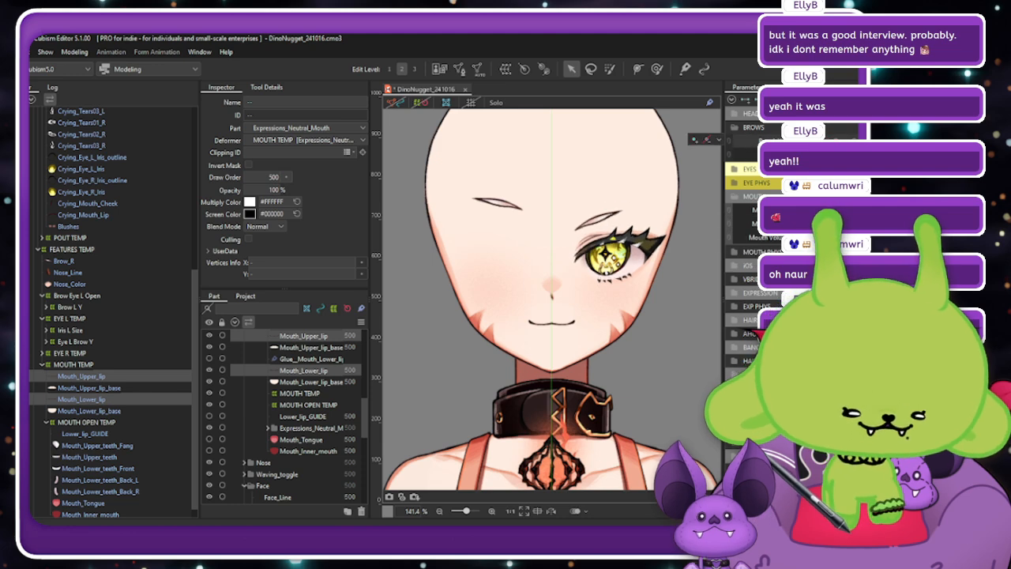
click(814, 210)
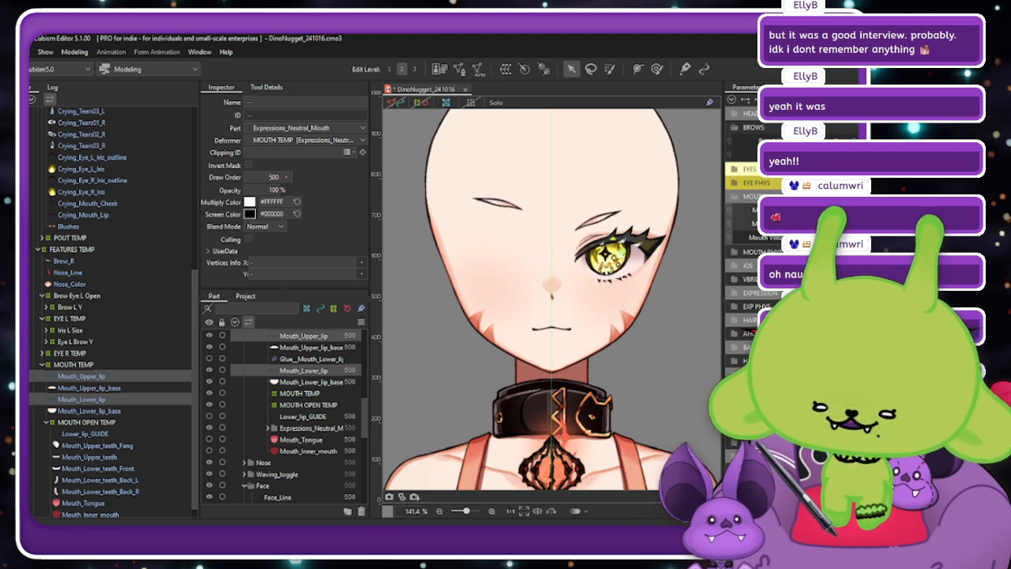
click(846, 223)
click(782, 223)
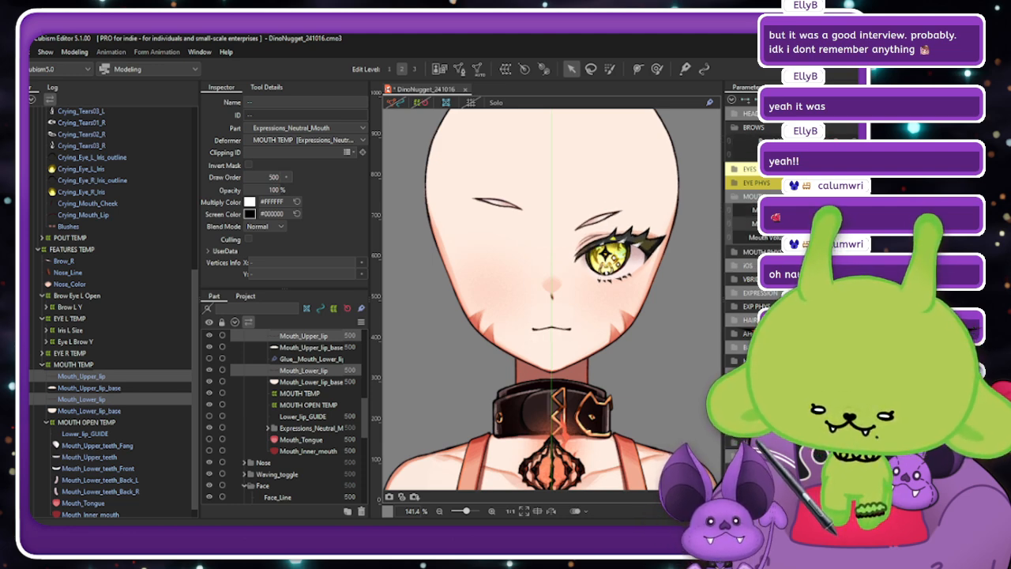
click(846, 210)
click(846, 141)
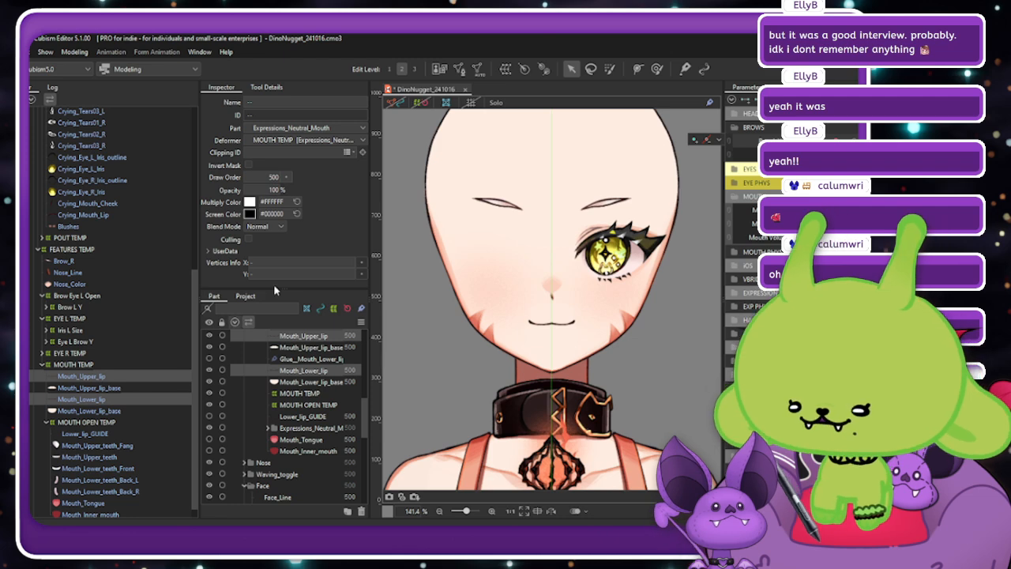
Reselect both lip lines and blend-paste the copied form onto them at Mouth Form's maximum, with a Compatibility of -20.
click(395, 103)
click(701, 221)
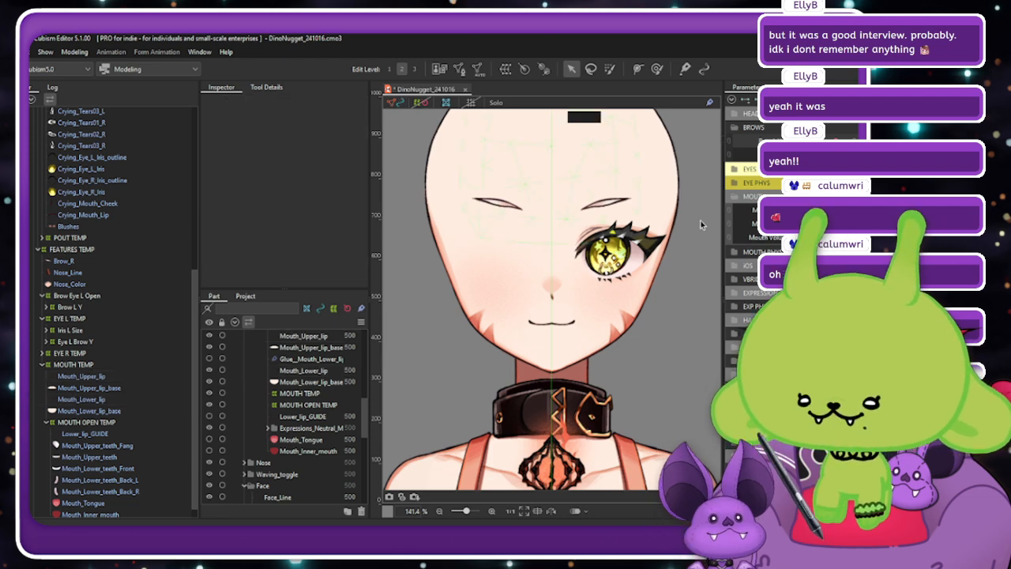
click(138, 377)
ctrl+click(130, 399)
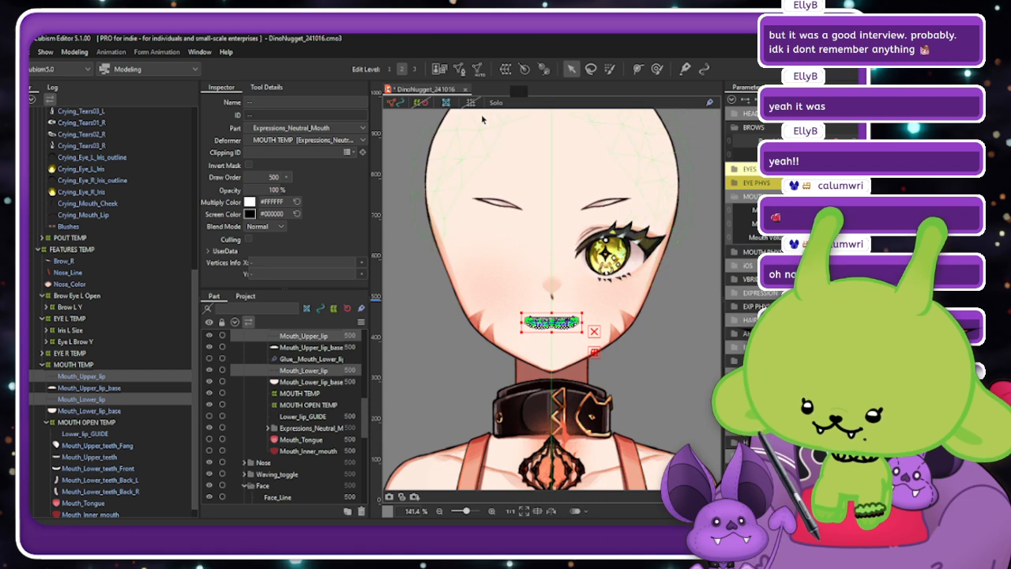
click(411, 106)
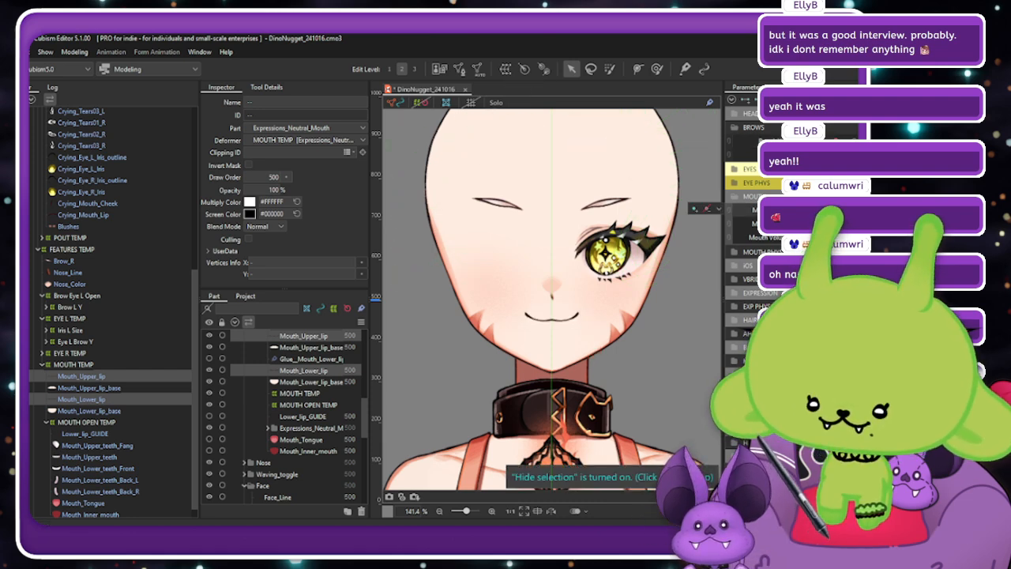
key(ctrl+shift+v)
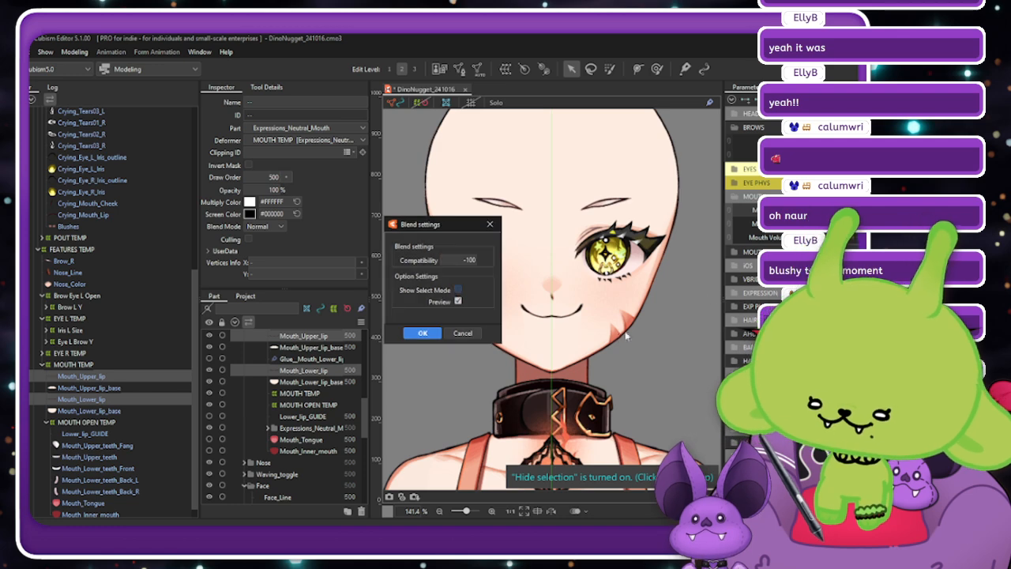
drag(455, 224, 358, 210)
double_click(360, 243)
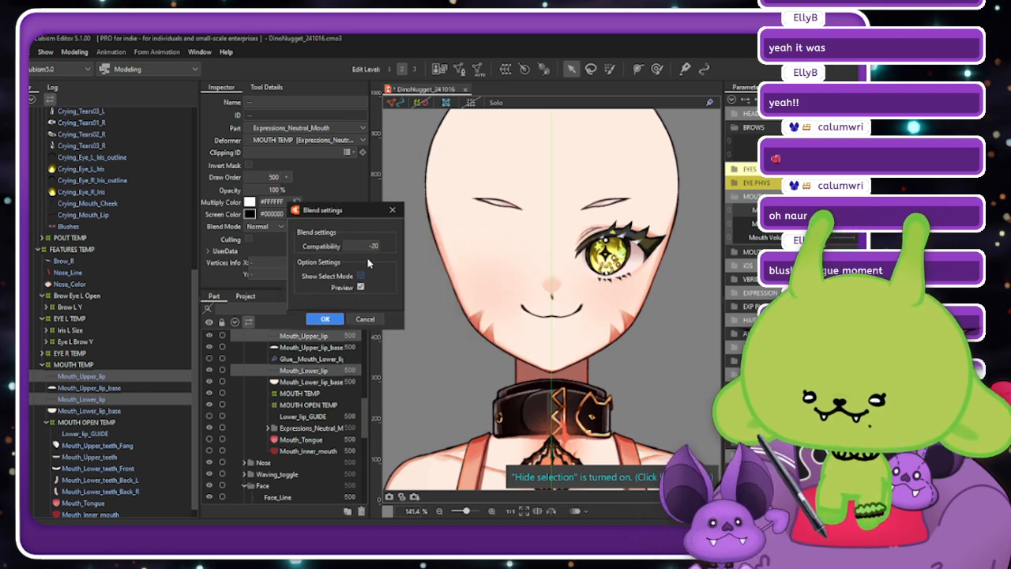
click(324, 318)
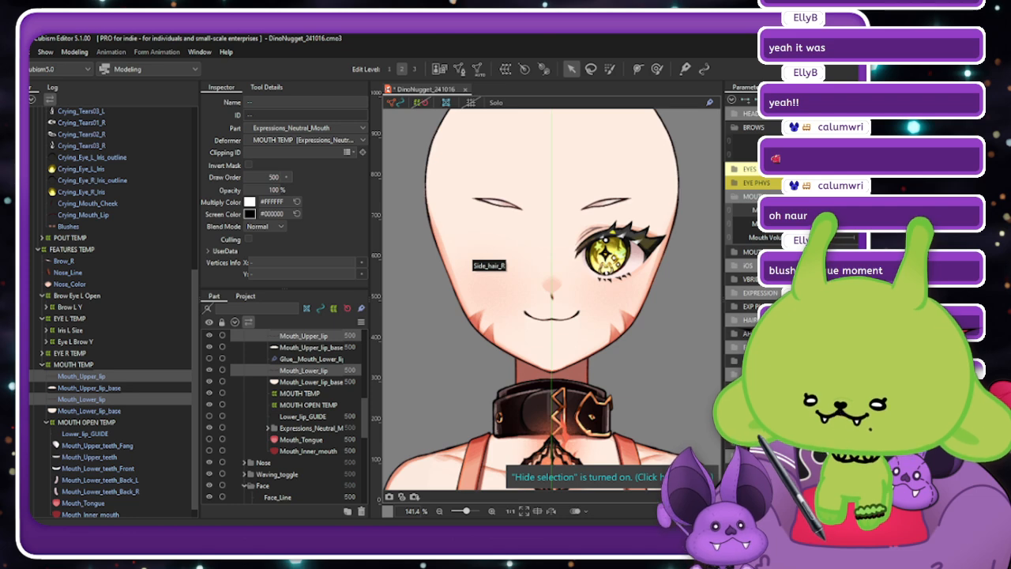
Blend-paste the copied form onto Mouth_Upper_lip and Mouth_Lower_lip at Mouth Form's minimum, with a Compatibility of -20.
click(821, 210)
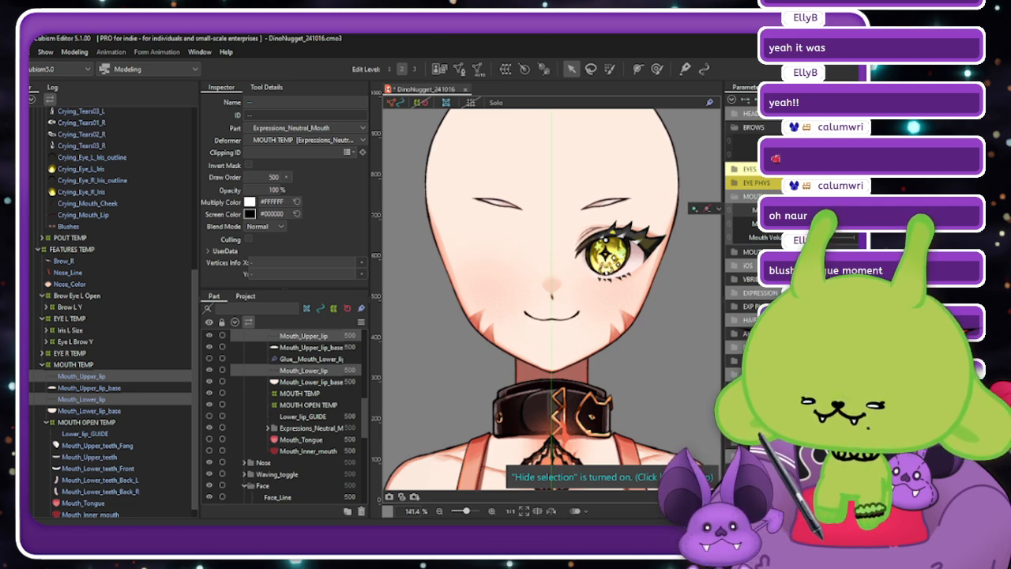
click(182, 374)
ctrl+click(171, 400)
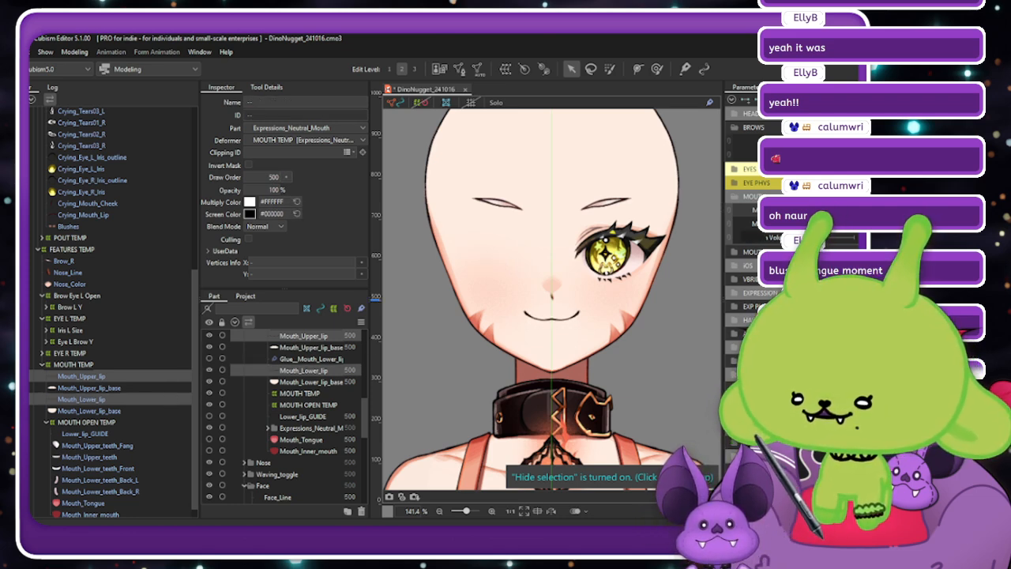
click(822, 210)
click(708, 207)
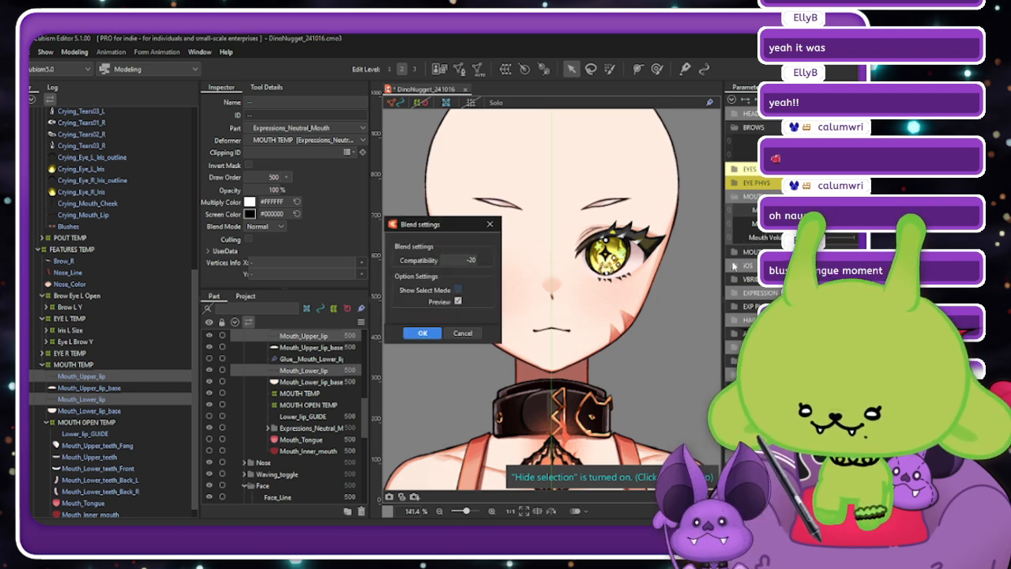
click(417, 332)
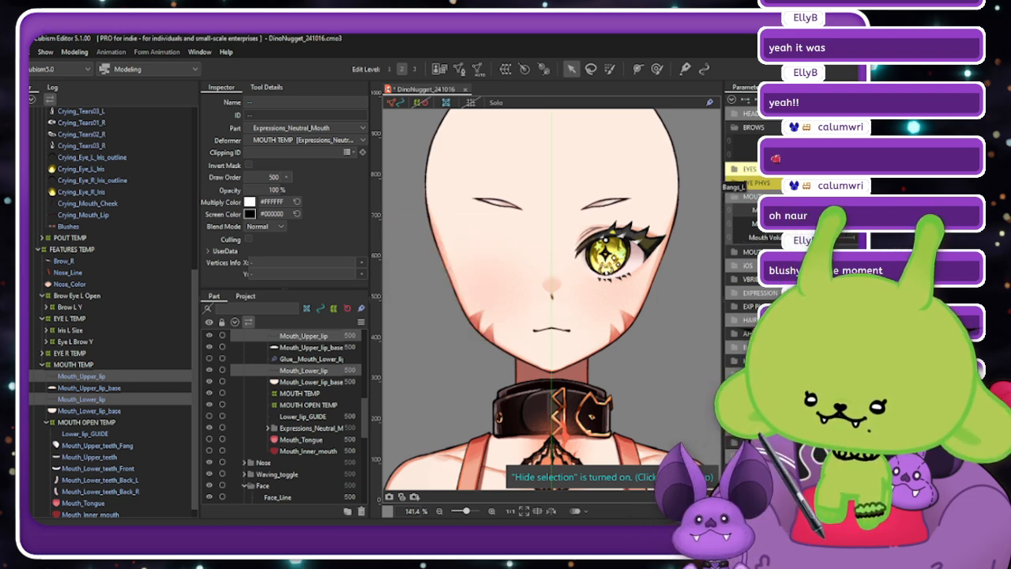
Select Mouth_Upper_lip, open the mouth in a smile, and set the lip's draw order to 497.
drag(821, 210, 799, 223)
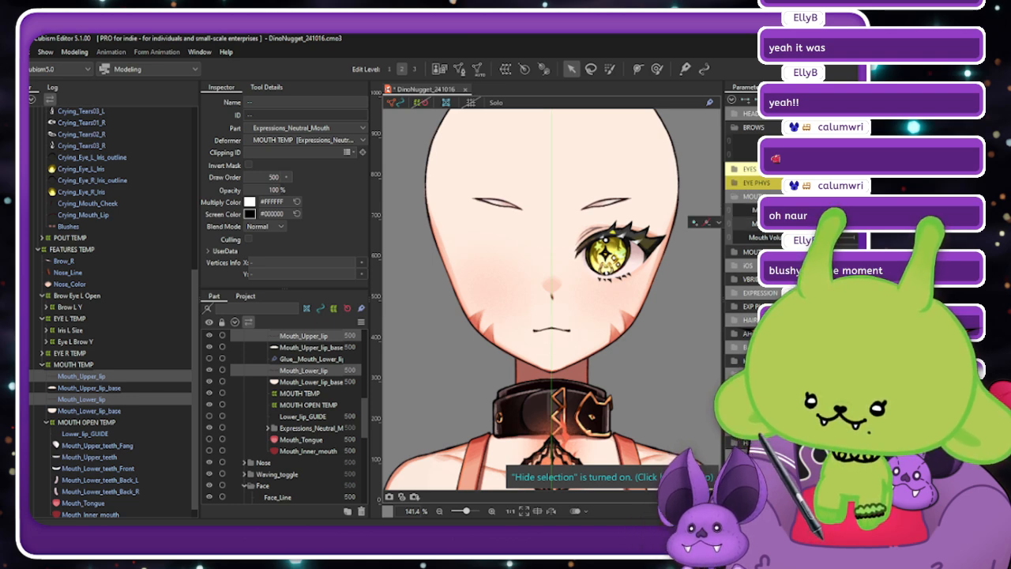
click(130, 378)
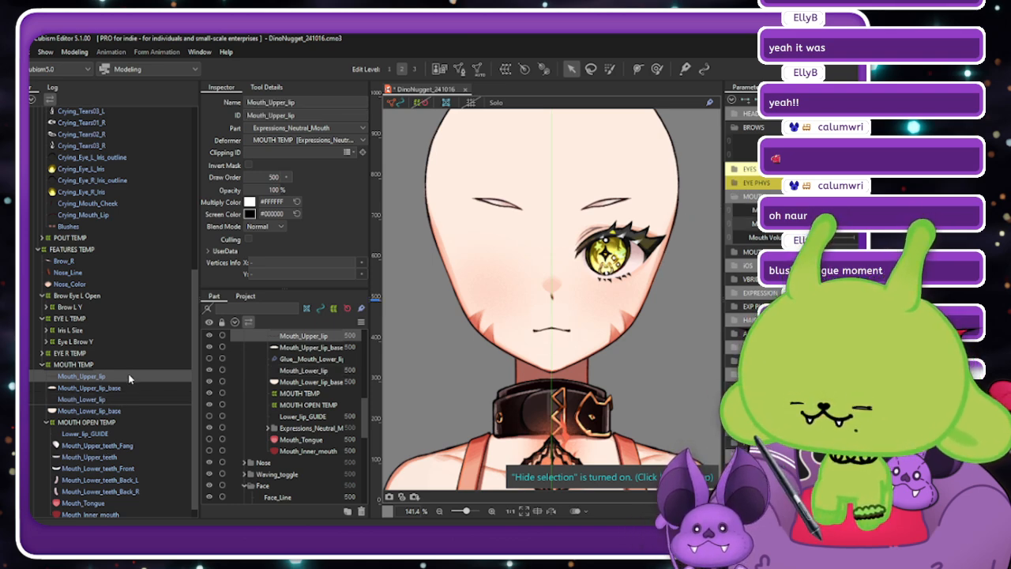
click(841, 229)
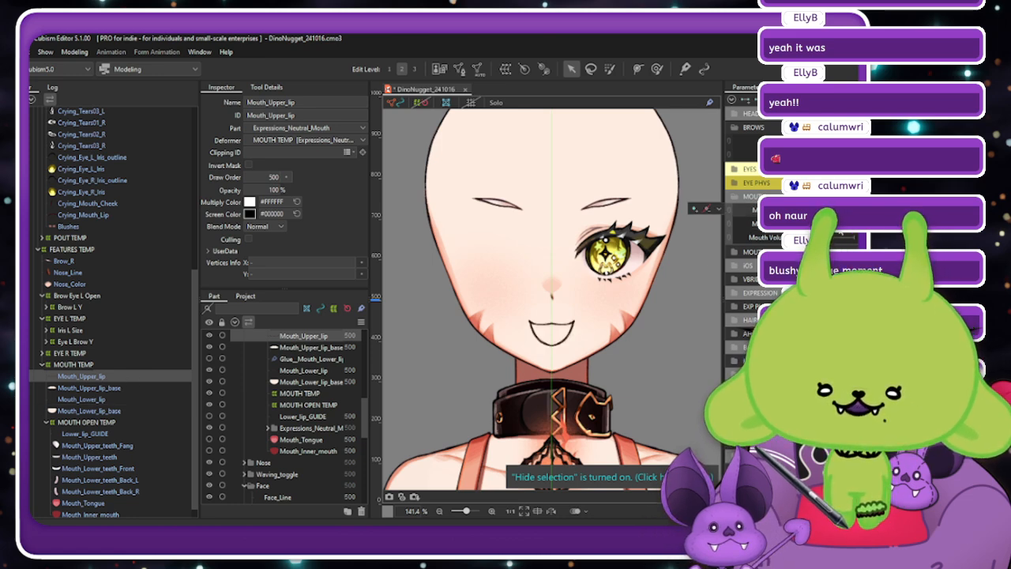
drag(840, 232, 792, 225)
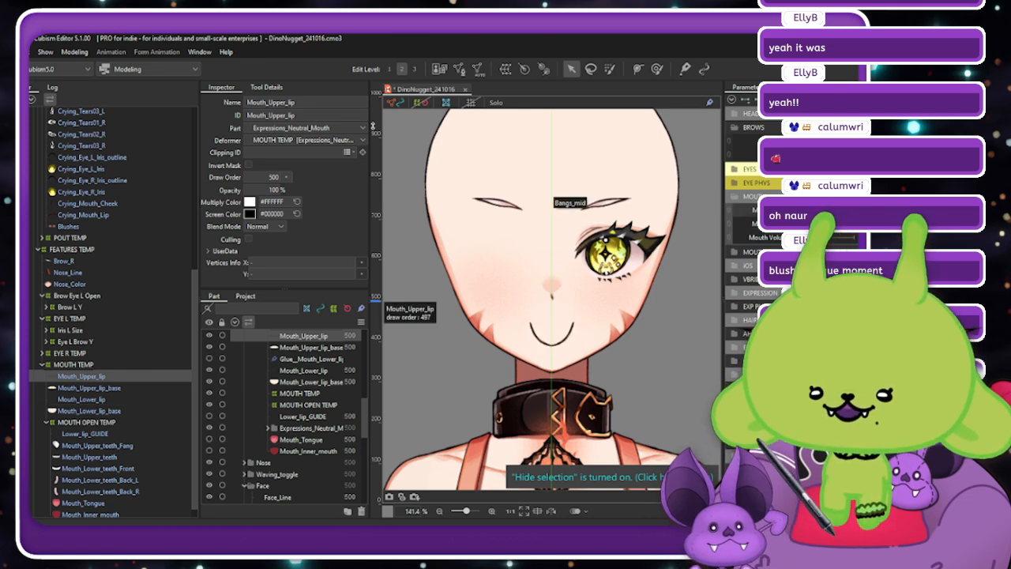
Examine Mouth_Upper_lip's mesh and deform path in close-up at the open smile, leaving mesh editing without changes.
ctrl+click(100, 399)
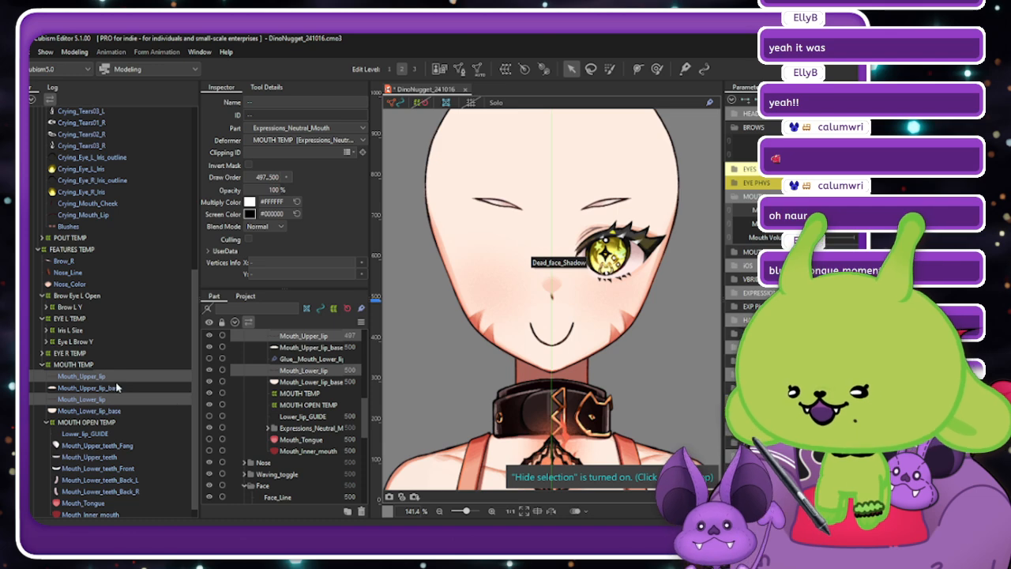
click(116, 378)
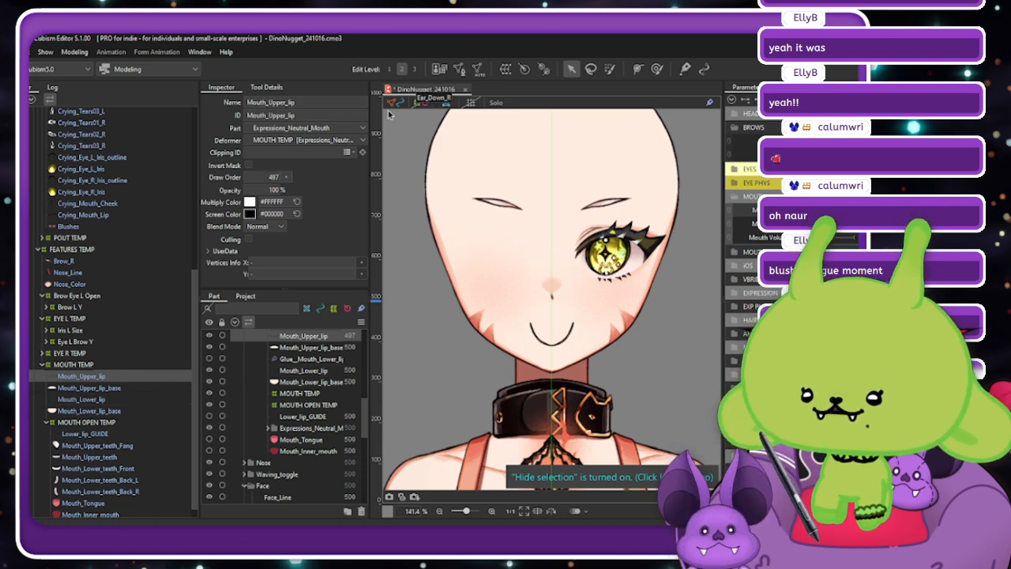
key(ctrl+z)
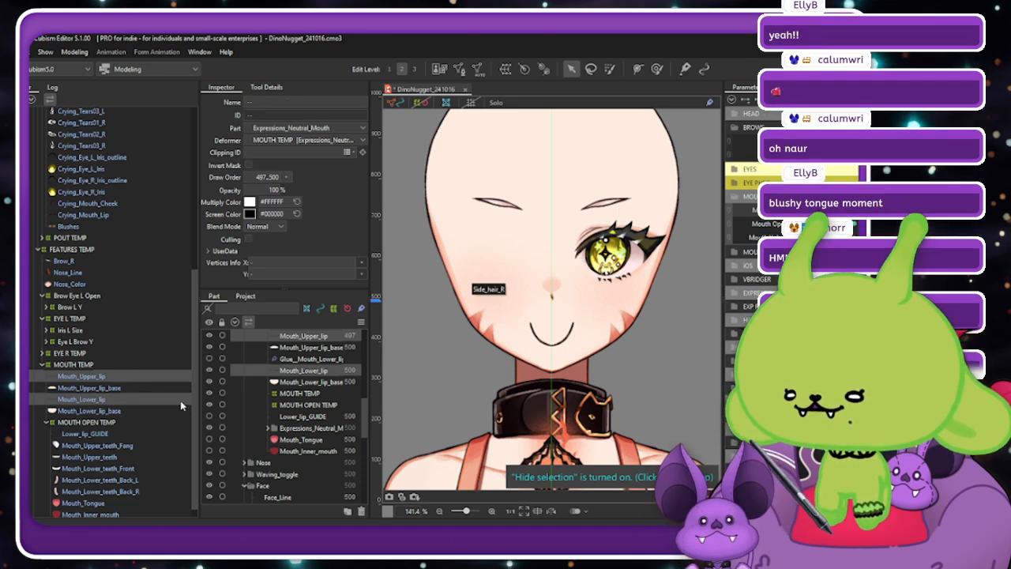
click(67, 377)
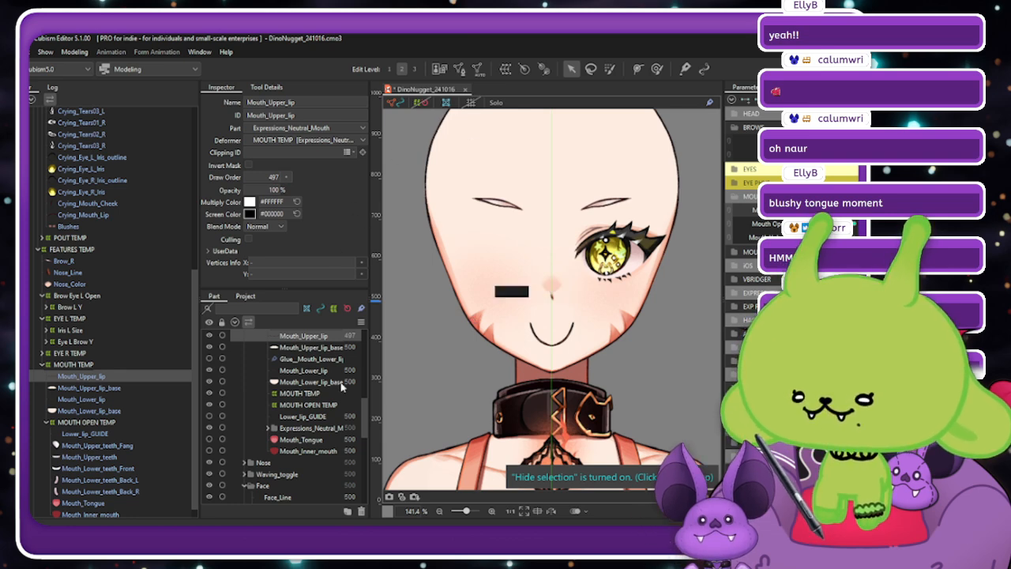
click(460, 69)
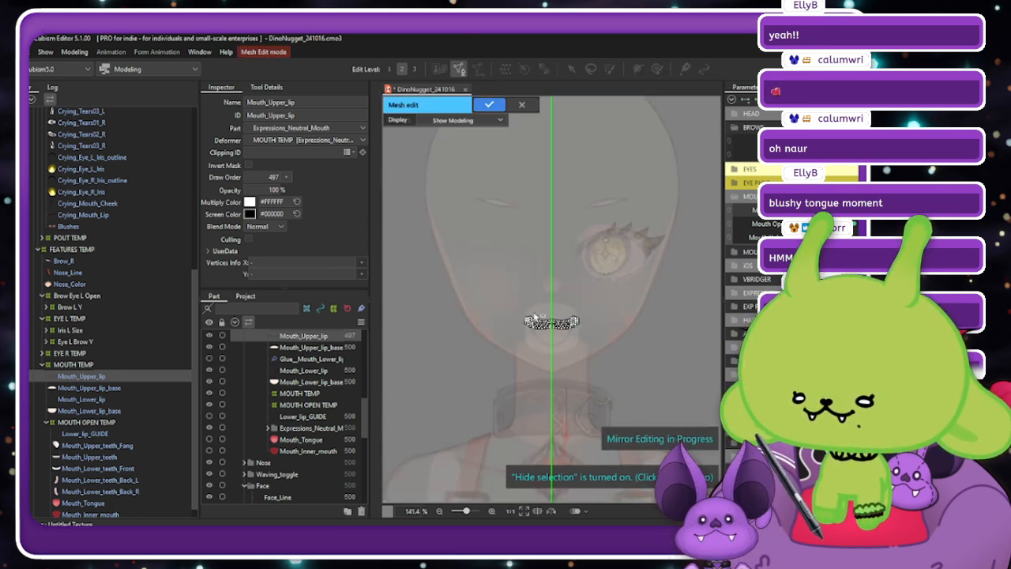
scroll(535, 316, up, 4)
click(520, 105)
scroll(579, 261, down, 2)
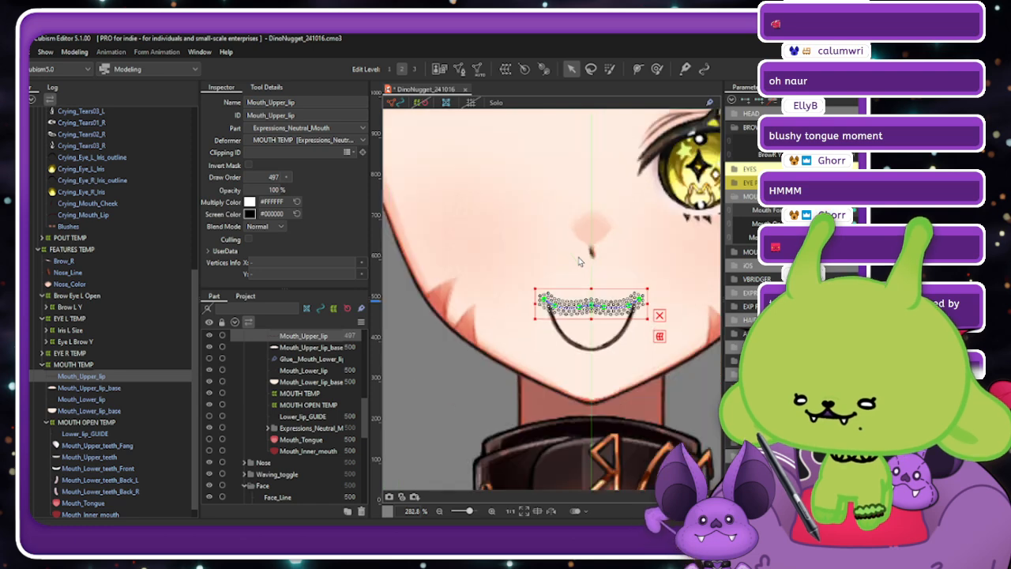
mouse_move(608, 308)
mouse_down()
mouse_move(562, 222)
mouse_move(486, 244)
mouse_move(627, 369)
mouse_move(610, 300)
mouse_up()
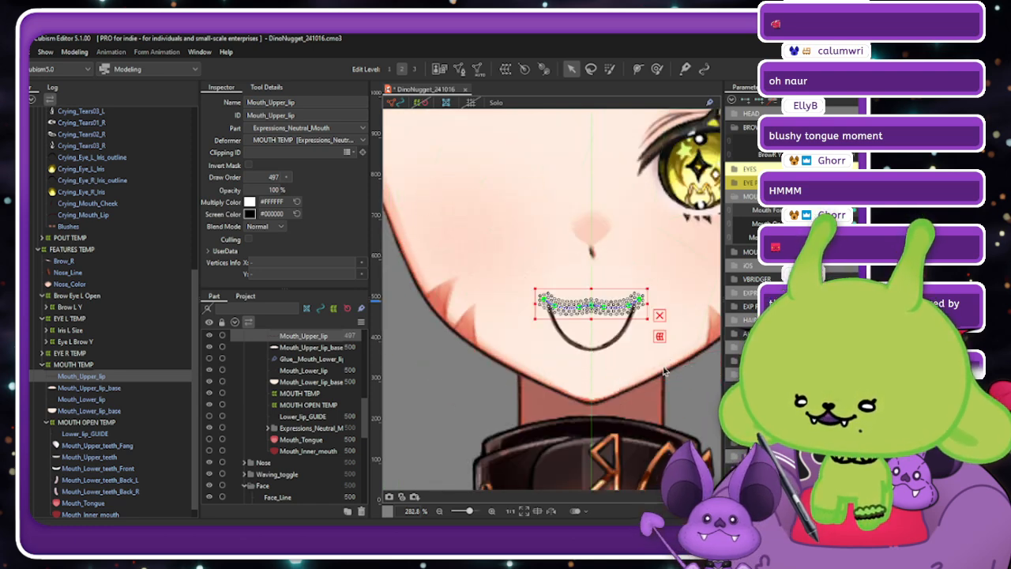
Reselect Mouth_Upper_lip at the open smile and return its draw order to 500.
click(444, 105)
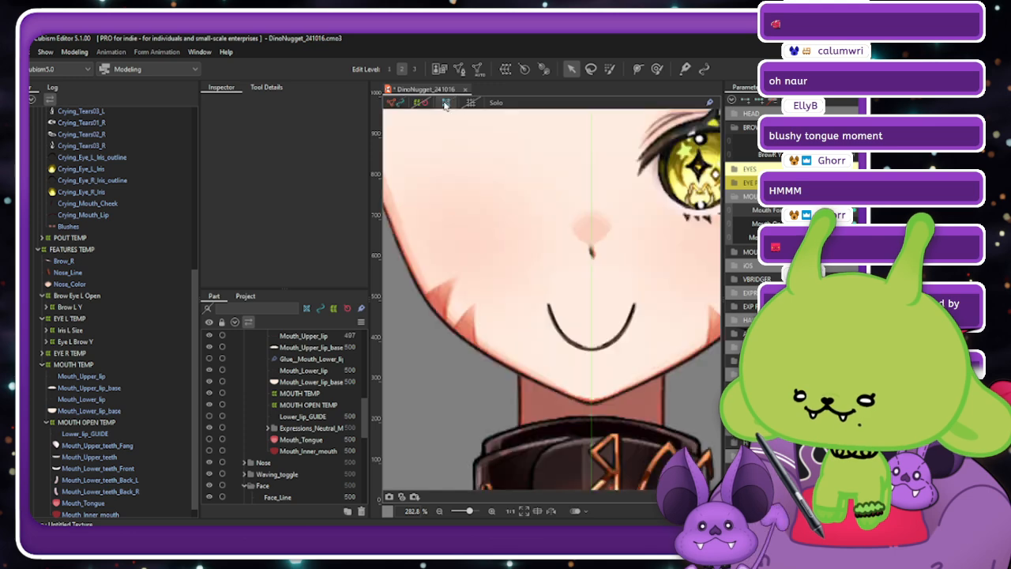
click(82, 376)
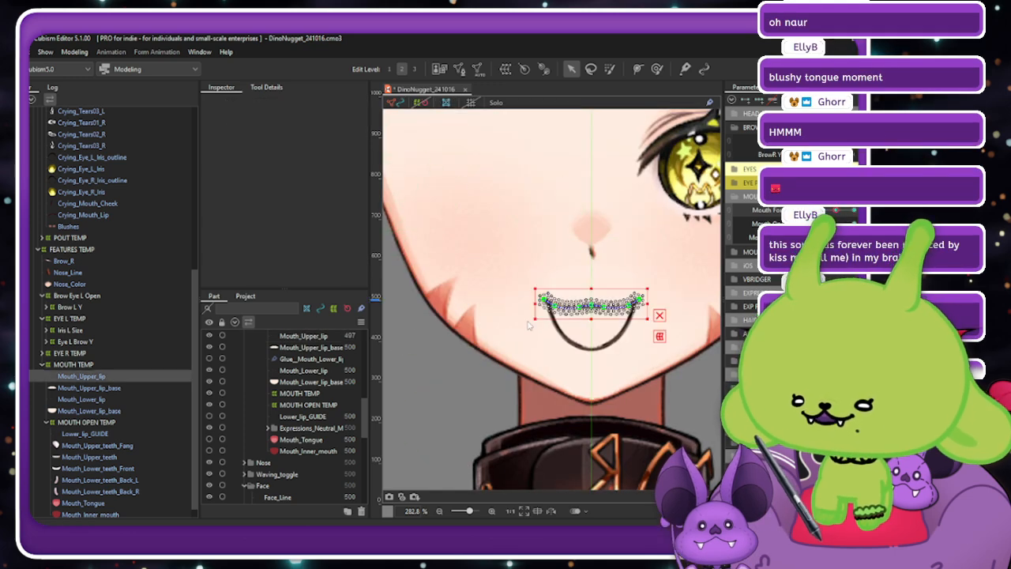
click(527, 325)
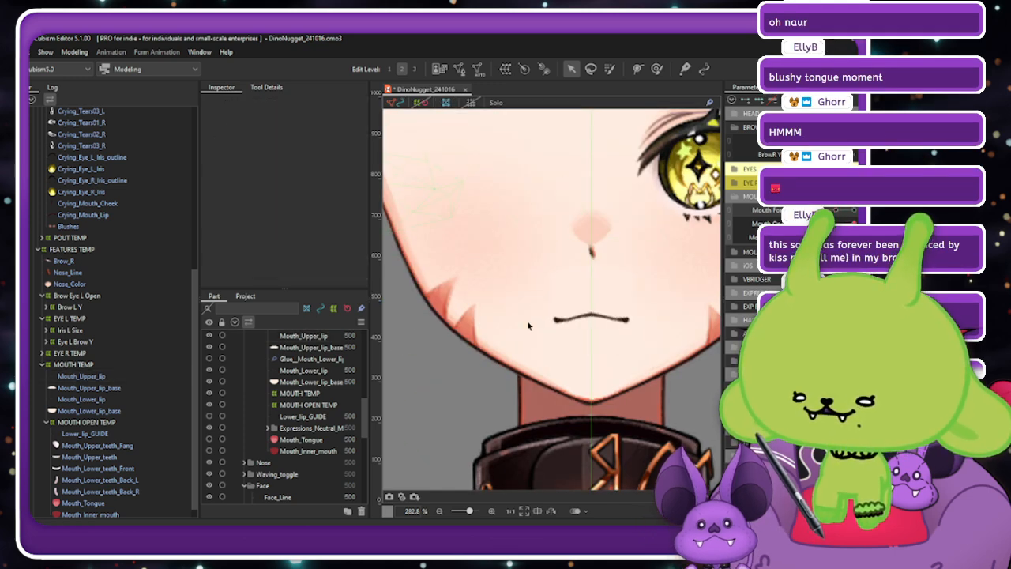
click(585, 311)
key(ctrl+v)
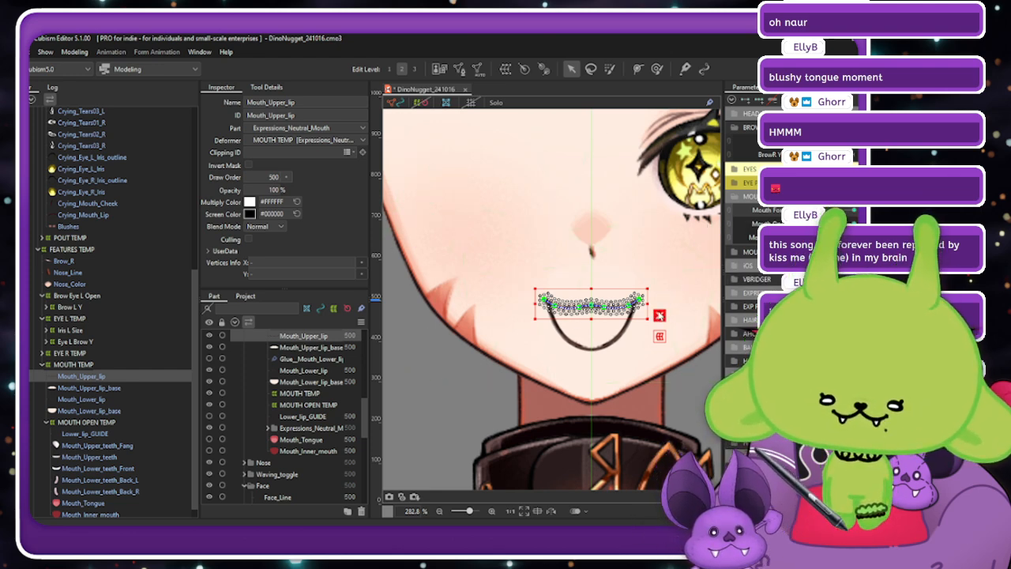
Compare the closed and open smile on the whole face with the lip meshes hidden.
scroll(684, 281, up, 2)
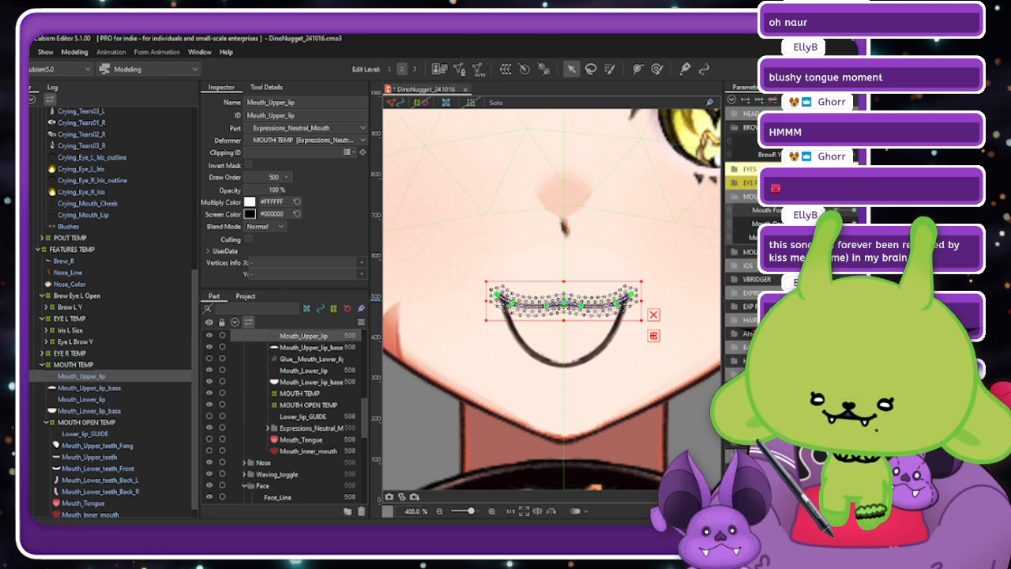
click(819, 223)
click(392, 104)
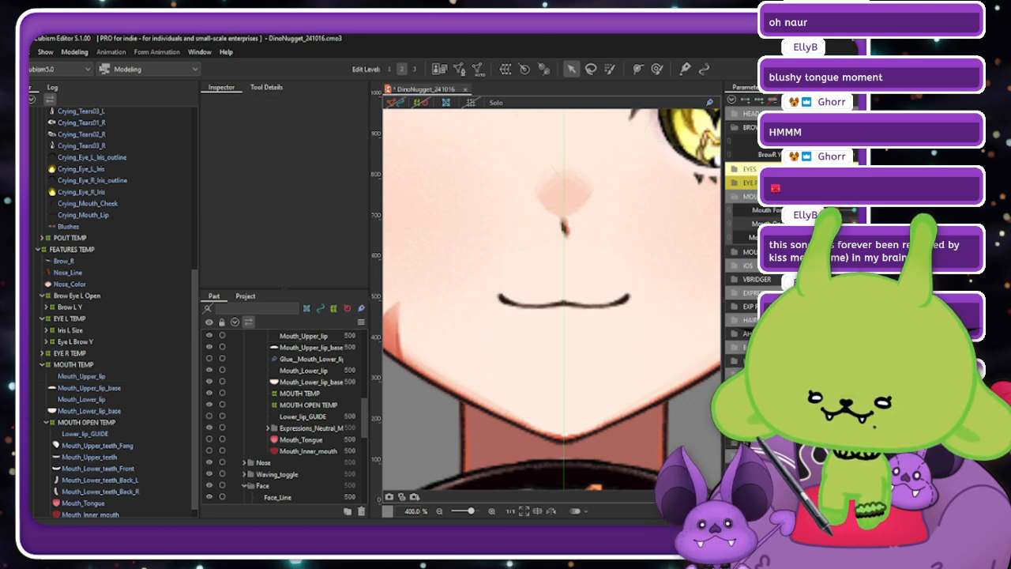
drag(836, 210, 854, 210)
scroll(579, 259, down, 2)
scroll(720, 231, down, 1)
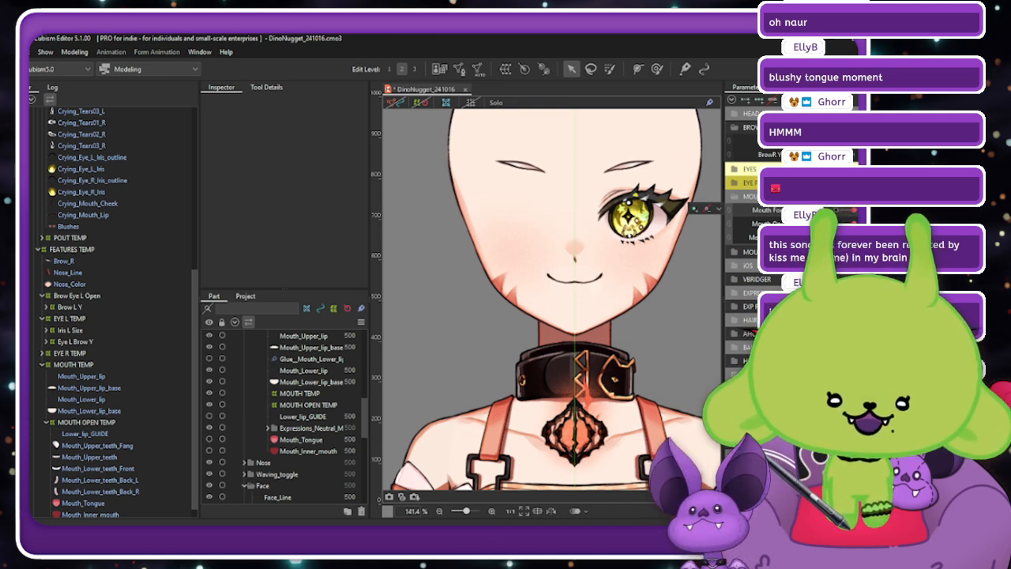
drag(830, 223, 861, 223)
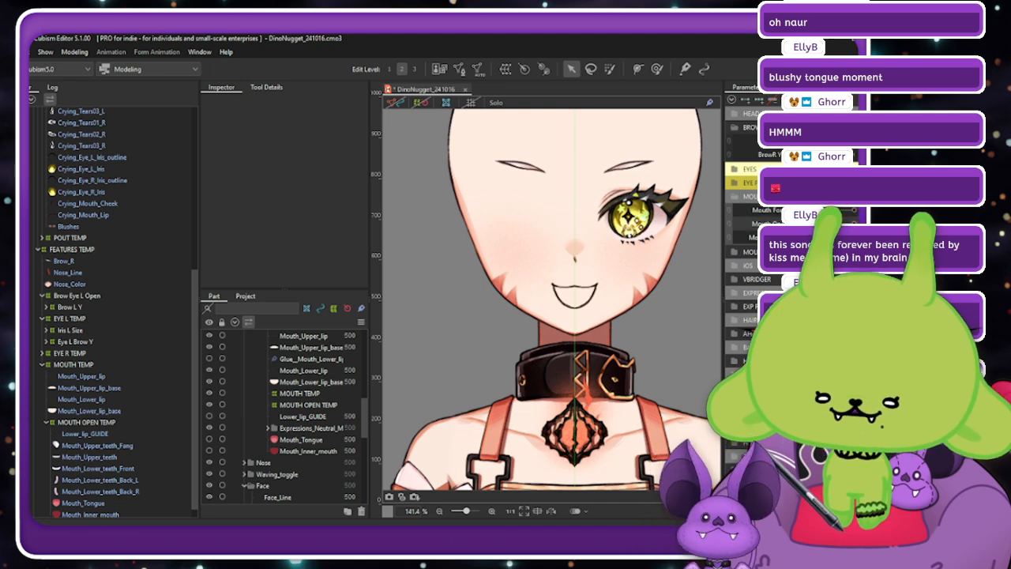
Narrow Mouth_Upper_lip and Mouth_Lower_lip slightly together at the open smile.
click(108, 379)
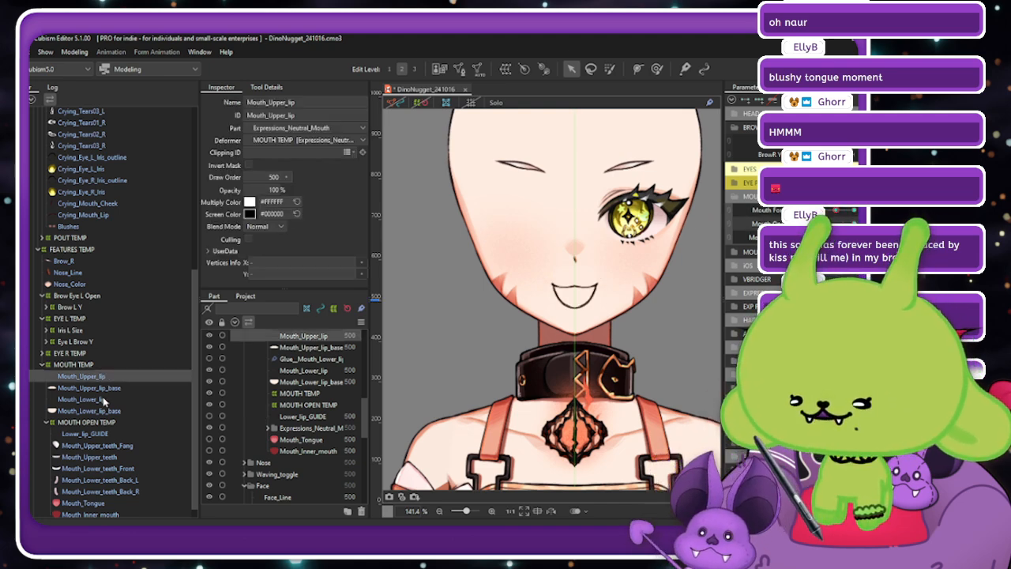
shift+click(86, 399)
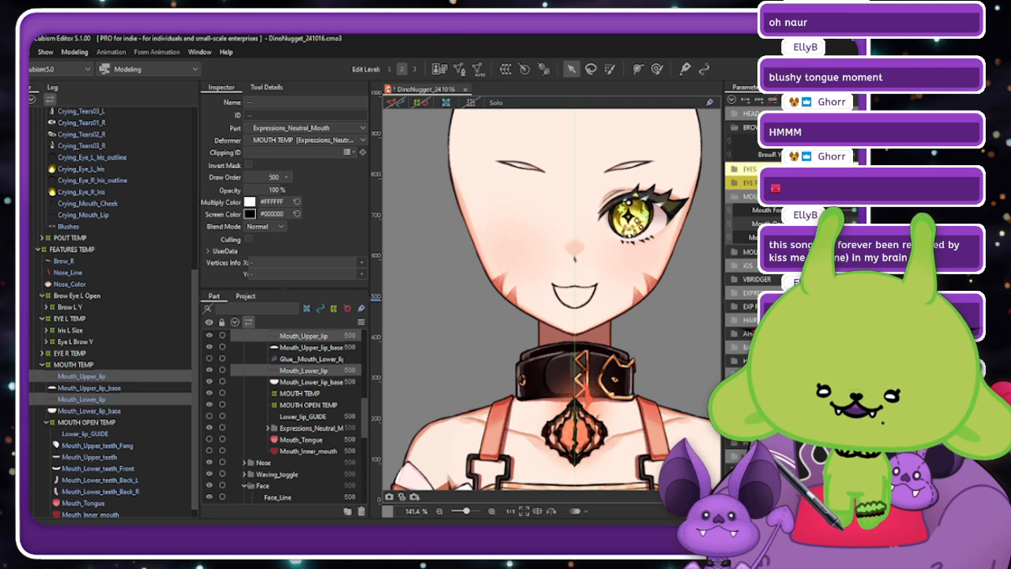
scroll(596, 287, up, 3)
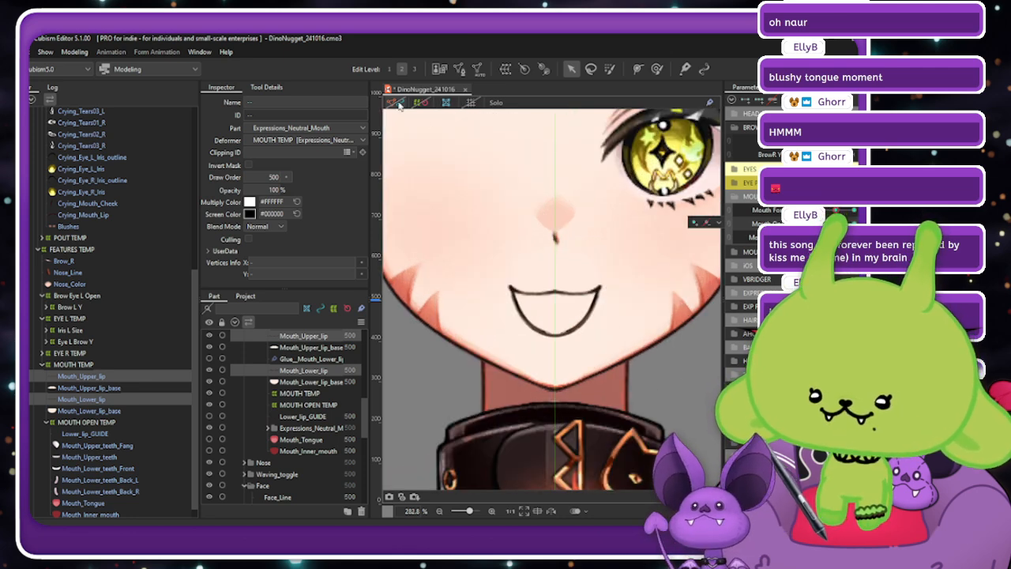
scroll(550, 309, up, 1)
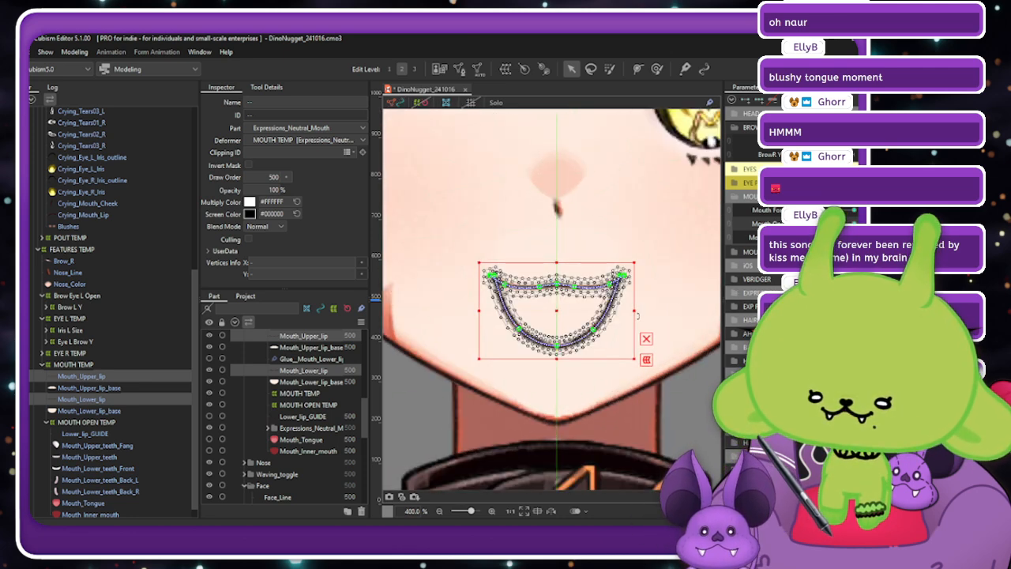
drag(635, 310, 632, 310)
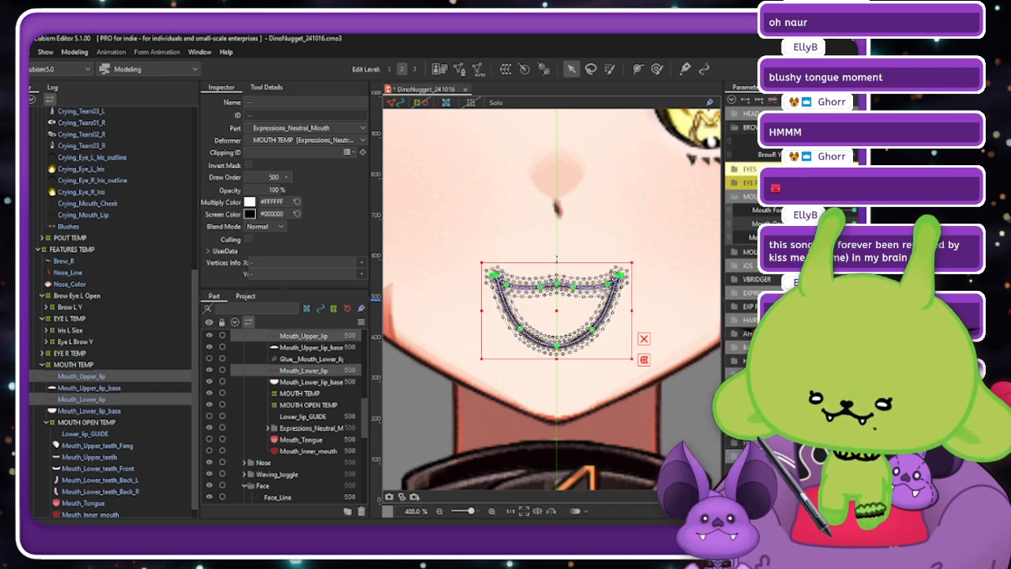
Close the mouth and stretch both lip lines slightly wider and taller at the closed smile.
drag(854, 223, 811, 223)
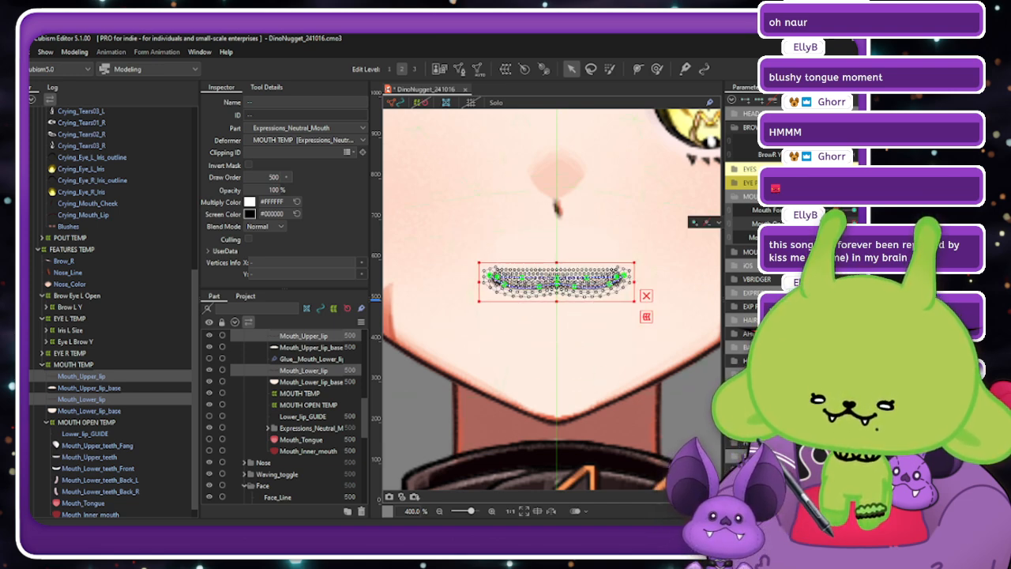
drag(634, 282, 638, 282)
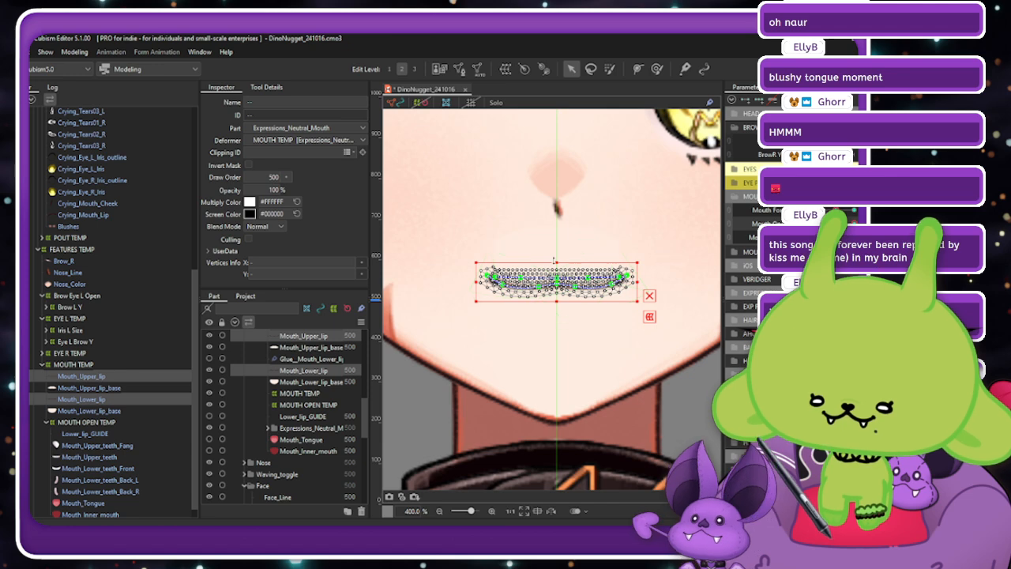
drag(556, 301, 556, 303)
Check the adjusted smile with the lip meshes hidden and undo the last change.
click(395, 109)
scroll(515, 275, down, 4)
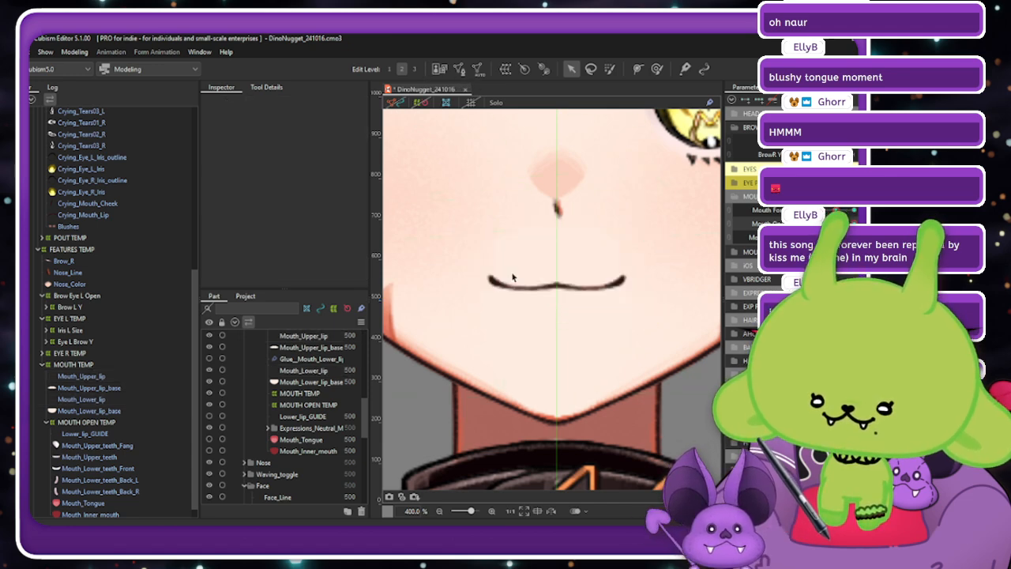
drag(837, 224, 835, 210)
key(ctrl+z)
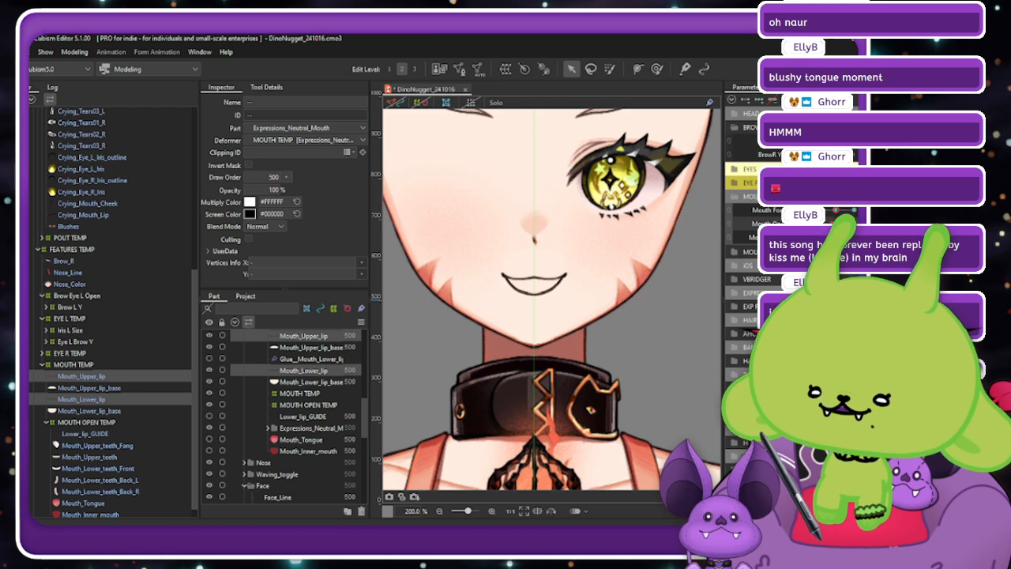
Select the lip lines at the open smile and examine their outline in close-up and on the whole face.
click(719, 223)
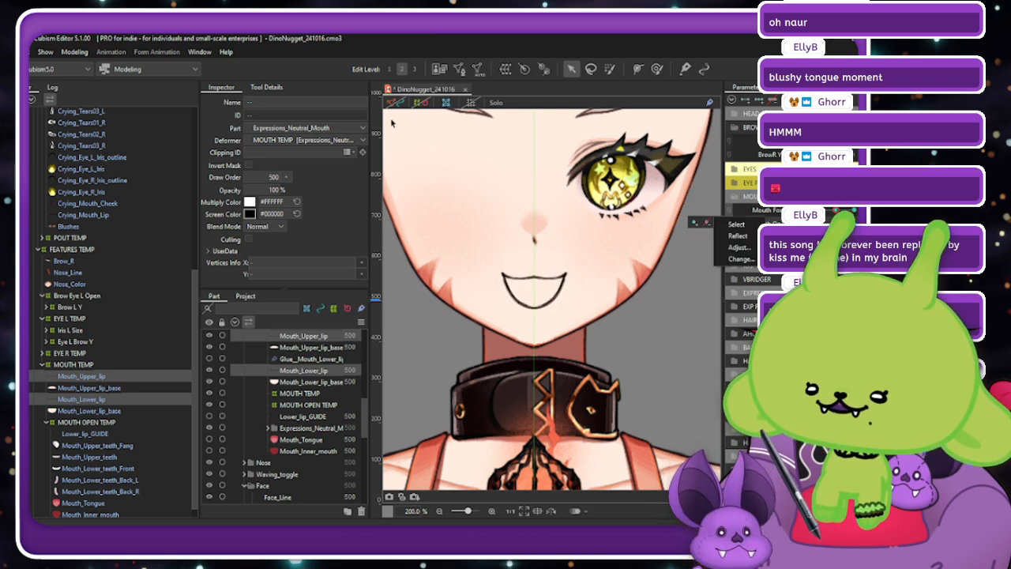
click(736, 224)
scroll(545, 260, up, 3)
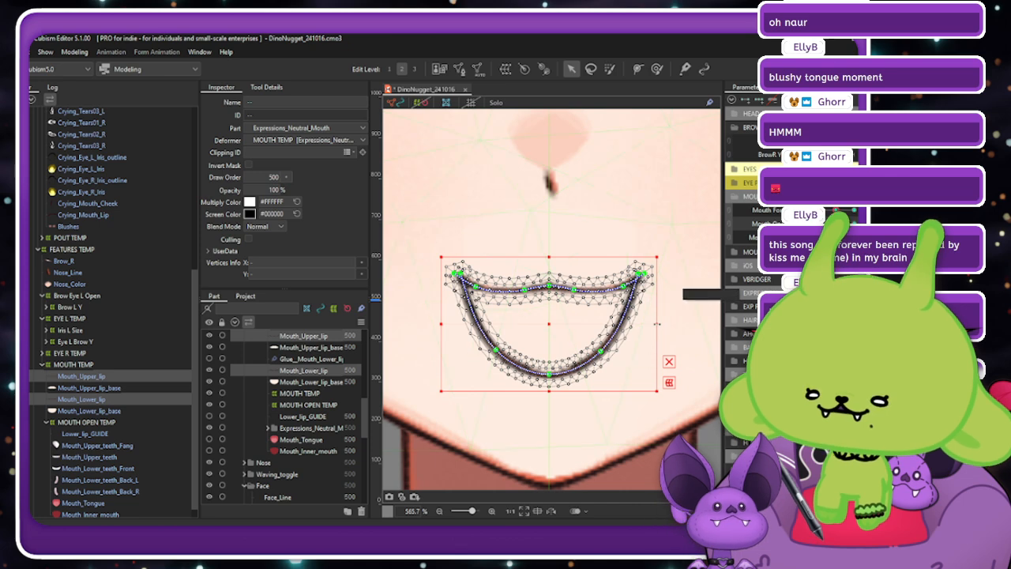
click(394, 103)
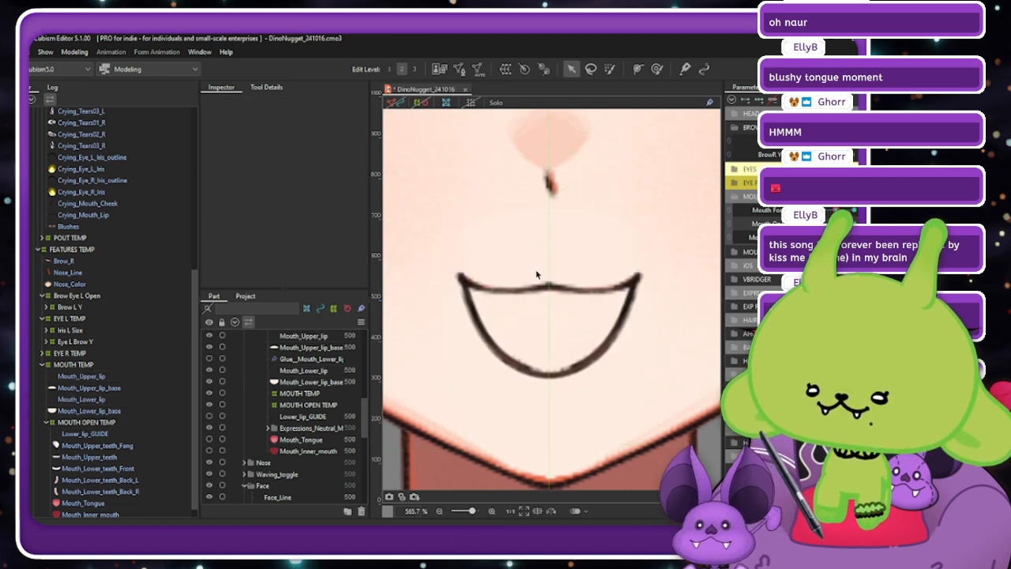
scroll(537, 275, down, 5)
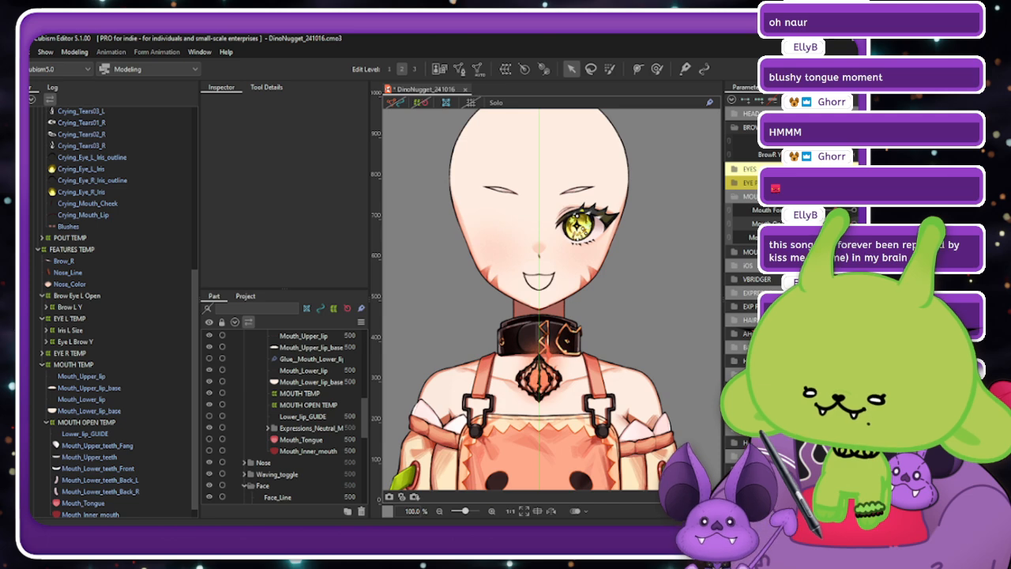
scroll(577, 277, up, 3)
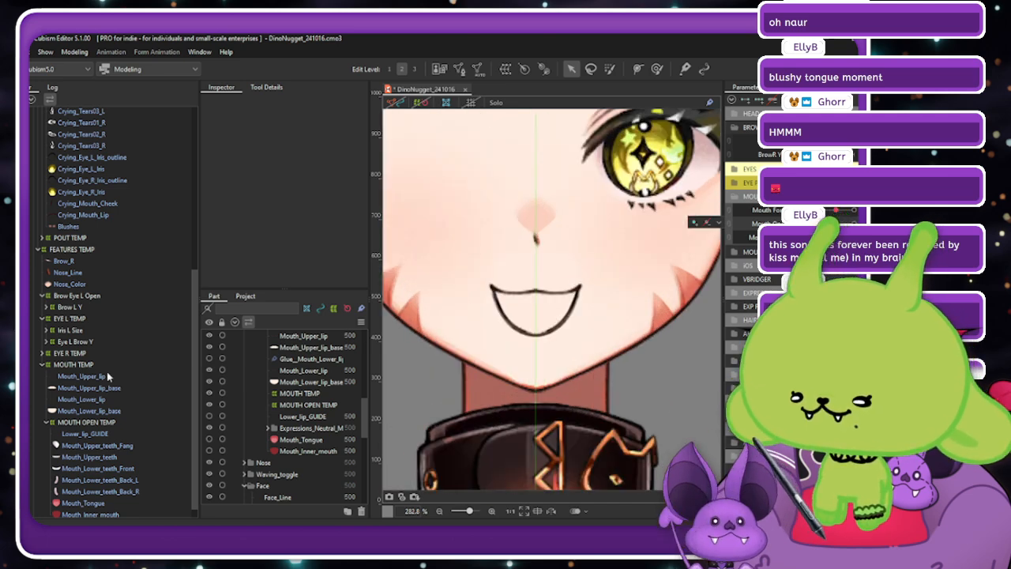
Reshape Mouth_Upper_lip and Mouth_Lower_lip at the open smile with the deform brush and check the closed smile.
click(107, 375)
shift+click(106, 399)
click(403, 96)
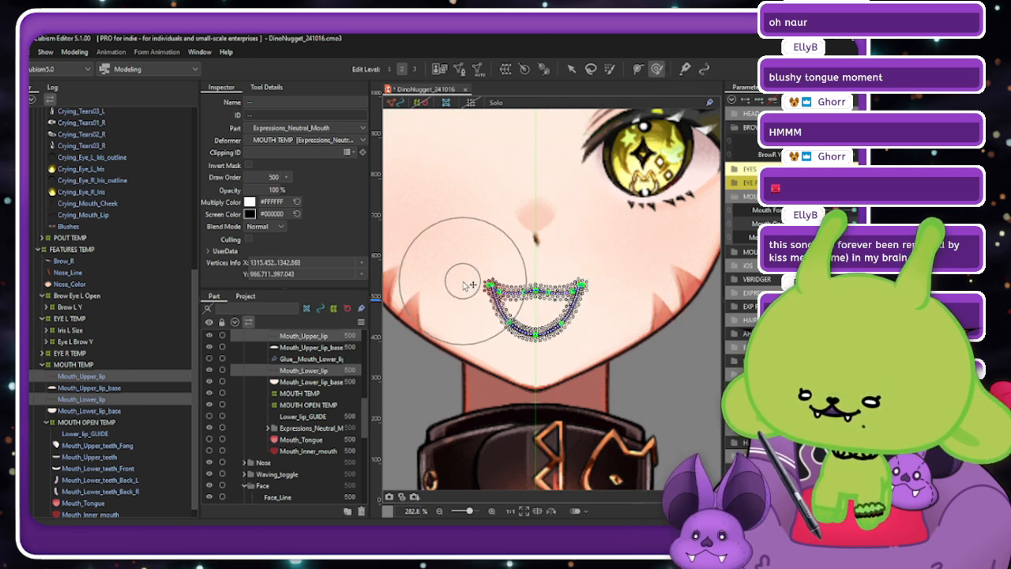
click(539, 271)
scroll(545, 273, down, 2)
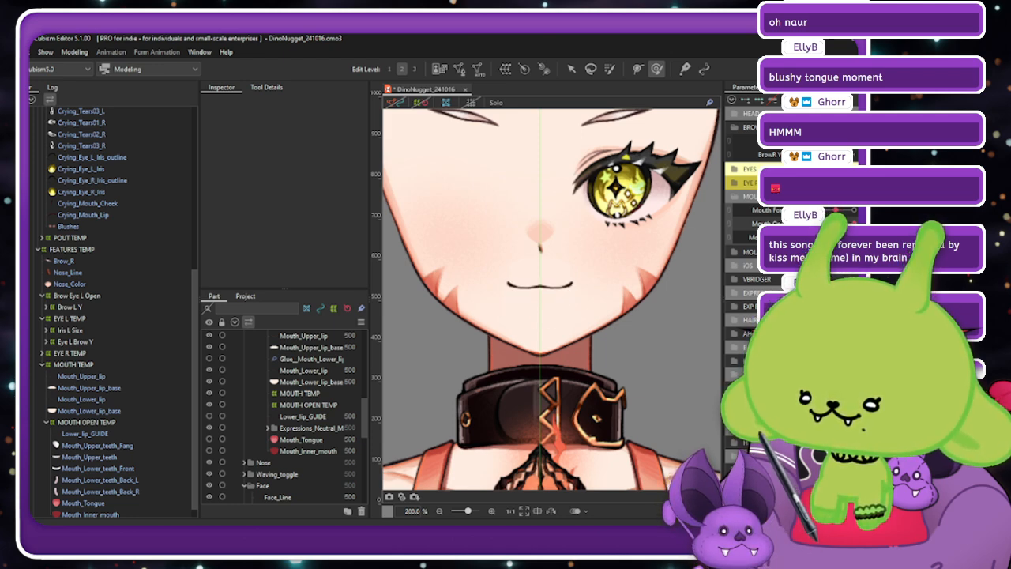
Turn on Hide selection and refine both lip lines at the open smile with the deform brush.
click(106, 377)
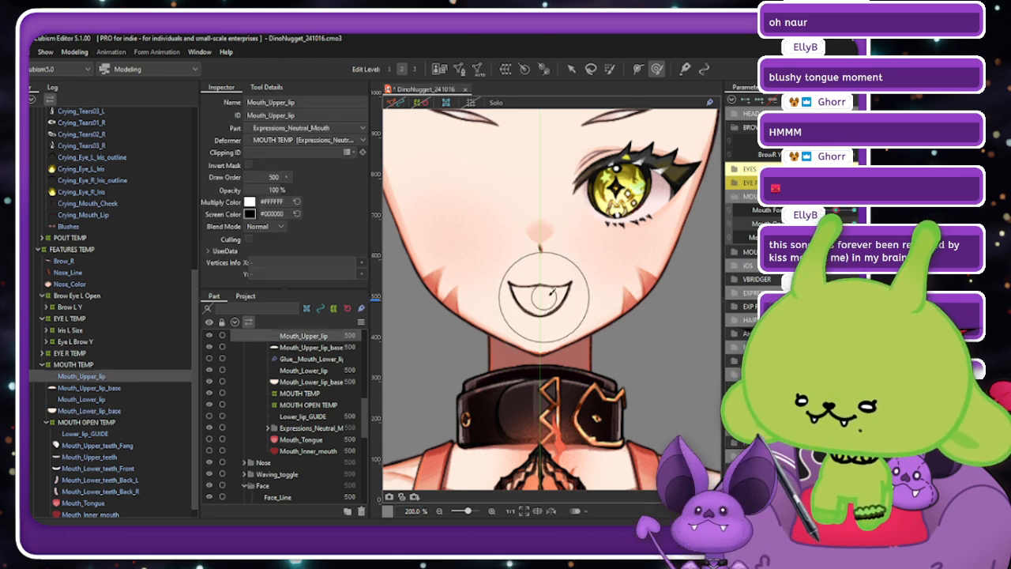
click(394, 103)
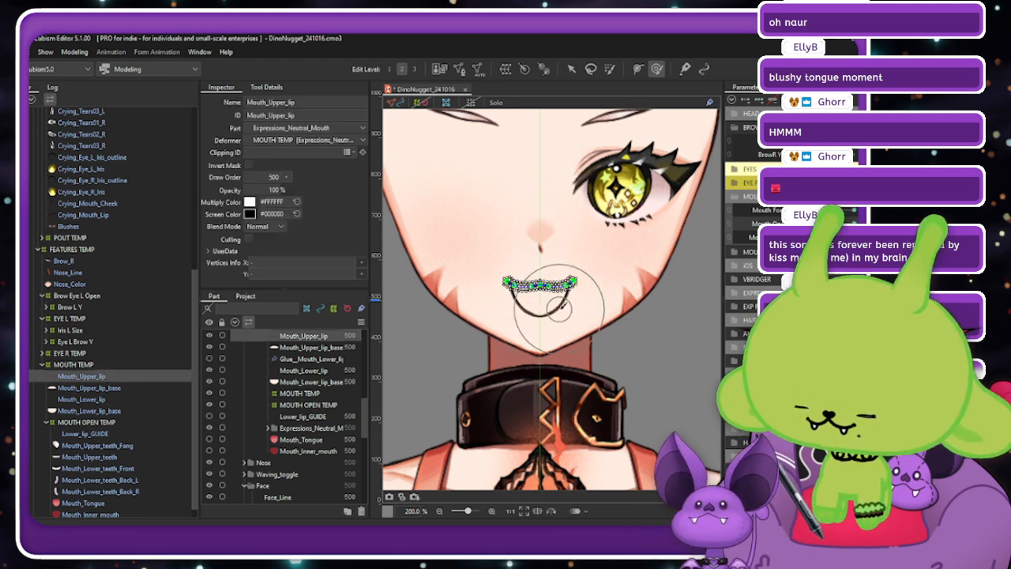
key(ctrl+t)
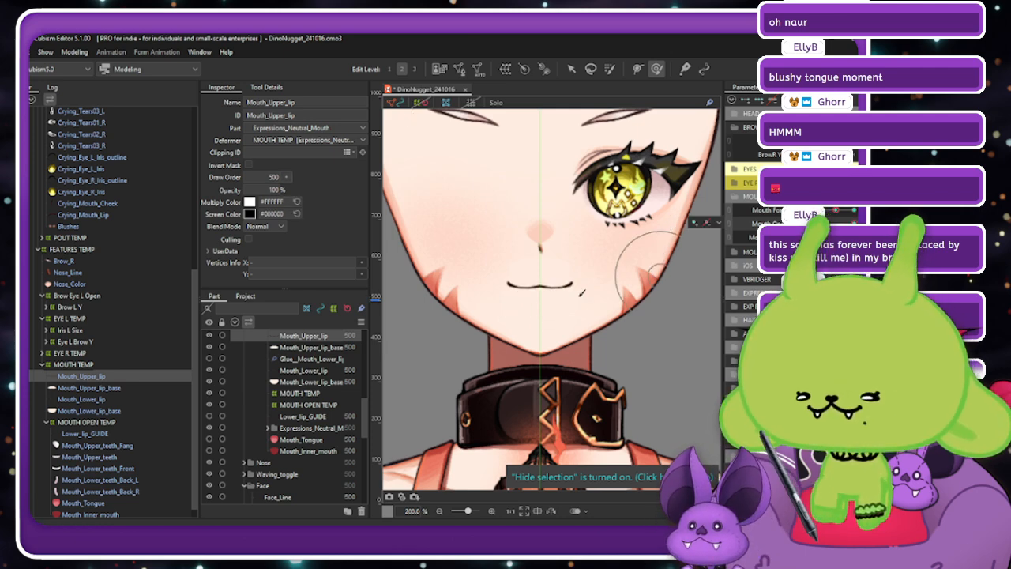
ctrl+click(87, 399)
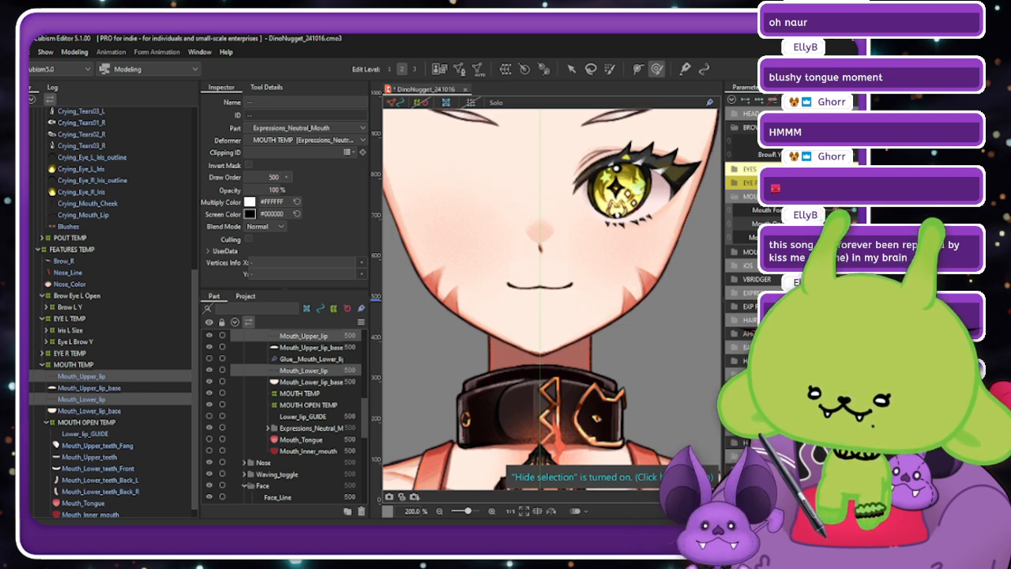
drag(818, 223, 853, 224)
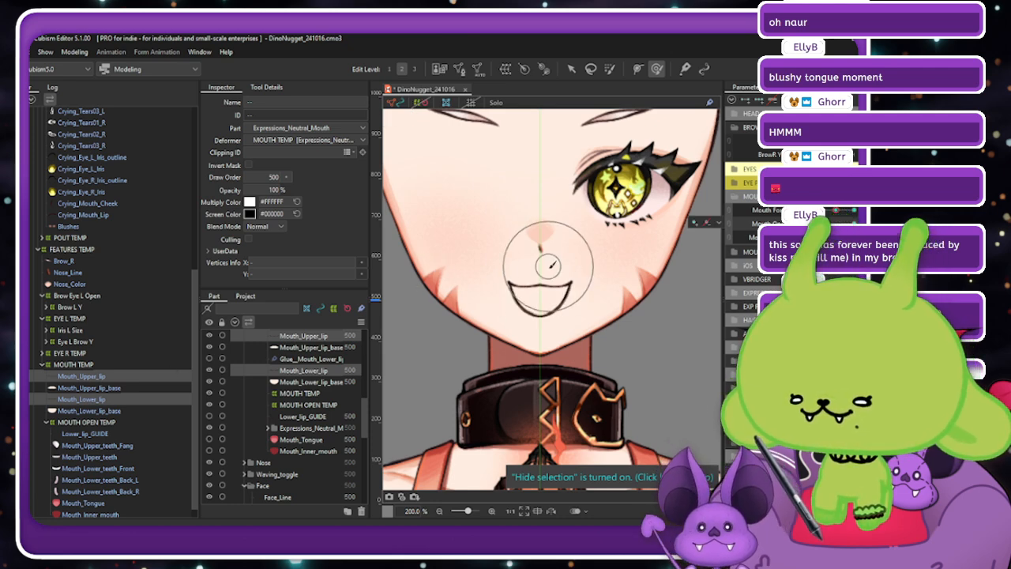
drag(540, 275, 539, 272)
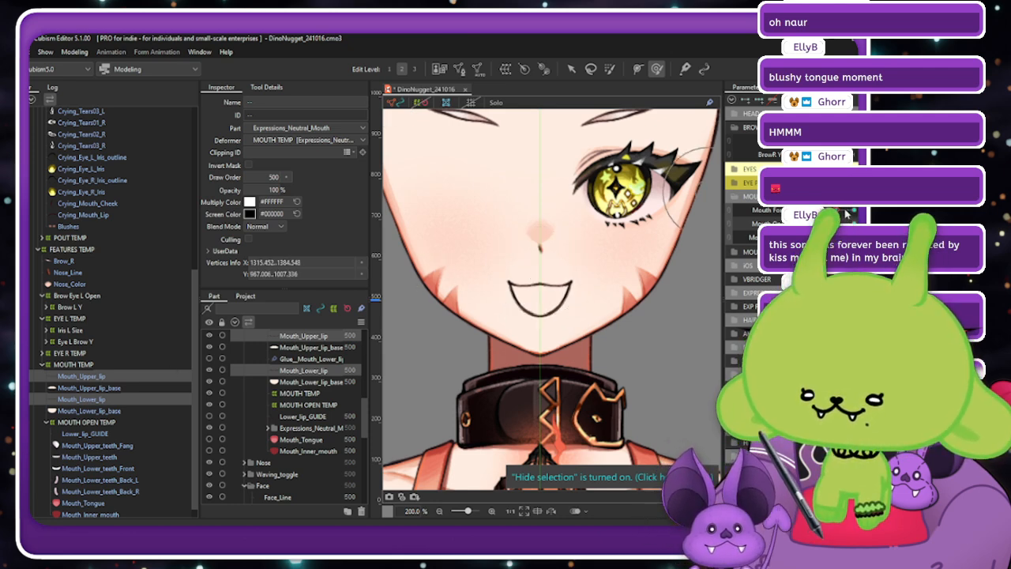
mouse_move(853, 223)
mouse_down()
mouse_move(818, 224)
mouse_move(853, 224)
mouse_up()
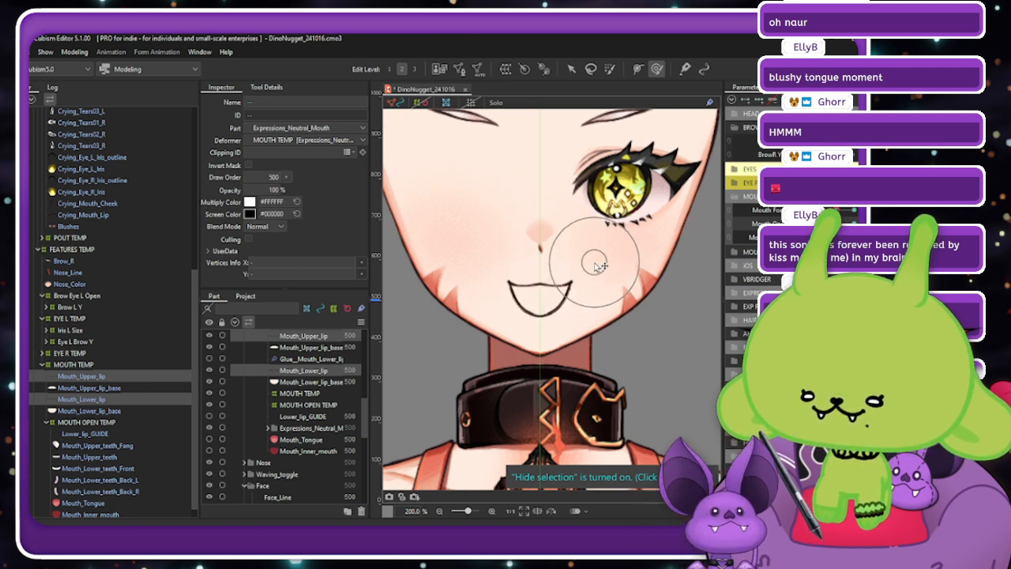
drag(576, 239, 478, 267)
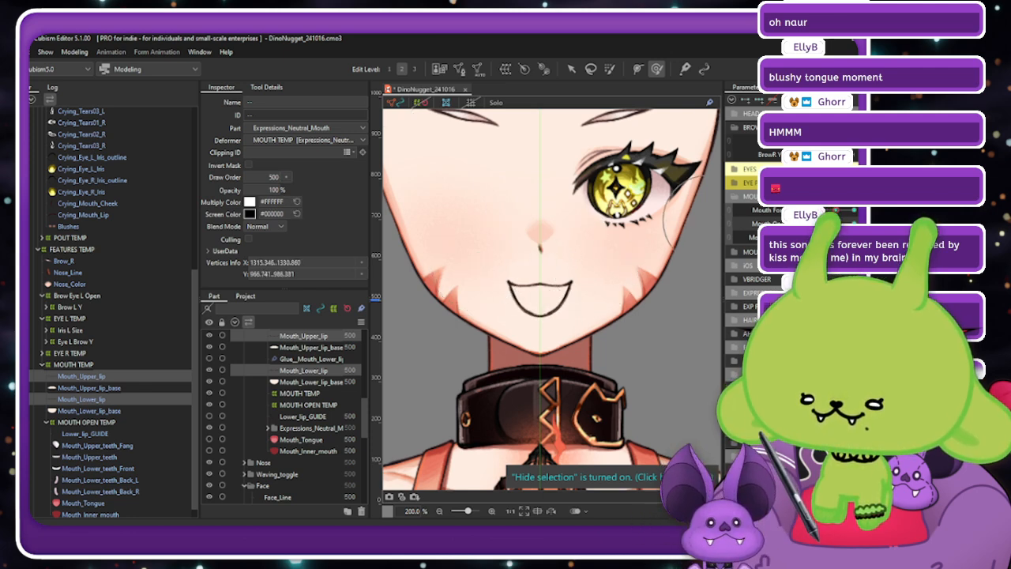
Check the lip lines at the closed smile in close-up and on the lower face with the selection tool active.
drag(853, 224, 818, 223)
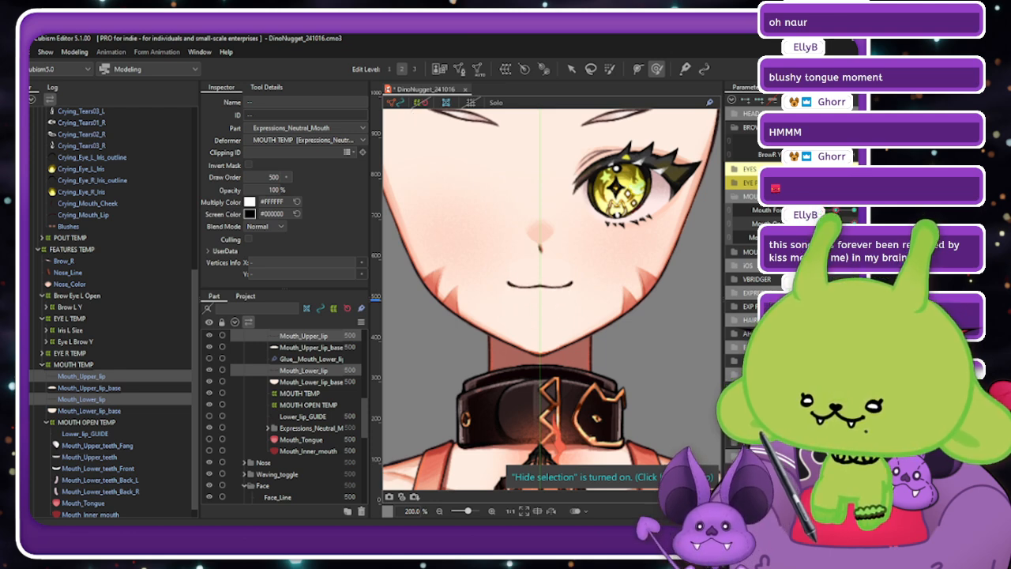
click(571, 69)
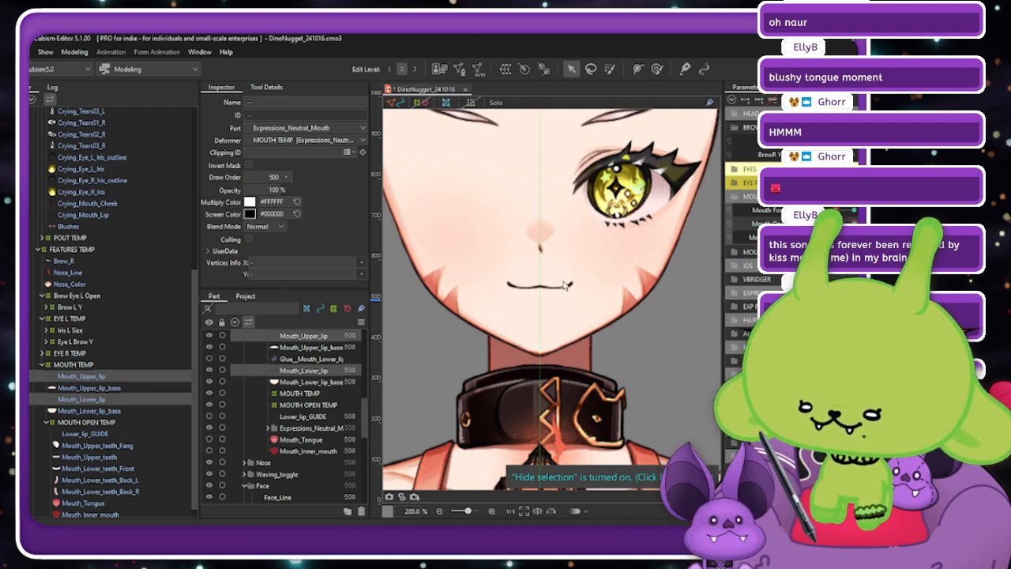
scroll(583, 282, up, 1)
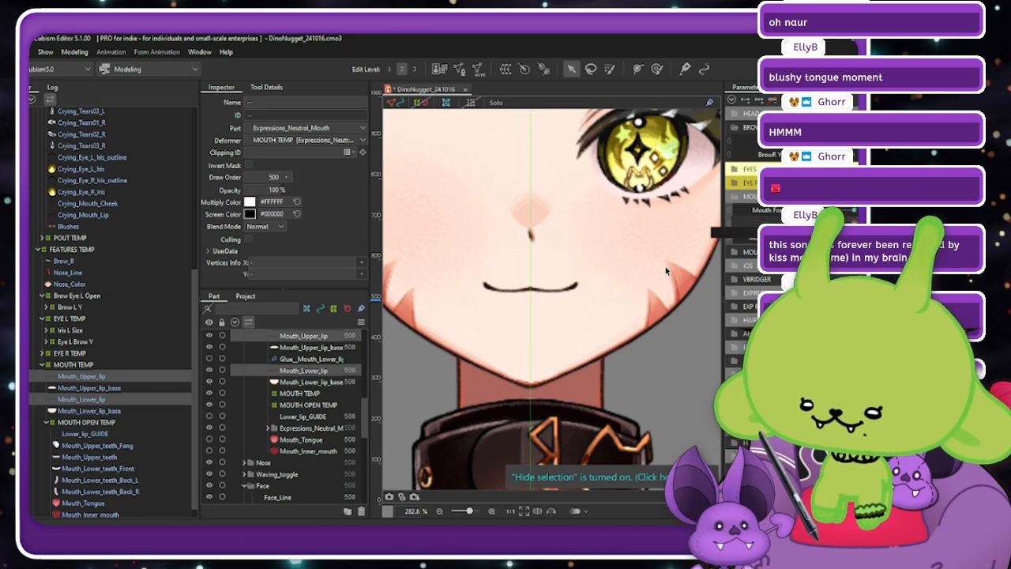
scroll(679, 259, down, 1)
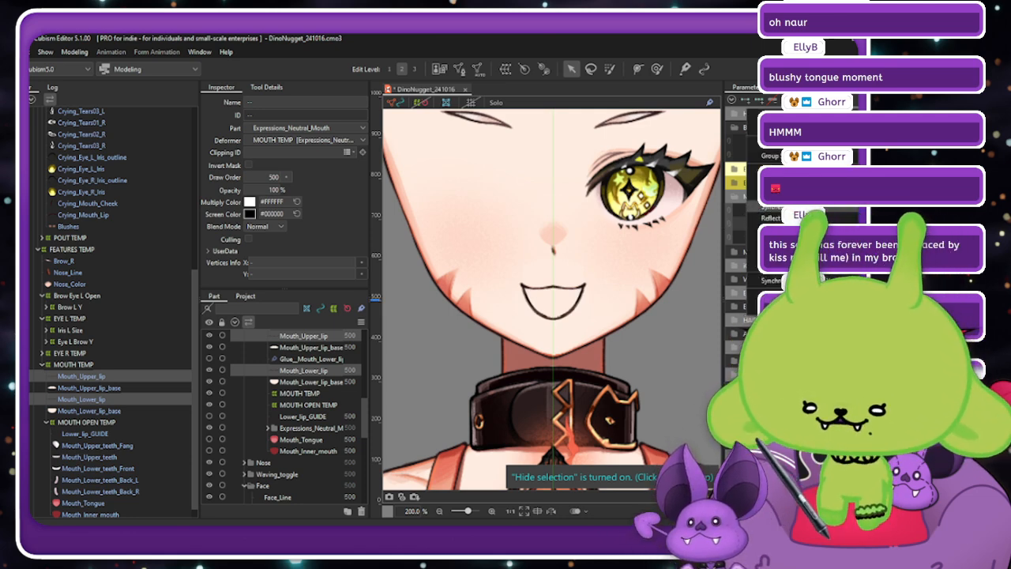
Combine the Mouth Form and Mouth Open parameters and check the lip lines across their closed, open and narrow mouth positions.
click(754, 212)
click(414, 385)
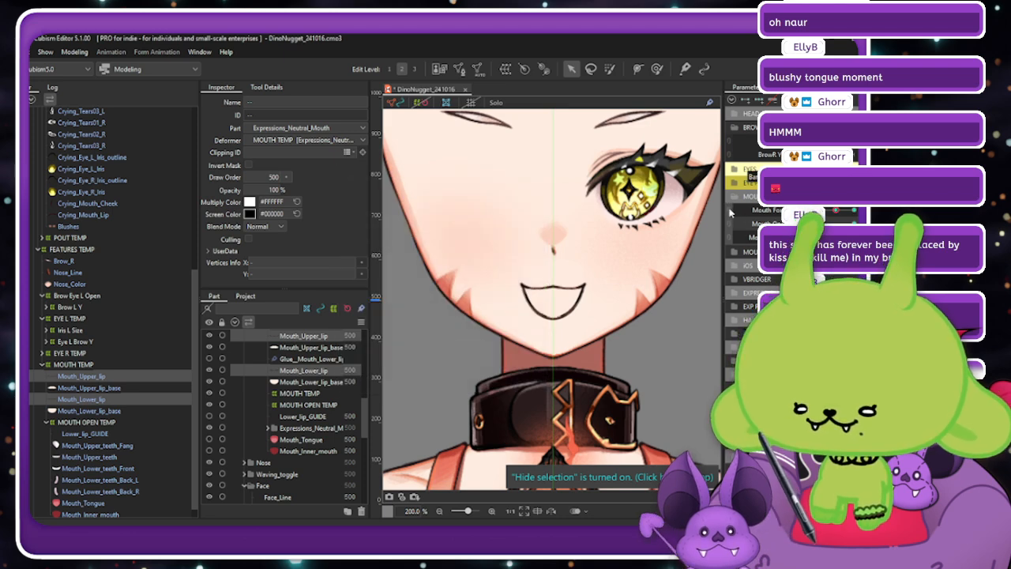
click(730, 215)
mouse_move(839, 212)
mouse_down()
mouse_move(827, 212)
mouse_move(838, 212)
mouse_move(827, 211)
mouse_move(839, 212)
mouse_move(835, 235)
mouse_move(837, 211)
mouse_up()
click(729, 228)
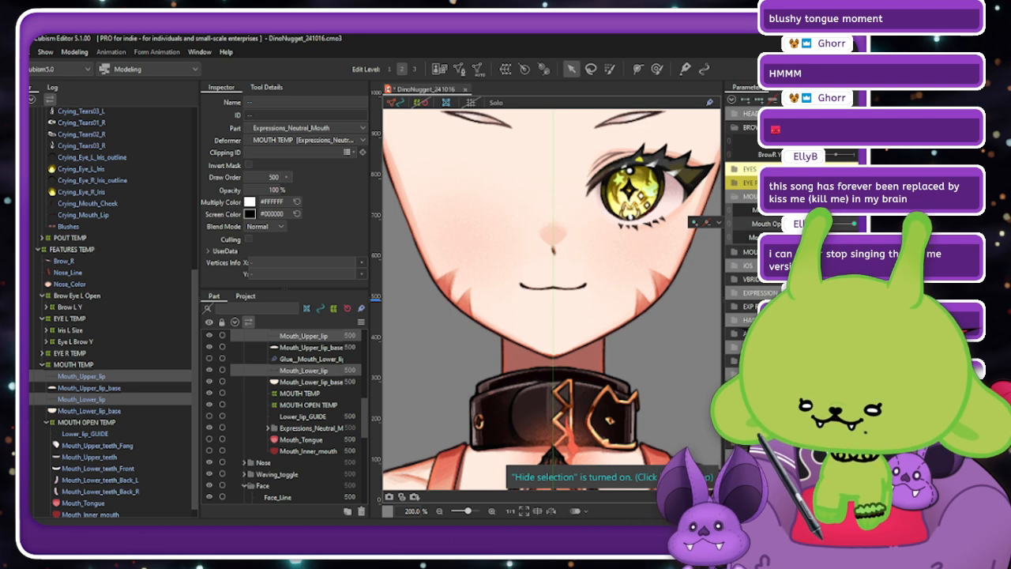
mouse_move(854, 224)
mouse_down()
mouse_move(821, 223)
mouse_move(854, 224)
mouse_up()
right_click(854, 223)
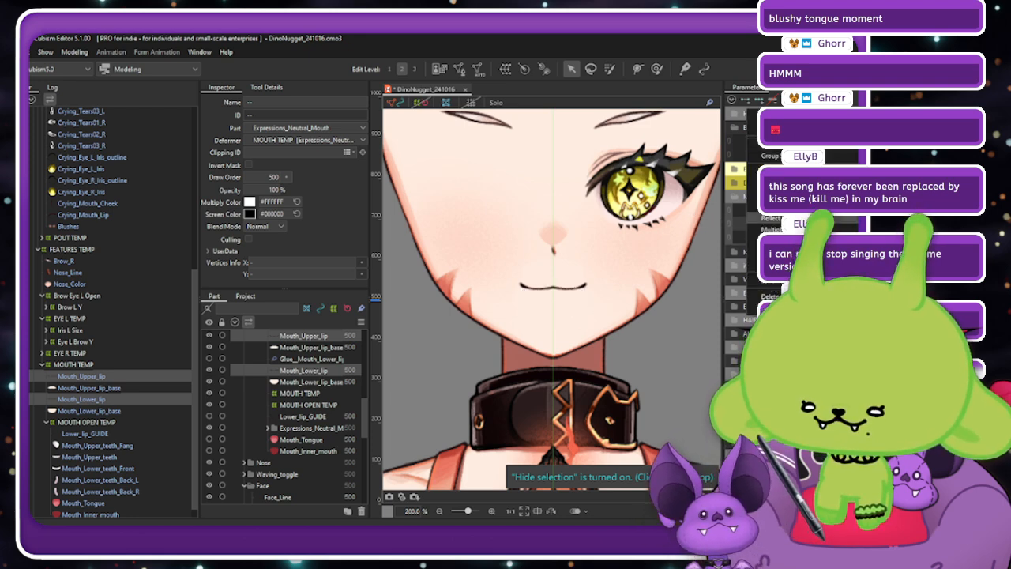
click(762, 211)
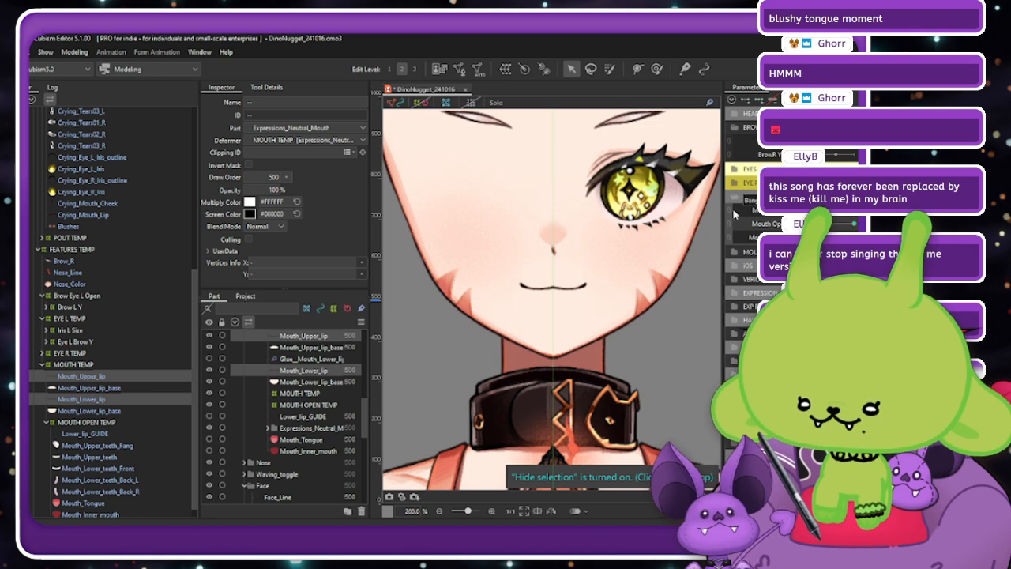
click(730, 210)
drag(851, 242, 836, 225)
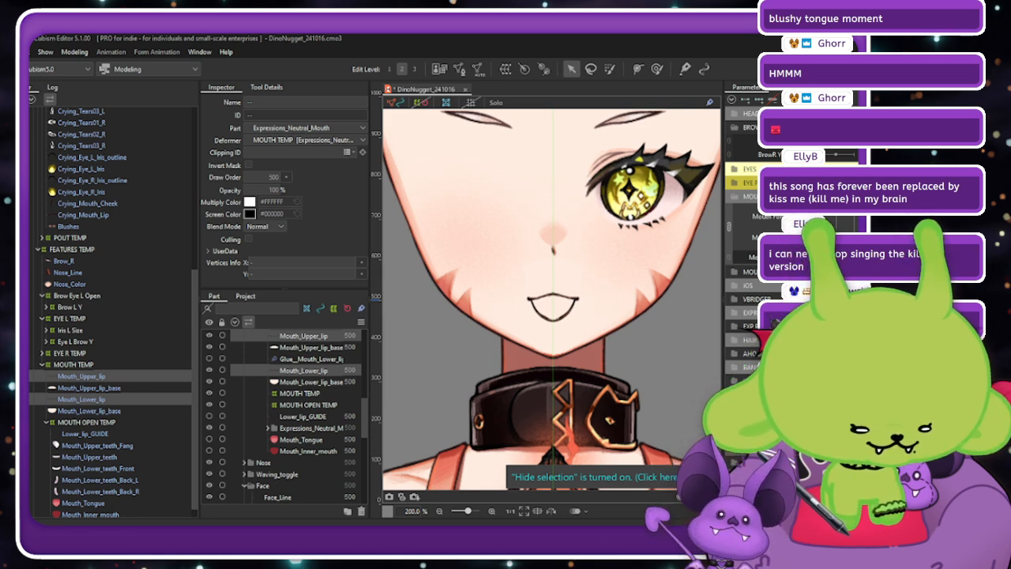
mouse_move(836, 226)
mouse_down()
mouse_move(865, 226)
mouse_move(849, 227)
mouse_move(855, 243)
mouse_move(854, 229)
mouse_move(839, 229)
mouse_up()
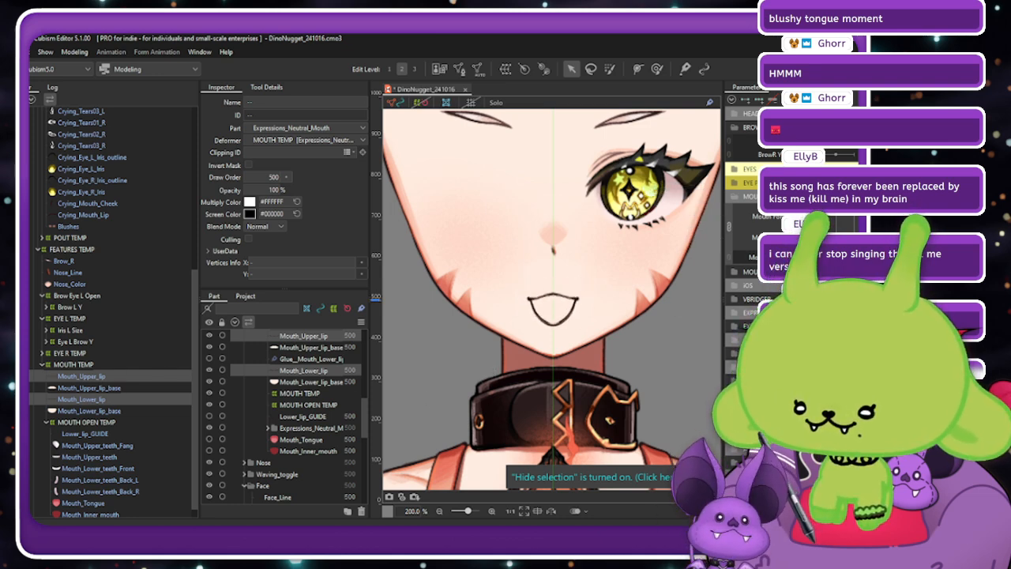
Show Mouth_Tongue and Mouth_Inner_mouth and examine them at the narrow open mouth on the whole figure and in close-up.
scroll(571, 339, down, 3)
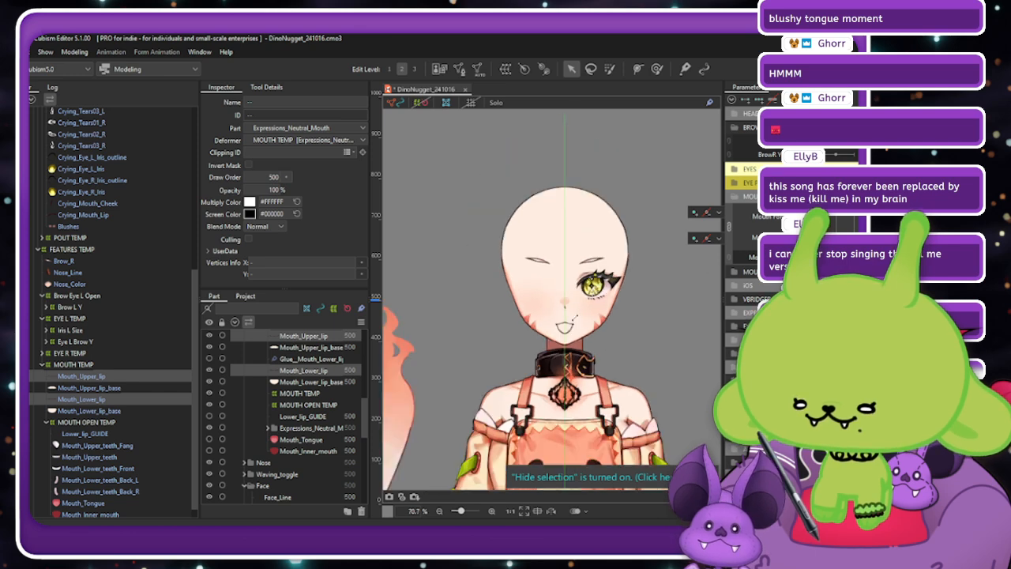
scroll(558, 331, up, 1)
scroll(586, 332, down, 1)
scroll(111, 427, down, 2)
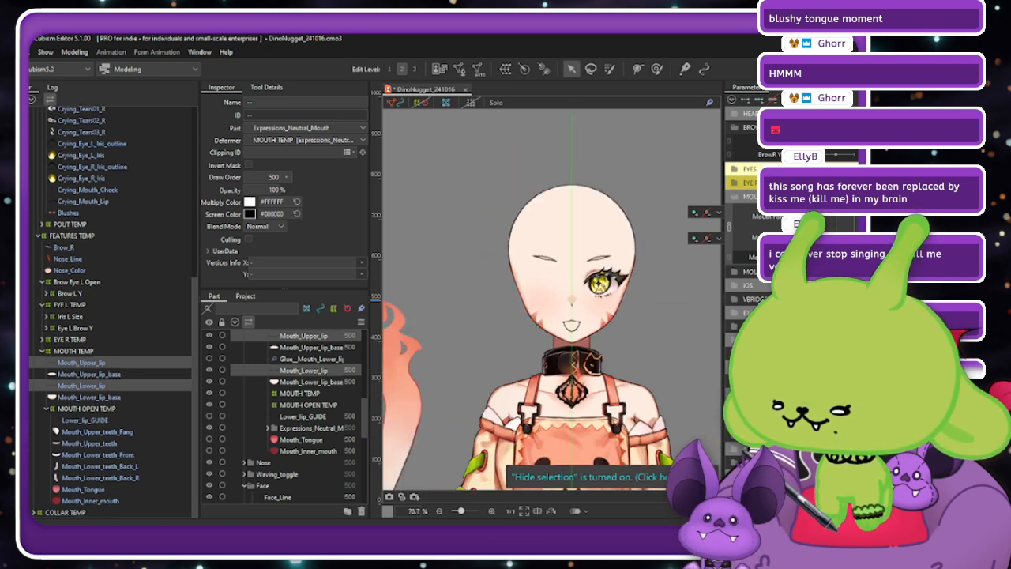
drag(6, 501, 6, 490)
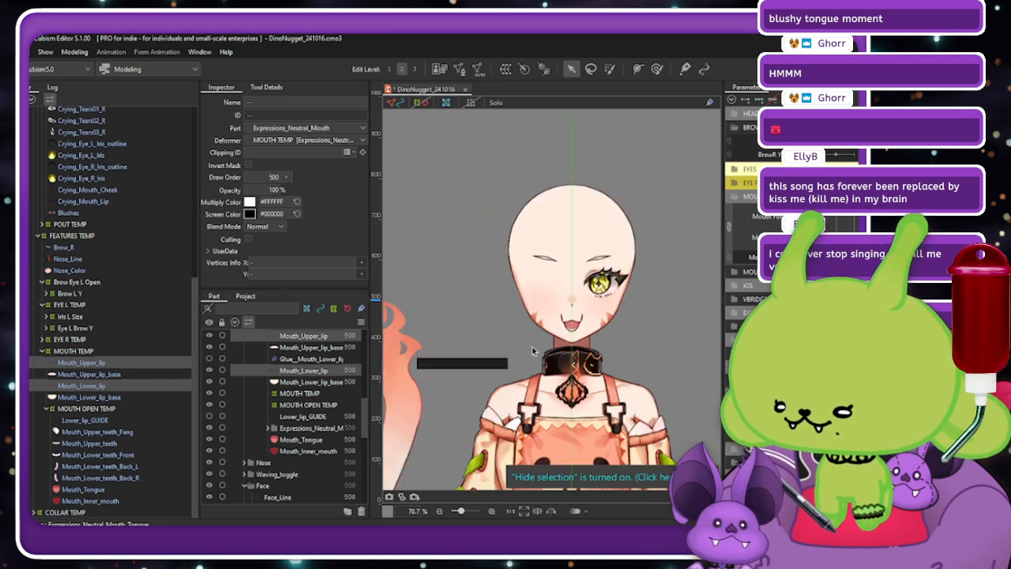
scroll(581, 316, up, 3)
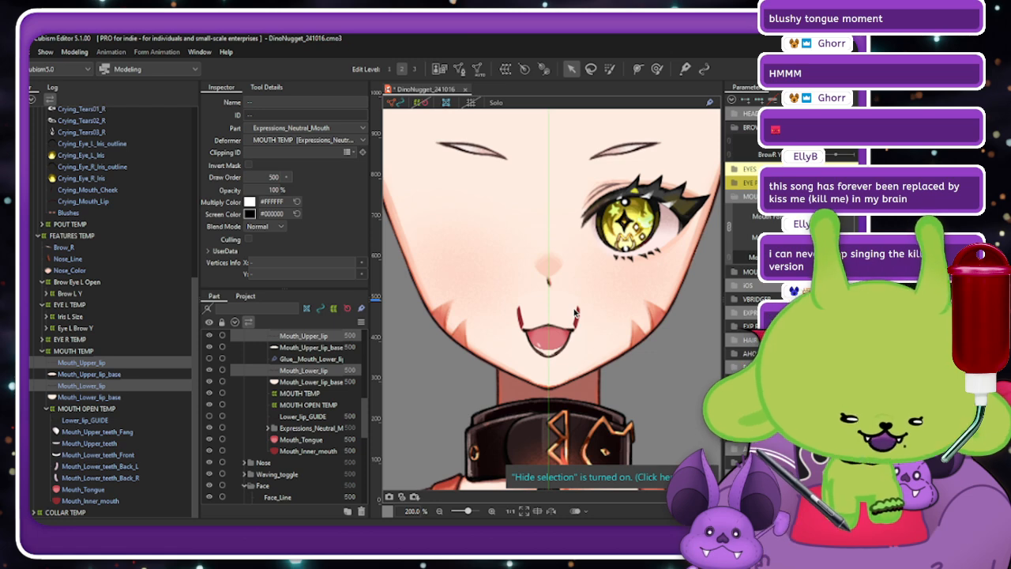
Regenerate the meshes of Mouth_Inner_mouth and Mouth_Tongue with the automatic mesh generator's Set_04 preset.
click(71, 502)
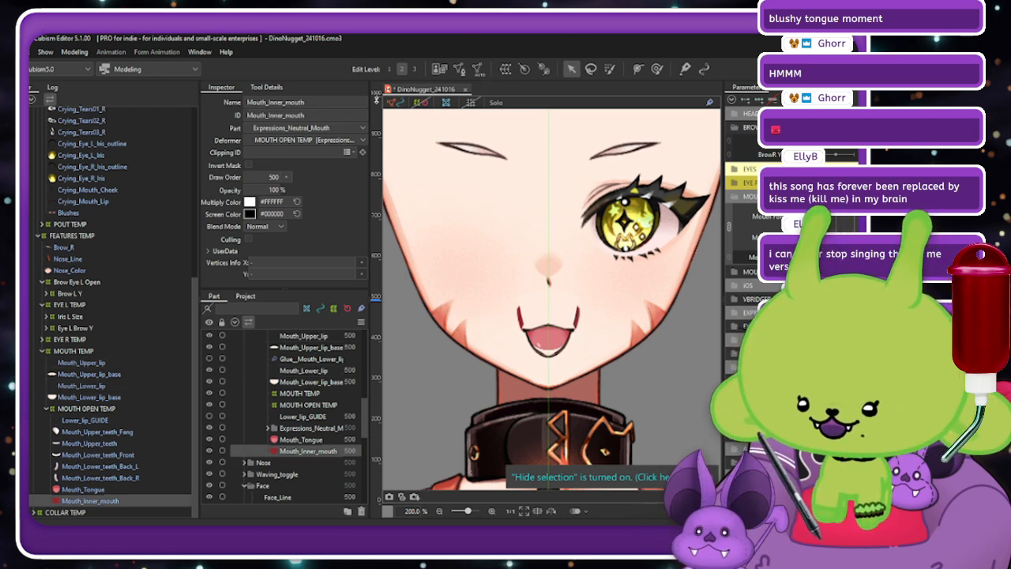
click(459, 69)
click(521, 103)
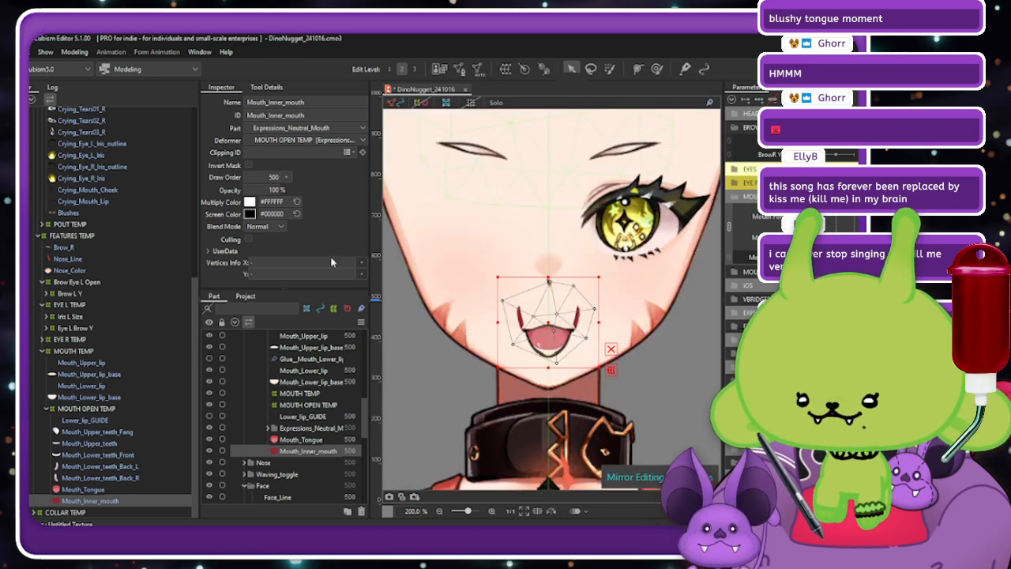
click(478, 69)
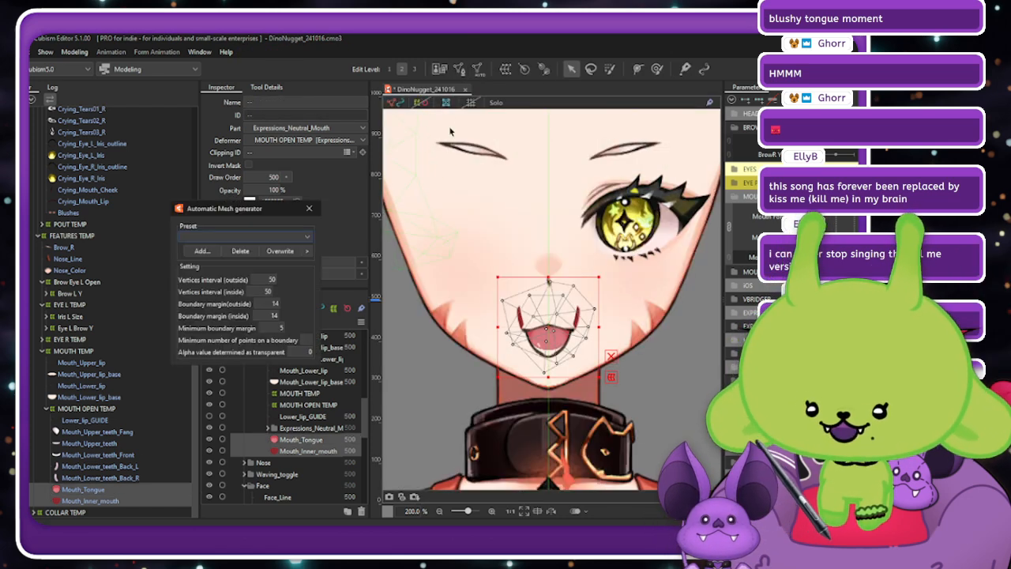
click(243, 236)
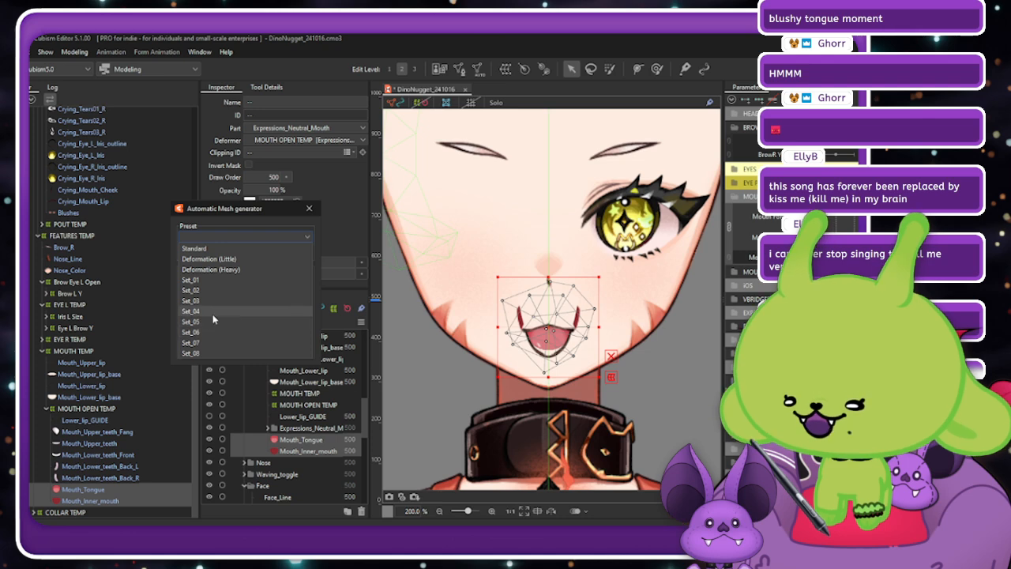
click(213, 312)
click(309, 207)
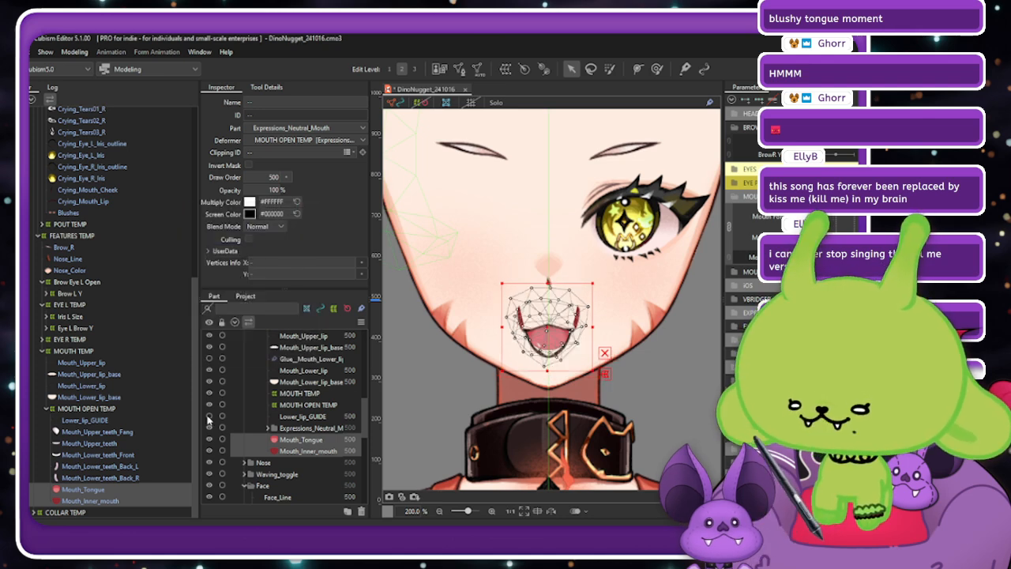
Stretch Mouth_Inner_mouth downward and narrow it to fit the narrow open mouth, and check it at the closed smile.
click(123, 501)
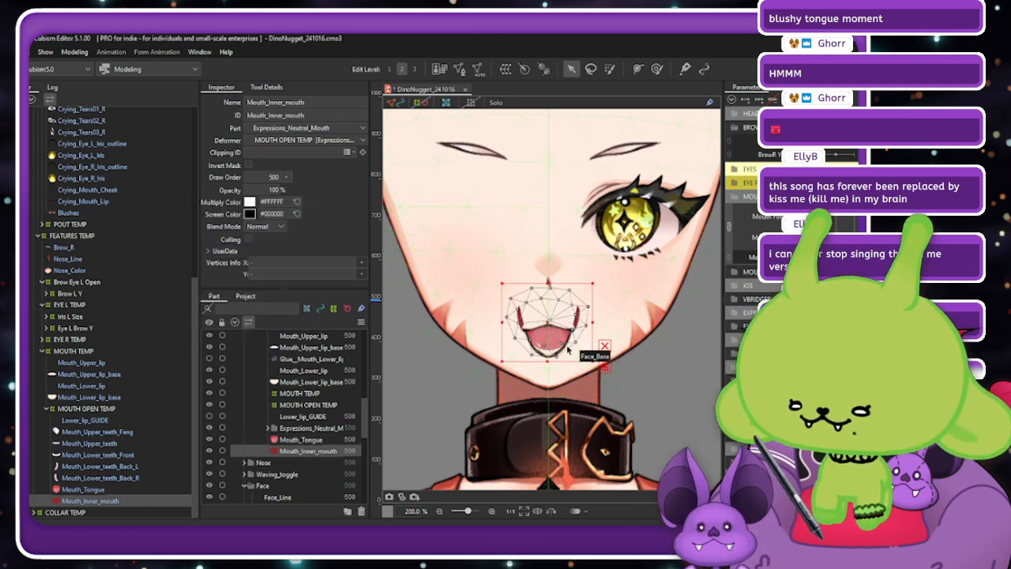
drag(546, 361, 546, 372)
mouse_move(592, 328)
mouse_down()
mouse_move(570, 328)
mouse_move(583, 328)
mouse_up()
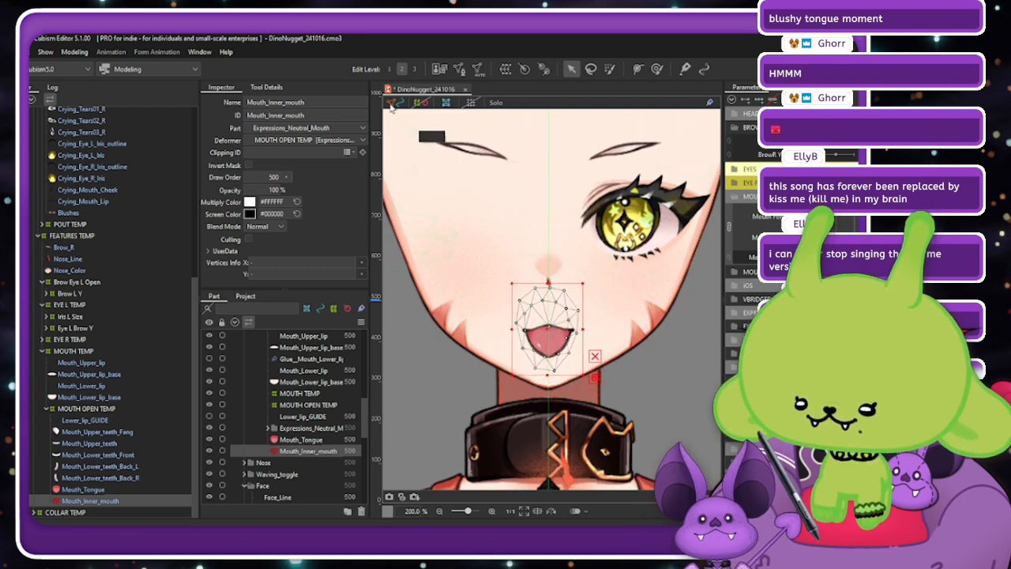
click(714, 201)
drag(819, 223, 853, 223)
click(852, 242)
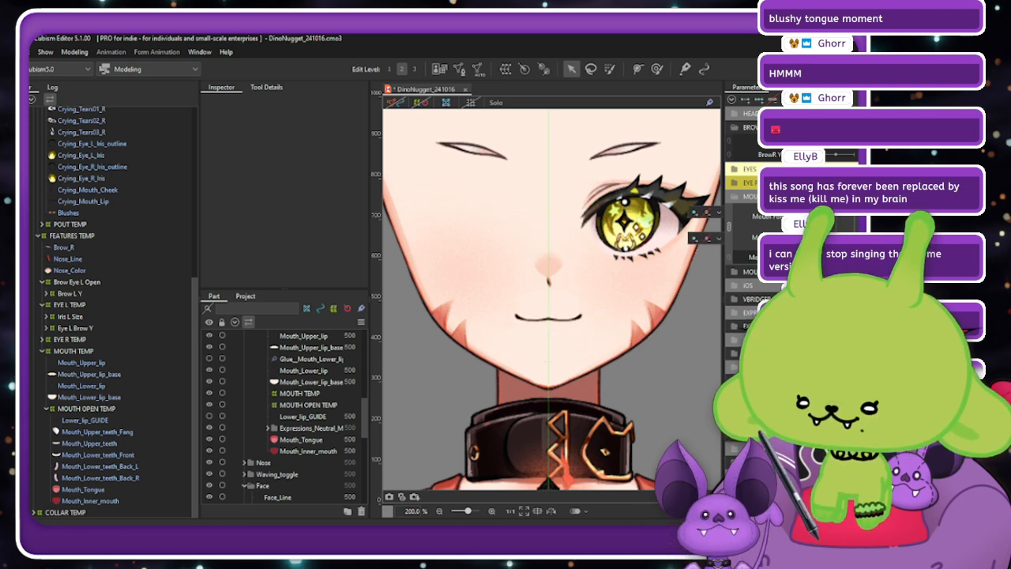
Reselect Mouth_Inner_mouth, make its mesh editable on the canvas and enlarge it around the mouth.
click(127, 500)
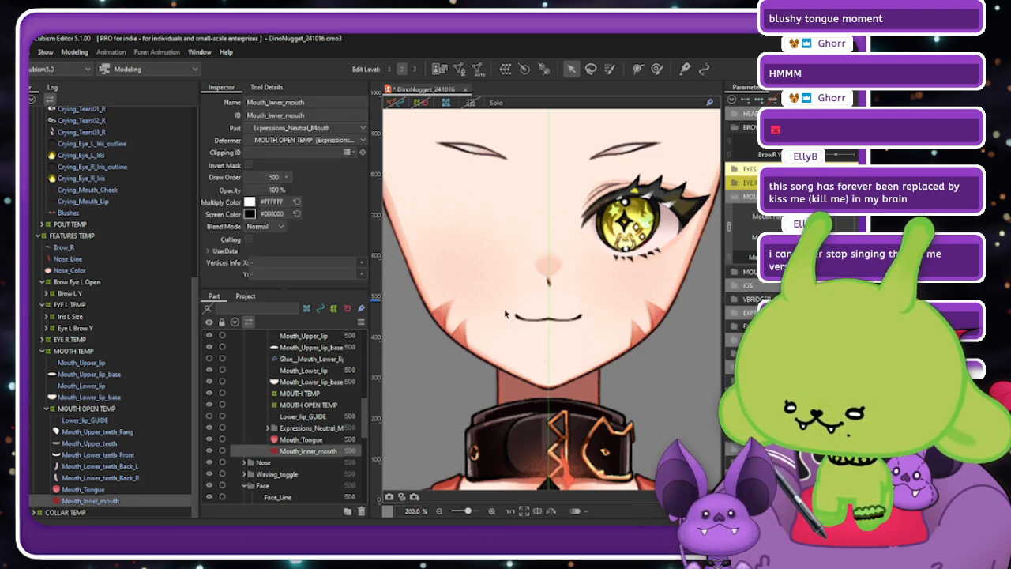
click(505, 311)
click(399, 105)
click(564, 312)
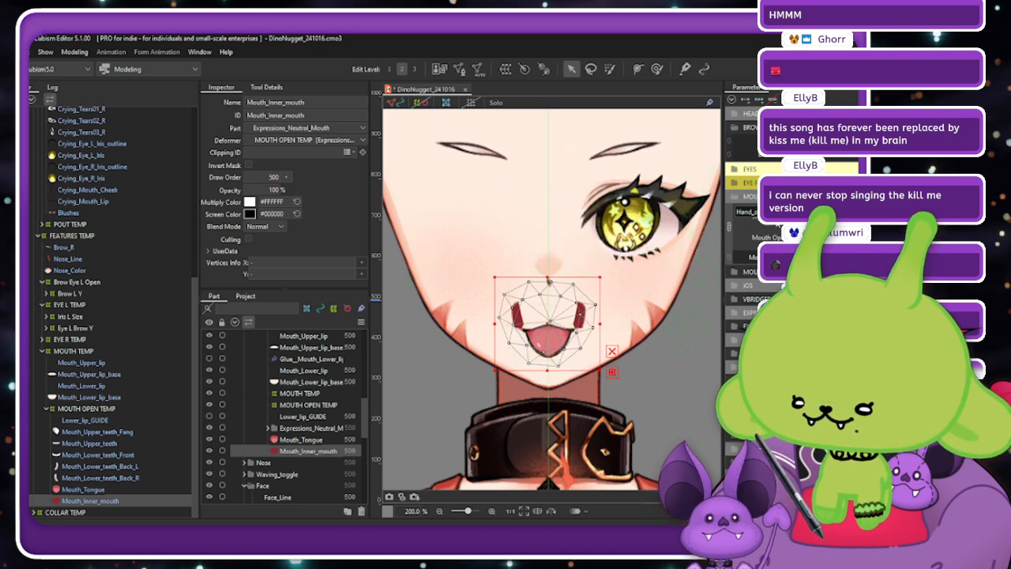
Scale Mouth_Inner_mouth at the wide open smile so that it stays inside the lip lines.
click(729, 228)
click(826, 211)
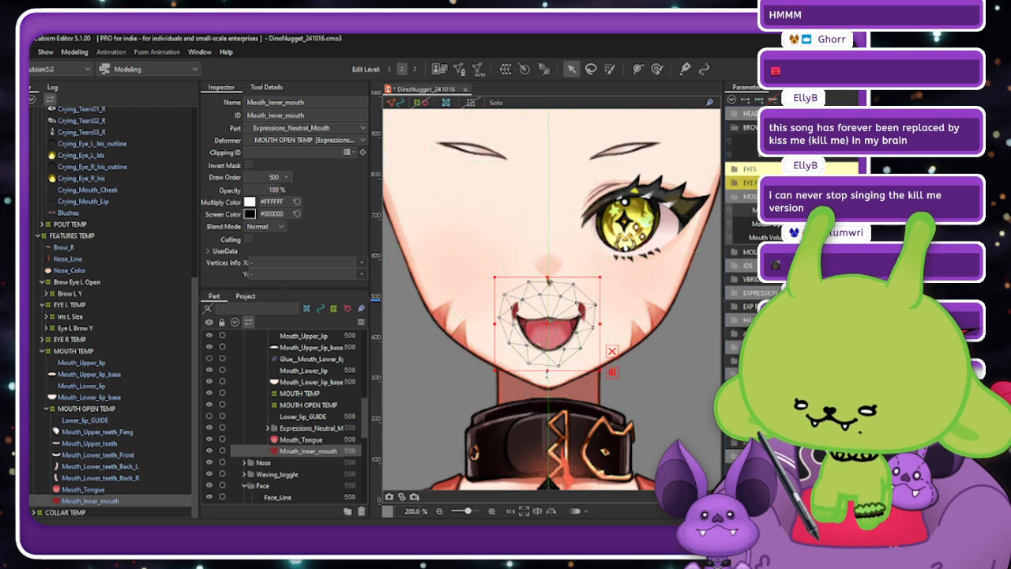
drag(546, 374, 548, 372)
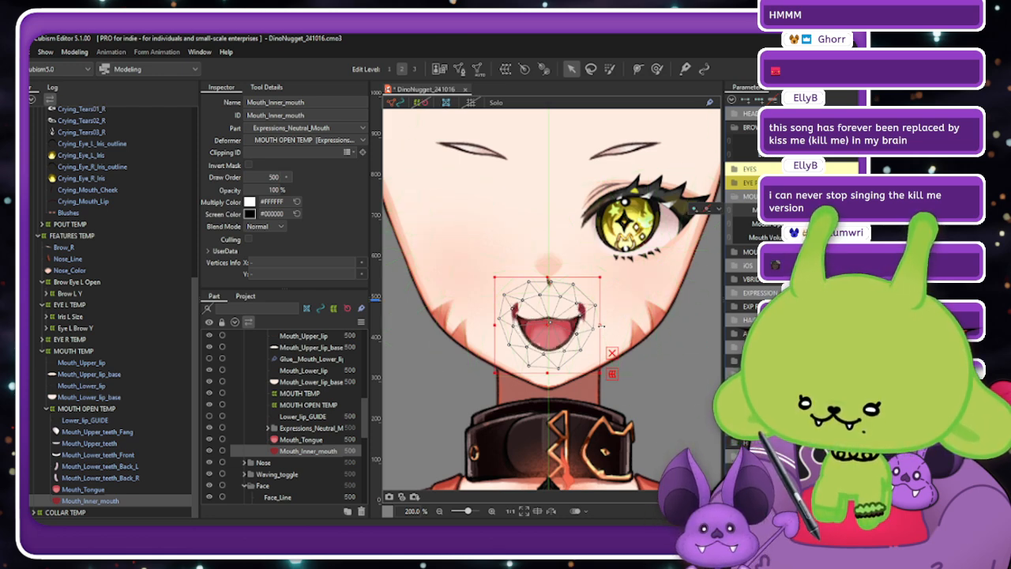
drag(601, 325, 592, 324)
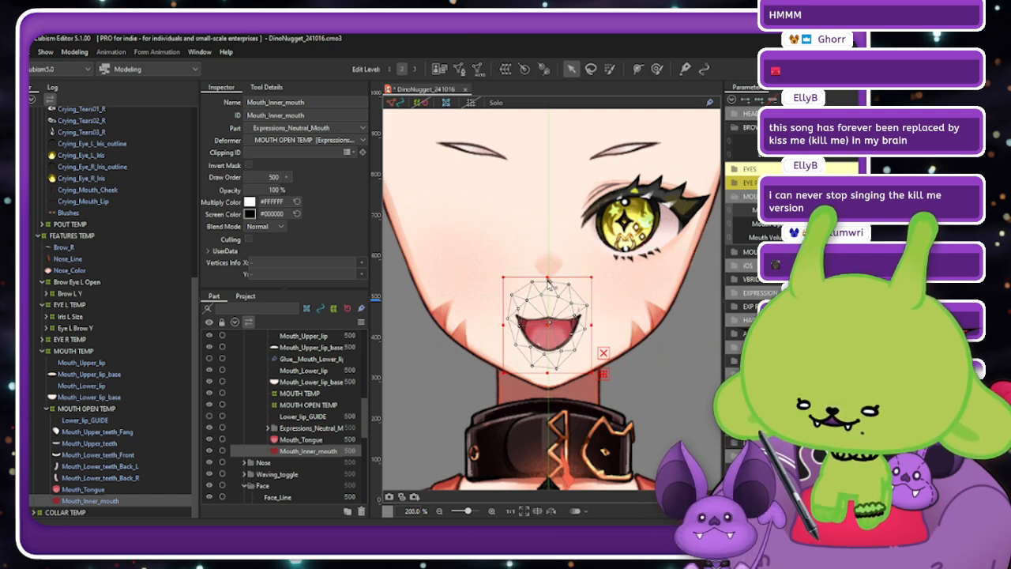
drag(548, 279, 548, 283)
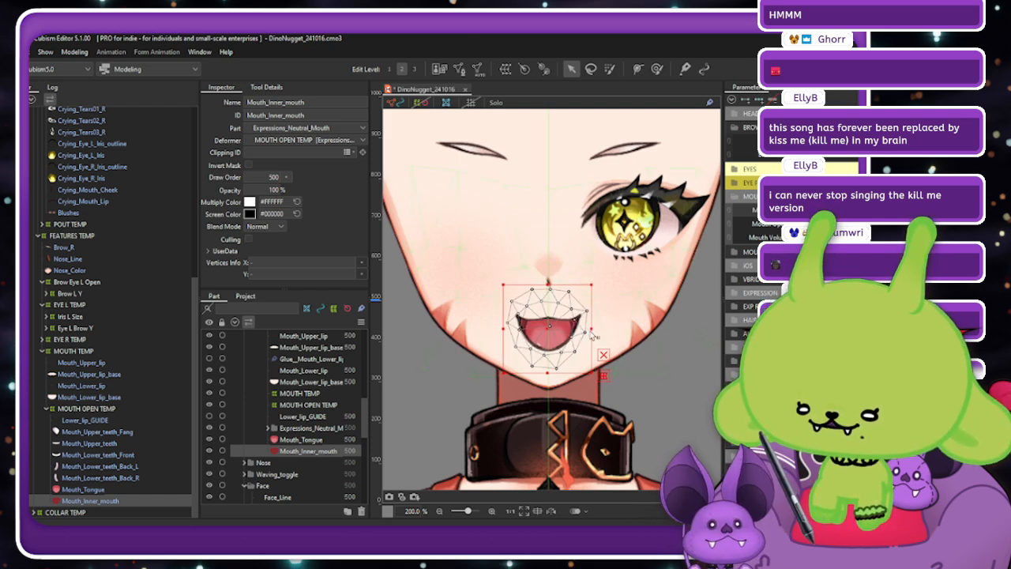
drag(591, 326, 589, 327)
drag(548, 372, 548, 370)
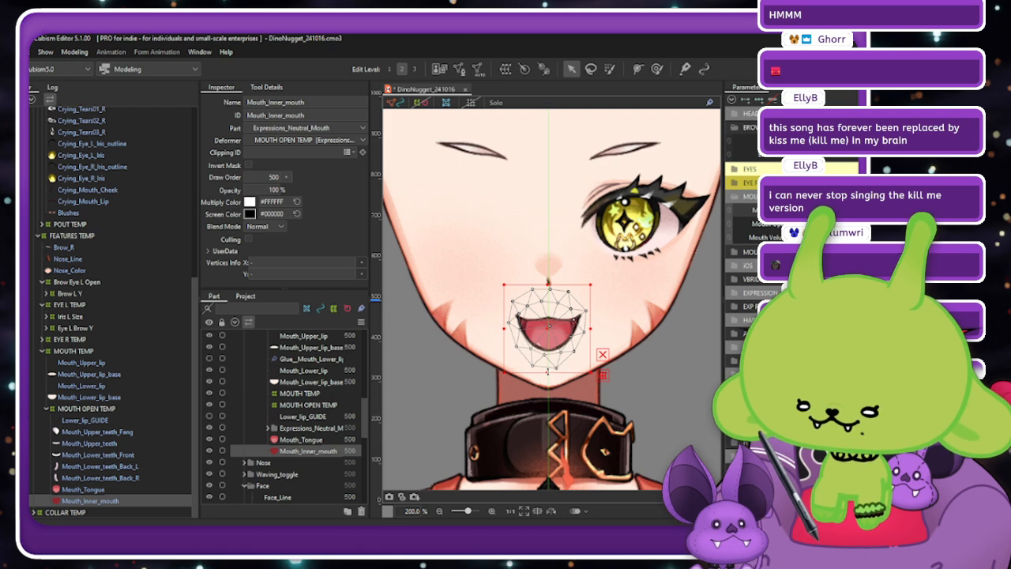
Lower the upper edge of Mouth_Inner_mouth and narrow it to fit within the lips at the narrow open mouth.
mouse_move(845, 223)
mouse_down()
mouse_move(821, 223)
mouse_move(845, 223)
mouse_move(822, 223)
mouse_move(839, 210)
mouse_up()
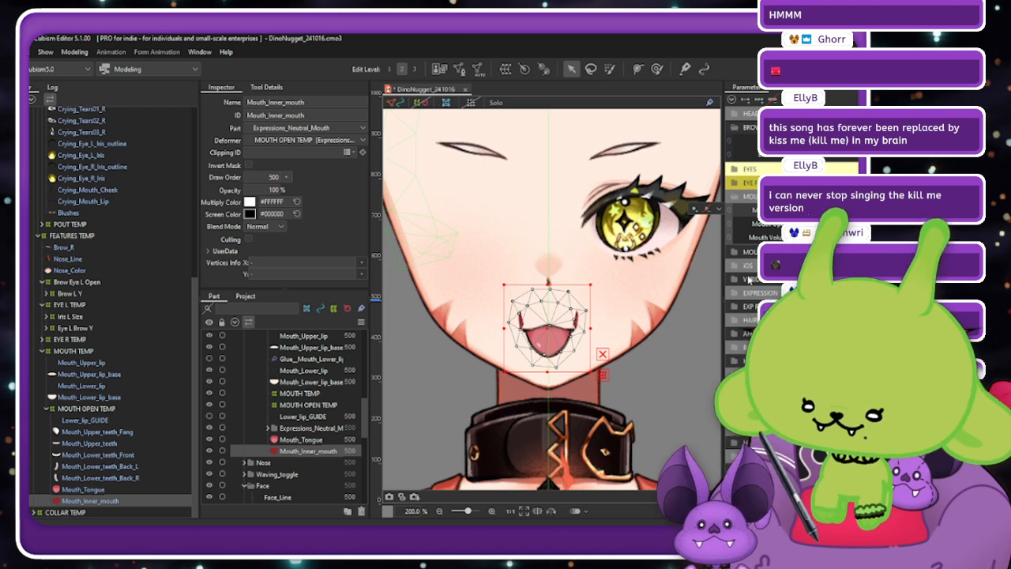
drag(547, 285, 547, 293)
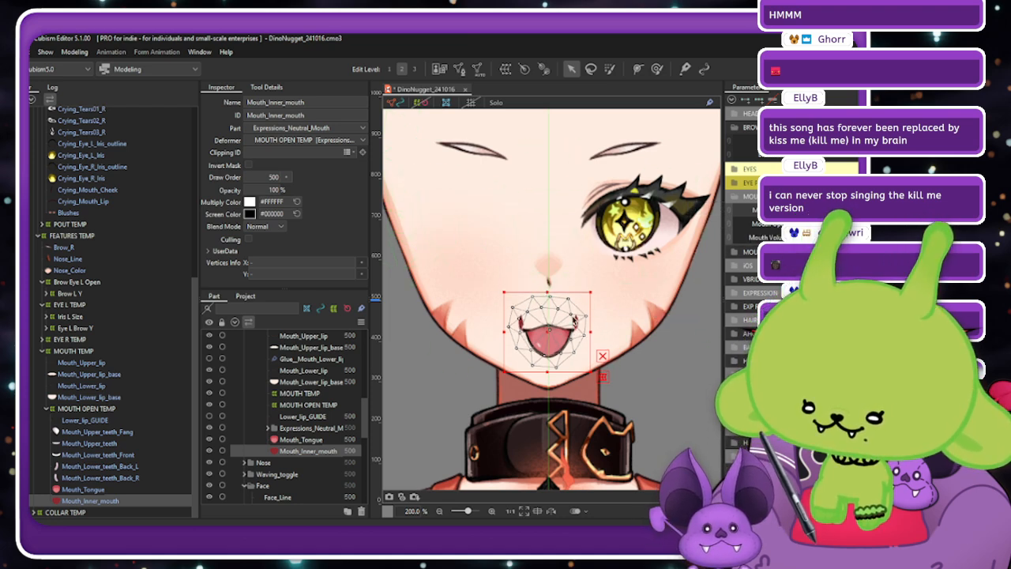
drag(590, 331, 583, 332)
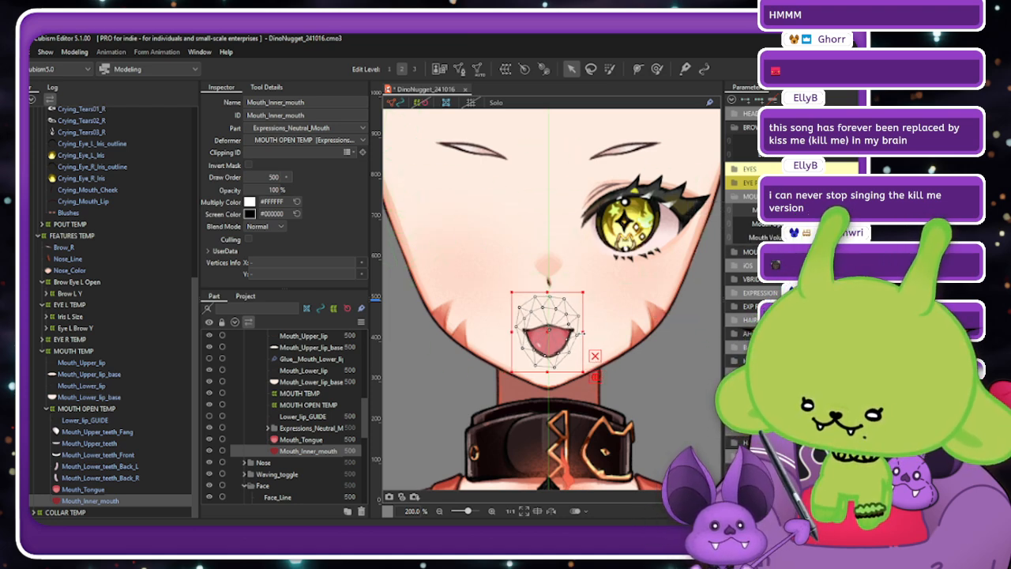
click(652, 316)
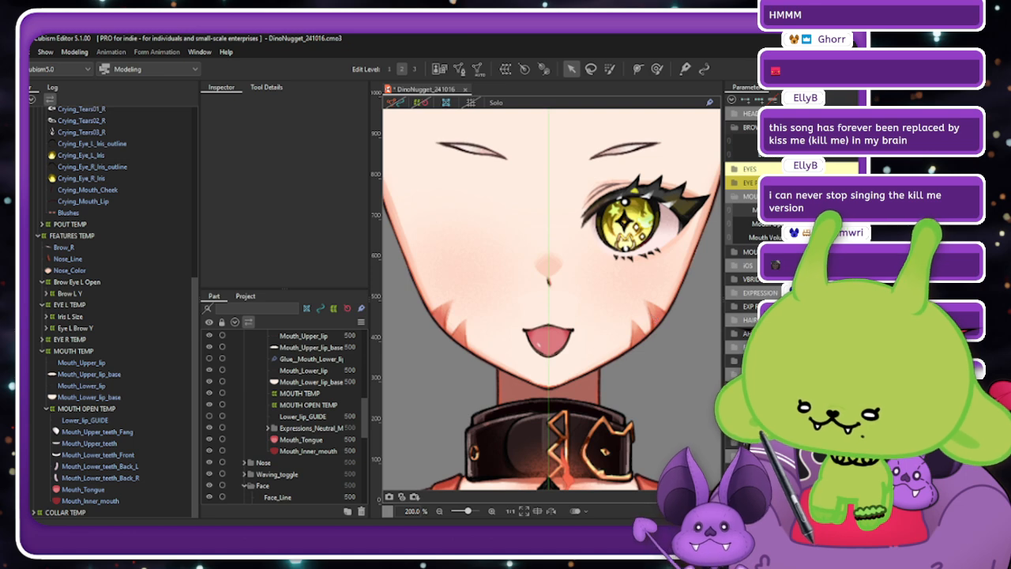
Check the inner mouth's fit against the lips by moving Mouth Form and Mouth Open through the partly and fully open smile.
drag(797, 210, 839, 224)
click(731, 212)
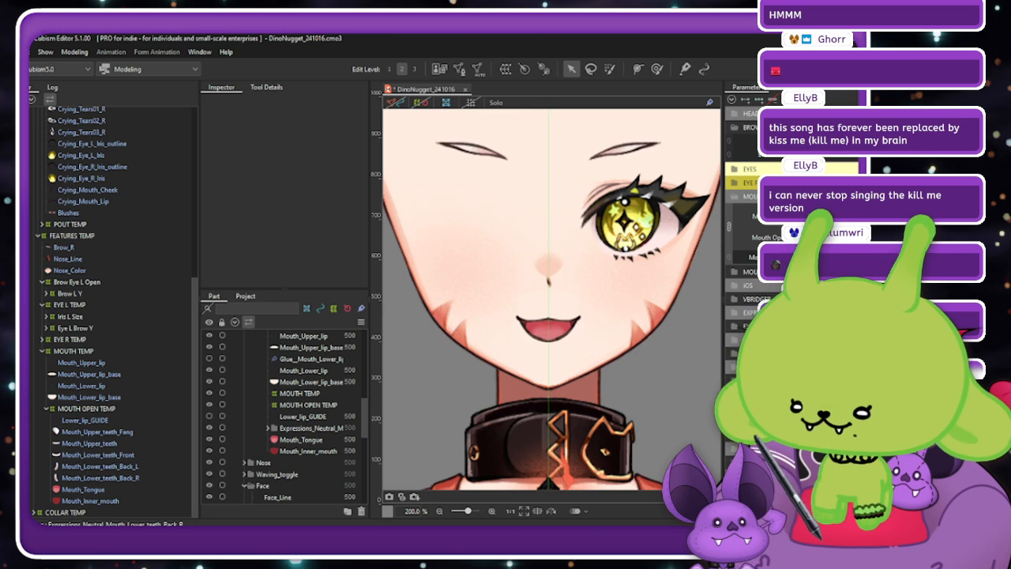
drag(837, 226, 821, 213)
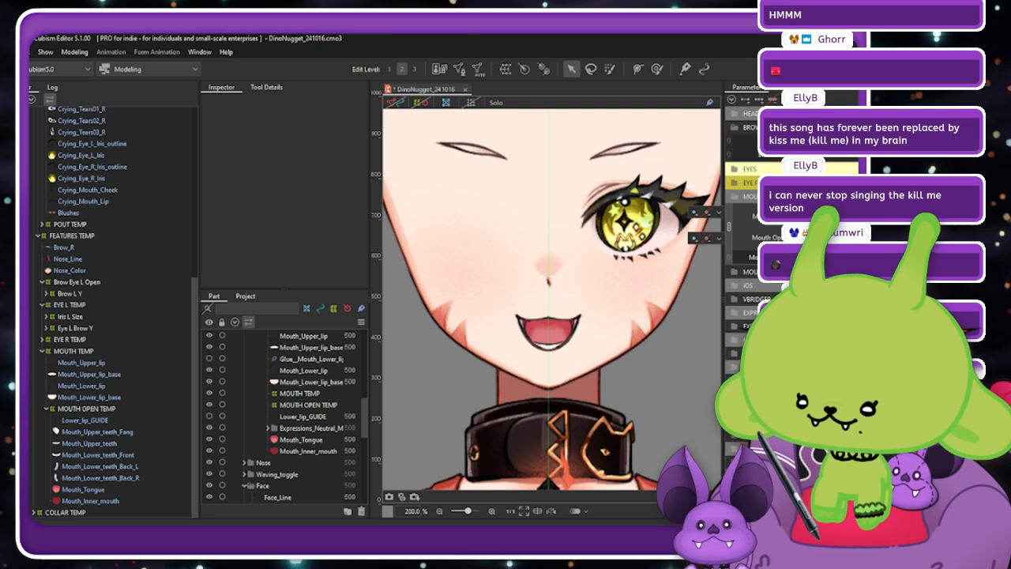
Check the closed mouth's lip line by moving Mouth Form and Mouth Open to the closed frown.
scroll(620, 294, down, 3)
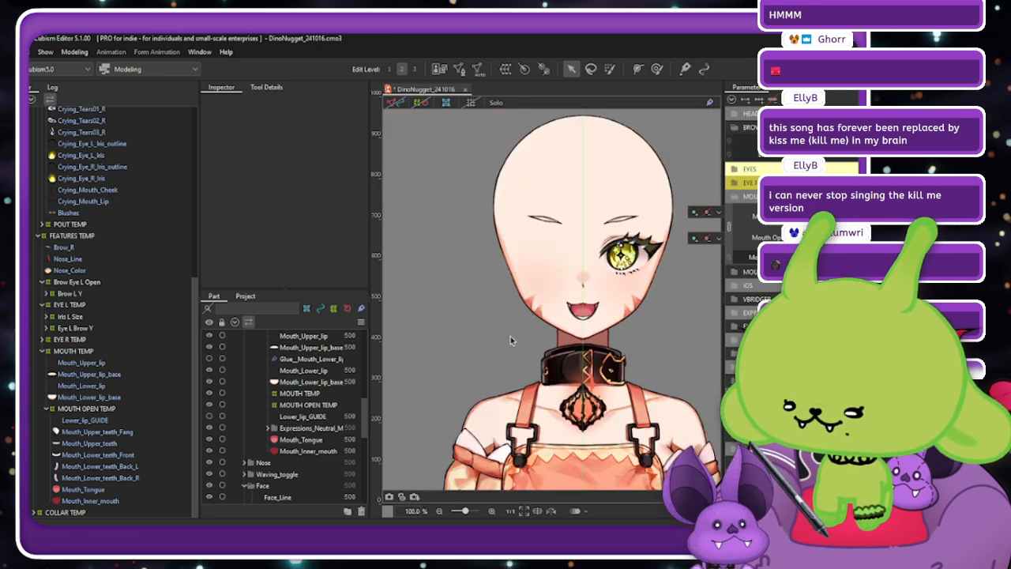
click(740, 228)
mouse_move(821, 213)
mouse_down()
mouse_move(834, 223)
mouse_move(839, 215)
mouse_move(818, 228)
mouse_move(834, 218)
mouse_move(832, 227)
mouse_move(813, 218)
mouse_move(817, 227)
mouse_up()
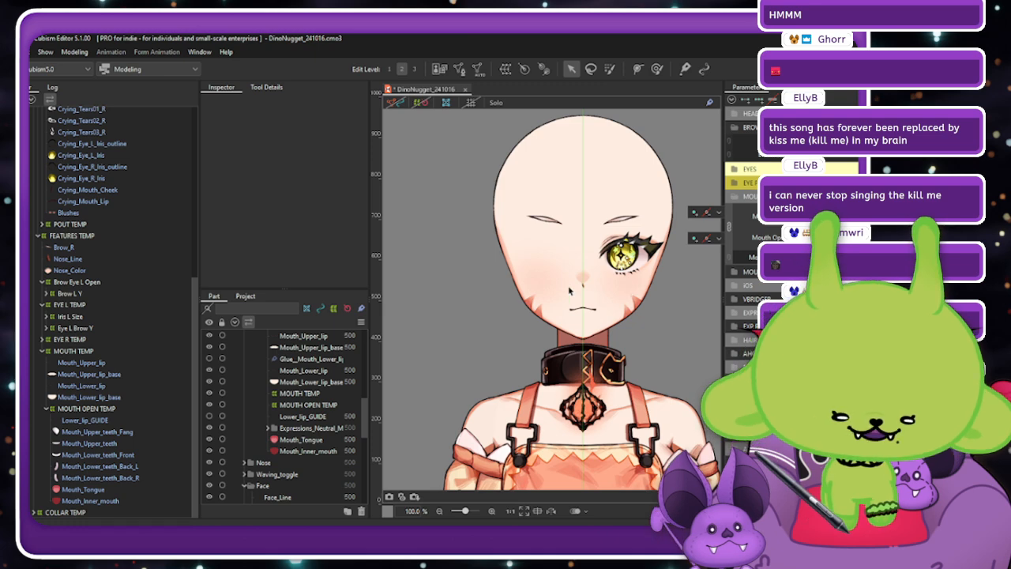
scroll(570, 290, up, 4)
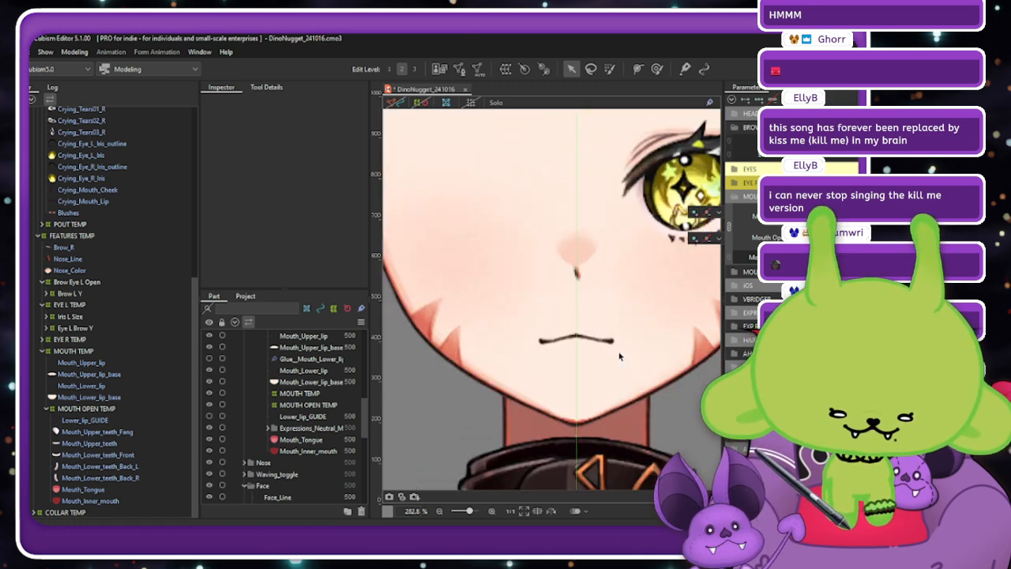
scroll(581, 348, down, 3)
scroll(581, 347, up, 3)
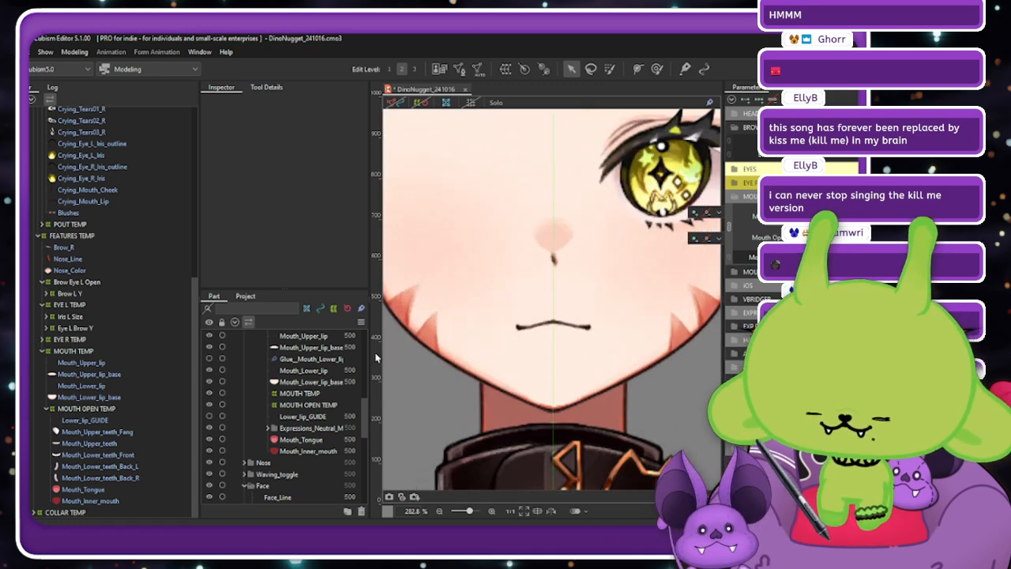
Collapse the HEART EYES TEMP and CRYING TEMP groups in the deformer list and reselect Mouth_Lower_lip.
click(82, 385)
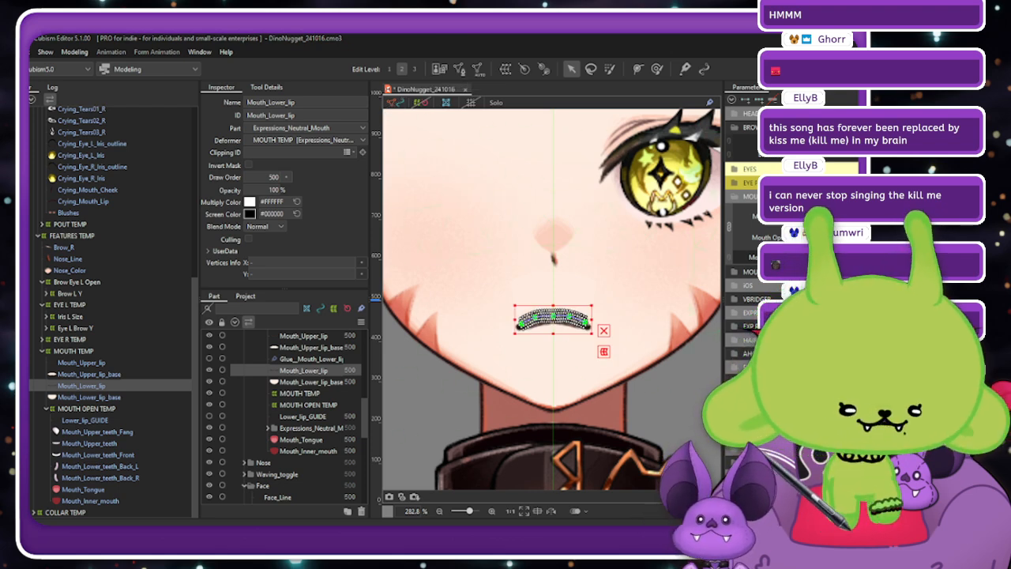
scroll(490, 328, up, 1)
click(606, 321)
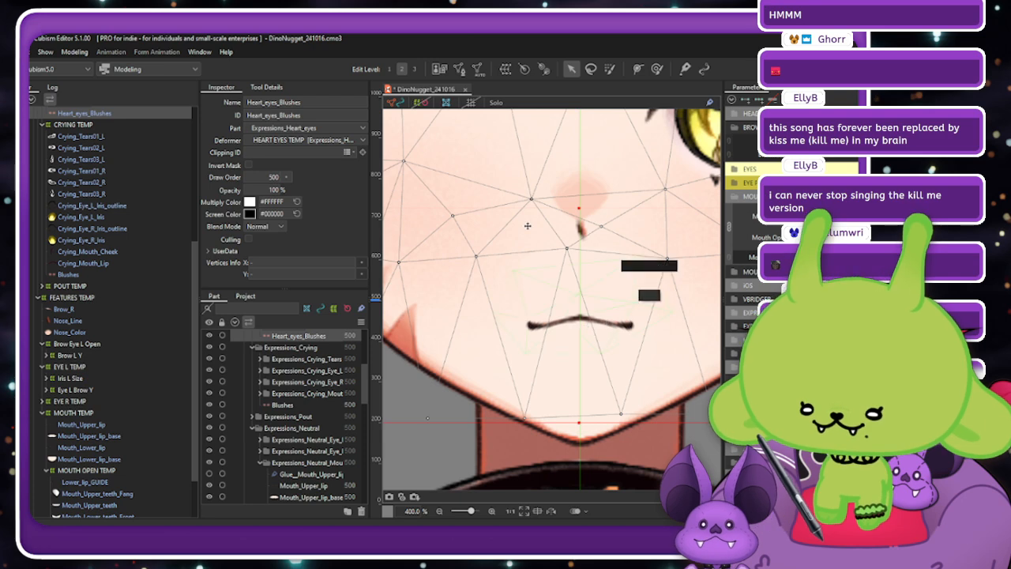
scroll(47, 142, up, 1)
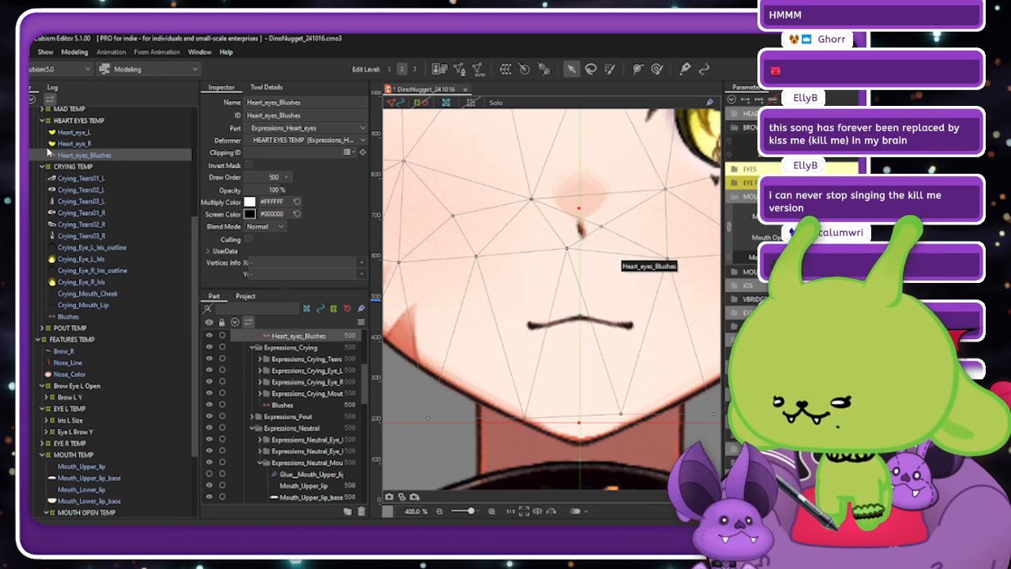
click(43, 167)
click(41, 167)
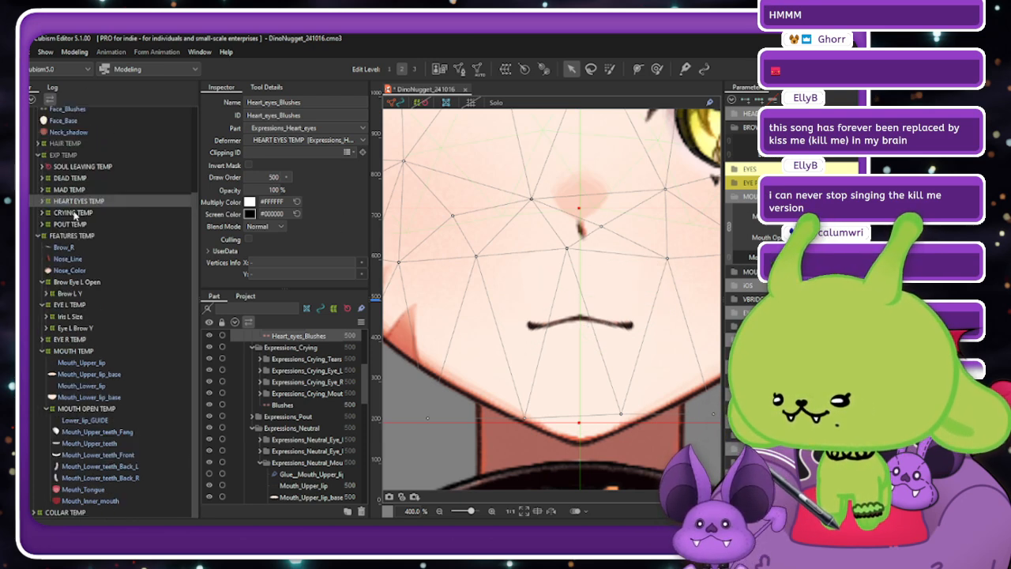
click(81, 386)
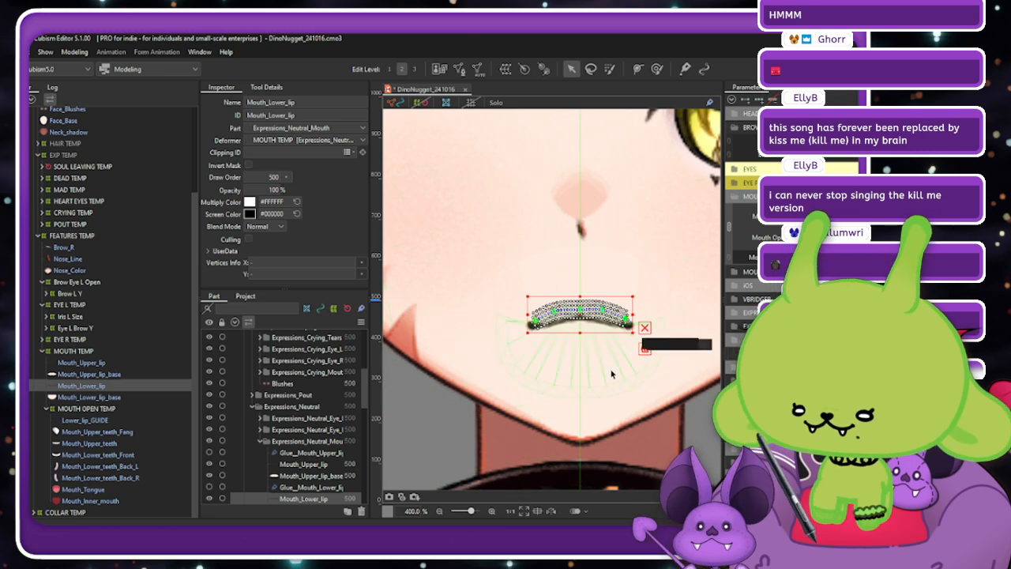
scroll(616, 353, up, 1)
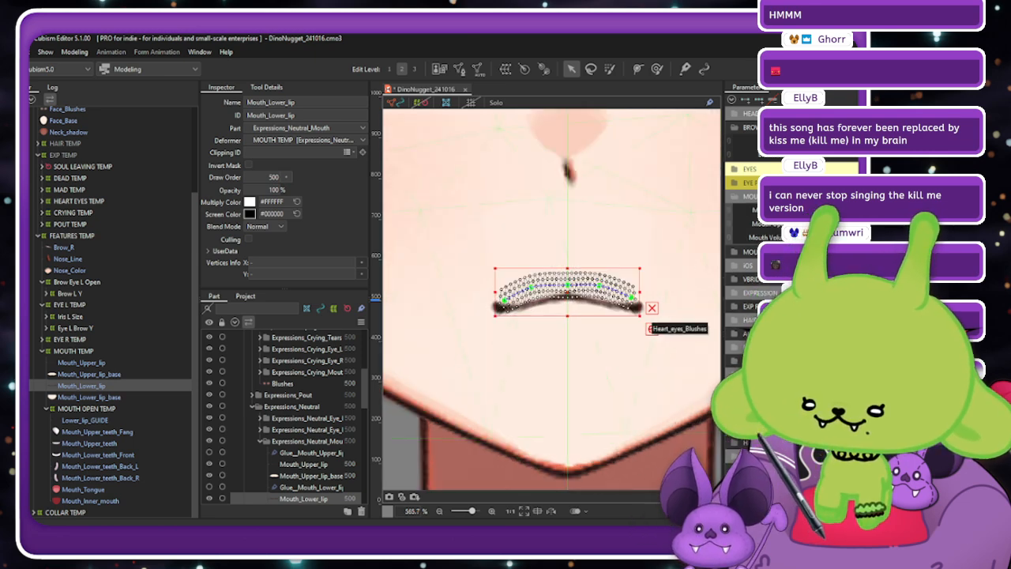
Widen Mouth_Lower_lip at the open frown, lower its upper edge slightly and raise the centre point of its deform path.
drag(742, 221, 756, 221)
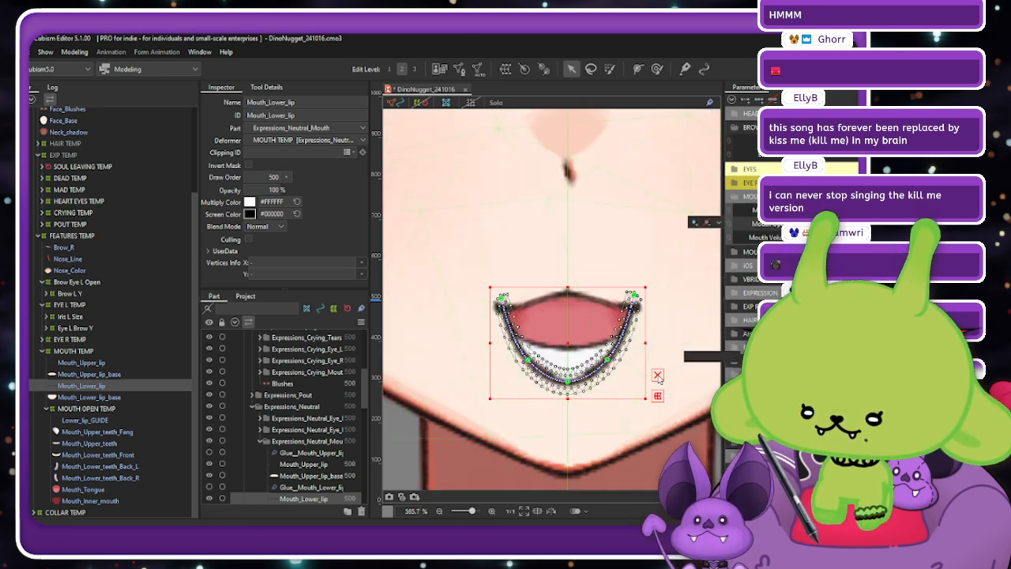
scroll(624, 332, up, 1)
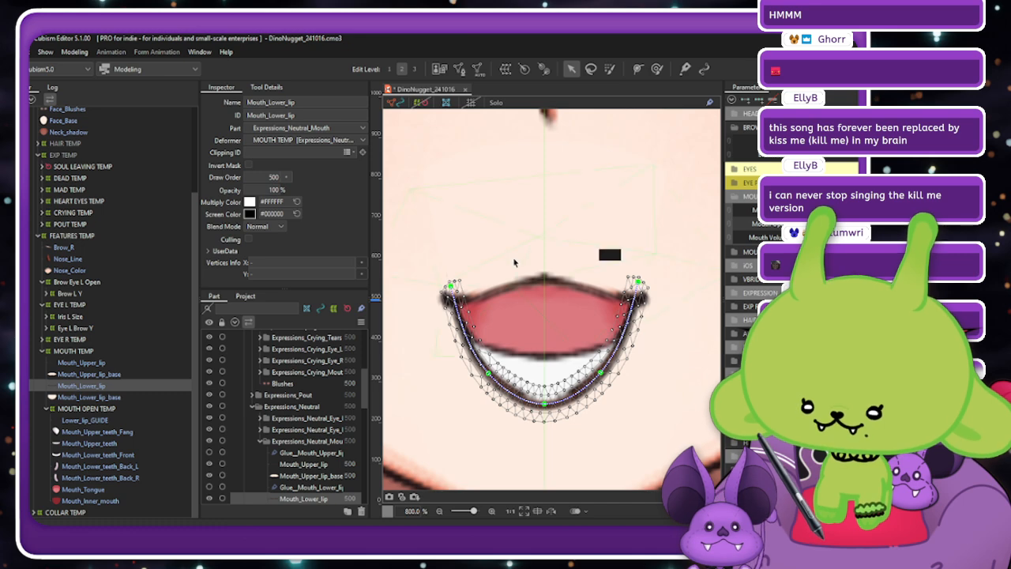
click(83, 385)
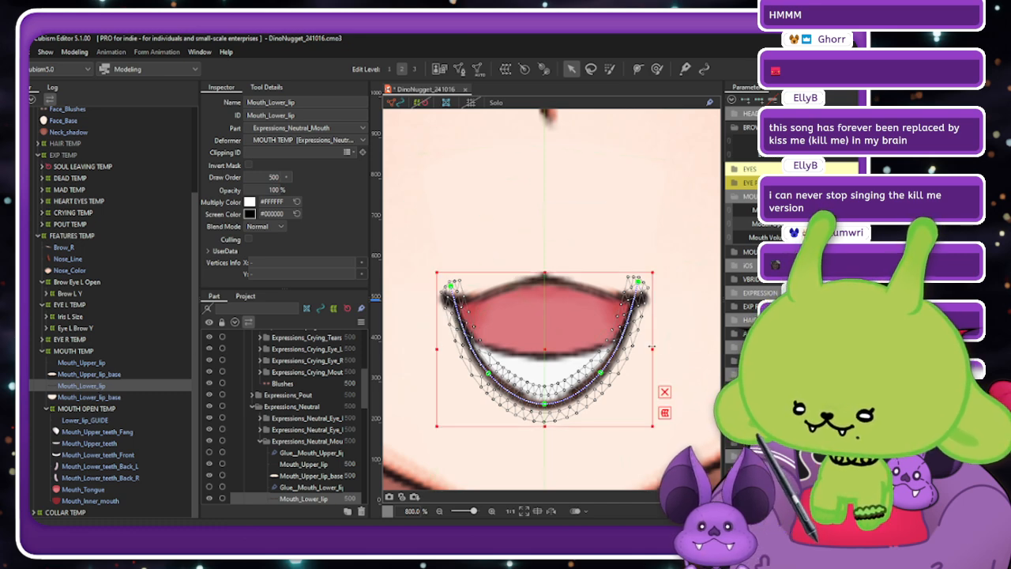
drag(656, 346, 662, 347)
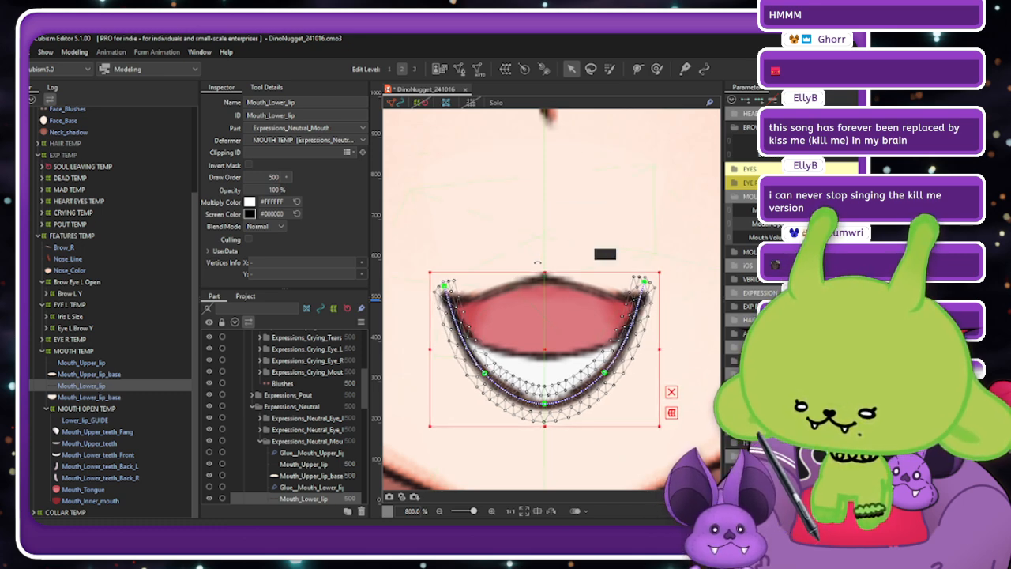
drag(544, 273, 544, 276)
drag(540, 412, 546, 397)
click(399, 103)
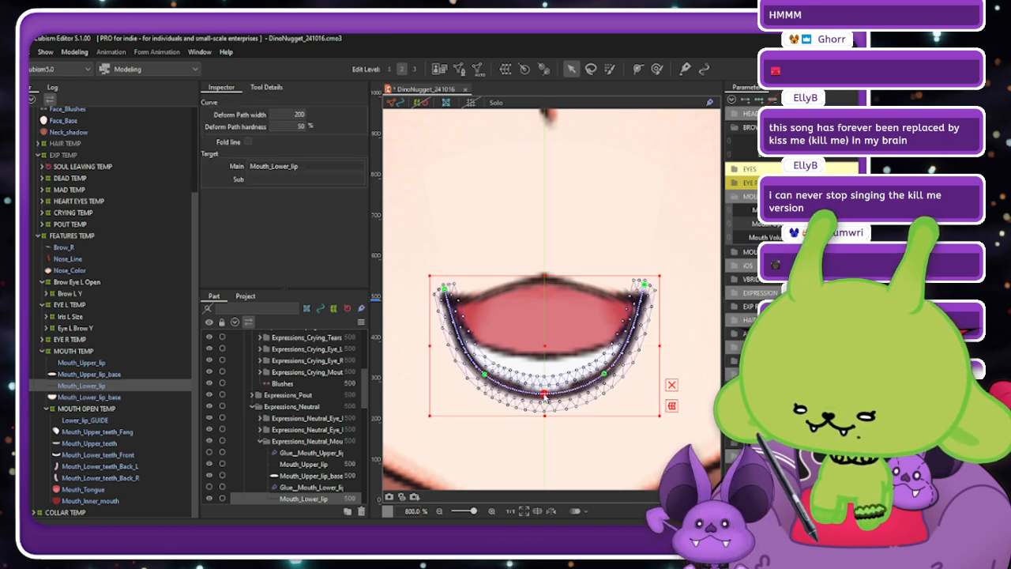
key(Escape)
scroll(506, 300, down, 10)
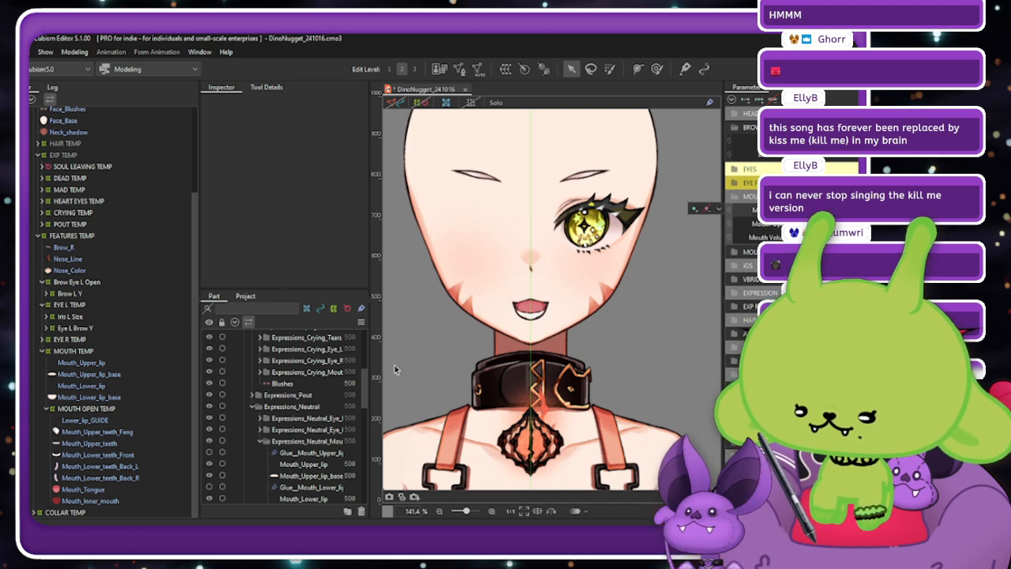
Narrow Mouth_Lower_lip slightly at the wide open smile and raise both corner points of its deform path.
click(87, 385)
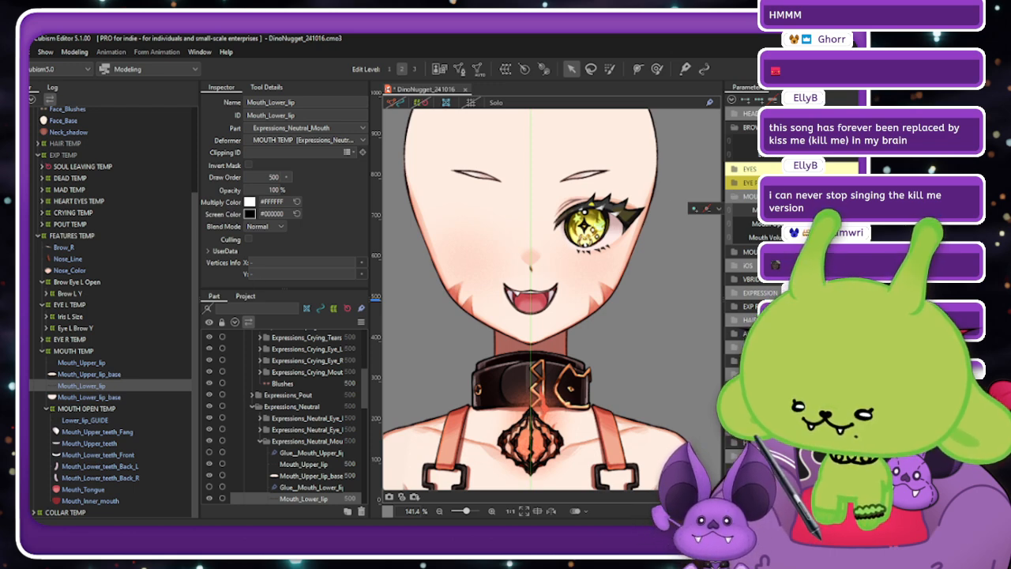
mouse_move(847, 224)
mouse_down()
mouse_move(796, 224)
mouse_move(847, 224)
mouse_up()
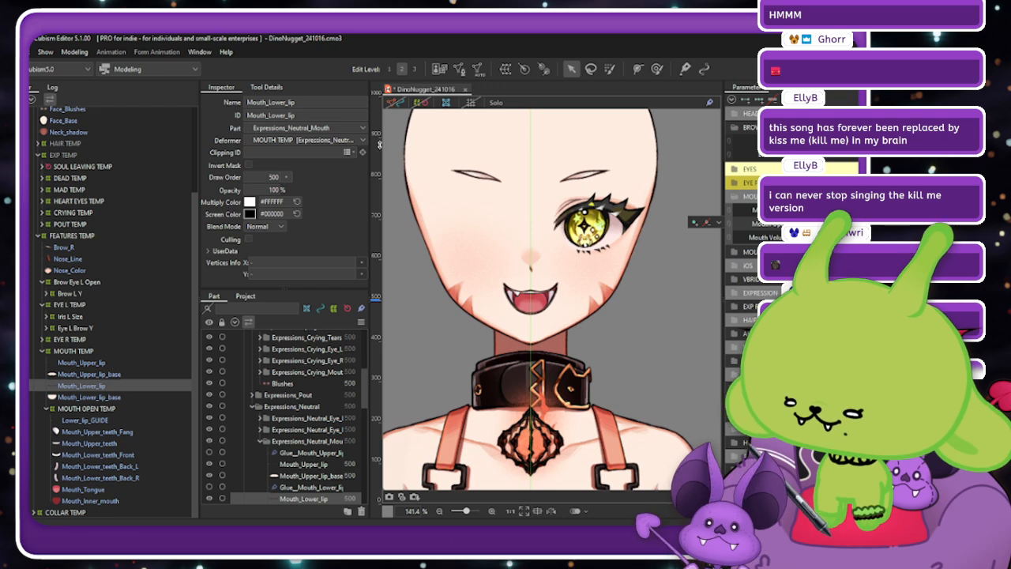
click(524, 300)
scroll(524, 300, up, 4)
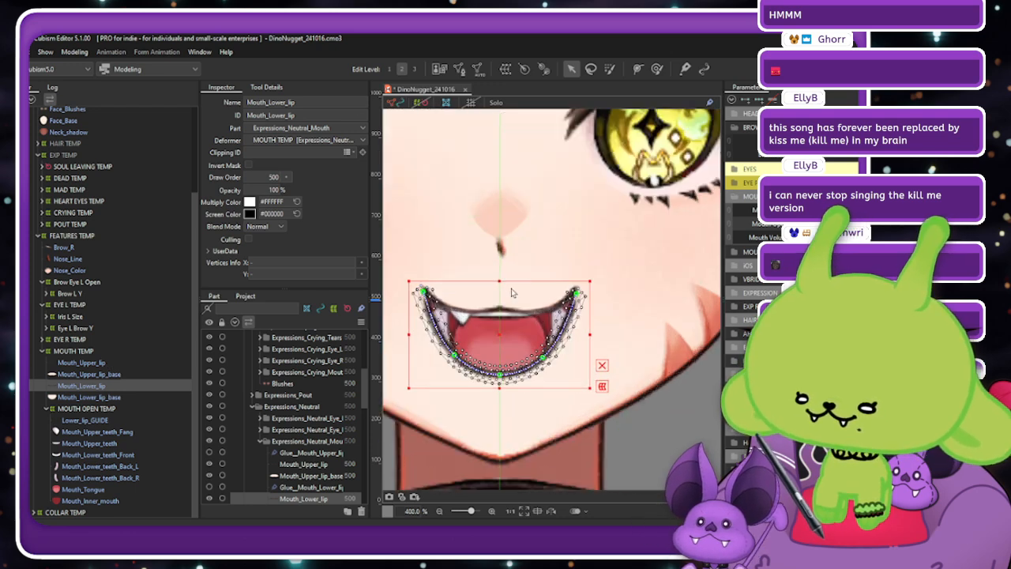
drag(642, 338, 637, 340)
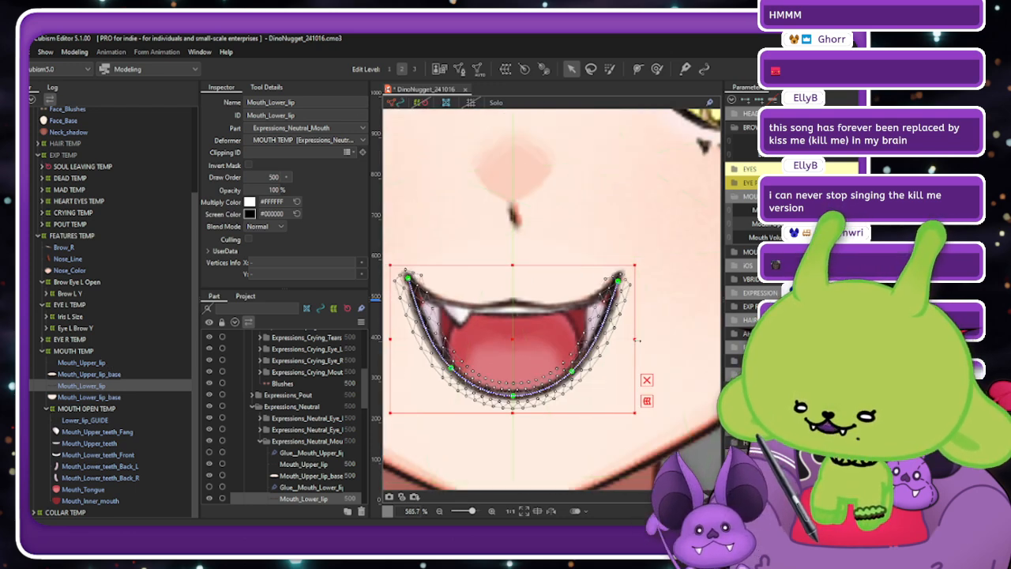
drag(618, 279, 620, 269)
key(p)
click(405, 268)
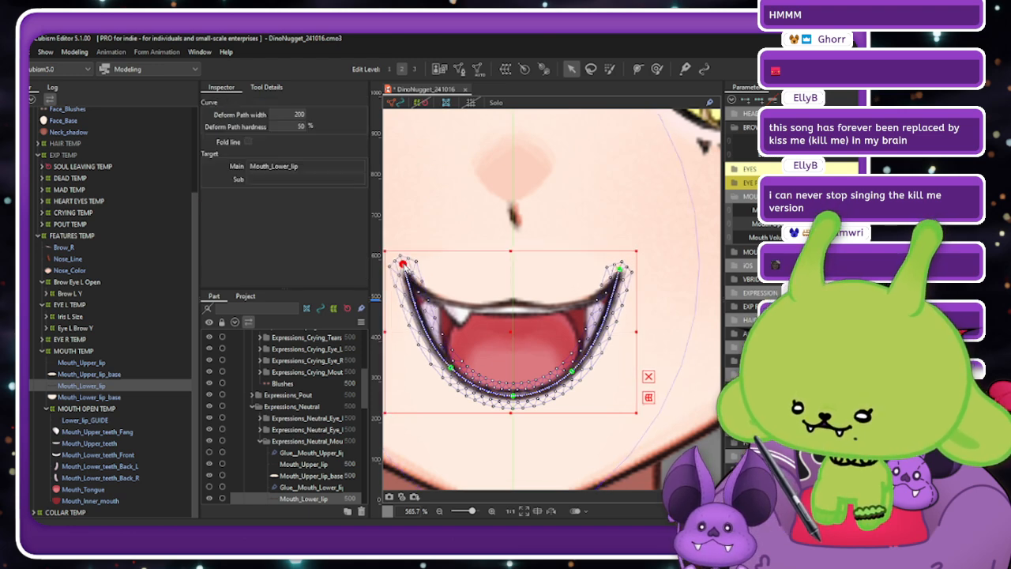
drag(405, 269, 404, 267)
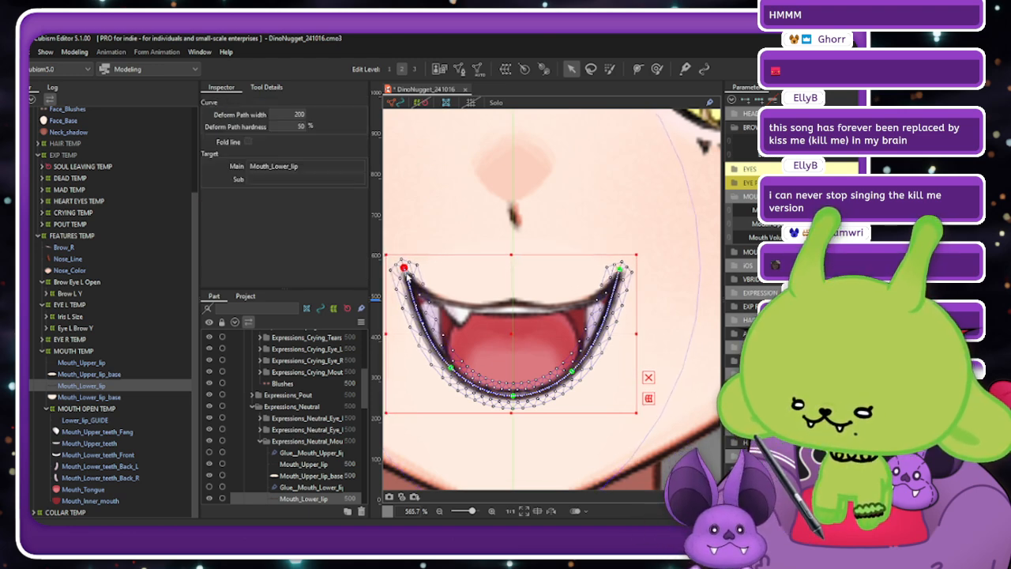
key(Escape)
Examine how Mouth_Inner_mouth fits within the lips as the smile goes from closed to open, with its mesh shown and hidden.
scroll(506, 285, down, 3)
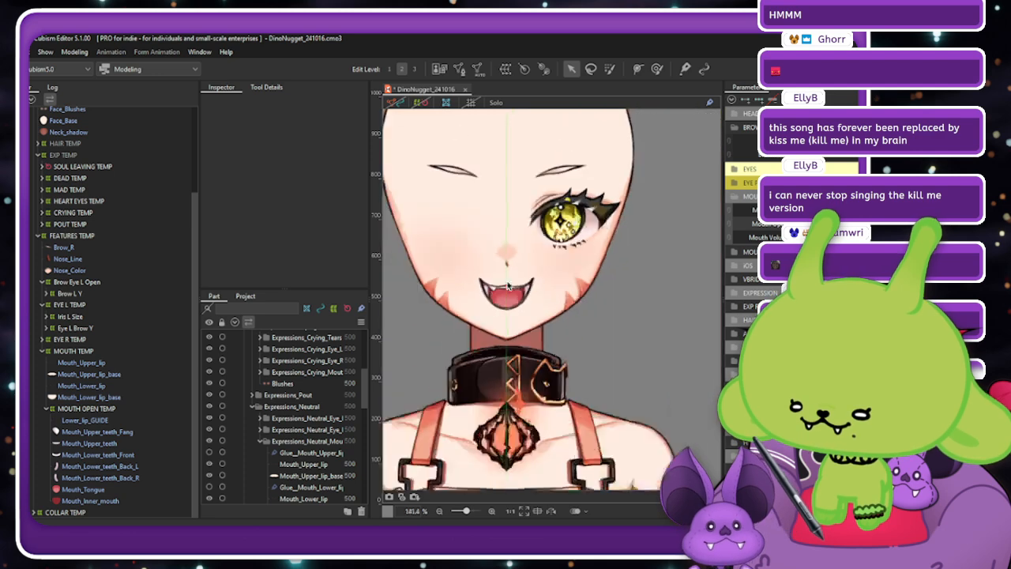
scroll(564, 288, up, 2)
scroll(564, 288, down, 2)
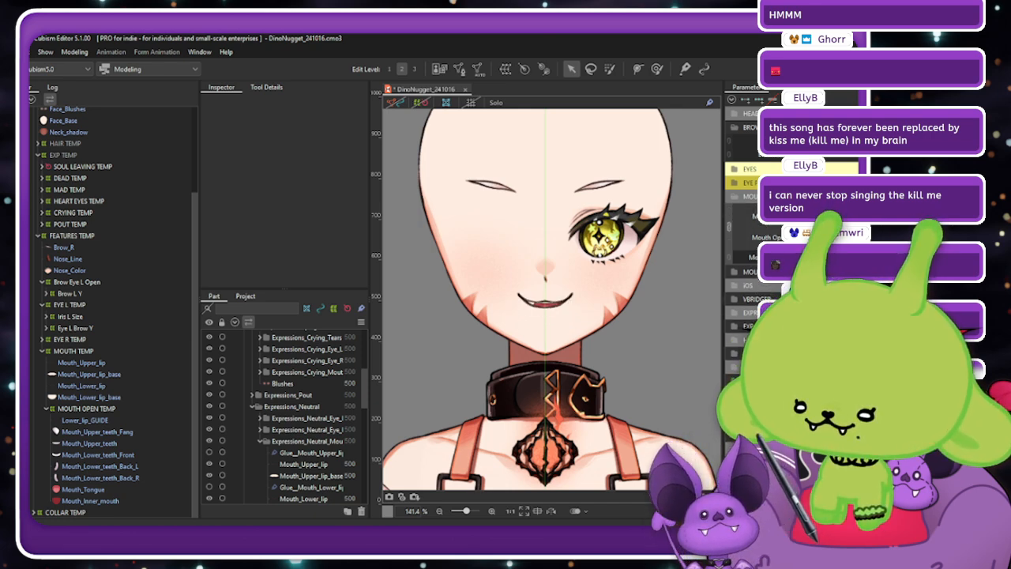
click(90, 501)
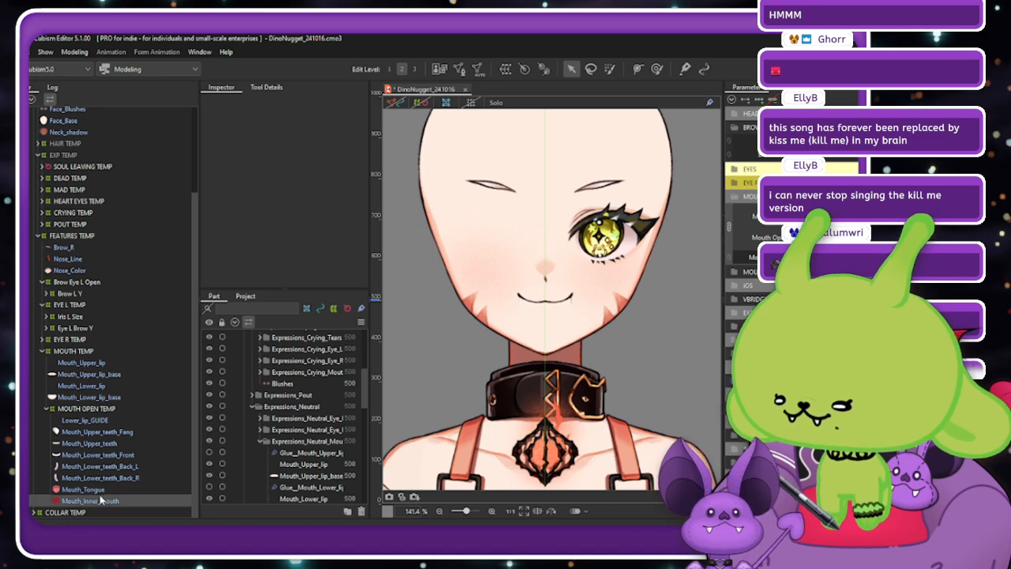
click(393, 103)
scroll(559, 308, up, 2)
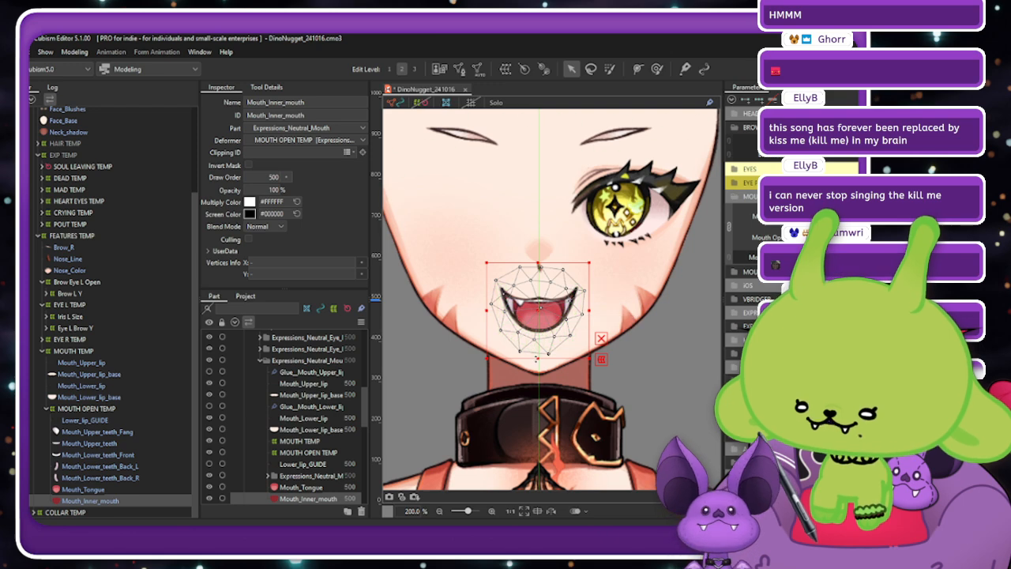
click(396, 101)
click(711, 277)
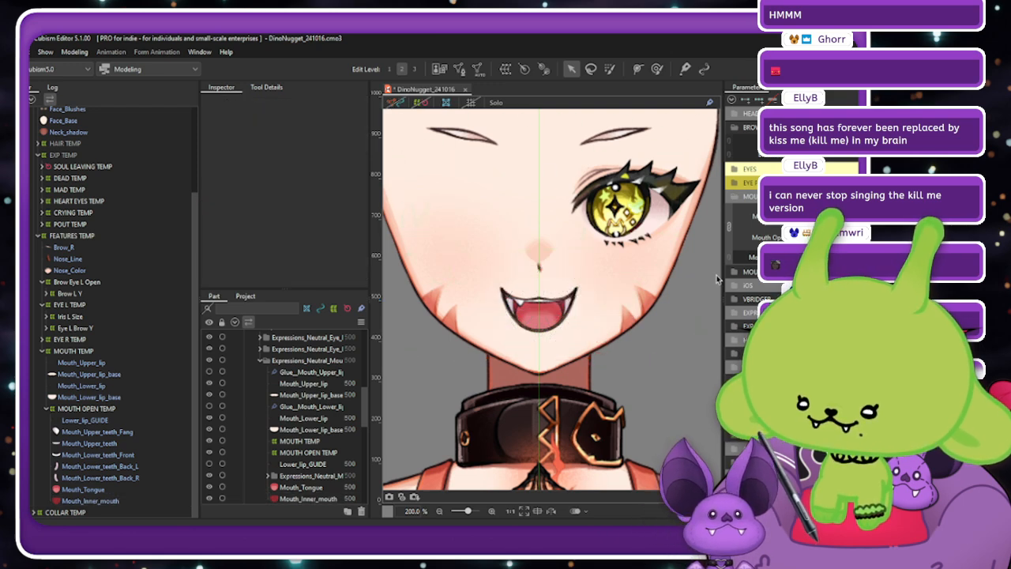
mouse_move(822, 217)
mouse_down()
mouse_move(813, 245)
mouse_move(825, 215)
mouse_move(825, 244)
mouse_move(825, 218)
mouse_up()
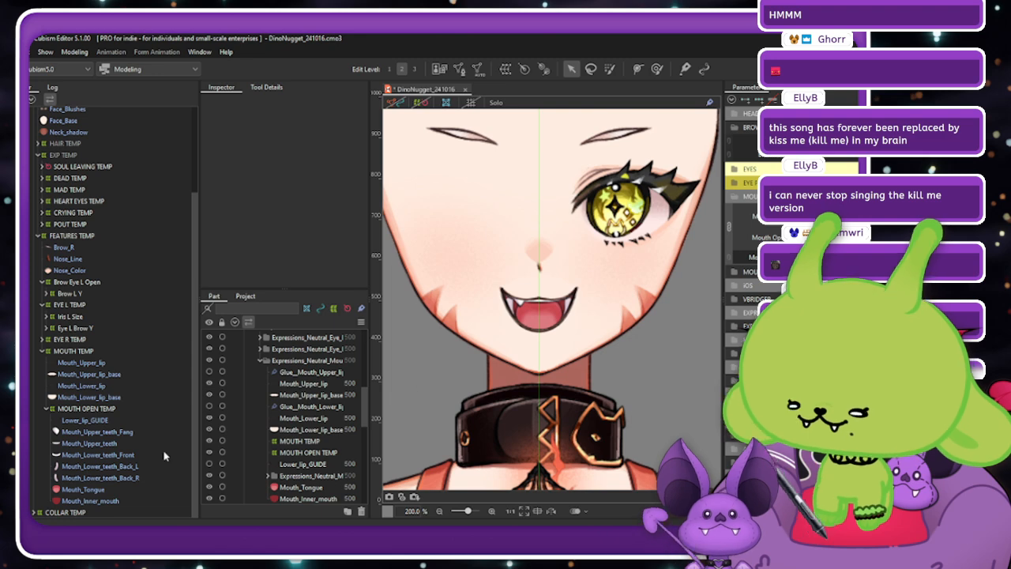
Shrink Mouth_Inner_mouth slightly in height and width at the open smile.
click(101, 501)
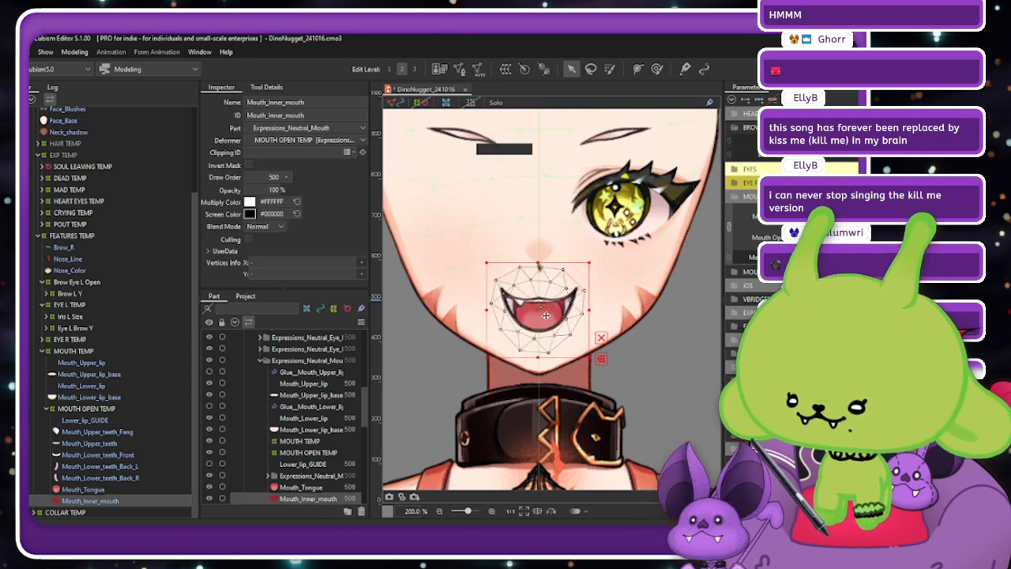
scroll(546, 315, up, 3)
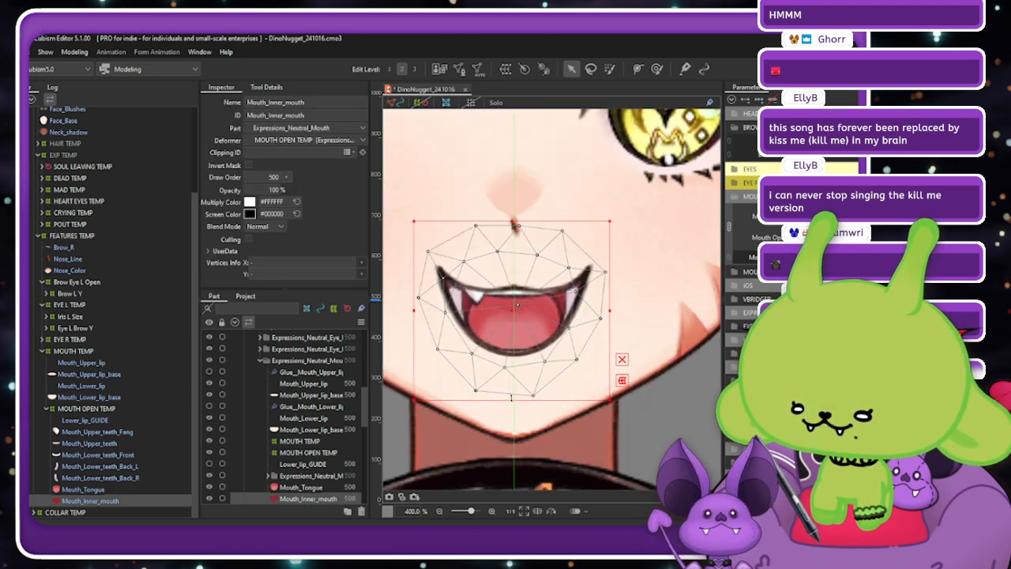
drag(511, 398, 511, 397)
drag(611, 309, 609, 309)
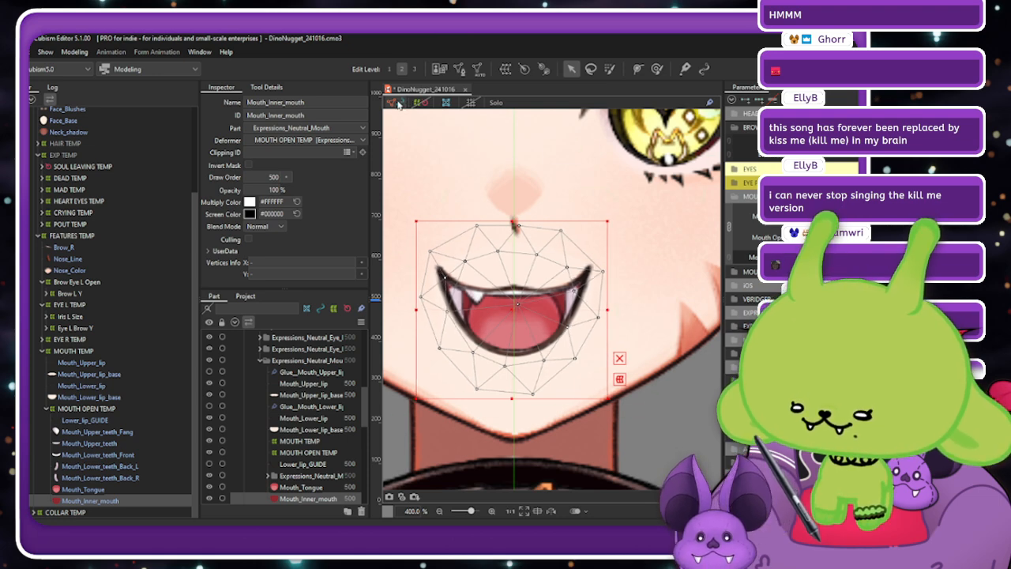
key(Escape)
scroll(517, 286, down, 1)
scroll(518, 285, down, 2)
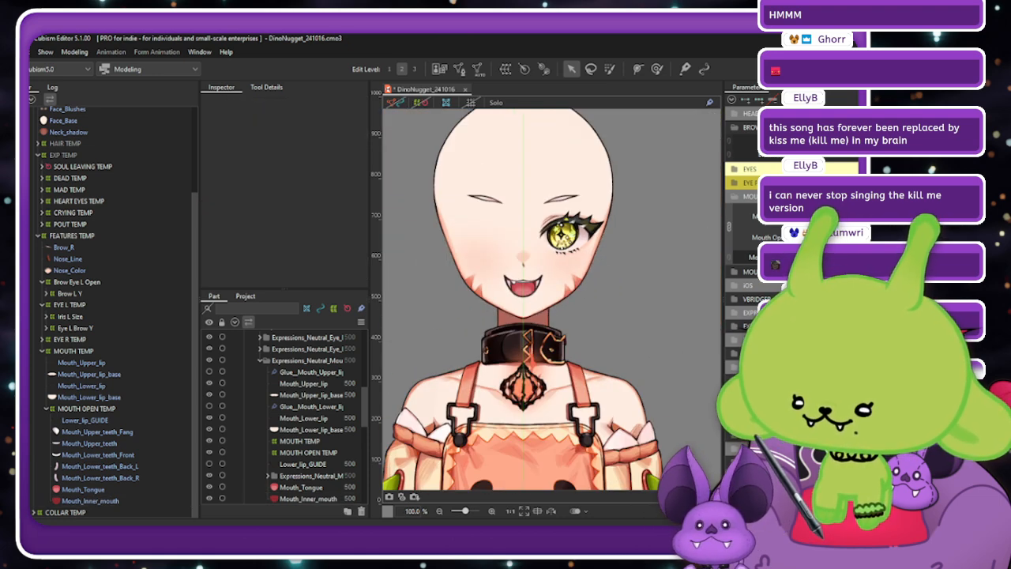
Create a warp deformer named Jaw Open as parent of the three lower teeth parts and Mouth_Tongue, with the mouth closed.
drag(817, 216, 817, 242)
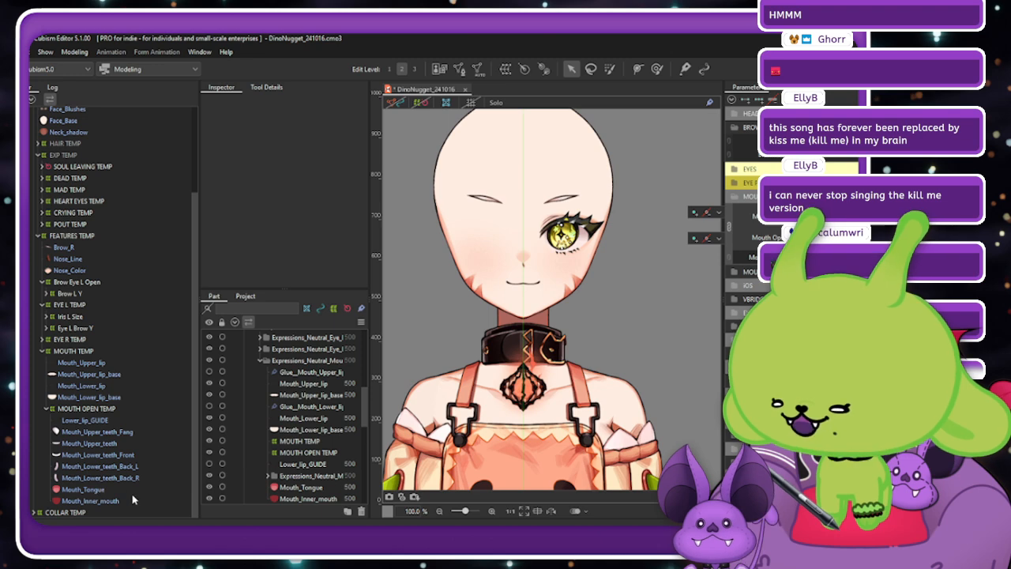
click(132, 490)
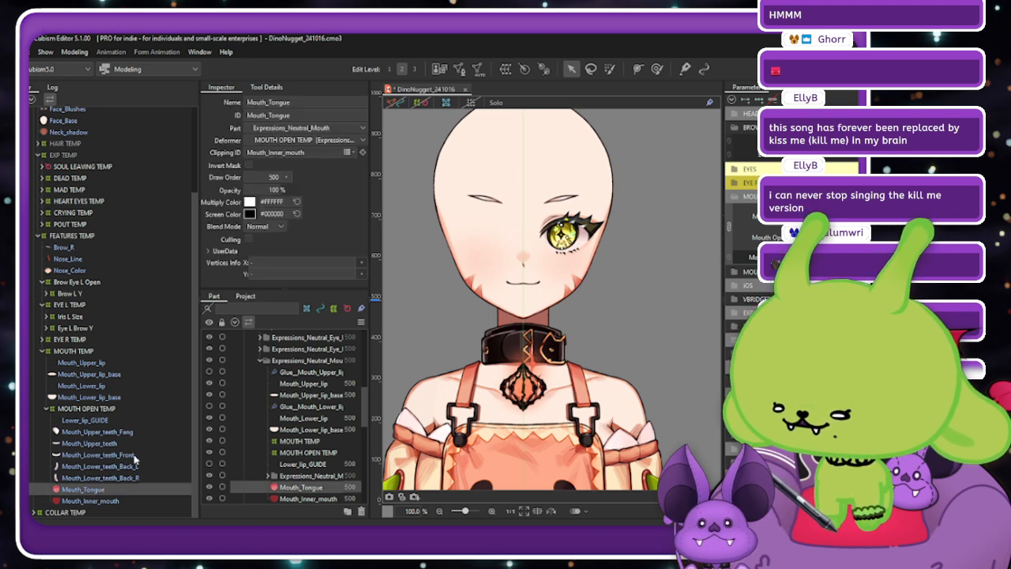
shift+click(134, 457)
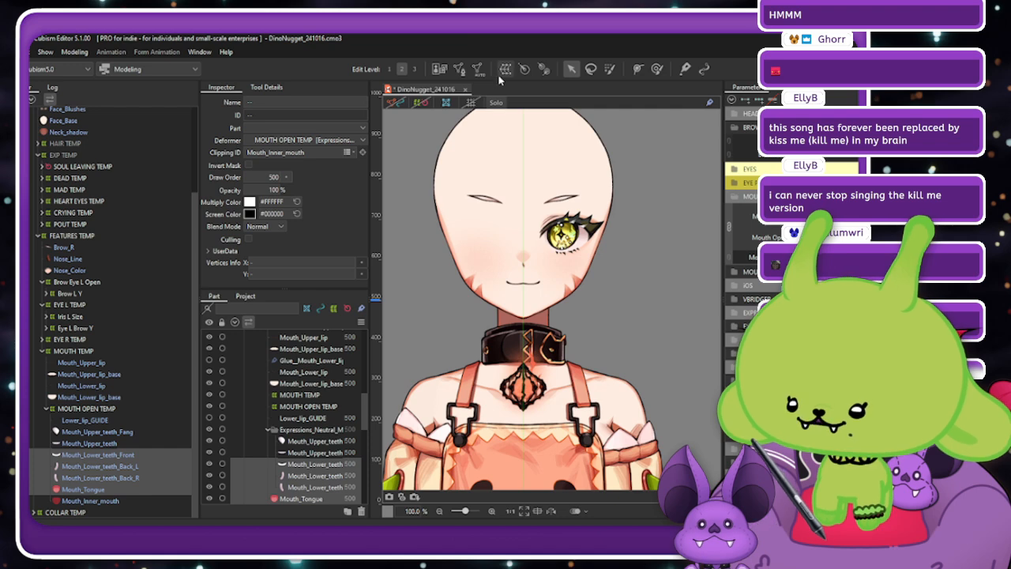
click(416, 104)
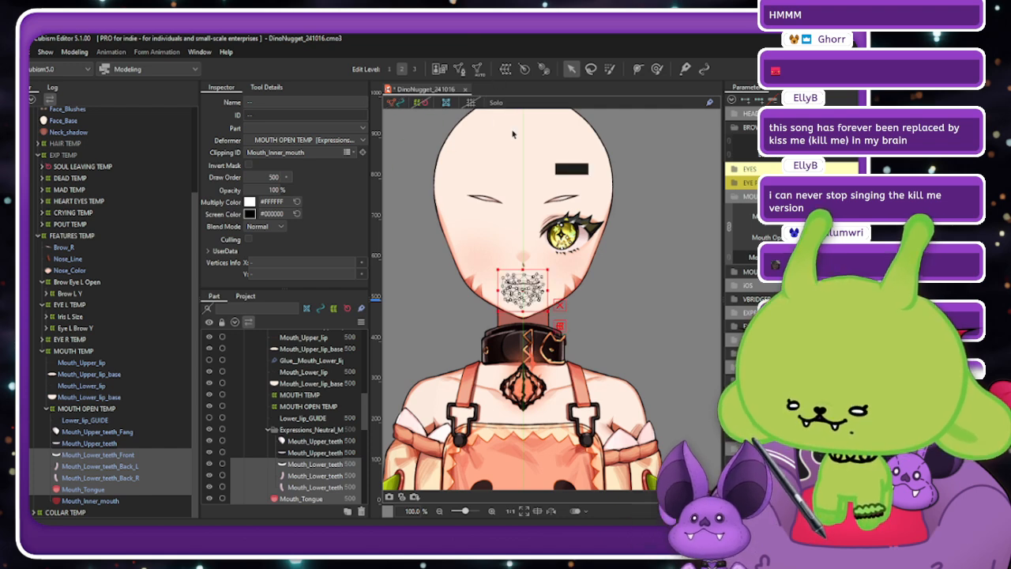
click(506, 69)
double_click(432, 175)
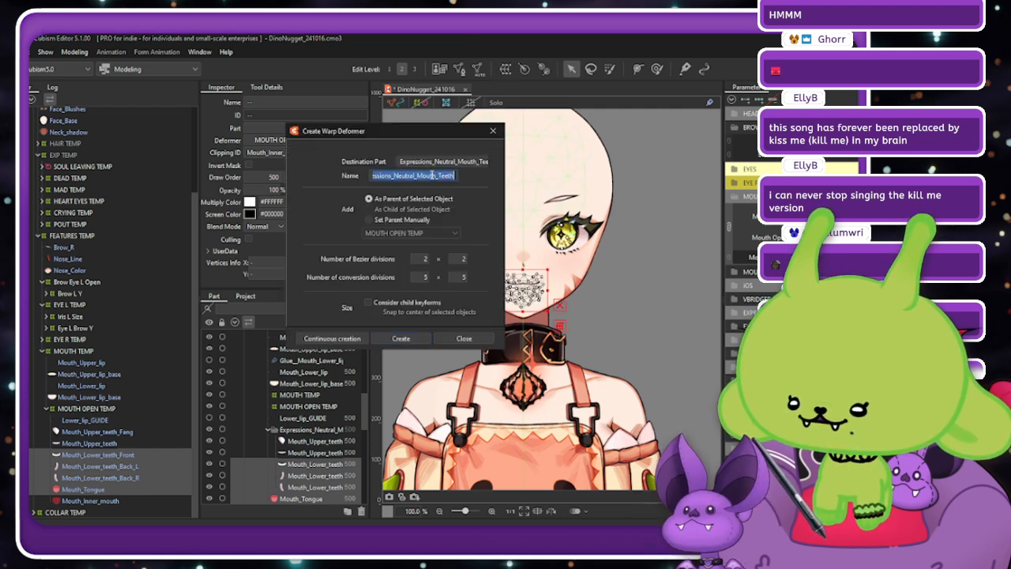
text(Jaw O)
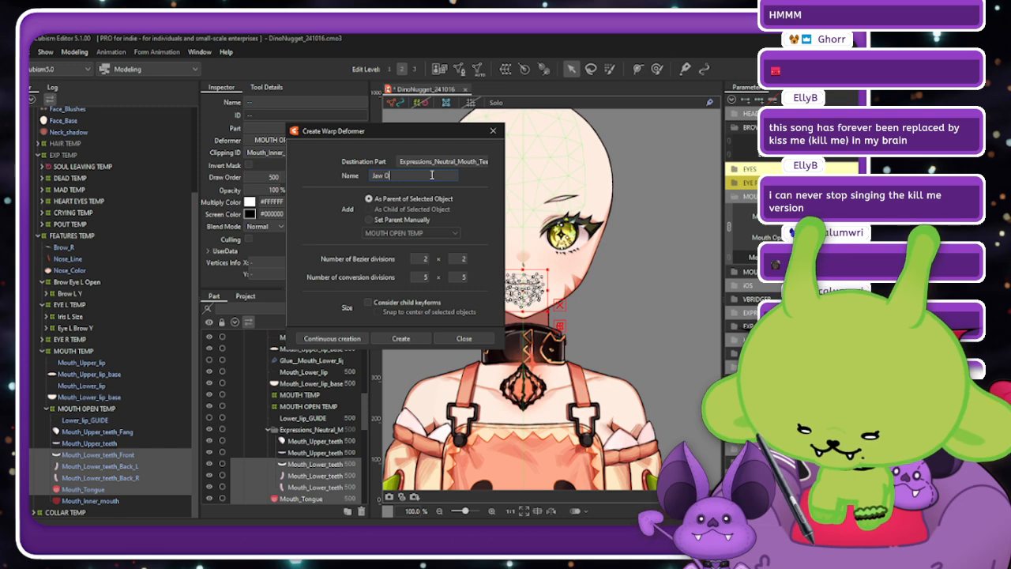
text(pen)
click(402, 339)
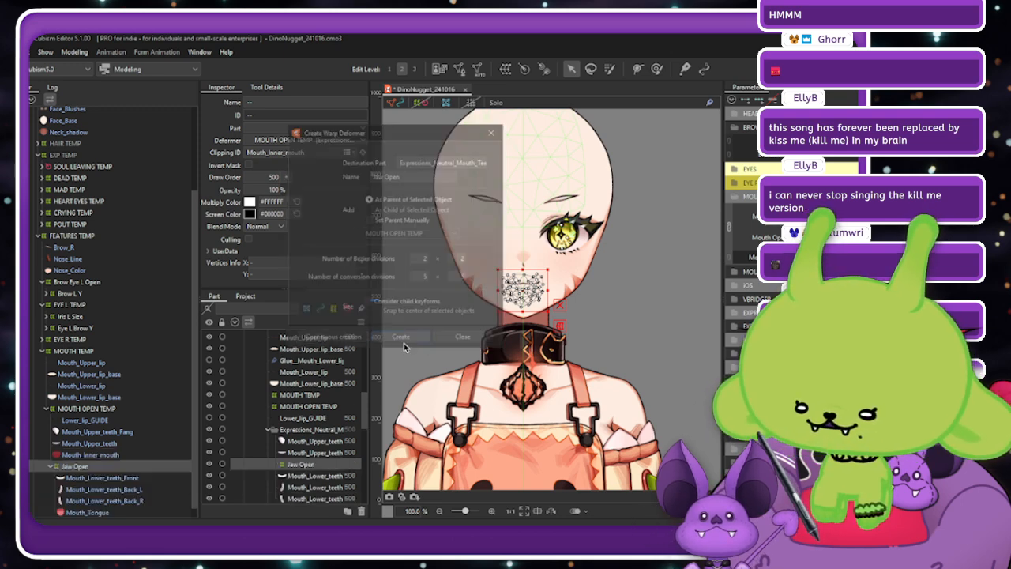
Centre the Jaw Open deformer on the face's vertical guide and enlarge it slightly in width and height.
scroll(551, 288, up, 3)
click(552, 287)
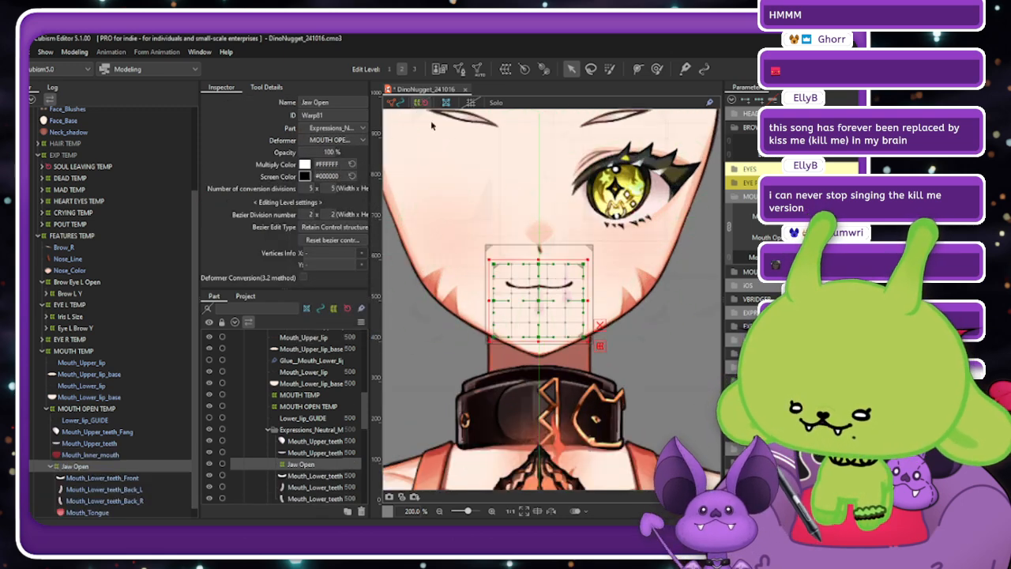
scroll(553, 288, down, 2)
scroll(556, 289, up, 3)
scroll(513, 283, up, 1)
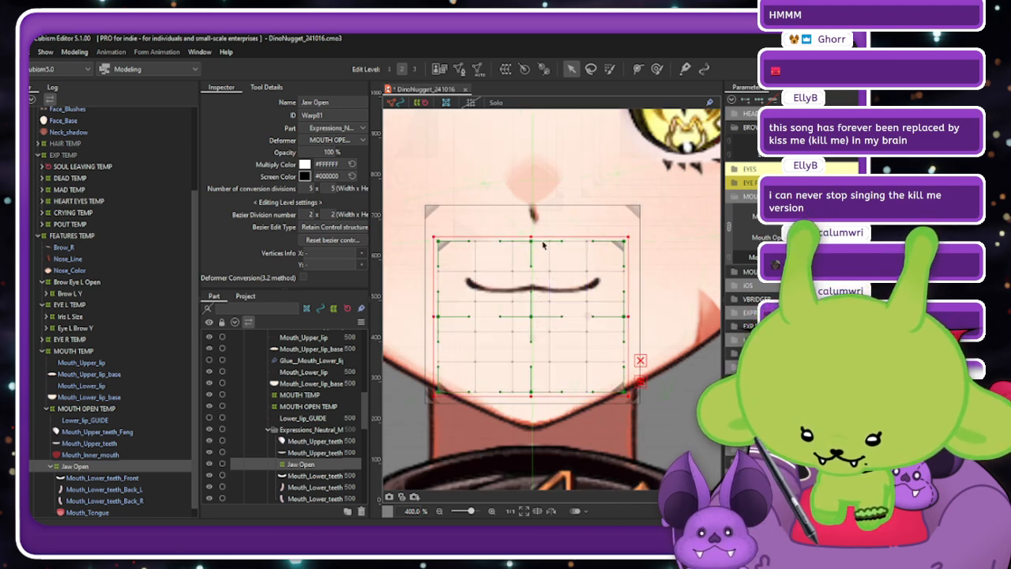
scroll(535, 316, up, 6)
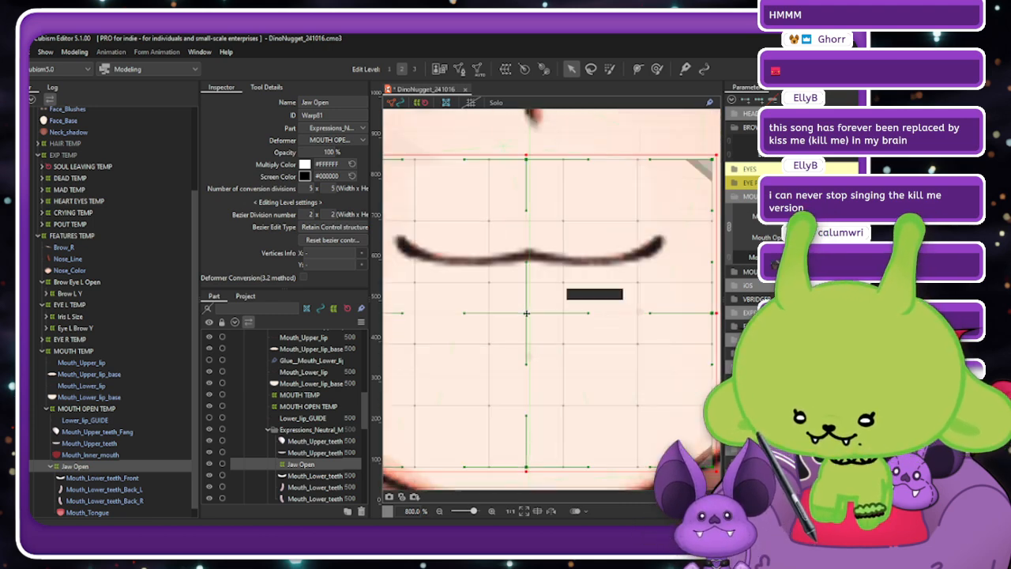
drag(522, 313, 535, 314)
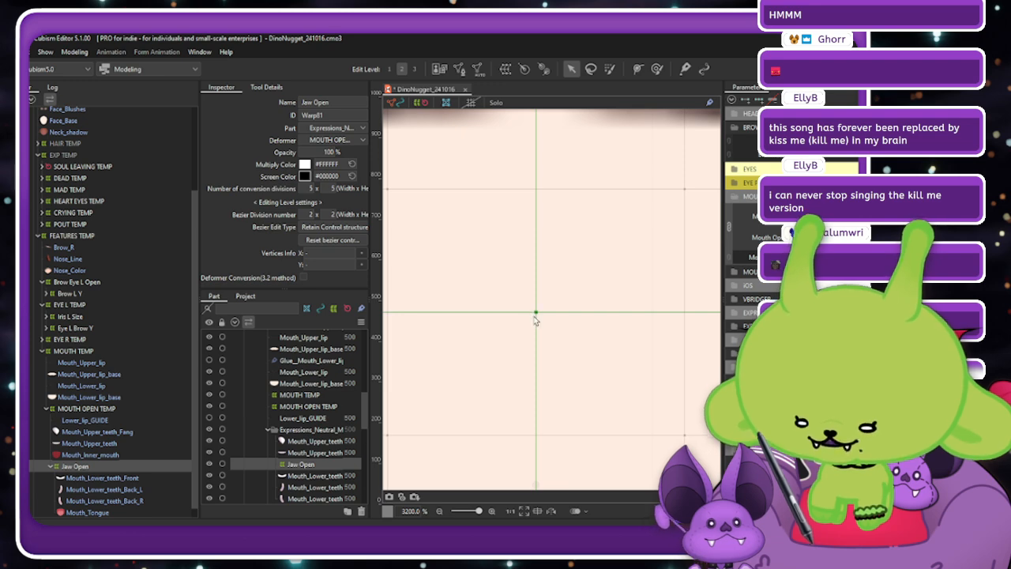
scroll(536, 319, down, 5)
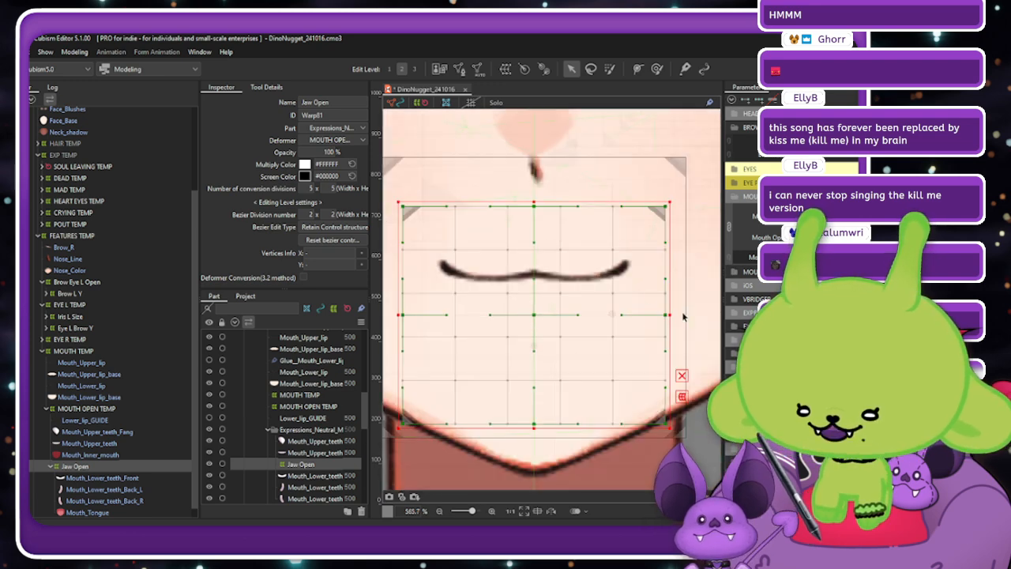
drag(670, 316, 670, 315)
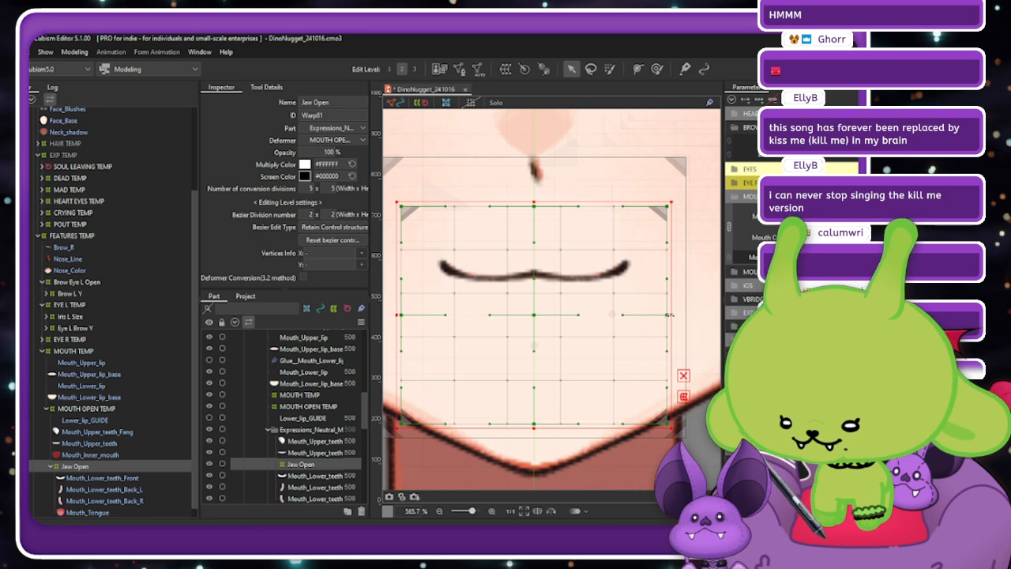
drag(534, 202, 535, 201)
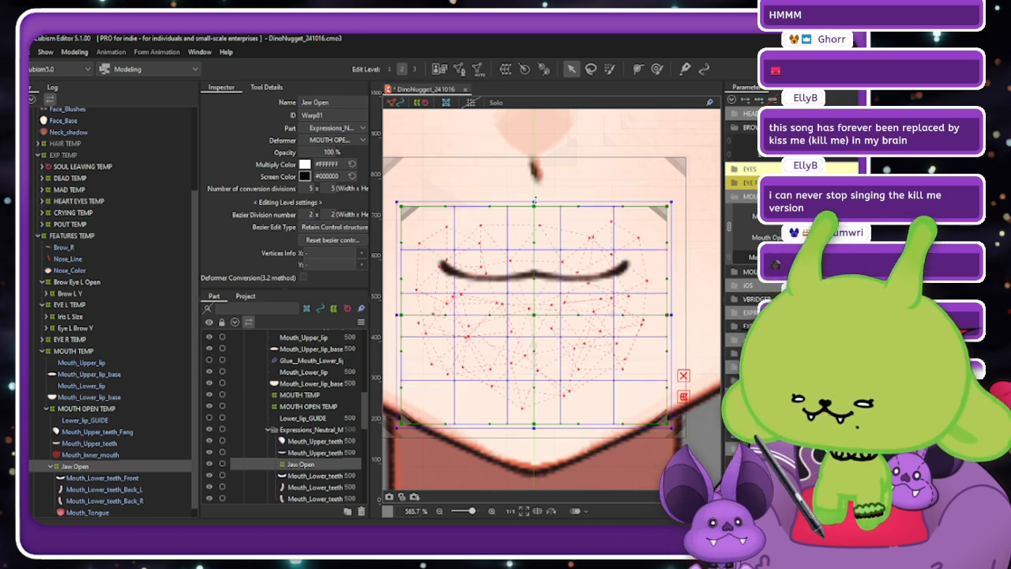
drag(534, 429, 535, 430)
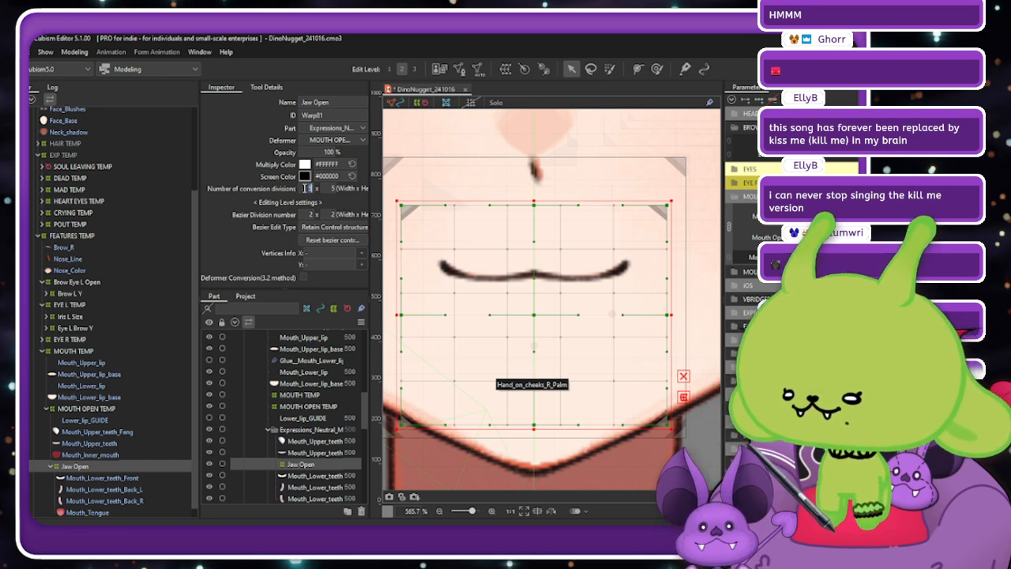
Set the Jaw Open deformer's conversion divisions to 9 × 8.
double_click(306, 188)
text(9)
click(332, 188)
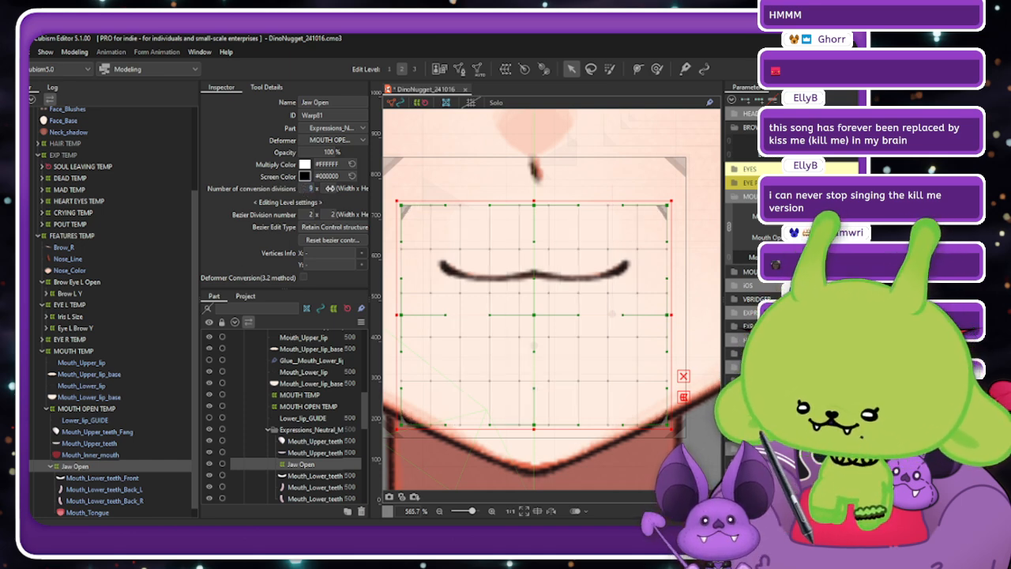
text(7)
key(Return)
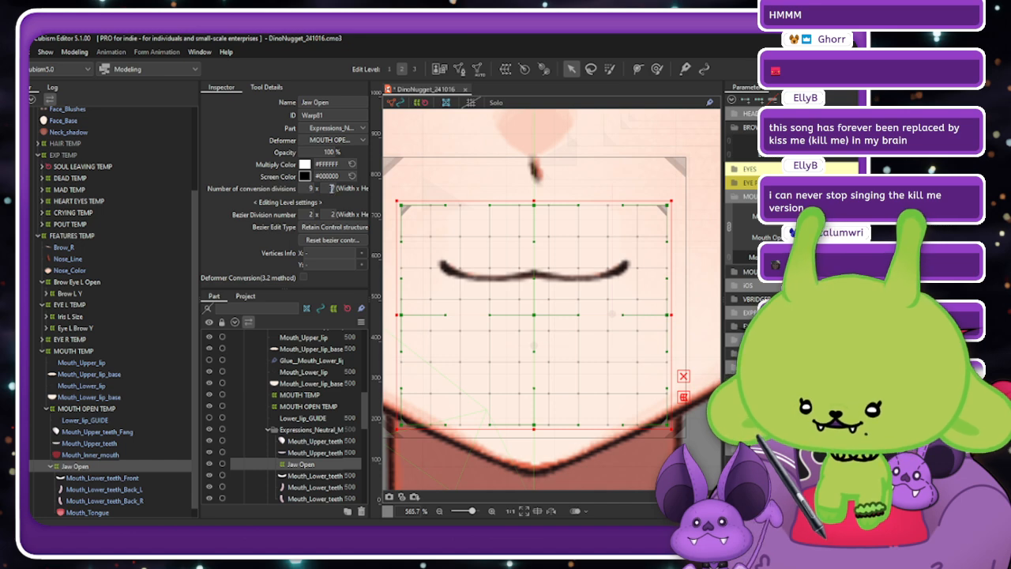
text(8)
key(Return)
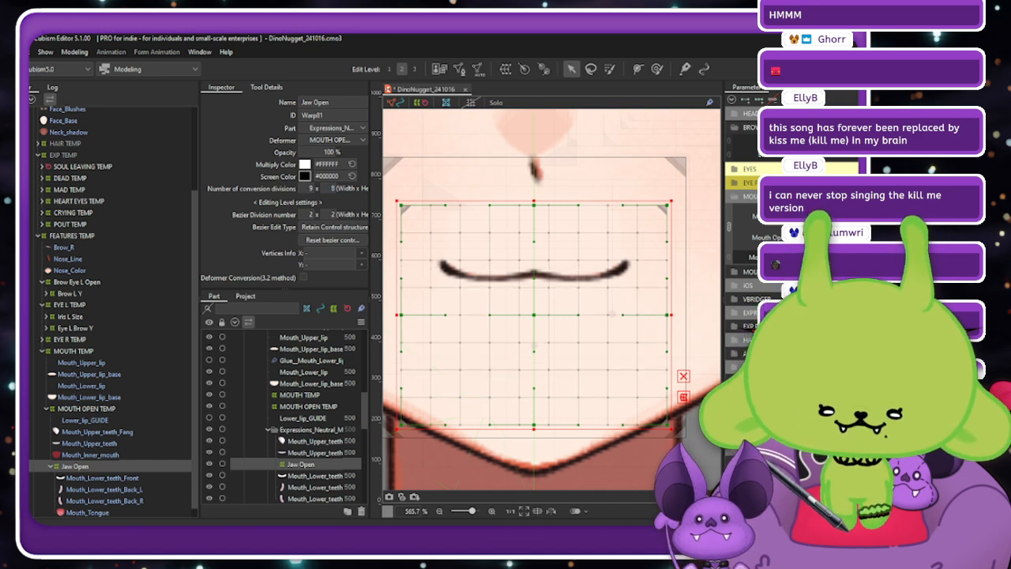
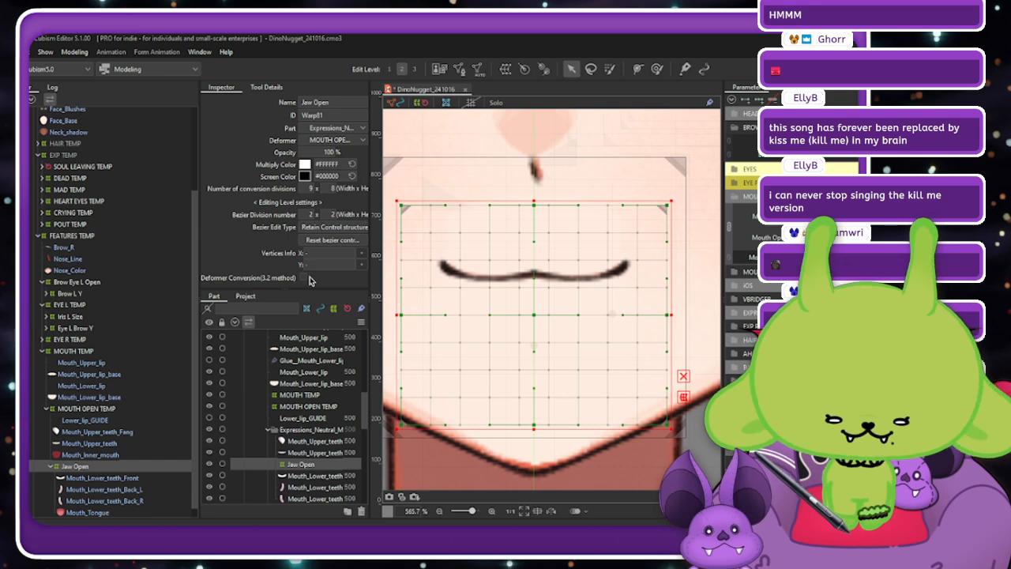
Raise the Jaw Open deformer at the closed mouth while viewing only the lower teeth and tongue, and restore the full model display.
click(729, 228)
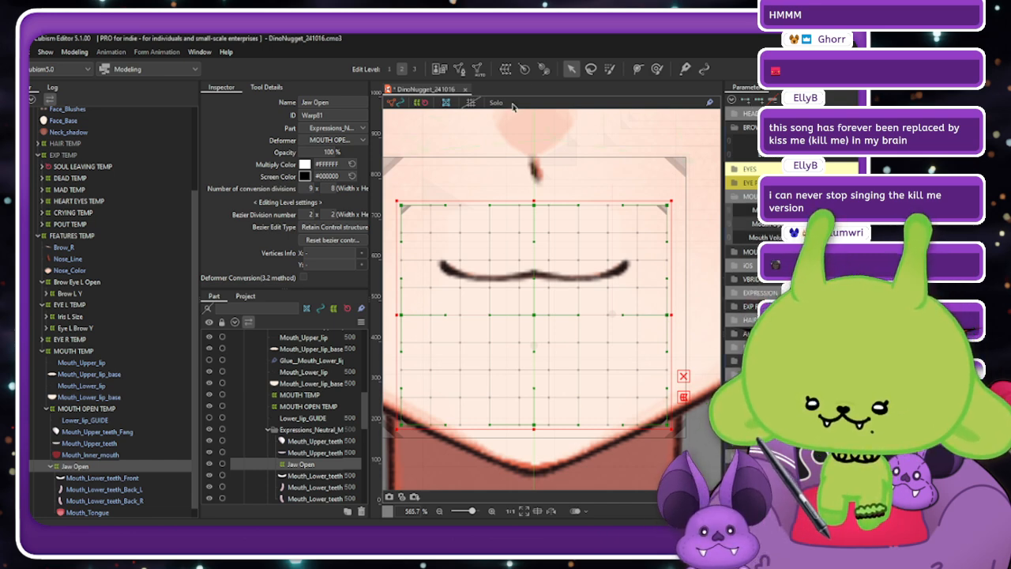
shift+click(86, 512)
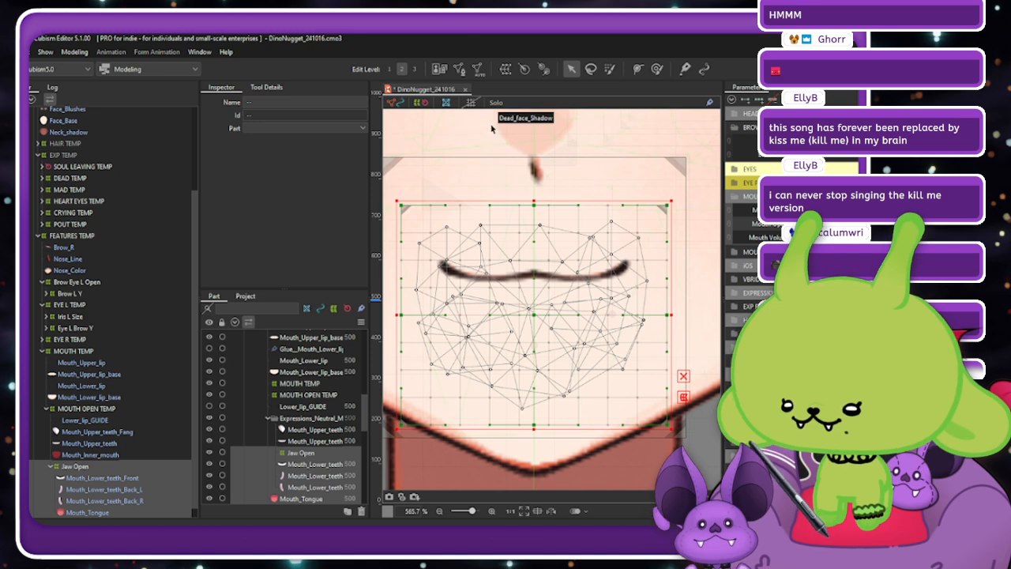
click(131, 465)
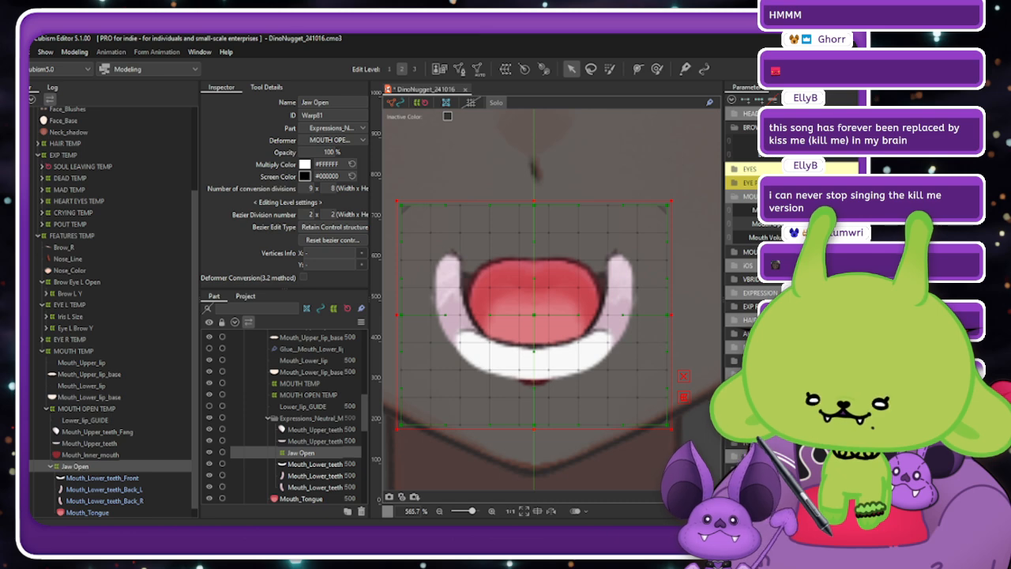
drag(532, 317, 531, 274)
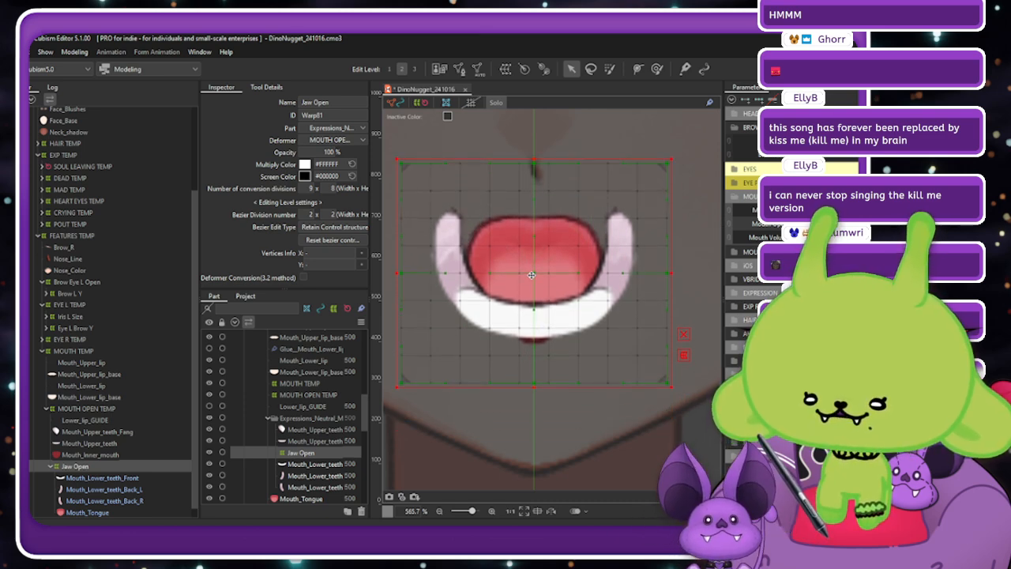
click(496, 102)
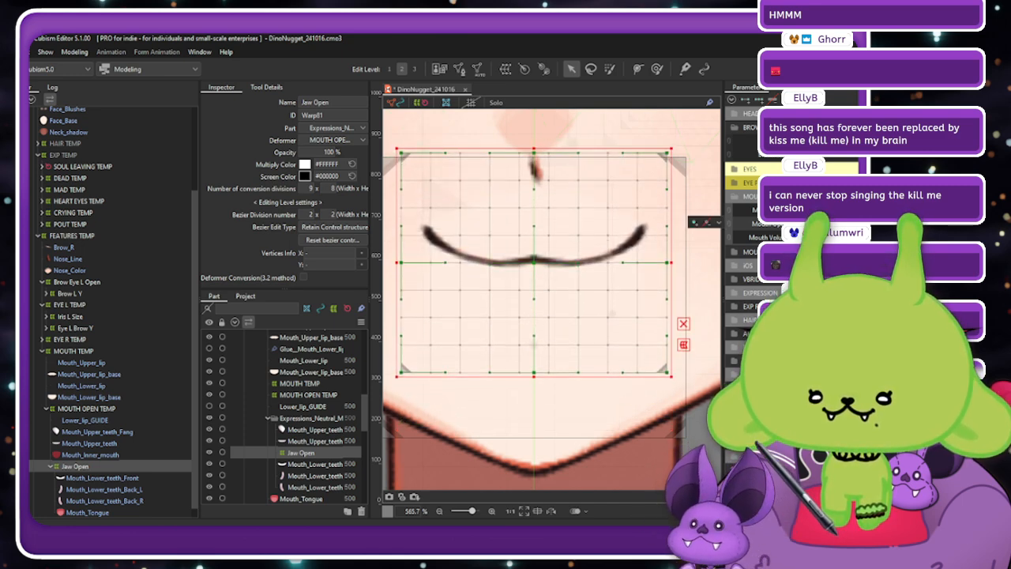
Examine how Jaw Open carries the lower teeth and tongue across the Mouth Form and Mouth Open values, in isolation and within the full face.
drag(799, 224, 825, 223)
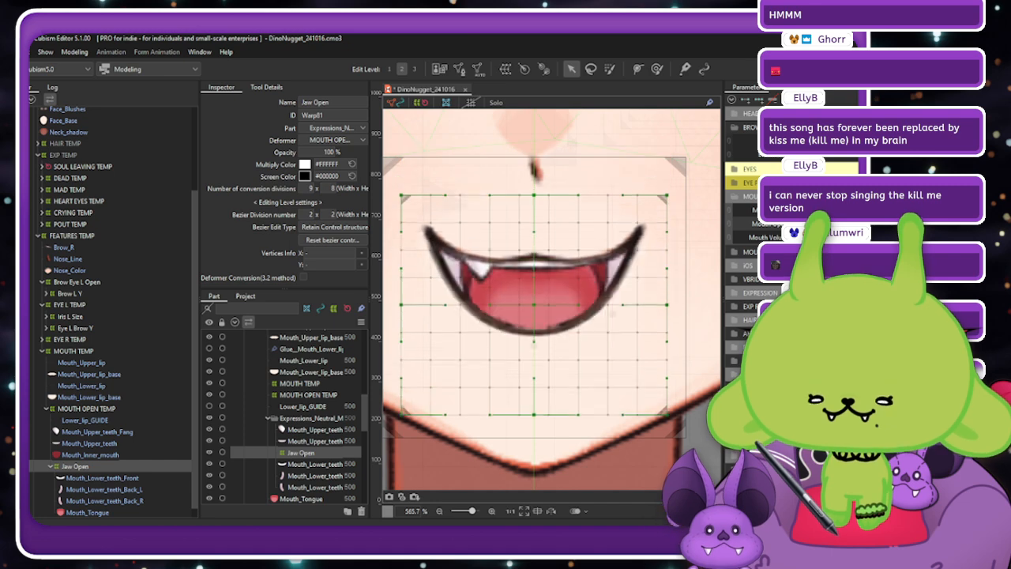
drag(799, 223, 825, 224)
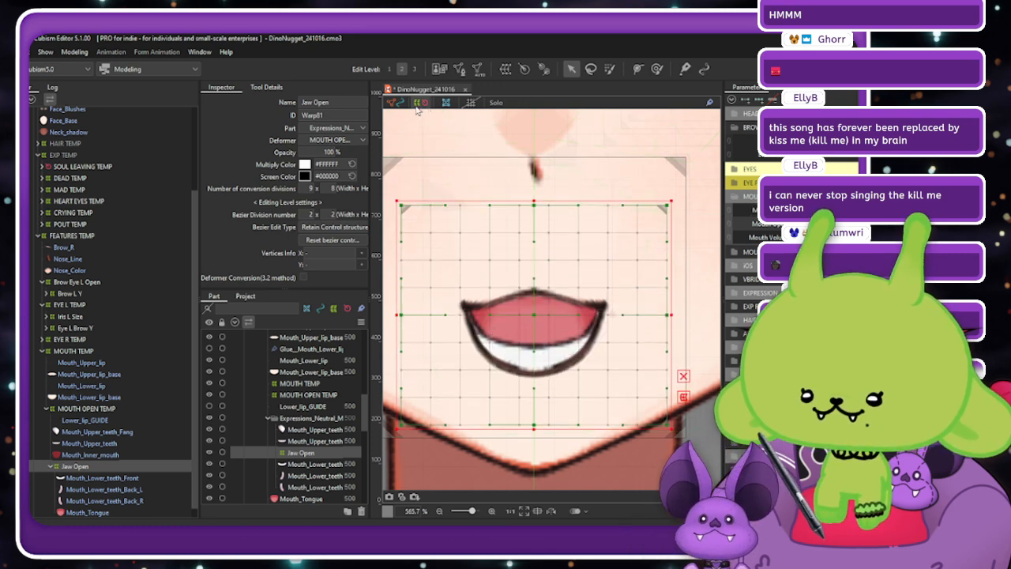
click(474, 208)
scroll(478, 204, down, 10)
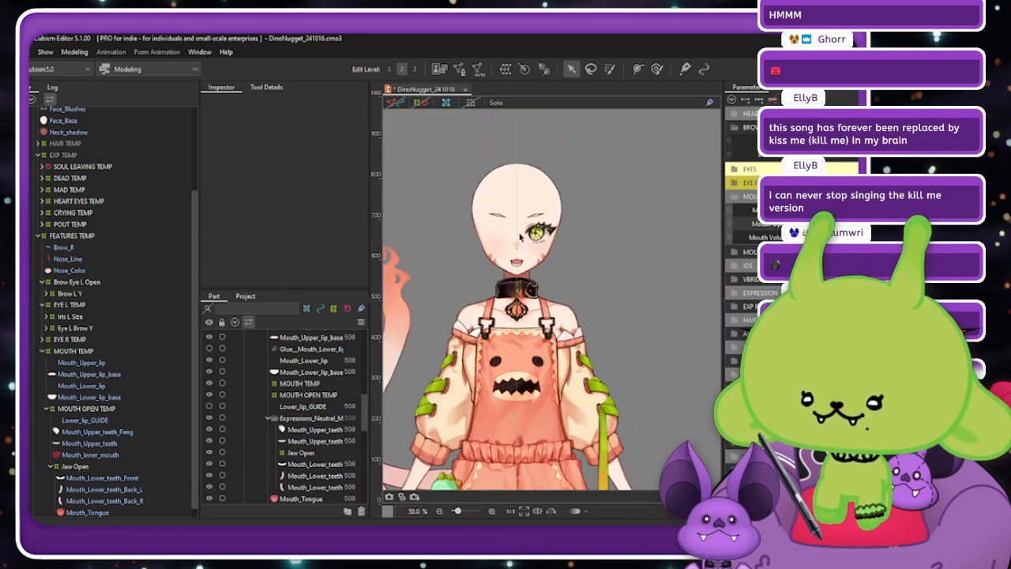
scroll(485, 207, up, 4)
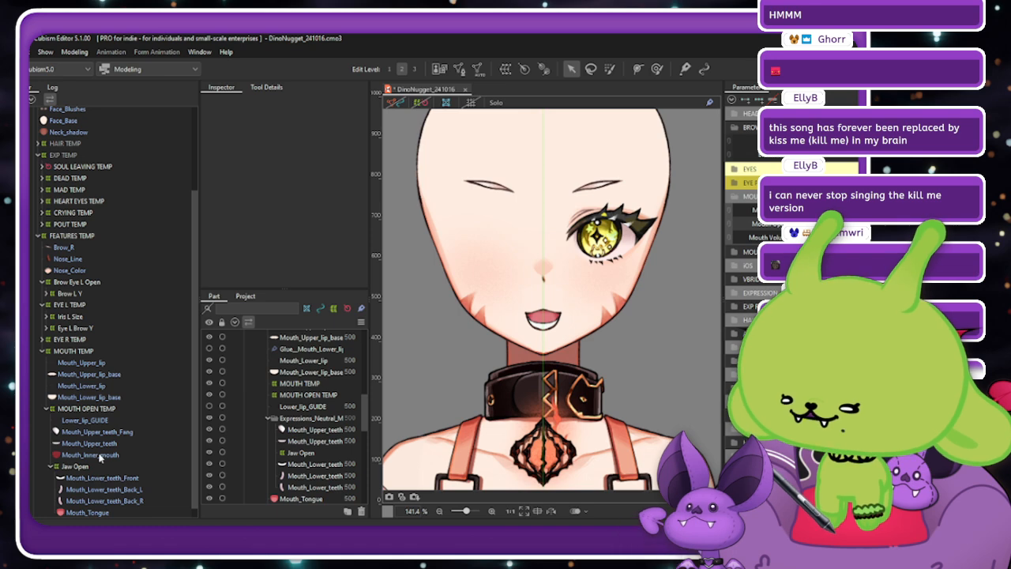
click(79, 466)
drag(821, 223, 848, 210)
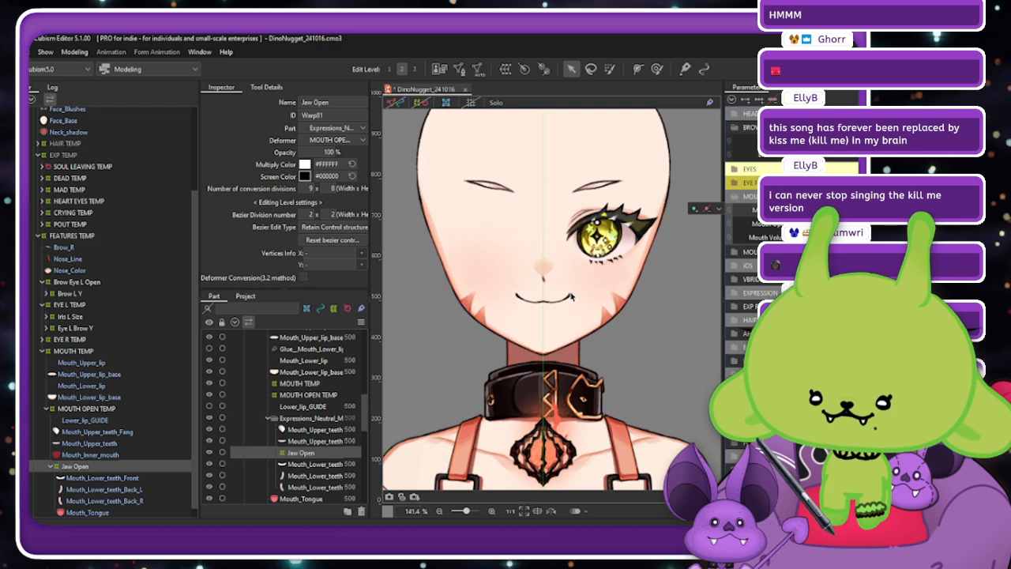
scroll(573, 297, up, 2)
shift+click(127, 510)
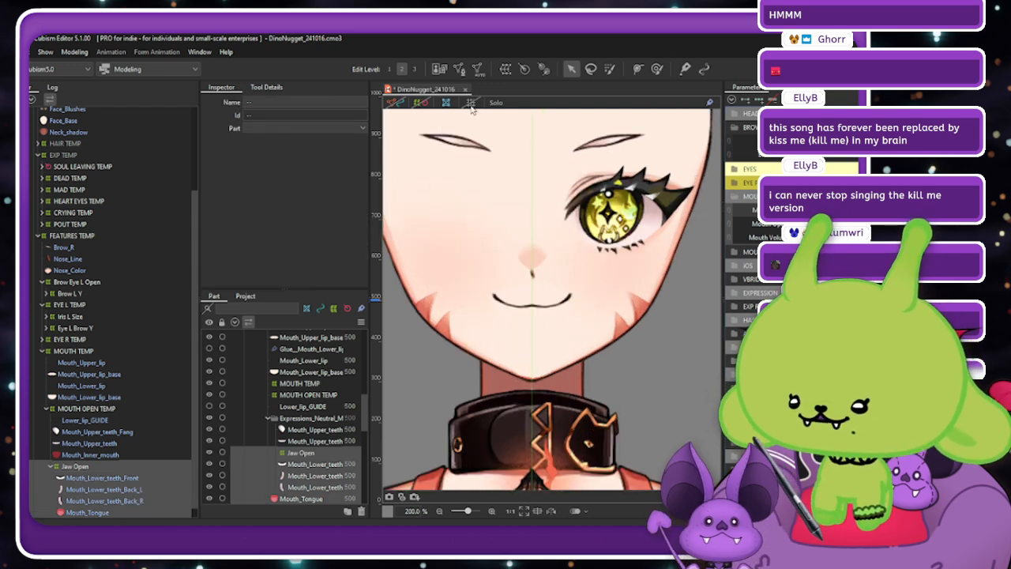
click(142, 469)
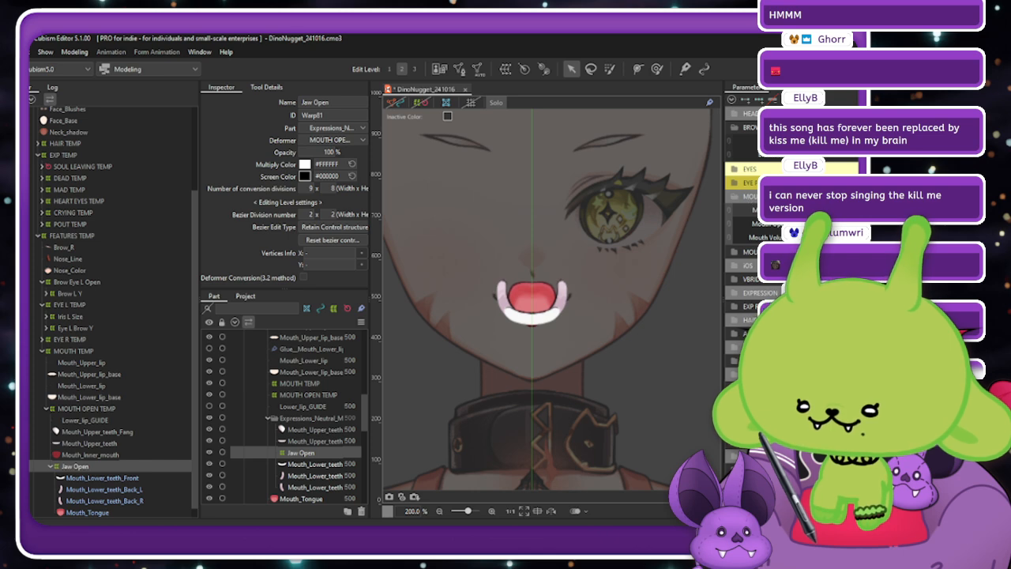
drag(782, 224, 767, 238)
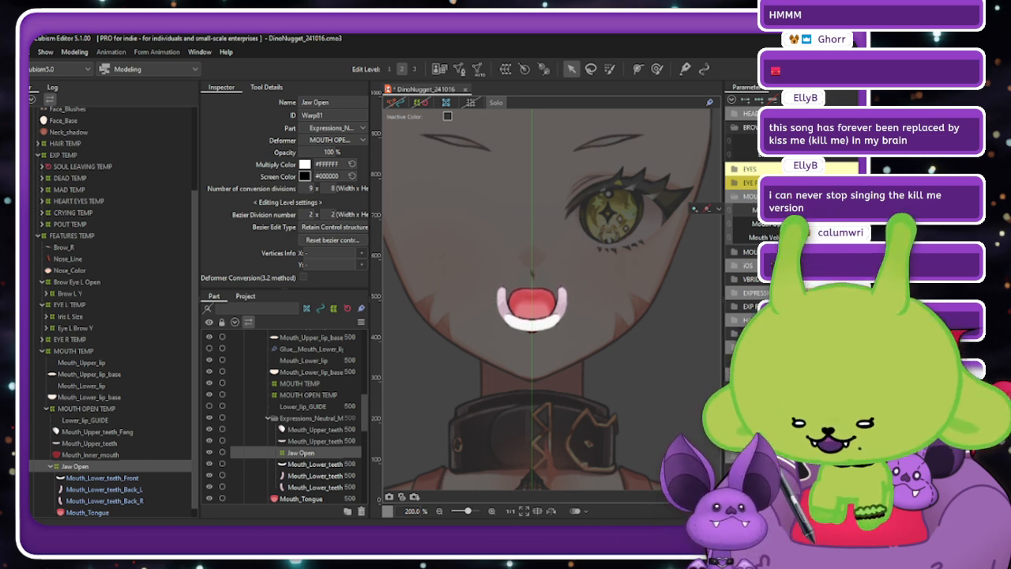
drag(766, 238, 764, 239)
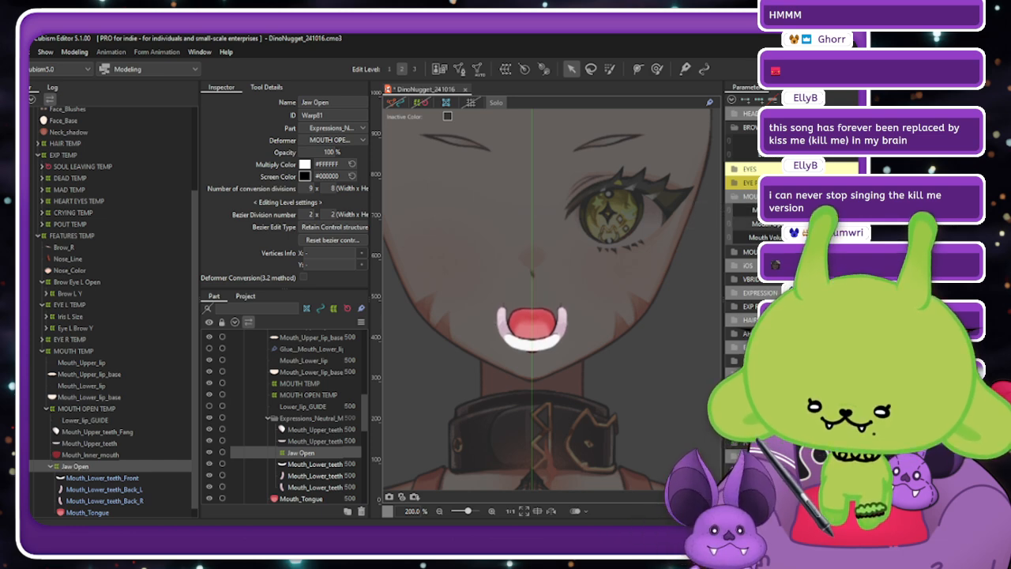
click(495, 104)
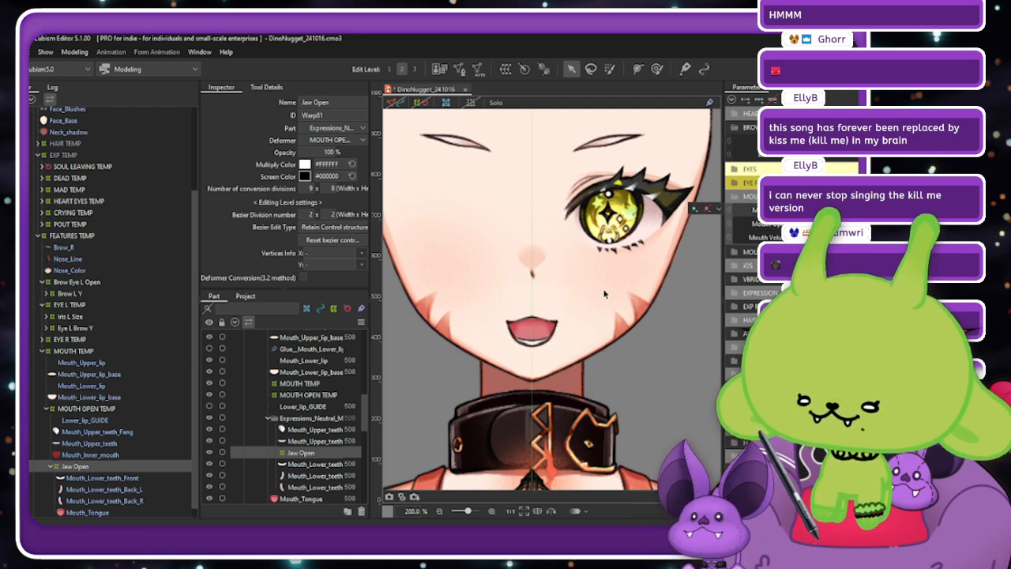
scroll(604, 294, down, 2)
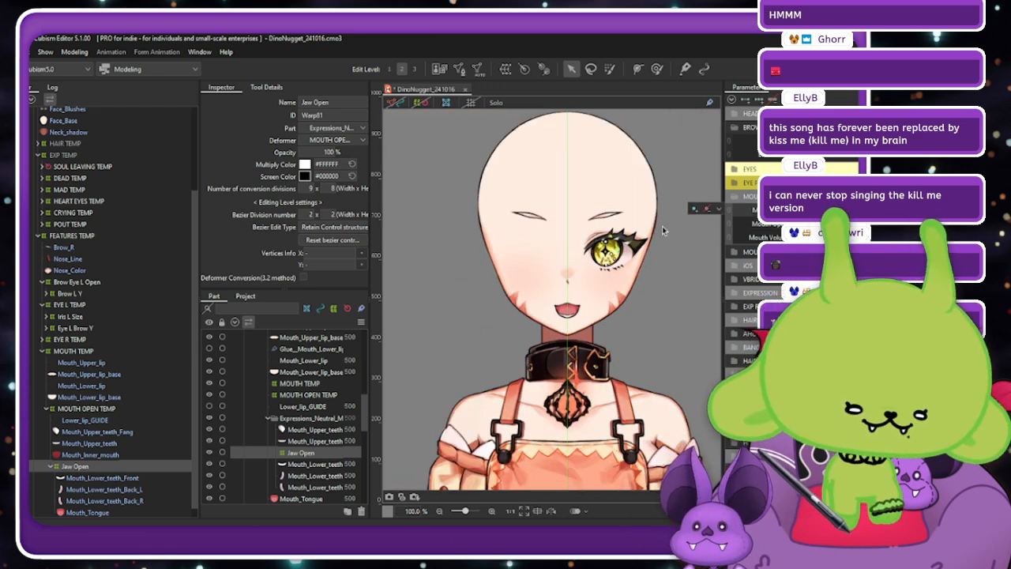
Examine the lips and mouth interior across the combined Mouth Form and Mouth Open values, with Mouth_Upper_lip and Mouth_Lower_lip selected for comparison.
click(729, 213)
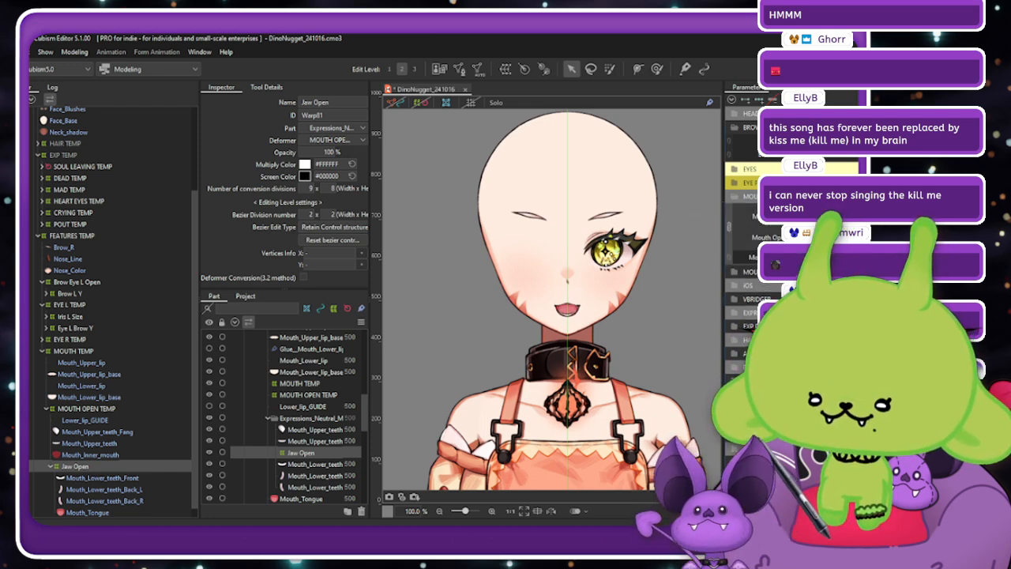
mouse_move(821, 228)
mouse_down()
mouse_move(831, 242)
mouse_move(837, 225)
mouse_move(828, 226)
mouse_move(844, 224)
mouse_move(826, 226)
mouse_move(840, 223)
mouse_move(832, 237)
mouse_up()
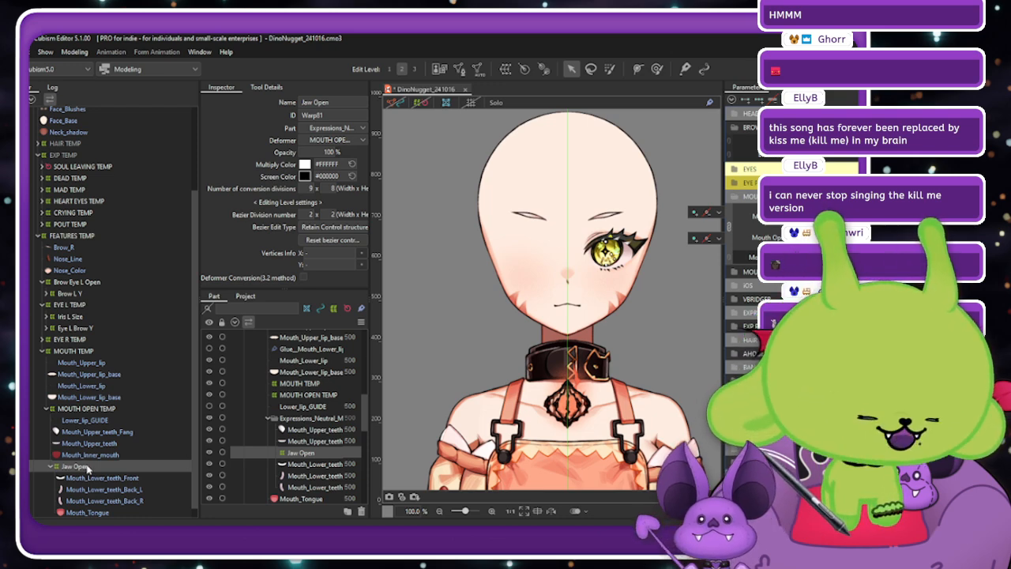
click(50, 468)
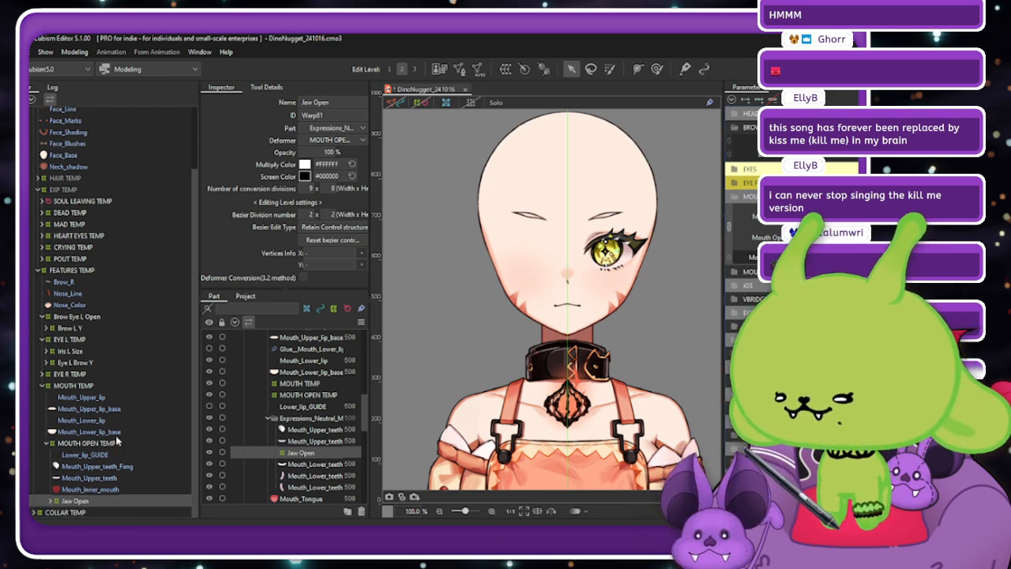
click(822, 215)
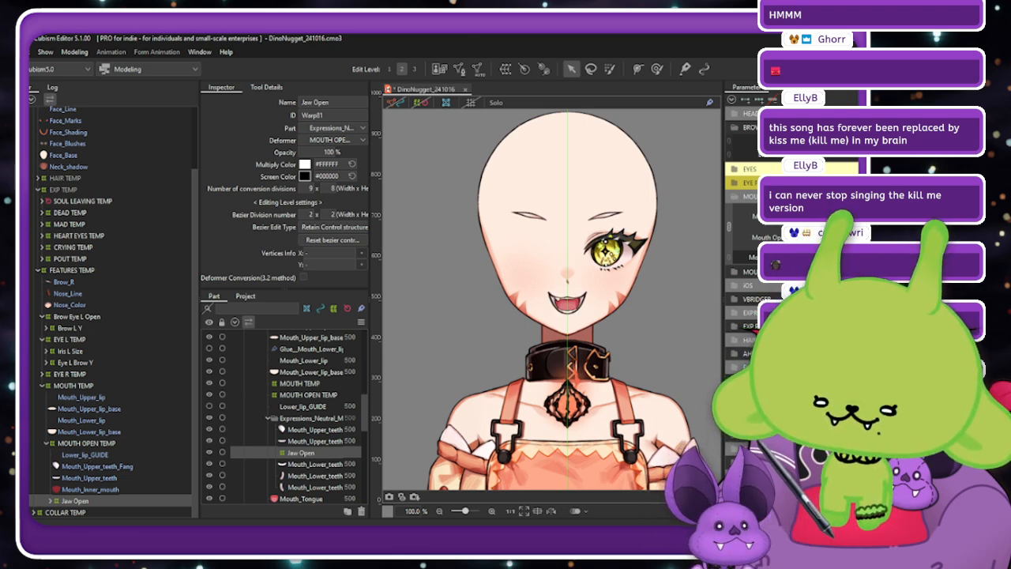
mouse_move(841, 237)
mouse_down()
mouse_move(802, 237)
mouse_move(841, 237)
mouse_up()
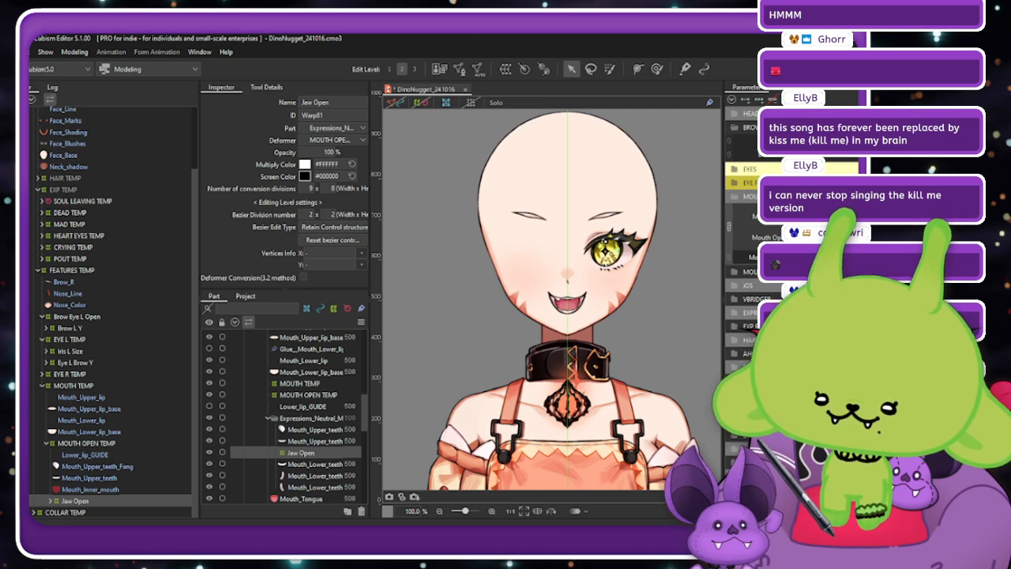
click(118, 398)
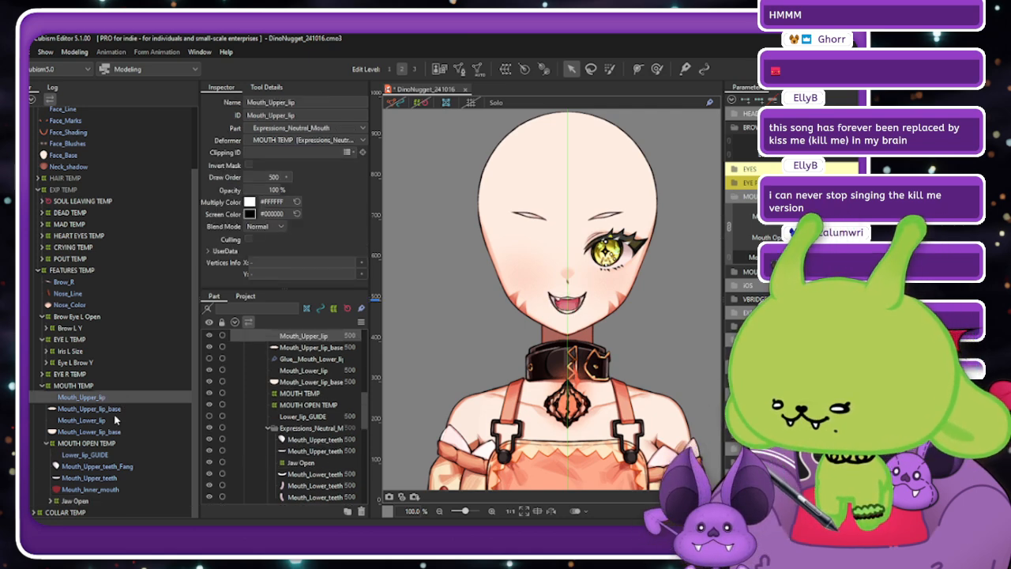
ctrl+click(114, 420)
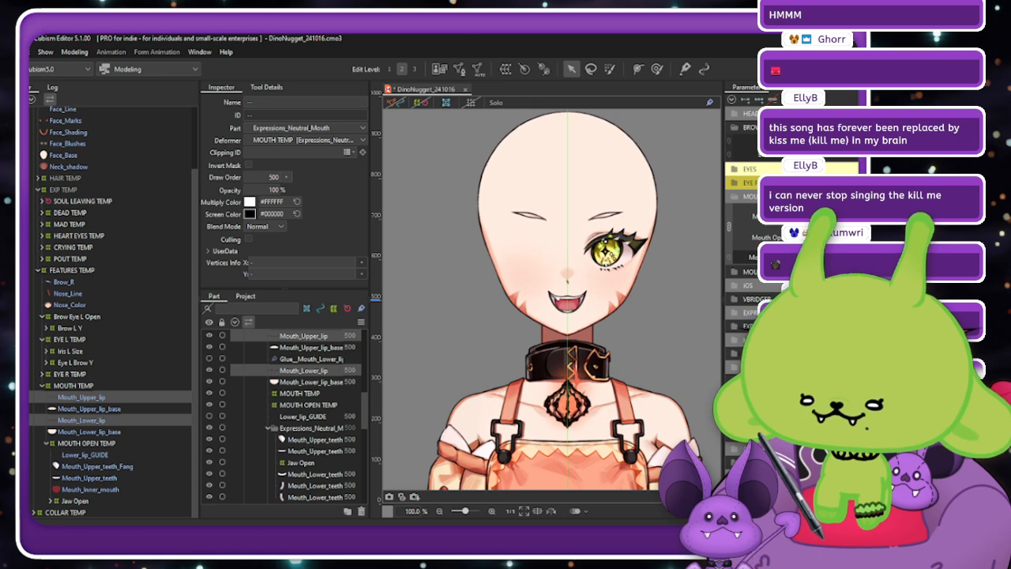
drag(822, 221, 778, 233)
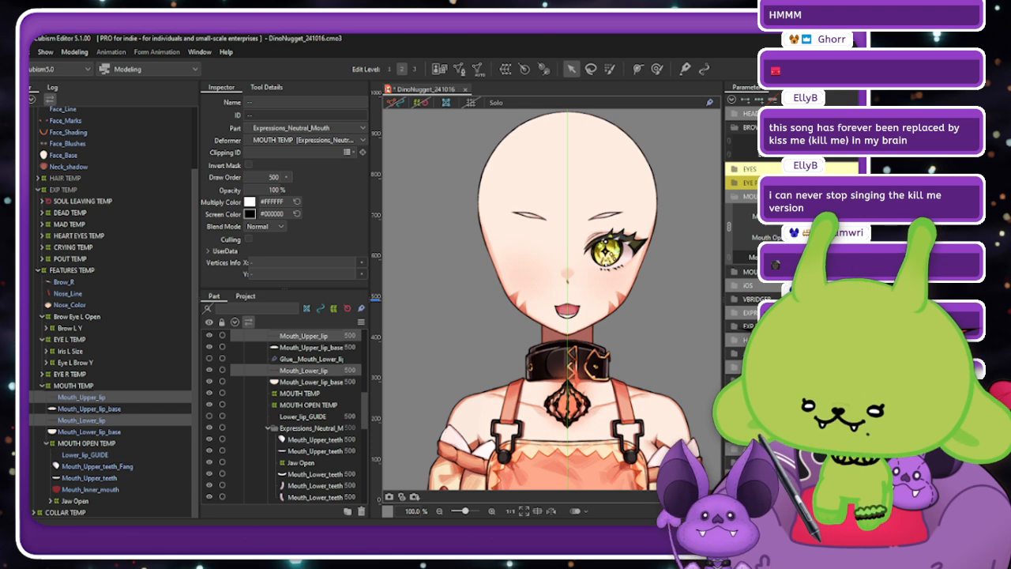
drag(818, 215, 834, 239)
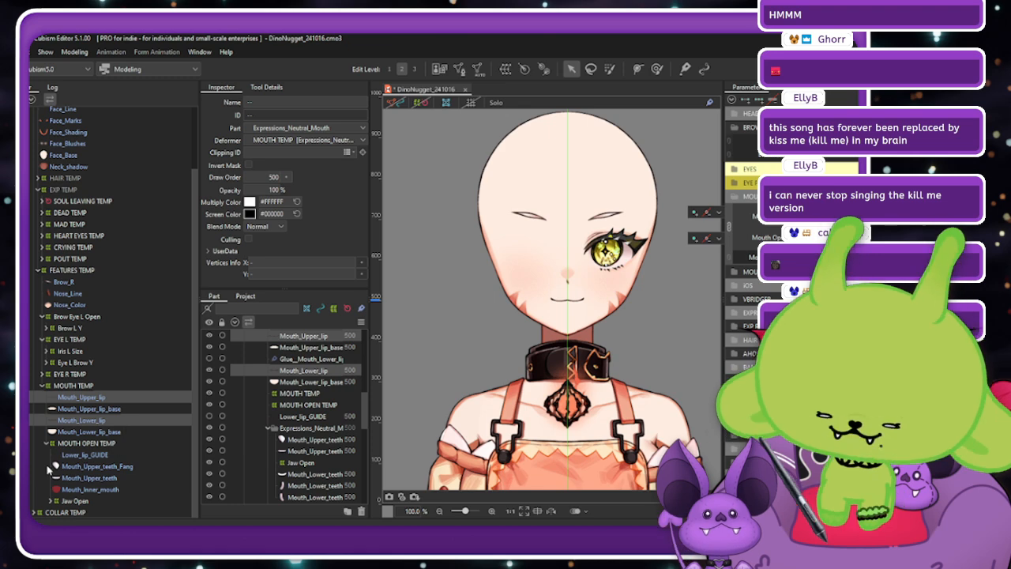
Delete Lower_lip_GUIDE from the MOUTH OPEN TEMP deformer and separate the combined mouth parameters.
click(97, 443)
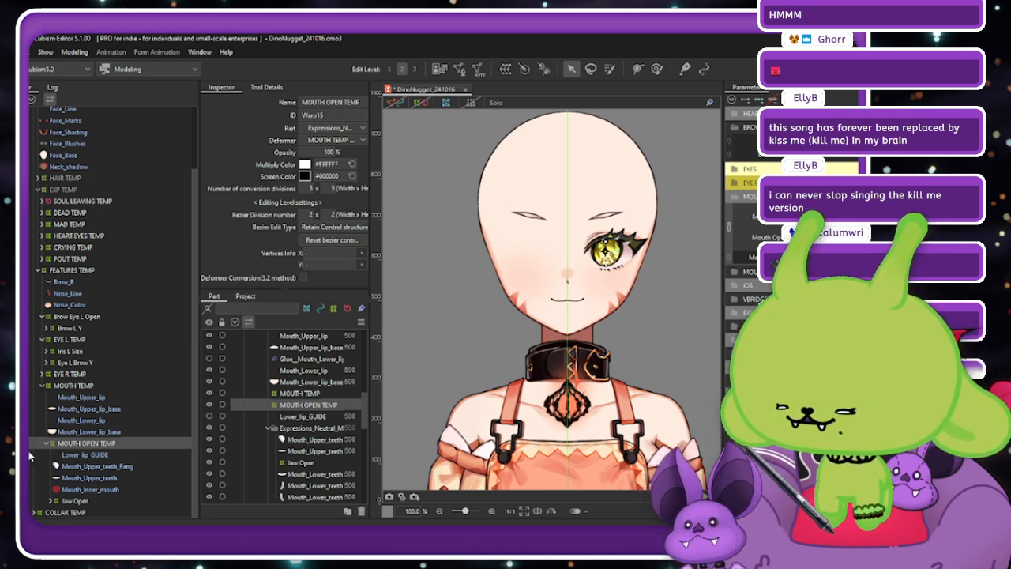
click(111, 456)
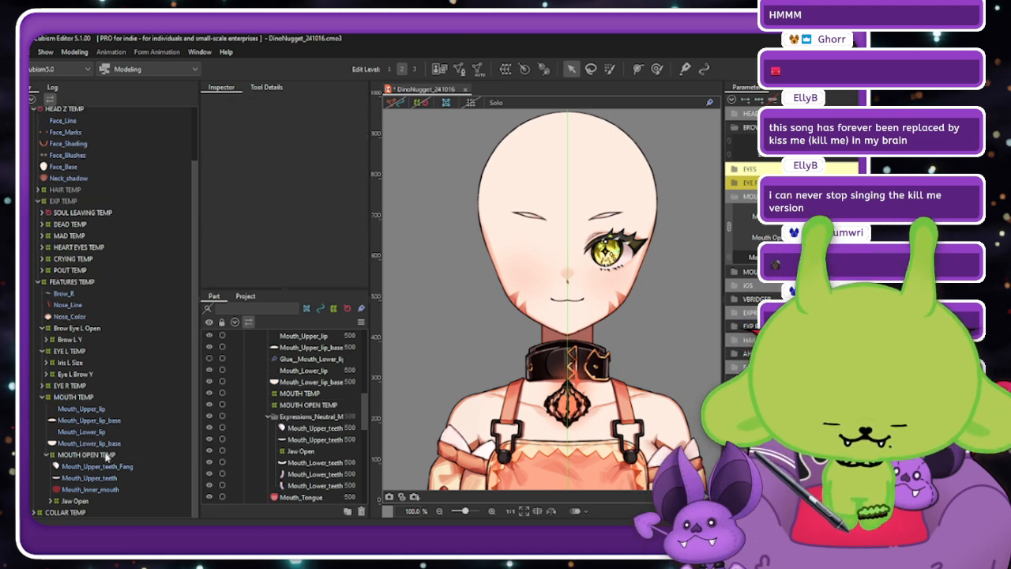
key(Delete)
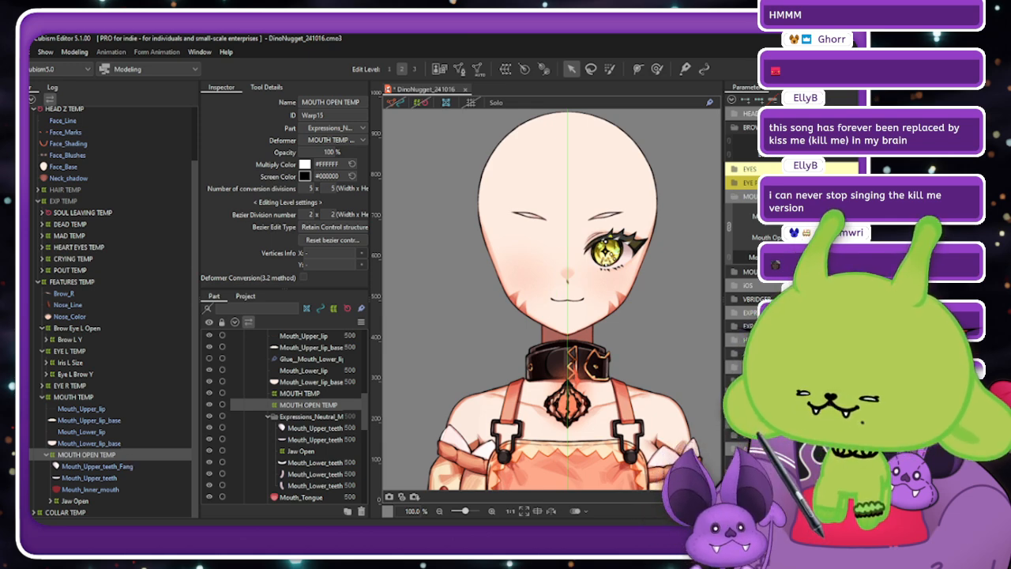
click(730, 226)
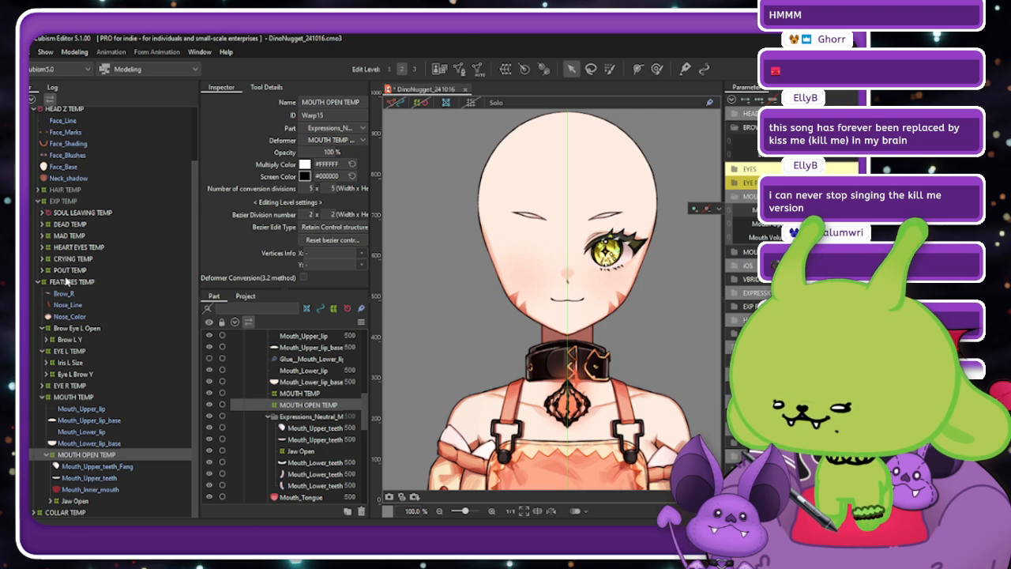
Create a warp deformer named Face Jaw Open as parent of the HEAD Z TEMP meshes from Face_Line to Neck_shadow.
scroll(79, 223, up, 1)
click(72, 162)
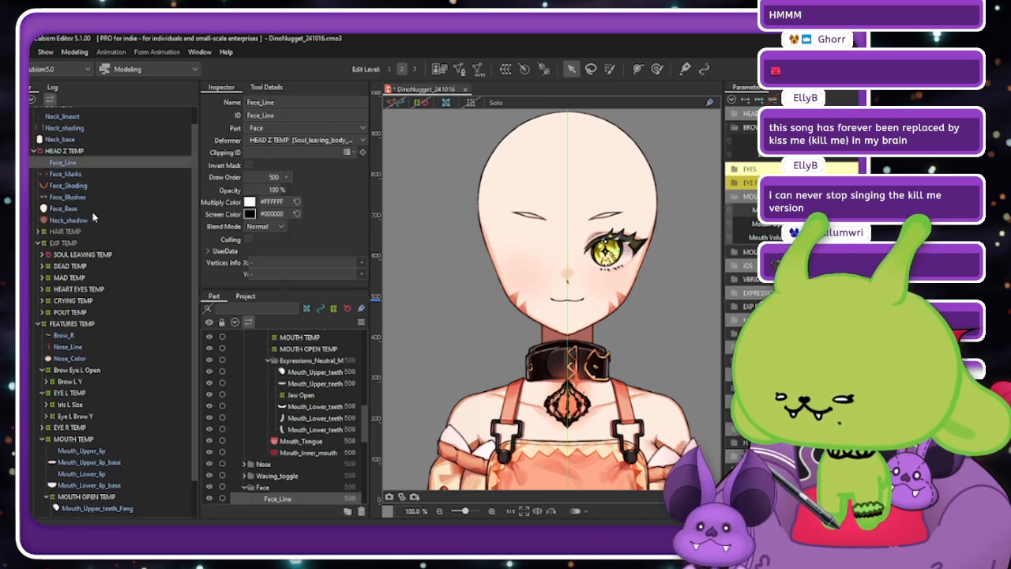
shift+click(96, 220)
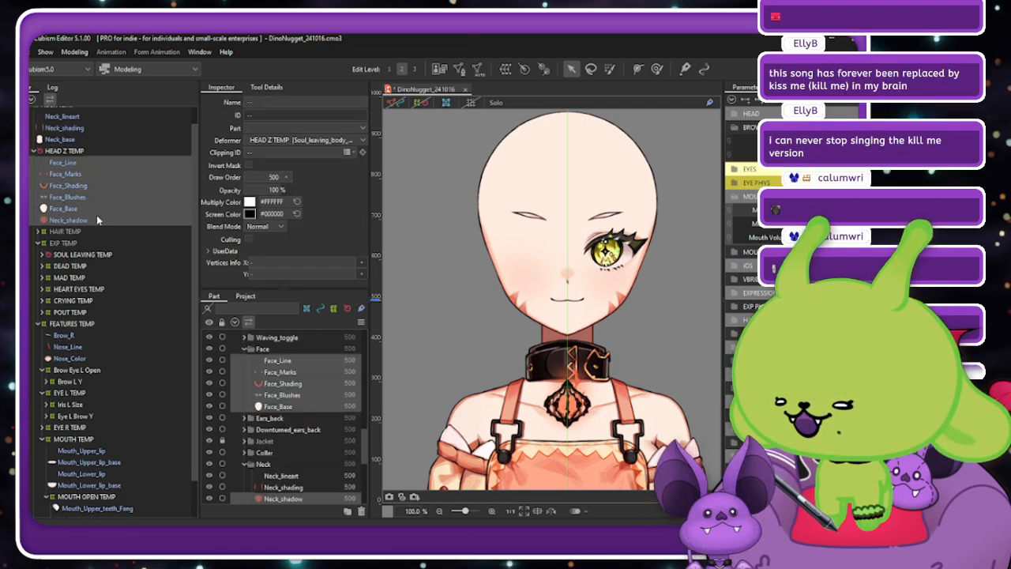
click(393, 103)
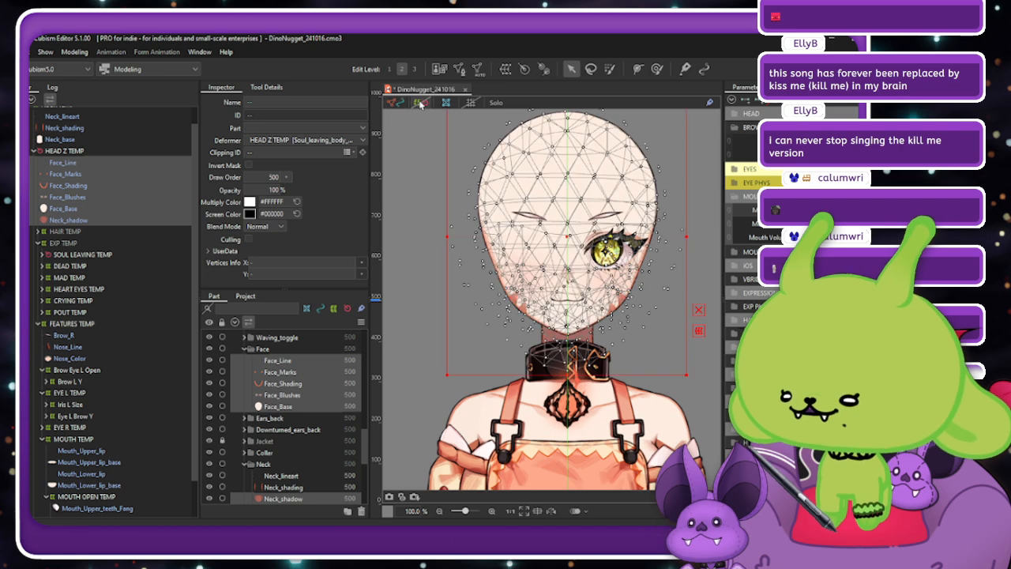
click(505, 68)
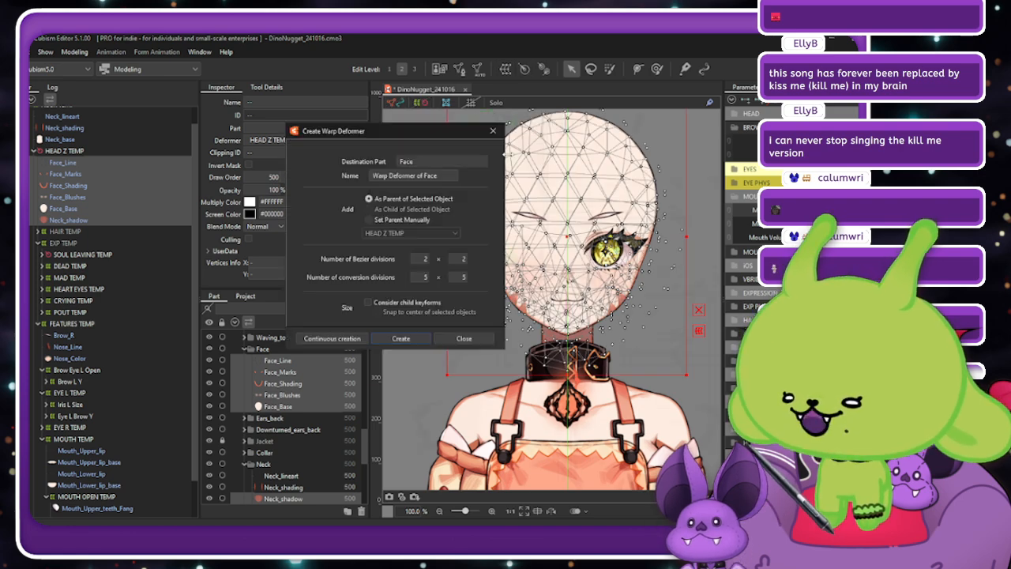
triple_click(433, 175)
text(Face Jaw O)
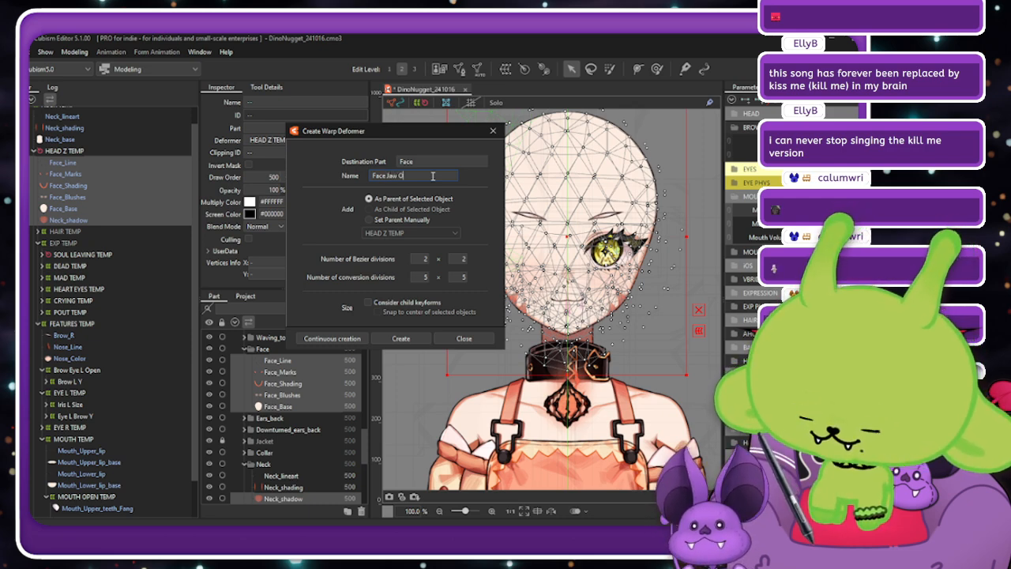
text(pen)
click(427, 339)
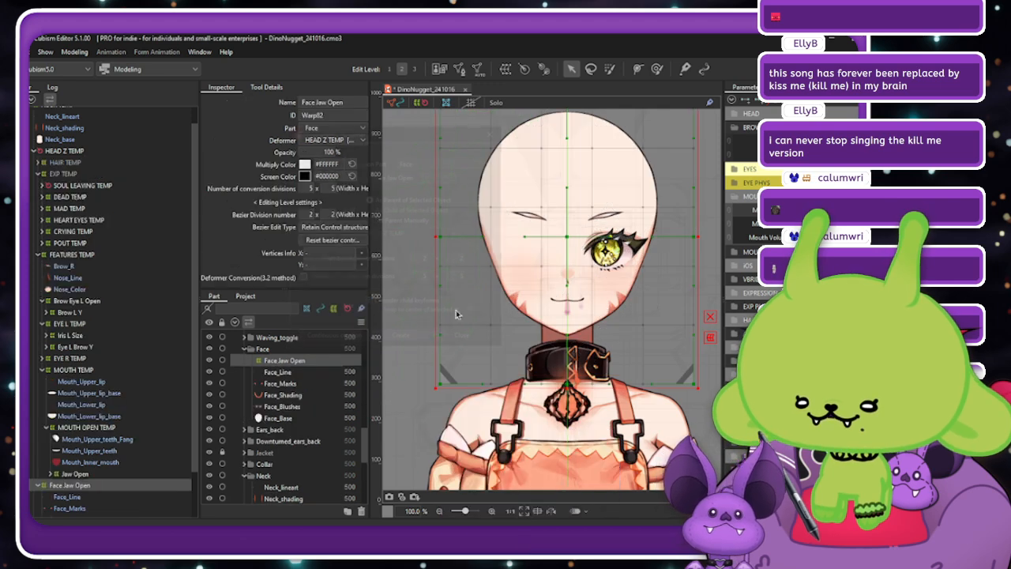
Enlarge the Face Jaw Open deformer slightly around the head and centre it on the face's vertical guide.
scroll(676, 308, down, 1)
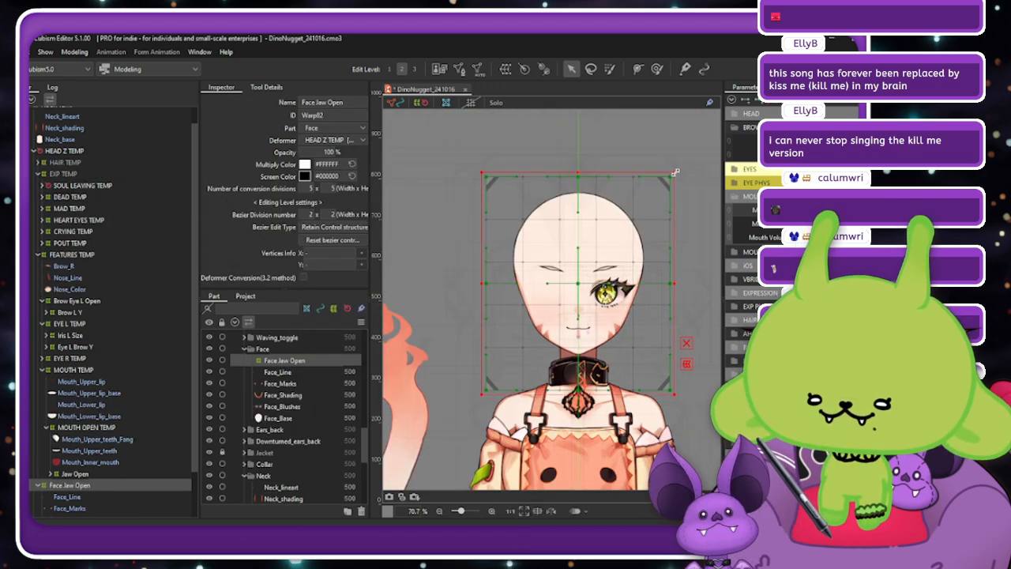
drag(672, 173, 680, 169)
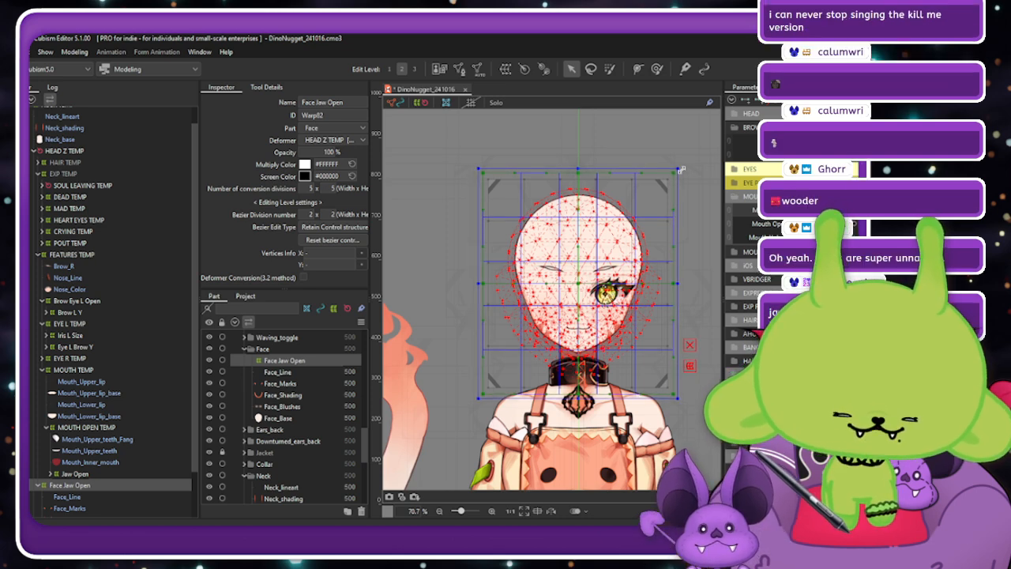
scroll(607, 292, up, 10)
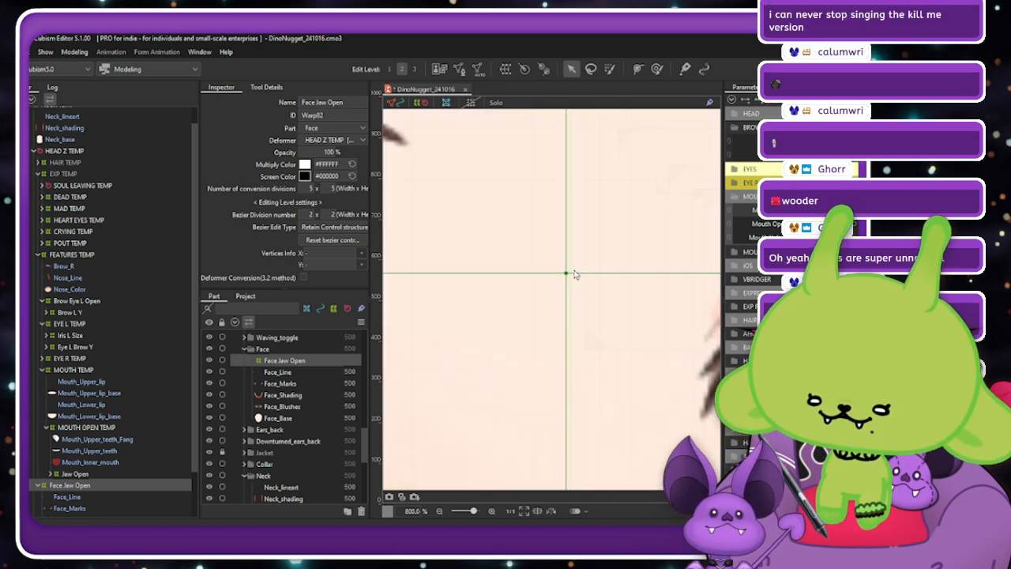
scroll(573, 275, up, 4)
scroll(577, 275, down, 1)
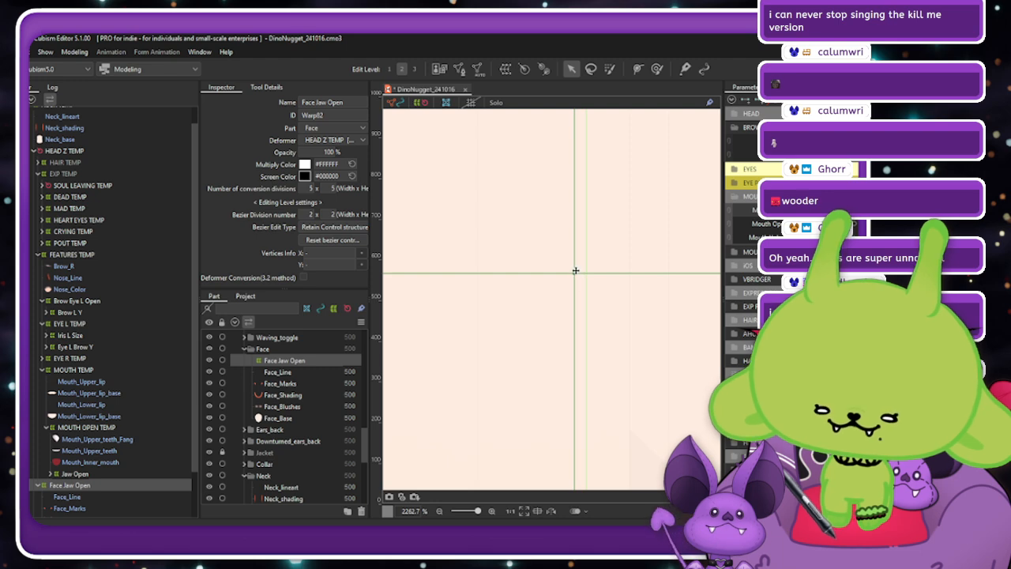
drag(576, 271, 587, 271)
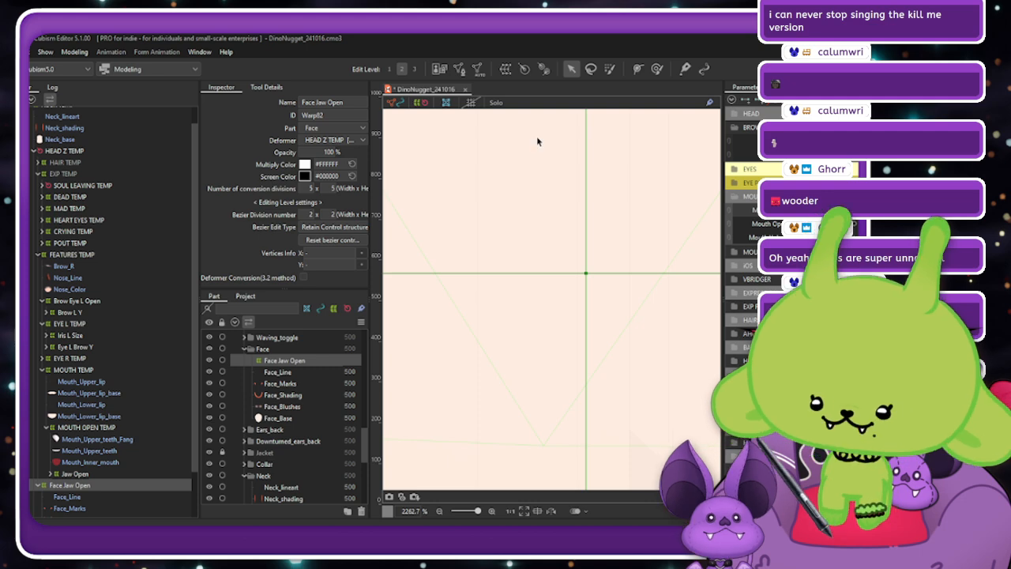
Set the Face Jaw Open deformer's conversion divisions to 9 × 11.
scroll(601, 312, down, 10)
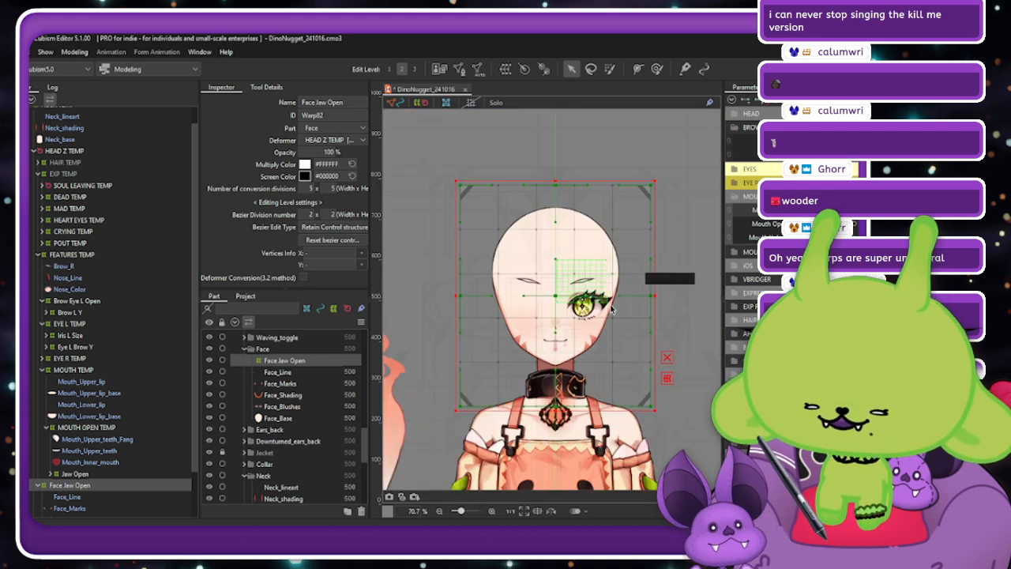
scroll(611, 309, down, 1)
scroll(592, 298, up, 1)
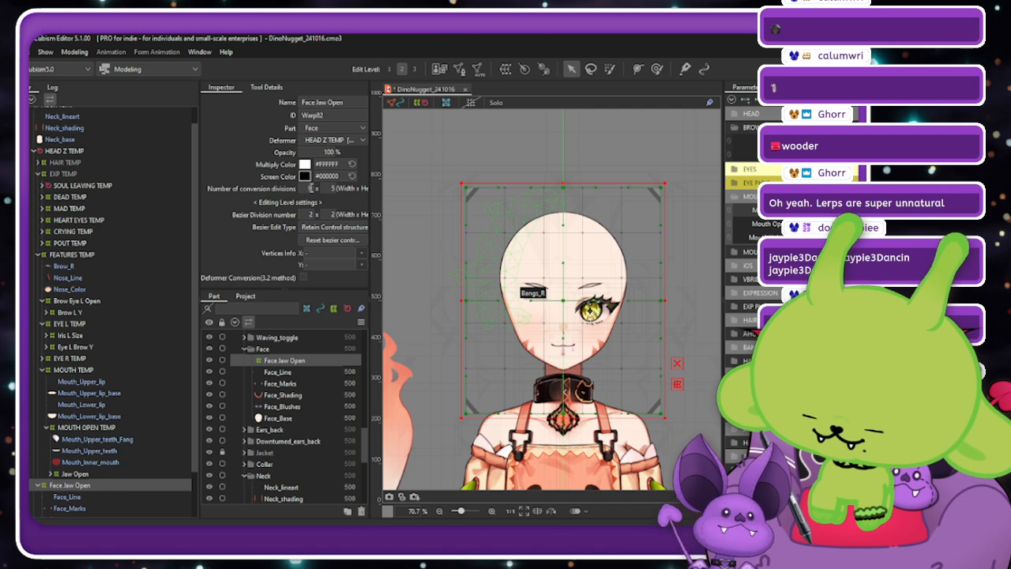
click(324, 188)
text(13)
key(Return)
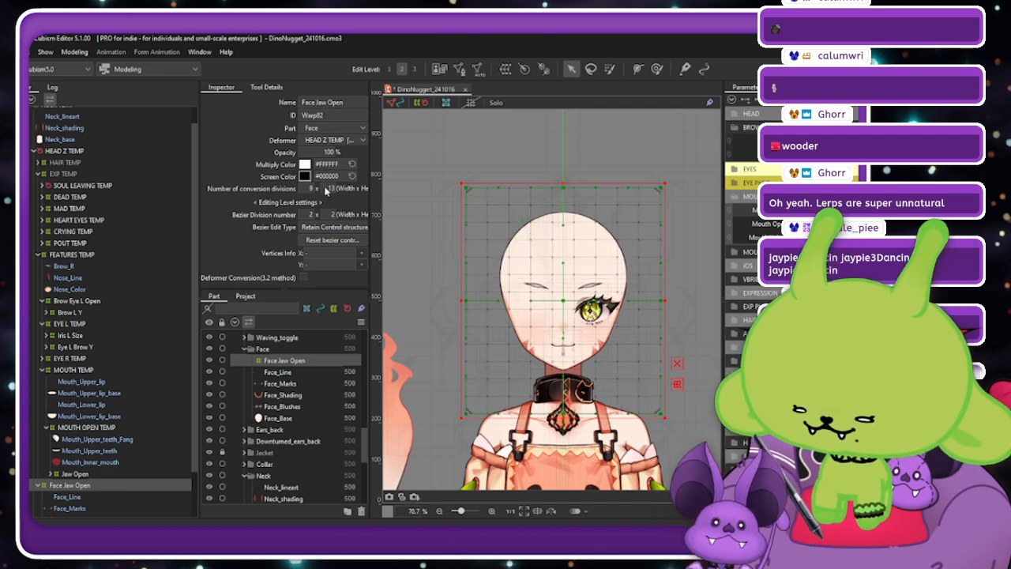
text(1)
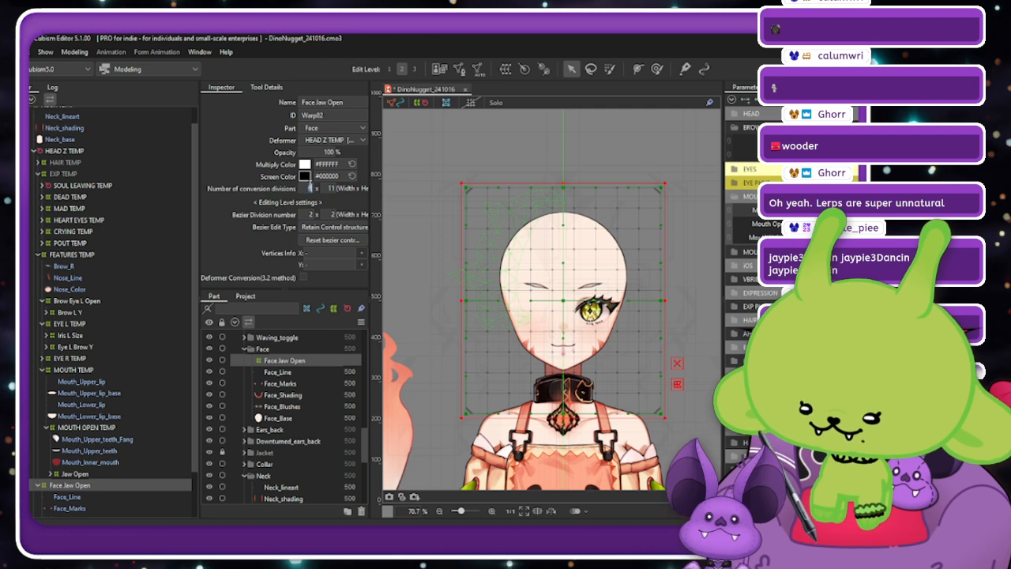
text(10)
key(Return)
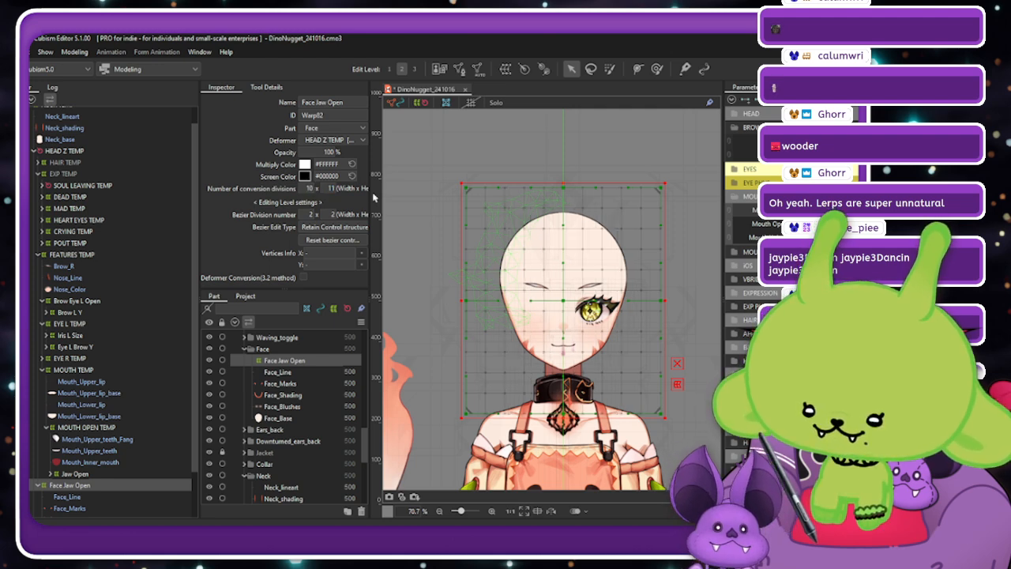
text(9)
key(Return)
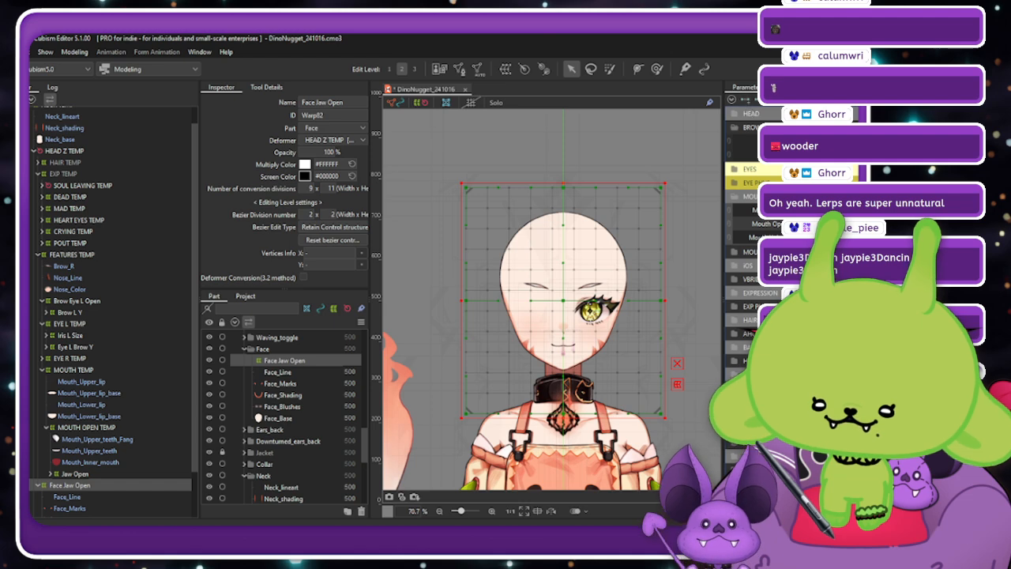
With the mouth opened, set Face Jaw Open's Bezier divisions to 2 × 3 and its Bezier edit type to Smooth2.
drag(806, 224, 852, 224)
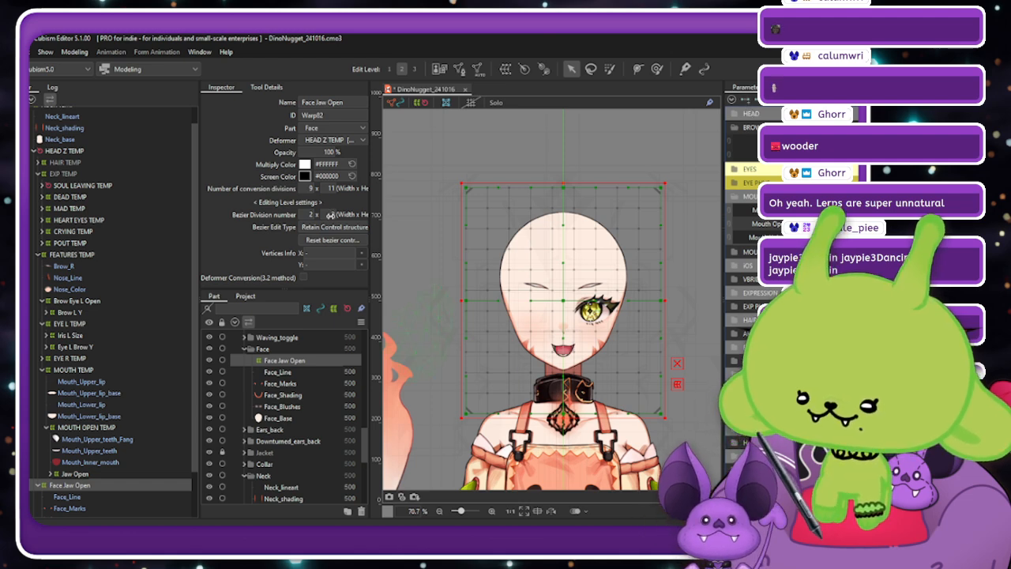
double_click(332, 215)
text(3)
key(Return)
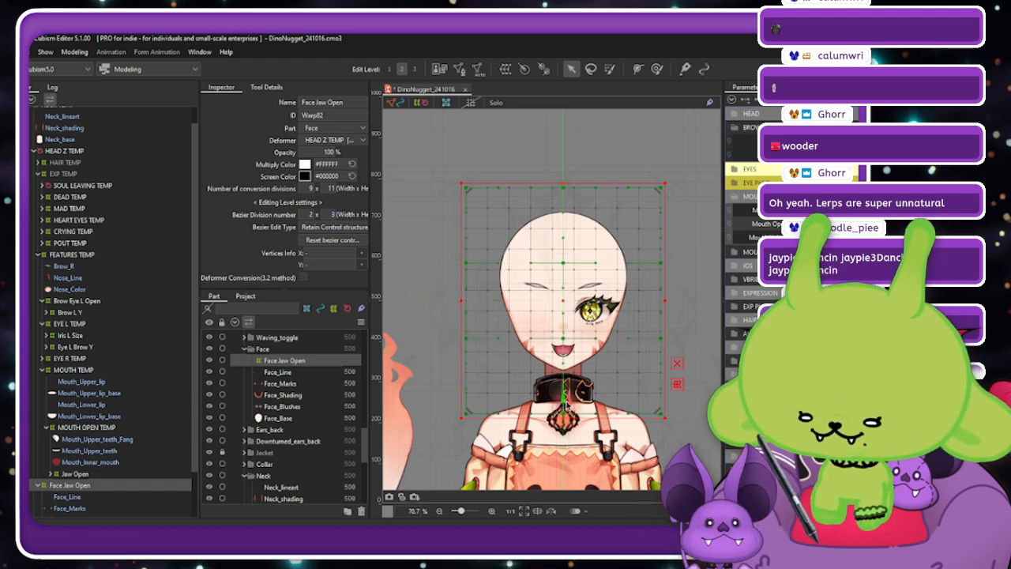
scroll(561, 405, up, 1)
click(332, 227)
click(331, 249)
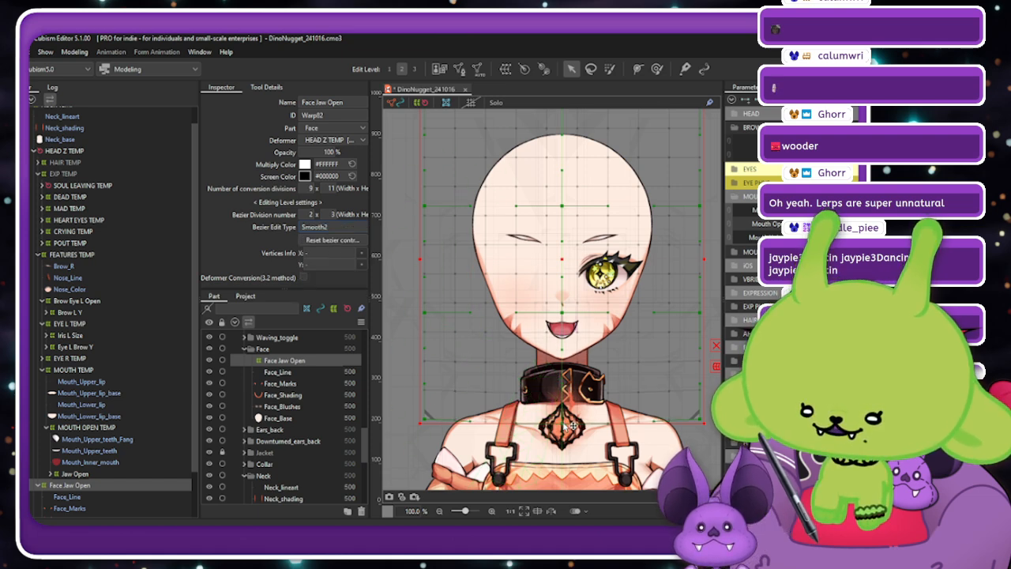
Keep the mouth open and raise Face Jaw Open's Bezier divisions to 2 × 4.
mouse_move(852, 223)
mouse_down()
mouse_move(804, 224)
mouse_move(851, 223)
mouse_up()
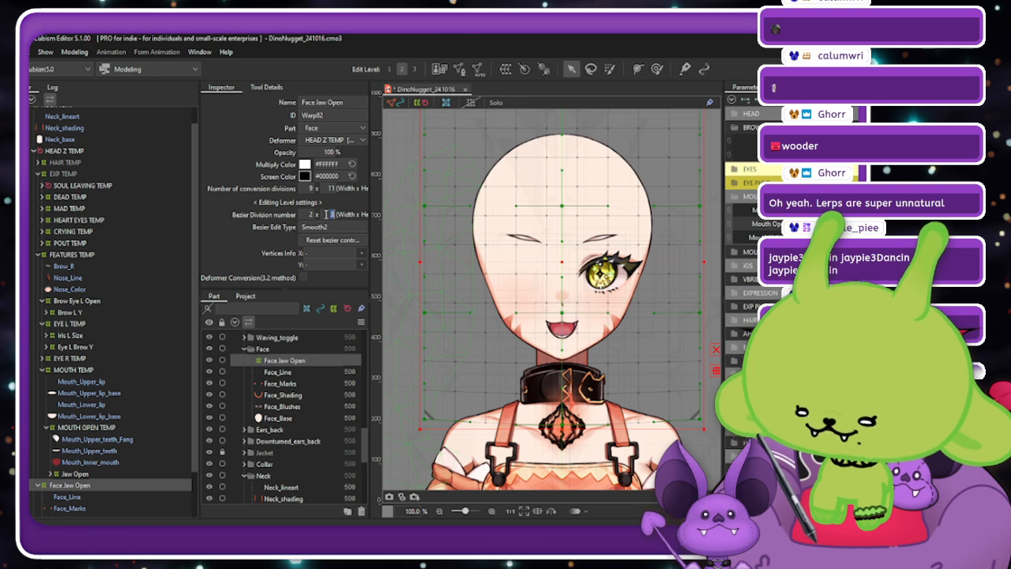
drag(326, 214, 336, 214)
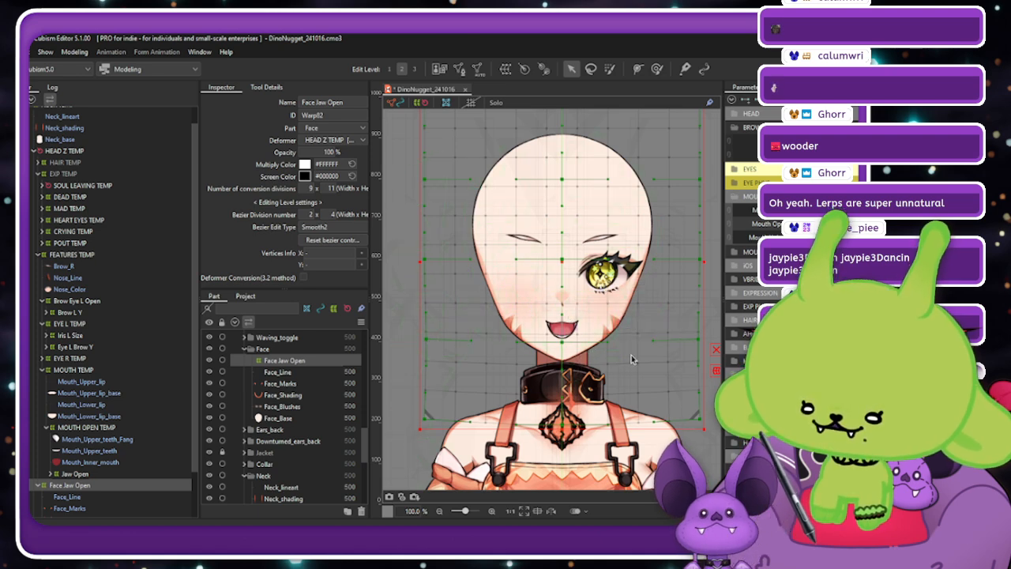
Blend an inverted shape into Face Jaw Open at the frowning closed-mouth key with compatibility -100, and hide the deformers on the canvas.
drag(842, 224, 821, 210)
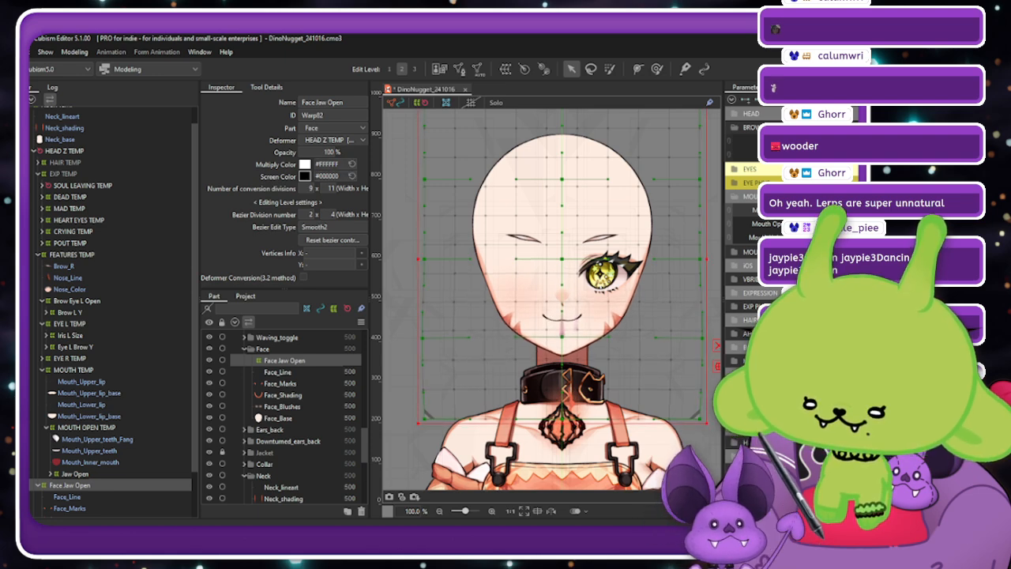
drag(829, 229, 744, 233)
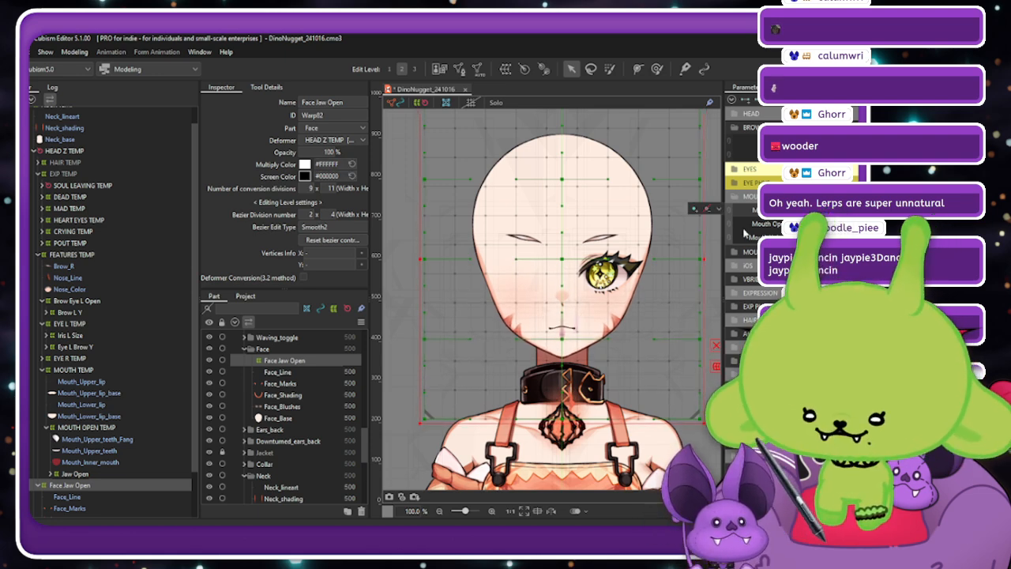
key(ctrl+b)
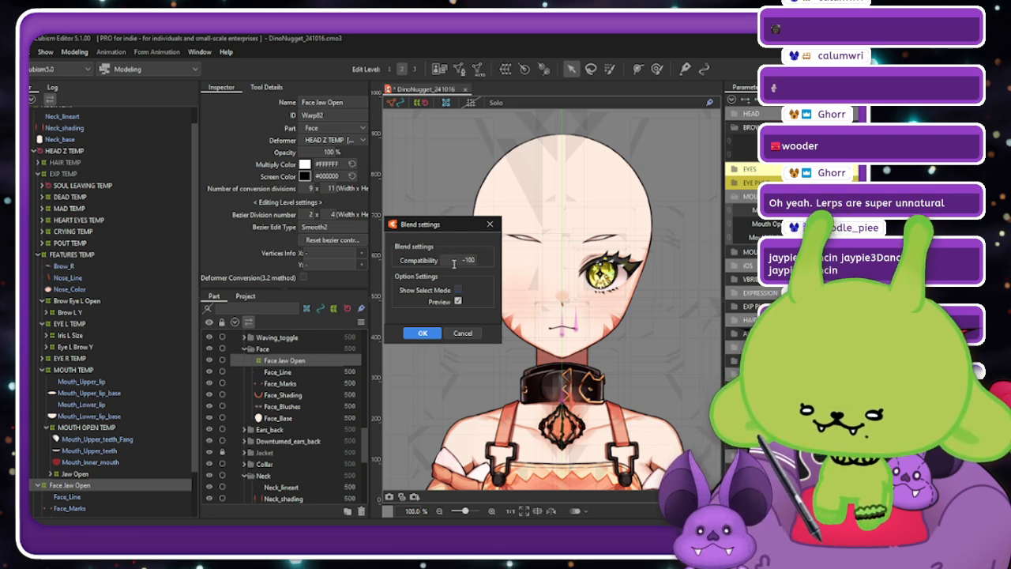
click(423, 332)
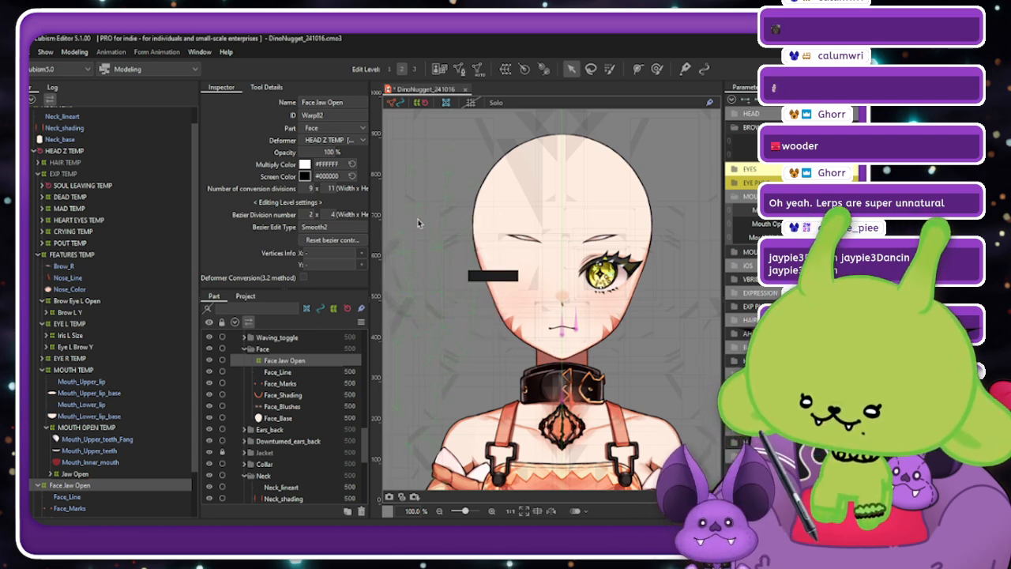
click(420, 102)
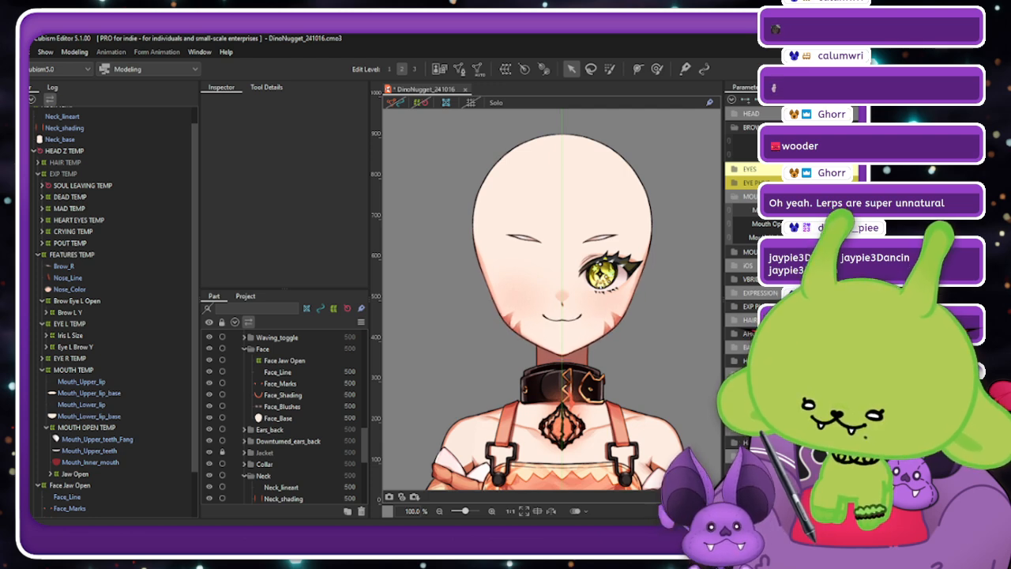
drag(823, 210, 798, 210)
Synthesize Face Jaw Open's four corner keys from Mouth Form and Mouth Open using default values, and separate the two combined parameters.
click(70, 485)
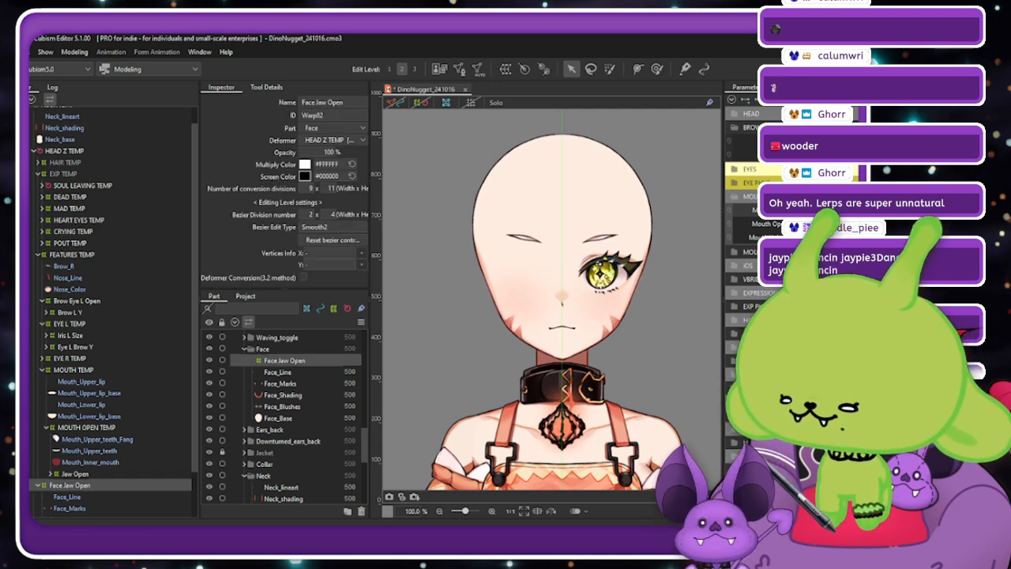
click(848, 99)
click(798, 206)
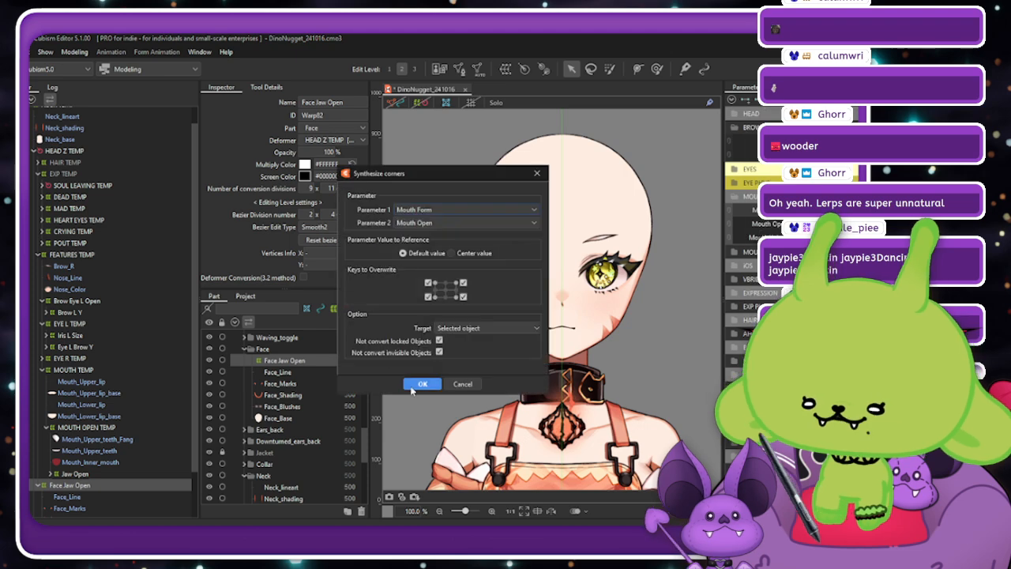
click(419, 385)
click(729, 211)
Examine how the lips, teeth and chin move across the Mouth Form and Mouth Open combinations, with the lips and Jaw Open selected.
mouse_move(823, 243)
mouse_down()
mouse_move(837, 218)
mouse_move(821, 235)
mouse_move(837, 219)
mouse_move(829, 239)
mouse_move(845, 229)
mouse_move(834, 223)
mouse_move(834, 240)
mouse_move(837, 218)
mouse_move(834, 243)
mouse_up()
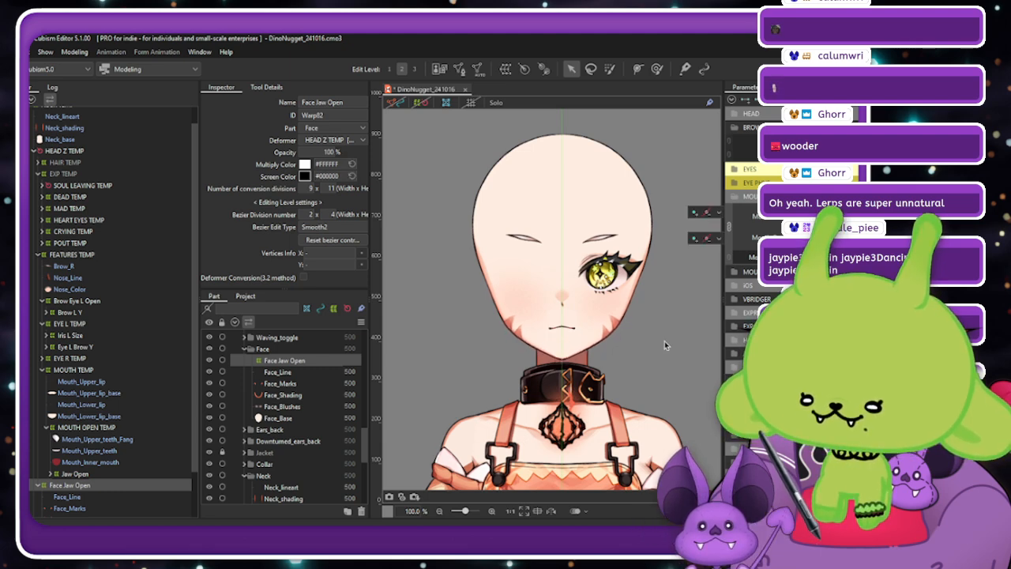
click(103, 384)
ctrl+click(102, 405)
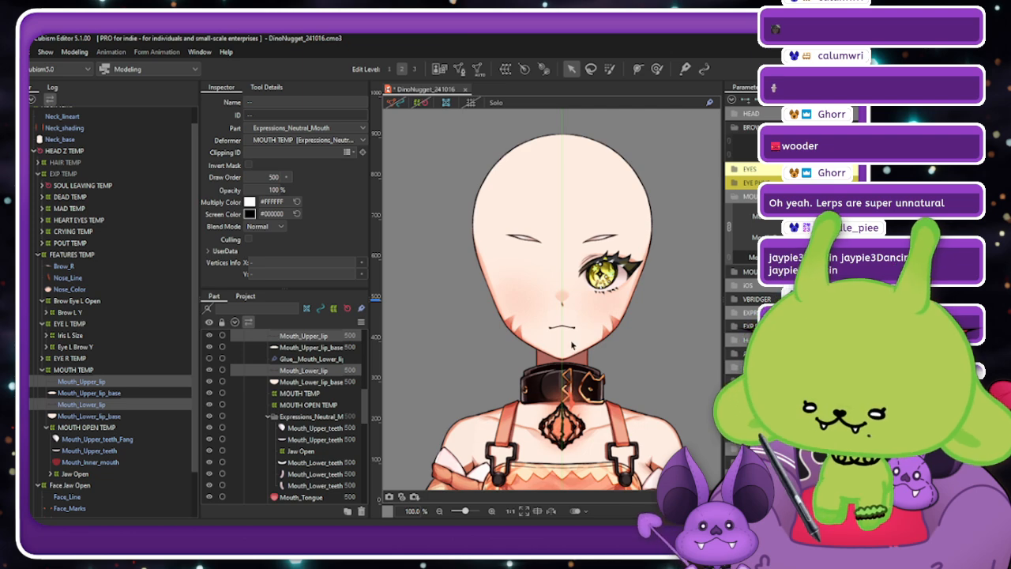
drag(834, 243, 735, 269)
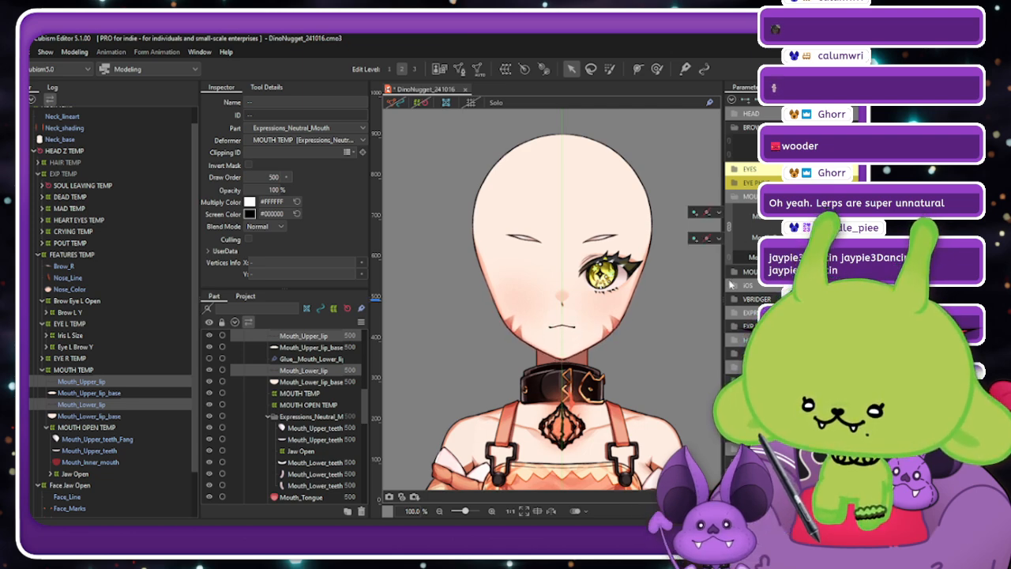
mouse_move(834, 244)
mouse_down()
mouse_move(845, 242)
mouse_move(847, 224)
mouse_move(834, 237)
mouse_move(847, 243)
mouse_move(845, 230)
mouse_up()
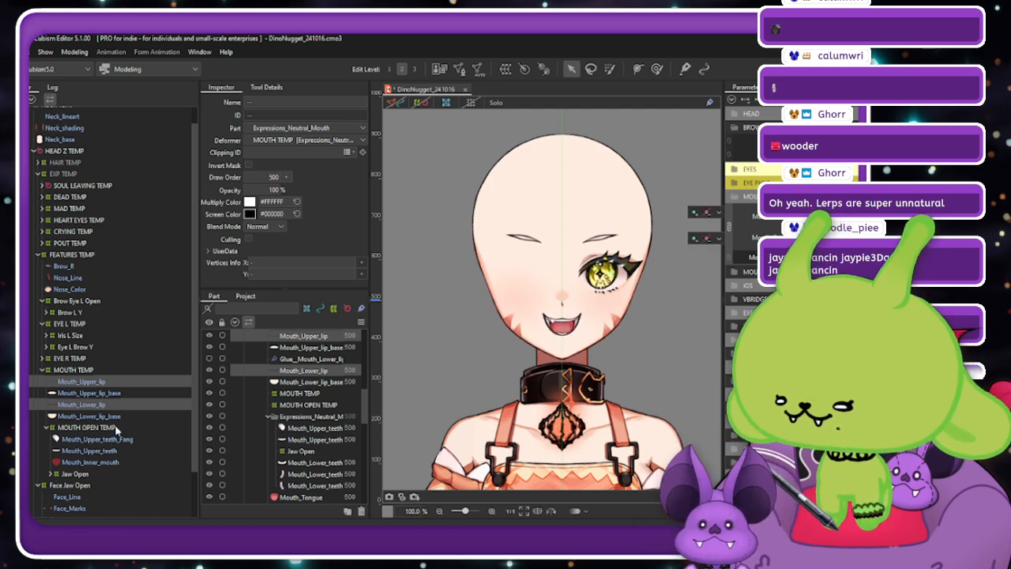
click(75, 474)
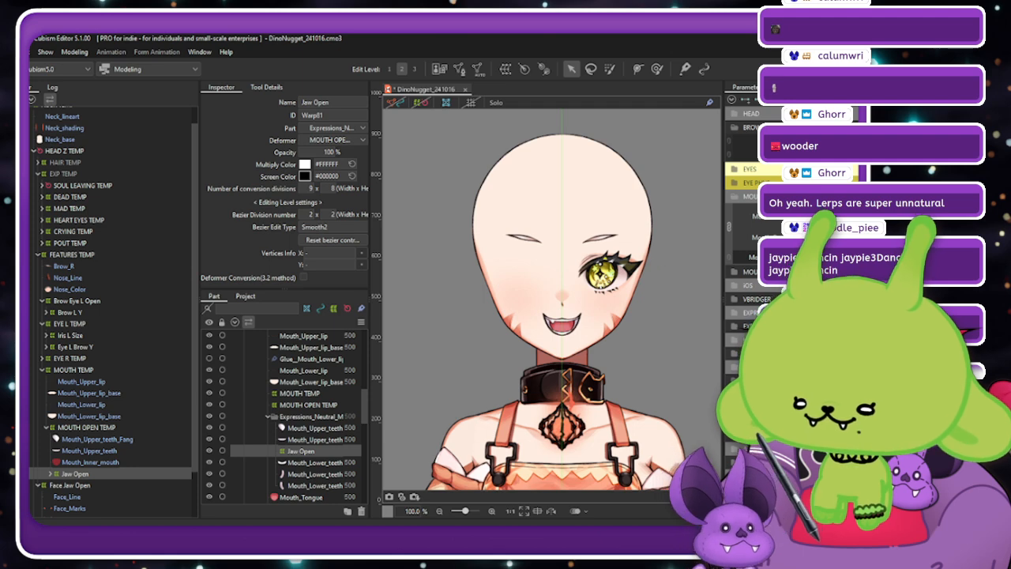
drag(845, 230, 845, 237)
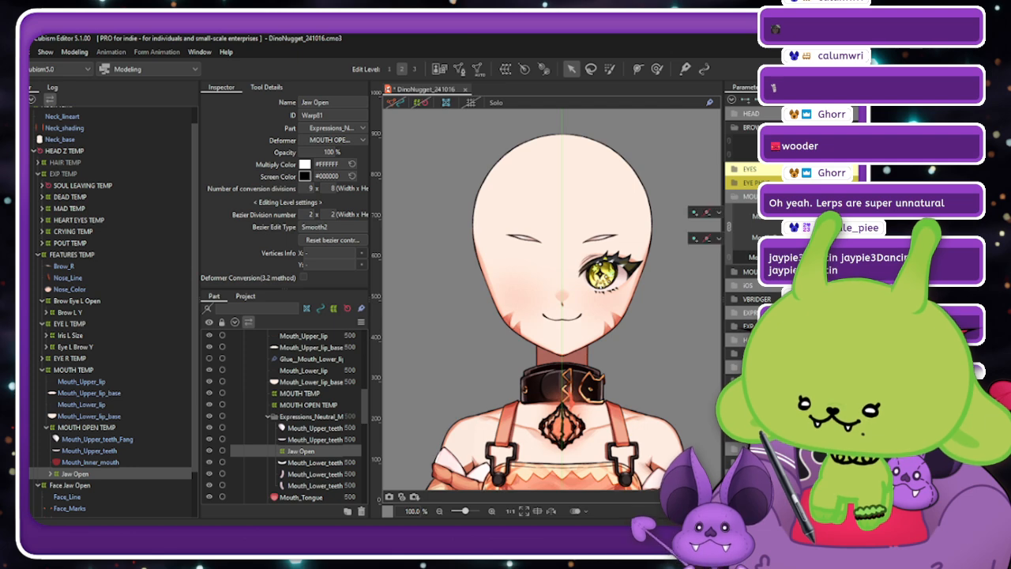
drag(845, 237, 845, 229)
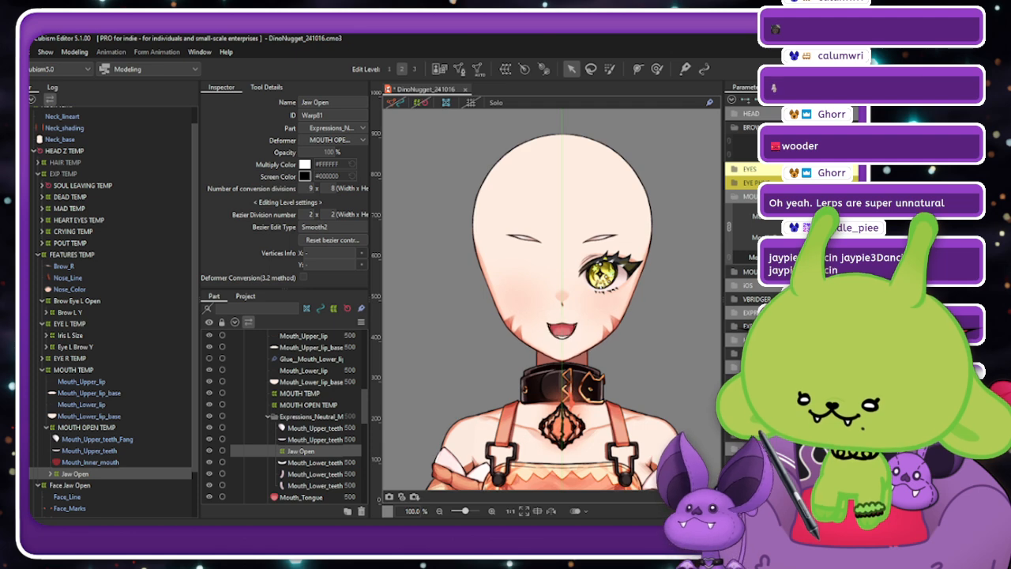
drag(821, 256, 806, 257)
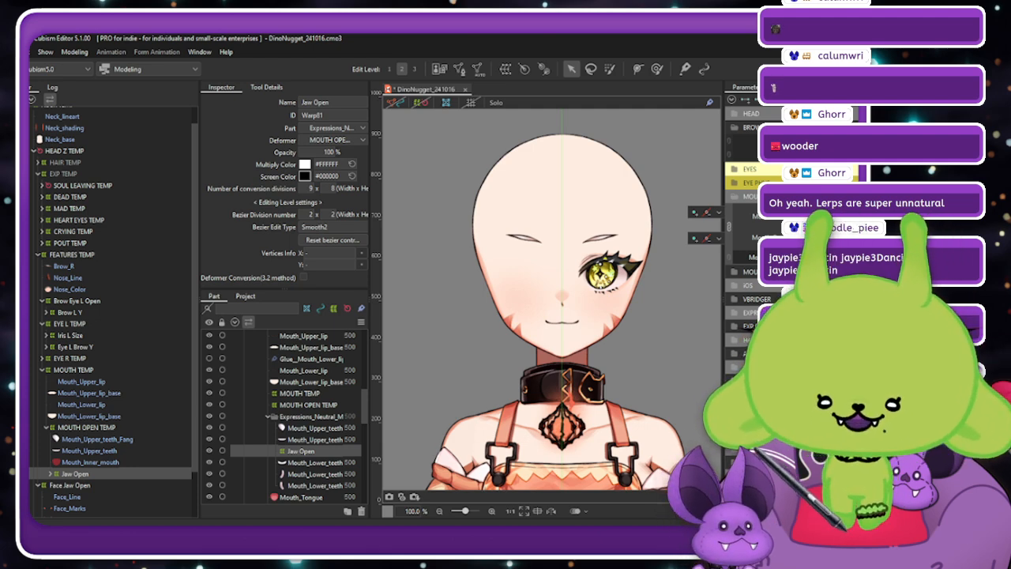
mouse_move(829, 241)
mouse_down()
mouse_move(825, 221)
mouse_move(809, 237)
mouse_move(834, 237)
mouse_up()
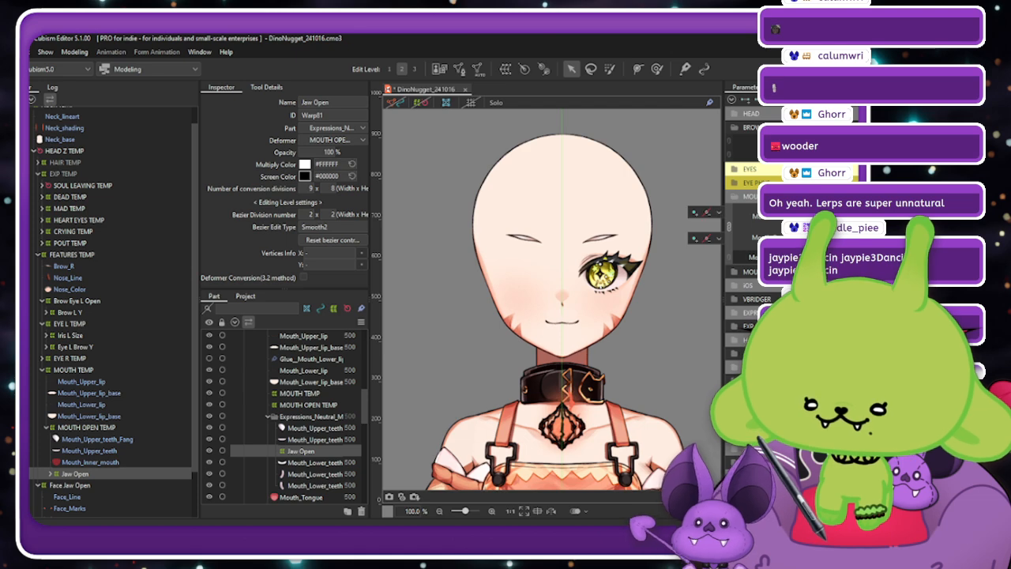
Collapse the MOUTH TEMP group, select Nose_Line and Nose_Color, and show deformers and art meshes on the canvas again.
click(43, 368)
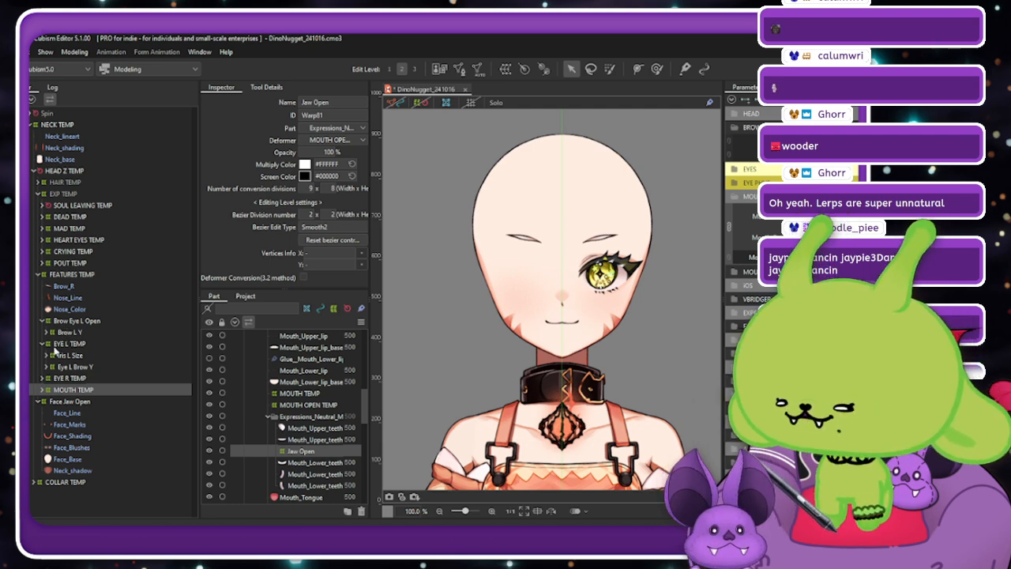
click(69, 297)
ctrl+click(68, 309)
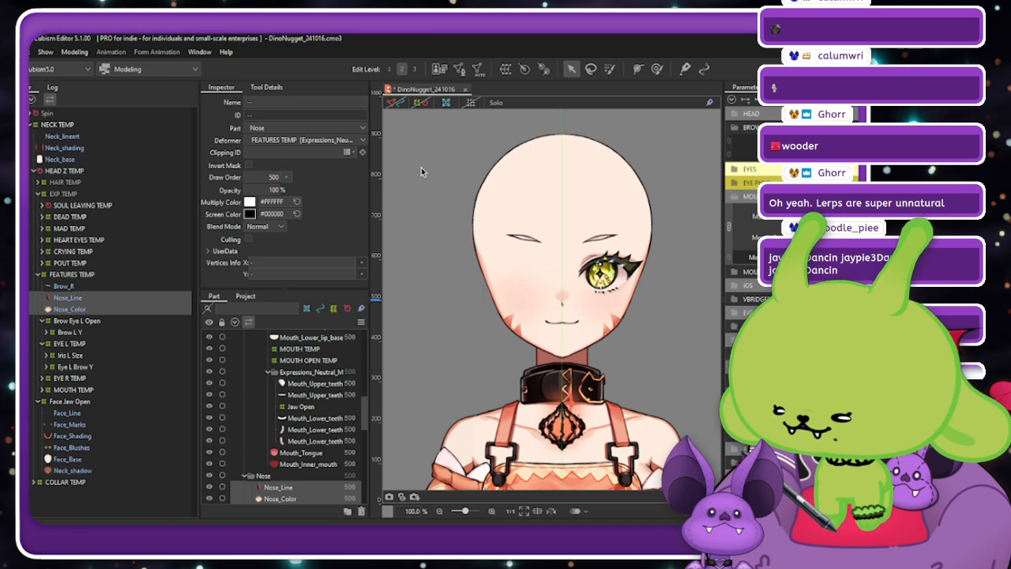
click(421, 102)
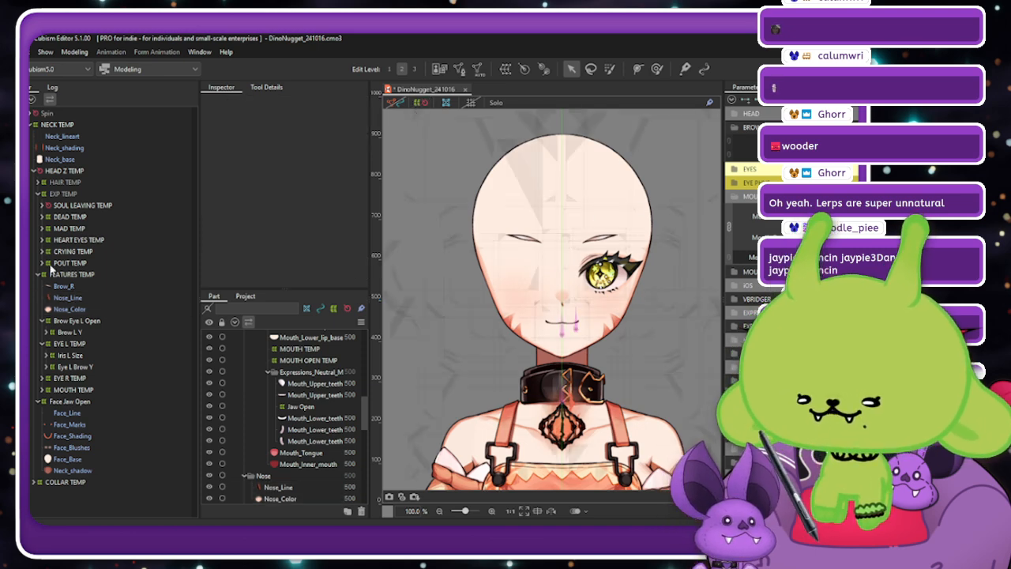
click(82, 299)
ctrl+click(85, 309)
click(400, 104)
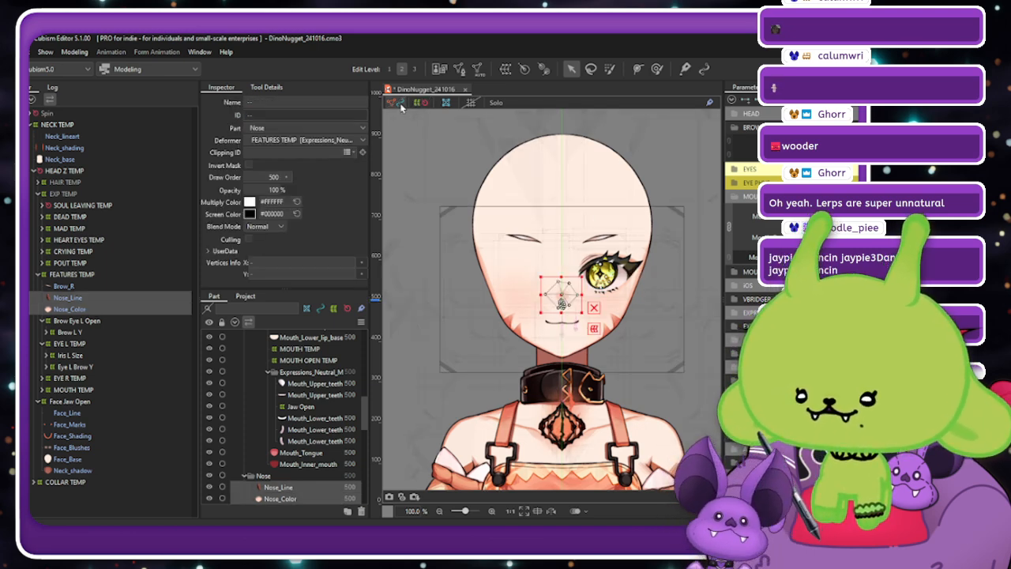
Generate automatic meshes for Nose_Line and Nose_Color, trying preset Set_03 and settling on Set_04.
click(477, 68)
click(245, 237)
click(207, 332)
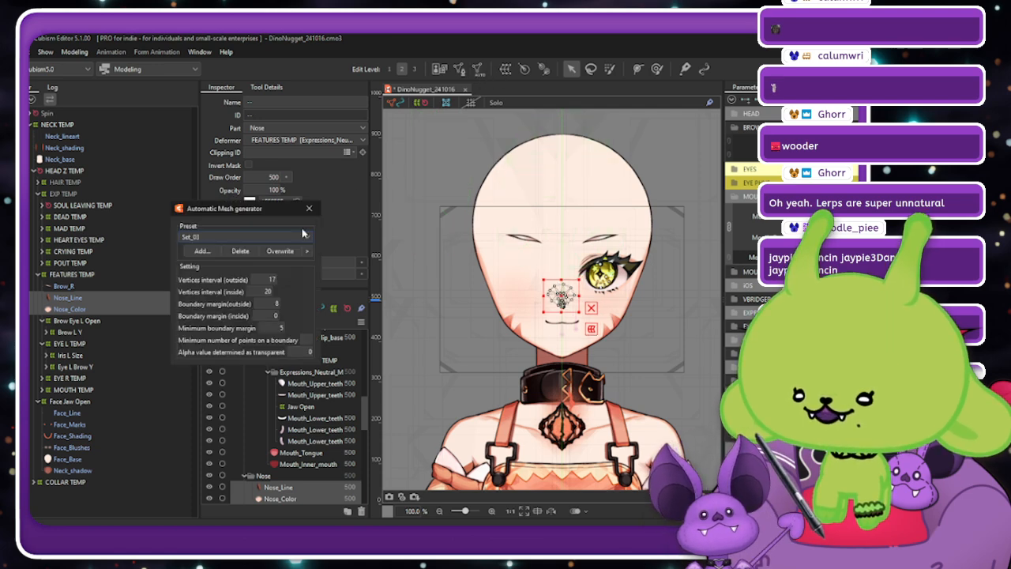
scroll(560, 290, up, 4)
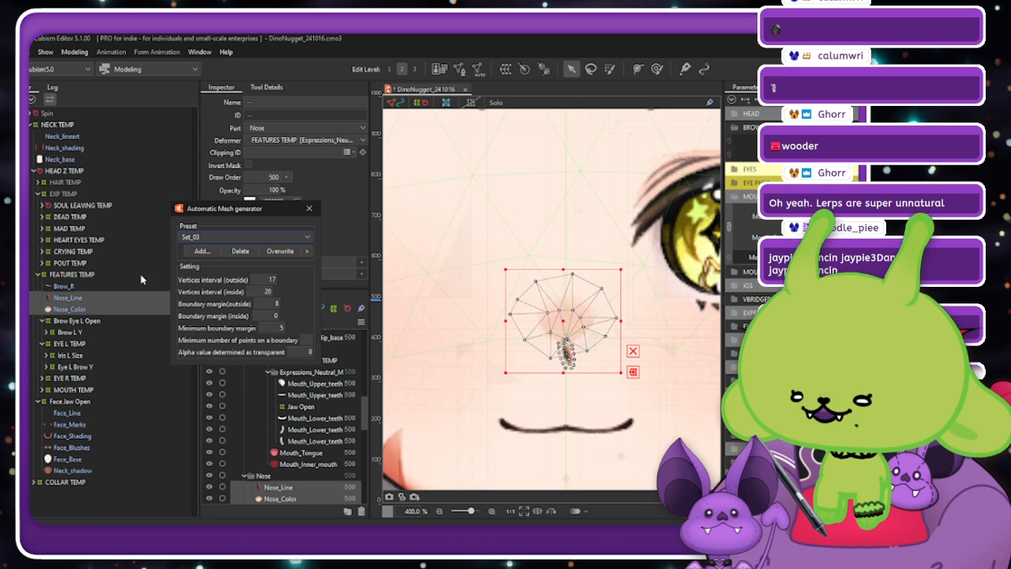
click(231, 237)
click(199, 314)
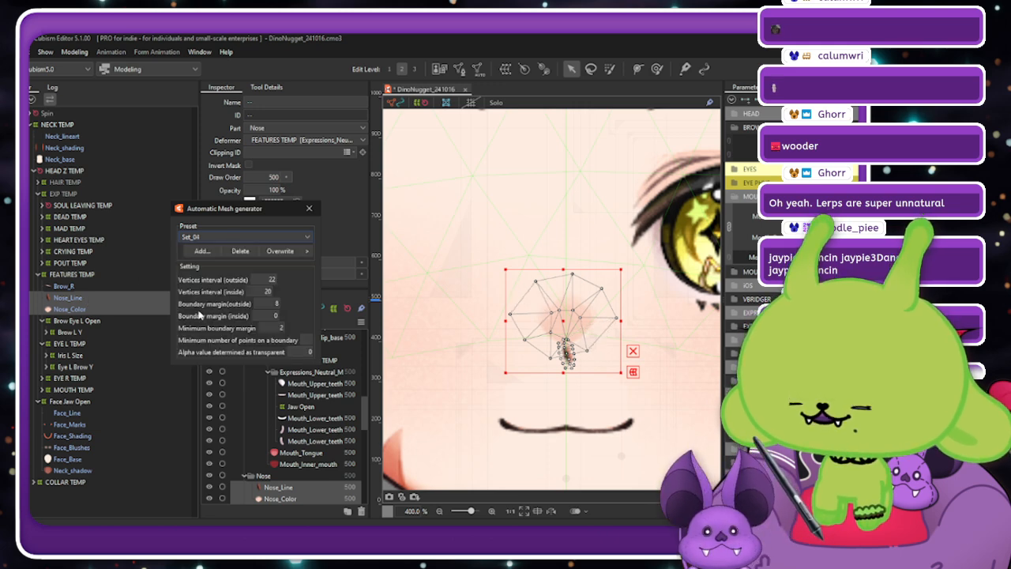
click(309, 209)
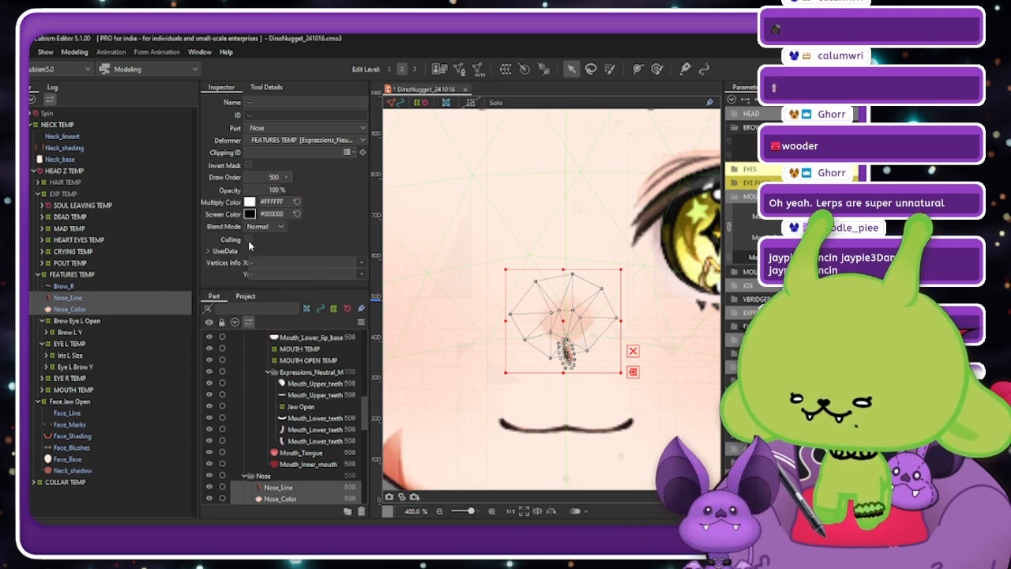
Try the Standard, Deformation (Heavy), Deformation (Little) and Set_01 automatic mesh presets on Nose_Color alone.
click(94, 309)
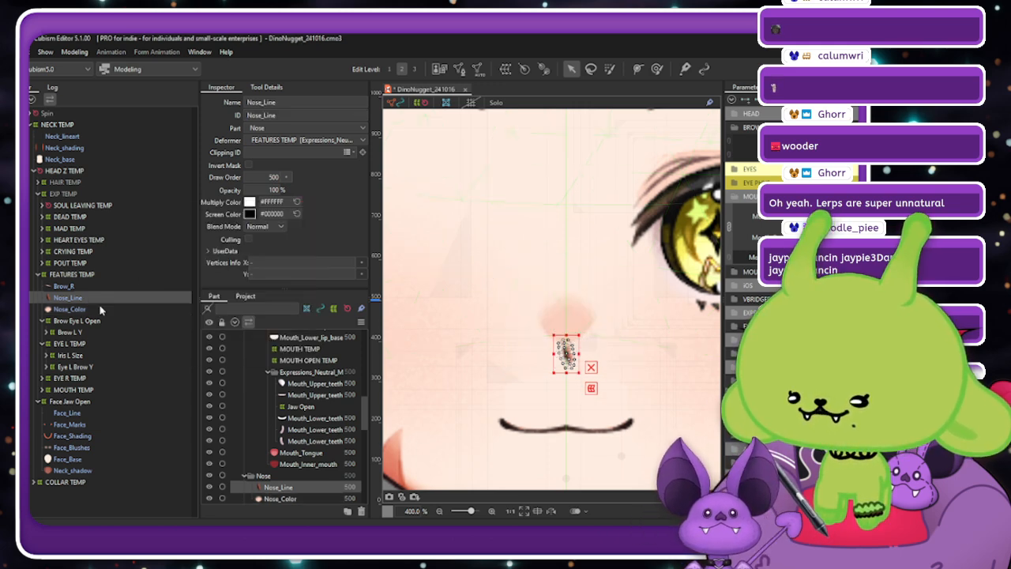
click(458, 69)
click(227, 235)
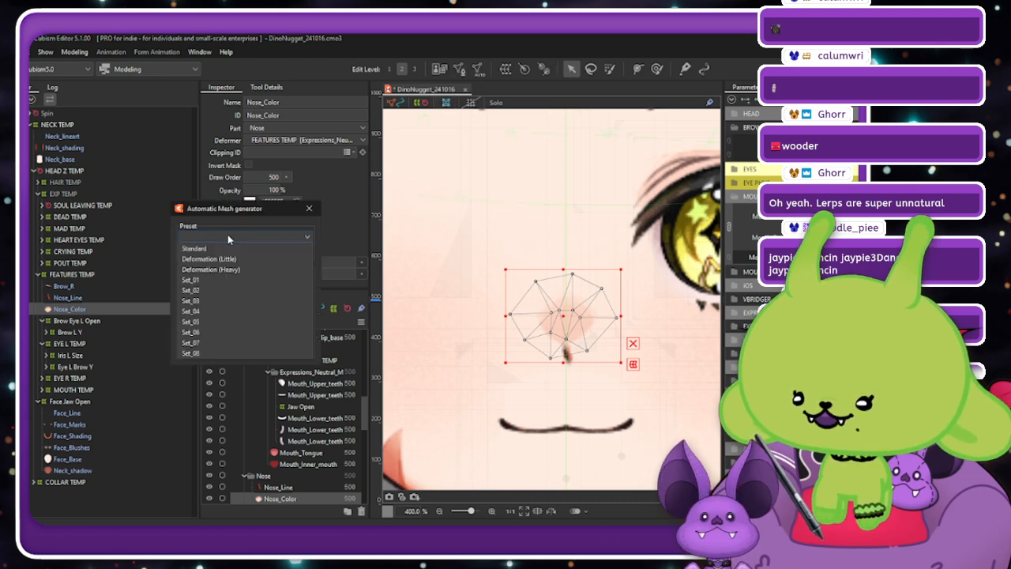
click(211, 250)
click(245, 231)
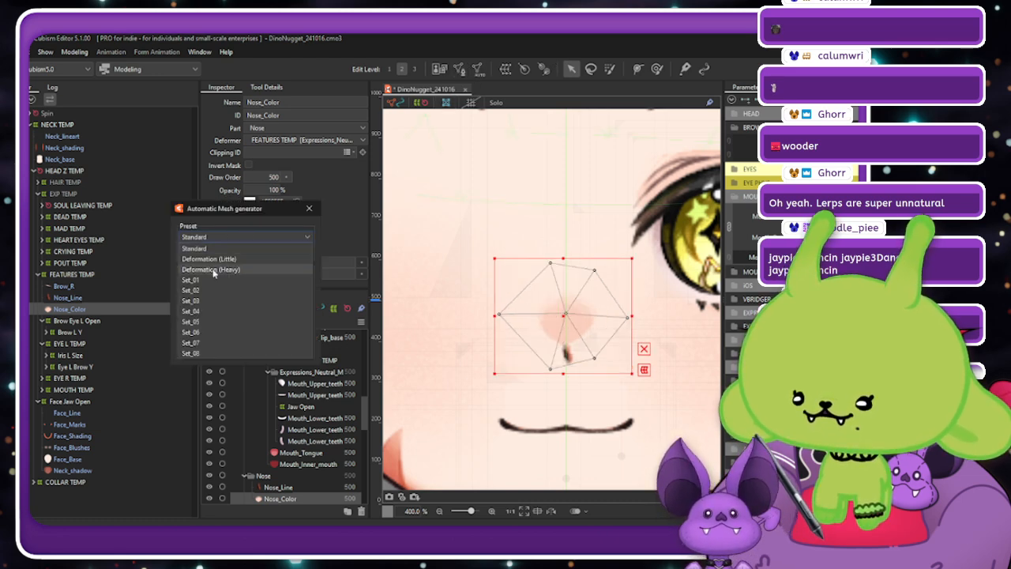
click(213, 268)
click(229, 237)
click(220, 263)
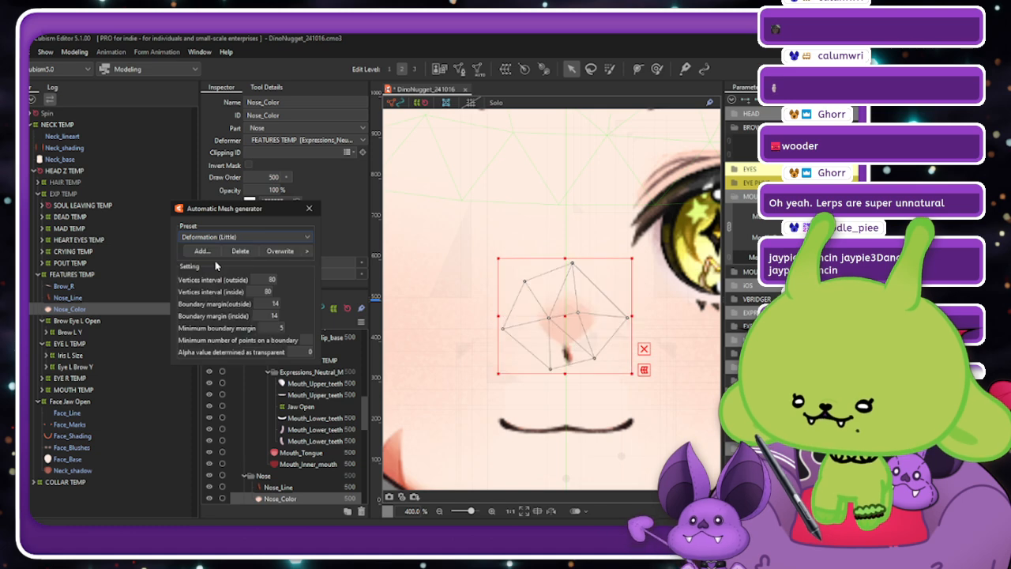
click(240, 239)
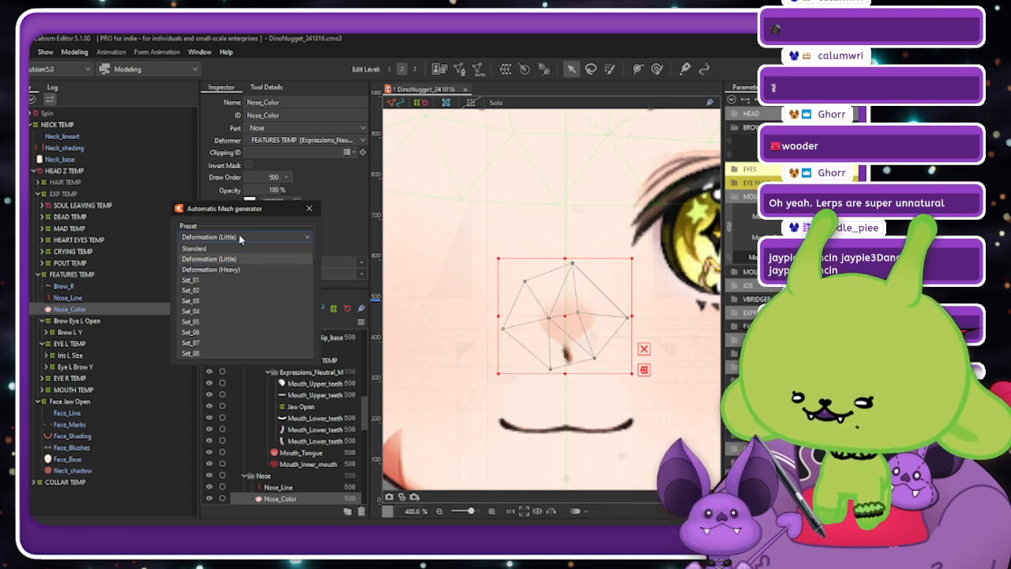
click(201, 279)
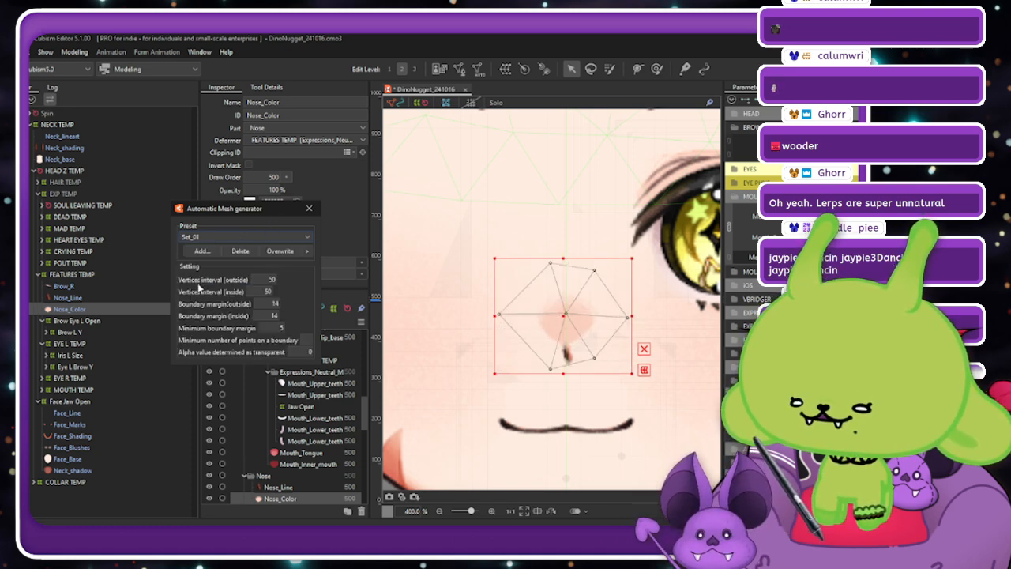
Regenerate Nose_Color's mesh with the Set_04 preset and start editing that mesh manually.
click(236, 236)
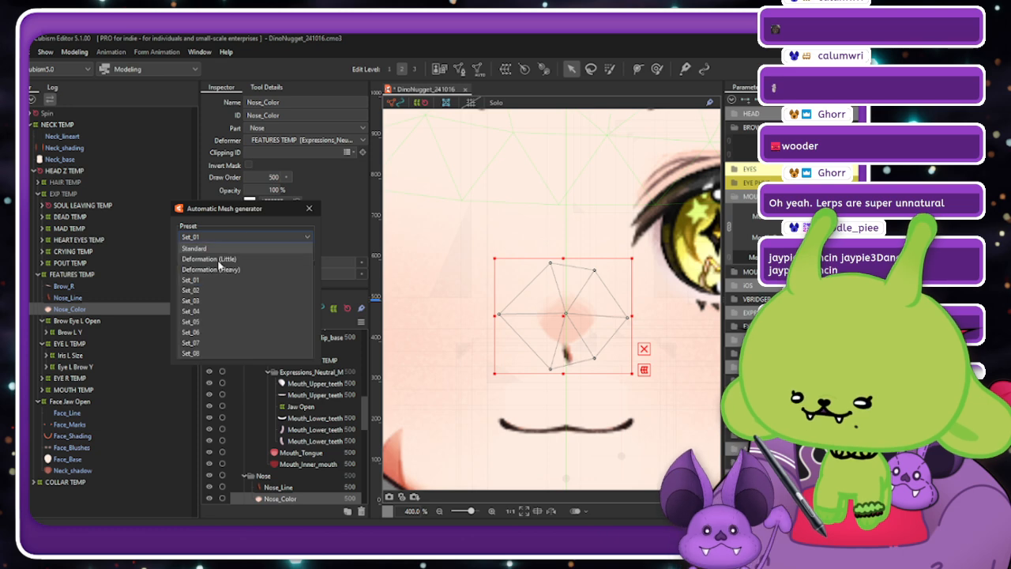
click(199, 309)
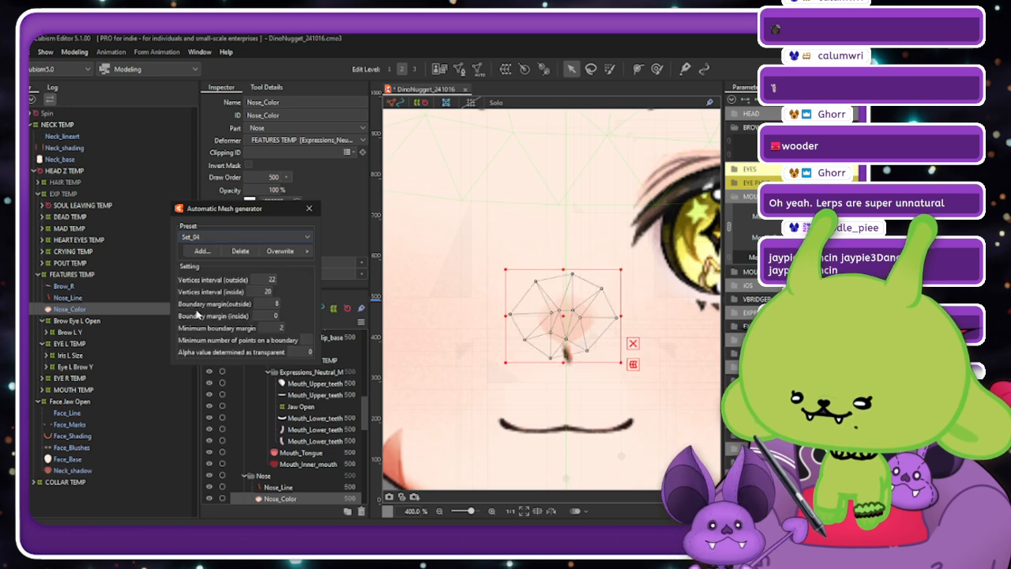
click(309, 208)
click(459, 70)
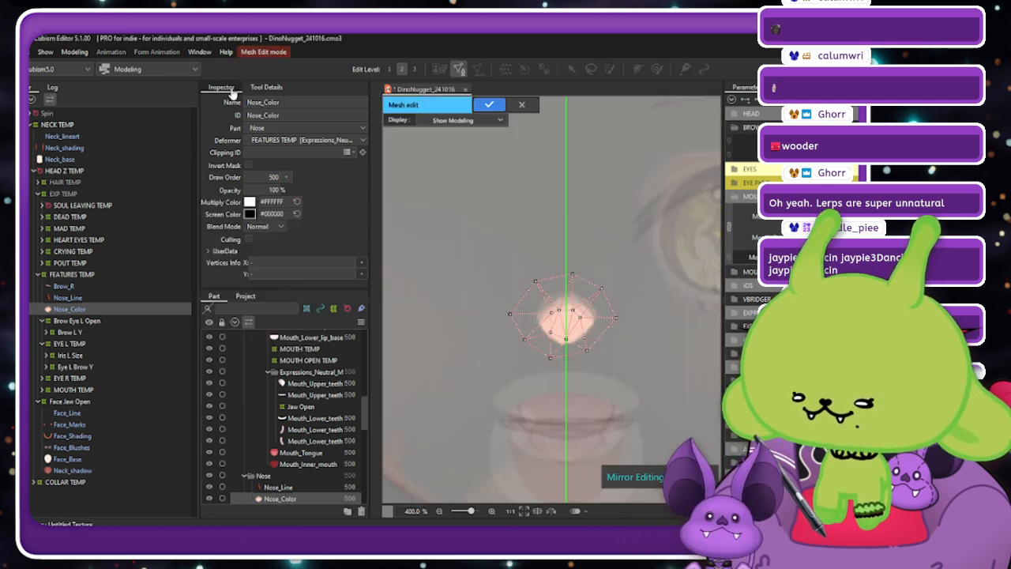
Reshape the inner vertex ring of the Nose_Color mesh with Mirror Edit on, widening it to the patch outline and adding lower points.
click(266, 87)
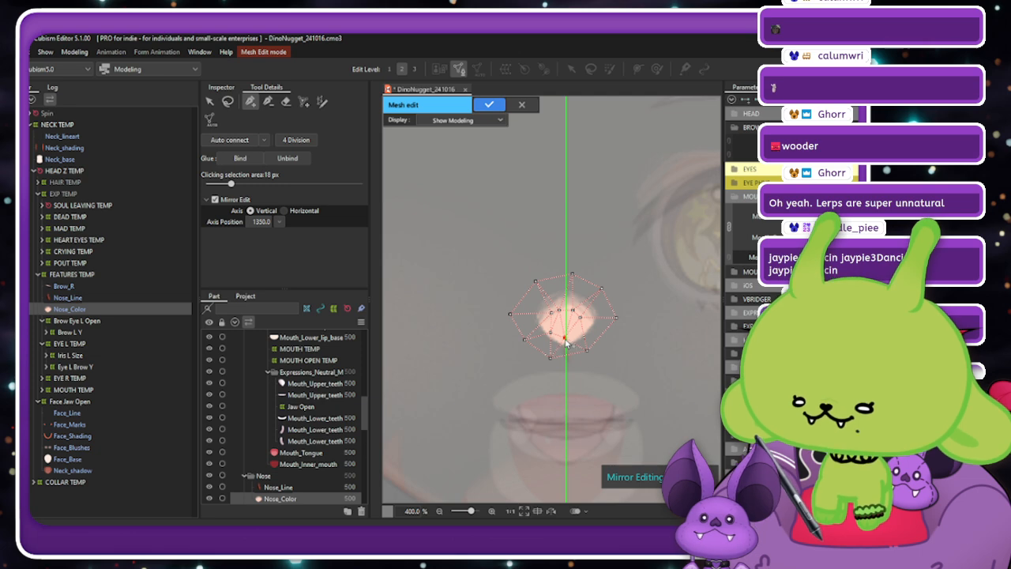
click(269, 101)
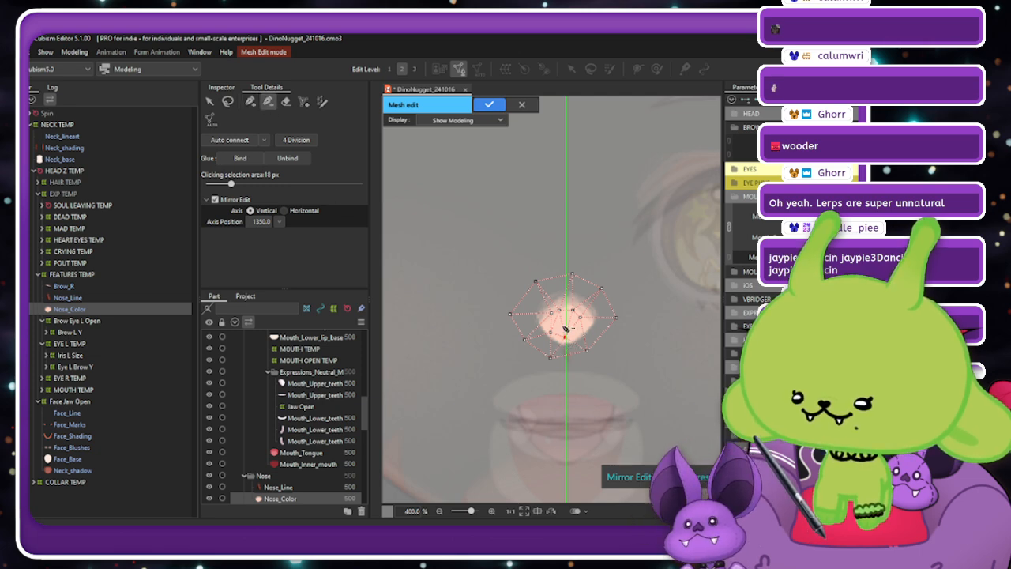
scroll(547, 328, up, 5)
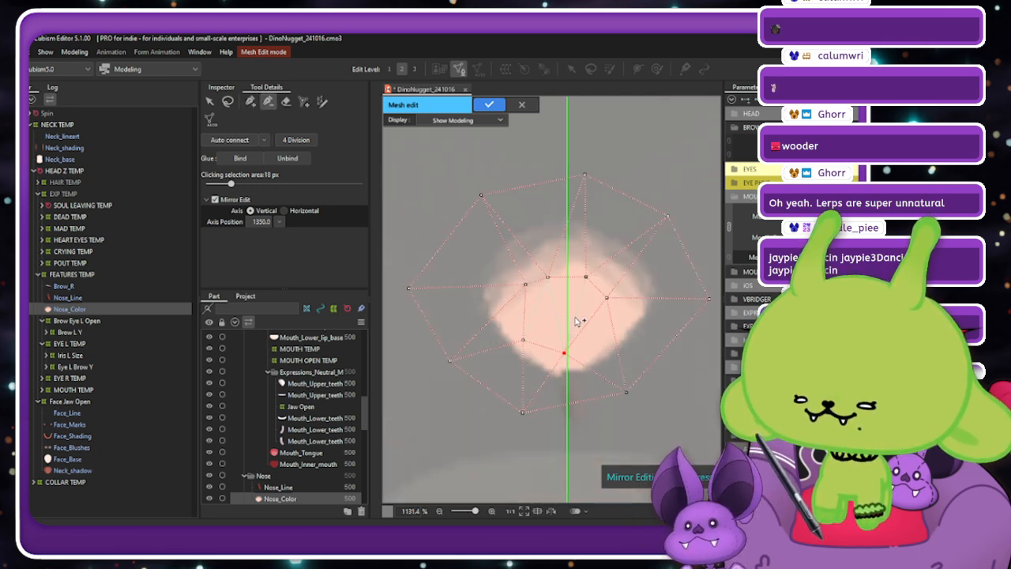
click(249, 101)
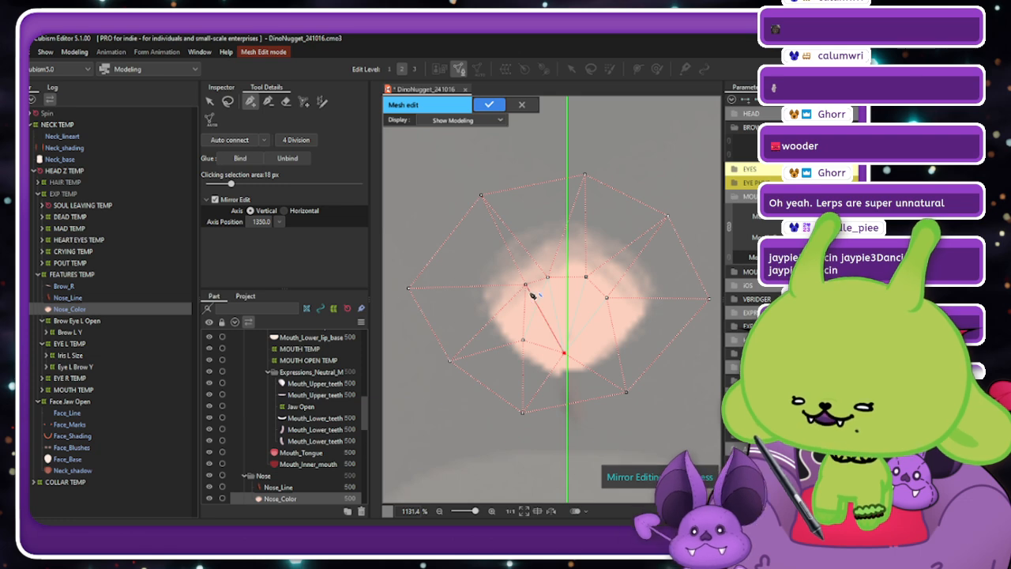
click(524, 341)
drag(526, 284, 633, 303)
click(602, 342)
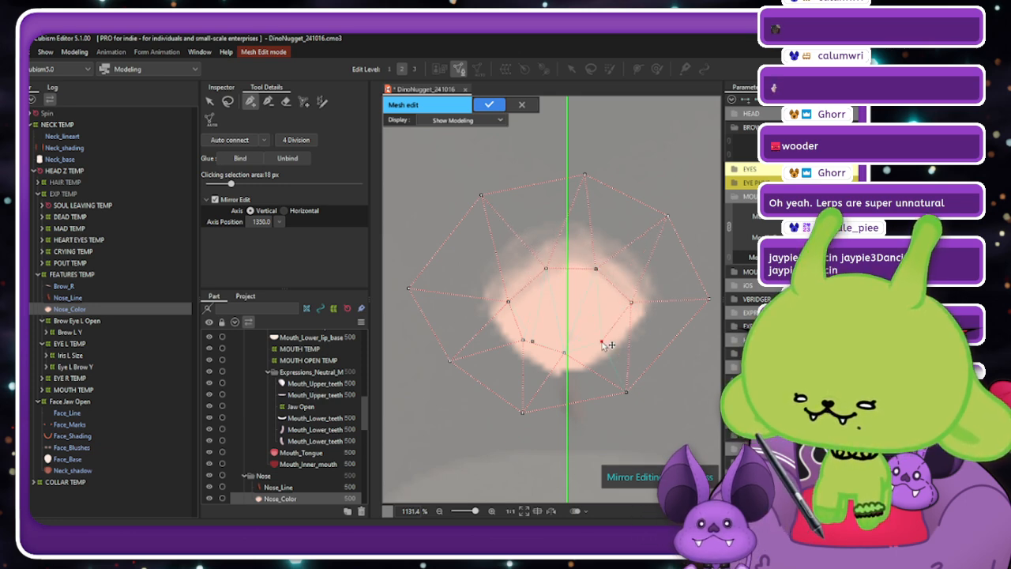
click(564, 353)
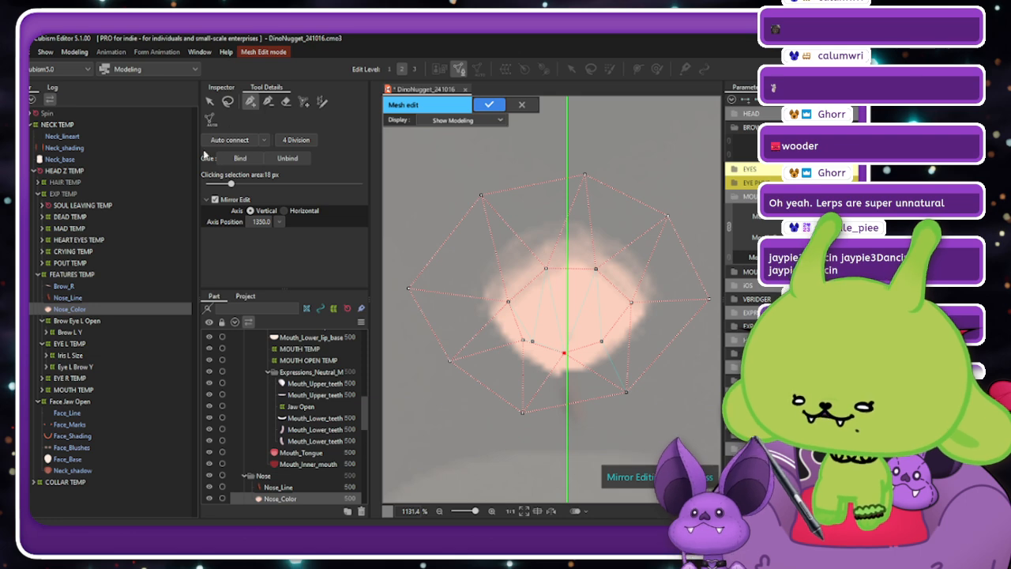
Turn off Mirror Edit and delete the extra vertex beside the lower-left point of the inner ring.
click(215, 200)
click(268, 102)
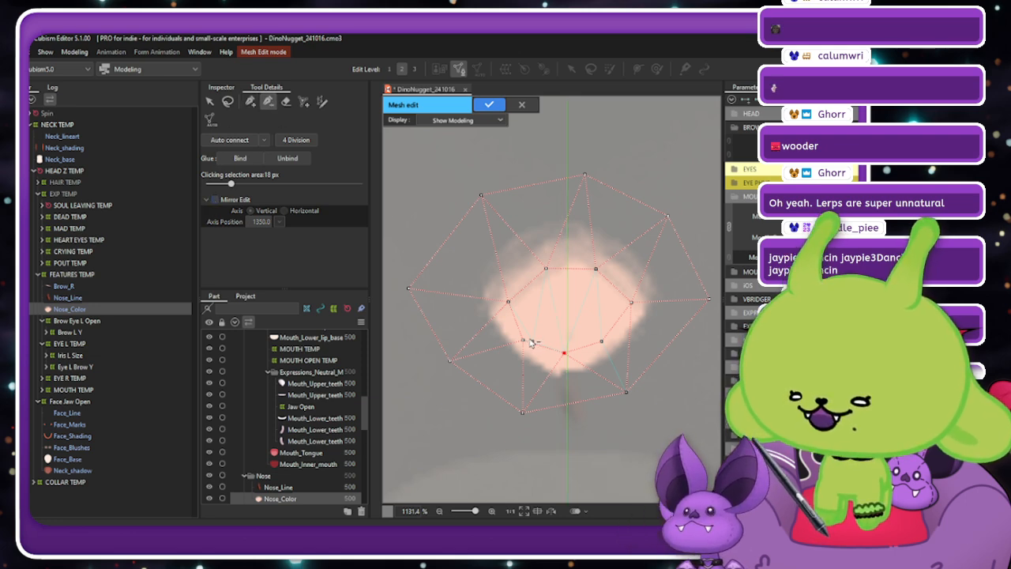
click(250, 101)
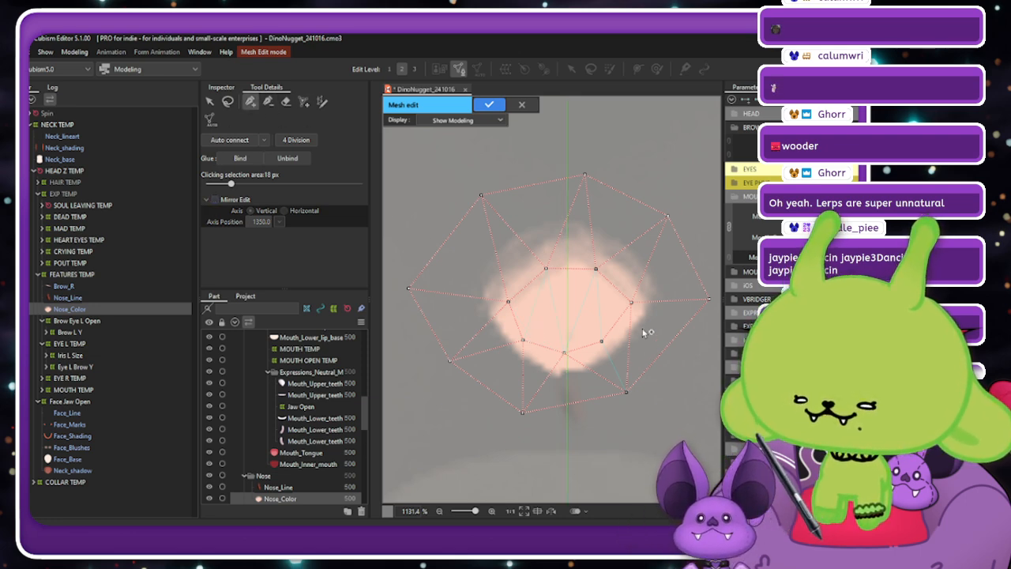
Replace the mesh's outer lower-right vertex with two new connected points that close the outer ring.
click(268, 101)
click(626, 392)
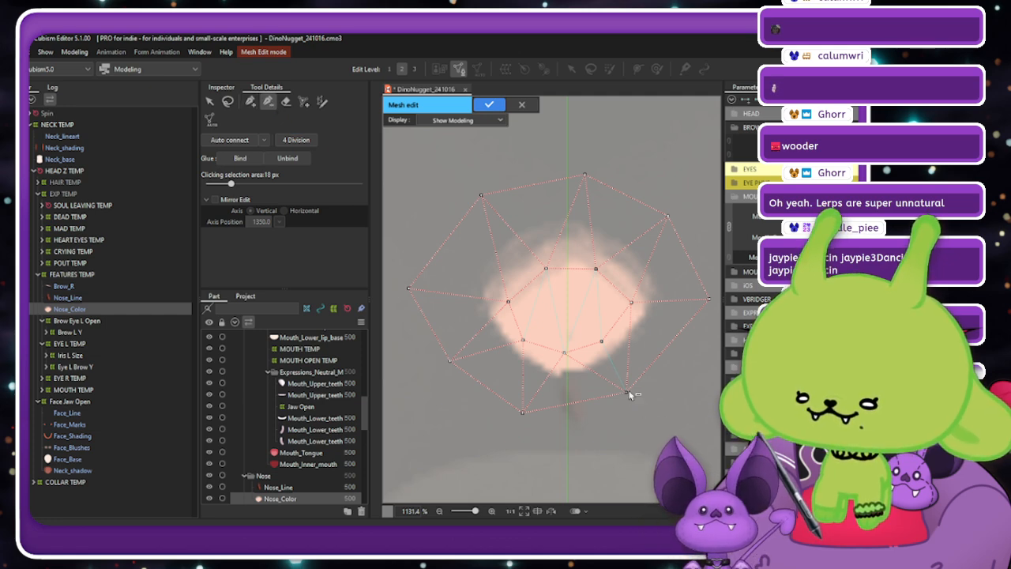
click(250, 102)
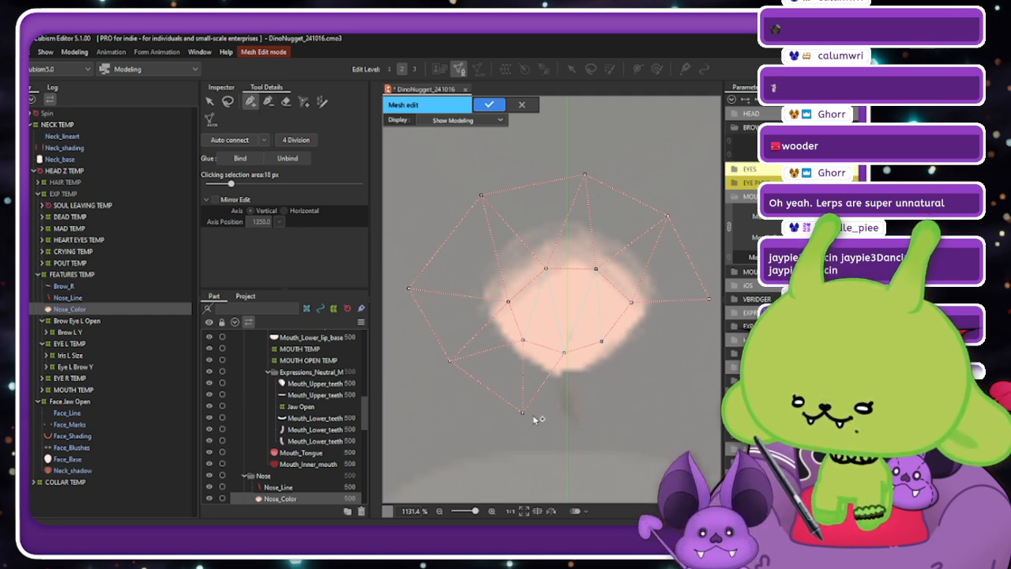
click(522, 413)
click(589, 411)
click(663, 380)
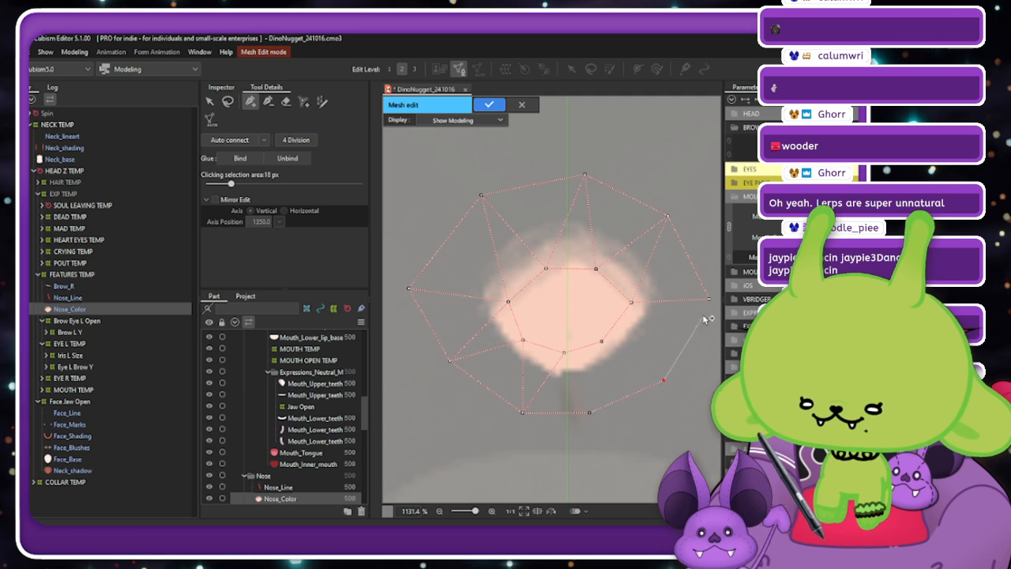
click(709, 300)
Even out the Nose_Color mesh by moving the outer left, inner lower-right and inner bottom vertices, with the bottom one on the centre axis.
click(412, 287)
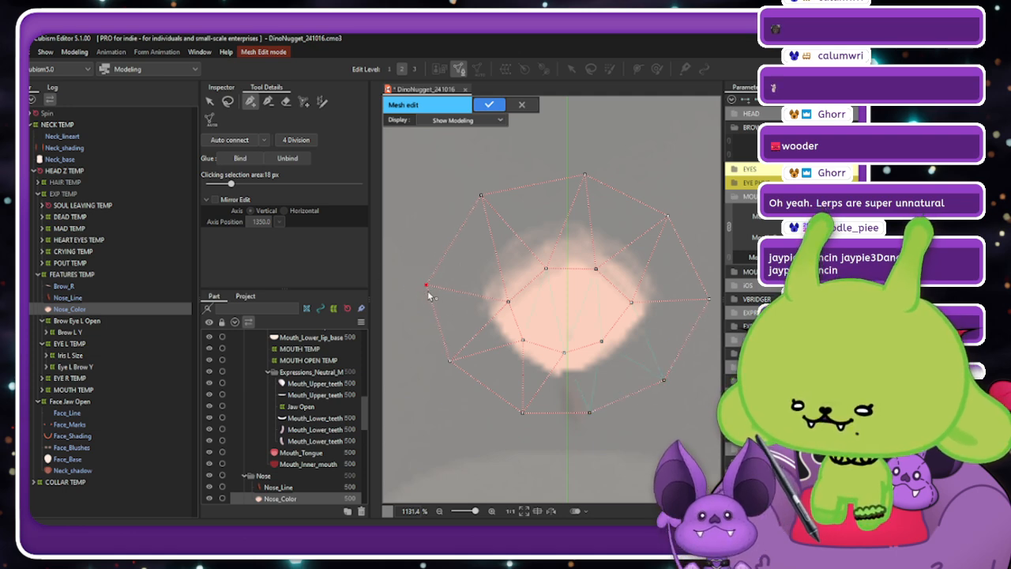
click(605, 345)
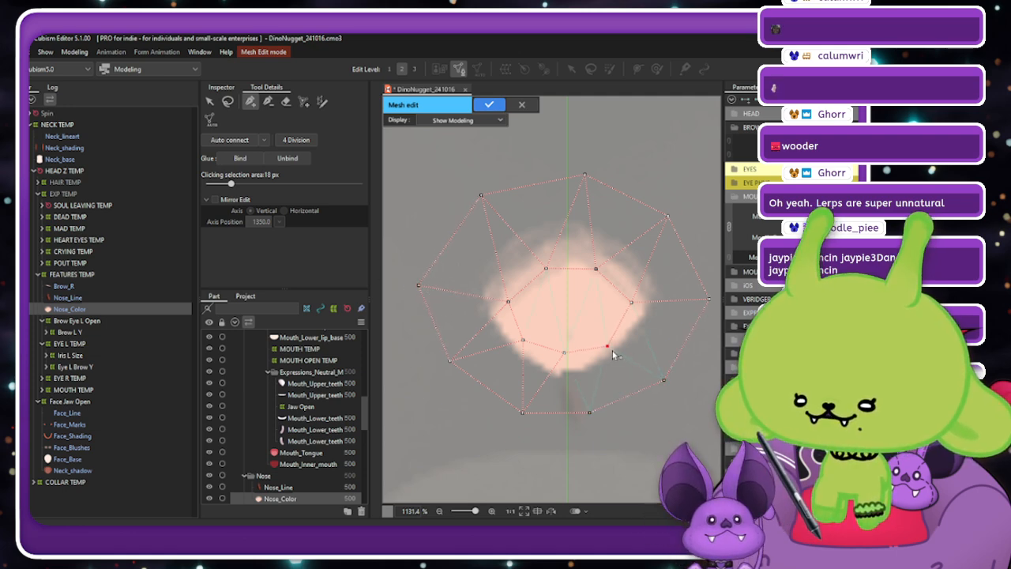
click(566, 354)
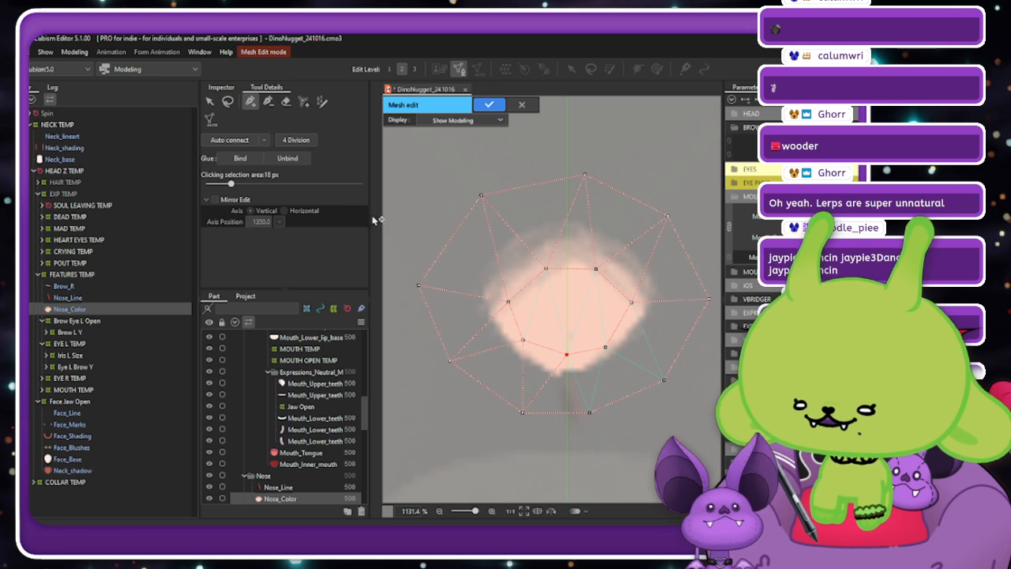
Add a vertex at the centre of the Nose_Color mesh, auto-connect the points and apply the mesh edit.
click(228, 102)
click(249, 101)
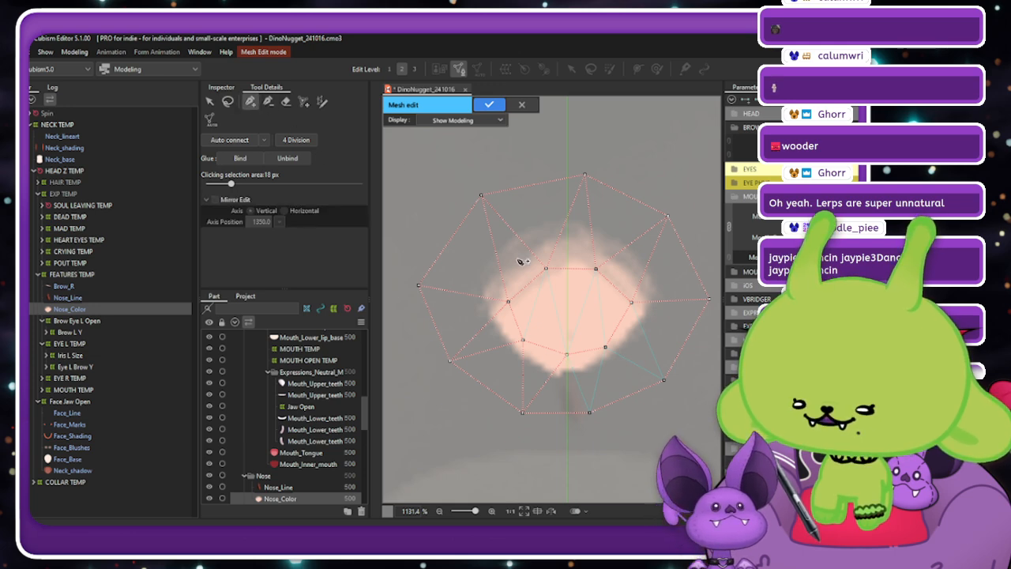
click(567, 310)
click(605, 347)
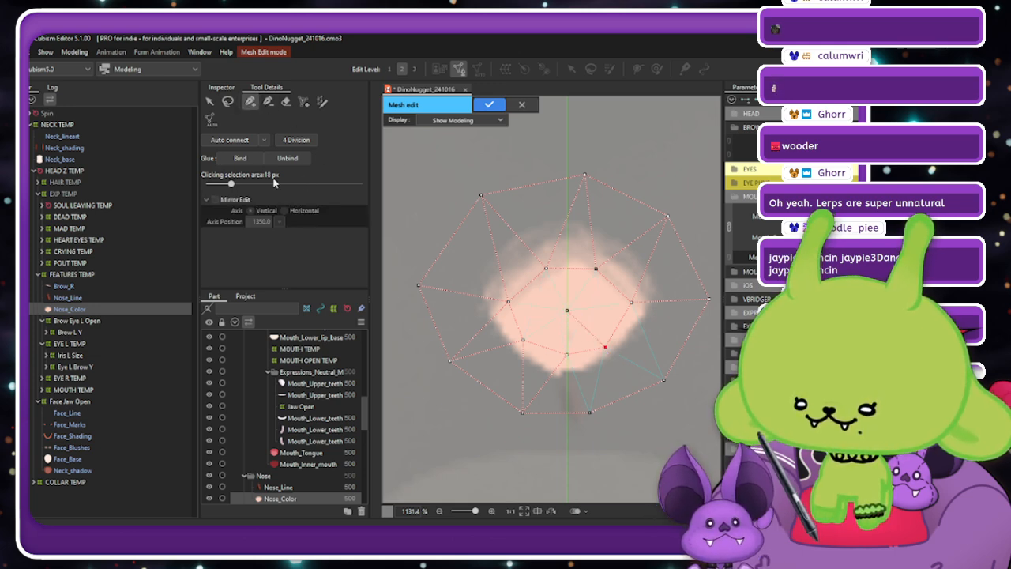
scroll(530, 209, down, 5)
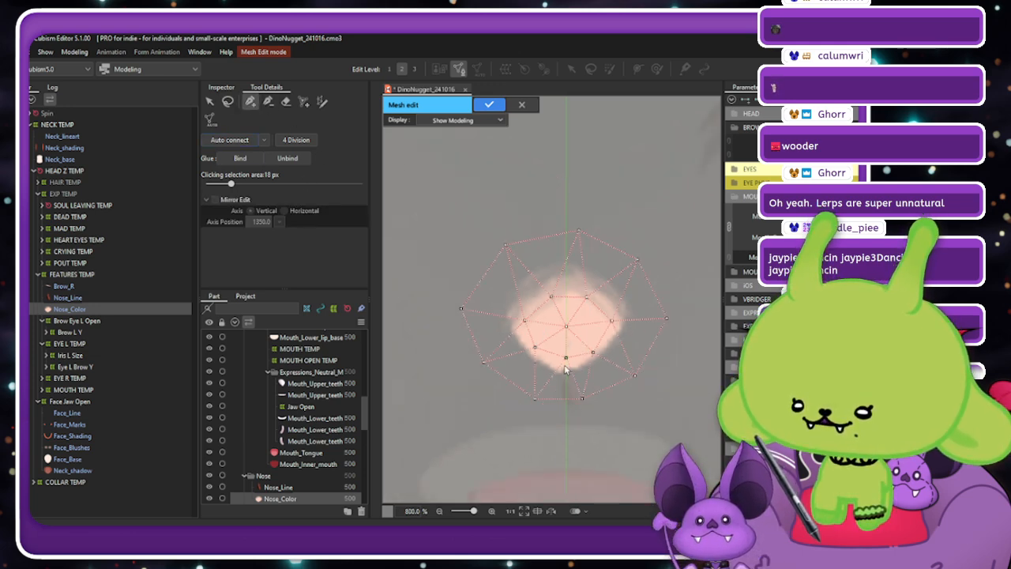
click(489, 104)
Create a parent warp deformer named "Nose Mouth Form Open" for Nose_Line and Nose_Color.
shift+click(565, 371)
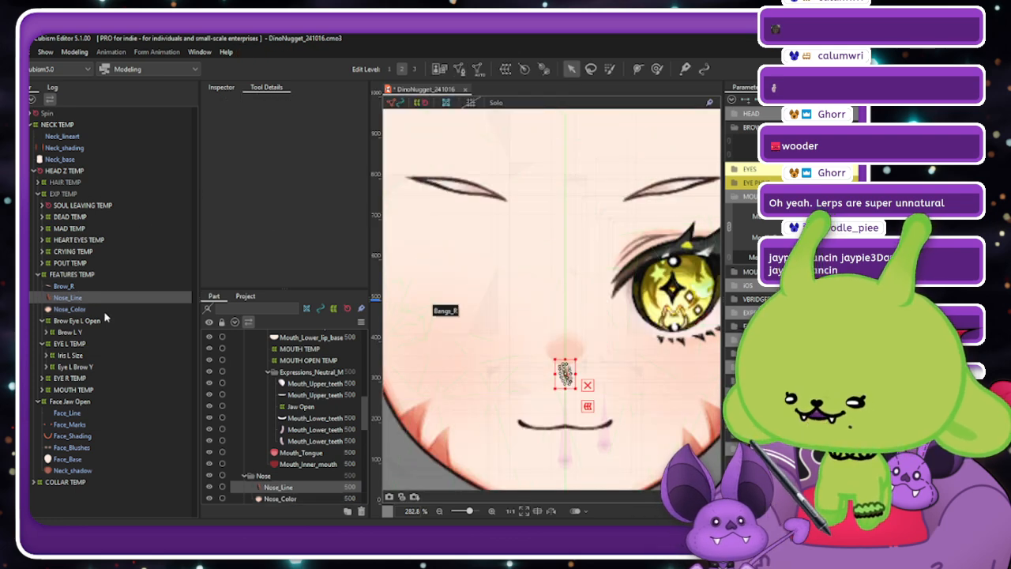
click(523, 69)
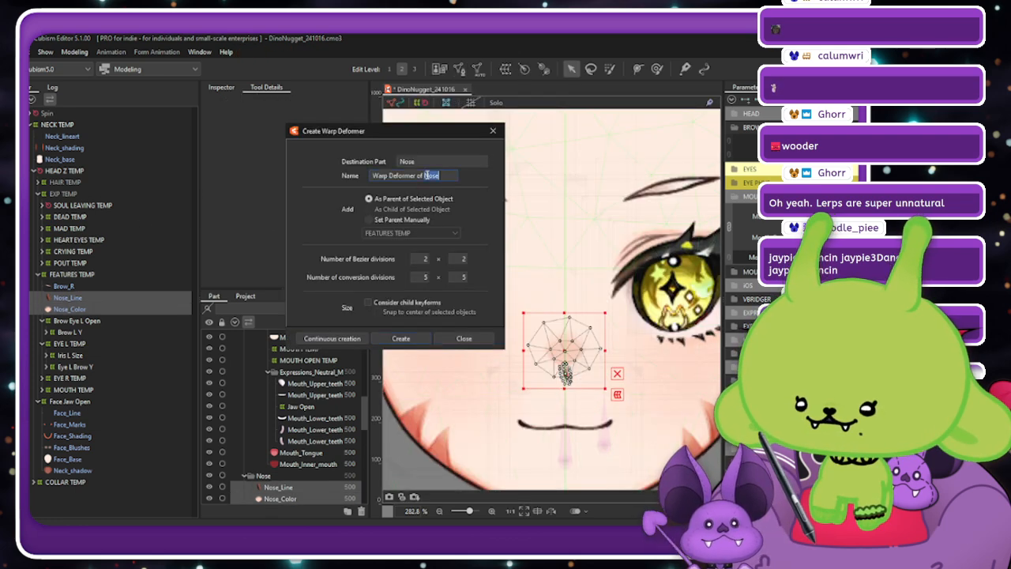
triple_click(429, 176)
text(Nose)
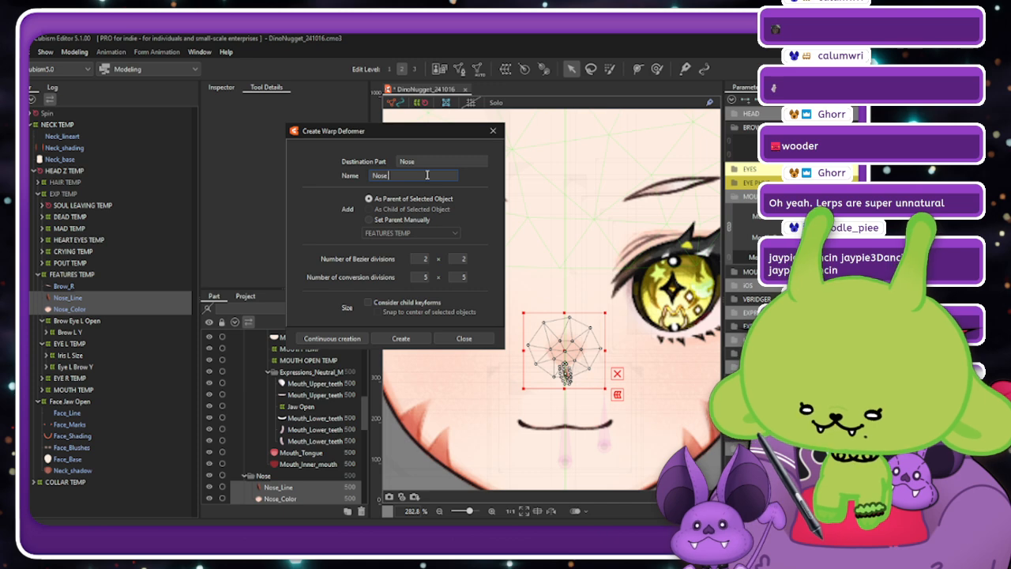
text( Mouth Form)
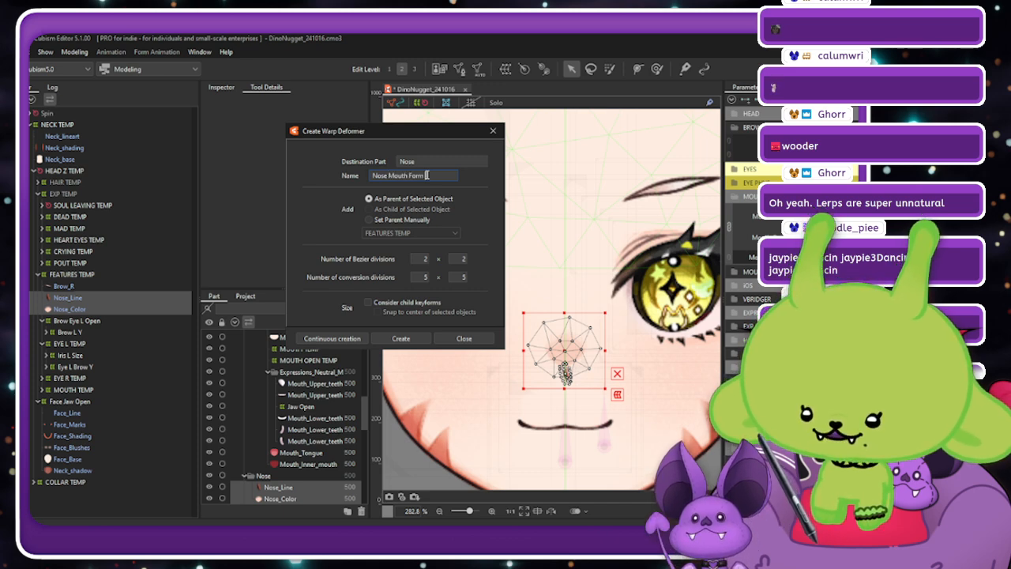
text( Open)
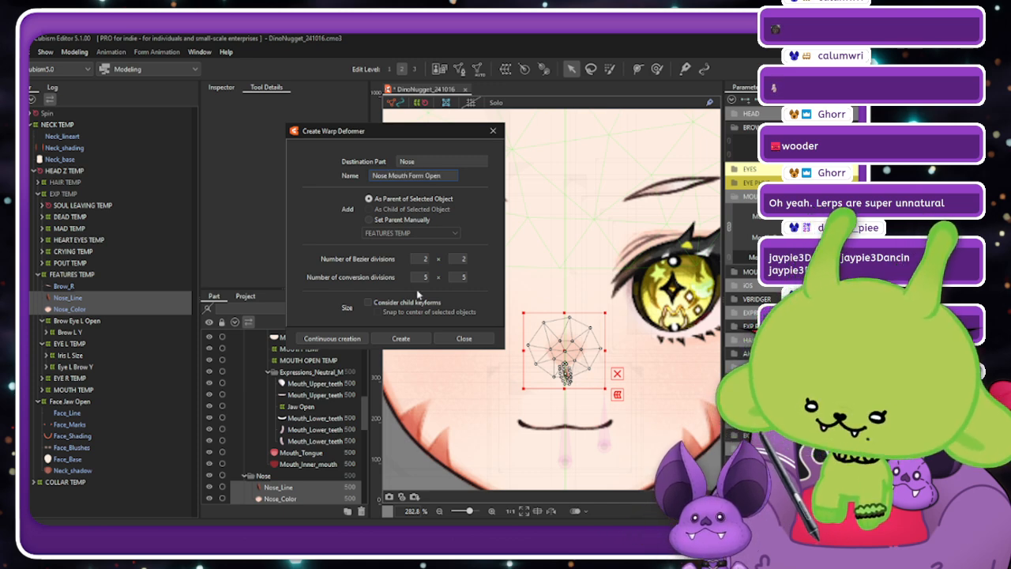
click(400, 338)
Shift the Nose Mouth Form Open deformer so its centre point sits on the vertical guide line.
scroll(646, 422, up, 2)
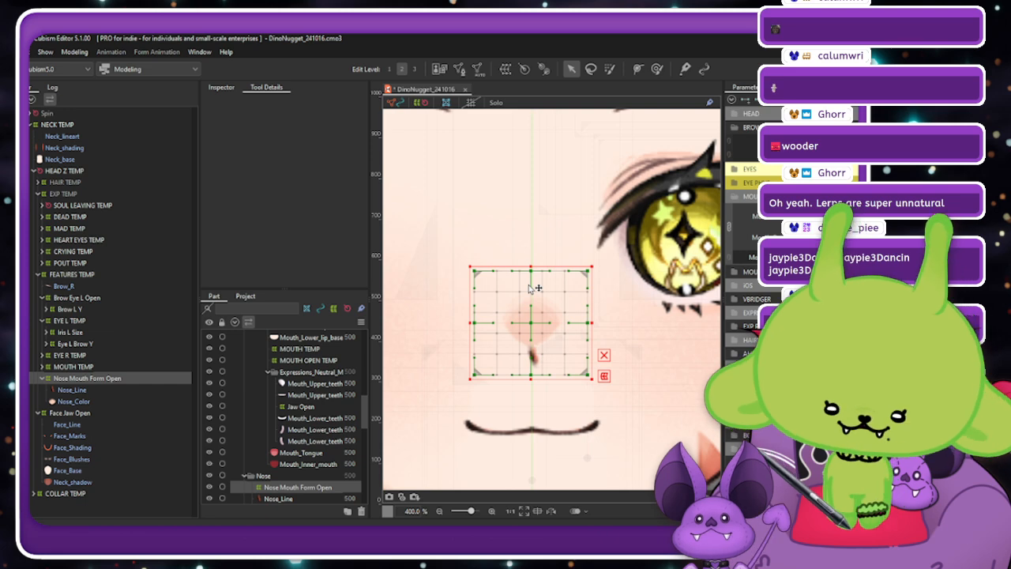
scroll(530, 300, up, 8)
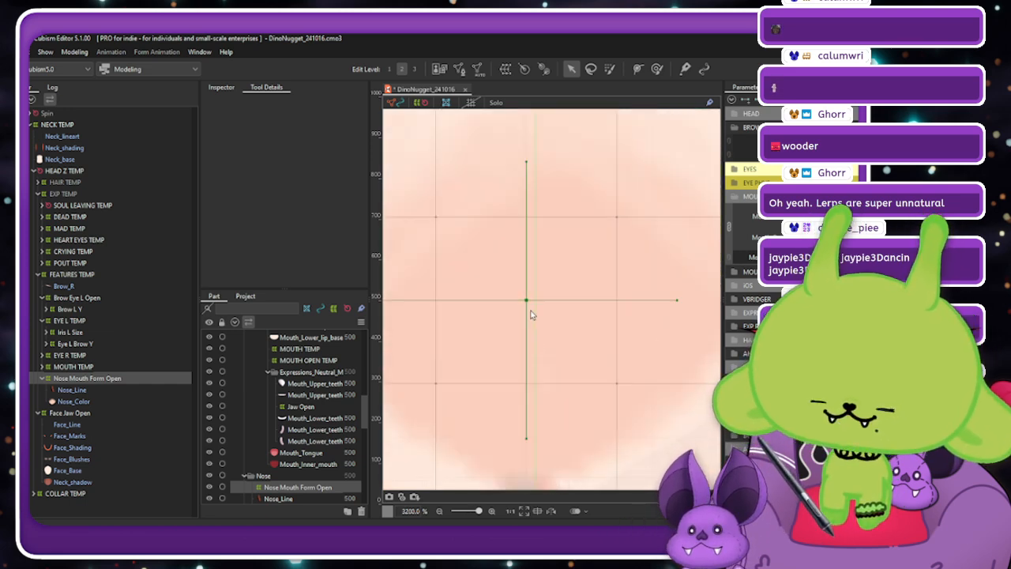
drag(528, 299, 536, 300)
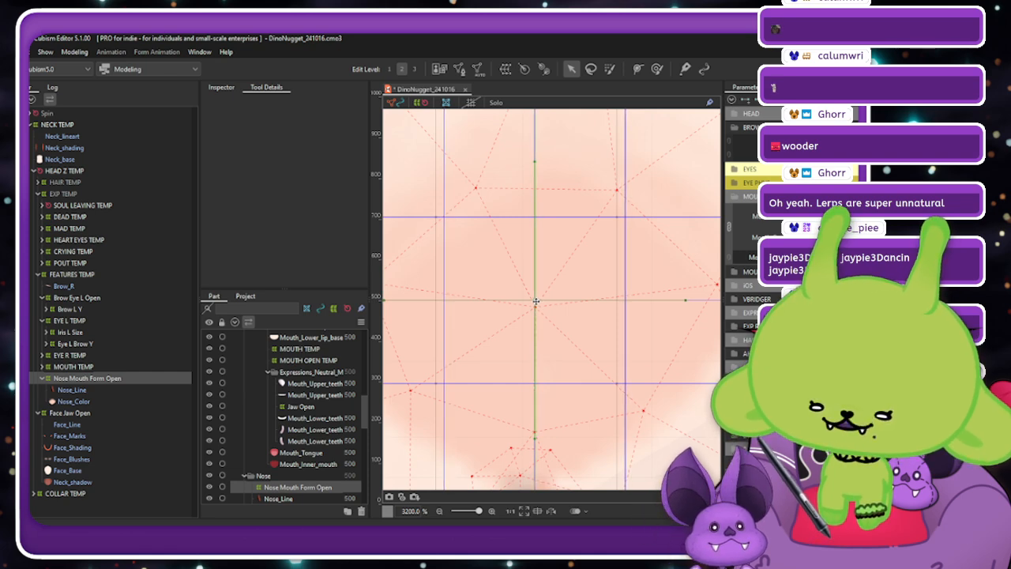
drag(536, 301, 536, 301)
scroll(536, 301, down, 1)
scroll(536, 301, up, 1)
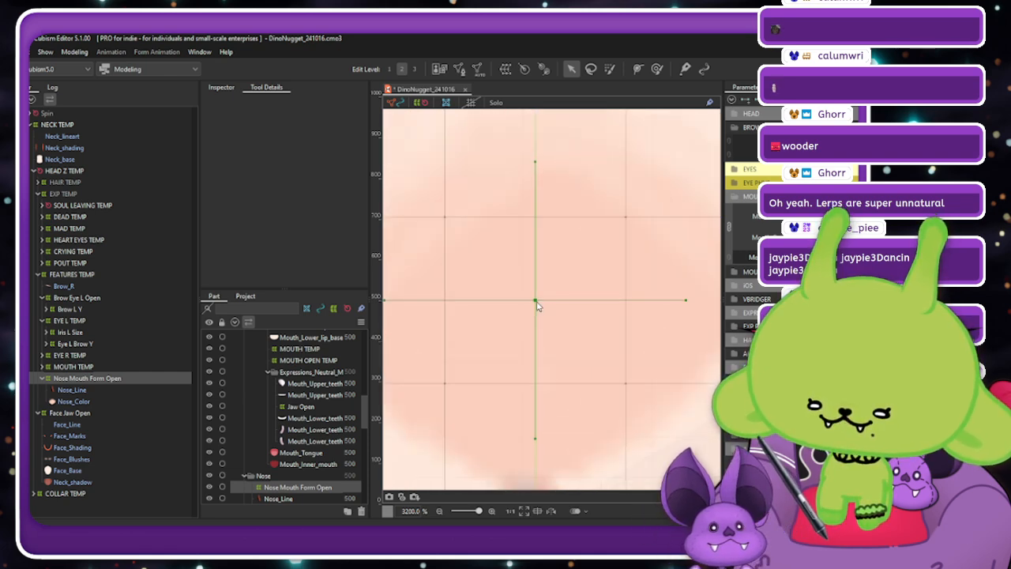
scroll(536, 305, down, 3)
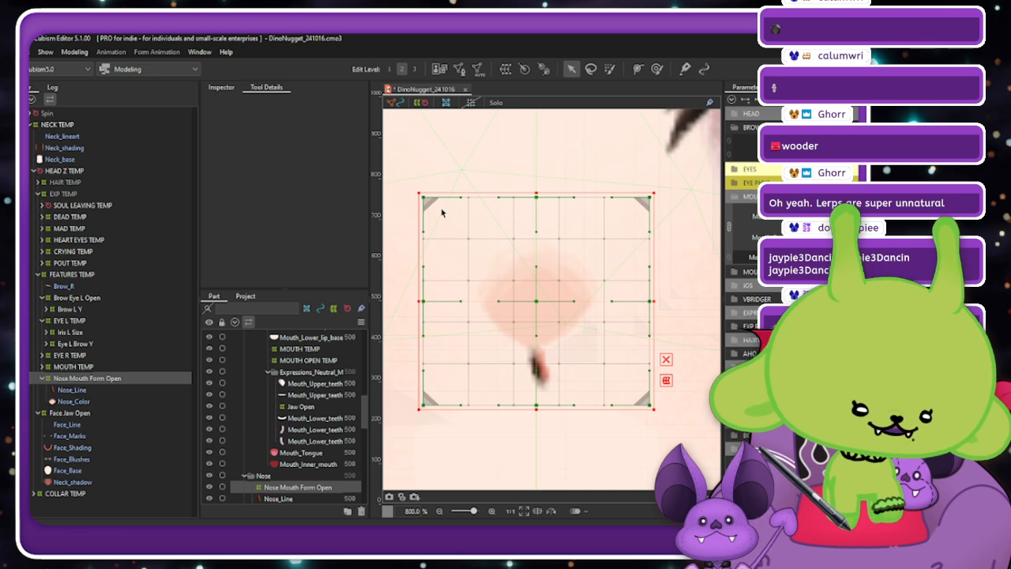
scroll(516, 248, down, 2)
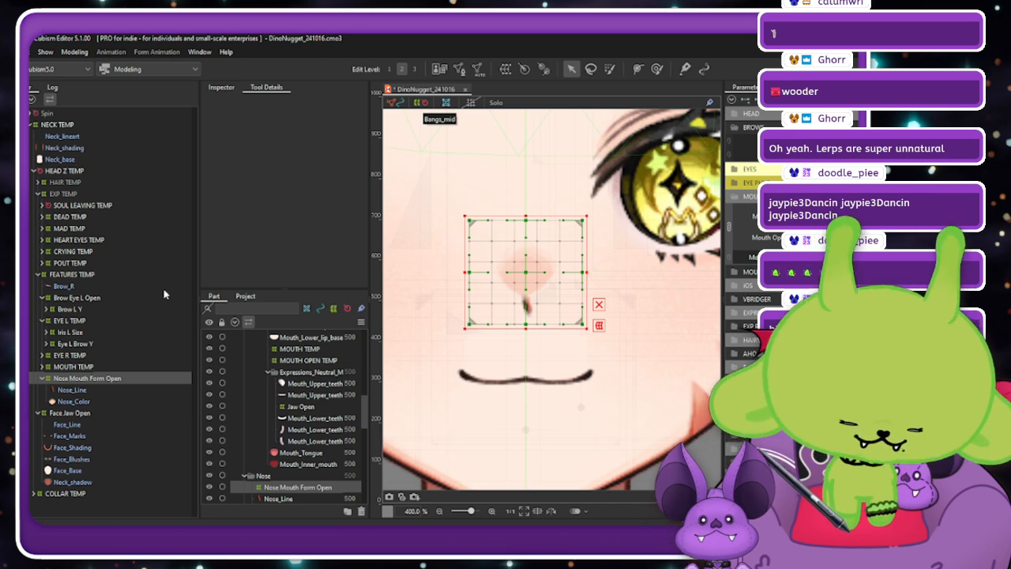
Enlarge the Nose Mouth Form Open deformer around the nose and set its conversion divisions to 7 × 7.
click(222, 87)
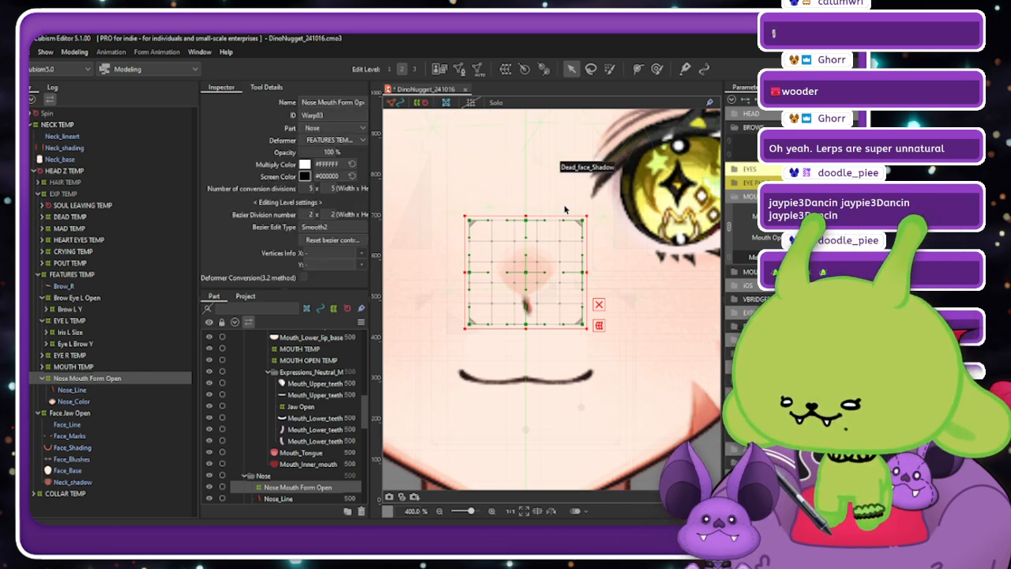
drag(591, 213, 593, 212)
drag(527, 212, 529, 208)
drag(593, 273, 595, 274)
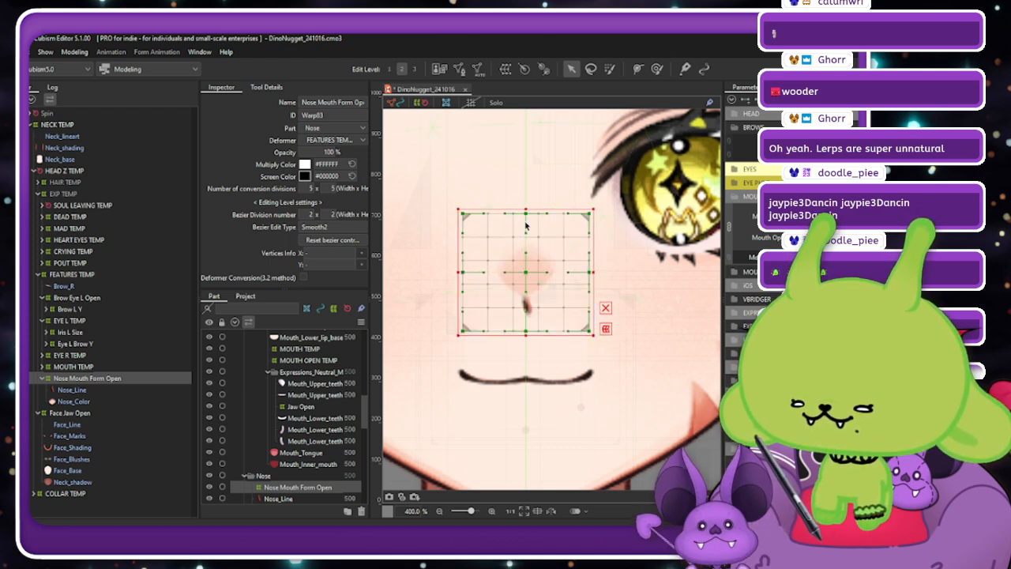
drag(525, 206, 527, 208)
drag(593, 271, 594, 271)
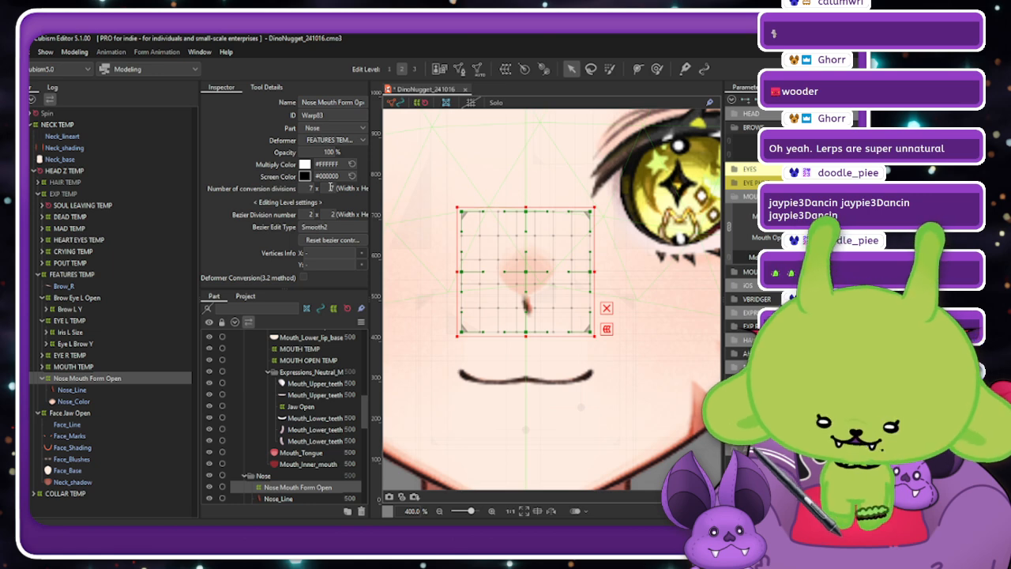
key(Return)
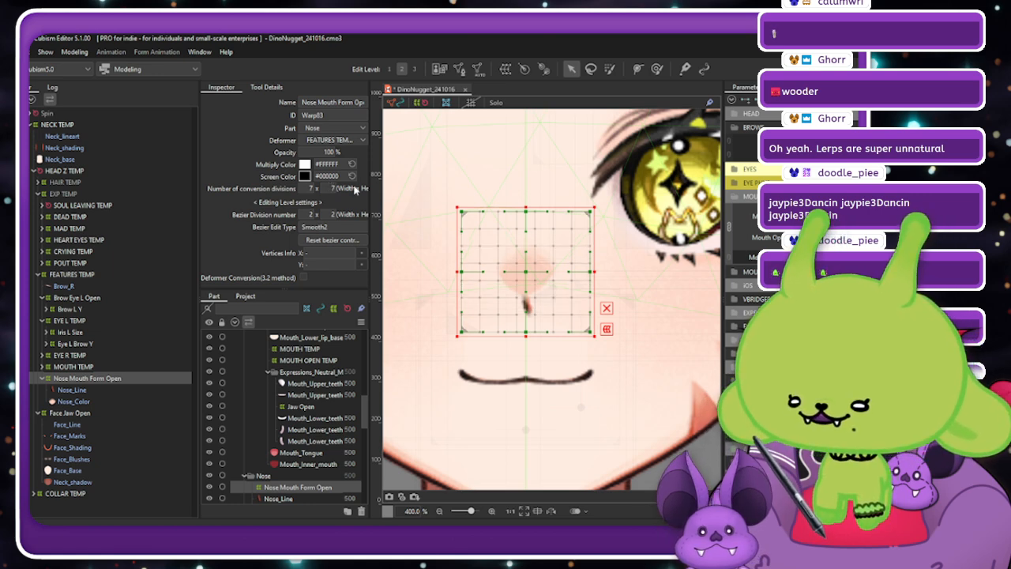
Push the lower middle of the nose deformer slightly upward with the deform brush for the smiling mouth form.
scroll(732, 227, down, 1)
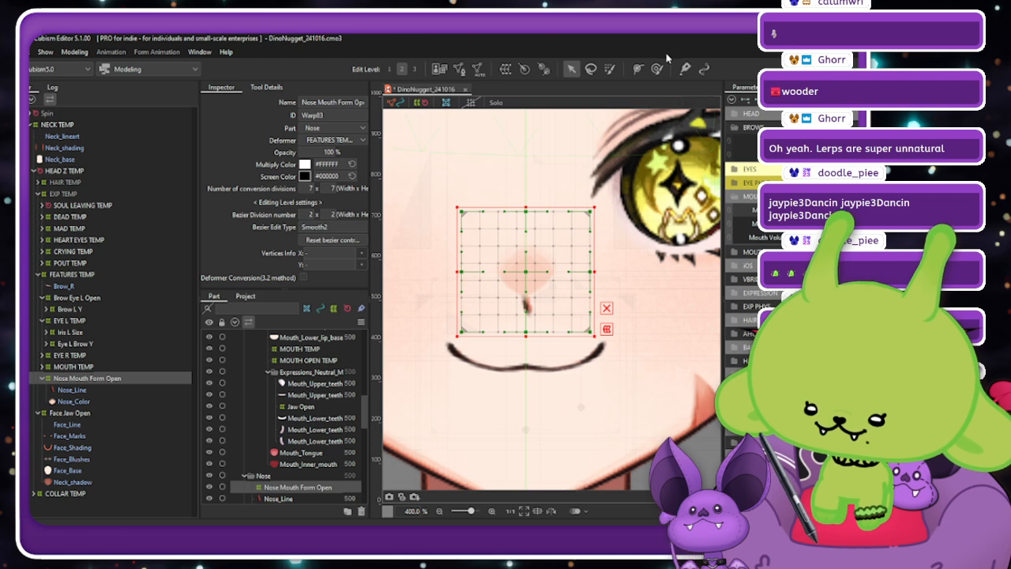
key(b)
click(525, 352)
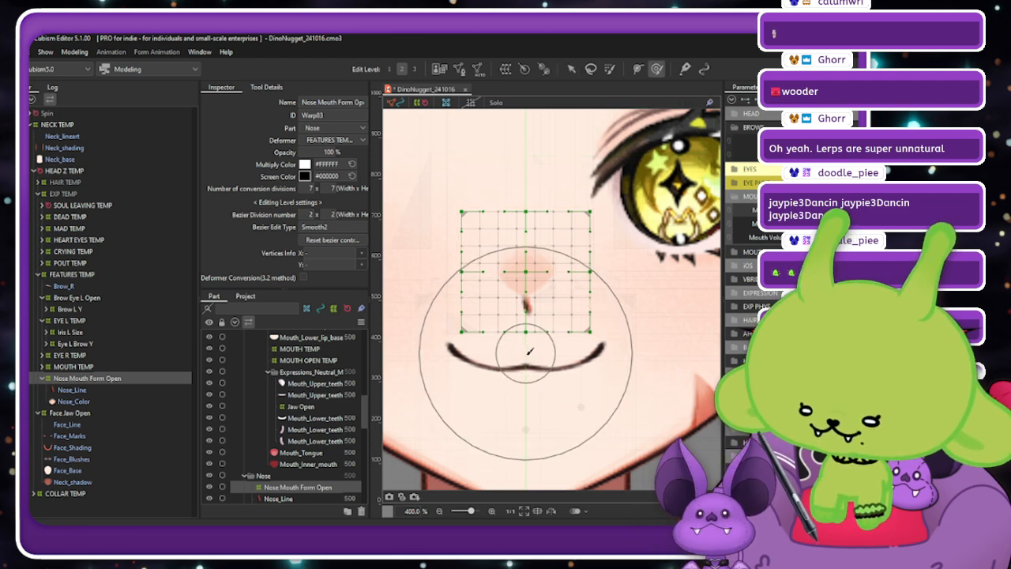
key(v)
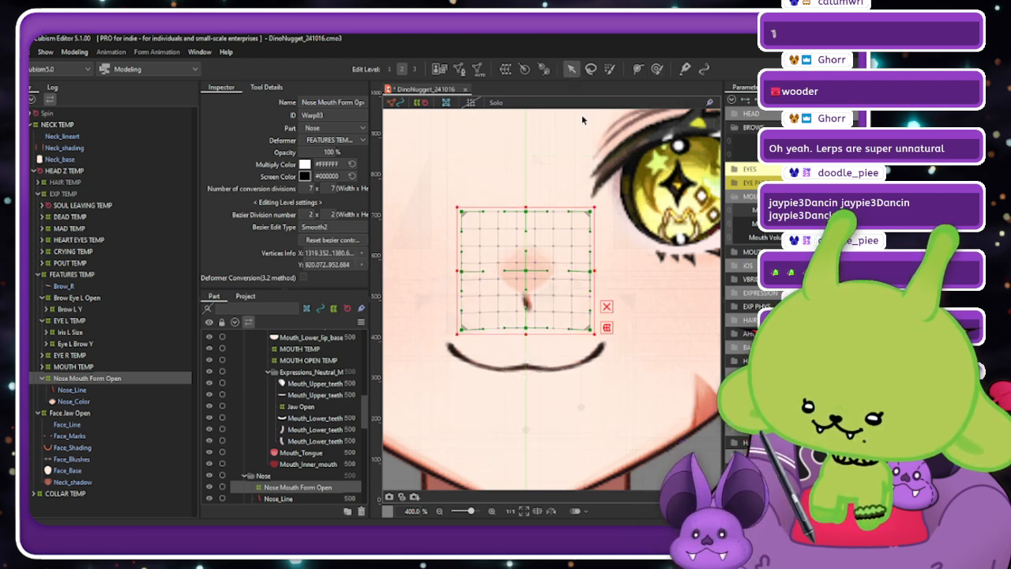
Widen both sides of the Nose Mouth Form Open deformer slightly outward at its middle for the smiling mouth form.
drag(601, 276, 603, 275)
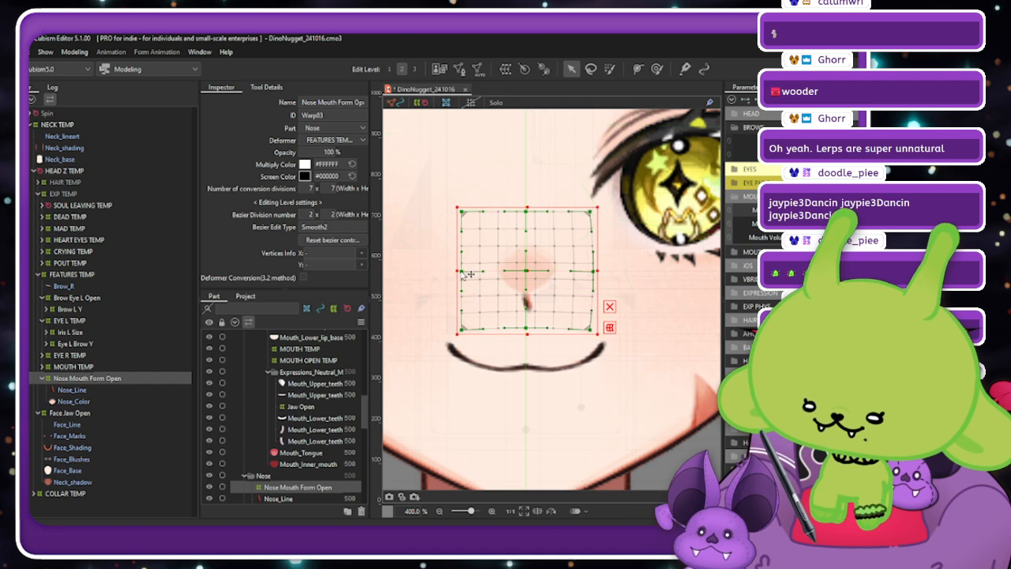
drag(464, 274, 461, 274)
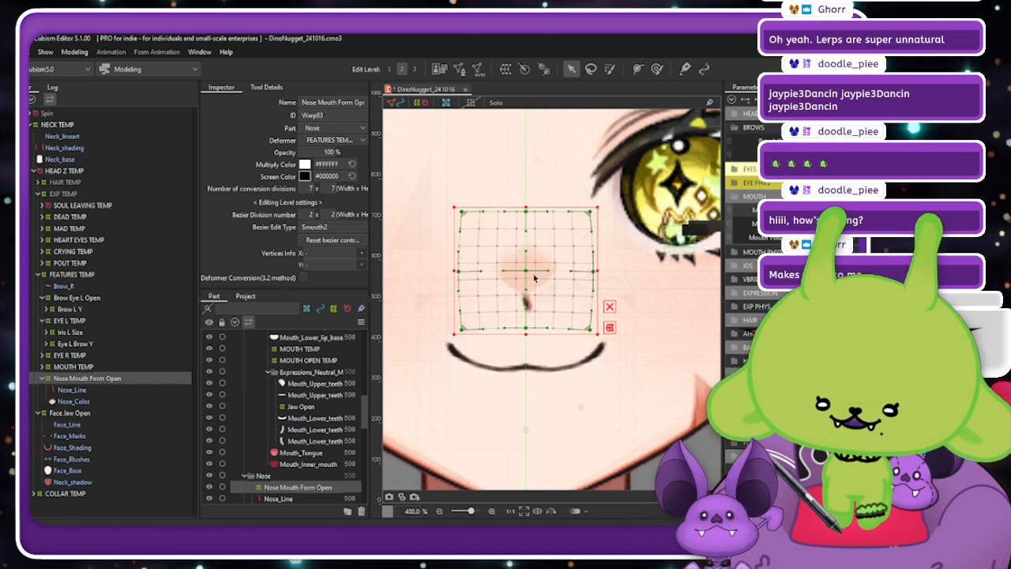
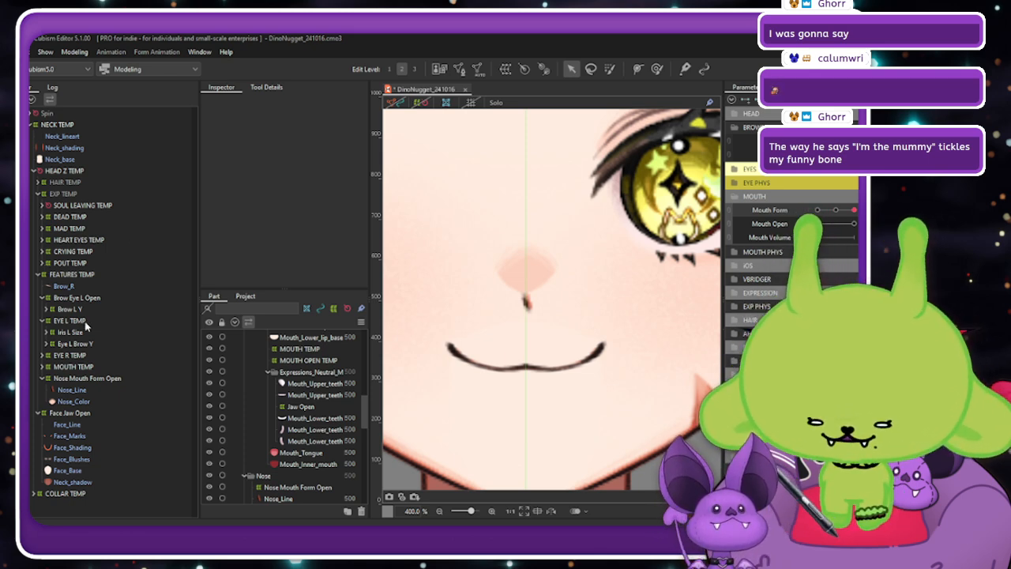
Blend the inverse of the smile shape into the nose deformer at the lowest Mouth Form, with compatibility -100, and return Mouth Form to neutral.
click(83, 379)
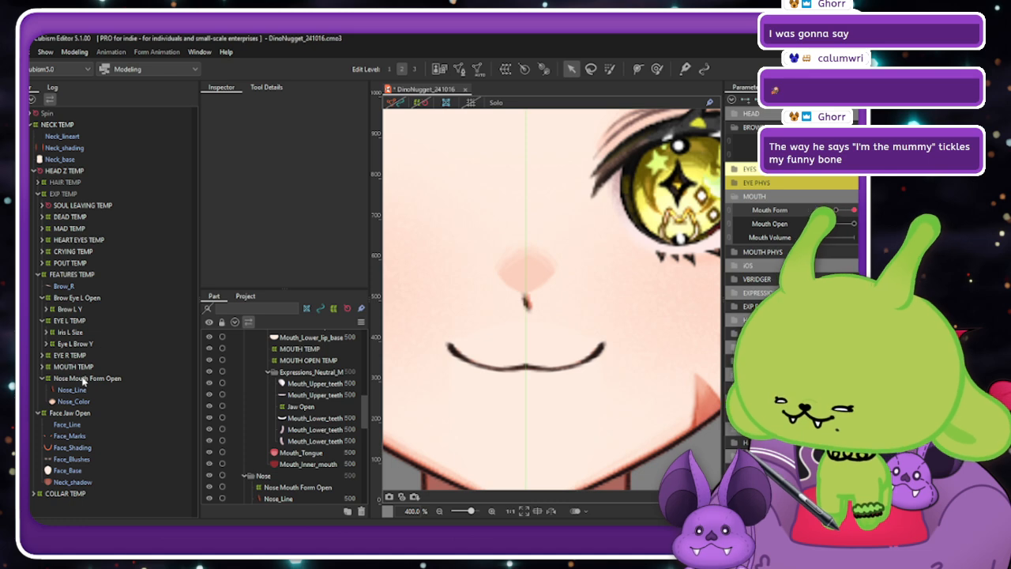
mouse_move(842, 212)
mouse_down()
mouse_move(823, 211)
mouse_move(849, 211)
mouse_move(825, 211)
mouse_move(836, 211)
mouse_up()
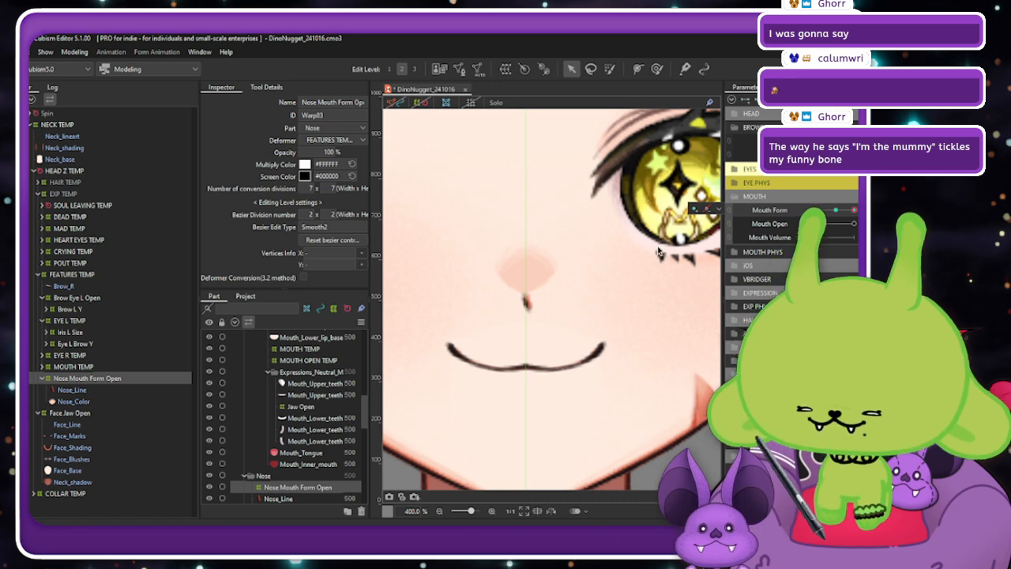
click(446, 104)
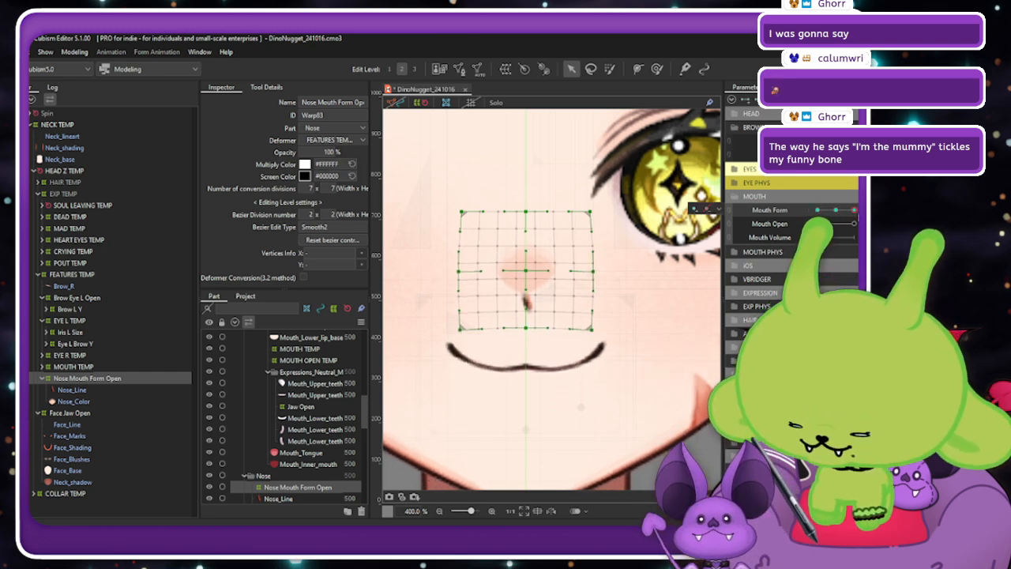
drag(854, 209, 818, 210)
right_click(387, 215)
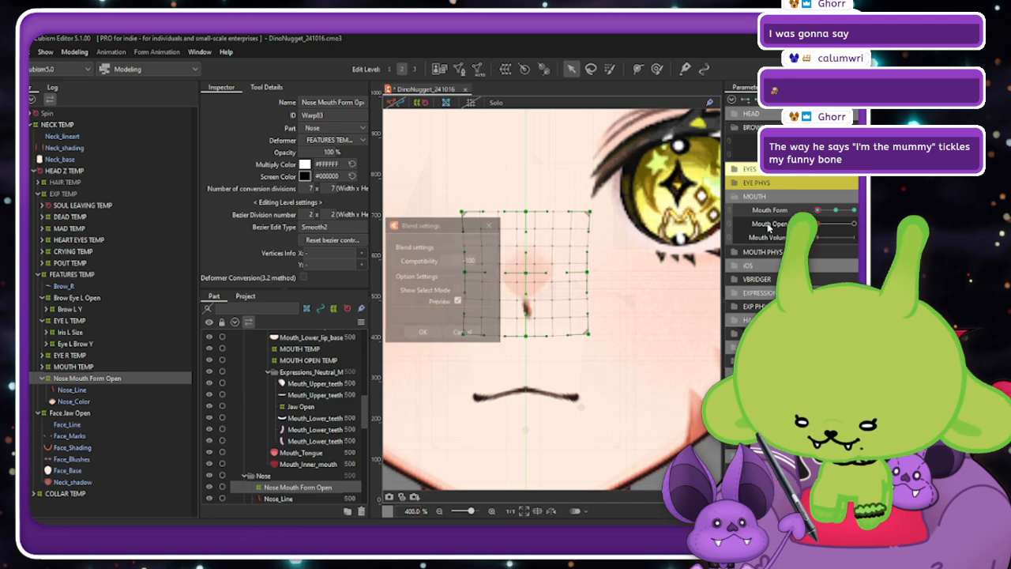
click(418, 231)
click(420, 332)
click(469, 271)
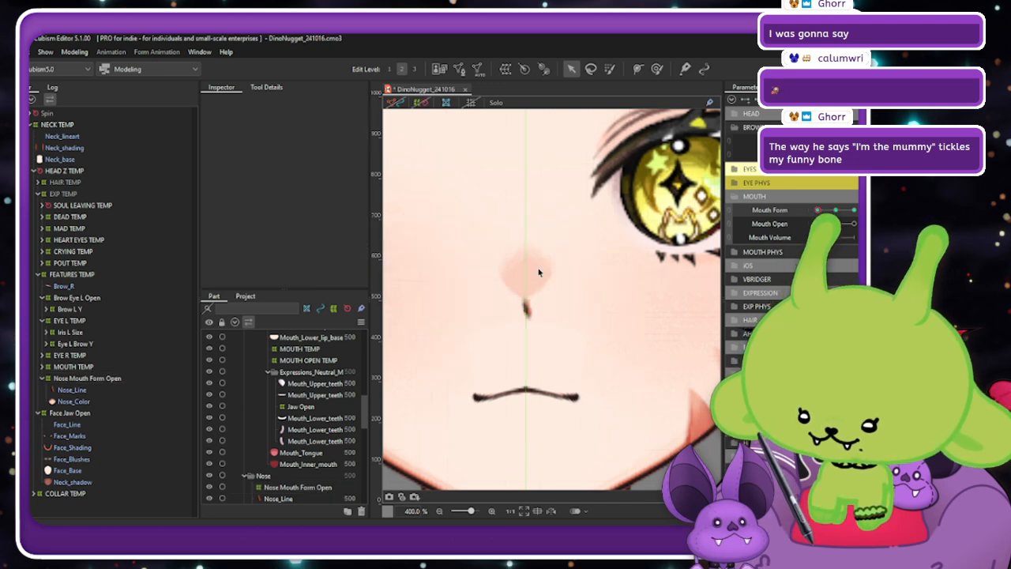
scroll(631, 265, down, 3)
mouse_move(817, 210)
mouse_down()
mouse_move(854, 210)
mouse_move(817, 210)
mouse_move(854, 209)
mouse_move(798, 225)
mouse_move(857, 210)
mouse_move(813, 210)
mouse_move(857, 210)
mouse_move(817, 210)
mouse_move(854, 210)
mouse_move(817, 210)
mouse_move(854, 210)
mouse_move(818, 210)
mouse_move(836, 210)
mouse_up()
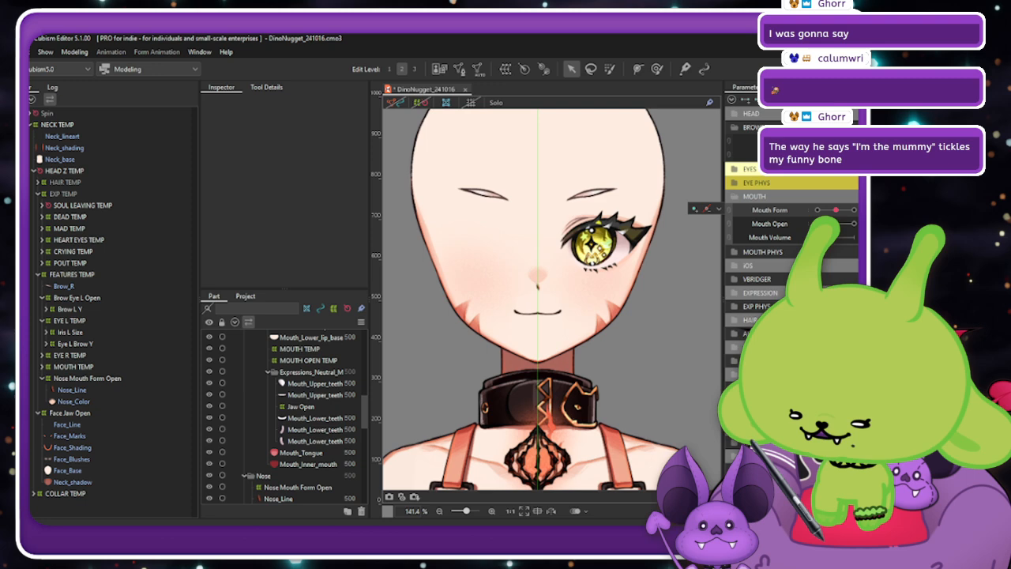
Try adding two Mouth Open keys to the nose deformer and pulling its lower middle slightly downward at full opening.
click(82, 378)
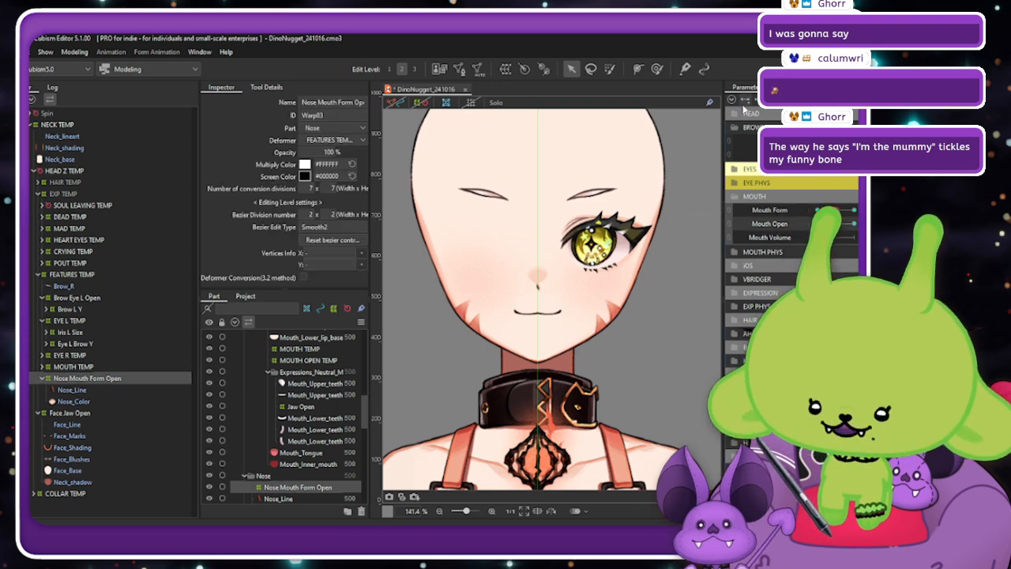
drag(817, 223, 854, 223)
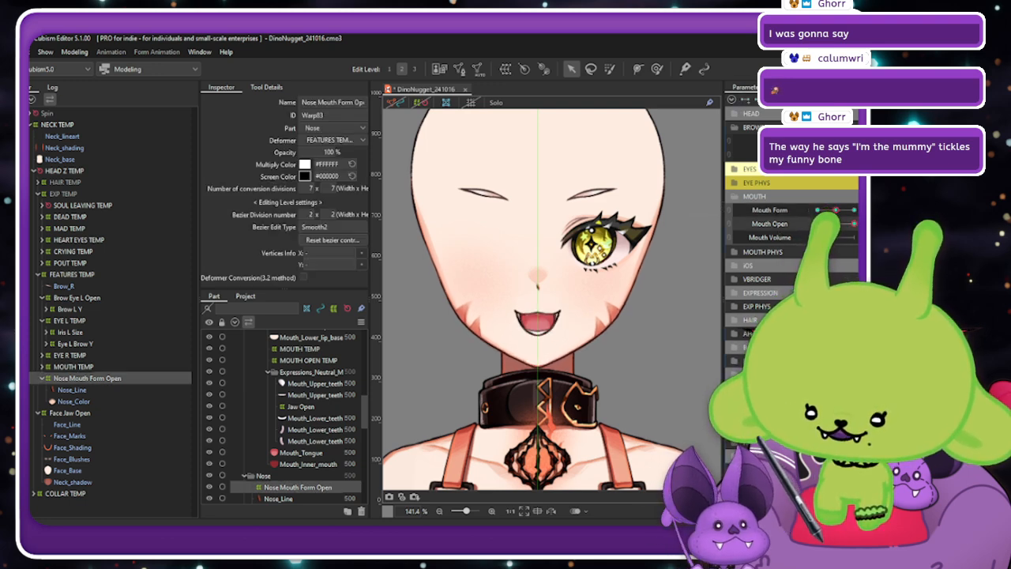
click(541, 298)
scroll(540, 298, up, 5)
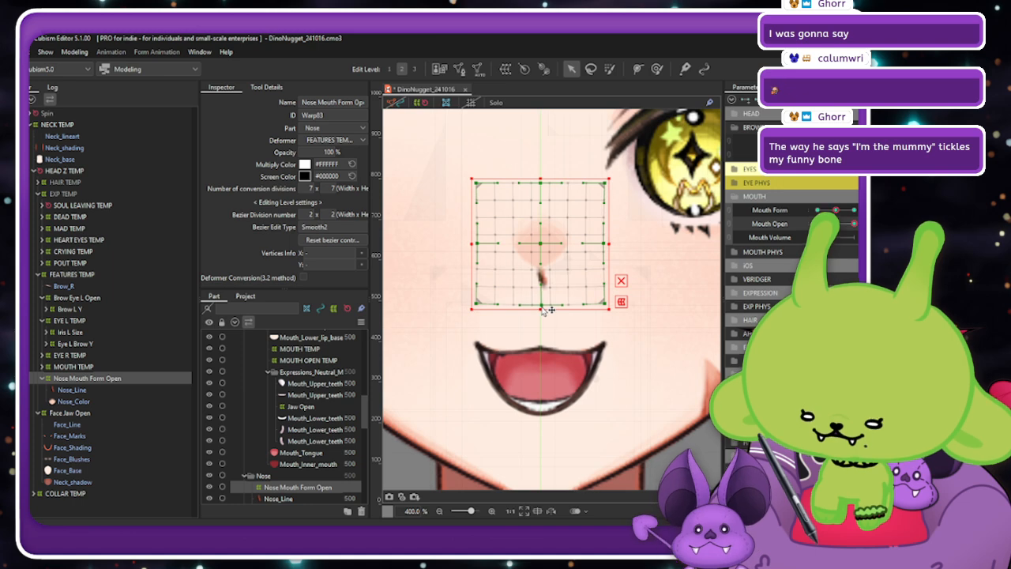
click(559, 254)
scroll(559, 255, down, 3)
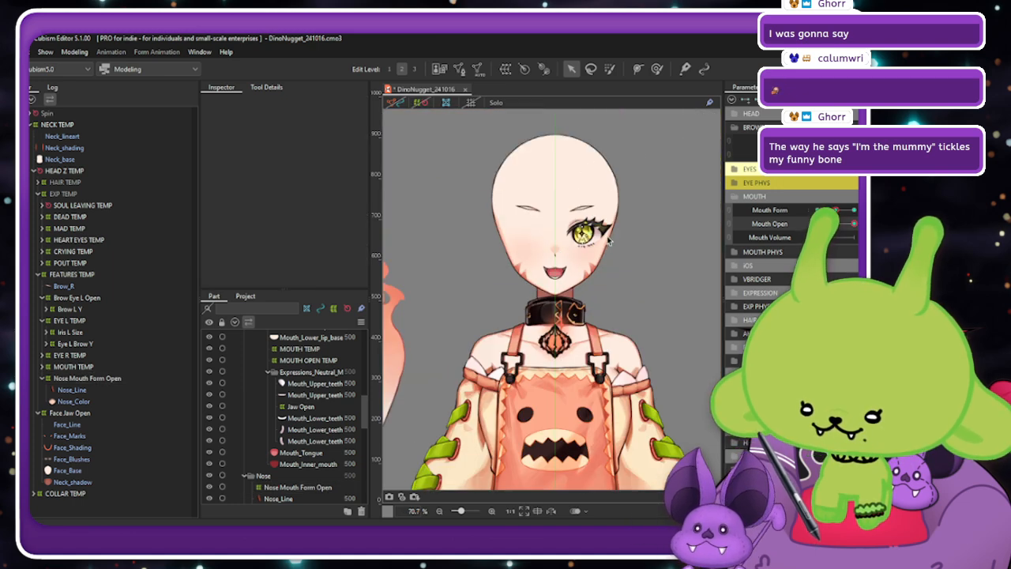
Try synthesizing the nose deformer's corner keys from Mouth Form and Mouth Open, and check the parameter extremes.
mouse_move(842, 225)
mouse_down()
mouse_move(818, 224)
mouse_move(855, 225)
mouse_up()
click(536, 260)
scroll(536, 260, up, 1)
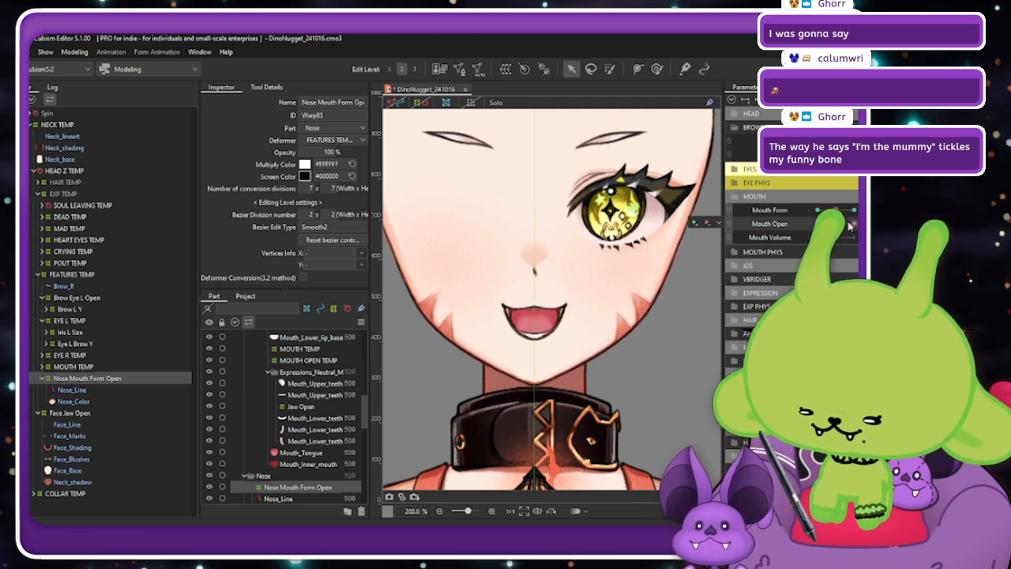
click(852, 100)
click(810, 206)
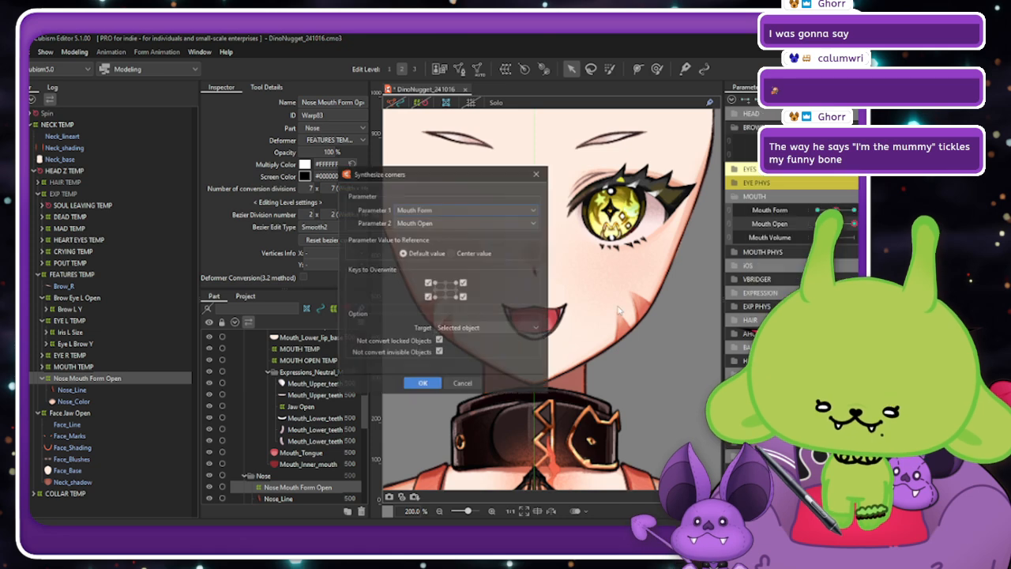
click(410, 384)
mouse_move(819, 225)
mouse_down()
mouse_move(850, 226)
mouse_move(808, 237)
mouse_move(854, 224)
mouse_move(835, 212)
mouse_move(854, 211)
mouse_move(855, 229)
mouse_move(817, 226)
mouse_up()
click(853, 210)
click(836, 211)
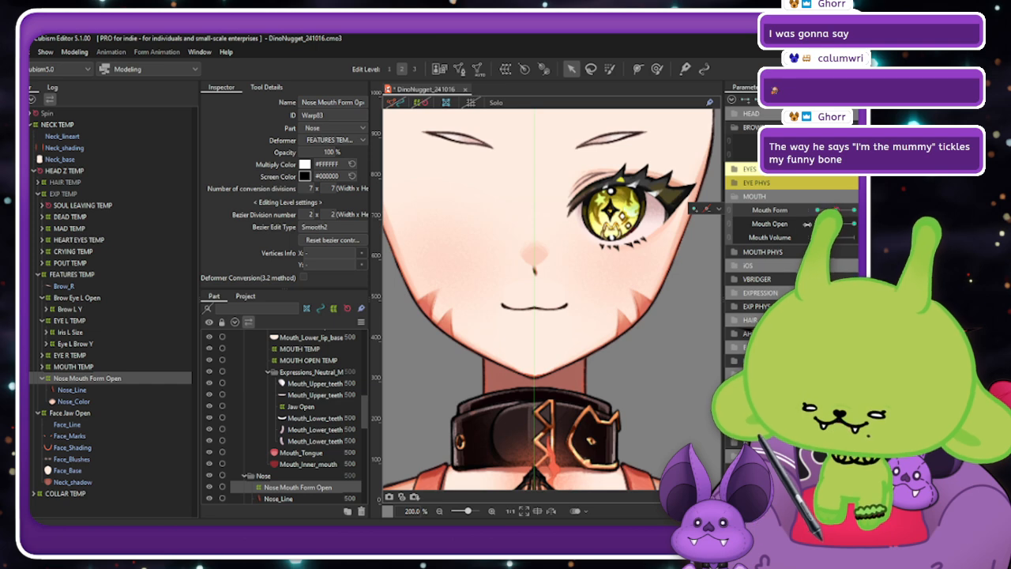
Delete the nose deformer's Mouth Open keys and add two fresh keys to the parameter.
click(808, 224)
click(770, 100)
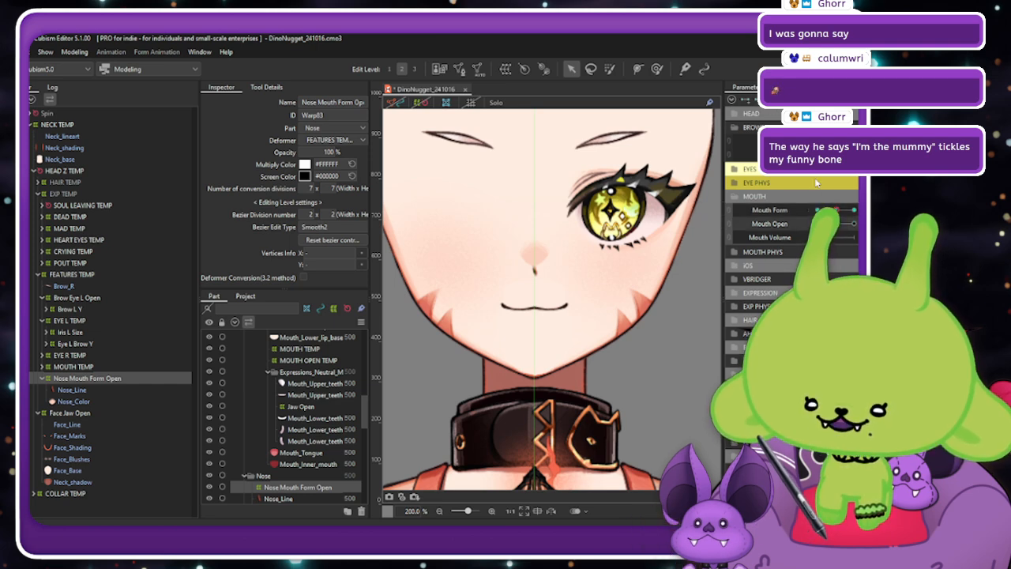
click(745, 100)
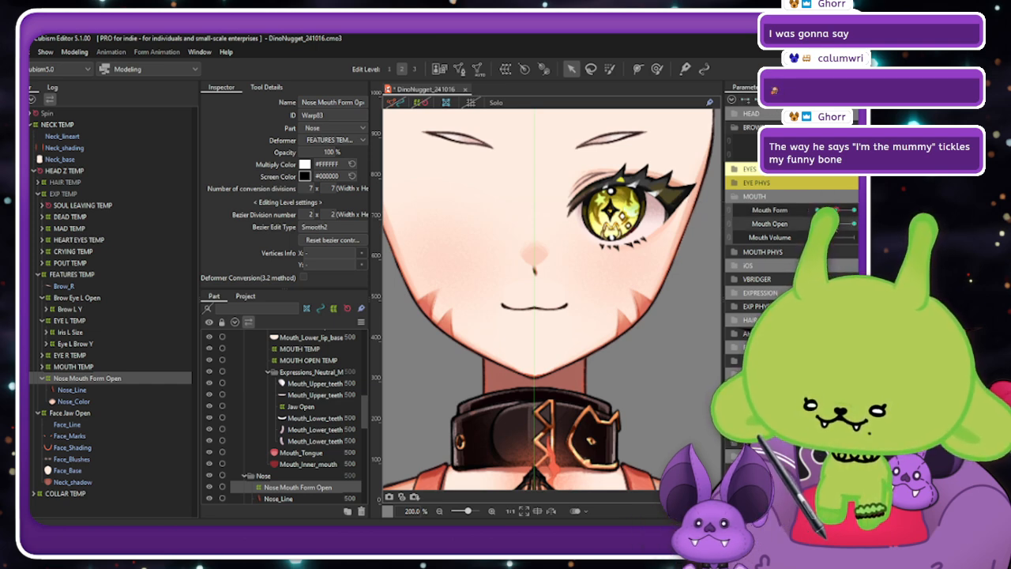
Raise the lower middle of the nose deformer slightly at full Mouth Open with neutral Mouth Form, and test the opening movement.
click(854, 224)
click(421, 103)
scroll(529, 276, up, 2)
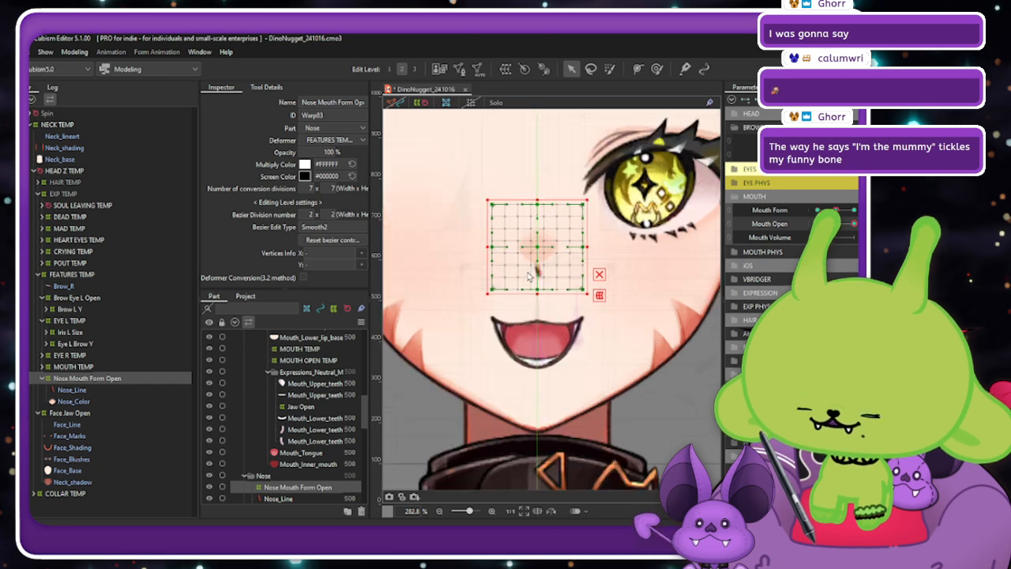
scroll(529, 276, up, 1)
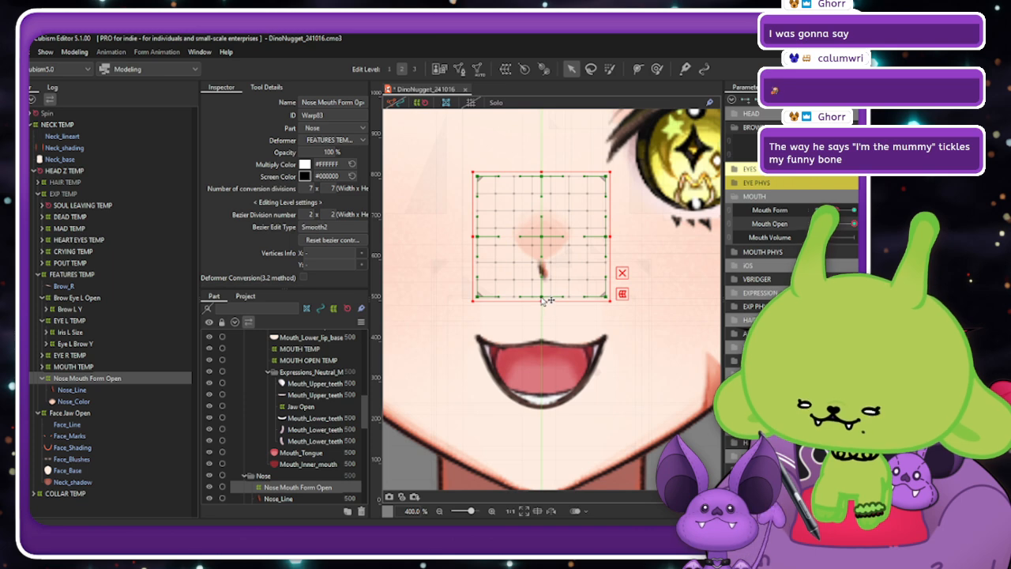
mouse_move(853, 224)
mouse_down()
mouse_move(817, 227)
mouse_move(854, 226)
mouse_up()
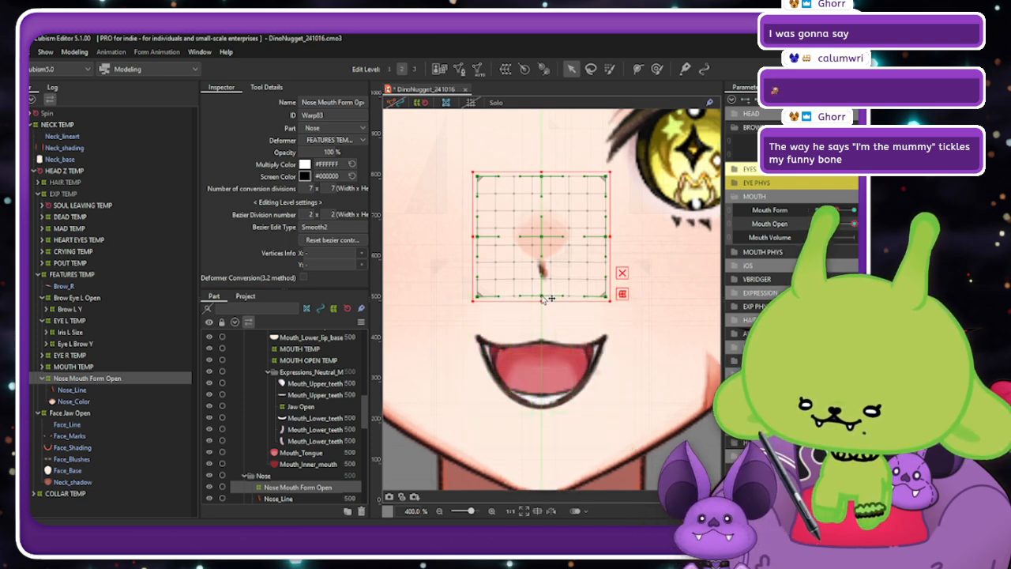
click(421, 103)
scroll(530, 244, down, 2)
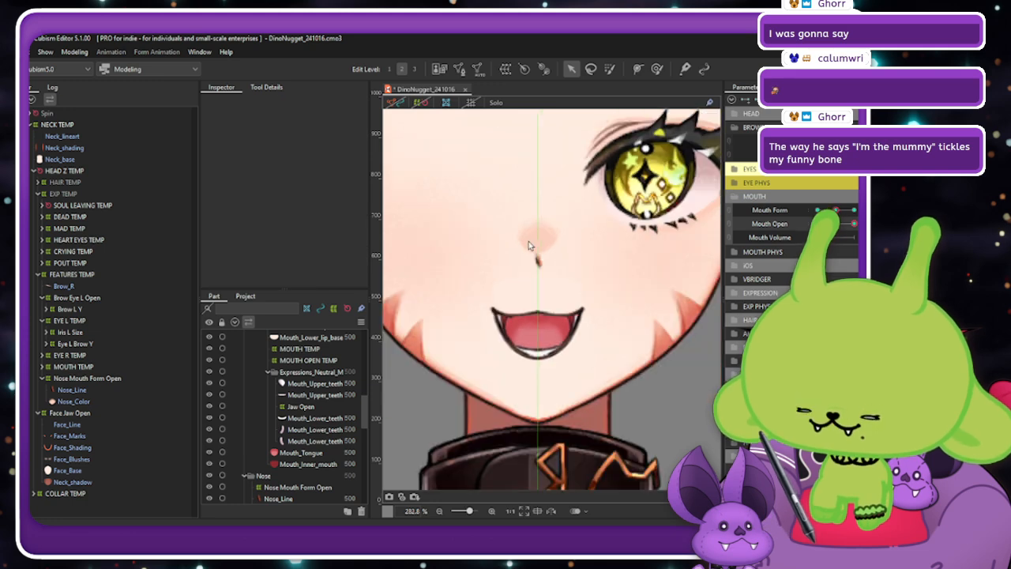
mouse_move(843, 229)
mouse_down()
mouse_move(817, 228)
mouse_move(854, 227)
mouse_up()
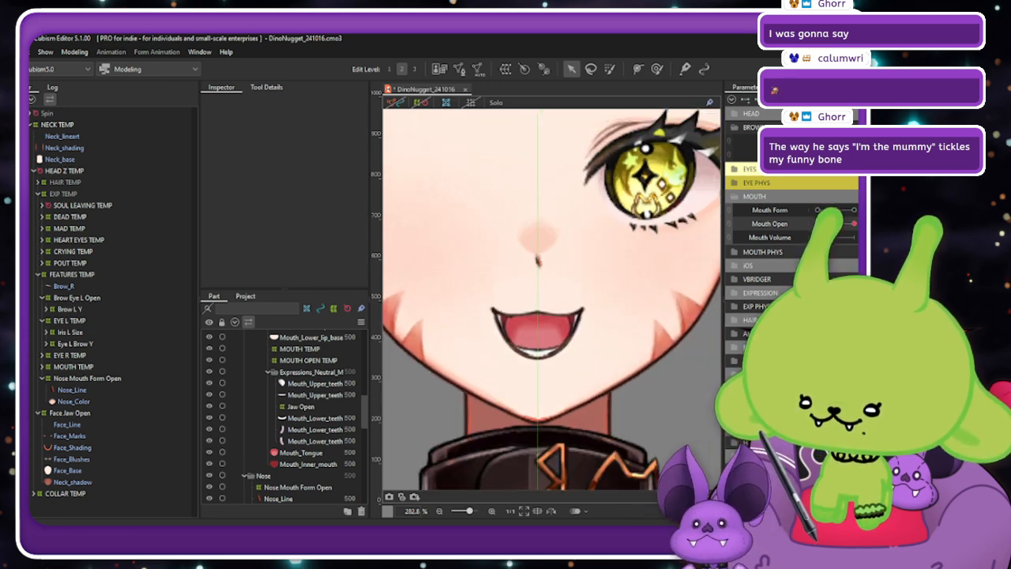
Synthesize the corner keys of Mouth Form and Mouth Open for the Nose Mouth Form Open deformer.
click(125, 379)
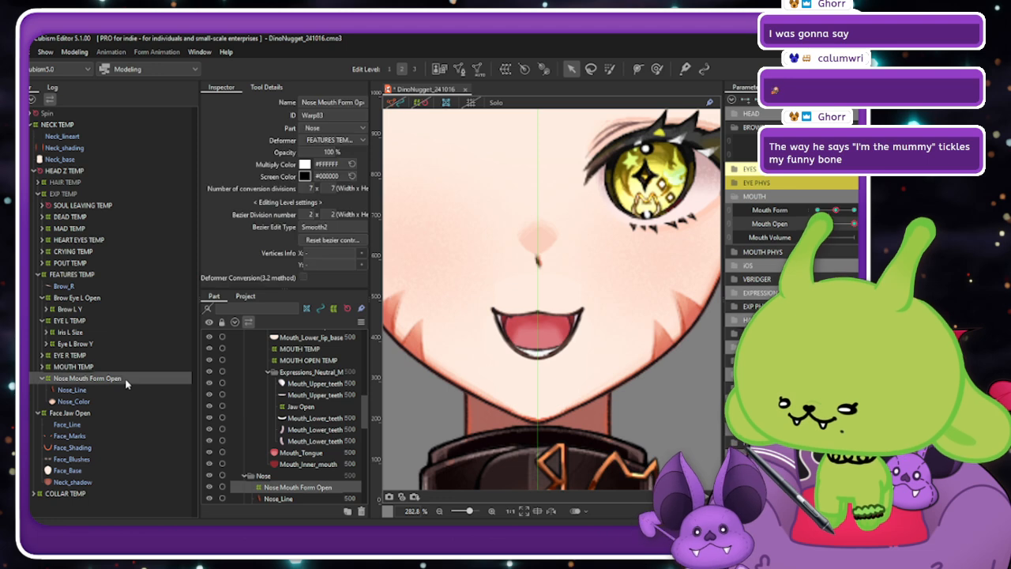
click(79, 412)
click(120, 379)
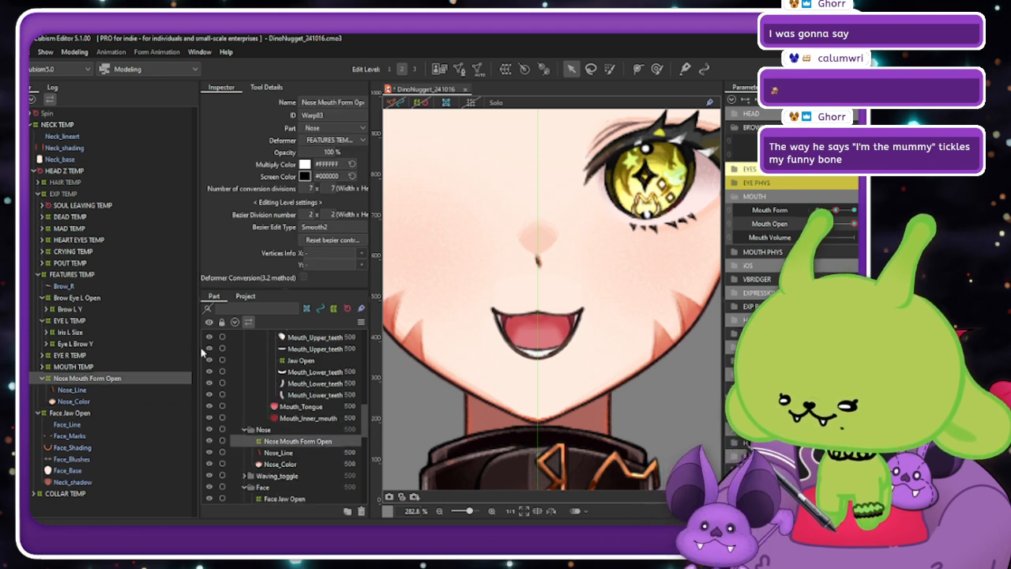
mouse_move(843, 227)
mouse_down()
mouse_move(817, 226)
mouse_move(853, 224)
mouse_move(828, 210)
mouse_move(853, 210)
mouse_move(827, 210)
mouse_move(819, 217)
mouse_move(850, 221)
mouse_move(820, 223)
mouse_move(839, 226)
mouse_move(851, 223)
mouse_move(837, 211)
mouse_move(854, 211)
mouse_move(818, 224)
mouse_move(854, 225)
mouse_up()
click(853, 210)
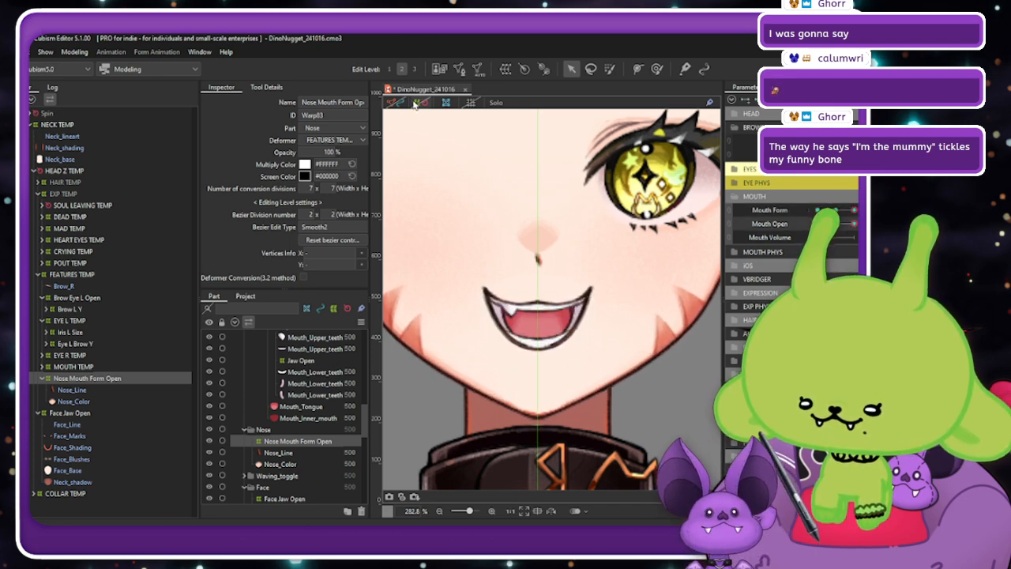
click(852, 100)
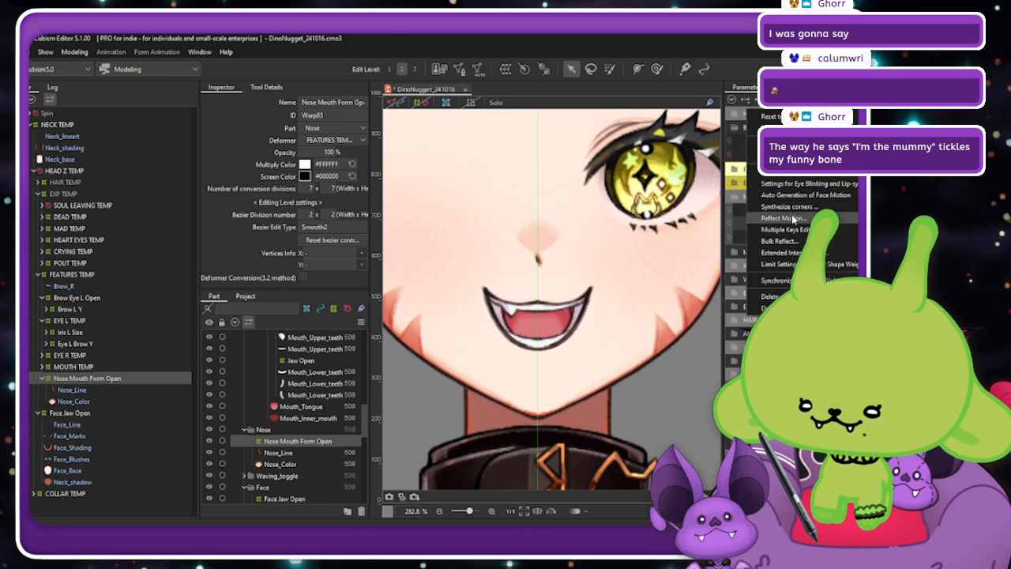
click(786, 207)
click(421, 384)
Raise the nose deformer's lower middle and widen its sides slightly at maximum Mouth Form and full Mouth Open.
drag(835, 210, 855, 226)
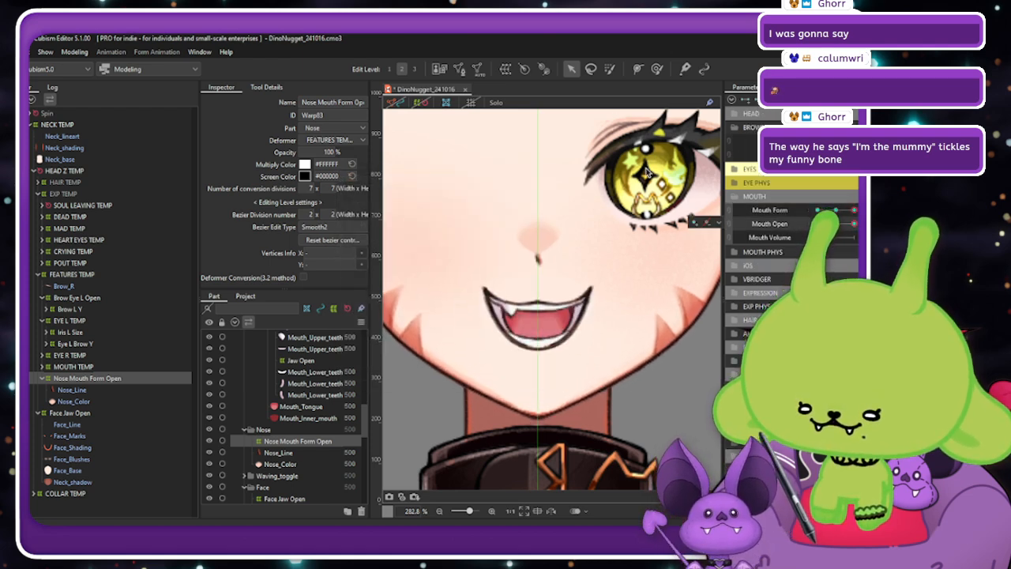
click(421, 105)
scroll(542, 273, up, 2)
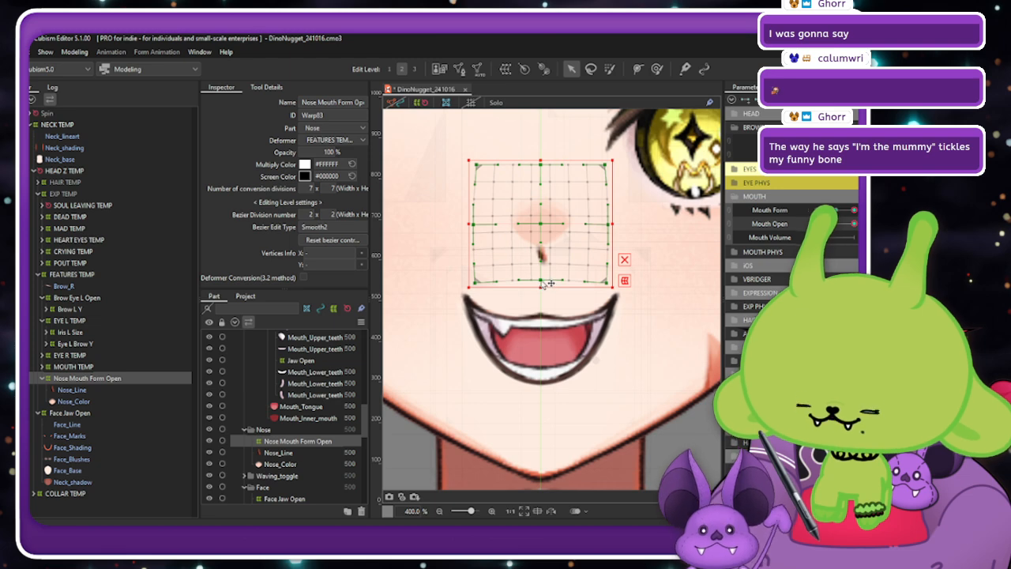
drag(542, 282, 541, 279)
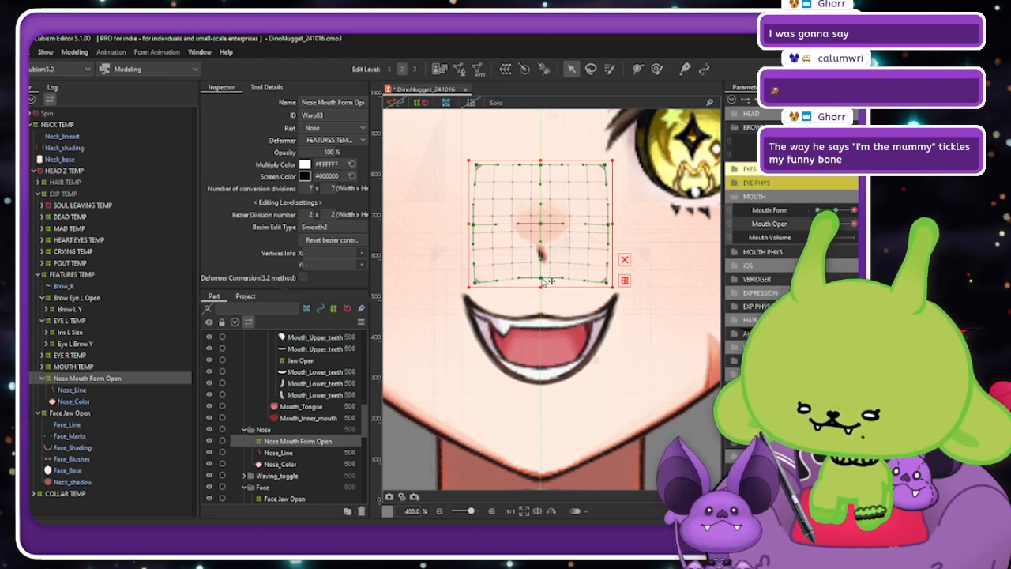
drag(613, 223, 615, 223)
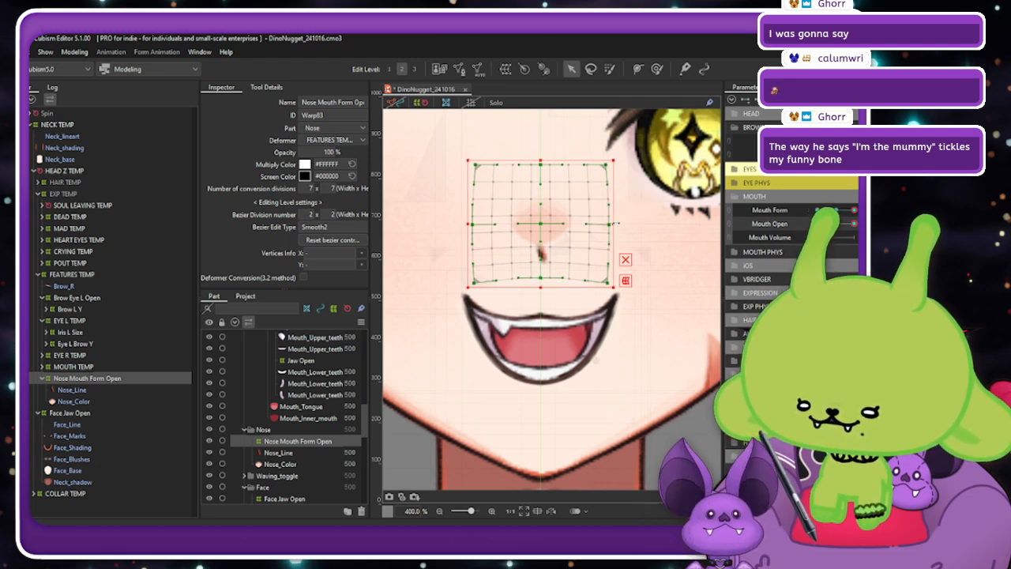
click(410, 121)
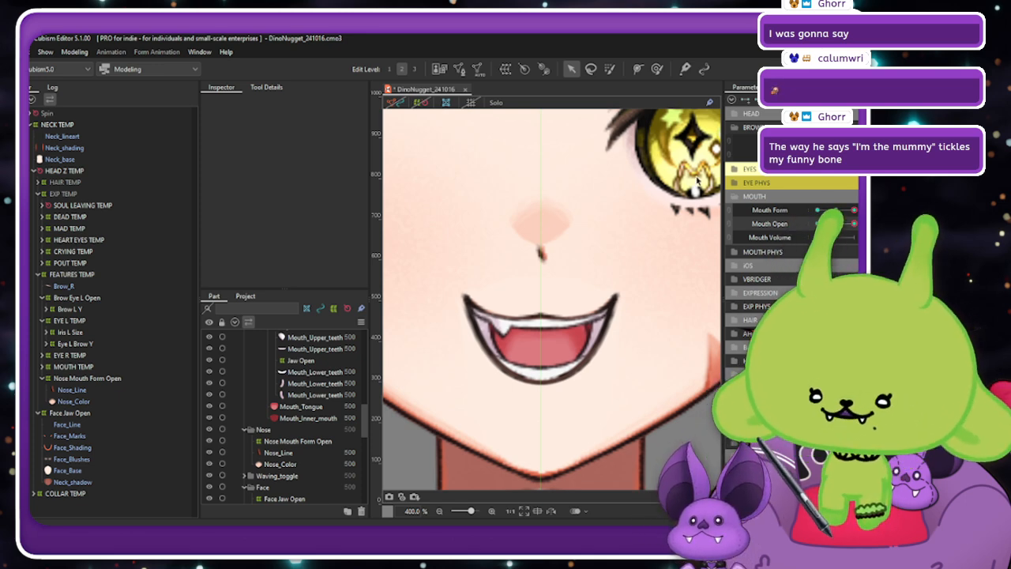
Pull the nose deformer's lower middle slightly downward at the lowest Mouth Form and full Mouth Open.
mouse_move(854, 210)
mouse_down()
mouse_move(822, 224)
mouse_move(849, 226)
mouse_move(818, 210)
mouse_move(822, 224)
mouse_move(853, 224)
mouse_up()
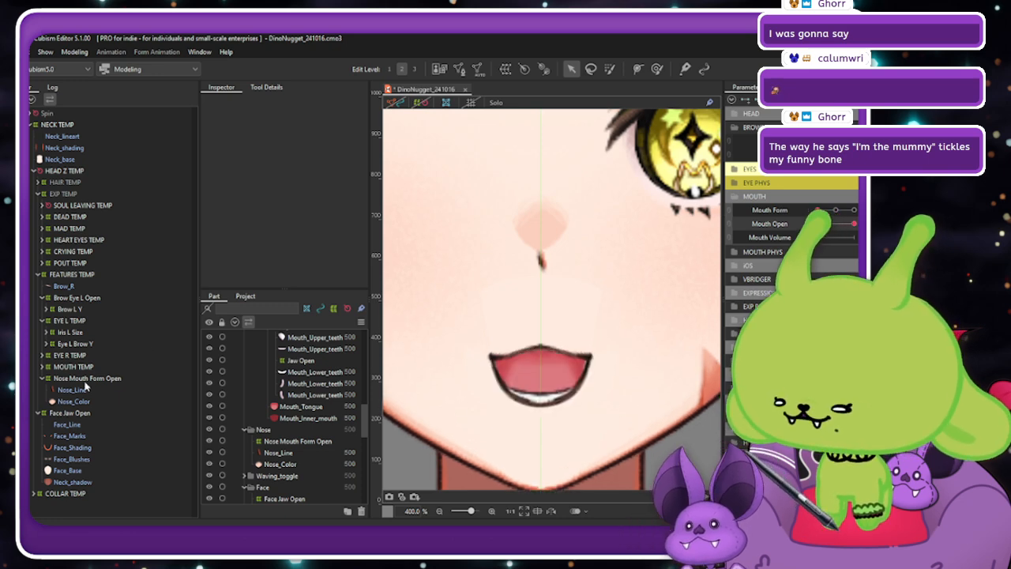
click(83, 379)
click(416, 103)
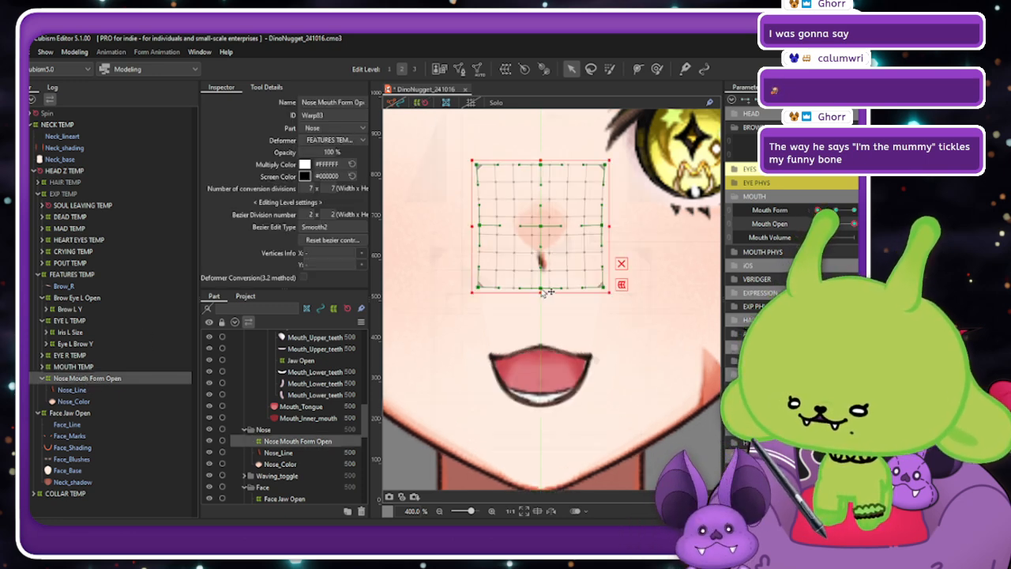
drag(543, 291, 543, 296)
click(448, 109)
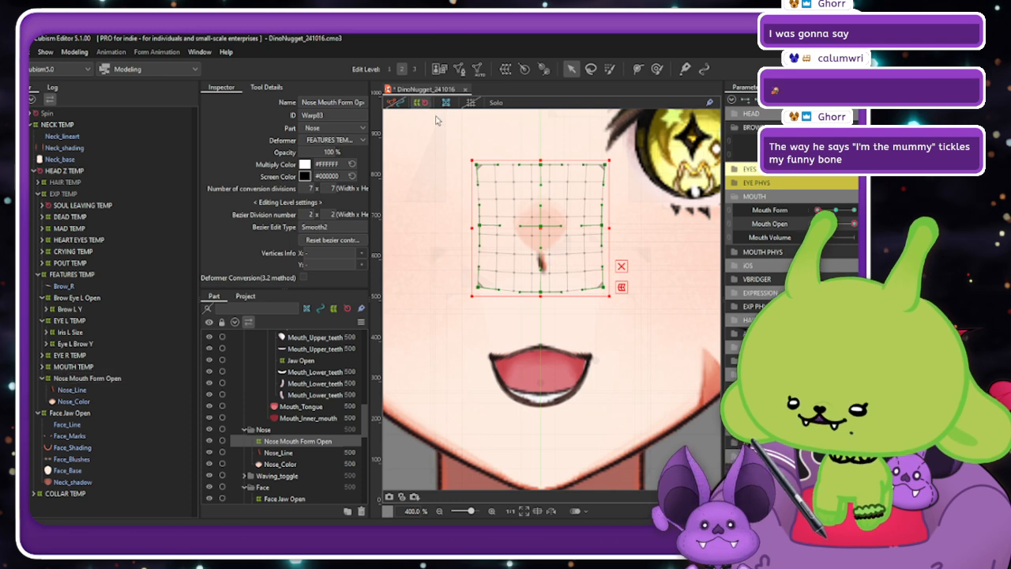
Open the physics preview, set up its external application integration, and examine the nose, mouth and eye motion on the face close up.
scroll(587, 245, down, 2)
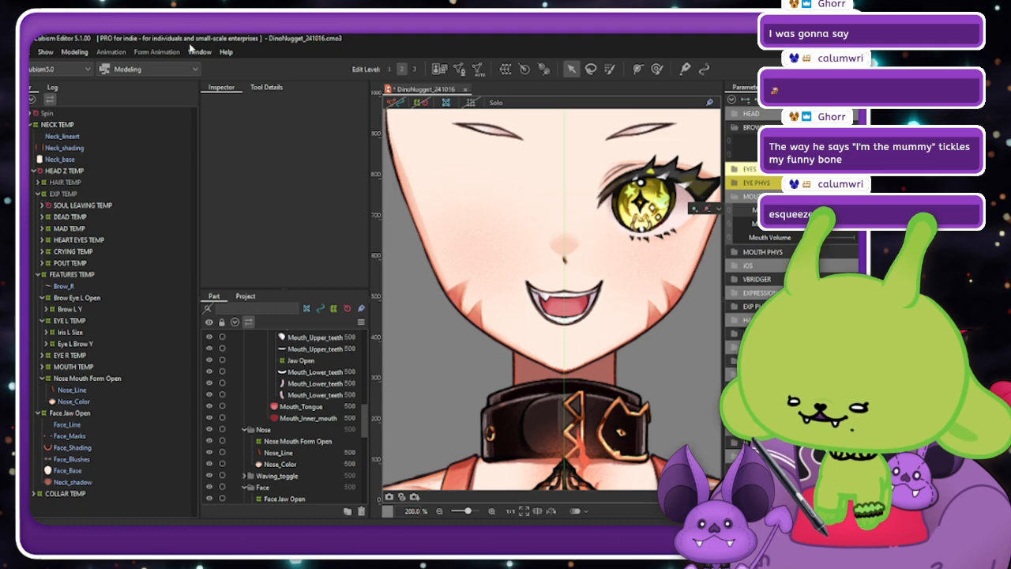
click(75, 52)
key(Return)
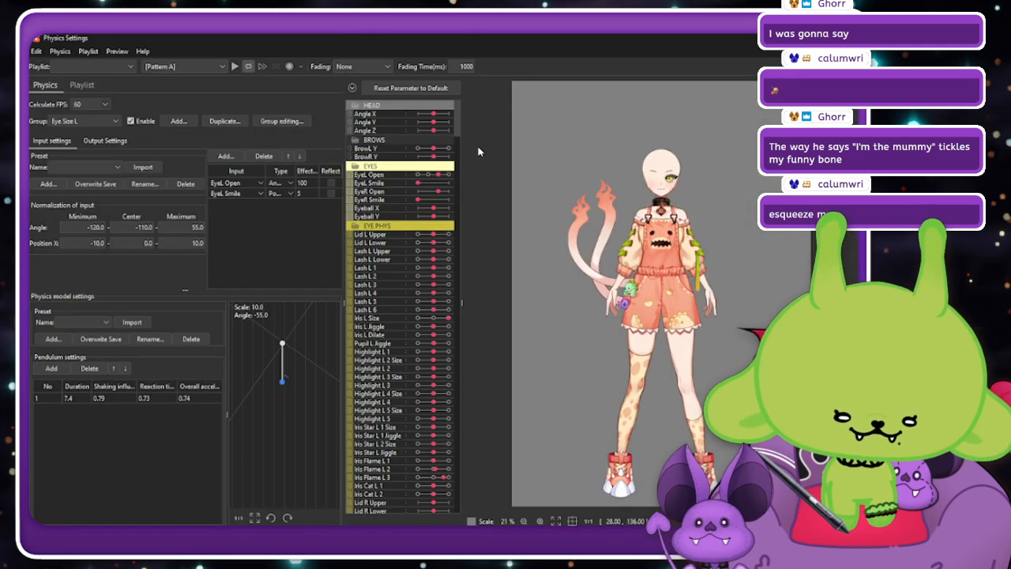
drag(585, 46, 499, 48)
scroll(567, 162, up, 10)
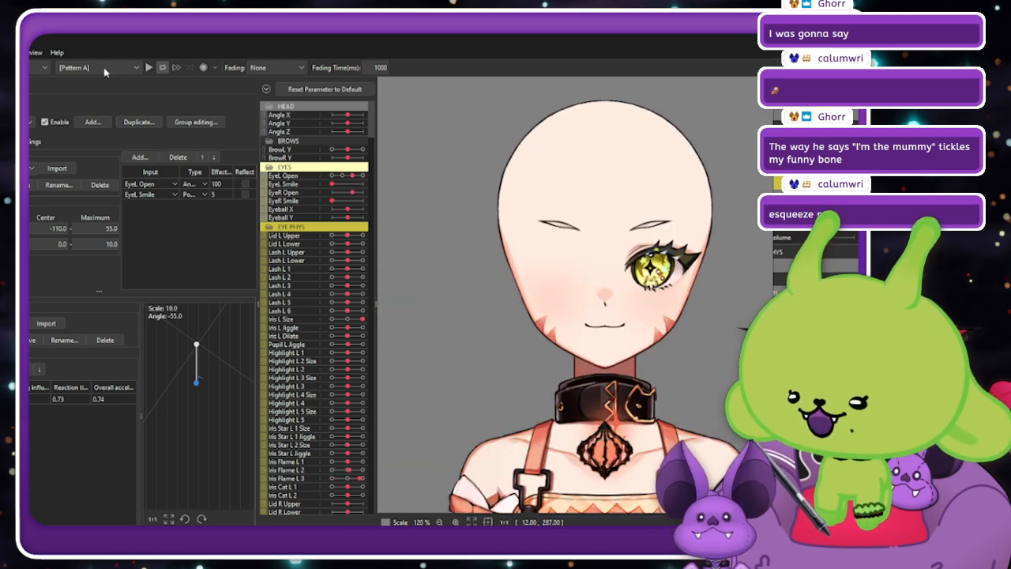
click(36, 52)
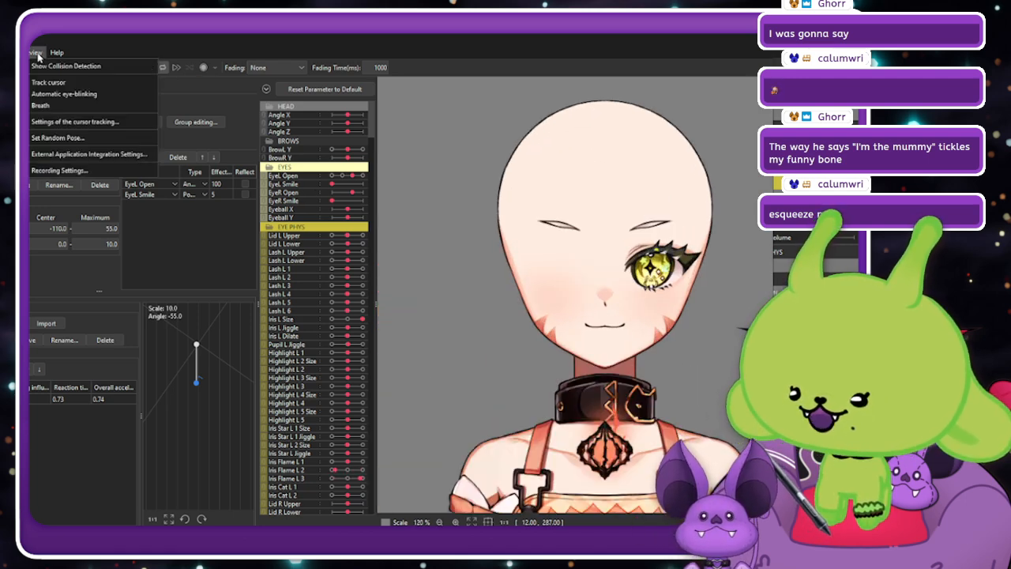
click(115, 157)
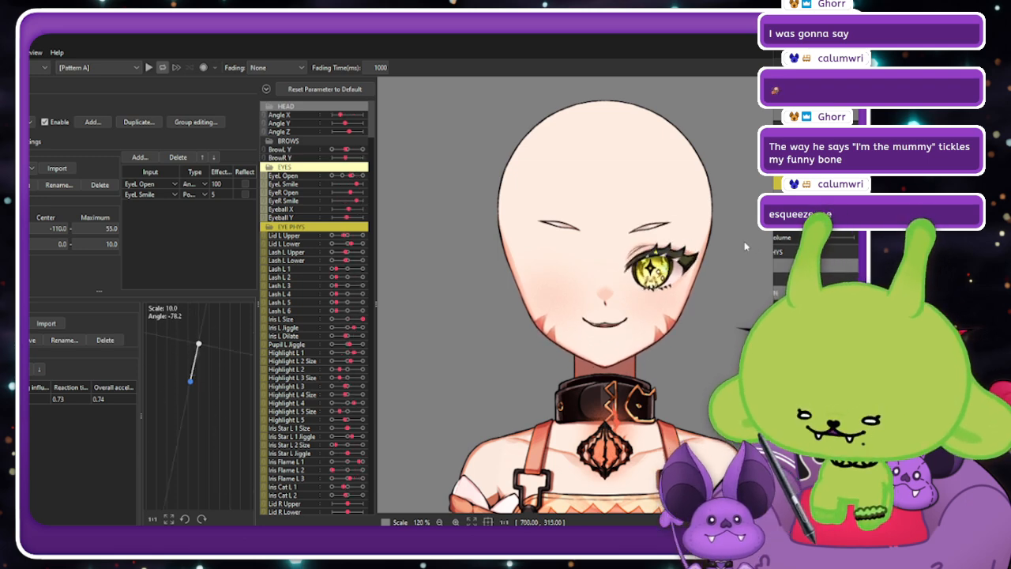
scroll(595, 259, down, 3)
scroll(656, 241, up, 3)
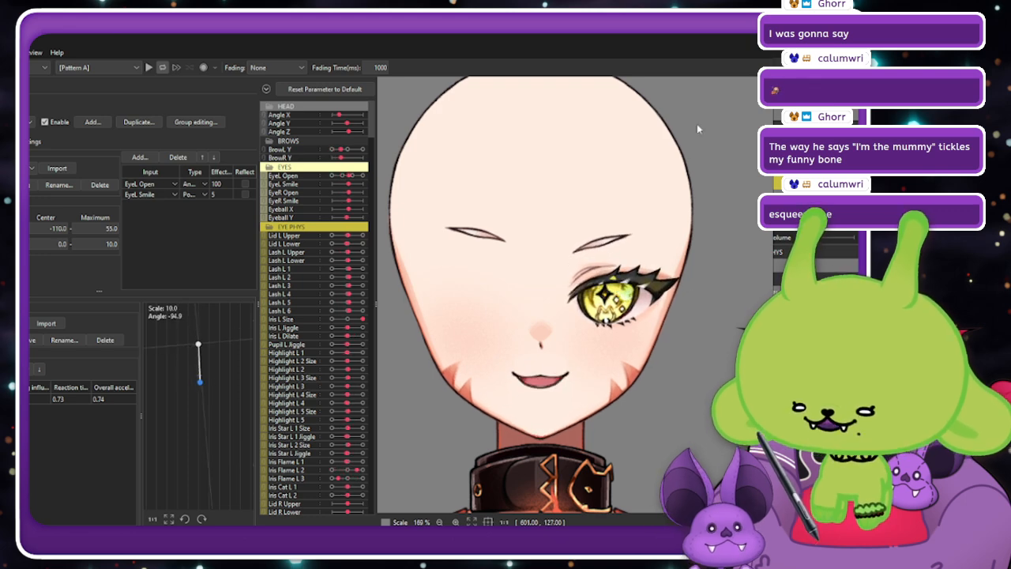
click(754, 42)
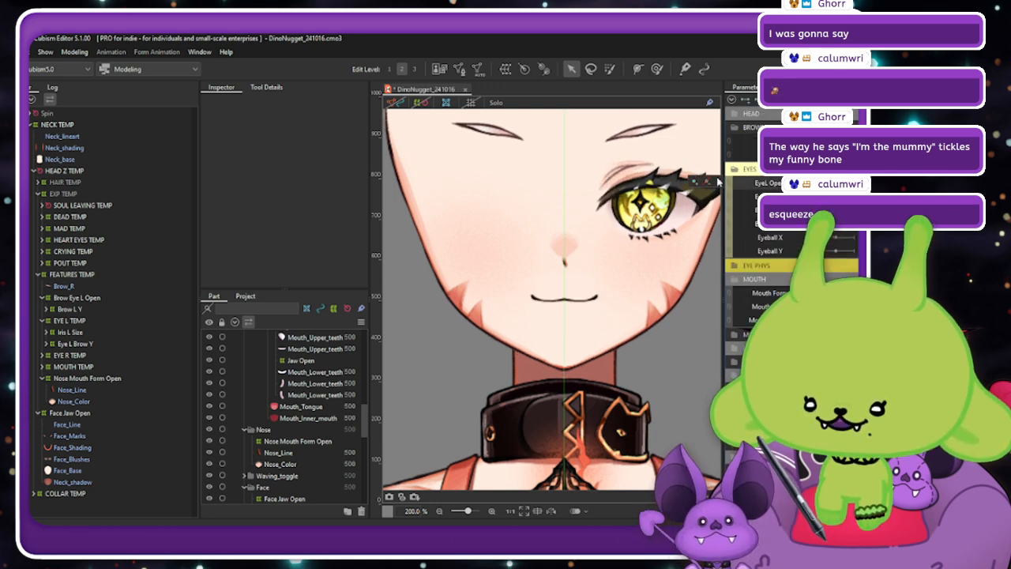
Select Eyelid_Color_L02 and lower the inner points of its deform path toward the lash line at raised EyeL Open values.
scroll(641, 167, down, 3)
scroll(640, 167, up, 3)
right_click(592, 190)
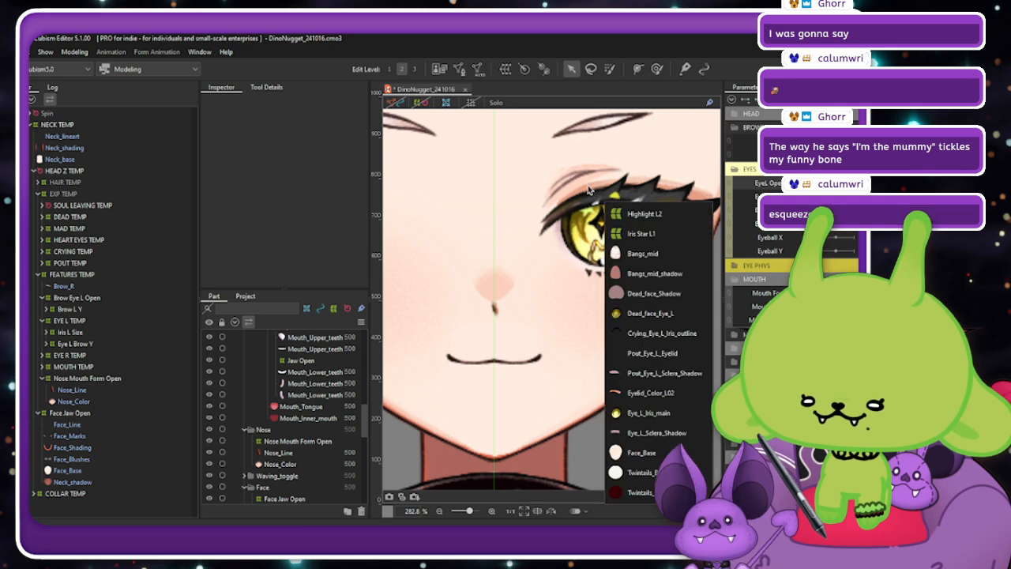
click(653, 393)
click(396, 102)
scroll(609, 184, up, 1)
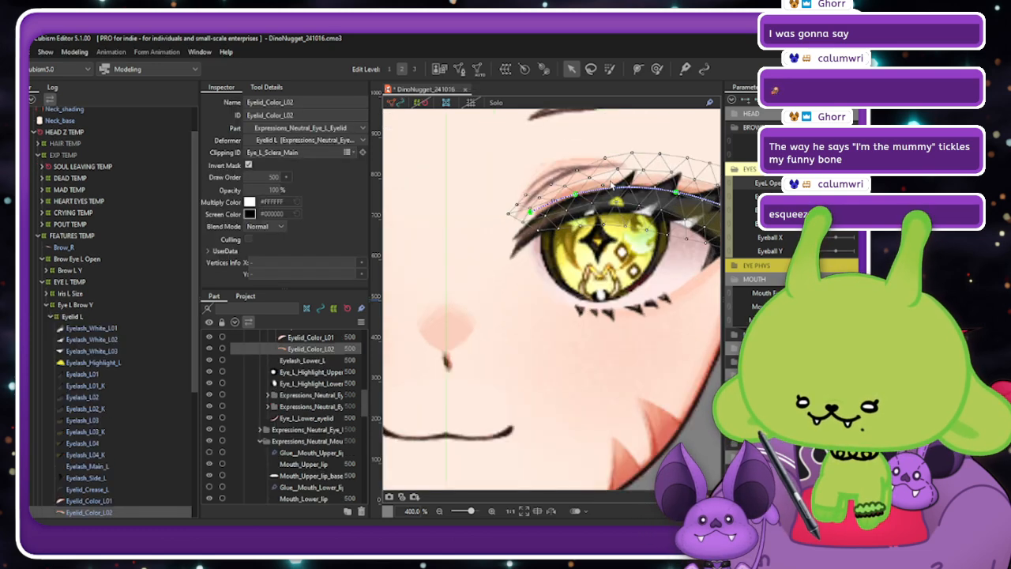
drag(842, 183, 853, 183)
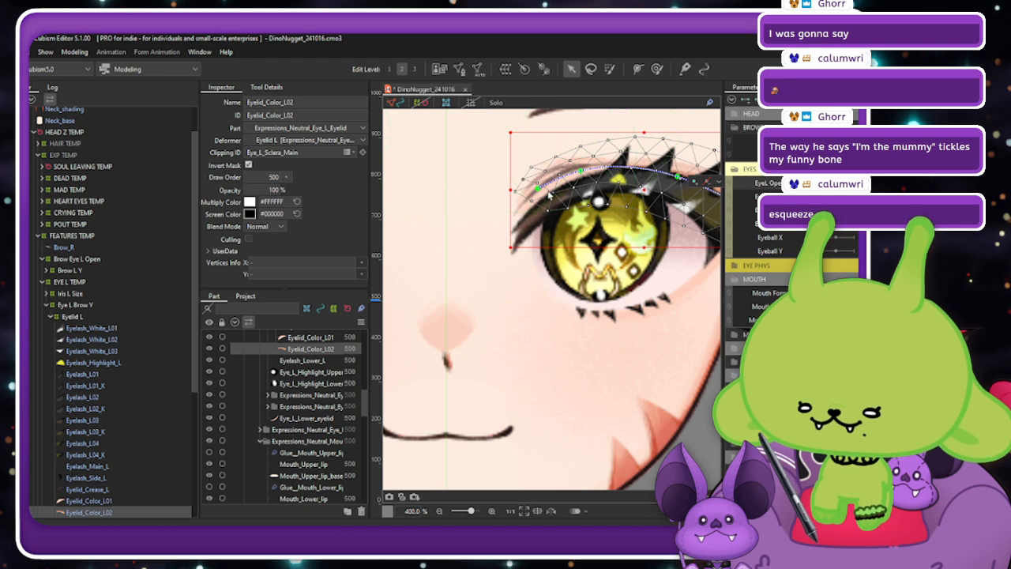
click(579, 175)
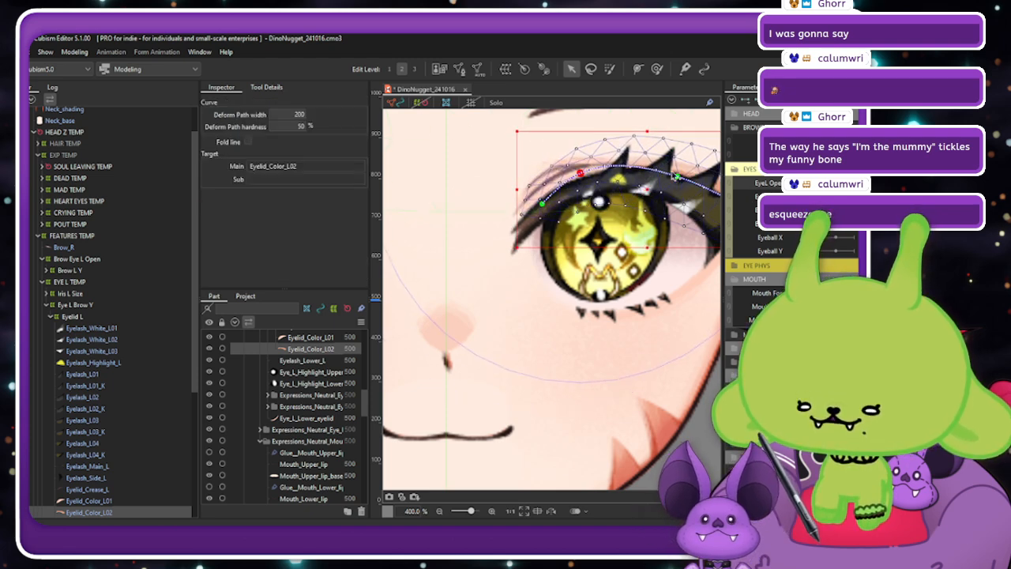
drag(580, 174, 573, 203)
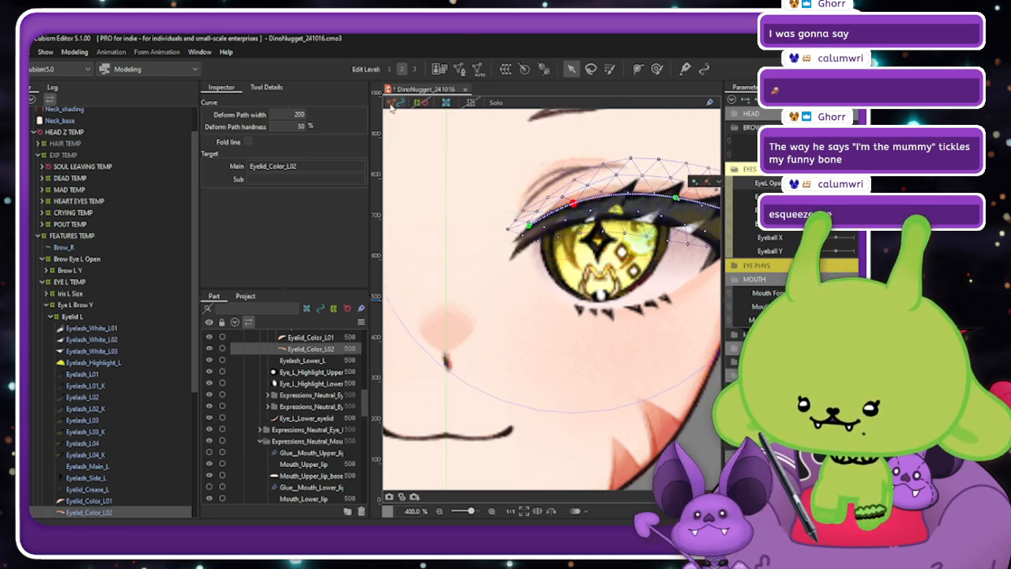
Hide the selection overlay and nudge Eyelid_Color_L02's second inner path point slightly down onto the lash line with EyeL Open fully closed.
scroll(615, 133, up, 1)
key(ctrl+h)
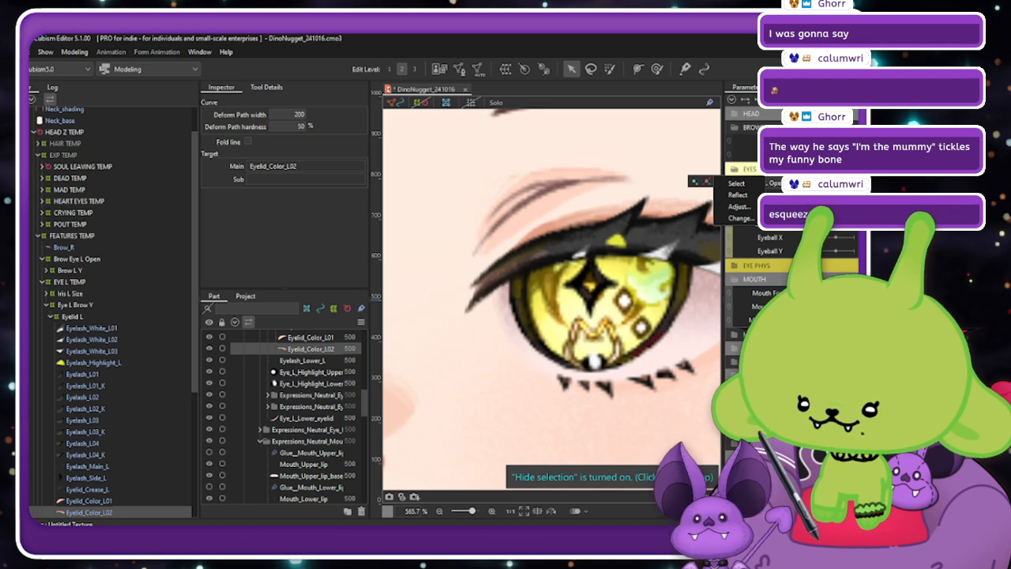
drag(853, 184, 818, 183)
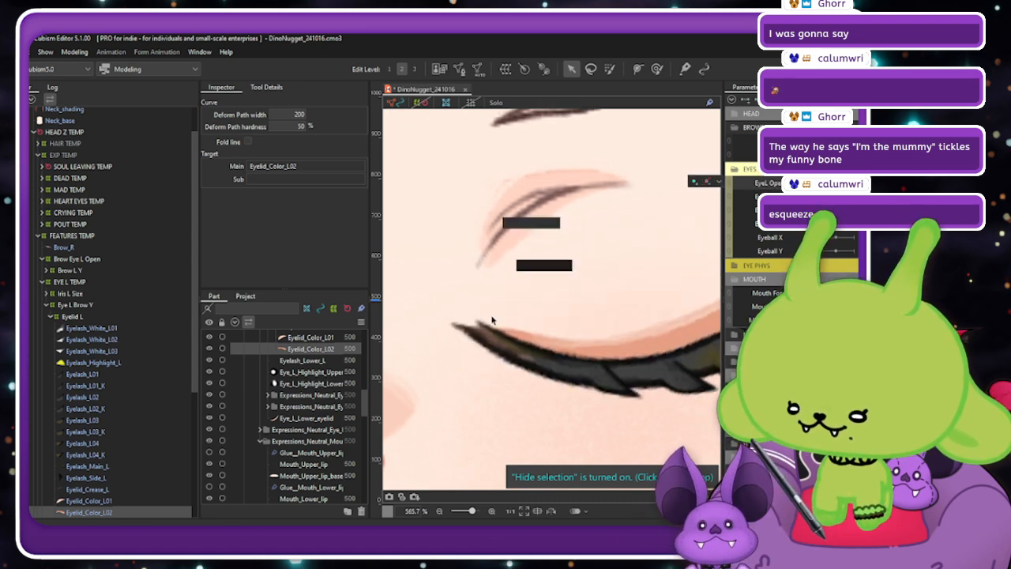
click(563, 322)
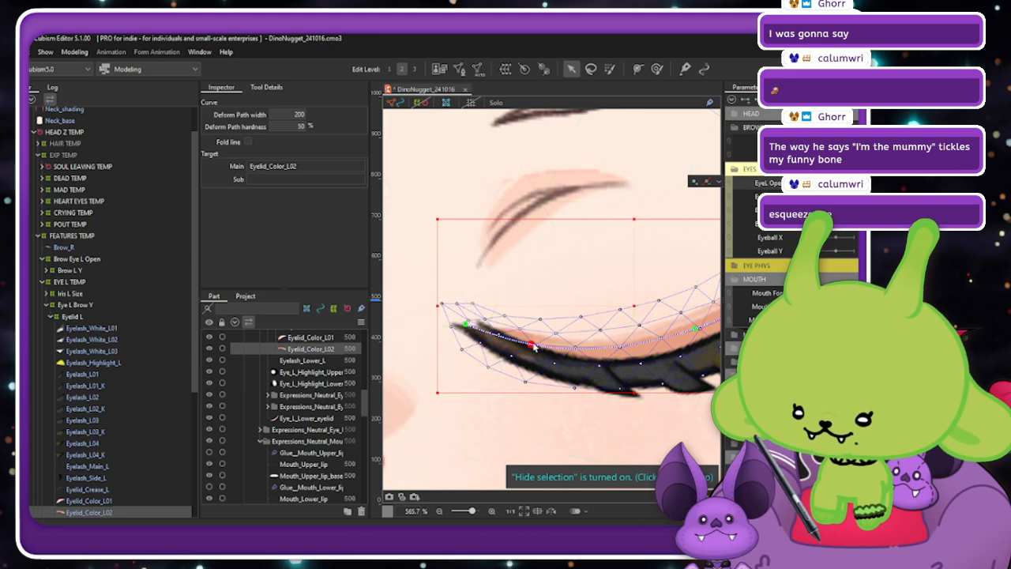
drag(534, 348, 531, 352)
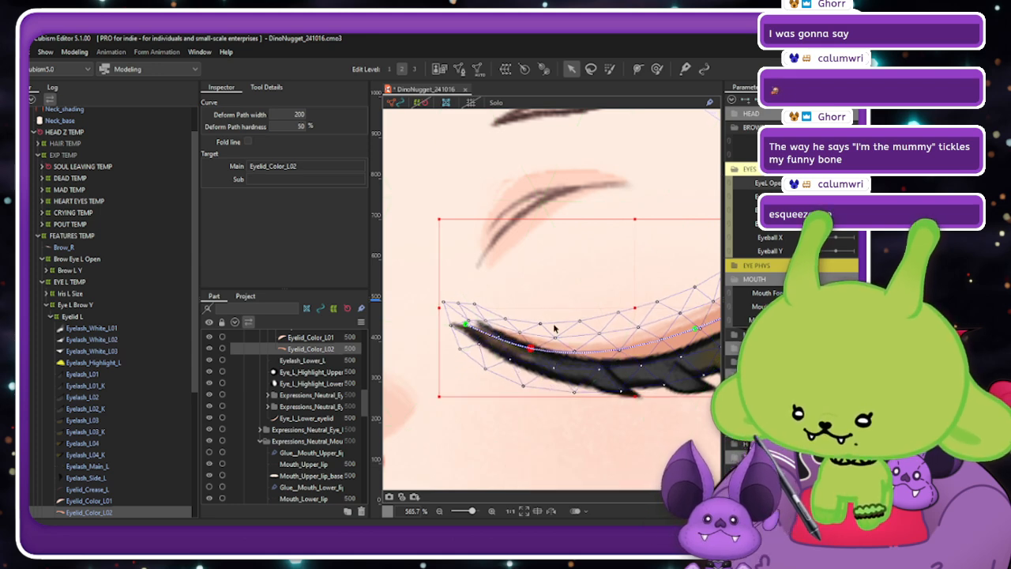
Reshape Eyelid_Color_L02 along the upper lash line at wide EyeL Open, using its inner path point and the deform brush.
click(853, 182)
click(853, 183)
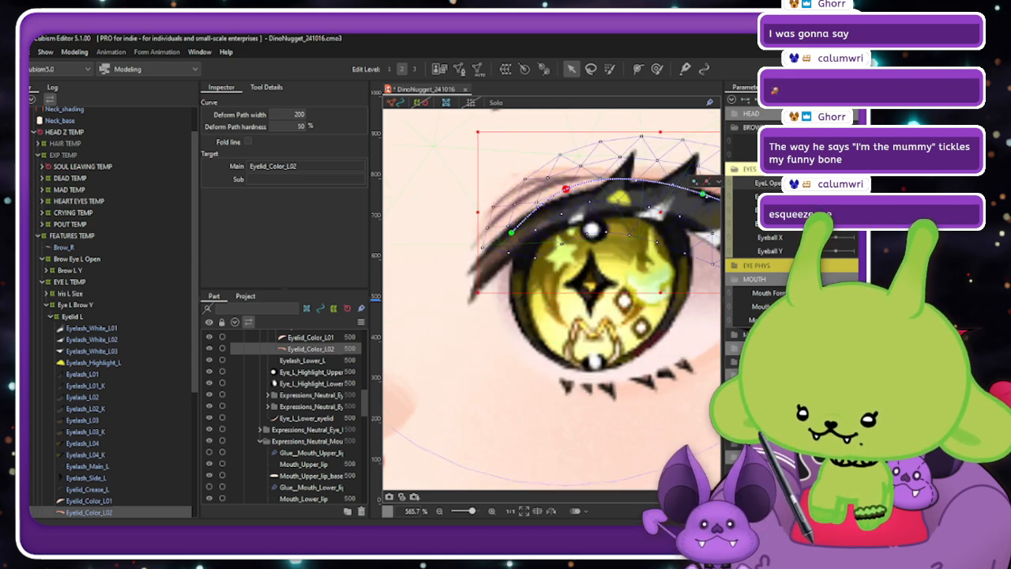
drag(569, 192, 565, 194)
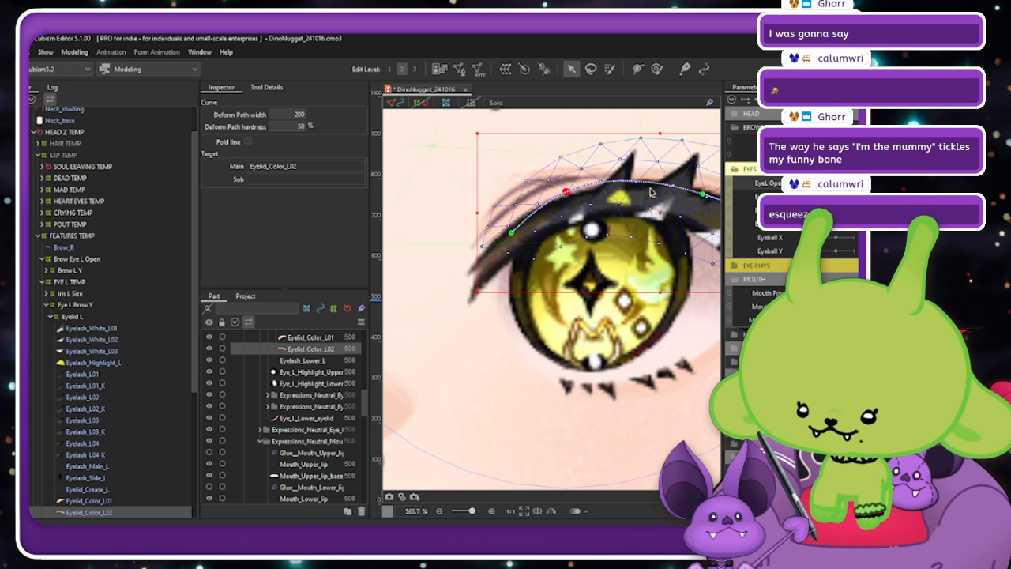
click(657, 69)
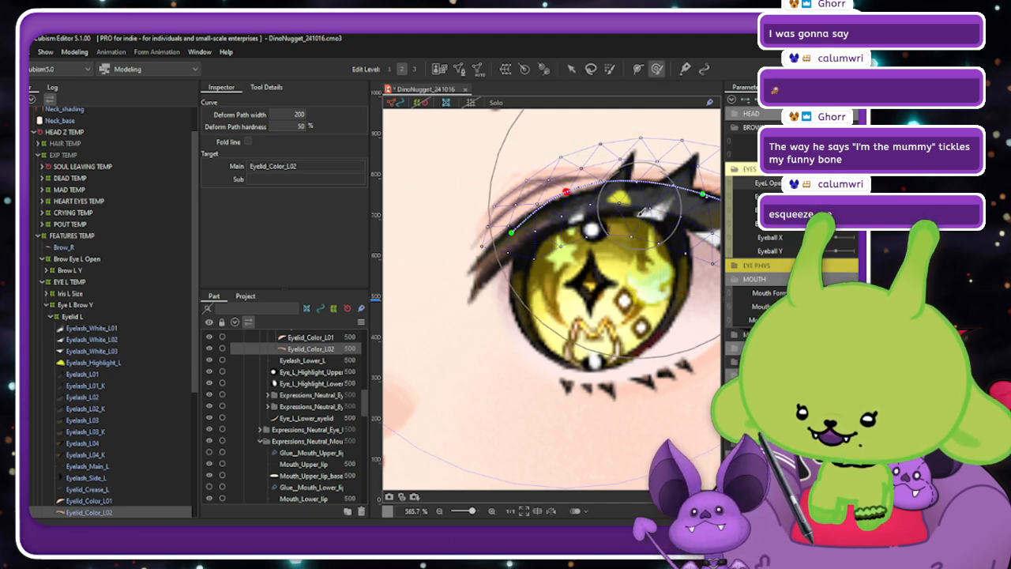
drag(642, 204, 652, 192)
drag(631, 194, 616, 134)
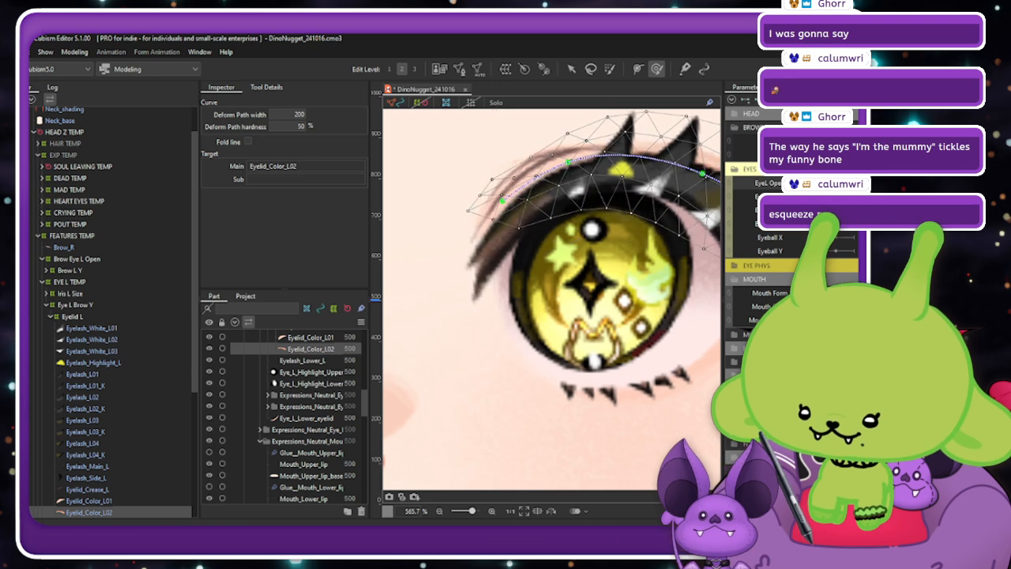
drag(475, 217, 470, 256)
click(396, 103)
scroll(510, 275, down, 2)
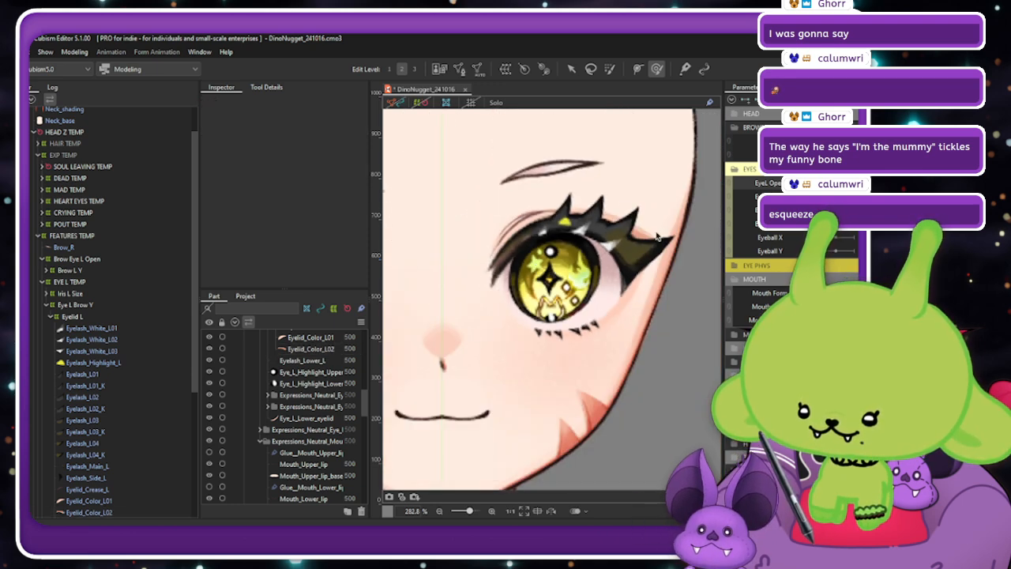
Check how Eyelid_Color_L02 fits the lash line as EyeL Open changes between the normal and wide-open eye.
mouse_move(852, 183)
mouse_down()
mouse_move(819, 184)
mouse_move(841, 183)
mouse_up()
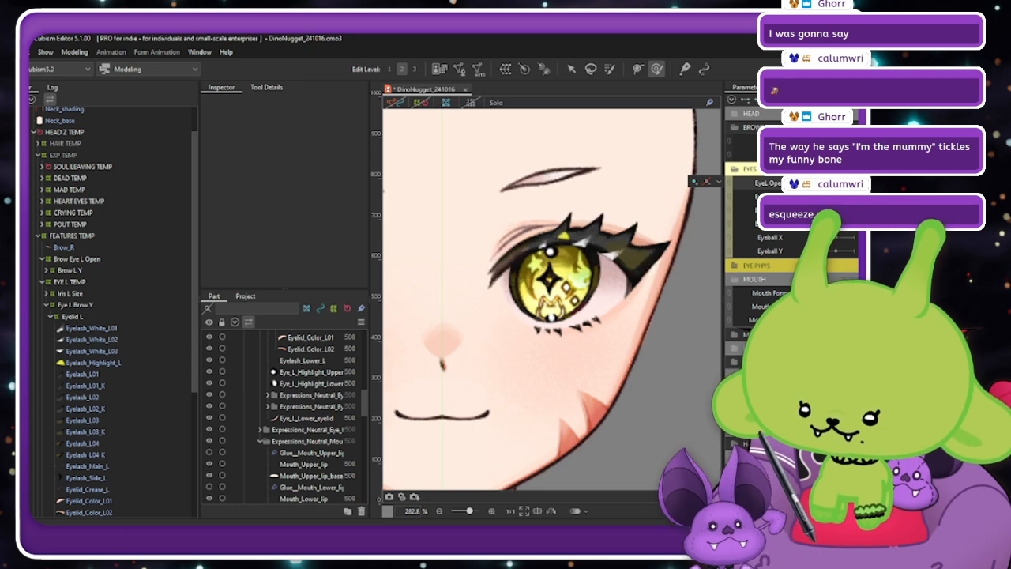
click(89, 513)
click(402, 107)
scroll(506, 237, up, 3)
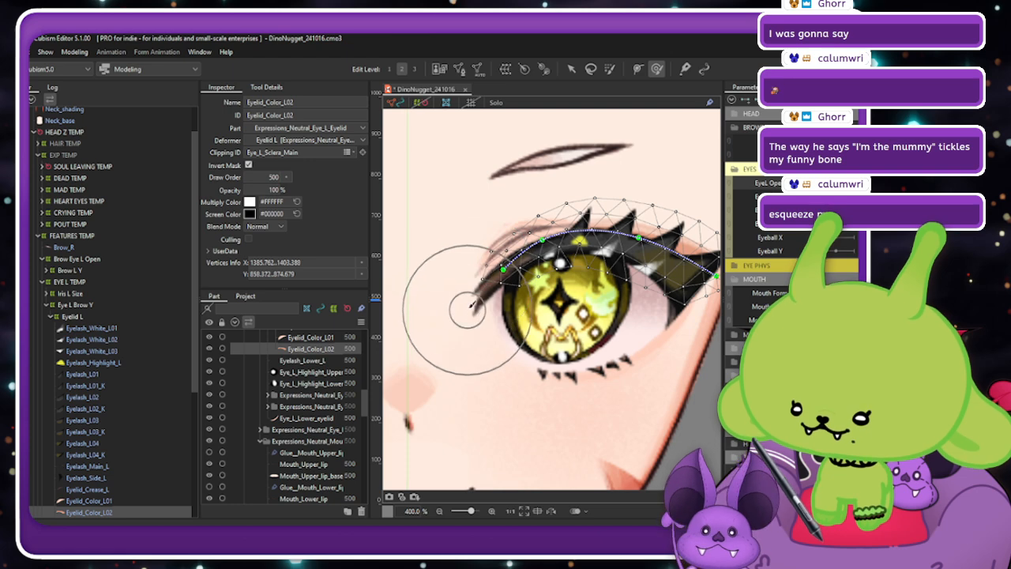
click(399, 106)
scroll(502, 254, down, 2)
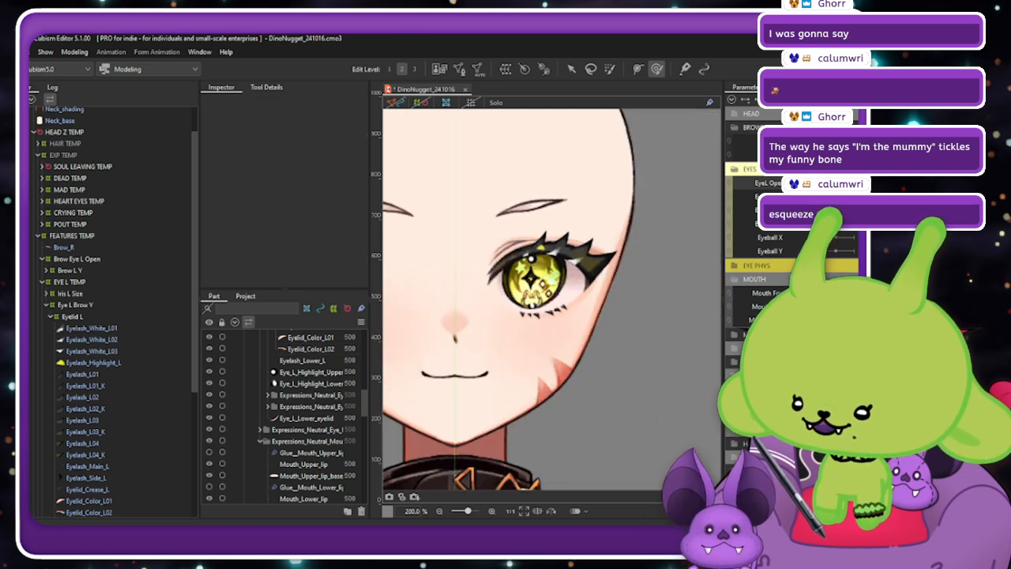
mouse_move(851, 183)
mouse_down()
mouse_move(829, 184)
mouse_move(852, 183)
mouse_up()
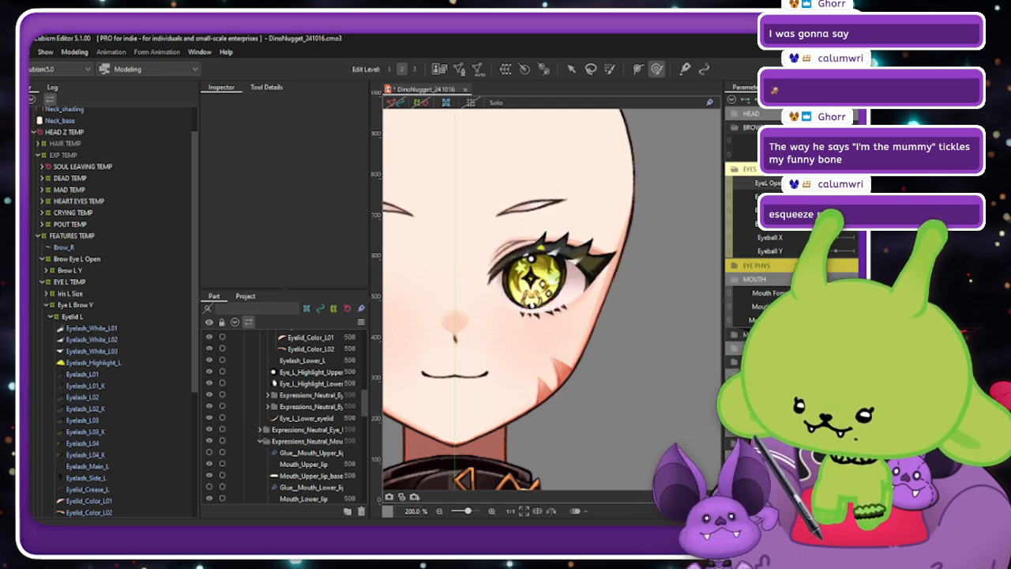
Move Eyelid_Color_L02's two inner deform path points down toward the inner eye corner, and test closing the eye with EyeL Open.
click(96, 513)
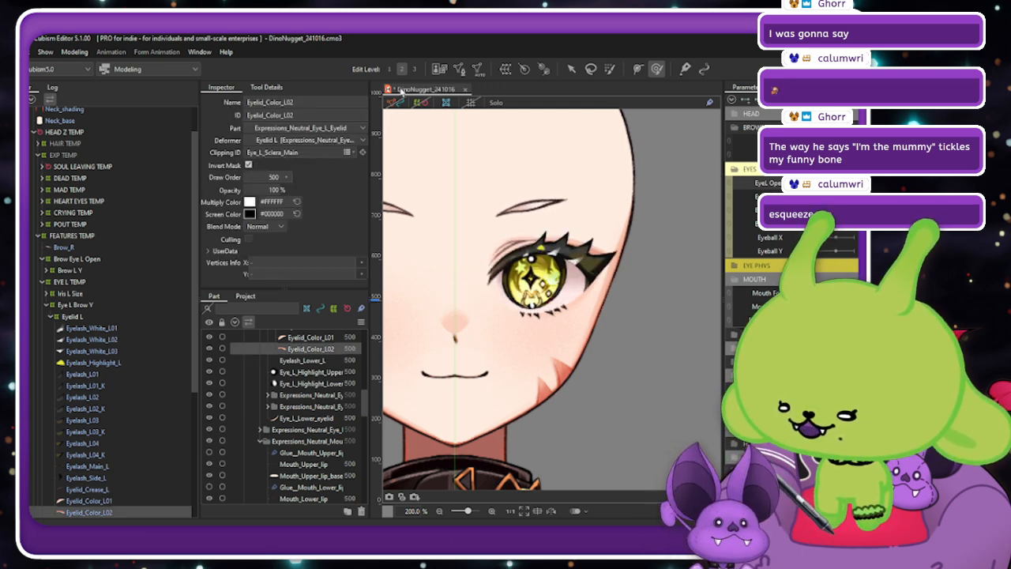
click(393, 103)
scroll(520, 252, up, 2)
click(571, 69)
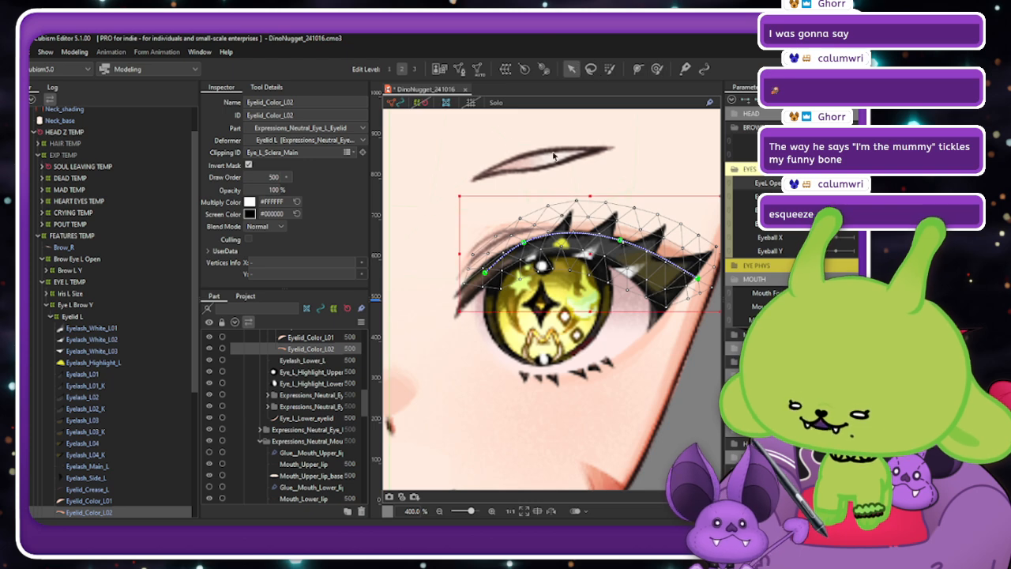
drag(485, 273, 476, 286)
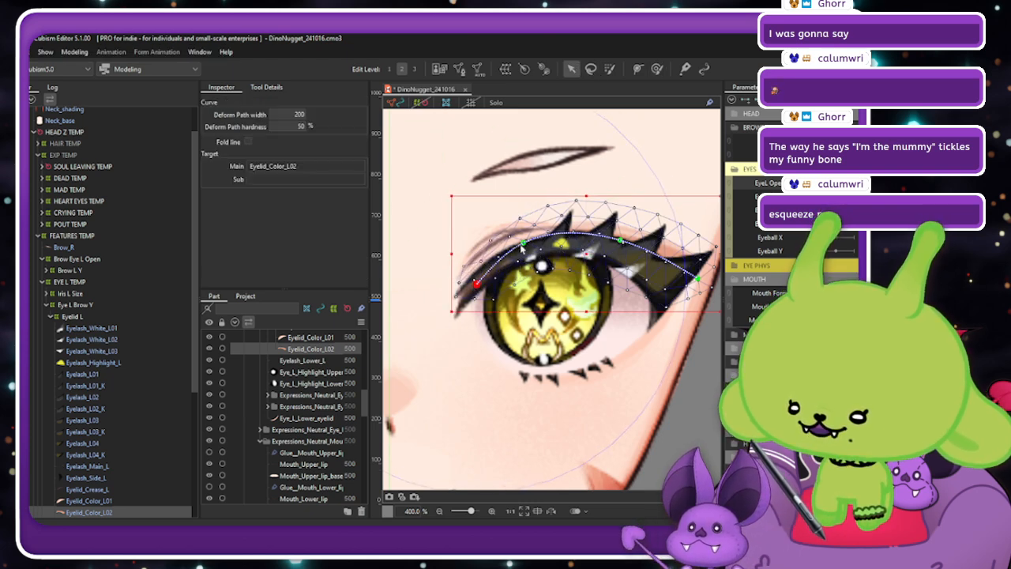
drag(523, 243, 515, 251)
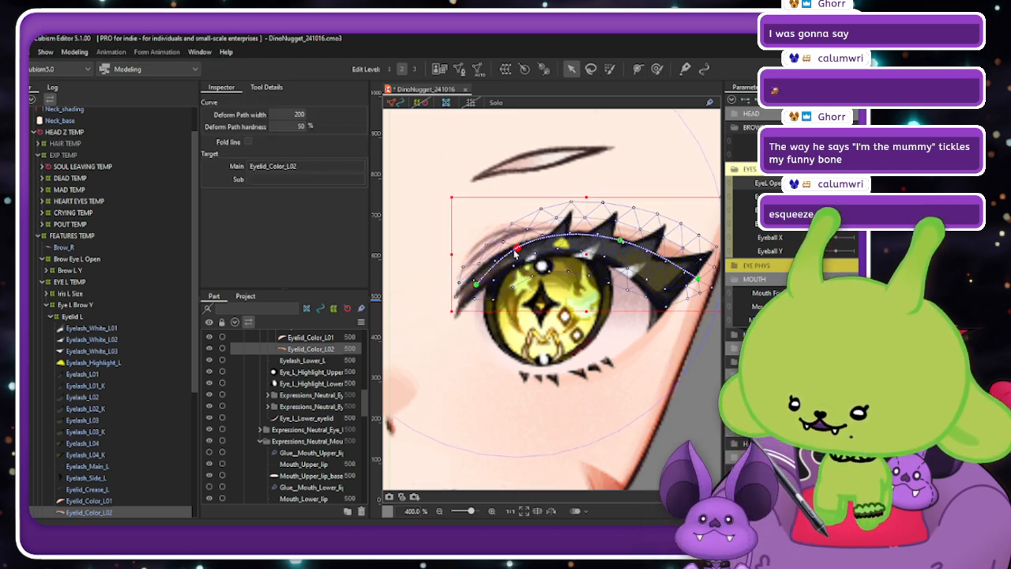
click(434, 176)
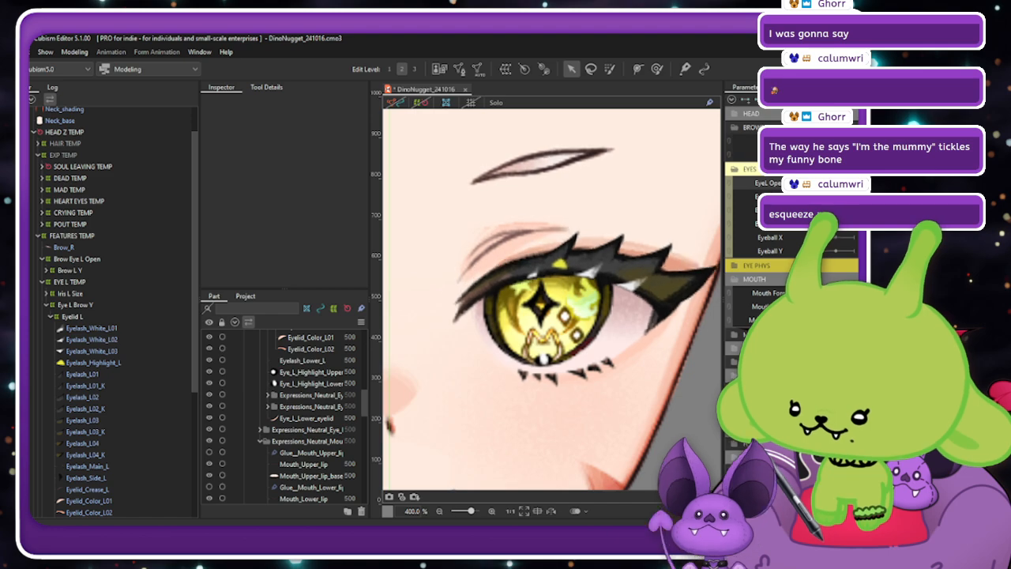
drag(854, 183, 818, 183)
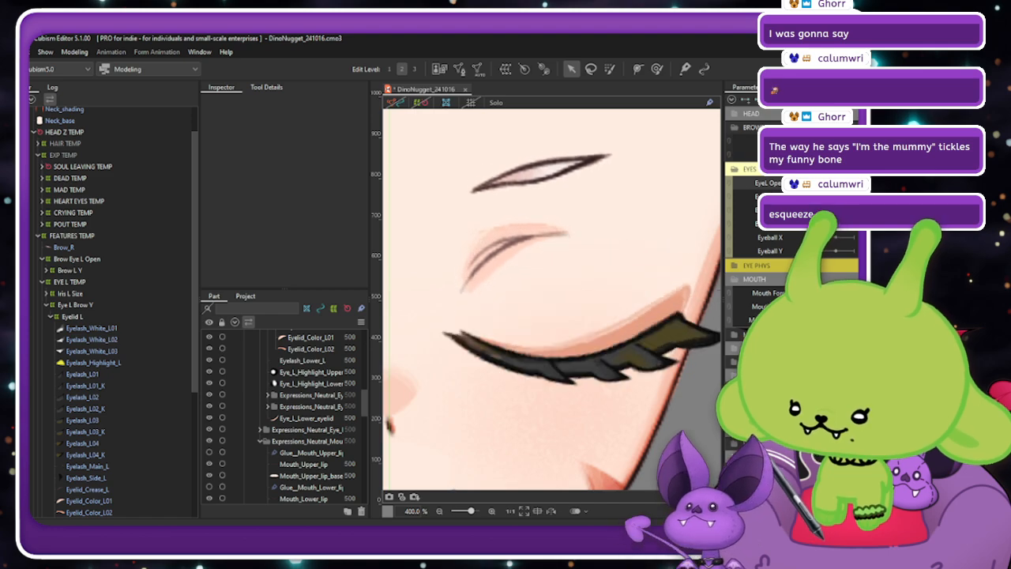
Examine the corrected left eyelid's motion close up in the physics preview and return to the model.
click(76, 52)
click(95, 286)
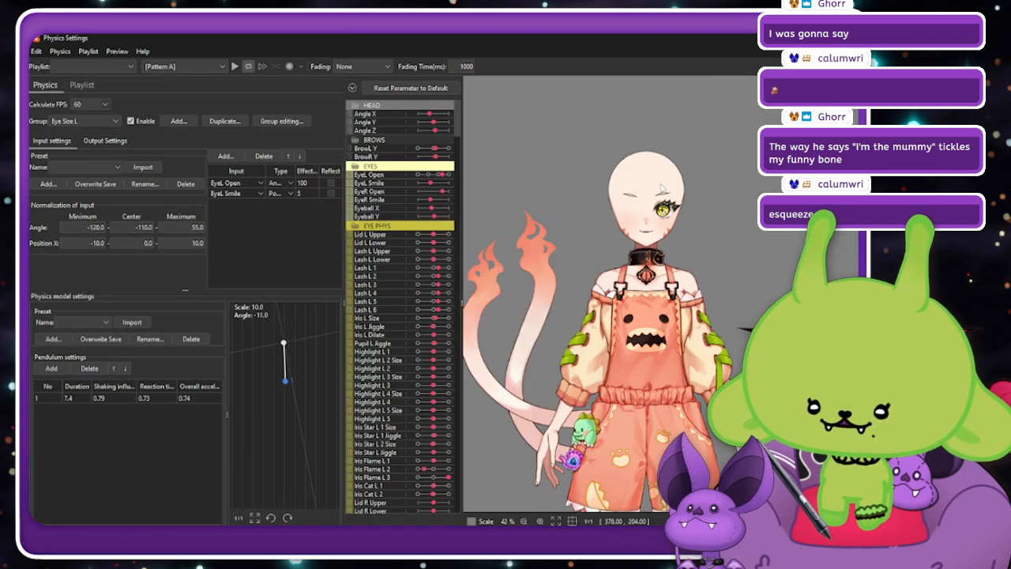
scroll(662, 188, up, 3)
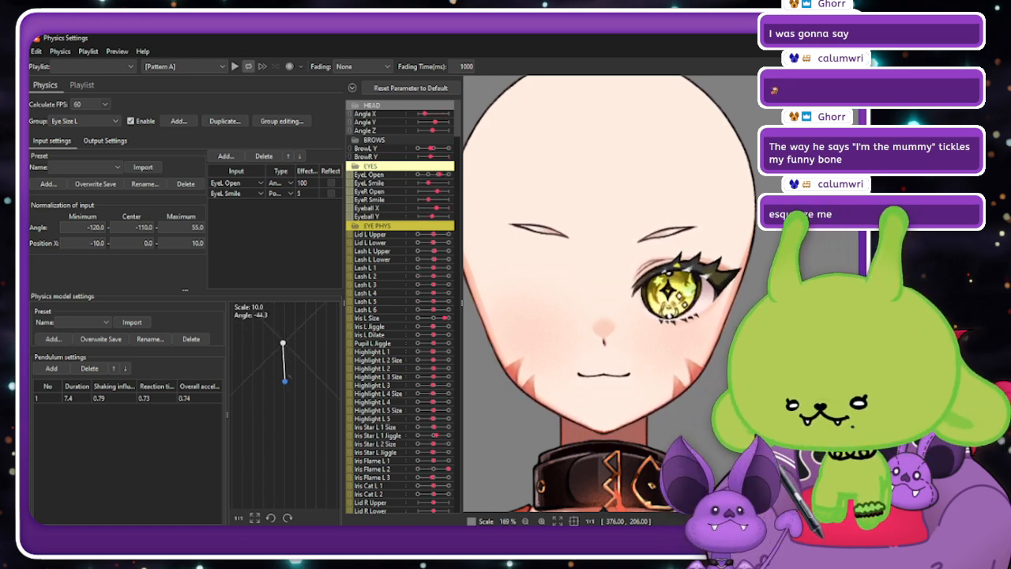
key(alt+Tab)
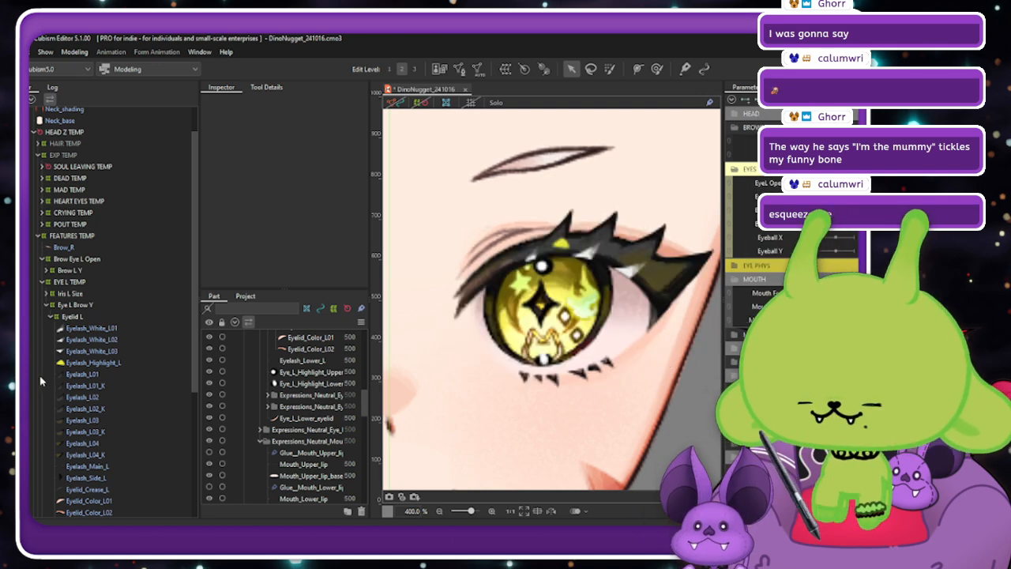
Create a warp deformer named Eye L Mouth Form Open as the parent of Eye L Brow Y.
click(41, 307)
click(49, 305)
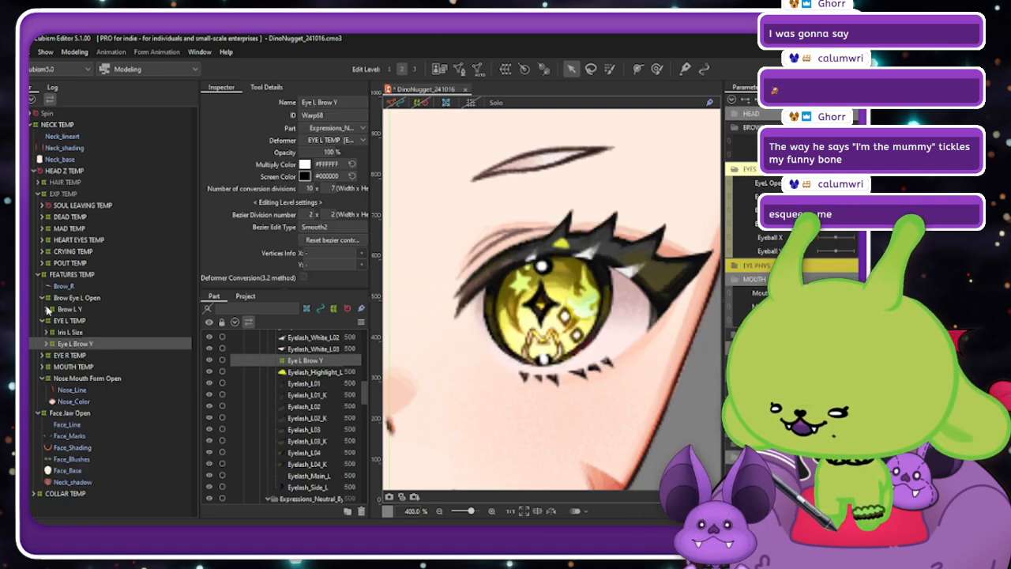
scroll(565, 338, down, 3)
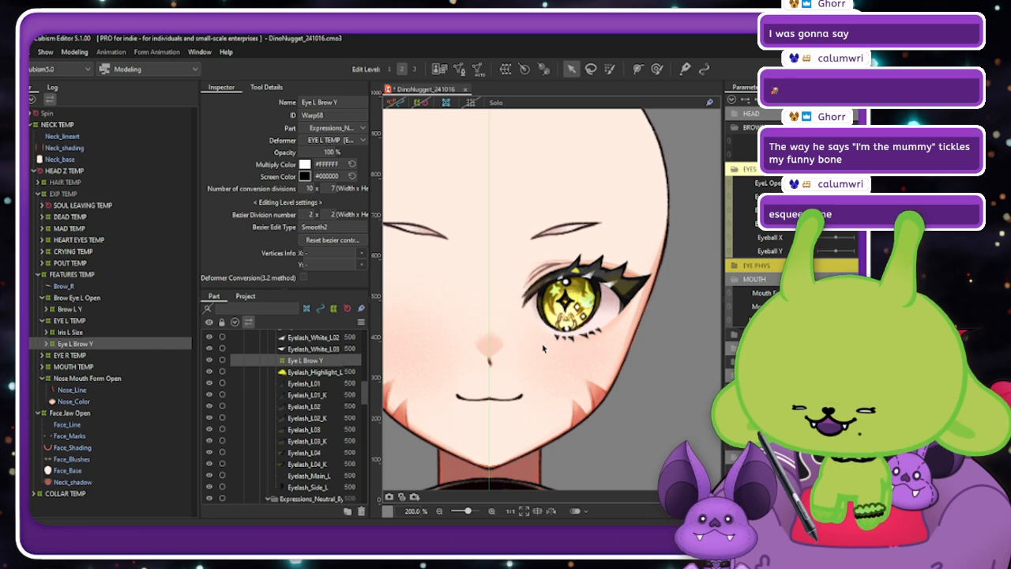
click(417, 104)
click(506, 70)
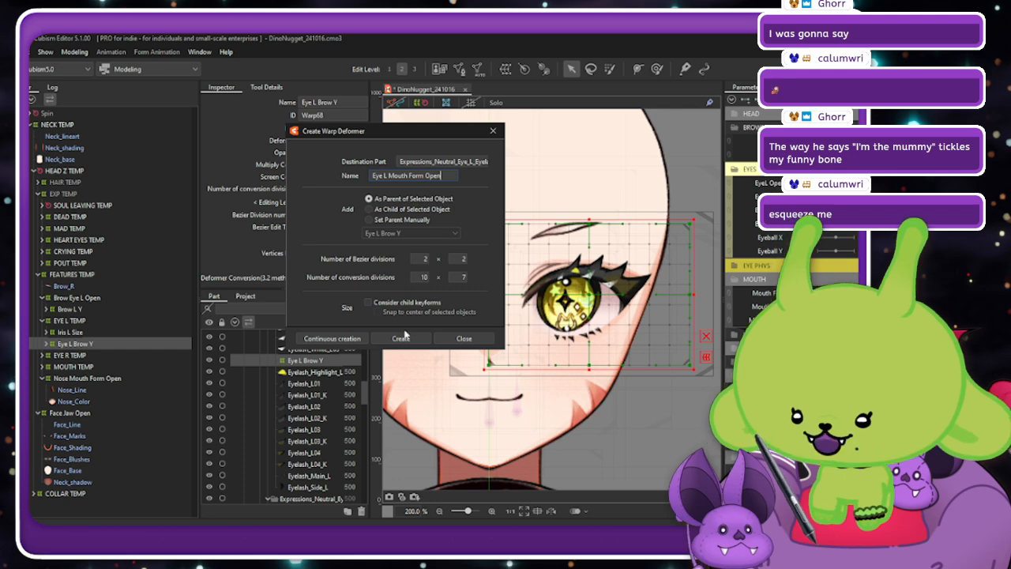
key(Return)
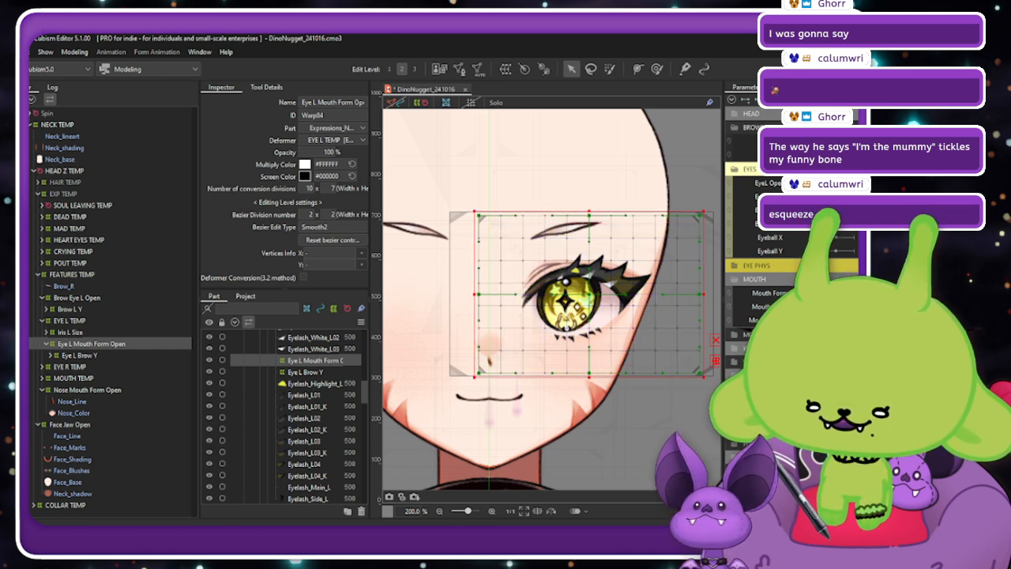
Try to shape Eye L Mouth Form Open at the smile, checking the left eye against the mouth across Mouth Form.
click(854, 293)
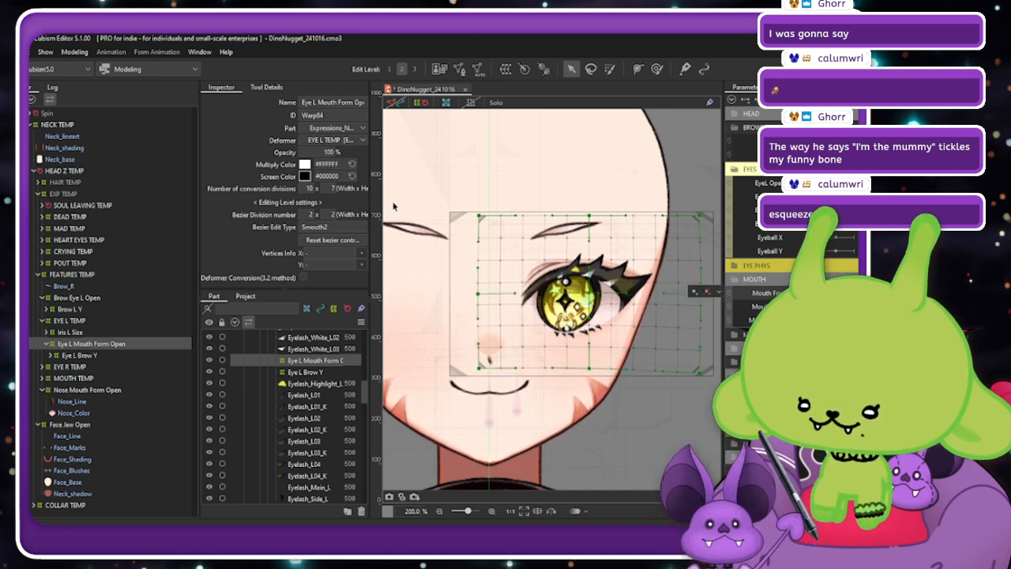
key(ctrl+h)
scroll(575, 244, down, 1)
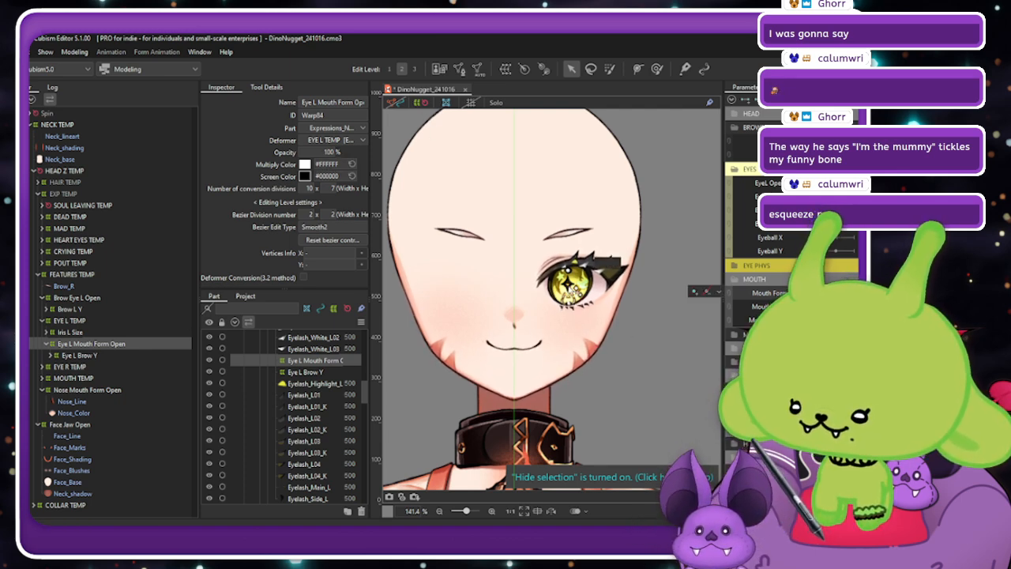
click(657, 70)
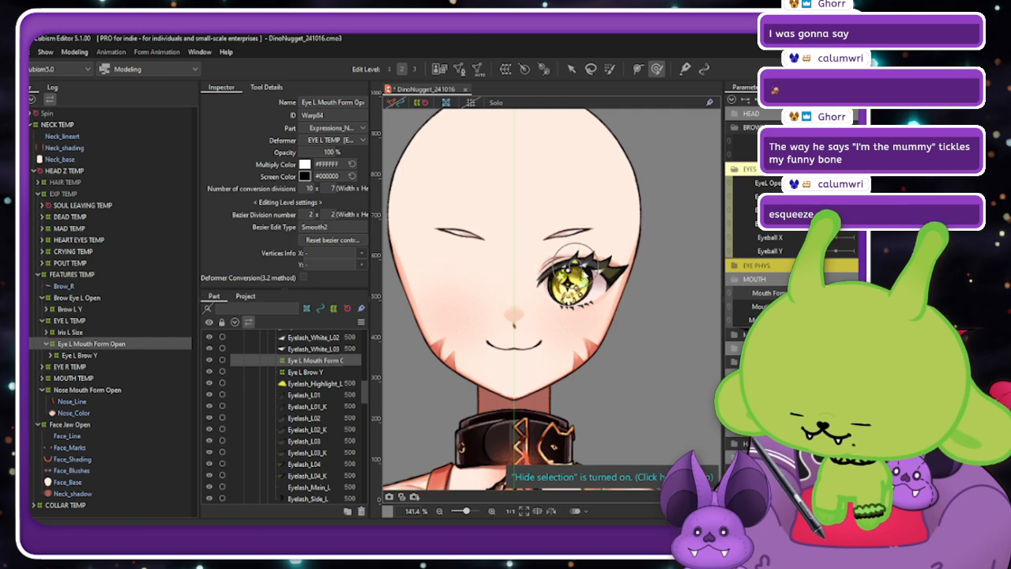
key(ctrl+t)
scroll(582, 269, up, 2)
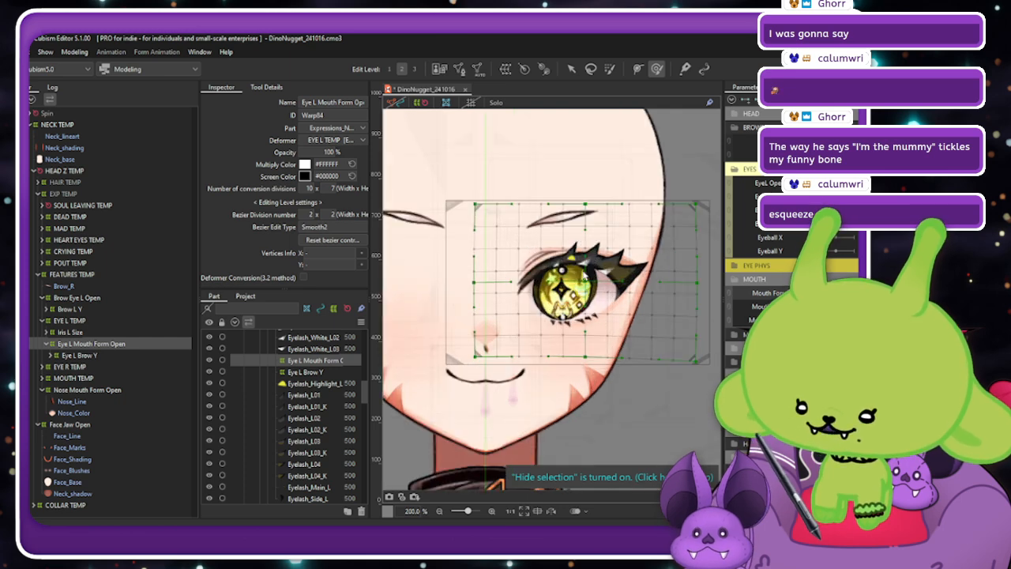
click(571, 69)
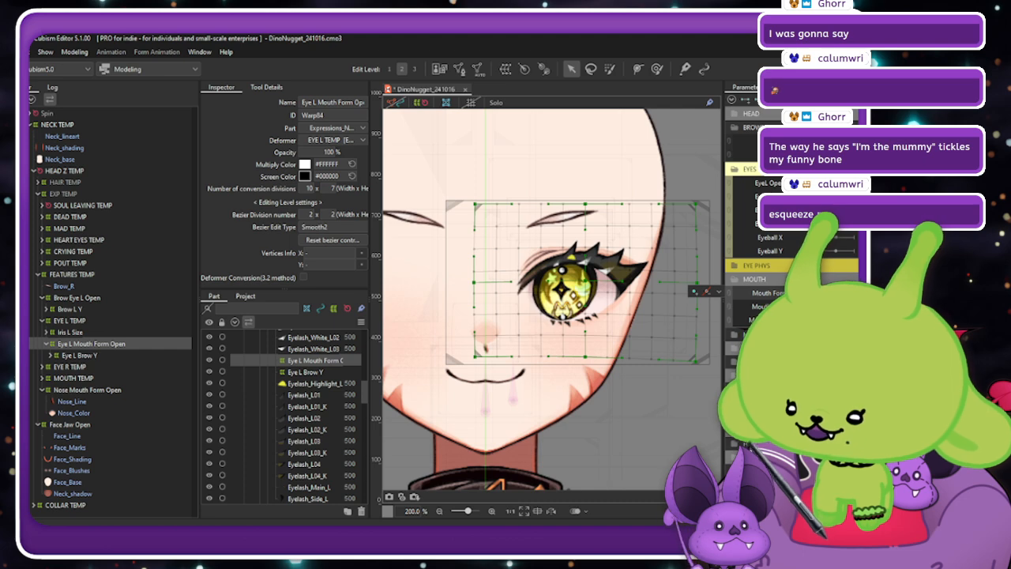
click(835, 293)
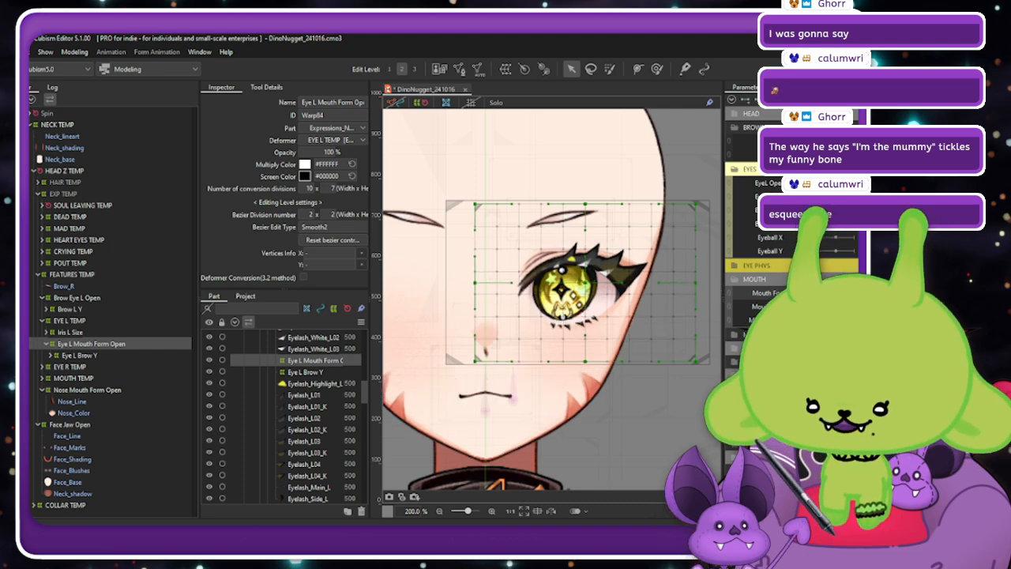
key(ctrl+b)
click(422, 332)
click(421, 106)
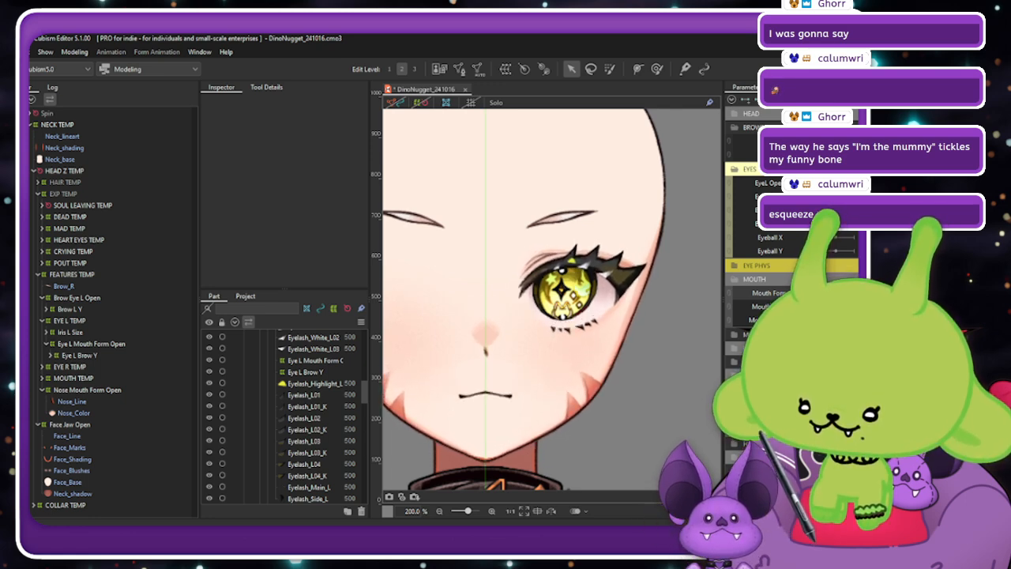
scroll(589, 342, down, 1)
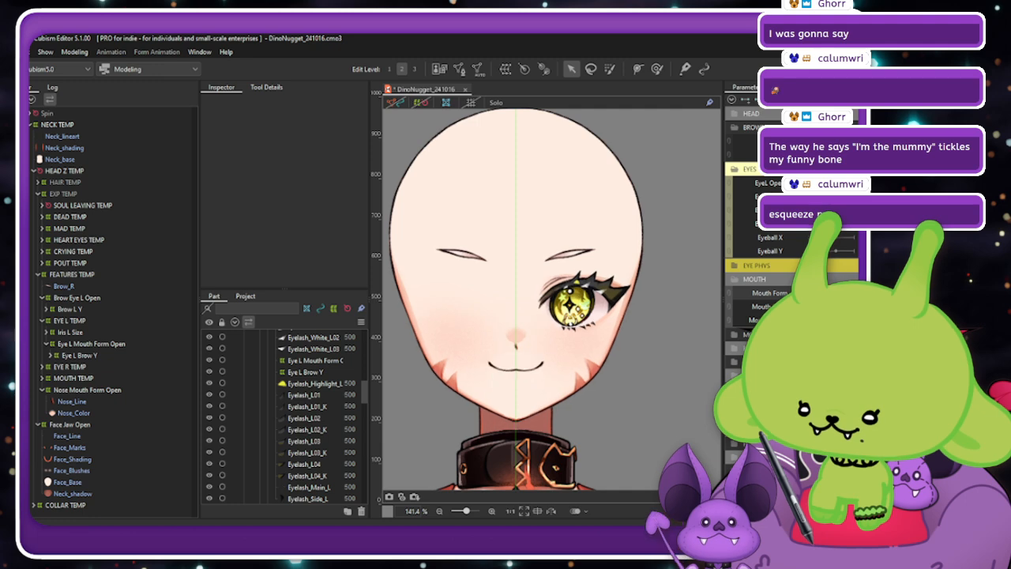
Delete the Eye L Mouth Form Open and EYE L TEMP deformers.
click(102, 345)
key(Delete)
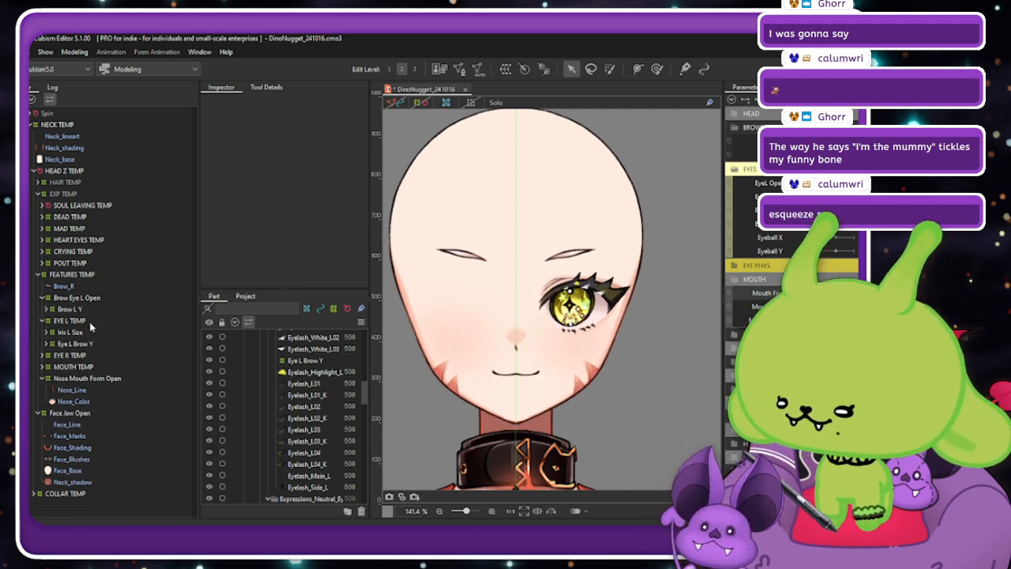
click(85, 321)
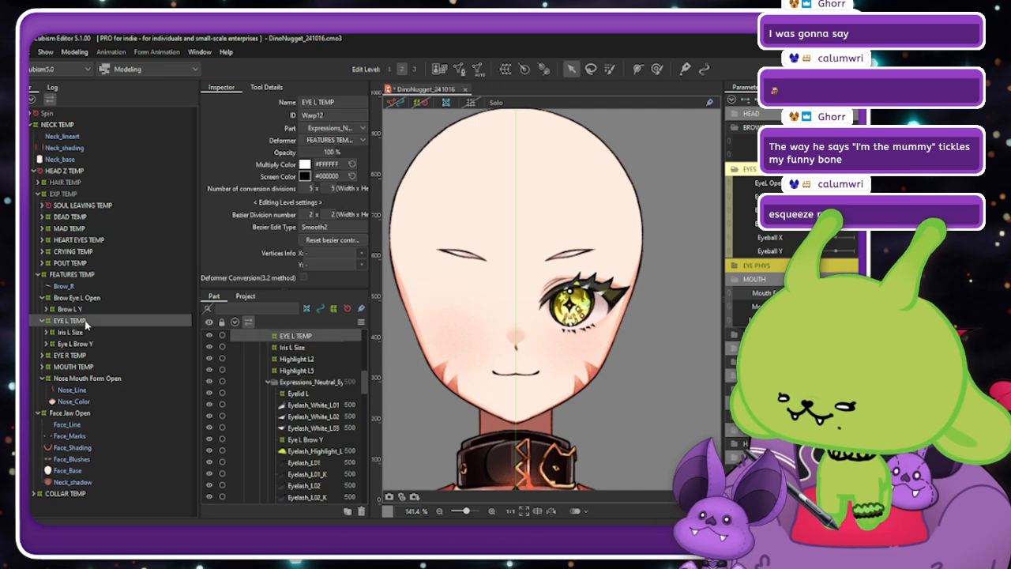
key(Delete)
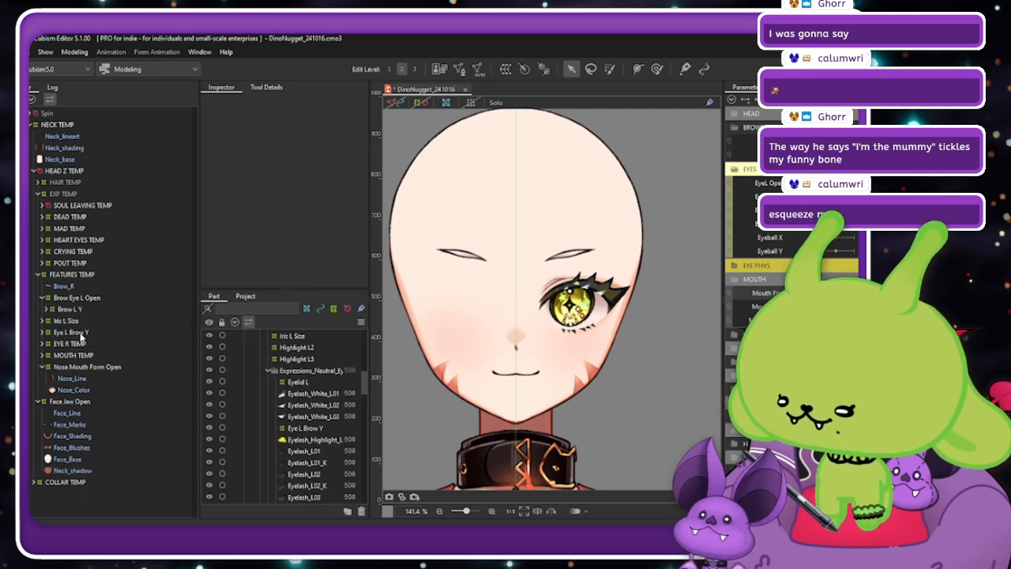
Create a warp deformer named Eye Brow L Mouth Form Open as the parent of Brow Eye L Open and Eye L Brow Y.
click(88, 334)
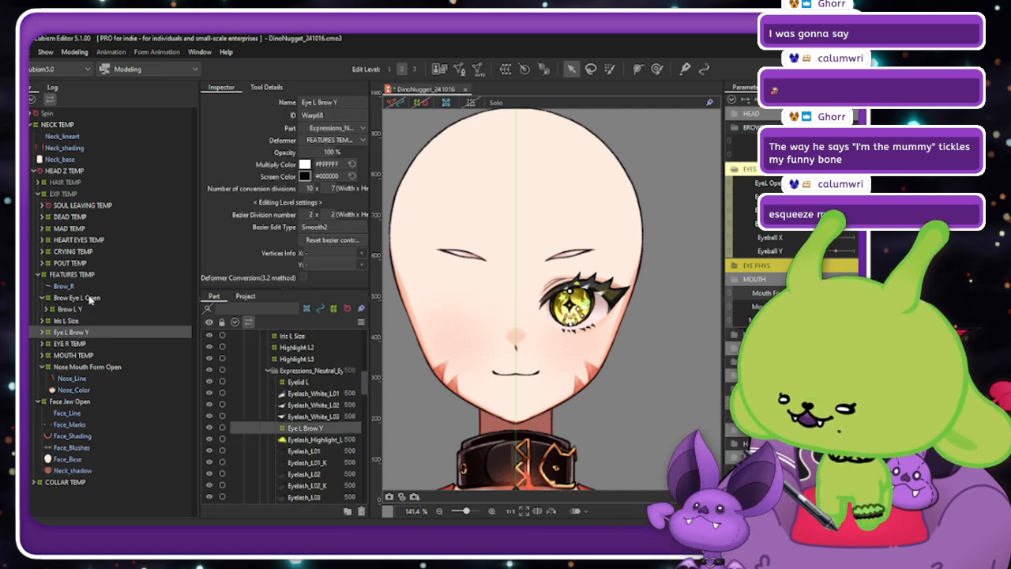
ctrl+click(99, 299)
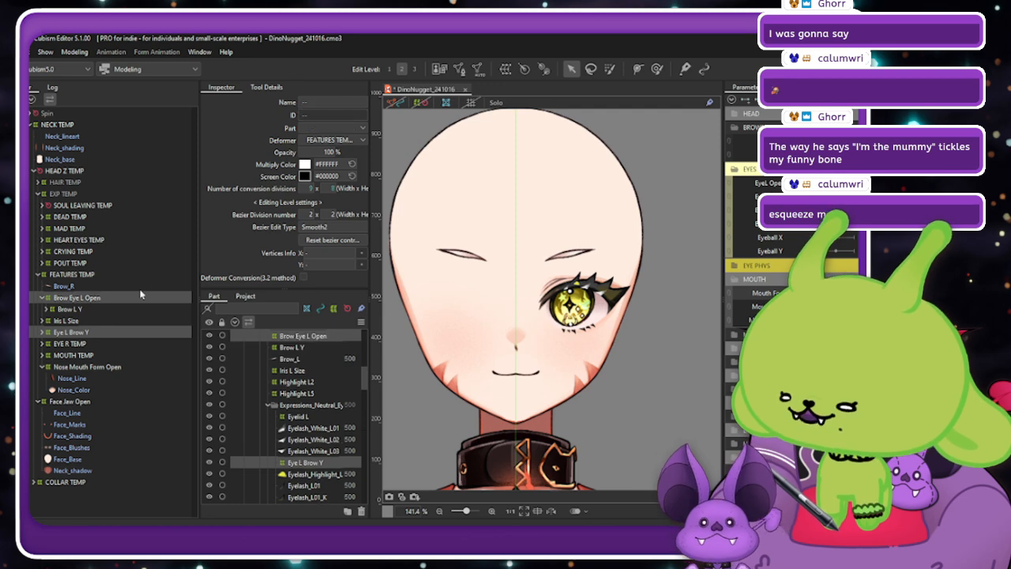
click(423, 104)
click(424, 104)
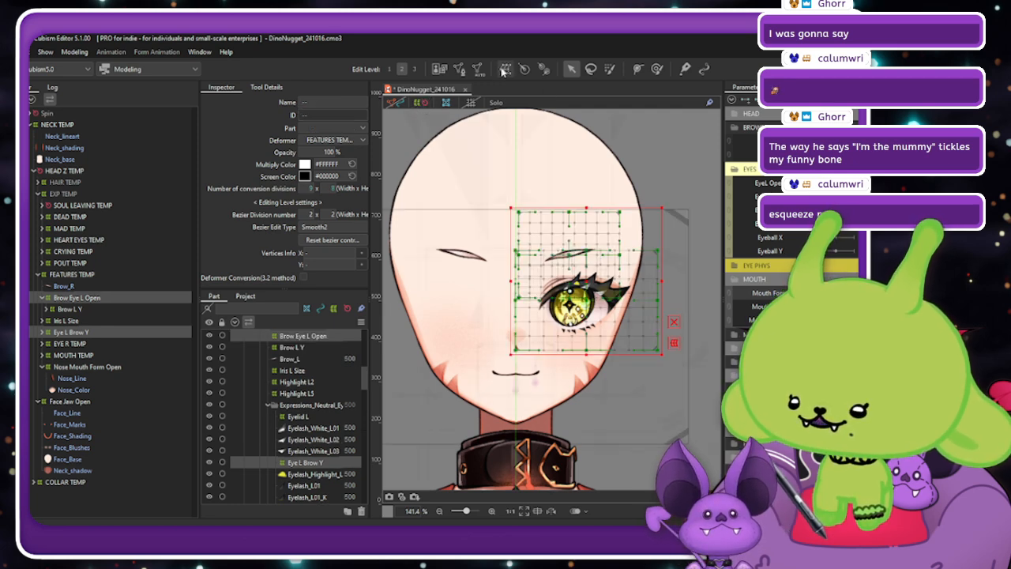
double_click(444, 175)
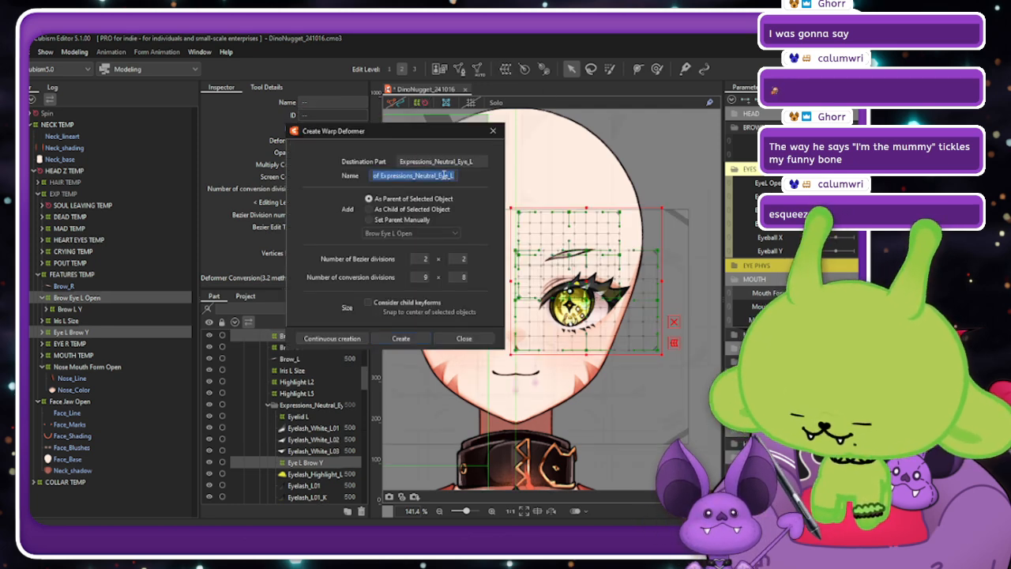
text(Eye Brow L)
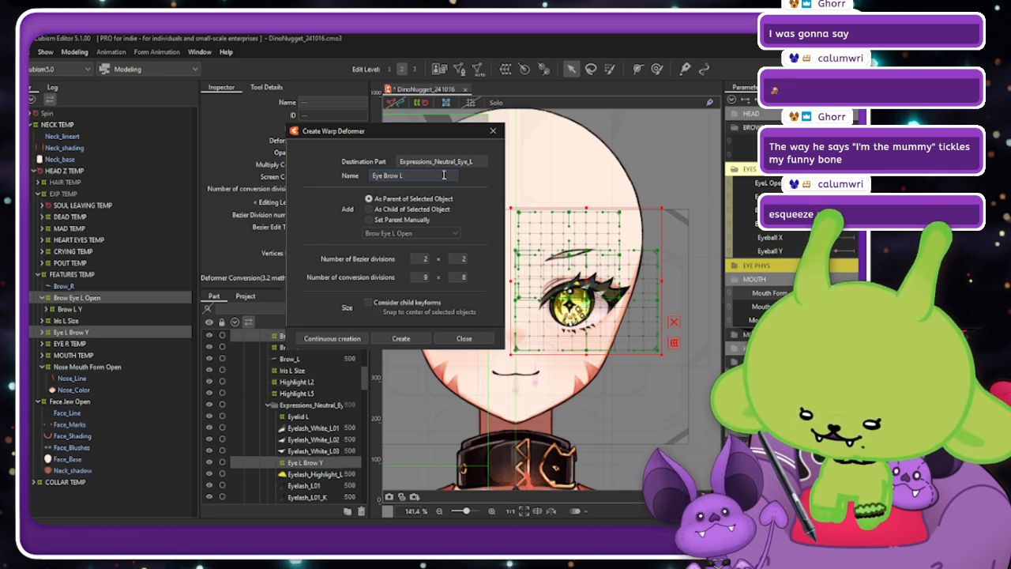
text( Mouth Form)
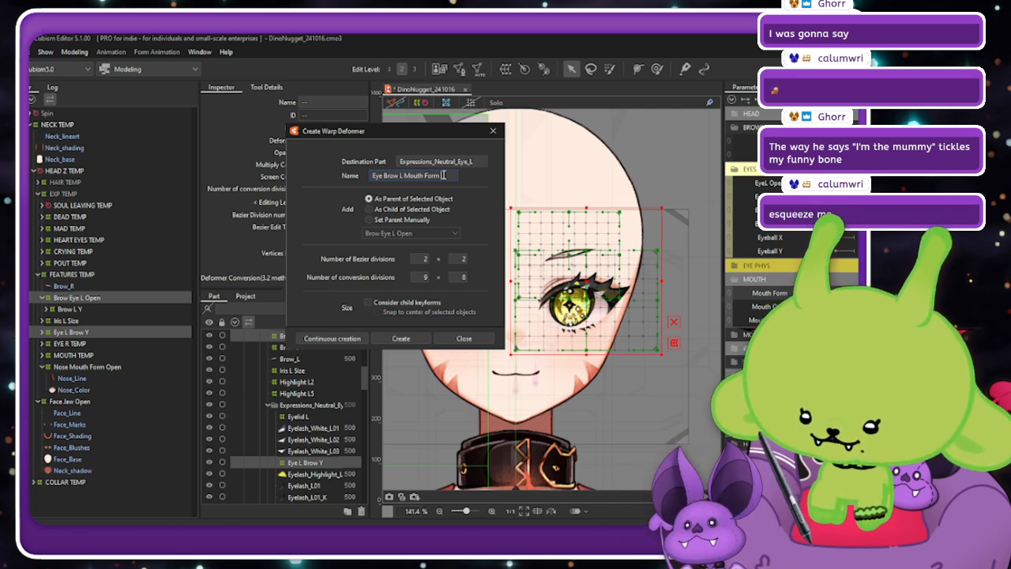
text( Open)
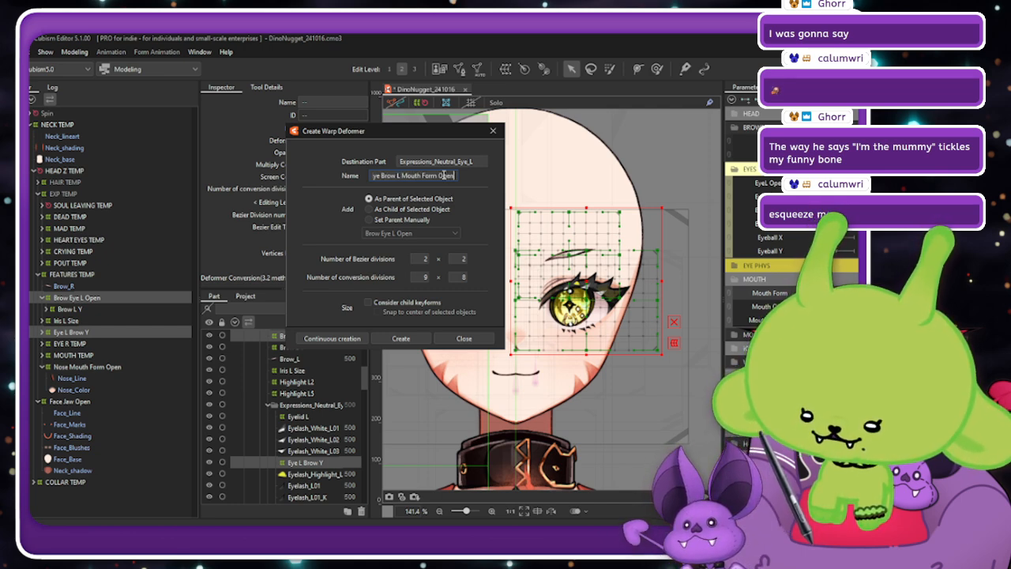
click(403, 338)
click(587, 199)
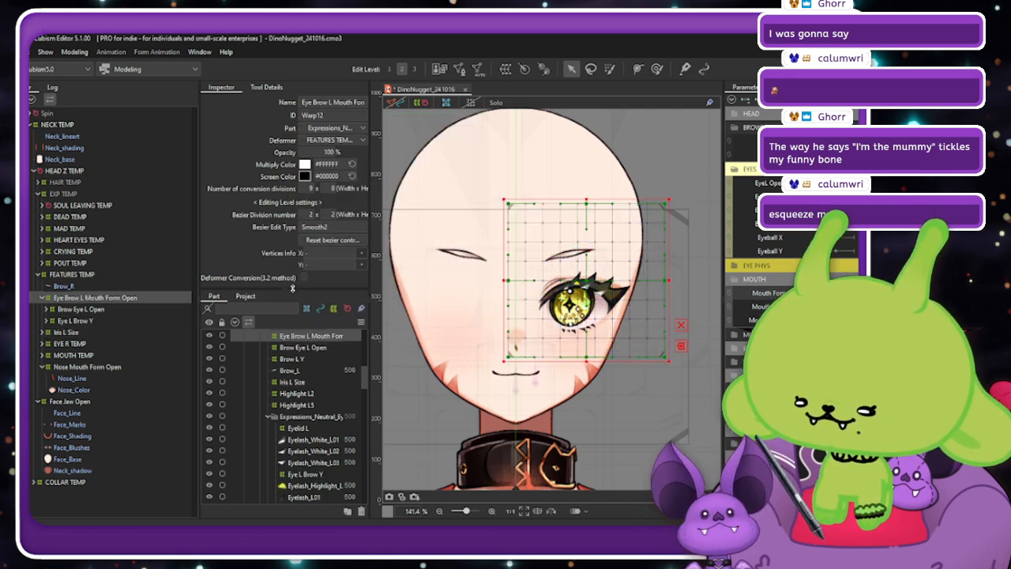
Give Eye Brow L Mouth Form Open 11 x 10 conversion divisions and 2 x 3 Bezier divisions.
click(88, 275)
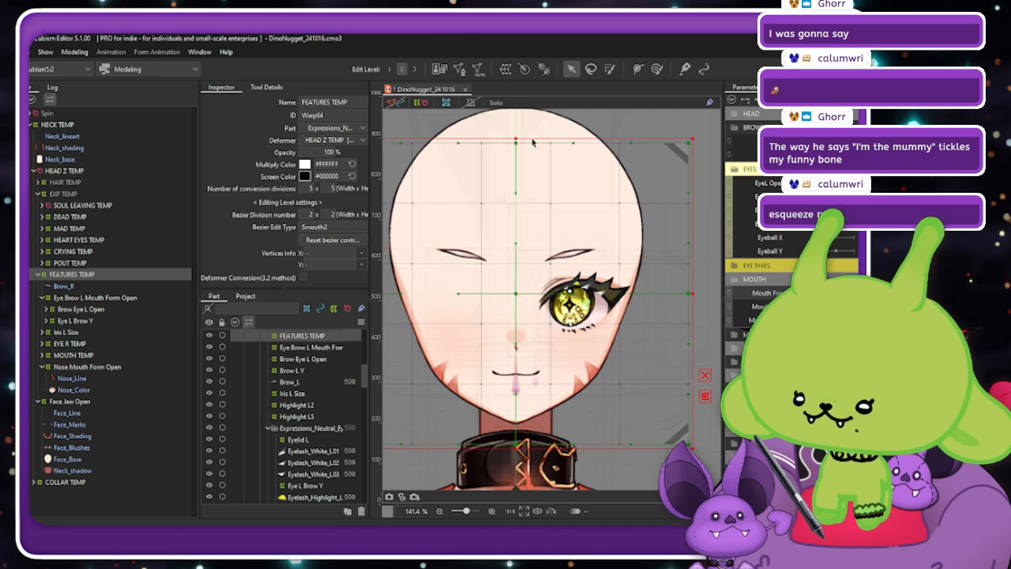
click(116, 298)
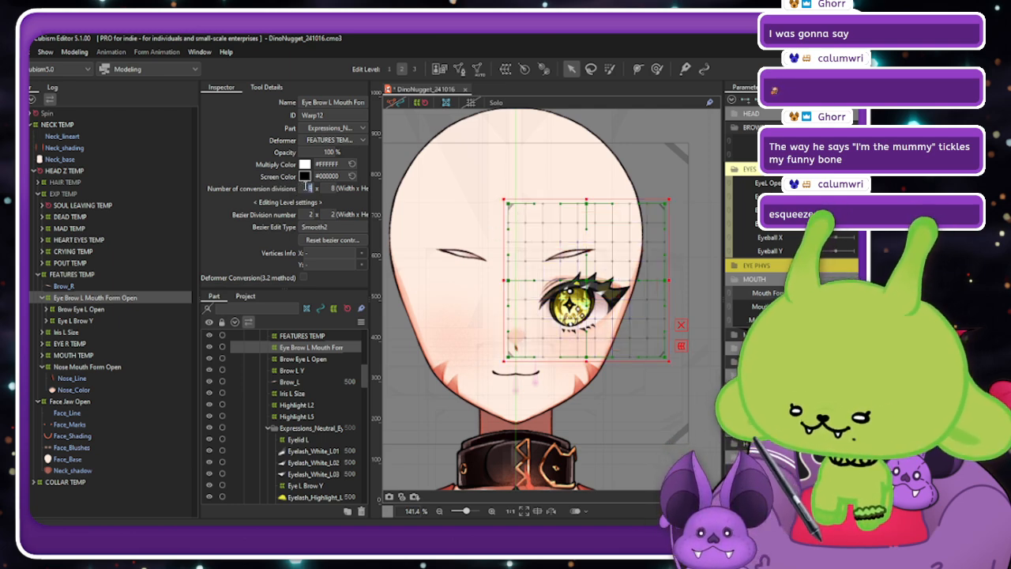
click(331, 188)
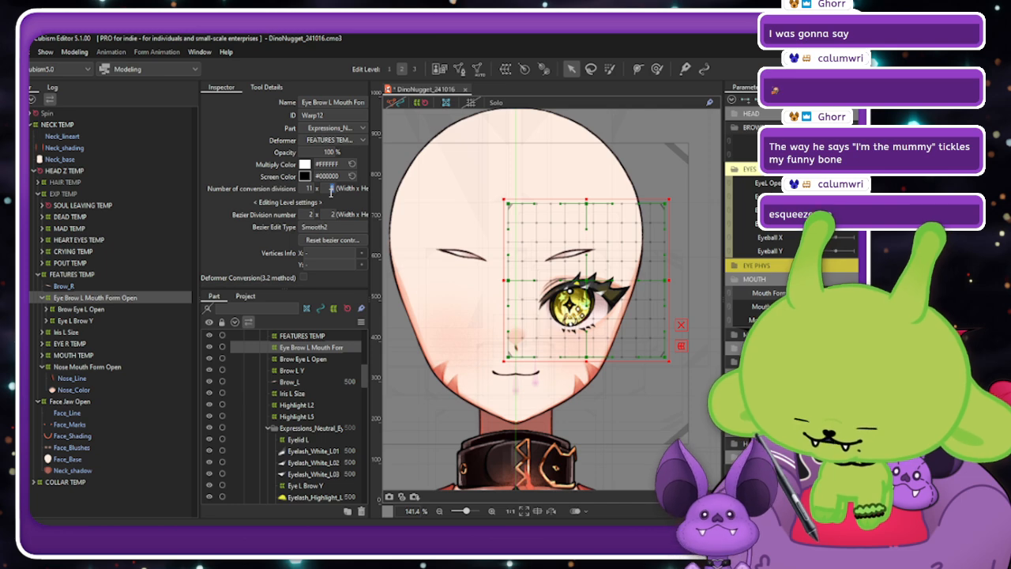
text(10)
key(Return)
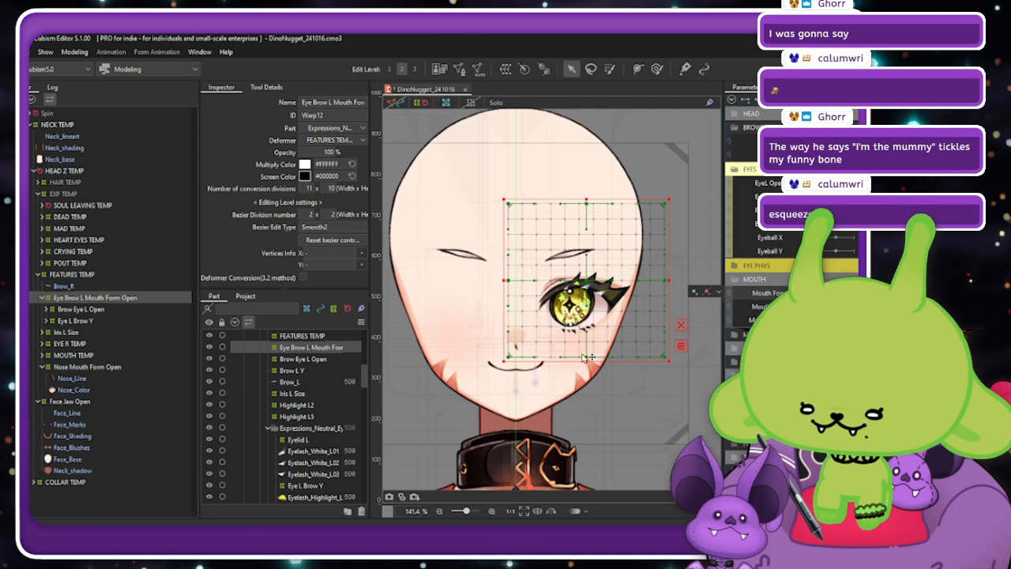
scroll(584, 355, up, 2)
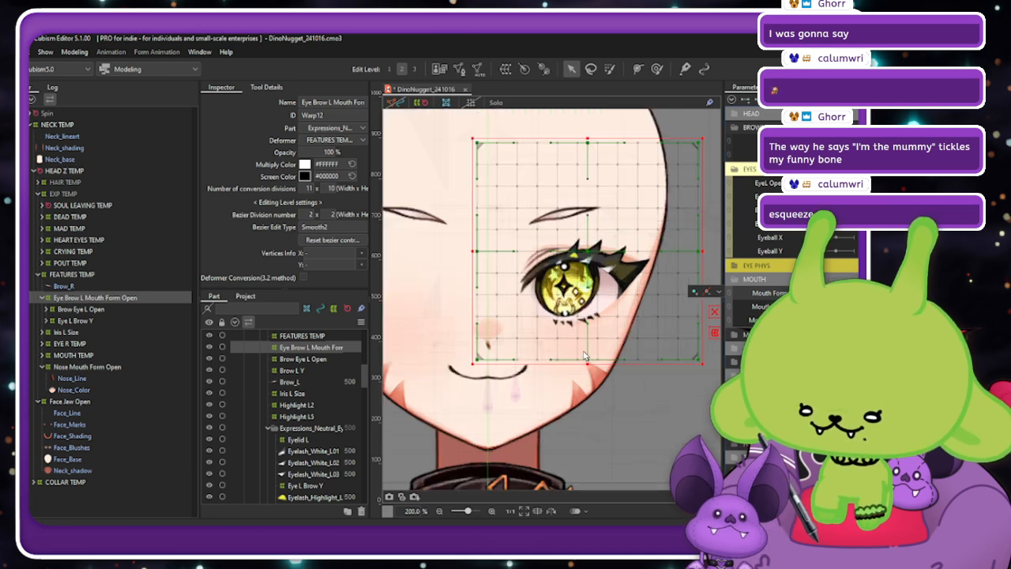
click(327, 214)
text(3)
key(Return)
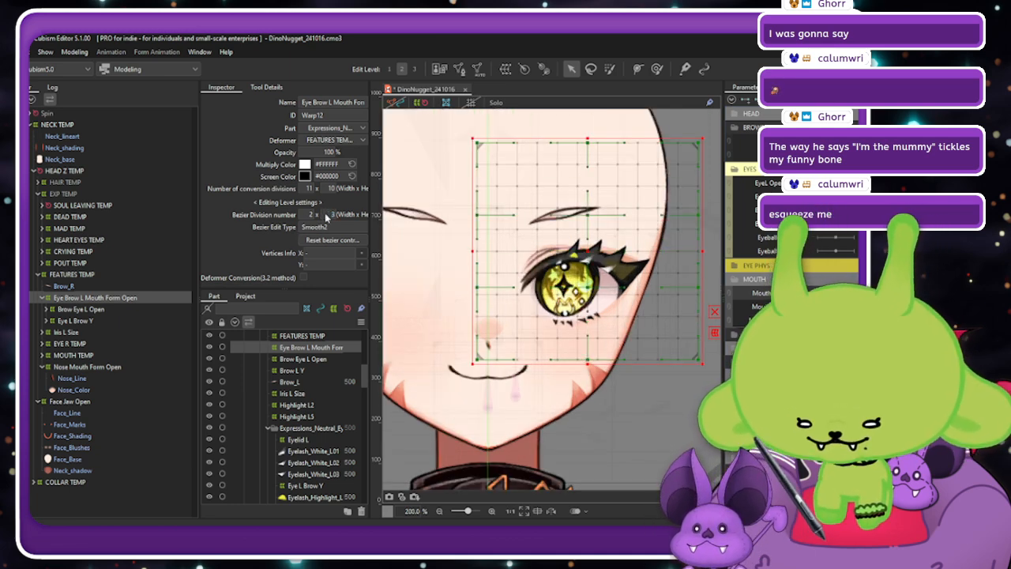
Shape Eye Brow L Mouth Form Open around the left eye at the smile end of Mouth Form with an enlarged deform brush, hiding the selection.
click(657, 68)
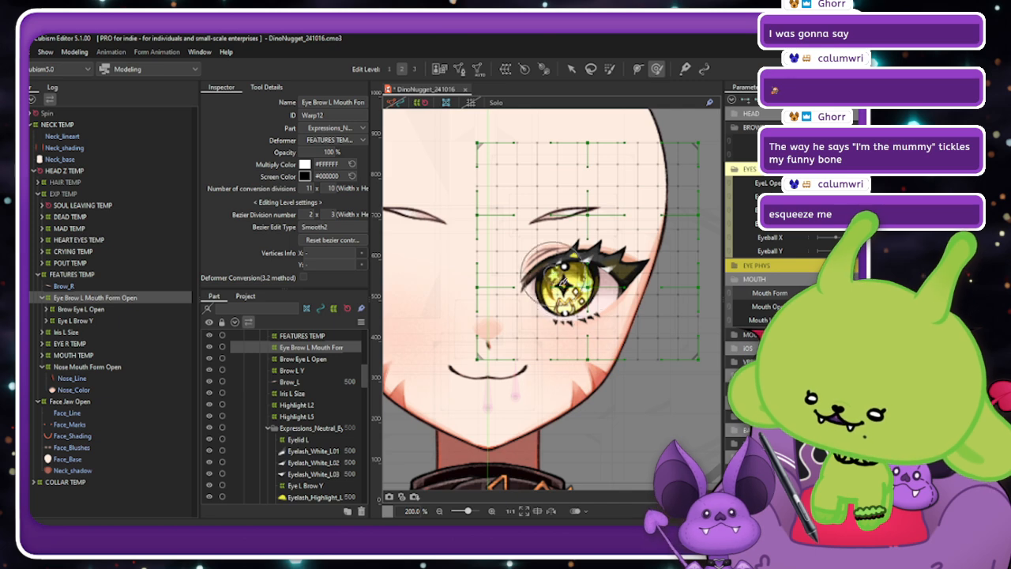
drag(556, 285, 581, 285)
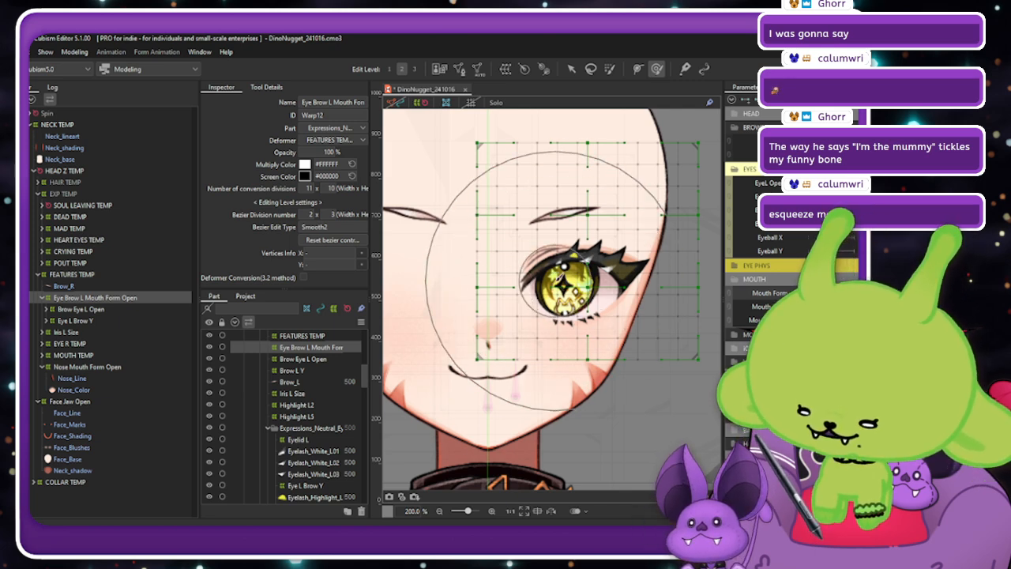
key(ctrl+t)
drag(815, 306, 813, 307)
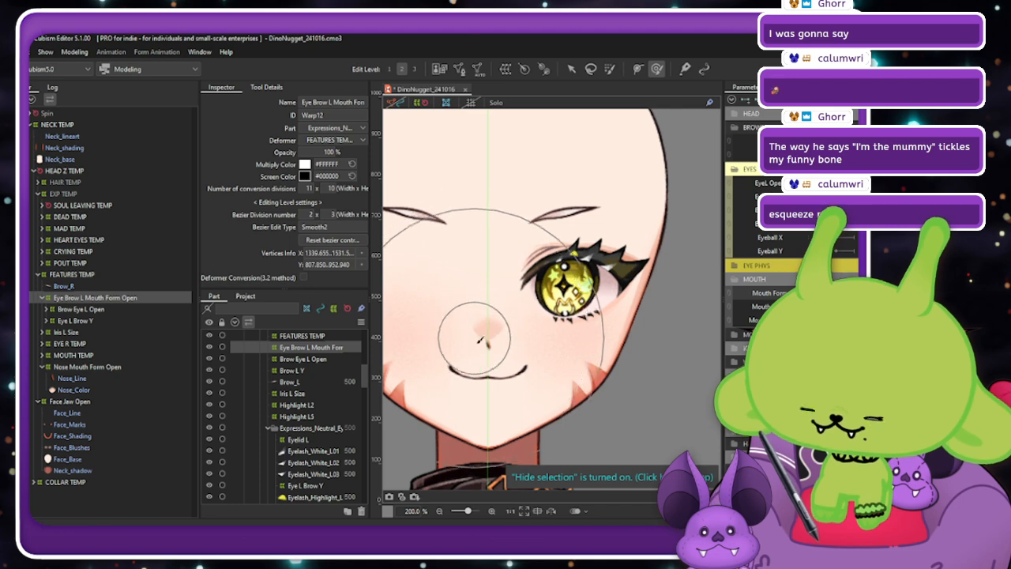
mouse_move(505, 284)
mouse_down()
mouse_move(486, 282)
mouse_move(503, 288)
mouse_up()
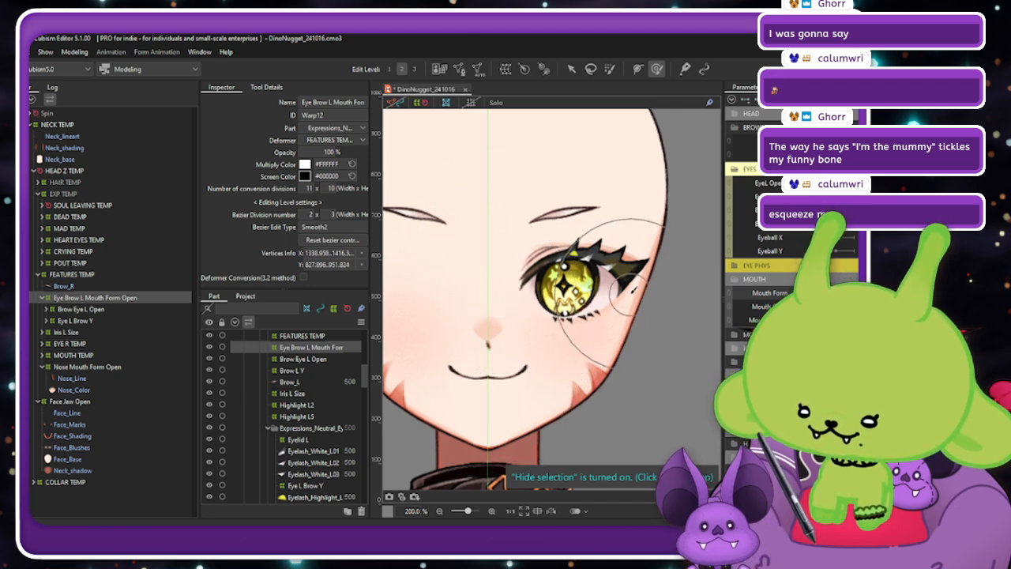
drag(619, 294, 629, 282)
mouse_move(853, 293)
mouse_down()
mouse_move(832, 293)
mouse_move(853, 293)
mouse_up()
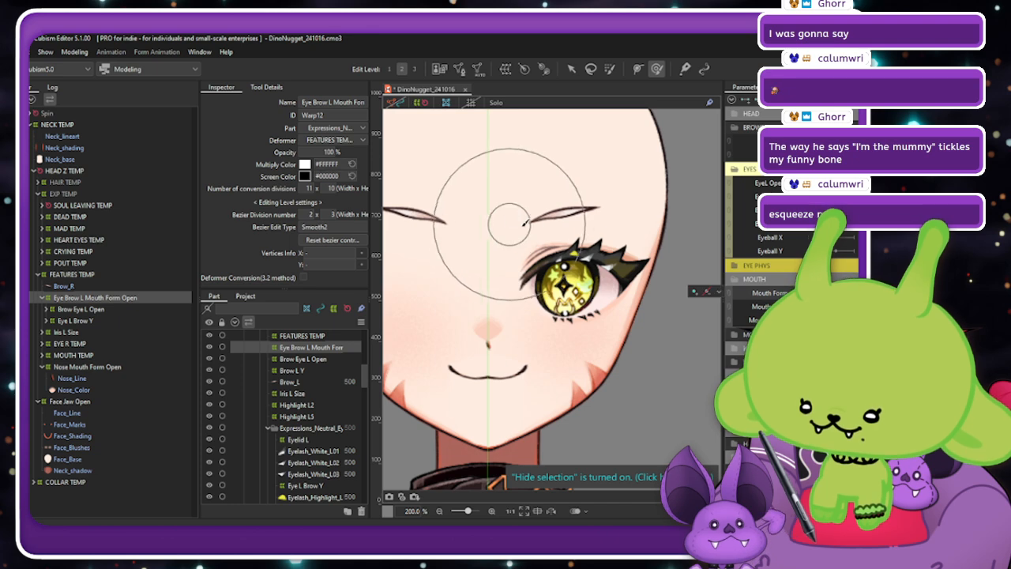
drag(567, 239, 566, 236)
mouse_move(853, 293)
mouse_down()
mouse_move(834, 293)
mouse_move(854, 293)
mouse_up()
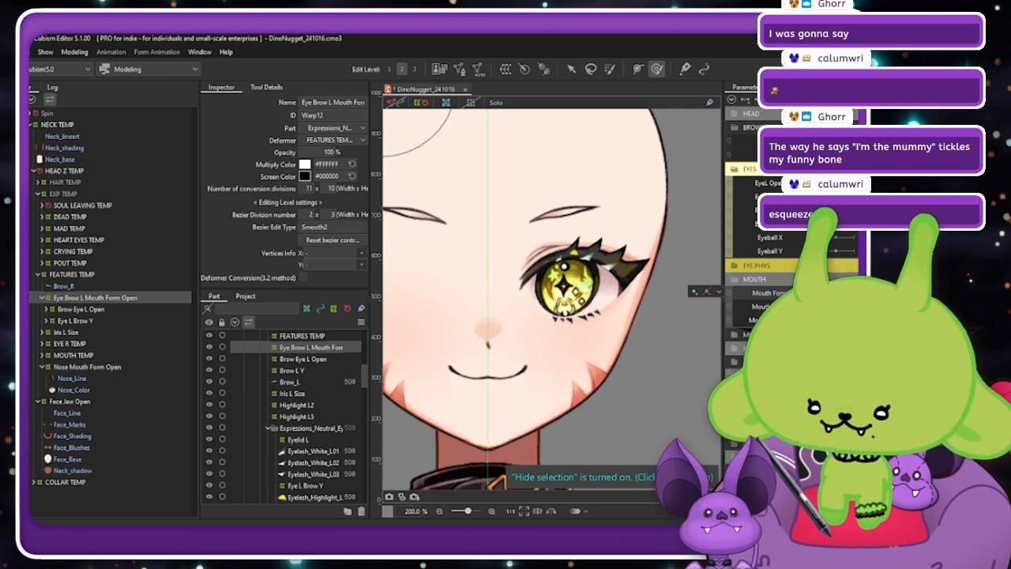
Paste a form onto Eye Brow L Mouth Form Open at the frown end of Mouth Form and compare it with the smile.
click(819, 293)
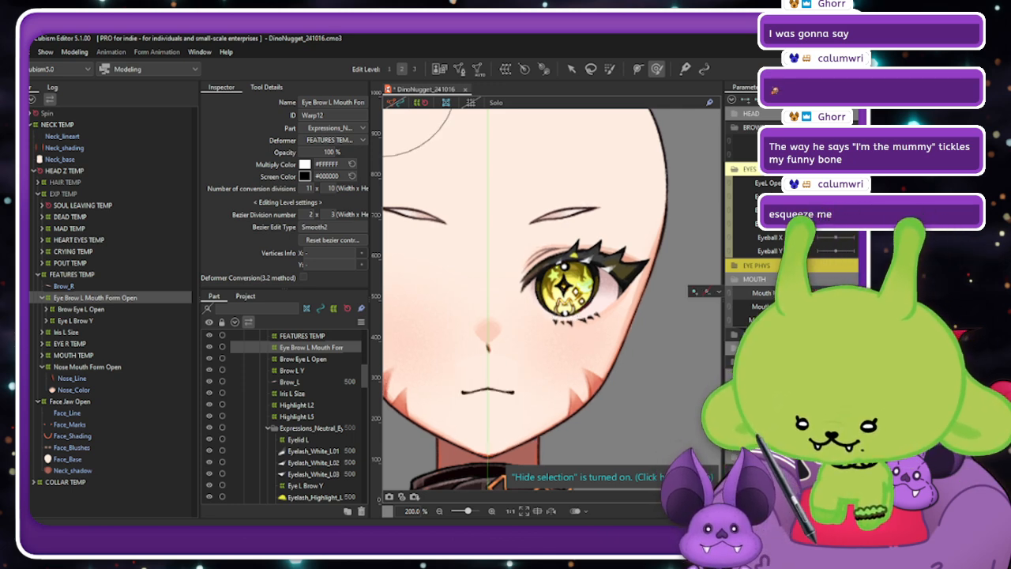
key(ctrl+shift+v)
click(422, 333)
click(854, 293)
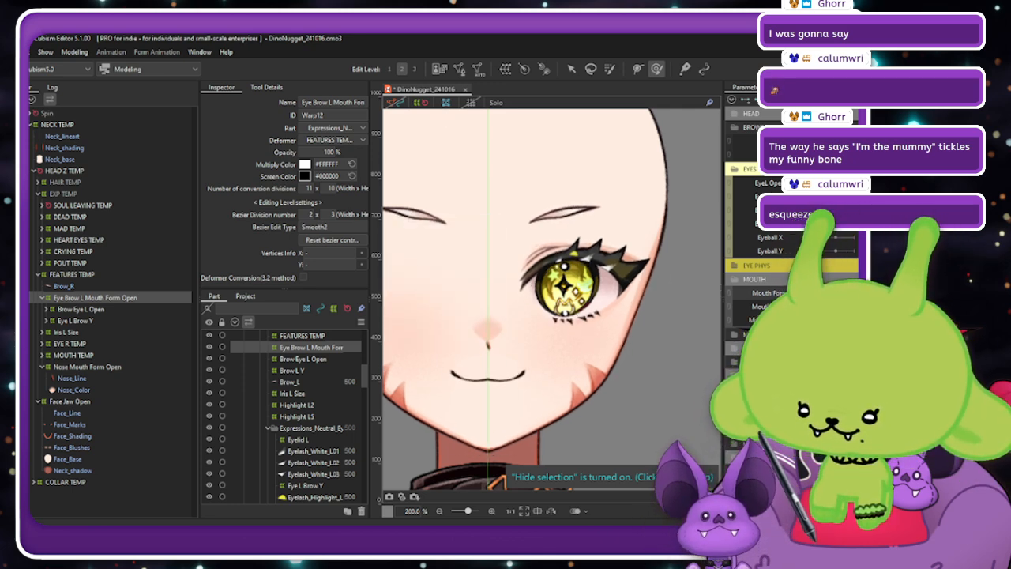
drag(849, 293, 818, 293)
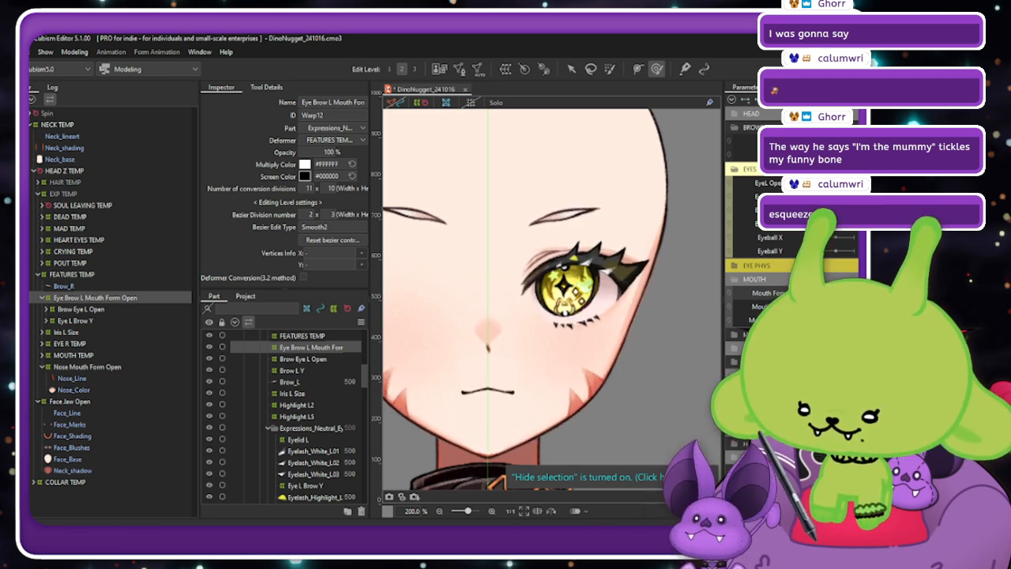
Check how the left eye and brow combine across BrowL Y, the left-eye parameters and Mouth Form.
click(820, 141)
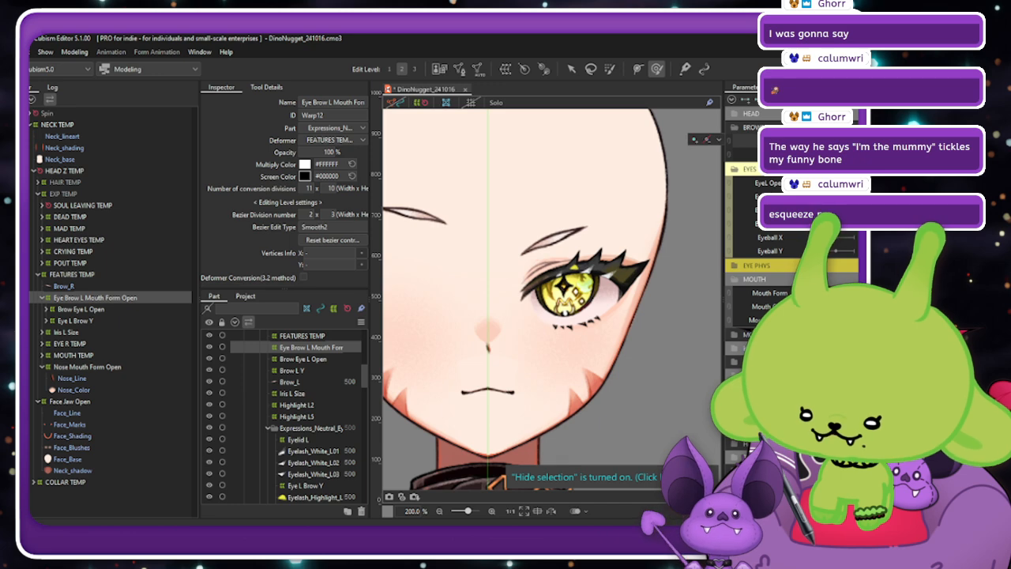
scroll(620, 268, down, 6)
scroll(615, 260, up, 4)
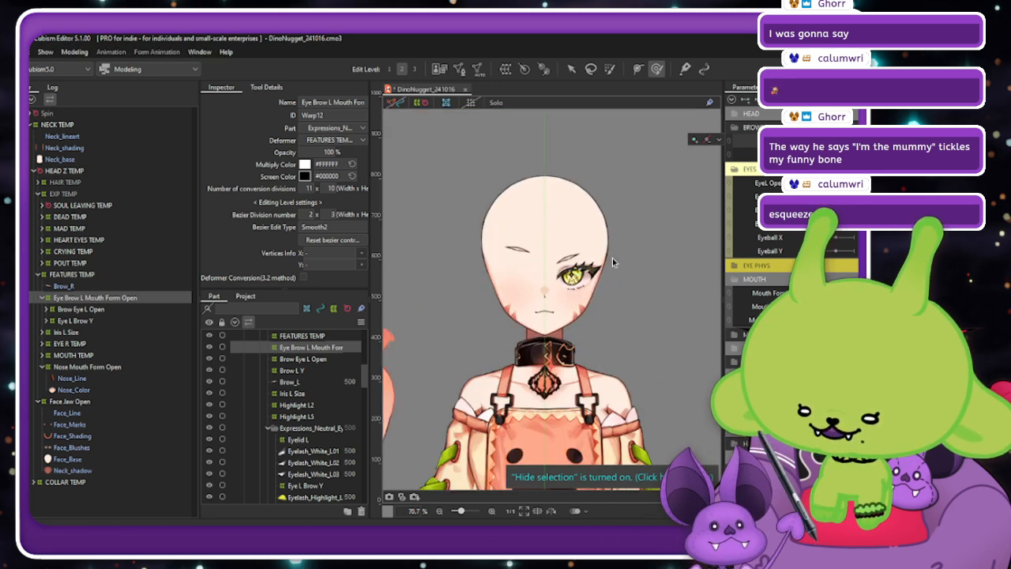
drag(836, 293, 853, 293)
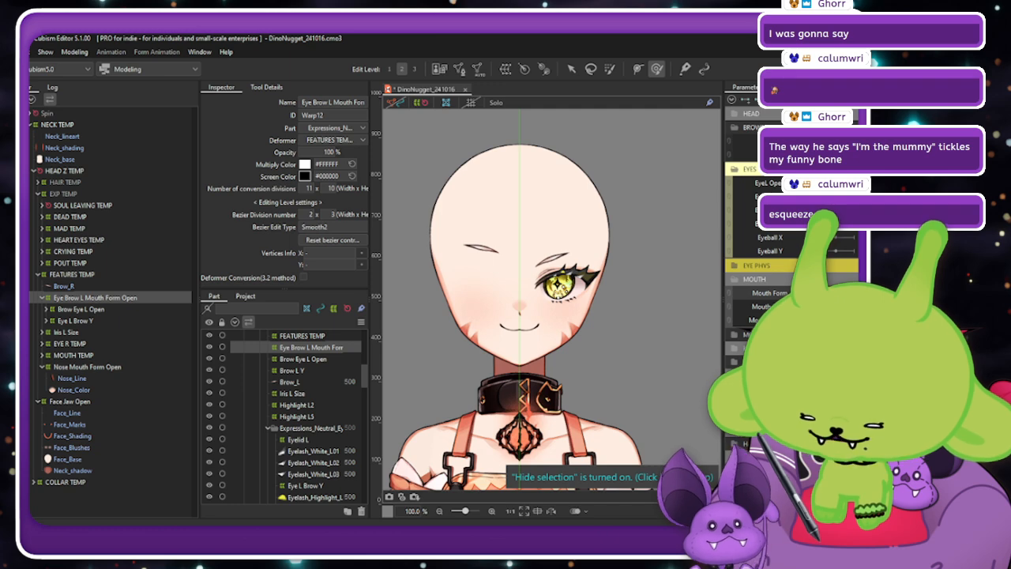
mouse_move(836, 184)
mouse_down()
mouse_move(851, 184)
mouse_move(842, 183)
mouse_up()
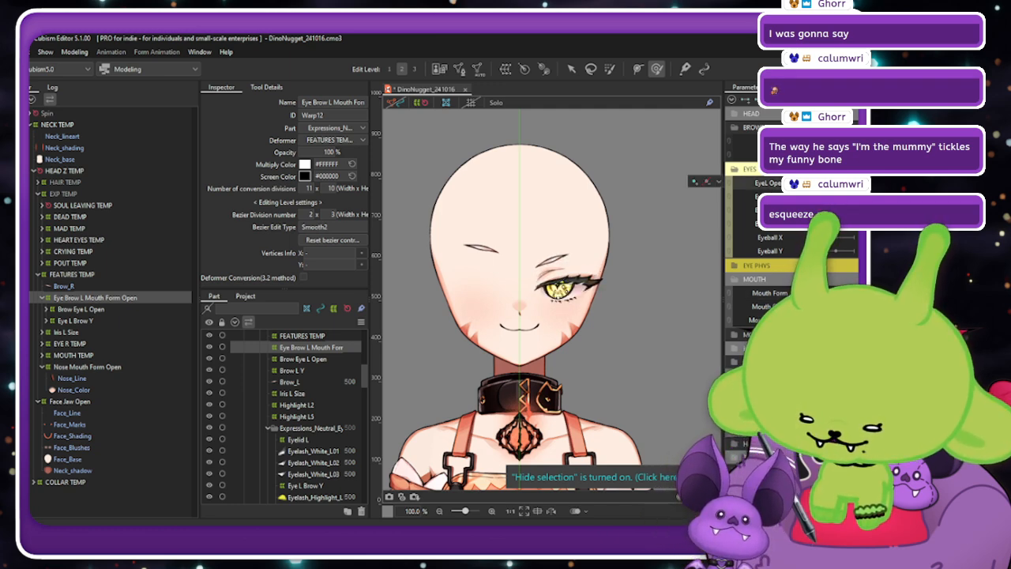
drag(843, 183, 851, 183)
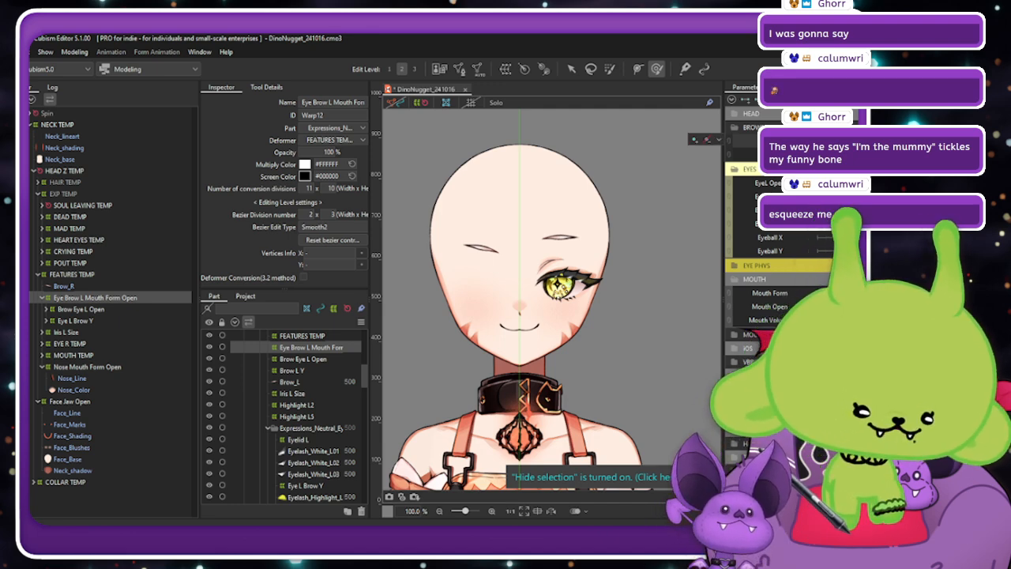
click(594, 241)
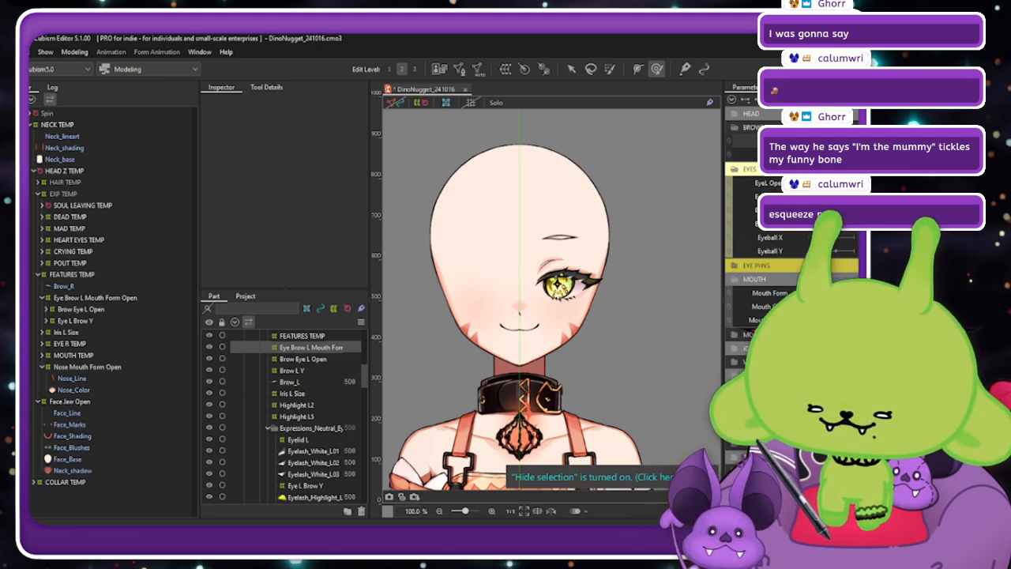
mouse_move(855, 293)
mouse_down()
mouse_move(818, 293)
mouse_move(855, 293)
mouse_up()
drag(837, 141, 817, 141)
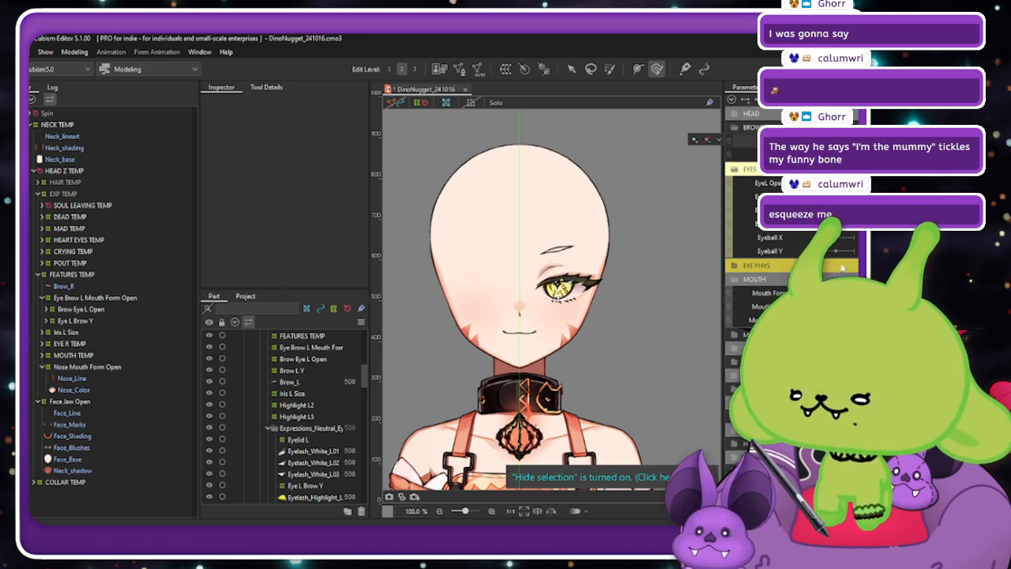
mouse_move(855, 293)
mouse_down()
mouse_move(818, 293)
mouse_move(855, 293)
mouse_up()
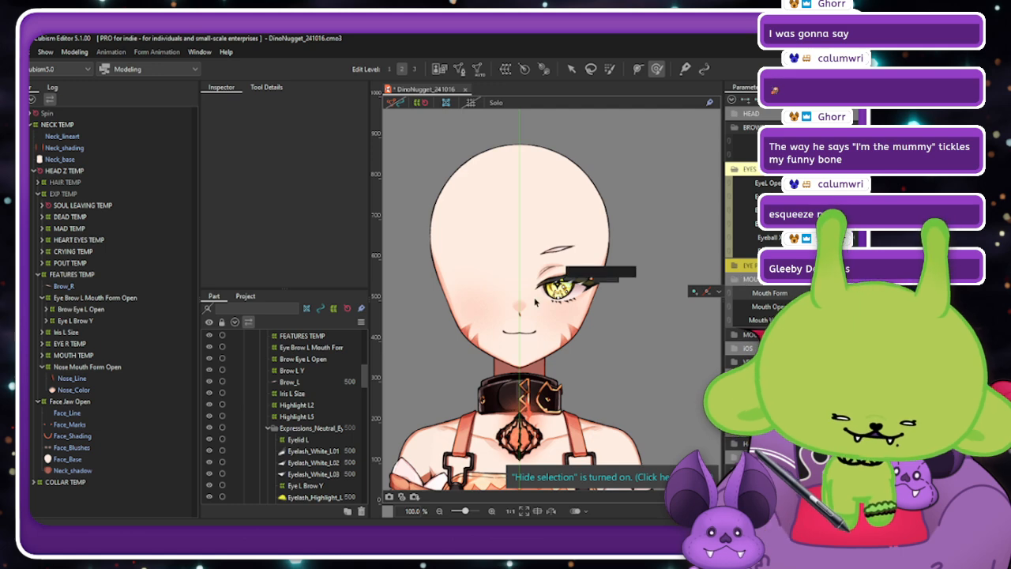
Shape Eye Brow L Mouth Form Open around the left eye for the open-mouth smile with the deform brush.
click(98, 368)
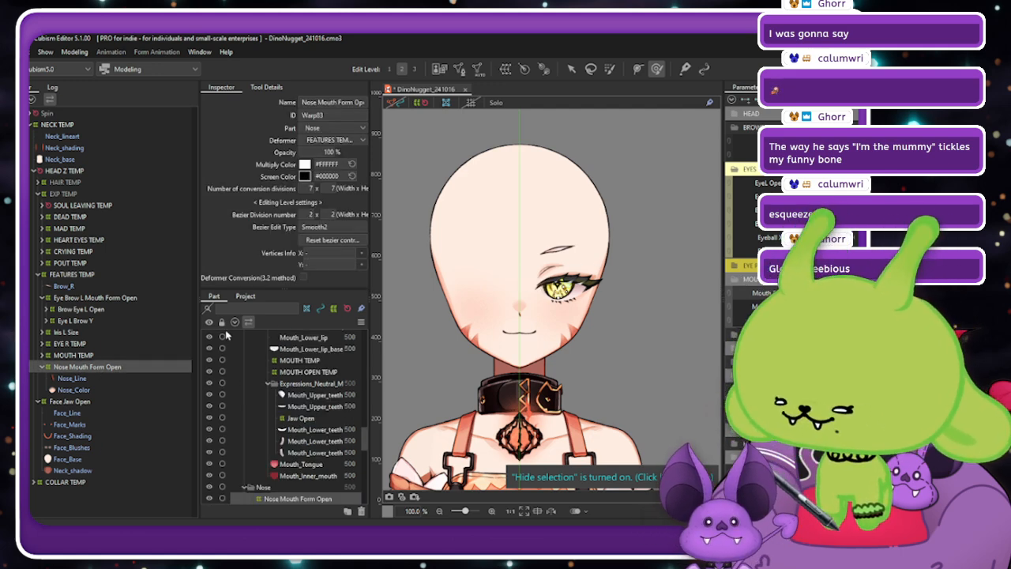
click(98, 299)
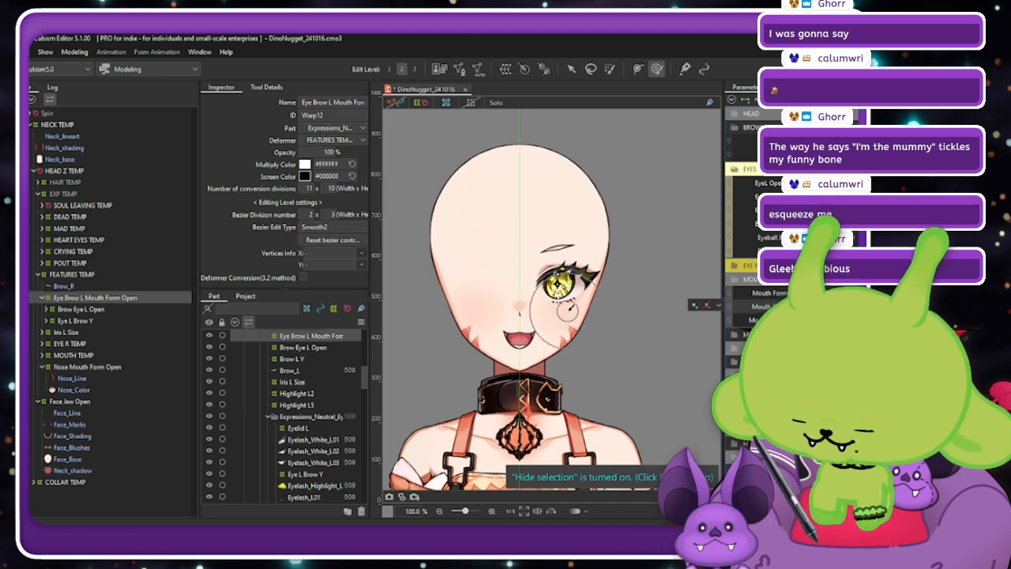
click(608, 68)
click(656, 69)
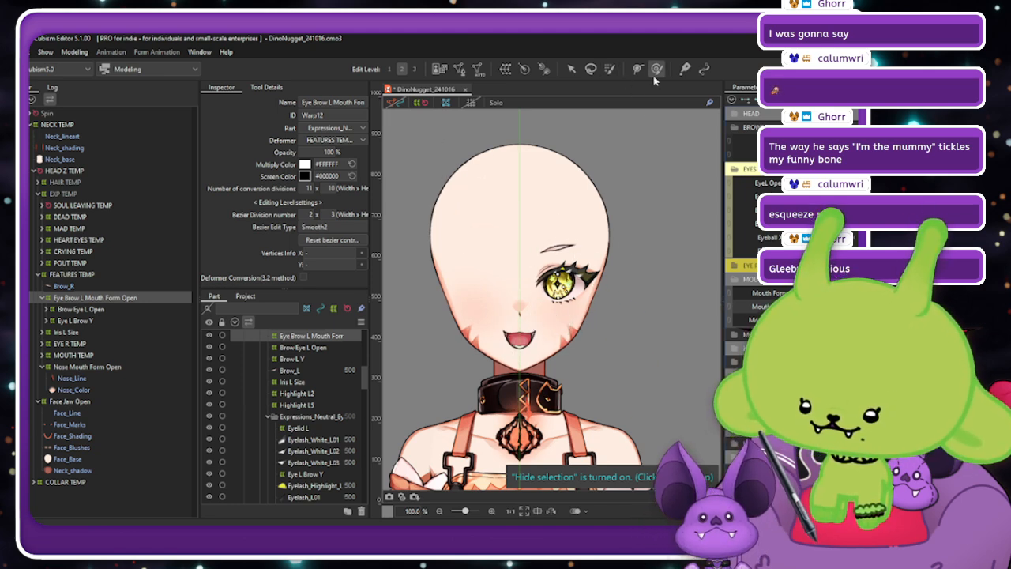
mouse_move(563, 302)
mouse_down()
mouse_move(560, 278)
mouse_move(562, 286)
mouse_up()
drag(507, 308, 486, 292)
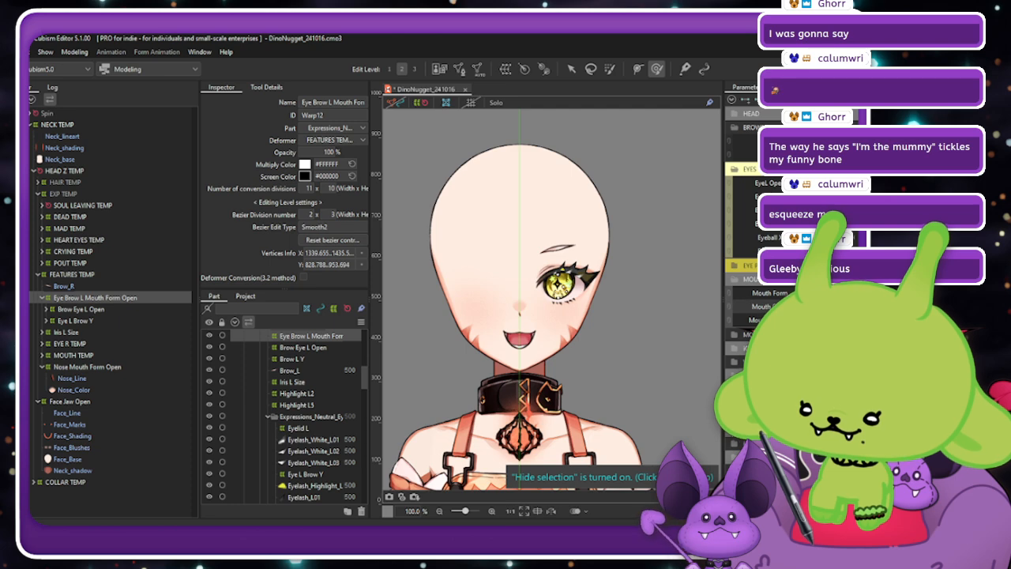
mouse_move(699, 305)
mouse_down()
mouse_move(689, 304)
mouse_move(698, 305)
mouse_up()
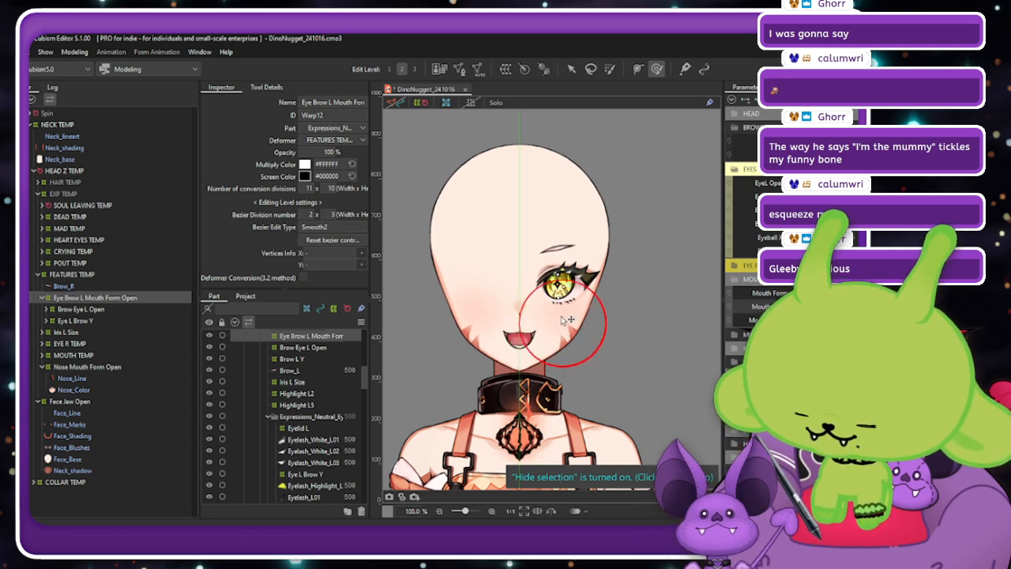
click(561, 310)
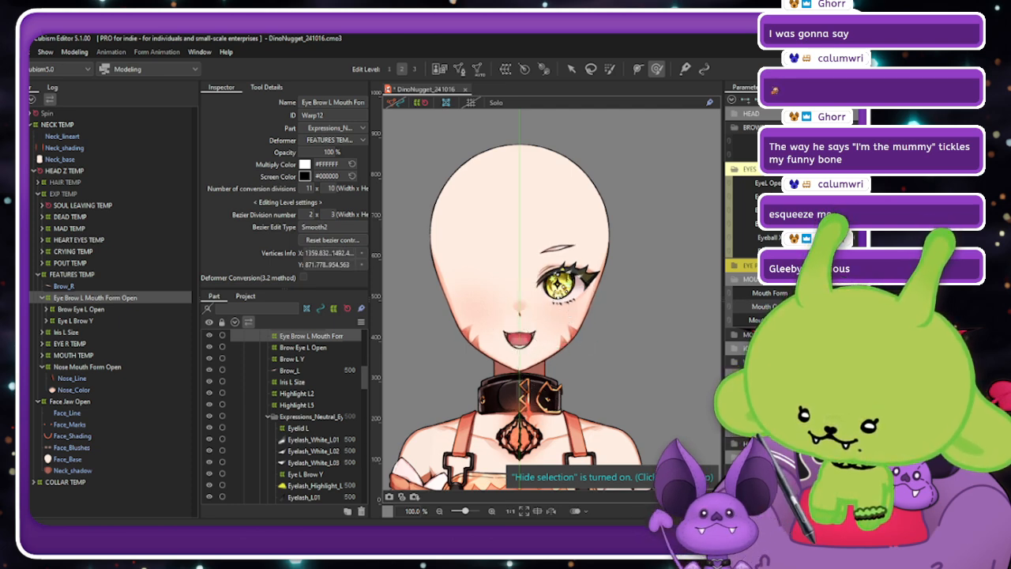
Refine the area below the left eye for the open-mouth smile, comparing it against a less open mouth across Mouth Open.
click(764, 307)
click(736, 307)
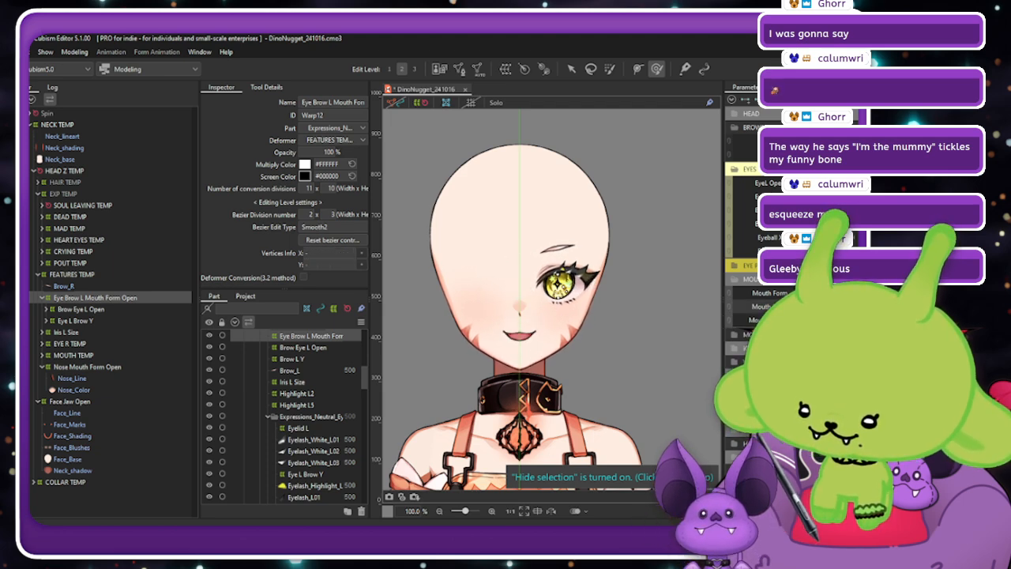
click(764, 306)
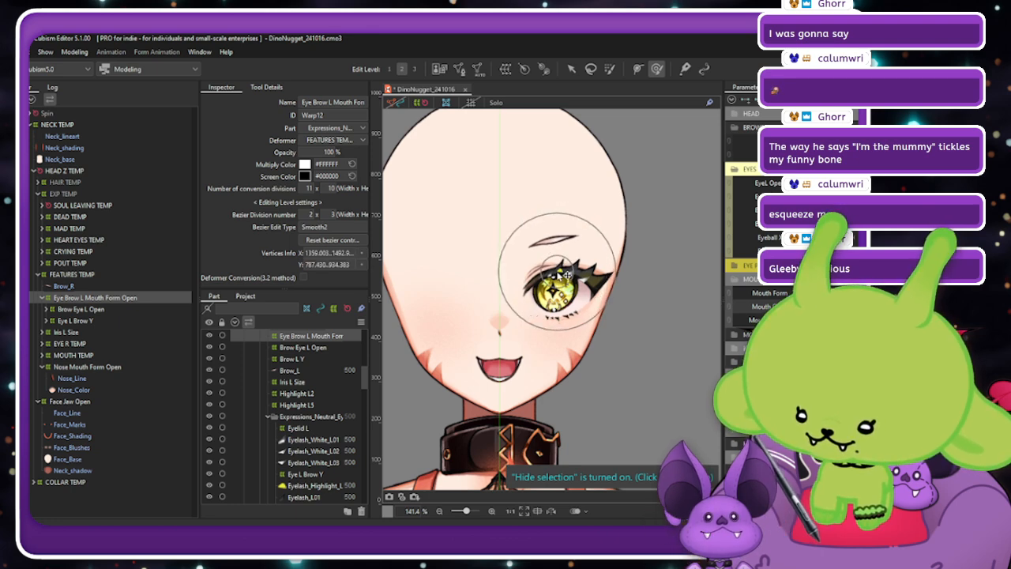
mouse_move(908, 306)
mouse_down()
mouse_move(833, 306)
mouse_move(908, 306)
mouse_up()
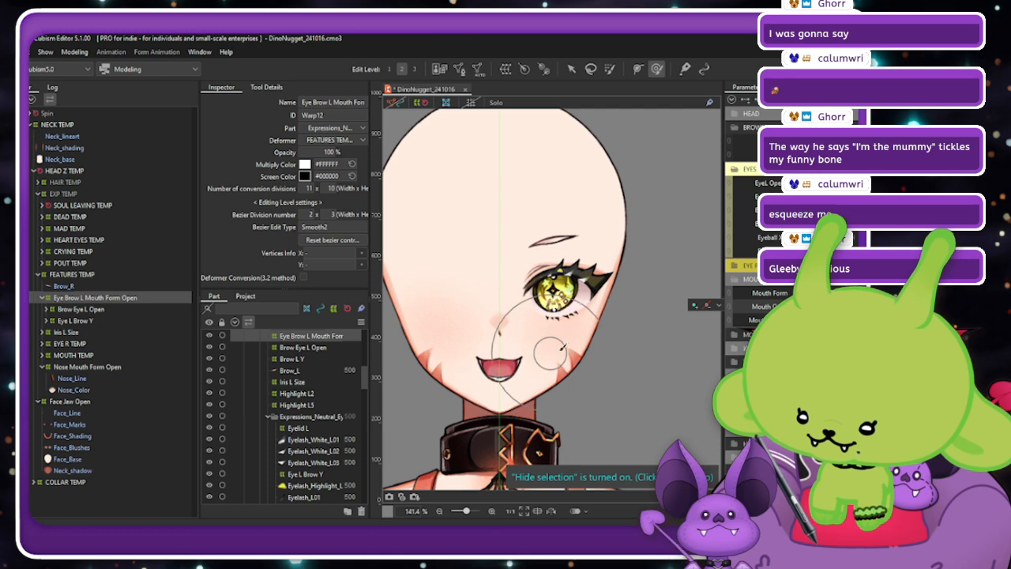
drag(556, 347, 572, 342)
mouse_move(908, 307)
mouse_down()
mouse_move(833, 307)
mouse_move(900, 306)
mouse_up()
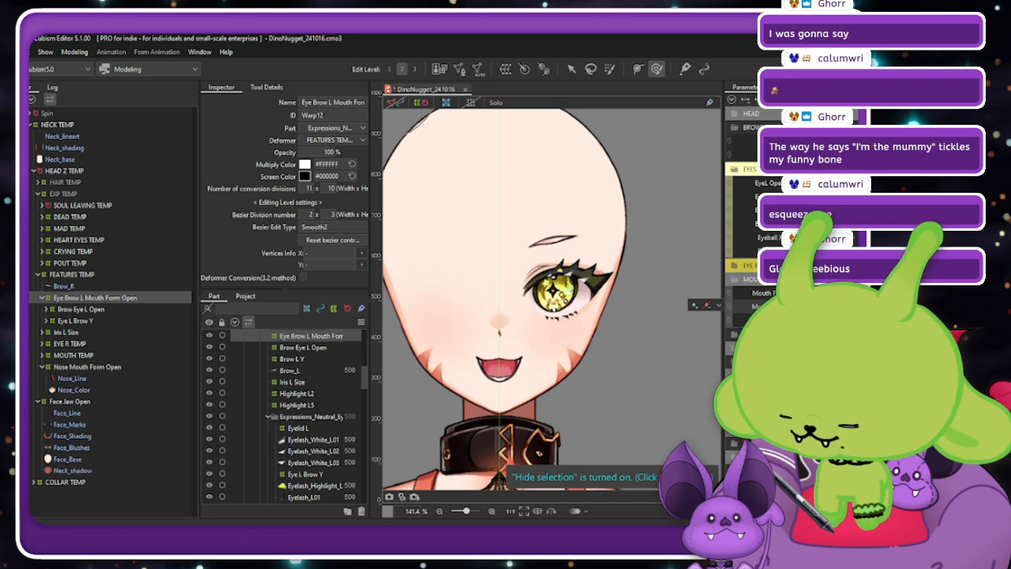
Synthesize all four corners of Eye Brow L Mouth Form Open for Mouth Form and Mouth Open, using default values, and test the combinations.
click(857, 100)
click(805, 237)
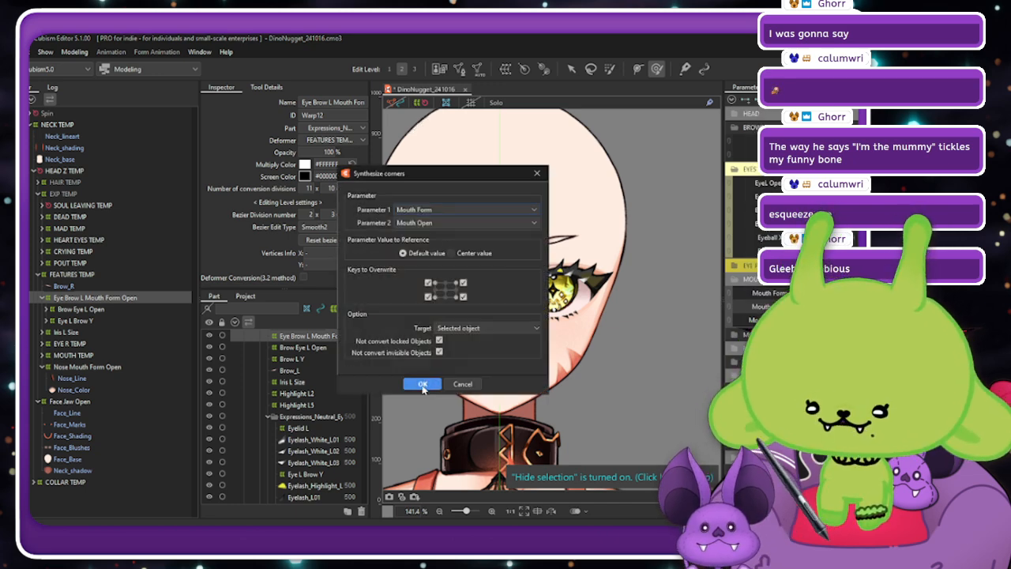
click(422, 384)
mouse_move(833, 306)
mouse_down()
mouse_move(900, 306)
mouse_move(901, 293)
mouse_move(833, 293)
mouse_up()
mouse_move(898, 306)
mouse_down()
mouse_move(833, 307)
mouse_move(898, 306)
mouse_up()
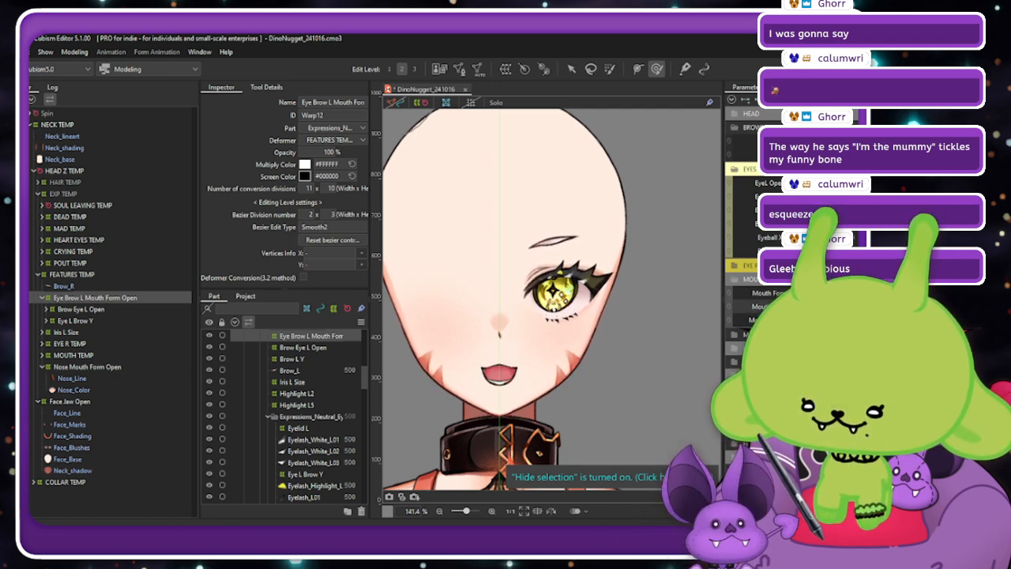
Preview the face's live motion up close in Physics Settings, examining the left eye and brow against the mouth, and return to the model.
click(74, 51)
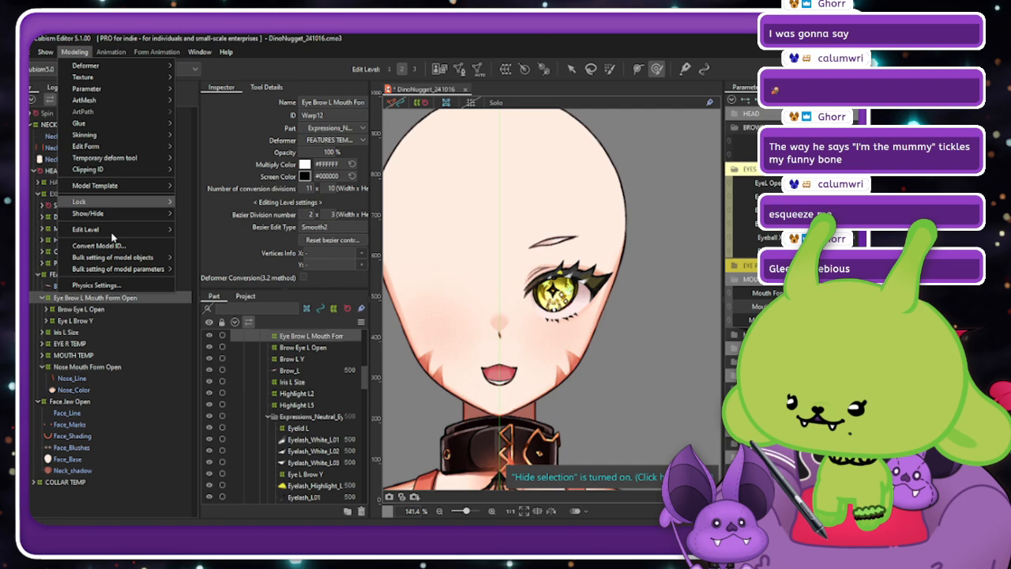
click(94, 284)
scroll(684, 158, up, 6)
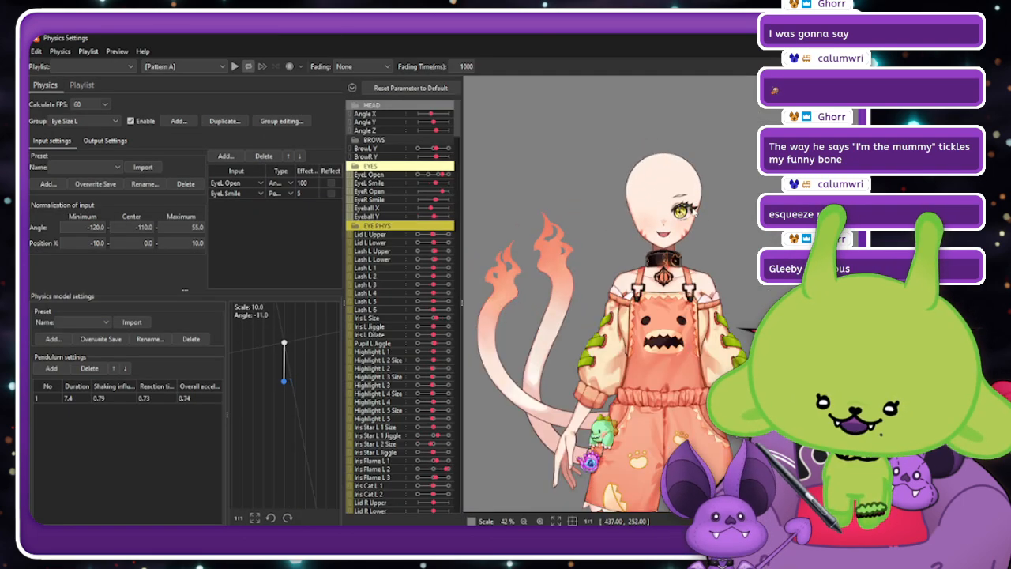
scroll(693, 178, up, 1)
scroll(691, 361, down, 1)
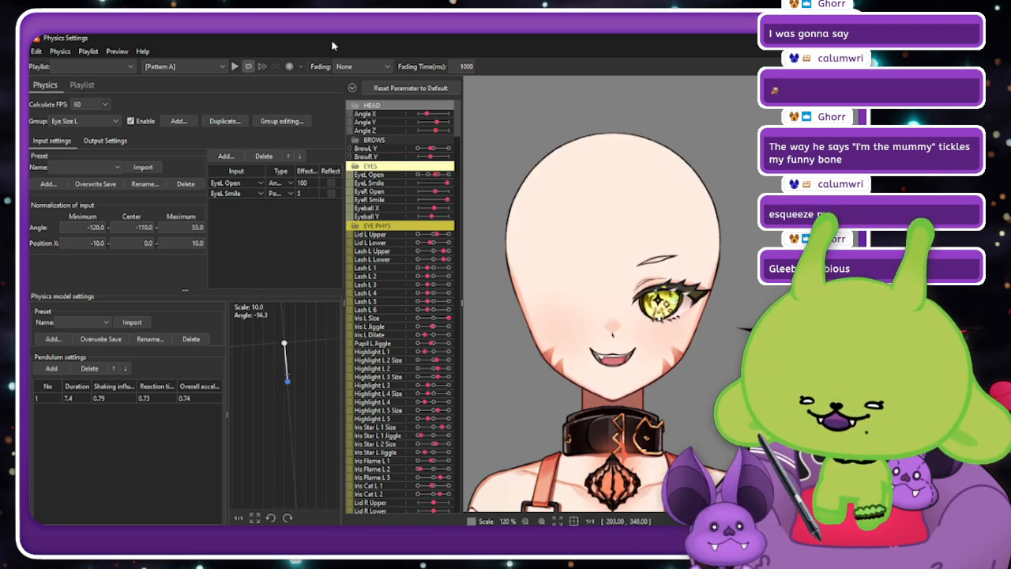
drag(419, 40, 374, 39)
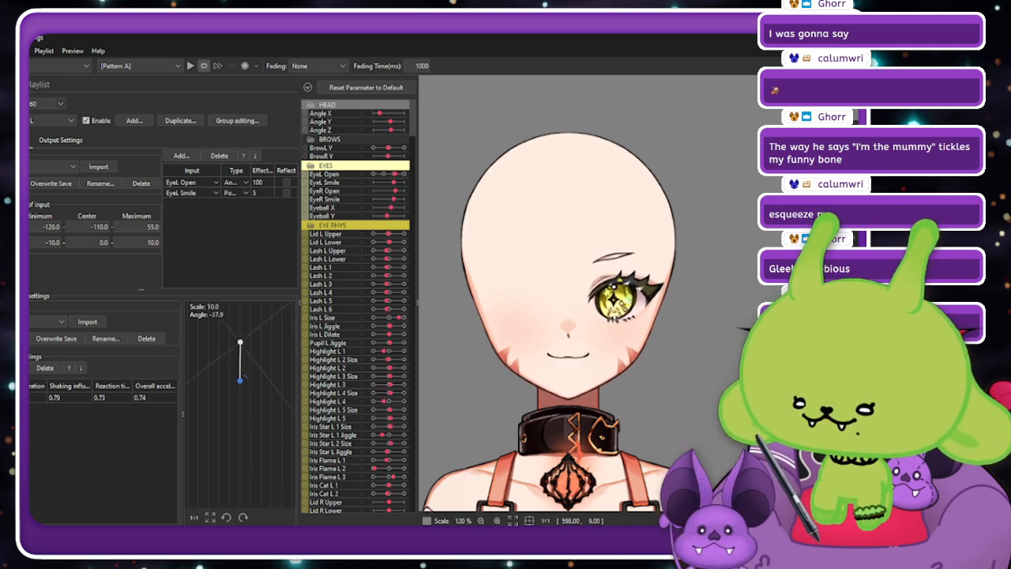
key(alt+Tab)
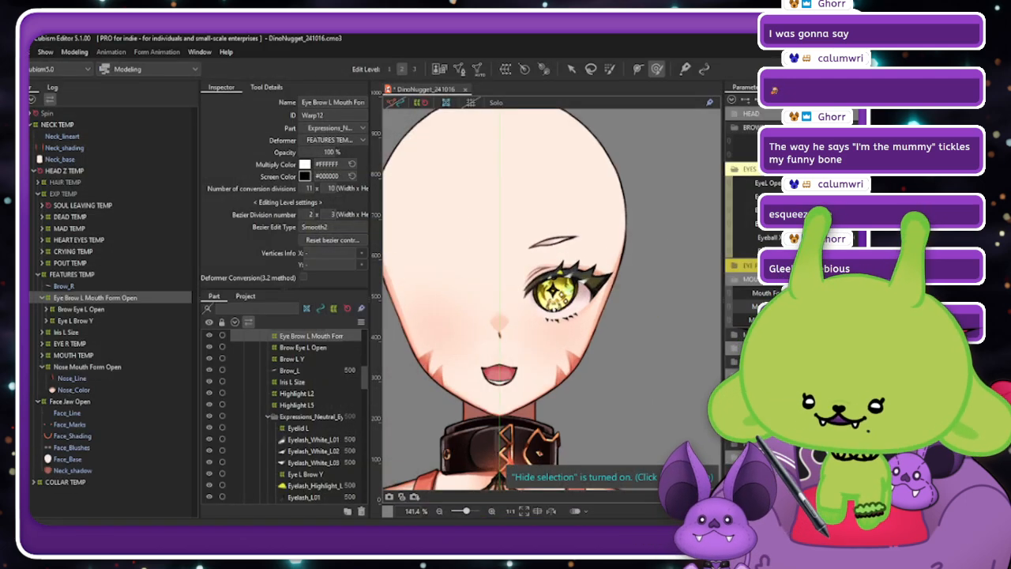
click(799, 307)
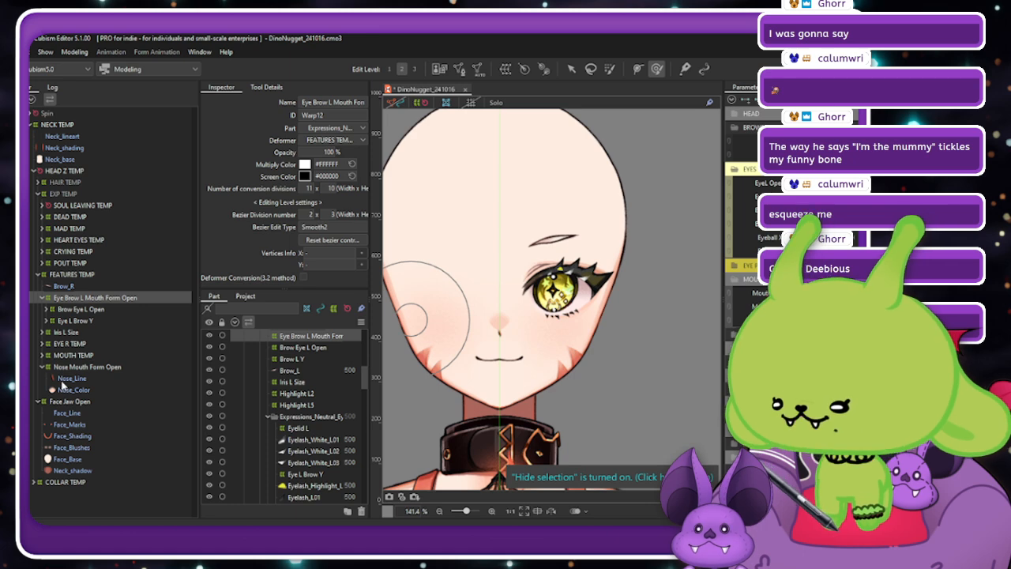
Delete the MOUTH OPEN TEMP deformer inside MOUTH TEMP while keeping its teeth, inner mouth and Jaw Open children.
double_click(48, 357)
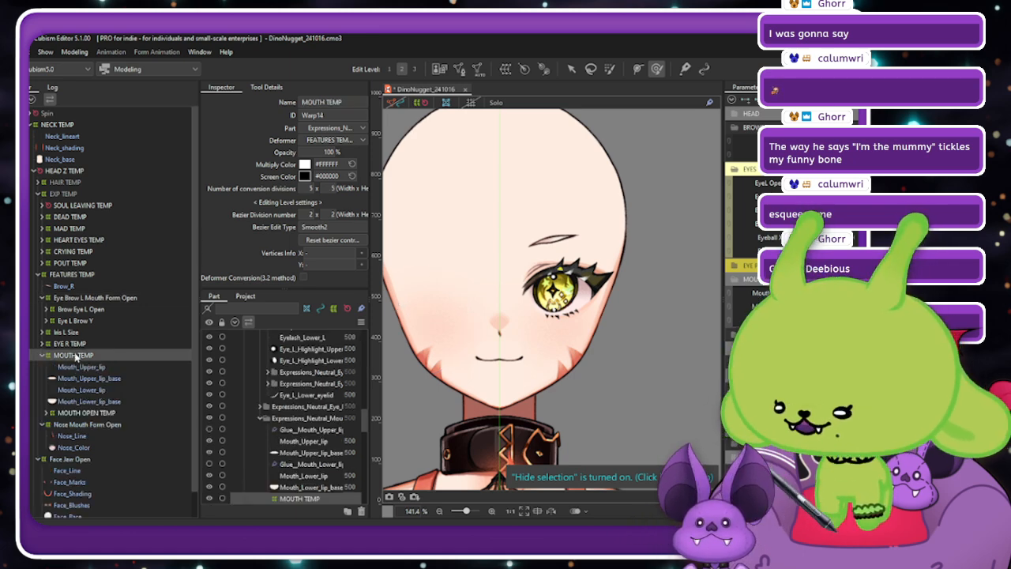
click(86, 368)
click(48, 413)
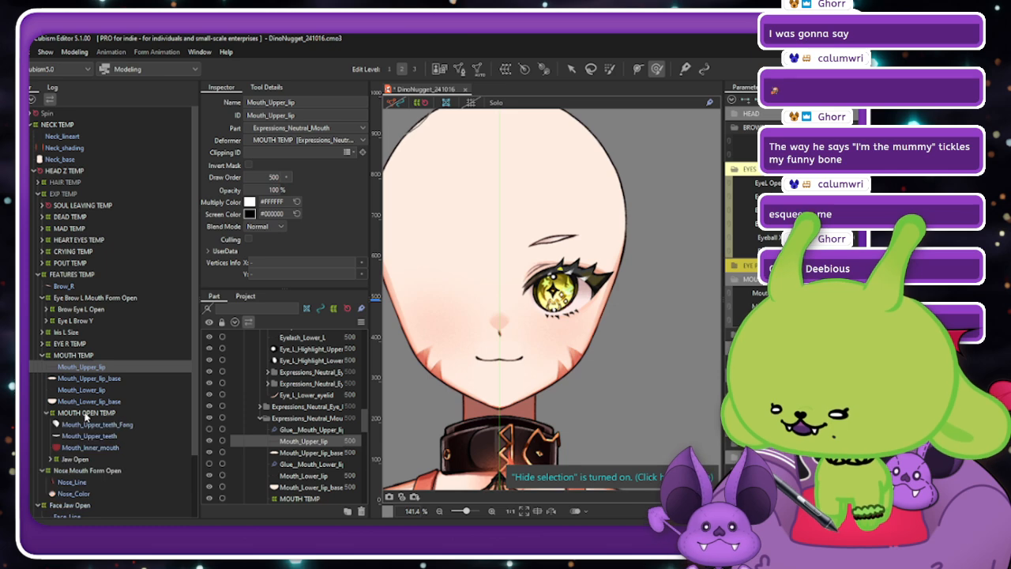
click(87, 413)
key(Delete)
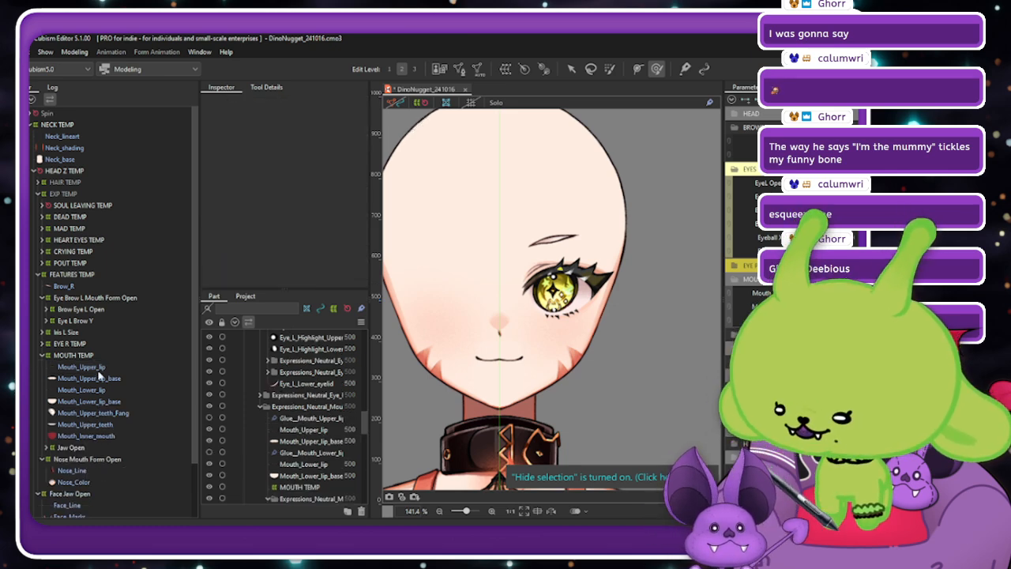
Create a warp deformer named Mouth X as parent of all objects in MOUTH TEMP, from Mouth_Upper_lip through Jaw Open.
click(101, 367)
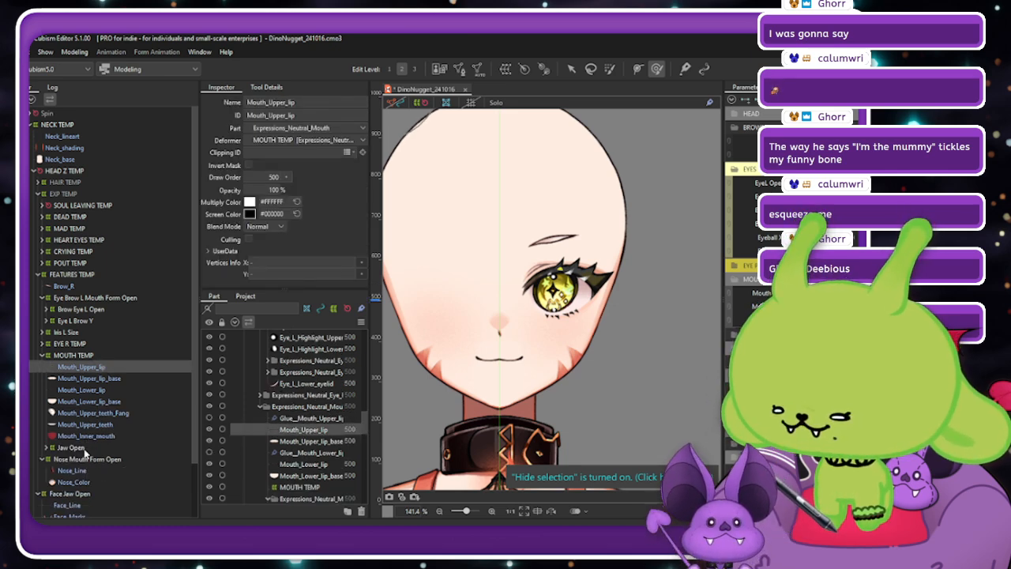
shift+click(84, 449)
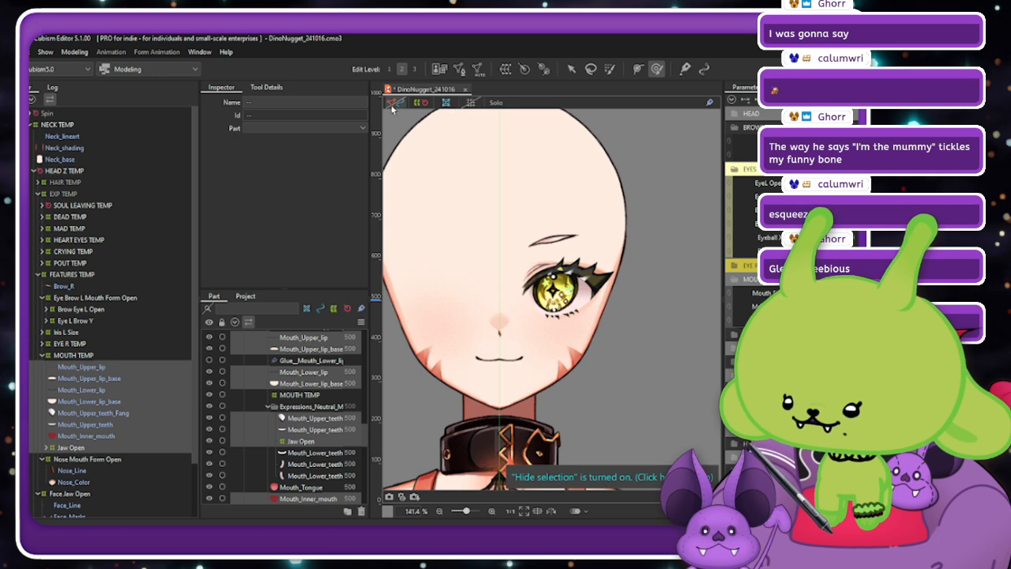
click(501, 71)
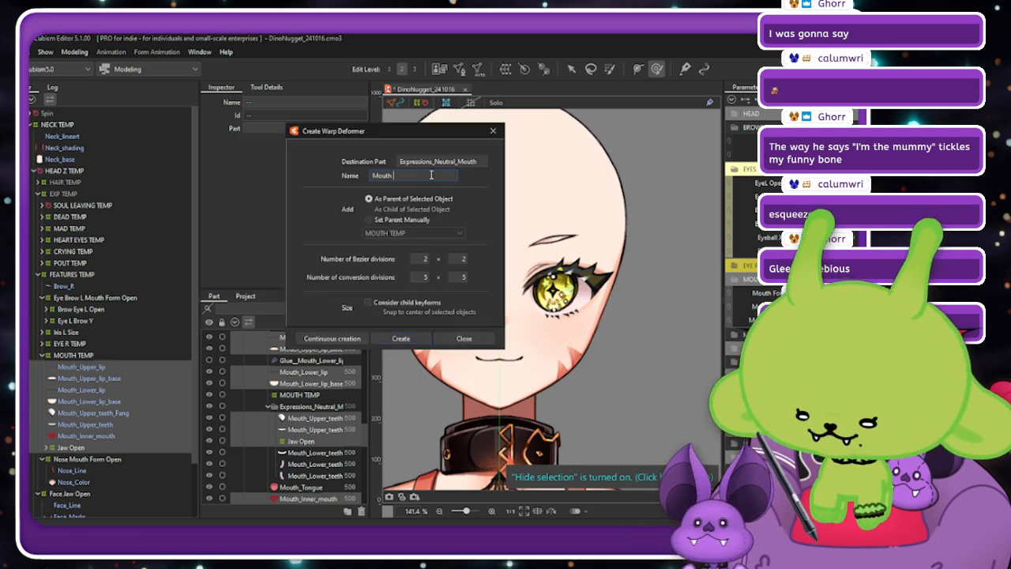
click(400, 338)
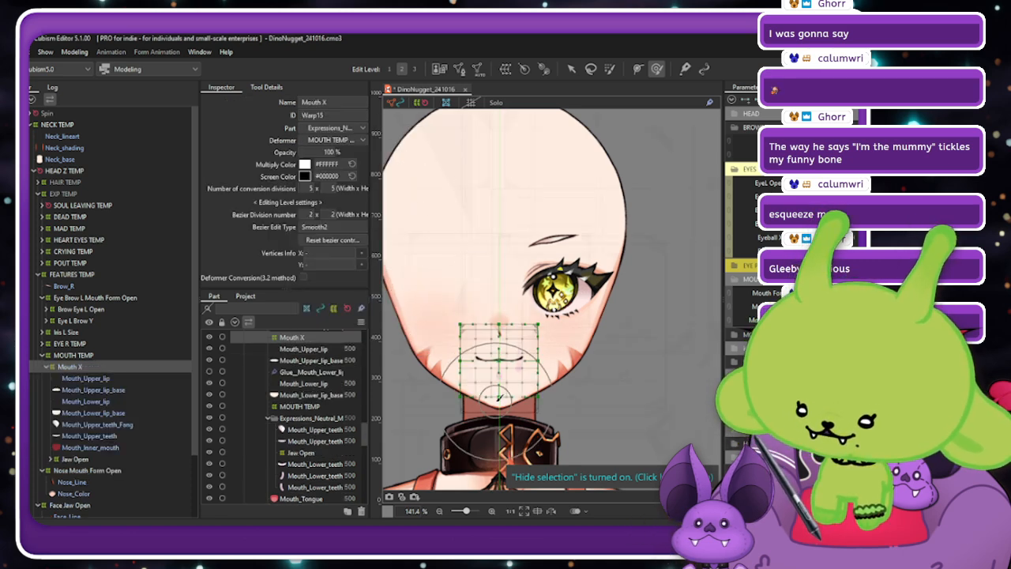
Enlarge the MOUTH TEMP deformer and the Mouth X deformer inside it so both grids extend well around the mouth.
scroll(501, 401, up, 2)
click(120, 355)
click(571, 68)
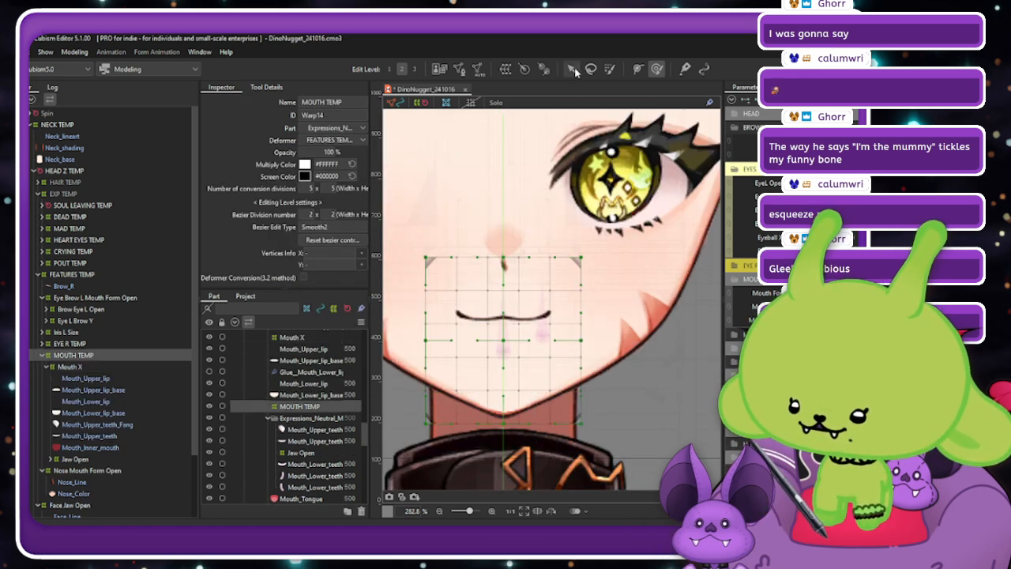
drag(611, 234, 639, 208)
click(96, 368)
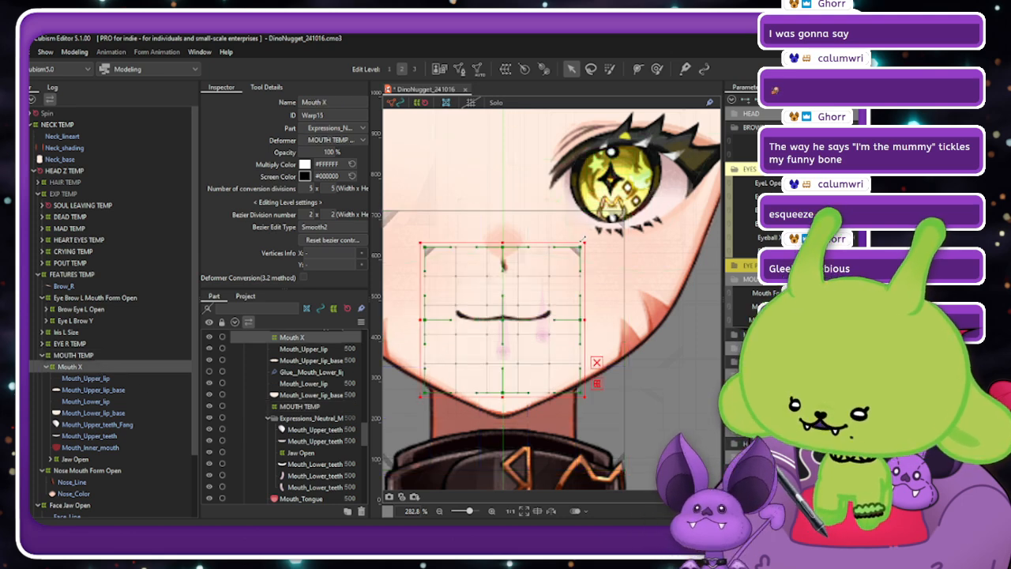
drag(583, 239, 604, 224)
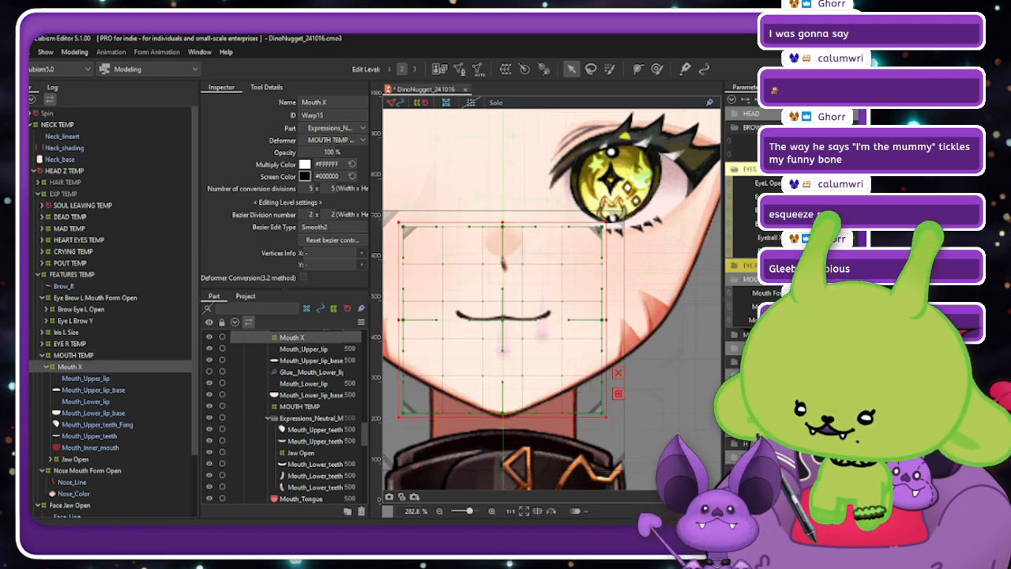
Fit the Mouth X deformer around the open mouth and align its center with the face's vertical center line.
drag(828, 293, 851, 306)
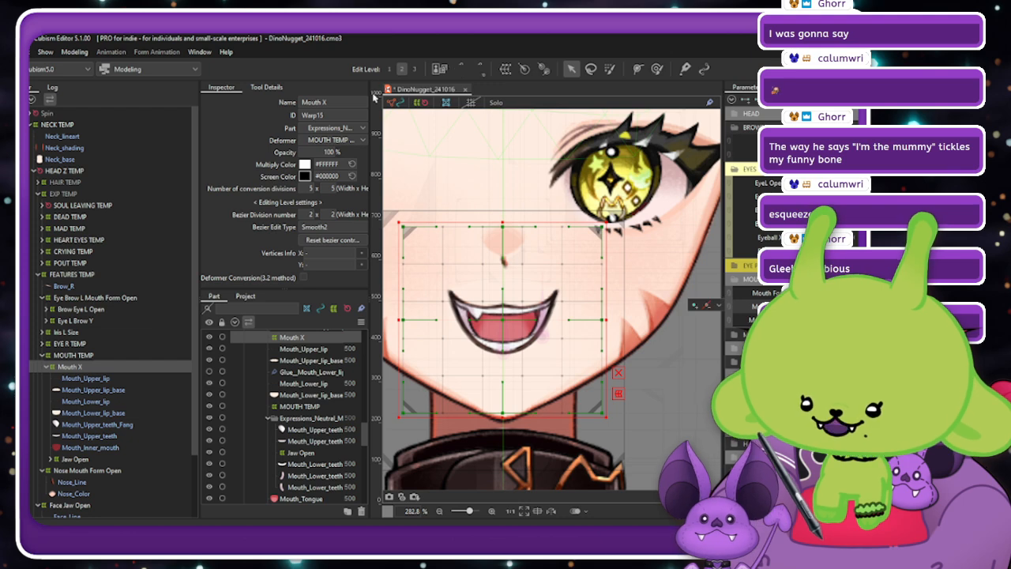
drag(606, 222, 612, 217)
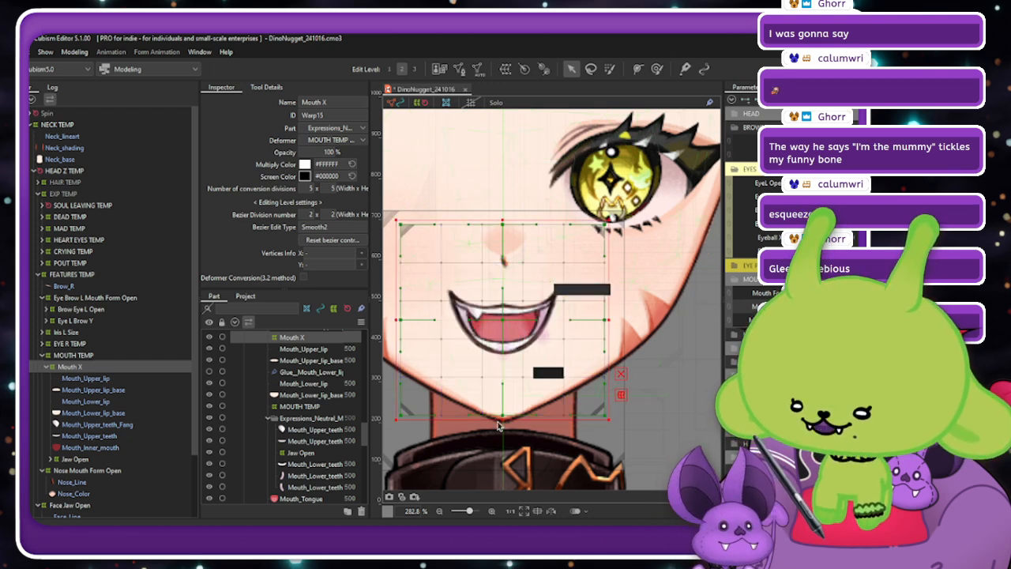
drag(502, 417, 499, 427)
drag(503, 221, 503, 222)
scroll(513, 338, up, 10)
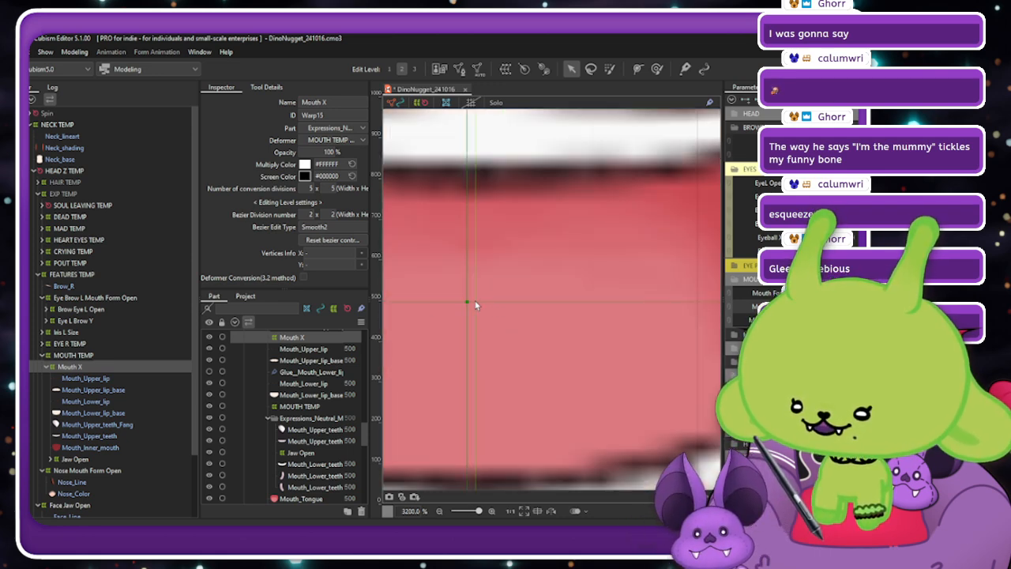
drag(468, 302, 477, 302)
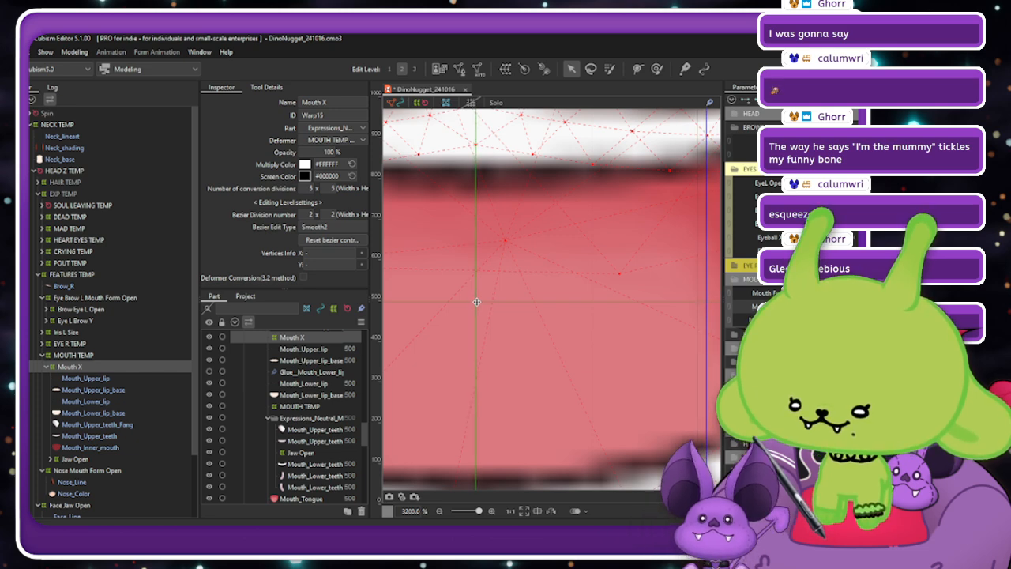
scroll(476, 301, down, 10)
scroll(482, 299, up, 3)
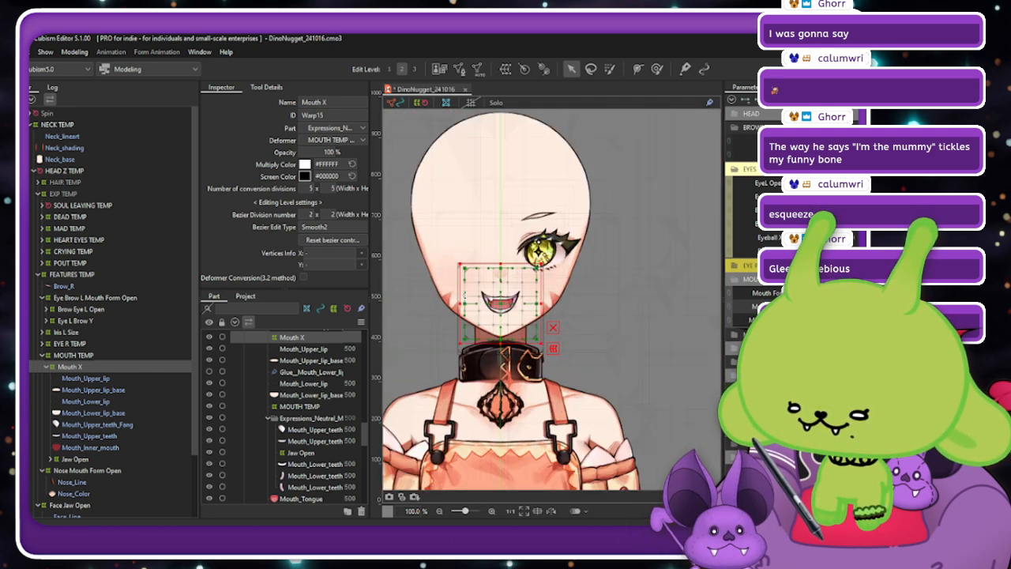
Set the number of conversion divisions of Mouth X to 9 × 9.
scroll(487, 301, up, 1)
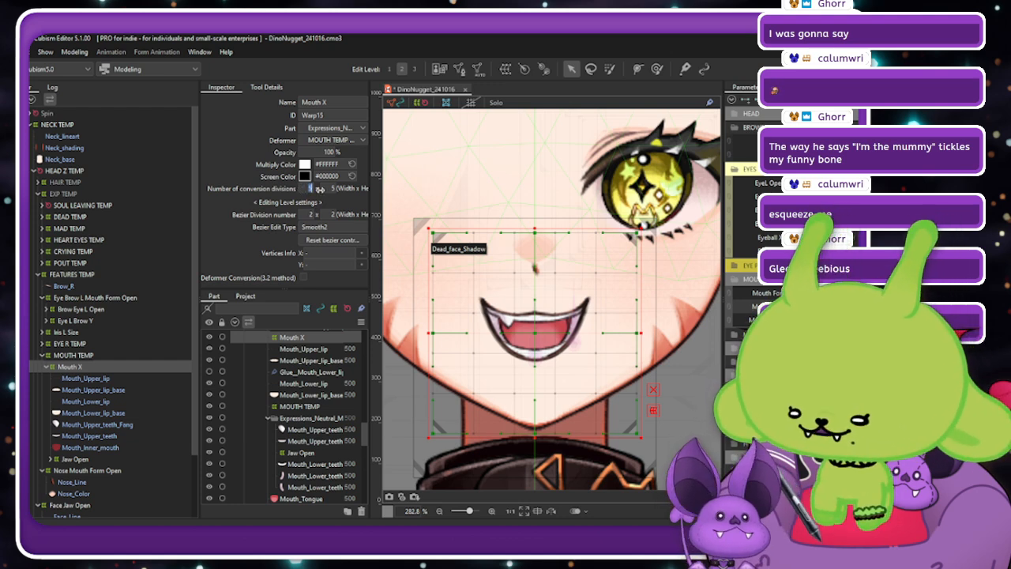
text(10)
key(Return)
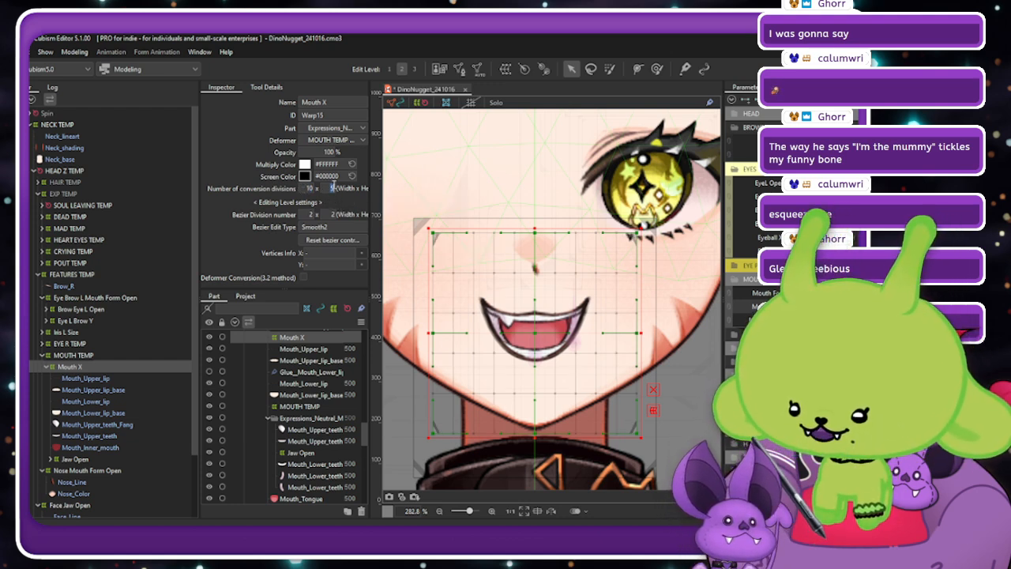
text(8)
key(Return)
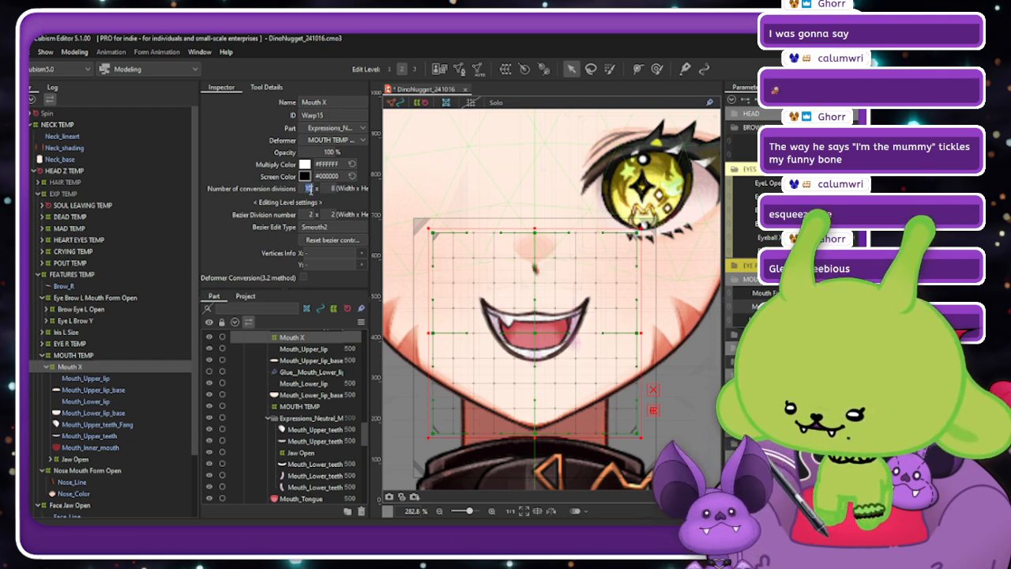
text(9)
key(Return)
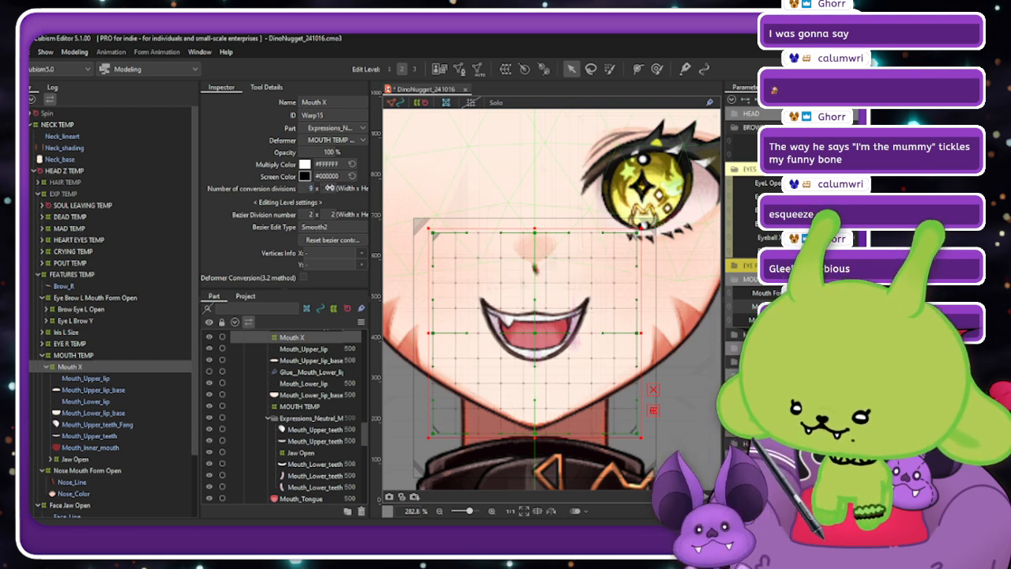
key(Return)
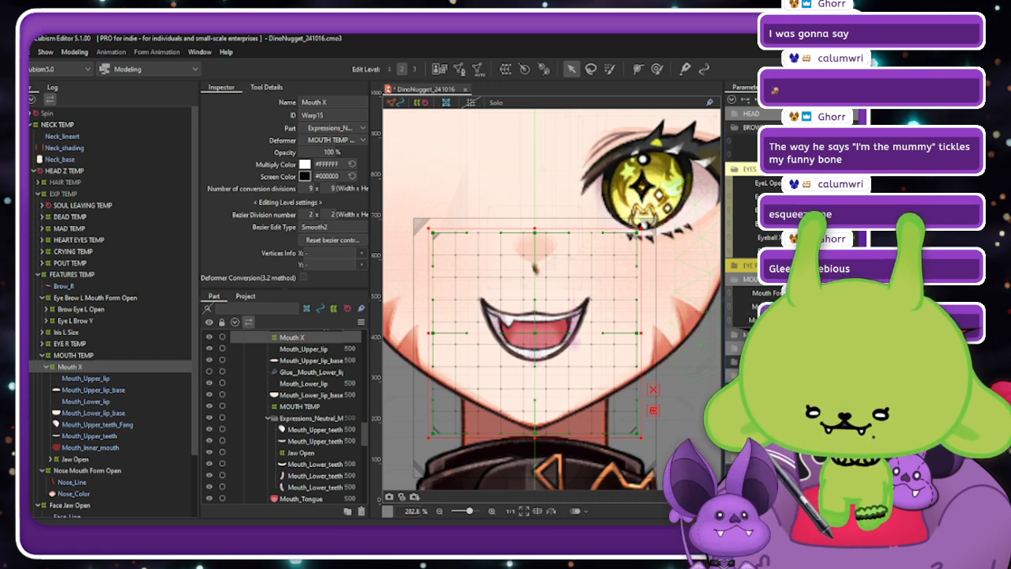
Move Mouth_Upper_teeth_Fang, Mouth_Upper_teeth and Jaw Open out of Mouth X, placing them directly under MOUTH TEMP.
scroll(743, 237, down, 2)
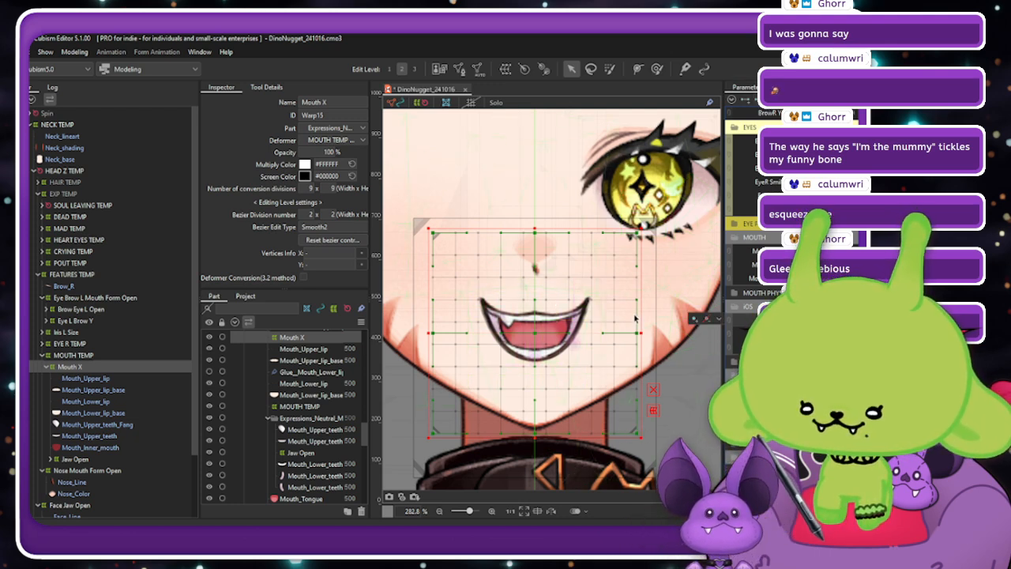
click(655, 70)
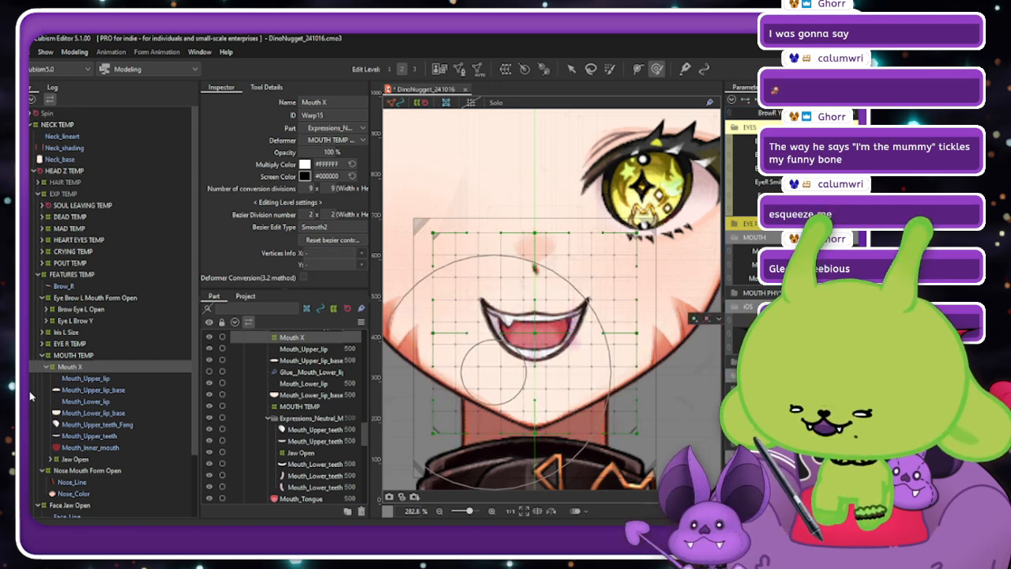
click(112, 390)
click(110, 424)
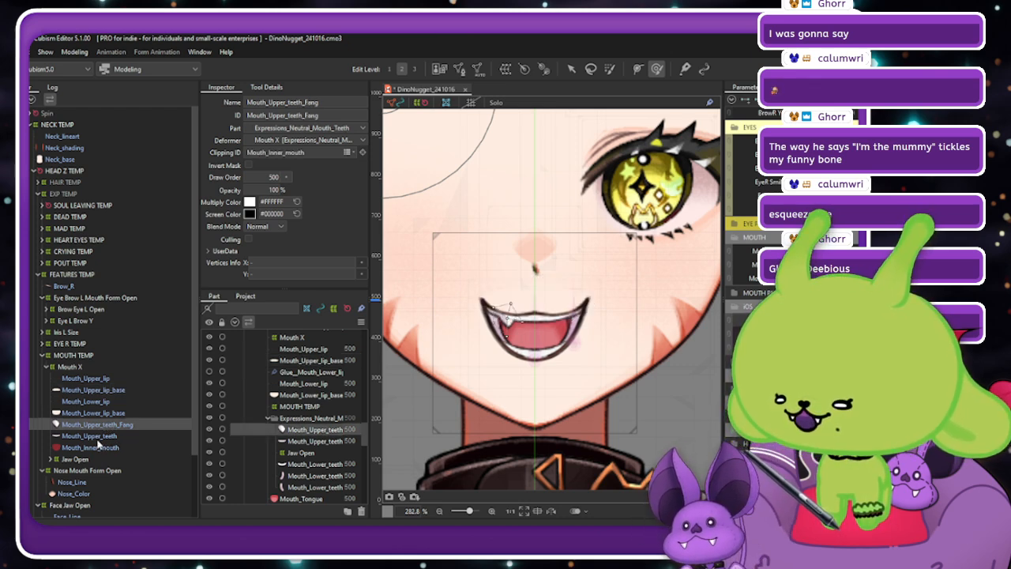
ctrl+click(89, 435)
ctrl+click(75, 458)
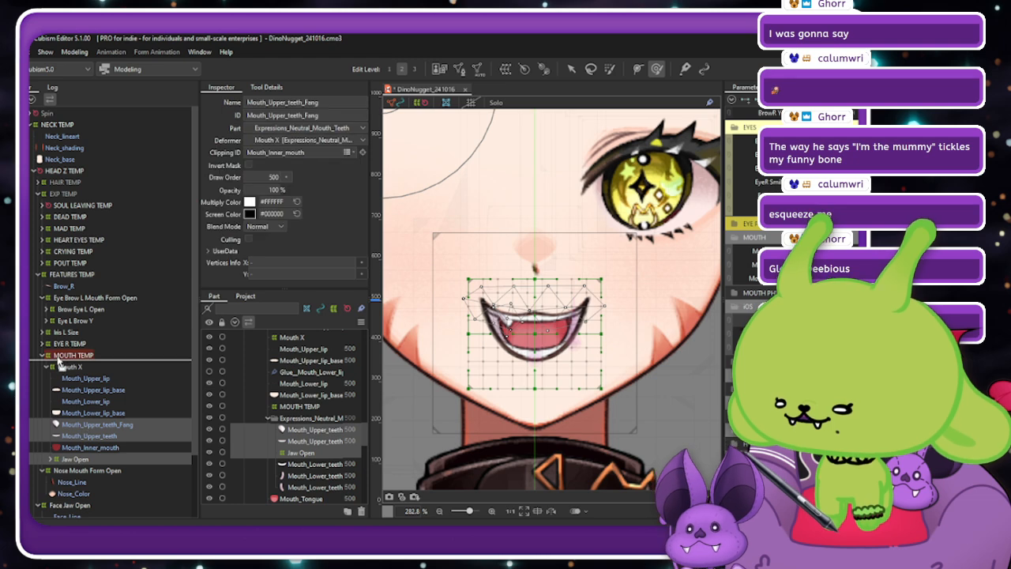
drag(75, 358, 76, 359)
Add the Mouth X deformer to Auto Generation of Sway Motion, targeting the Mouth X parameter.
click(72, 390)
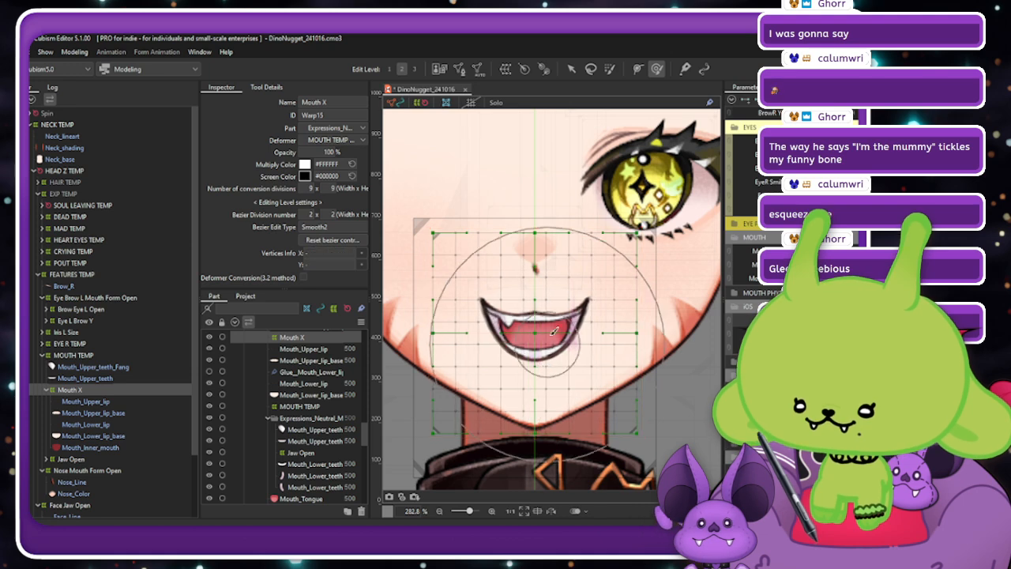
click(75, 53)
mouse_move(123, 158)
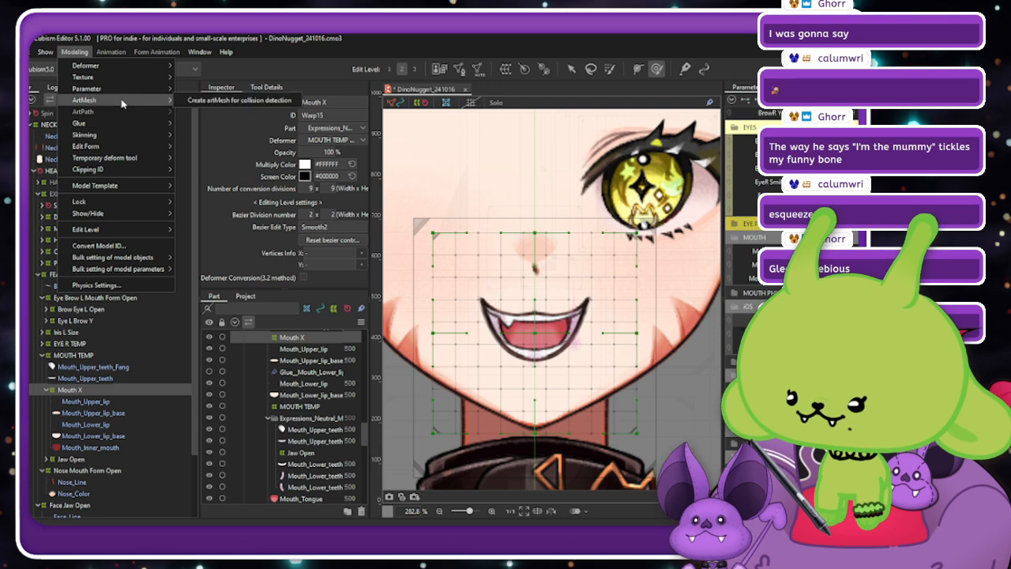
mouse_move(142, 94)
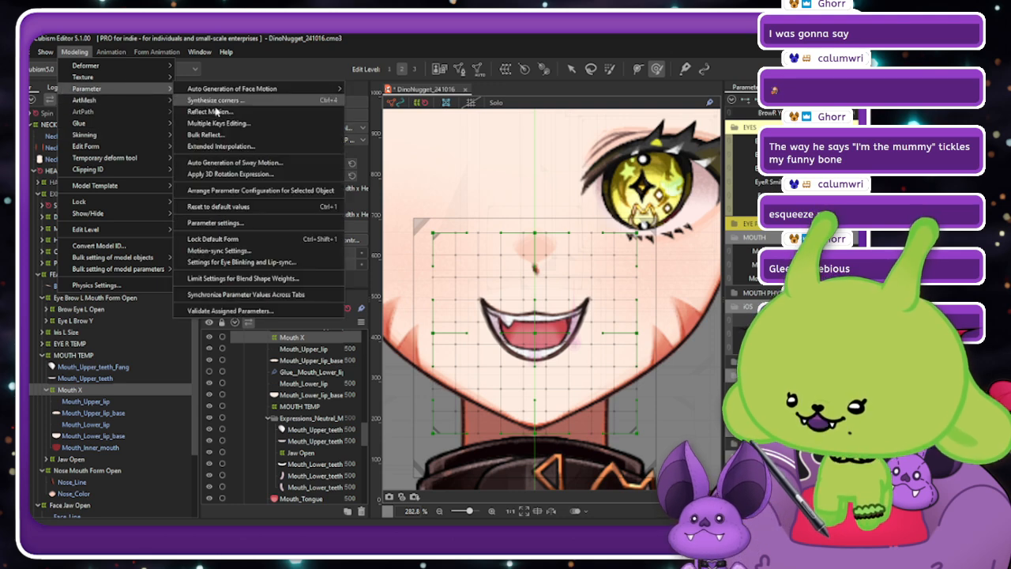
click(246, 162)
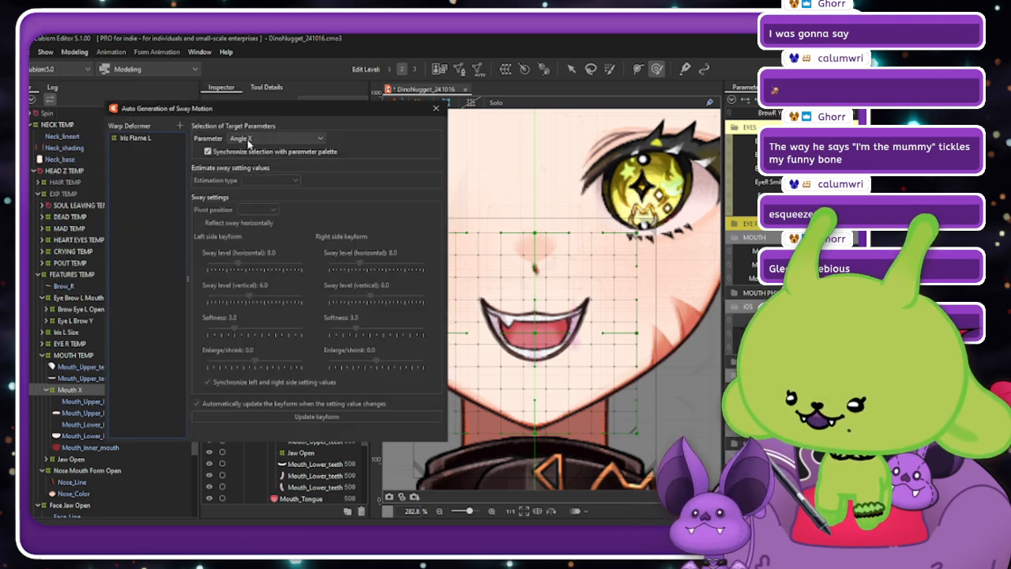
click(180, 127)
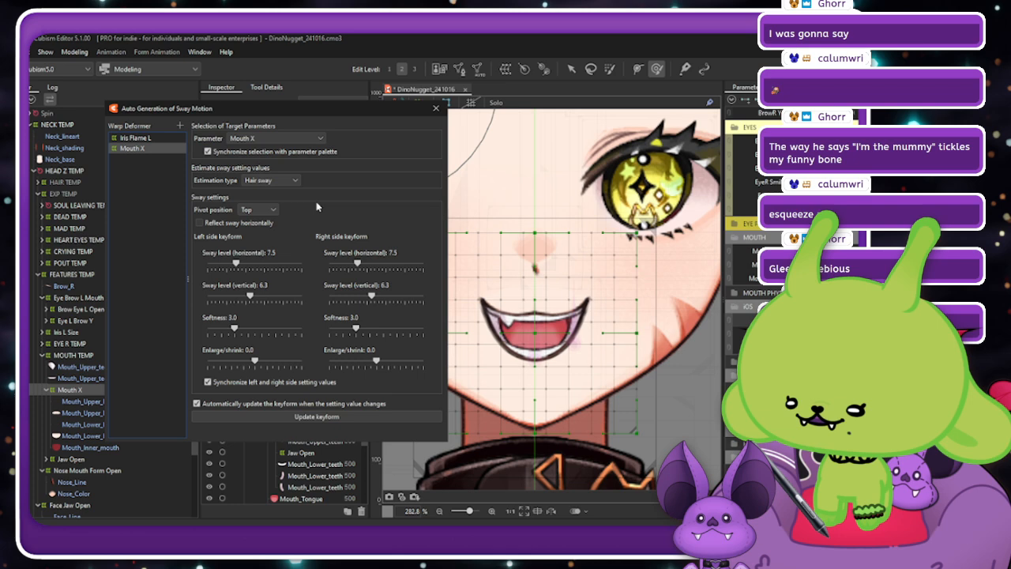
Generate the Mouth X sway with a horizontal level of 12.2, trying the Bottom pivot but keeping Top.
click(280, 180)
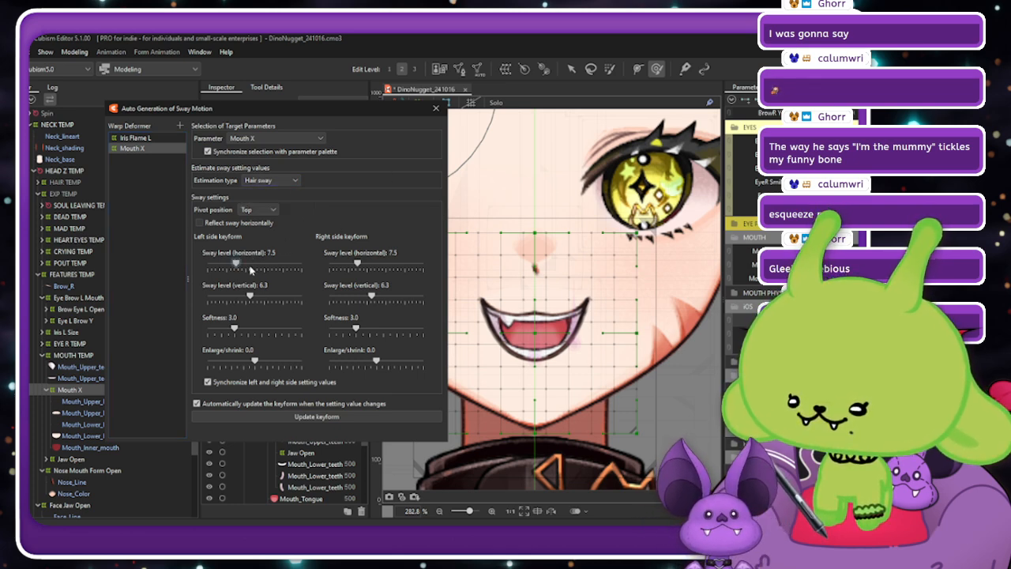
click(251, 270)
click(267, 211)
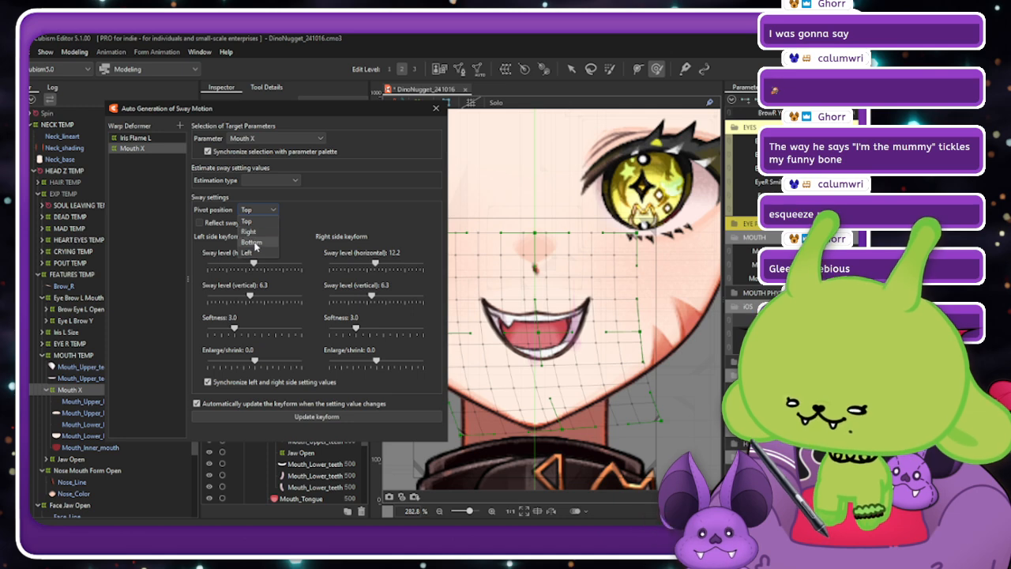
click(255, 235)
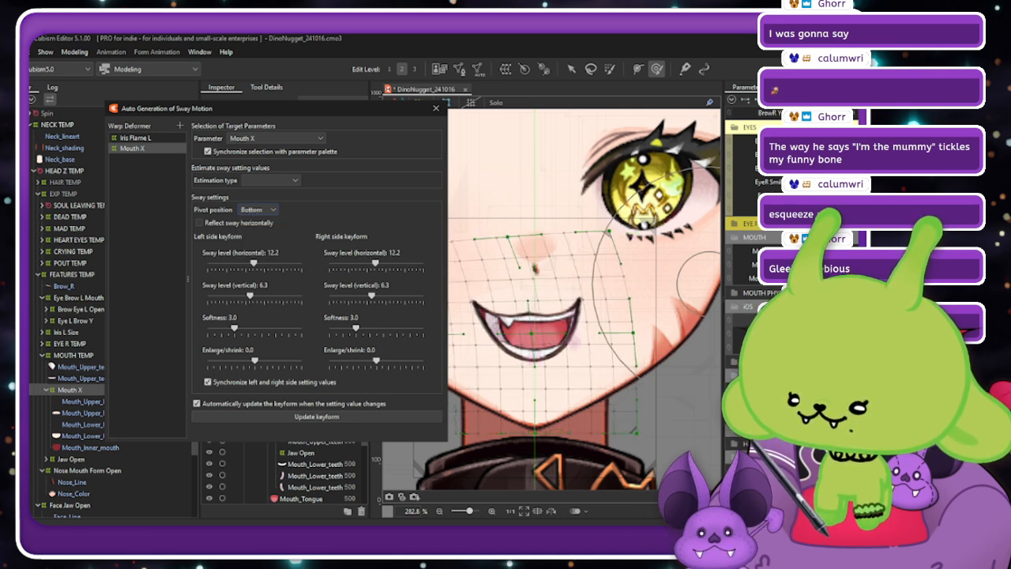
click(261, 209)
click(255, 224)
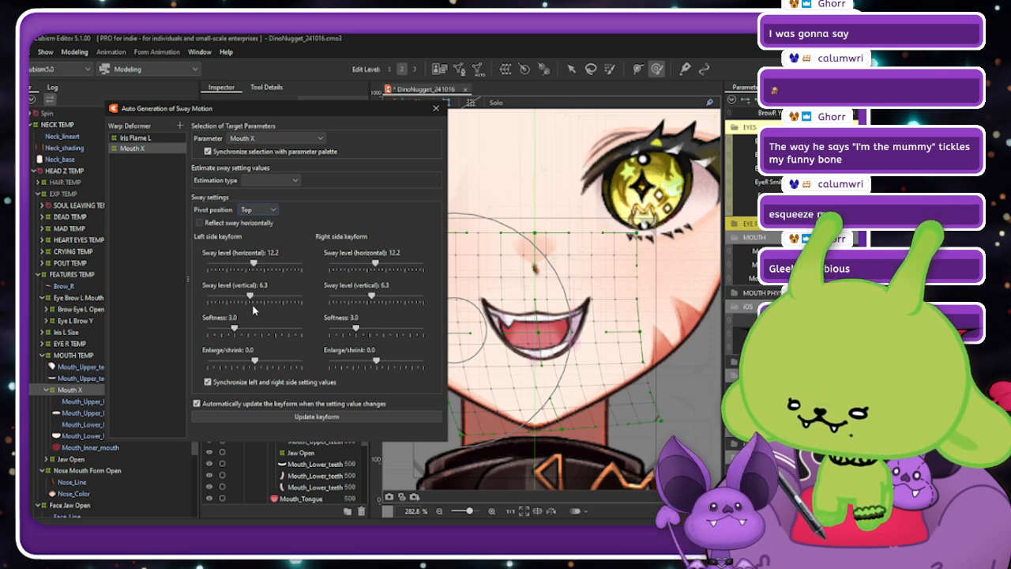
click(435, 108)
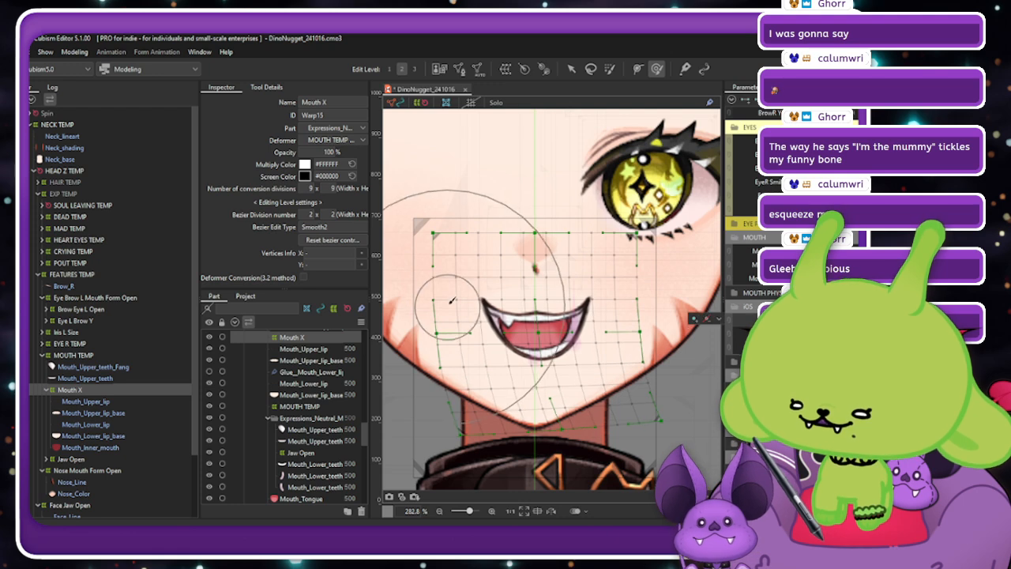
Reshape the Mouth X sway form with the deform brush and reposition the warp's right-side and lower-middle control points.
key(ctrl+a)
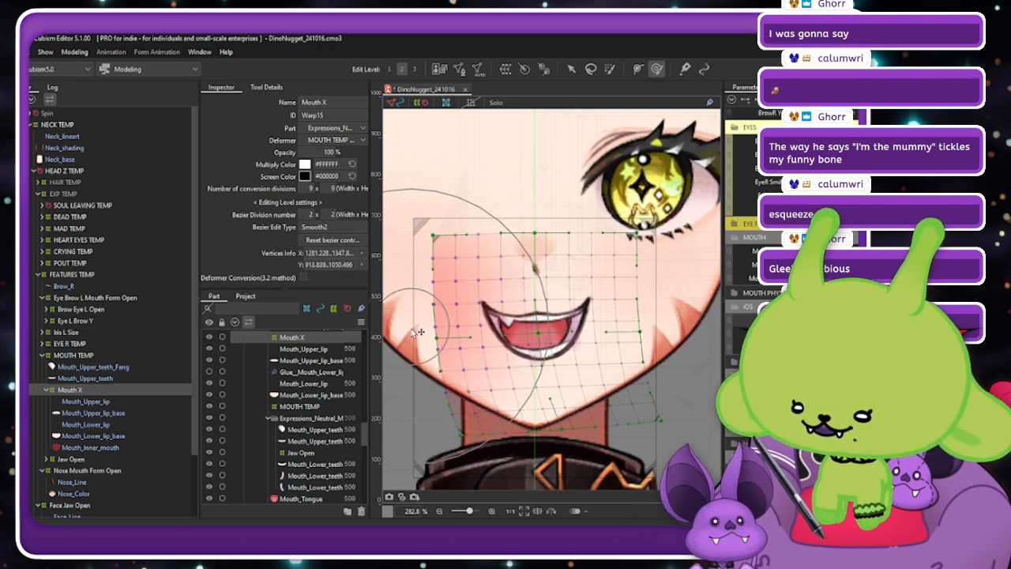
mouse_move(419, 332)
mouse_down()
mouse_move(552, 261)
mouse_move(666, 312)
mouse_up()
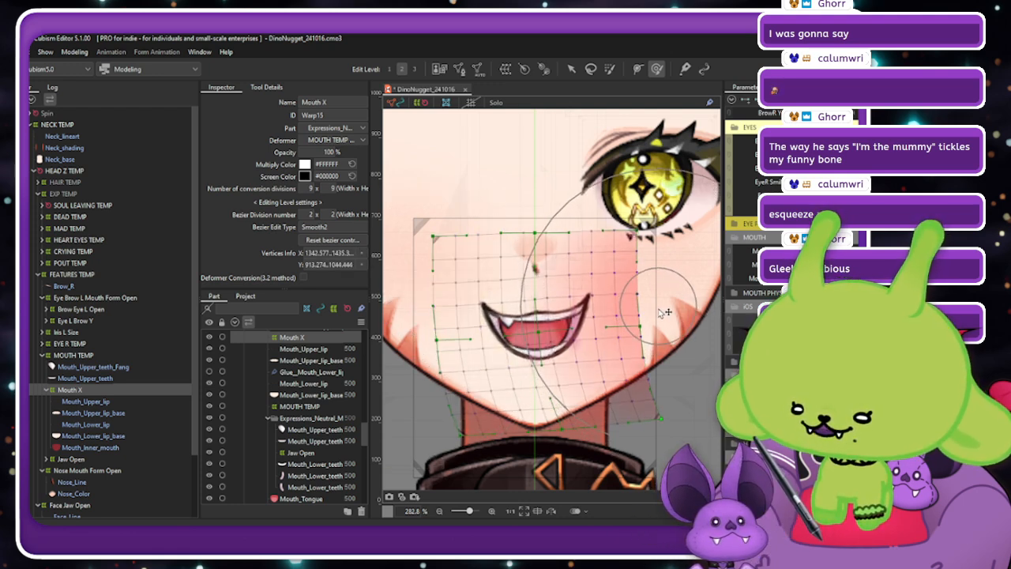
click(570, 69)
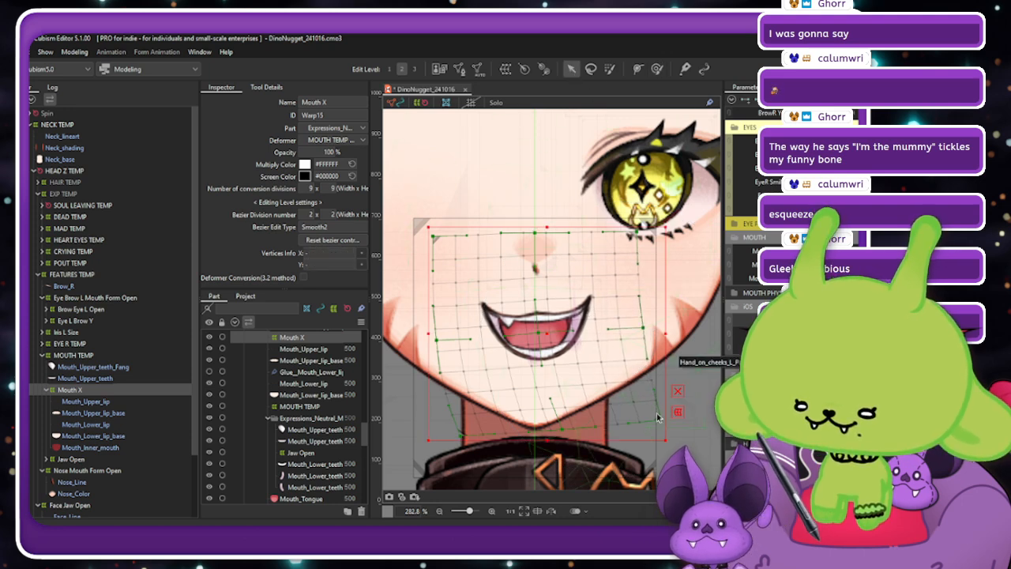
drag(660, 419, 658, 406)
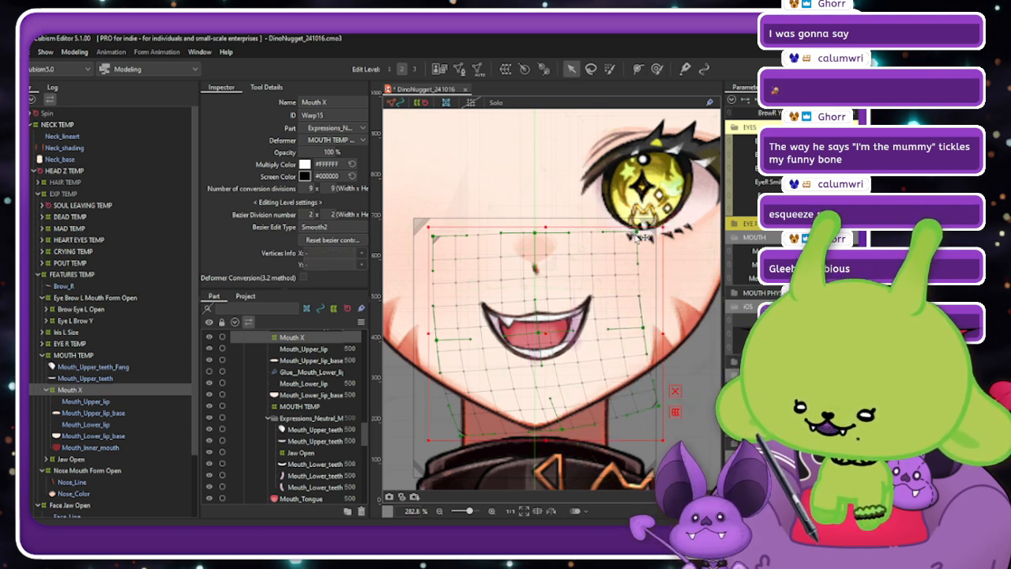
drag(636, 233, 638, 229)
drag(644, 327, 644, 328)
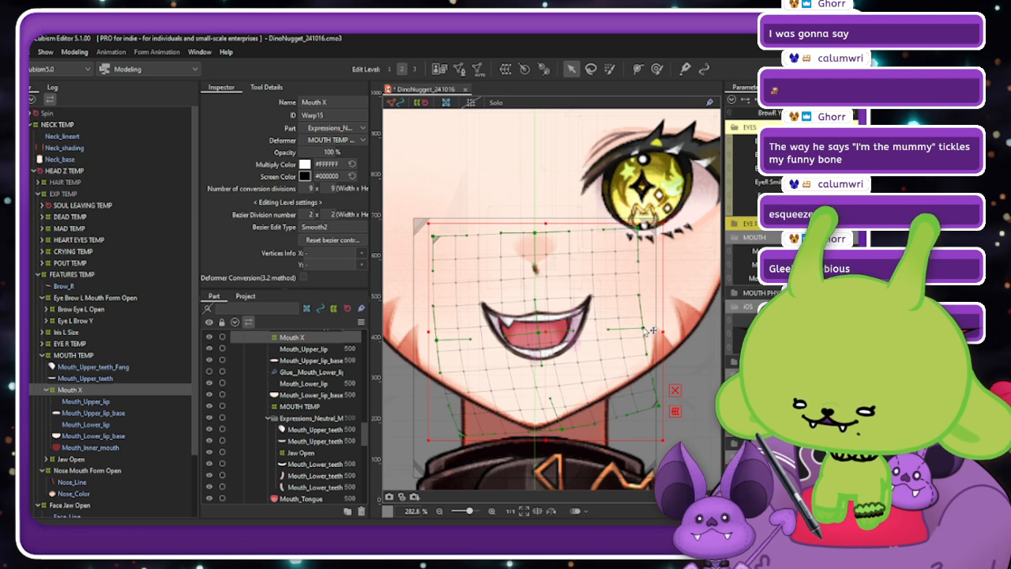
click(671, 337)
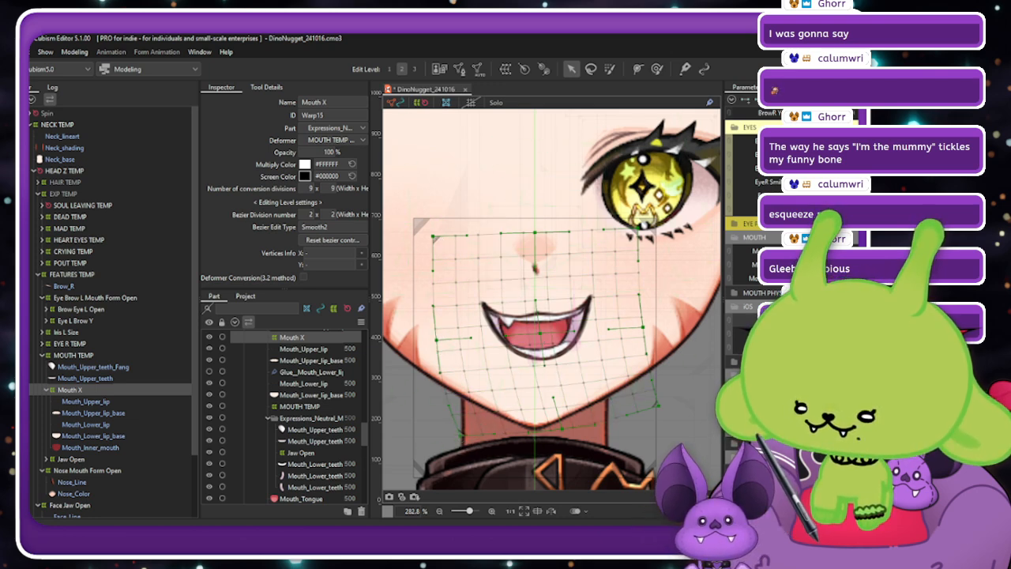
drag(554, 398, 552, 397)
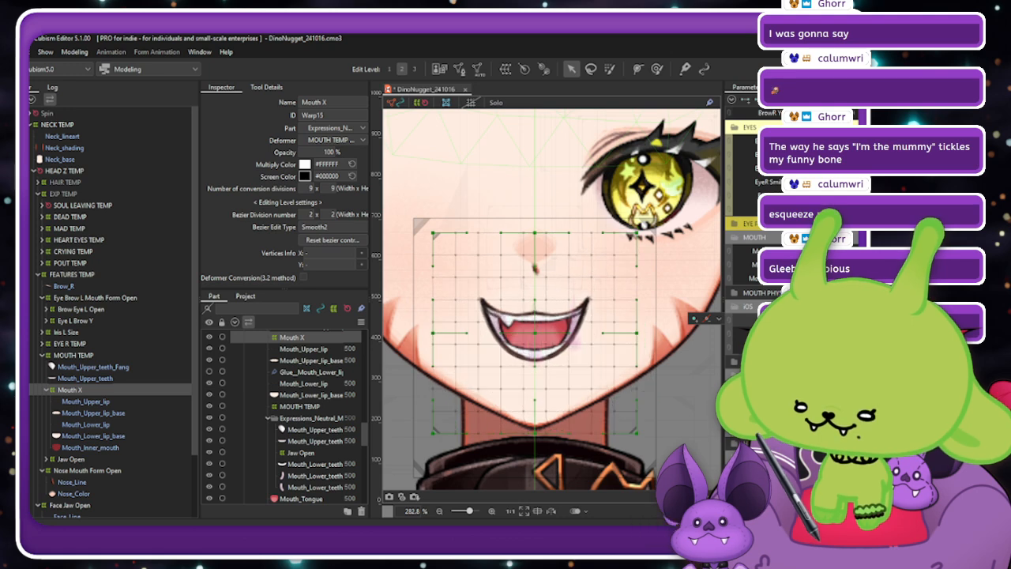
Lower the upper-left corner of the Mouth X warp and brush the mouth area slightly toward the right.
drag(434, 239, 434, 249)
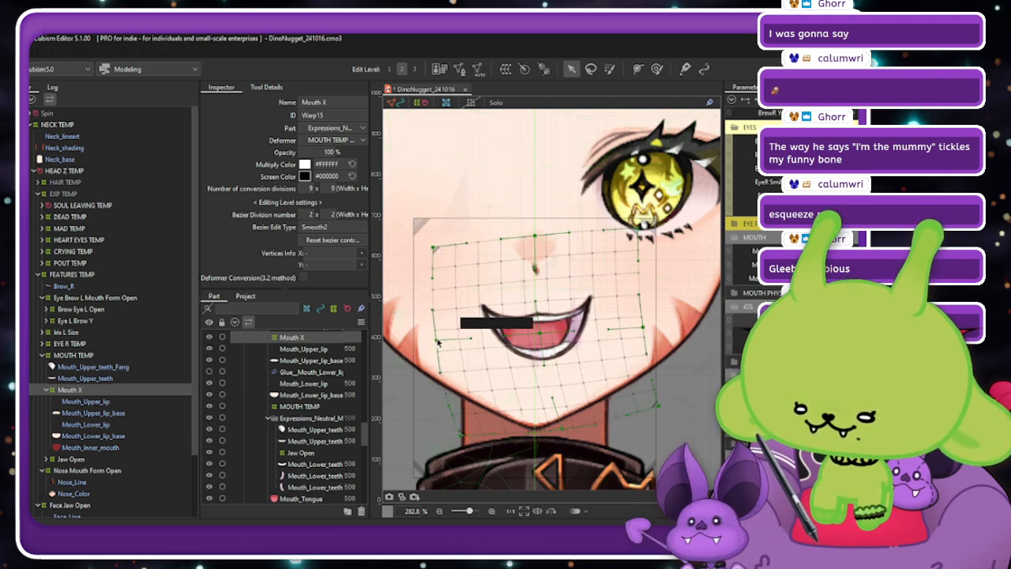
click(657, 69)
drag(521, 320, 552, 334)
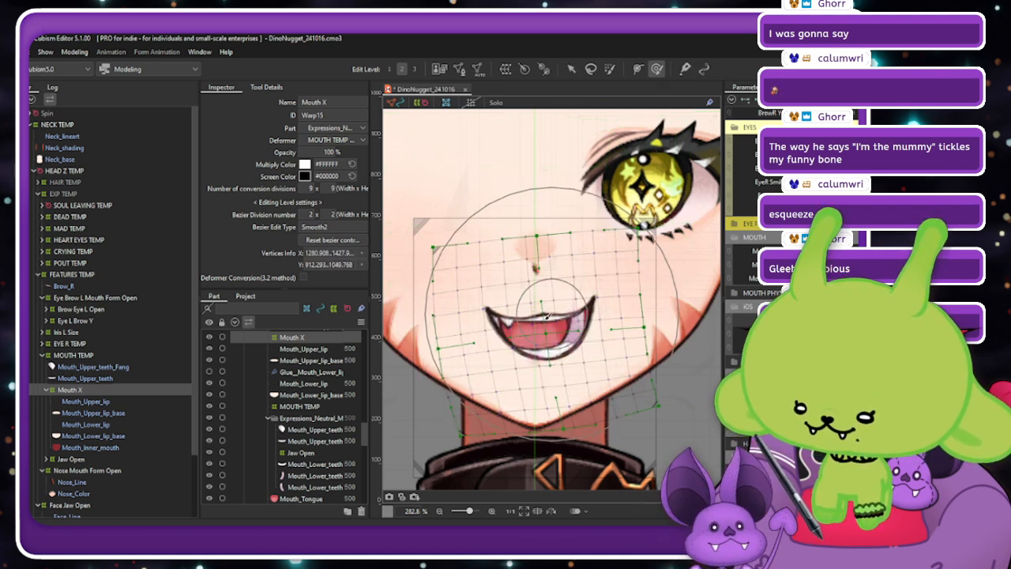
key(v)
Undo the recent reshaping of the Mouth X warp.
key(ctrl+z)
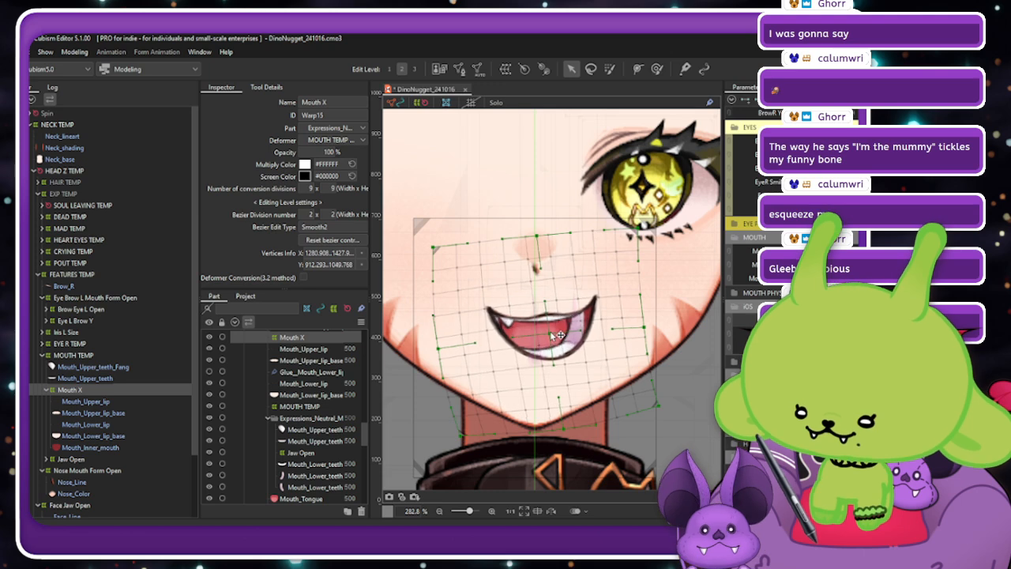
key(ctrl+z)
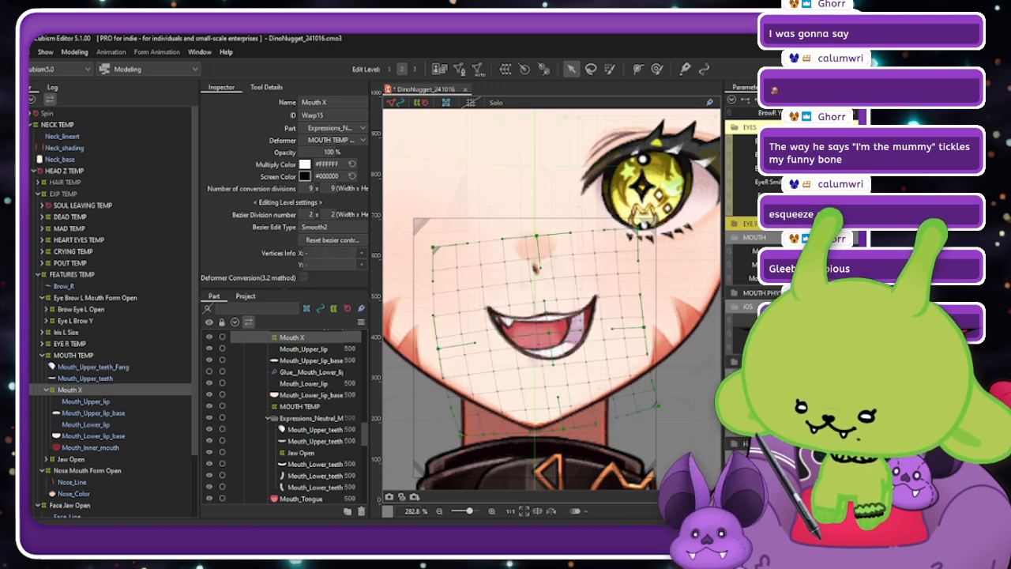
key(ctrl+z)
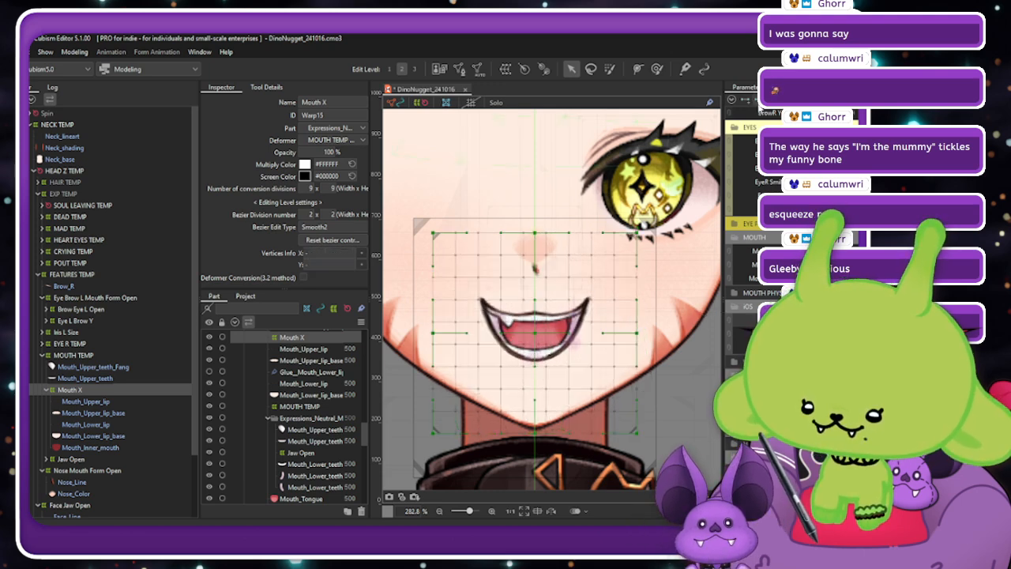
Move the Mouth X warp's lower-right corner, side and centre control points to slant the mouth toward the right.
drag(636, 433, 647, 420)
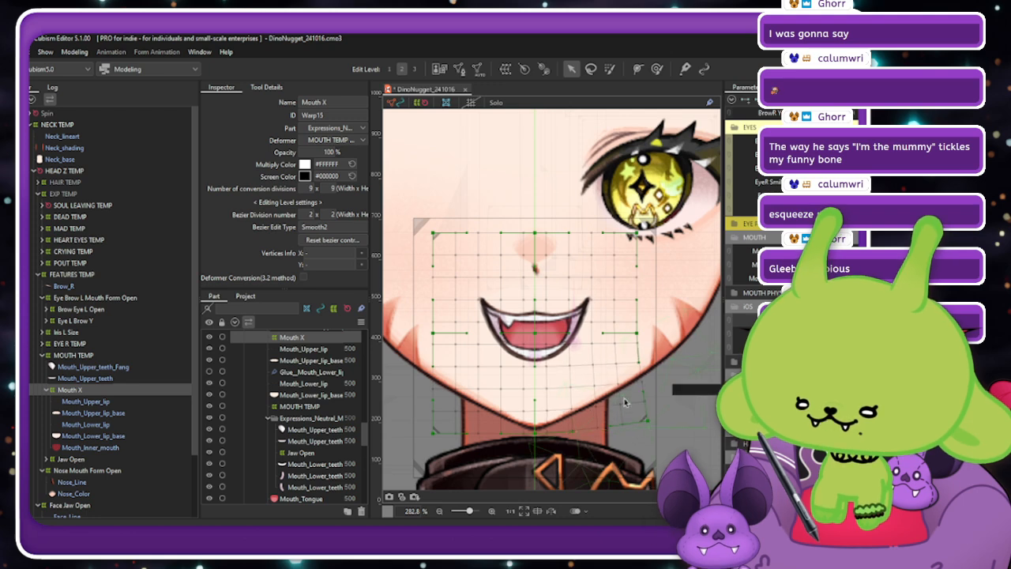
drag(645, 338, 650, 331)
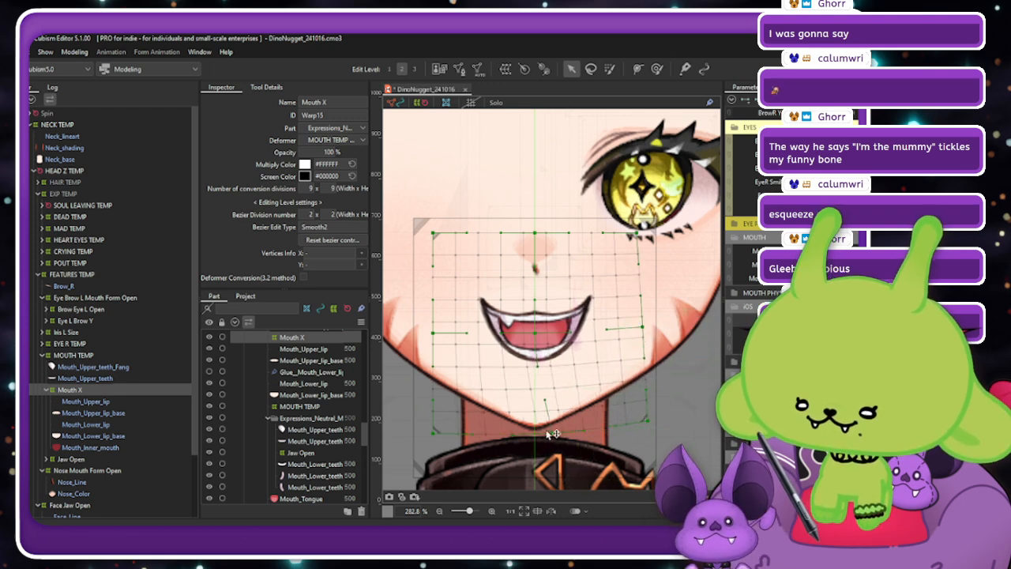
drag(432, 336, 447, 338)
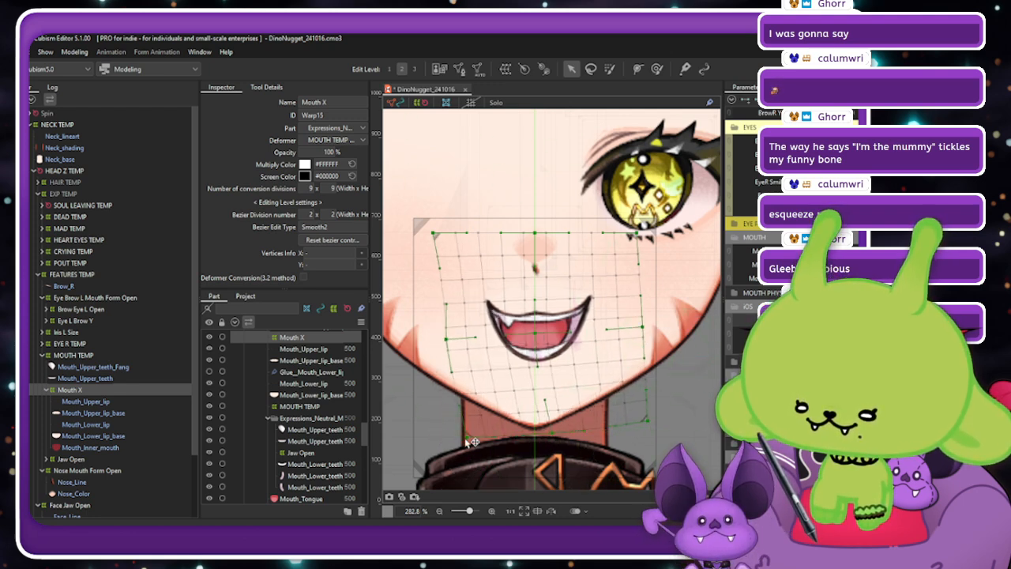
drag(542, 341, 550, 336)
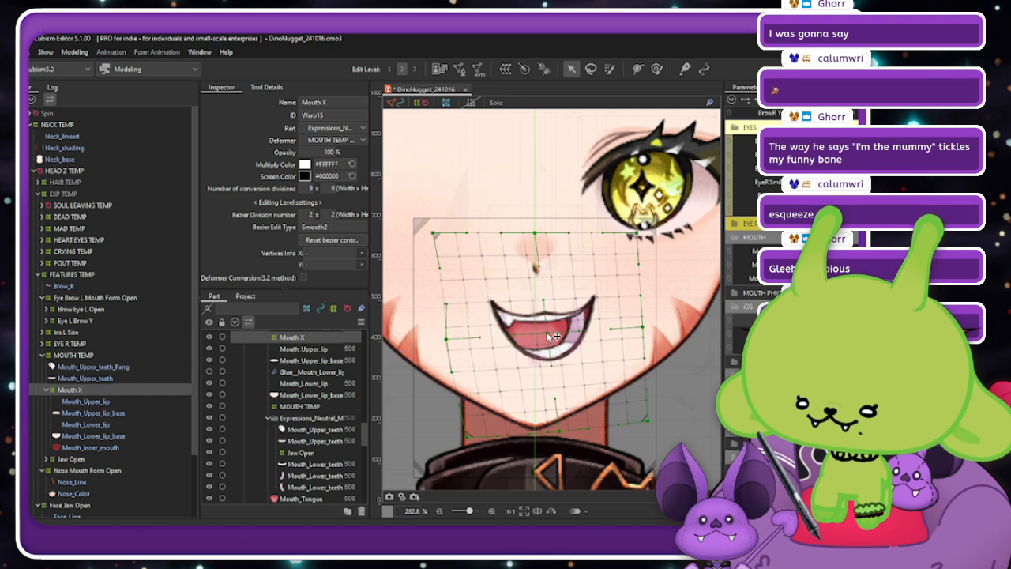
drag(447, 340, 449, 341)
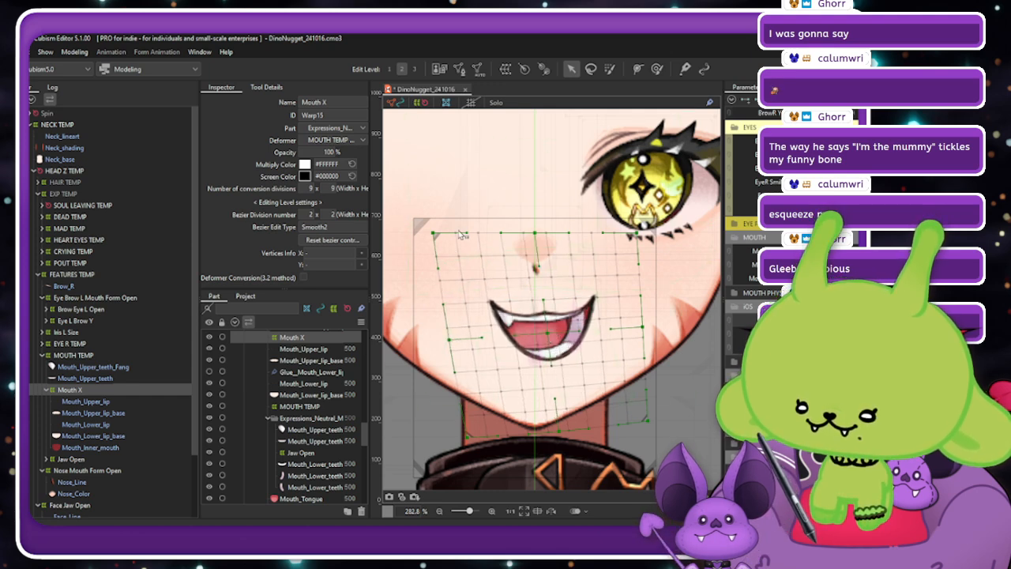
mouse_move(433, 234)
mouse_down()
mouse_move(432, 245)
mouse_move(432, 233)
mouse_up()
Shift the whole Mouth X warp slightly left, tilt it further, and nudge its centre point toward the lower right.
click(93, 390)
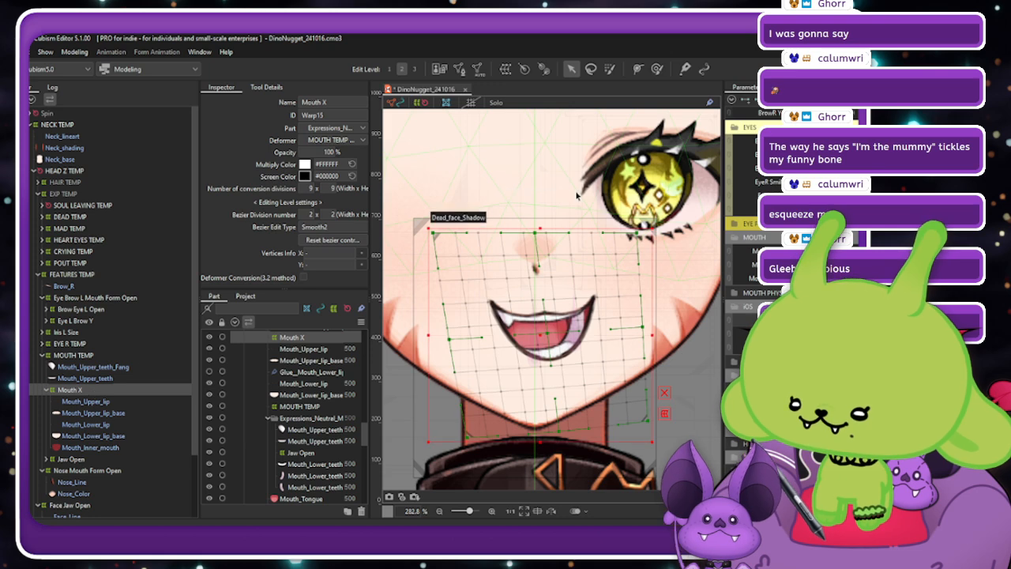
drag(538, 221, 529, 223)
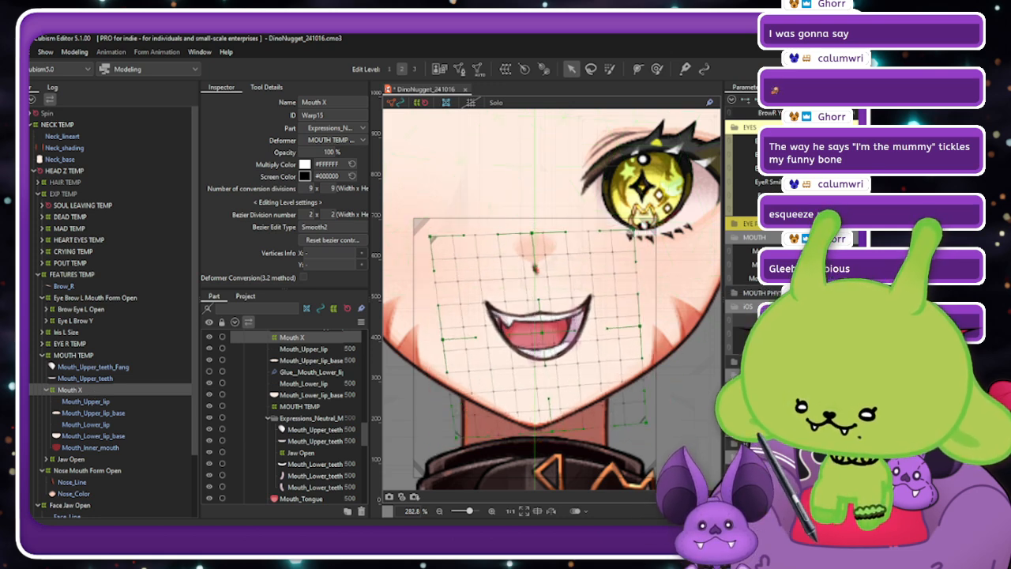
click(672, 395)
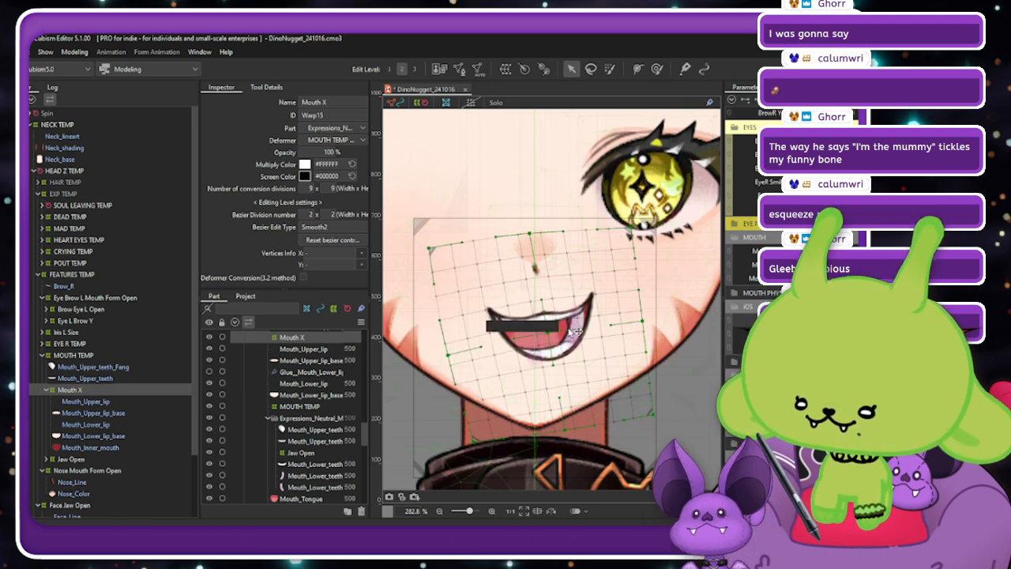
drag(548, 335, 551, 338)
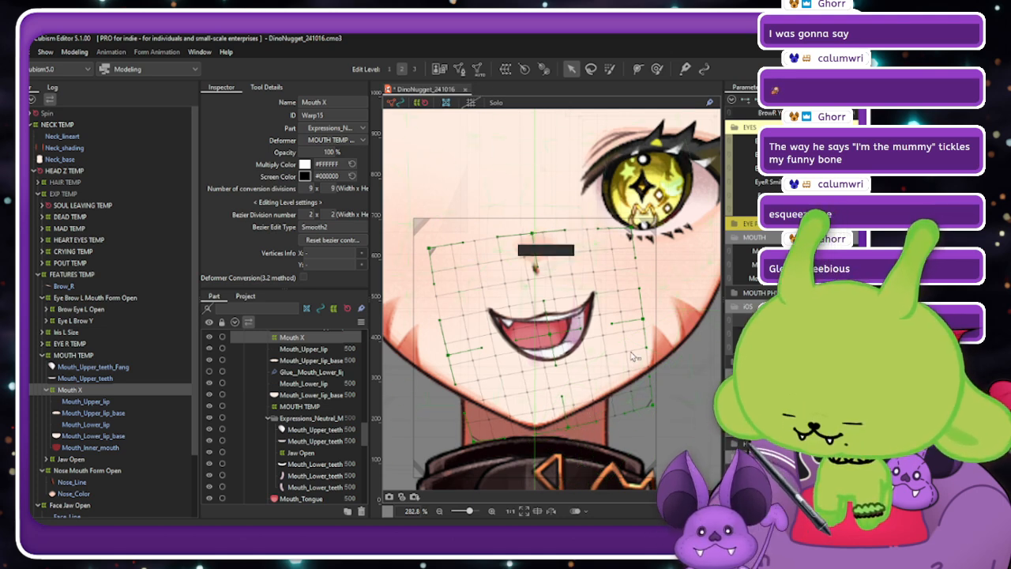
Hide the selection overlay and inspect the Mouth X pose on the face while varying the parameter.
key(ctrl+h)
scroll(603, 368, down, 2)
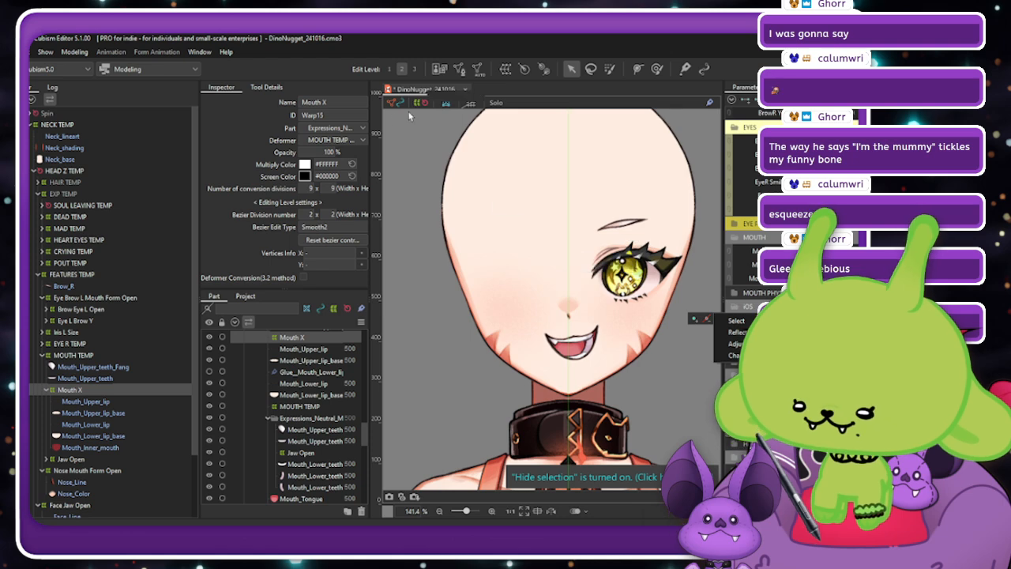
scroll(617, 340, up, 1)
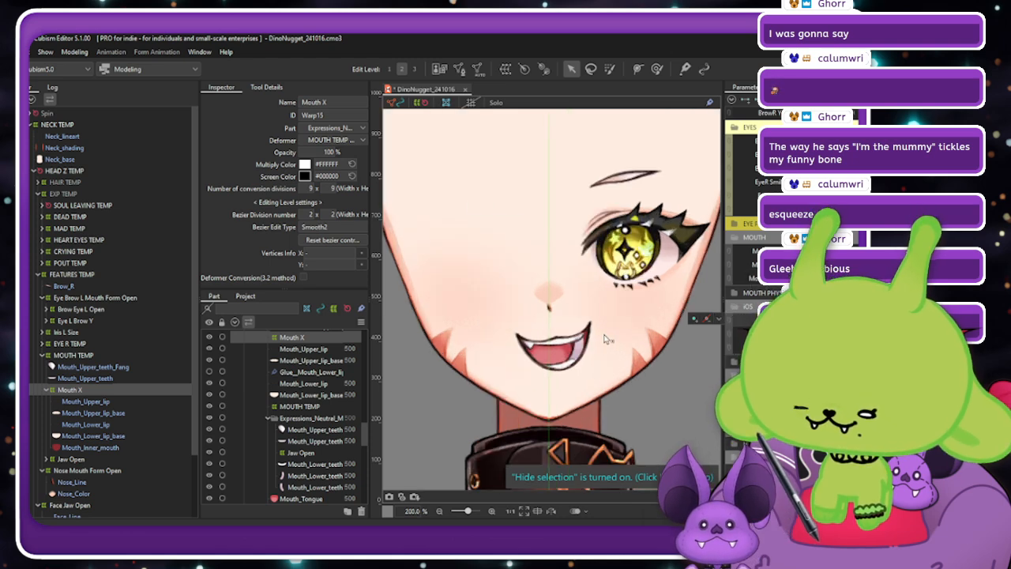
key(b)
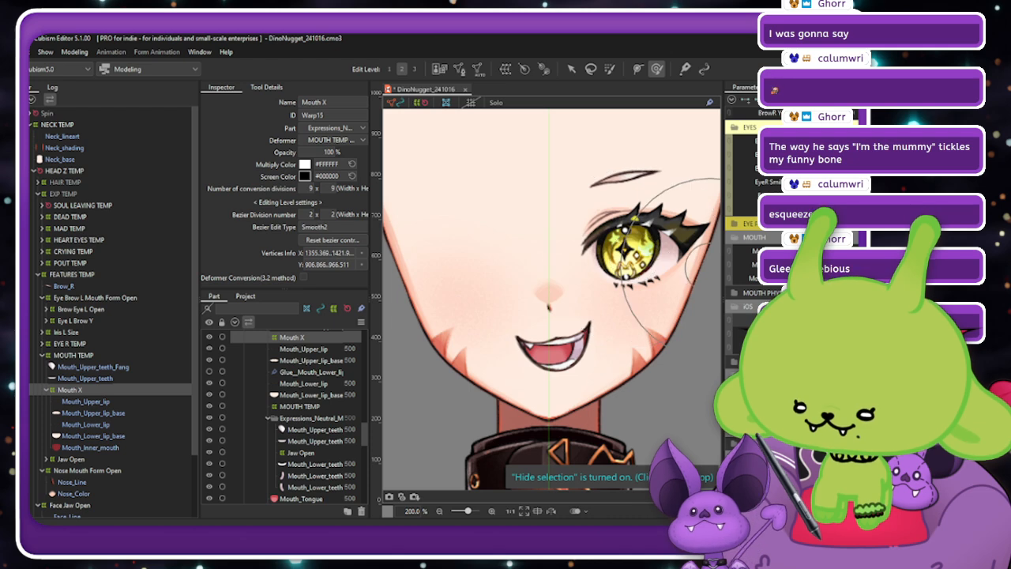
mouse_move(845, 320)
mouse_down()
mouse_move(817, 320)
mouse_move(845, 320)
mouse_up()
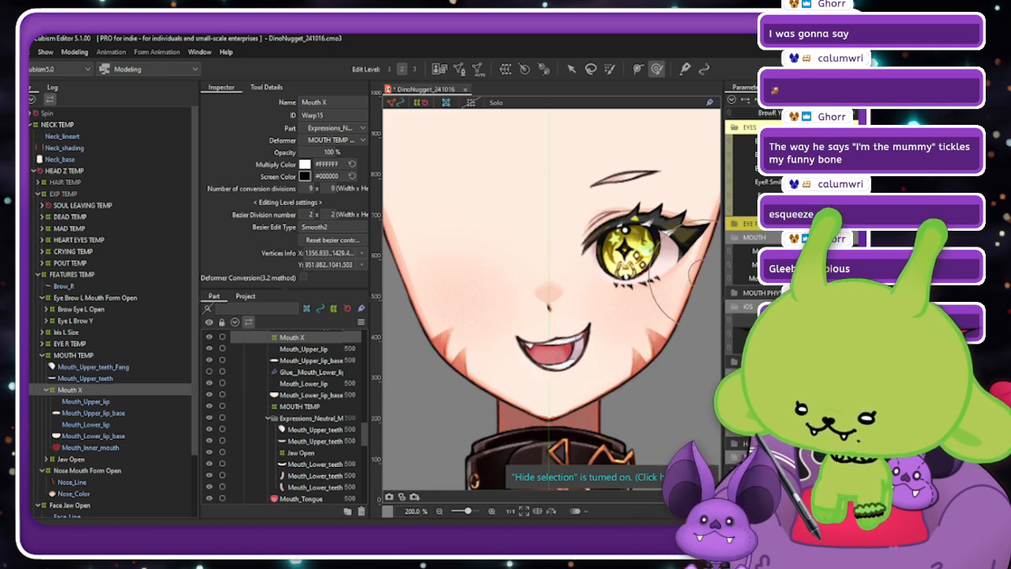
click(818, 250)
click(817, 250)
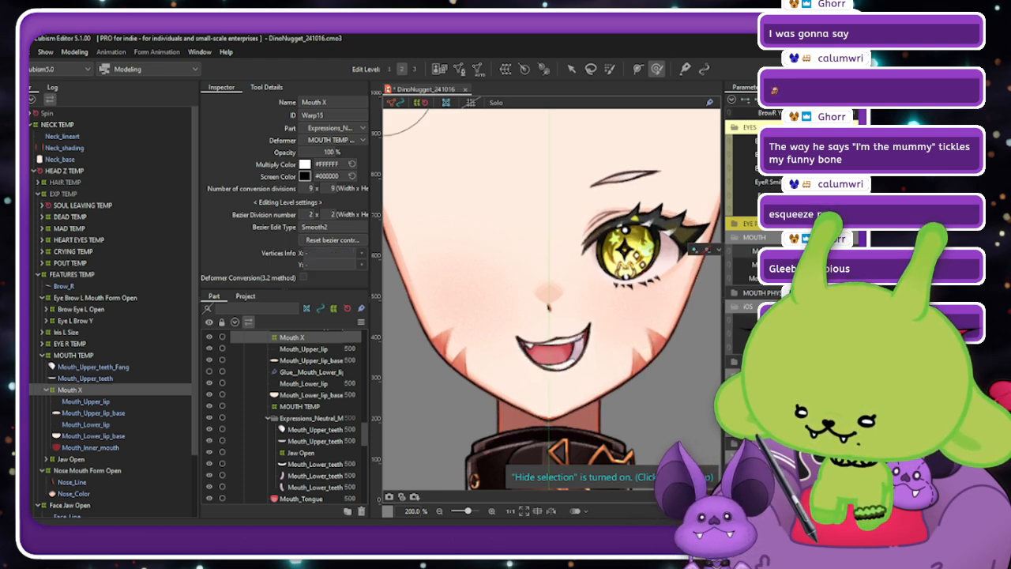
mouse_move(817, 250)
mouse_down()
mouse_move(829, 250)
mouse_move(801, 250)
mouse_move(818, 250)
mouse_up()
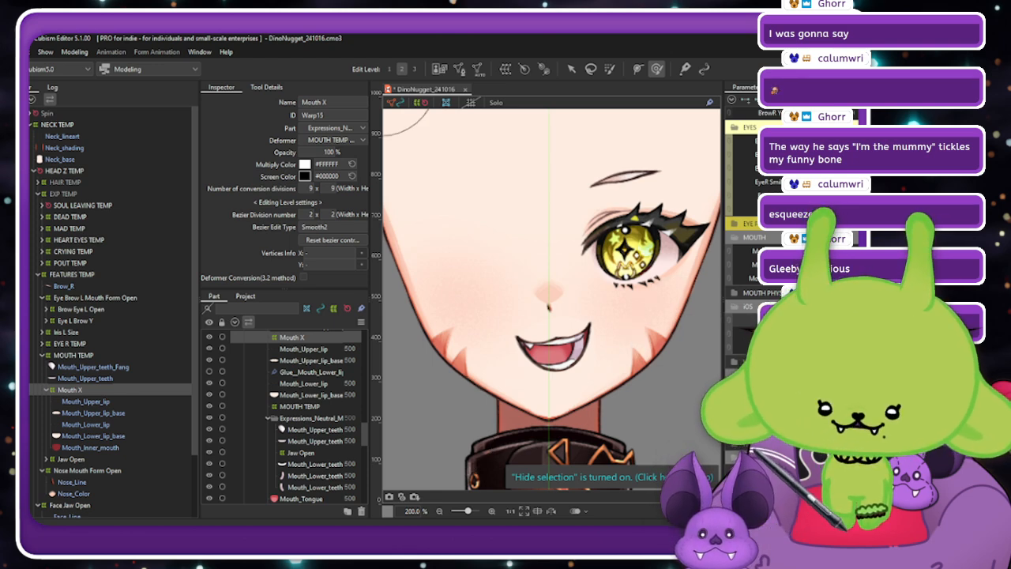
Reflect the Mouth X form onto the opposite end of the parameter and check the mirrored pose.
key(ctrl+m)
click(437, 387)
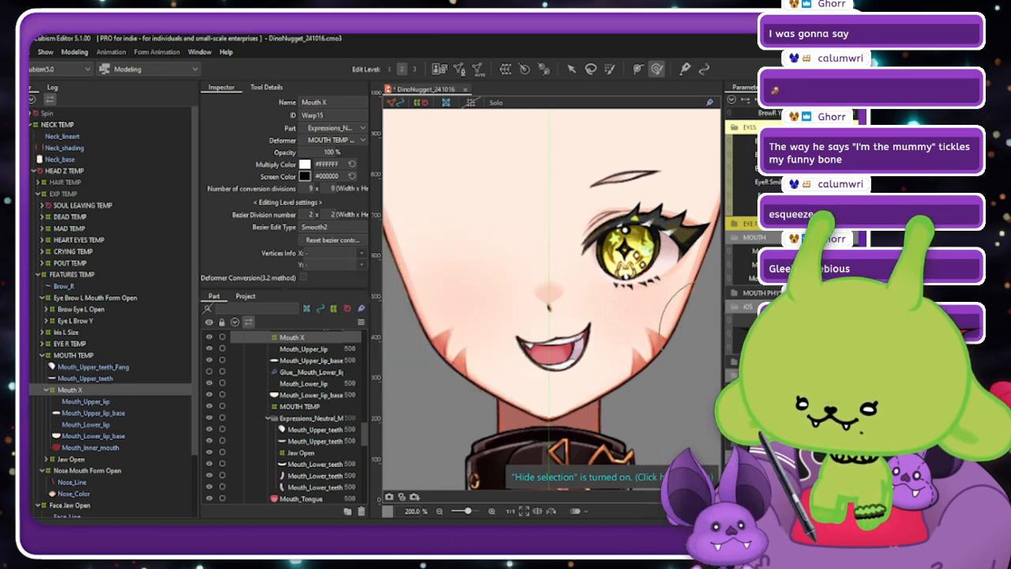
drag(837, 318, 789, 318)
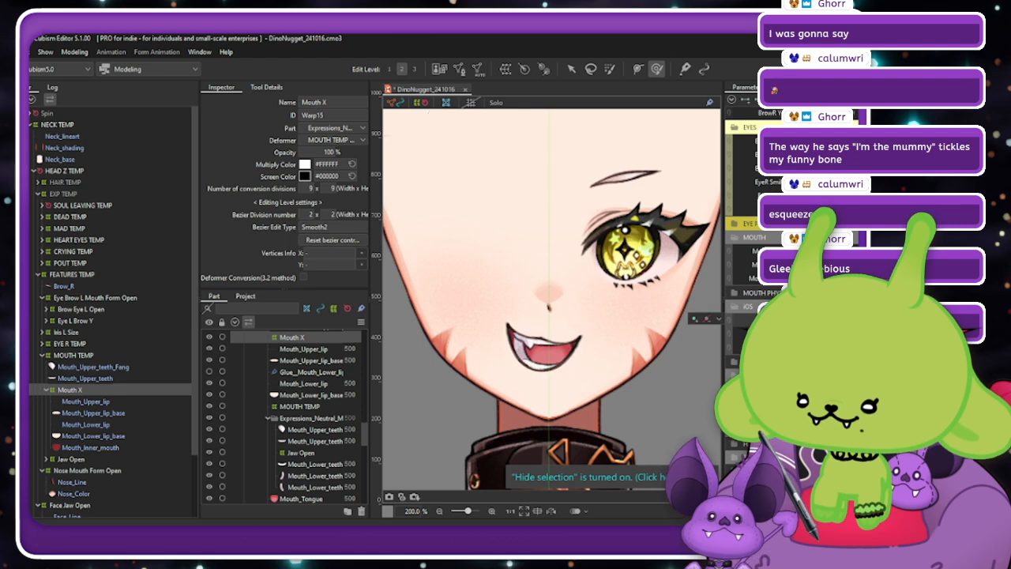
Preview the Mouth X movement in combination with the other mouth parameters.
mouse_move(837, 340)
mouse_down()
mouse_move(790, 340)
mouse_move(837, 340)
mouse_up()
drag(837, 277, 822, 278)
drag(790, 340, 837, 340)
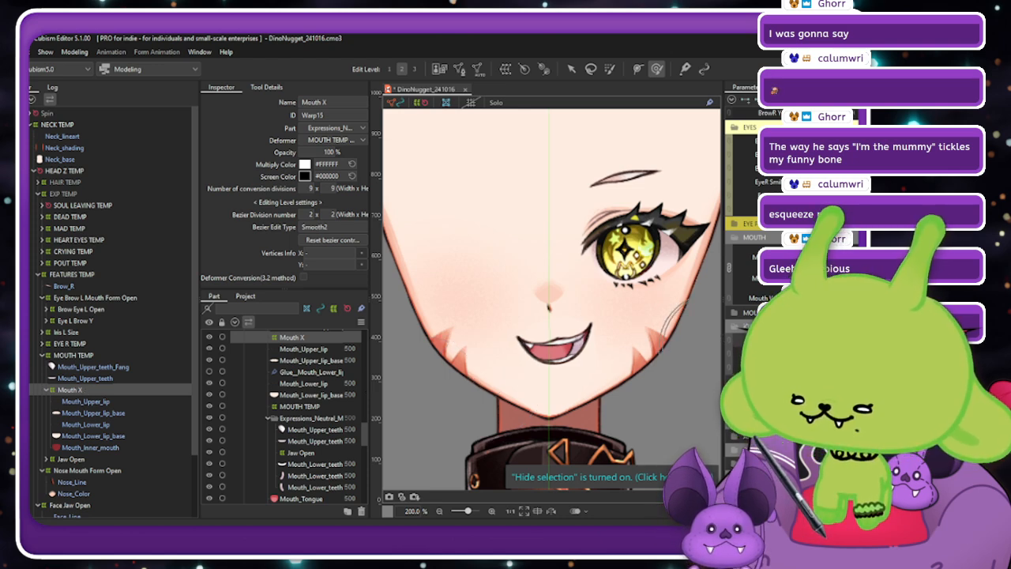
Apply a form blend to Mouth X with a compatibility of -20.
mouse_move(837, 339)
mouse_down()
mouse_move(790, 340)
mouse_move(837, 340)
mouse_move(789, 340)
mouse_move(837, 340)
mouse_move(814, 339)
mouse_move(825, 340)
mouse_up()
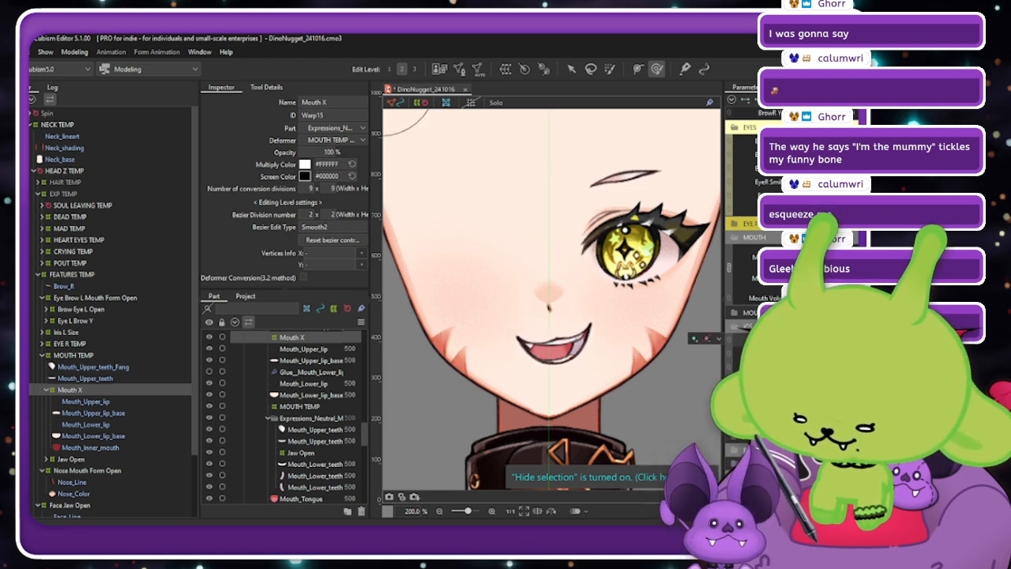
key(ctrl+shift+v)
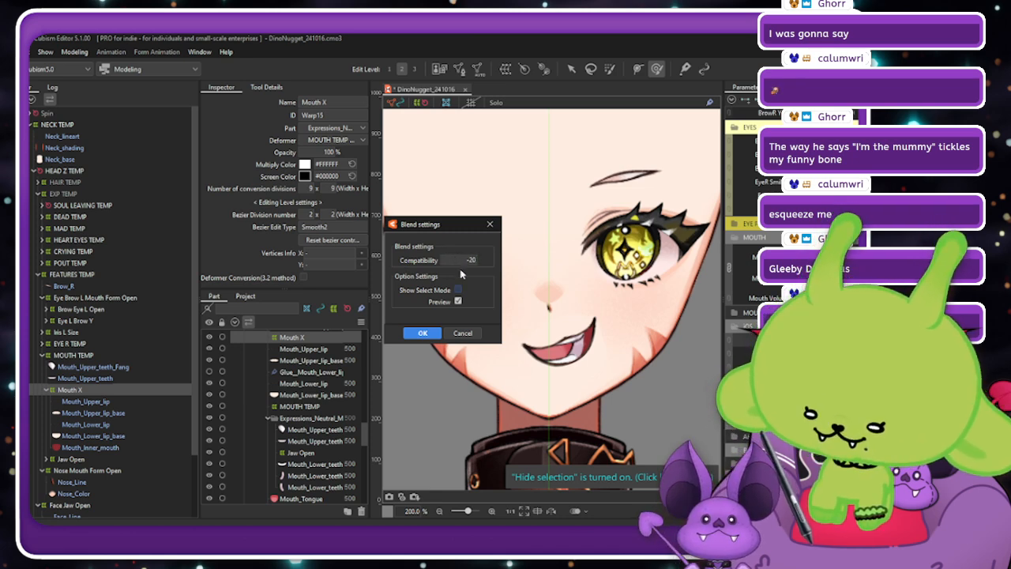
click(421, 334)
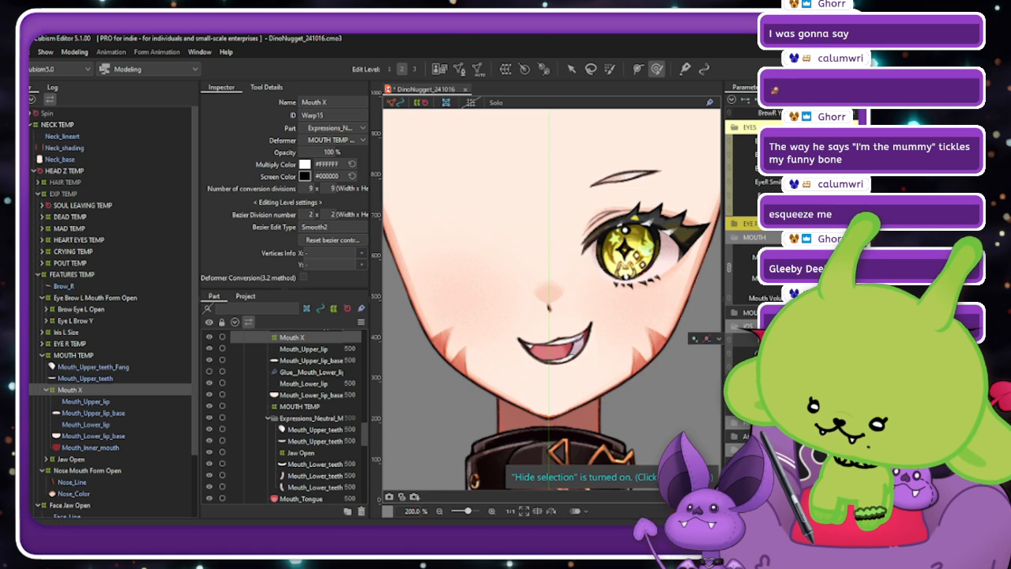
Preview the Mouth X pose with the mouth closed against the whole face.
drag(853, 340, 797, 340)
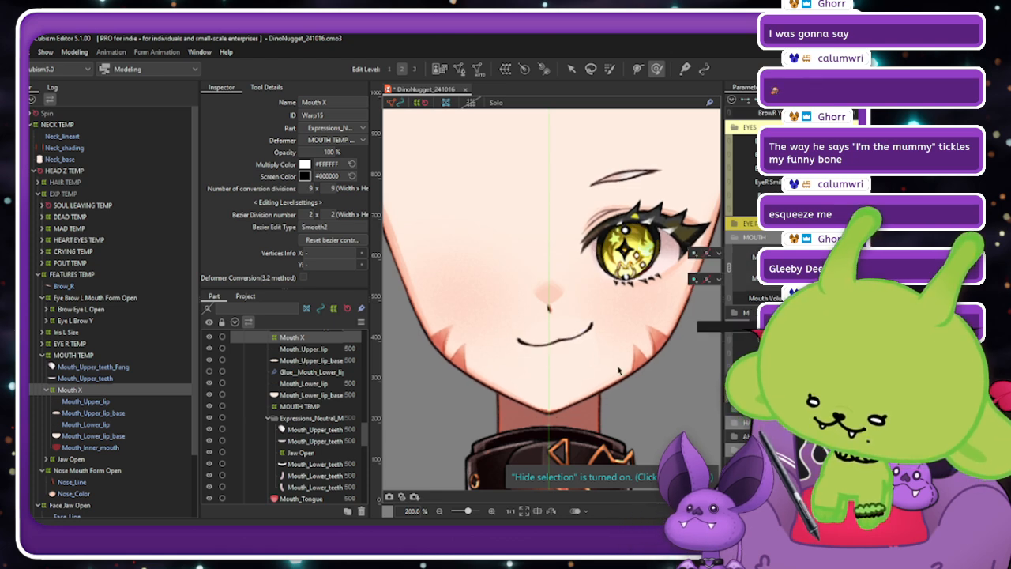
scroll(619, 370, down, 2)
scroll(619, 371, up, 1)
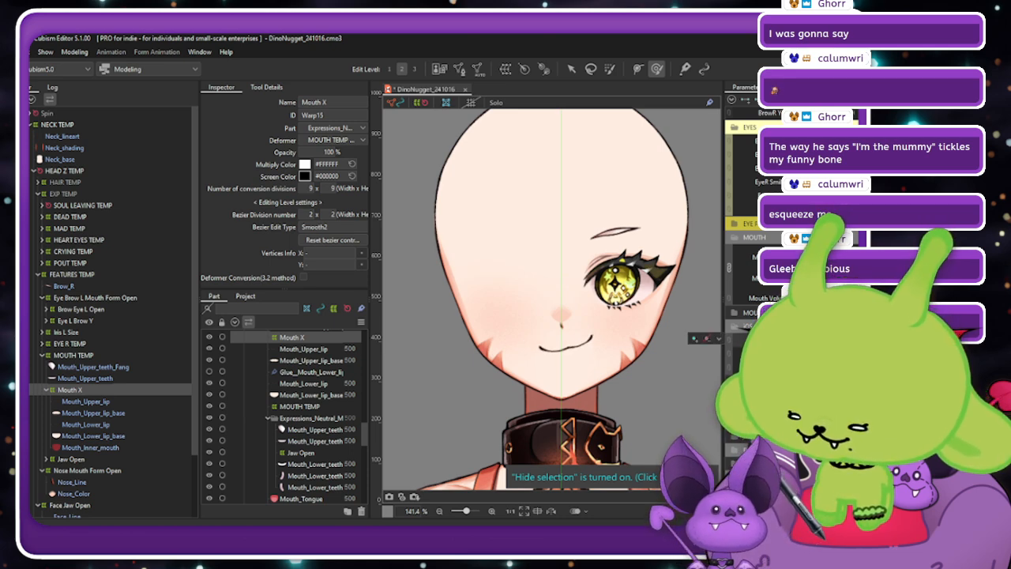
Apply a form blend to the closed-mouth Mouth X pose and reflect the form onto the opposite end of the parameter.
click(695, 338)
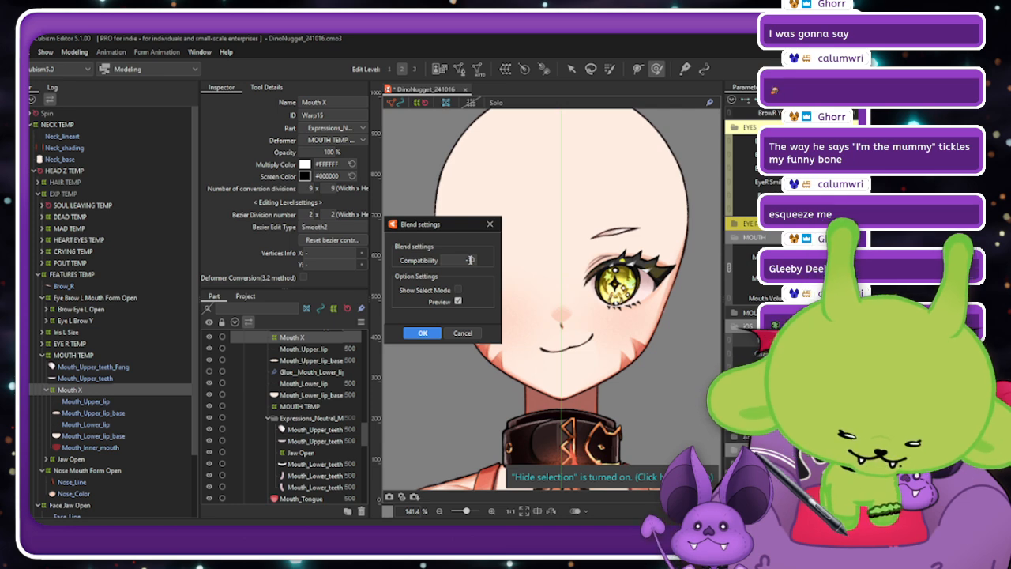
click(423, 334)
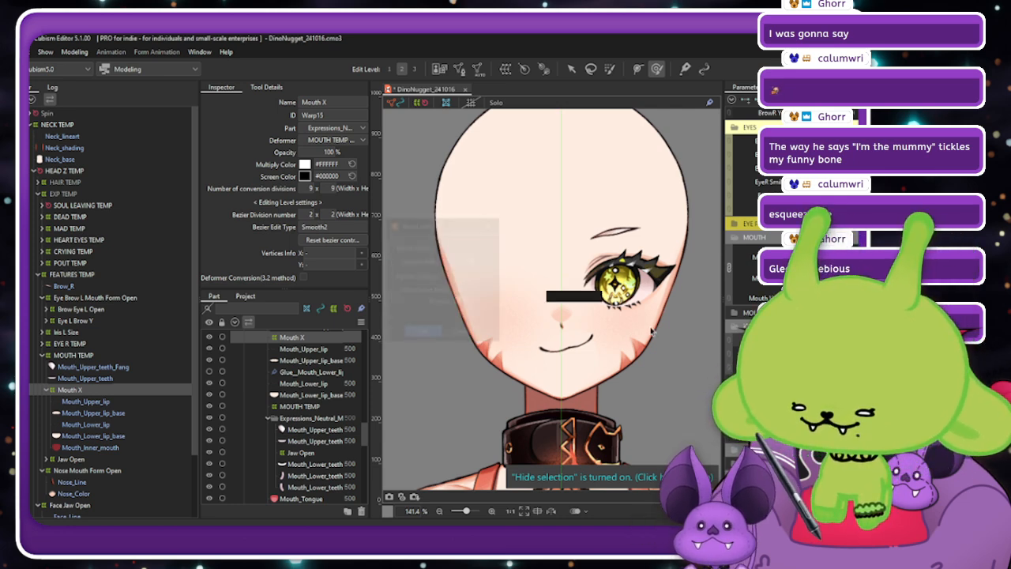
right_click(751, 111)
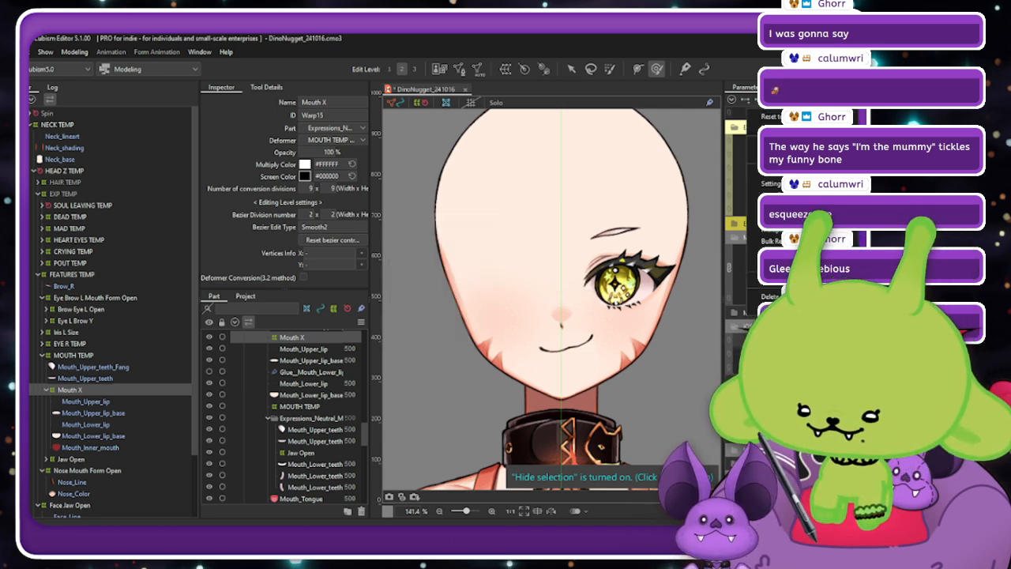
click(770, 240)
click(505, 300)
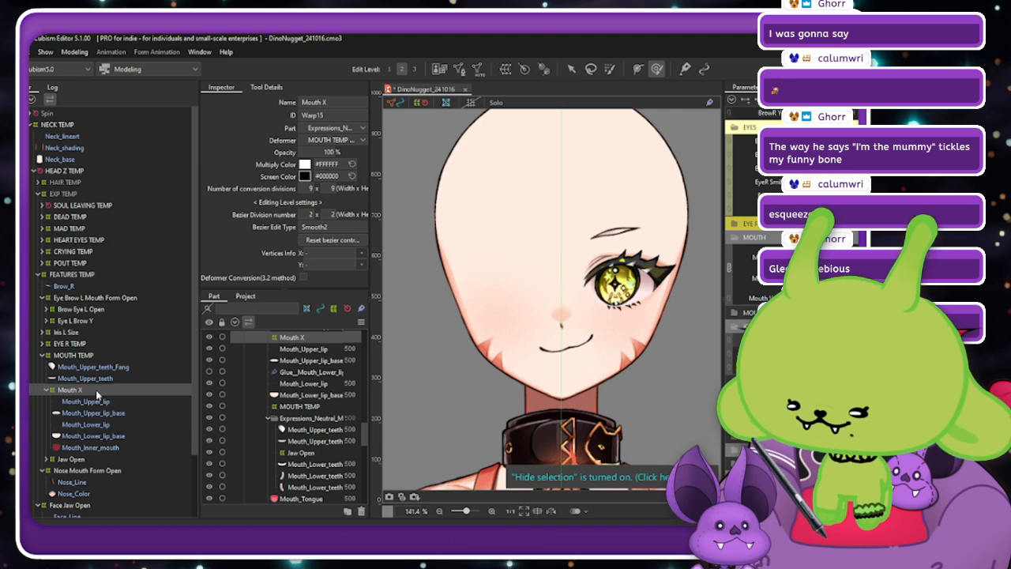
right_click(755, 112)
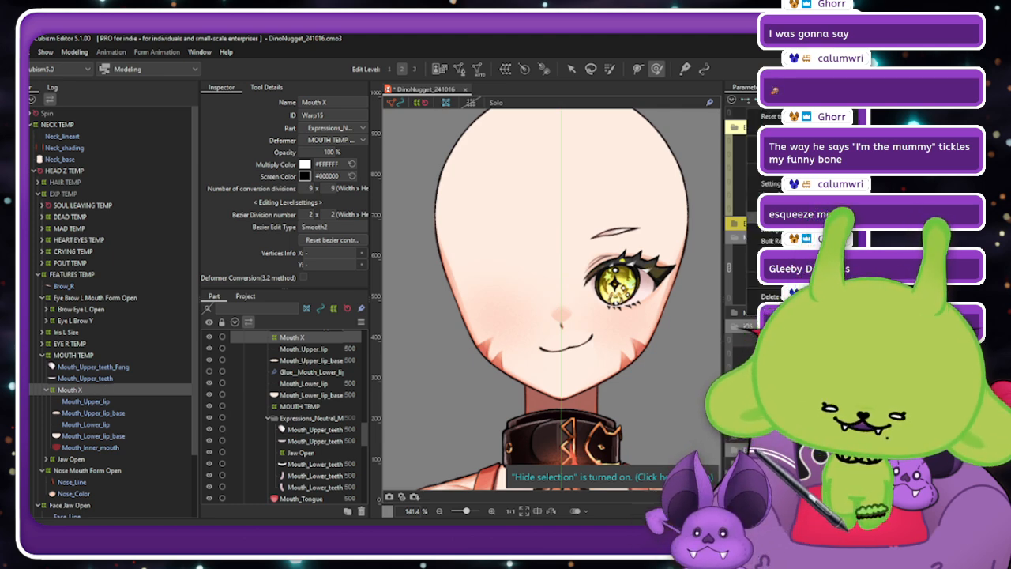
click(770, 184)
click(418, 386)
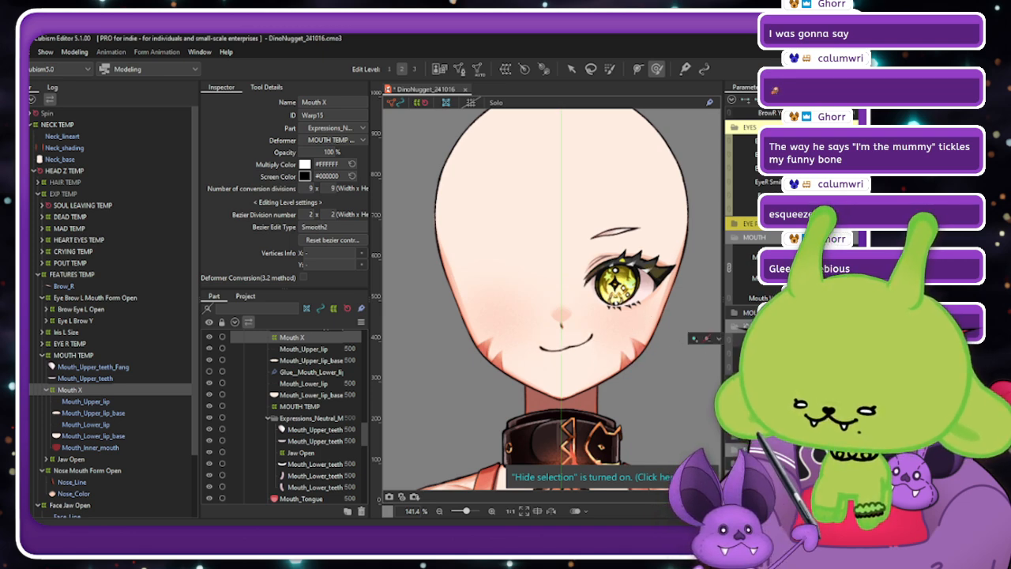
Check the mirrored Mouth X movement and choose Ellipse Interpolation as the extended interpolation method.
drag(835, 299, 794, 298)
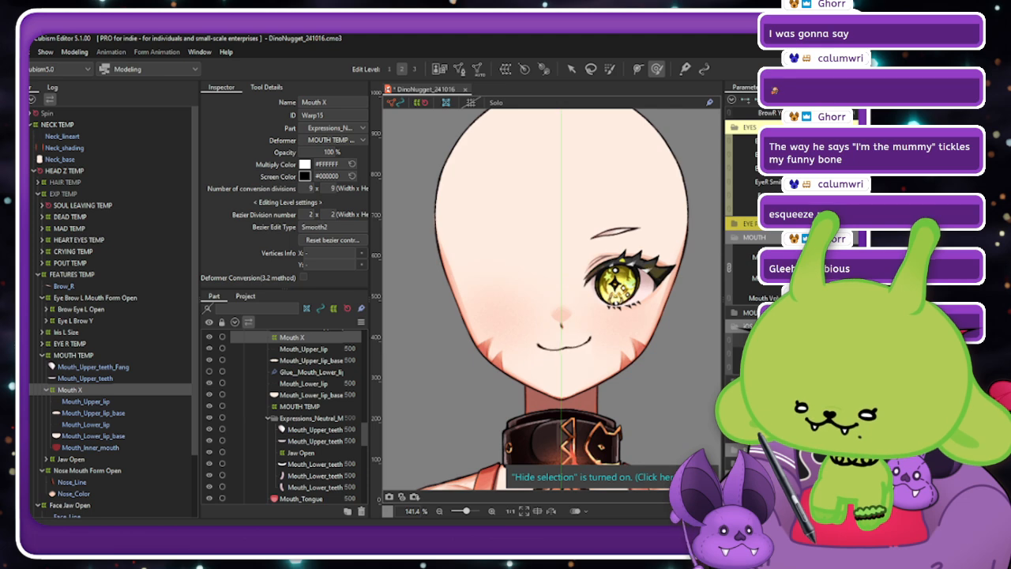
key(ctrl+z)
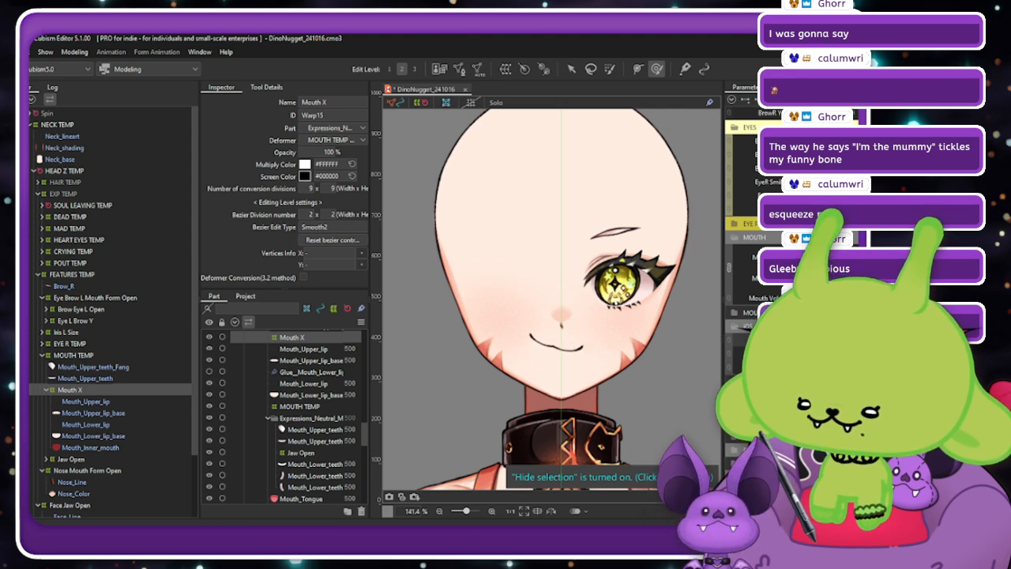
click(752, 240)
click(383, 255)
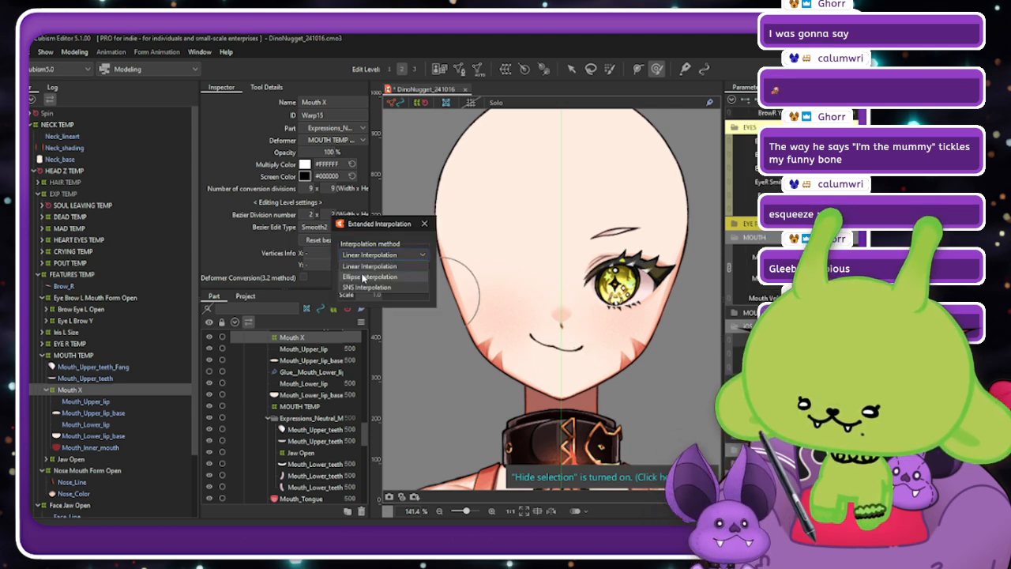
click(362, 277)
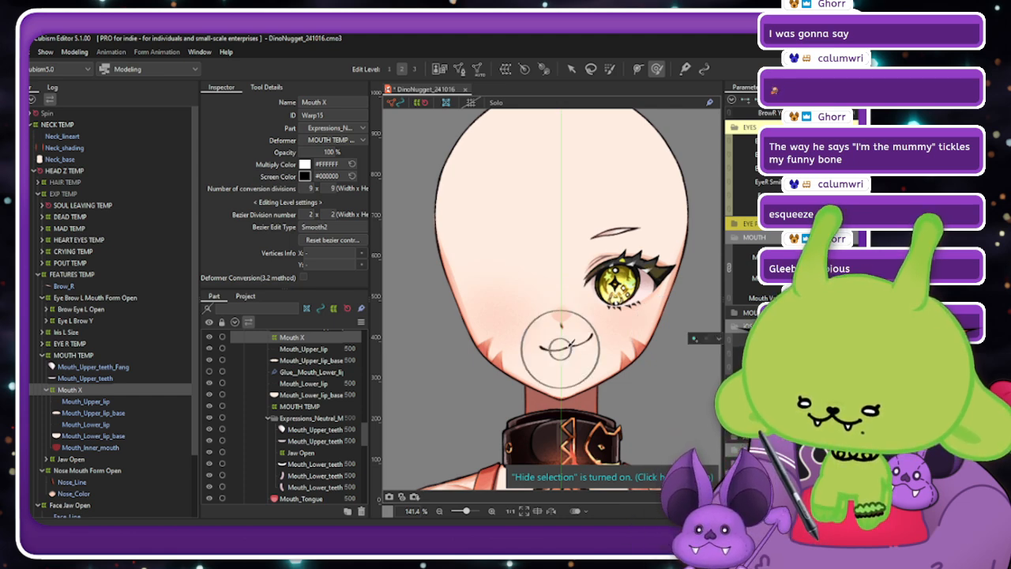
Brush the centre of the mouth slightly downward in the Mouth X side pose and reflect the form onto the opposite end.
scroll(566, 343, up, 2)
mouse_move(567, 338)
mouse_down()
mouse_move(562, 347)
mouse_move(581, 365)
mouse_up()
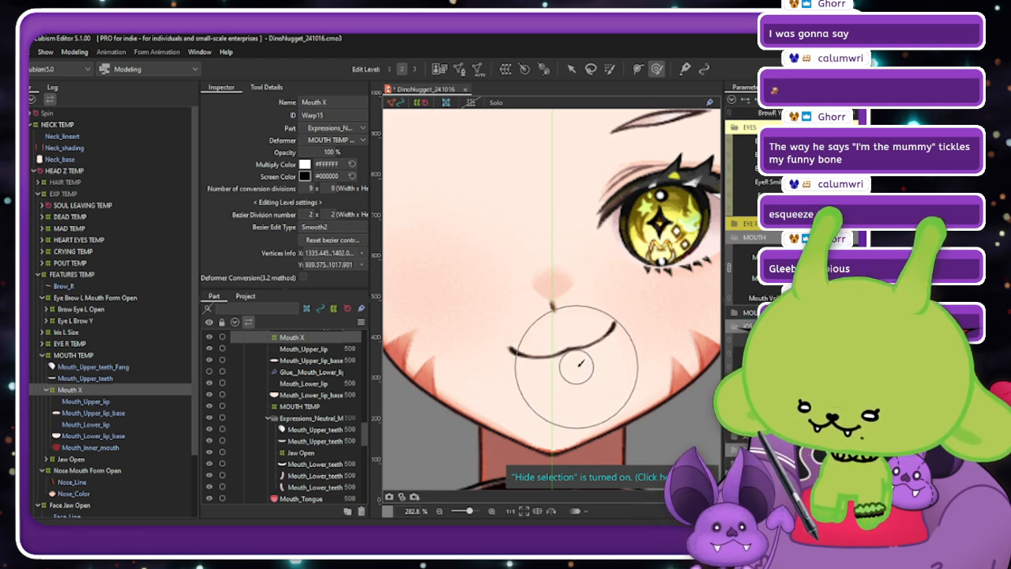
key(ctrl+z)
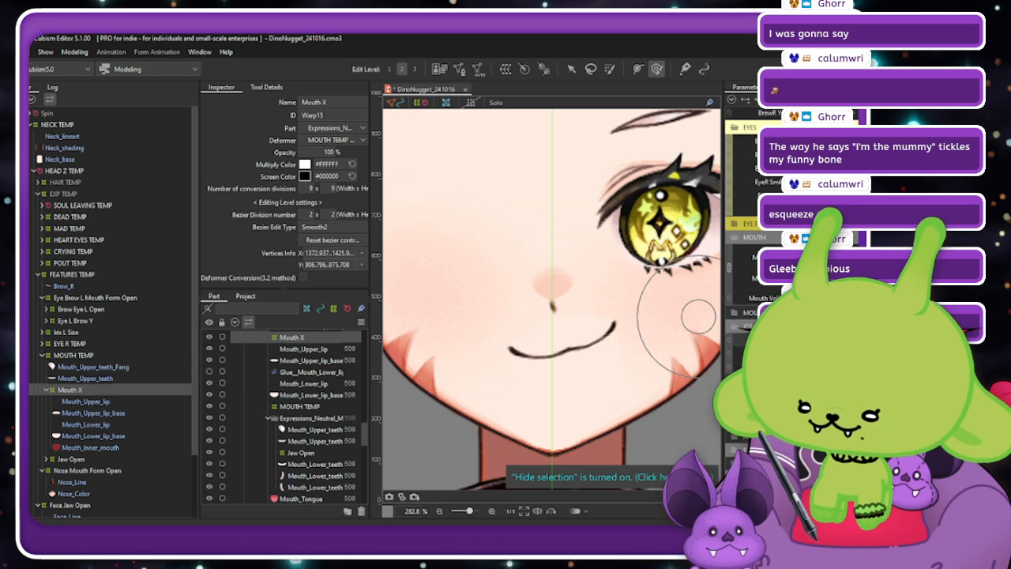
right_click(747, 112)
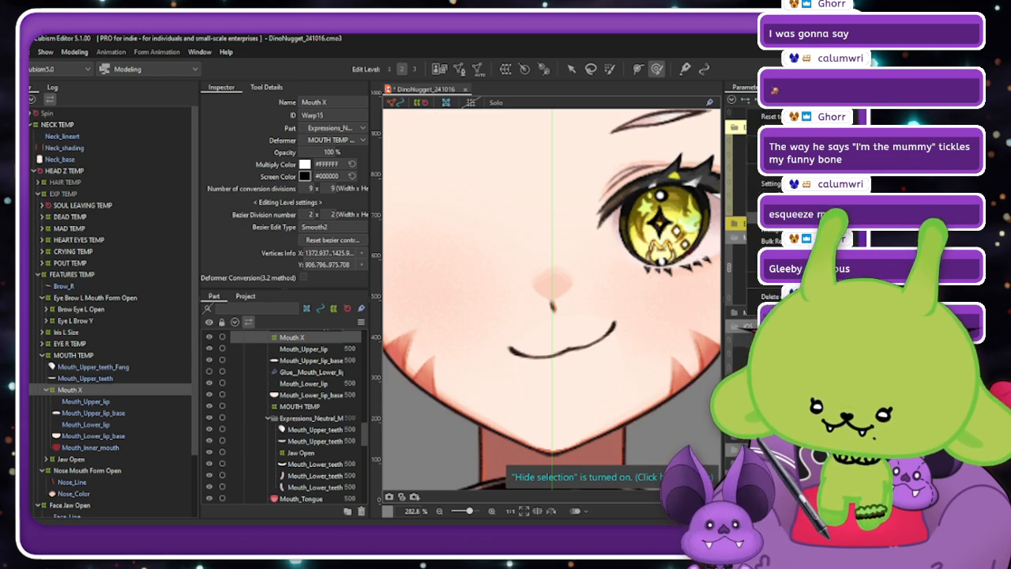
click(770, 183)
click(417, 387)
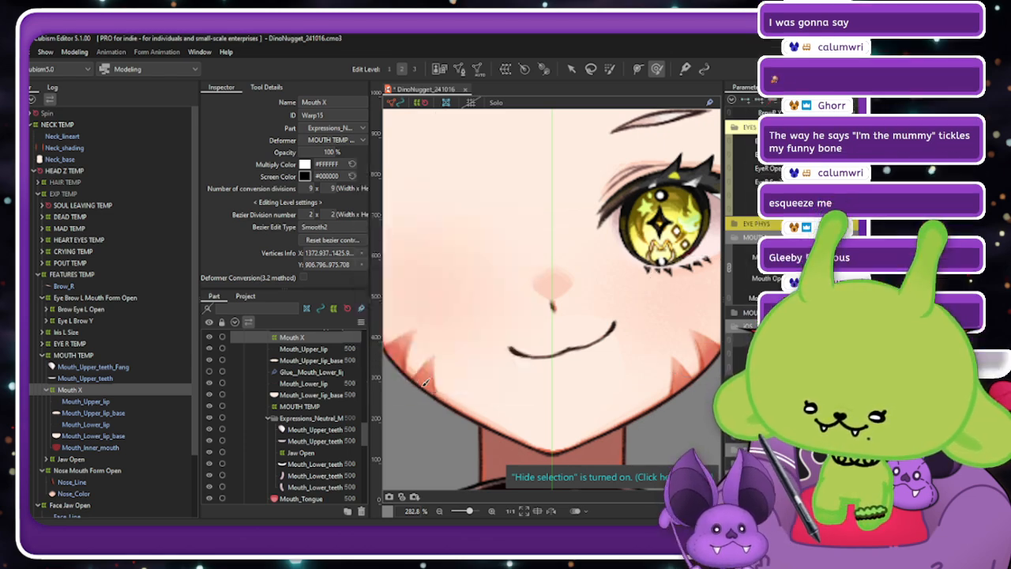
Preview the mouth's sideways movement on the face in Physics Settings, and return to the modeling view.
click(75, 52)
click(101, 290)
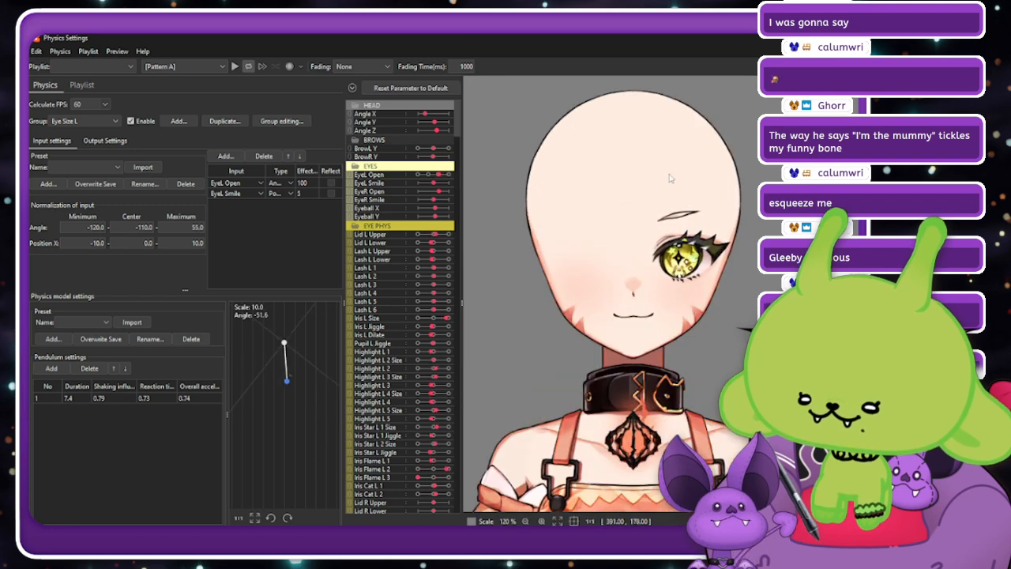
scroll(671, 253, up, 2)
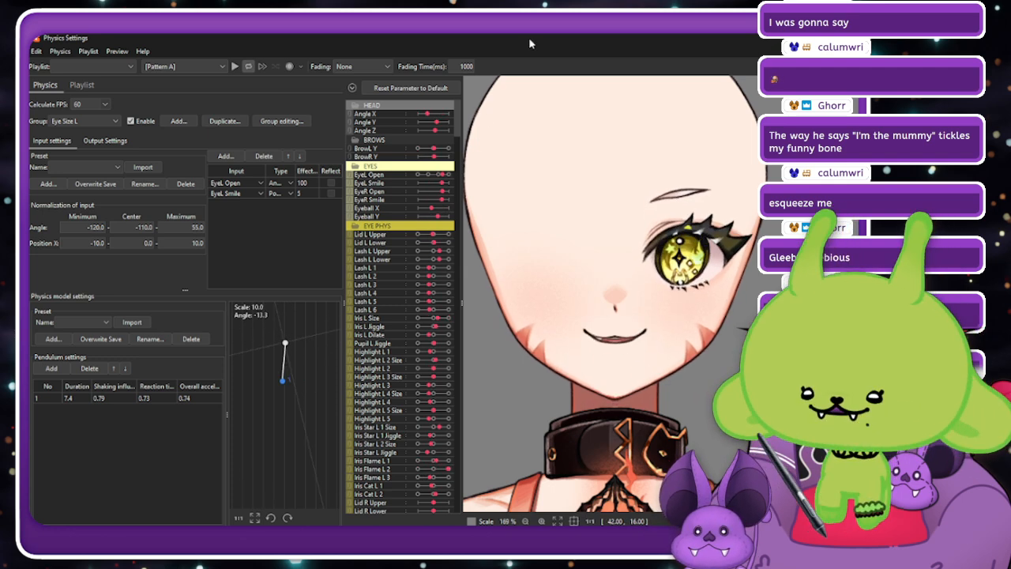
drag(528, 37, 487, 39)
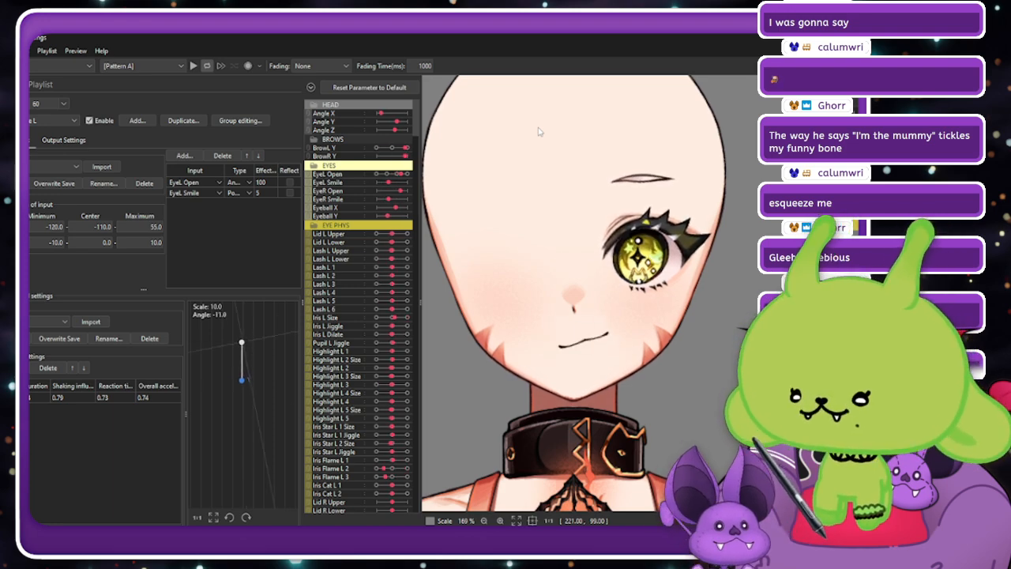
key(alt+Tab)
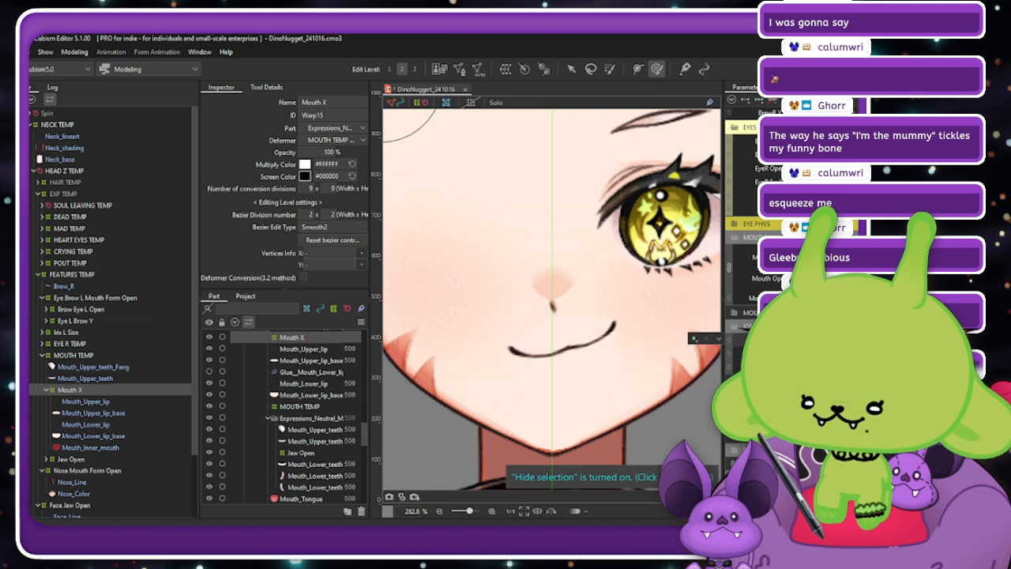
Touch up the Mouth X side pose around the centre of the lips and check it with the mouth opened.
click(851, 100)
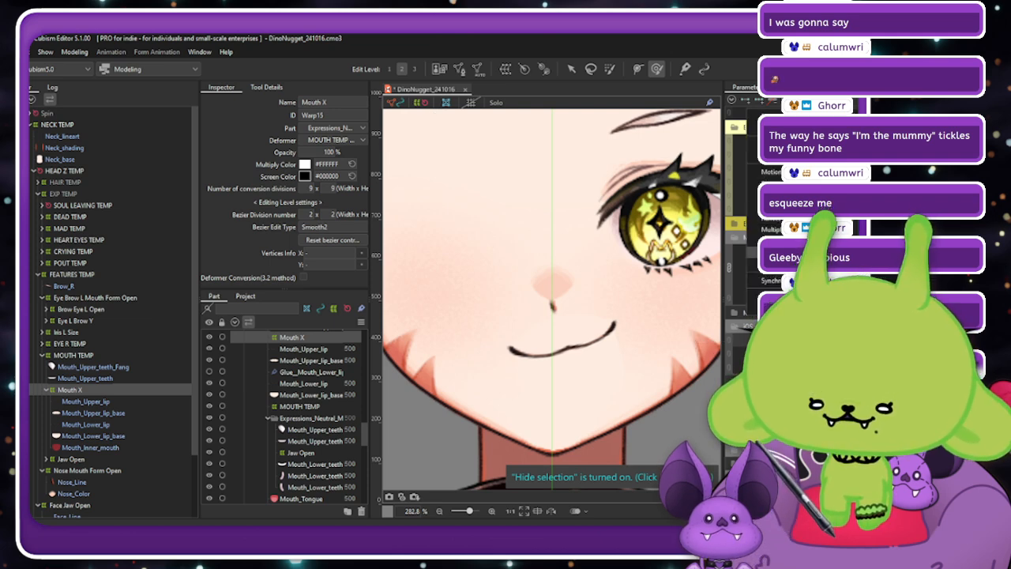
click(781, 249)
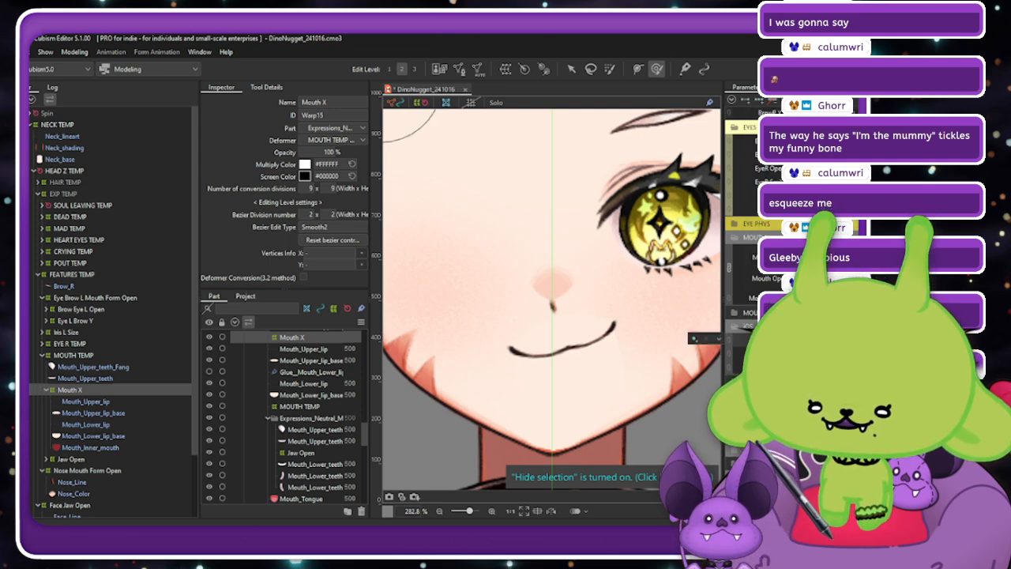
click(569, 355)
click(688, 324)
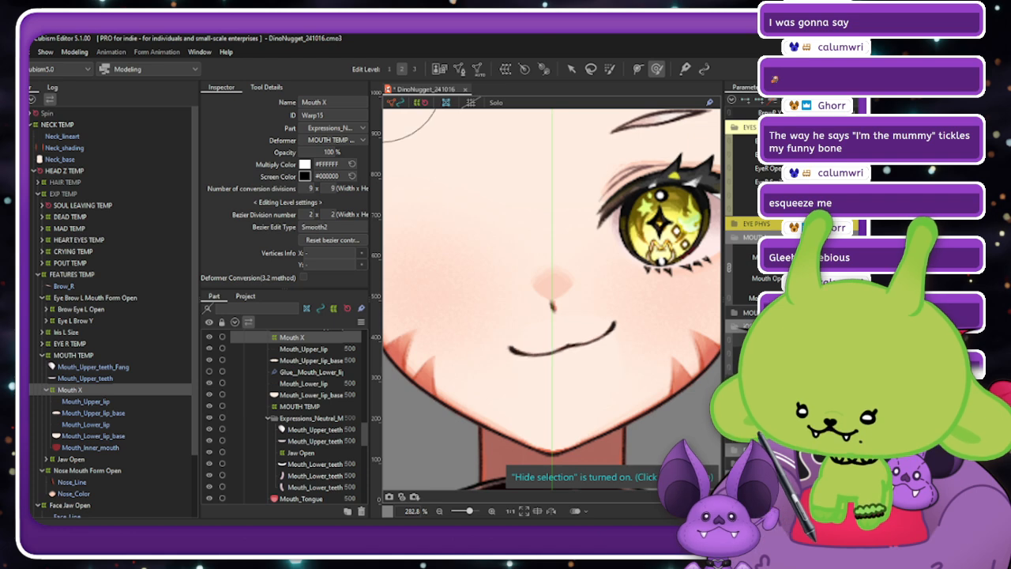
drag(821, 284, 822, 261)
scroll(636, 315, down, 1)
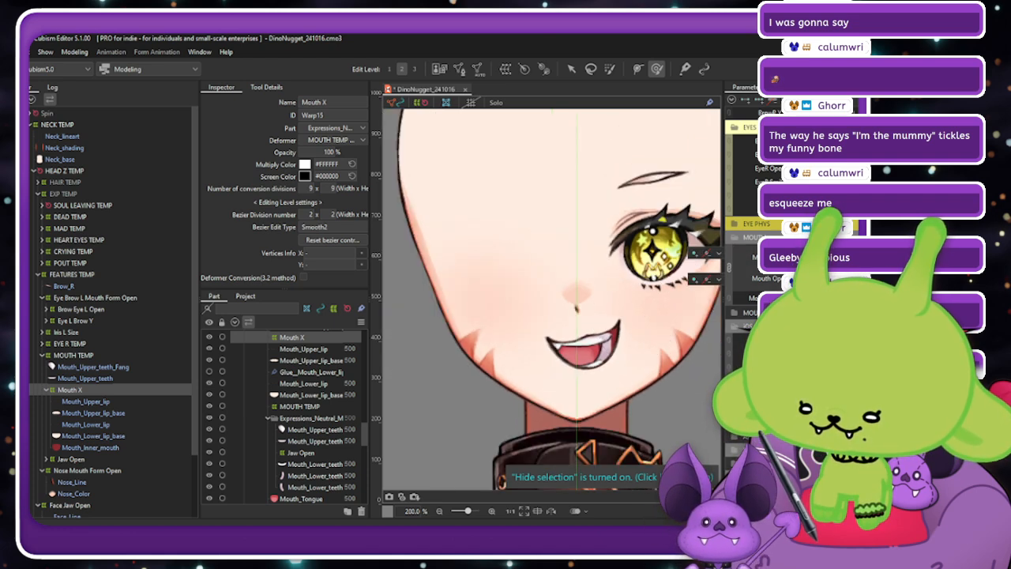
mouse_move(830, 299)
mouse_down()
mouse_move(861, 299)
mouse_move(829, 299)
mouse_up()
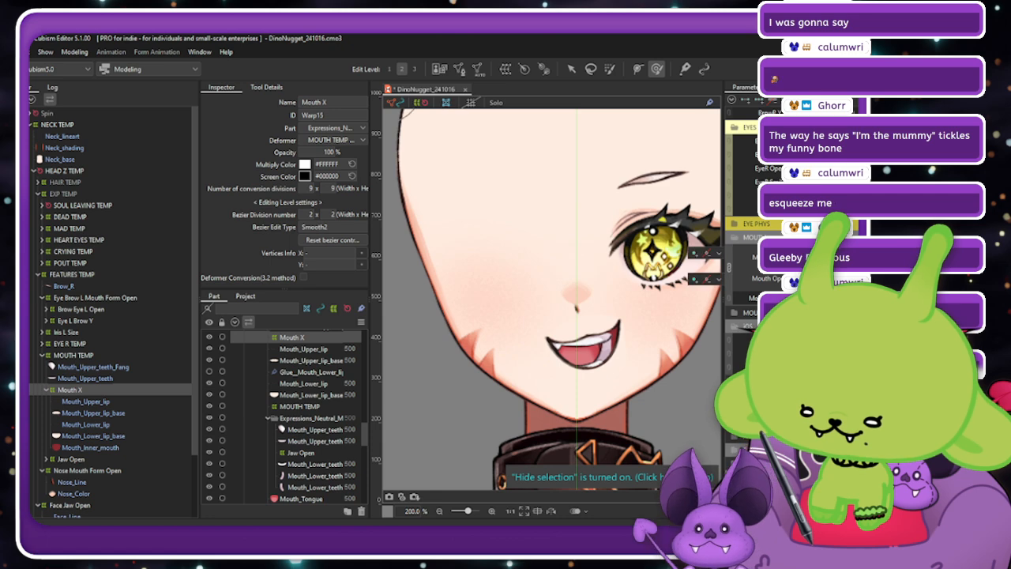
Reflect the adjusted Mouth X form onto the opposite end of the parameter.
click(852, 100)
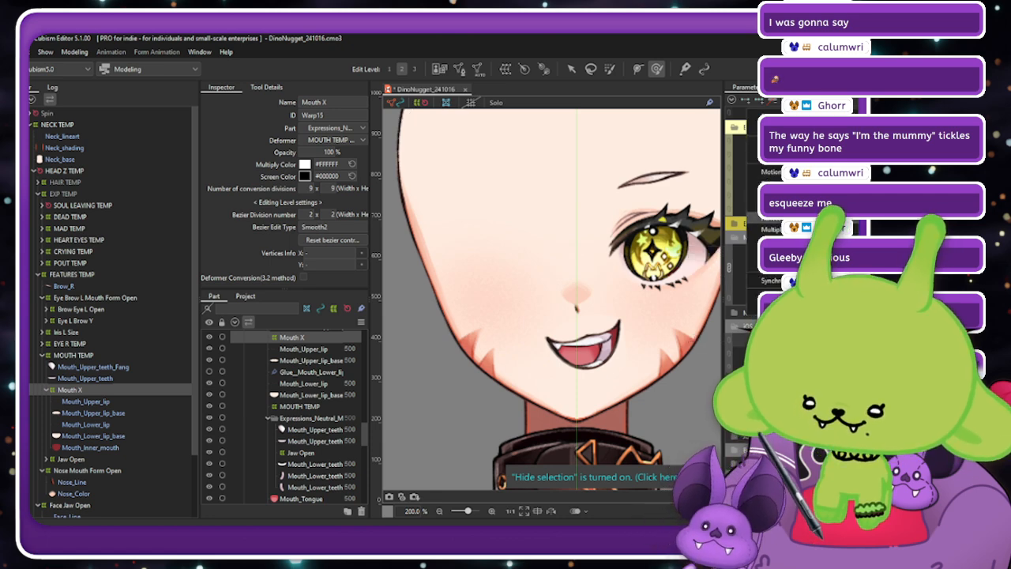
click(797, 218)
click(423, 388)
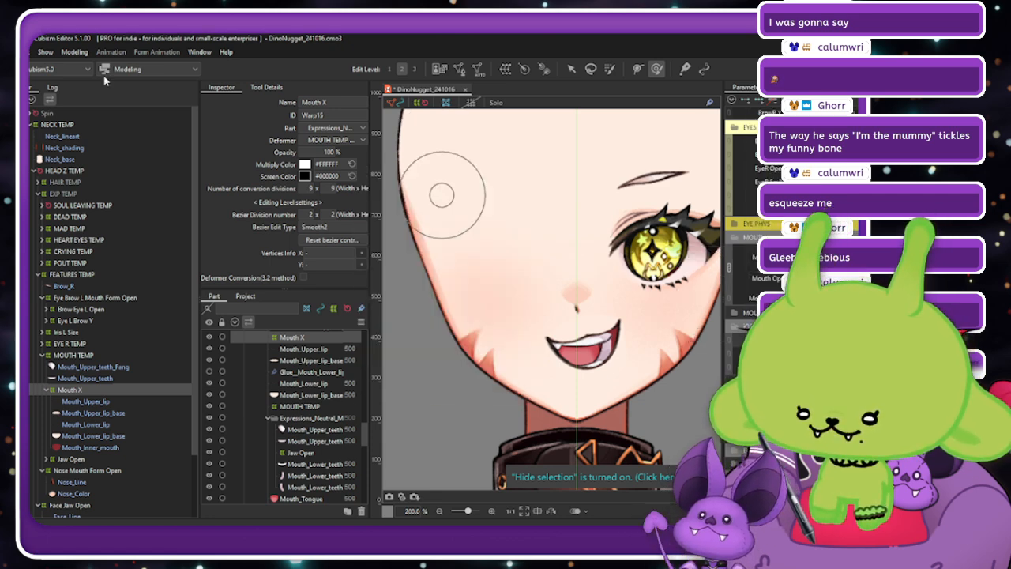
Preview the open mouth moving sideways in Physics Settings with the face enlarged, and close the preview.
click(74, 51)
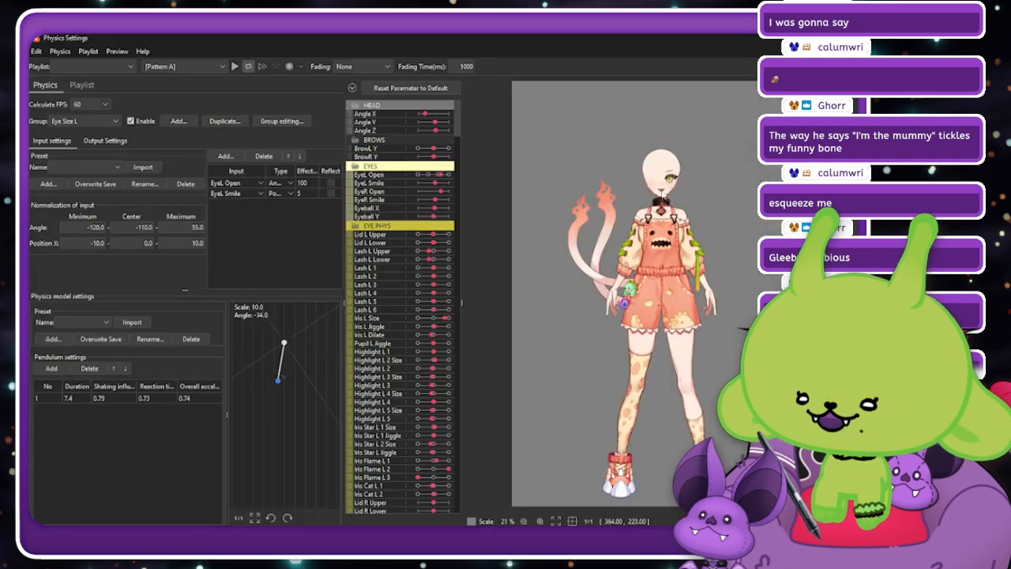
scroll(650, 140, up, 5)
scroll(642, 140, up, 3)
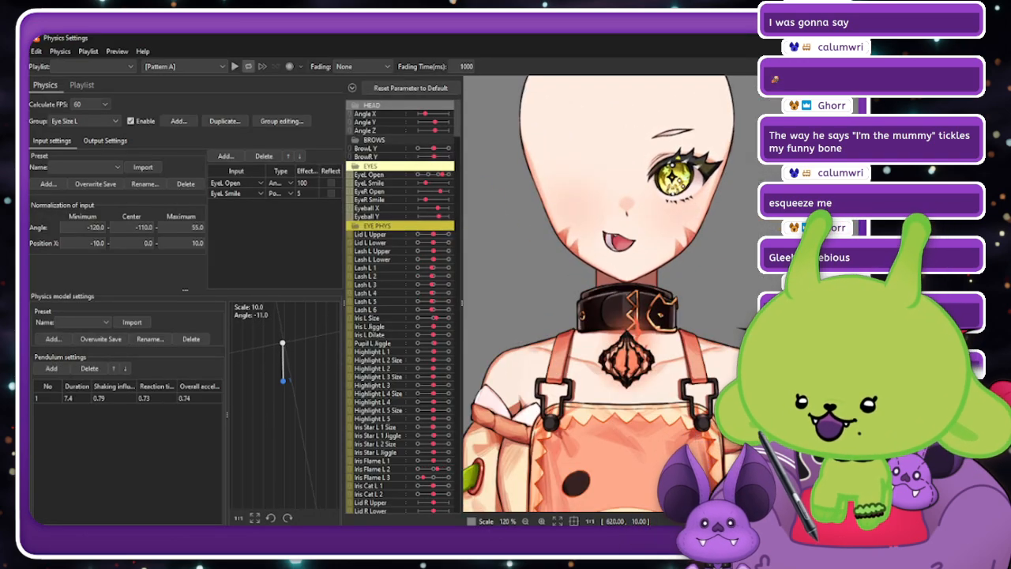
click(845, 38)
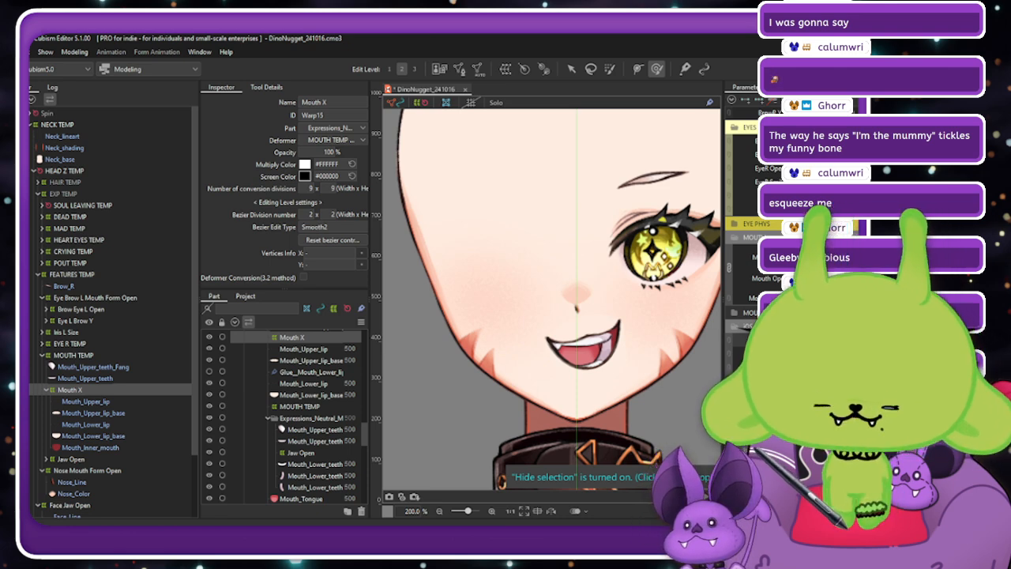
Check the Mouth X movement with the mouth open and review the deformer's keys in the keyform editor.
drag(851, 299, 823, 299)
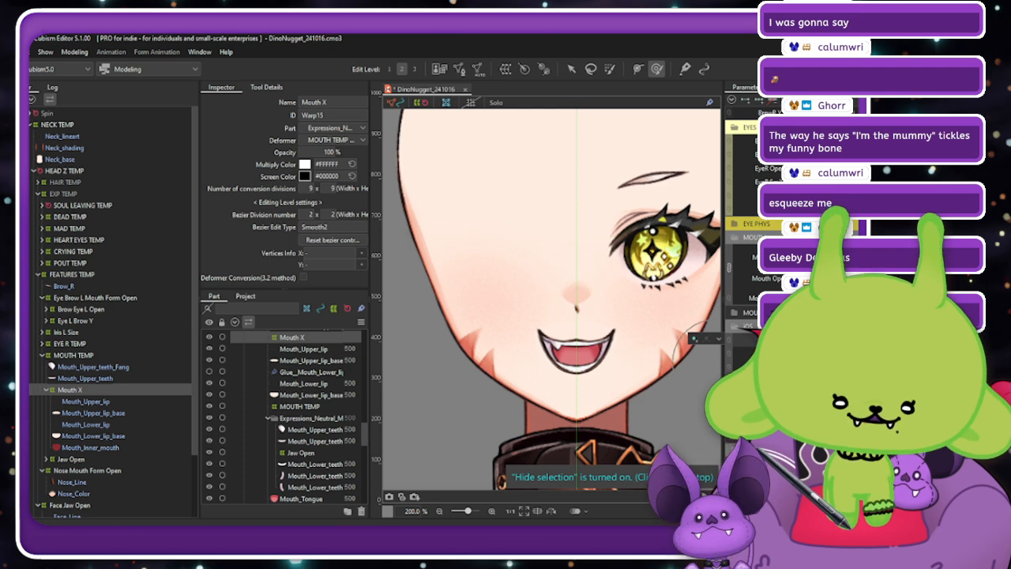
click(785, 101)
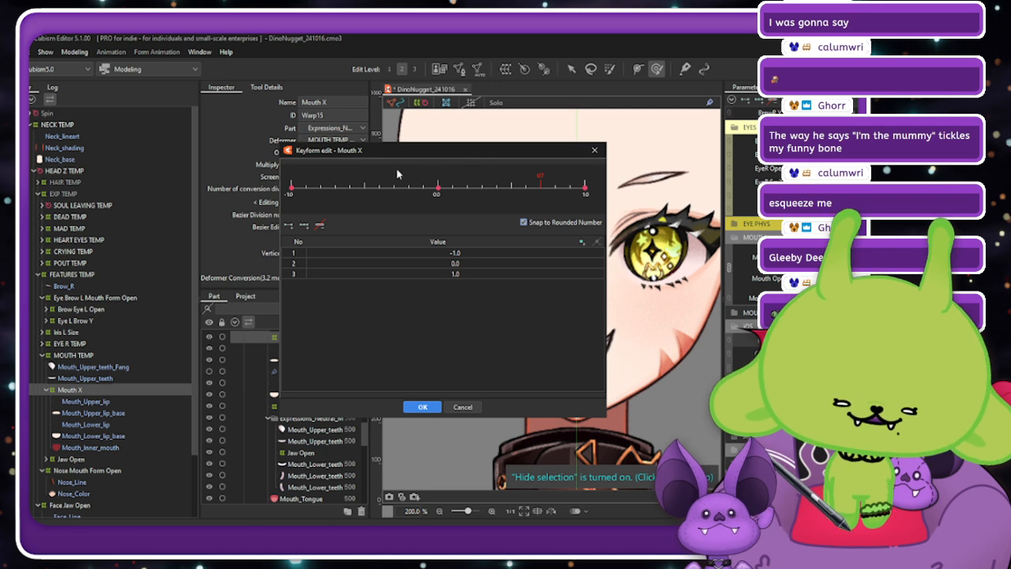
click(594, 149)
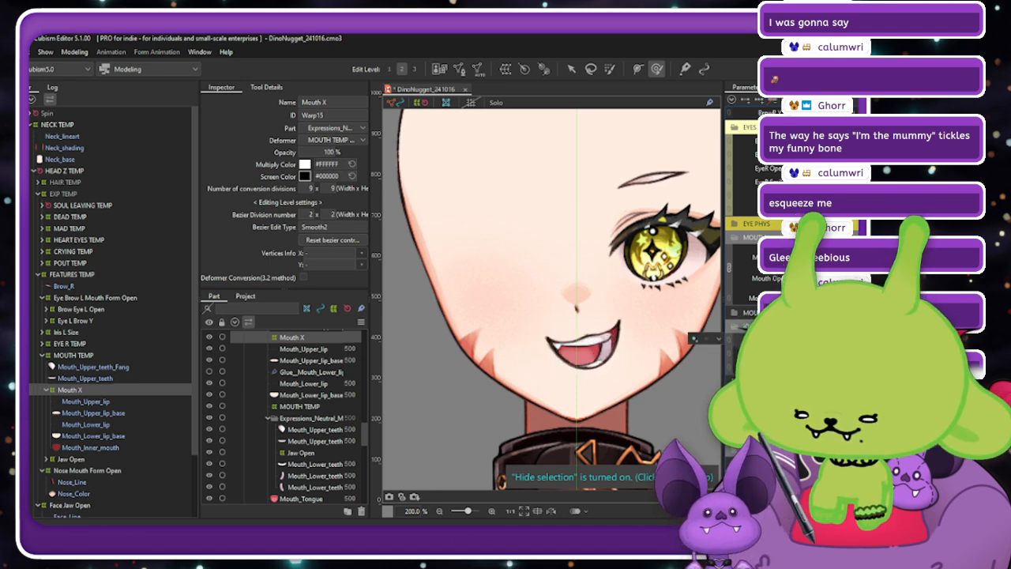
Select the Face Jaw Open warp deformer and turn off Hide selection to show its grid over the whole head.
scroll(101, 407, down, 2)
click(81, 430)
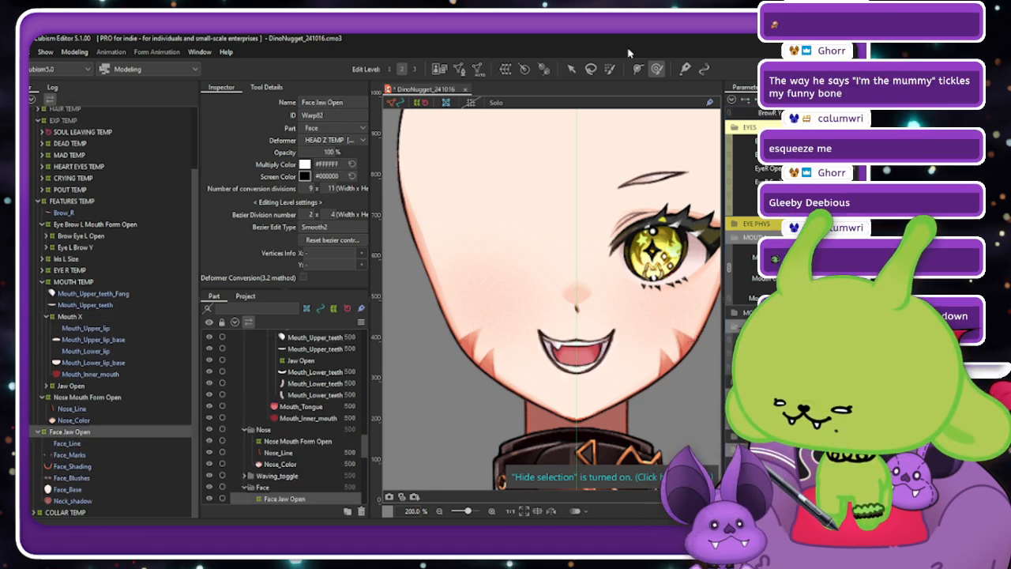
scroll(500, 224, down, 1)
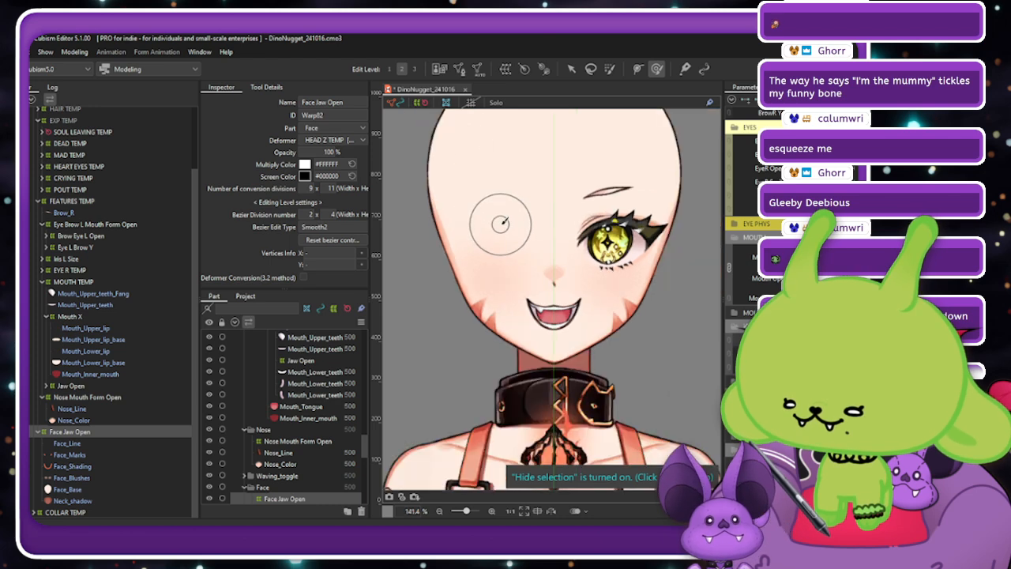
key(ctrl+h)
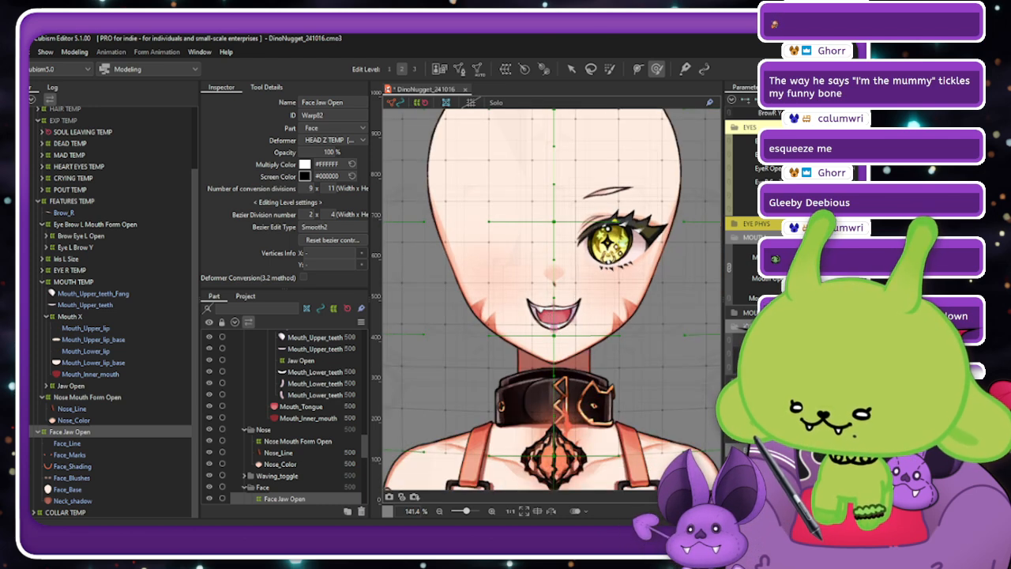
scroll(527, 294, down, 2)
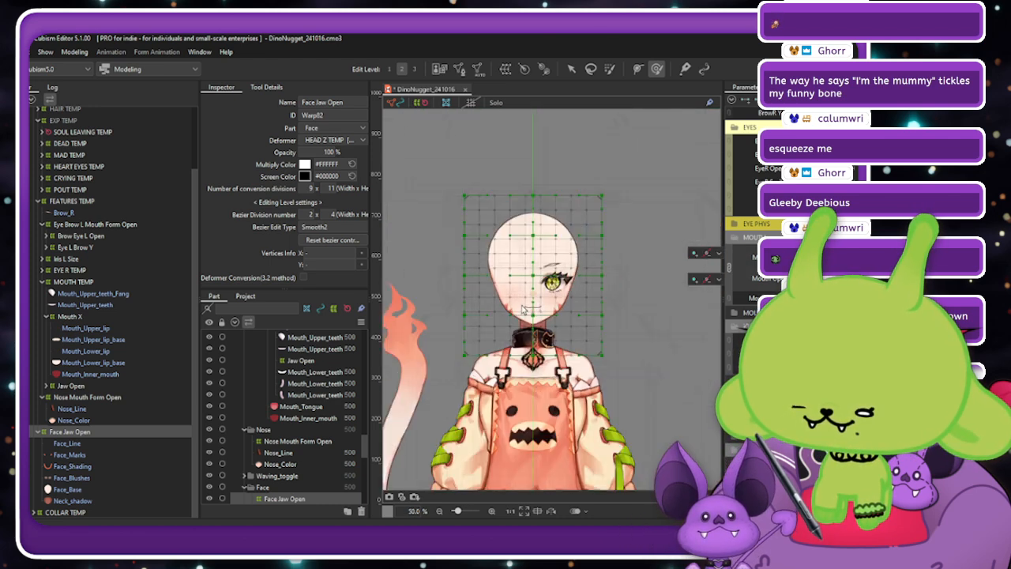
Create a warp deformer named Face Mouth X as parent of Face Jaw Open, with 2 × 4 Bezier and 9 × 11 conversion divisions.
click(506, 70)
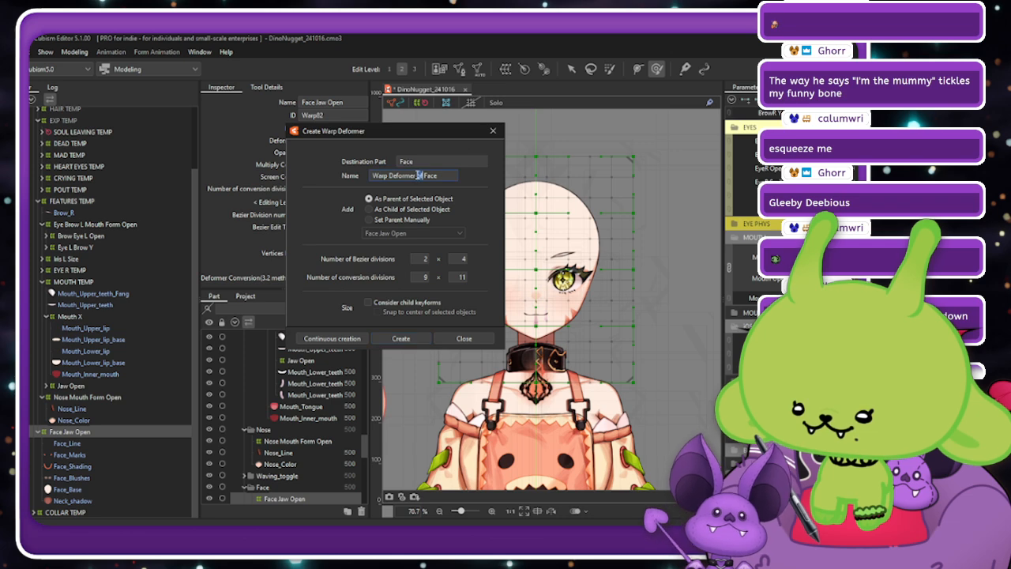
triple_click(418, 176)
text(Face Mouth X)
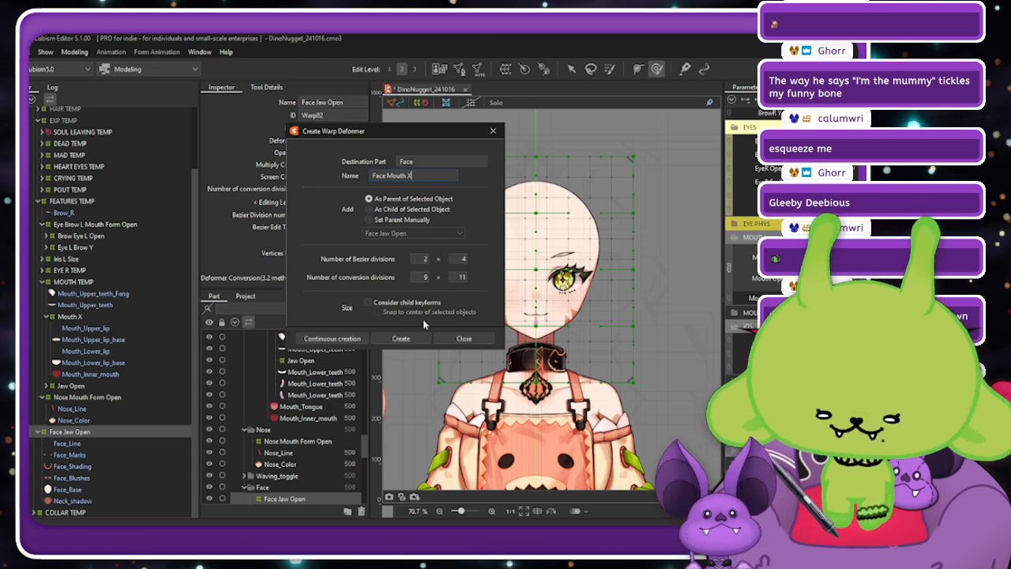
click(414, 338)
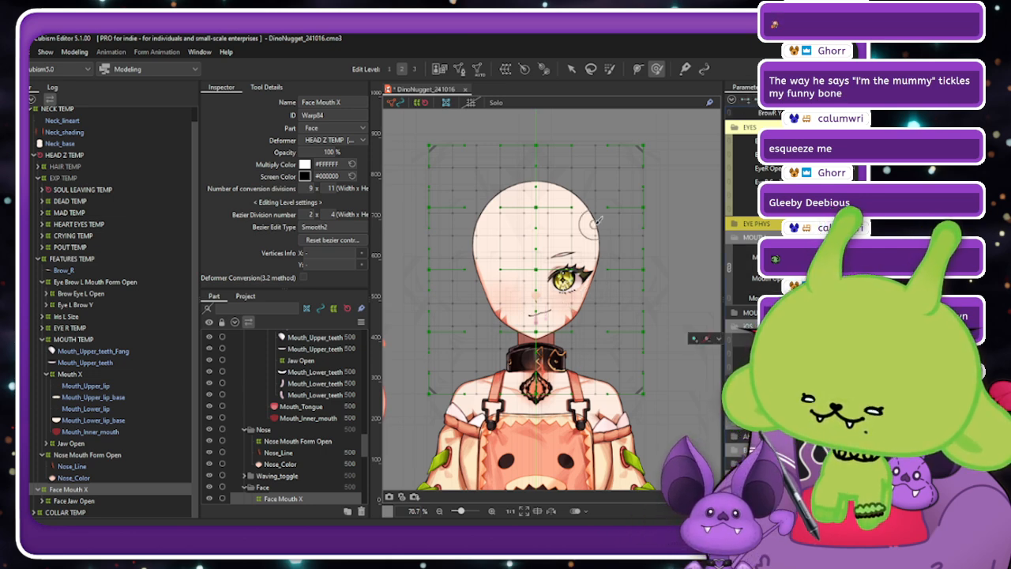
Pull the Face Mouth X grid outward beside the jaw on the raised mouth corner's side and reflect the form horizontally onto the opposite key.
click(572, 70)
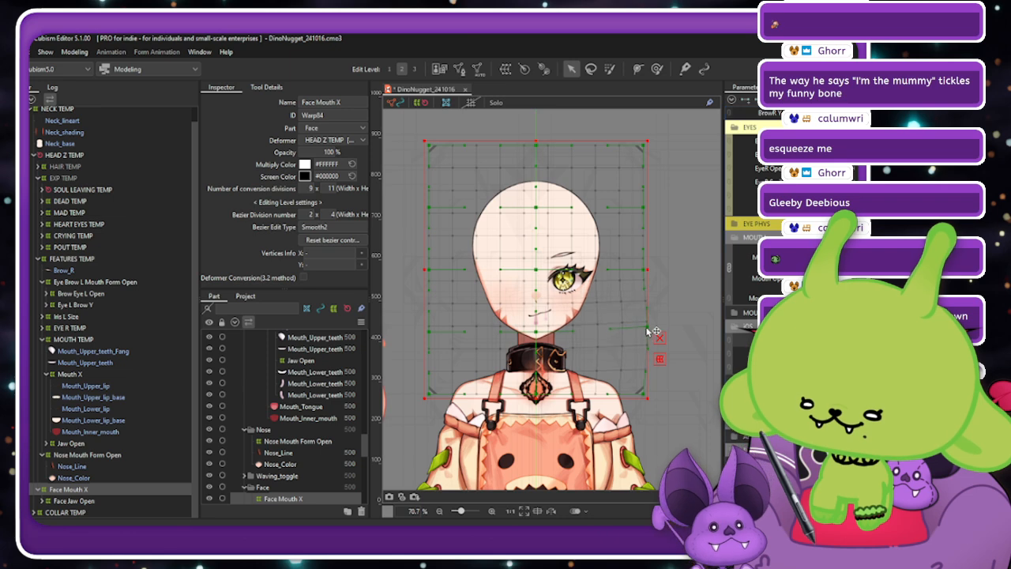
drag(648, 331, 654, 332)
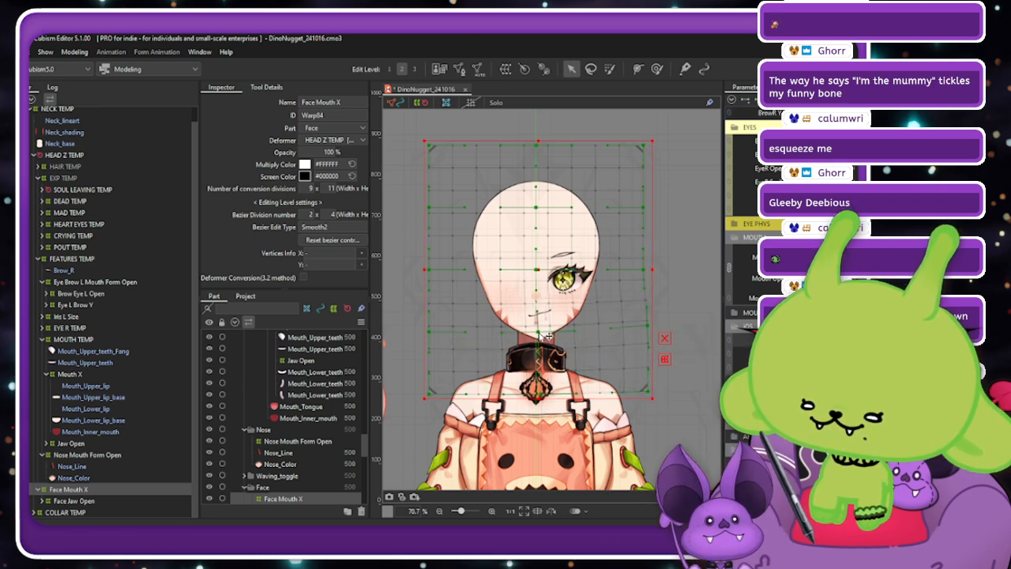
scroll(518, 346, up, 3)
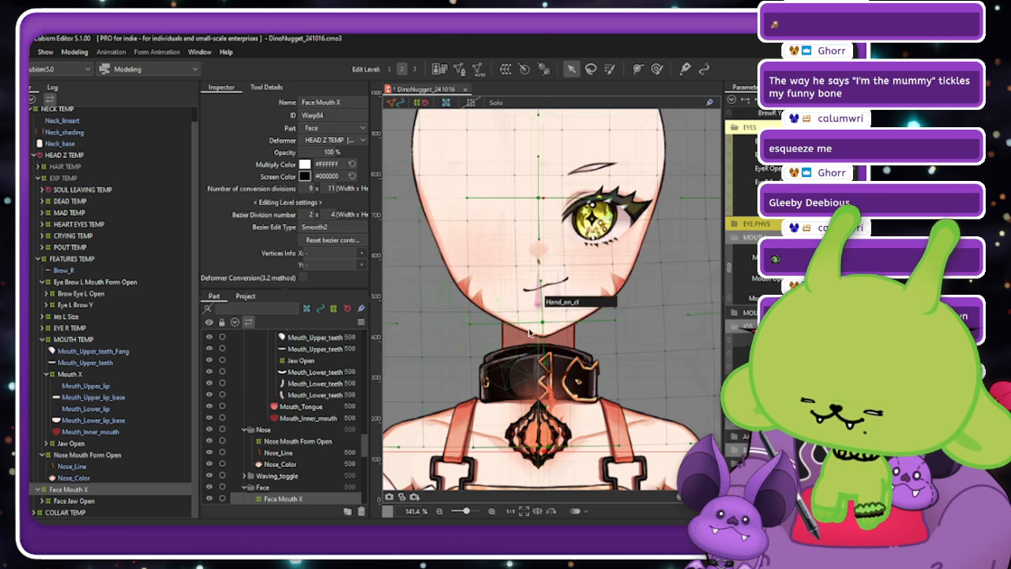
scroll(508, 332, down, 3)
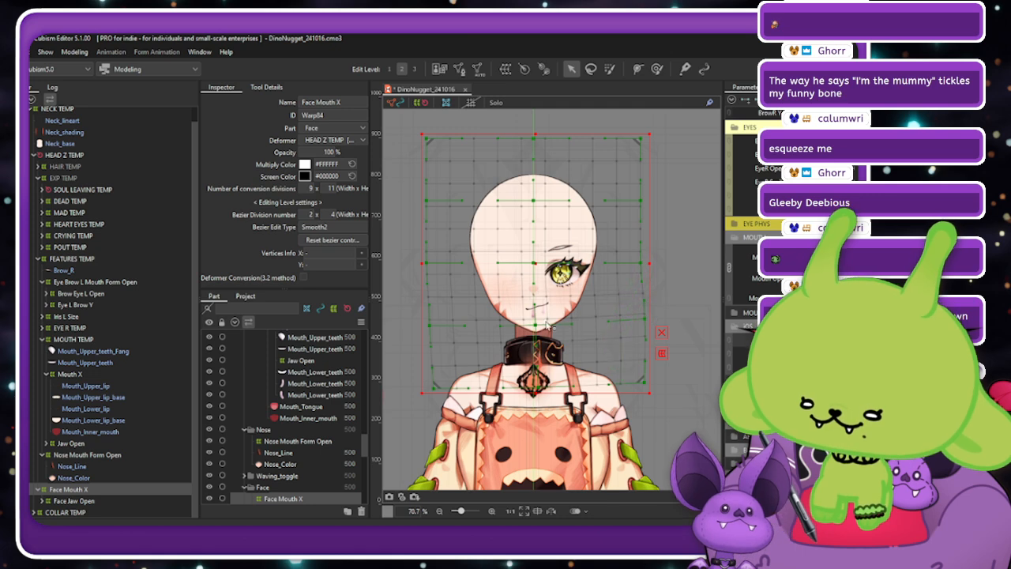
key(ctrl+t)
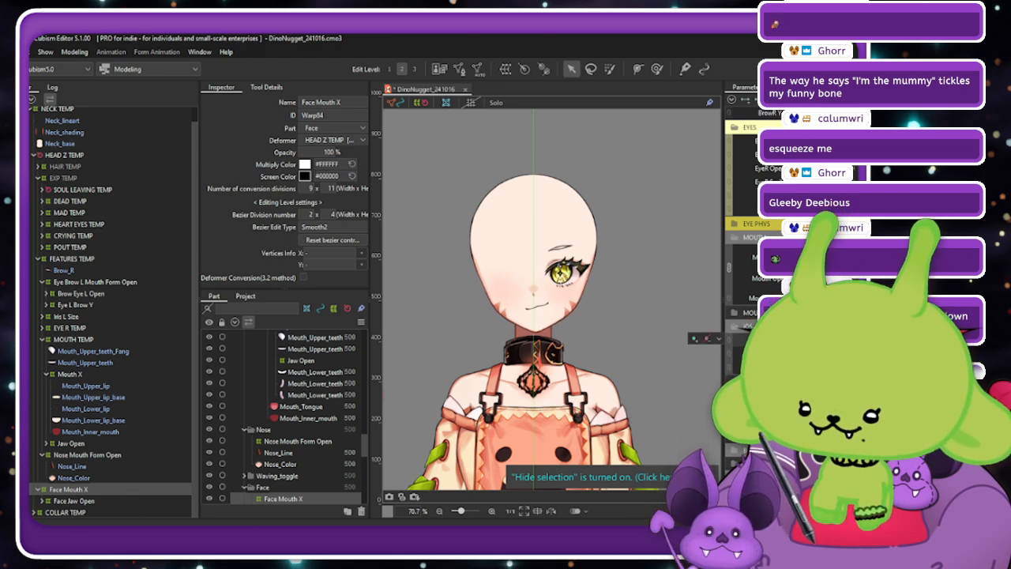
click(756, 297)
click(759, 225)
click(422, 388)
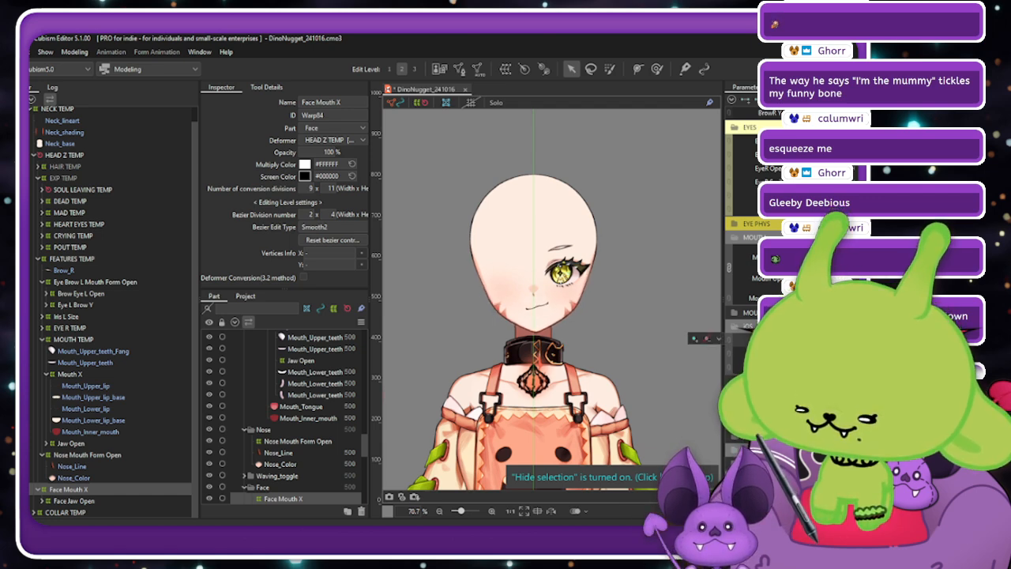
Apply Ellipse Interpolation with 2 points to the Mouth X warp deformer through Extended Interpolation.
click(528, 365)
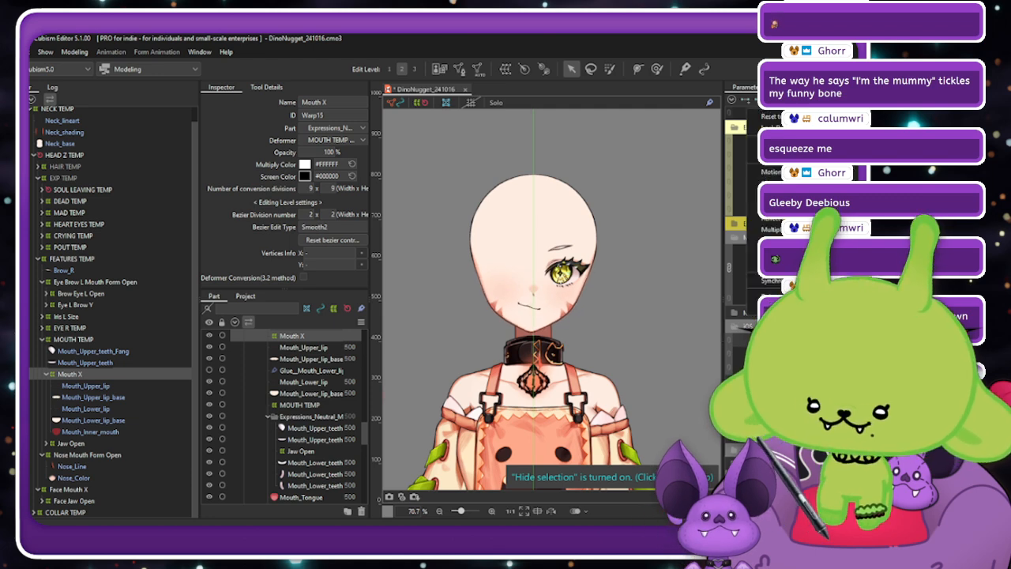
click(385, 281)
click(385, 290)
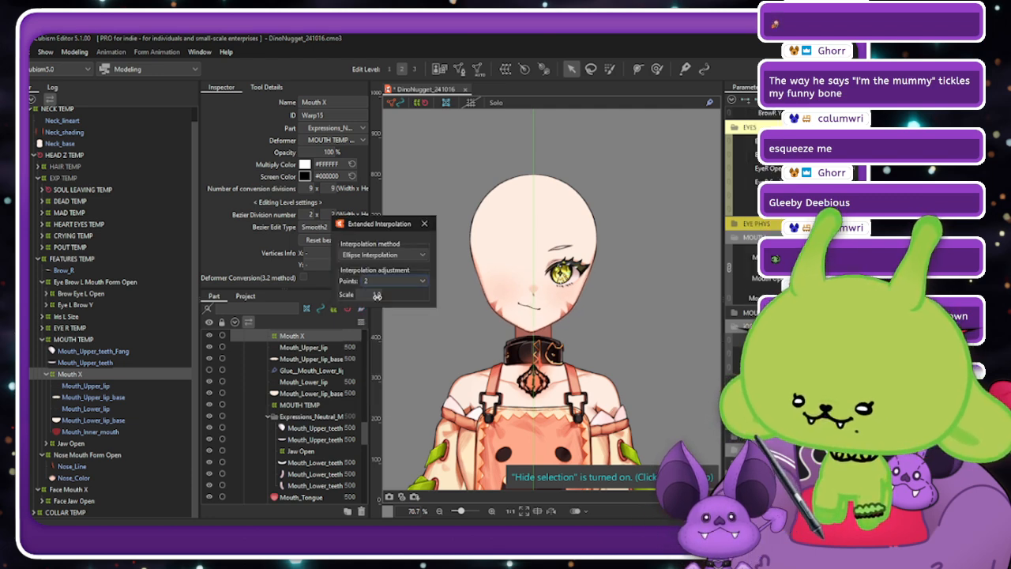
click(424, 223)
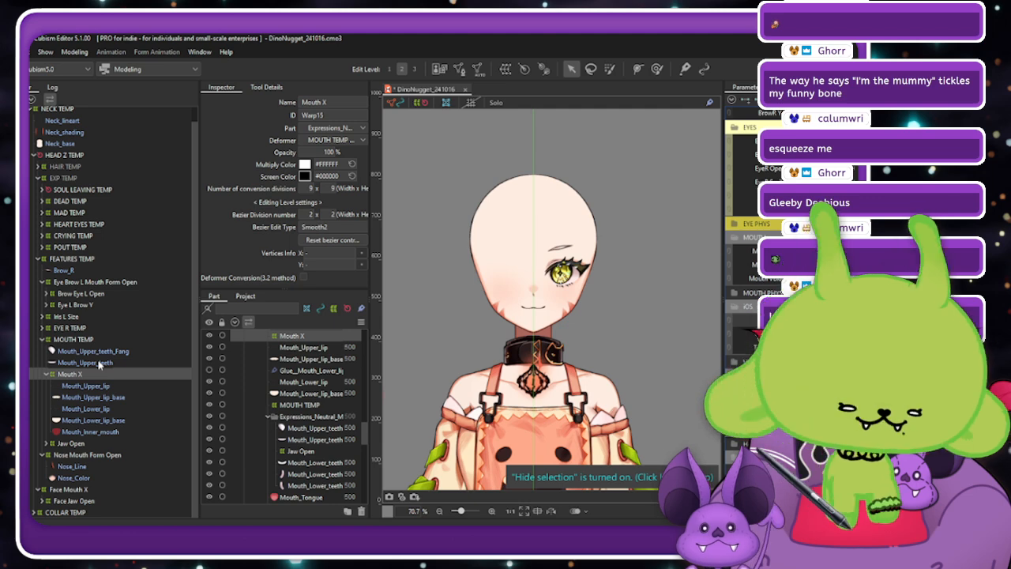
Create a 7 × 7 warp deformer named Nose Mouth X as parent of Nose Mouth Form Open and enlarge its grid slightly around the nose.
scroll(524, 269, up, 1)
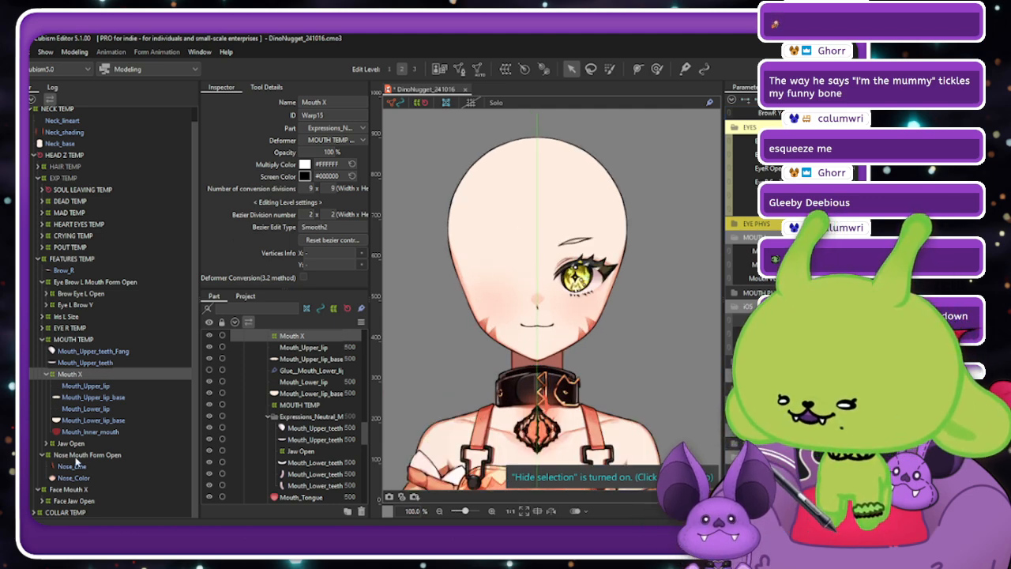
click(53, 457)
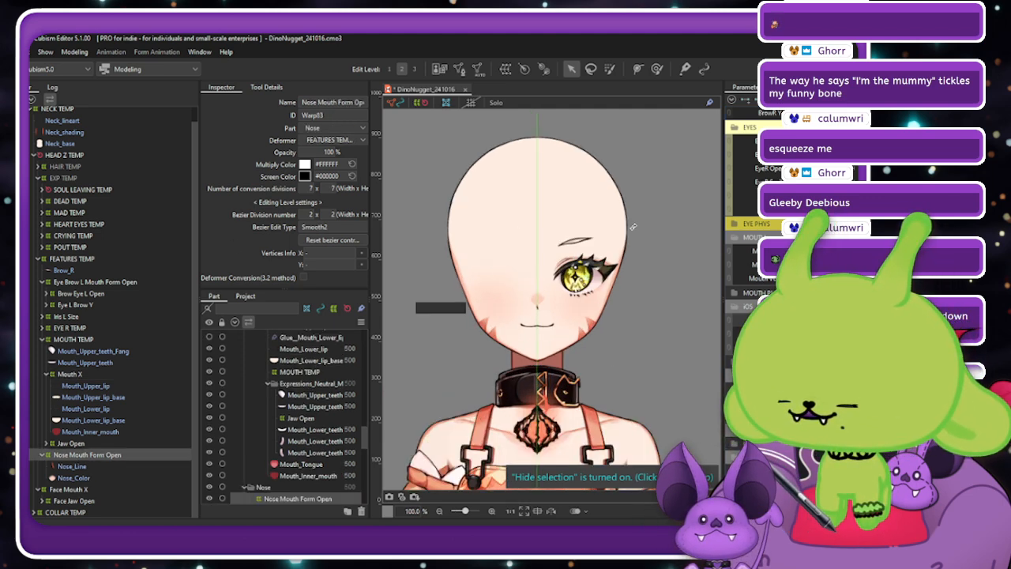
click(444, 104)
click(506, 68)
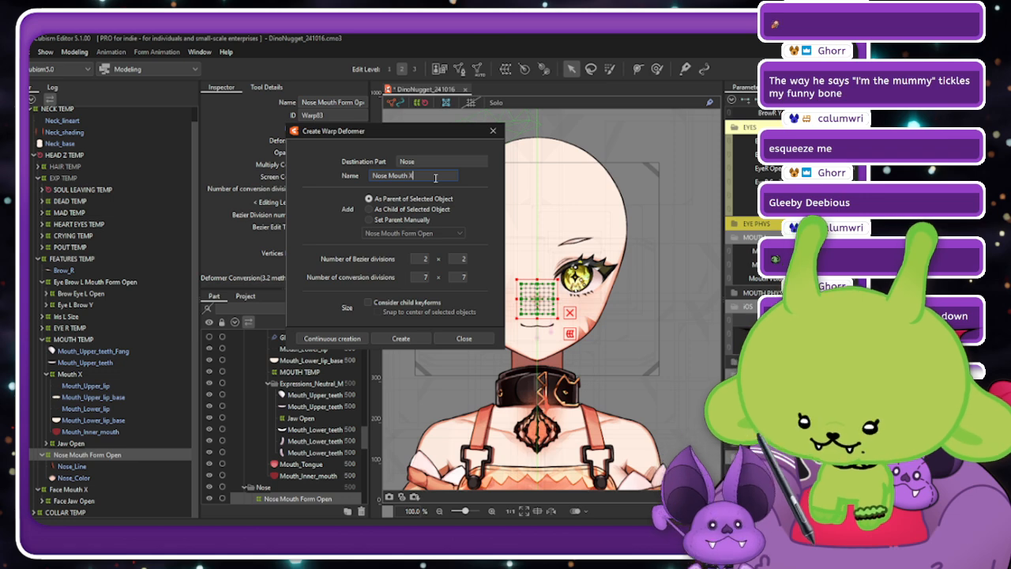
key(Return)
scroll(540, 284, up, 5)
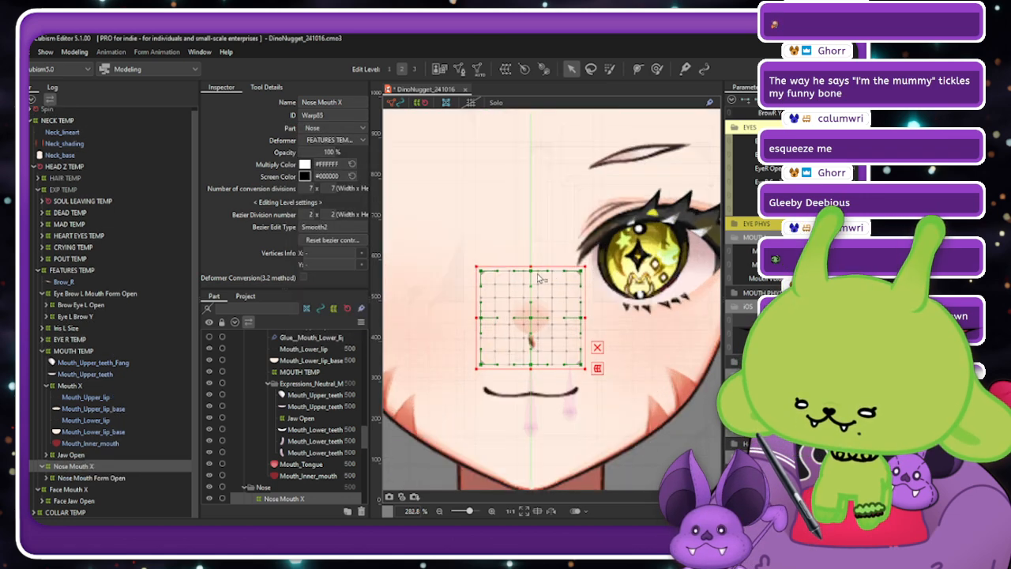
drag(584, 267, 588, 263)
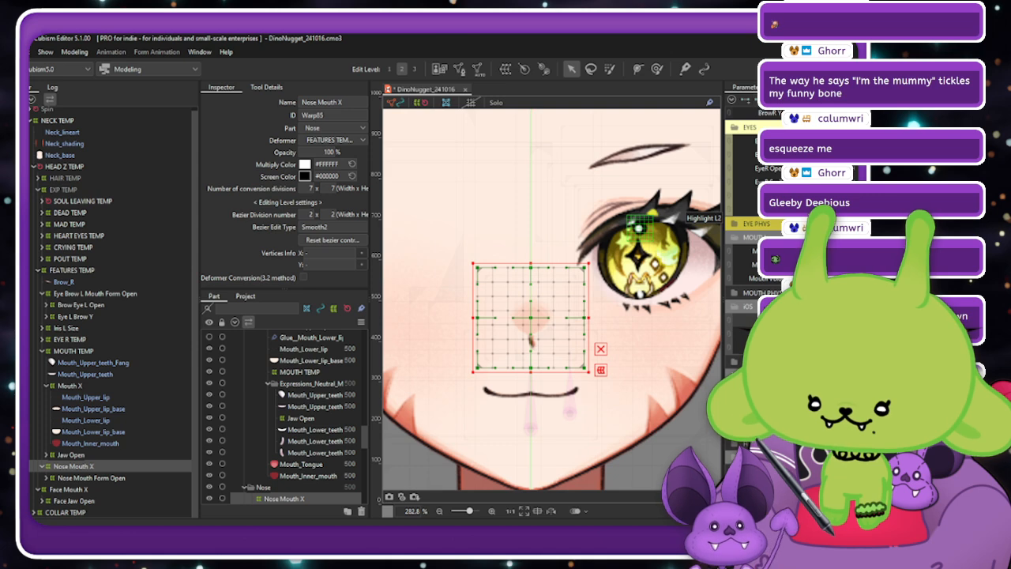
At Mouth X 1.0, brush the nose toward the raised mouth corner and reflect the Nose Mouth X warp horizontally onto the opposite key.
drag(829, 335, 861, 335)
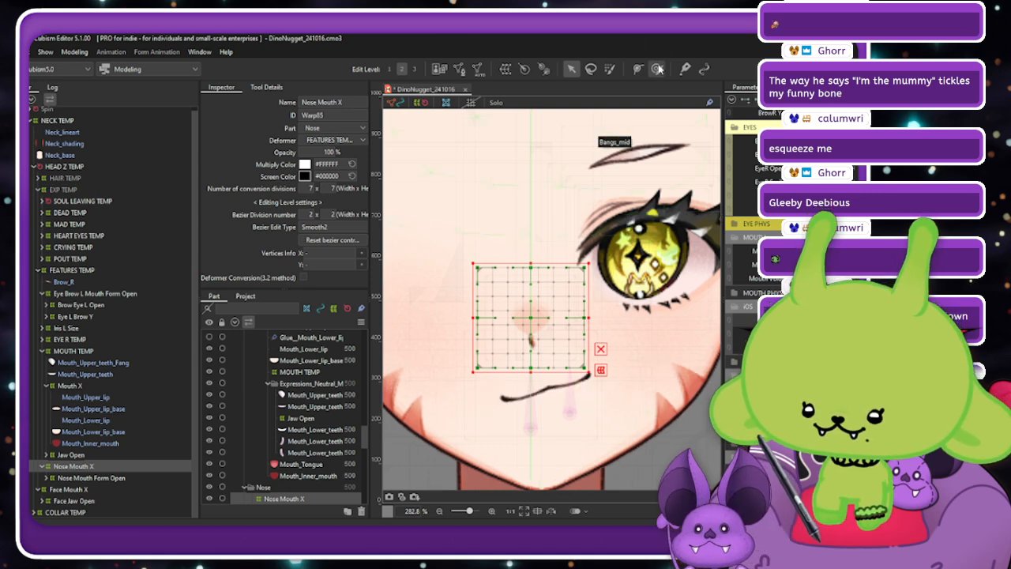
click(657, 69)
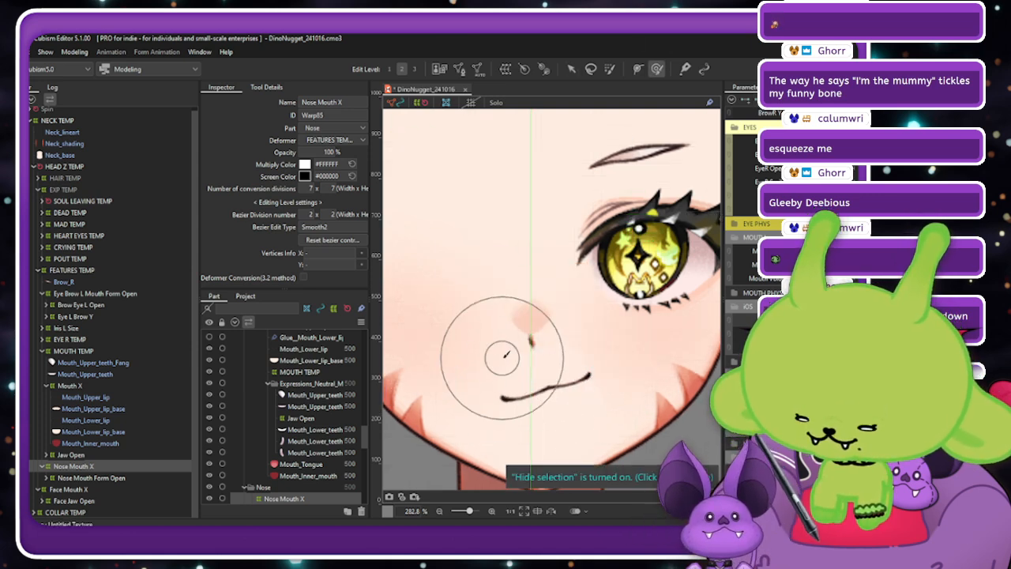
mouse_move(502, 358)
mouse_down()
mouse_move(525, 470)
mouse_move(554, 411)
mouse_up()
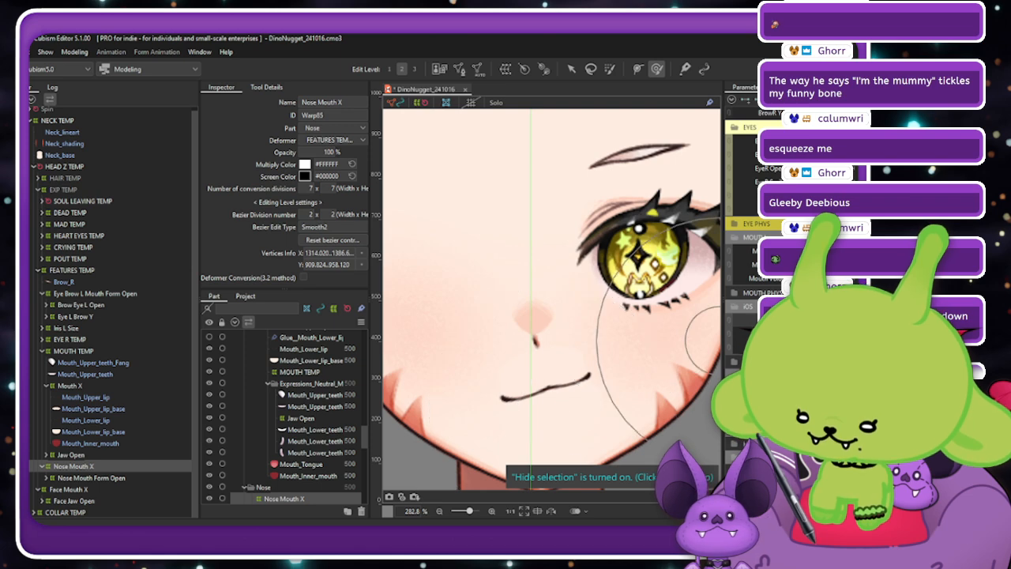
mouse_move(861, 335)
mouse_down()
mouse_move(813, 334)
mouse_move(856, 335)
mouse_up()
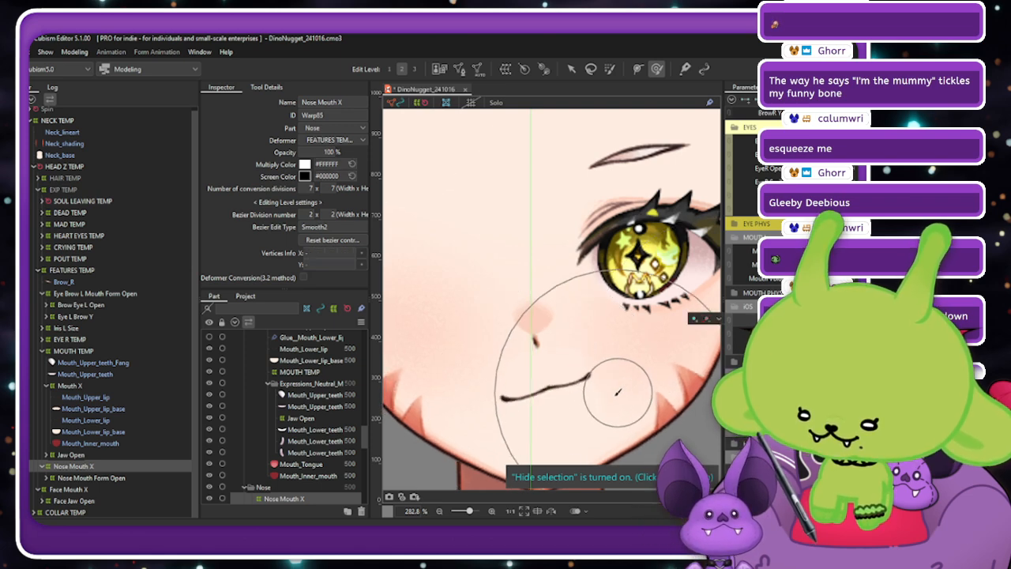
drag(856, 335, 845, 334)
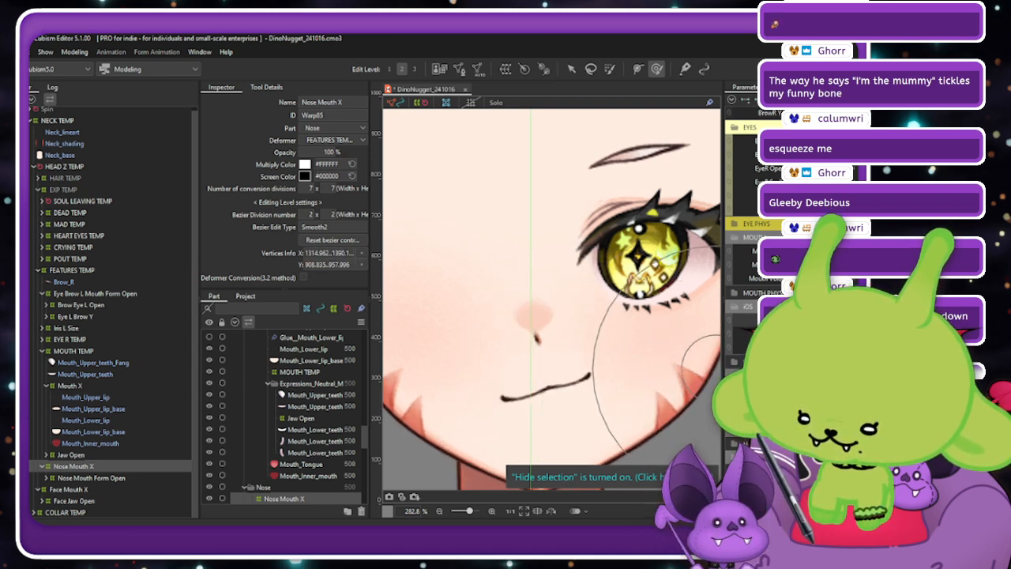
mouse_move(884, 402)
mouse_down()
mouse_move(845, 403)
mouse_move(884, 402)
mouse_up()
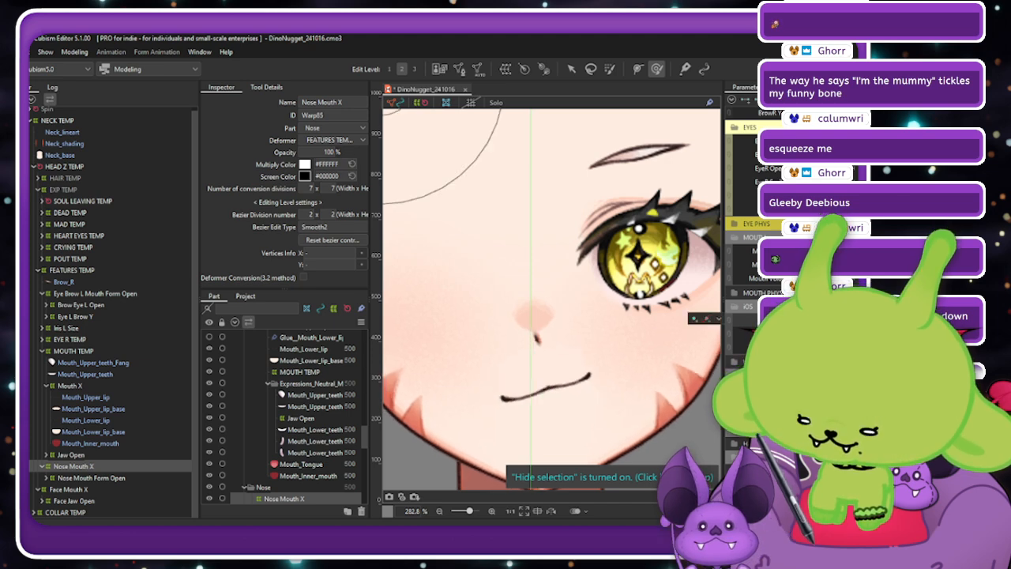
click(846, 100)
click(778, 172)
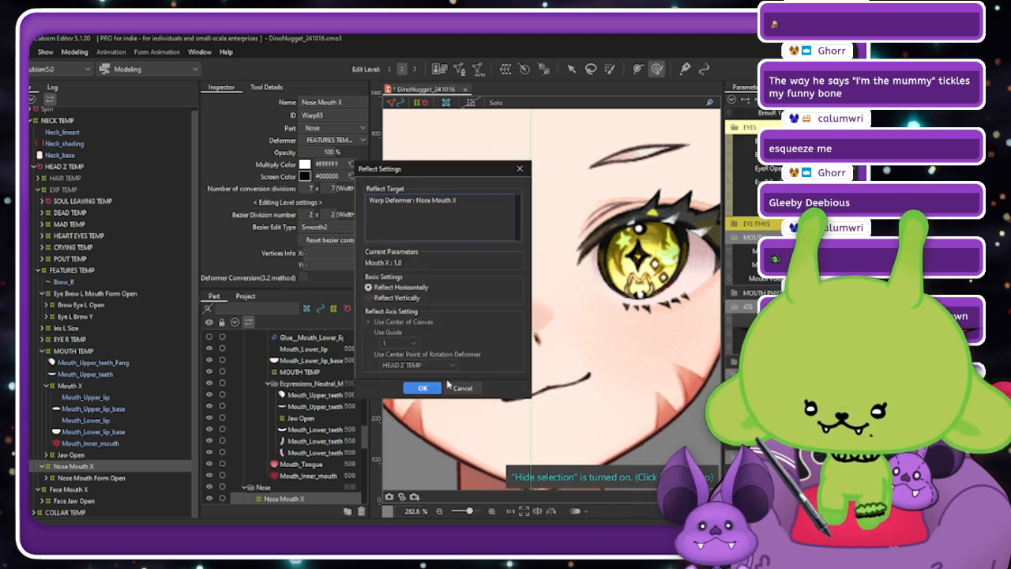
click(422, 389)
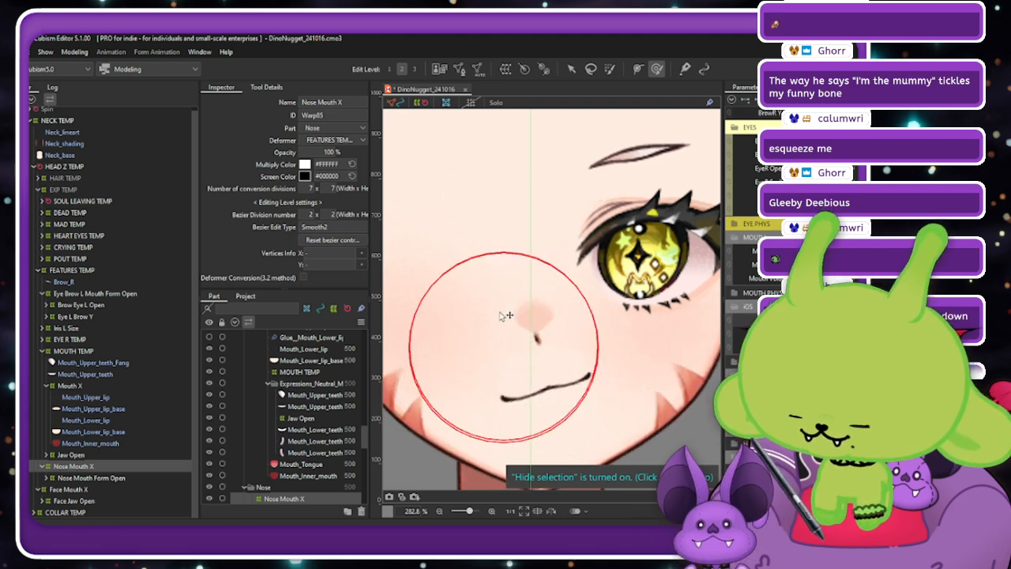
Refine the nose tip's bend with a smaller deform brush, check the Nose Mouth X grid, and reflect the form horizontally again.
click(537, 335)
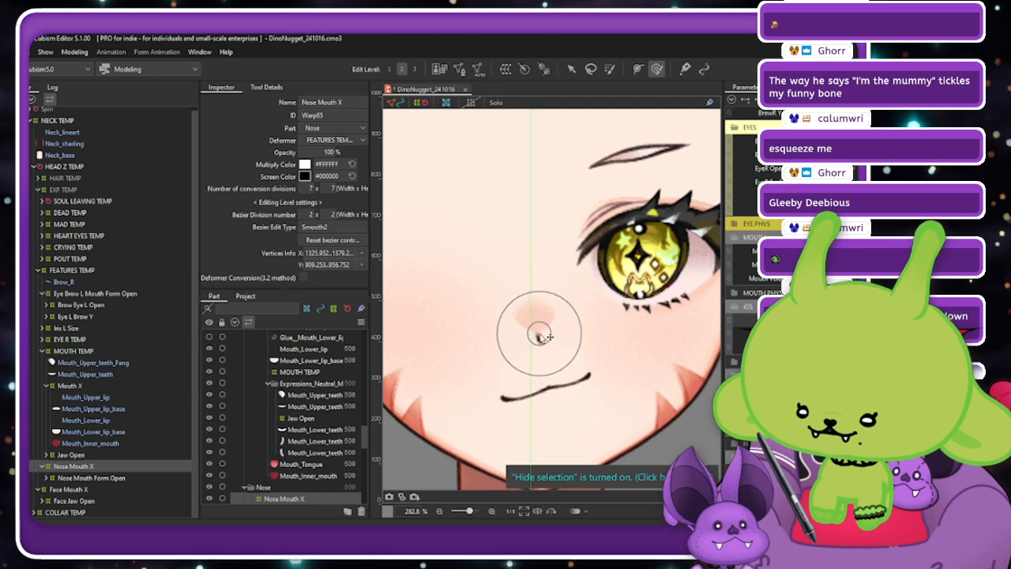
drag(537, 334, 538, 336)
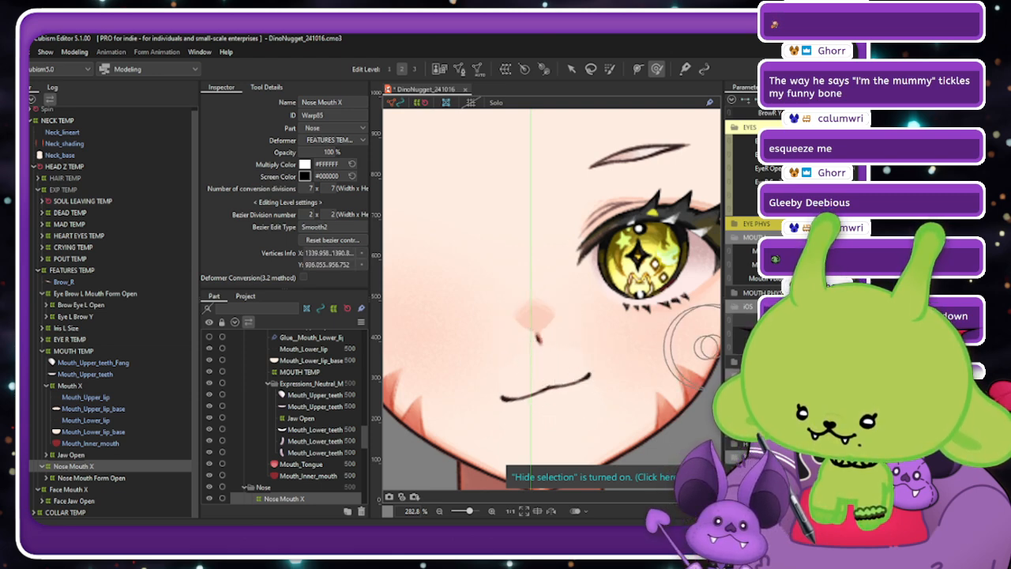
click(703, 347)
key(ctrl+h)
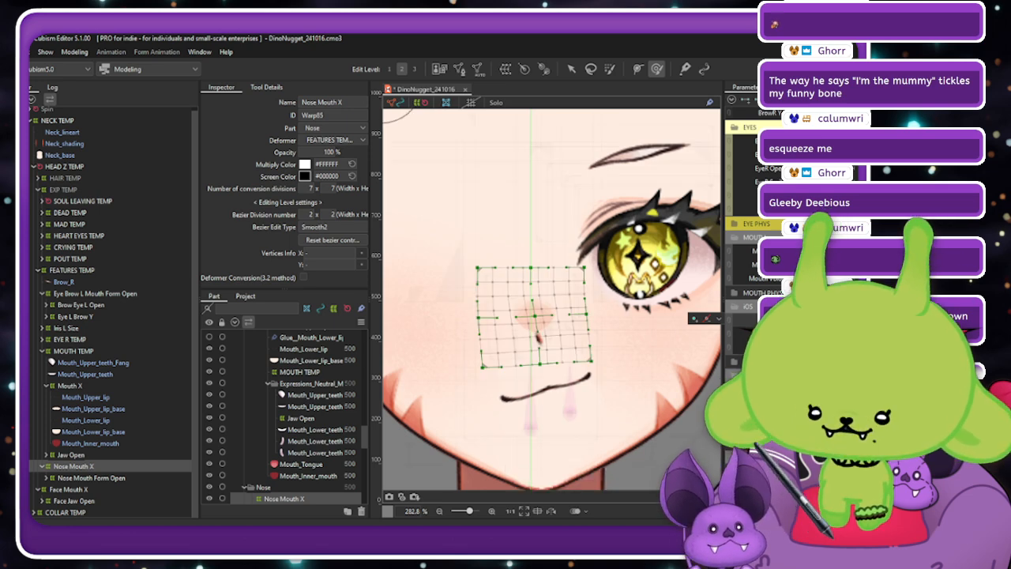
click(916, 99)
click(790, 171)
click(432, 386)
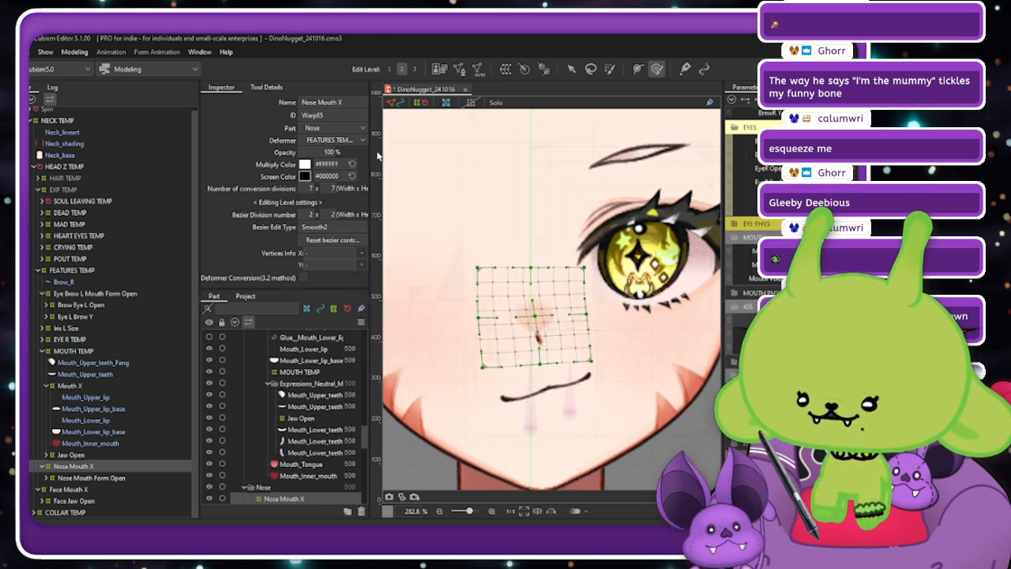
Hide the grid, nudge the nose bridge and tip into a softer tilt, and reflect the updated Nose Mouth X form horizontally.
key(ctrl+h)
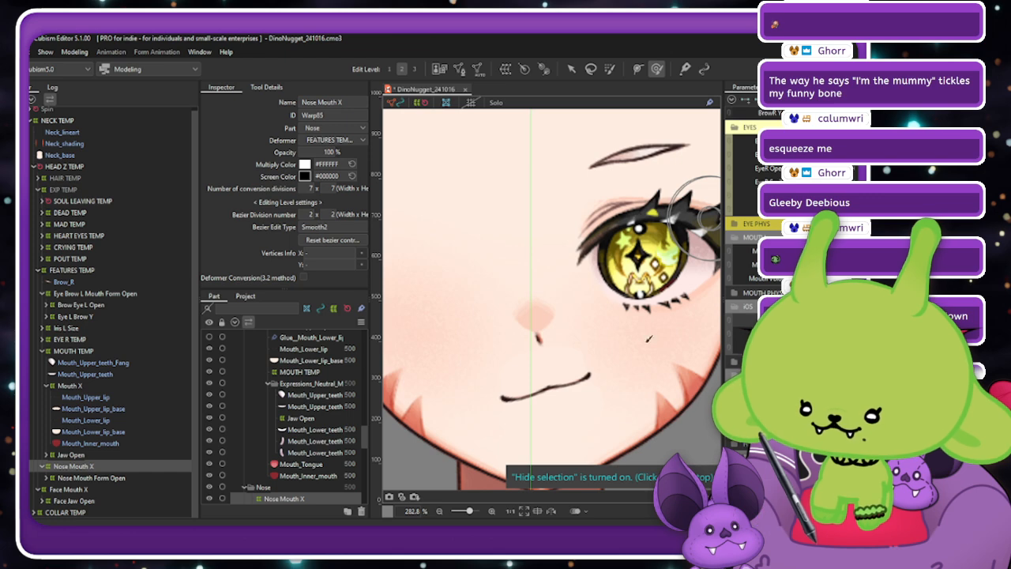
click(535, 329)
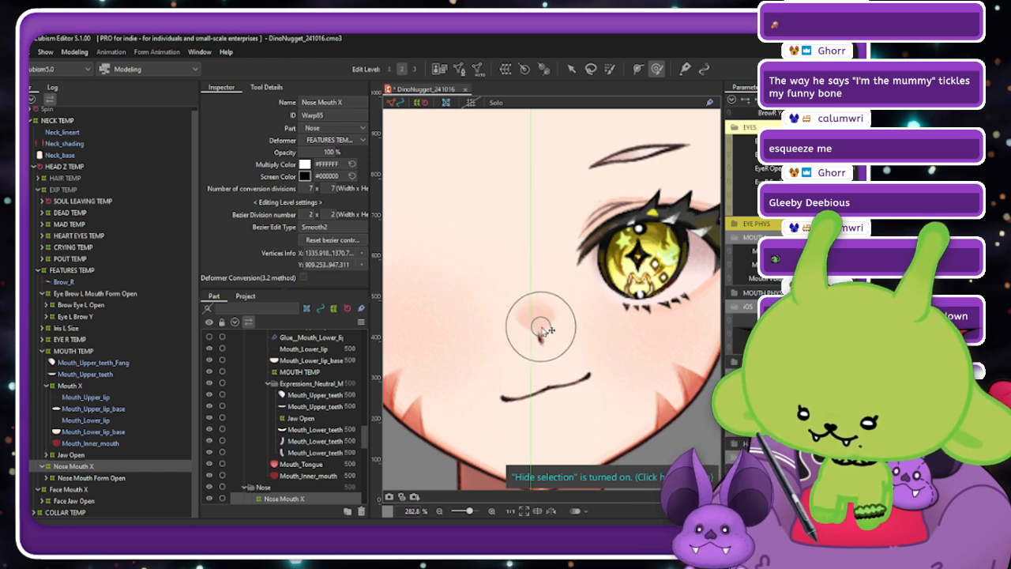
mouse_move(556, 359)
mouse_down()
mouse_move(560, 369)
mouse_move(548, 370)
mouse_up()
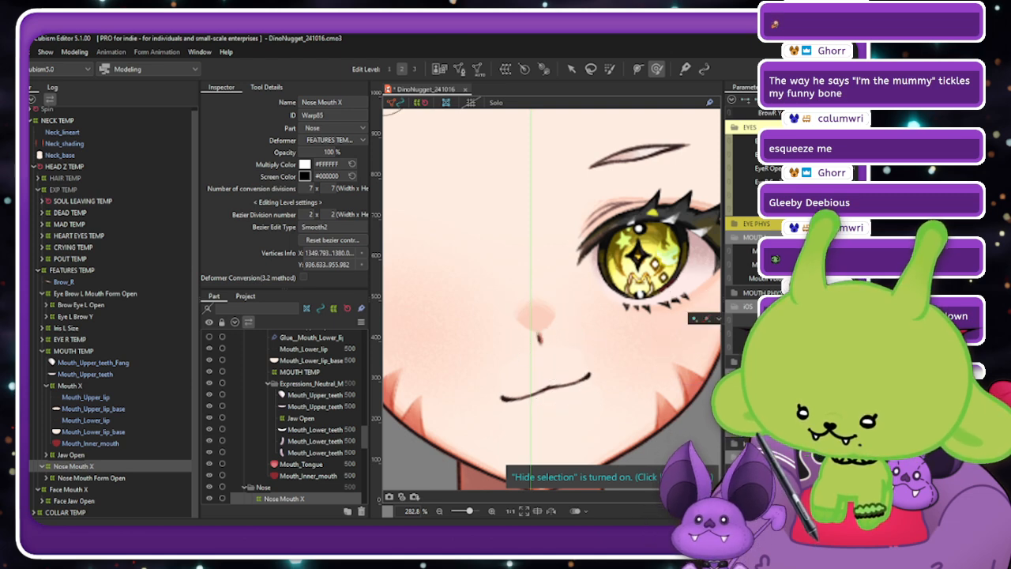
click(847, 99)
click(772, 172)
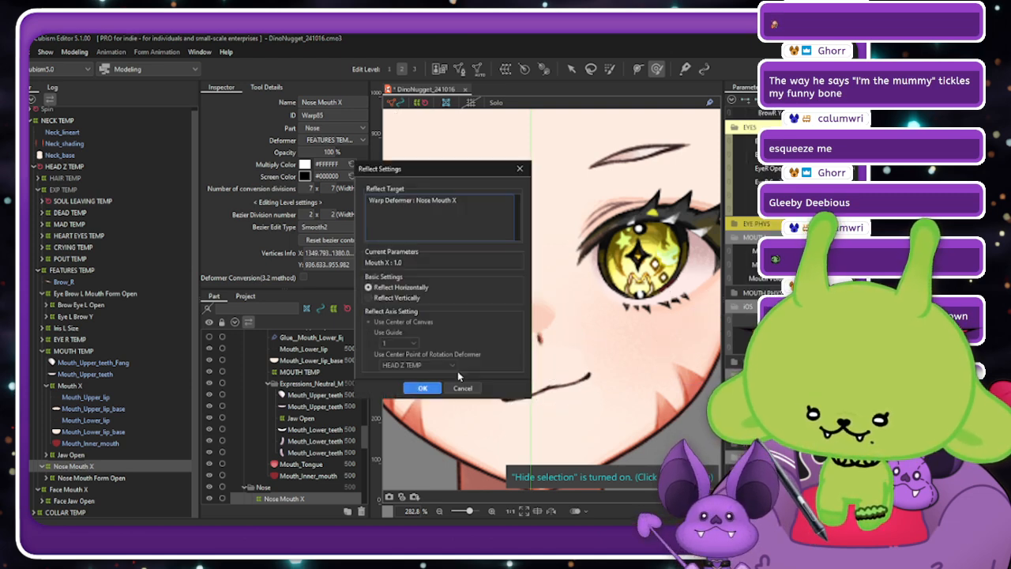
click(431, 385)
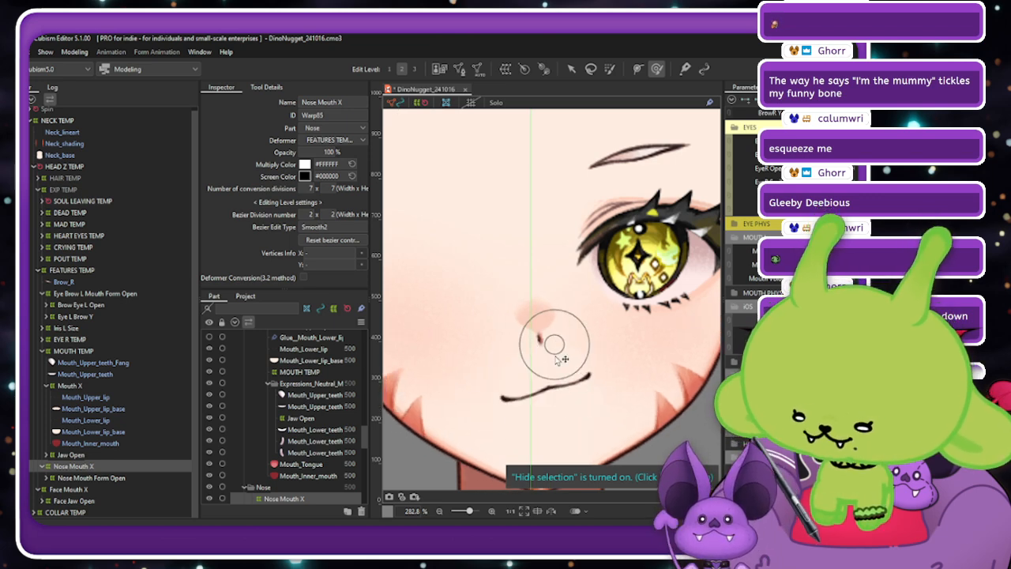
Soften the nose's bend at Mouth X 1.0 with a larger deform brush and reflect the Nose Mouth X form horizontally.
key(])
drag(556, 366, 563, 405)
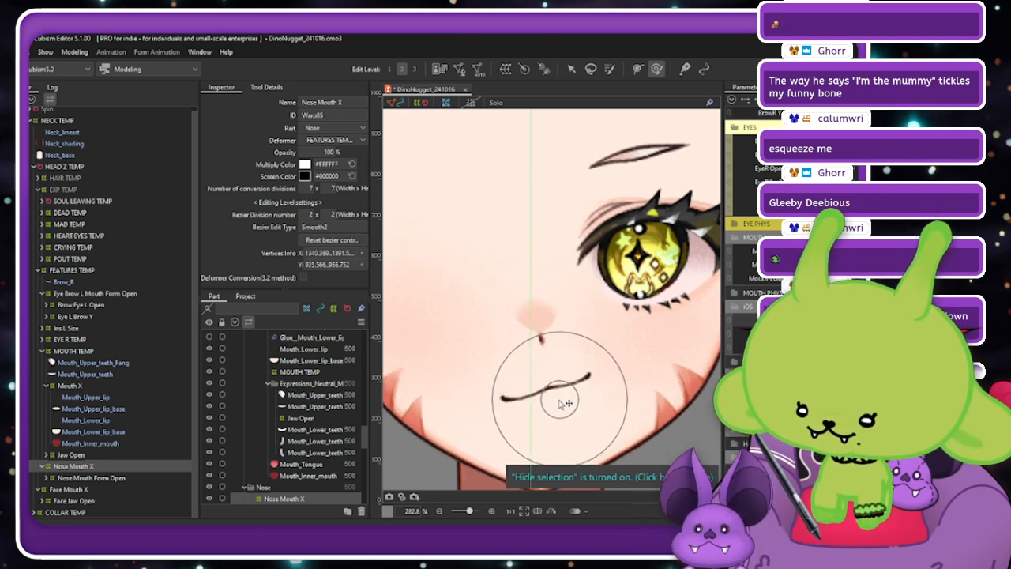
drag(626, 310, 700, 302)
drag(798, 333, 813, 333)
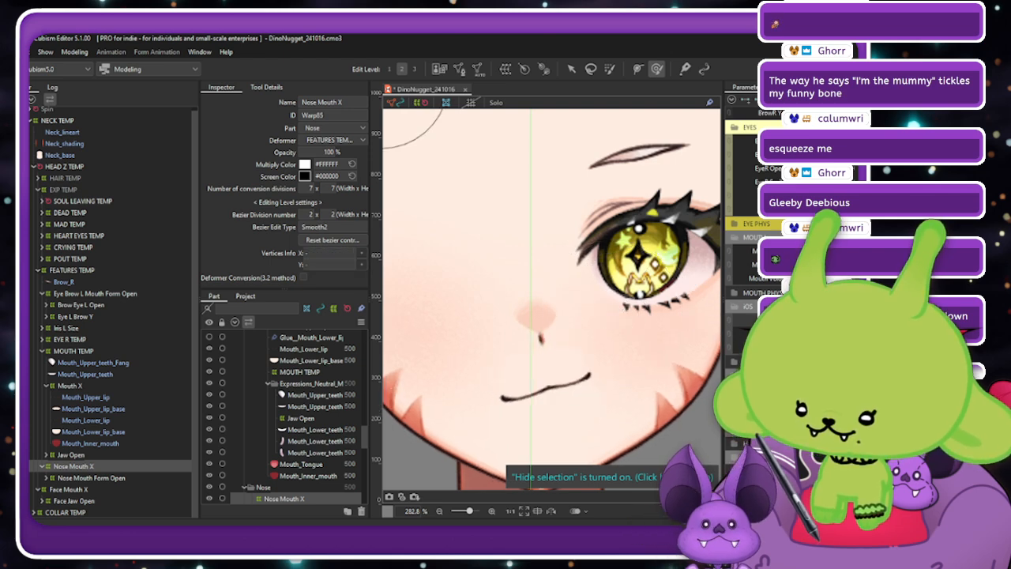
key(ctrl+m)
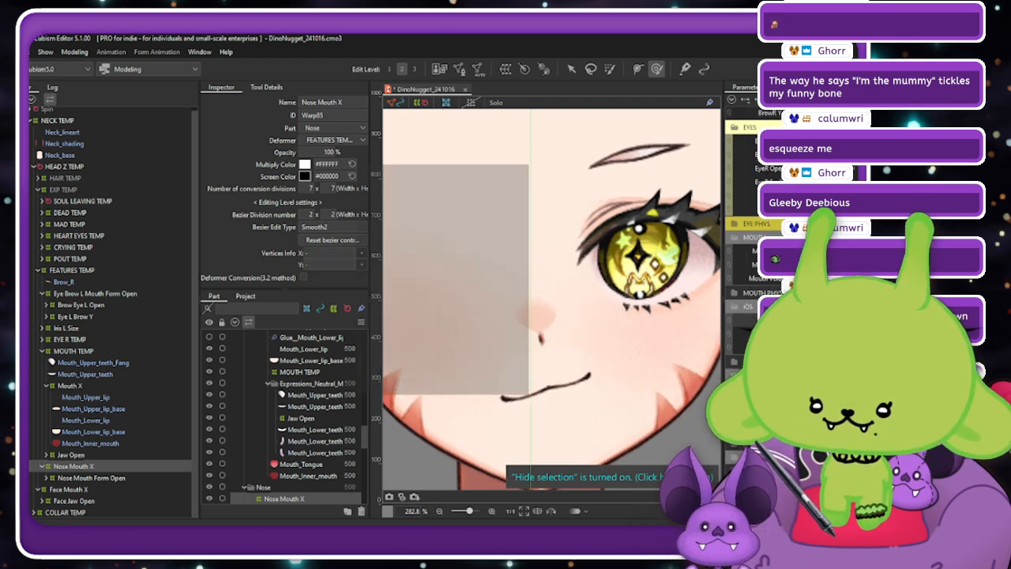
click(426, 389)
scroll(573, 319, down, 3)
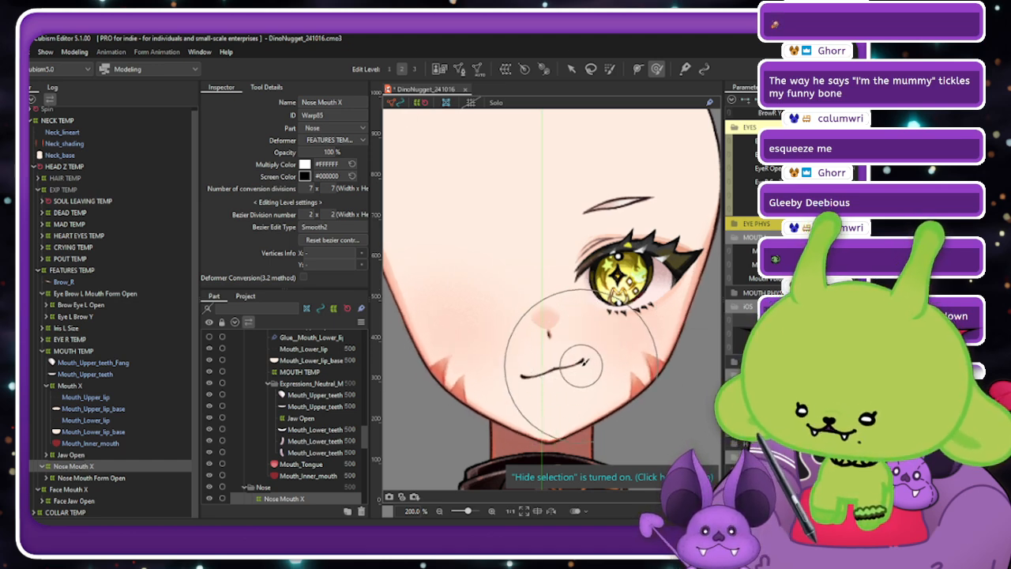
Nudge the nose slightly again in the Nose Mouth X warp and copy the updated form to the opposite key by horizontal reflection.
click(618, 298)
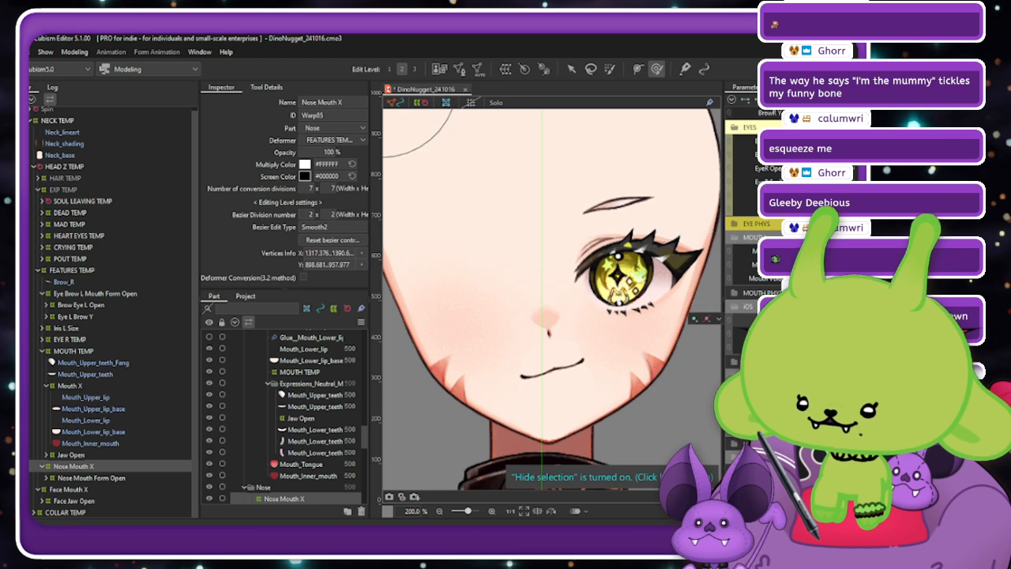
key(ctrl+f)
click(432, 390)
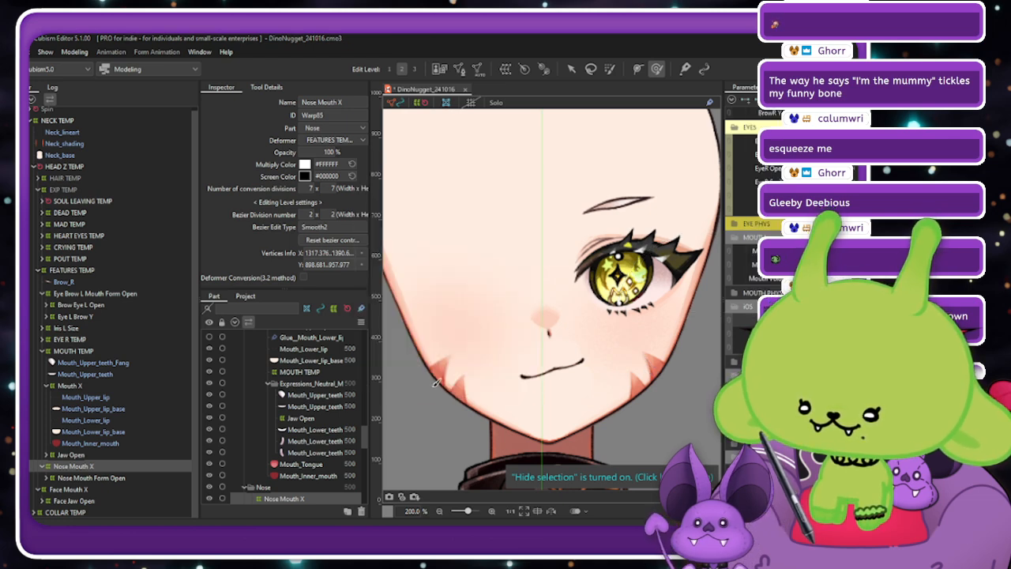
mouse_move(861, 332)
mouse_down()
mouse_move(818, 332)
mouse_move(861, 331)
mouse_up()
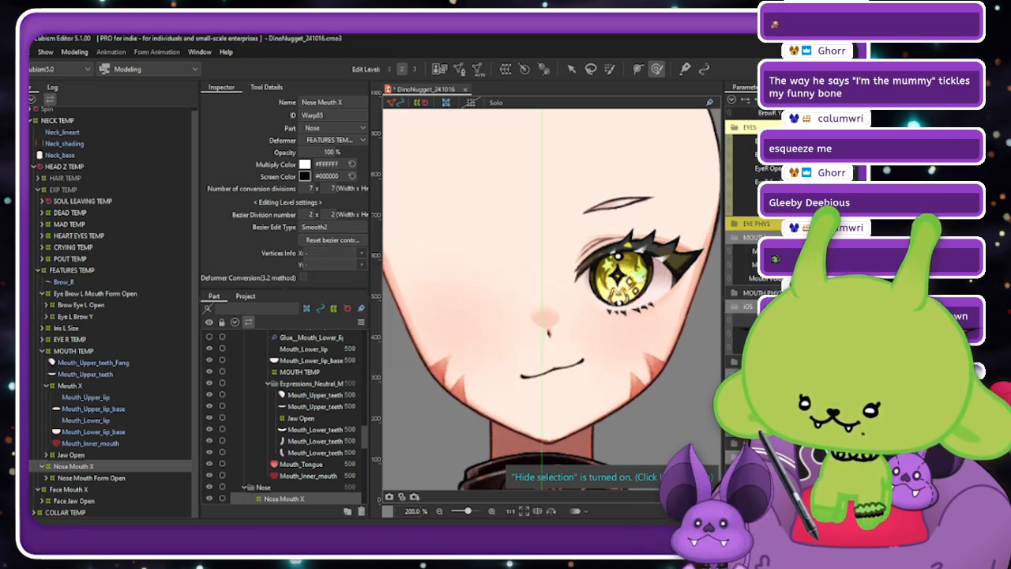
Apply Ellipse Interpolation to the Nose Mouth X warp through the Extended Interpolation settings.
click(849, 99)
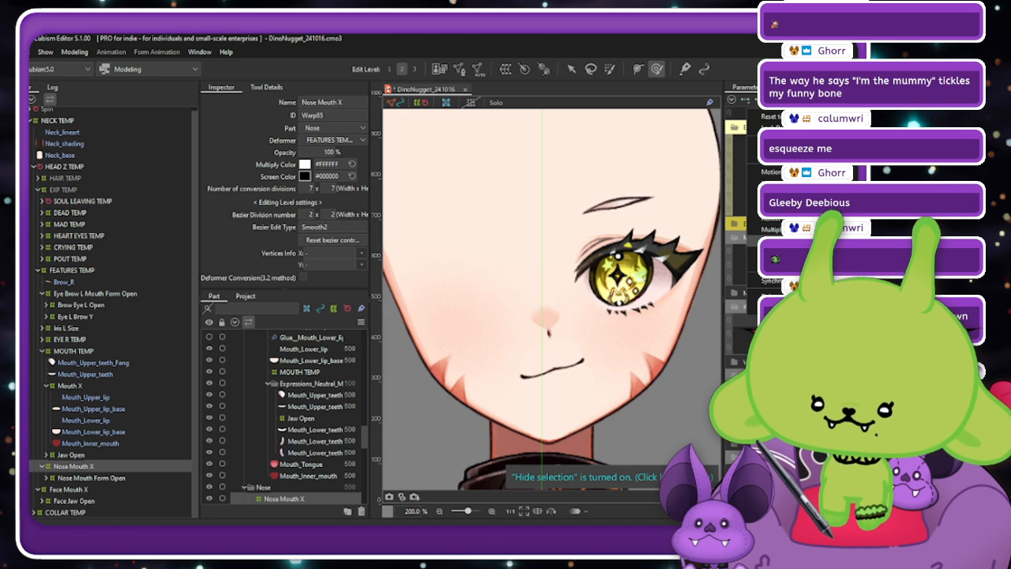
click(805, 241)
click(390, 266)
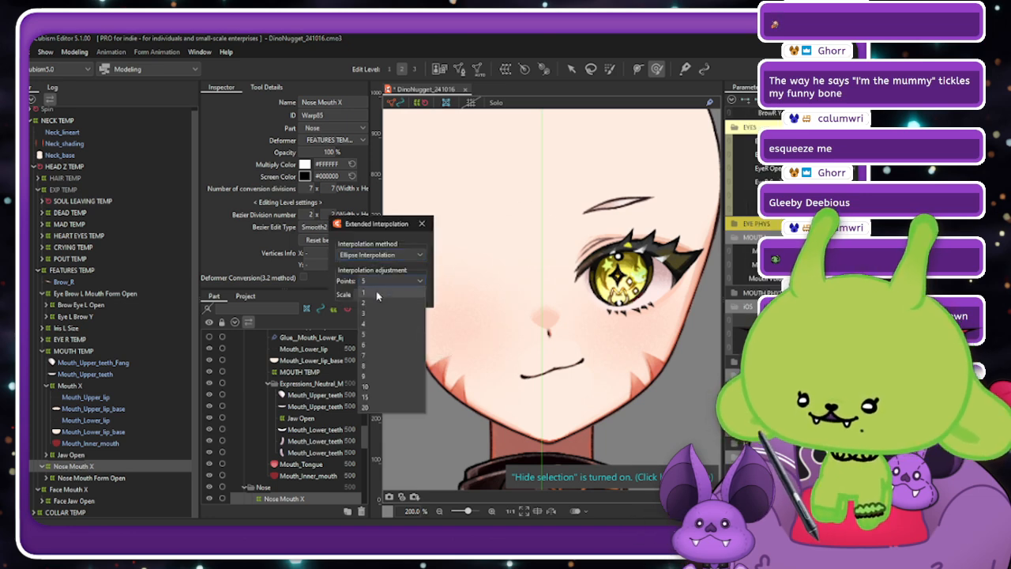
click(421, 224)
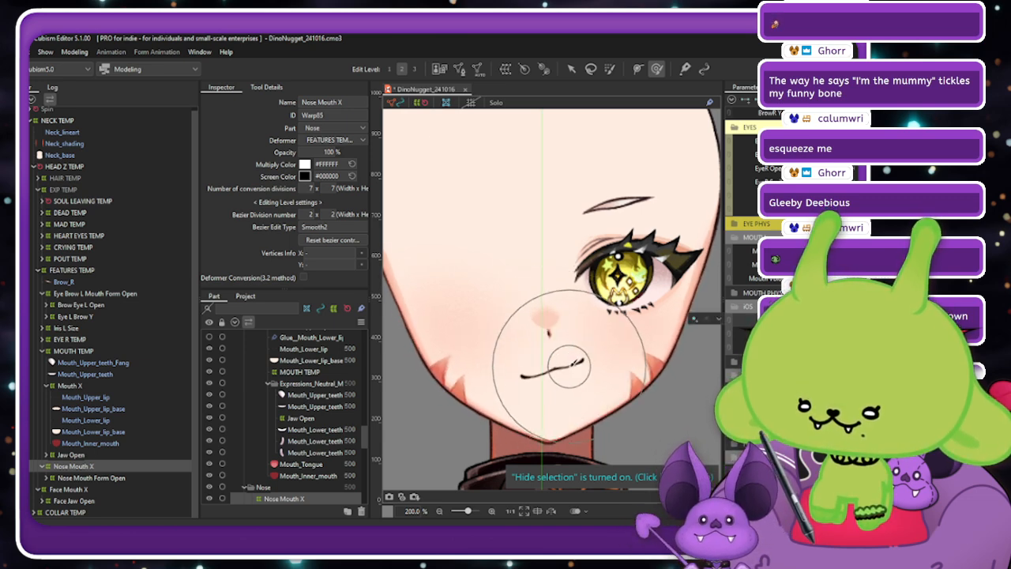
Push the nose a little further toward the raised mouth corner, reflect it horizontally, and return Mouth X to neutral.
drag(568, 366, 576, 366)
drag(798, 339, 813, 340)
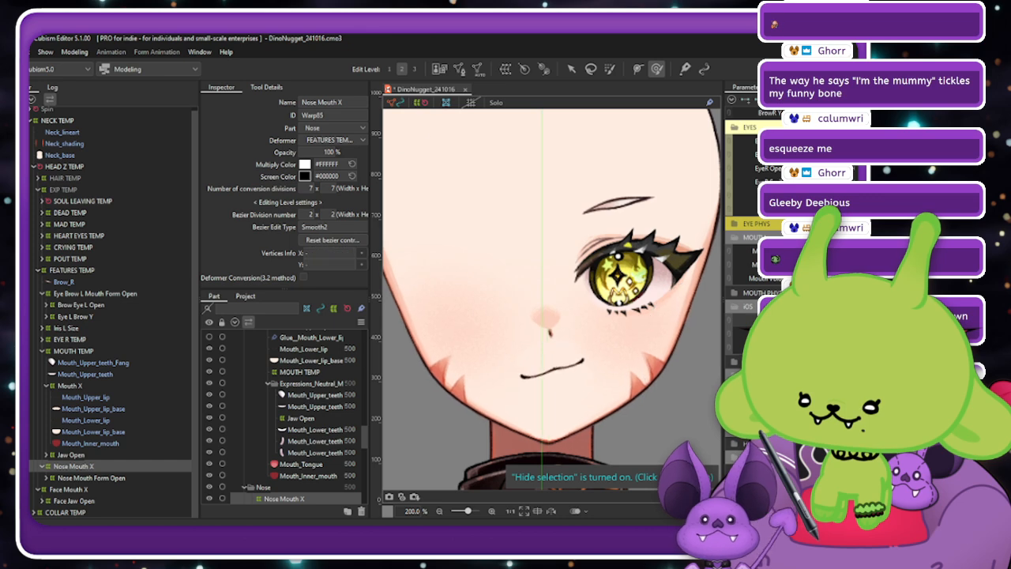
click(850, 100)
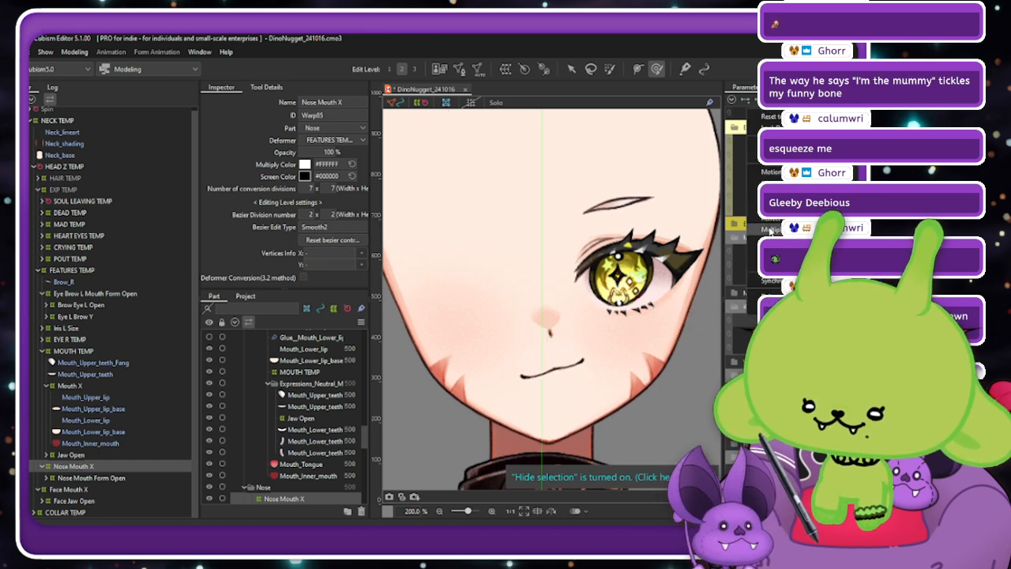
click(790, 218)
click(423, 388)
drag(893, 340, 853, 340)
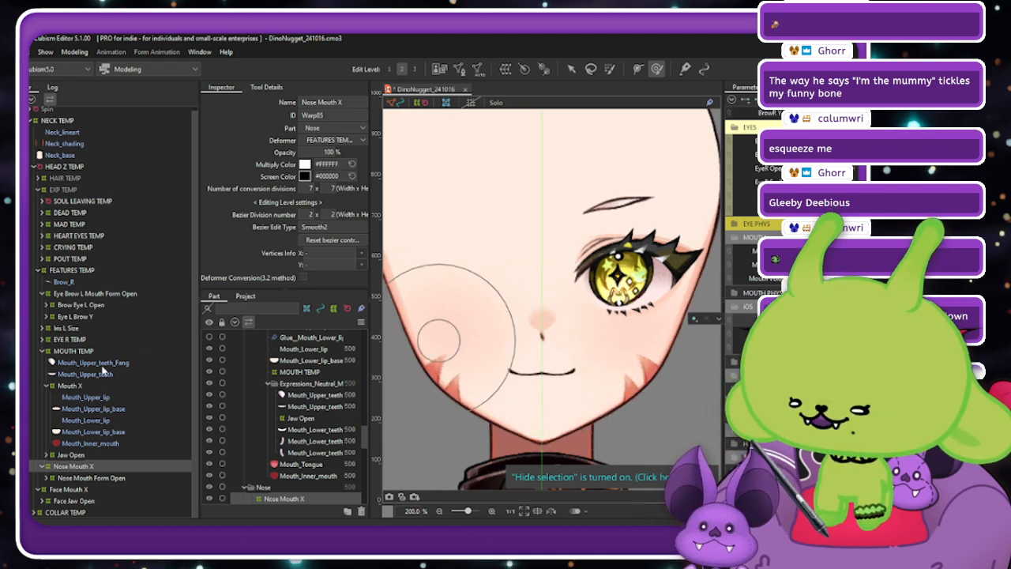
Create an 11 × 10 warp deformer named Eye Brow L Mouth X as parent of Eye Brow L Mouth Form Open and enlarge its grid slightly.
click(87, 294)
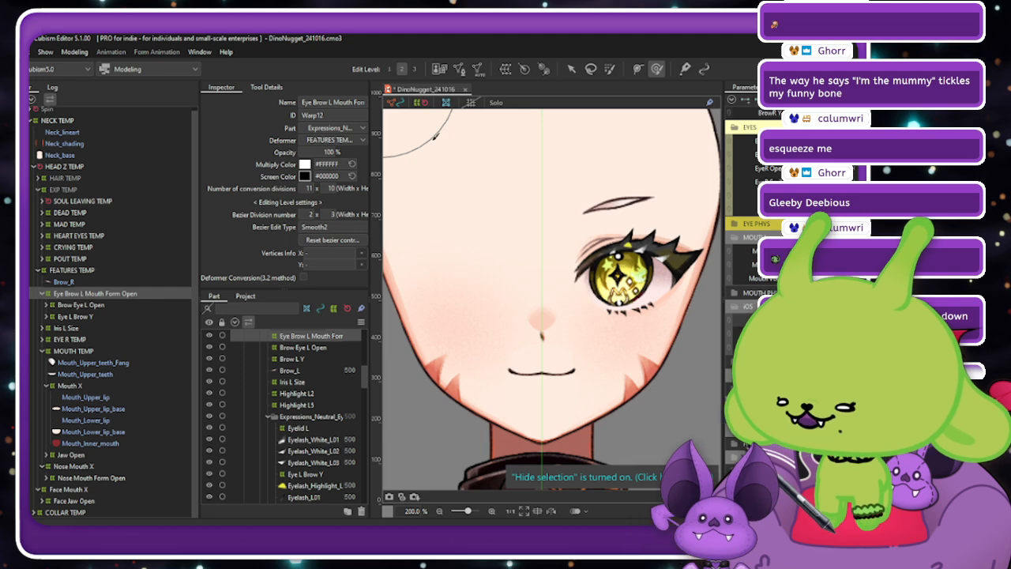
scroll(442, 110, down, 1)
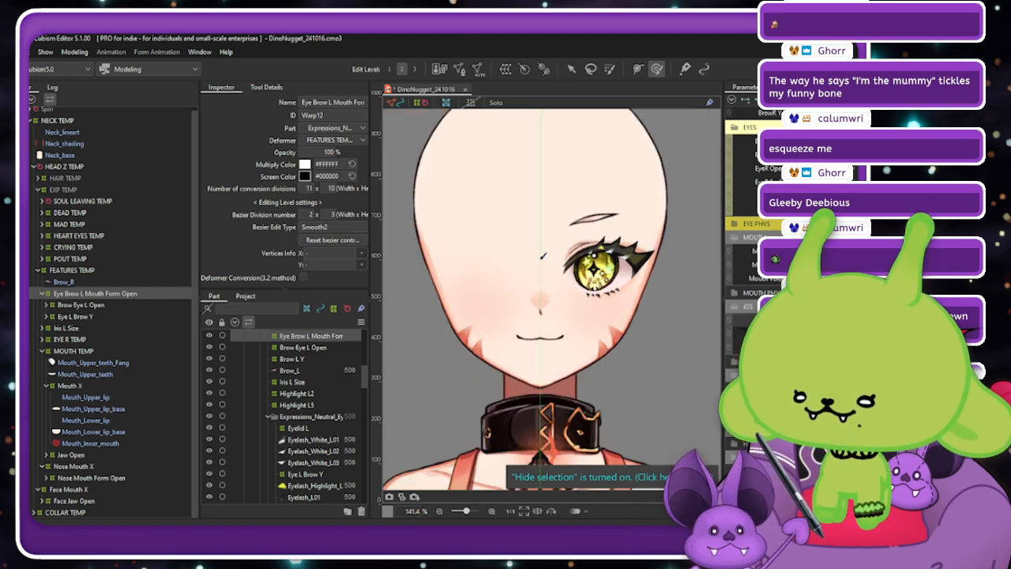
click(478, 70)
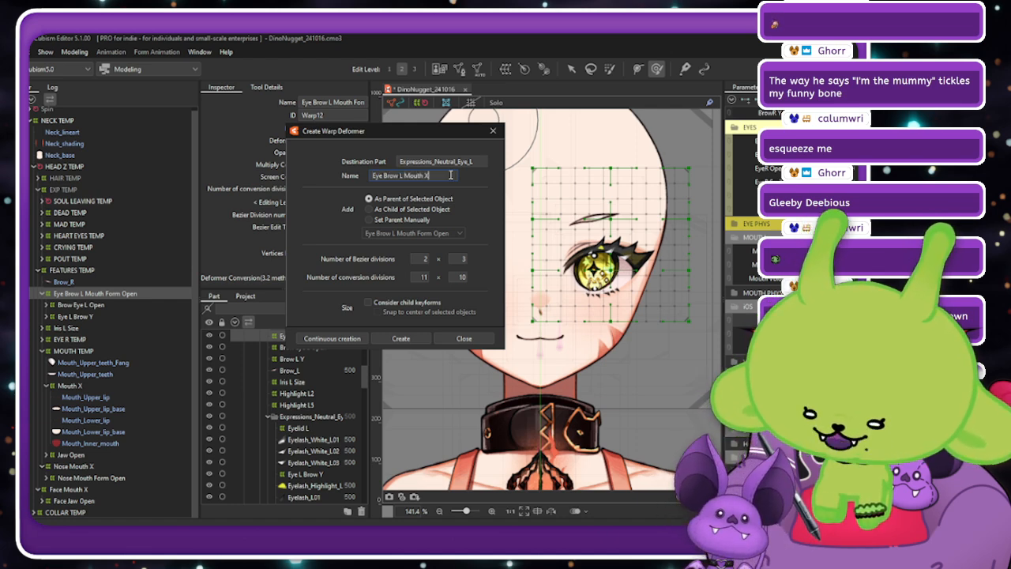
click(400, 338)
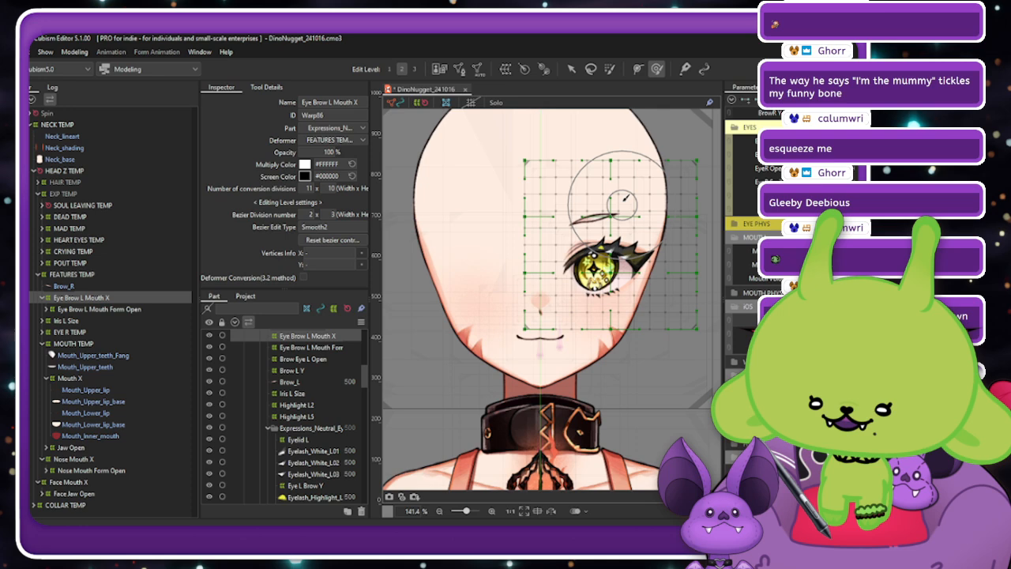
click(570, 74)
drag(704, 156, 705, 150)
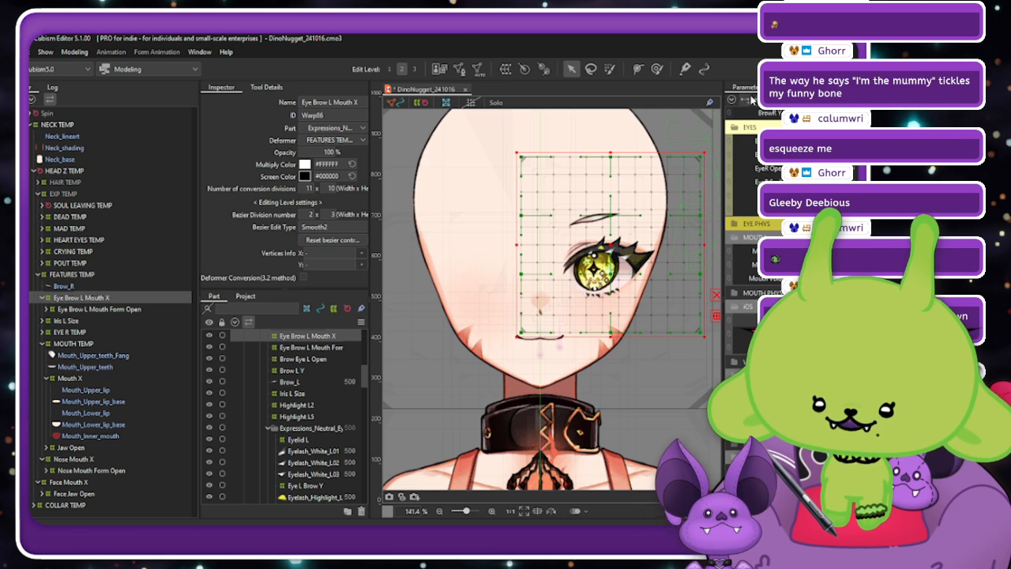
At Mouth X 1.0, push the area below the eye slightly upward in the Eye Brow L Mouth X warp with a large deform brush.
drag(818, 319, 847, 320)
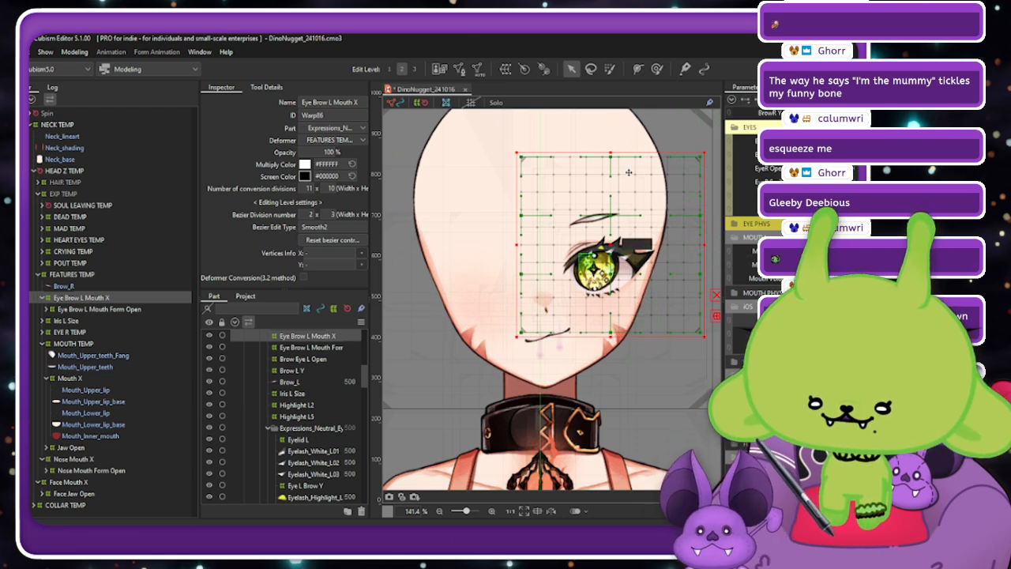
click(657, 69)
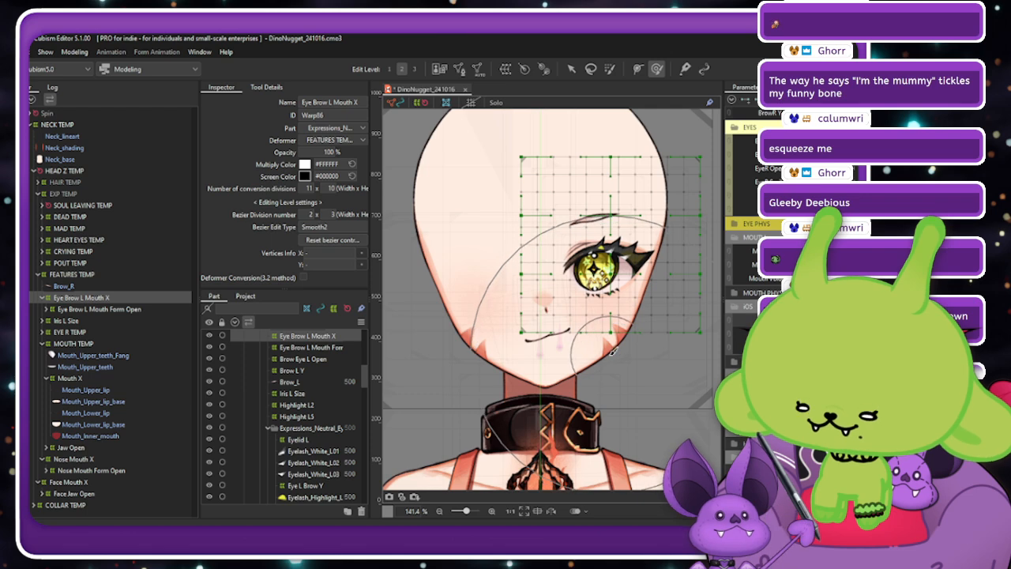
key(ctrl+a)
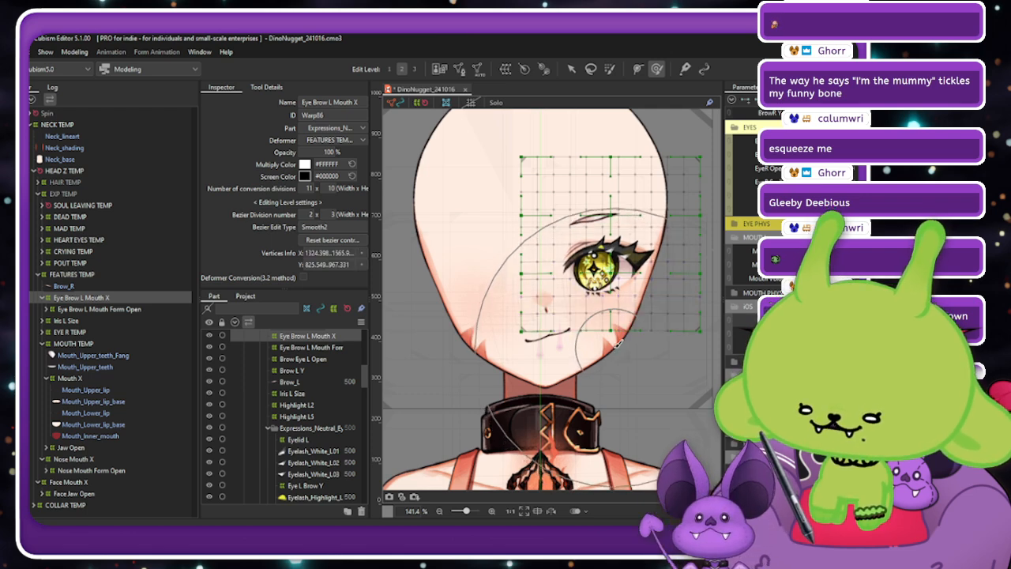
click(616, 353)
scroll(624, 347, down, 2)
scroll(631, 336, up, 4)
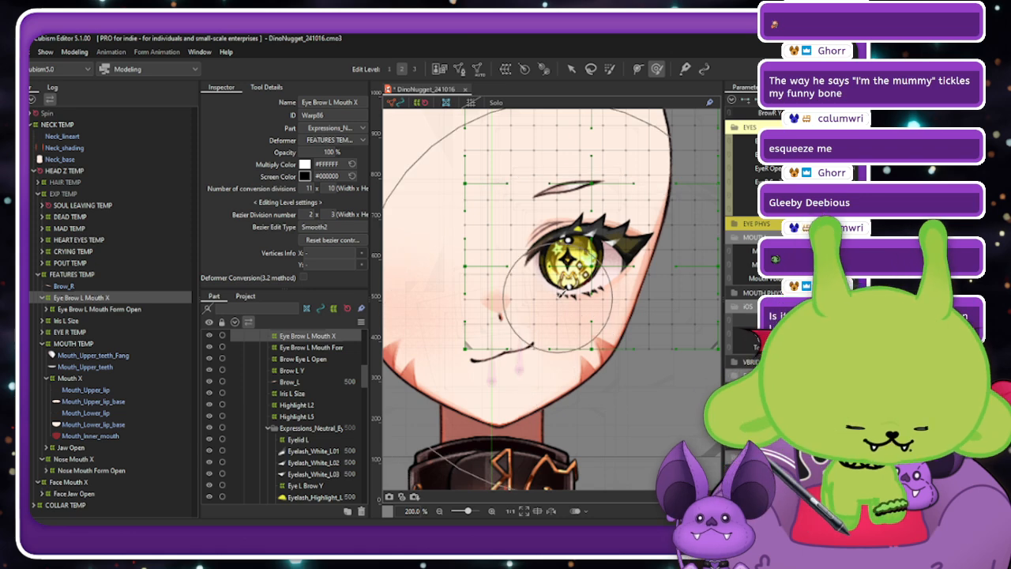
Hide the grid, shape the brow and eye with a smaller deform brush, and blend the form onto the opposite Mouth X key.
click(571, 70)
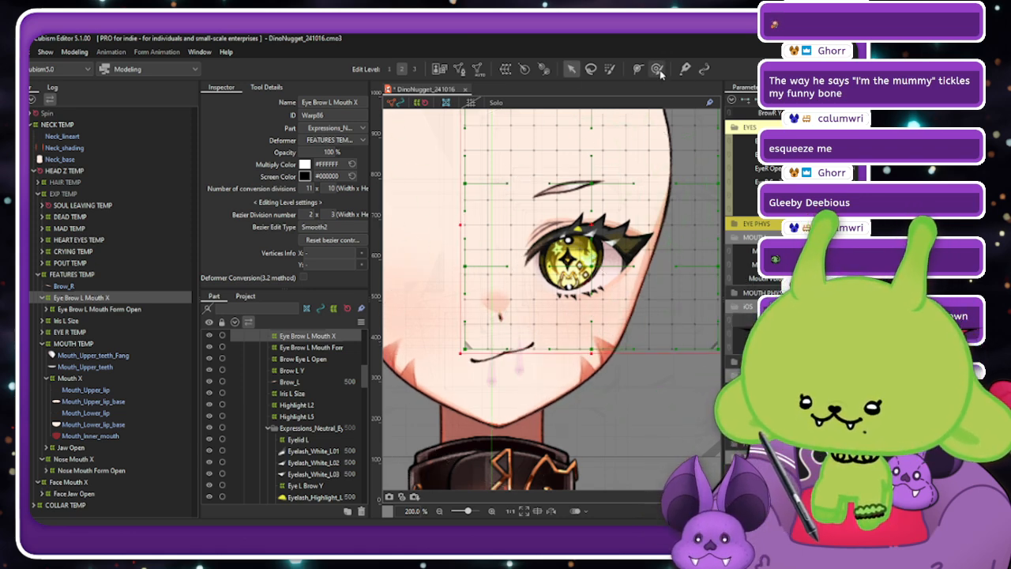
key(b)
scroll(590, 335, down, 1)
key(ctrl+h)
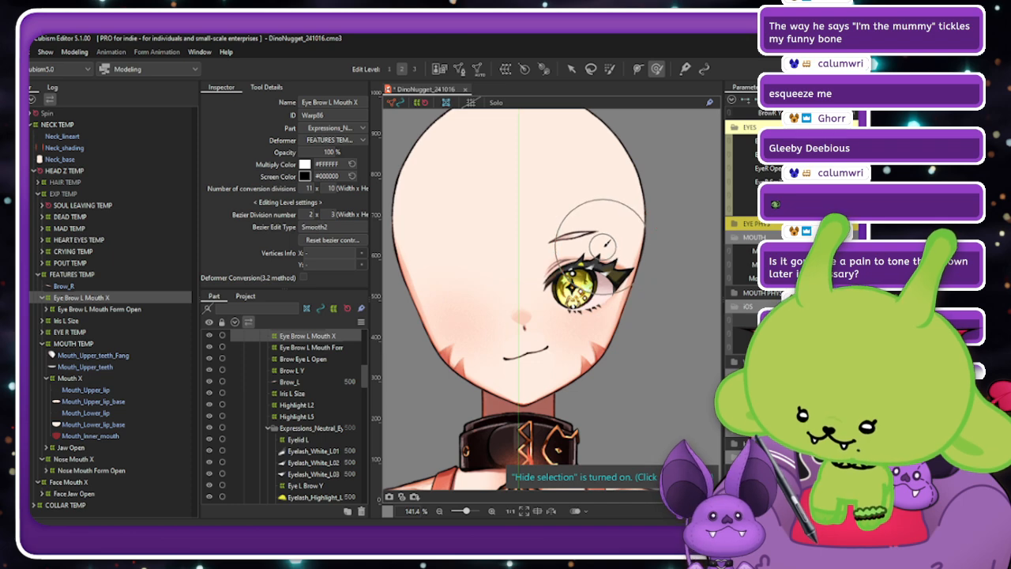
click(608, 247)
click(645, 247)
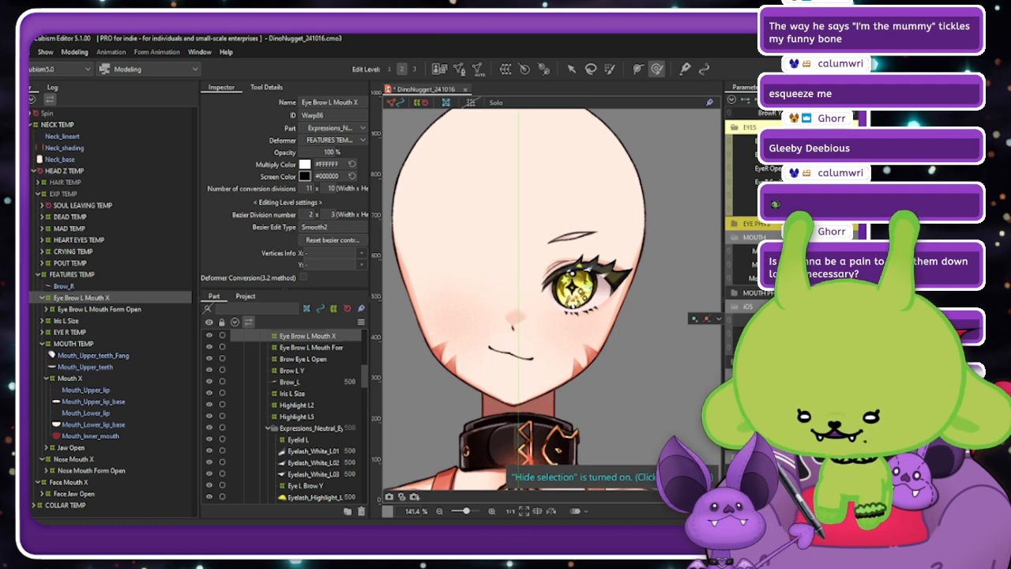
key(ctrl+b)
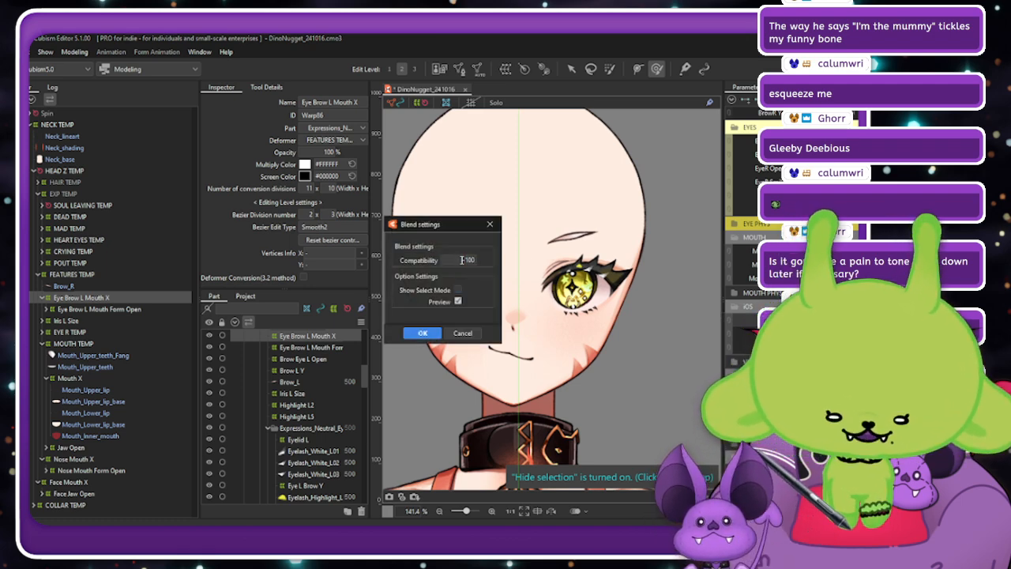
click(423, 333)
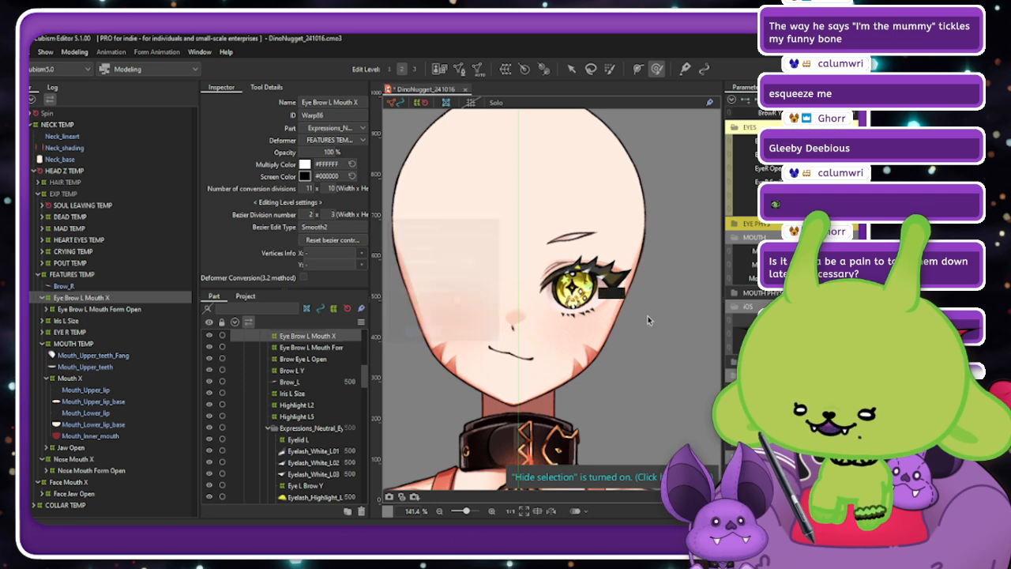
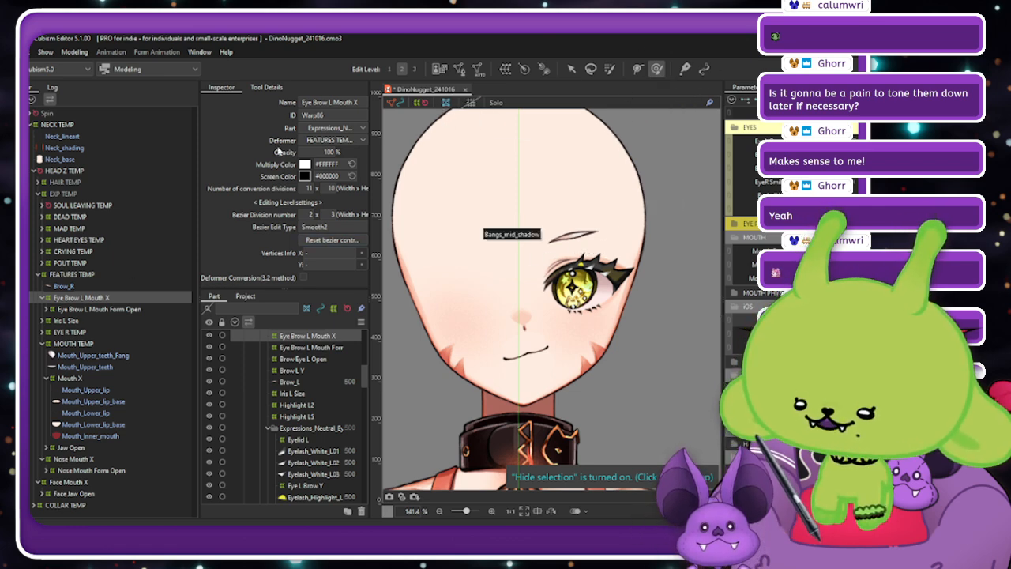
Show the deform brush's tool details and refine the brow and upper eyelid in the Eye Brow L Mouth X warp at Mouth X 1.0.
click(267, 87)
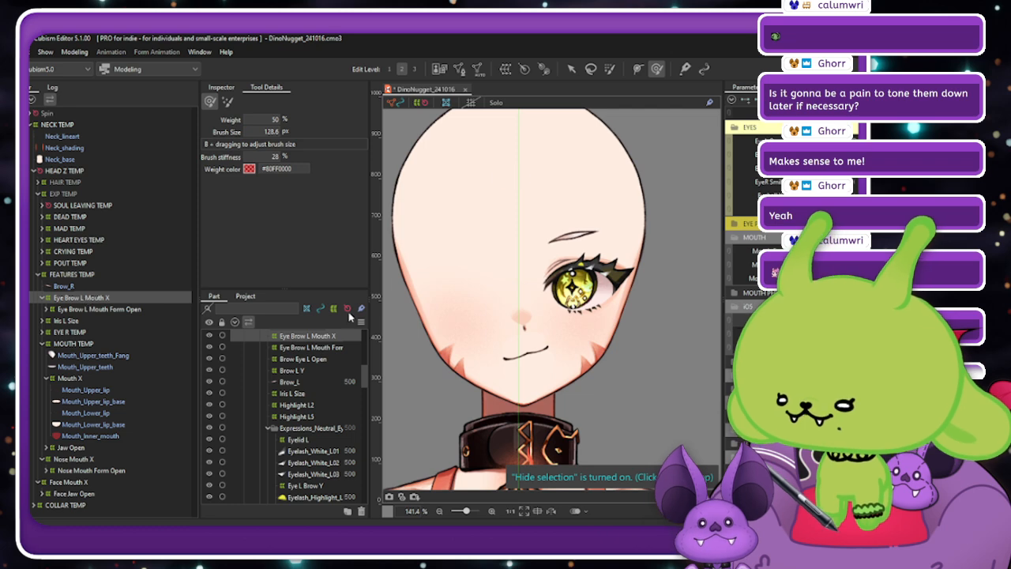
drag(555, 236, 598, 259)
click(825, 278)
click(853, 278)
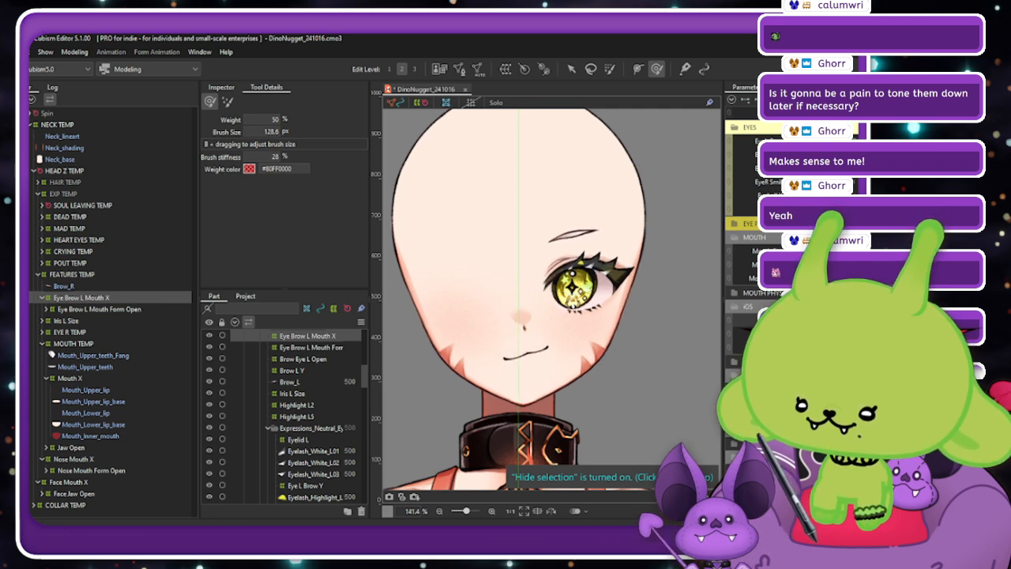
Move Mouth X to its opposite key and select the objects linked to that parameter.
click(799, 278)
right_click(713, 319)
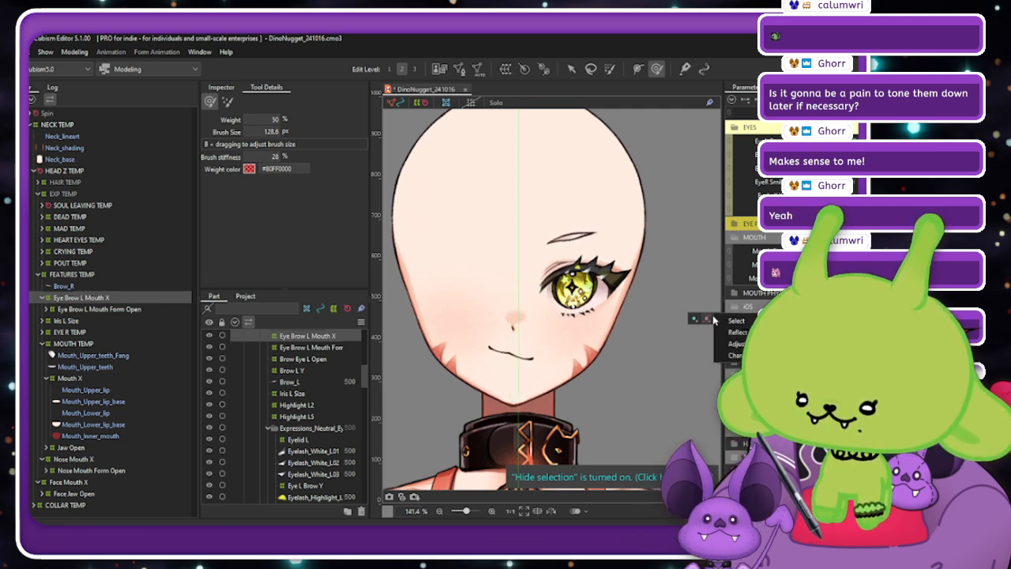
click(735, 320)
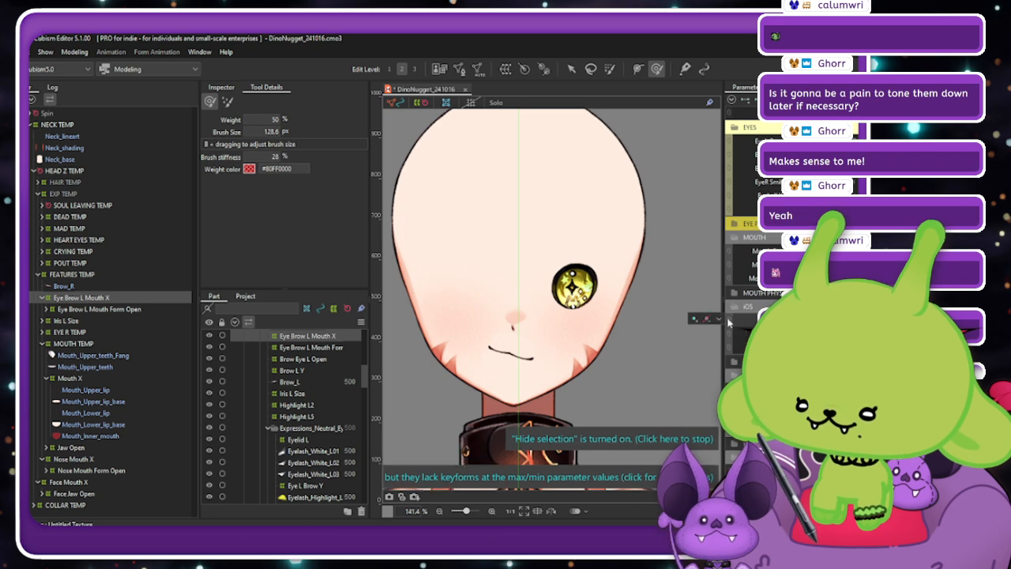
Add the missing Eye Brow L Mouth X keyform at the opposite mouth extreme and fill it by blending the existing form.
click(696, 322)
click(853, 278)
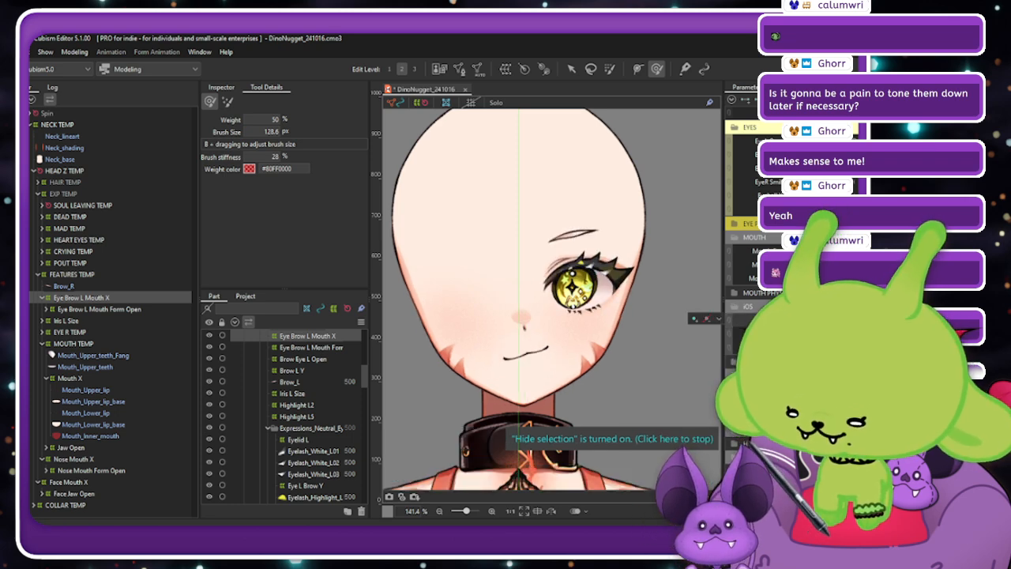
click(817, 319)
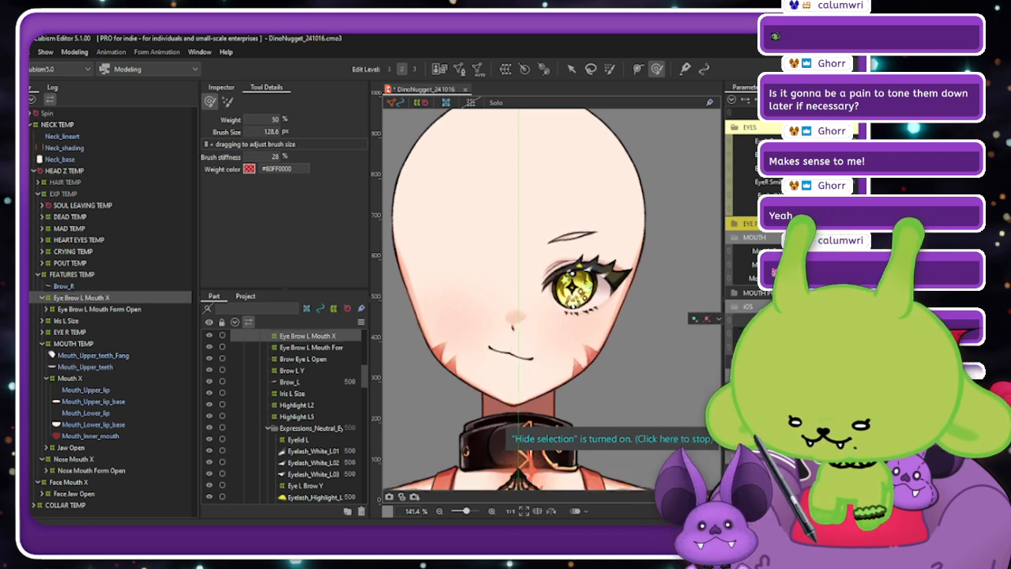
key(ctrl+shift+v)
click(423, 333)
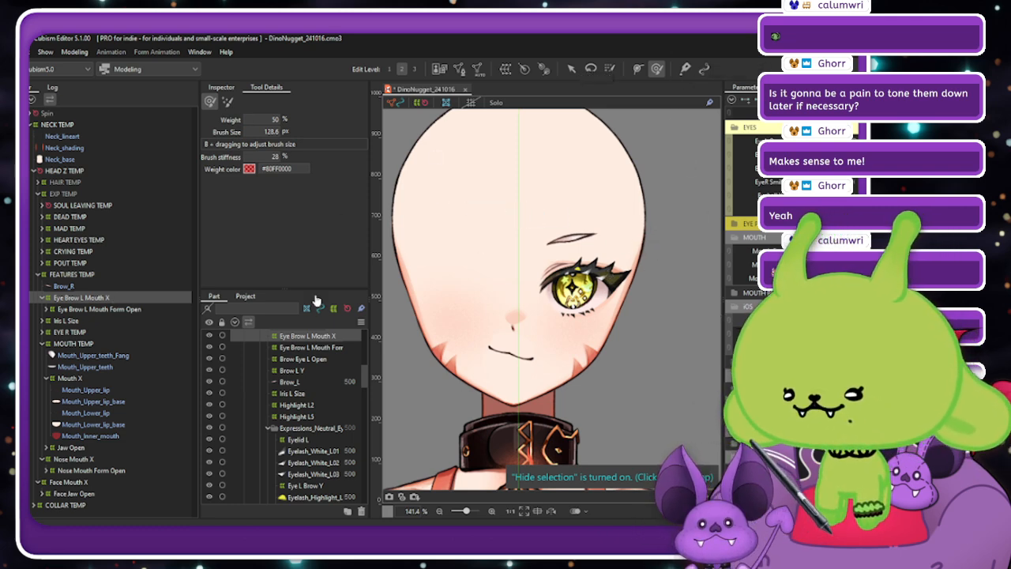
Enlarge the deform brush to 171.8 px and reshape the outer part of the left eye in the Eye Brow L Mouth X warp.
key(b)
mouse_move(598, 294)
mouse_down()
mouse_move(616, 293)
mouse_move(606, 271)
mouse_up()
mouse_move(821, 278)
mouse_down()
mouse_move(845, 278)
mouse_move(822, 278)
mouse_up()
drag(782, 316, 810, 316)
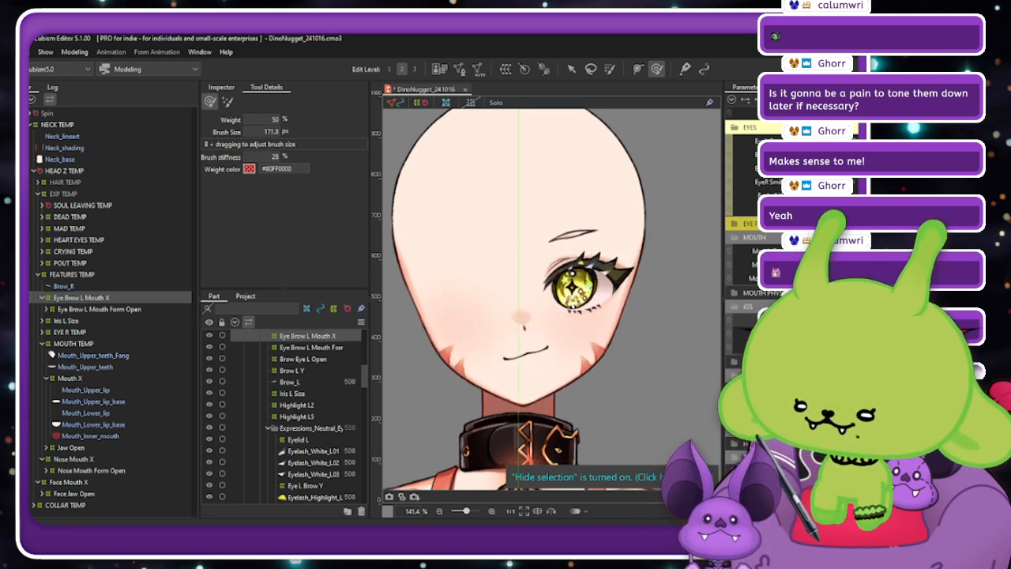
Recreate the Eye Brow L Mouth X keyform at the opposite mouth extreme, blending its form with compatibility -100.
right_click(809, 316)
click(705, 319)
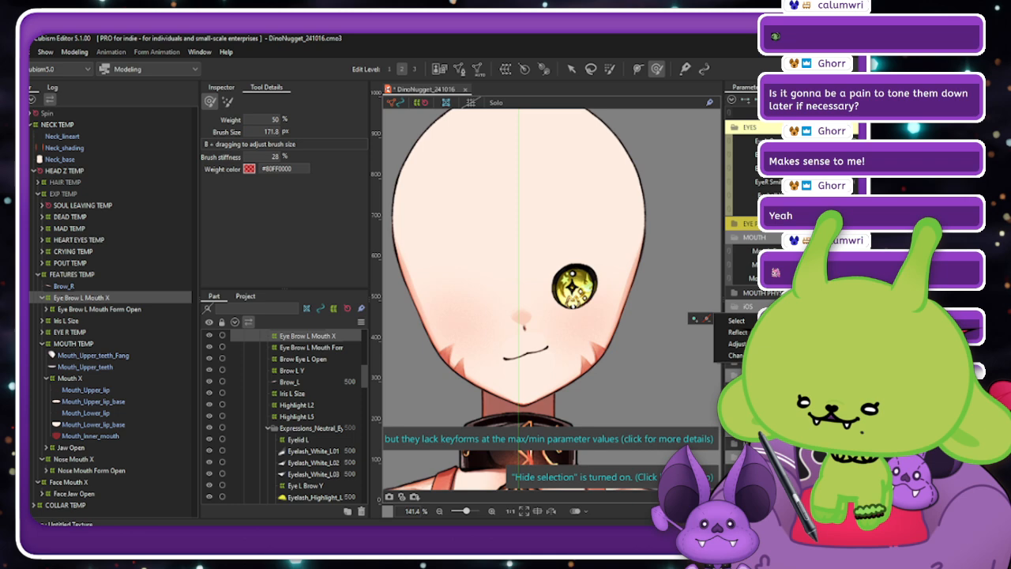
click(695, 319)
mouse_move(810, 316)
mouse_down()
mouse_move(782, 316)
mouse_move(810, 315)
mouse_up()
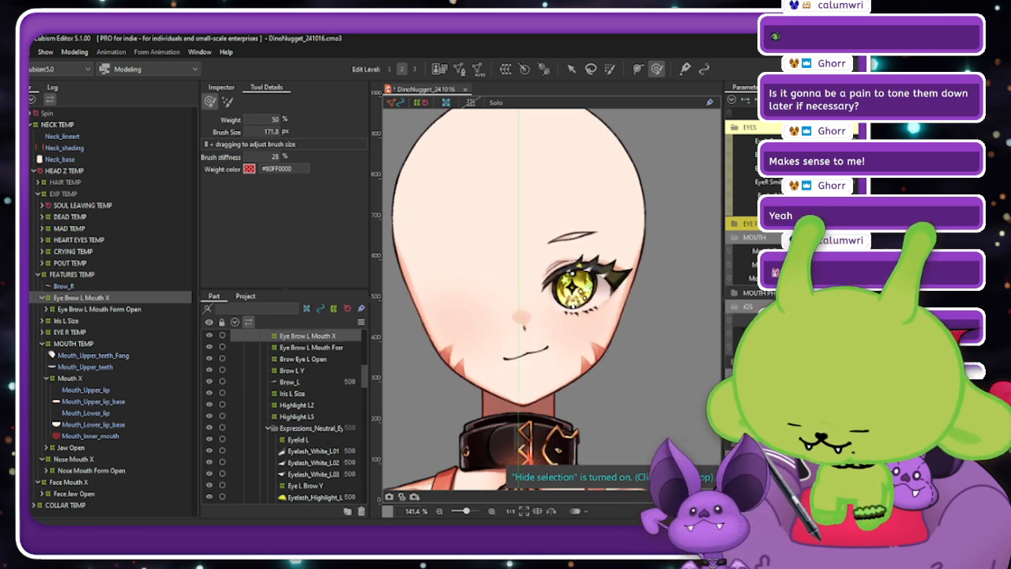
key(ctrl+shift+f)
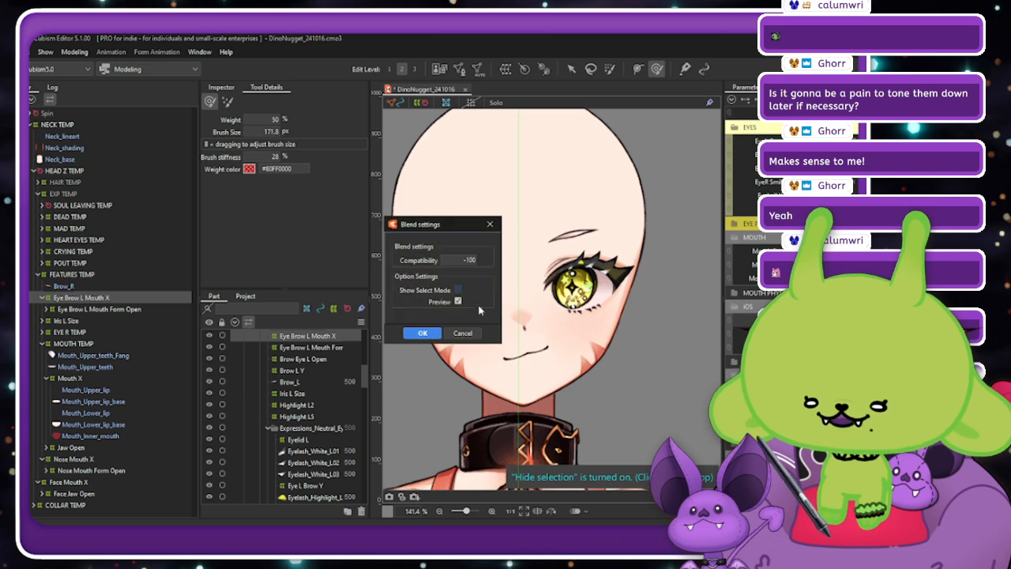
click(424, 334)
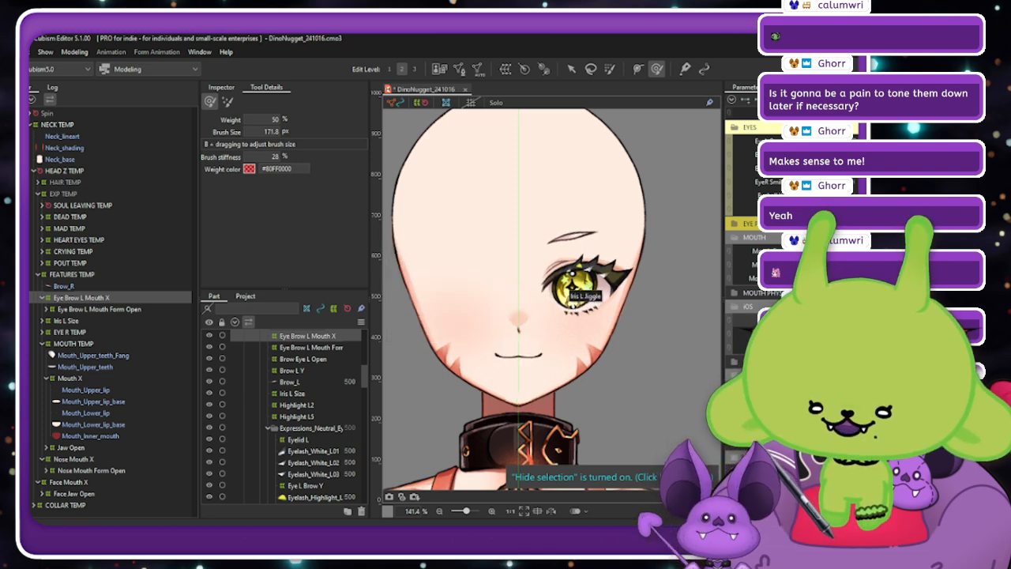
Scrub the sideways mouth and mouth opening parameters to examine how the left eye and brow follow.
mouse_move(793, 316)
mouse_down()
mouse_move(780, 316)
mouse_move(809, 316)
mouse_move(781, 316)
mouse_up()
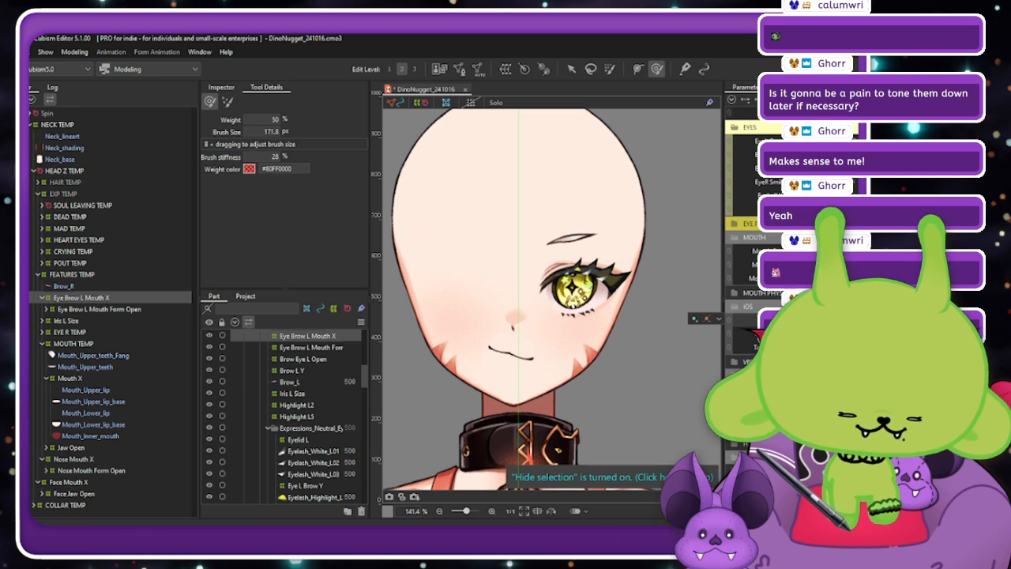
mouse_move(781, 316)
mouse_down()
mouse_move(792, 316)
mouse_move(781, 316)
mouse_up()
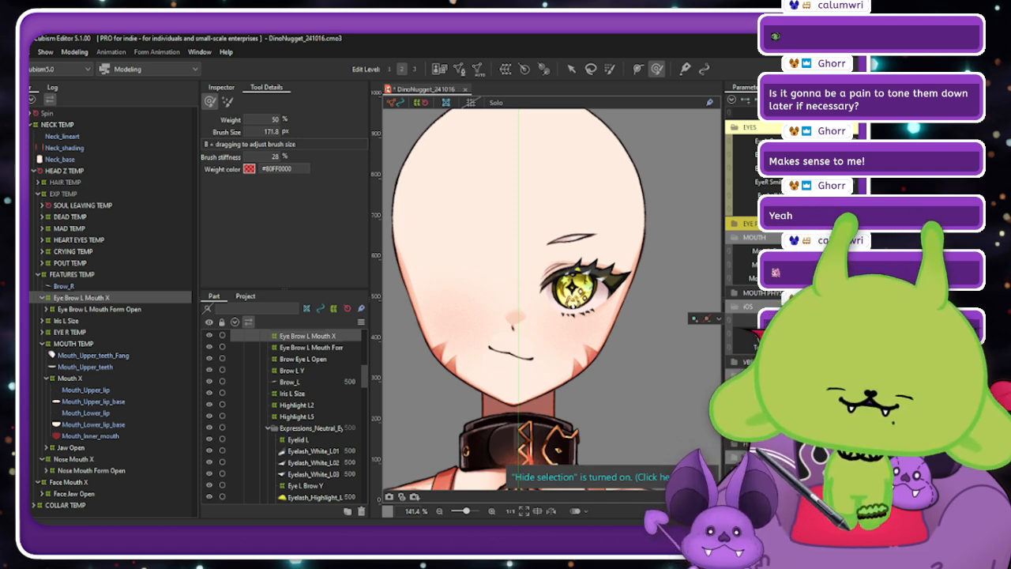
drag(780, 348, 780, 324)
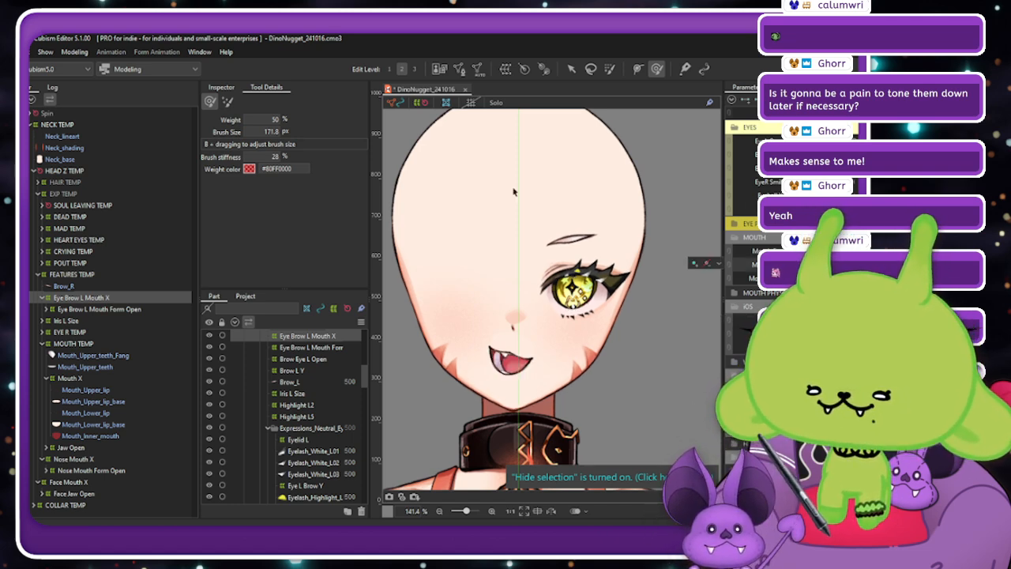
Open the physics settings, examine the live eye, brow and mouth movement close up on the face, and return to the model.
click(74, 51)
click(95, 285)
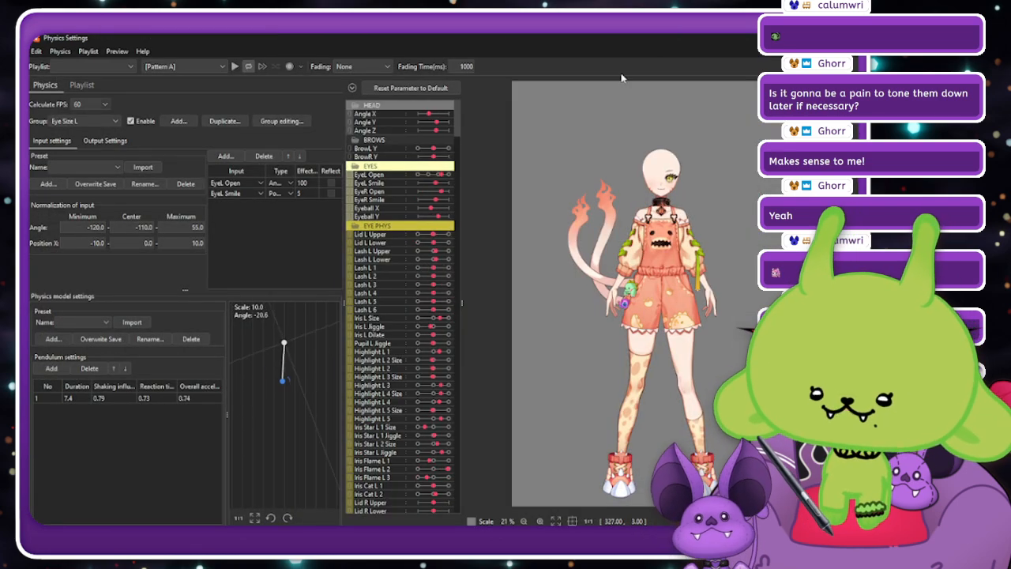
drag(667, 43, 612, 46)
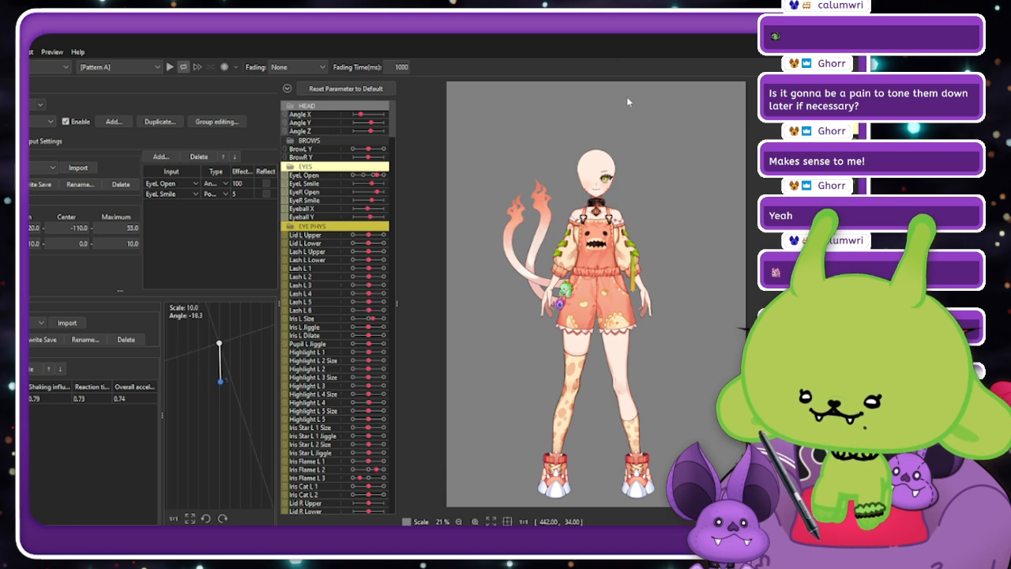
scroll(608, 167, up, 5)
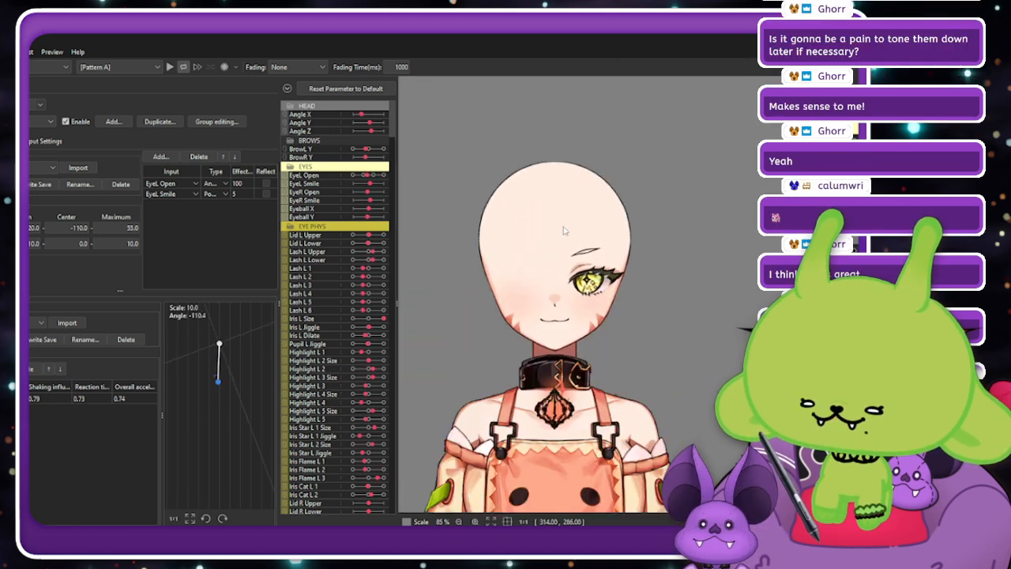
scroll(565, 231, up, 2)
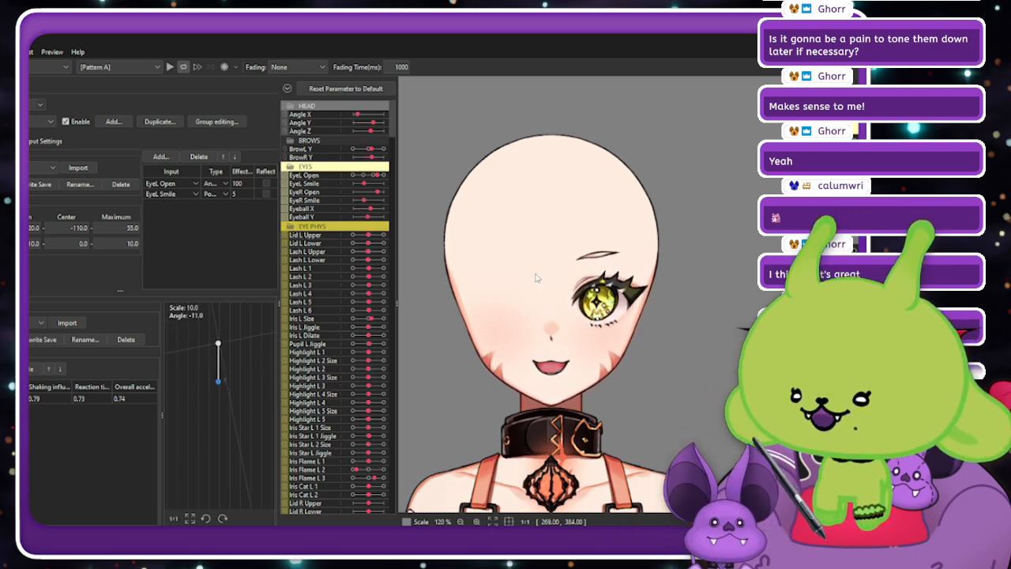
scroll(523, 257, up, 3)
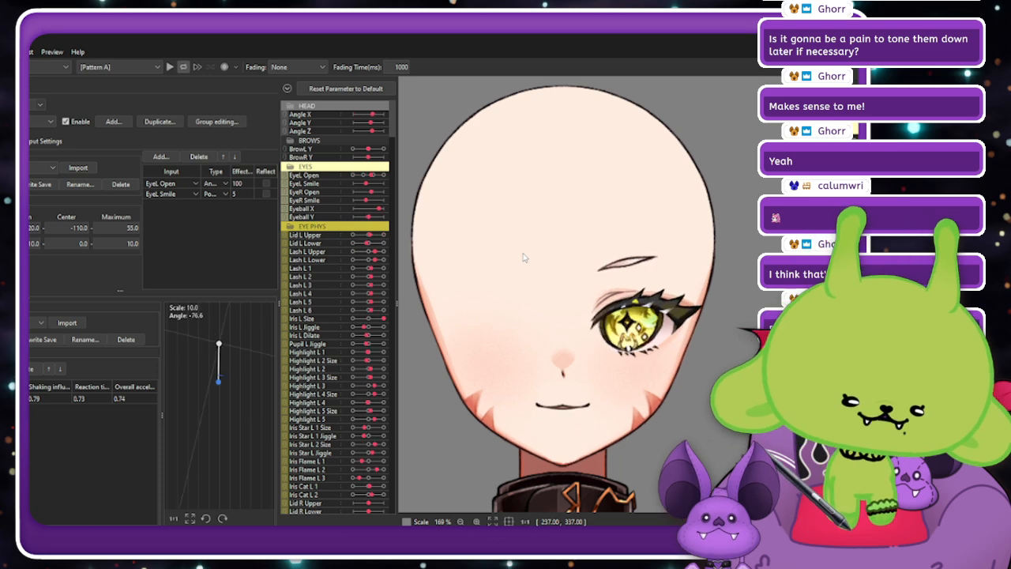
scroll(675, 269, down, 3)
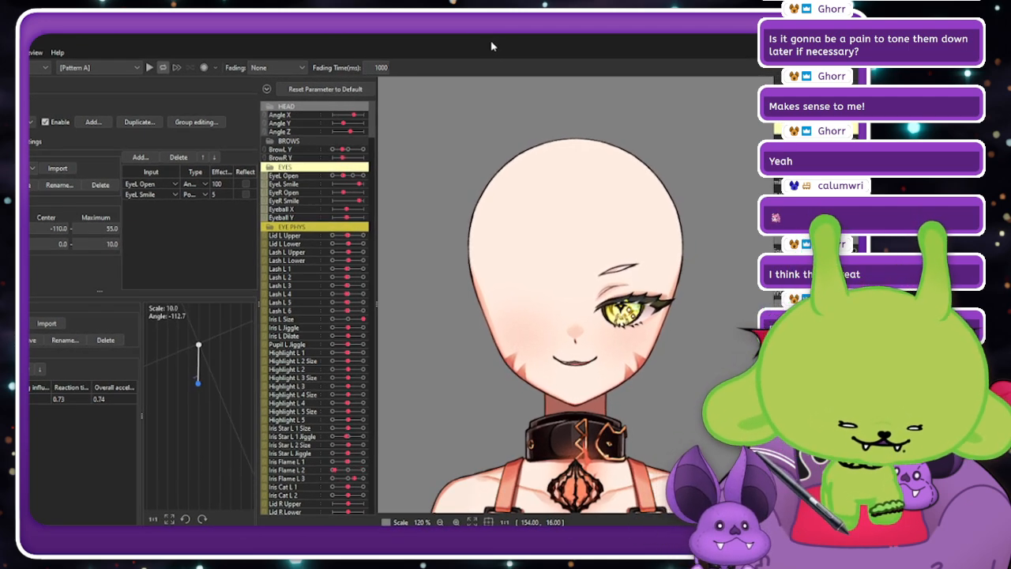
scroll(583, 212, down, 3)
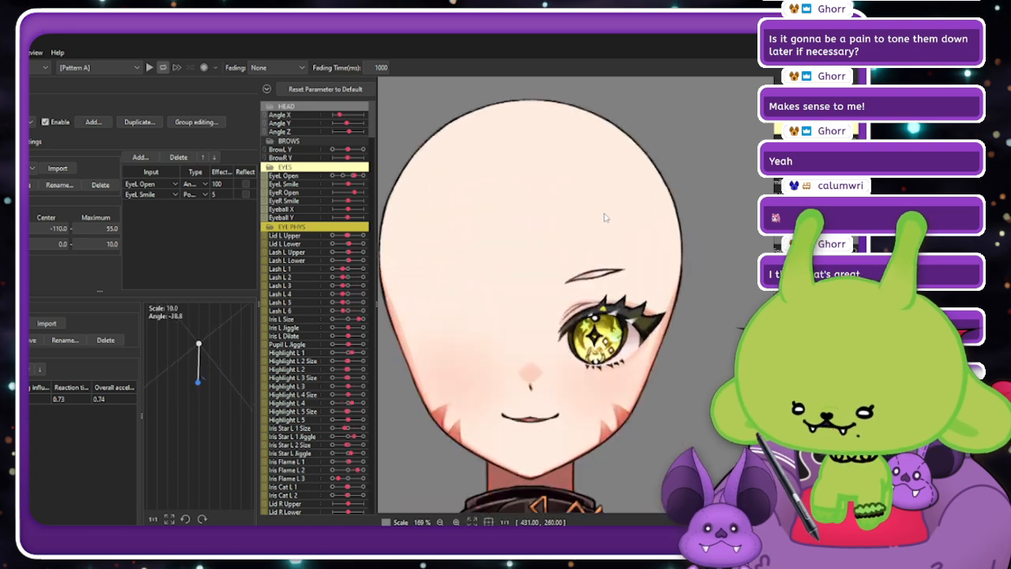
scroll(584, 213, up, 5)
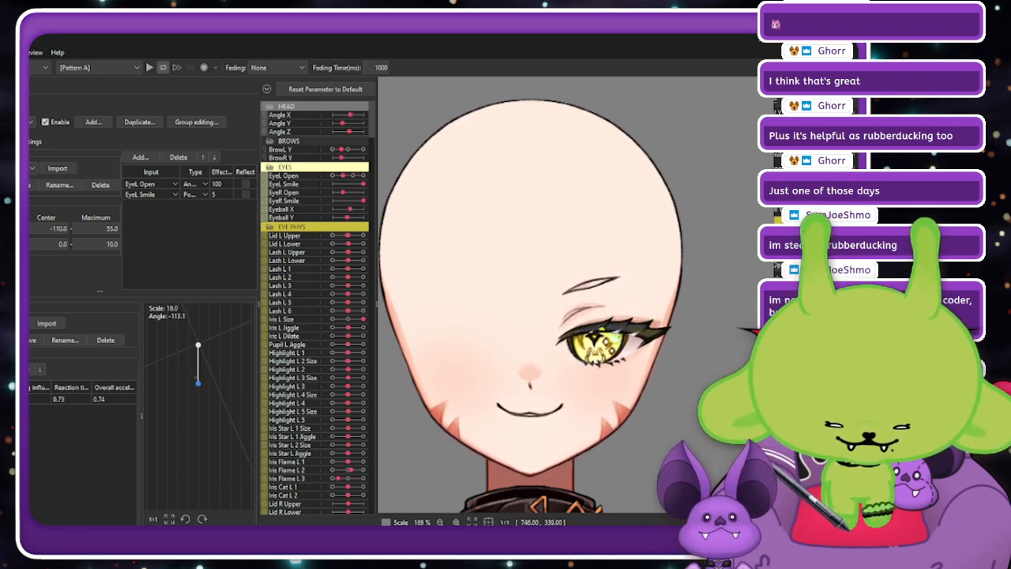
scroll(551, 346, down, 3)
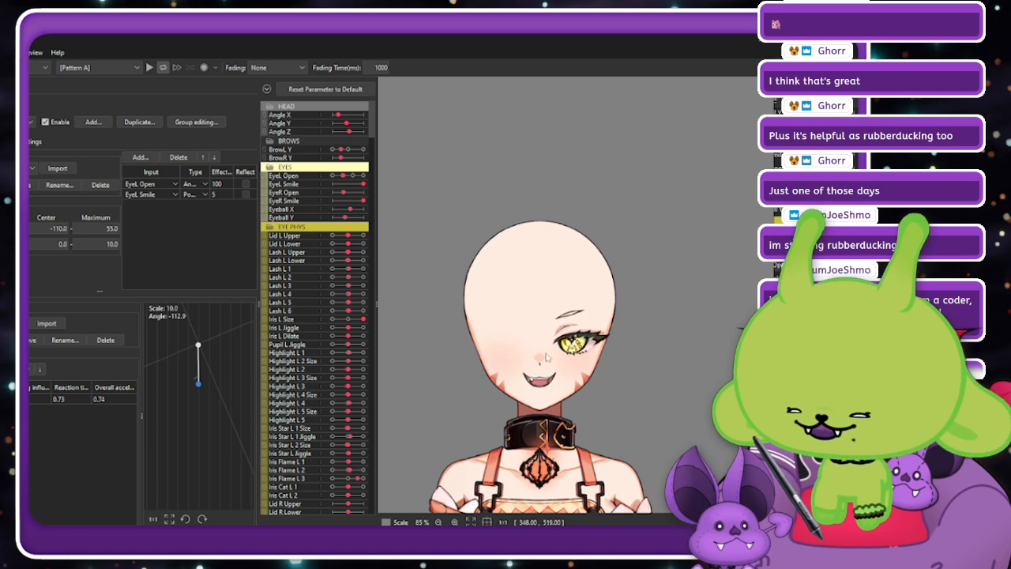
scroll(548, 356, up, 2)
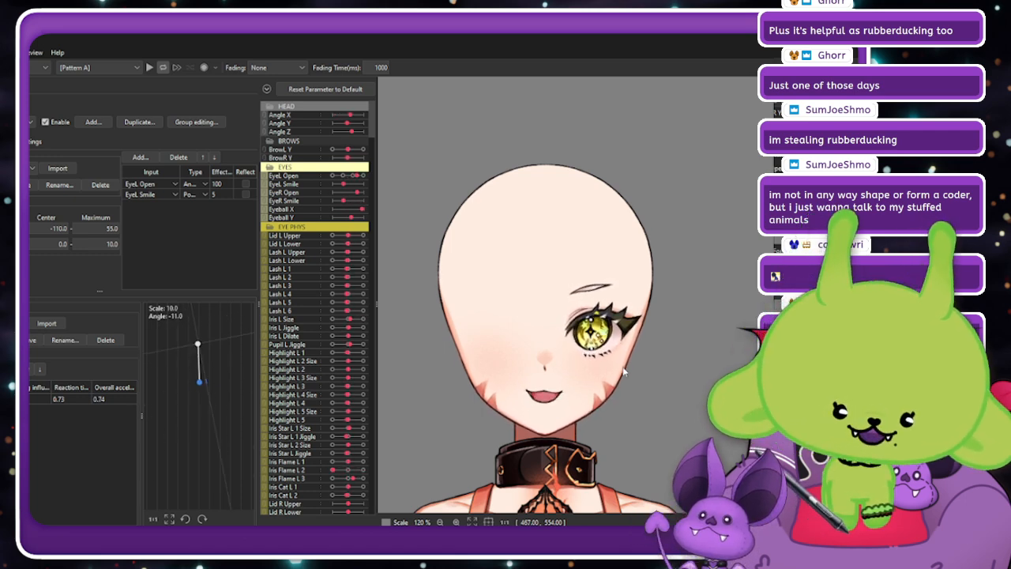
scroll(580, 382, up, 2)
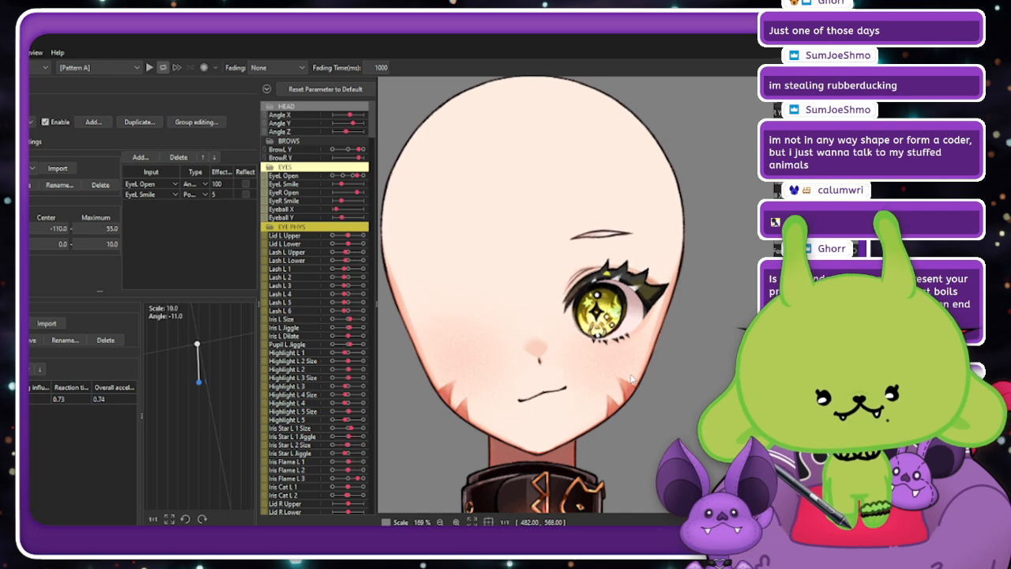
click(757, 41)
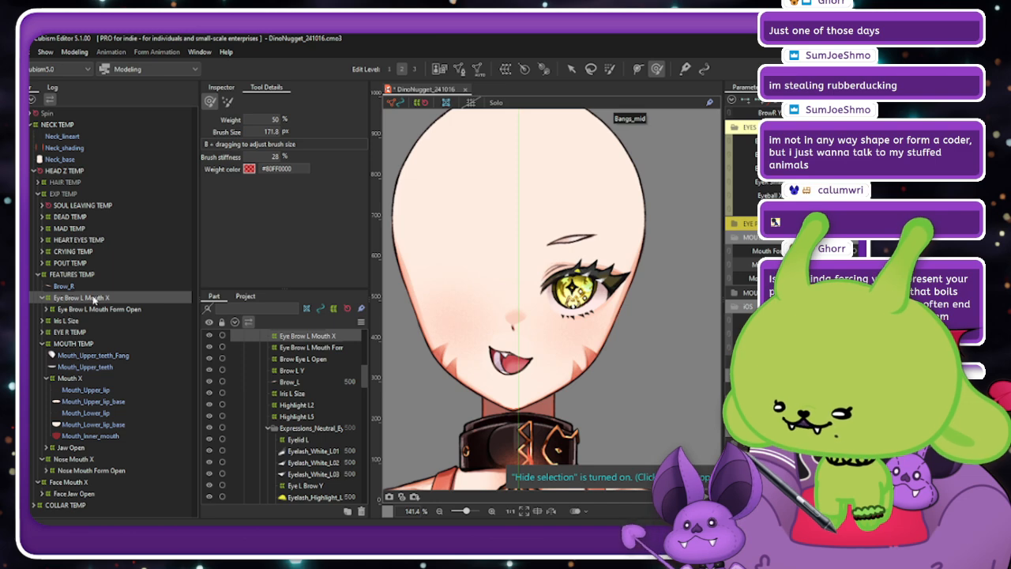
Expand the Eye Brow L Mouth X hierarchy down to the Eyelid L meshes and select its contents through Eye_L_Lower_eyelid.
click(47, 309)
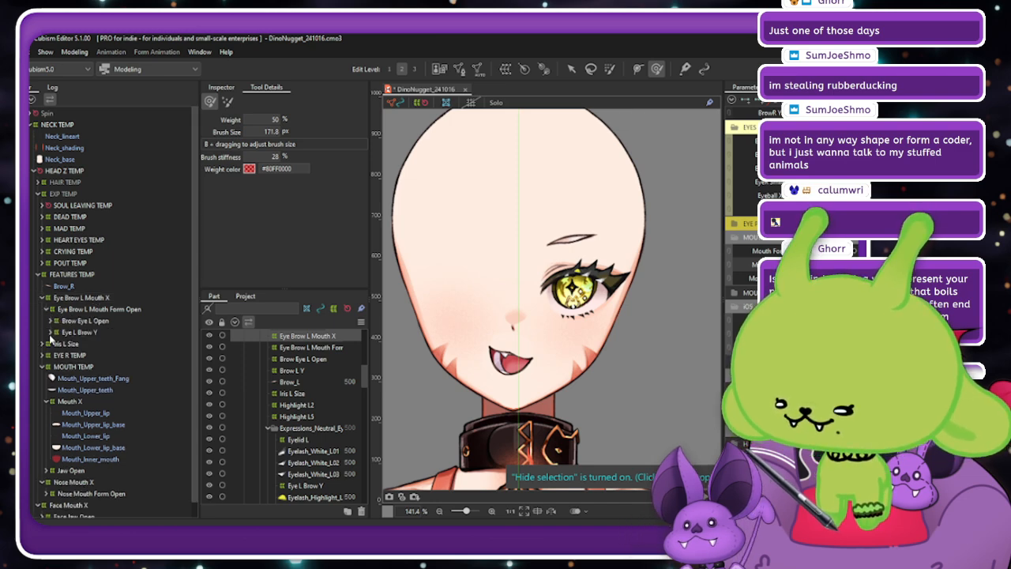
click(51, 333)
click(51, 321)
click(54, 333)
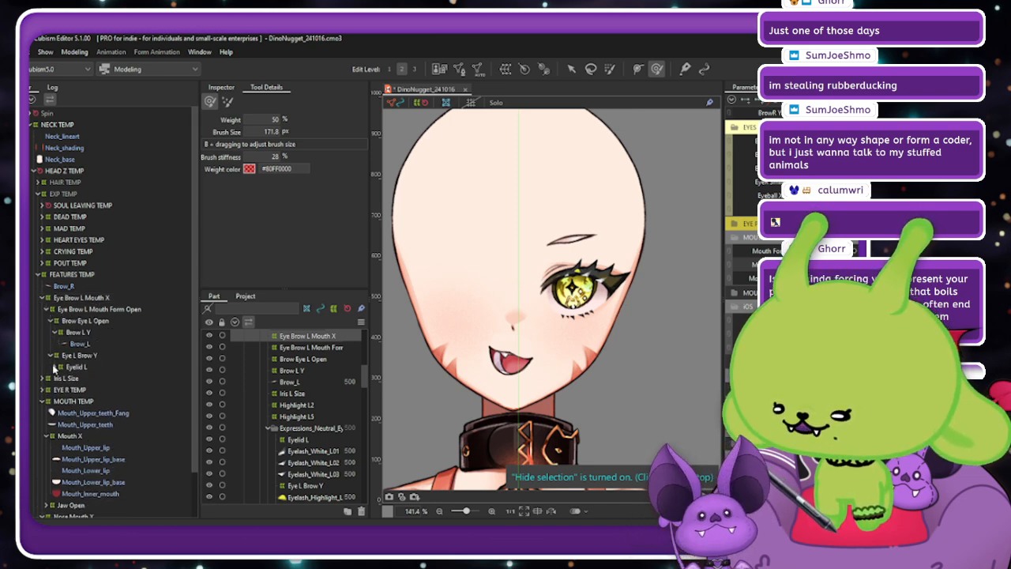
click(54, 368)
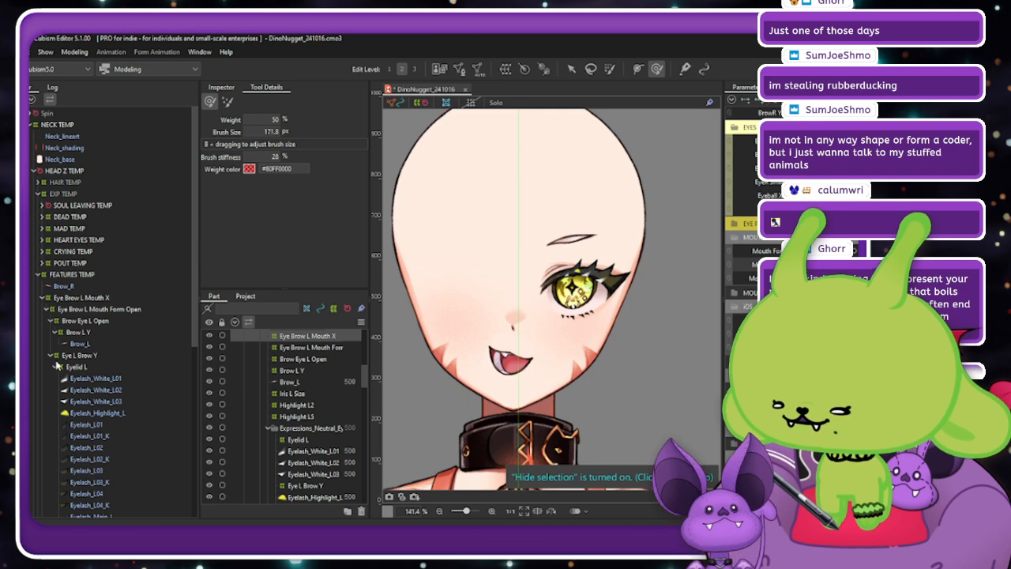
scroll(101, 316, down, 5)
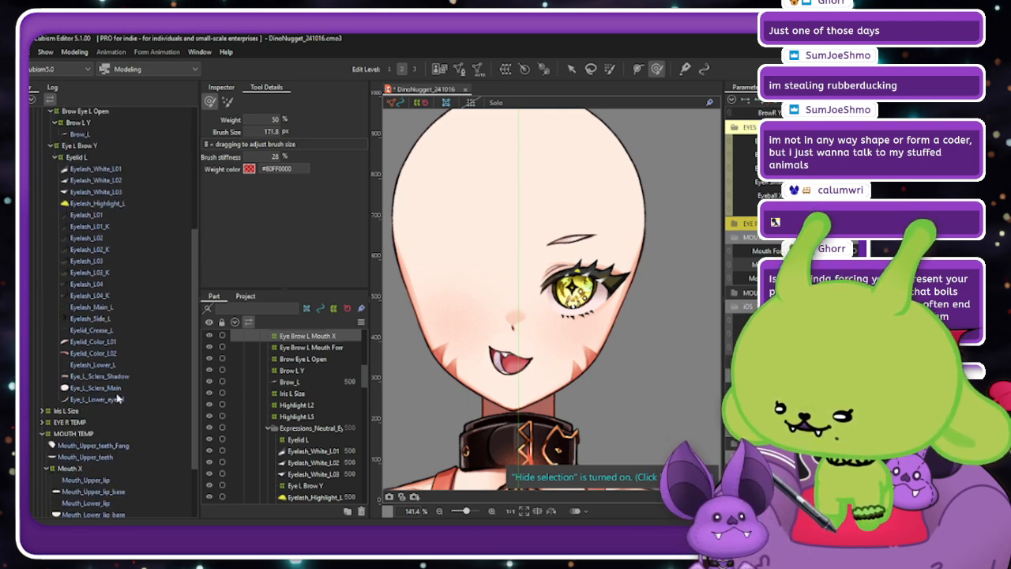
shift+click(118, 399)
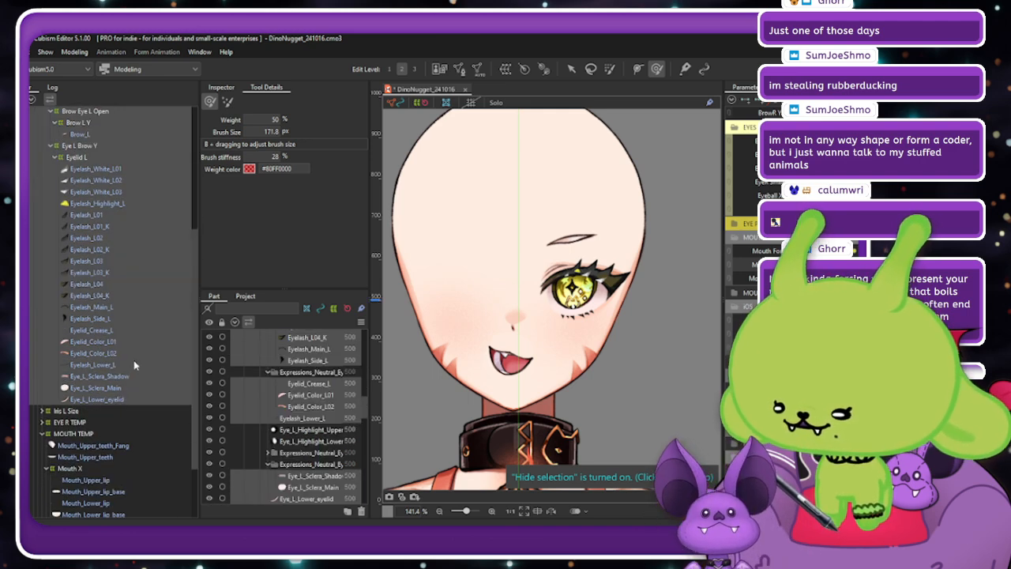
Expand the Iris L Size deformer and its Highlight L2, L3, L4, L5 and Iris L Jiggle children.
click(43, 412)
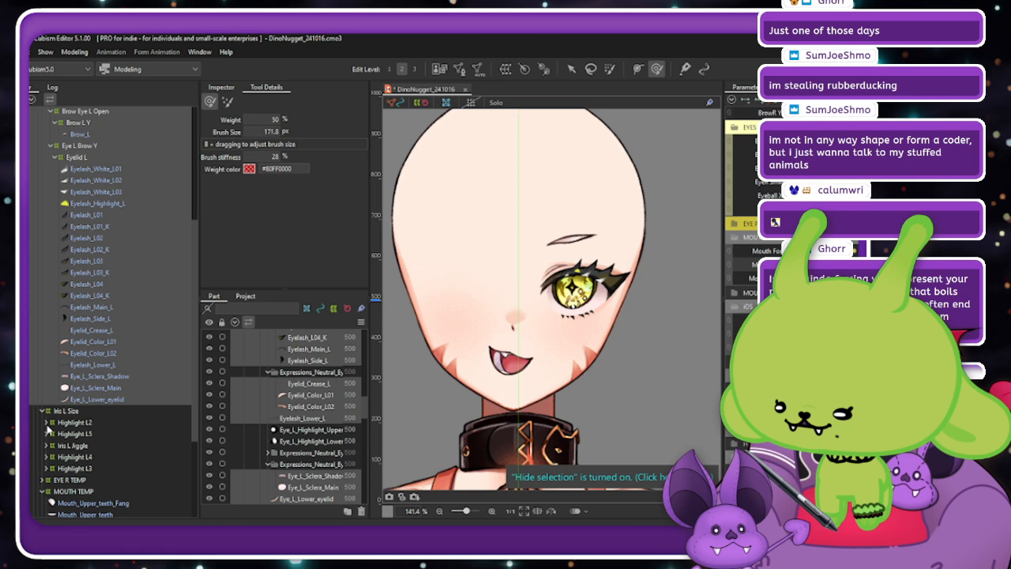
click(47, 469)
click(46, 468)
click(46, 458)
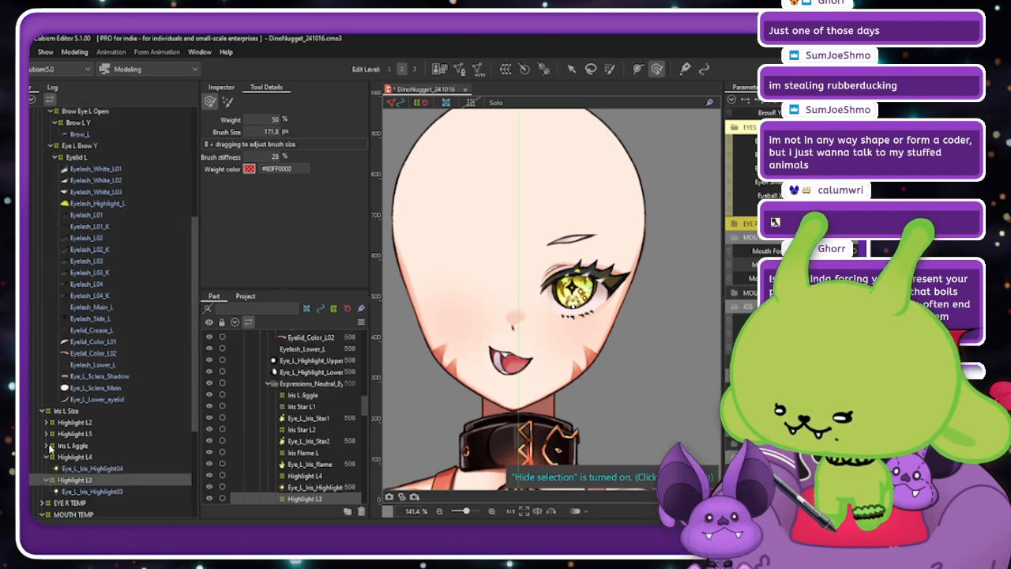
click(46, 445)
click(46, 433)
click(46, 422)
Expand the Iris Star L1, Iris Star L2, Iris Flame L, Iris Cat L and Iris L deformers inside Iris L Jiggle.
scroll(69, 413, down, 1)
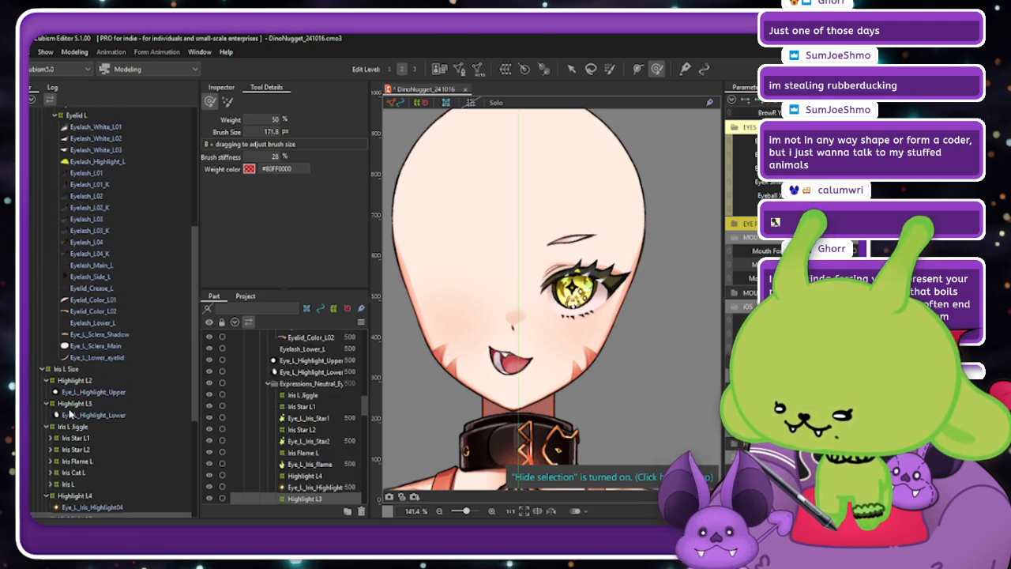
scroll(69, 414, down, 1)
click(53, 443)
click(51, 431)
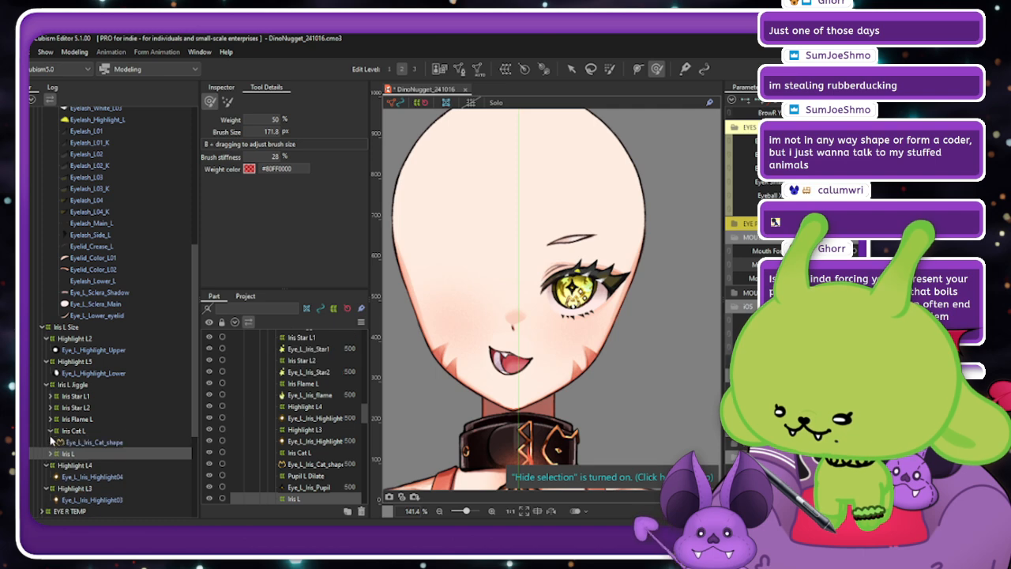
click(50, 454)
click(50, 418)
click(51, 407)
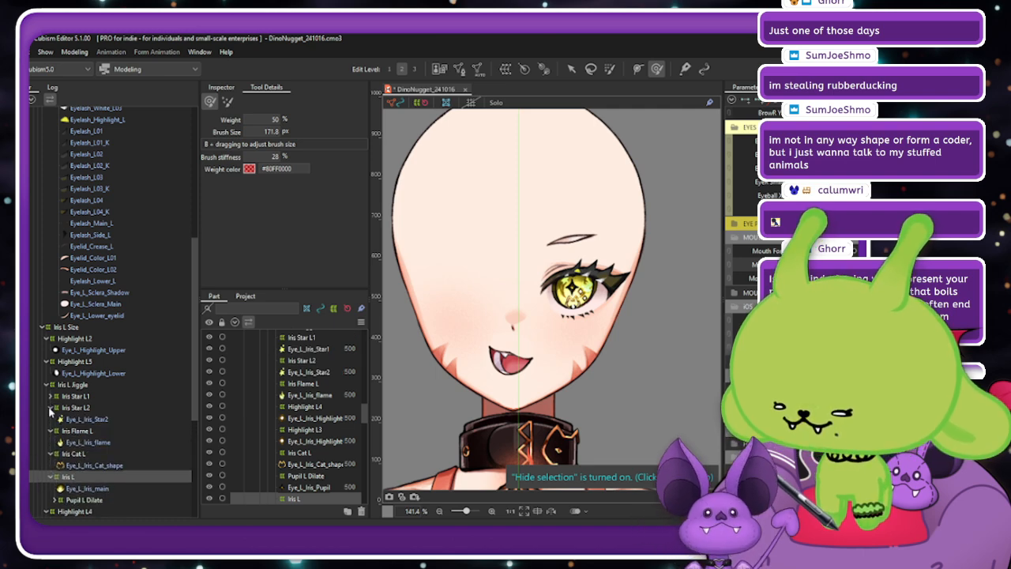
click(50, 396)
Select the complete Eye Brow L Mouth X and Iris L Size hierarchies, including Eye_L_Iris_Pupil, and paste a copy of them.
scroll(72, 445, down, 2)
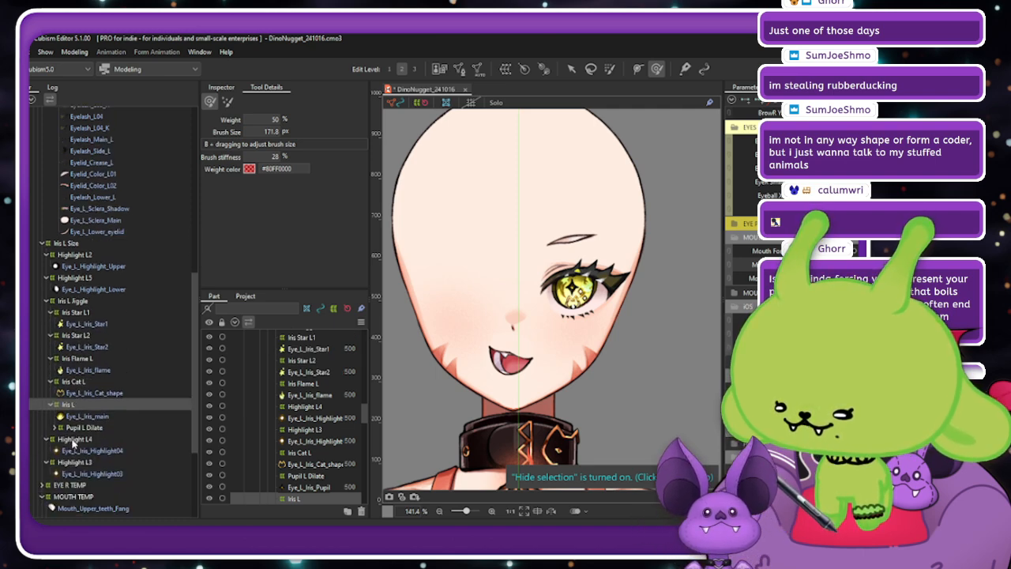
click(98, 475)
scroll(114, 444, up, 7)
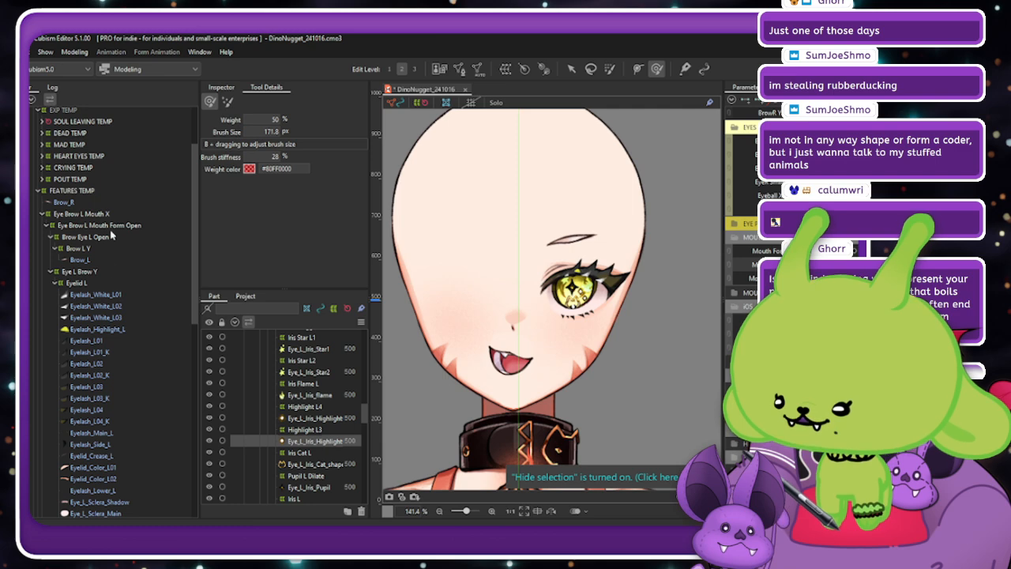
click(115, 215)
key(ctrl+c)
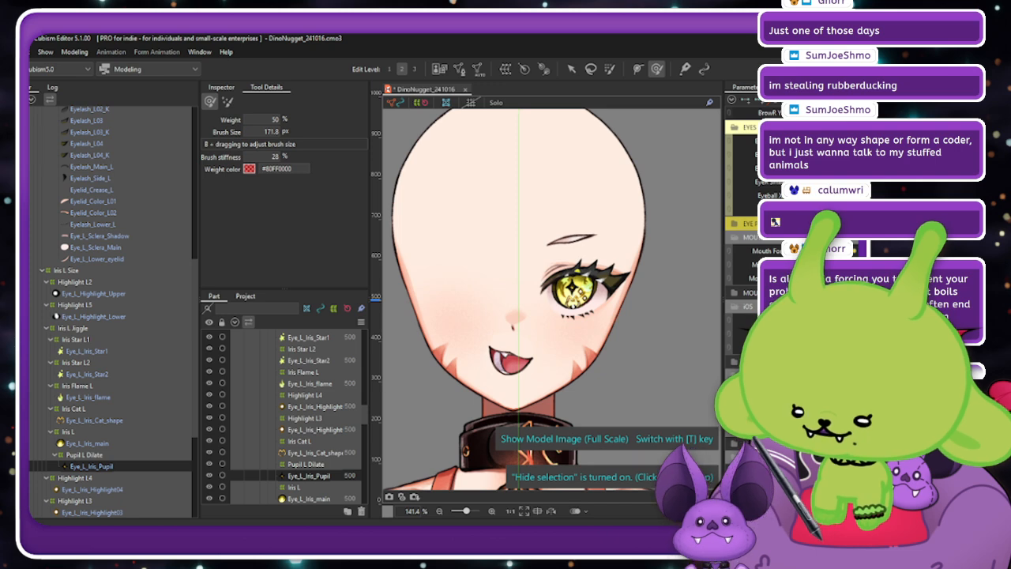
click(101, 467)
scroll(130, 407, up, 5)
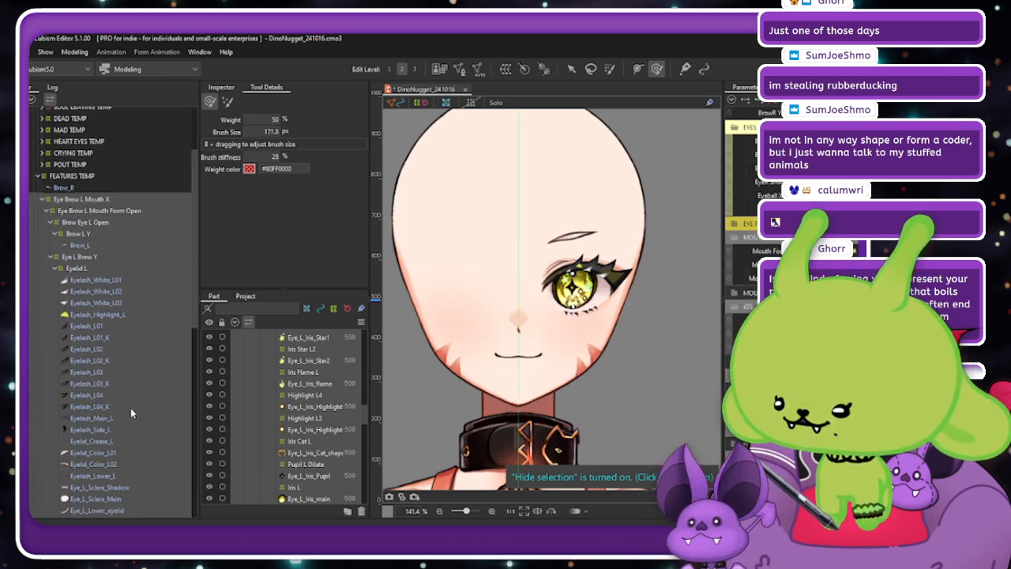
scroll(130, 408, down, 6)
key(ctrl+c)
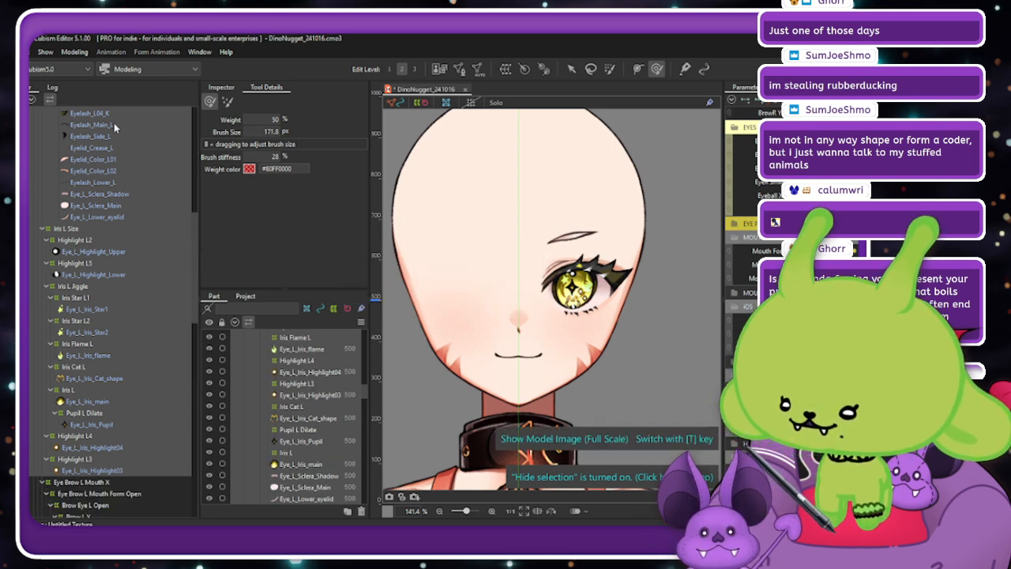
Try to reflect the copied Eye Brow L Mouth X deformer horizontally.
scroll(114, 129, up, 6)
click(102, 158)
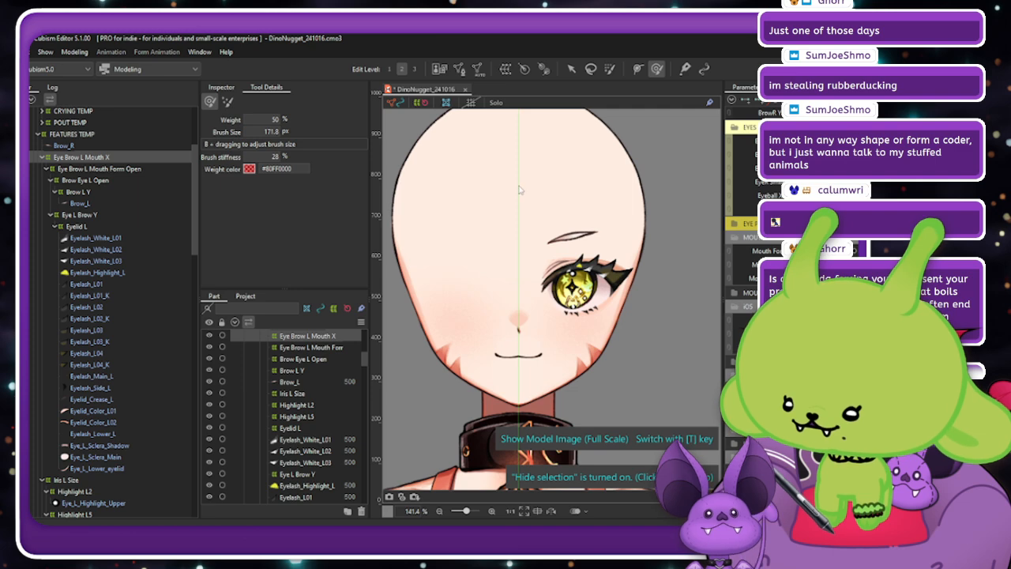
right_click(519, 190)
click(546, 409)
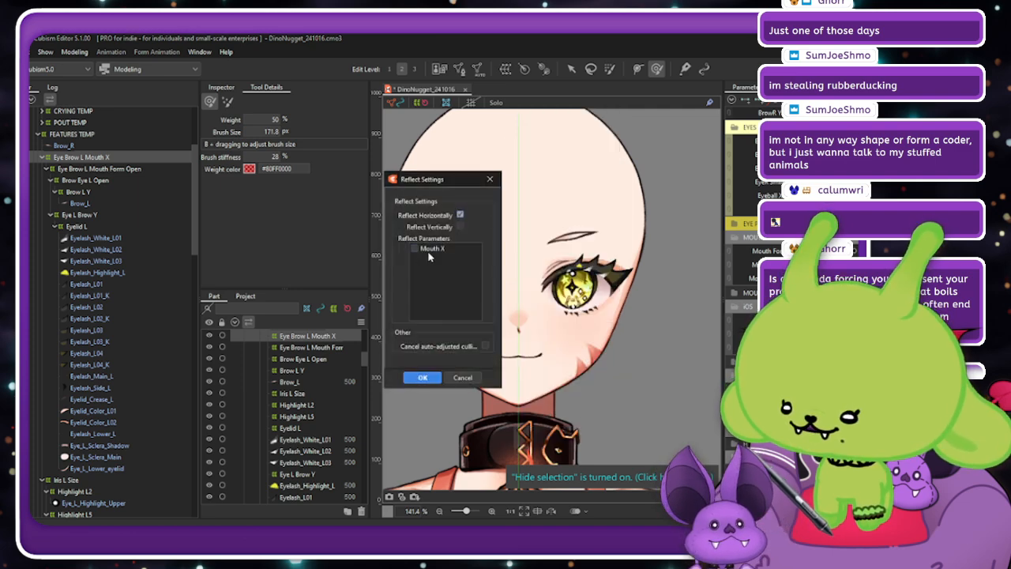
click(422, 378)
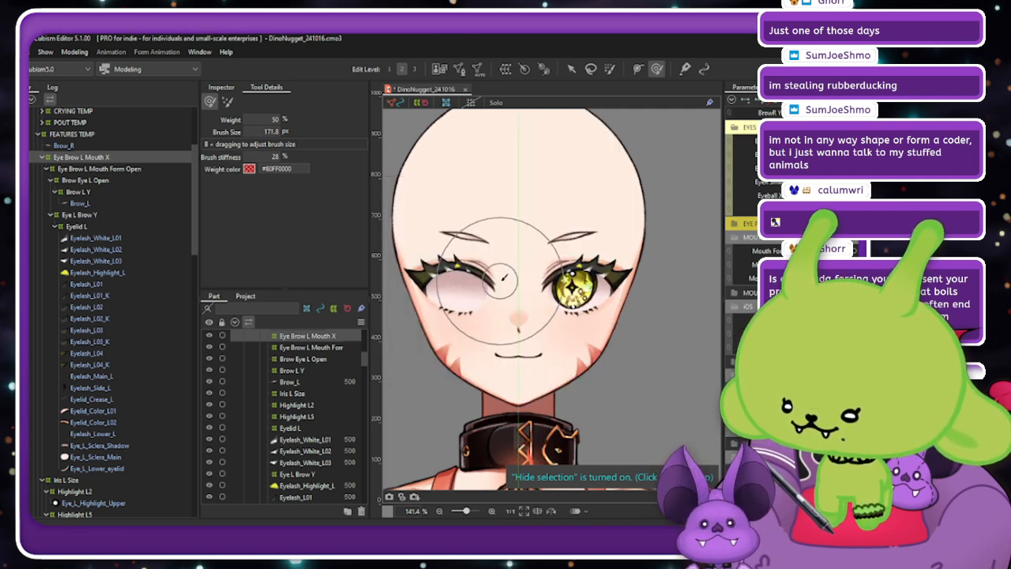
Examine the Eye_L_Iris_main mesh's clipping and deformer properties and its place in the hierarchy, with meshes and deformers displayed.
scroll(109, 383, down, 8)
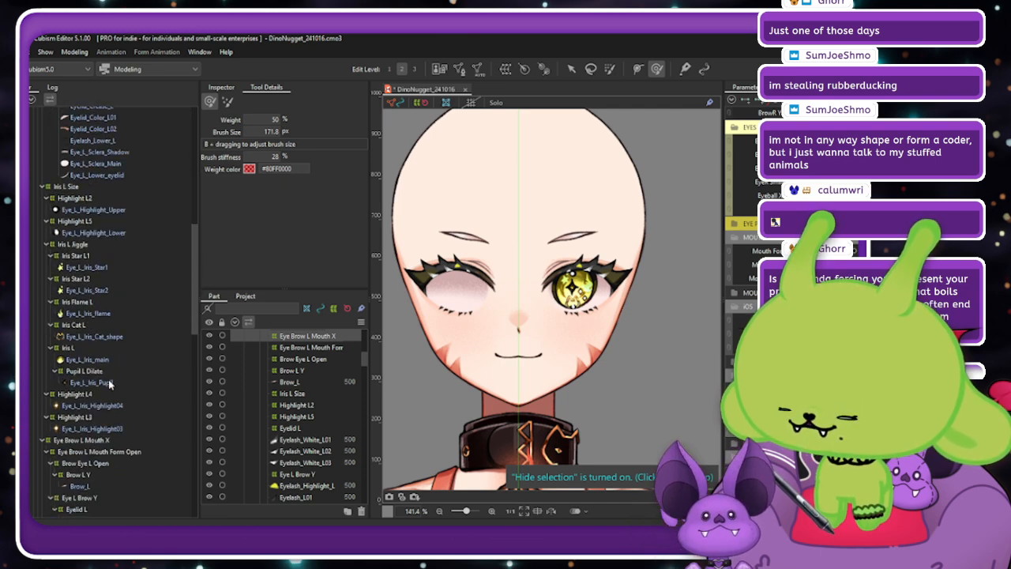
click(114, 359)
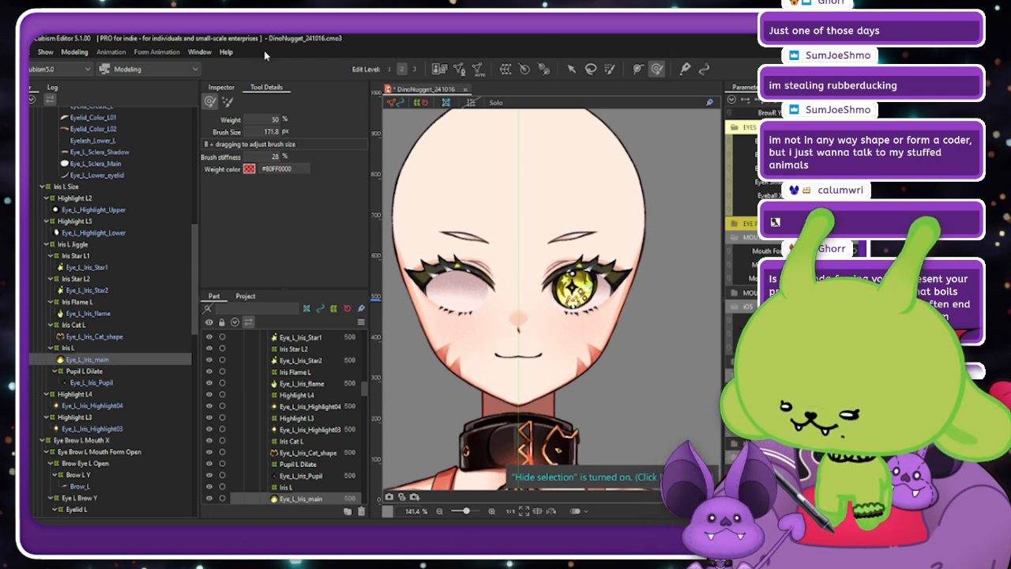
click(225, 89)
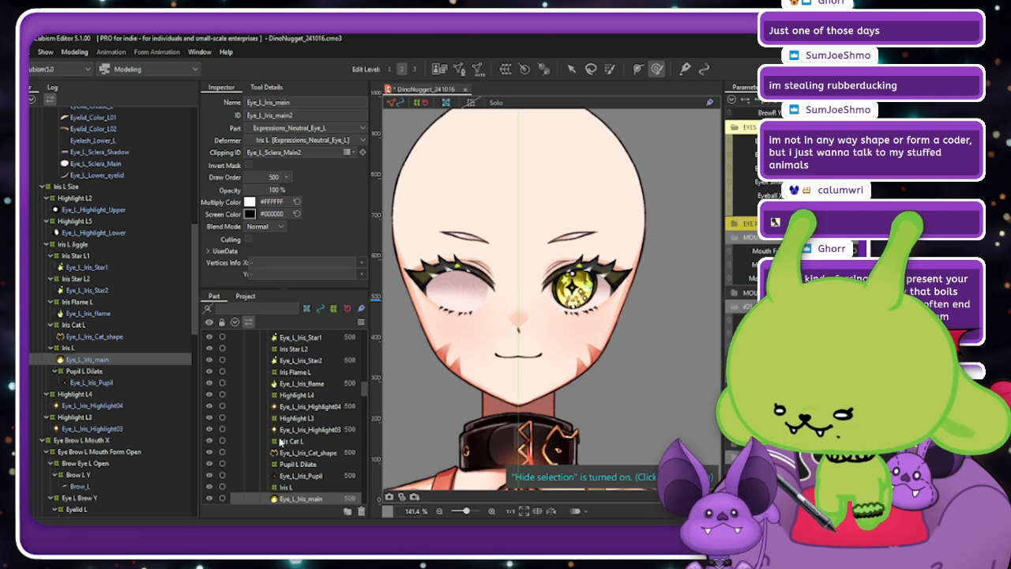
scroll(280, 442, up, 5)
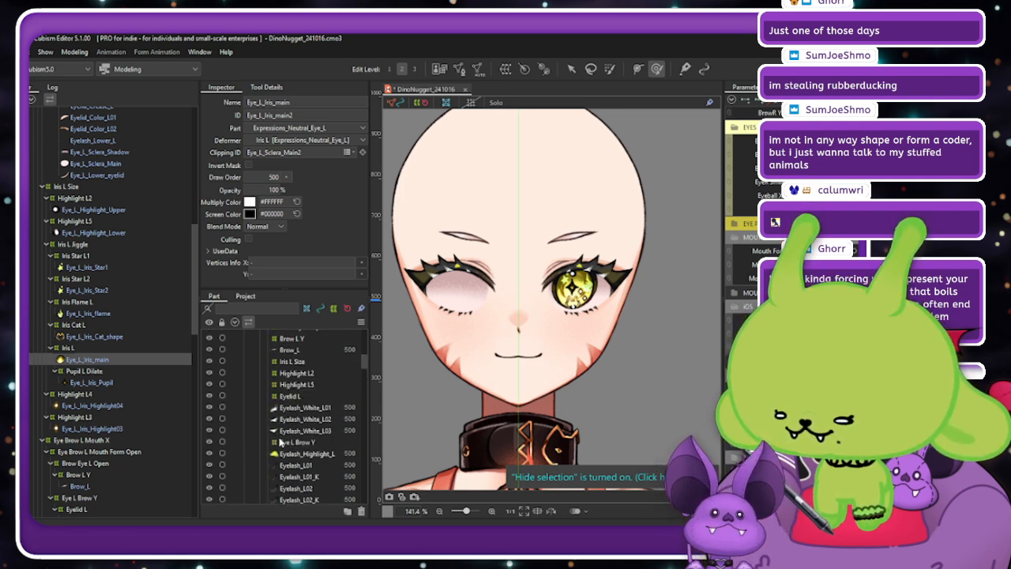
scroll(281, 442, up, 3)
scroll(280, 442, down, 10)
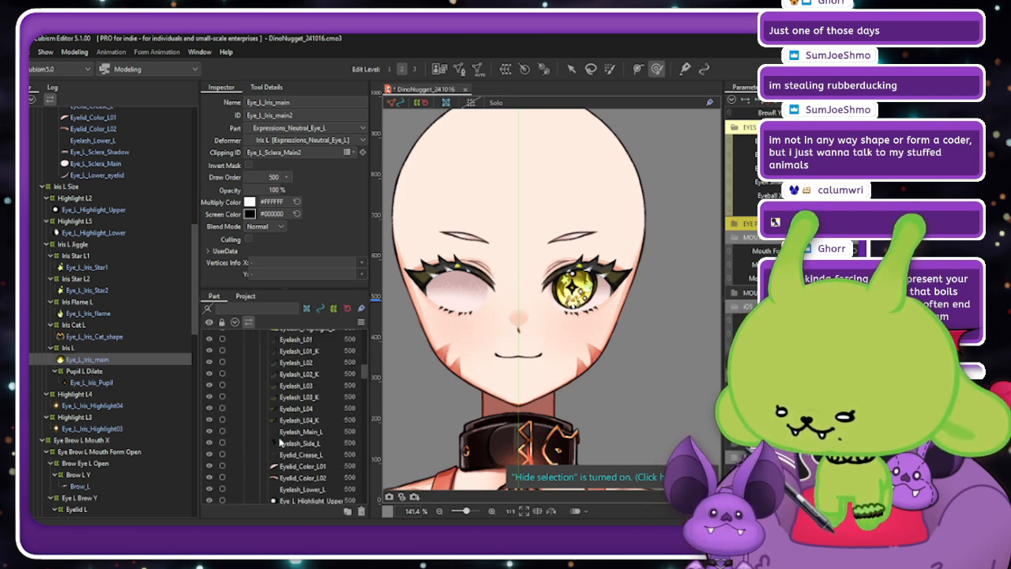
click(404, 101)
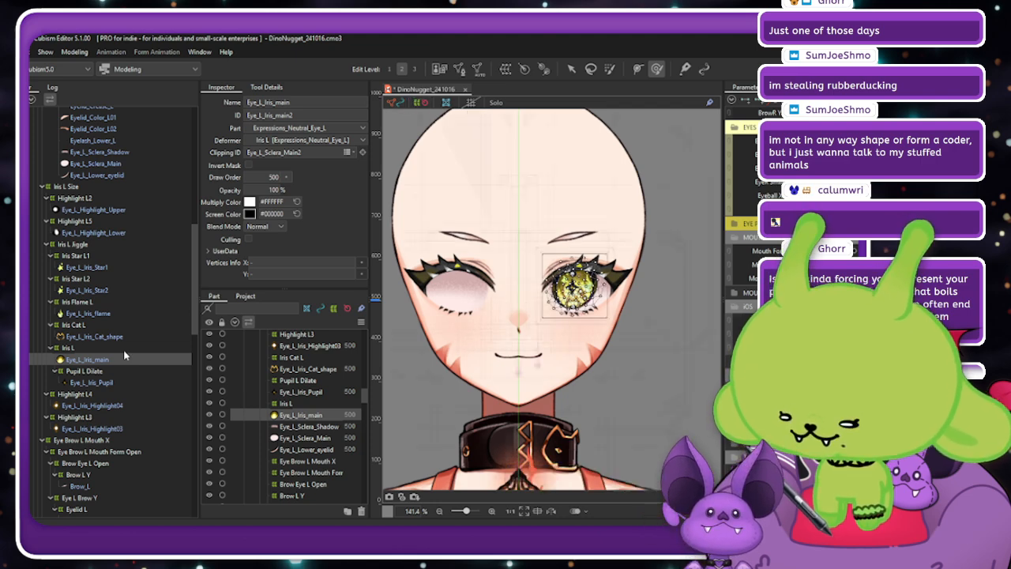
scroll(127, 340, down, 2)
scroll(126, 340, up, 3)
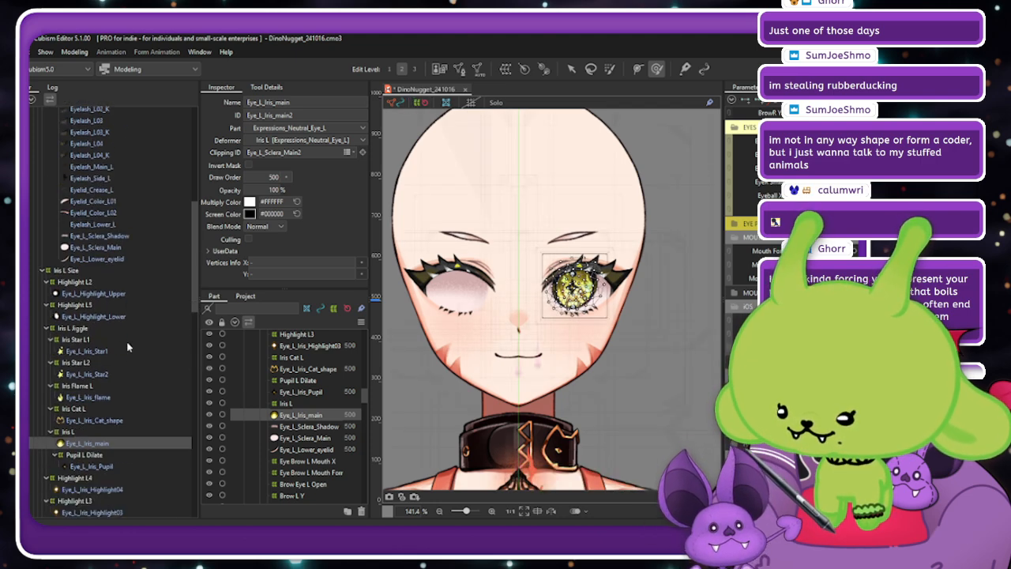
scroll(126, 341, up, 5)
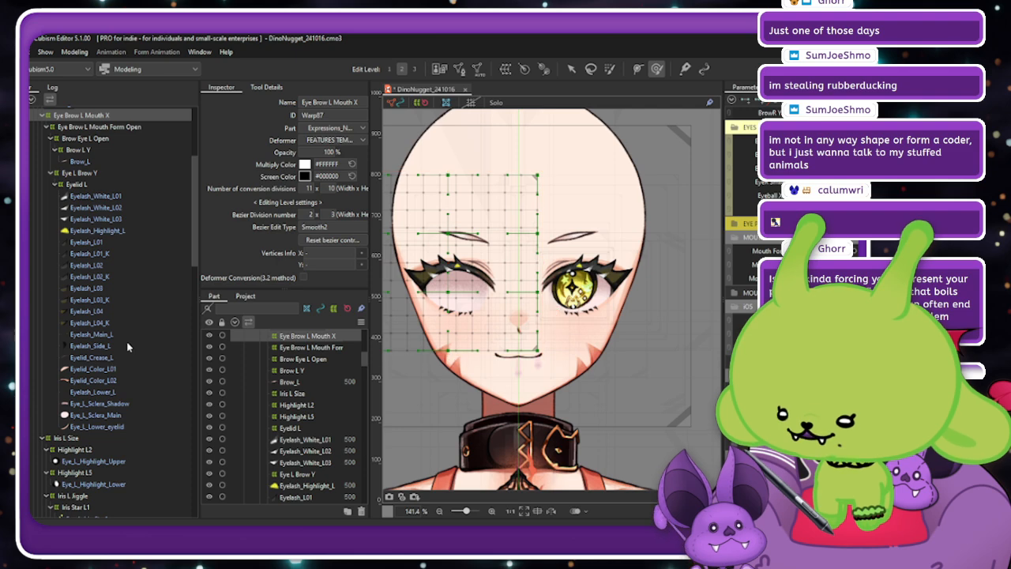
Undo the single-deformer reflection and reflect the copied Eye Brow L Mouth X and Iris L Size deformers together horizontally, clearing the selection.
scroll(126, 340, up, 1)
click(42, 158)
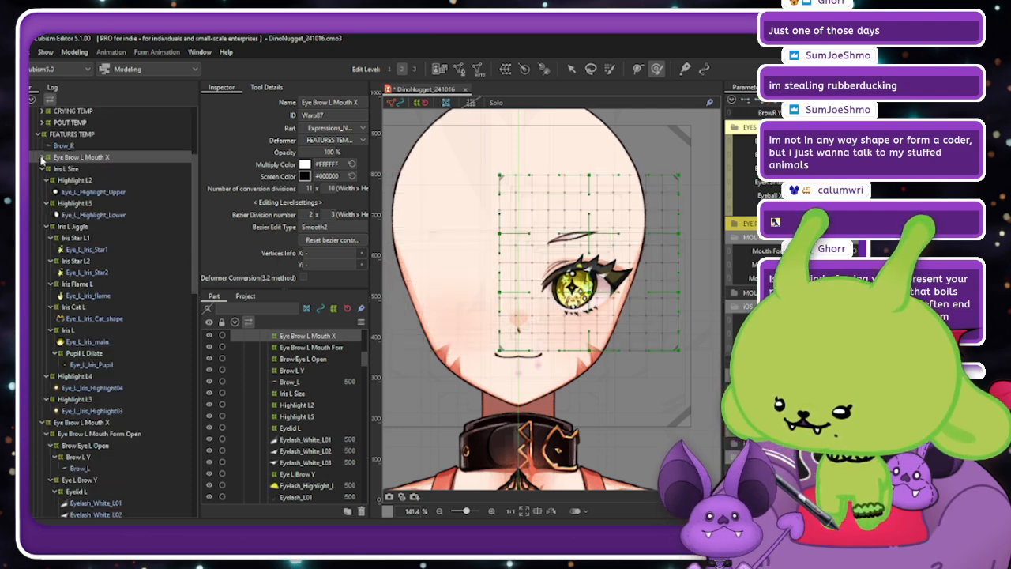
click(41, 169)
ctrl+click(68, 169)
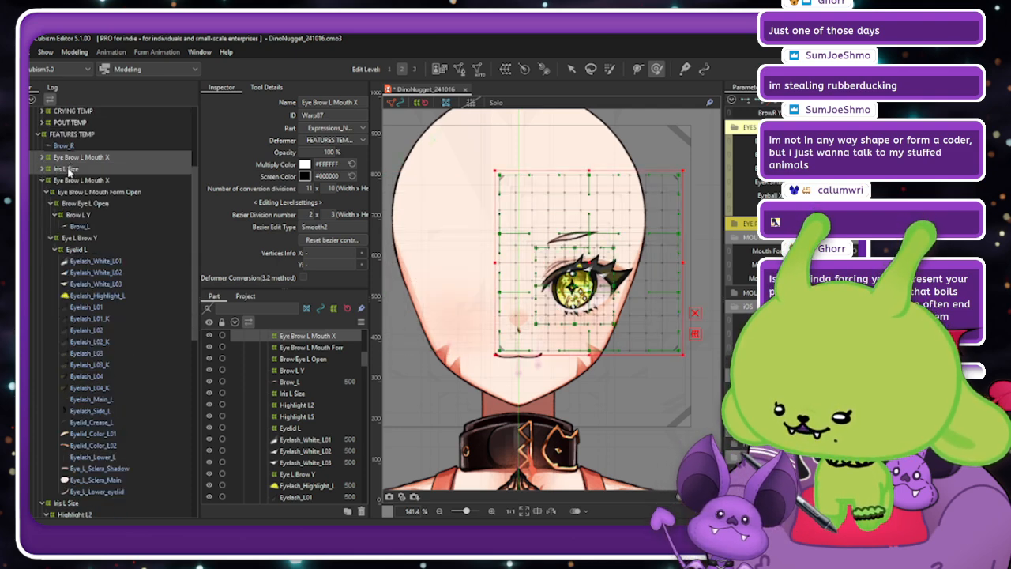
right_click(427, 184)
click(454, 405)
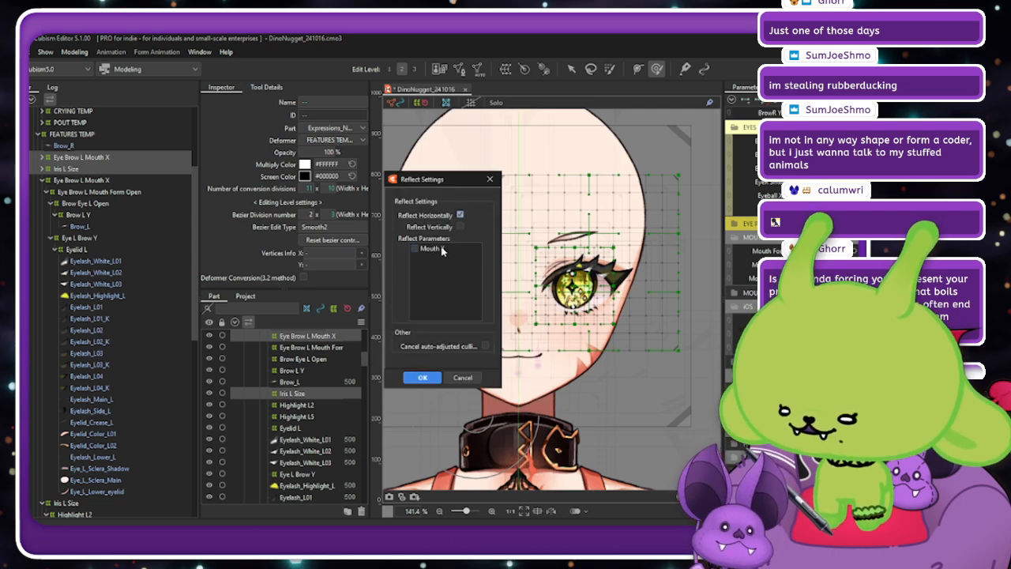
click(422, 377)
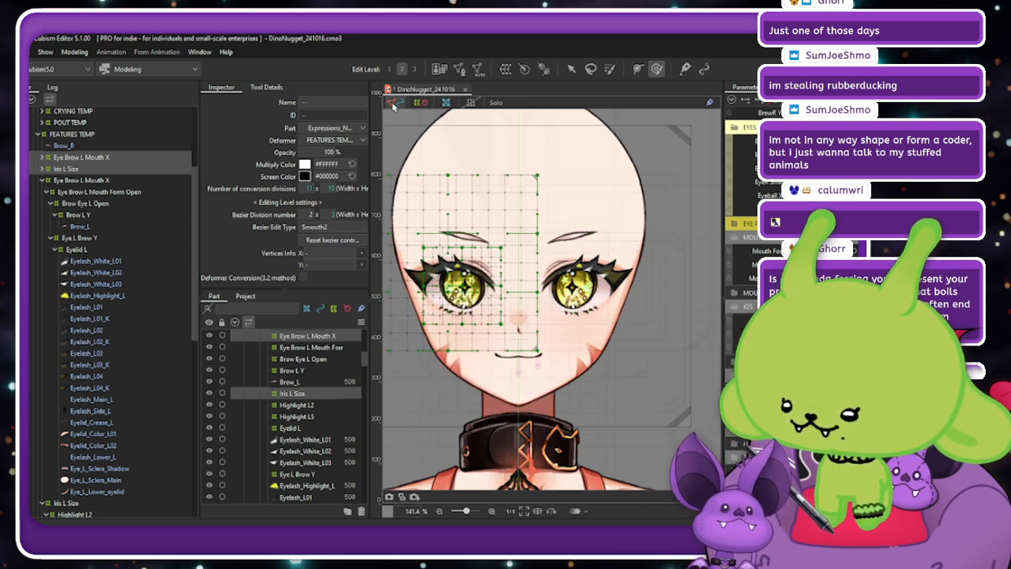
key(Escape)
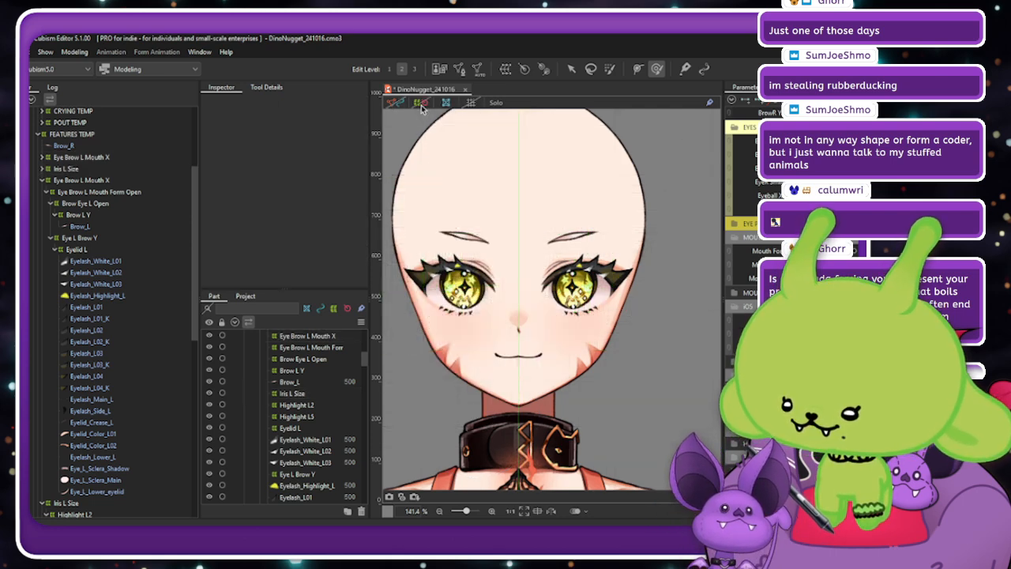
Open the physics settings, examine the live movement of both eyes and brows close up, and return to the model.
click(75, 52)
click(125, 284)
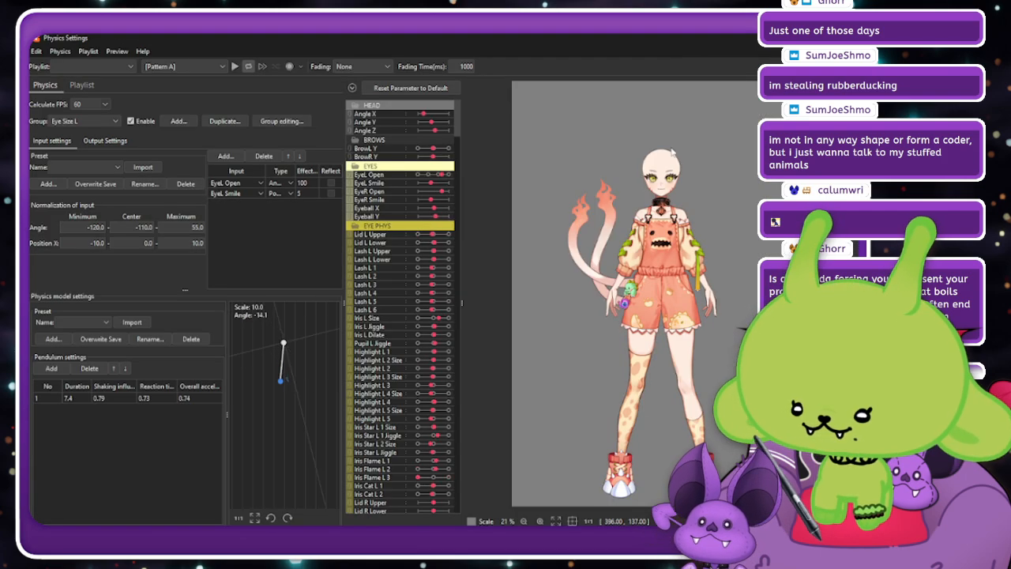
scroll(670, 149, up, 3)
scroll(684, 329, up, 2)
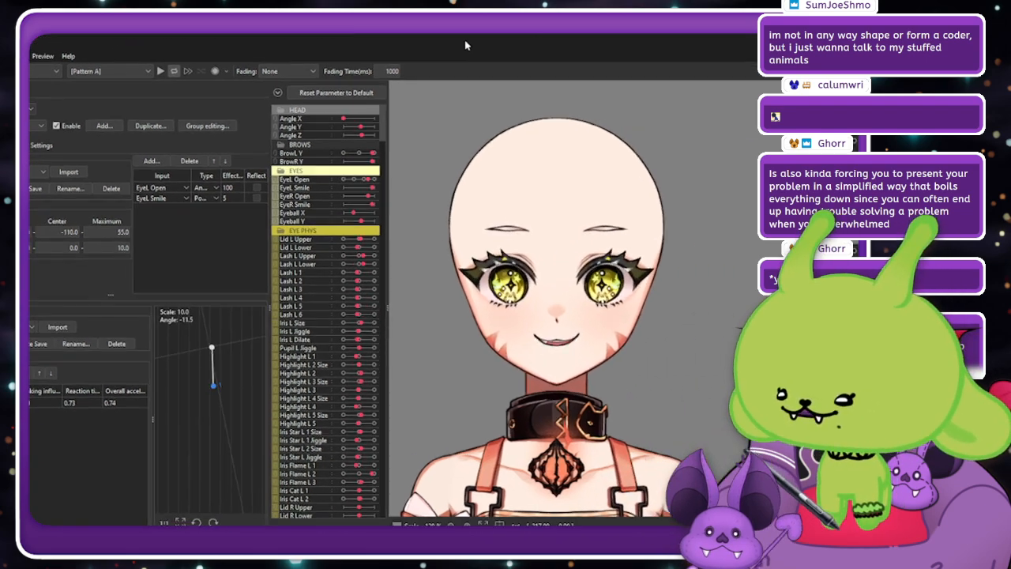
scroll(663, 176, up, 2)
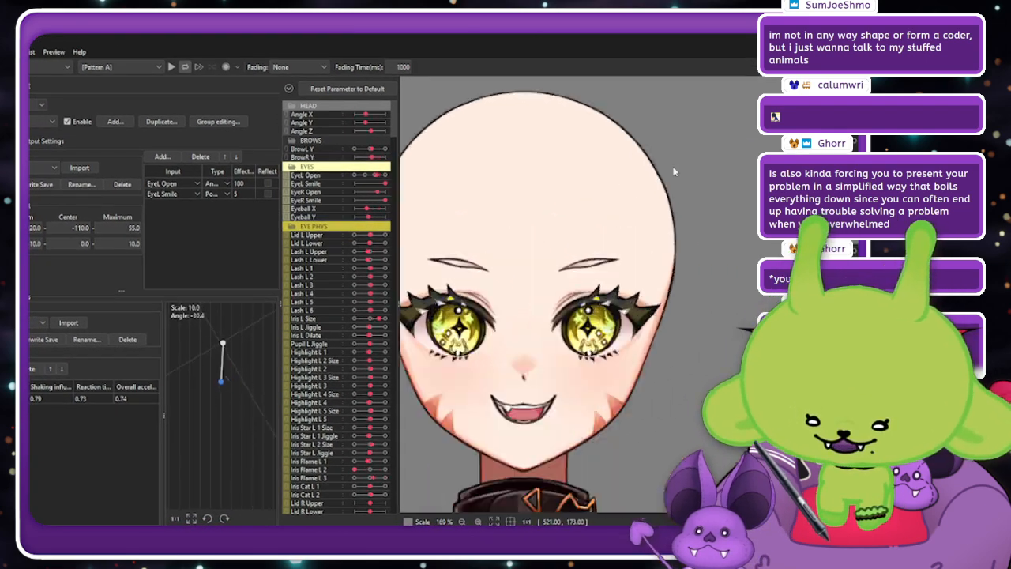
scroll(672, 169, down, 4)
scroll(661, 166, up, 4)
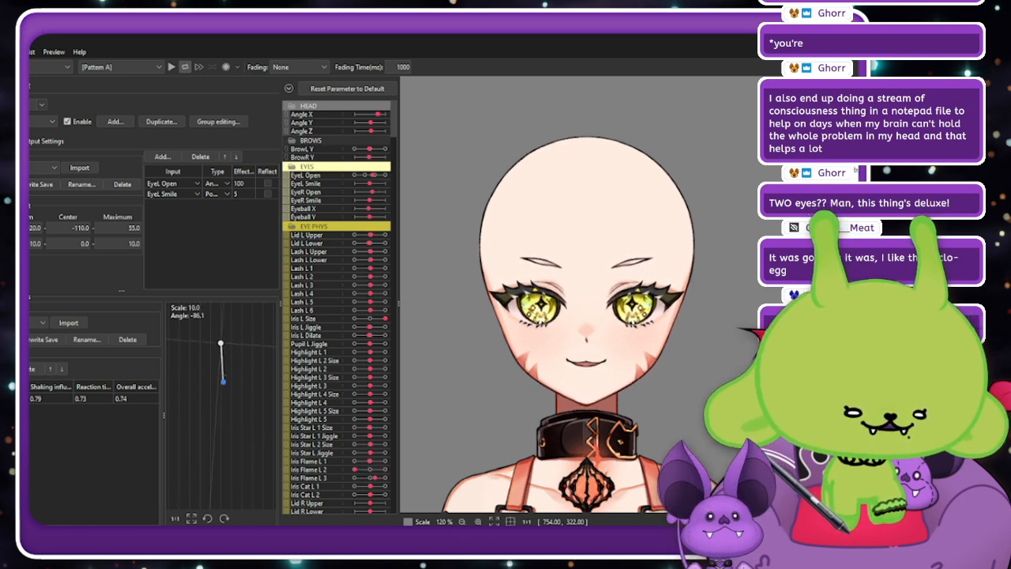
drag(245, 517, 960, 162)
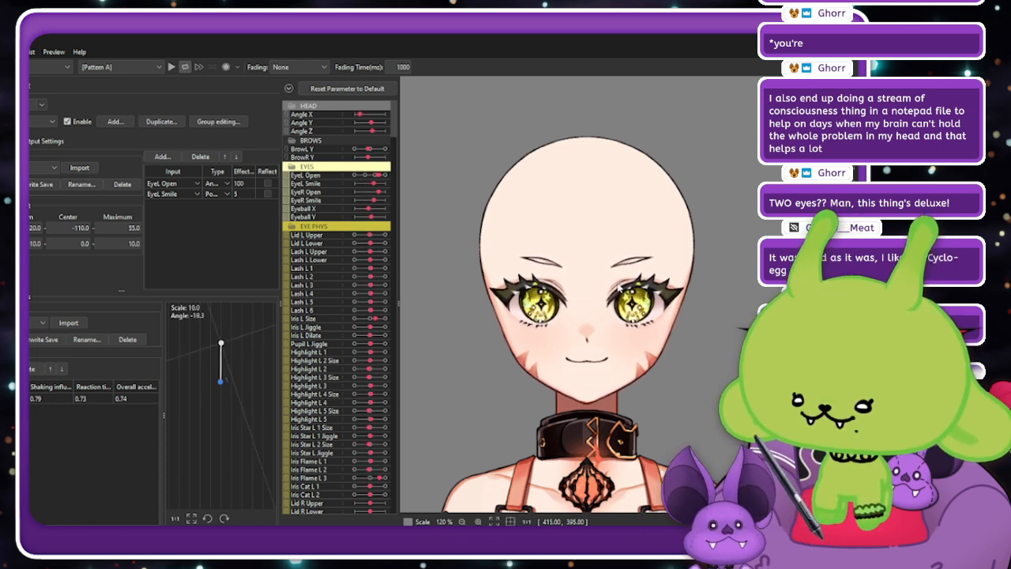
scroll(619, 288, up, 5)
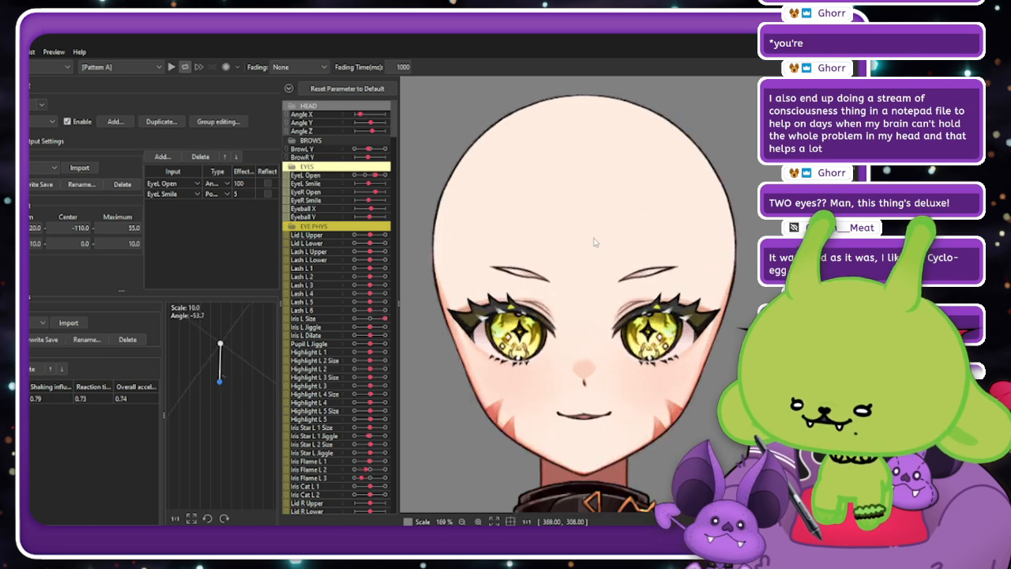
scroll(594, 243, down, 5)
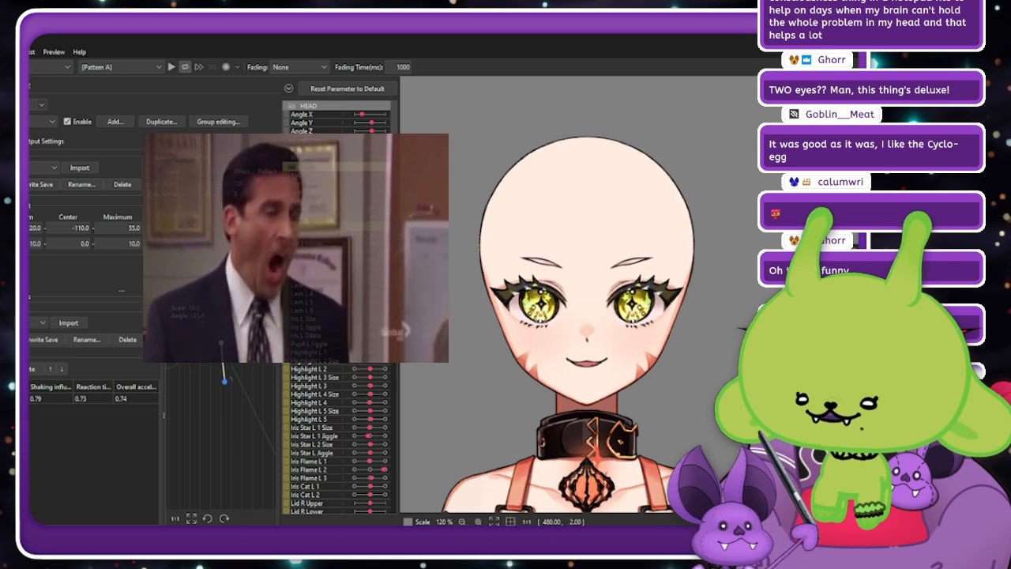
click(764, 50)
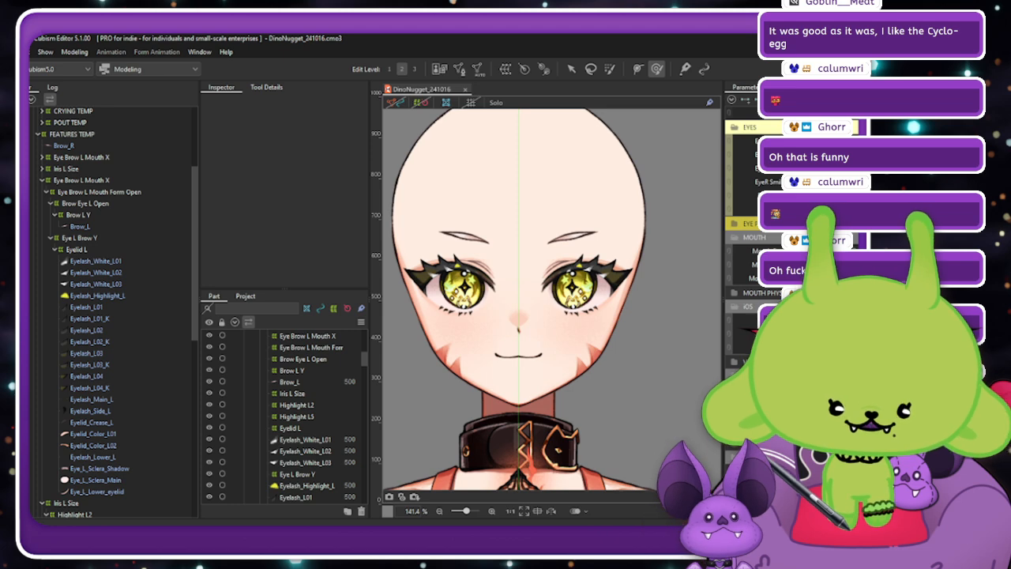
Reopen the physics settings, shift the window aside, and examine the live face movement at close range.
click(74, 52)
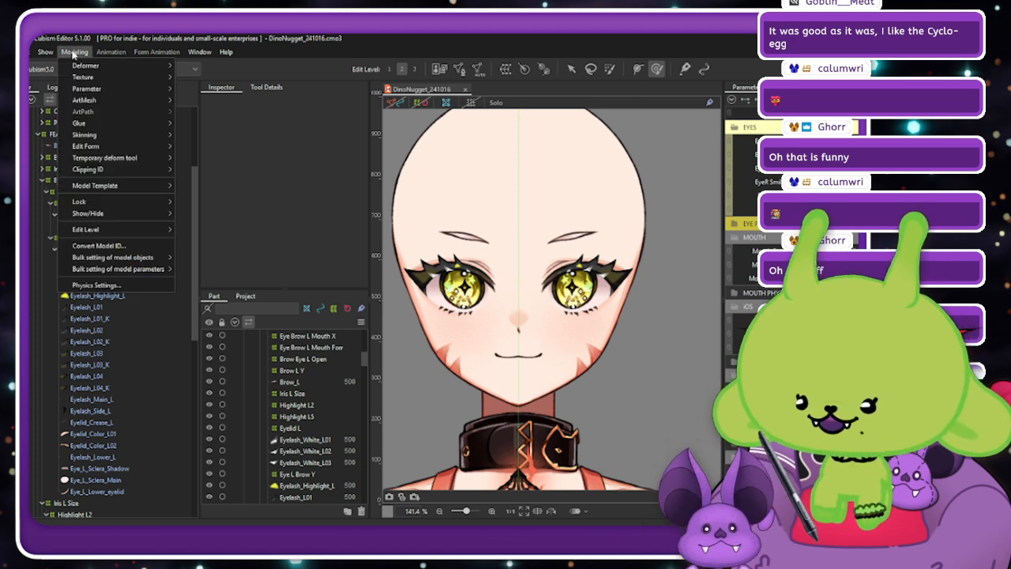
click(75, 53)
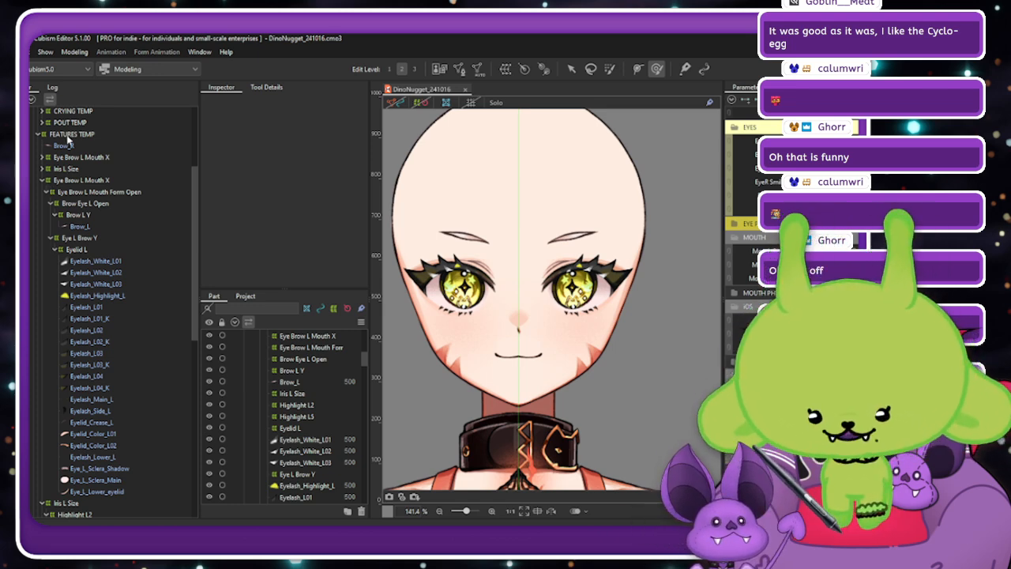
click(74, 52)
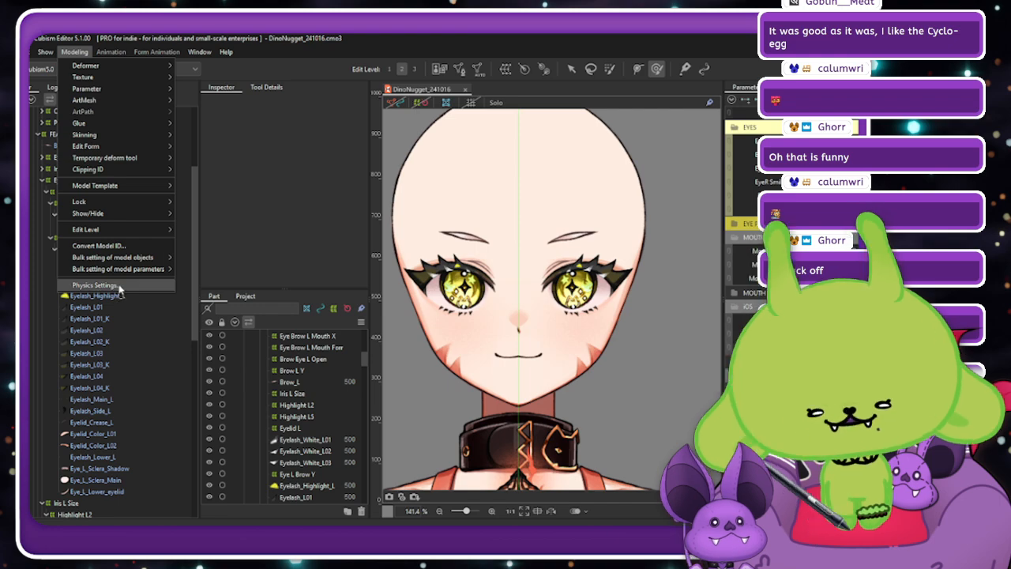
click(95, 285)
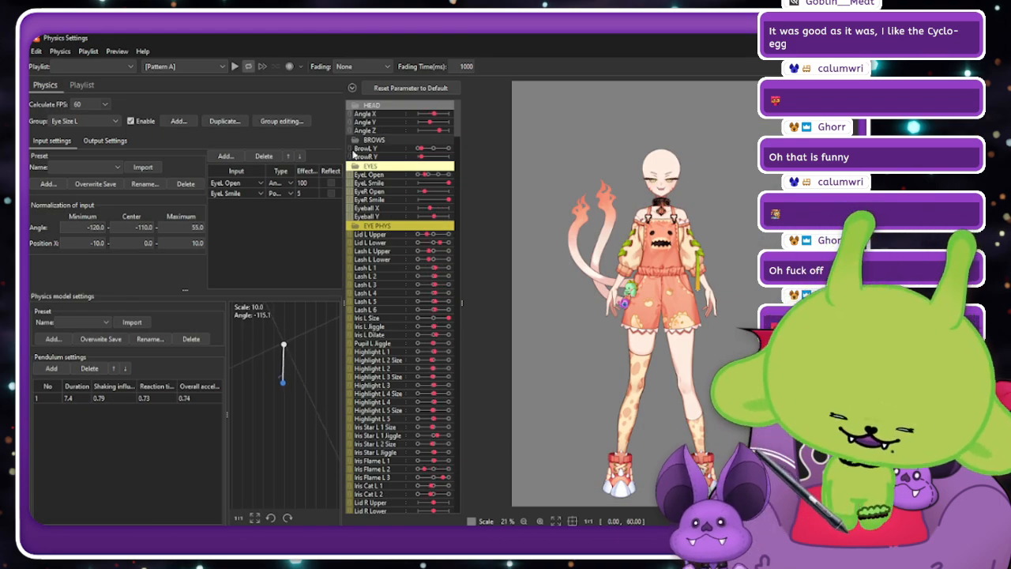
drag(702, 46, 559, 46)
scroll(534, 151, up, 8)
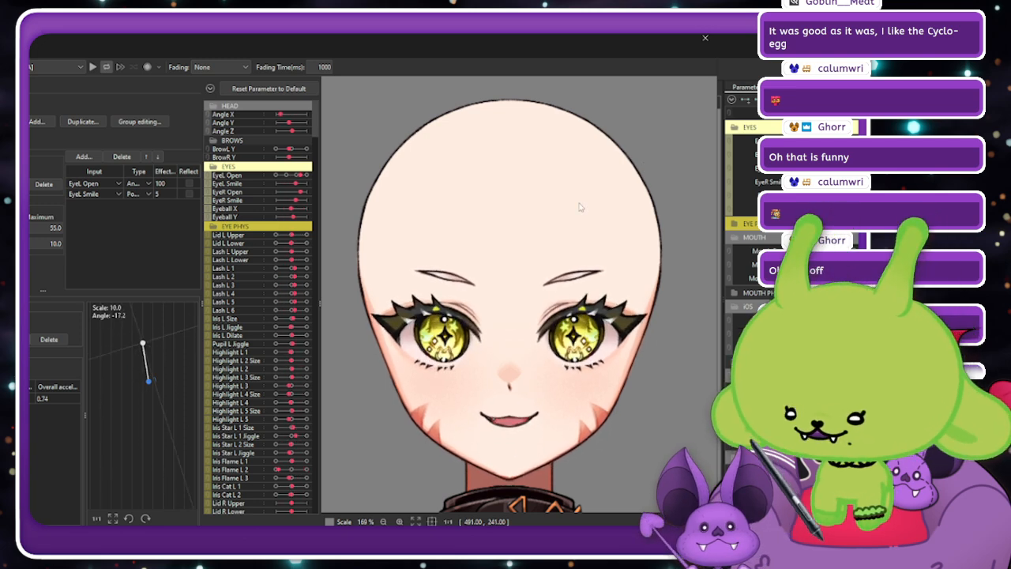
drag(520, 41, 535, 39)
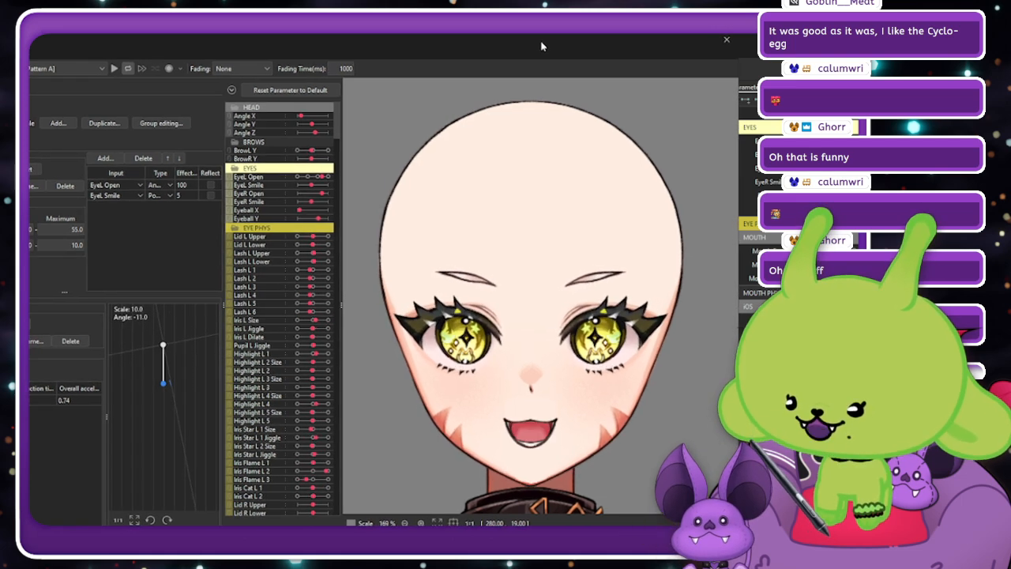
Shift the physics window aside, examine the live movement of both eyes, brows and mouth, and return to the model.
drag(534, 45, 545, 45)
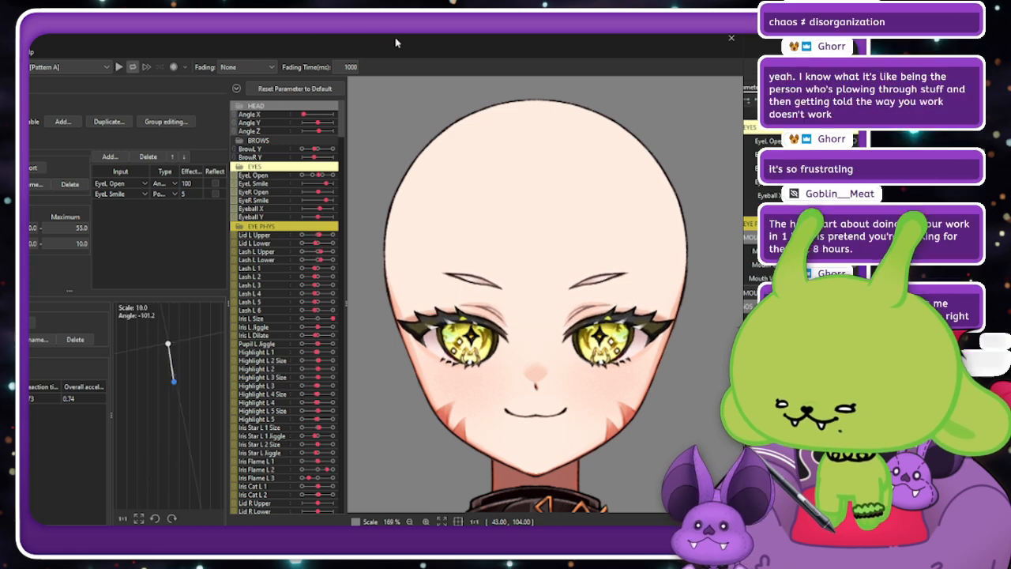
drag(396, 36, 410, 44)
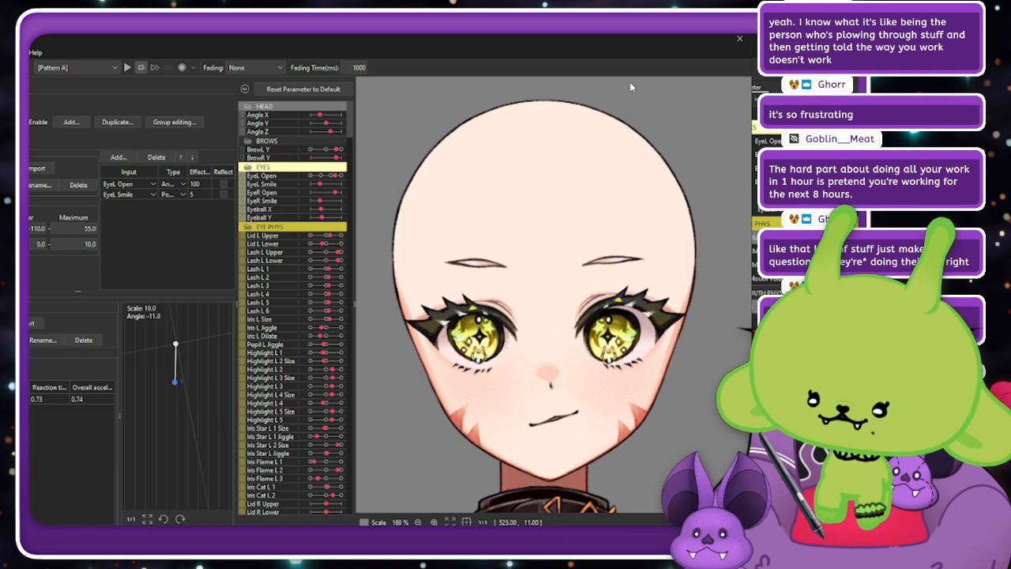
click(739, 39)
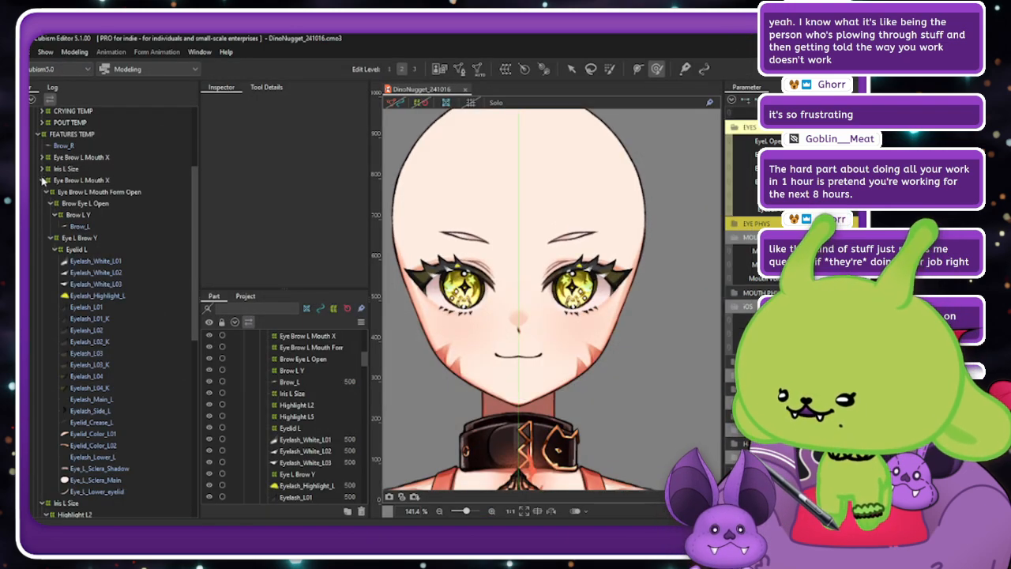
Create a warp deformer as parent of the copied Eye Brow L Mouth X and Iris L Size, with 2×3 Bezier and 11×10 conversion divisions.
click(75, 157)
ctrl+click(67, 168)
click(504, 71)
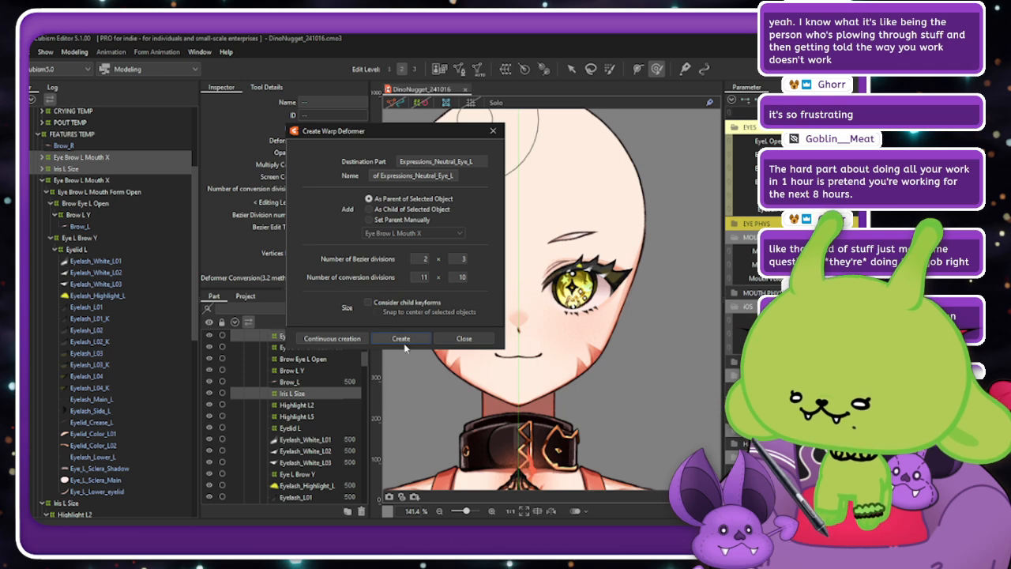
click(401, 338)
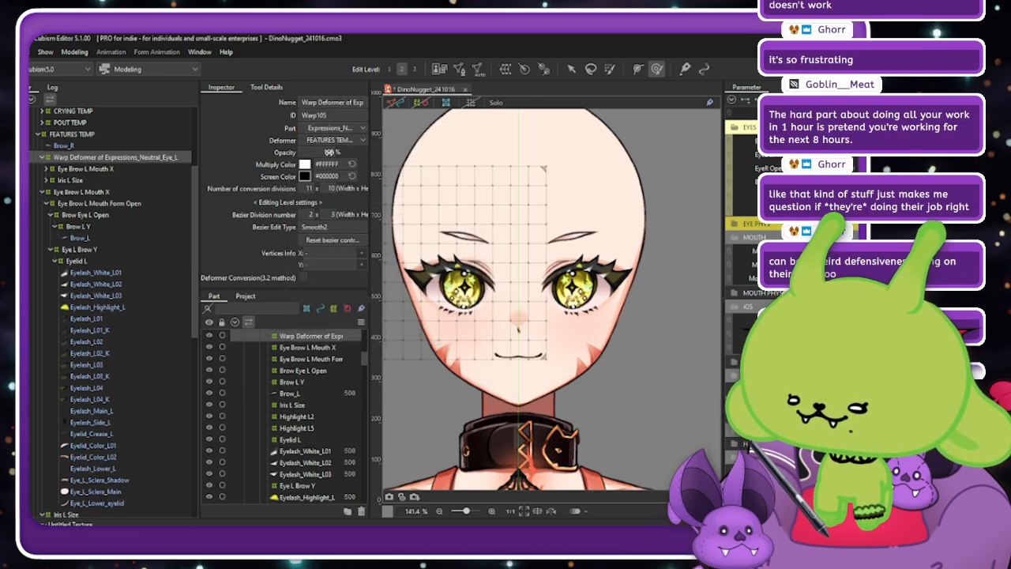
Set the new parent warp deformer's opacity to 0% and EYE R TEMP's to 100%, and collapse the expanded eye, mouth and nose branches.
click(44, 191)
click(43, 203)
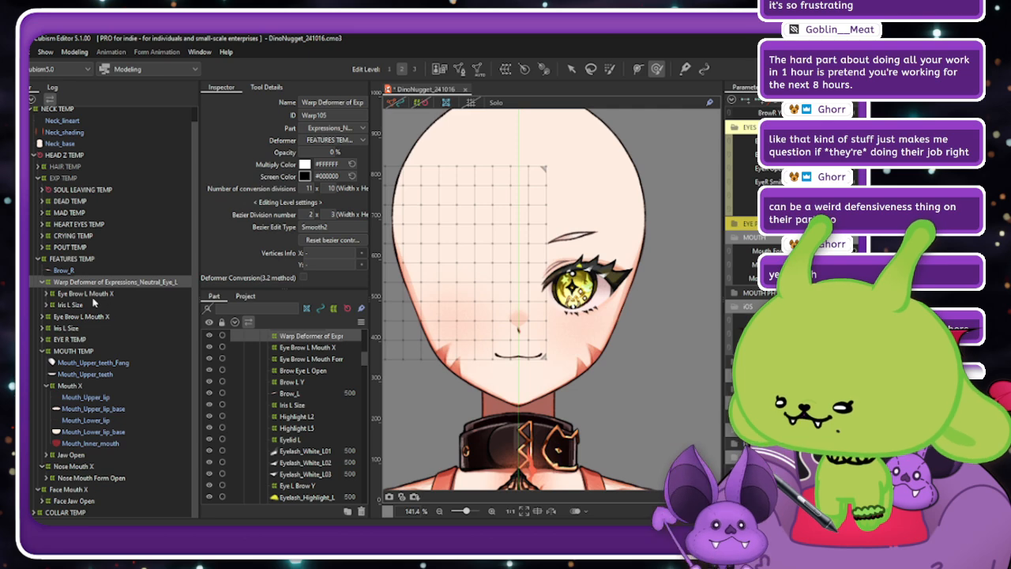
click(71, 339)
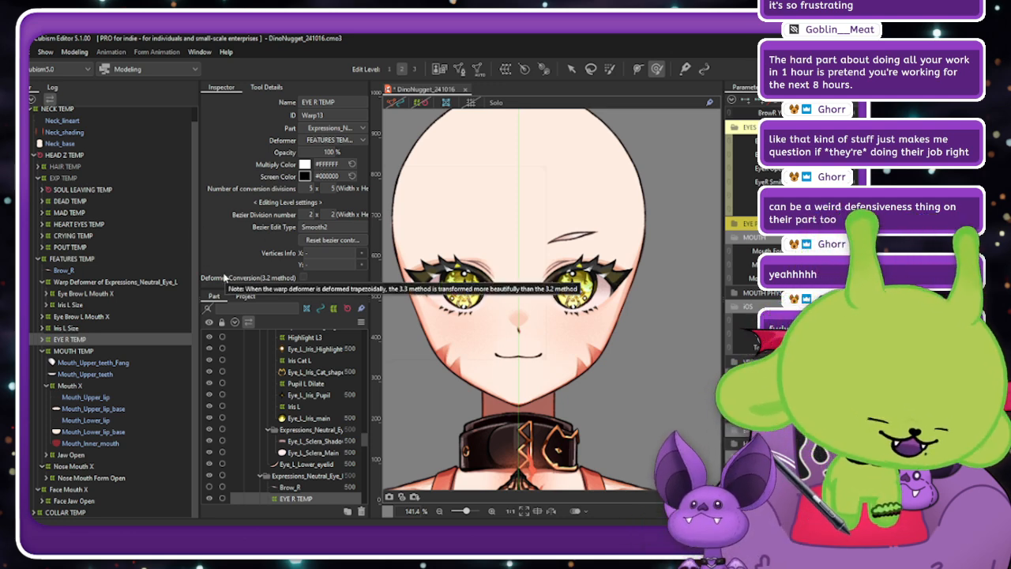
click(75, 271)
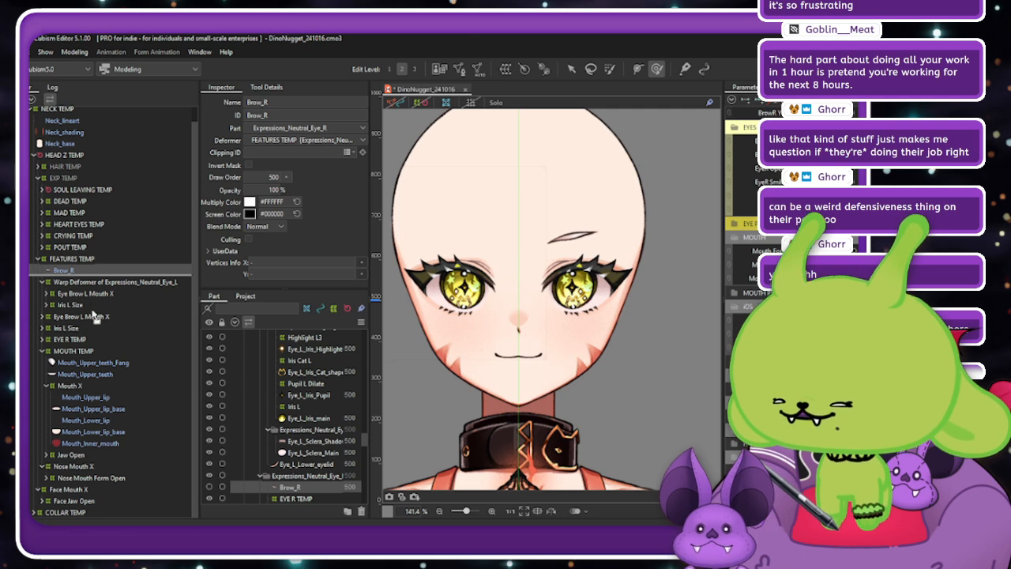
click(43, 352)
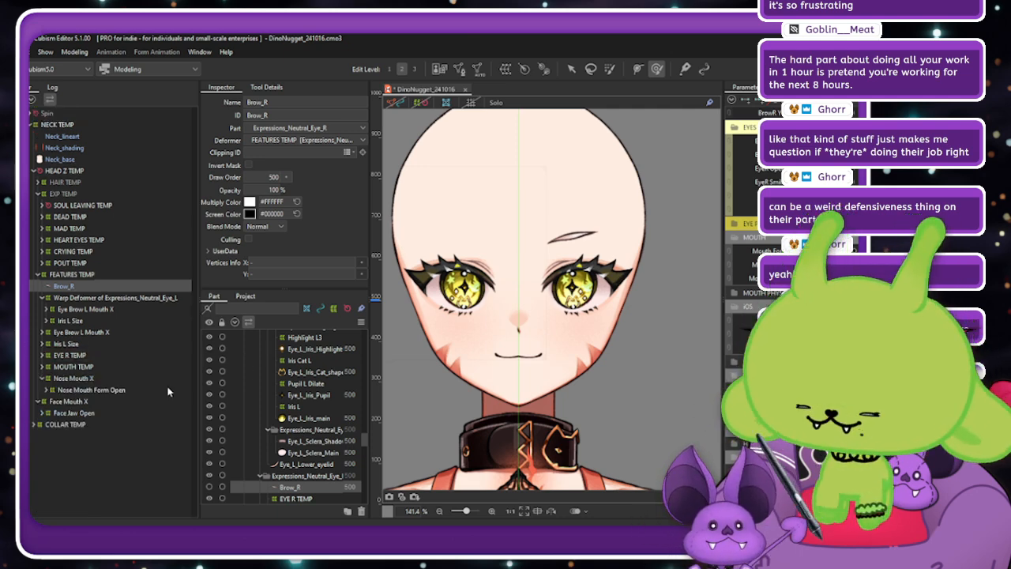
click(42, 379)
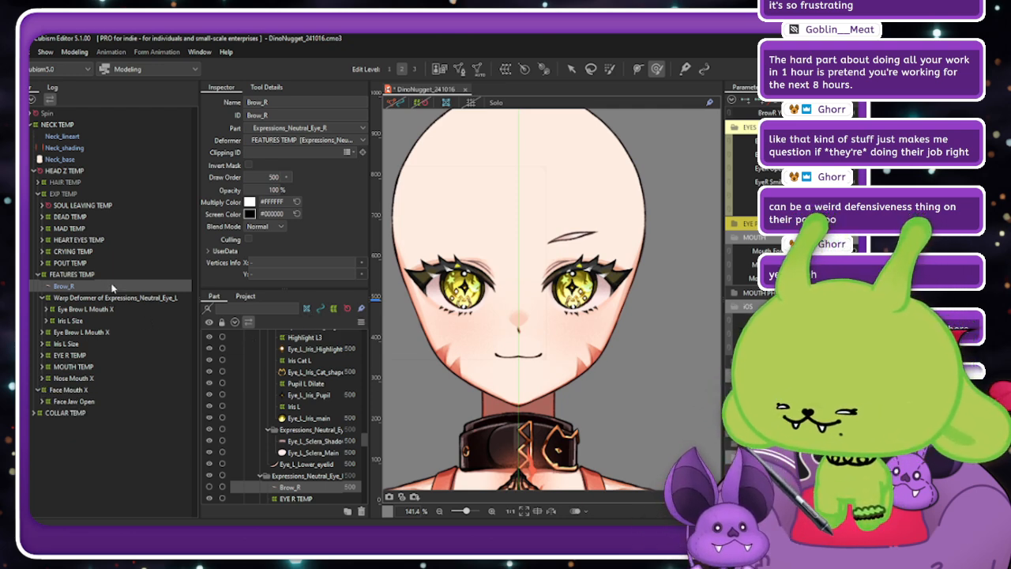
Undo the parent warp deformer's creation and opacity changes, and redo them.
click(87, 300)
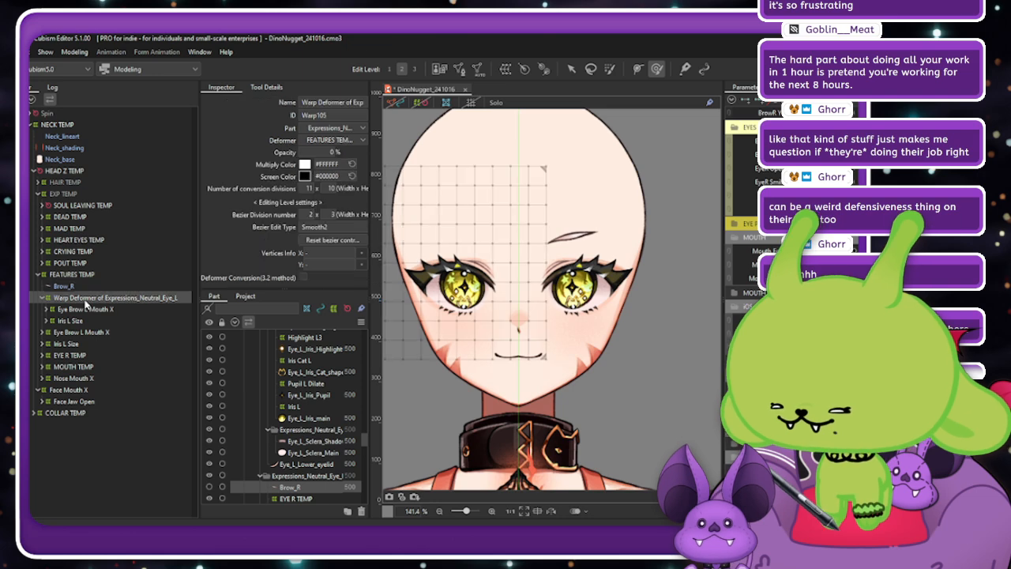
double_click(330, 101)
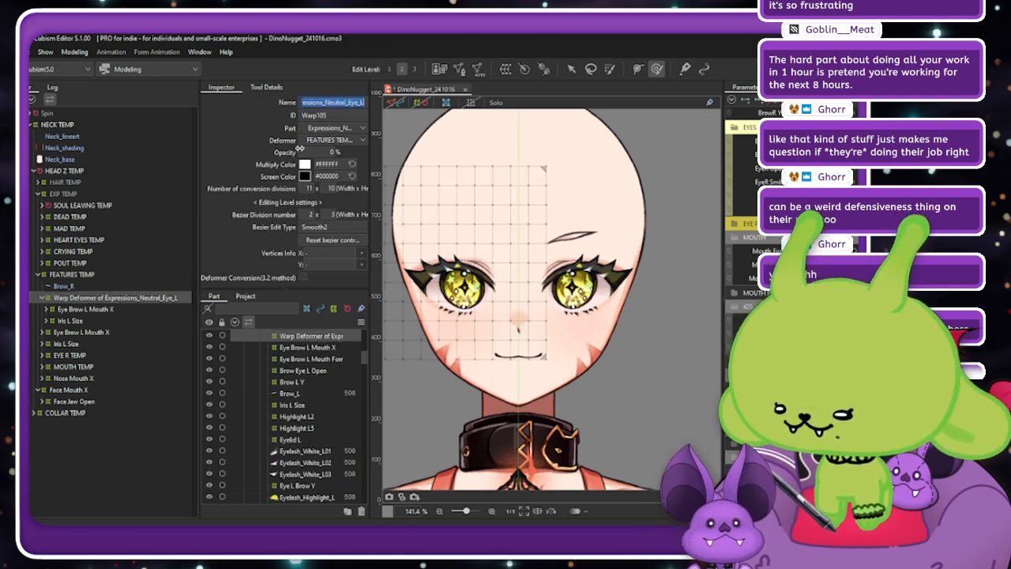
click(101, 303)
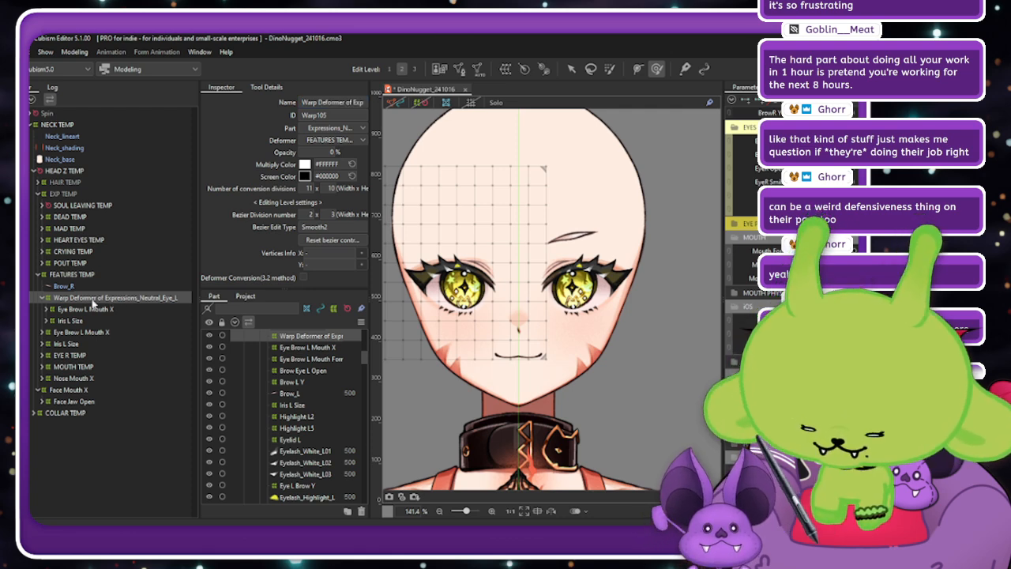
key(ctrl+z)
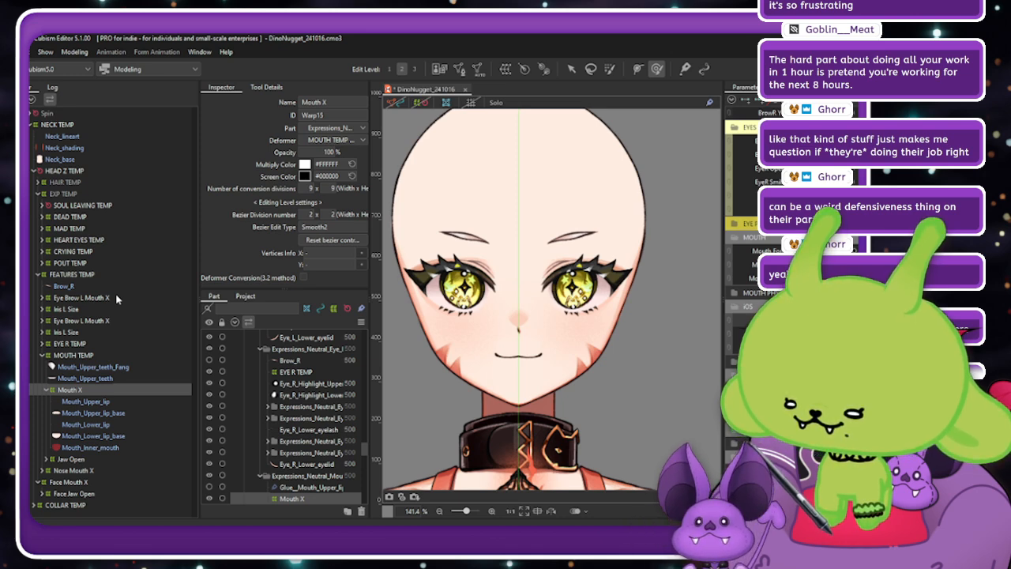
key(ctrl+y)
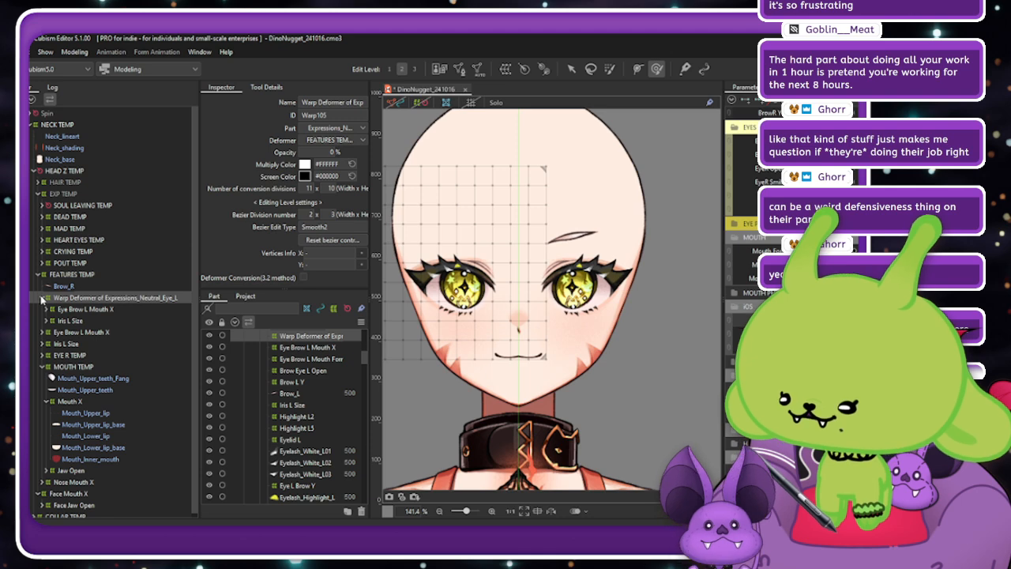
Rename the new parent warp deformer of the mirrored eye and brow as TEMP EYE R.
click(340, 102)
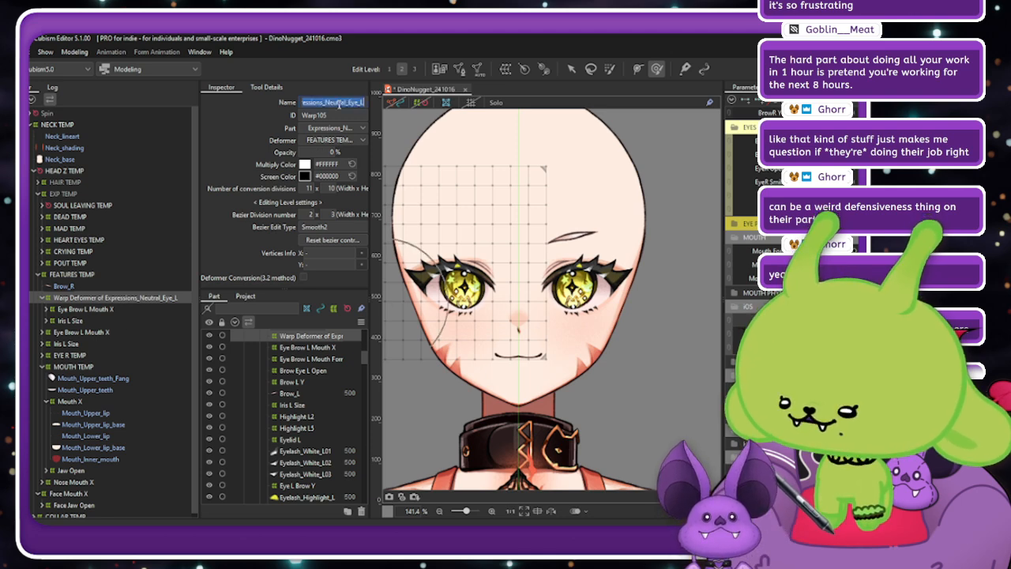
text(TEMP EY)
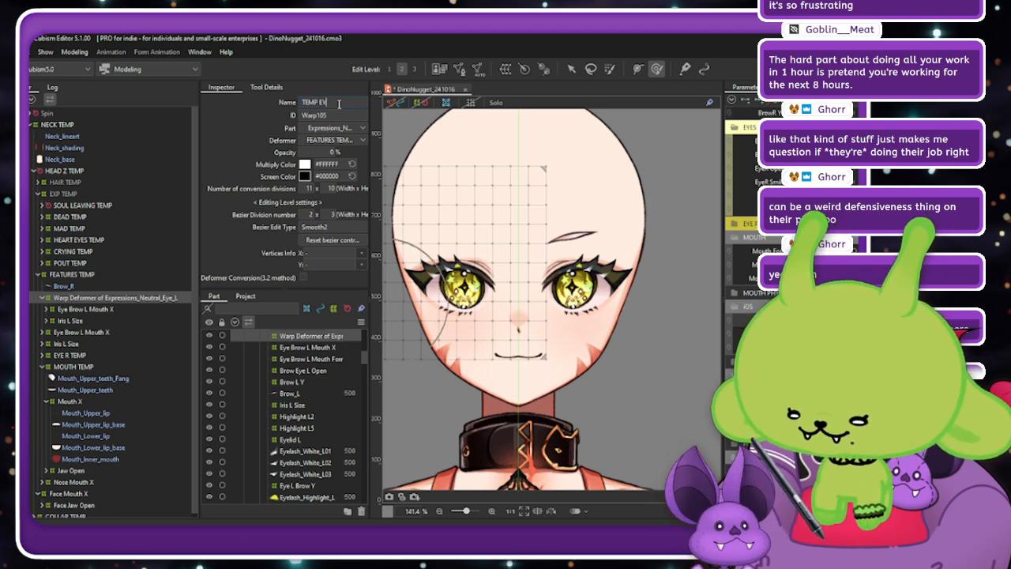
text(E R)
key(Return)
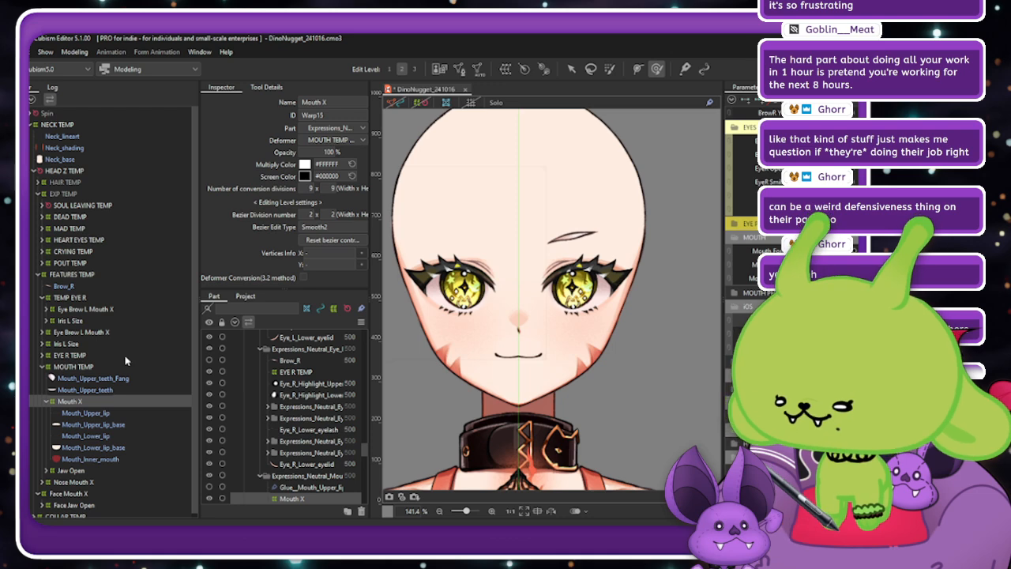
Extend the mirrored eye's parent deformer name to TEMP EYE R THE FAKE ONE.
scroll(127, 433, down, 1)
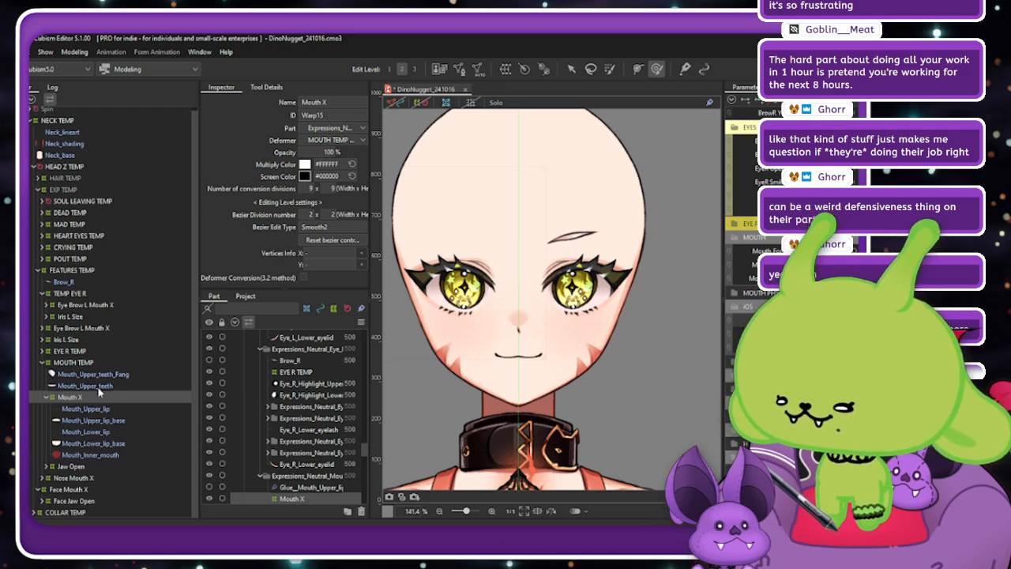
click(109, 295)
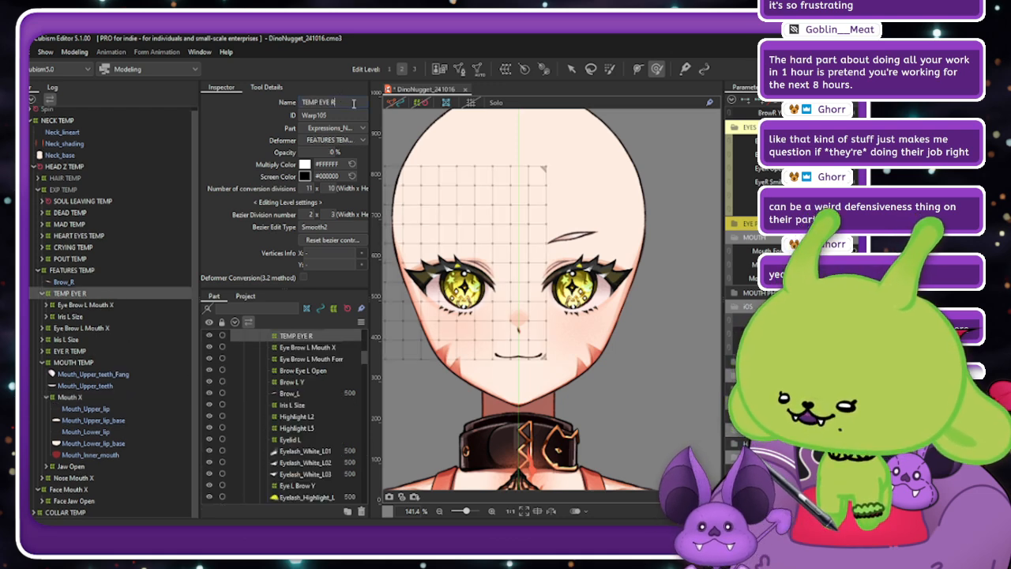
text(THE)
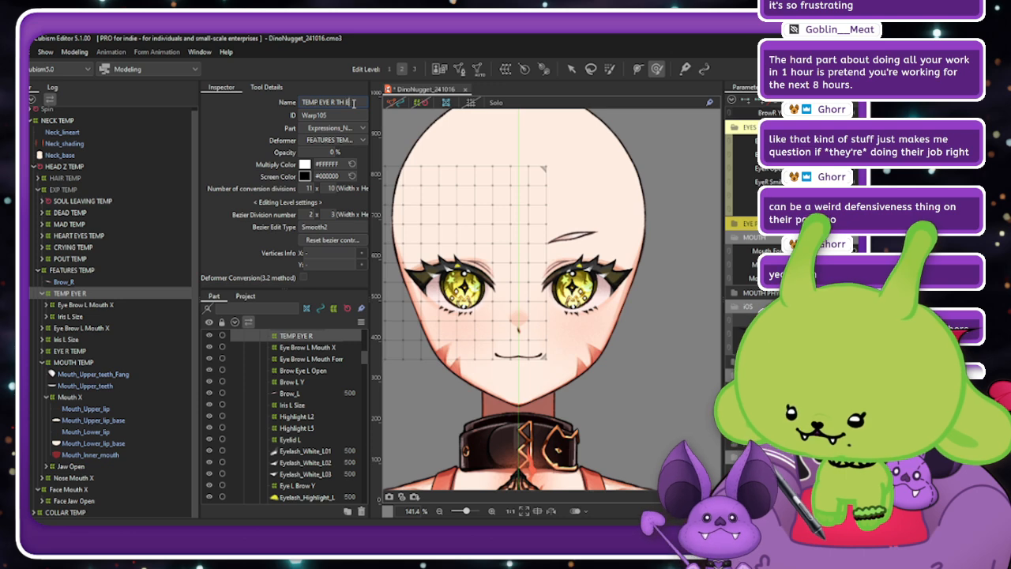
text( FR)
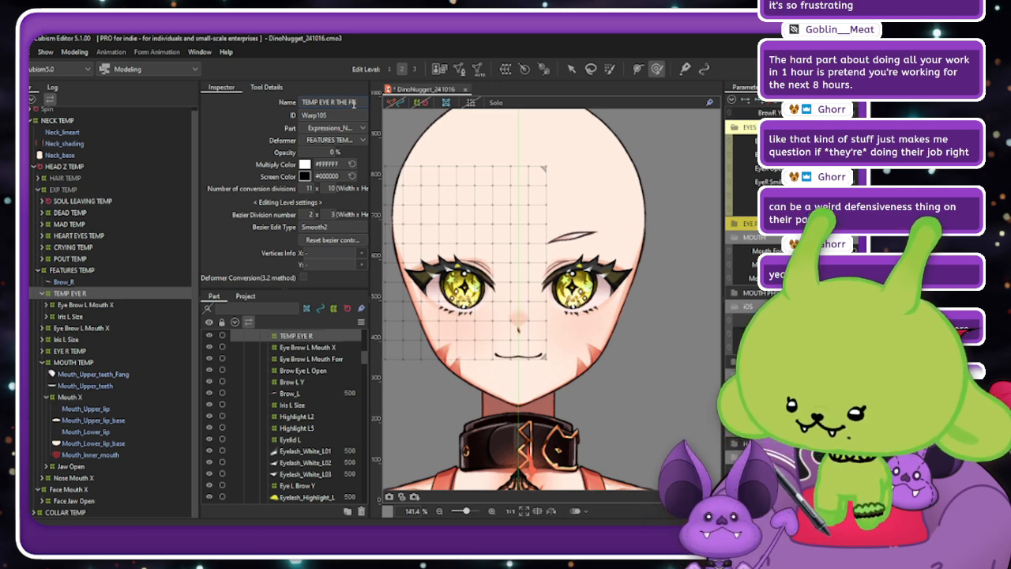
text(KE ONE)
key(Return)
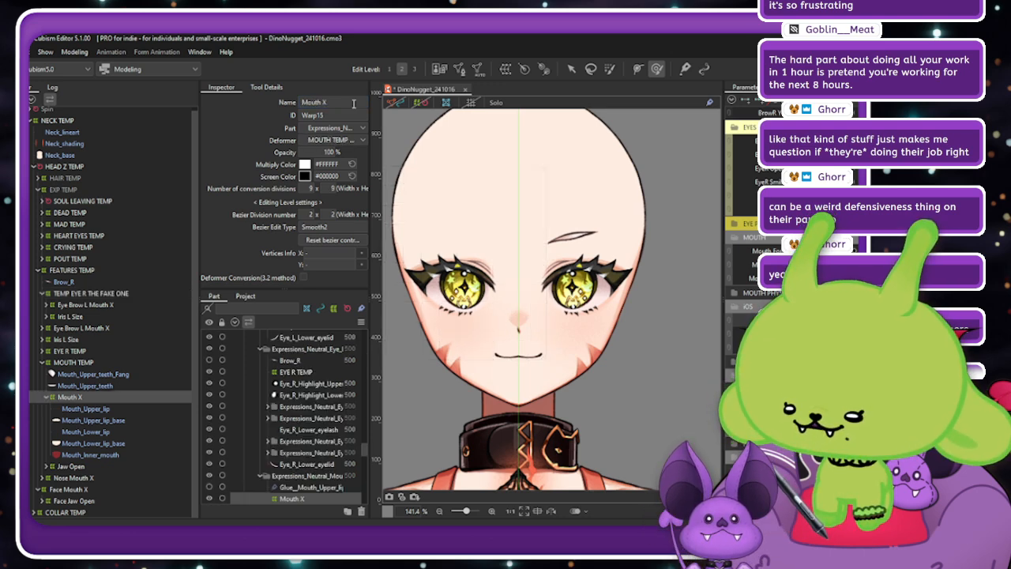
Collapse the MOUTH TEMP branch, move the Brow_R mesh into the EYE R TEMP deformer, and check that deformer's contents.
click(41, 364)
click(41, 364)
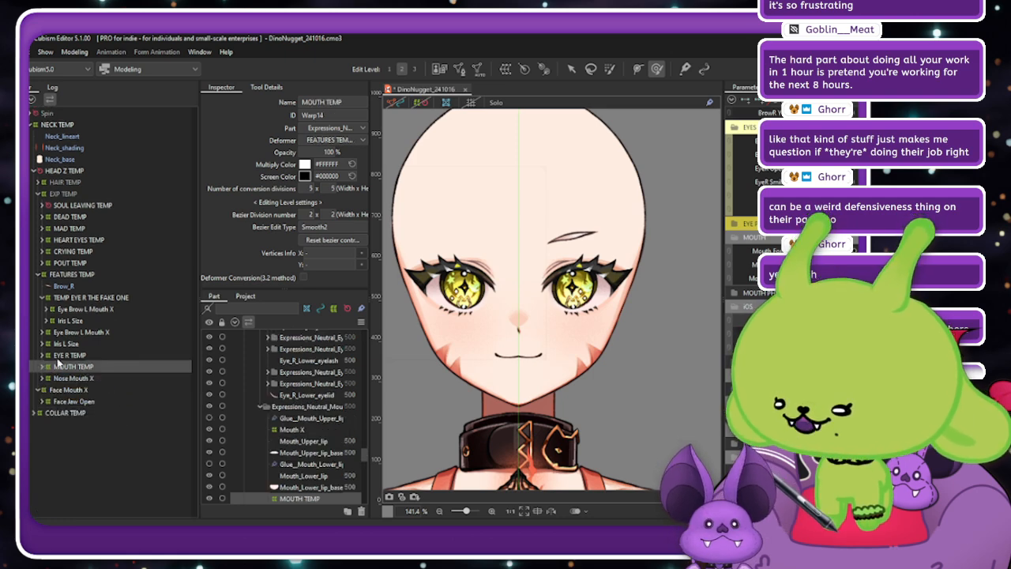
click(74, 356)
drag(61, 285, 70, 357)
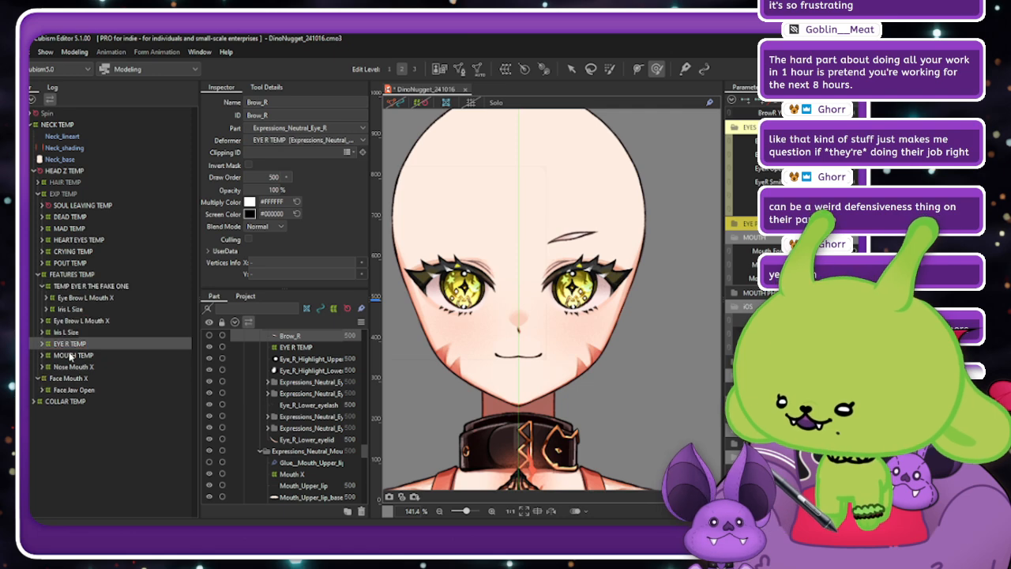
click(69, 346)
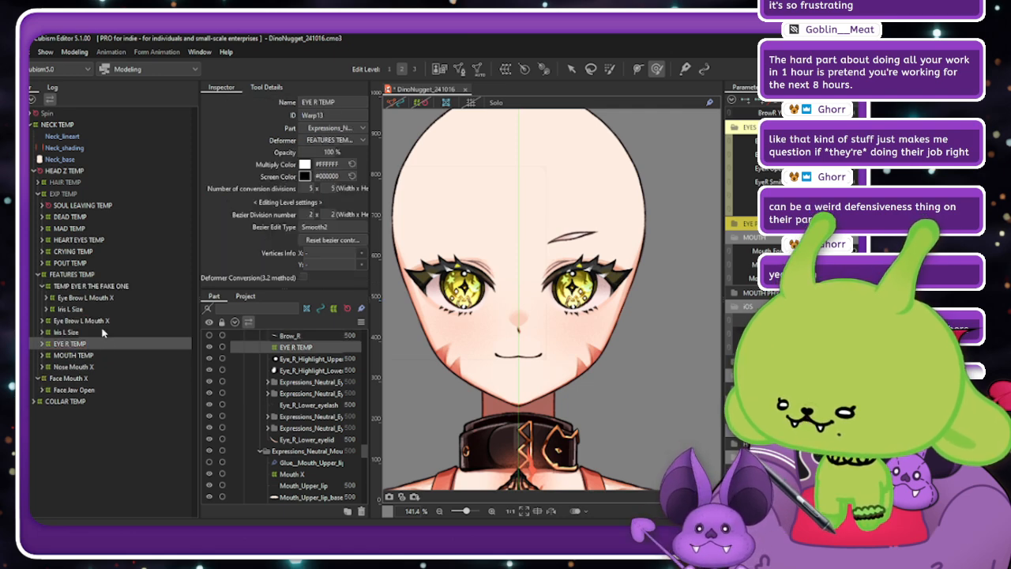
click(44, 345)
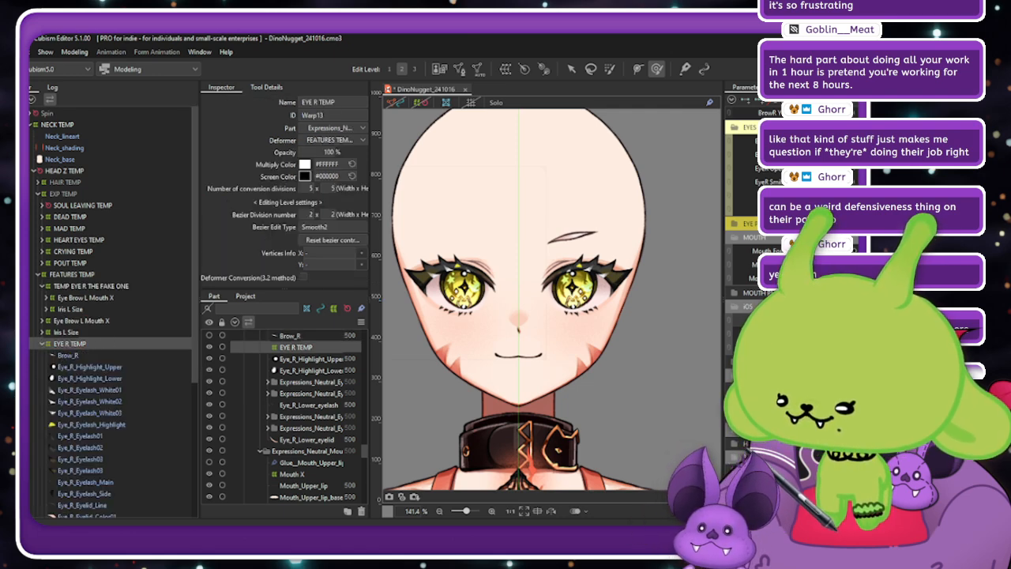
click(44, 345)
Open the physics settings, examine the original right eye's live movement beside the rigged left eye at close range, and return to the model.
click(75, 51)
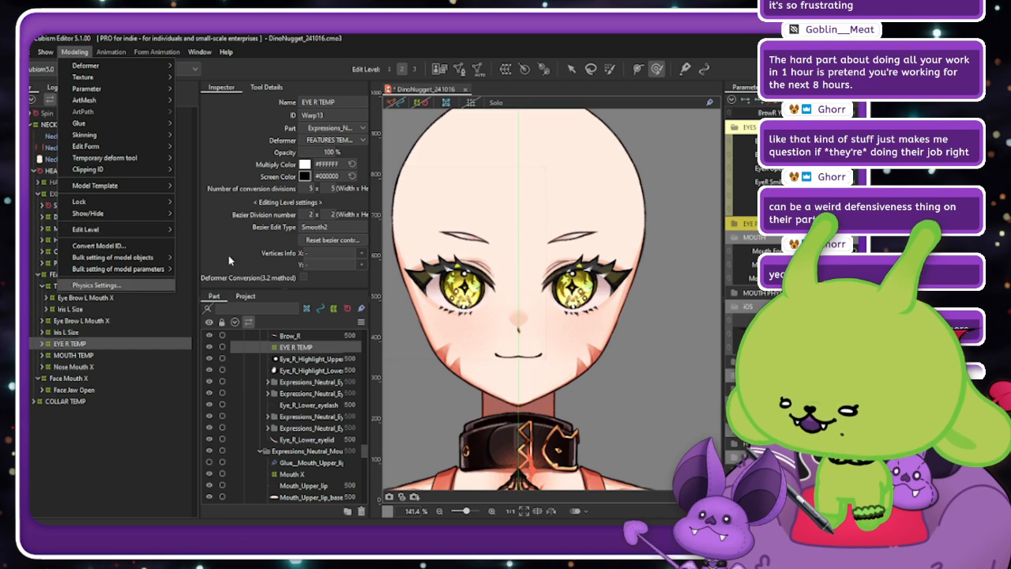
click(96, 285)
scroll(673, 181, up, 4)
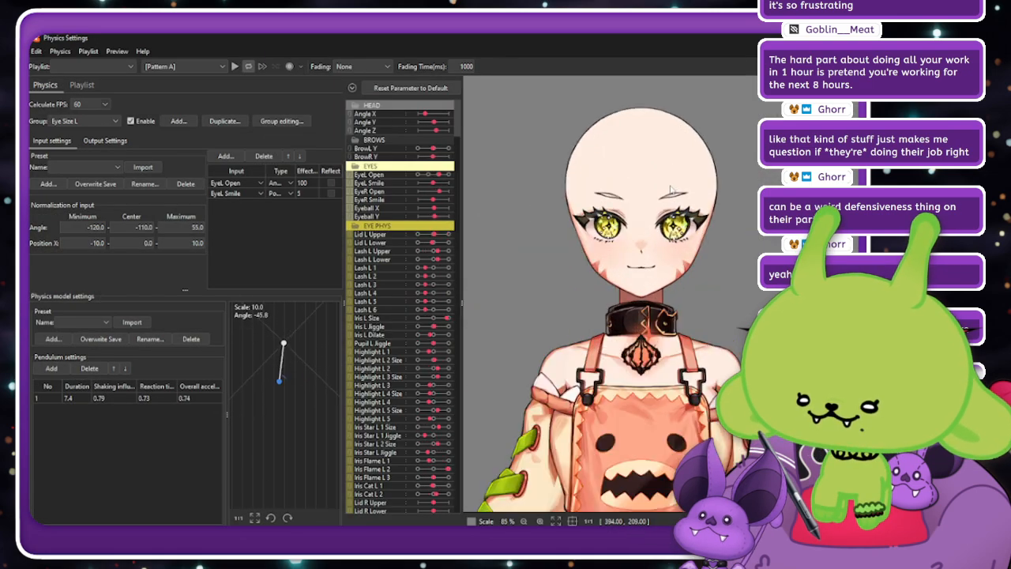
scroll(663, 166, up, 3)
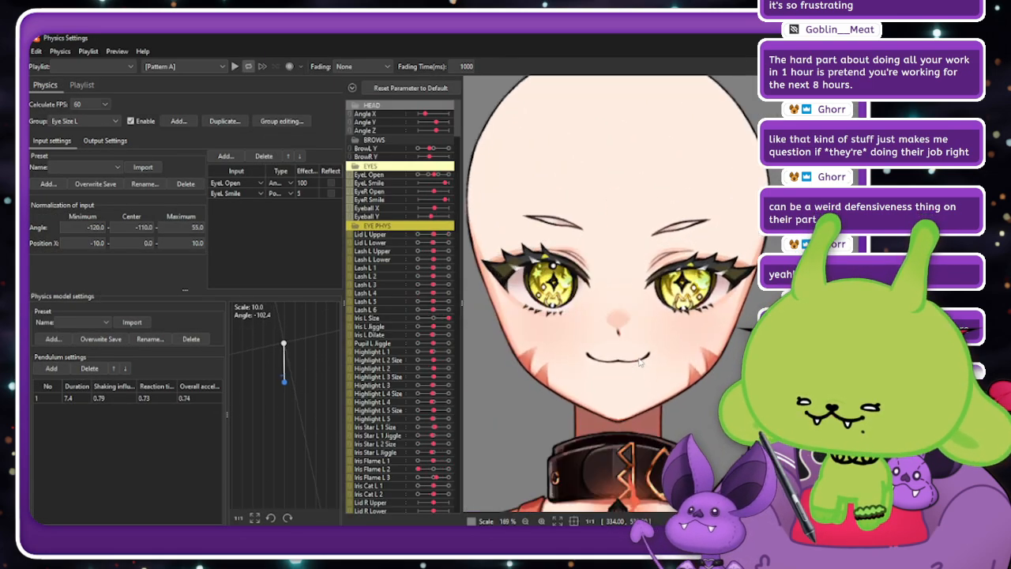
scroll(671, 229, down, 2)
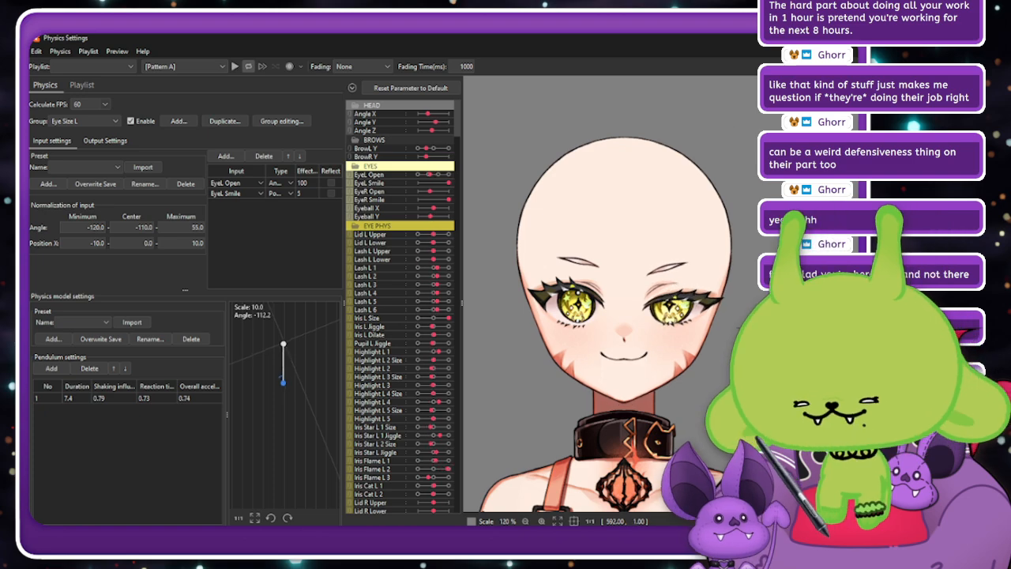
click(847, 38)
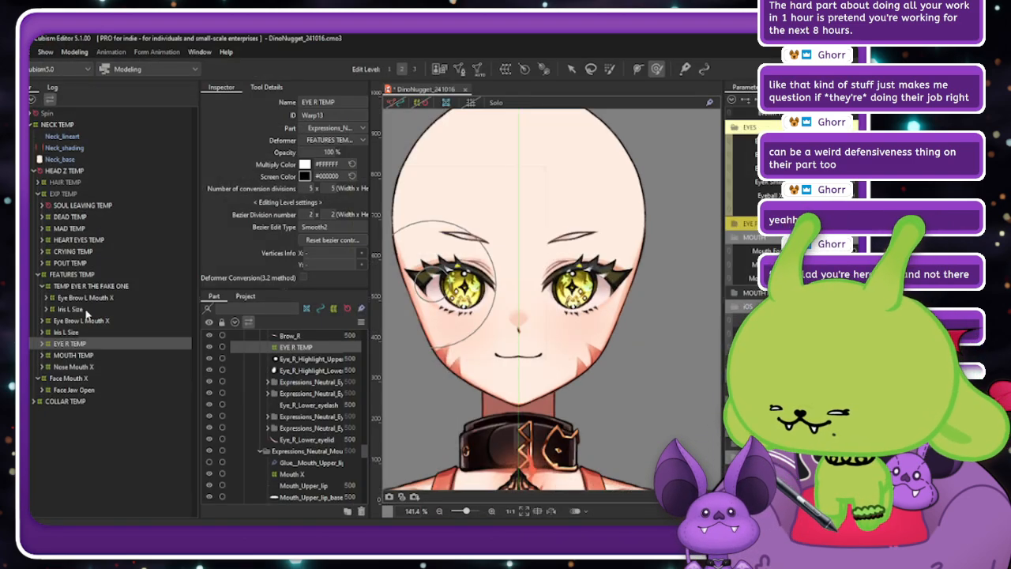
Set EYE R TEMP's opacity to 0% and TEMP EYE R THE FAKE ONE's to 100%.
drag(332, 153, 273, 154)
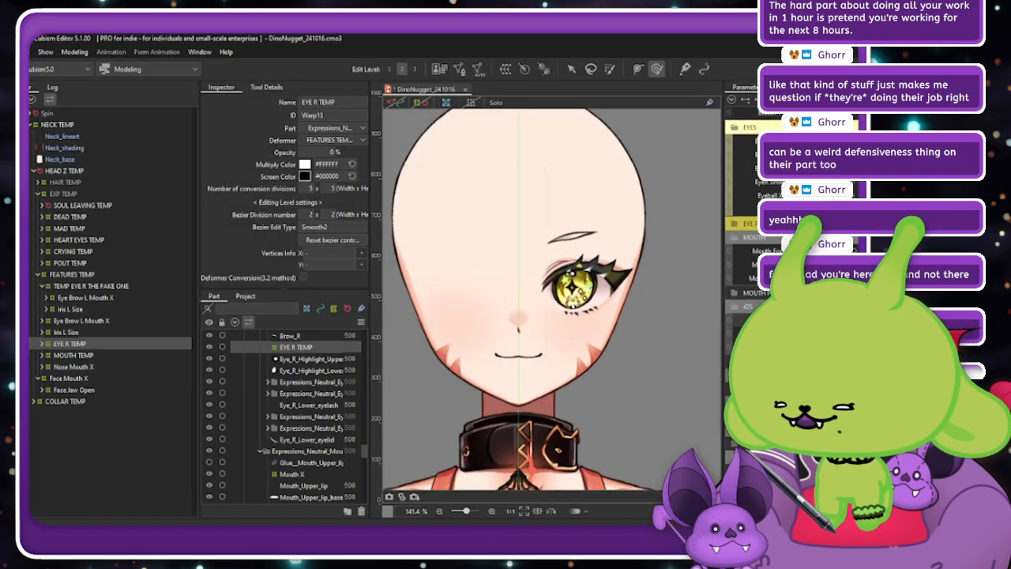
click(102, 285)
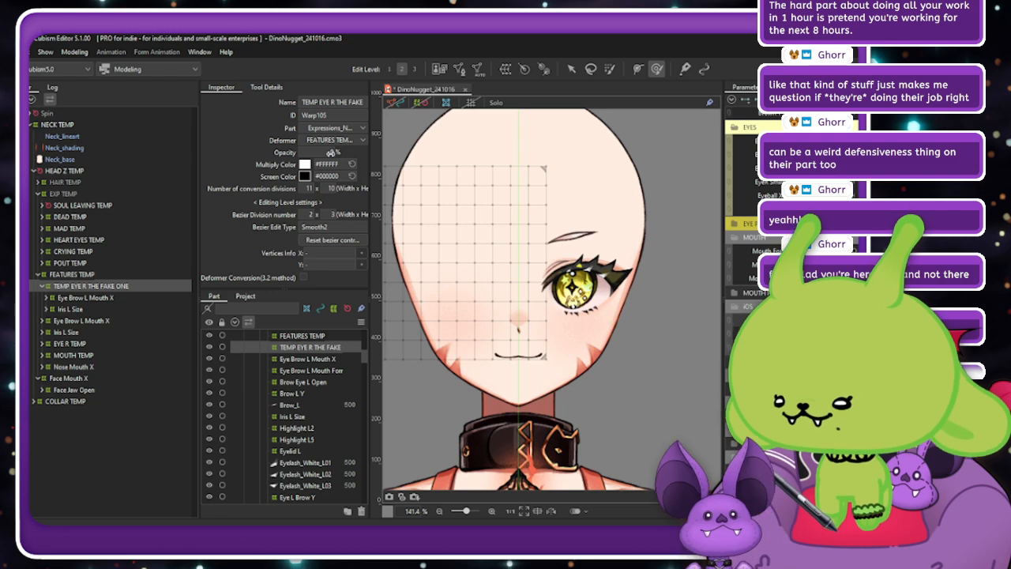
drag(328, 152, 371, 152)
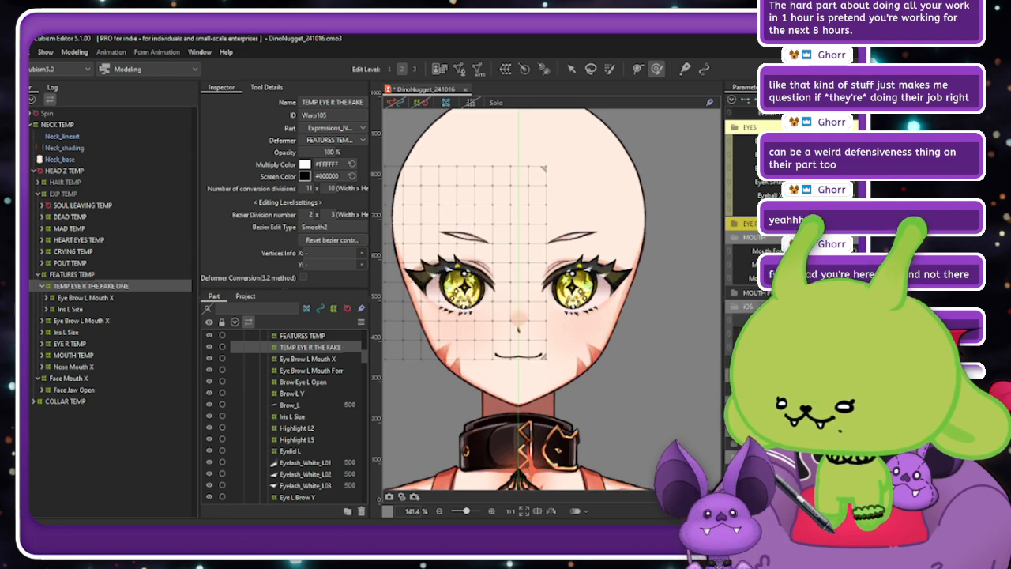
Open the physics settings, examine the fake right eye's live movement beside the left eye at close range, and return to the model.
click(74, 51)
scroll(641, 156, up, 5)
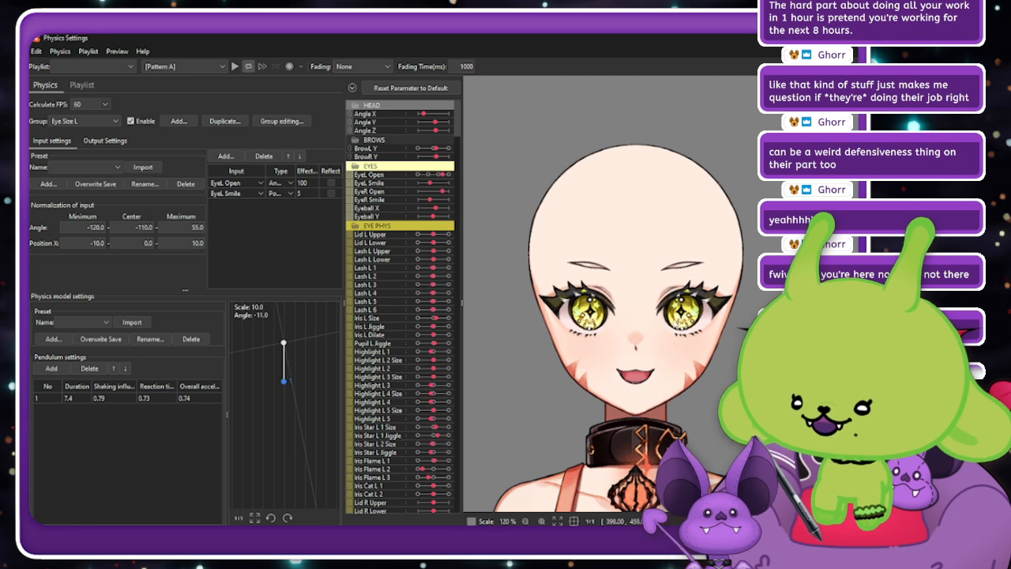
scroll(675, 316, up, 3)
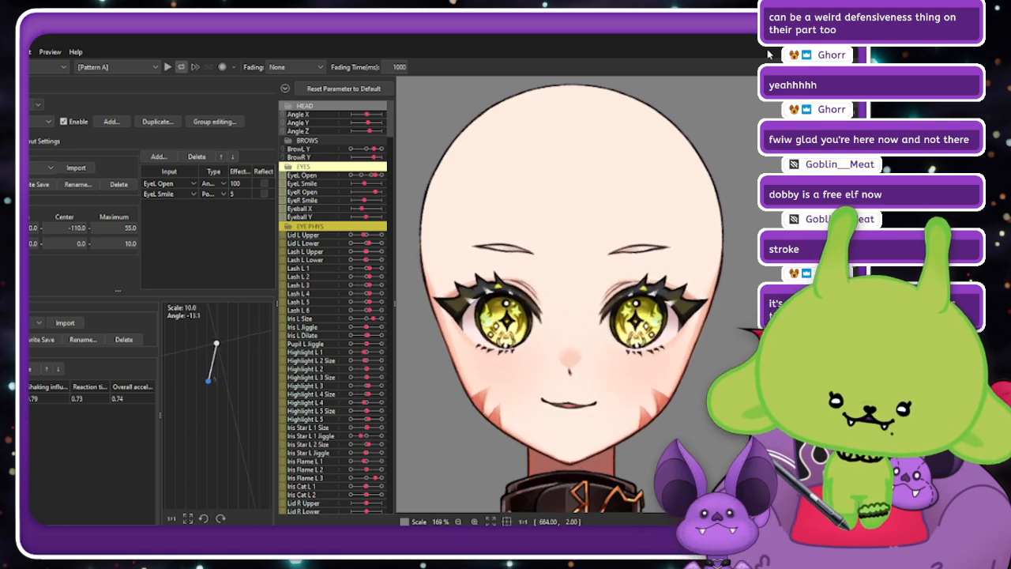
click(896, 38)
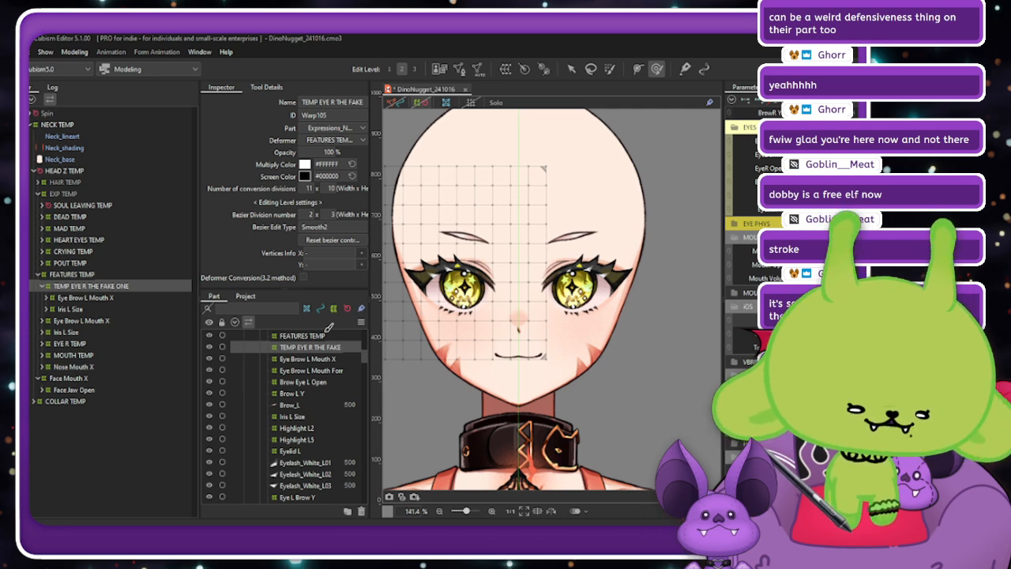
Expand the MOUTH TEMP branch and its Mouth X deformer down to the lip meshes.
click(44, 355)
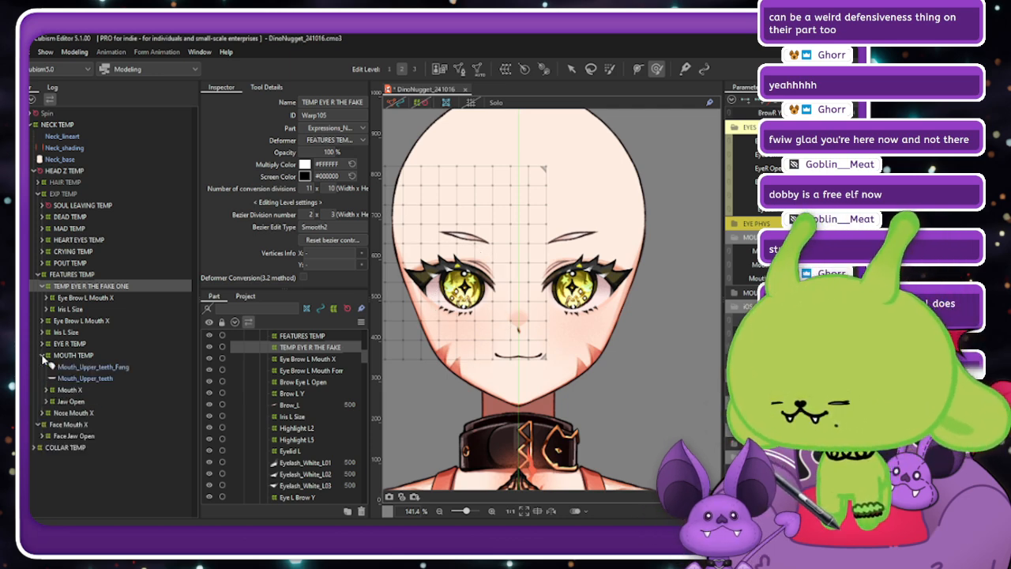
click(78, 390)
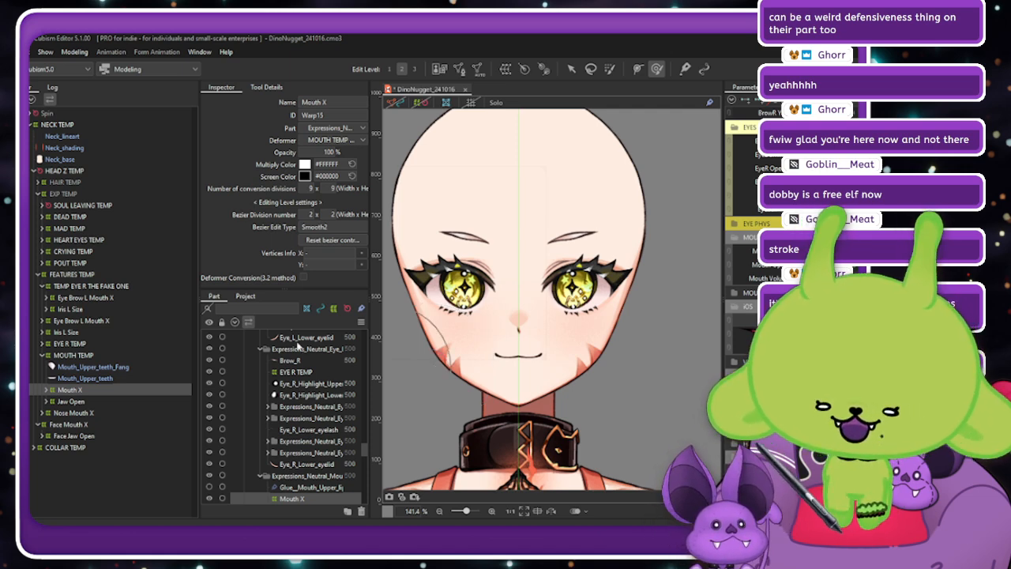
click(46, 390)
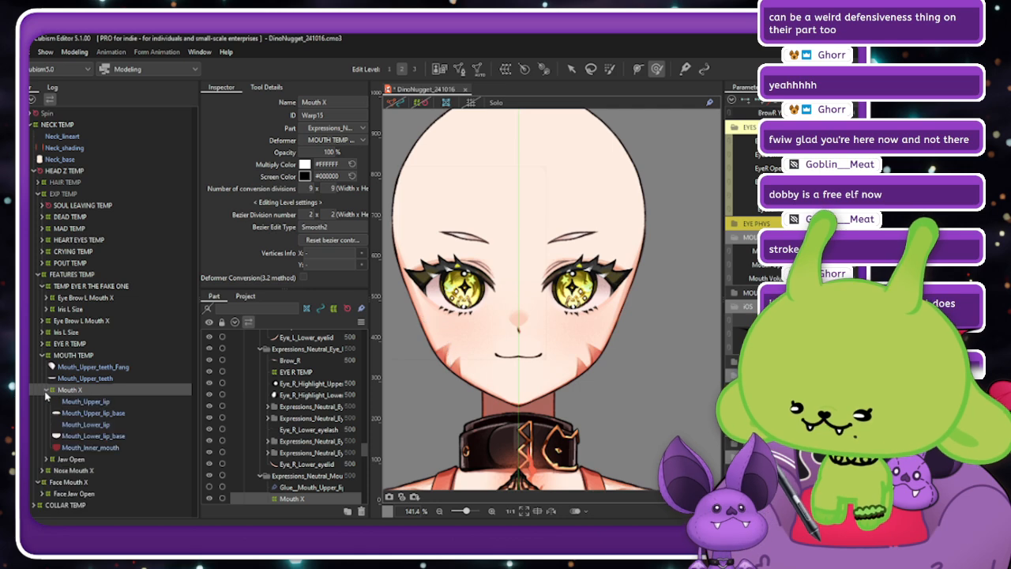
Set POUT TEMP's opacity to 100%, expand its branch, and collapse the Expressions_Heart_eyes part folder.
click(70, 263)
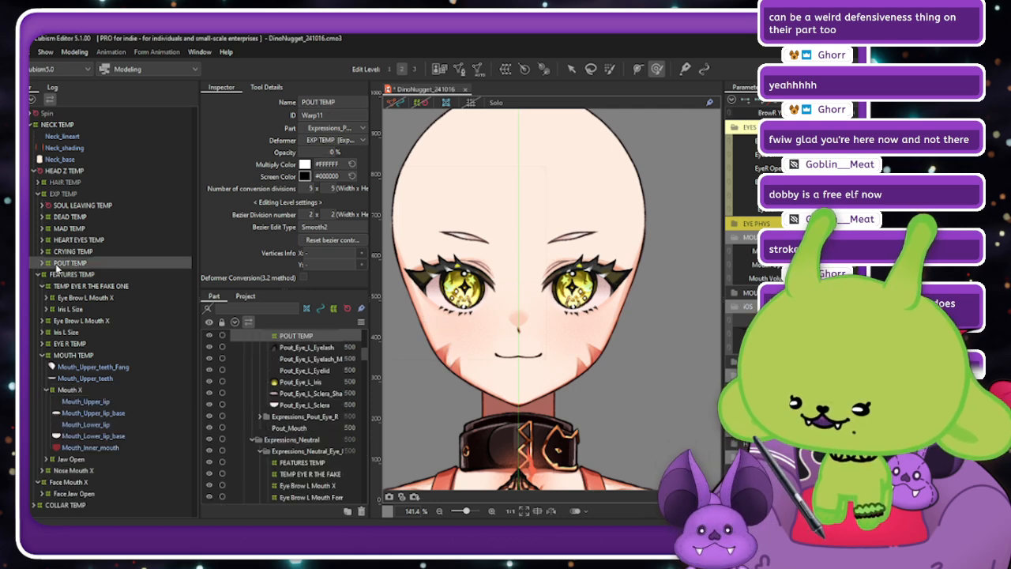
click(43, 264)
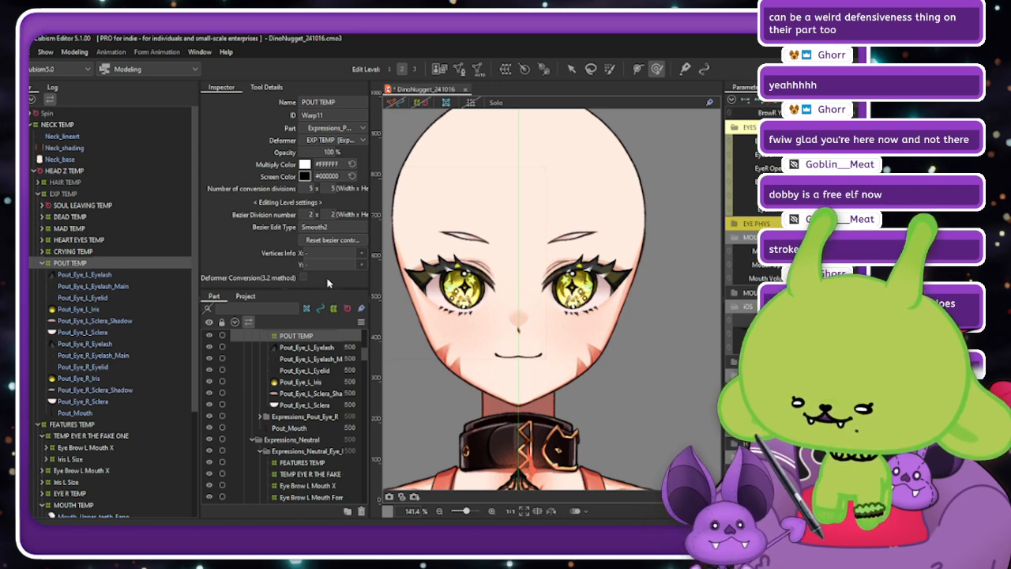
scroll(280, 408, up, 4)
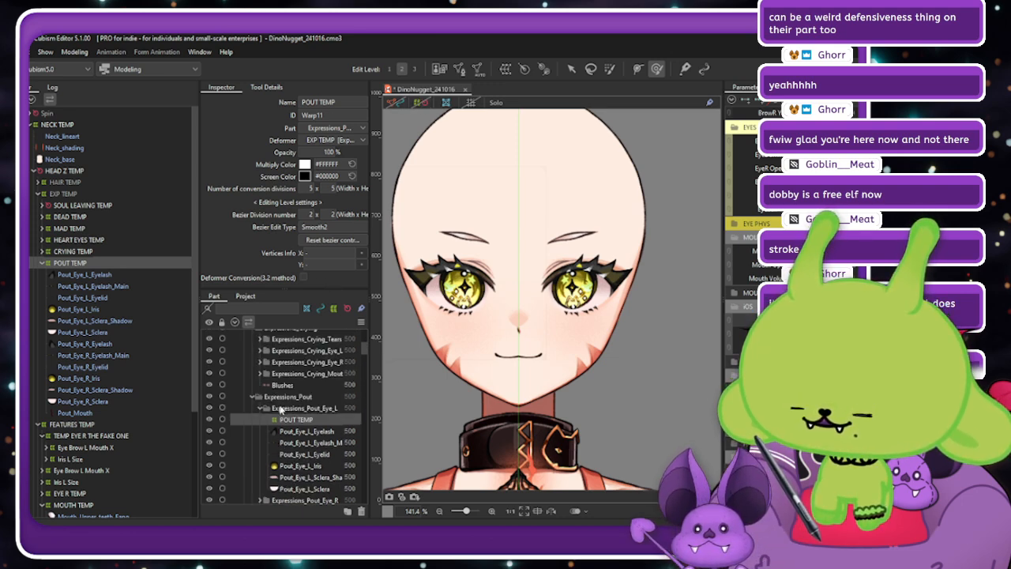
scroll(259, 389, up, 1)
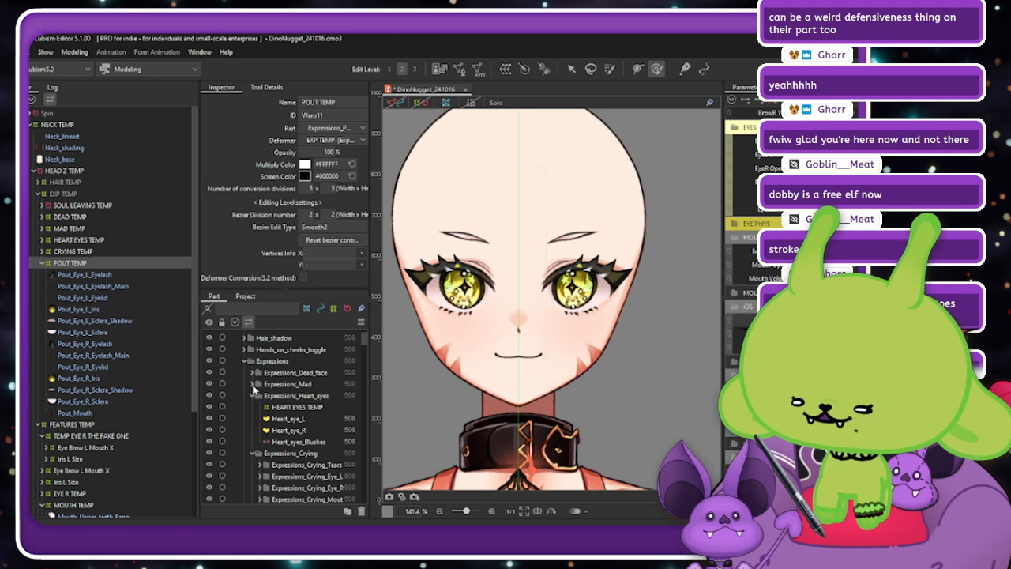
click(255, 396)
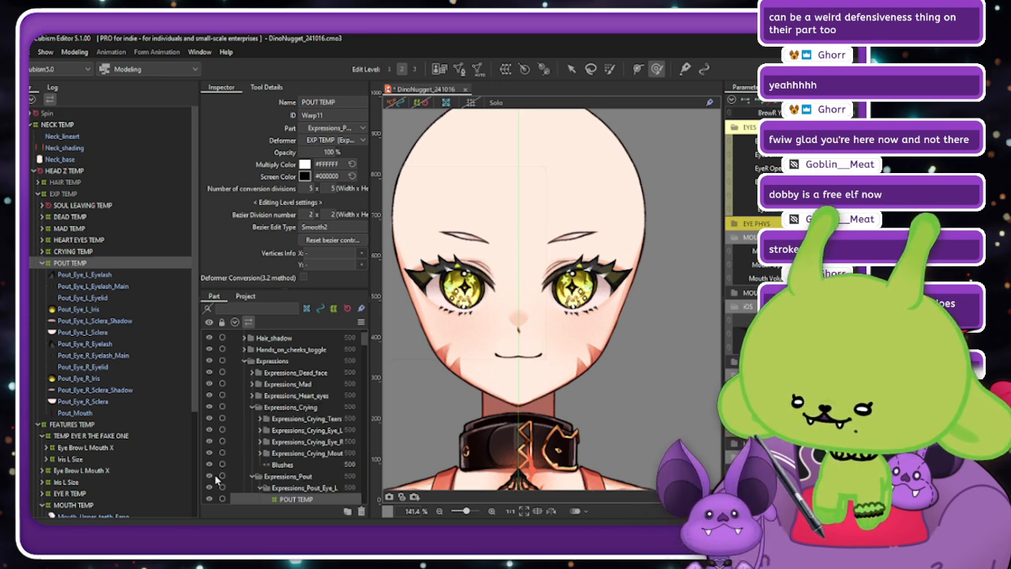
Turn on the mesh and deformer overlays and examine POUT TEMP's eyelash, eyelid, iris and sclera shadow meshes.
click(87, 275)
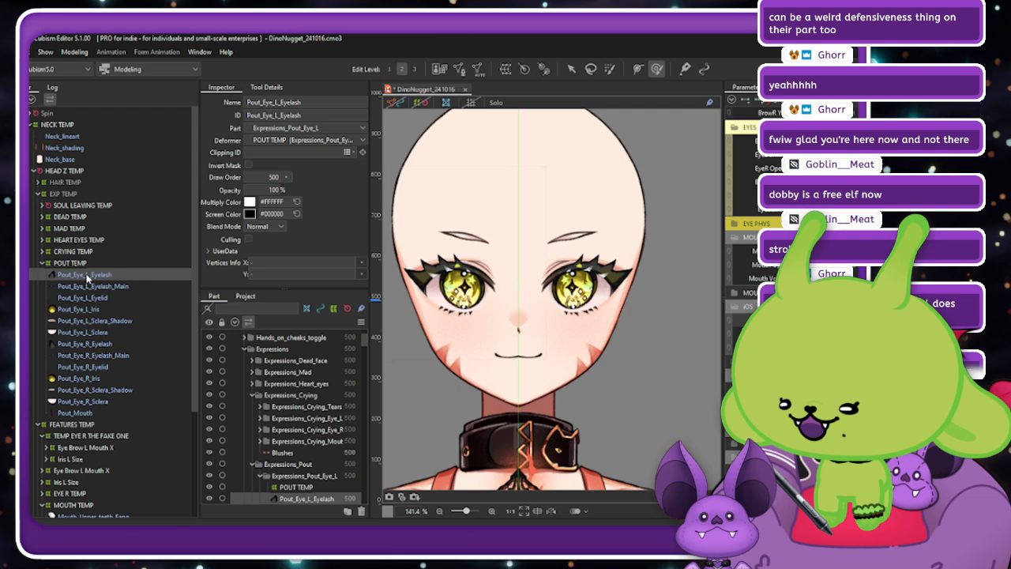
click(394, 103)
click(421, 103)
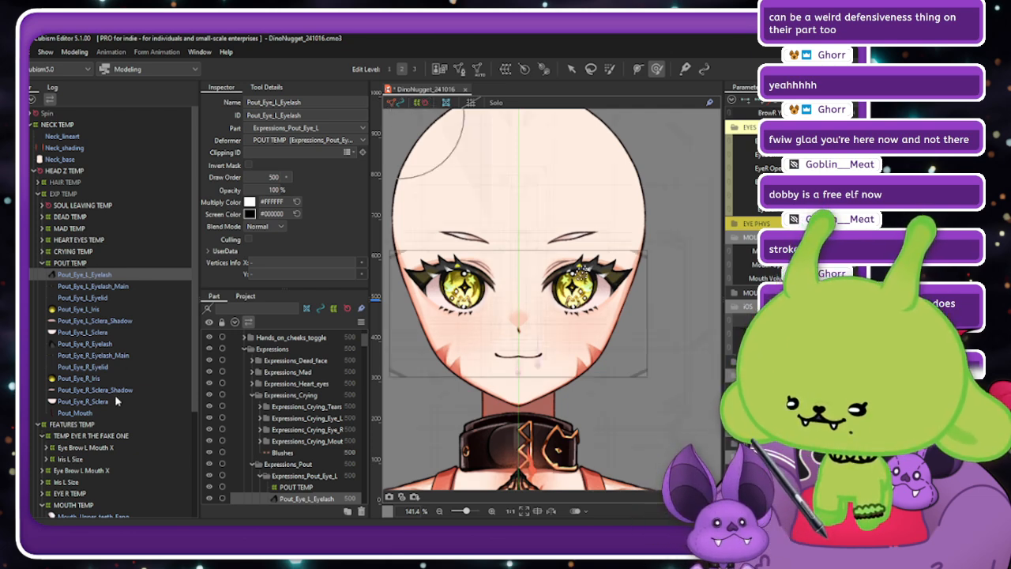
click(103, 286)
click(103, 298)
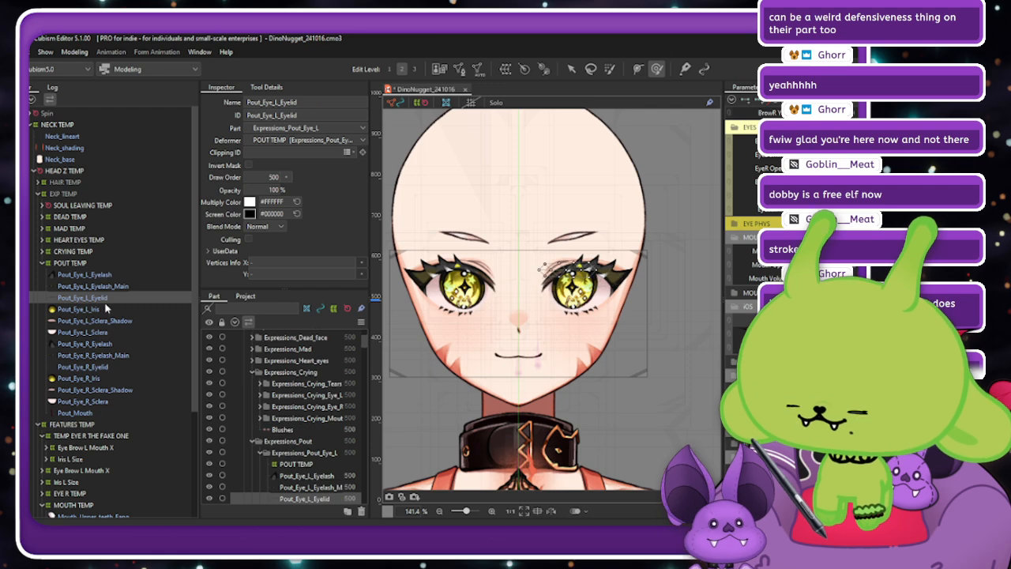
click(94, 379)
click(95, 389)
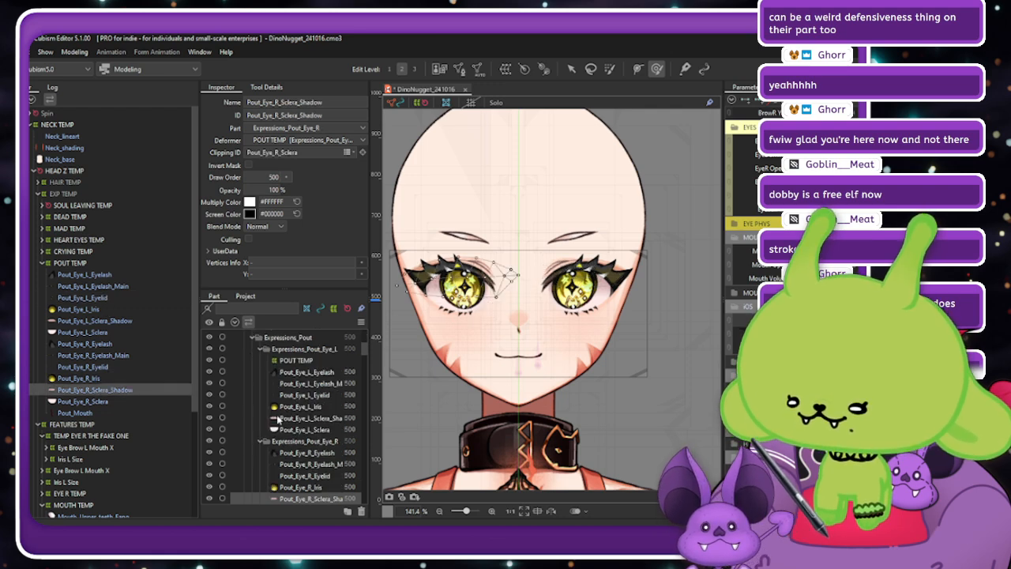
scroll(292, 367, down, 4)
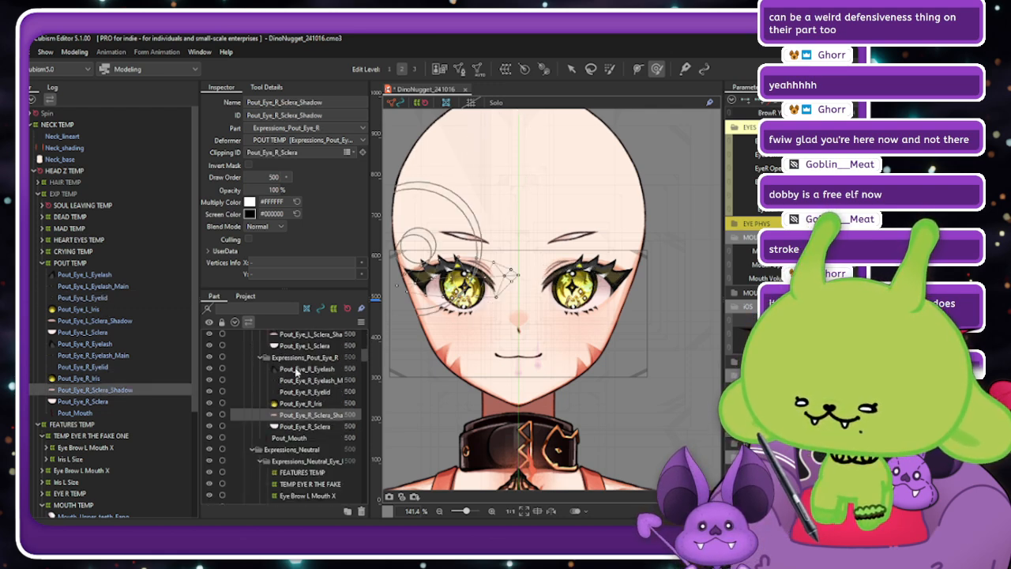
scroll(296, 371, up, 4)
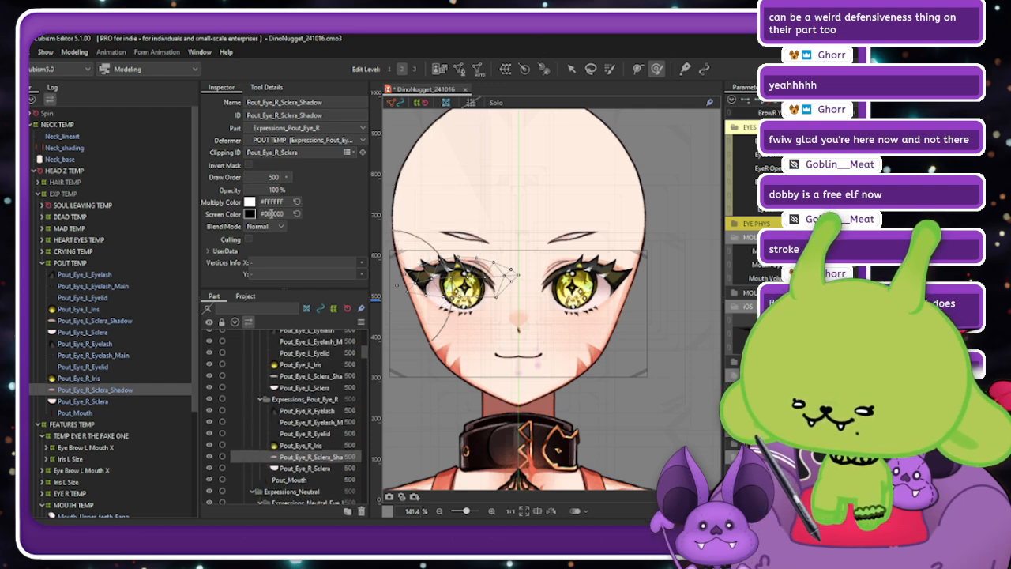
Set EXP TEMP's opacity to 100% and try to move POUT TEMP out of it.
click(72, 262)
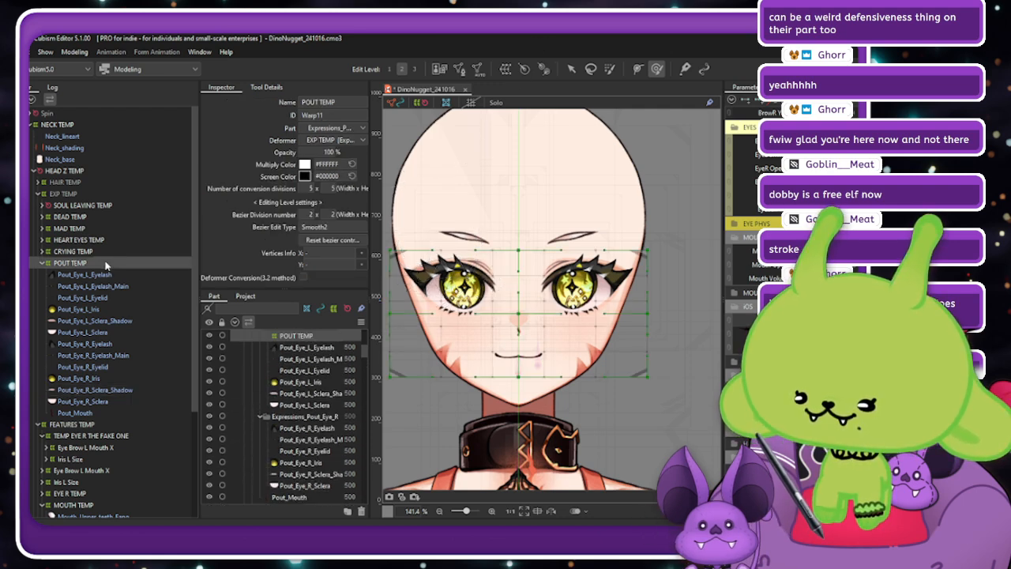
click(98, 206)
click(106, 169)
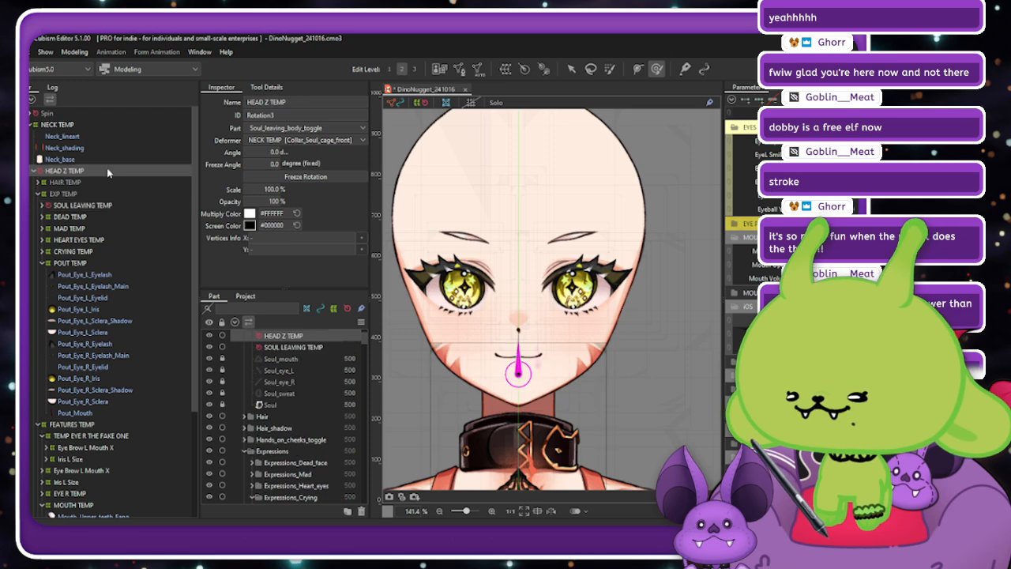
click(55, 194)
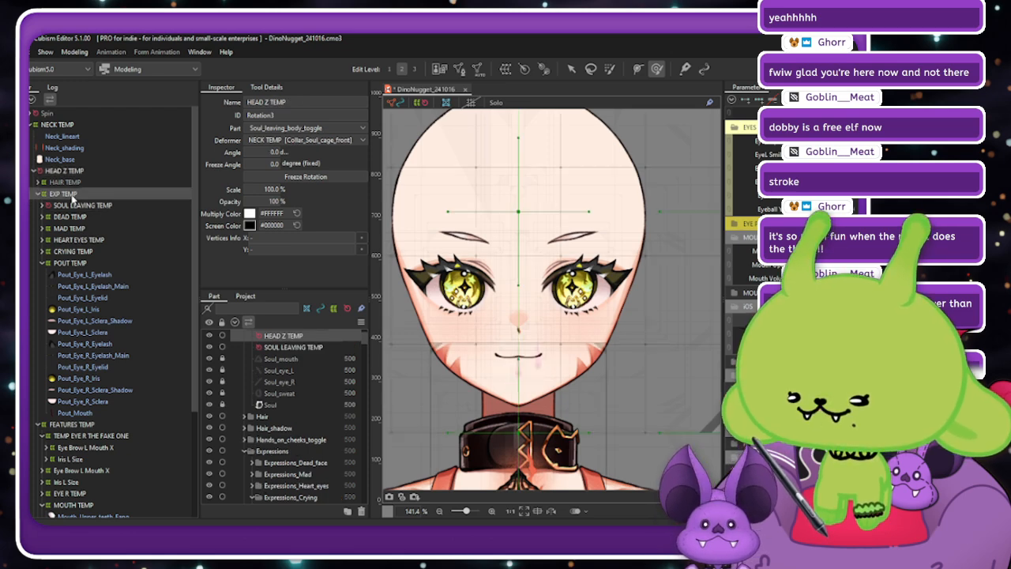
click(63, 263)
click(74, 196)
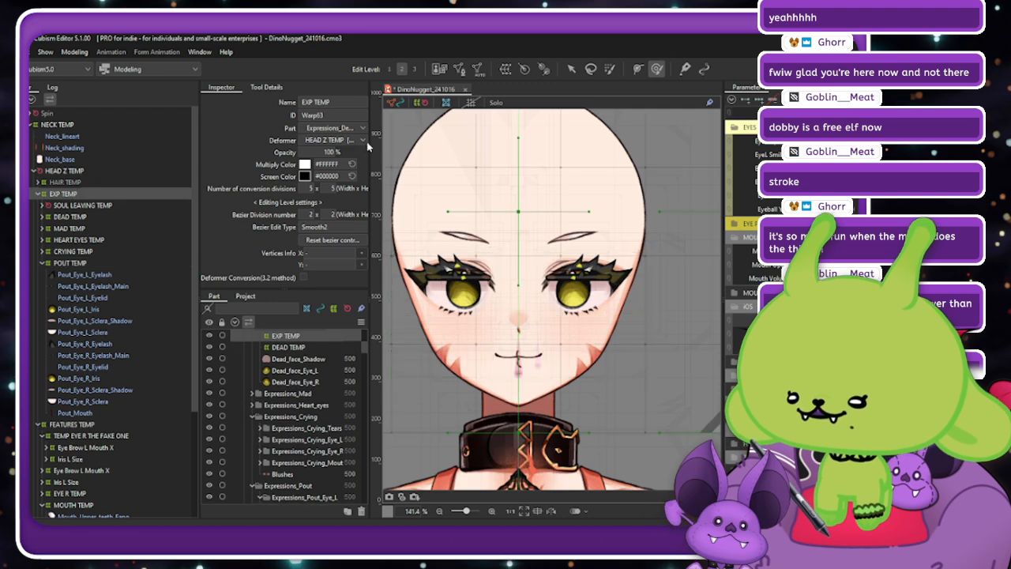
drag(79, 263, 82, 194)
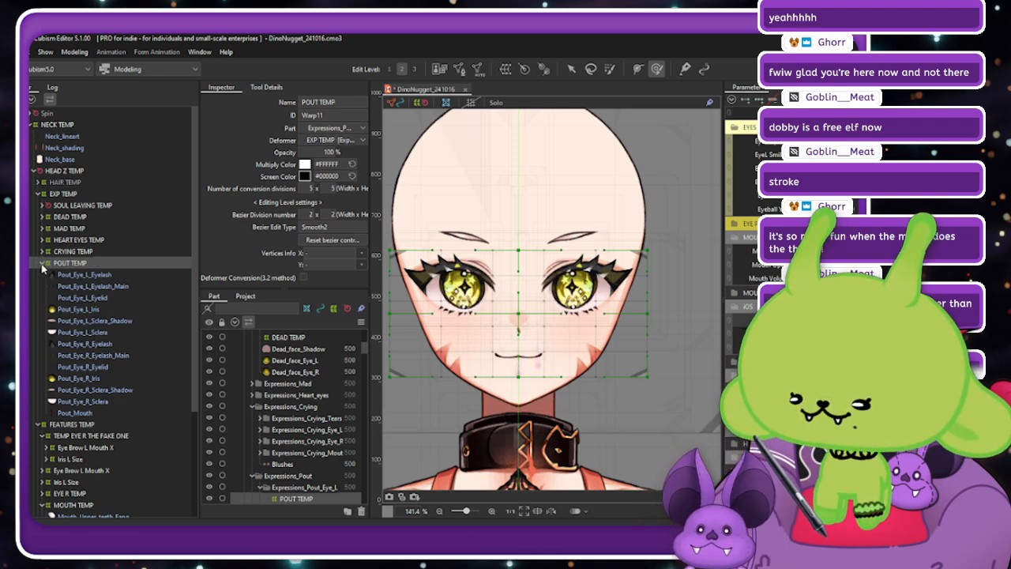
Collapse POUT TEMP, move CRYING TEMP out of EXP TEMP to directly under HEAD Z TEMP, and set its opacity to 100%.
click(71, 251)
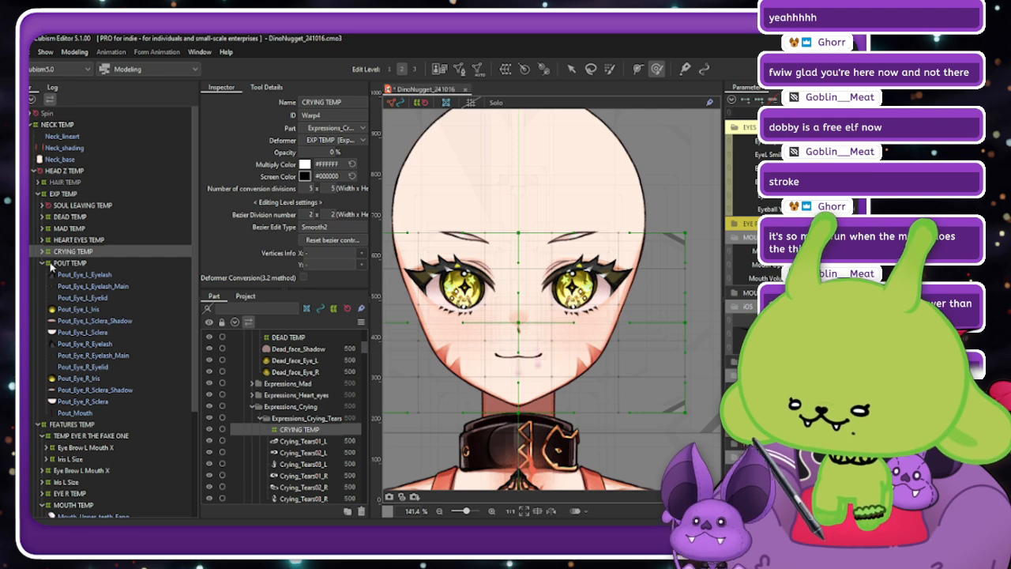
click(41, 265)
drag(75, 252, 84, 194)
click(837, 395)
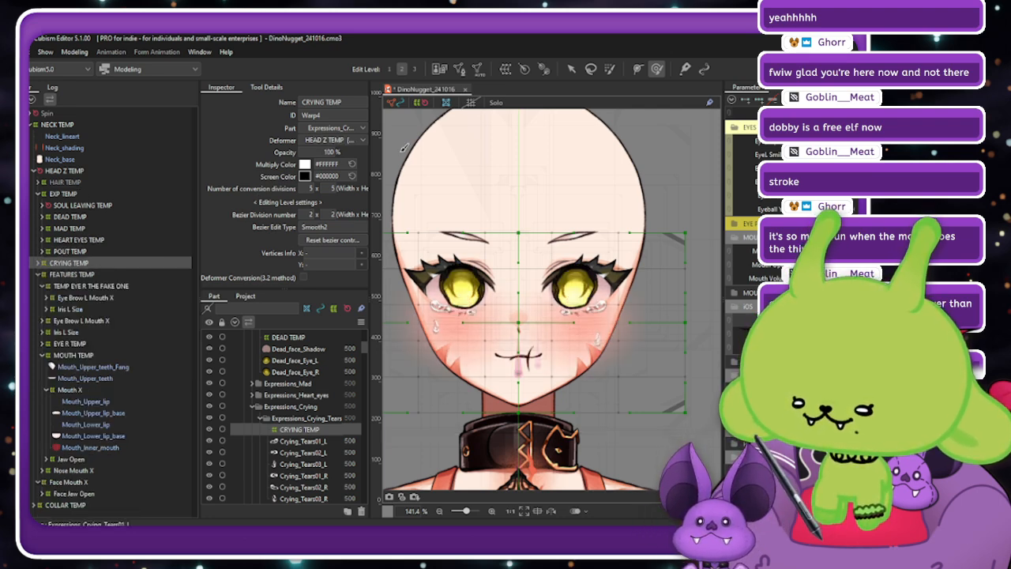
Duplicate the Crying_Mouth_Cheek mesh inside CRYING TEMP and move the copy directly under HEAD Z TEMP.
click(38, 264)
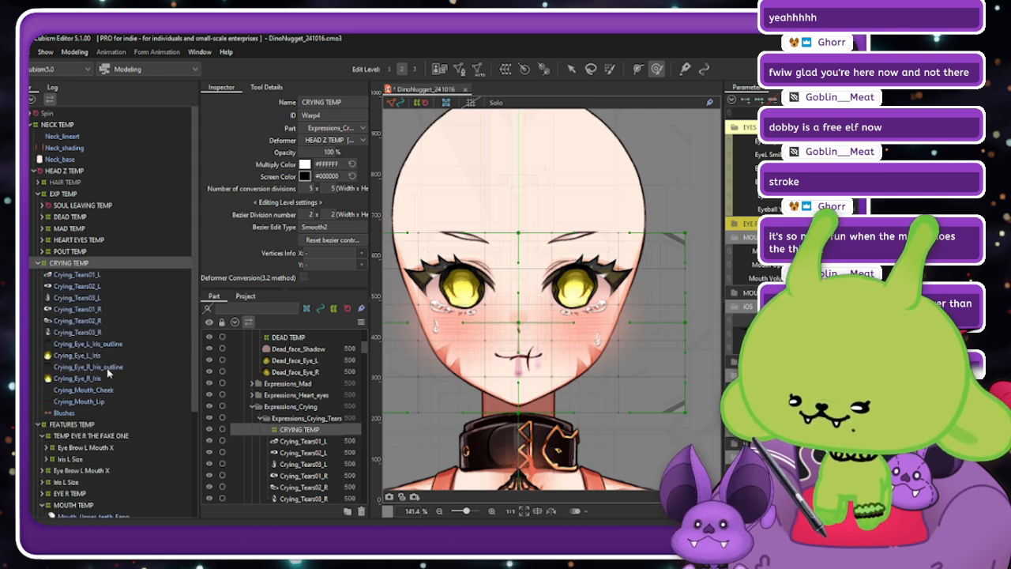
click(87, 389)
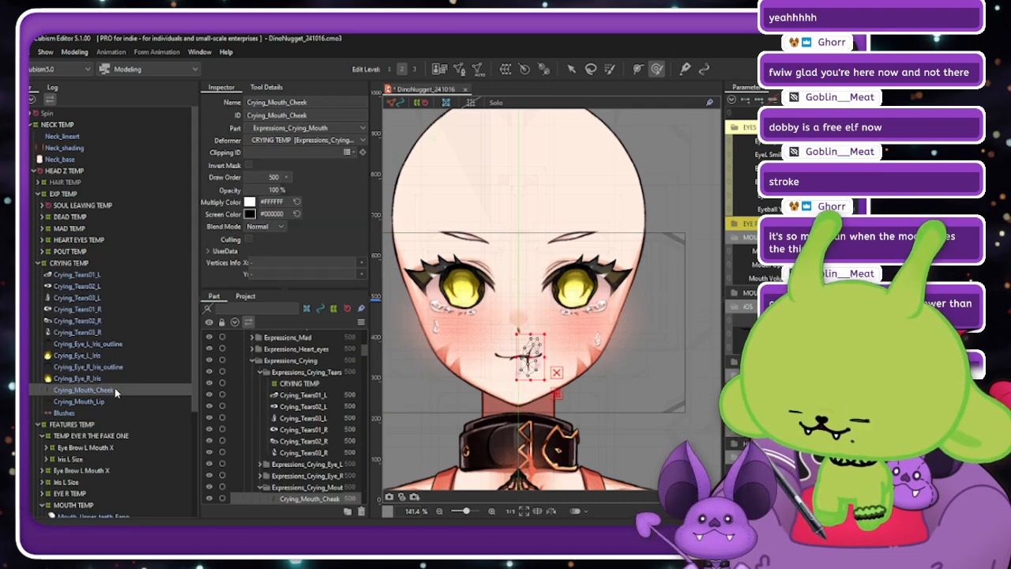
key(ctrl+d)
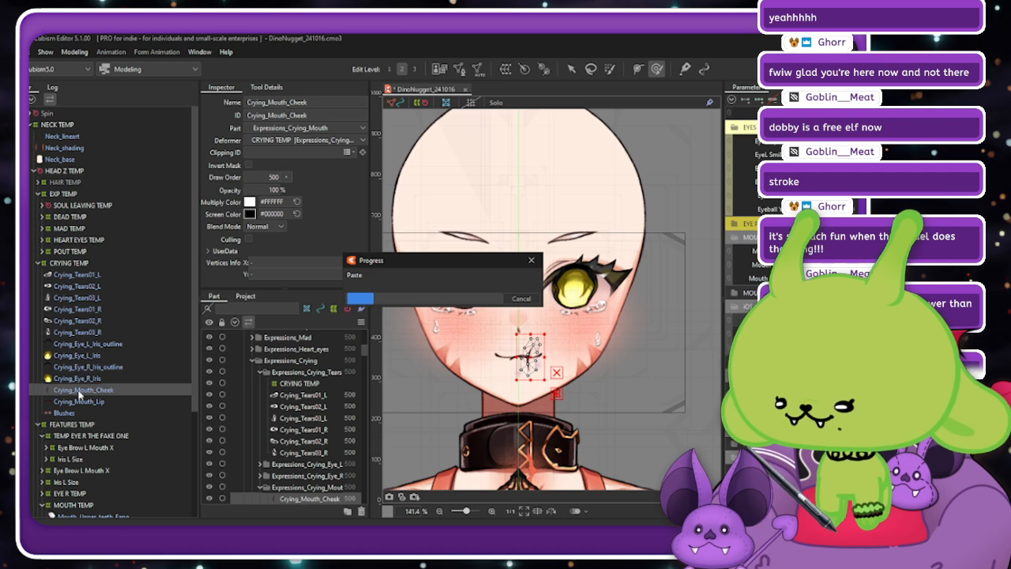
drag(86, 395, 60, 210)
Return CRYING TEMP to the EXP TEMP deformer and collapse both branches.
click(66, 275)
click(38, 275)
click(63, 206)
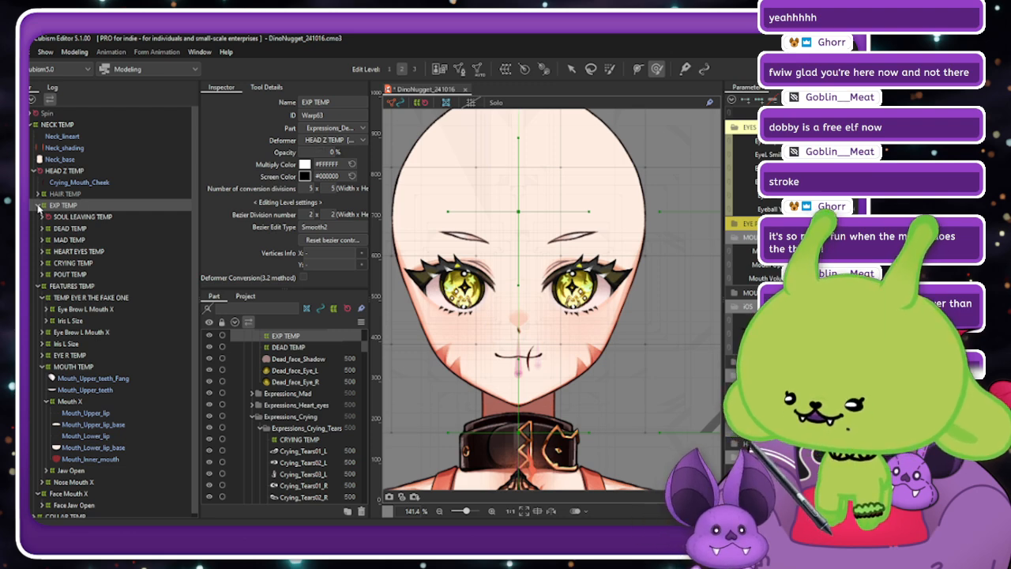
click(38, 206)
Move the copied Crying_Mouth_Cheek mesh into the Mouth X deformer and rotate it slightly counter-clockwise at the mouth corner.
click(81, 185)
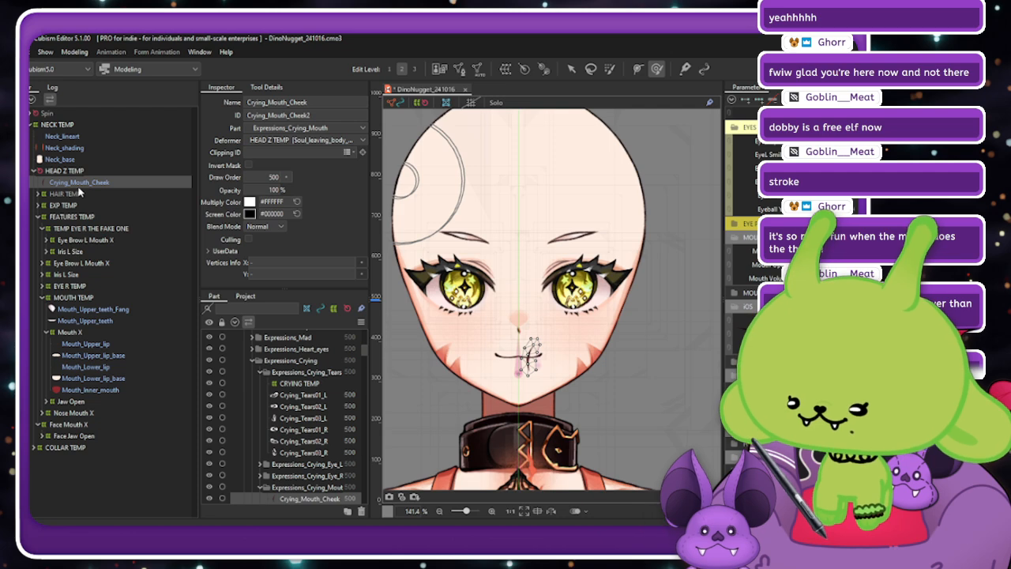
drag(79, 192, 79, 338)
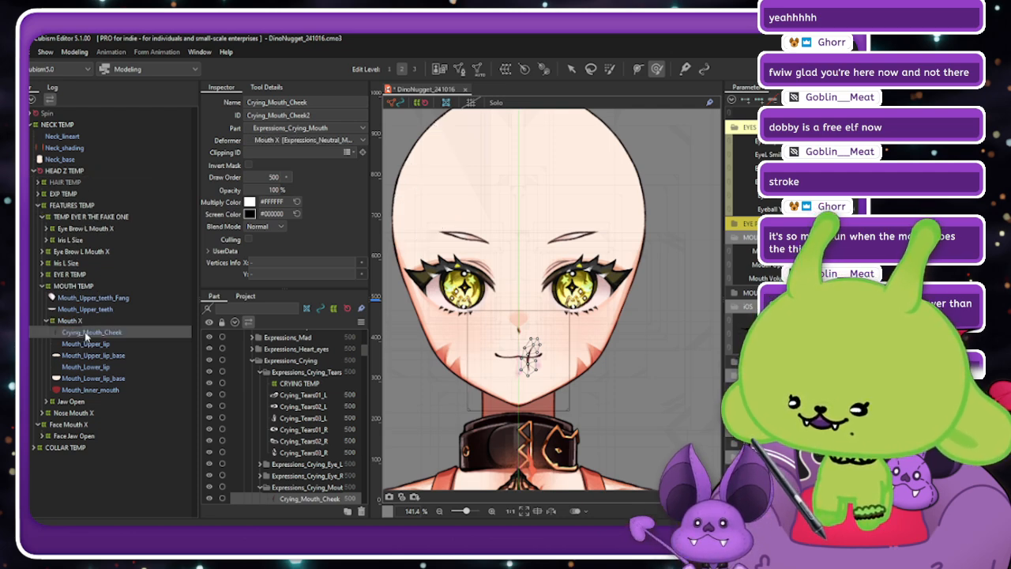
scroll(513, 388, up, 2)
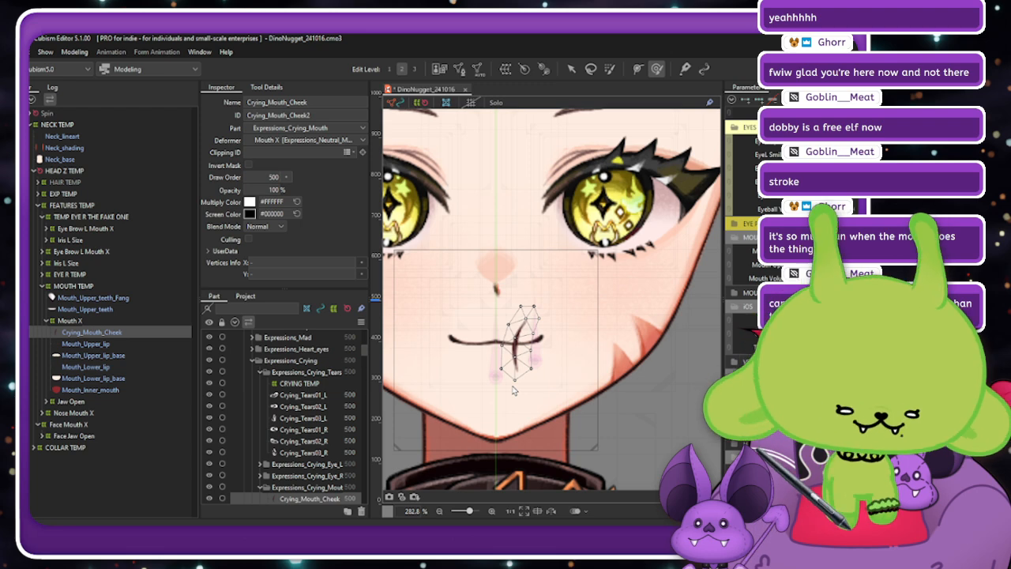
click(571, 69)
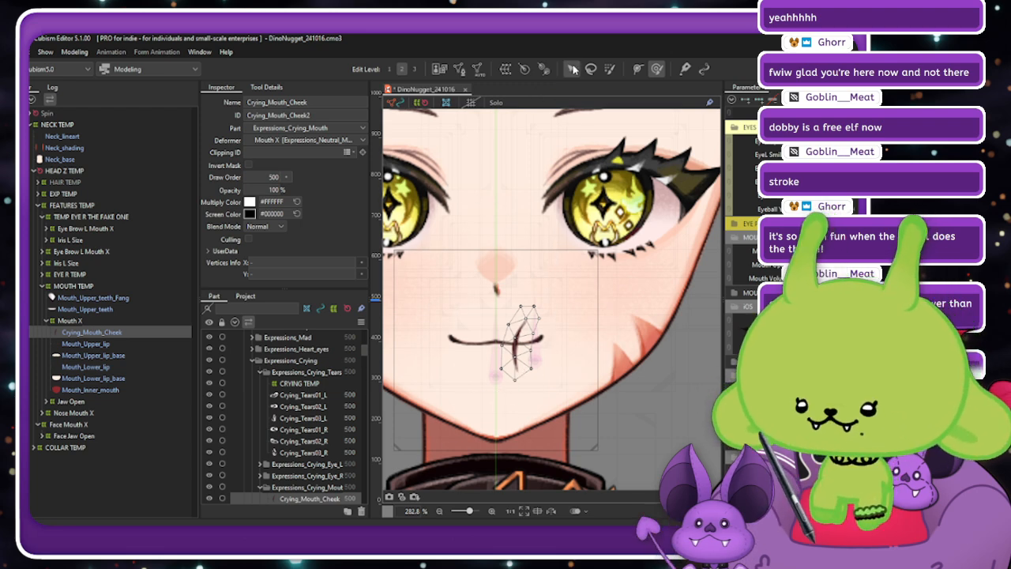
drag(551, 297, 536, 292)
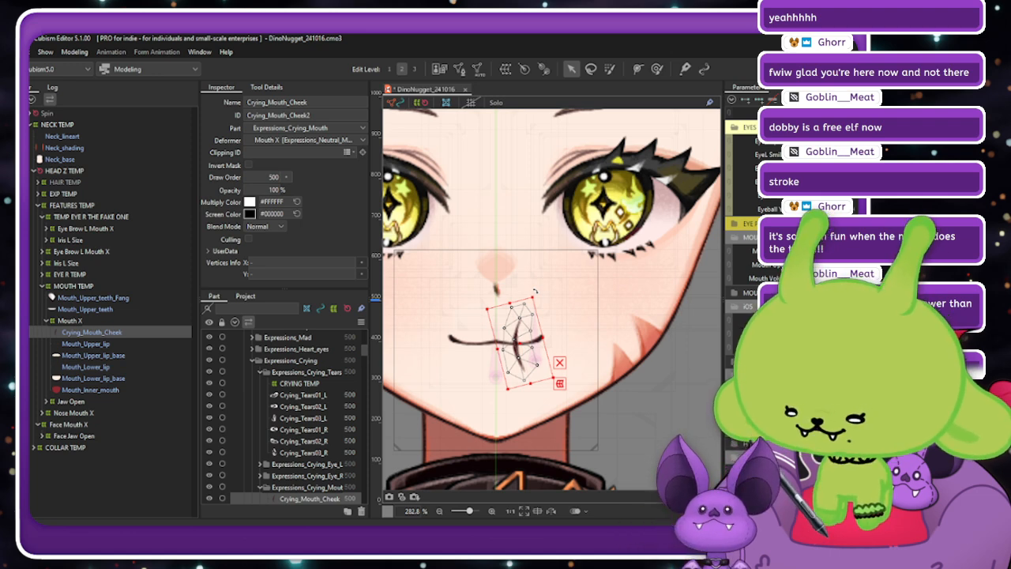
Hide the selection overlay and try reshaping the copied Crying_Mouth_Cheek line with the deform brush.
key(ctrl+t)
scroll(537, 292, down, 1)
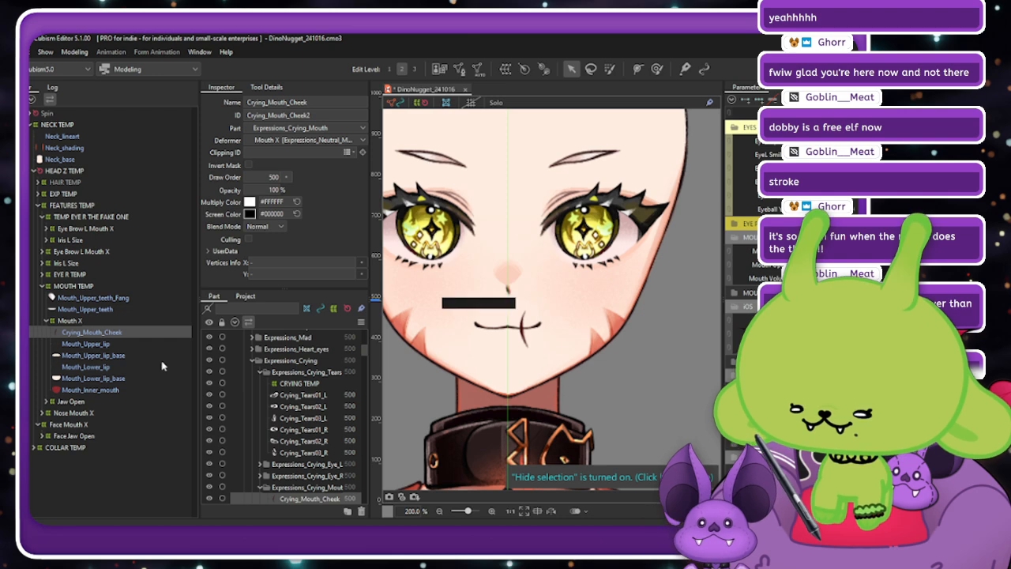
click(478, 316)
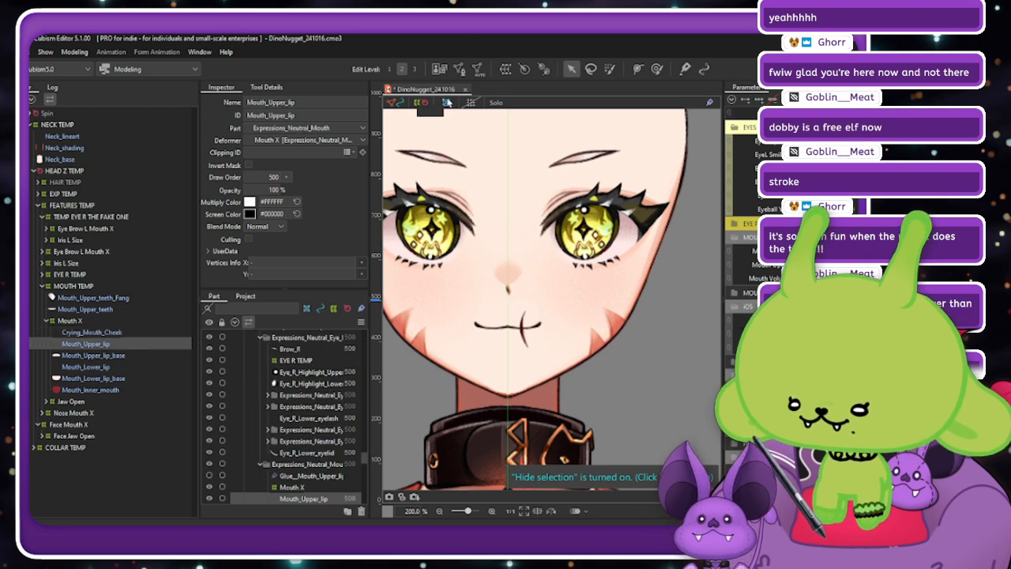
click(656, 68)
mouse_move(543, 375)
mouse_down()
mouse_move(537, 363)
mouse_move(545, 367)
mouse_up()
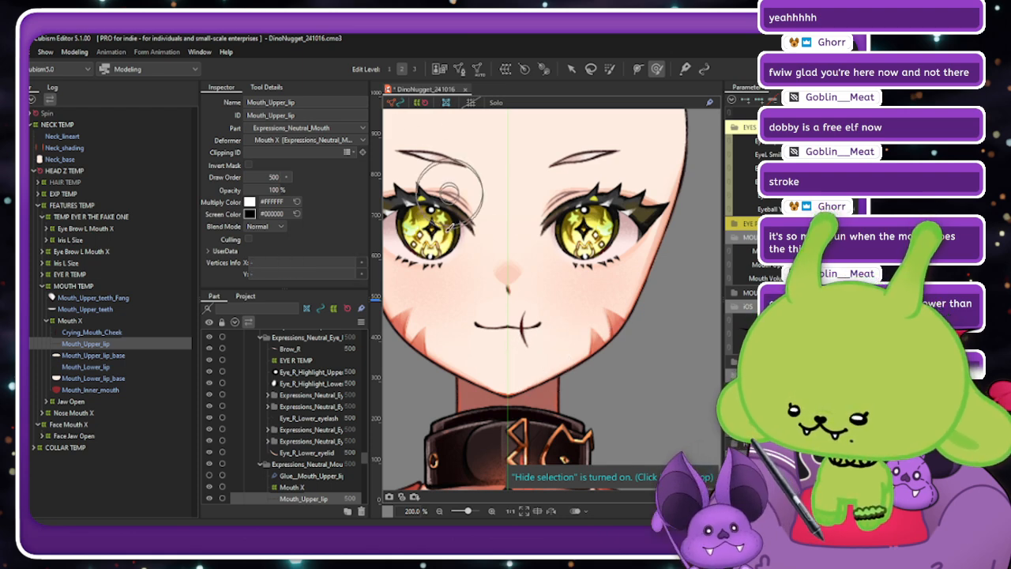
click(126, 332)
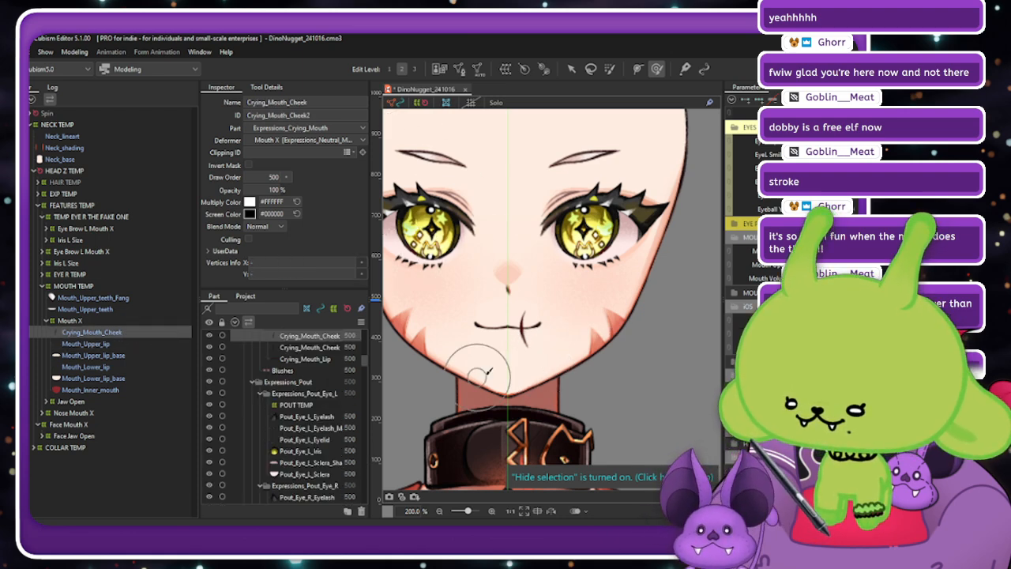
drag(536, 364, 541, 370)
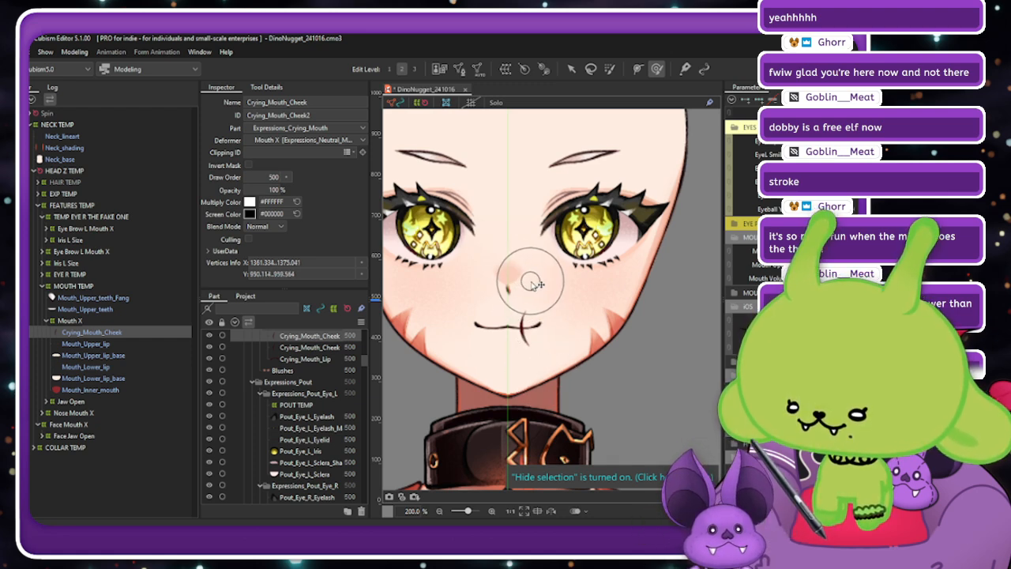
key(ctrl+z)
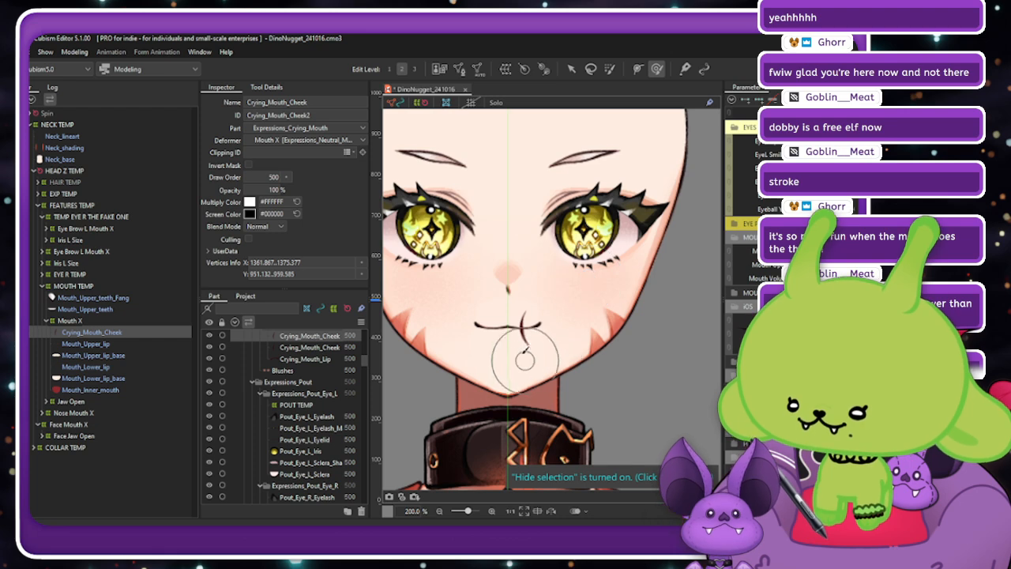
drag(524, 360, 515, 348)
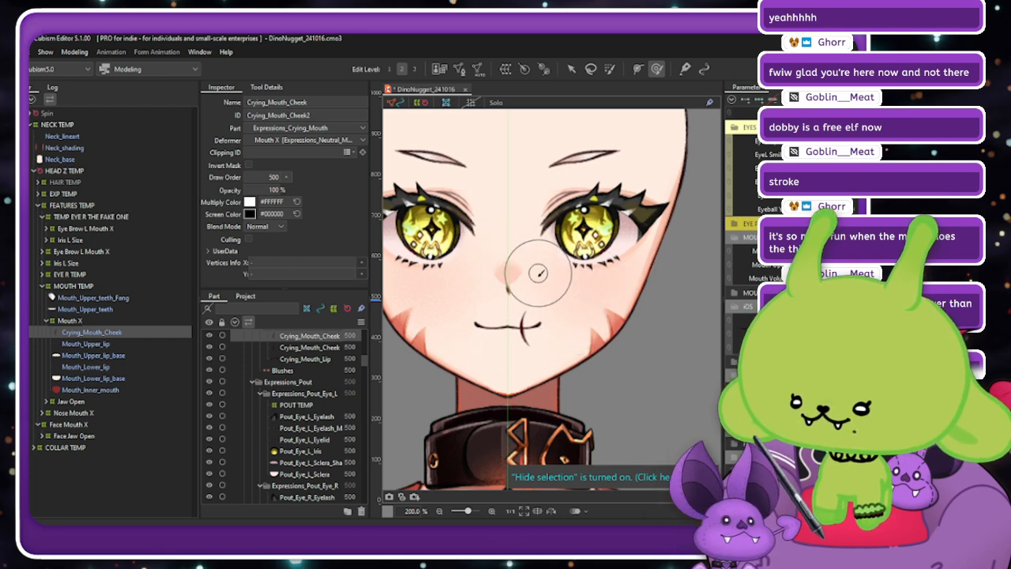
drag(522, 285, 532, 285)
key(ctrl+z)
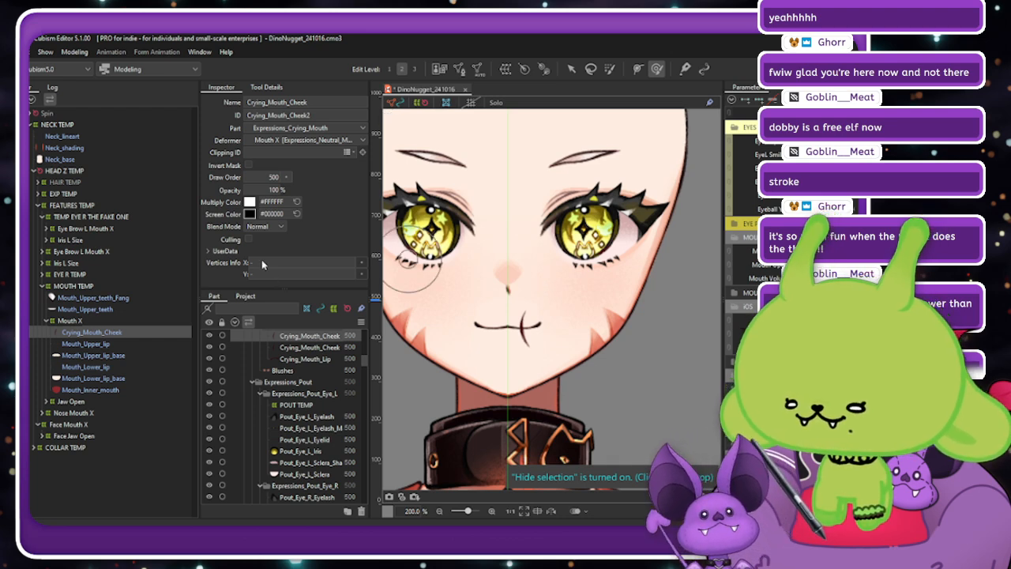
Regenerate the copied Crying_Mouth_Cheek mesh with the automatic mesh generator's Set_05 preset.
key(v)
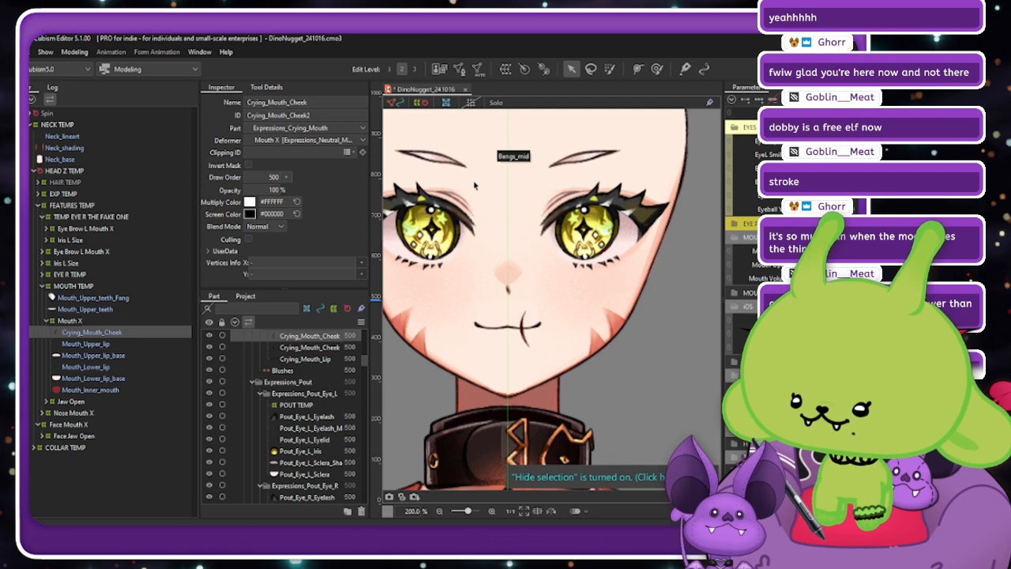
click(524, 331)
scroll(533, 305, up, 3)
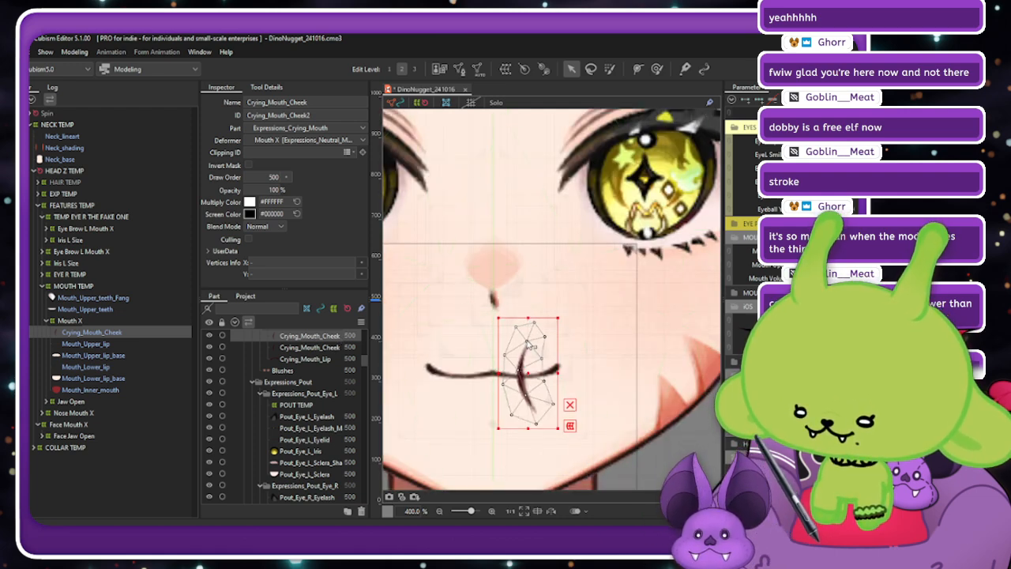
click(476, 71)
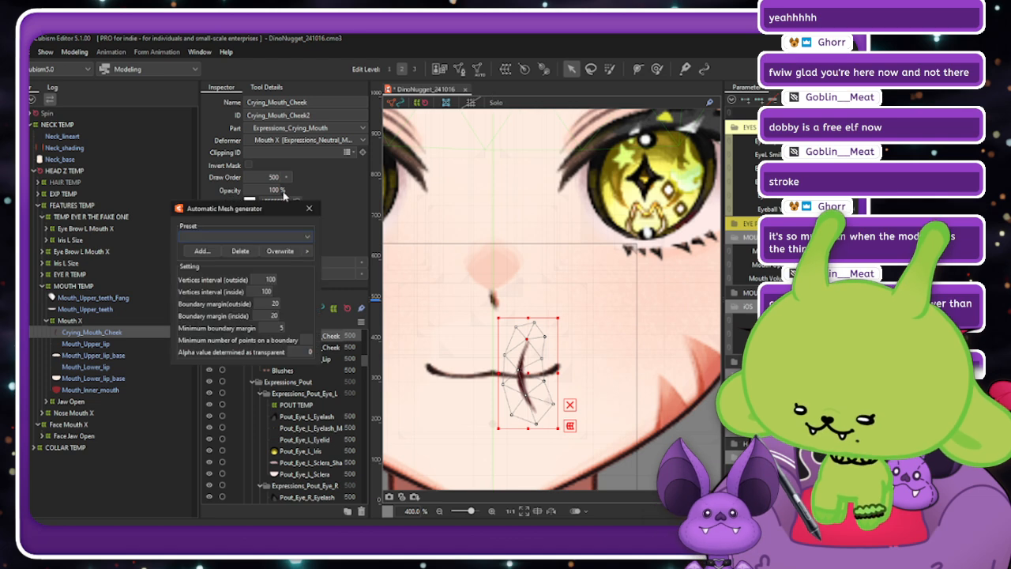
click(244, 236)
click(205, 319)
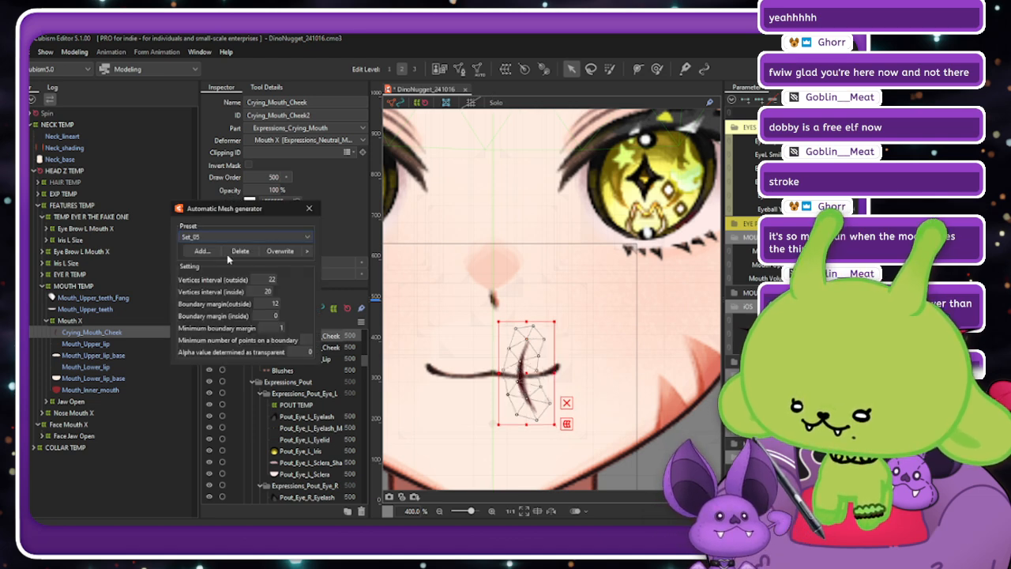
click(308, 208)
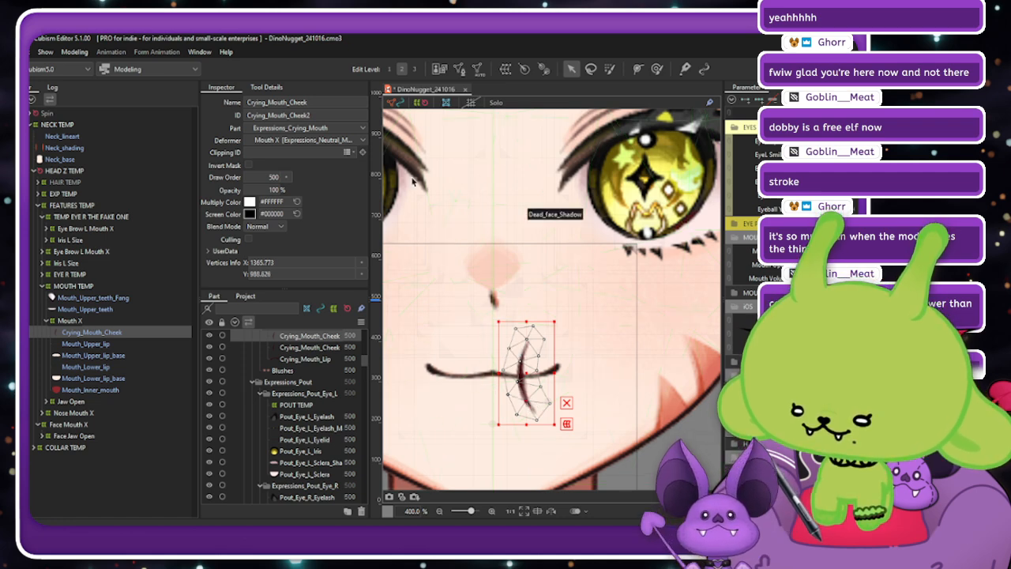
Check the cheek line without its mesh overlay, reselect Crying_Mouth_Cheek and shrink it slightly in height.
click(401, 105)
scroll(603, 349, down, 4)
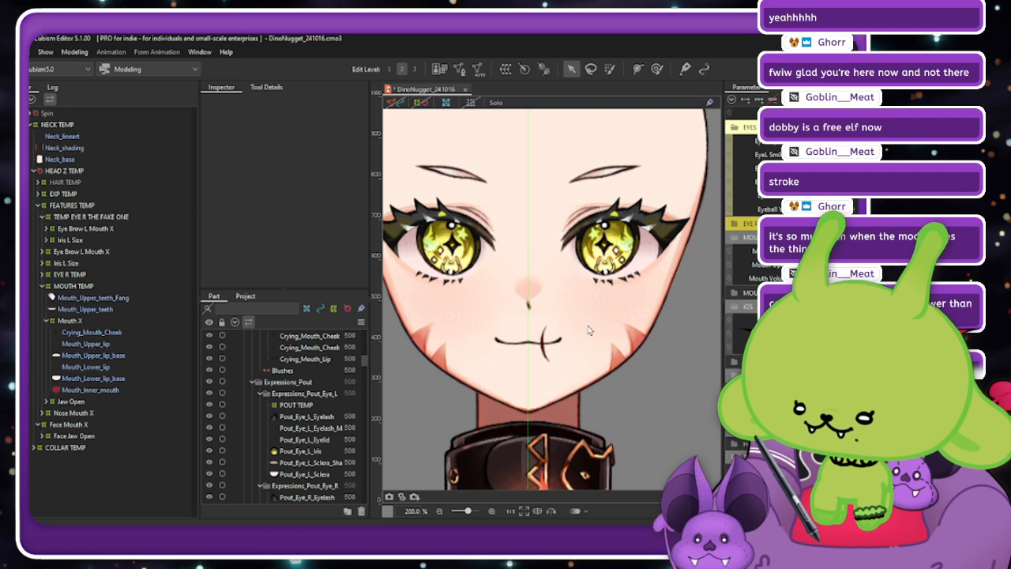
click(113, 334)
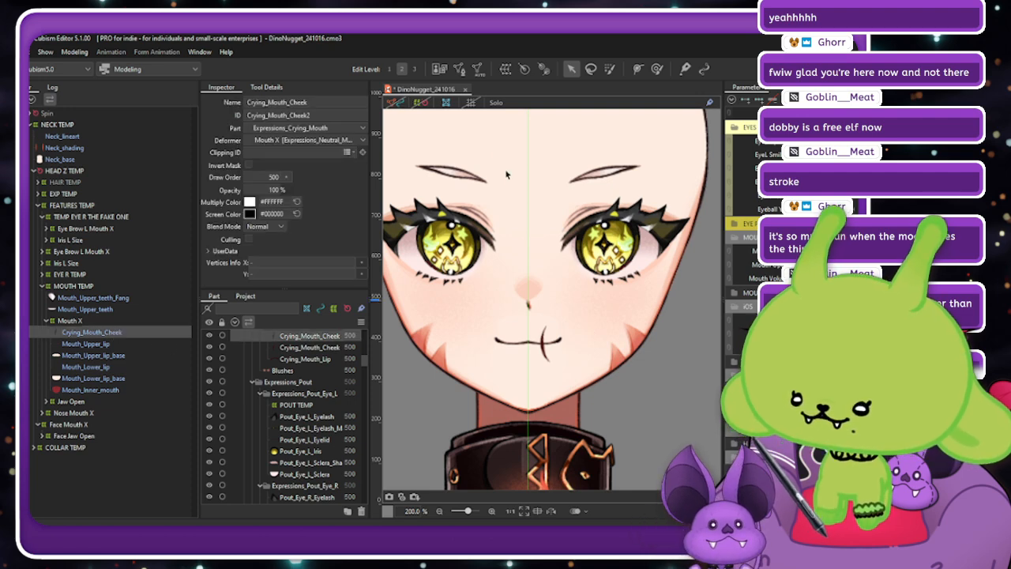
click(543, 343)
scroll(521, 336, up, 4)
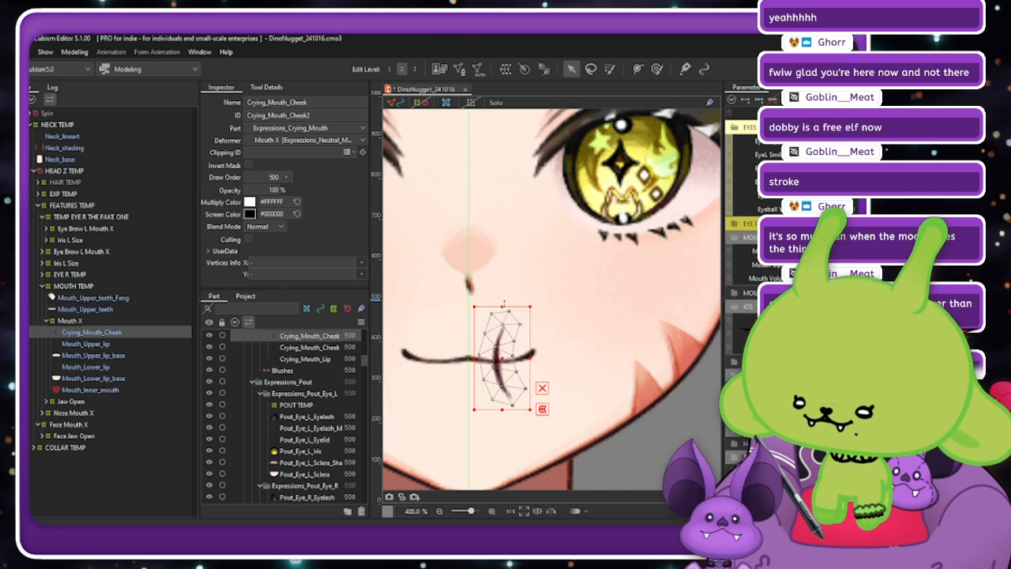
drag(503, 305, 502, 309)
click(509, 326)
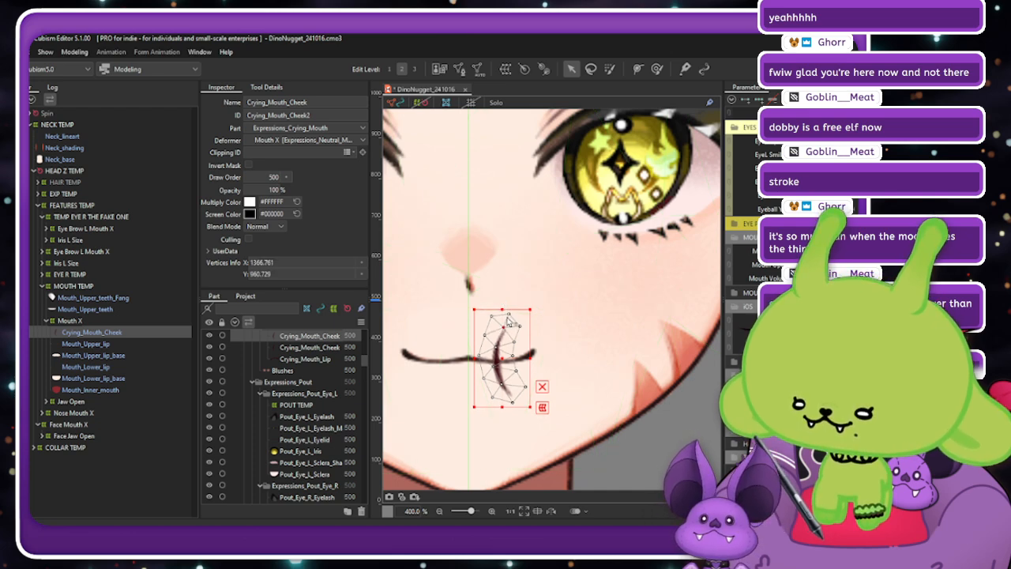
Bend the Crying_Mouth_Cheek line at the mouth corner with the deform brush, keeping the mesh overlay hidden.
click(657, 70)
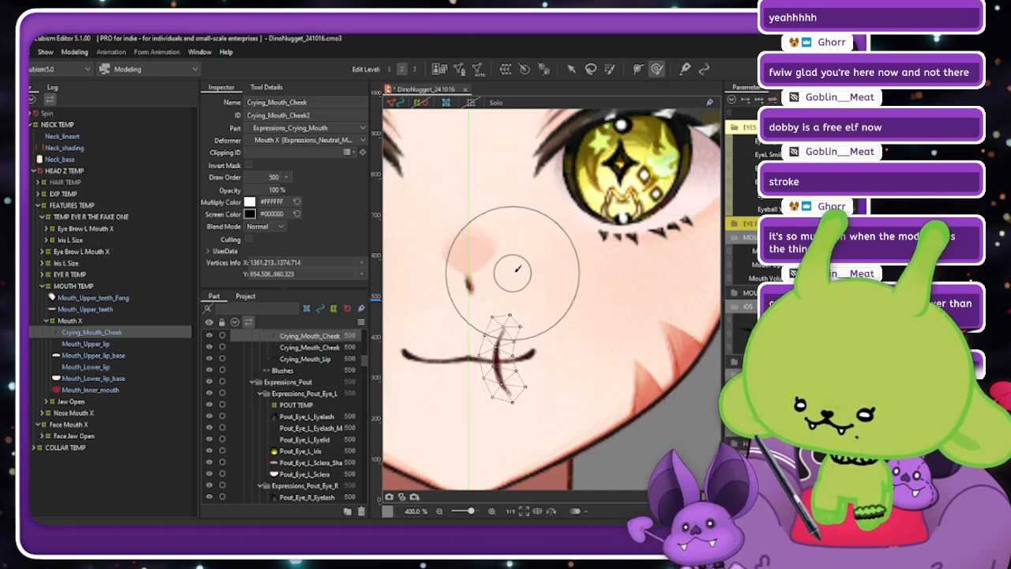
mouse_move(568, 287)
mouse_down()
mouse_move(576, 382)
mouse_move(485, 424)
mouse_up()
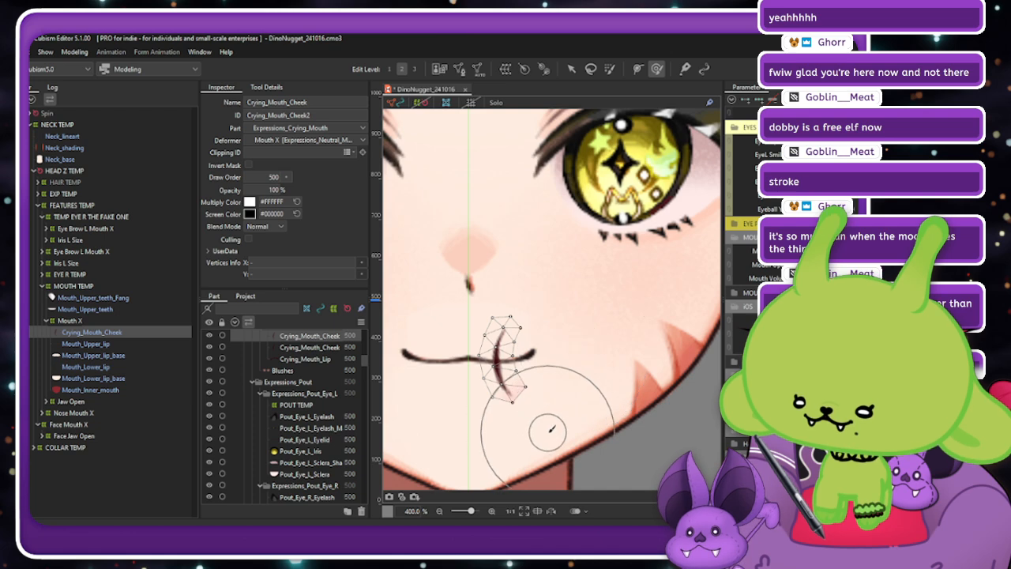
key(Escape)
scroll(555, 297, down, 3)
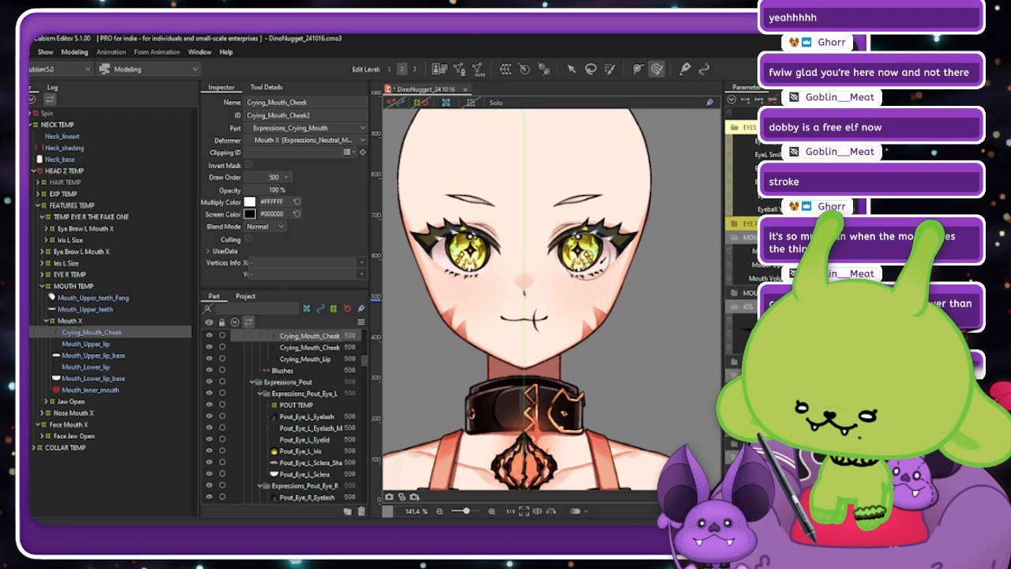
click(543, 290)
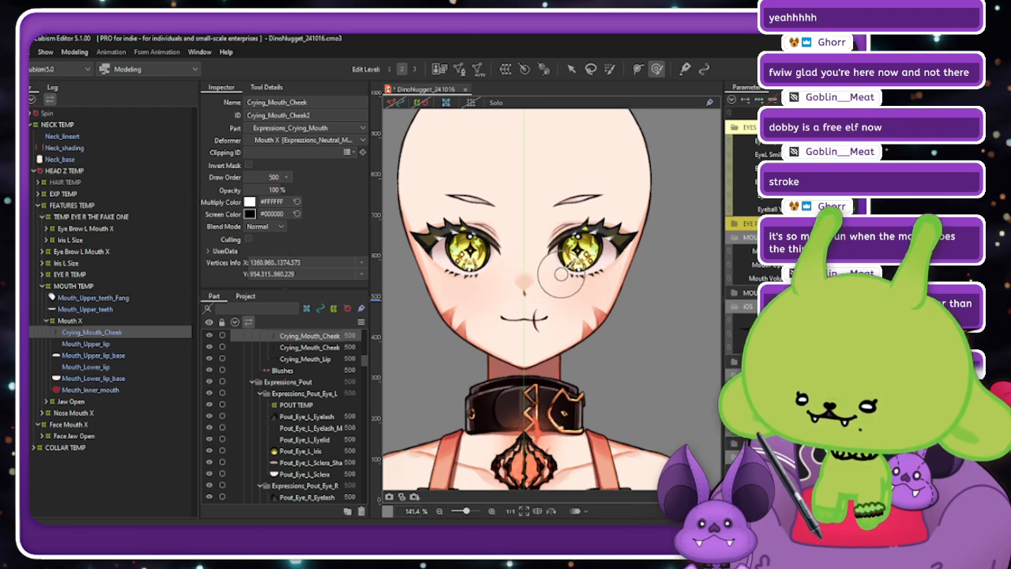
click(396, 103)
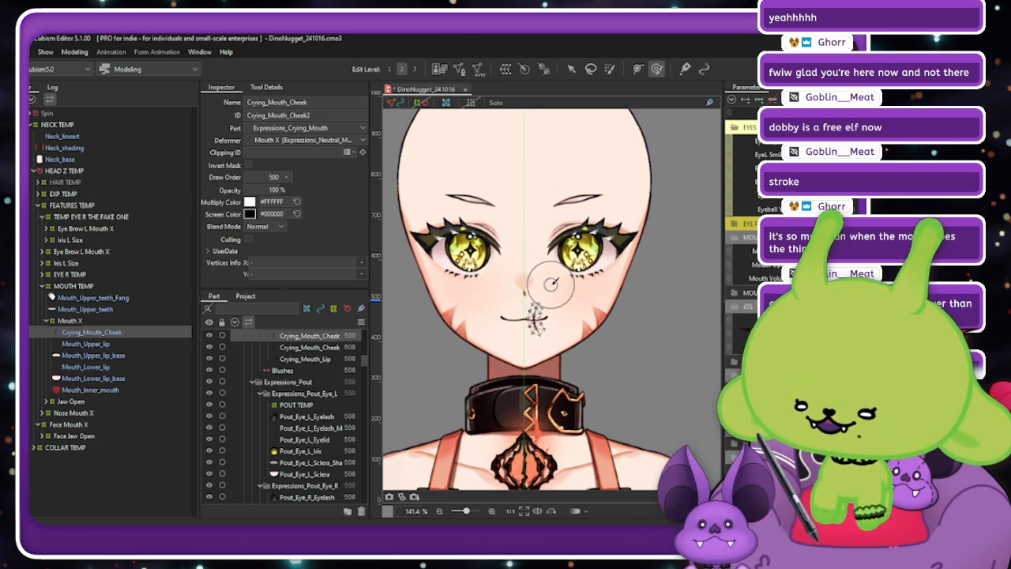
key(ctrl+h)
drag(541, 289, 554, 293)
click(600, 302)
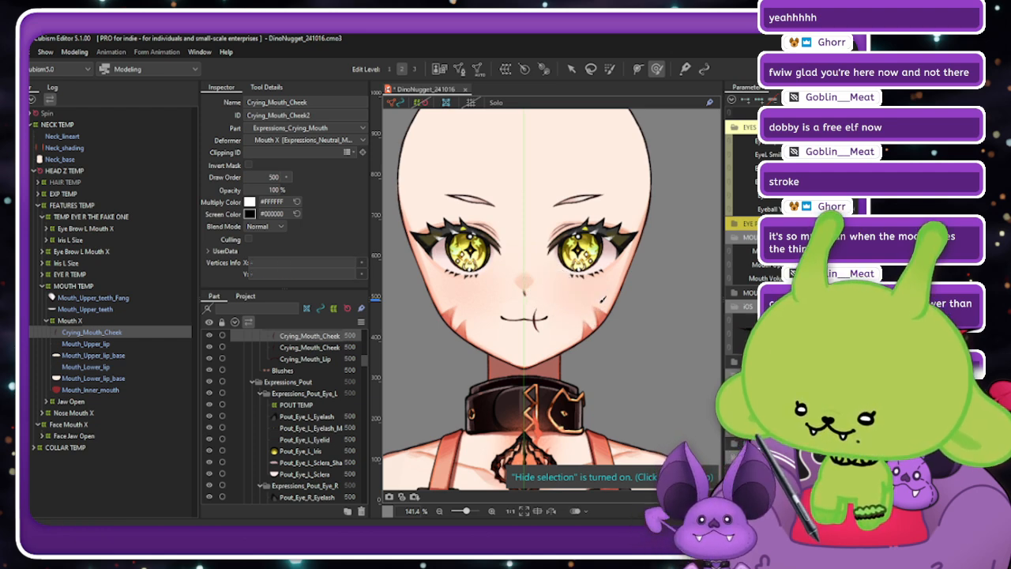
Refine the cheek line's upper tip and overall curve with smaller and larger deform brush sizes.
scroll(510, 312, up, 5)
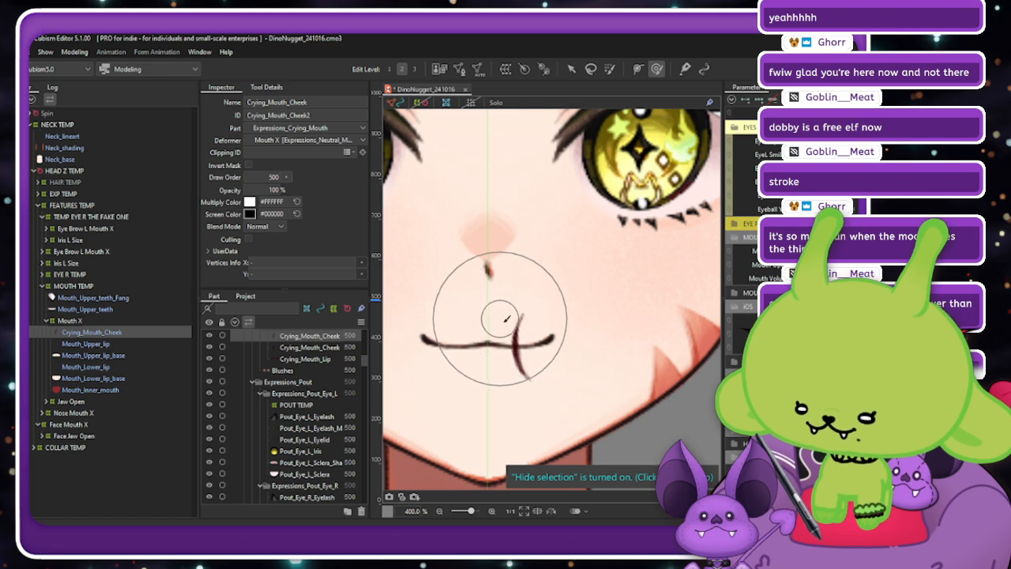
click(525, 322)
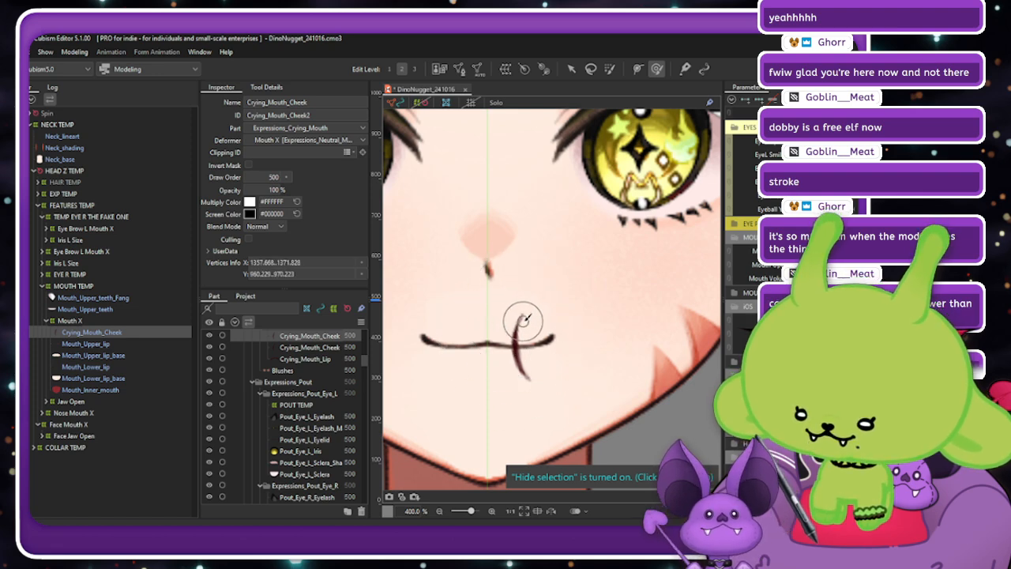
click(547, 302)
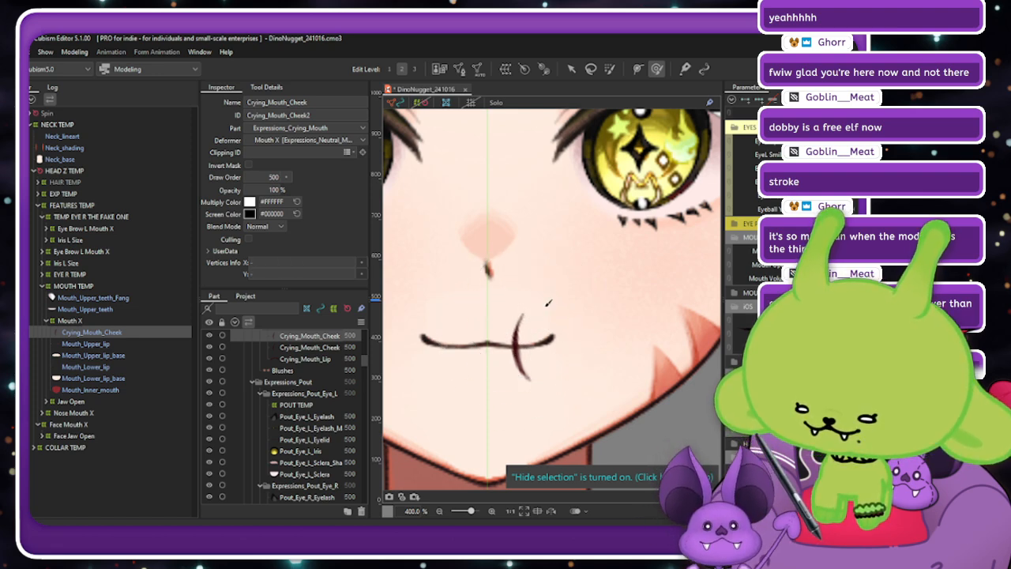
key(])
key(])
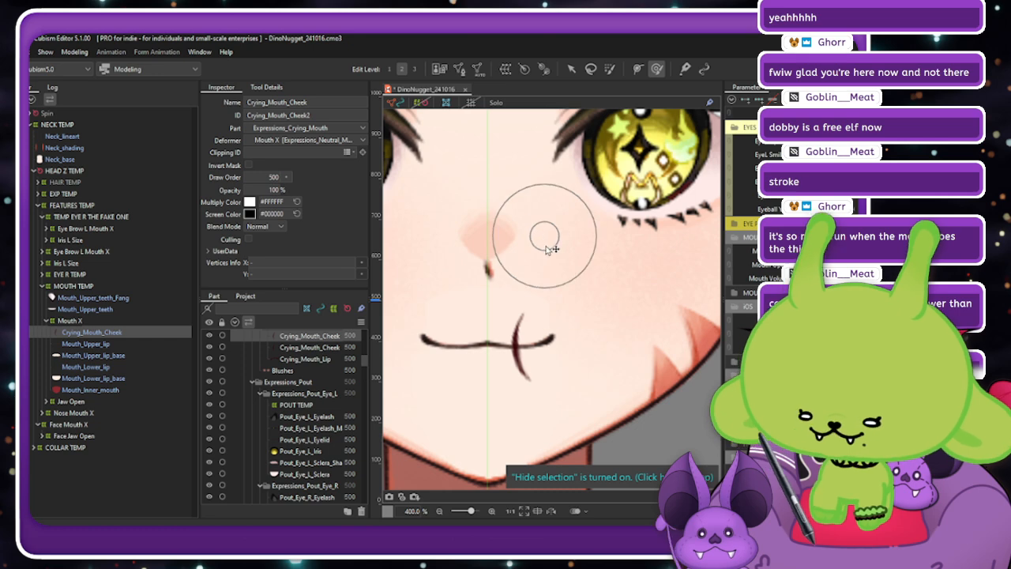
key(])
mouse_move(550, 252)
mouse_down()
mouse_move(560, 260)
mouse_move(553, 255)
mouse_move(580, 229)
mouse_up()
key(ctrl+0)
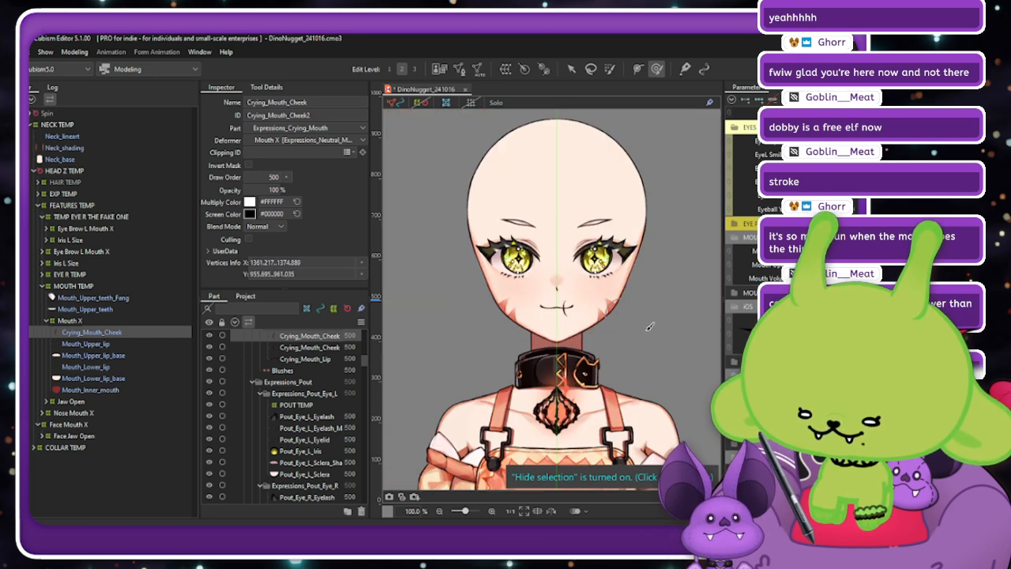
Enable Blend Shape for the Cheek Puff parameter and preview its keyform on Crying_Mouth_Cheek.
scroll(626, 298, up, 1)
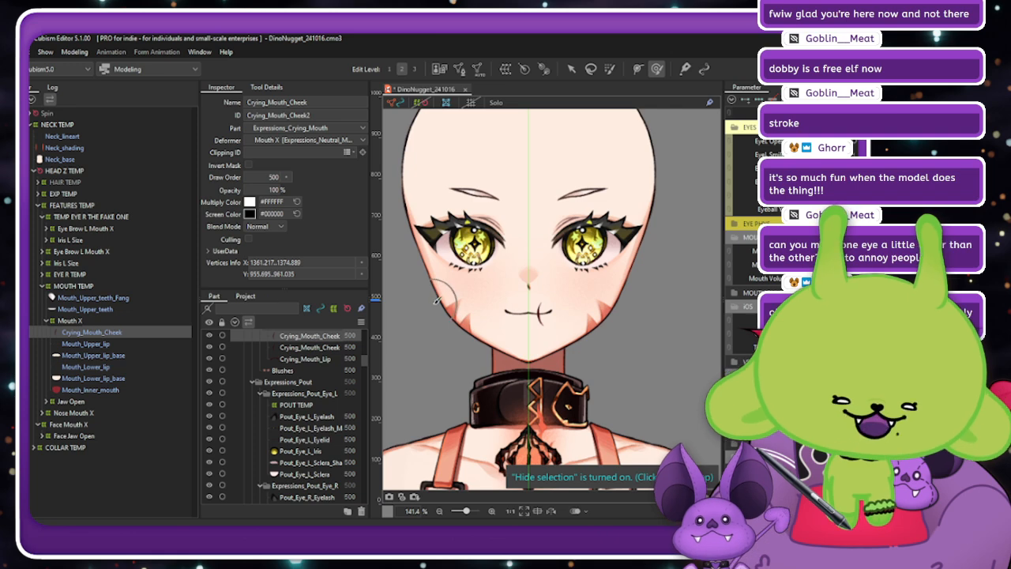
scroll(562, 296, up, 2)
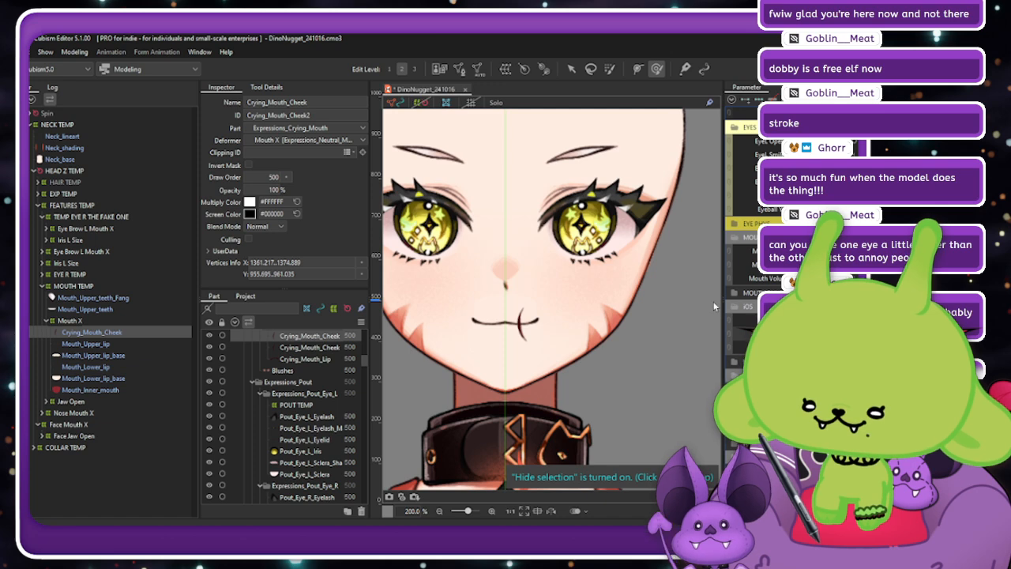
click(571, 71)
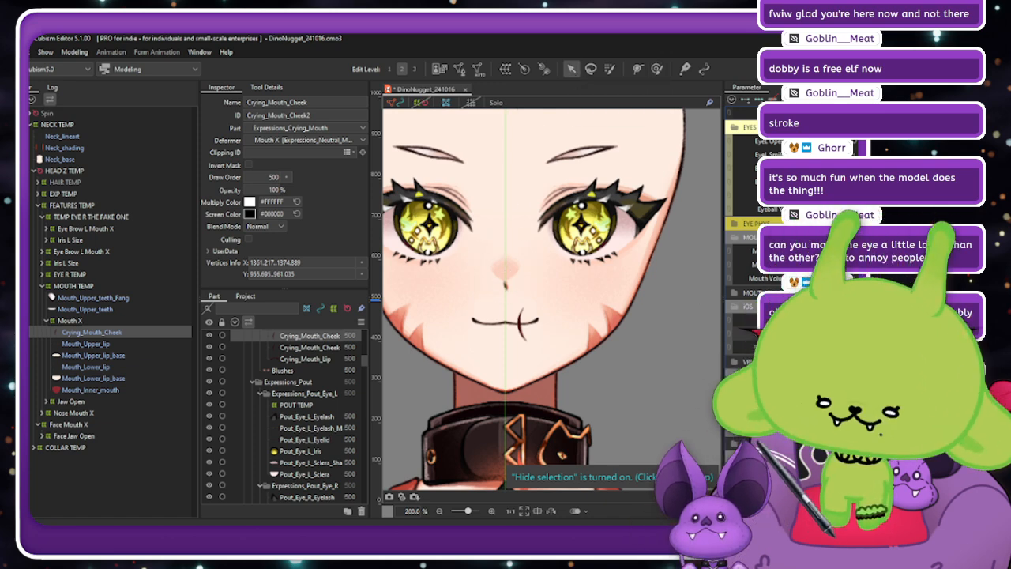
double_click(765, 319)
click(402, 296)
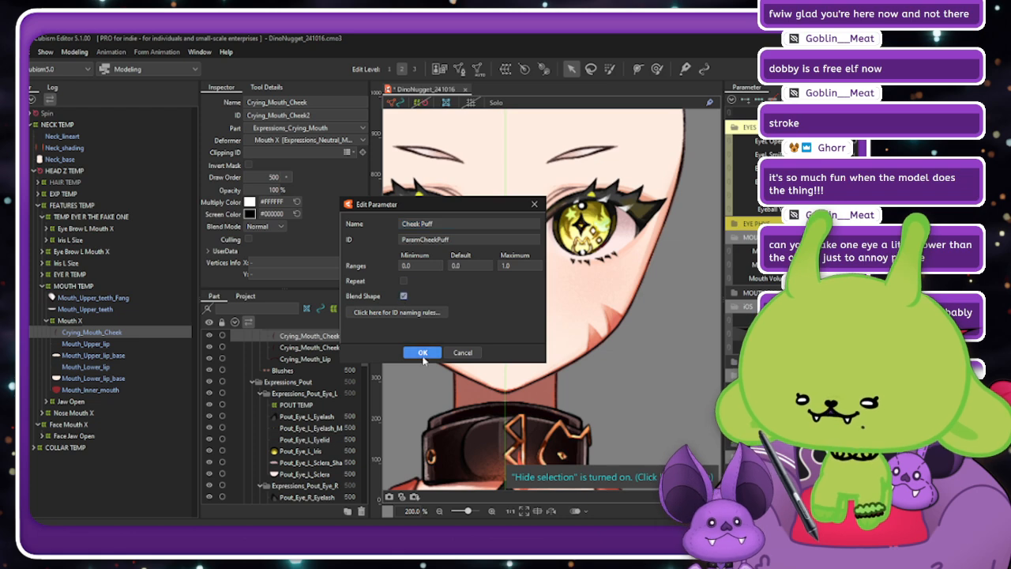
click(422, 354)
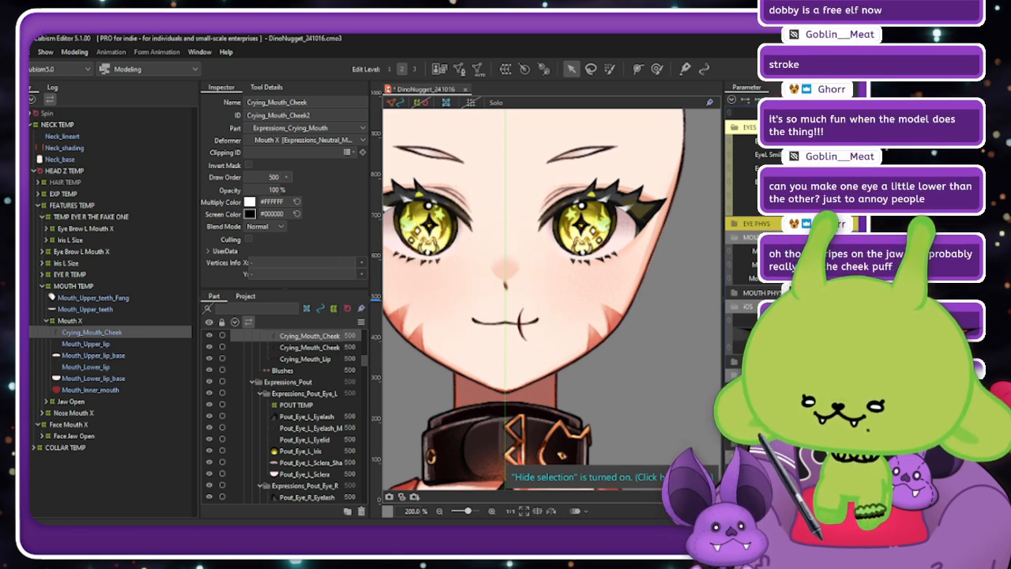
click(861, 319)
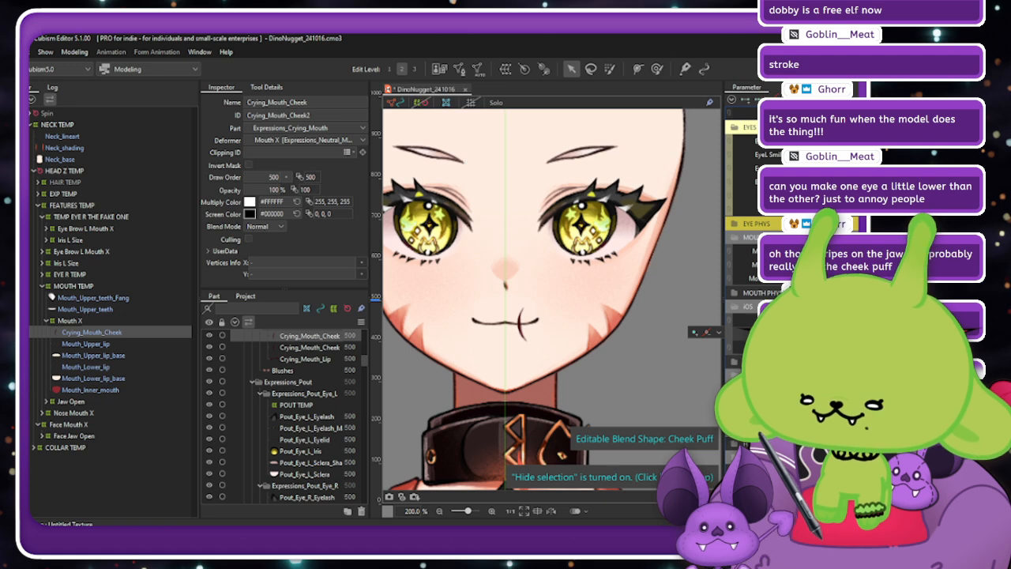
click(822, 319)
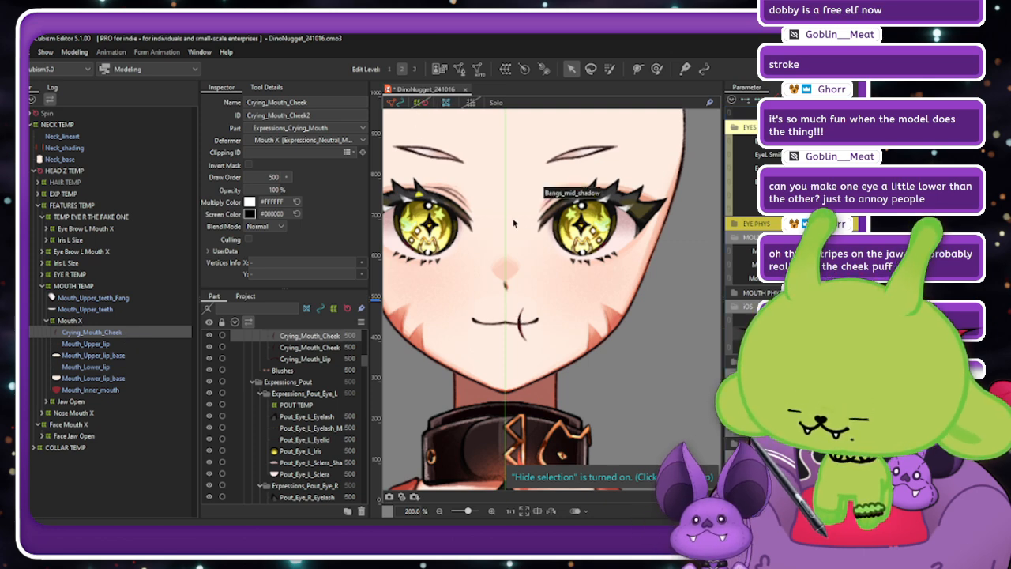
Move the Crying_Mouth_Cheek line out to the mouth corner, shrink it and rotate it slightly.
click(523, 316)
scroll(526, 312, up, 3)
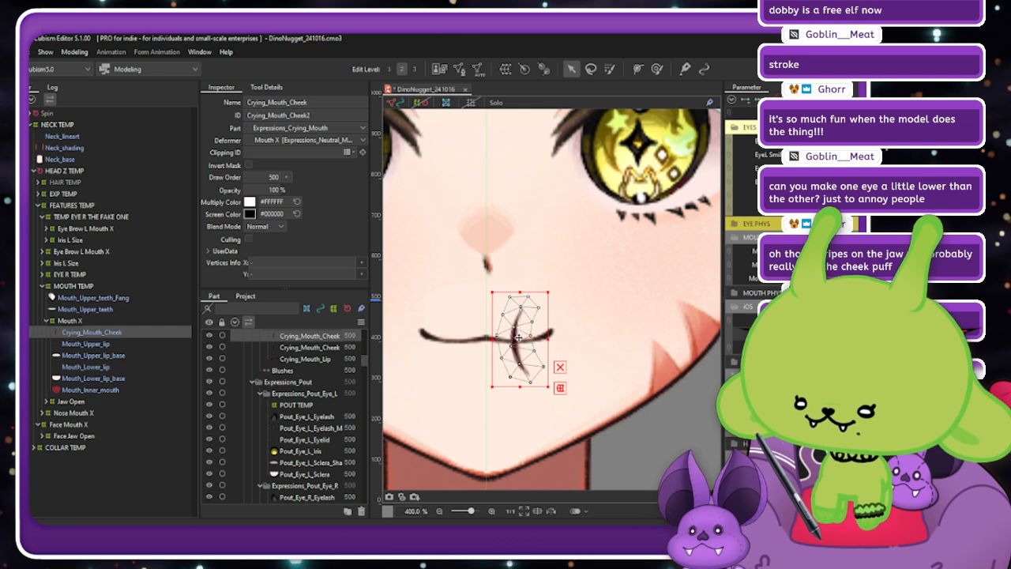
drag(519, 337, 566, 328)
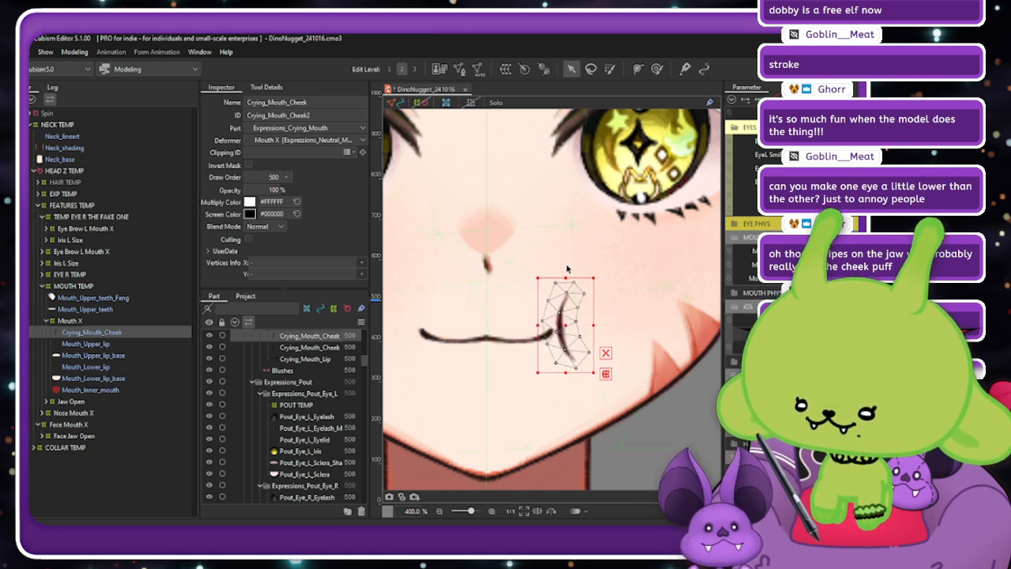
drag(561, 272, 570, 293)
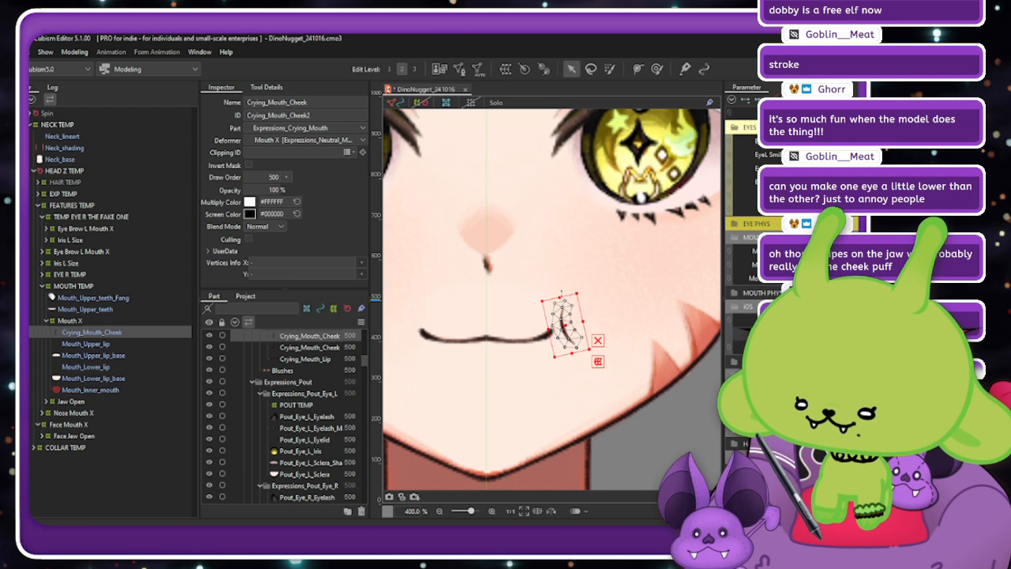
Set the shrunken Crying_Mouth_Cheek line's opacity to 0% and preview the mouth with nothing selected.
click(274, 190)
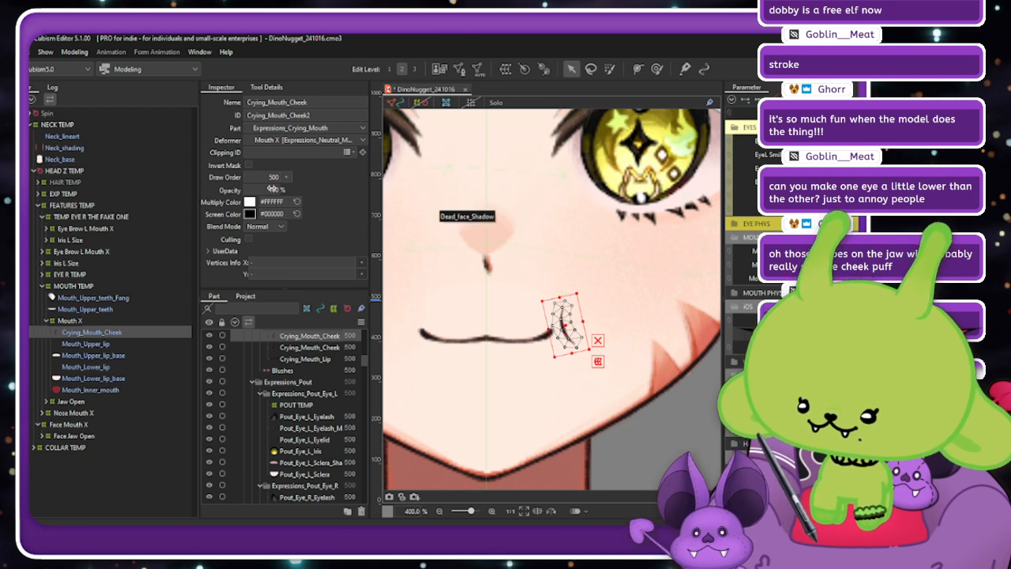
text(0)
key(Return)
key(Escape)
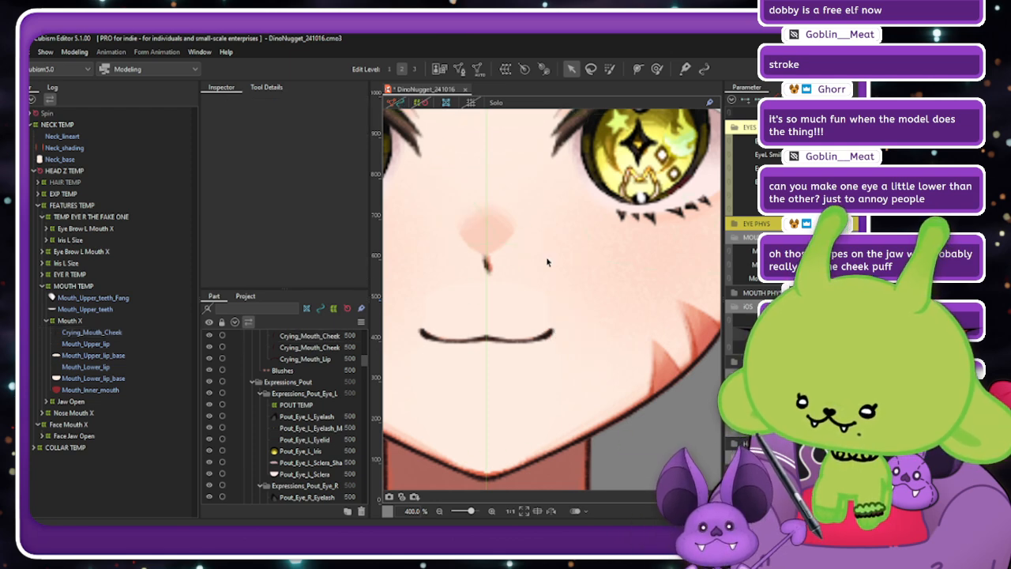
scroll(565, 287, down, 3)
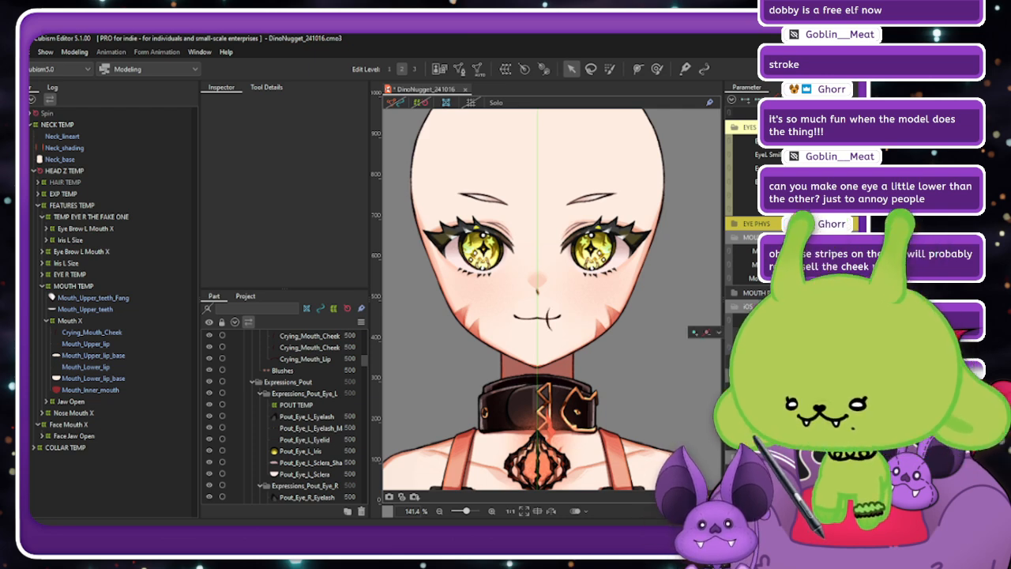
scroll(519, 308, up, 2)
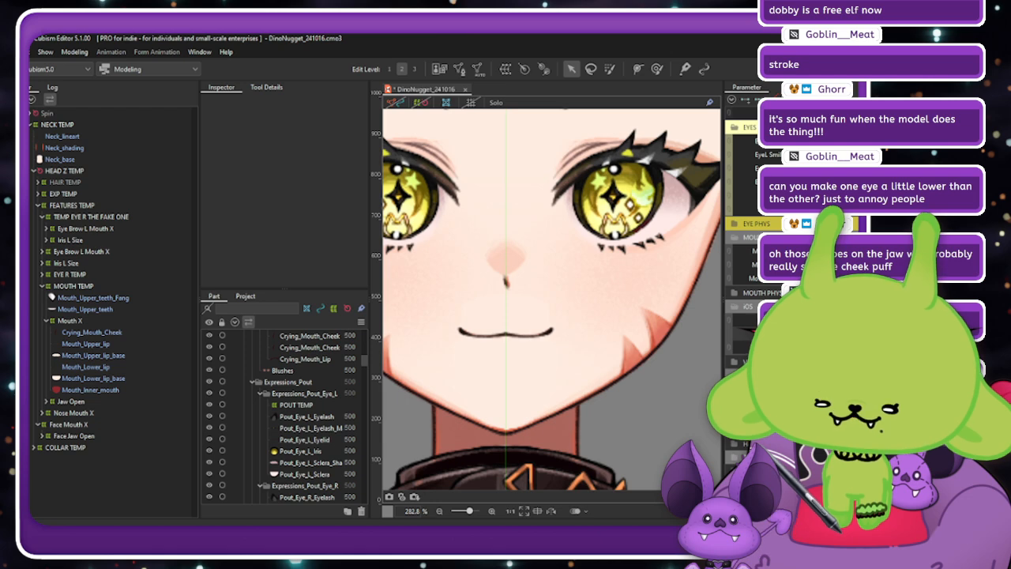
Duplicate Mouth_Upper_lip_base within the Mouth X deformer and rename the copy cheek_cover_L.
click(93, 355)
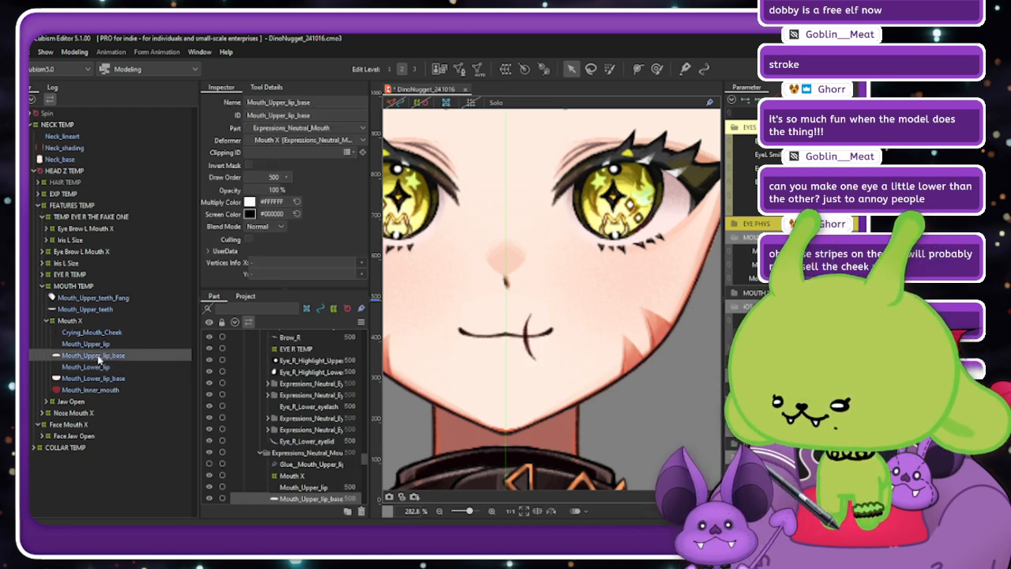
key(ctrl+v)
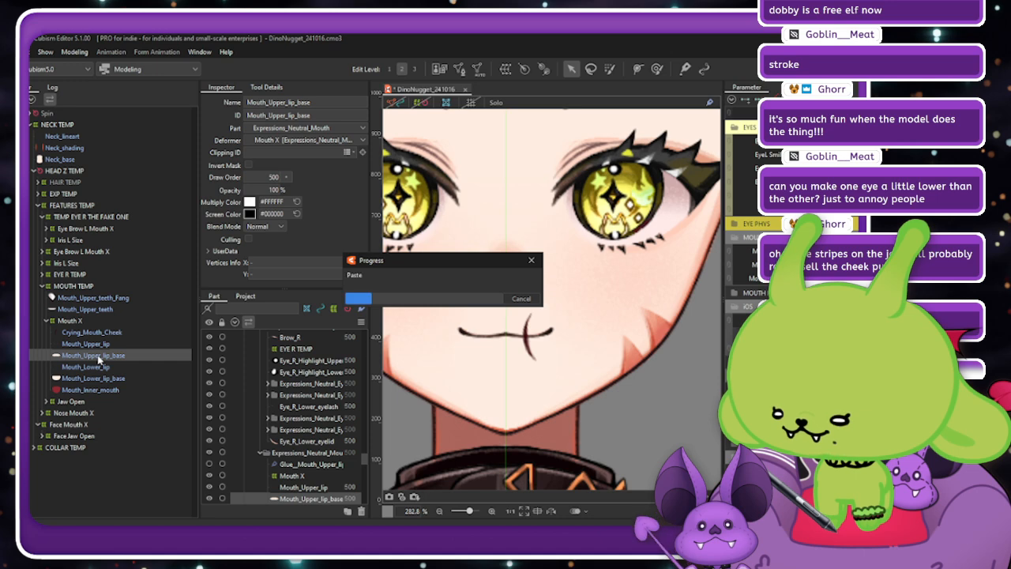
double_click(304, 102)
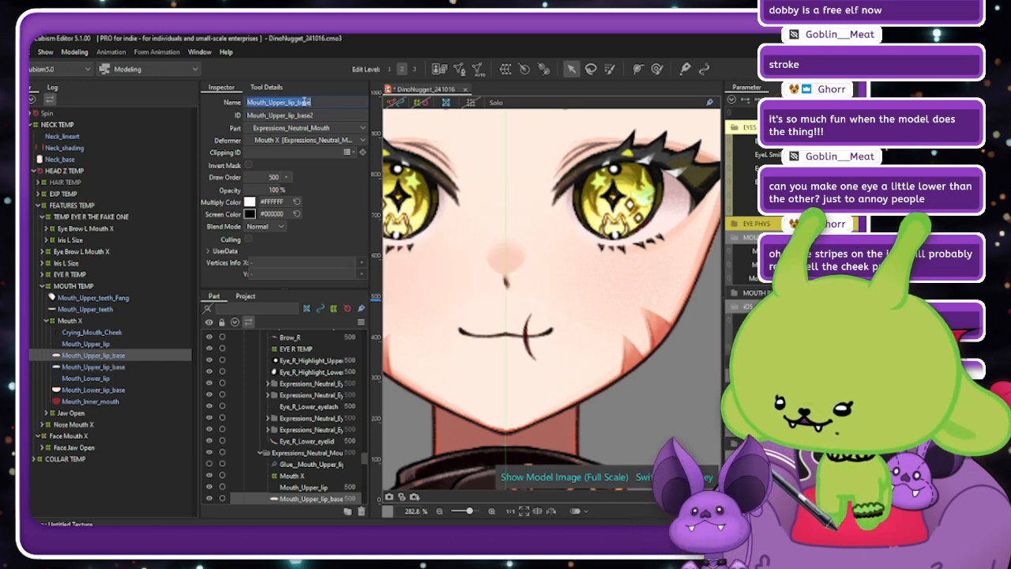
text(Cheek)
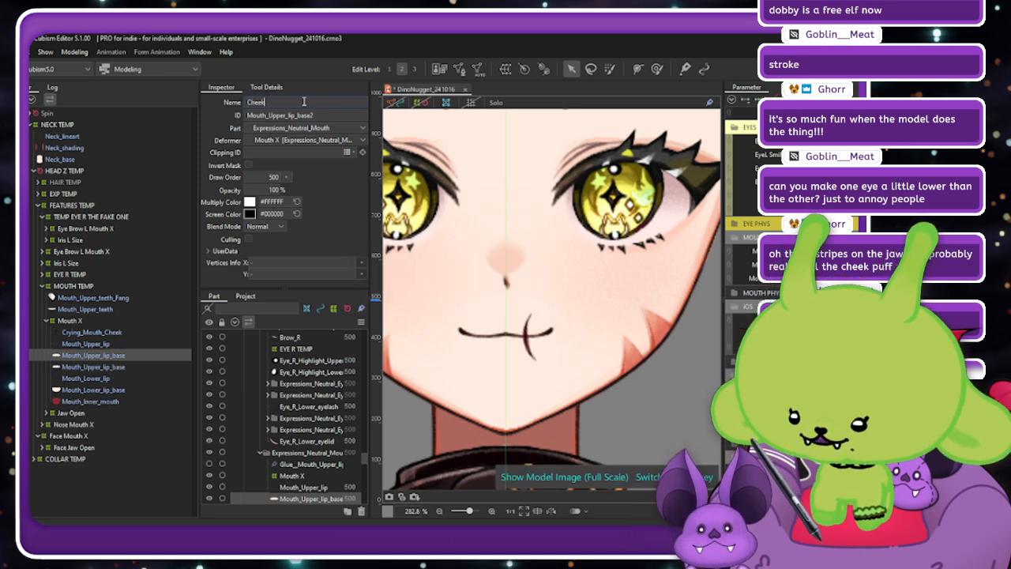
key(BackSpace)
key(BackSpace)
key(BackSpace)
key(BackSpace)
key(BackSpace)
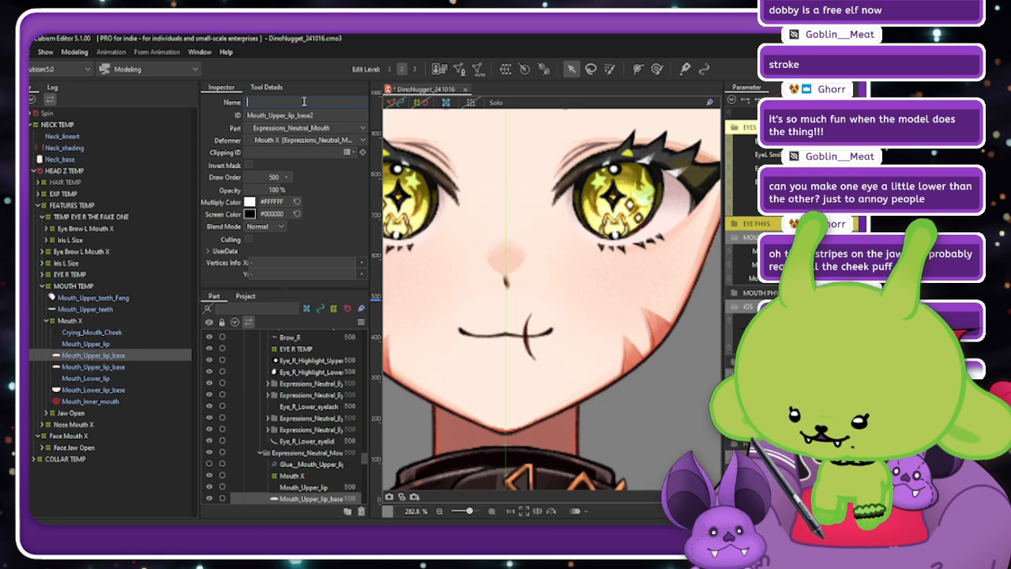
text(cheek)
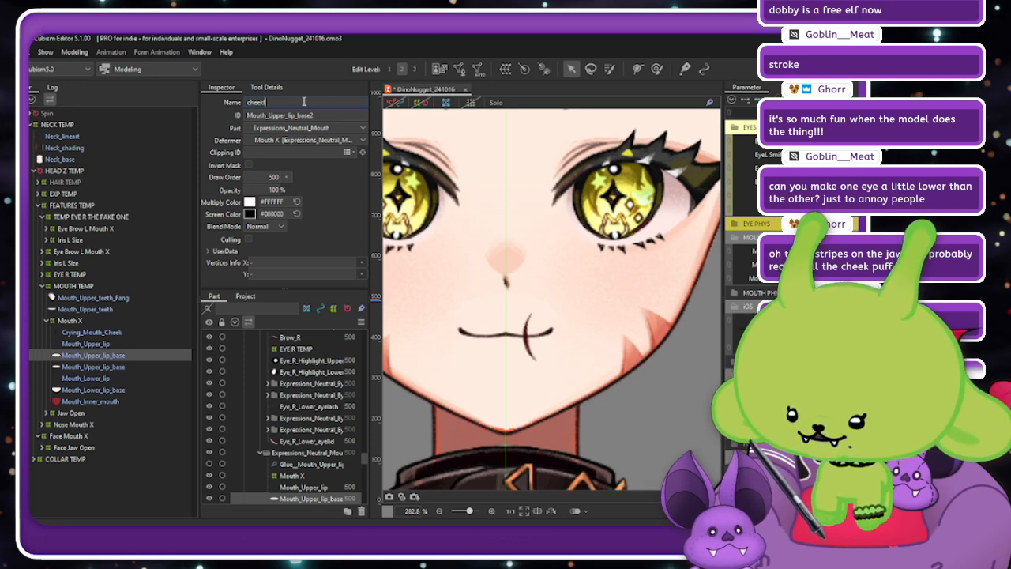
text(_cov)
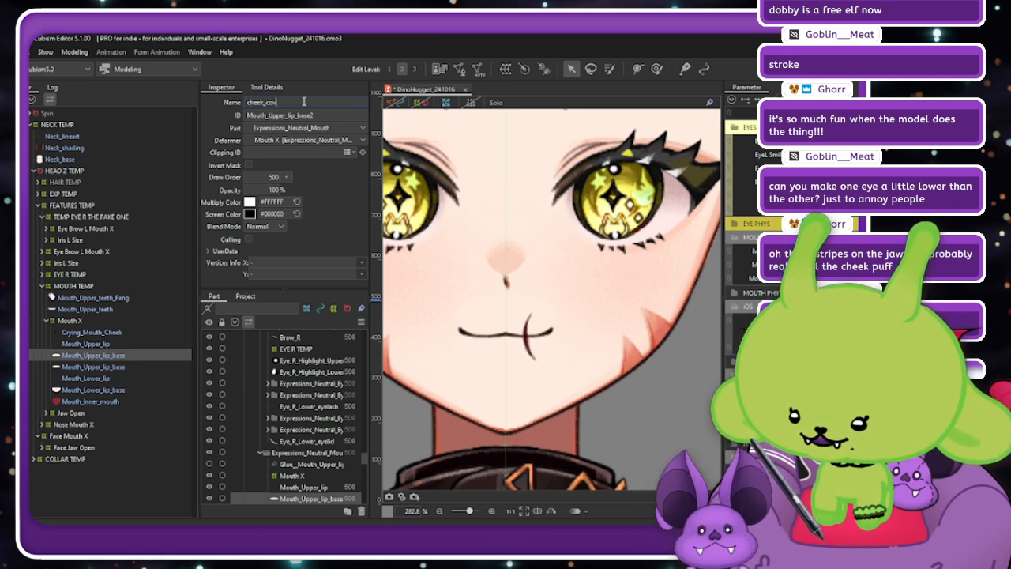
text(er_L)
key(Return)
Set the lip base copy's ID to cheek_cover_L and revert its form to the original.
key(ctrl+c)
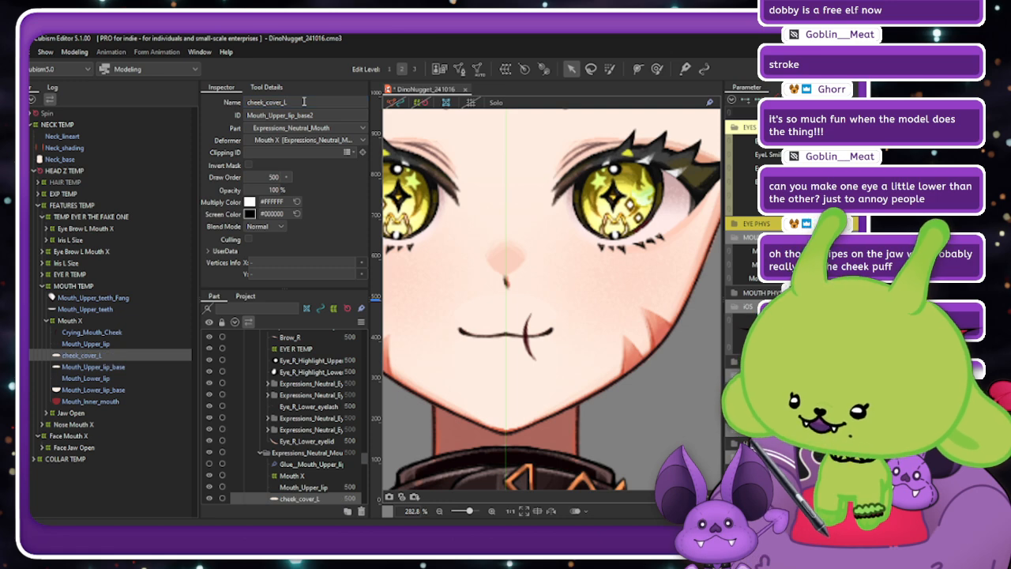
click(312, 117)
key(ctrl+v)
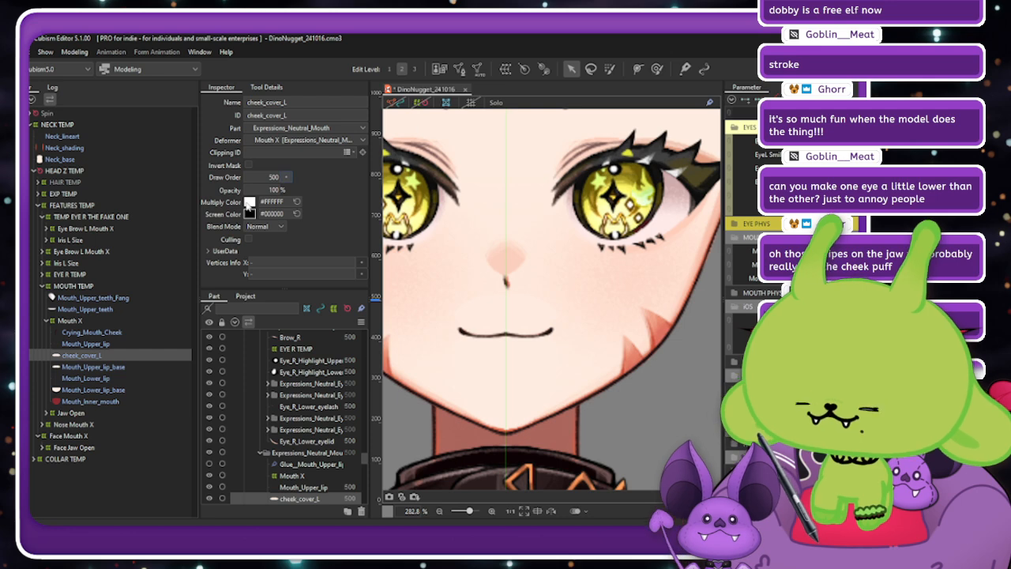
click(75, 51)
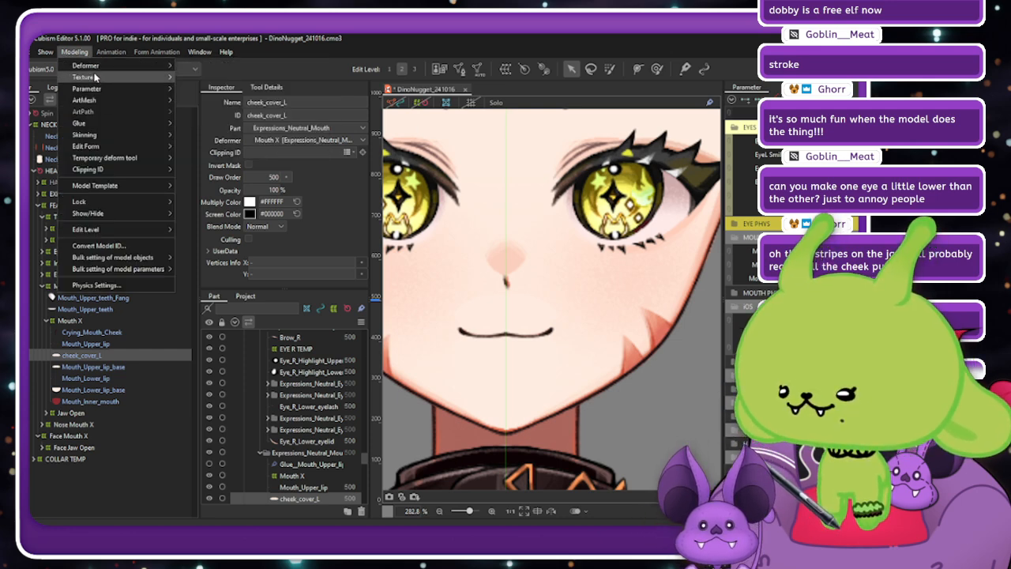
mouse_move(119, 147)
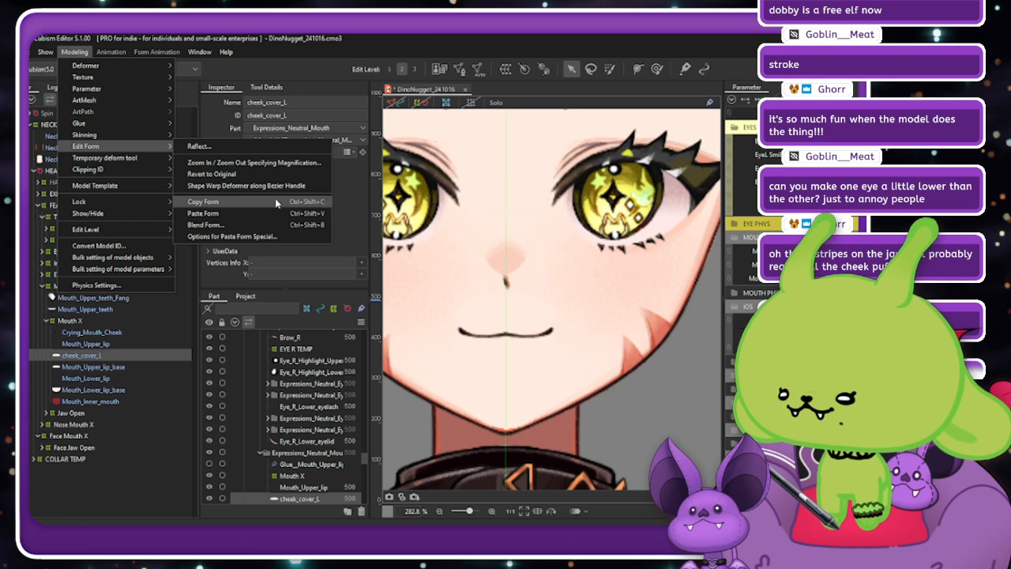
click(277, 173)
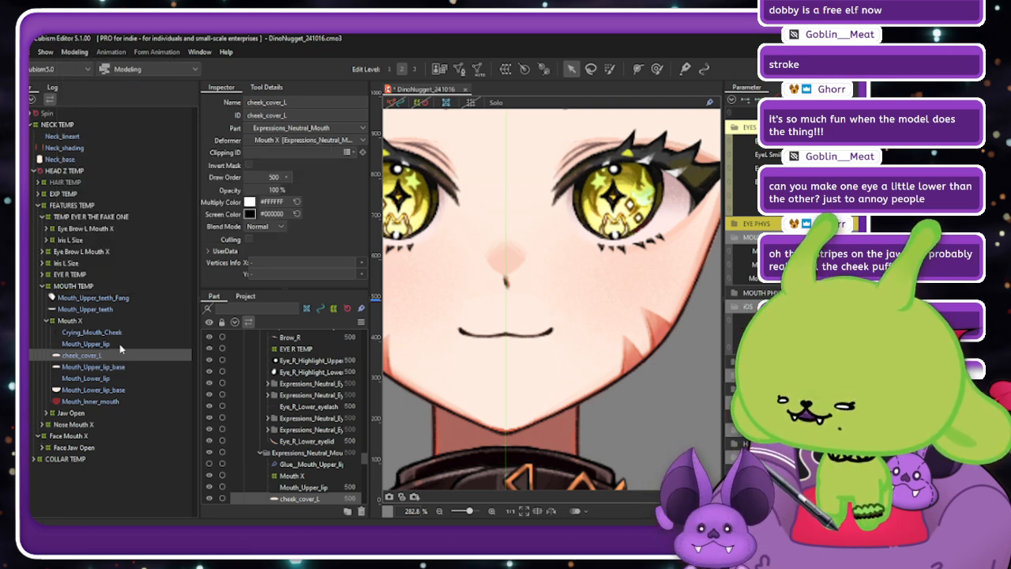
Move Crying_Mouth_Cheek into the Expressions_Neutral_Mouth part, directly above cheek_cover_L.
click(109, 332)
right_click(109, 332)
click(99, 359)
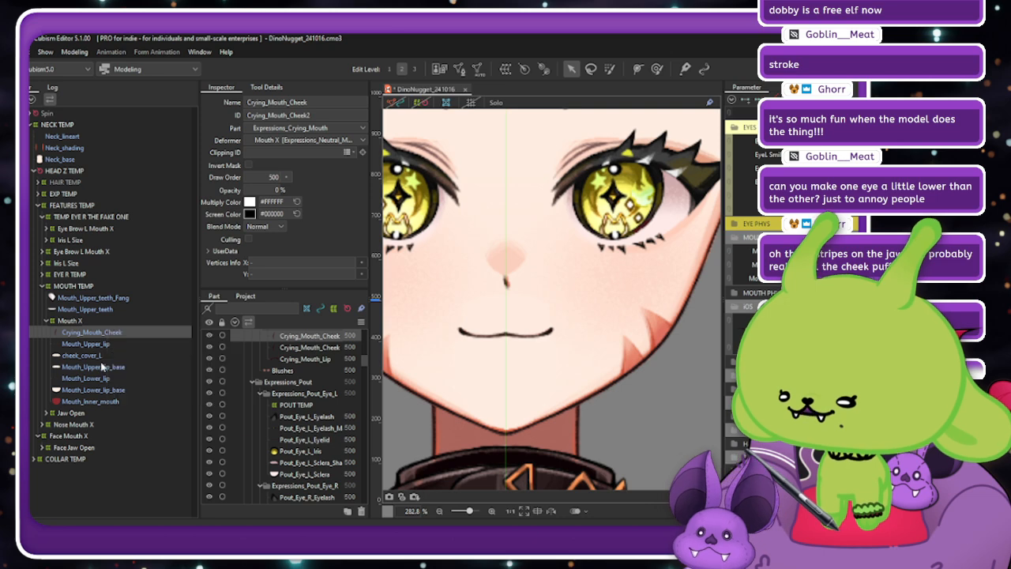
click(100, 358)
right_click(301, 502)
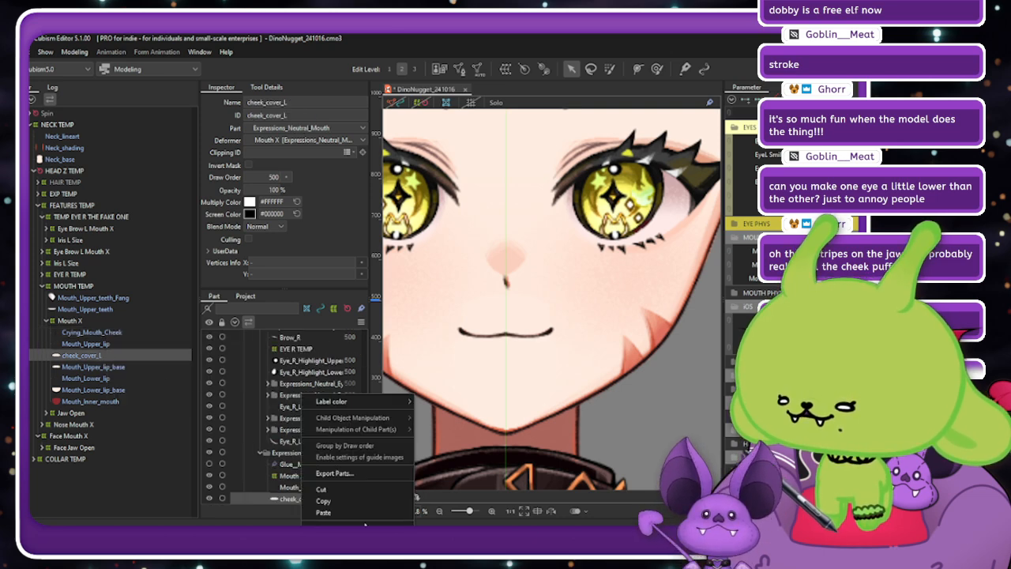
click(317, 496)
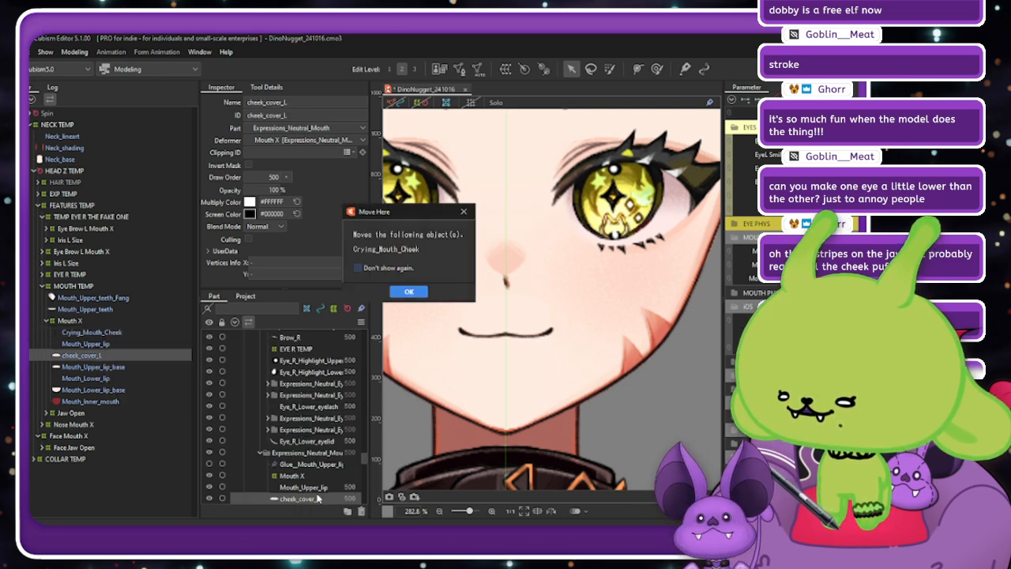
click(404, 292)
Reorder Crying_Mouth_Cheek and cheek_cover_L together above Mouth_Upper_lip in the neutral mouth part.
scroll(315, 468, down, 1)
ctrl+click(304, 457)
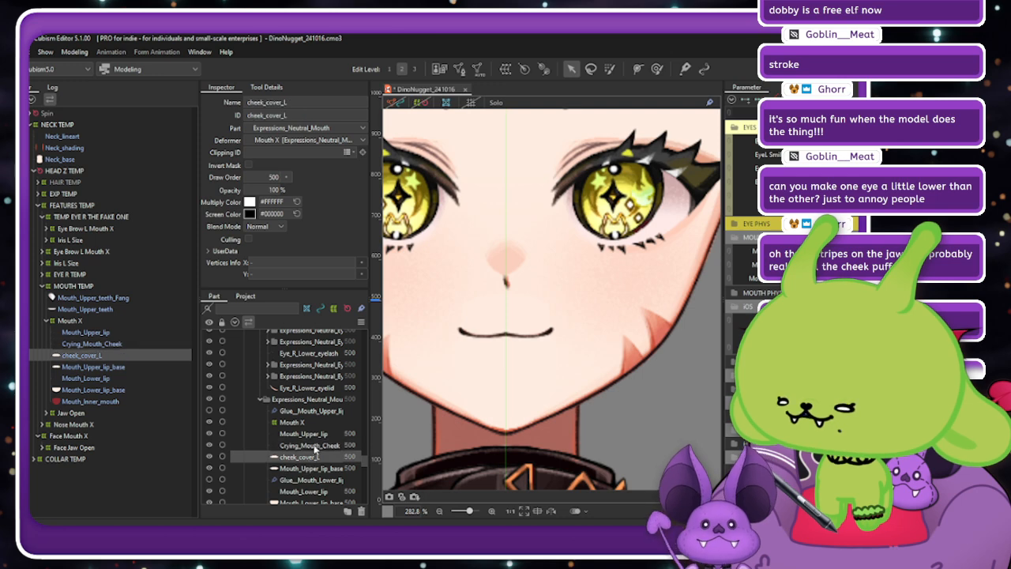
drag(318, 448, 314, 432)
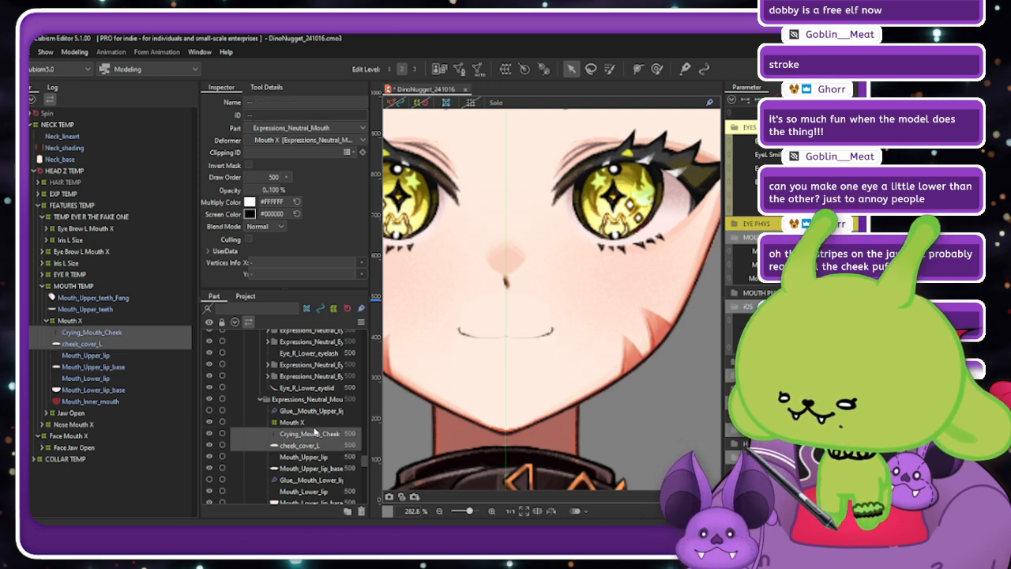
Select only cheek_cover_L and show its mesh overlay on the model.
click(124, 342)
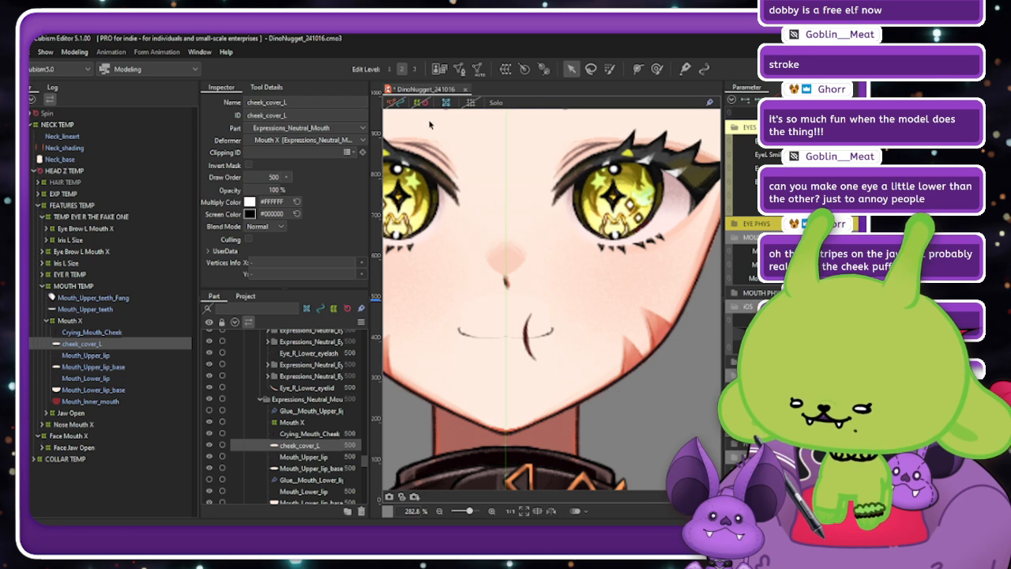
click(394, 102)
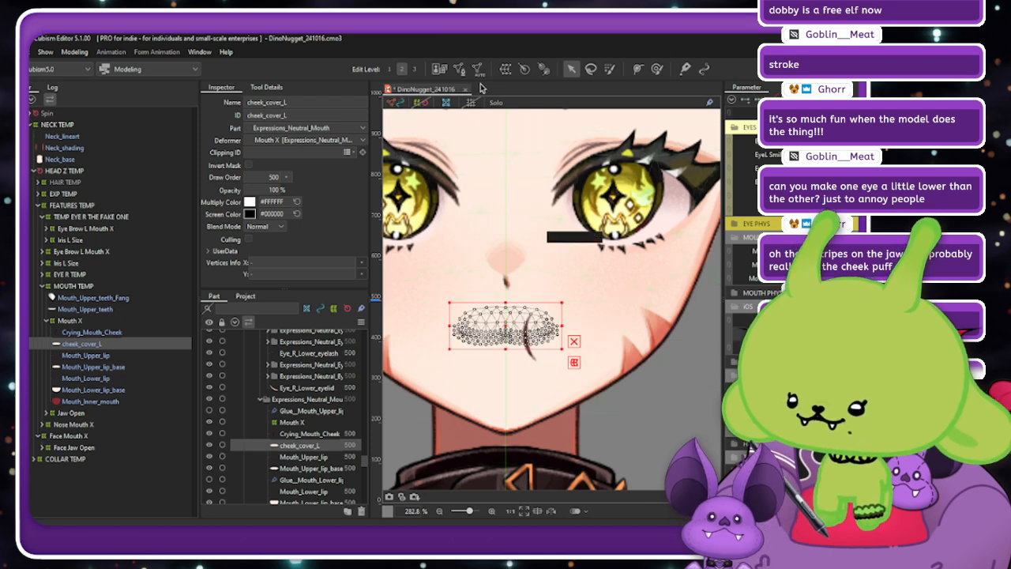
click(459, 70)
click(521, 106)
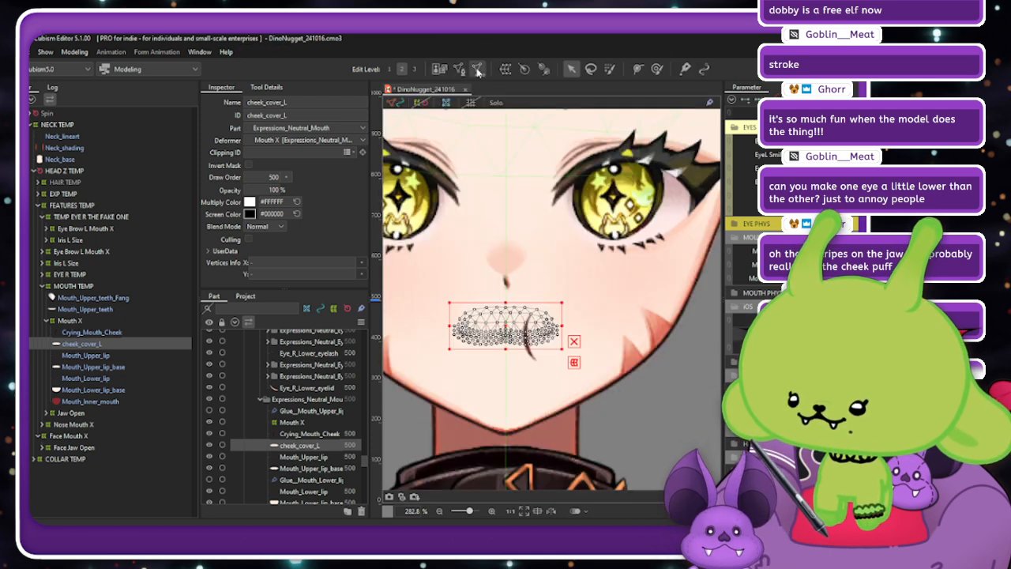
Regenerate cheek_cover_L's mesh automatically, trying presets Set_05 and Set_04 before choosing Set_03.
click(477, 69)
click(281, 236)
click(217, 322)
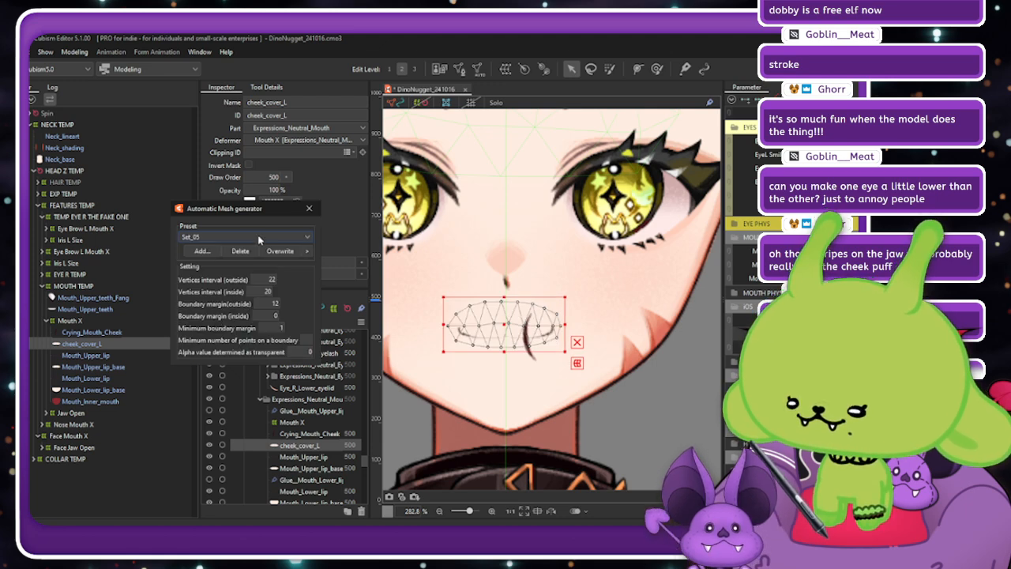
click(298, 236)
click(209, 313)
click(269, 236)
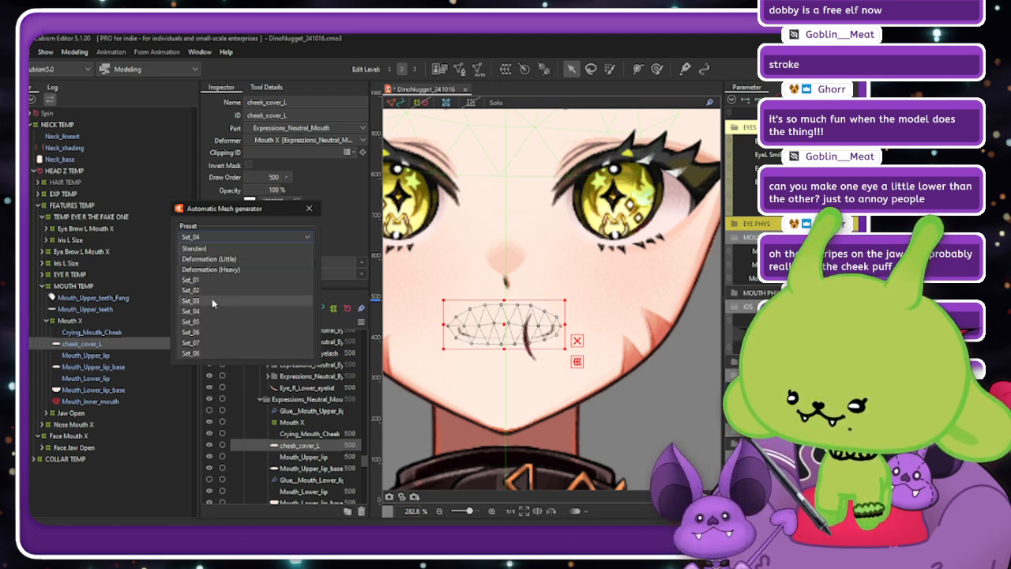
click(211, 302)
click(307, 209)
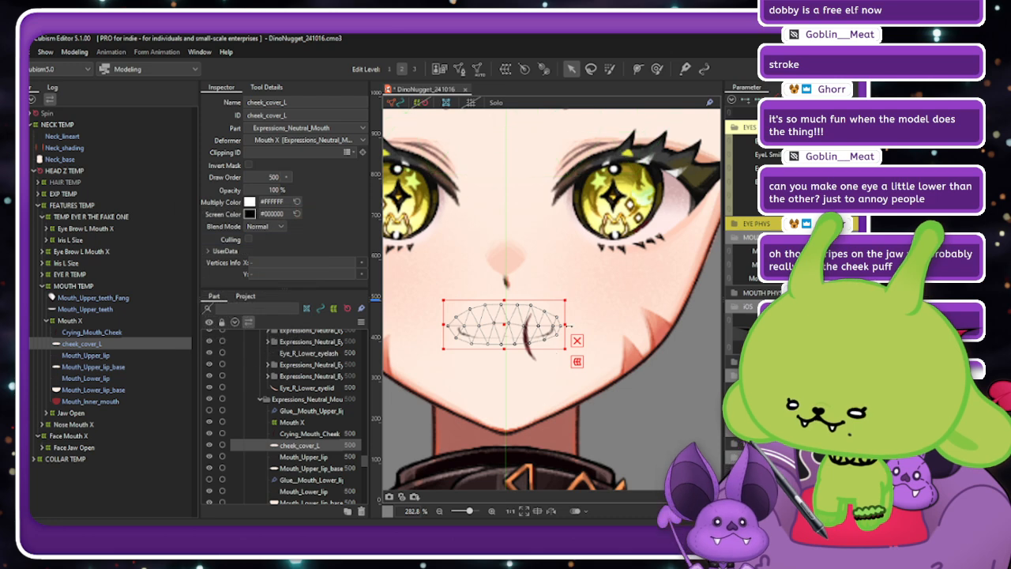
Edit cheek_cover_L's mesh manually and delete the vertices covering the half left of the mouth's centre.
click(460, 69)
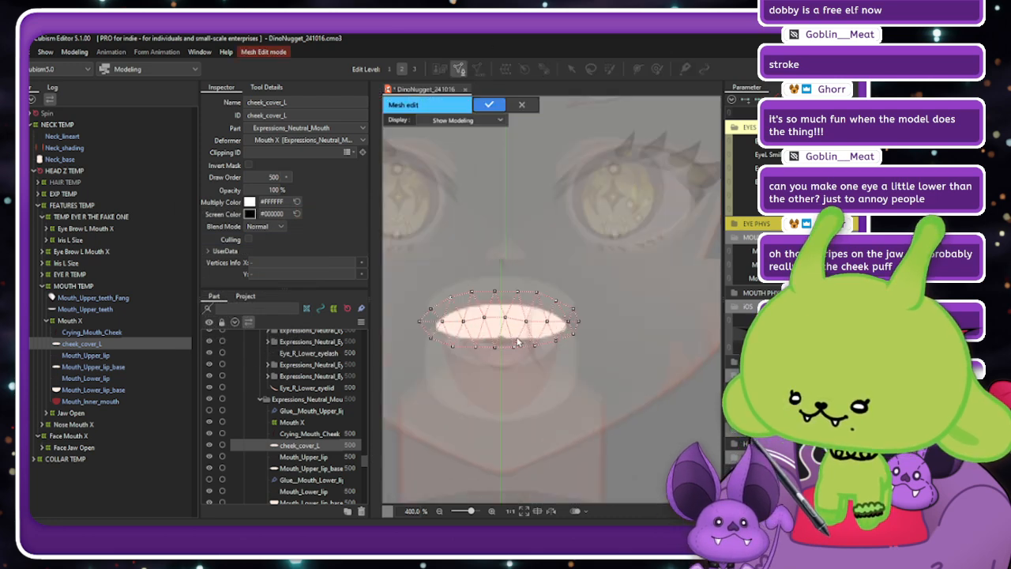
click(267, 87)
drag(391, 260, 509, 444)
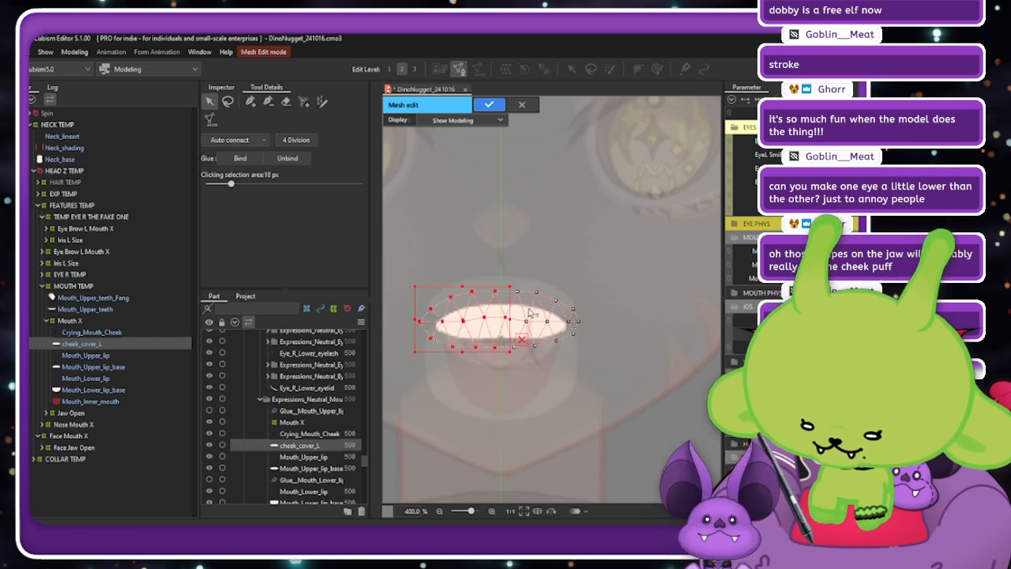
key(Delete)
Reflect cheek_cover_L's remaining half mesh horizontally across the centre and activate the tool for adding vertices.
drag(496, 248, 620, 406)
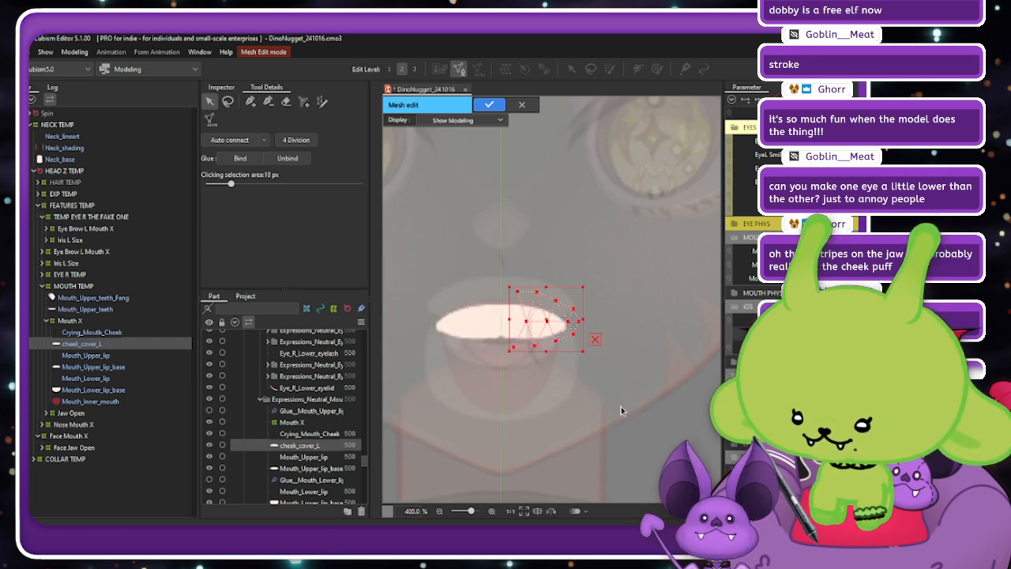
right_click(606, 240)
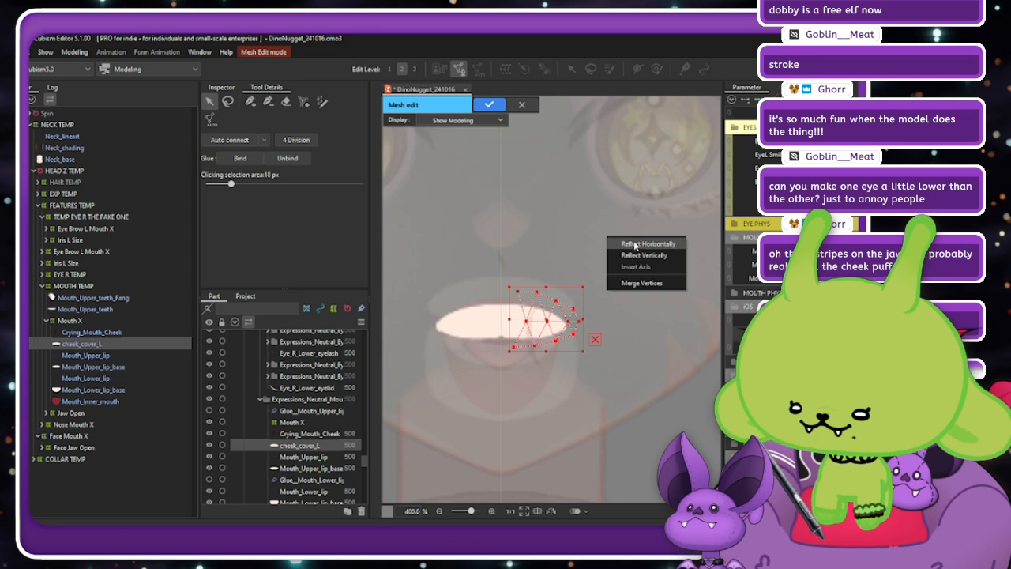
click(620, 242)
click(250, 101)
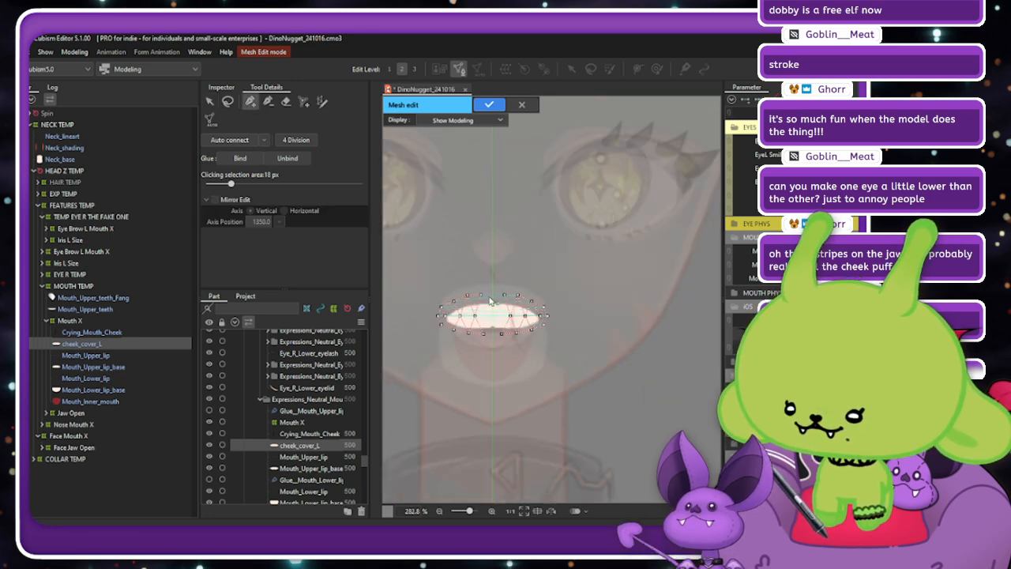
Turn on vertical mirror editing and connect the two halves of cheek_cover_L's mesh through a new vertex at the mouth's centre.
scroll(480, 333, up, 2)
scroll(480, 334, up, 1)
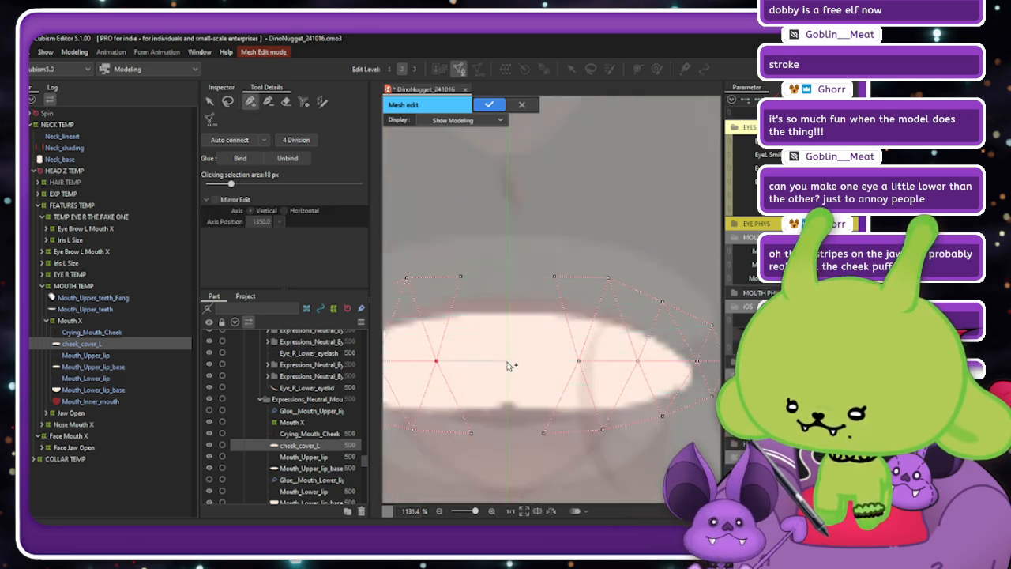
click(215, 200)
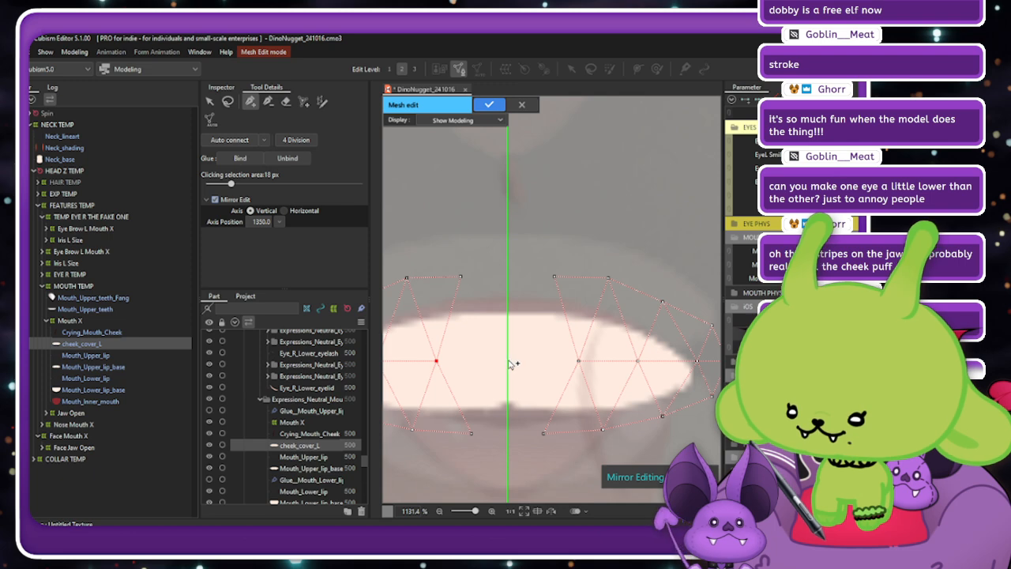
click(507, 361)
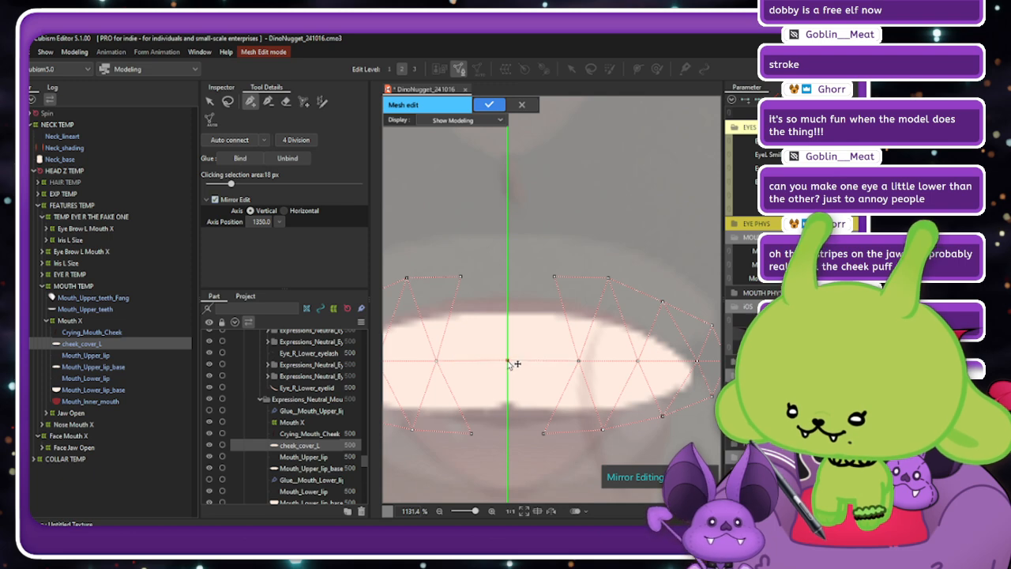
click(554, 276)
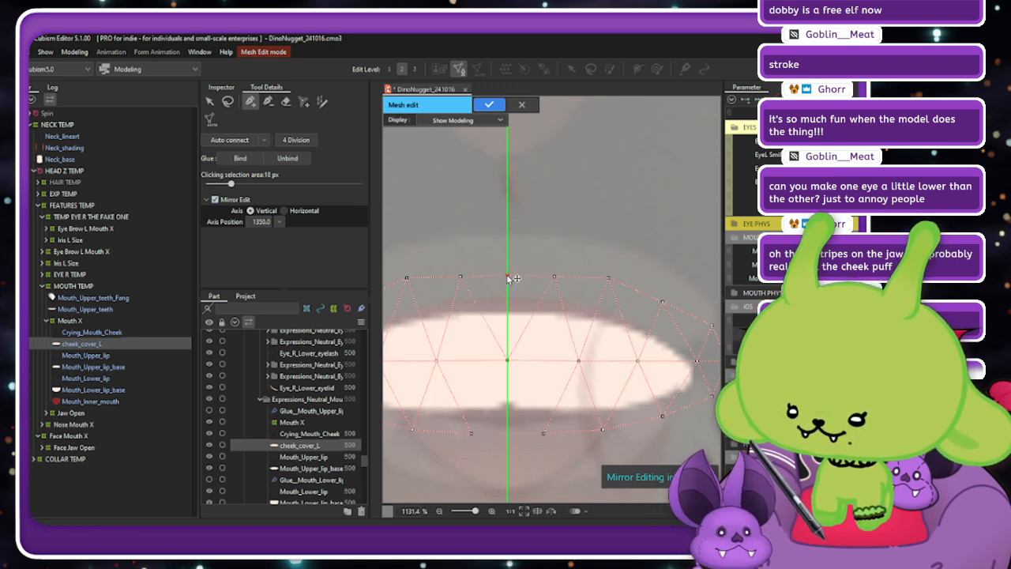
click(464, 277)
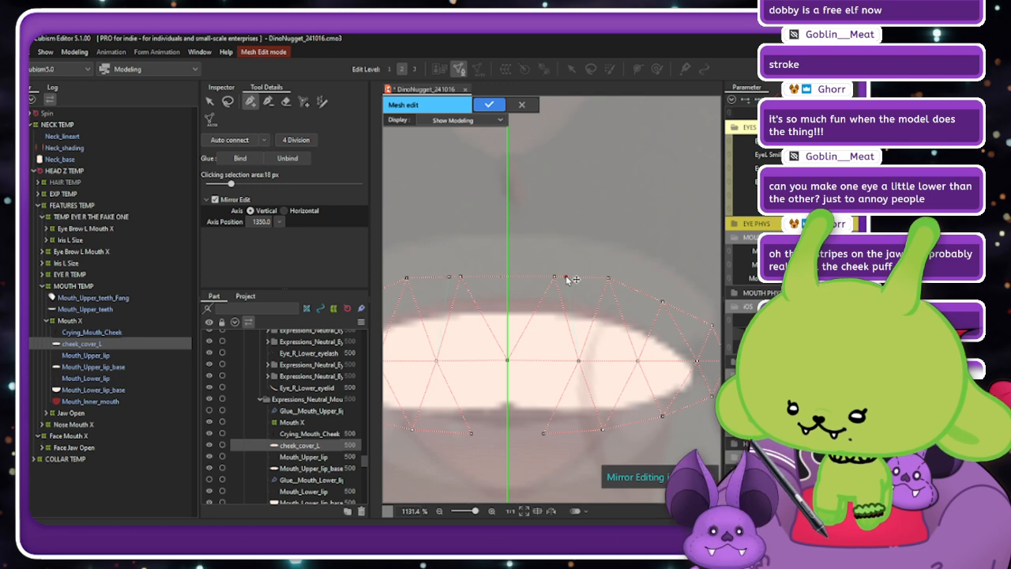
mouse_move(573, 279)
mouse_down()
mouse_move(550, 287)
mouse_move(556, 281)
mouse_up()
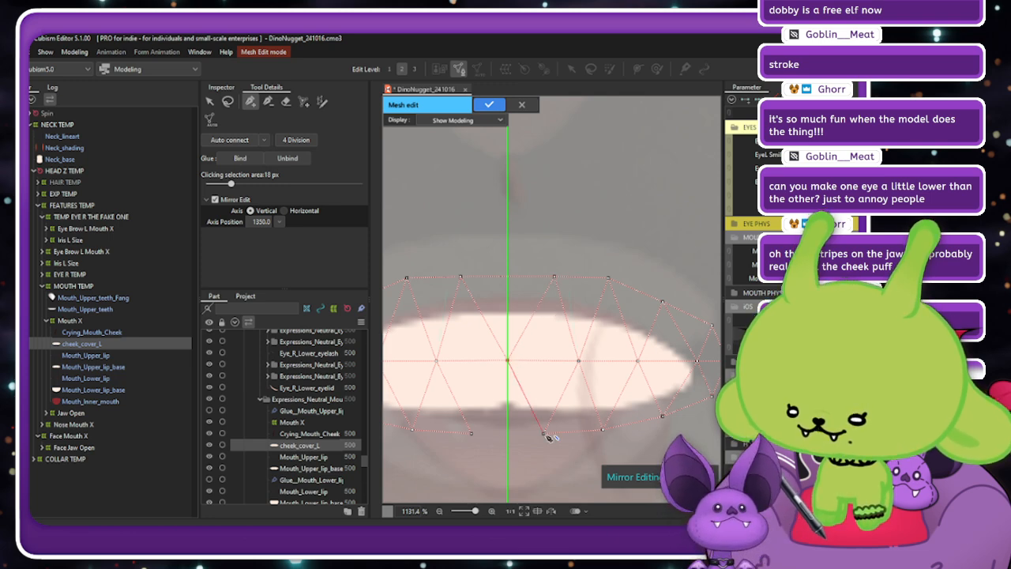
click(473, 434)
scroll(529, 343, down, 1)
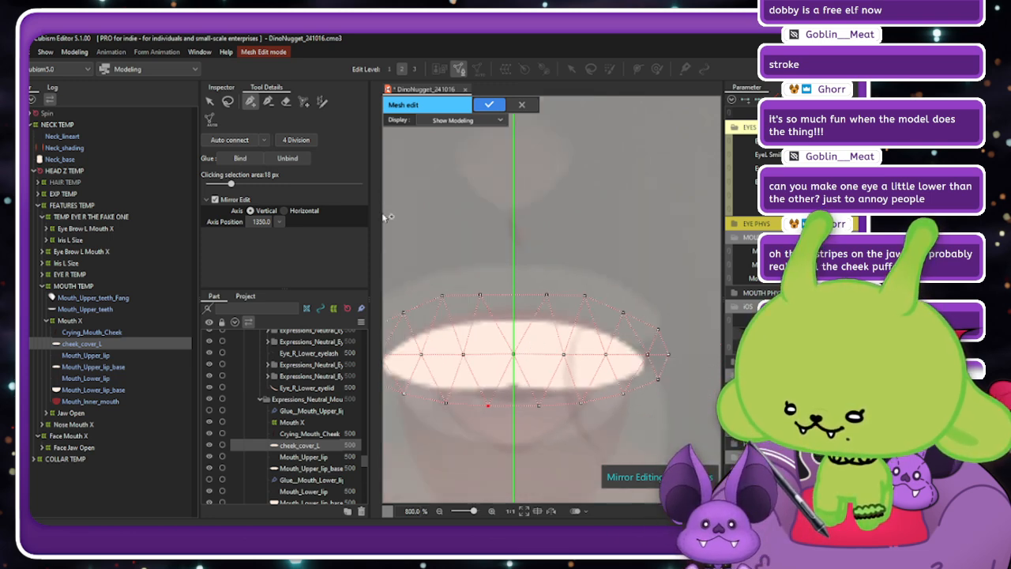
Lasso-select the outer pair of vertices on the mesh's middle row and move them inward symmetrically.
click(293, 140)
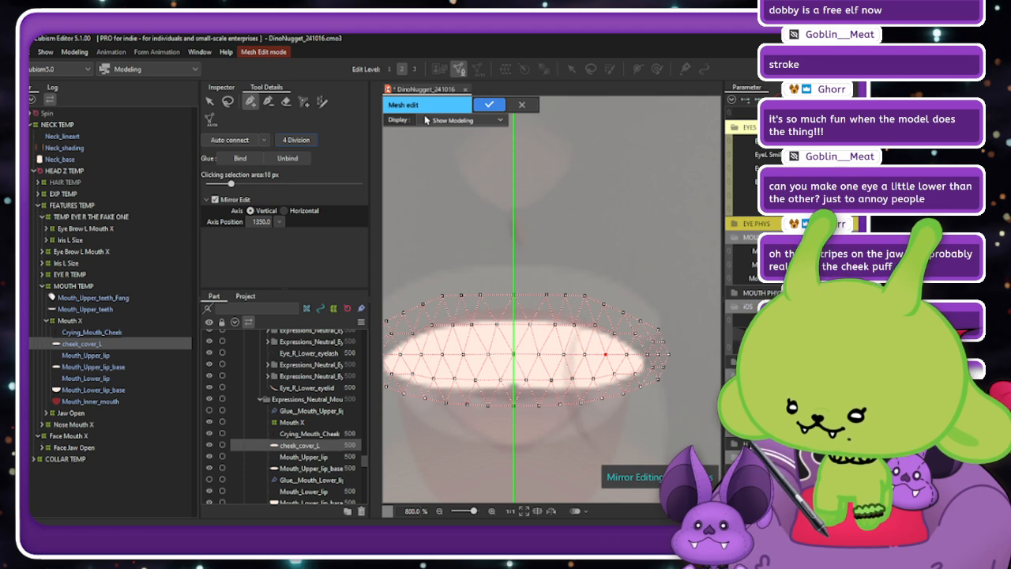
key(ctrl+z)
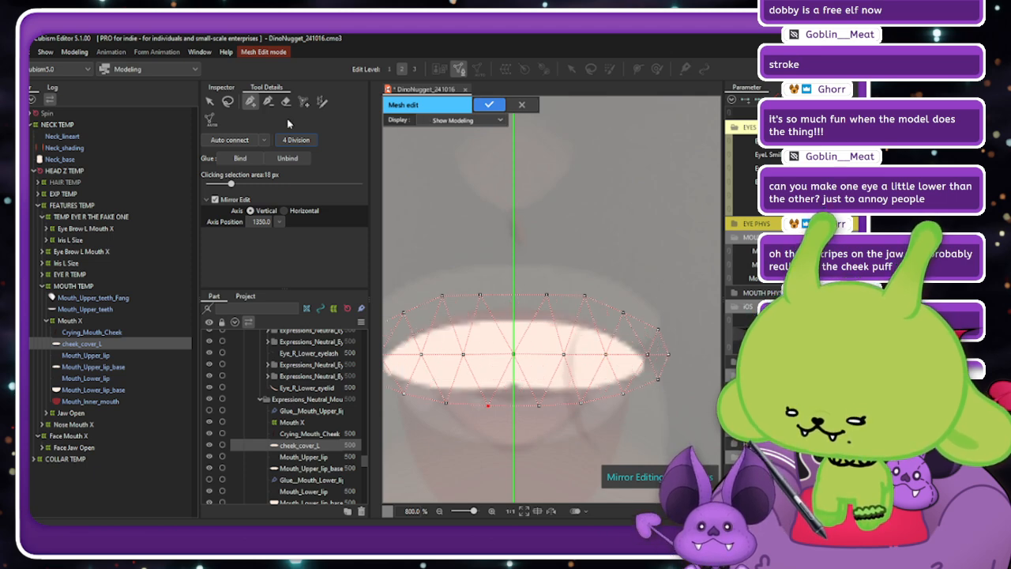
click(228, 101)
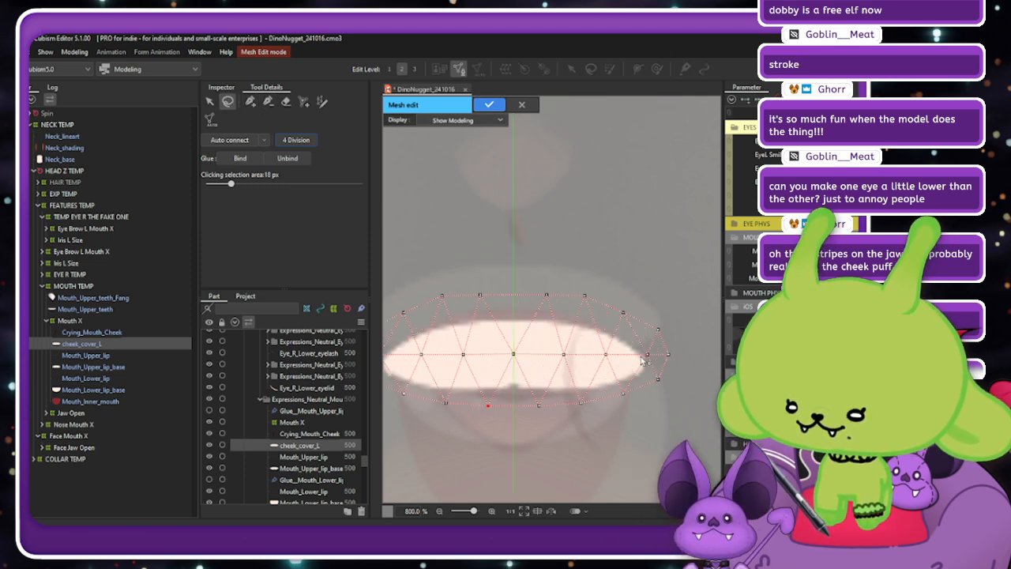
scroll(681, 362, down, 2)
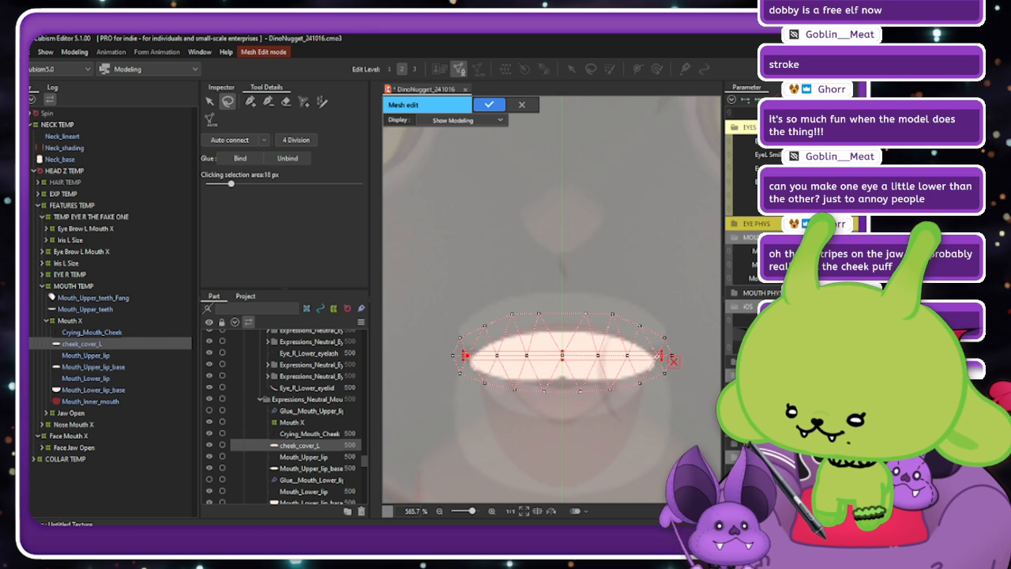
drag(672, 361, 667, 361)
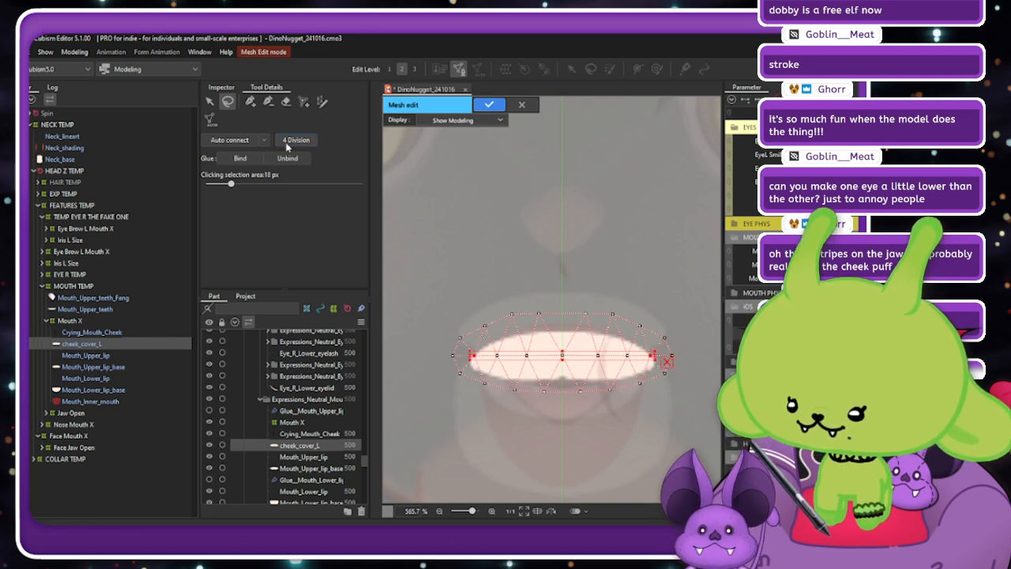
Adjust the mirrored vertex pairs along the mesh's upper outline and apply cheek_cover_L's mesh edit.
click(496, 235)
click(294, 141)
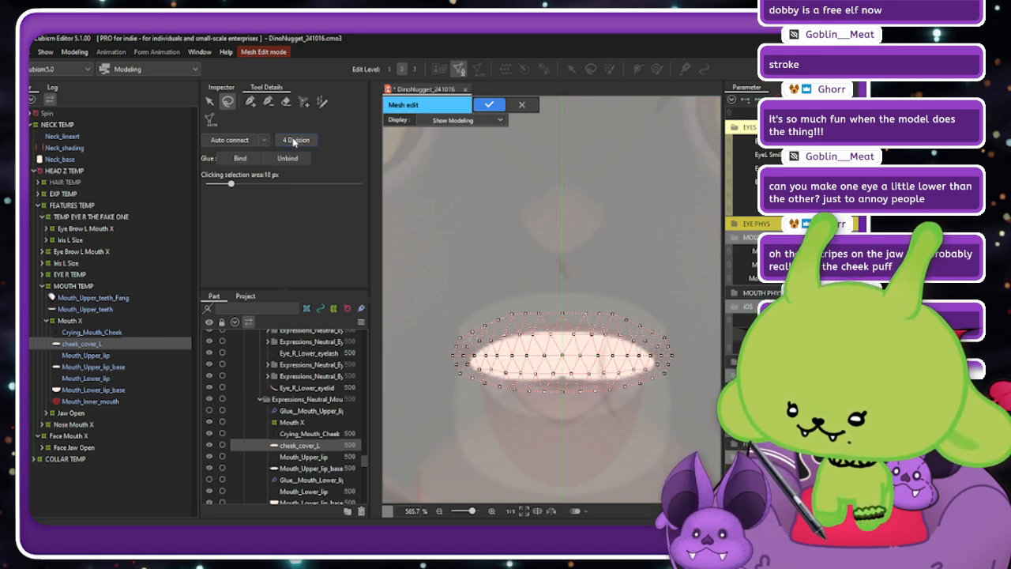
key(ctrl+z)
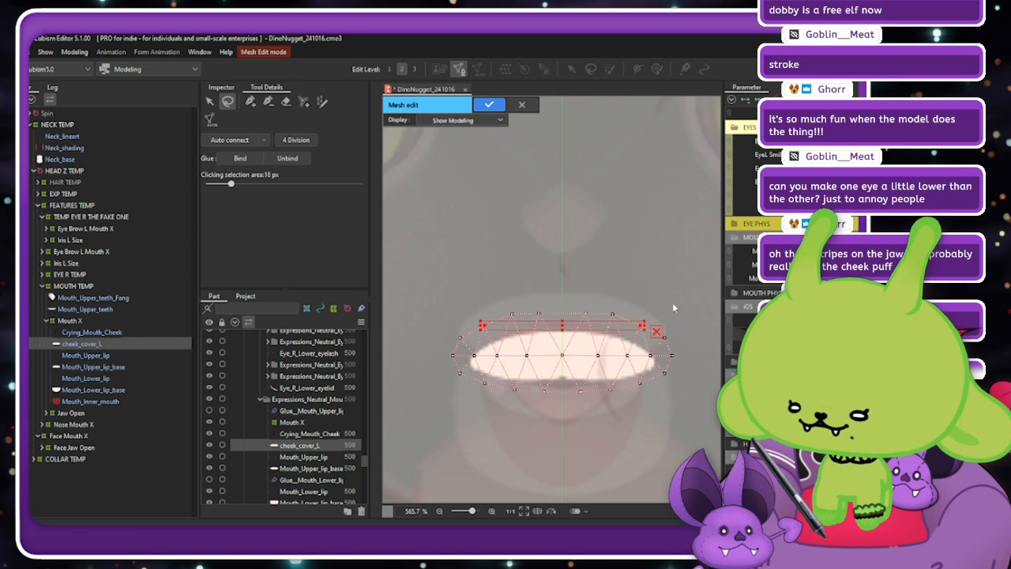
click(613, 317)
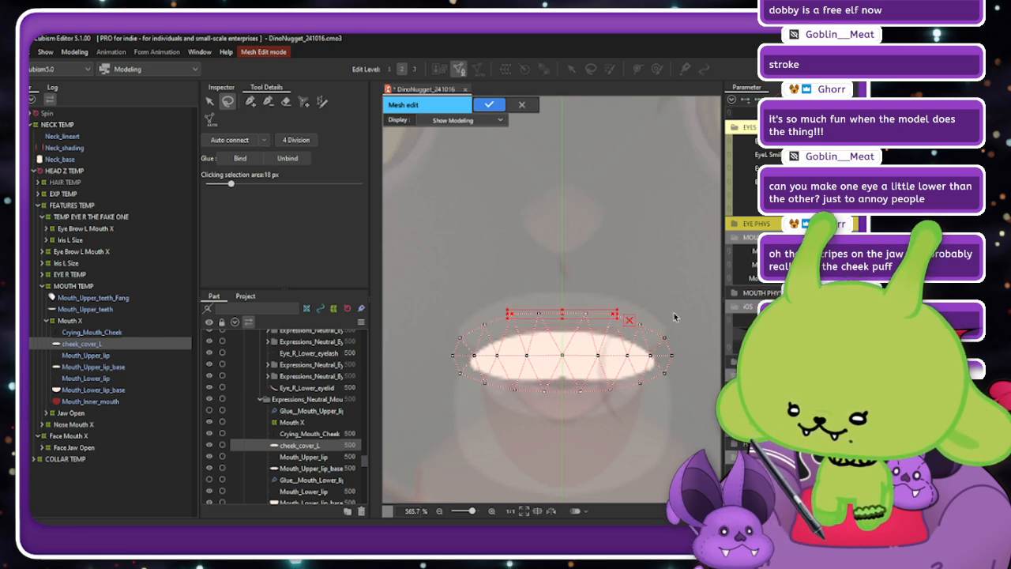
click(491, 105)
scroll(569, 341, down, 2)
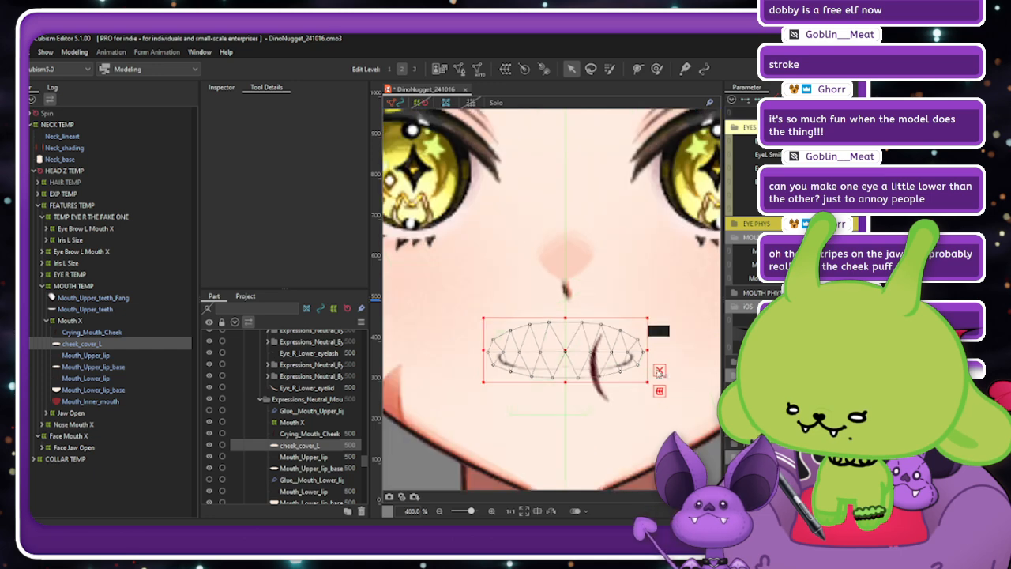
Squeeze cheek_cover_L to a rounded shape, move it onto the cheek line and rotate it slightly.
drag(649, 349, 582, 352)
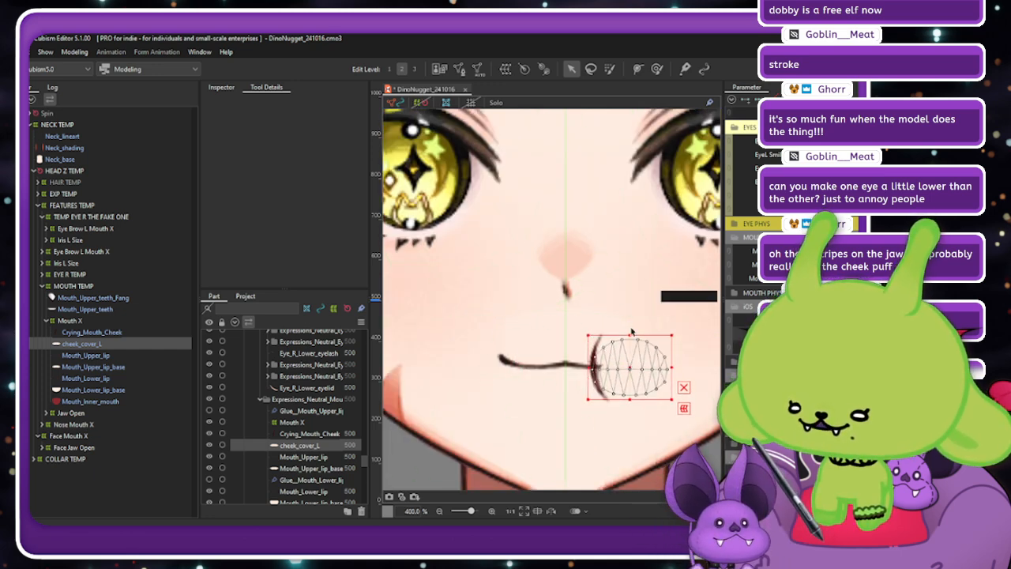
mouse_move(632, 330)
mouse_down()
mouse_move(620, 324)
mouse_move(586, 372)
mouse_move(574, 370)
mouse_up()
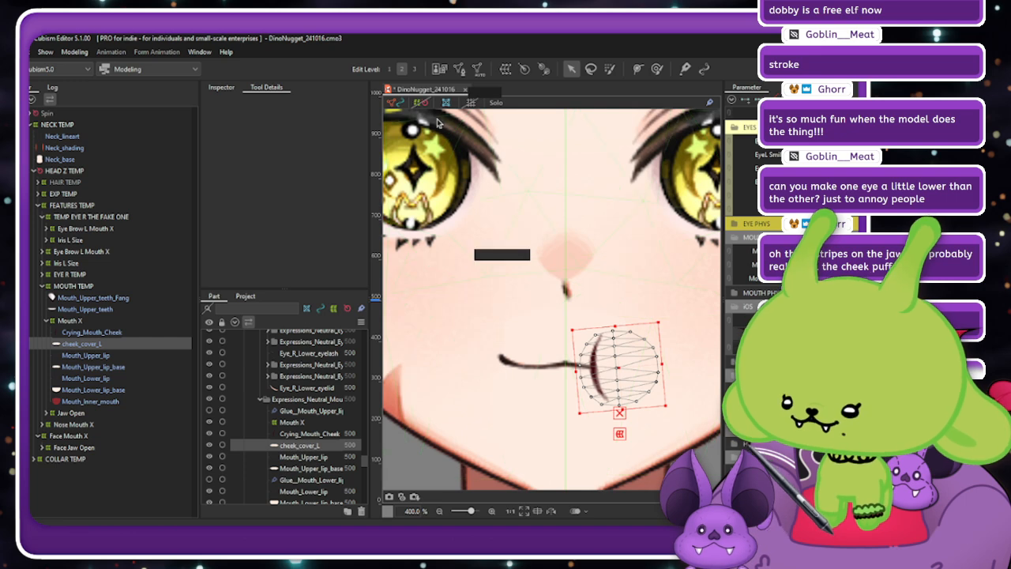
Select Face_Base and set its multiply color to bright green #23FF00 for contrast.
right_click(523, 335)
click(551, 446)
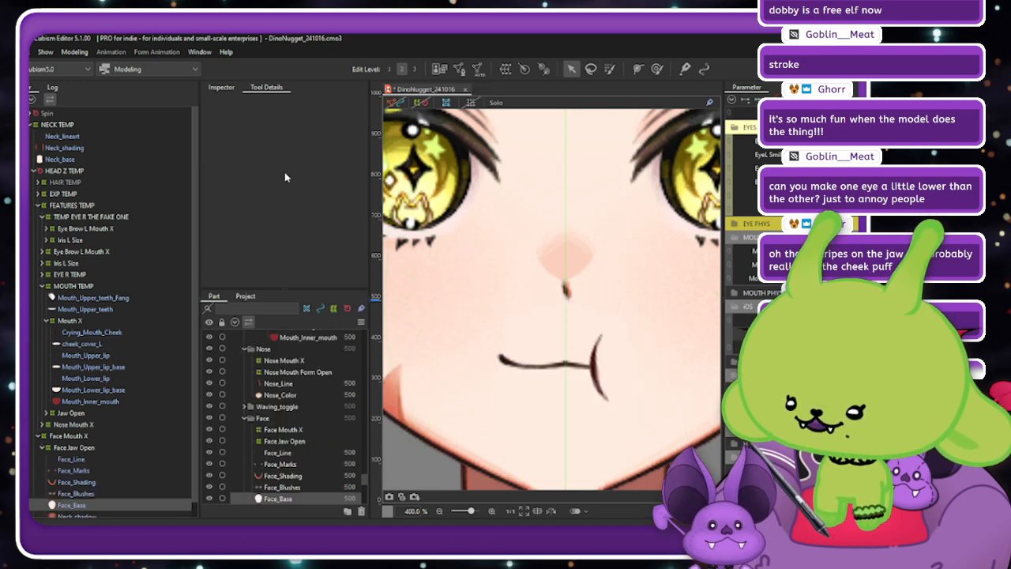
click(220, 88)
click(251, 202)
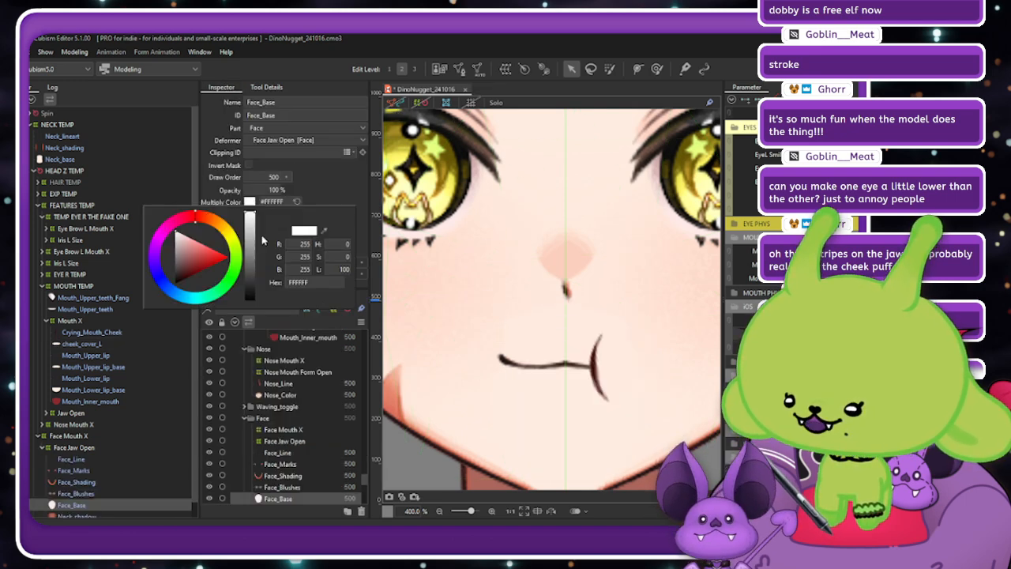
click(237, 273)
click(225, 260)
click(332, 192)
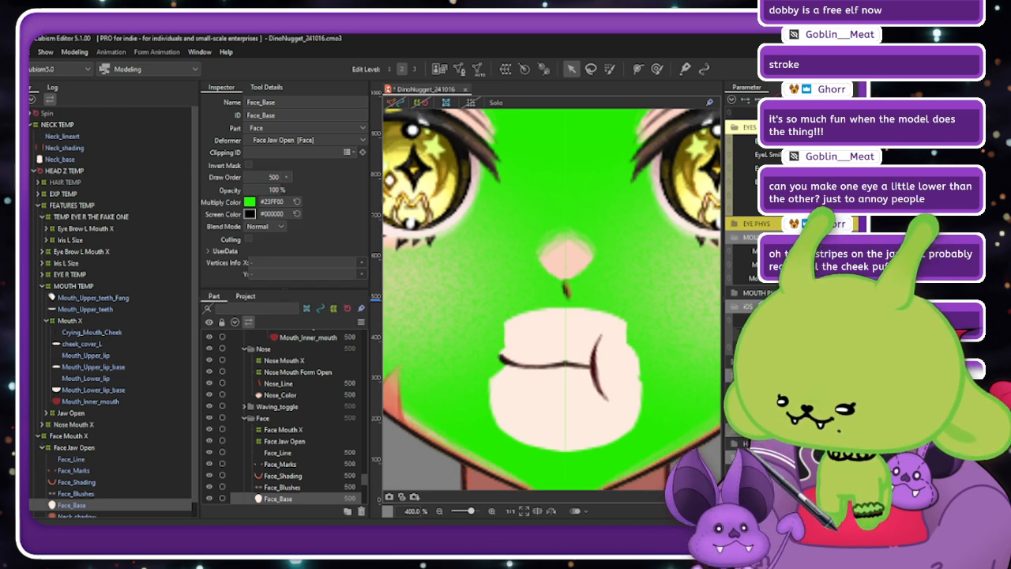
Hide Mouth_Upper_lip_base and Mouth_Lower_lip_base, leaving cheek_cover_L shown.
click(6, 343)
click(5, 344)
click(6, 366)
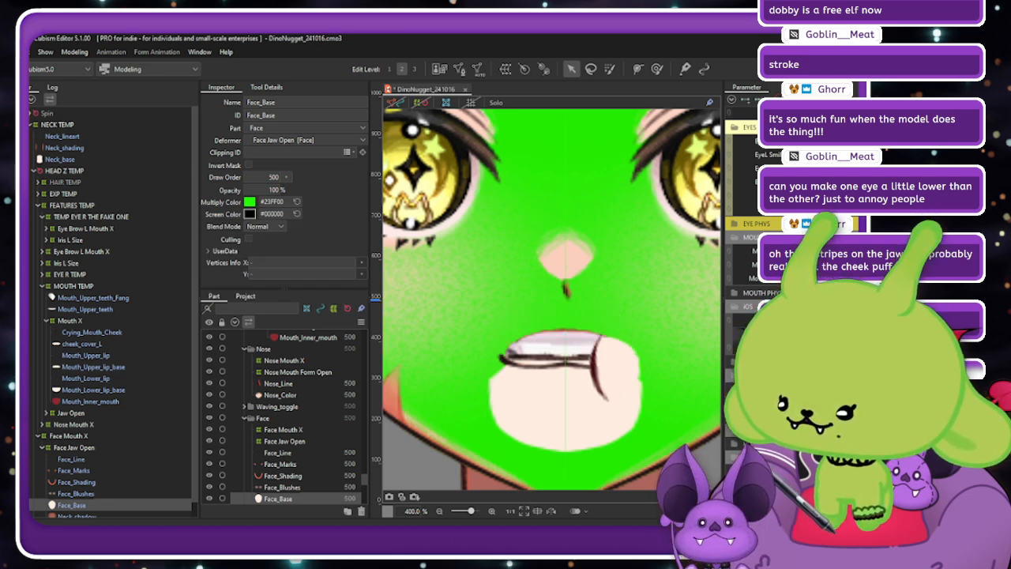
click(5, 390)
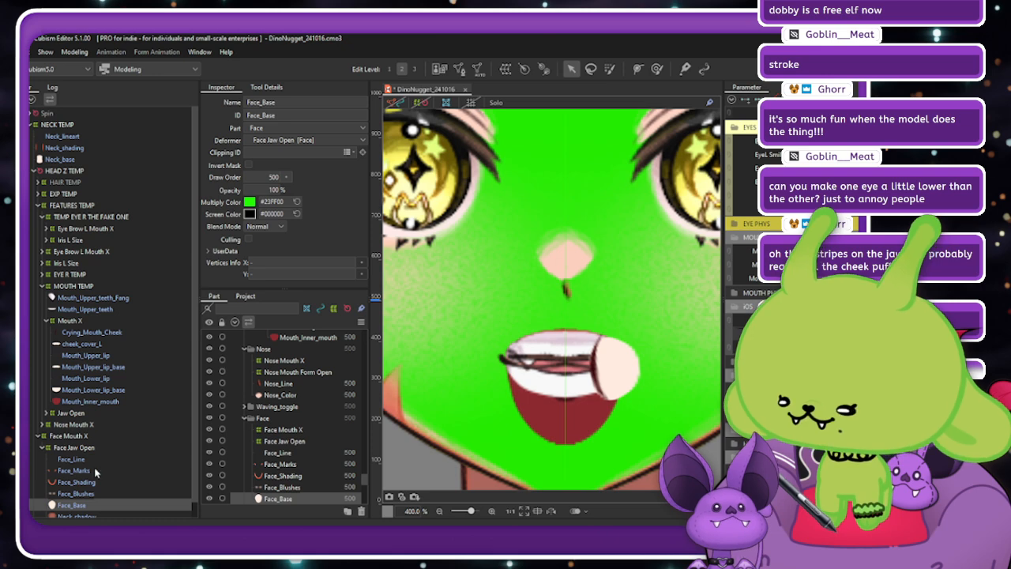
Reselect cheek_cover_L and shift and tilt it slightly toward the mouth's centre against the cheek line.
click(105, 343)
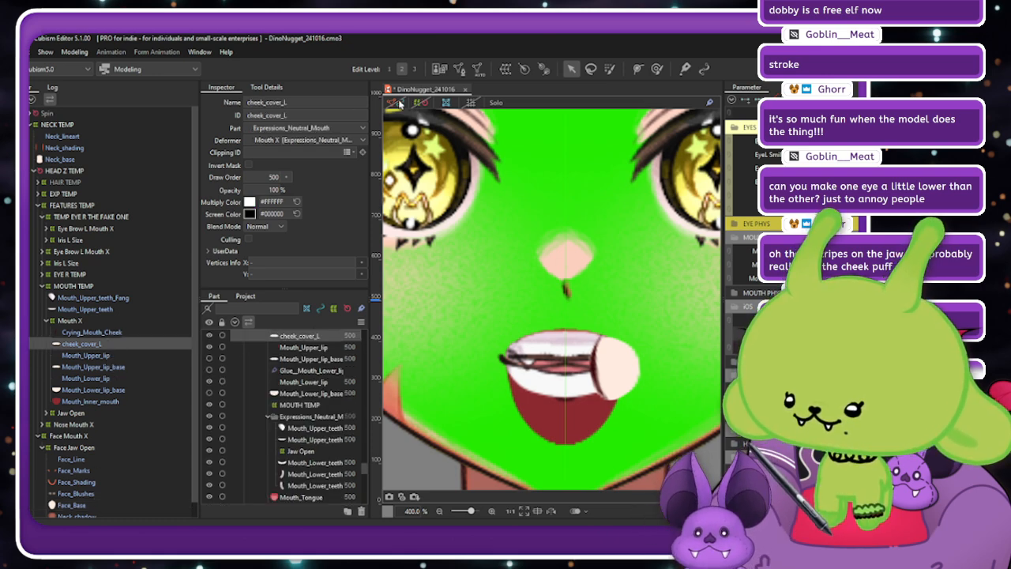
scroll(666, 401, up, 2)
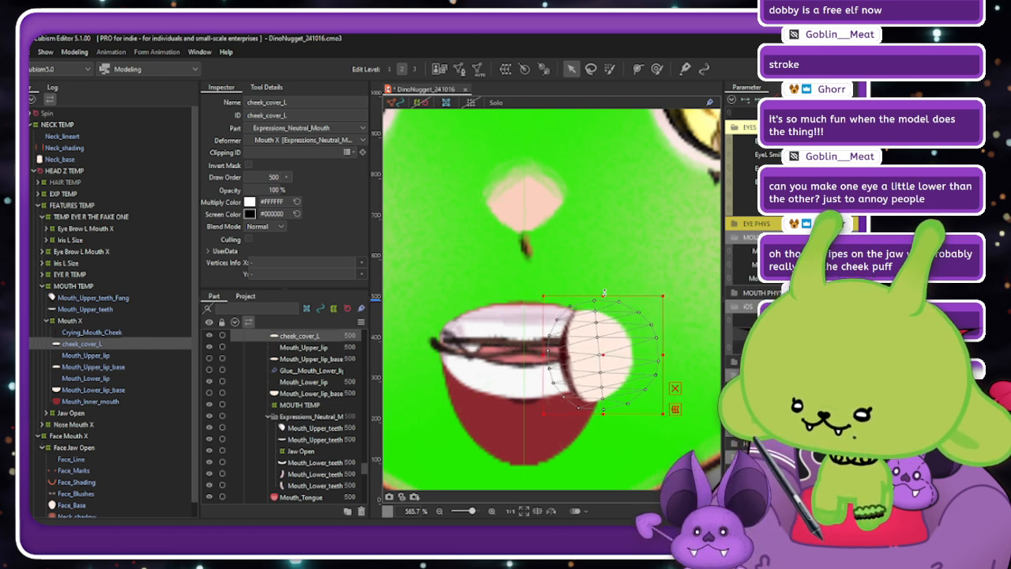
drag(603, 297, 604, 296)
drag(603, 355, 603, 355)
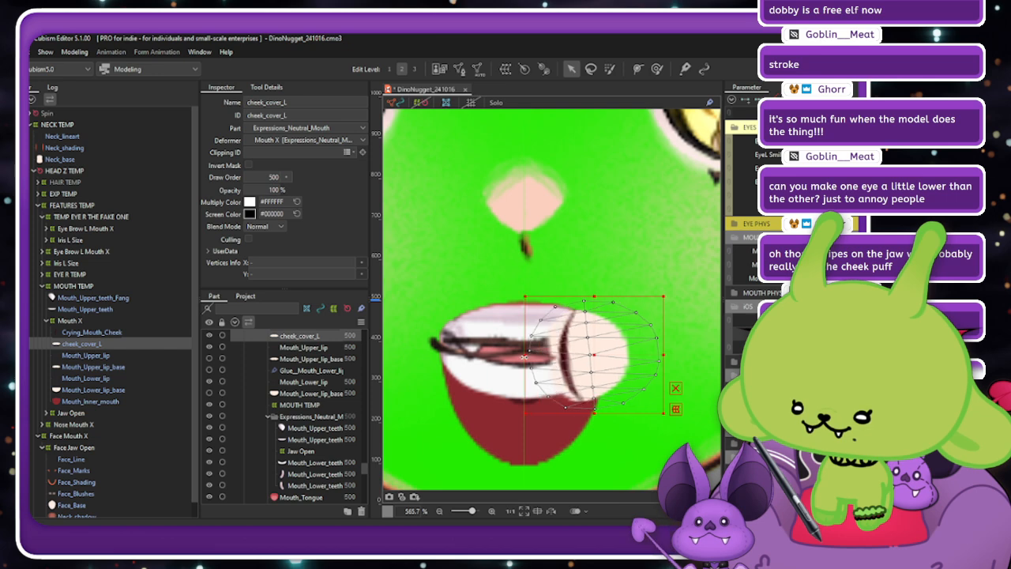
drag(605, 281, 499, 407)
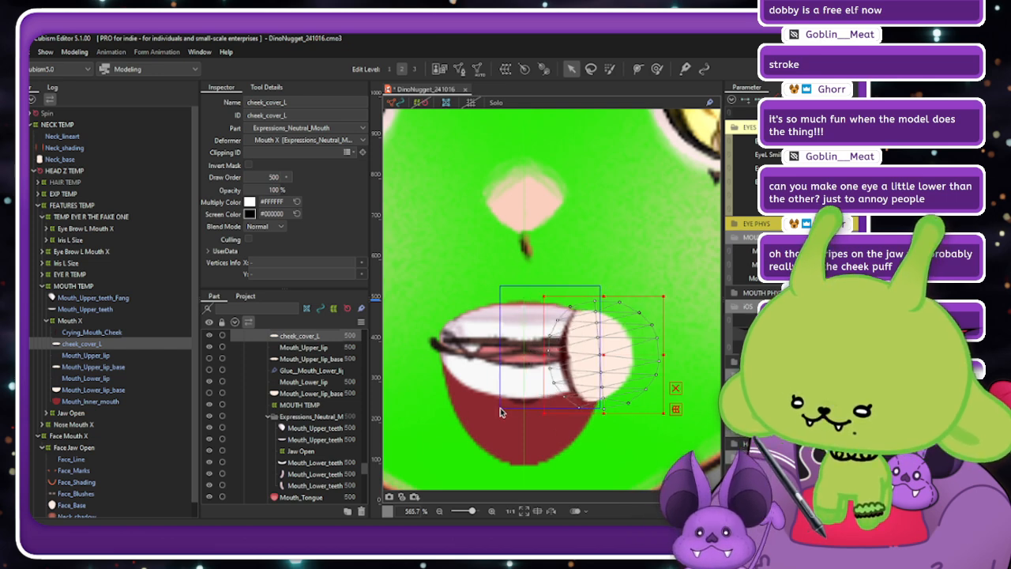
click(127, 344)
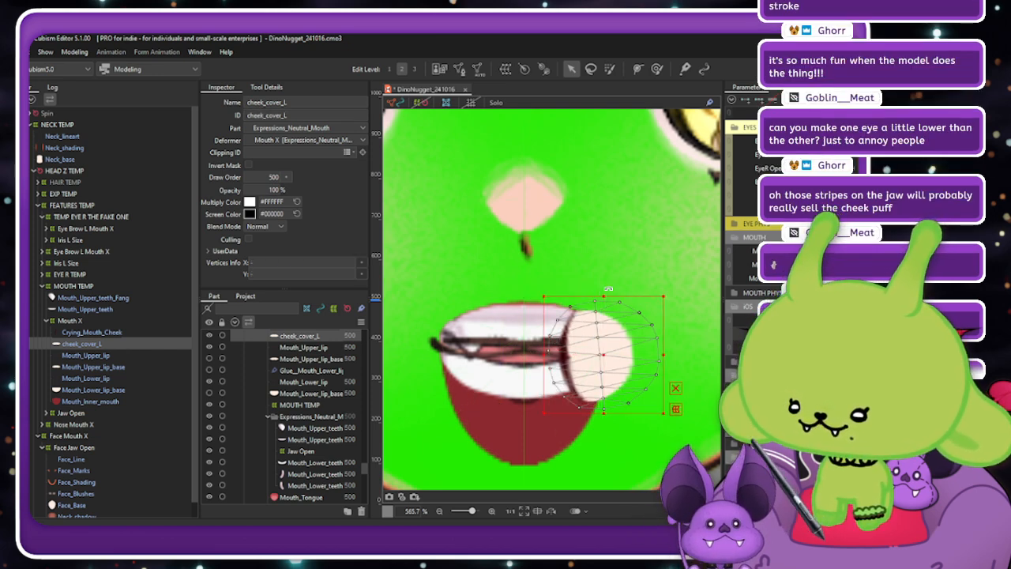
mouse_move(596, 455)
mouse_down()
mouse_move(567, 448)
mouse_move(599, 454)
mouse_up()
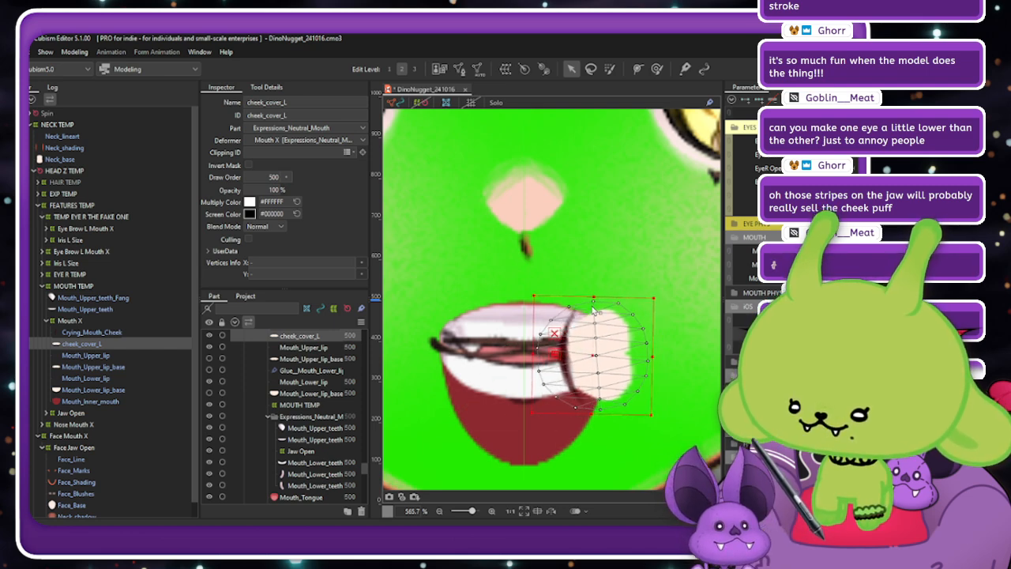
Enlarge cheek_cover_L in height and width, then fine-tune its tilt and position over the mouth corner beyond the cheek line.
drag(594, 296, 595, 274)
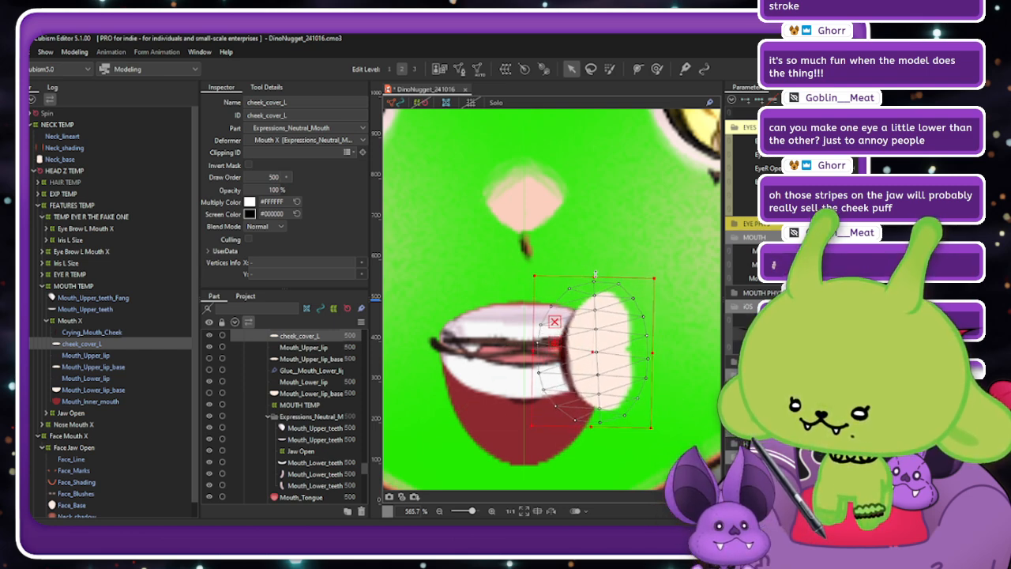
drag(654, 352, 668, 354)
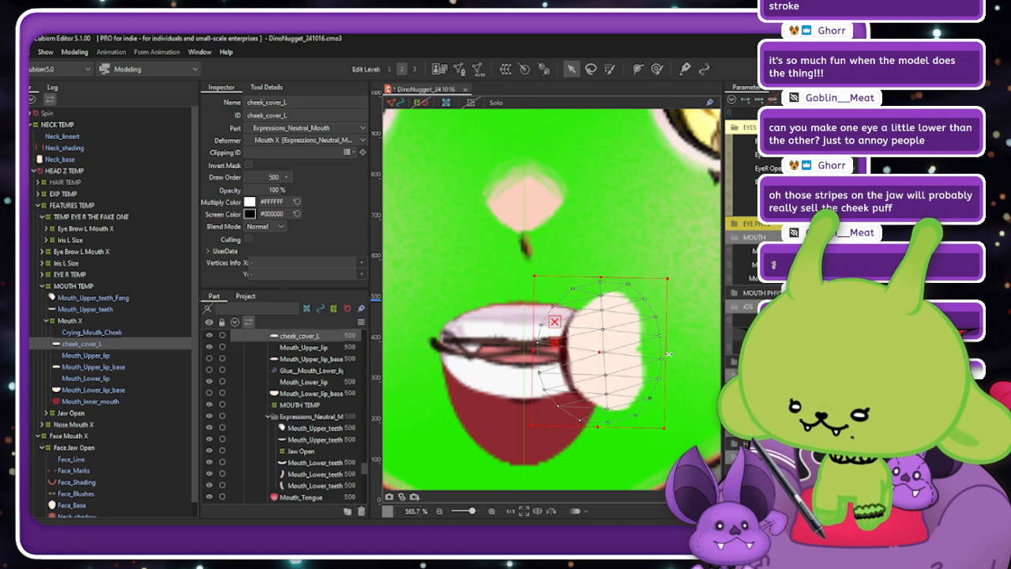
drag(601, 276, 601, 260)
drag(597, 352, 595, 350)
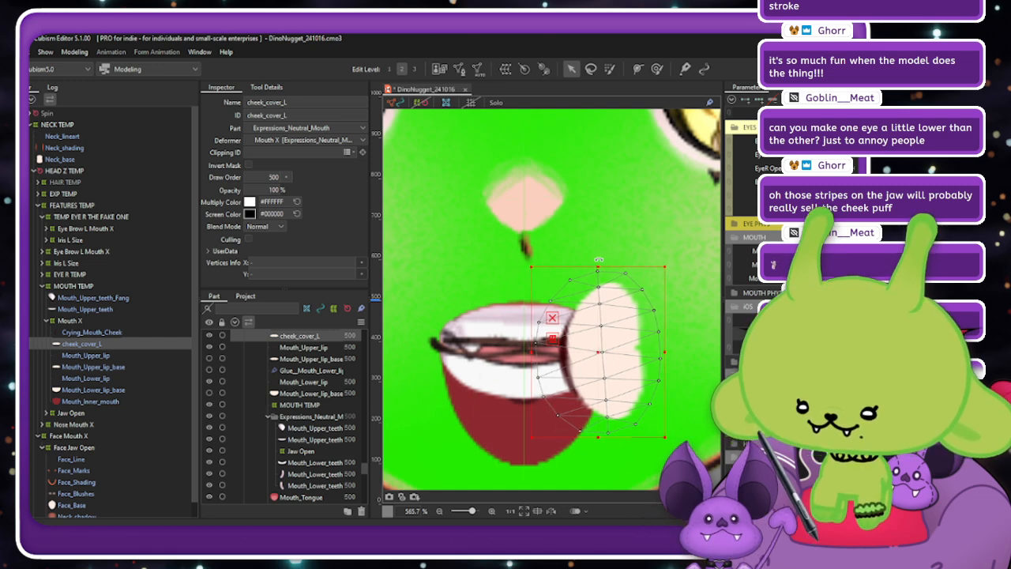
drag(601, 259, 604, 260)
drag(597, 350, 597, 349)
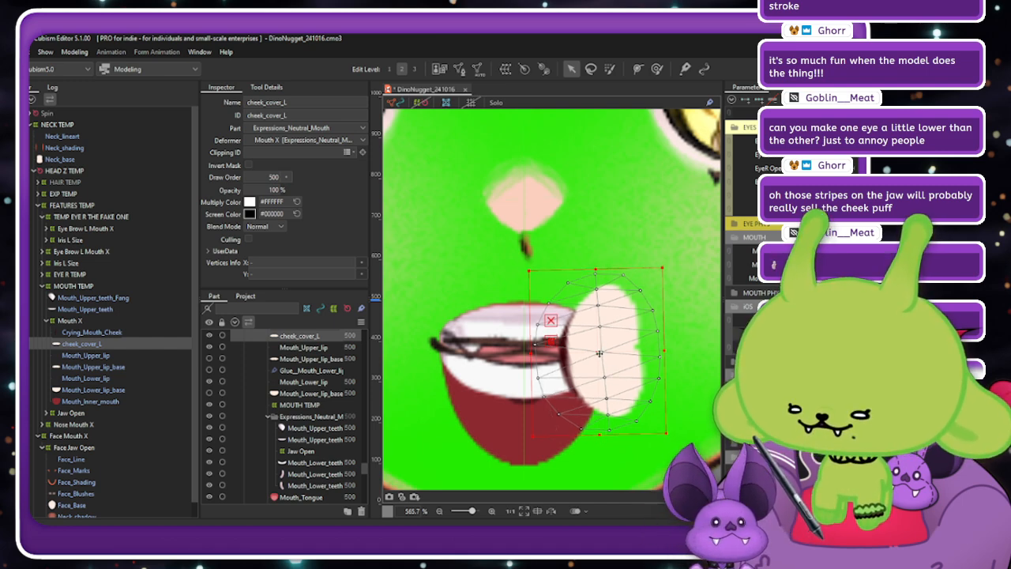
click(600, 354)
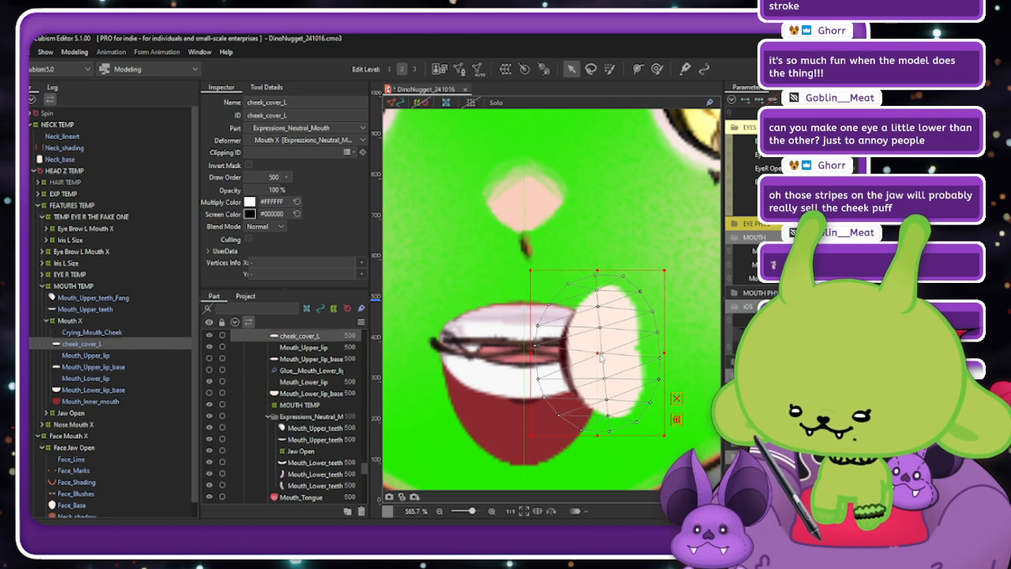
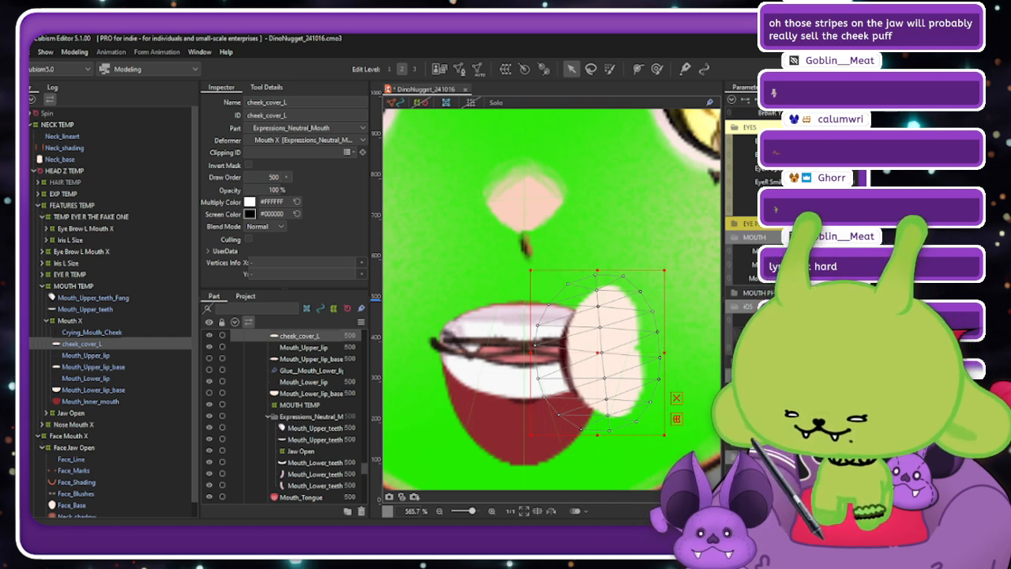
Try renaming Crying_Mouth_Cheek and its ID as cheek_puff_L.
ctrl+click(115, 333)
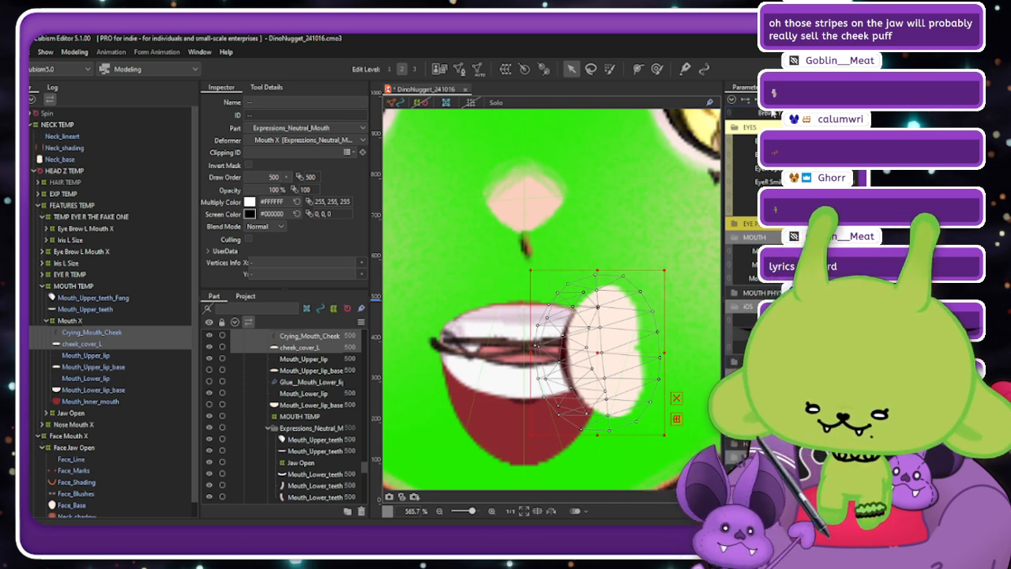
click(108, 333)
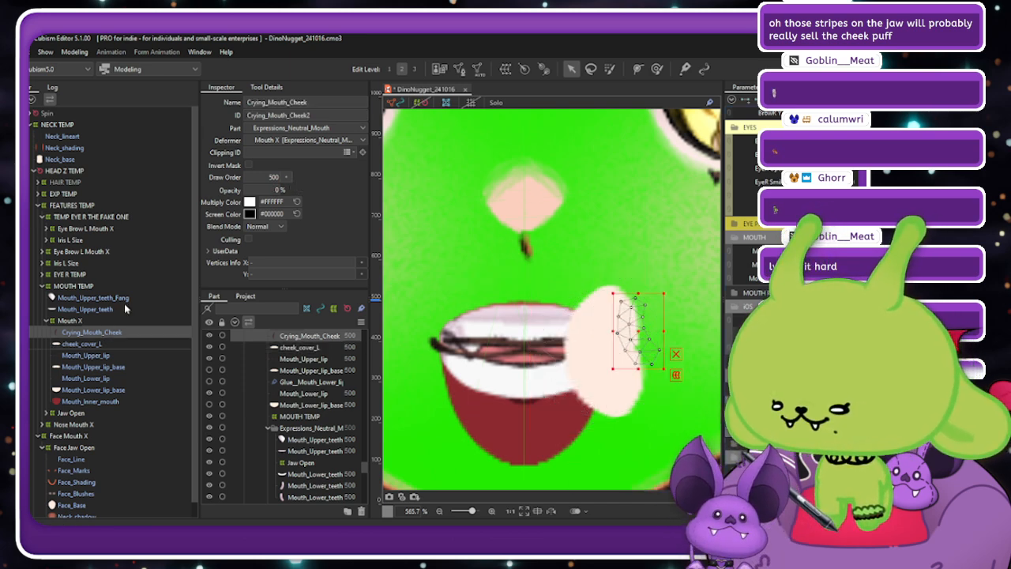
double_click(320, 103)
text(cheek_puff_L)
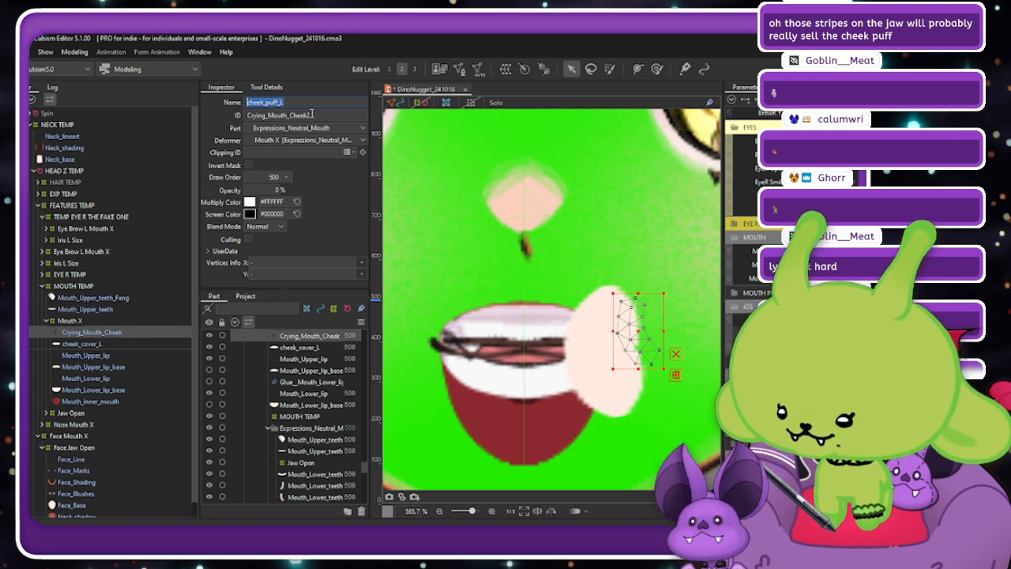
double_click(312, 114)
text(cheek_puff_L)
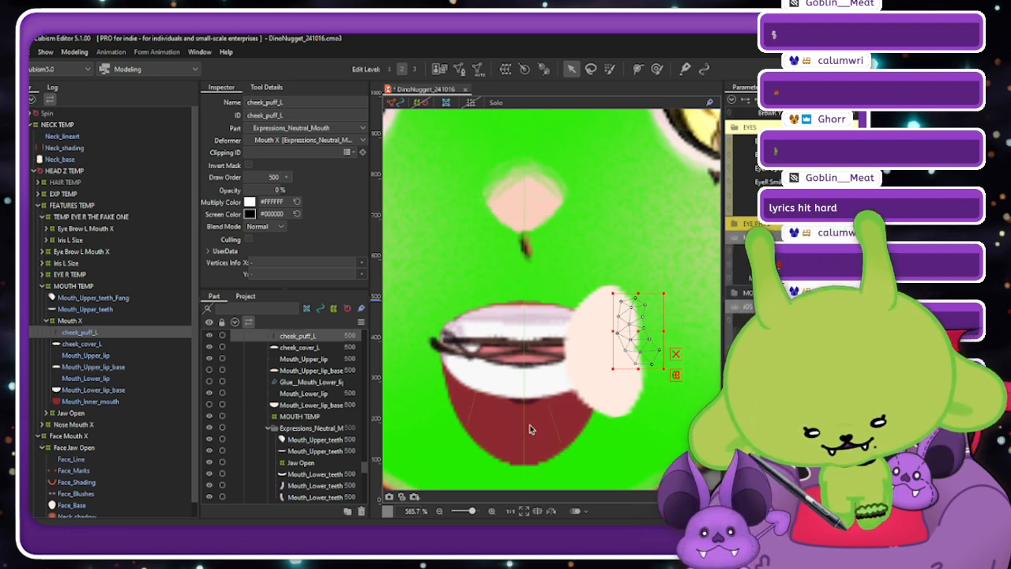
ctrl+click(118, 343)
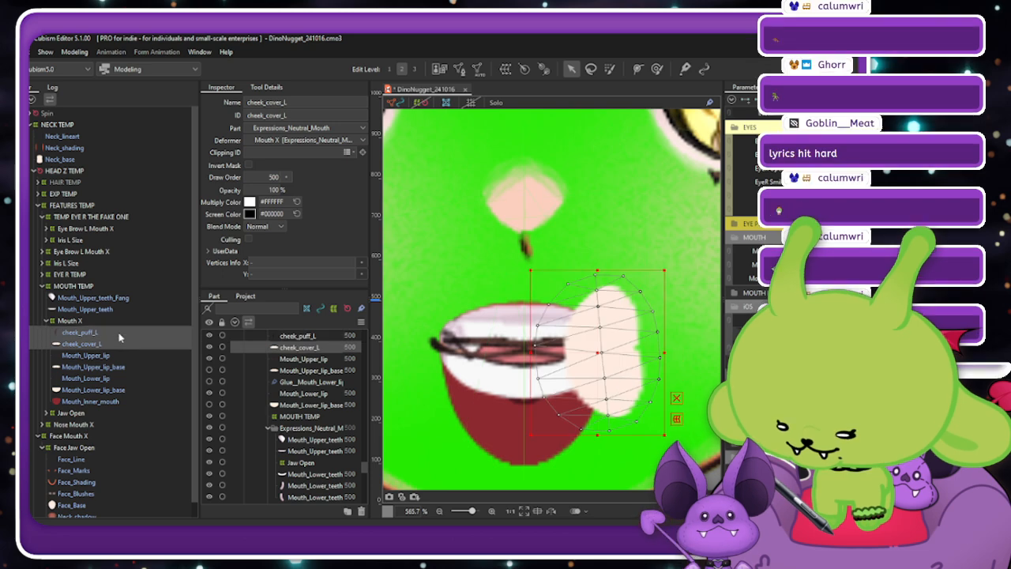
click(120, 334)
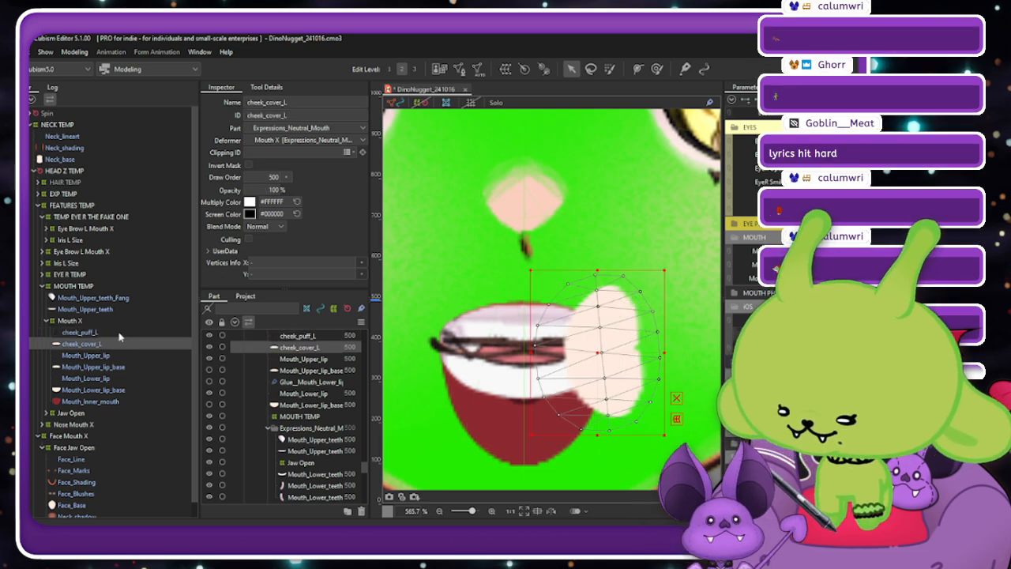
click(74, 51)
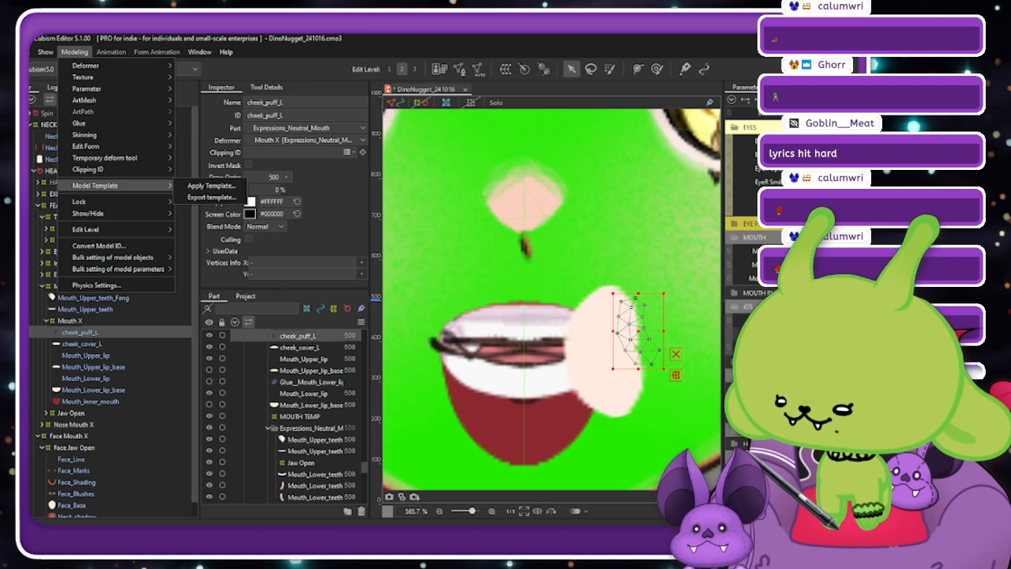
click(471, 52)
click(109, 345)
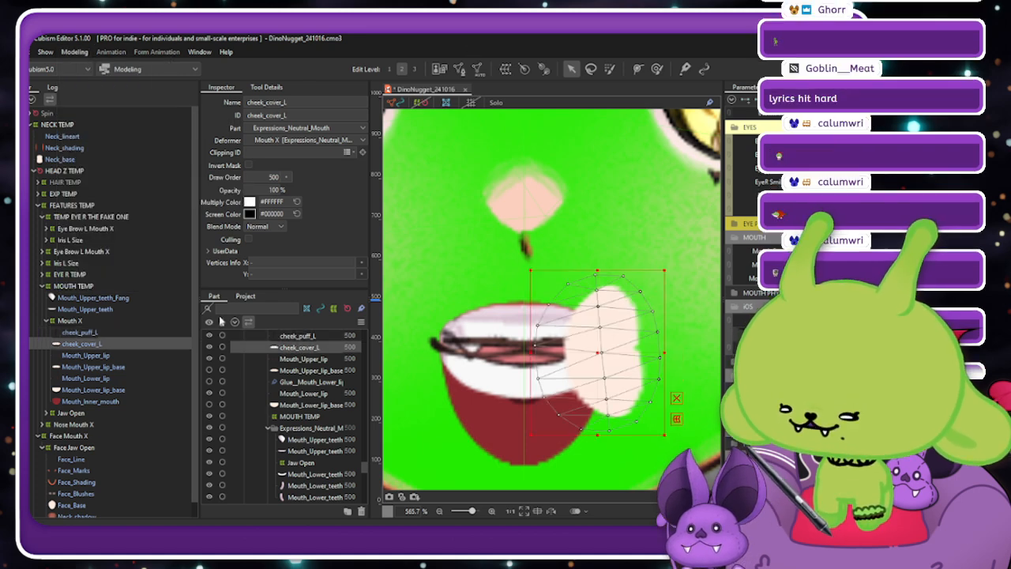
click(112, 334)
click(127, 341)
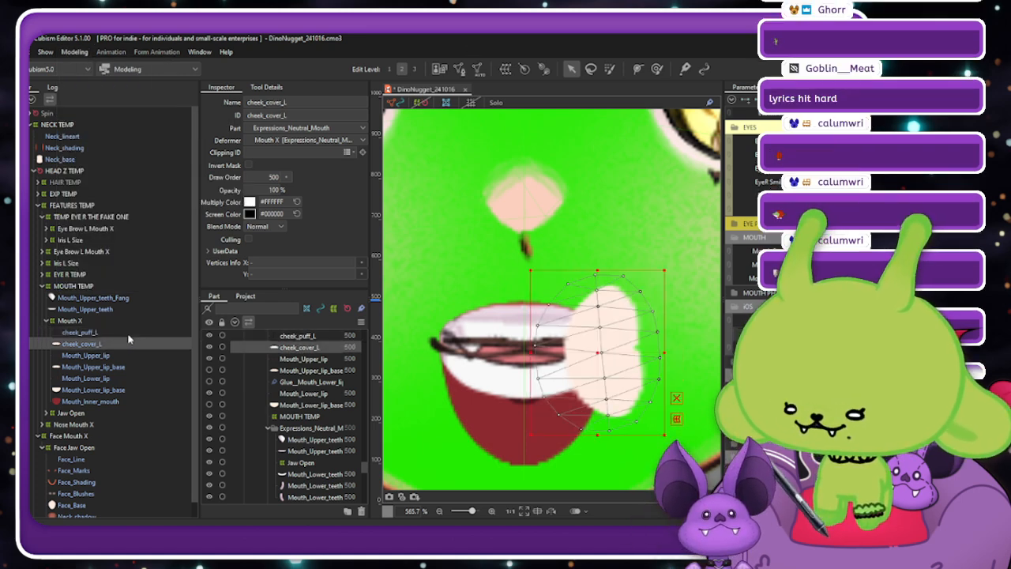
click(129, 333)
ctrl+click(126, 343)
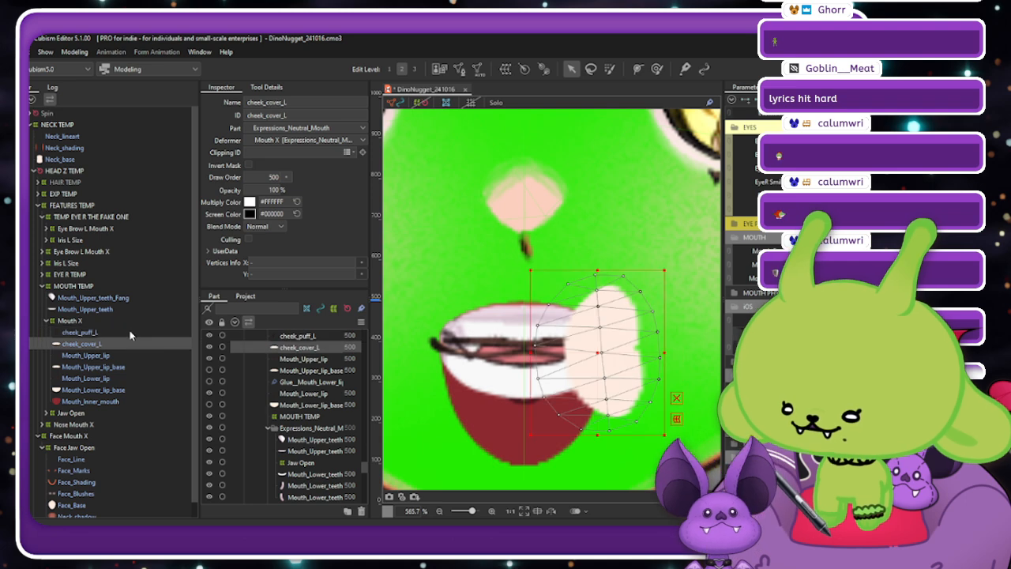
ctrl+click(129, 333)
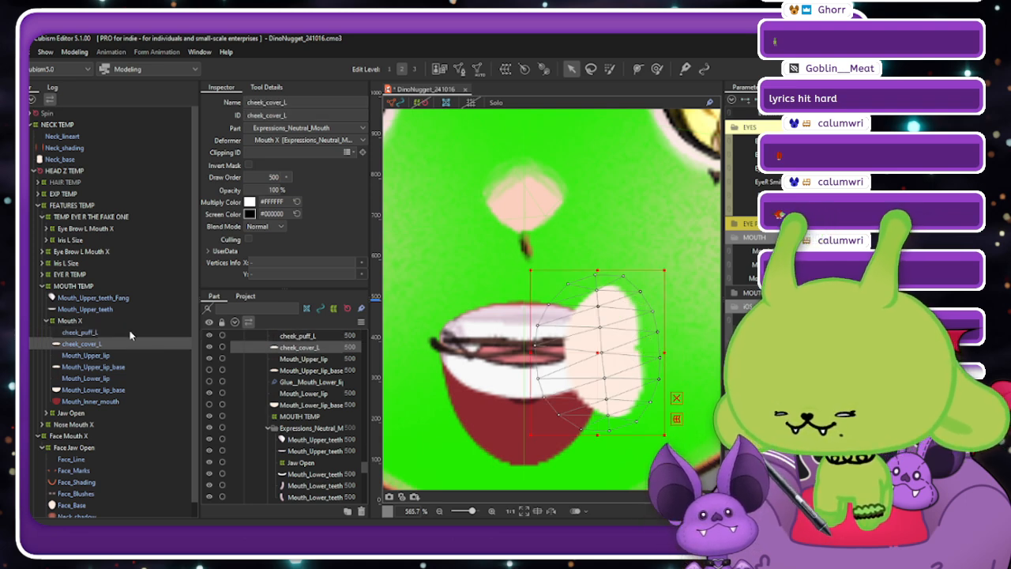
Undo the name and ID changes on the cheek line mesh.
click(131, 333)
key(ctrl+z)
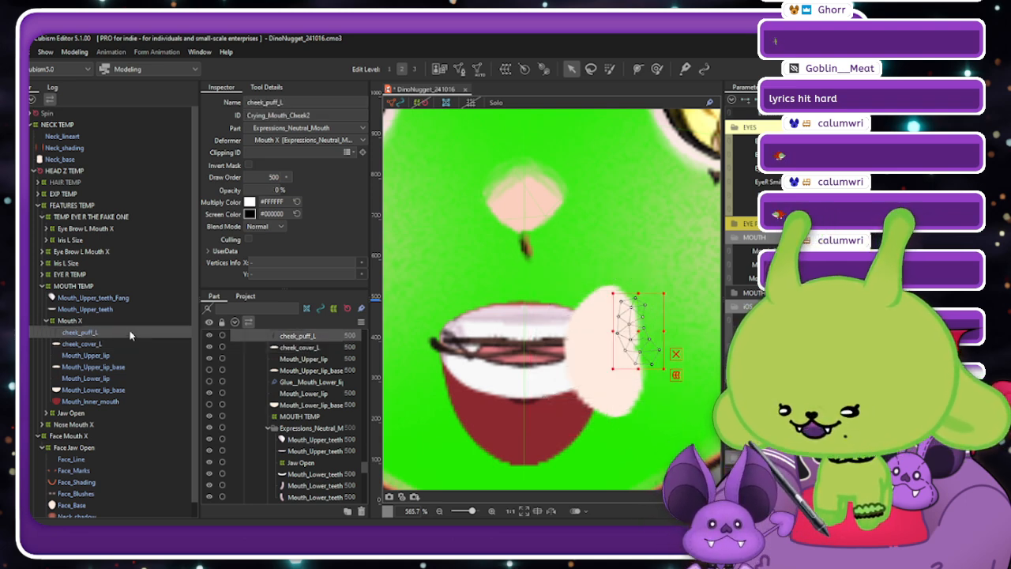
key(ctrl+z)
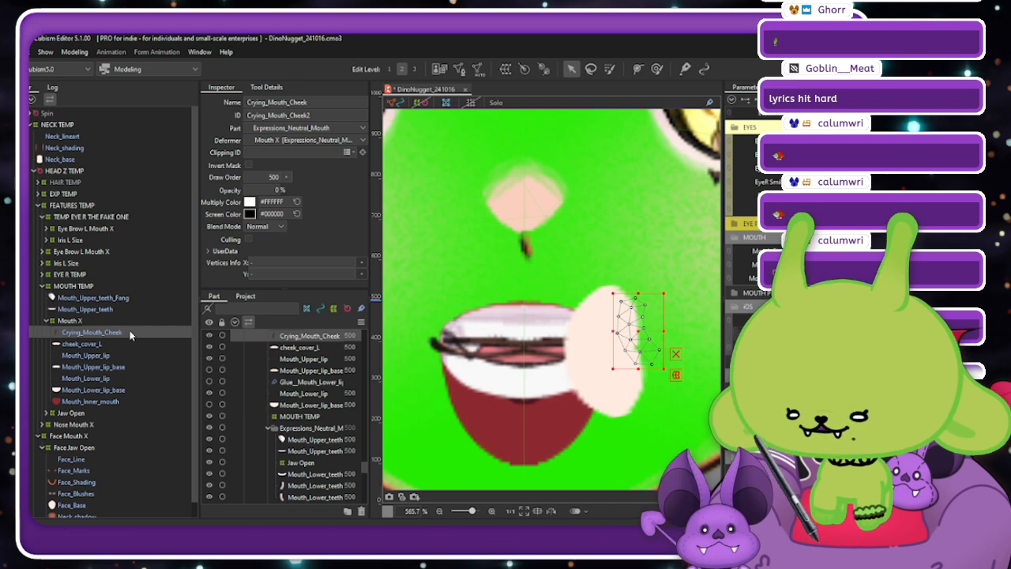
key(ctrl+z)
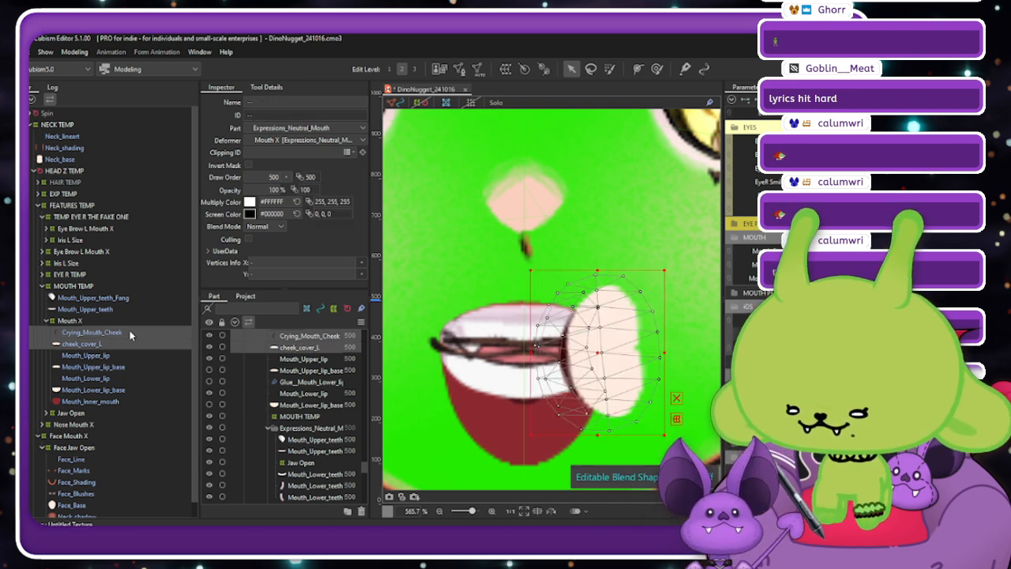
Select Crying_Mouth_Cheek alone and set both its name and its ID to cheek_puff_L.
click(130, 335)
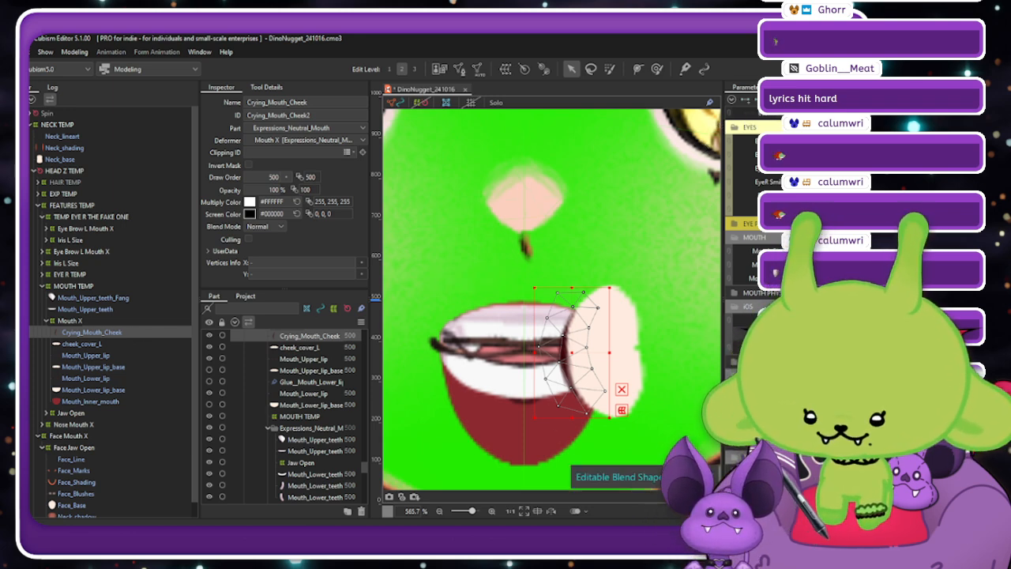
click(817, 356)
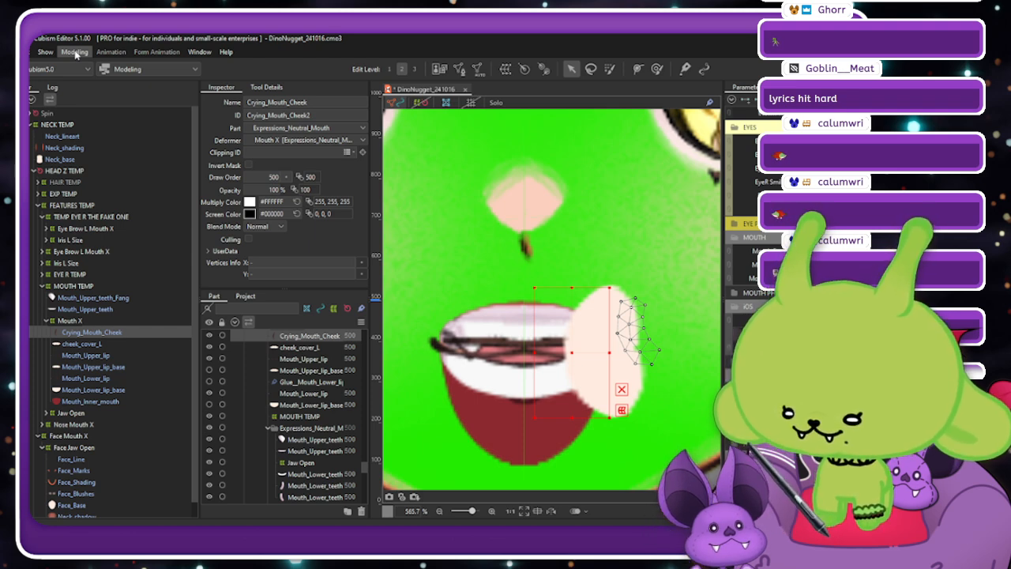
key(ctrl+z)
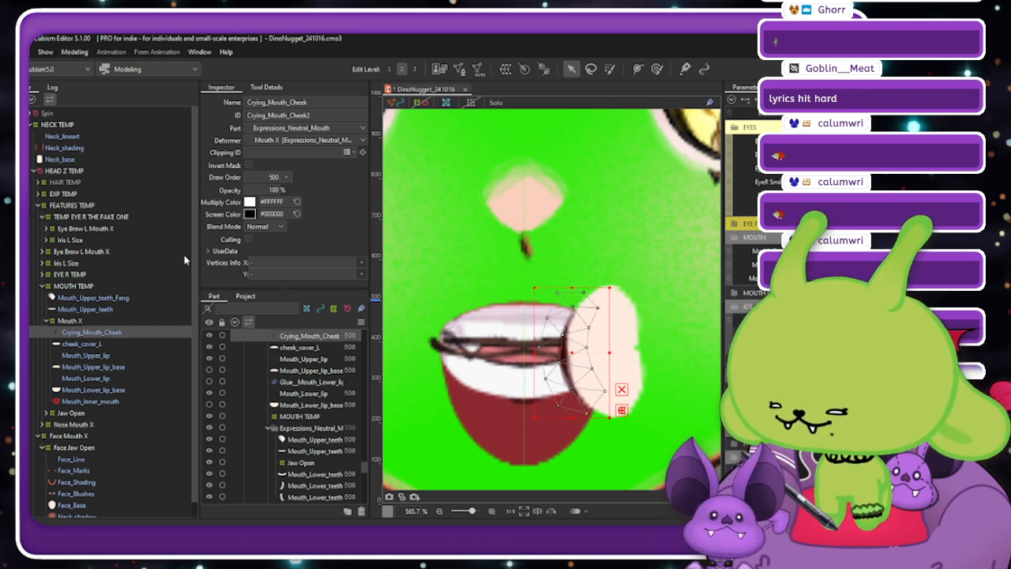
double_click(333, 102)
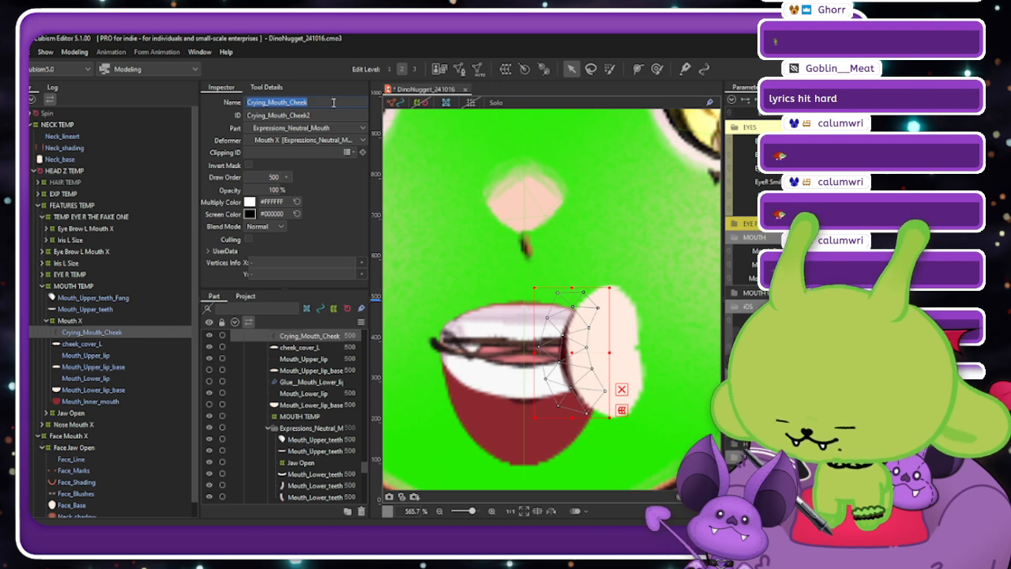
text(cheek_puff_L)
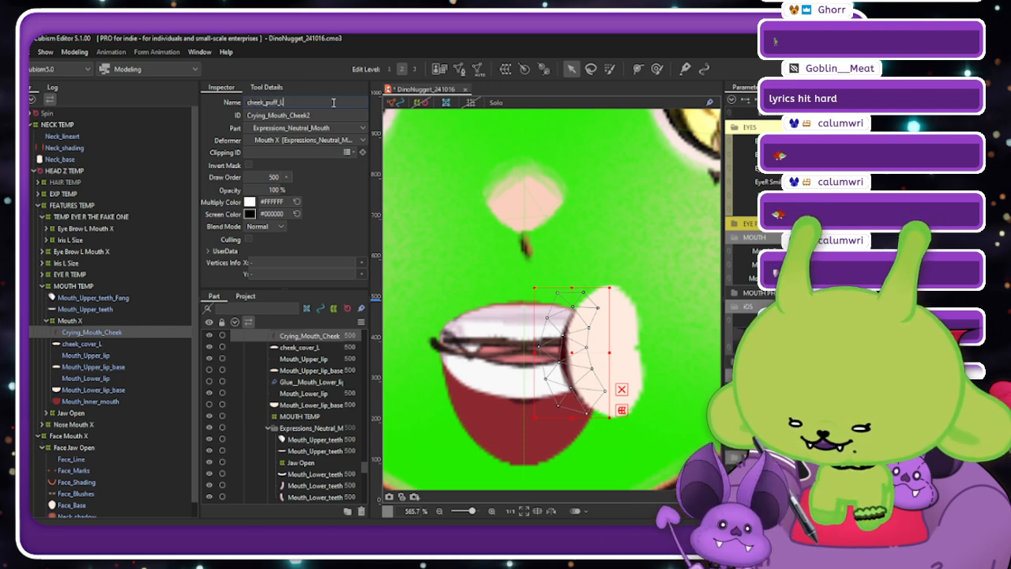
key(Return)
key(ctrl+c)
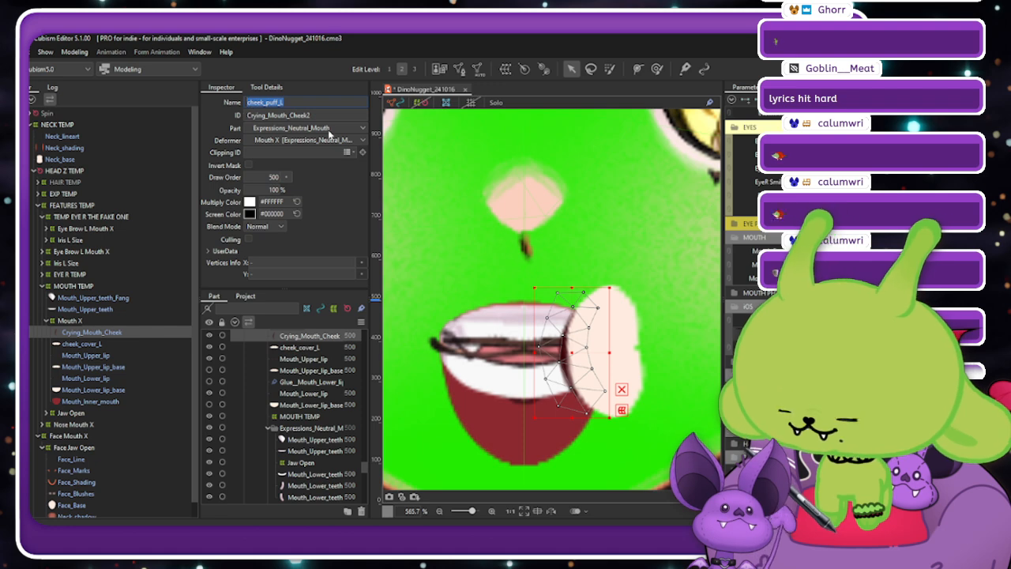
double_click(340, 115)
key(ctrl+v)
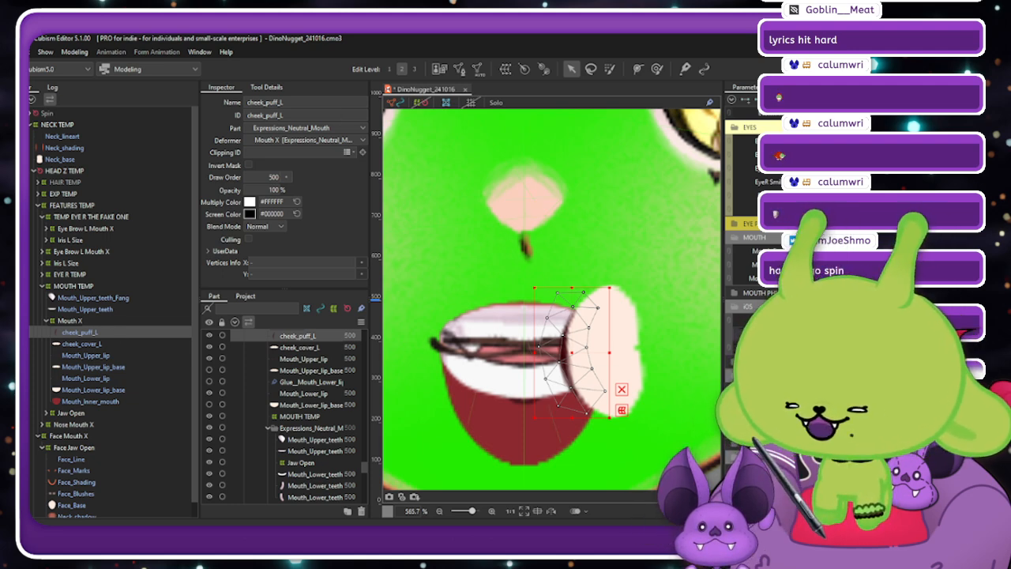
Create a parent warp deformer named Cheek Puff L for cheek_puff_L and cheek_cover_L, and set its conversion divisions to 7 in width.
ctrl+click(122, 345)
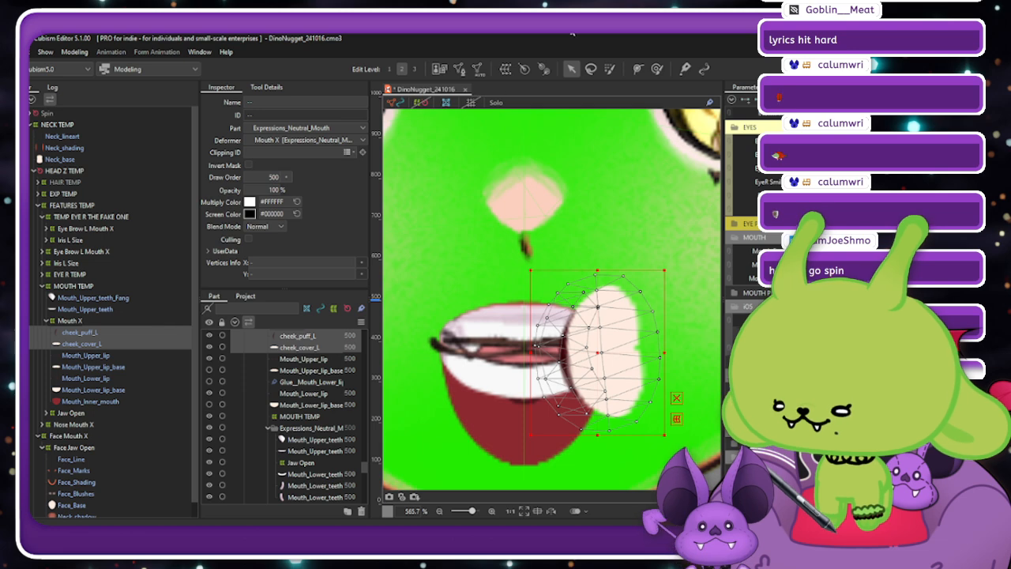
click(504, 69)
triple_click(441, 177)
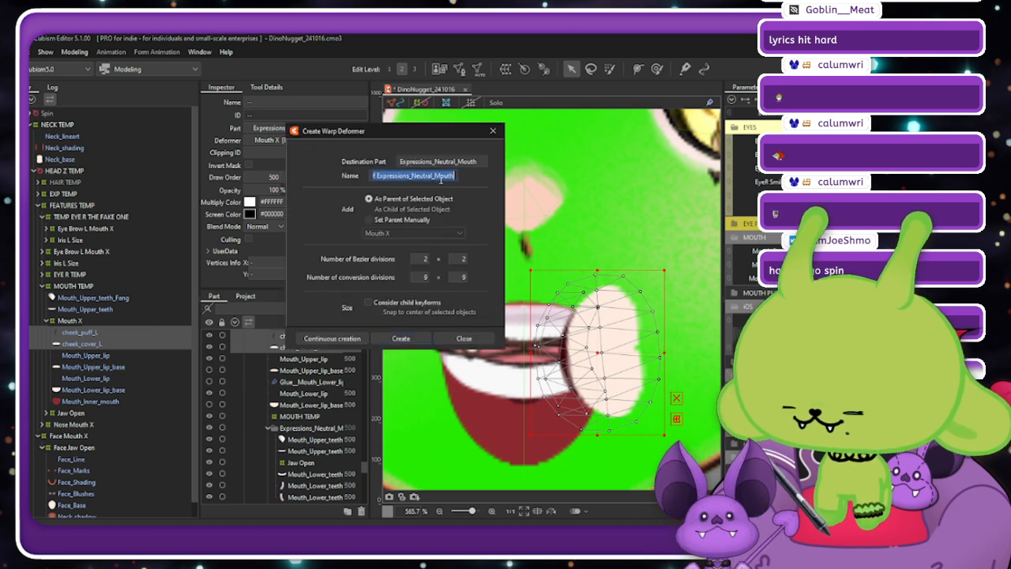
text(Cheek Puff)
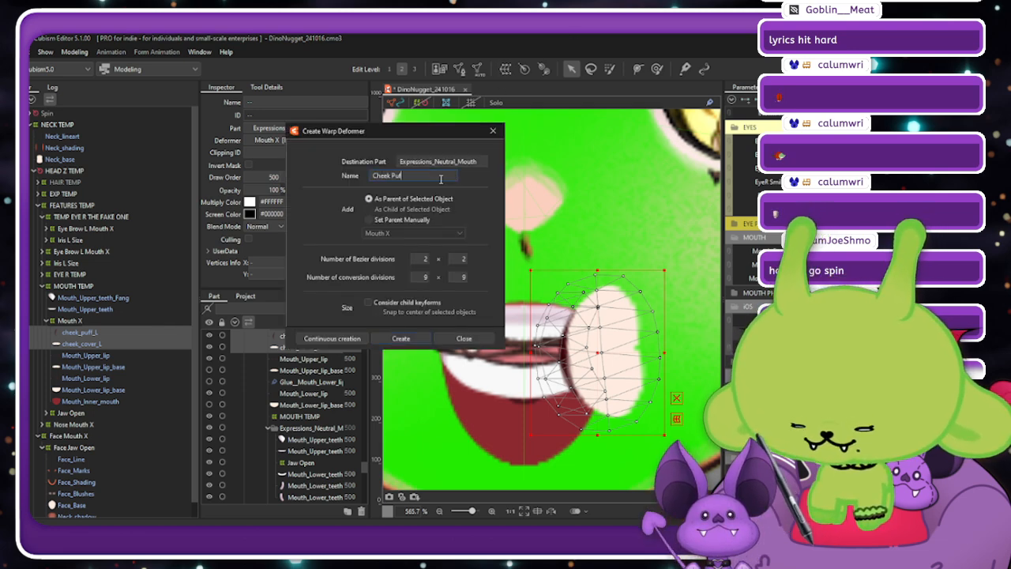
text( L)
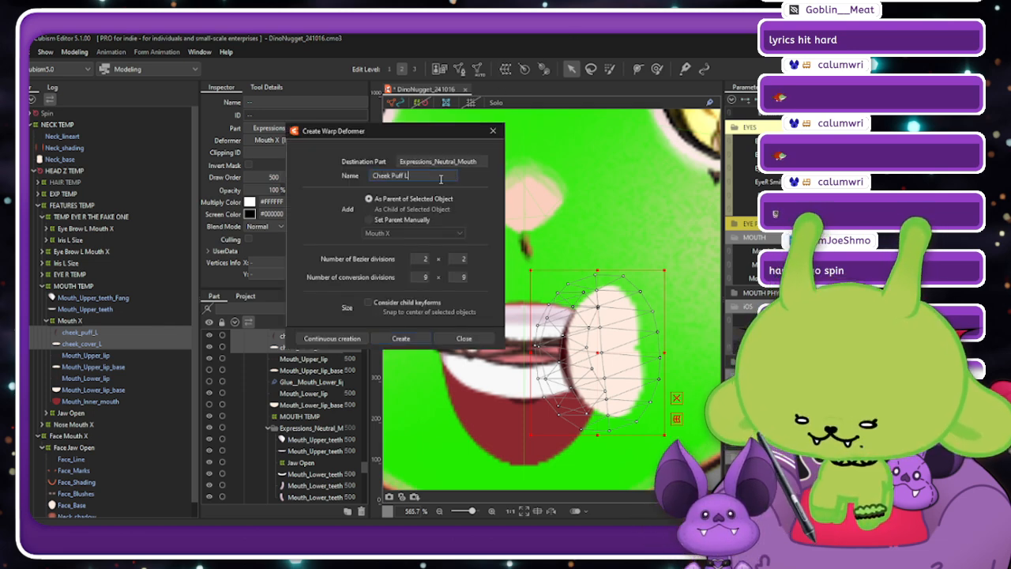
click(406, 340)
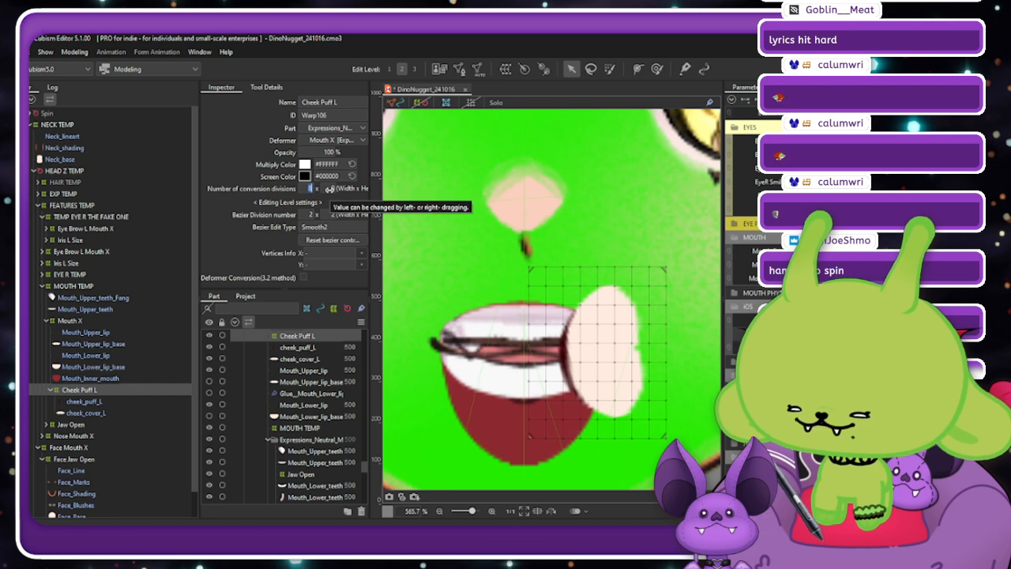
click(308, 189)
text(7)
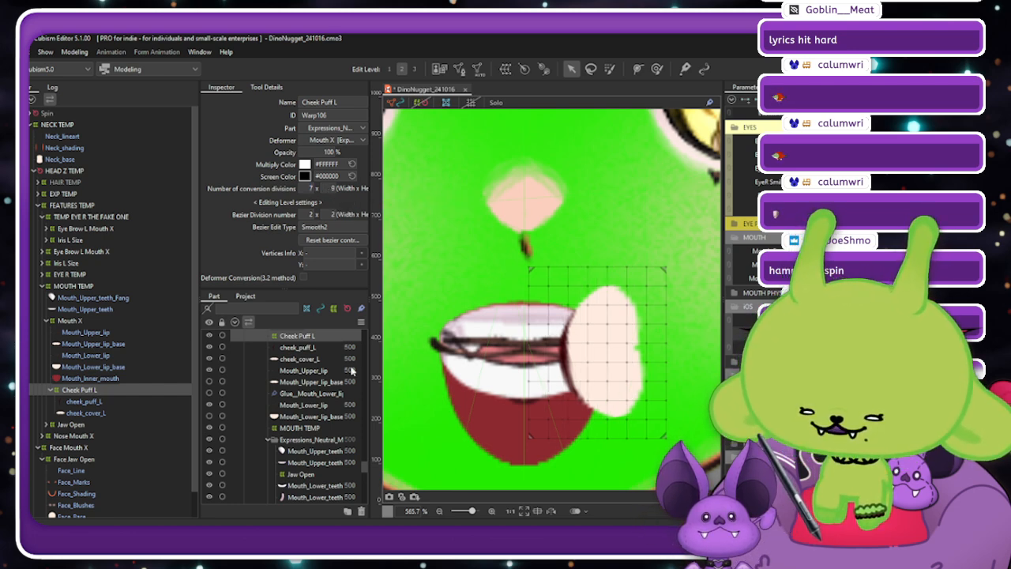
Show Mouth_Upper_lip_base and Mouth_Lower_lip_base again, and reset the multiply color of Face_Base to #FFFFFF.
click(209, 381)
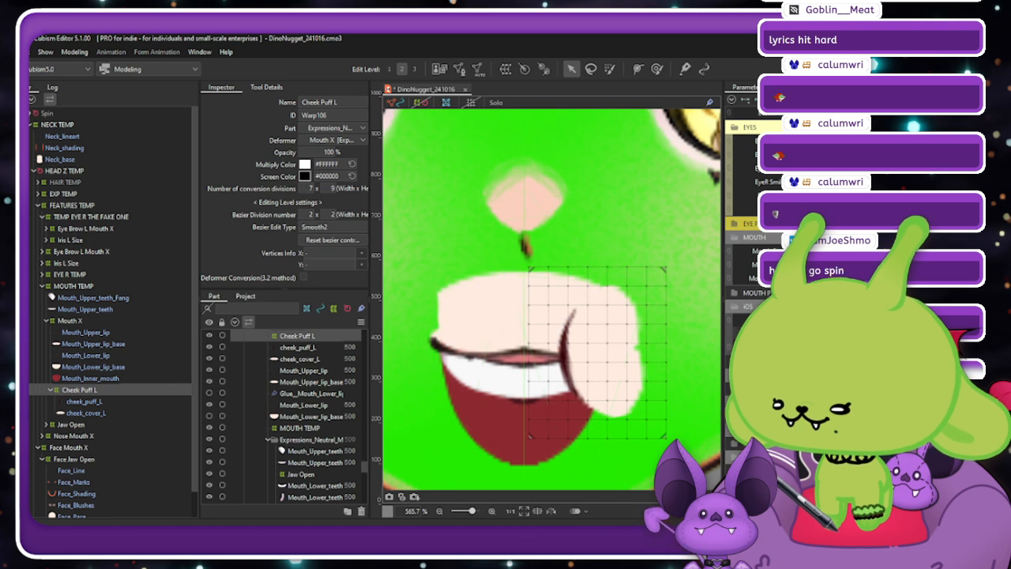
click(209, 417)
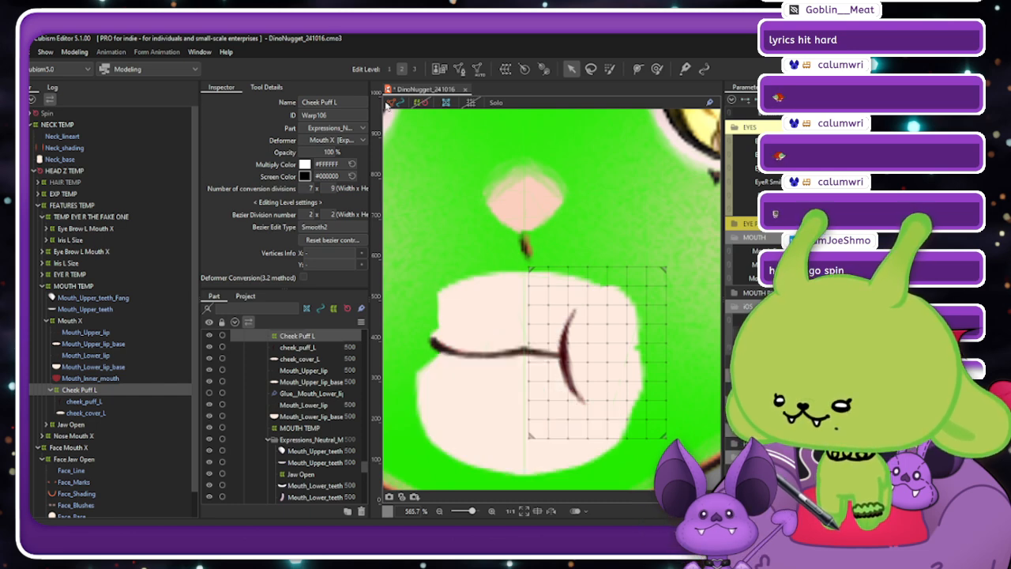
click(469, 185)
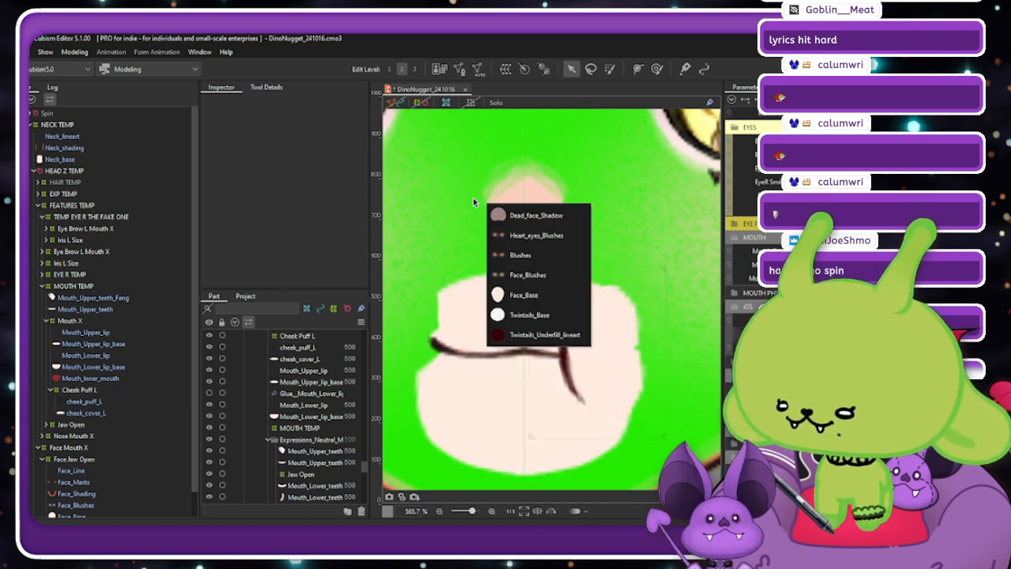
click(523, 295)
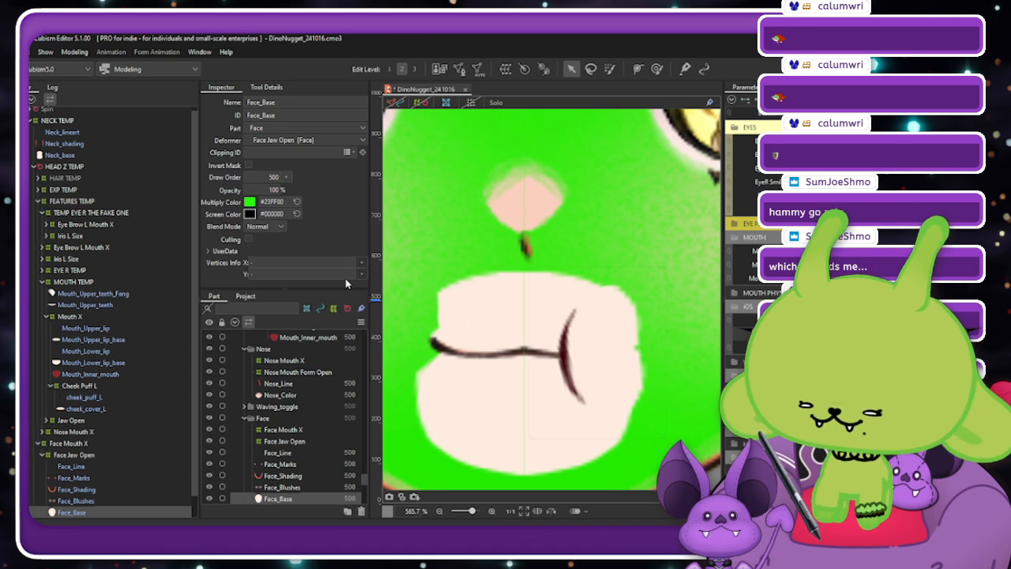
click(297, 201)
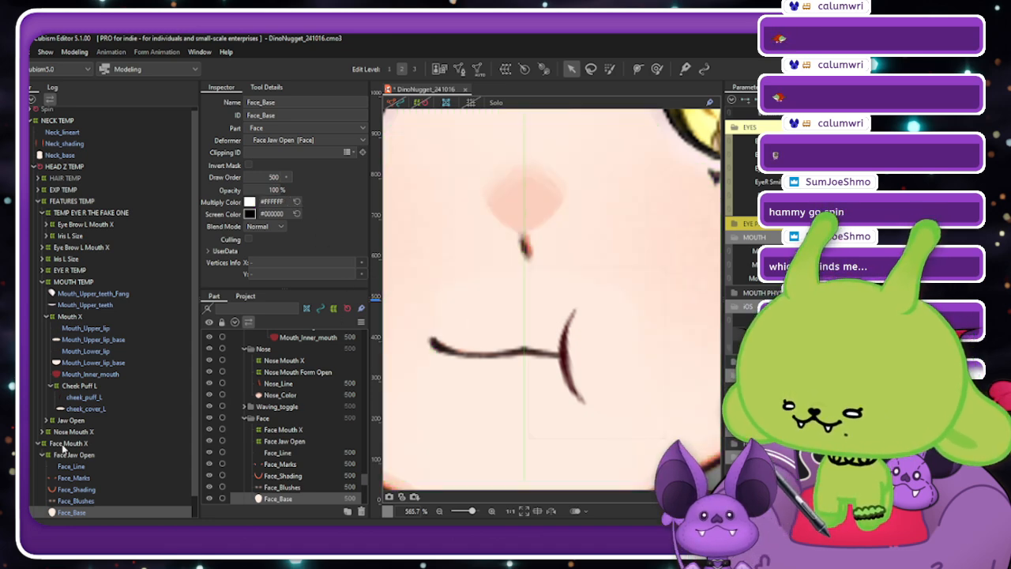
At neutral Cheek Puff, move the Cheek Puff L deformer outward past the mouth corner, tilt it to follow the cheek and make it narrower.
click(95, 387)
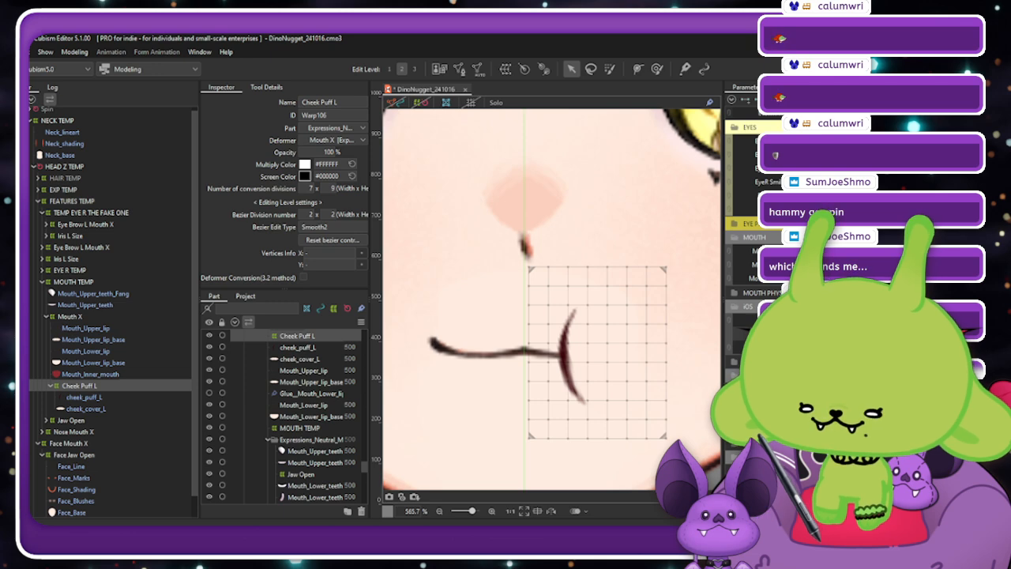
scroll(570, 350, down, 5)
scroll(601, 349, up, 4)
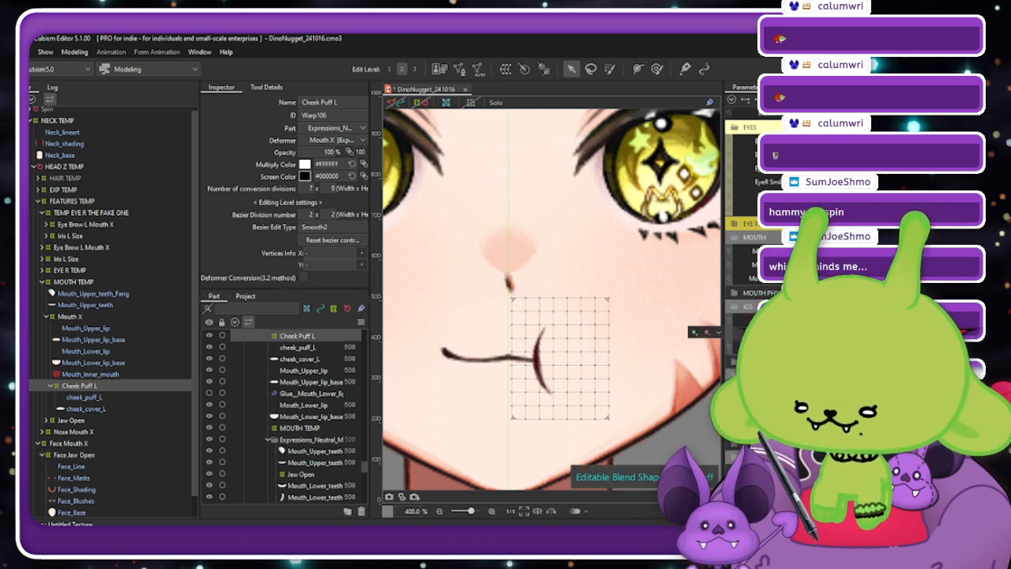
click(515, 349)
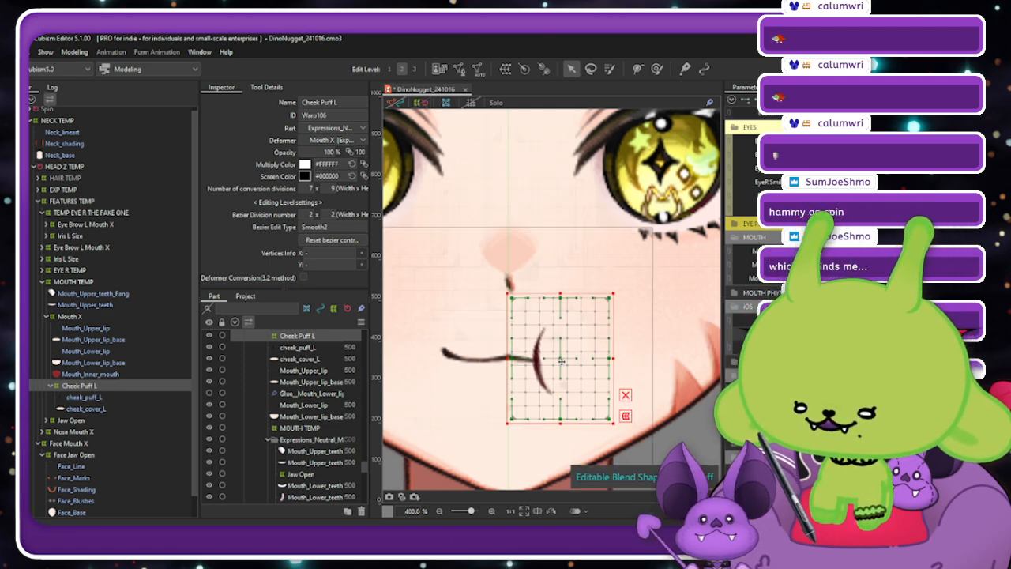
drag(559, 357, 605, 364)
drag(607, 289, 581, 267)
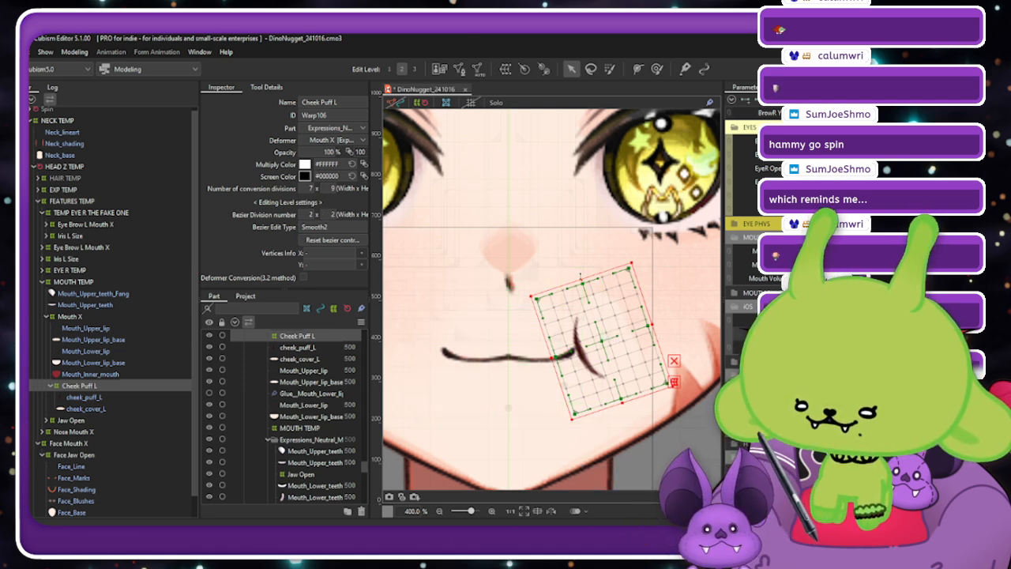
drag(580, 275, 566, 266)
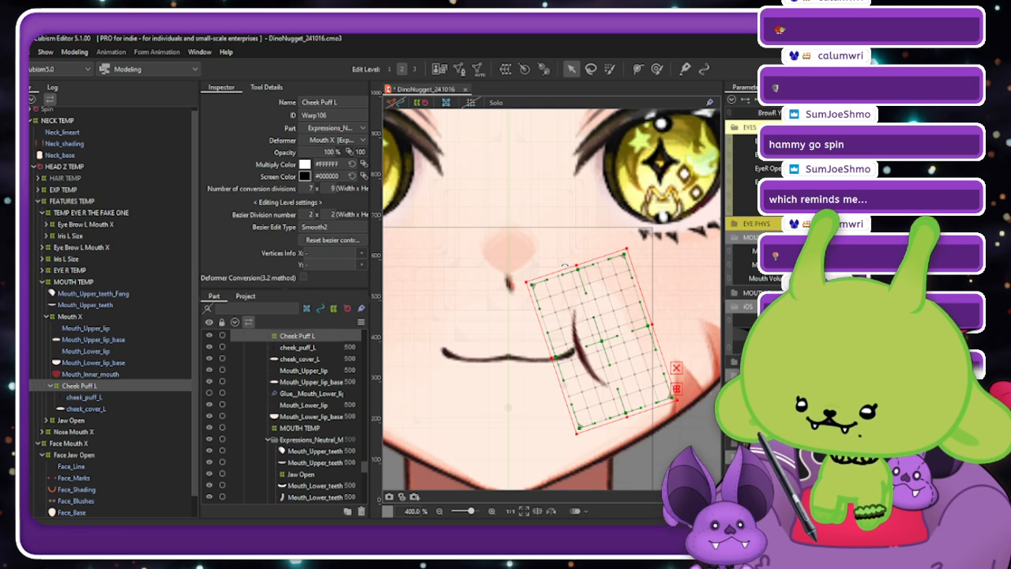
drag(598, 337, 642, 325)
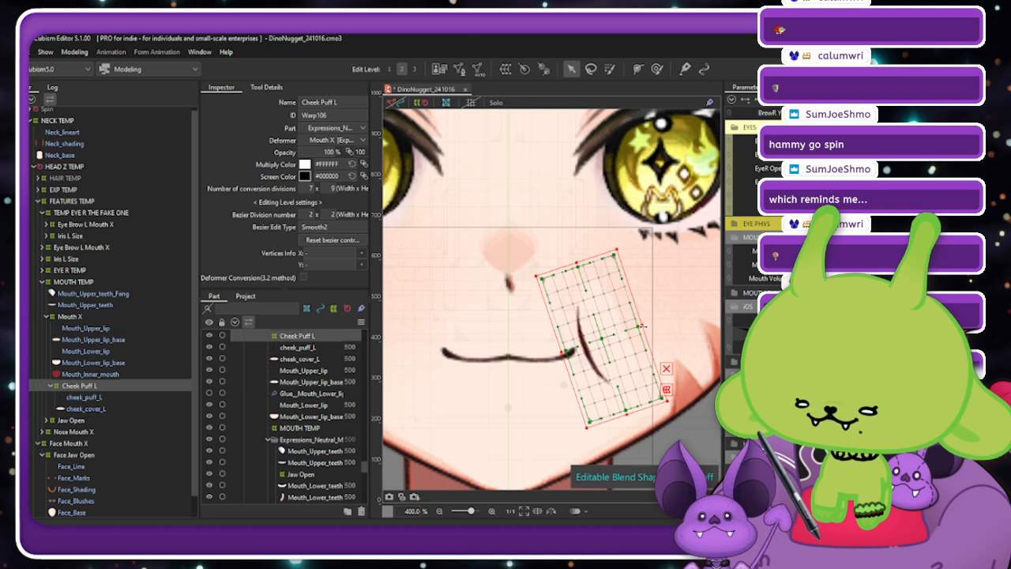
drag(617, 257, 615, 266)
drag(605, 330, 603, 327)
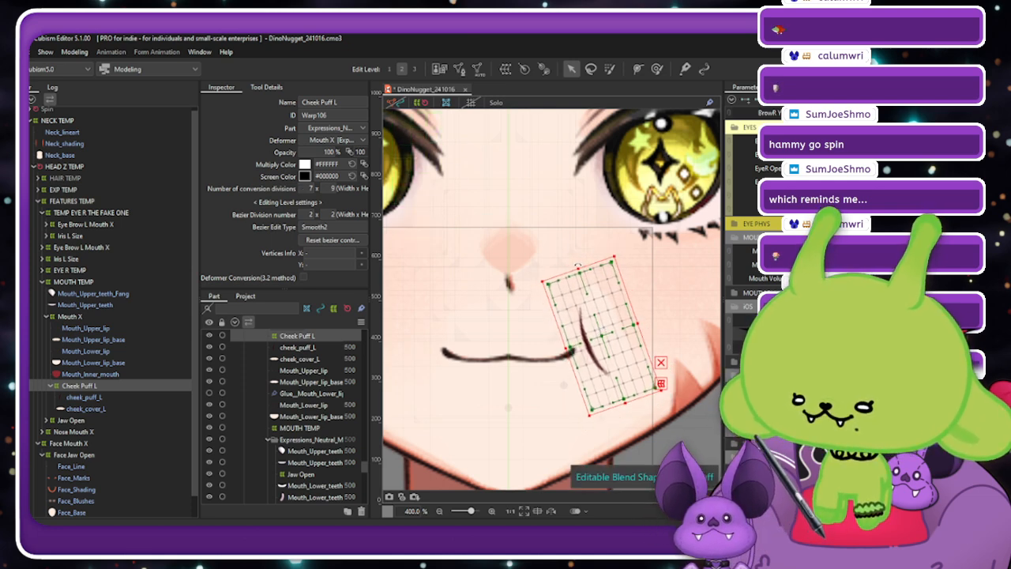
drag(598, 335, 596, 334)
Set the Cheek Puff L deformer's opacity to 0% at the neutral Cheek Puff key.
click(327, 152)
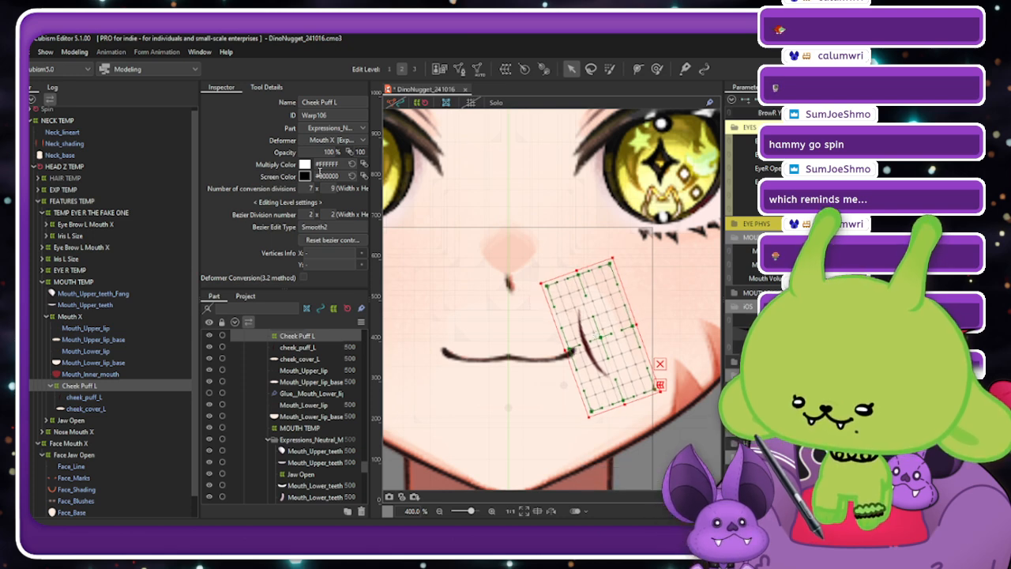
text(0)
key(Return)
click(566, 170)
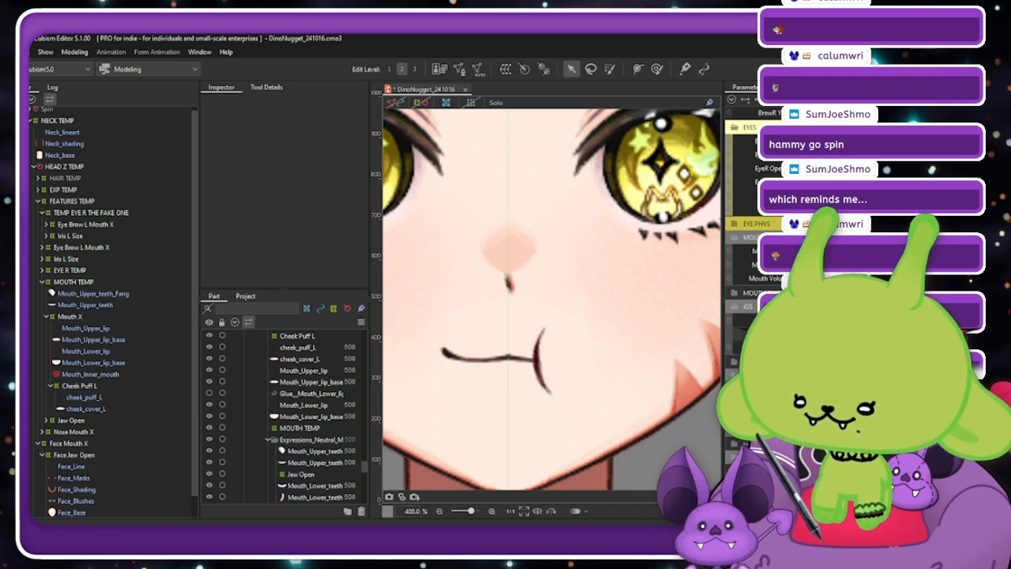
Set the Cheek Puff L deformer's opacity to 100% at an intermediate Cheek Puff key and preview the fade through the parameter's range.
click(120, 386)
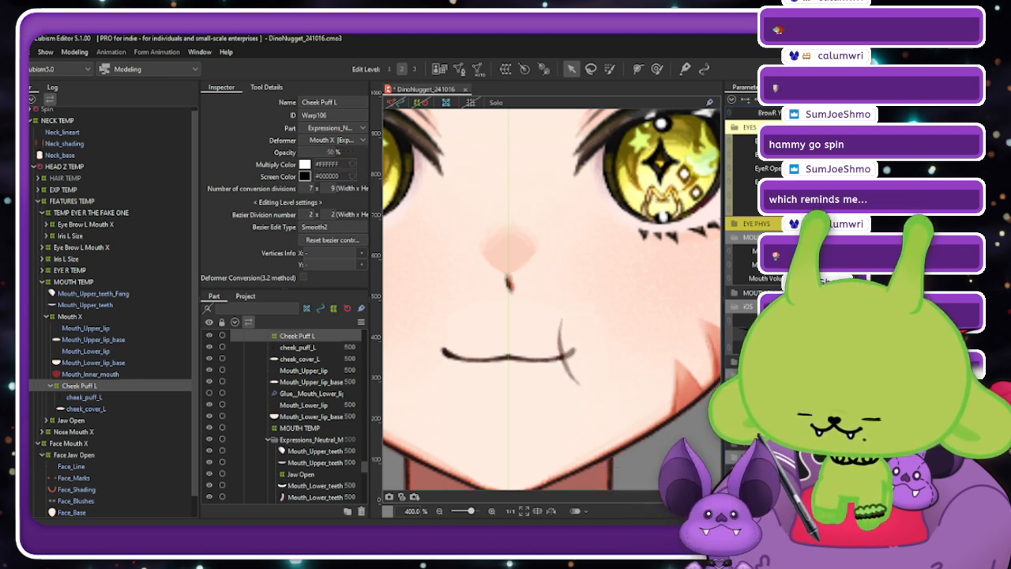
scroll(614, 327, down, 3)
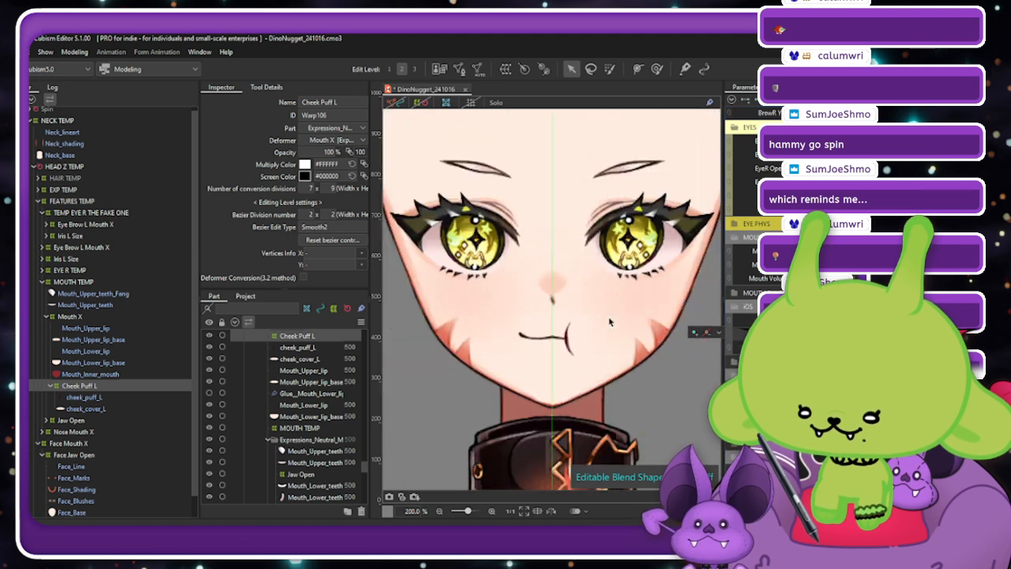
scroll(608, 298, down, 1)
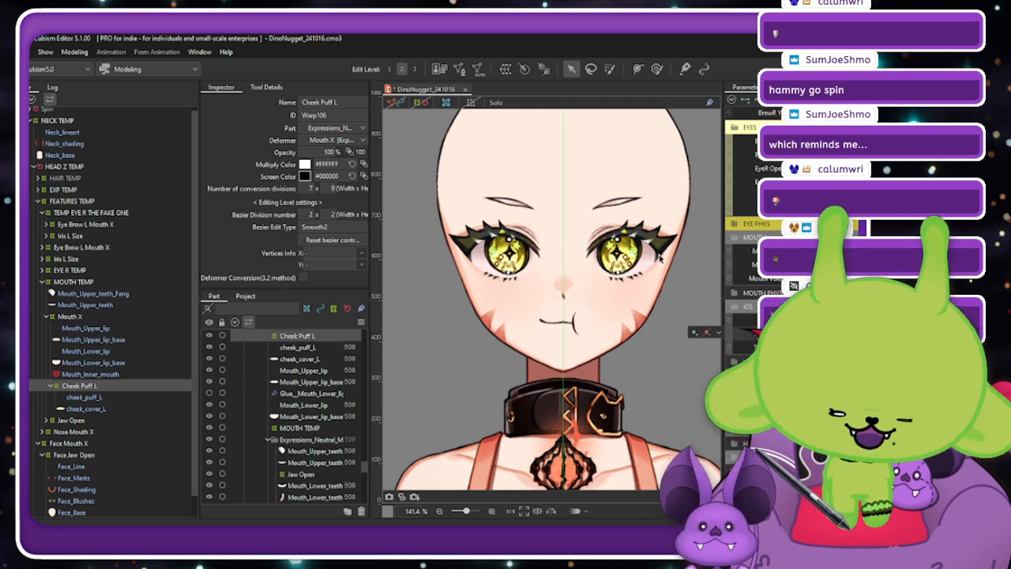
drag(860, 336, 836, 336)
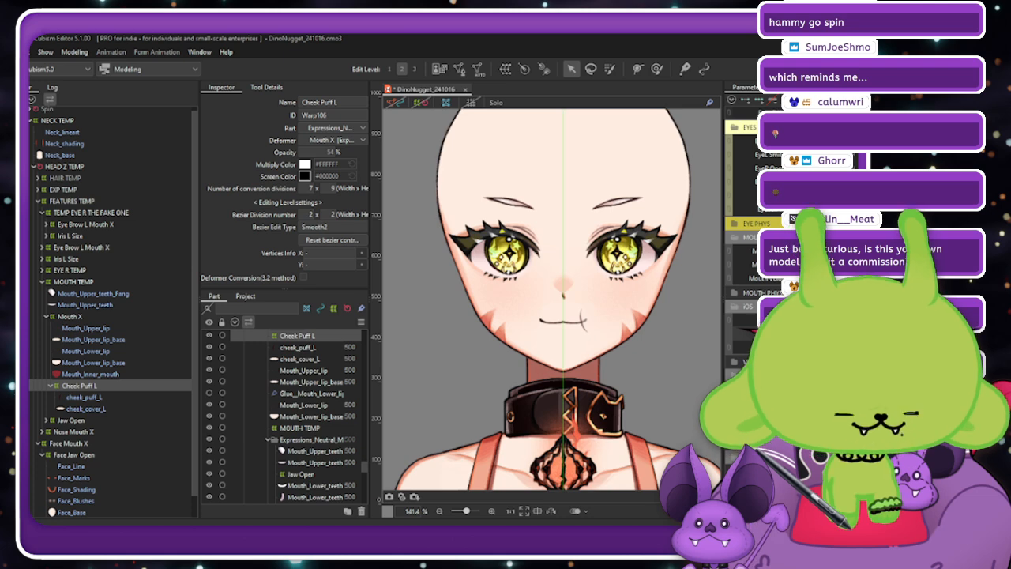
mouse_move(821, 332)
mouse_down()
mouse_move(807, 332)
mouse_move(847, 331)
mouse_move(793, 332)
mouse_move(822, 332)
mouse_up()
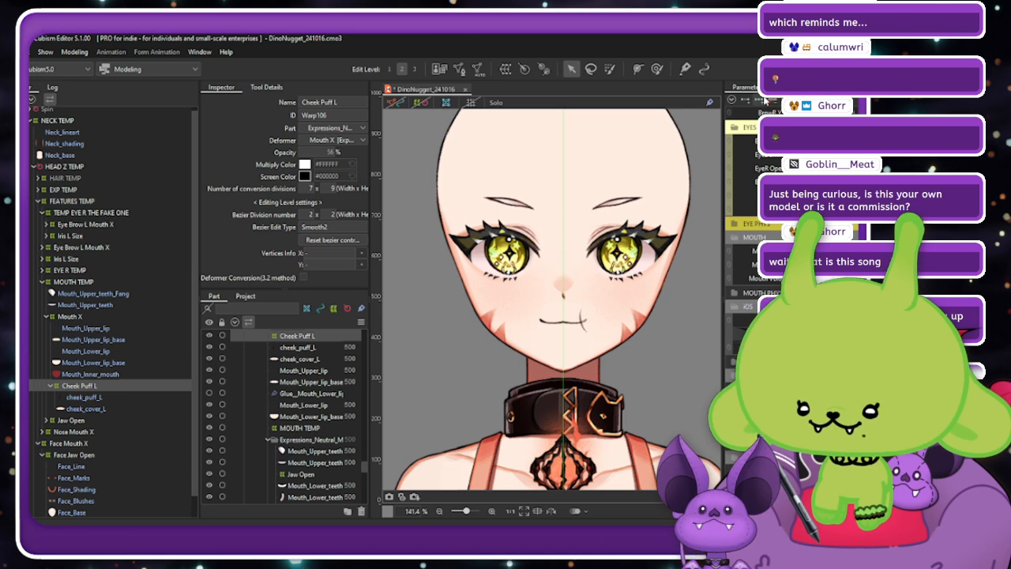
click(821, 332)
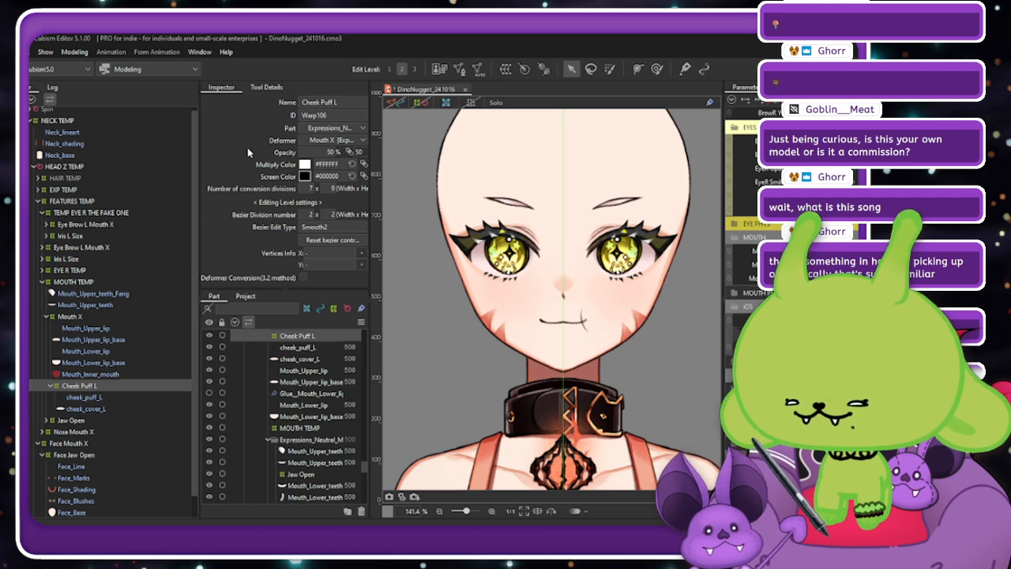
drag(328, 154, 364, 154)
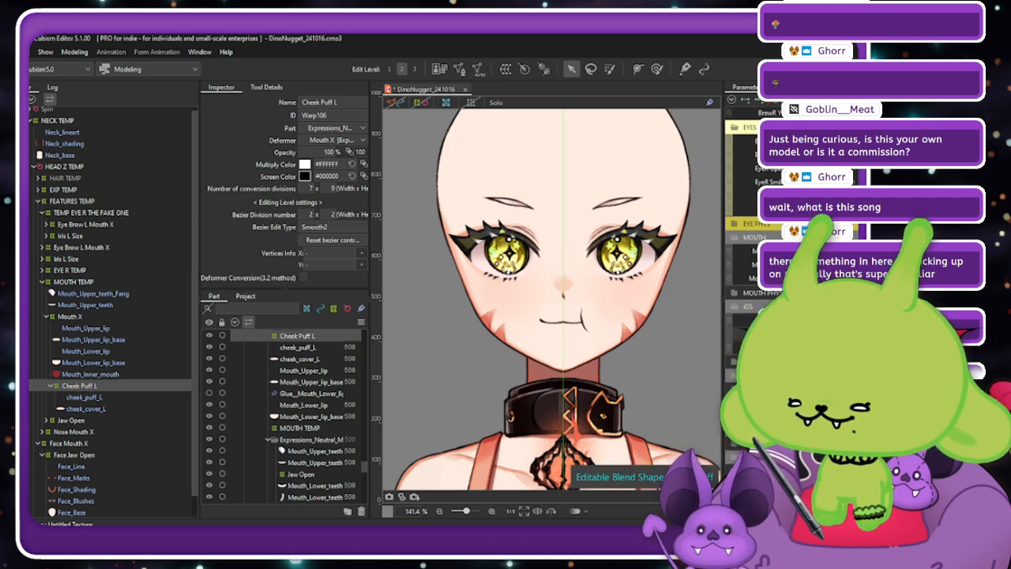
mouse_move(837, 341)
mouse_down()
mouse_move(802, 342)
mouse_move(837, 341)
mouse_move(801, 341)
mouse_move(837, 342)
mouse_move(802, 341)
mouse_move(837, 341)
mouse_move(801, 341)
mouse_move(819, 341)
mouse_up()
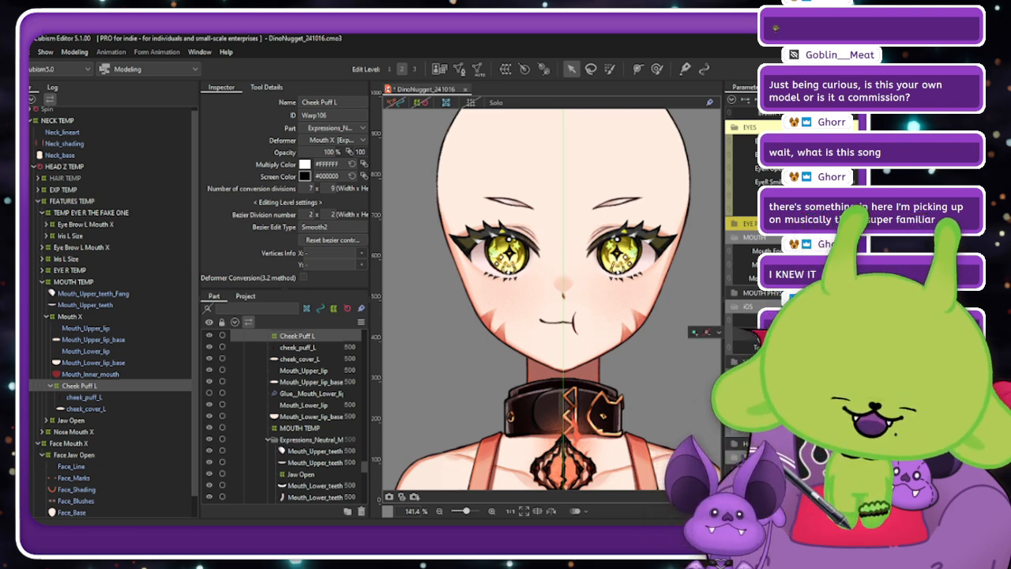
drag(819, 341, 841, 341)
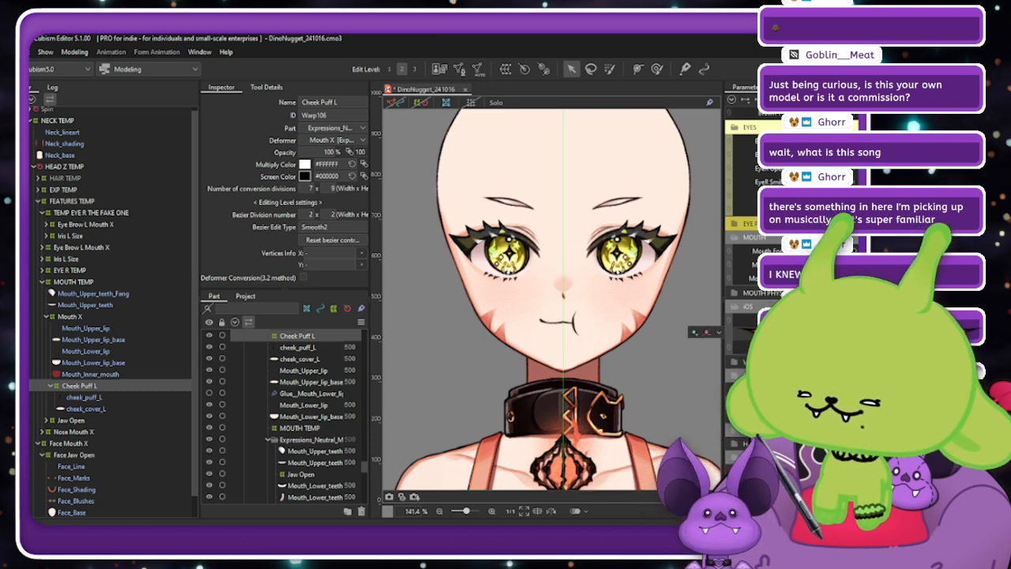
drag(841, 341, 819, 341)
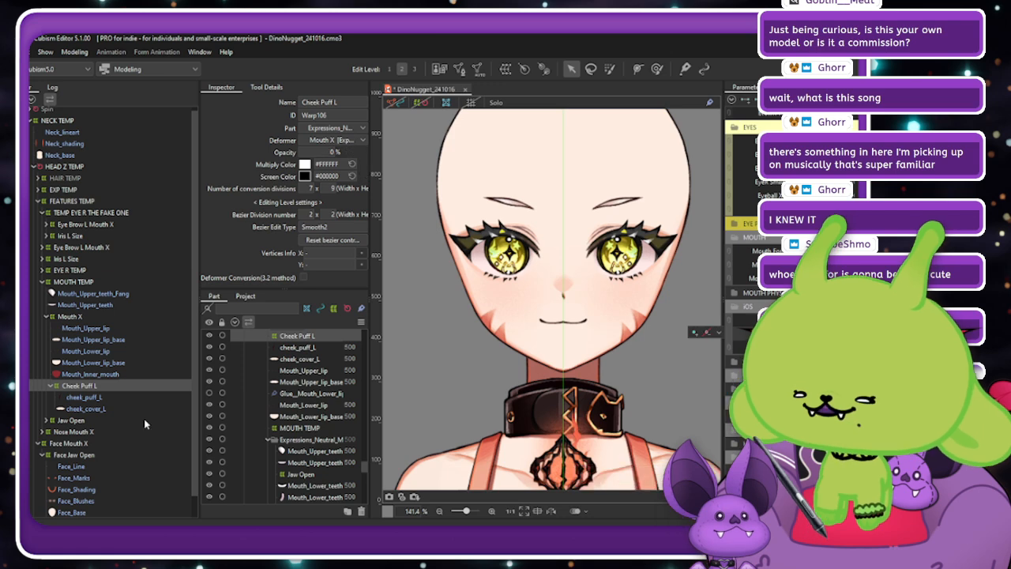
Try to mirror a copy of the Cheek Puff L deformer without its meshes by reflecting a parent warp deformer around it.
key(ctrl+v)
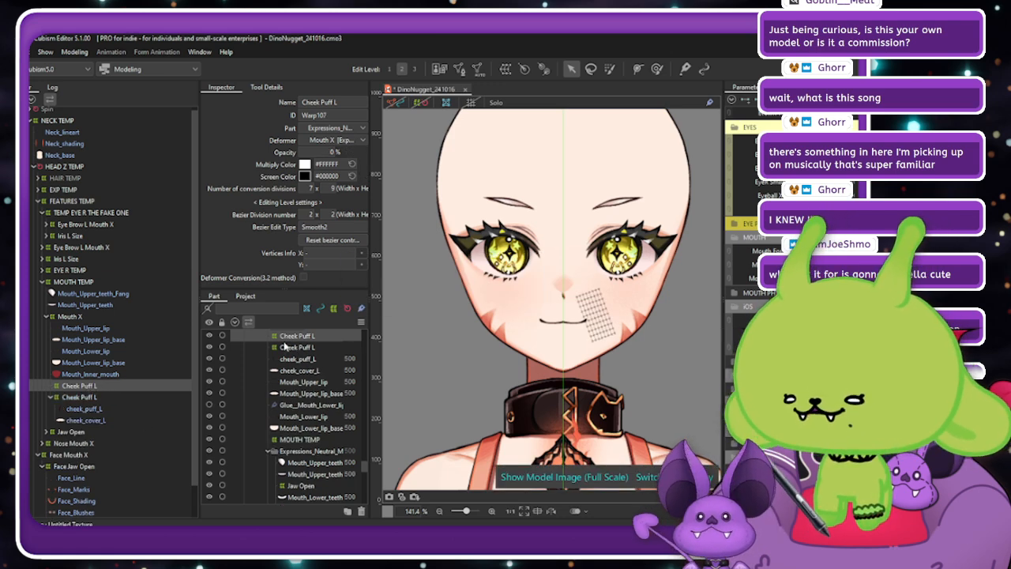
right_click(496, 310)
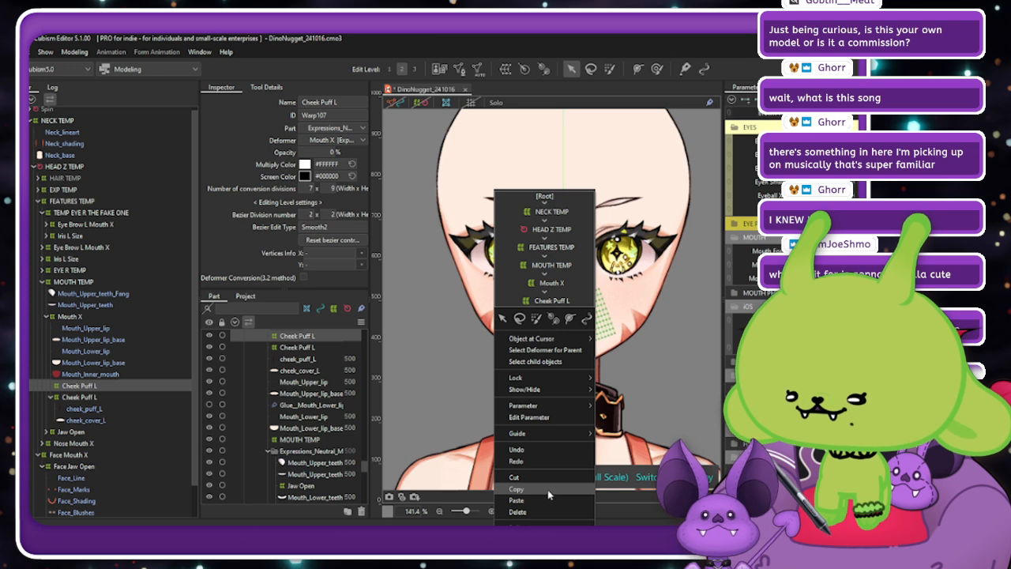
click(502, 71)
click(503, 69)
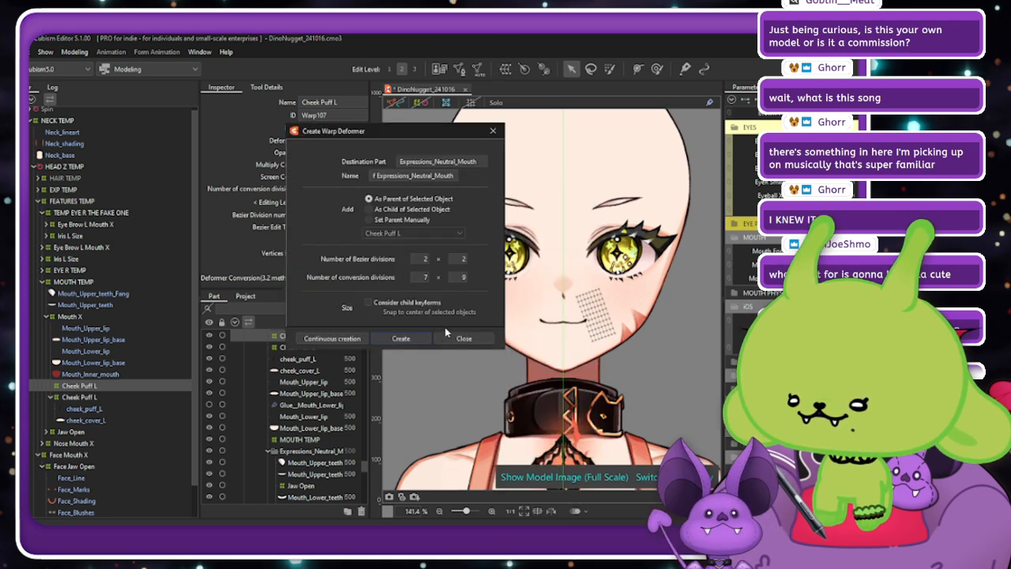
click(448, 332)
right_click(499, 258)
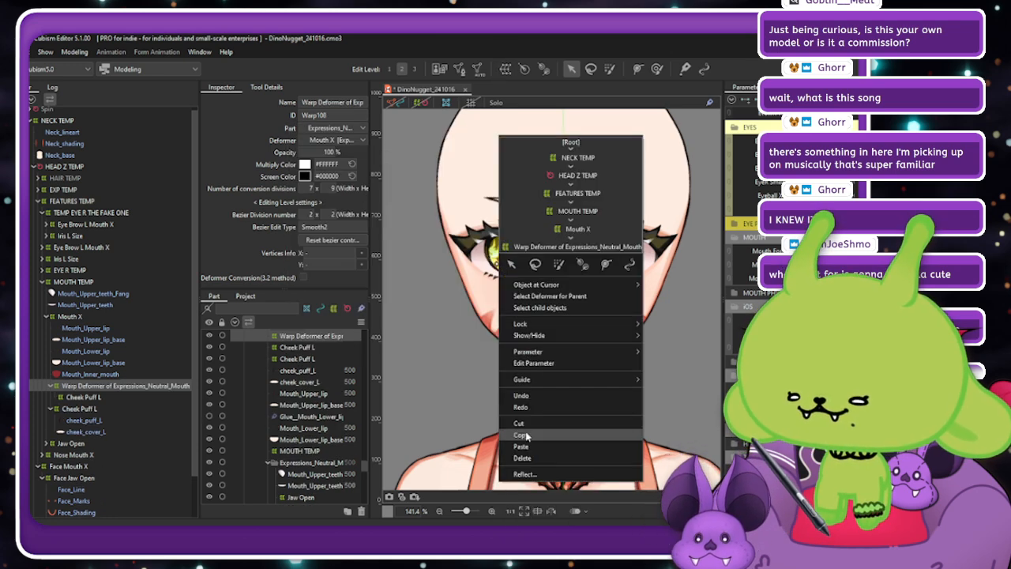
click(524, 474)
click(428, 383)
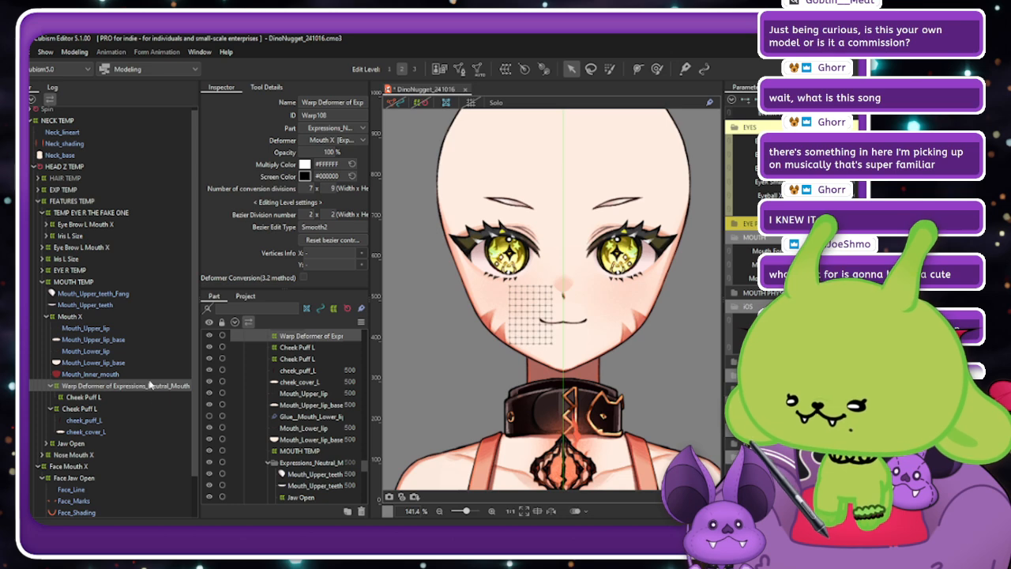
Delete the mirrored parent warp deformer and the empty Cheek Puff L copy.
key(Delete)
drag(813, 334, 833, 334)
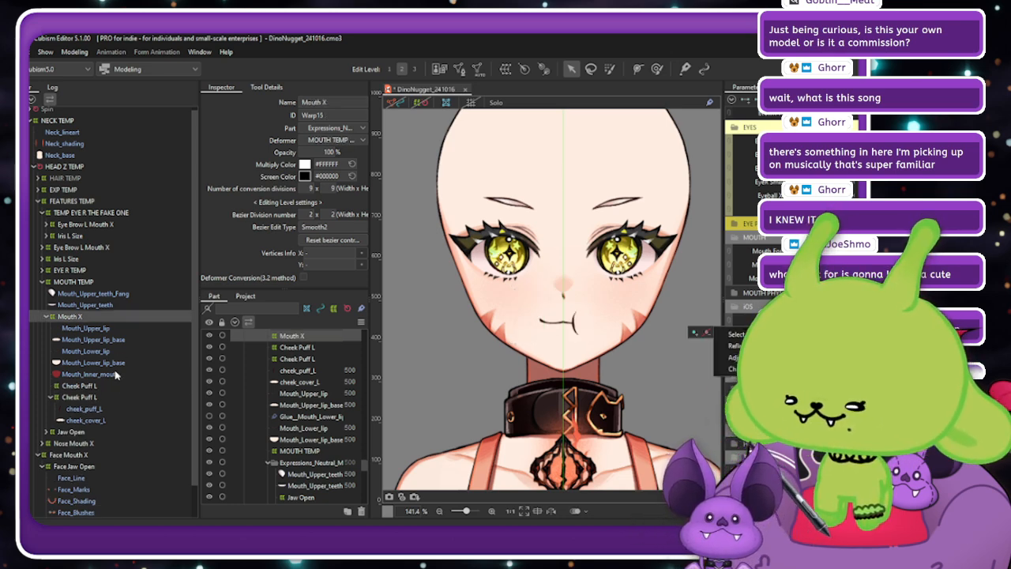
click(92, 387)
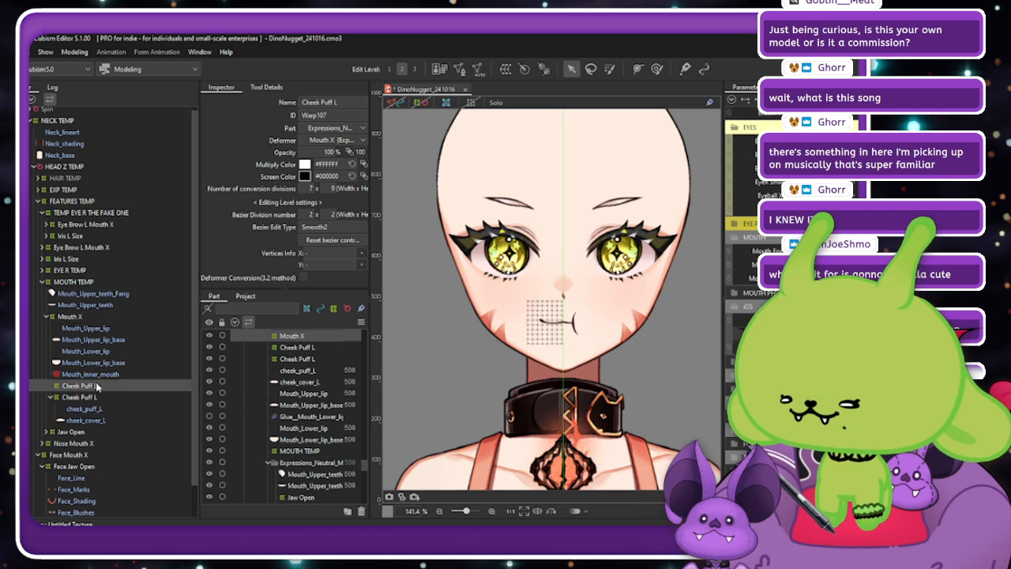
key(Delete)
Duplicate the Cheek Puff L deformer together with its cheek_puff_L and cheek_cover_L meshes.
click(94, 385)
shift+click(101, 406)
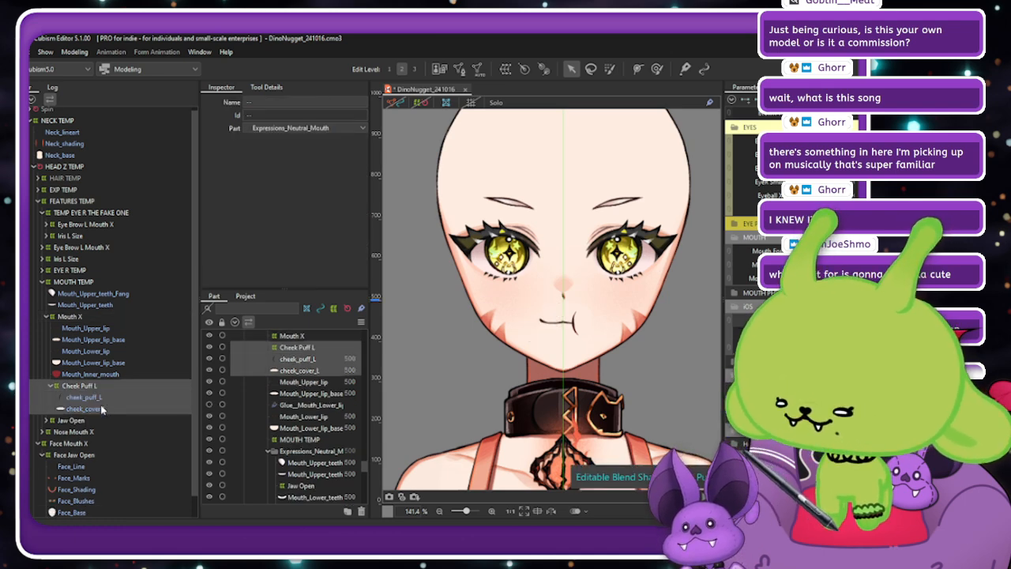
key(ctrl+c)
key(ctrl+v)
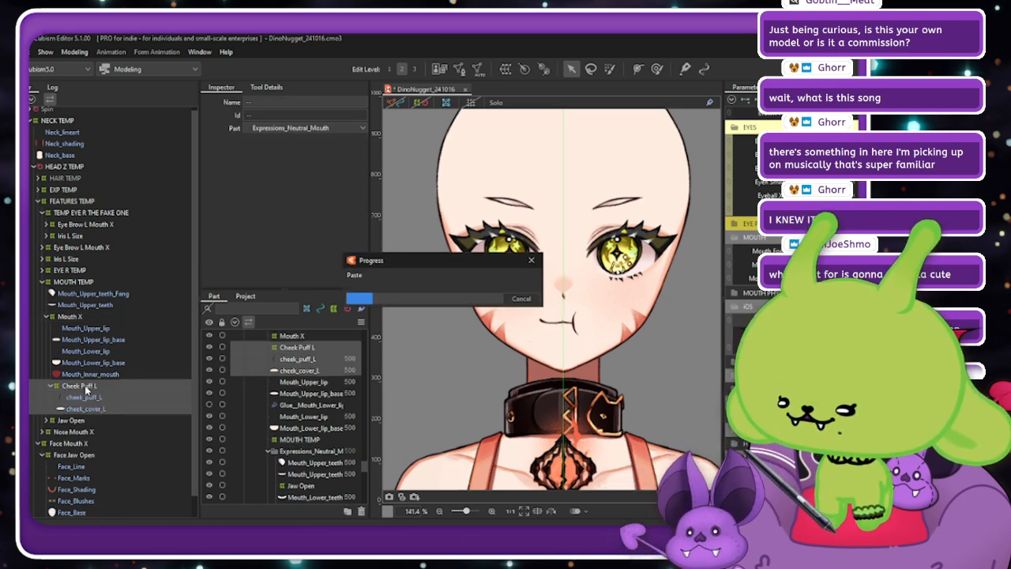
Create a parent warp deformer around one Cheek Puff L set and reflect it onto the opposite side of the mouth, hiding the selection display.
click(87, 387)
click(506, 69)
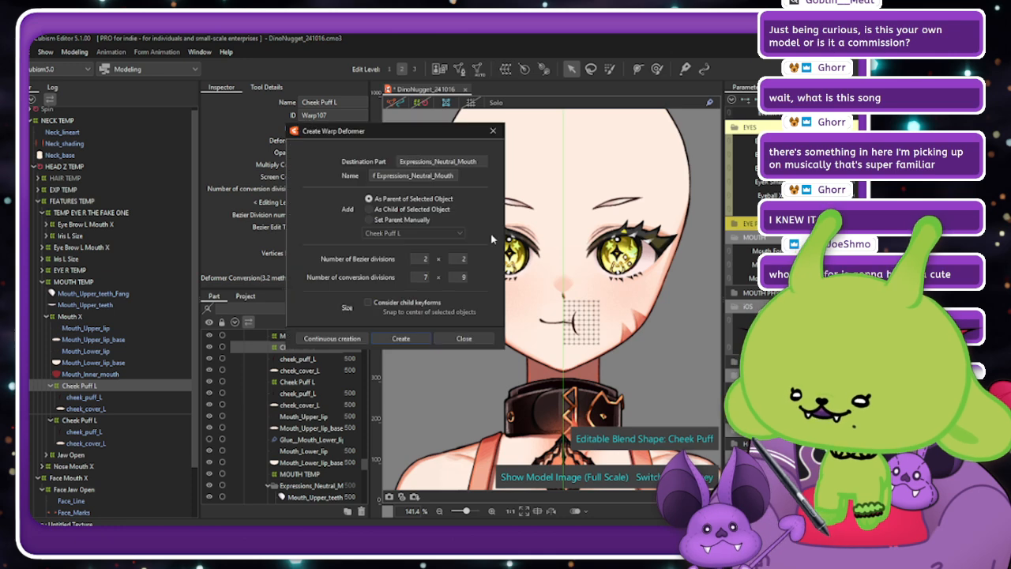
click(399, 338)
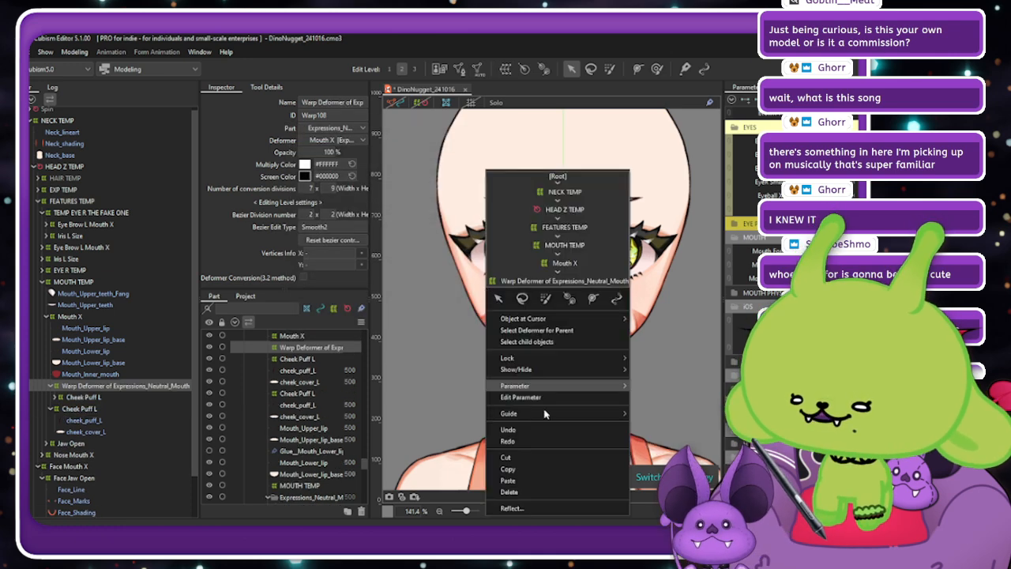
click(512, 507)
click(421, 377)
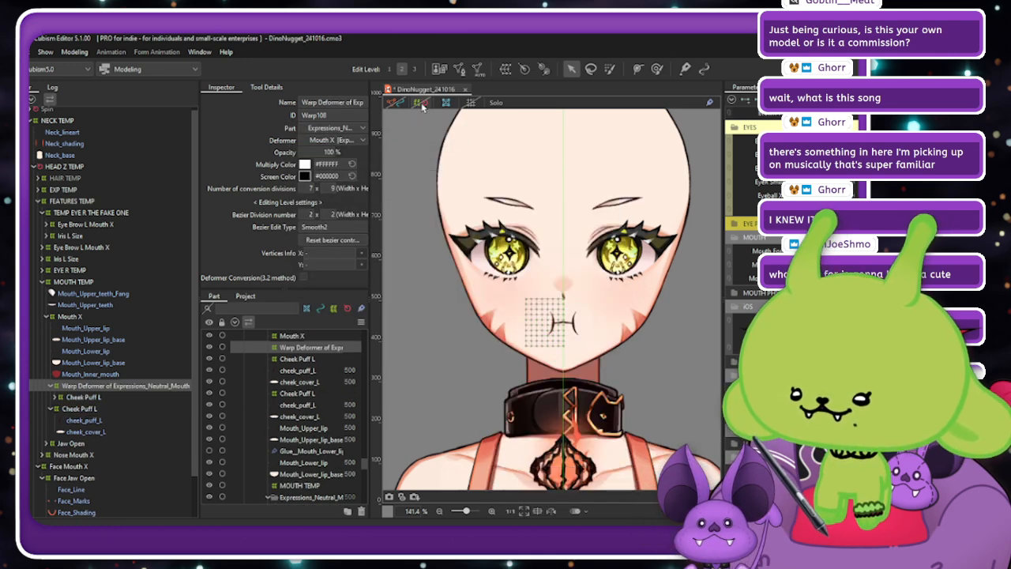
key(ctrl+h)
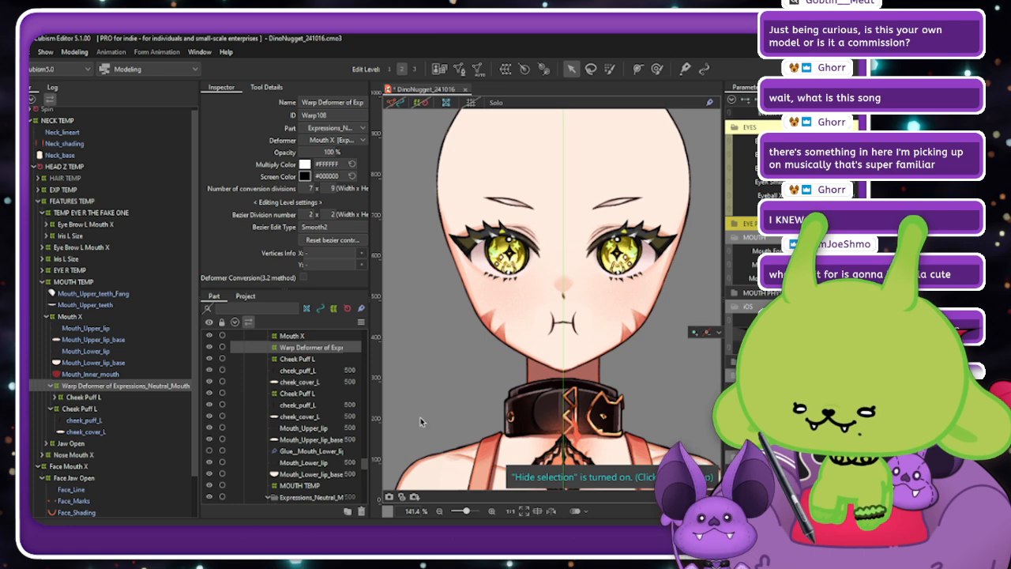
Try deleting the mirrored parent warp deformer, and undo the deletion.
key(Delete)
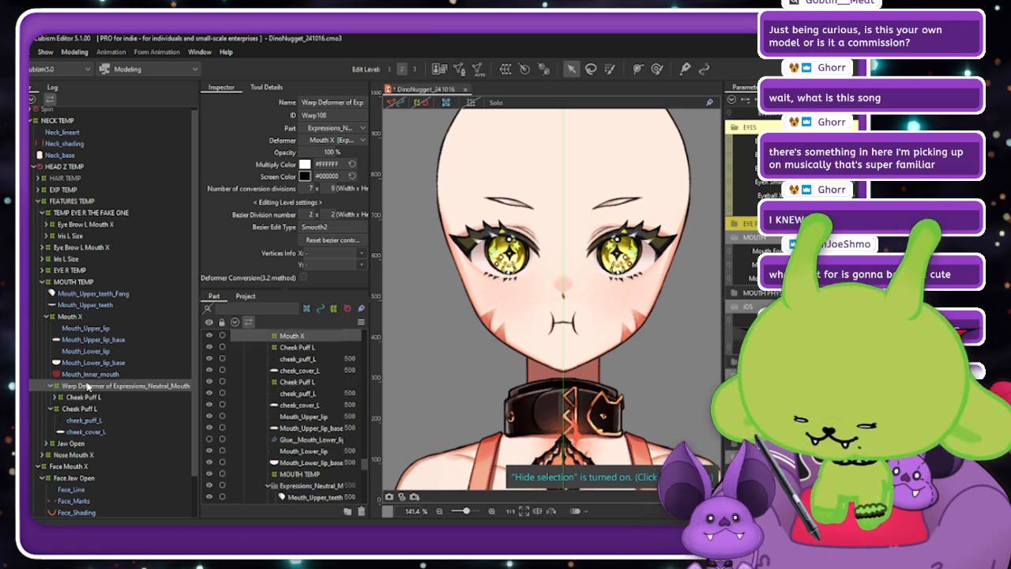
click(88, 315)
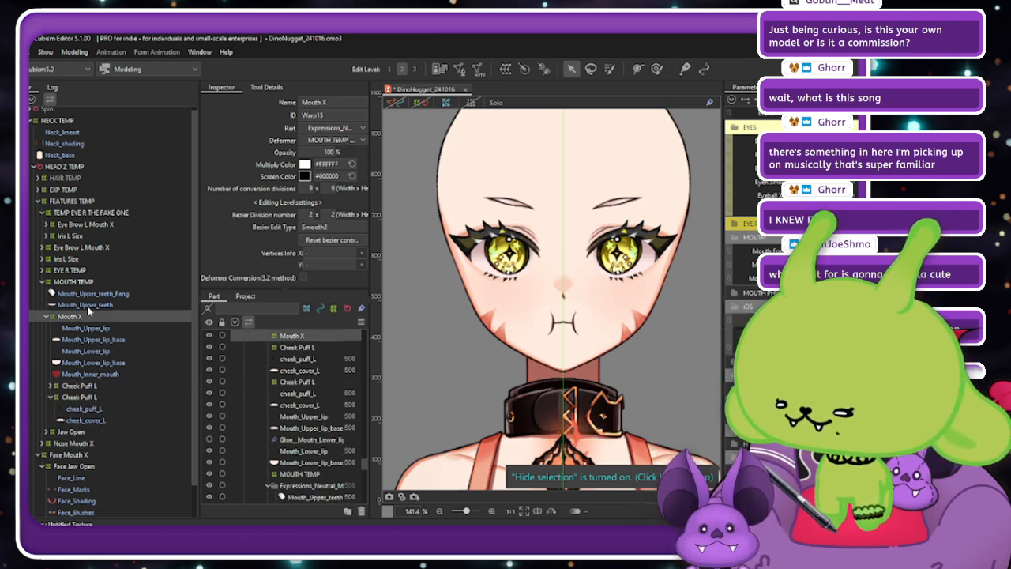
key(ctrl+z)
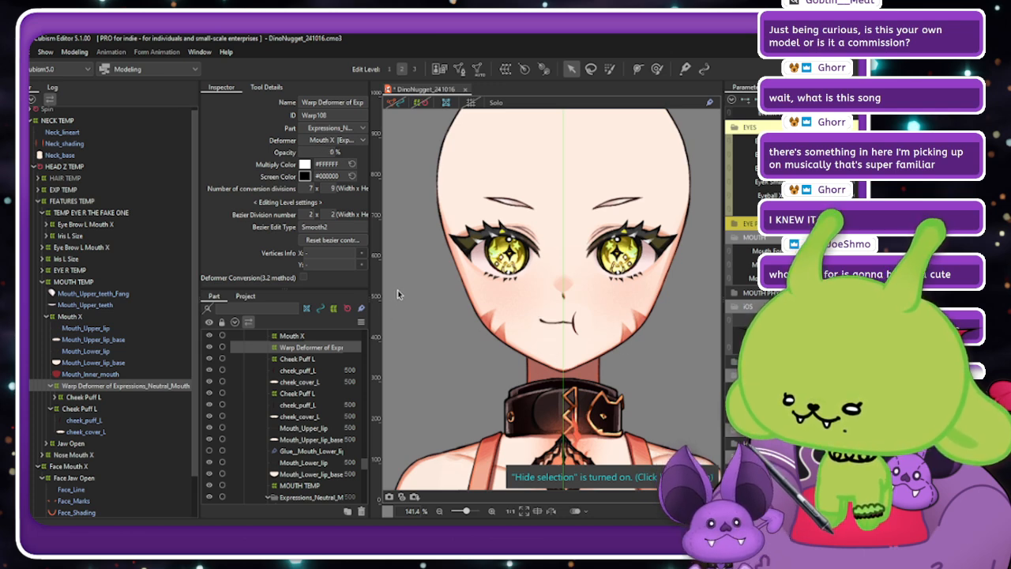
Lower the inner brows into an angry pose and preview the mouth's frown and neutral shapes with the cheek puff applied.
scroll(750, 237, up, 1)
click(814, 141)
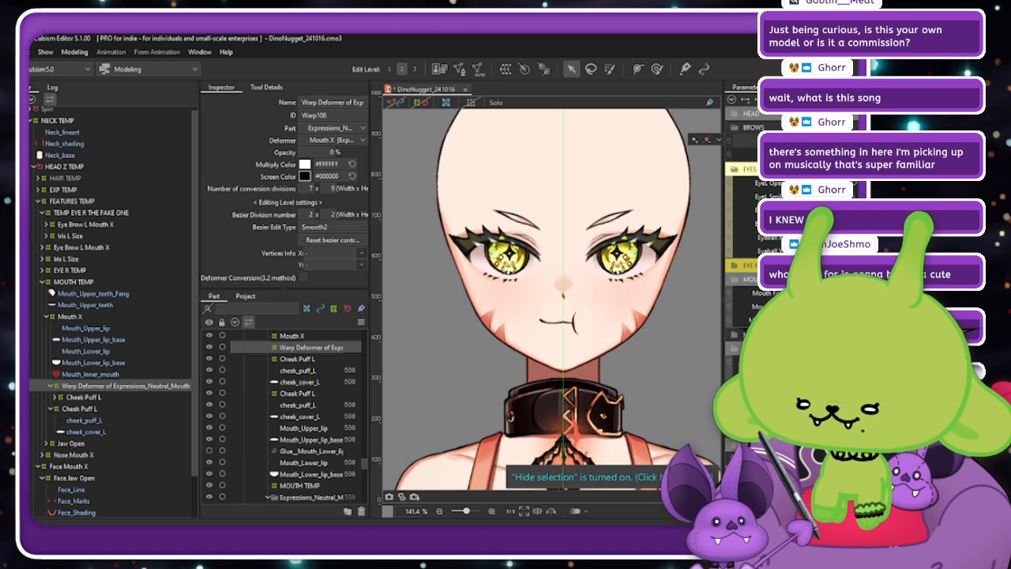
click(814, 293)
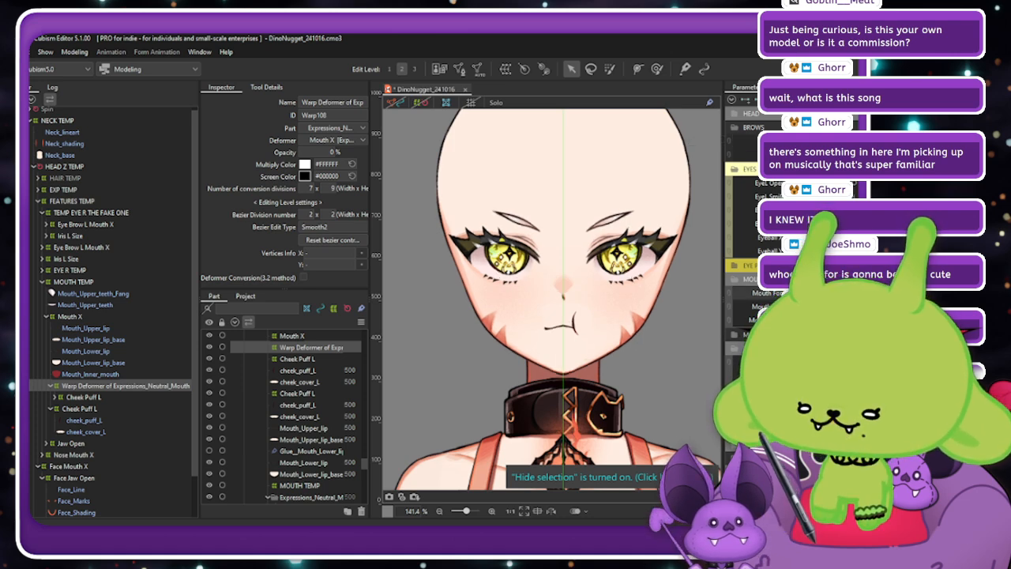
click(829, 293)
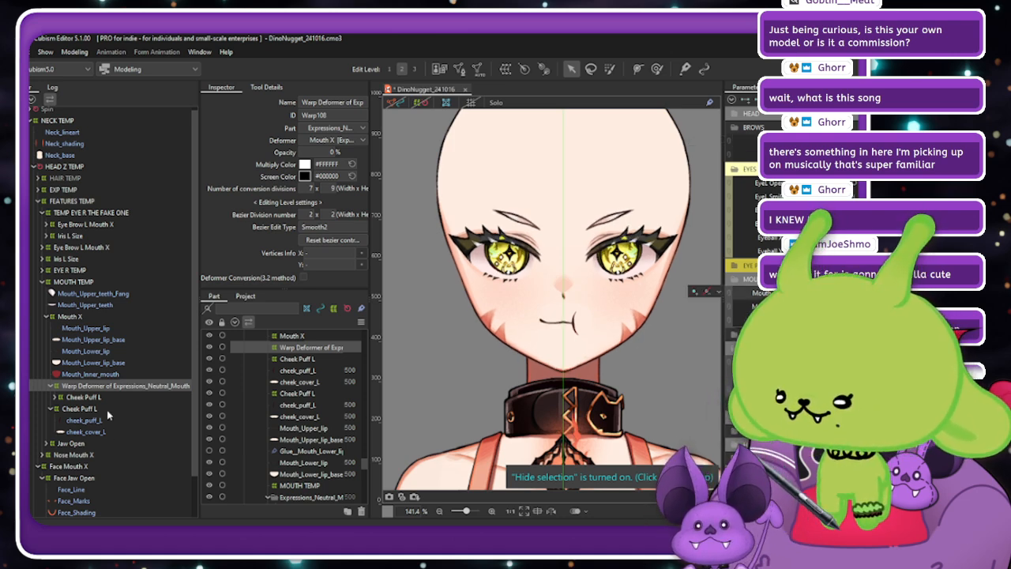
click(80, 409)
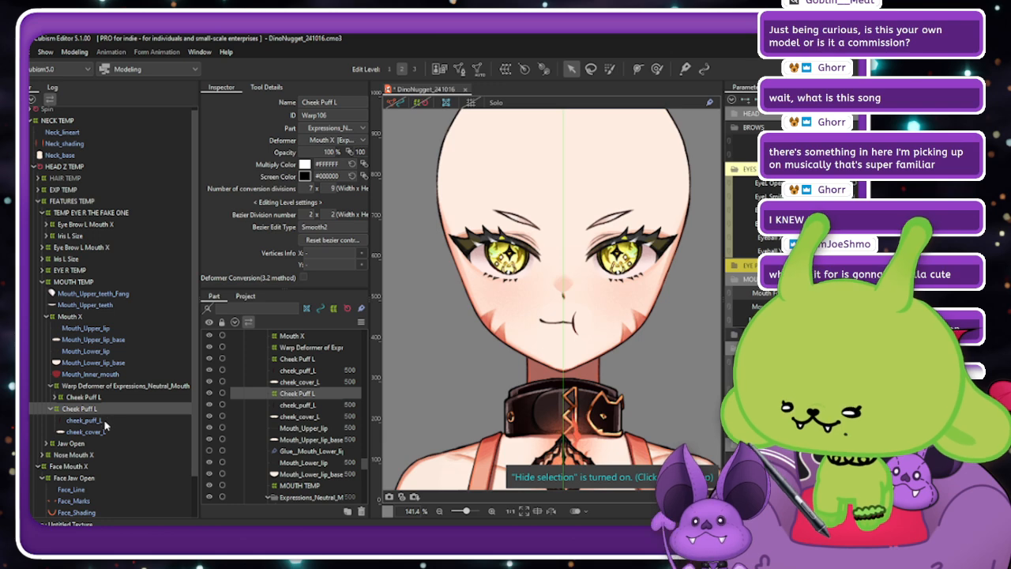
click(84, 420)
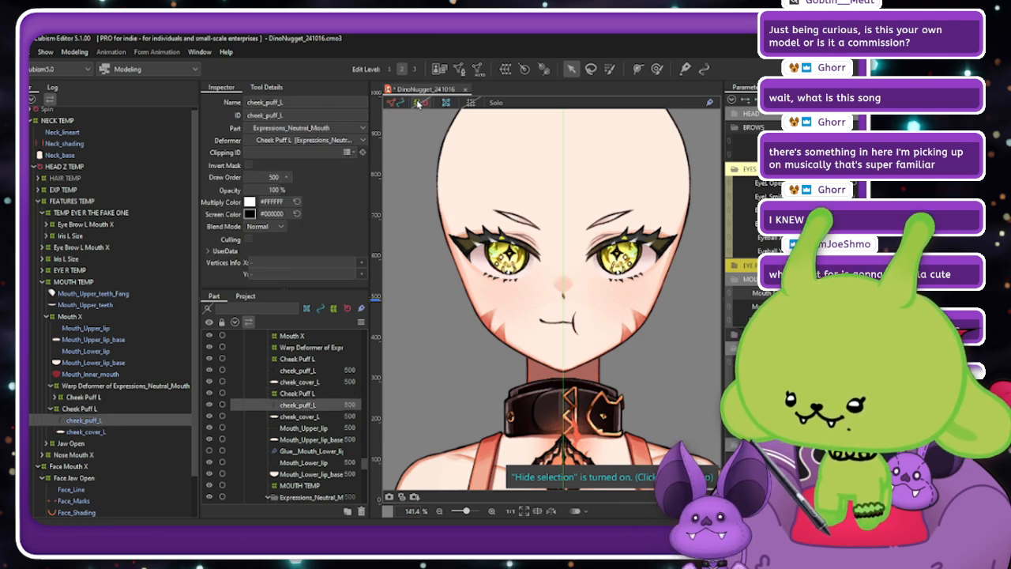
ctrl+click(109, 430)
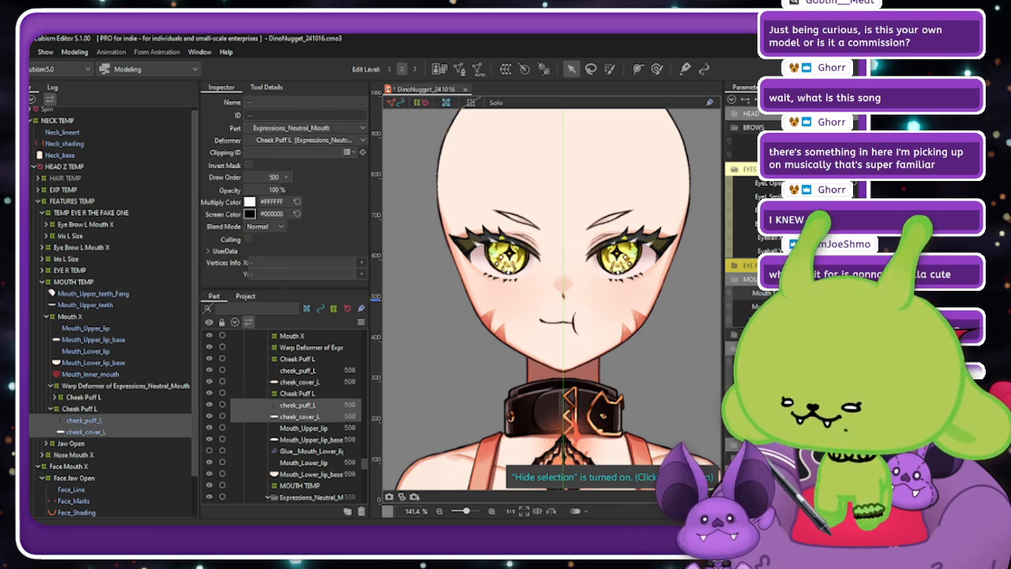
click(506, 68)
double_click(430, 176)
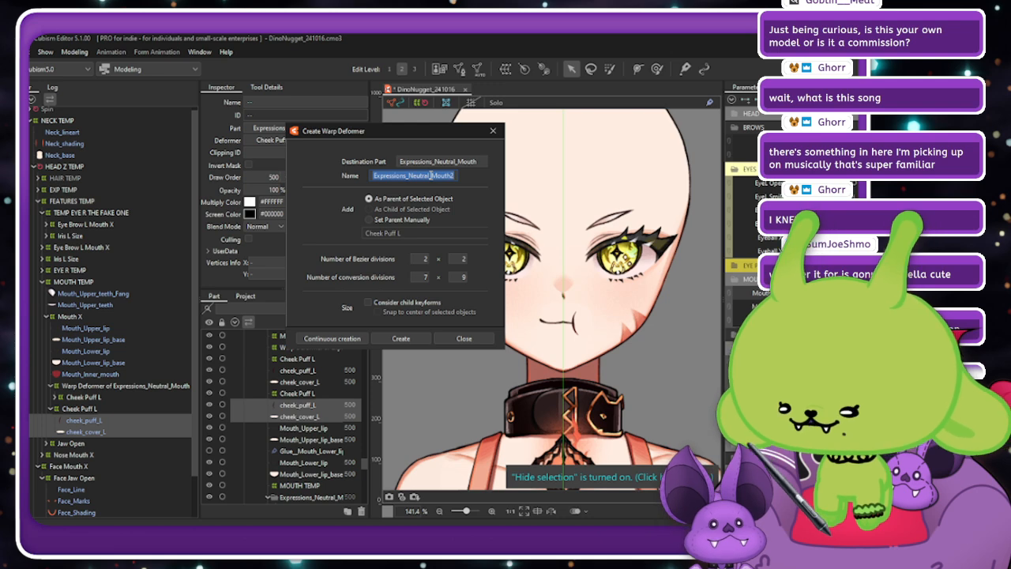
click(493, 131)
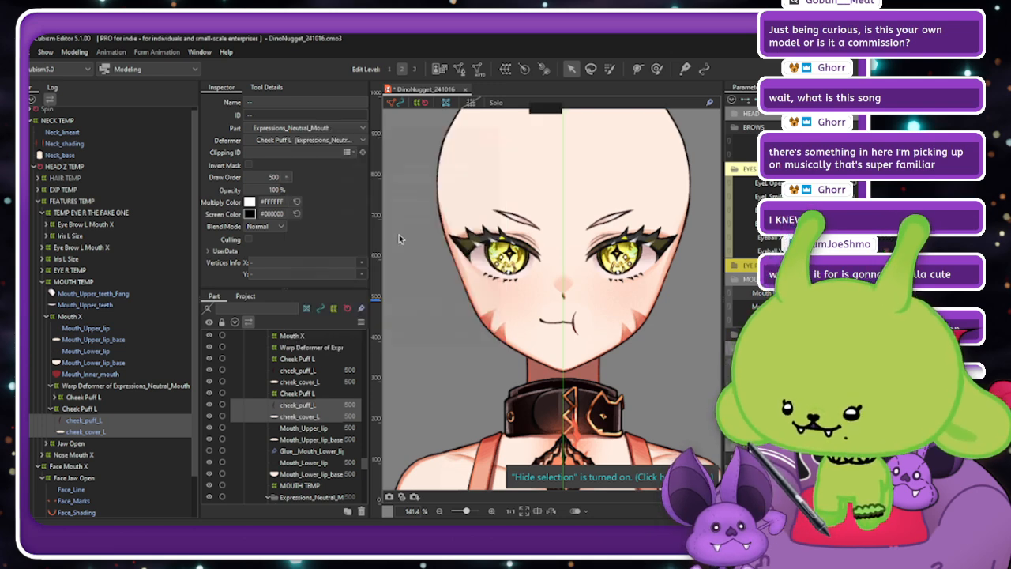
Create a parent warp deformer named "Cheek Puff Mouth Form Open" around the original Cheek Puff L deformer.
click(506, 69)
double_click(426, 175)
text(Cheek Puff Mou)
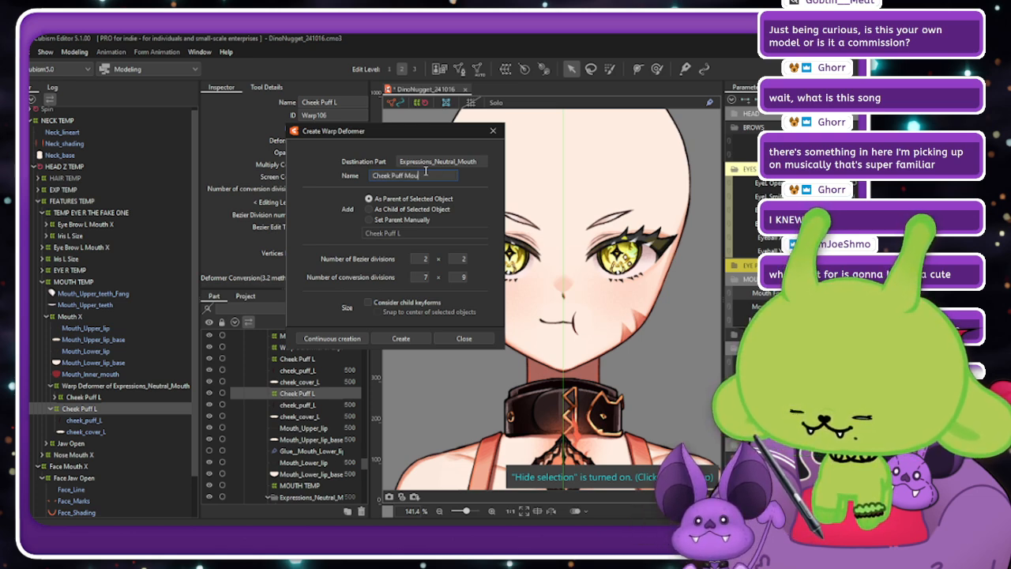
text(th Form Op)
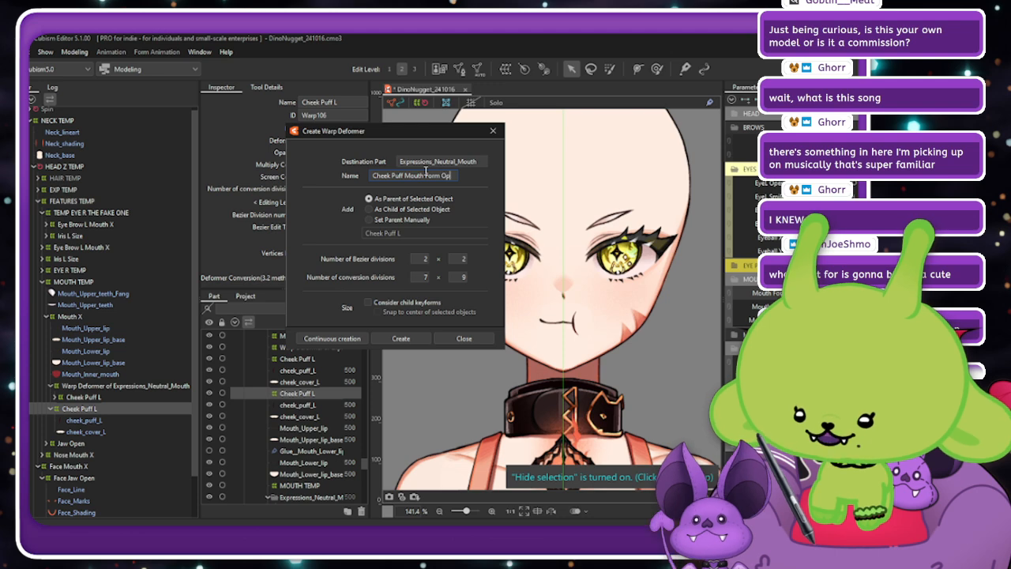
text(en)
click(400, 338)
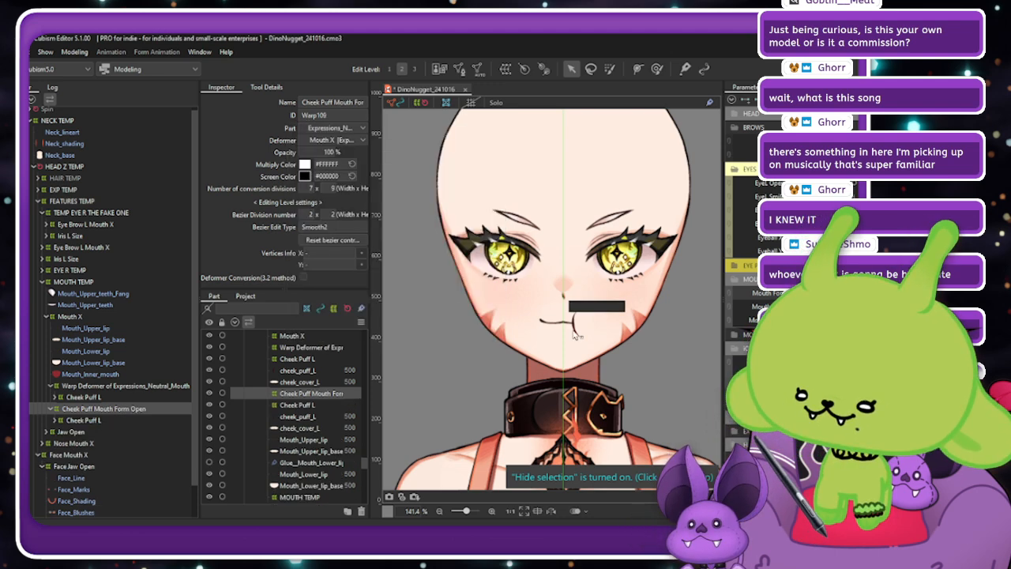
At the smiling mouth pose, widen, raise and tilt the Cheek Puff Mouth Form Open deformer to fit the mouth corner, with the selection display hidden at the end.
scroll(598, 337, up, 2)
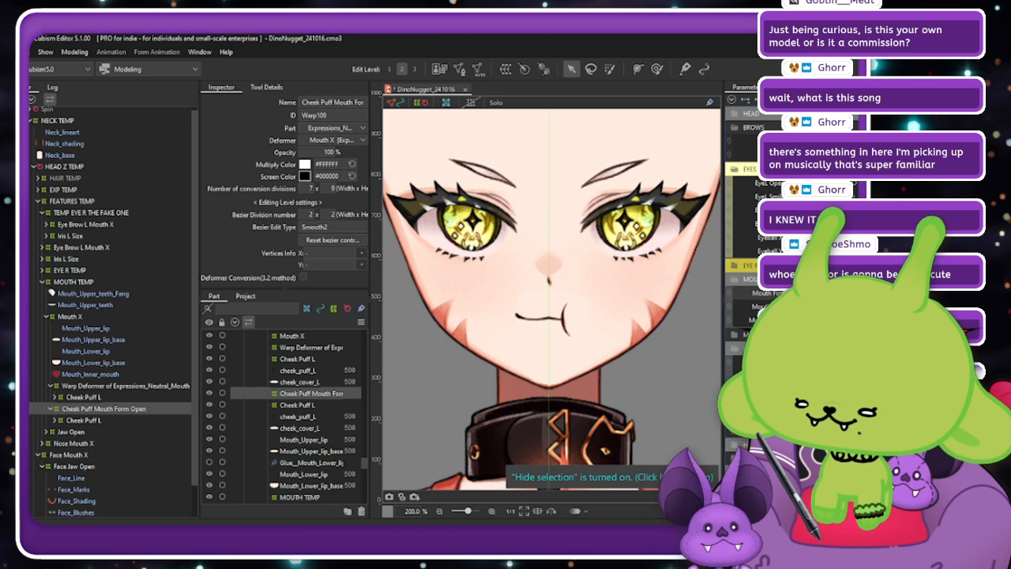
drag(822, 293, 854, 293)
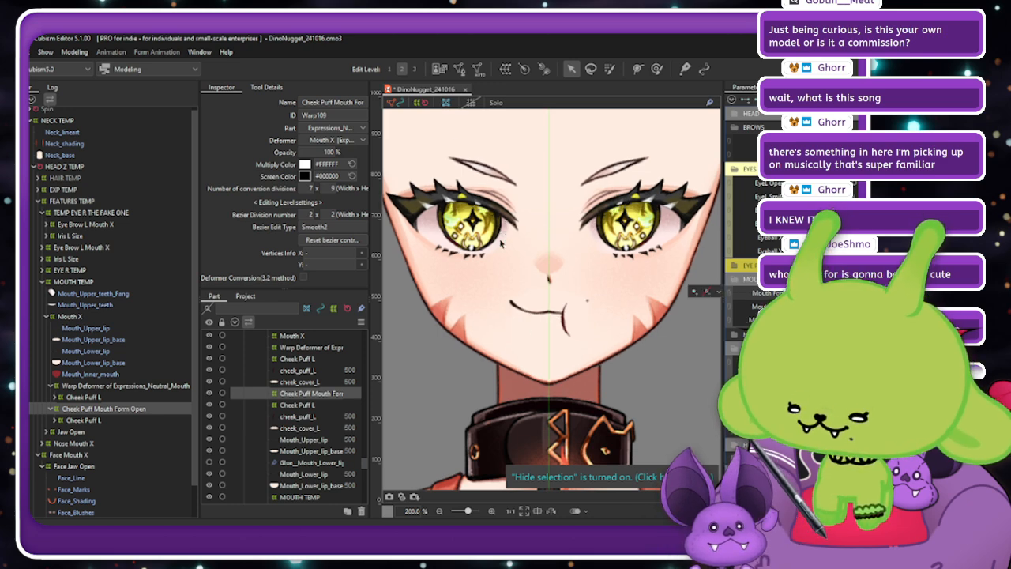
key(ctrl+h)
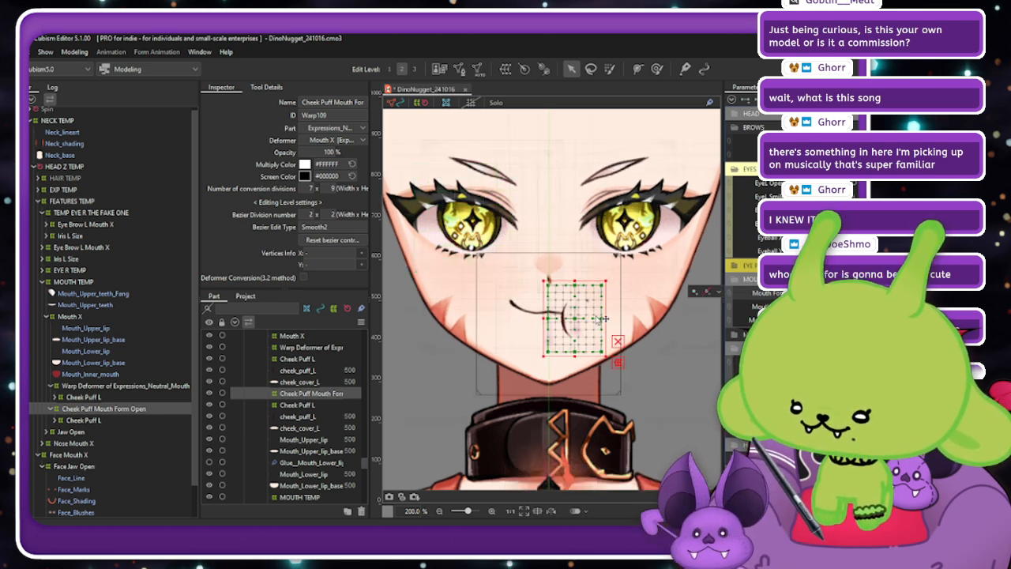
drag(605, 319, 616, 319)
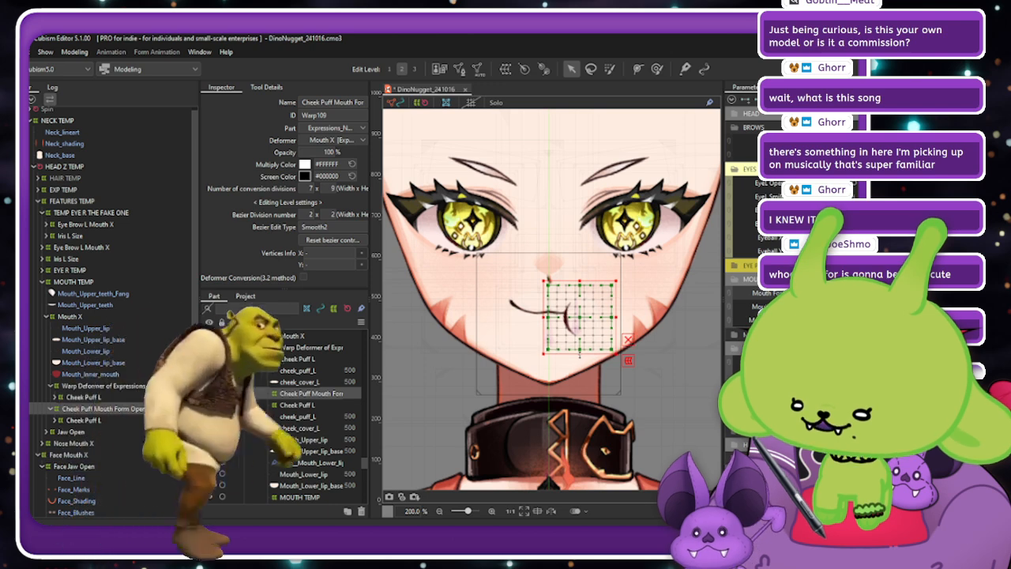
drag(579, 356, 579, 353)
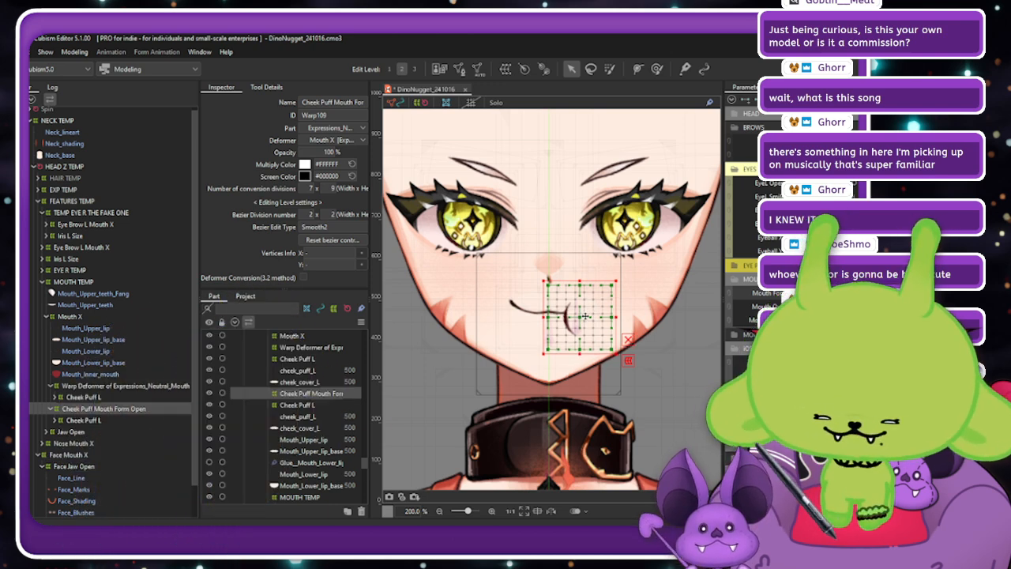
drag(581, 318, 585, 313)
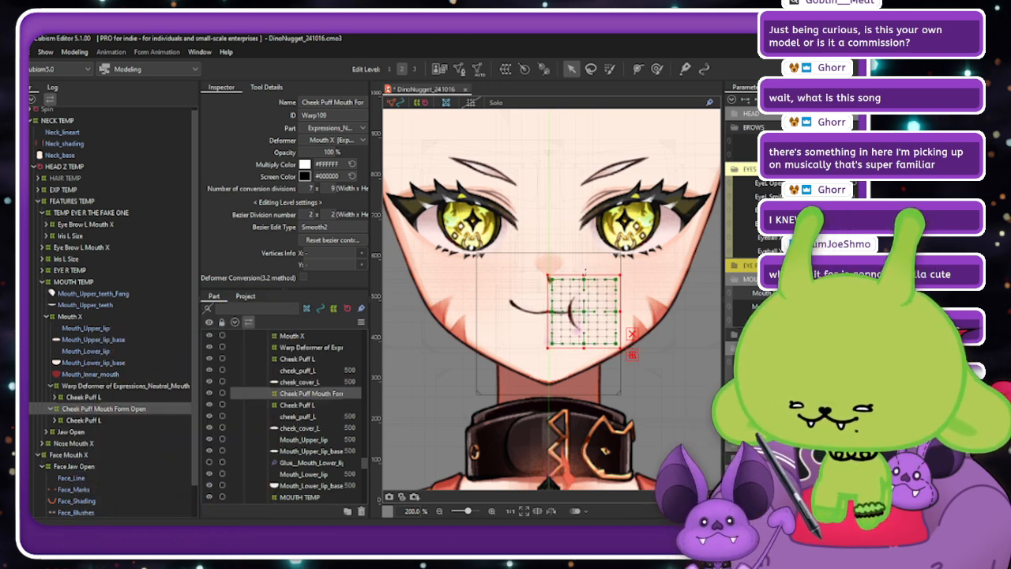
drag(585, 270, 582, 308)
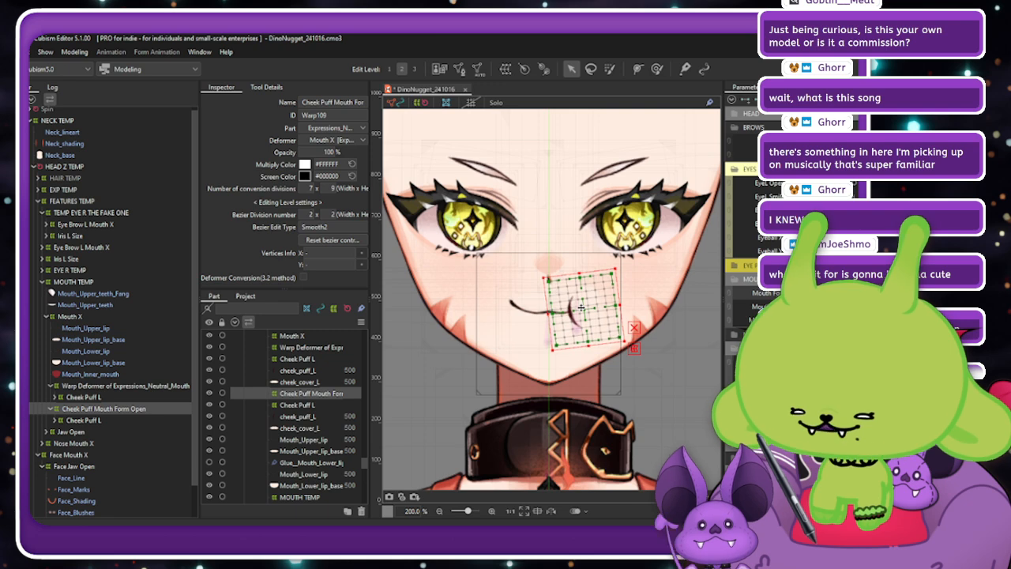
click(396, 102)
click(421, 102)
scroll(595, 337, down, 2)
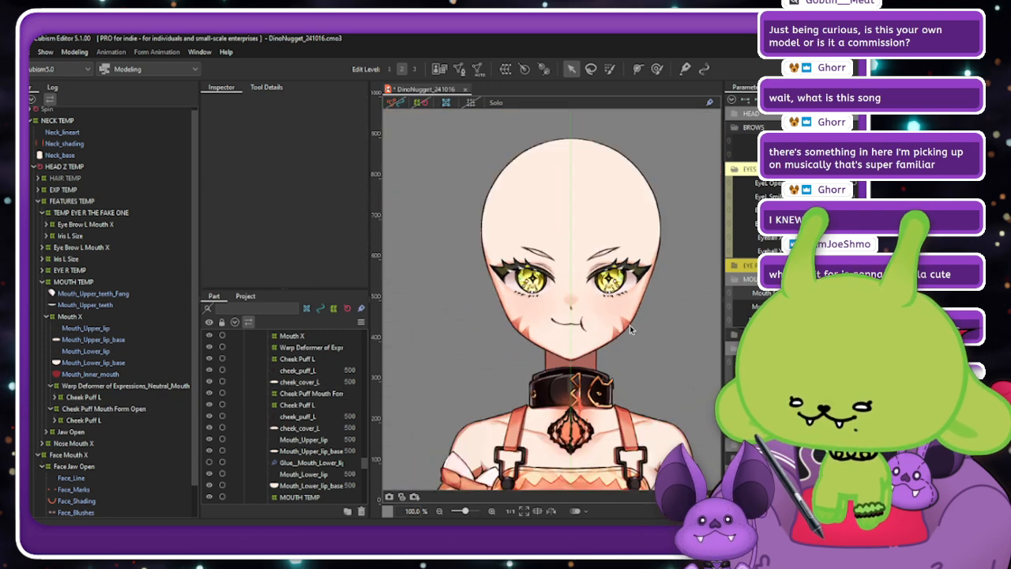
At the frowning mouth pose, give the Cheek Puff Mouth Form Open deformer the opposite shape using a blend compatibility of -100.
mouse_move(932, 293)
mouse_down()
mouse_move(853, 293)
mouse_move(932, 293)
mouse_up()
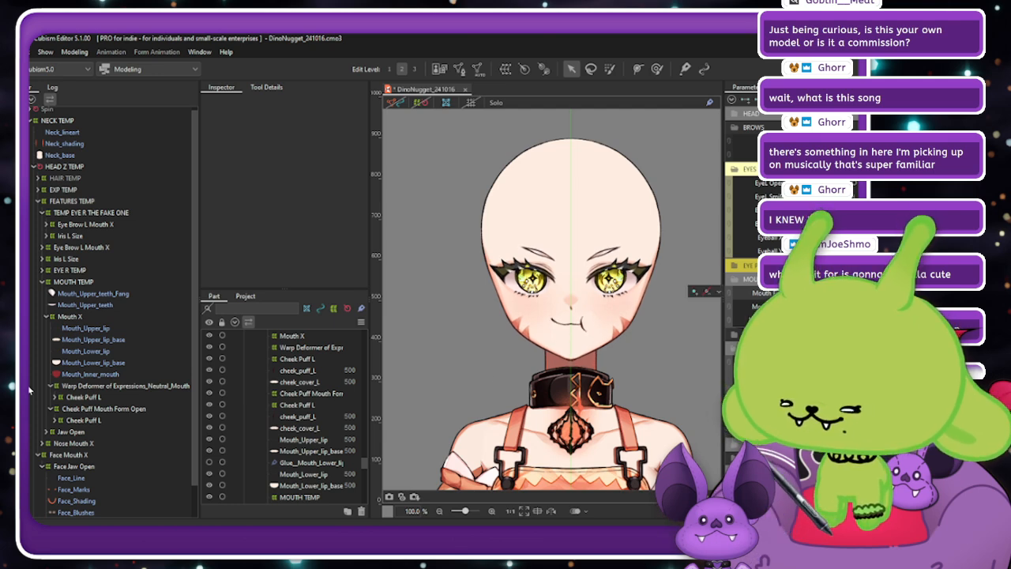
click(122, 387)
click(103, 408)
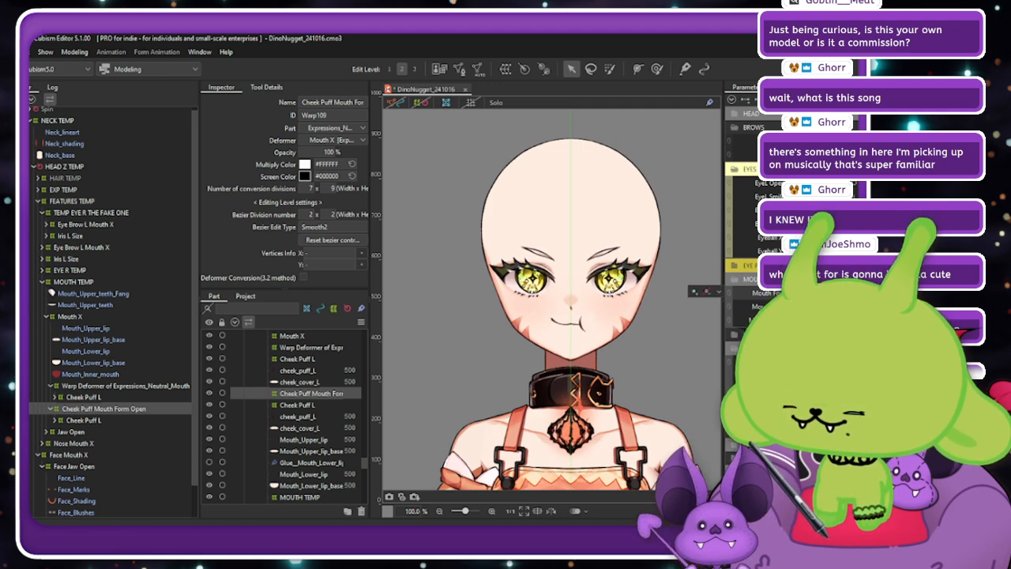
click(821, 293)
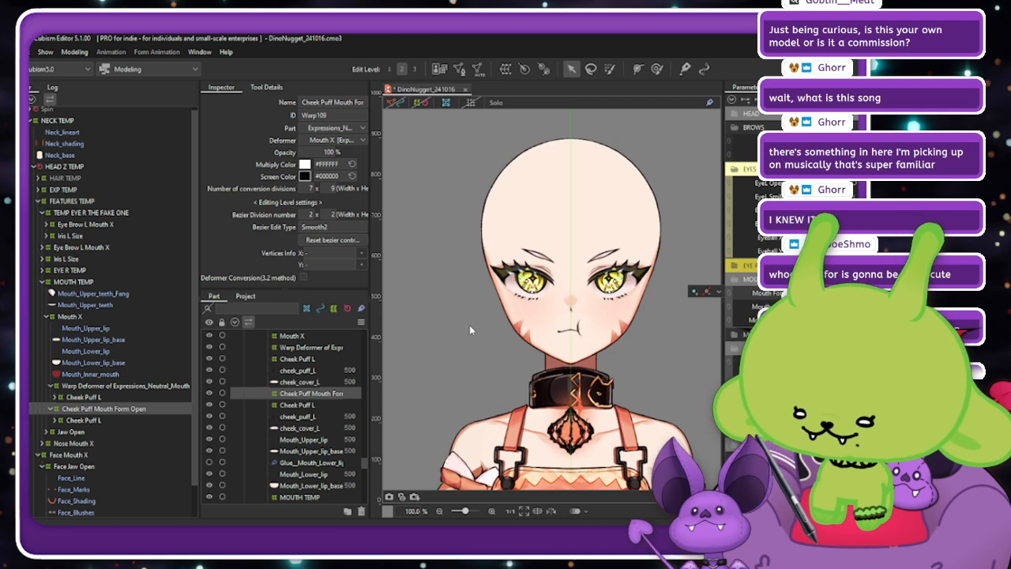
click(706, 290)
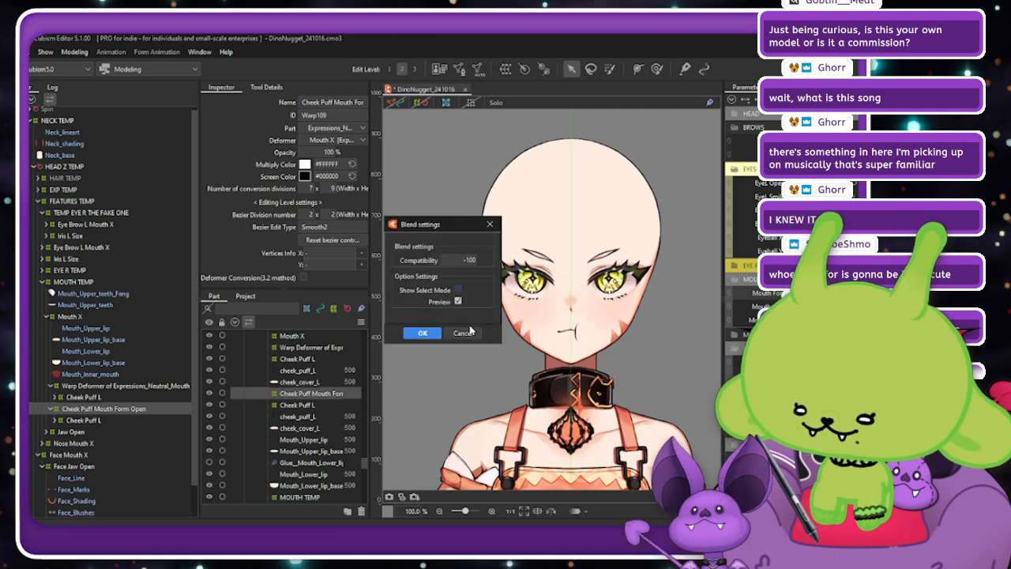
click(424, 333)
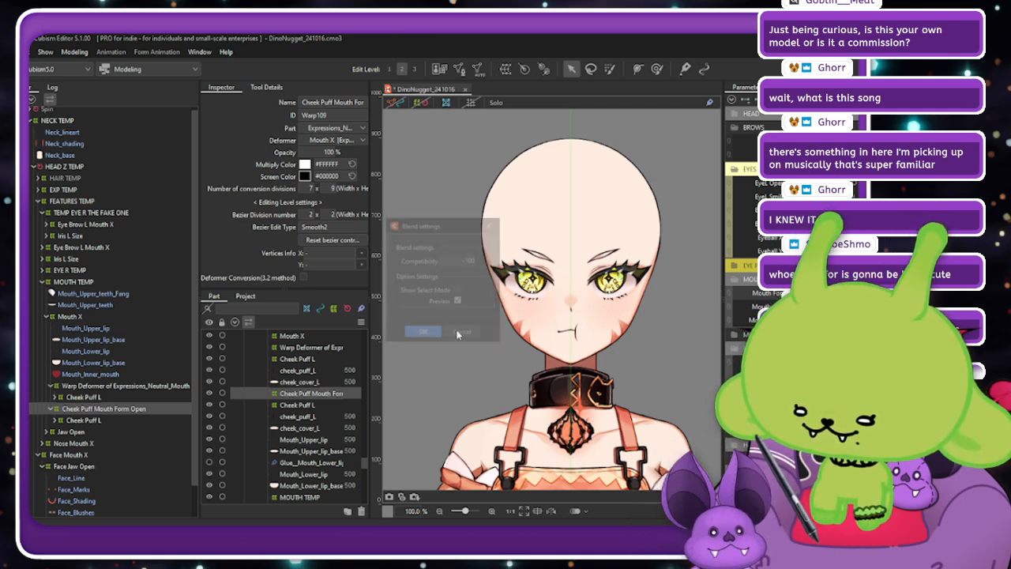
Preview how the cheek line follows the mouth corner between the frown and smile poses.
scroll(598, 326, up, 2)
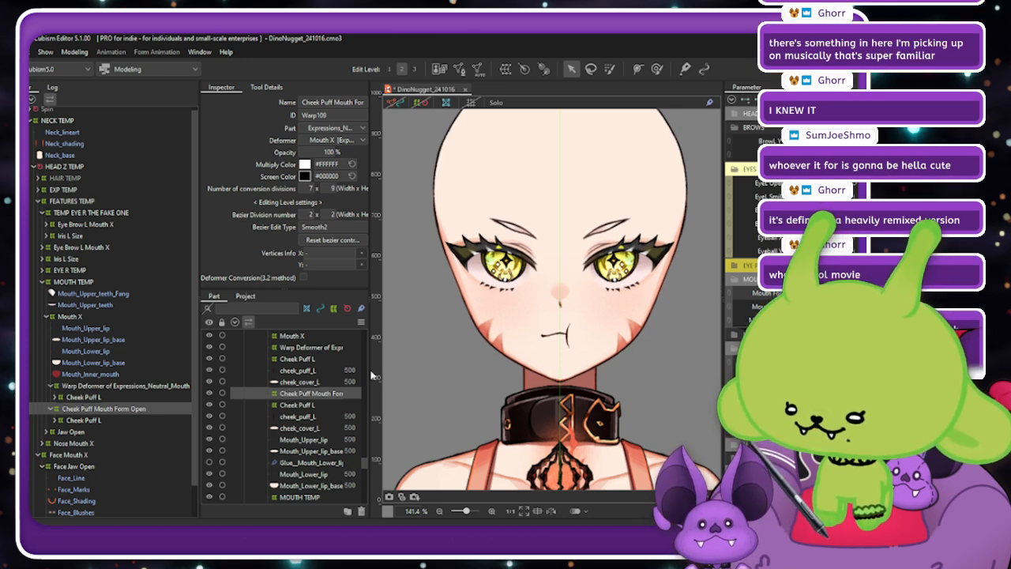
drag(807, 293, 853, 293)
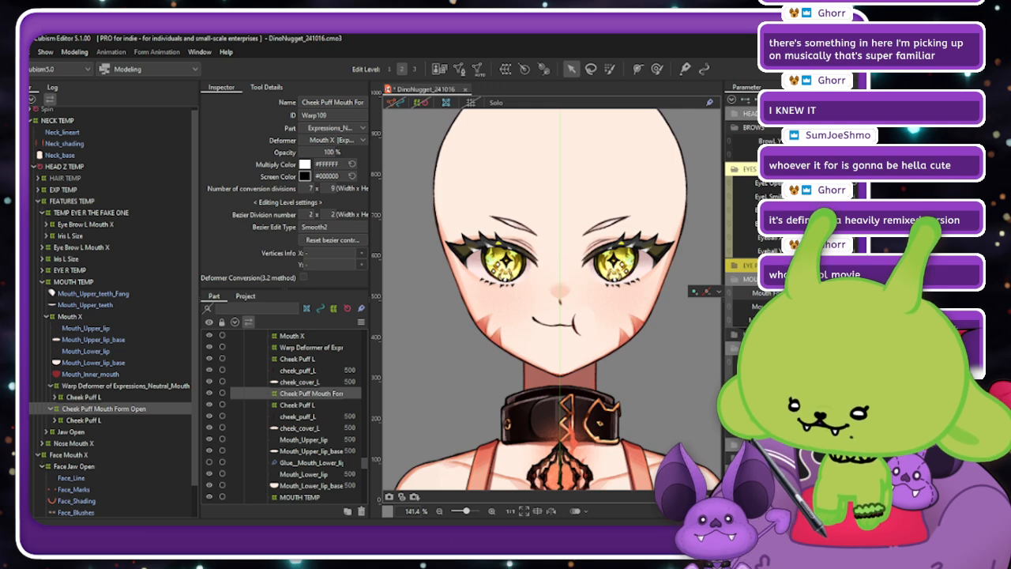
drag(853, 293, 807, 293)
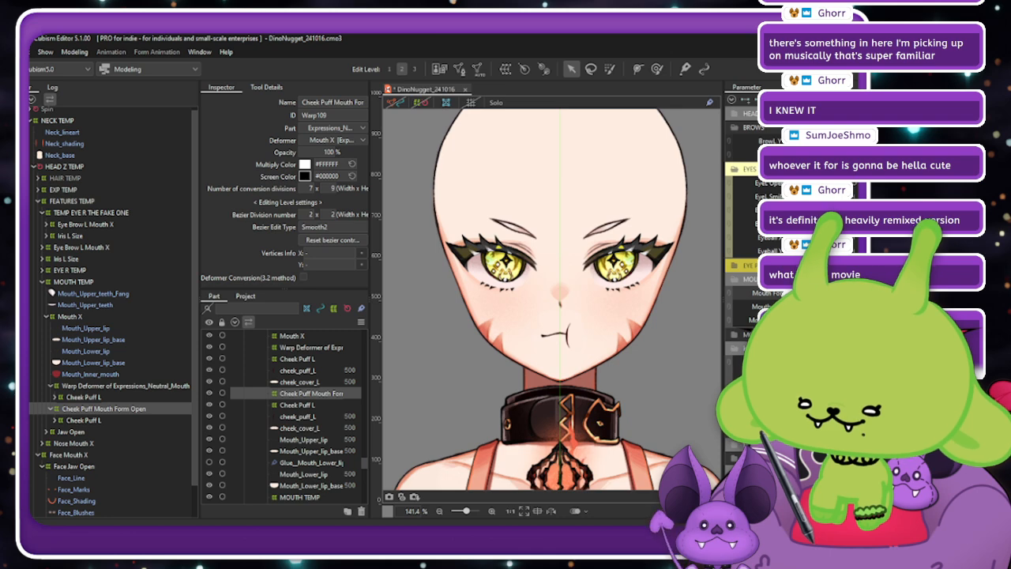
Pose the mouth open and display the Cheek Puff Mouth Form Open deformer's grid for editing.
drag(807, 293, 853, 306)
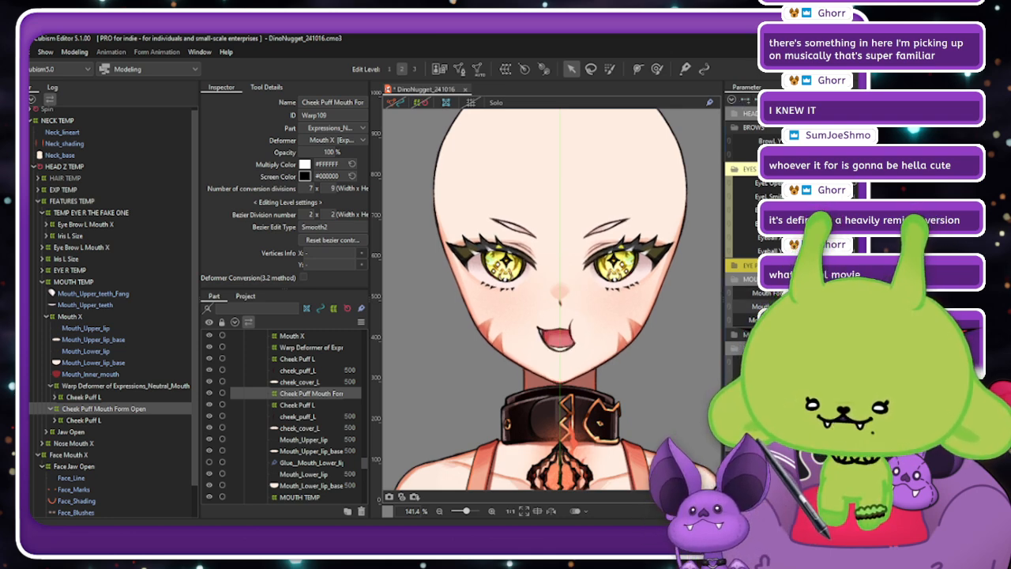
click(558, 314)
scroll(591, 360, up, 2)
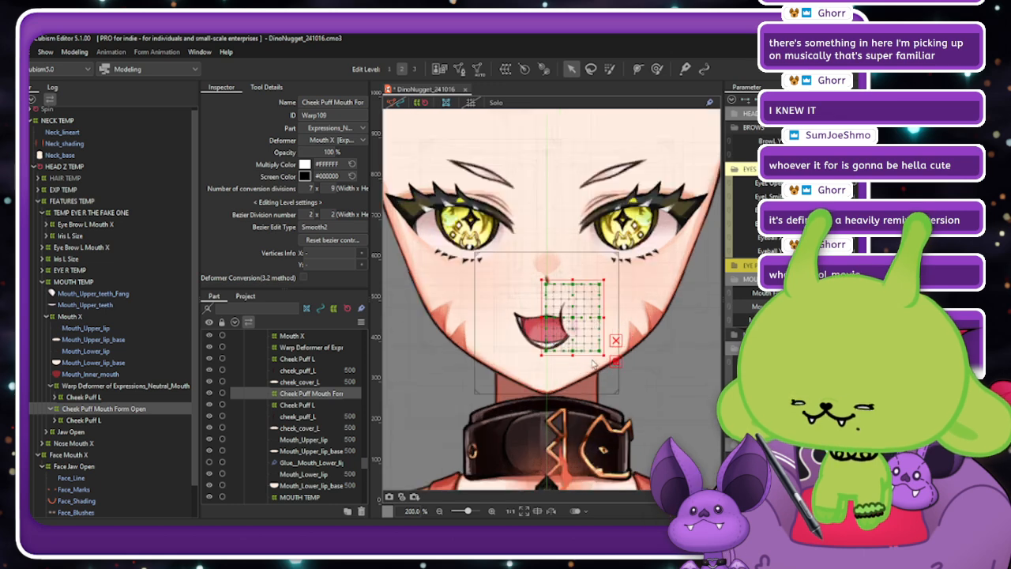
Extend the bottom edge of the Cheek Puff Mouth Form Open warp deformer downward and pull its left edge slightly inward.
drag(573, 356, 573, 369)
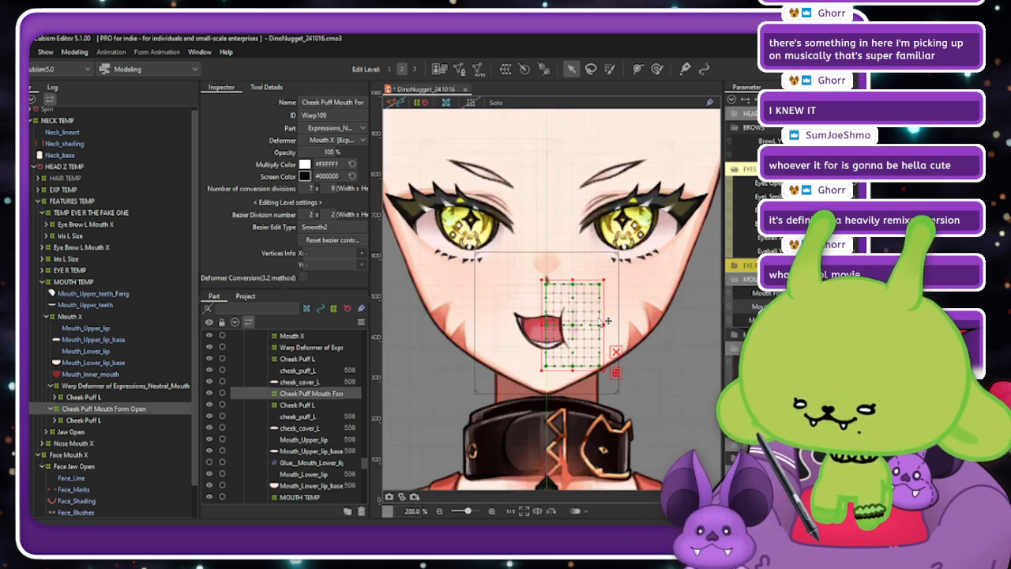
drag(541, 326, 544, 326)
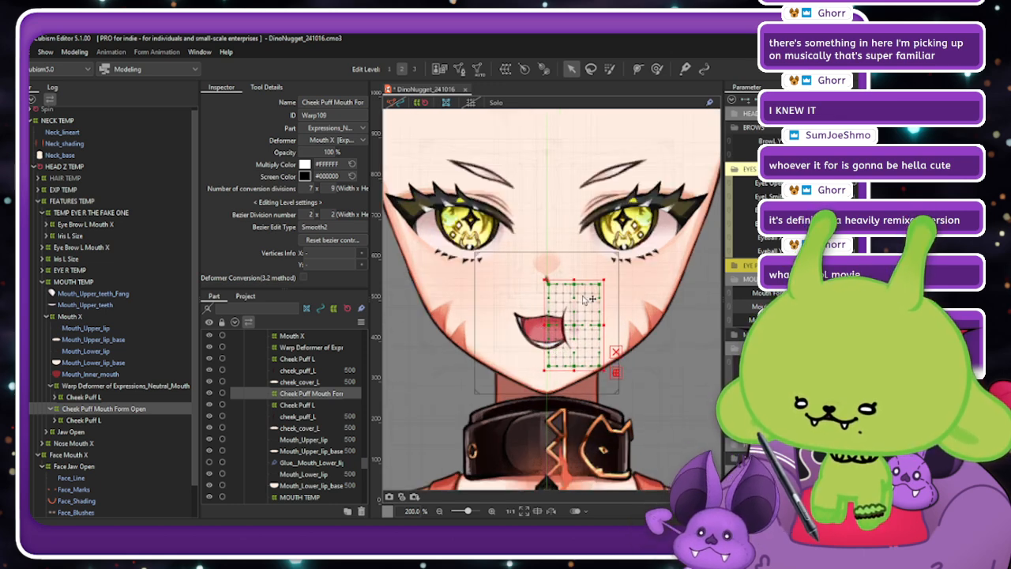
scroll(586, 299, up, 4)
click(634, 375)
drag(564, 327, 567, 328)
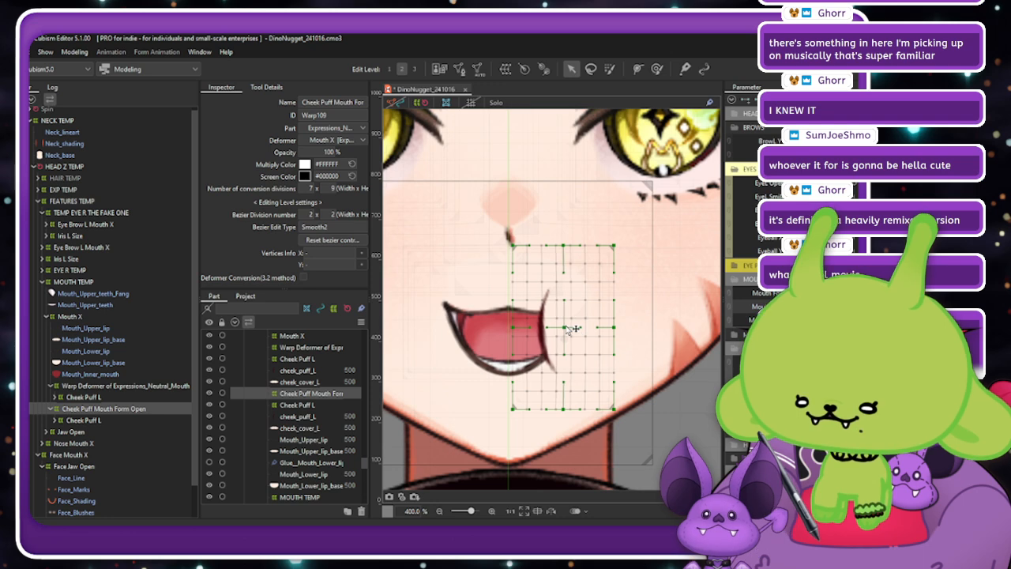
Nudge the lower part of the Cheek Puff Mouth Form Open deformer slightly to the right with the deform brush, and preview the mouth.
key(b)
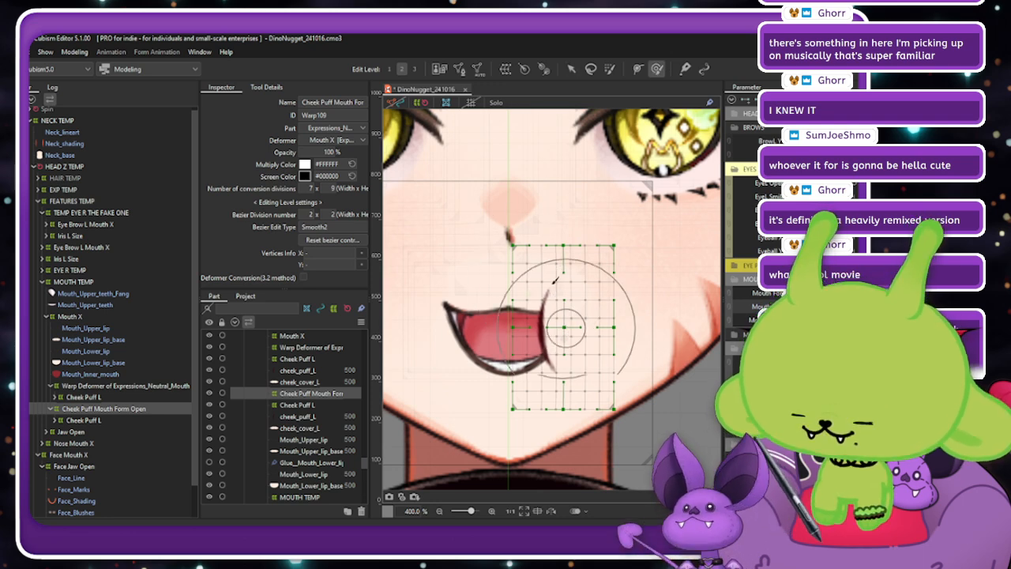
drag(512, 218, 545, 430)
drag(560, 470, 565, 472)
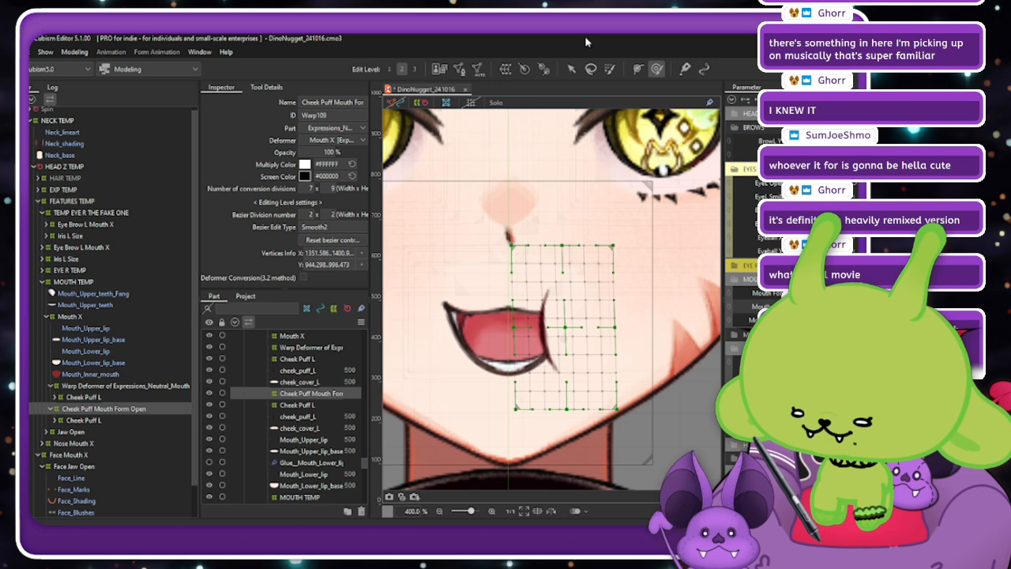
click(571, 69)
click(540, 278)
scroll(540, 279, down, 2)
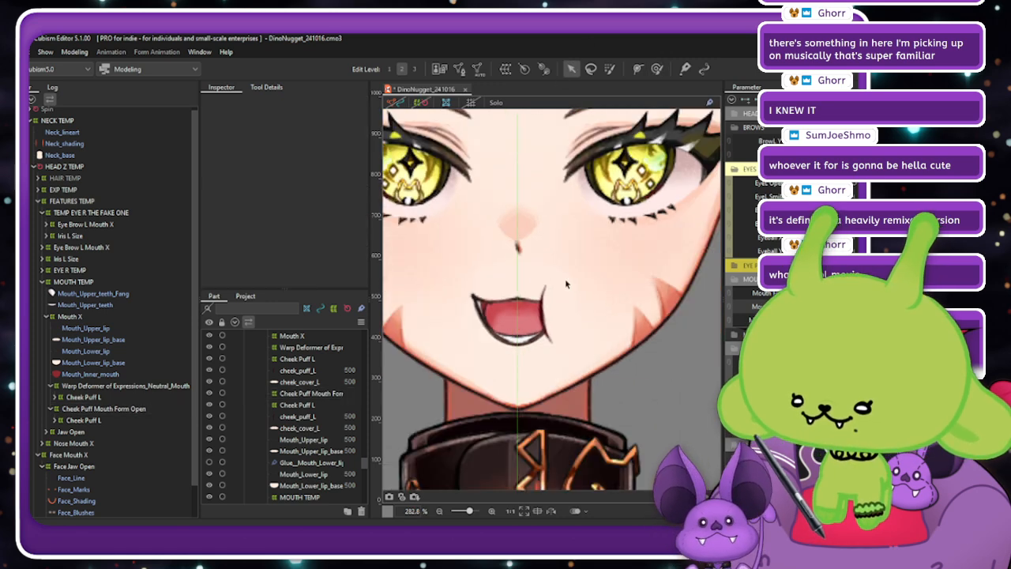
scroll(564, 282, down, 4)
drag(877, 307, 813, 307)
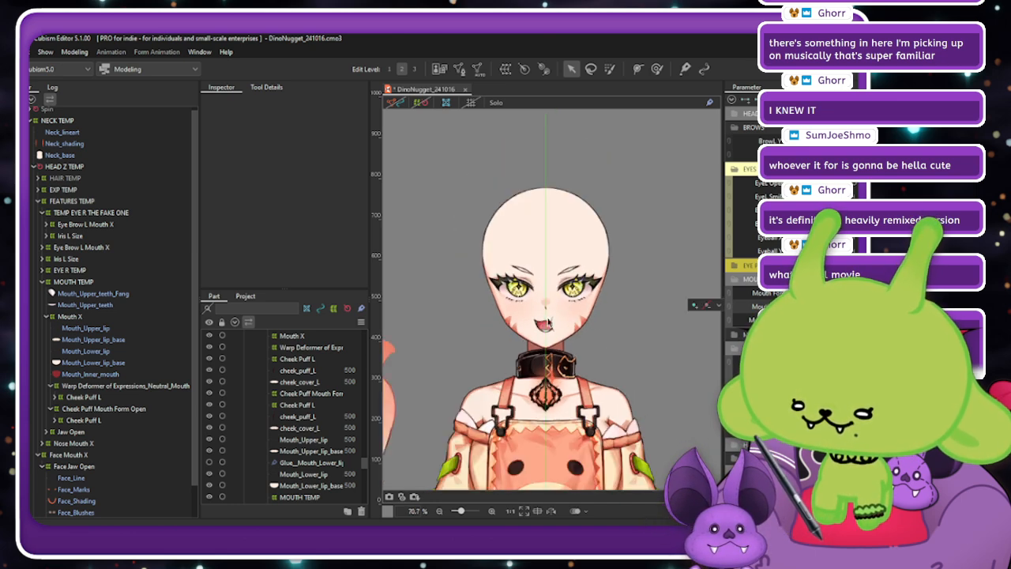
Save the model and stretch the top edge of the Cheek Puff Mouth Form Open deformer slightly upward.
scroll(620, 320, up, 2)
click(114, 385)
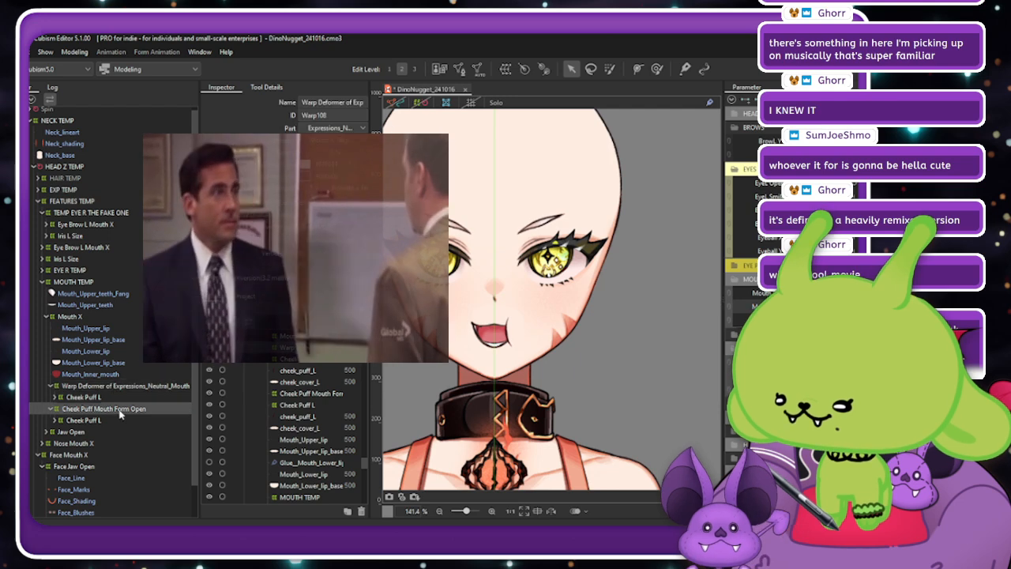
click(102, 408)
scroll(510, 323, up, 3)
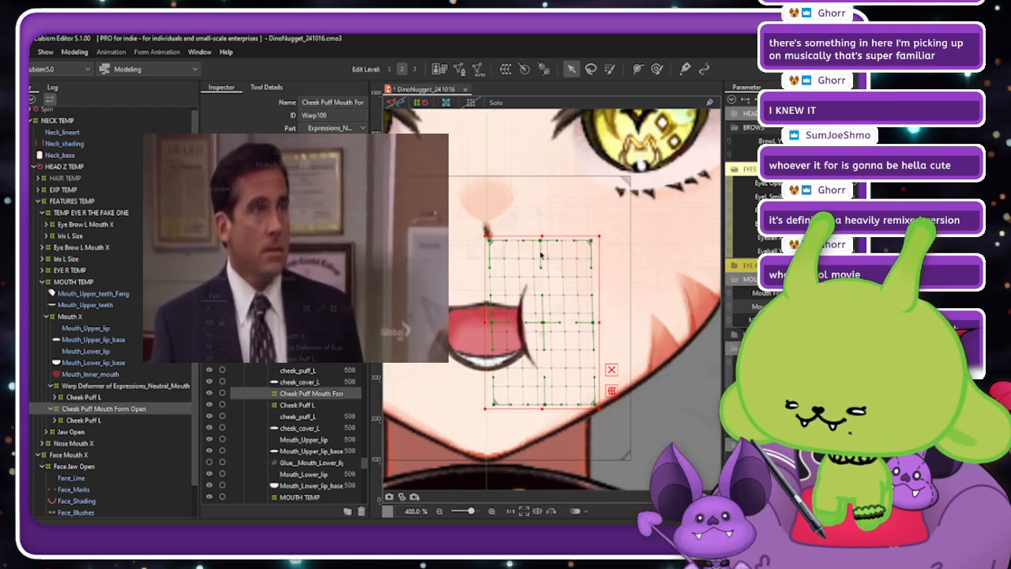
key(ctrl+s)
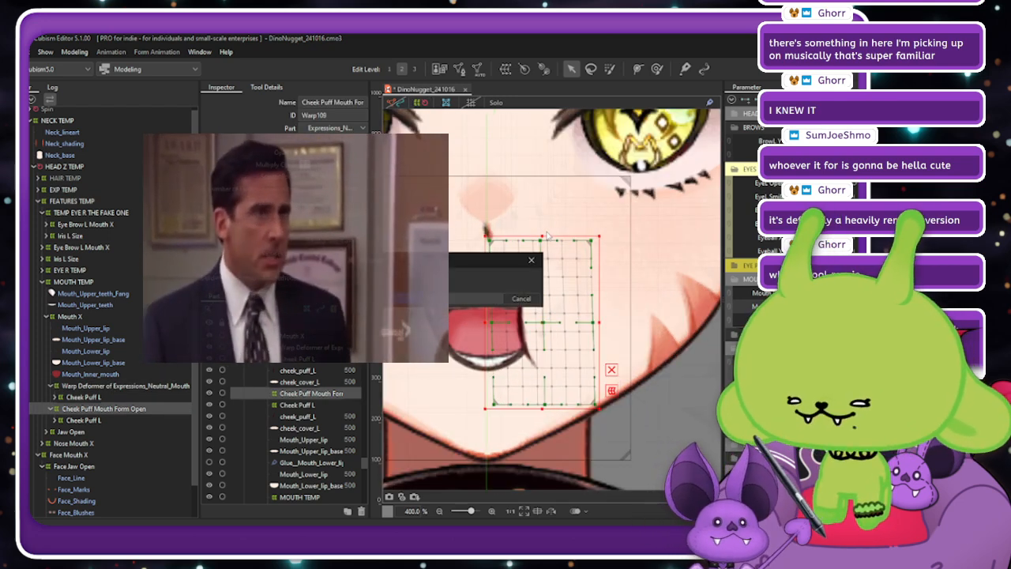
drag(542, 235, 543, 232)
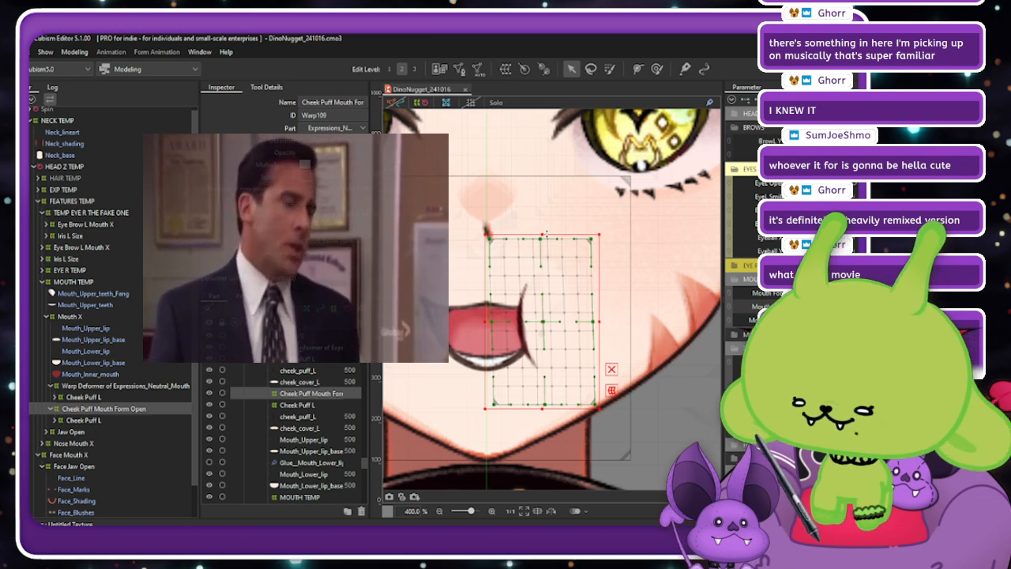
key(Escape)
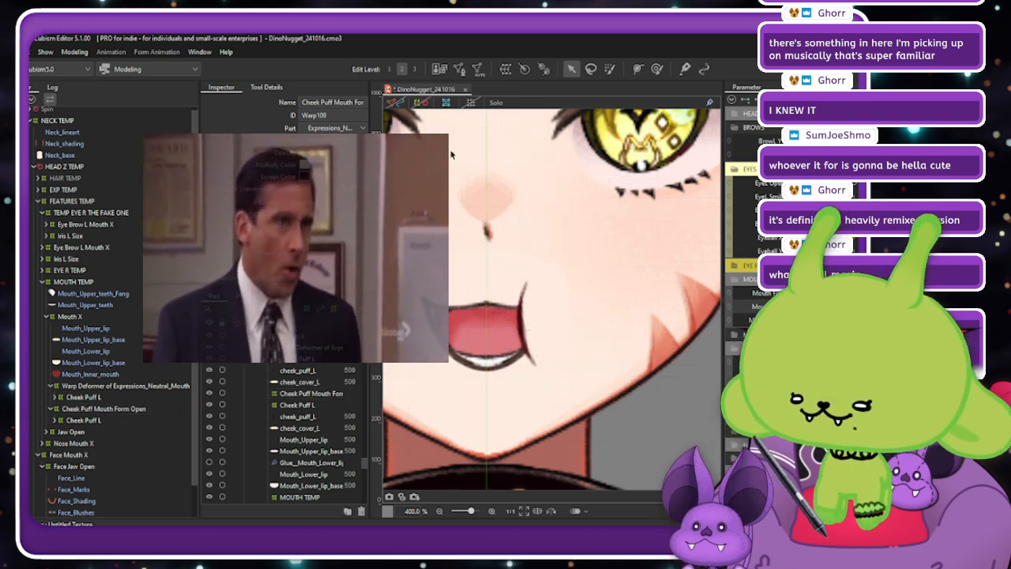
Synthesize the corners of Cheek Puff Mouth Form Open for Mouth Form and Mouth Open, referencing the default value, and preview the mouth parameters.
scroll(535, 276, down, 5)
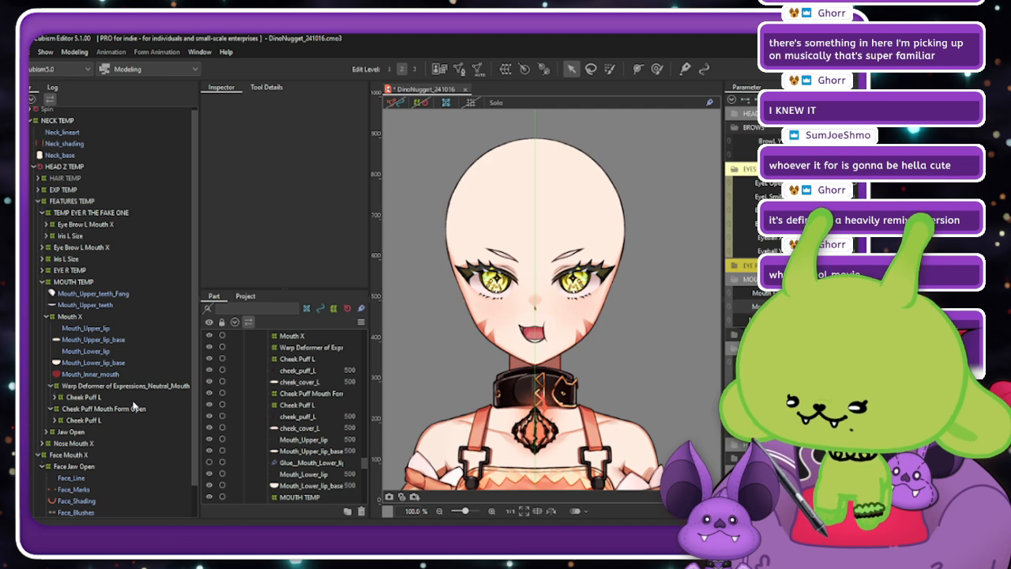
click(134, 406)
click(852, 99)
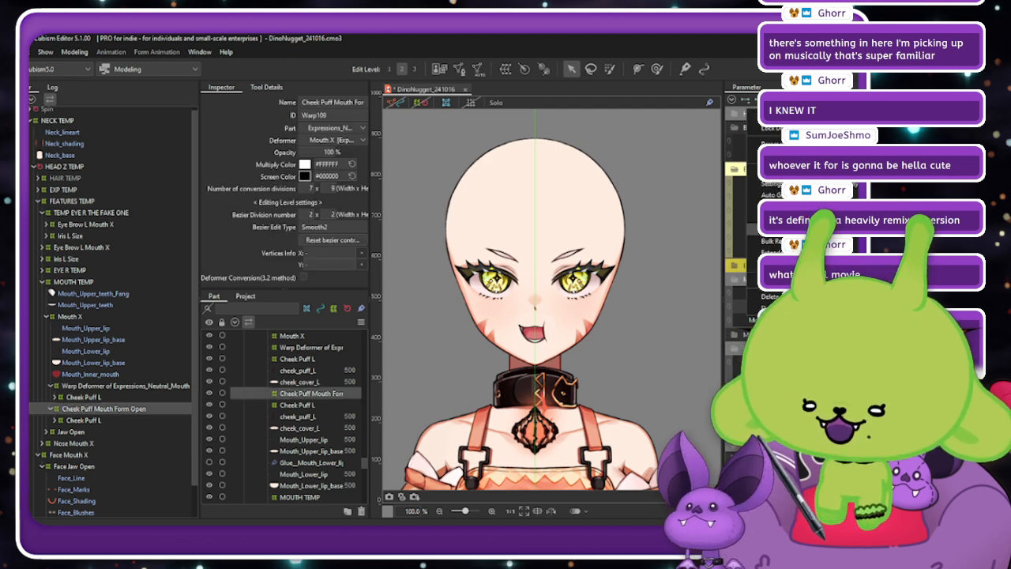
click(797, 206)
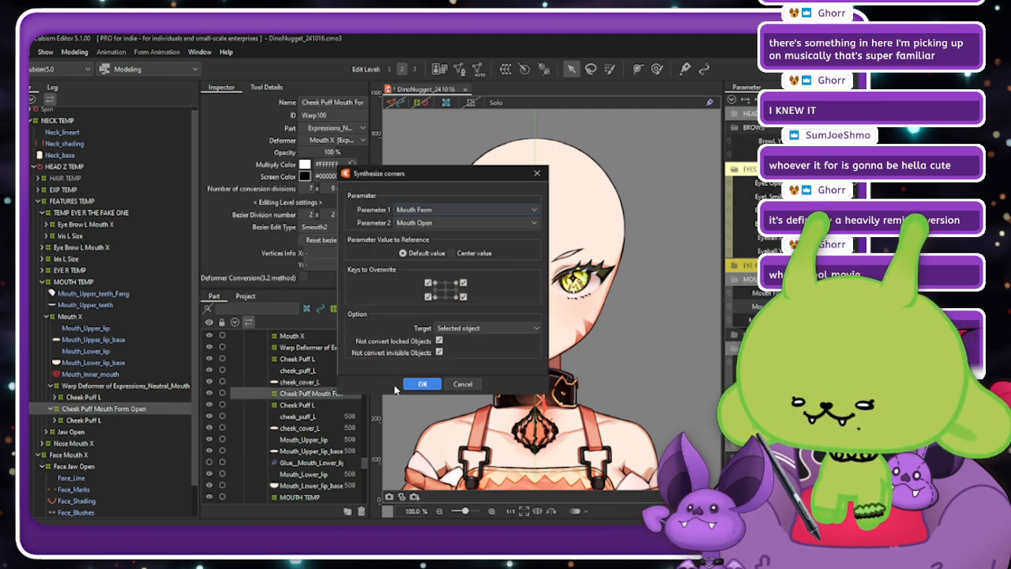
click(428, 383)
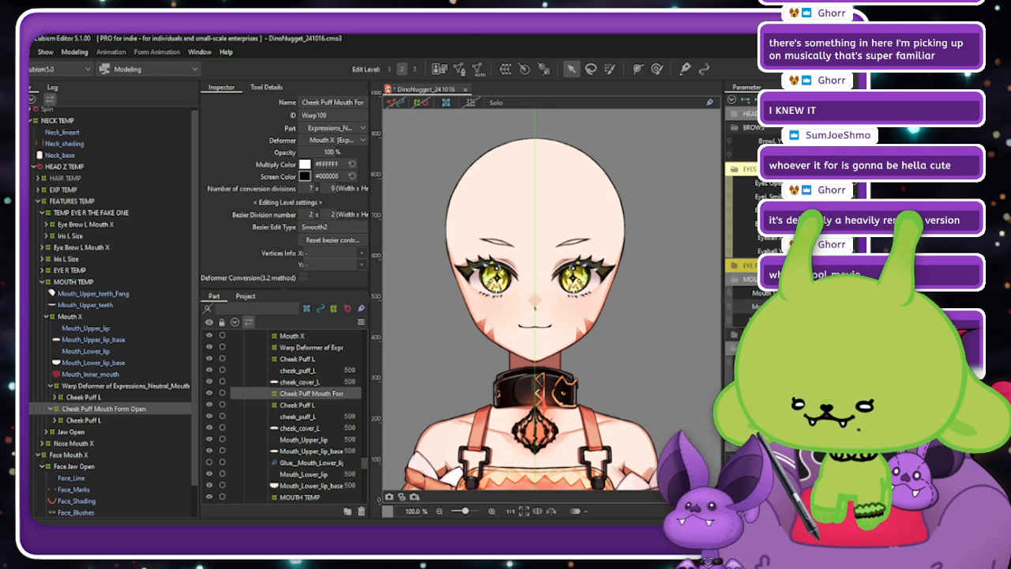
drag(821, 379, 857, 379)
click(837, 306)
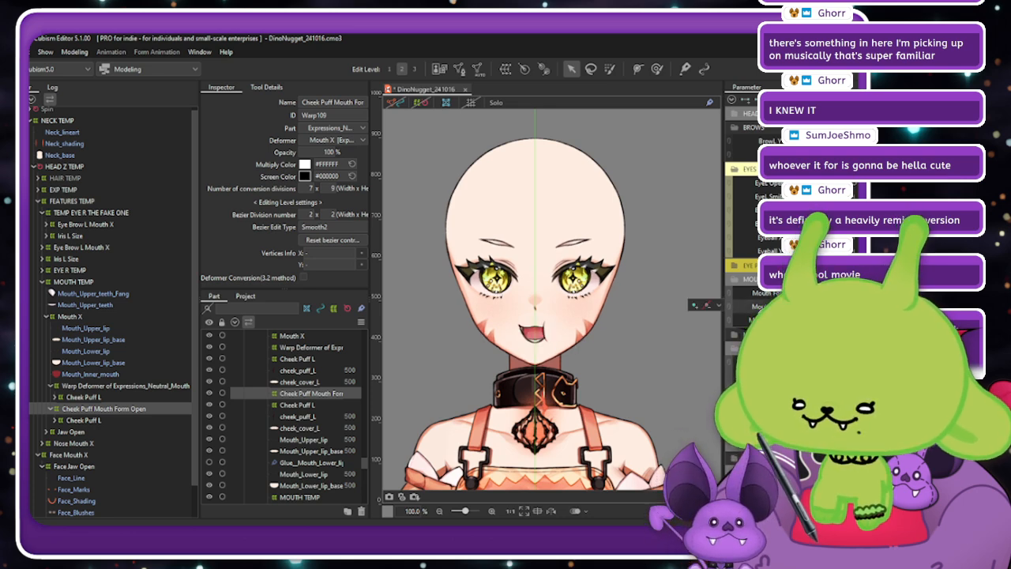
click(821, 293)
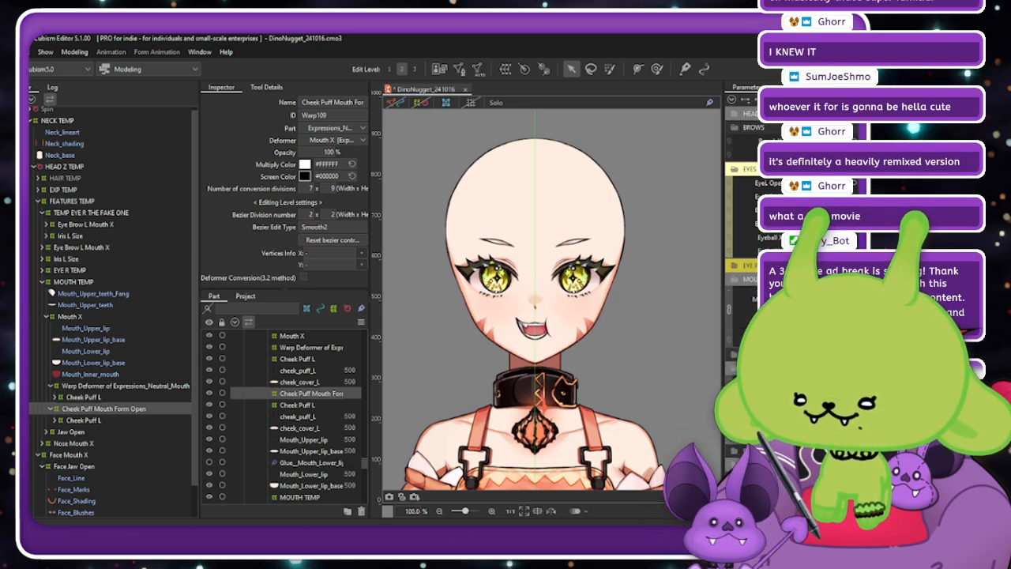
mouse_move(837, 296)
mouse_down()
mouse_move(826, 324)
mouse_move(825, 296)
mouse_move(818, 324)
mouse_move(849, 314)
mouse_move(825, 296)
mouse_move(825, 324)
mouse_move(837, 296)
mouse_up()
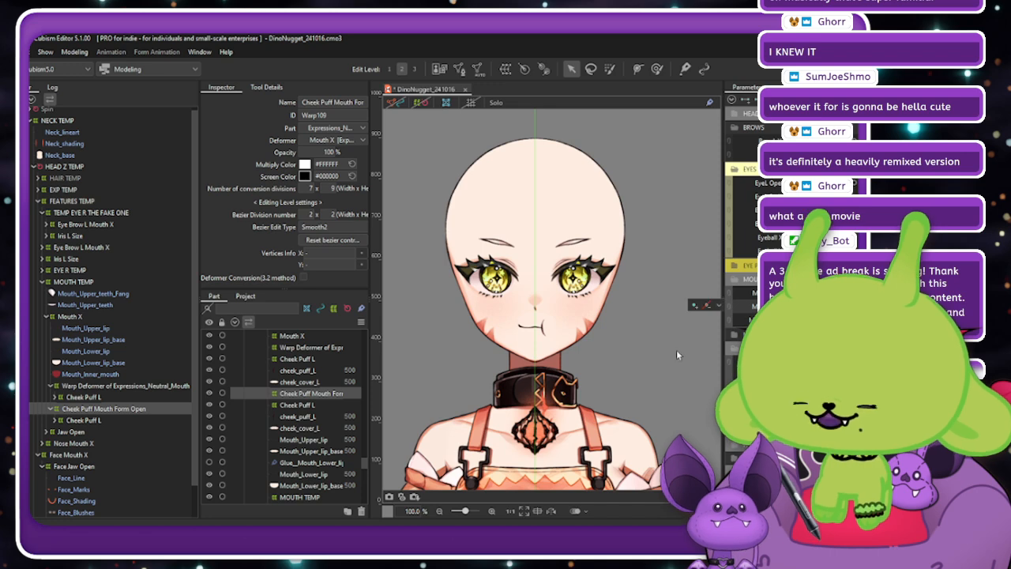
Select the upper and lower lip, lip base and inner mouth meshes under Mouth X and start creating a warp deformer for them.
click(144, 398)
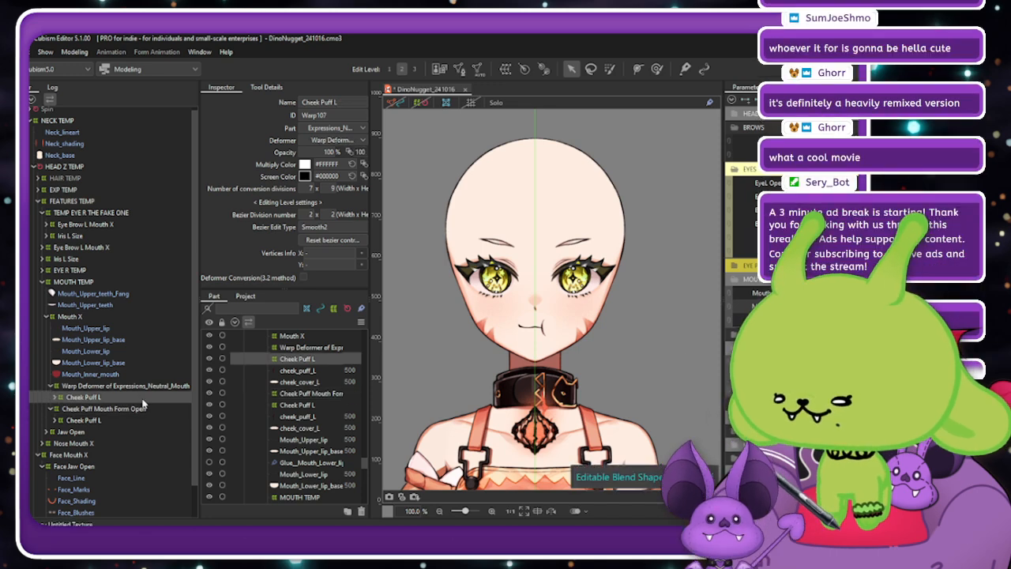
click(113, 330)
shift+click(118, 363)
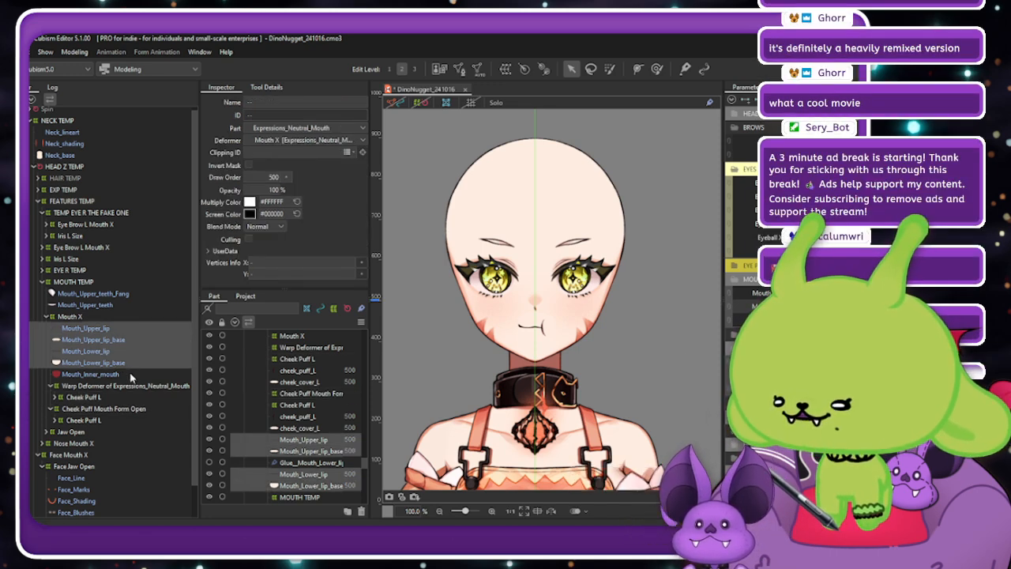
ctrl+click(132, 375)
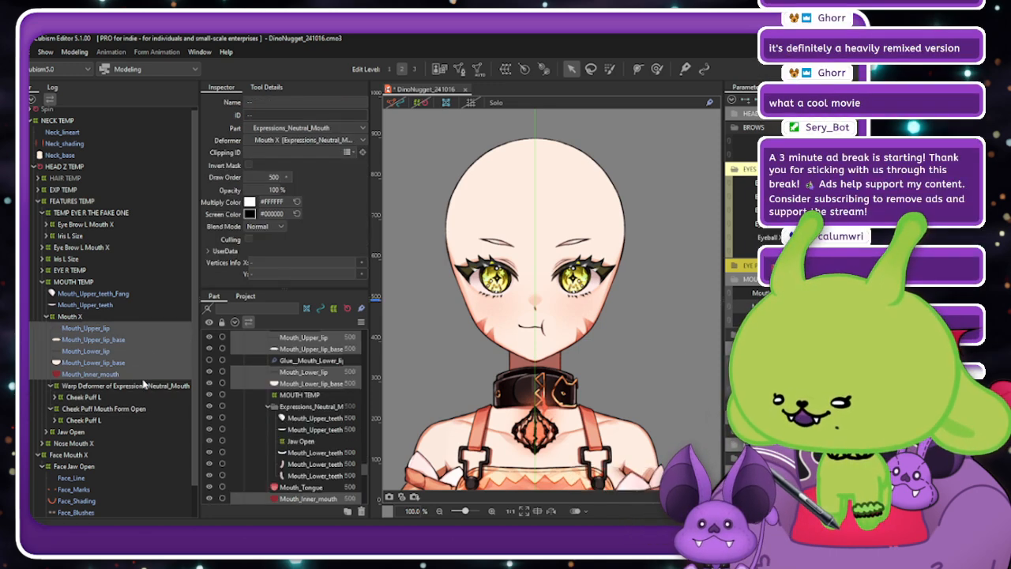
click(506, 69)
double_click(425, 176)
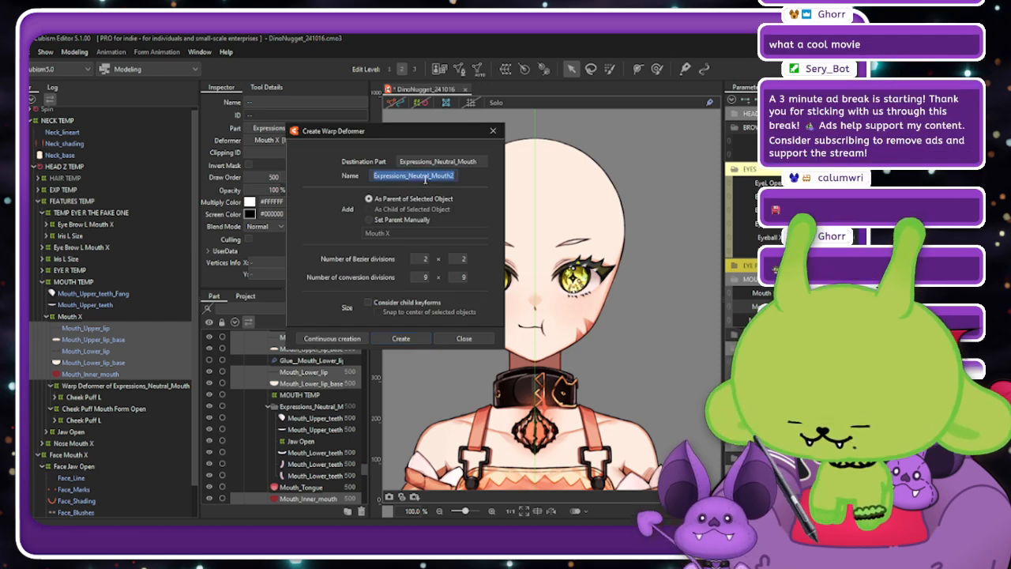
text(Warp Deformer of Cheek)
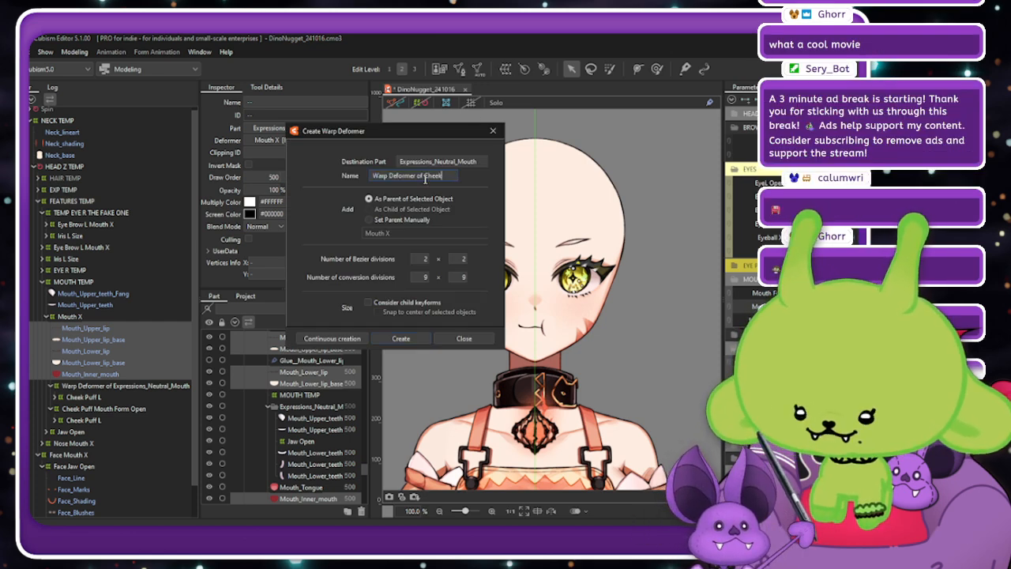
key(BackSpace)
key(BackSpace)
key(BackSpace)
key(BackSpace)
key(BackSpace)
key(BackSpace)
key(BackSpace)
key(BackSpace)
key(BackSpace)
key(BackSpace)
key(BackSpace)
key(BackSpace)
key(BackSpace)
key(BackSpace)
key(BackSpace)
key(BackSpace)
key(BackSpace)
key(BackSpace)
key(BackSpace)
key(BackSpace)
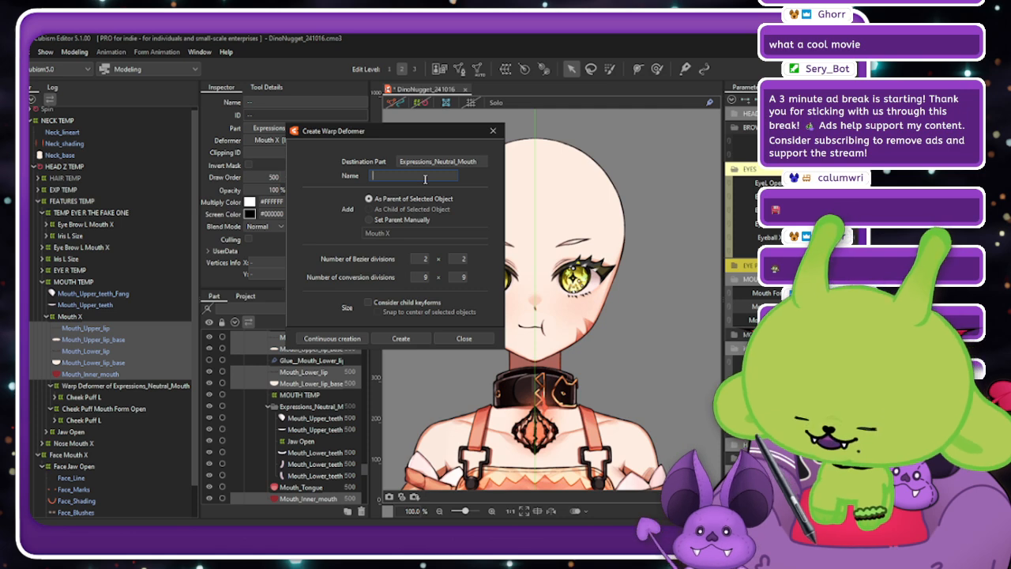
Name the warp deformer Cheek Puff and create it as the parent of the selected mouth meshes.
text(C)
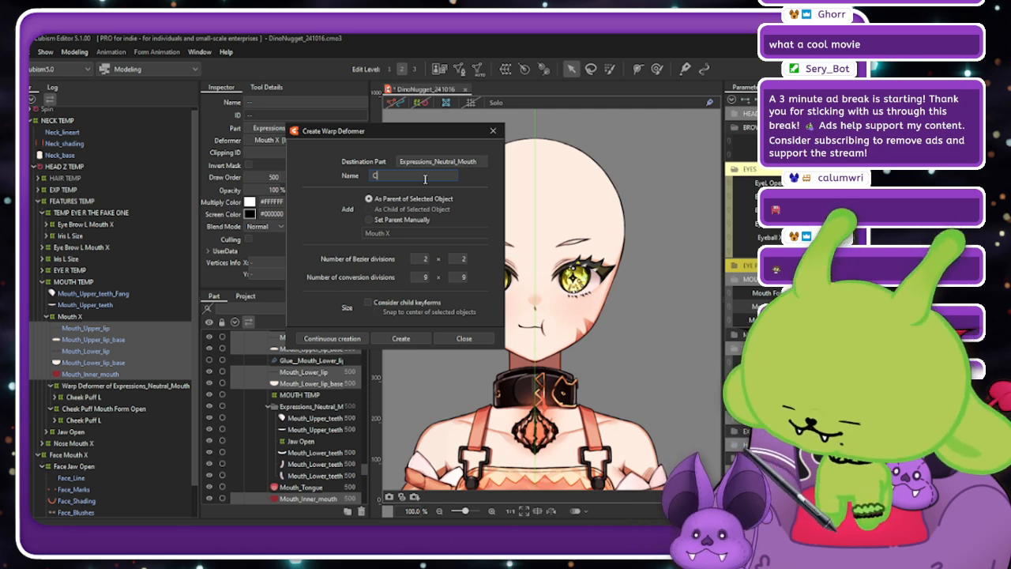
text(heek Puff)
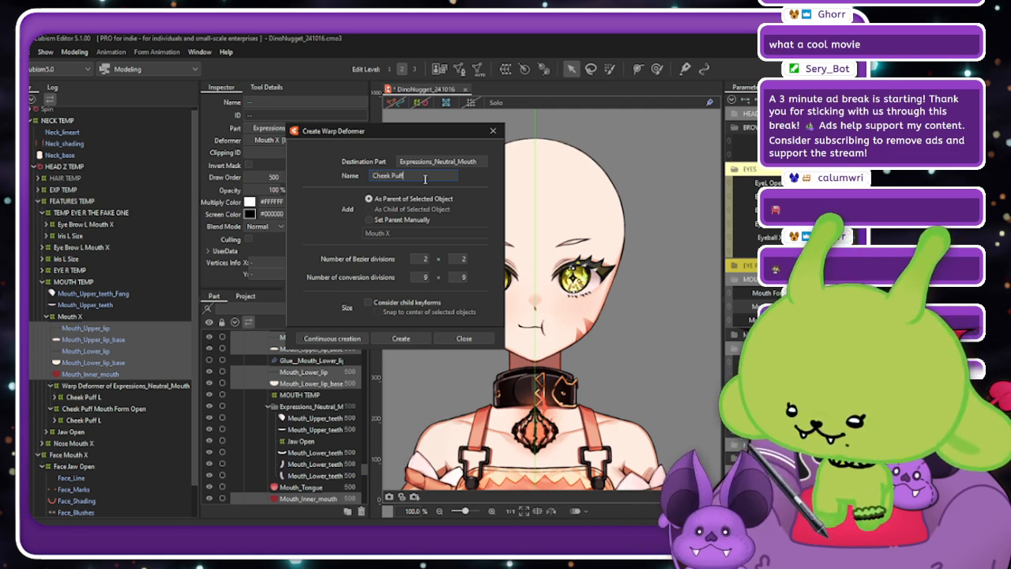
click(402, 338)
Enlarge the Cheek Puff warp deformer symmetrically so it spans from just below the eyes to below the chin.
scroll(518, 335, up, 4)
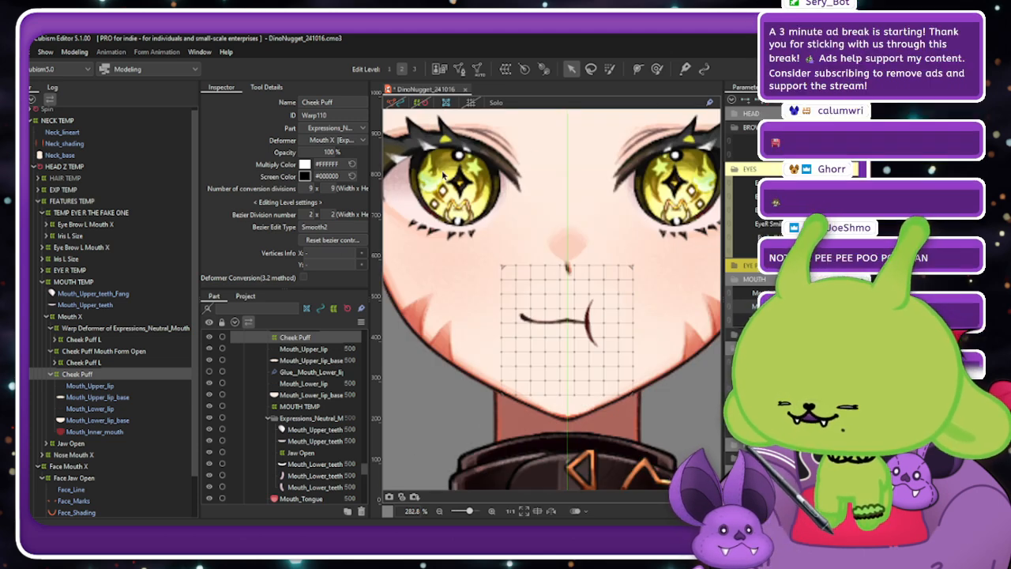
click(420, 102)
drag(568, 262, 574, 247)
drag(649, 330, 657, 330)
drag(567, 246, 567, 239)
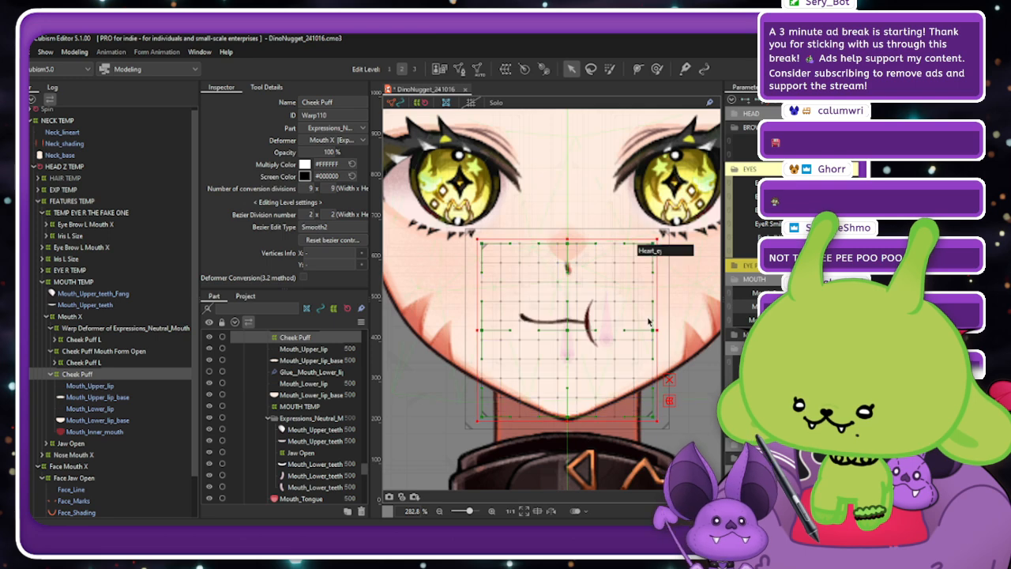
drag(657, 330, 660, 330)
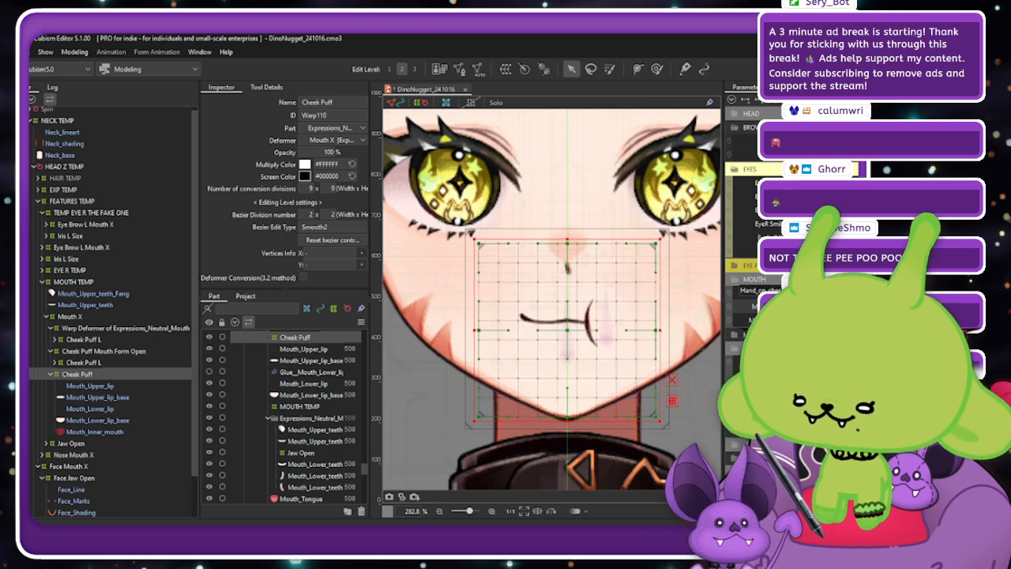
drag(660, 240, 664, 234)
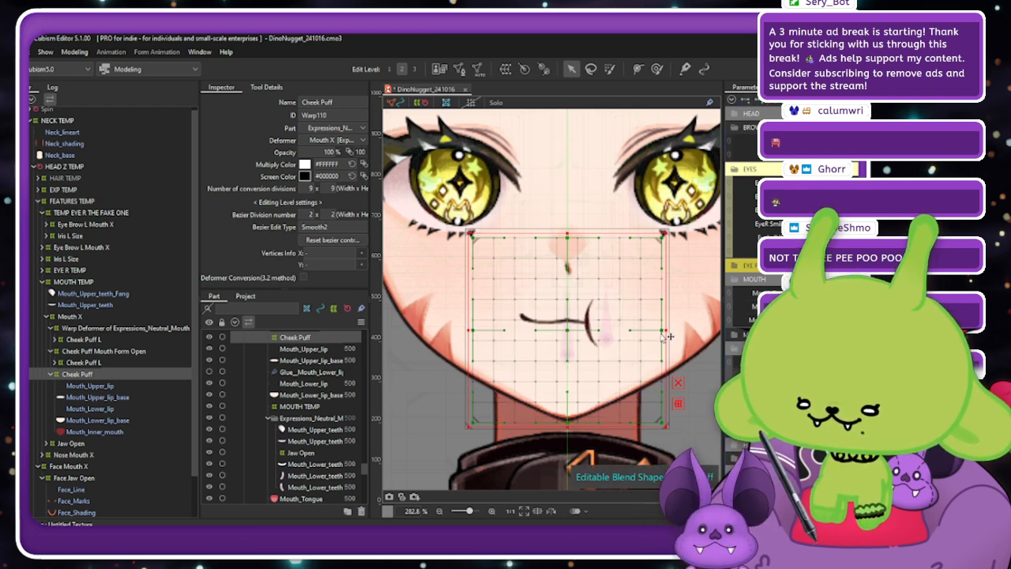
Pull both side edges of the Cheek Puff deformer inward and bow its top and bottom edges outward to pinch the mouth.
drag(662, 333, 655, 335)
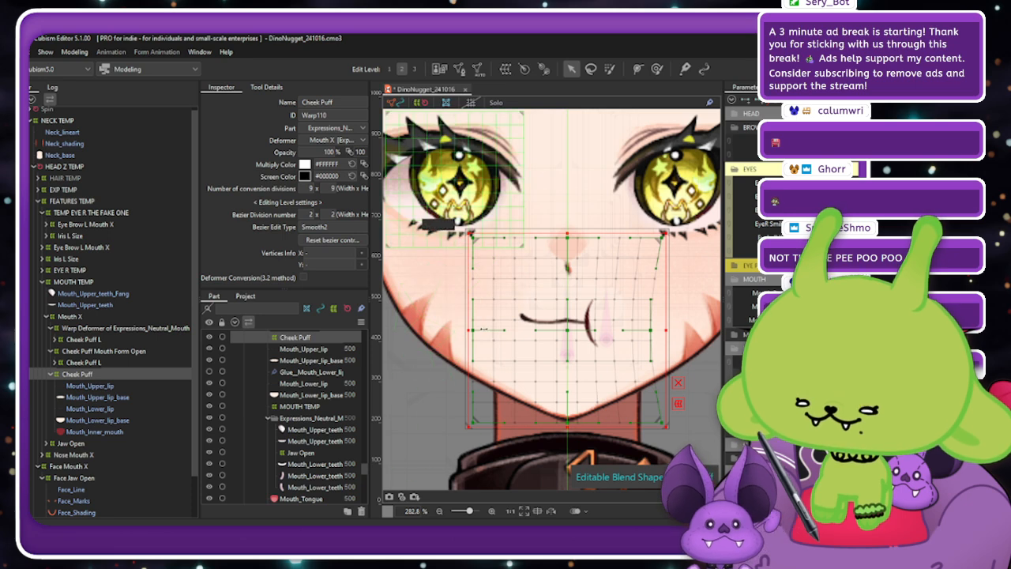
drag(483, 336, 491, 337)
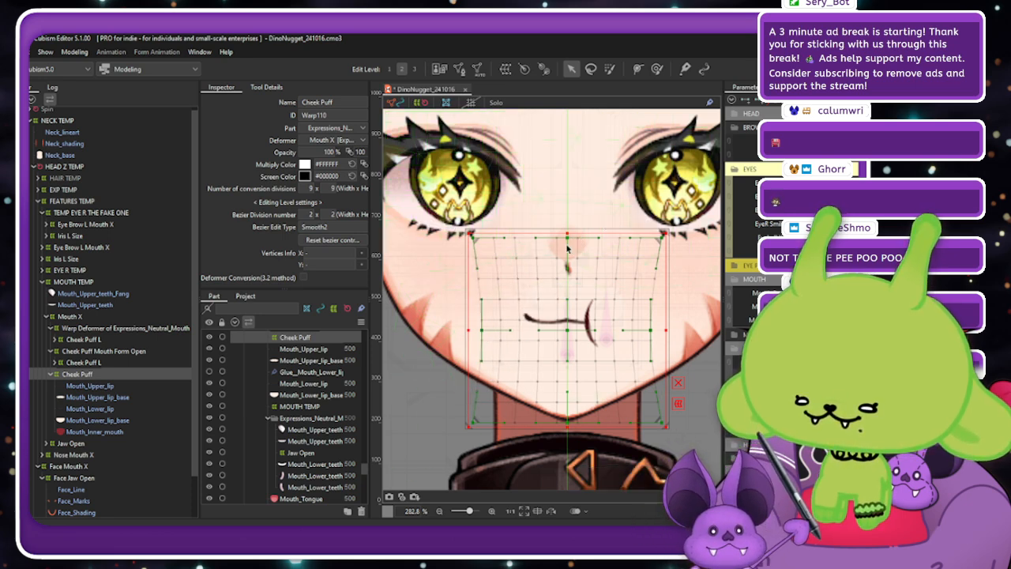
drag(567, 240, 566, 234)
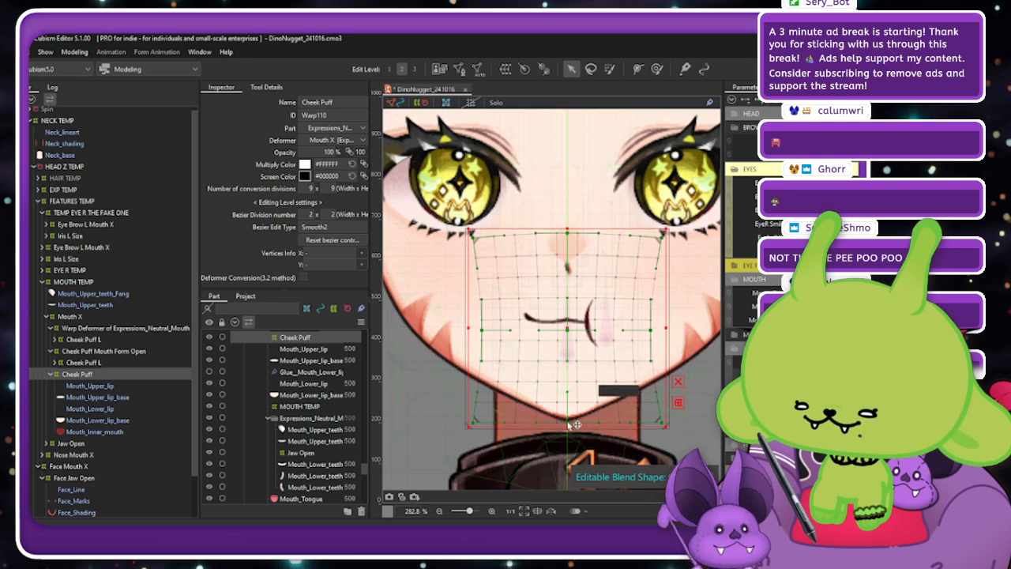
Select the points around the mouth with an enlarged selection brush and try to scale them outward.
click(609, 69)
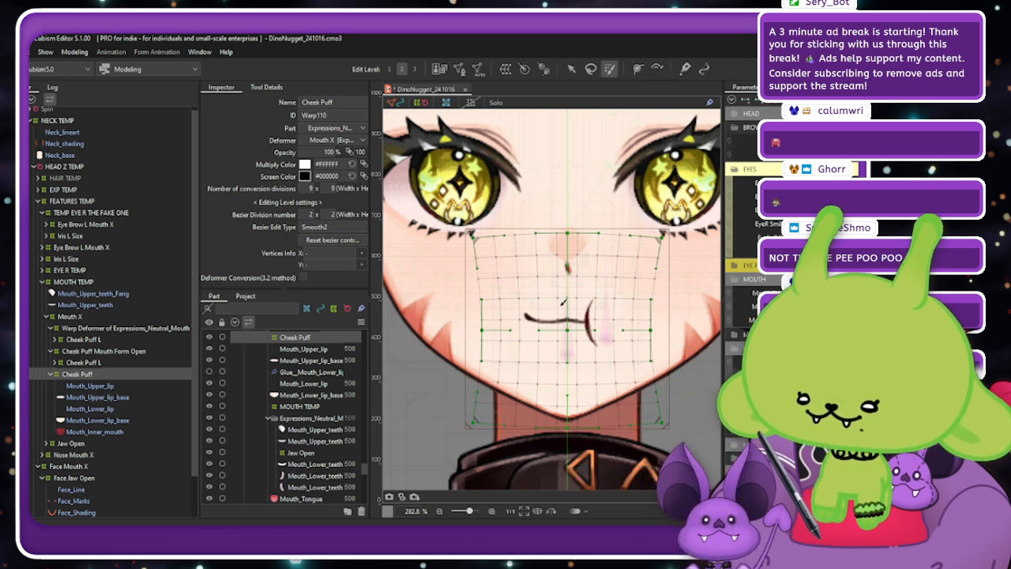
key(bracketright)
key(bracketright)
key(bracketright)
key(bracketright)
key(bracketright)
key(bracketright)
drag(569, 318, 569, 325)
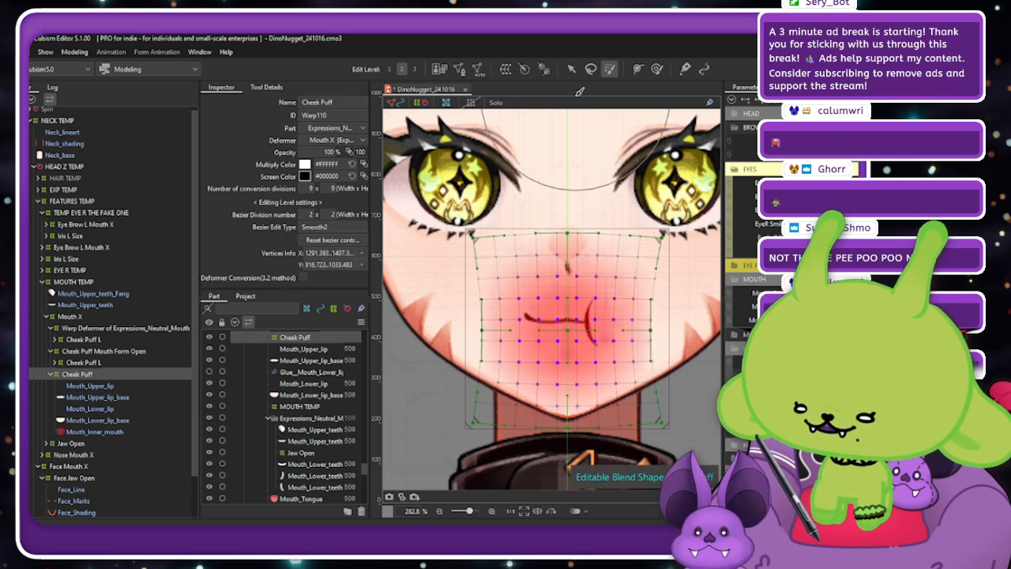
click(571, 69)
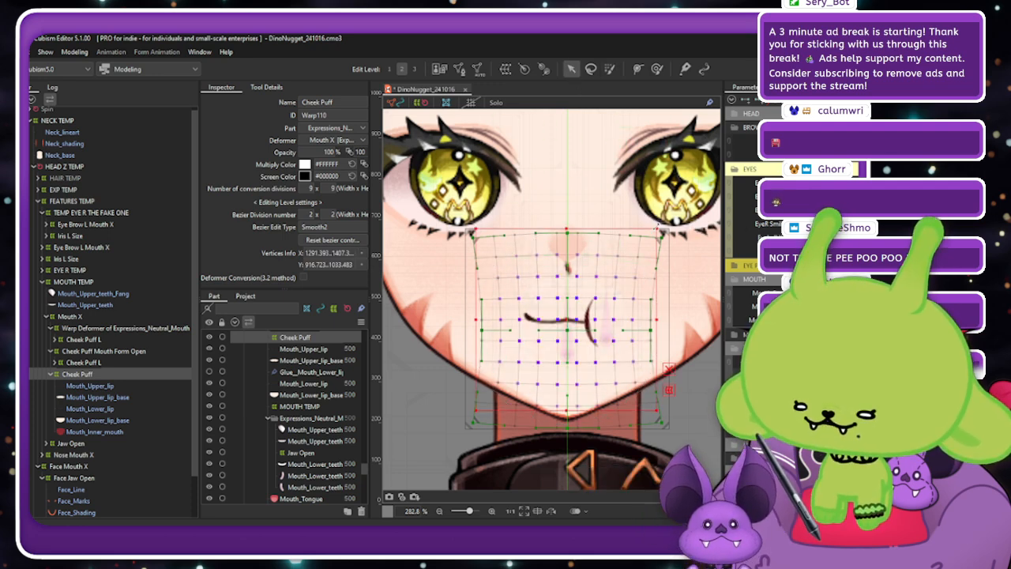
mouse_move(658, 227)
mouse_down()
mouse_move(675, 211)
mouse_move(666, 218)
mouse_up()
Brush-select a smaller group of points around the mouth, make that area slightly taller and narrower, and preview the mouth.
click(609, 70)
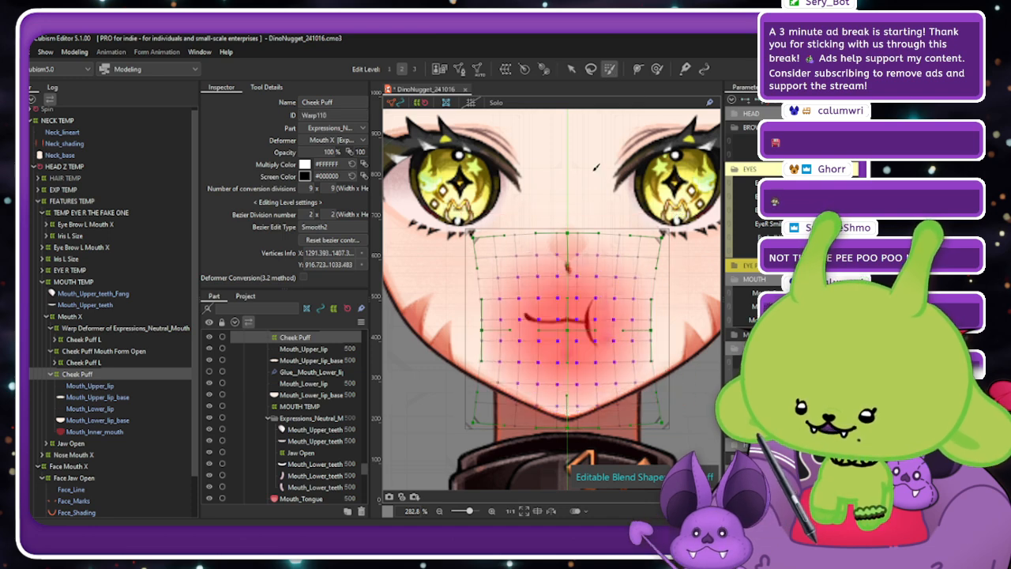
click(568, 329)
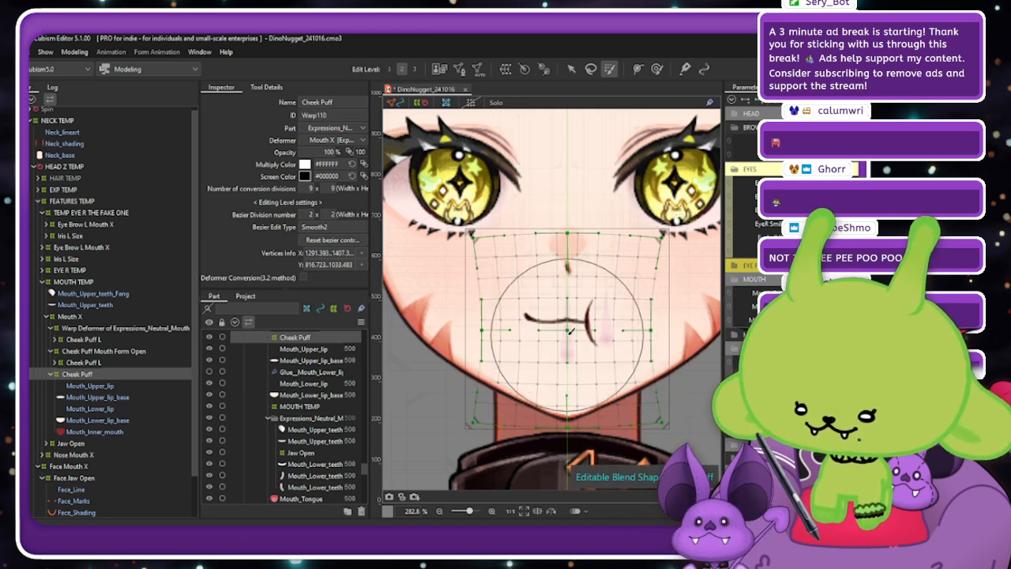
click(567, 329)
click(568, 326)
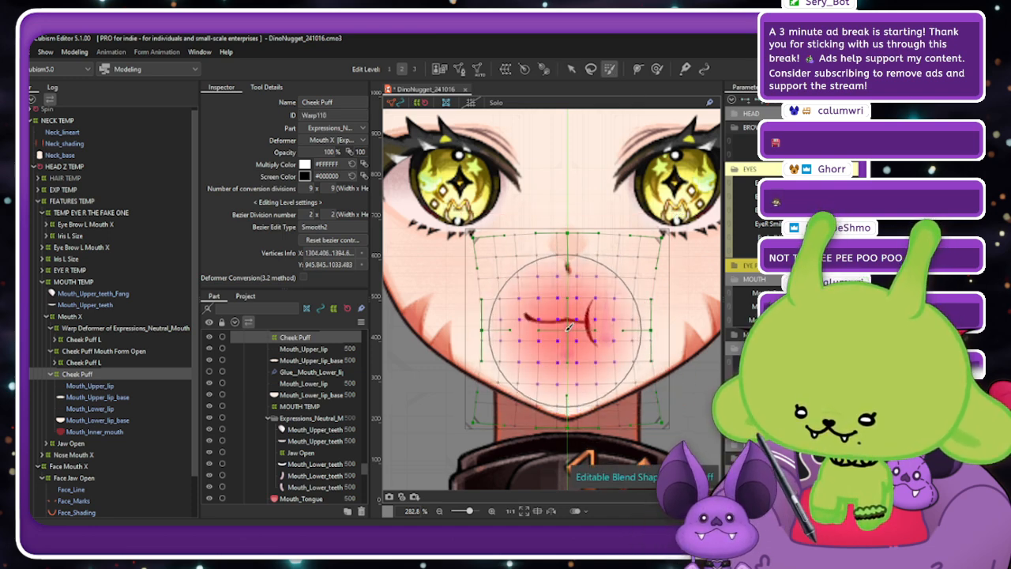
click(572, 70)
drag(568, 247, 566, 238)
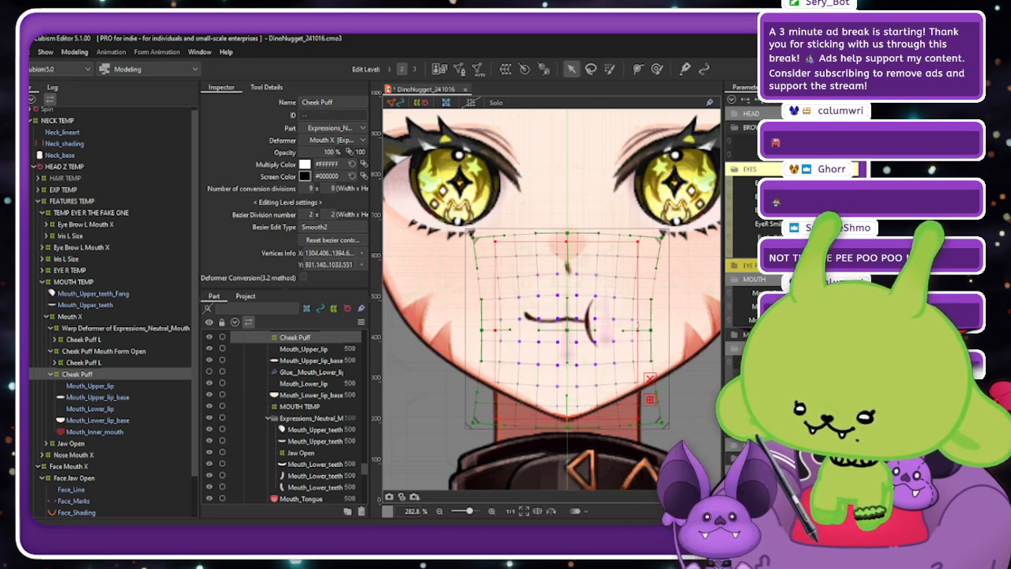
drag(639, 329, 629, 330)
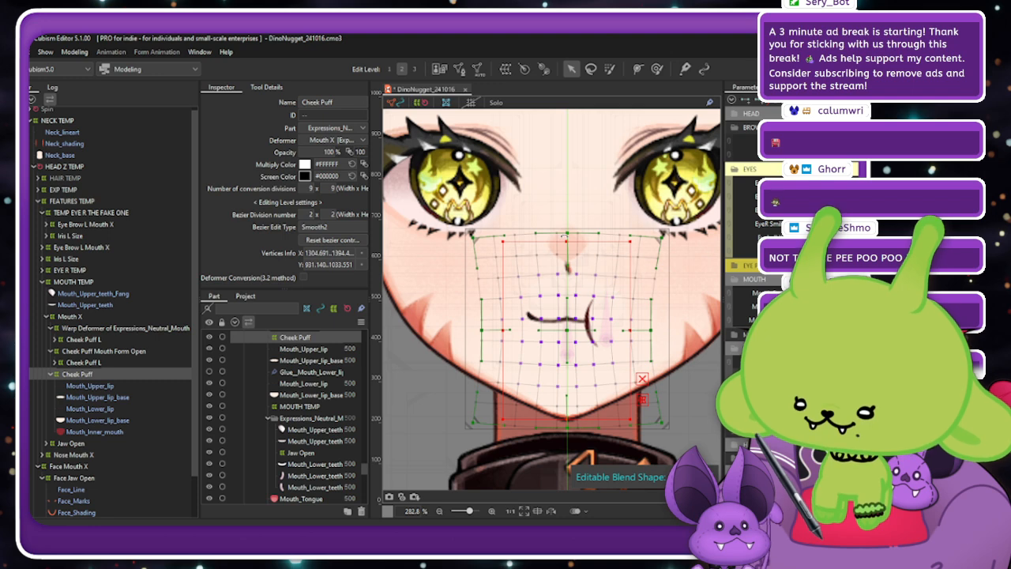
click(564, 236)
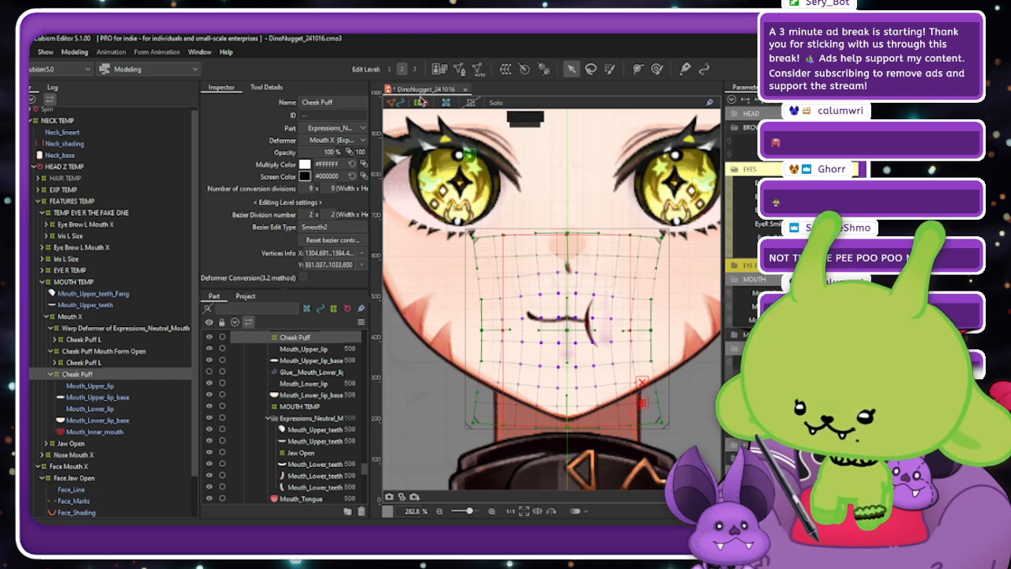
click(421, 102)
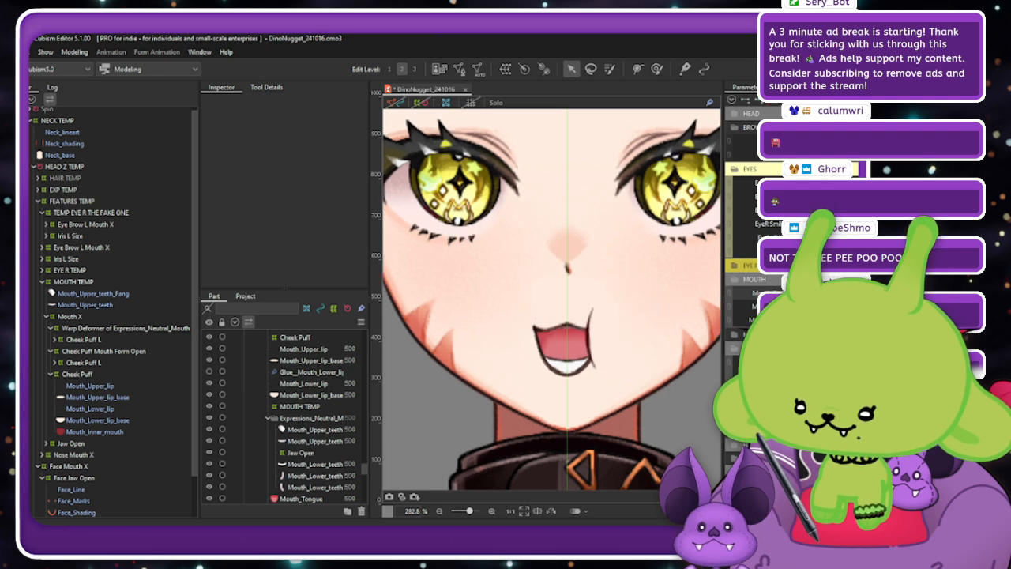
scroll(564, 351, down, 2)
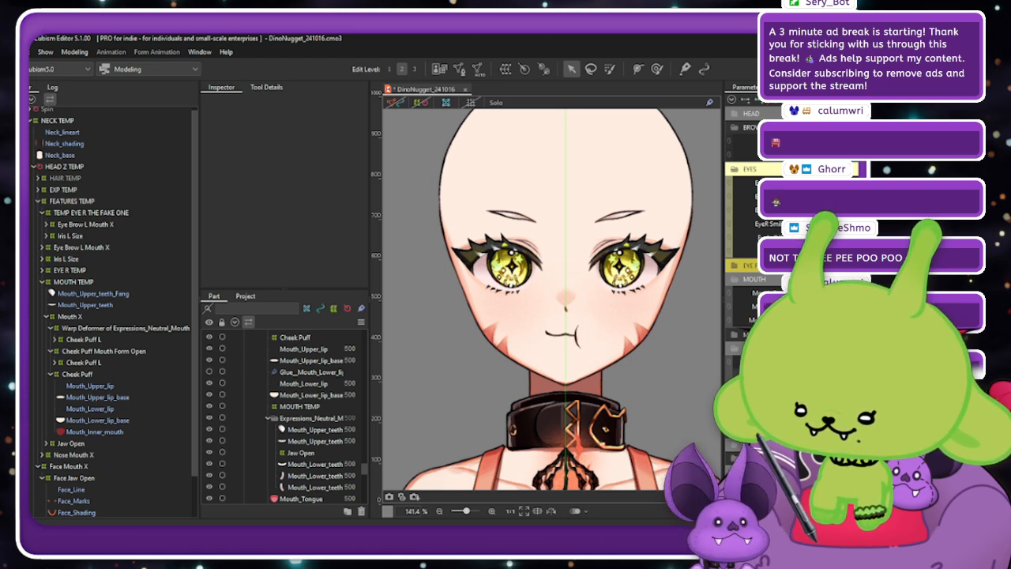
Delete the Warp Deformer of Expressions_Neutral_Mouth together with its nested Cheek Puff L deformer and cheek meshes.
click(120, 341)
click(53, 339)
shift+click(120, 329)
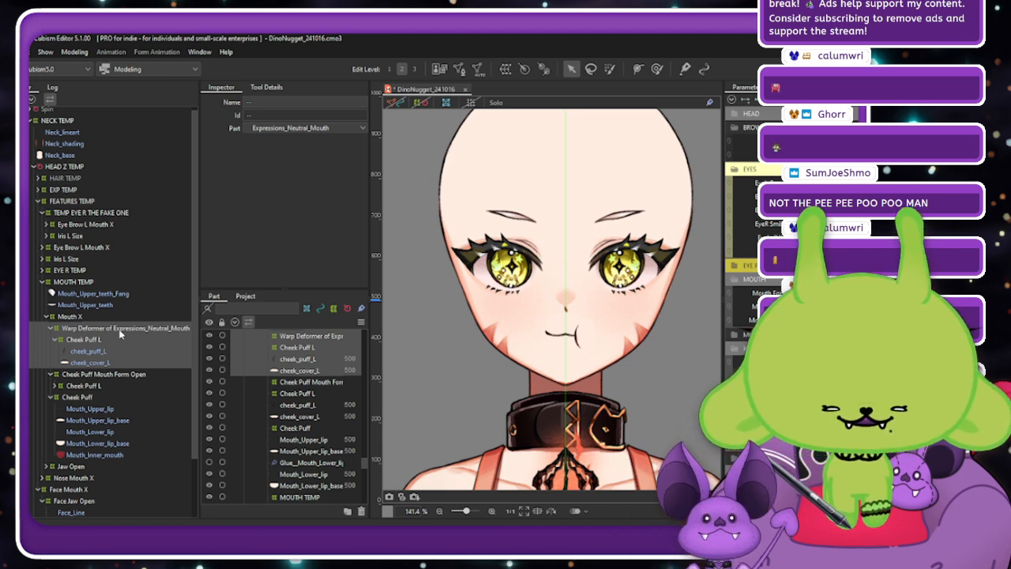
key(ctrl+z)
Duplicate the Cheek Puff Mouth Form Open deformer with its Cheek Puff L deformer, cheek_puff_L and cheek_cover_L.
click(55, 340)
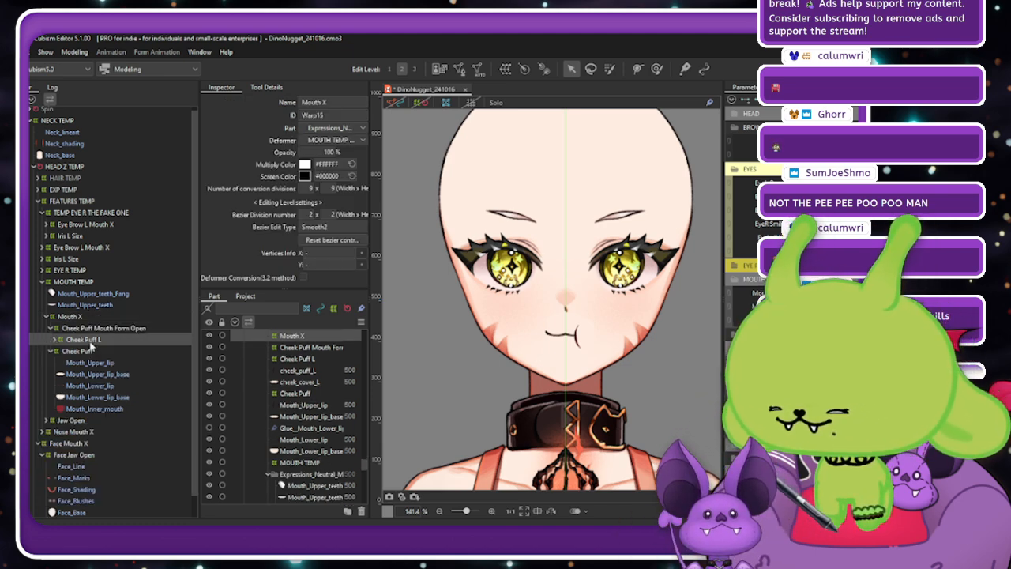
click(51, 351)
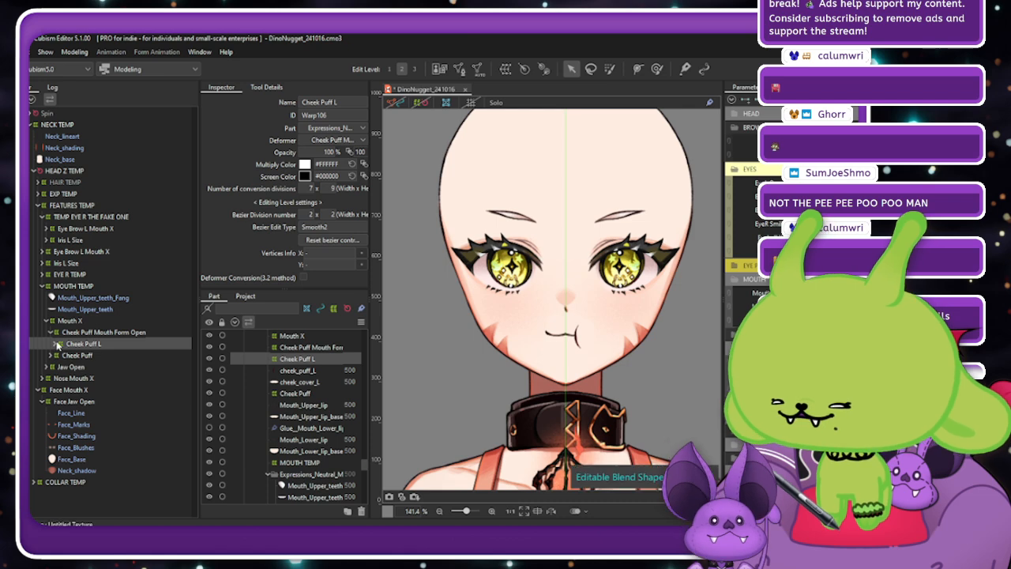
click(55, 344)
click(85, 367)
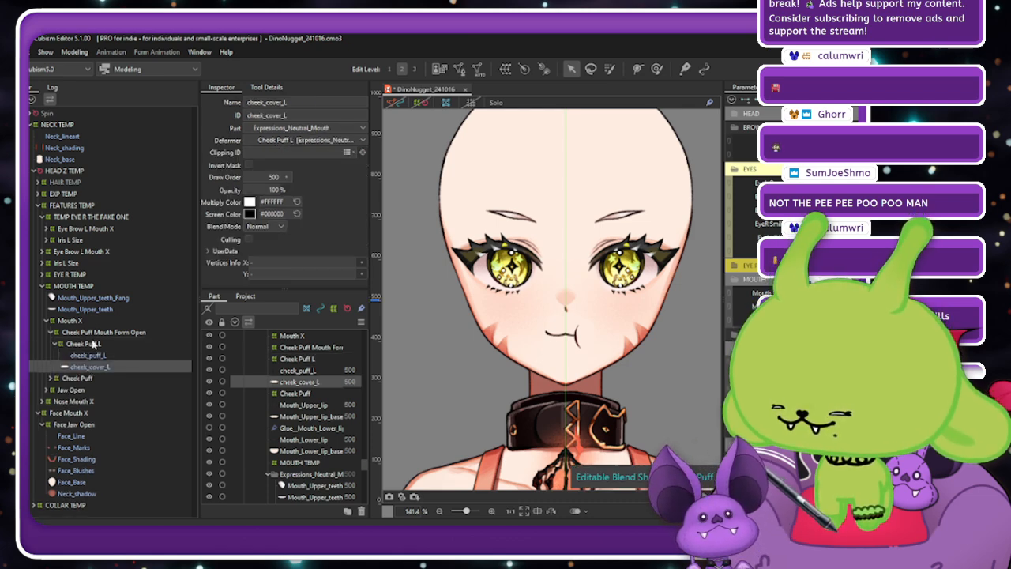
shift+click(100, 334)
key(ctrl+v)
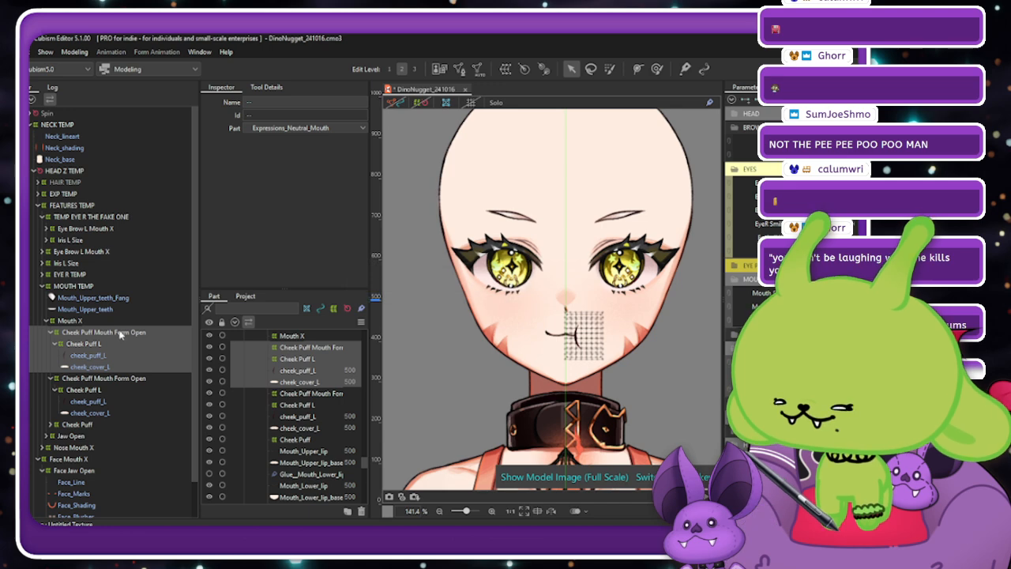
Reflect the duplicated Cheek Puff Mouth Form Open deformer horizontally without reflecting the Mouth Form and Mouth Open parameters.
click(118, 333)
right_click(449, 266)
click(473, 482)
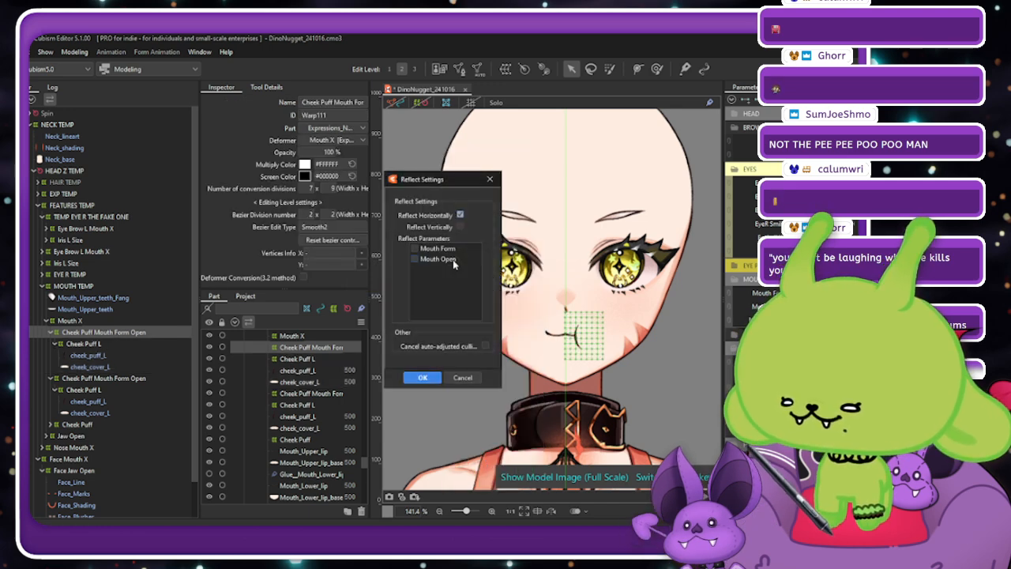
click(423, 376)
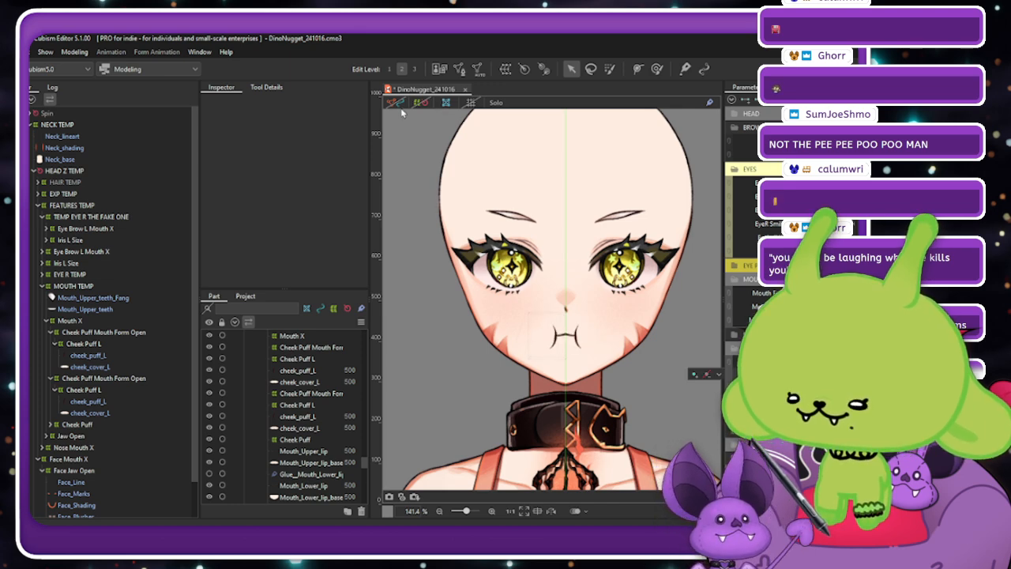
Try a shared parent warp deformer around both Cheek Puff Mouth Form Open deformers, and delete it again.
click(126, 332)
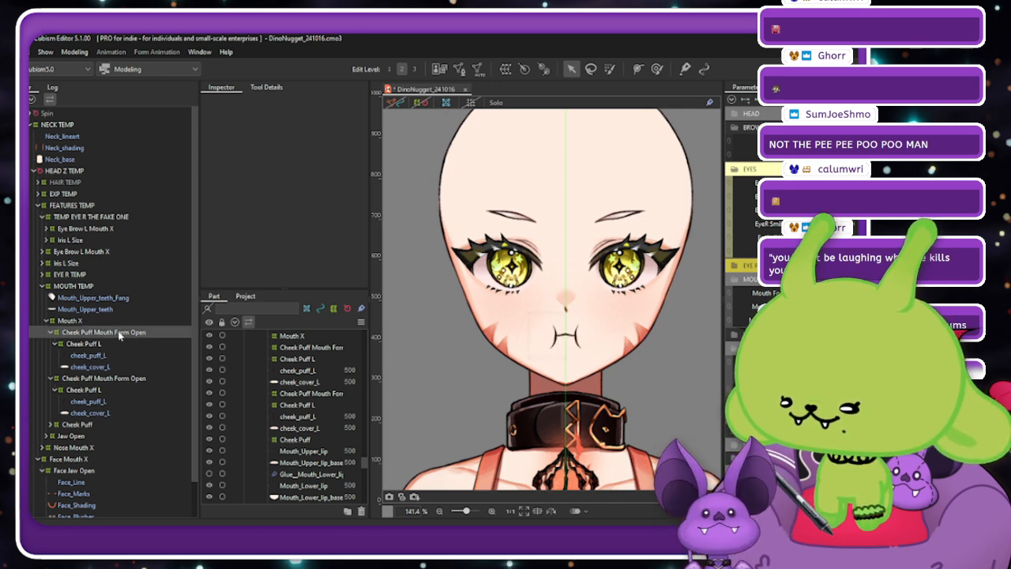
ctrl+click(139, 379)
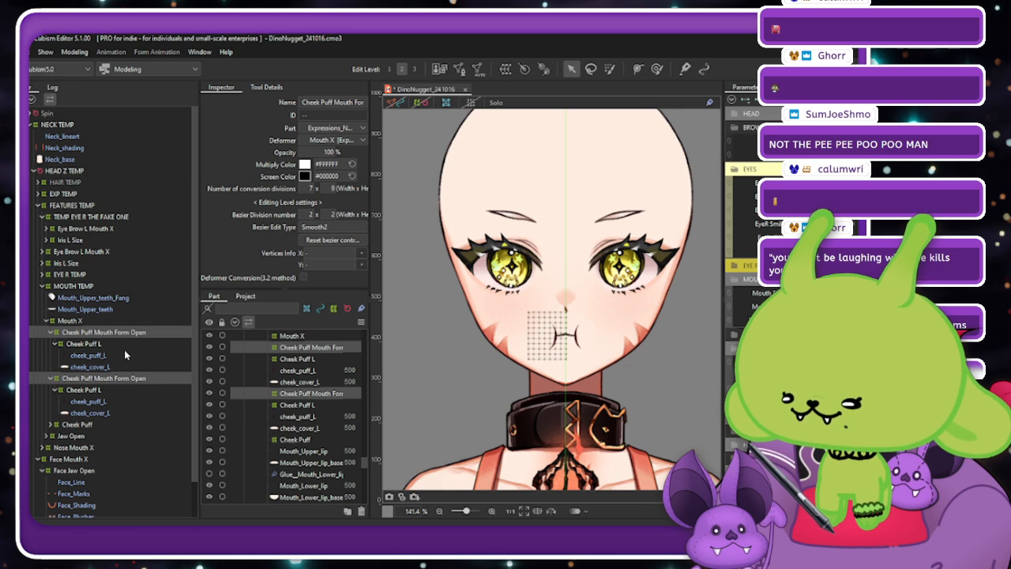
click(439, 243)
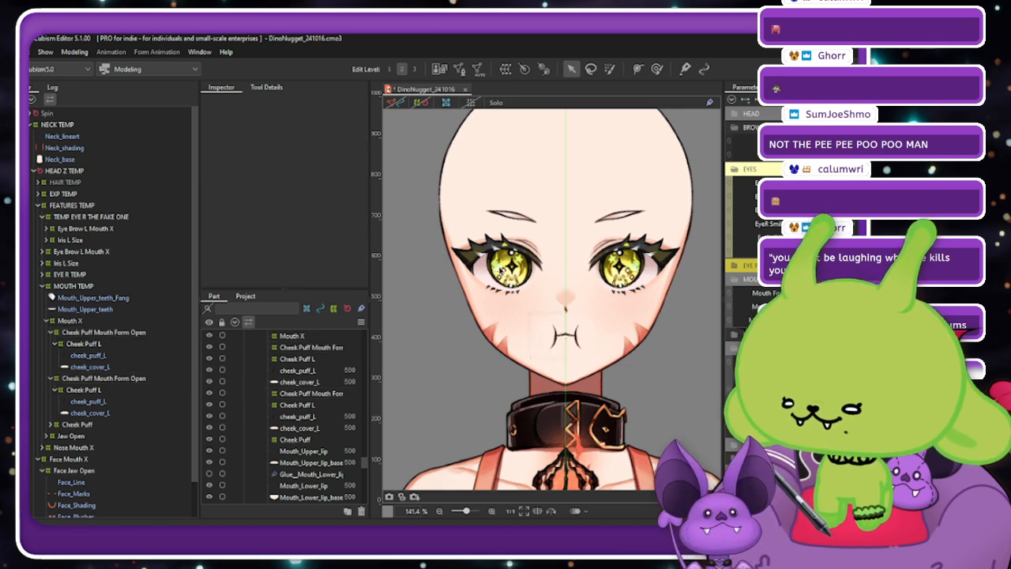
click(114, 379)
ctrl+click(140, 325)
ctrl+click(140, 333)
click(143, 334)
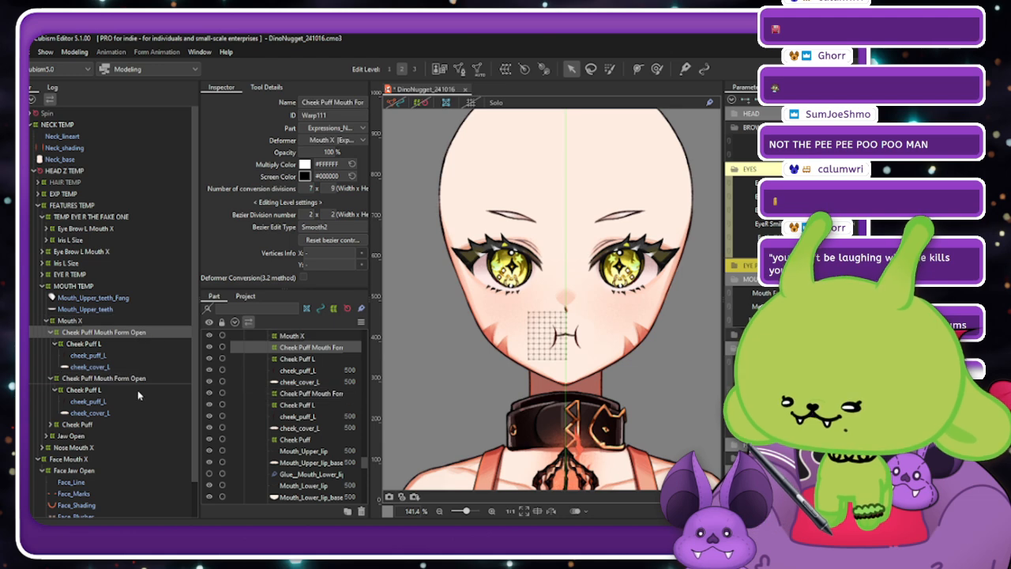
ctrl+click(138, 379)
click(523, 69)
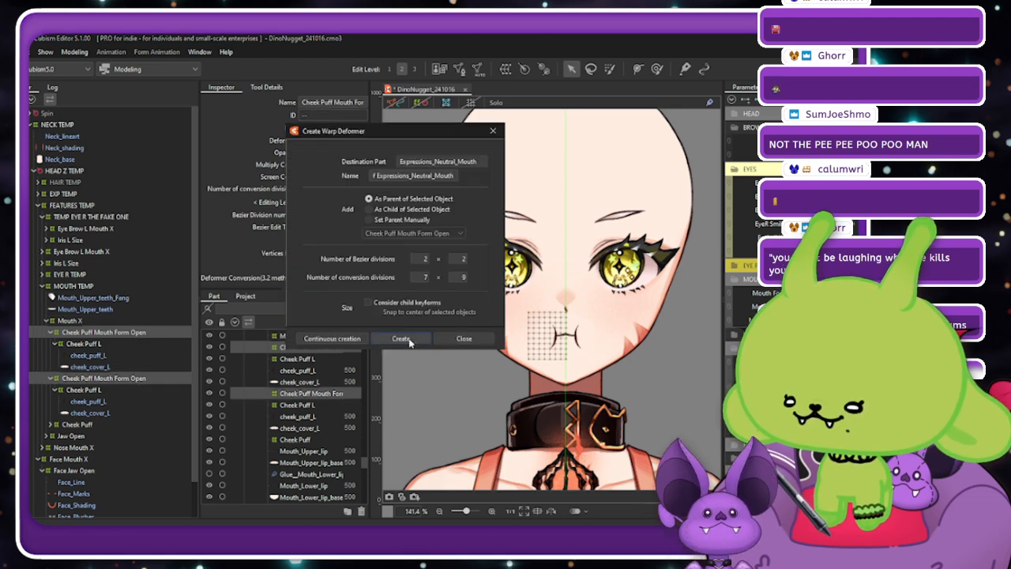
click(409, 340)
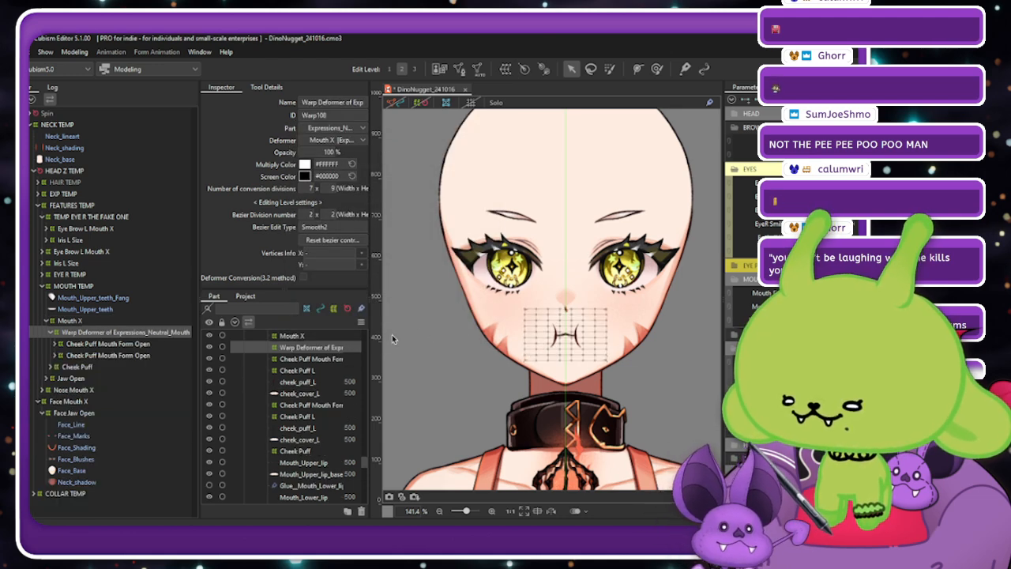
key(Delete)
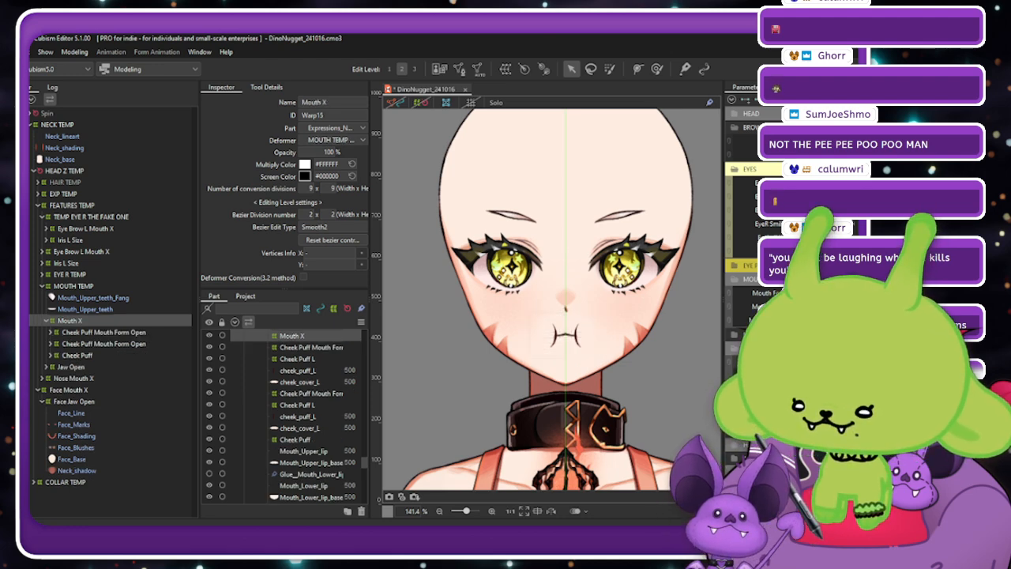
Select both Cheek Puff Mouth Form Open deformers and check how they follow the mouth opening and changing form.
mouse_move(830, 306)
mouse_down()
mouse_move(885, 306)
mouse_move(829, 293)
mouse_up()
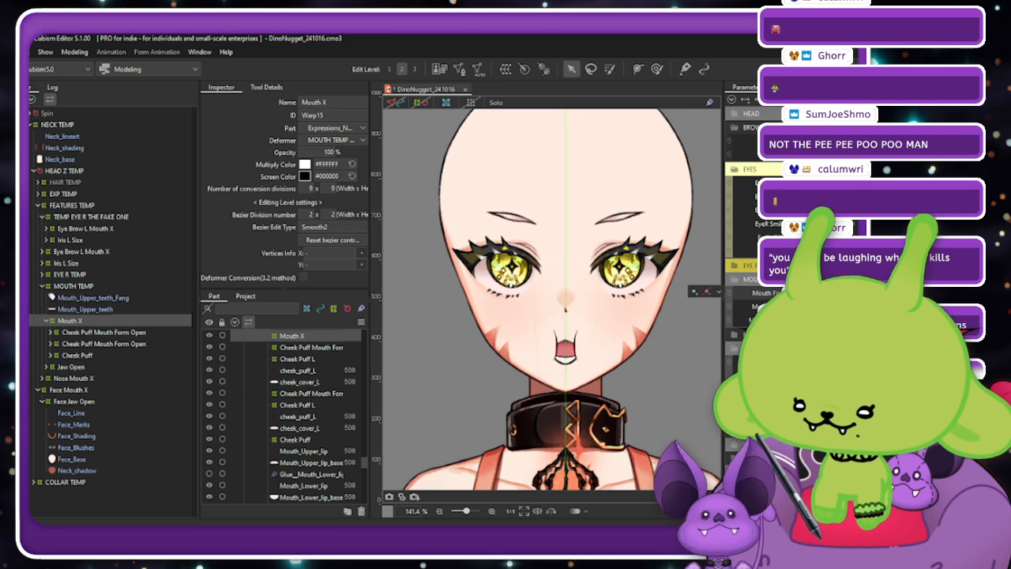
click(316, 347)
ctrl+click(312, 392)
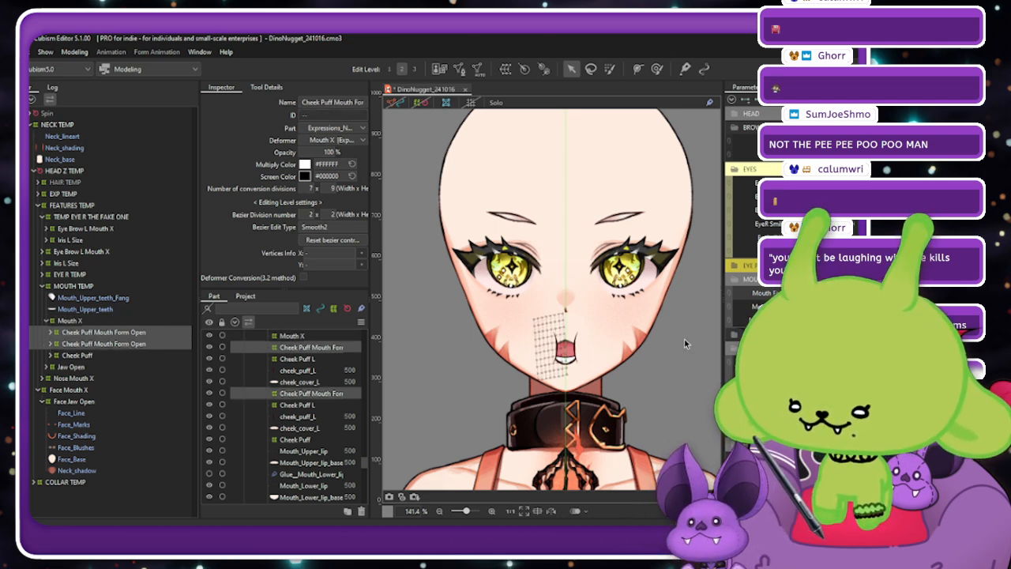
mouse_move(869, 306)
mouse_down()
mouse_move(825, 306)
mouse_move(869, 306)
mouse_up()
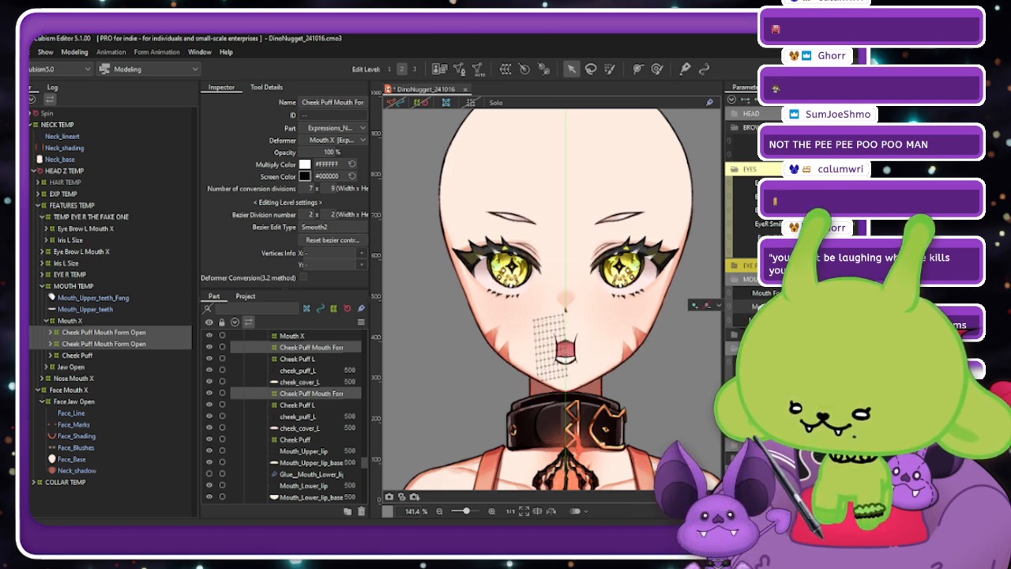
drag(869, 307, 905, 306)
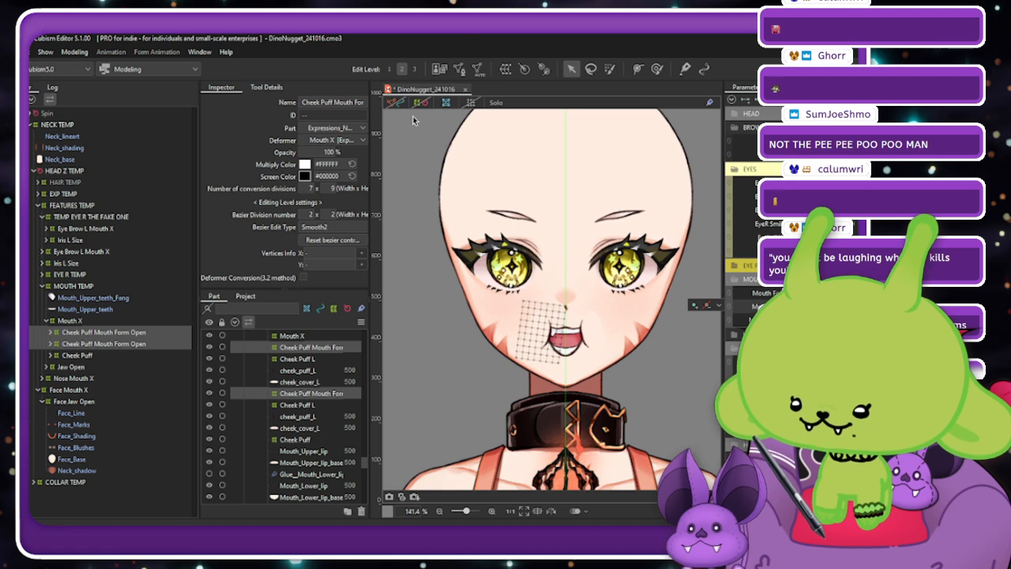
Hide the selection display and preview the puffed cheeks with the mouth shifted sideways, both open and closed.
key(ctrl+t)
click(729, 299)
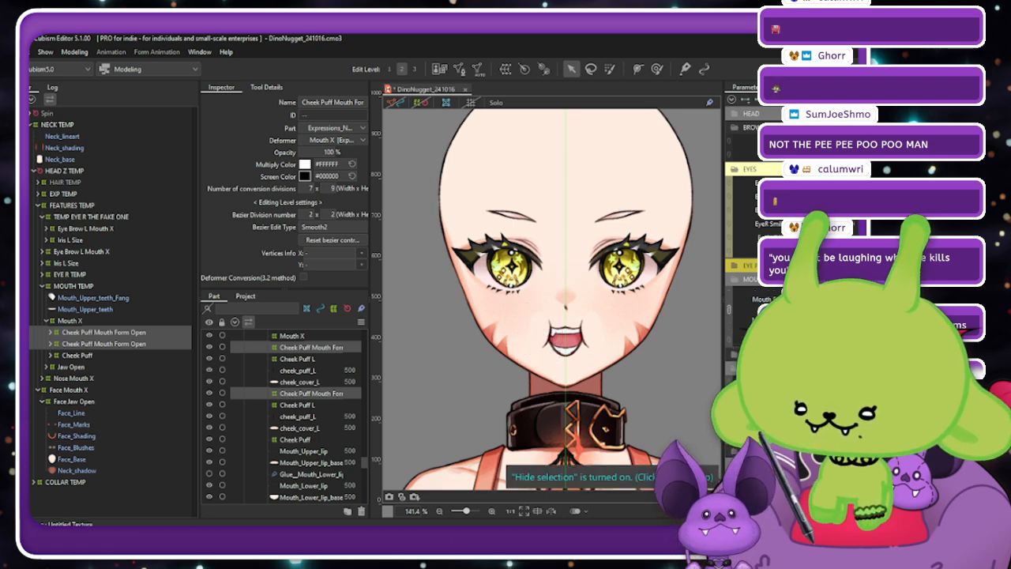
drag(904, 300, 865, 320)
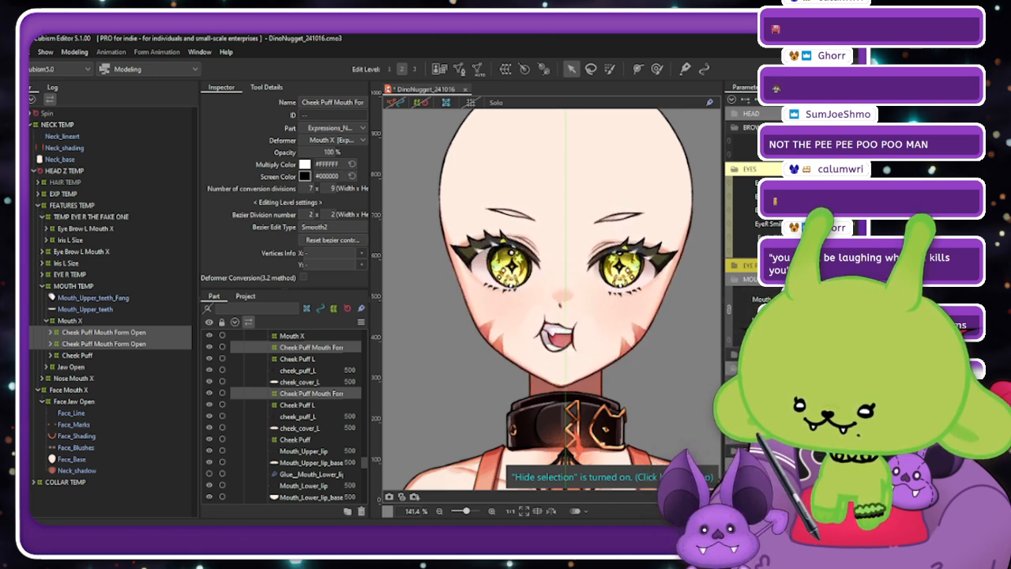
click(865, 380)
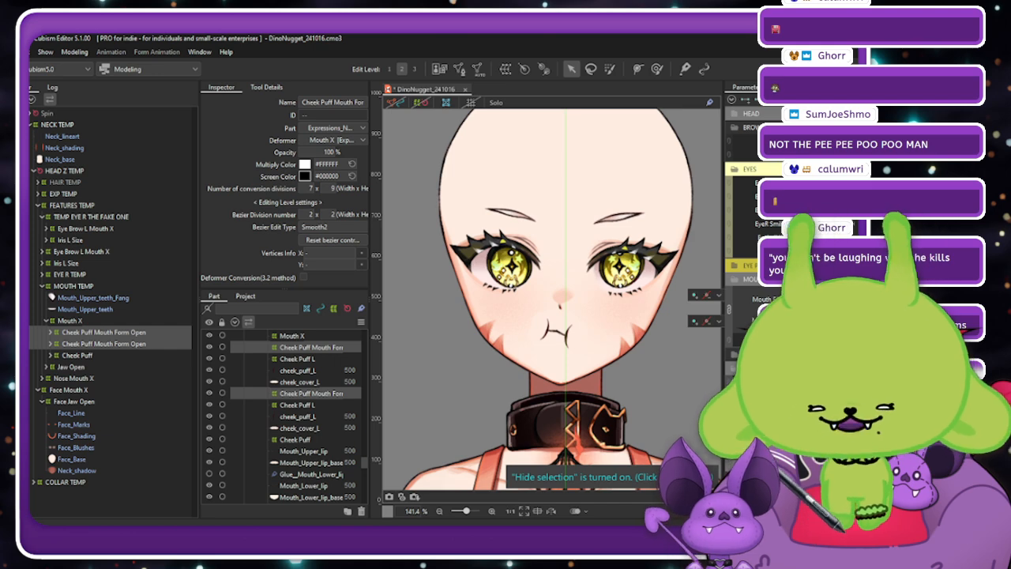
Create a warp deformer named Face Cheek Puff as the parent of the Face Jaw Open deformer.
click(908, 99)
click(830, 126)
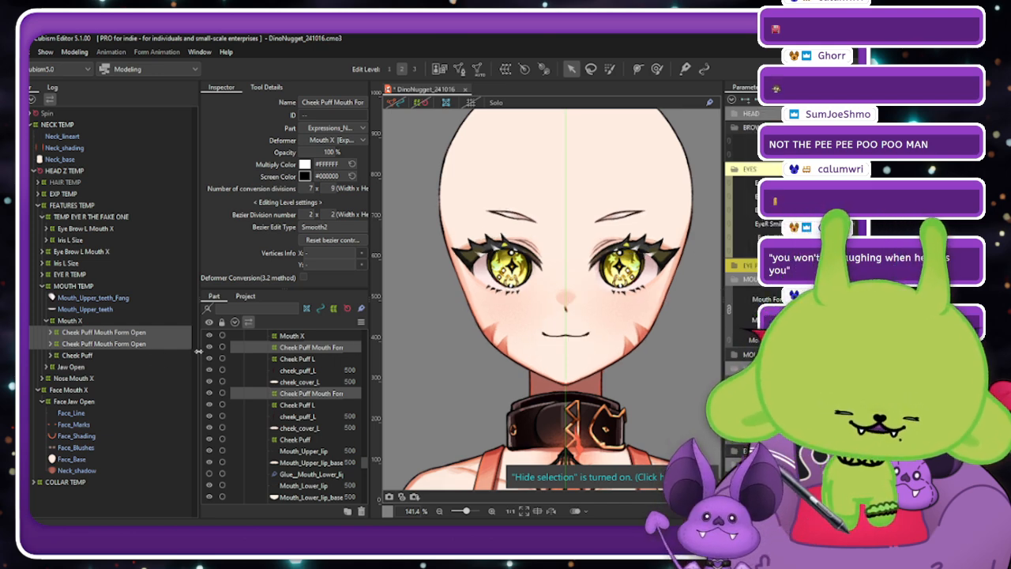
click(69, 389)
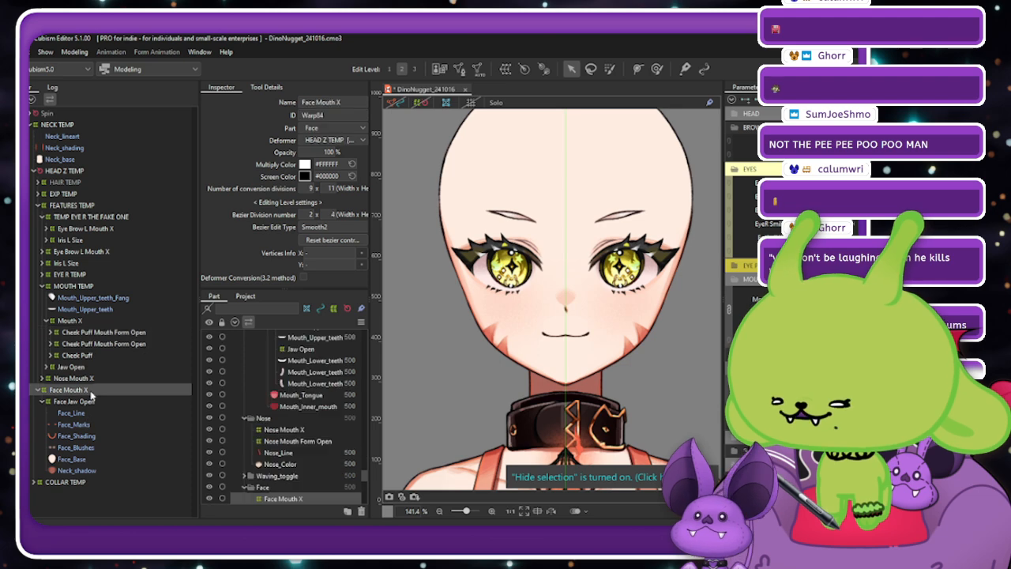
click(75, 402)
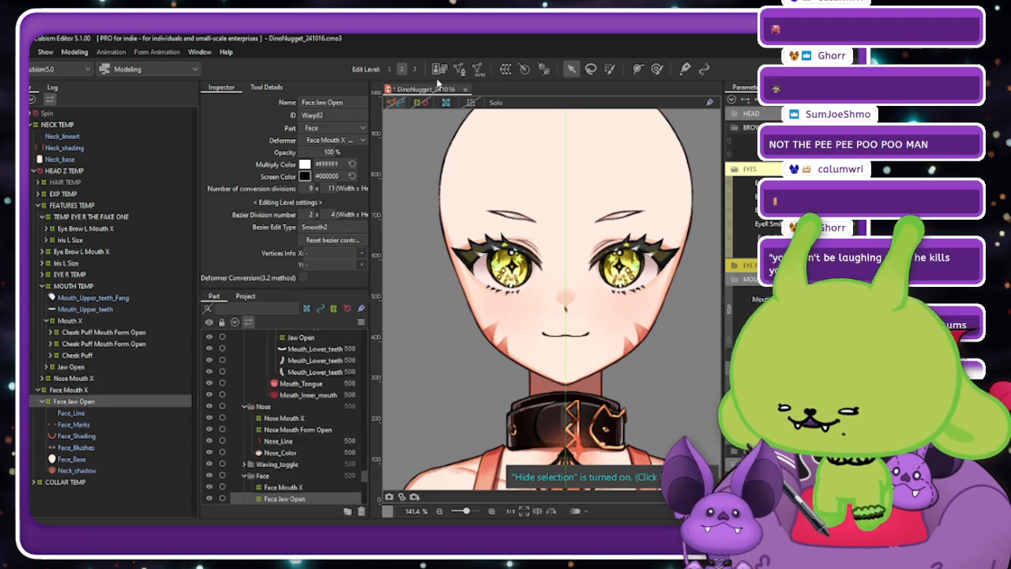
click(406, 104)
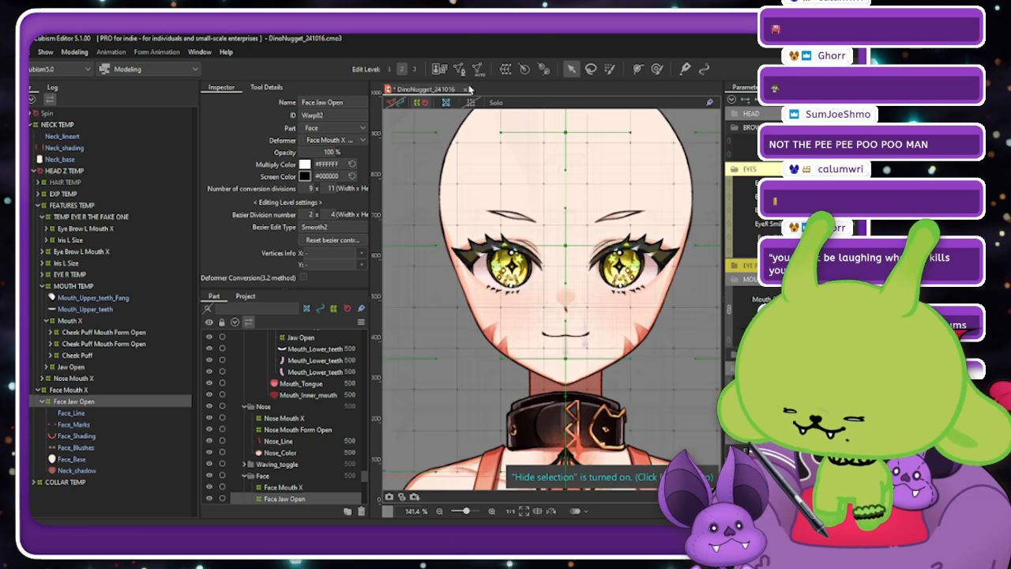
click(505, 70)
triple_click(432, 175)
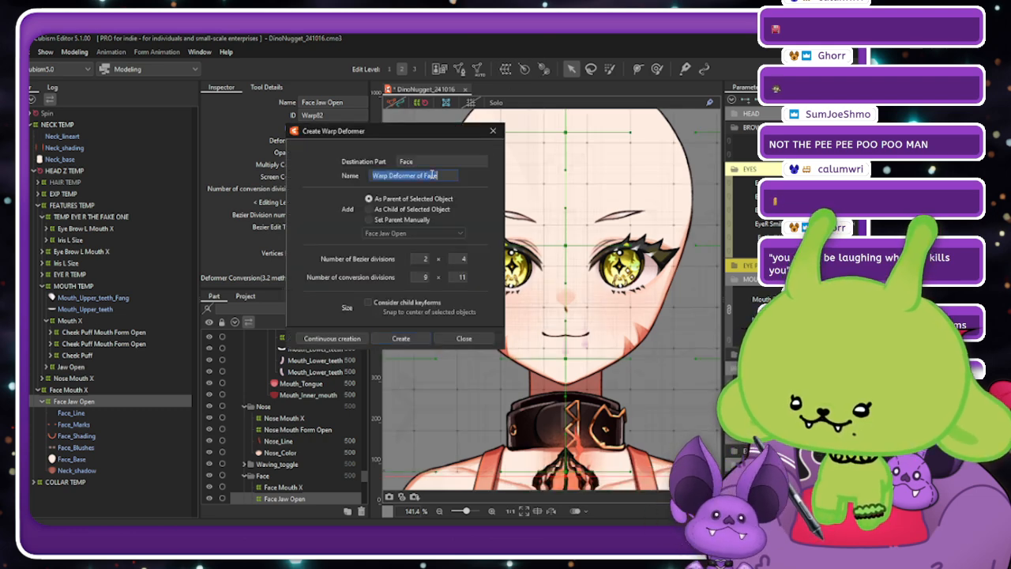
text(Face Cheek Puff)
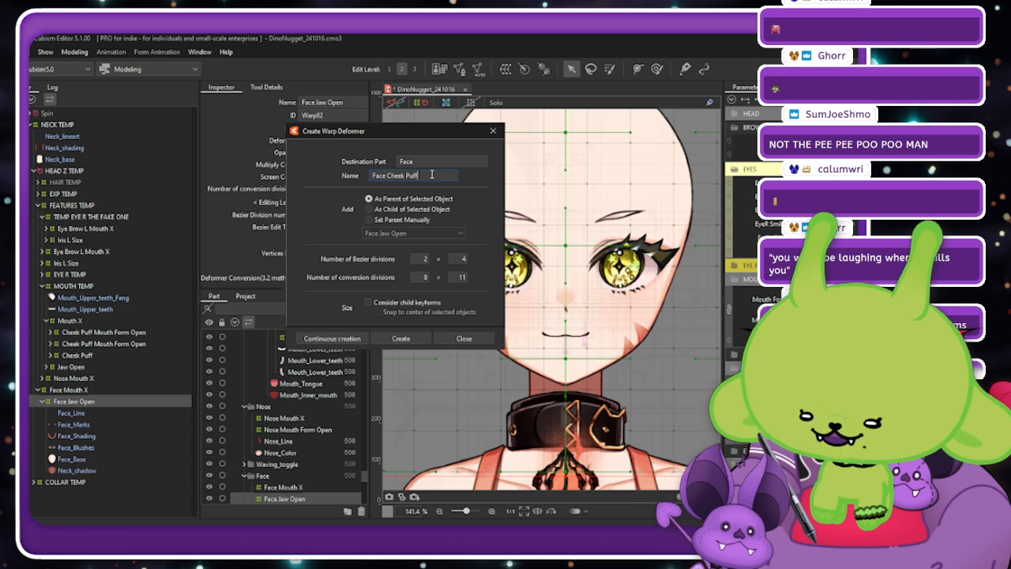
click(401, 338)
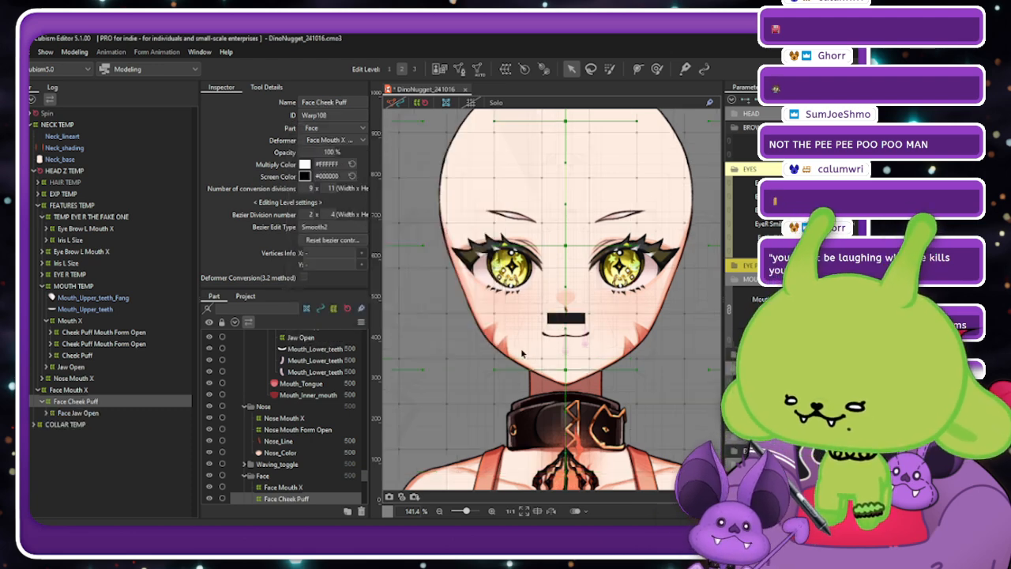
Set the Face Cheek Puff deformer's conversion divisions to 12 × 14.
scroll(523, 379, down, 1)
scroll(522, 379, down, 1)
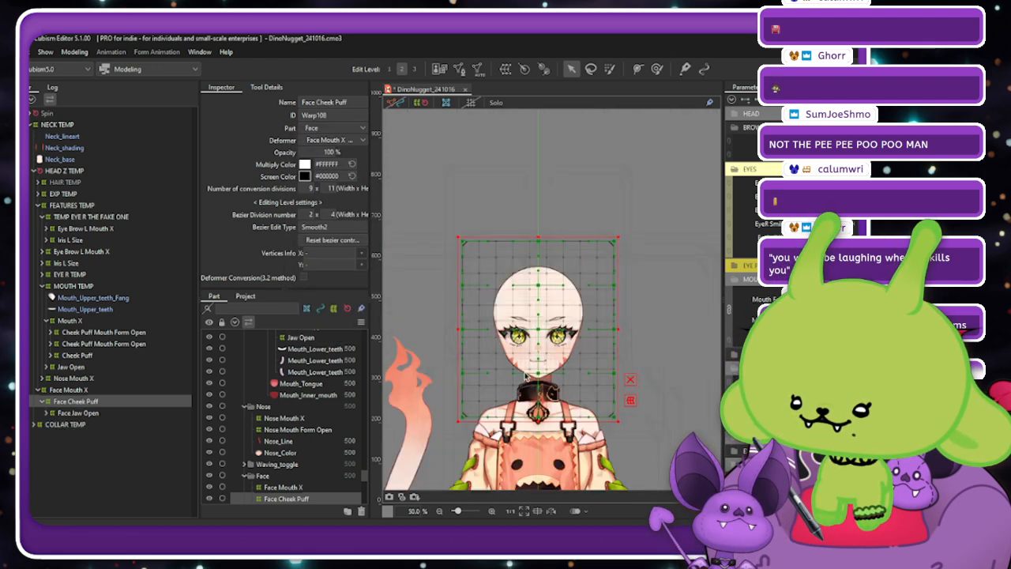
drag(647, 195, 647, 200)
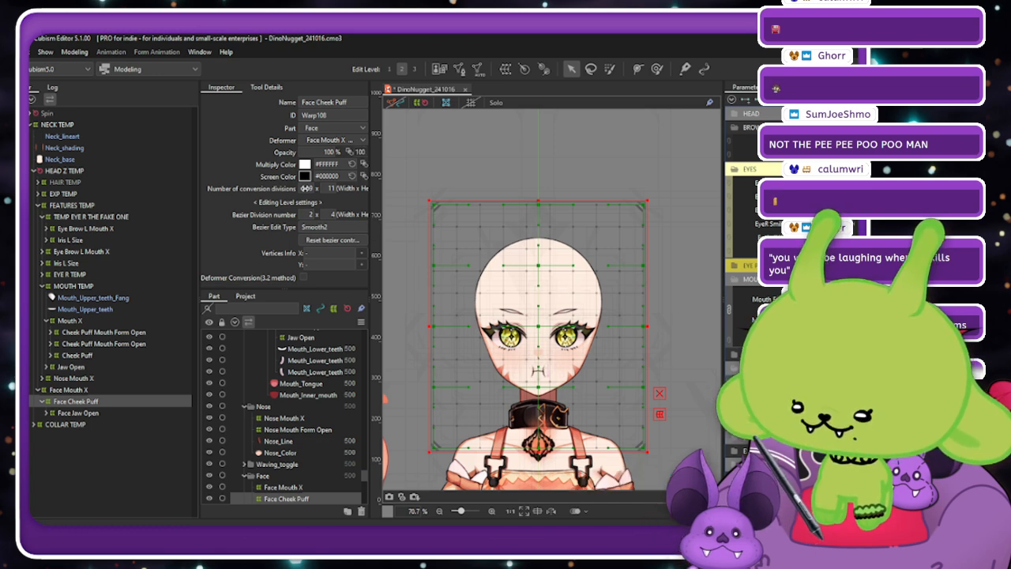
double_click(330, 189)
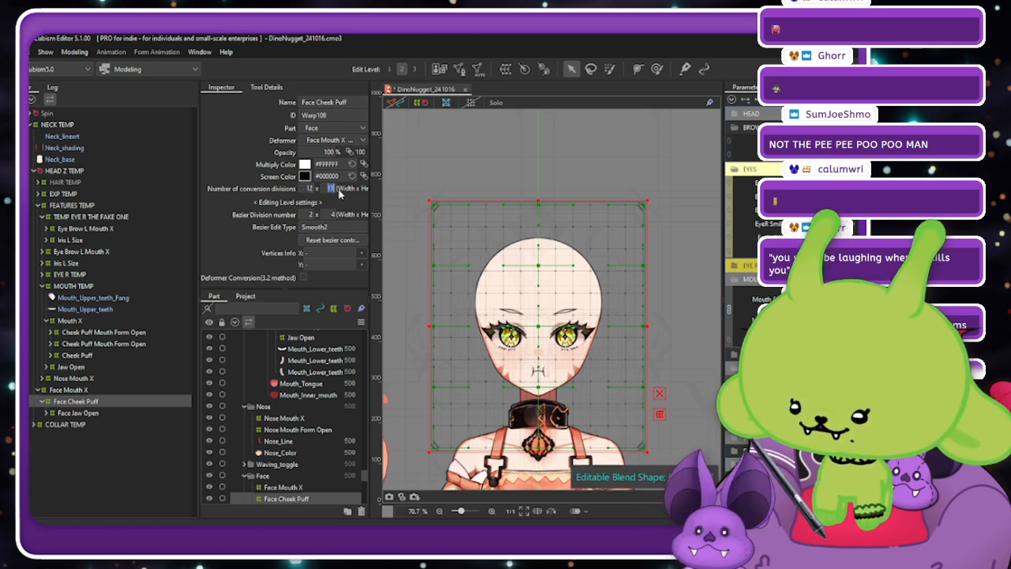
text(13)
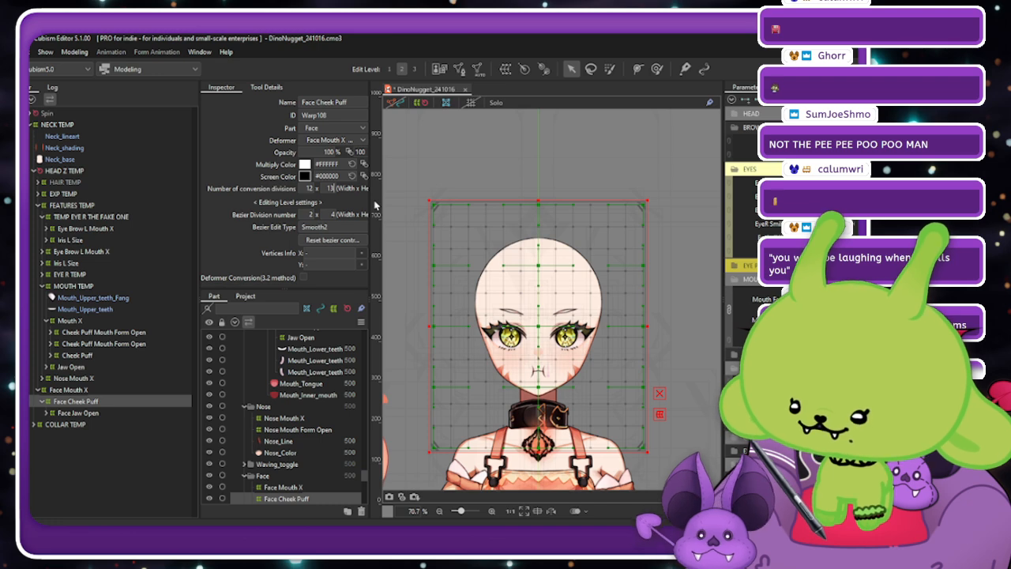
double_click(330, 188)
text(1)
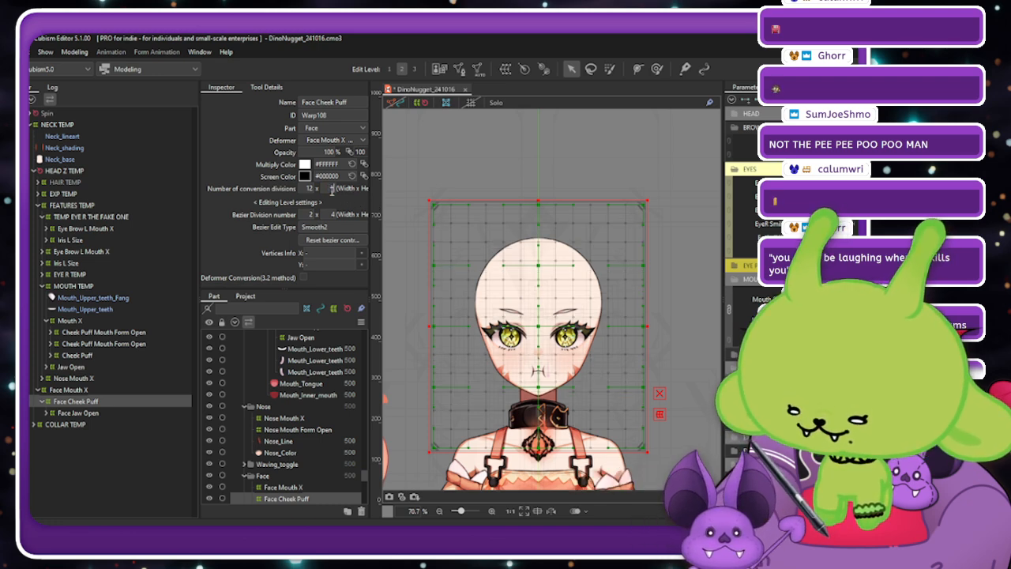
text(4)
Brush-select the Face Cheek Puff deformer's points around the lower face and widen them slightly for the puffed cheeks.
click(609, 68)
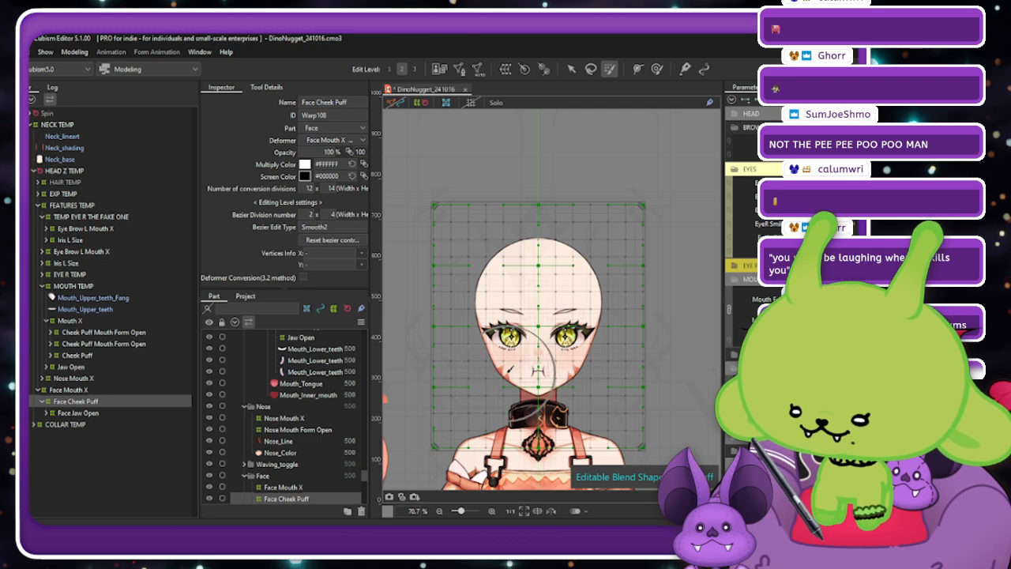
mouse_move(530, 359)
mouse_down()
mouse_move(576, 370)
mouse_move(525, 372)
mouse_up()
key(v)
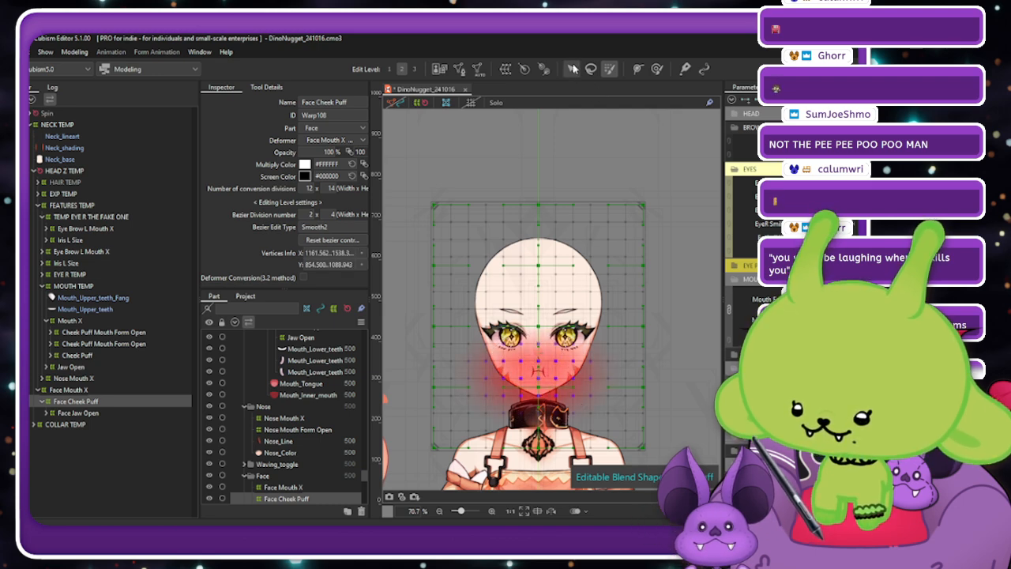
drag(615, 371, 624, 372)
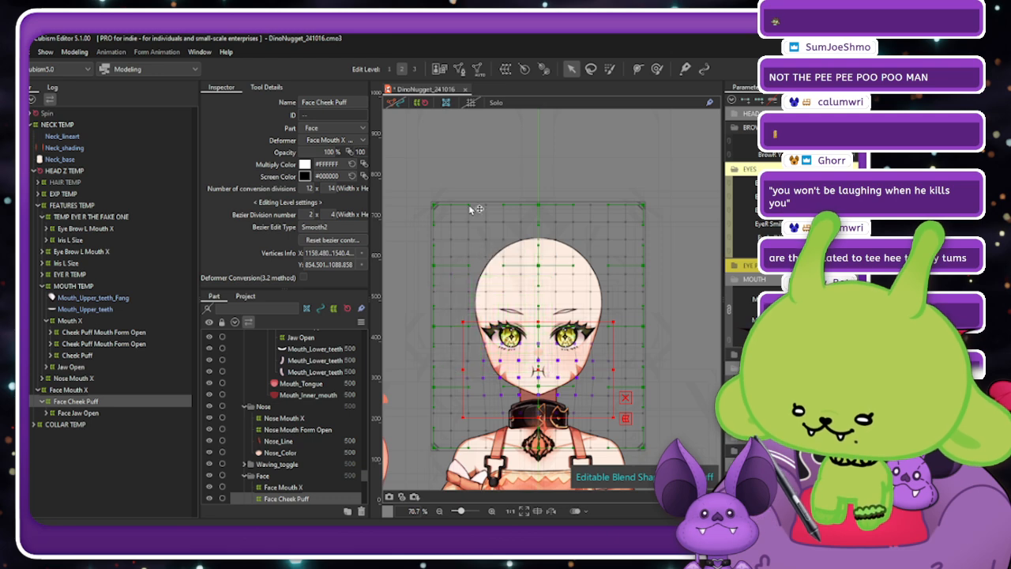
click(424, 102)
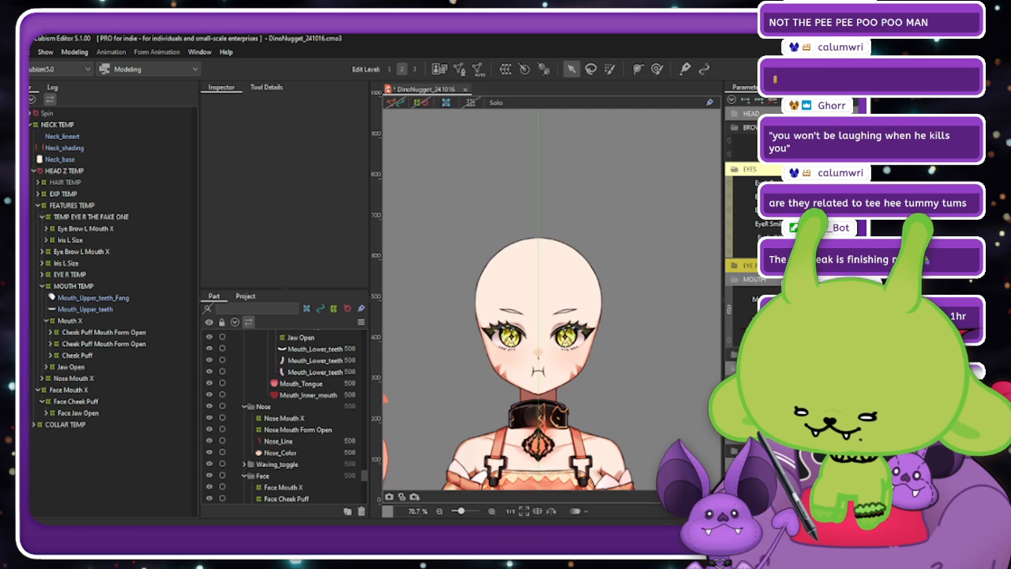
Refine the cheek contours on both sides of the Face Cheek Puff deformer with the deform brush and hide the selection display.
click(96, 403)
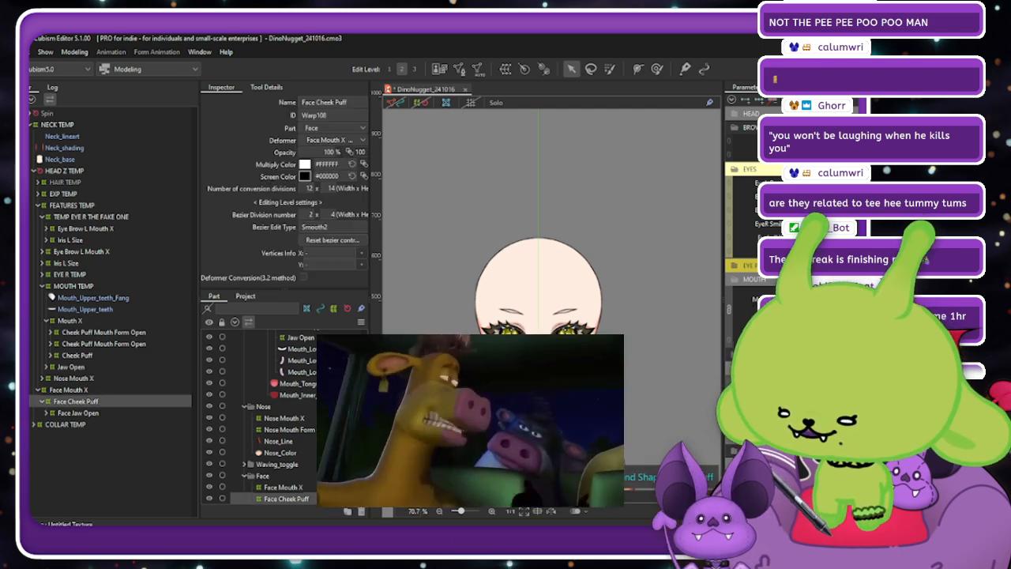
scroll(535, 374, up, 2)
click(419, 103)
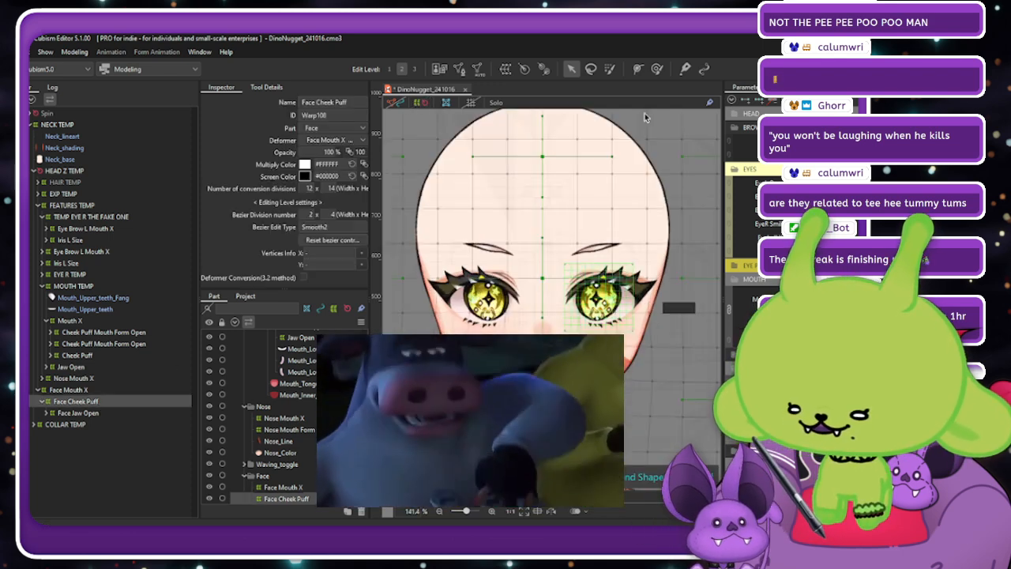
click(656, 69)
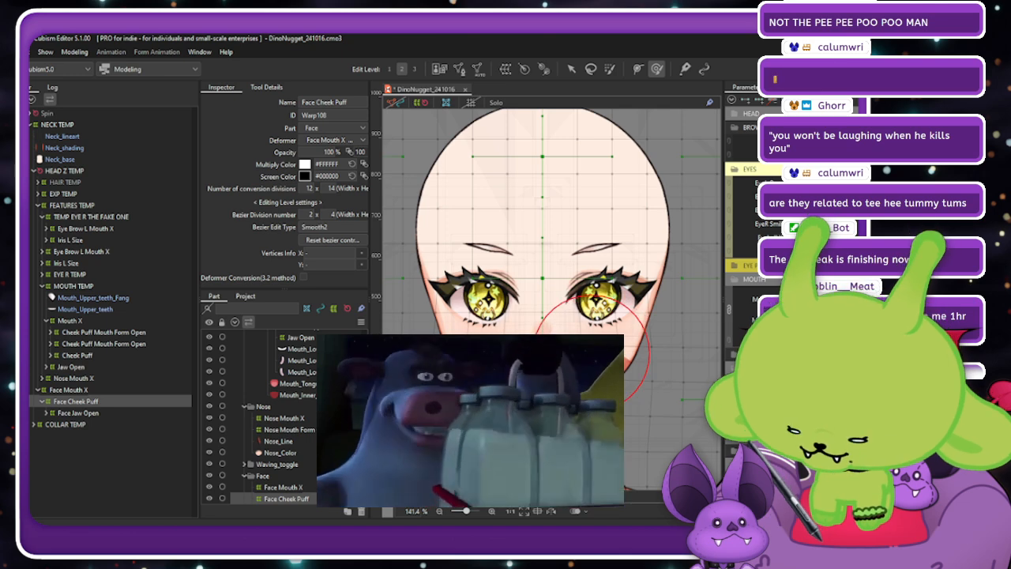
click(594, 355)
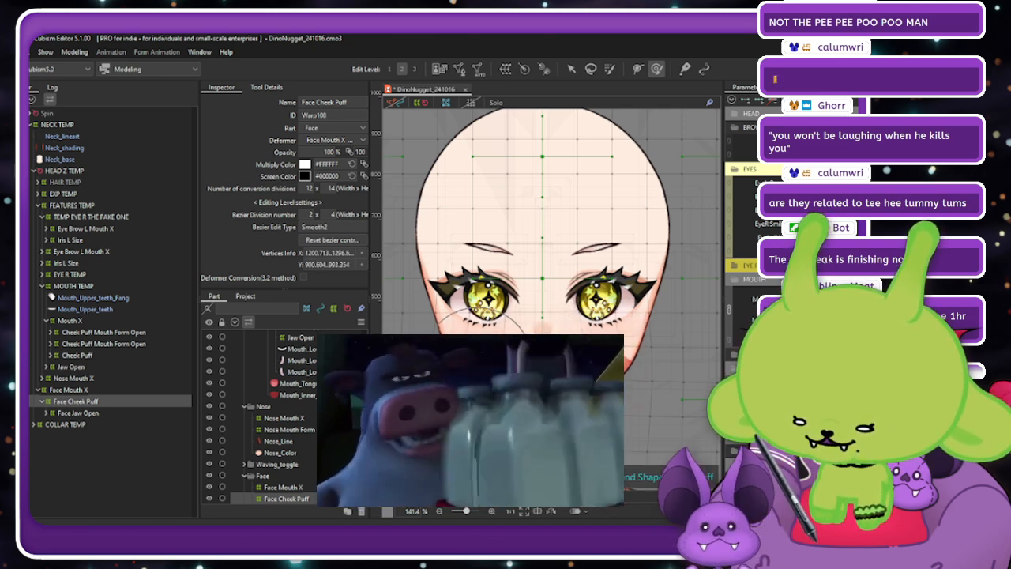
click(487, 240)
click(420, 103)
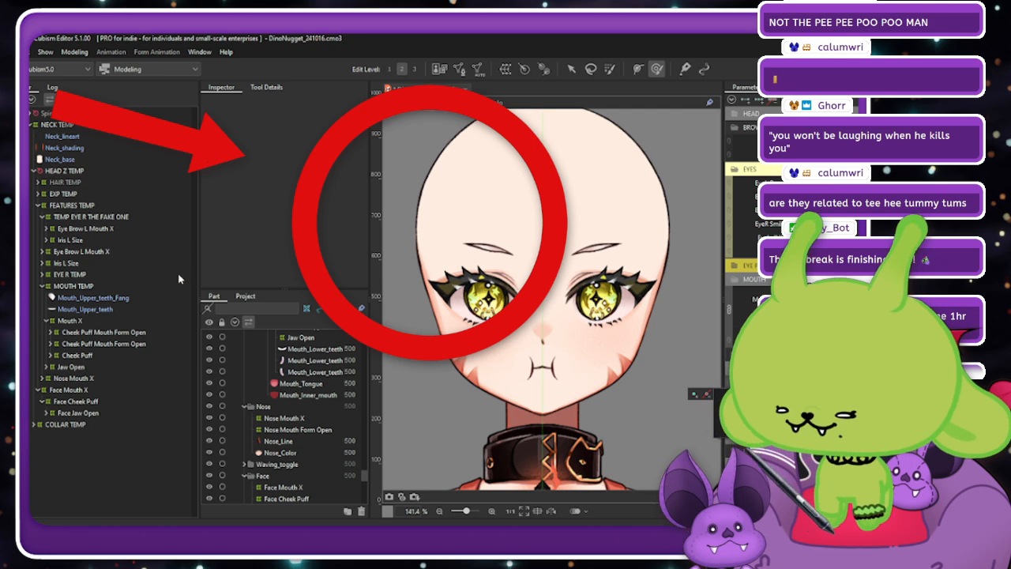
Go through the Mouth X, Cheek Puff and Nose Mouth X deformers to check the mouth and nose hierarchy.
click(98, 311)
click(93, 322)
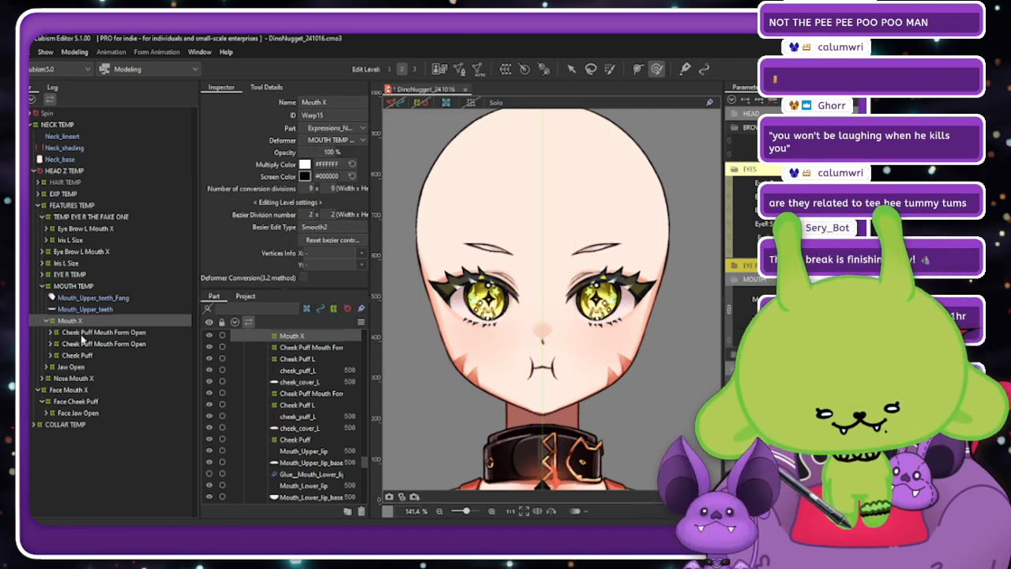
click(90, 355)
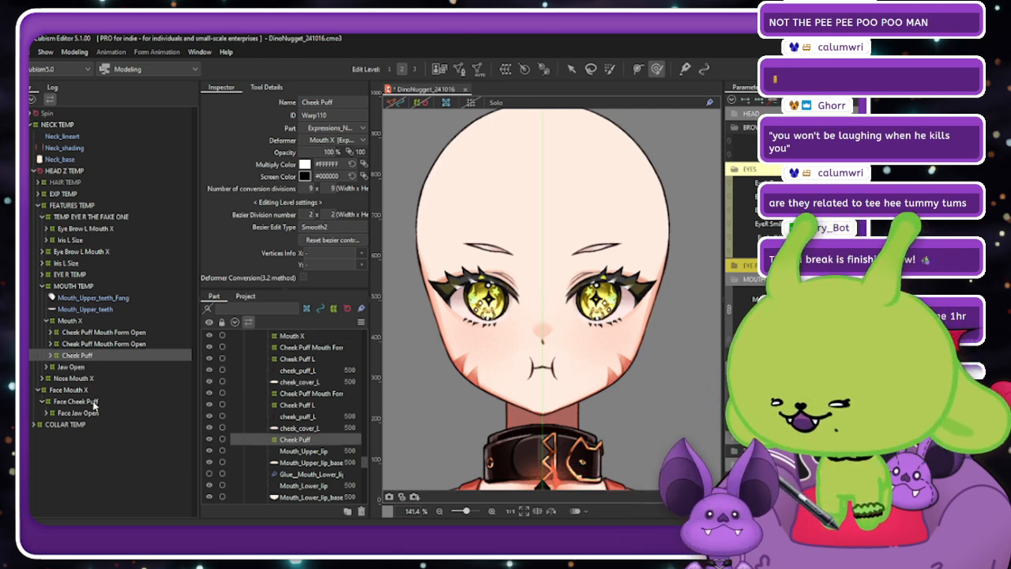
click(108, 377)
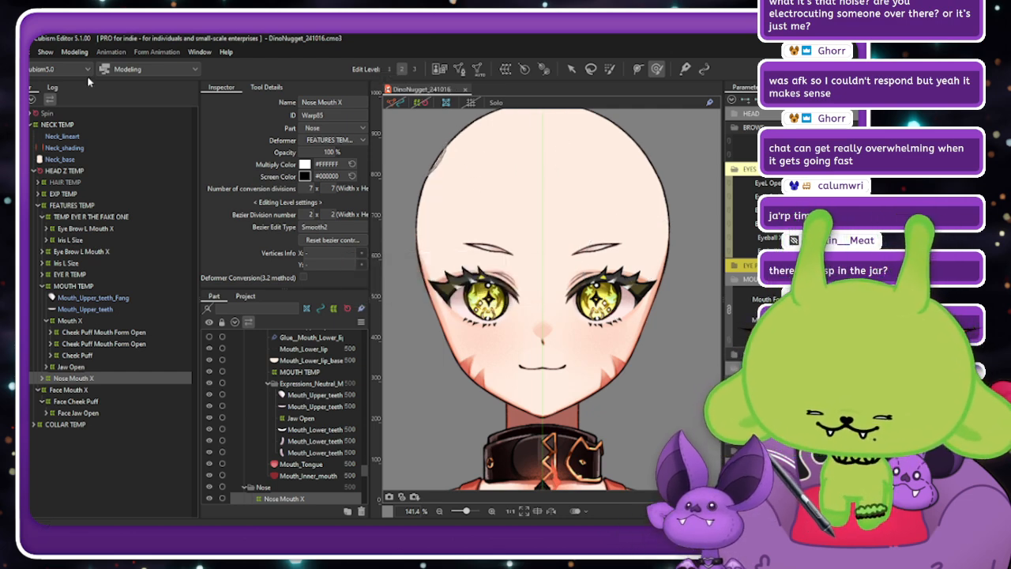
Open the physics settings and preview the face in motion up close, then return to the model.
click(76, 52)
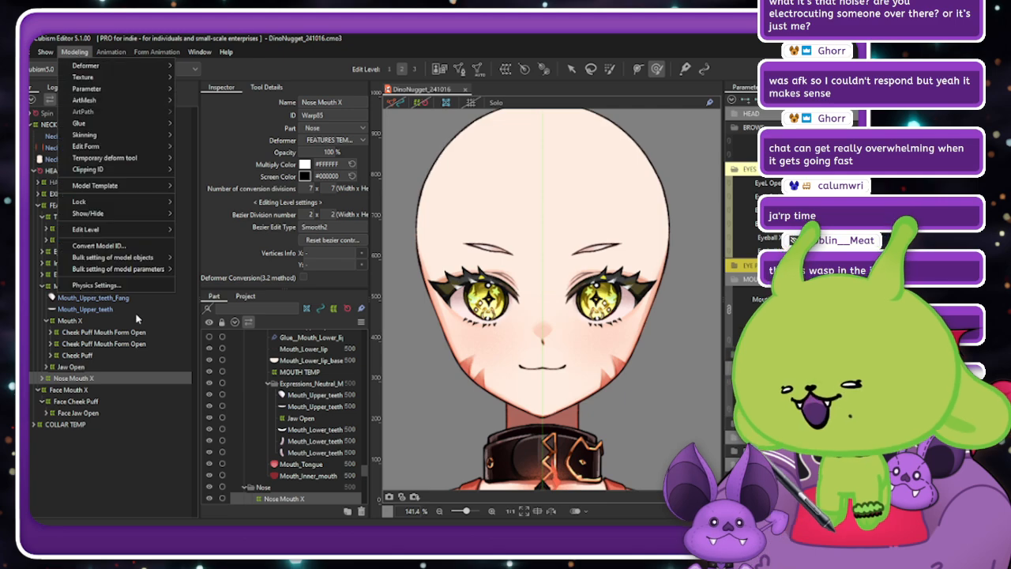
click(128, 286)
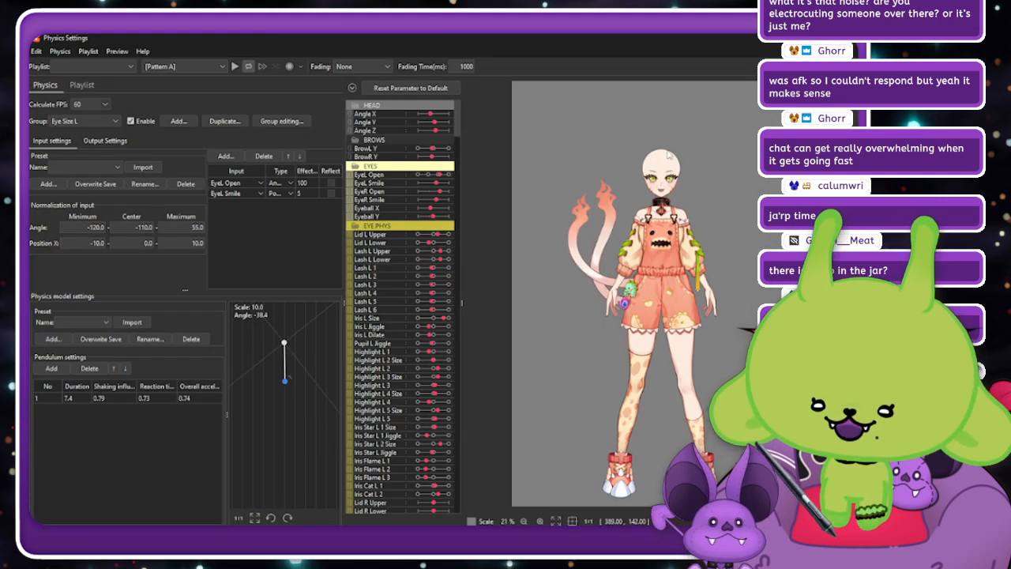
scroll(669, 176, up, 5)
scroll(669, 175, down, 2)
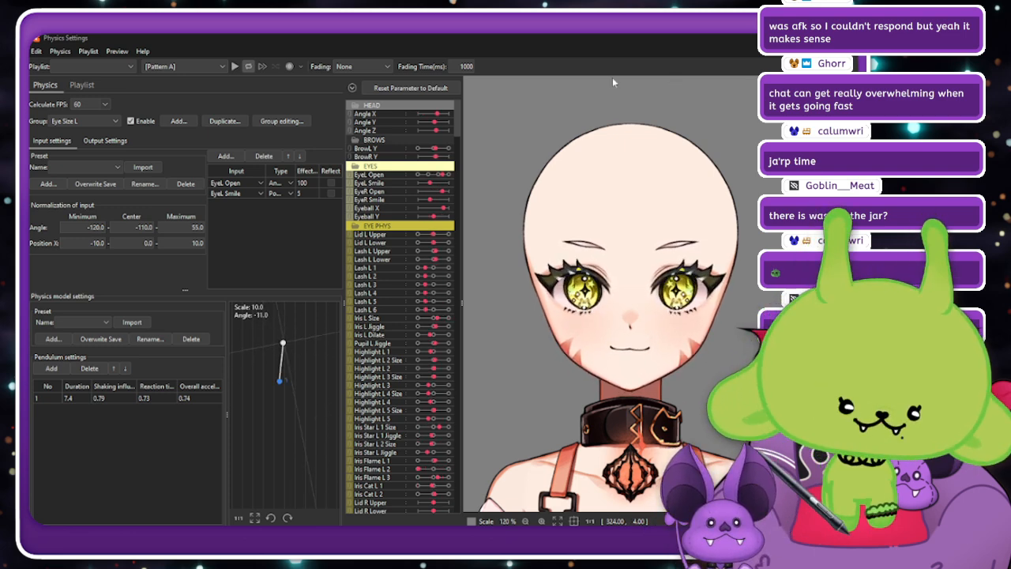
drag(553, 42, 507, 41)
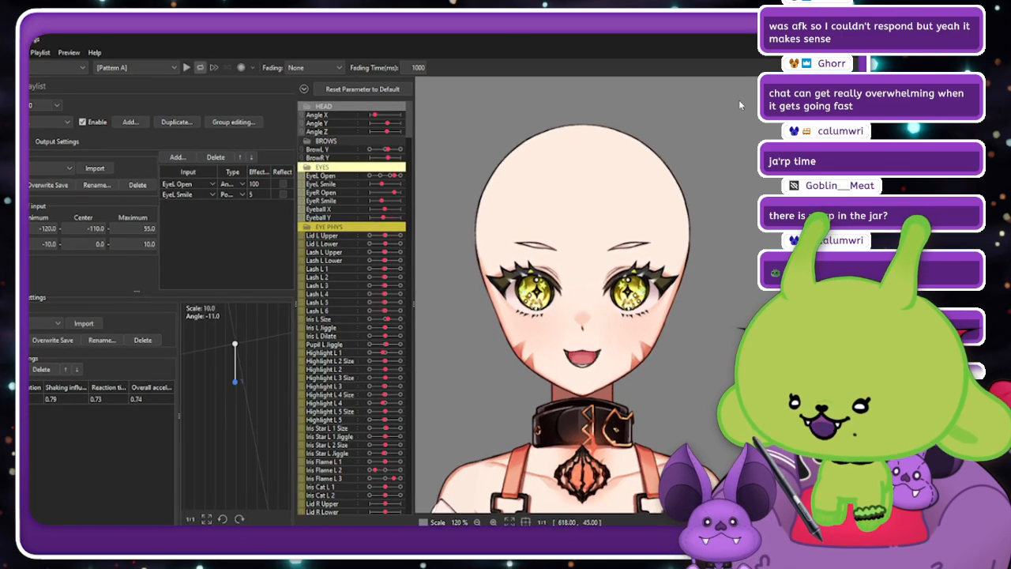
key(alt+Tab)
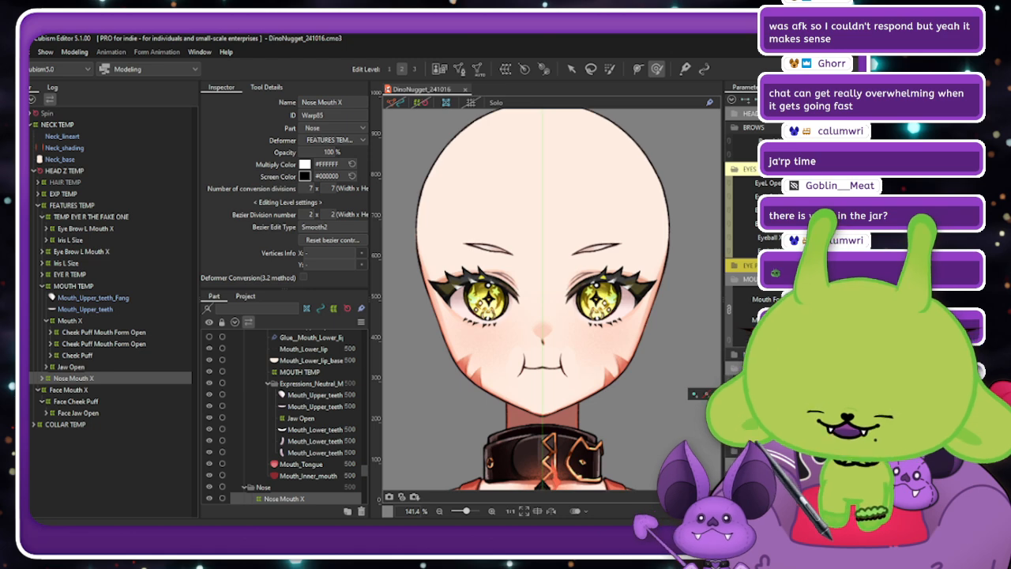
Preview the puffed cheeks on the whole face while varying the puff and the mouth's form.
drag(837, 394, 860, 394)
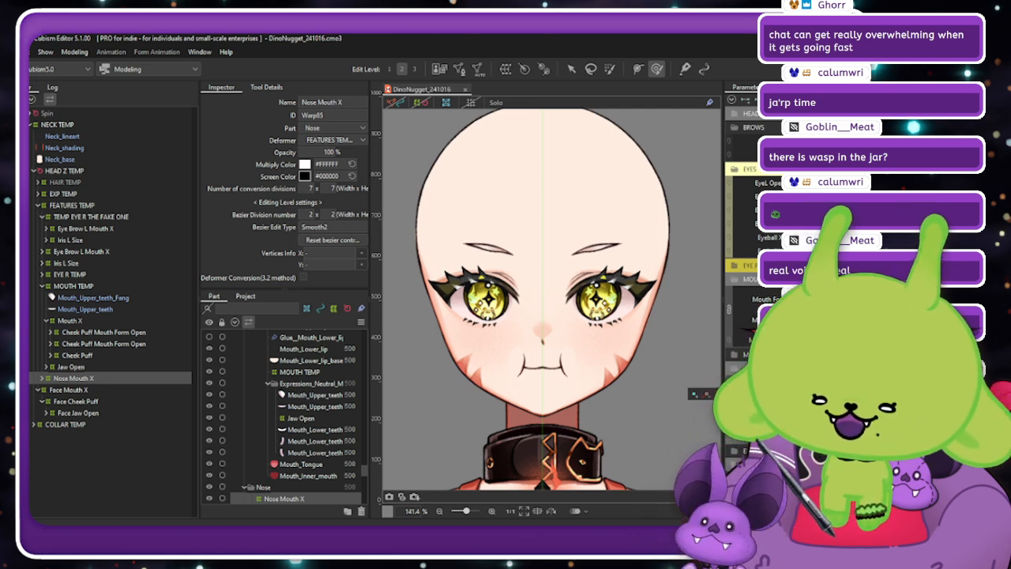
drag(861, 393, 814, 393)
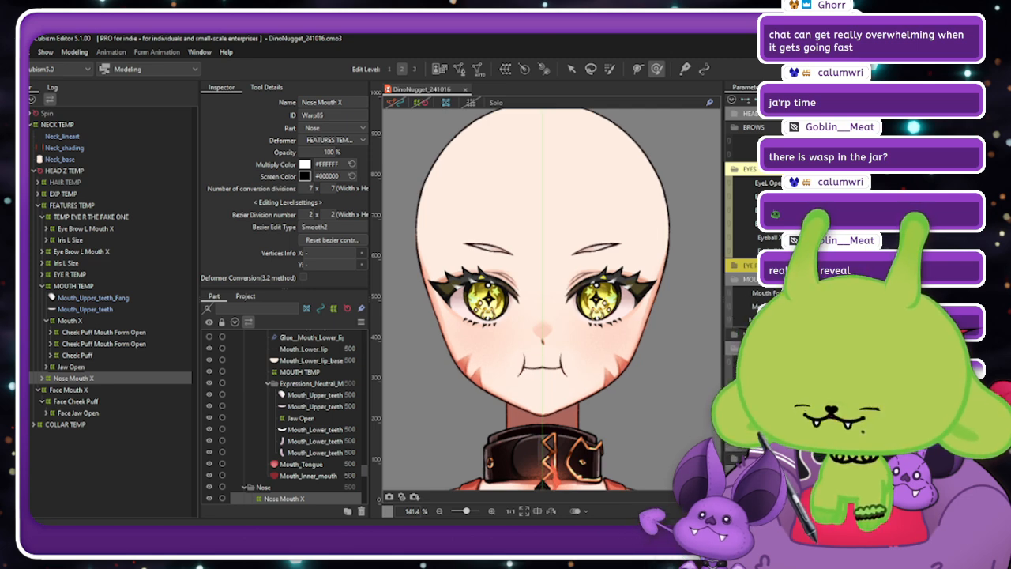
scroll(667, 339, down, 3)
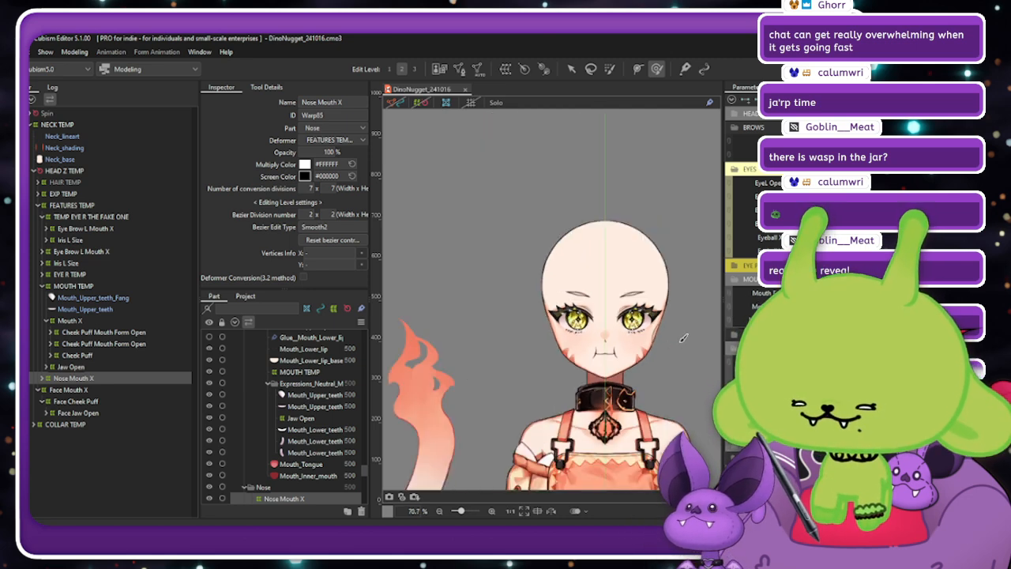
scroll(680, 339, up, 1)
scroll(683, 339, up, 2)
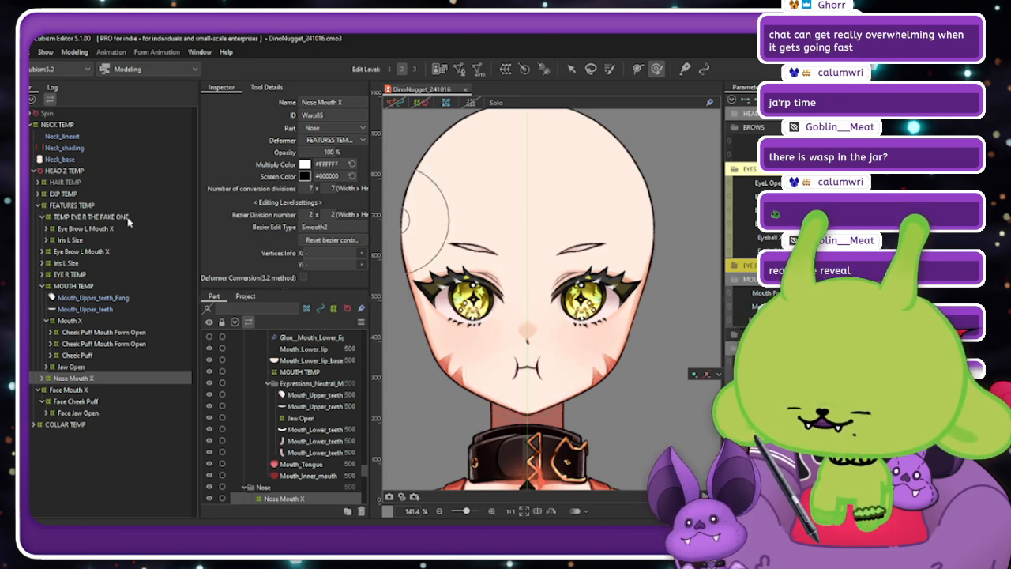
click(853, 308)
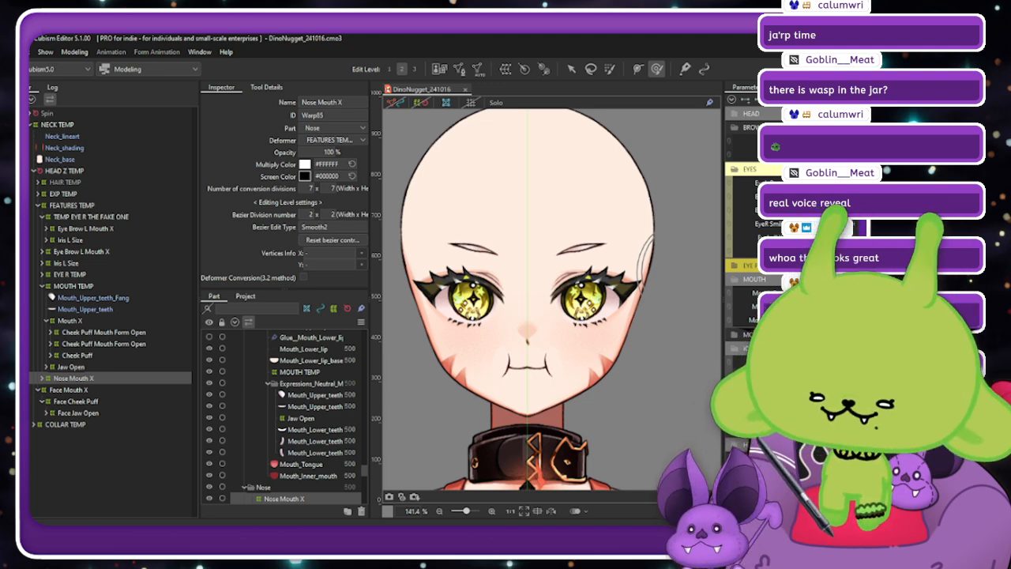
mouse_move(826, 307)
mouse_down()
mouse_move(806, 307)
mouse_move(829, 306)
mouse_up()
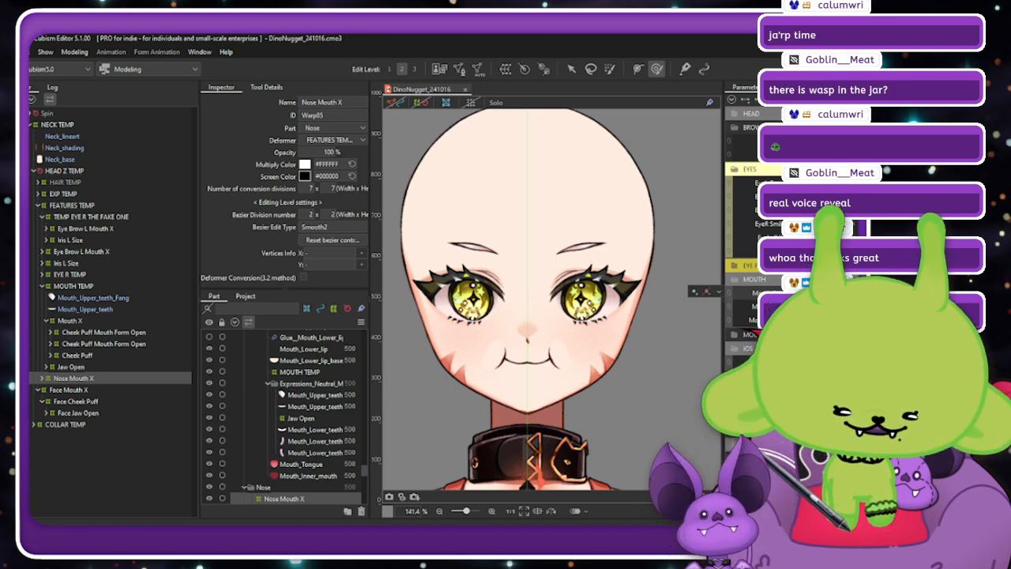
Select the Eye Brow L Mouth X deformer directly under FEATURES TEMP for its Cheek Puff blend shape and hide the selection display.
drag(829, 306, 807, 307)
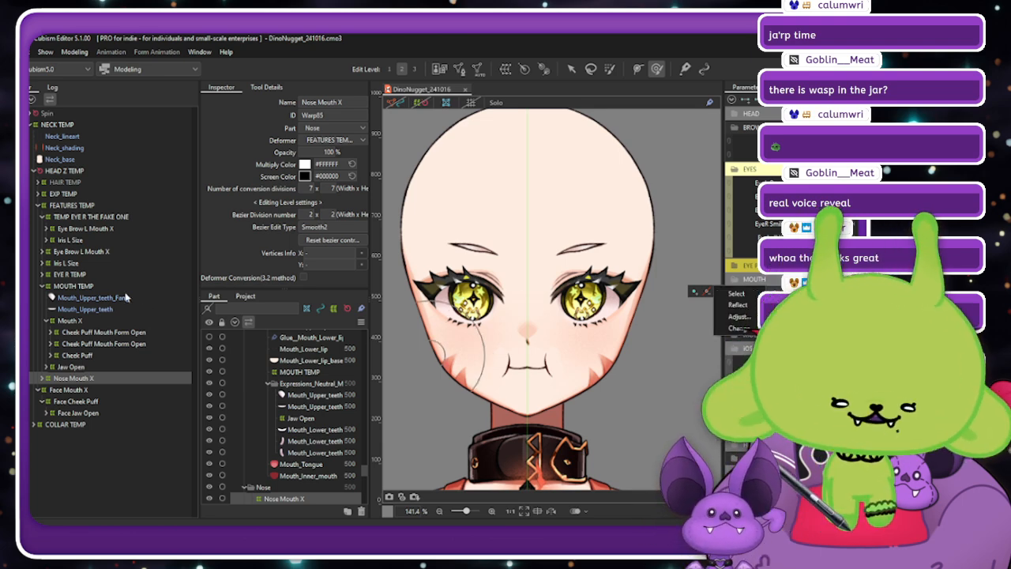
click(71, 320)
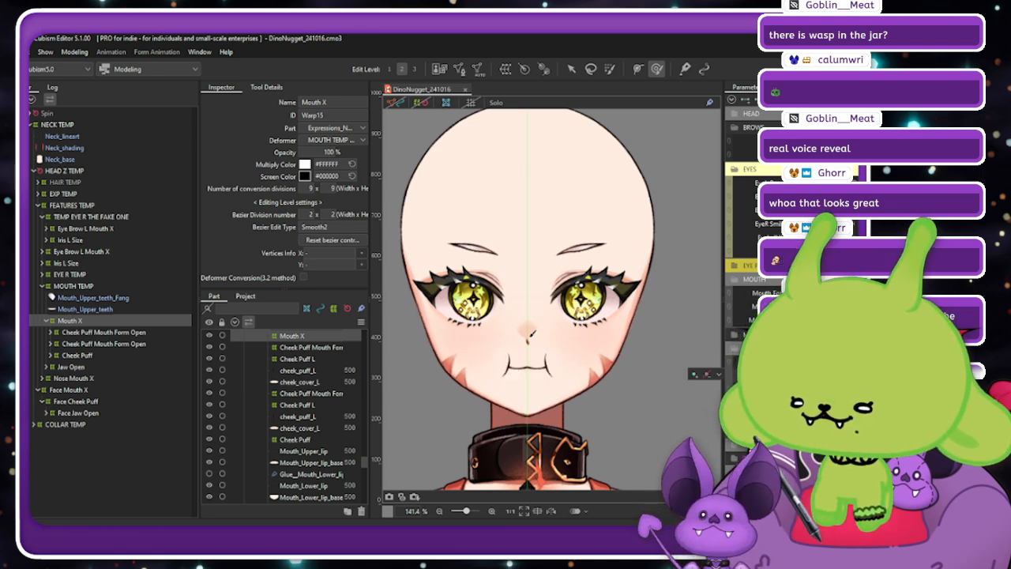
click(81, 230)
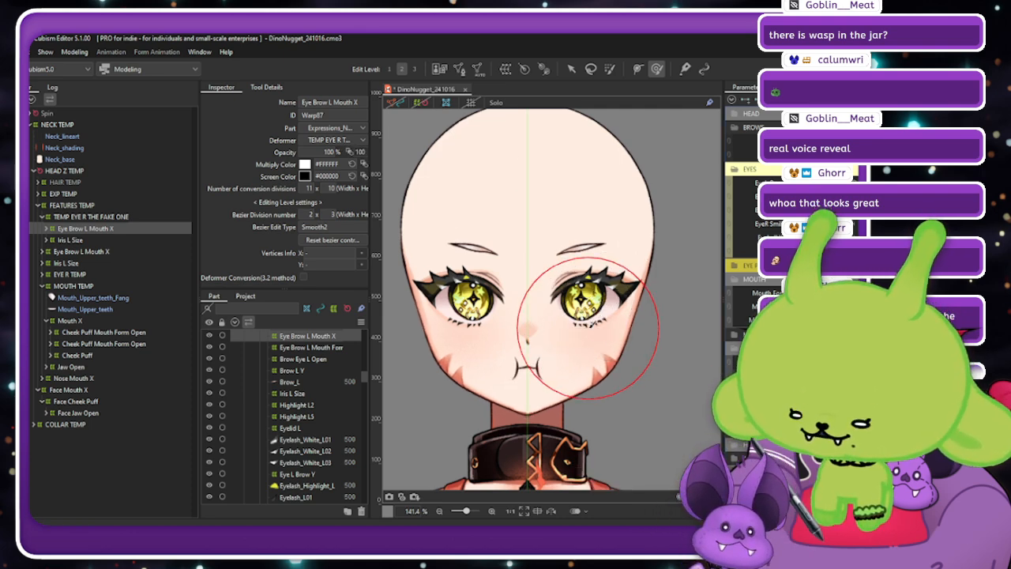
click(594, 331)
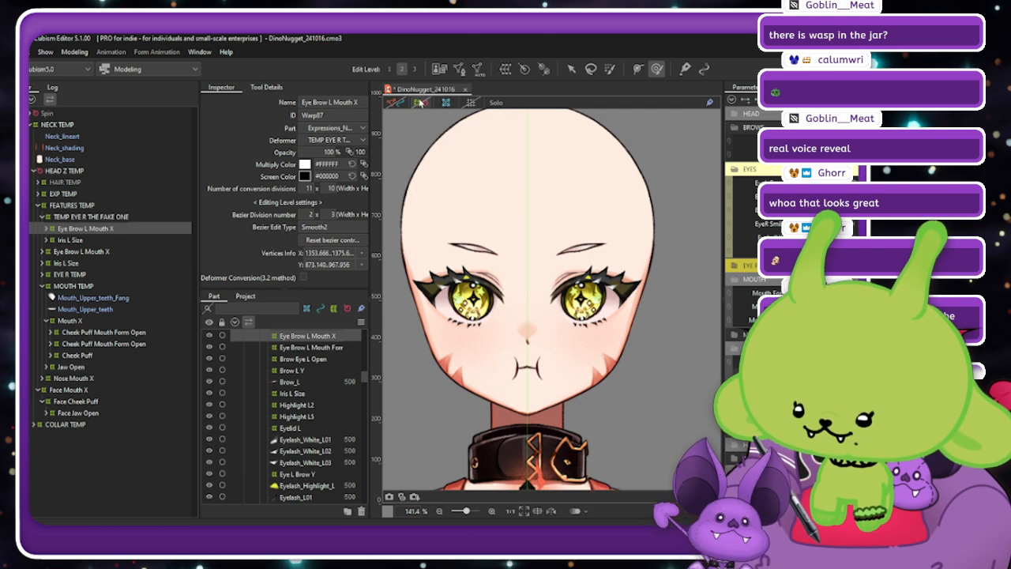
click(87, 228)
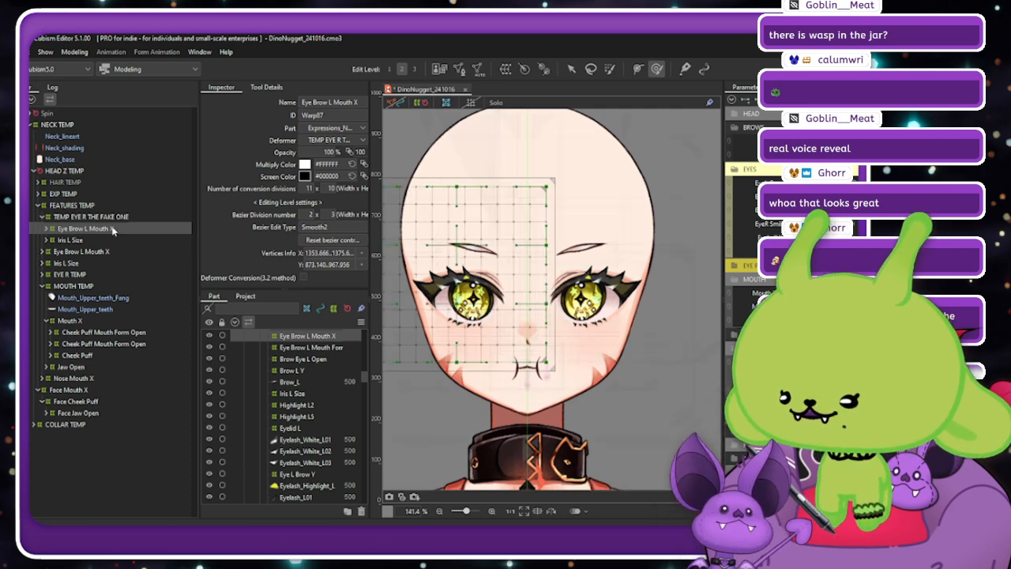
click(49, 253)
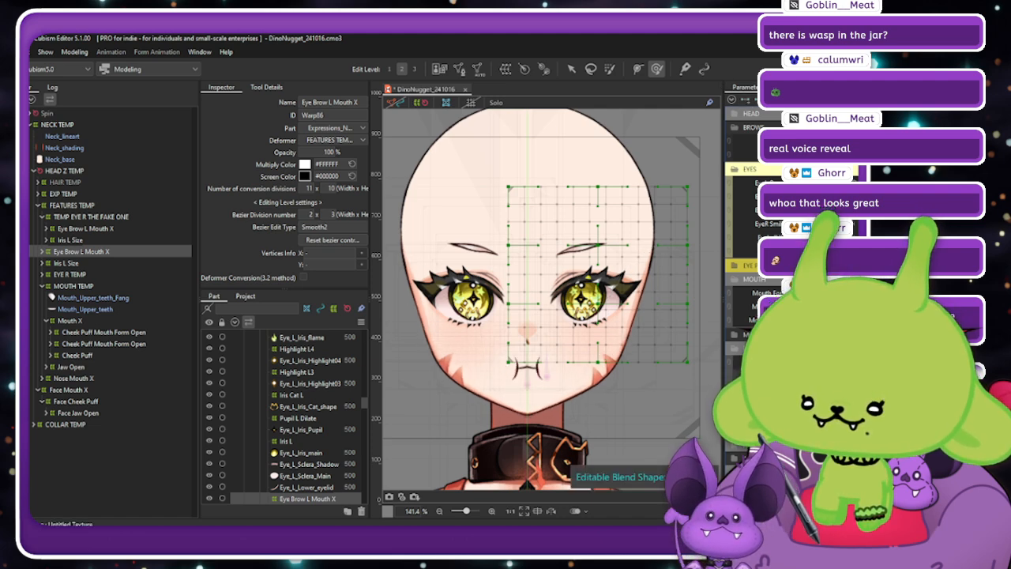
click(616, 360)
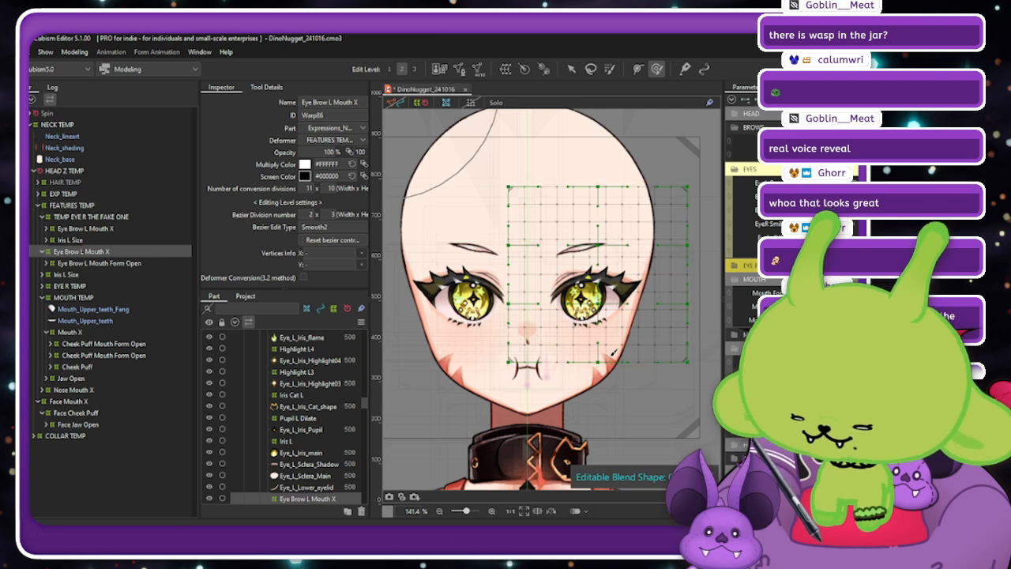
key(h)
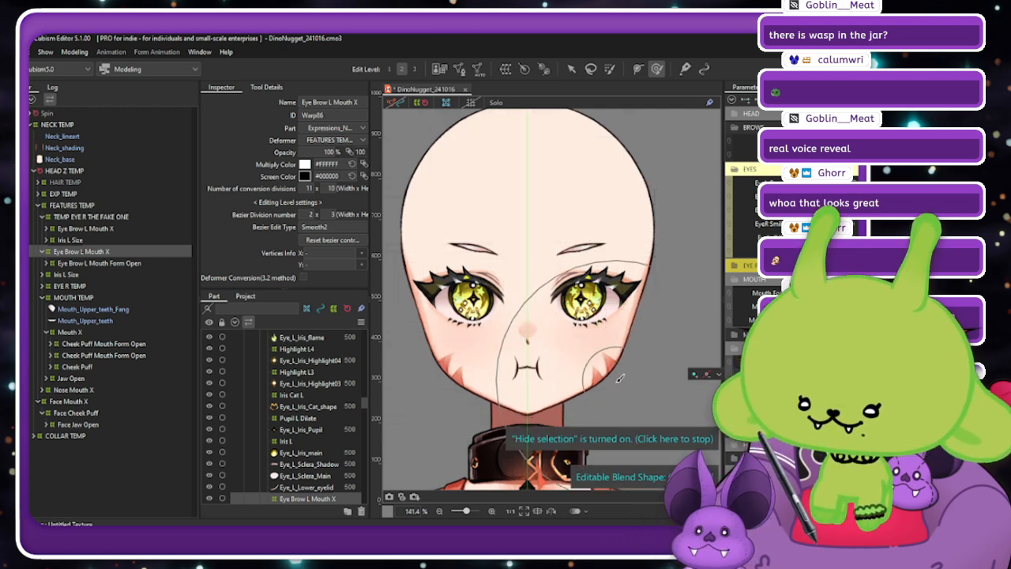
Reshape the lower eye and cheek area of the Eye Brow L Mouth X deformer with the deform brush for the cheek puff.
click(594, 345)
mouse_move(594, 345)
mouse_down()
mouse_move(634, 354)
mouse_move(582, 375)
mouse_move(645, 345)
mouse_up()
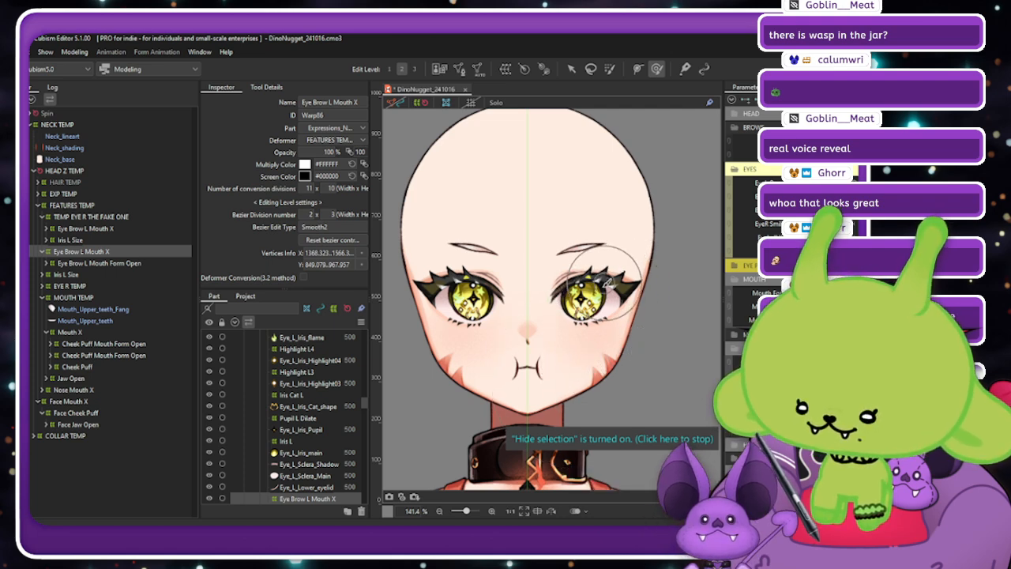
mouse_move(594, 278)
mouse_down()
mouse_move(616, 317)
mouse_move(579, 357)
mouse_up()
key(Escape)
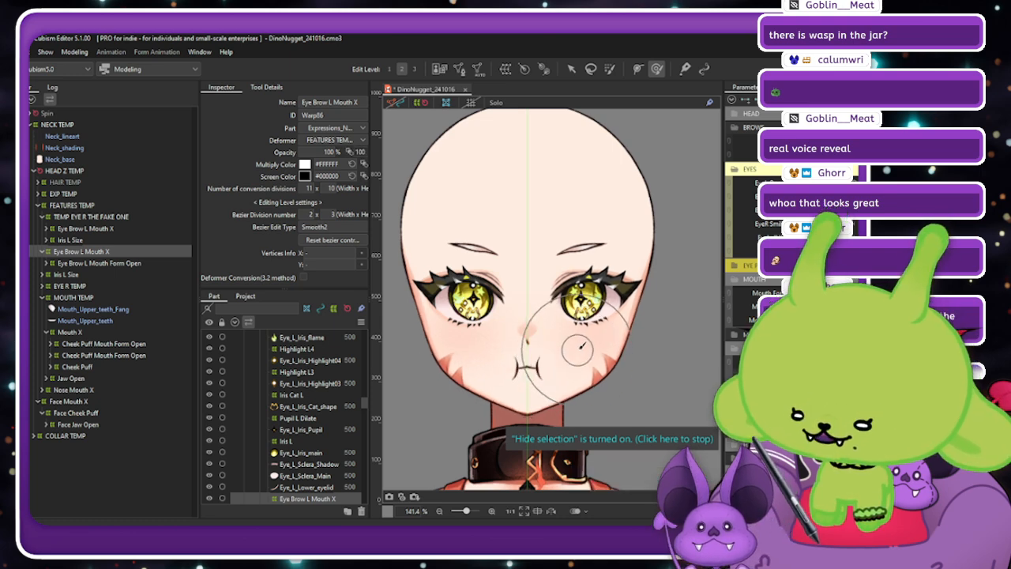
drag(579, 356, 586, 350)
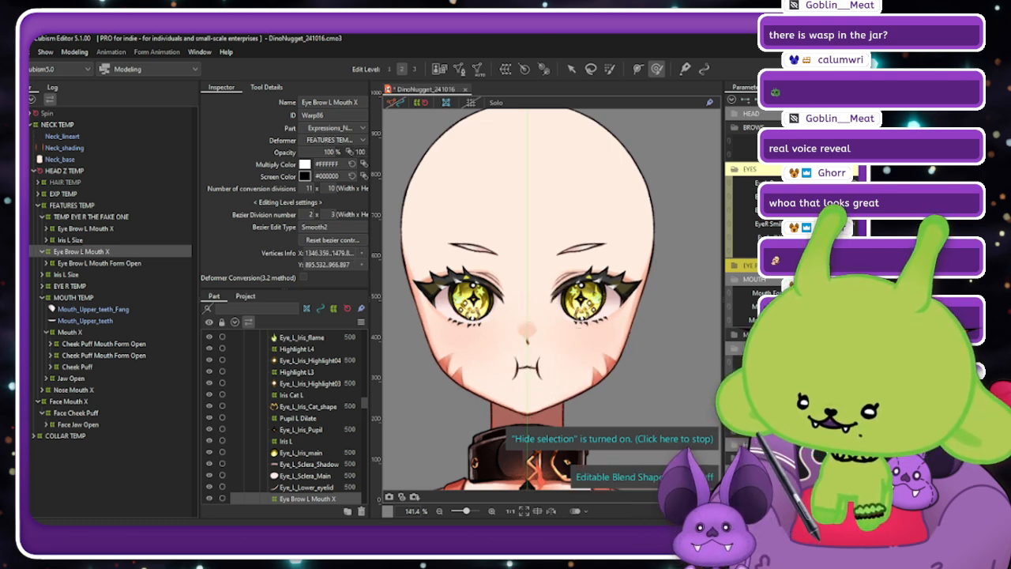
key(Escape)
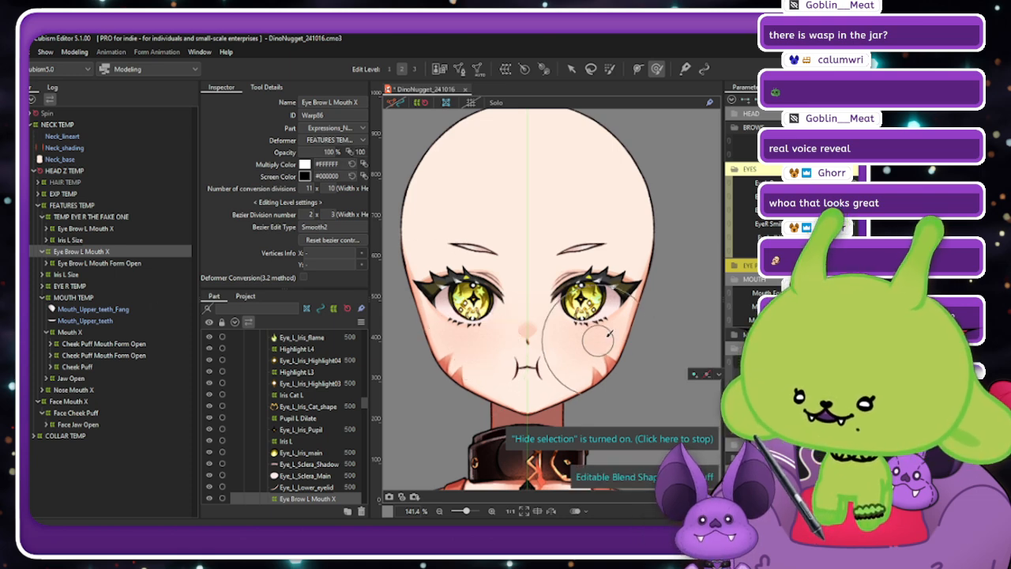
click(571, 348)
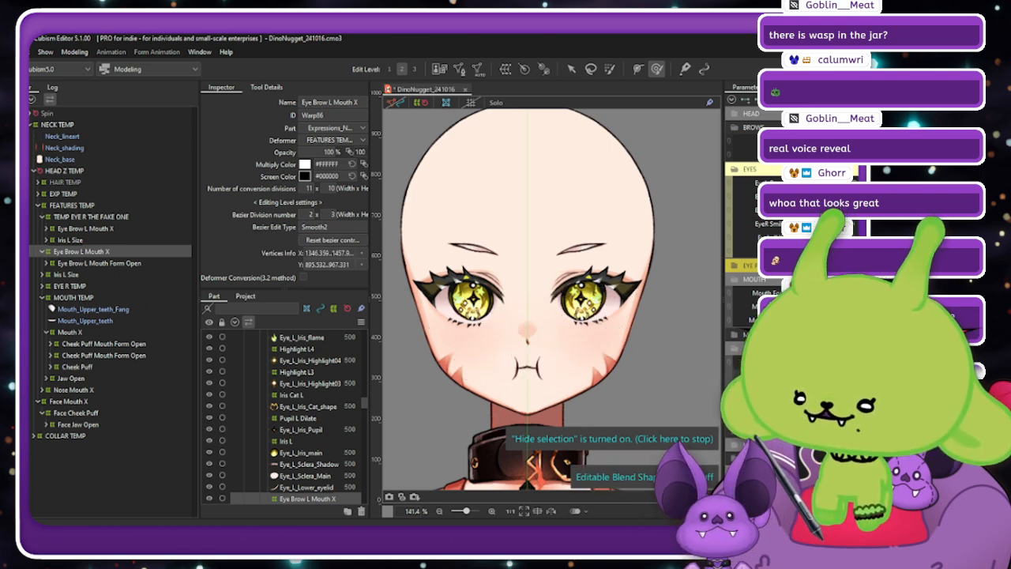
Adjust the brow and upper eye area of the same deformer with the deform brush, checking it against the Cheek Puff parameter.
mouse_move(805, 293)
mouse_down()
mouse_move(841, 293)
mouse_move(807, 293)
mouse_up()
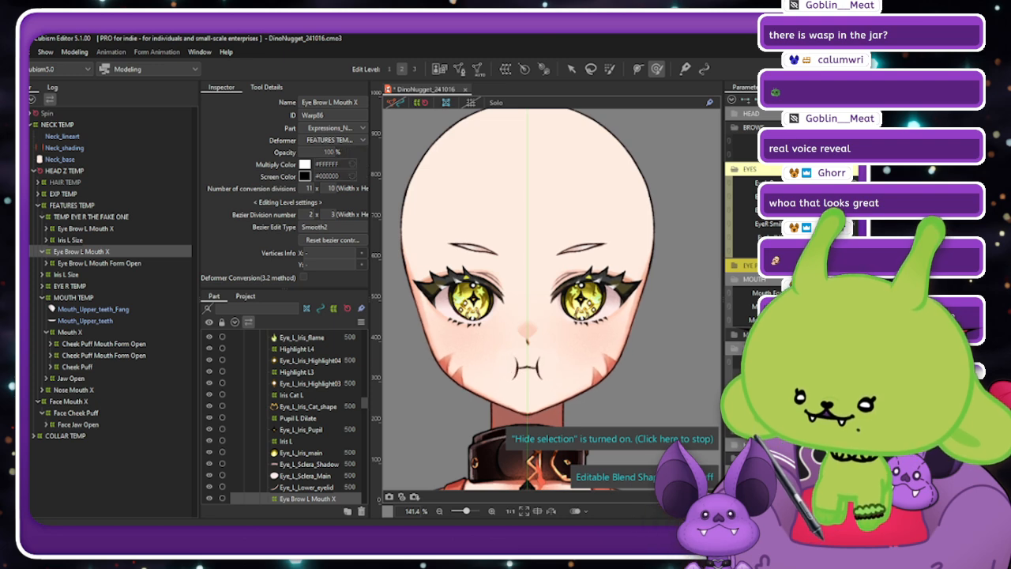
click(614, 334)
mouse_move(807, 293)
mouse_down()
mouse_move(841, 293)
mouse_move(808, 293)
mouse_up()
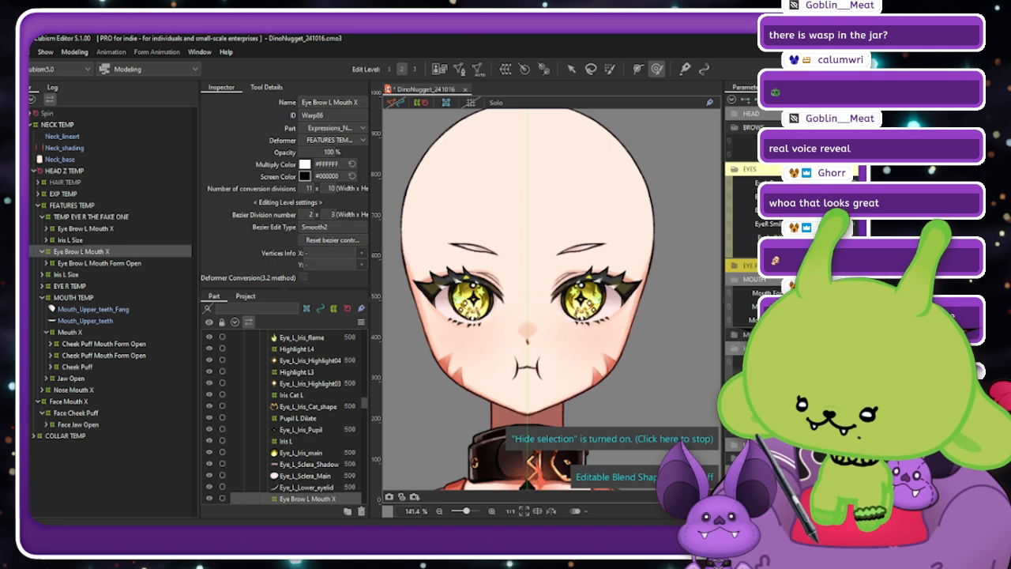
drag(603, 256, 607, 256)
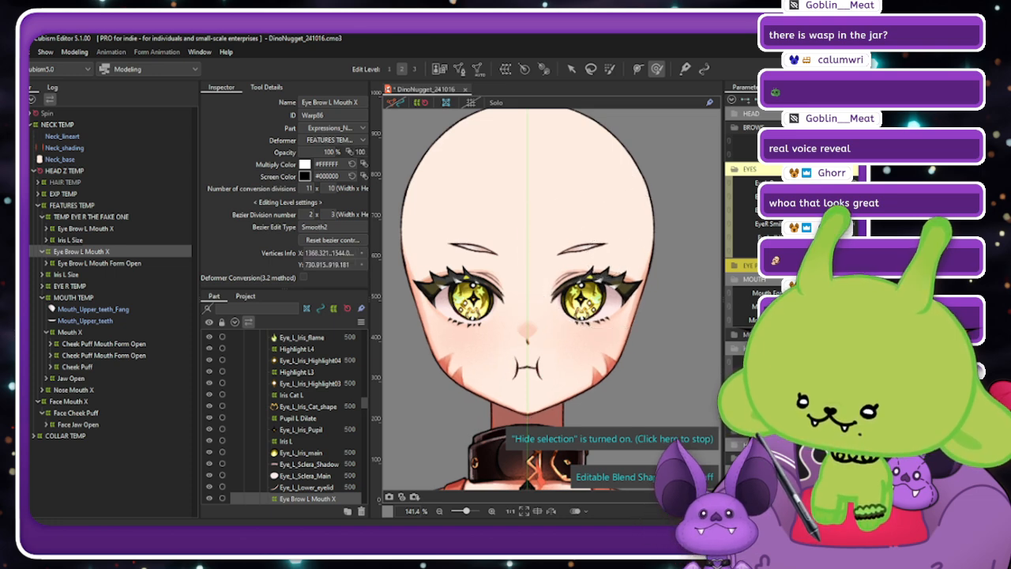
mouse_move(807, 293)
mouse_down()
mouse_move(829, 293)
mouse_move(807, 293)
mouse_up()
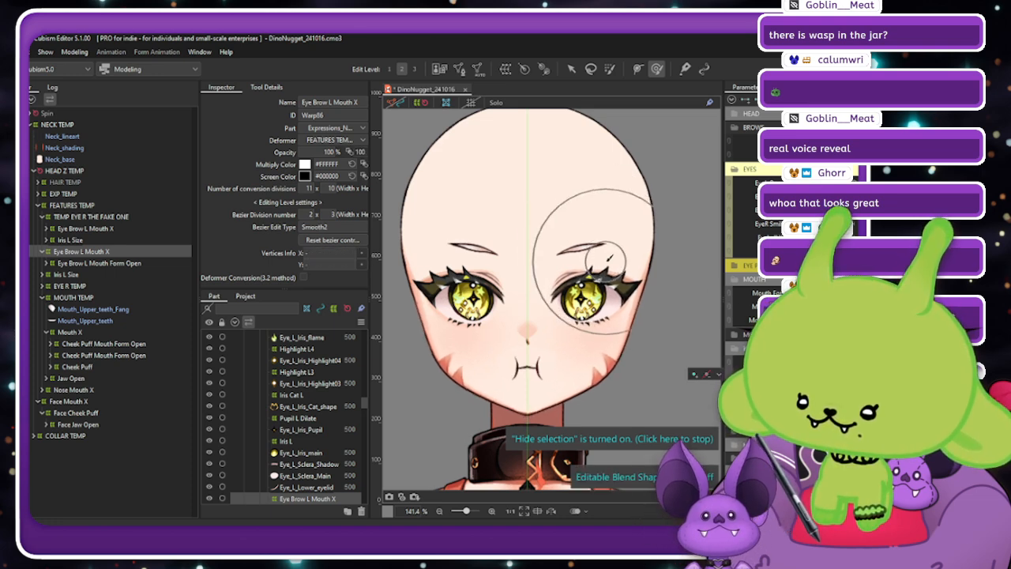
drag(606, 259, 606, 271)
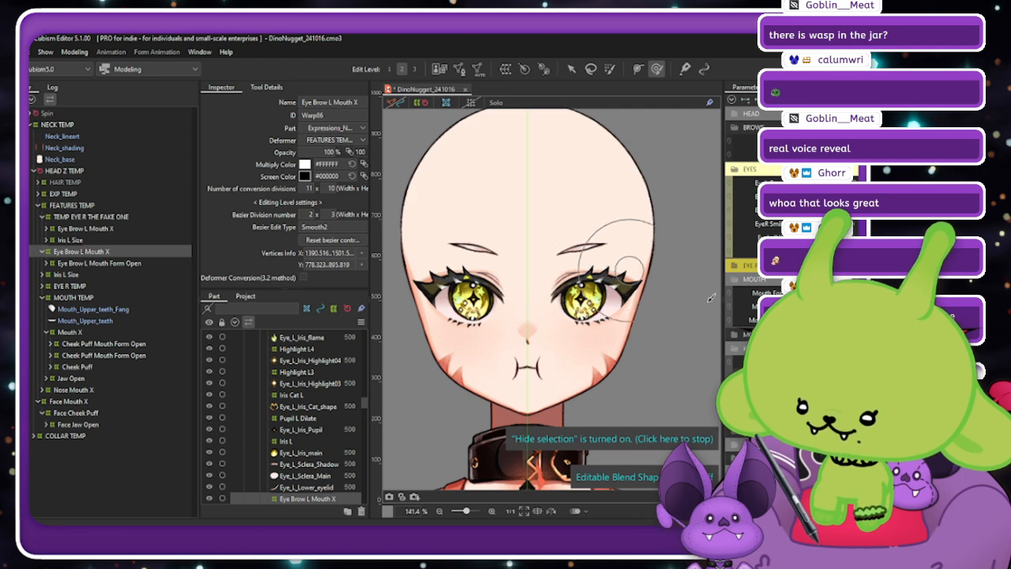
drag(807, 293, 829, 293)
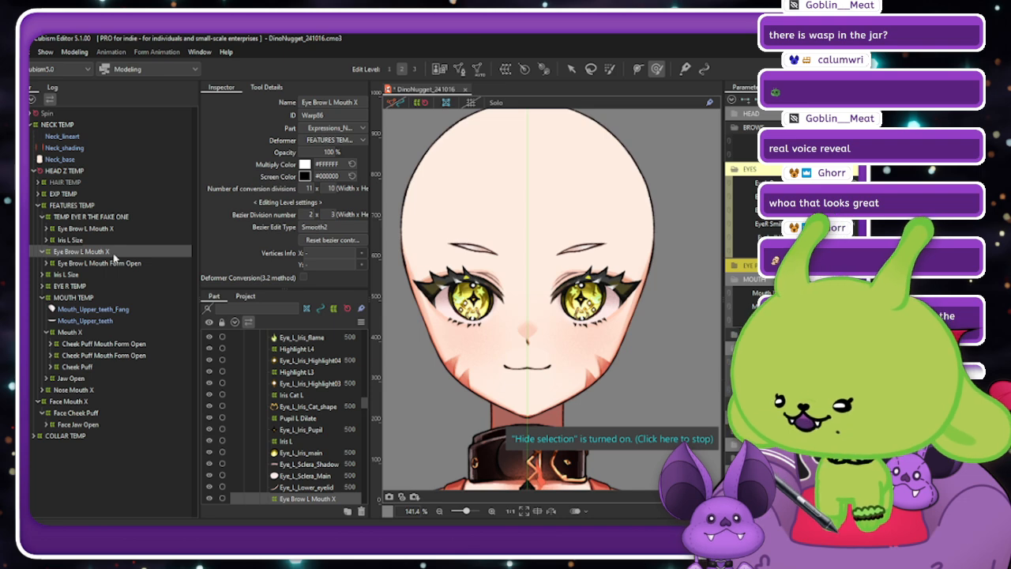
Paste a copy of the Eye Brow L Mouth X deformer and reflect it horizontally without reflecting the mouth parameter.
key(ctrl+v)
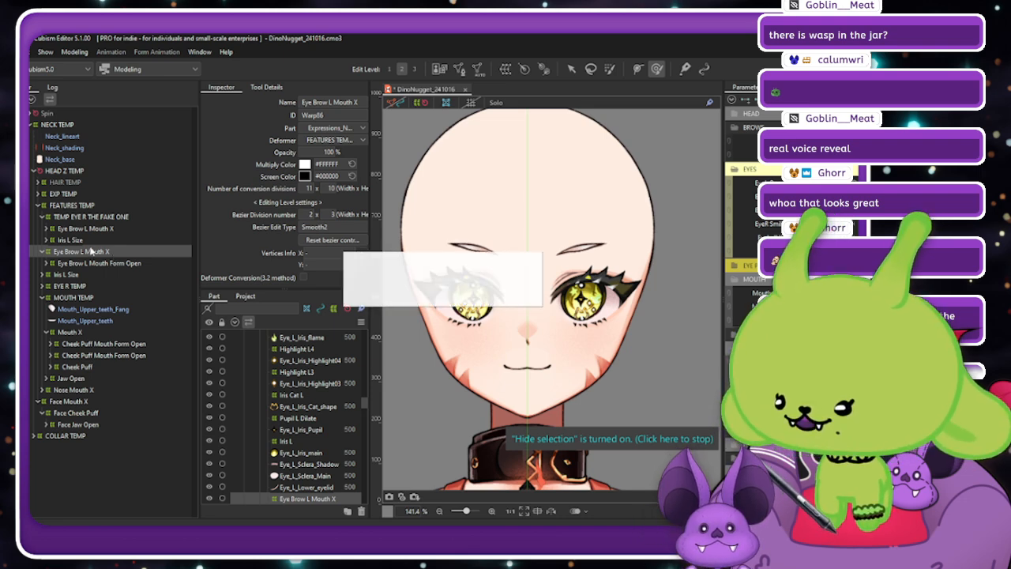
right_click(544, 200)
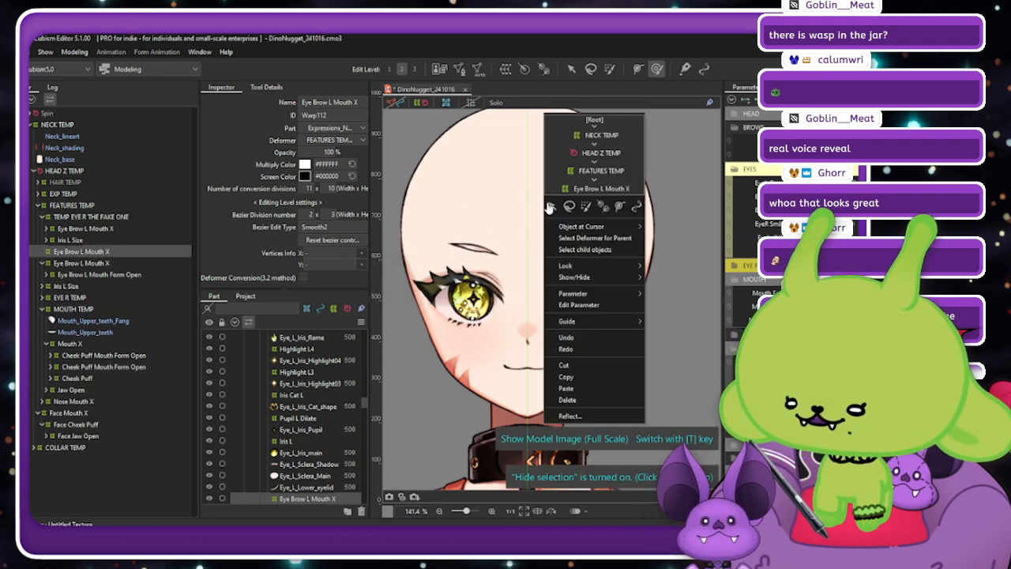
click(563, 416)
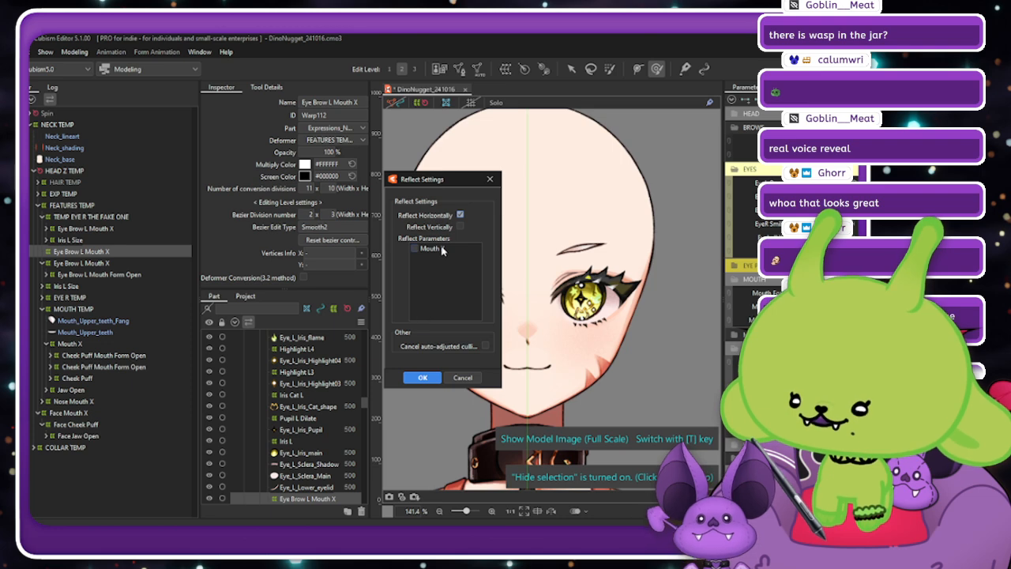
click(424, 377)
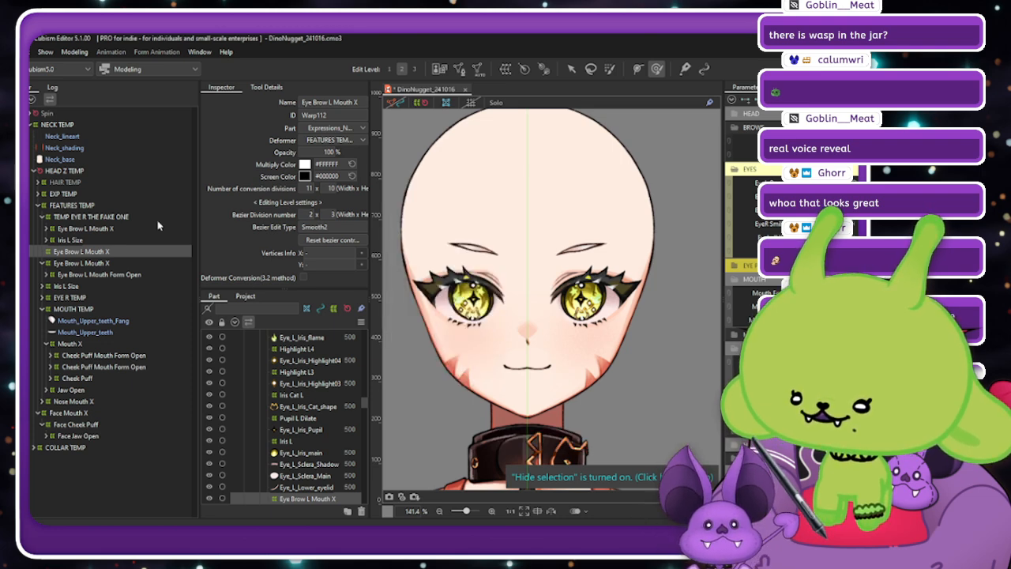
Replace the old Eye Brow L Mouth X deformer under TEMP EYE R THE FAKE ONE with the mirrored copy, deleting the old one.
drag(107, 262, 80, 268)
click(47, 229)
click(101, 230)
key(Delete)
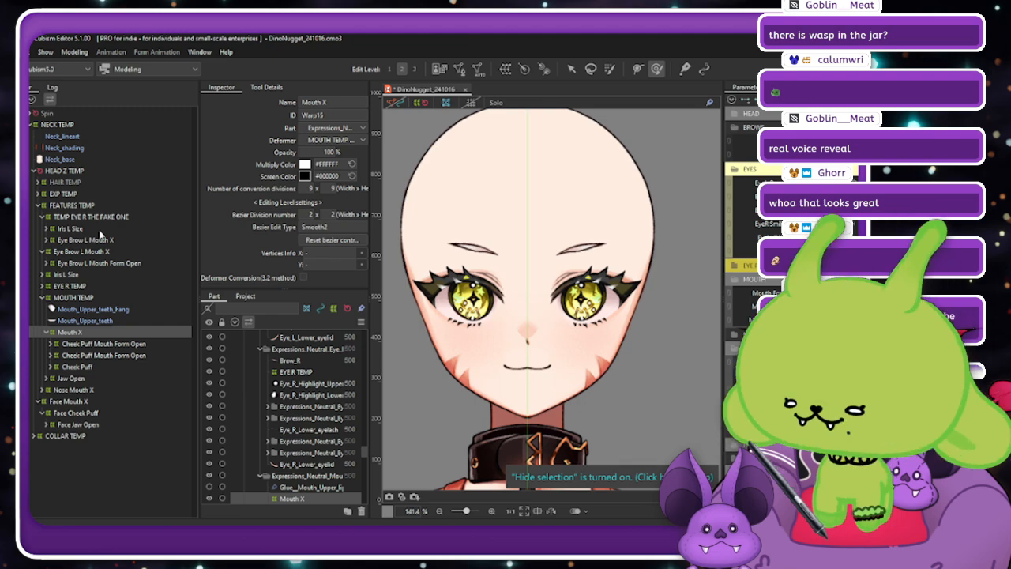
Open the physics settings and preview the face's expressions up close in motion.
click(70, 51)
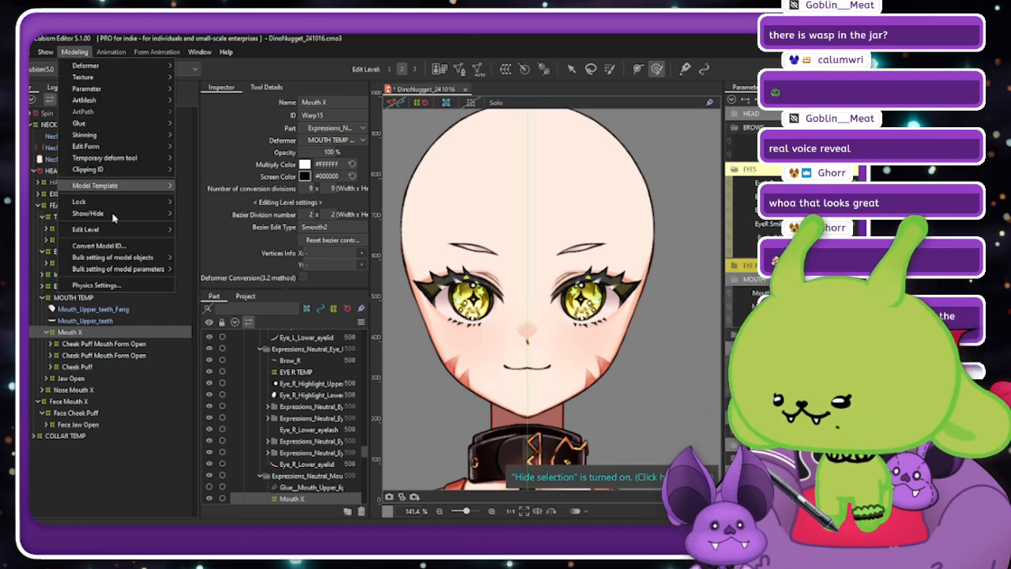
click(118, 289)
scroll(678, 142, up, 5)
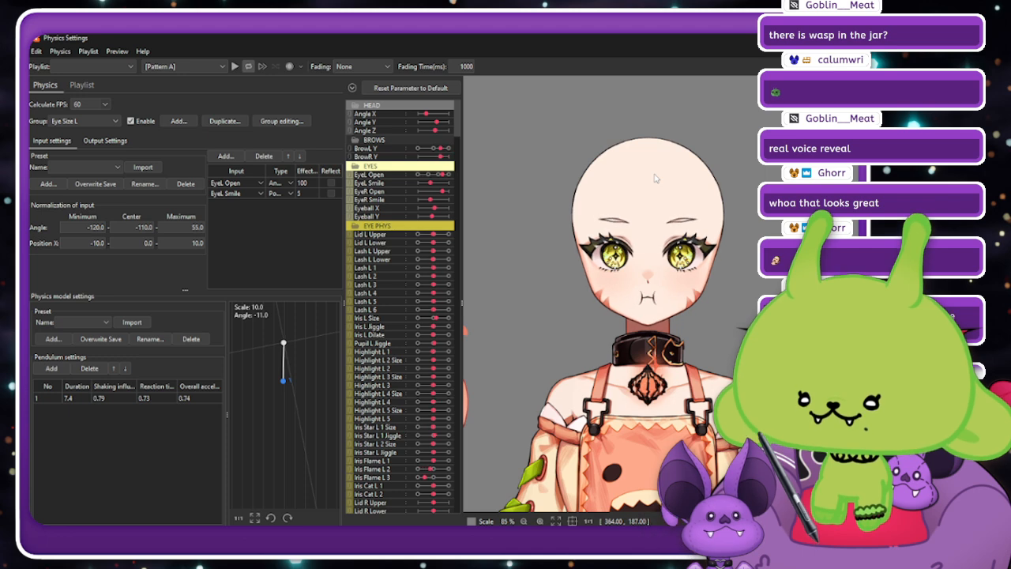
scroll(654, 179, up, 2)
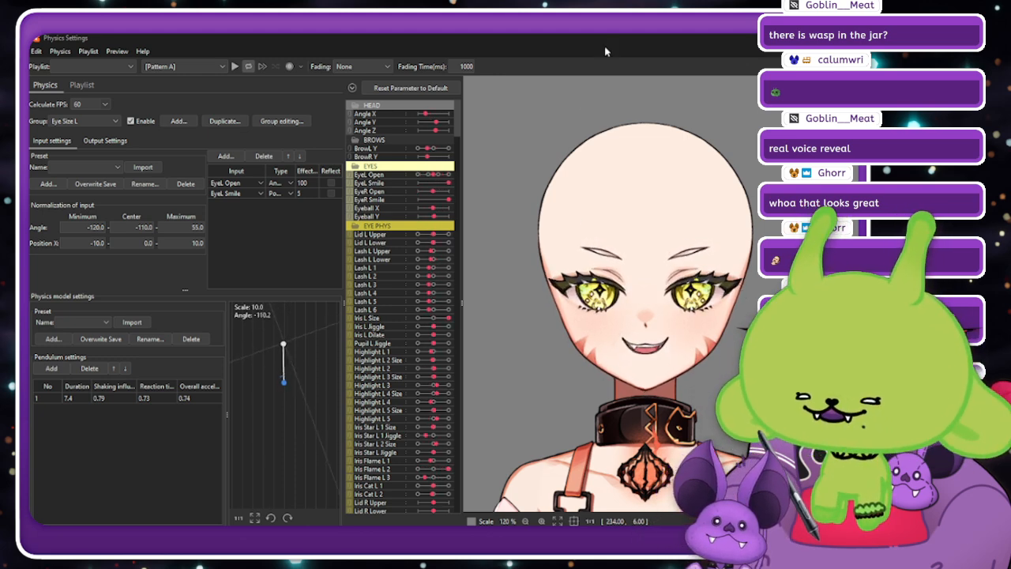
drag(617, 38, 566, 42)
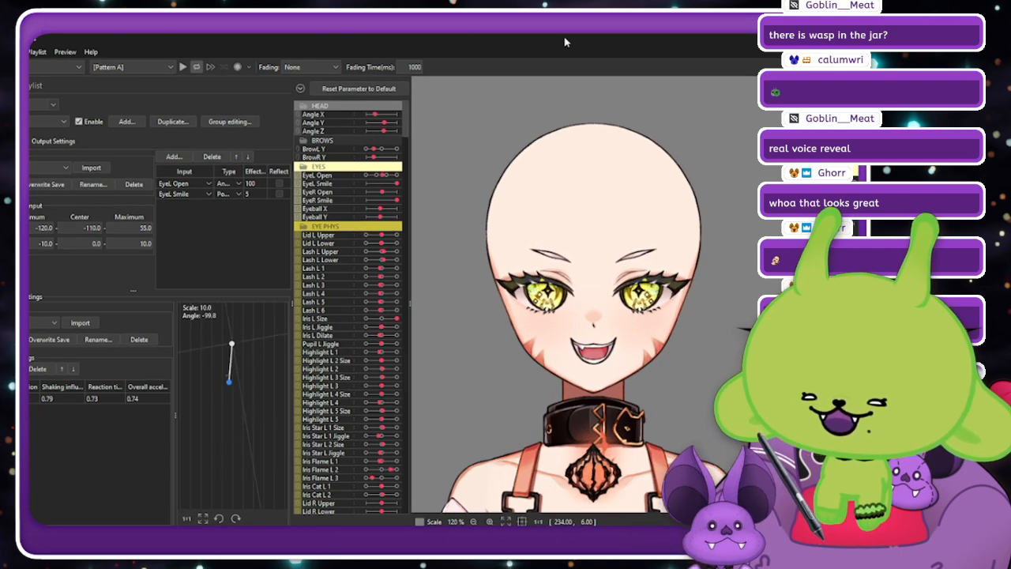
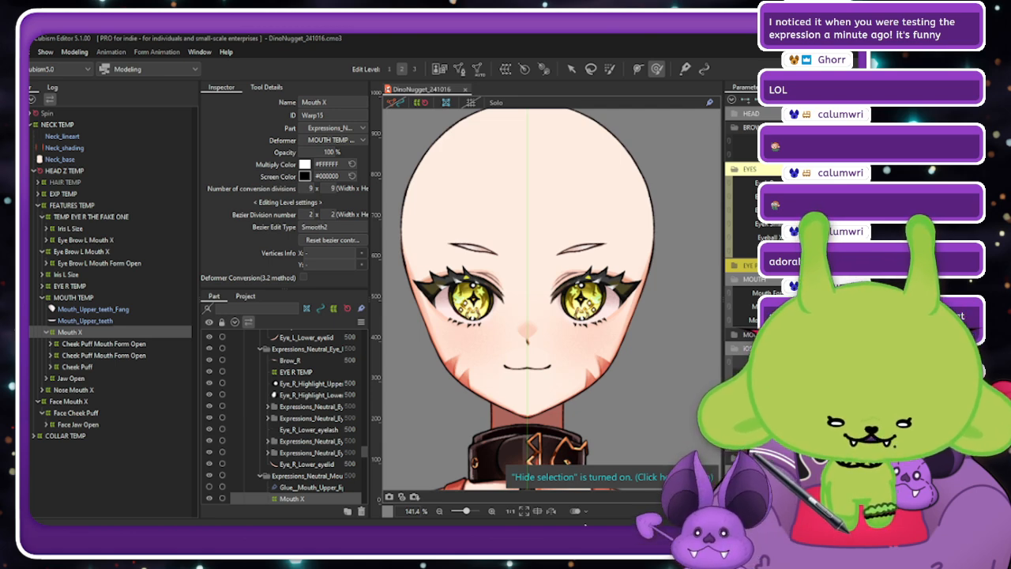
Switch to the Framed movie game in the browser, fit its window to the screen and examine the first frame.
key(alt+Tab)
scroll(754, 295, down, 5)
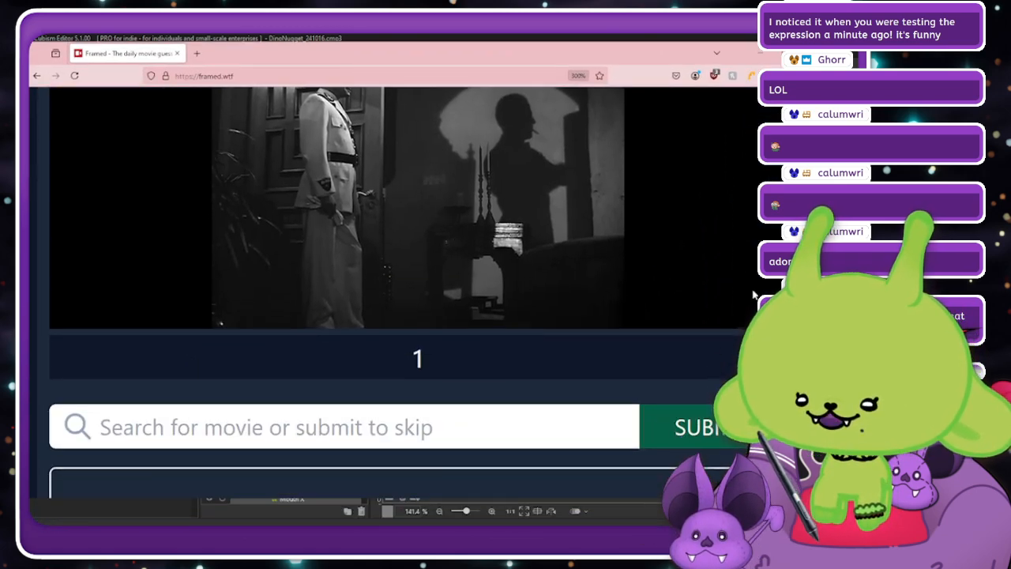
scroll(378, 287, up, 2)
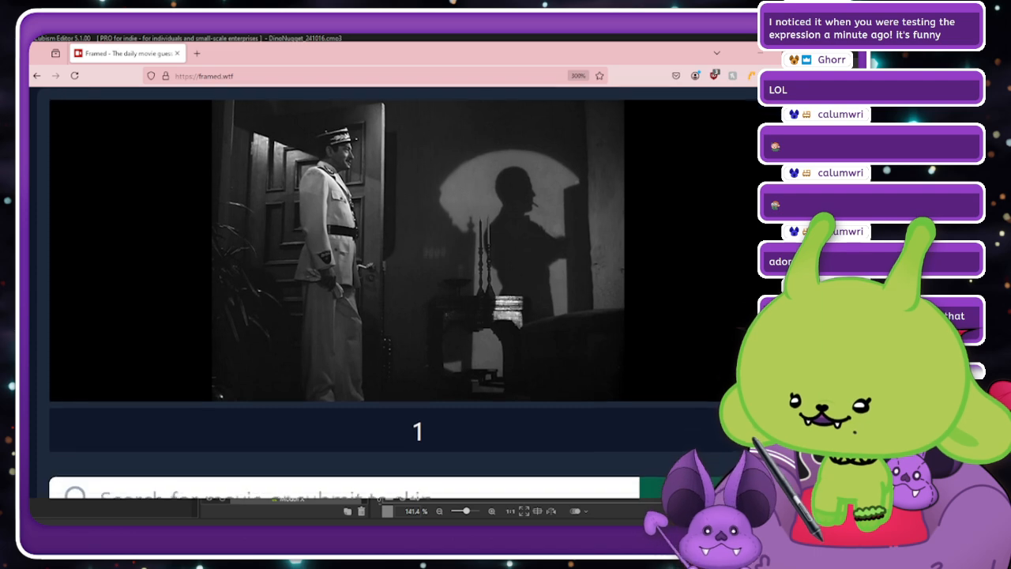
scroll(378, 287, down, 1)
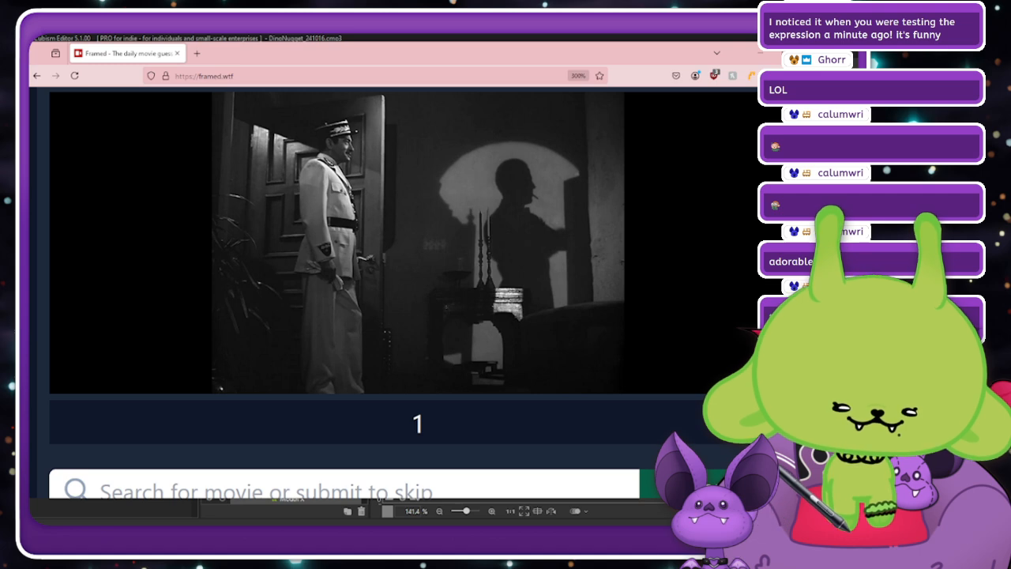
drag(545, 44, 546, 31)
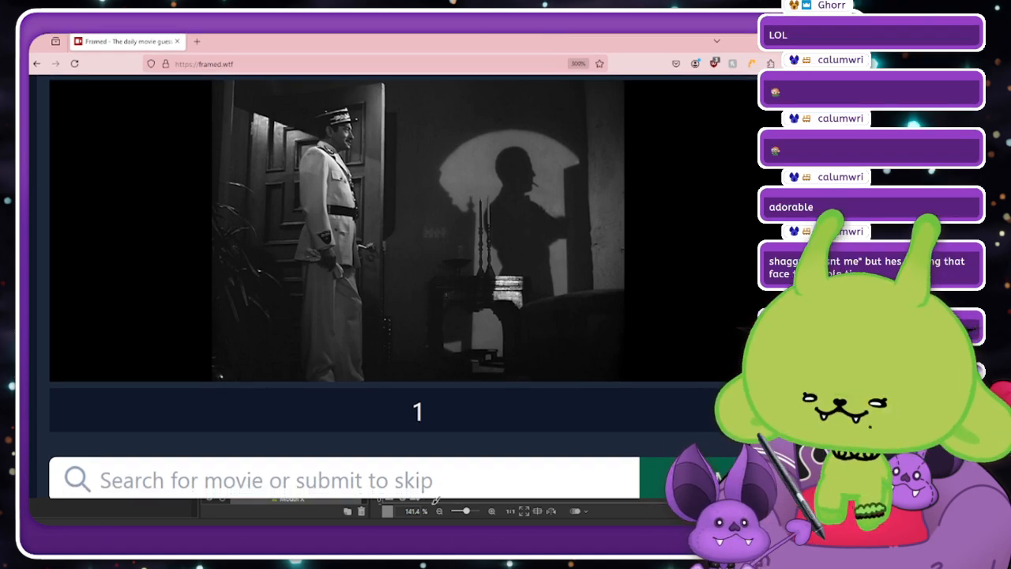
drag(420, 498, 430, 524)
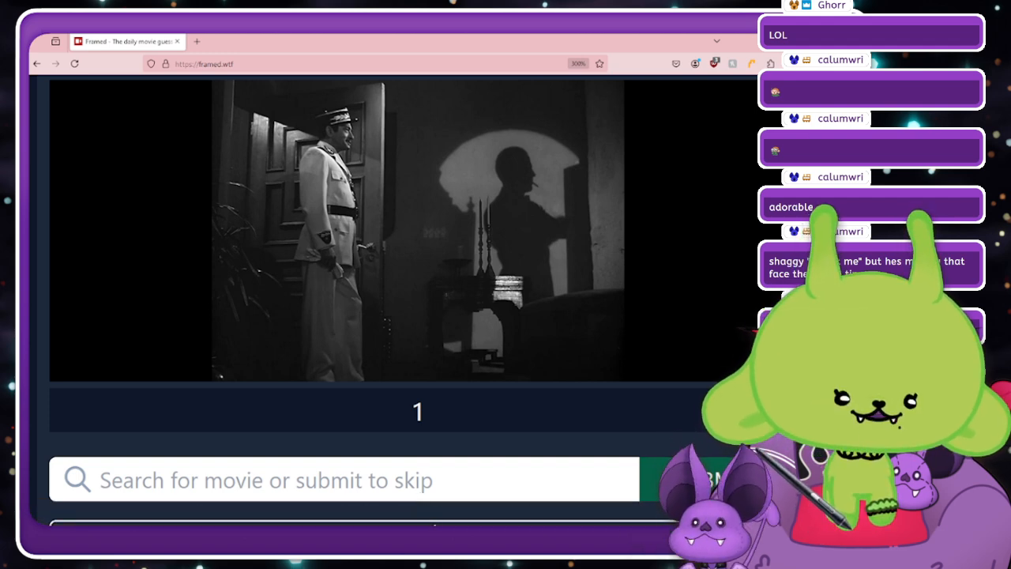
Search the movie titles for "poirot" and for "murder on the o", clearing each entry without submitting a guess.
click(495, 483)
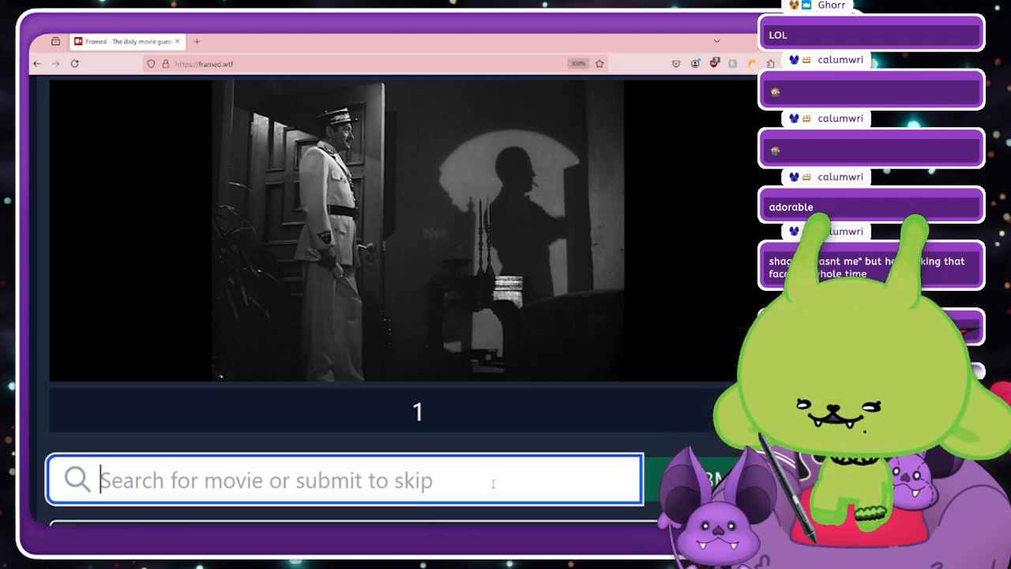
text(poirot)
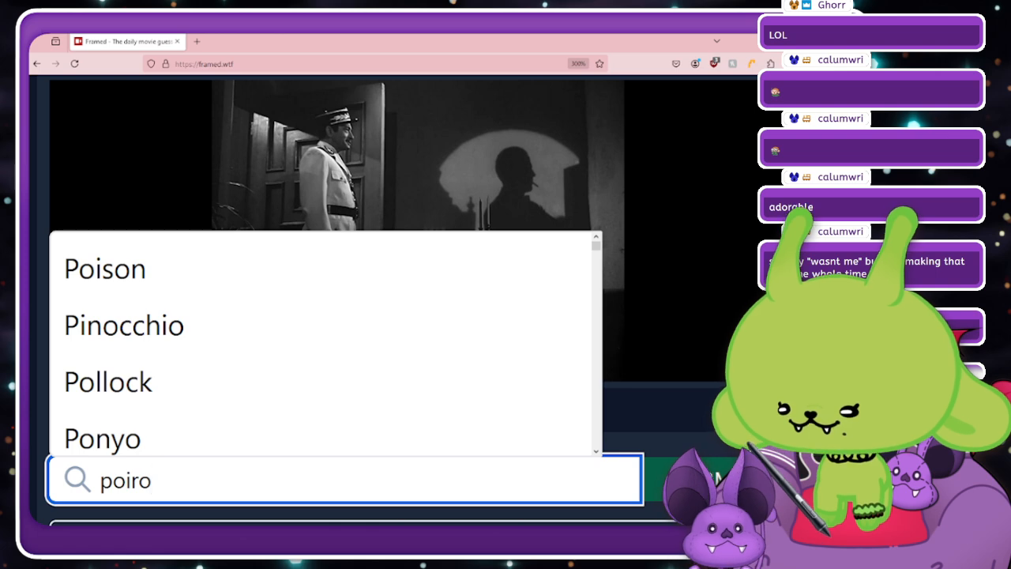
key(BackSpace)
key(BackSpace)
key(BackSpace)
key(BackSpace)
key(BackSpace)
key(BackSpace)
text(m)
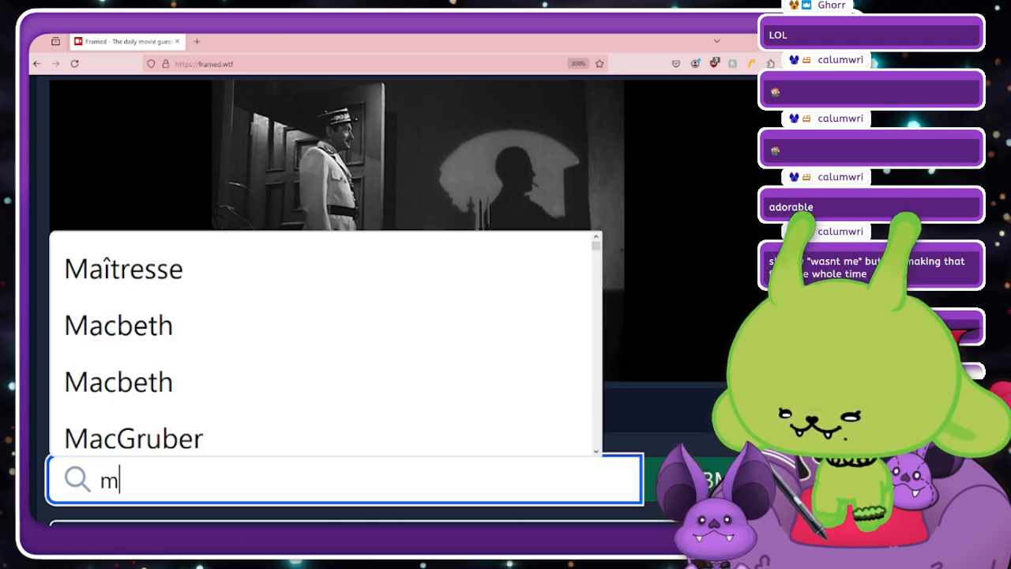
text(urder on the or)
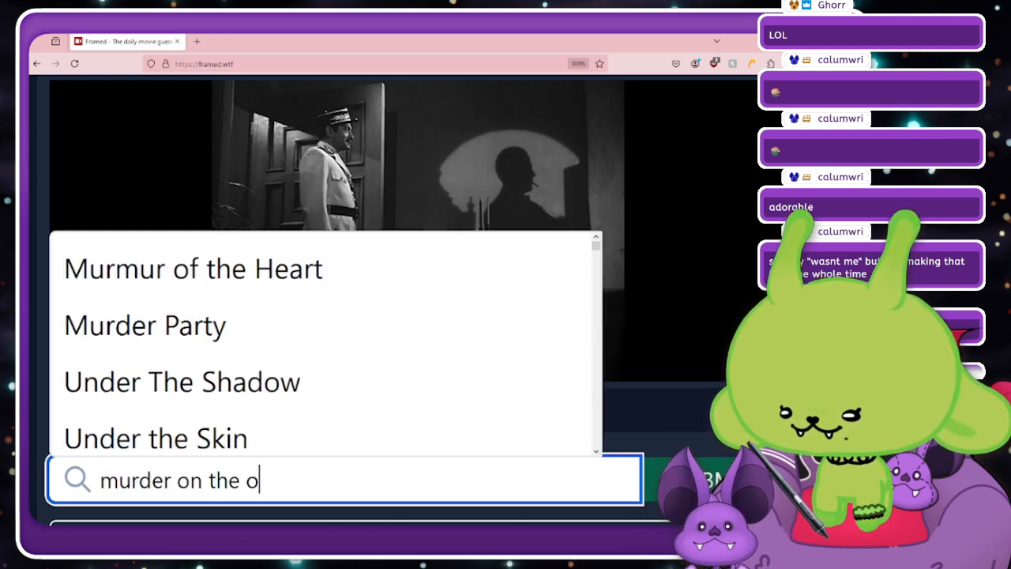
key(BackSpace)
key(BackSpace)
key(BackSpace)
key(BackSpace)
key(BackSpace)
key(BackSpace)
key(BackSpace)
key(BackSpace)
key(BackSpace)
key(BackSpace)
key(BackSpace)
key(BackSpace)
key(BackSpace)
key(BackSpace)
key(BackSpace)
key(BackSpace)
Find Death on the Nile by entering "death on" and submit it as the guess for the first frame.
text(d)
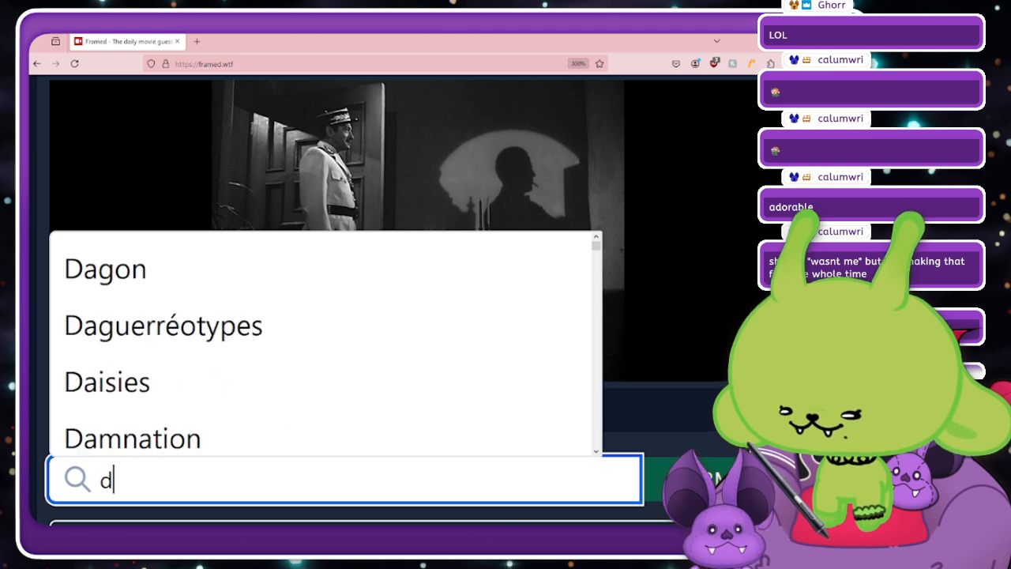
text(eath on)
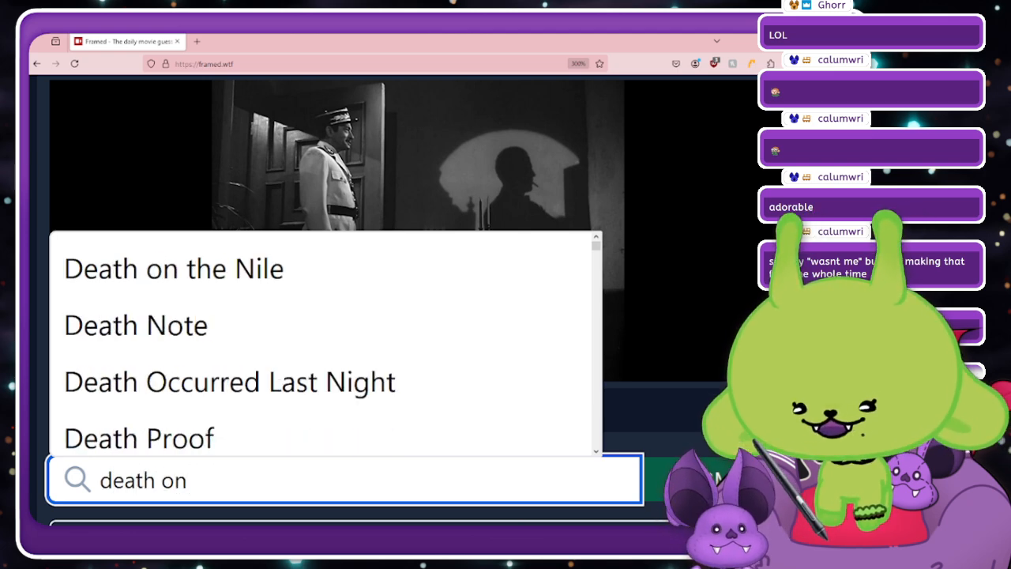
click(472, 271)
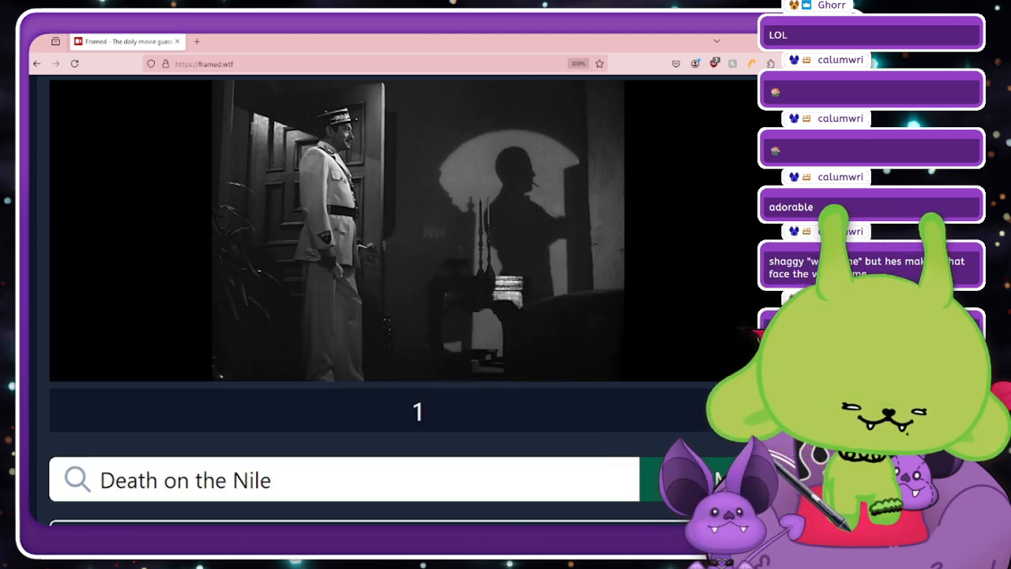
click(679, 479)
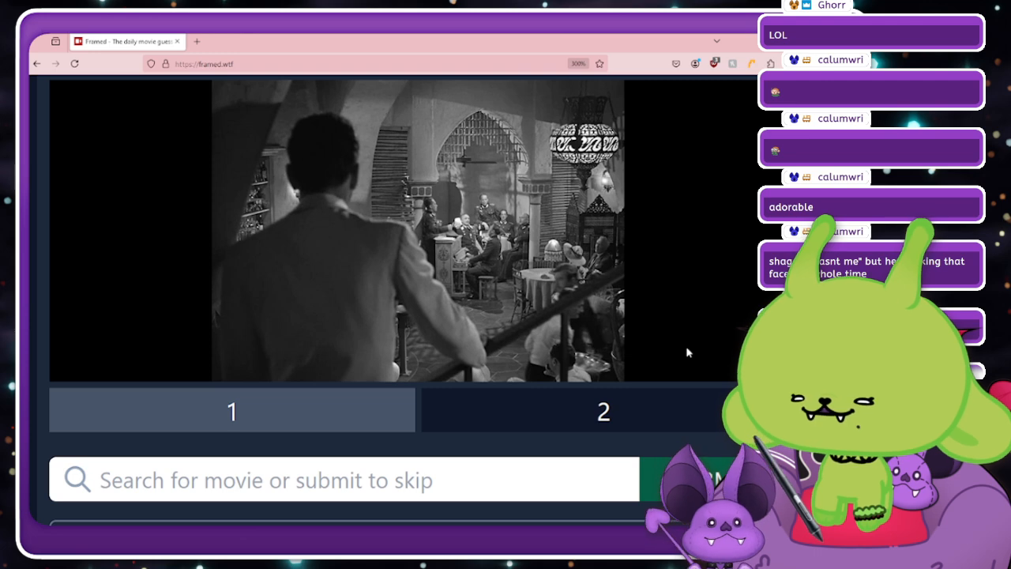
Find Casablanca by entering "casa" and submit it as the guess for the second frame.
click(489, 470)
text(casa)
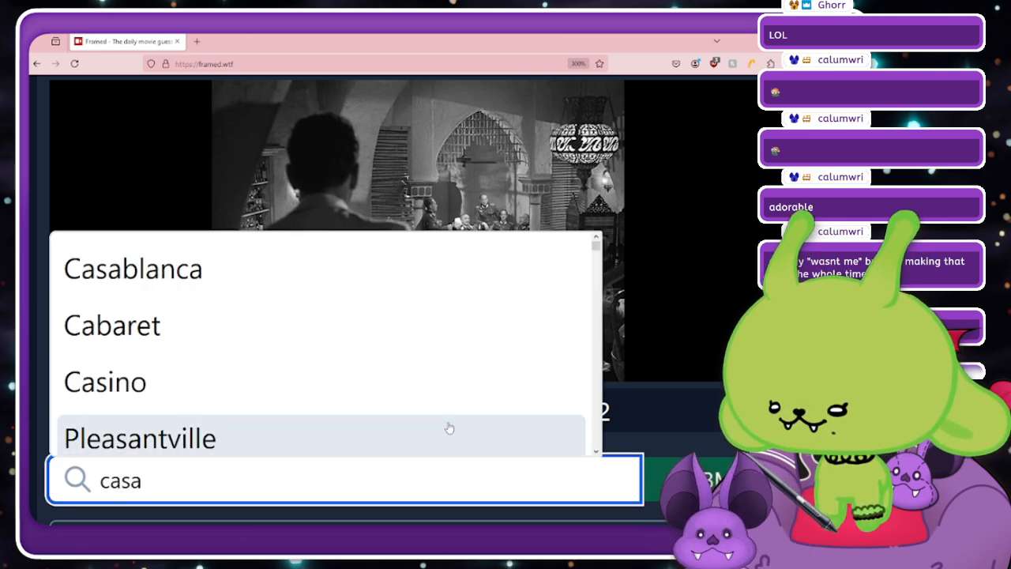
click(425, 278)
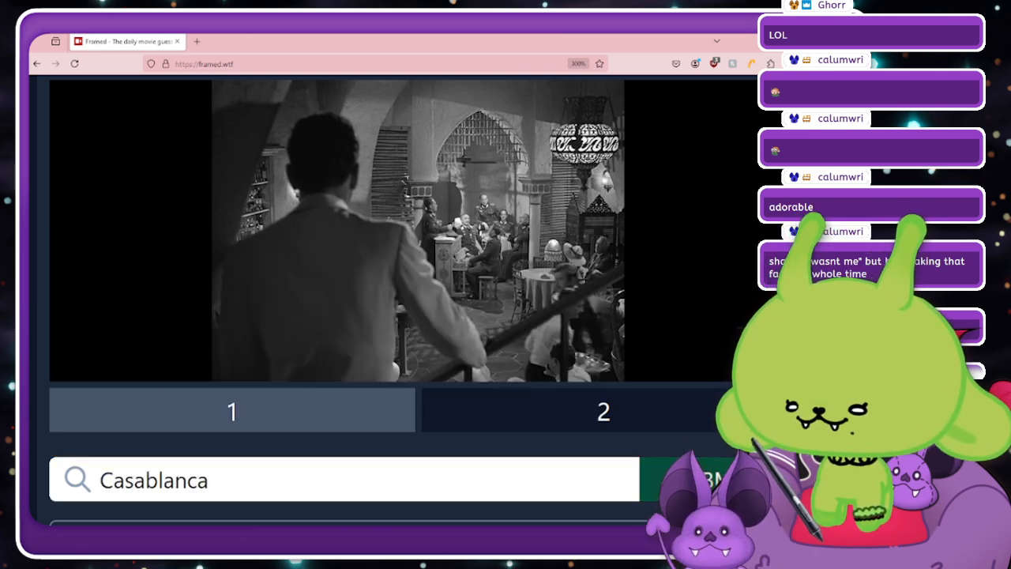
key(Return)
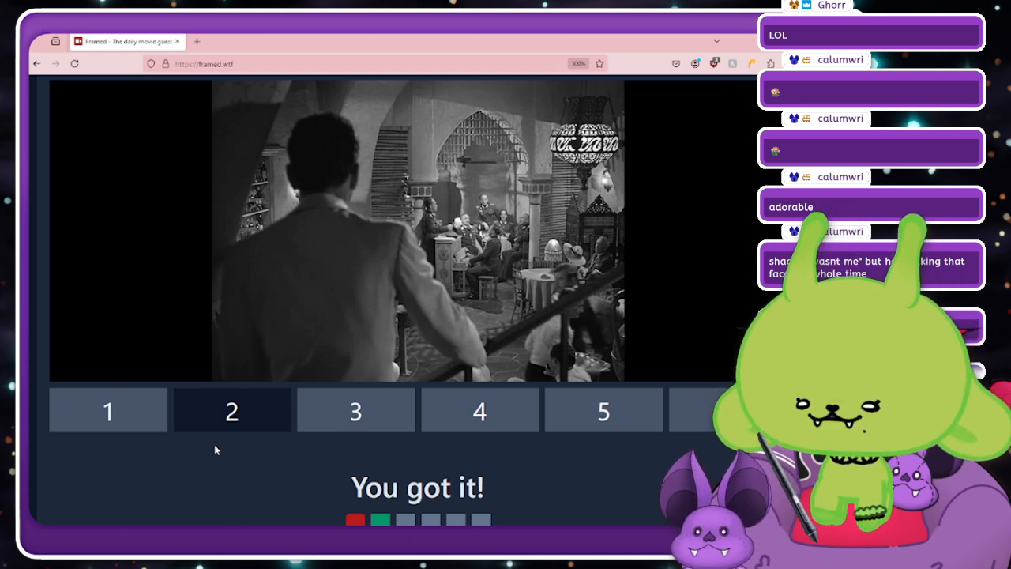
Look through the puzzle's six movie frames, from the first to the last.
click(149, 408)
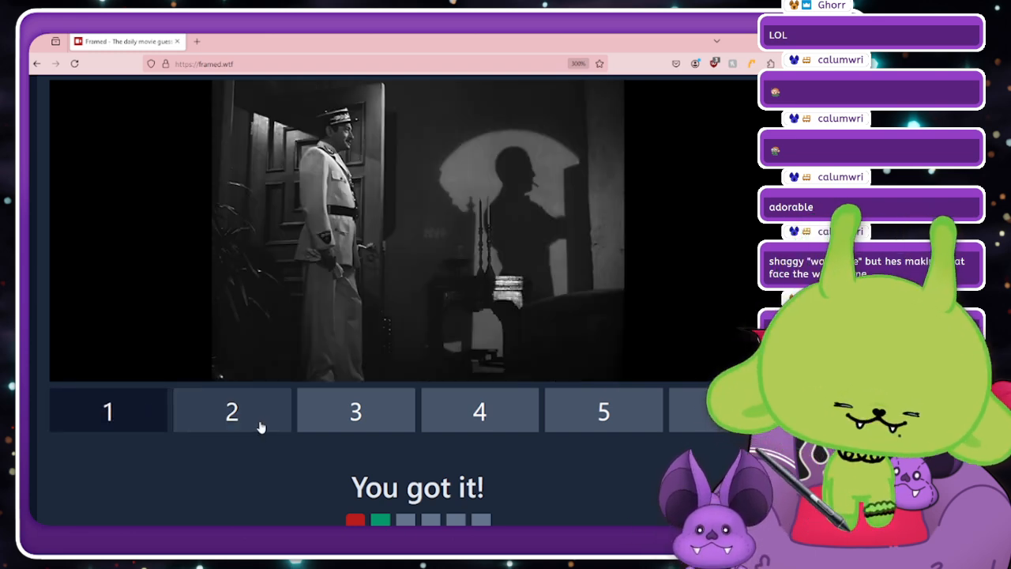
click(341, 409)
click(273, 411)
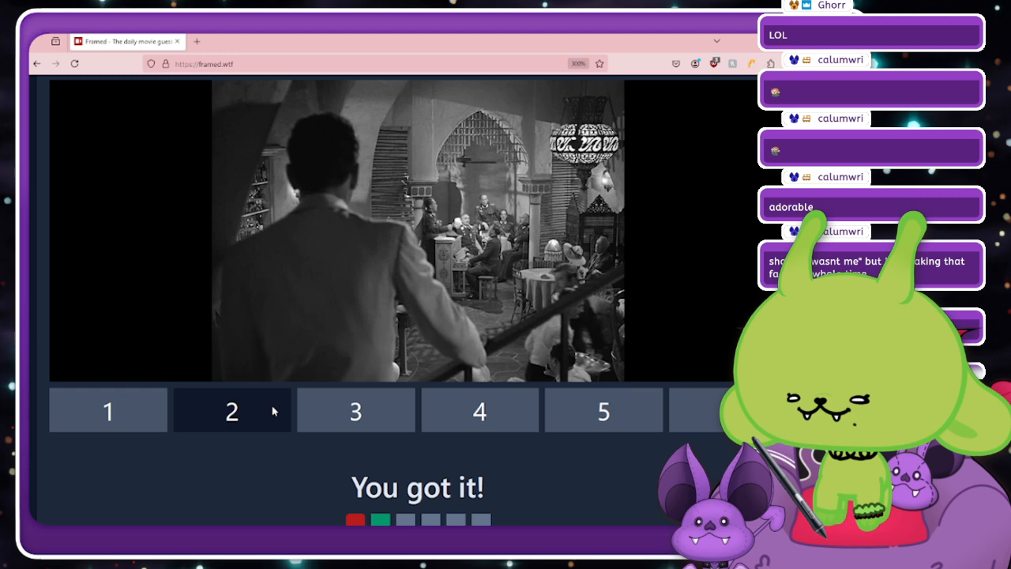
click(359, 412)
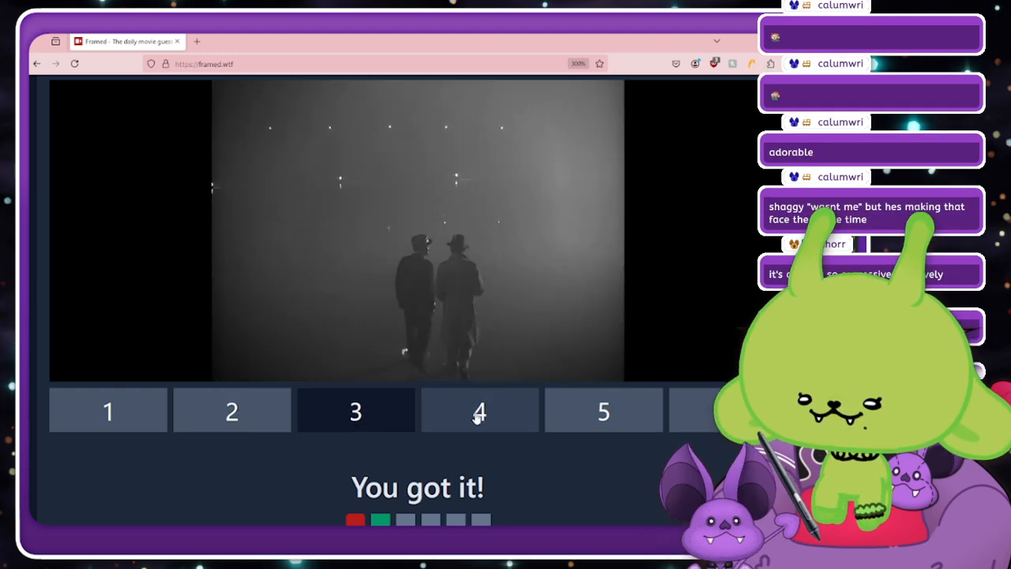
click(477, 417)
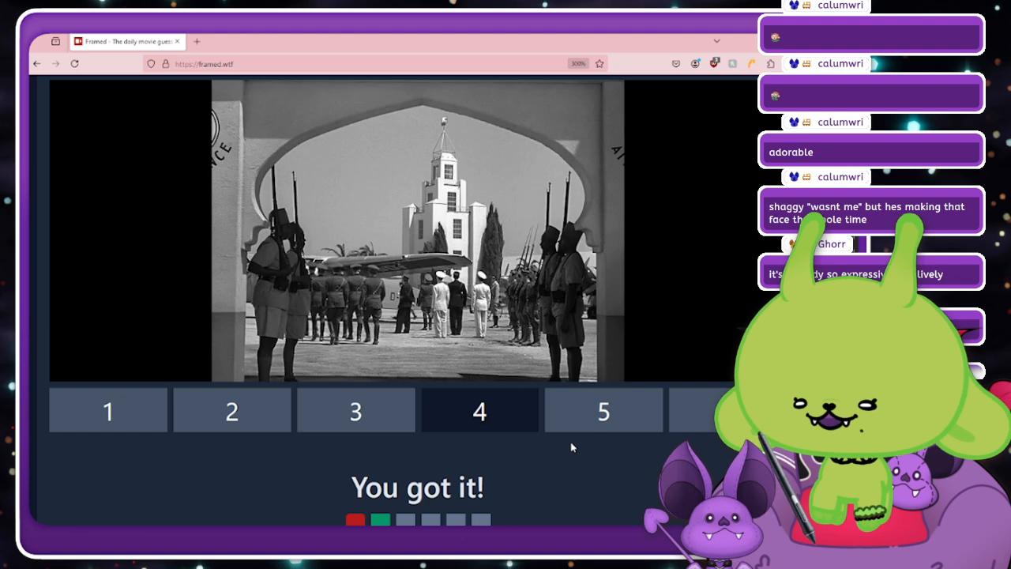
click(616, 423)
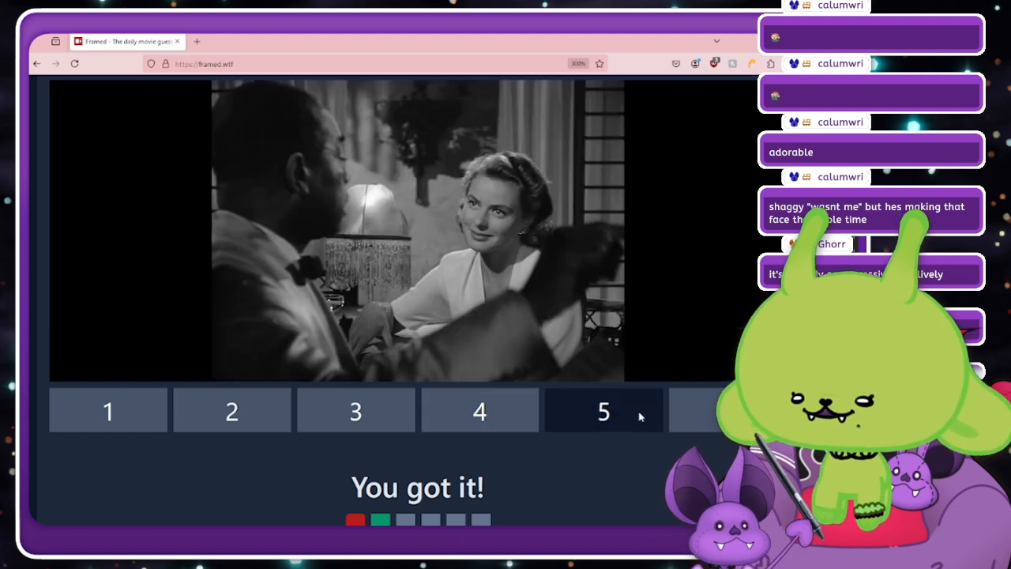
click(675, 399)
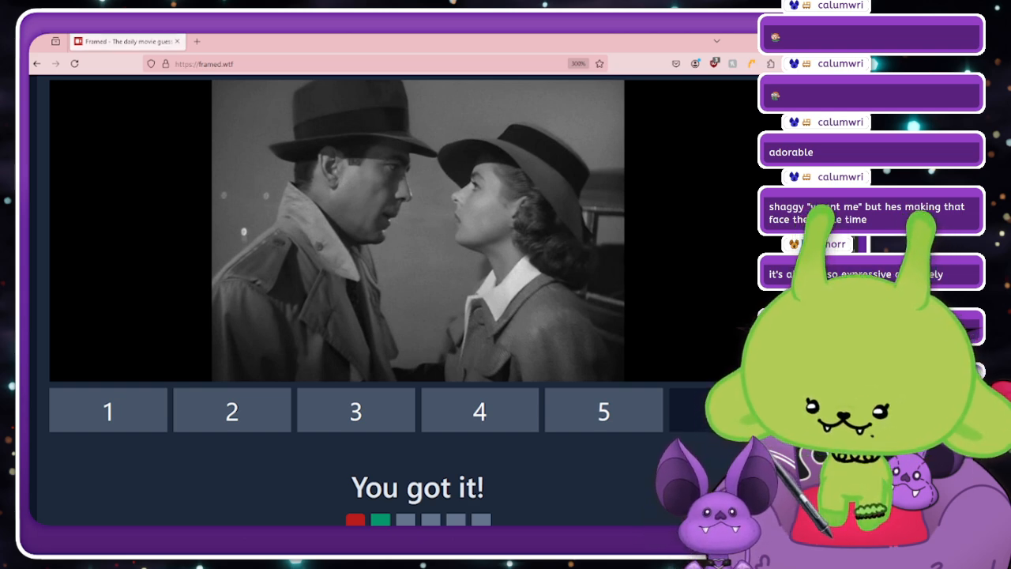
Open the New York Times Wordle in a separate browser tab and enter ANIME as the first guess.
drag(297, 181, 349, 46)
click(540, 334)
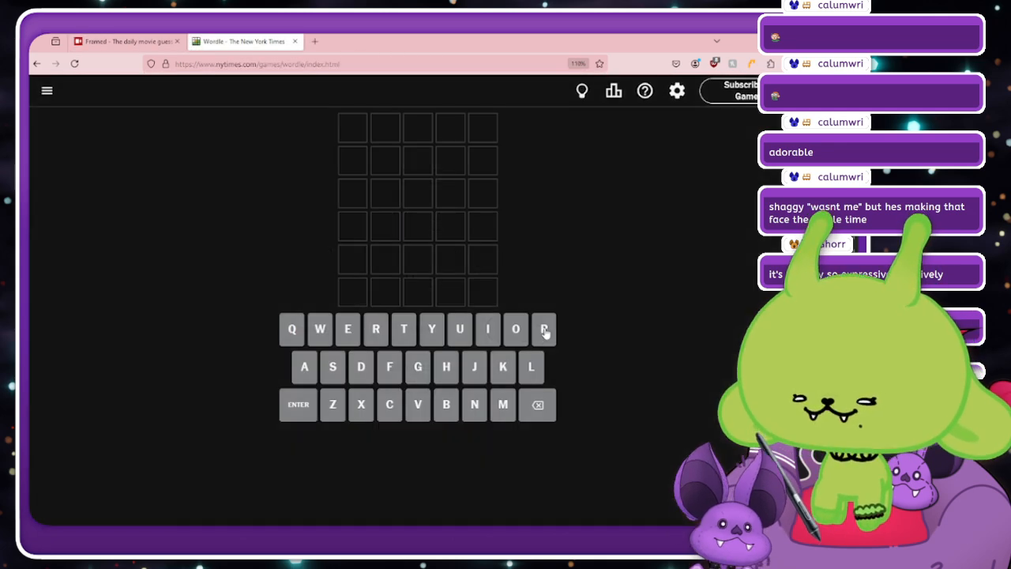
text(anime)
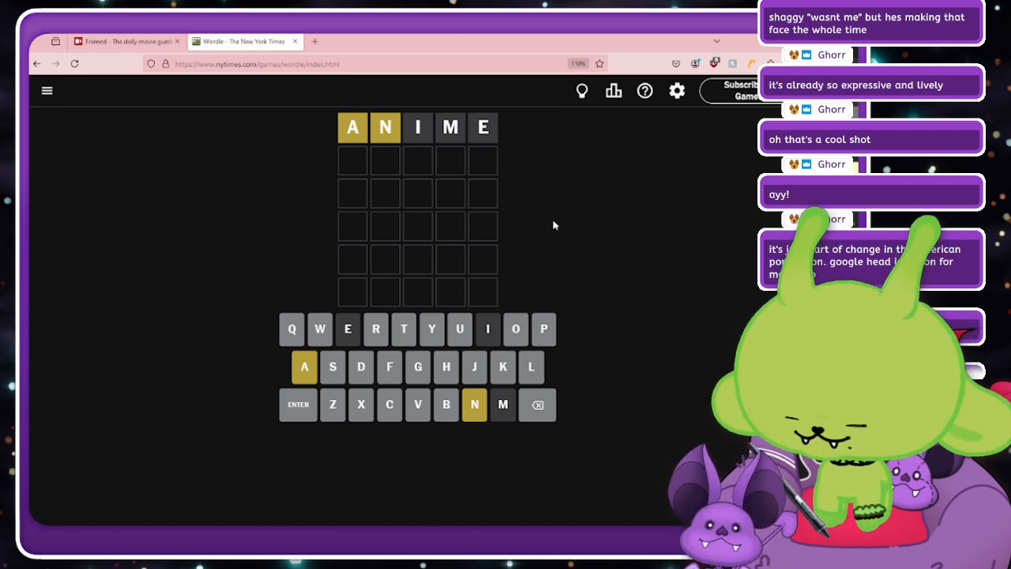
Submit GROAN, GRAND and GRANT as the following Wordle guesses and dismiss the results page.
text(groan)
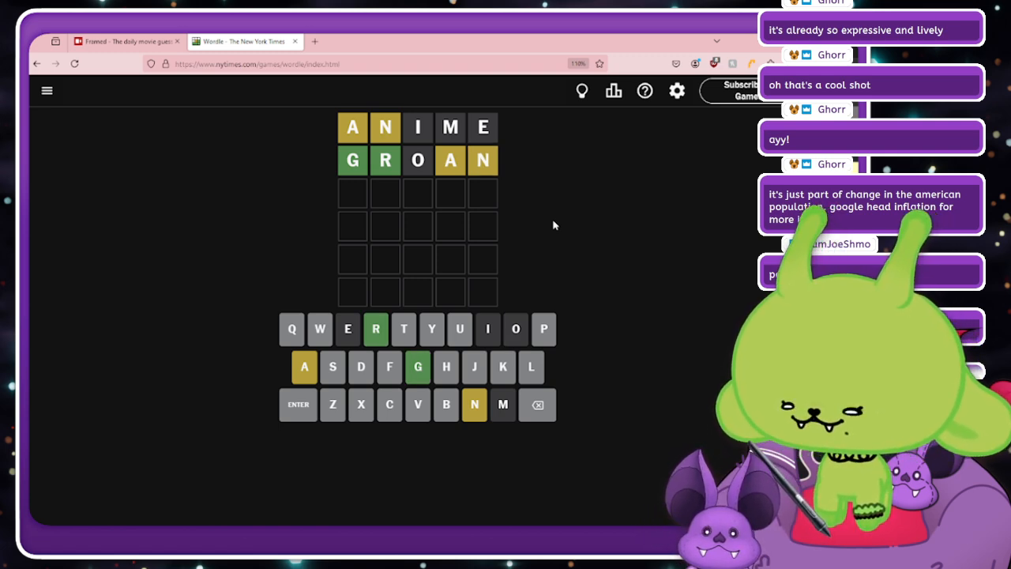
text(grand)
key(Return)
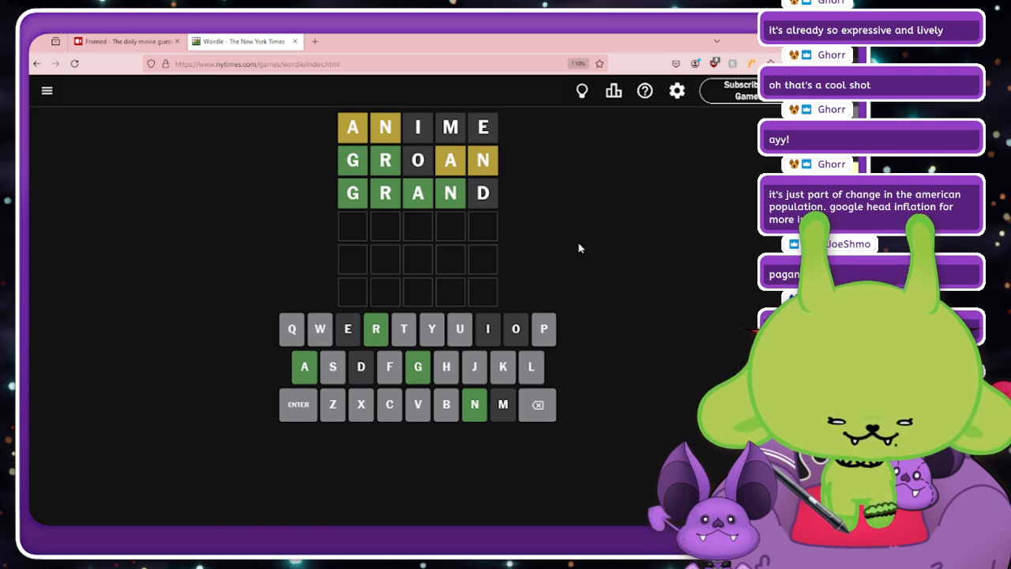
text(grant)
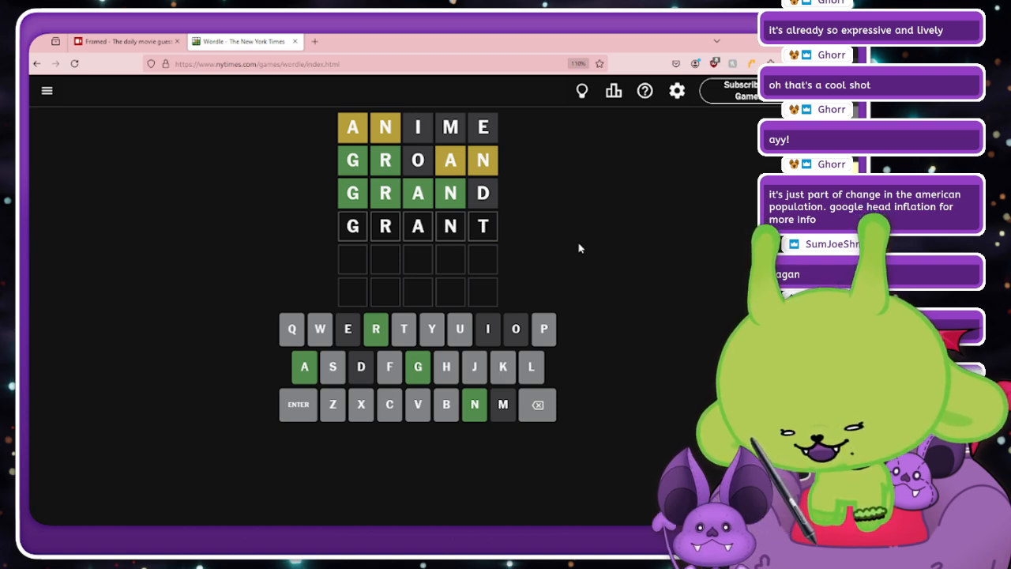
key(Return)
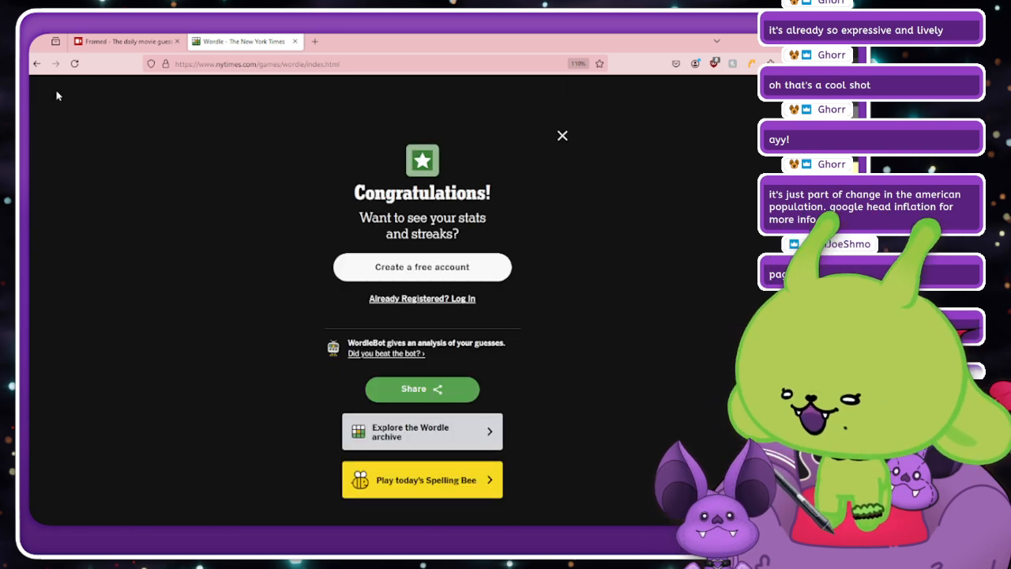
click(562, 135)
Open the Connections puzzle from the list of New York Times games and bring the whole word grid into view.
click(46, 90)
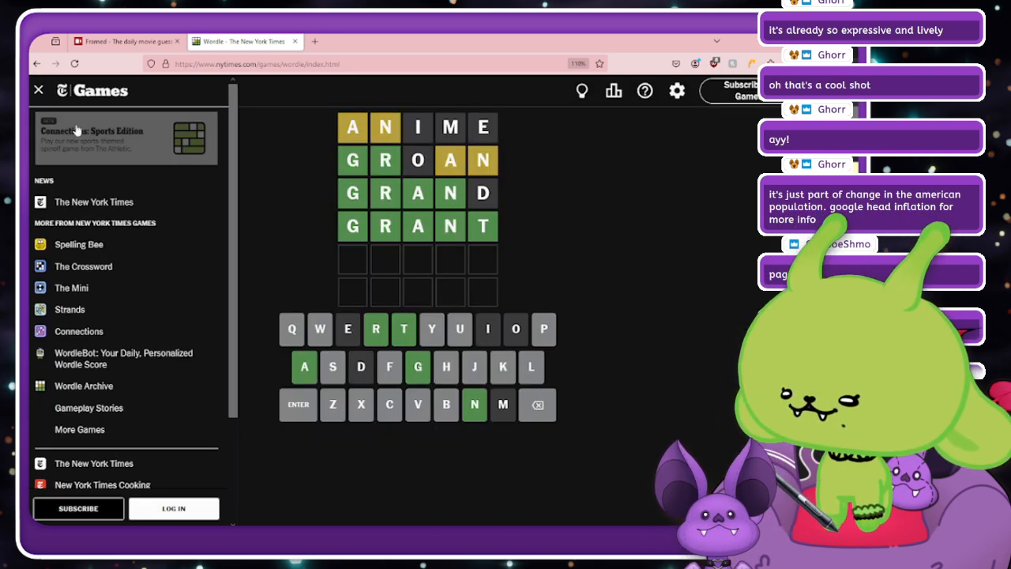
scroll(117, 351, down, 3)
scroll(91, 347, up, 3)
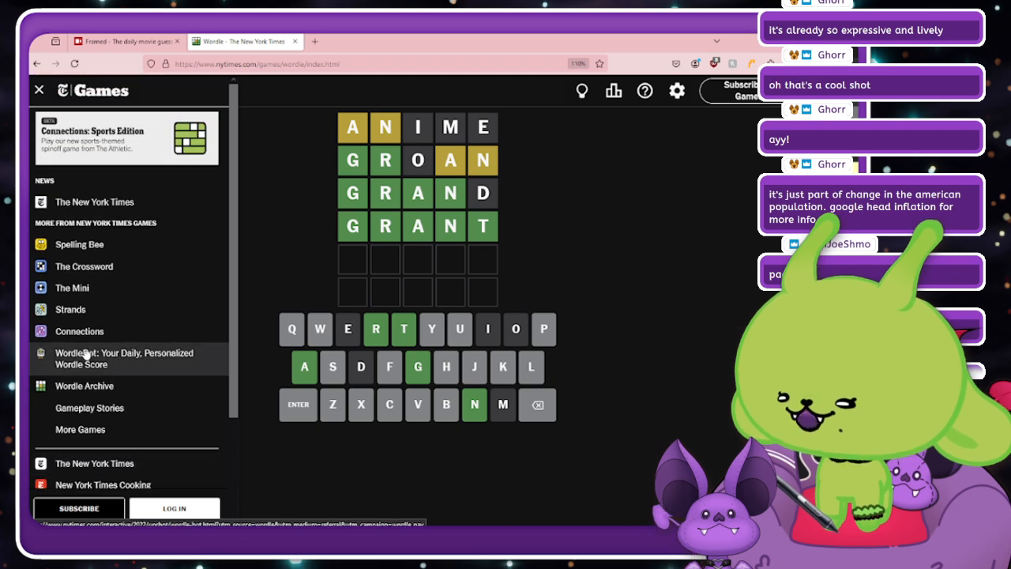
click(93, 331)
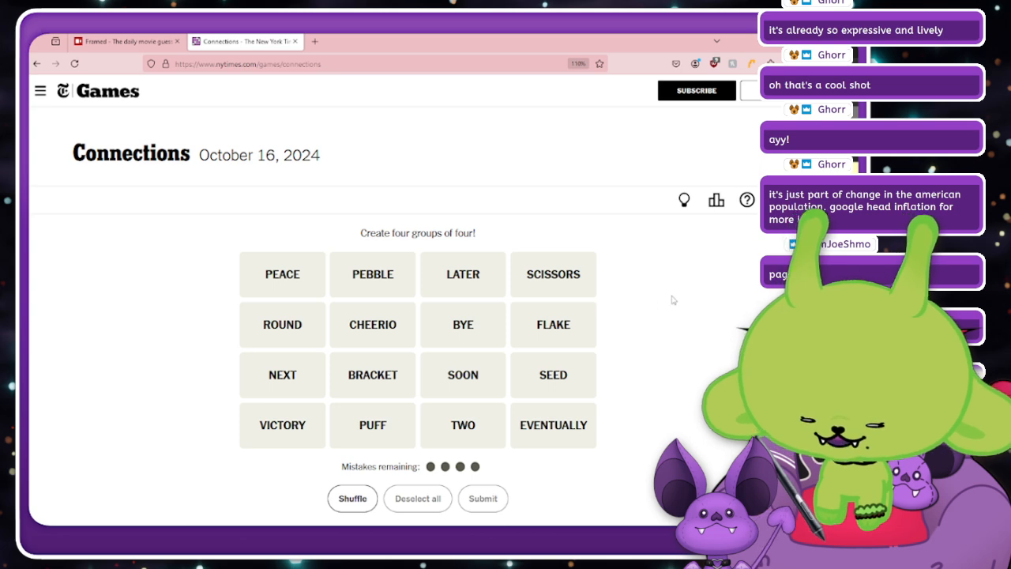
scroll(672, 300, down, 1)
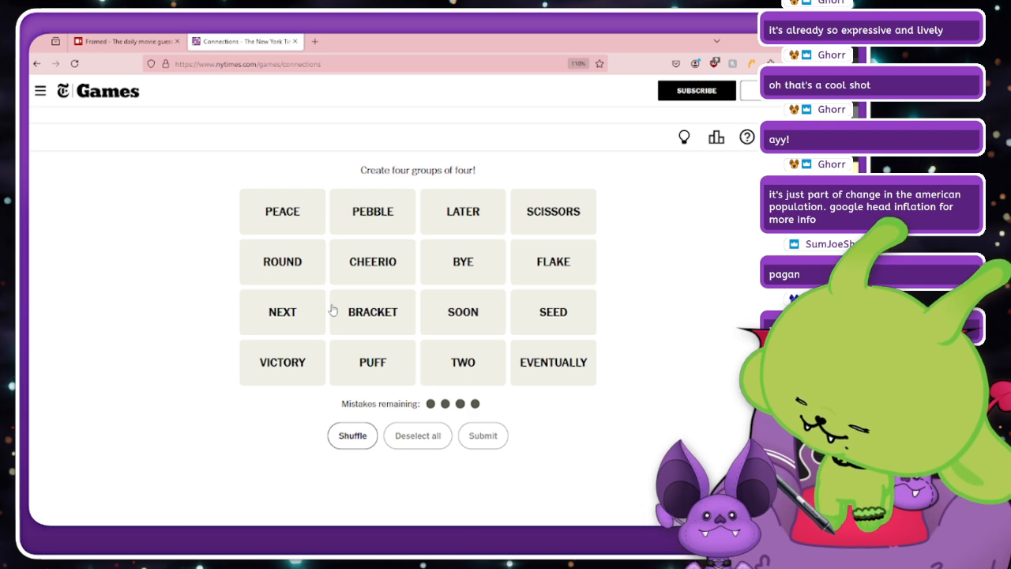
Try PEBBLE, CHEERIO, PUFF and SEED as a Connections group, and deselect all four words without submitting.
click(372, 211)
click(372, 263)
click(372, 355)
click(587, 322)
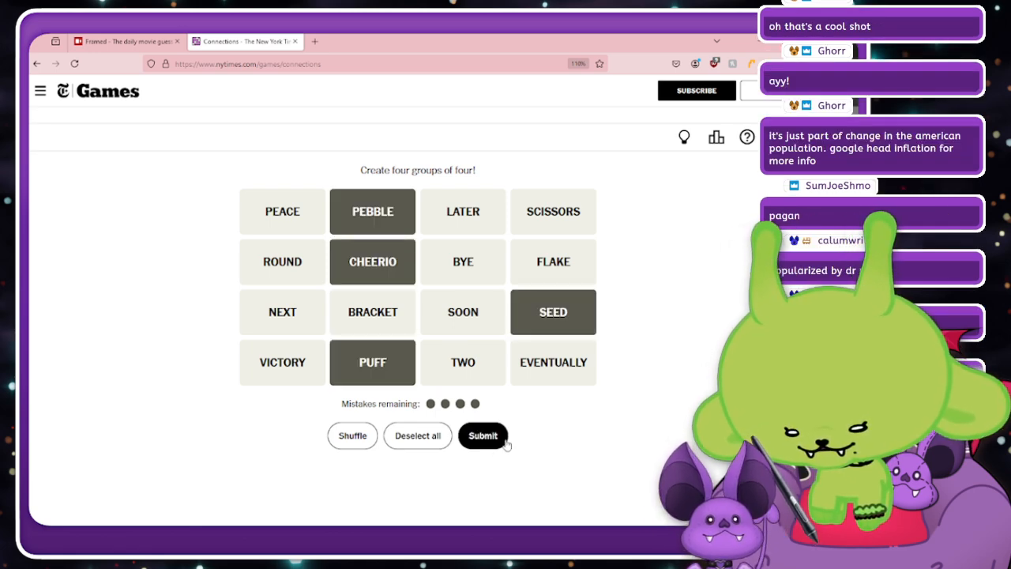
click(548, 314)
click(357, 255)
click(372, 213)
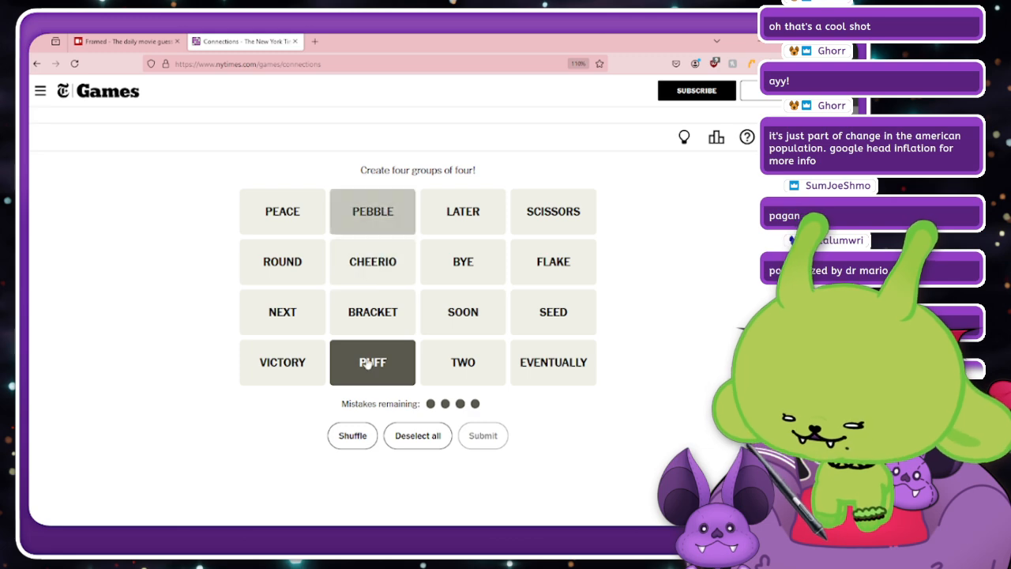
click(368, 360)
Submit CHEERIO, FLAKE, PEBBLE and PUFF as a Connections group.
click(552, 261)
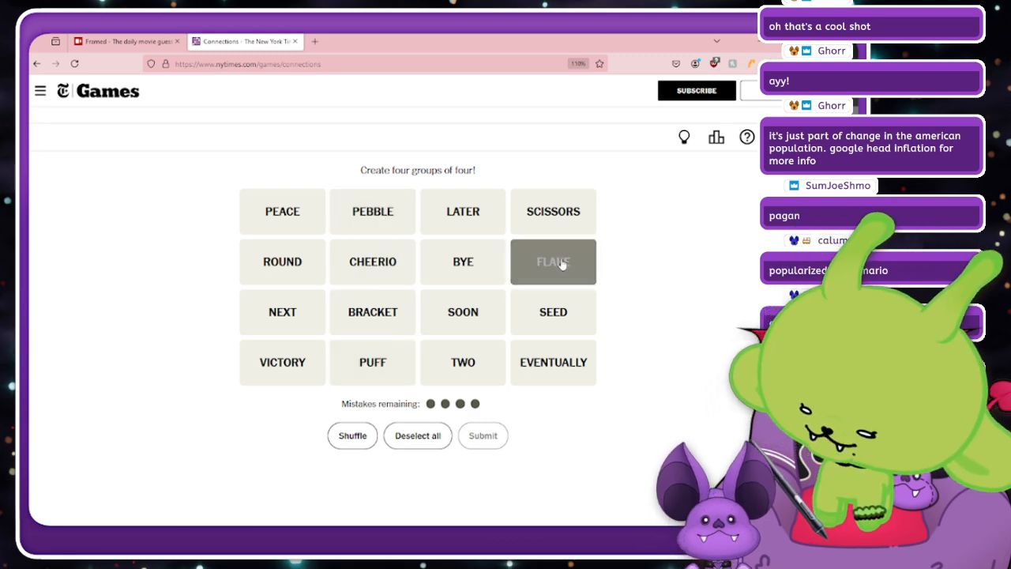
click(387, 268)
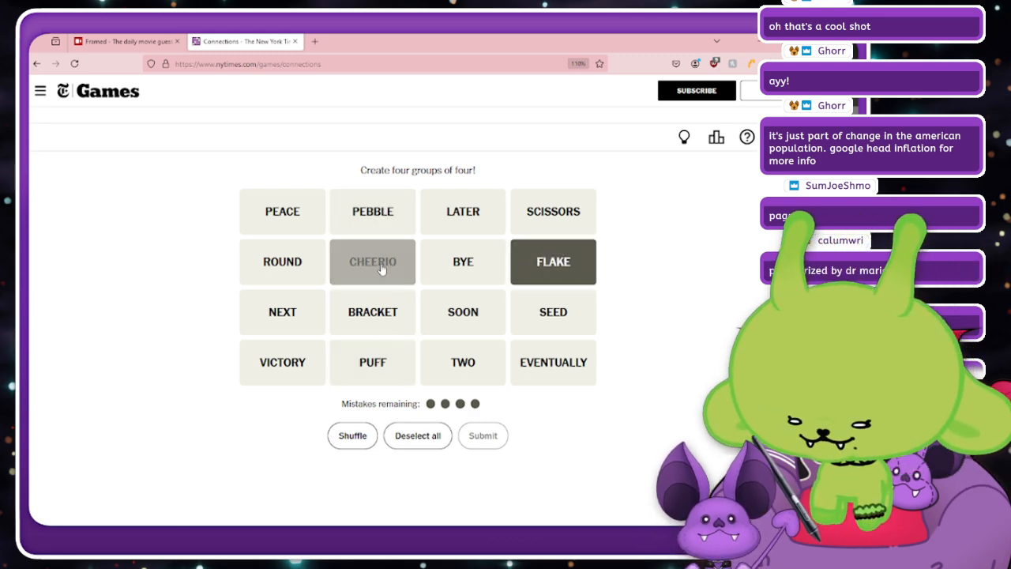
click(386, 222)
click(399, 369)
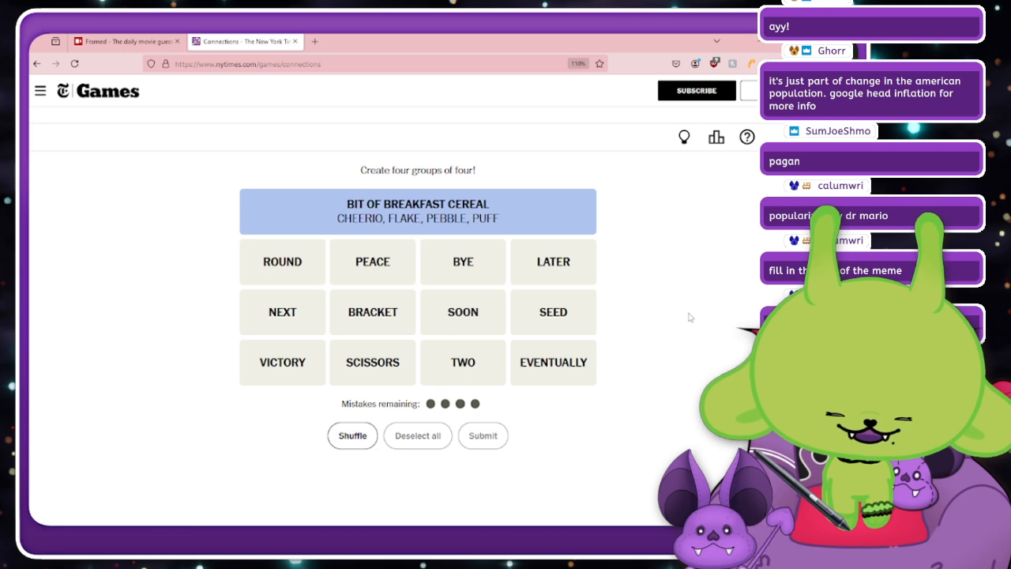
click(482, 266)
click(591, 264)
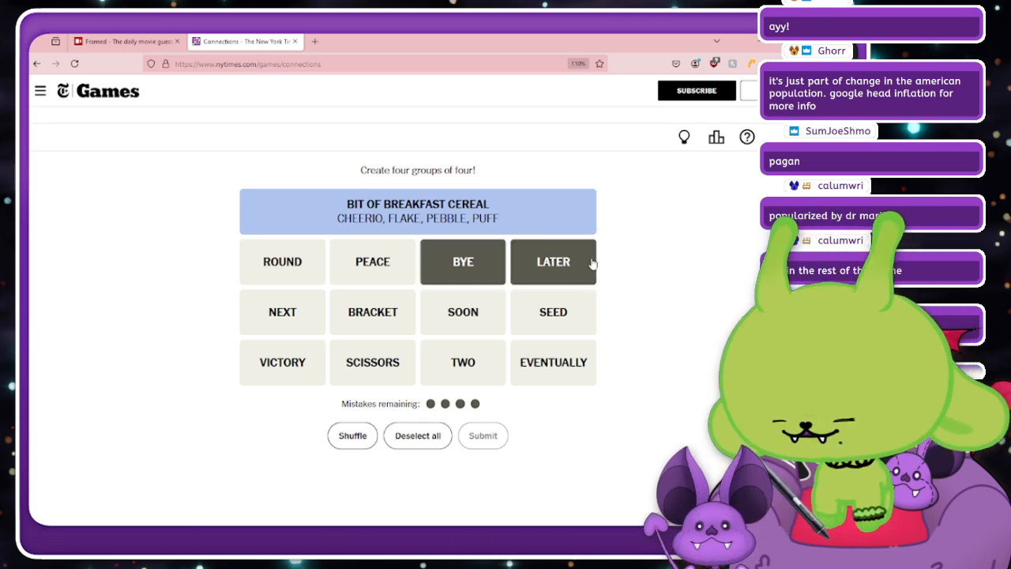
click(379, 277)
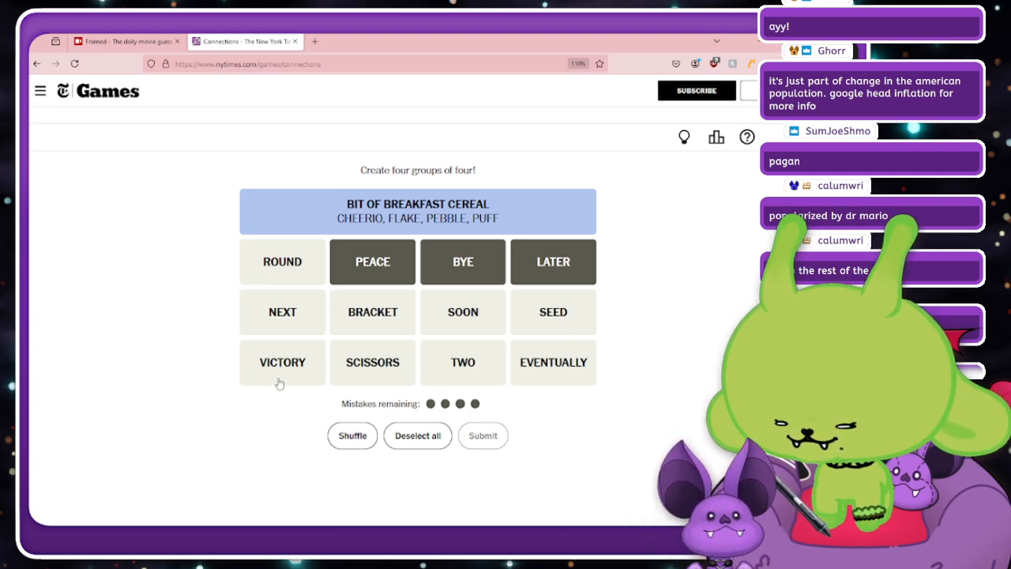
click(379, 263)
click(475, 265)
click(591, 265)
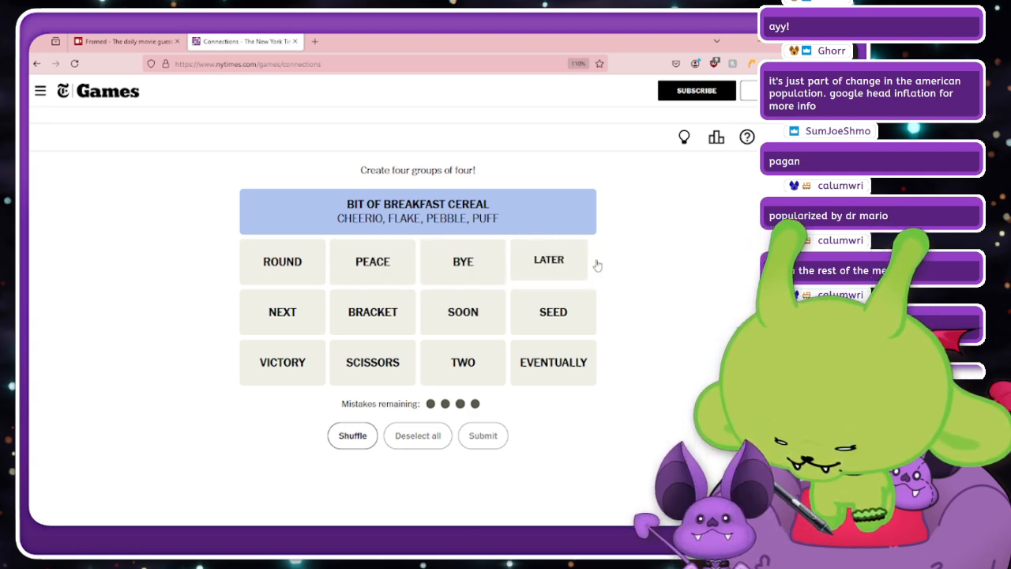
click(262, 271)
click(371, 318)
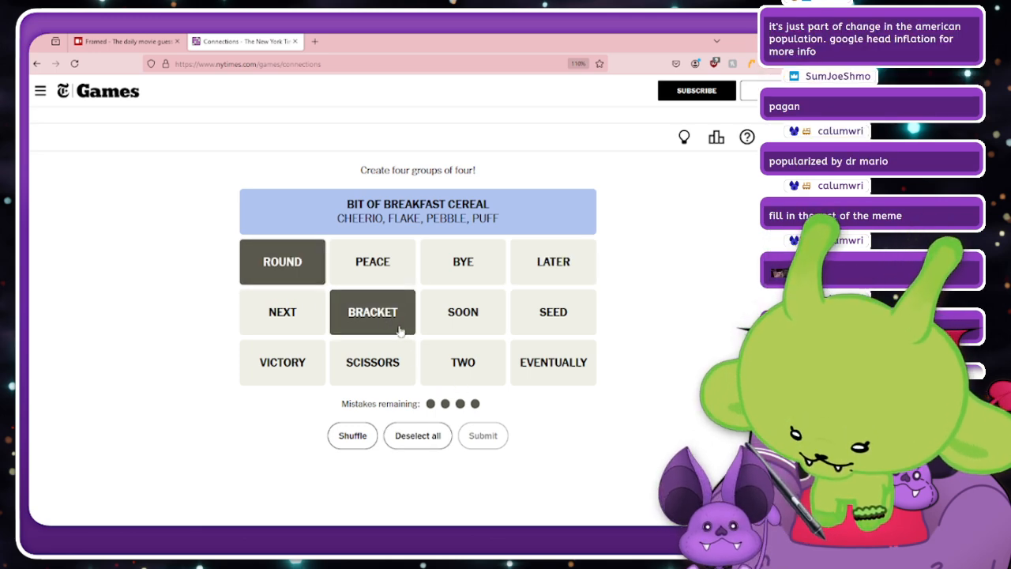
click(546, 312)
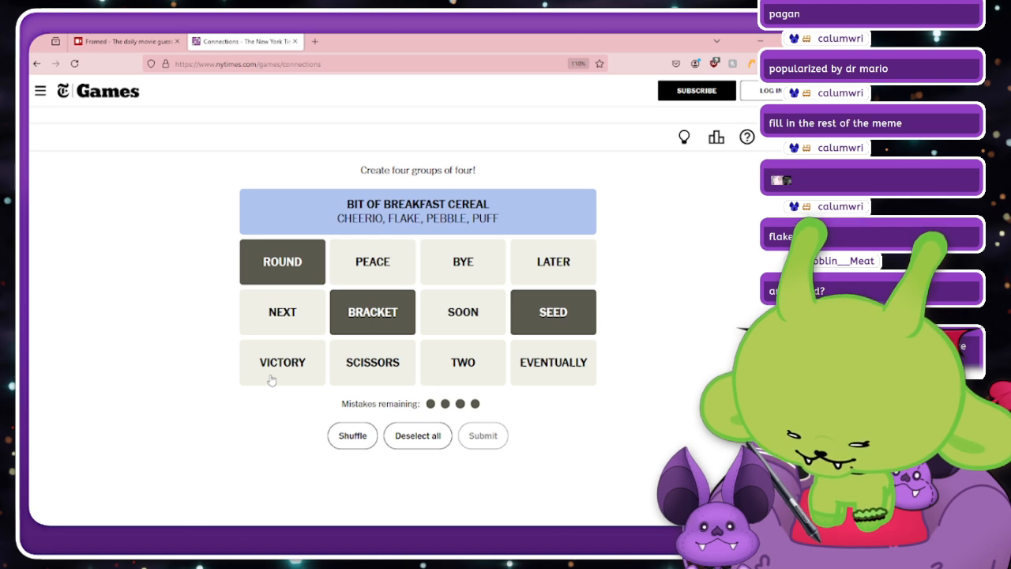
click(388, 314)
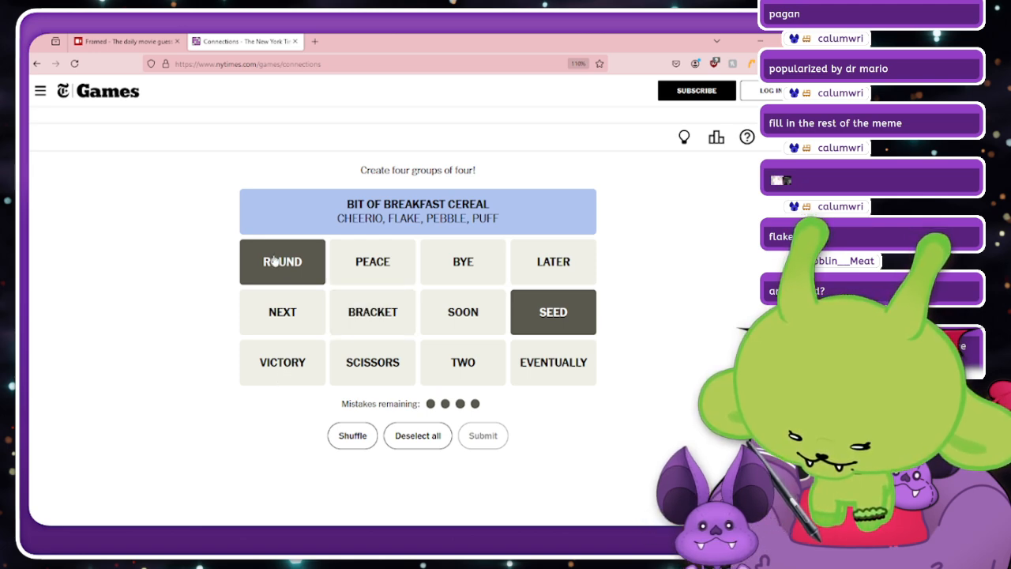
click(274, 260)
click(584, 327)
Submit NEXT, SOON, EVENTUALLY and LATER as a Connections group.
click(288, 330)
click(436, 315)
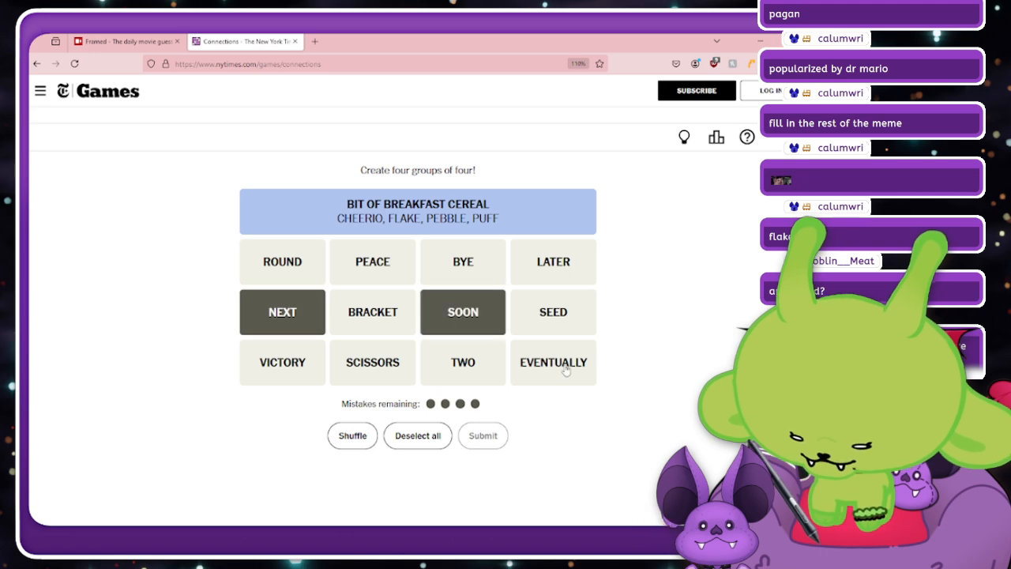
click(563, 366)
click(534, 280)
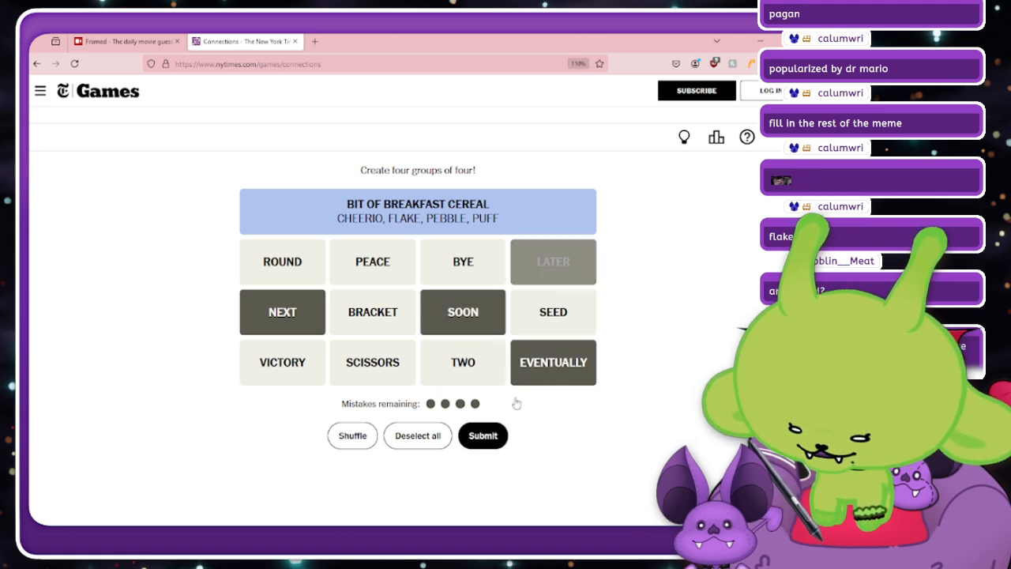
click(494, 442)
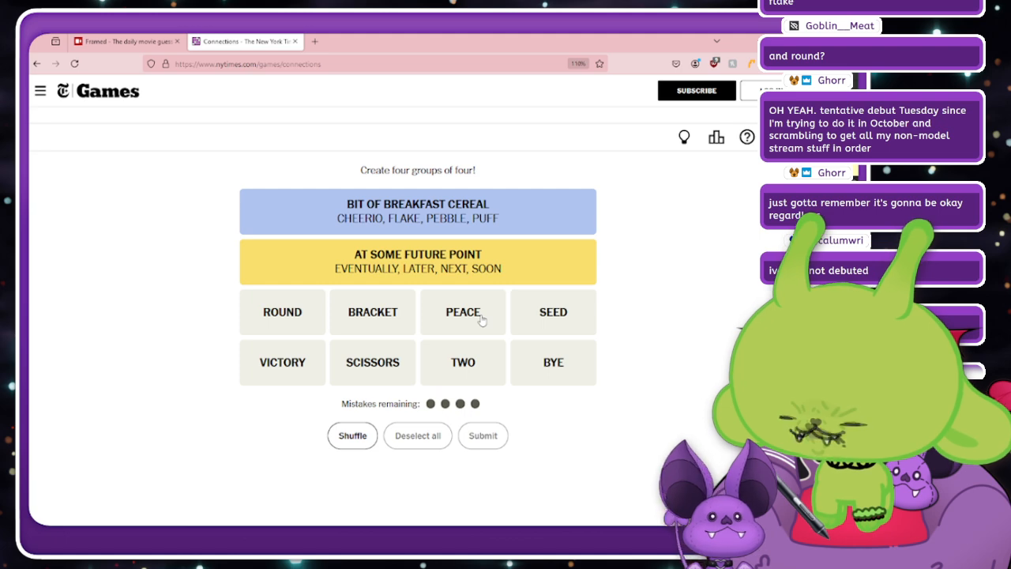
click(259, 314)
click(353, 318)
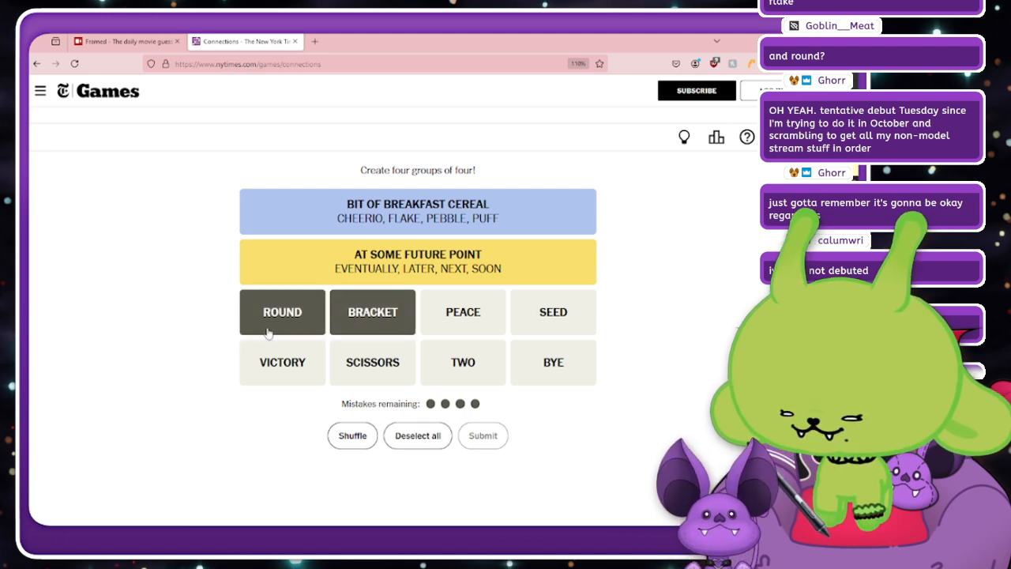
click(395, 322)
click(309, 323)
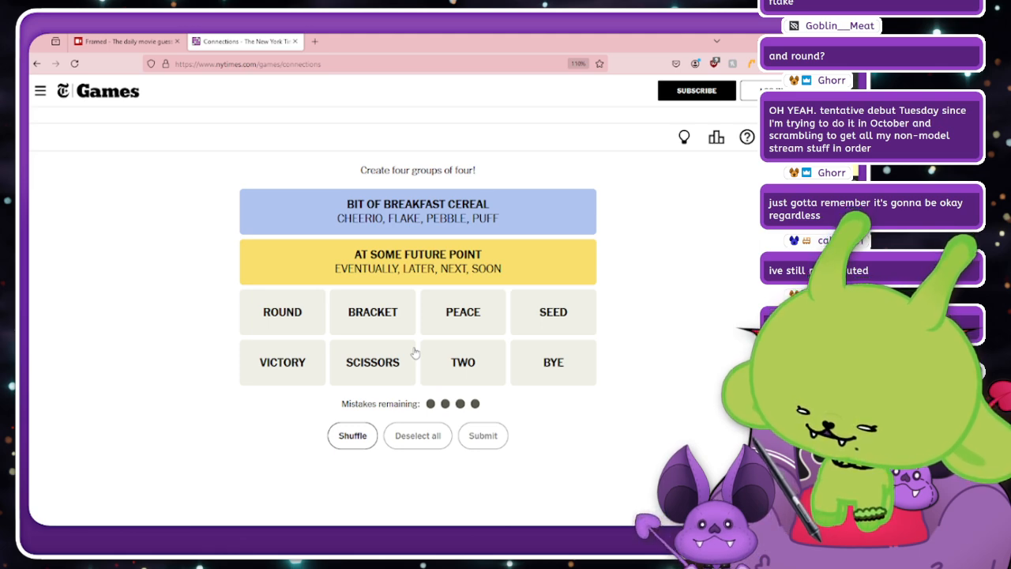
Submit ROUND, BRACKET, SCISSORS and SEED as a Connections guess, and submit the same set again with PEACE in place of SEED.
click(301, 317)
click(360, 315)
click(397, 360)
click(568, 326)
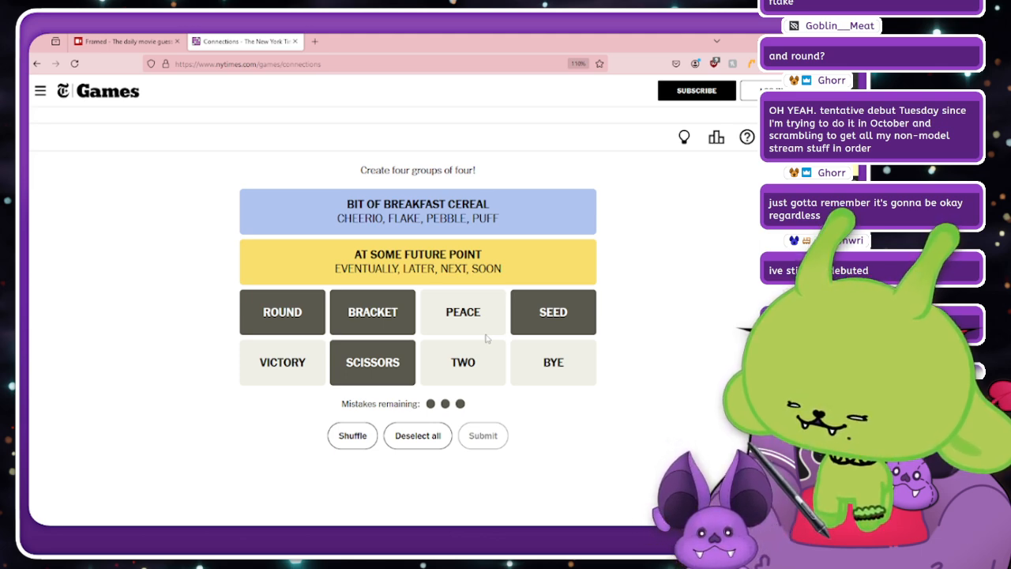
click(531, 327)
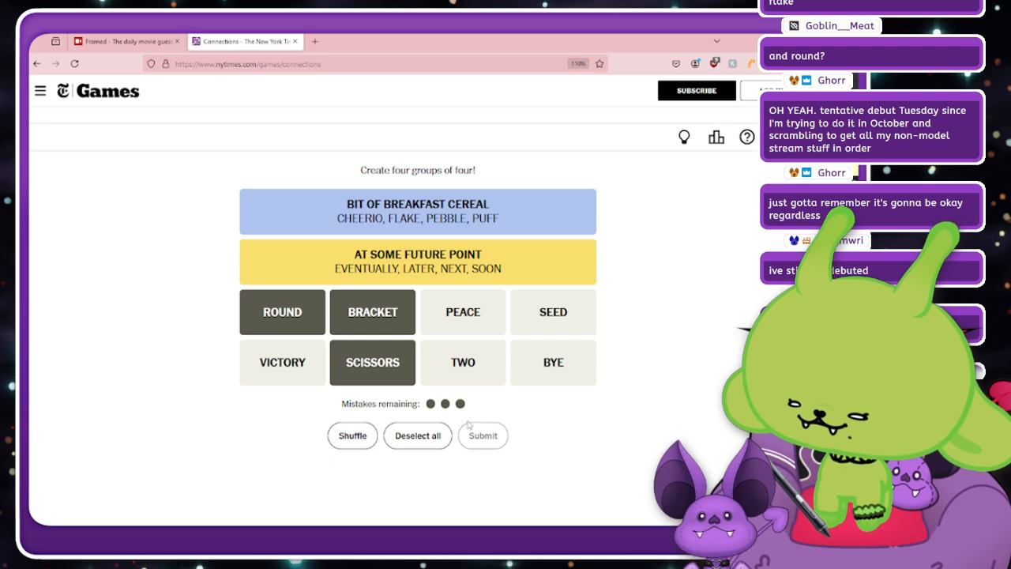
click(473, 323)
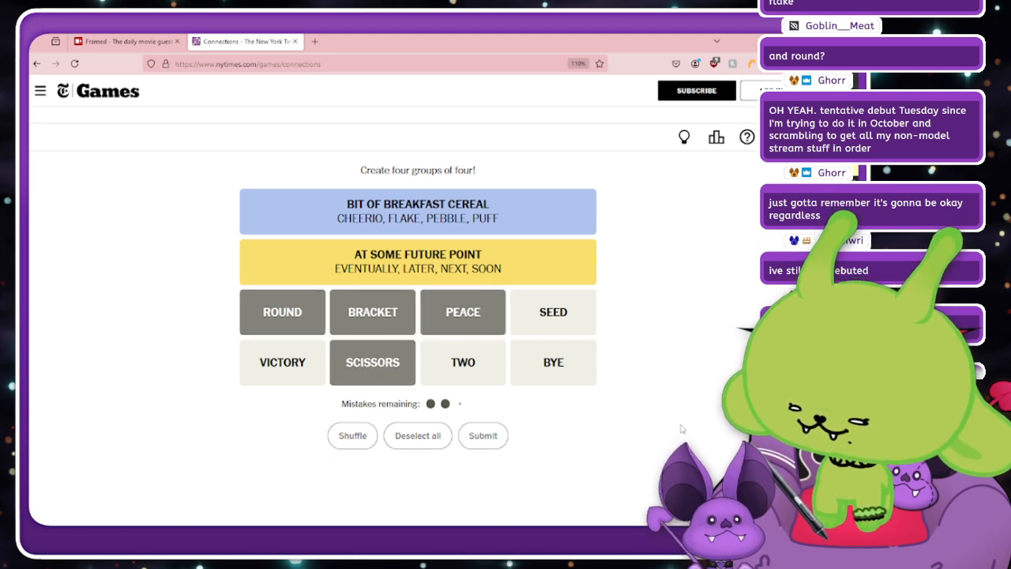
Swap PEACE for SEED in the current selection, and deselect every word in the Connections grid.
click(452, 321)
click(561, 316)
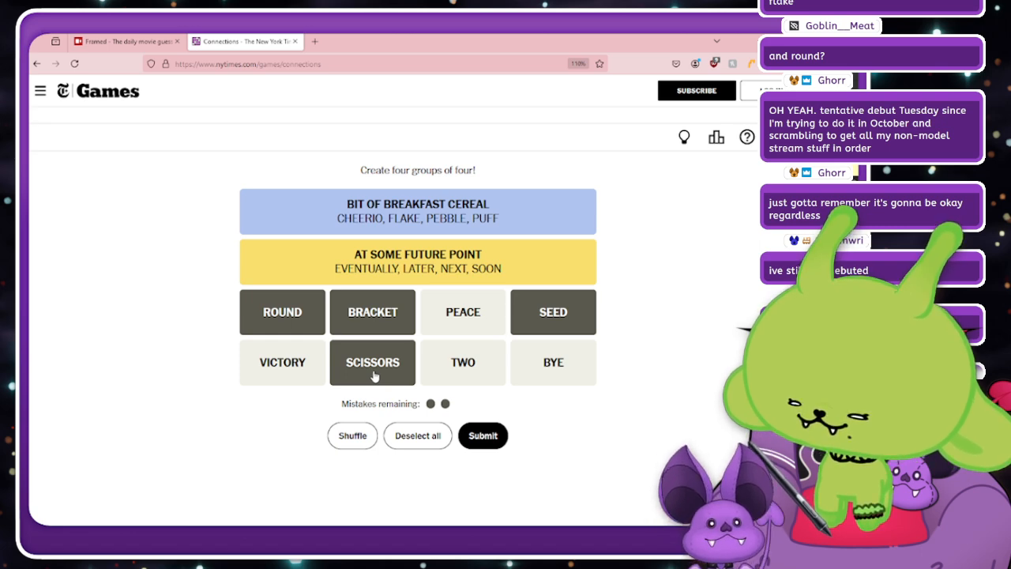
click(374, 376)
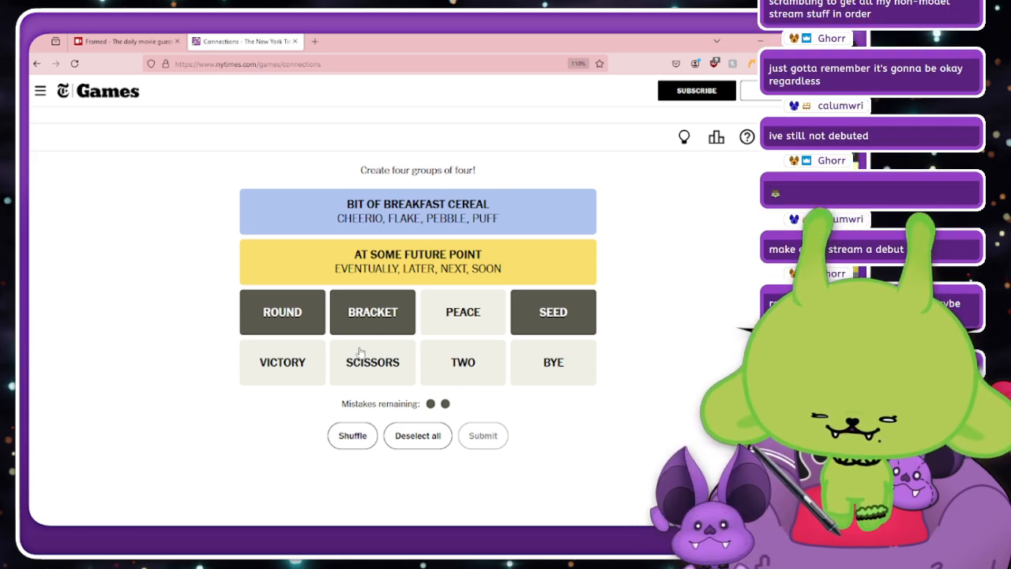
click(296, 326)
click(377, 323)
click(546, 318)
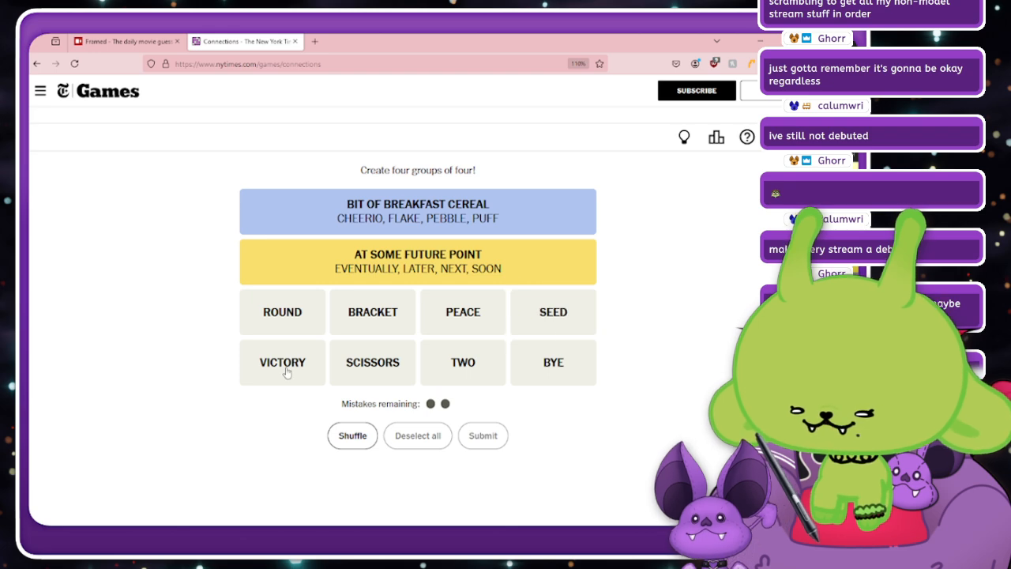
Submit ROUND, BRACKET, SEED and BYE as a Connections group.
click(286, 311)
click(382, 317)
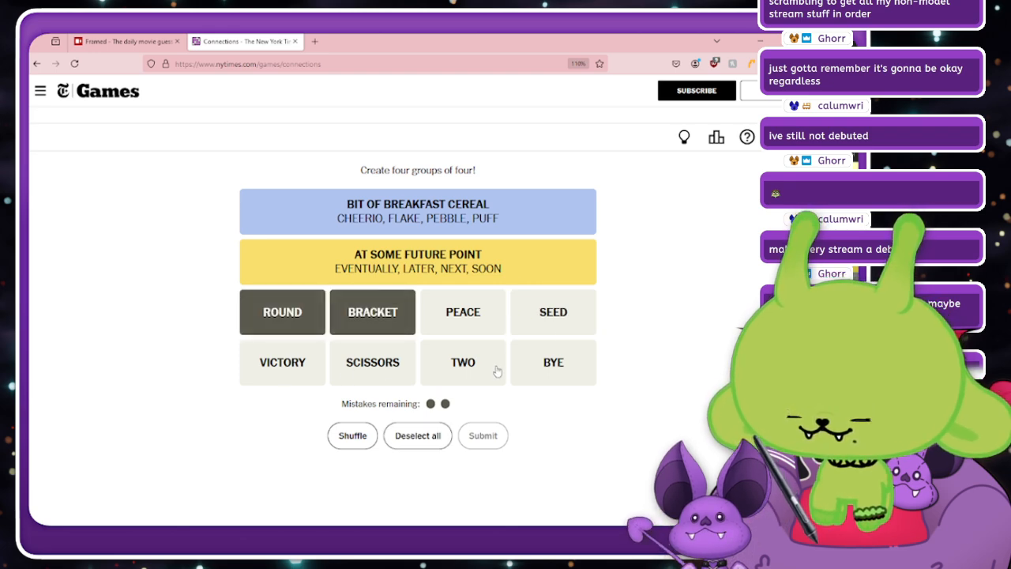
click(554, 330)
click(554, 368)
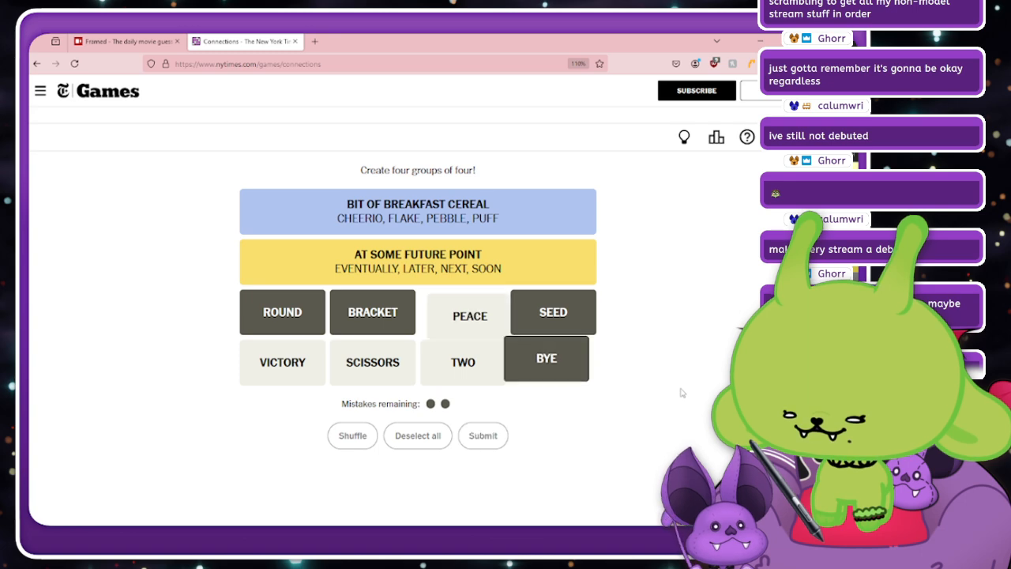
Submit VICTORY, SCISSORS, TWO and PEACE as the last Connections group, and return from the results page to the puzzle.
click(324, 373)
click(373, 368)
click(470, 371)
click(577, 370)
click(496, 433)
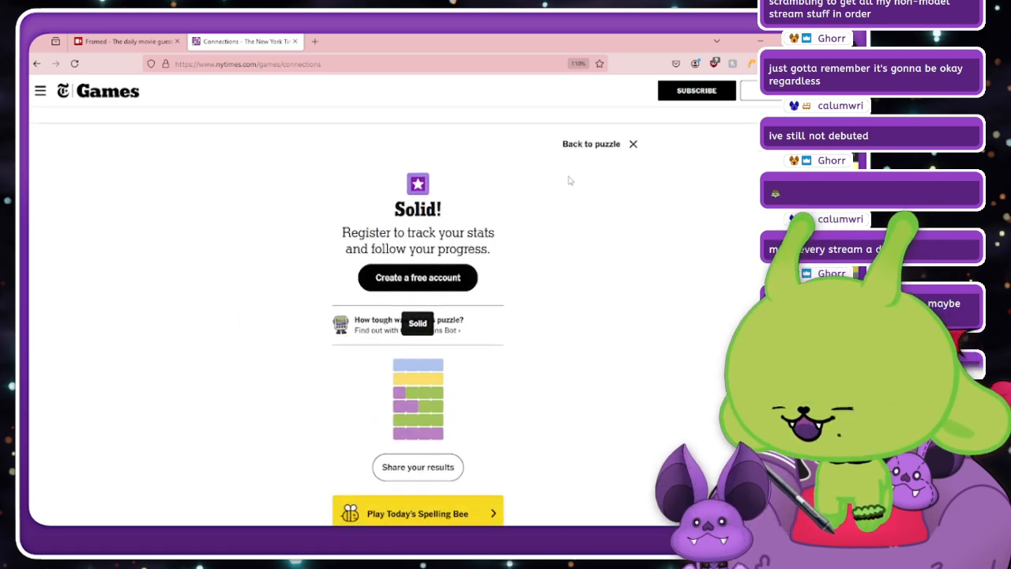
click(635, 144)
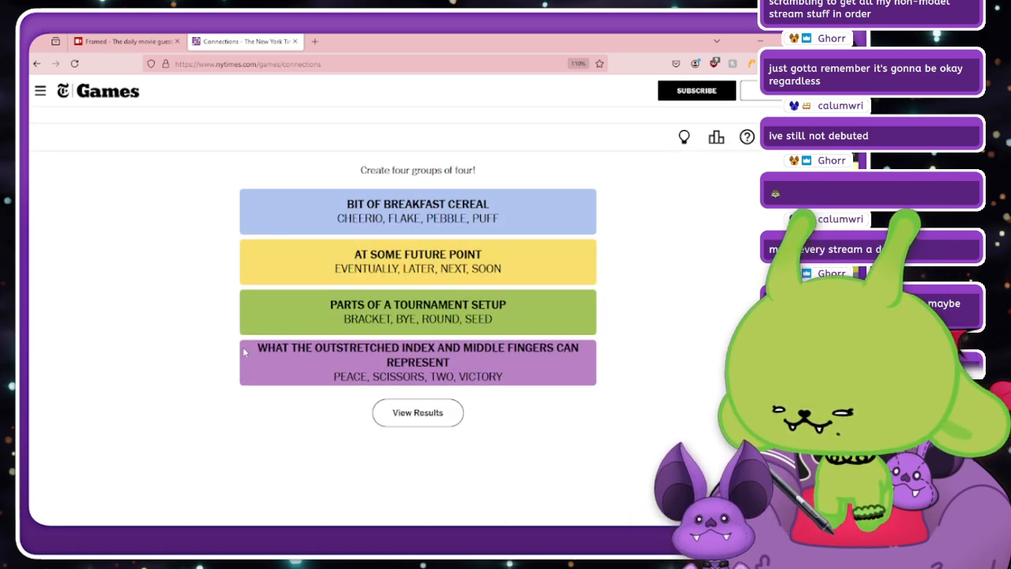
drag(253, 349, 542, 371)
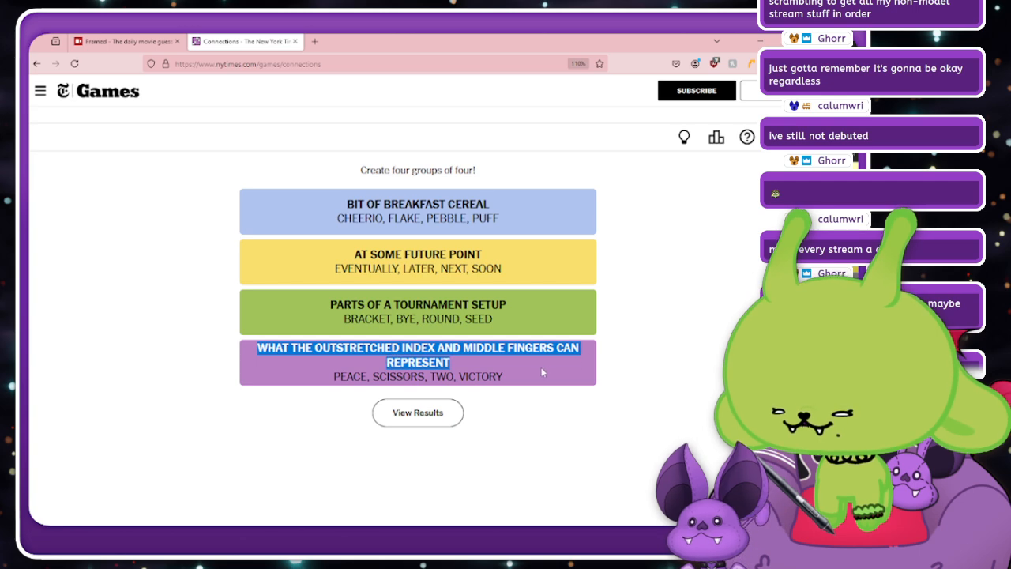
click(689, 351)
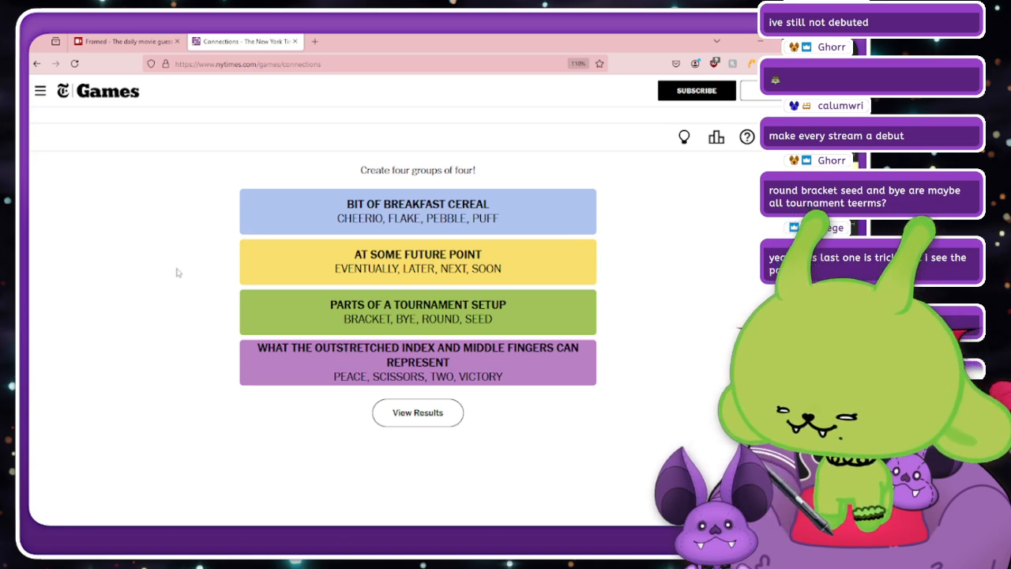
Open Strands from the list of New York Times games and start the day's puzzle.
click(40, 92)
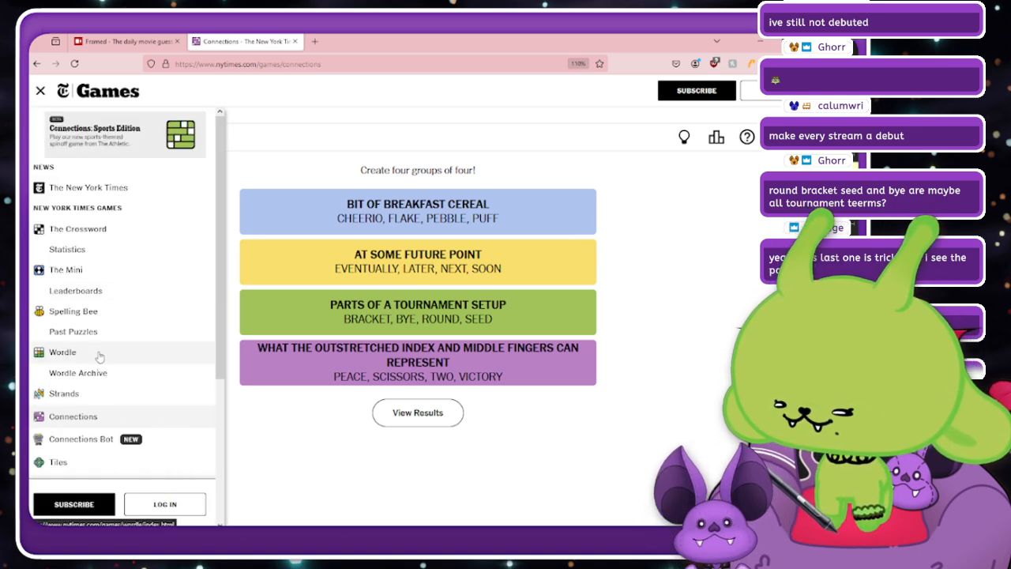
click(110, 394)
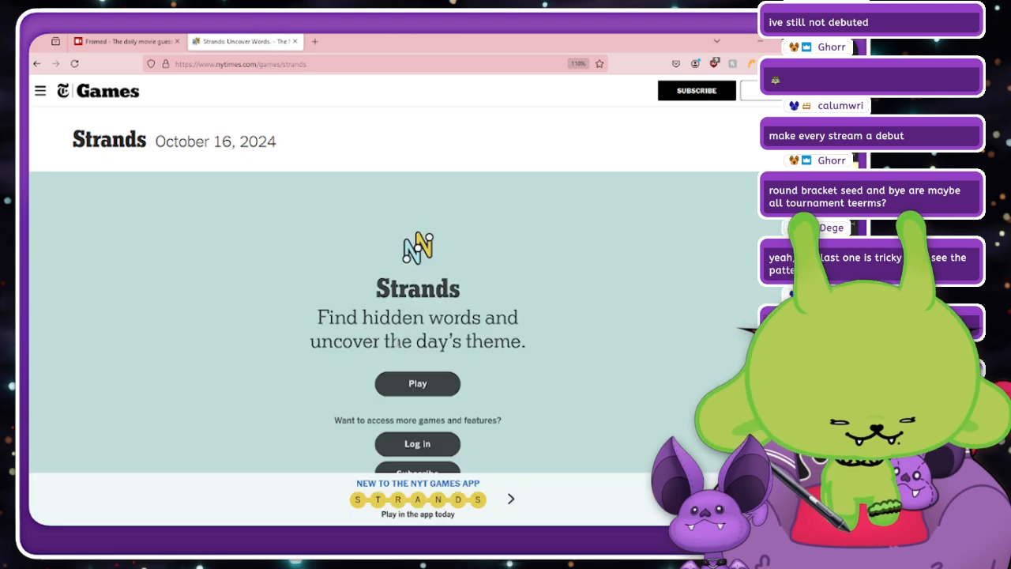
click(419, 385)
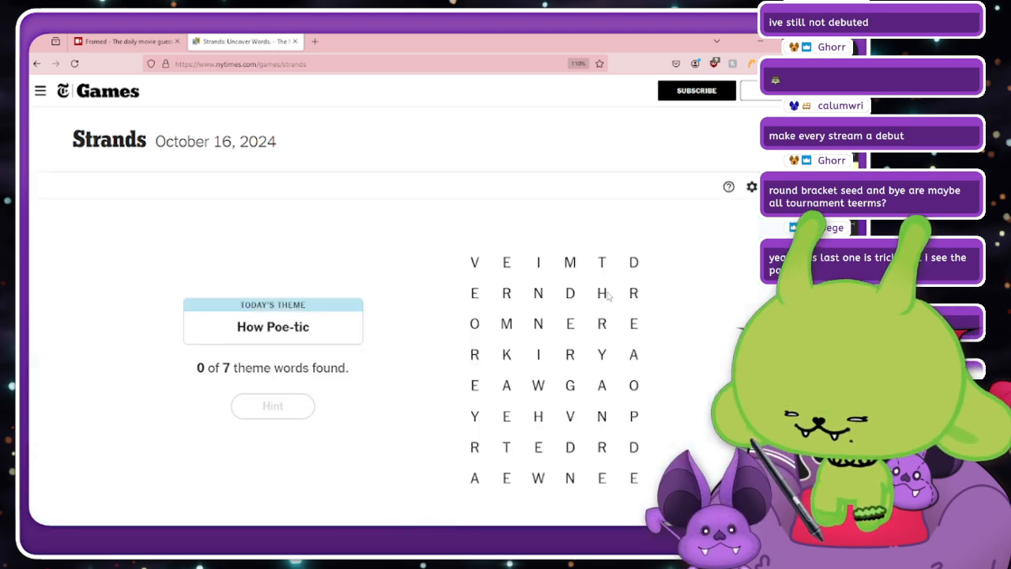
scroll(417, 316, down, 1)
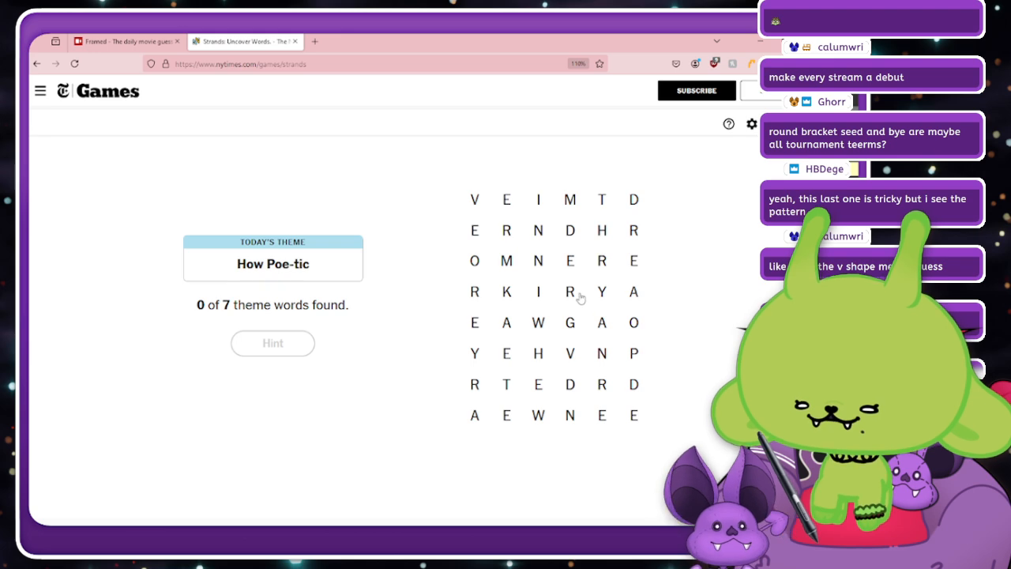
Trace the words RAVEN, THE RAVEN and DREARY in the Strands letter grid.
mouse_move(580, 297)
mouse_down()
mouse_move(608, 327)
mouse_move(567, 292)
mouse_move(601, 332)
mouse_move(542, 386)
mouse_move(567, 413)
mouse_up()
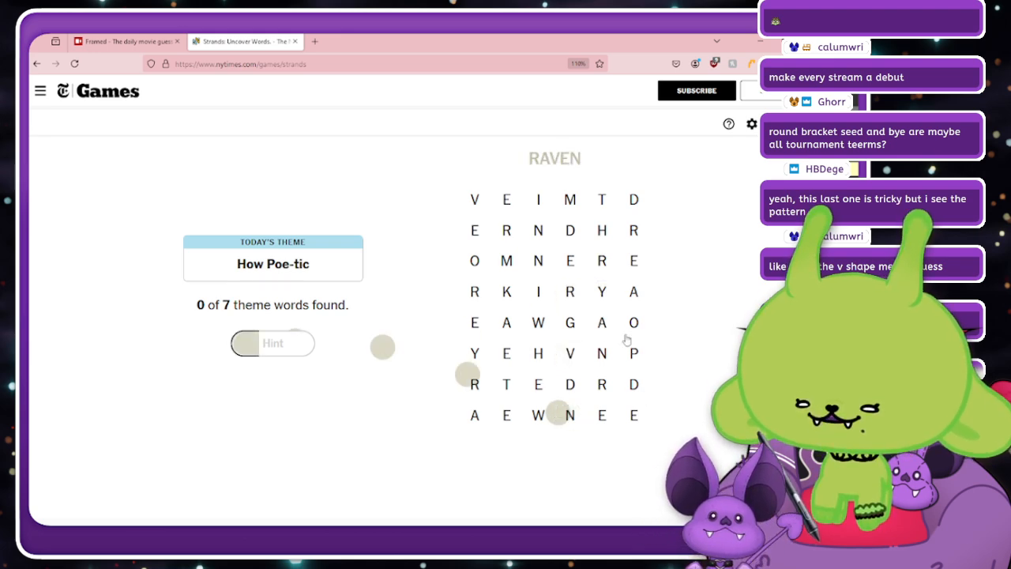
mouse_move(606, 204)
mouse_down()
mouse_move(571, 265)
mouse_move(586, 289)
mouse_move(591, 264)
mouse_move(586, 282)
mouse_move(564, 267)
mouse_move(570, 303)
mouse_move(592, 331)
mouse_move(568, 359)
mouse_move(581, 329)
mouse_move(599, 326)
mouse_move(539, 396)
mouse_move(585, 405)
mouse_up()
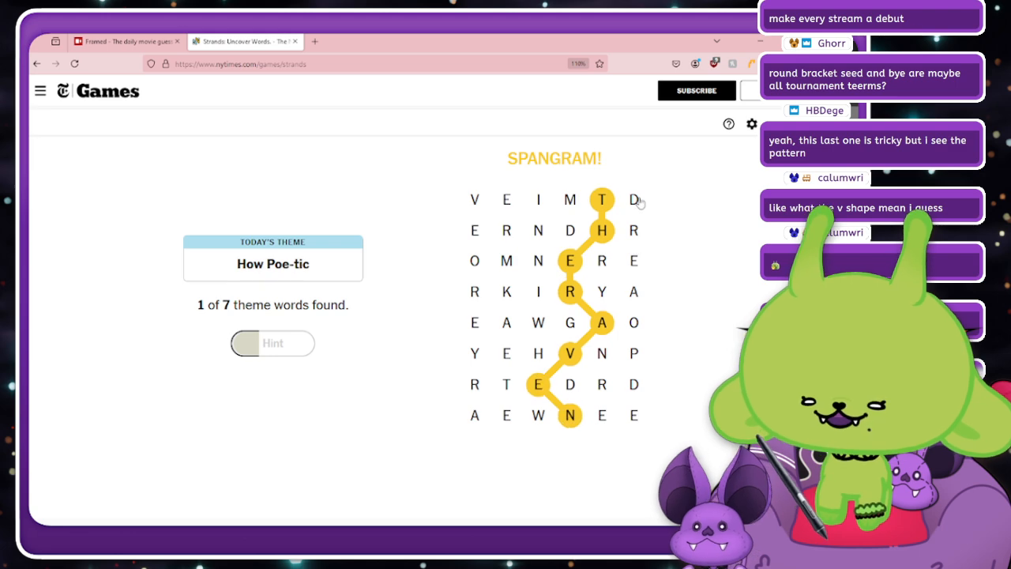
mouse_move(636, 200)
mouse_down()
mouse_move(630, 299)
mouse_move(594, 262)
mouse_move(604, 294)
mouse_up()
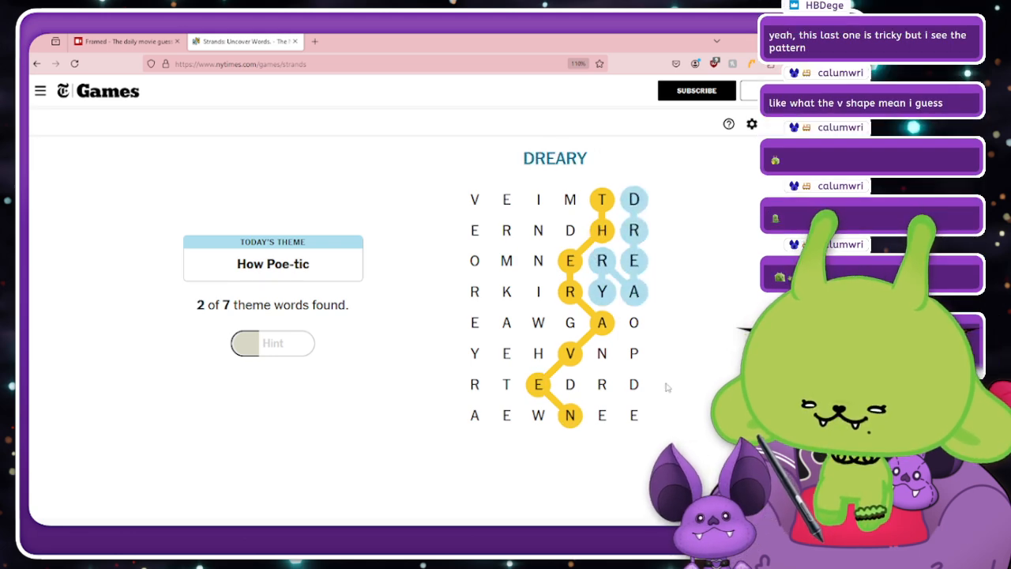
Trace the word PONDERED in the Strands letter grid, starting from the P.
drag(635, 324, 640, 373)
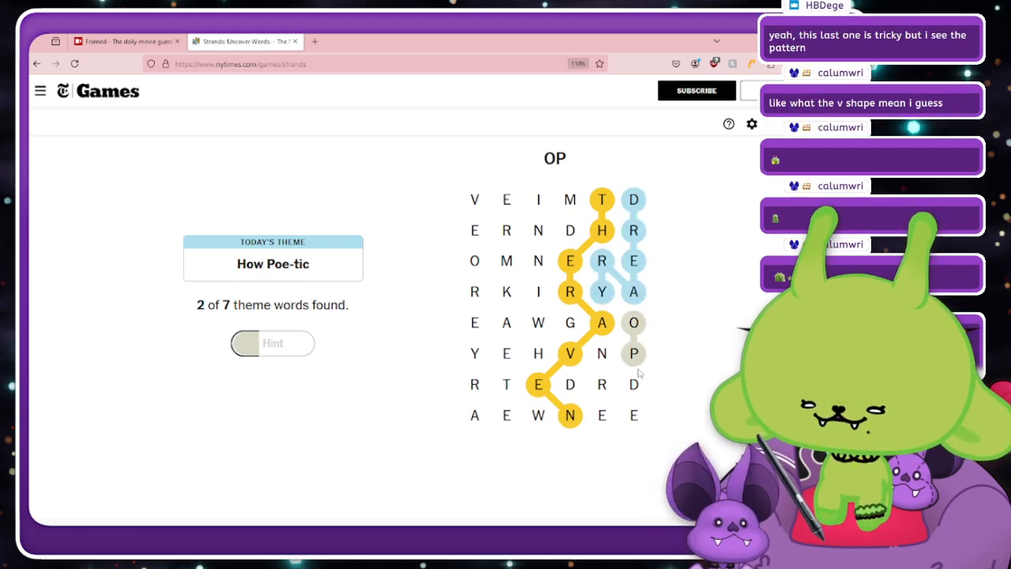
click(636, 354)
click(641, 352)
mouse_move(641, 345)
mouse_down()
mouse_move(574, 381)
mouse_move(597, 391)
mouse_move(585, 392)
mouse_move(605, 420)
mouse_move(603, 392)
mouse_move(576, 394)
mouse_move(608, 429)
mouse_move(600, 388)
mouse_move(636, 419)
mouse_move(634, 384)
mouse_up()
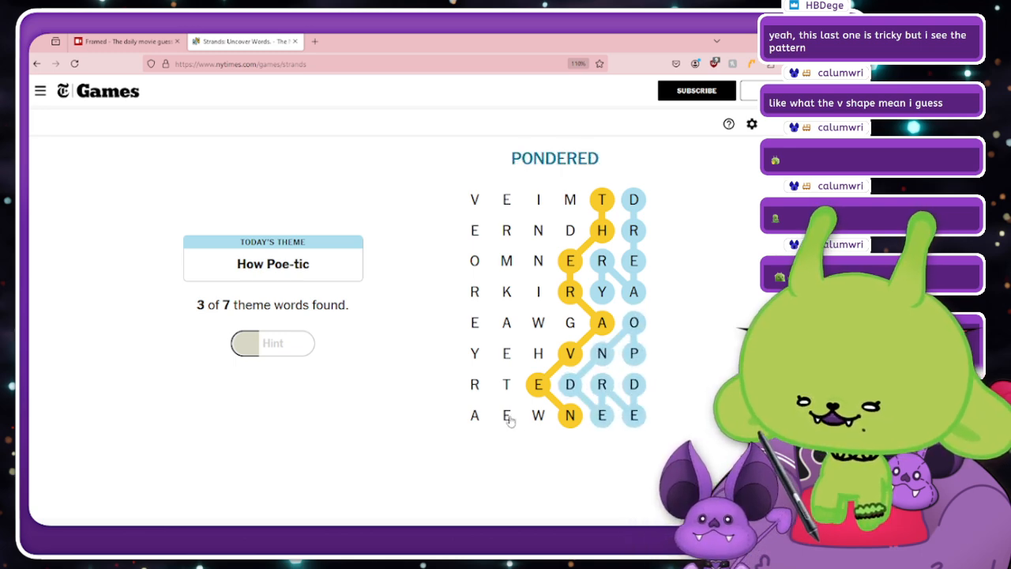
Trace the words WEARY, NEVERMORE, MIDNIGHT and WEAK in the Strands grid, and return from the results page to the puzzle.
mouse_move(537, 418)
mouse_down()
mouse_move(465, 393)
mouse_move(472, 360)
mouse_up()
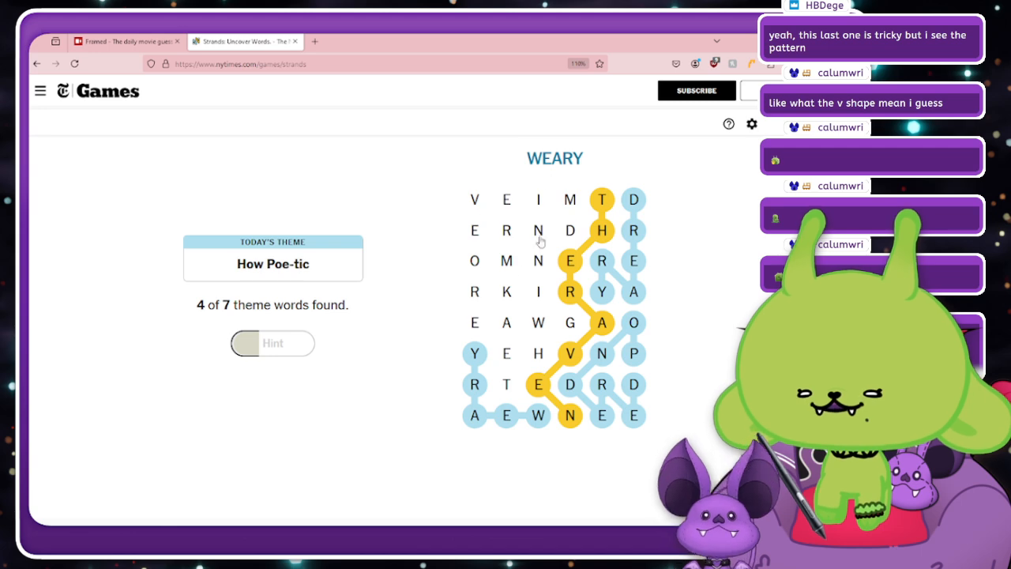
mouse_move(538, 231)
mouse_down()
mouse_move(486, 197)
mouse_move(474, 239)
mouse_move(504, 240)
mouse_move(508, 271)
mouse_move(489, 267)
mouse_move(474, 322)
mouse_up()
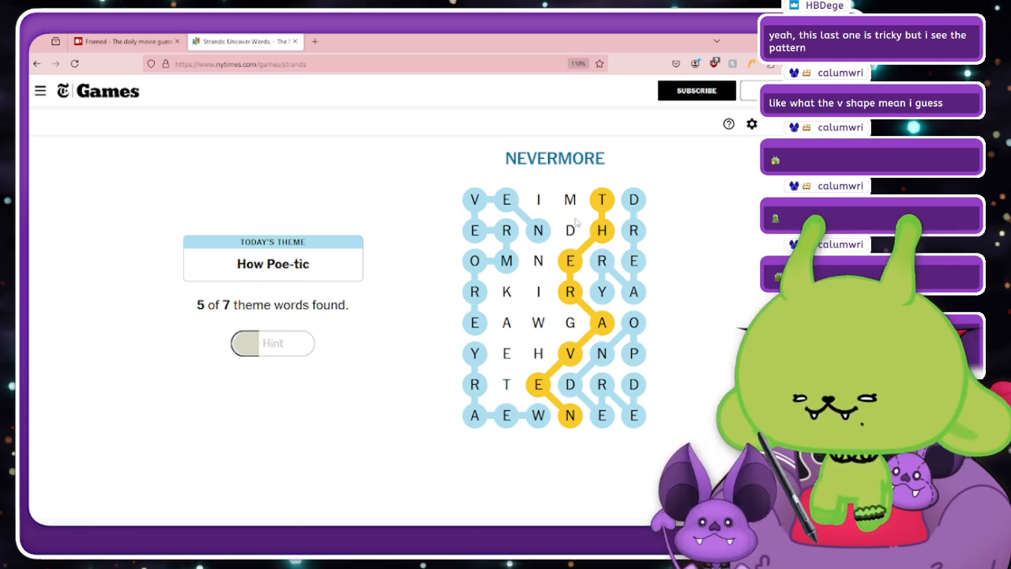
mouse_move(570, 202)
mouse_down()
mouse_move(544, 200)
mouse_move(568, 227)
mouse_move(540, 255)
mouse_move(538, 267)
mouse_move(563, 232)
mouse_move(534, 265)
mouse_move(535, 303)
mouse_move(568, 329)
mouse_move(544, 319)
mouse_move(535, 289)
mouse_move(561, 325)
mouse_move(528, 372)
mouse_move(537, 326)
mouse_move(565, 323)
mouse_move(507, 384)
mouse_up()
mouse_move(539, 323)
mouse_down()
mouse_move(513, 327)
mouse_move(506, 295)
mouse_move(537, 334)
mouse_move(515, 360)
mouse_move(504, 293)
mouse_up()
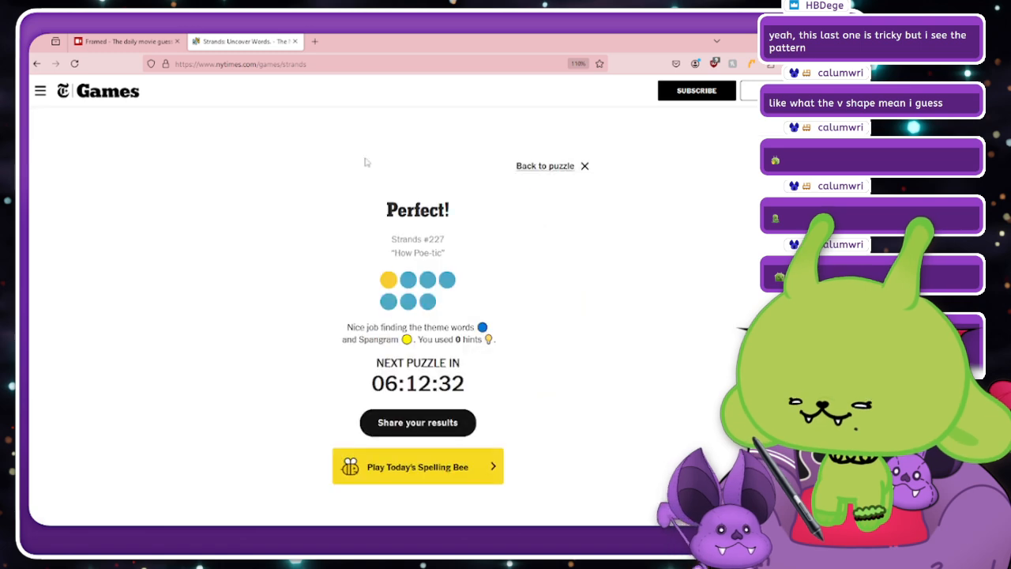
click(524, 167)
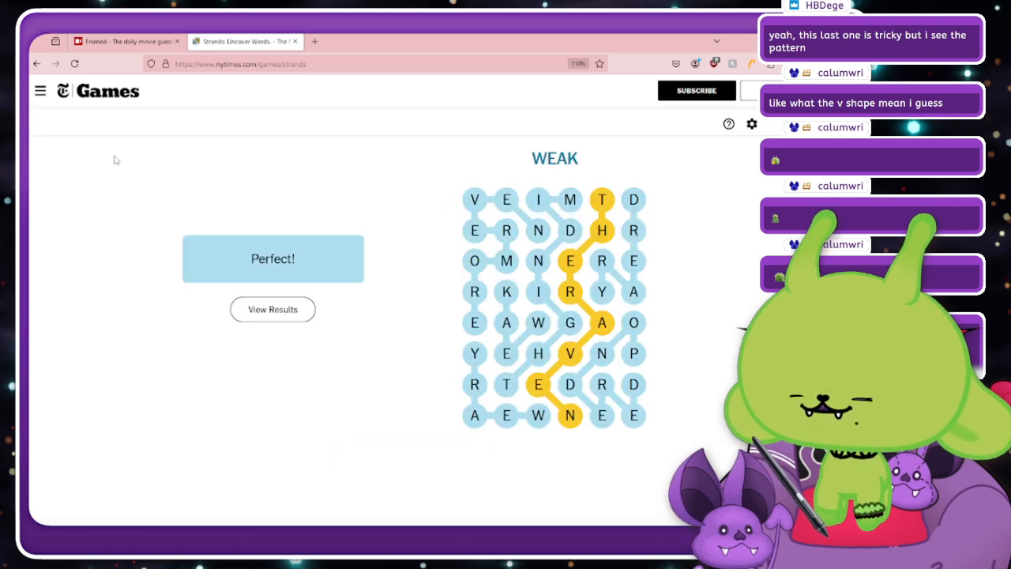
Open The Mini crossword from the list of New York Times games and play it without an account.
click(40, 91)
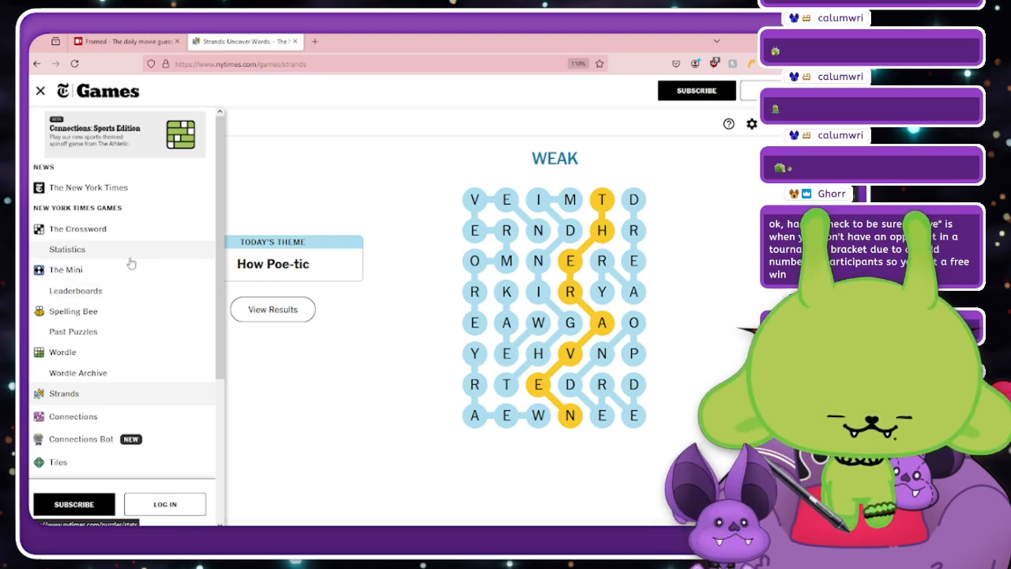
click(95, 269)
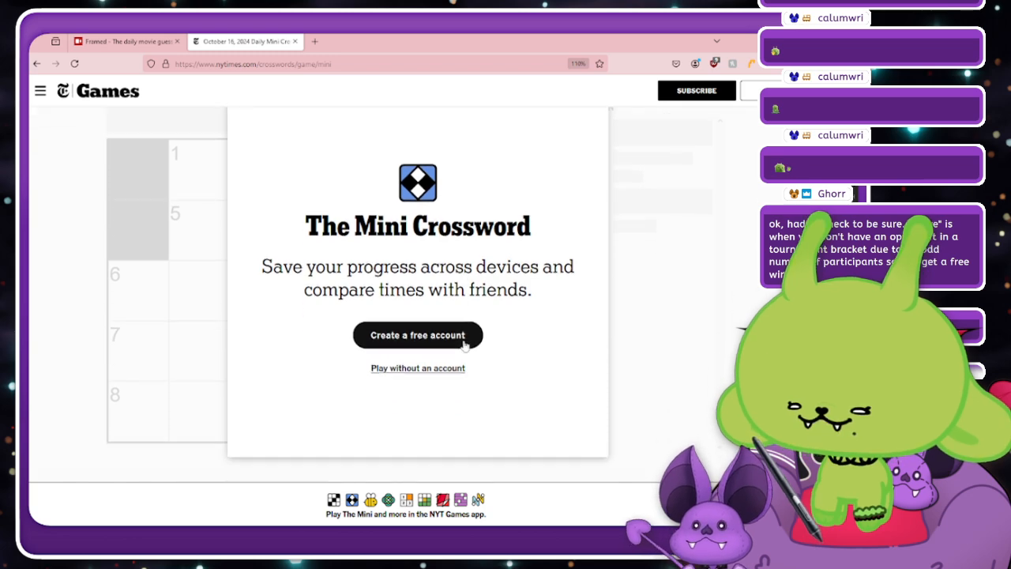
click(447, 367)
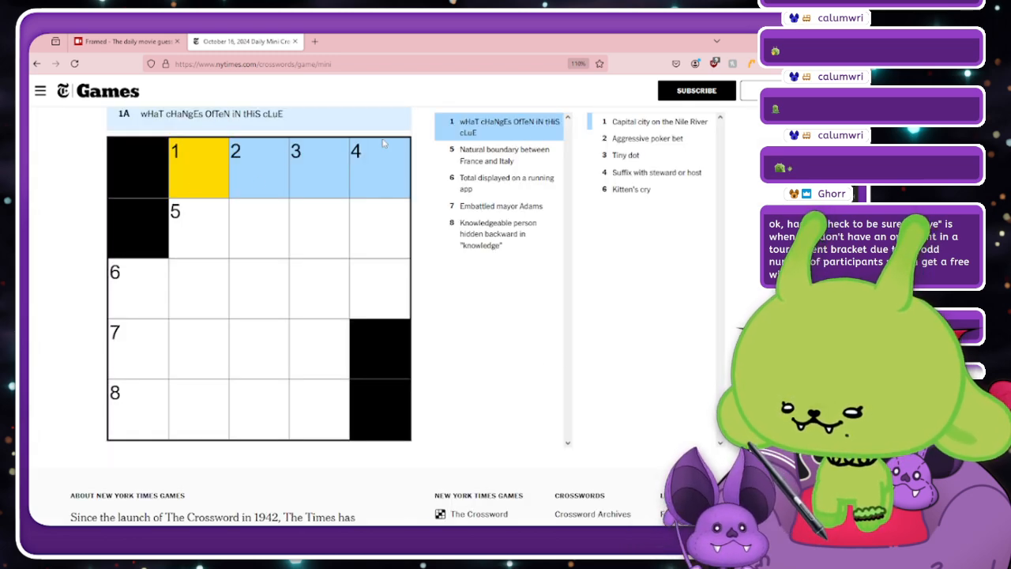
Try SENE as the 5-Across answer for the natural boundary between France and Italy.
click(526, 157)
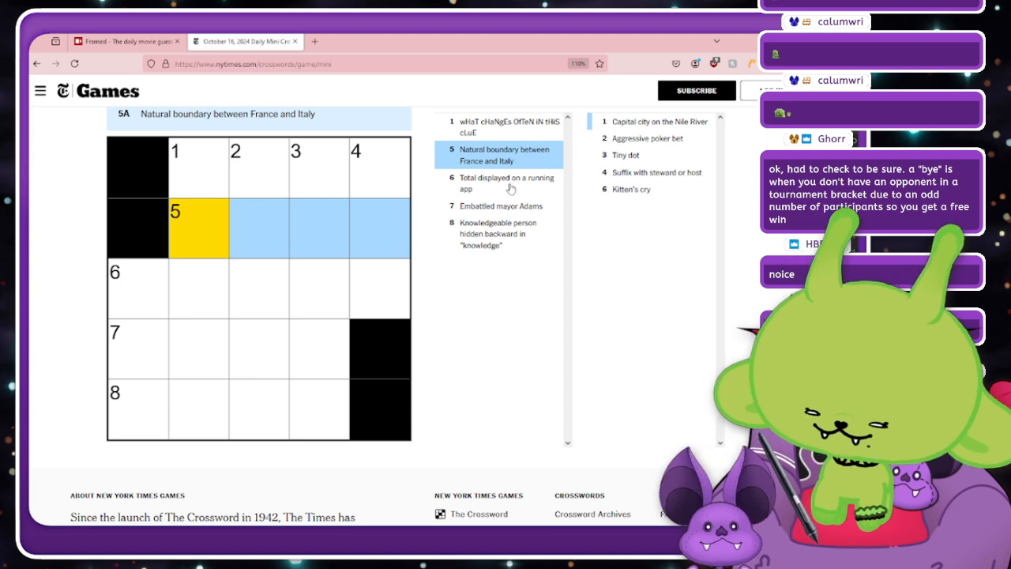
text(SENE)
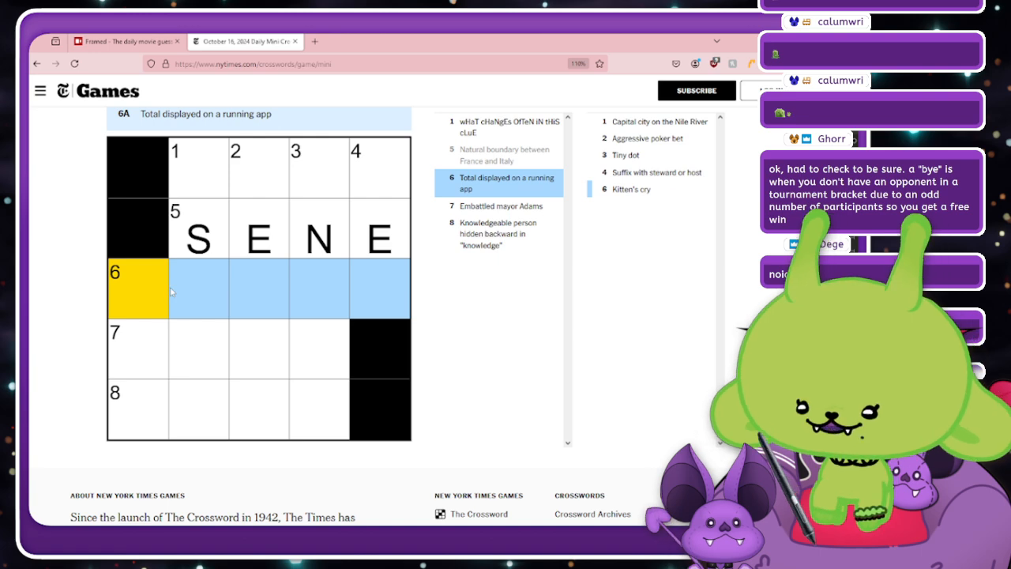
click(392, 249)
Turn on Autocheck for the Mini crossword.
scroll(532, 249, up, 1)
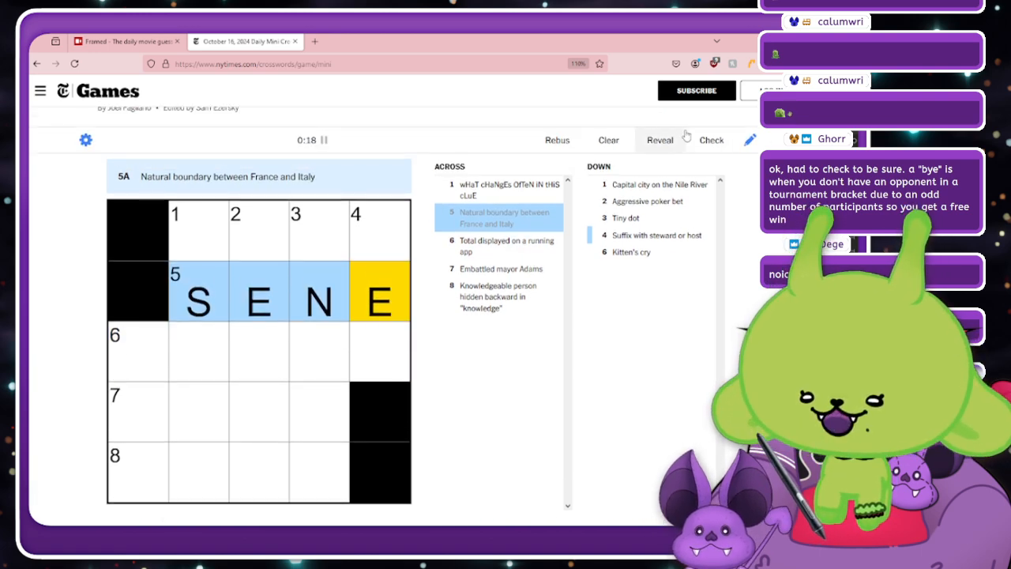
click(711, 139)
click(714, 168)
Clear all four letters of the SENE answer from 5-Across.
click(360, 296)
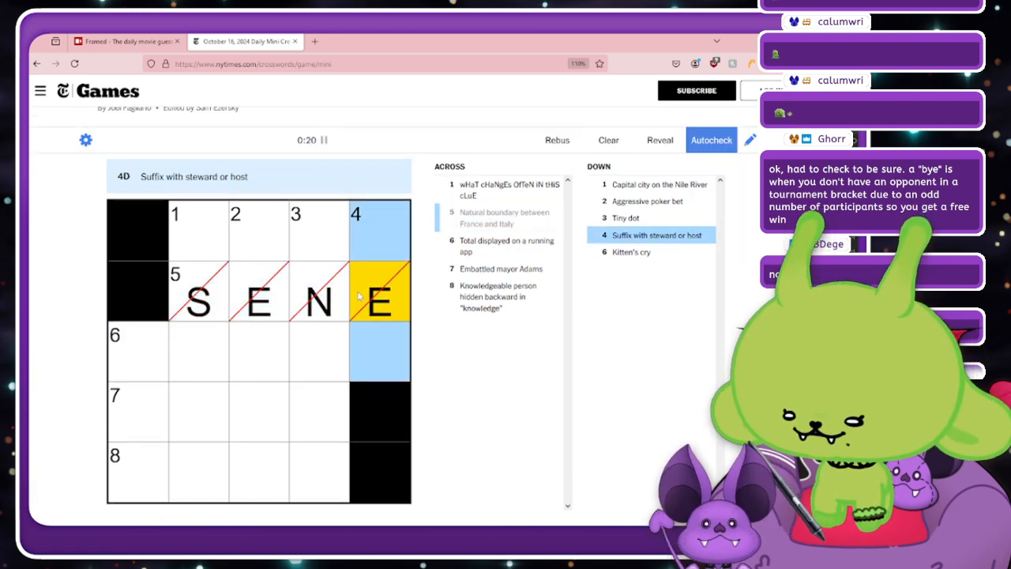
click(360, 295)
key(BackSpace)
key(BackSpace)
key(BackSpace)
key(BackSpace)
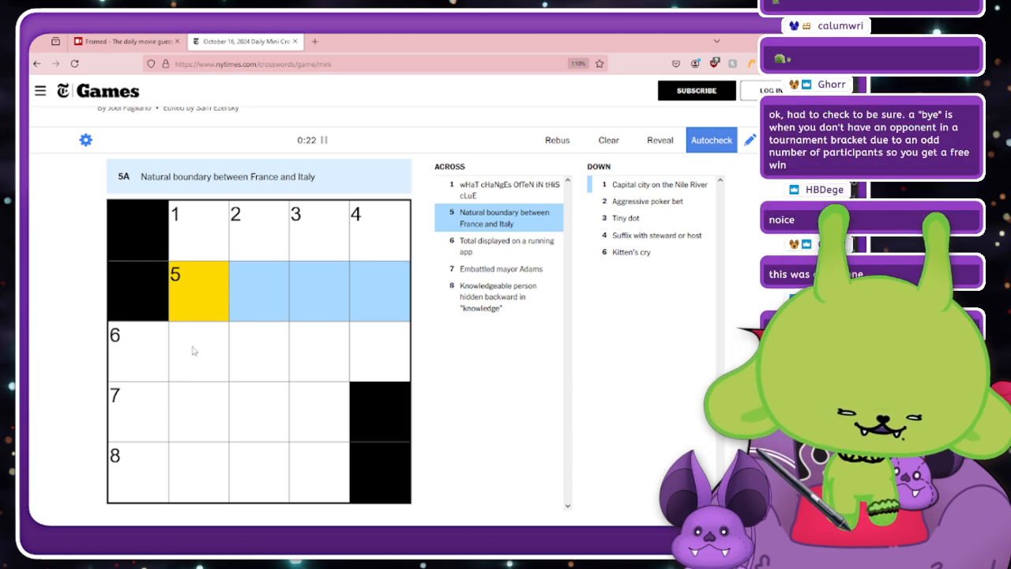
Try CAPS as the 1-Across answer and delete its last two letters, keeping CA.
click(219, 239)
text(CAPS)
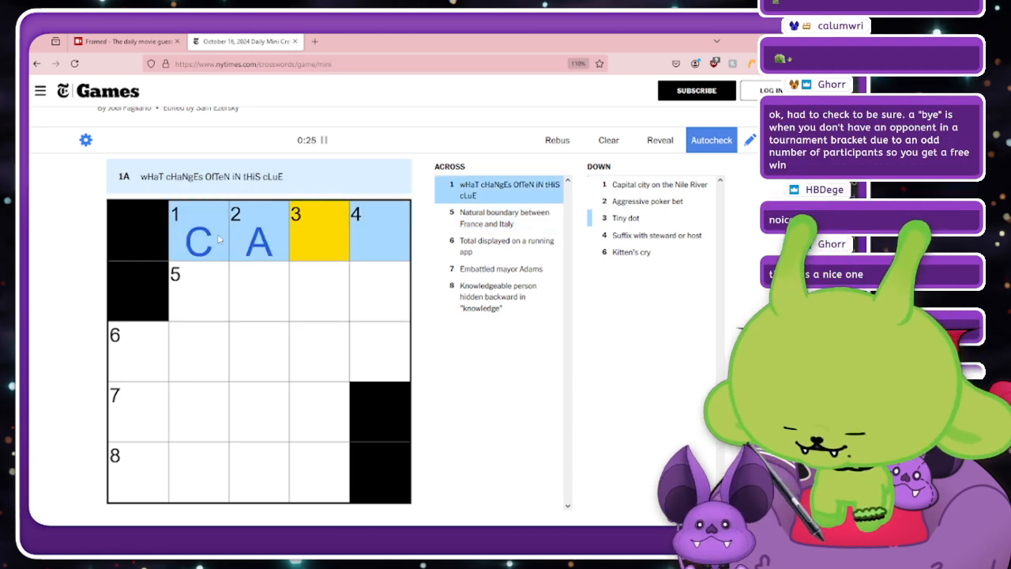
click(395, 234)
key(BackSpace)
key(BackSpace)
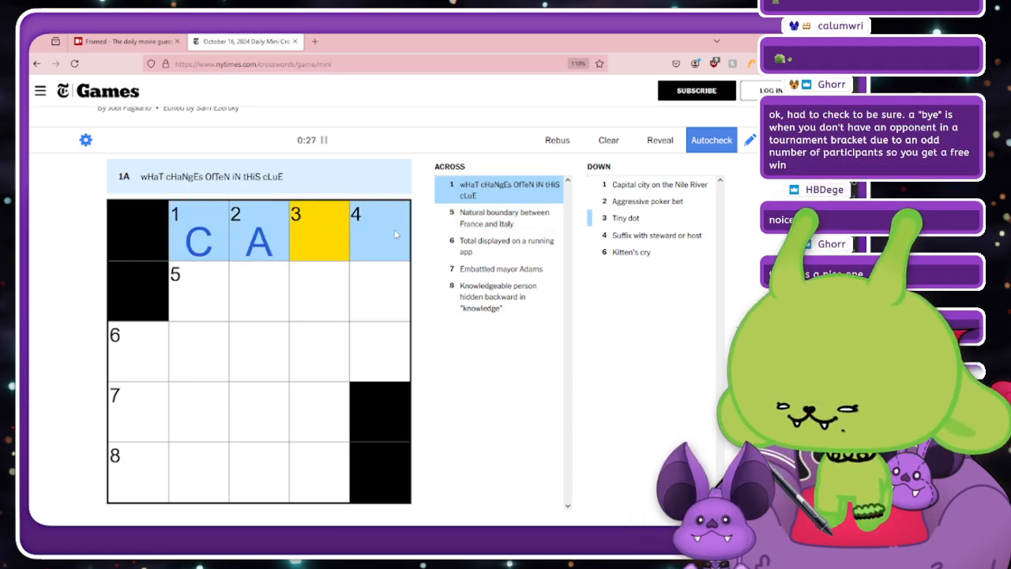
Fill in MILES for 6-Across, replacing the false start ST, and ERIC for 7-Across.
click(145, 359)
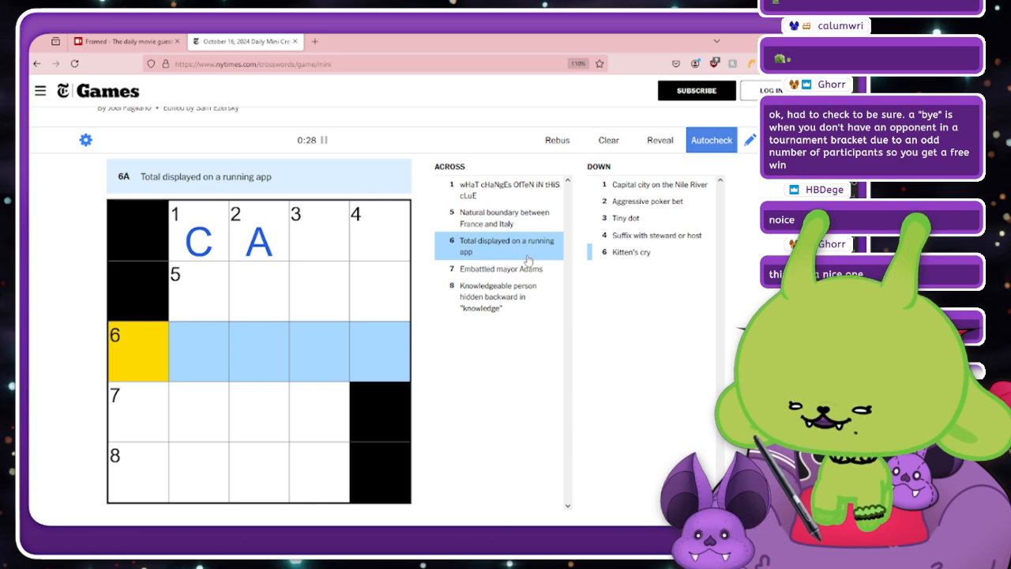
text(STE)
key(BackSpace)
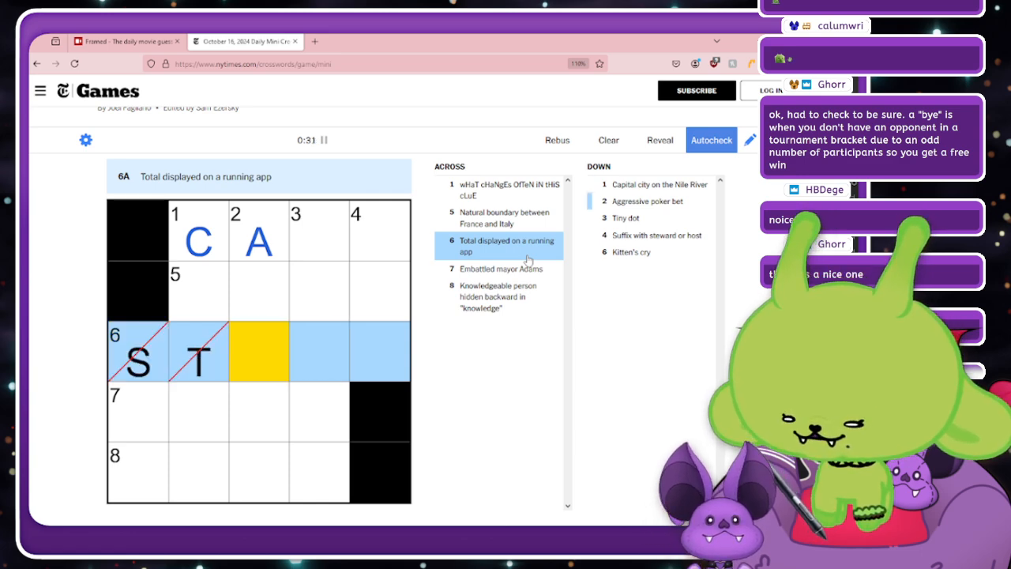
key(BackSpace)
key(BackSpace)
text(MILES)
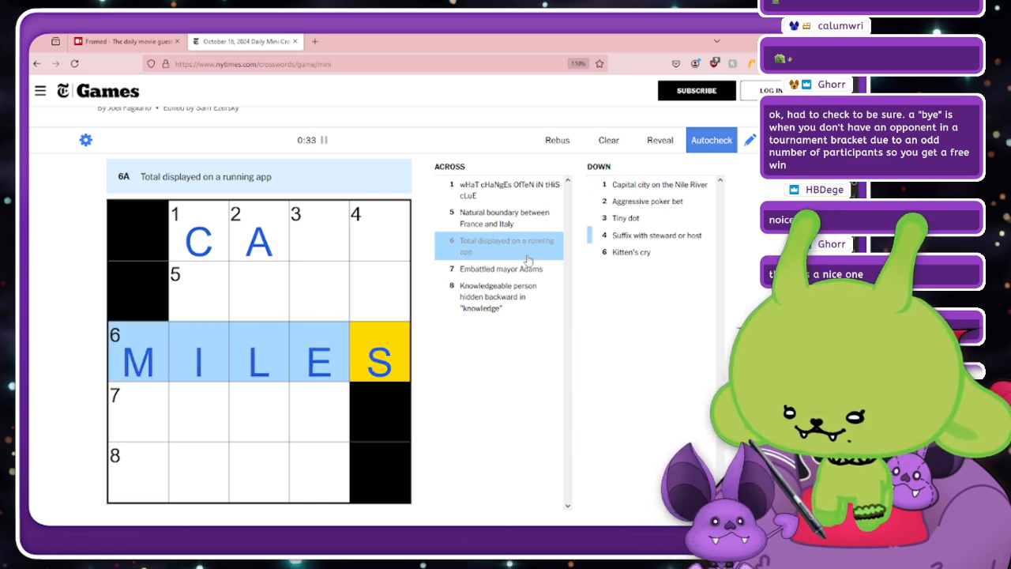
text(ERIC)
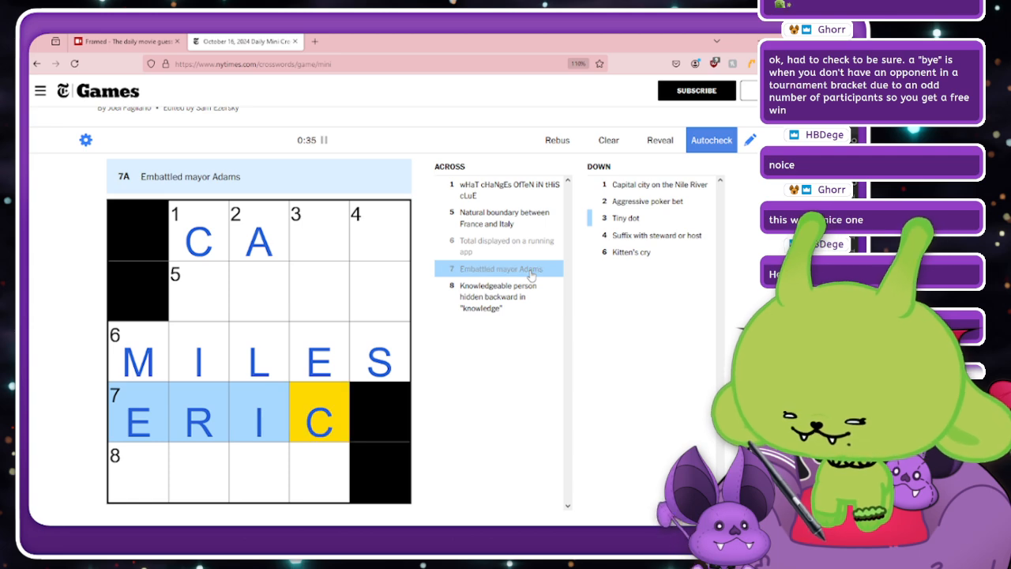
Complete 1-Down as CAIRO and 3-Down as SPECK by filling in their missing letters.
click(527, 297)
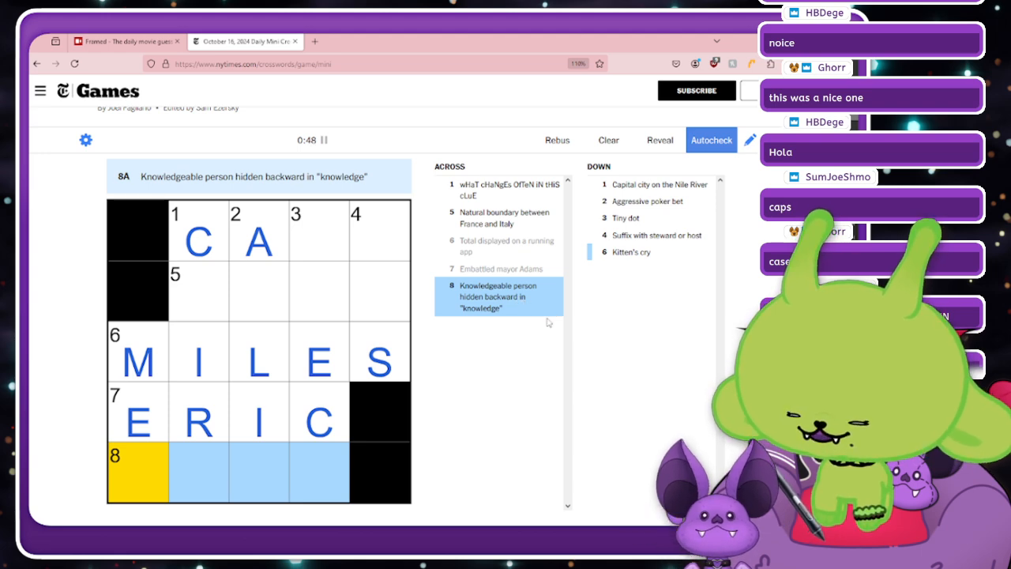
click(695, 187)
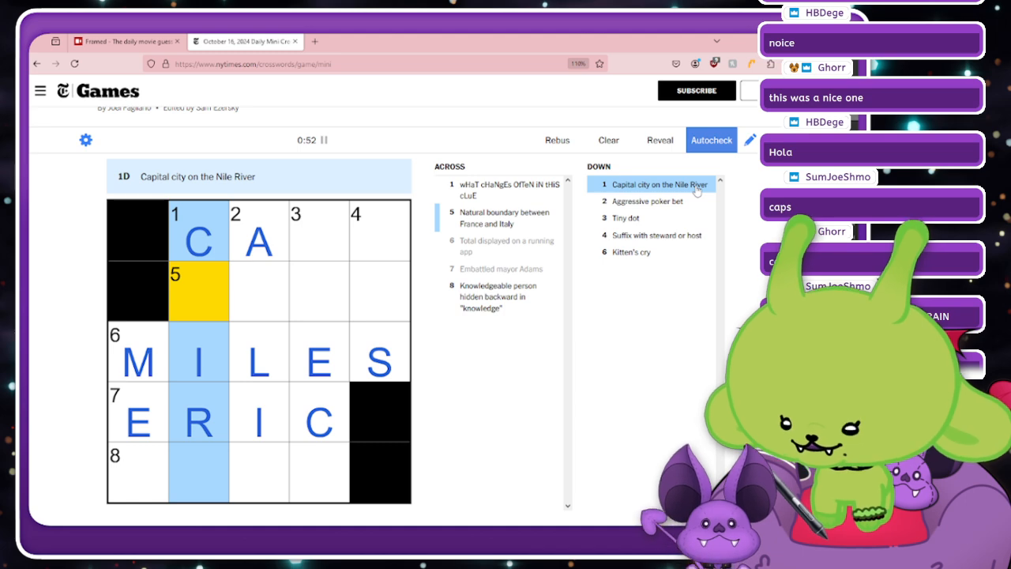
text(a)
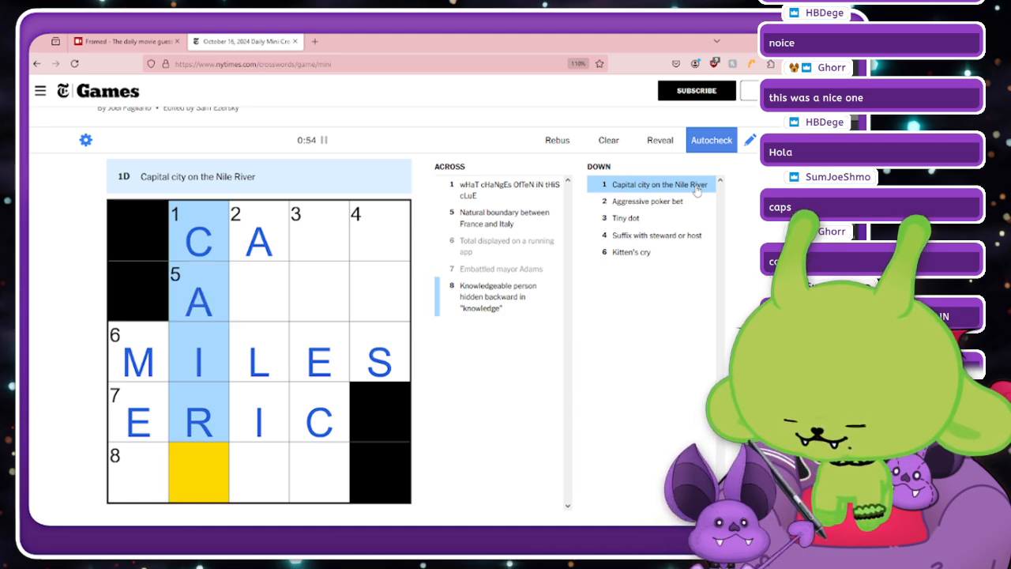
text(o)
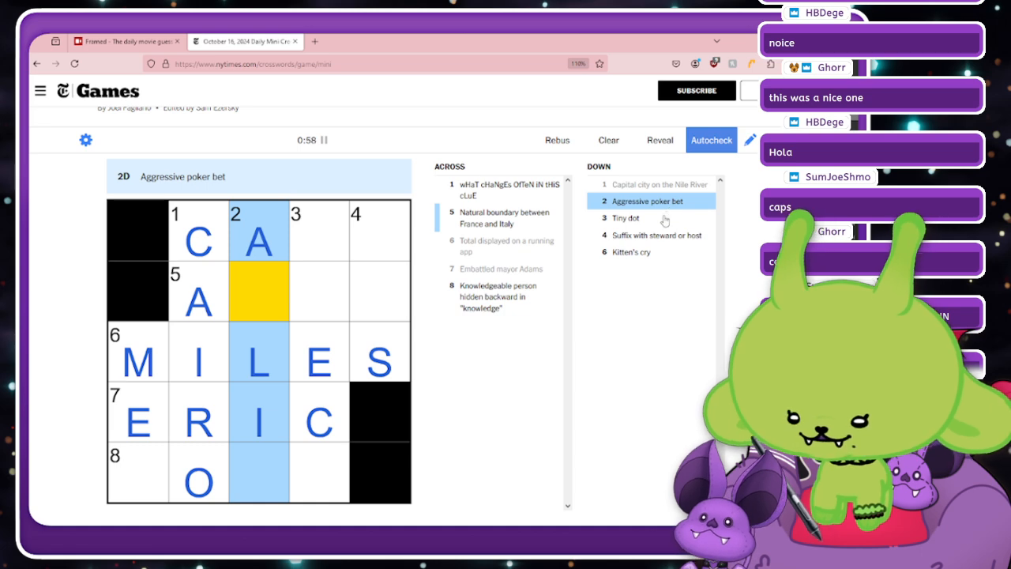
click(664, 219)
text(spc)
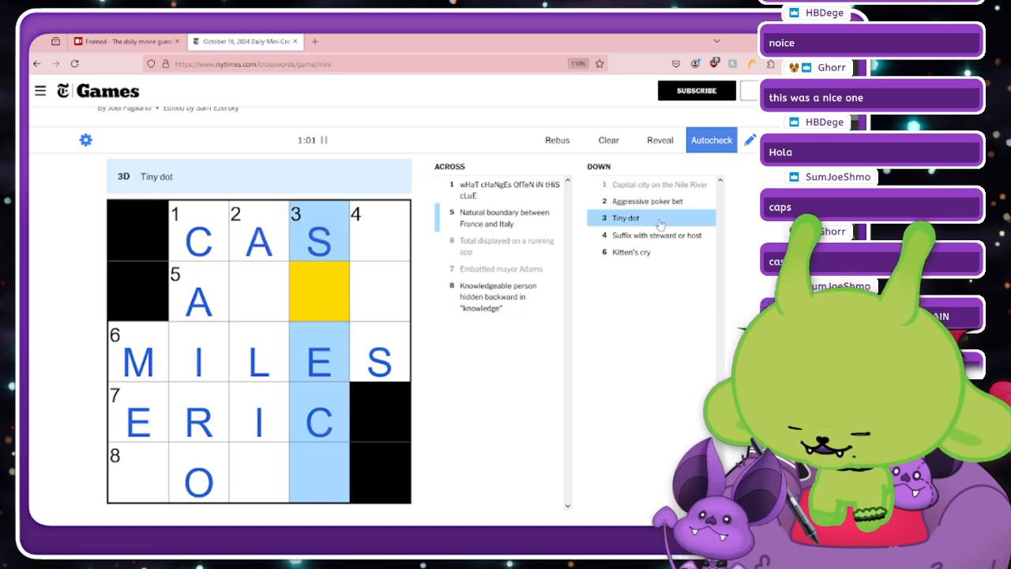
text(k)
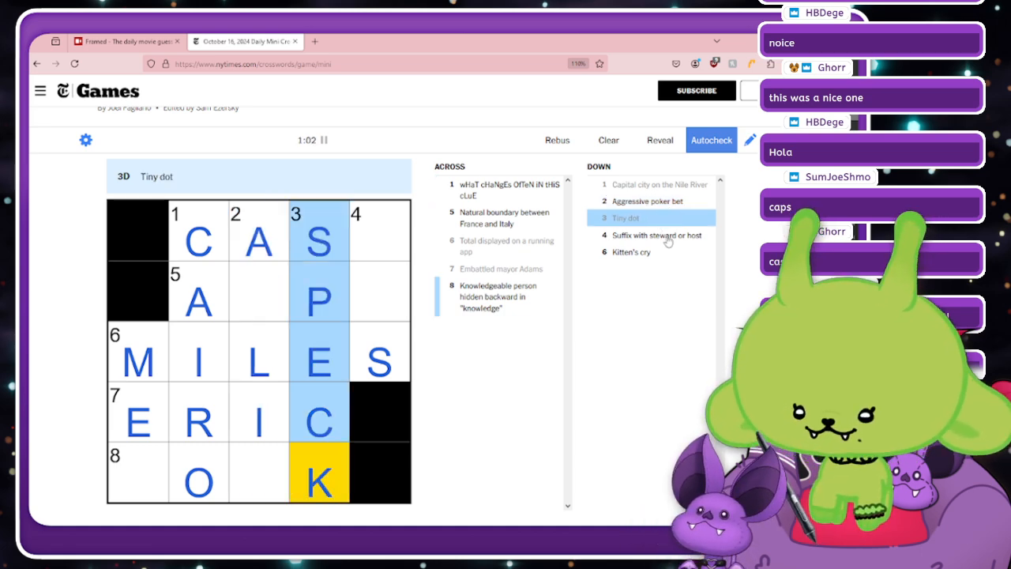
Complete 6-Down as MEW and 8-Across as WONK by filling in their missing letters.
click(668, 236)
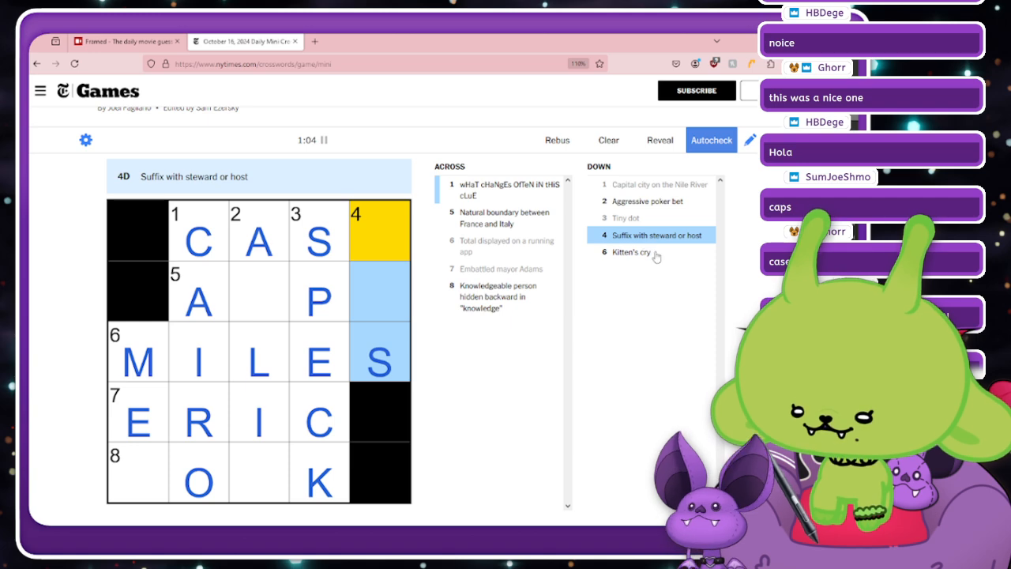
click(643, 255)
text(w)
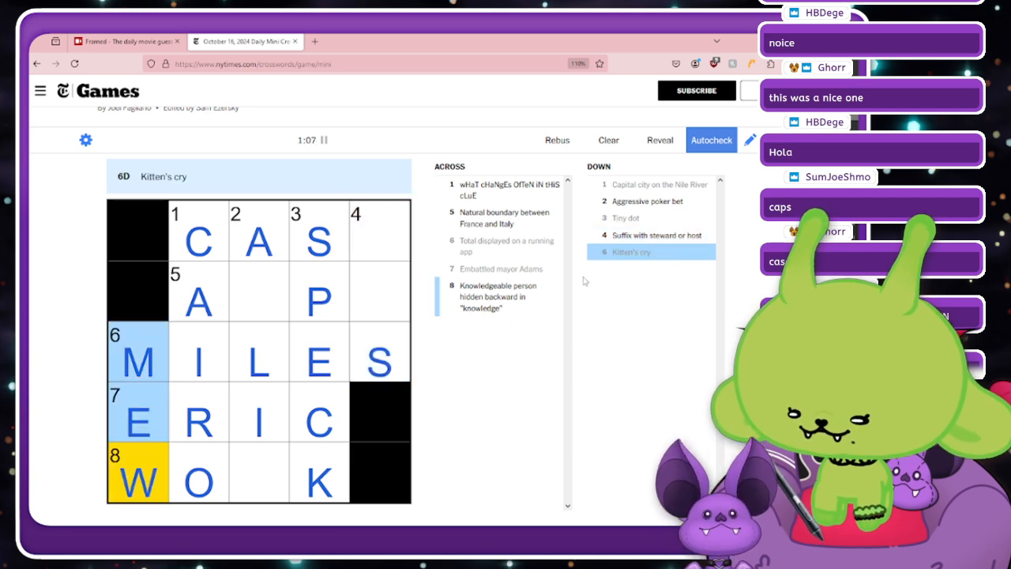
click(274, 484)
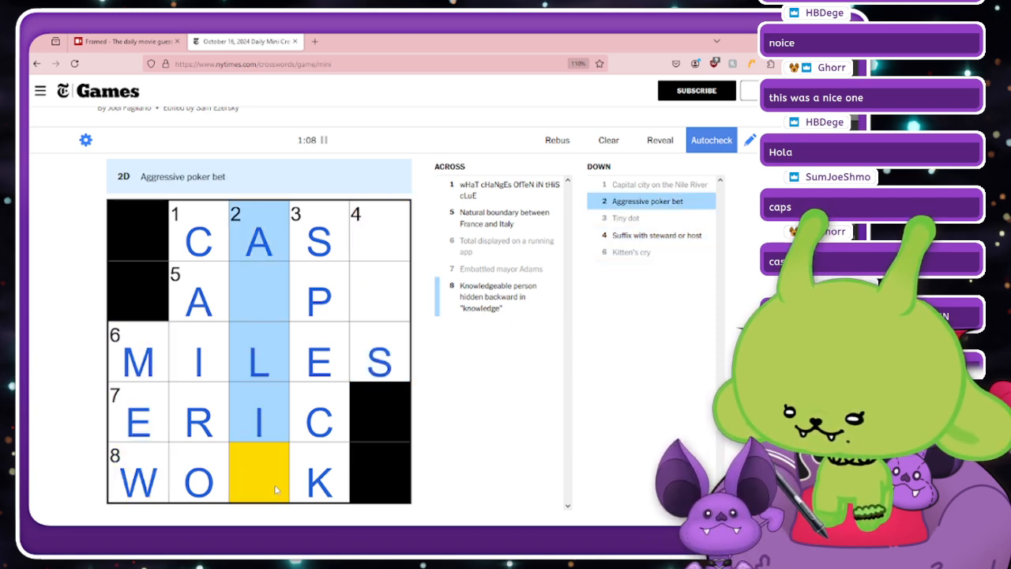
text(n)
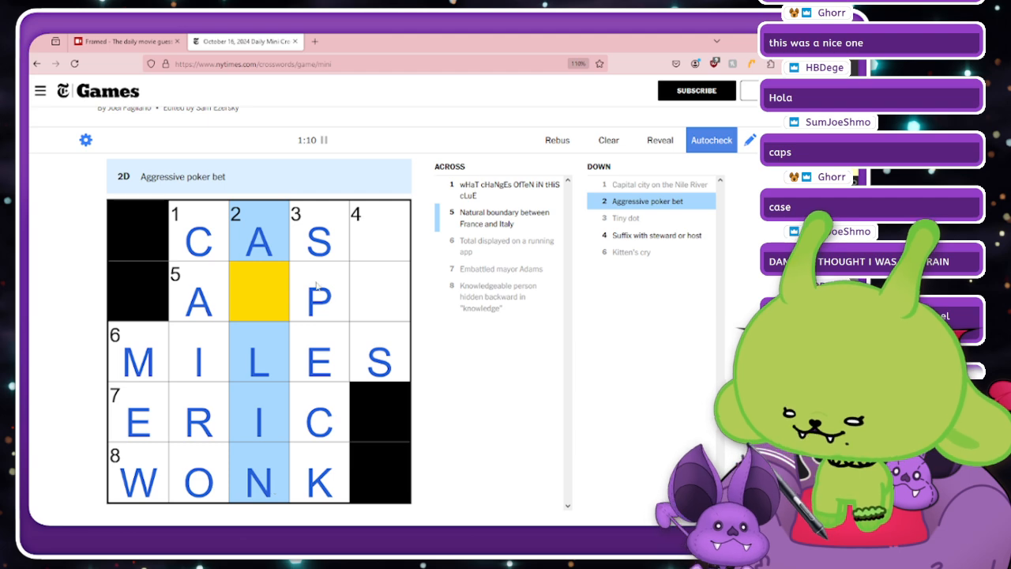
Complete 5-Across as ALPS and 1-Across as CASE, and return from the results page to the puzzle.
click(274, 304)
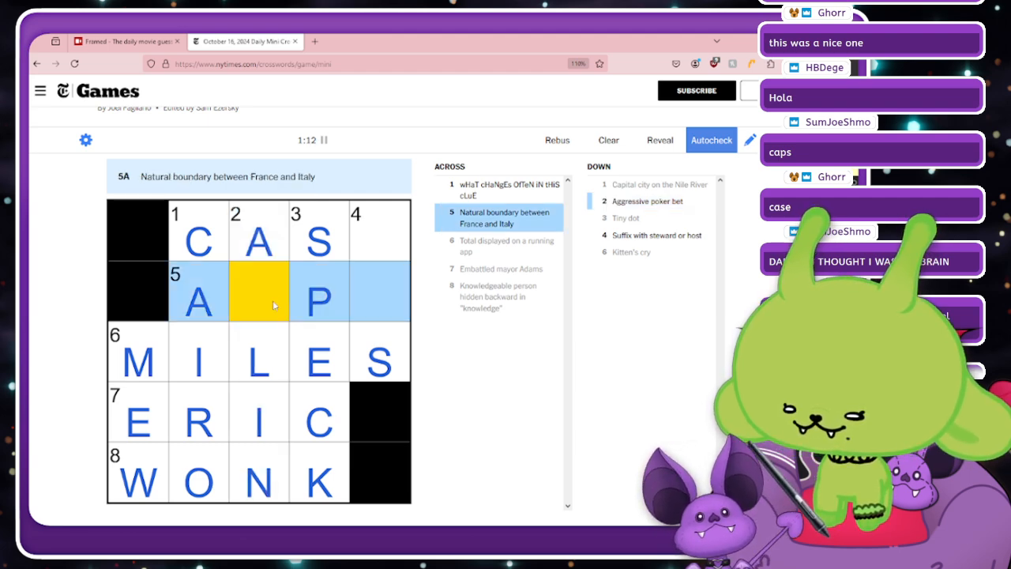
text(ls)
click(386, 254)
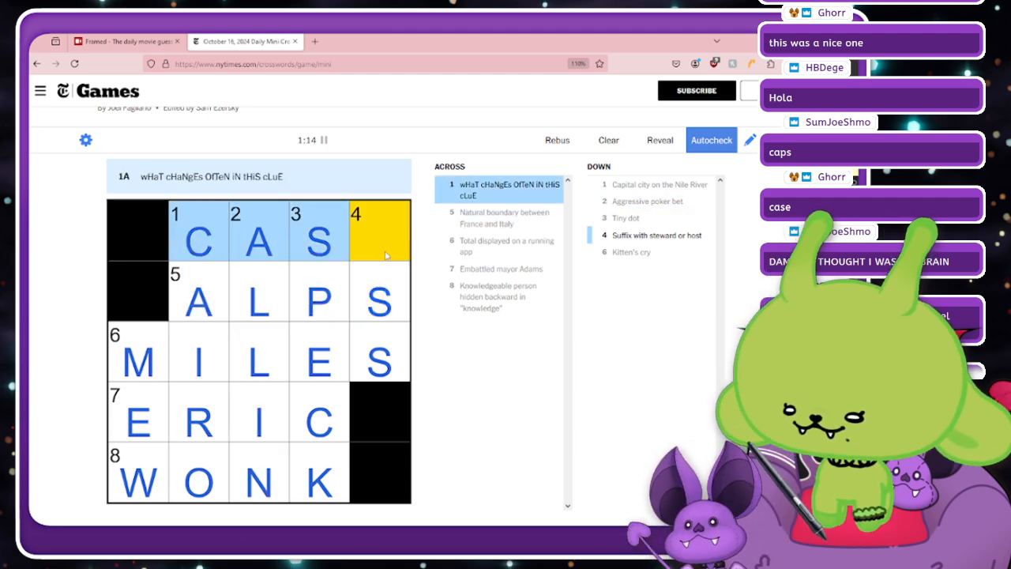
text(e)
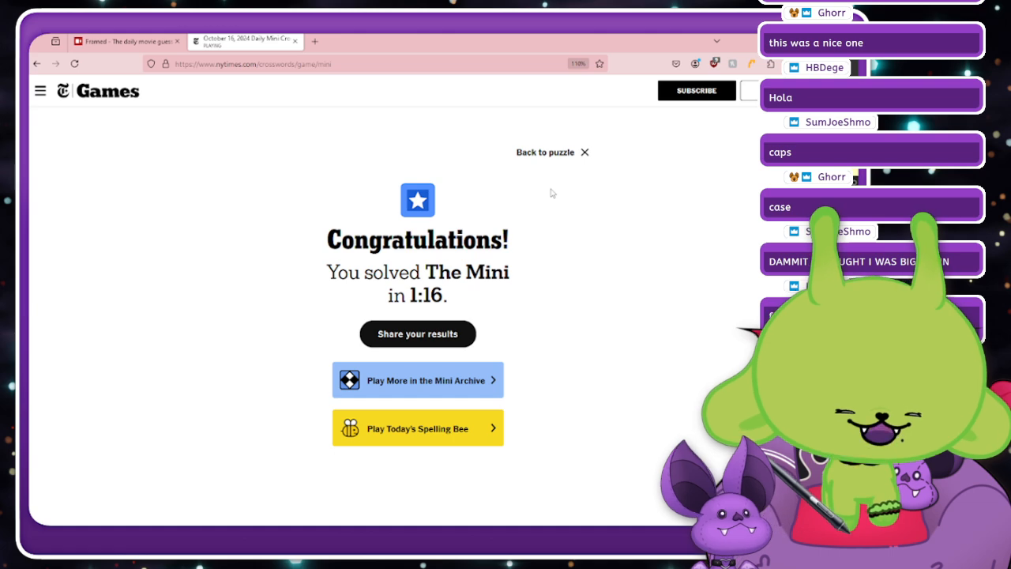
click(584, 152)
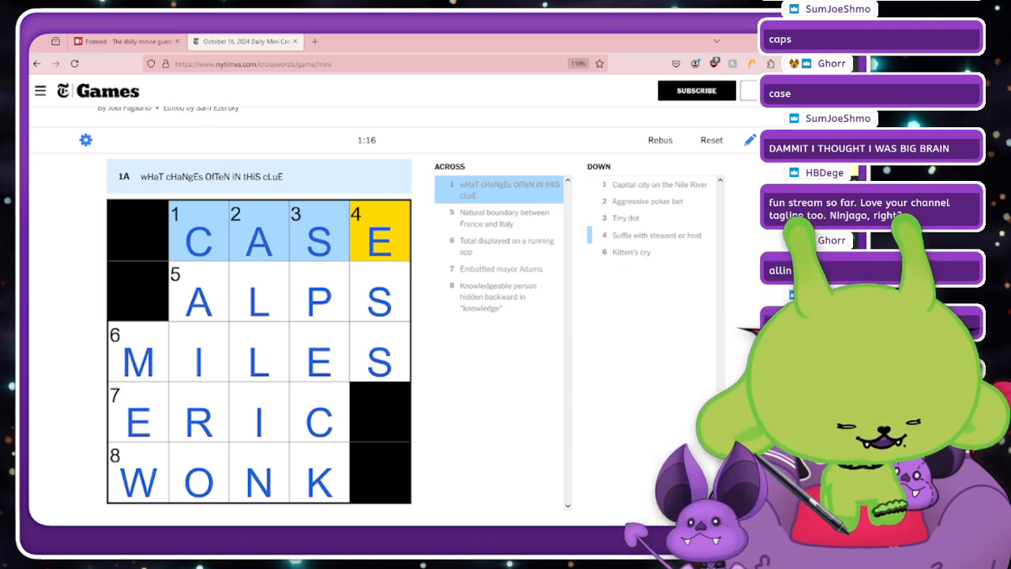
Open the Narutodle Eye puzzle in a new browser tab and submit Sakura Haruno as the guess.
drag(403, 348, 364, 42)
click(456, 353)
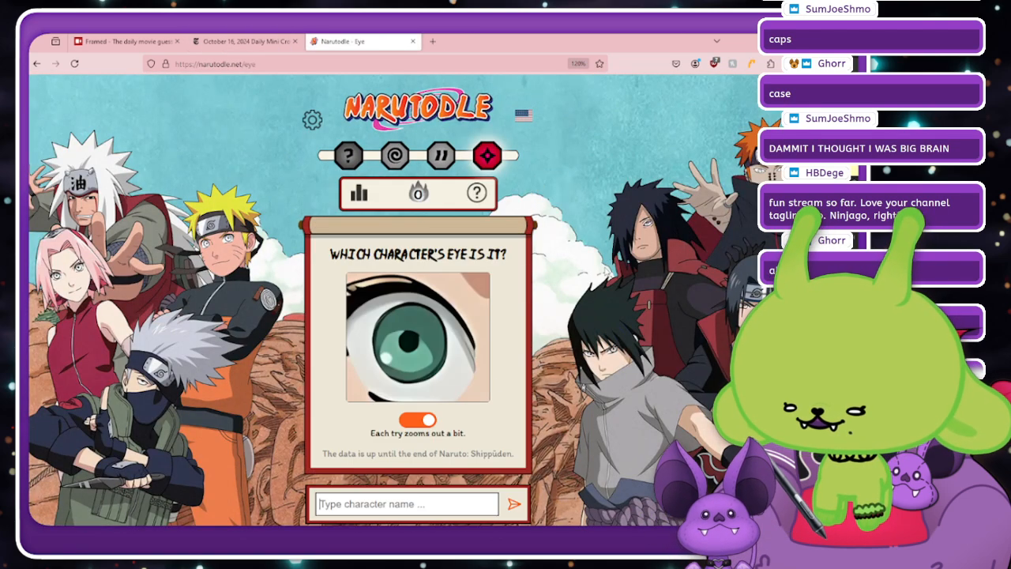
text(sakura)
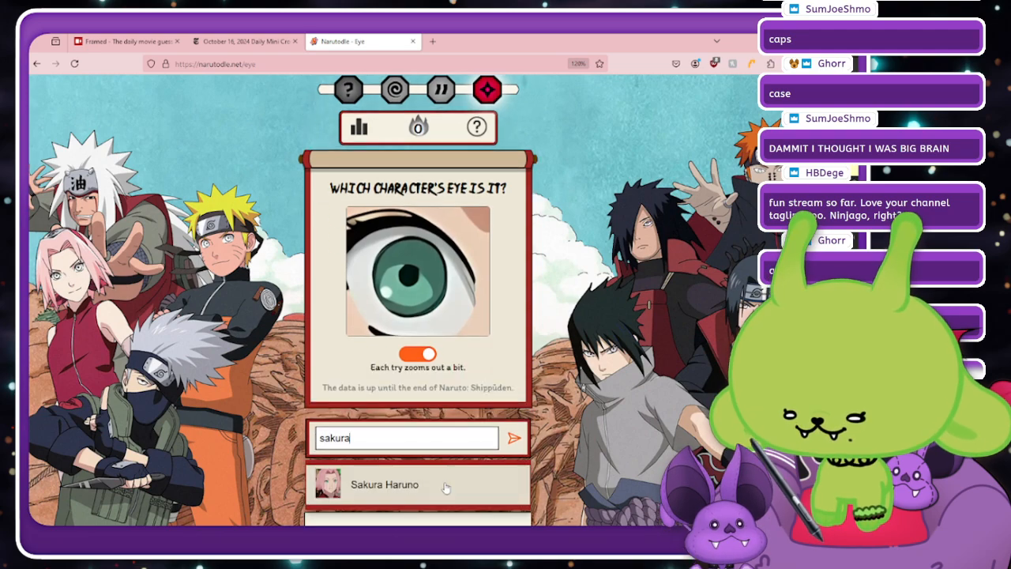
click(445, 483)
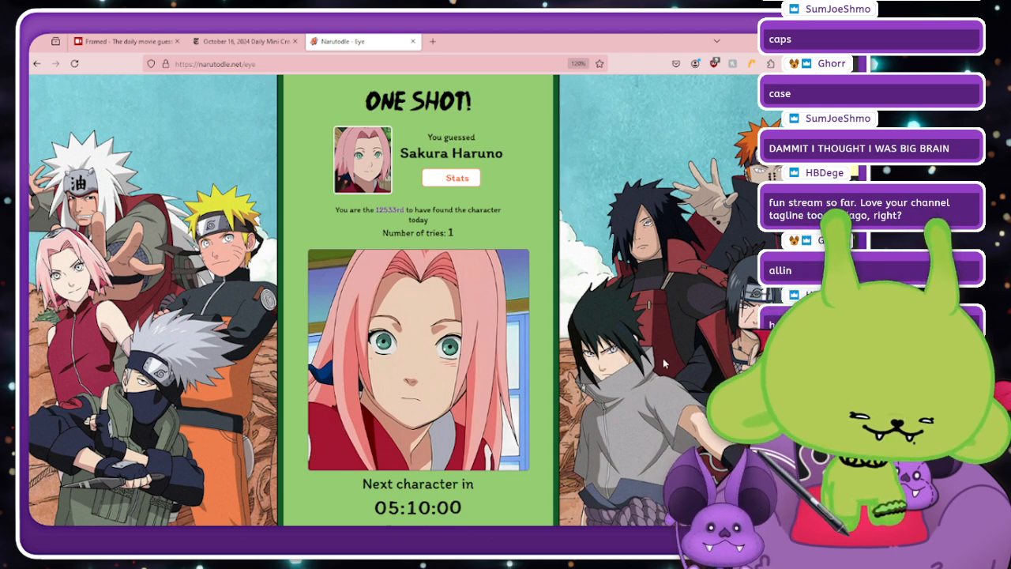
Review the Narutodle result page, open Pokédle from its list of other games, and start the Card mode.
scroll(652, 375, down, 1)
scroll(663, 363, down, 3)
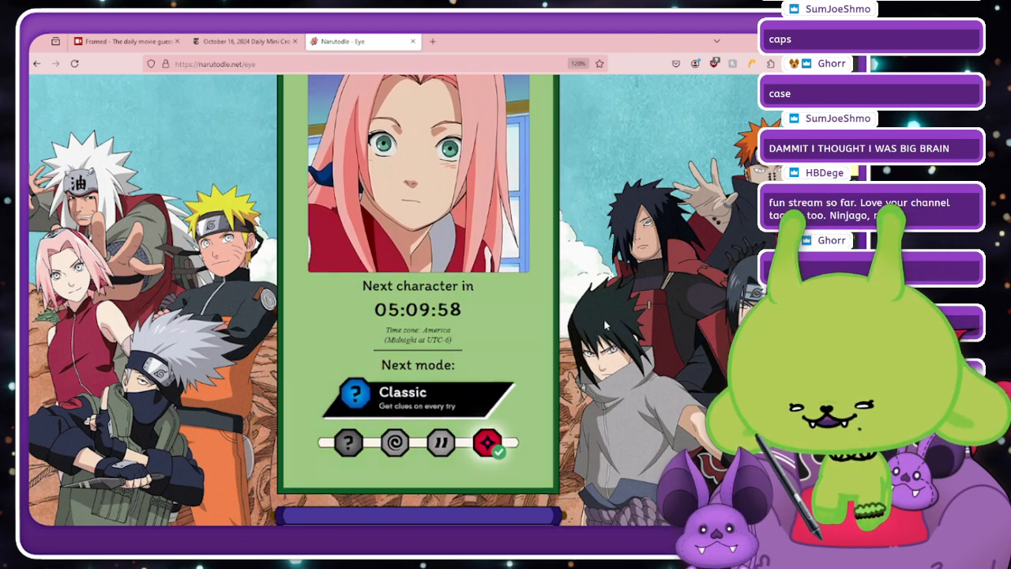
scroll(665, 353, down, 2)
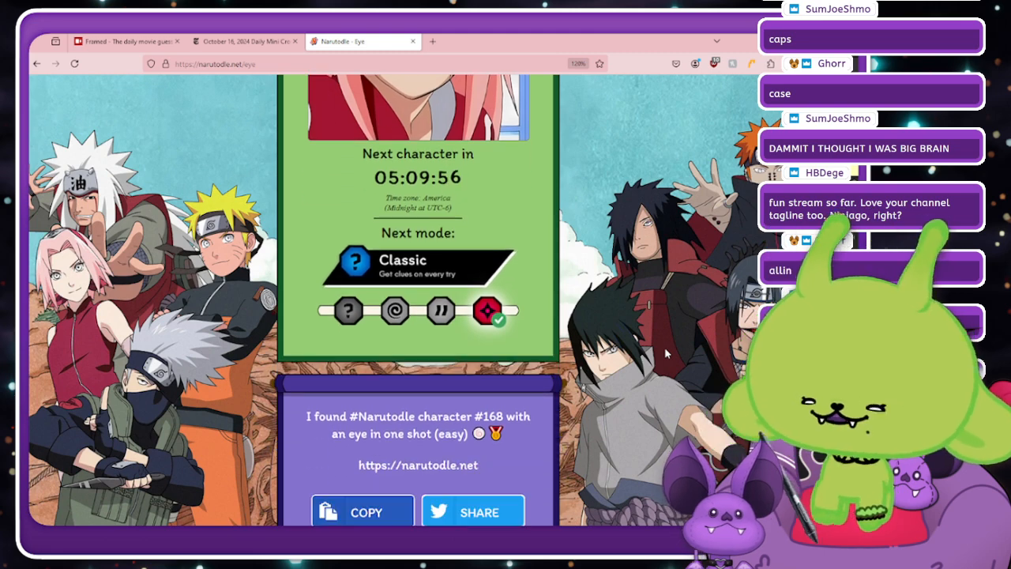
scroll(664, 347, down, 5)
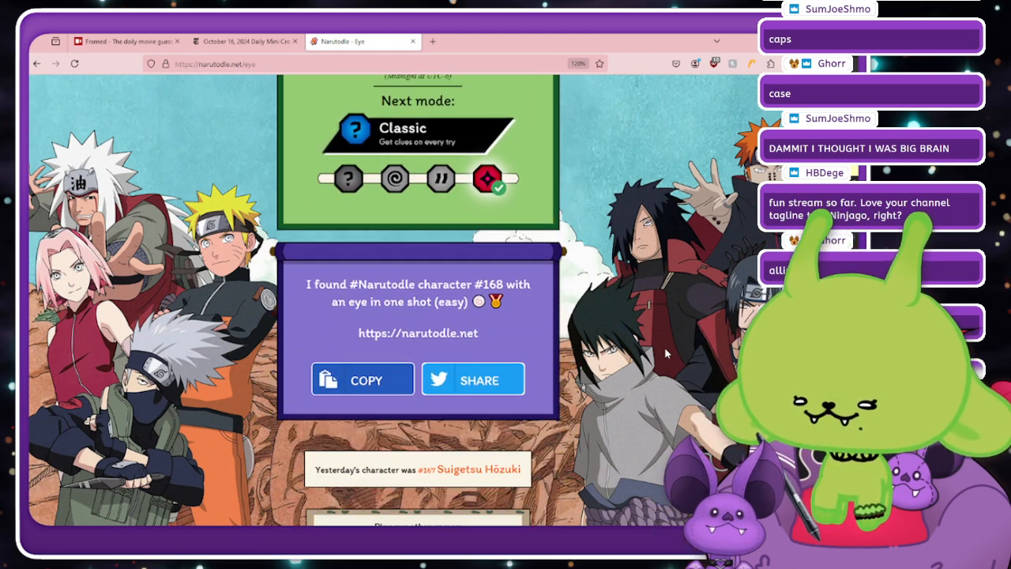
scroll(665, 346, up, 5)
scroll(665, 346, up, 4)
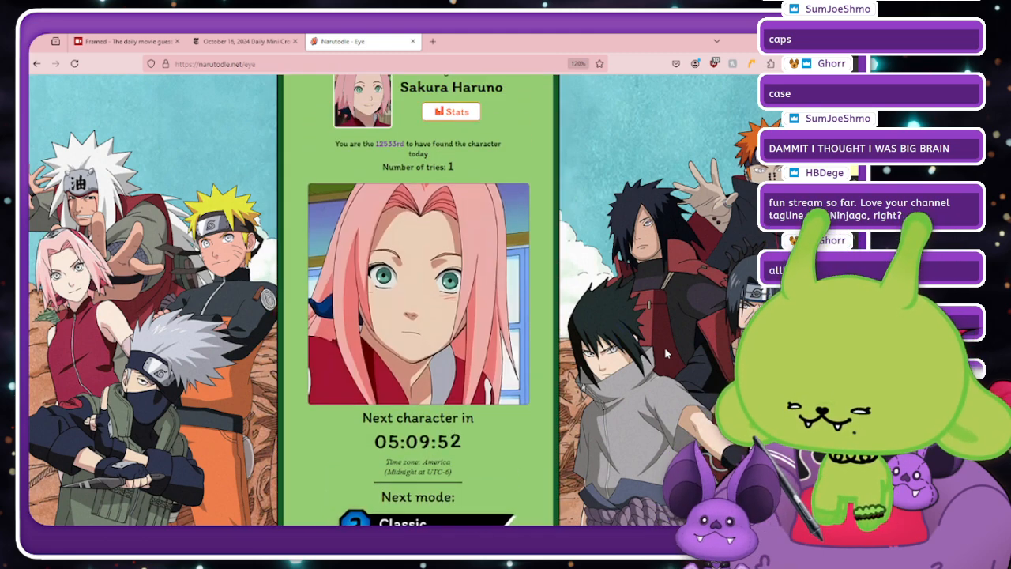
scroll(665, 346, down, 5)
scroll(499, 434, down, 1)
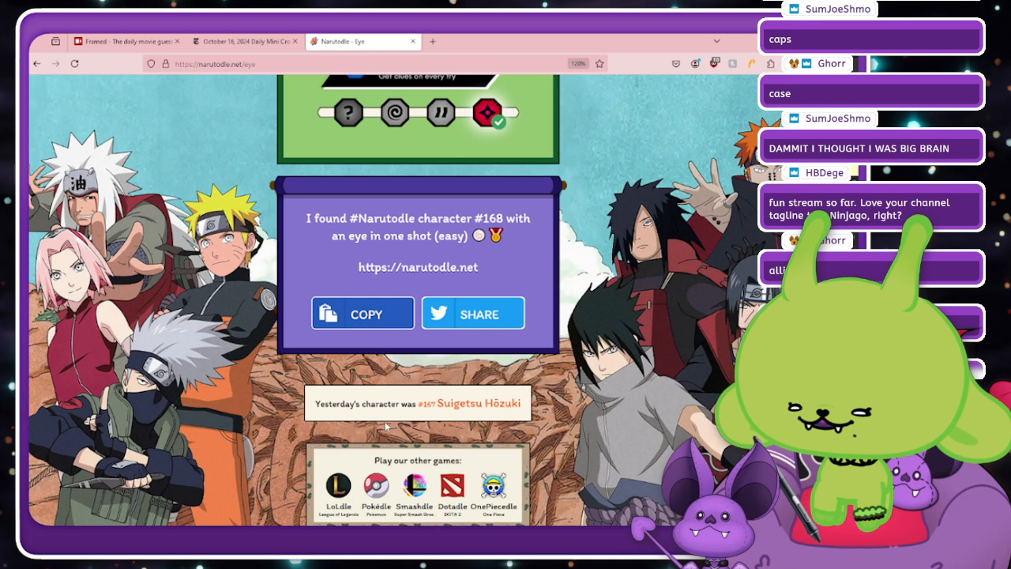
click(378, 474)
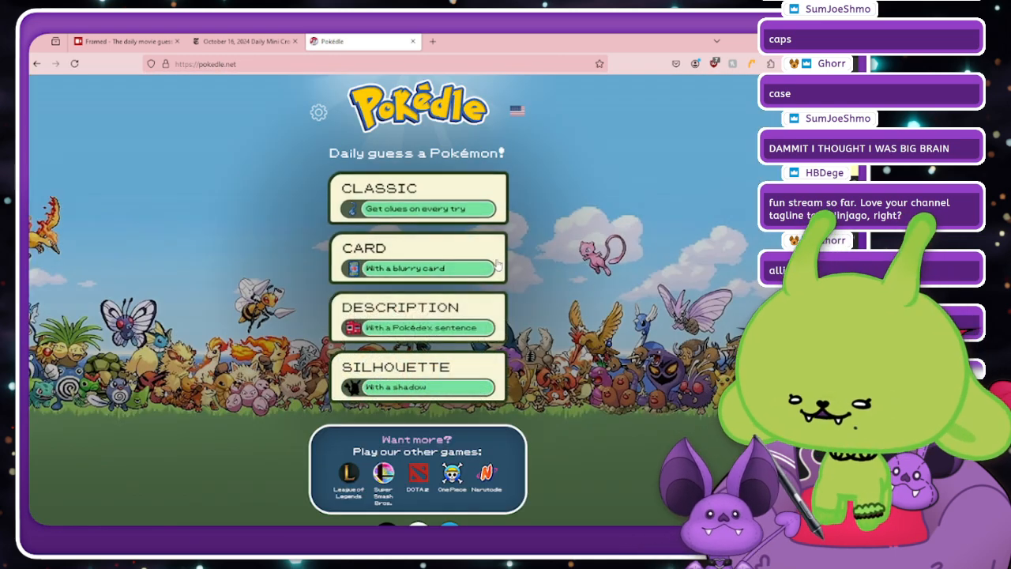
click(457, 270)
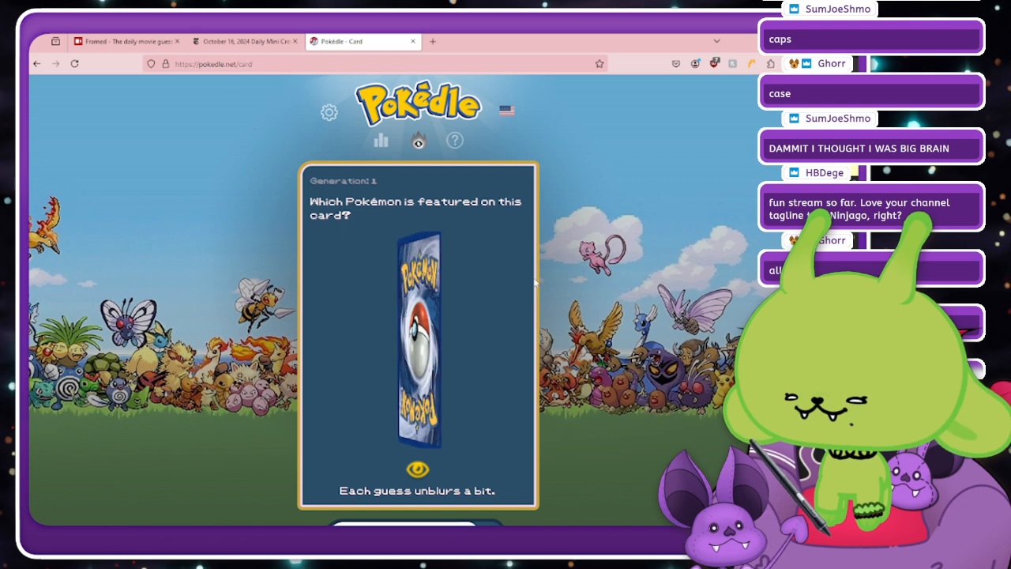
Submit Tentacruel as the guess for the blurry Pokémon card.
scroll(403, 472, down, 1)
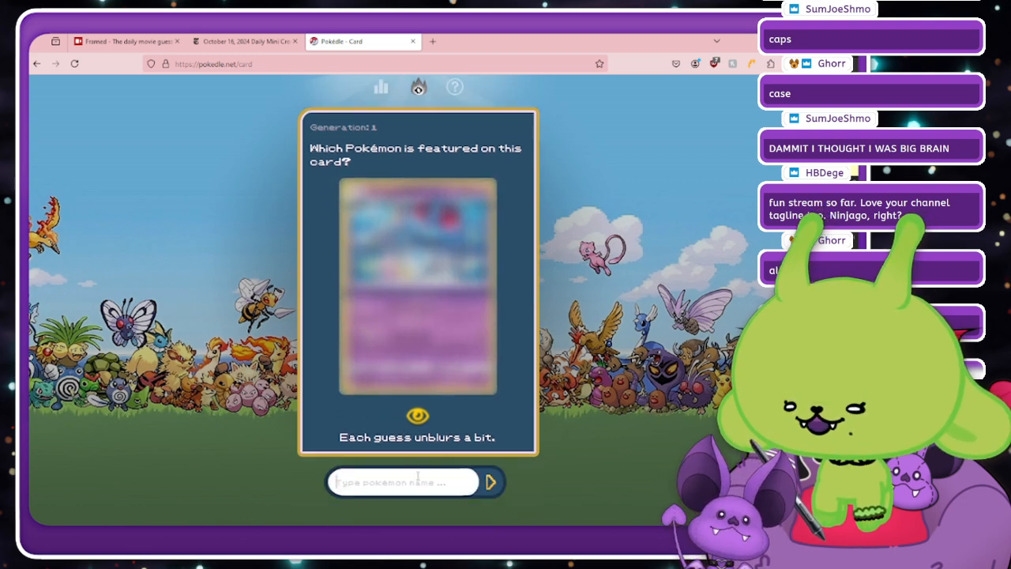
text(tentacr)
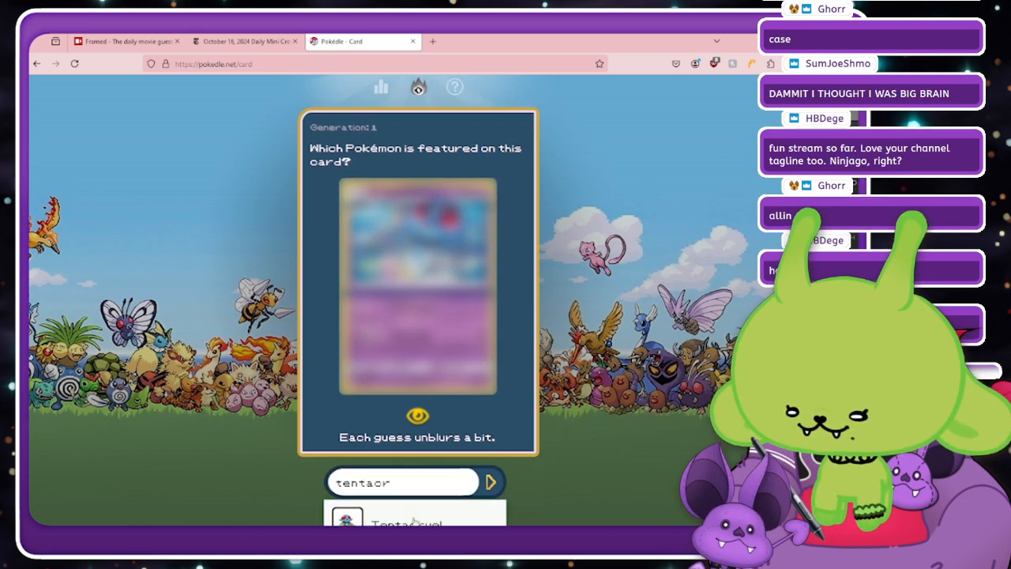
click(413, 522)
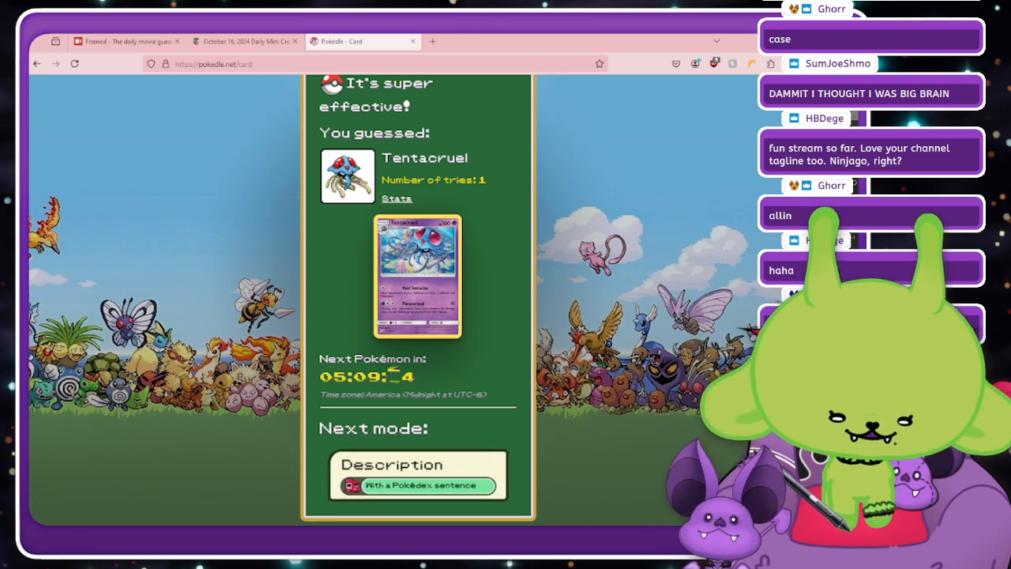
Open PokeDoku in a new browser tab and fill the Kanto / Mono-Type cell with Ditto.
drag(333, 109, 451, 43)
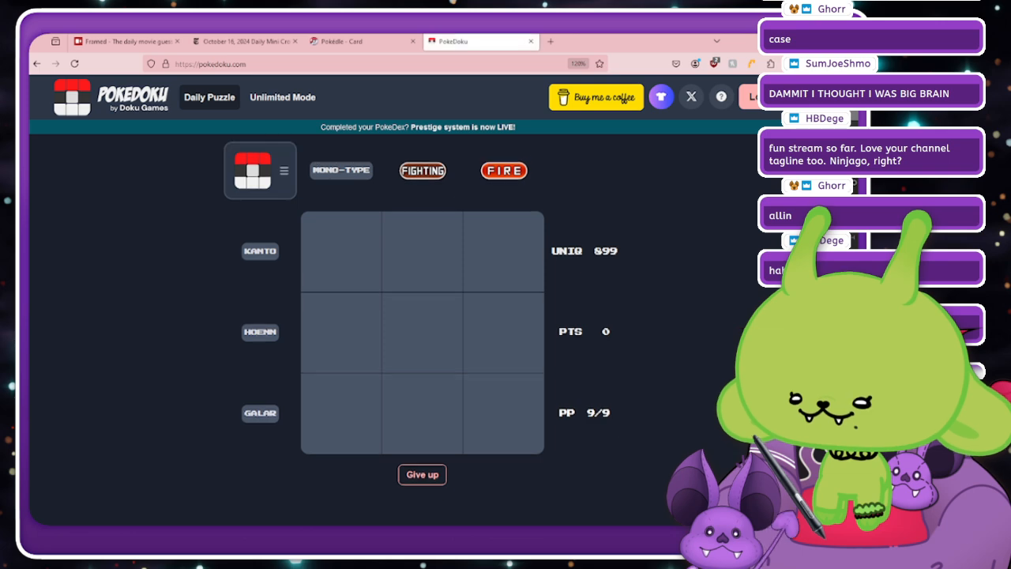
click(337, 274)
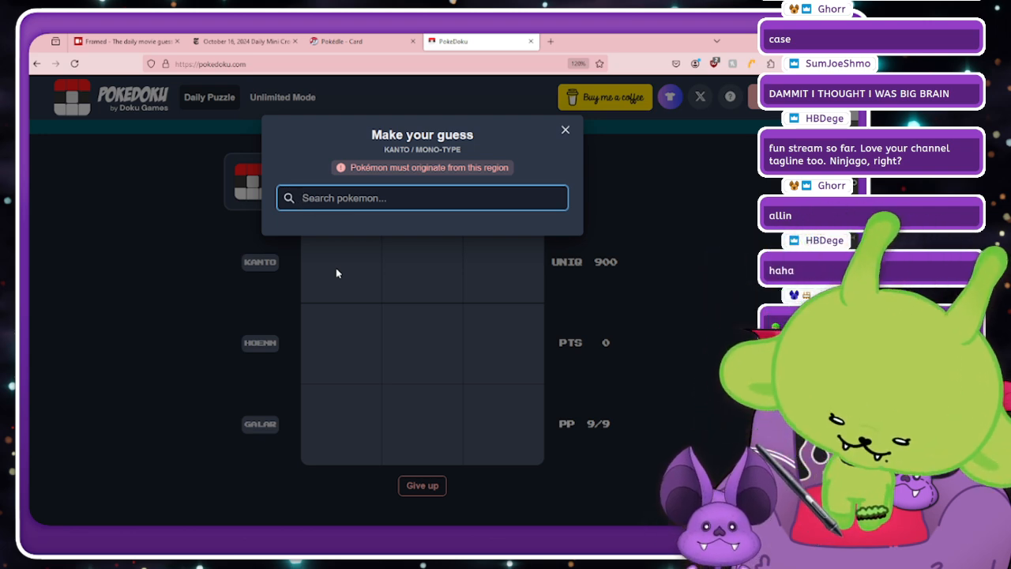
text(dit)
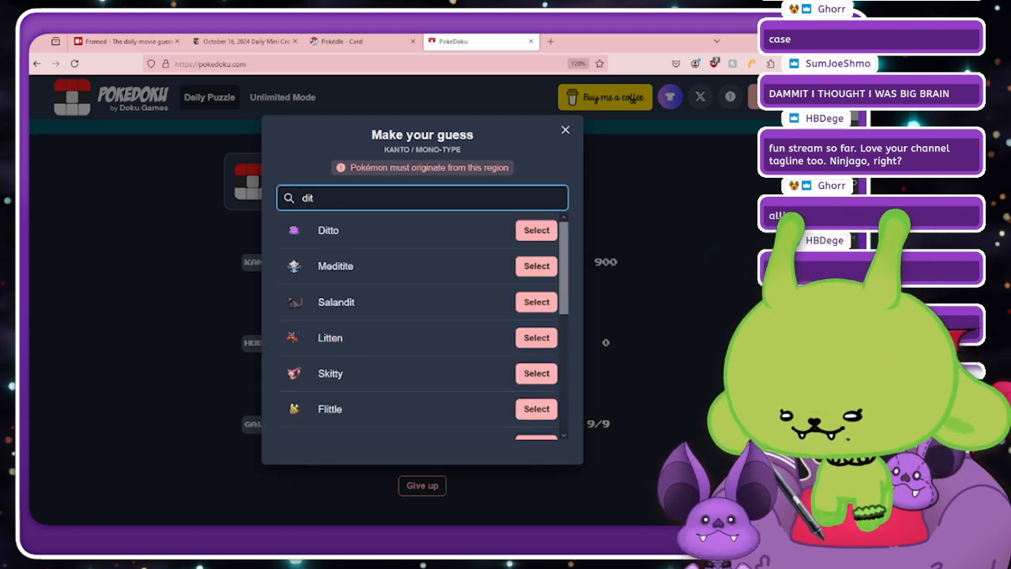
click(536, 231)
Fill the Kanto / Fighting cell with Machoke and the Kanto / Fire cell with Rapidash.
click(418, 260)
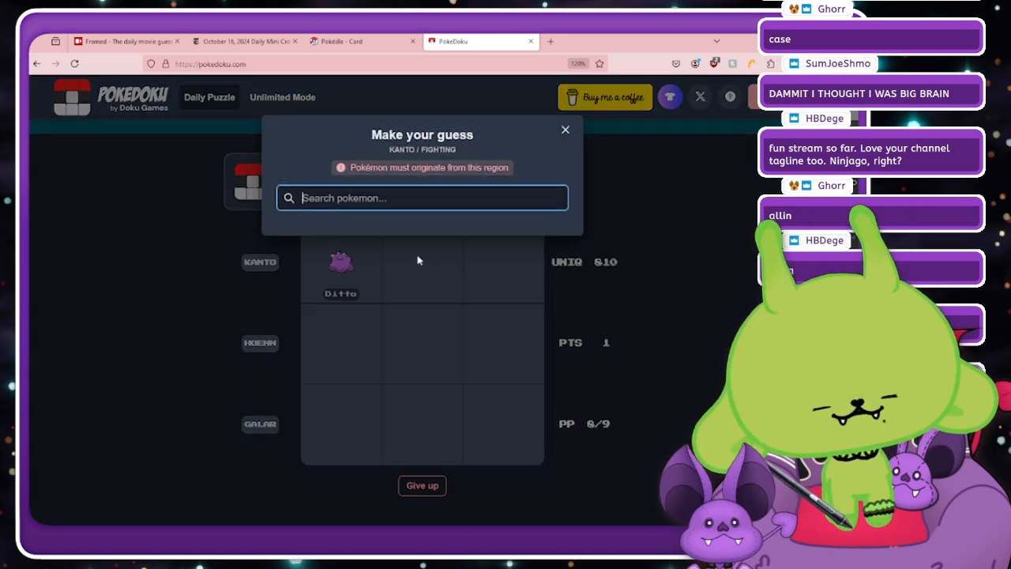
text(mach)
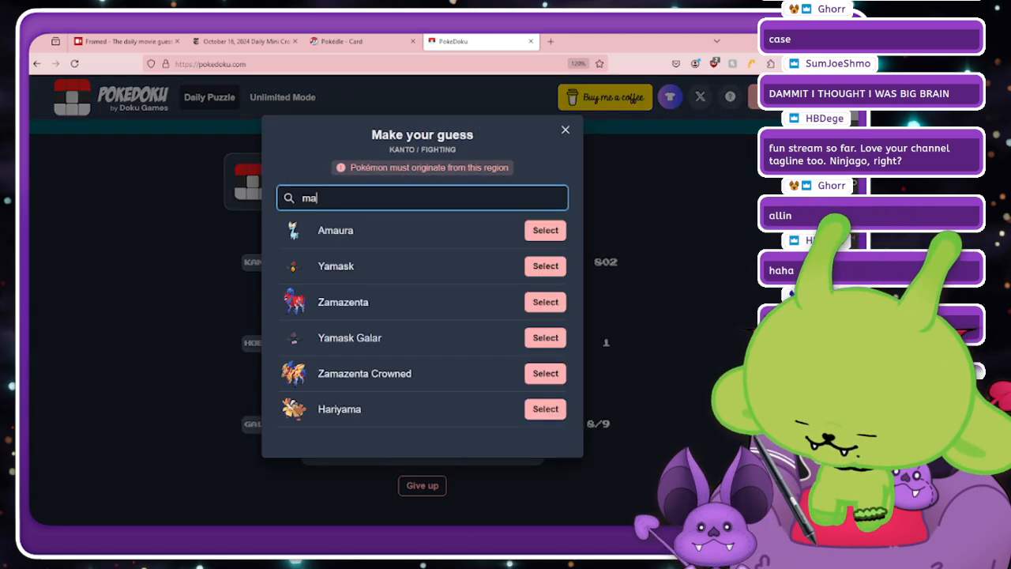
click(531, 265)
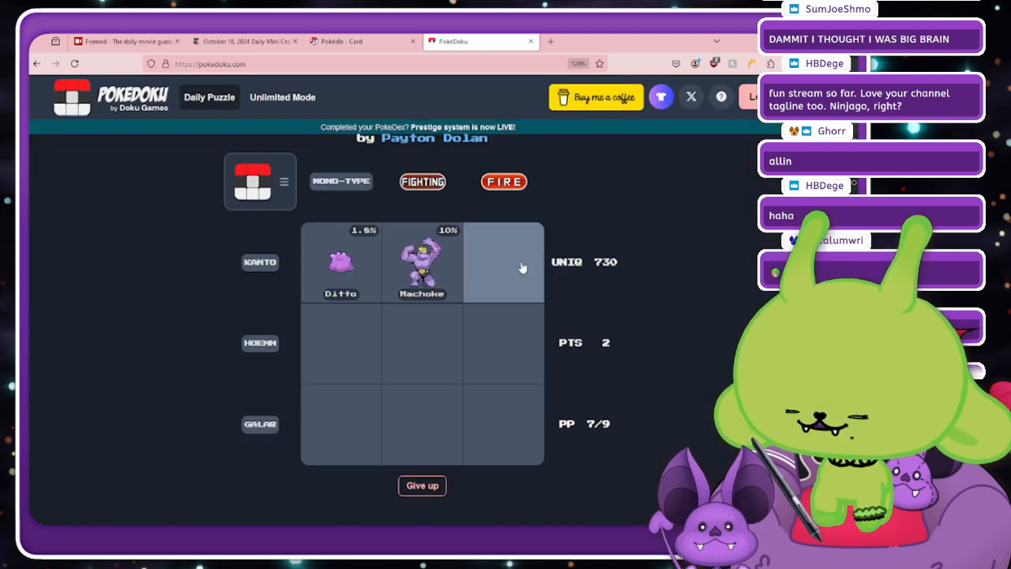
click(520, 266)
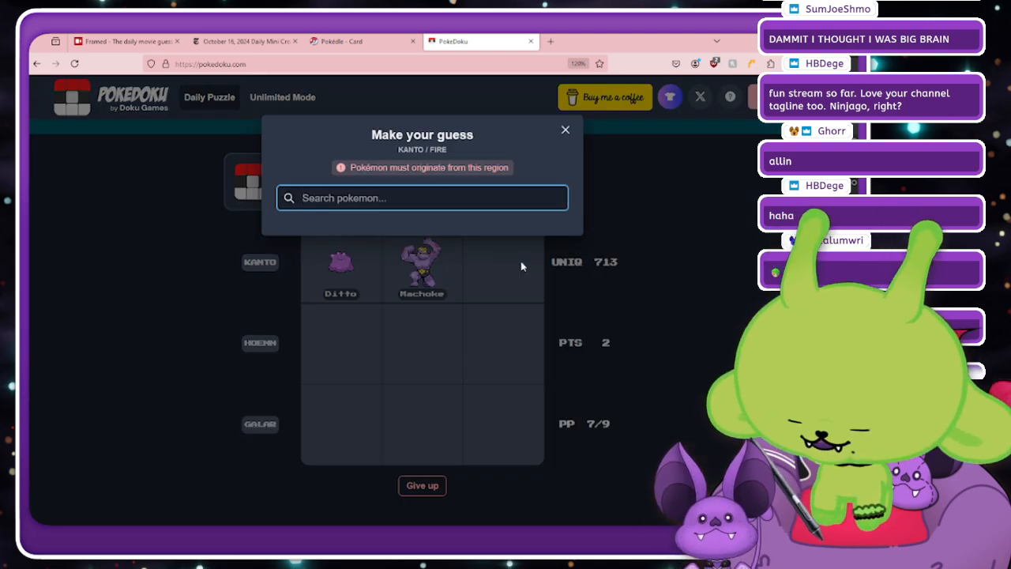
text(rap)
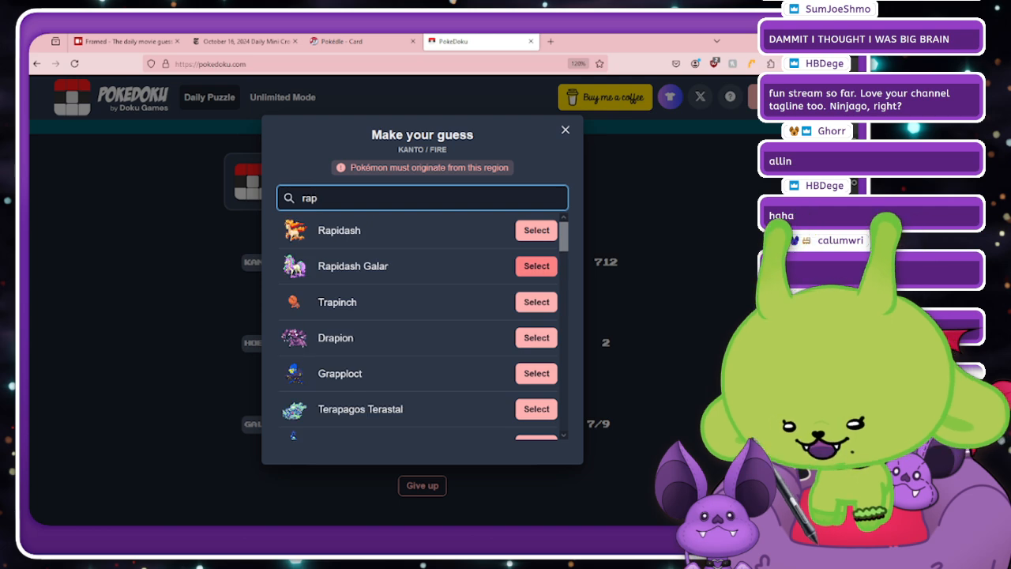
click(548, 234)
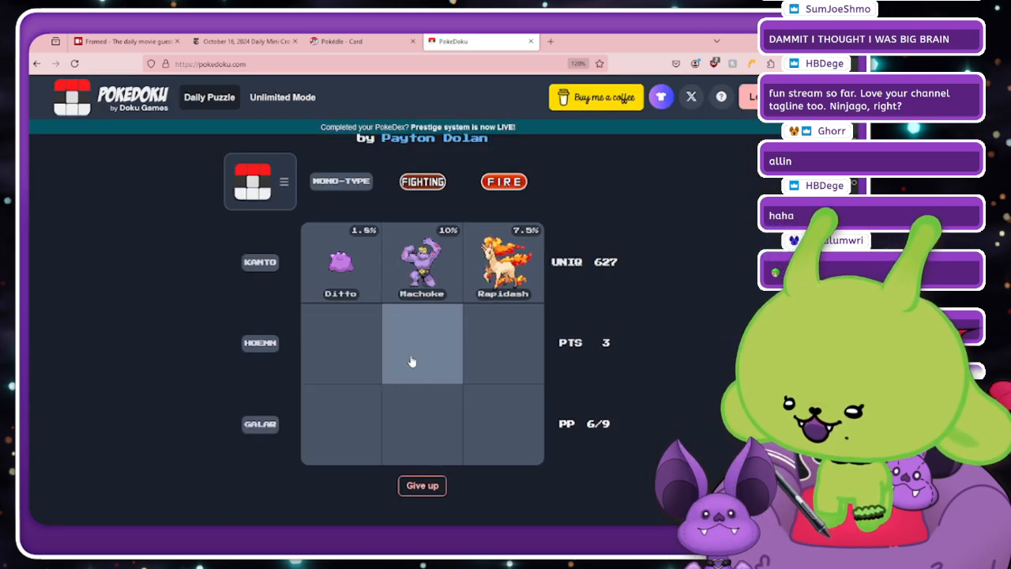
Fill the Hoenn / Fighting cell with Hariyama.
click(409, 361)
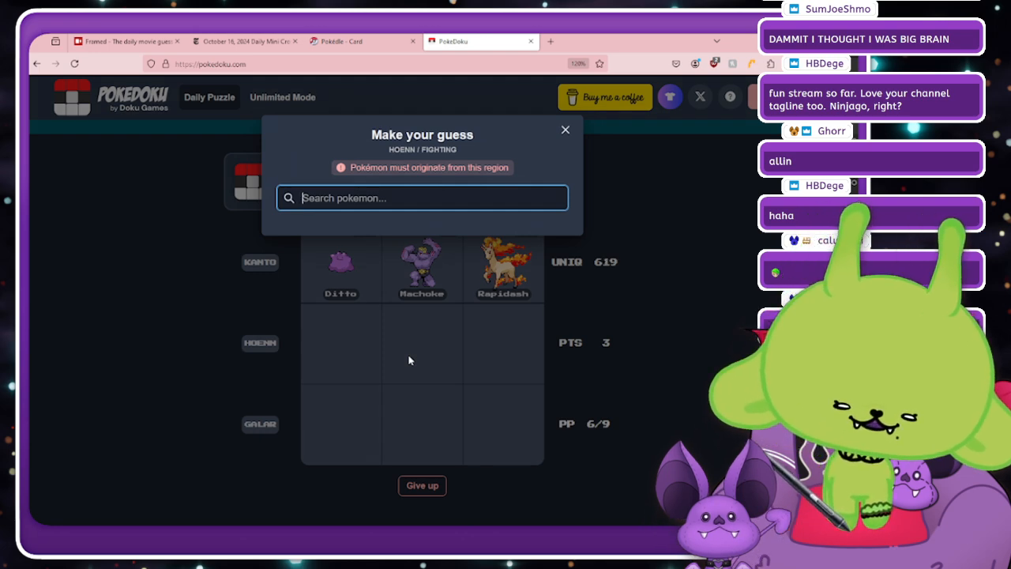
text(ha)
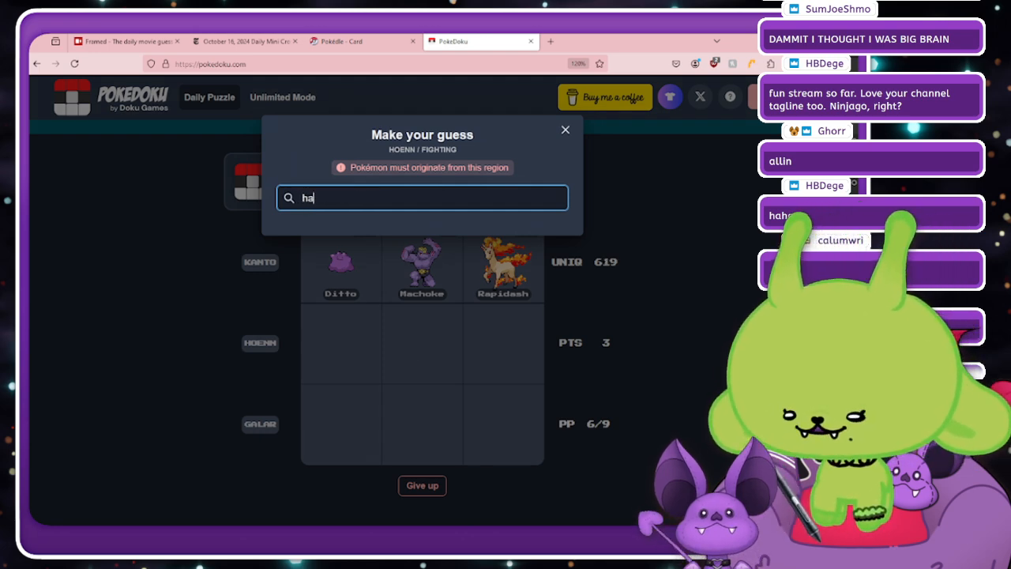
text(ri)
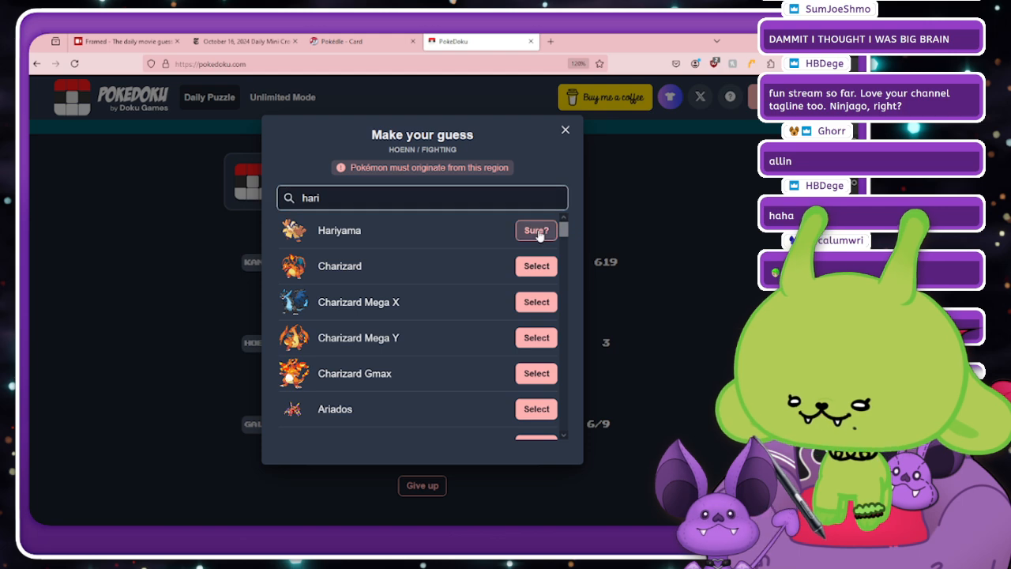
click(537, 229)
Search for "sunny form" in the Hoenn / Fire cell and choose Castform Sunny as the answer.
click(518, 358)
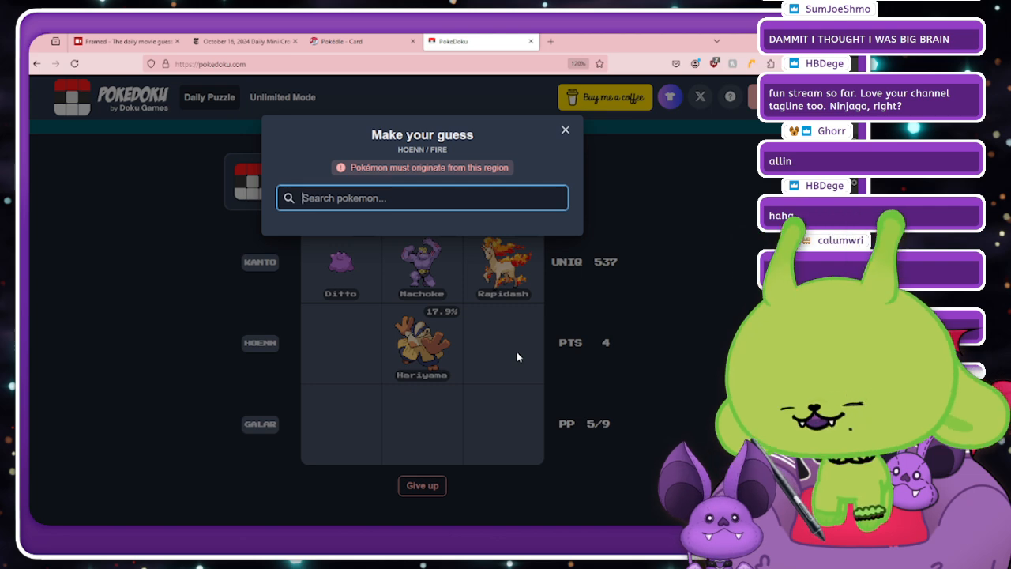
text(sunn)
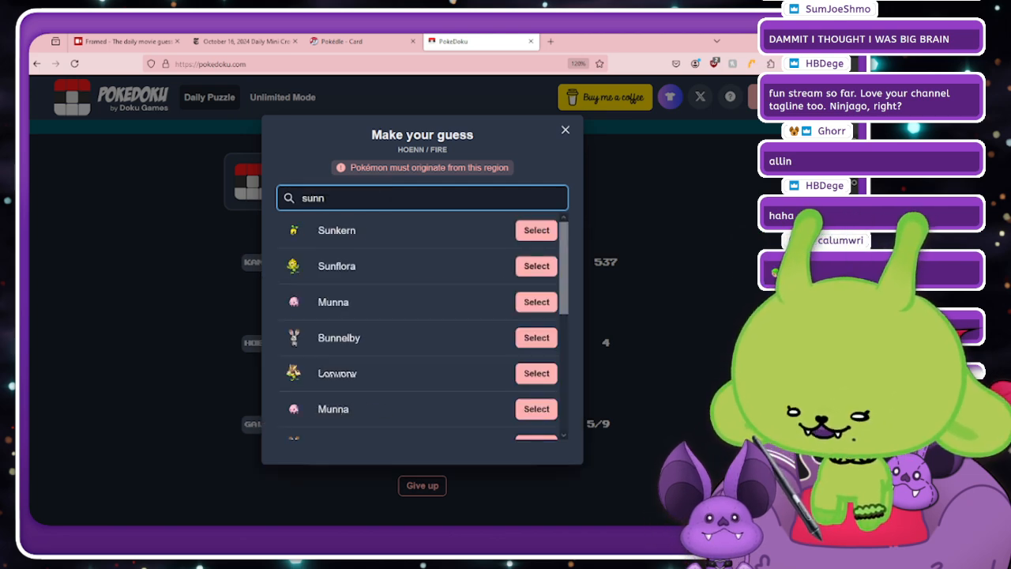
text(y form)
key(BackSpace)
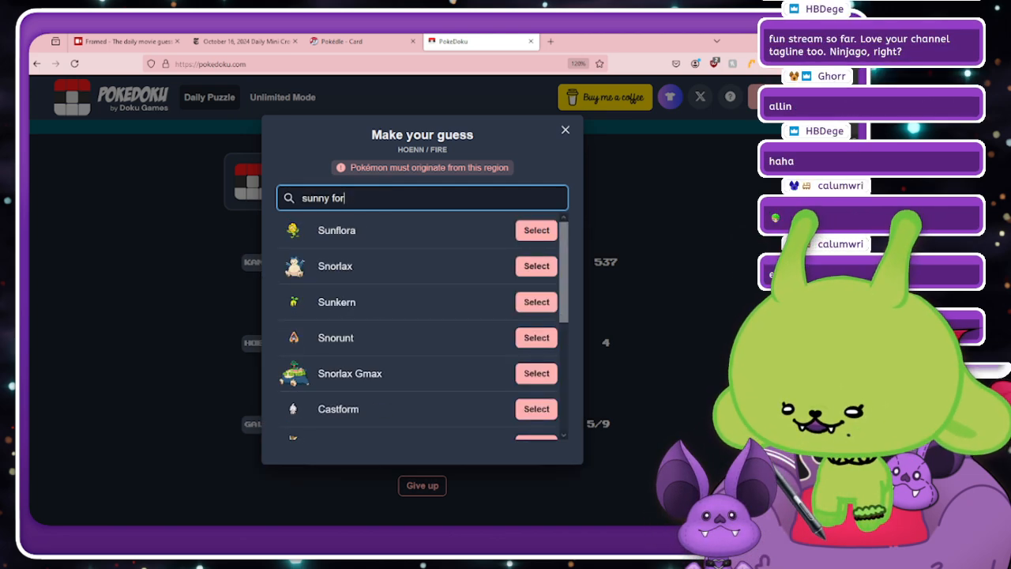
text(r)
key(BackSpace)
text(m)
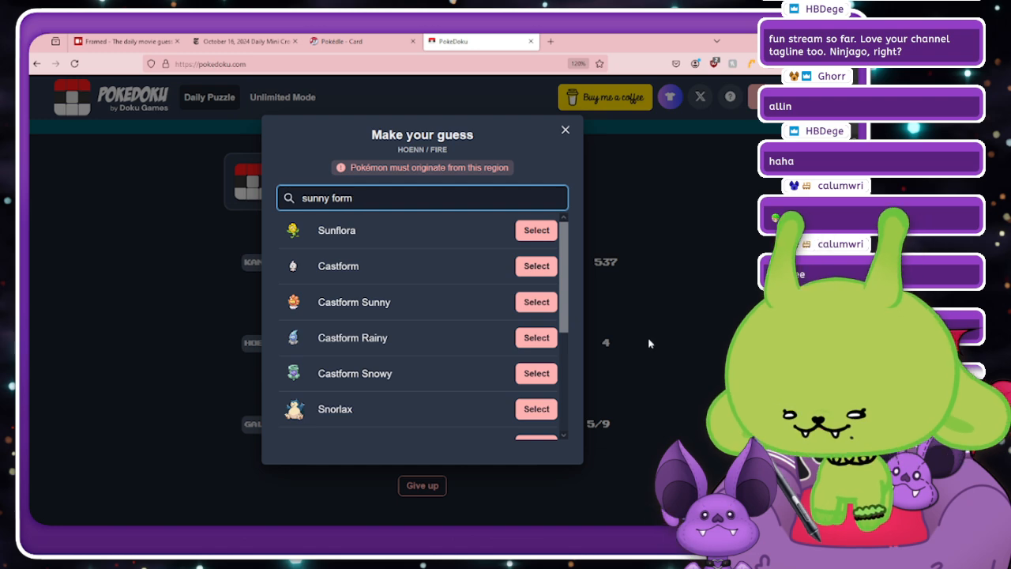
click(540, 302)
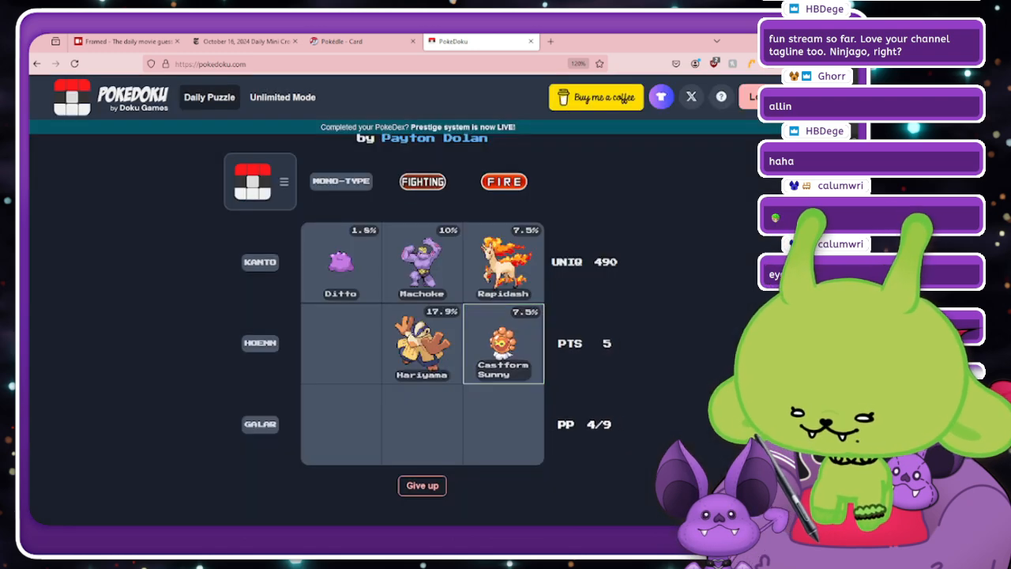
Fill the Hoenn / Mono-Type cell with the regular Castform.
click(348, 349)
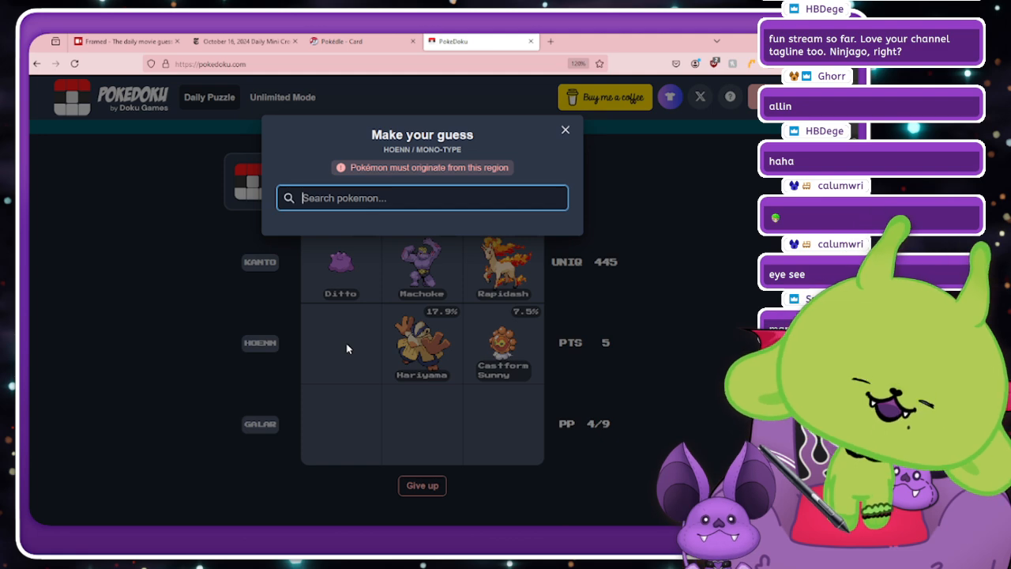
text(cas)
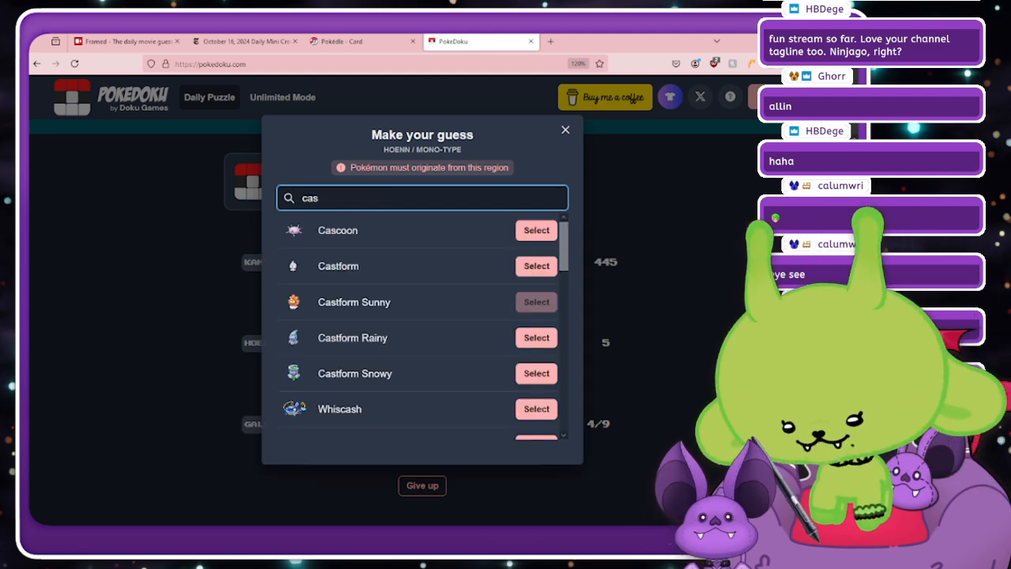
click(538, 266)
click(539, 267)
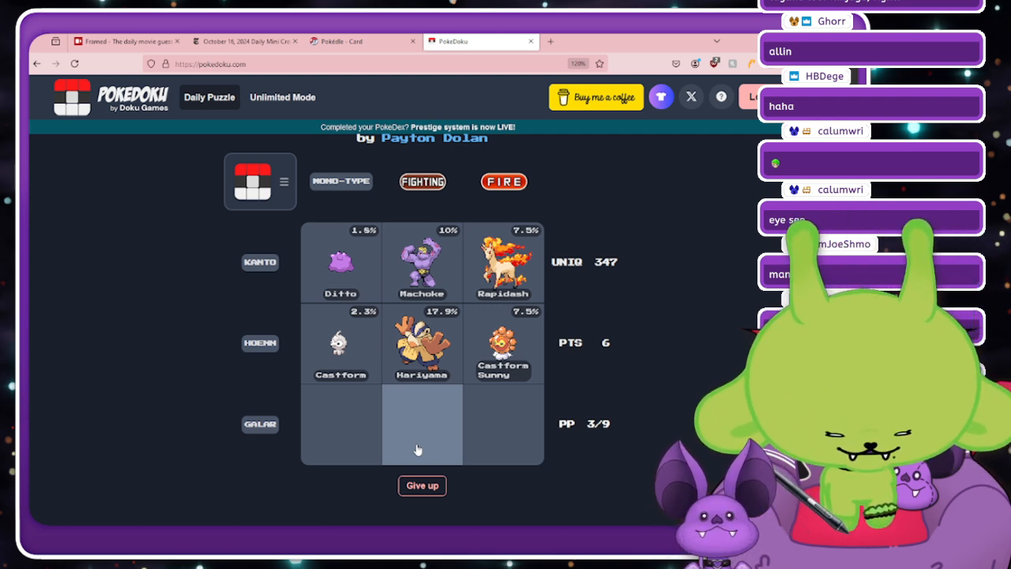
Fill the Galar / Fire cell with Scorbunny and the Galar / Mono-Type cell with Wooloo.
click(484, 432)
text(scor)
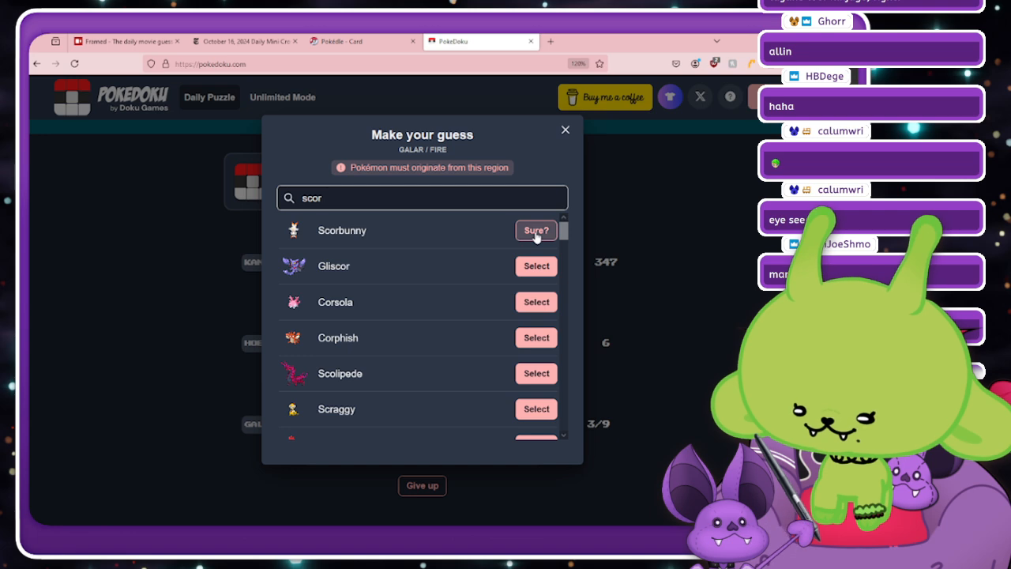
click(536, 229)
click(330, 435)
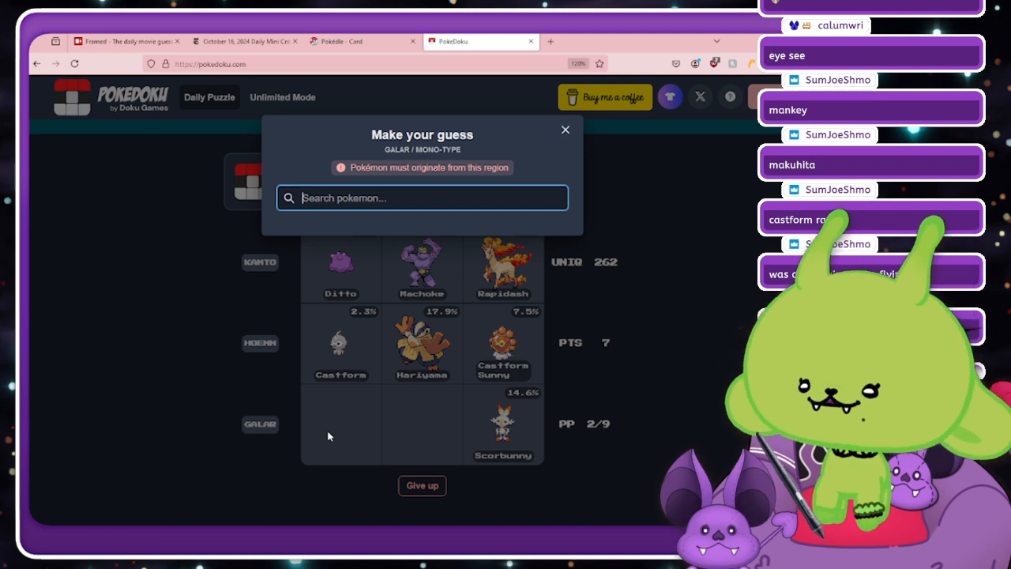
text(wool)
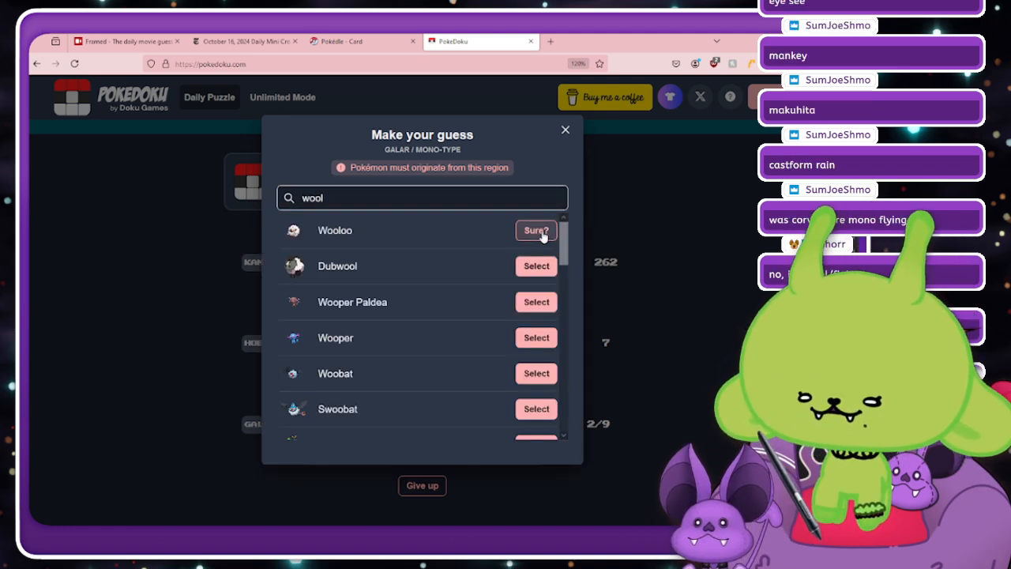
click(540, 231)
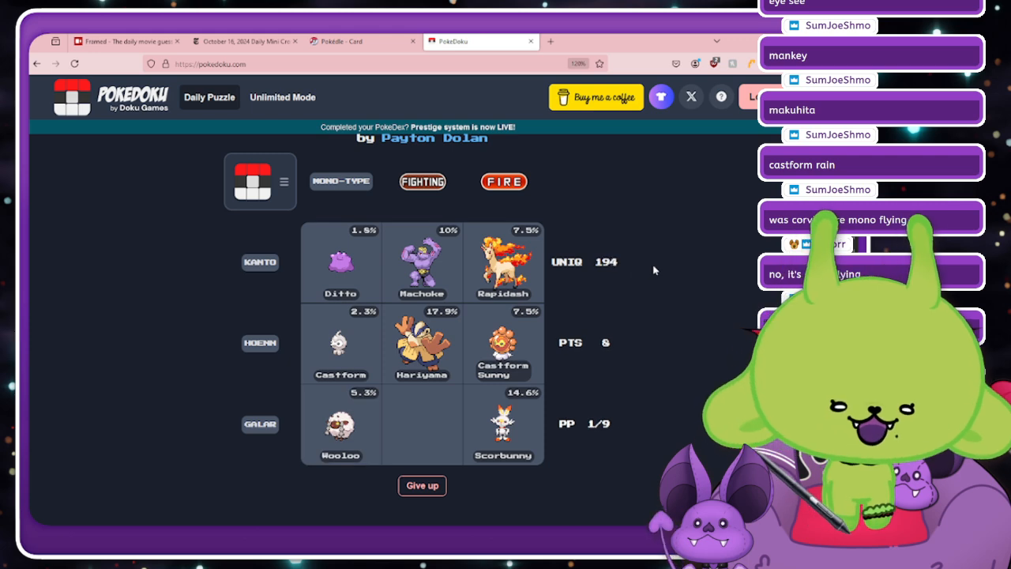
Fill the Galar / Fighting cell with Grapploct to complete the grid and dismiss the puzzle summary.
click(427, 430)
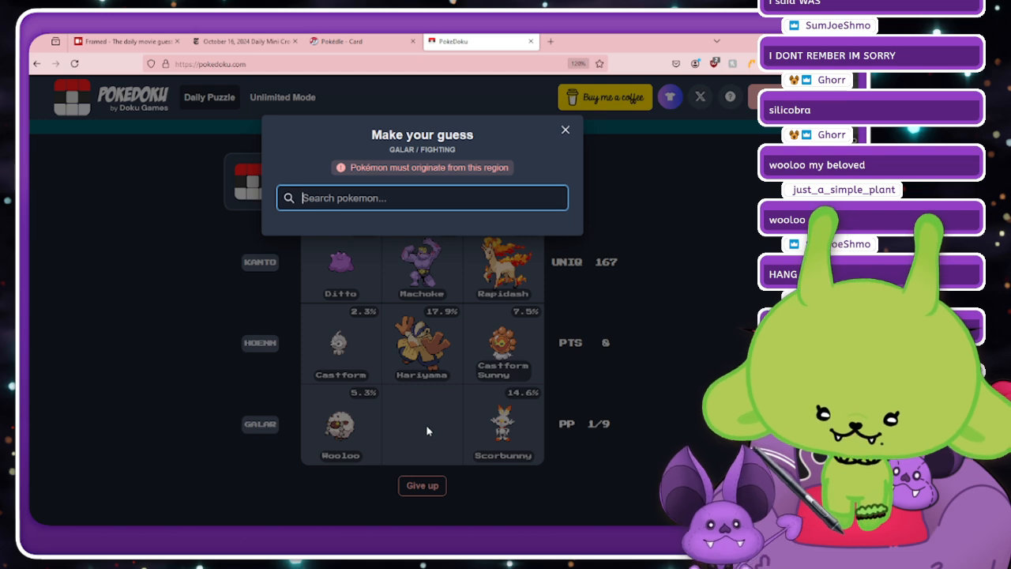
text(gra)
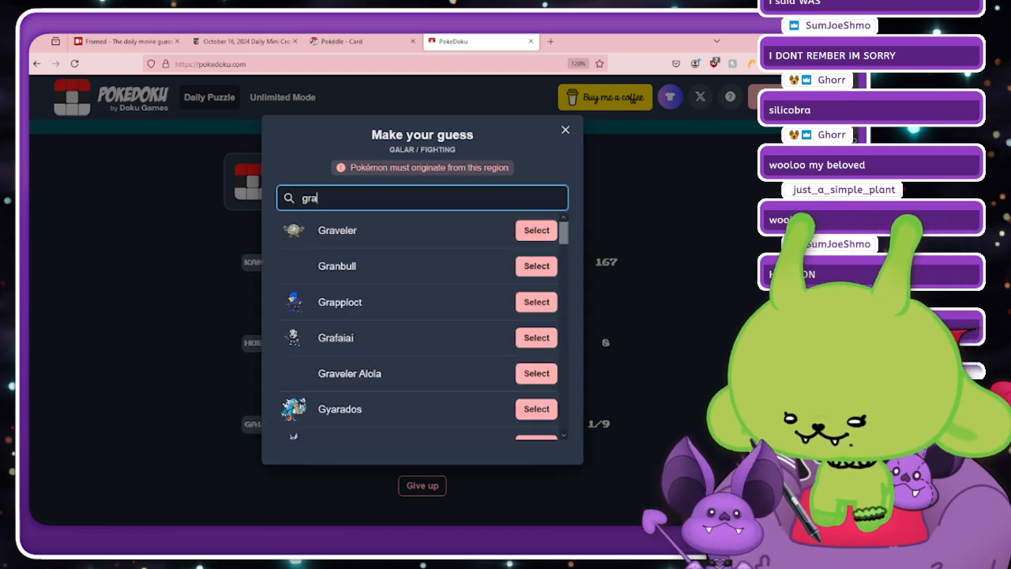
text(pp)
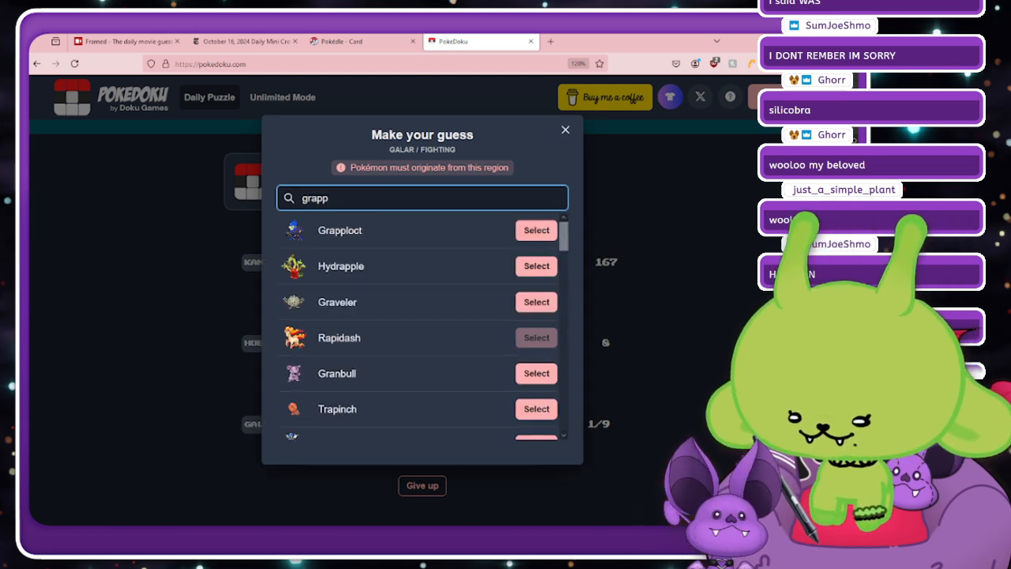
click(539, 229)
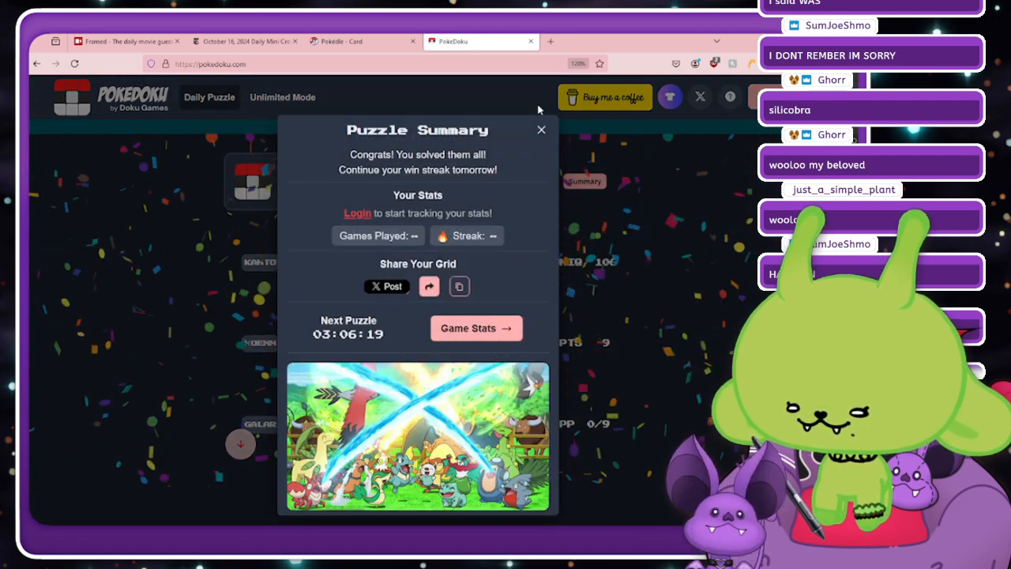
click(541, 130)
Look through the community answers for the Galar / Fighting square in the puzzle creator's picks.
scroll(661, 368, down, 5)
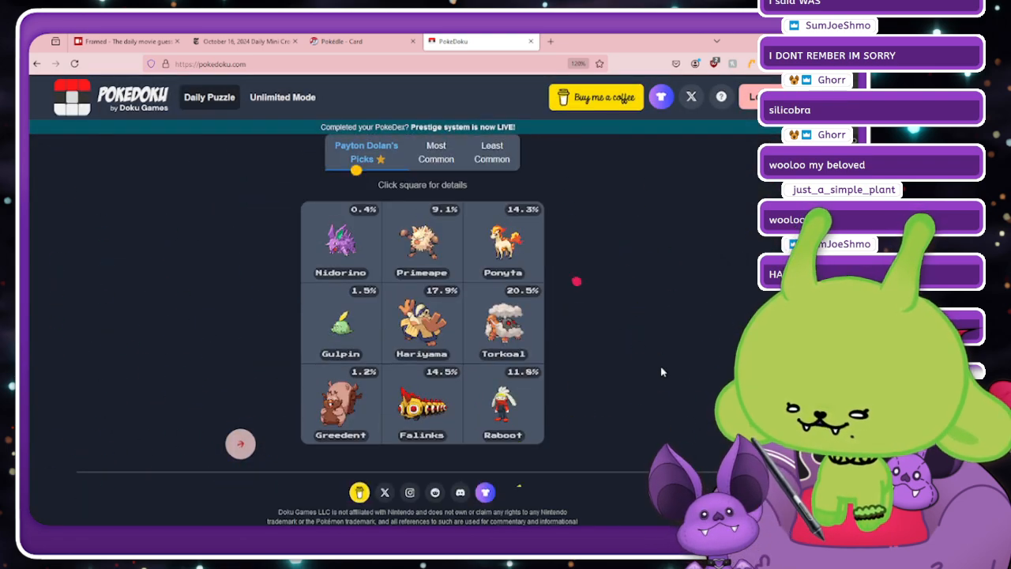
click(446, 413)
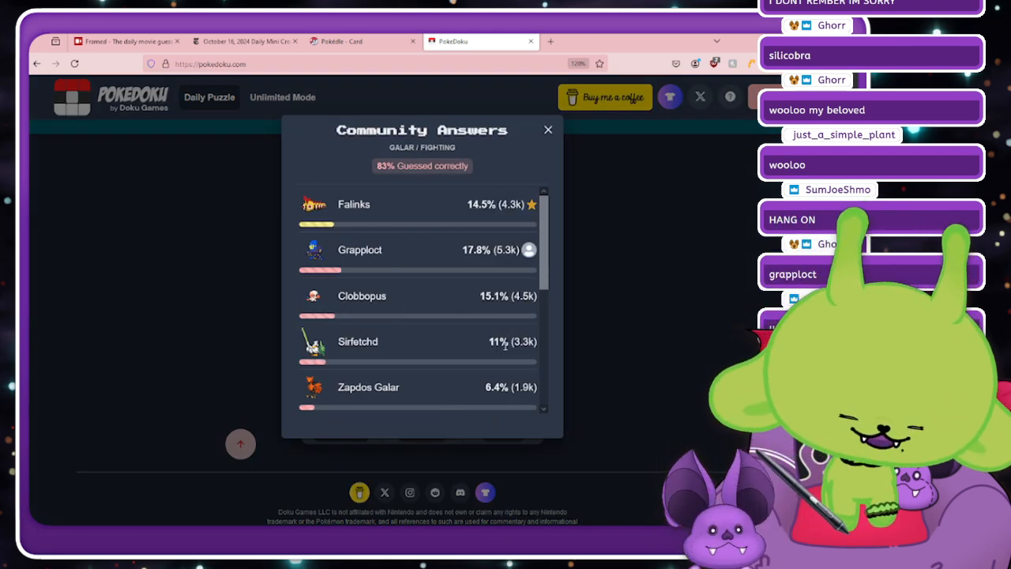
scroll(505, 345, down, 3)
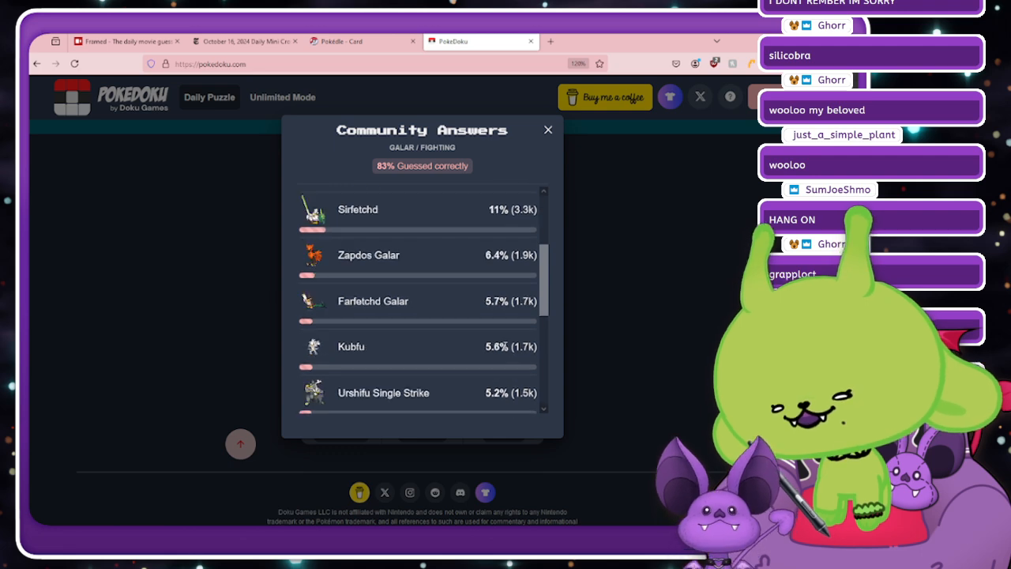
scroll(505, 350, down, 4)
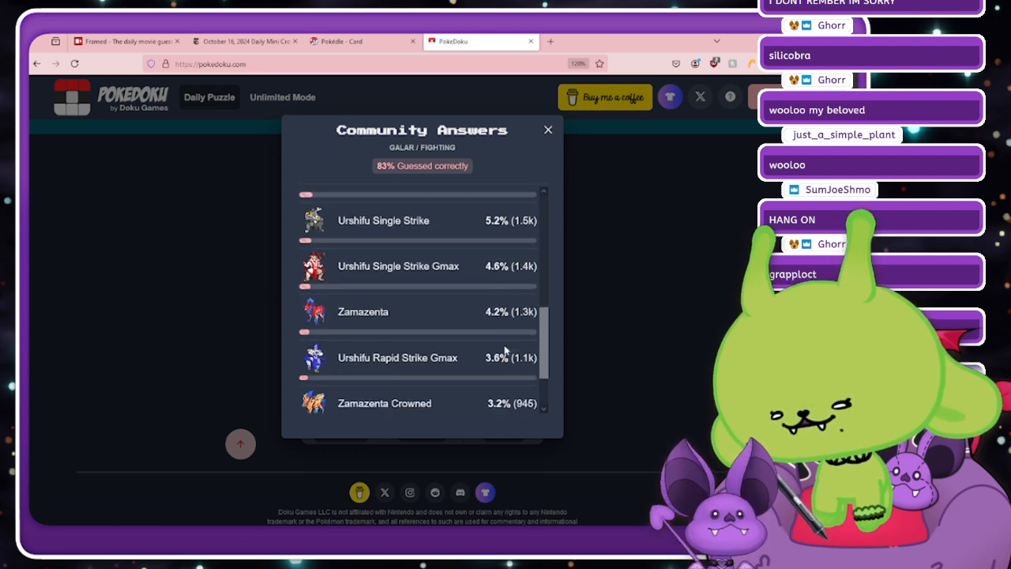
scroll(505, 349, down, 1)
scroll(505, 350, up, 10)
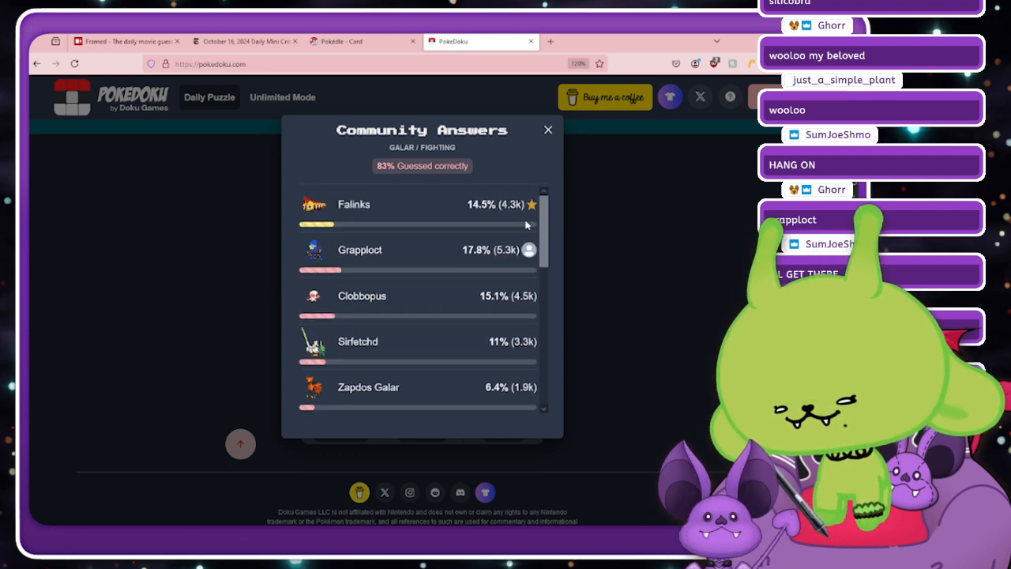
click(548, 130)
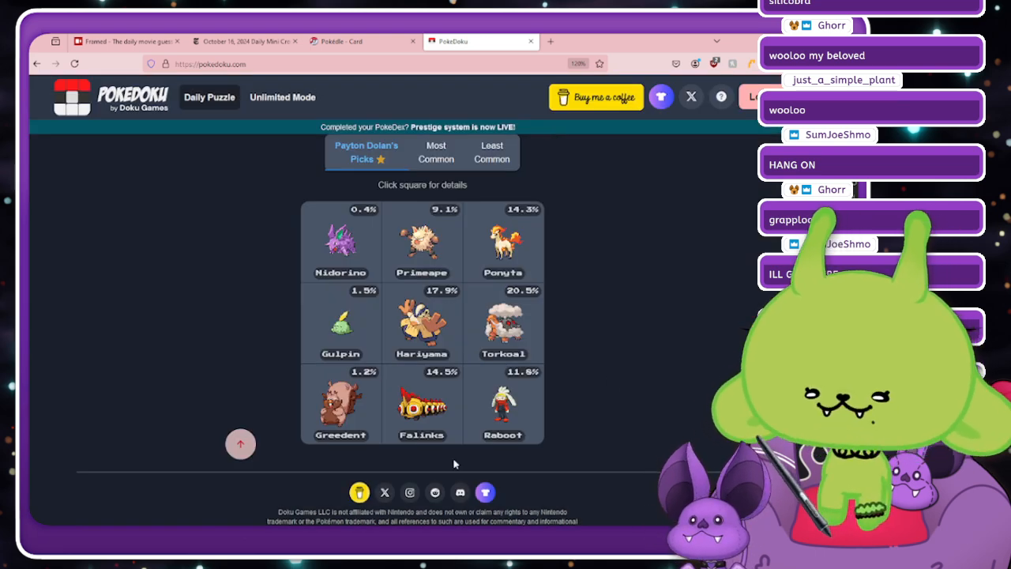
Reopen the Galar / Fighting community answers and go over the Clobbopus, Grapploct, Falinks, Sirfetchd and Zapdos Galar entries one by one.
click(452, 410)
scroll(449, 332, down, 3)
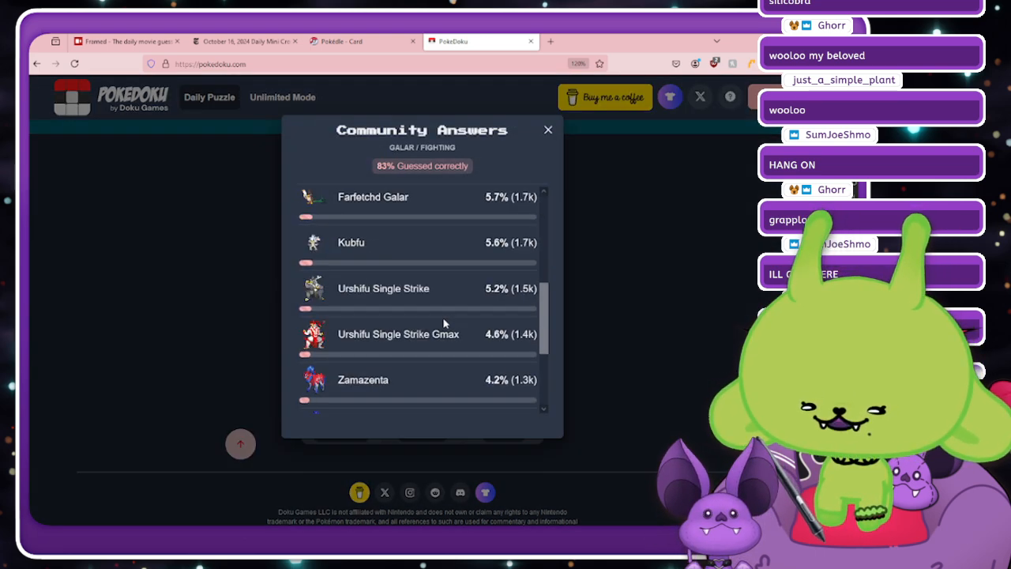
scroll(442, 316, down, 2)
scroll(442, 317, up, 6)
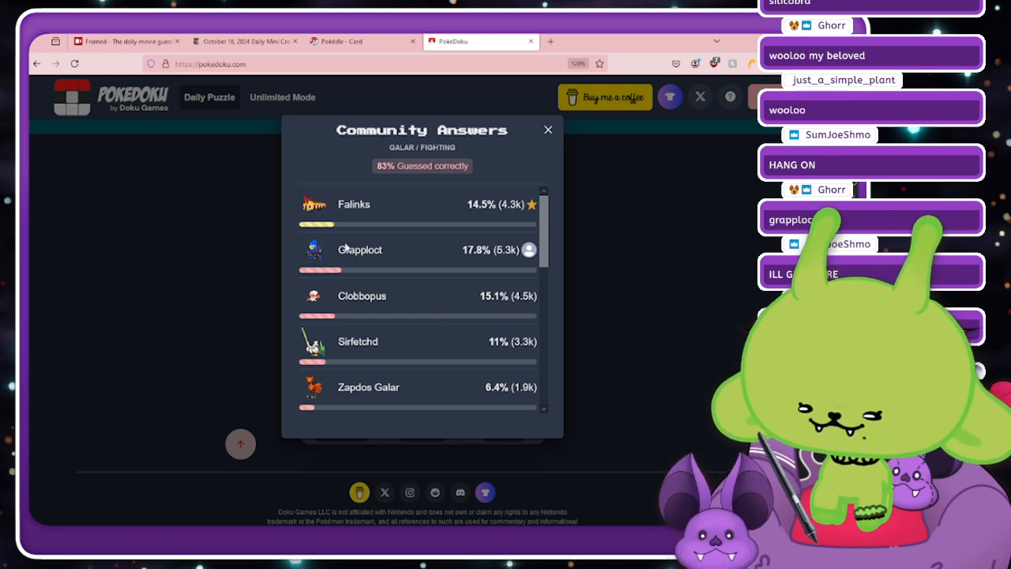
drag(398, 297, 301, 296)
click(402, 295)
drag(402, 295, 320, 295)
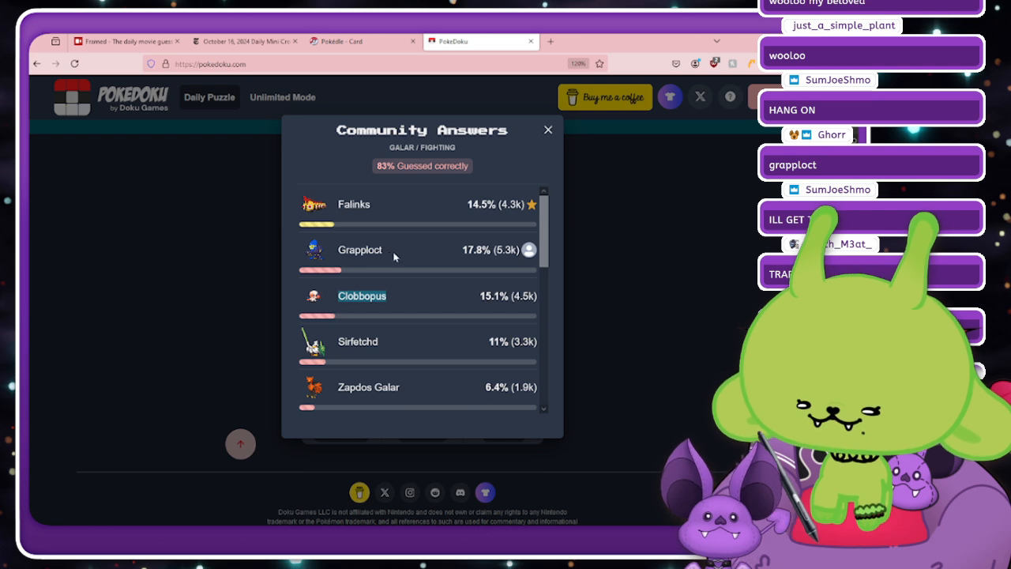
drag(395, 257, 299, 253)
click(371, 237)
drag(328, 207, 311, 207)
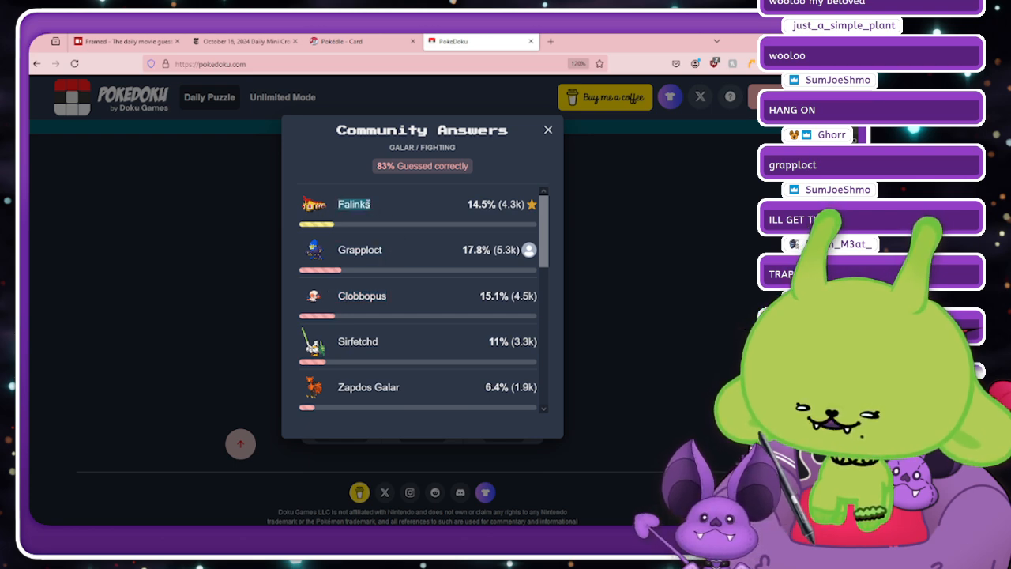
click(398, 200)
drag(397, 200, 310, 207)
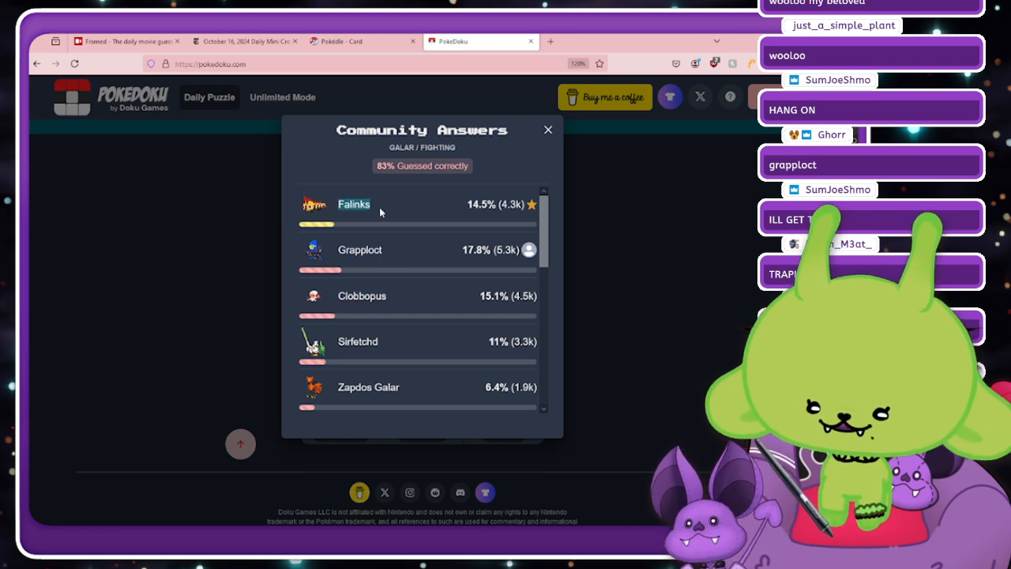
click(387, 343)
drag(387, 343, 303, 340)
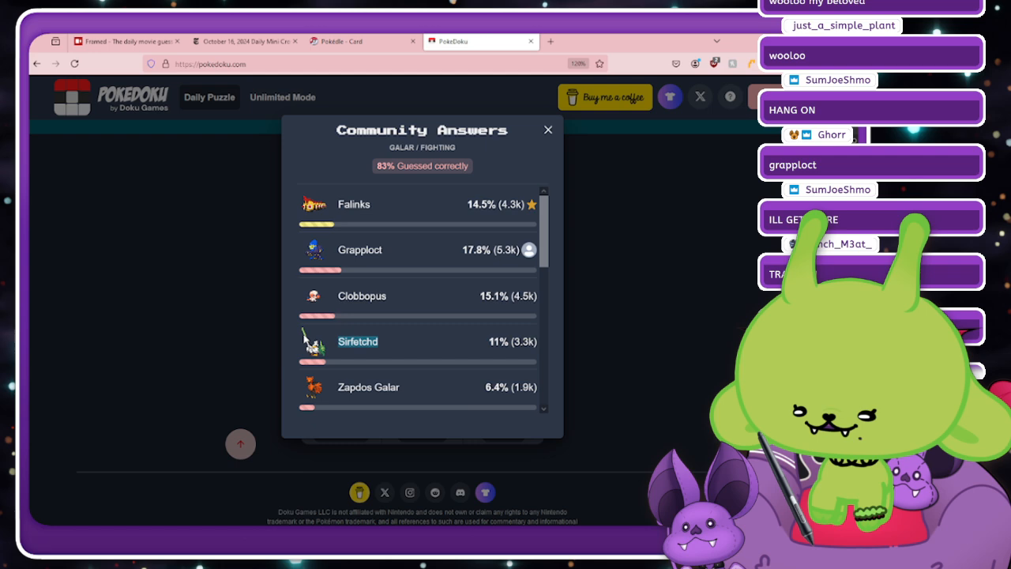
click(368, 341)
scroll(354, 361, down, 2)
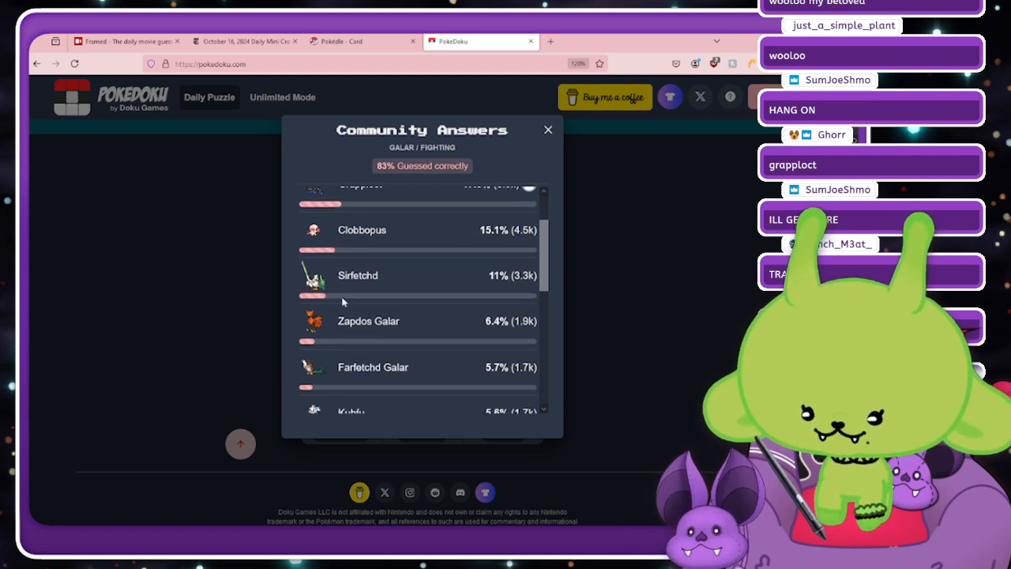
drag(338, 275, 399, 277)
click(402, 282)
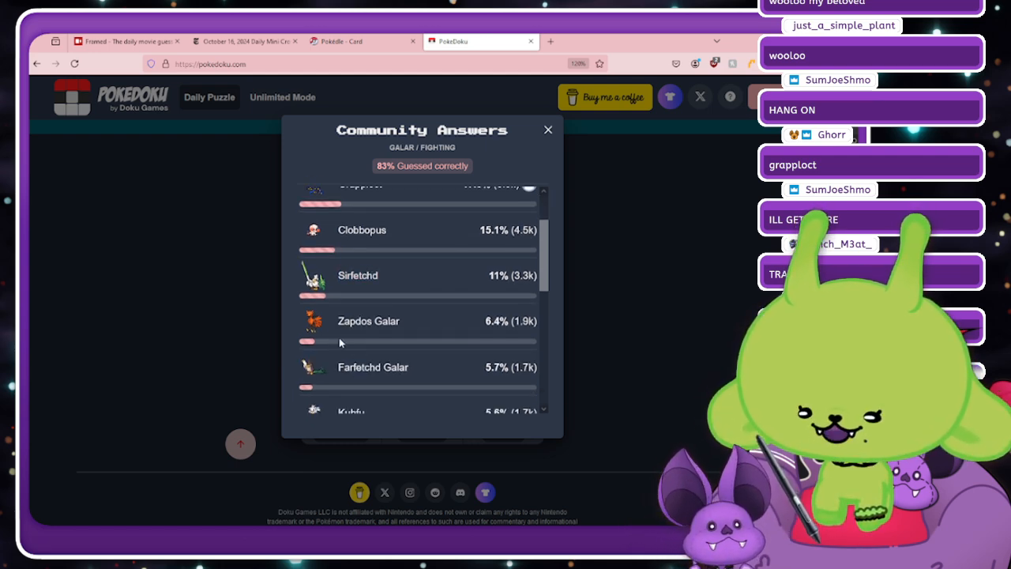
drag(338, 272, 399, 280)
click(398, 281)
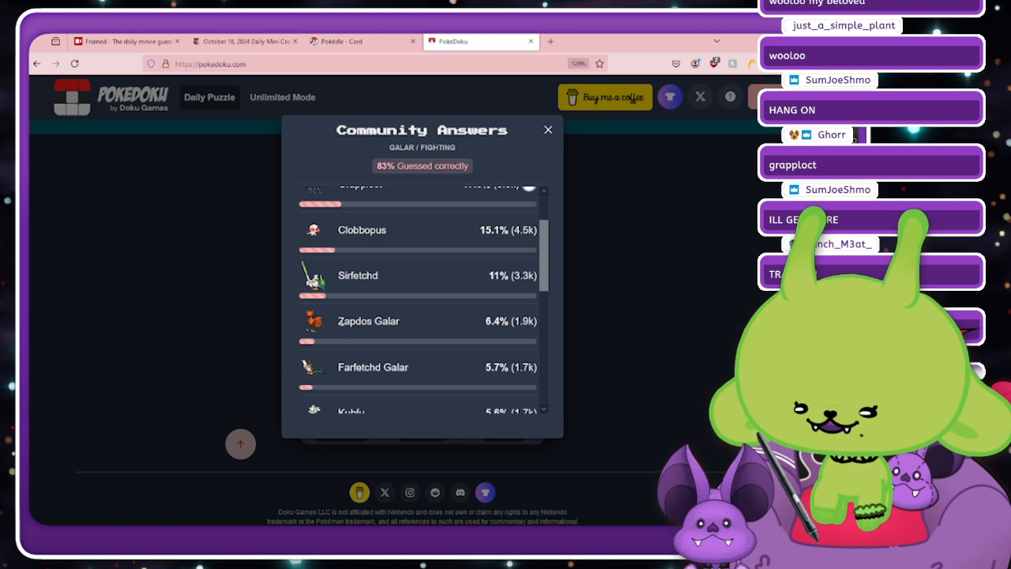
drag(339, 321, 434, 321)
click(432, 321)
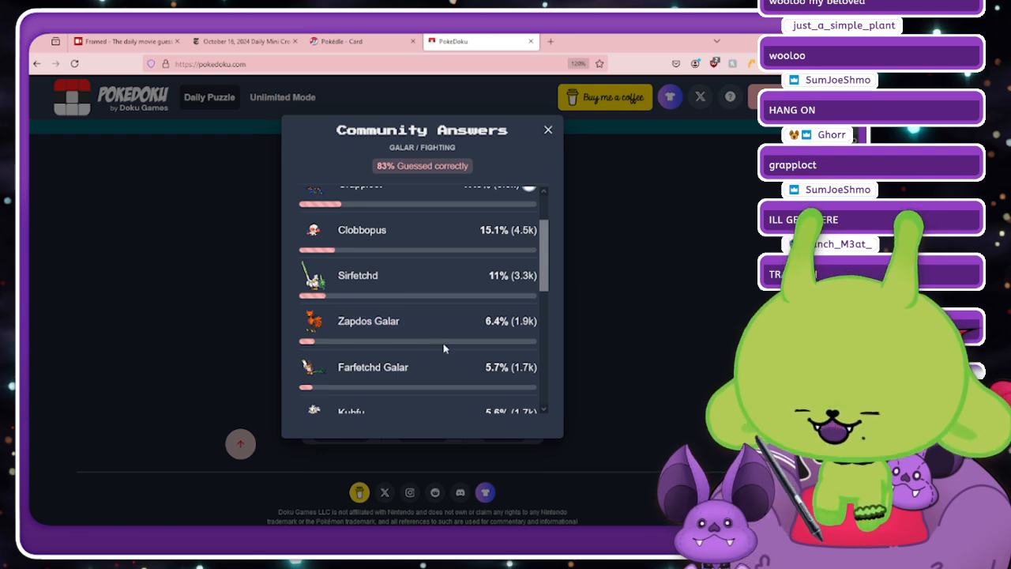
scroll(443, 348, down, 1)
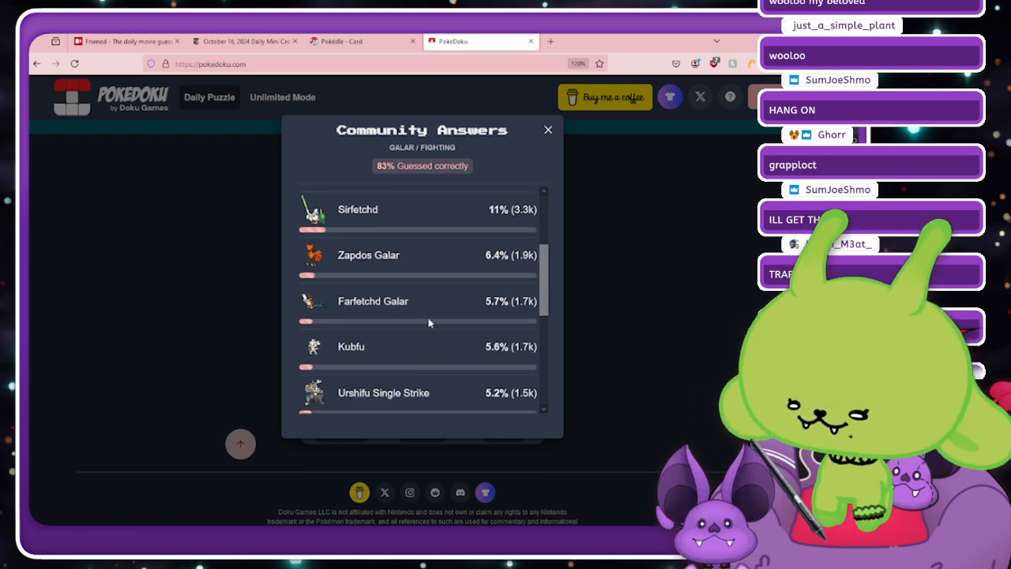
click(548, 130)
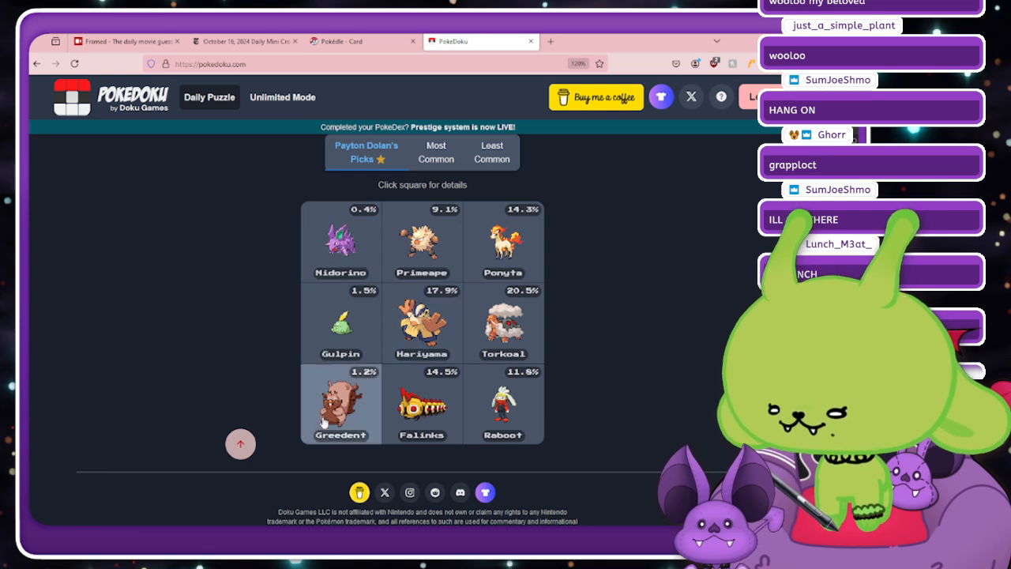
Check the community answers for the Galar / Mono-Type square in the puzzle creator's picks.
click(323, 421)
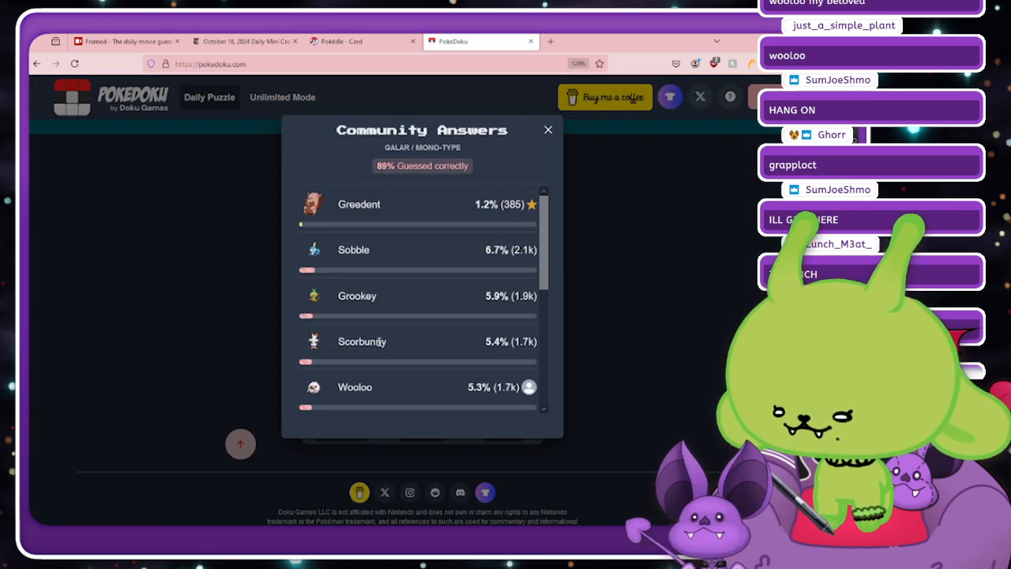
scroll(378, 341, down, 15)
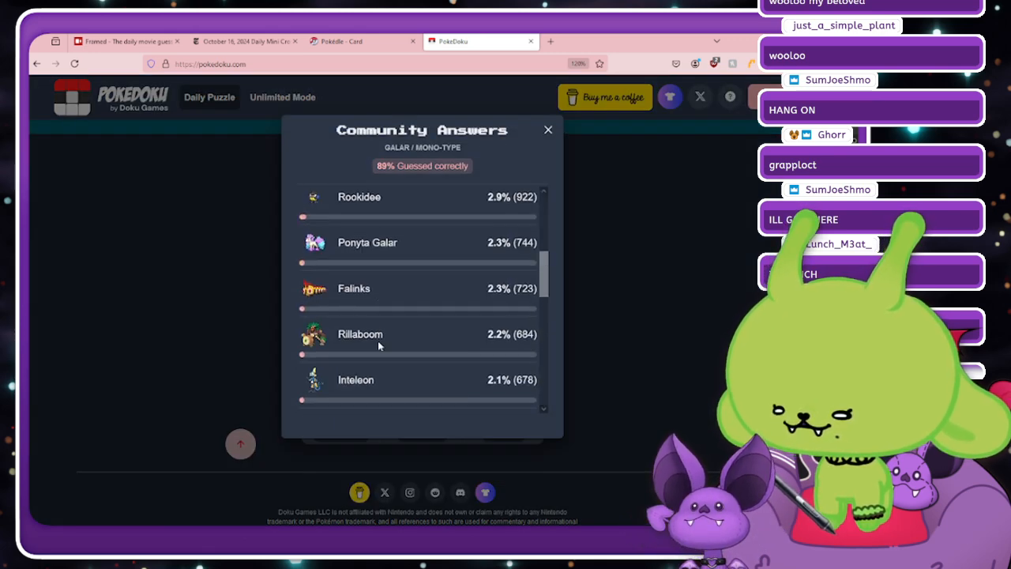
click(541, 127)
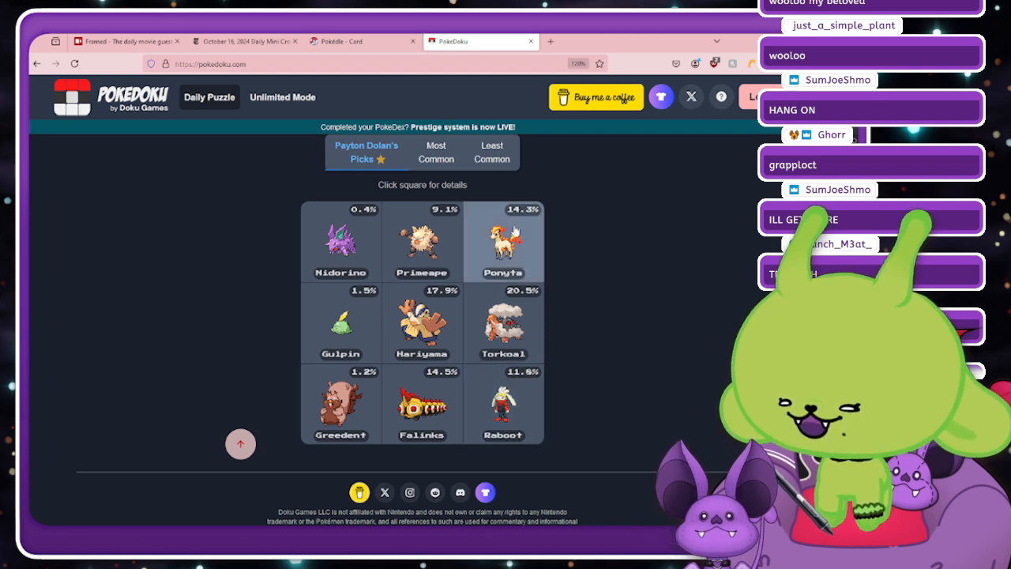
View the most common and least common answer grids, including the community answers for the Kanto / Mono-Type square.
click(436, 152)
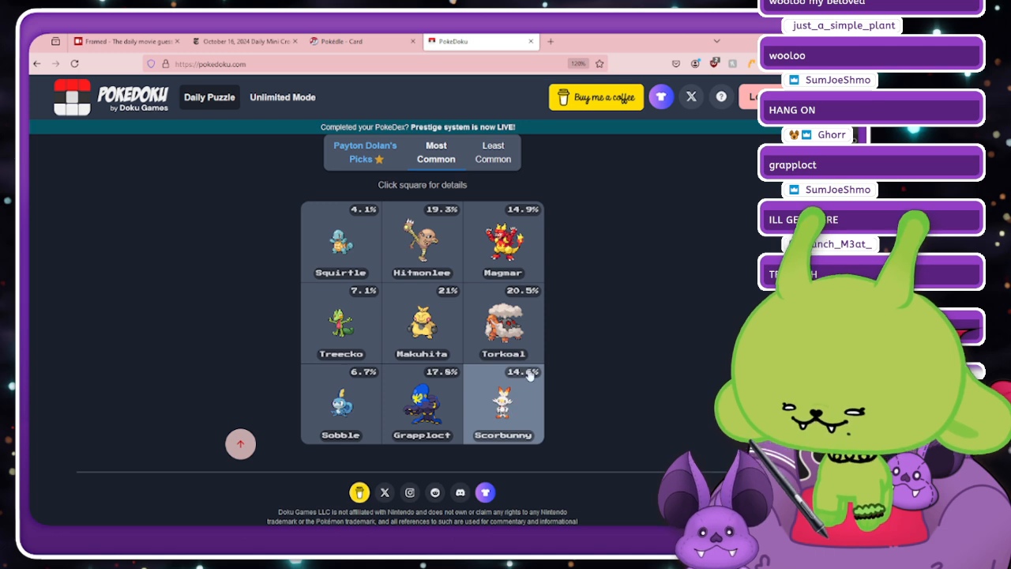
click(482, 163)
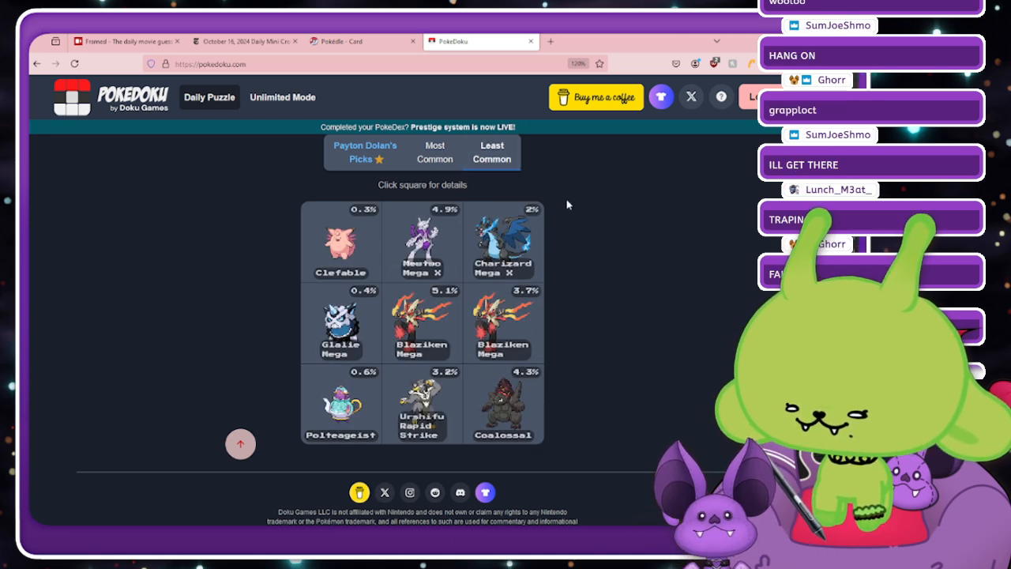
click(341, 240)
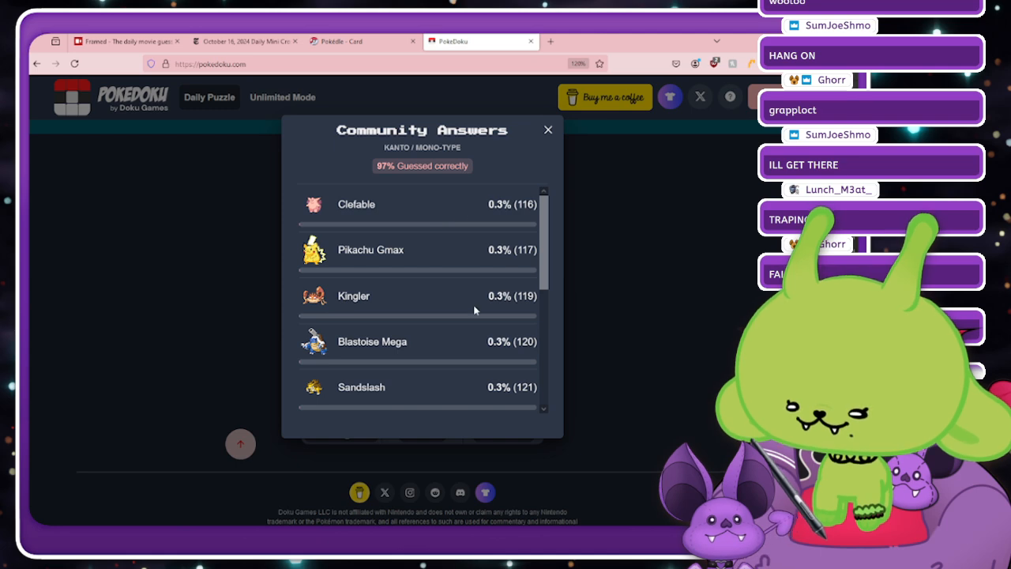
scroll(474, 310, down, 5)
scroll(474, 310, up, 5)
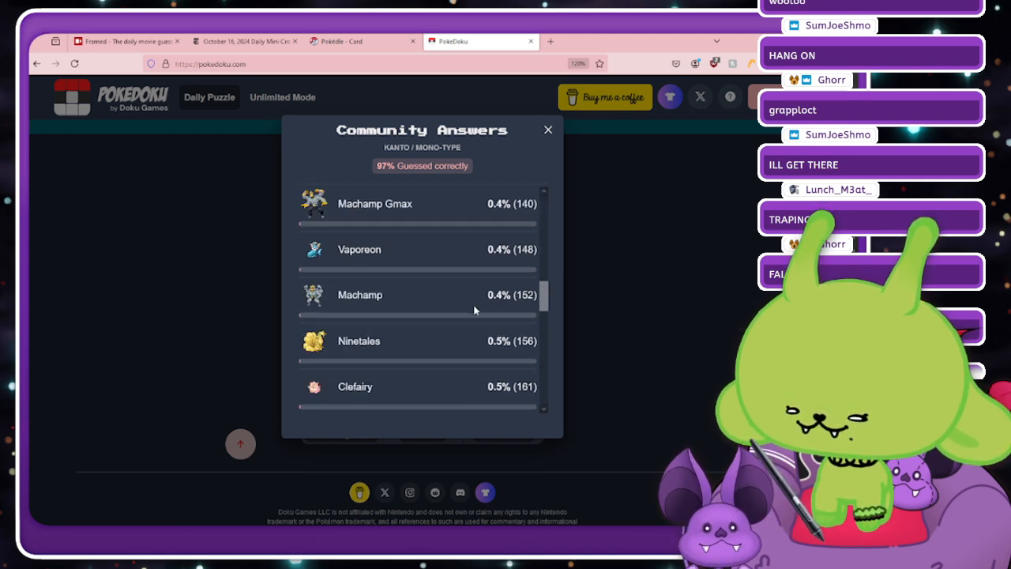
click(547, 130)
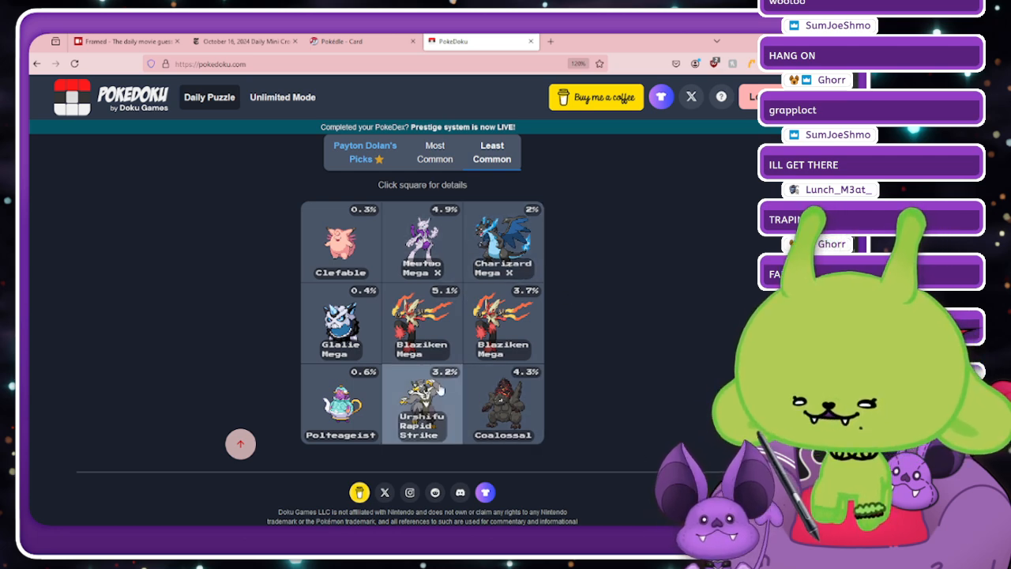
Check the Galar / Fighting community answers from the least common grid.
click(440, 388)
scroll(505, 348, down, 5)
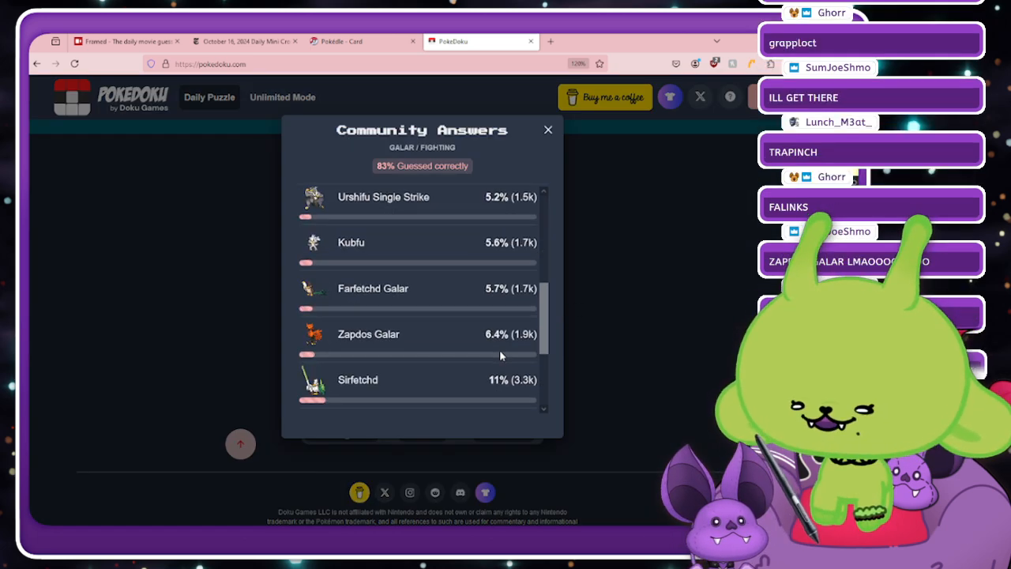
scroll(500, 339, down, 3)
click(548, 129)
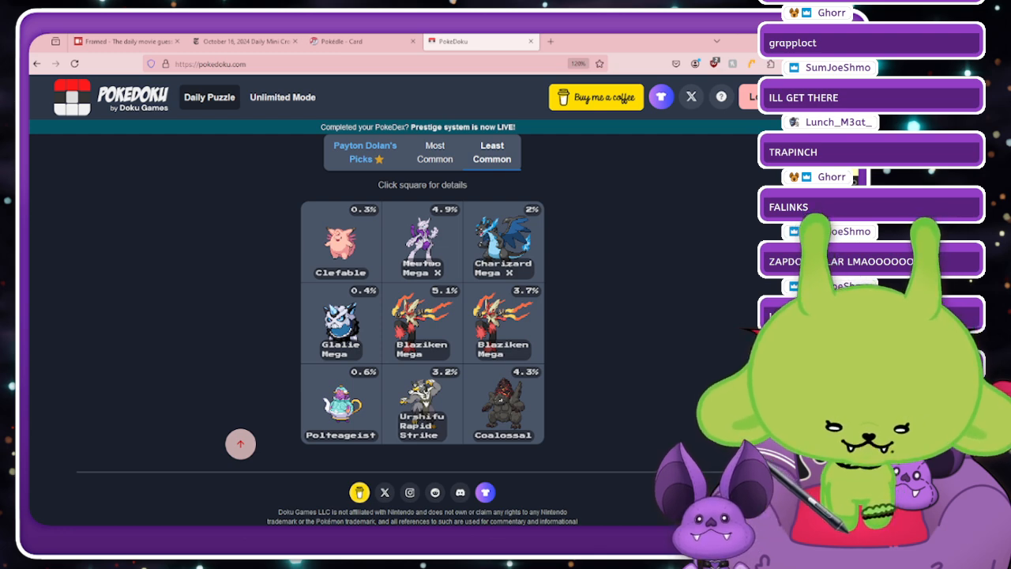
Open the Bandle song puzzle in a new tab and examine the song's release year and YouTube views.
drag(505, 496, 553, 45)
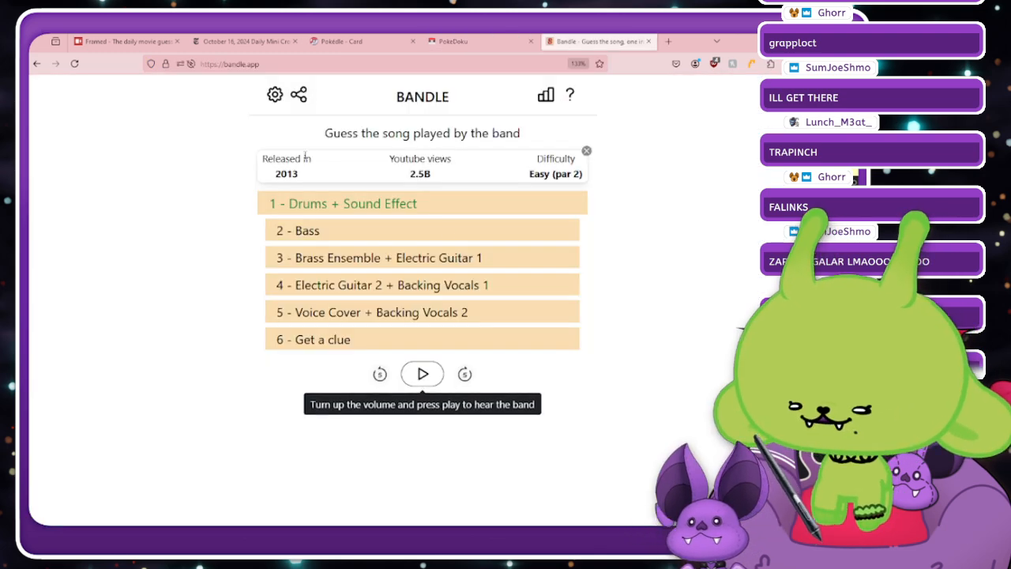
drag(276, 176, 314, 176)
click(317, 177)
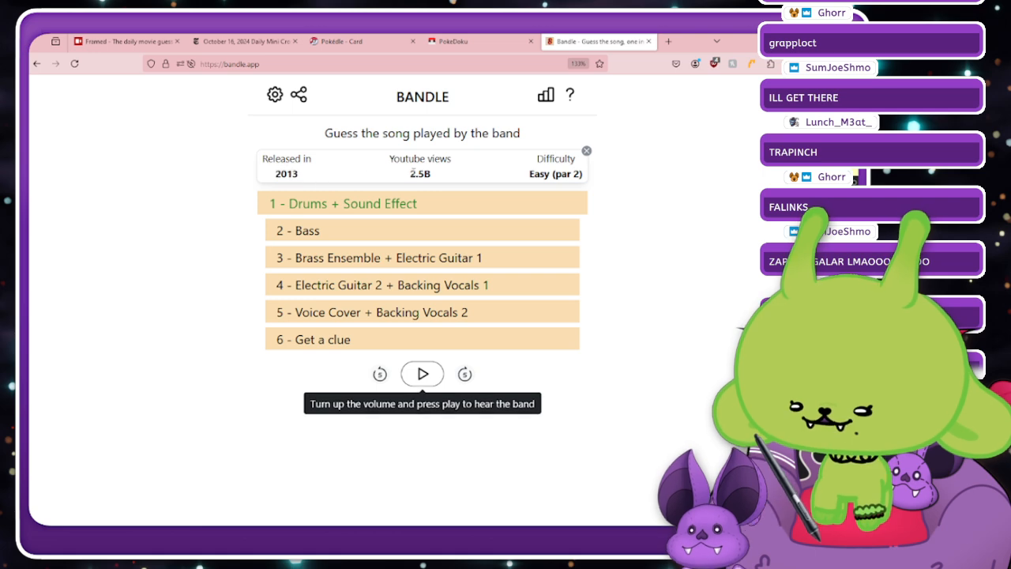
drag(412, 169, 434, 170)
click(449, 173)
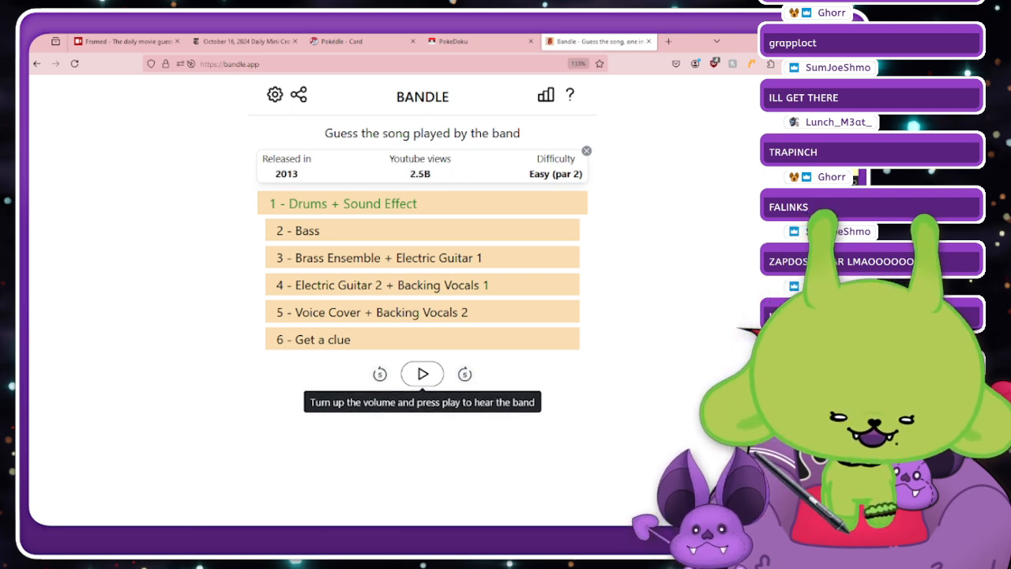
Play the Drums + Sound Effect track of today's Bandle song.
drag(530, 170, 610, 176)
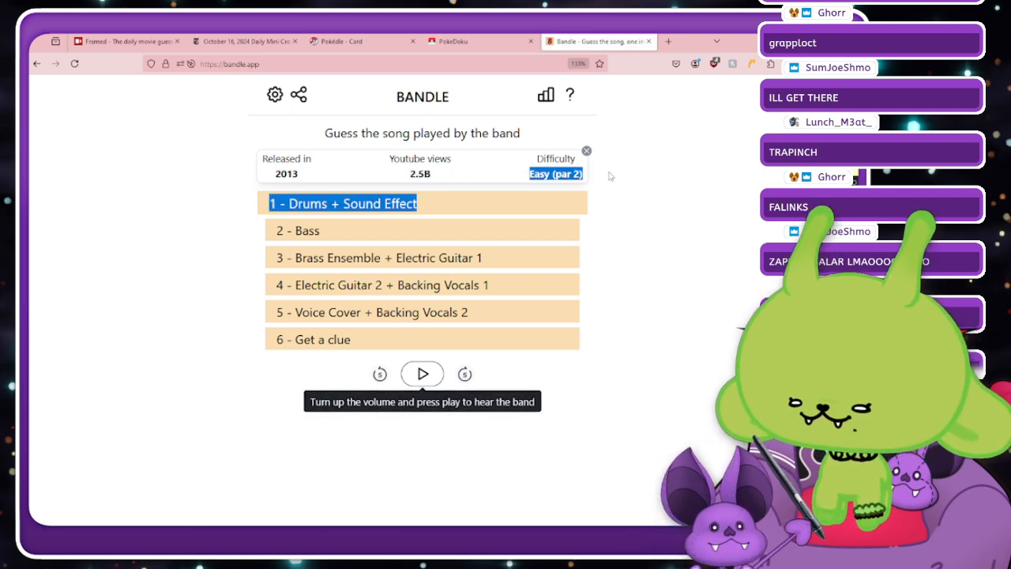
click(647, 177)
click(422, 373)
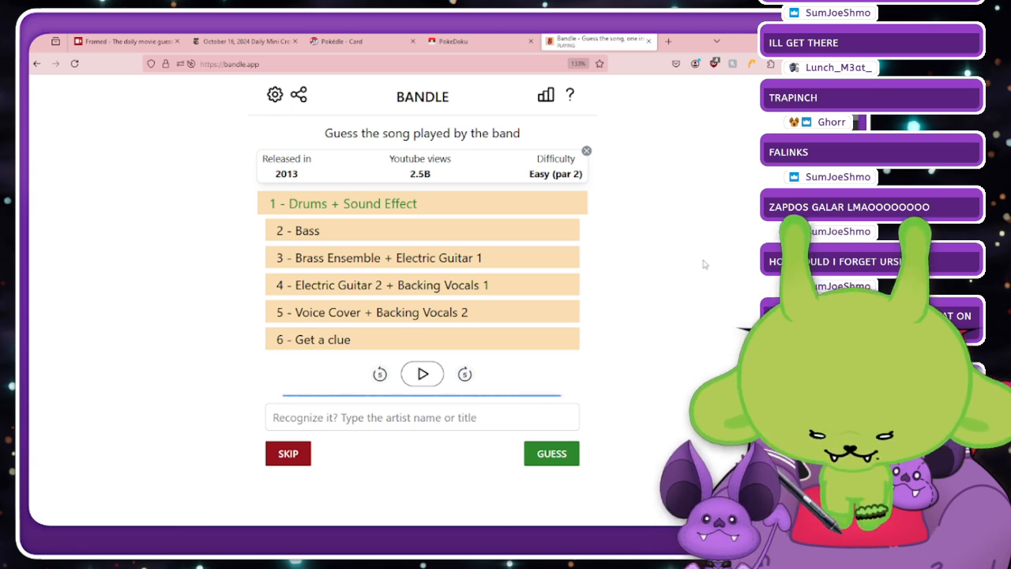
Search the Bandle song list for "shots" and look through the suggestions.
click(425, 424)
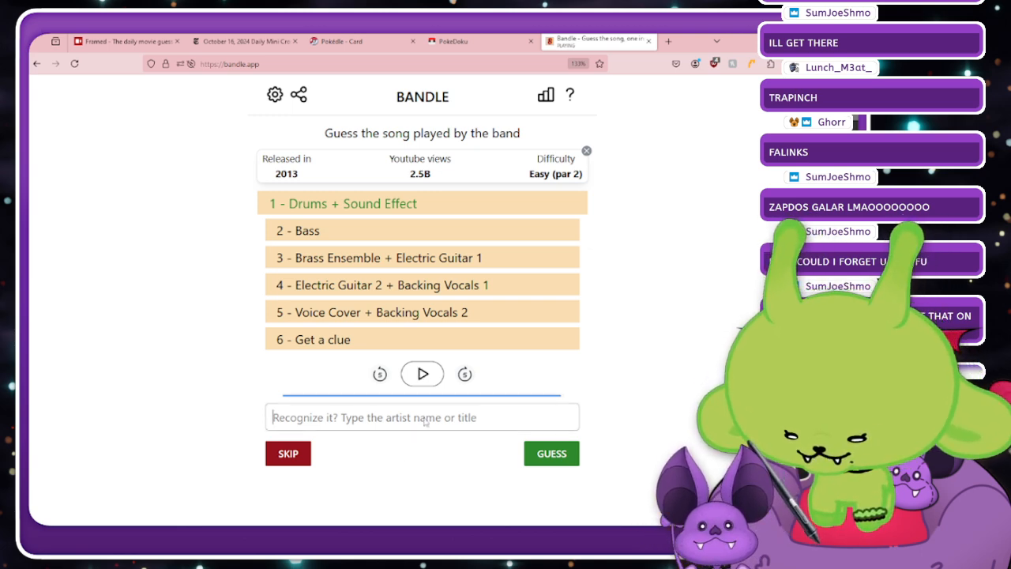
text(shots)
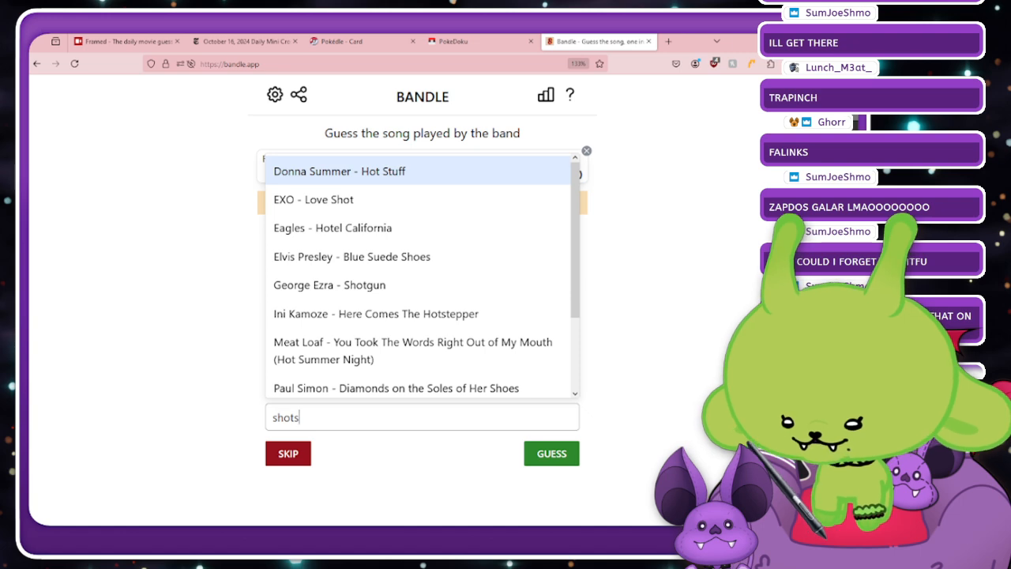
scroll(458, 294, down, 2)
scroll(458, 298, up, 2)
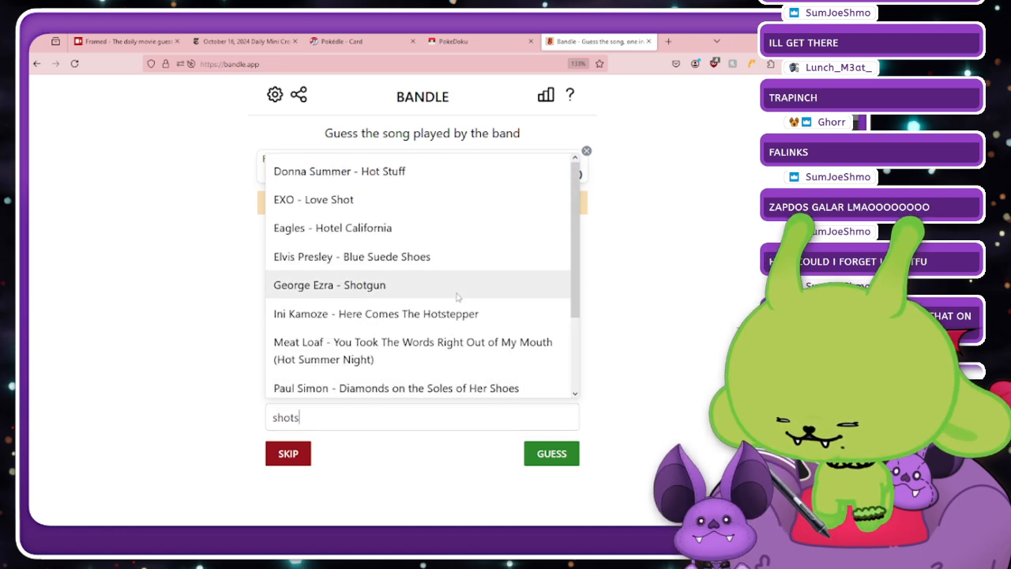
Search for "lmfao" and submit "LMFAO - Party Rock Anthem ft. Lauren Bennett, GoonRock" as the first guess.
drag(383, 418, 189, 425)
key(BackSpace)
text(Im)
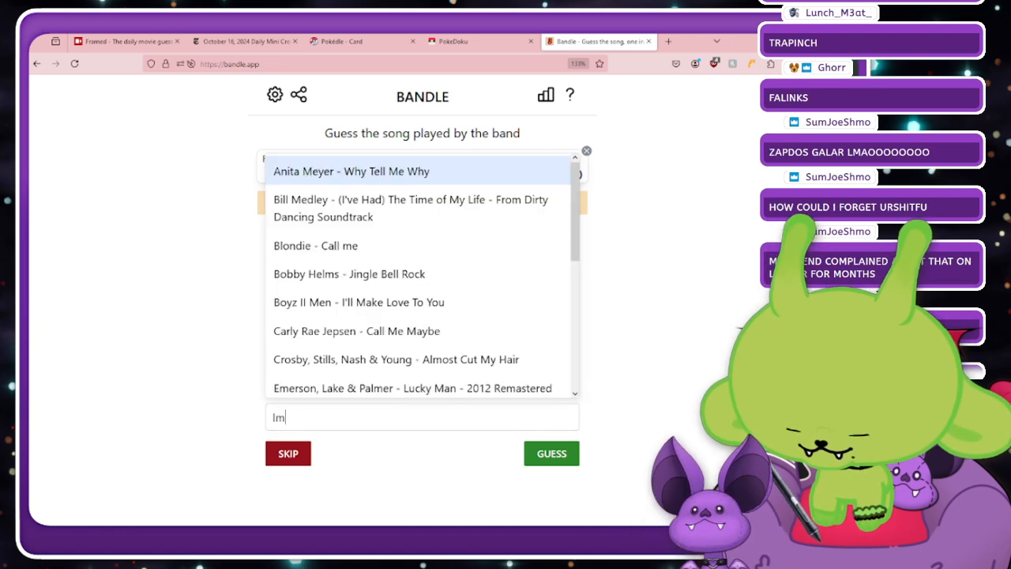
text(fao)
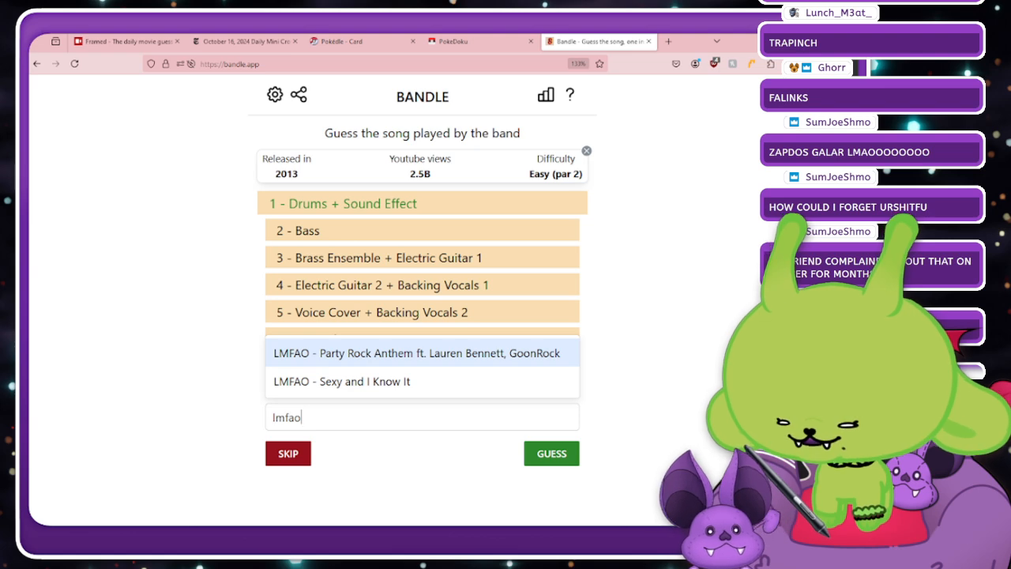
click(422, 357)
key(Return)
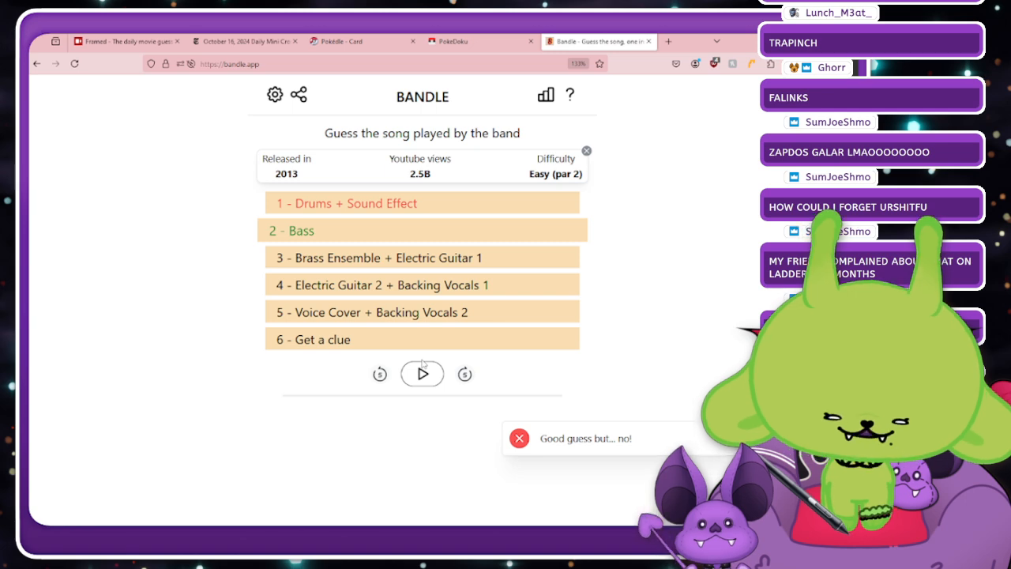
Listen to the Bass track twice, and skip on to play the Brass Ensemble + Electric Guitar 1 track.
click(422, 374)
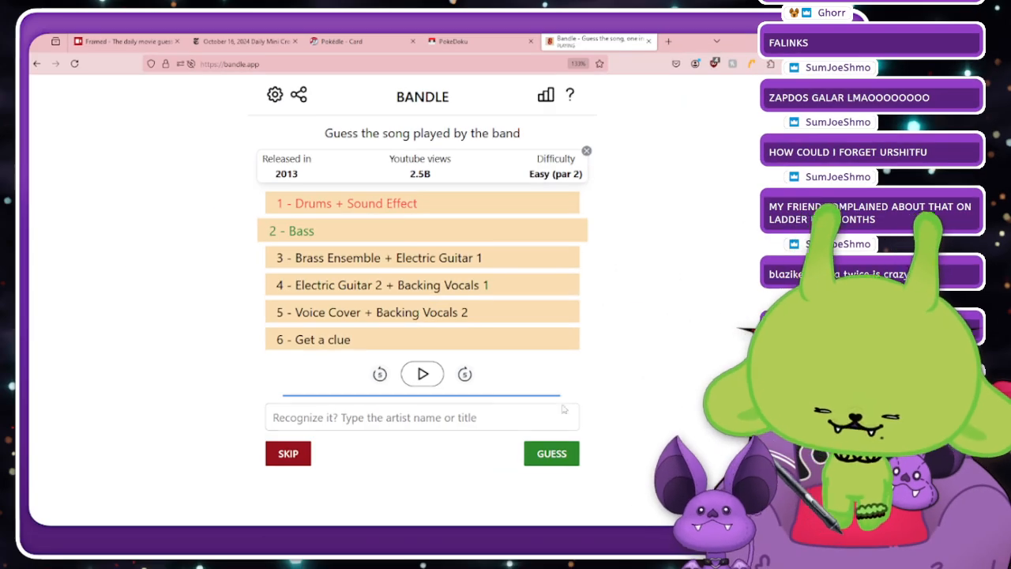
click(449, 375)
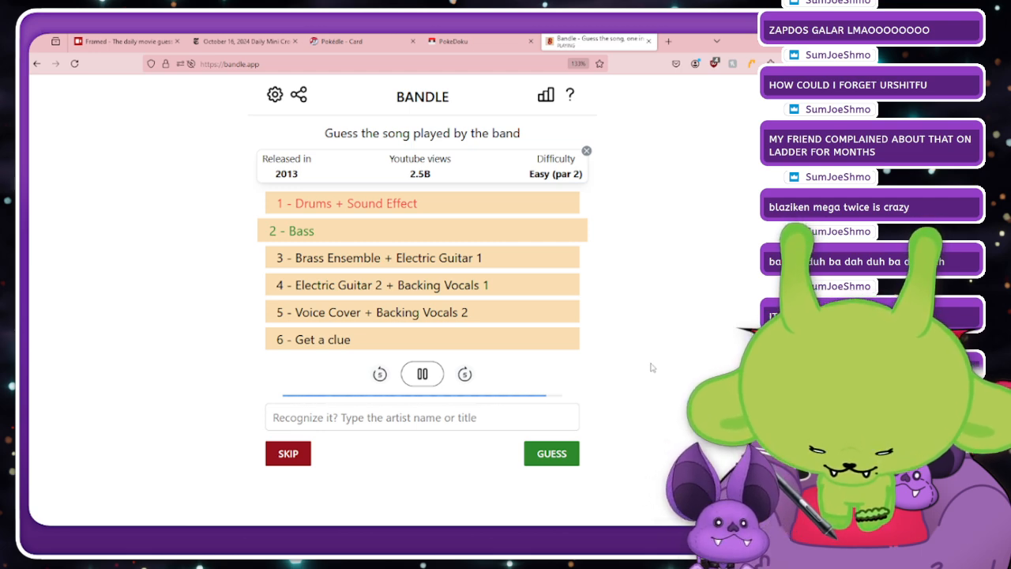
click(353, 421)
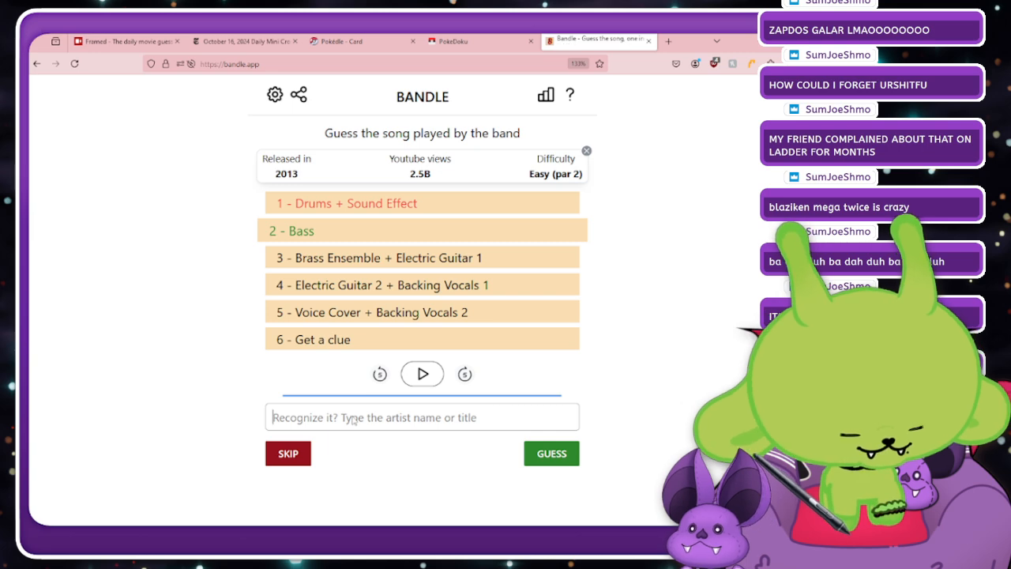
click(277, 454)
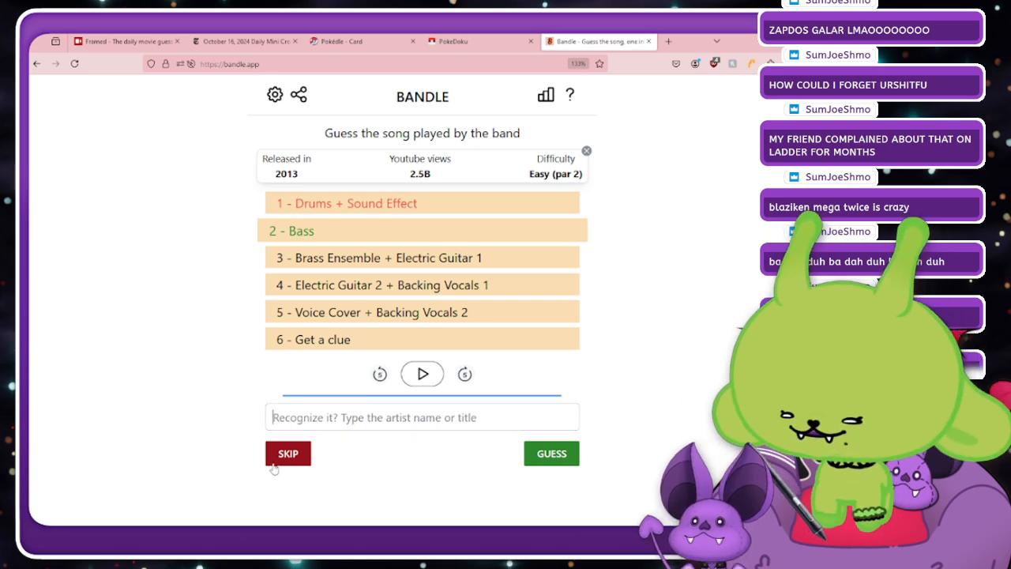
click(423, 375)
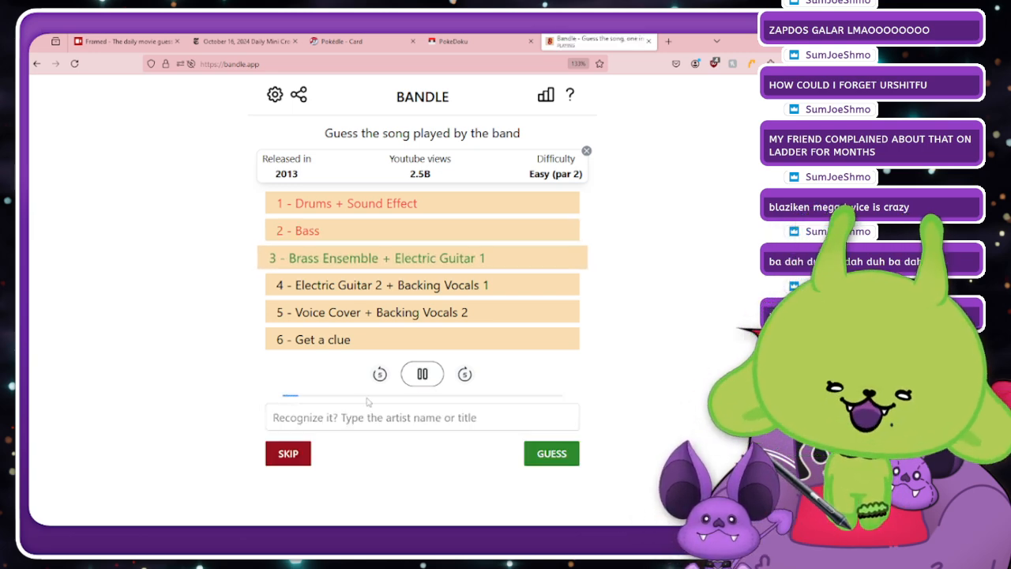
Search the song list for "rude" and "why u" without submitting a guess.
click(427, 419)
text(rude)
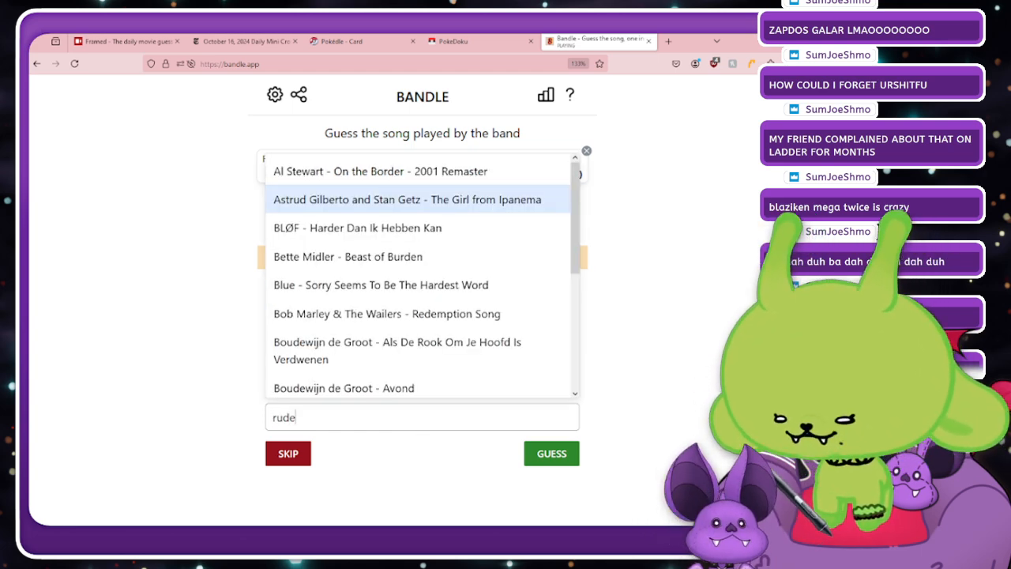
key(BackSpace)
key(BackSpace)
key(BackSpace)
key(BackSpace)
text(why u)
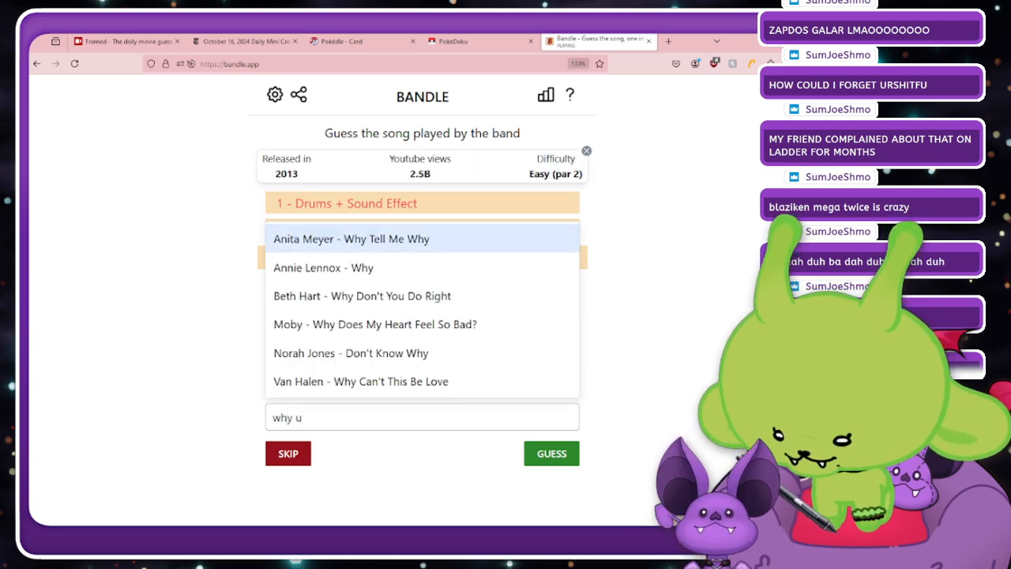
key(BackSpace)
key(BackSpace)
key(BackSpace)
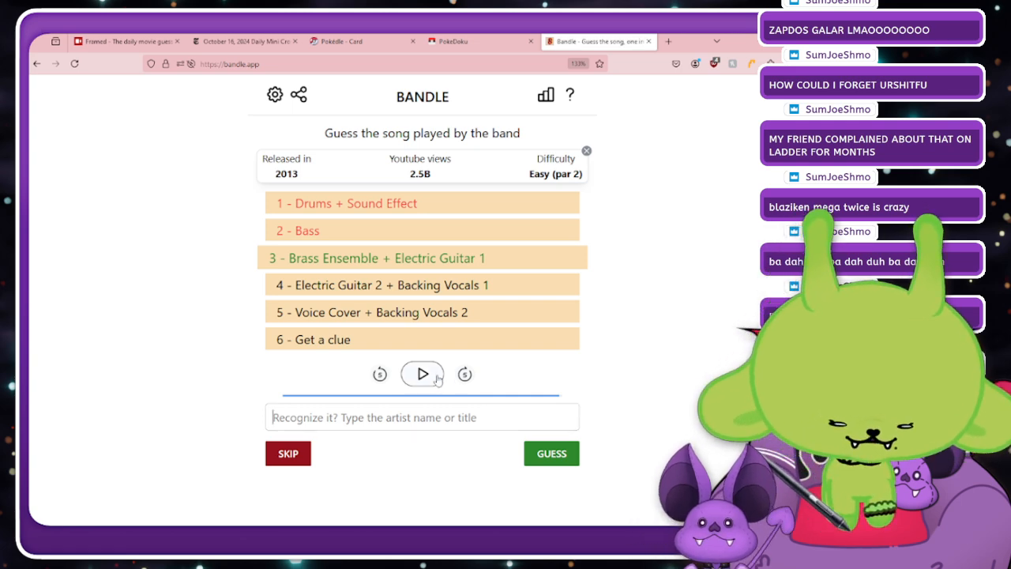
text(rude)
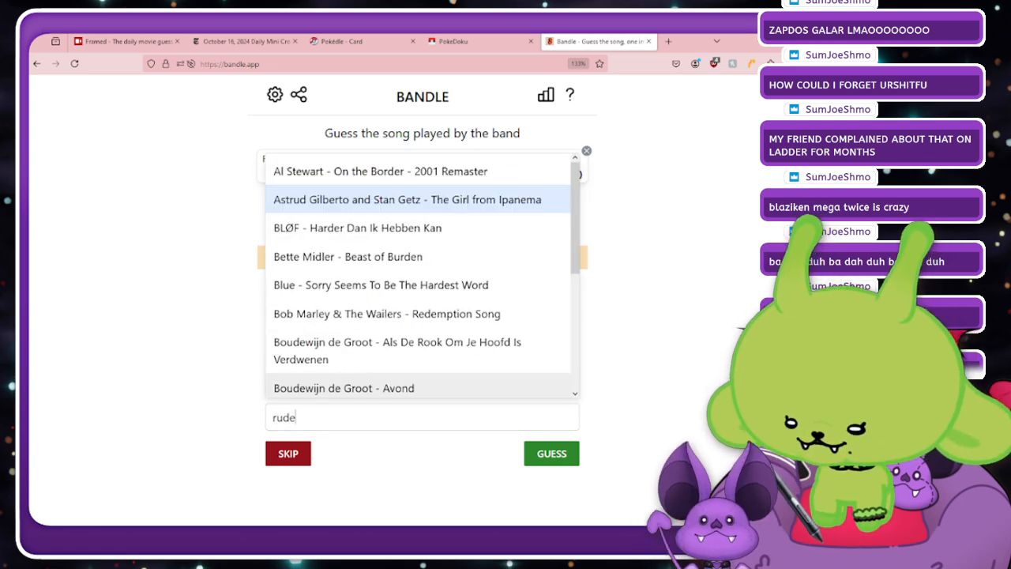
click(370, 409)
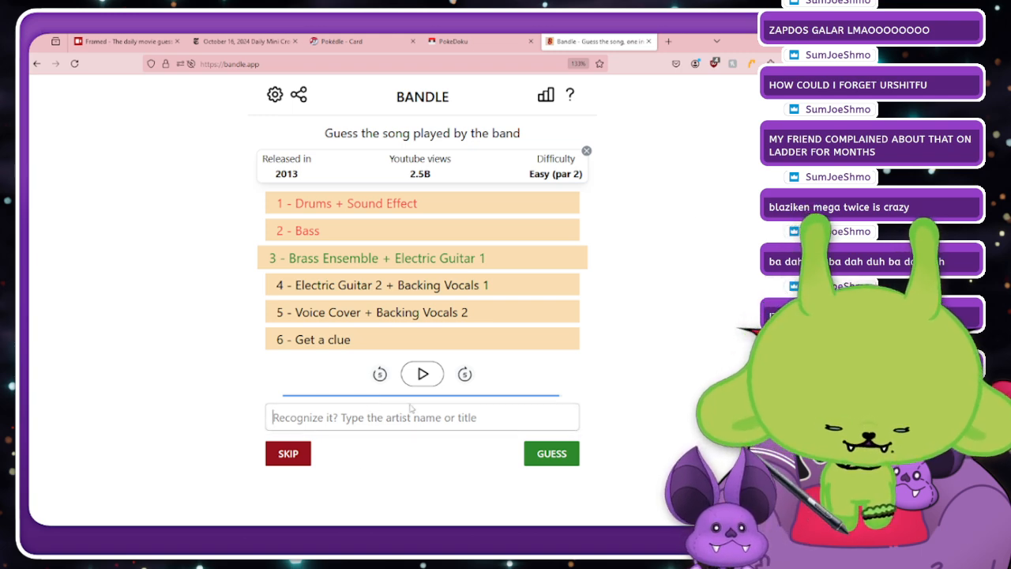
Replay the Brass Ensemble + Electric Guitar 1 track and skip to Electric Guitar 2 + Backing Vocals 1.
click(441, 374)
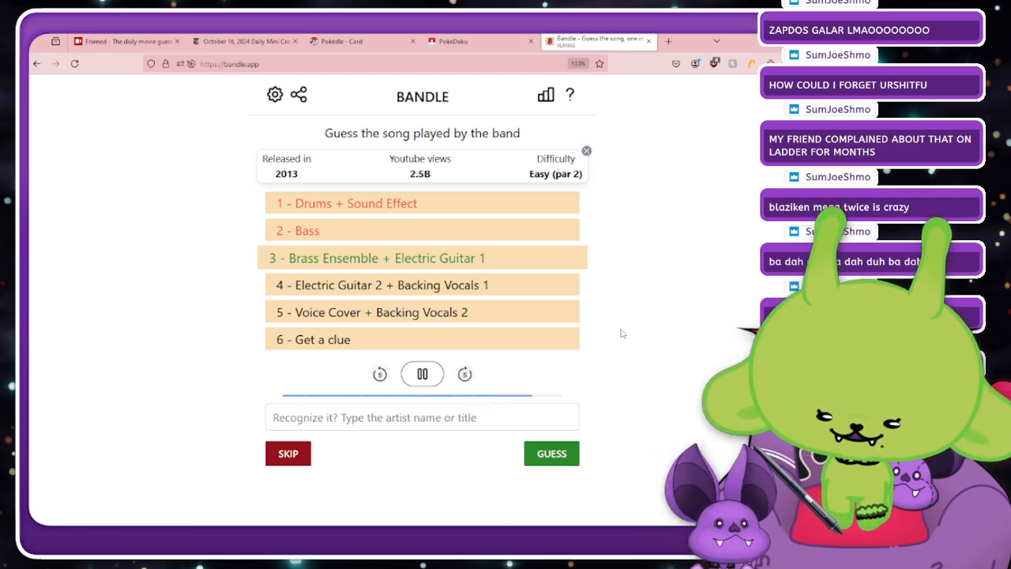
click(291, 453)
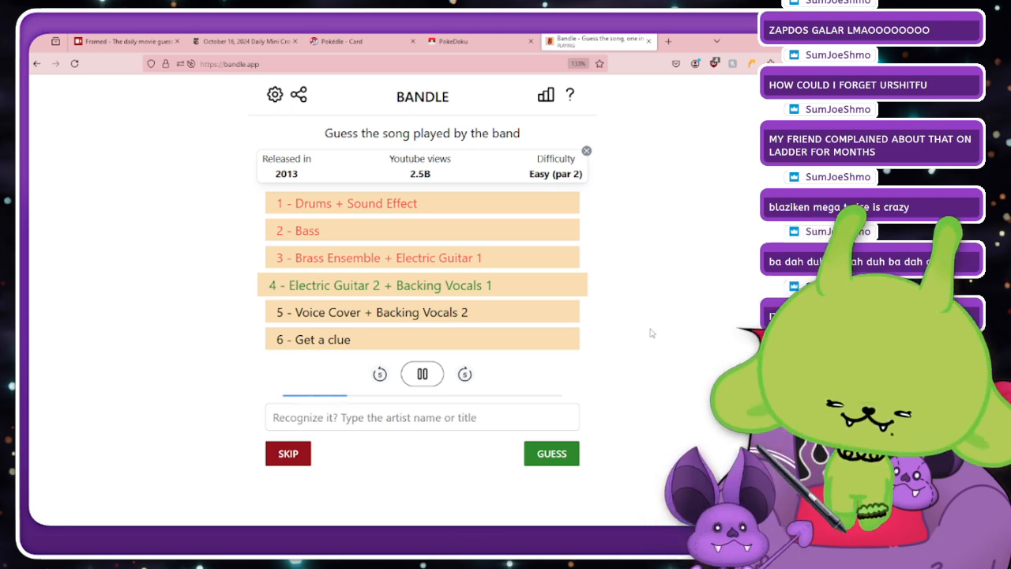
Search the song list for "human t" and clear the search text.
click(470, 421)
text(hu)
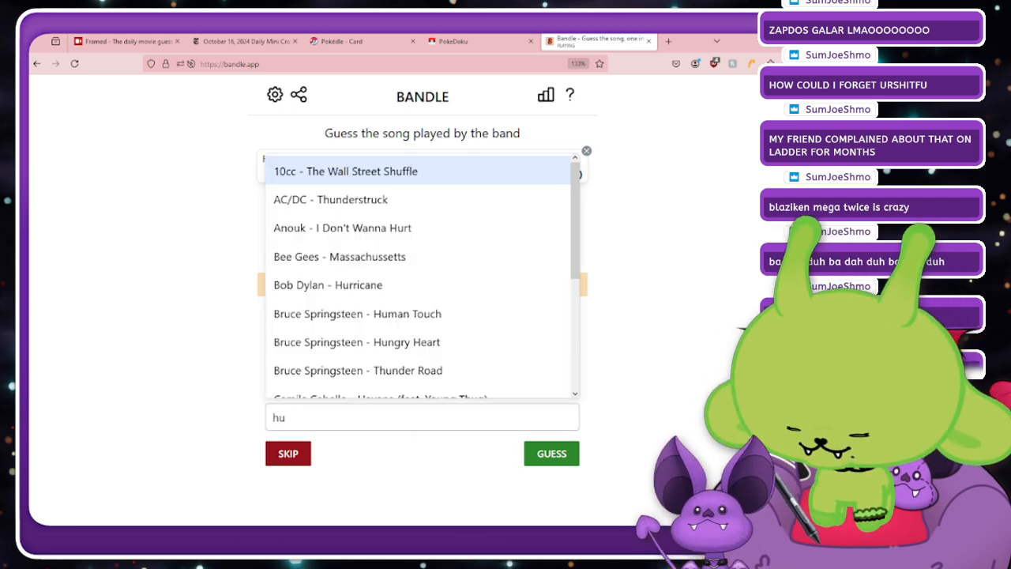
text(man t)
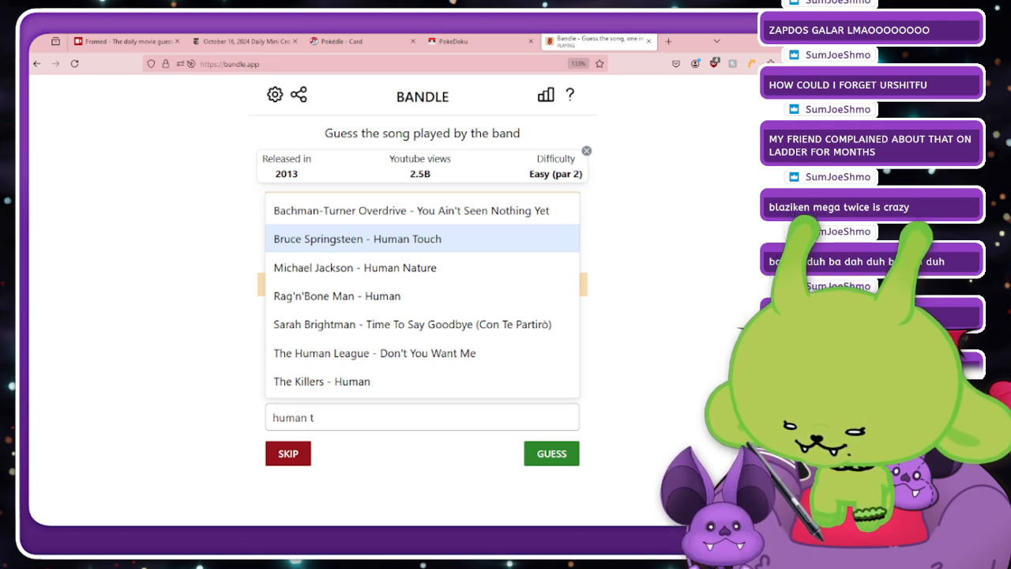
key(BackSpace)
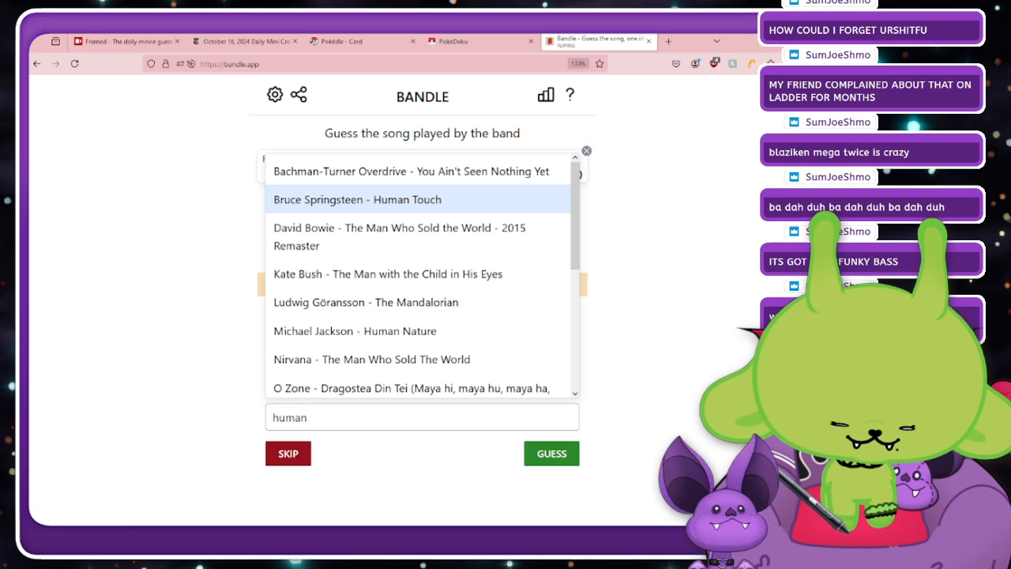
key(BackSpace)
key(BackSpace)
key(BackSpace)
key(BackSpace)
key(BackSpace)
Search the full suggestion list for "rude" and submit "MAGIC! - Rude" as the guess.
text(rude)
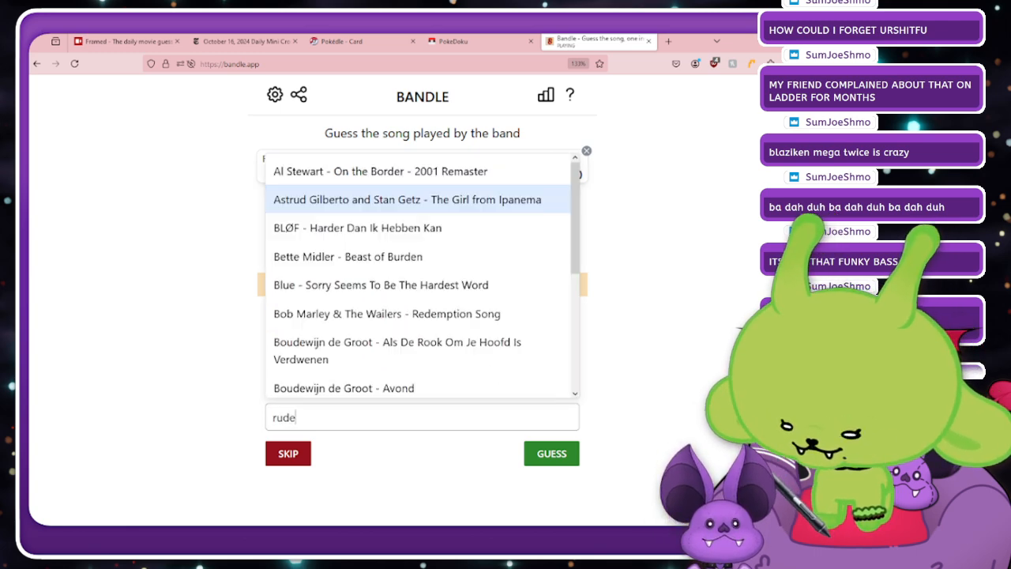
scroll(479, 307, down, 2)
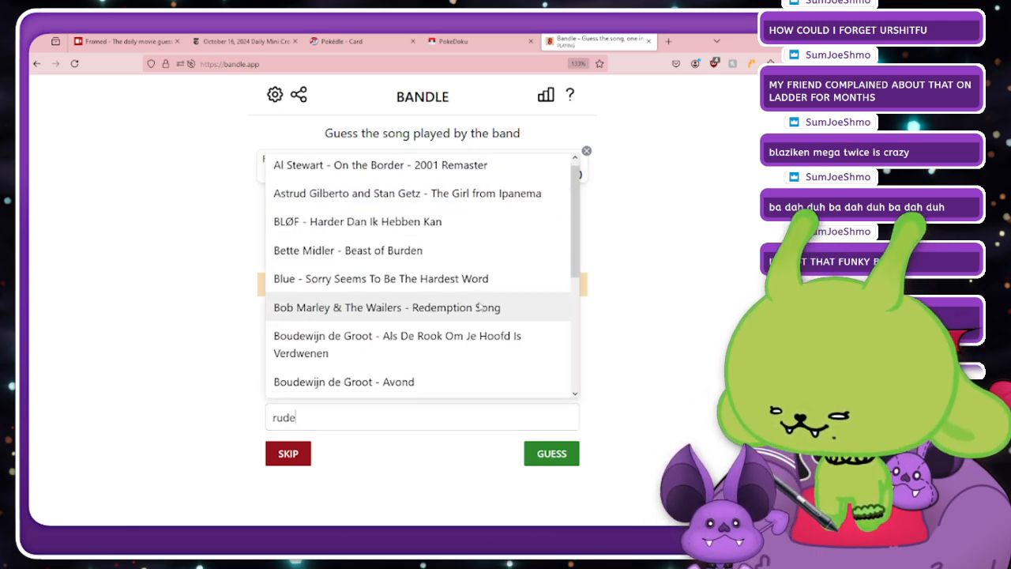
scroll(479, 307, down, 1)
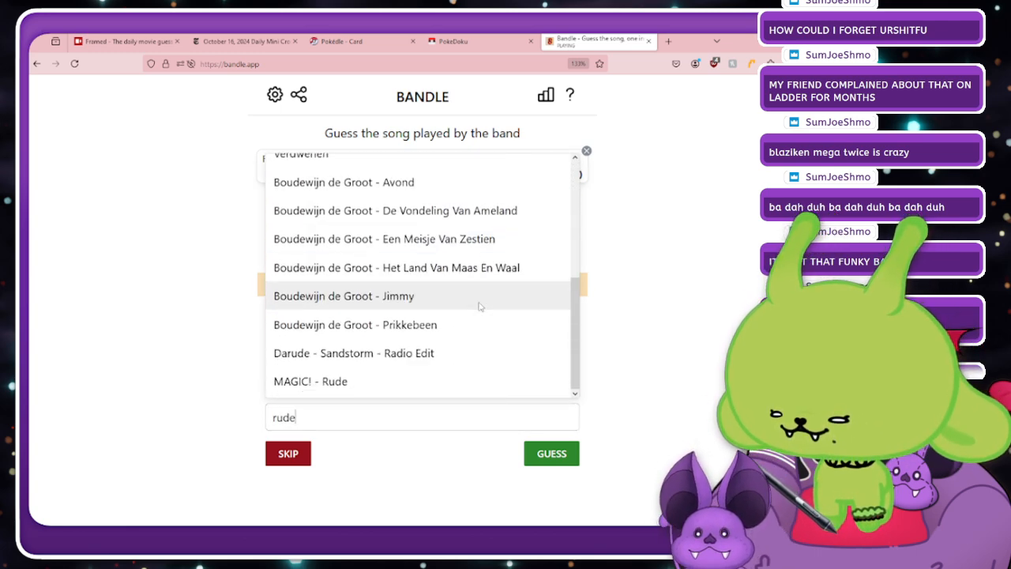
click(366, 390)
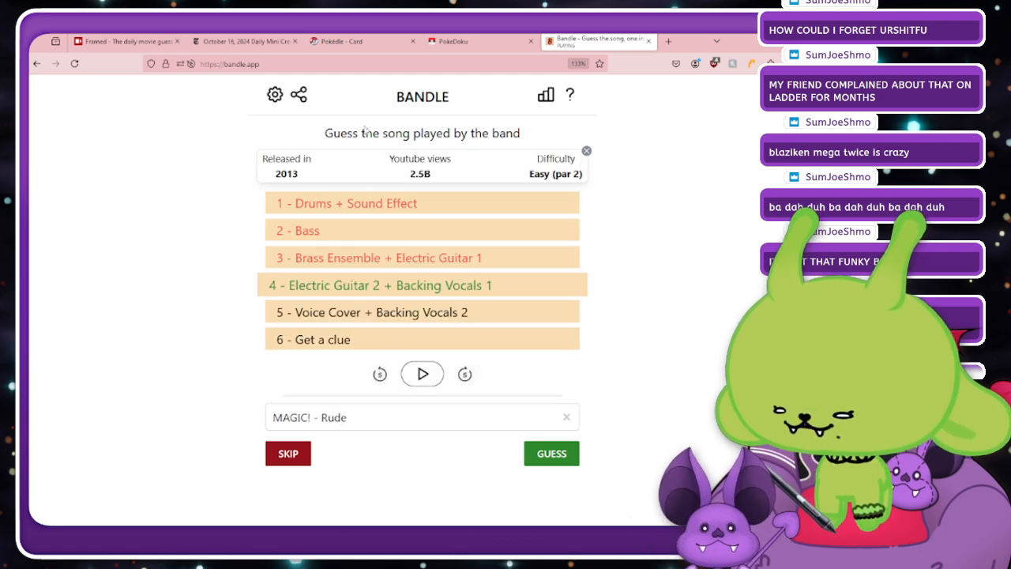
click(548, 453)
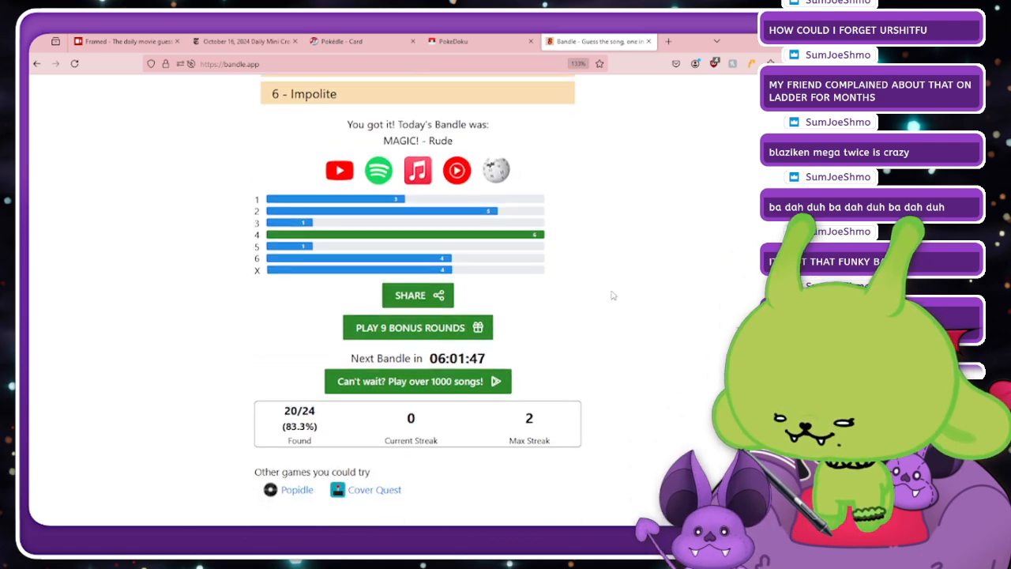
Play the Voice Cover + Backing Vocals 2 track of the solved Bandle.
scroll(452, 356, up, 3)
click(552, 311)
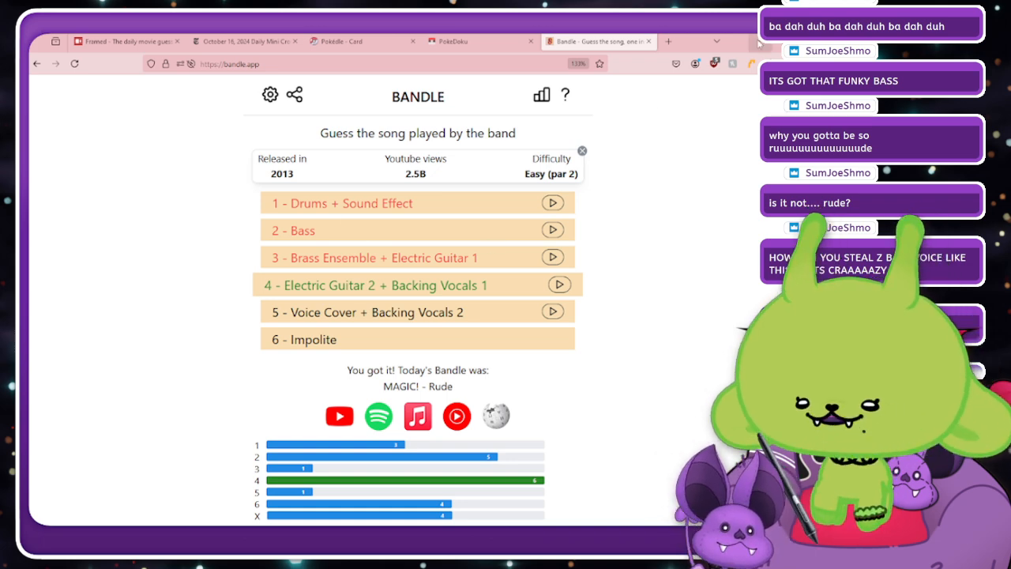
Switch to Live2D Cubism Editor, open the physics settings and examine the character's face up close in the physics preview.
key(alt+Tab)
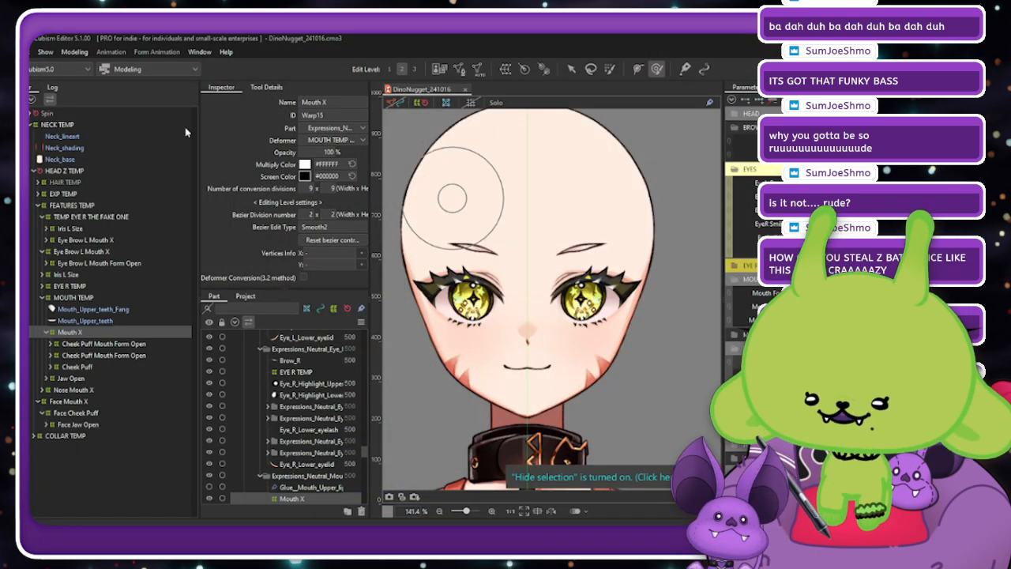
click(73, 52)
click(136, 282)
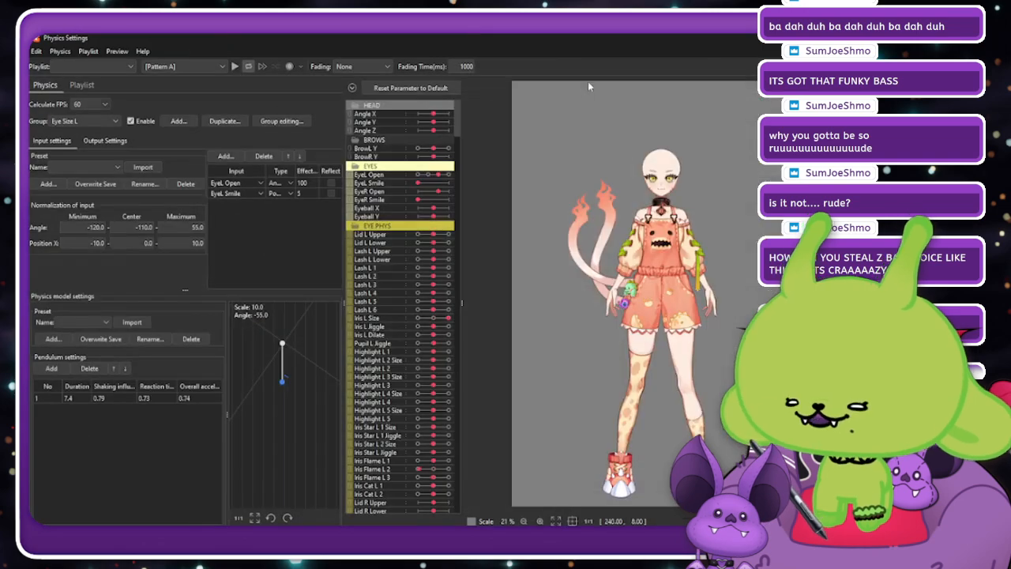
drag(625, 46, 516, 41)
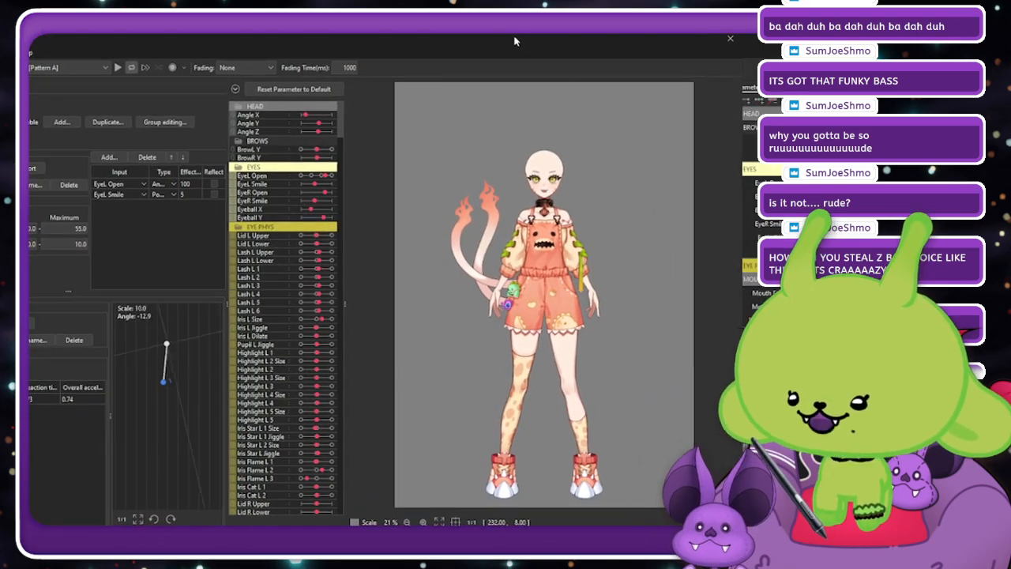
scroll(579, 192, up, 6)
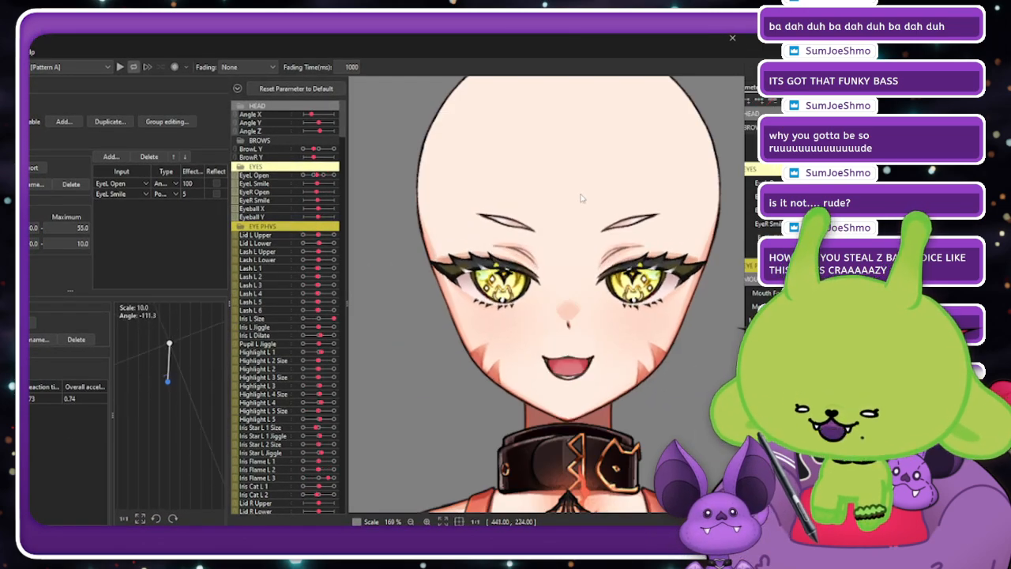
scroll(579, 192, up, 4)
scroll(580, 193, down, 1)
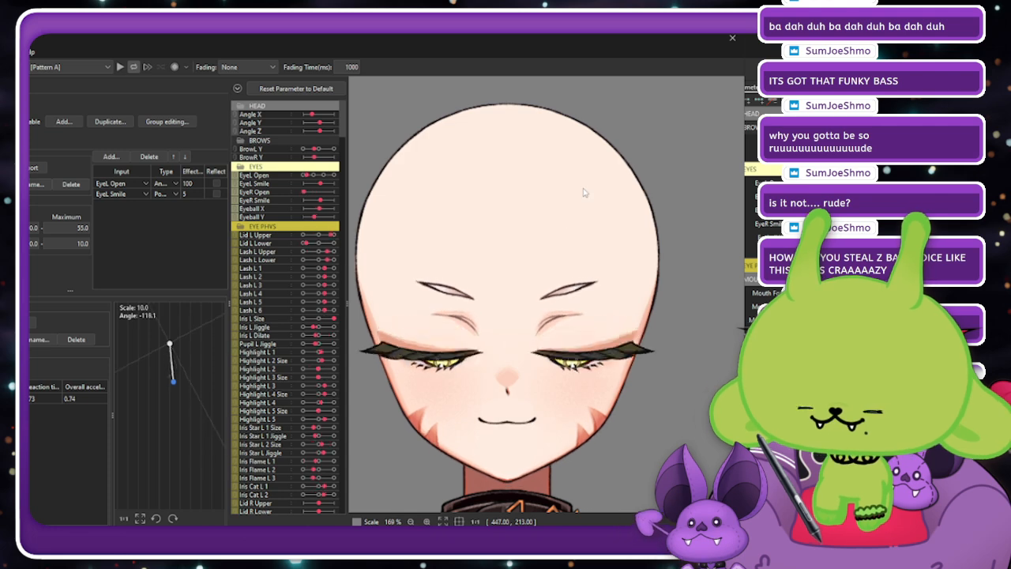
scroll(579, 196, down, 1)
scroll(527, 235, up, 1)
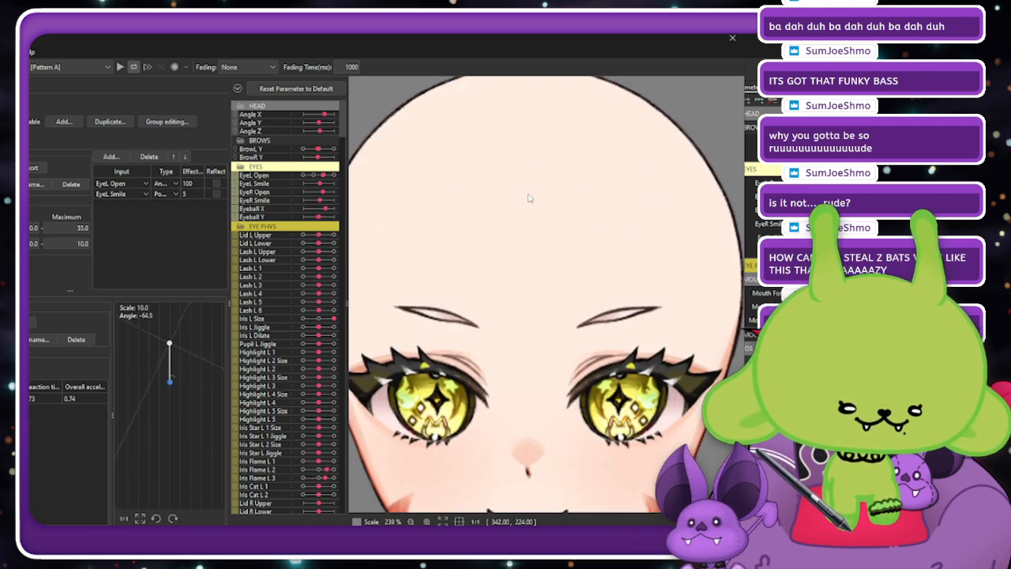